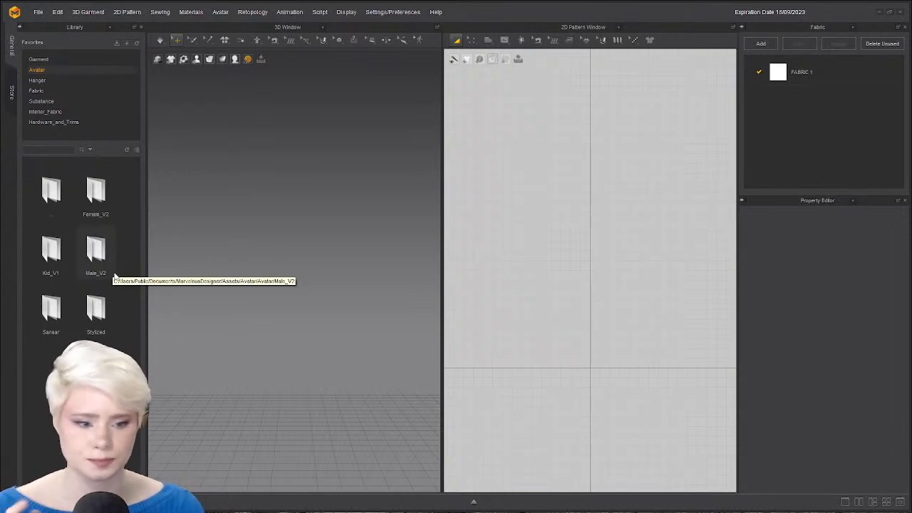
Load the Hana.avt avatar from the Stylized folder of the avatar library and show it from the front.
double_click(99, 198)
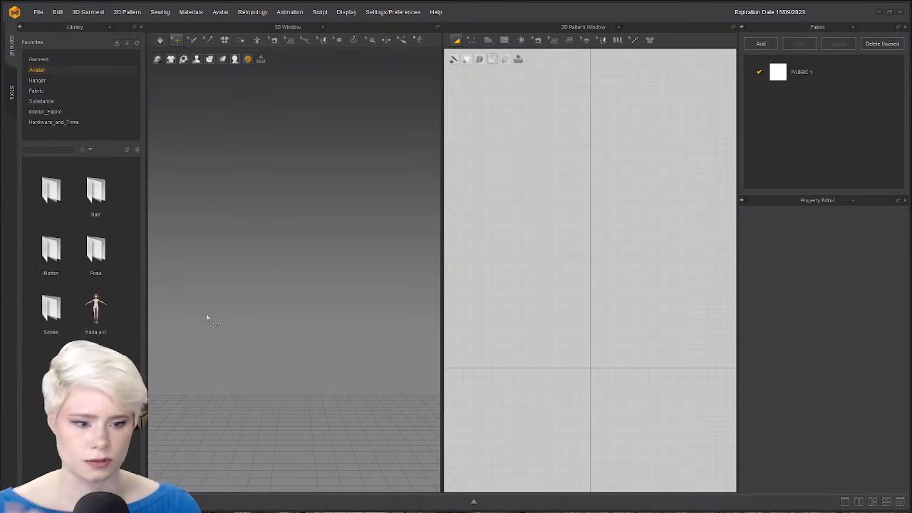
double_click(99, 314)
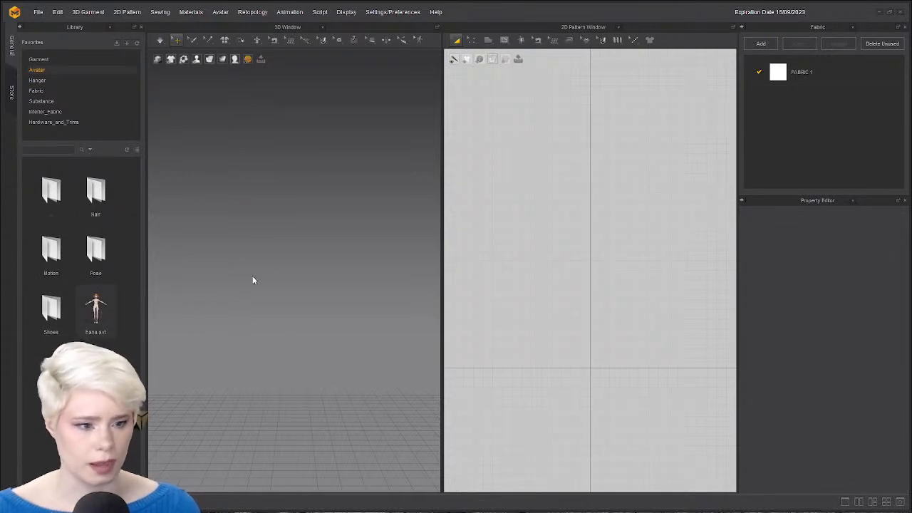
right_click_drag(325, 366, 263, 298)
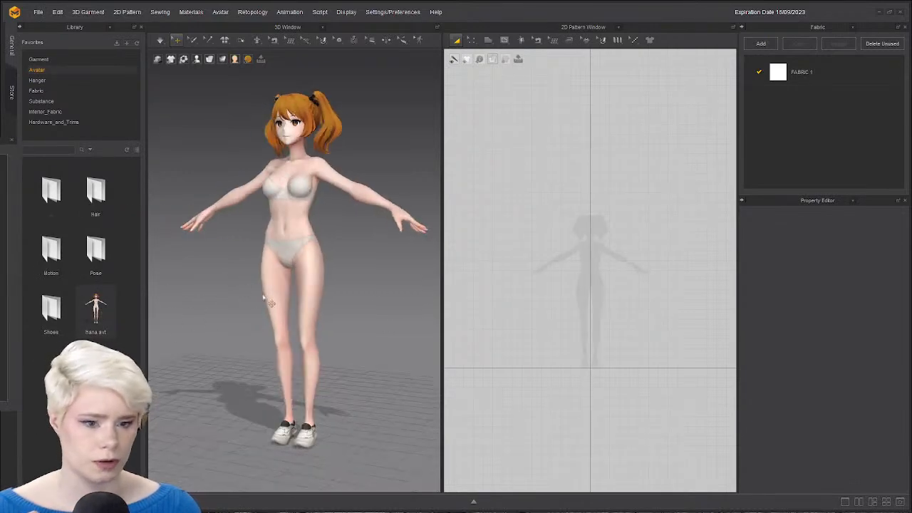
scroll(197, 336, "down", 5)
key("2")
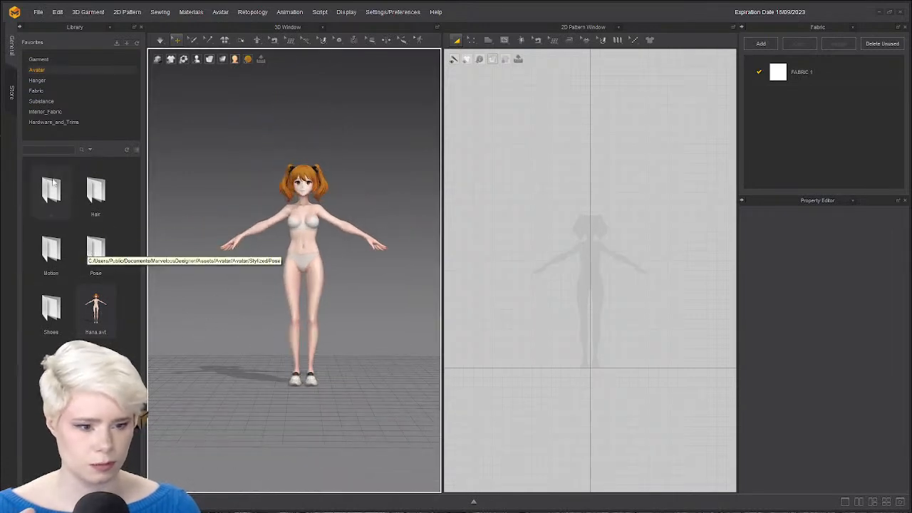
Load the Emma avatar from the Female_V2 folder into the scene with the load type Add.
double_click(52, 182)
double_click(97, 188)
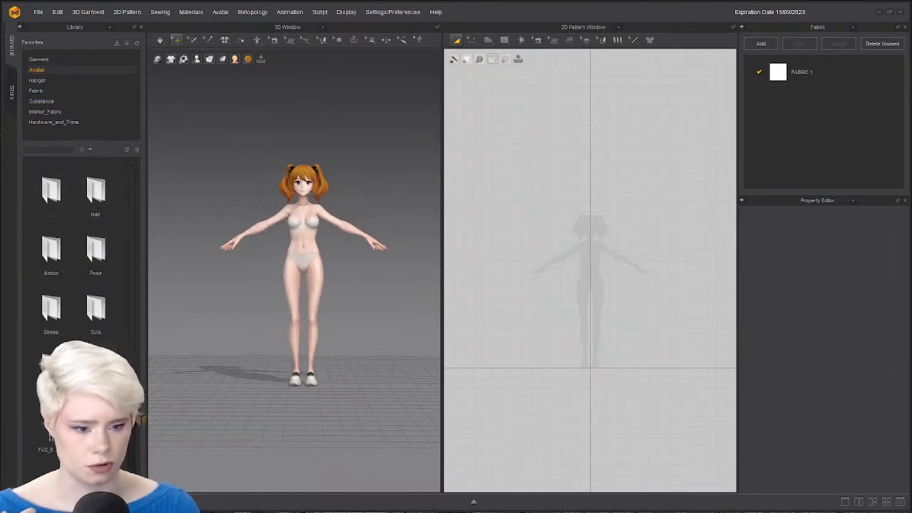
double_click(47, 436)
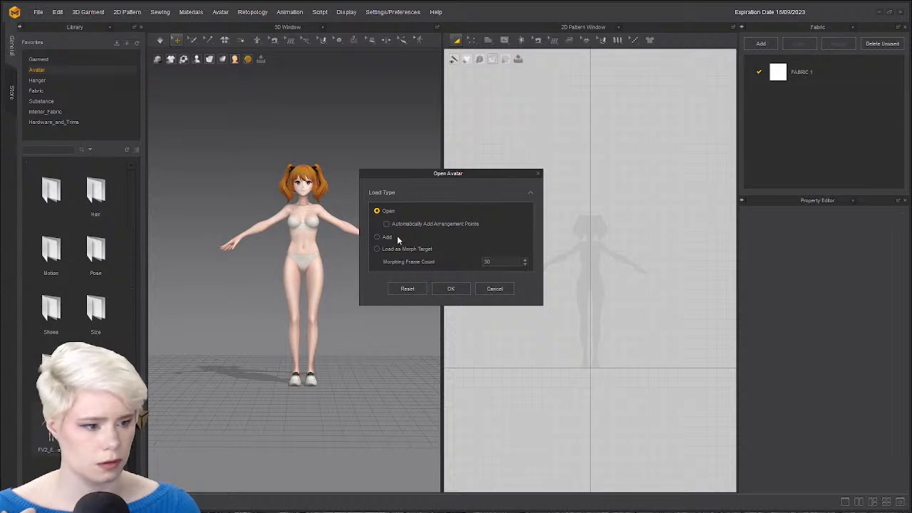
left_click(378, 237)
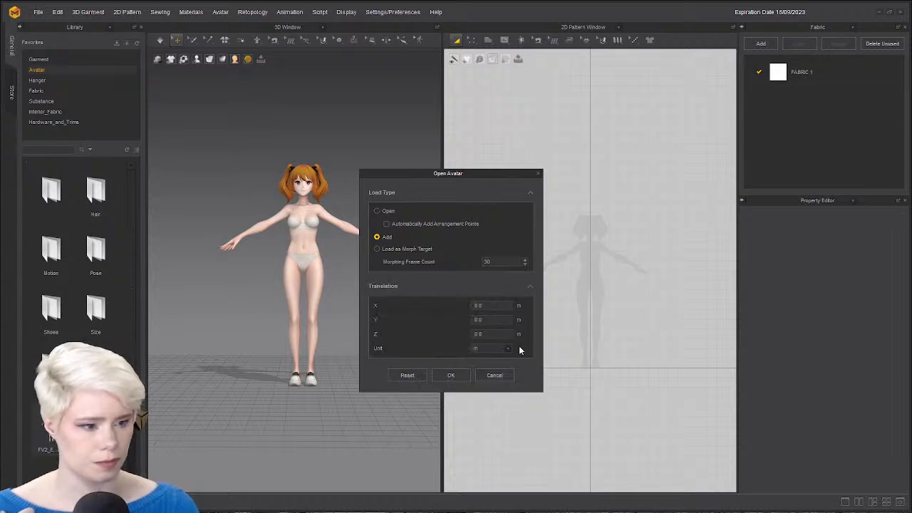
left_click(452, 375)
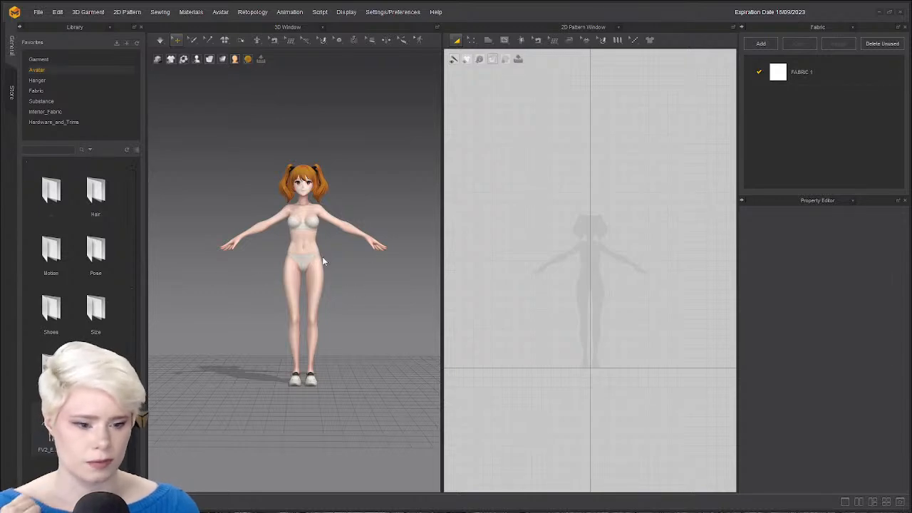
Move the added Emma avatar sideways along the red axis so it stands beside Hana.
scroll(318, 265, "down", 3)
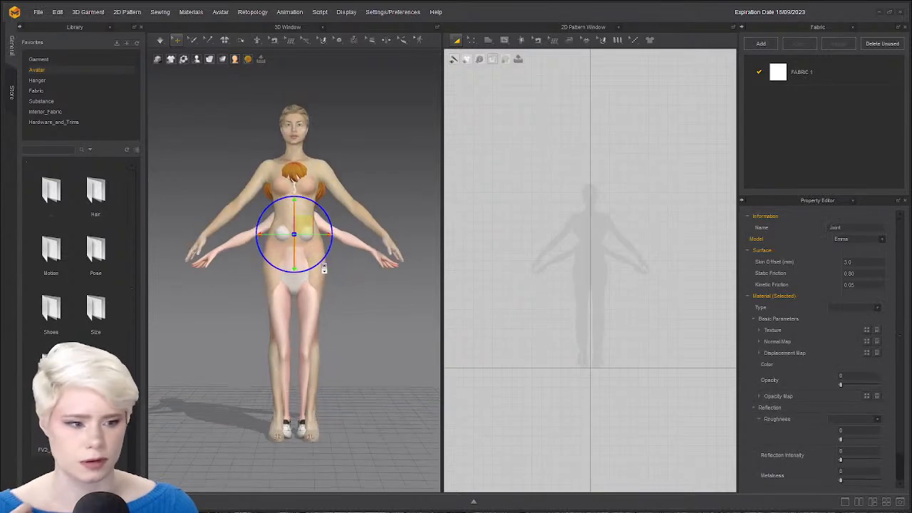
middle_click_drag(318, 264, 318, 285)
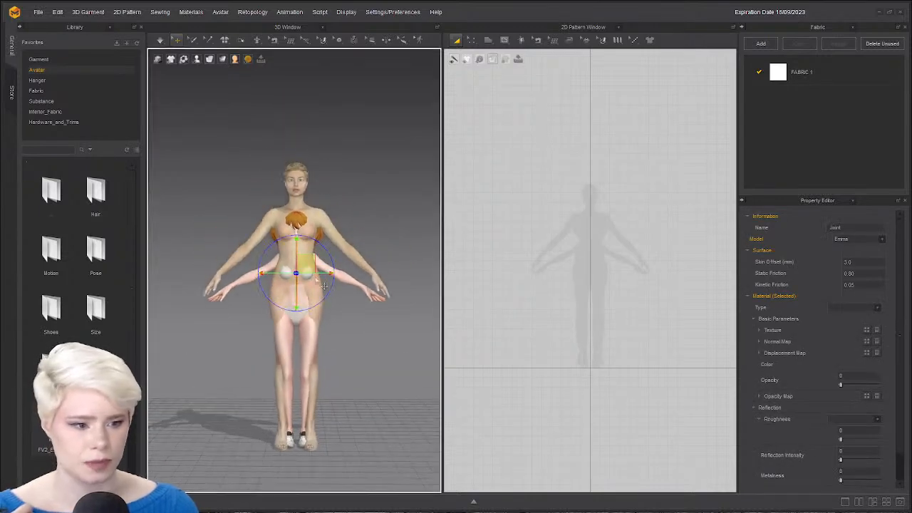
right_click_drag(318, 269, 319, 278)
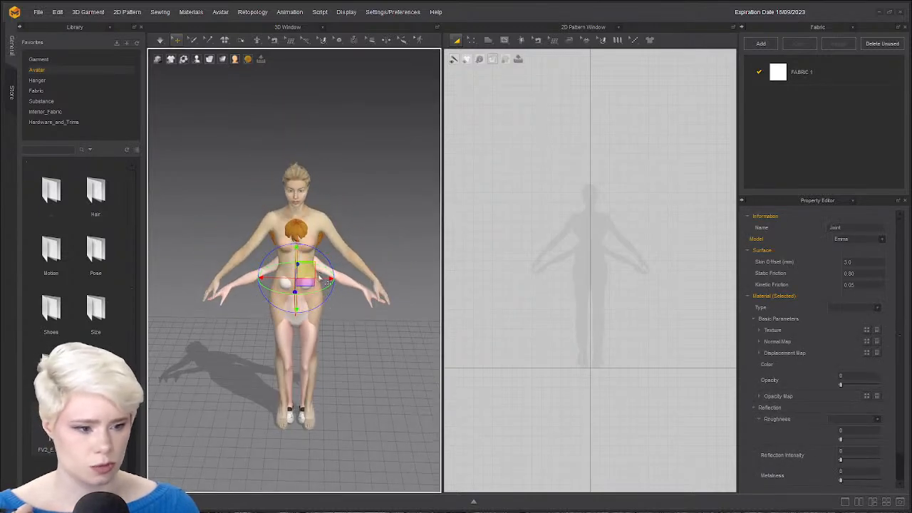
left_click_drag(328, 279, 451, 285)
scroll(421, 286, "down", 2)
middle_click_drag(418, 286, 391, 282)
right_click_drag(391, 282, 389, 248)
scroll(389, 269, "up", 3)
scroll(392, 281, "down", 1)
middle_click_drag(391, 283, 373, 268)
right_click_drag(334, 229, 312, 212)
Select the Emma avatar's body and delete the avatar from the scene.
left_click(313, 210)
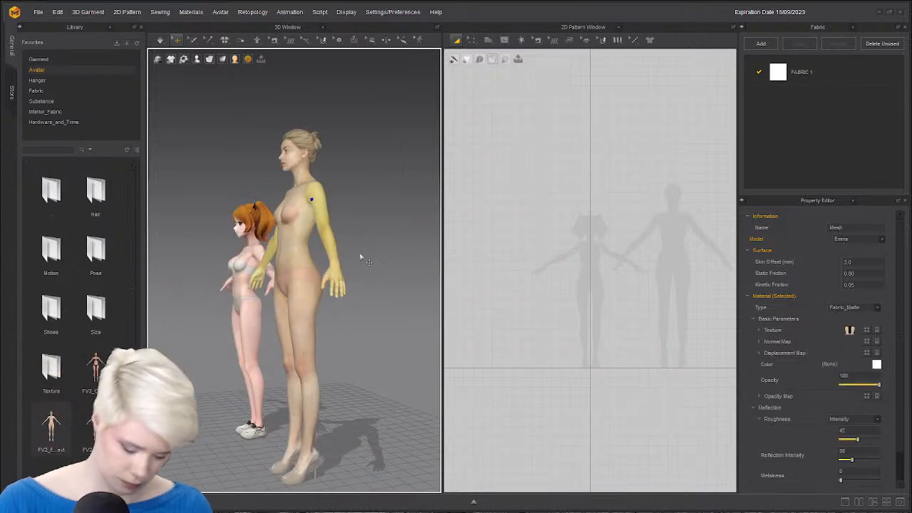
right_click_drag(362, 257, 281, 225)
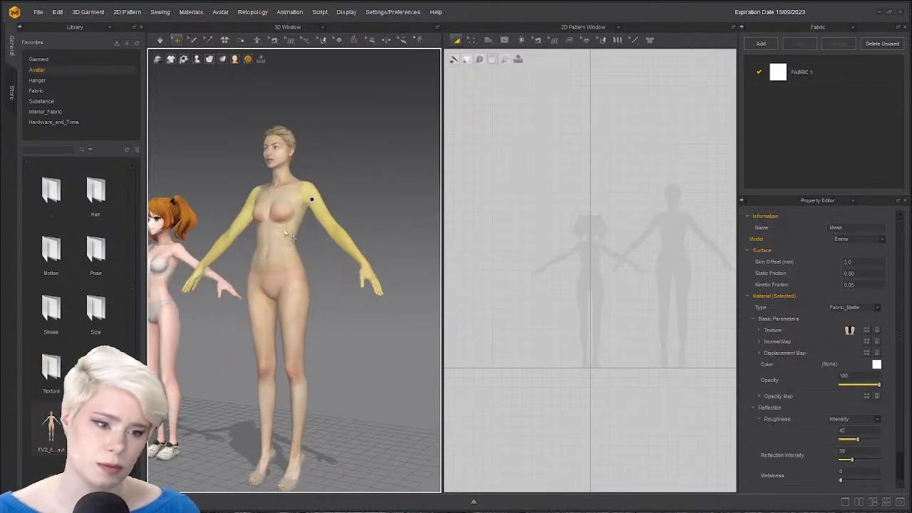
left_click(273, 241)
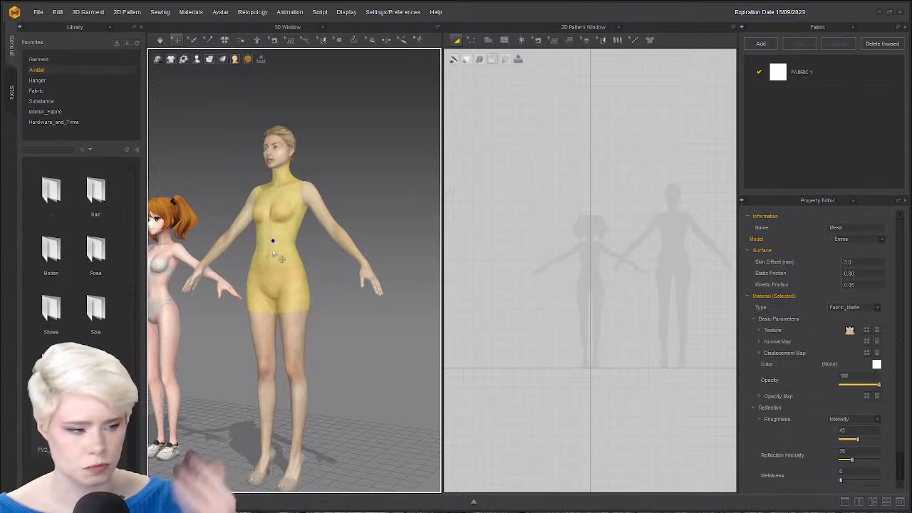
right_click_drag(240, 185, 348, 214)
key("Delete")
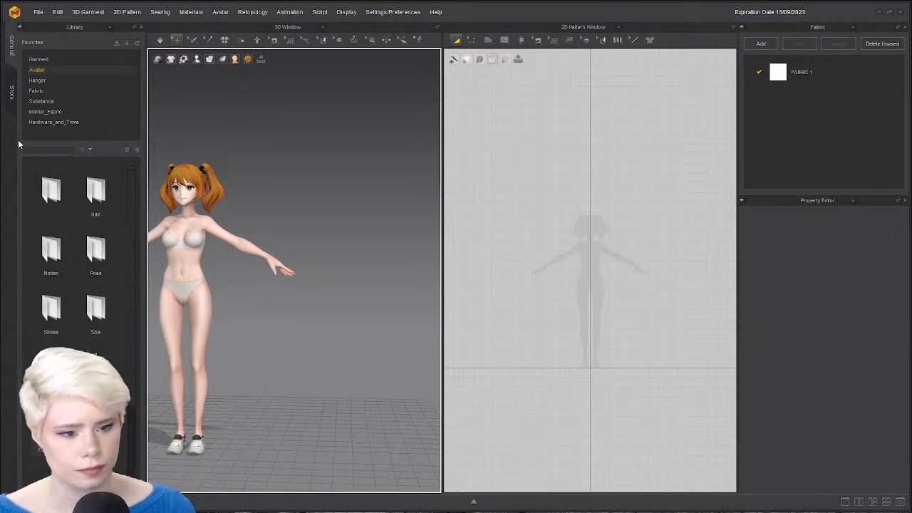
Open the Hair folder of the Stylized avatar in the library.
double_click(51, 192)
double_click(88, 325)
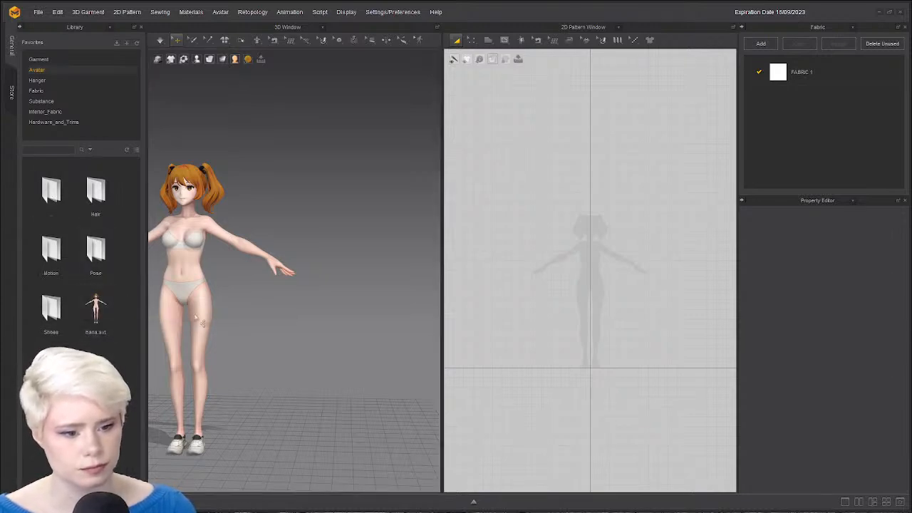
double_click(96, 191)
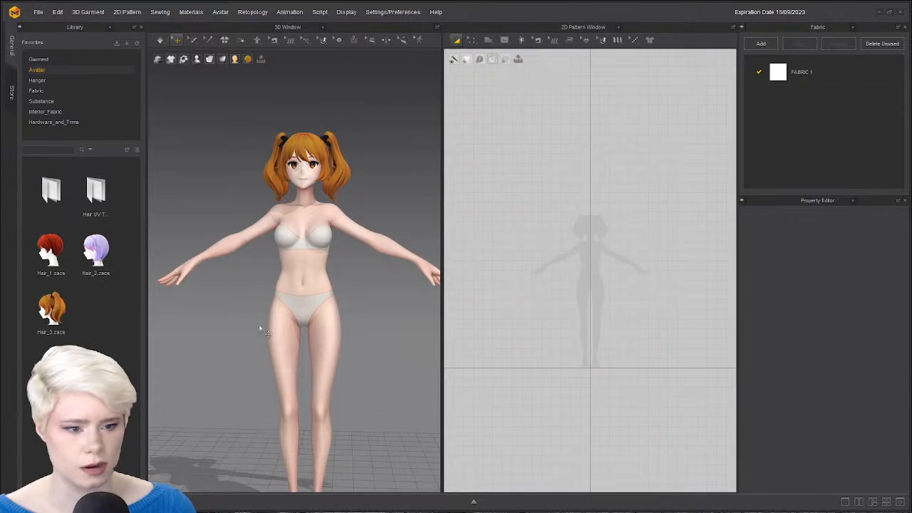
Apply the Hair_2.zacs hairstyle to the Hana avatar and look it over from several views.
double_click(103, 245)
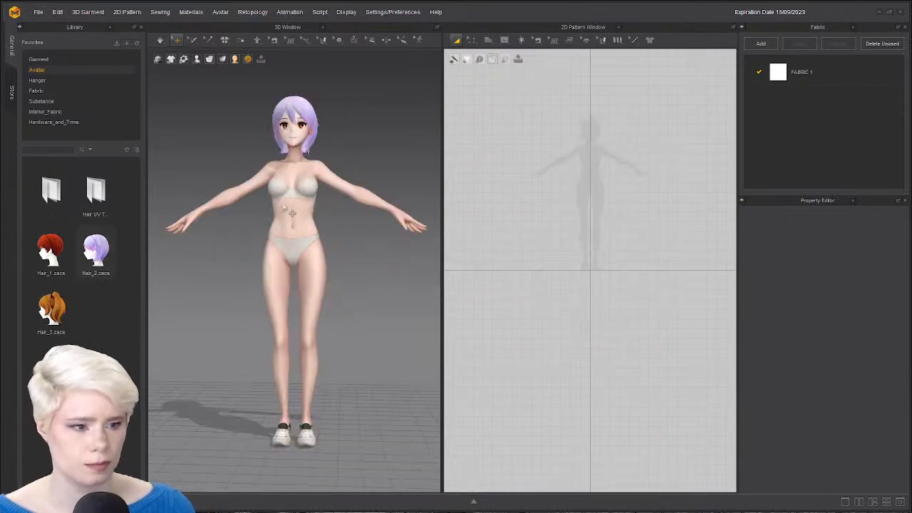
scroll(292, 213, "up", 2)
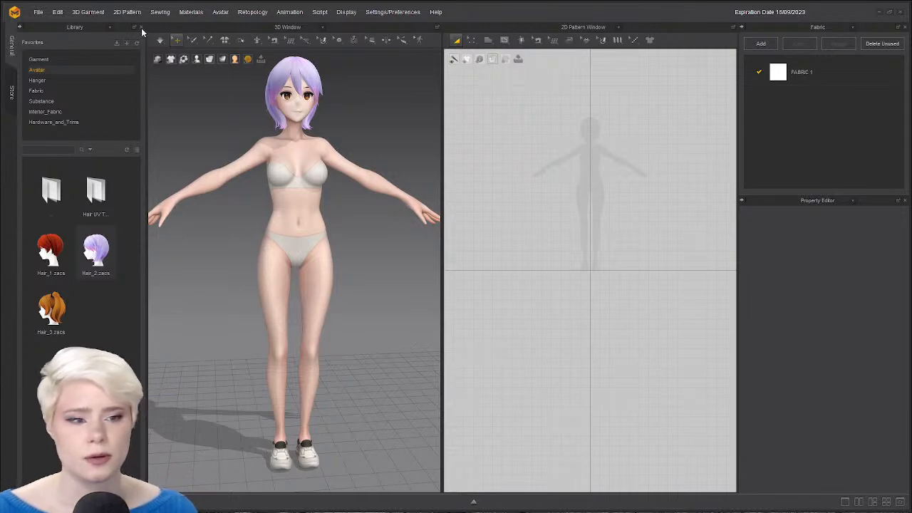
scroll(293, 231, "up", 3)
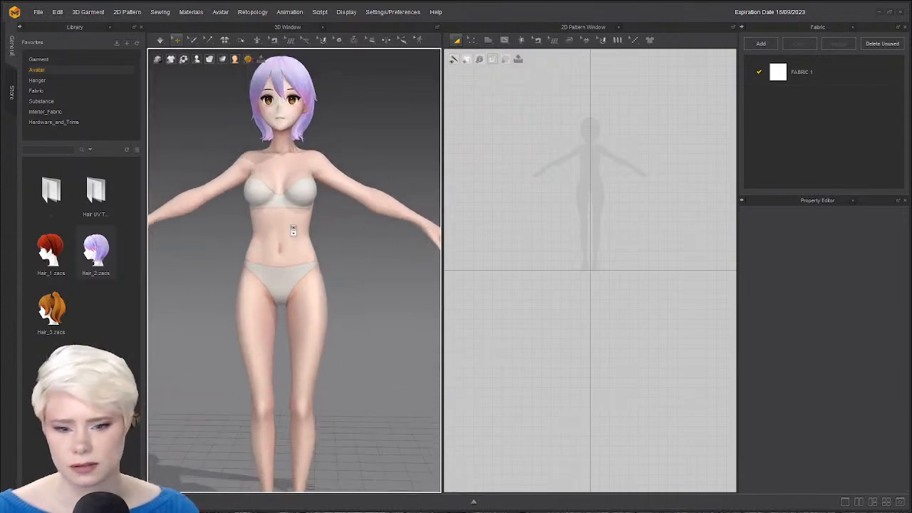
scroll(293, 230, "down", 3)
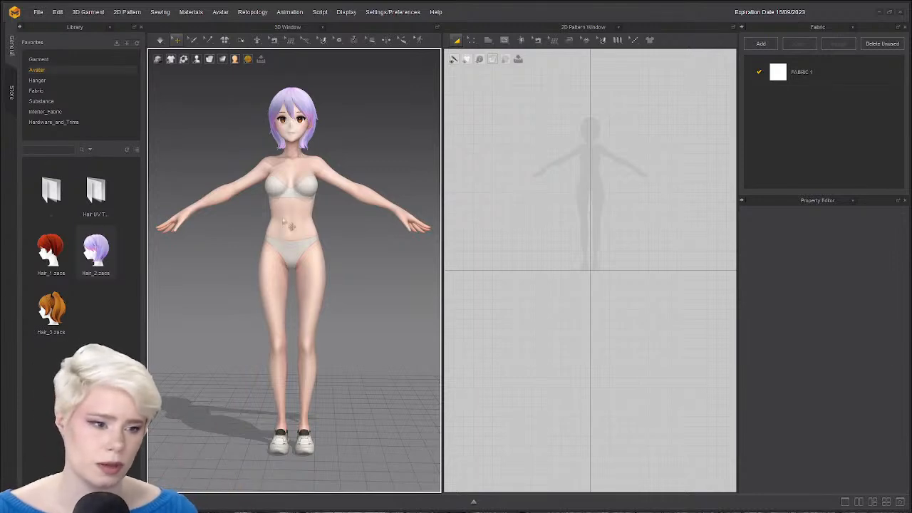
scroll(271, 217, "down", 2)
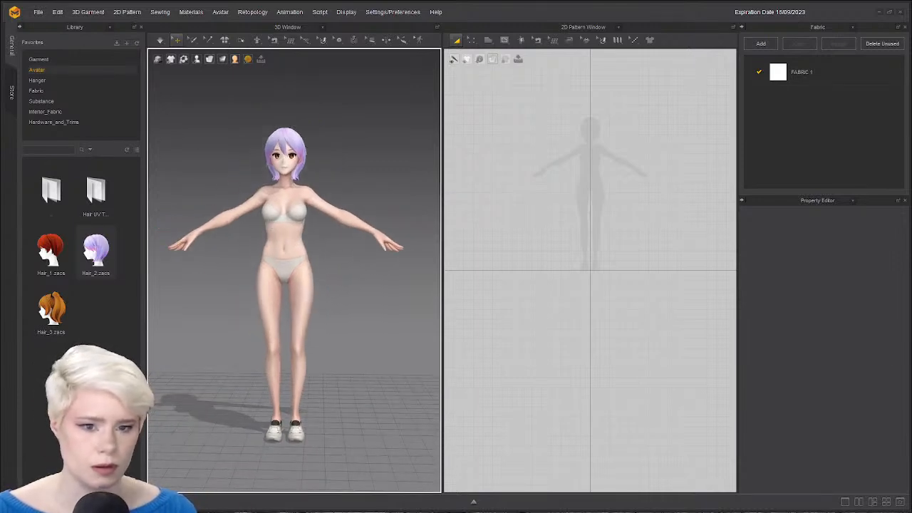
scroll(349, 241, "up", 1)
right_click_drag(349, 241, 27, 239)
Apply the Hair_1.zacs hairstyle to the Hana avatar and check it up close and at full length.
double_click(59, 248)
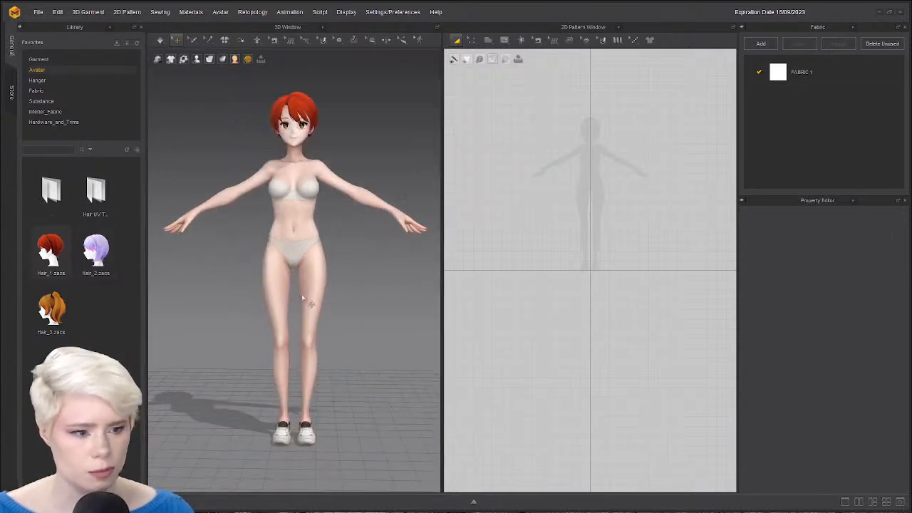
scroll(301, 297, "up", 5)
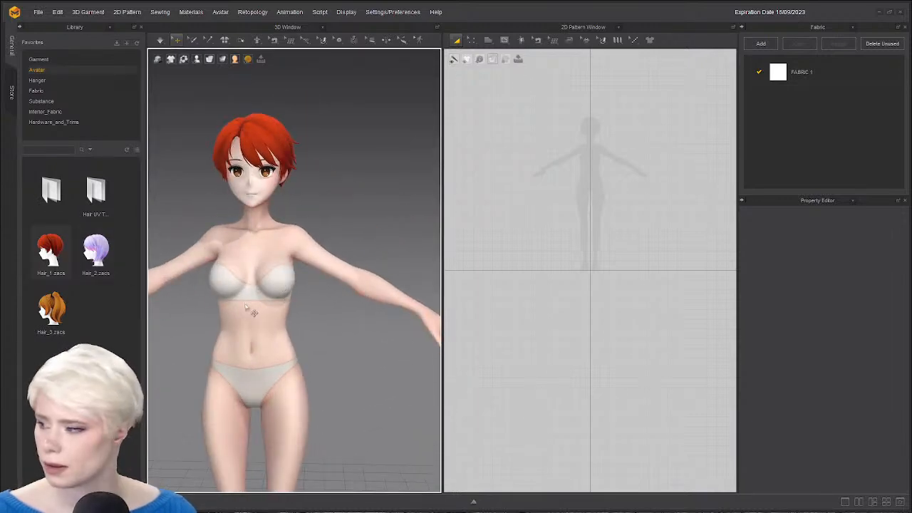
scroll(312, 244, "up", 3)
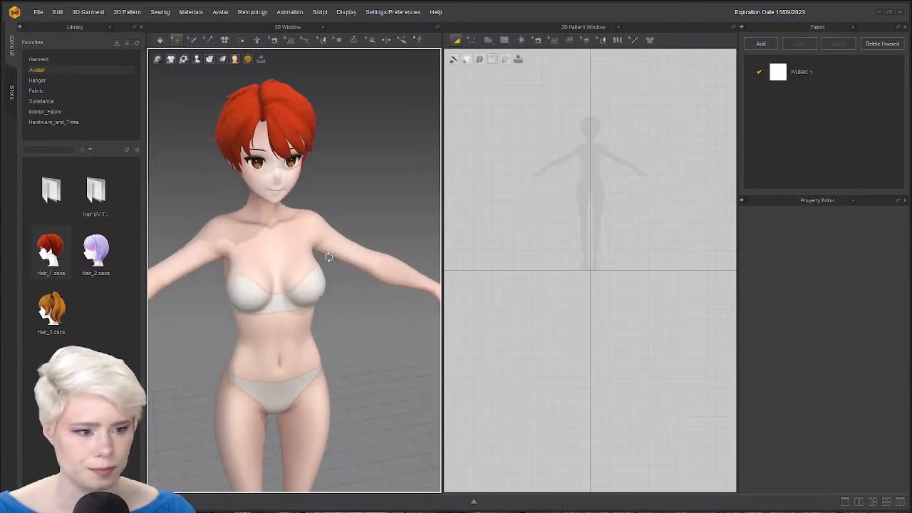
scroll(288, 213, "down", 4)
scroll(288, 213, "down", 2)
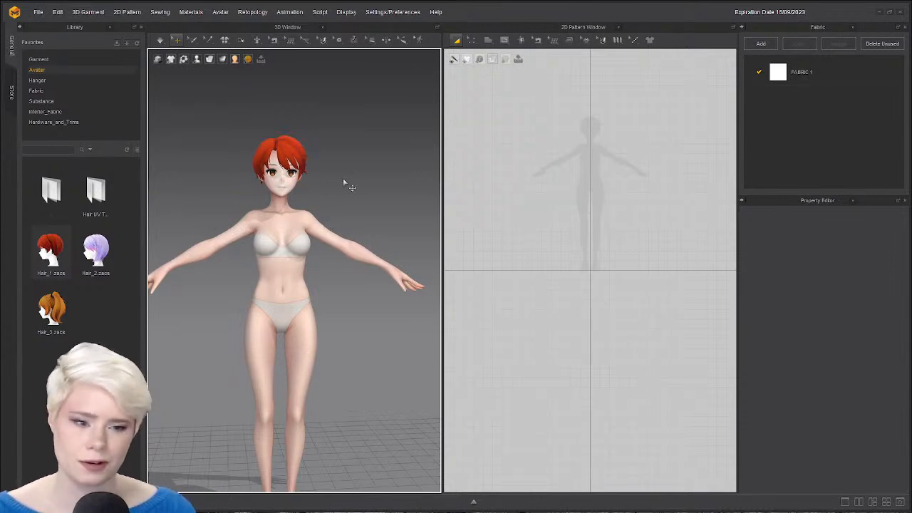
middle_click_drag(367, 228, 378, 168)
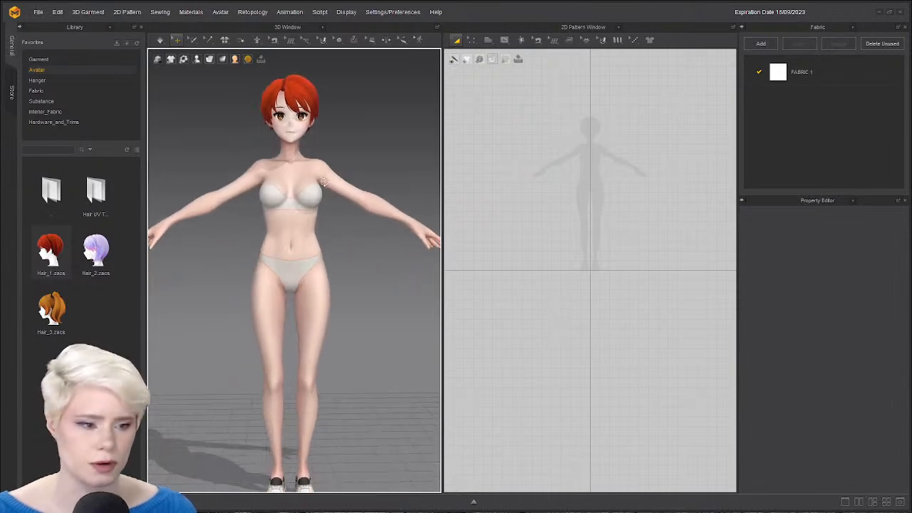
right_click_drag(378, 168, 327, 186)
scroll(326, 185, "down", 3)
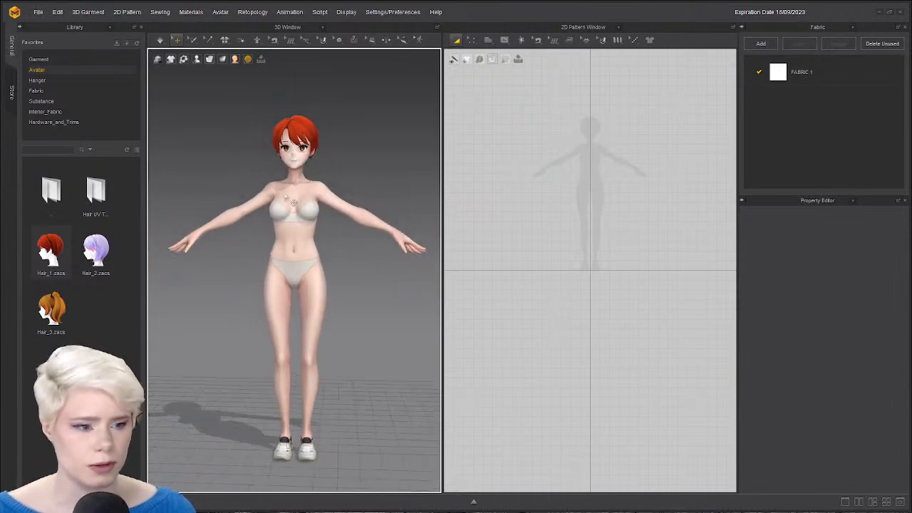
Open the Pose folder of the Stylized avatar in the library.
double_click(40, 193)
double_click(78, 267)
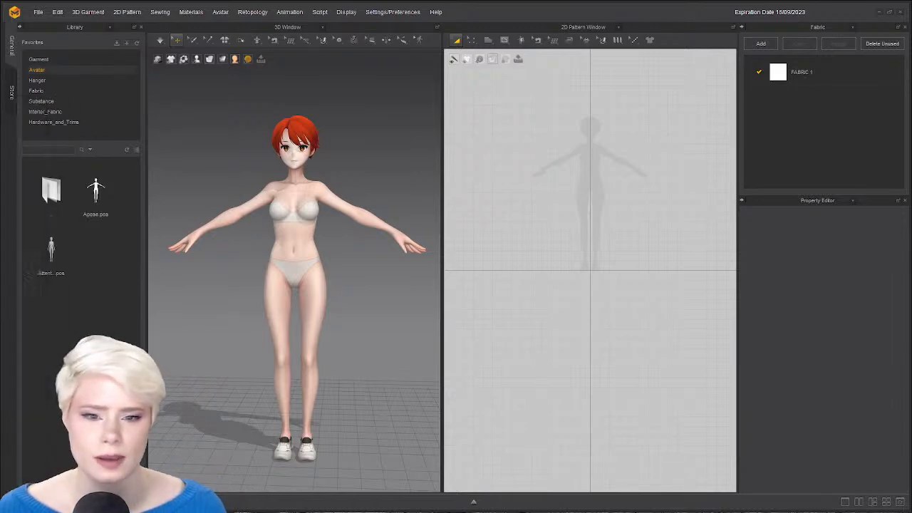
Bring up the costume reference image in Photos, examine designs 05 and 06 enlarged, and minimize it.
left_click_drag(0, 175, 628, 59)
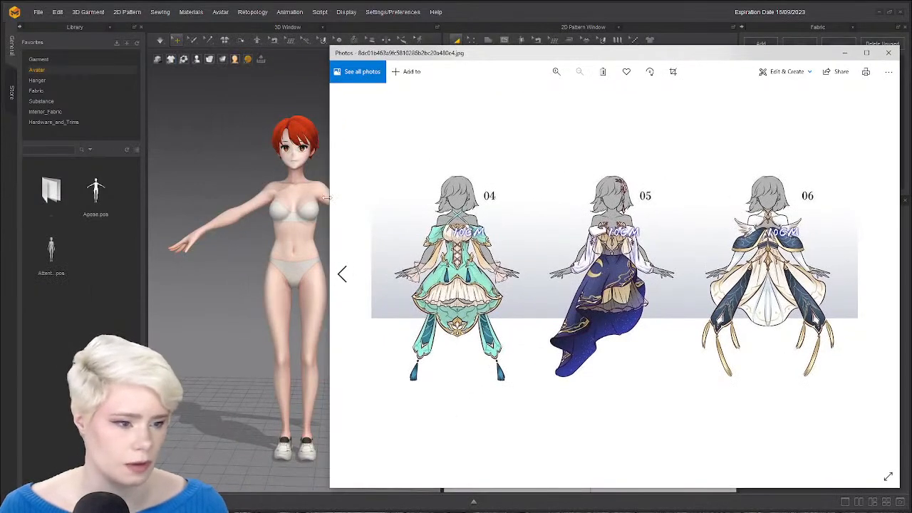
left_click_drag(487, 61, 252, 55)
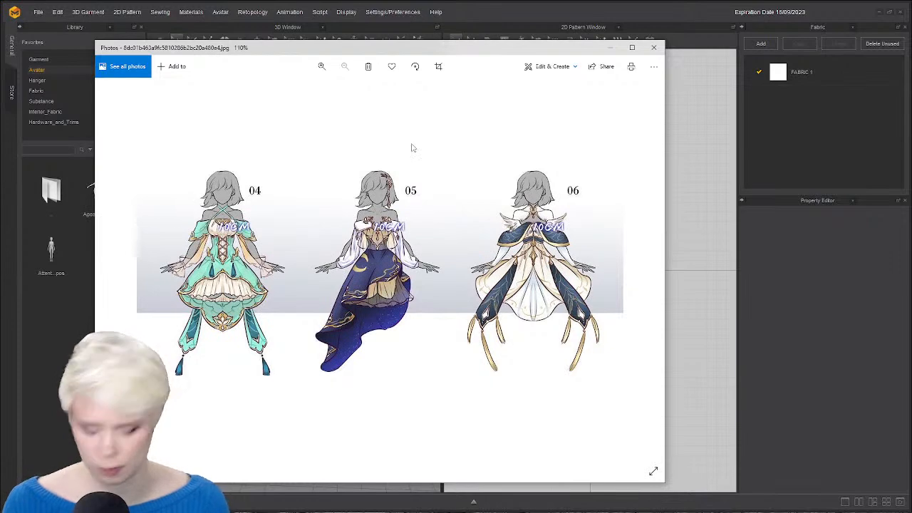
scroll(413, 151, "up", 5)
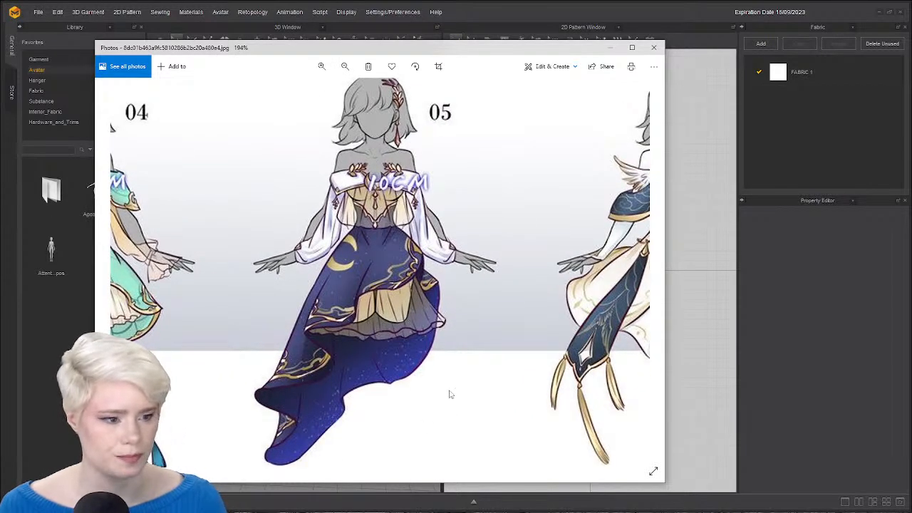
left_click_drag(586, 287, 281, 295)
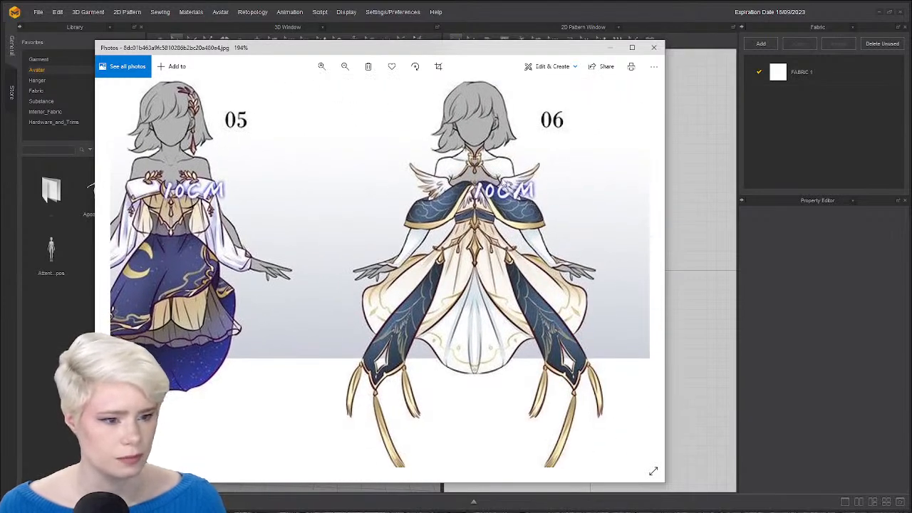
left_click_drag(254, 246, 424, 236)
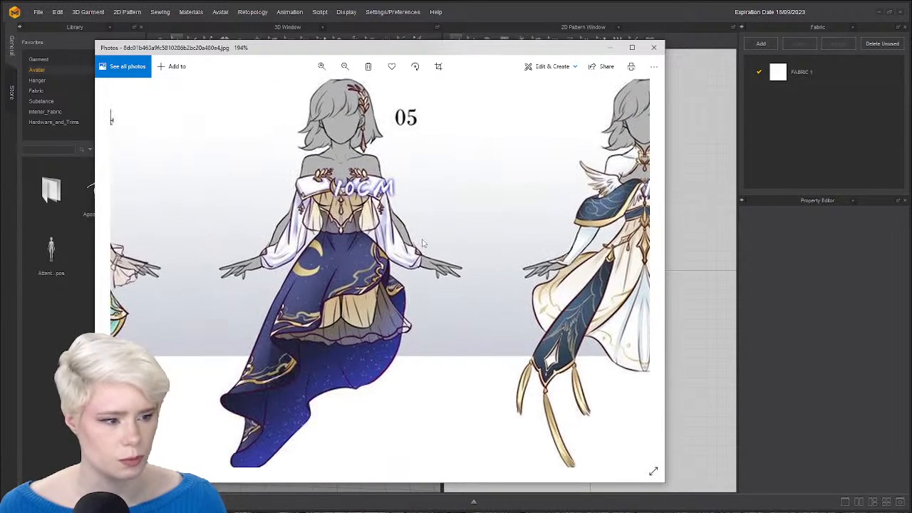
left_click(611, 47)
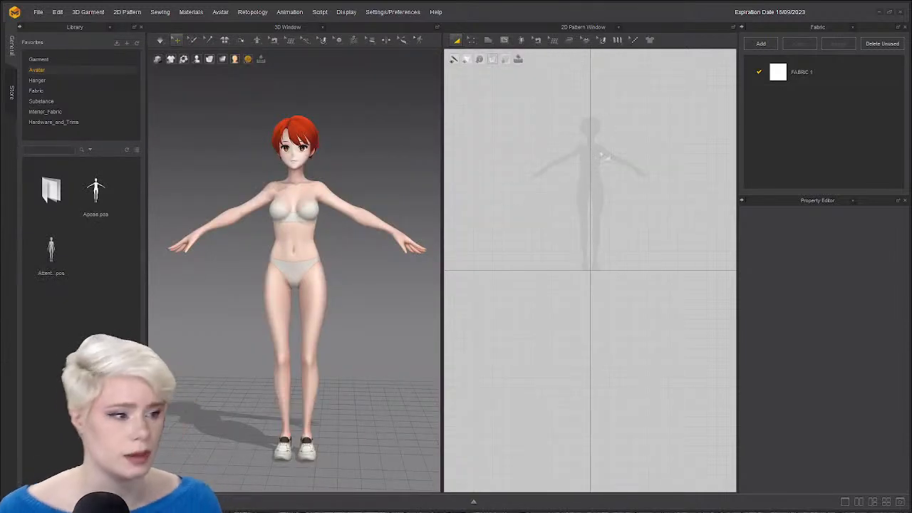
Close the Library to give the 3D view and the 2D pattern view with the avatar silhouette more room.
scroll(604, 158, "down", 4)
middle_click_drag(572, 167, 555, 224)
scroll(537, 204, "up", 3)
scroll(556, 224, "up", 4)
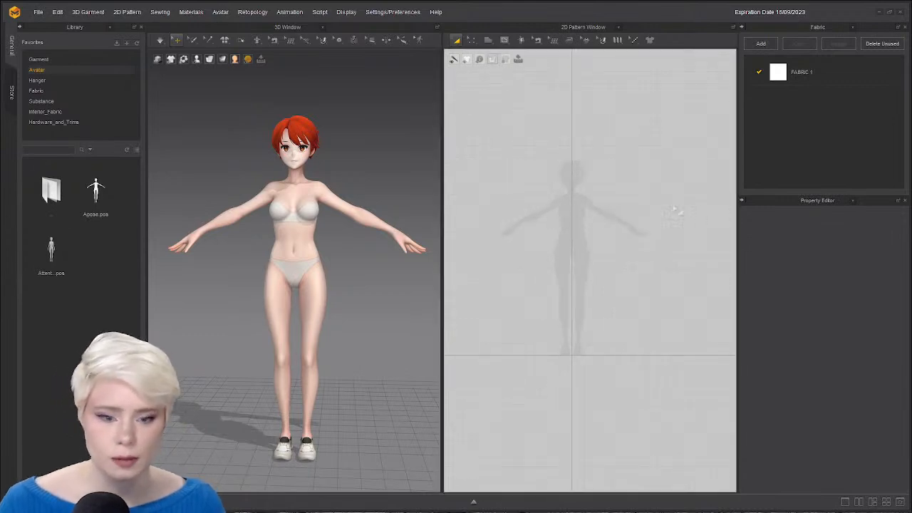
middle_click_drag(579, 221, 616, 218)
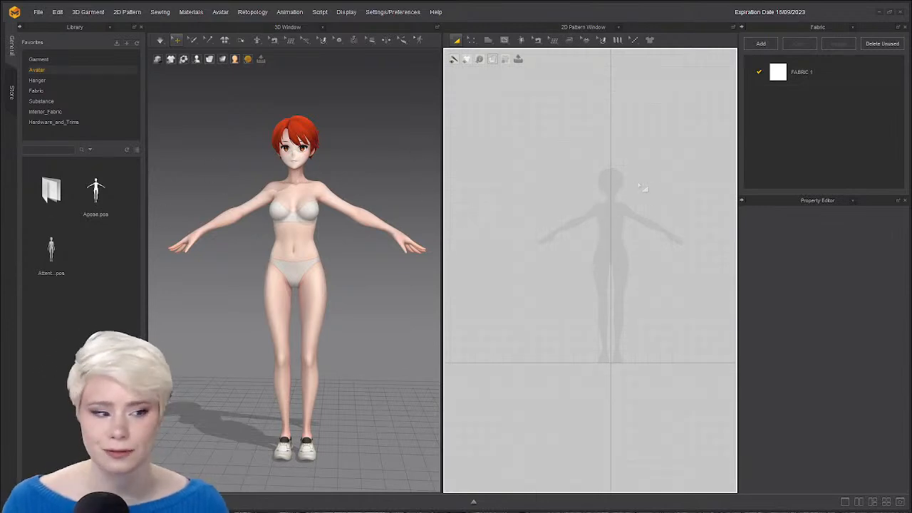
middle_click_drag(612, 183, 583, 158)
scroll(600, 173, "up", 3)
middle_click_drag(625, 186, 607, 163)
scroll(612, 185, "down", 2)
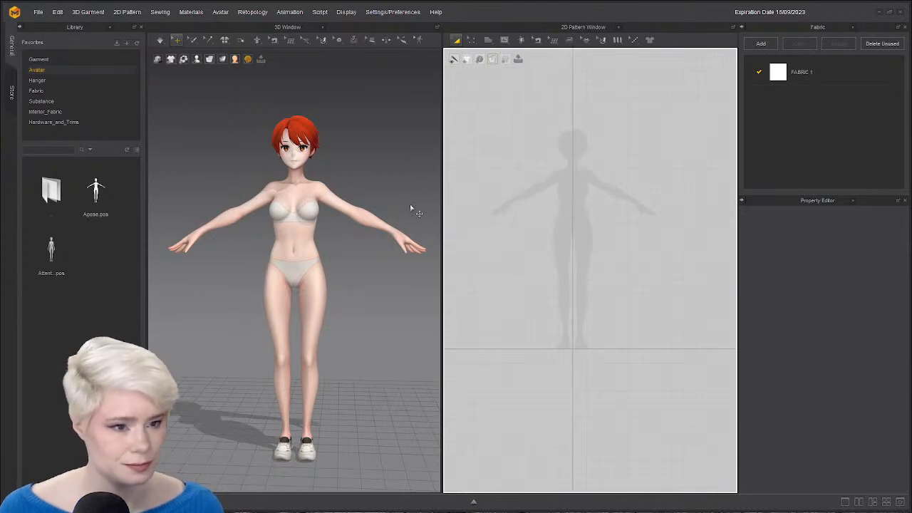
left_click(141, 27)
scroll(551, 213, "up", 2)
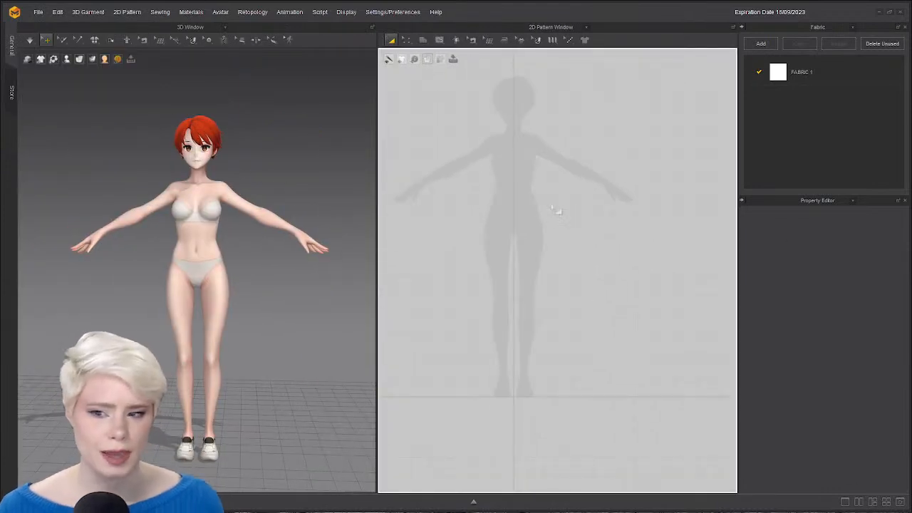
scroll(550, 226, "up", 1)
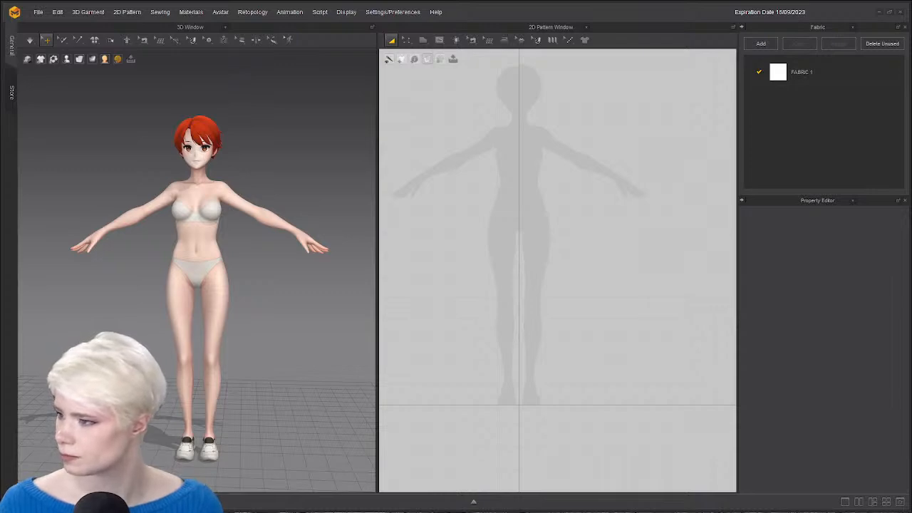
left_click_drag(422, 512, 429, 46)
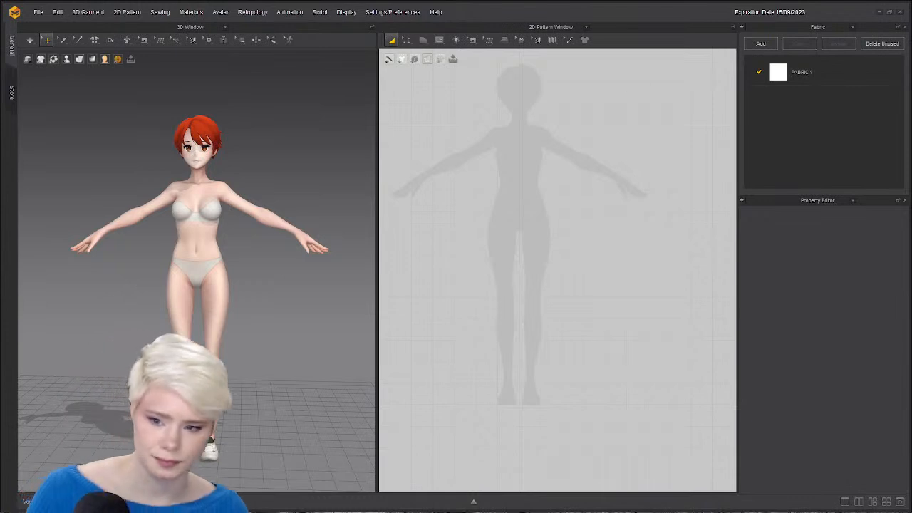
mouse_move(602, 187)
middle_mouse_down()
mouse_move(650, 213)
mouse_move(604, 199)
middle_mouse_up()
scroll(602, 198, "up", 3)
scroll(494, 218, "down", 2)
middle_click_drag(535, 207, 549, 200)
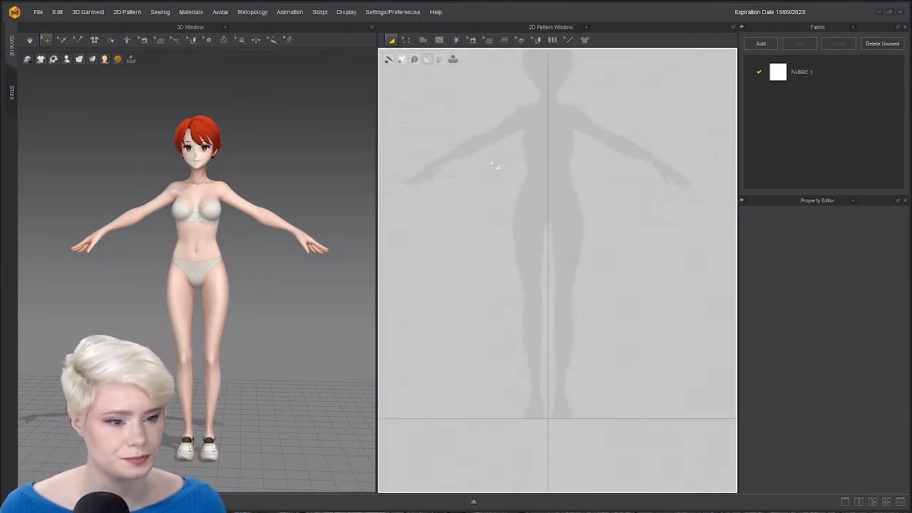
middle_click_drag(523, 232, 503, 253)
scroll(604, 218, "up", 1)
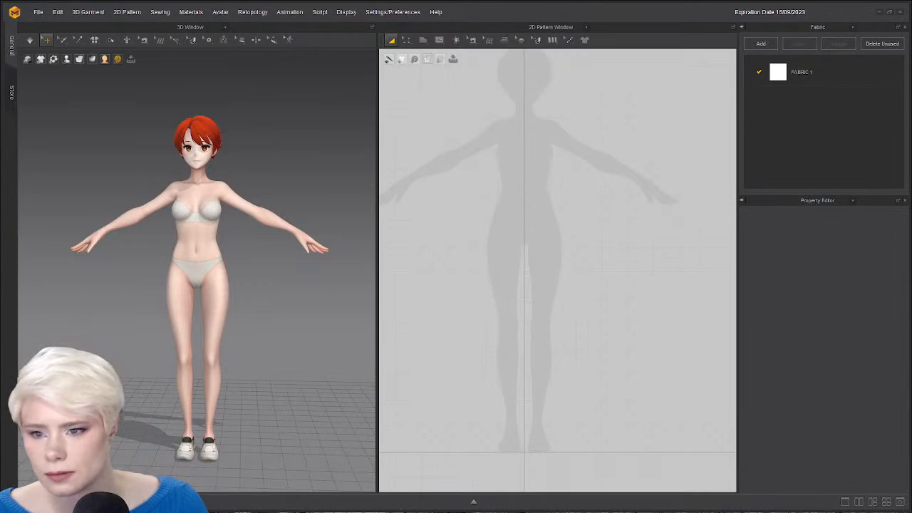
Bring up the costume reference image, look over designs 05 and 06, and move its window out of the workspace.
left_click_drag(570, 510, 370, 47)
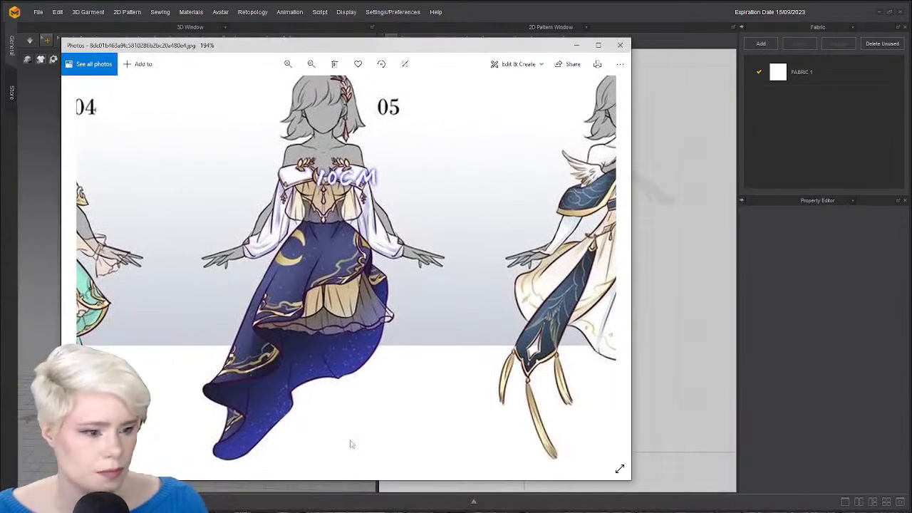
left_click_drag(478, 258, 389, 249)
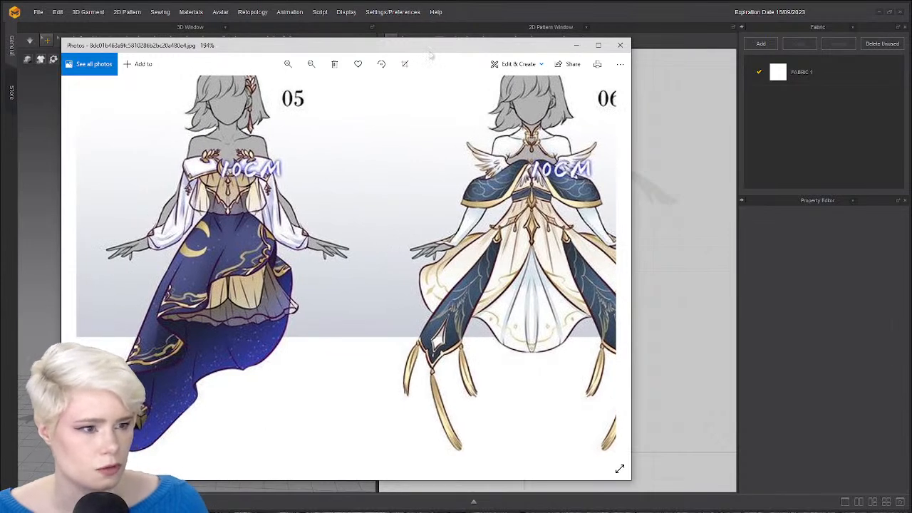
left_click_drag(430, 50, 0, 54)
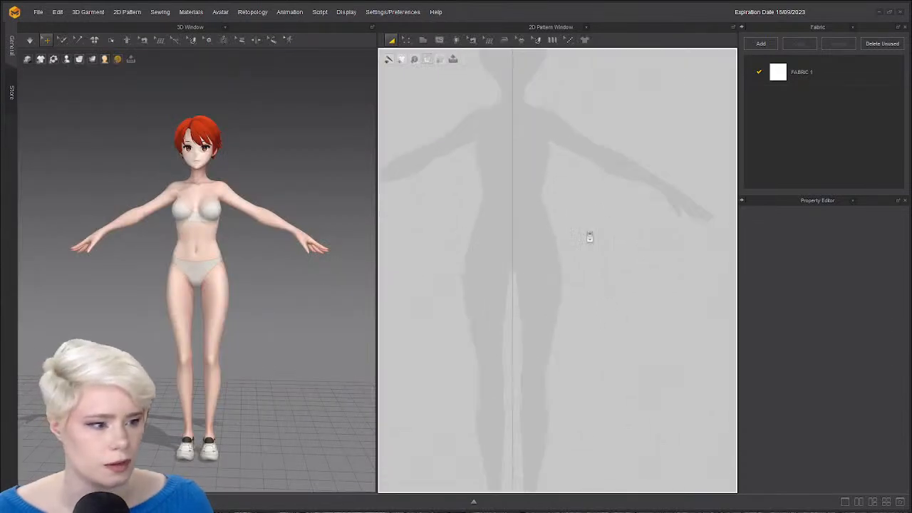
Detach the 3D Measure tools into a floating palette beside the avatar.
right_click_drag(207, 271, 254, 281)
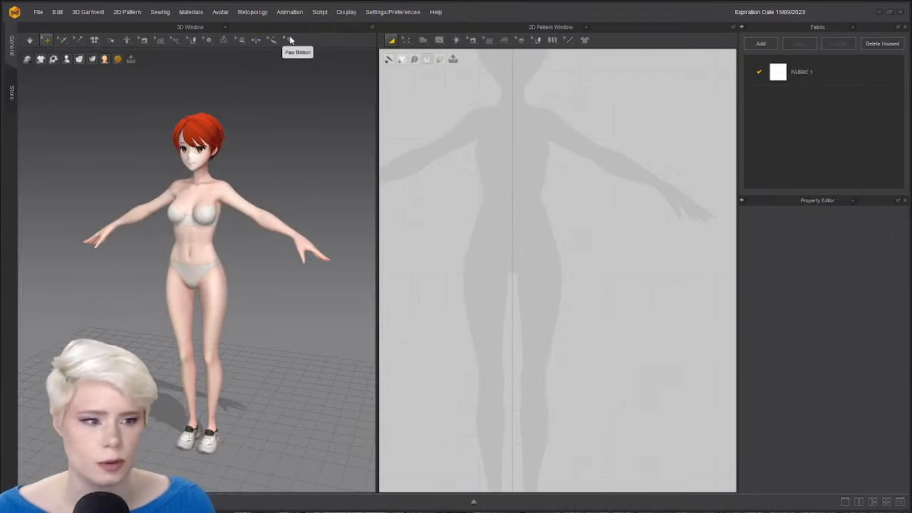
scroll(204, 228, "up", 3)
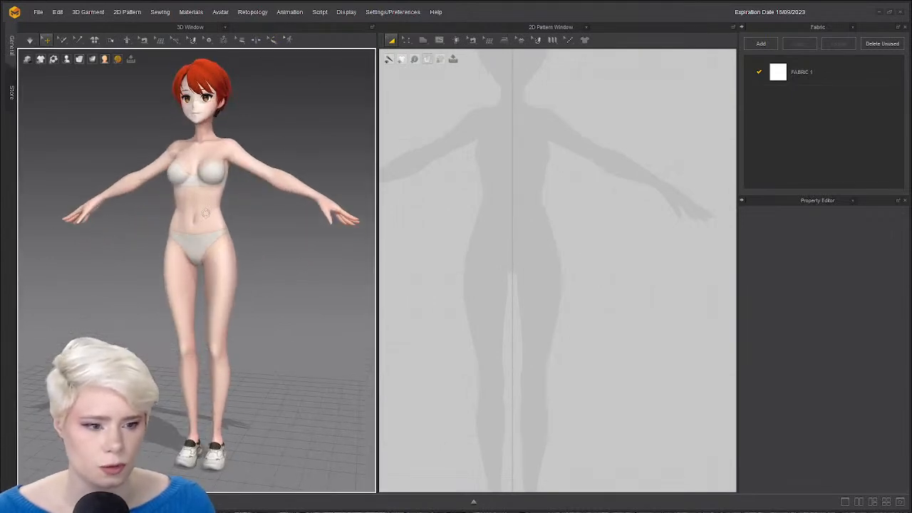
scroll(205, 213, "up", 2)
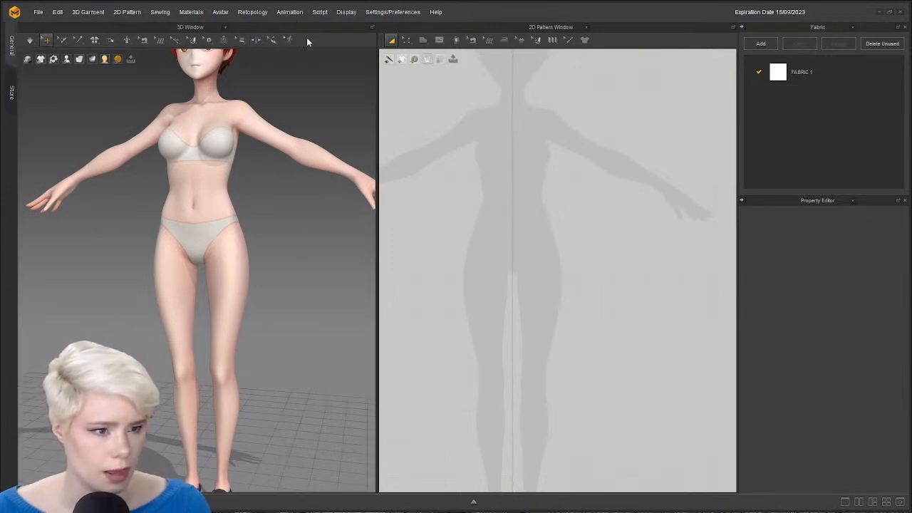
left_click(274, 41)
left_click(278, 41)
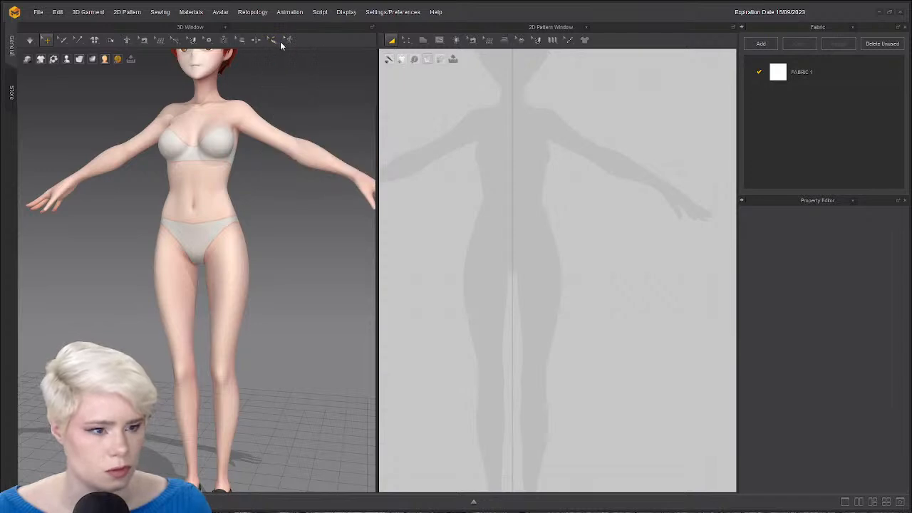
left_click(278, 41)
left_click(308, 52)
left_click_drag(335, 56, 423, 59)
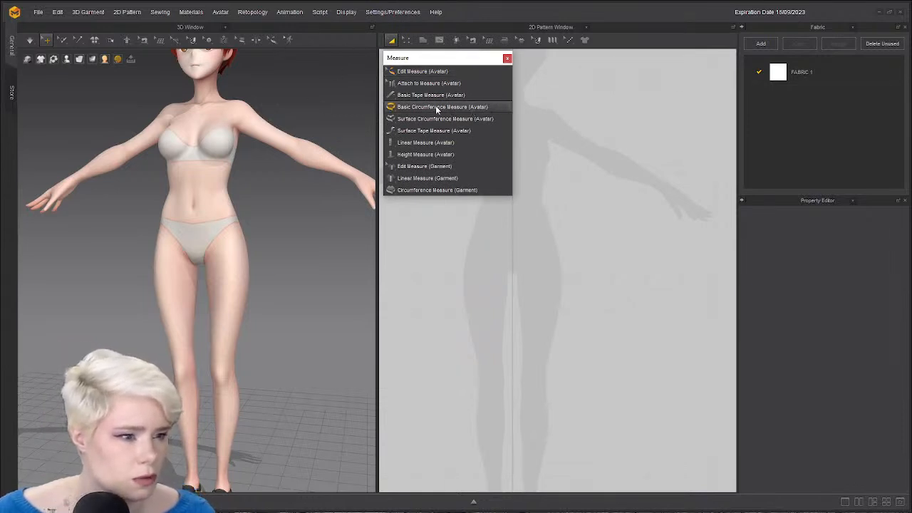
Measure the avatar's waist with Basic Circumference Measure (Avatar), and return to the selection tool with the Measure palette closed.
left_click(438, 107)
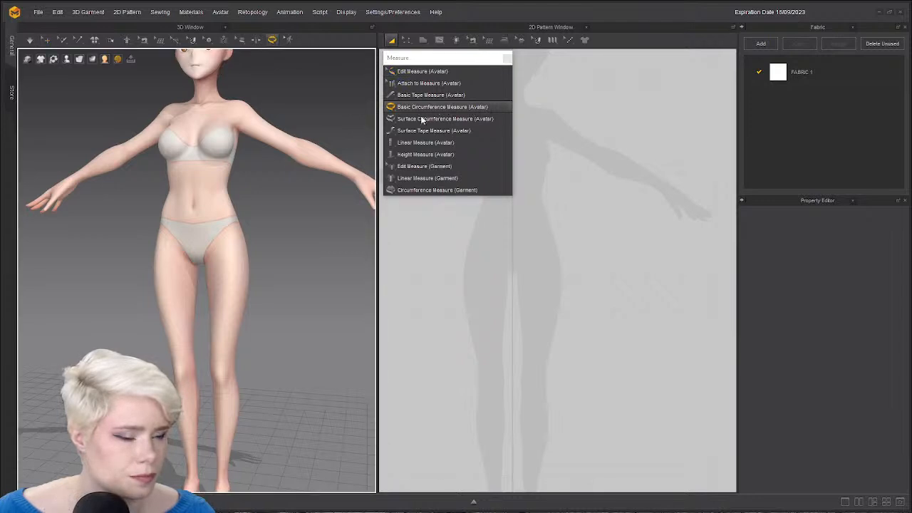
left_click(170, 192)
left_click(195, 191)
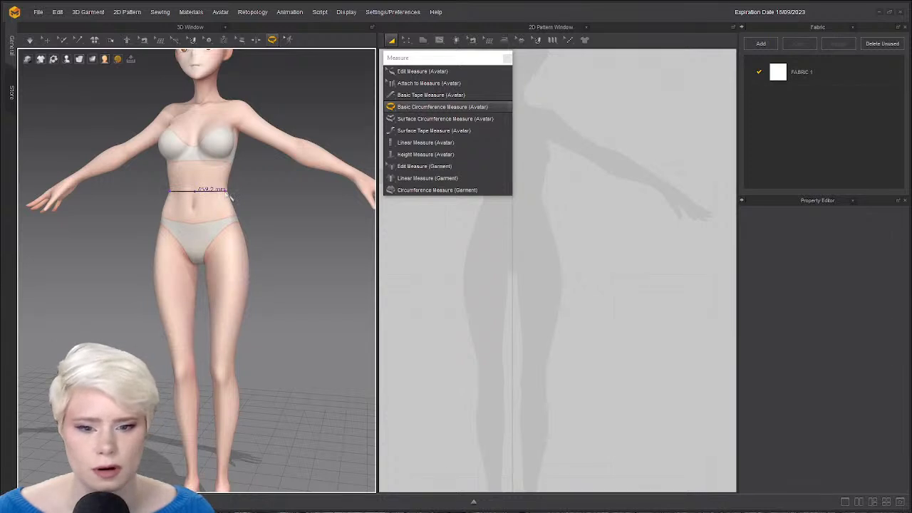
left_click(230, 197)
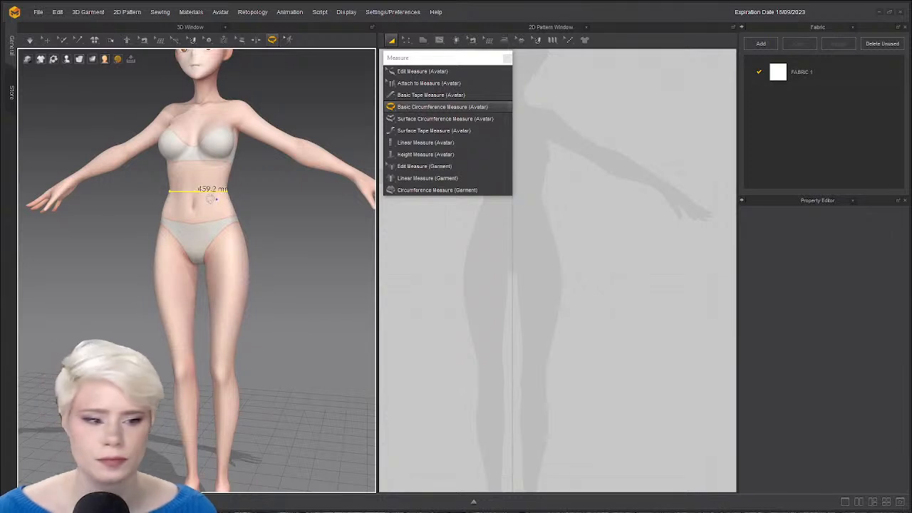
scroll(213, 207, "up", 3)
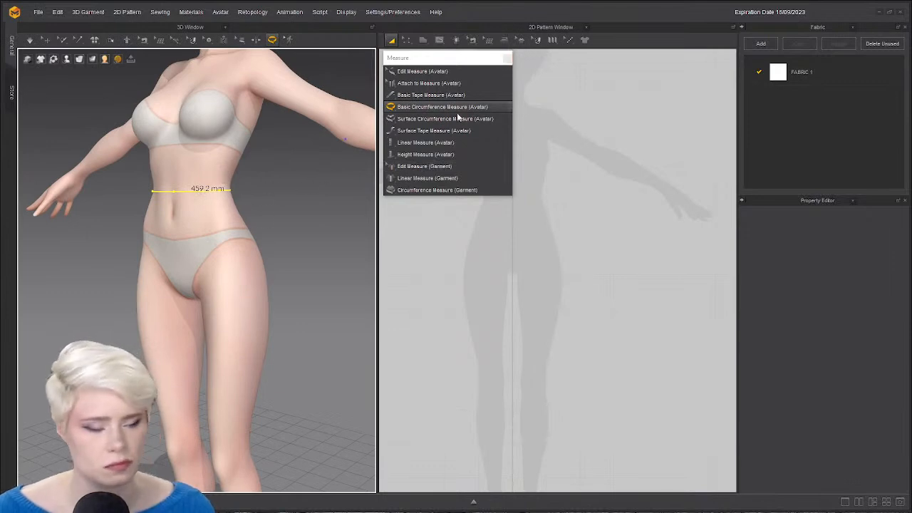
left_click(509, 59)
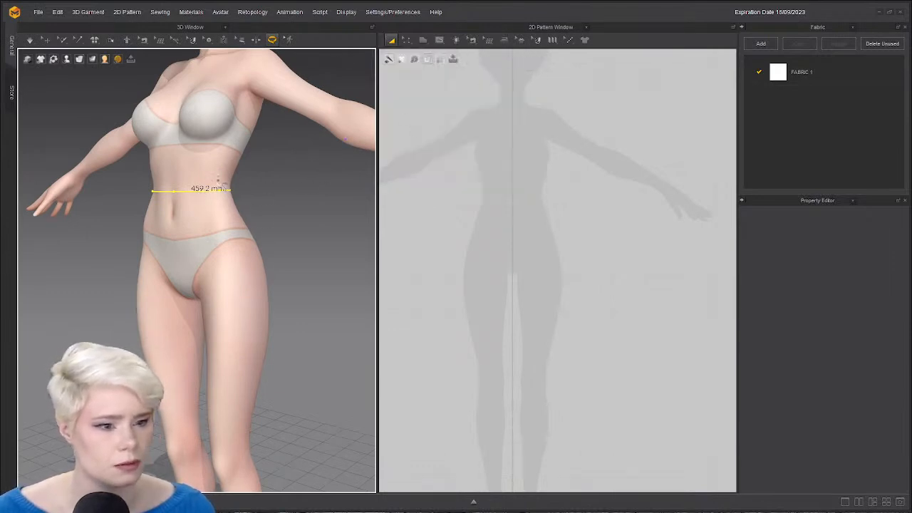
scroll(224, 187, "up", 2)
left_click(47, 41)
left_click(256, 232)
left_click(289, 228)
scroll(296, 222, "down", 2)
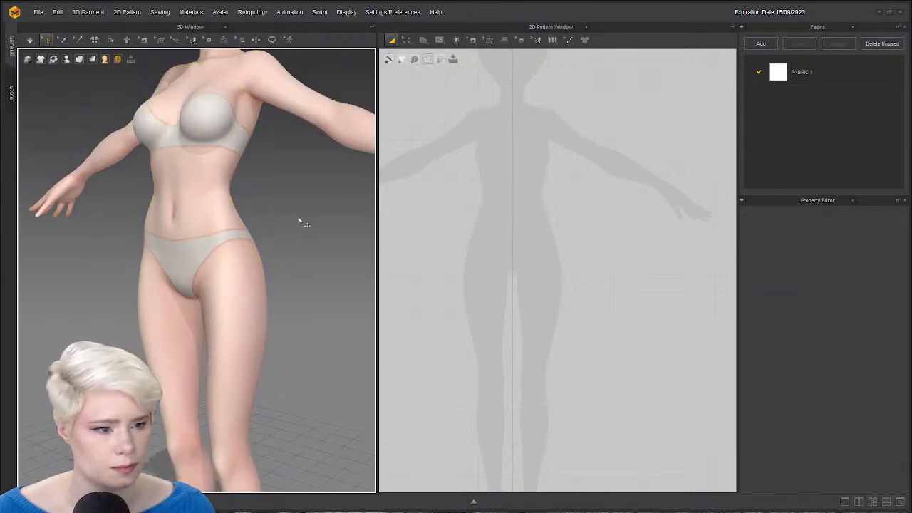
scroll(465, 231, "up", 2)
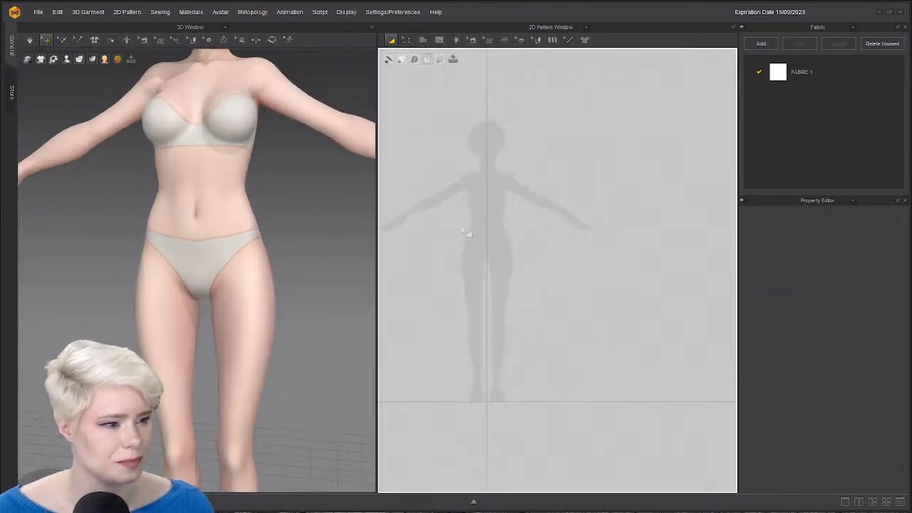
Create a rectangle pattern 459.2 mm wide and 50 mm high beside the avatar silhouette in the 2D pattern view.
left_click(424, 40)
left_click(437, 72)
left_click(575, 164)
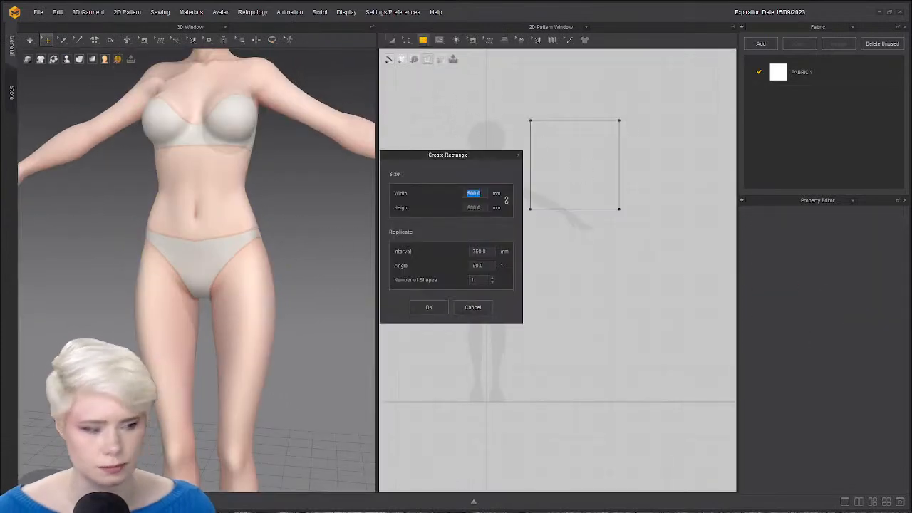
type("450")
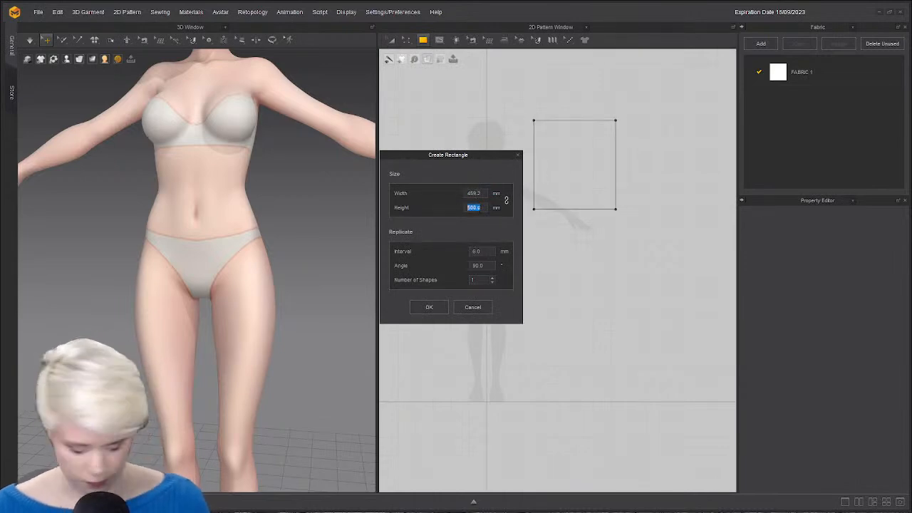
type("50")
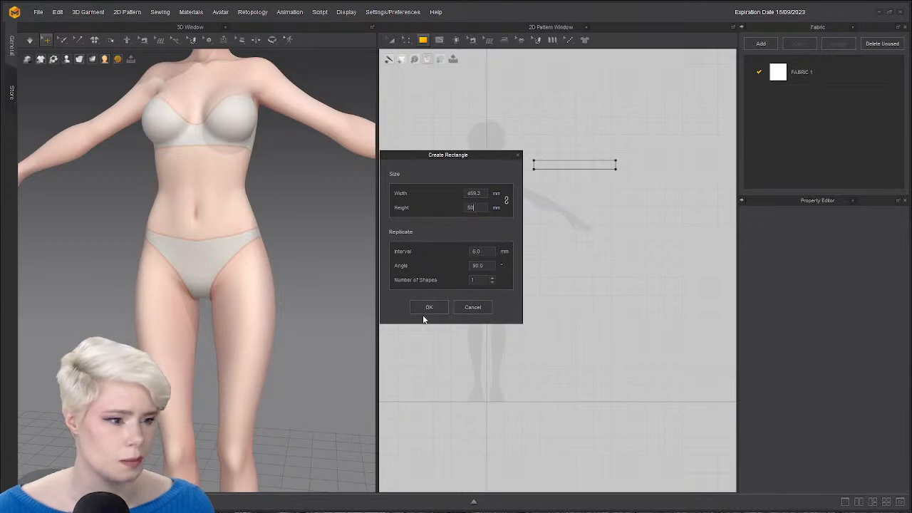
left_click(428, 308)
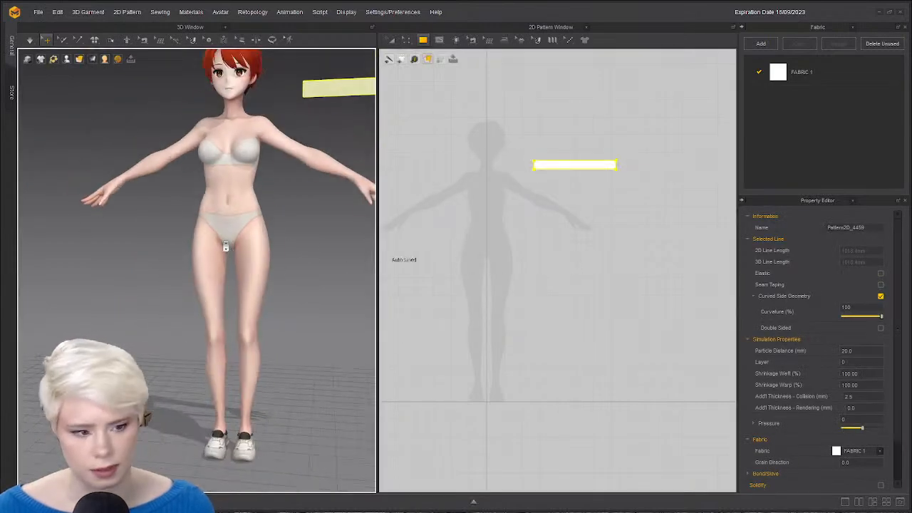
Move the rectangular strip in the 3D view to in front of the avatar's waist.
left_click(43, 43)
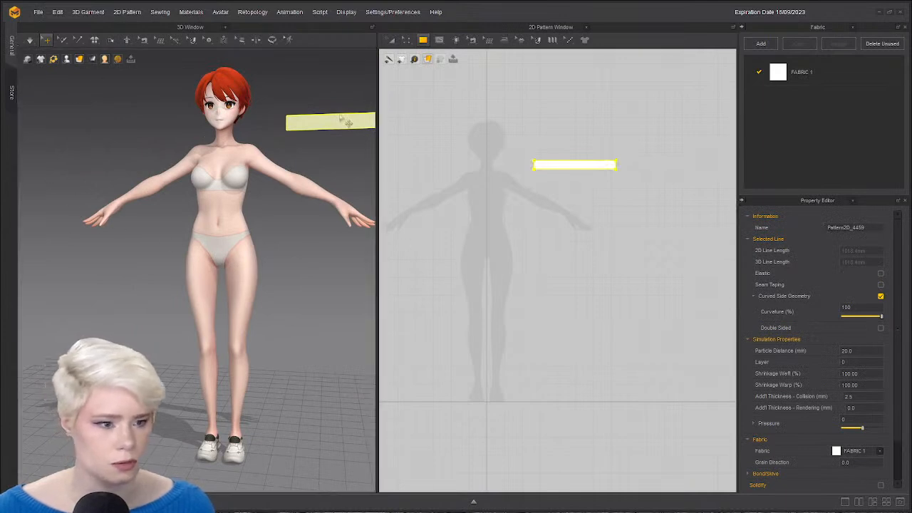
left_click_drag(339, 119, 203, 202)
right_click_drag(366, 207, 291, 174)
left_click(291, 145)
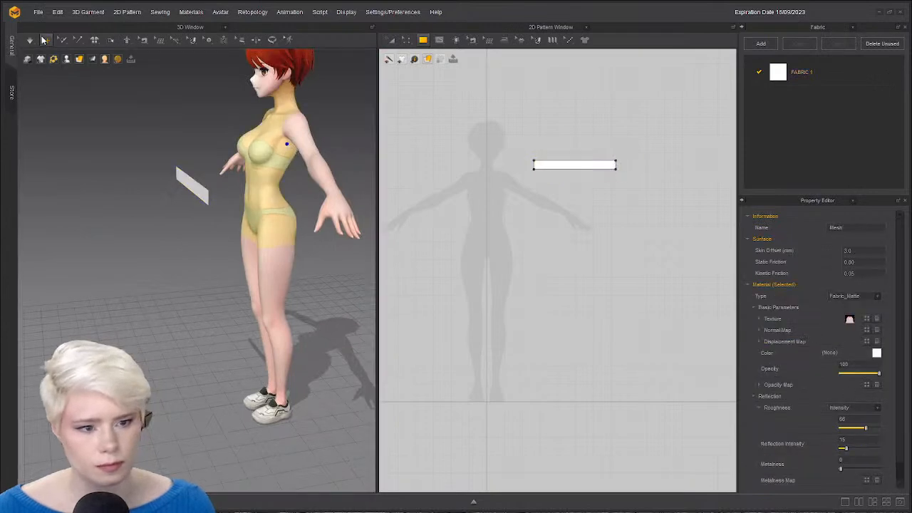
Show the avatar's arrangement points in the 3D view and clear the avatar mesh selection.
mouse_move(66, 61)
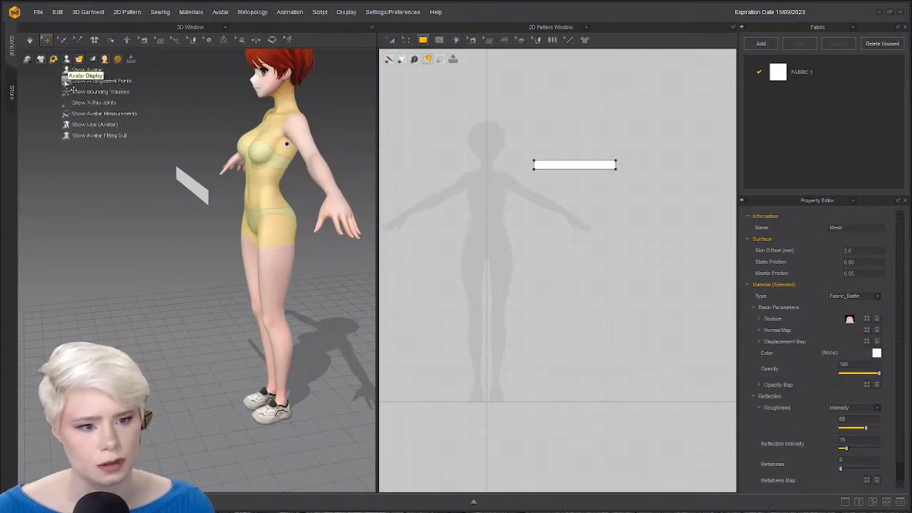
left_click(69, 83)
scroll(136, 230, "down", 3)
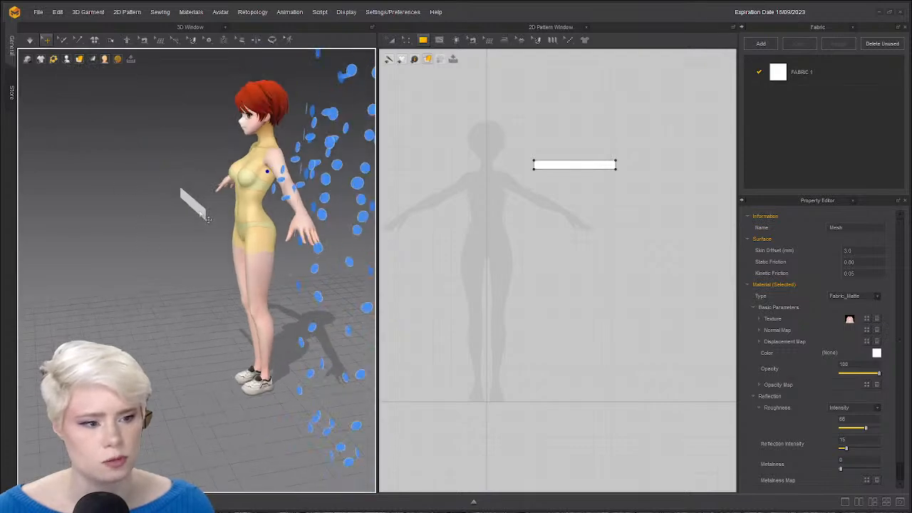
right_click_drag(153, 221, 246, 214)
middle_click_drag(285, 178, 215, 172)
left_click(328, 115)
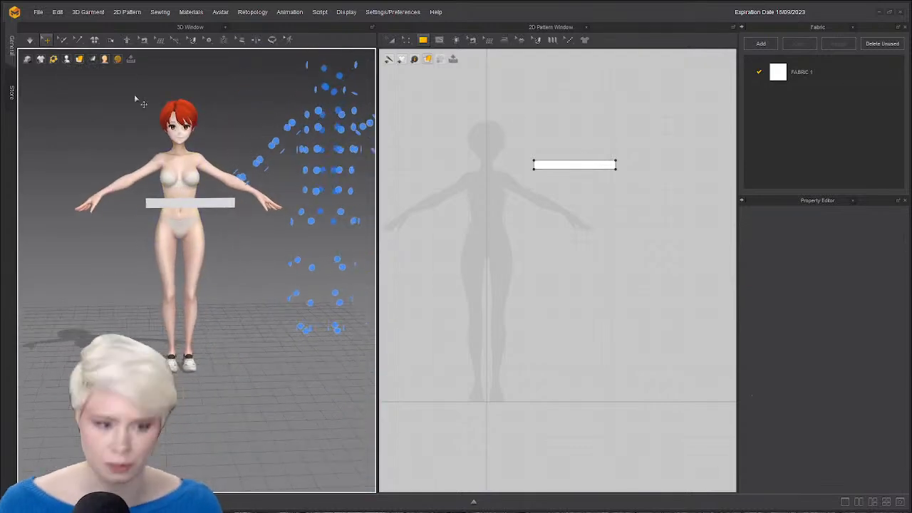
right_click(97, 93)
left_click(107, 80)
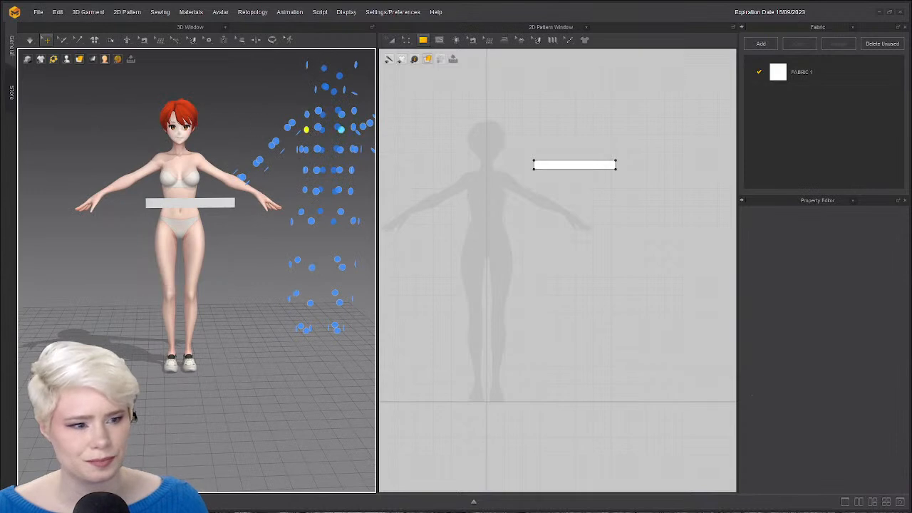
Reset the window layout to bring back the Library with its Garment items shown.
left_click(38, 12)
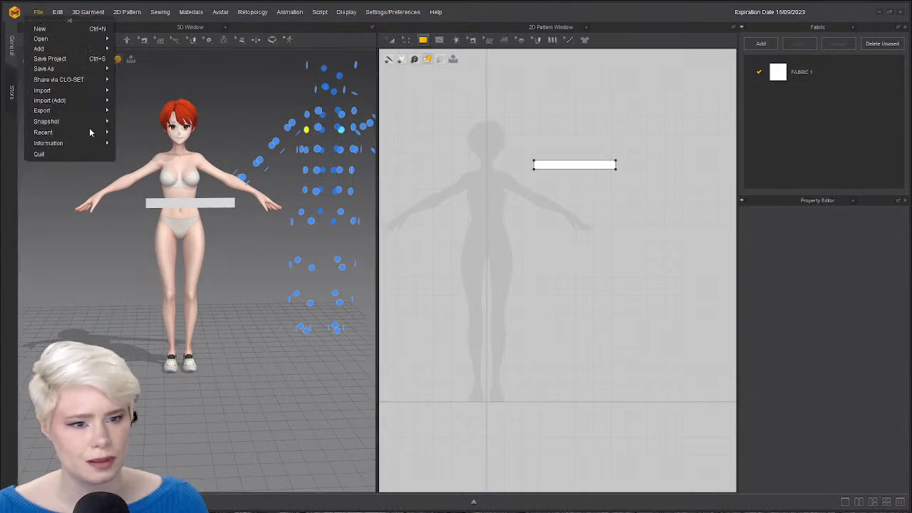
left_click(38, 58)
left_click(899, 504)
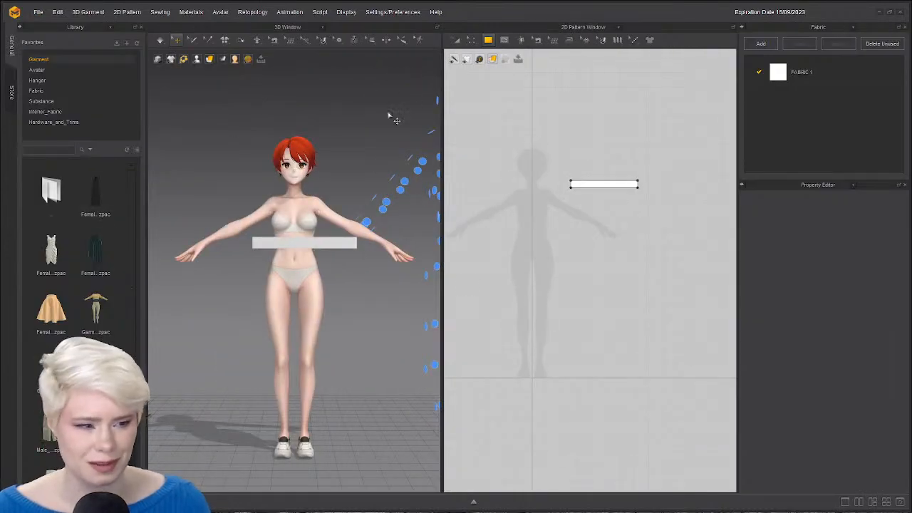
Reload the stylized Hana avatar from the Library's Avatar items using the Open load type.
left_click(53, 71)
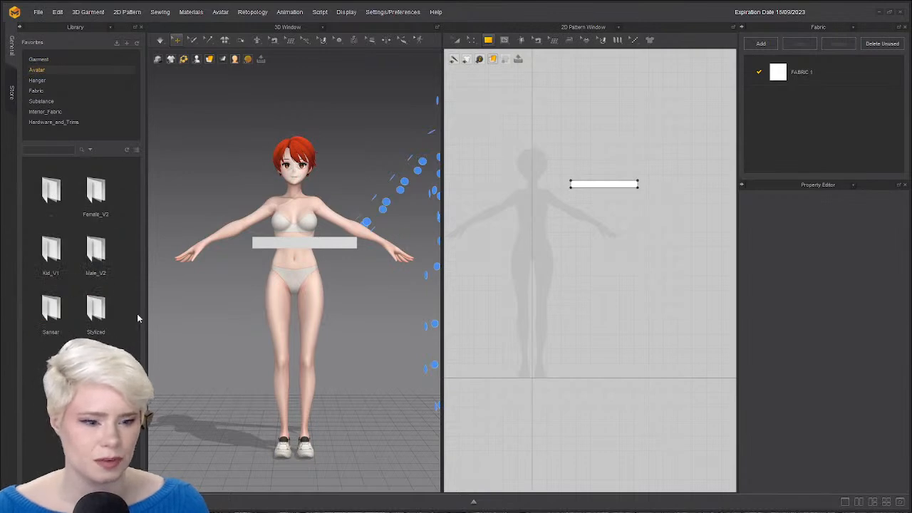
double_click(97, 313)
double_click(96, 310)
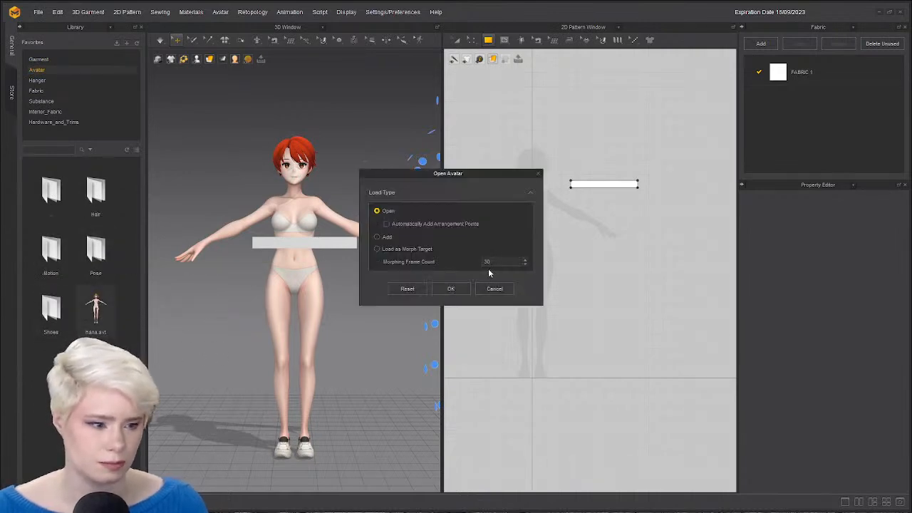
left_click(456, 288)
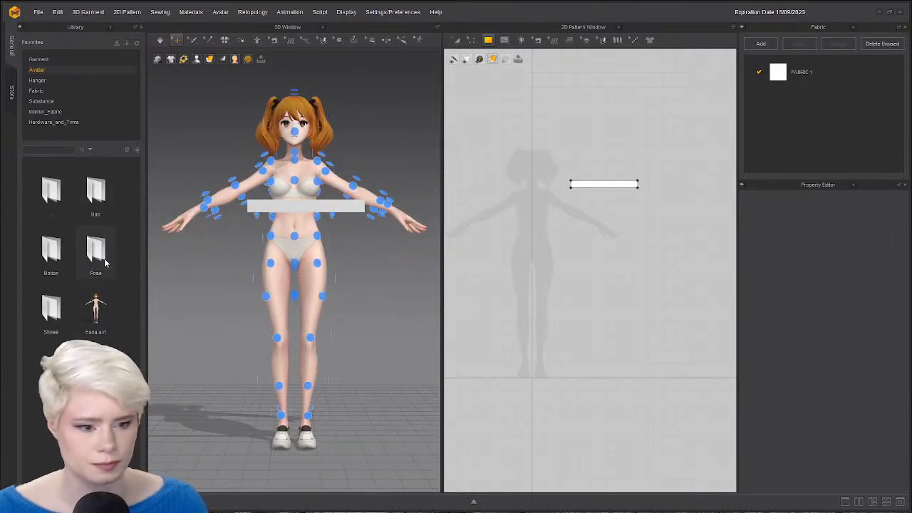
Apply the Hair_1 hairstyle to the avatar and close the Library.
double_click(97, 191)
double_click(61, 267)
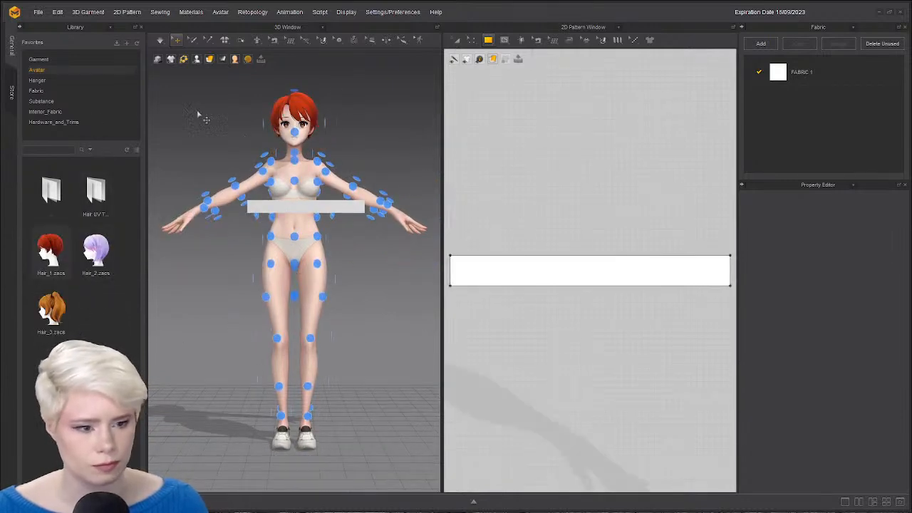
left_click(141, 27)
Move the strip clear of the arrangement points and wrap it on the avatar's Body_Front_Center_3 point at the front of the waist.
right_click_drag(226, 193, 211, 246)
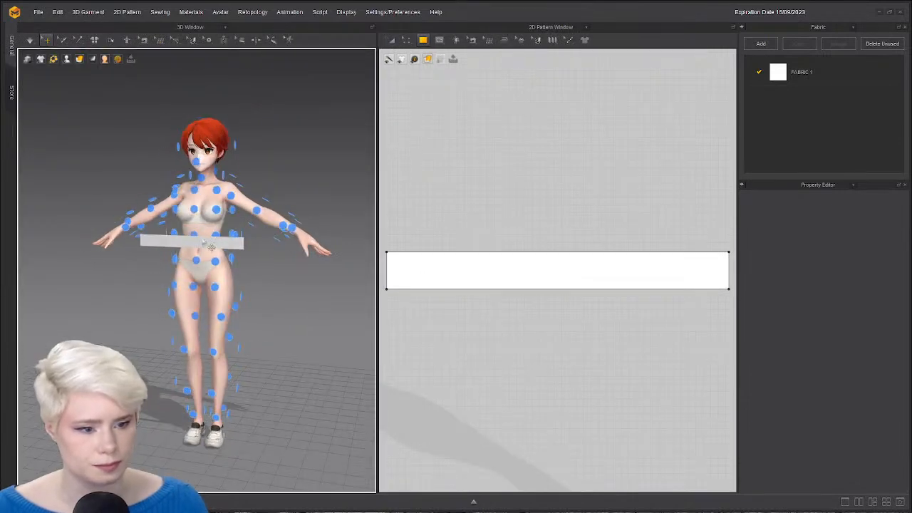
left_click(201, 245)
left_click_drag(194, 244, 180, 292)
left_click(210, 230)
left_click(194, 236)
left_click(188, 298)
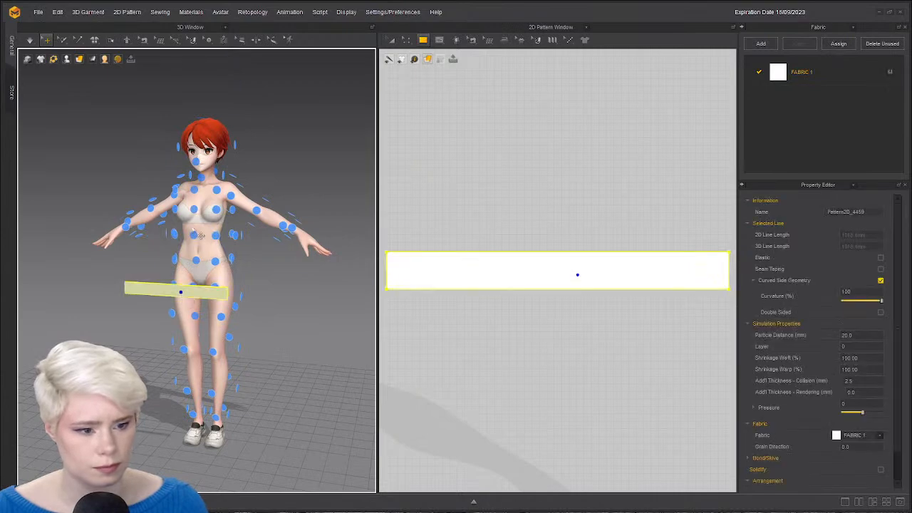
left_click(199, 235)
right_click_drag(200, 236, 254, 253)
scroll(227, 272, "up", 2)
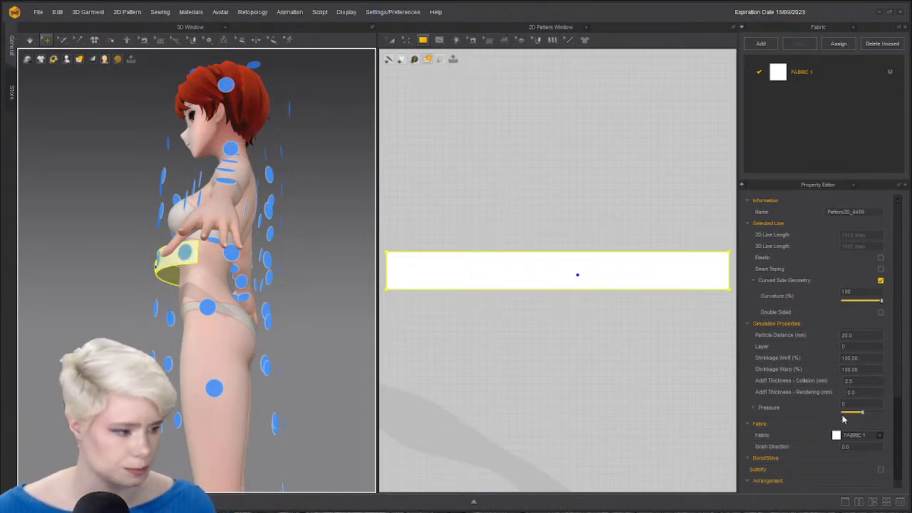
Set the strip's arrangement offset to 33 to bring it closer to the body.
scroll(802, 399, "down", 3)
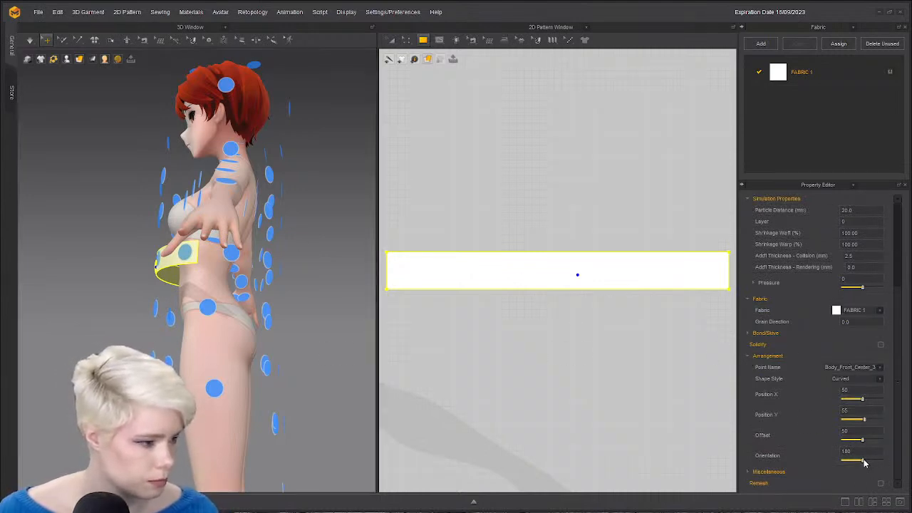
left_click_drag(863, 461, 858, 441)
right_click_drag(268, 309, 542, 332)
Sew the strip's two 50 mm short ends together in the 2D pattern view.
scroll(598, 285, "down", 5)
key("z")
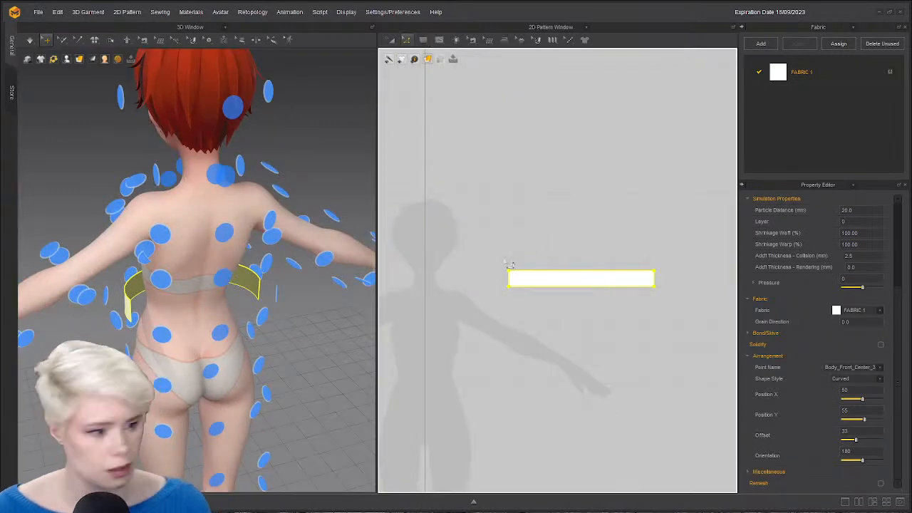
key("Escape")
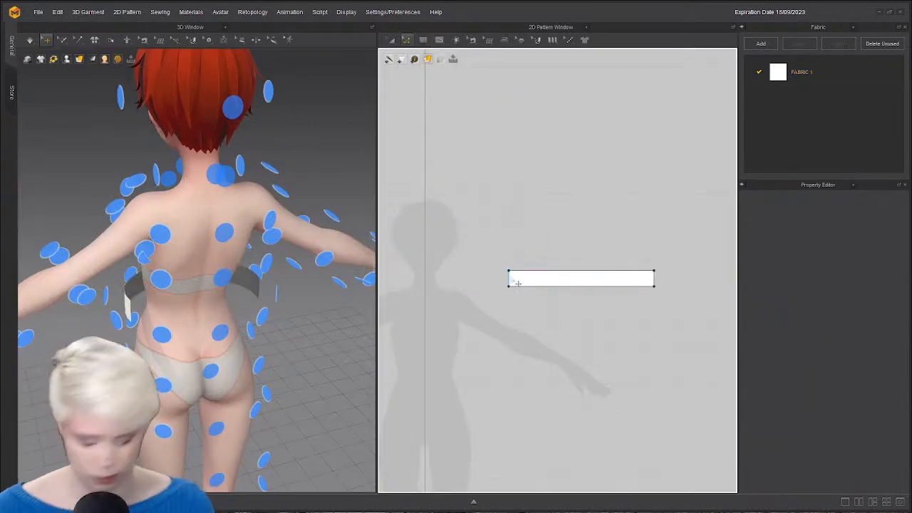
key("n")
left_click(509, 280)
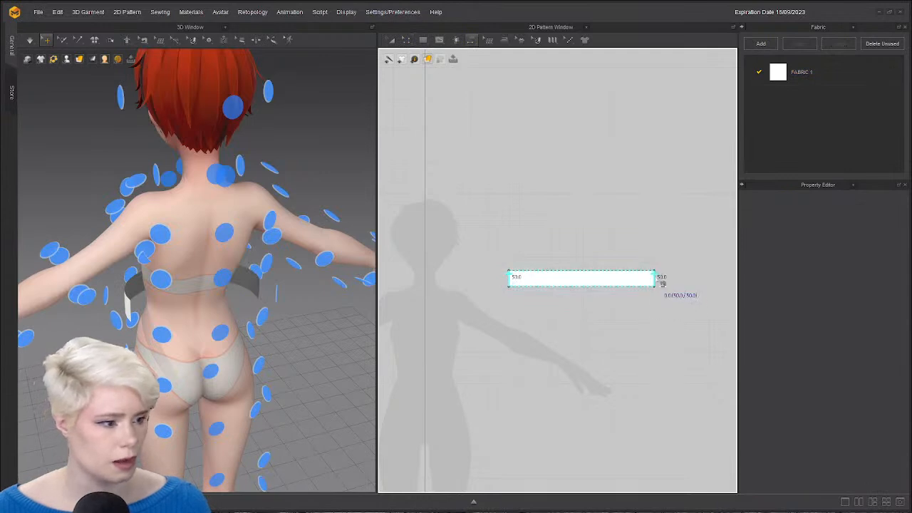
left_click(662, 282)
Simulate the sewn strip so it closes around the avatar's waist, and stop the simulation.
key("space")
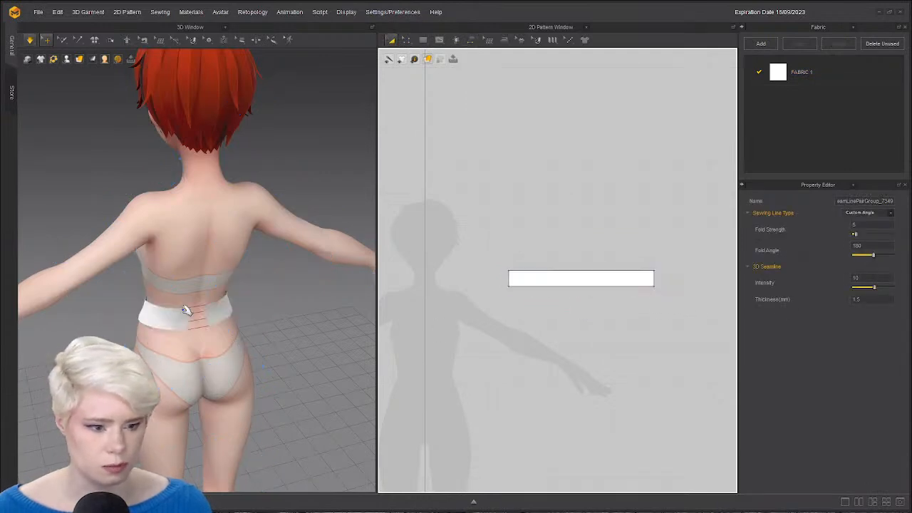
mouse_move(186, 312)
right_mouse_down()
mouse_move(194, 310)
mouse_move(163, 302)
mouse_move(176, 296)
mouse_move(178, 305)
right_mouse_up()
key("space")
scroll(166, 300, "up", 2)
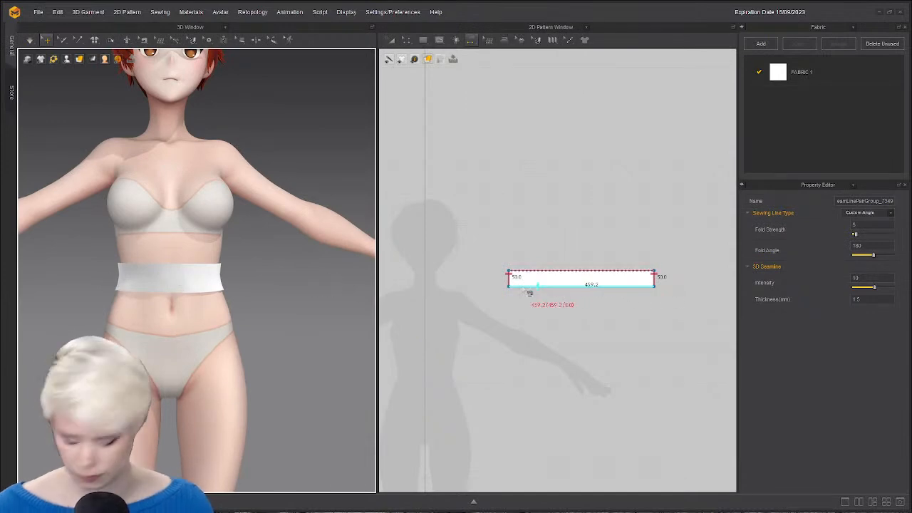
Scale the waistband pattern down to about half its height from its lower edge and simulate it on the avatar.
key("a")
left_click(520, 278)
left_click_drag(584, 295, 584, 287)
key("space")
scroll(180, 299, "up", 1)
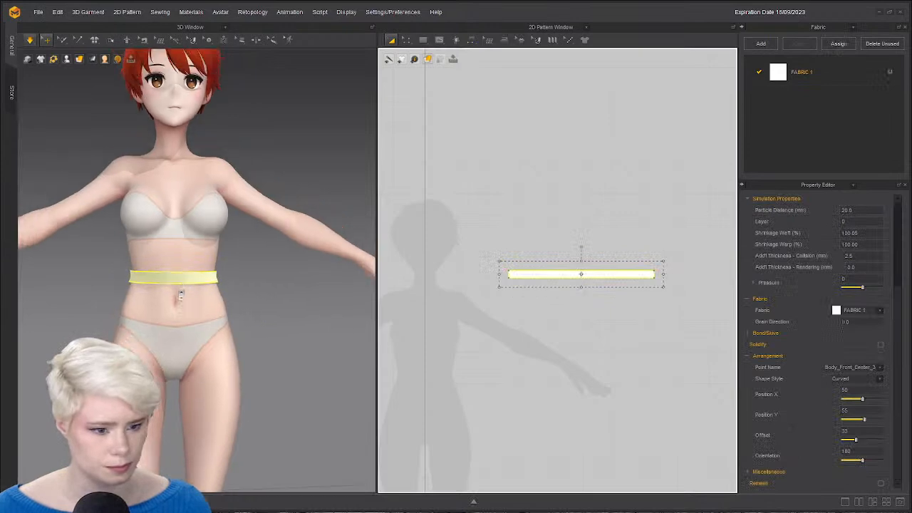
Examine the waistband's fit around the avatar from the back, the sides and above while simulating.
scroll(180, 299, "down", 3)
right_click_drag(179, 298, 65, 296)
right_click_drag(258, 299, 178, 298)
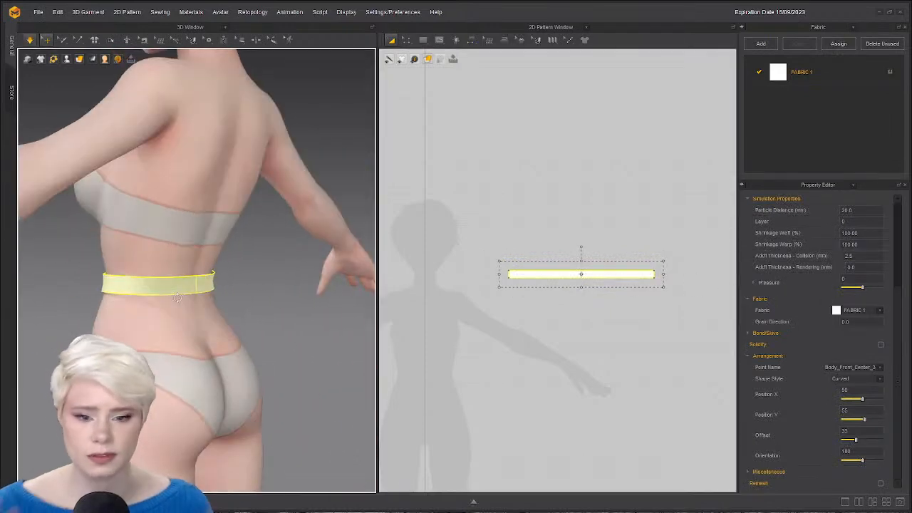
right_click_drag(87, 317, 241, 325)
key("space")
key("space")
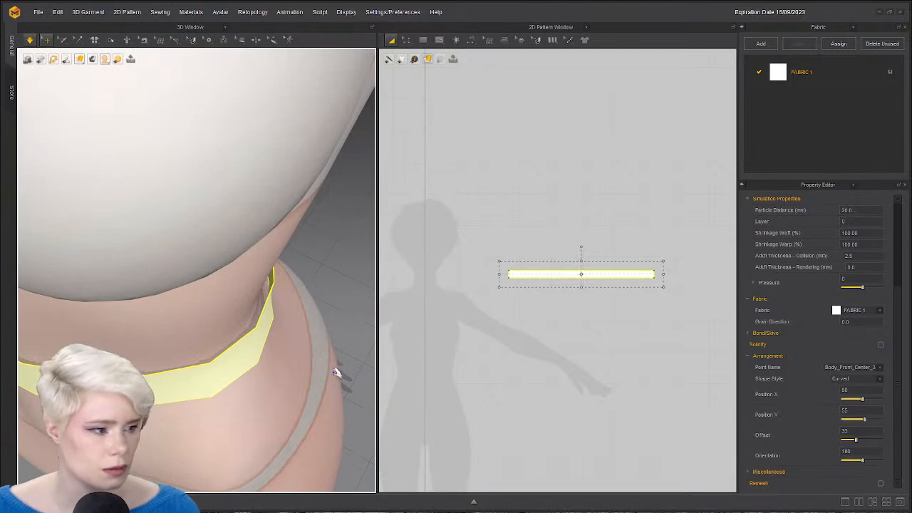
right_click_drag(335, 373, 208, 221)
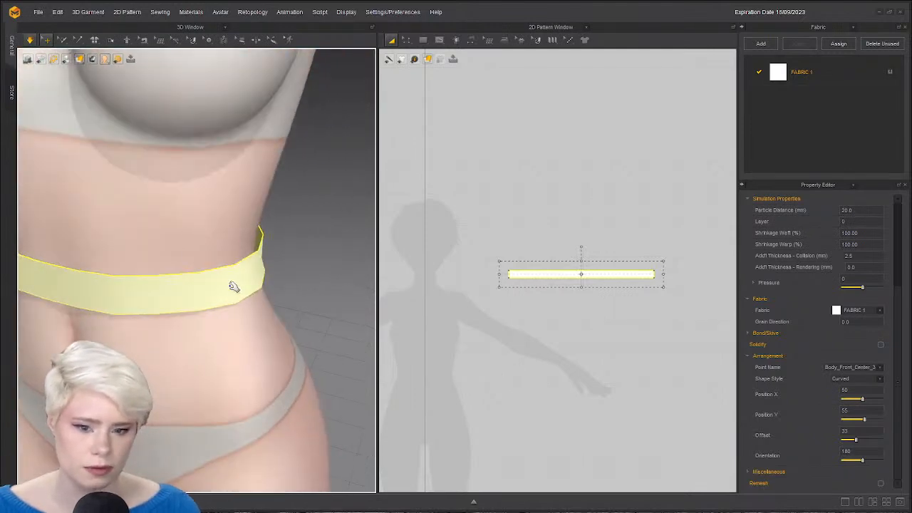
right_click_drag(234, 287, 226, 343)
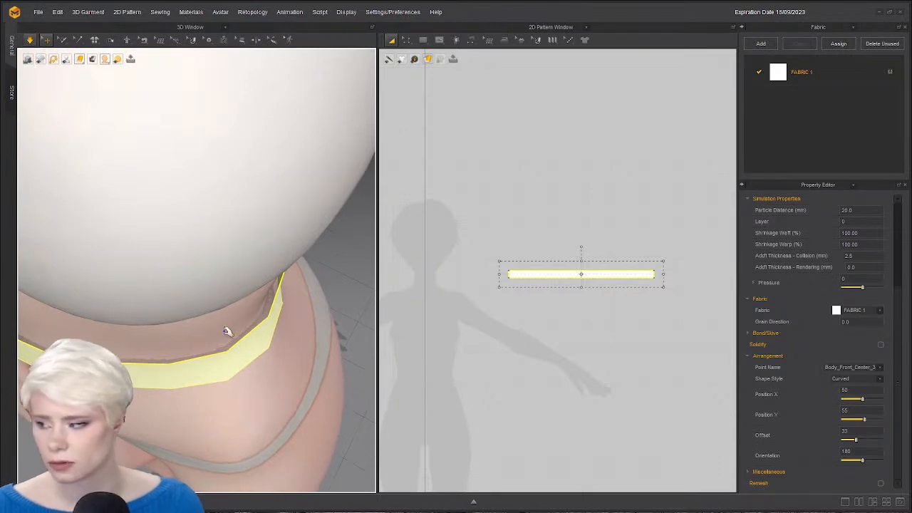
right_click_drag(222, 309, 295, 208)
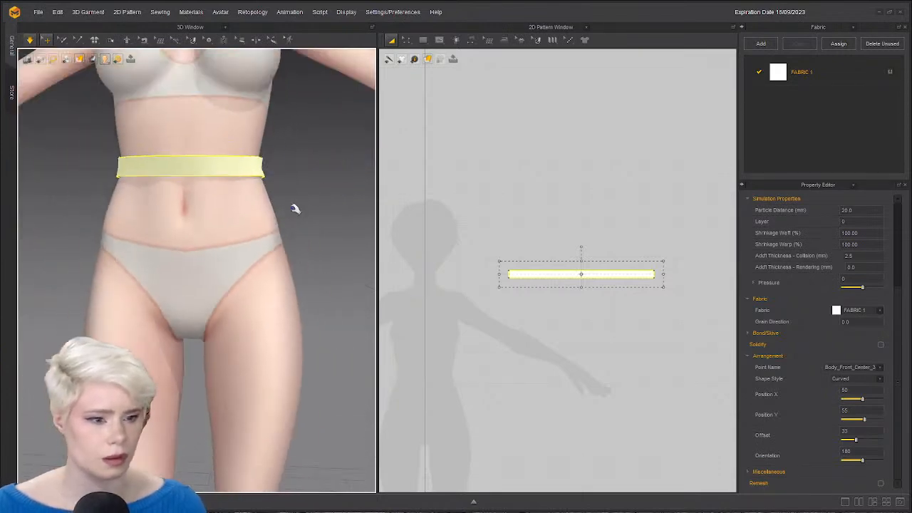
Select the waistband's long lower edge in the 2D pattern view to read its length.
left_click(568, 311)
left_click(253, 167)
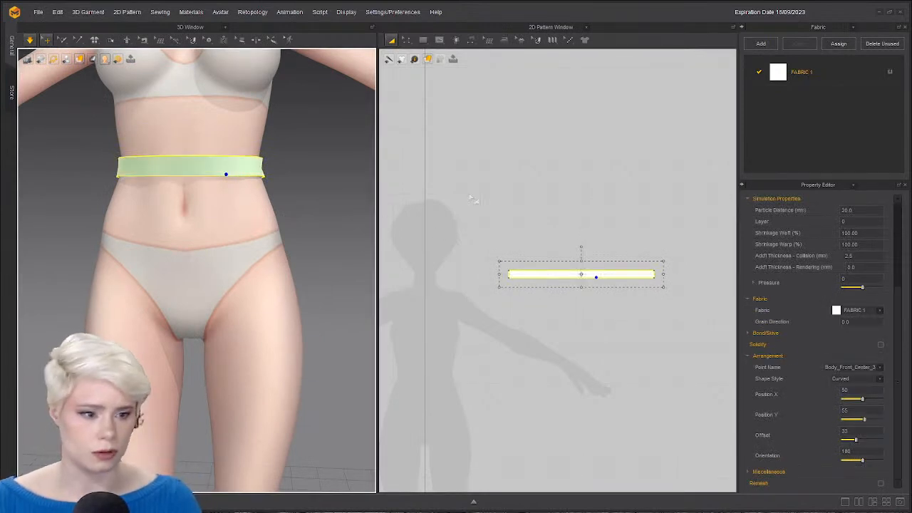
left_click(572, 292)
key("z")
left_click(555, 281)
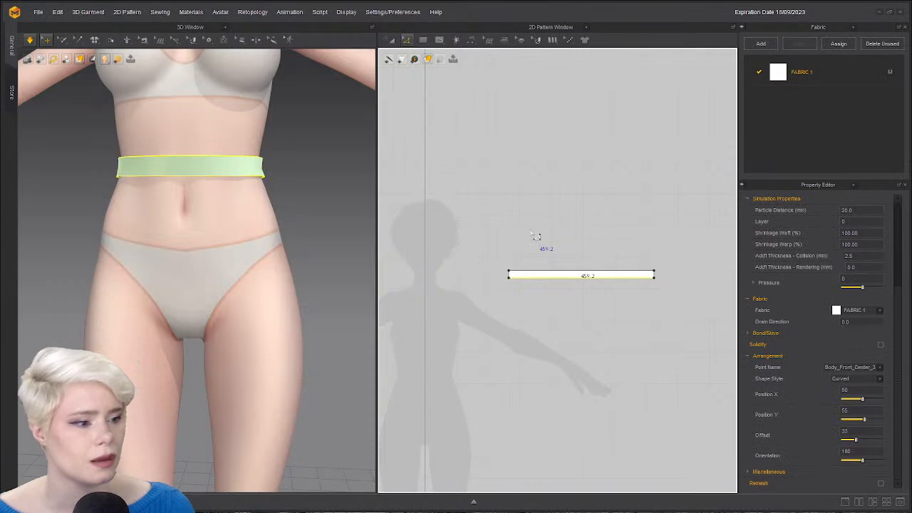
right_click_drag(536, 236, 520, 214)
Create a circular ellipse pattern with a circumference of 459.2 mm above the waistband strip.
left_click(425, 41)
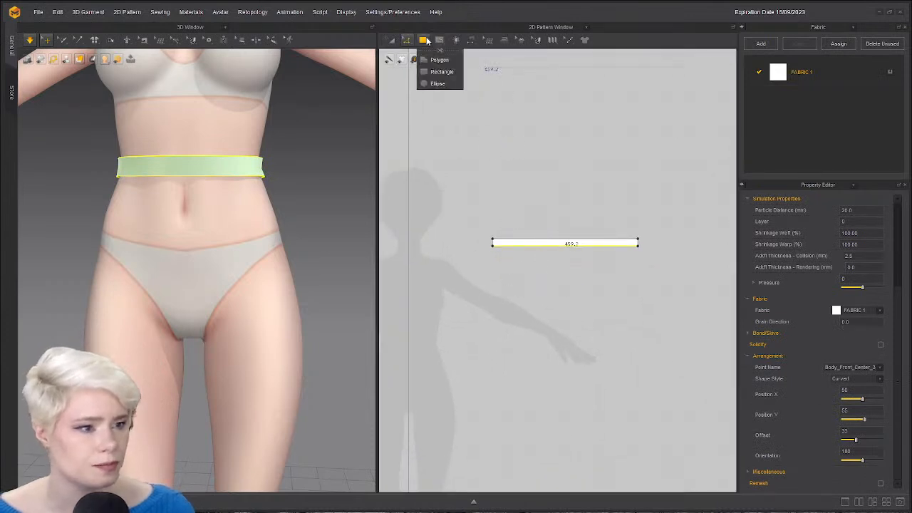
left_click(424, 41)
left_click(438, 83)
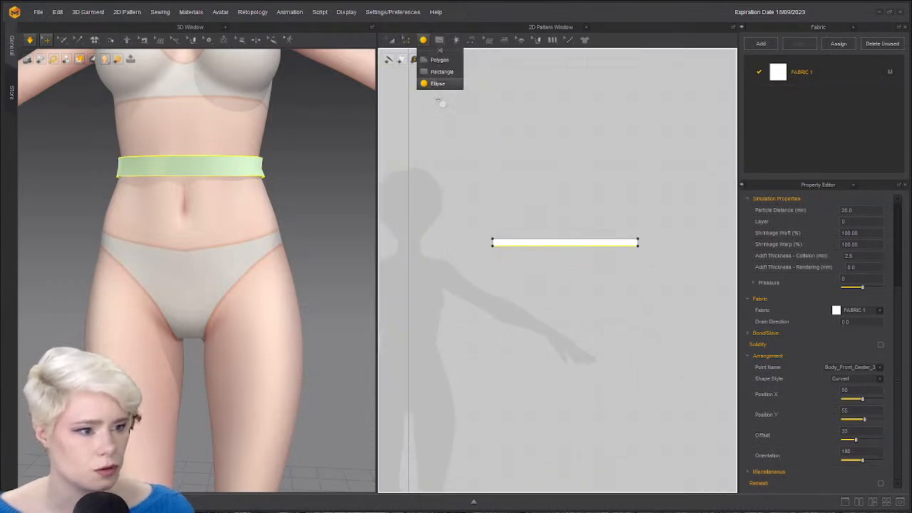
left_click(501, 172)
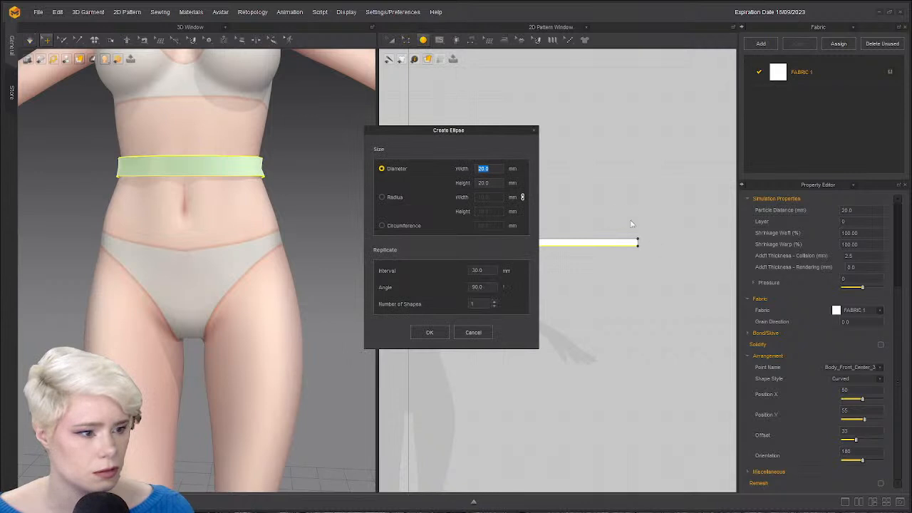
left_click(390, 226)
type("450")
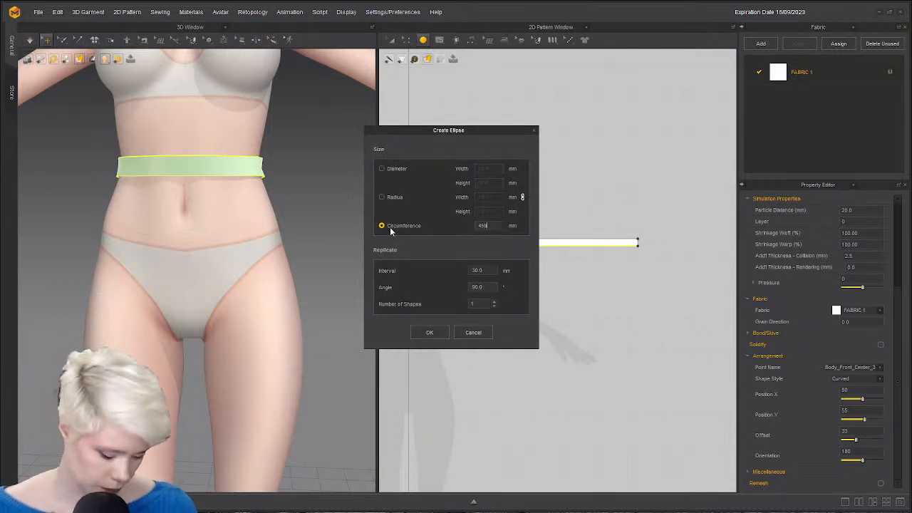
type(".2")
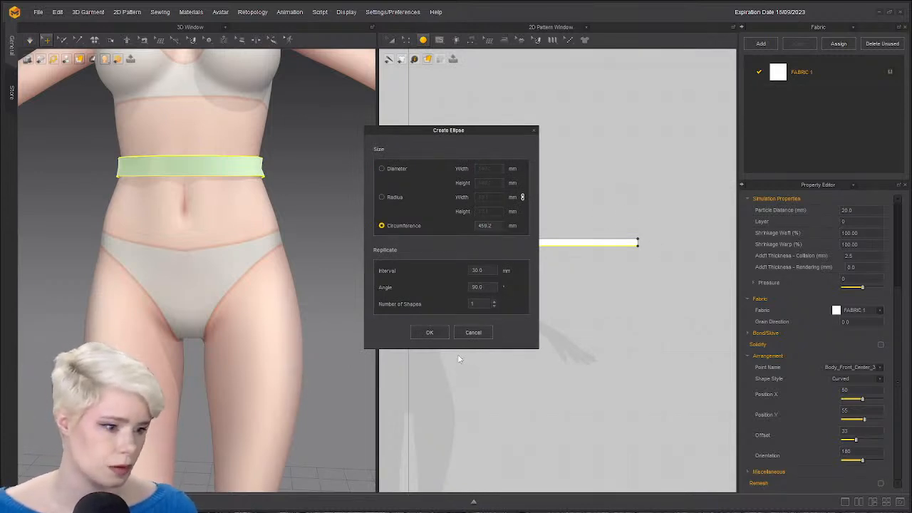
left_click(430, 333)
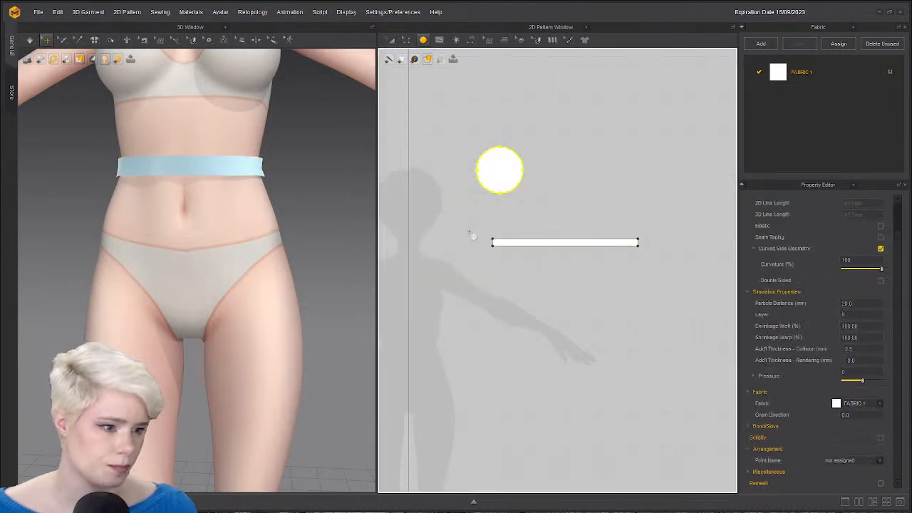
Measure the linear distance from the avatar's waistband down to the lower leg.
left_click(391, 41)
scroll(462, 223, "down", 3)
scroll(187, 314, "down", 1)
scroll(186, 314, "down", 5)
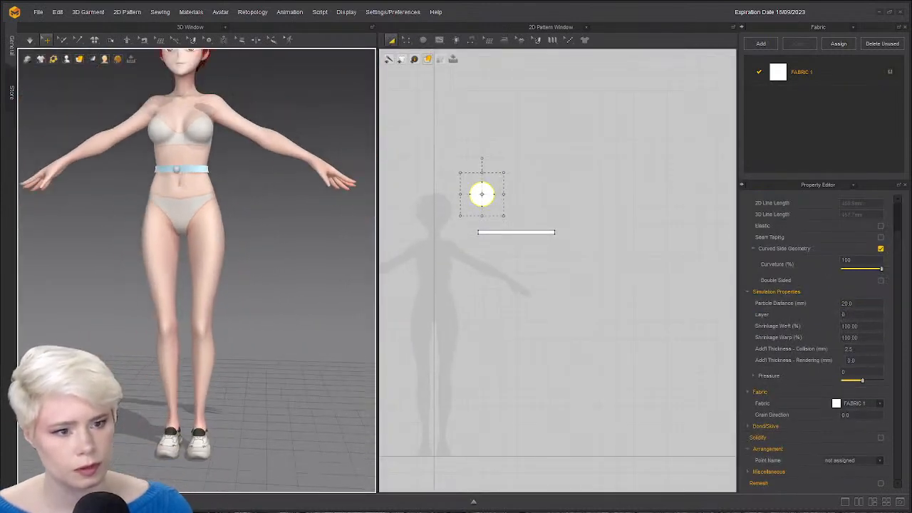
left_click(272, 41)
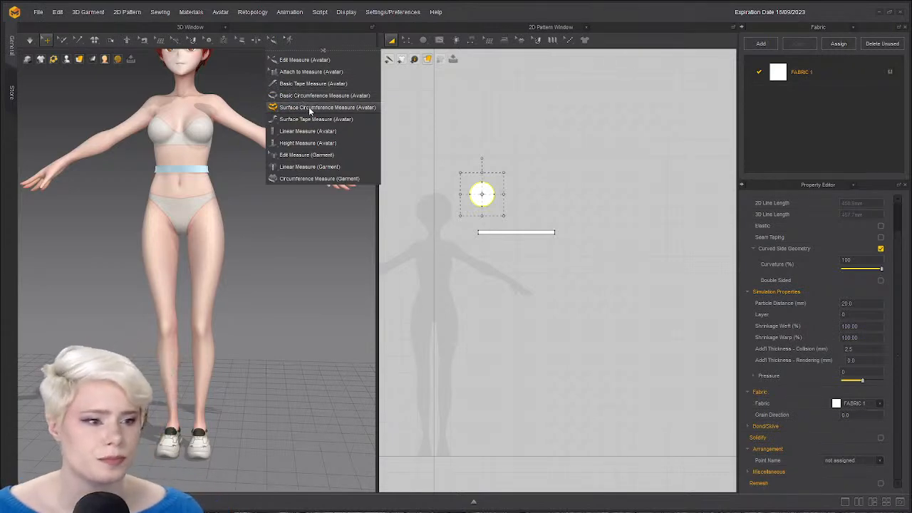
left_click(309, 132)
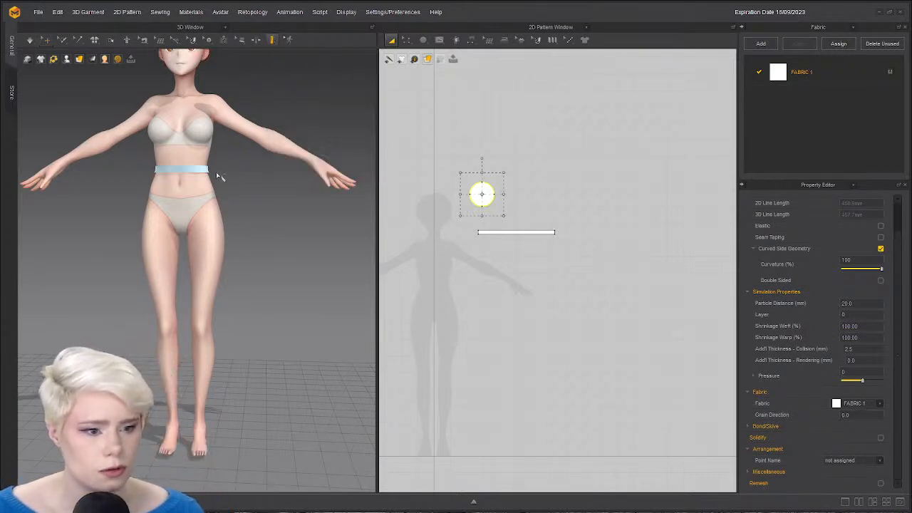
left_click(191, 178)
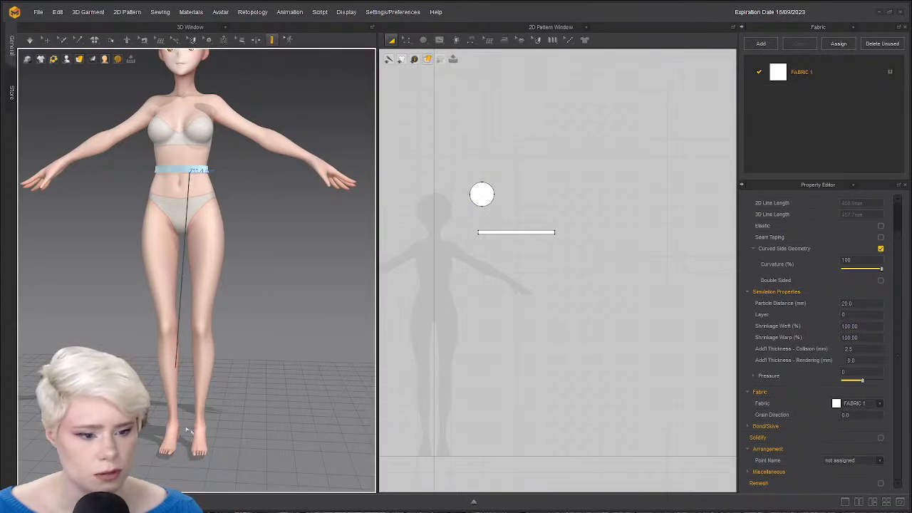
double_click(177, 385)
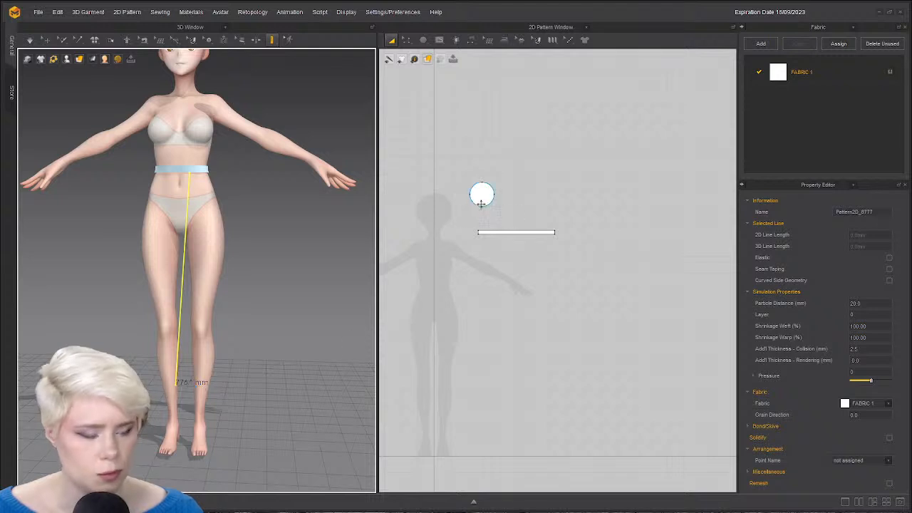
Select the circular pattern above the waistband strip to read its line length.
left_click(423, 42)
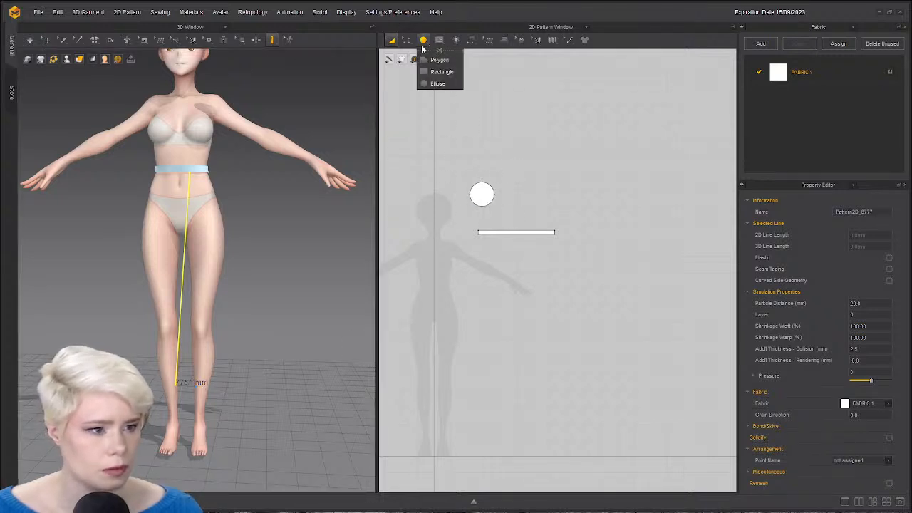
left_click(482, 194)
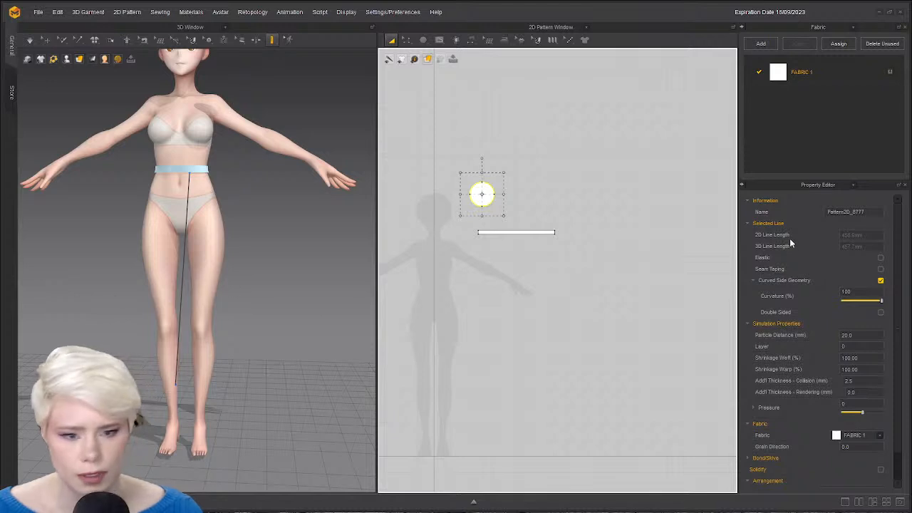
right_click(469, 135)
left_click(389, 108)
left_click(423, 41)
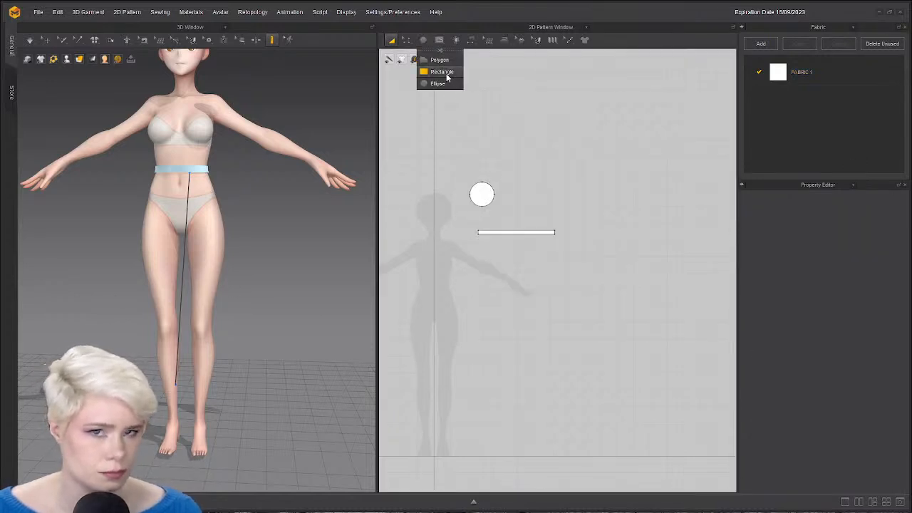
left_click(477, 195)
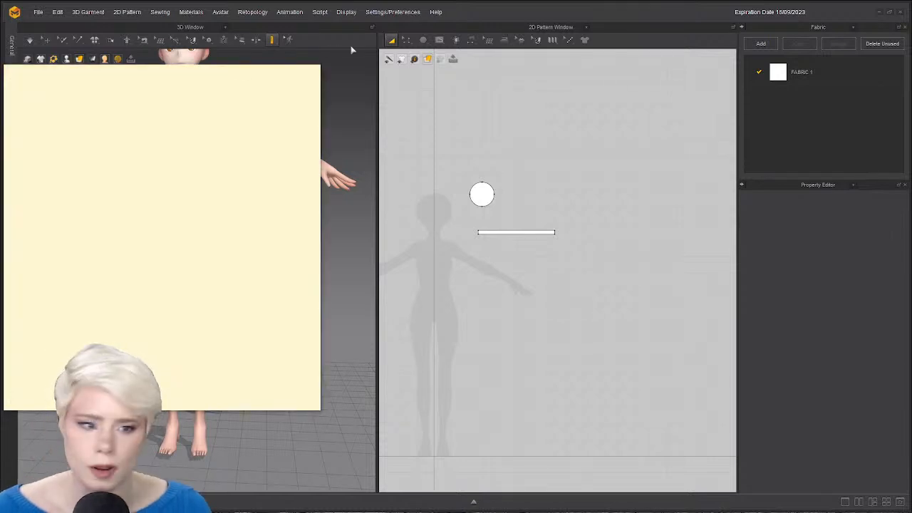
left_click_drag(101, 73, 0, 84)
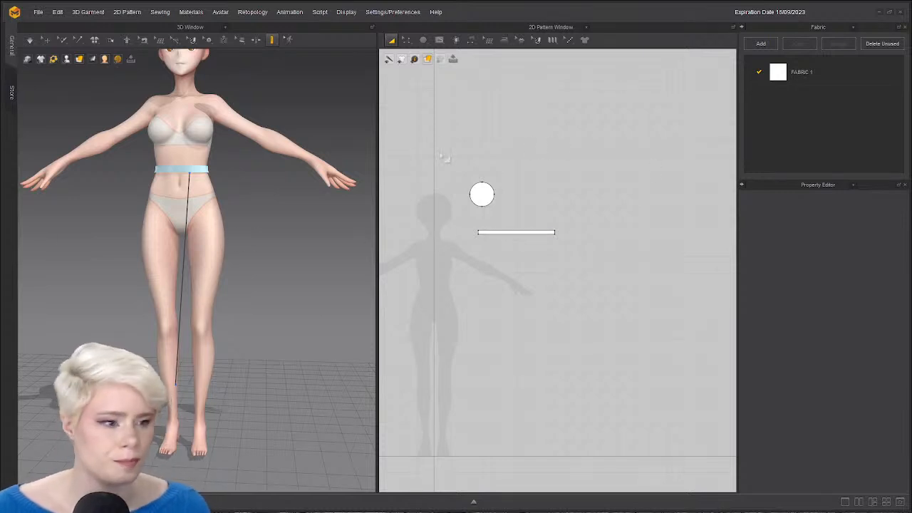
middle_click_drag(442, 156, 468, 140)
left_click(424, 41)
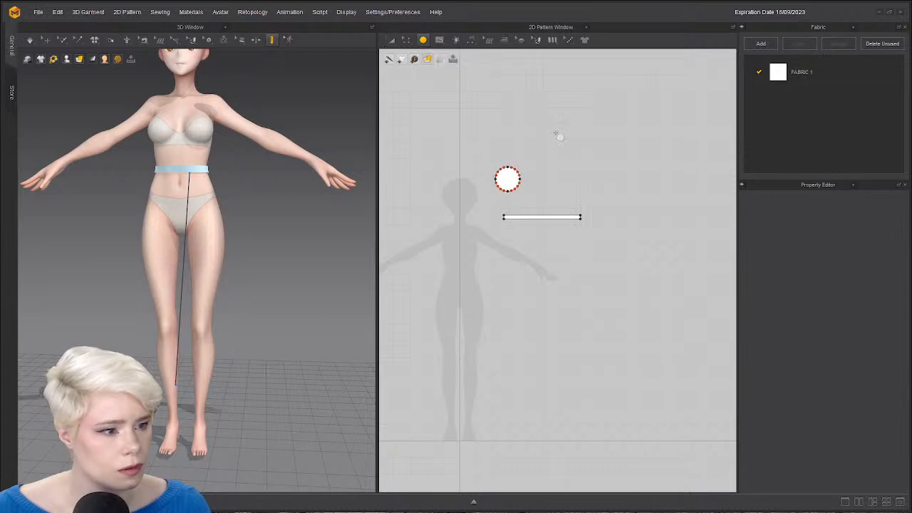
left_click(391, 40)
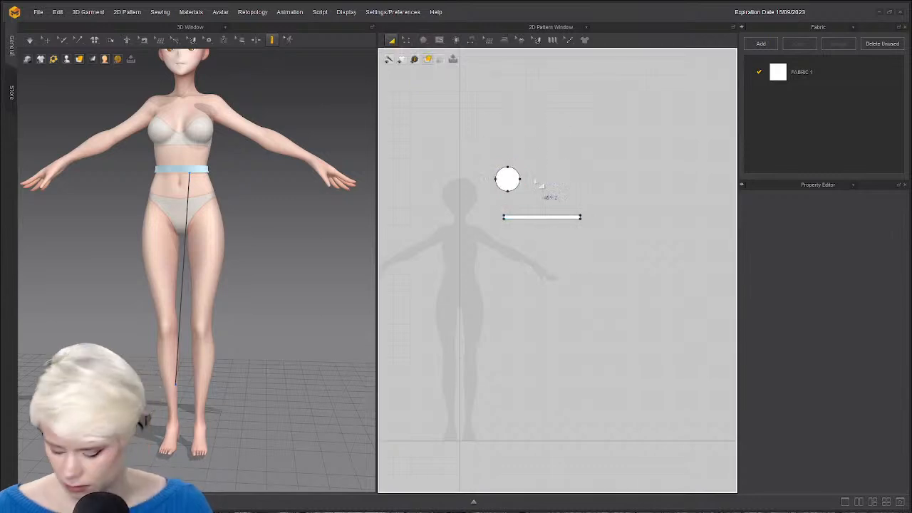
Select the waistband strip's long lower edge in the 2D pattern view to read its length.
left_click(406, 40)
left_click(549, 218)
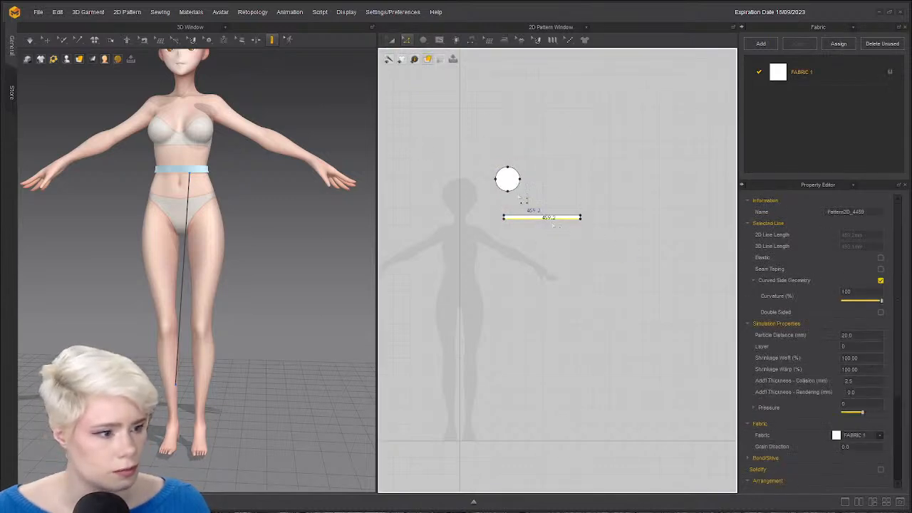
scroll(523, 200, "up", 3)
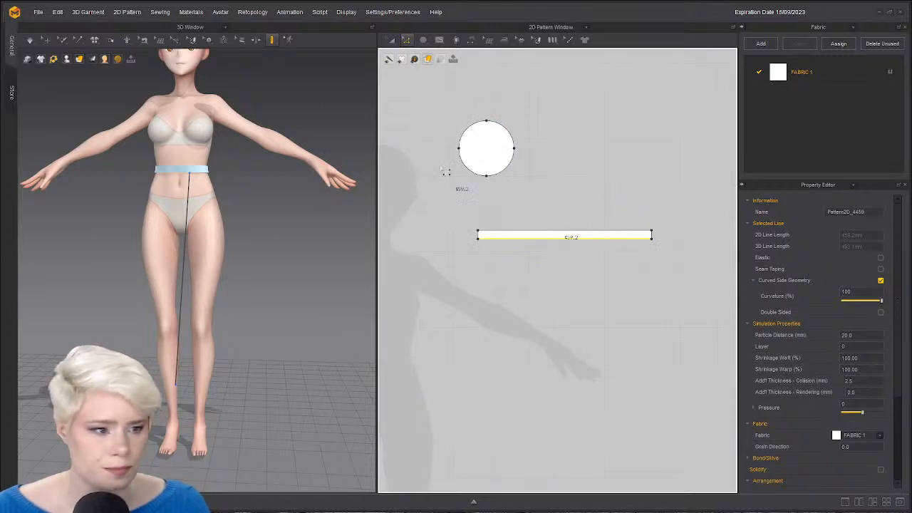
Delete the small circular pattern above the waistband strip.
key("a")
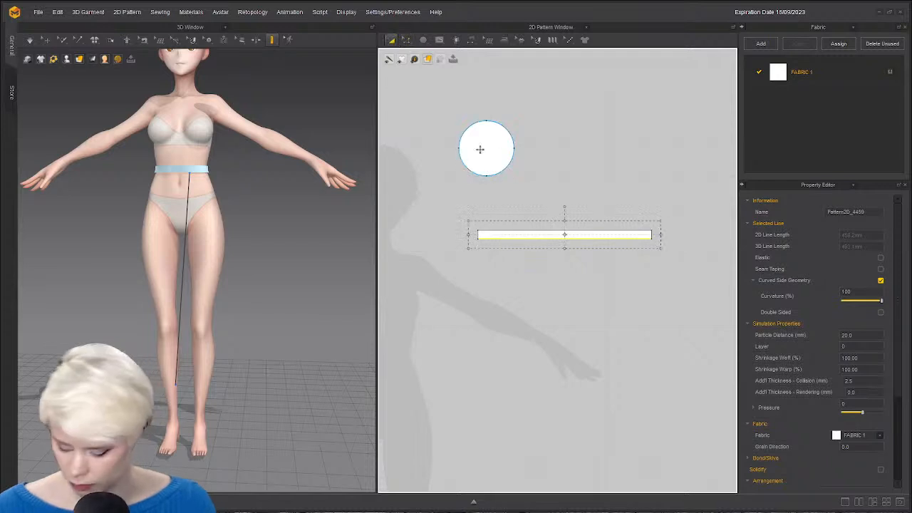
left_click(491, 151)
key("Delete")
Enter a circumference of 459.2 mm for a new ellipse pattern to read the matching diameter, and cancel without creating it.
left_click(423, 40)
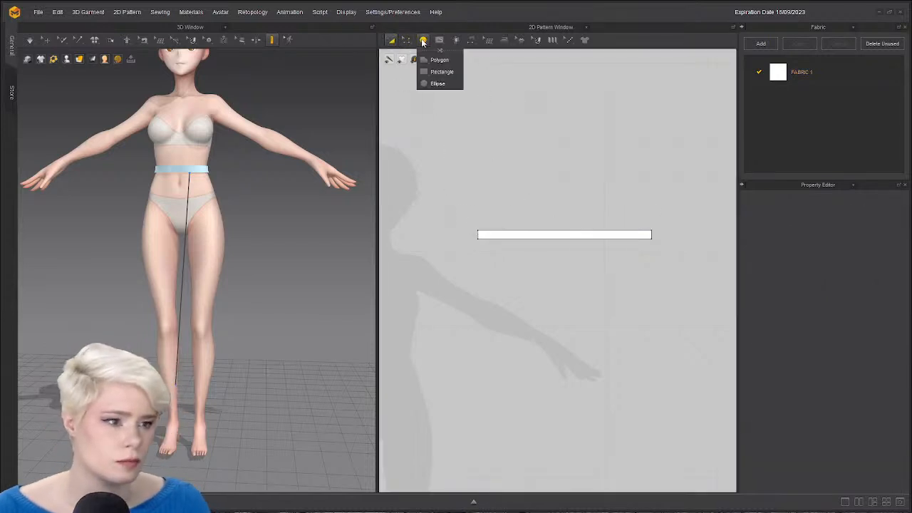
left_click(435, 84)
left_click(516, 163)
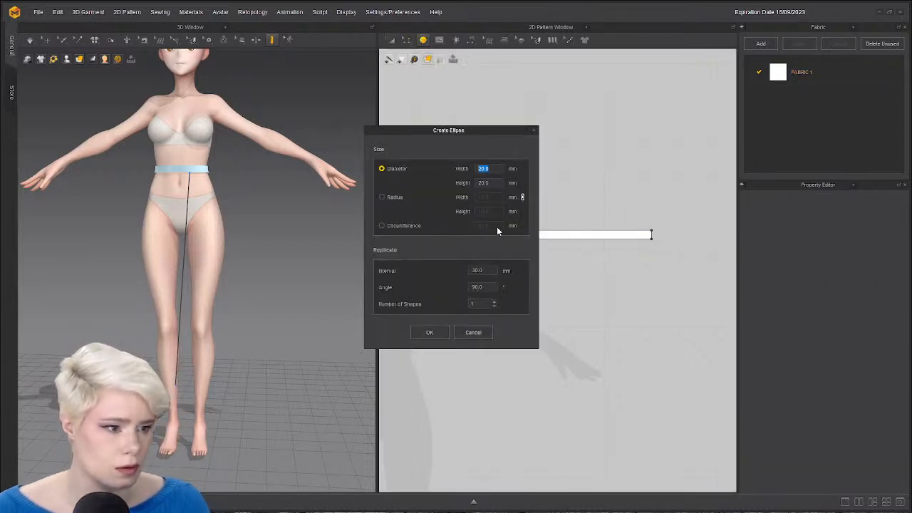
left_click(393, 227)
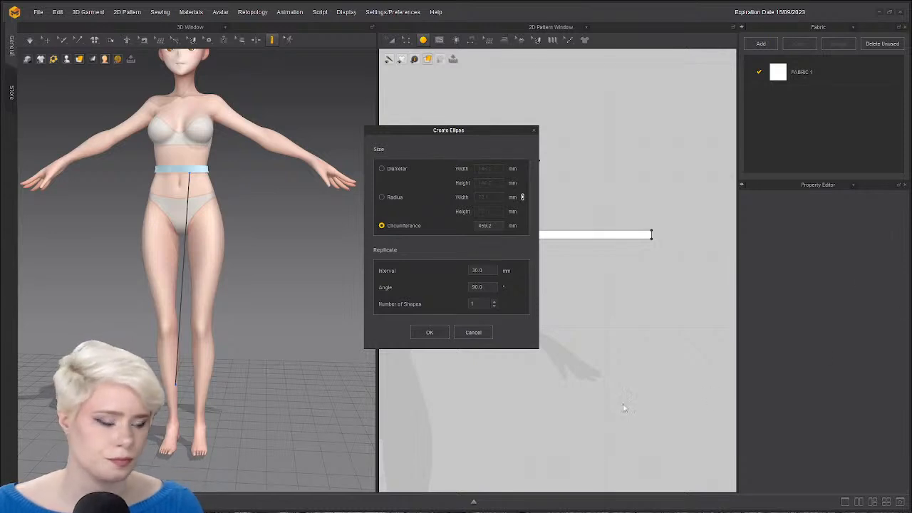
left_click(474, 335)
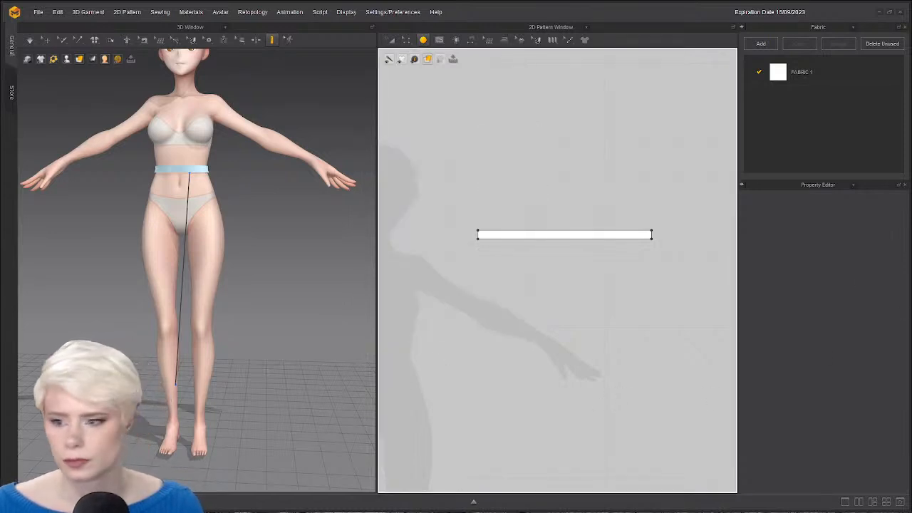
Add 146.2 and 776.1 in the Windows Calculator to work out the skirt circle's diameter, and close the calculator.
key("super")
type("calc")
key("Return")
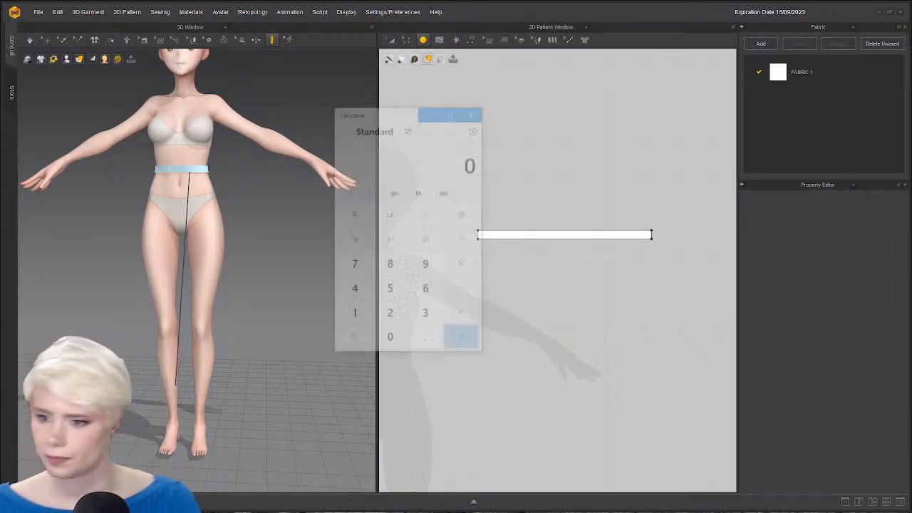
type("146.")
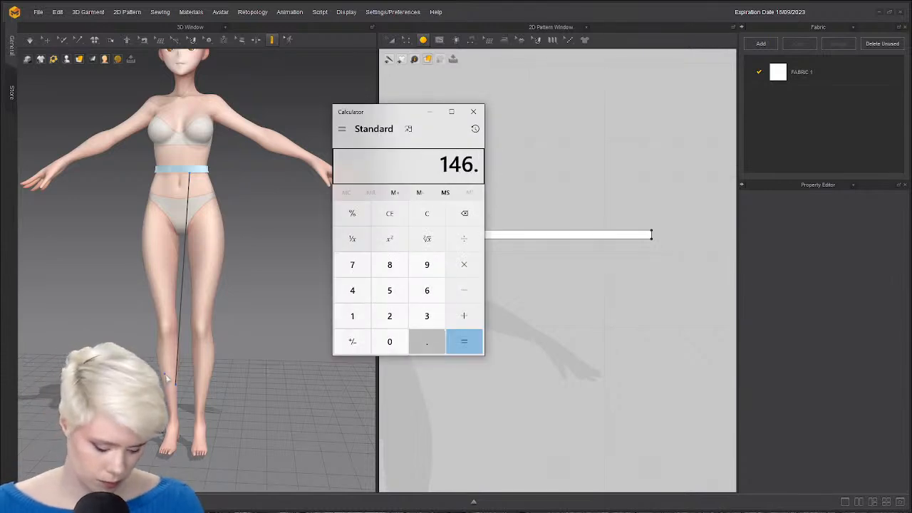
type("2 + 776.1")
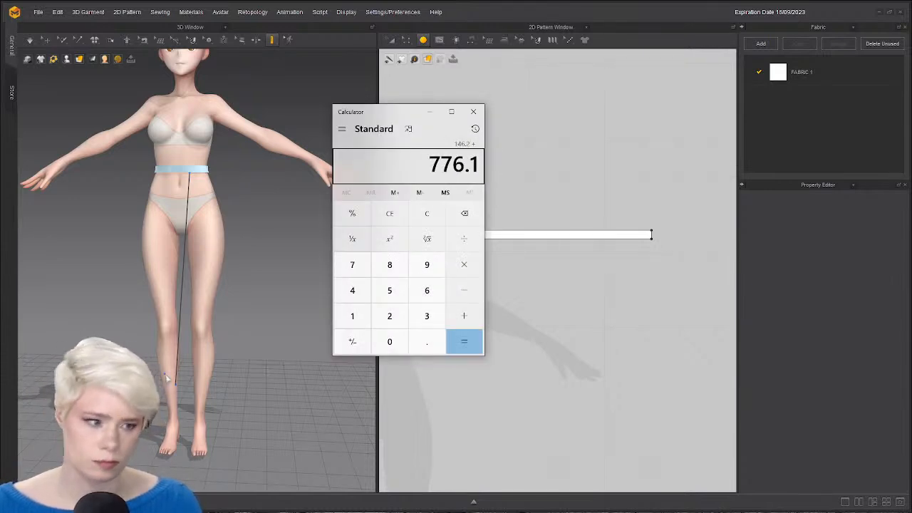
key("Return")
left_click(473, 112)
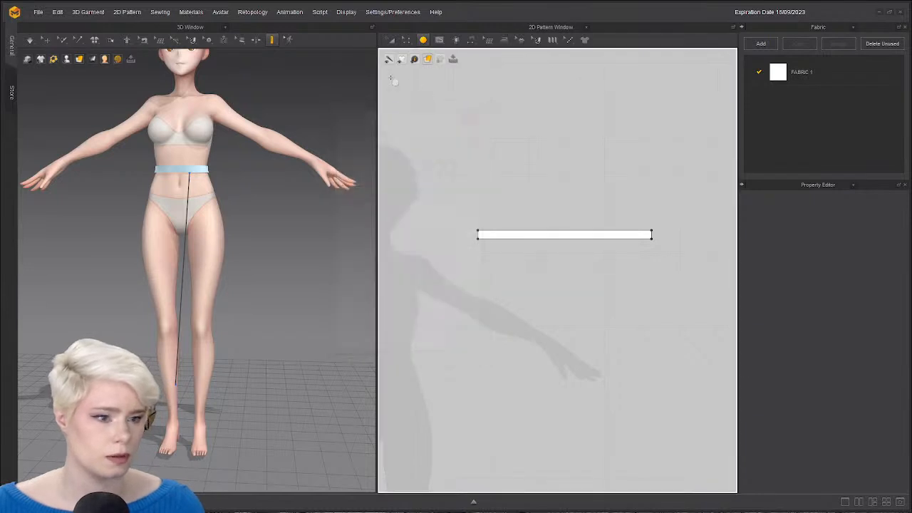
Create a circular ellipse pattern with a diameter of 922.3 mm for the skirt.
left_click(426, 42)
left_click(502, 157)
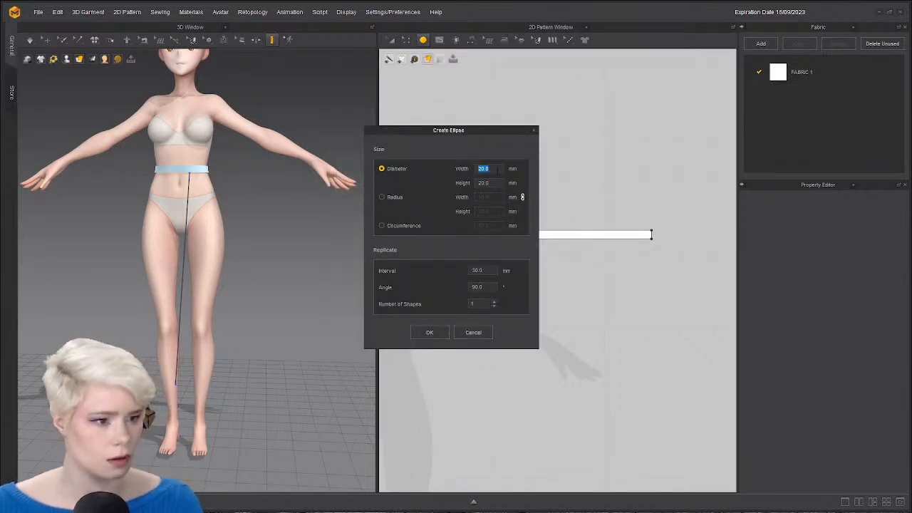
left_click(382, 226)
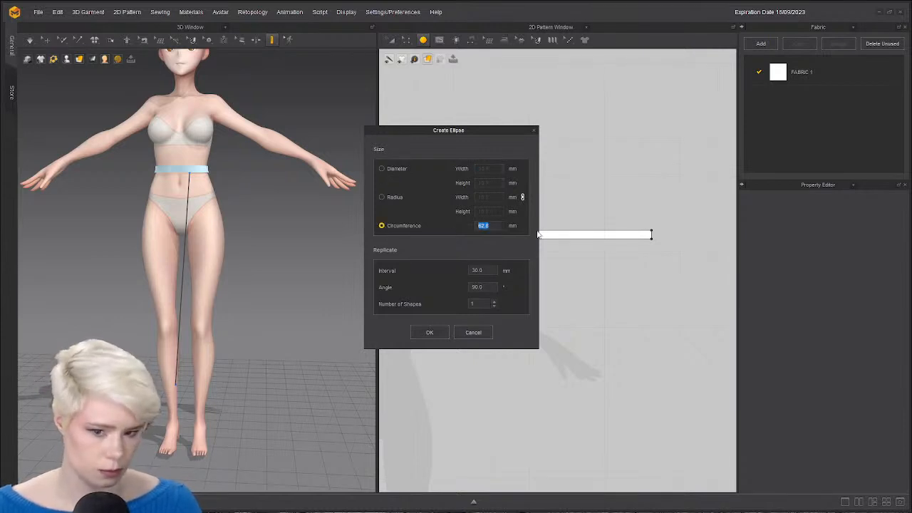
left_click(382, 169)
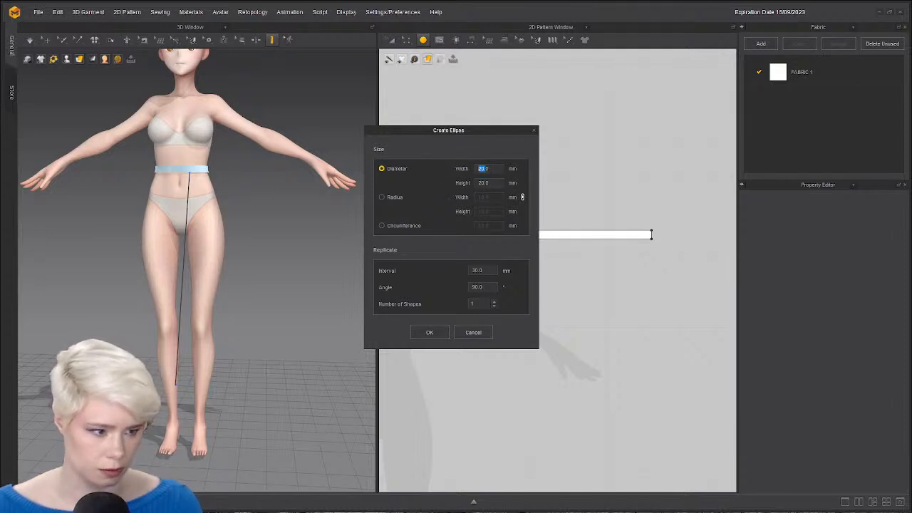
type("922.3")
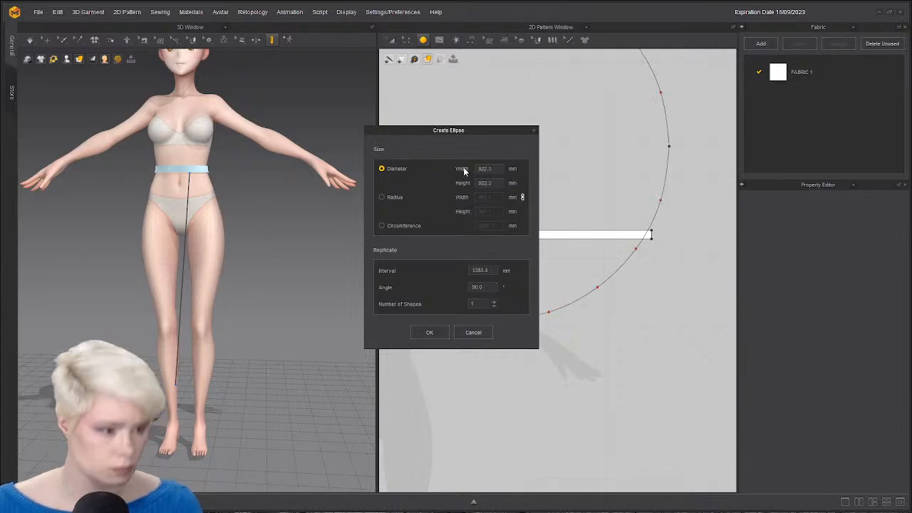
left_click(430, 332)
left_click(522, 275)
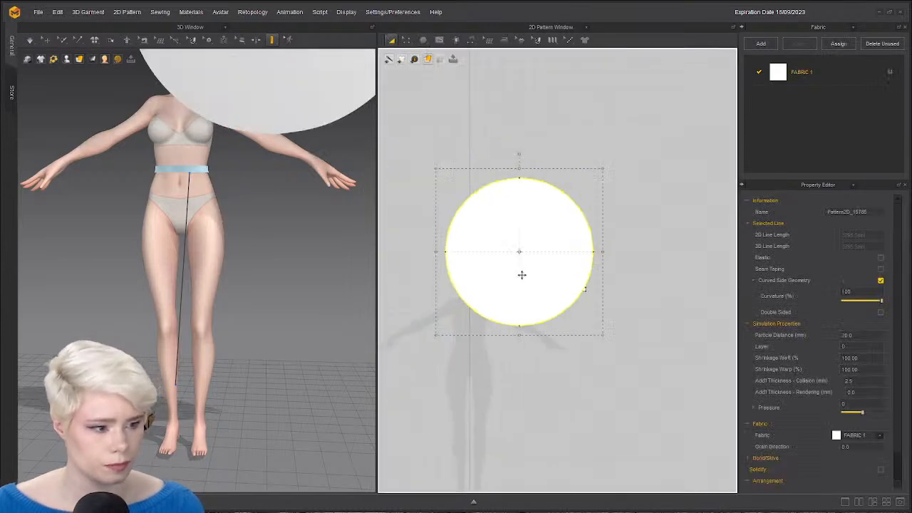
middle_click_drag(599, 244, 548, 272)
scroll(288, 147, "down", 2)
middle_click_drag(287, 146, 275, 230)
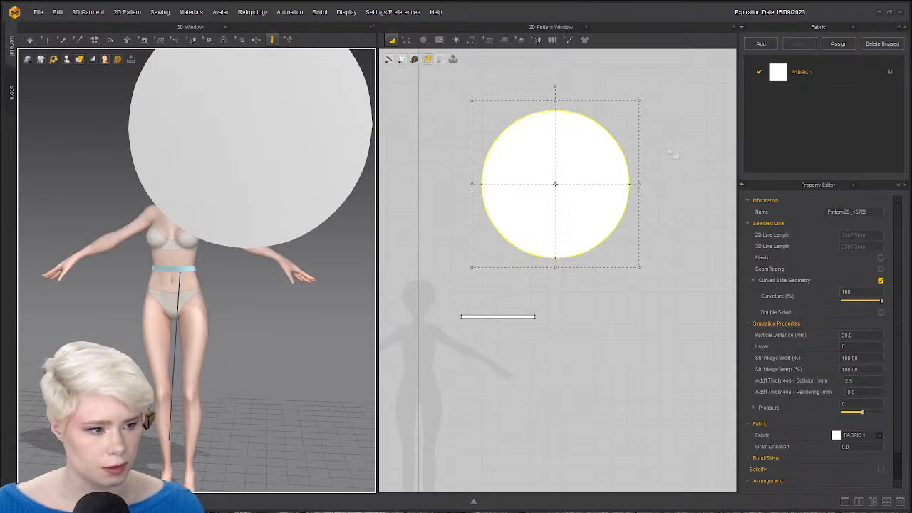
scroll(508, 104, "up", 4)
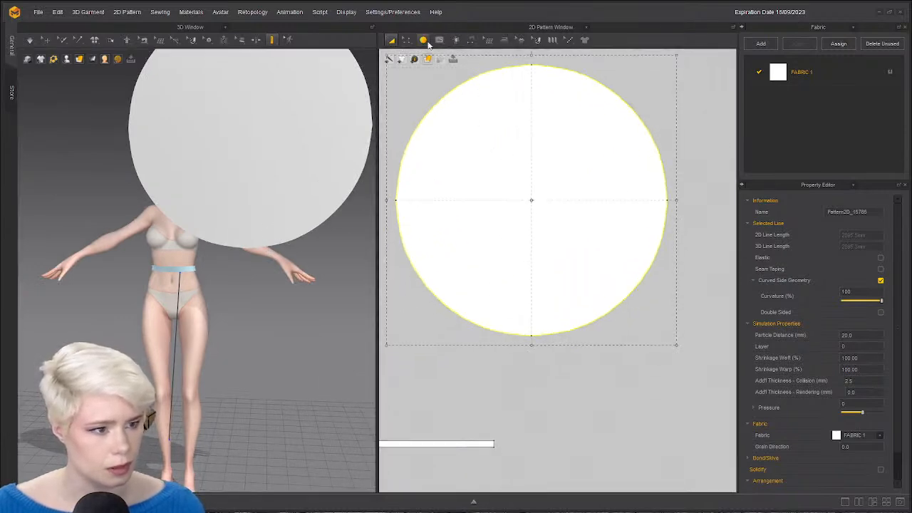
left_click(423, 40)
left_click(439, 40)
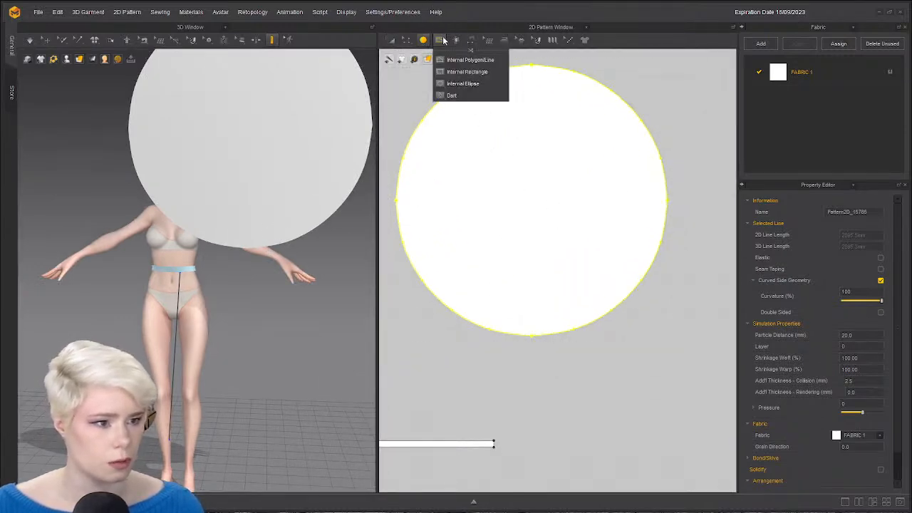
left_click(463, 83)
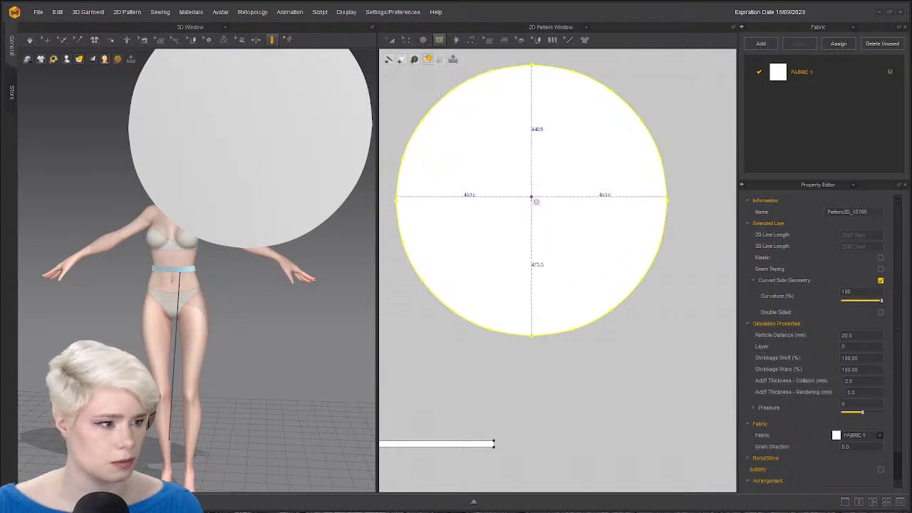
left_click(532, 201)
left_click(383, 221)
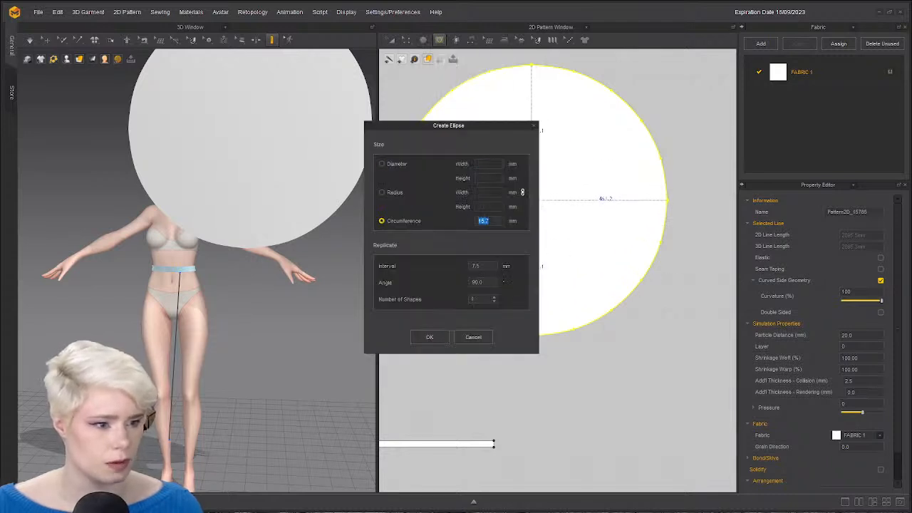
left_click(474, 337)
Check the waistband's lower edge length and create an internal ellipse with that 459.2 mm circumference at the large circle's center.
key("z")
left_click(448, 447)
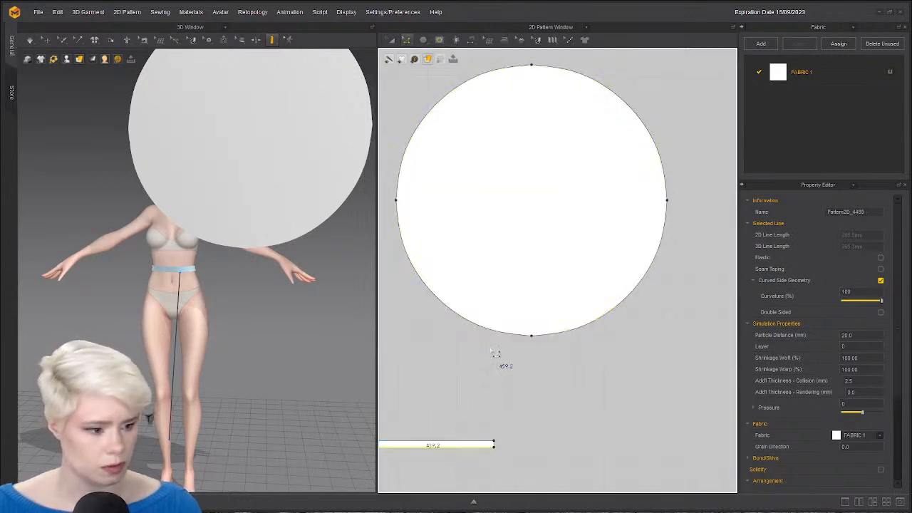
left_click(439, 40)
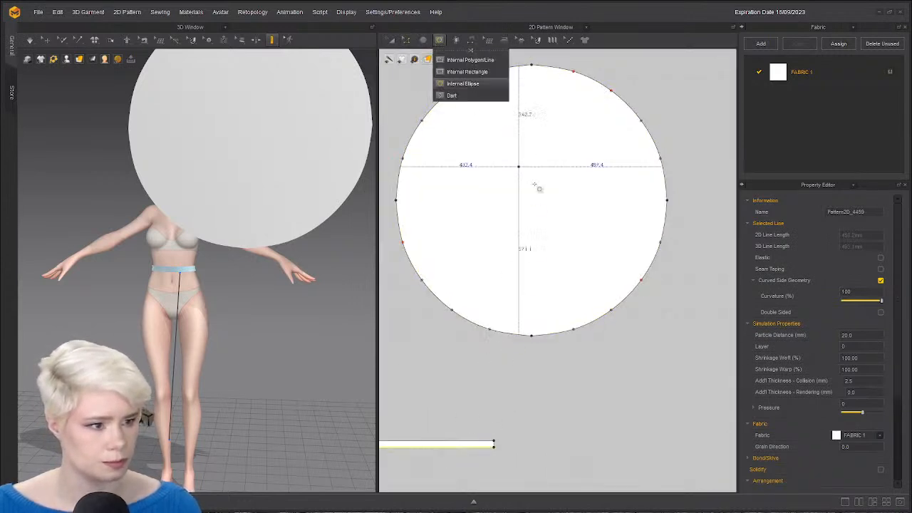
left_click(533, 199)
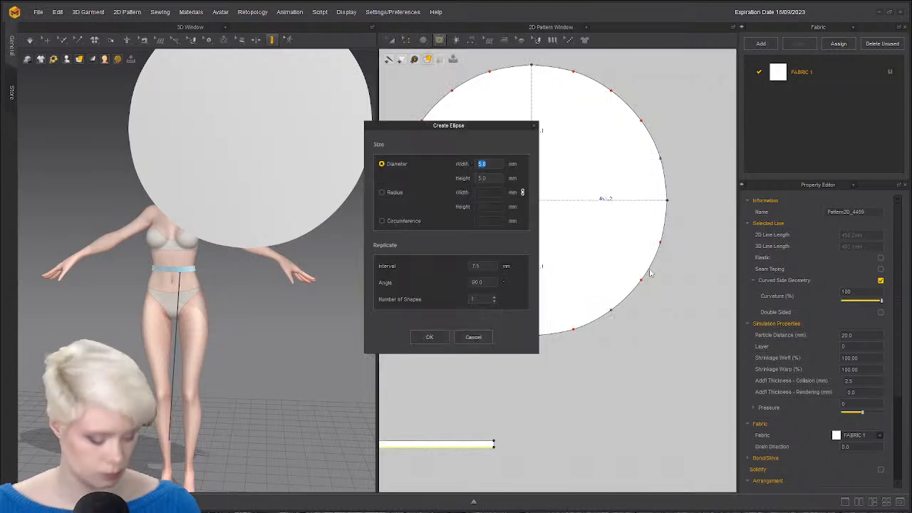
left_click(383, 221)
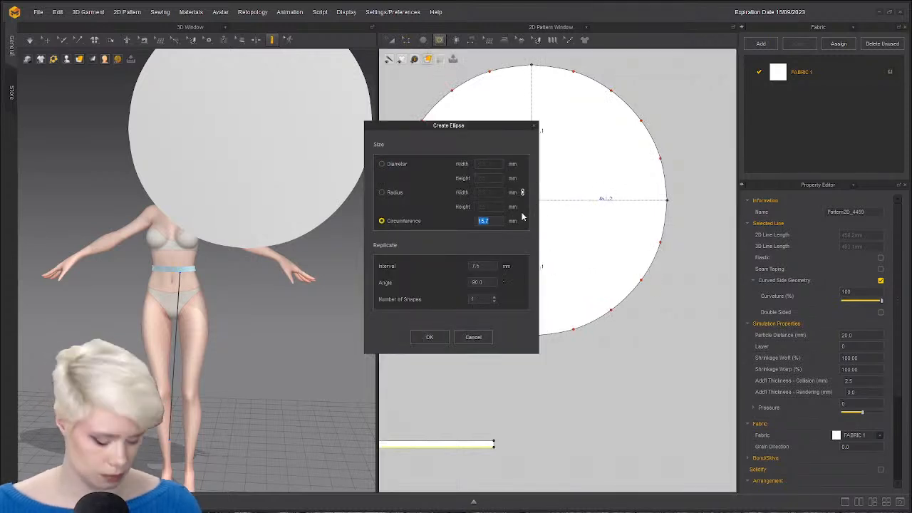
left_click(429, 337)
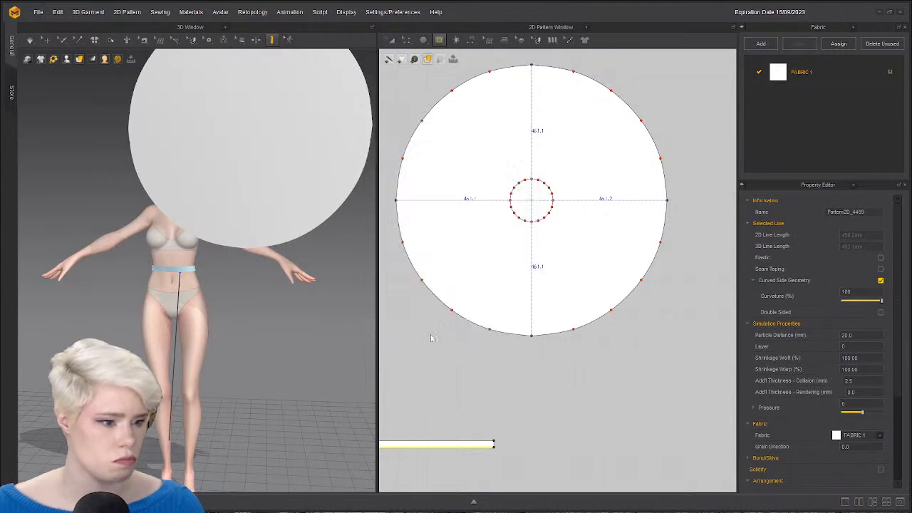
Convert the internal circle at the center of the large skirt circle into a hole.
left_click(540, 214)
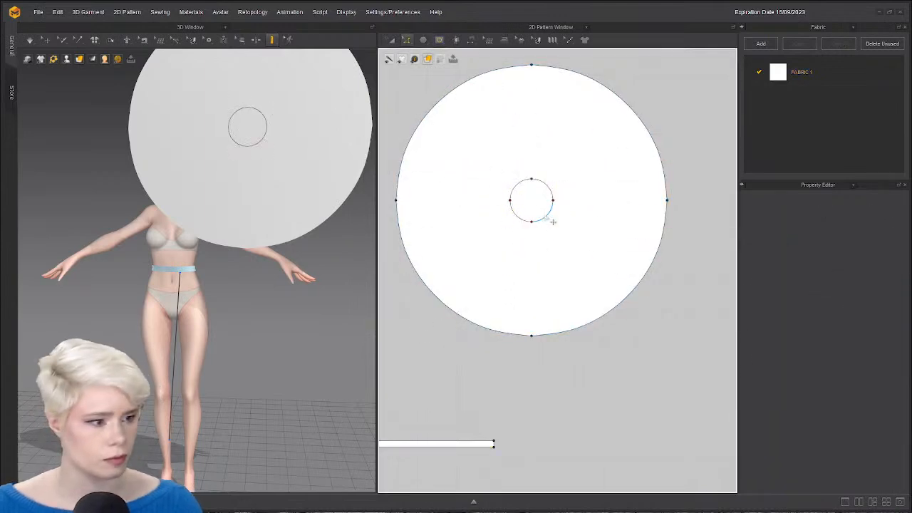
left_click(553, 222)
key("a")
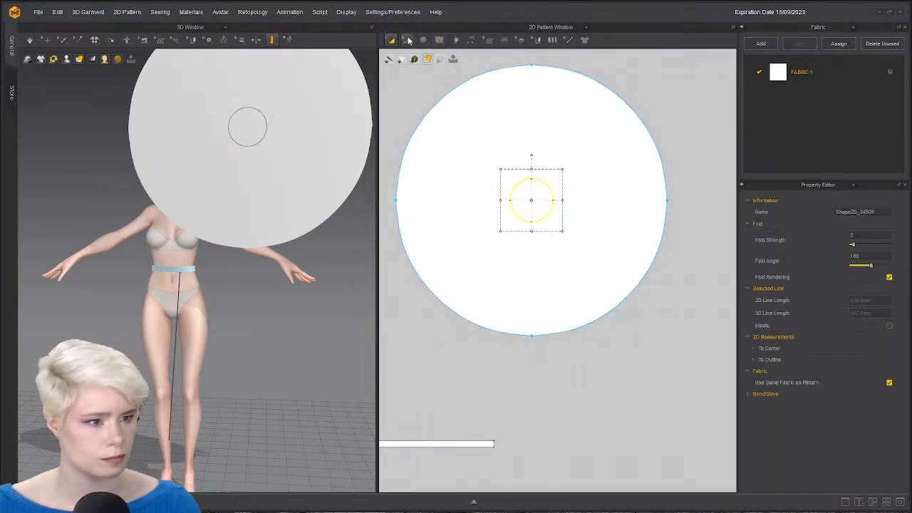
right_click(545, 215)
left_click(624, 313)
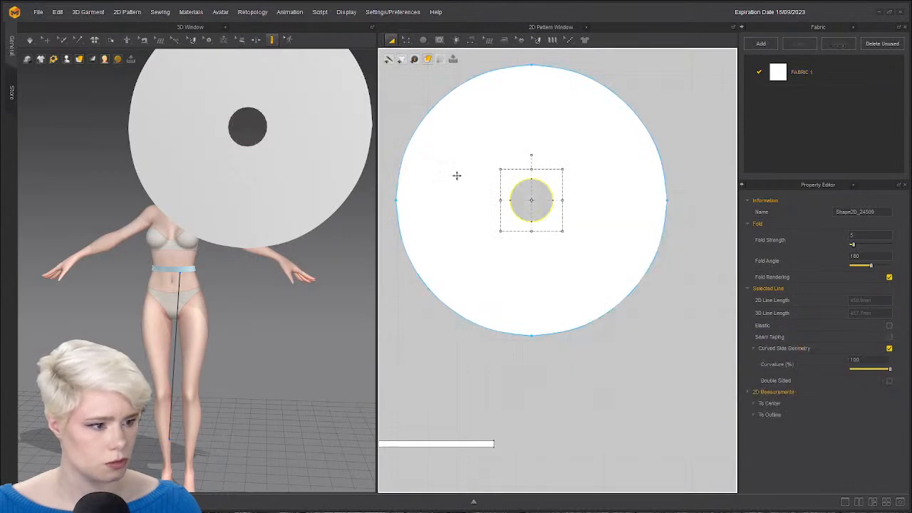
Move the skirt circle up above the avatar in the 3D view and select it for rotation.
scroll(312, 167, "down", 3)
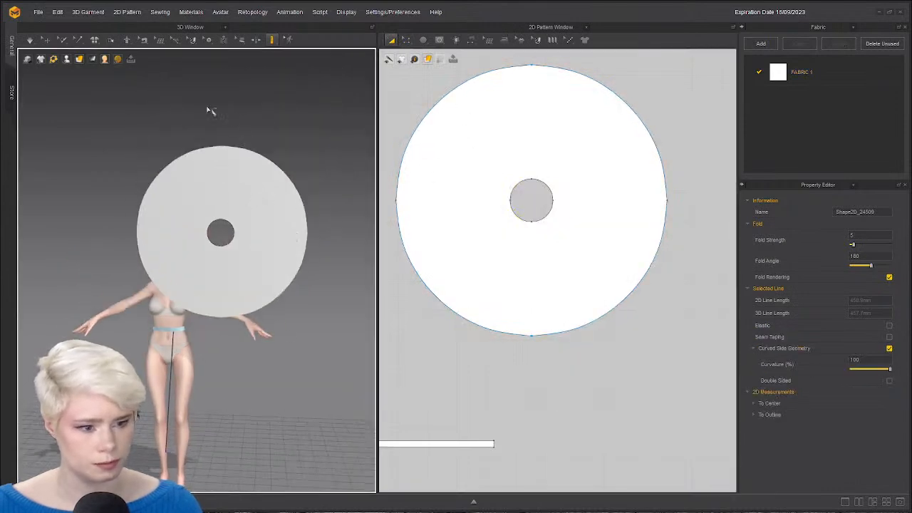
left_click(45, 42)
left_click_drag(220, 209, 154, 97)
scroll(205, 217, "up", 1)
right_click_drag(205, 217, 203, 256)
left_click(126, 149)
left_click(137, 184)
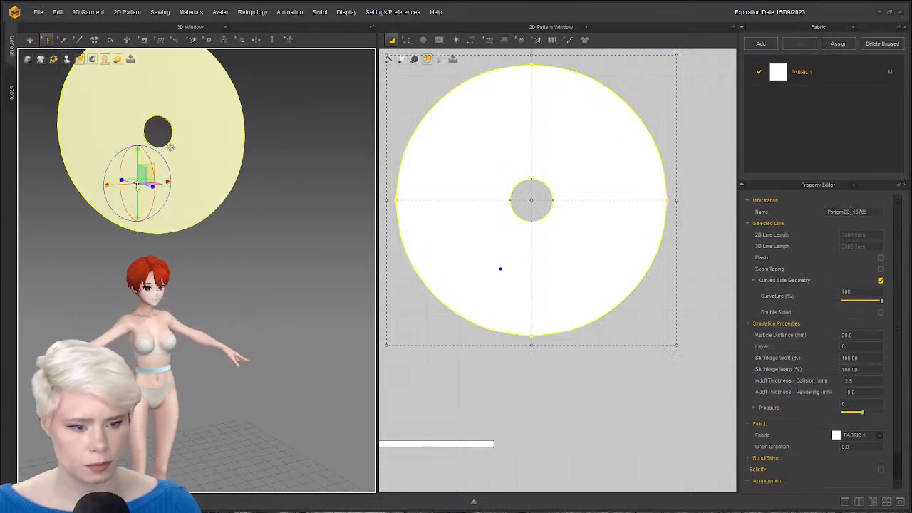
Rotate the skirt circle to horizontal and position it around the avatar's waist at the waistband.
right_click_drag(130, 211, 181, 219)
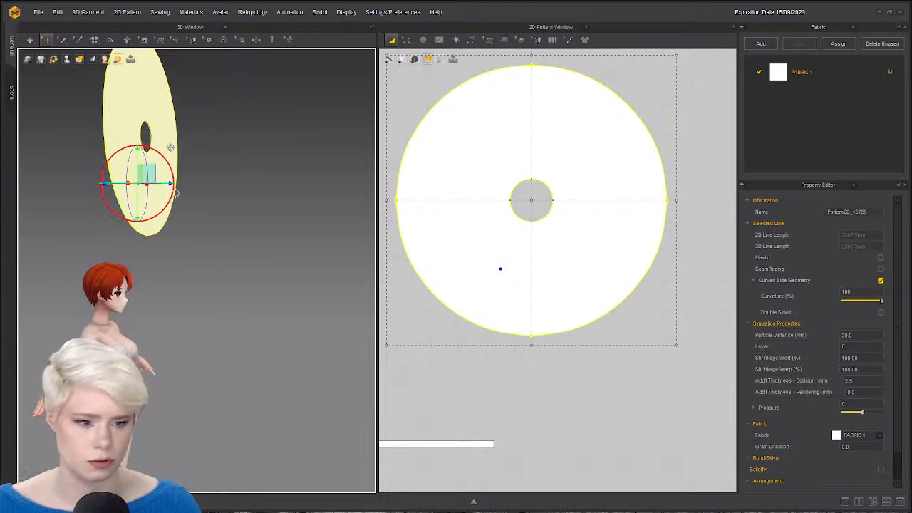
left_click_drag(173, 201, 169, 142)
right_click_drag(169, 141, 374, 319)
left_click_drag(270, 346, 223, 369)
right_click_drag(223, 369, 160, 374)
scroll(257, 354, "up", 4)
mouse_move(271, 399)
left_mouse_down()
mouse_move(286, 411)
mouse_move(280, 420)
mouse_move(283, 411)
left_mouse_up()
right_click_drag(283, 412, 409, 320)
scroll(409, 321, "up", 3)
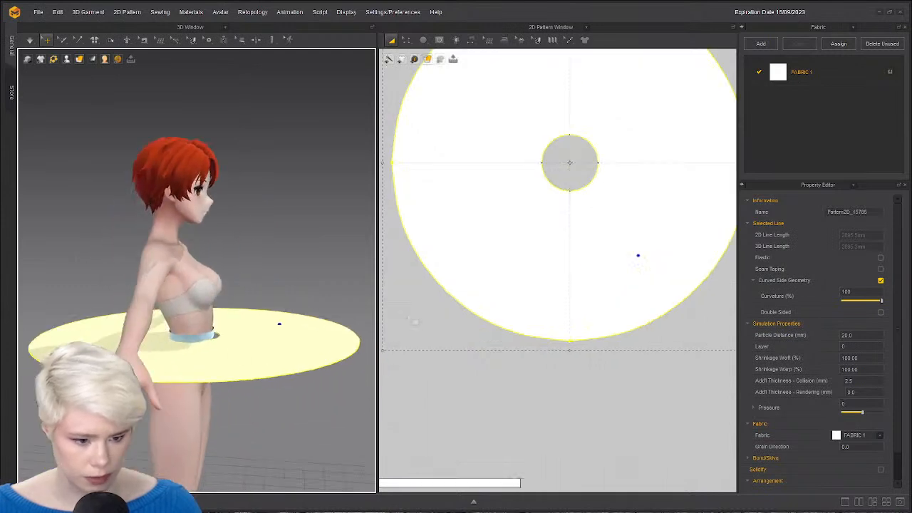
left_click_drag(219, 359, 203, 368)
Sew the skirt's hole edge to the full lower edge of the waistband.
scroll(536, 246, "down", 3)
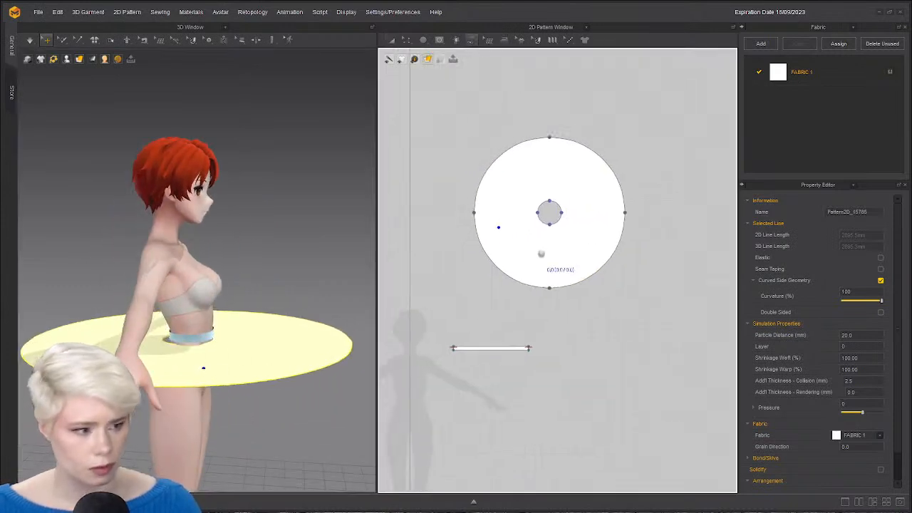
left_click(550, 201)
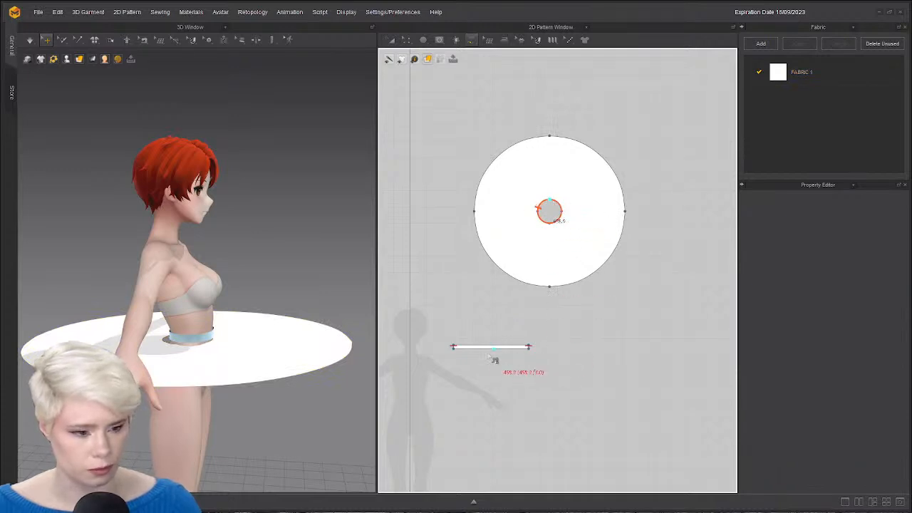
left_click(454, 348)
left_click(530, 349)
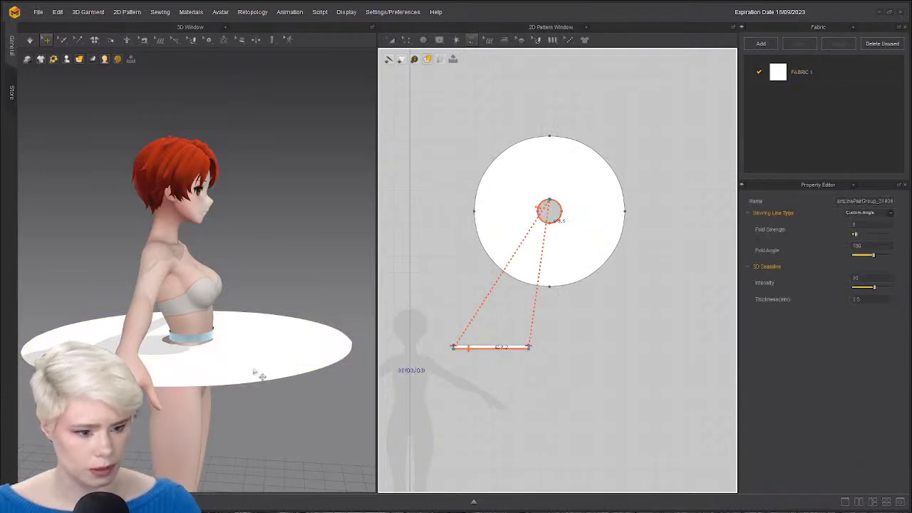
Reposition the skirt circle slightly below the waistband so its hole surrounds the avatar's body.
right_click_drag(255, 371, 219, 282)
key("q")
left_click_drag(168, 315, 164, 335)
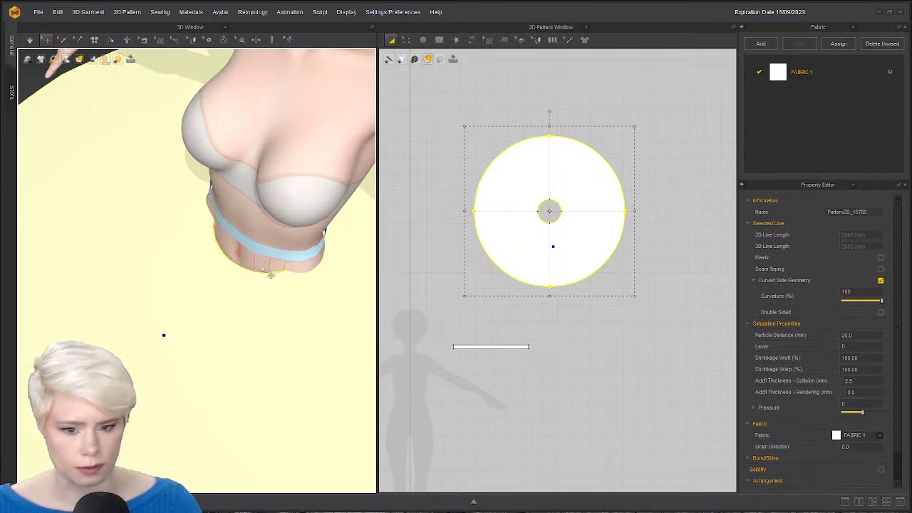
scroll(294, 273, "down", 4)
right_click_drag(135, 266, 195, 251)
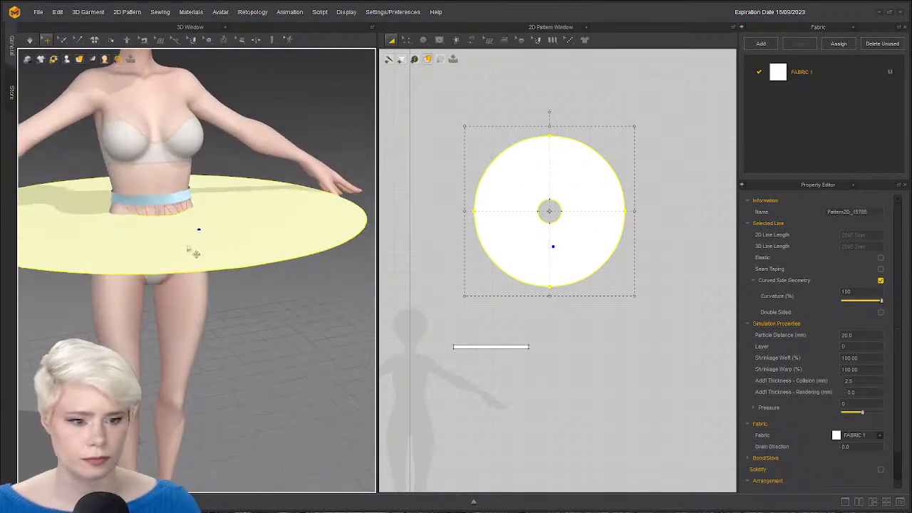
mouse_move(195, 252)
left_mouse_down()
mouse_move(177, 243)
mouse_move(186, 248)
left_mouse_up()
right_click_drag(209, 266, 153, 182)
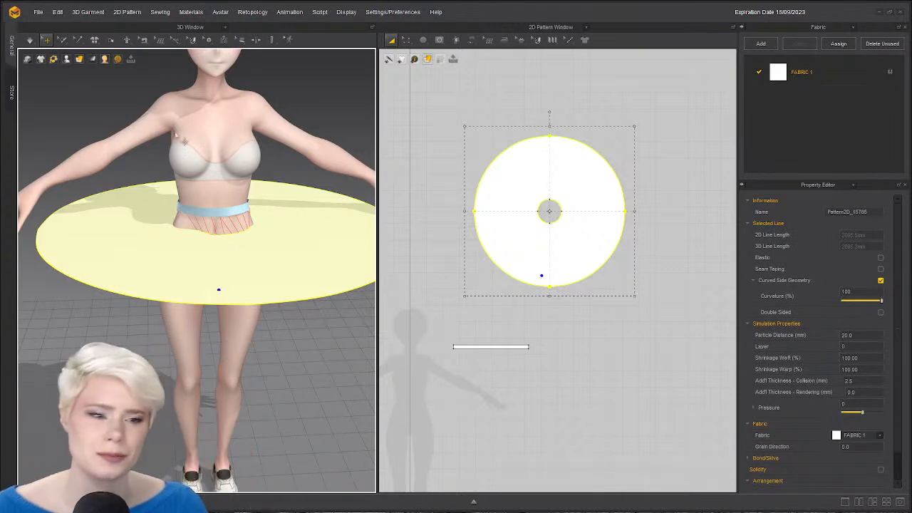
Simulate the garment so the skirt drapes from the waistband.
scroll(151, 241, "down", 2)
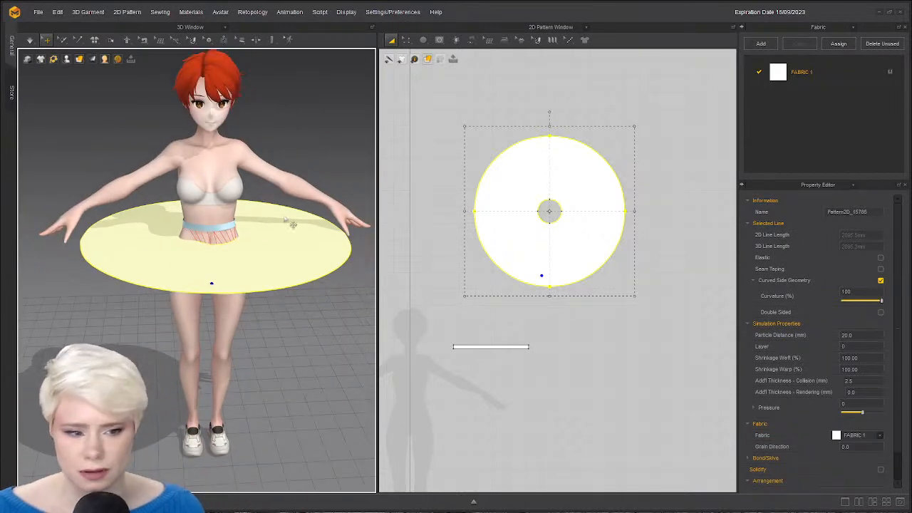
key("space")
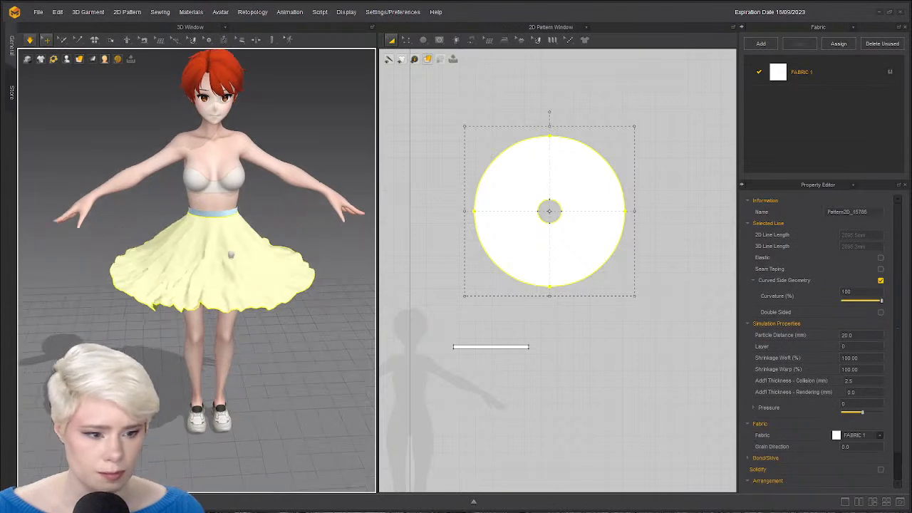
scroll(238, 269, "up", 2)
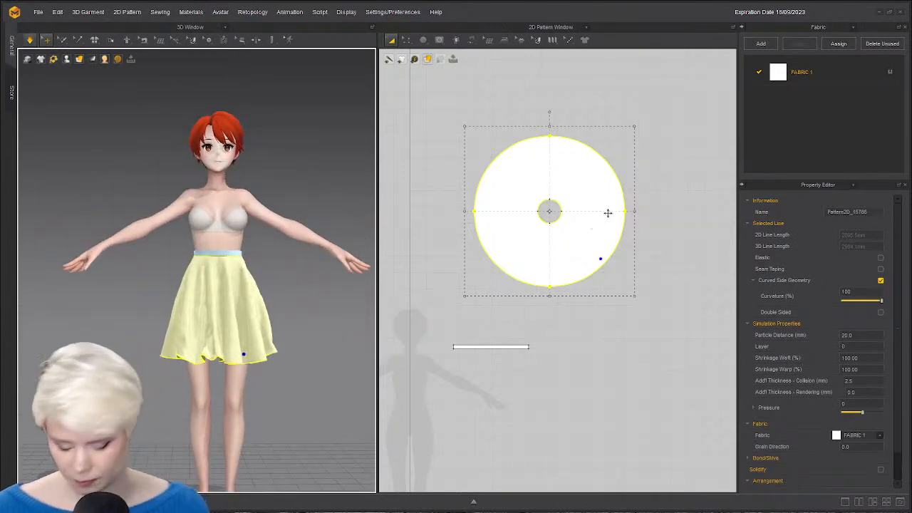
left_click(606, 269)
left_click(602, 246)
scroll(138, 350, "down", 3)
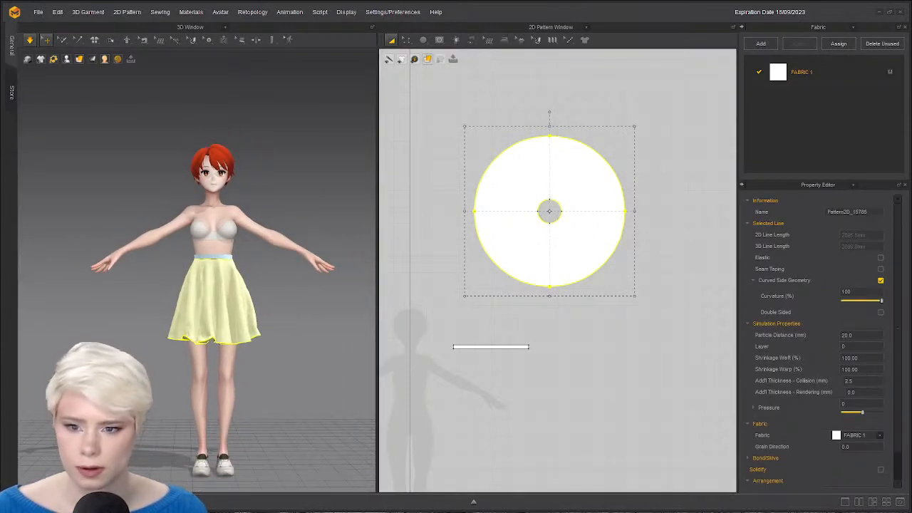
Scale up the skirt circle in the 2D pattern to lengthen the skirt, and deselect it.
left_click_drag(633, 295, 671, 332)
left_click_drag(632, 227, 588, 193)
left_click(408, 290)
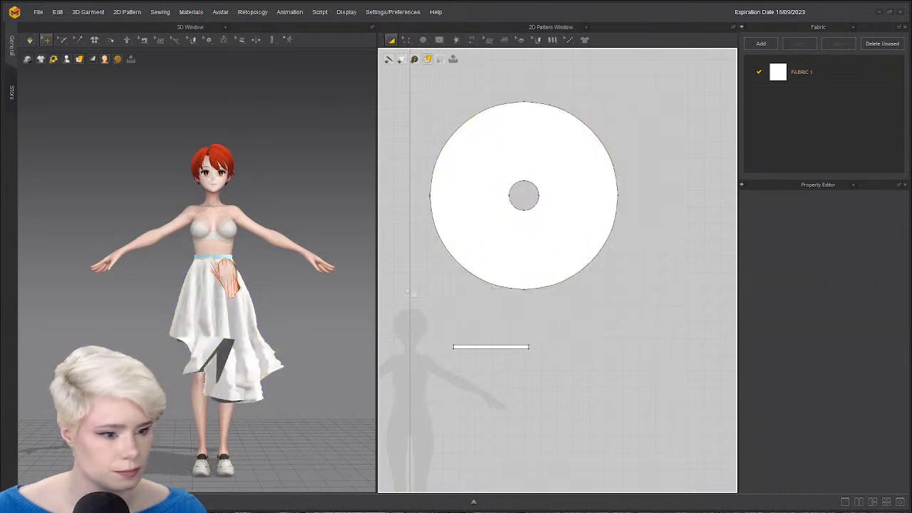
Simulate the enlarged skirt, tug its fabric to settle the drape, and stop the simulation.
key("space")
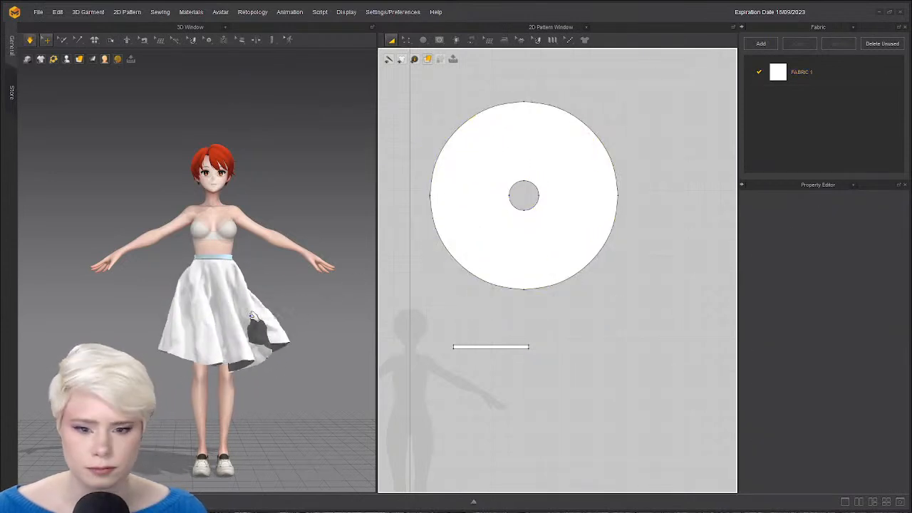
left_click(233, 313)
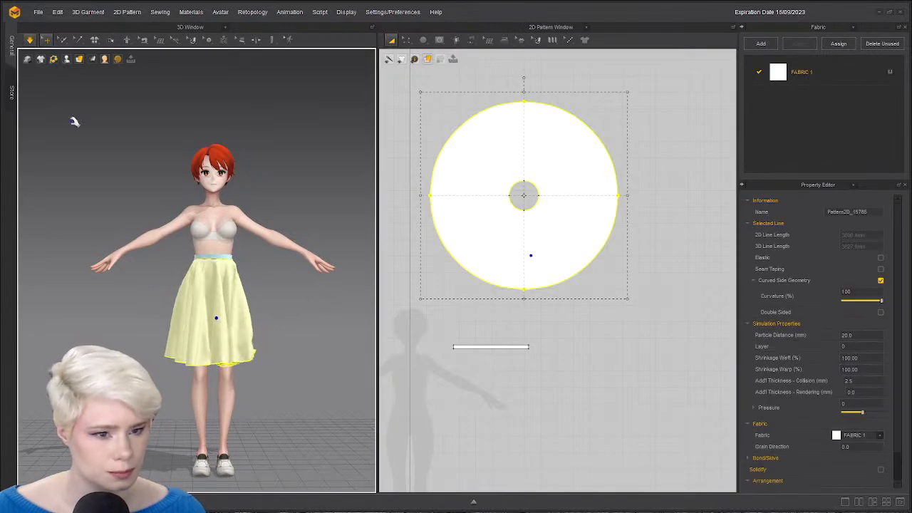
left_click(190, 139)
left_click(207, 290)
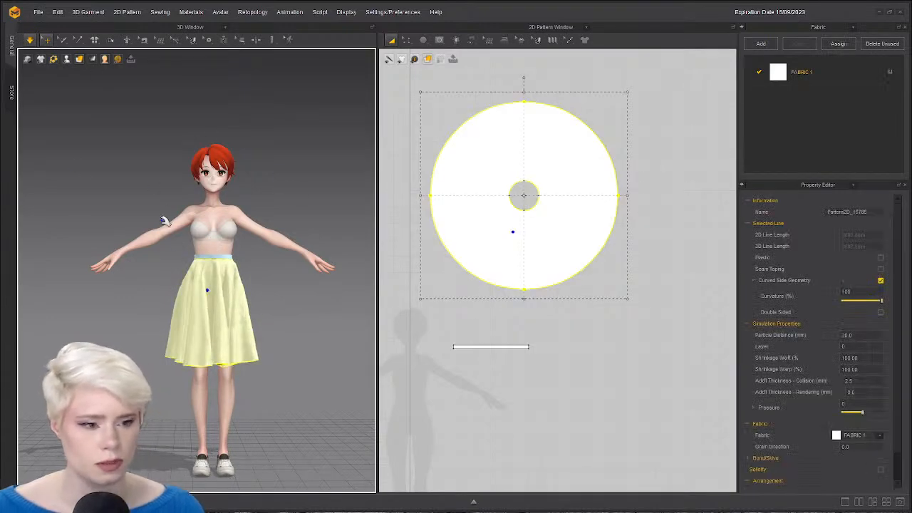
key("space")
mouse_move(165, 221)
right_mouse_down()
mouse_move(223, 244)
mouse_move(169, 261)
mouse_move(163, 230)
right_mouse_up()
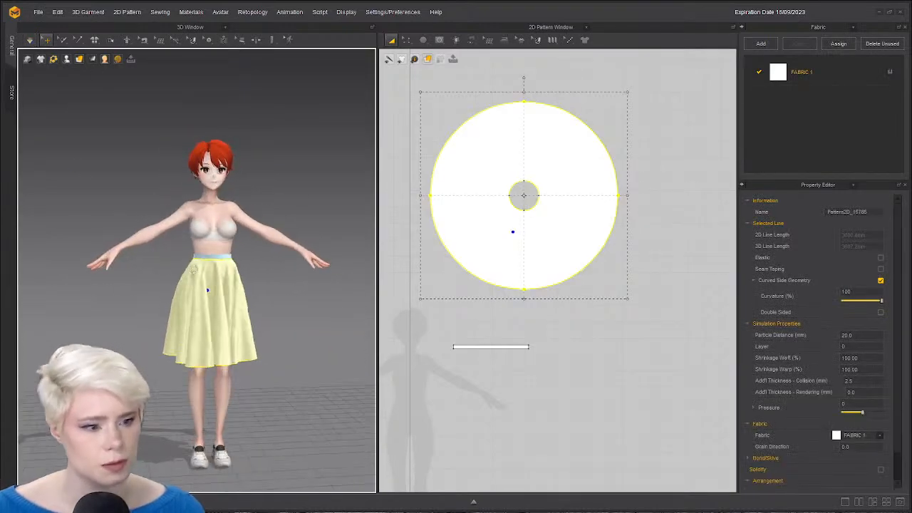
Switch the simulation mode to Fast (GPU) and scale the skirt circle up further, keeping it in place above the waistband pattern.
left_click(32, 43)
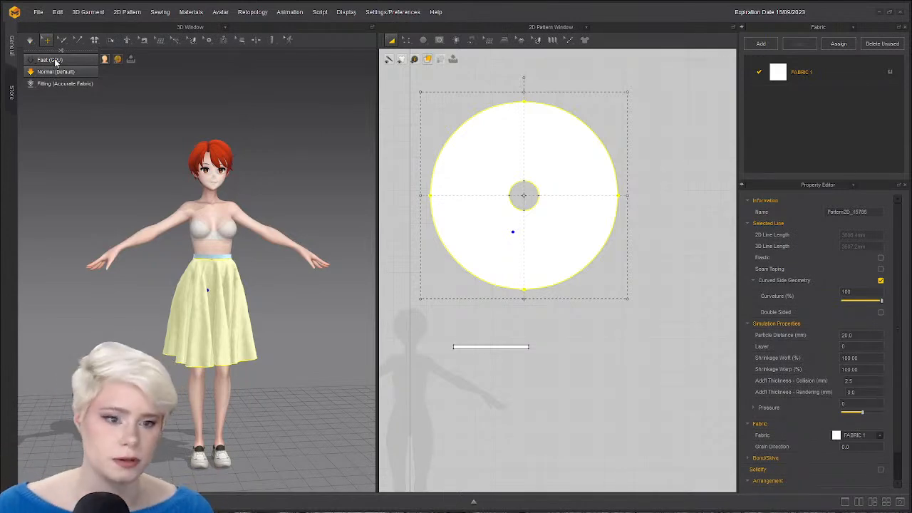
left_click(51, 60)
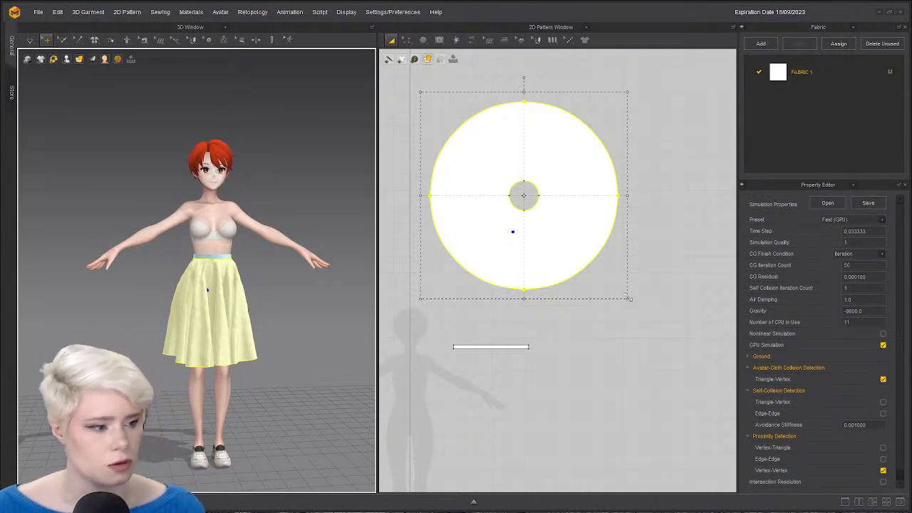
left_click_drag(628, 298, 688, 346)
left_click_drag(599, 298, 578, 269)
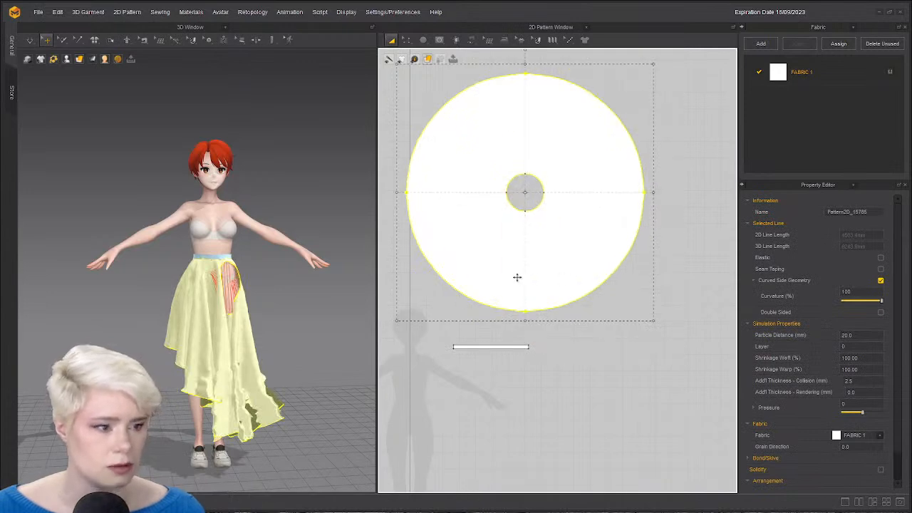
Simulate the longer skirt and pull its front and hem fabric to untangle the folds.
key("space")
left_click_drag(177, 303, 232, 287)
right_click_drag(235, 347, 191, 341)
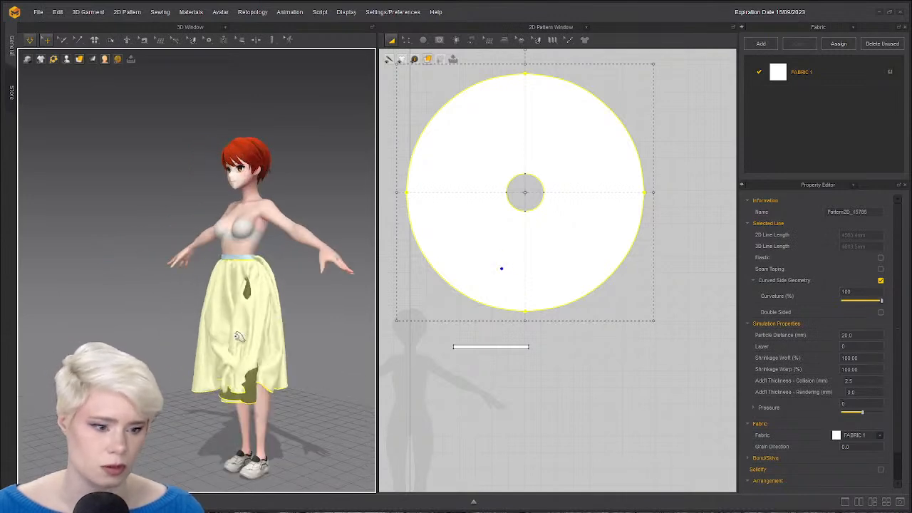
left_click_drag(256, 324, 207, 321)
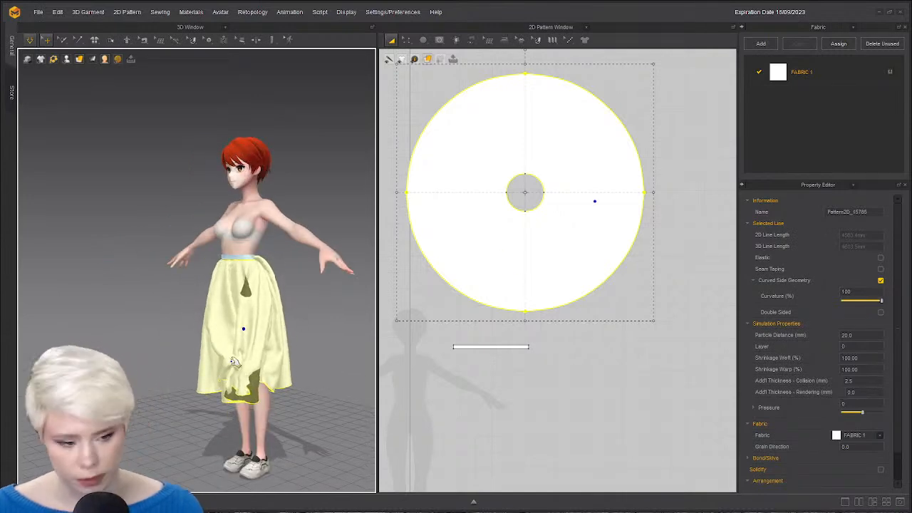
left_click_drag(213, 365, 137, 325)
mouse_move(306, 375)
left_mouse_down()
mouse_move(432, 364)
mouse_move(316, 361)
left_mouse_up()
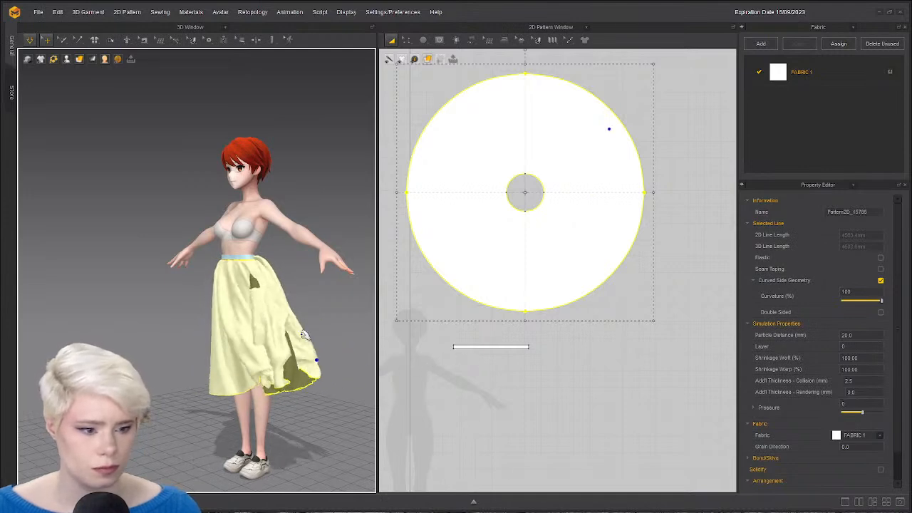
left_click_drag(220, 326, 195, 321)
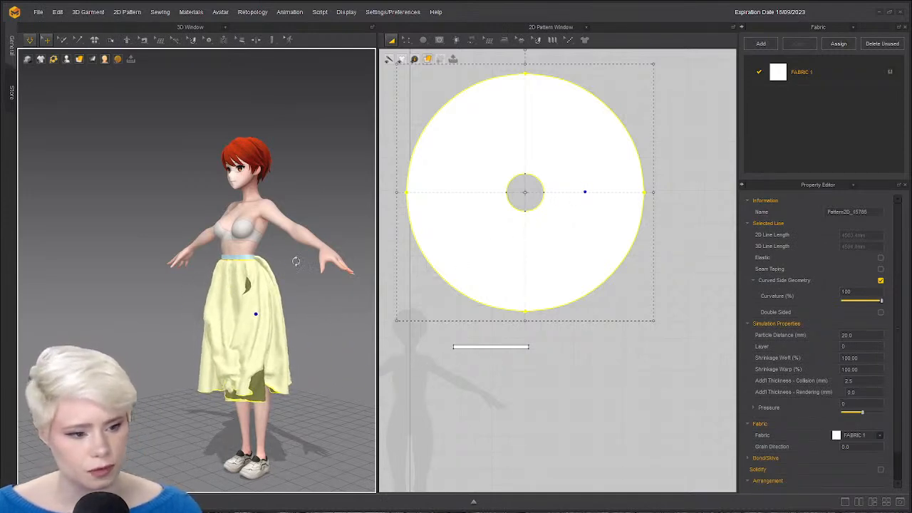
Inspect the skirt from the side and pull its side fabric outward to loosen the tangled hem.
right_click_drag(296, 262, 352, 210)
scroll(301, 238, "up", 2)
scroll(279, 243, "down", 1)
right_click_drag(179, 257, 238, 254)
scroll(228, 254, "up", 1)
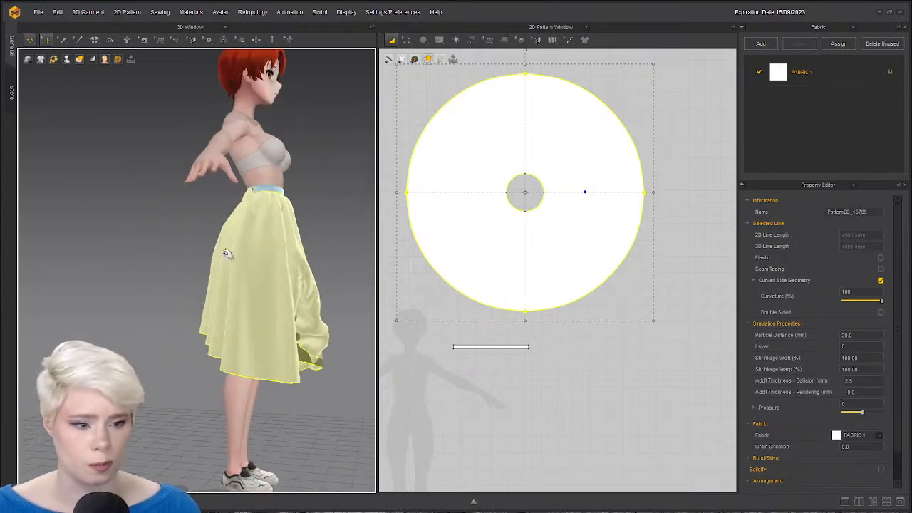
left_click_drag(226, 254, 109, 325)
right_click_drag(225, 320, 135, 296)
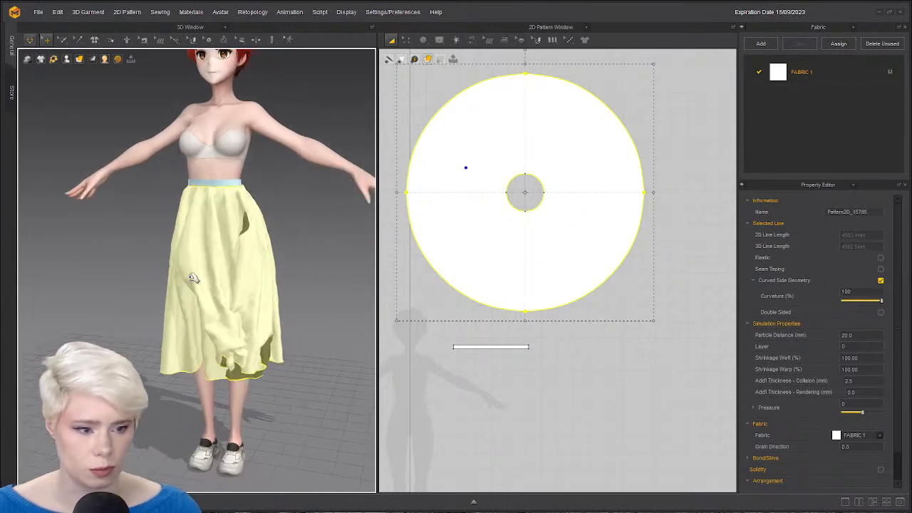
Change the simulation mode to Normal (Default), let the skirt drape cleanly, and stop the simulation.
scroll(107, 214, "down", 5)
left_click(30, 41)
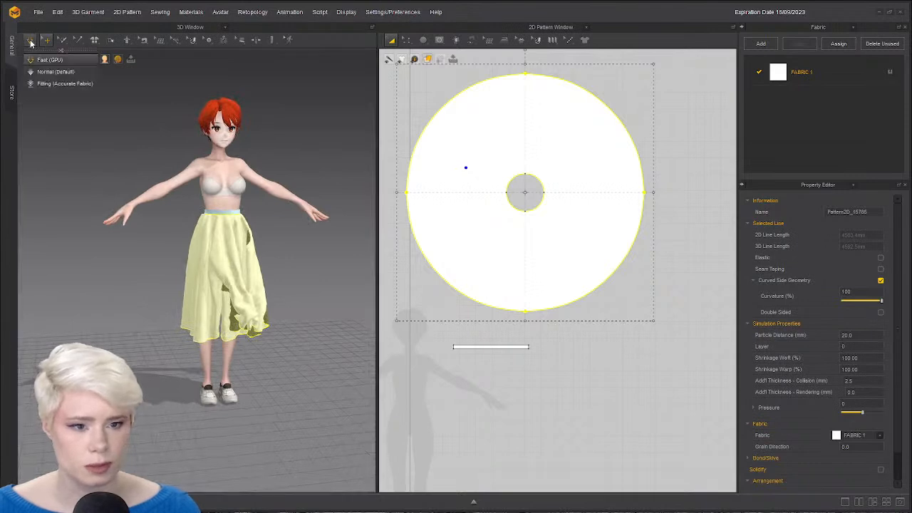
left_click(43, 71)
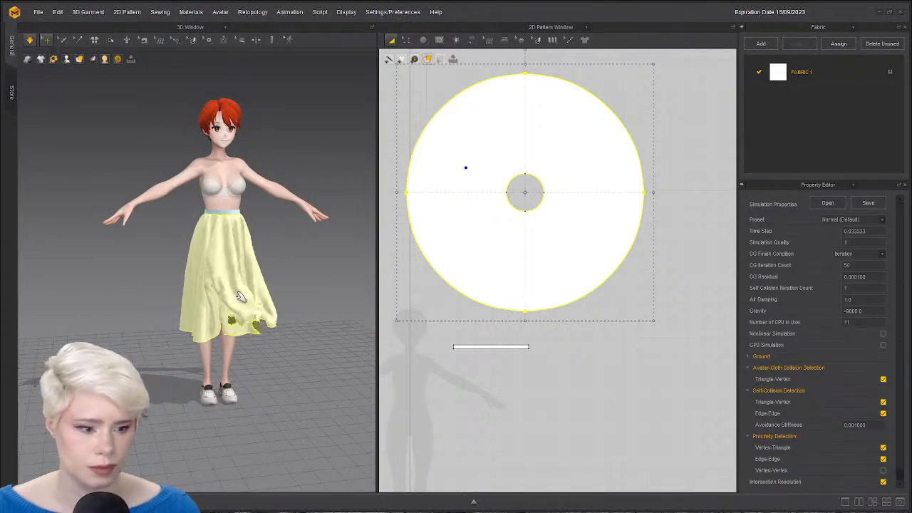
key("space")
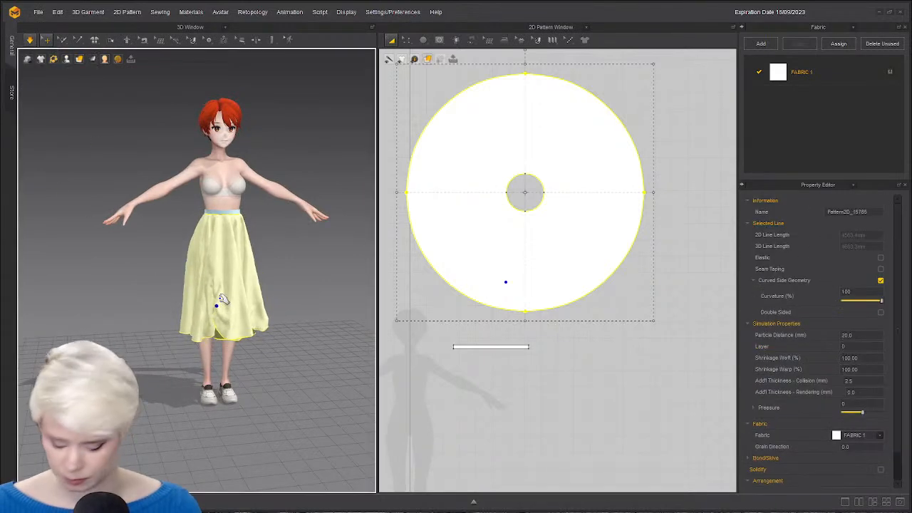
key("space")
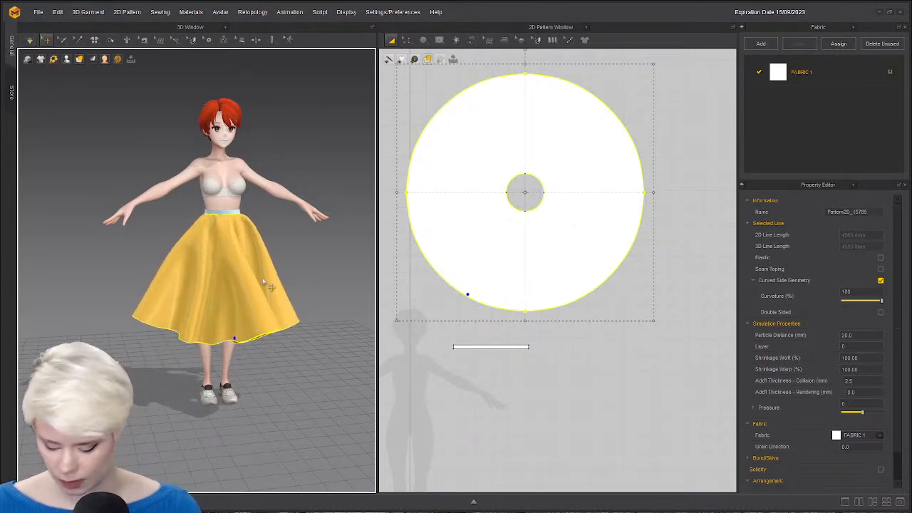
Simulate the skirt and select all four arcs of the waist hole in the skirt circle pattern.
left_click(304, 393)
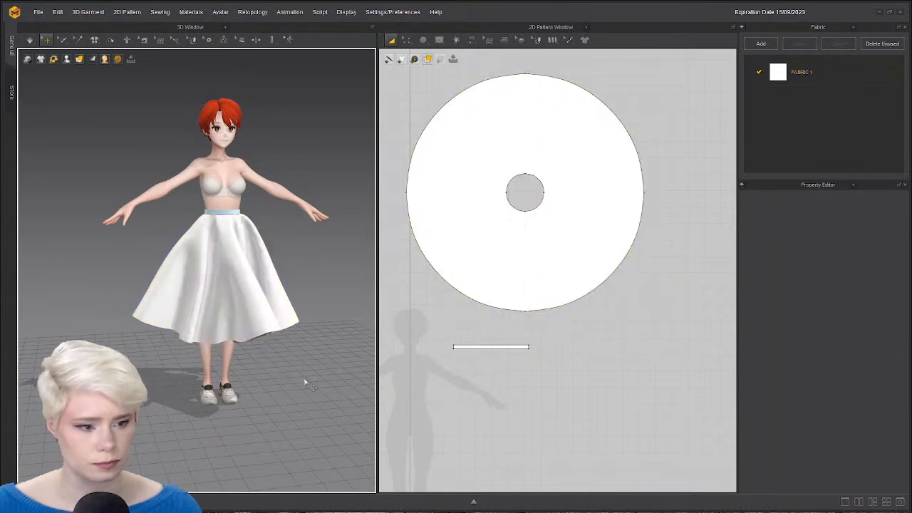
key("space")
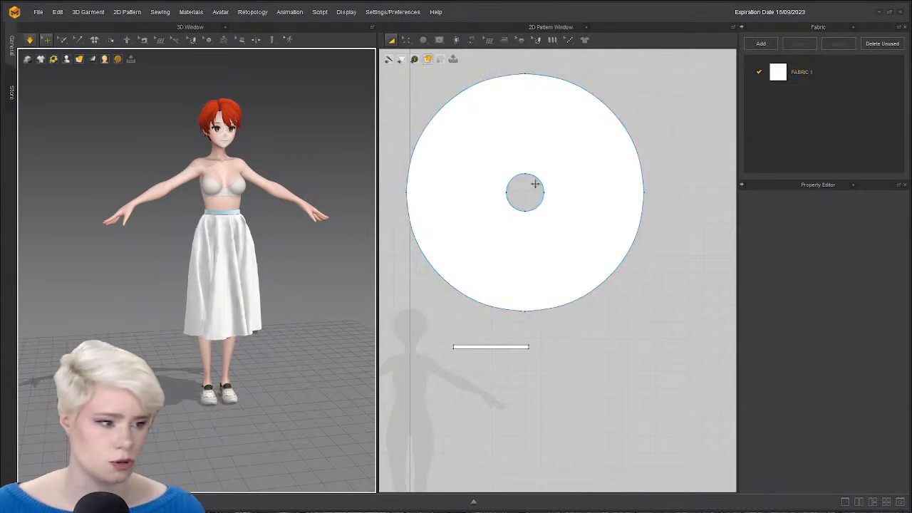
left_click(544, 174)
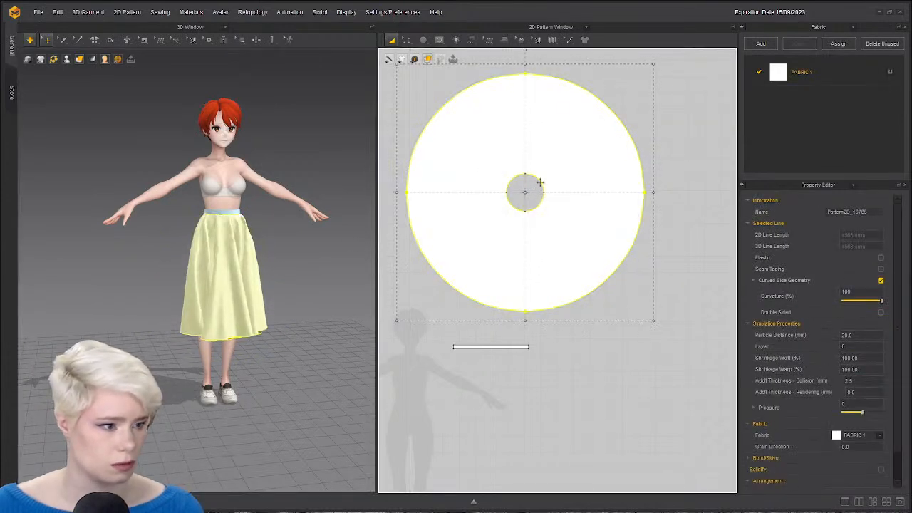
key("z")
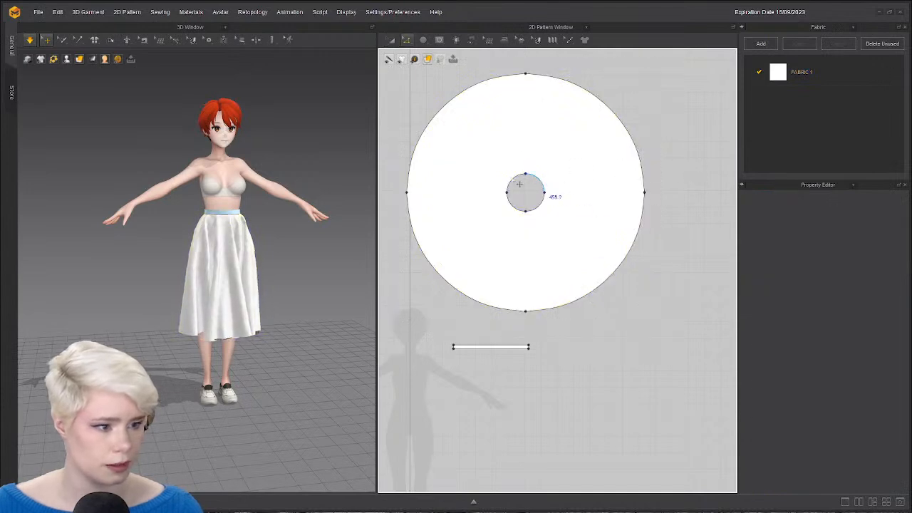
left_click(540, 206)
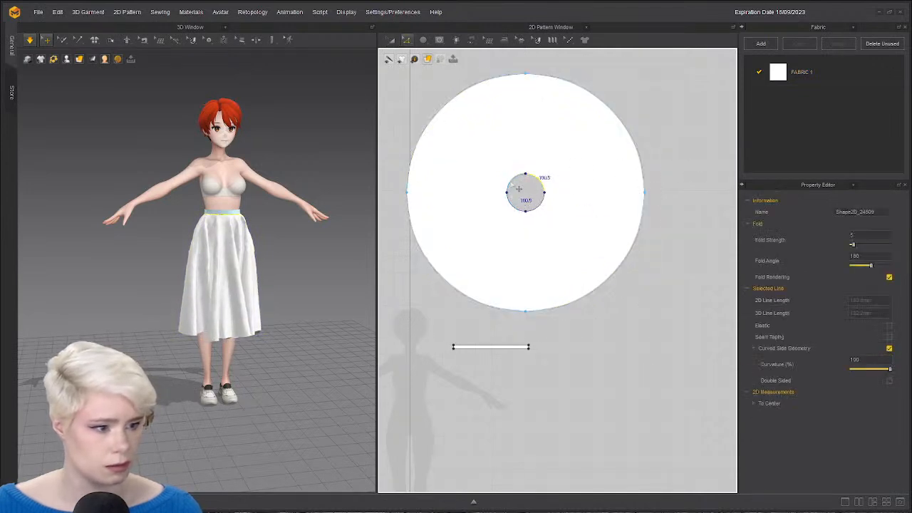
left_click(542, 205, "shift")
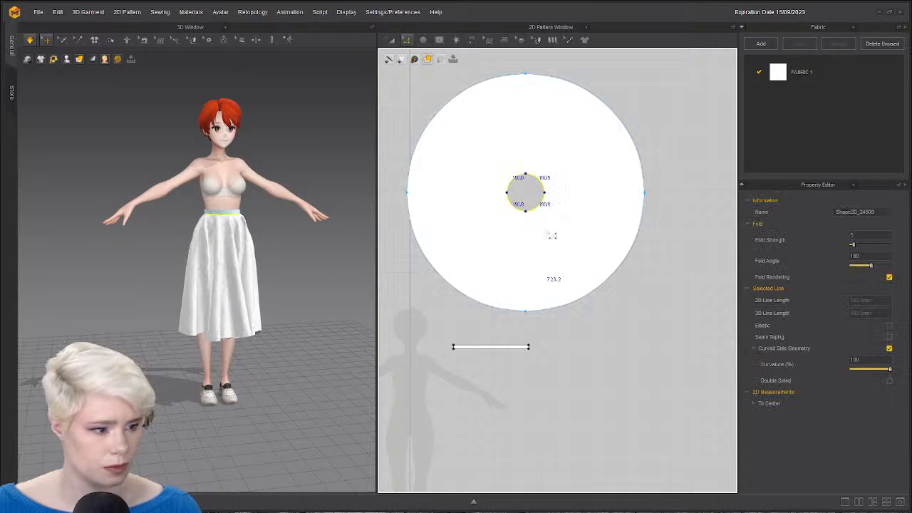
key("Delete")
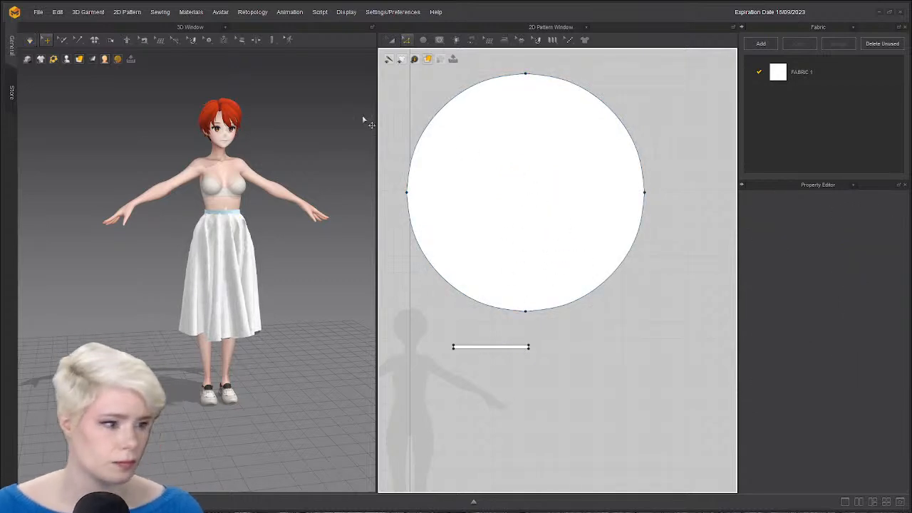
key("ctrl+z")
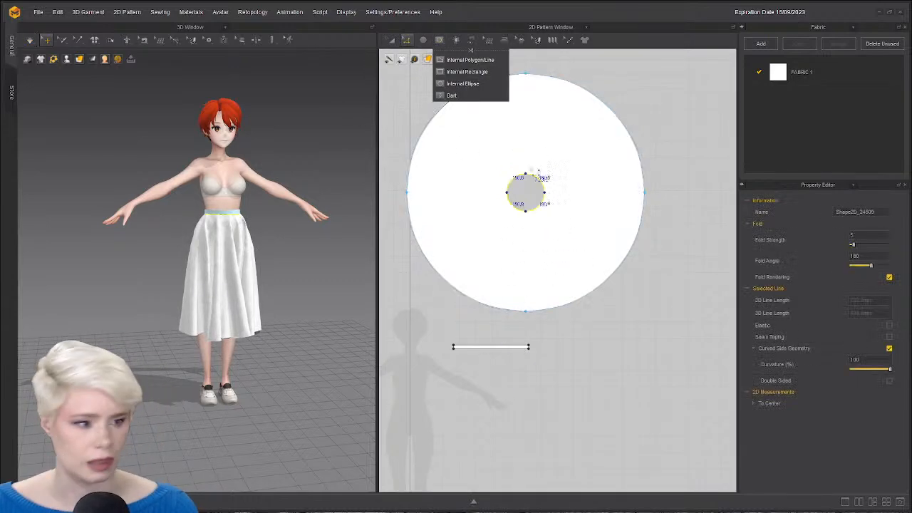
Scale the skirt's waist hole down proportionally to a circumference of about 632 mm.
left_click(391, 40)
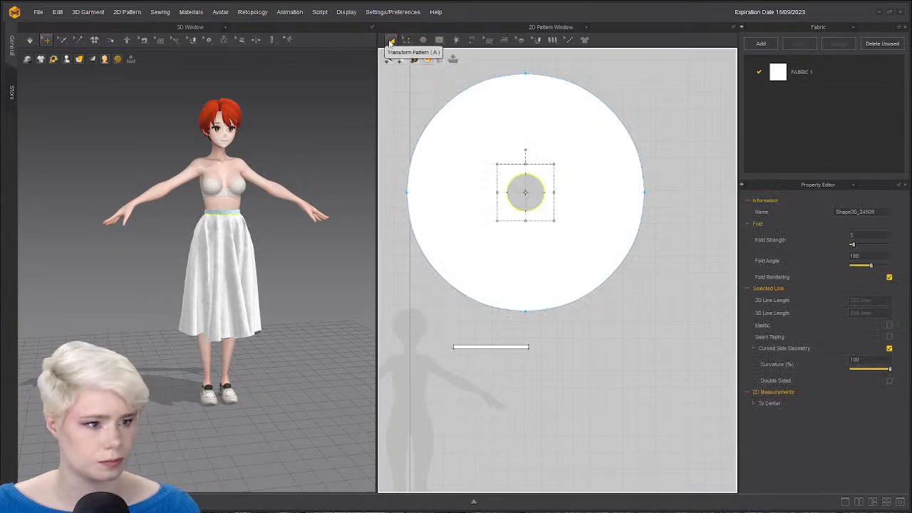
double_click(555, 219)
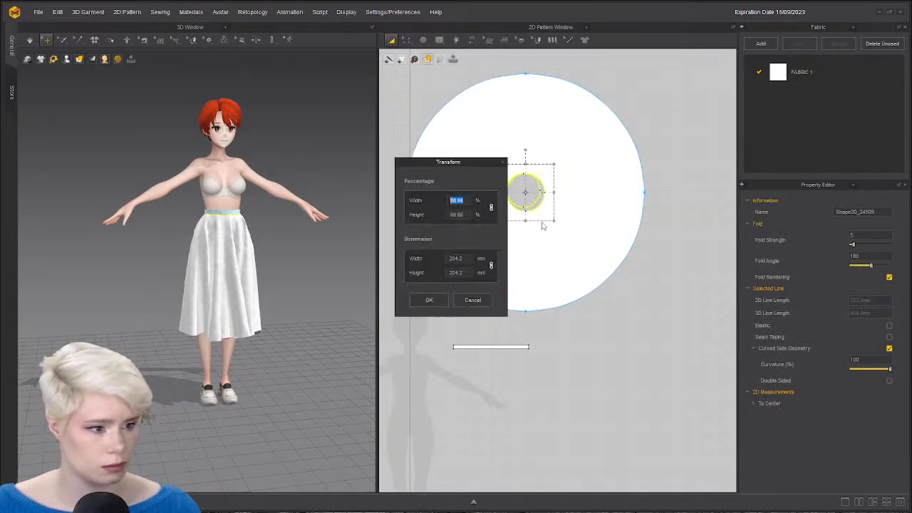
left_click(473, 300)
left_click_drag(554, 221, 549, 216)
key("z")
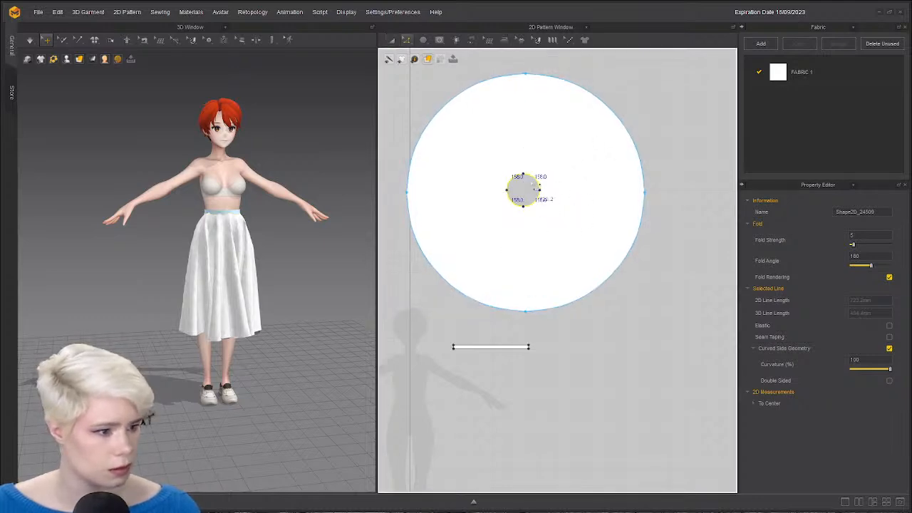
Shrink the waist hole further to a circumference of about 460 mm and centre it in the skirt circle.
left_click(391, 40)
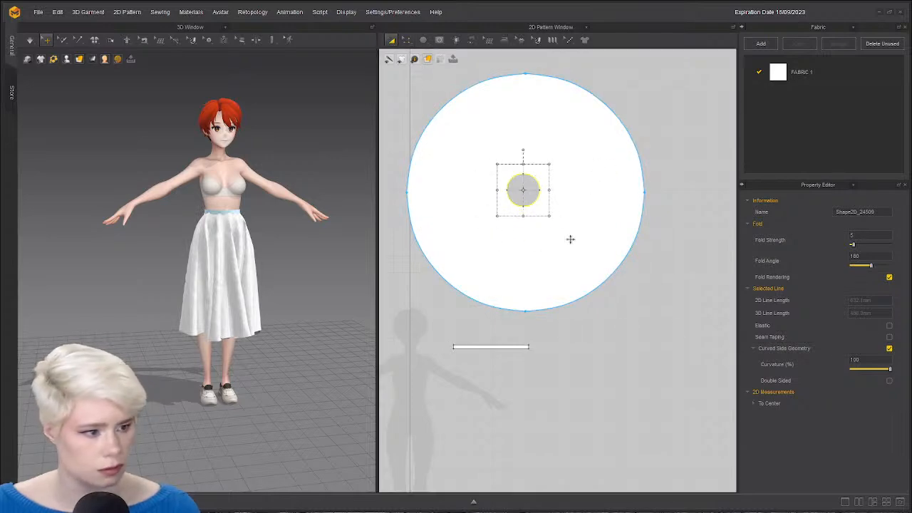
left_click(406, 40)
left_click(427, 59)
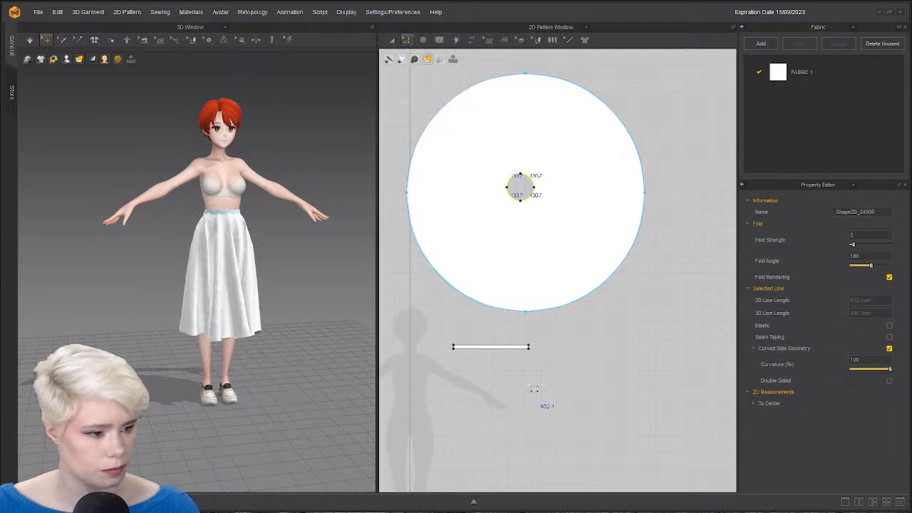
left_click(392, 40)
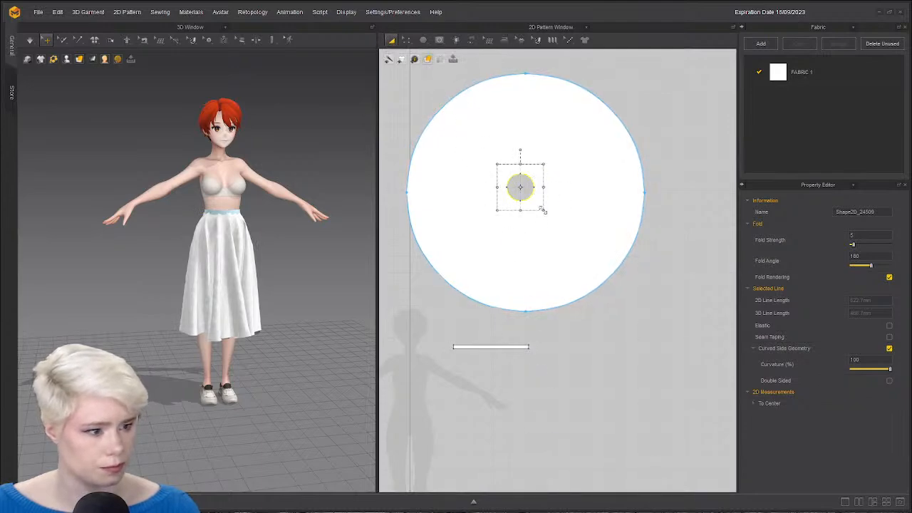
left_click_drag(540, 208, 531, 194)
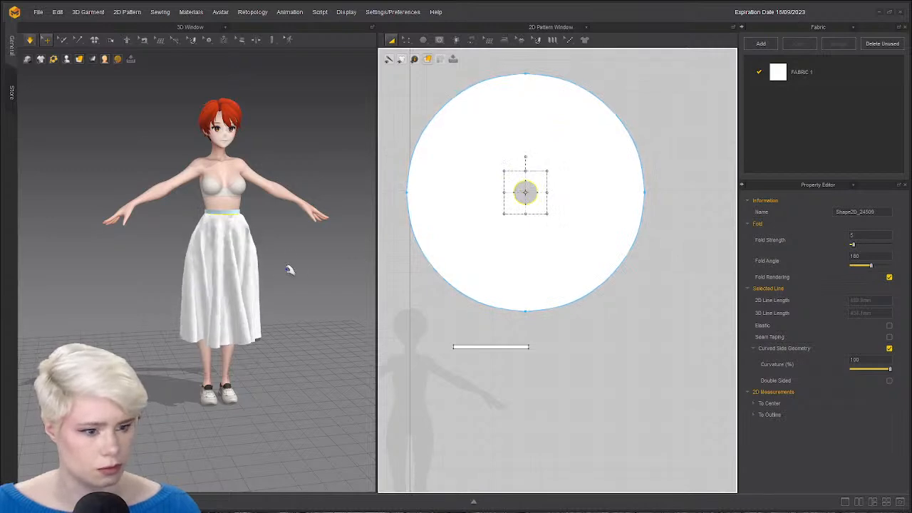
Simulate the skirt with the smaller waist hole and pull its lower fabric sideways to spread the folds.
scroll(260, 274, "up", 3)
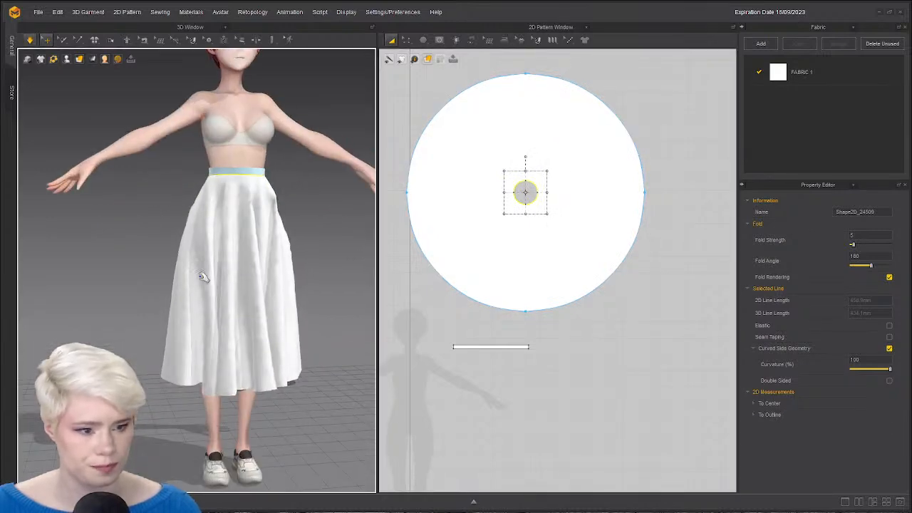
left_click(96, 267)
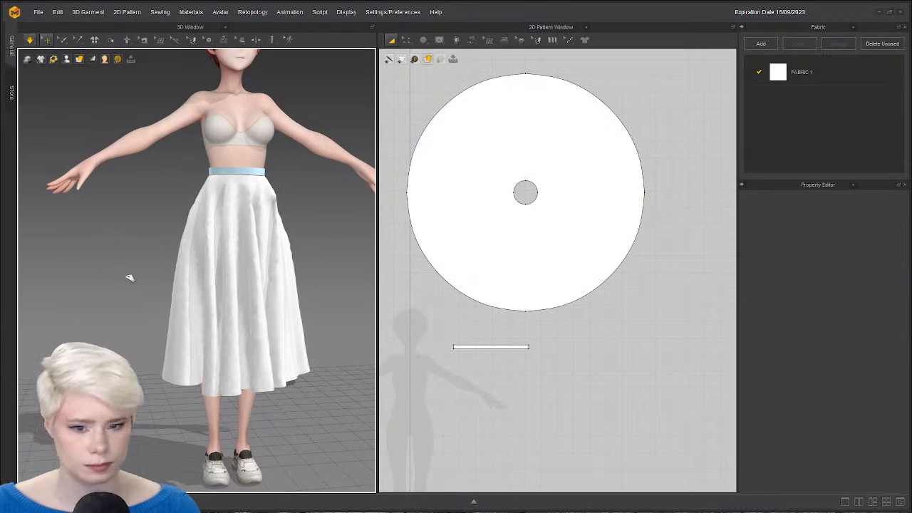
left_click(206, 308)
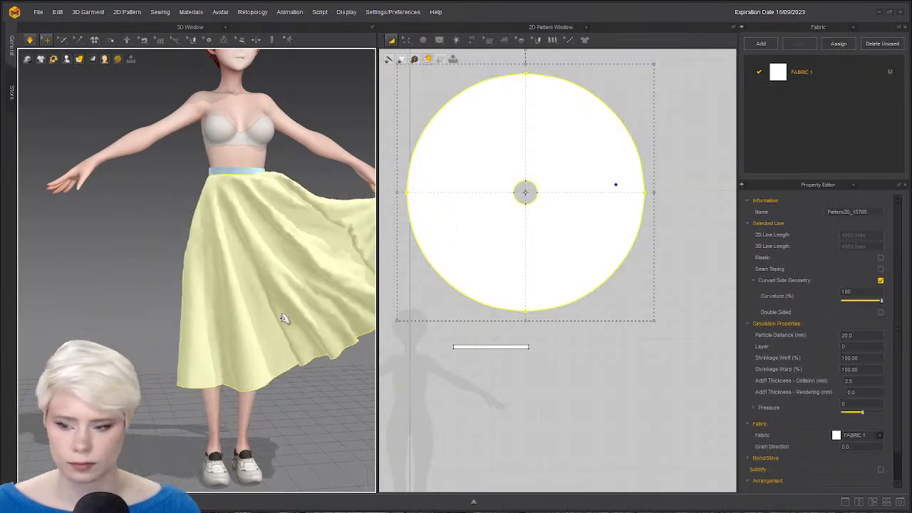
scroll(278, 331, "down", 3)
right_click_drag(291, 306, 198, 355)
scroll(237, 292, "up", 3)
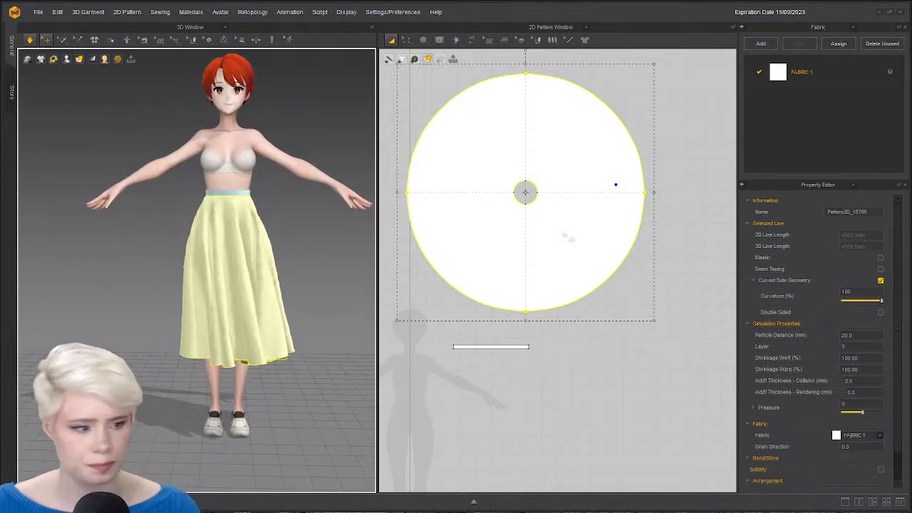
Pull the skirt's fabric below the waistband at the front and side during simulation to even out the drape.
left_click(277, 221)
left_click(246, 244)
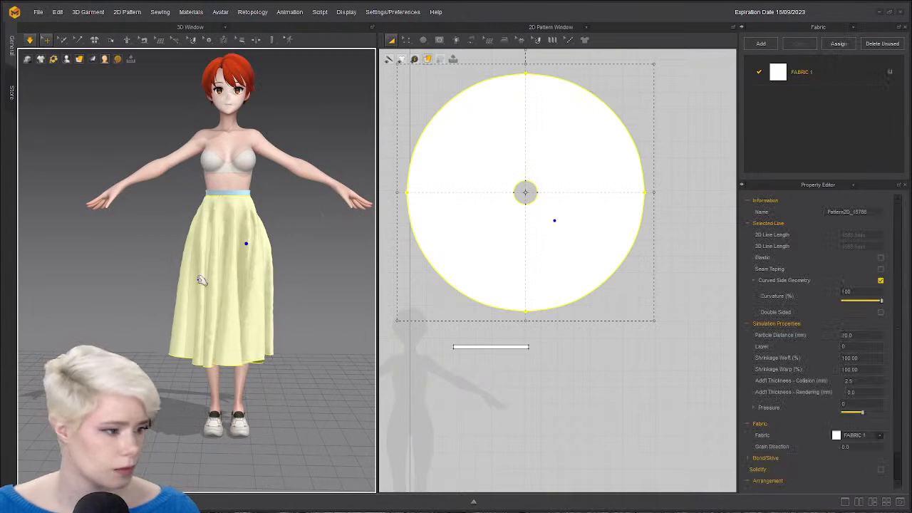
right_click_drag(230, 232, 210, 266)
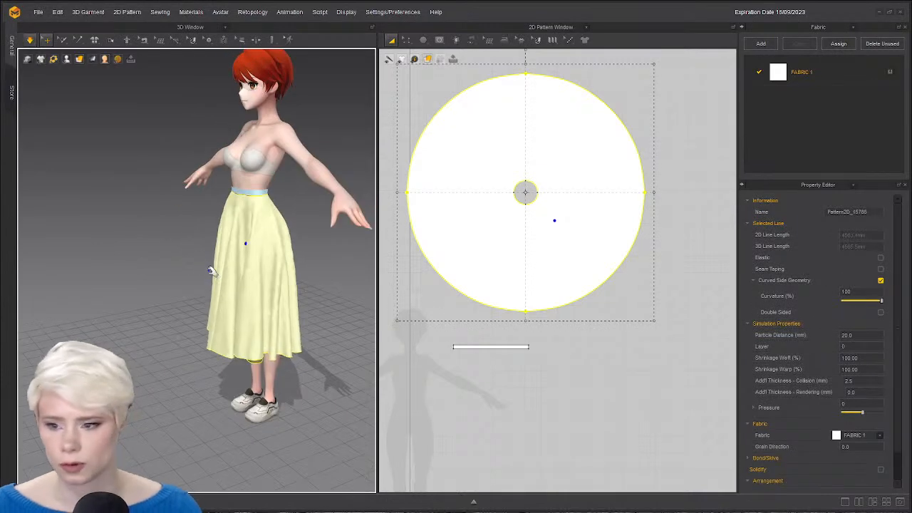
scroll(265, 223, "up", 2)
right_click_drag(264, 223, 286, 211)
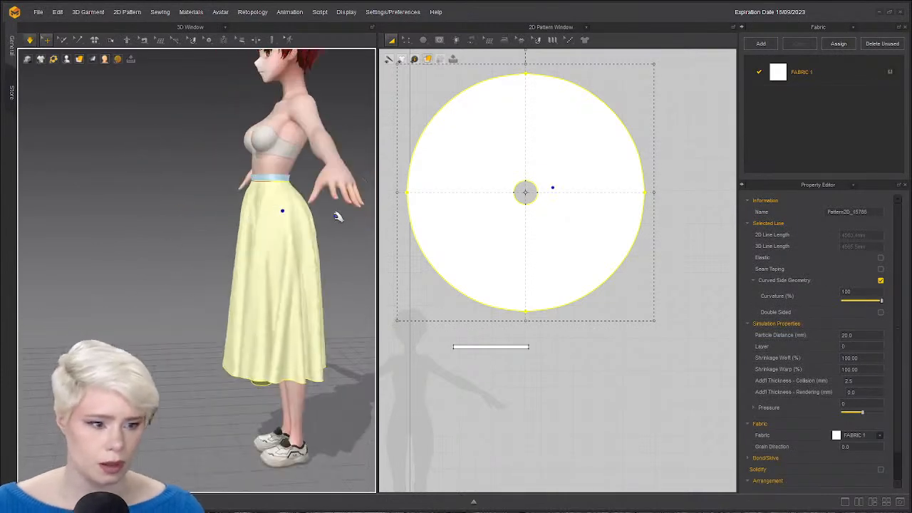
Strengthen the skirt fabric and simulate it into a wide flared shape, adjusting the front folds.
key("space")
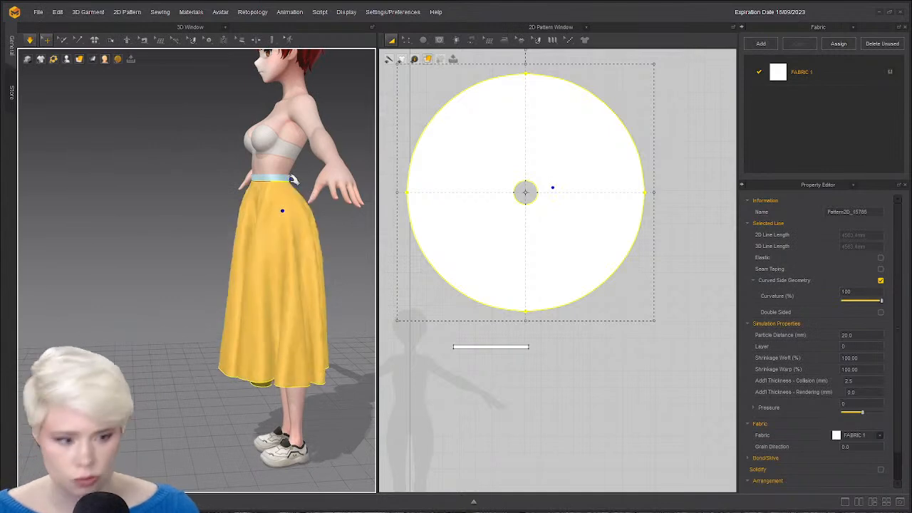
scroll(225, 276, "up", 1)
right_click_drag(225, 276, 320, 278)
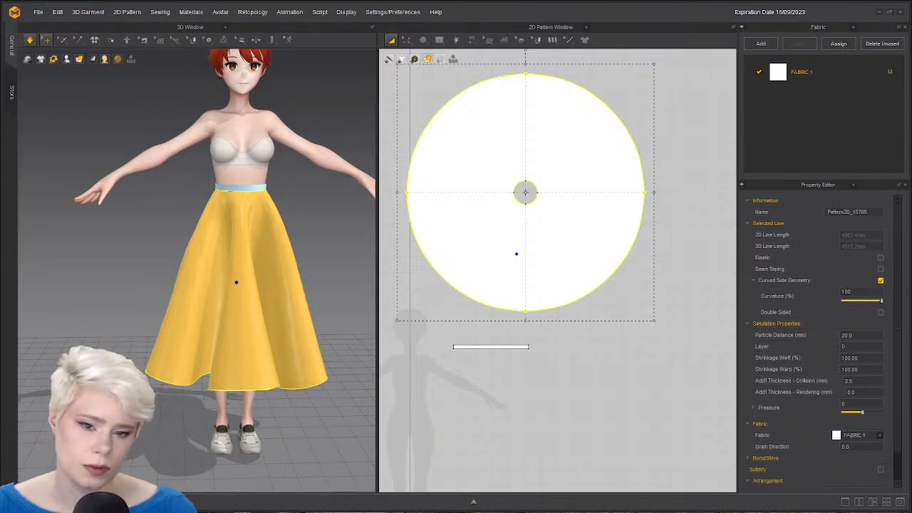
middle_click_drag(289, 236, 237, 235)
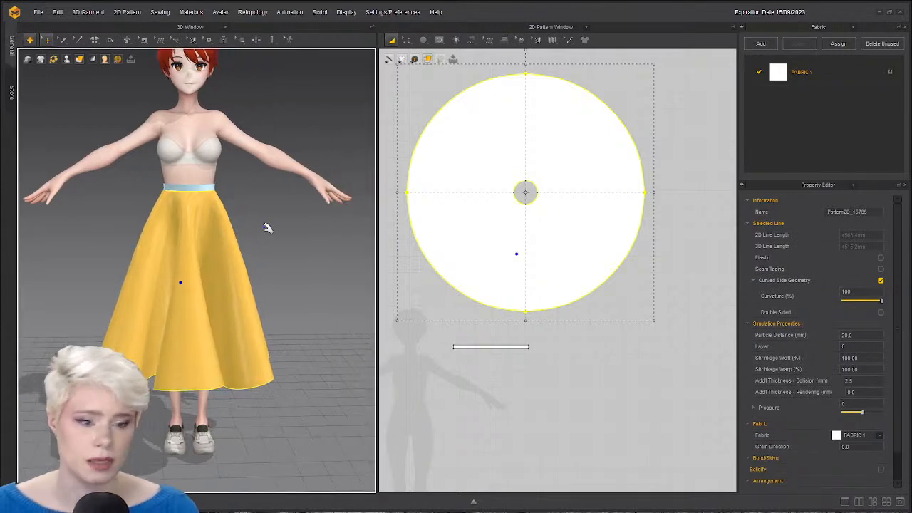
left_click(283, 219)
left_click(188, 232)
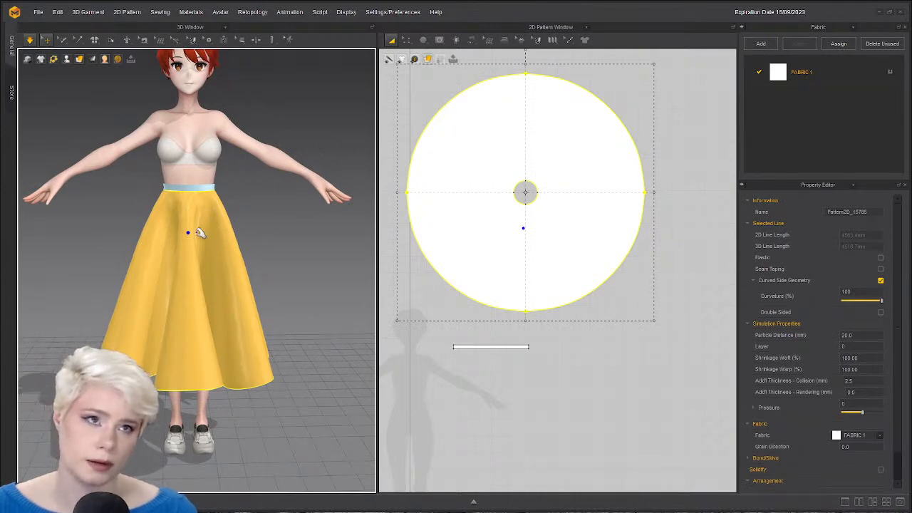
scroll(222, 137, "up", 5)
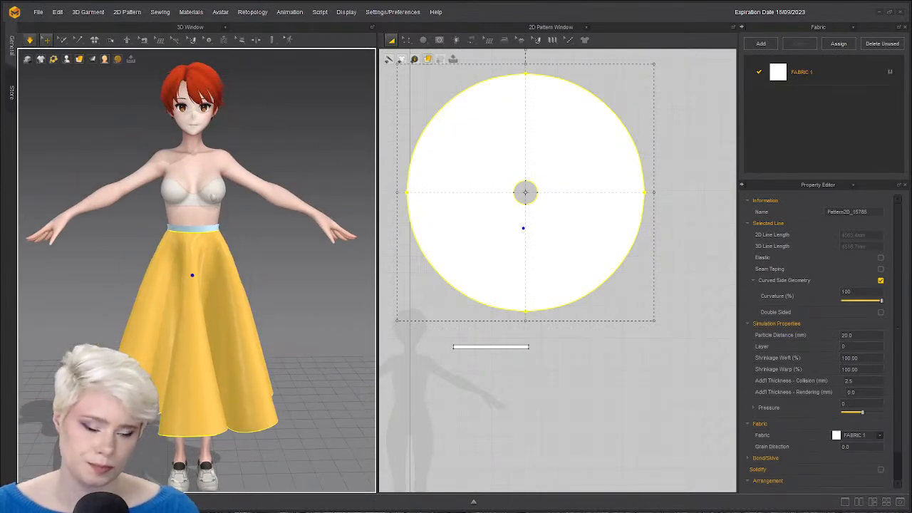
Examine the flared skirt's fold shape and its join to the waistband from the front and side.
right_click_drag(212, 223, 192, 175)
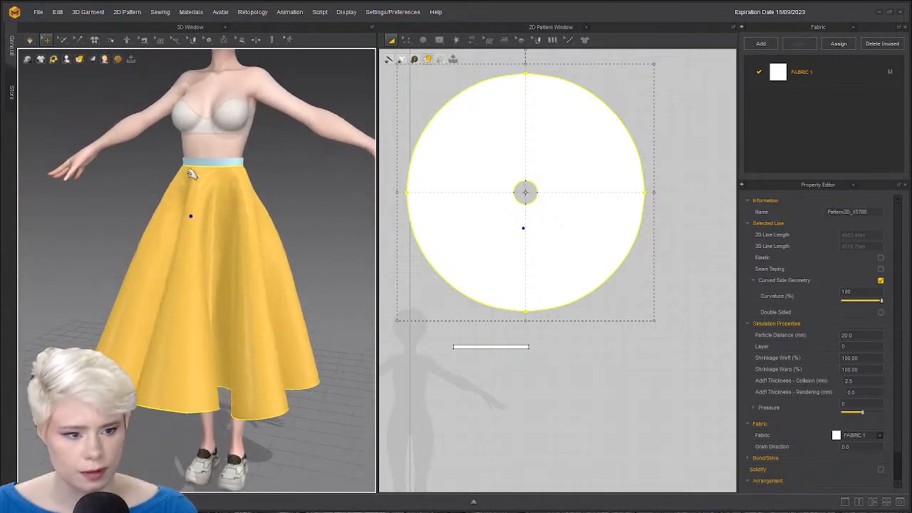
right_click_drag(235, 214, 128, 211)
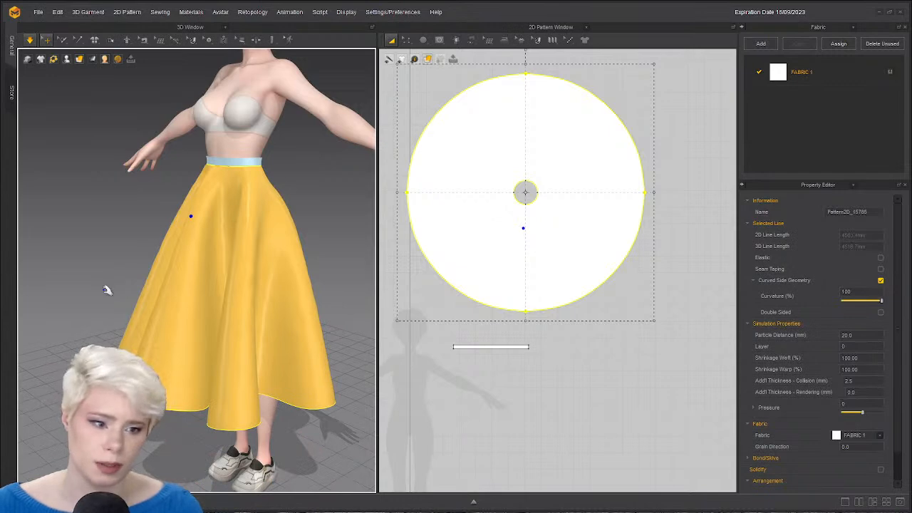
right_click_drag(139, 218, 186, 212)
left_click(319, 183)
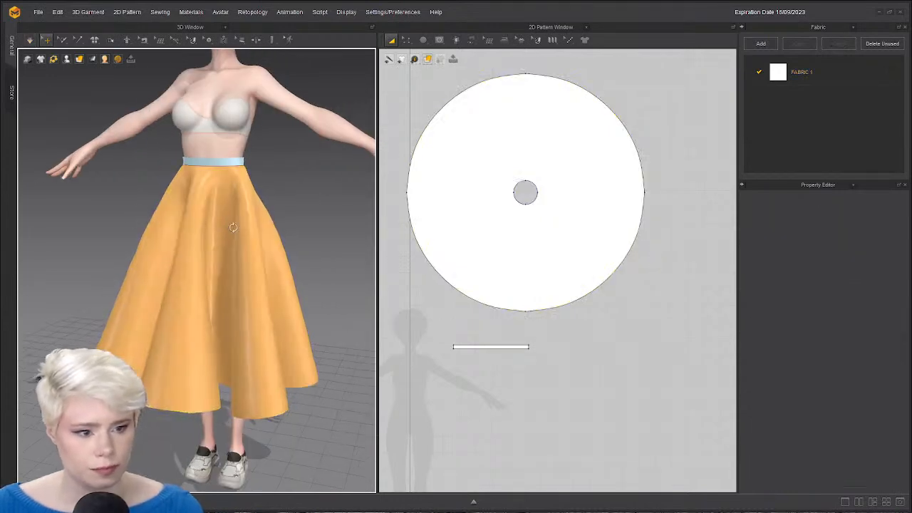
right_click_drag(255, 217, 237, 225)
left_click(236, 228)
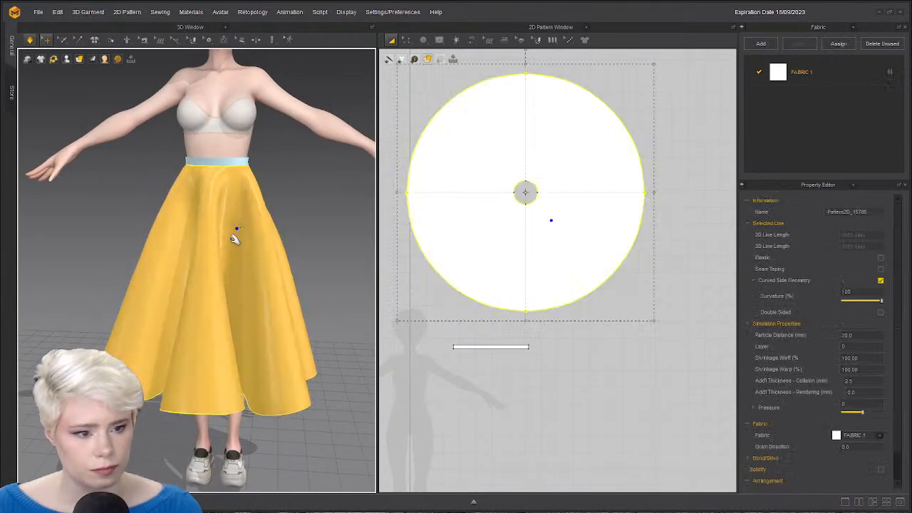
left_click(112, 233)
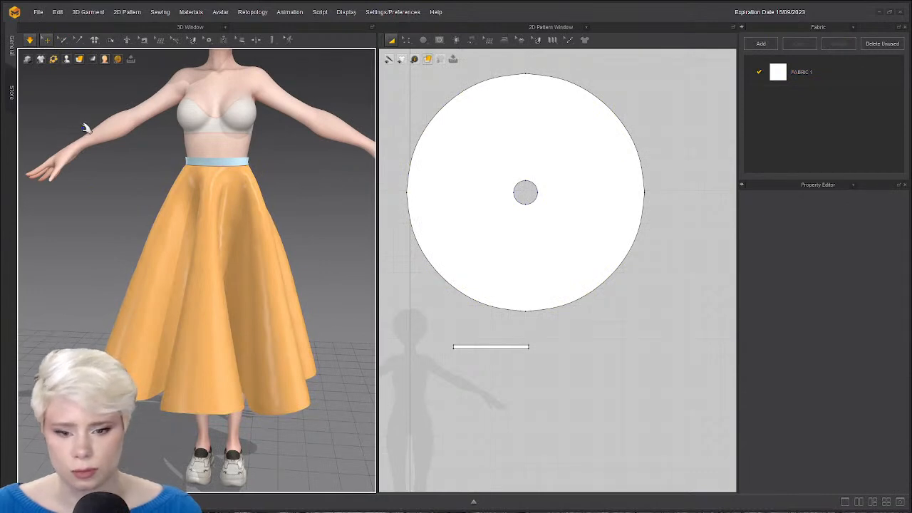
middle_click_drag(221, 176, 214, 166)
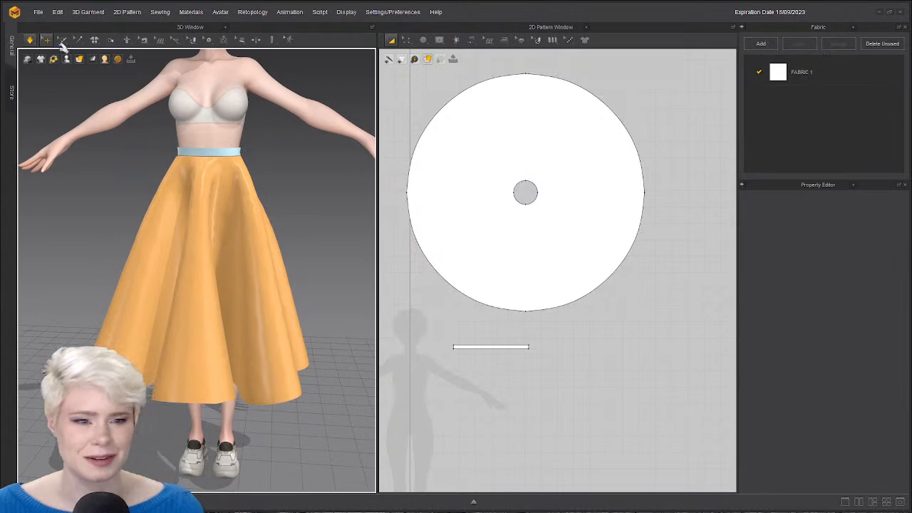
right_click_drag(209, 234, 209, 195)
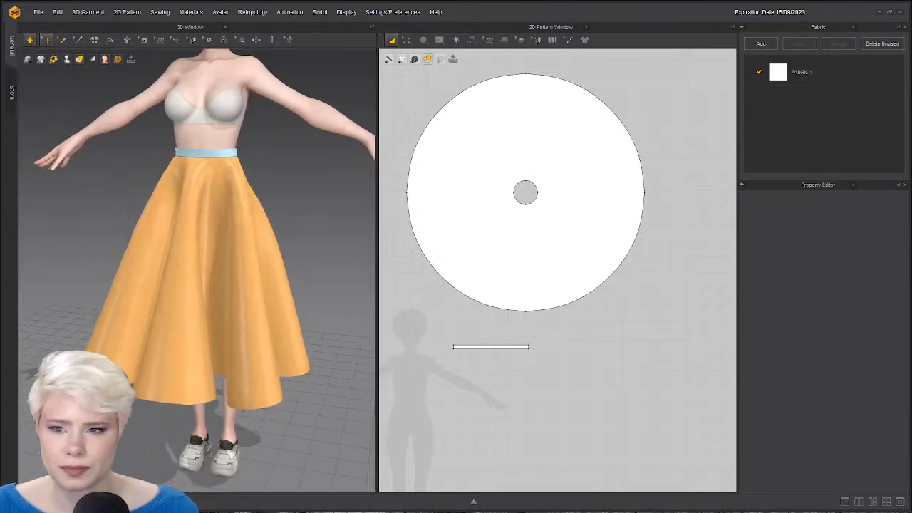
Compare the skirt with reference costume 05, detach the Line tool set, and activate Line (3D Pattern) for drawing on the skirt.
key("alt+Tab")
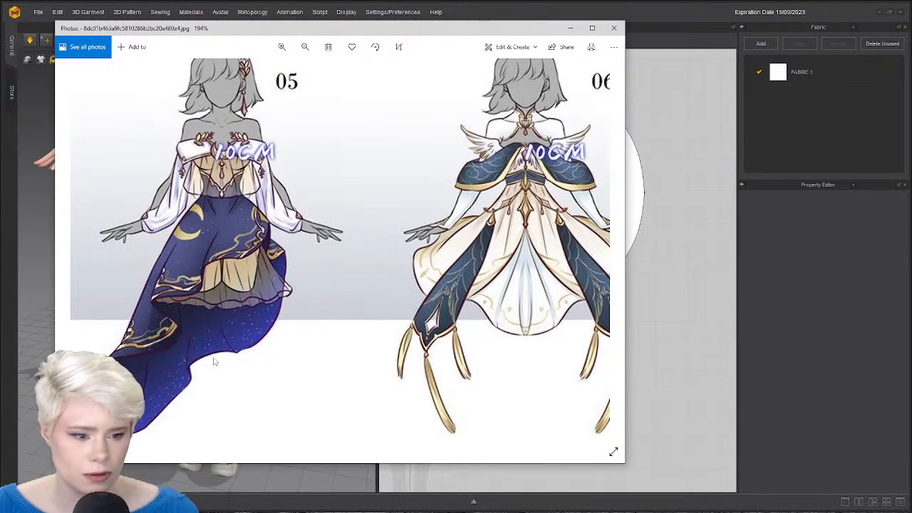
key("alt+Tab")
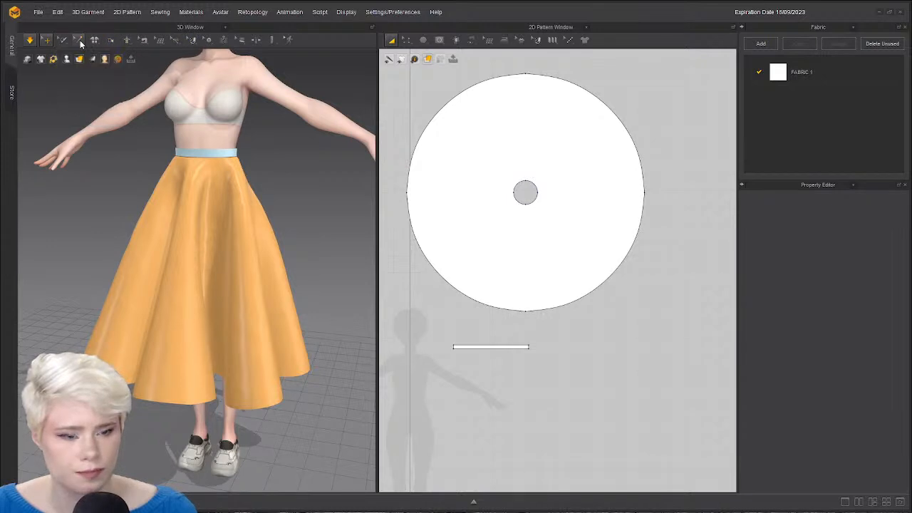
mouse_move(80, 43)
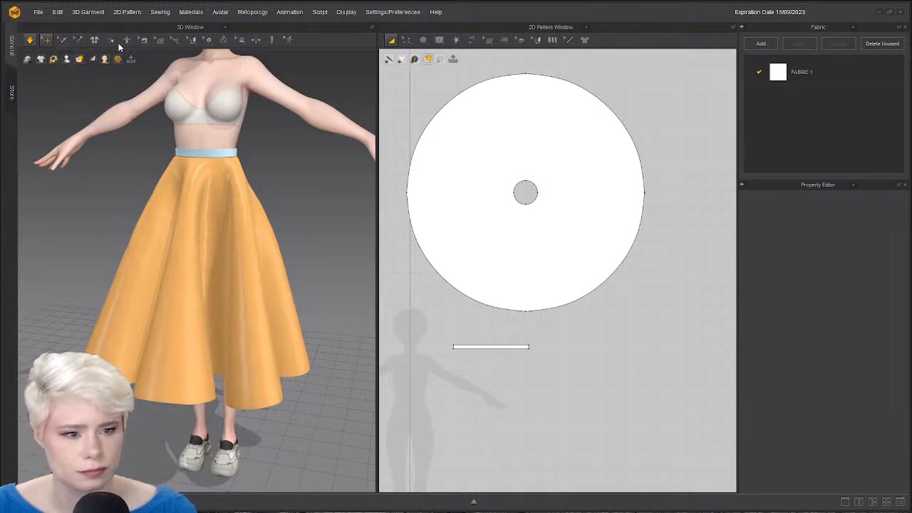
left_click(175, 41)
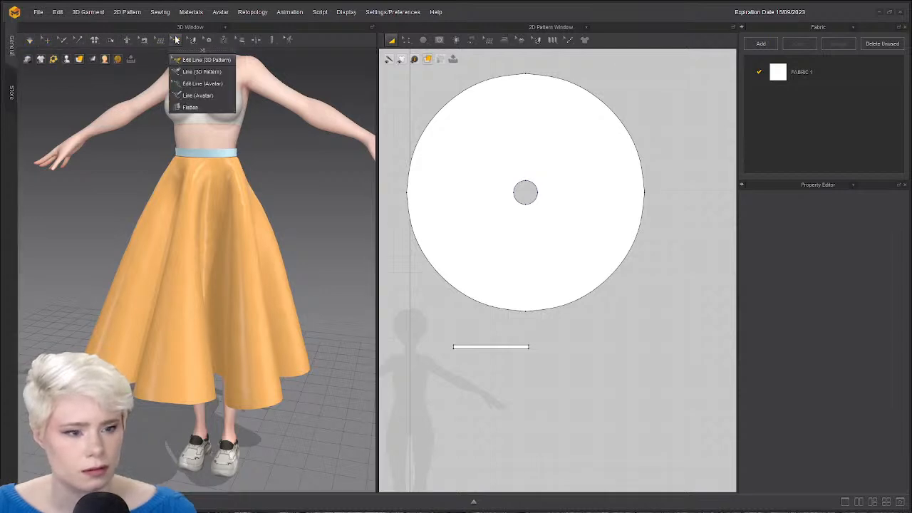
left_click(199, 53)
left_click_drag(198, 55, 358, 72)
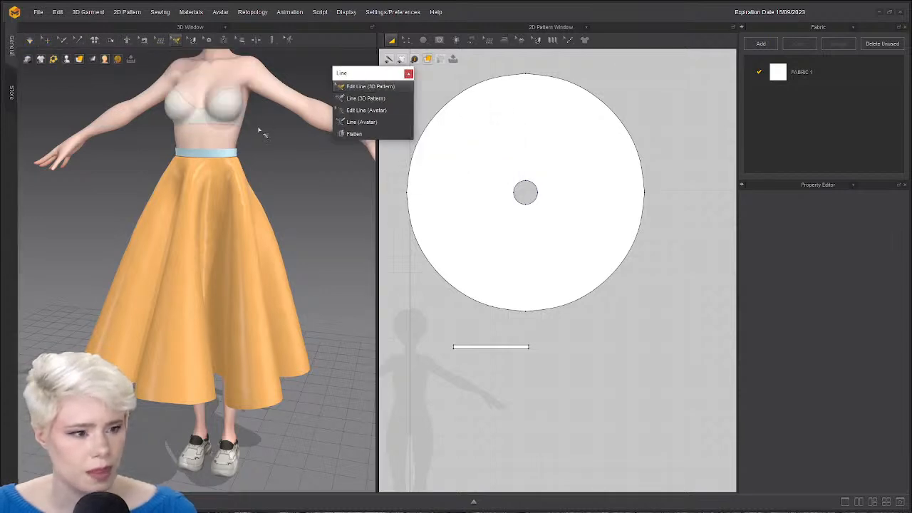
scroll(245, 151, "up", 2)
scroll(244, 151, "down", 4)
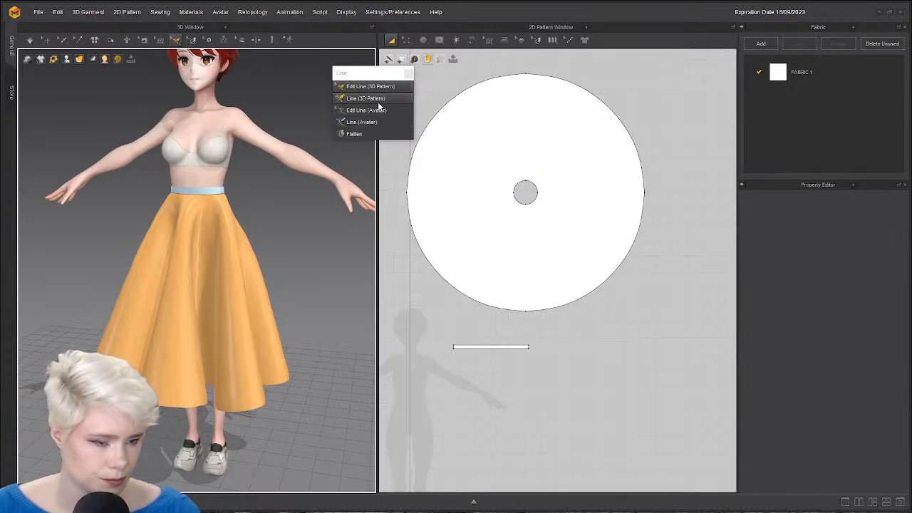
right_click_drag(211, 306, 239, 309)
right_click_drag(248, 234, 187, 246)
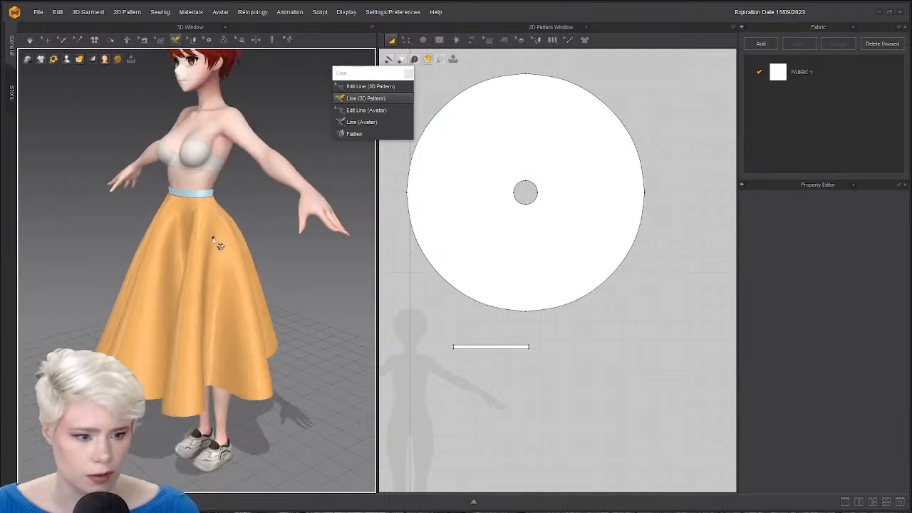
mouse_move(438, 43)
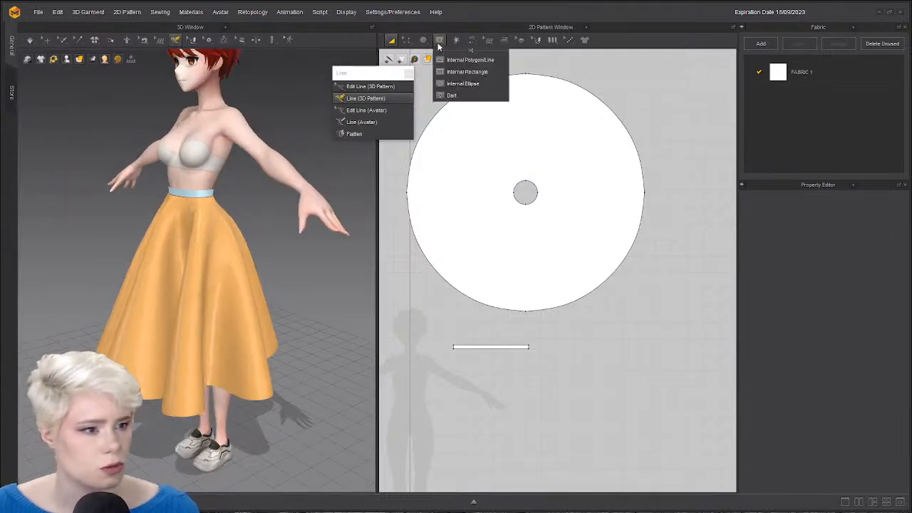
left_click(467, 72)
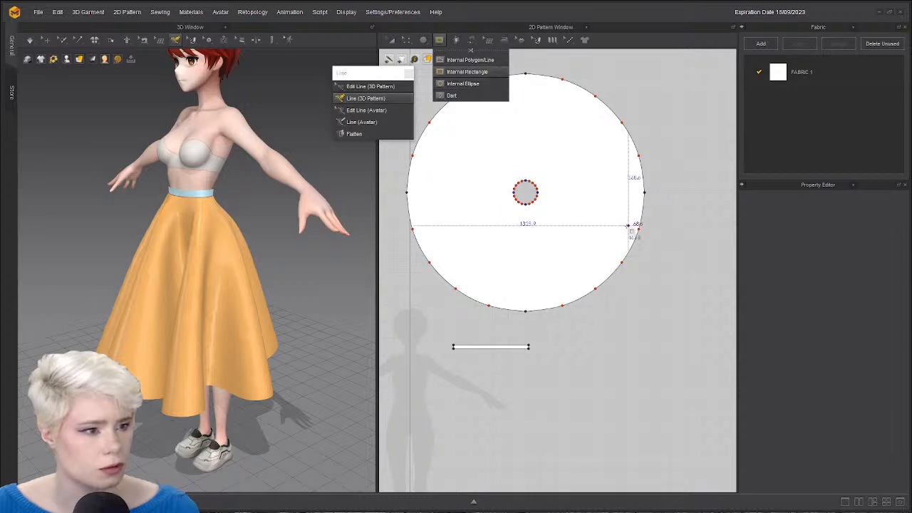
left_click(570, 198)
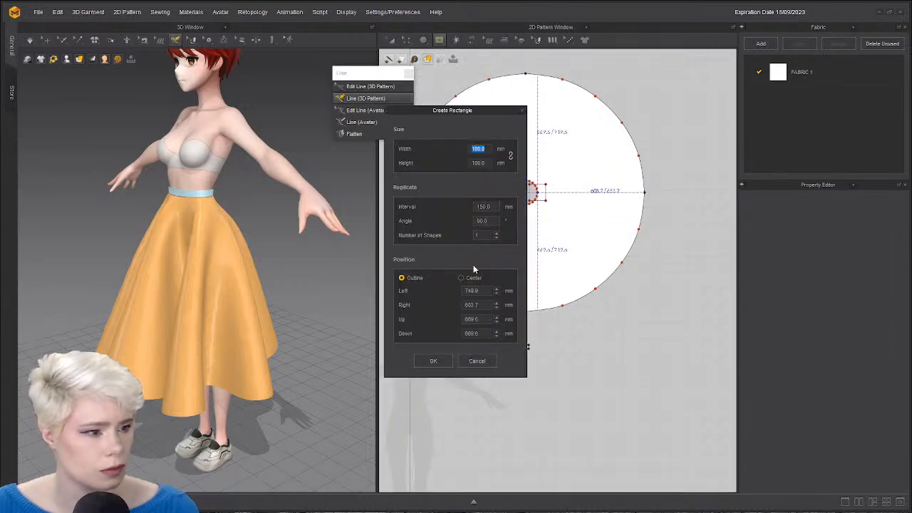
left_click(477, 361)
Draw three straight internal lines on the circle pattern from the waist hole to the outer edge: one to each side and one upward.
mouse_move(439, 40)
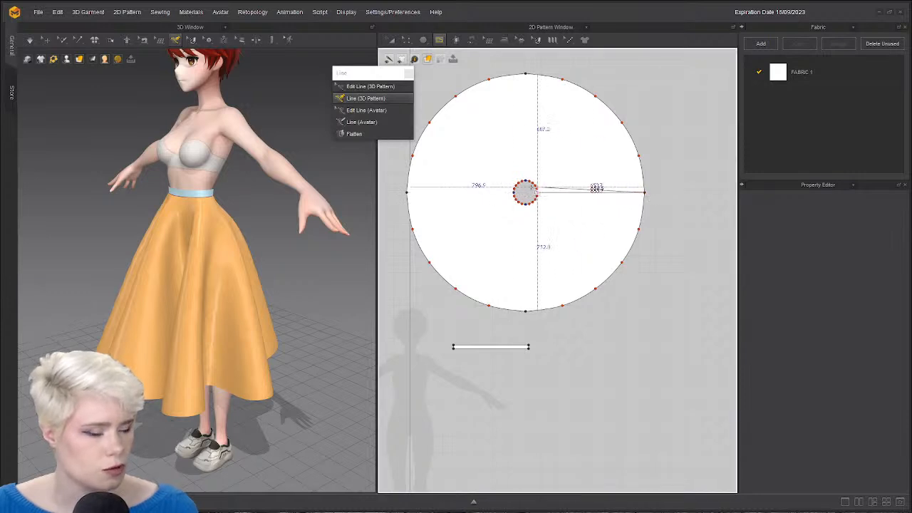
left_click(644, 192)
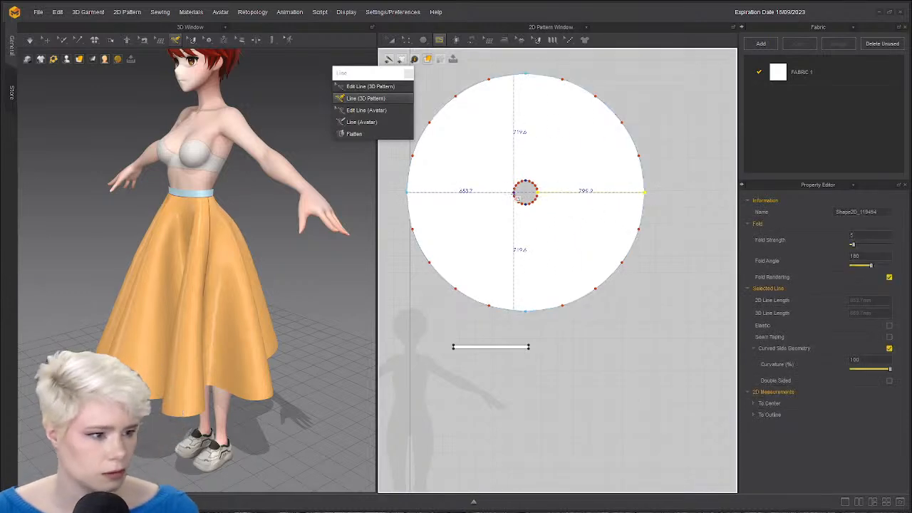
left_click(407, 193)
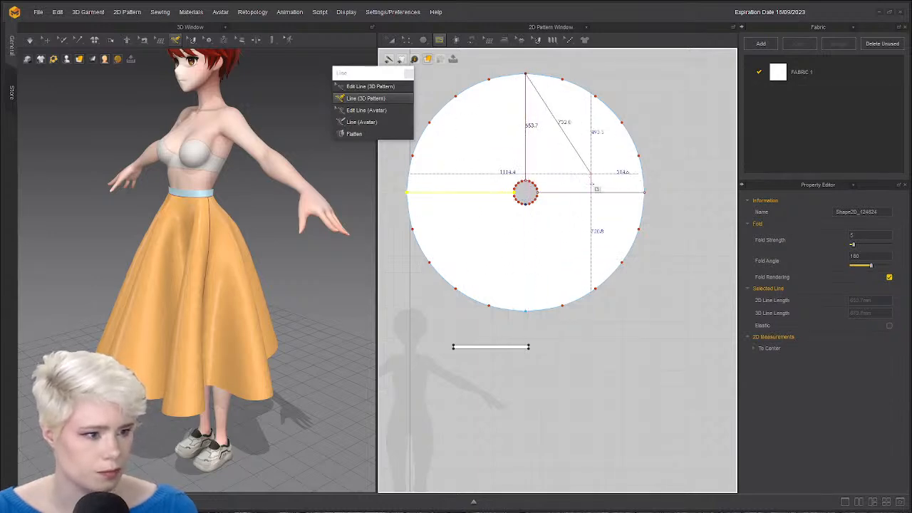
left_click(525, 74)
right_click_drag(162, 274, 208, 278)
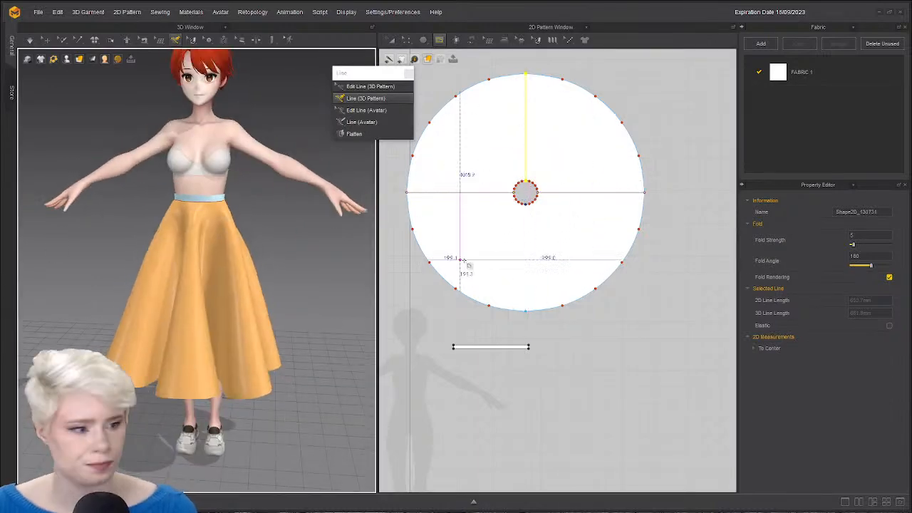
right_click_drag(258, 293, 224, 259)
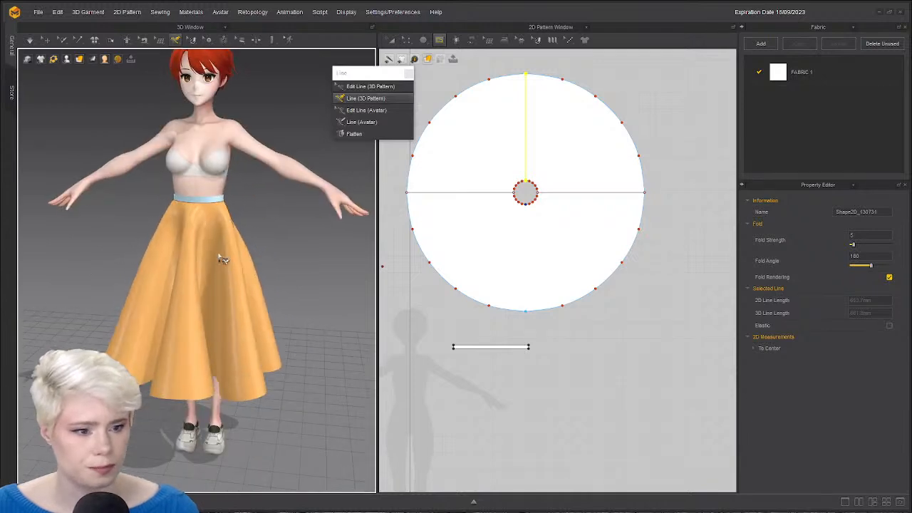
left_click(395, 134)
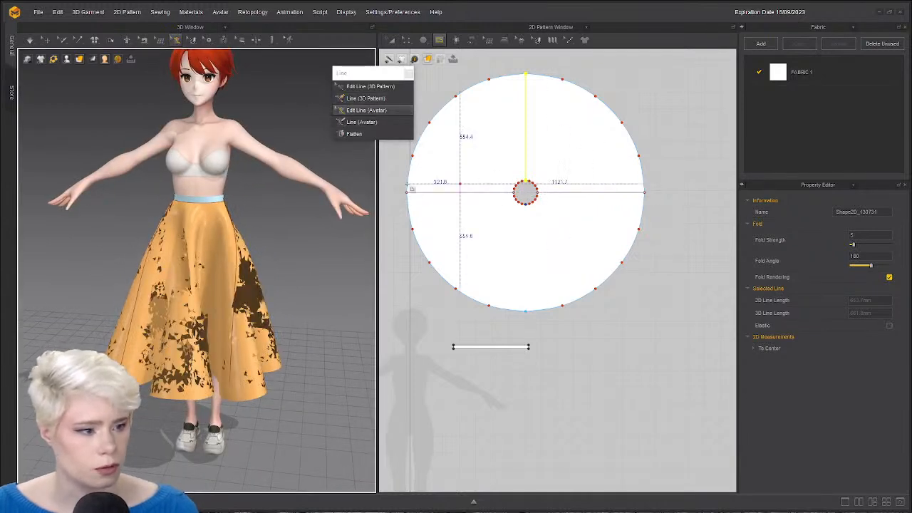
left_click(381, 97)
scroll(202, 261, "up", 3)
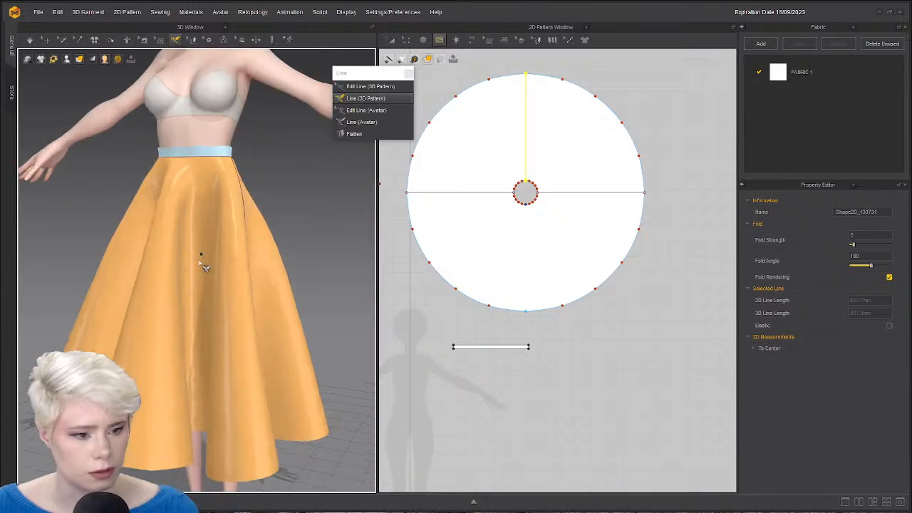
right_click_drag(202, 261, 235, 270)
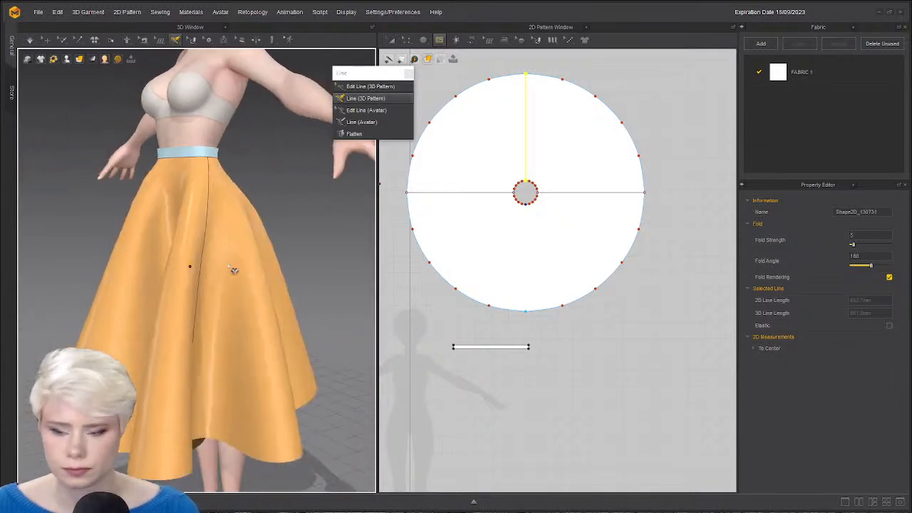
right_click_drag(184, 243, 240, 252)
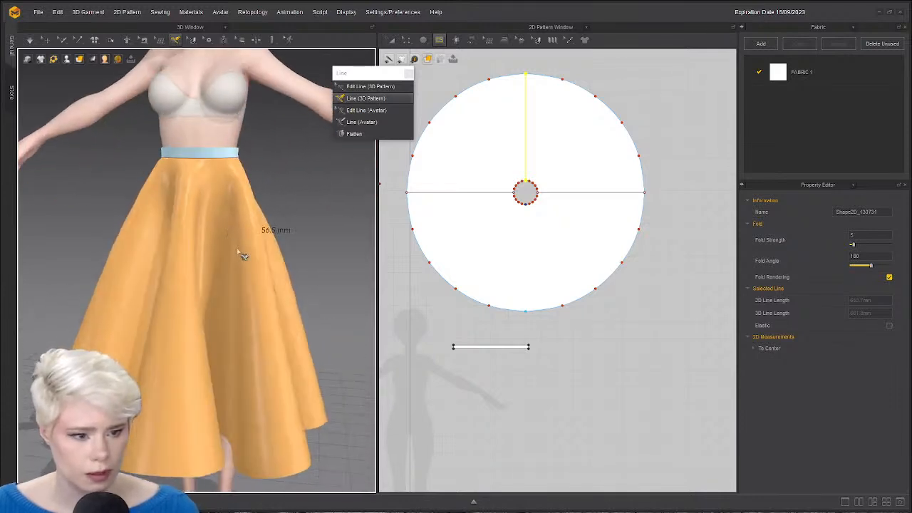
left_click(246, 238)
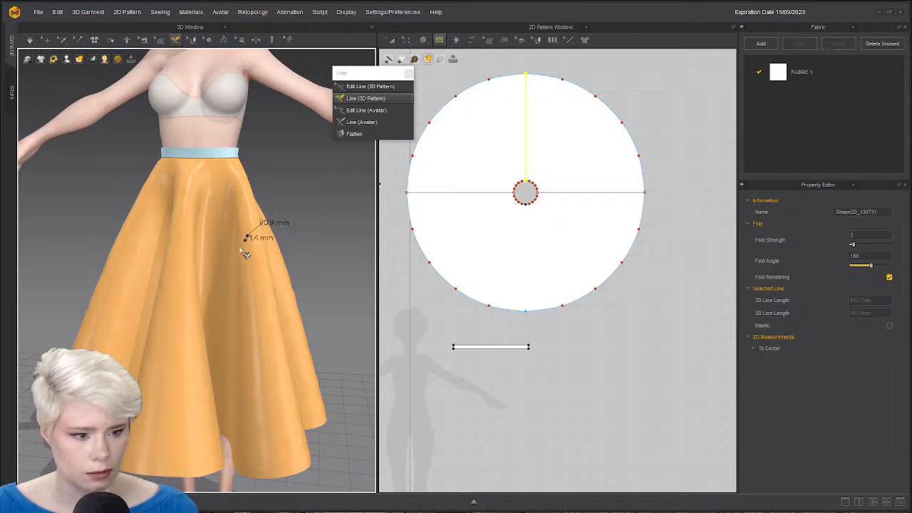
left_click(208, 283)
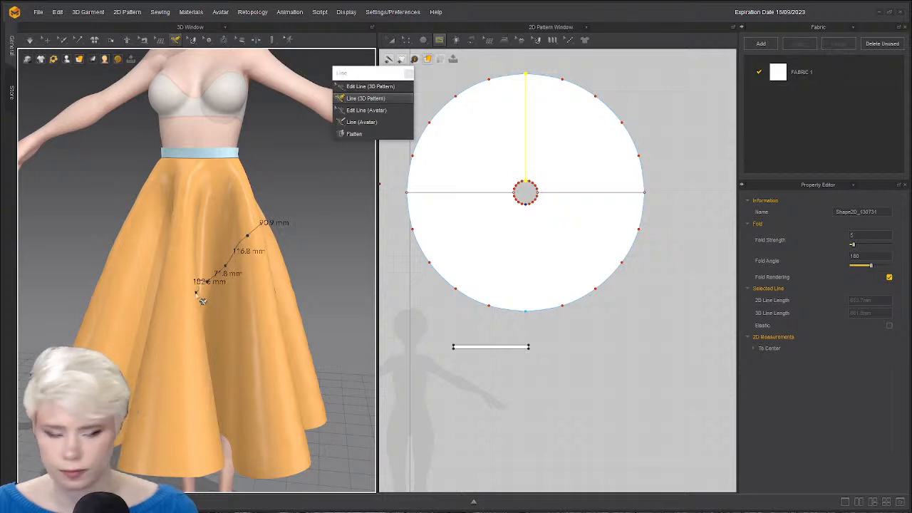
right_click_drag(315, 240, 212, 295)
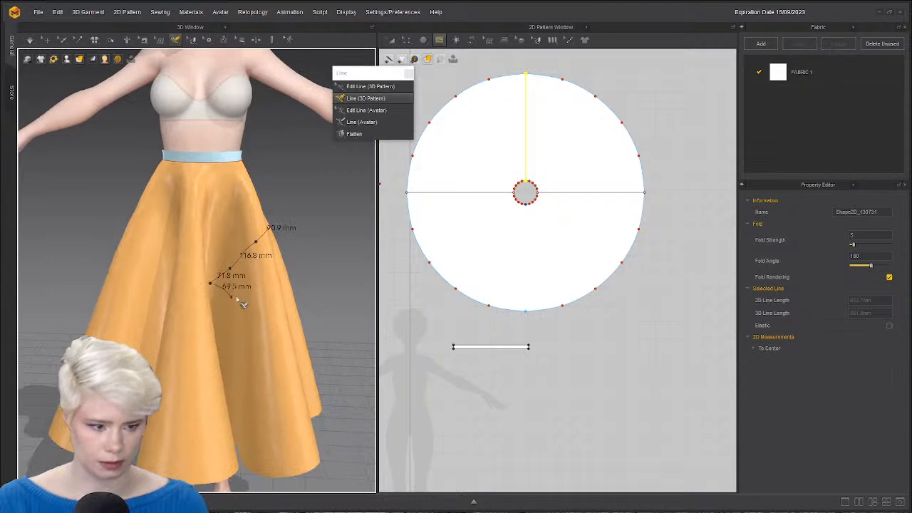
key("Escape")
right_click_drag(278, 235, 245, 233)
left_click(182, 229)
left_click(229, 233)
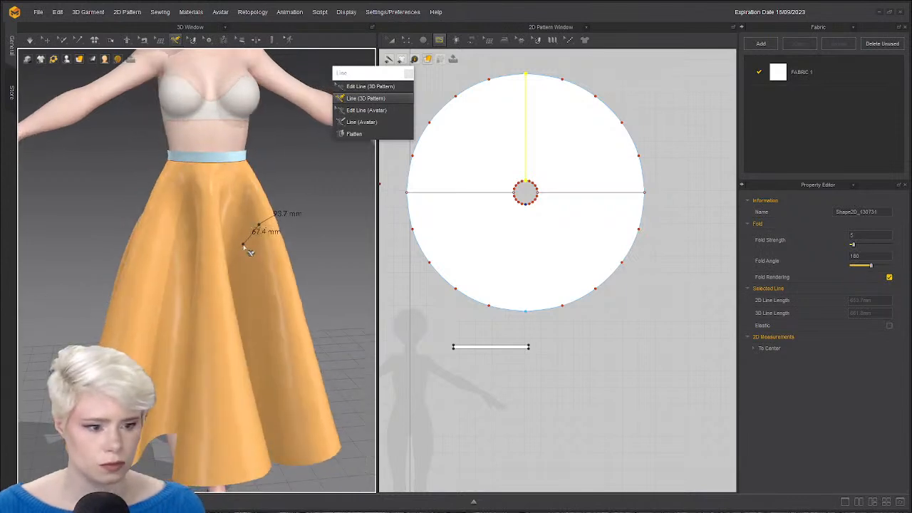
left_click(241, 247)
left_click(225, 270)
right_click_drag(226, 270, 168, 261)
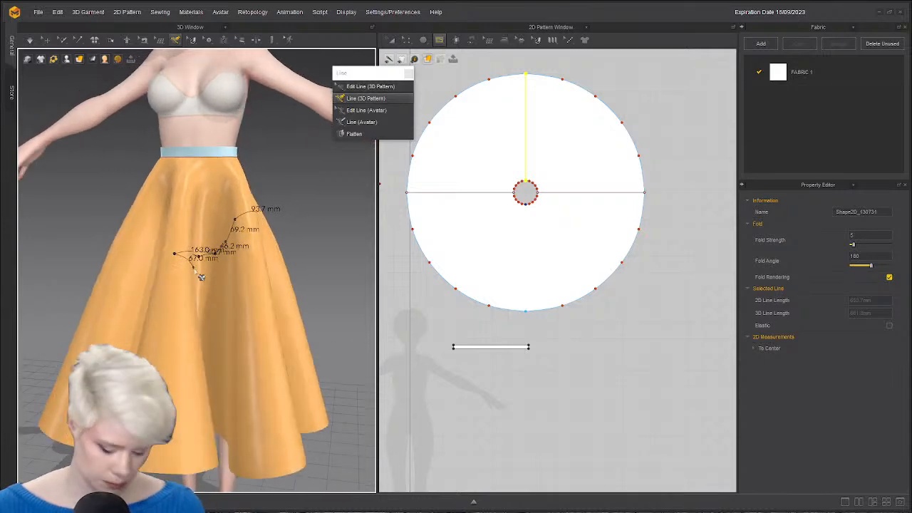
key("Escape")
right_click_drag(259, 238, 216, 234)
left_click(202, 239)
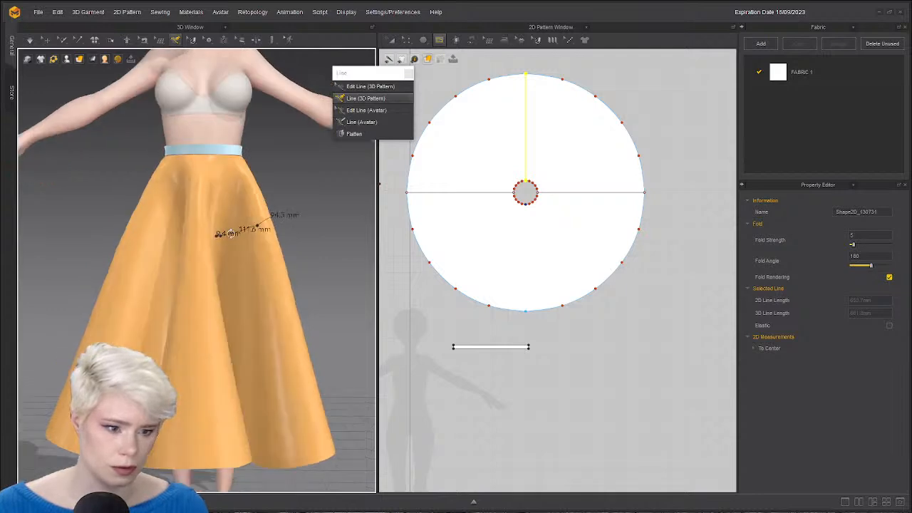
left_click(203, 245)
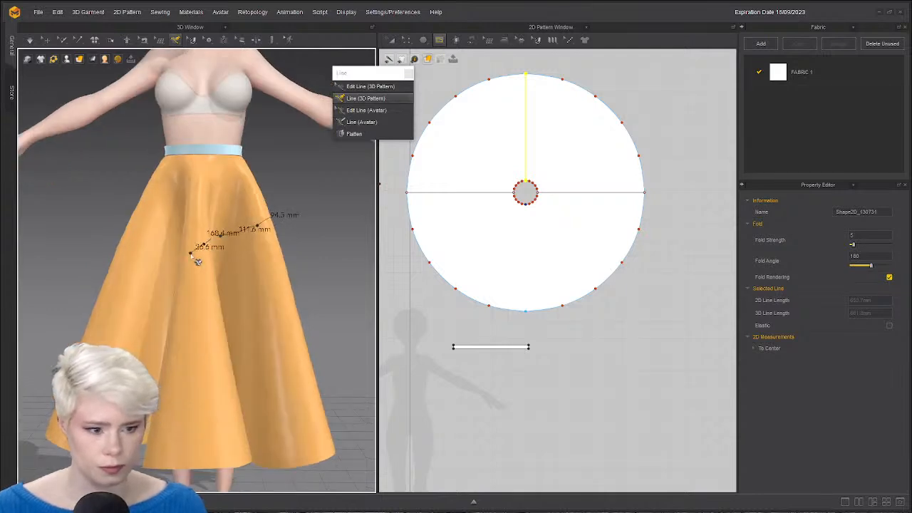
key("Escape")
Draw a sweeping diagonal line on the 3D skirt from one side guide line across the front and past the opposite side guide to the hem.
right_click_drag(236, 243, 218, 267)
left_click(239, 244)
left_click(251, 255)
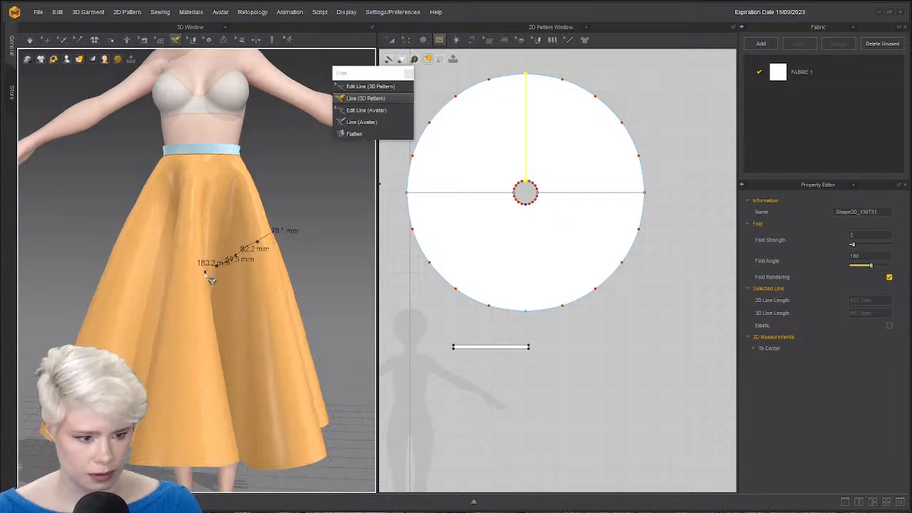
left_click(200, 273)
right_click_drag(173, 294, 212, 284)
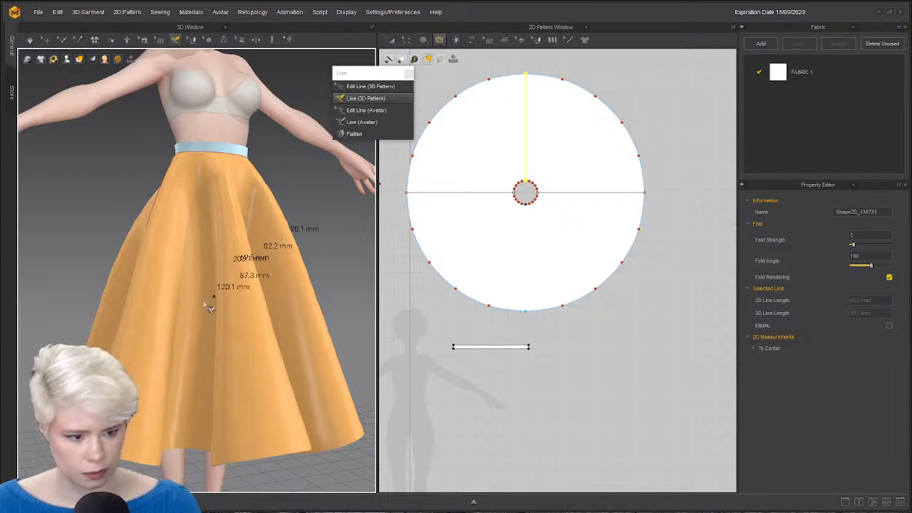
right_click_drag(218, 302, 200, 336)
mouse_move(221, 386)
right_mouse_down()
mouse_move(163, 356)
mouse_move(188, 401)
mouse_move(224, 387)
right_mouse_up()
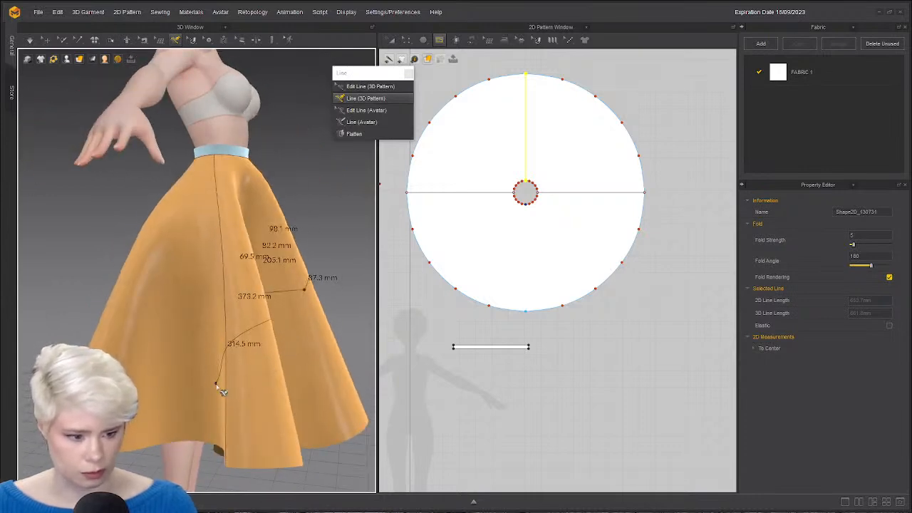
left_click(215, 387)
right_click_drag(215, 387, 260, 385)
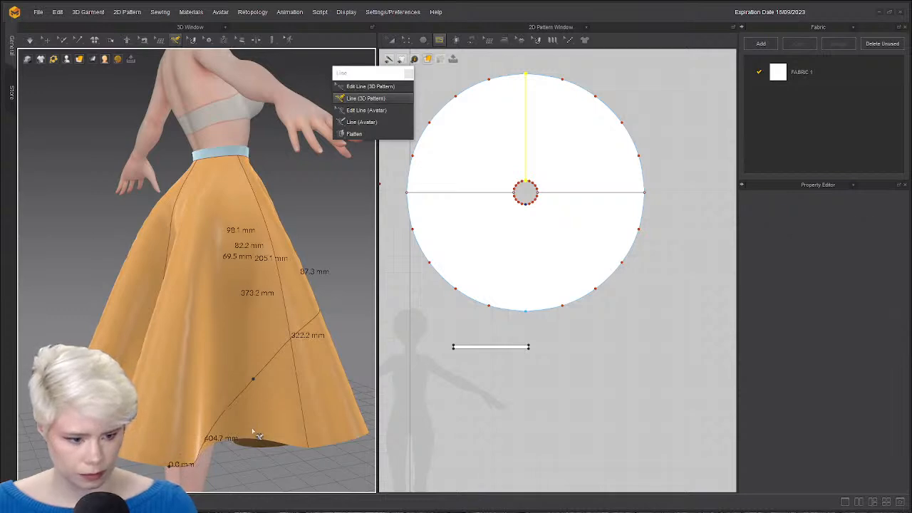
mouse_move(152, 391)
right_mouse_down()
mouse_move(333, 332)
mouse_move(314, 307)
right_mouse_up()
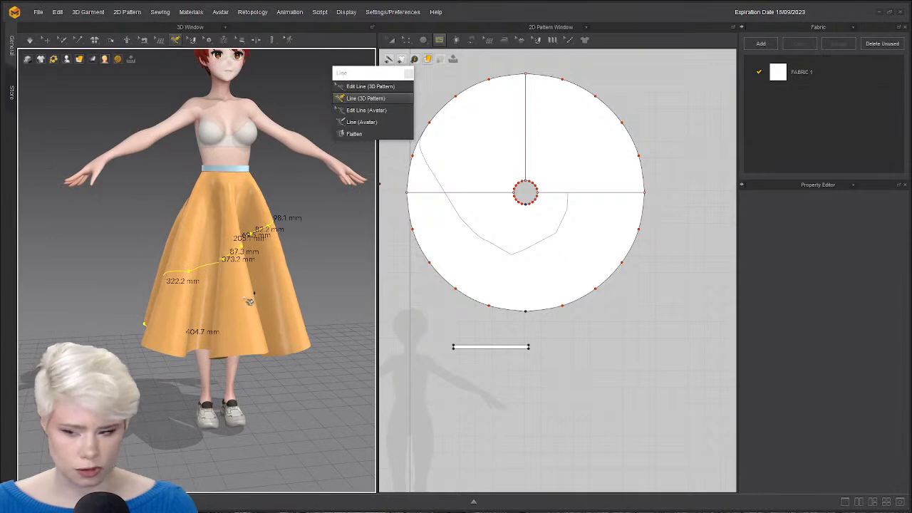
Draw a line about 1286 mm long on the 3D skirt from the side guide line, sweeping diagonally down around the back to the hem.
right_click_drag(250, 302, 184, 231)
scroll(205, 254, "up", 3)
left_click(197, 206)
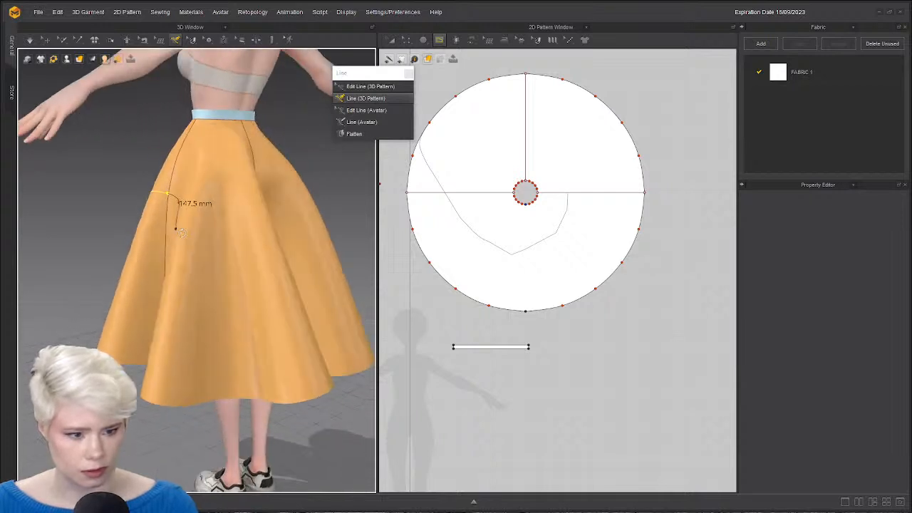
left_click(188, 237)
right_click_drag(217, 276, 187, 267)
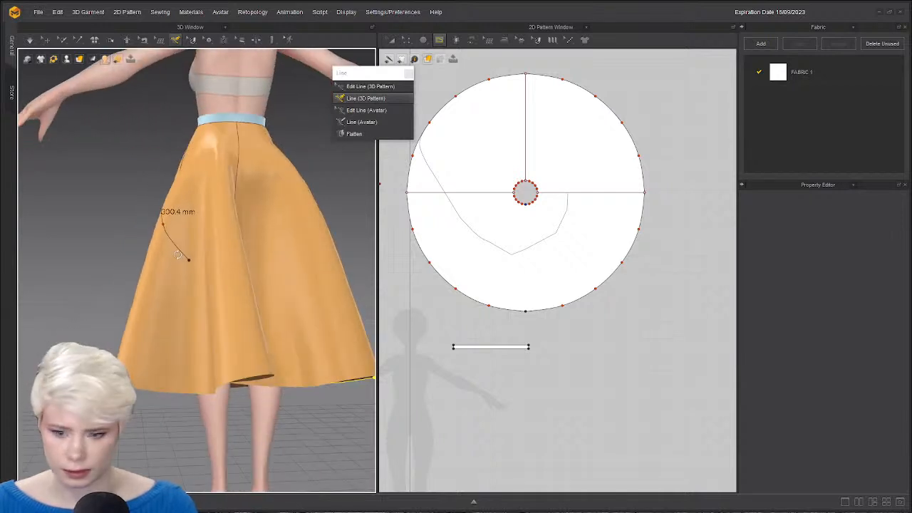
left_click(190, 277)
right_click_drag(221, 311, 215, 347)
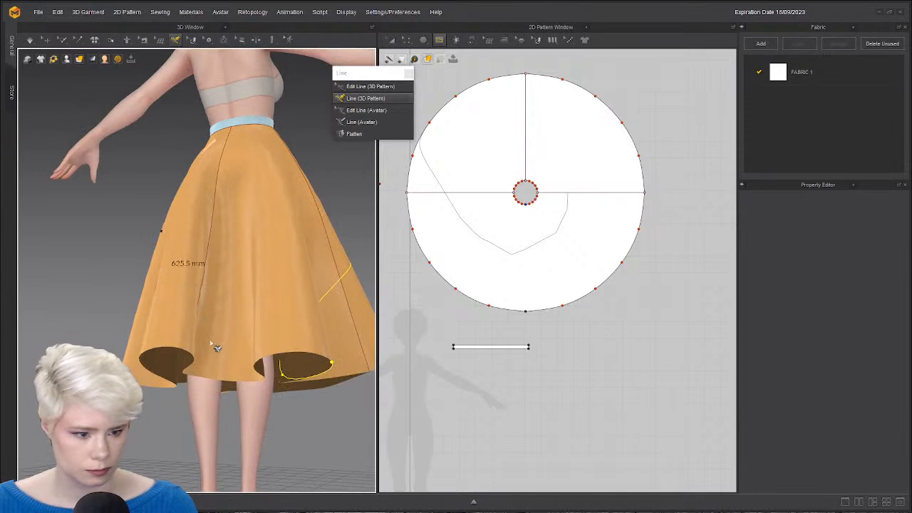
left_click(210, 343)
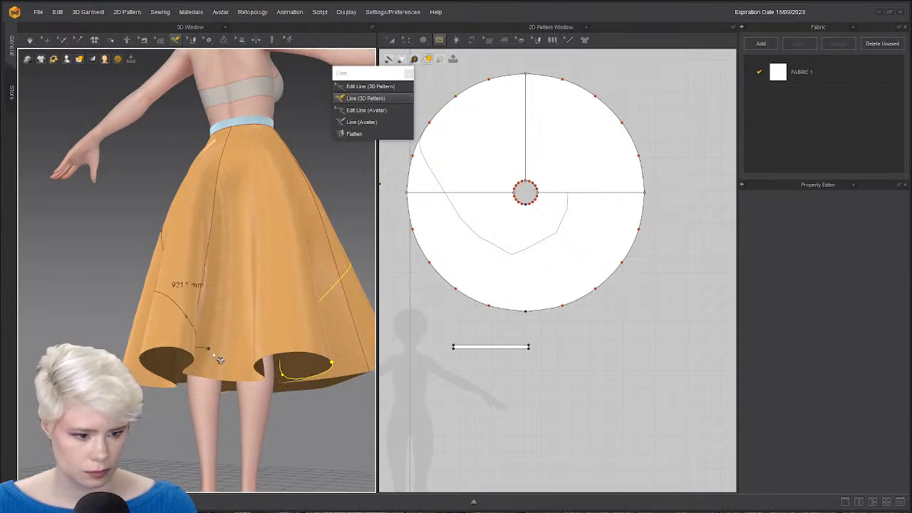
right_click_drag(258, 367, 301, 421)
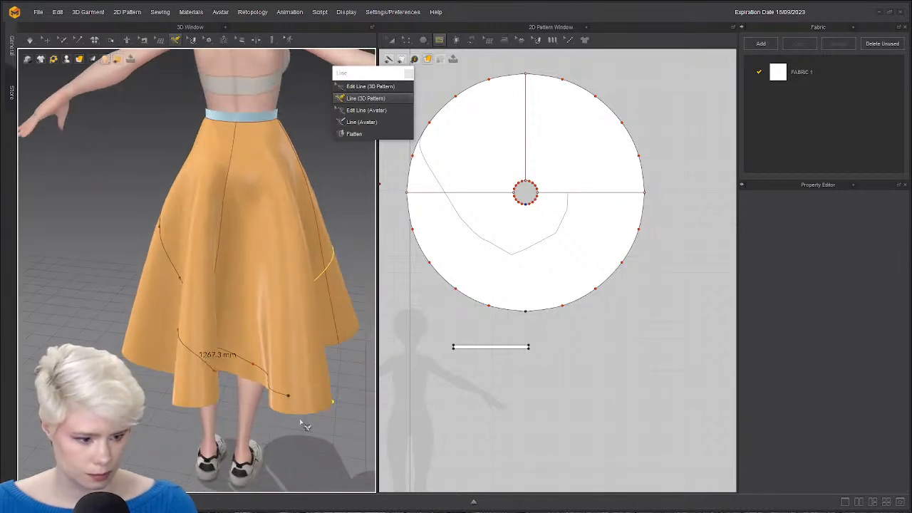
double_click(292, 417)
scroll(285, 413, "down", 2)
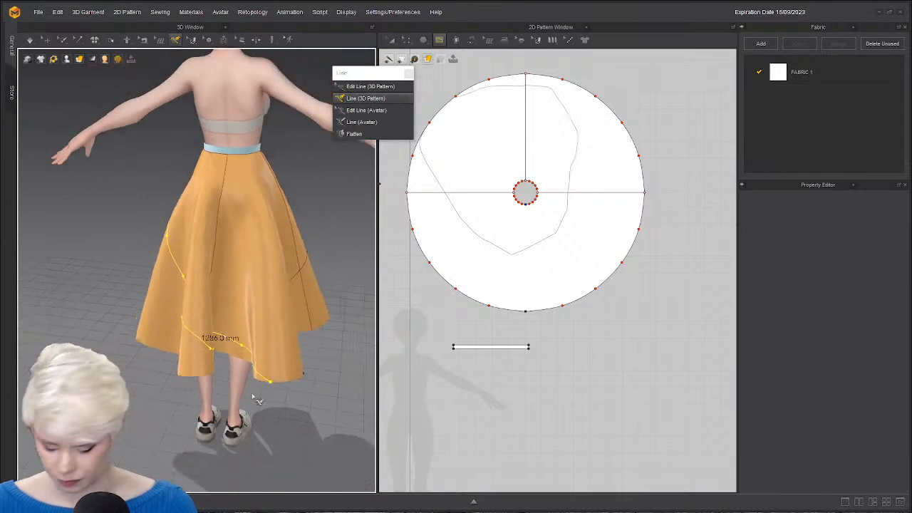
With Edit Line (3D Pattern), trace the diagonal line around the skirt's back as an internal shape on the circle pattern.
right_click_drag(254, 397, 327, 388)
scroll(503, 293, "down", 4)
scroll(523, 274, "up", 4)
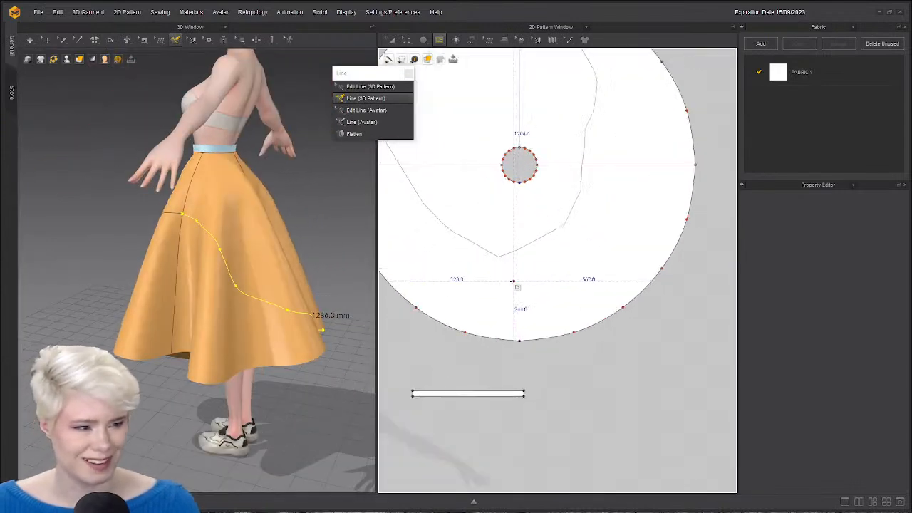
left_click(374, 86)
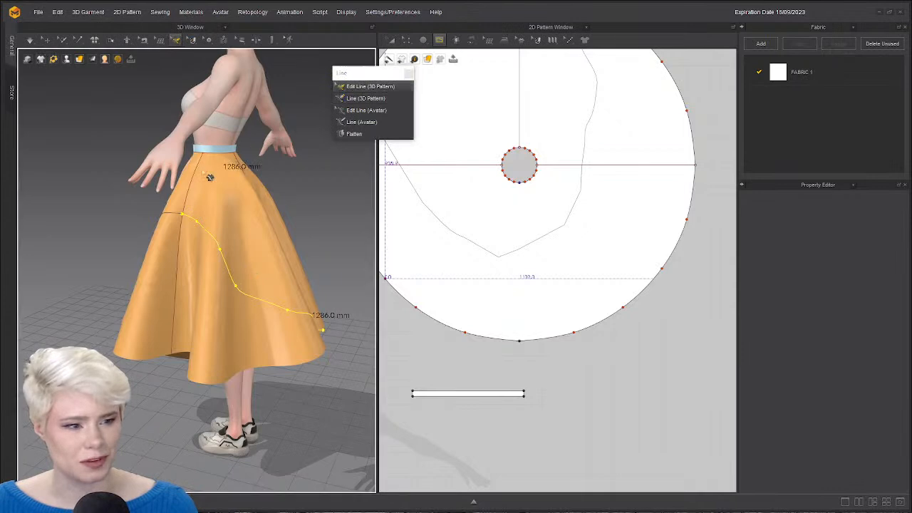
right_click(169, 211)
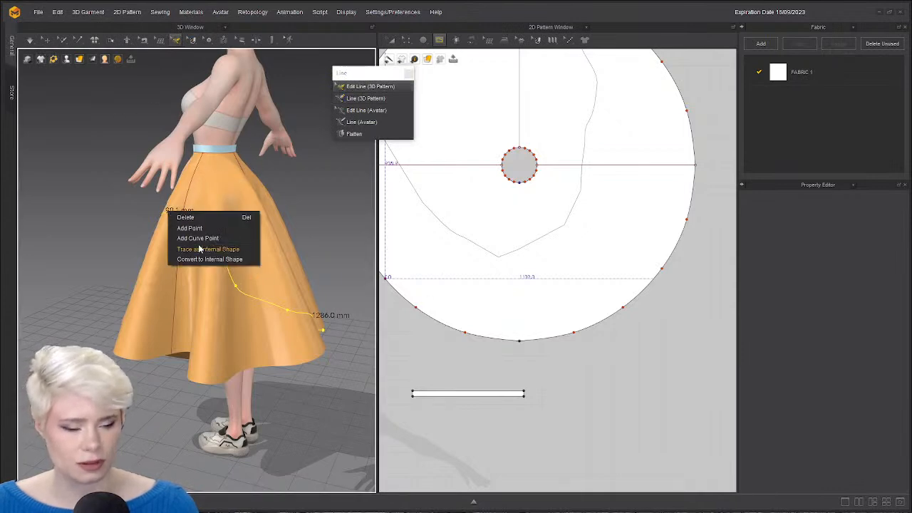
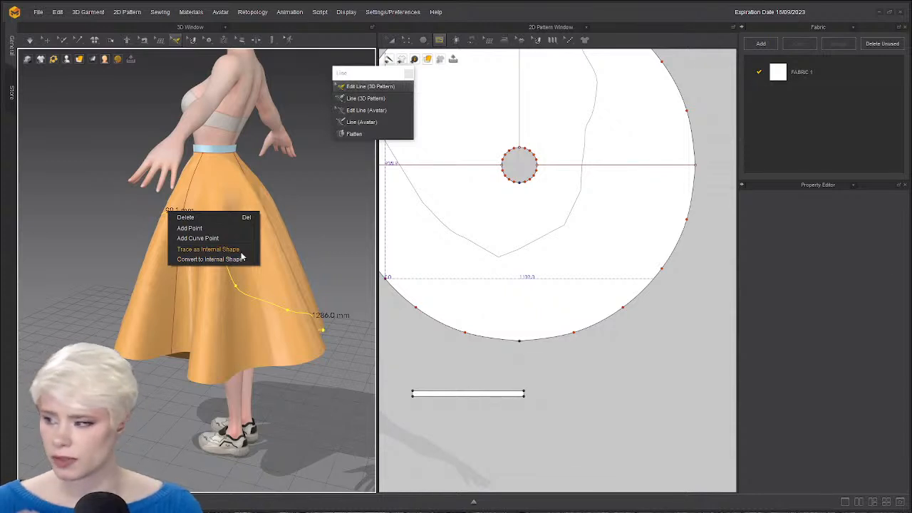
left_click(241, 254)
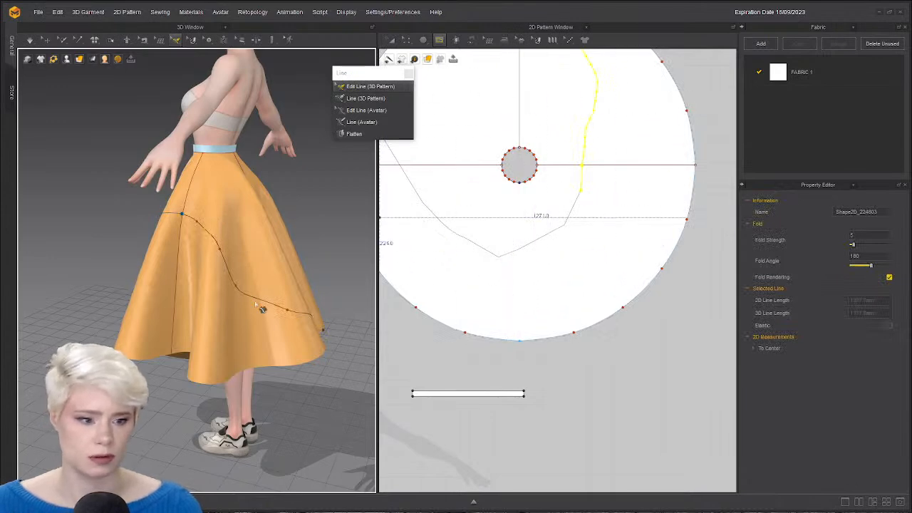
right_click_drag(263, 310, 219, 216)
left_click(203, 244)
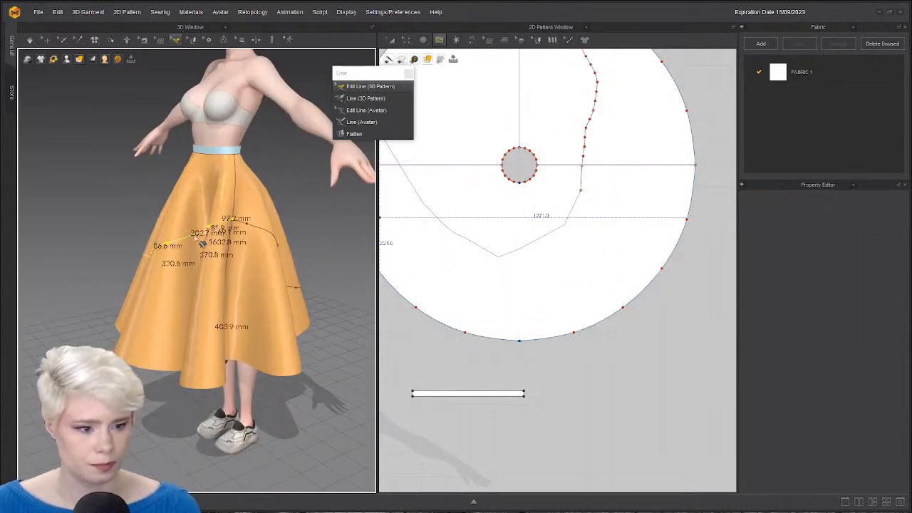
right_click(256, 226)
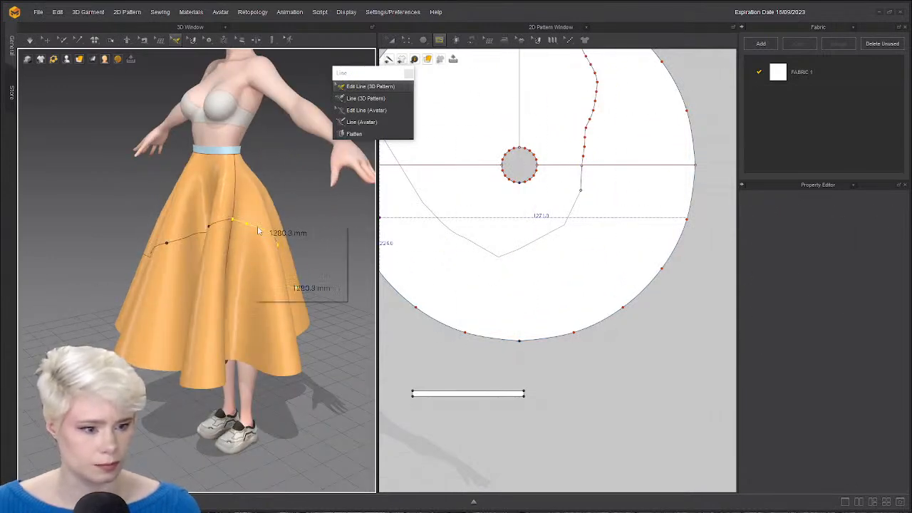
left_click(302, 296)
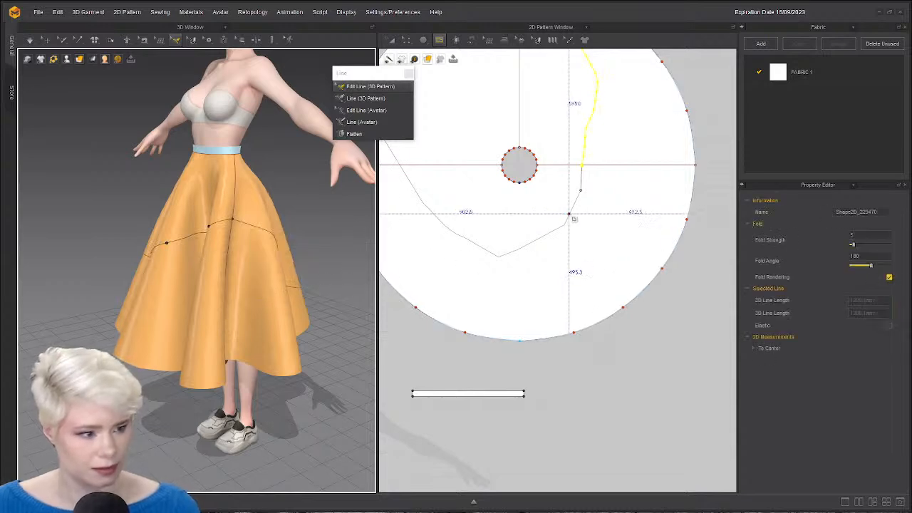
right_click_drag(251, 247, 233, 246)
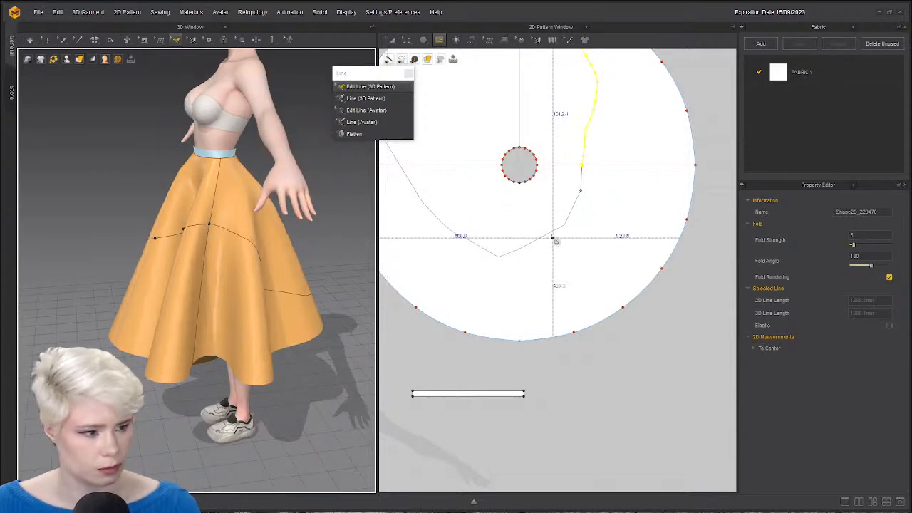
left_click(263, 243)
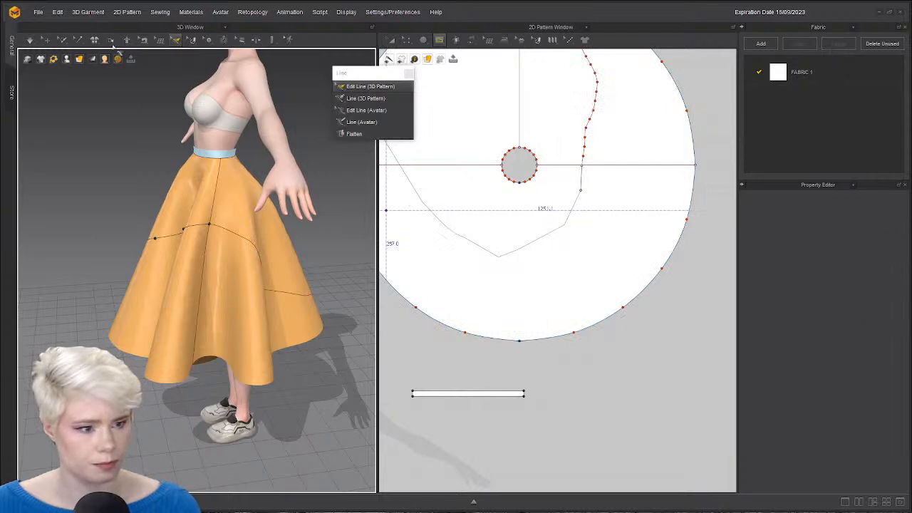
left_click(45, 40)
left_click(265, 226)
left_click(426, 433)
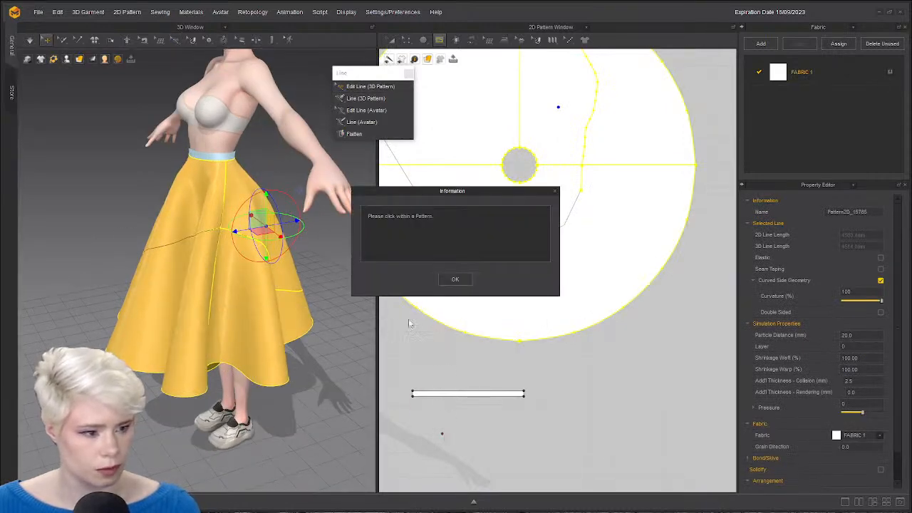
left_click(458, 280)
left_click(109, 282)
With Edit Line (3D Pattern), turn the diagonal line across the skirt's front into an internal shape on the circle pattern.
right_click_drag(109, 282, 124, 307)
scroll(124, 306, "up", 5)
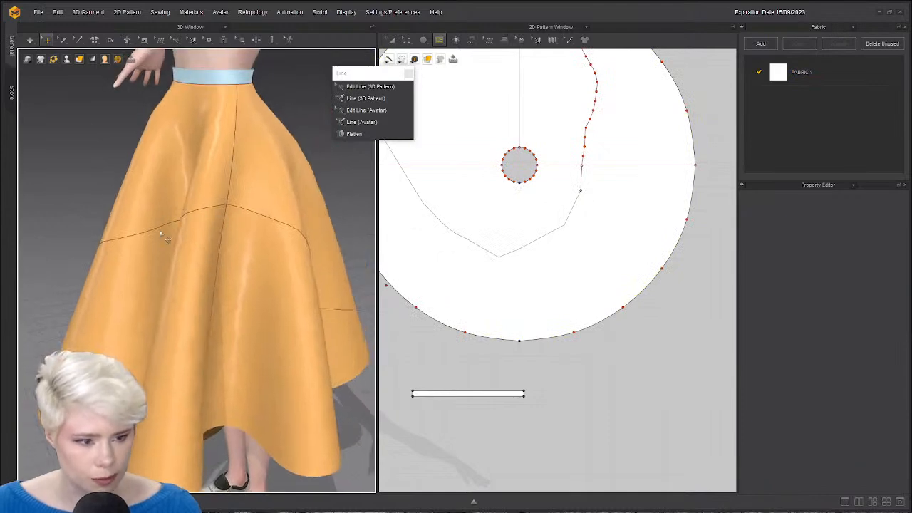
left_click(364, 110)
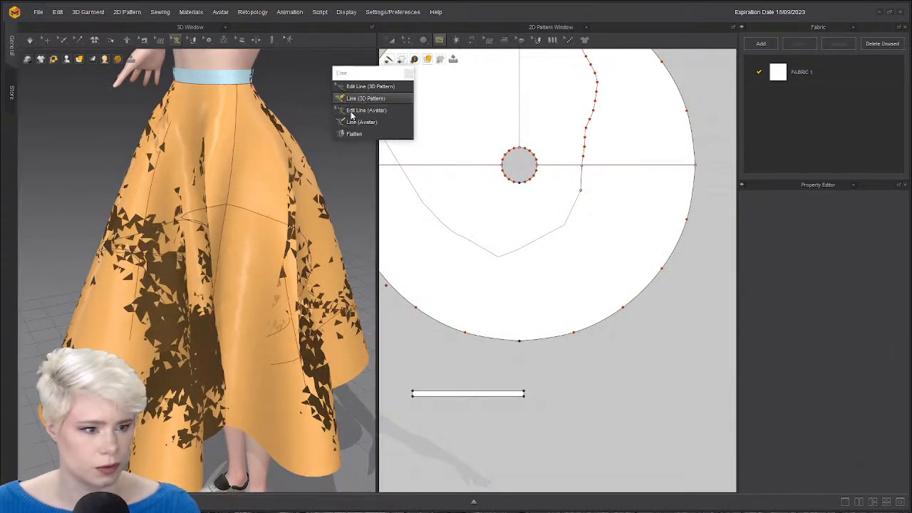
left_click(370, 87)
left_click(199, 213)
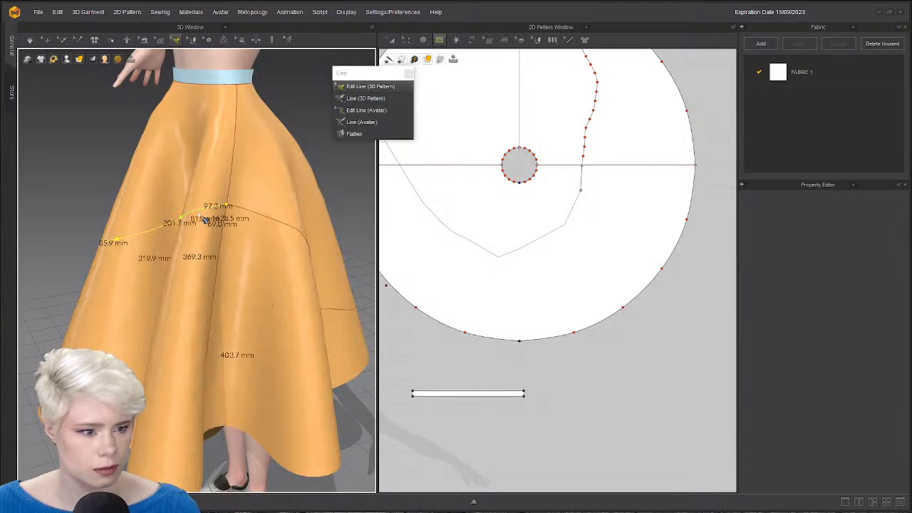
right_click(199, 213)
left_click(255, 275)
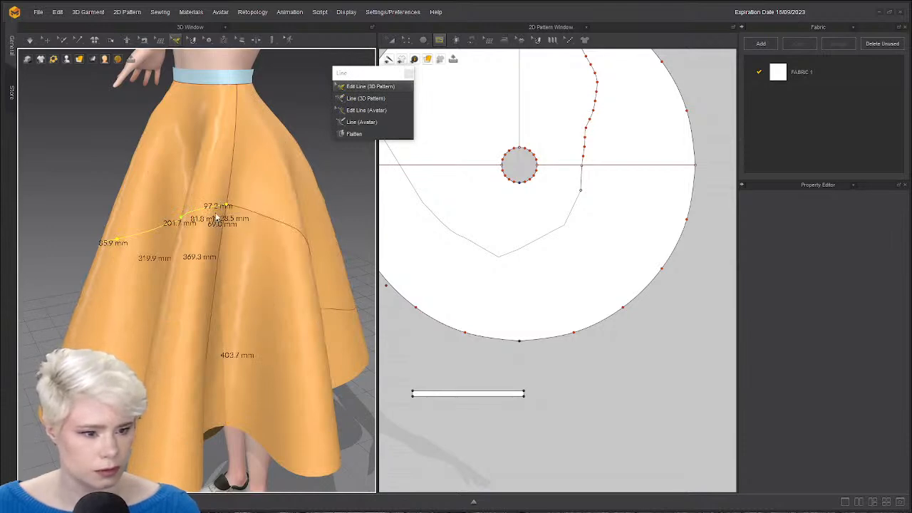
scroll(352, 273, "down", 3)
right_click_drag(352, 274, 254, 246)
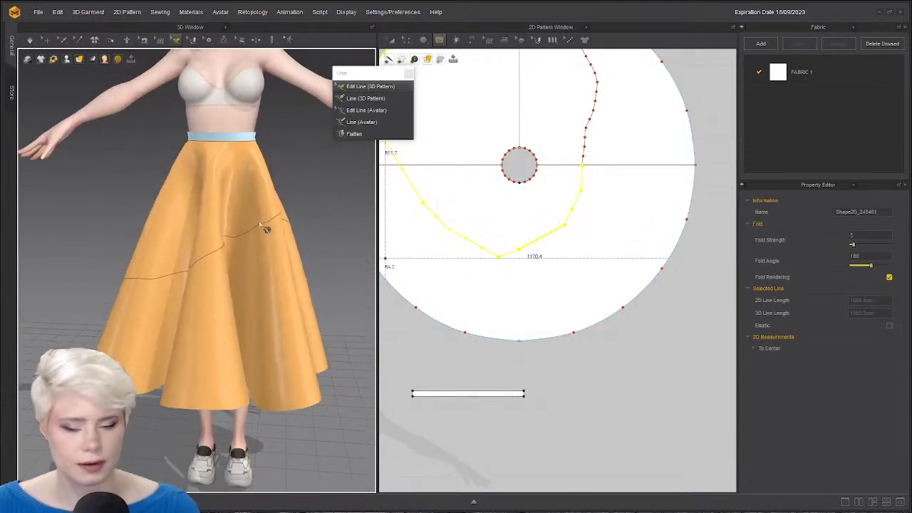
Examine the front and back internal lines on the circle pattern, especially where their ends reach the outer edge.
scroll(553, 222, "down", 2)
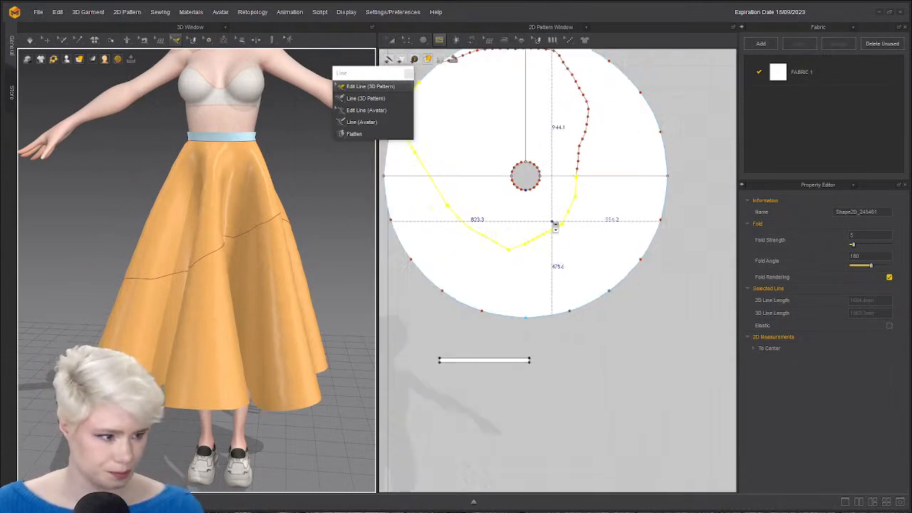
scroll(552, 222, "up", 3)
middle_click_drag(525, 203, 551, 235)
scroll(545, 262, "down", 3)
mouse_move(308, 278)
right_mouse_down()
mouse_move(335, 286)
mouse_move(319, 290)
right_mouse_up()
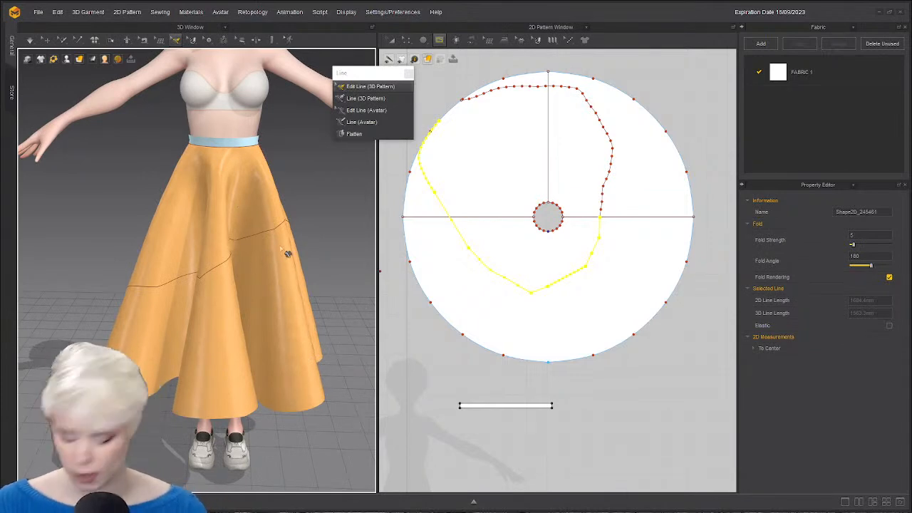
scroll(499, 235, "up", 2)
scroll(499, 236, "down", 2)
scroll(494, 246, "up", 5)
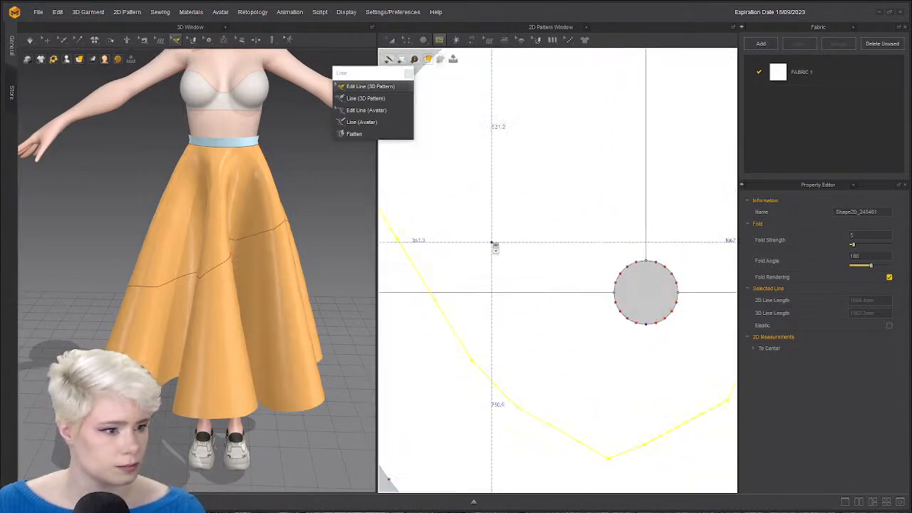
scroll(494, 246, "down", 5)
scroll(456, 171, "up", 4)
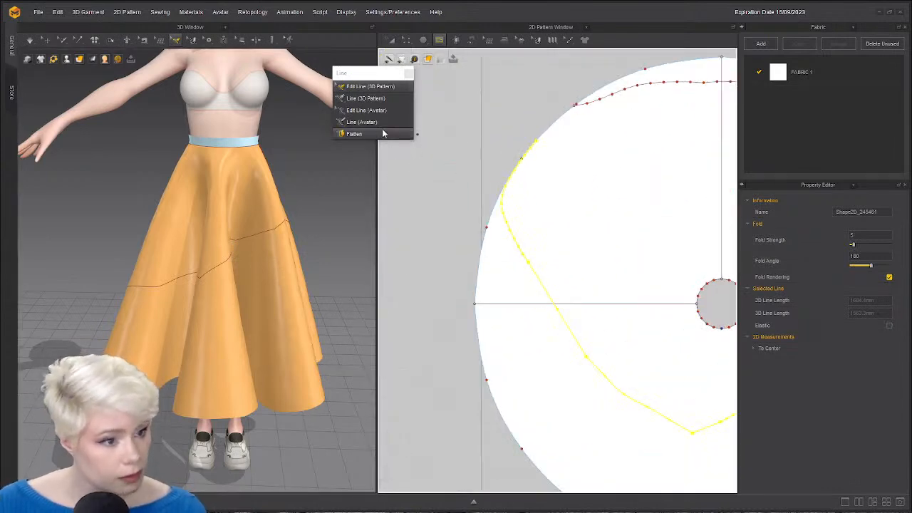
Dismiss the floating Line tool set and check the course of the internal lines across the whole circle pattern.
left_click_drag(386, 75, 312, 60)
left_click(334, 58)
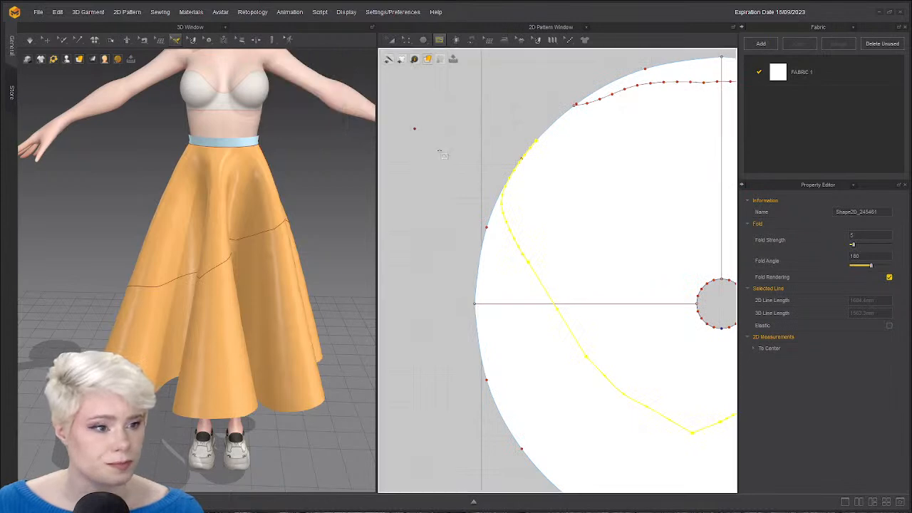
scroll(454, 156, "down", 2)
middle_click_drag(454, 156, 416, 136)
left_click(437, 129)
left_click(450, 275)
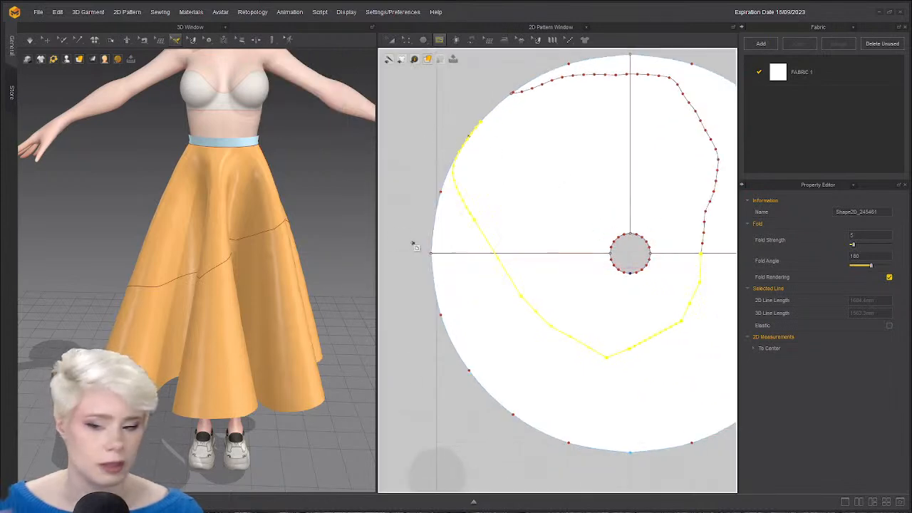
scroll(714, 191, "up", 3)
middle_click_drag(714, 191, 606, 179)
scroll(556, 173, "down", 4)
right_click_drag(254, 261, 268, 248)
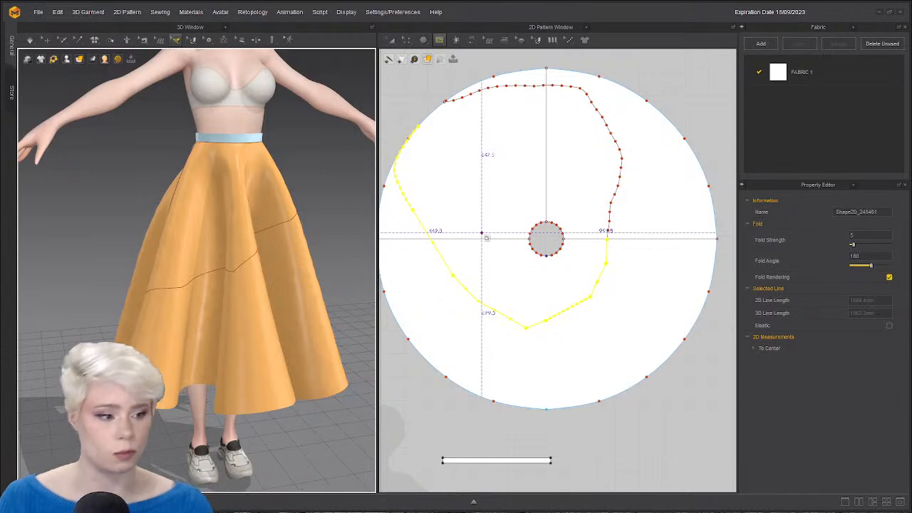
scroll(609, 236, "up", 2)
scroll(607, 228, "down", 3)
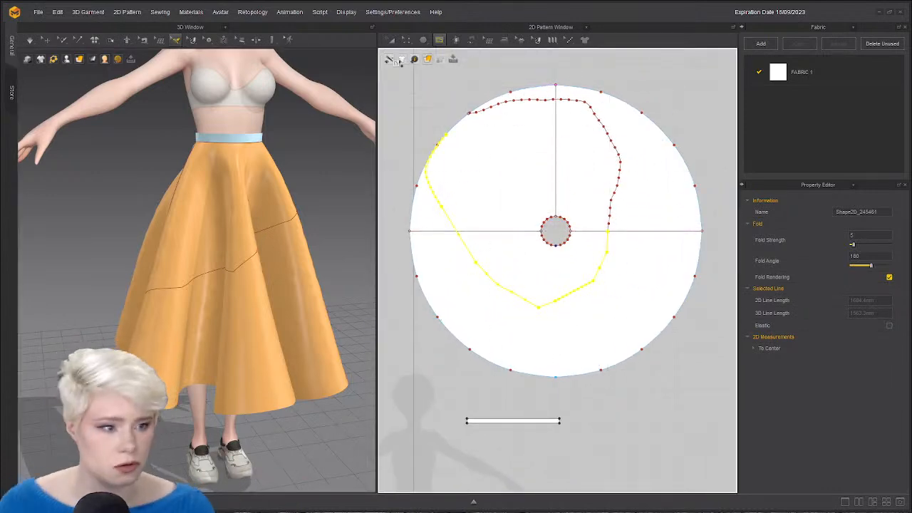
Delete the front internal line's curve points that run outside the circle pattern's outer edge near the hem.
left_click(405, 41)
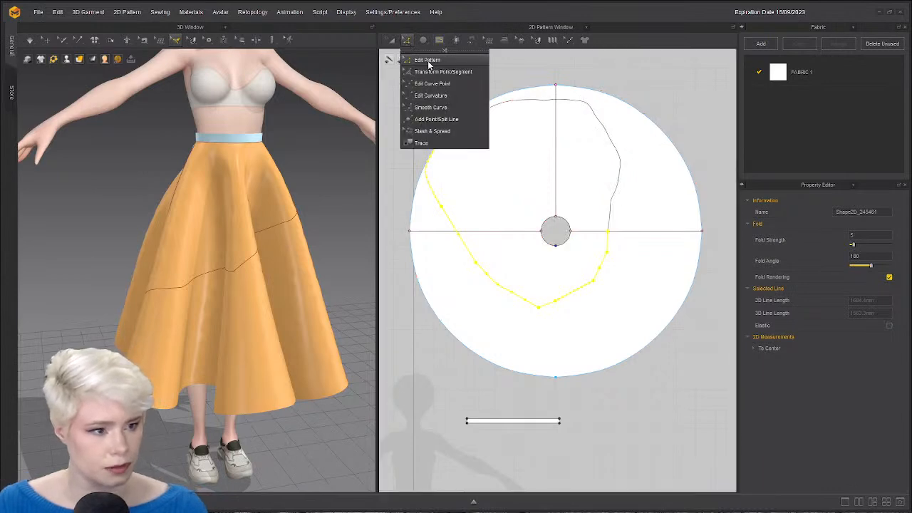
left_click(431, 93)
scroll(438, 92, "down", 1)
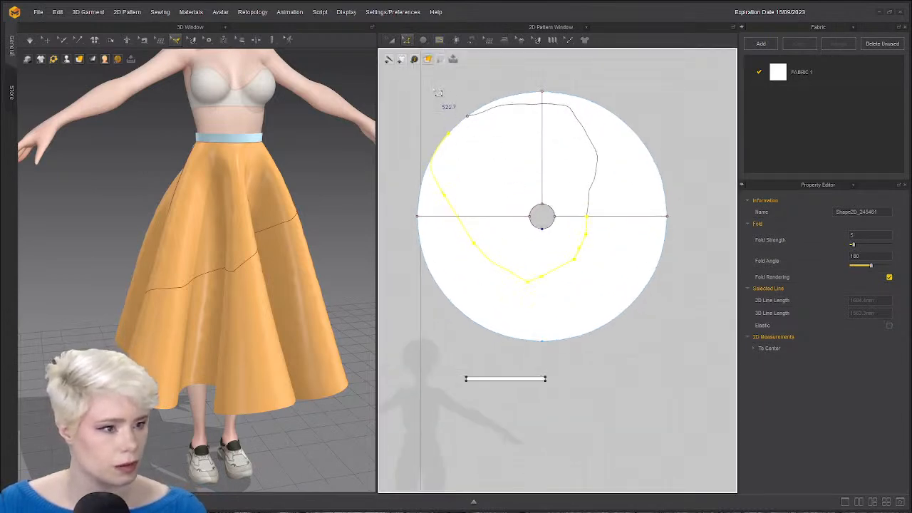
scroll(571, 128, "up", 3)
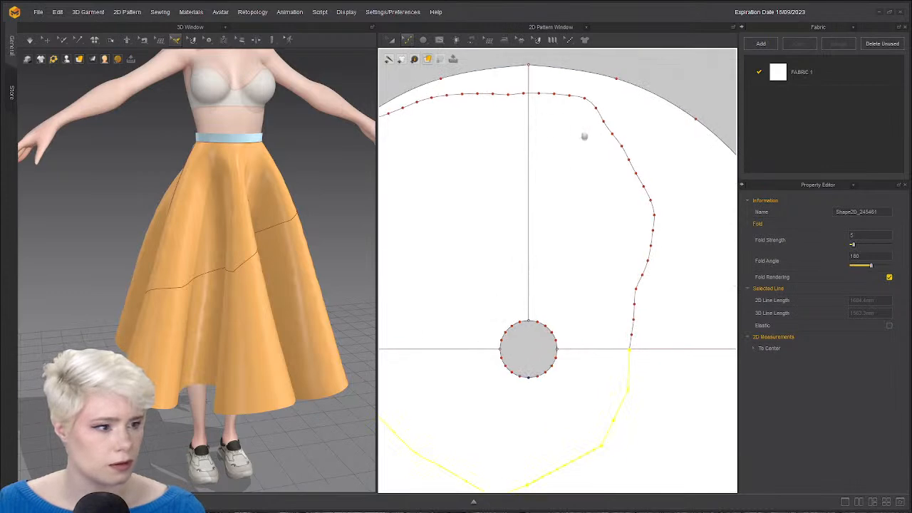
scroll(630, 123, "down", 1)
middle_click_drag(416, 241, 461, 221)
left_click(426, 147)
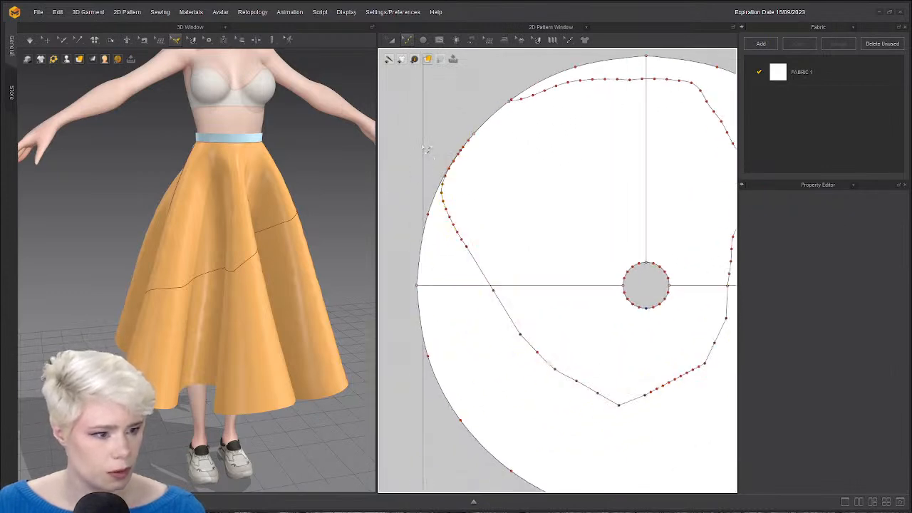
scroll(425, 160, "up", 3)
left_click_drag(448, 129, 533, 198)
left_click(534, 127)
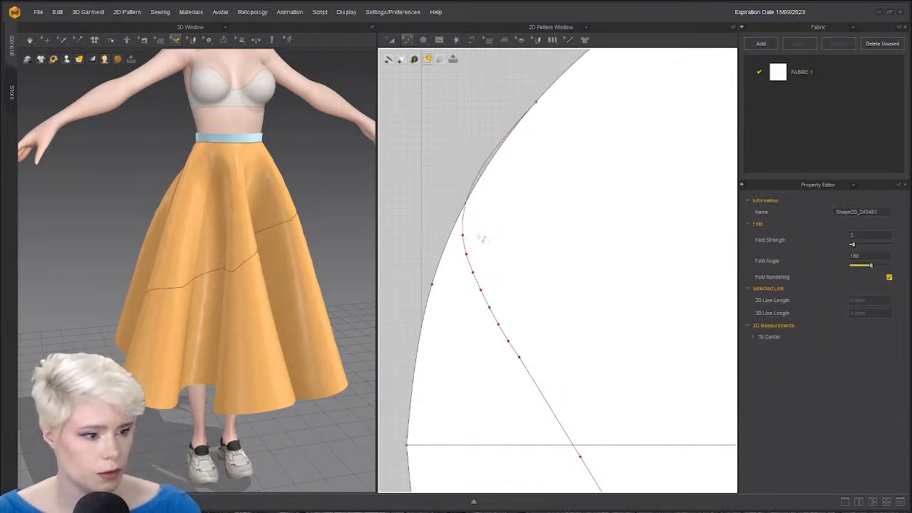
Delete the closely spaced curve points at the front internal line's bend near the circle pattern's outer edge.
scroll(481, 261, "up", 5)
left_click(549, 257)
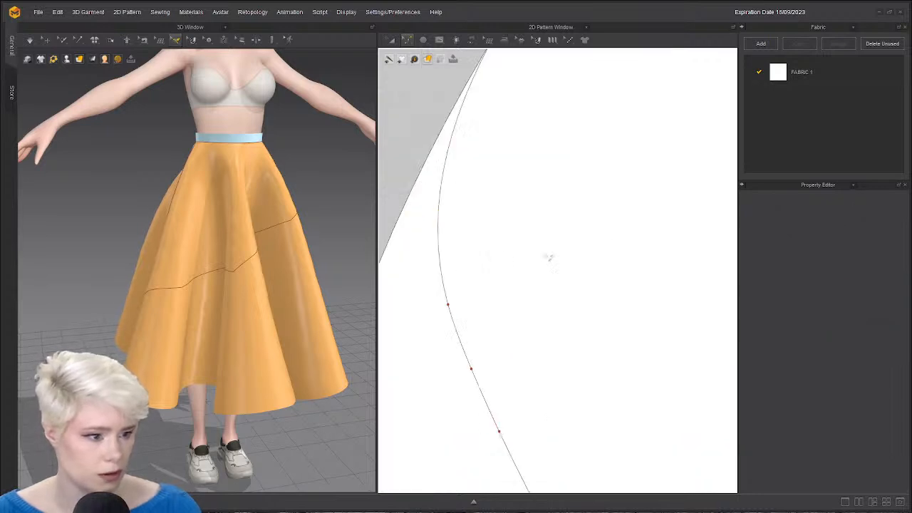
left_click(549, 358)
scroll(556, 347, "down", 3)
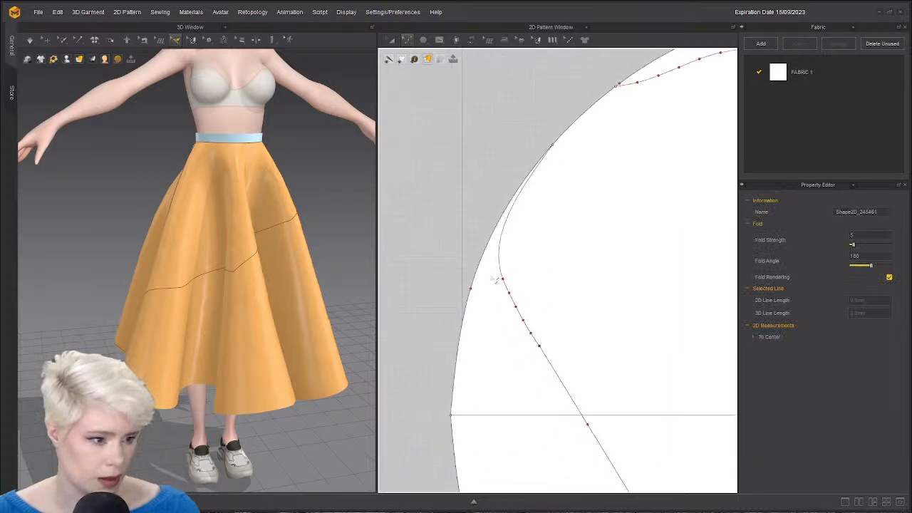
left_click_drag(518, 301, 529, 325)
key("Delete")
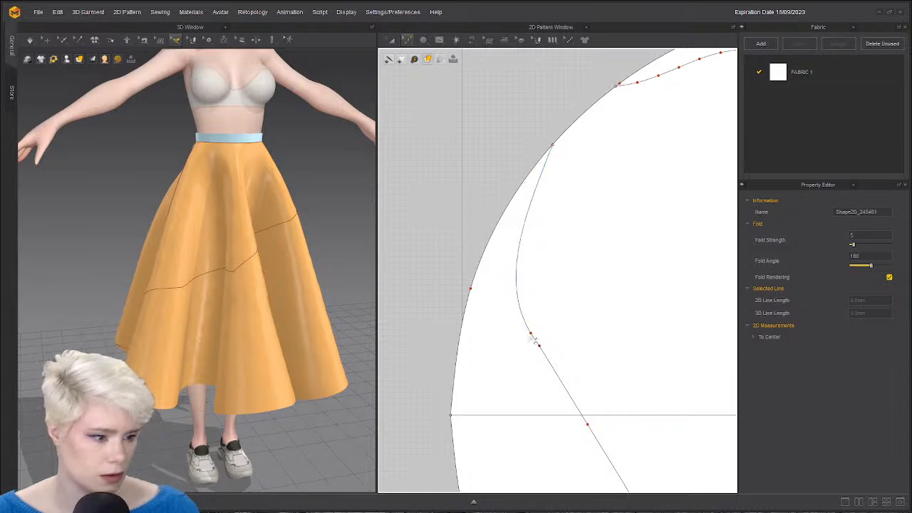
key("Delete")
Bow the straight segment between the internal line's bend and its end on the circle's edge slightly outward.
scroll(564, 351, "down", 2)
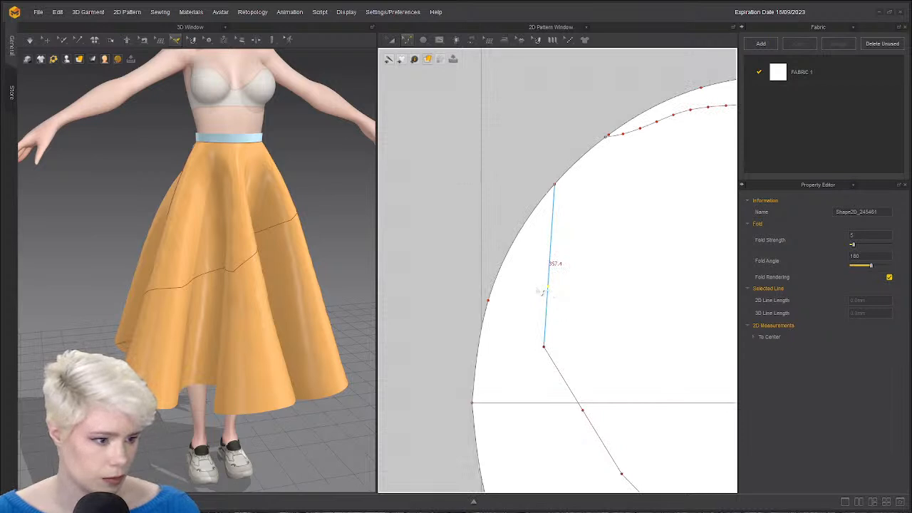
left_click_drag(544, 289, 536, 285)
scroll(617, 279, "down", 4)
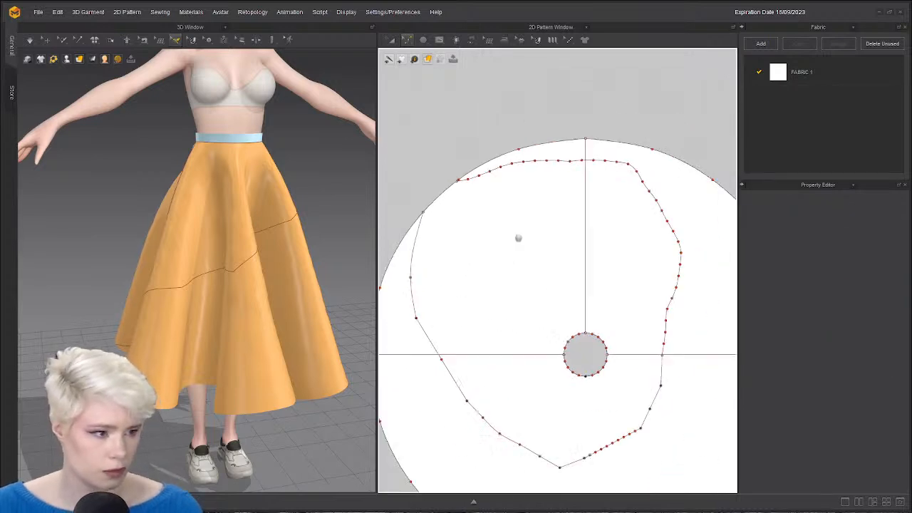
Round the internal line's lowest corner below the waist hole by converting it and the neighbouring corner point to curve points.
scroll(204, 330, "up", 3)
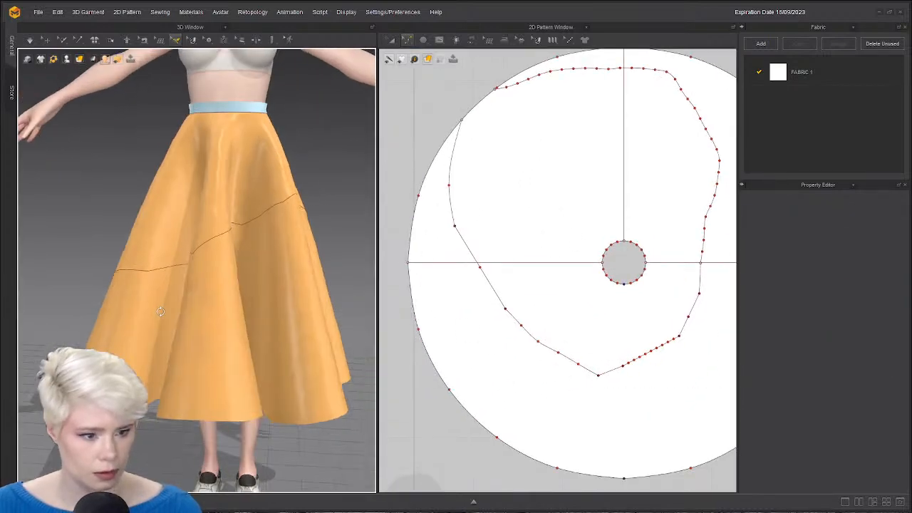
right_click(598, 375)
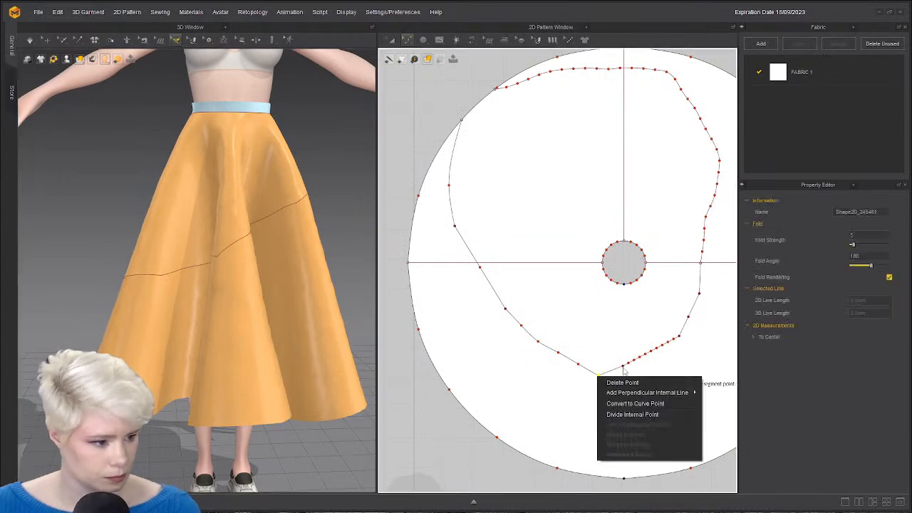
left_click(657, 404)
right_click(623, 367)
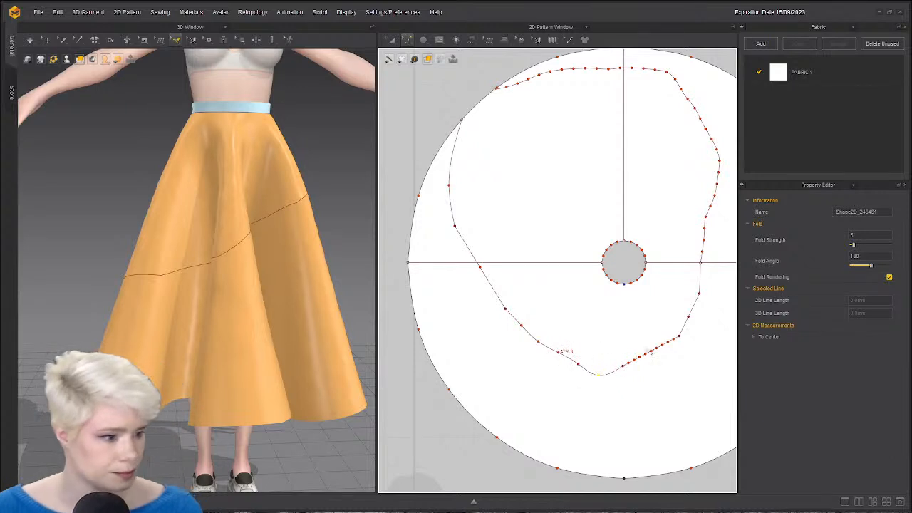
scroll(650, 352, "down", 2)
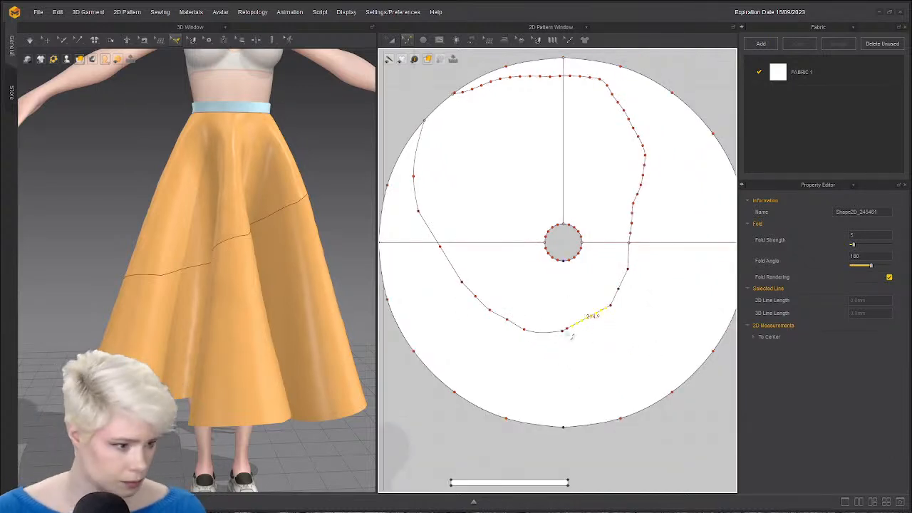
scroll(572, 336, "up", 2)
right_click(561, 334)
left_click(613, 365)
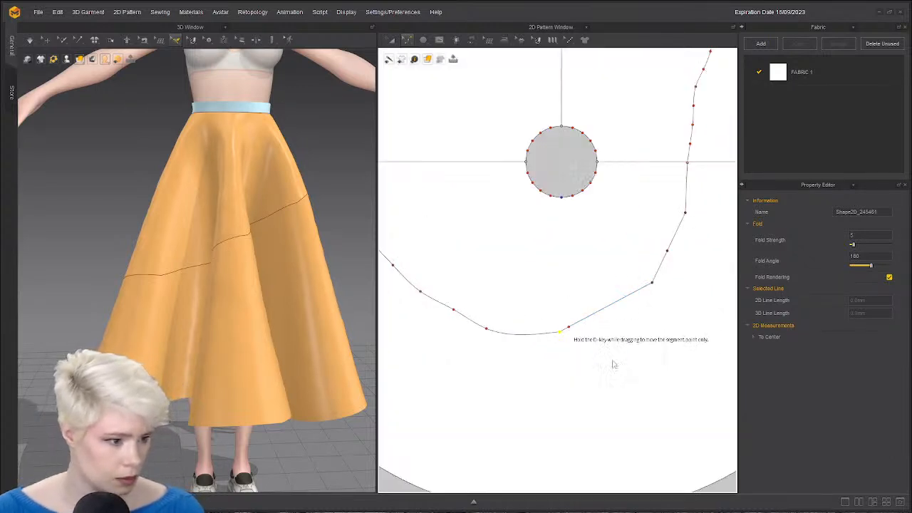
Try to convert several corner points together to curve points on the internal line beside the waist hole.
scroll(675, 299, "down", 2)
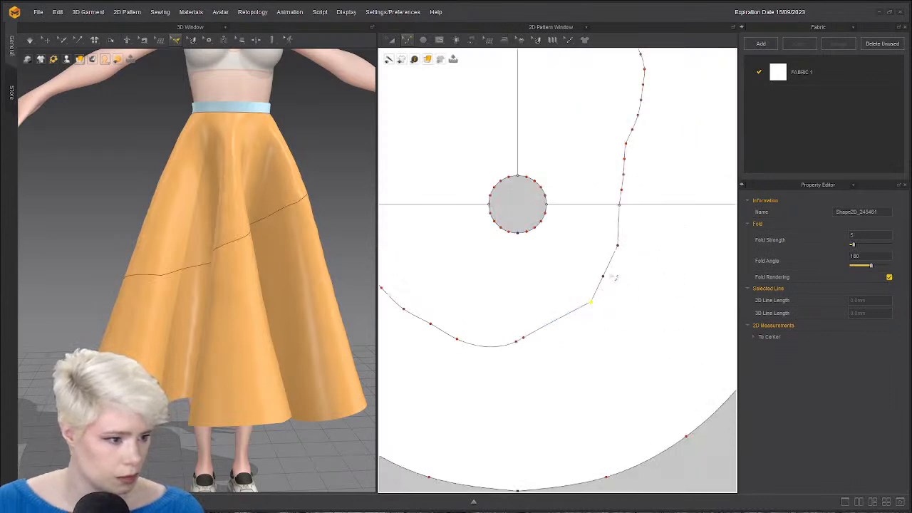
left_click_drag(567, 238, 642, 313)
right_click(618, 246)
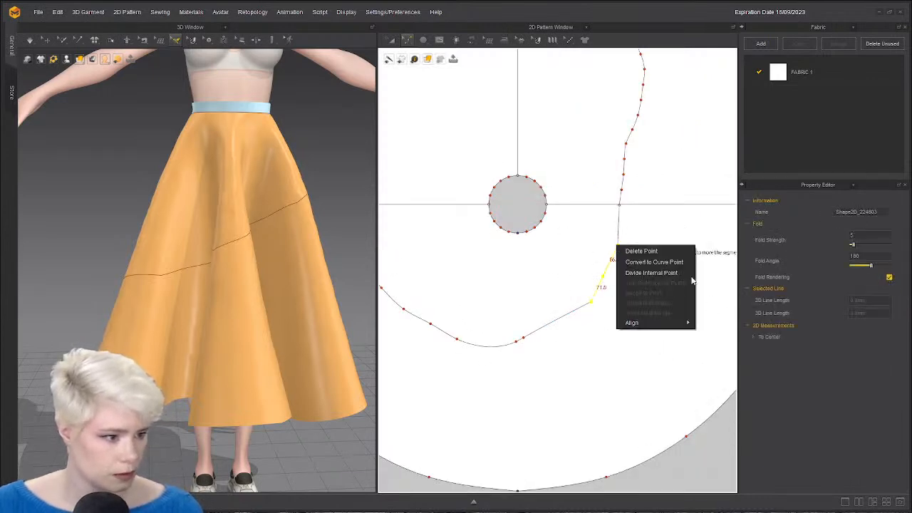
left_click(681, 267)
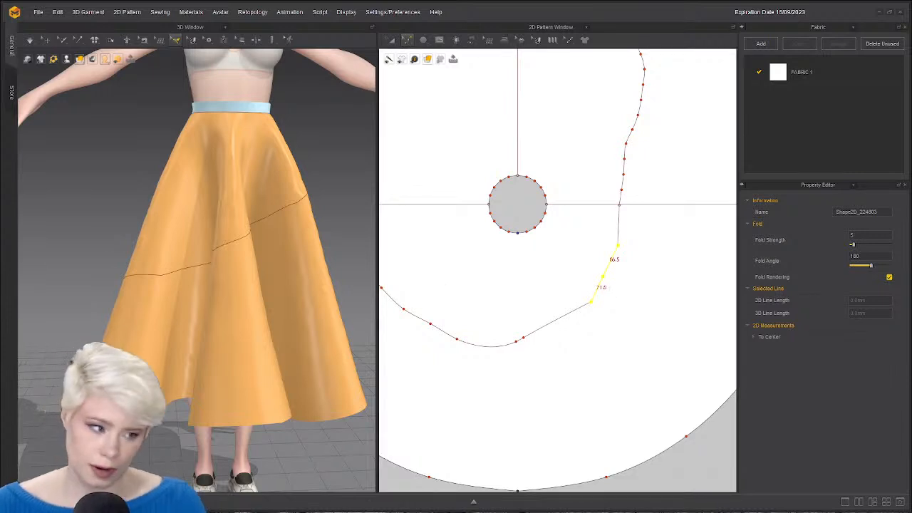
left_click(520, 301)
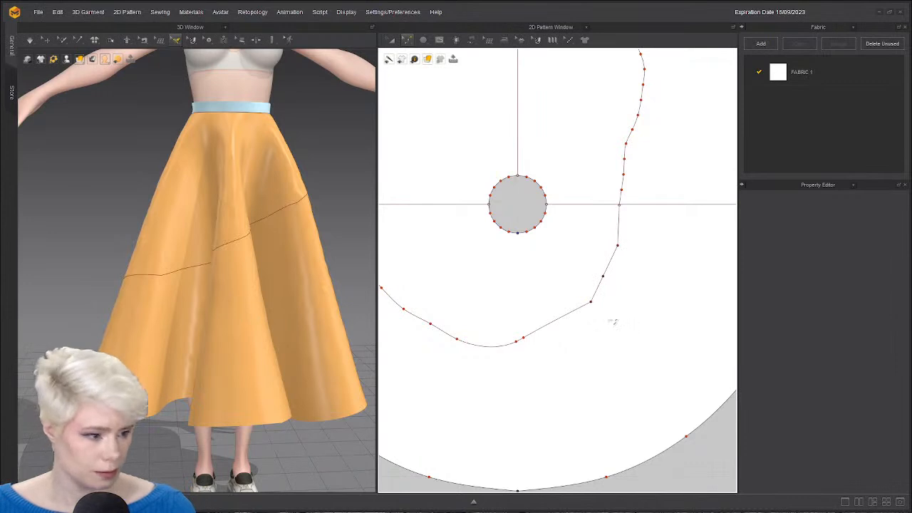
left_click(614, 256)
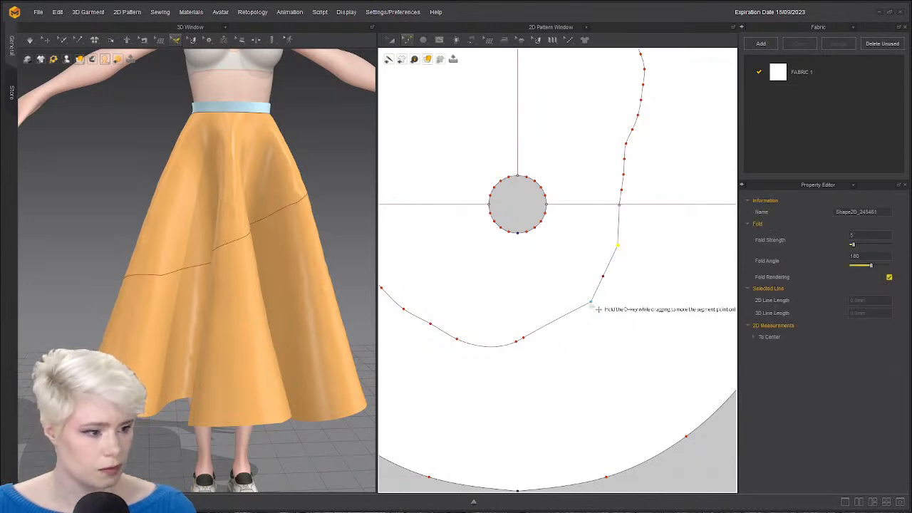
right_click(617, 246)
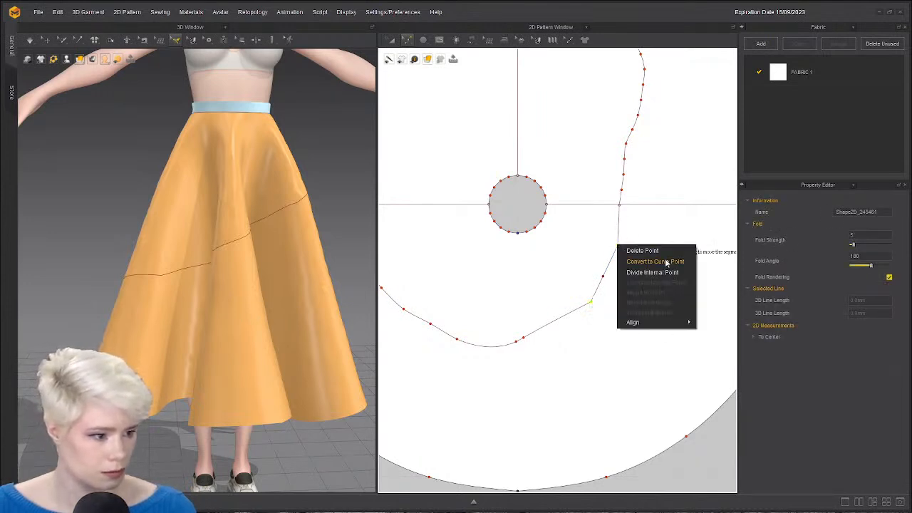
left_click(532, 272)
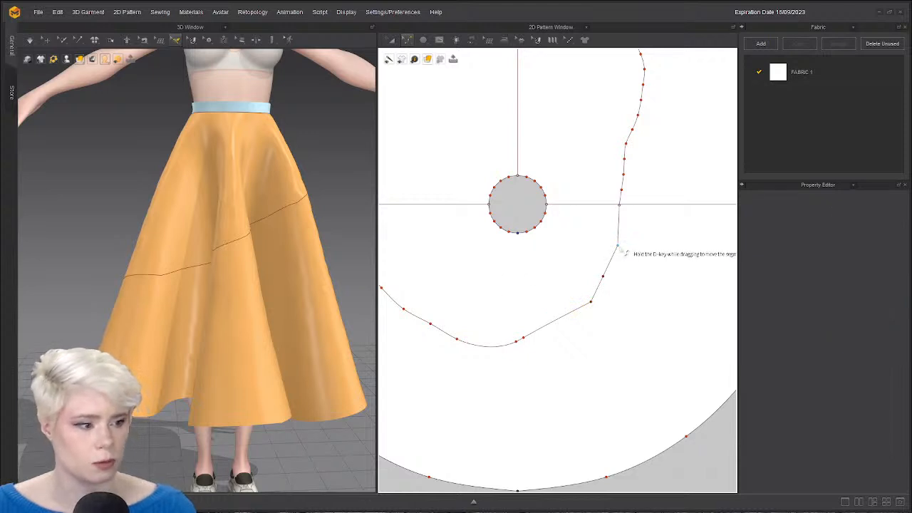
Convert the two outer corner points of the short slanted stretch beside the waist hole to curve points, one at a time.
left_click(619, 242)
left_click(591, 303)
right_click(591, 303)
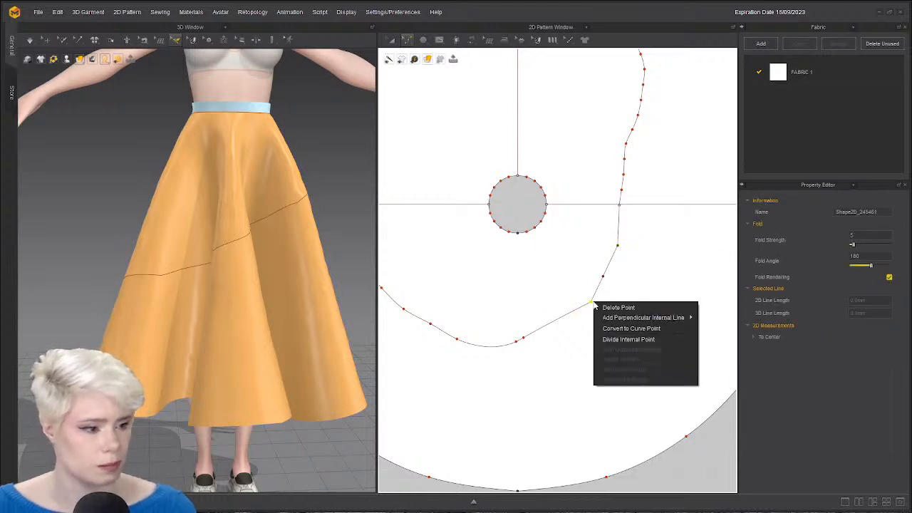
left_click(645, 330)
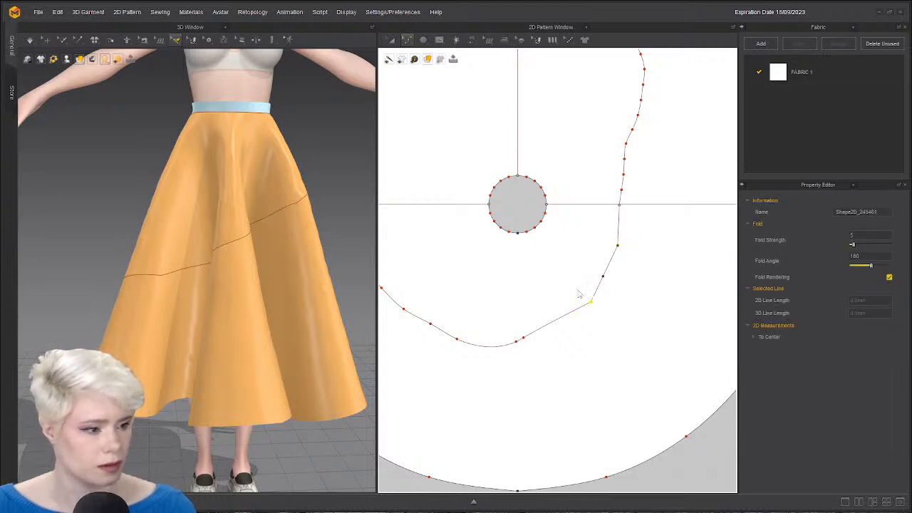
left_click(618, 247)
right_click(618, 246)
left_click(680, 274)
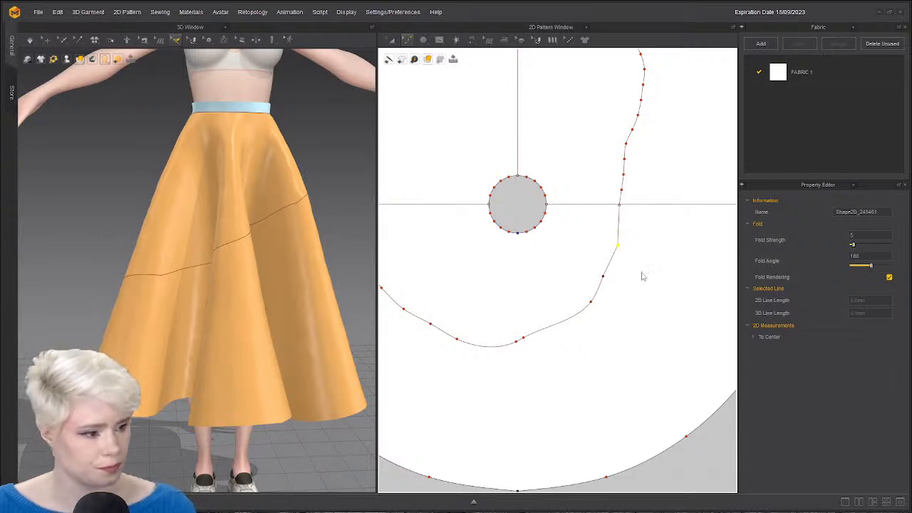
Convert the remaining middle corner point of the slanted stretch to a curve point.
right_click(603, 278)
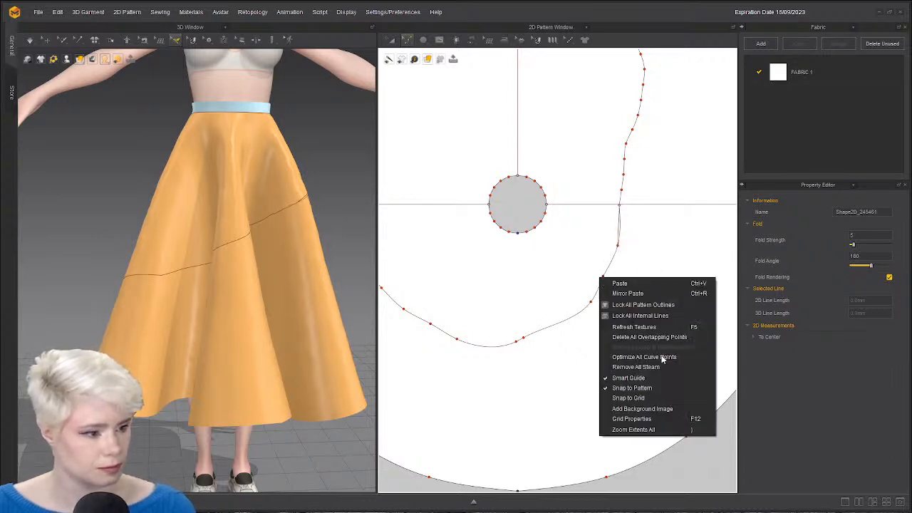
left_click(576, 257)
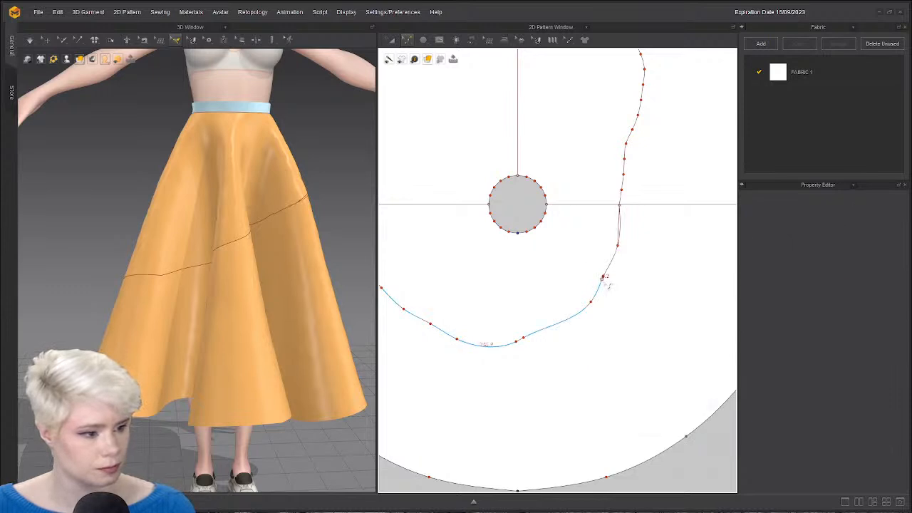
left_click(606, 285)
left_click_drag(604, 277, 604, 277)
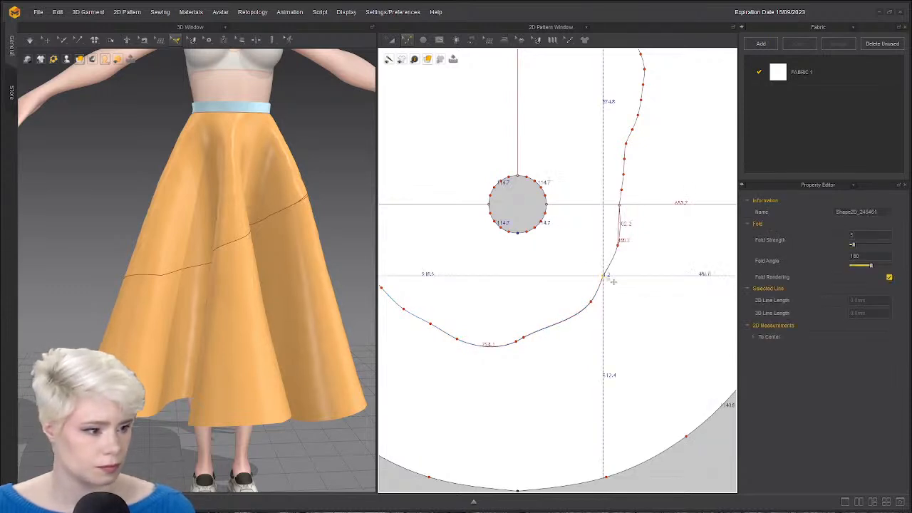
right_click(616, 304)
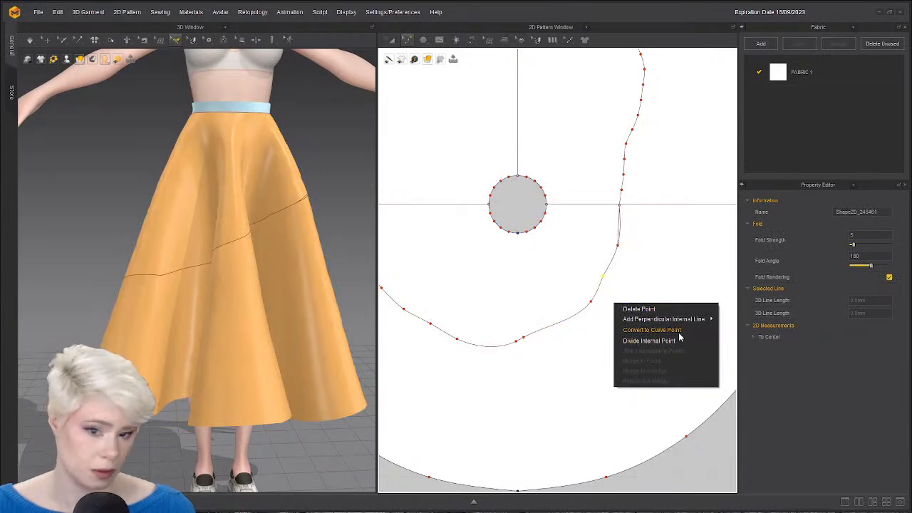
left_click(677, 332)
Delete the duplicate straight segment running beside the curved internal line just below the circle's horizontal internal line.
scroll(622, 255, "up", 5)
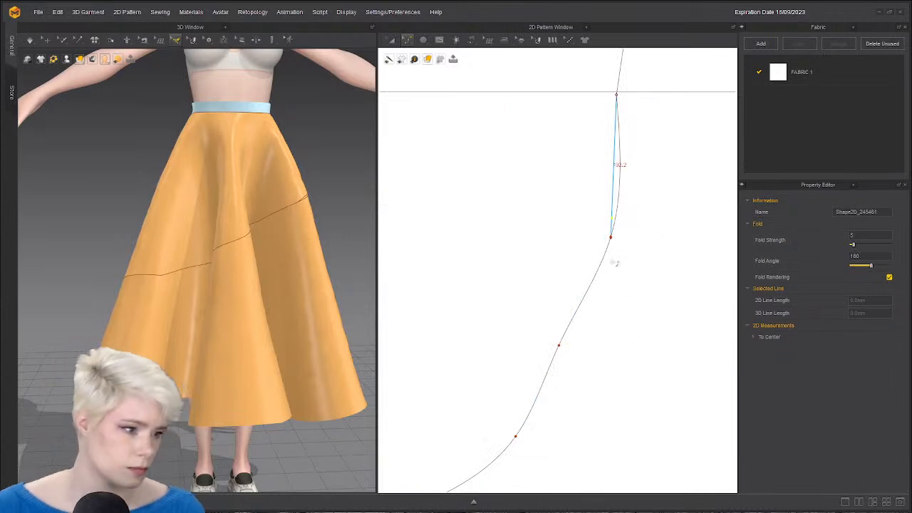
left_click(608, 247)
key("x")
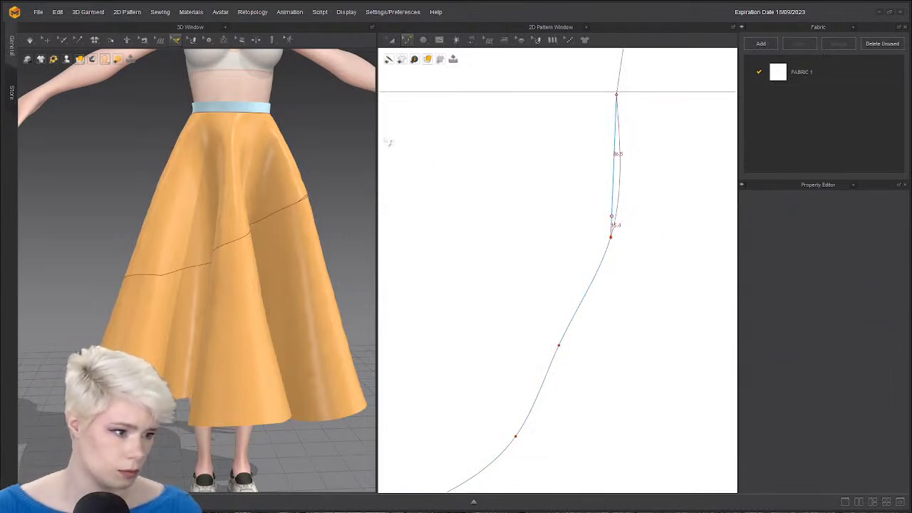
left_click(611, 215)
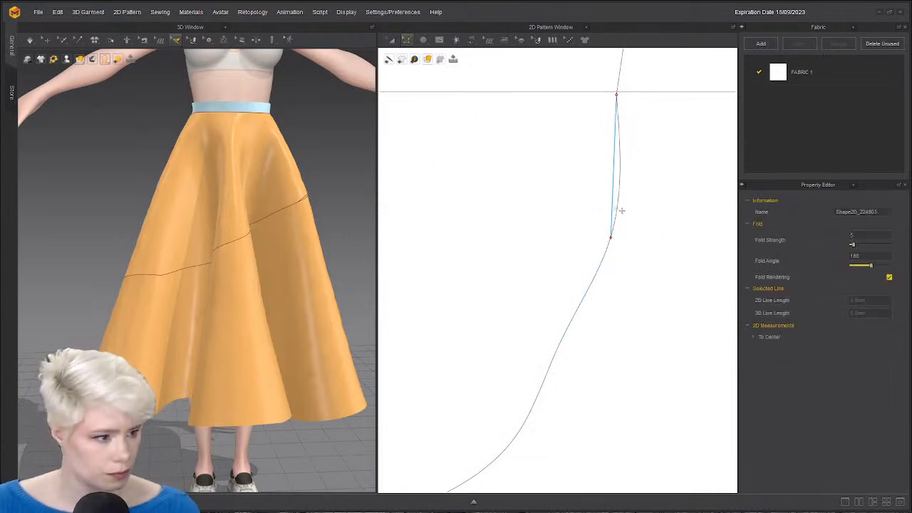
left_click(613, 208)
key("Delete")
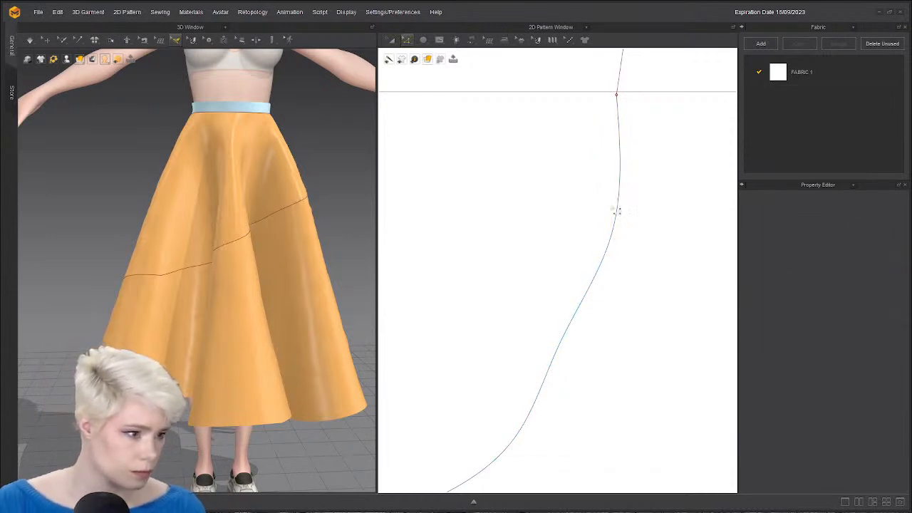
Examine the stacked end points where the internal lines meet near the circle's horizontal internal line.
scroll(618, 212, "down", 3)
scroll(620, 165, "up", 3)
middle_click_drag(620, 165, 626, 226)
left_click(617, 186)
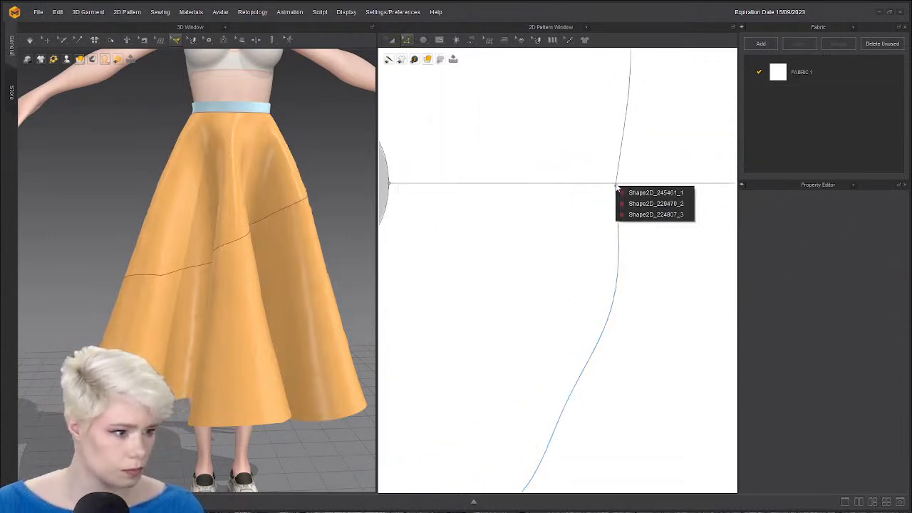
left_click(577, 175)
scroll(619, 200, "up", 4)
left_click(605, 130)
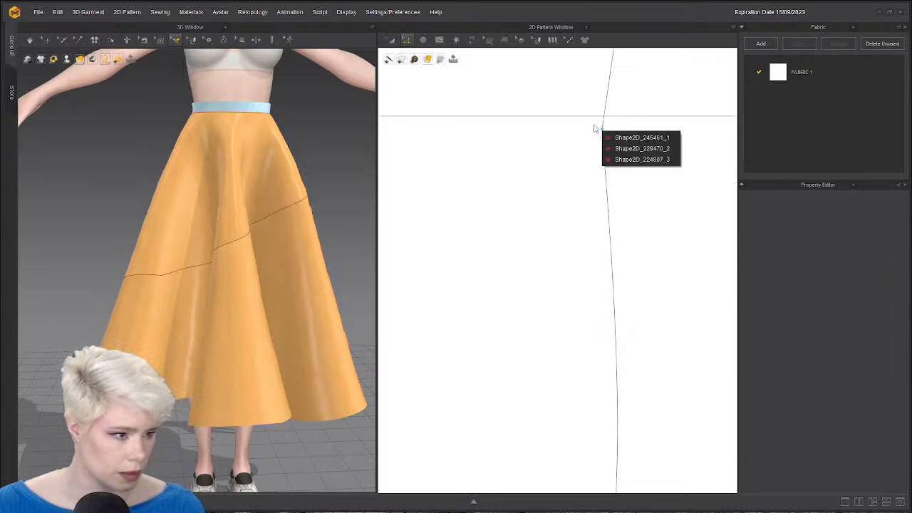
left_click(608, 136)
right_click(606, 133)
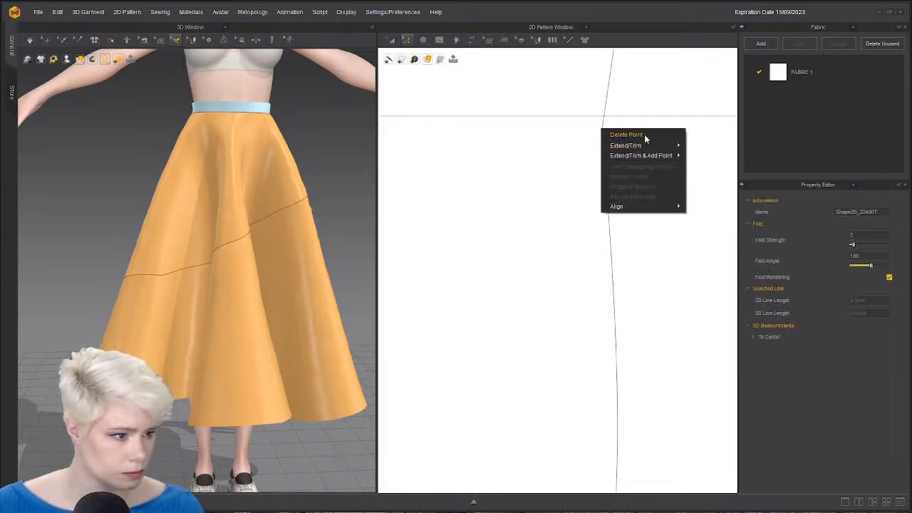
left_click(561, 156)
left_click(603, 130)
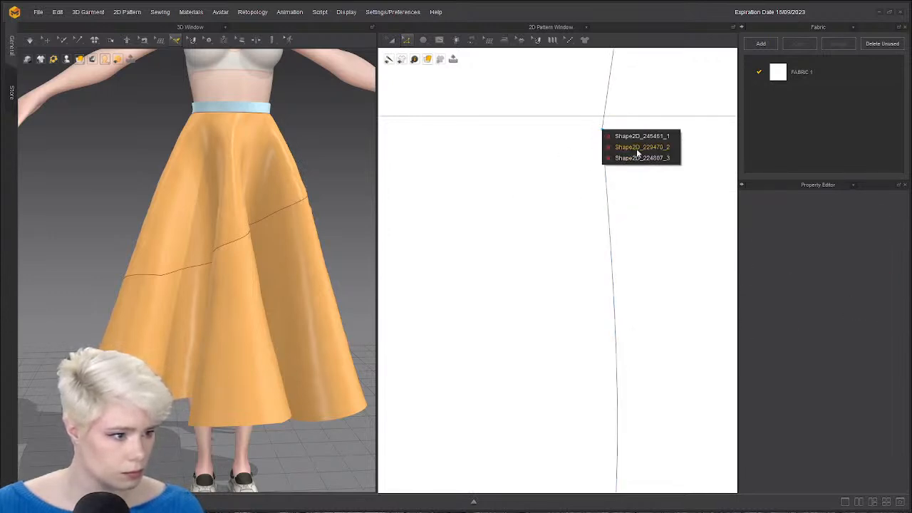
left_click(638, 148)
left_click(629, 213)
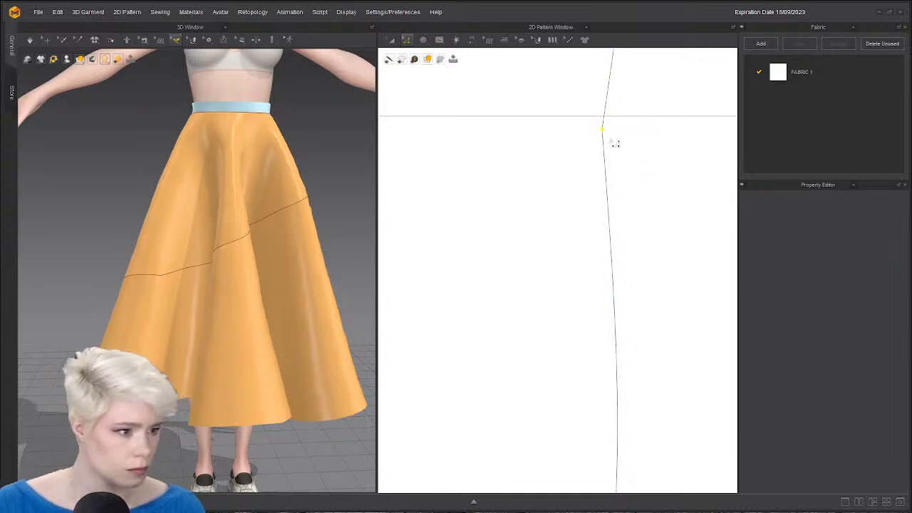
right_click(604, 134)
left_click(520, 141)
left_click_drag(598, 117, 598, 121)
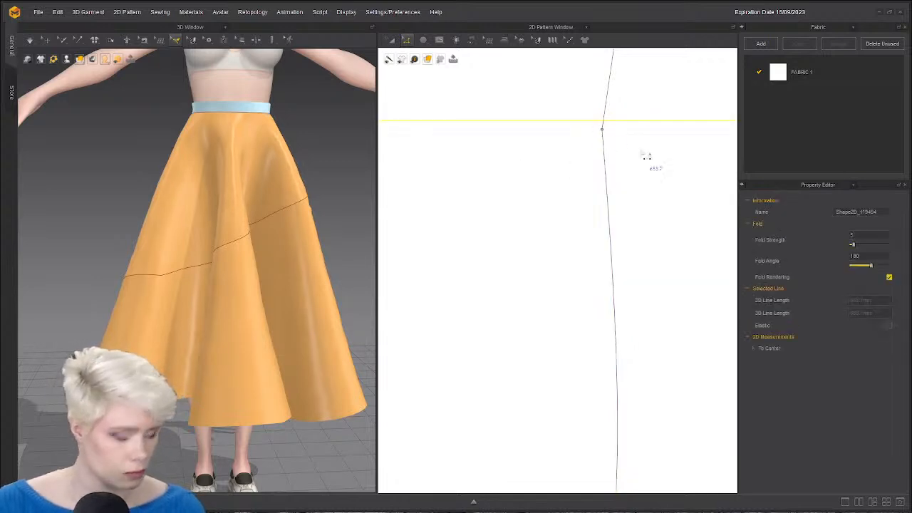
key("ctrl+z")
Merge the overlapping end points of the curved internal lines to the point on the circle's horizontal internal line.
left_click(604, 132)
right_click(605, 132)
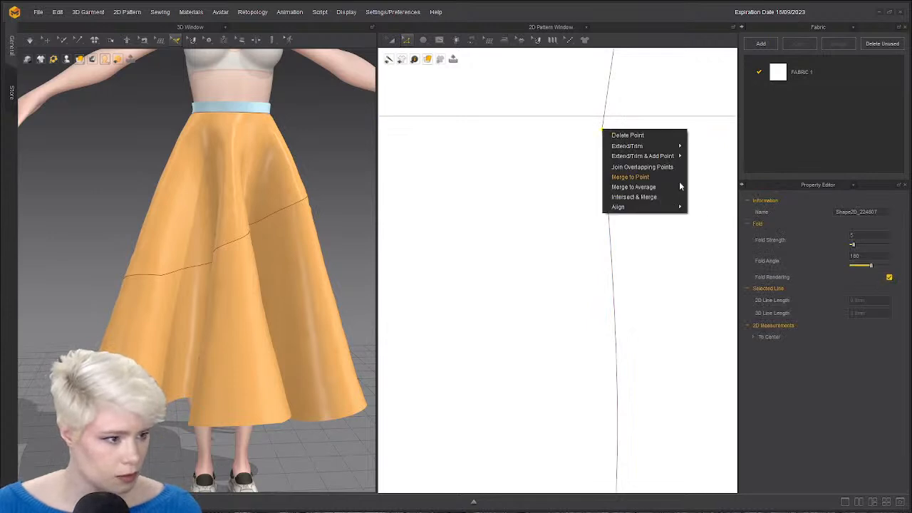
left_click(659, 177)
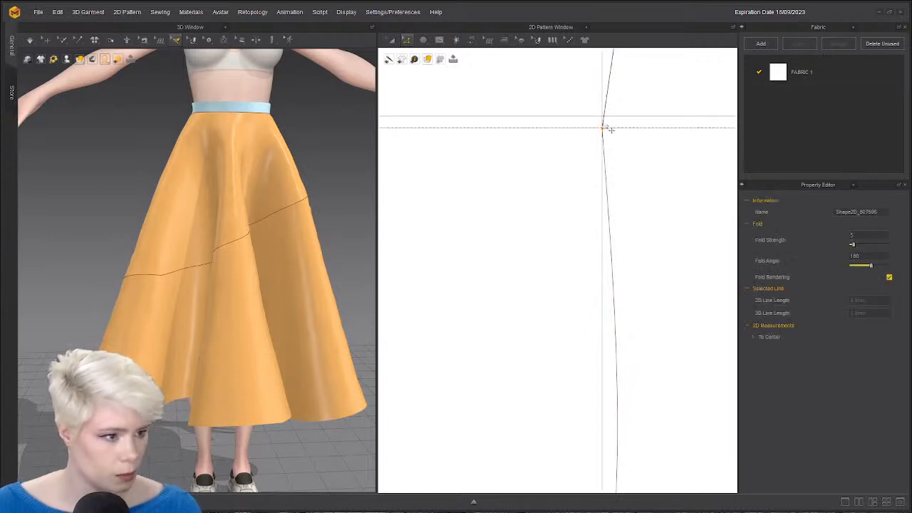
left_click(605, 119)
scroll(606, 147, "down", 5)
scroll(245, 237, "down", 3)
right_click_drag(280, 234, 258, 251)
scroll(247, 263, "up", 3)
scroll(653, 213, "down", 8)
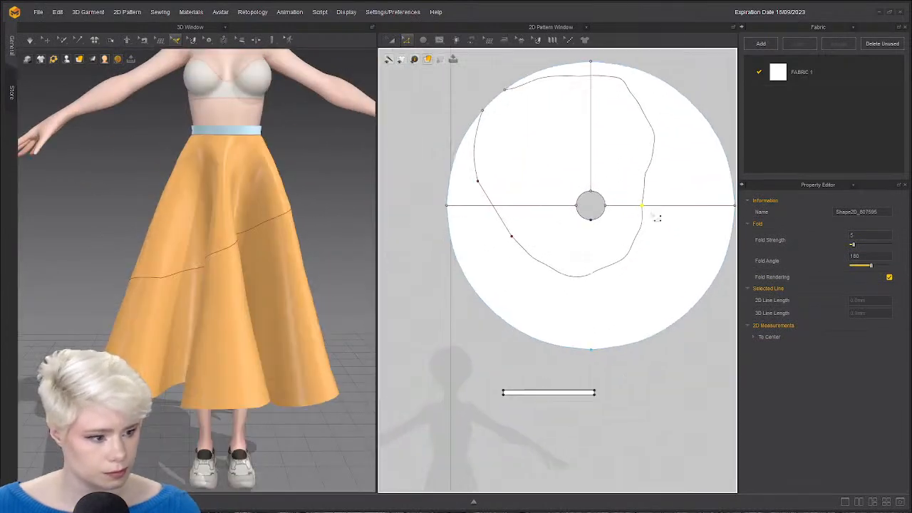
Convert the two corner points at the ends of the straight slanted stretch, opposite the merged crossing, to curve points.
scroll(656, 217, "up", 2)
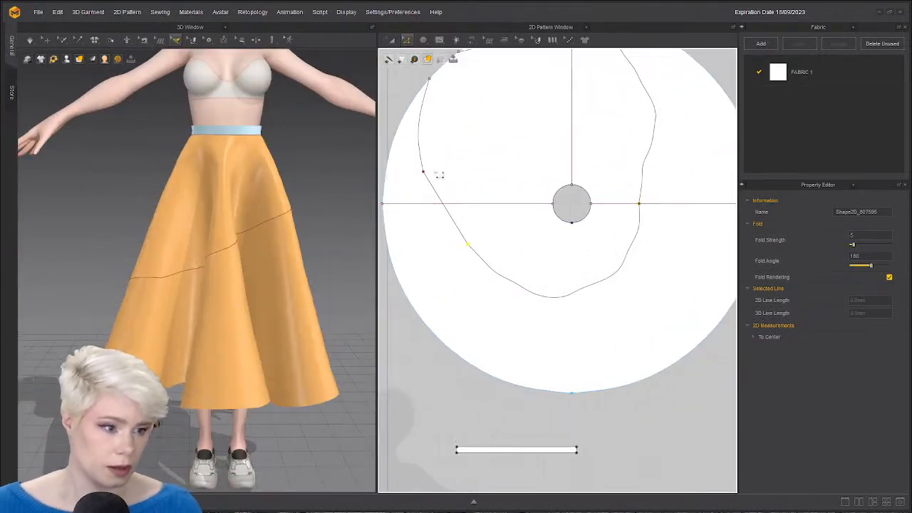
right_click(431, 177)
left_click(434, 181)
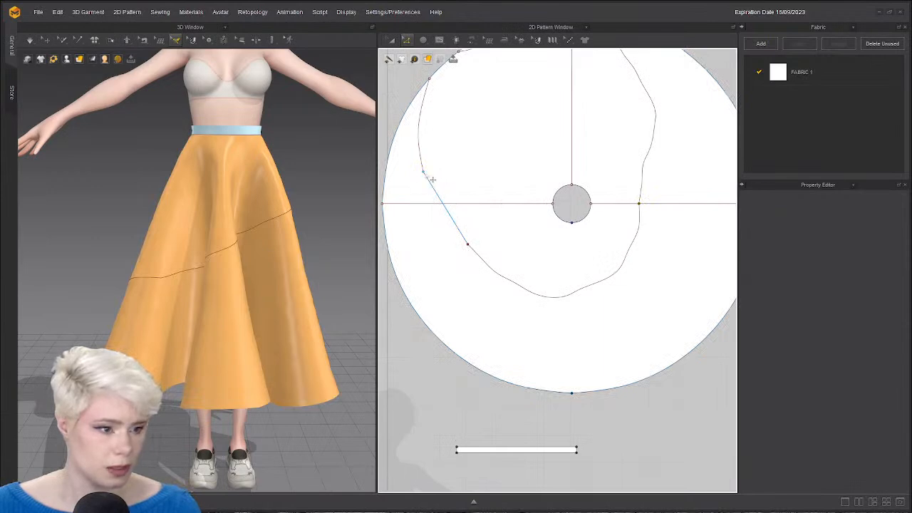
left_click(469, 250)
right_click(473, 252)
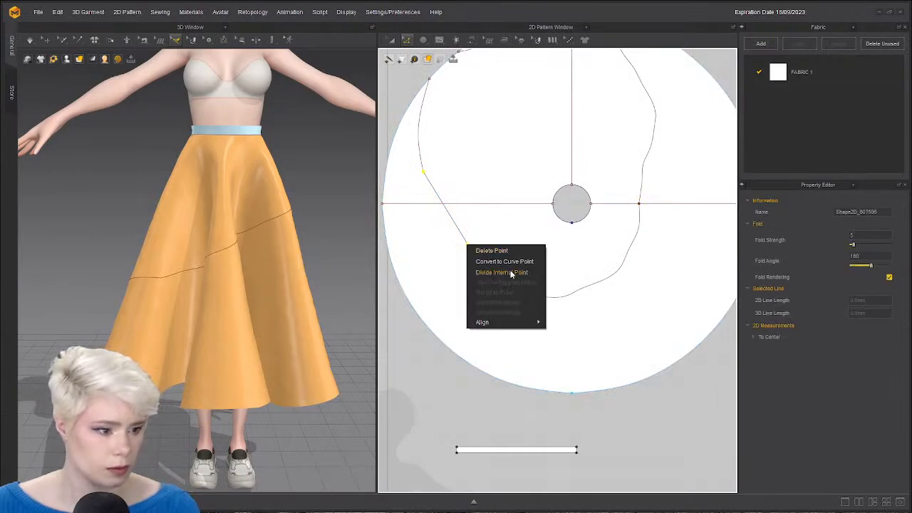
left_click(515, 263)
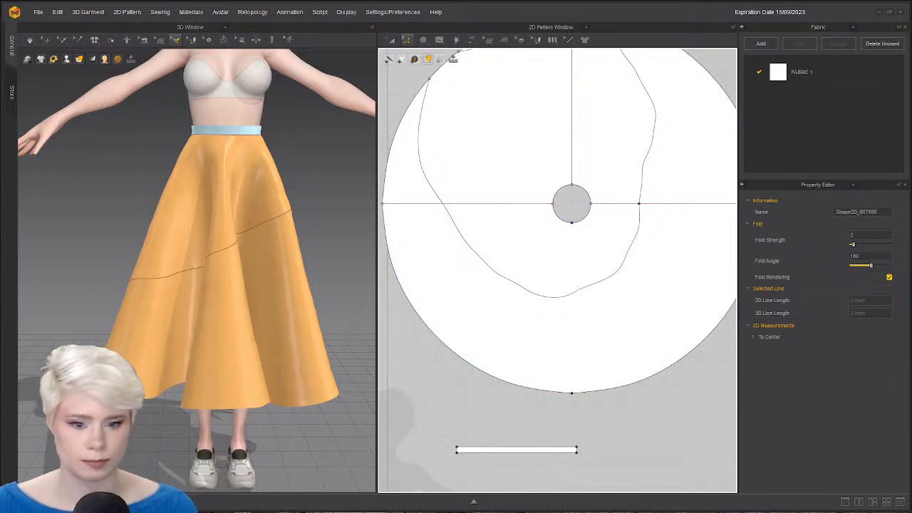
Thin out the crowded curve points along the right side of the internal line, both below and above the horizontal line.
scroll(557, 278, "down", 2)
scroll(492, 278, "up", 5)
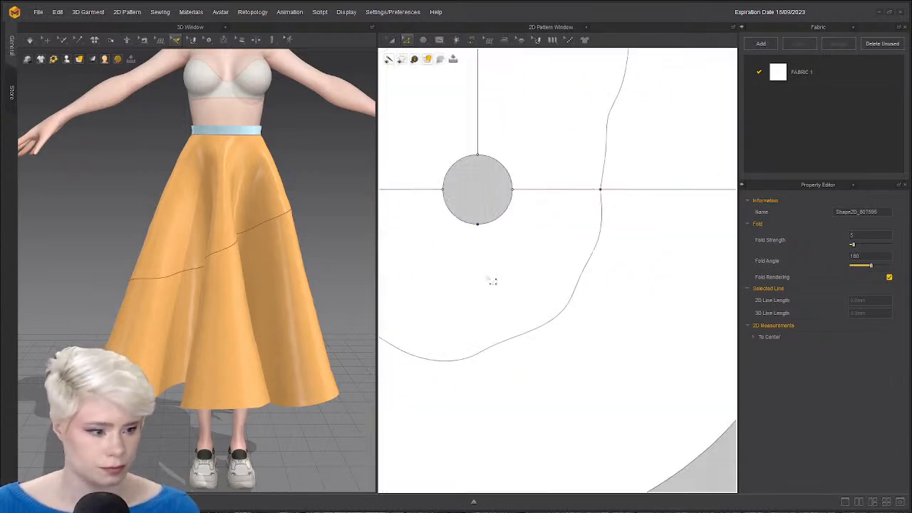
scroll(493, 279, "down", 1)
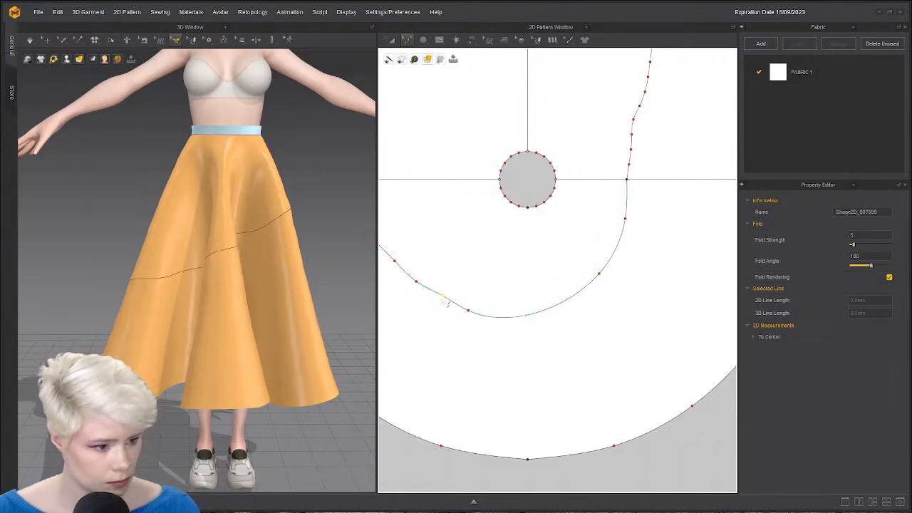
scroll(542, 281, "down", 2)
scroll(608, 203, "up", 4)
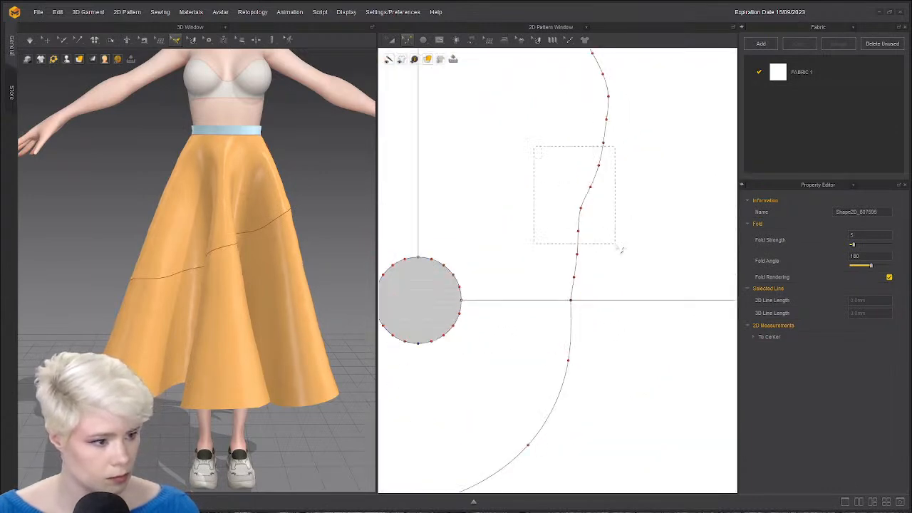
left_click_drag(617, 247, 620, 251)
key("Delete")
left_click_drag(572, 121, 636, 175)
key("Delete")
scroll(611, 196, "down", 3)
middle_click_drag(571, 239, 568, 294)
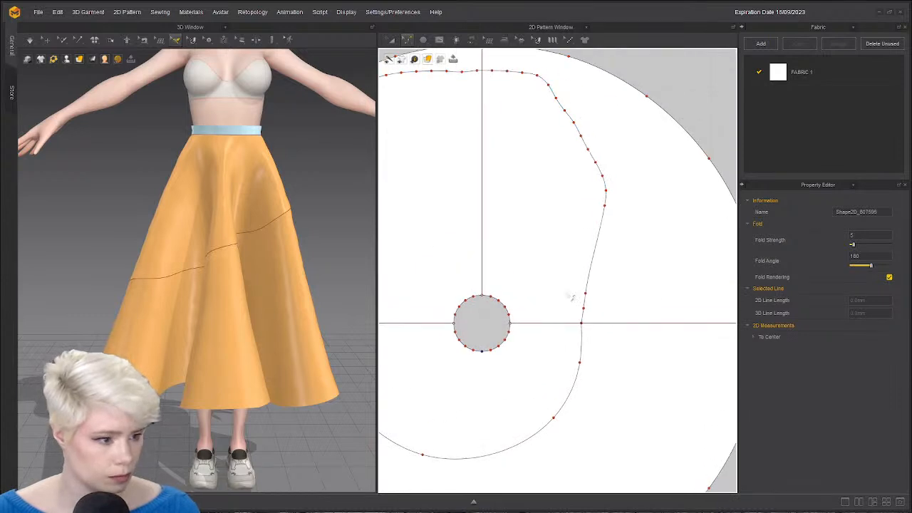
Delete the clustered curve points around the curve's upper-right bend and where it crosses the vertical internal line.
scroll(599, 307, "down", 3)
left_click_drag(509, 151, 588, 225)
key("Delete")
left_click_drag(543, 188, 542, 187)
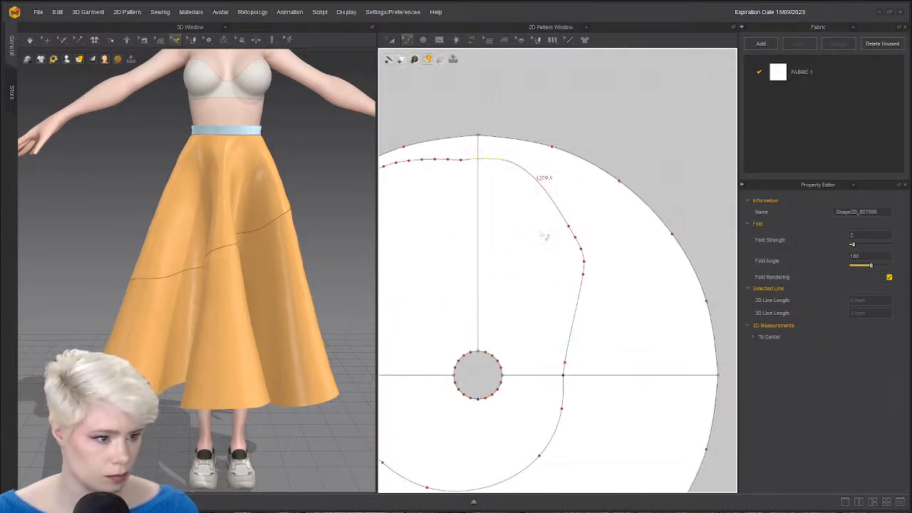
key("Delete")
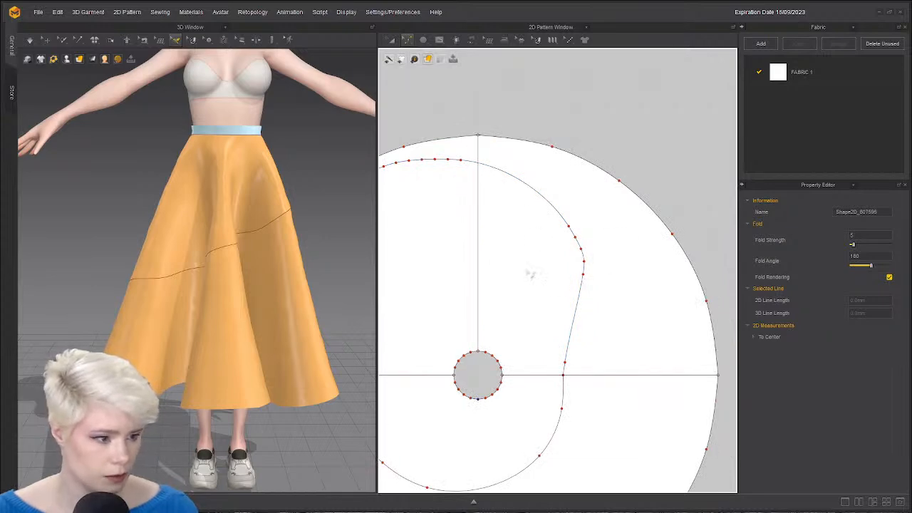
Shift the upper-right curve point back toward the vertical line and delete the clustered points at the right-hand bulge.
right_click_drag(269, 308, 162, 285)
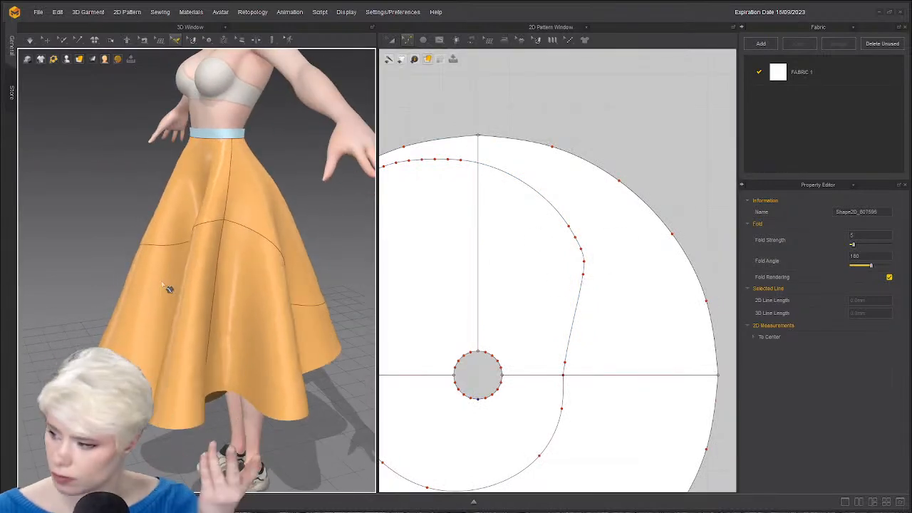
scroll(641, 271, "down", 1)
scroll(603, 271, "up", 3)
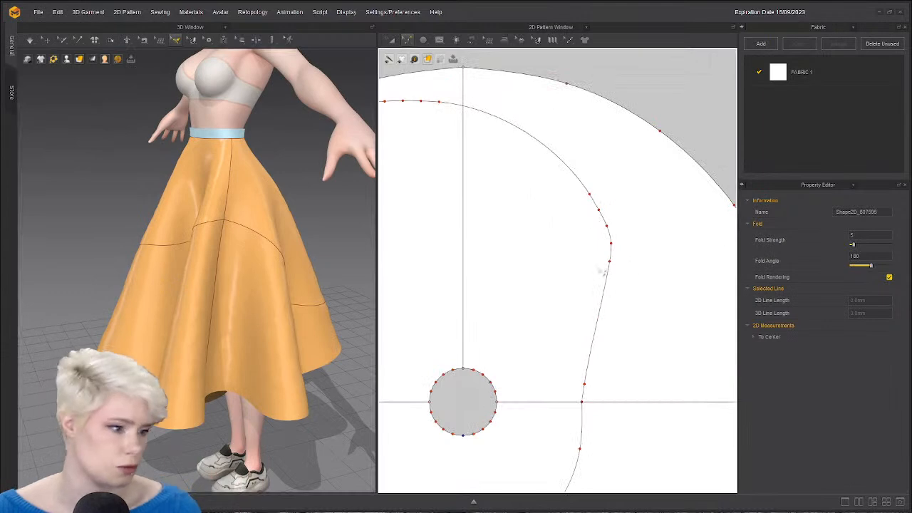
left_click_drag(590, 194, 515, 121)
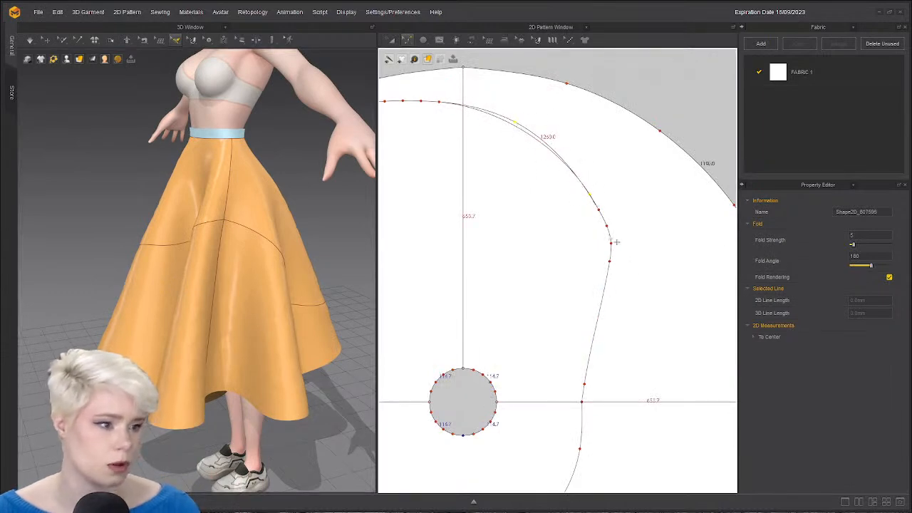
left_click_drag(573, 207, 660, 308)
key("Delete")
scroll(322, 351, "down", 1)
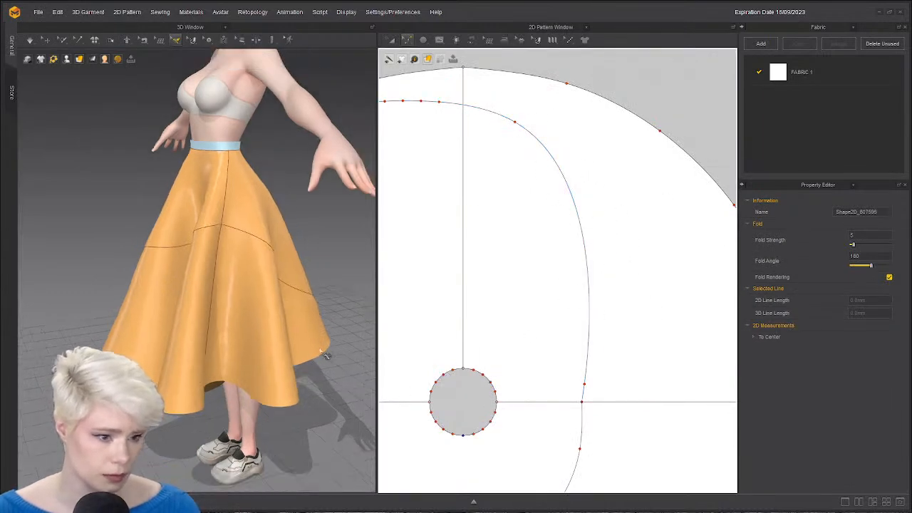
Remove the curve point just above the horizontal internal line and fine-tune the one just below it for a smooth crossing.
right_click_drag(324, 353, 384, 316)
scroll(520, 326, "down", 3)
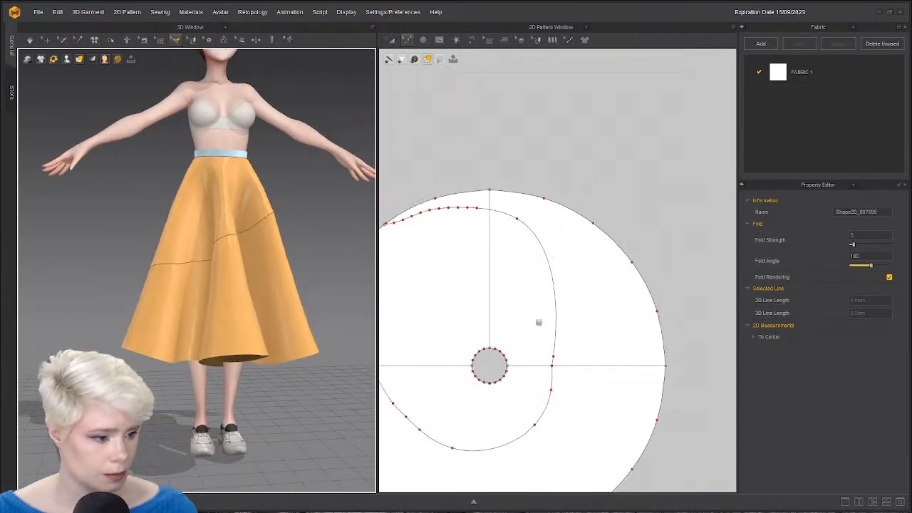
scroll(539, 322, "up", 3)
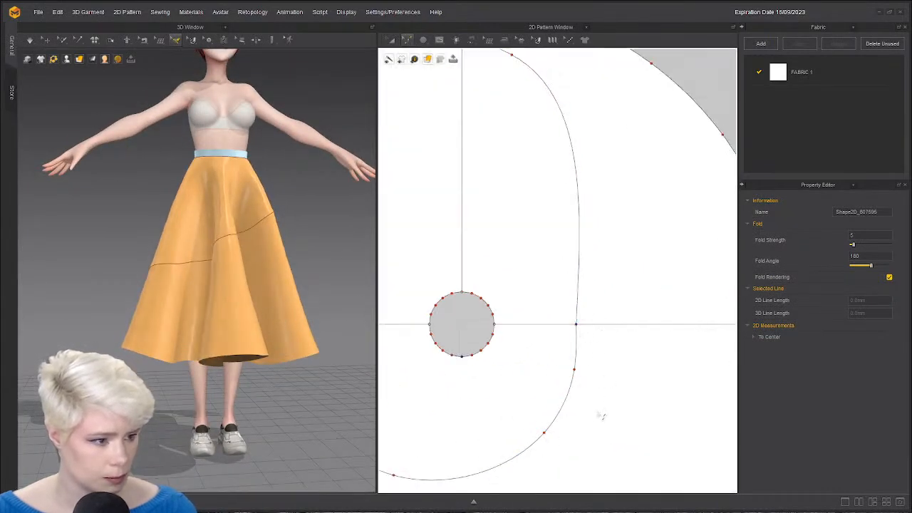
scroll(592, 377, "down", 4)
scroll(599, 349, "up", 3)
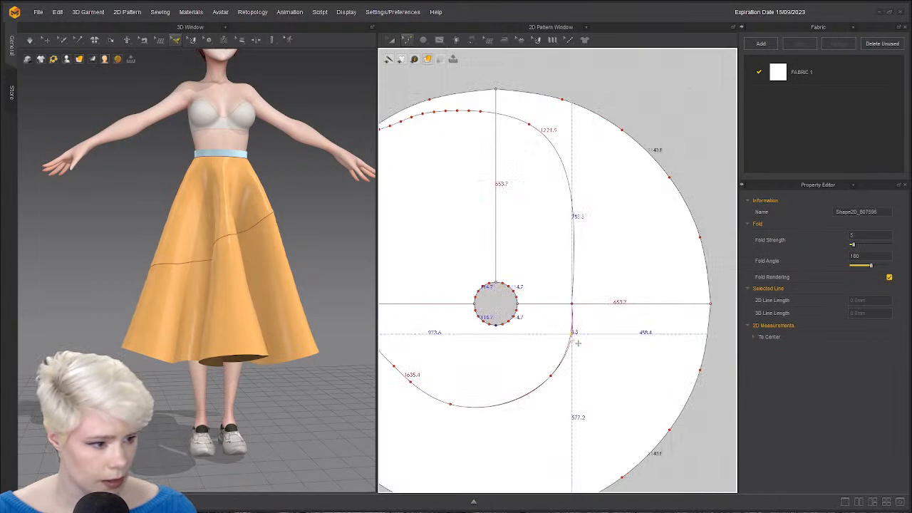
scroll(573, 342, "up", 5)
scroll(625, 340, "down", 4)
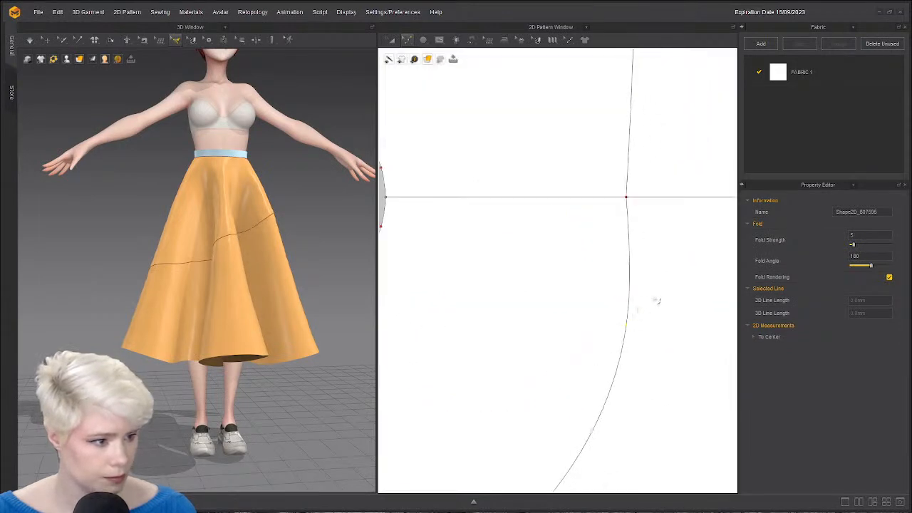
left_click(644, 333)
left_click(636, 326)
scroll(636, 328, "down", 5)
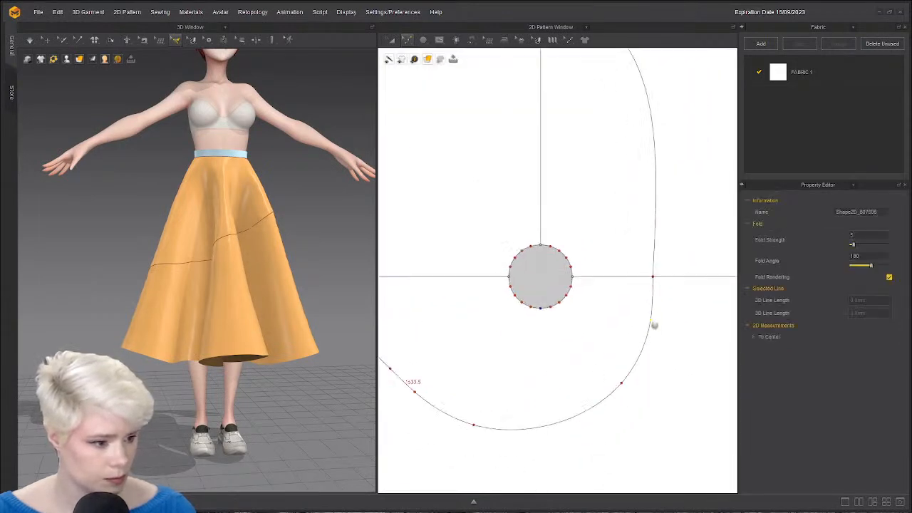
Delete the two curve points on the left side of the internal line, between the hem and the horizontal line.
scroll(631, 342, "up", 3)
scroll(474, 287, "up", 4)
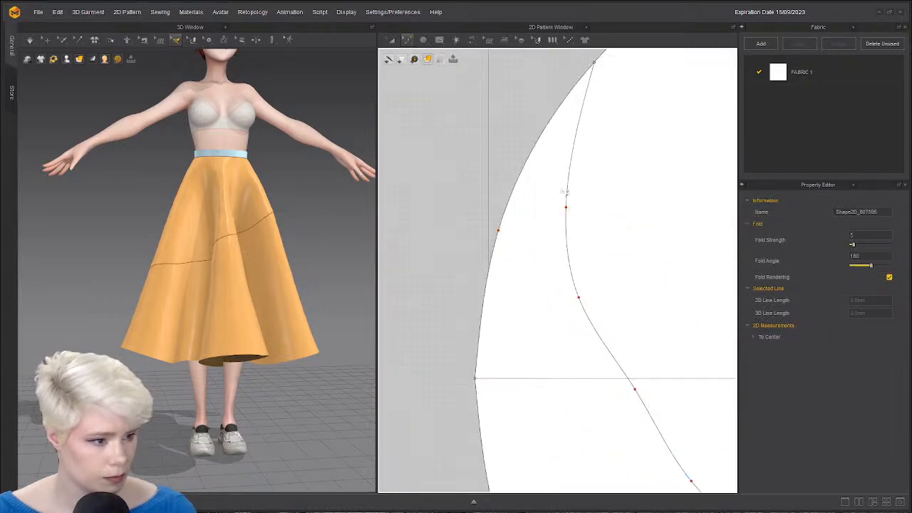
left_click_drag(562, 190, 580, 223)
key("Delete")
left_click_drag(558, 273, 630, 331)
key("Delete")
scroll(630, 337, "down", 3)
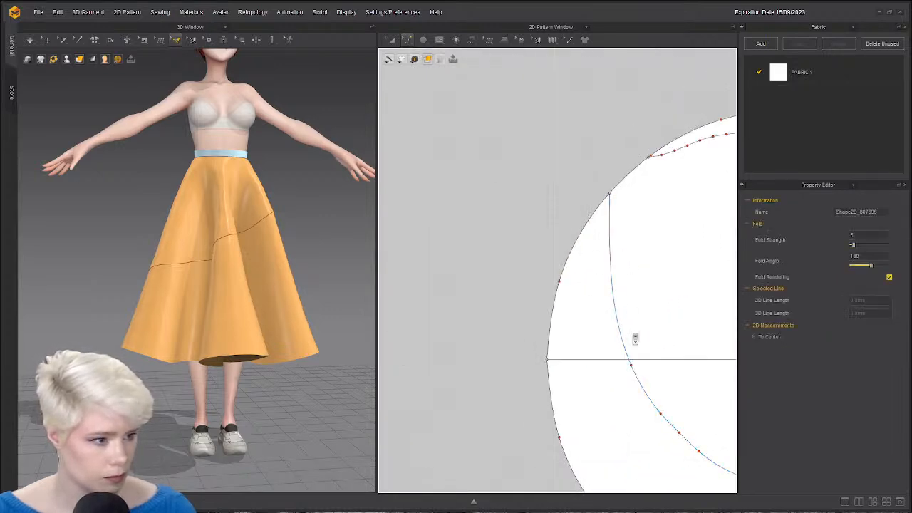
Delete the crowded curve points on the upper-left stretch and nudge the one nearest the hem to smooth the curve.
scroll(636, 338, "down", 4)
scroll(575, 249, "up", 4)
scroll(545, 320, "down", 4)
scroll(564, 283, "up", 4)
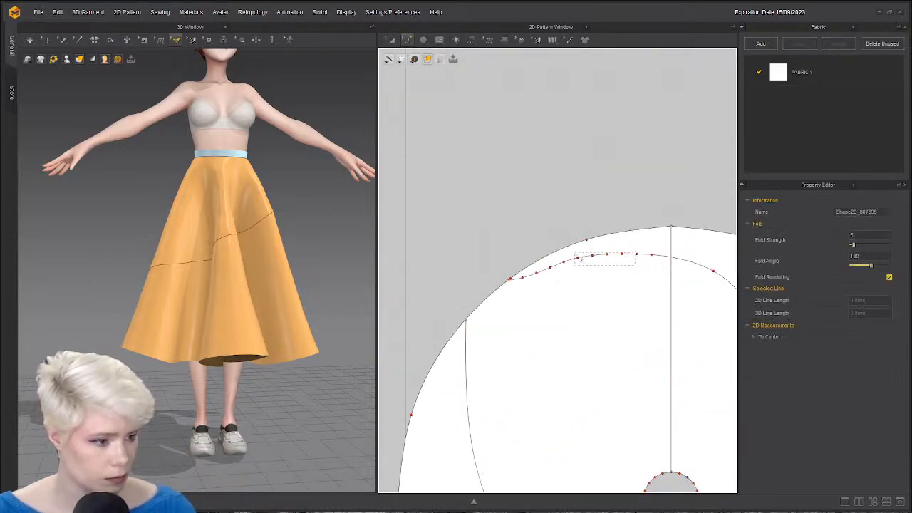
key("Delete")
key("Delete")
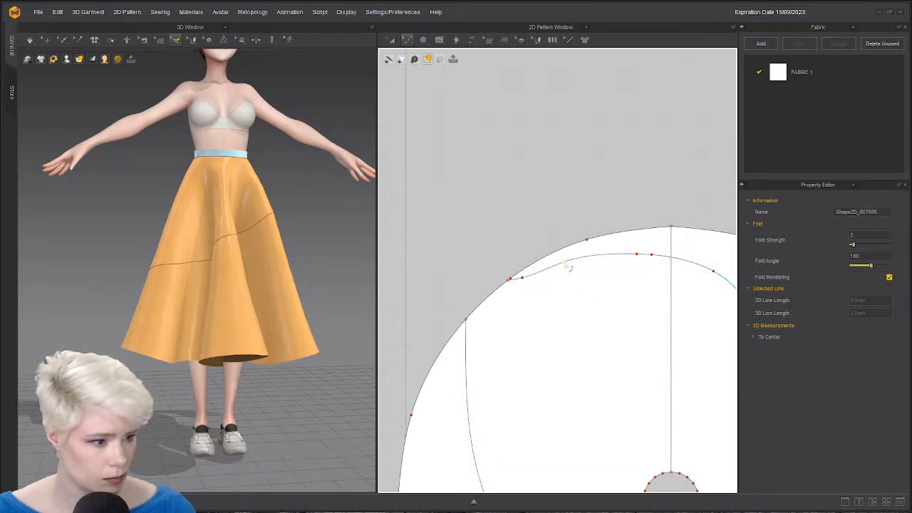
key("Delete")
left_click_drag(523, 278, 525, 272)
Select the whole curved internal line and cut the circle skirt along it without sewing.
scroll(616, 302, "down", 6)
scroll(615, 346, "up", 3)
middle_click_drag(615, 346, 567, 276)
scroll(567, 276, "down", 2)
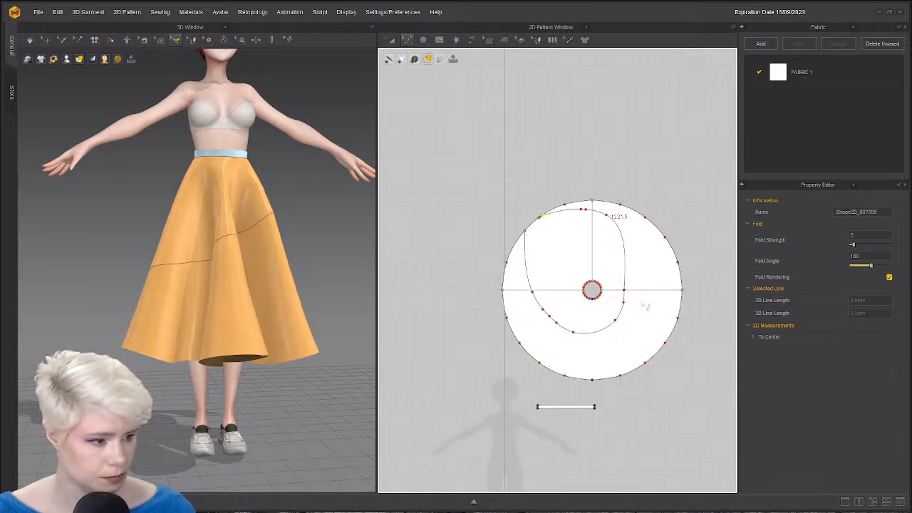
left_click(526, 281)
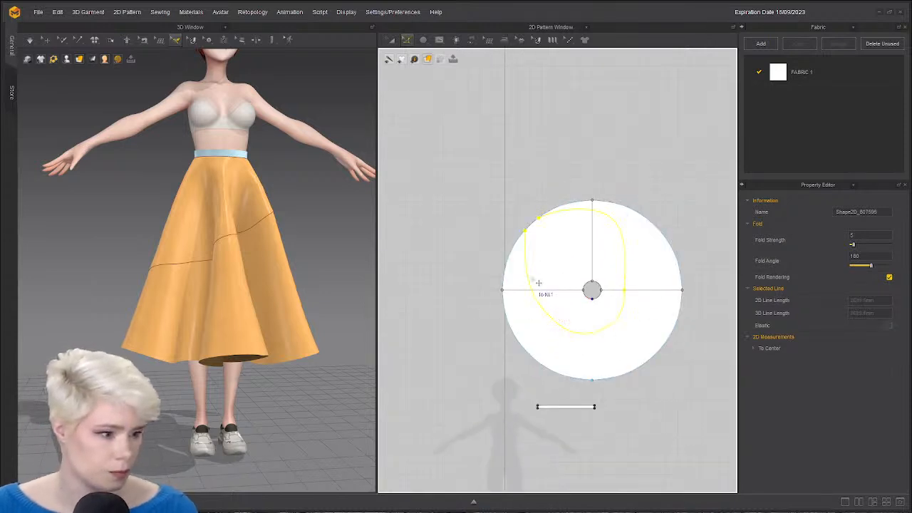
scroll(632, 271, "down", 2)
scroll(501, 285, "up", 4)
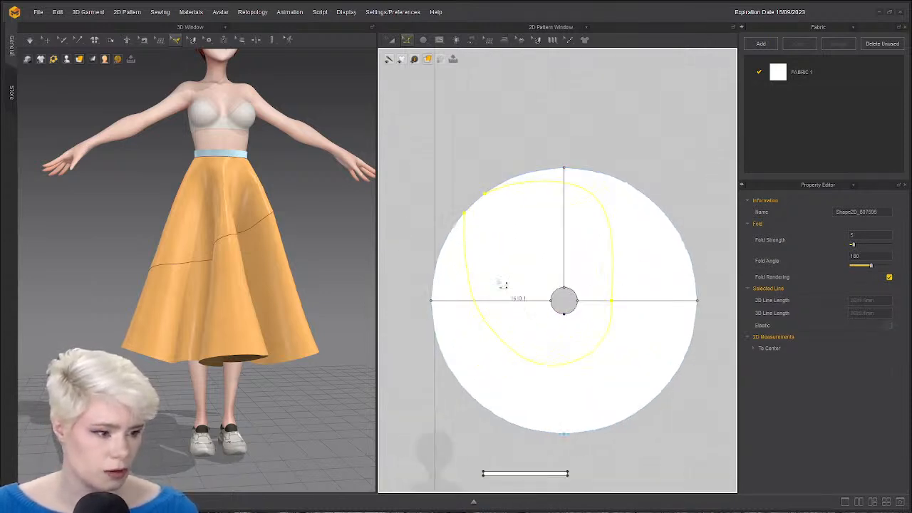
right_click(468, 268)
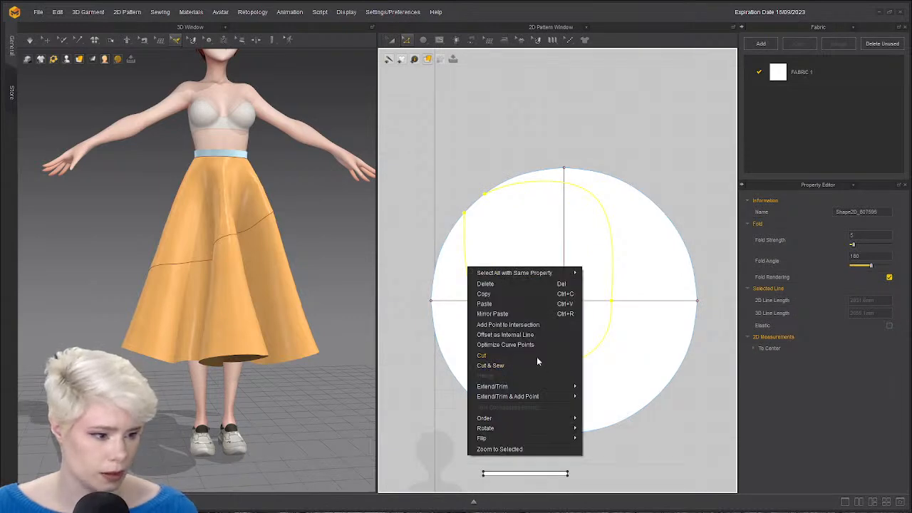
left_click(538, 358)
Delete the outer piece of the cut circle, leaving the shorter asymmetrical skirt on the avatar.
key("a")
left_click(633, 375)
key("Delete")
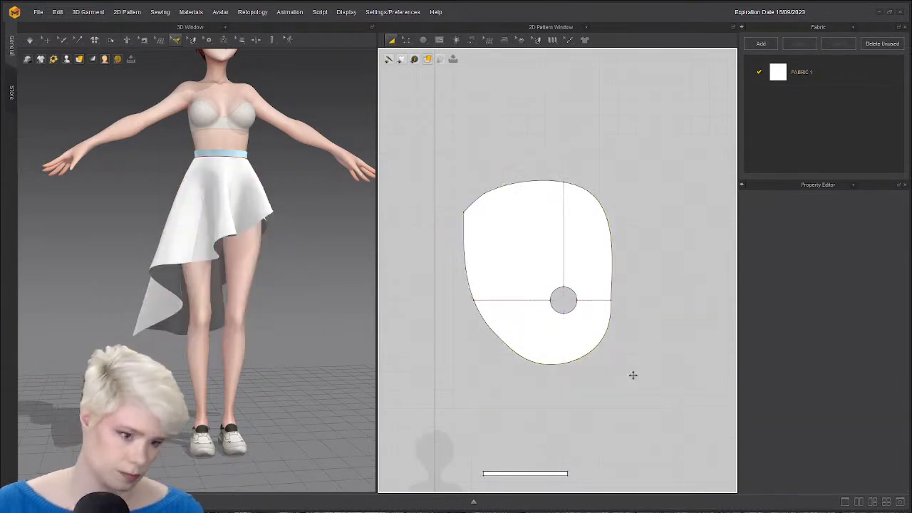
scroll(385, 356, "down", 2)
scroll(299, 333, "down", 2)
right_click_drag(295, 332, 272, 293)
scroll(270, 275, "up", 3)
scroll(257, 272, "up", 1)
middle_click_drag(257, 272, 222, 316)
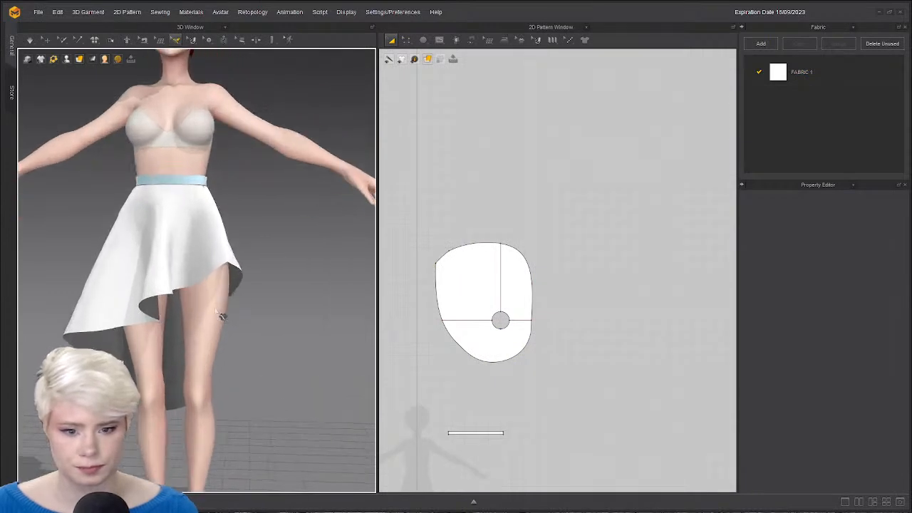
Simulate the cut asymmetrical skirt so it drapes on the avatar.
right_click_drag(222, 315, 215, 301)
key("space")
right_click_drag(243, 334, 186, 283)
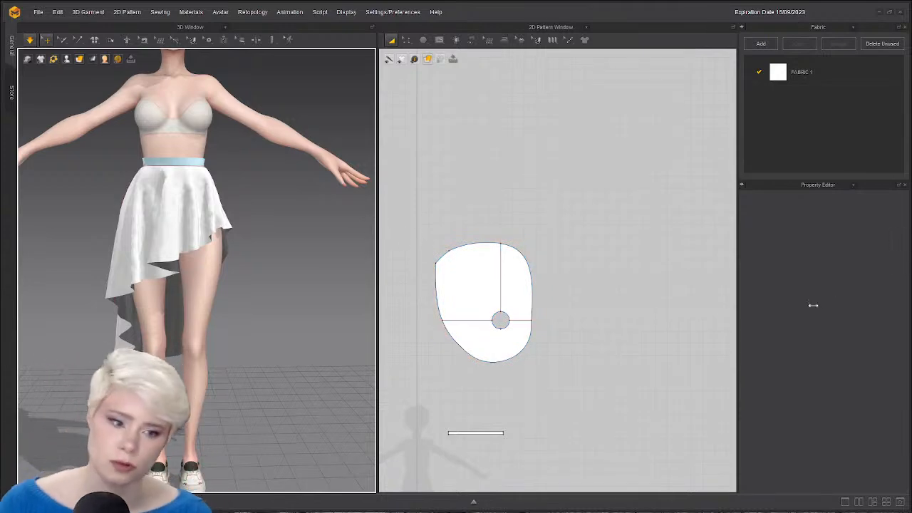
Round off the sharp upper-left corner of the skirt pattern's outline by curving the edge and repositioning its neighbouring points.
scroll(400, 281, "up", 5)
scroll(508, 241, "down", 2)
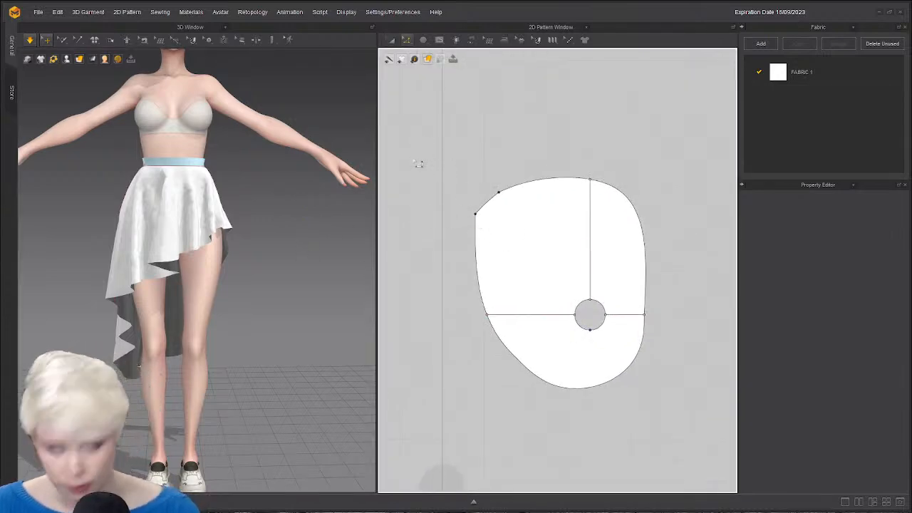
left_click(406, 39)
left_click(430, 108)
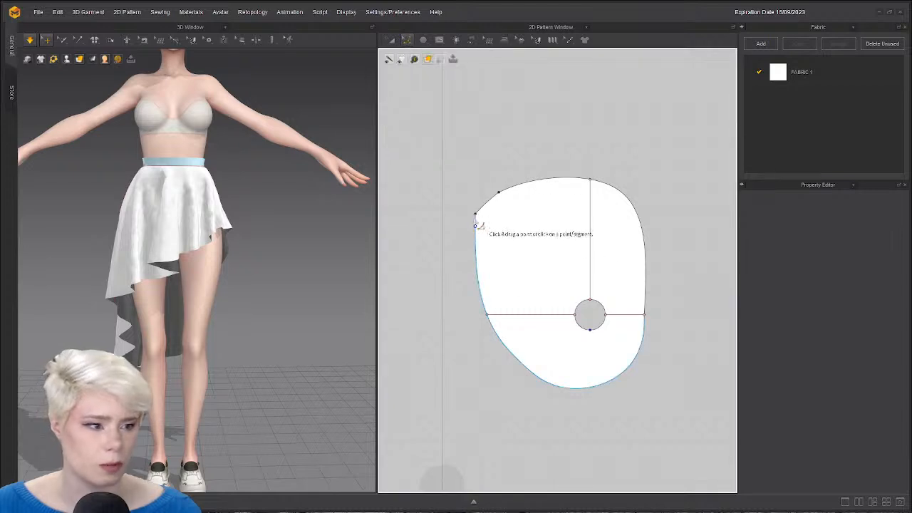
left_click(486, 255)
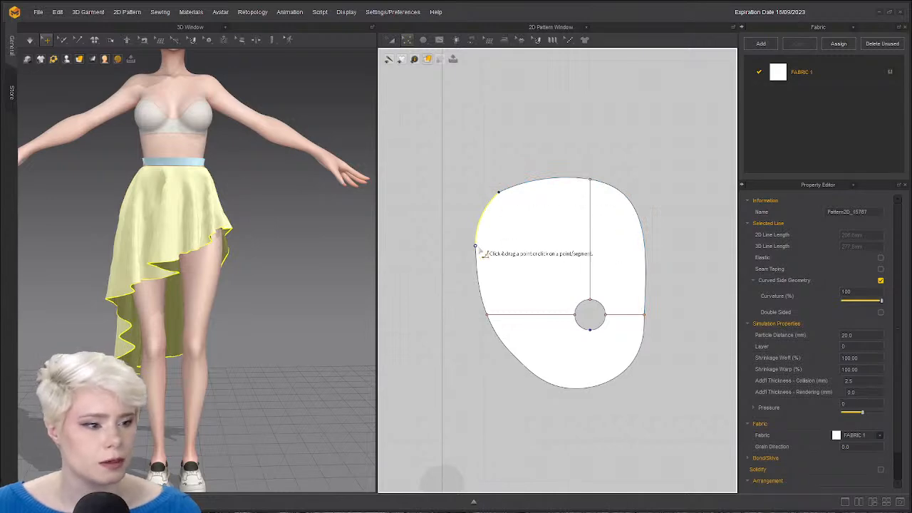
left_click_drag(476, 246, 528, 219)
left_click_drag(499, 192, 518, 236)
Strengthen the skirt pattern and simulate it so the asymmetrical hem drapes with fuller folds.
mouse_move(176, 276)
right_mouse_down()
mouse_move(184, 292)
mouse_move(224, 311)
mouse_move(184, 261)
right_mouse_up()
left_click(226, 243)
left_click(143, 154)
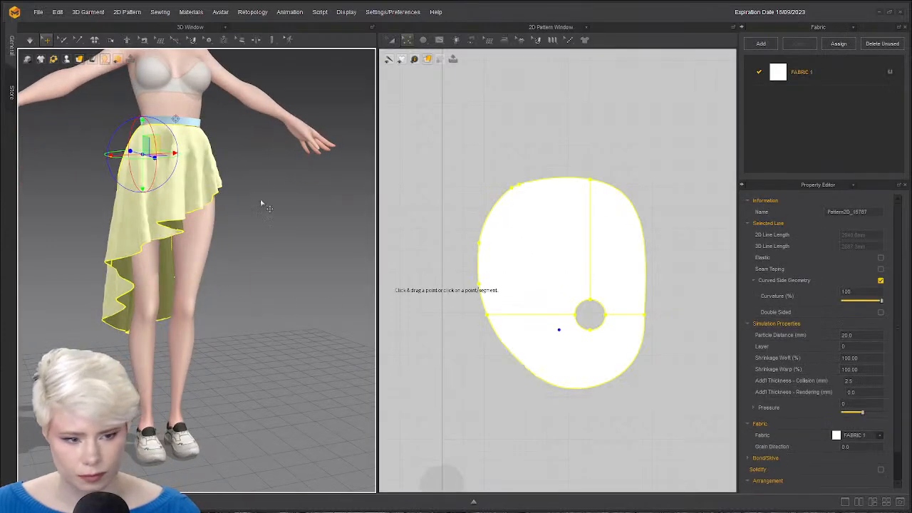
key("ctrl+h")
left_click(245, 225)
key("space")
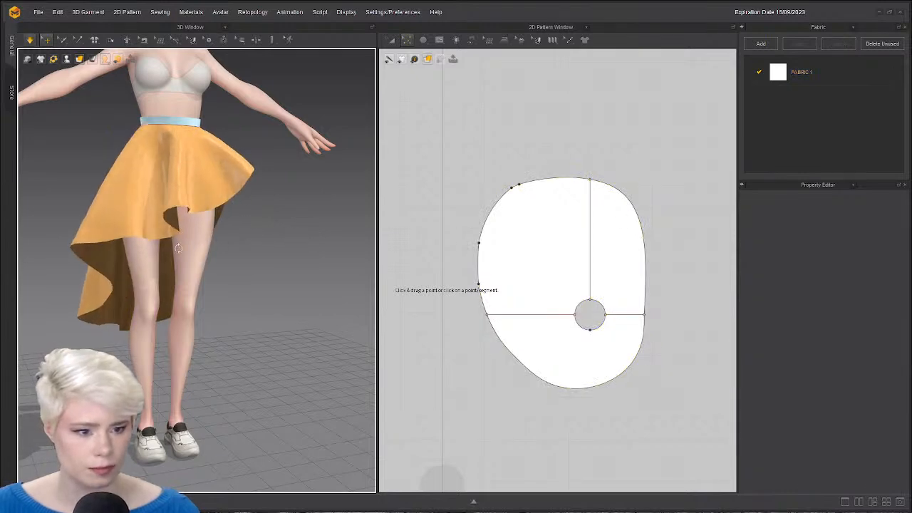
right_click_drag(238, 240, 179, 230)
scroll(178, 238, "down", 1)
scroll(178, 238, "down", 5)
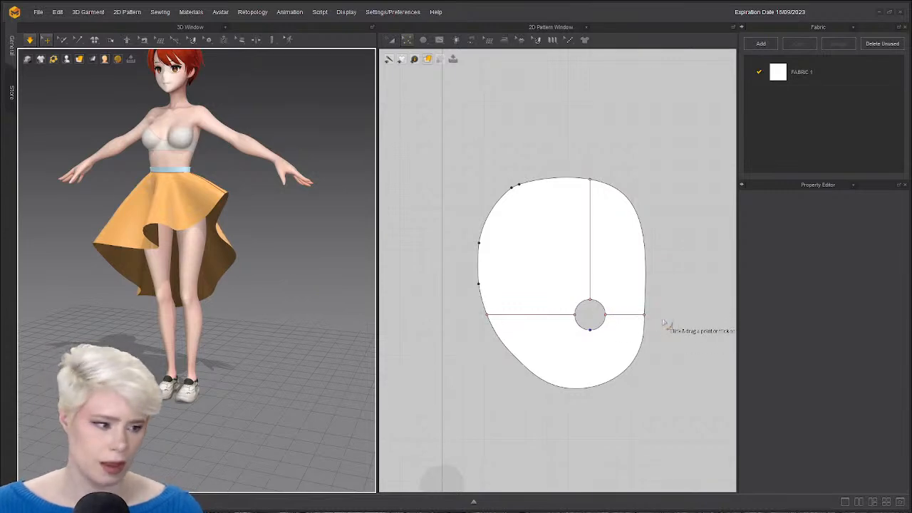
scroll(663, 324, "up", 3)
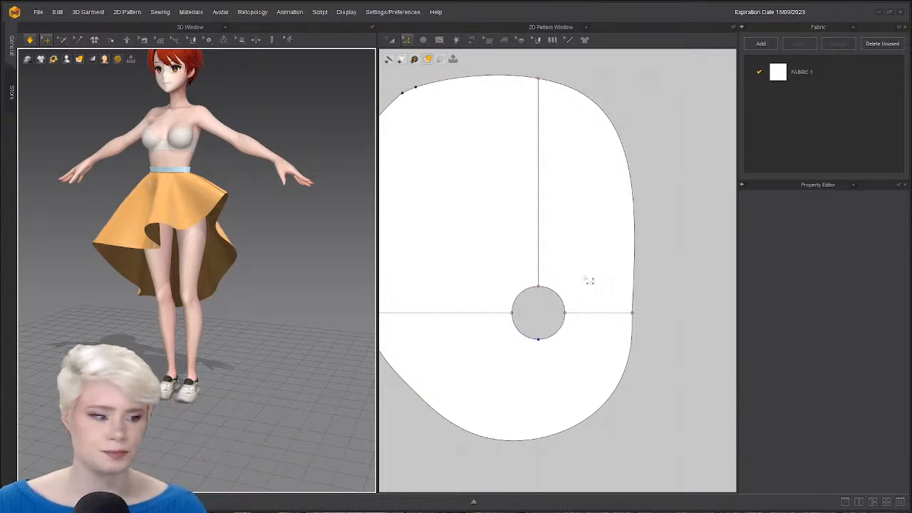
Pull the skirt pattern's upper-right hem curve inward and compare the draped skirt with the costume reference image.
scroll(603, 295, "down", 3)
scroll(622, 312, "up", 3)
scroll(623, 320, "down", 4)
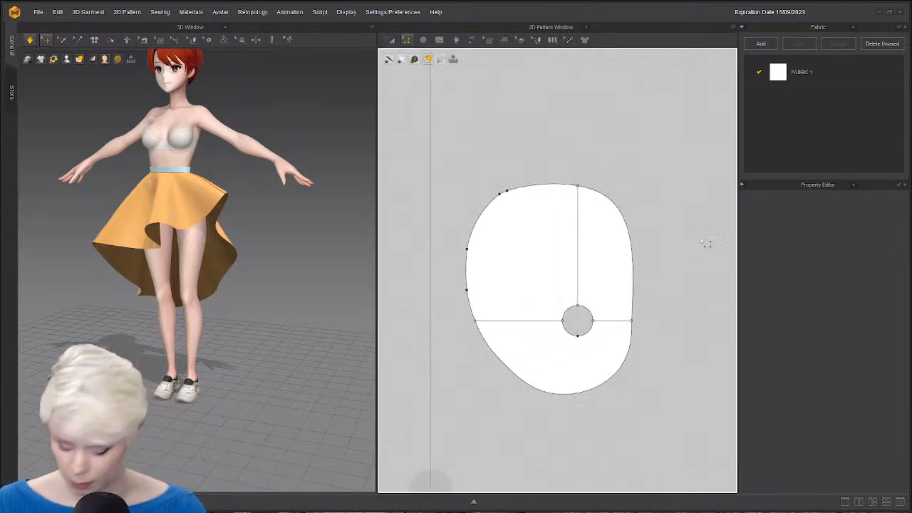
left_click(617, 203)
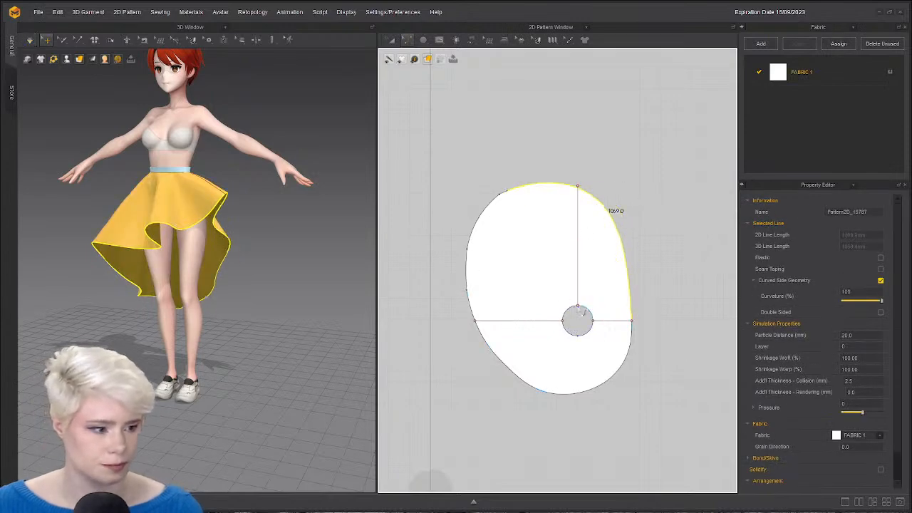
right_click_drag(258, 292, 225, 292)
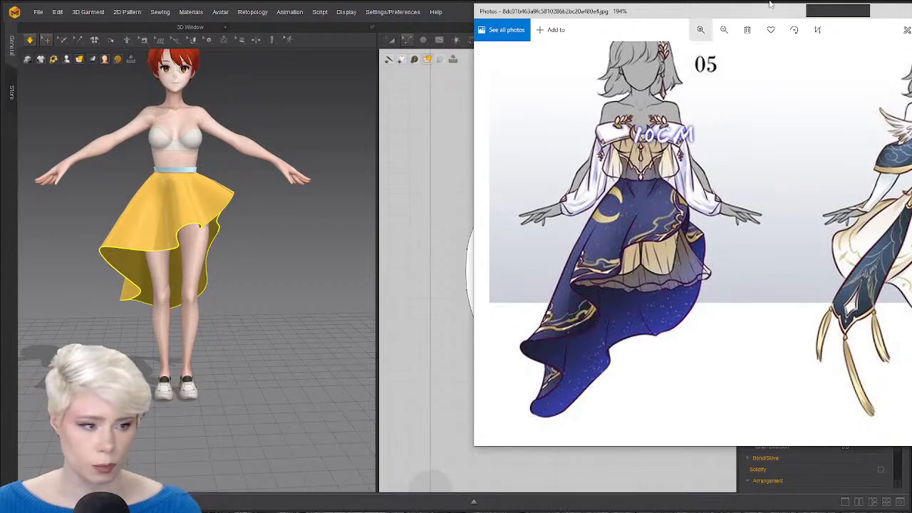
scroll(316, 220, "up", 2)
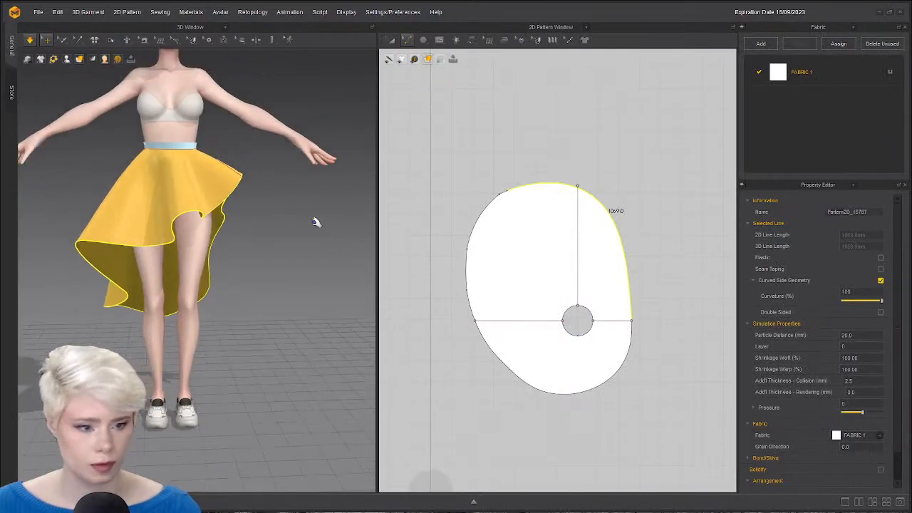
Reshape the front hem curve below the waist hole to a length of about 1252 mm.
scroll(677, 367, "up", 3)
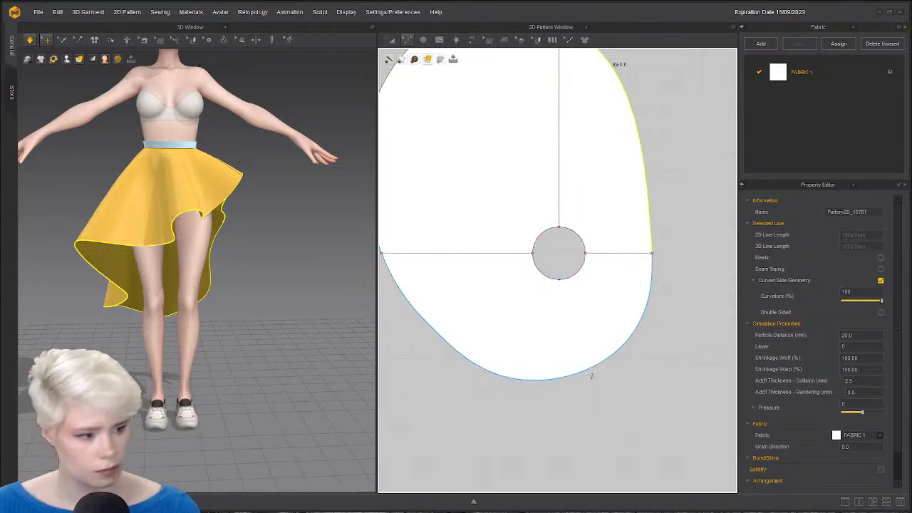
left_click_drag(590, 375, 589, 363)
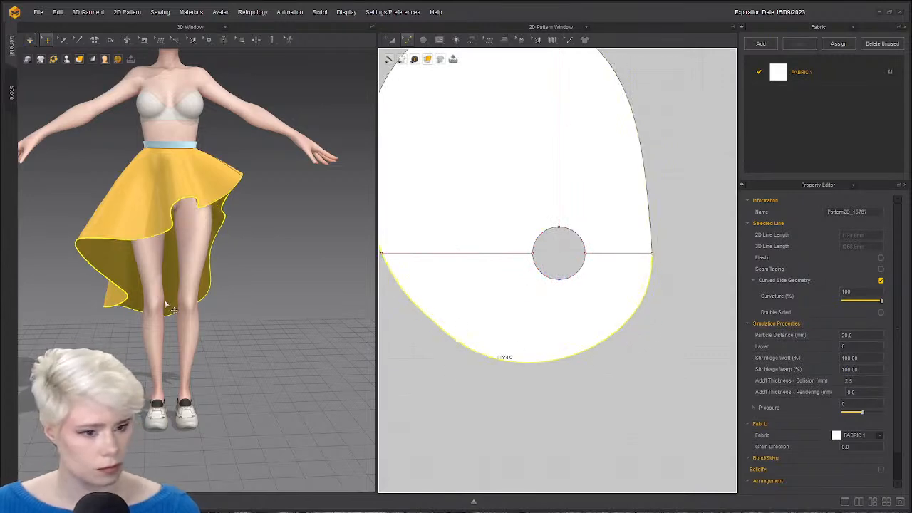
scroll(166, 304, "up", 2)
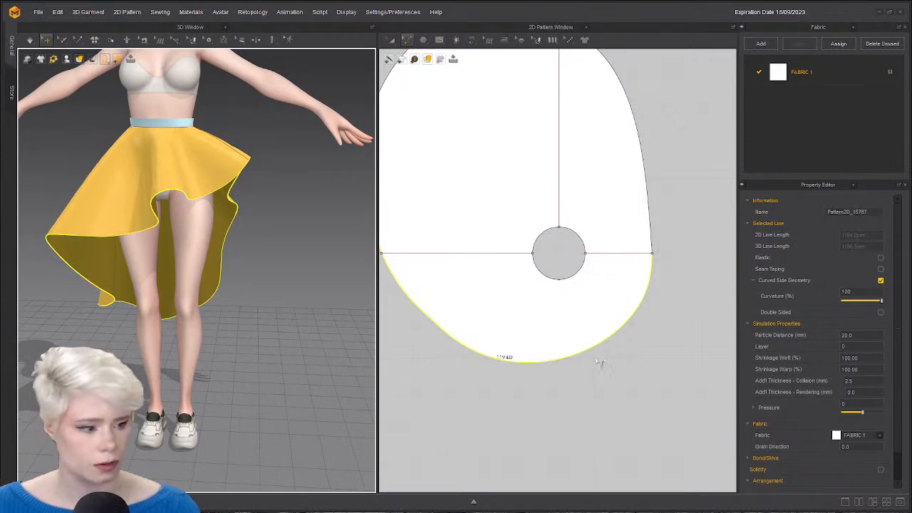
left_click_drag(587, 358, 591, 373)
scroll(324, 311, "down", 3)
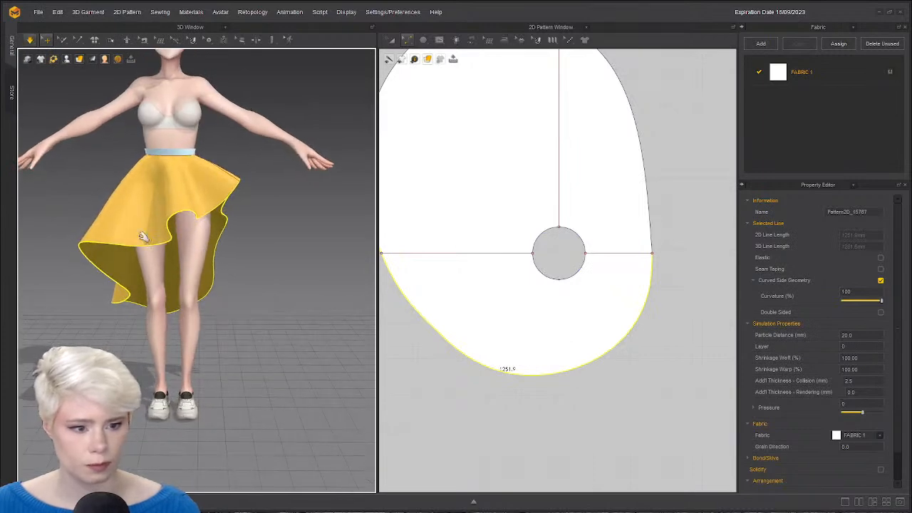
Tug the simulated skirt fabric at the front and side so its folds settle differently around the legs.
left_click(127, 206)
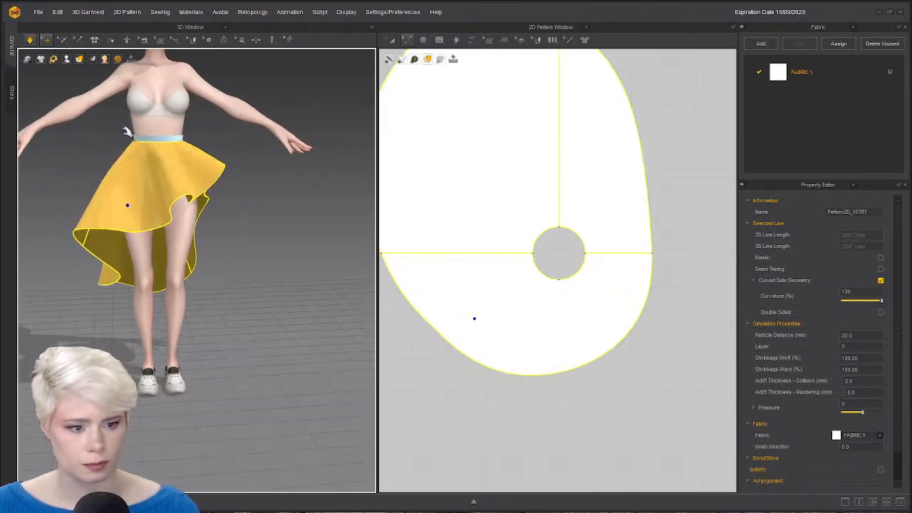
left_click(153, 178)
key("ctrl+h")
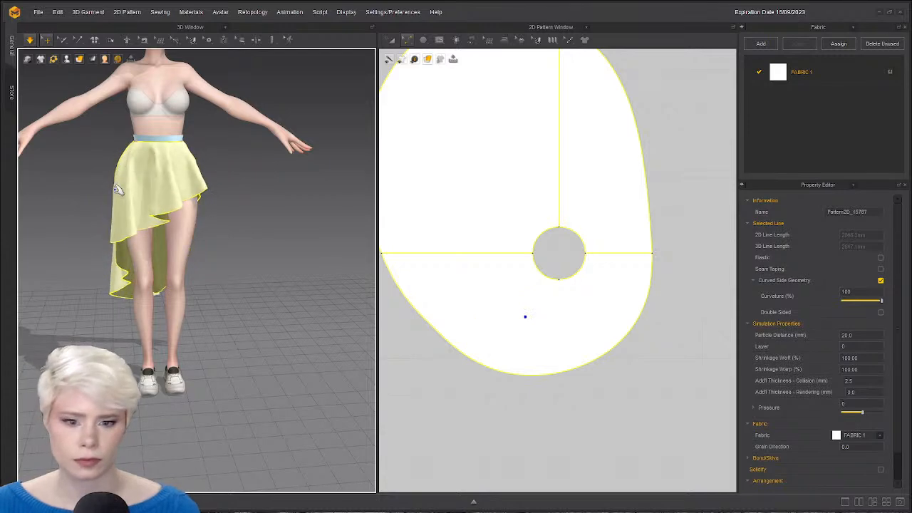
left_click(64, 229)
left_click(136, 176)
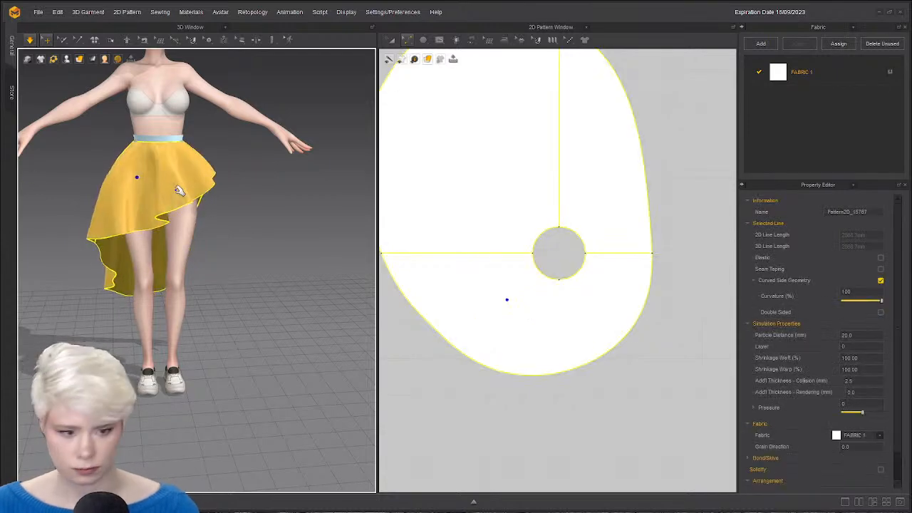
scroll(164, 206, "up", 3)
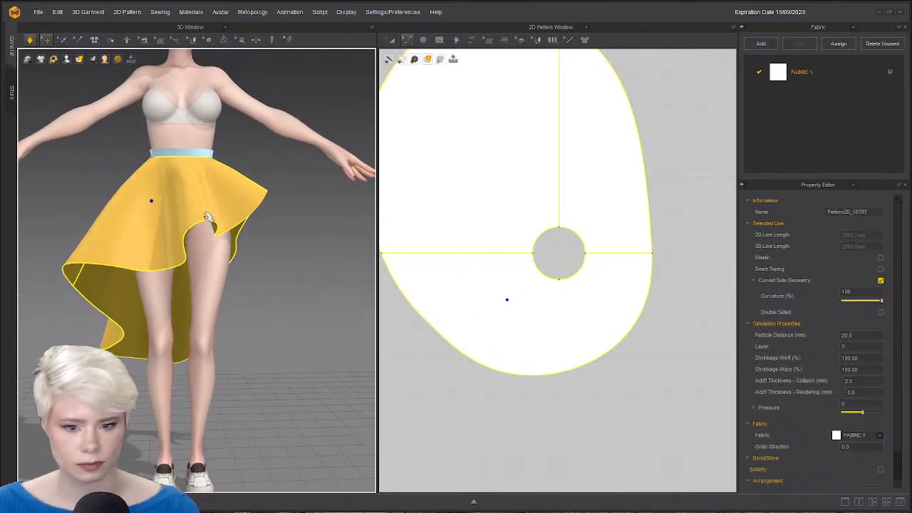
scroll(206, 217, "down", 3)
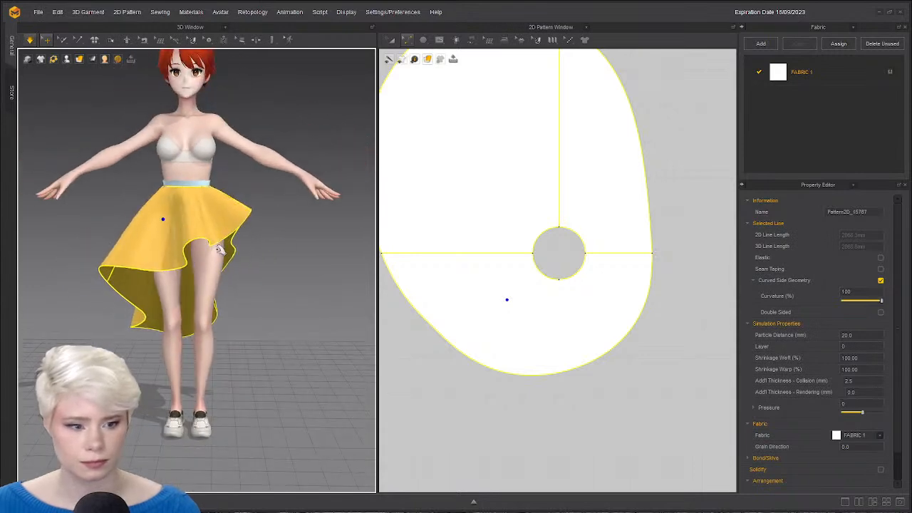
right_click_drag(187, 268, 237, 289)
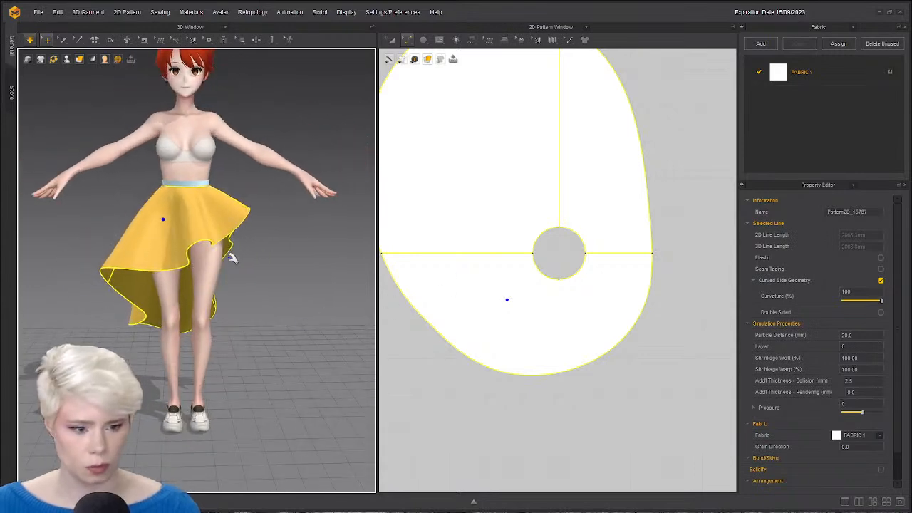
Convert the two neighbouring points at the upper-left bend of the skirt pattern's outline to curve points.
scroll(550, 293, "down", 3)
scroll(470, 167, "up", 3)
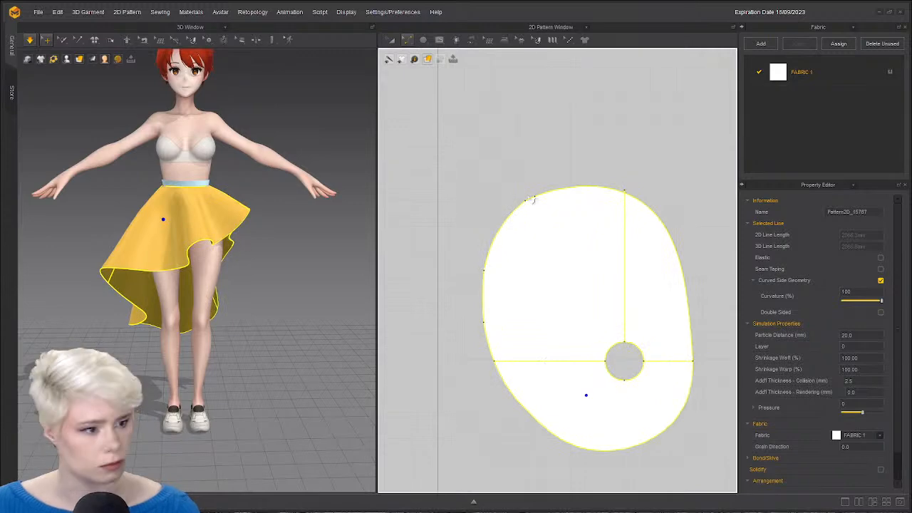
left_click(512, 174)
left_click(513, 182)
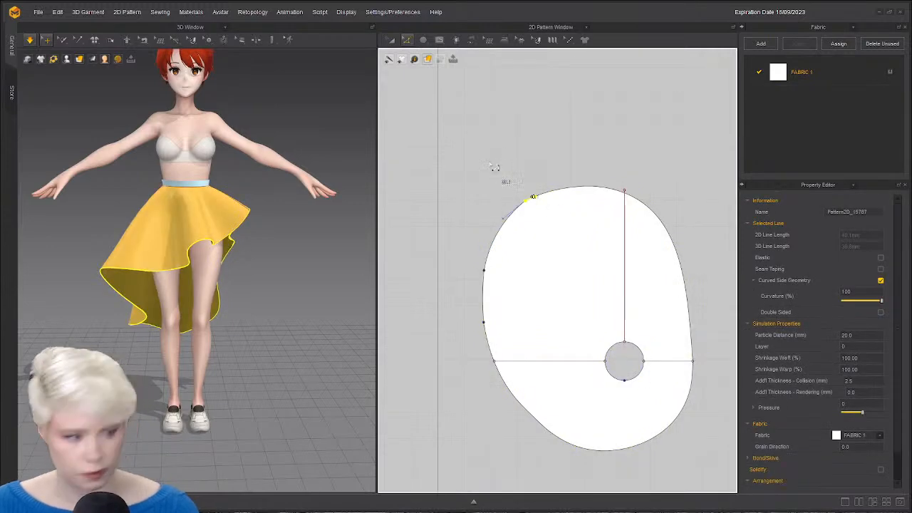
left_click(541, 218)
left_click(533, 205)
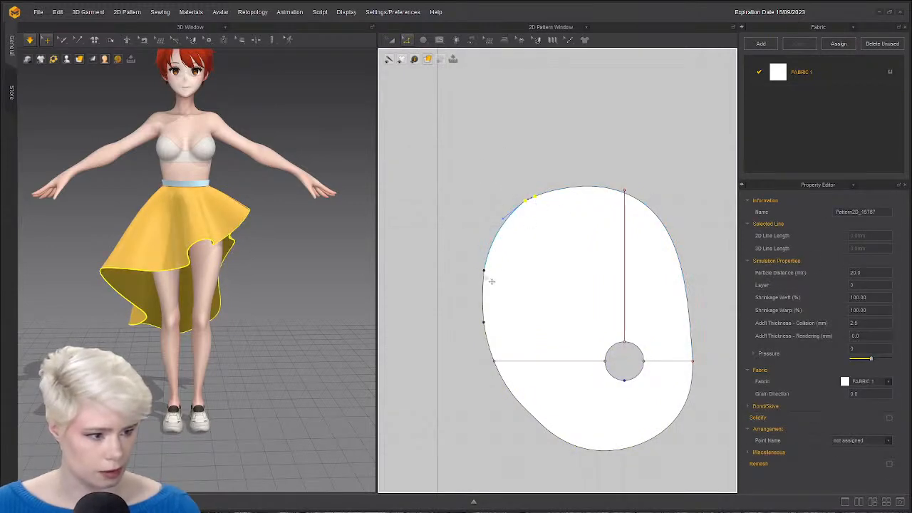
right_click(543, 201)
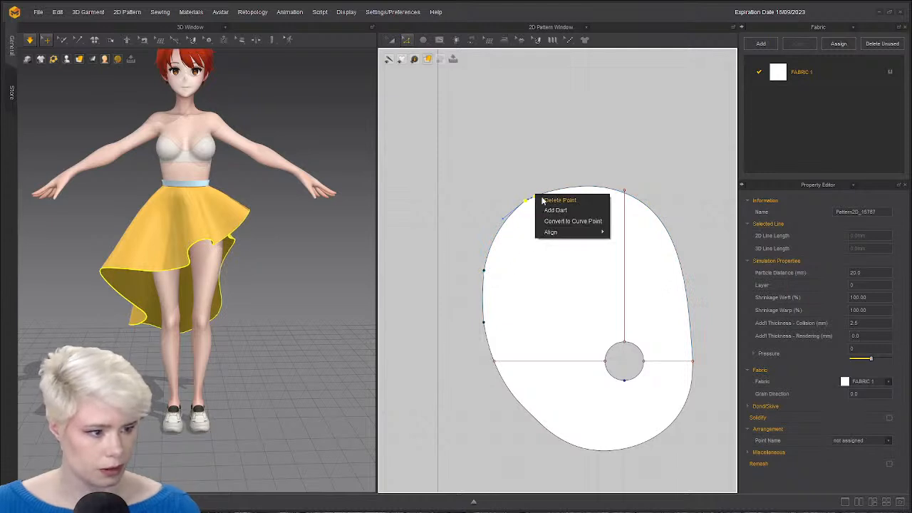
left_click(508, 259)
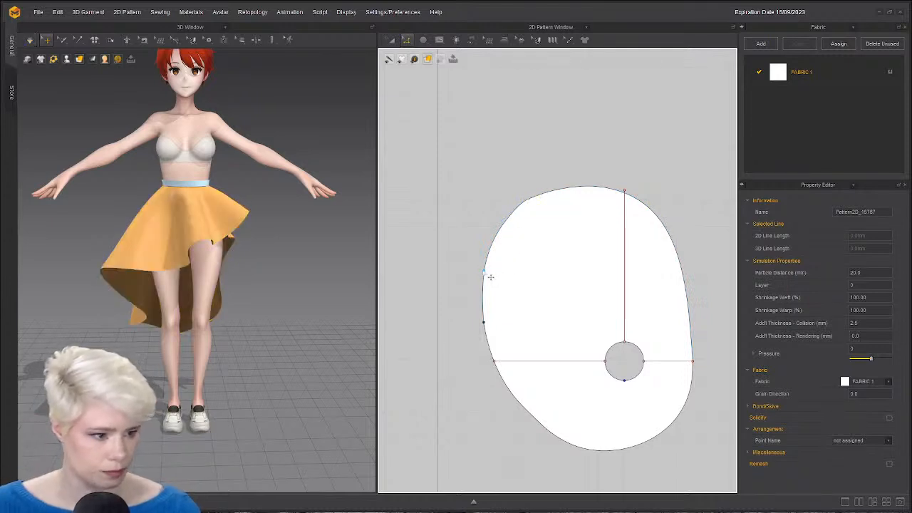
Convert the upper point on the pattern's left hem edge to a curve point.
left_click(486, 272)
right_click(486, 273)
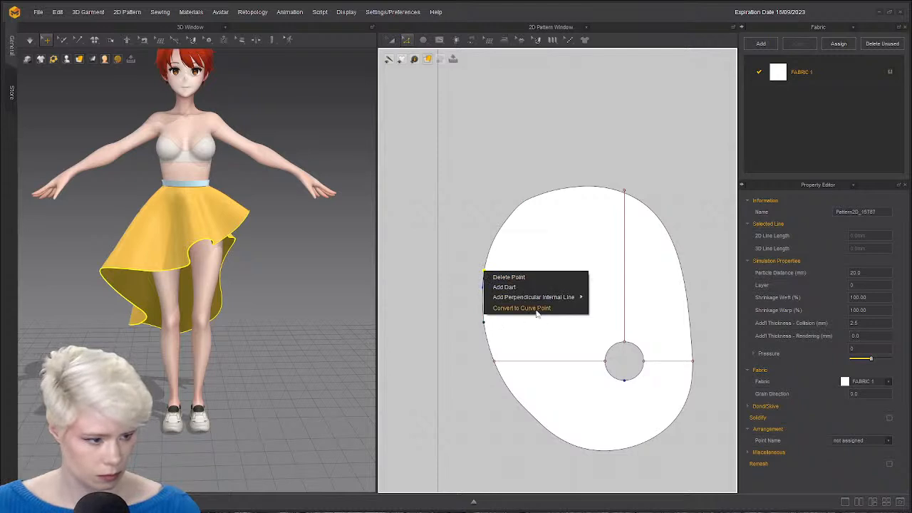
left_click(528, 308)
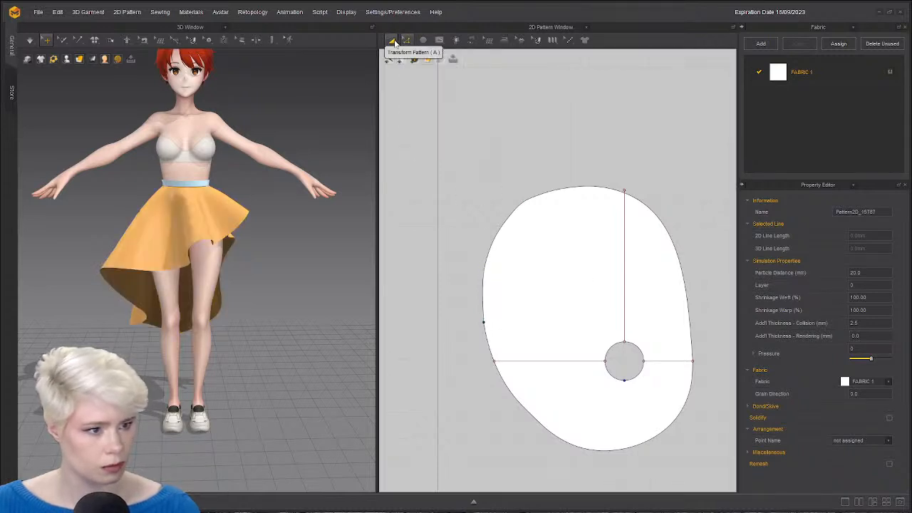
Split the outline with a new point at its upper-left bend and convert the remaining left-edge point to a curve point.
left_click(406, 42)
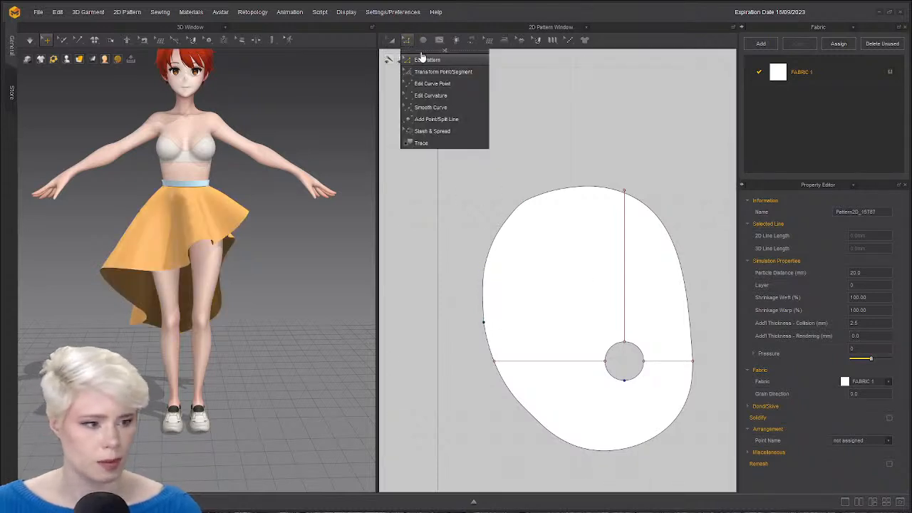
left_click(429, 119)
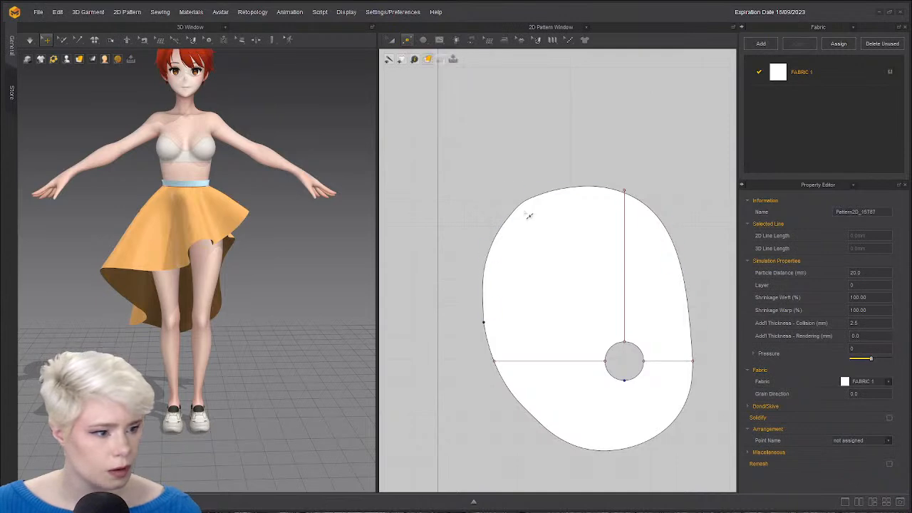
right_click(485, 322)
left_click(561, 360)
left_click(460, 136)
scroll(506, 172, "up", 3)
scroll(509, 182, "down", 1)
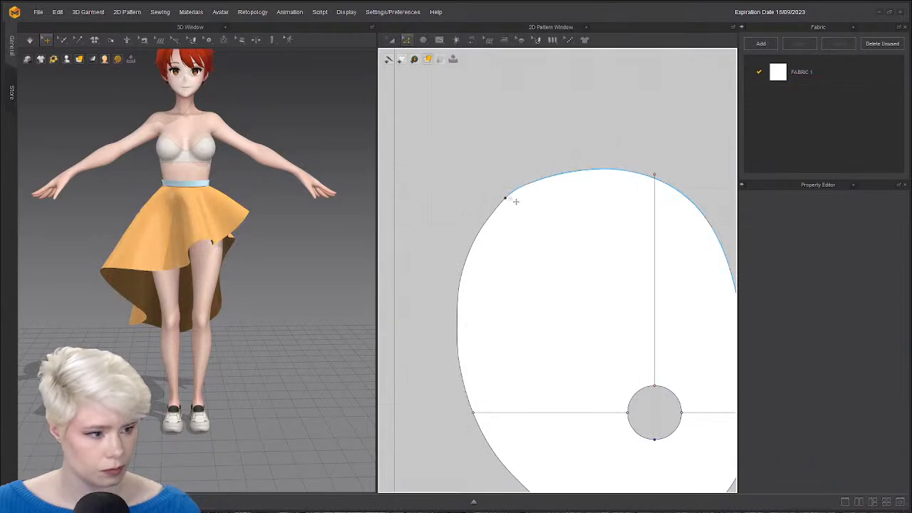
Move the new upper-left point outward into a corner and flatten the left and top hem curves beside it.
left_click_drag(512, 204, 486, 181)
left_click(456, 267)
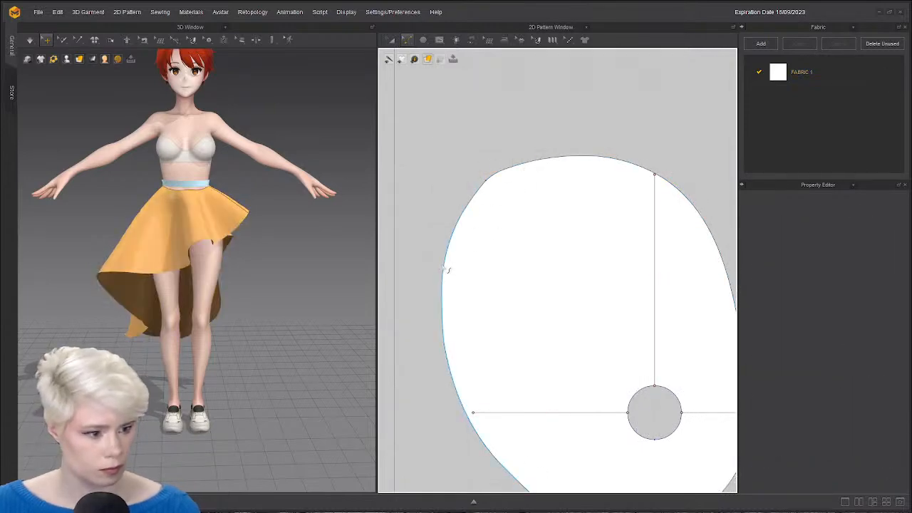
left_click(446, 269)
left_click(606, 163)
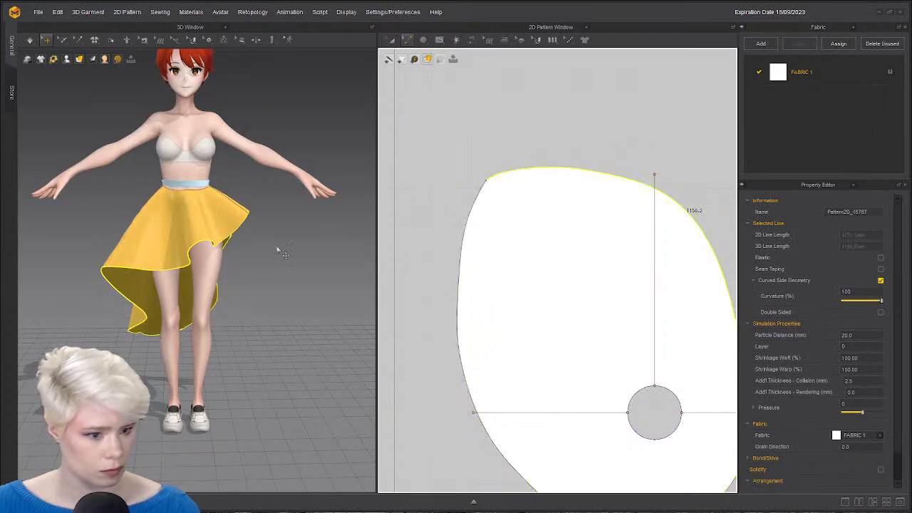
Simulate the edited skirt and pull its long side inward and back out to rearrange the folds.
right_click_drag(279, 249, 192, 292)
key("space")
right_click_drag(173, 372, 123, 345)
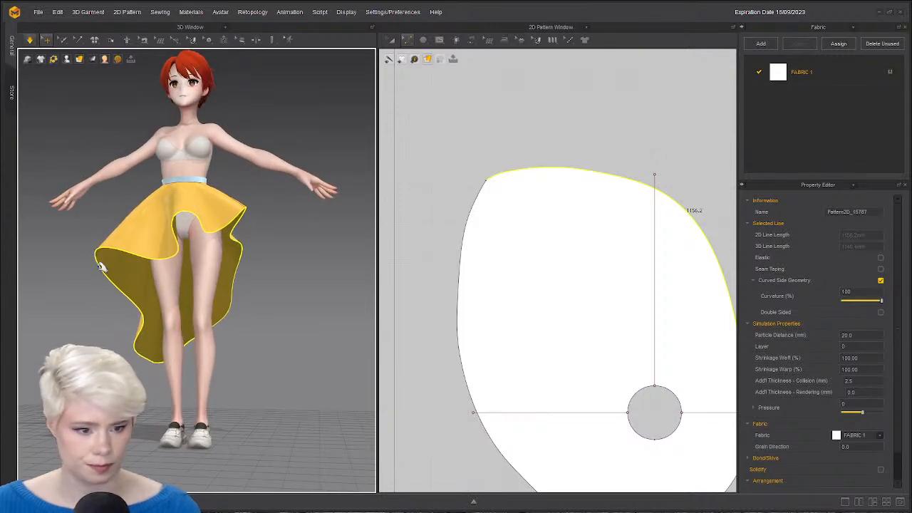
left_click_drag(101, 266, 170, 286)
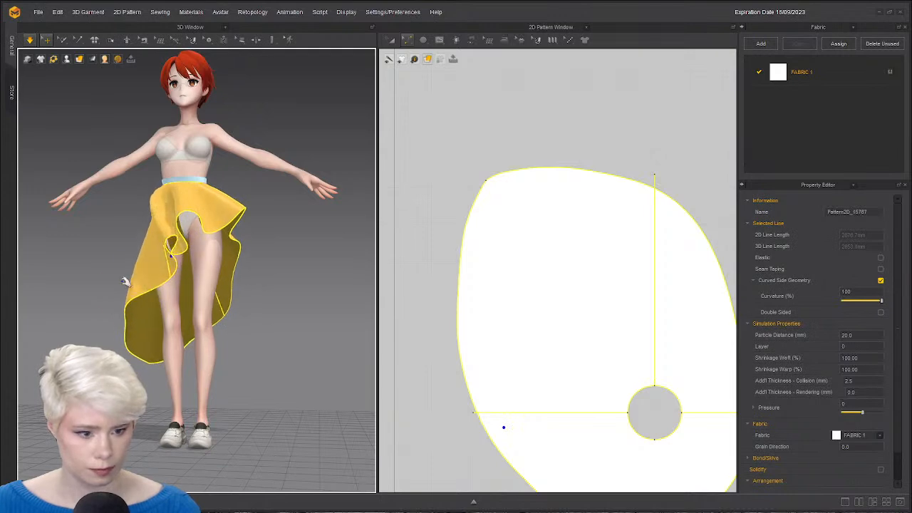
left_click_drag(129, 282, 82, 279)
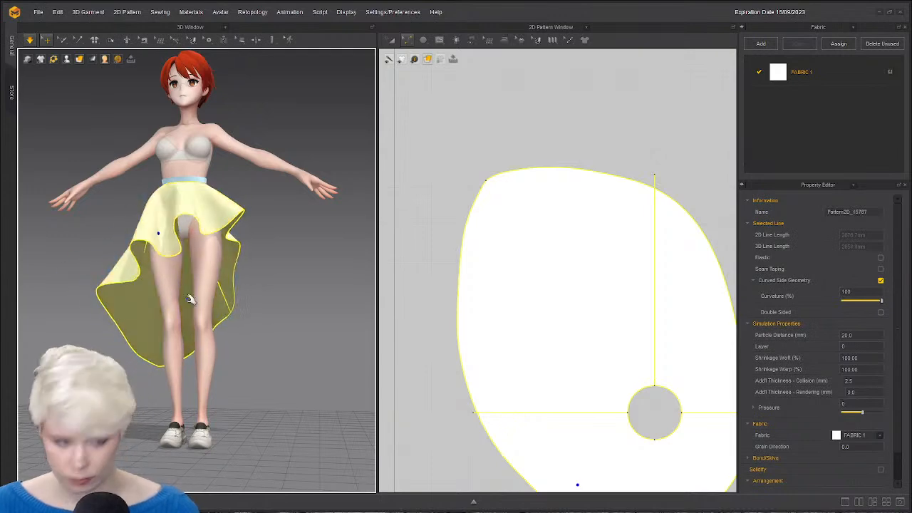
Compare the draped skirt's silhouette with costume design 05 in the reference image.
right_click_drag(193, 299, 233, 245)
right_click_drag(227, 332, 205, 322)
left_click_drag(911, 99, 716, 28)
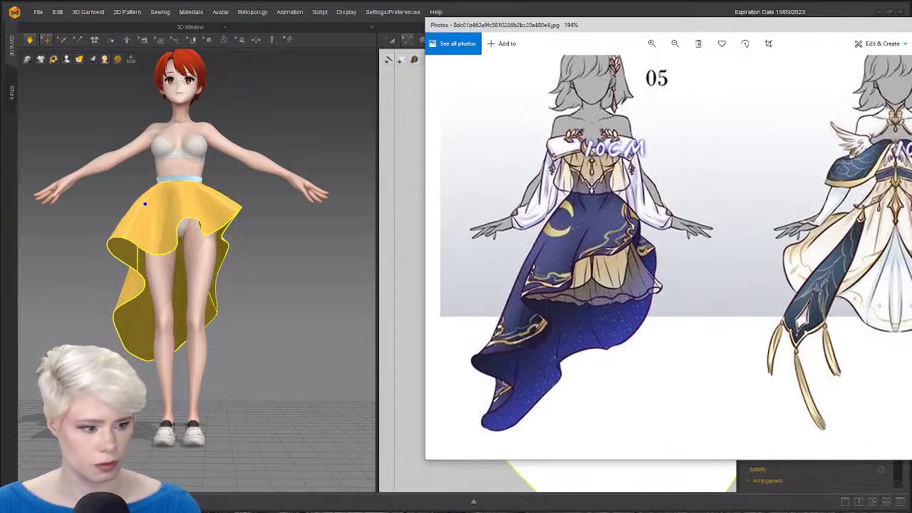
left_click(825, 14)
Extend the pattern's upper-left corner point farther outward with Edit Pattern and simulate the longer trailing side.
scroll(507, 321, "down", 3)
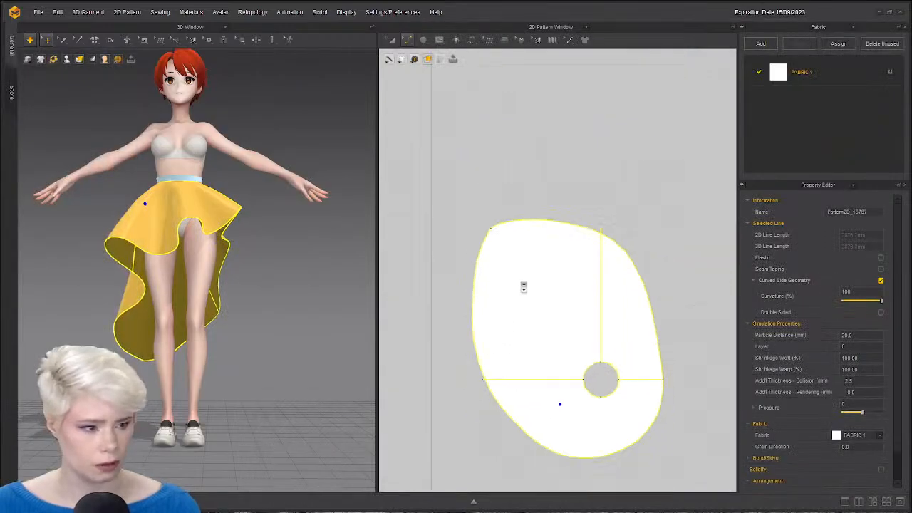
scroll(524, 287, "up", 1)
middle_click_drag(524, 287, 545, 244)
key("z")
left_click_drag(512, 181, 472, 184)
key("space")
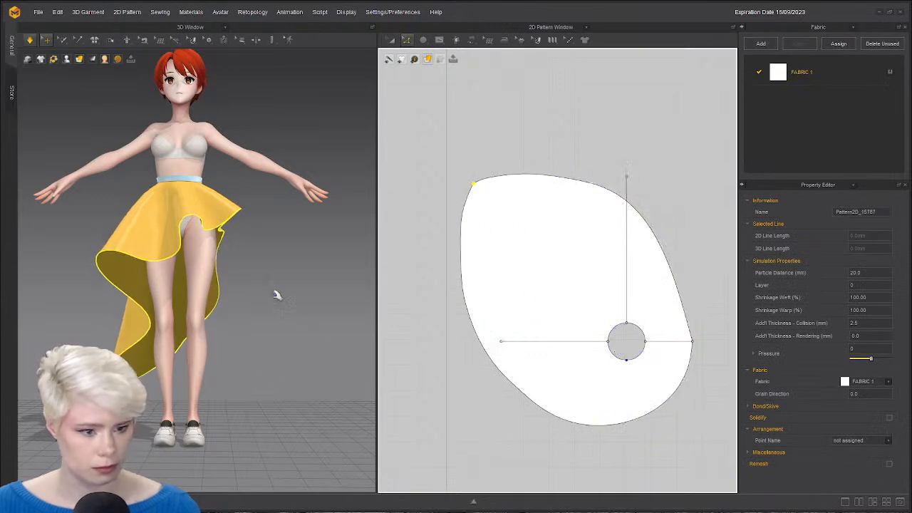
right_click_drag(253, 293, 240, 304)
Check the long hem curve running from the upper-left corner around the bottom of the pattern.
left_click_drag(0, 214, 0, 32)
left_click(469, 152)
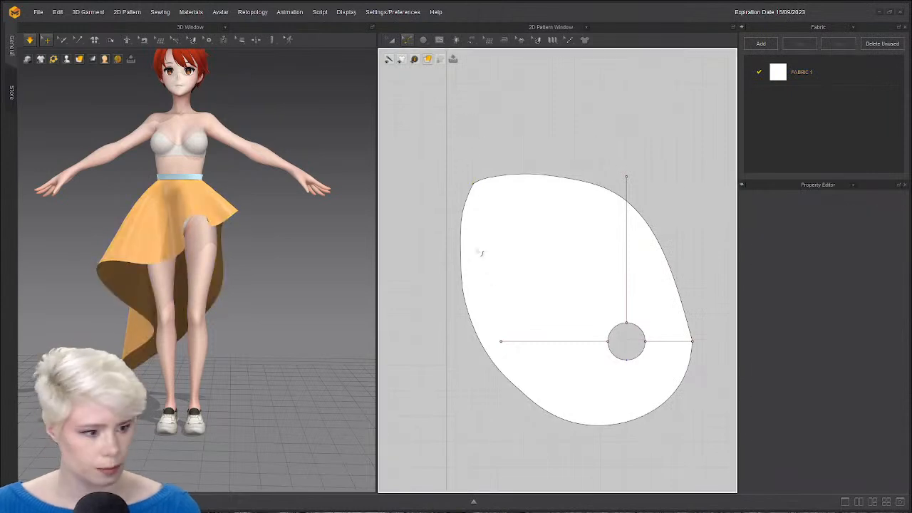
left_click(469, 312)
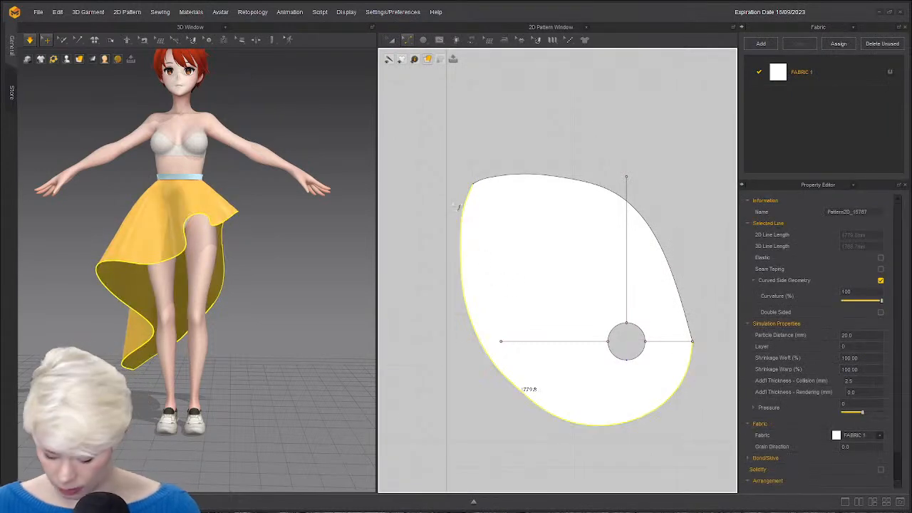
left_click(446, 169)
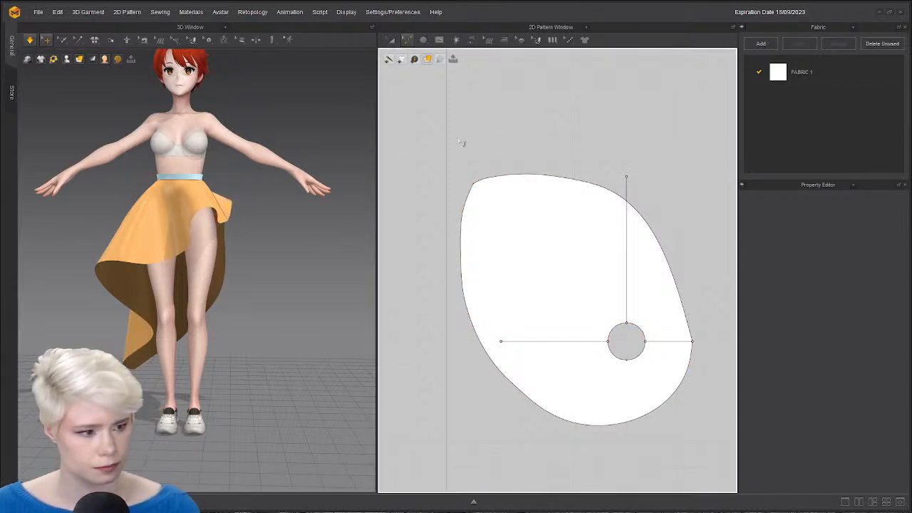
Pull the long and short sides of the simulating skirt outward to rearrange its folds.
left_click(121, 234)
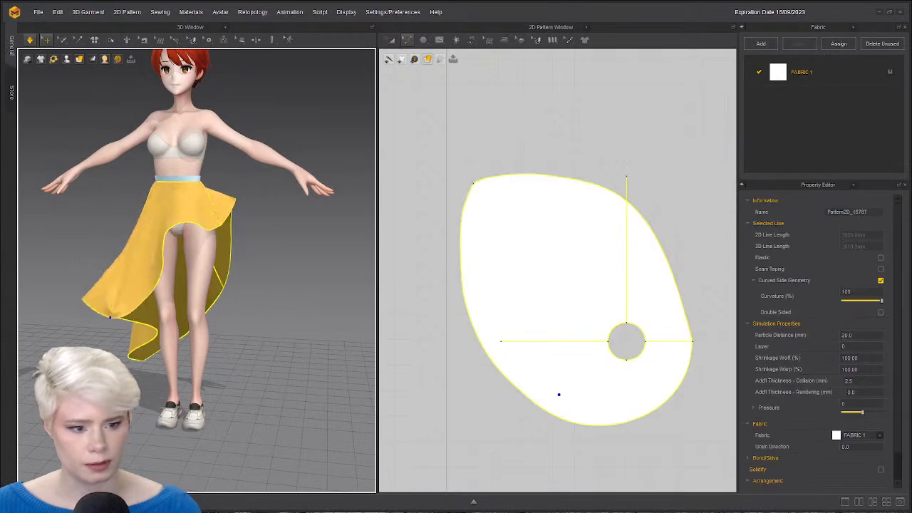
left_click_drag(54, 456, 253, 269)
right_click_drag(253, 270, 266, 240)
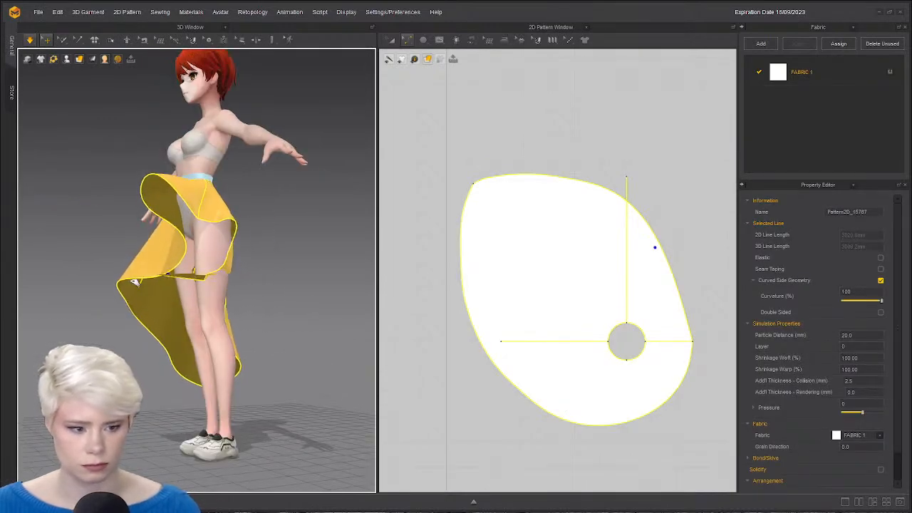
right_click_drag(191, 267, 252, 273)
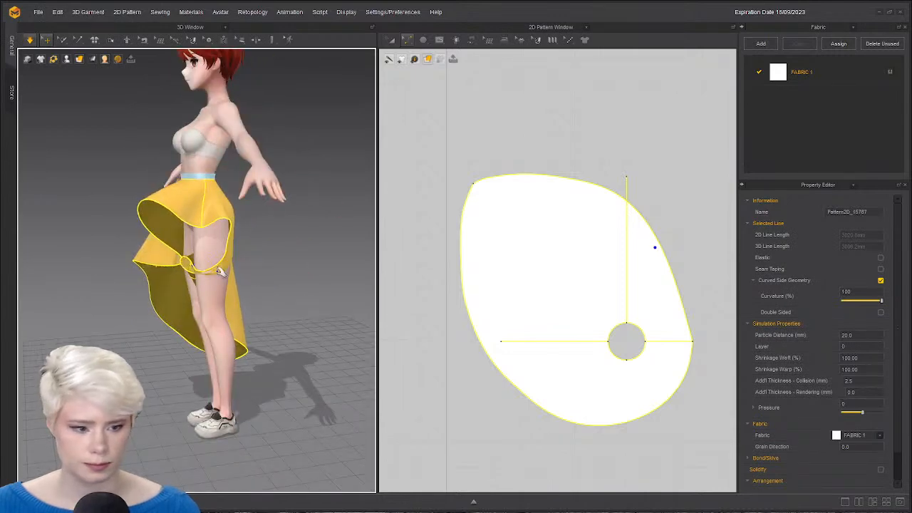
left_click_drag(233, 273, 536, 278)
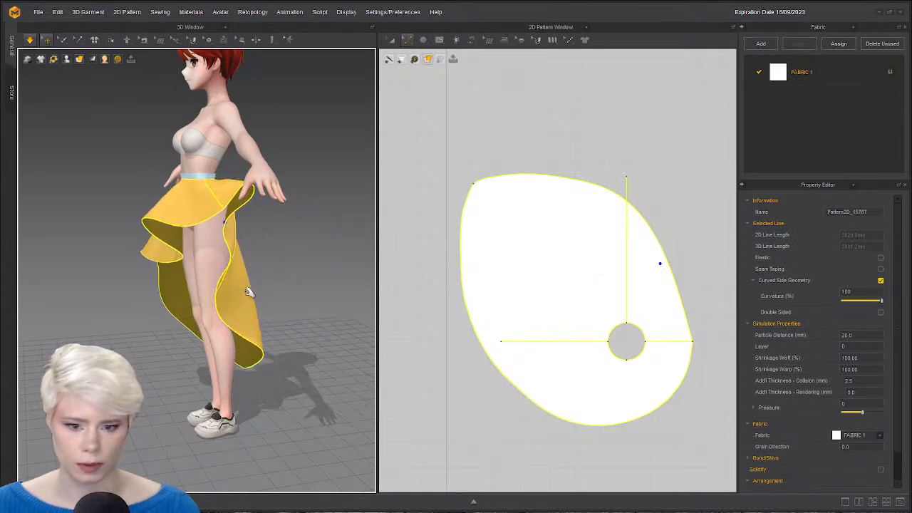
Pull the back of the simulating skirt outward and inspect how it hangs from the waistband.
key("space")
right_click_drag(314, 274, 425, 291)
right_click_drag(129, 257, 20, 300)
key("space")
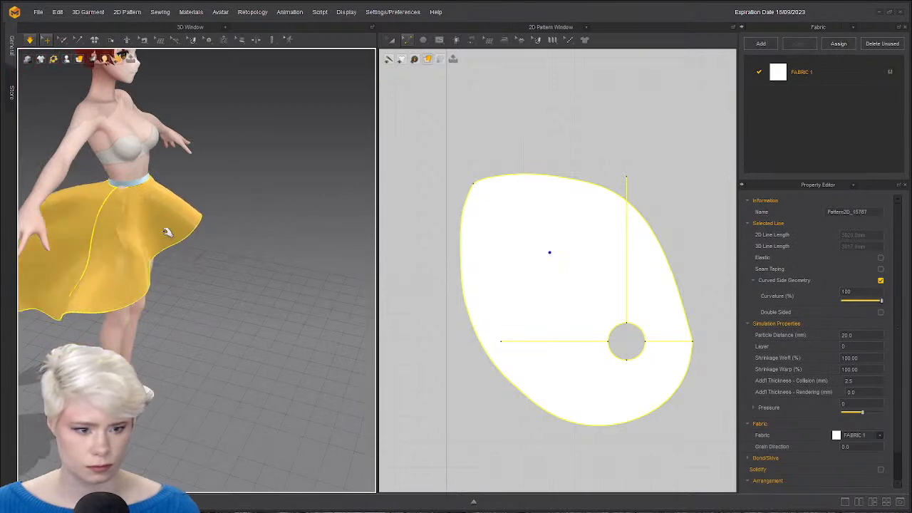
scroll(167, 228, "up", 5)
right_click_drag(168, 228, 36, 171)
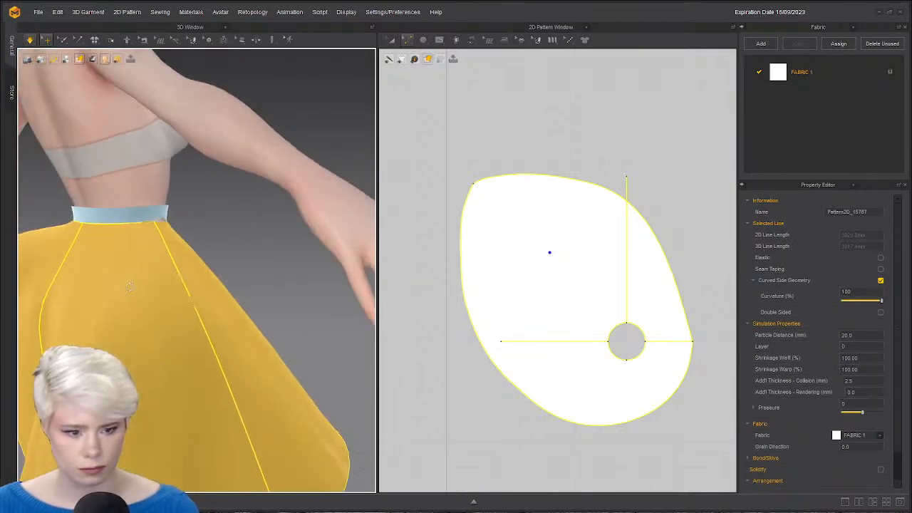
left_click_drag(159, 233, 358, 182)
Apply Strengthen to the waistband pattern.
left_click(152, 211)
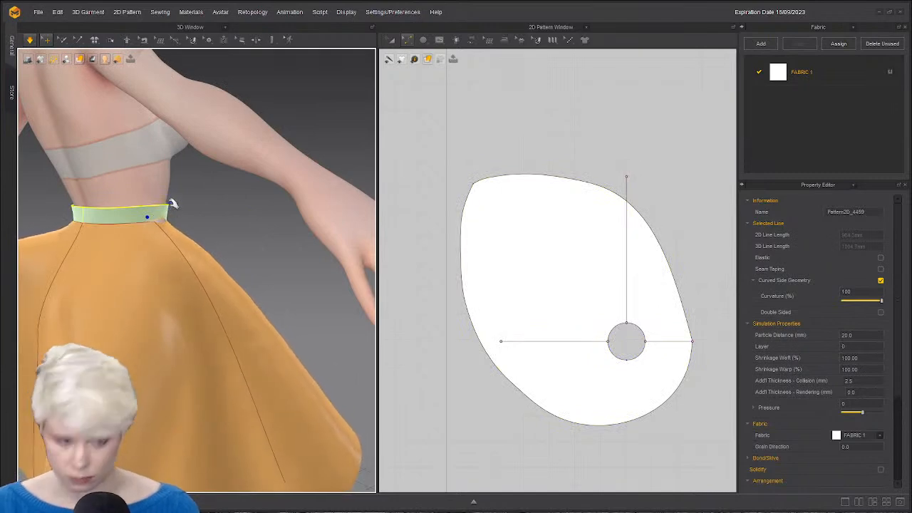
key("ctrl+h")
key("n")
right_click_drag(220, 234, 92, 241)
scroll(154, 245, "down", 3)
right_click_drag(172, 247, 191, 246)
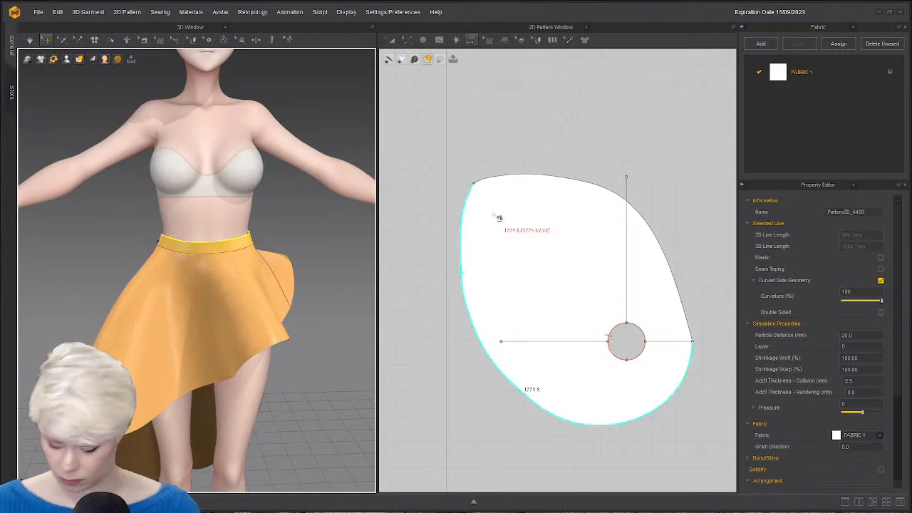
Turn on Elastic for the lower edge of the waistband pattern.
scroll(455, 265, "down", 3)
middle_click_drag(511, 399, 511, 347)
scroll(511, 346, "up", 2)
key("z")
left_click(511, 350)
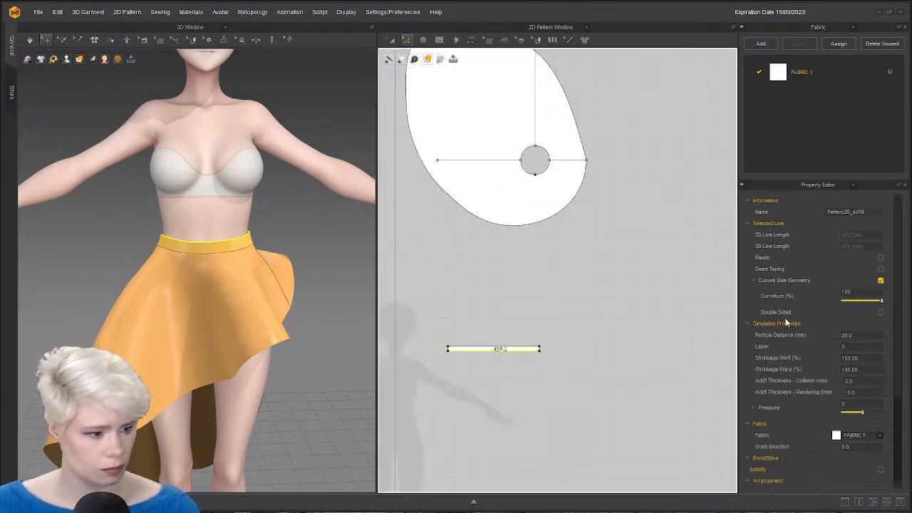
left_click(881, 258)
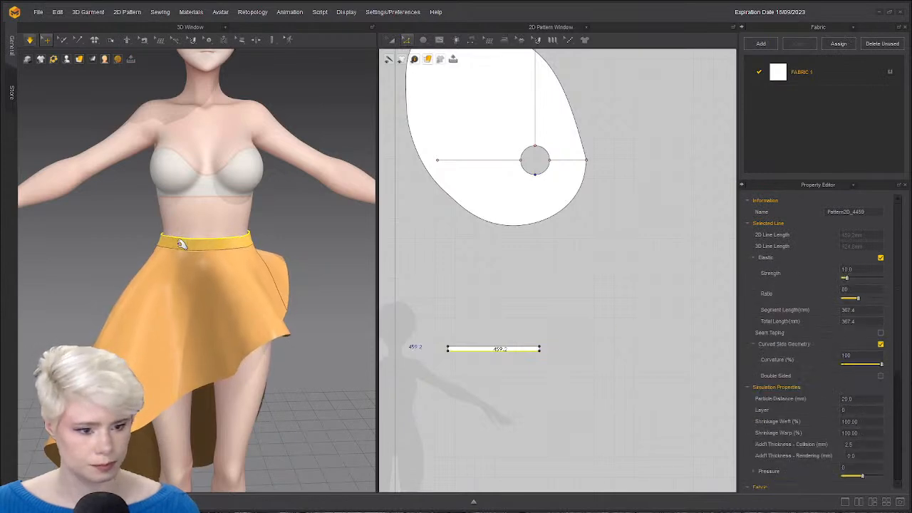
Pull the waistband higher up the avatar's waist during simulation.
left_click_drag(182, 245, 153, 195)
left_click_drag(206, 240, 222, 220)
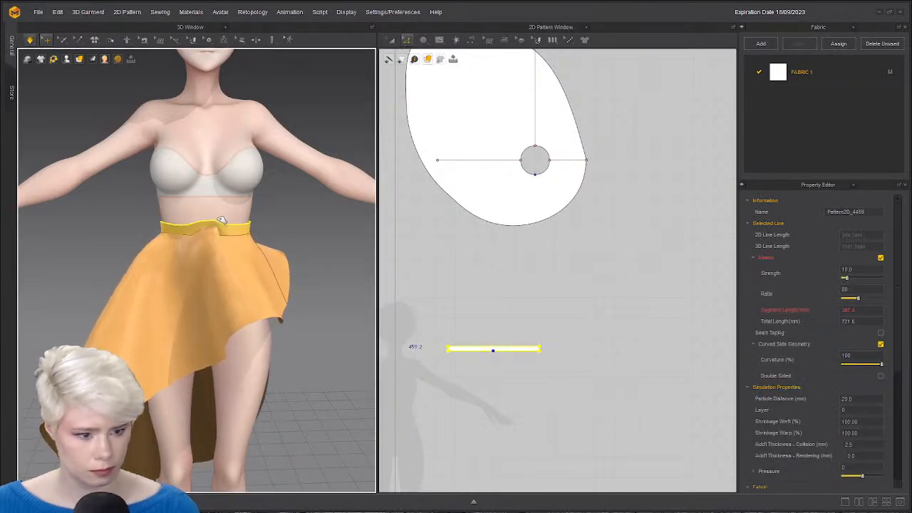
scroll(204, 317, "down", 1)
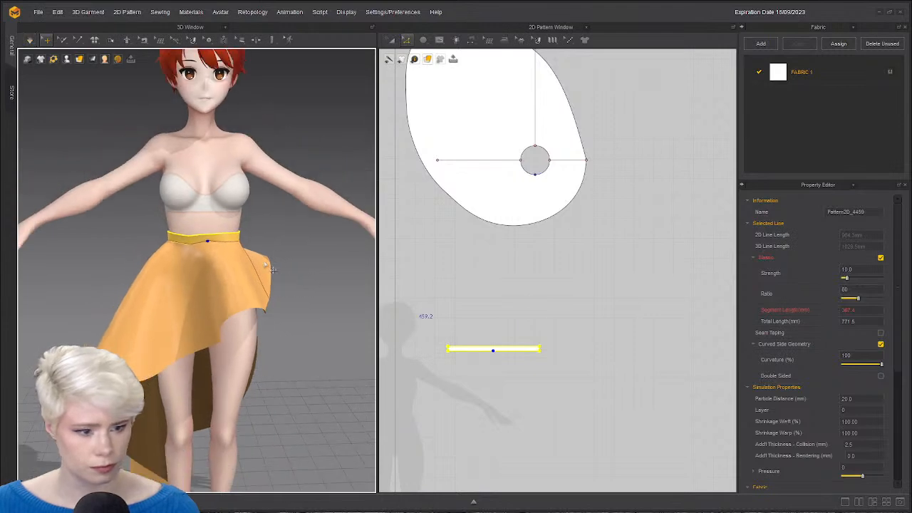
Enlarge the 3D view and examine the skirt's drape and long trailing side from several angles.
left_click(221, 258)
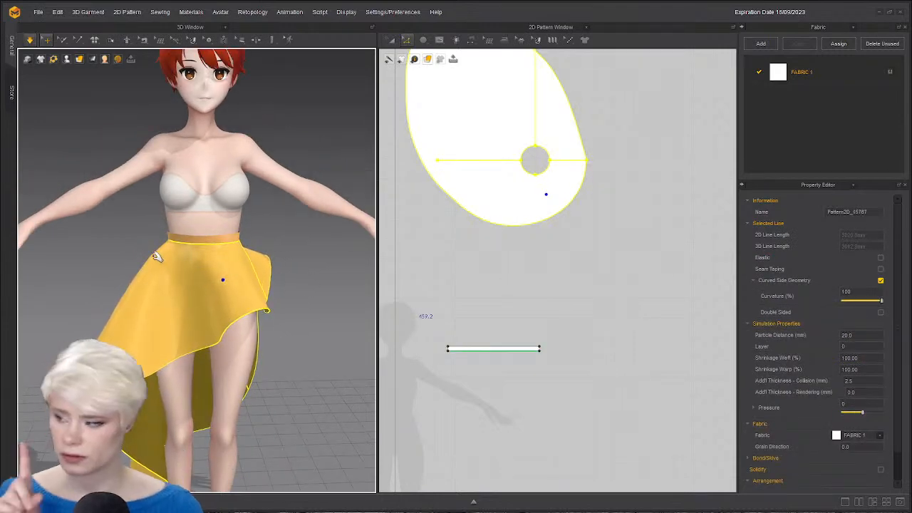
right_click_drag(281, 271, 366, 244)
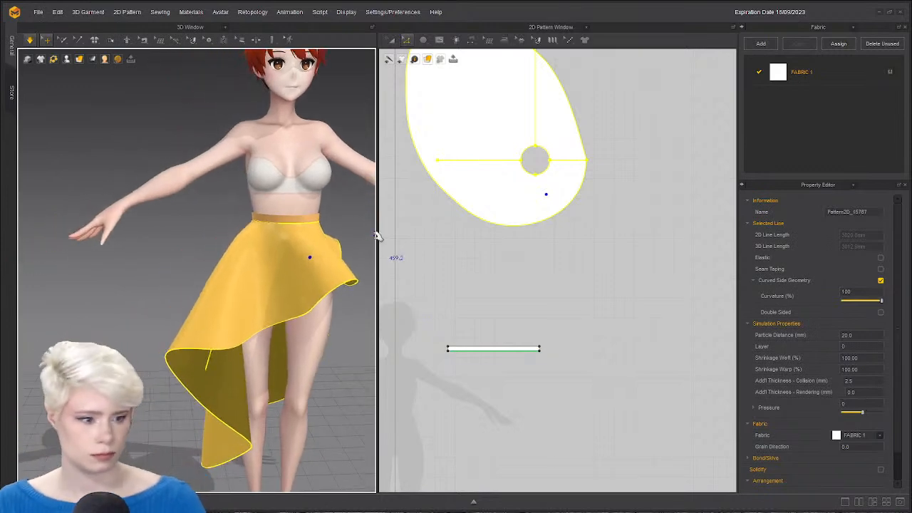
left_click(413, 183)
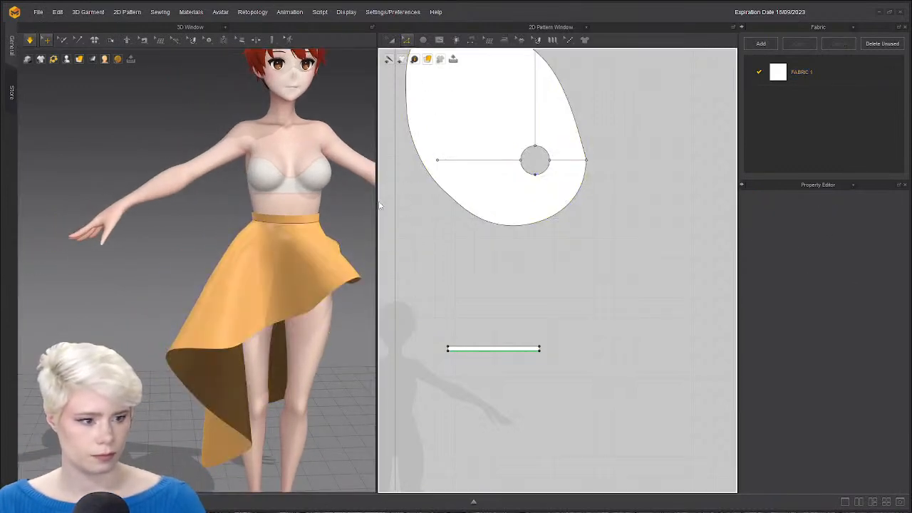
left_click_drag(378, 204, 417, 204)
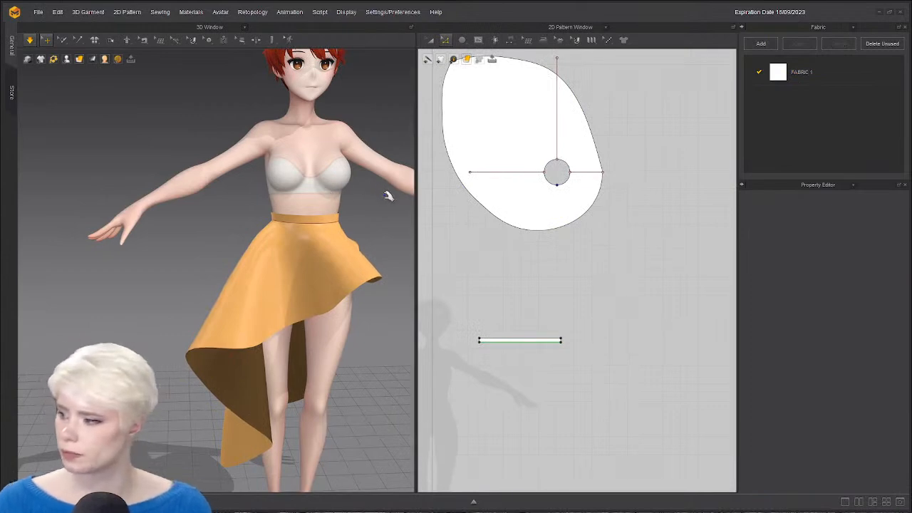
right_click_drag(271, 263, 303, 248)
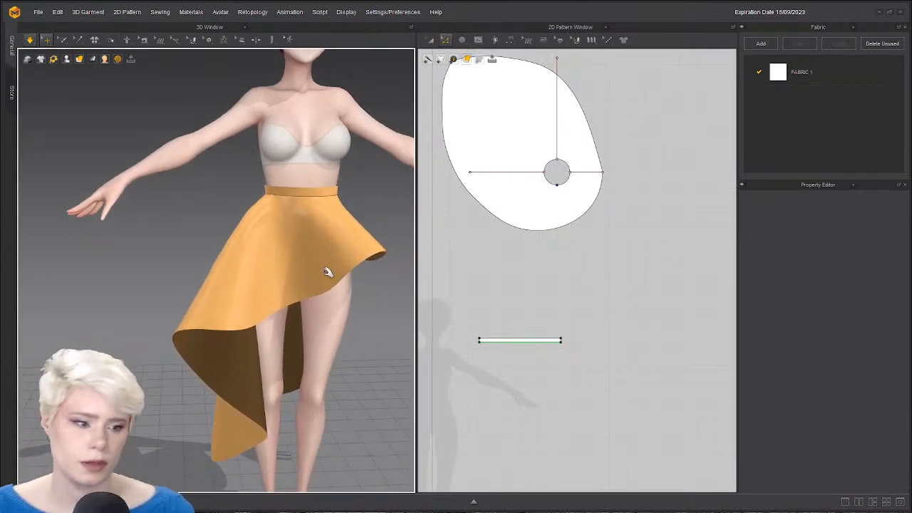
right_click_drag(307, 264, 235, 328)
left_click(226, 343)
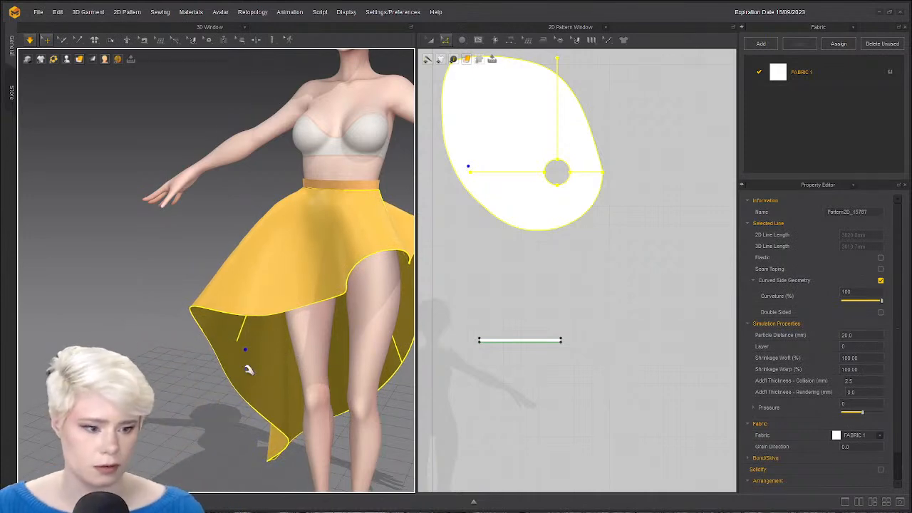
right_click_drag(248, 369, 269, 375)
Turn off Strengthen on the skirt pattern and simulate its softer drape.
left_click(498, 300)
scroll(526, 150, "down", 2)
middle_click_drag(525, 146, 518, 199)
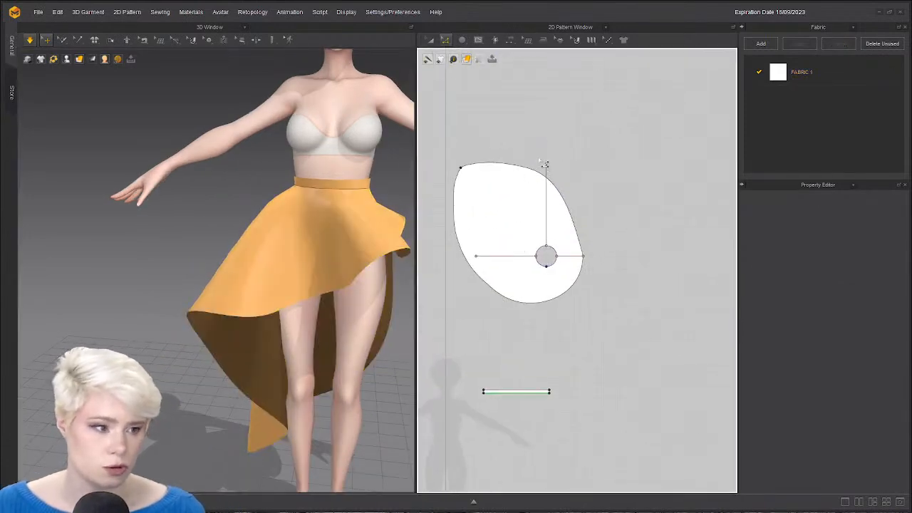
key("2")
left_click(254, 356)
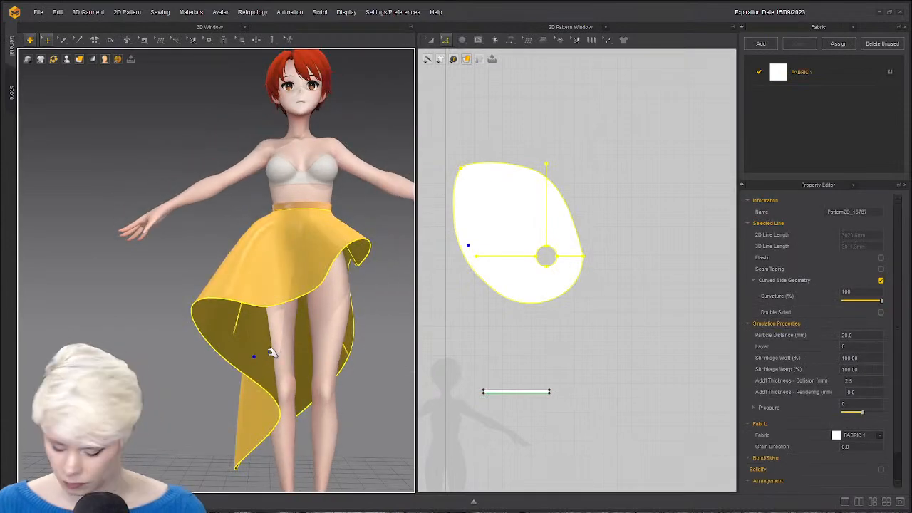
key("space")
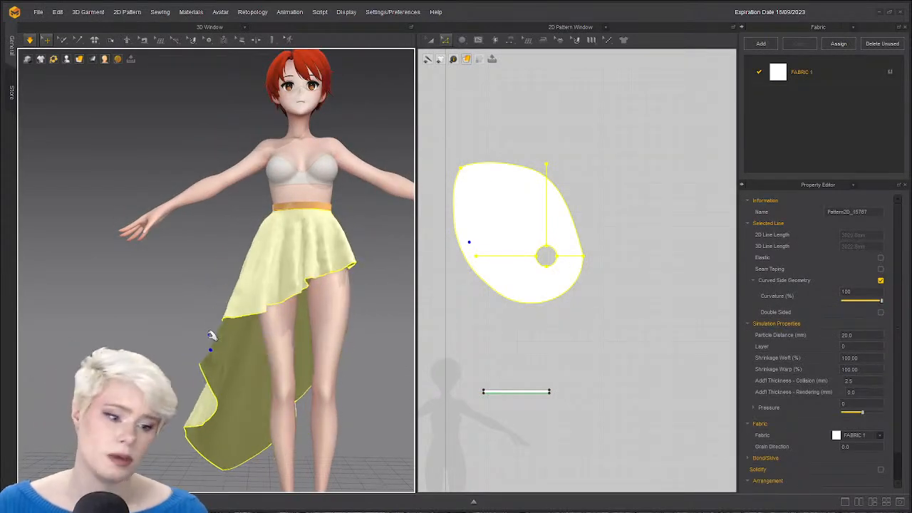
Check the softened skirt from both sides and the front, tugging the hem of its short side.
key("1")
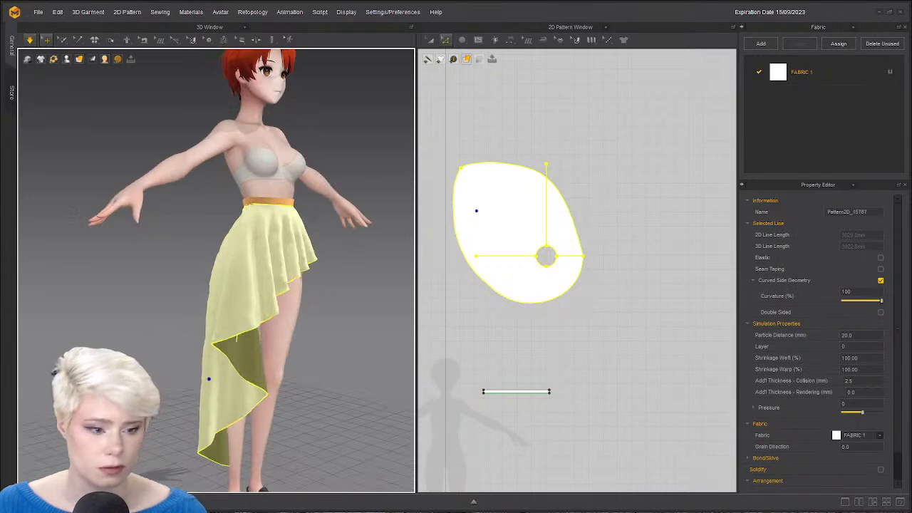
left_click_drag(55, 372, 93, 360)
key("3")
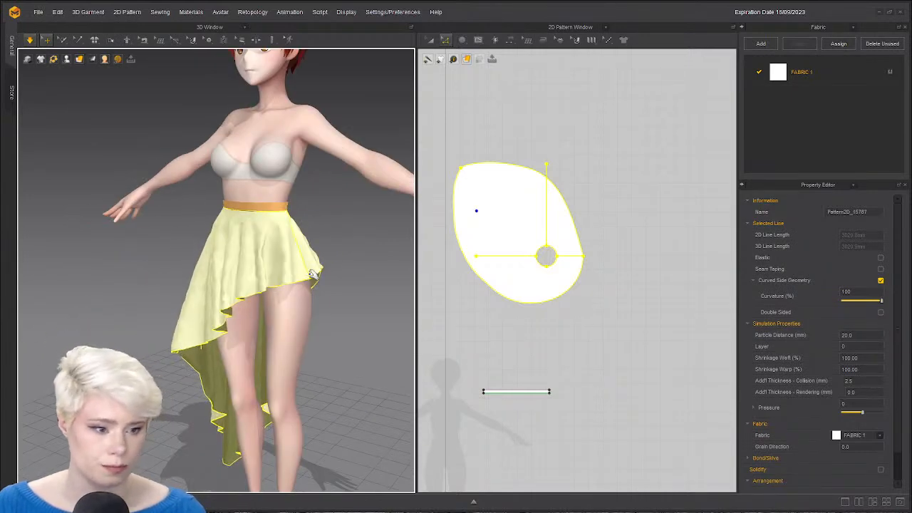
left_click_drag(312, 273, 285, 269)
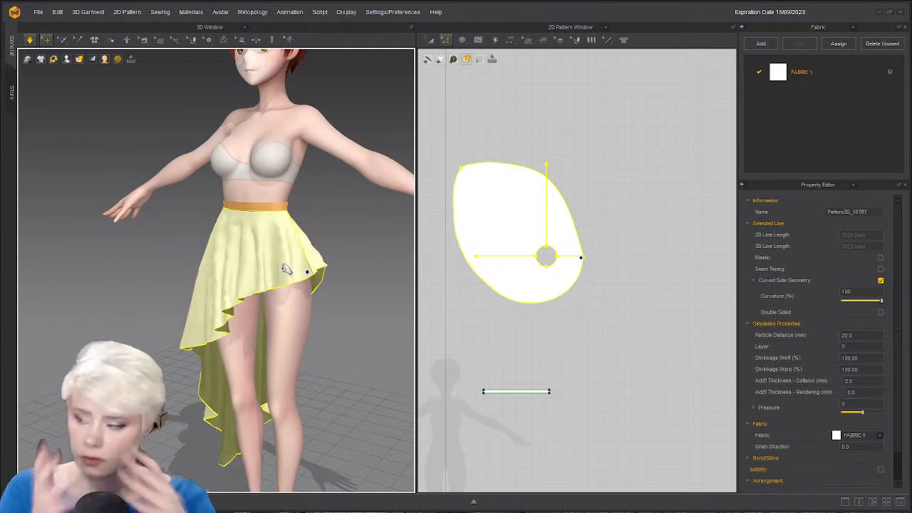
key("2")
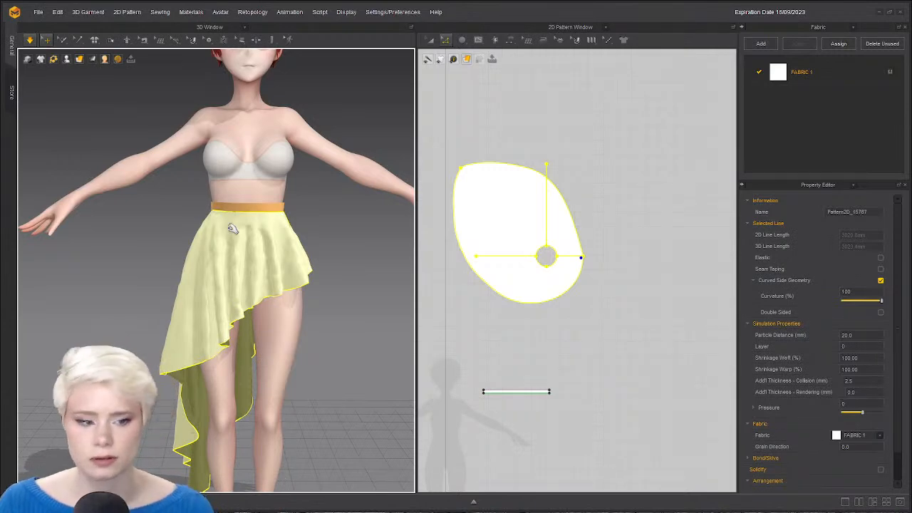
Apply Strengthen to the skirt pattern again and let it settle in the simulation.
key("ctrl+h")
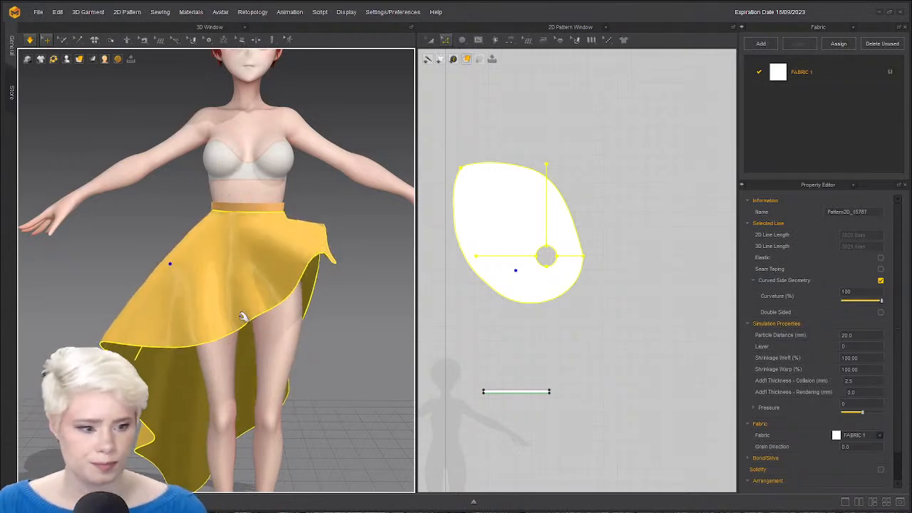
key("space")
right_click_drag(218, 318, 157, 319)
scroll(563, 282, "up", 6)
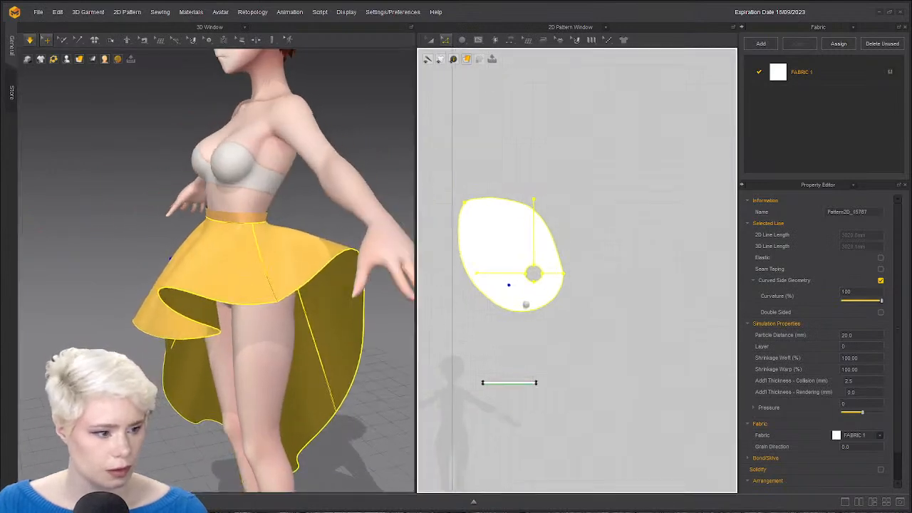
left_click(662, 183)
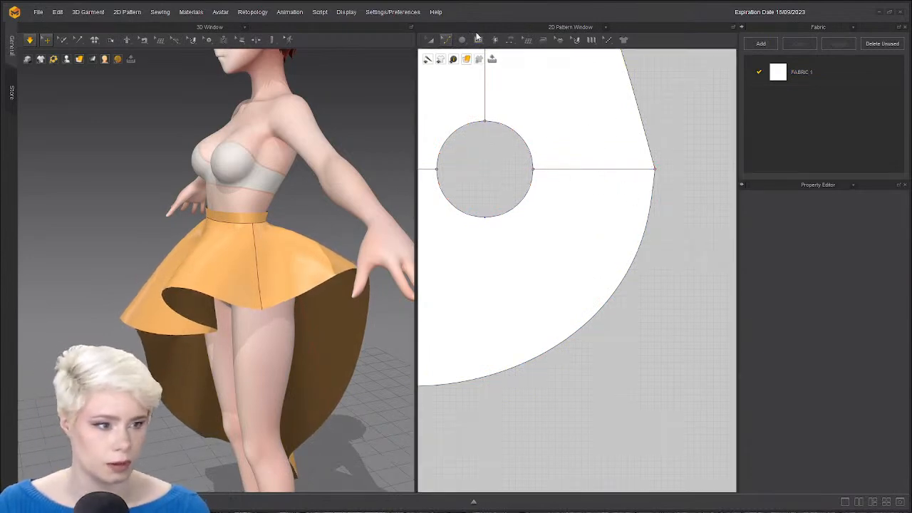
left_click(436, 41)
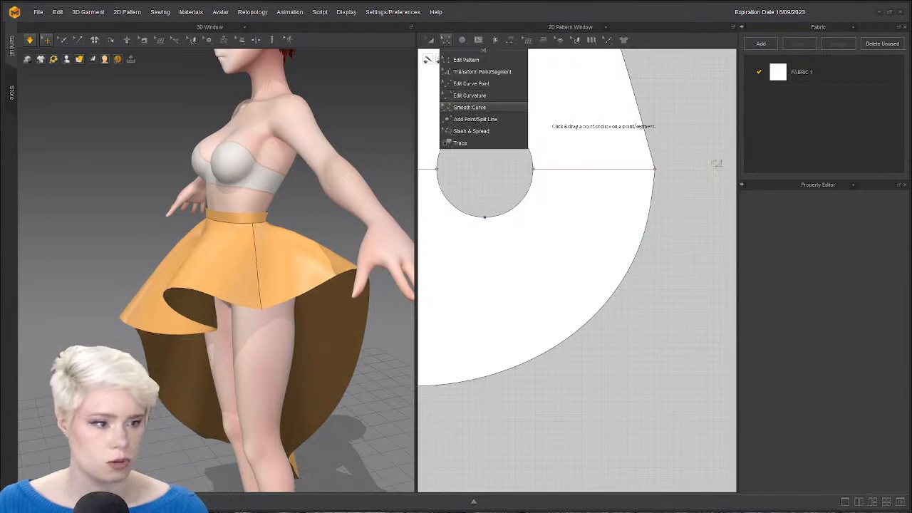
left_click(469, 96)
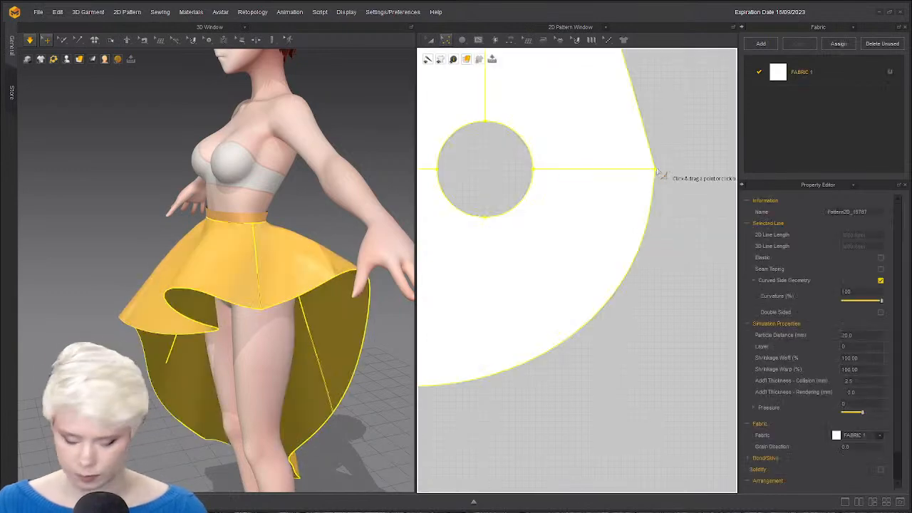
scroll(658, 175, "up", 3)
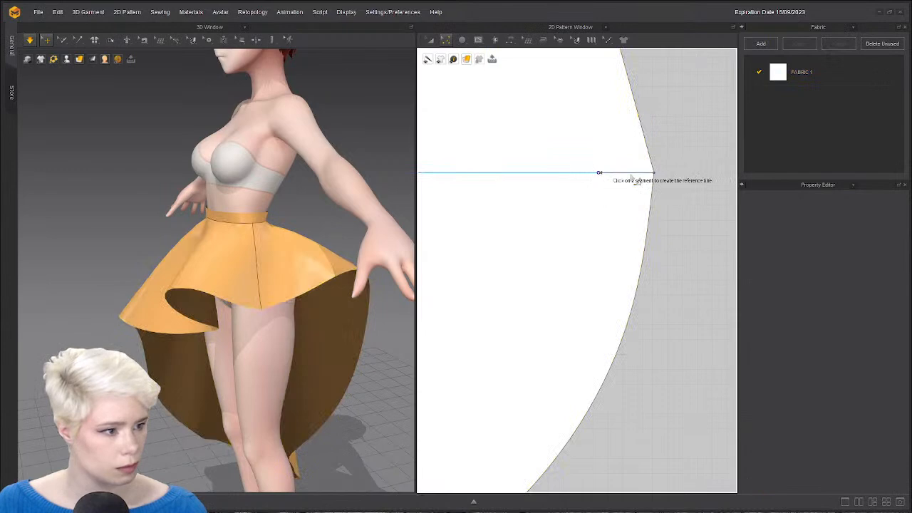
scroll(656, 175, "down", 5)
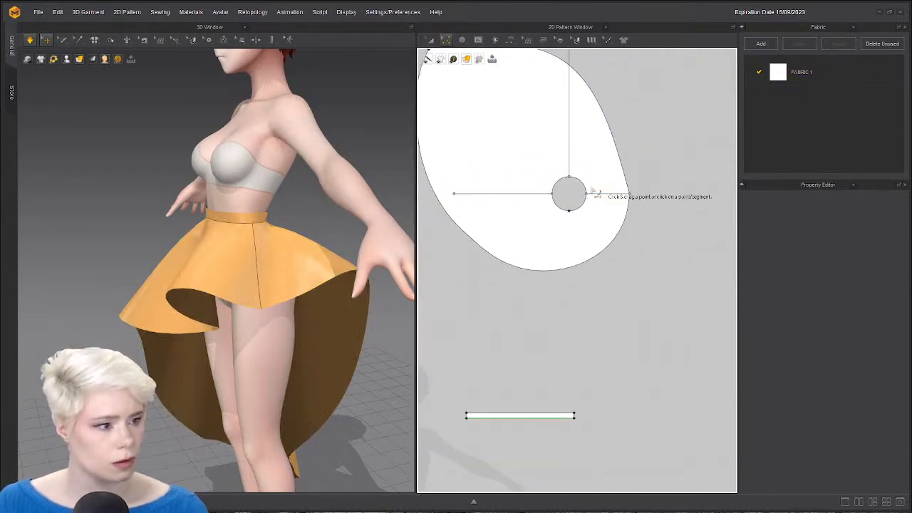
scroll(655, 164, "up", 5)
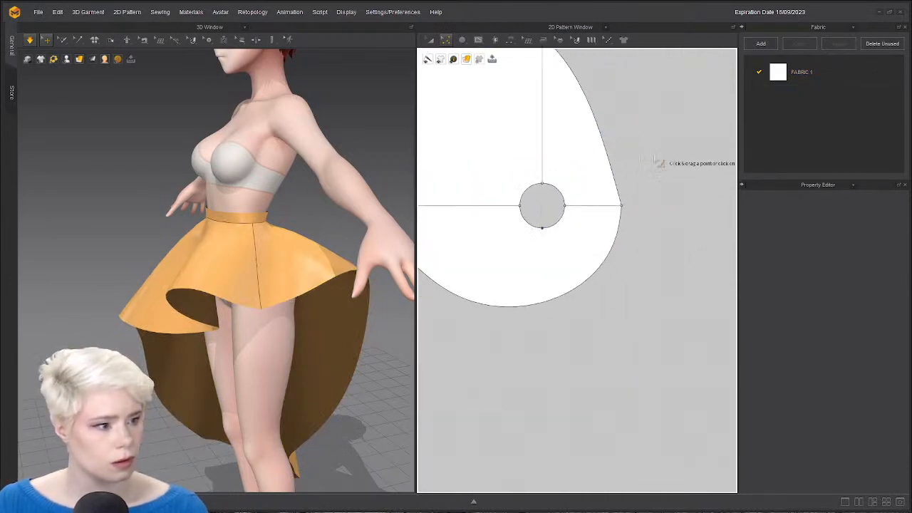
Delete the internal line between the waist opening and the pointed corner on the skirt pattern's short side.
left_click(446, 41)
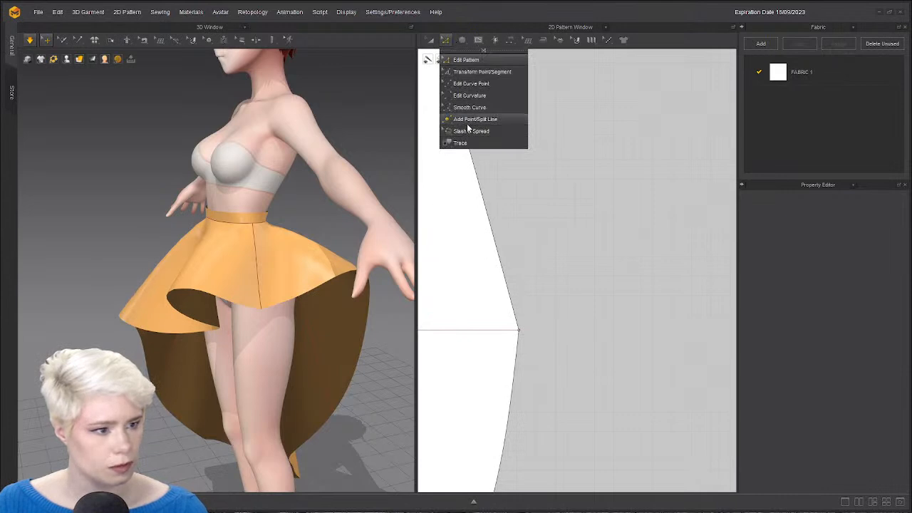
left_click(466, 110)
middle_click_drag(527, 291, 603, 231)
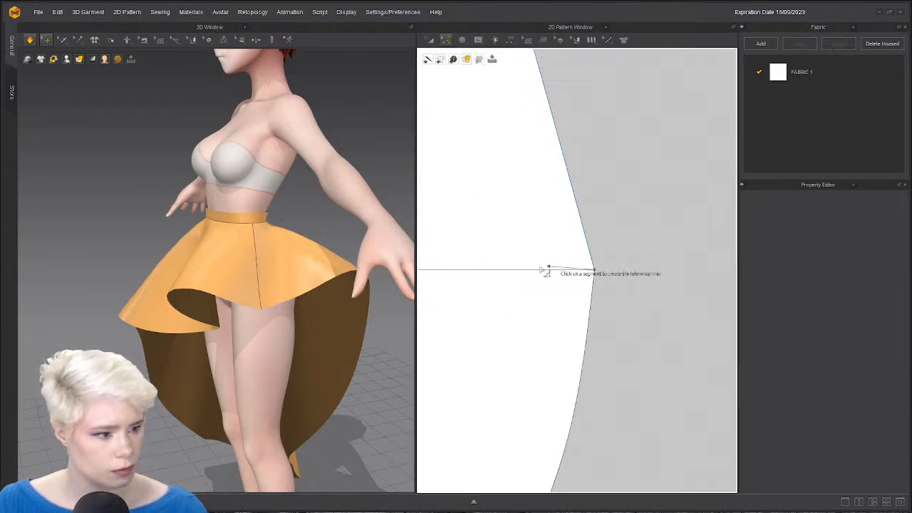
scroll(543, 207, "down", 3)
scroll(541, 196, "down", 1)
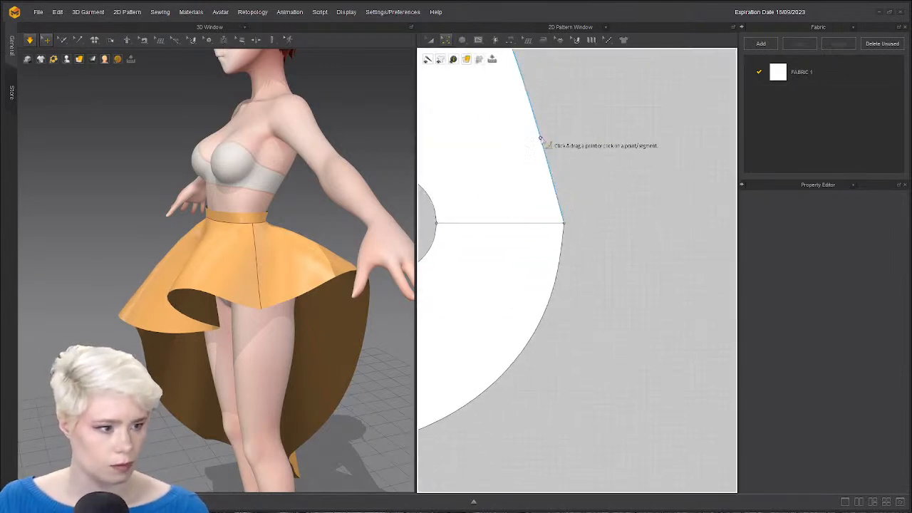
scroll(548, 165, "down", 4)
middle_click_drag(549, 167, 585, 227)
scroll(582, 221, "down", 1)
scroll(547, 178, "up", 1)
middle_click_drag(586, 116, 629, 136)
scroll(600, 174, "down", 2)
scroll(597, 195, "up", 8)
scroll(554, 265, "down", 1)
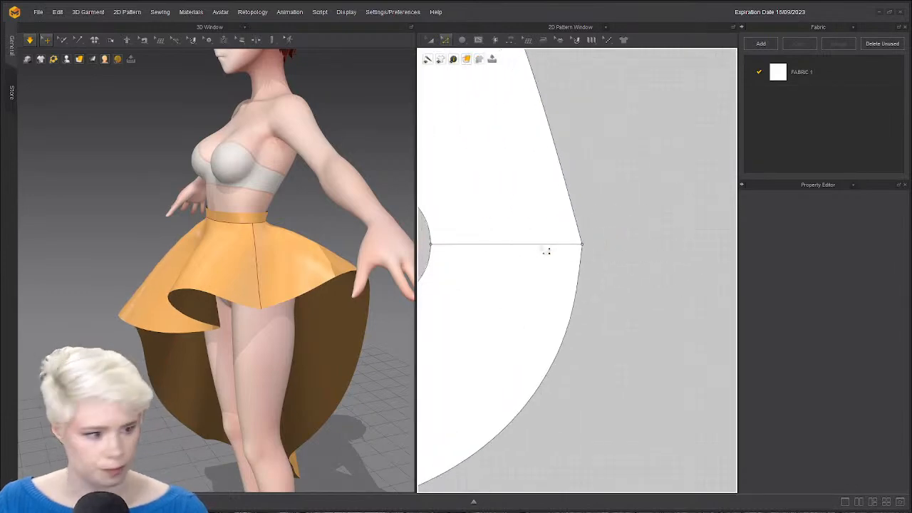
left_click(548, 249)
key("Delete")
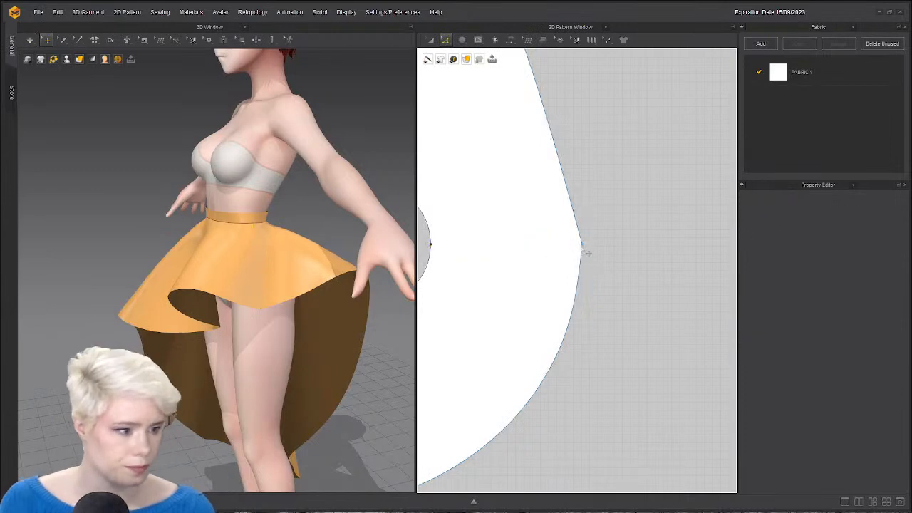
left_click_drag(583, 245, 555, 248)
key("Escape")
left_click(599, 145)
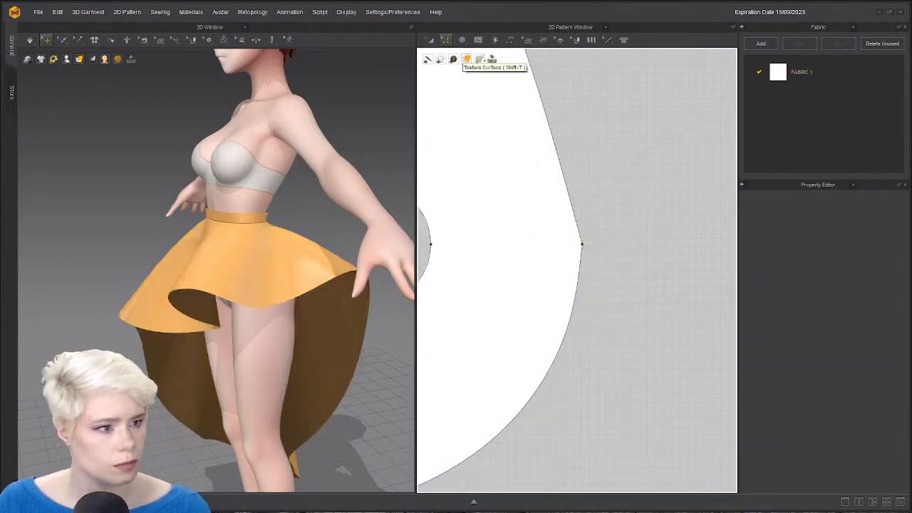
Round off the pointed hem corner on the skirt pattern's short side with Smooth Curve.
right_click_drag(325, 299, 258, 308)
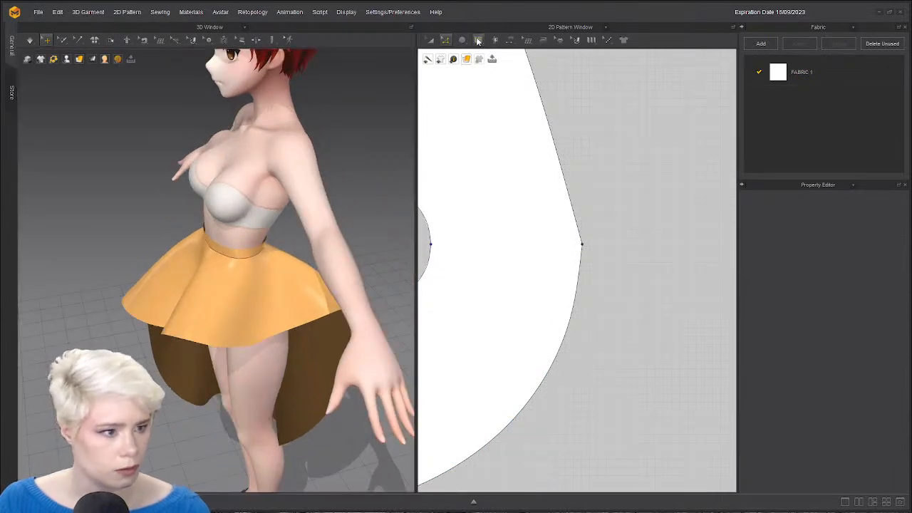
left_click(447, 41)
left_click(470, 107)
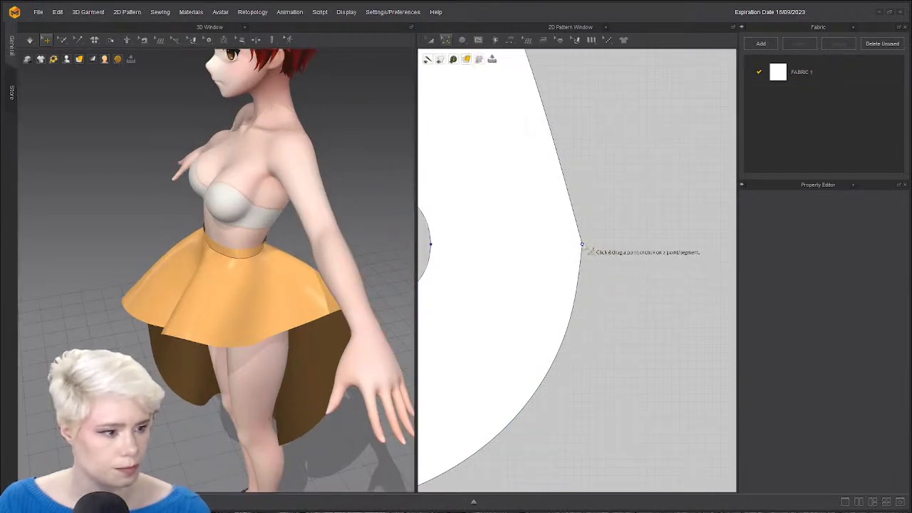
left_click_drag(583, 245, 501, 255)
key("2")
right_click_drag(314, 325, 342, 325)
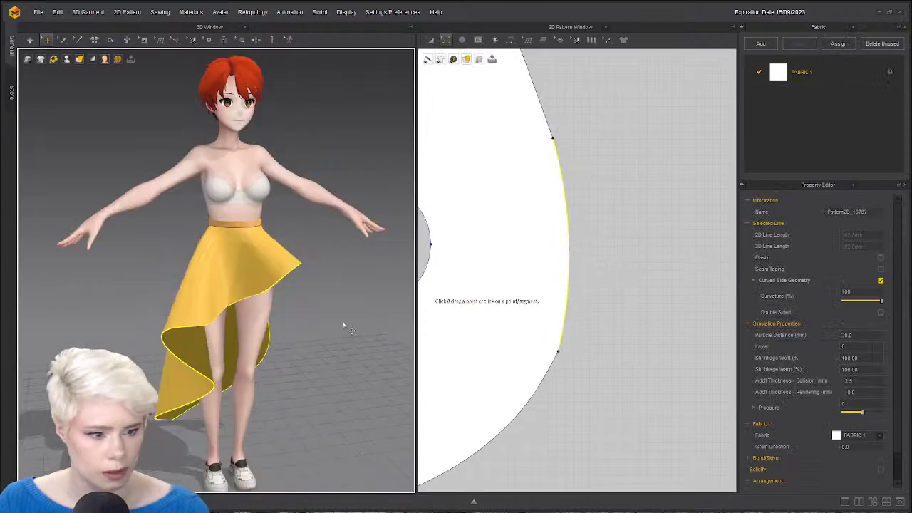
Smooth the hem corner at the far tip of the skirt pattern's long trailing side.
scroll(442, 253, "down", 5)
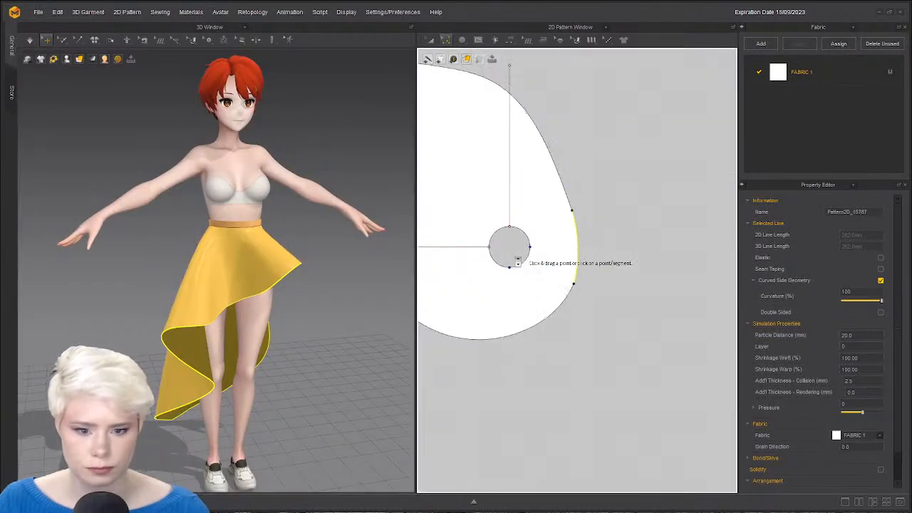
scroll(560, 274, "up", 5)
middle_click_drag(554, 220, 444, 187)
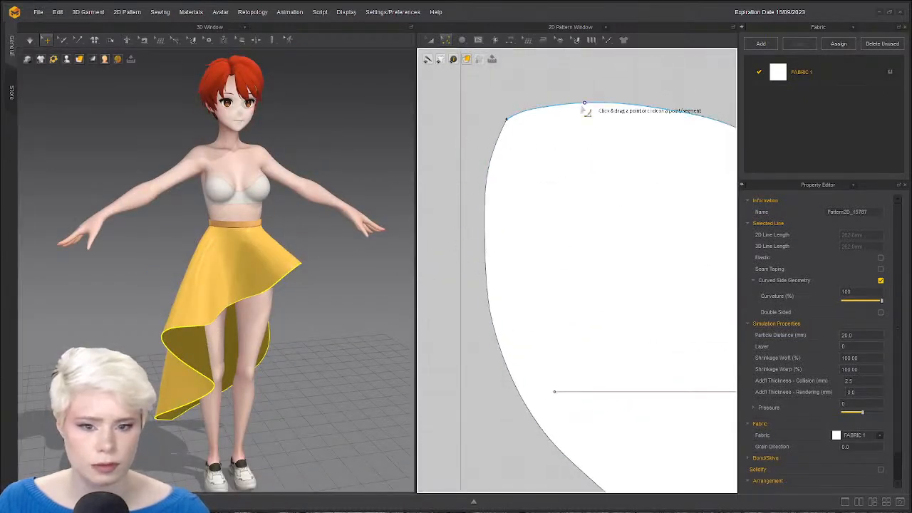
left_click(509, 126)
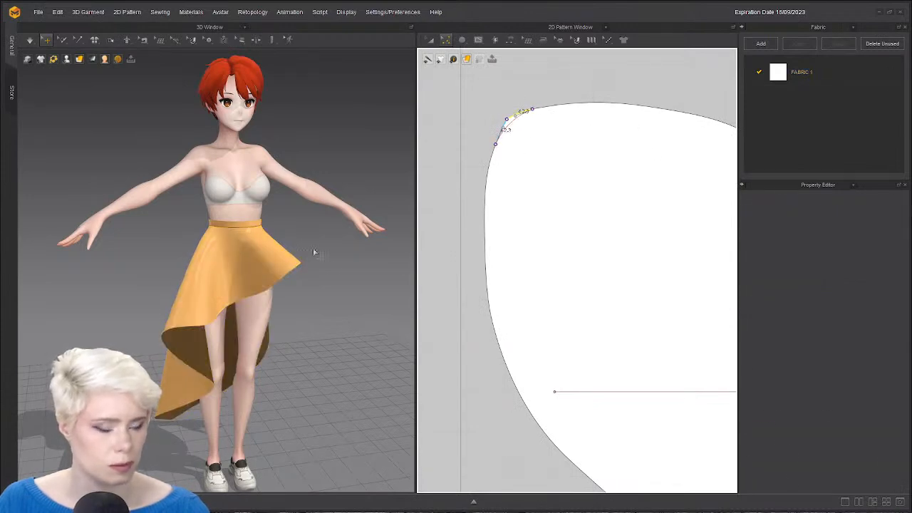
Simulate the skirt with its smoothed hem corners and tug the front of the hem to resettle the drape.
key("2")
right_click_drag(89, 263, 114, 270)
right_click_drag(264, 352, 236, 348)
key("space")
left_click_drag(194, 345, 223, 355)
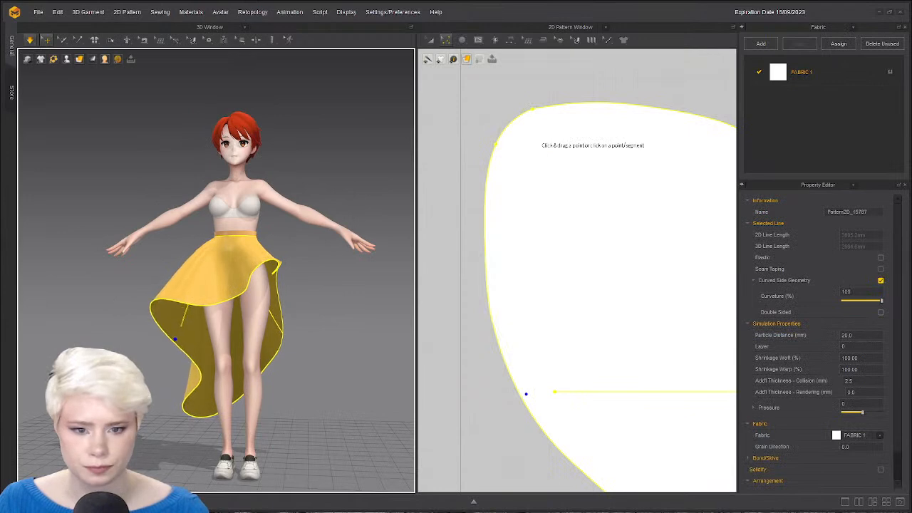
scroll(286, 272, "down", 2)
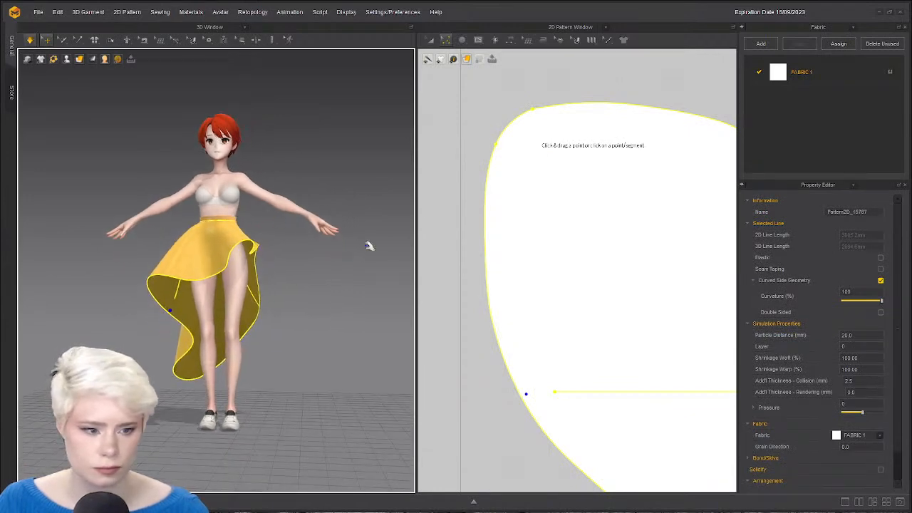
Delete the two remaining internal lines extending from the waist opening across the skirt pattern.
left_click(510, 260)
right_click(481, 234)
left_click(458, 209)
scroll(497, 225, "down", 3)
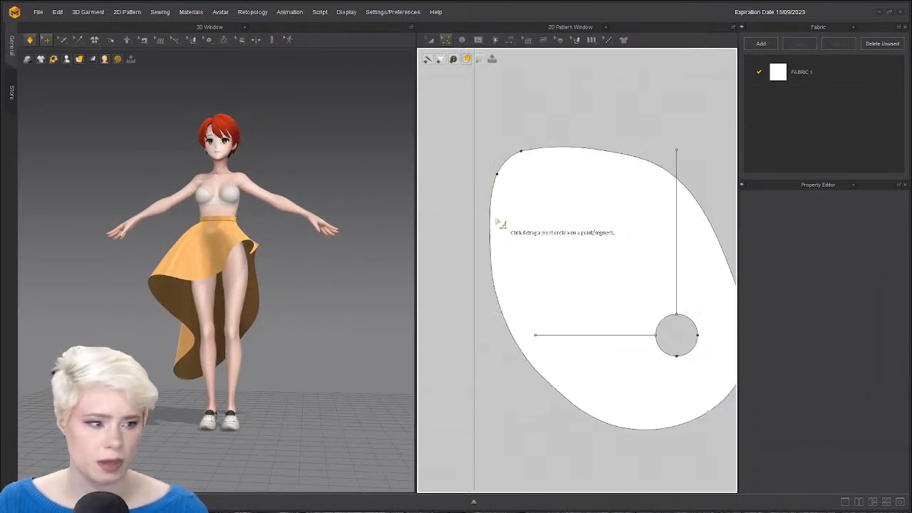
middle_click_drag(497, 221, 482, 186)
key("a")
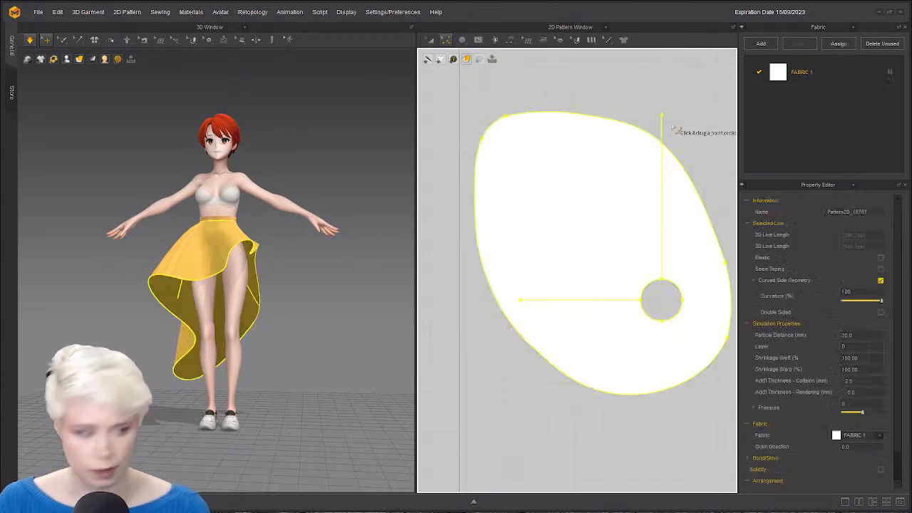
key("z")
left_click(432, 41)
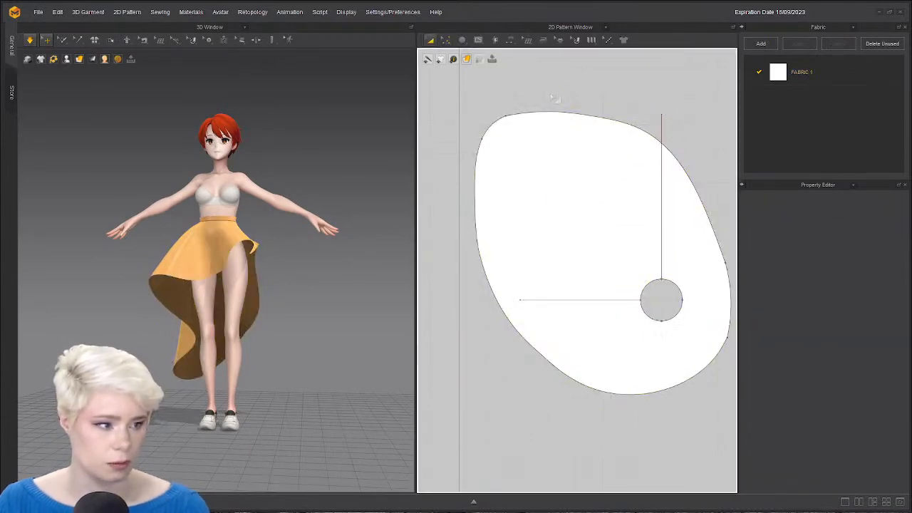
left_click(661, 130)
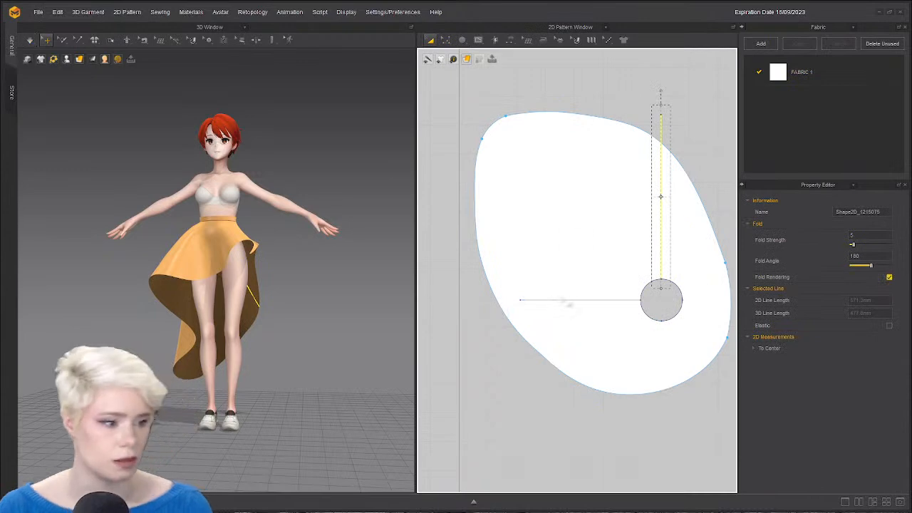
left_click(563, 304)
key("Delete")
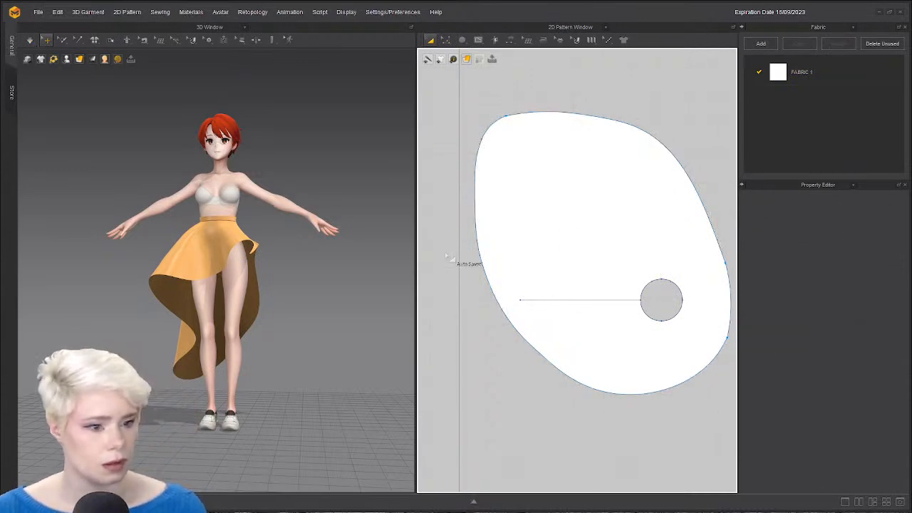
left_click(590, 299)
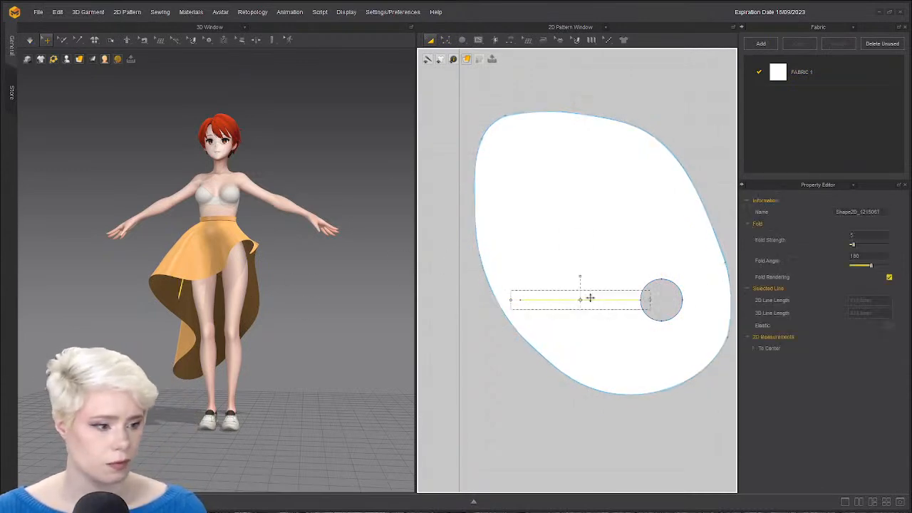
key("Delete")
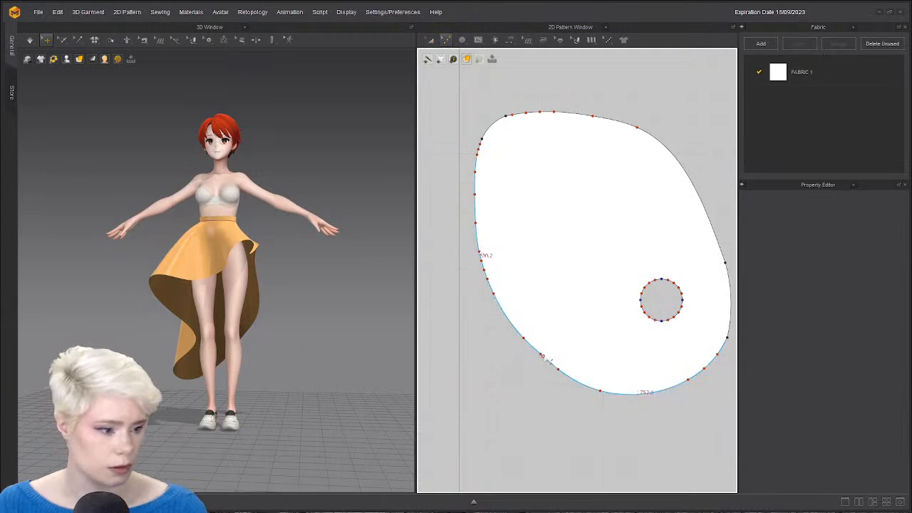
Examine the skirt's drape and hem on the avatar close up, from a distance, and from low and front angles.
left_click(543, 358)
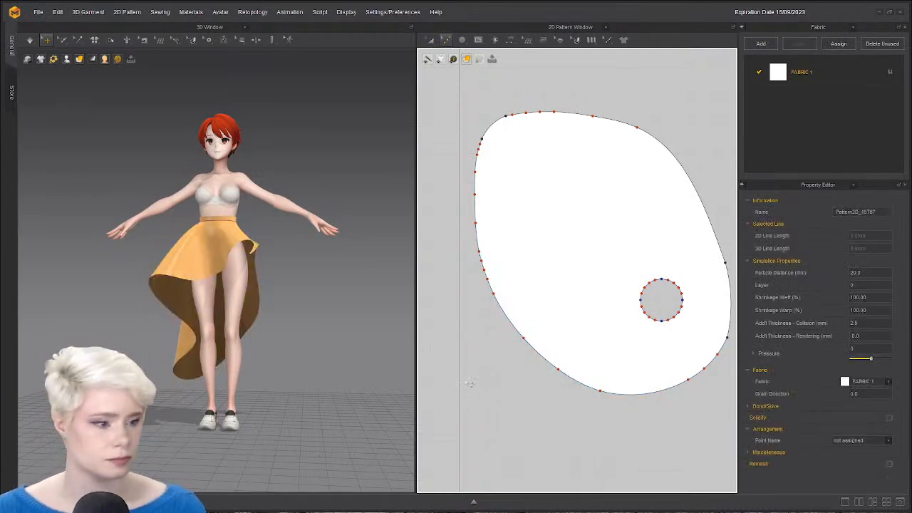
scroll(232, 125, "down", 2)
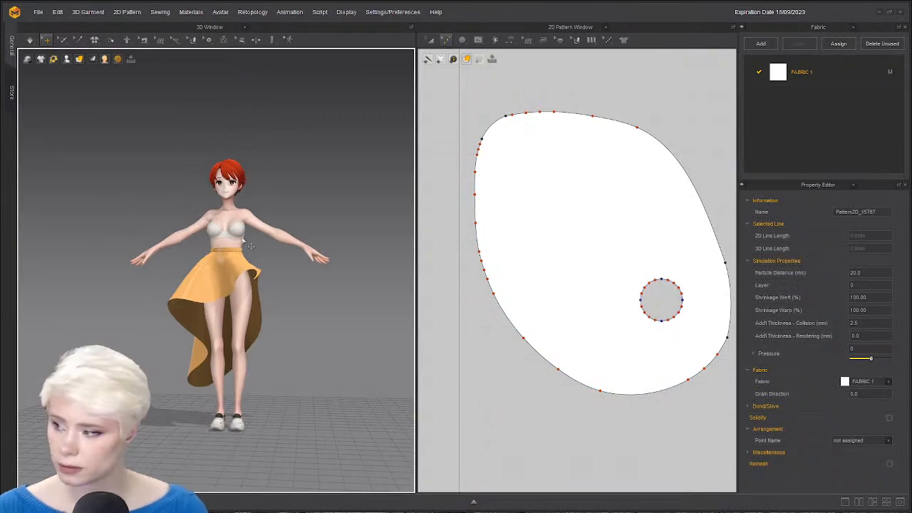
scroll(238, 268, "up", 3)
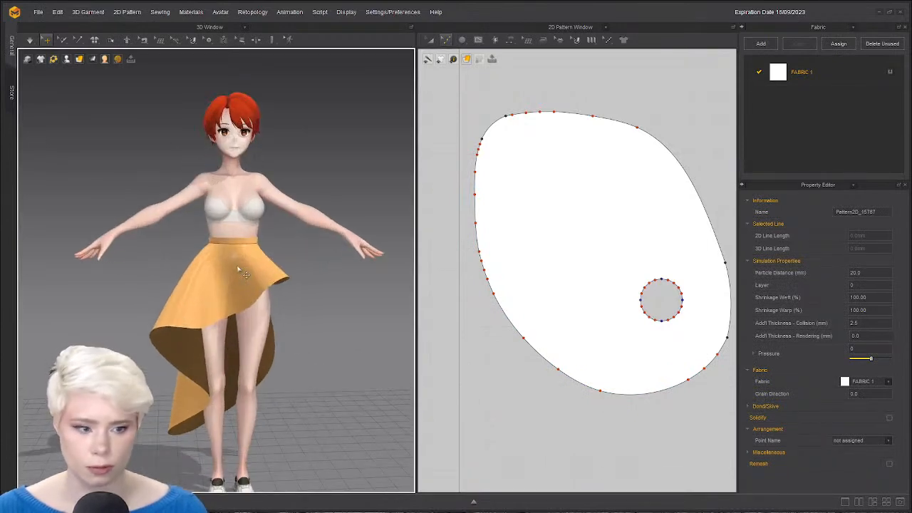
scroll(257, 218, "up", 5)
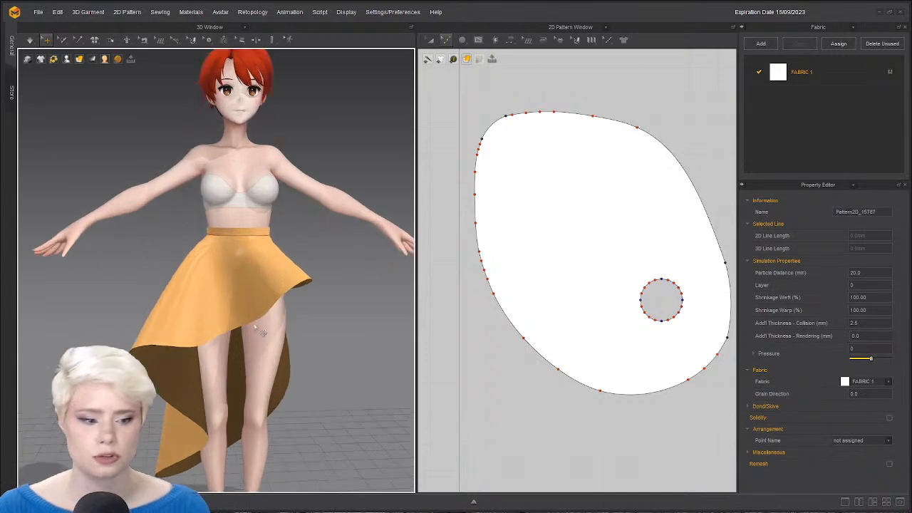
scroll(256, 219, "up", 2)
scroll(209, 255, "down", 10)
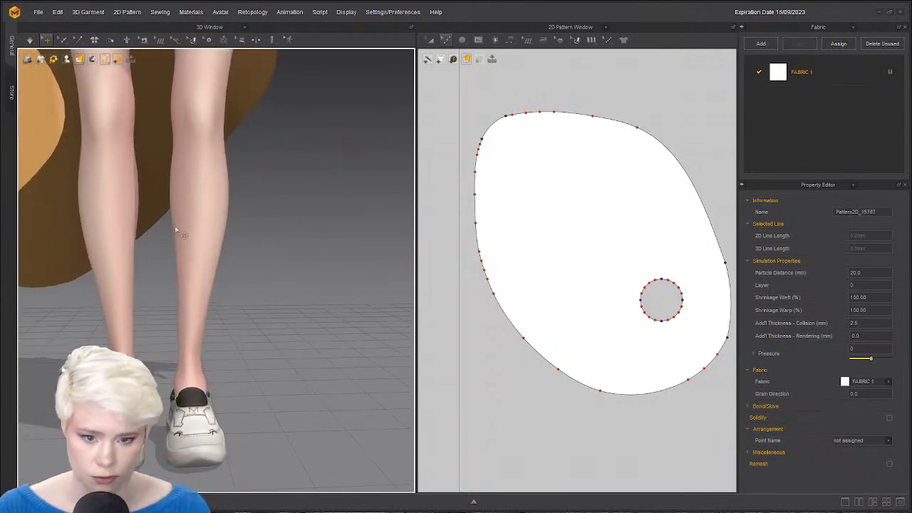
middle_click_drag(259, 325, 255, 399)
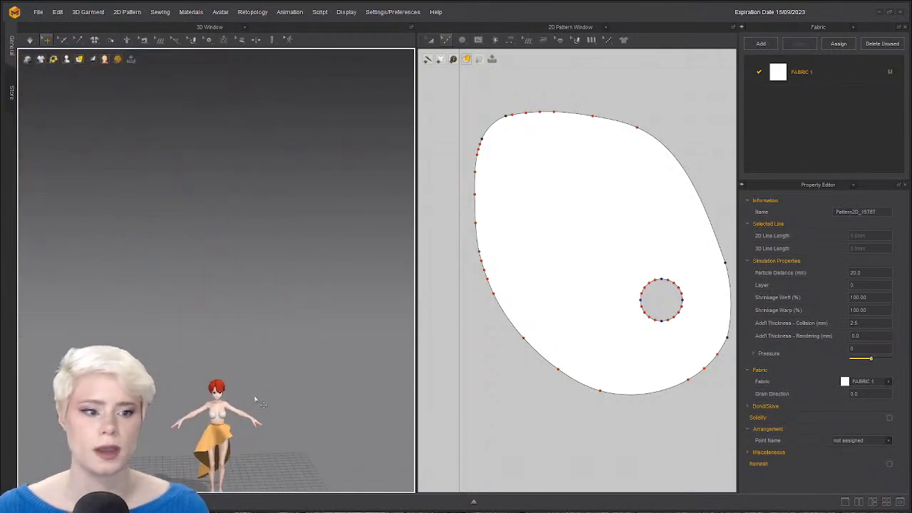
middle_click_drag(232, 322, 239, 203)
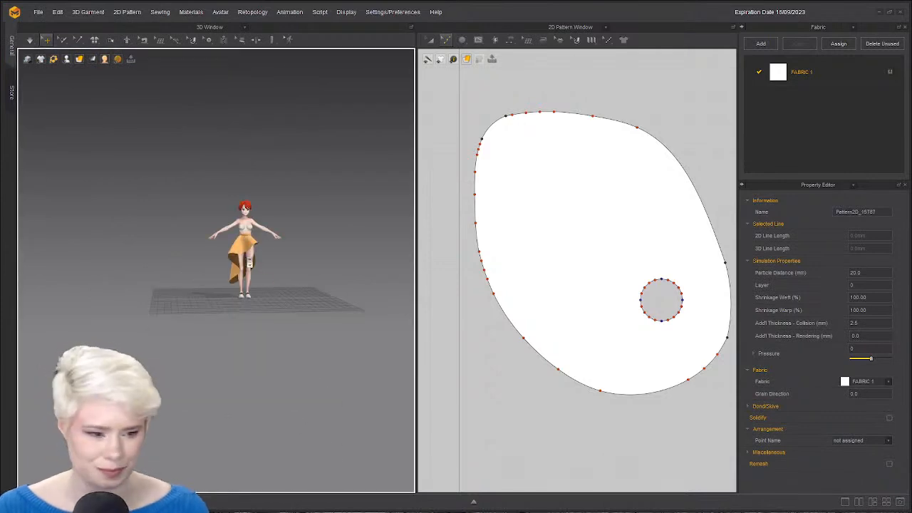
scroll(207, 243, "up", 5)
scroll(200, 257, "up", 8)
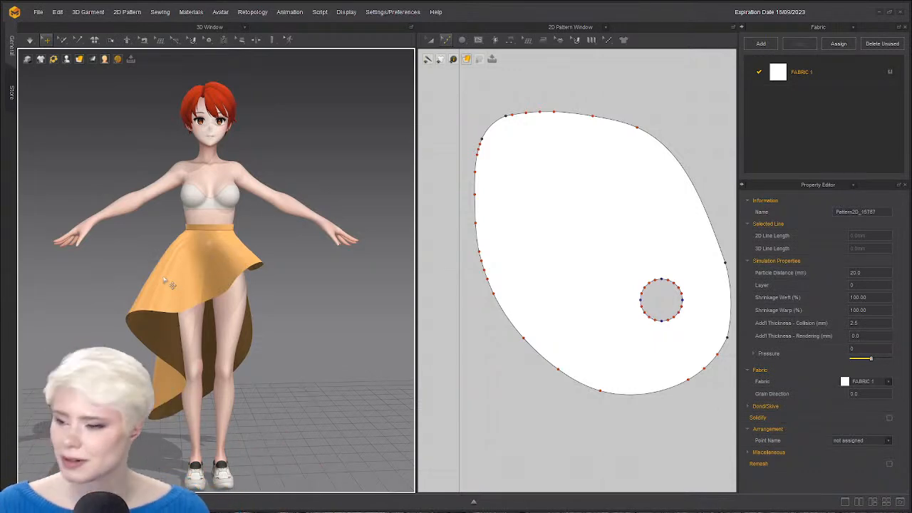
right_click_drag(247, 269, 334, 248)
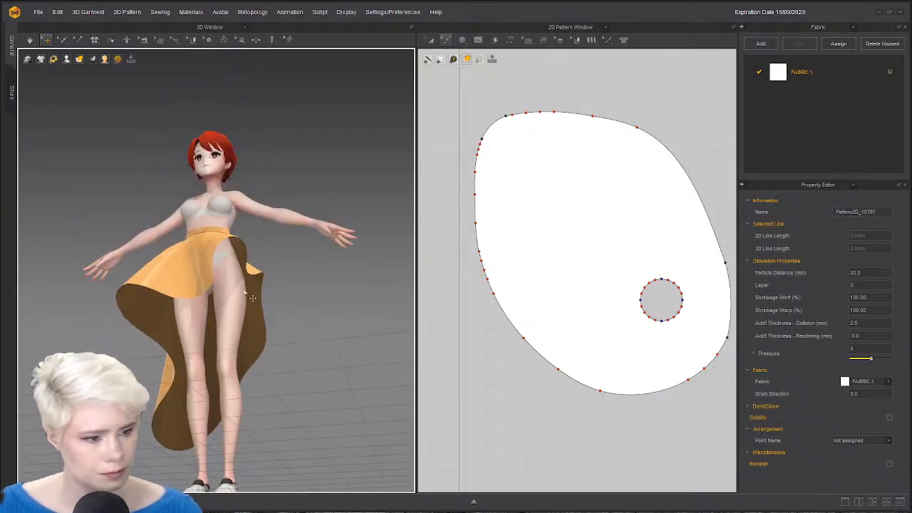
key("a")
left_click(200, 259)
left_click(323, 242)
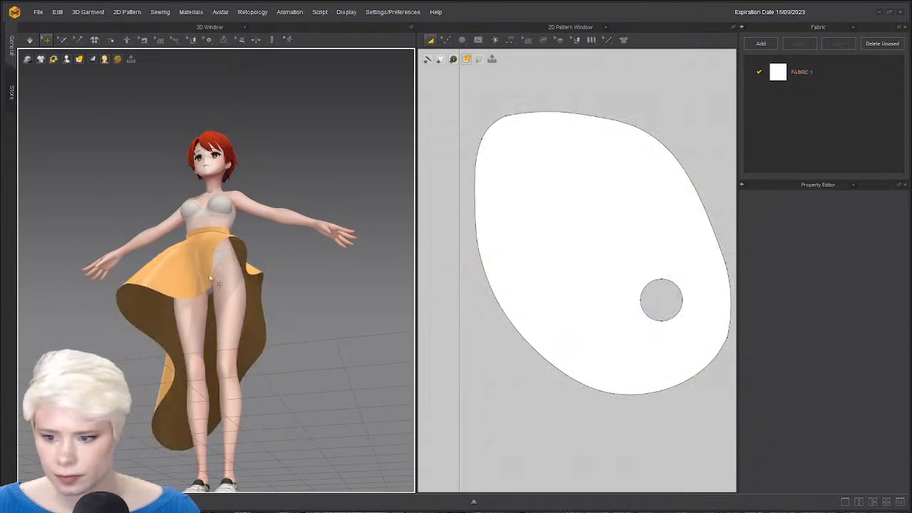
right_click_drag(209, 229, 251, 267)
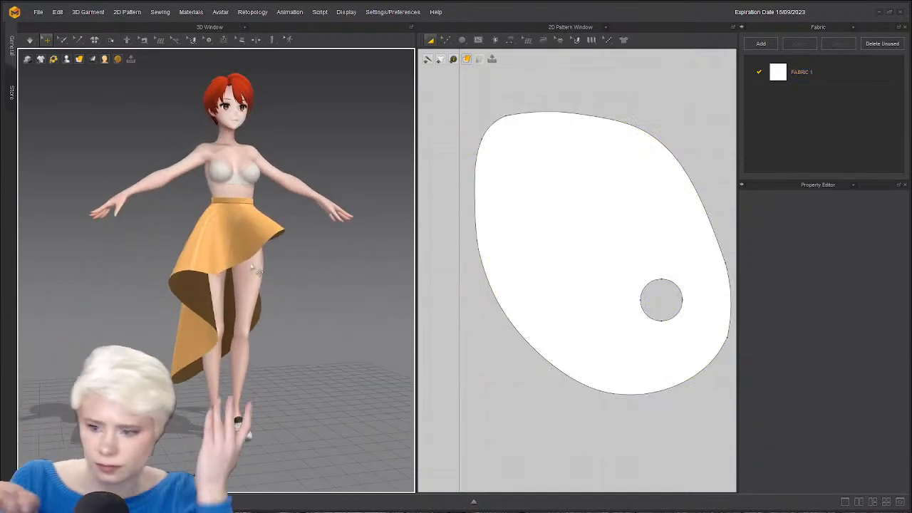
Freeze the skirt and waistband patterns together on the avatar.
left_click(214, 231)
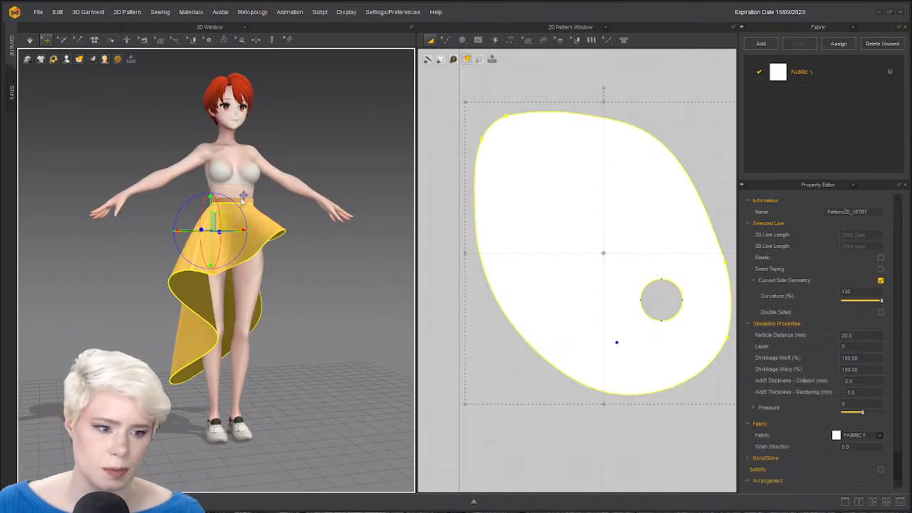
left_click(308, 194)
left_click(240, 201)
left_click(222, 257)
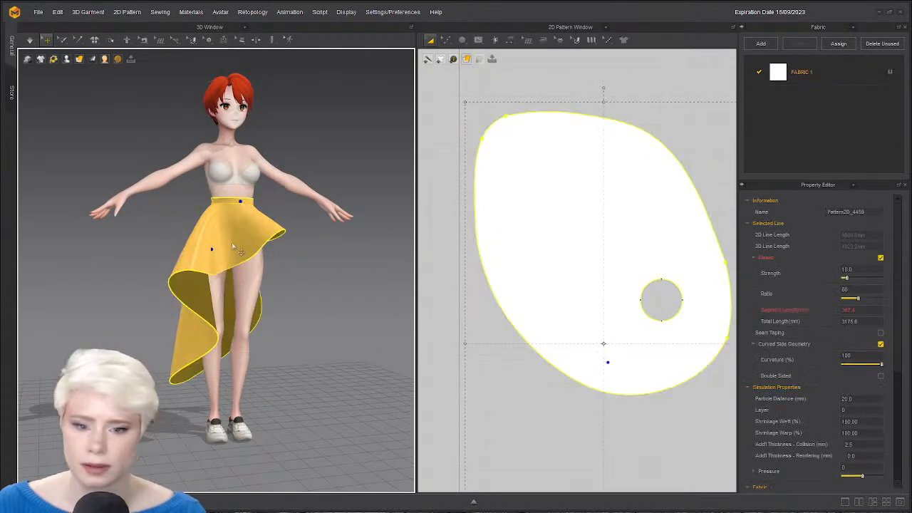
key("ctrl+k")
left_click(333, 256)
mouse_move(332, 256)
right_mouse_down()
mouse_move(159, 271)
mouse_move(328, 261)
right_mouse_up()
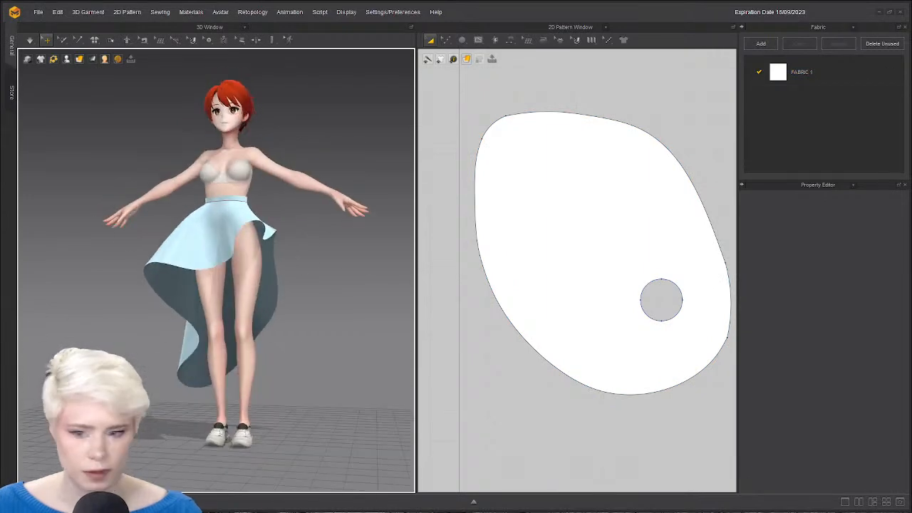
Examine the skirt and its waistband on the avatar from the front, from above and from a low angle.
right_click_drag(263, 338, 268, 212)
scroll(129, 343, "up", 3)
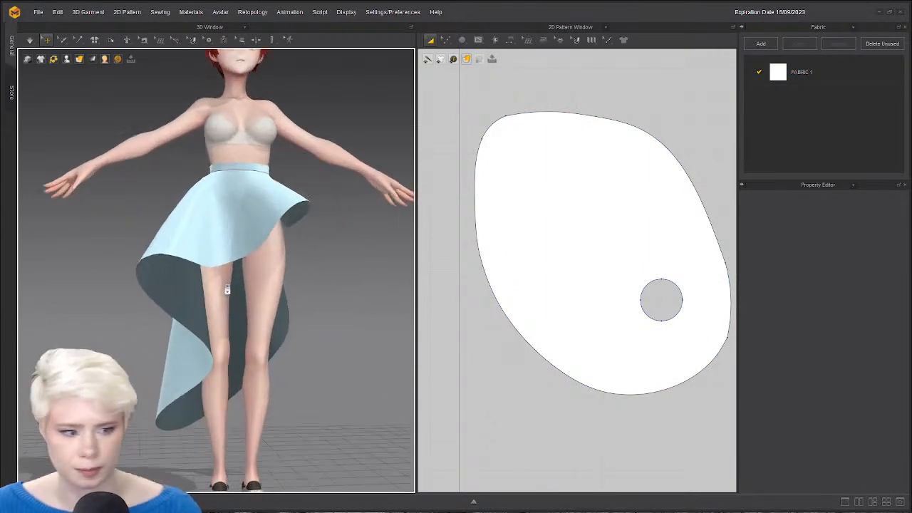
left_click(269, 188)
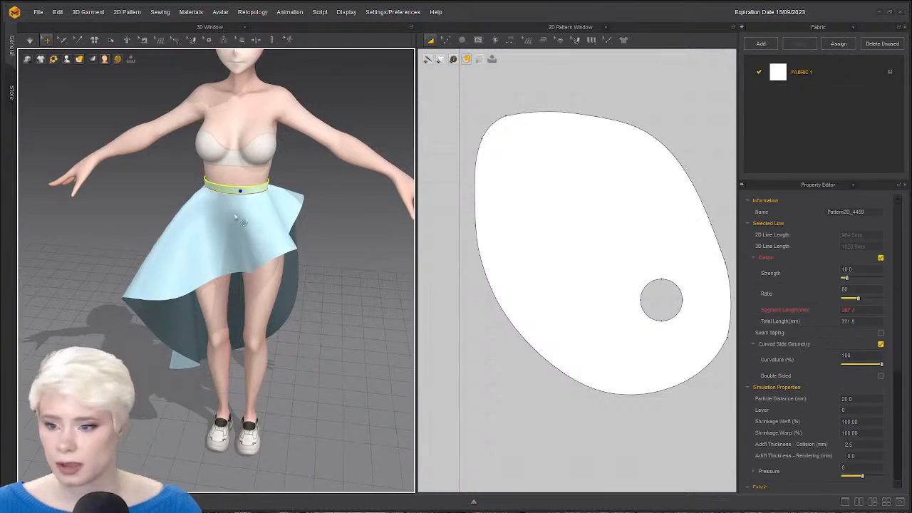
middle_click_drag(467, 243, 398, 182)
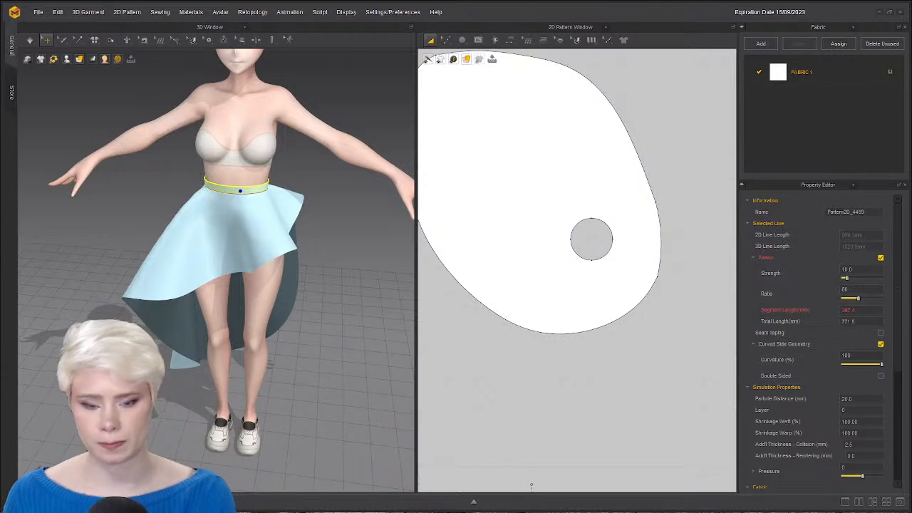
mouse_move(229, 311)
right_mouse_down()
mouse_move(200, 259)
mouse_move(224, 300)
mouse_move(240, 301)
mouse_move(216, 292)
mouse_move(219, 303)
right_mouse_up()
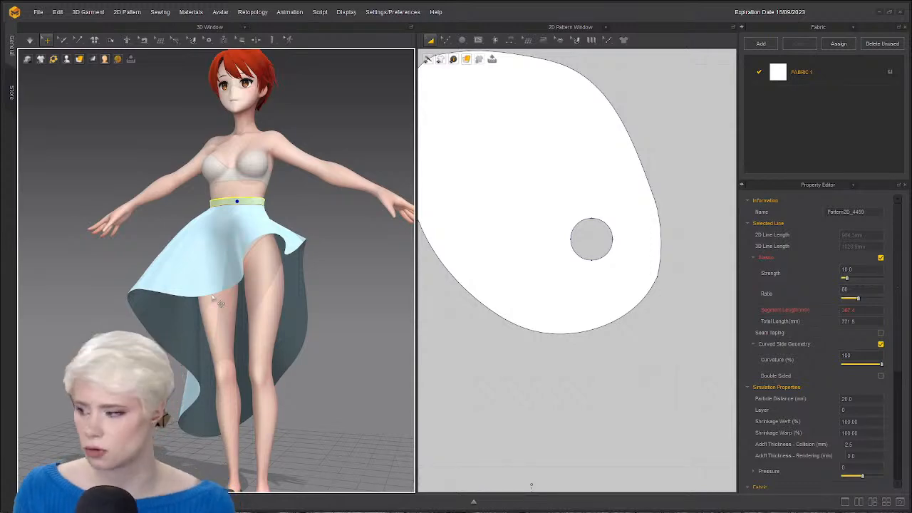
right_click_drag(219, 303, 257, 348)
scroll(258, 348, "up", 3)
Display the avatar as a mesh and inspect its torso above the waistband from the front and side.
left_click(211, 159)
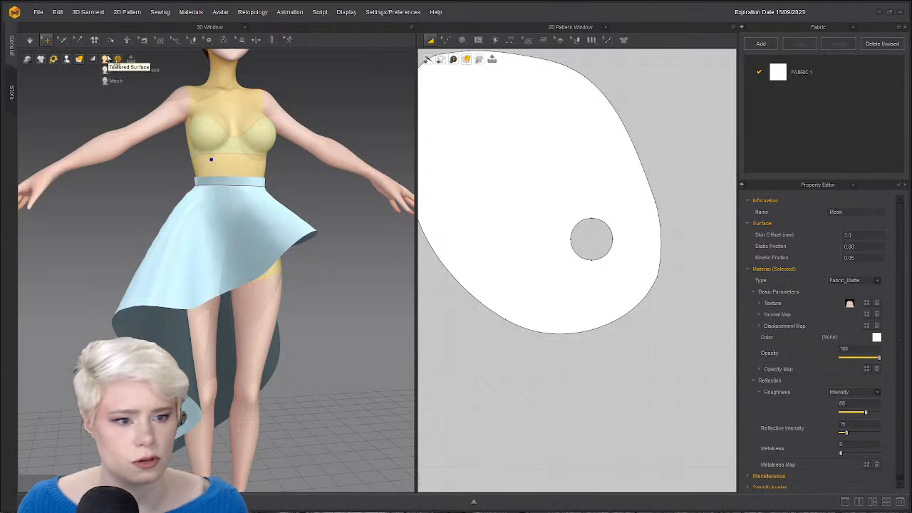
left_click(106, 61)
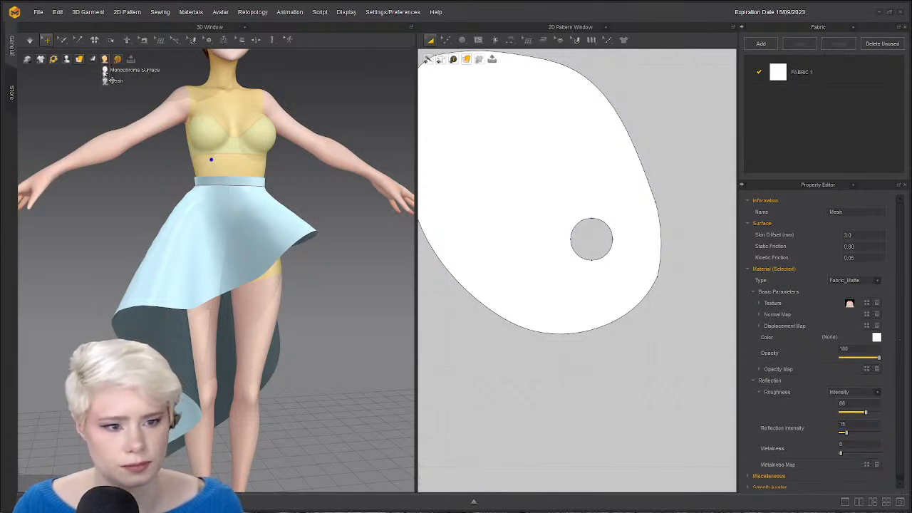
left_click(114, 80)
scroll(242, 271, "up", 5)
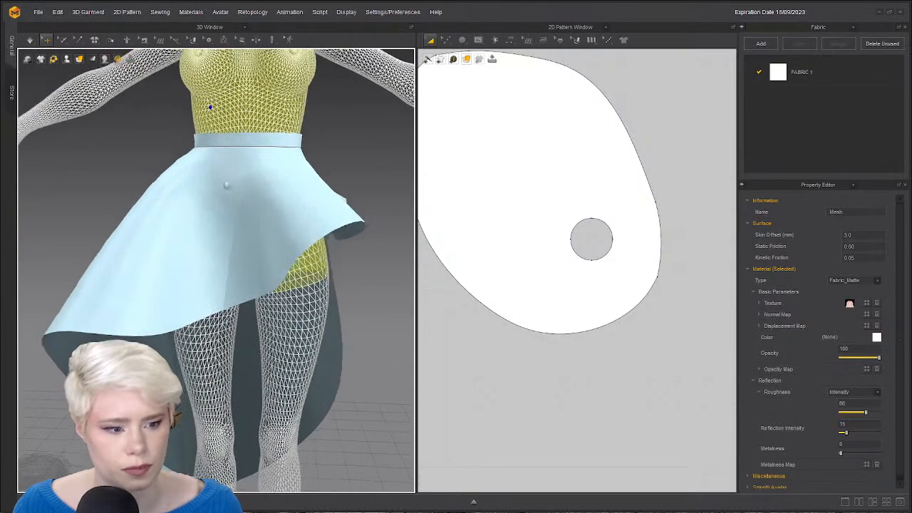
right_click_drag(264, 298, 166, 218)
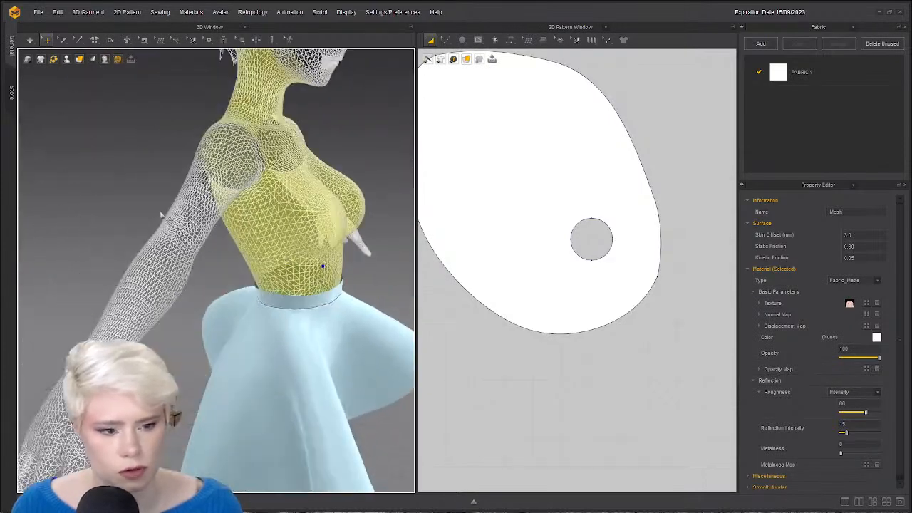
right_click_drag(250, 316, 165, 308)
middle_click_drag(257, 241, 194, 258)
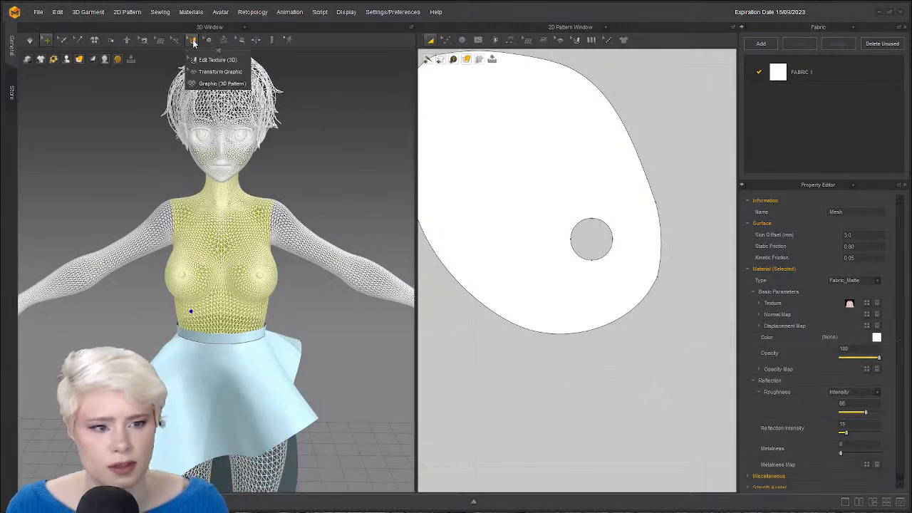
View the avatar with a monochrome surface and switch its display back to Textured Surface.
left_click(105, 60)
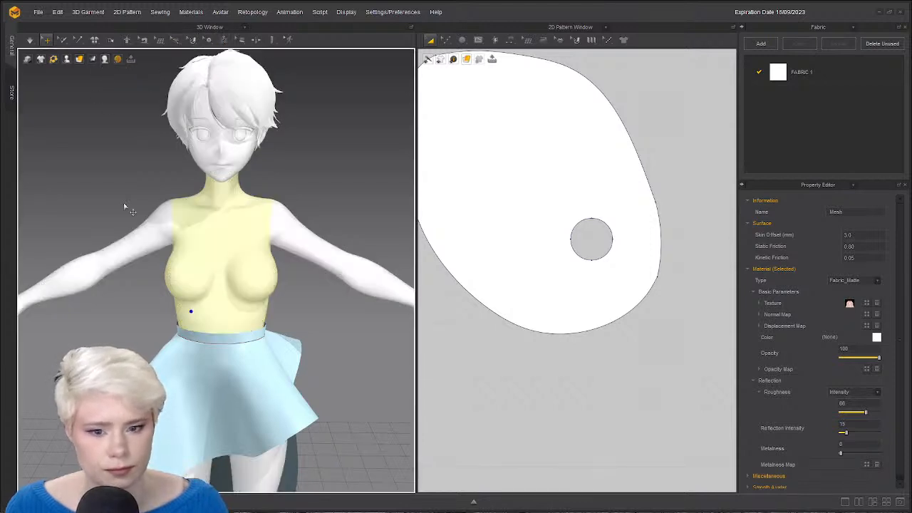
left_click(125, 207)
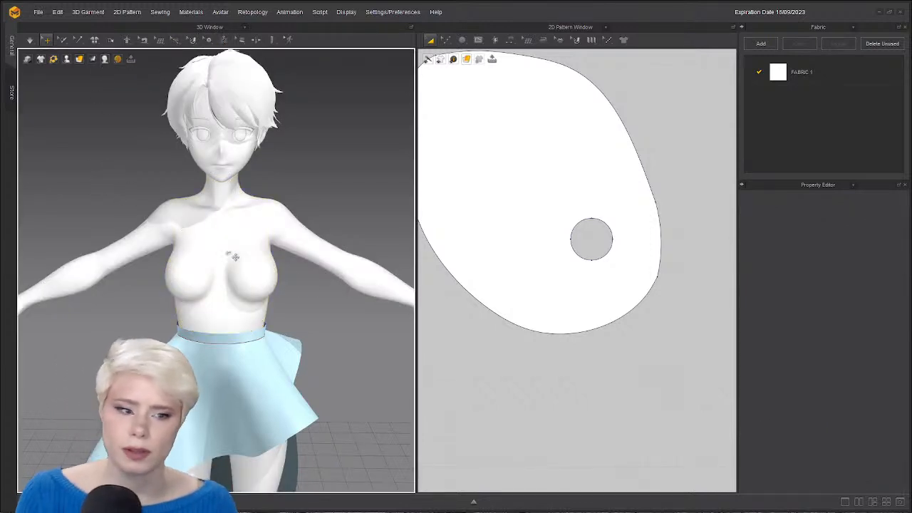
scroll(234, 257, "down", 3)
left_click(105, 60)
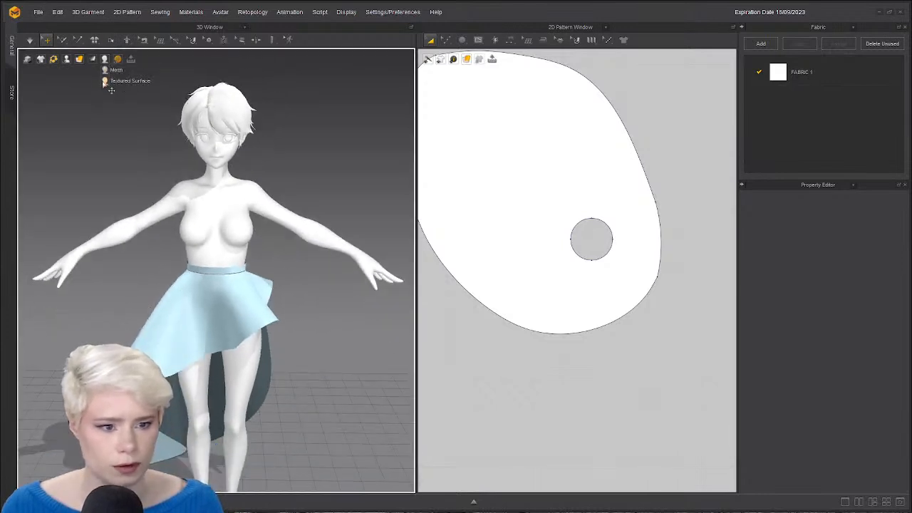
left_click(122, 81)
scroll(133, 197, "down", 3)
scroll(214, 265, "up", 5)
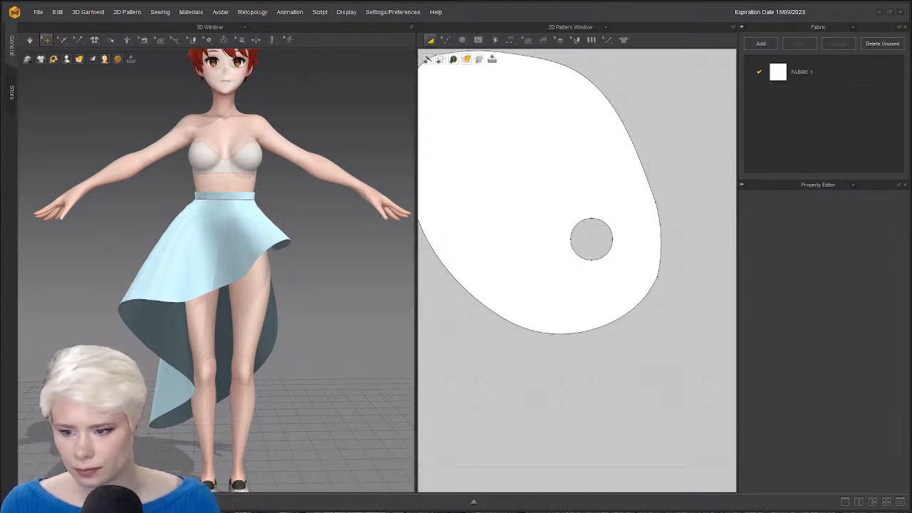
Split the lower edge of the waistband pattern at its midpoint.
scroll(197, 196, "up", 2)
middle_click_drag(201, 208, 206, 241)
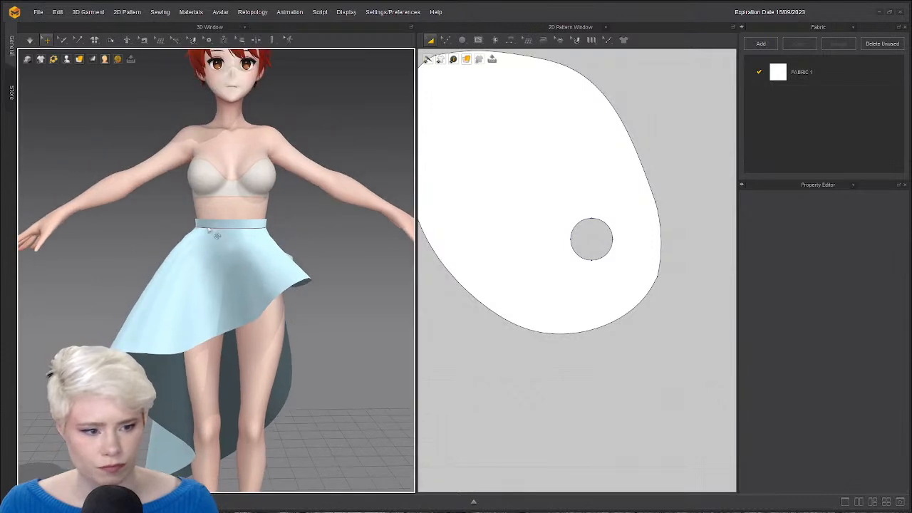
scroll(539, 213, "down", 5)
middle_click_drag(514, 414, 538, 249)
scroll(538, 251, "up", 3)
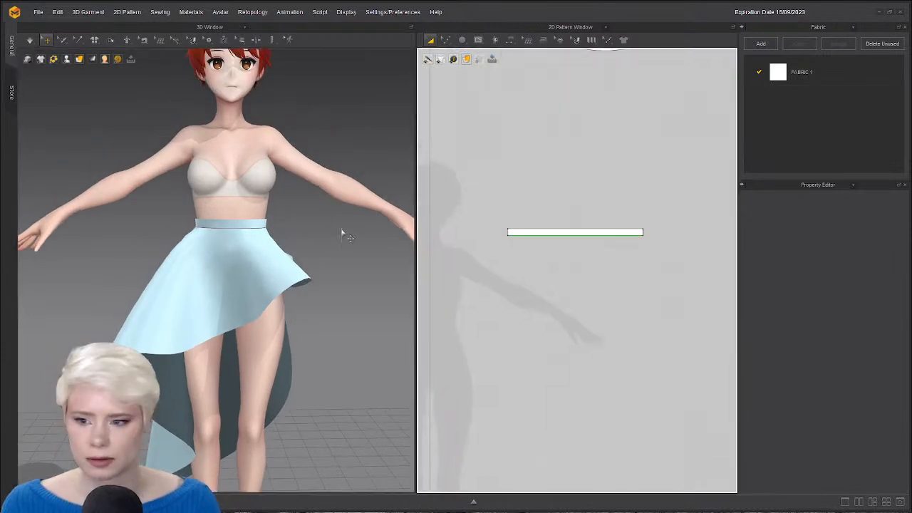
left_click(221, 227)
scroll(576, 213, "up", 4)
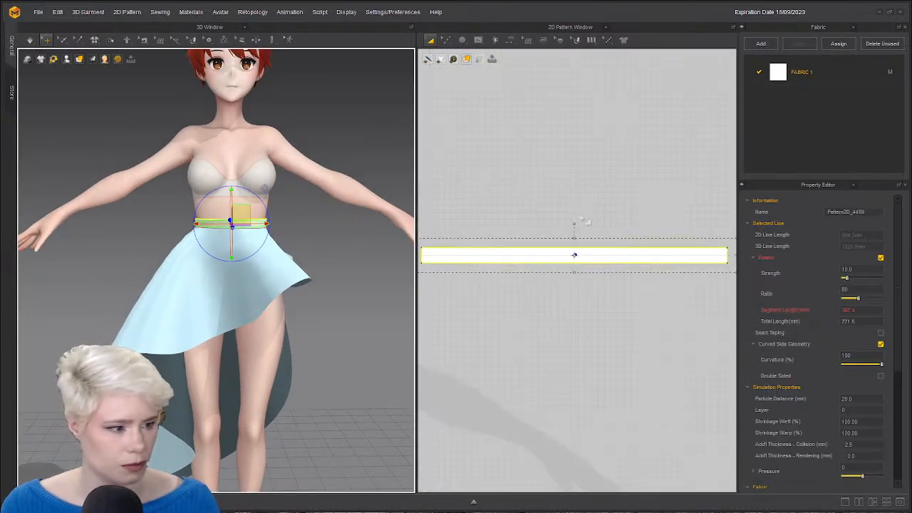
key("z")
left_click(576, 263)
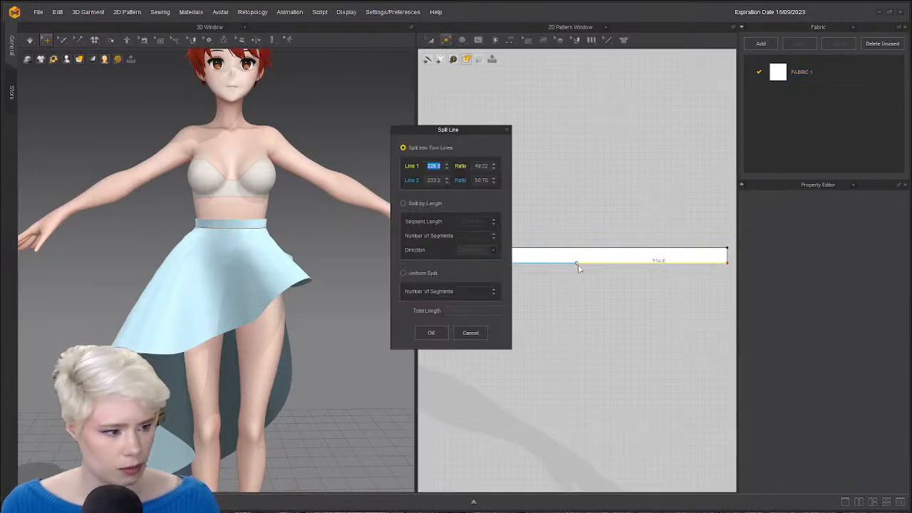
key("Return")
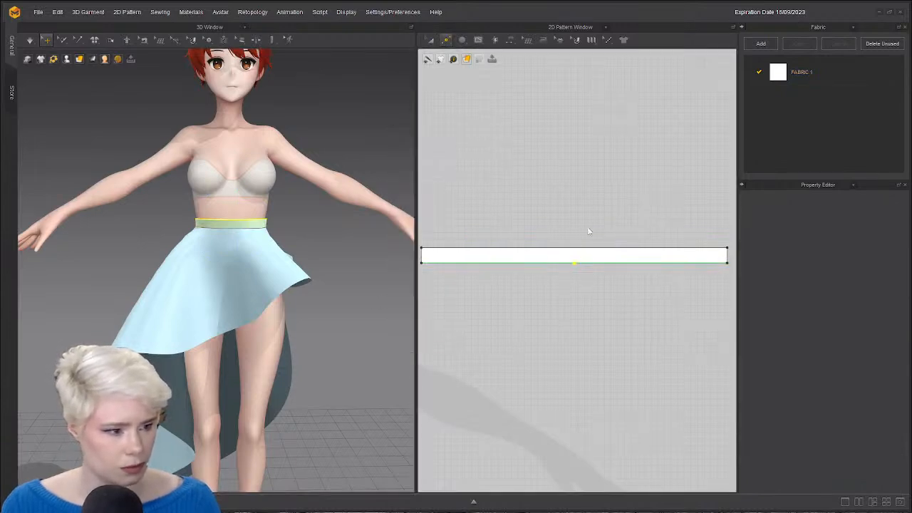
Split the waistband's upper edge uniformly into two segments, and split each half at its midpoint as well.
right_click(574, 248)
left_click(413, 279)
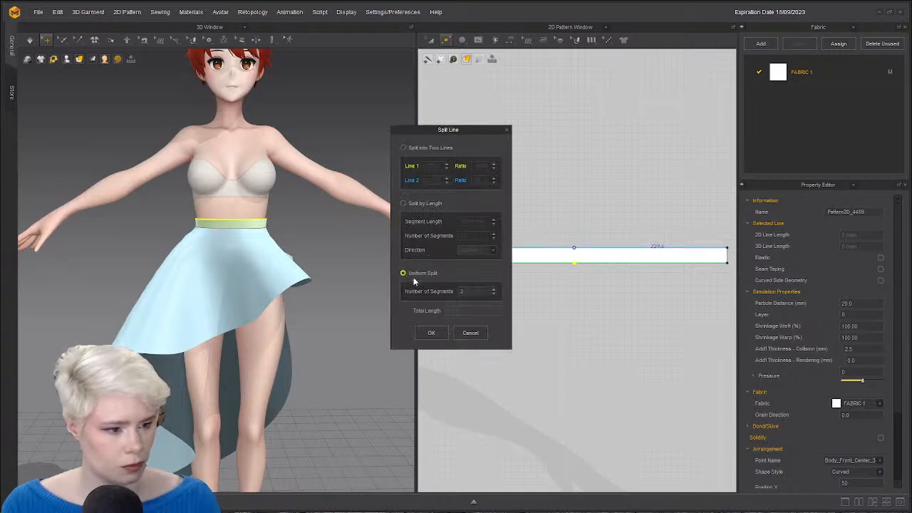
left_click(432, 333)
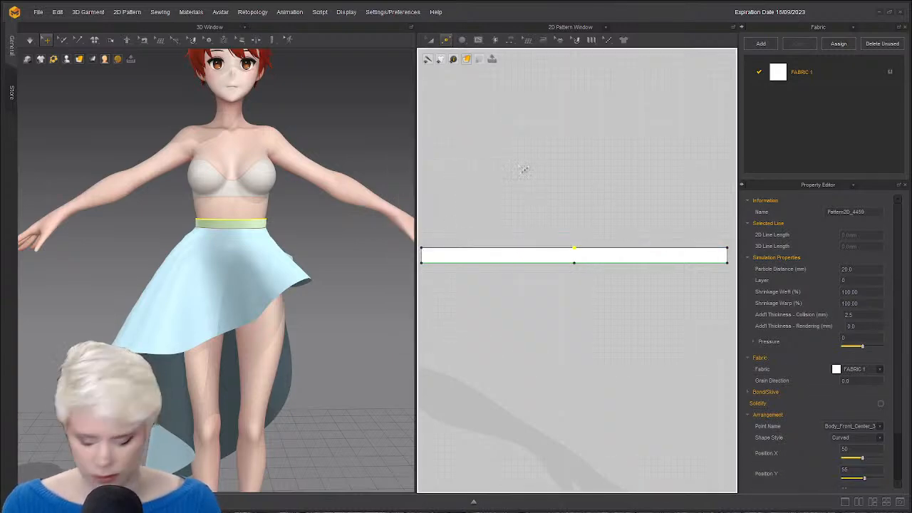
right_click(499, 249)
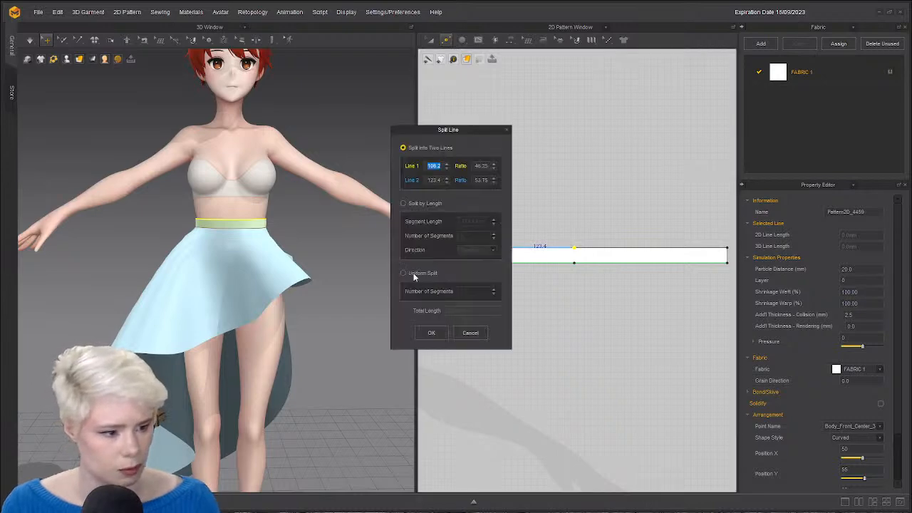
left_click(432, 335)
right_click(673, 250)
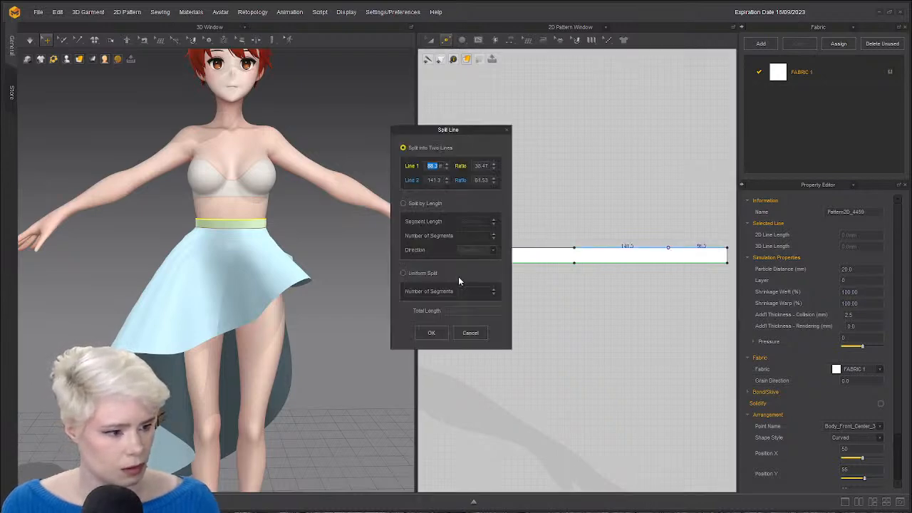
left_click(403, 274)
left_click(431, 334)
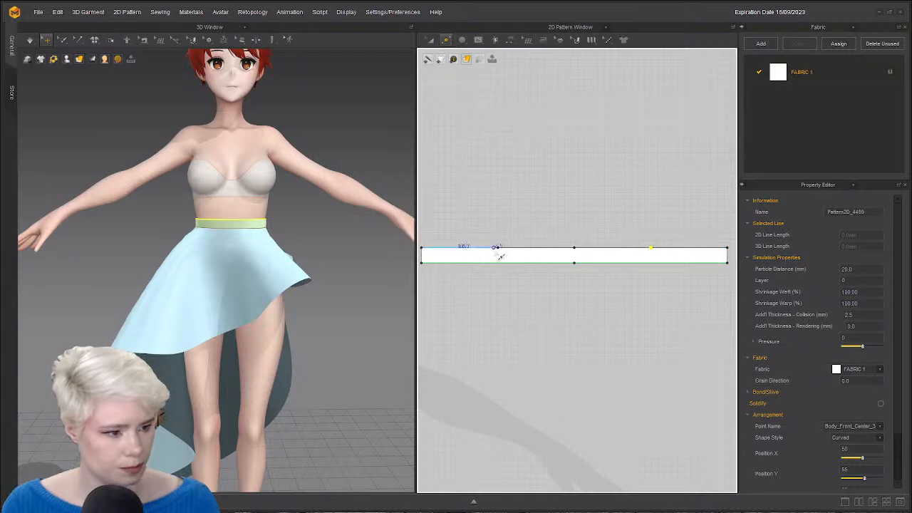
Raise the quarter points on the waistband's upper edge into two equally high peaks with a dip at the centre.
left_click_drag(499, 249, 499, 221)
key("ctrl+z")
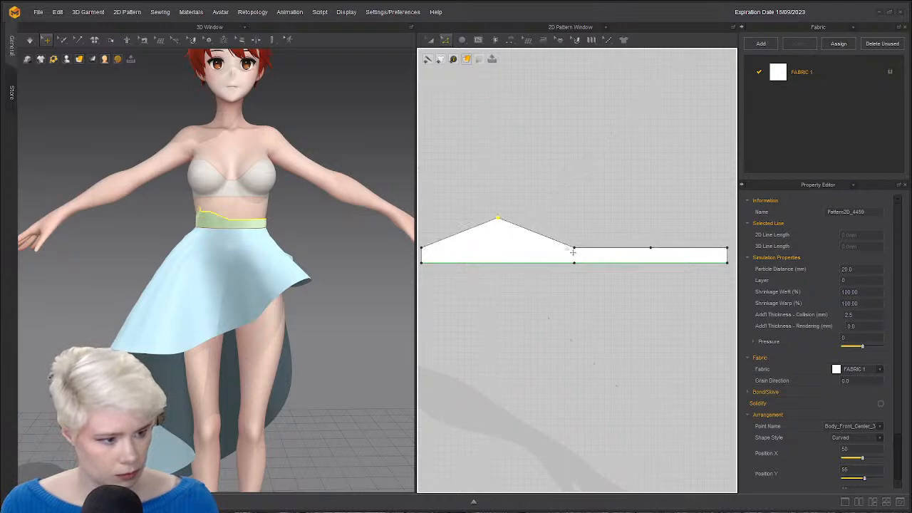
left_click_drag(650, 249, 651, 219)
key("ctrl+z")
Unfreeze and strengthen the waistband on the avatar and simulate its peaked shape while the skirt stays frozen.
right_click_drag(267, 279, 273, 263)
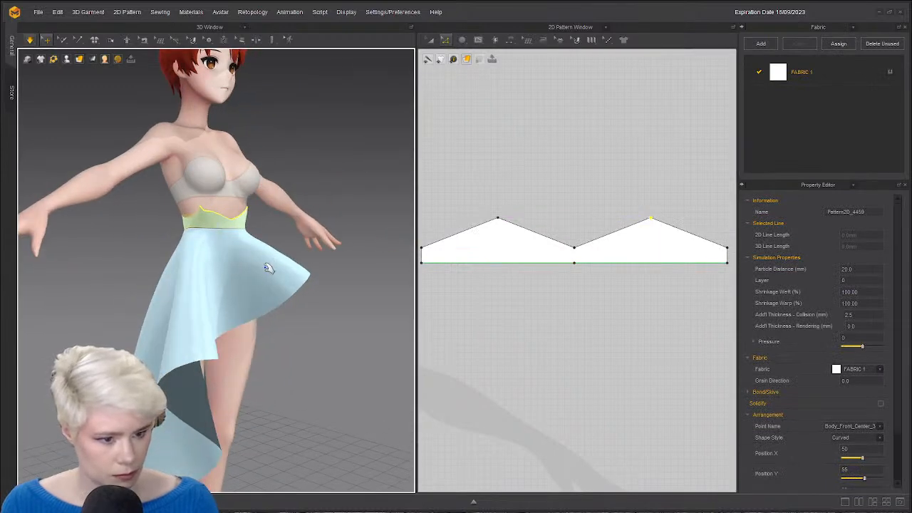
left_click(220, 225)
mouse_move(220, 227)
right_mouse_down()
mouse_move(155, 230)
mouse_move(299, 232)
mouse_move(197, 250)
mouse_move(215, 222)
right_mouse_up()
scroll(201, 241, "up", 3)
scroll(554, 240, "down", 5)
left_click(578, 210)
scroll(516, 237, "up", 5)
scroll(307, 261, "down", 3)
scroll(197, 251, "up", 2)
Shift both waistband peaks inward toward the centre dip and simulate the new outline.
right_click_drag(591, 254, 560, 228)
left_click(554, 206)
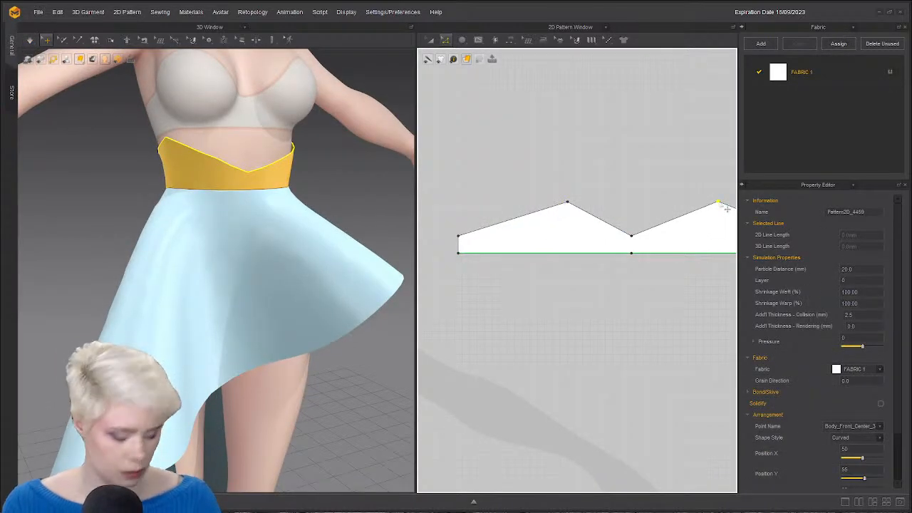
left_click_drag(726, 207, 703, 207)
key("space")
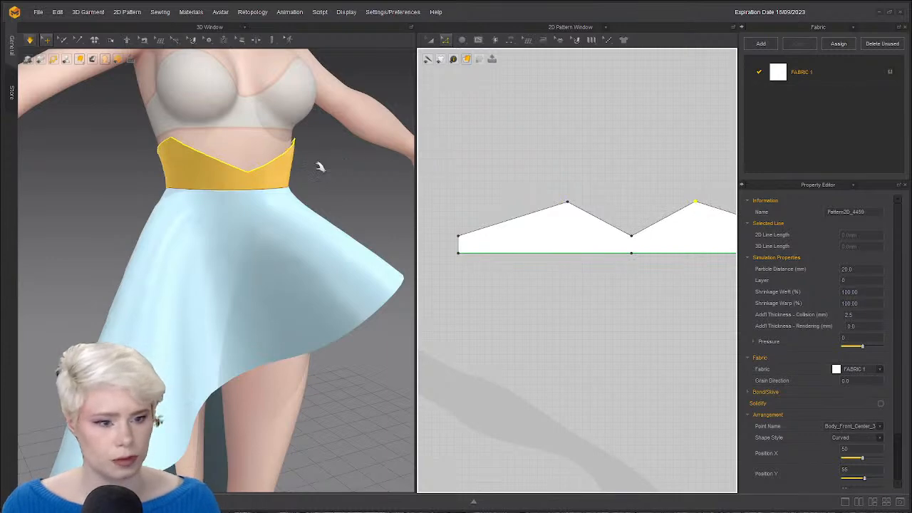
Nudge the two waistband peaks slightly closer together, keeping them symmetrical about the centre dip.
left_click(585, 199)
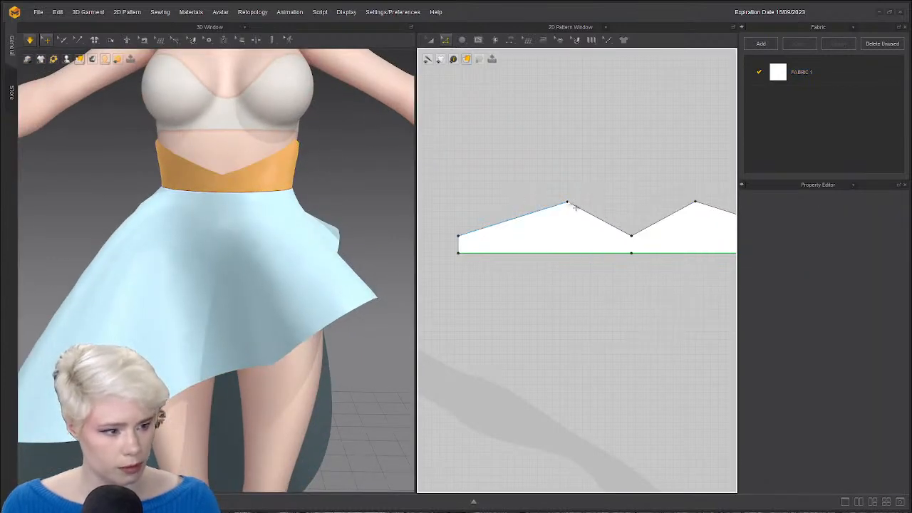
left_click(575, 206)
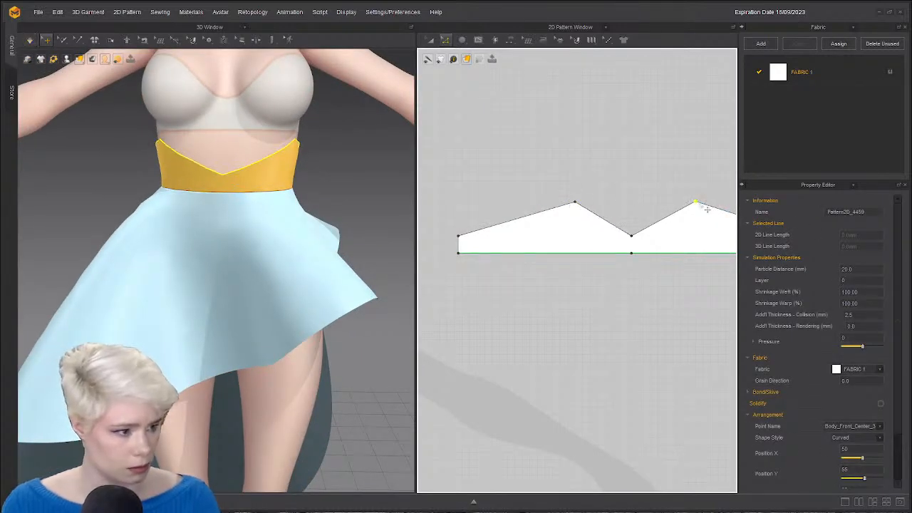
key("Left")
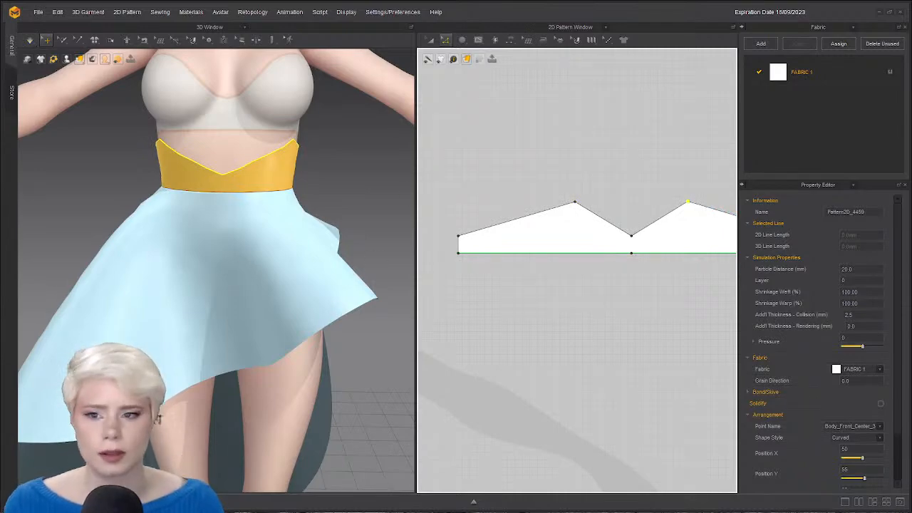
Check the waist shape in the costume reference image and round both waistband peaks with Smooth Curve.
left_click_drag(1, 213, 632, 62)
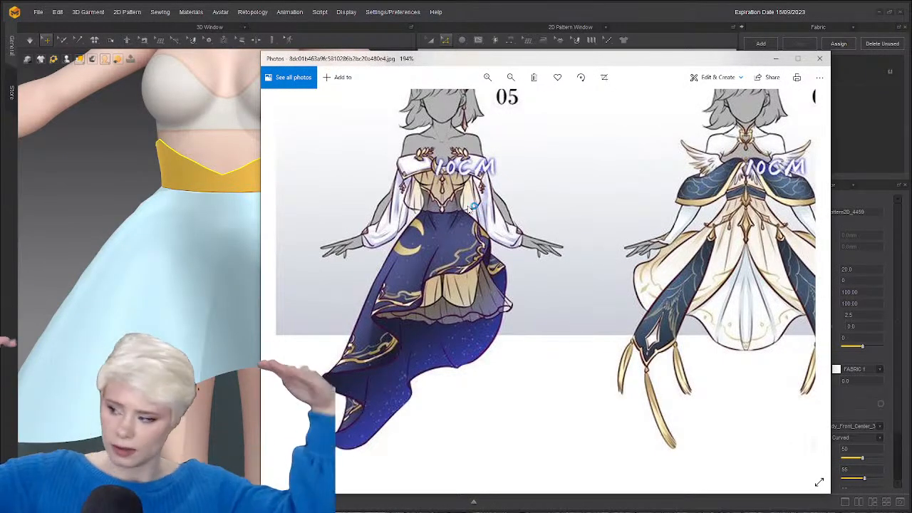
left_click_drag(533, 61, 1, 171)
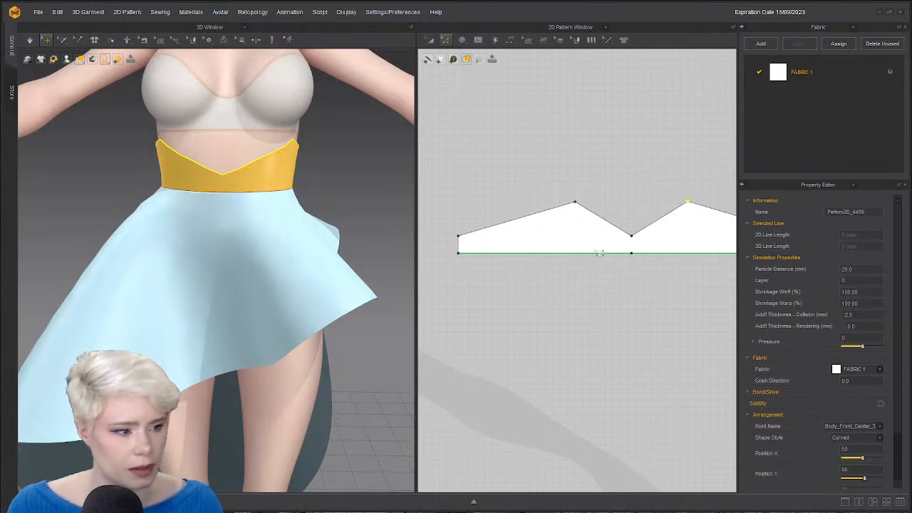
left_click(598, 198)
left_click(479, 41)
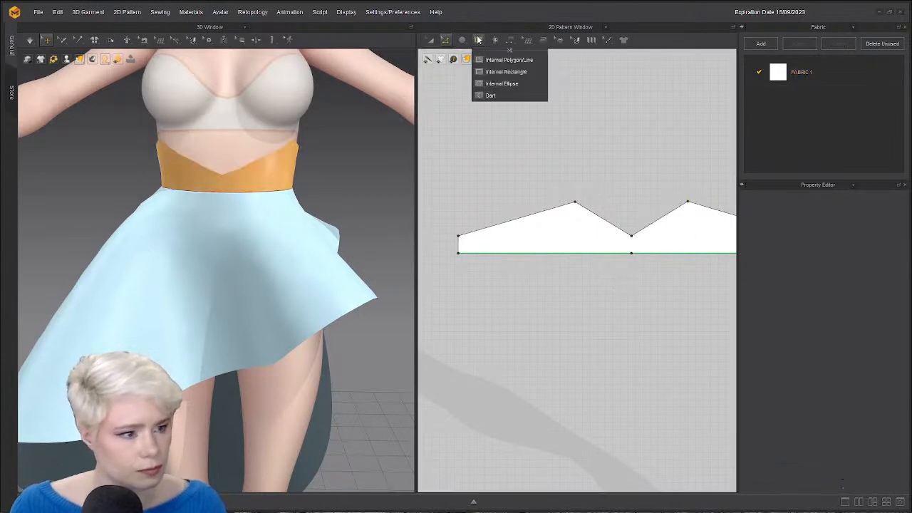
left_click(448, 40)
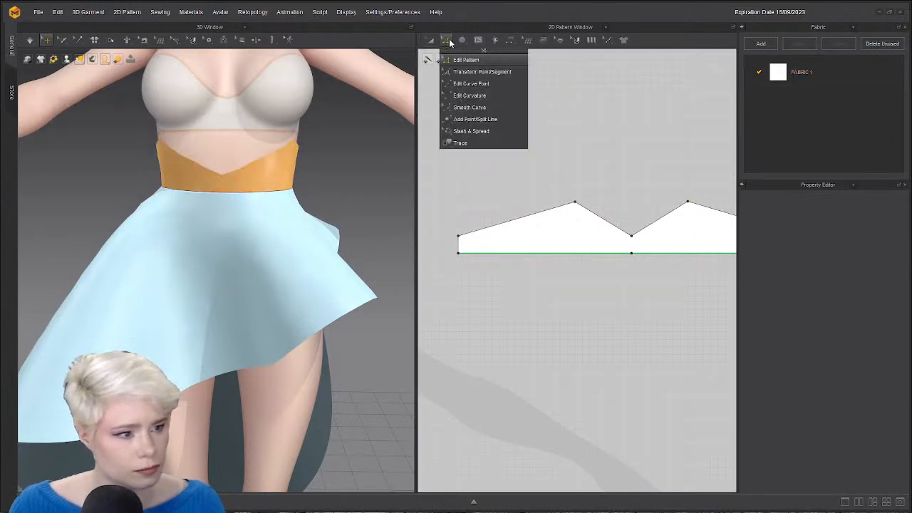
left_click(470, 107)
left_click_drag(575, 203, 574, 242)
left_click_drag(688, 204, 698, 229)
left_click(390, 193)
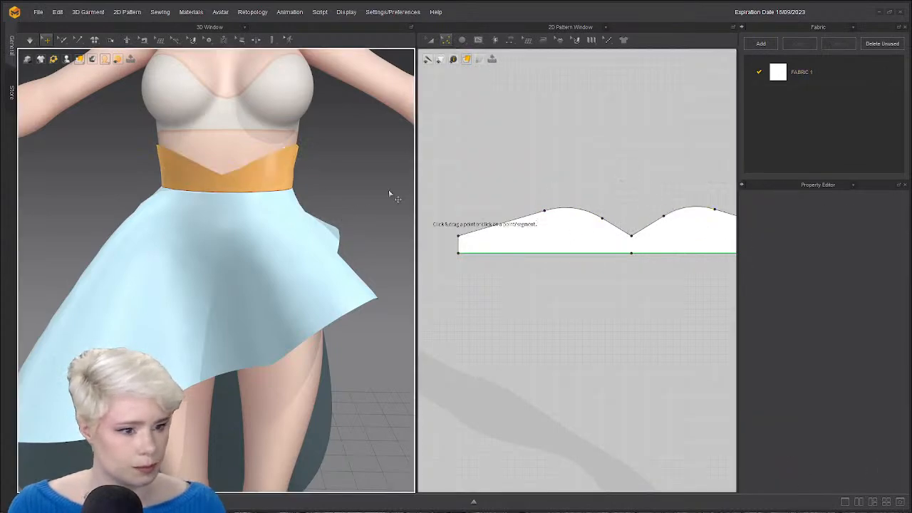
Undo the Smooth Curve rounding on both waistband peaks.
right_click_drag(268, 219, 406, 211)
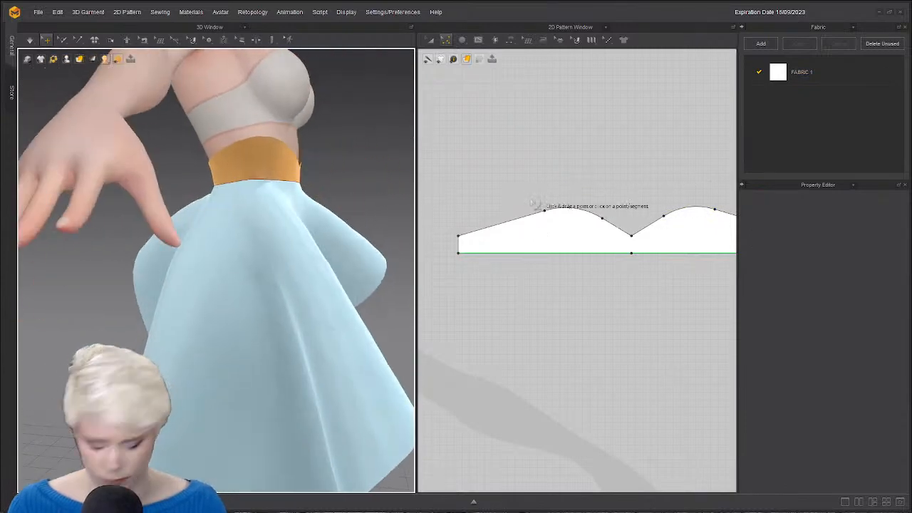
key("ctrl+z")
key("ctrl+z")
key("ctrl+z")
key("ctrl+z")
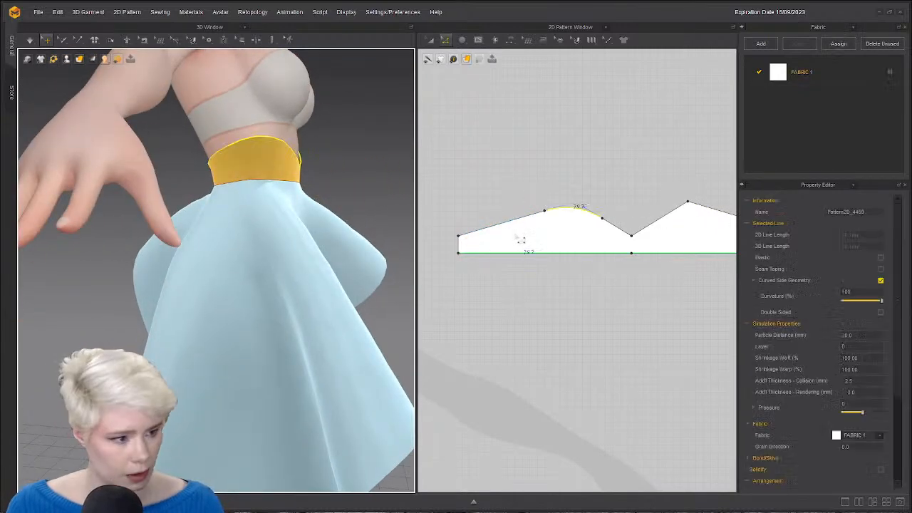
Raise the two outer top corners of the waistband pattern level with its peaks, making the top edge straight on both sides of the dip.
left_click(451, 187)
left_click_drag(456, 236, 458, 202)
scroll(717, 231, "down", 2)
middle_click_drag(720, 231, 677, 208)
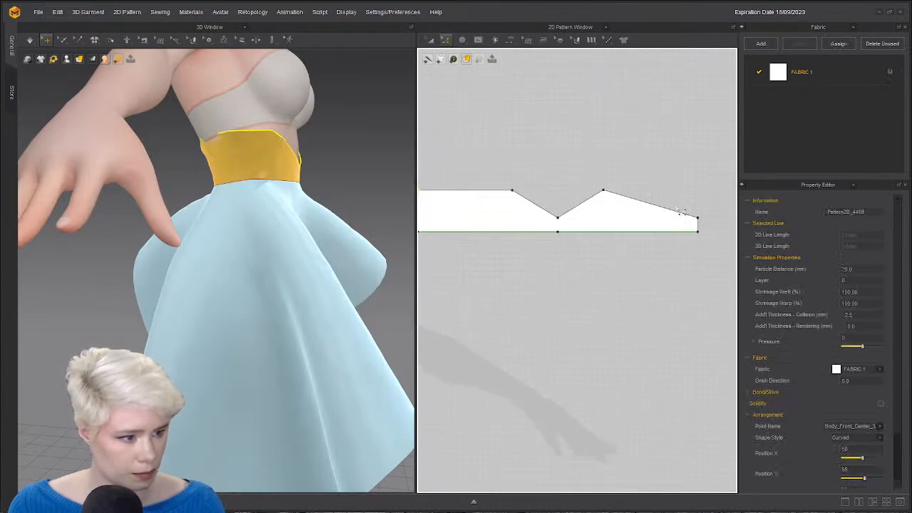
left_click_drag(699, 219, 697, 190)
middle_click_drag(552, 177, 616, 183)
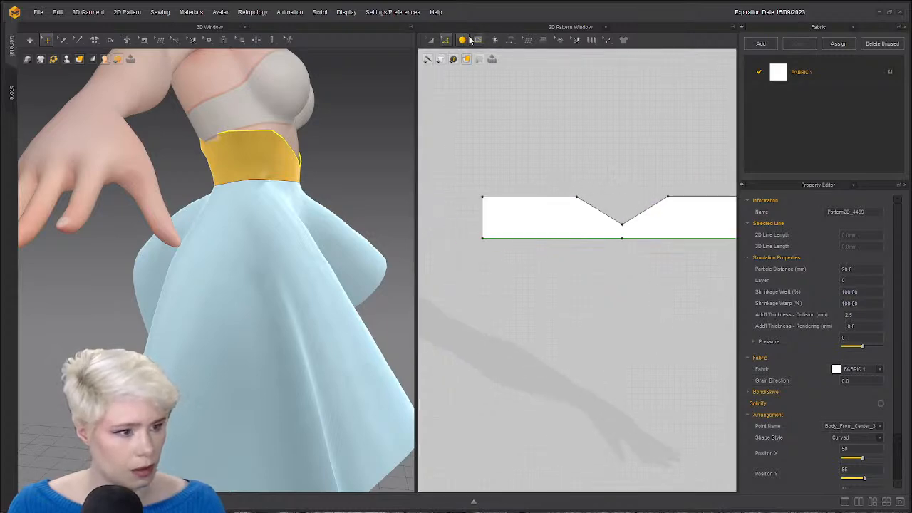
Round both top corners beside the centre dip with Smooth Curve and simulate the waistband.
left_click(447, 41)
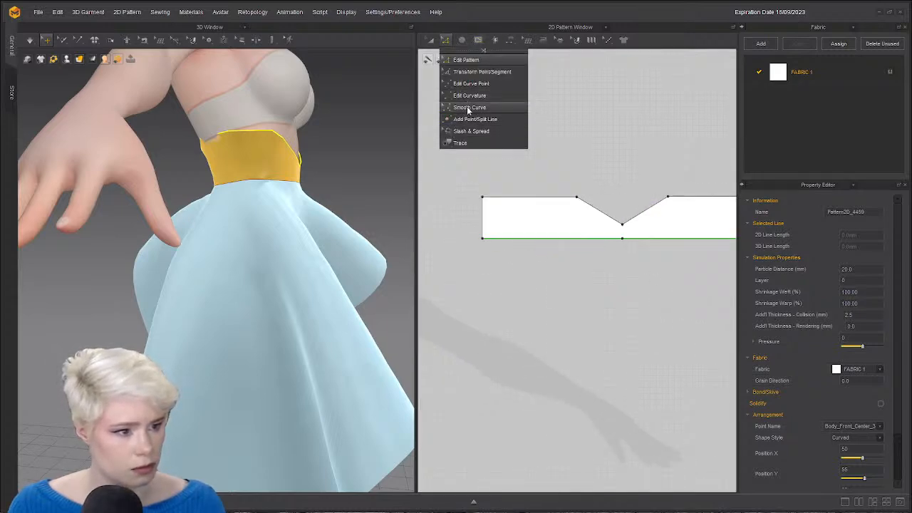
left_click(469, 107)
left_click_drag(577, 198, 578, 212)
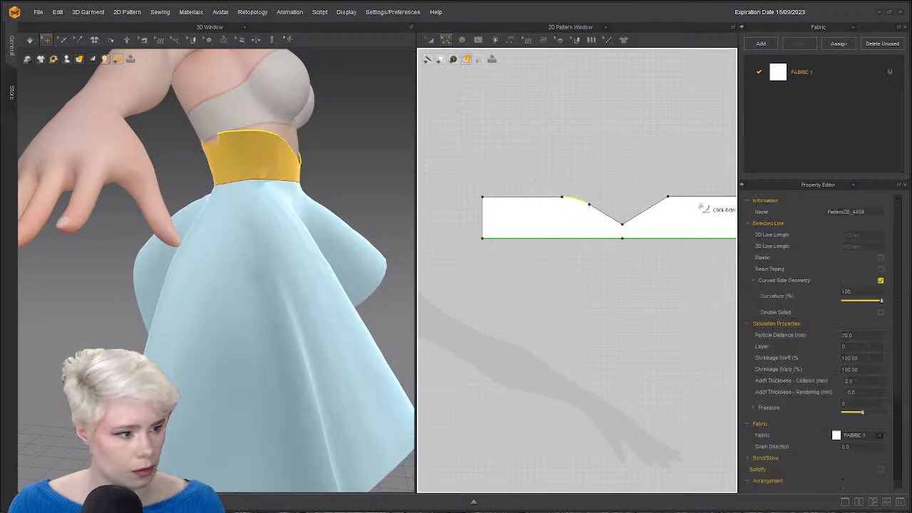
left_click_drag(668, 198, 682, 210)
key("space")
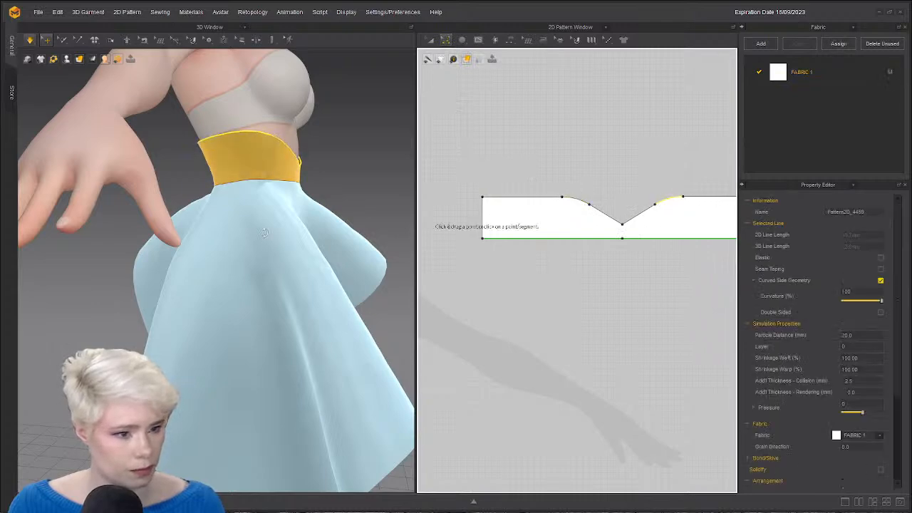
right_click_drag(264, 235, 183, 240)
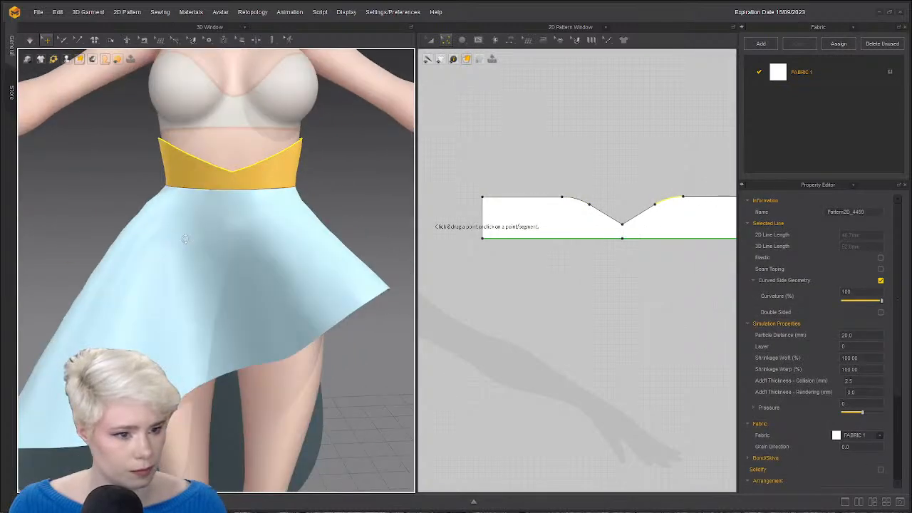
Undo the rounding of both corners beside the centre dip.
key("ctrl+z")
key("ctrl+z")
left_click(598, 178)
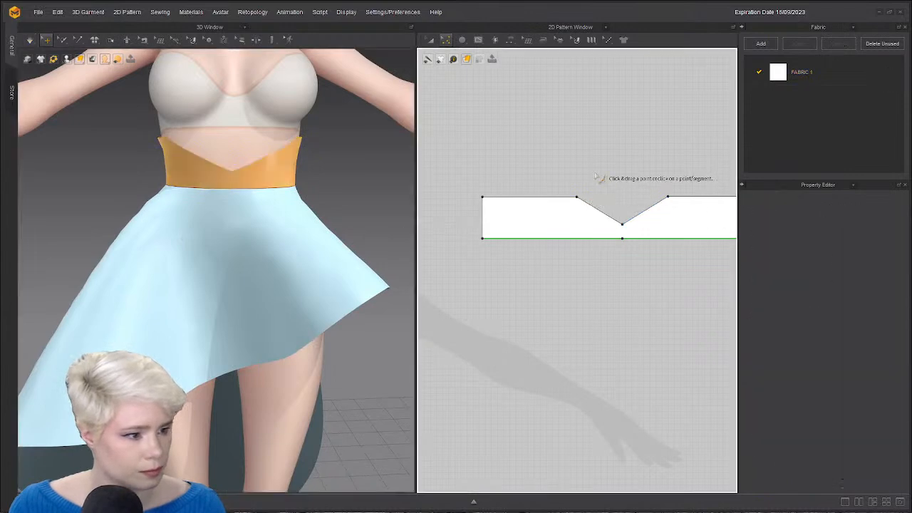
left_click(430, 40)
left_click(446, 41)
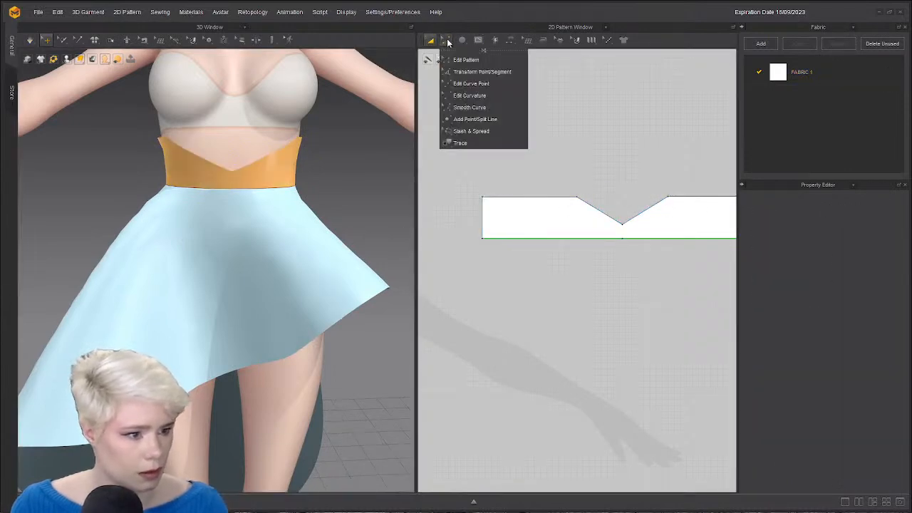
left_click(469, 117)
left_click(576, 197)
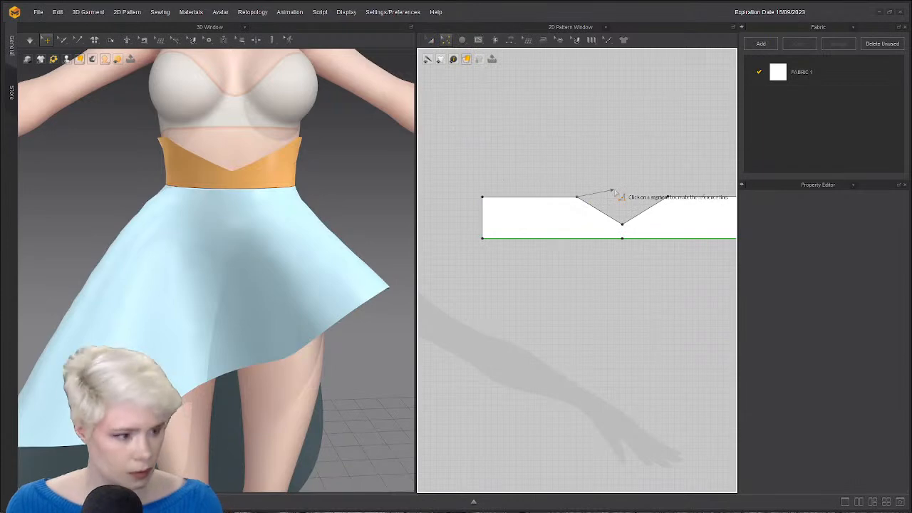
key("Escape")
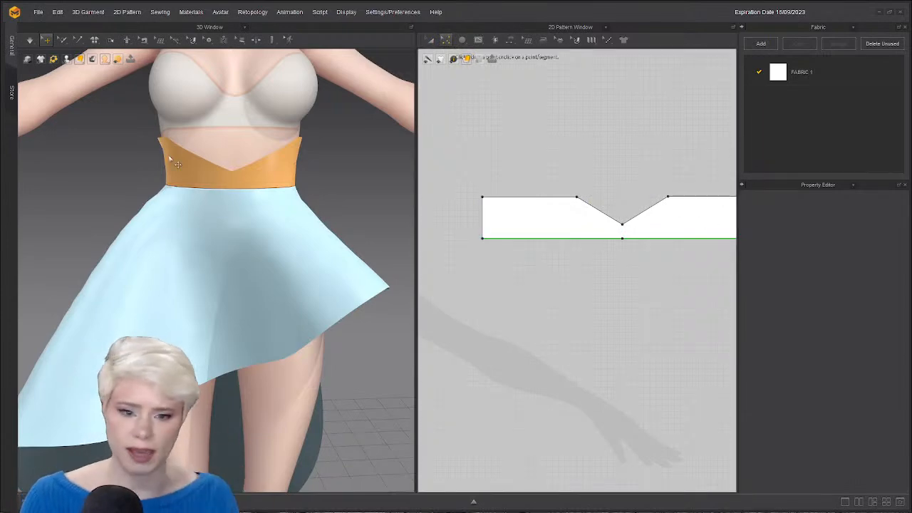
Narrow the waistband's V dip by moving both upper corners slightly inward, symmetrically about the centre, and simulate the garment.
right_click_drag(161, 149, 183, 150)
scroll(218, 171, "up", 1)
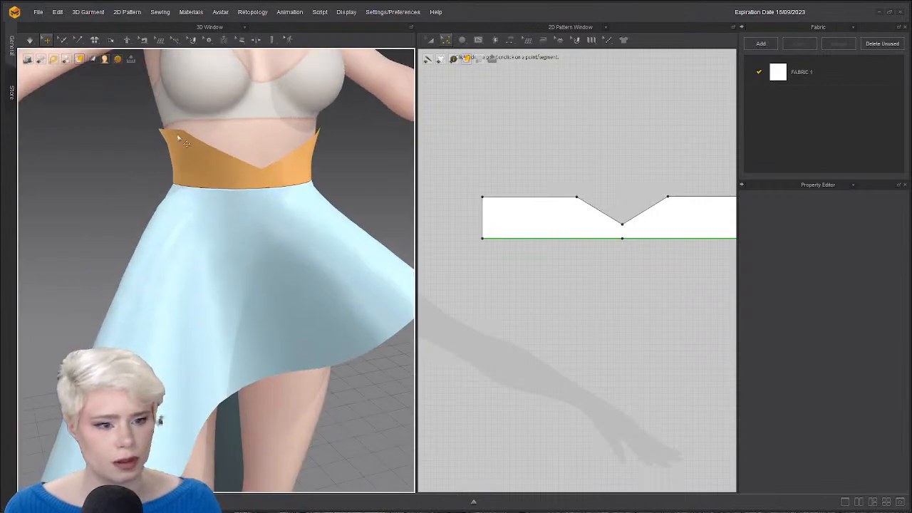
right_click_drag(143, 173, 163, 173)
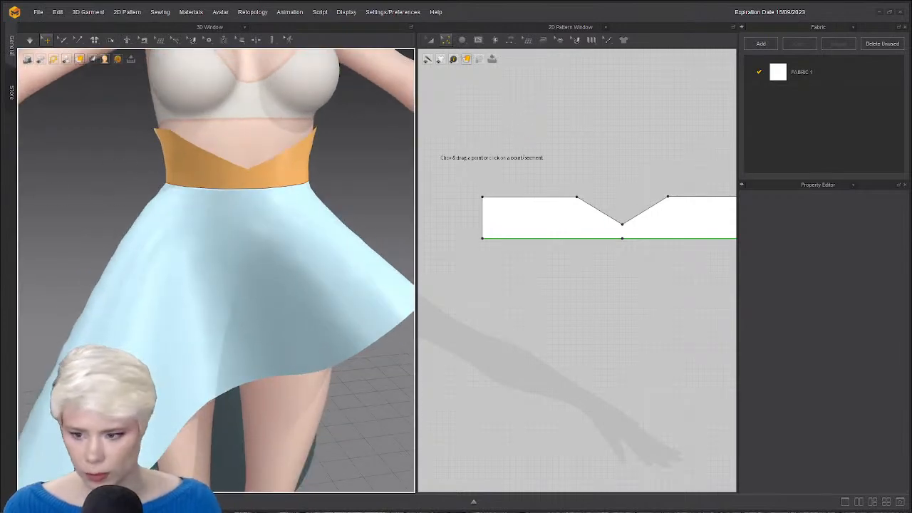
middle_click_drag(624, 204, 582, 203)
scroll(573, 203, "down", 2)
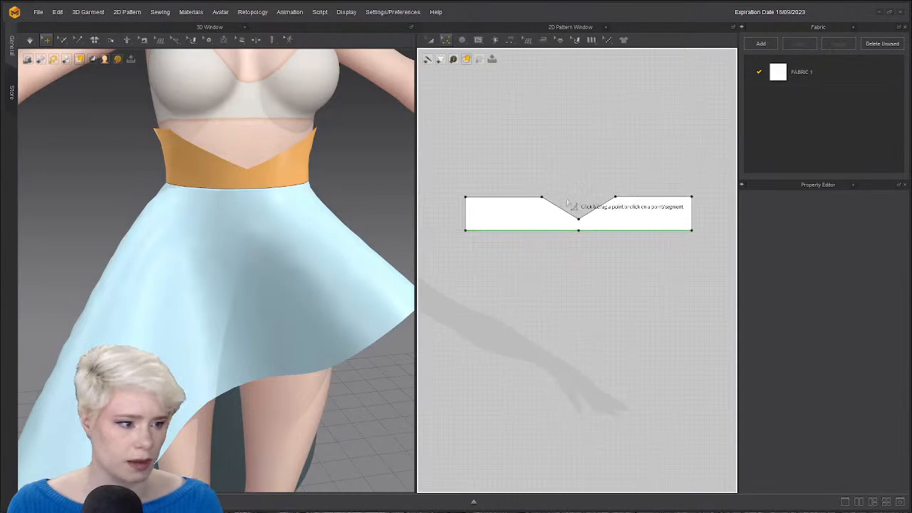
left_click(444, 40)
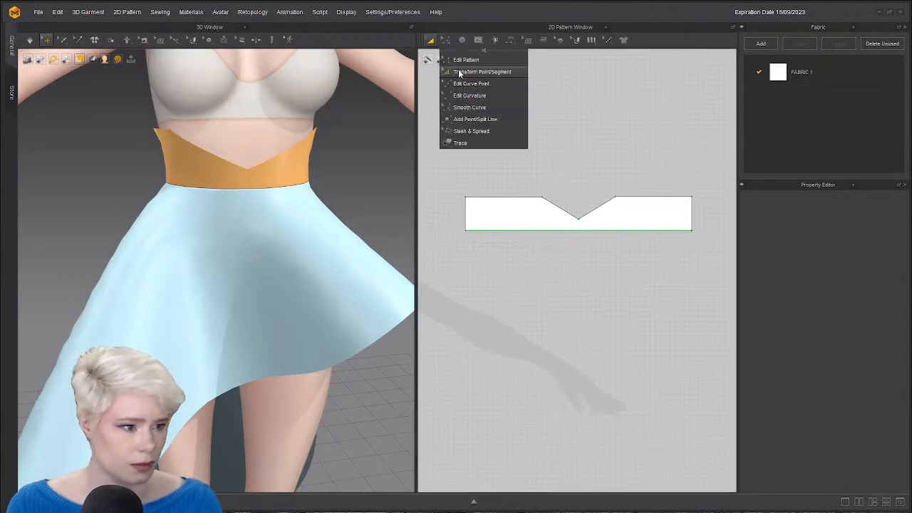
left_click(473, 71)
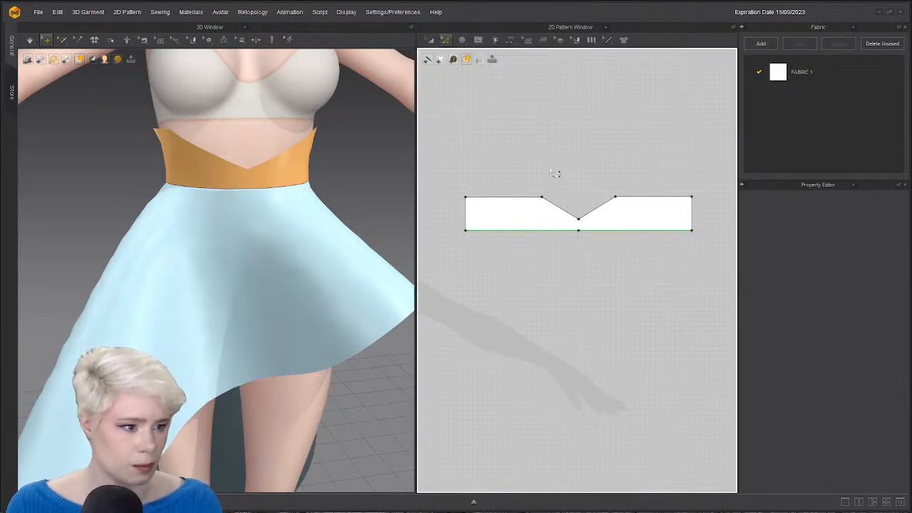
left_click(550, 203)
left_click_drag(543, 197, 552, 198)
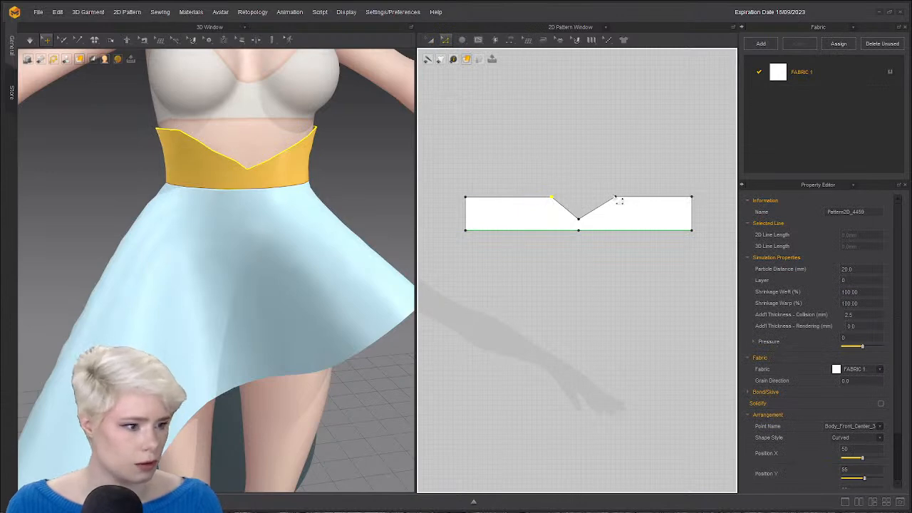
left_click_drag(616, 198, 606, 198)
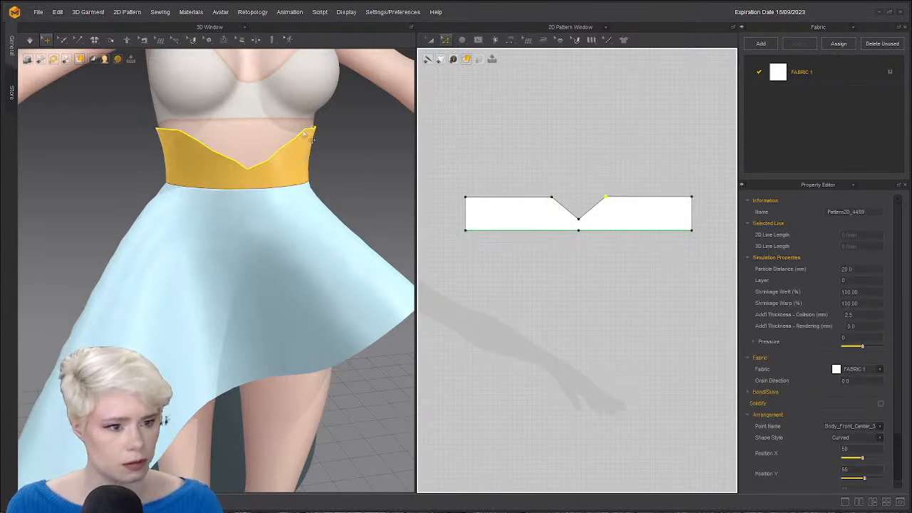
key("space")
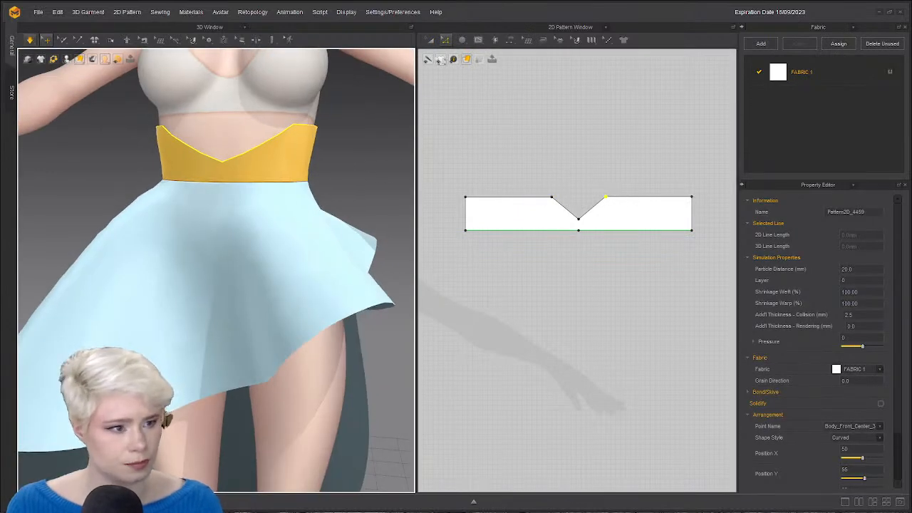
Round the upper corner left of the waistband's dip with Smooth Curve, using 31.6 mm along both lines.
key("a")
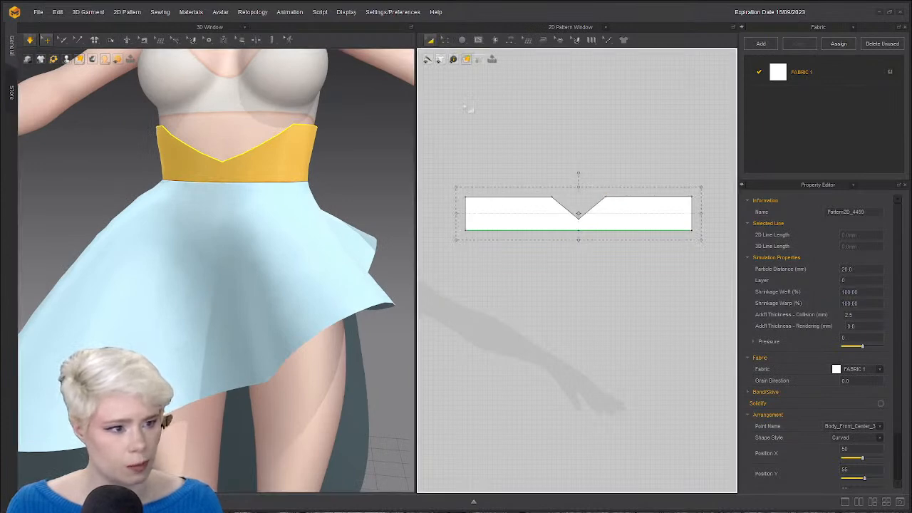
left_click(431, 41)
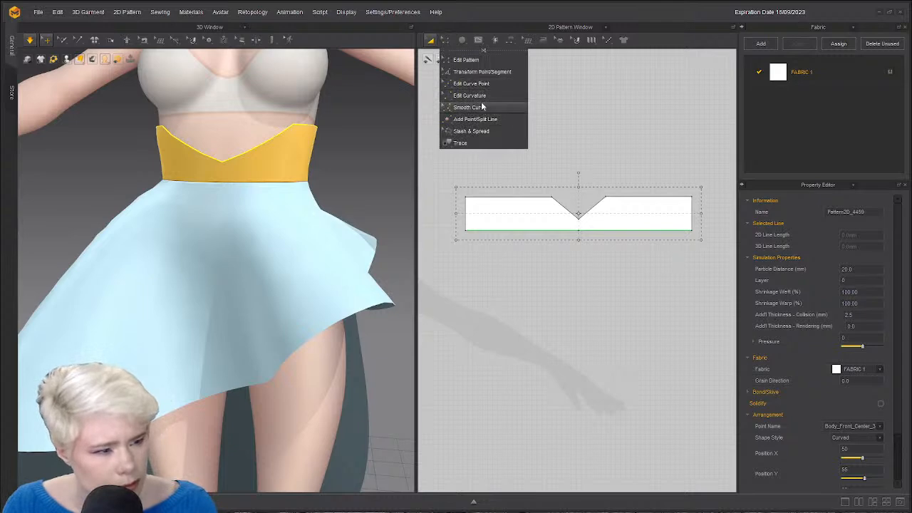
left_click(482, 107)
left_click_drag(552, 198, 546, 217)
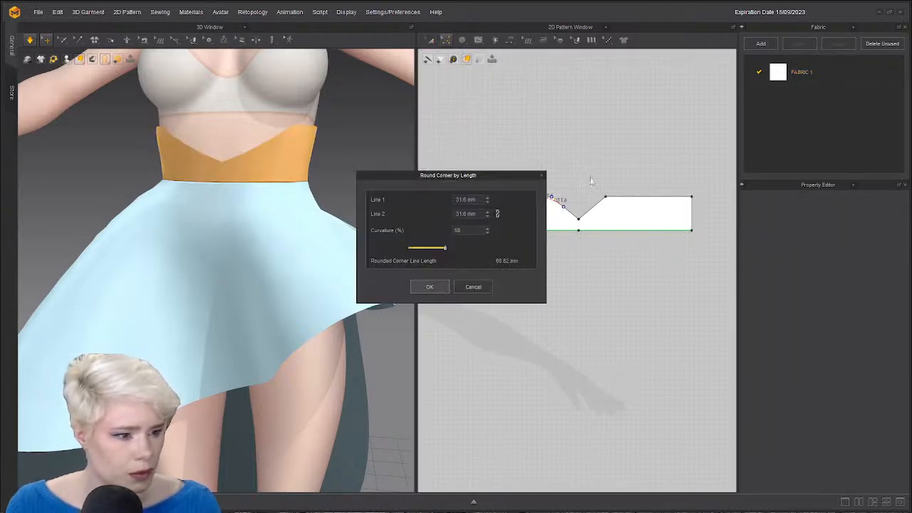
key("Return")
Round the upper corner right of the dip to match, setting Line 1 and Line 2 to 31.6 mm.
left_click(617, 212)
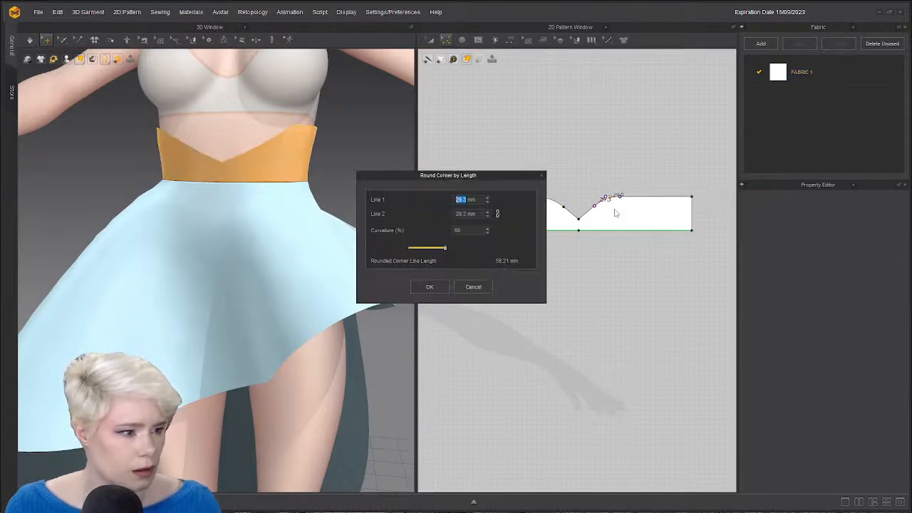
type("31.6")
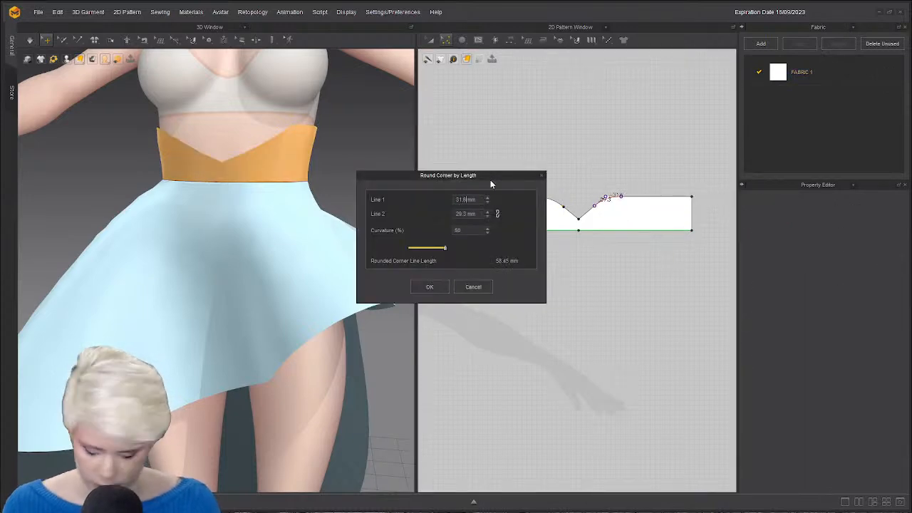
key("Tab")
type("31.6")
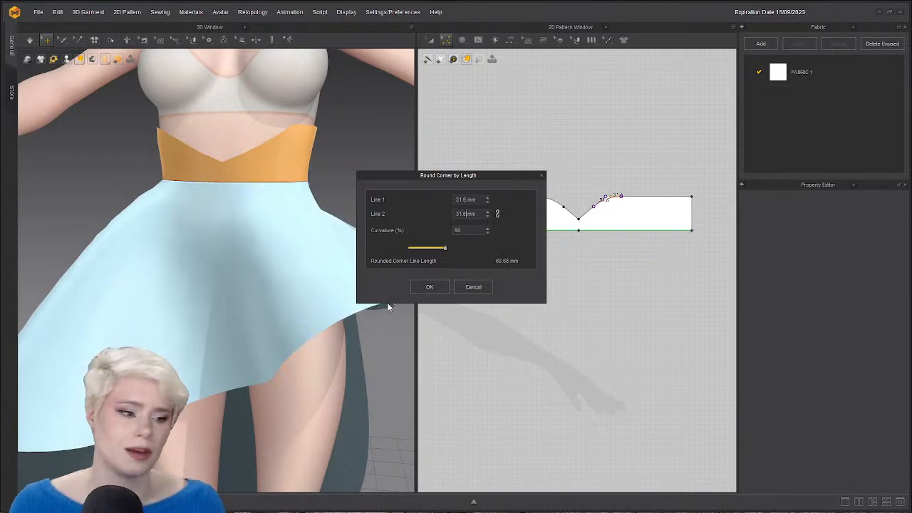
left_click(430, 289)
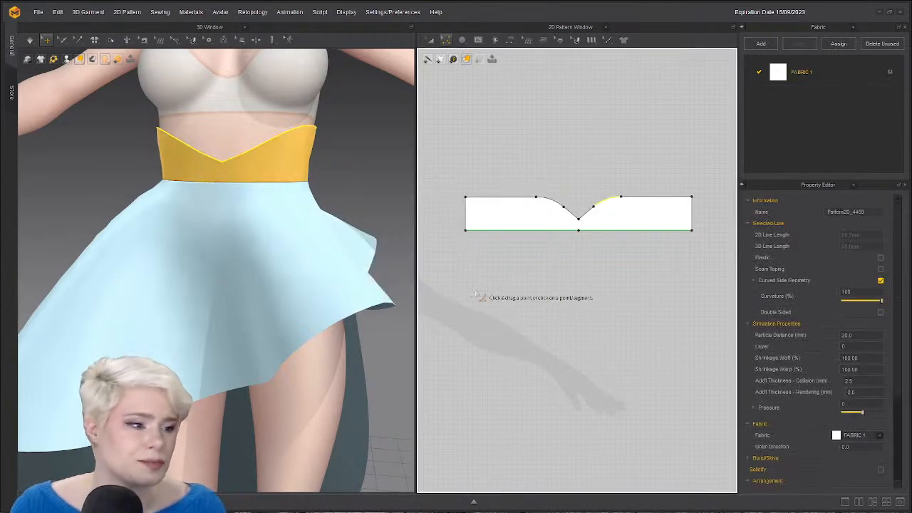
right_click_drag(251, 173, 115, 263)
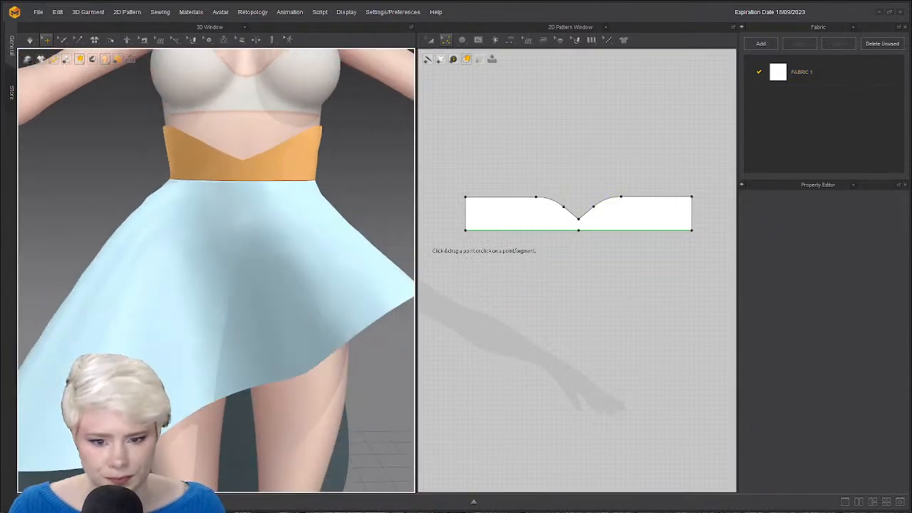
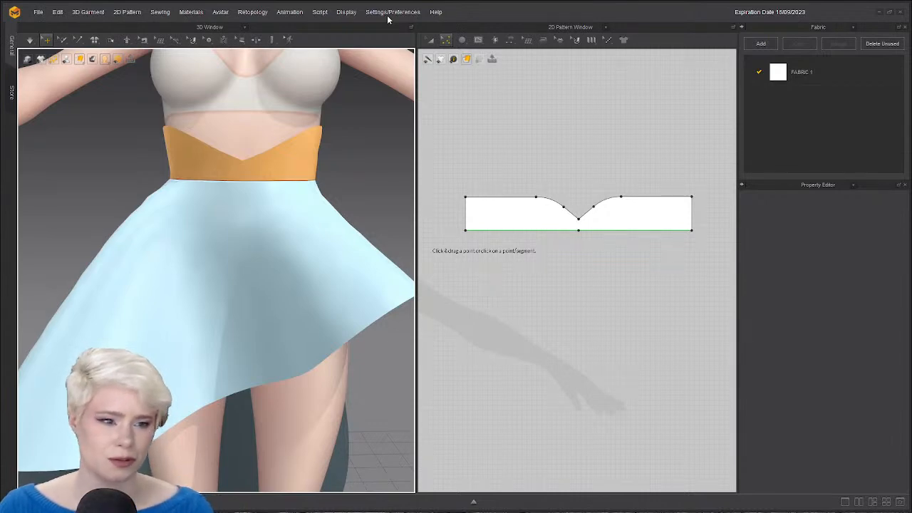
Lower both outer top corners of the waistband pattern slightly together so its top edge slopes down toward the back.
left_click(158, 42)
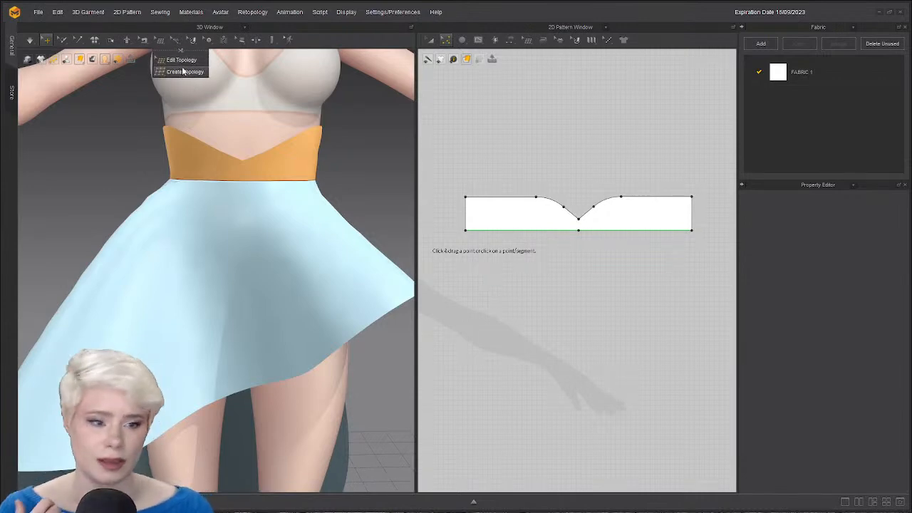
left_click(393, 148)
scroll(237, 239, "down", 3)
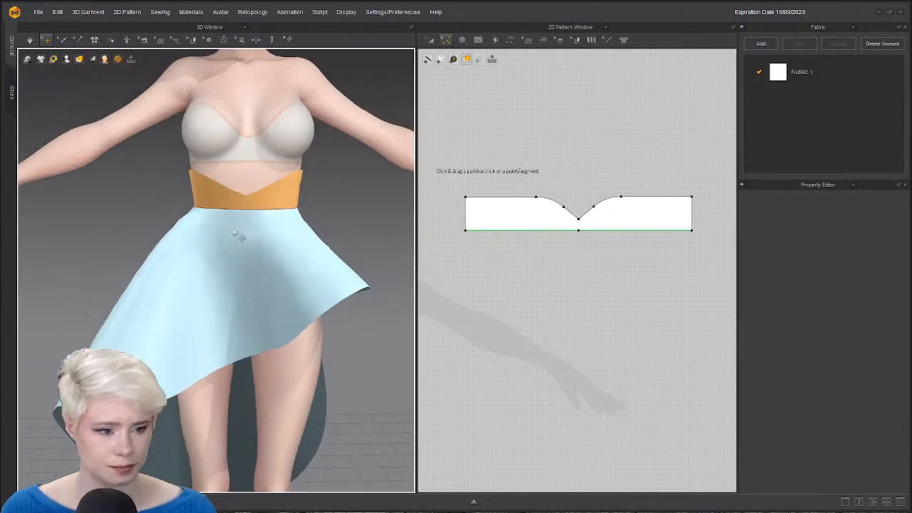
right_click_drag(240, 238, 388, 213)
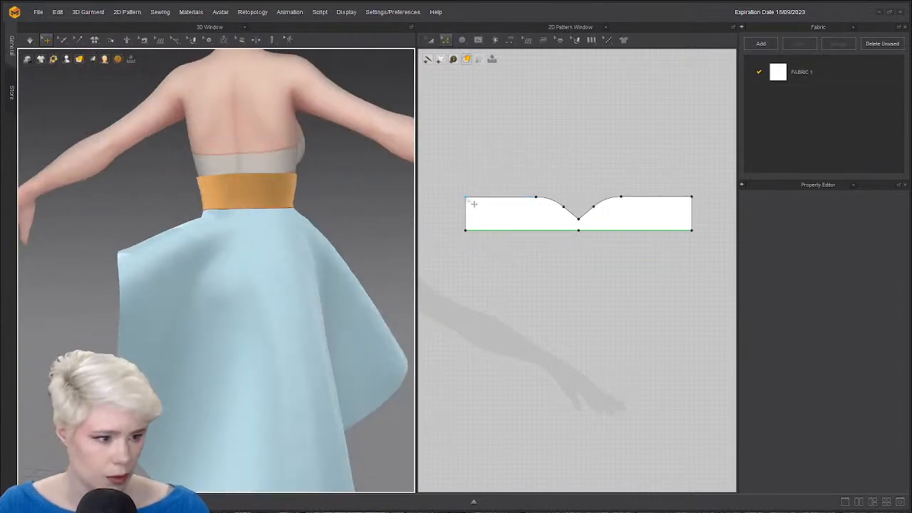
left_click(474, 204)
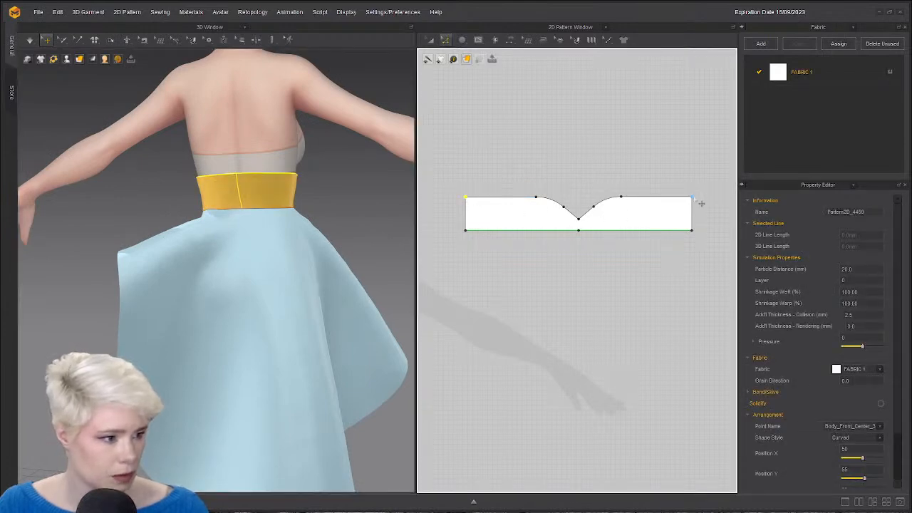
left_click_drag(692, 197, 692, 205, "shift")
right_click_drag(342, 211, 94, 228)
left_click(108, 229)
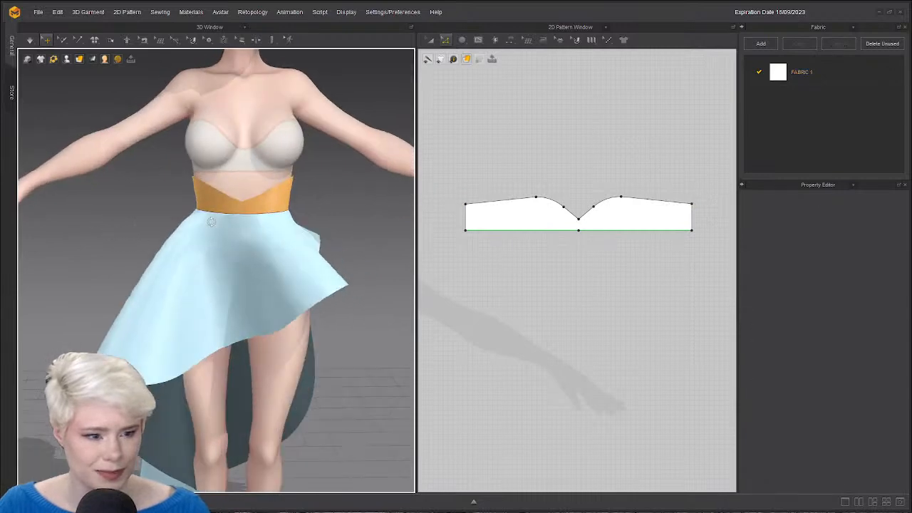
Narrow the waistband's front dip by moving the points on both sides of it inward toward the centre, and simulate the garment.
scroll(549, 191, "up", 5)
left_click(580, 248)
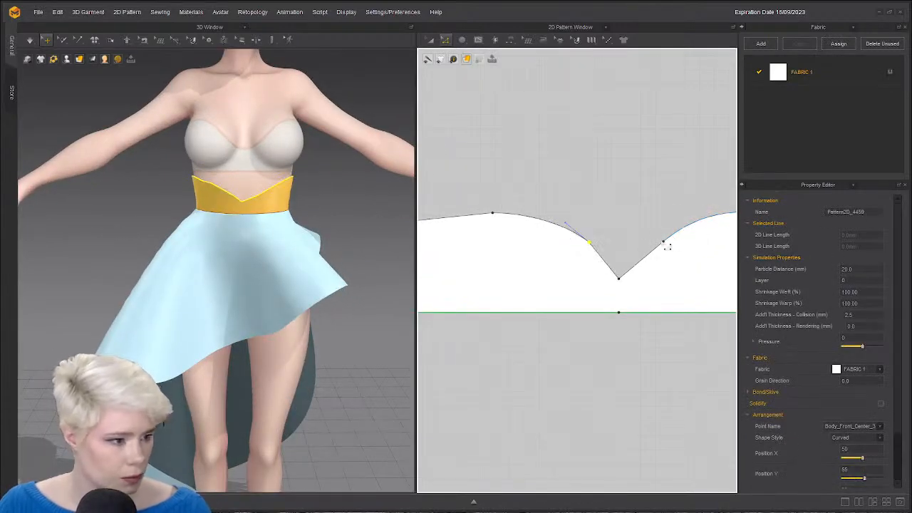
left_click_drag(663, 242, 649, 238)
left_click(614, 176)
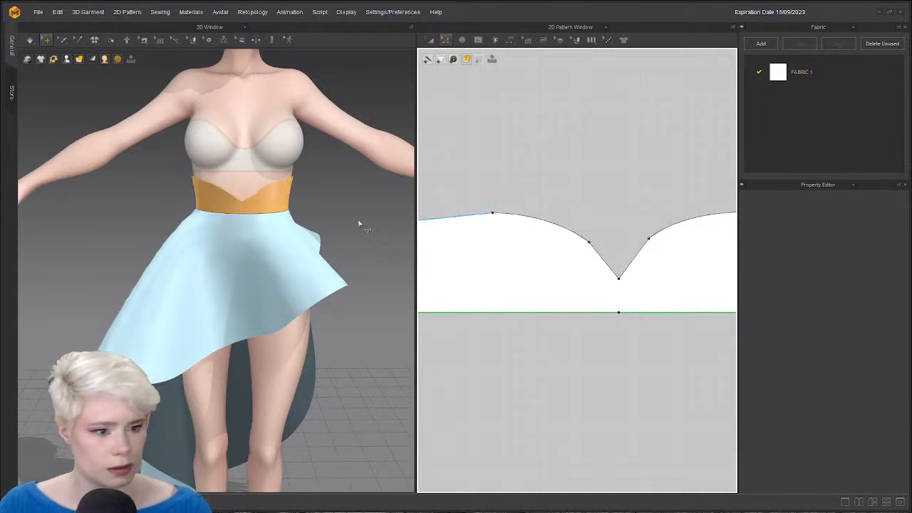
key("space")
right_click(282, 201)
left_click(121, 208)
left_click(121, 209)
scroll(121, 209, "up", 1)
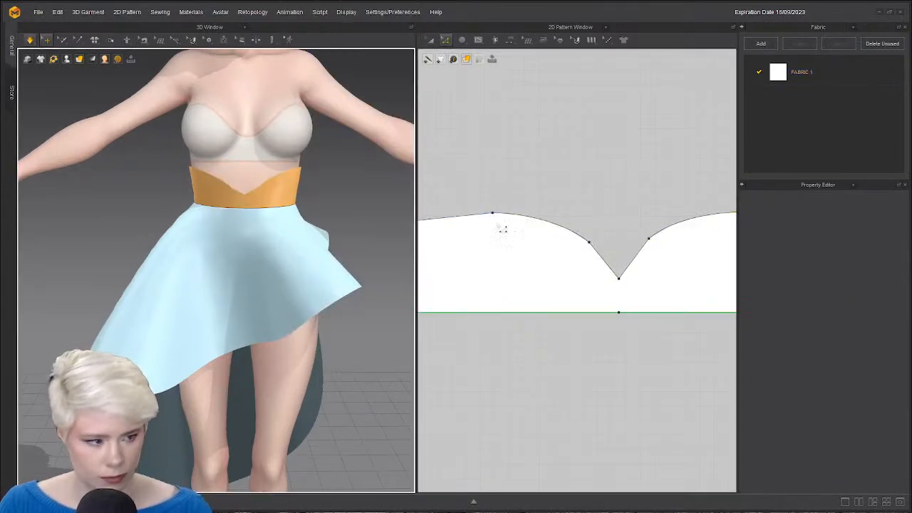
Convert the two points beside the dip and the two upper top-edge points to curve points, and simulate the waistband.
left_click(589, 243)
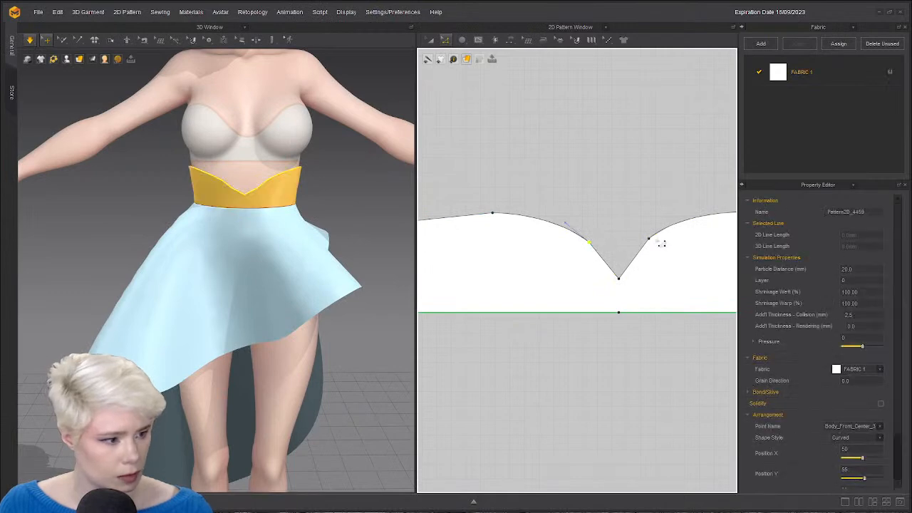
right_click(651, 240)
left_click(684, 265)
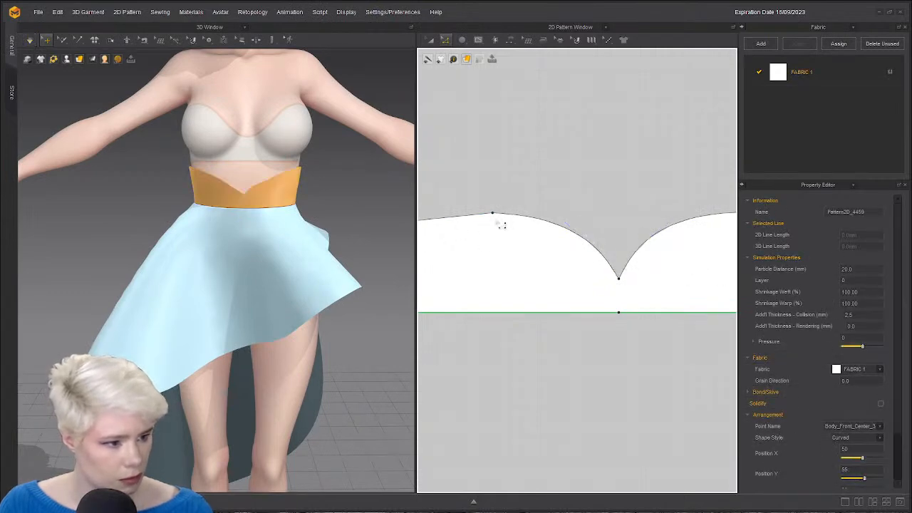
scroll(536, 233, "down", 3)
right_click(611, 232)
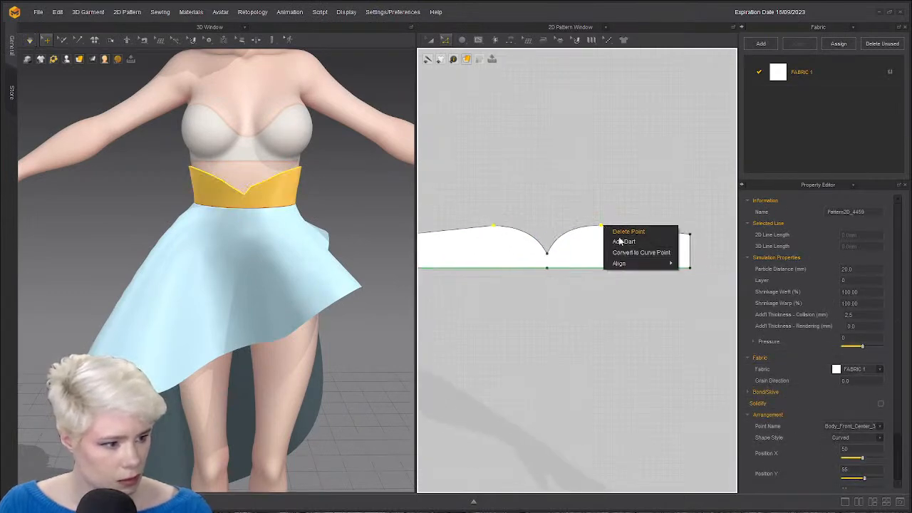
left_click(627, 249)
left_click(285, 185)
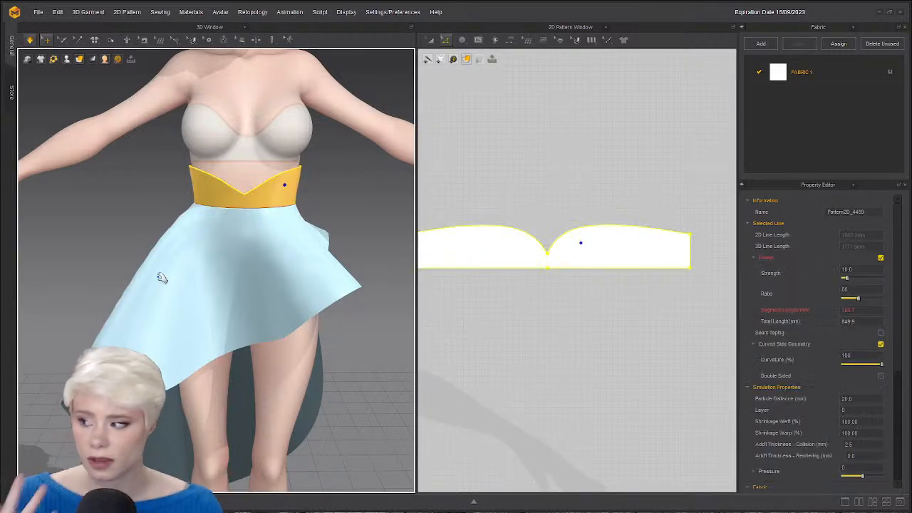
scroll(172, 240, "up", 2)
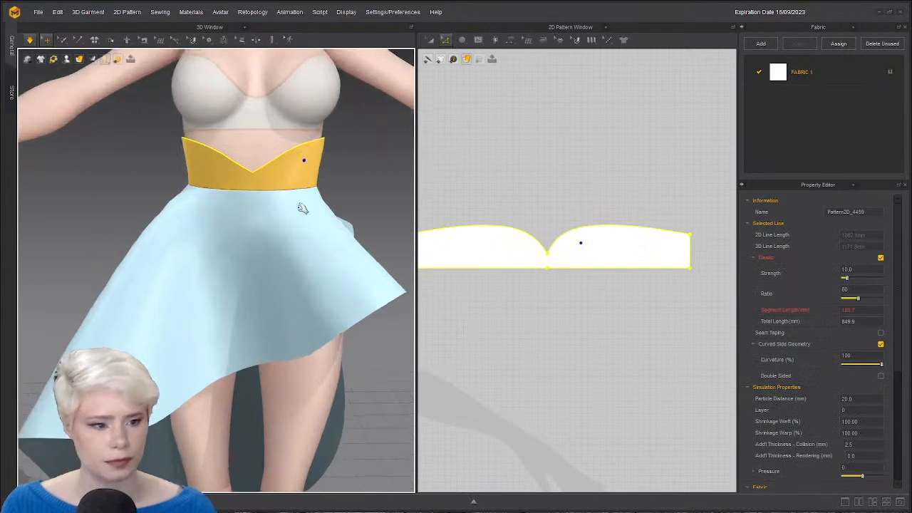
Lower the dip's centre point almost to the waistband's bottom edge and simulate the garment.
left_click(615, 200)
left_click(558, 261)
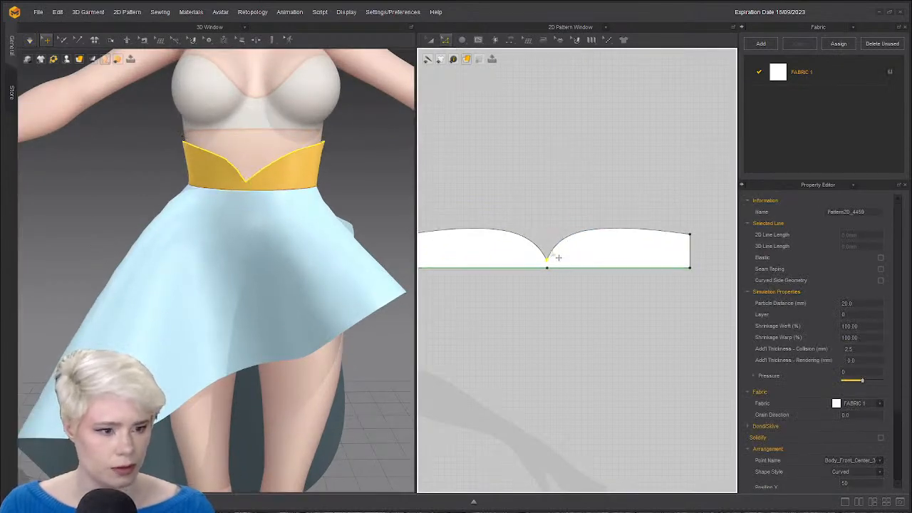
key("Down")
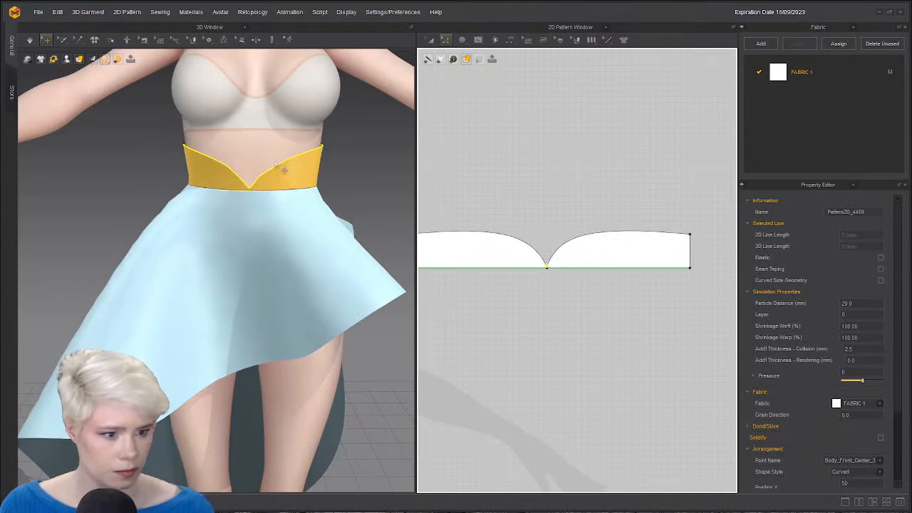
key("space")
scroll(583, 262, "up", 4)
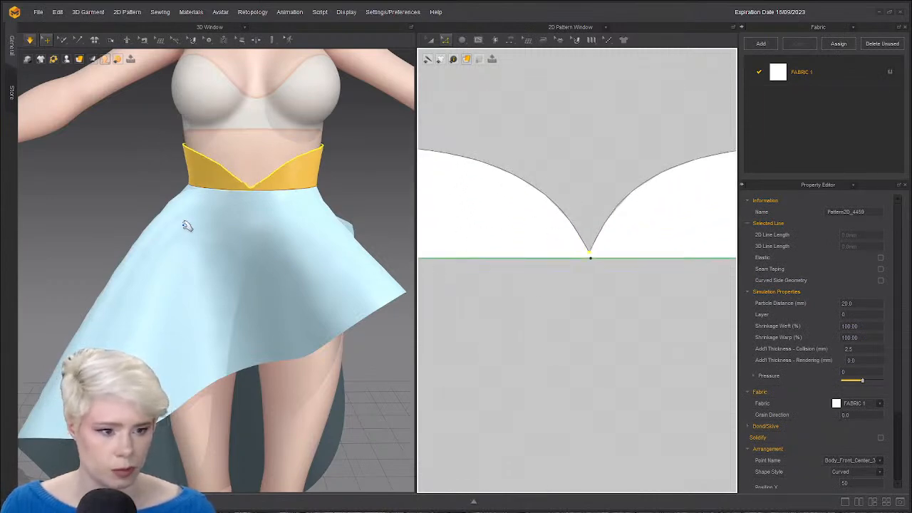
Set the waistband's particle distance to 10 mm and pull both sides of its front outward during simulation.
left_click(218, 174)
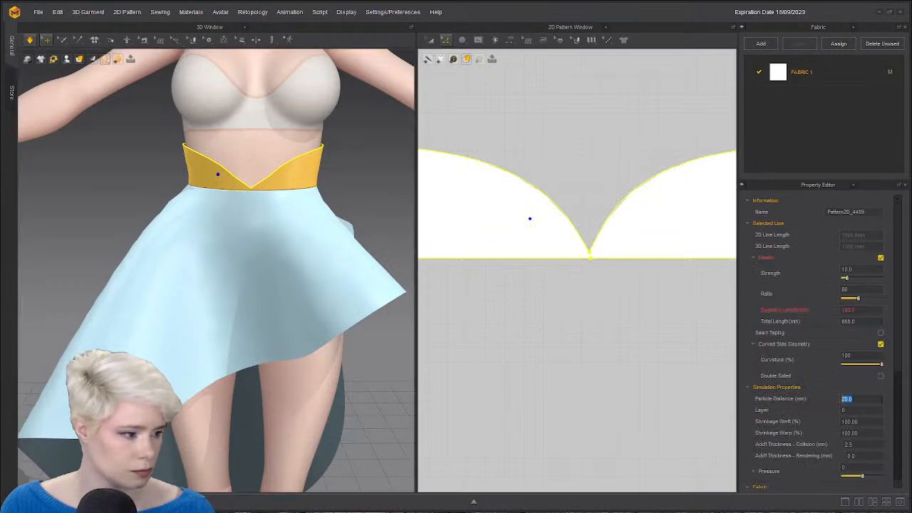
key("Return")
scroll(258, 251, "up", 1)
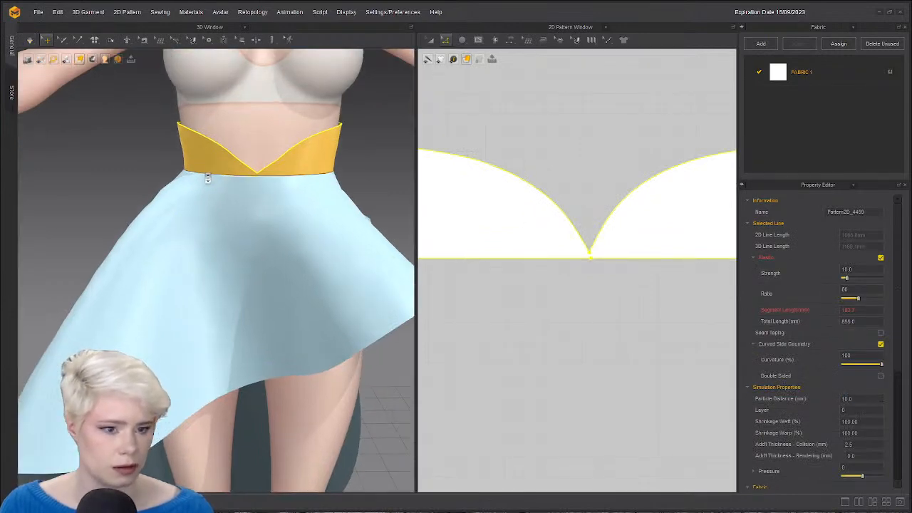
left_click_drag(215, 157, 200, 171)
left_click_drag(321, 143, 359, 155)
scroll(518, 193, "down", 3)
left_click(381, 203)
Raise the arcs of the waistband's top edge slightly on both sides of the dip with Edit Curvature, and simulate the garment.
scroll(314, 208, "up", 3)
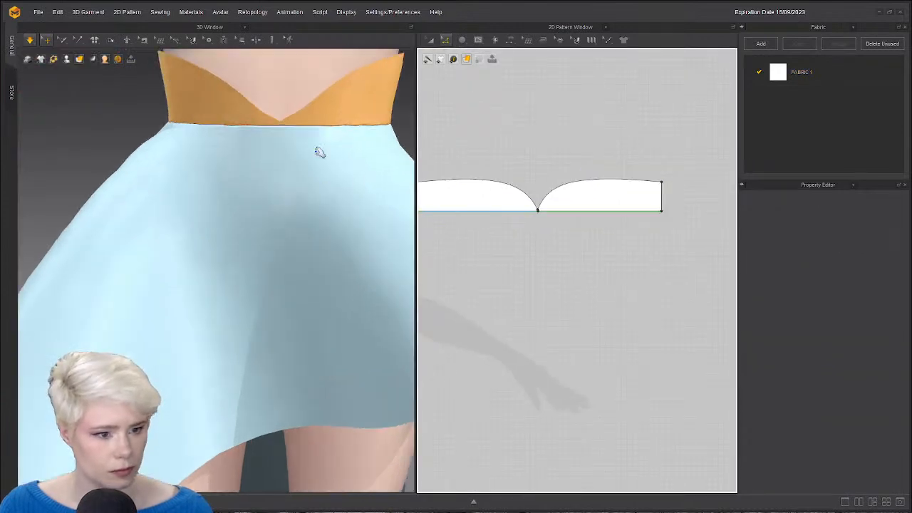
right_click_drag(320, 153, 341, 149)
middle_click_drag(341, 148, 266, 218)
scroll(267, 224, "down", 2)
scroll(268, 225, "down", 2)
right_click_drag(364, 232, 242, 224)
middle_click_drag(567, 183, 681, 169)
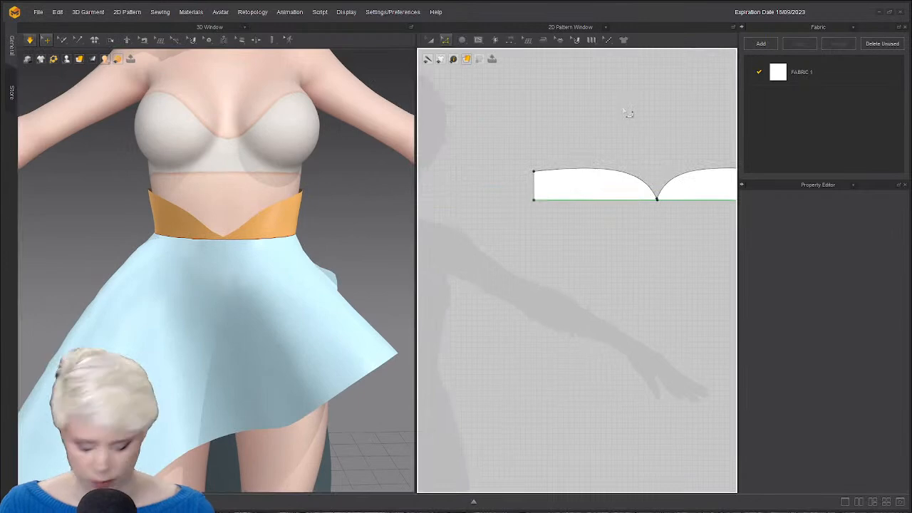
scroll(606, 177, "down", 1)
left_click(570, 194)
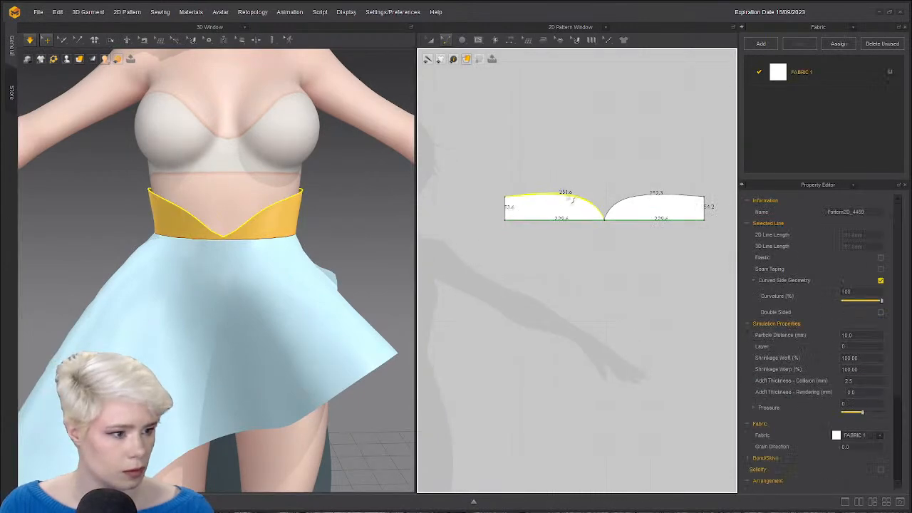
left_click_drag(567, 196, 568, 194)
left_click_drag(650, 201, 649, 196)
key("space")
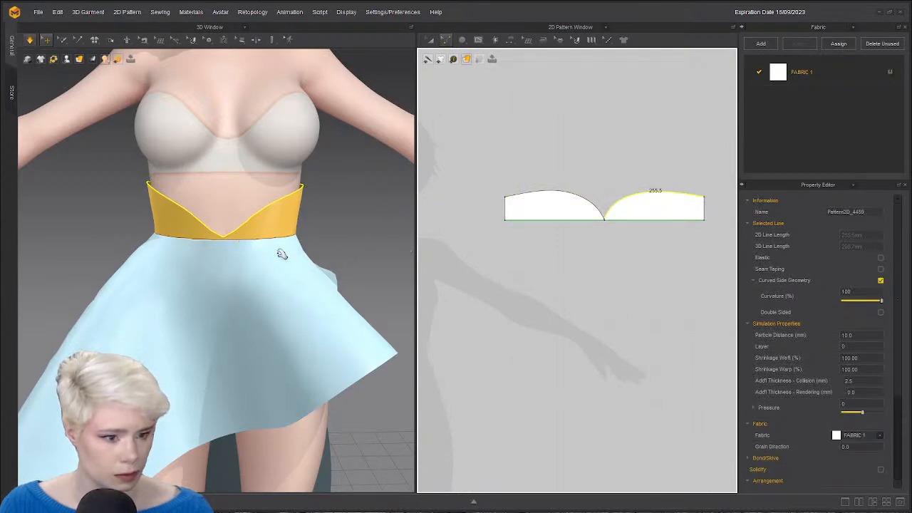
Round both top-edge curves further near the dip and settle the waistband on the avatar by tugging it during simulation.
left_click(583, 200)
left_click(587, 202)
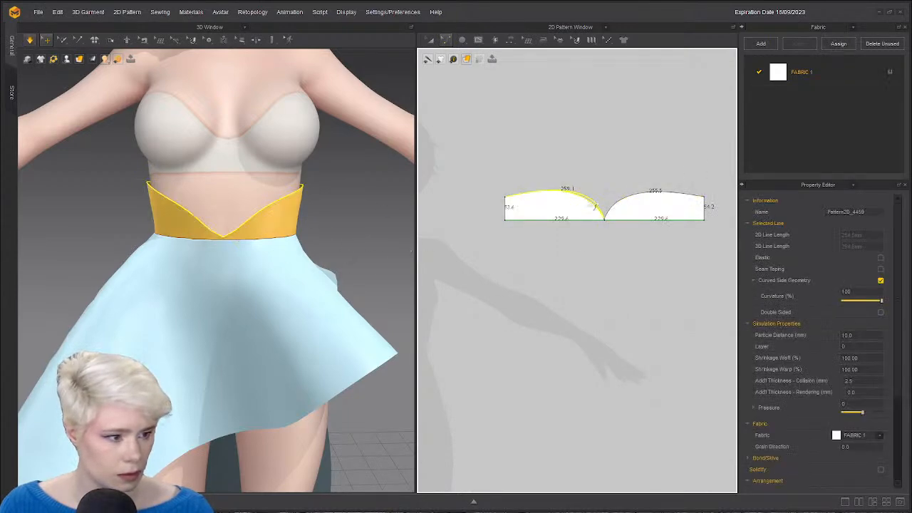
left_click(641, 200)
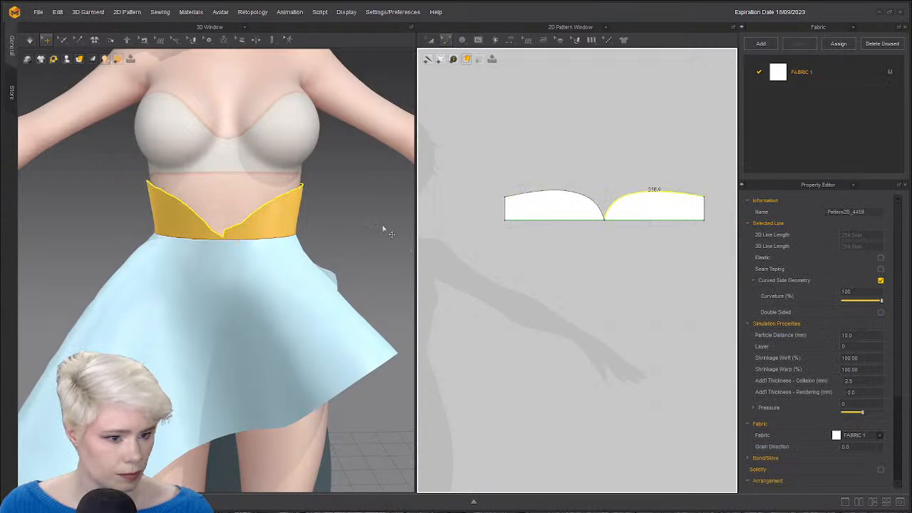
left_click(246, 216)
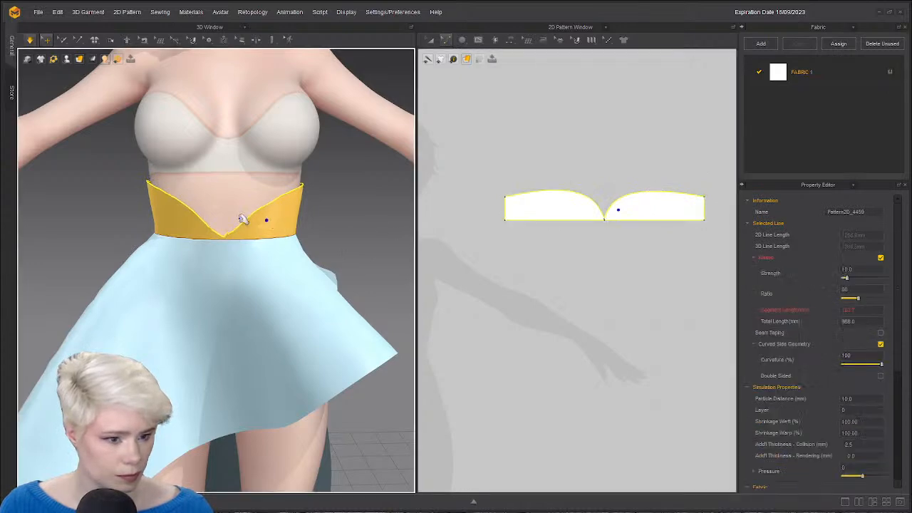
left_click(334, 195)
left_click(153, 214)
key("ctrl+h")
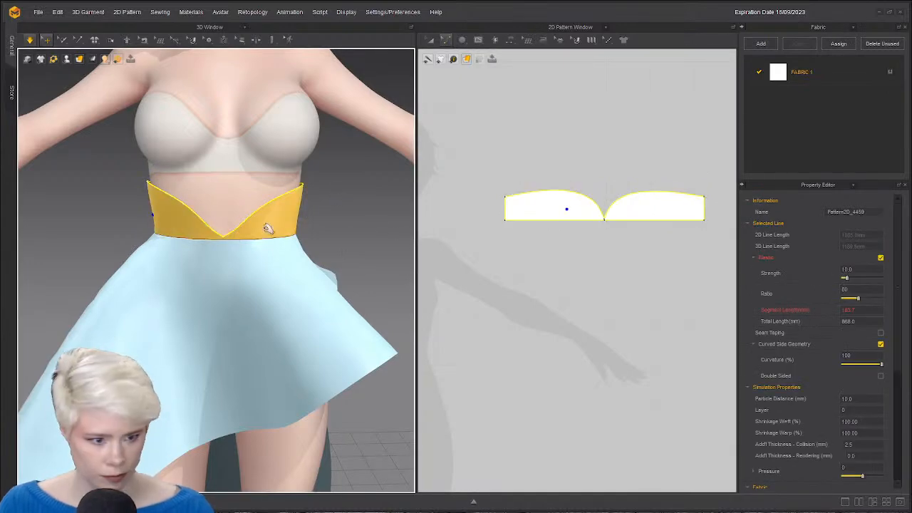
Examine the waistband's fit and front dip from the back, above, front and side.
left_click(97, 213)
right_click_drag(178, 228, 238, 216)
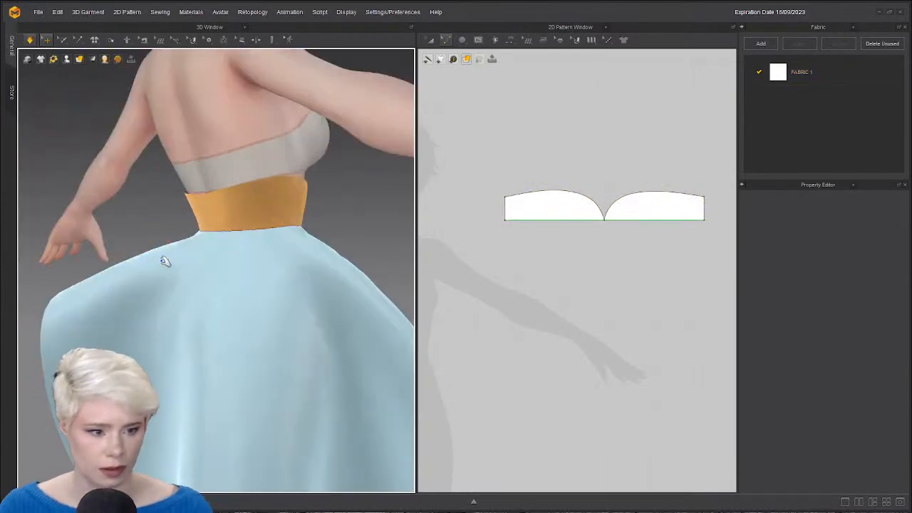
mouse_move(165, 261)
right_mouse_down()
mouse_move(106, 281)
mouse_move(148, 265)
right_mouse_up()
middle_click_drag(178, 250, 158, 182)
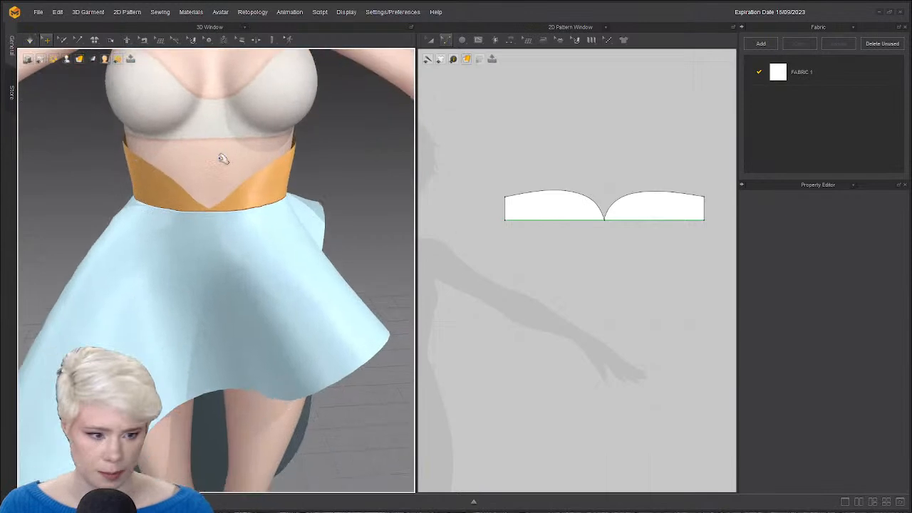
scroll(338, 233, "down", 3)
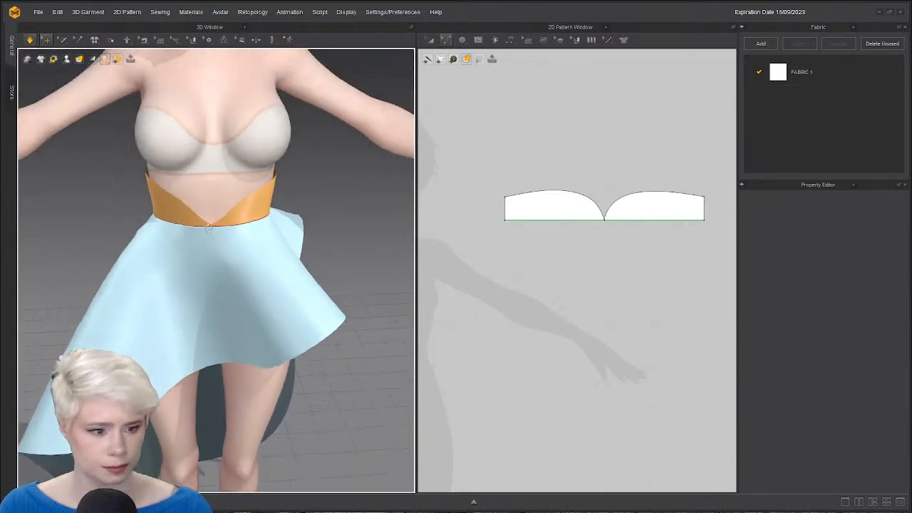
right_click_drag(161, 187, 152, 149)
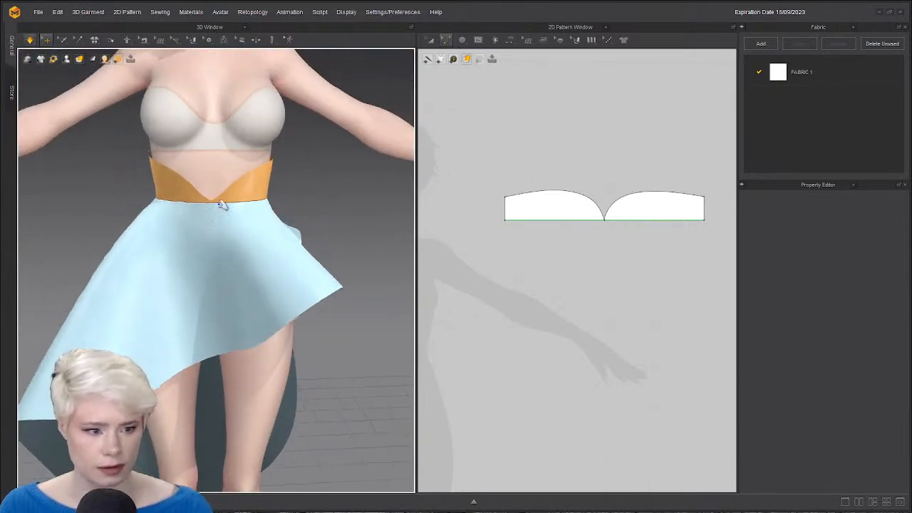
scroll(531, 206, "up", 3)
left_click(167, 170)
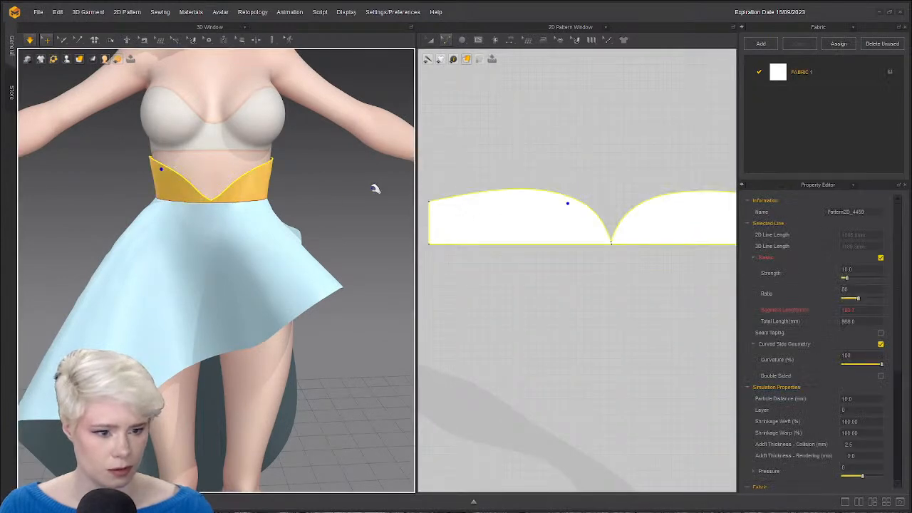
right_click_drag(373, 187, 214, 183)
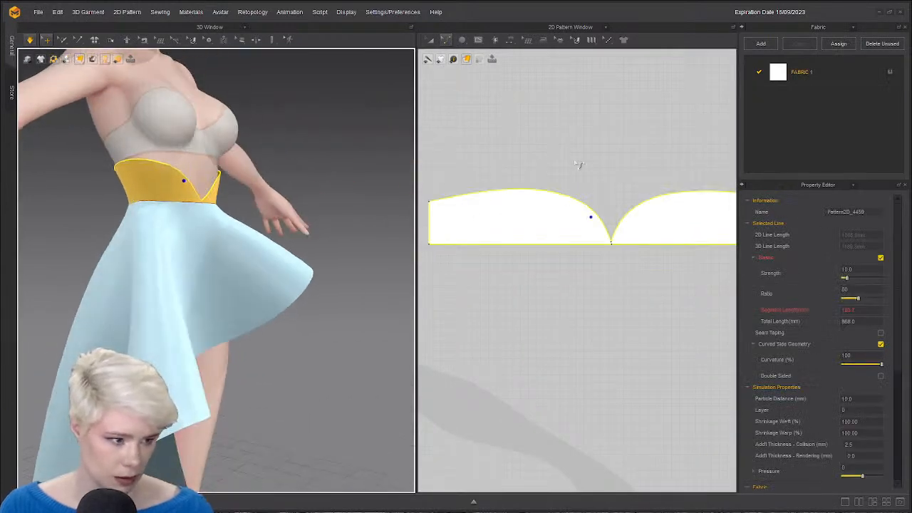
Push both top-edge curves toward the centre for fuller, steeper sides at the dip, then simulate and tug the waistband into place.
left_click(593, 193)
scroll(594, 192, "up", 3)
left_click_drag(520, 204, 557, 202)
middle_click_drag(674, 213, 618, 222)
left_click_drag(677, 223, 644, 217)
right_click_drag(307, 239, 197, 236)
left_click(219, 187)
key("space")
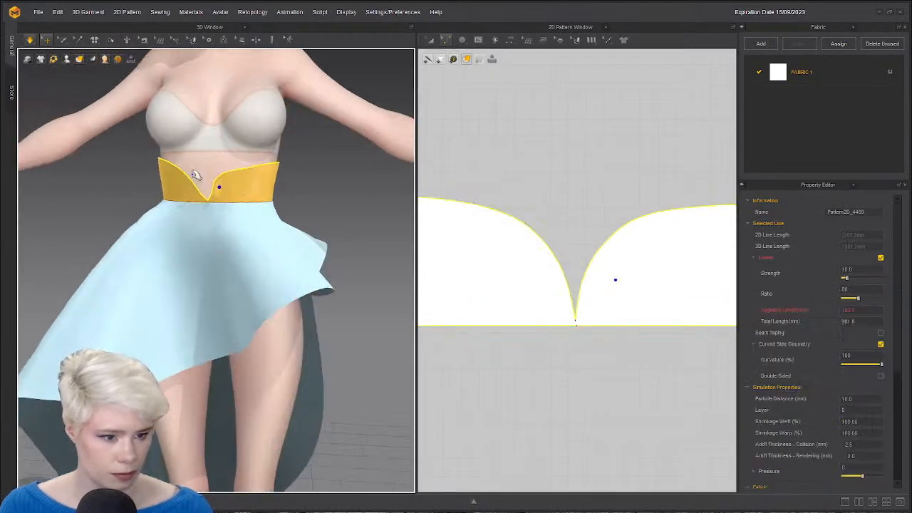
right_click_drag(285, 173, 399, 163)
right_click_drag(276, 171, 273, 170)
left_click_drag(254, 168, 232, 158)
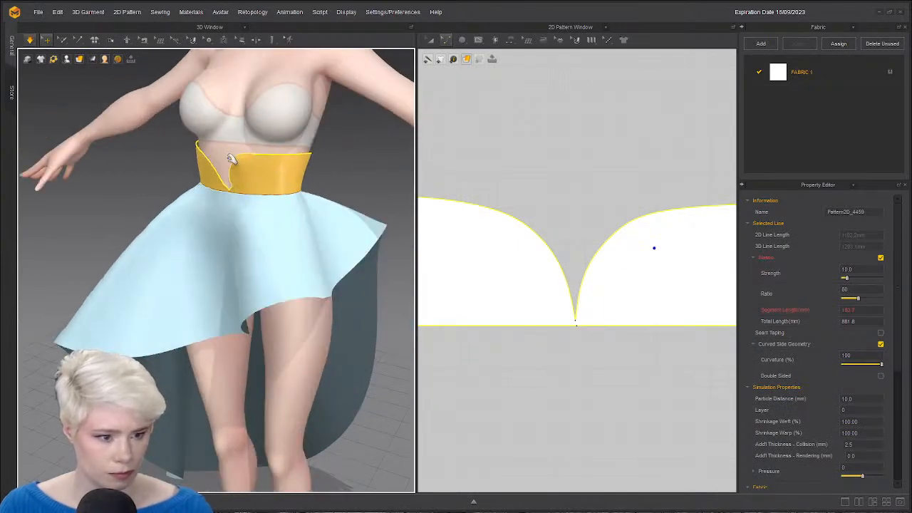
Examine the waistband and high-low skirt on the whole avatar, along with both pattern pieces.
right_click_drag(276, 192, 326, 206)
scroll(322, 196, "down", 3)
scroll(602, 179, "down", 6)
left_click(315, 210)
right_click_drag(246, 233, 315, 230)
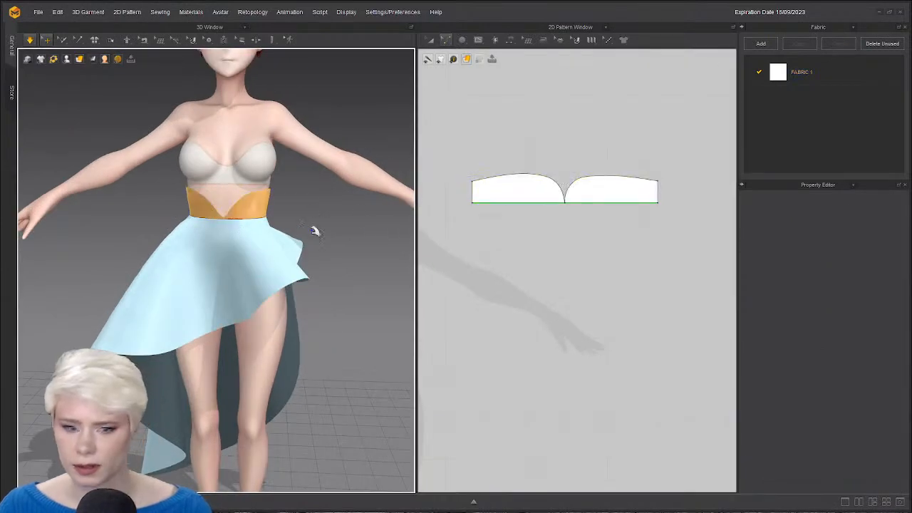
scroll(538, 198, "up", 4)
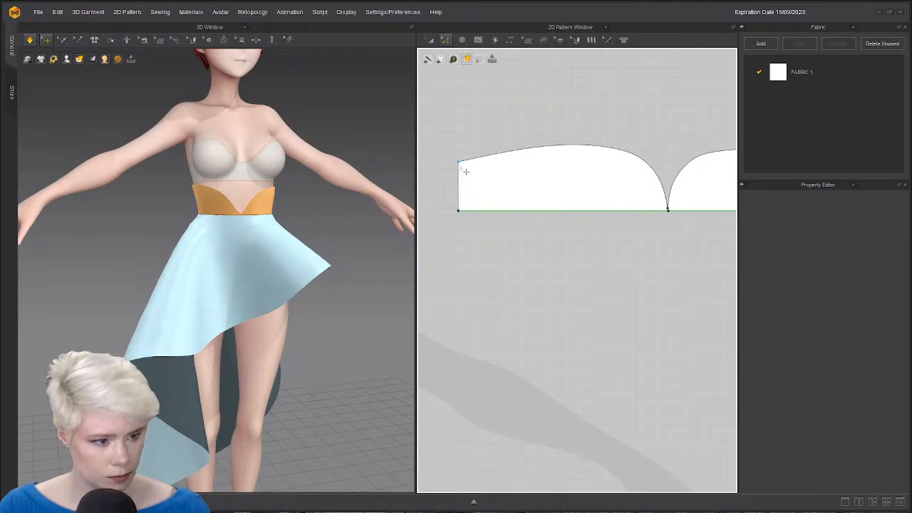
right_click_drag(390, 216, 144, 239)
scroll(195, 265, "down", 3)
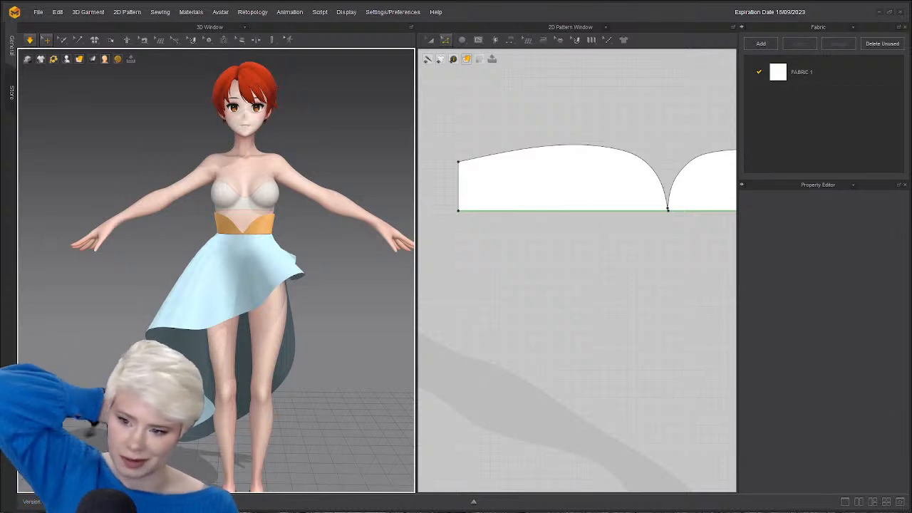
scroll(322, 251, "up", 2)
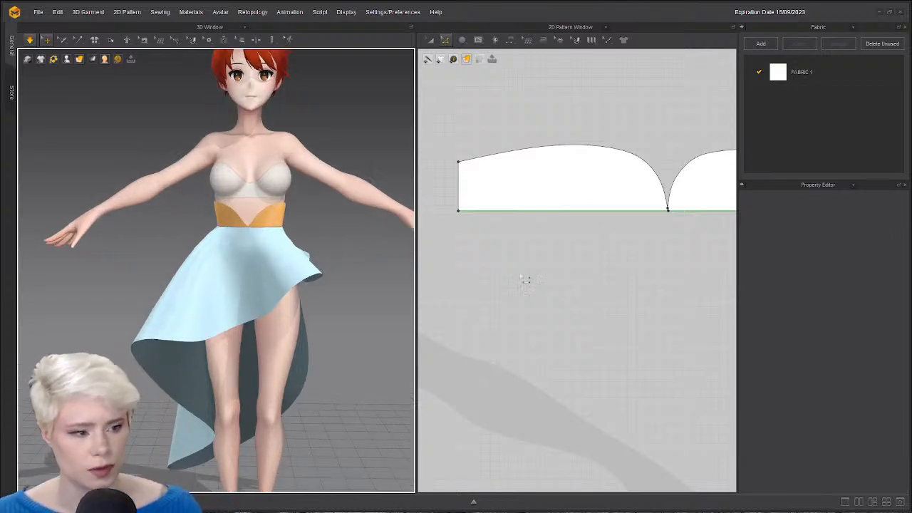
scroll(606, 322, "down", 6)
middle_click_drag(614, 322, 621, 367)
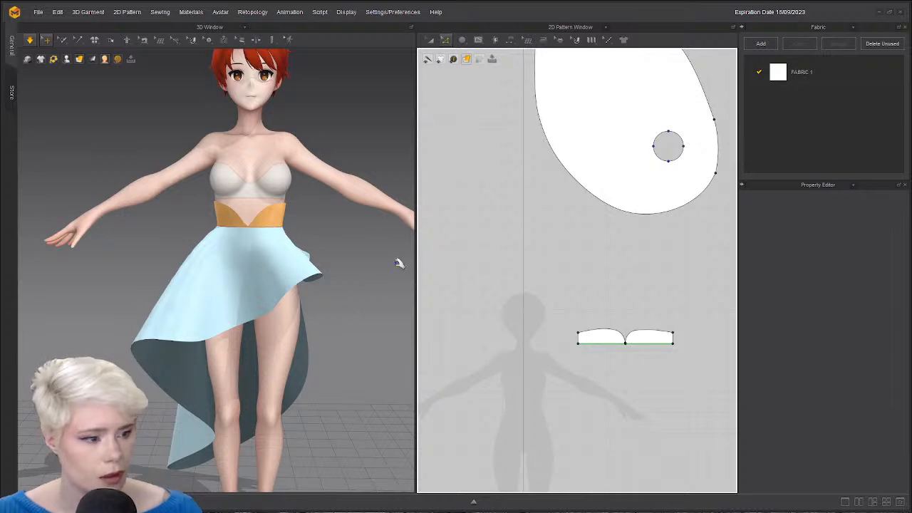
middle_click_drag(566, 192, 475, 190)
scroll(474, 189, "up", 3)
scroll(525, 213, "down", 1)
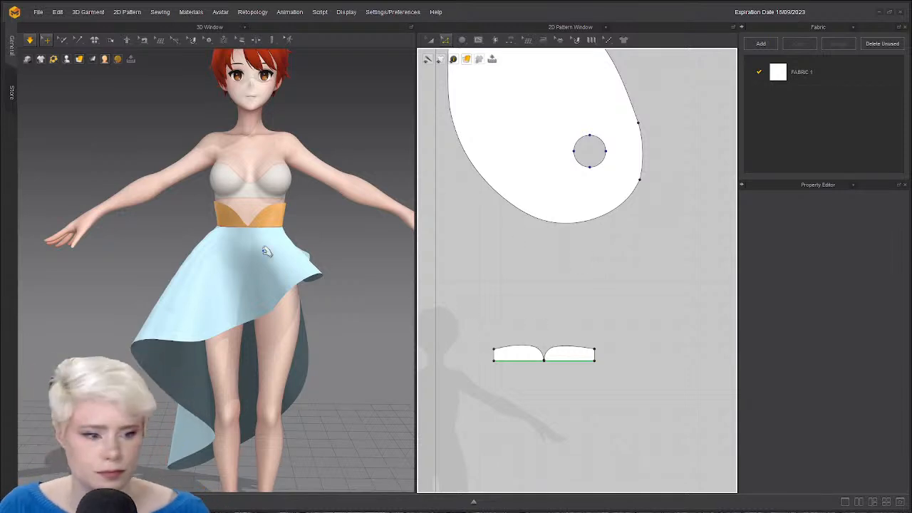
Clone the high-low skirt pattern as an under layer, placing the copy about 1450 mm diagonally away from the original.
right_click_drag(265, 252, 267, 222)
key("space")
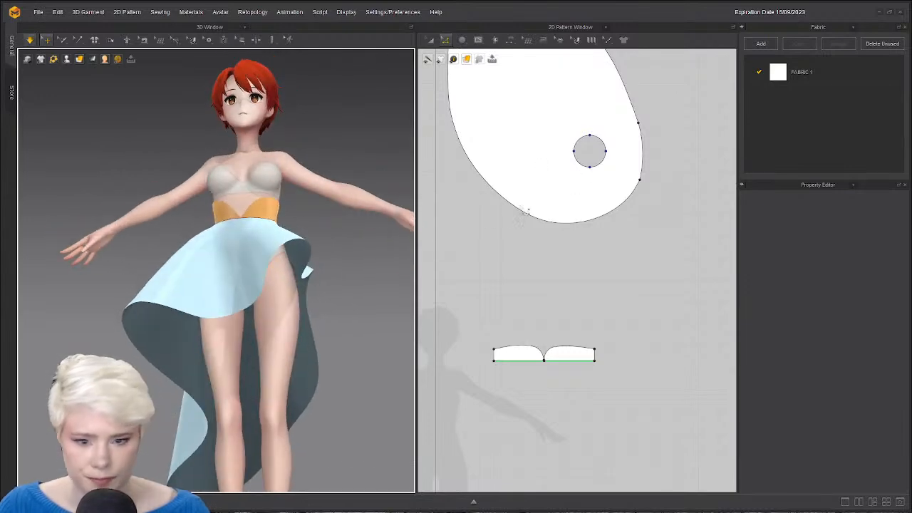
key("space")
key("a")
left_click(604, 173)
scroll(535, 313, "down", 3)
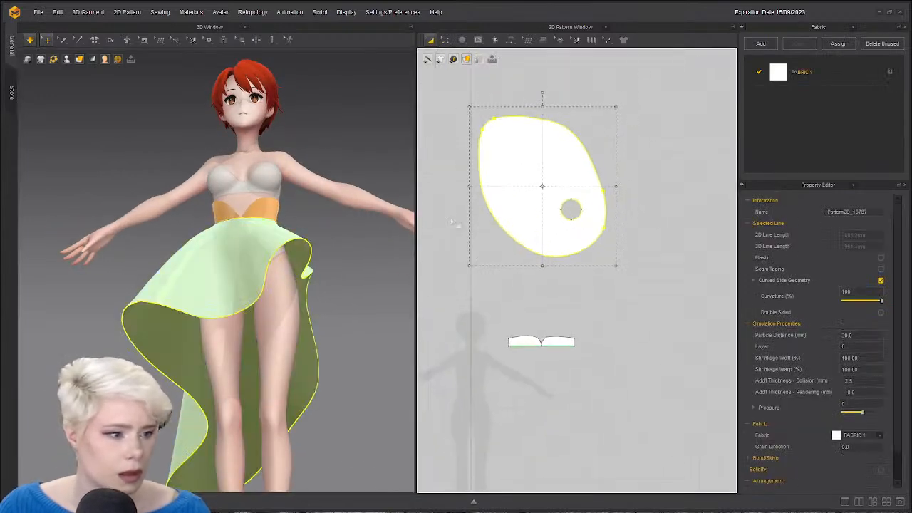
right_click_drag(206, 285, 146, 381)
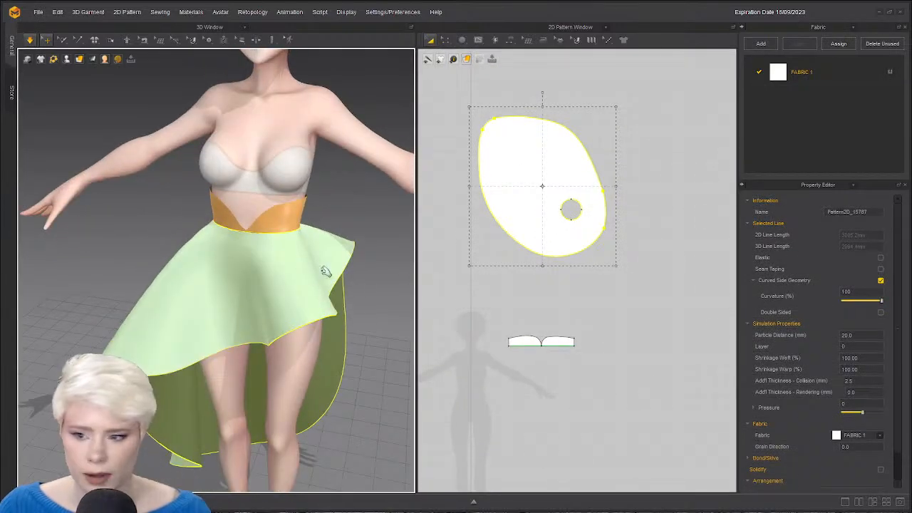
right_click(537, 186)
left_click(696, 150)
left_click(518, 197)
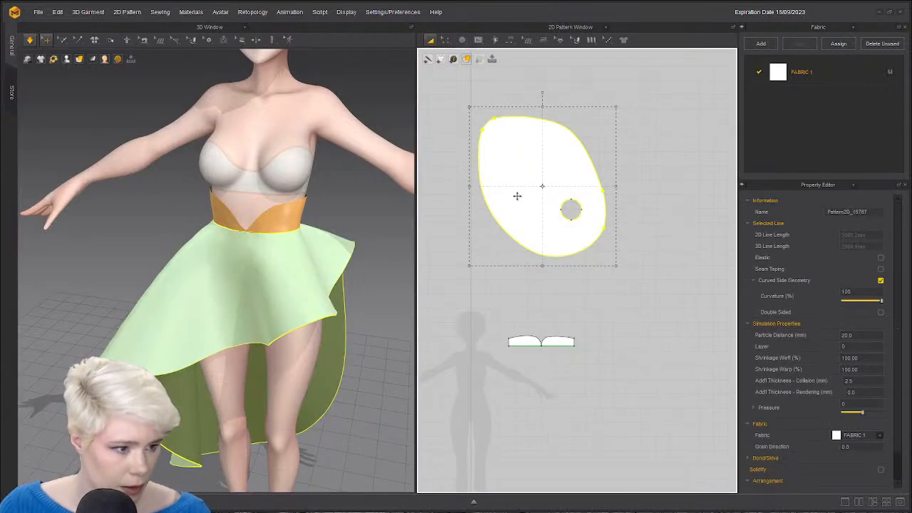
right_click(519, 196)
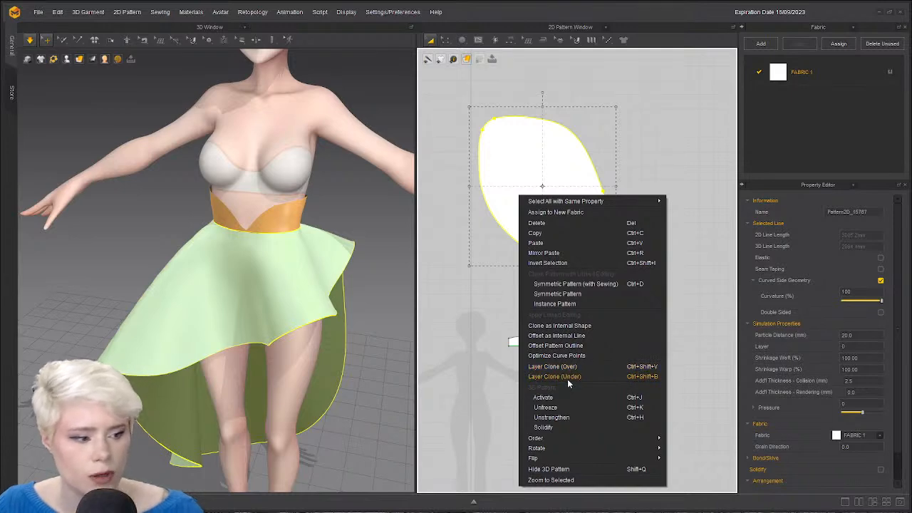
left_click(570, 376)
scroll(627, 328, "down", 1)
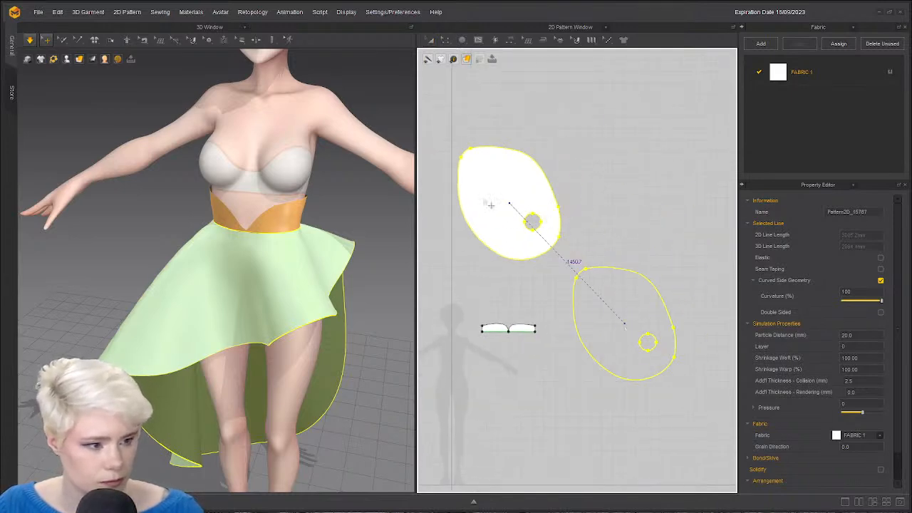
left_click(625, 326)
Remove the sewing between the outer edges of the cloned skirt layer and the original skirt, keeping the waist-hole seam.
left_click_drag(509, 192, 640, 162)
scroll(635, 264, "up", 3)
left_click(608, 276)
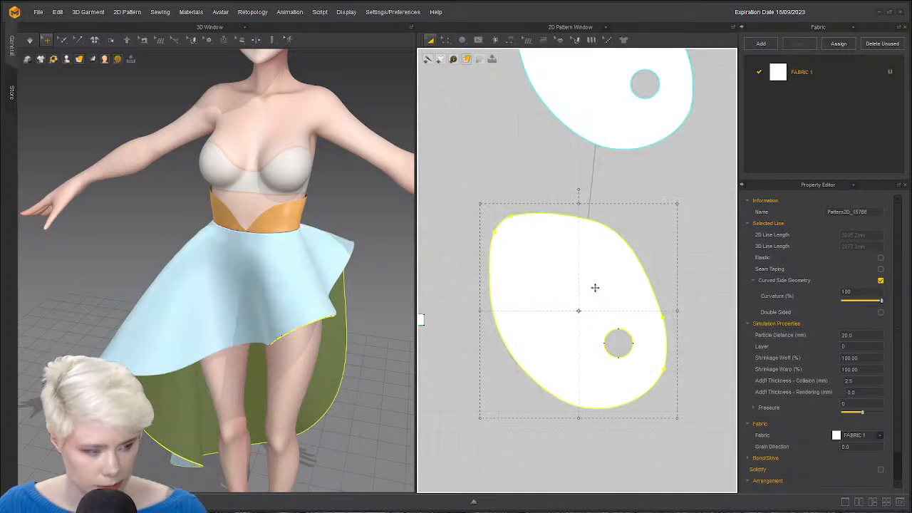
right_click(592, 262)
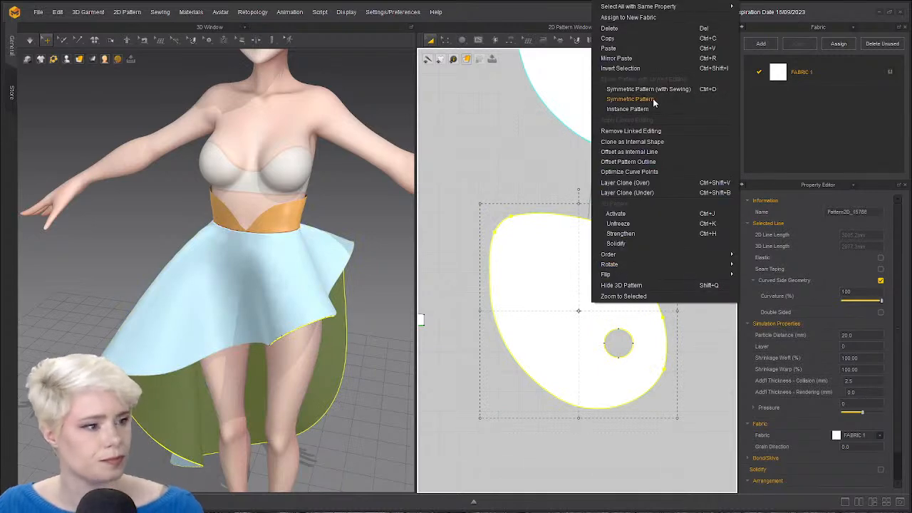
middle_click_drag(563, 231, 558, 225)
key("n")
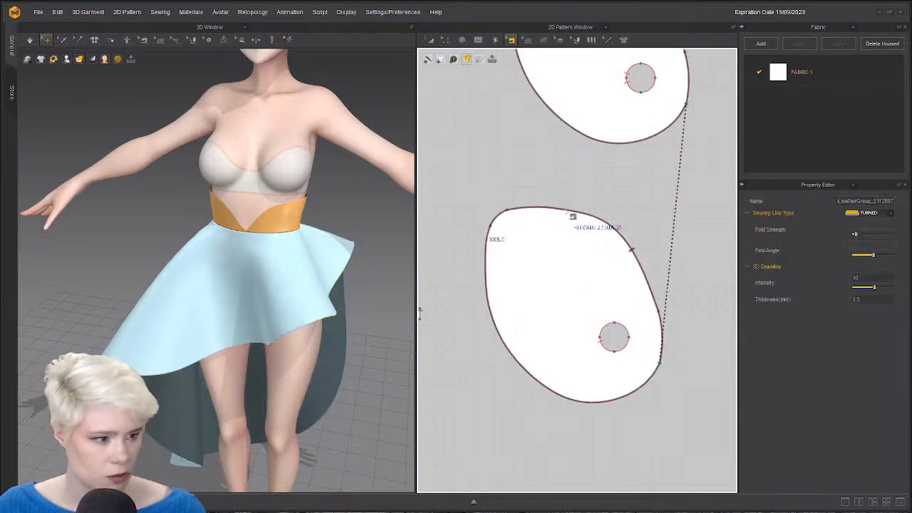
key("Delete")
scroll(588, 294, "down", 1)
scroll(589, 286, "down", 1)
middle_click_drag(586, 284, 554, 282)
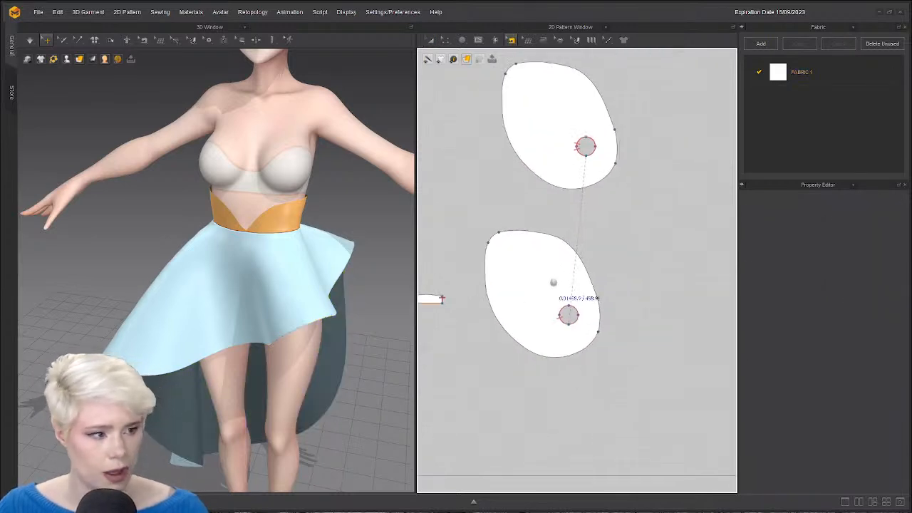
Select the cloned under layer, unfreeze it and simulate it beneath the frozen outer skirt.
right_click_drag(218, 394, 203, 338)
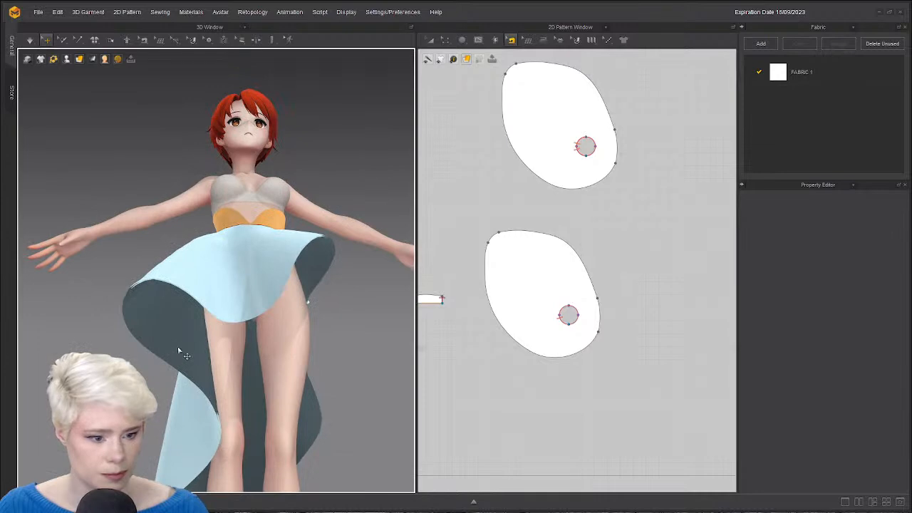
left_click(179, 347)
right_click_drag(235, 394, 240, 203)
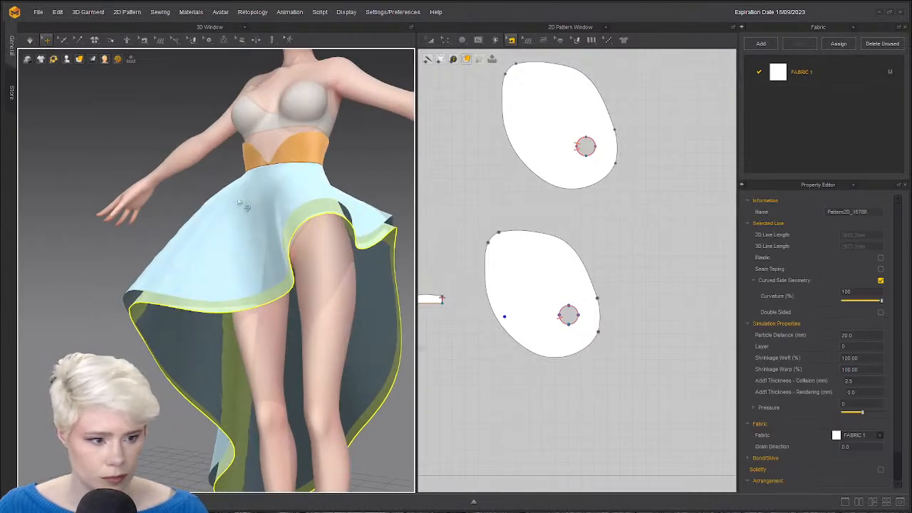
left_click(240, 203)
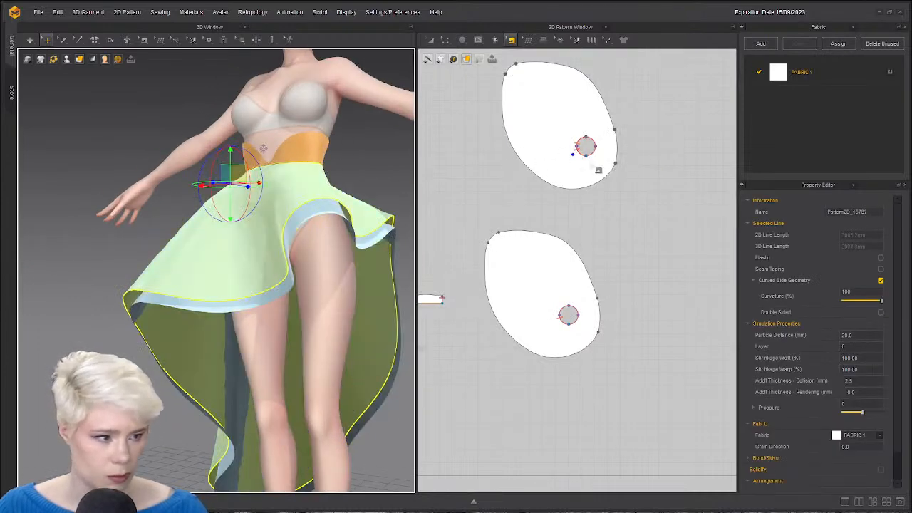
left_click(551, 312)
left_click(267, 185)
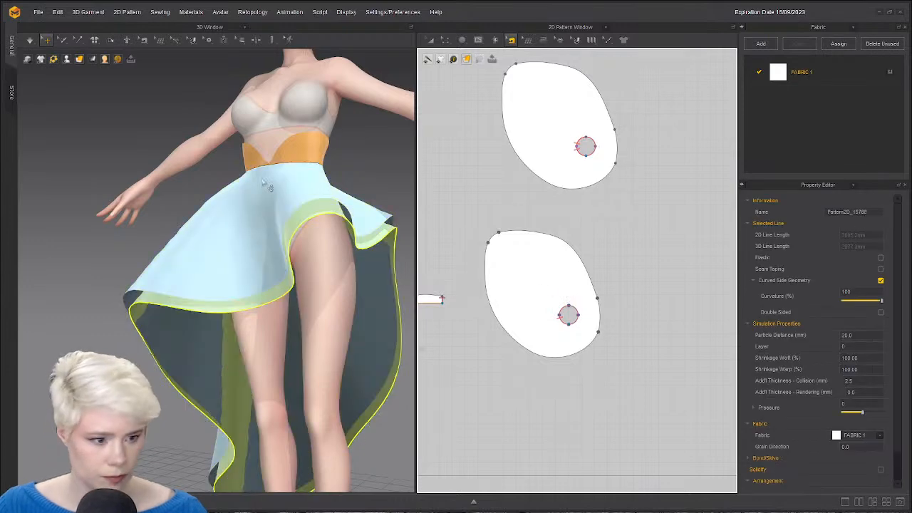
left_click(542, 295)
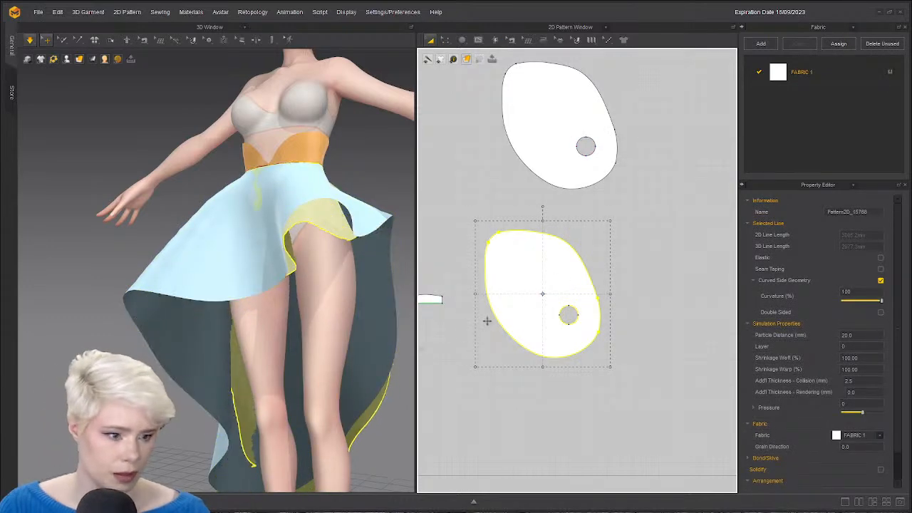
right_click_drag(383, 308, 373, 355)
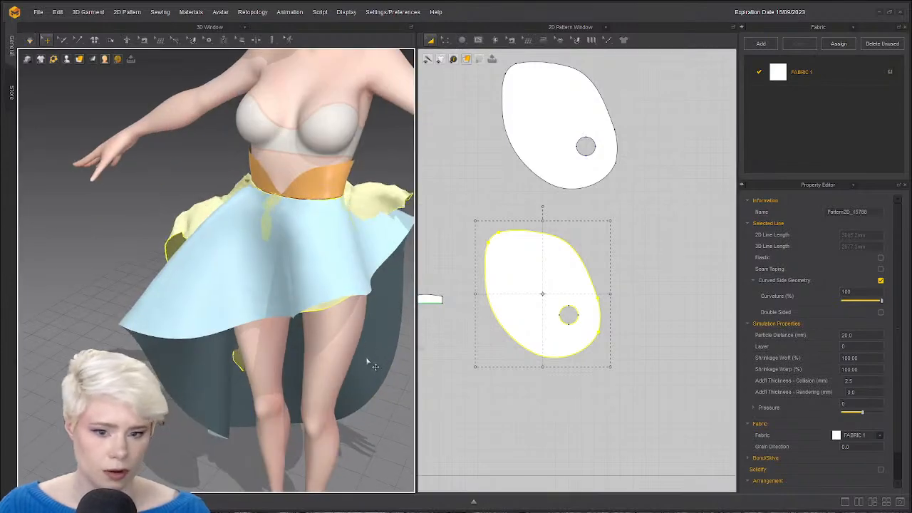
right_click_drag(206, 234, 294, 256)
Set the cloned skirt's Layer value to -1 and tug its fabric underneath the outer skirt during simulation.
left_click(239, 271)
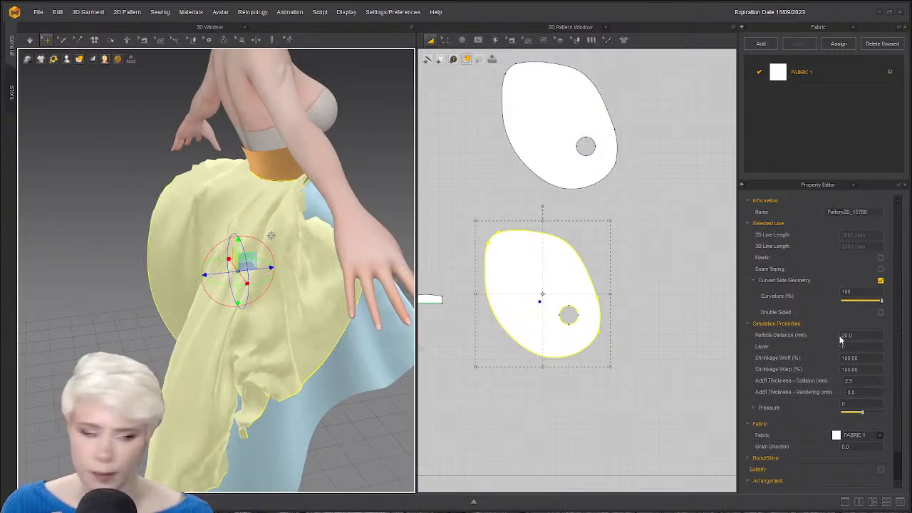
left_click(859, 347)
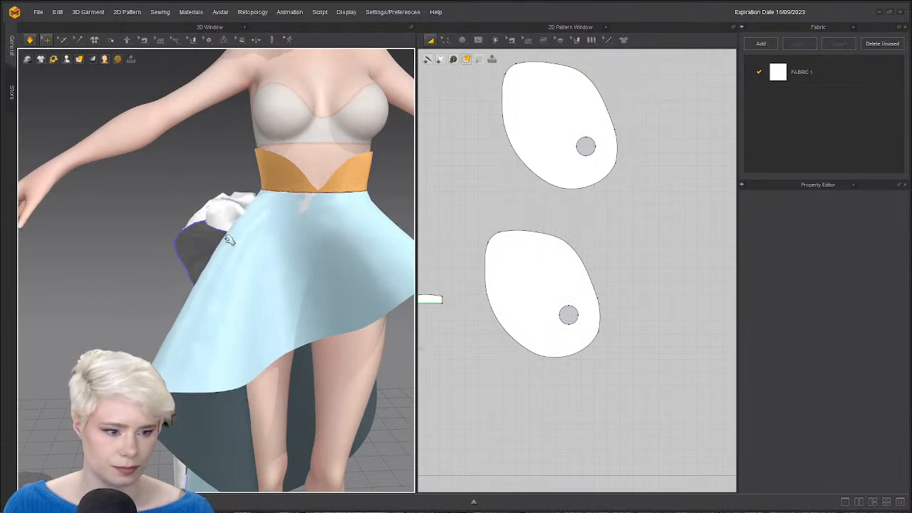
left_click(229, 238)
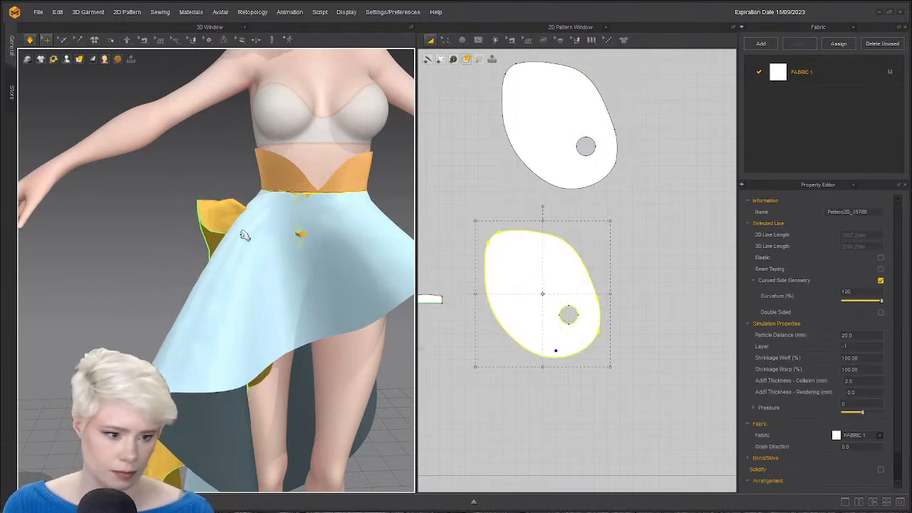
left_click_drag(242, 233, 406, 471)
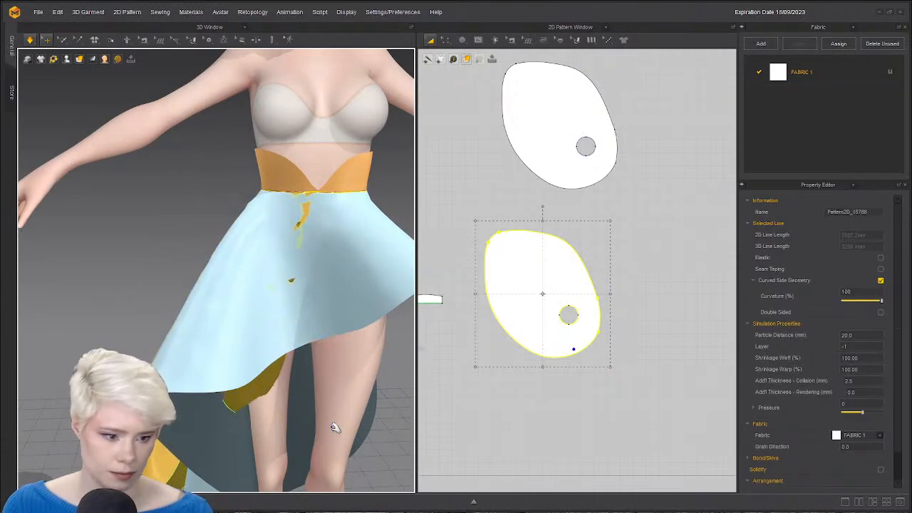
left_click_drag(254, 402, 408, 422)
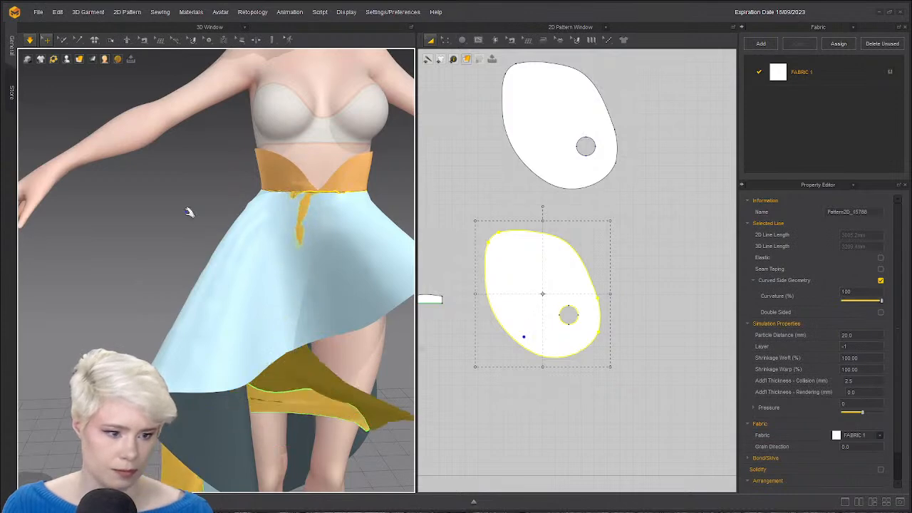
Unfreeze and strengthen the outer skirt while the garment is simulated.
left_click(302, 276)
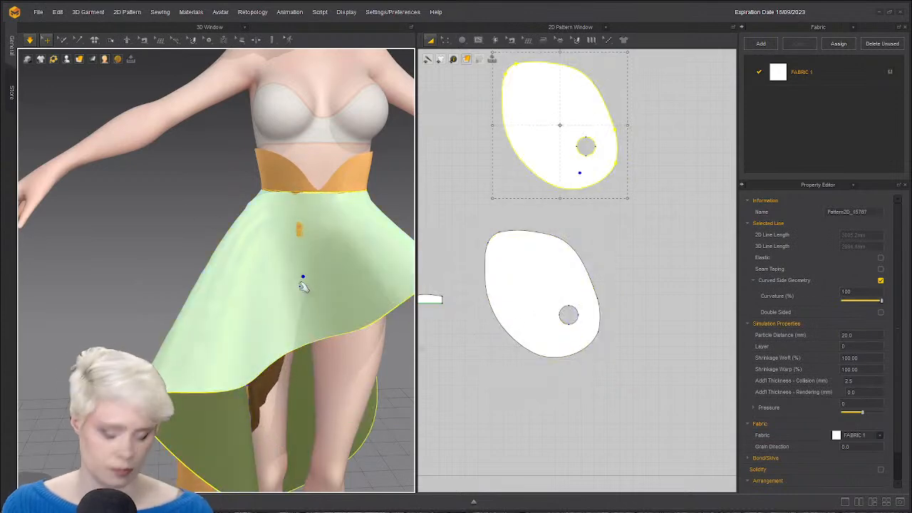
key("ctrl+k")
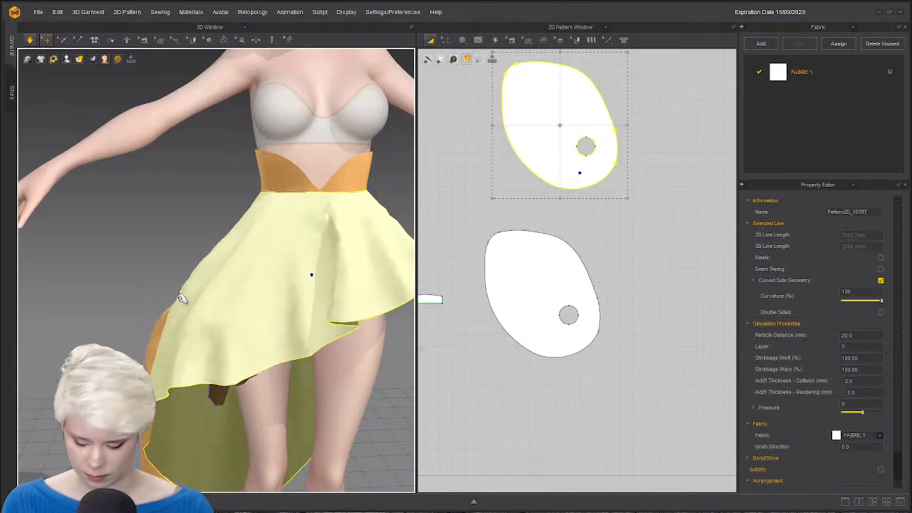
key("ctrl+h")
right_click_drag(235, 346, 232, 281)
Draw a large circular internal ellipse around the waist hole on the under layer's pattern, reaching nearly to its short hem.
scroll(596, 261, "down", 2)
left_click(603, 278)
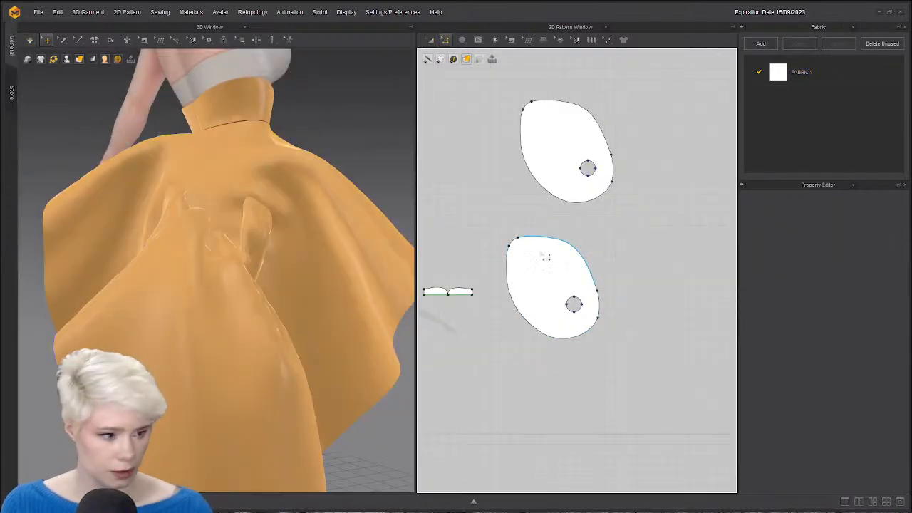
scroll(524, 241, "up", 2)
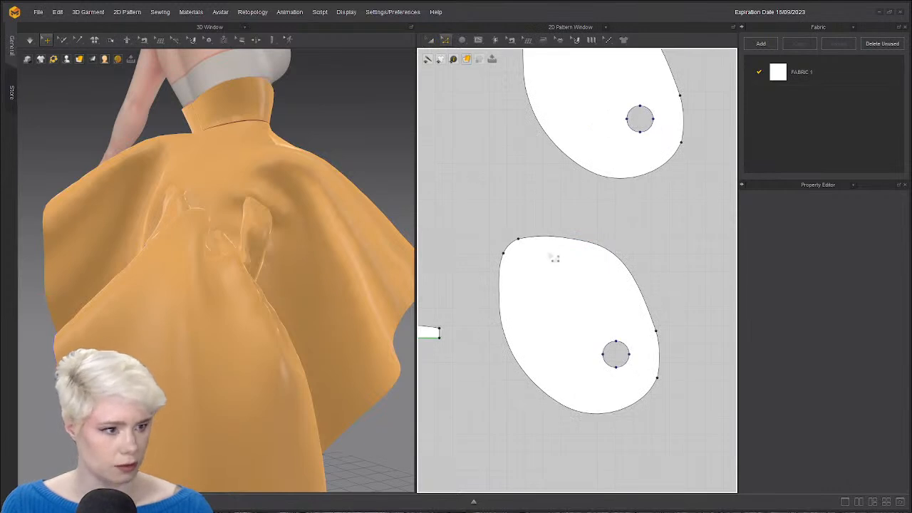
left_click(463, 40)
left_click(478, 41)
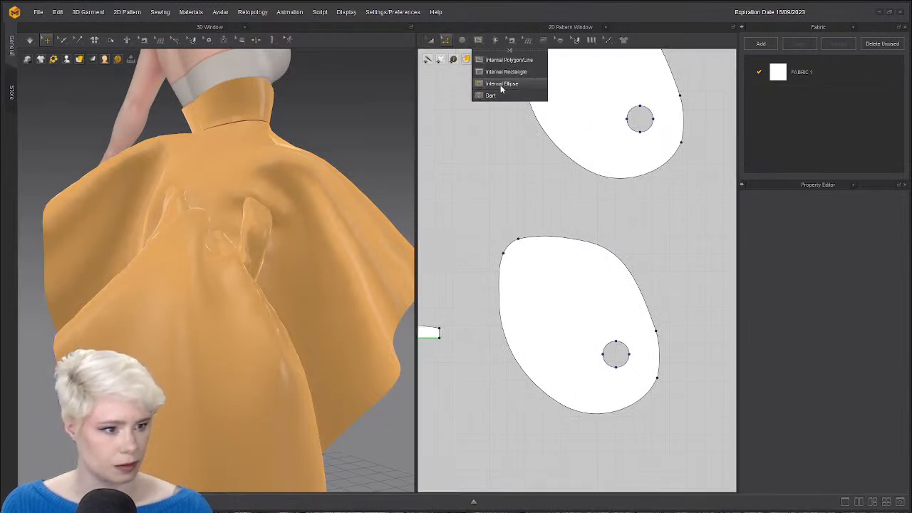
left_click(500, 84)
left_click_drag(524, 264, 609, 349)
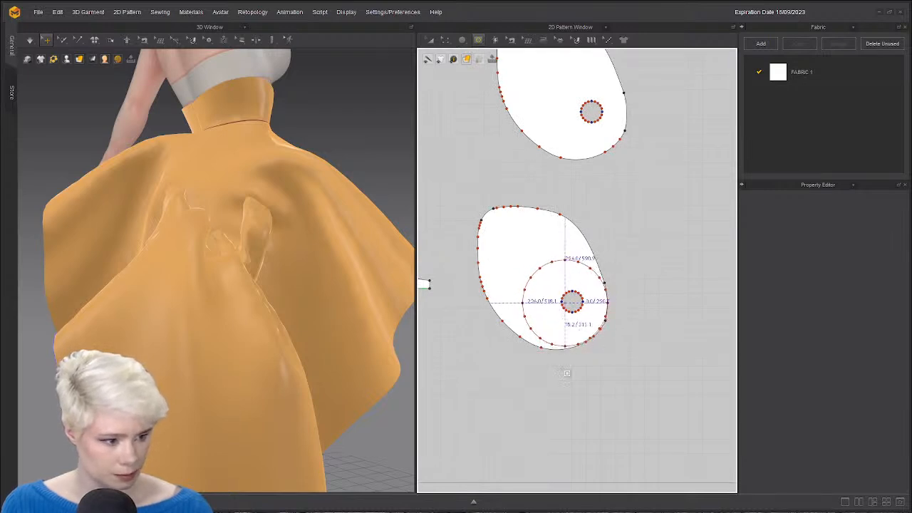
Cut the under layer's pattern along the internal circle and delete the leftover outer piece.
key("z")
scroll(544, 317, "up", 2)
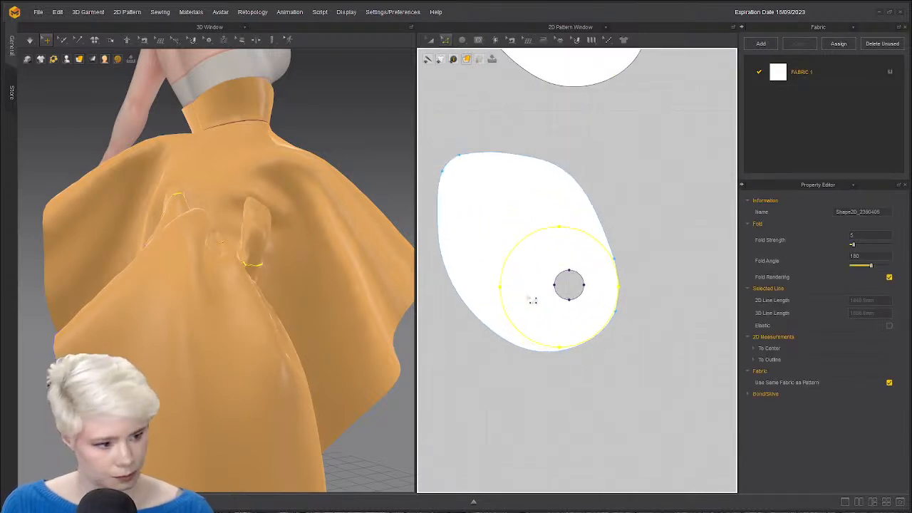
right_click(511, 269)
key("Escape")
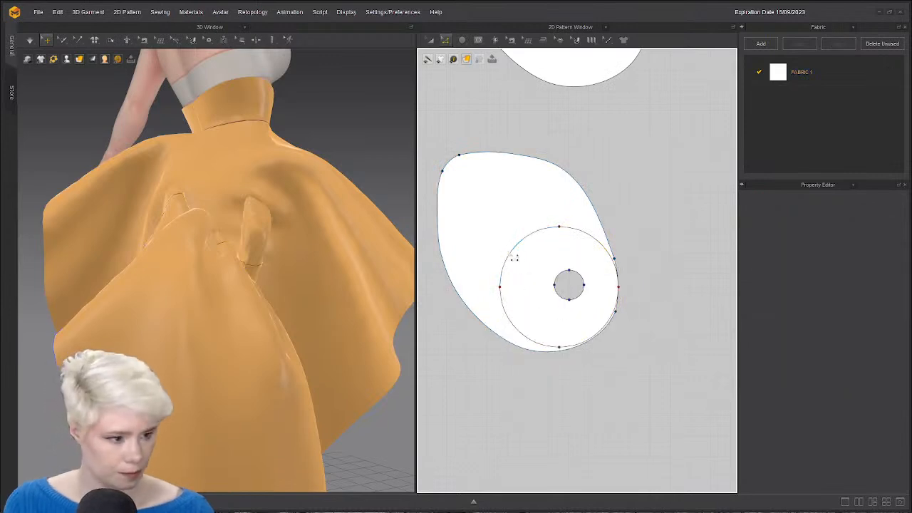
left_click(514, 261)
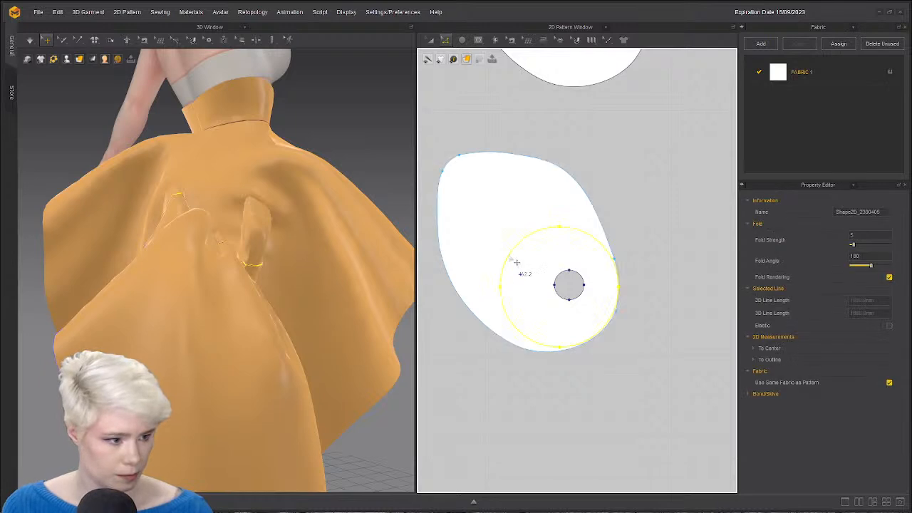
right_click(509, 255)
key("Escape")
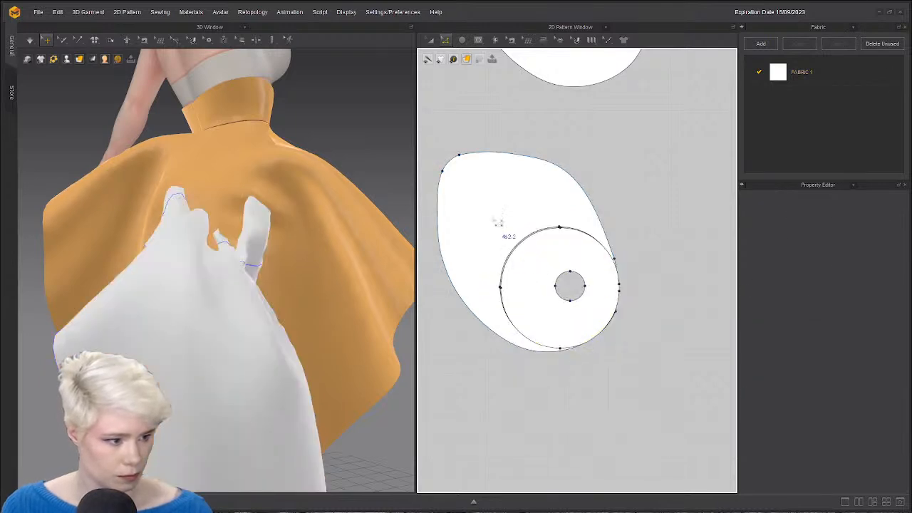
left_click(494, 218)
key("Delete")
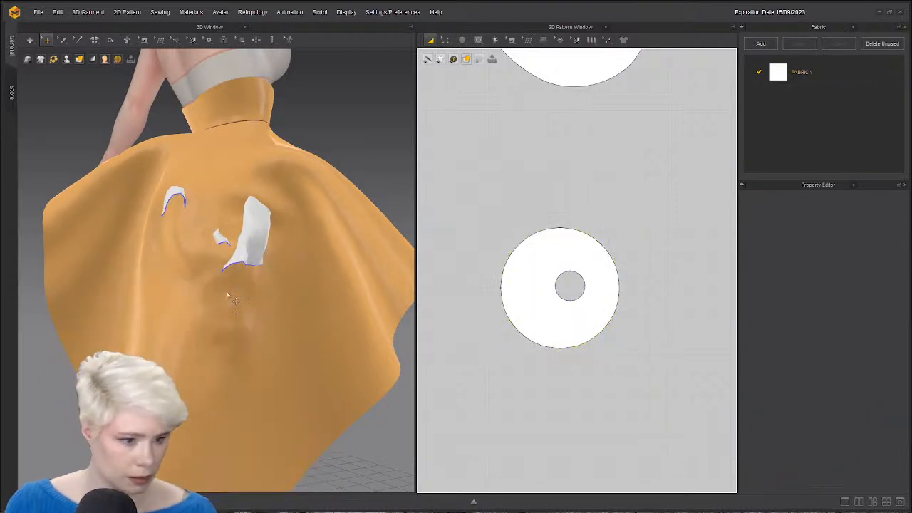
Simulate the garment and tug the short under layer down beneath the high-low outer skirt.
key("space")
right_click_drag(246, 313, 186, 250)
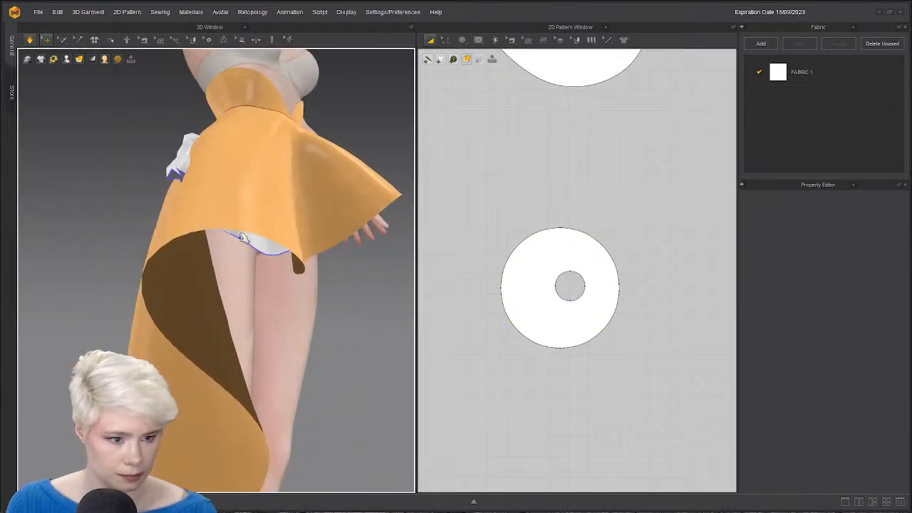
left_click(242, 238)
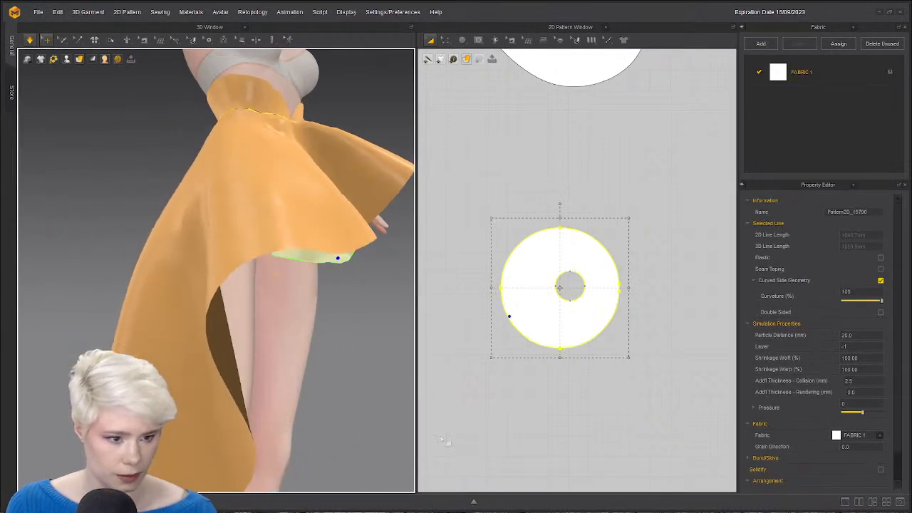
right_click_drag(371, 352, 285, 259)
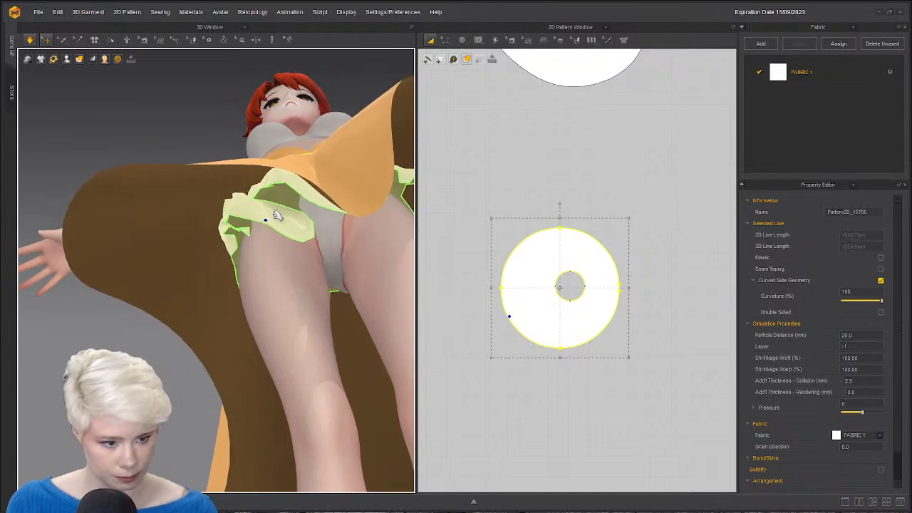
right_click_drag(278, 216, 278, 276)
scroll(348, 364, "down", 5)
Centre the waist hole in the circular under layer's pattern and pull the fabric down during simulation.
left_click(586, 358)
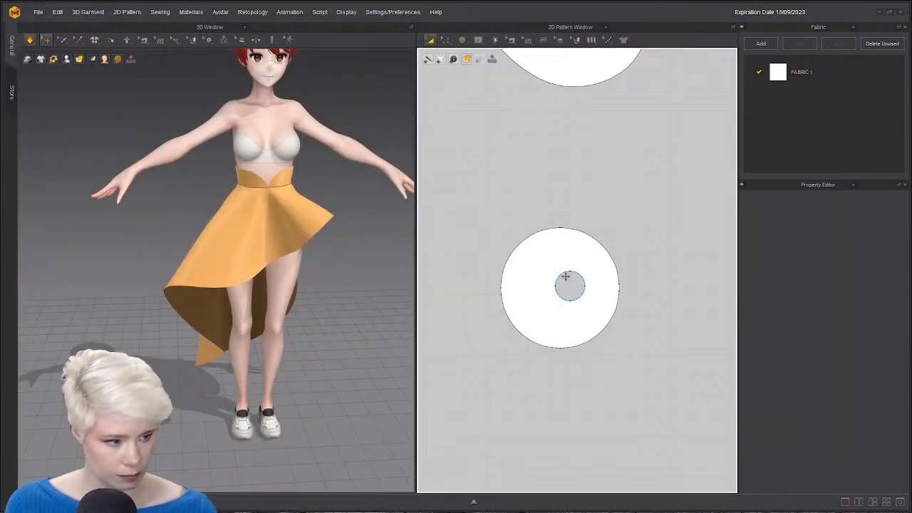
left_click(601, 289)
right_click(588, 300)
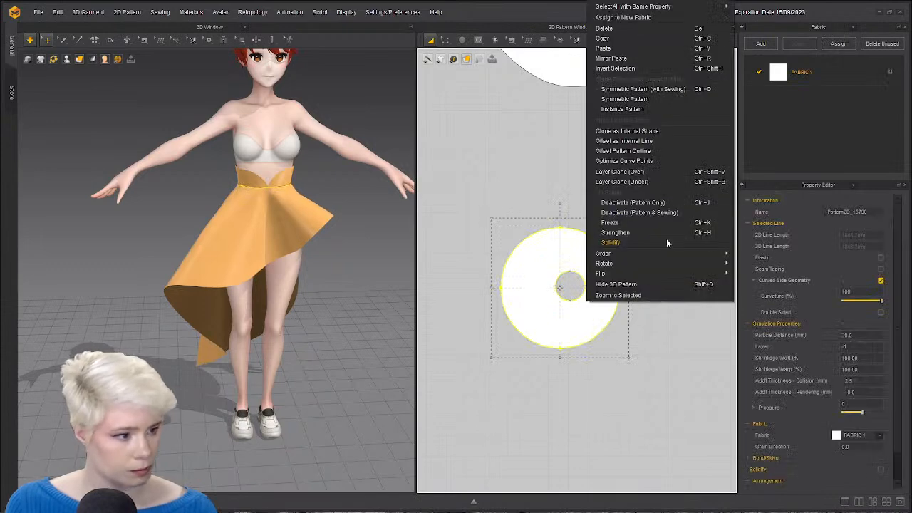
left_click(485, 213)
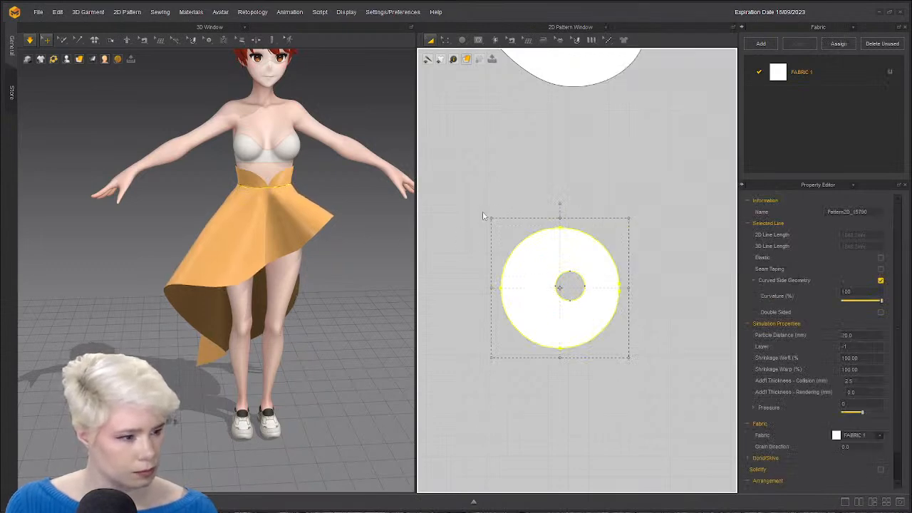
mouse_move(565, 277)
left_mouse_down()
mouse_move(576, 287)
mouse_move(561, 285)
left_mouse_up()
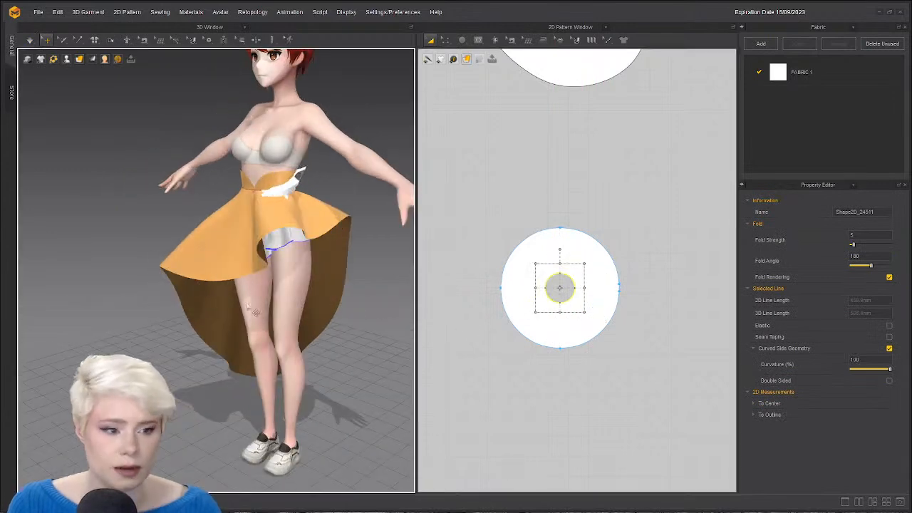
left_click(303, 274)
left_click_drag(341, 330, 377, 382)
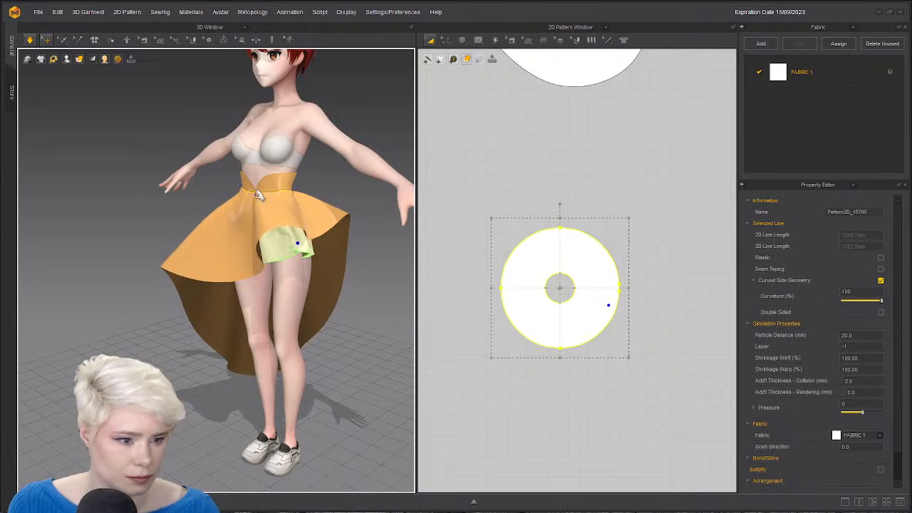
Freeze the lobed waistband while the garment is simulated.
left_click(274, 180)
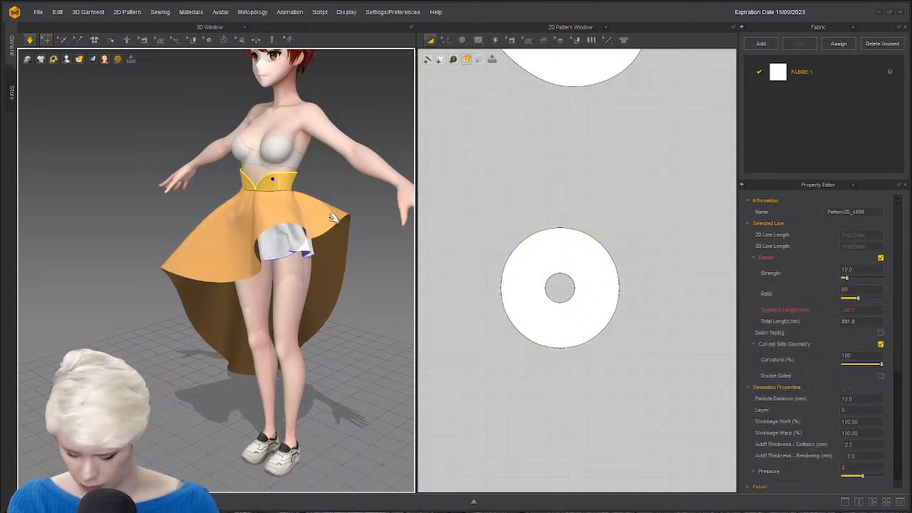
left_click(349, 277)
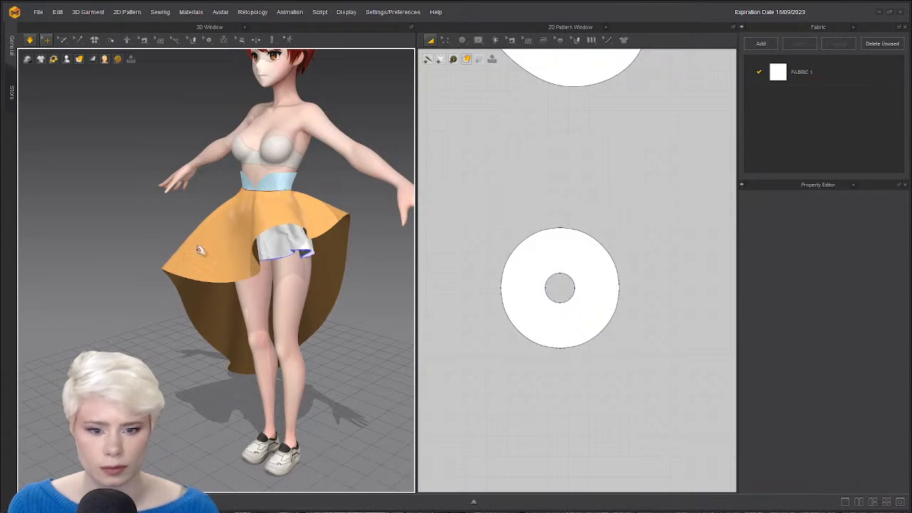
scroll(291, 300, "down", 2)
right_click_drag(272, 297, 298, 276)
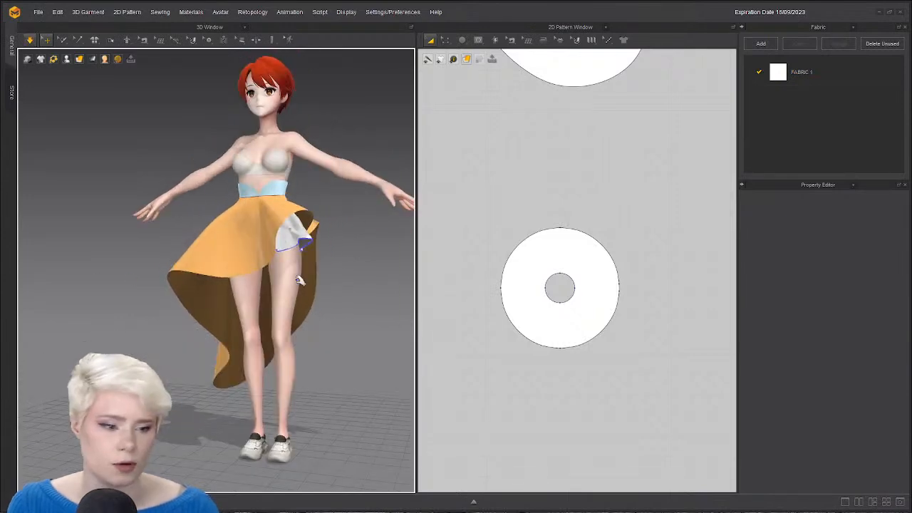
Enlarge the circular under layer's pattern proportionally by nearly half and move it closer to the outer skirt's pattern.
scroll(296, 267, "up", 4)
left_click(341, 221)
left_click(563, 258)
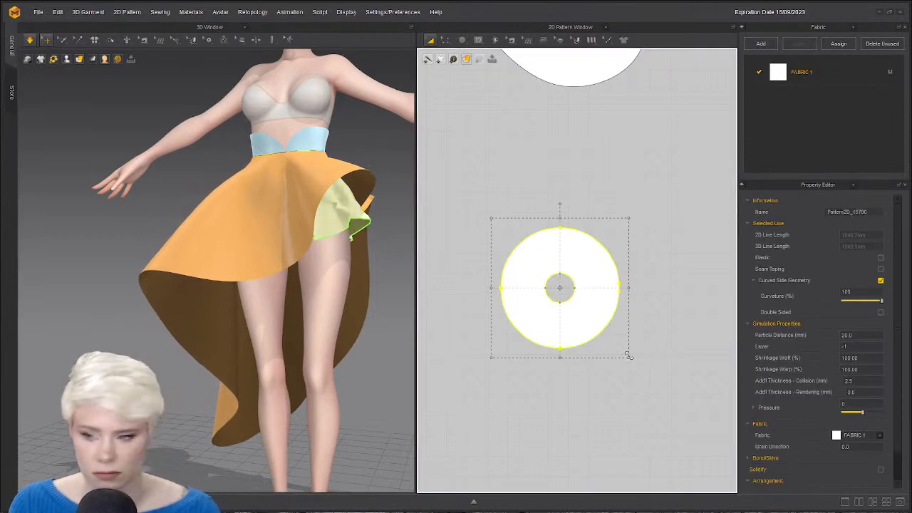
left_click(511, 166)
left_click(546, 241)
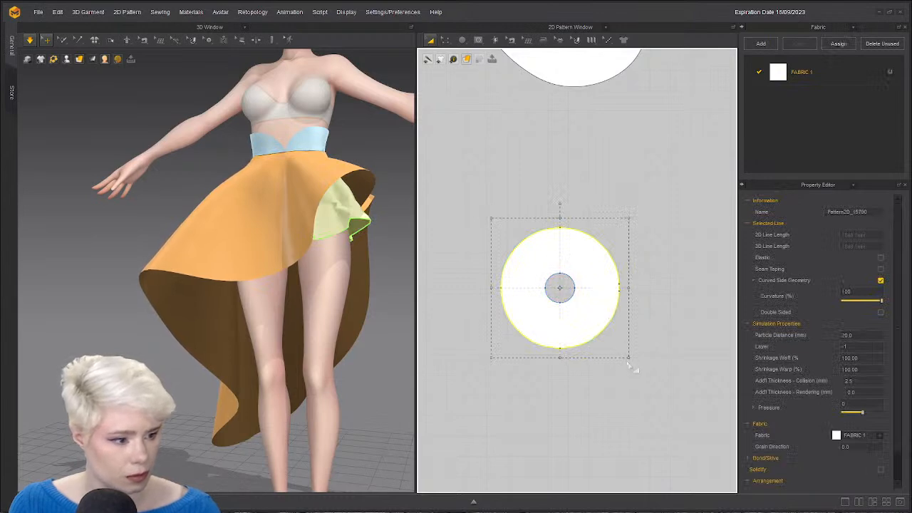
left_click_drag(630, 362, 687, 416)
left_click_drag(581, 277, 545, 182)
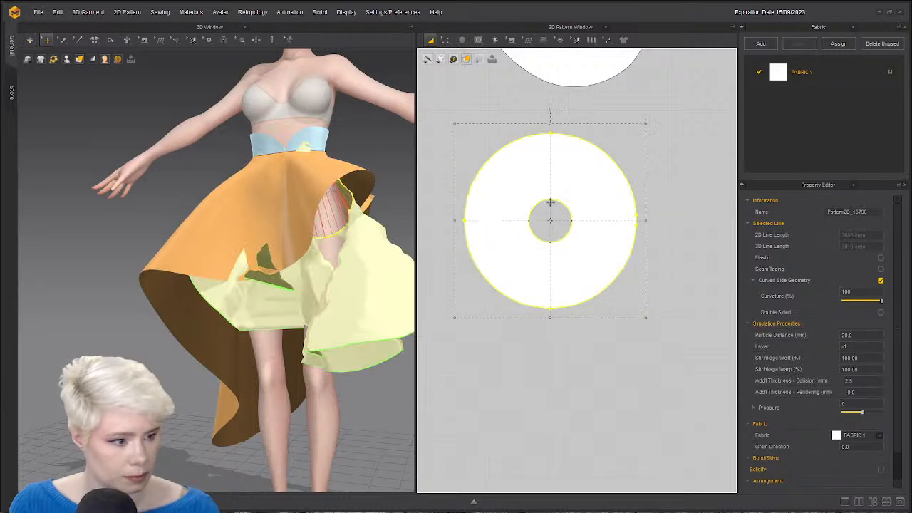
Shrink the enlarged pattern's waist hole to a line length of about 520 mm and resume the simulation.
left_click(551, 203)
middle_click_drag(573, 230, 590, 288)
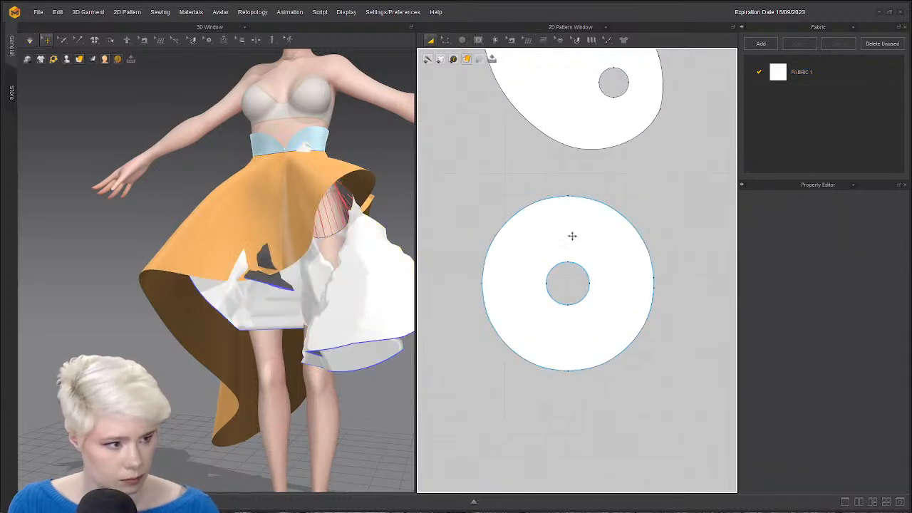
left_click(570, 263)
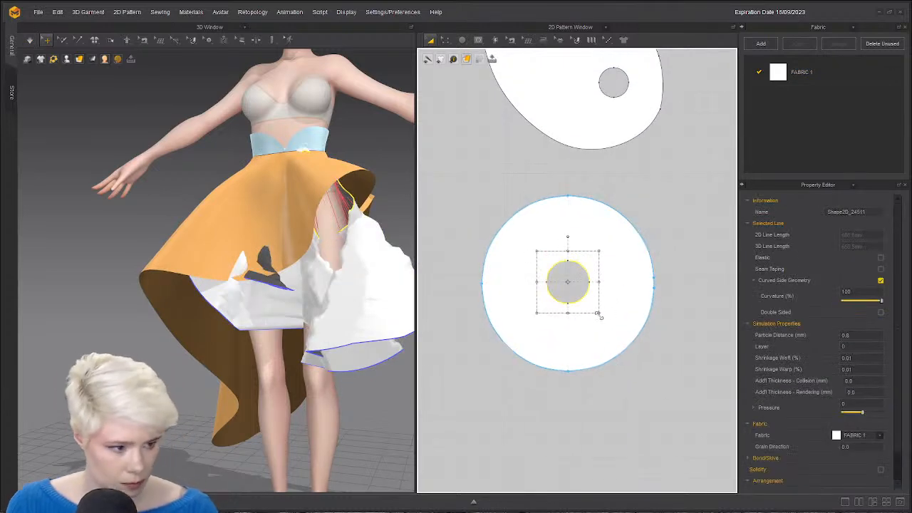
left_click_drag(600, 315, 590, 303)
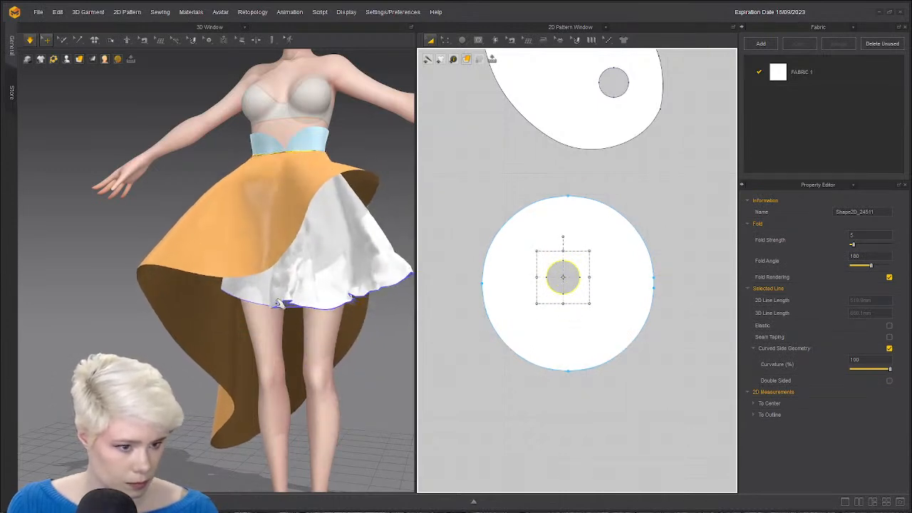
Tug the enlarged underskirt's fabric down and outward beneath the outer skirt during simulation.
left_click_drag(278, 304, 179, 463)
right_click_drag(187, 442, 347, 287)
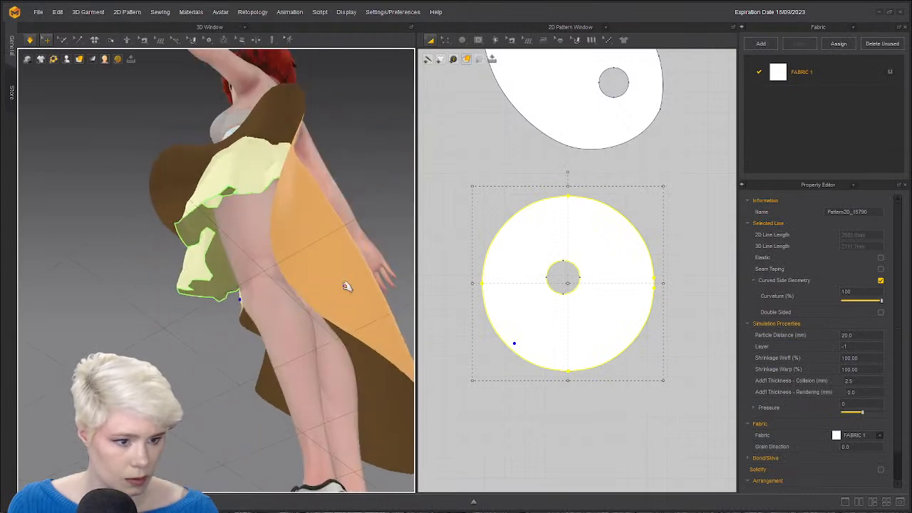
left_click_drag(347, 286, 634, 4)
left_click_drag(324, 217, 513, 499)
right_click_drag(399, 335, 322, 138)
Hide the high-low outer skirt's 3D pattern to expose the underskirt.
left_click(321, 142)
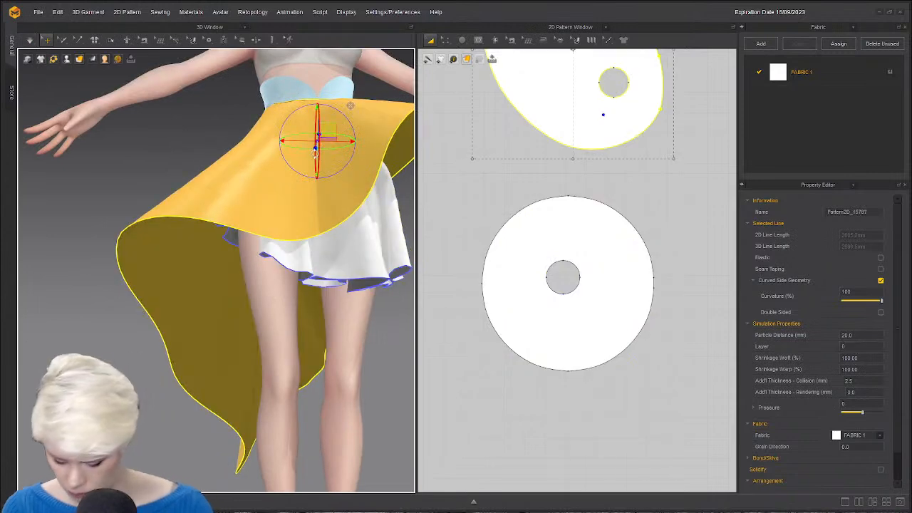
key("shift+q")
scroll(282, 175, "down", 2)
middle_click_drag(283, 175, 243, 230)
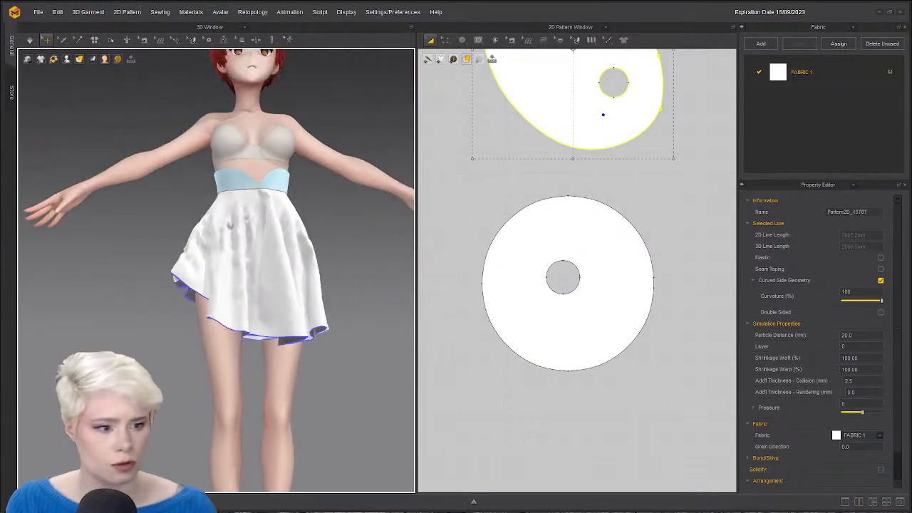
Simulate the underskirt and tug its hem down at the front and back to free caught folds.
key("space")
left_click(200, 271)
left_click_drag(200, 271, 229, 357)
right_click_drag(228, 235, 187, 226)
left_click_drag(188, 226, 269, 414)
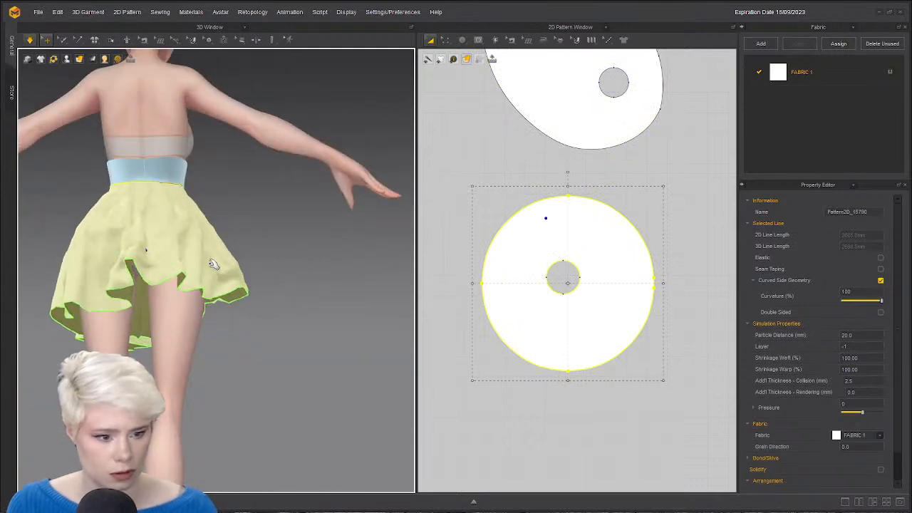
Move the waist hole to the centre of the underskirt's circular pattern and pull the back hem into place.
left_click(571, 268)
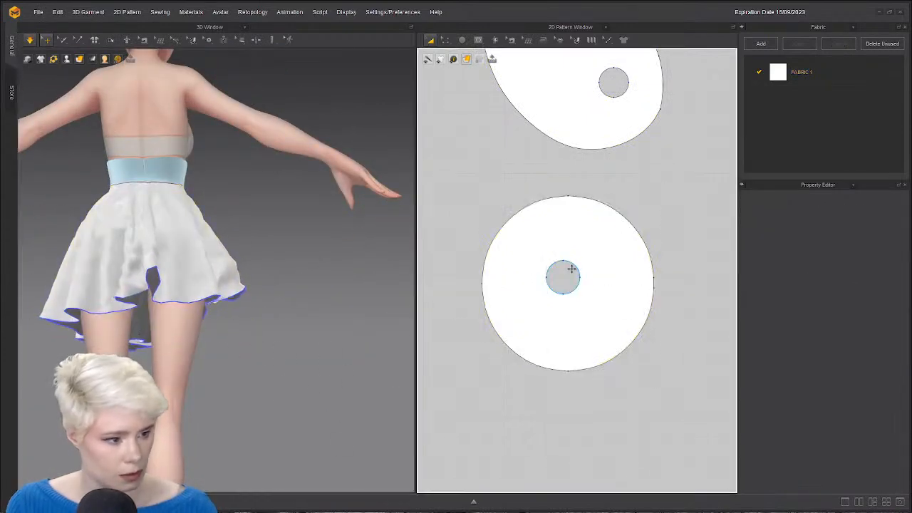
left_click(573, 271)
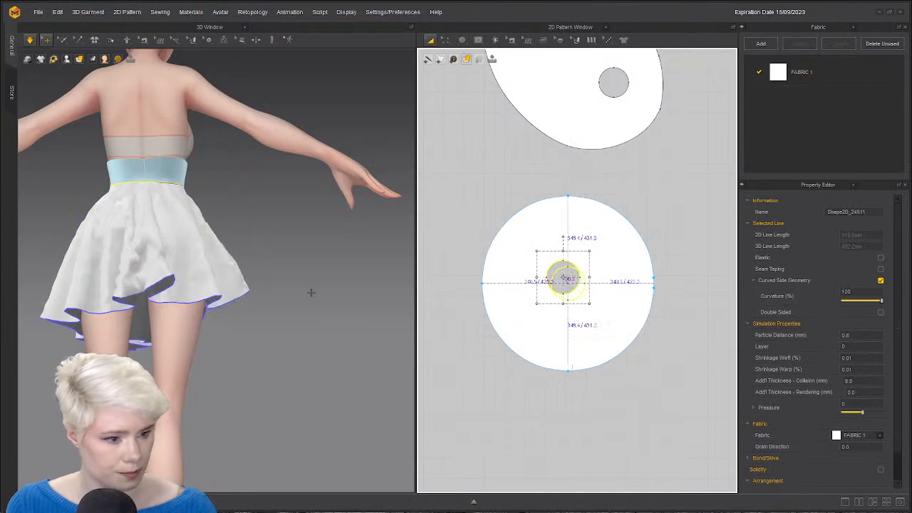
left_click(216, 285)
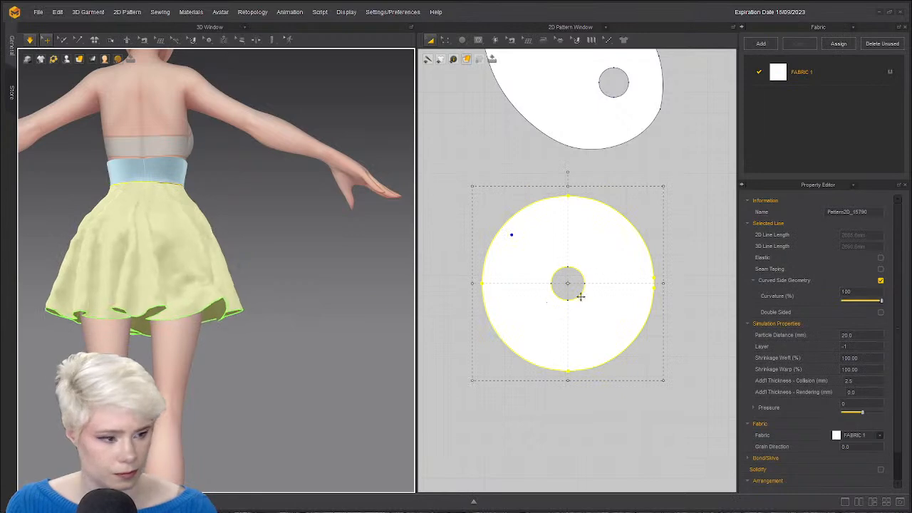
Tug the underskirt's side hems outward during simulation, and set the underskirt's Layer value to 0.
right_click_drag(260, 292, 167, 281)
left_click_drag(165, 283, 47, 232)
right_click_drag(258, 312, 286, 305)
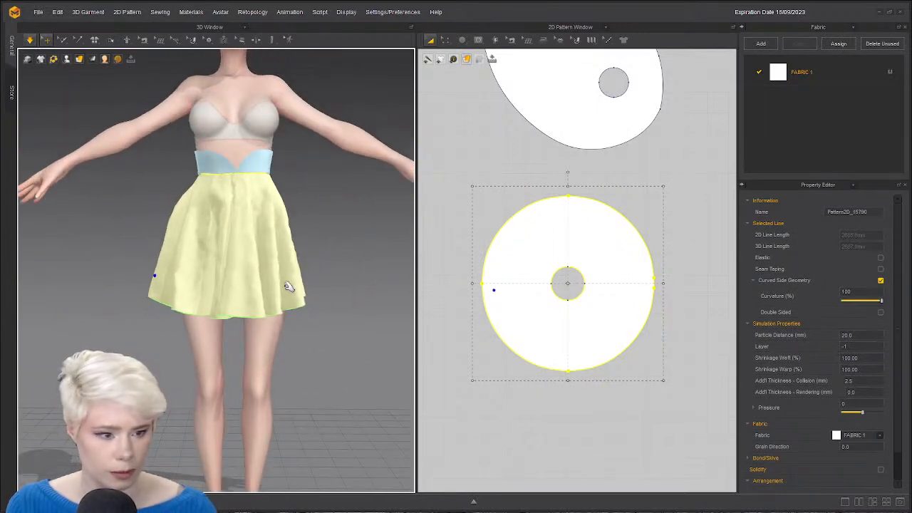
left_click_drag(291, 285, 332, 276)
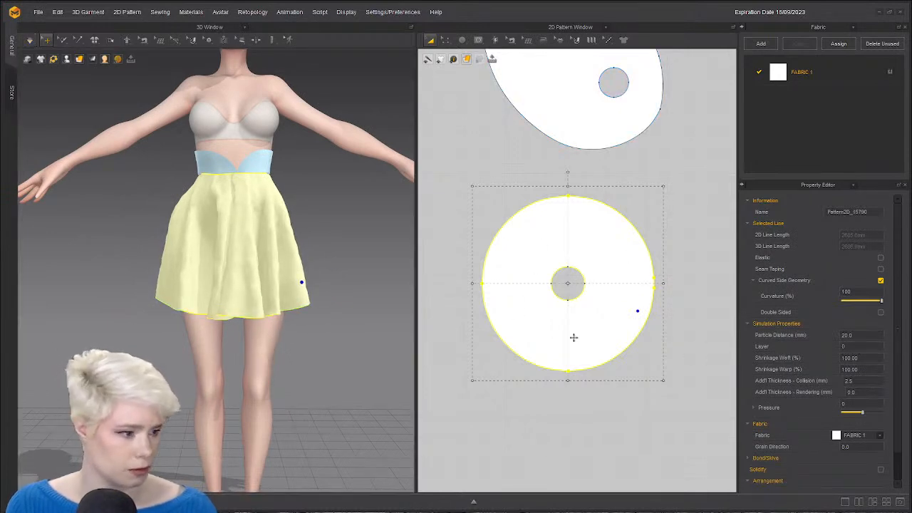
Set the underskirt's Particle Distance to 15 mm and simulate the garment.
left_click(62, 299)
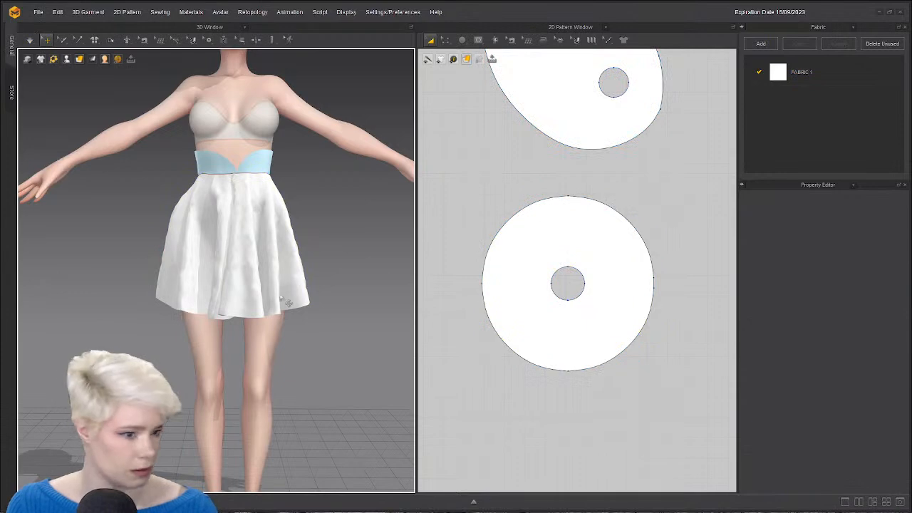
left_click(289, 303)
left_click(863, 337)
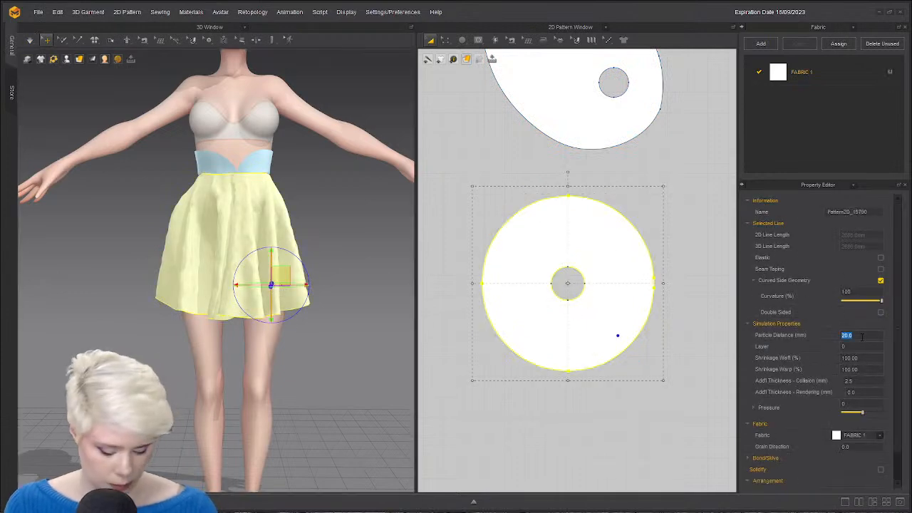
key("Return")
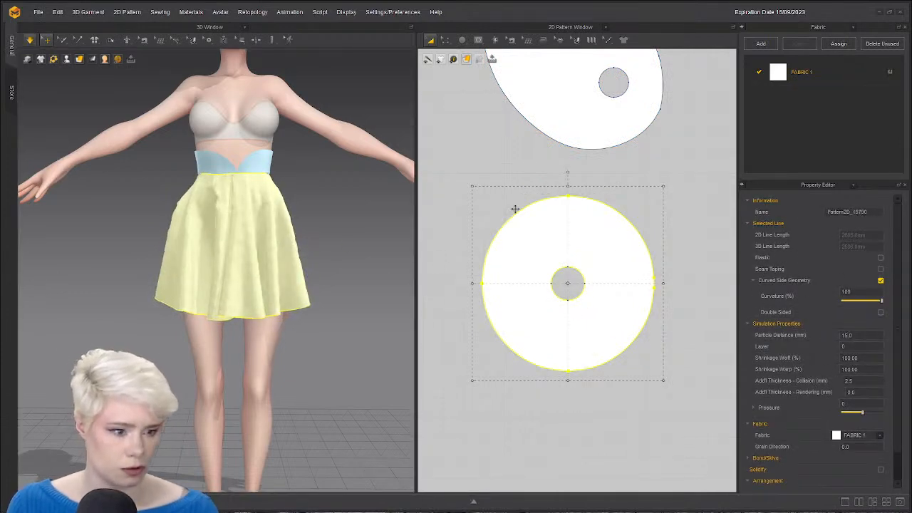
left_click(513, 208)
left_click(478, 41)
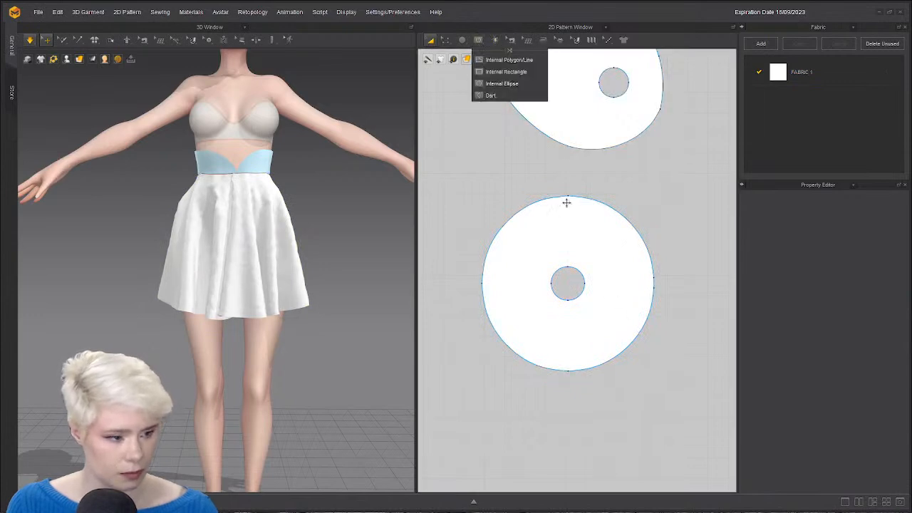
left_click(256, 241)
scroll(445, 260, "up", 1)
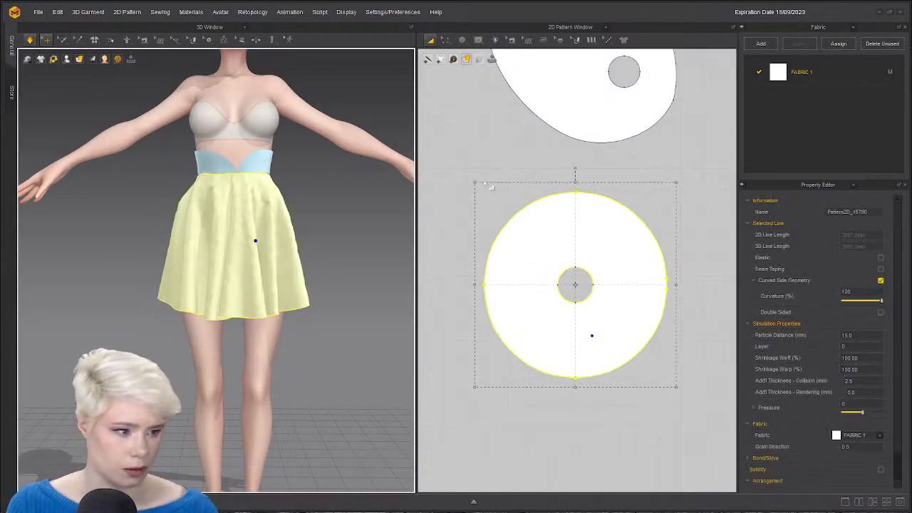
key("z")
left_click_drag(1, 121, 1, 78)
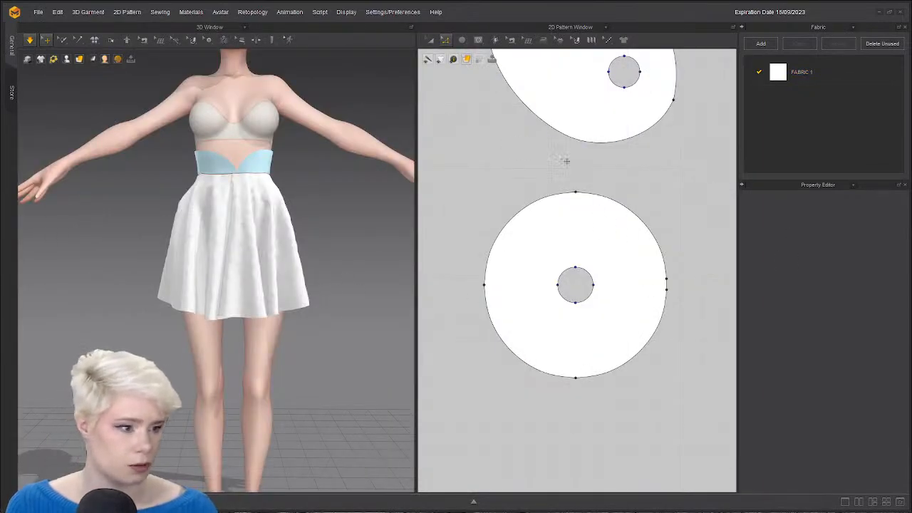
Draw a straight internal line on the circular underskirt pattern from the waist hole's upper point to the outer hem.
left_click(477, 42)
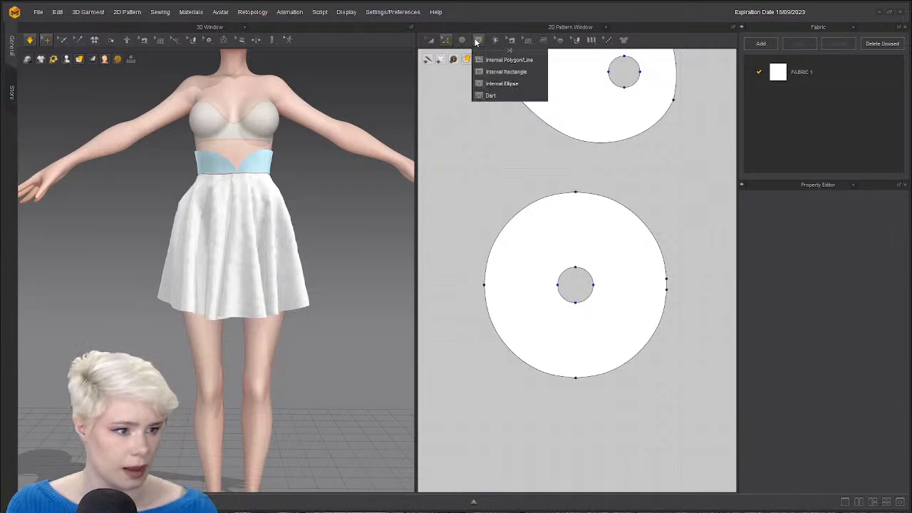
left_click(491, 71)
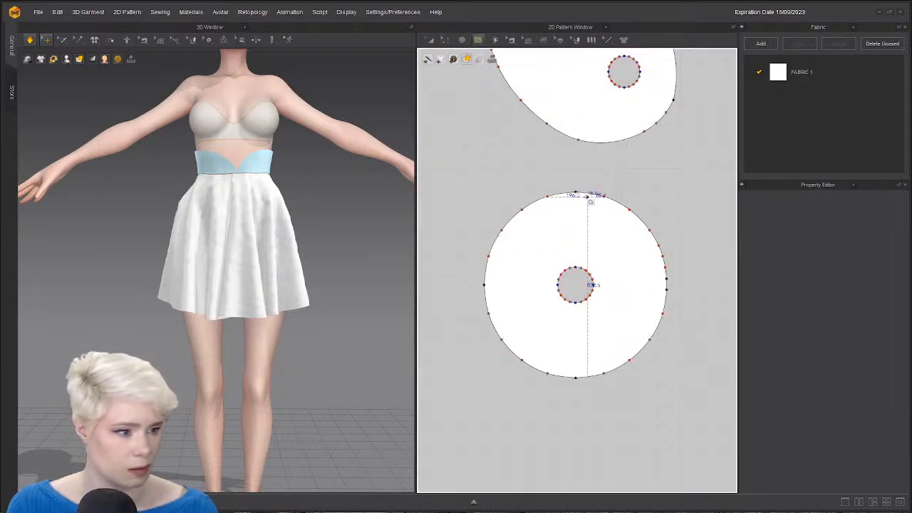
left_click(576, 267)
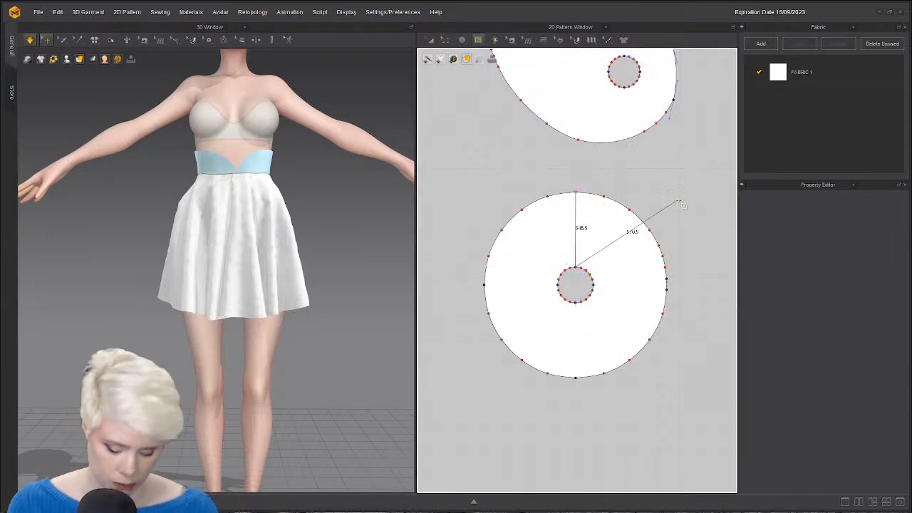
key("Return")
Cut and sew the underskirt pattern open along the new internal line.
right_click(576, 235)
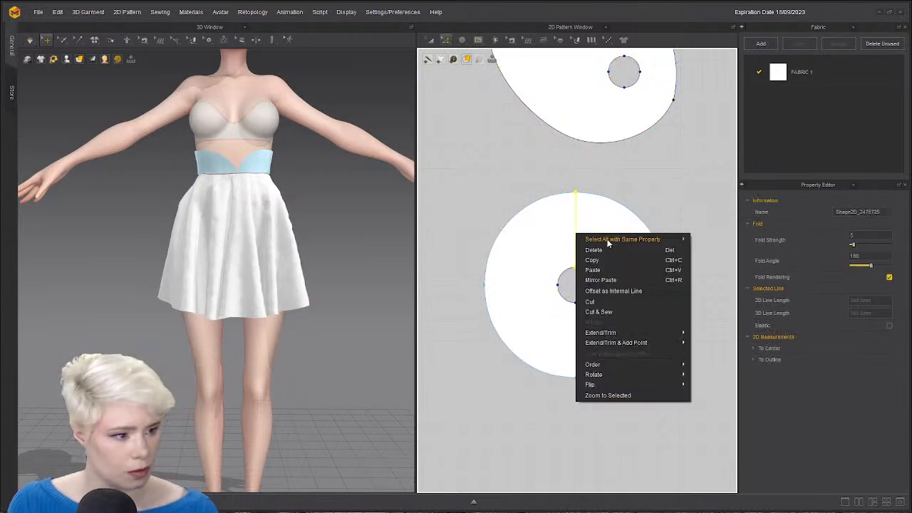
left_click(621, 306)
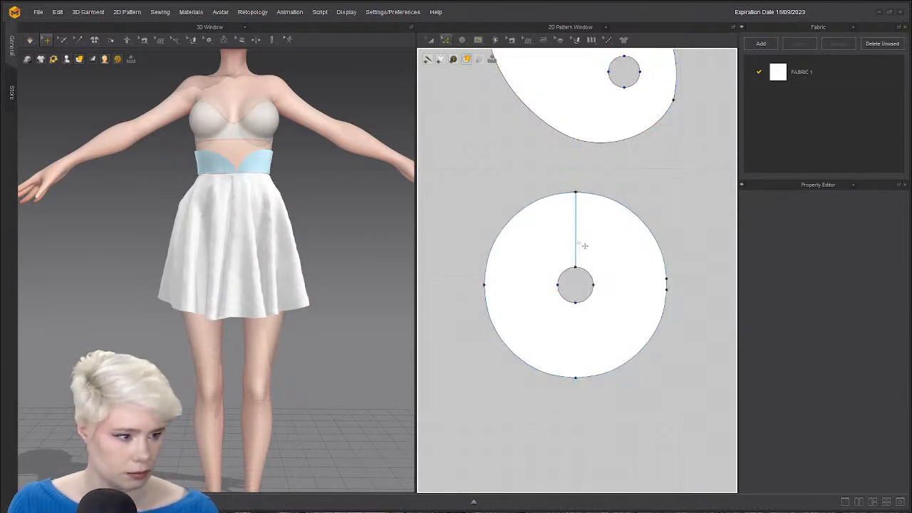
scroll(585, 245, "up", 5)
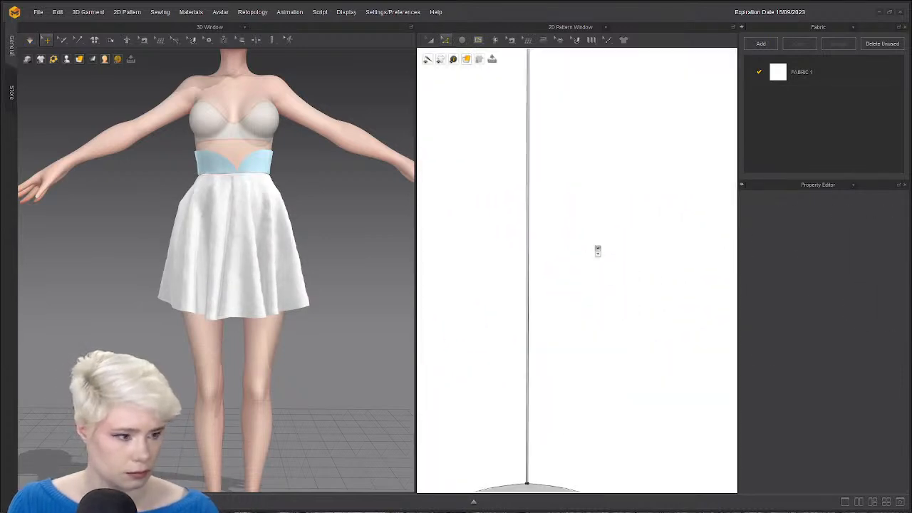
right_click(528, 261)
left_click(577, 339)
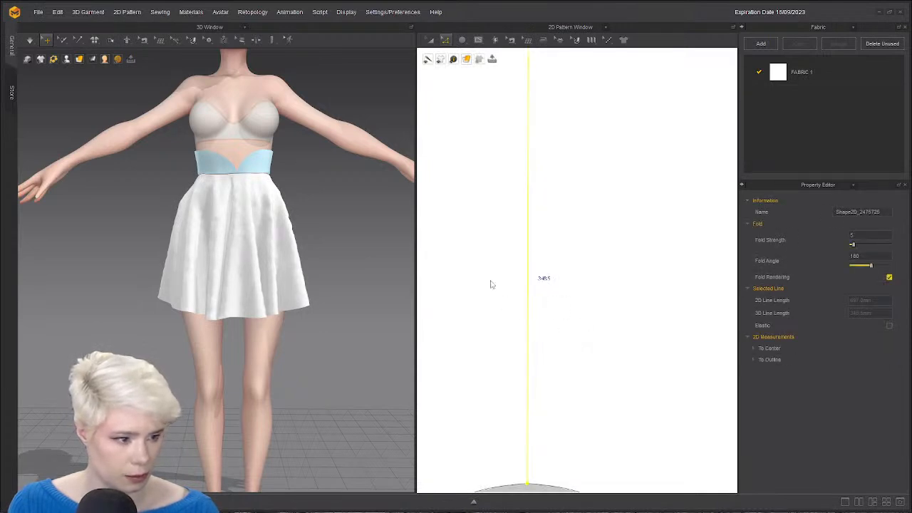
Select both overlapping cut edges of the underskirt pattern together.
scroll(557, 296, "down", 3)
scroll(543, 300, "up", 5)
left_click(548, 302)
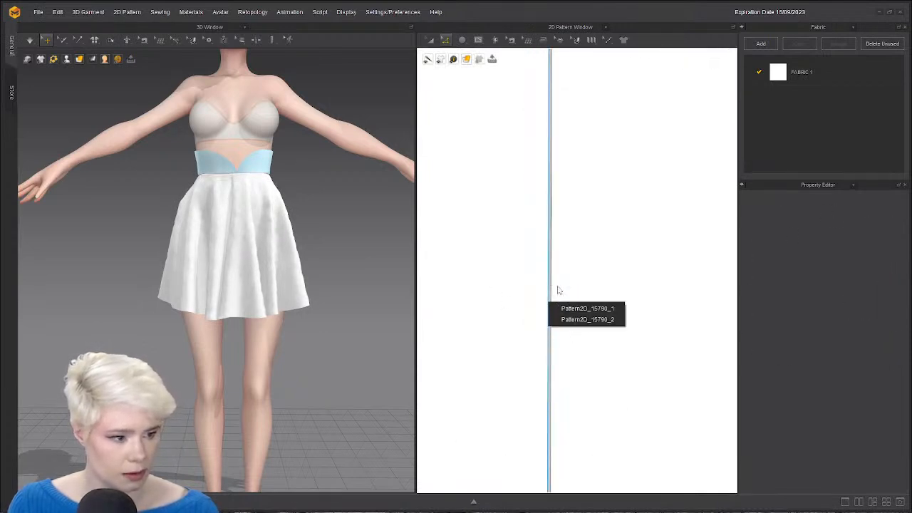
left_click(553, 278)
left_click(553, 278, "shift")
scroll(556, 278, "down", 6)
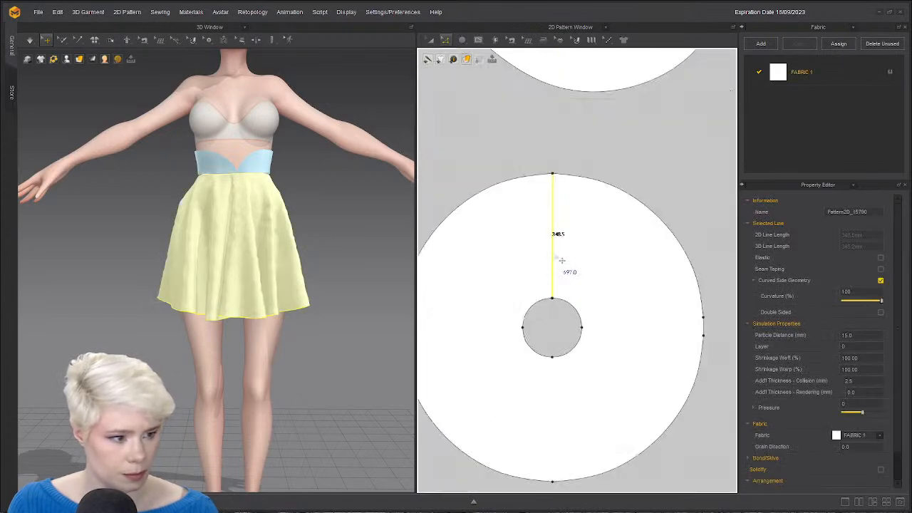
Try offsetting the cut edges as 60 internal lines along the underskirt's curve, and undo the offset.
right_click(554, 254)
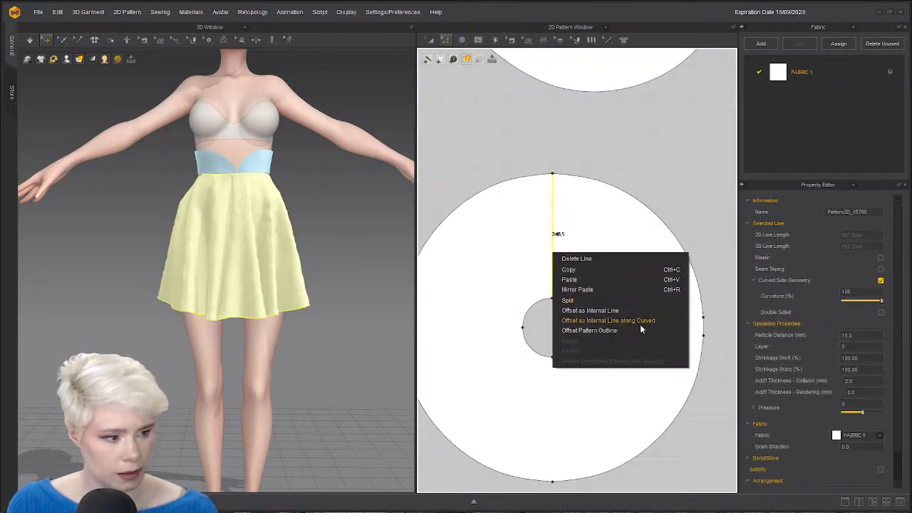
left_click(659, 321)
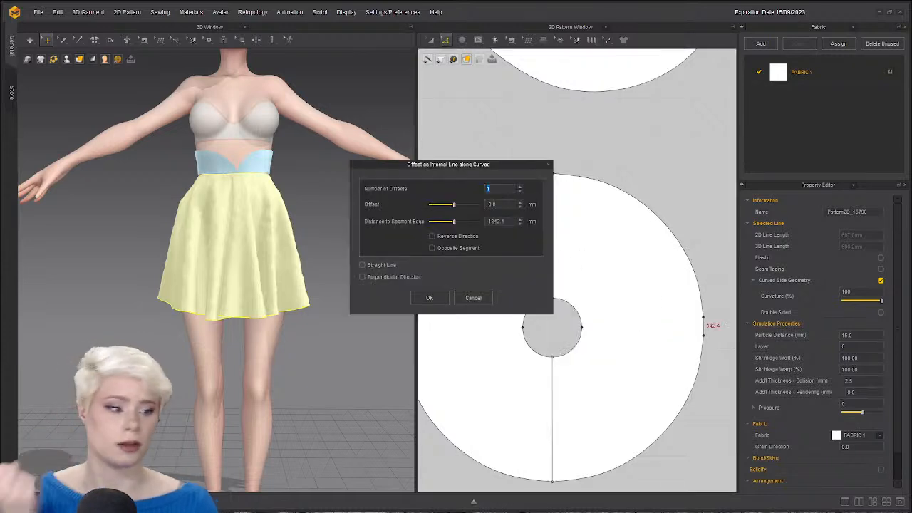
left_click_drag(478, 170, 452, 70)
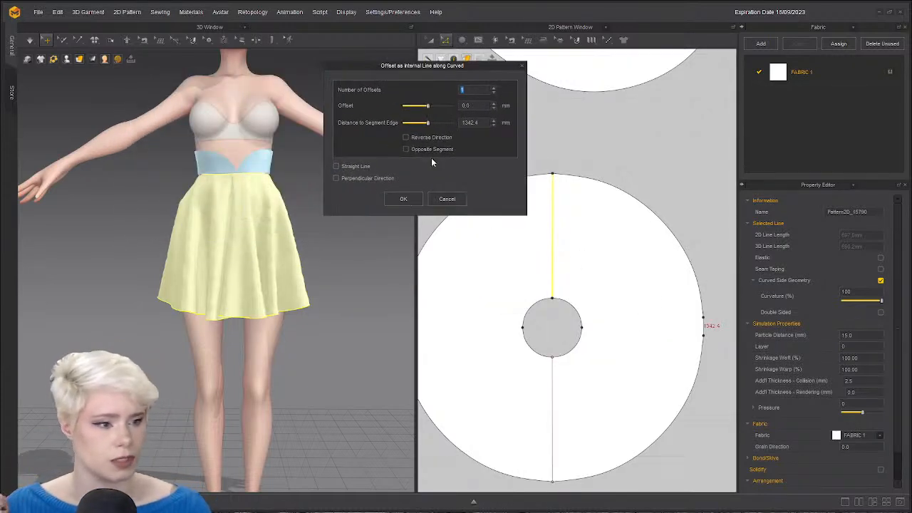
triple_click(494, 89)
triple_click(494, 89)
triple_click(494, 89)
triple_click(494, 89)
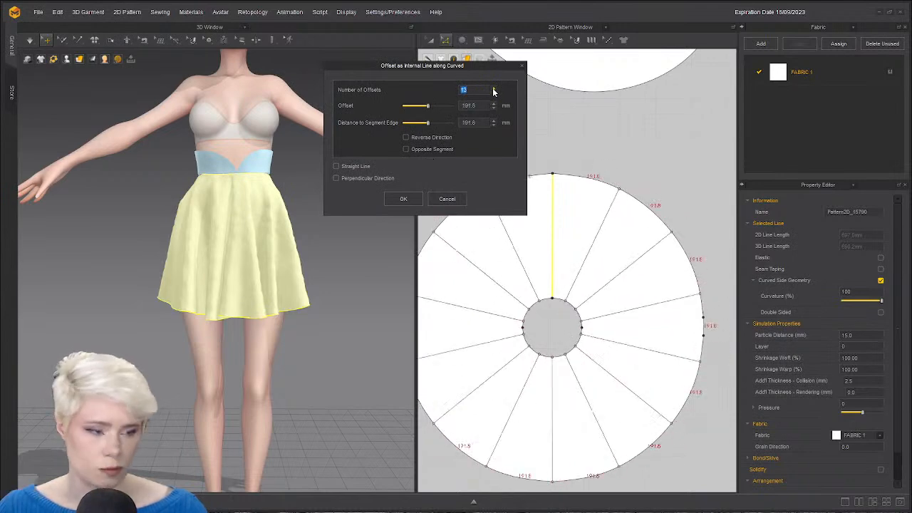
triple_click(493, 89)
triple_click(494, 89)
triple_click(493, 89)
triple_click(494, 89)
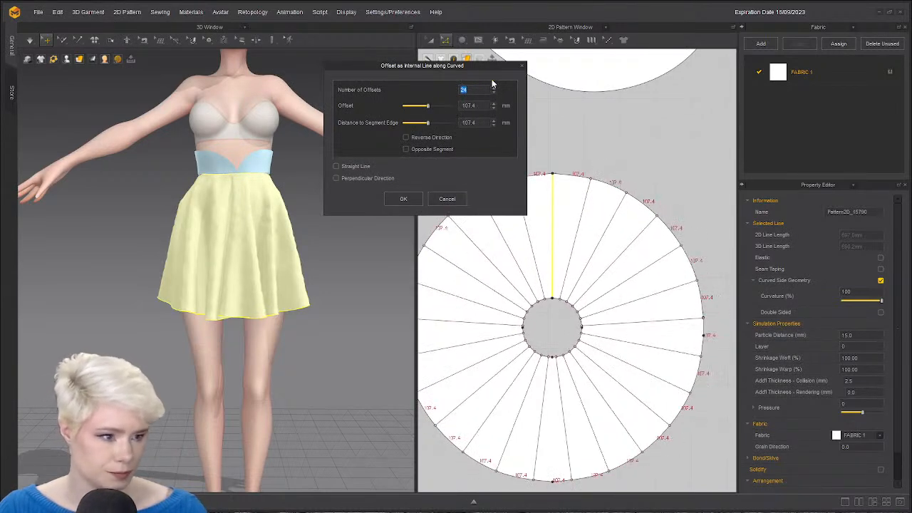
type("50")
key("BackSpace")
key("BackSpace")
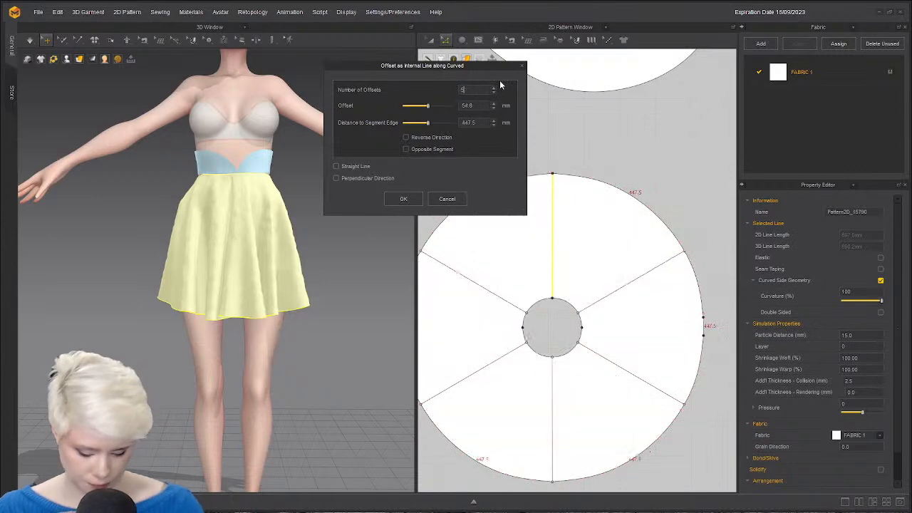
type("60")
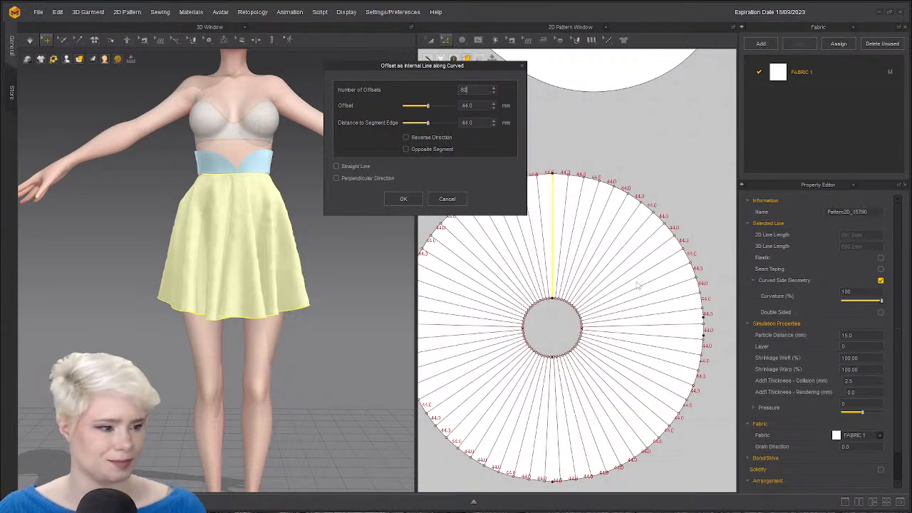
left_click(403, 198)
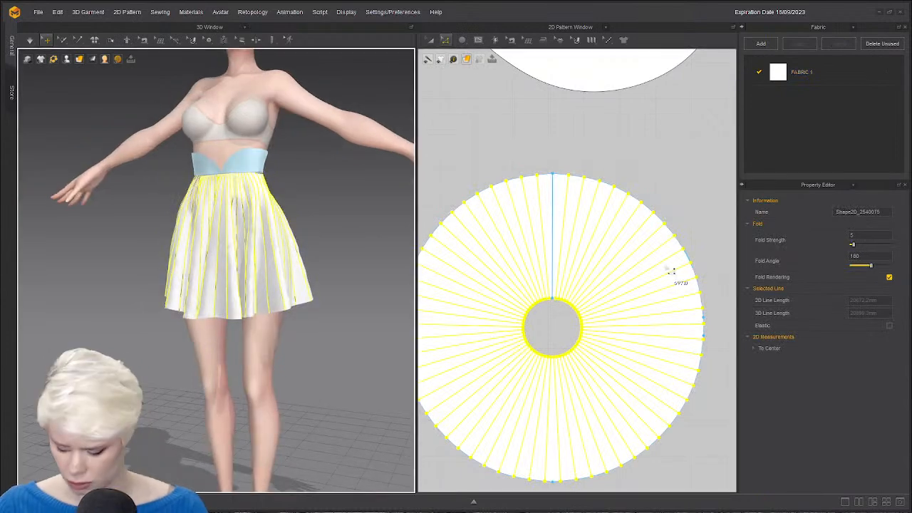
key("ctrl+z")
Offset the cut edges as 100 internal lines along the curve around the whole underskirt.
right_click(553, 228)
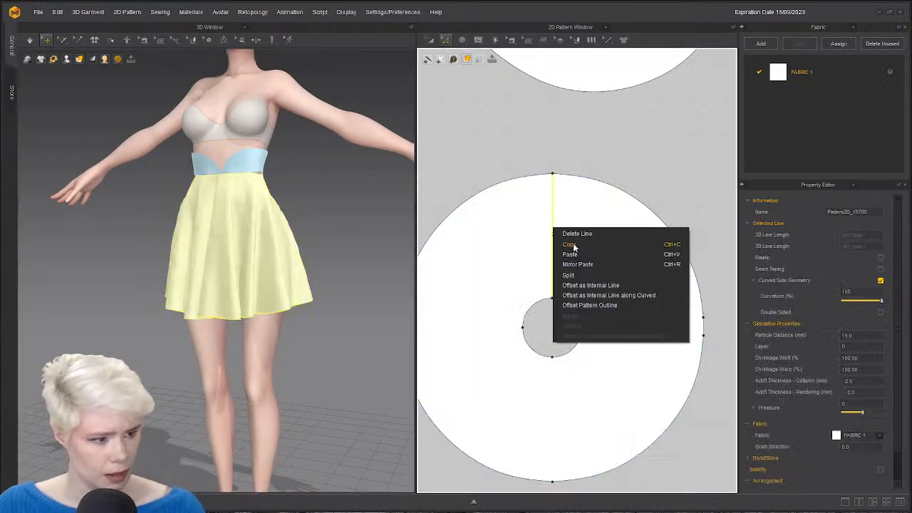
left_click(617, 294)
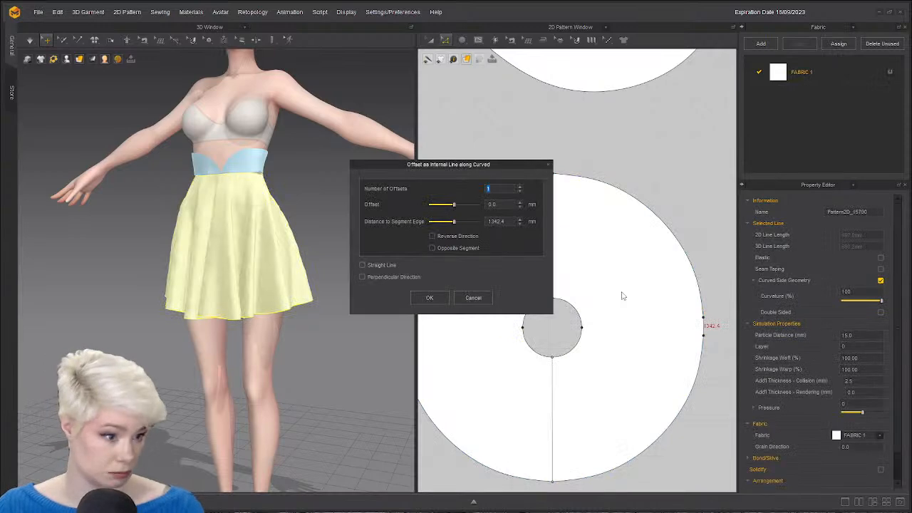
type("100")
left_click(429, 298)
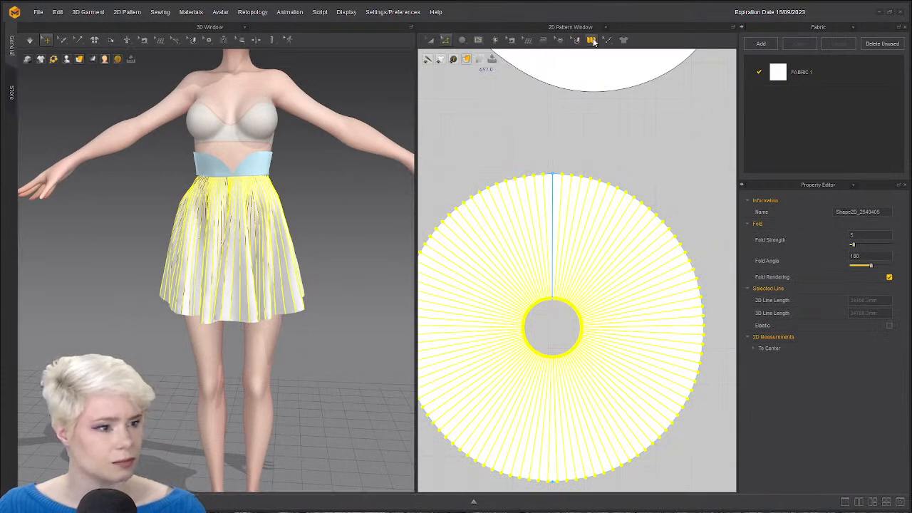
Apply Pleats Fold around all the underskirt's radial lines as accordion pleats, with 3 internal lines per pleat and 0-360 fold angles.
mouse_move(593, 41)
left_click(605, 61)
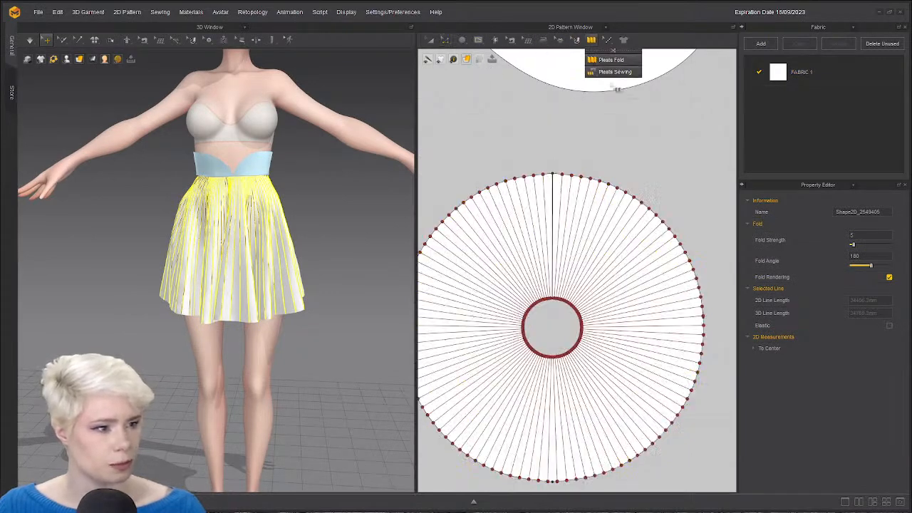
left_click(550, 230)
left_click(445, 313)
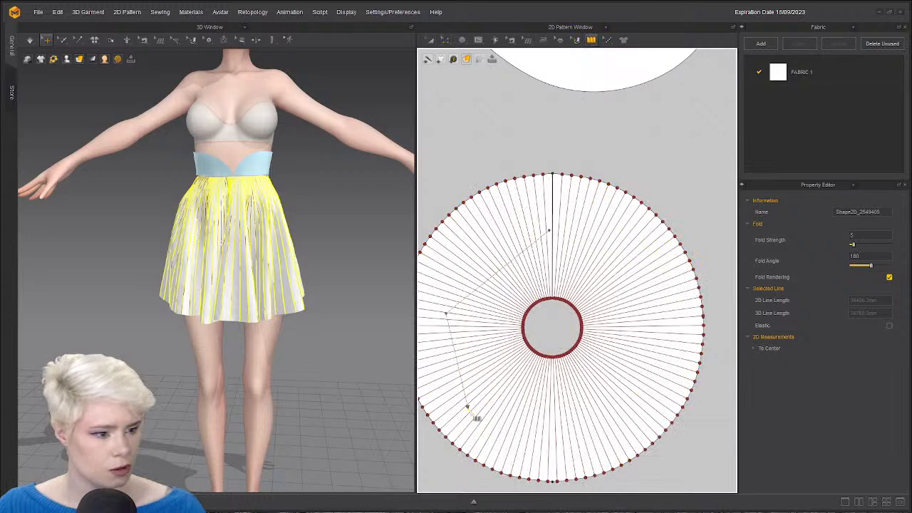
left_click(468, 410)
left_click(579, 429)
left_click(670, 374)
left_click(660, 251)
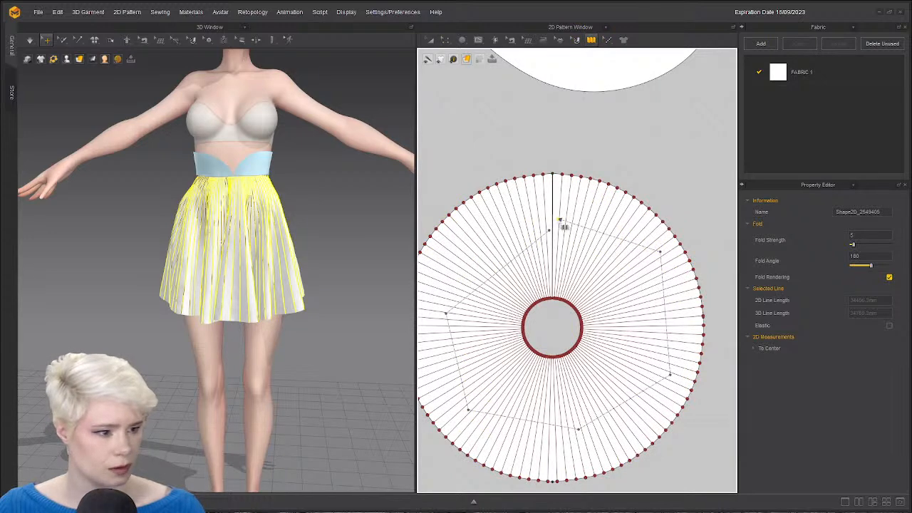
left_click(560, 221)
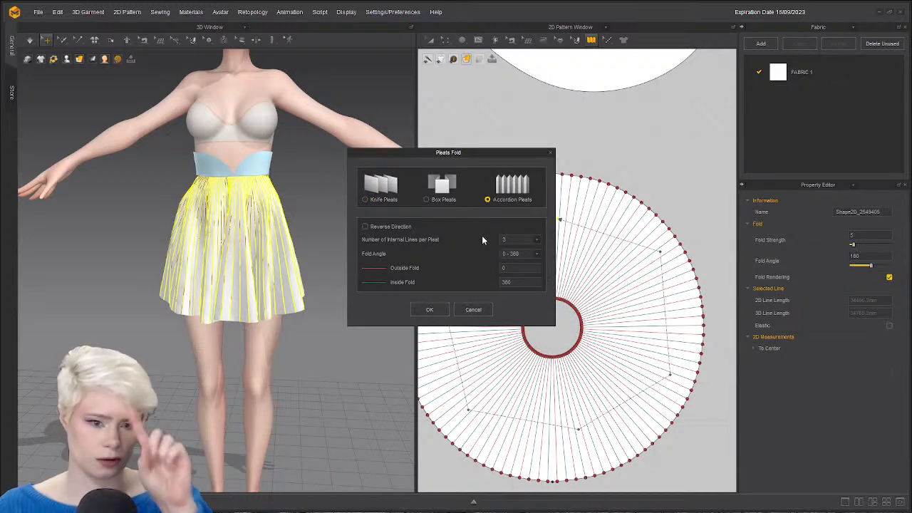
left_click(537, 242)
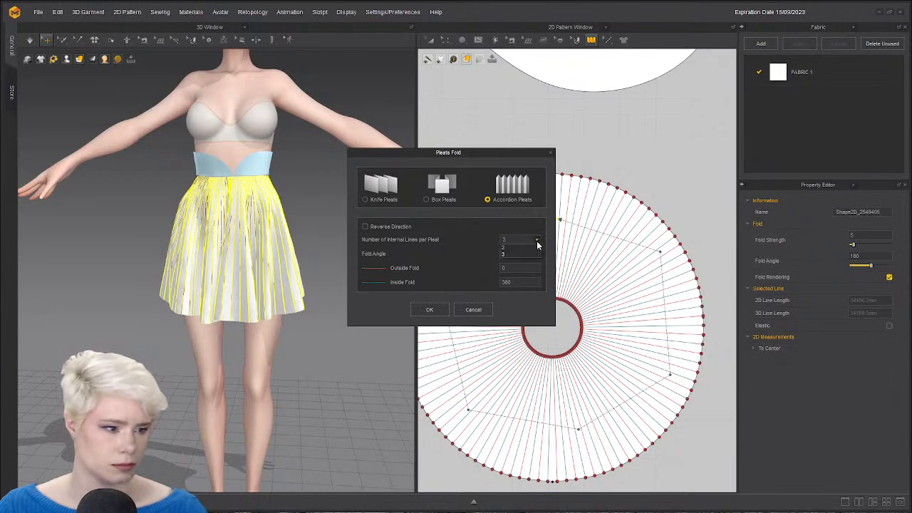
left_click(533, 253)
left_click(442, 309)
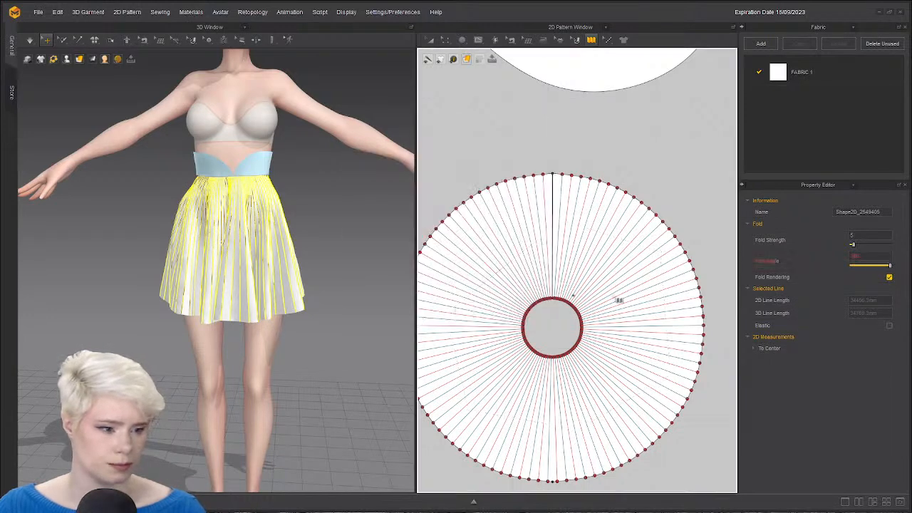
Simulate the pleated underskirt and tug its side hems outward to open the folds.
key("space")
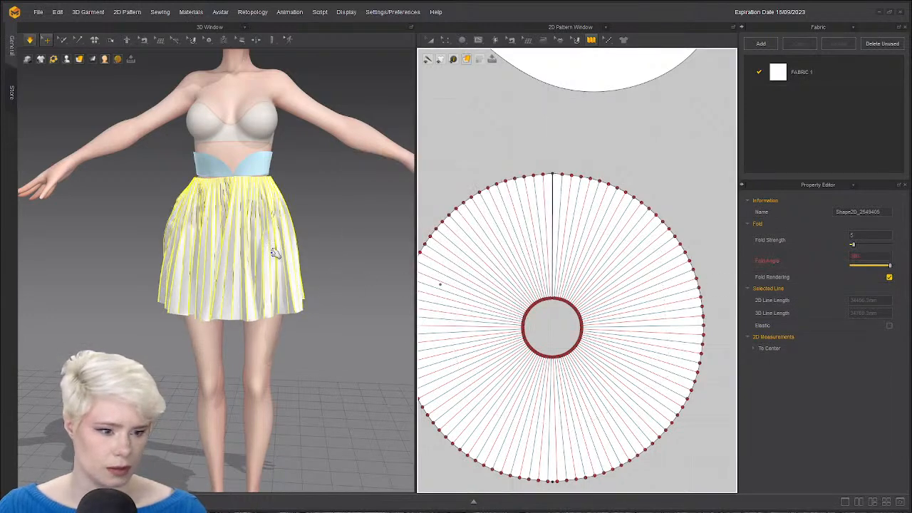
right_click_drag(80, 259, 111, 254)
left_click(112, 255)
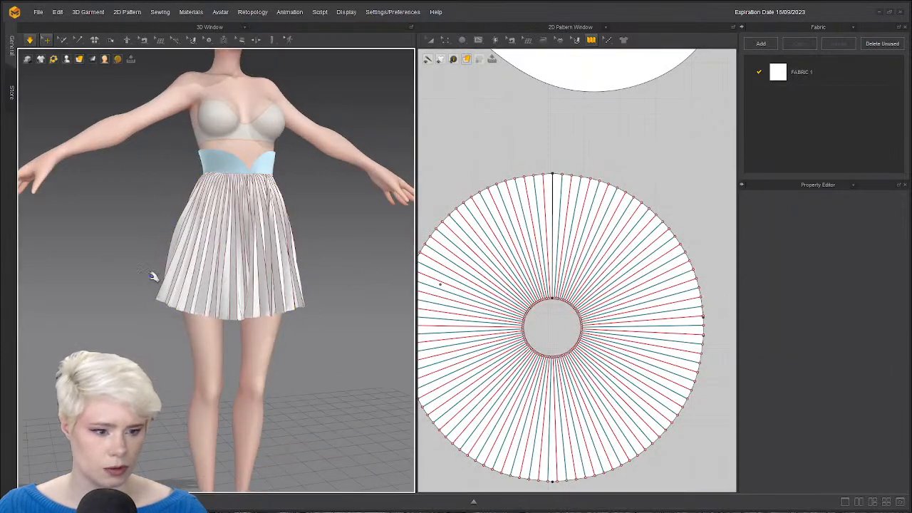
left_click_drag(166, 274, 86, 265)
left_click_drag(295, 280, 338, 268)
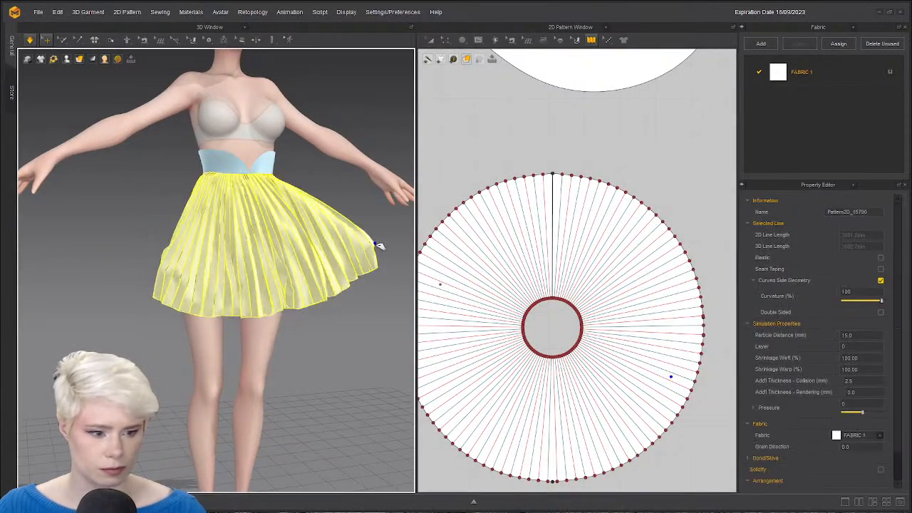
left_click(325, 366)
right_click_drag(325, 367, 262, 315)
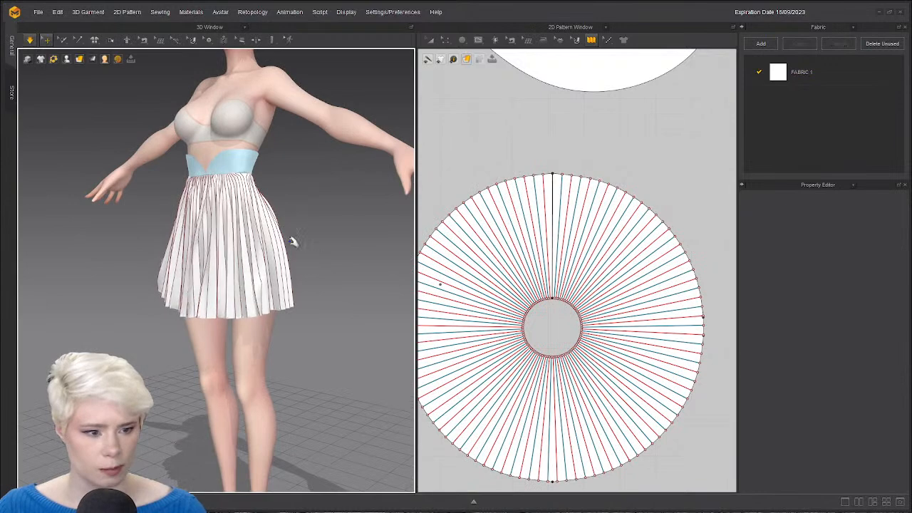
left_click_drag(271, 230, 346, 363)
Examine how the pleated underskirt hangs below the waistband, pausing the simulation while viewing it.
key("b")
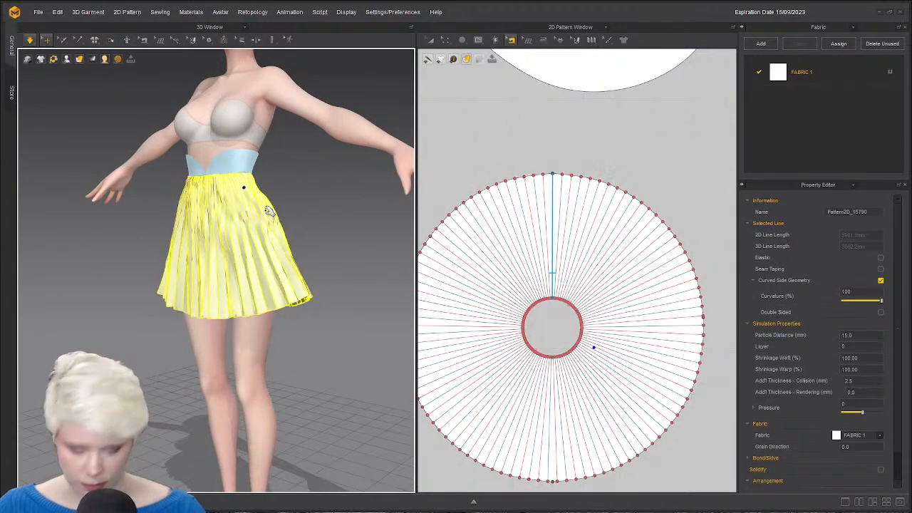
scroll(269, 209, "up", 3)
middle_click_drag(227, 114, 249, 233)
left_click(272, 265)
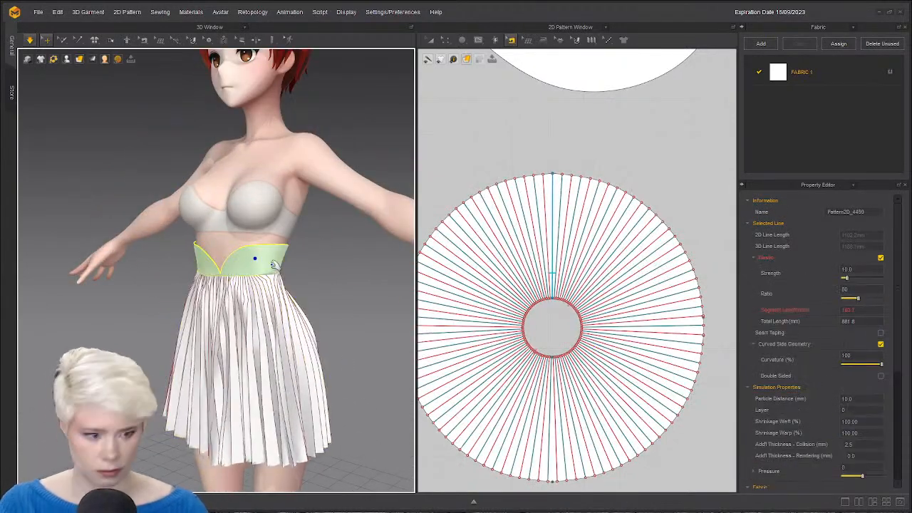
left_click(276, 266)
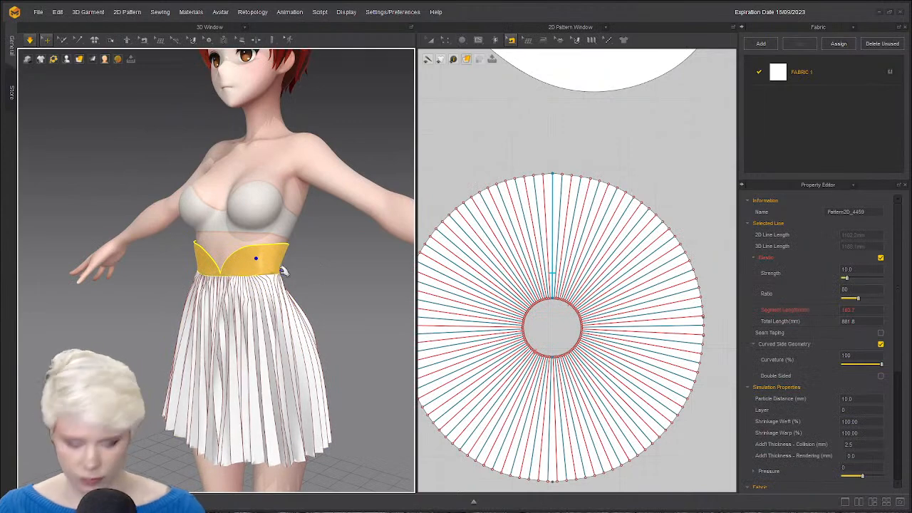
key("space")
scroll(287, 279, "down", 2)
right_click_drag(290, 289, 329, 292)
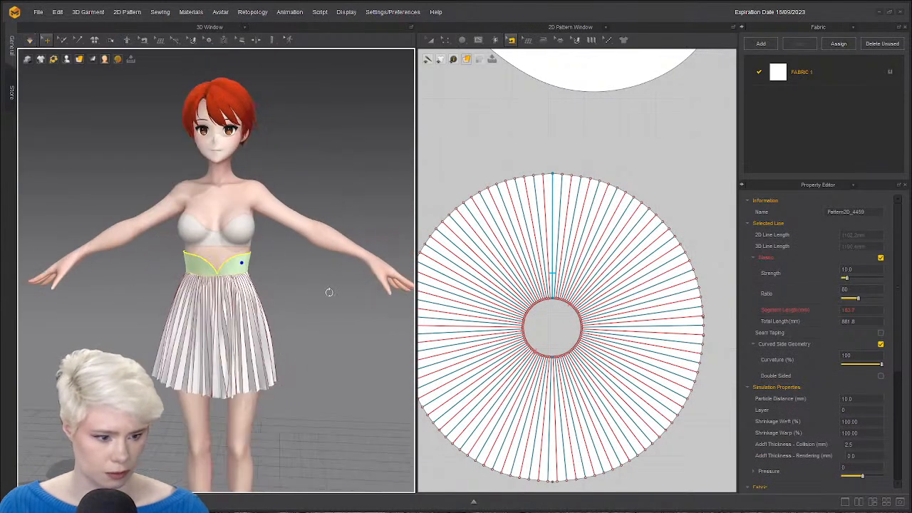
left_click(224, 315)
scroll(226, 306, "up", 2)
left_click(599, 166)
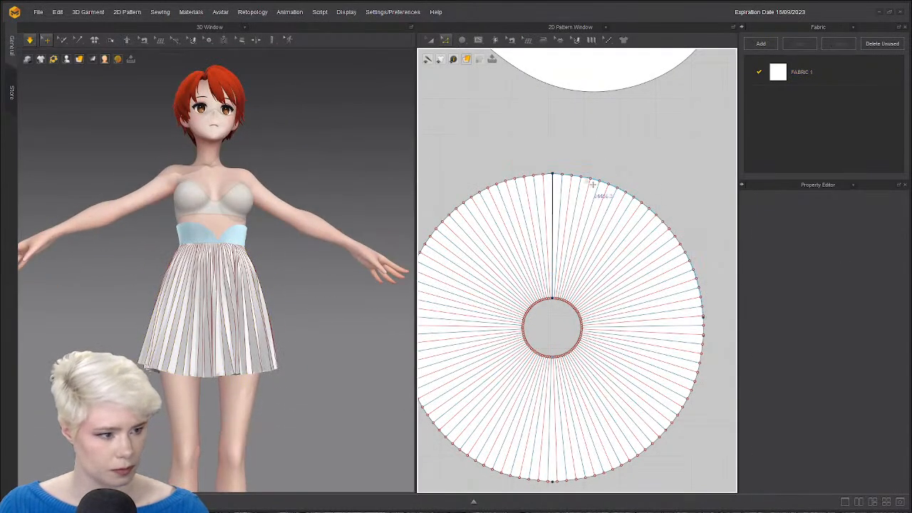
Turn on Elastic for the underskirt's entire outer hem, with strength 0.1 and ratio 0.
scroll(464, 185, "down", 3)
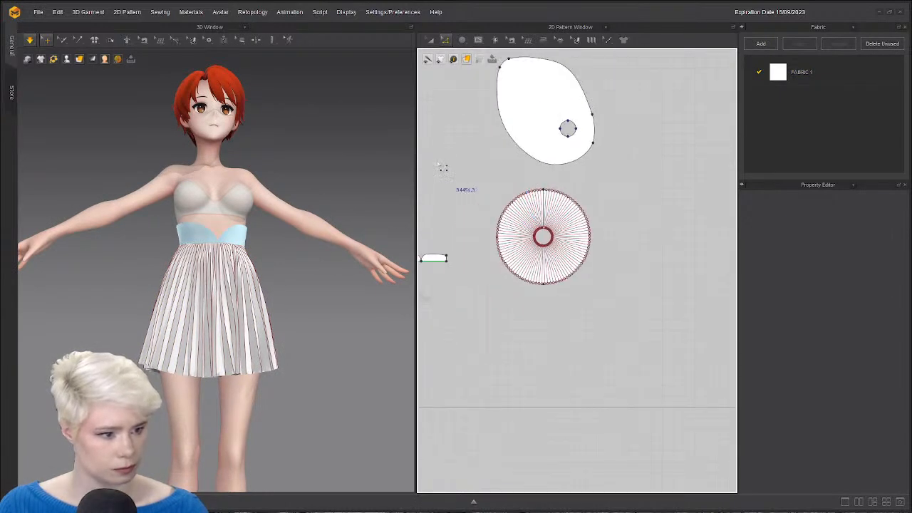
scroll(603, 183, "up", 5)
scroll(702, 227, "down", 4)
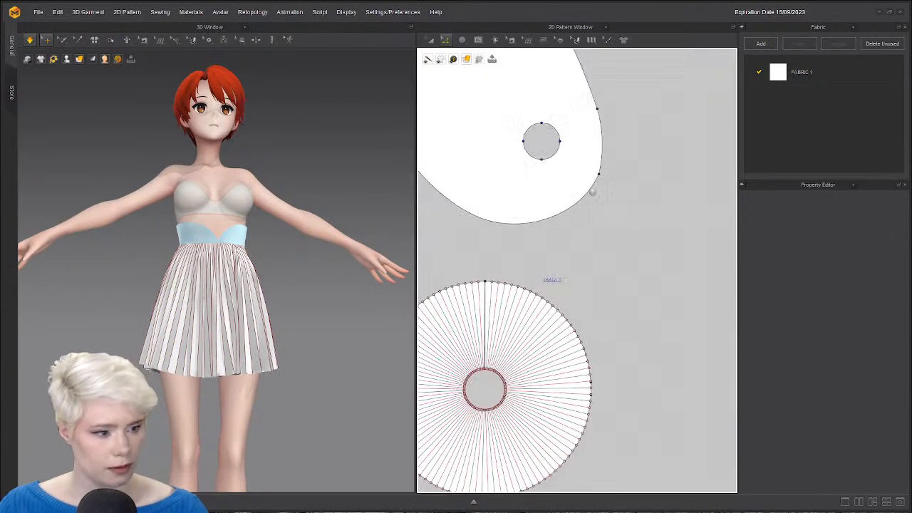
middle_click_drag(552, 269, 628, 158)
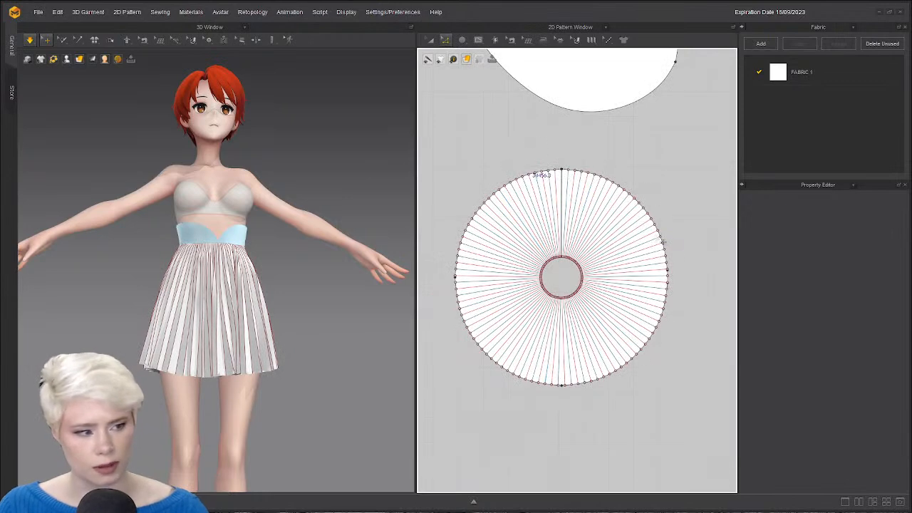
scroll(604, 188, "up", 3)
left_click(605, 187)
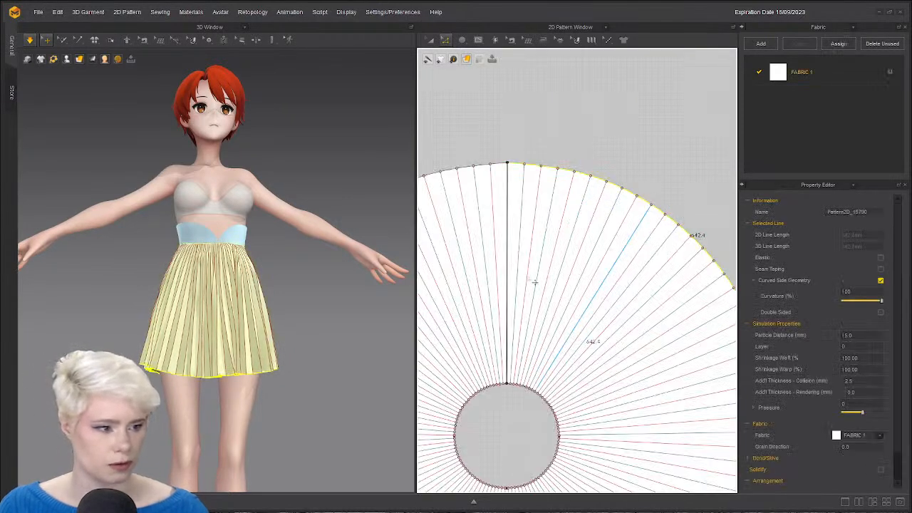
left_click(484, 171, "shift")
scroll(595, 275, "down", 2)
middle_click_drag(597, 277, 635, 209)
scroll(636, 235, "down", 4)
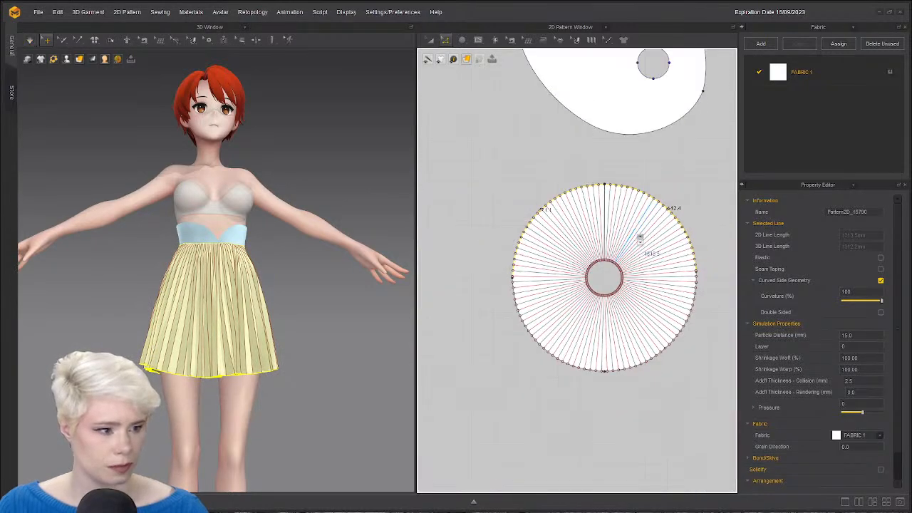
scroll(632, 249, "up", 3)
middle_click_drag(520, 305, 577, 226)
scroll(577, 227, "down", 1)
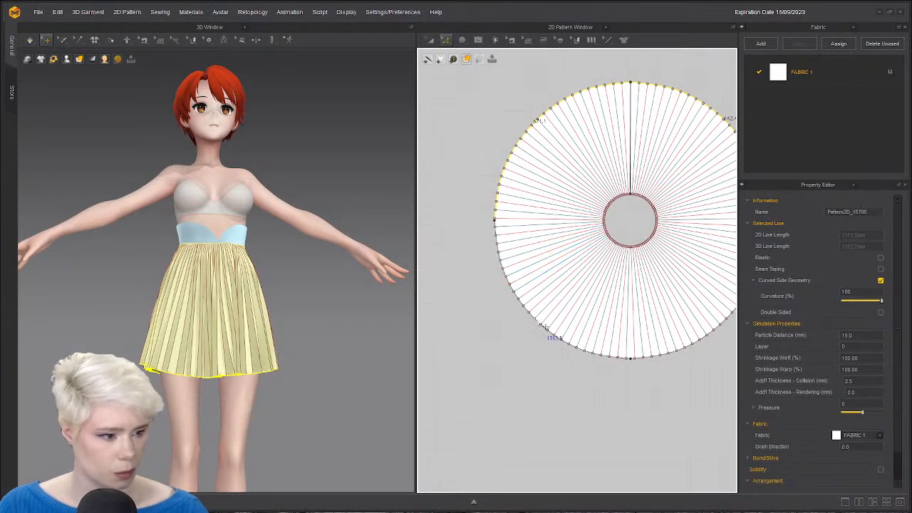
left_click(542, 328, "shift")
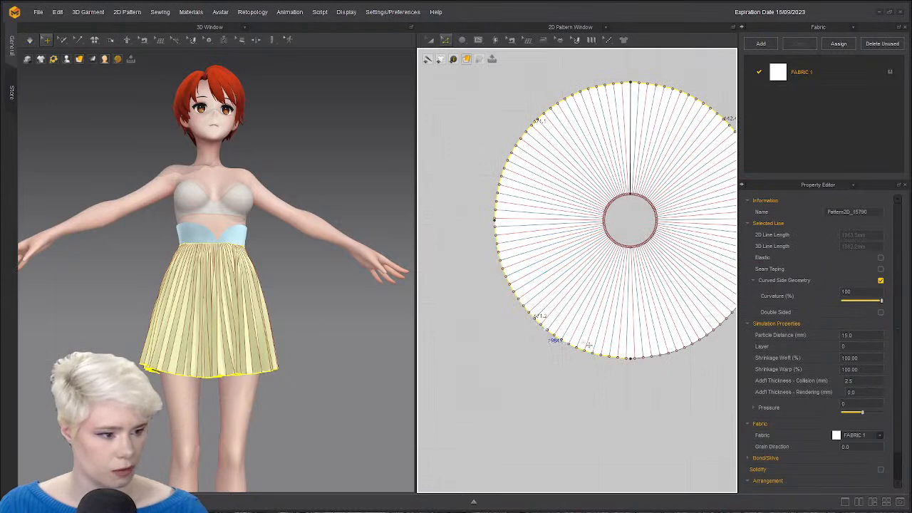
left_click(680, 358, "shift")
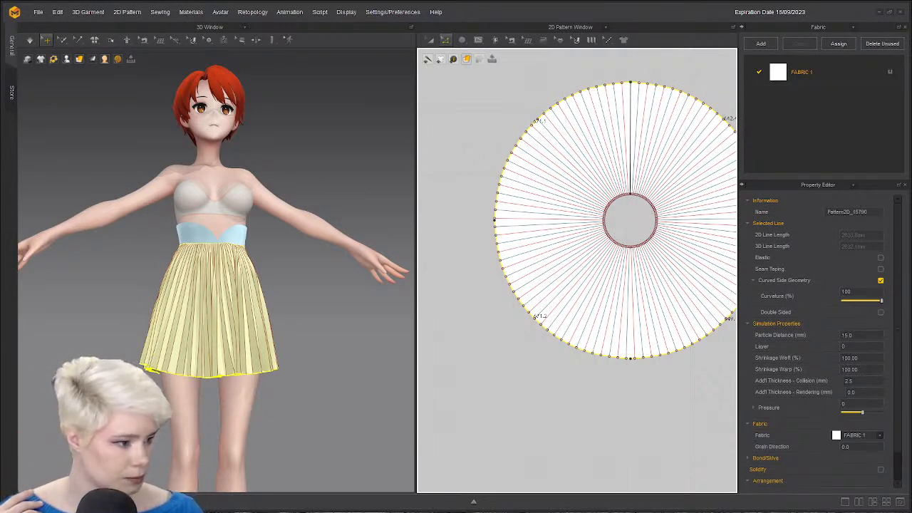
scroll(660, 127, "down", 2)
middle_click_drag(660, 126, 597, 140)
right_click_drag(267, 251, 270, 268)
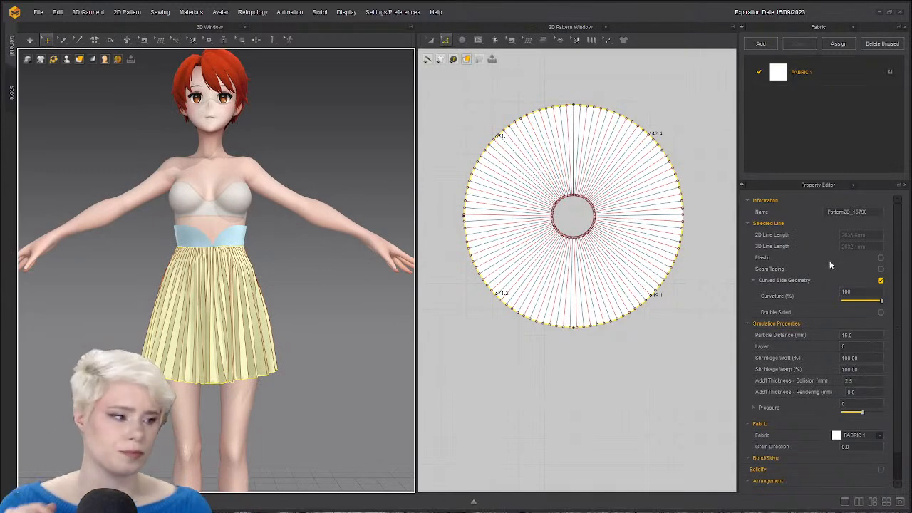
left_click(880, 258)
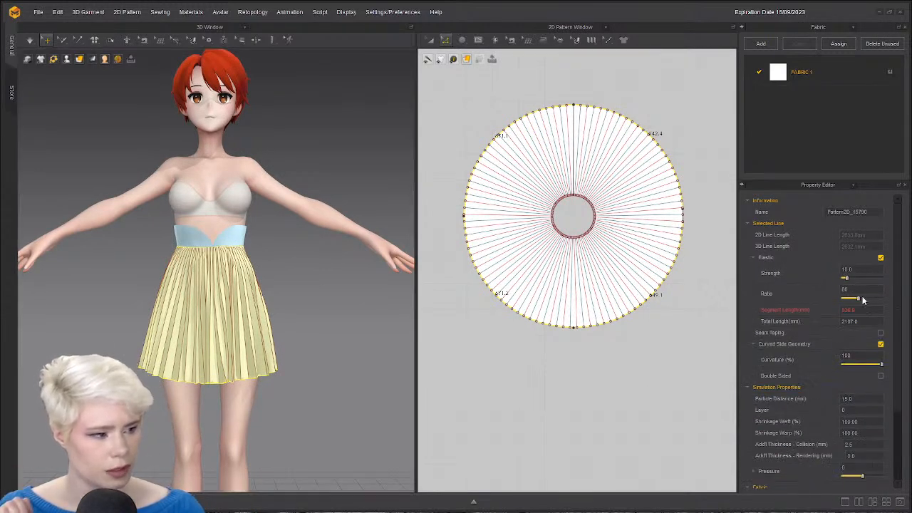
left_click_drag(857, 299, 857, 299)
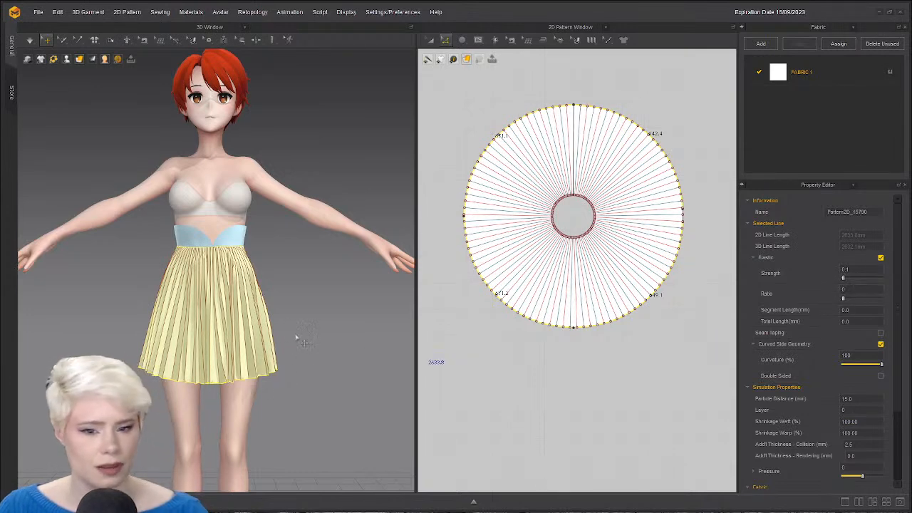
left_click(296, 368)
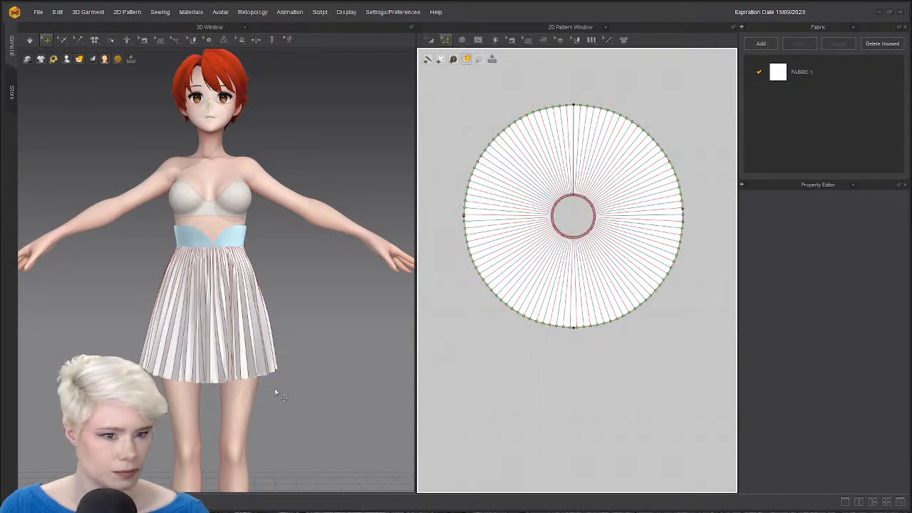
Simulate the underskirt with its elastic hem, tug the front hem outward and pause the simulation.
scroll(271, 342, "up", 3)
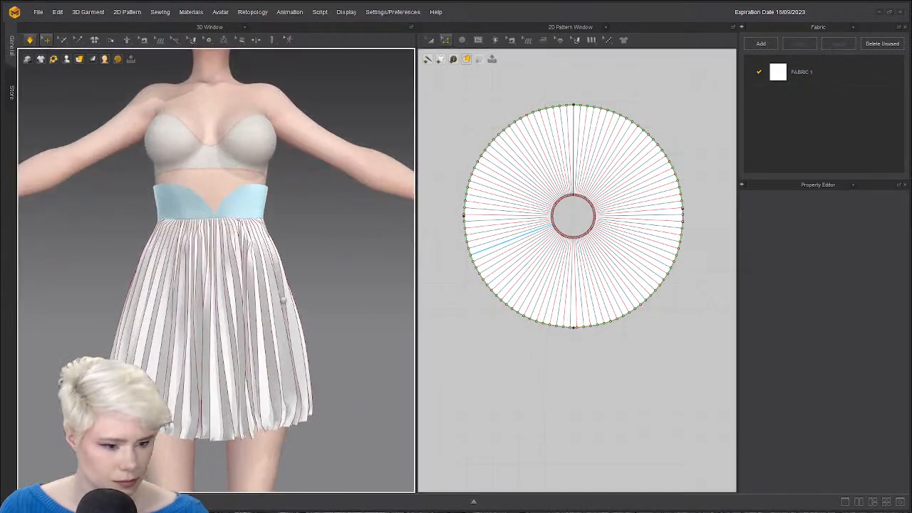
scroll(342, 387, "up", 2)
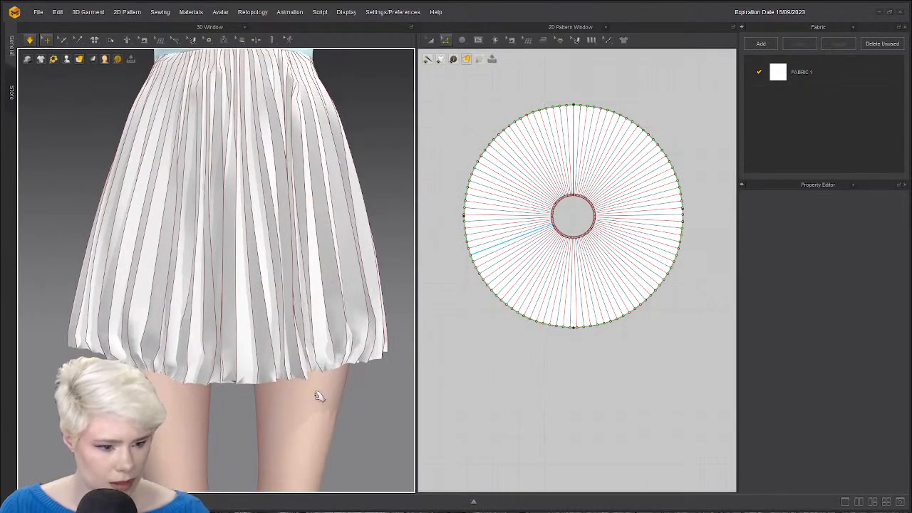
left_click(341, 337)
key("space")
left_click(485, 124)
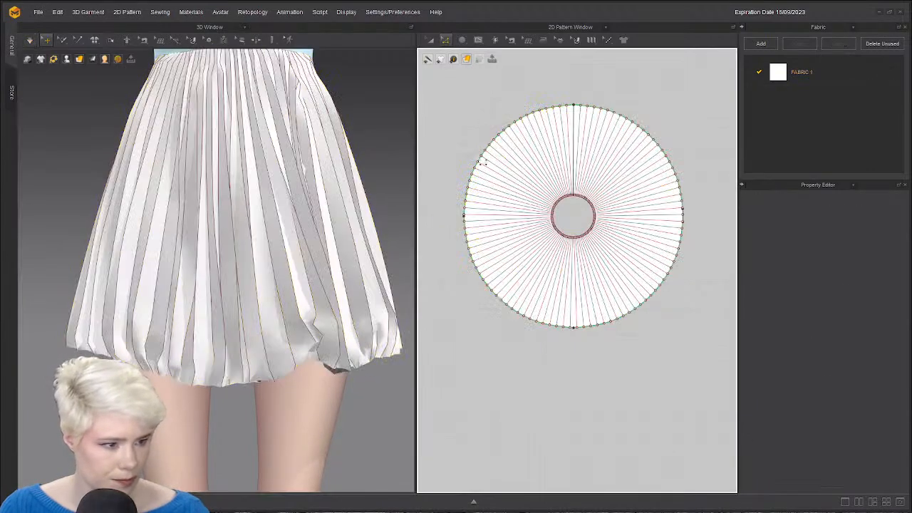
Set the elastic of the underskirt's whole outer hem to strength 4.9 and ratio 136.
scroll(485, 167, "up", 3)
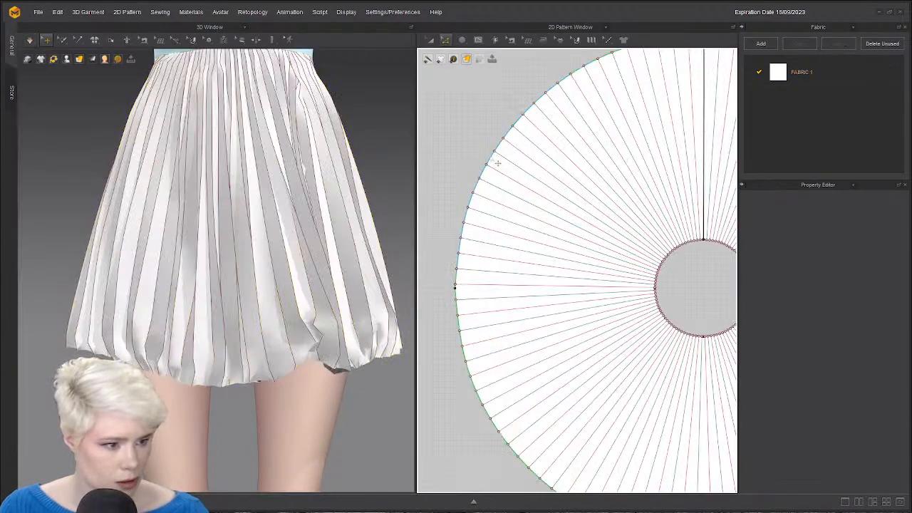
left_click(489, 164)
left_click(458, 324, "shift")
scroll(580, 360, "down", 1)
middle_click_drag(591, 369, 408, 282)
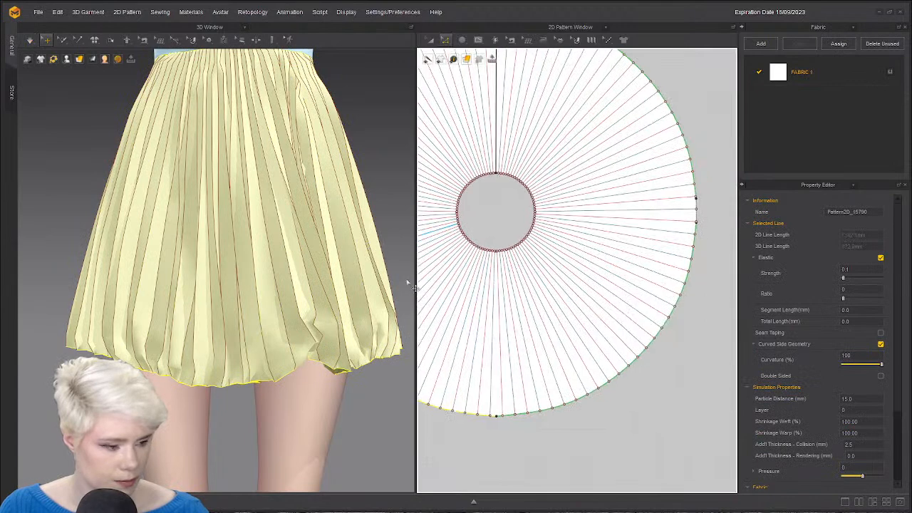
left_click(601, 399, "shift")
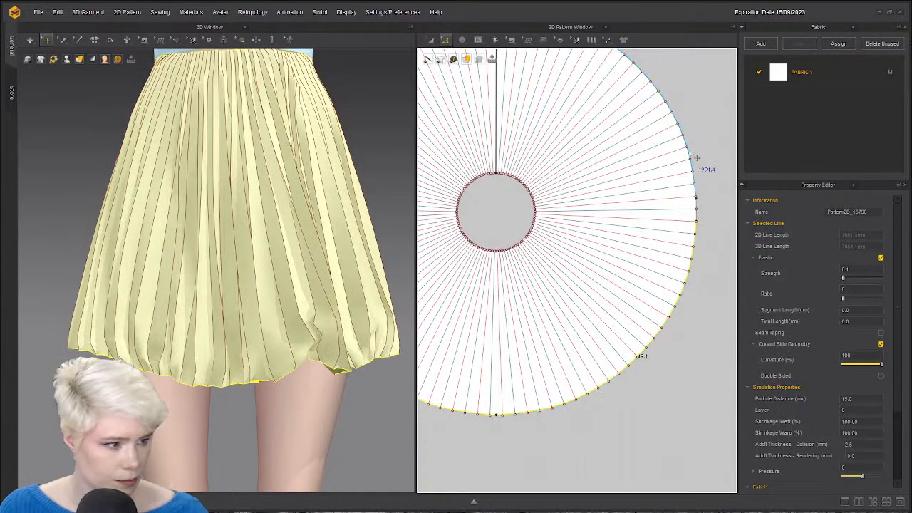
left_click(695, 160, "shift")
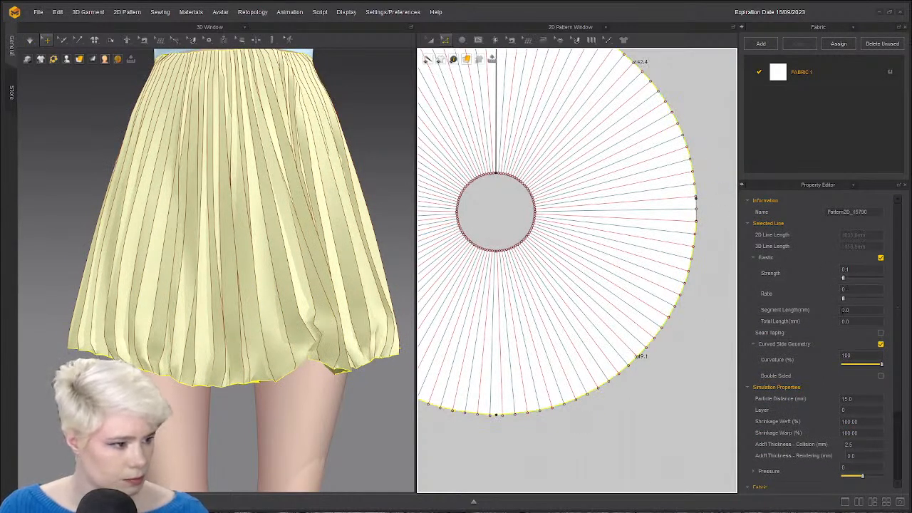
left_click(861, 309)
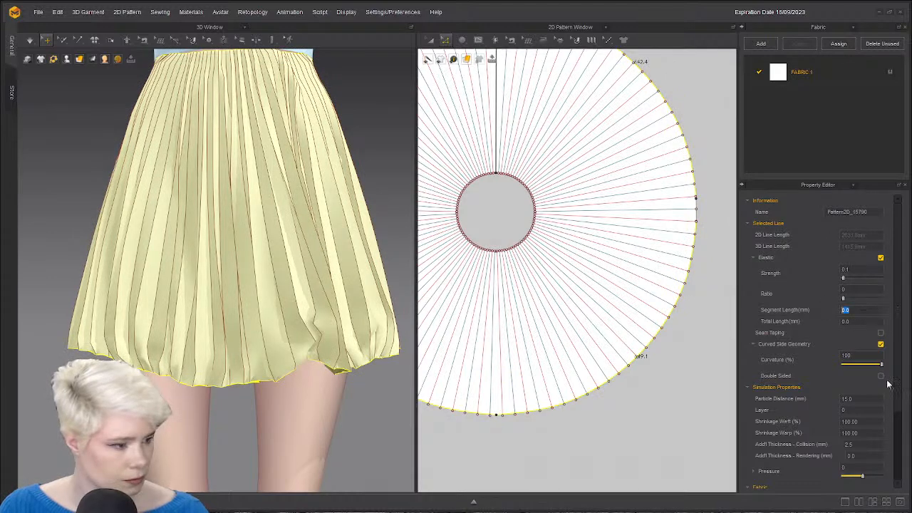
left_click_drag(845, 280, 870, 299)
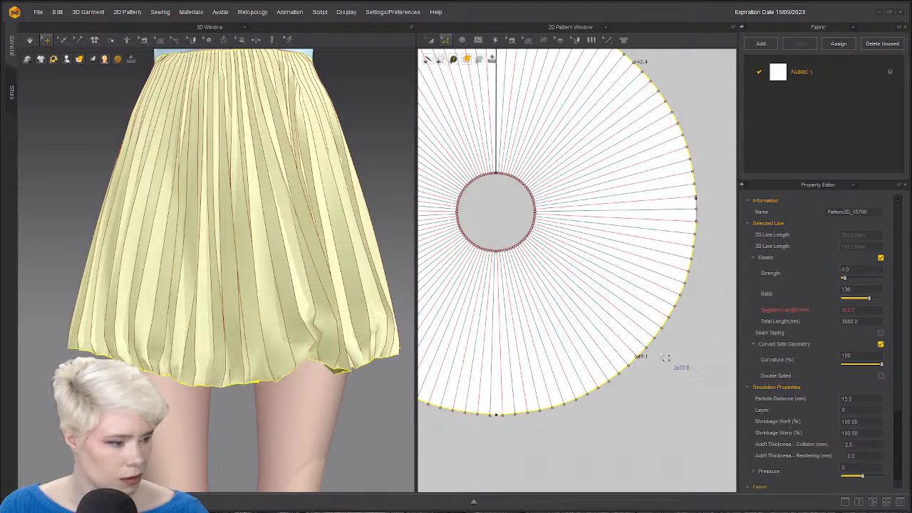
Simulate the underskirt with the lengthened elastic hem and examine its ruffled edge from several angles.
key("space")
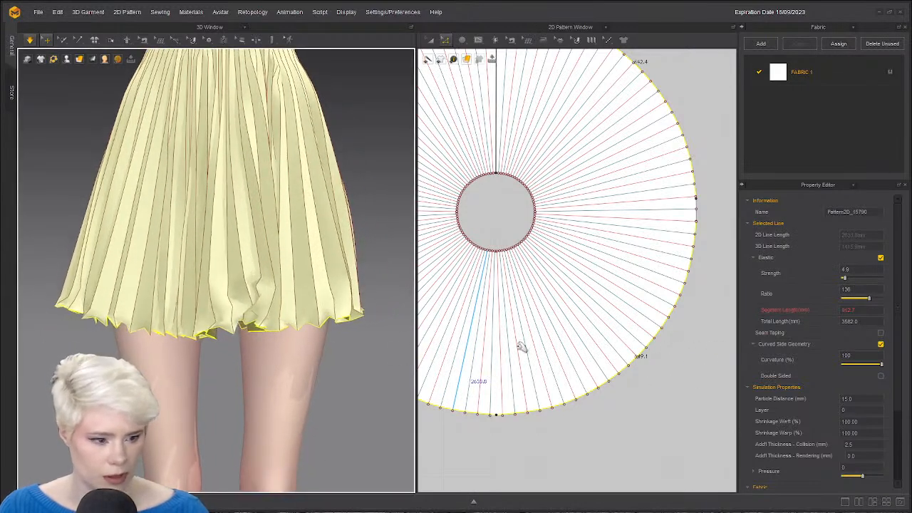
scroll(663, 320, "down", 3)
right_click_drag(397, 313, 387, 313)
scroll(267, 319, "down", 3)
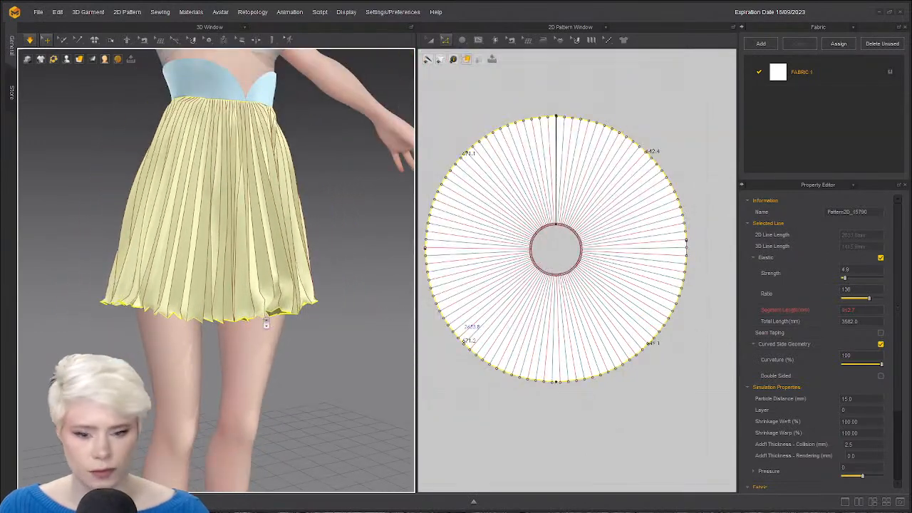
right_click_drag(262, 305, 219, 314)
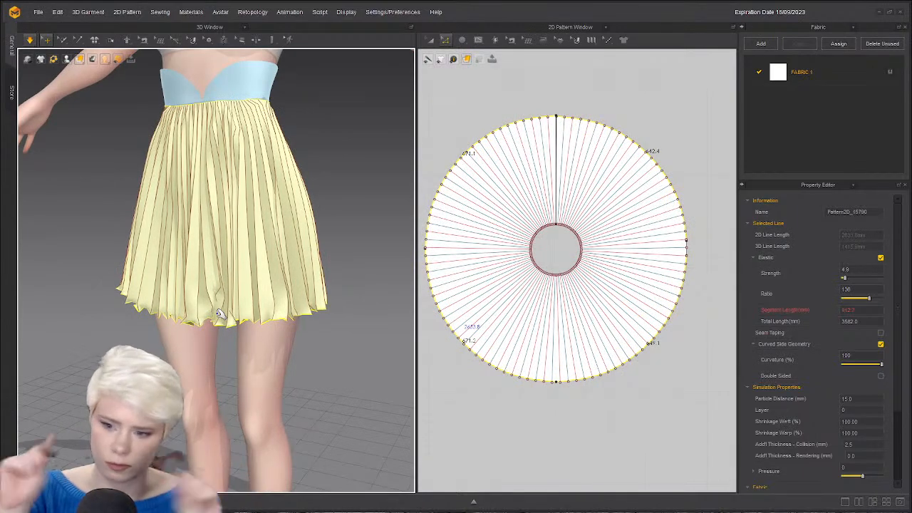
scroll(235, 324, "up", 2)
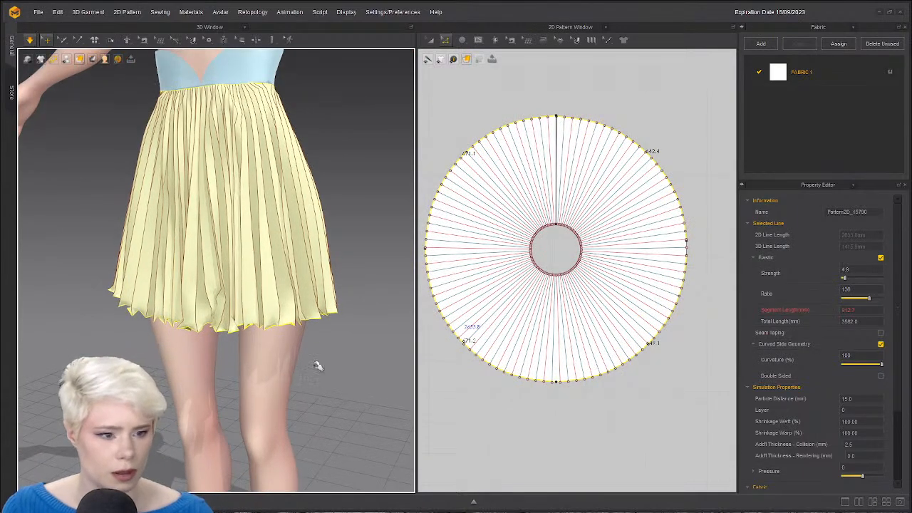
right_click_drag(166, 318, 185, 267)
Set the pleated underskirt's particle distance to 10 mm.
left_click(191, 283)
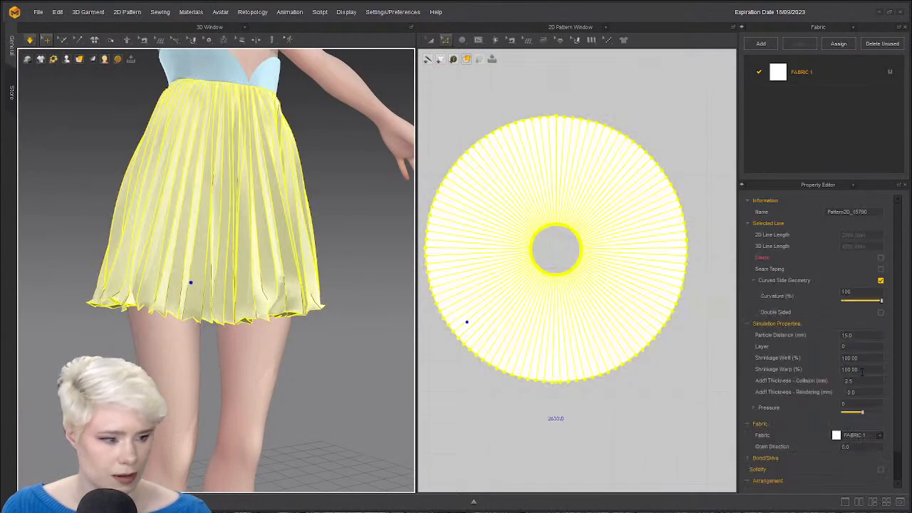
double_click(859, 336)
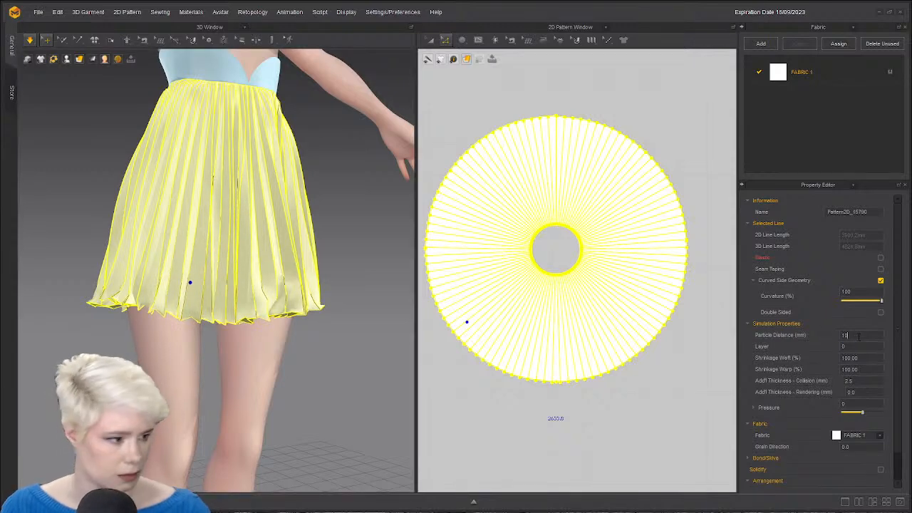
right_click_drag(210, 327, 154, 323)
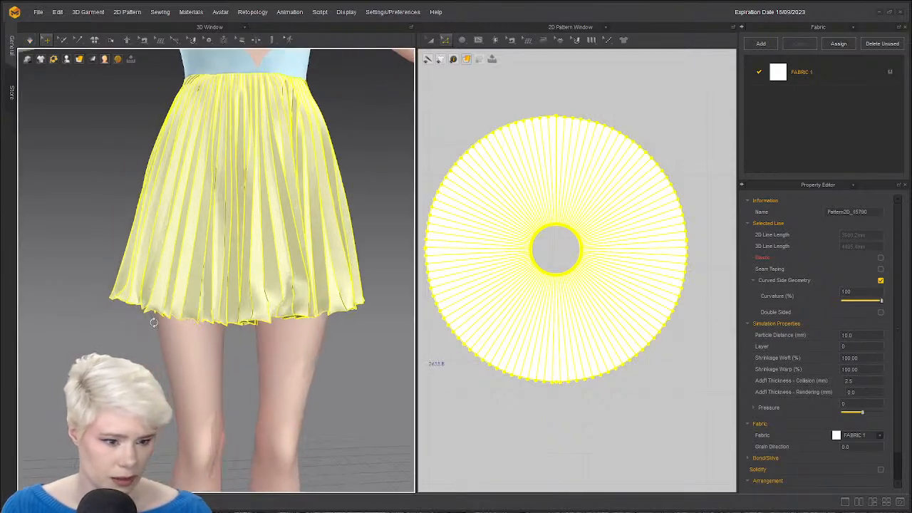
Simulate the finer underskirt and tug its hem outward around the front, side and back to spread the pleats.
key("space")
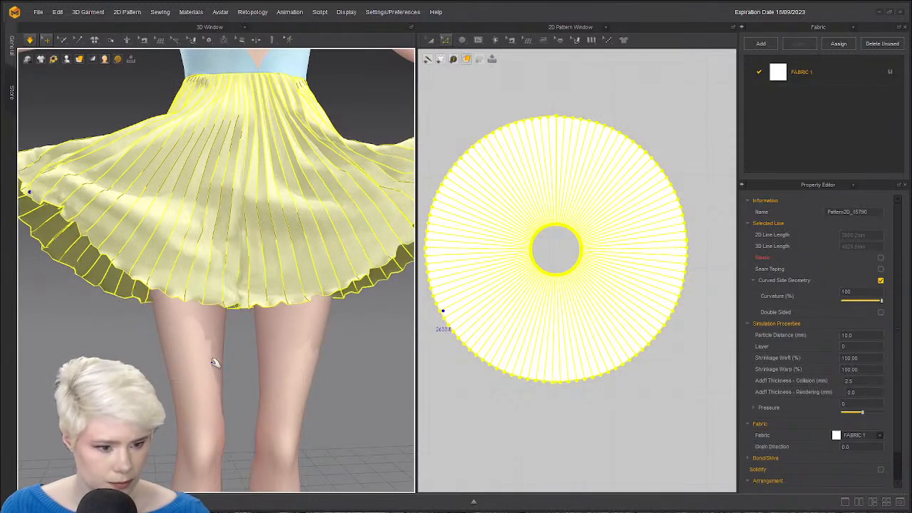
left_click(314, 379)
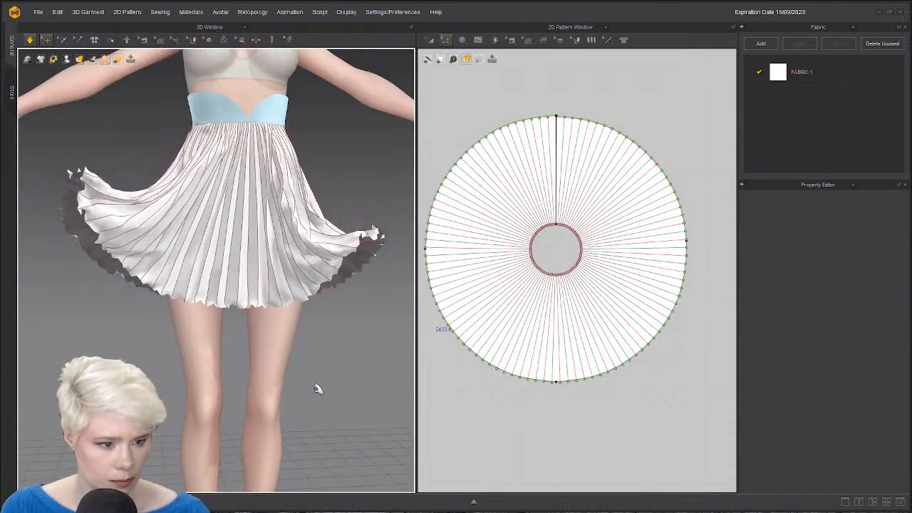
mouse_move(281, 316)
right_mouse_down()
mouse_move(214, 269)
mouse_move(276, 316)
right_mouse_up()
left_click(277, 316)
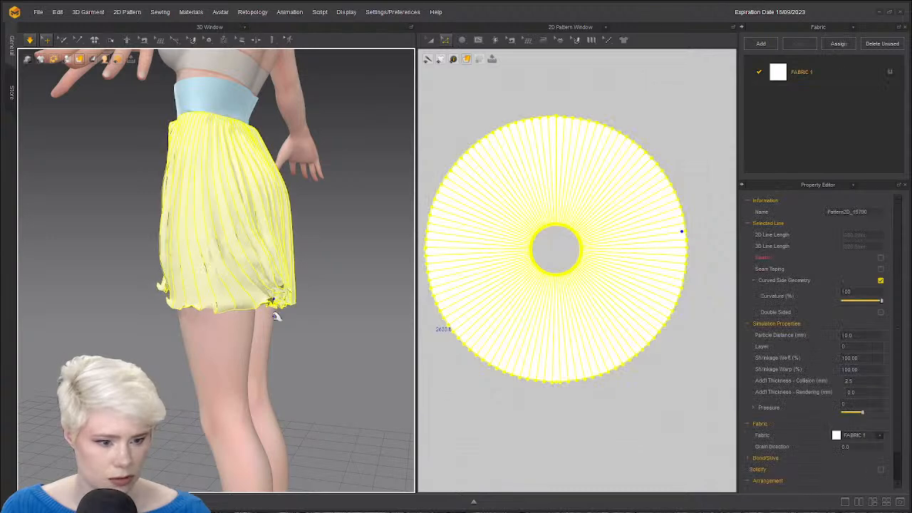
left_click(260, 328)
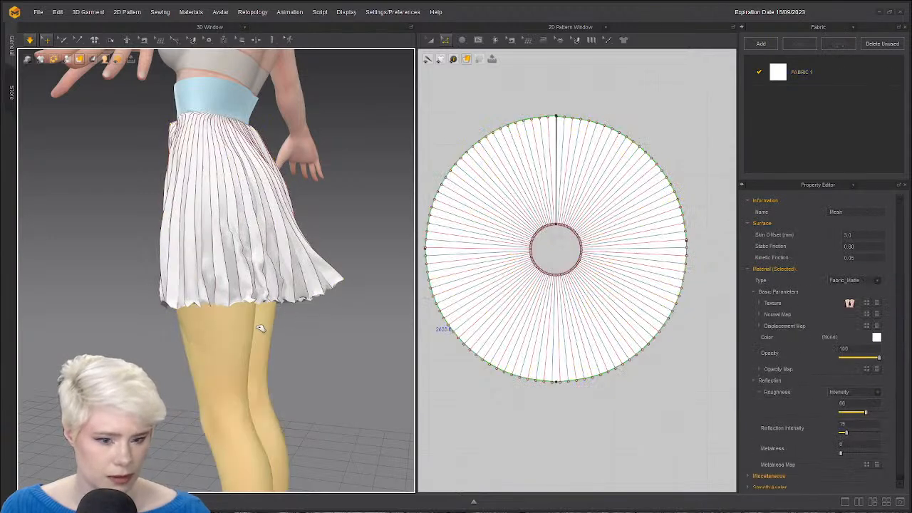
left_click(243, 297)
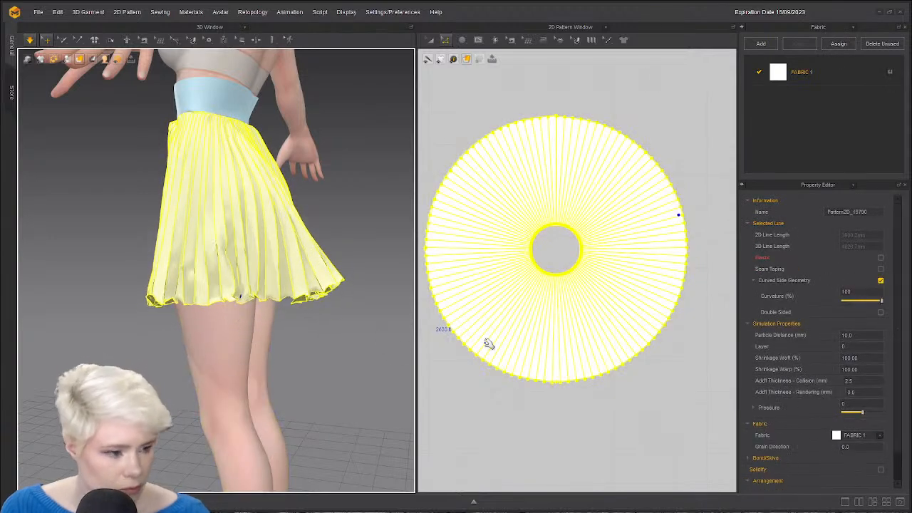
left_click(249, 385)
right_click_drag(163, 377, 274, 383)
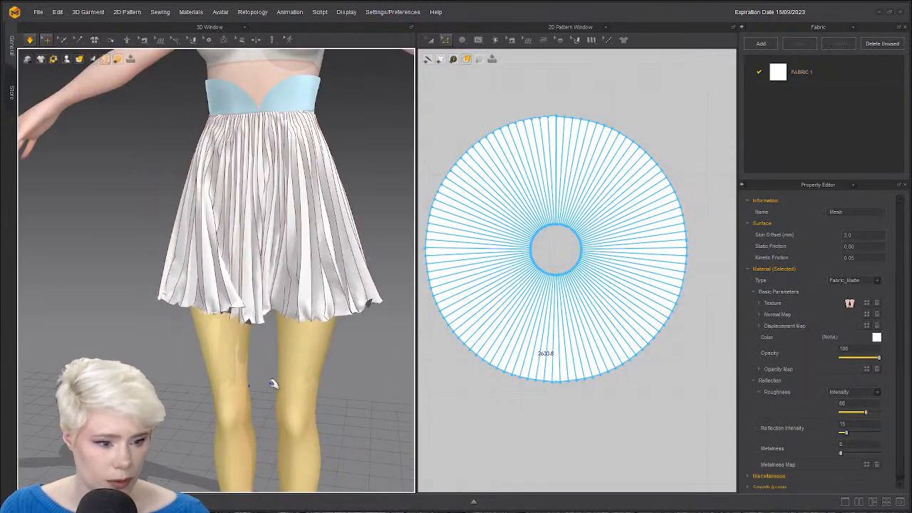
scroll(316, 383, "down", 3)
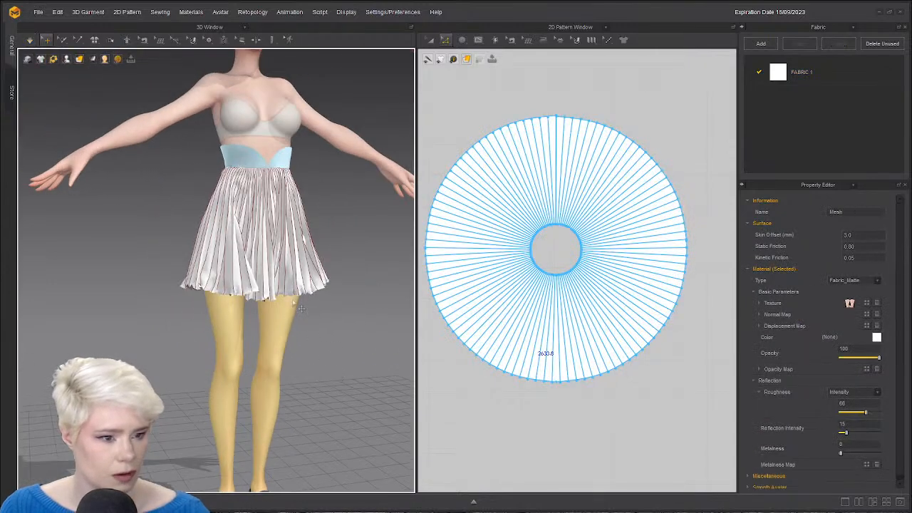
Show all garment patterns in the 3D view again and select the high-low skirt.
key("a")
left_click(253, 235)
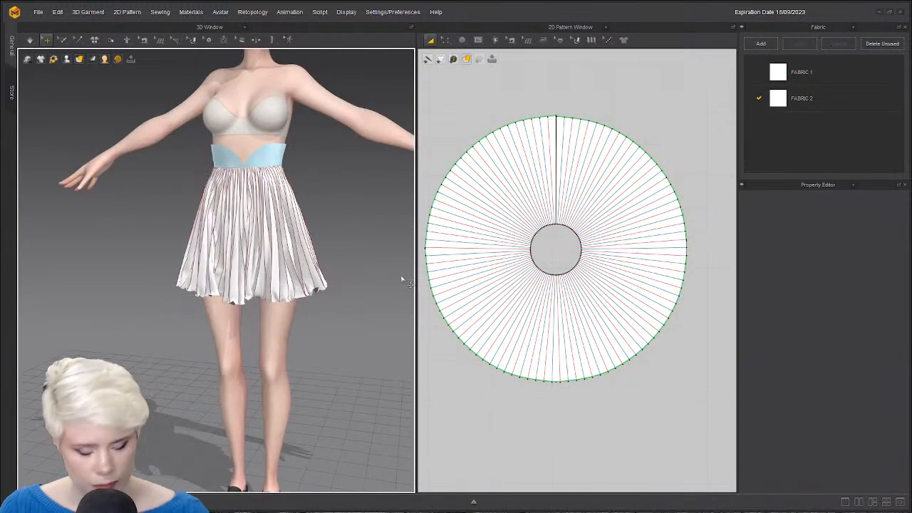
key("ctrl+a")
key("shift+q")
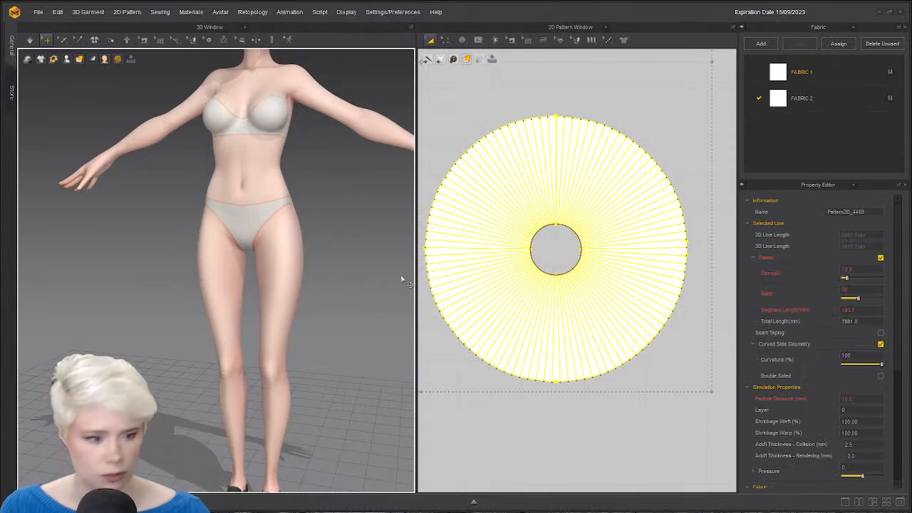
key("shift+q")
left_click(383, 283)
left_click(216, 228)
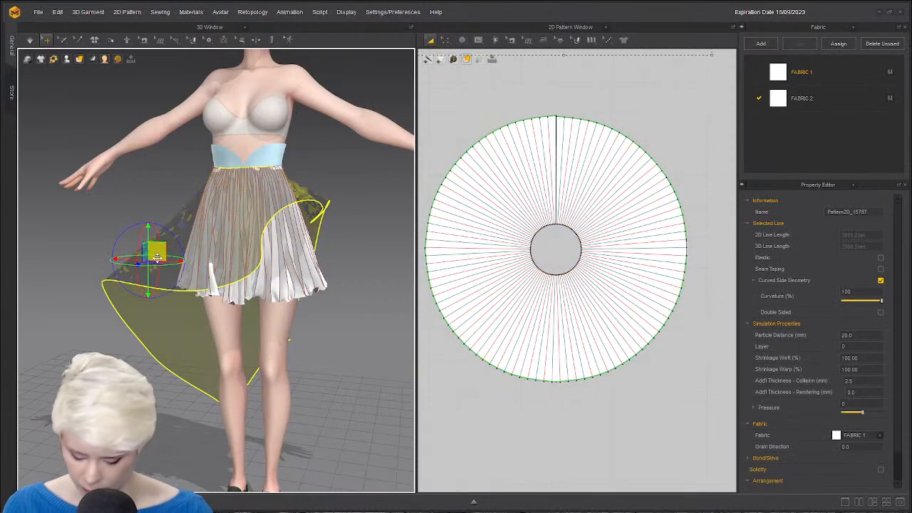
Set the outer circle skirt's simulation layer to 1 and run the simulation.
scroll(273, 141, "up", 3)
middle_click_drag(273, 143, 291, 183)
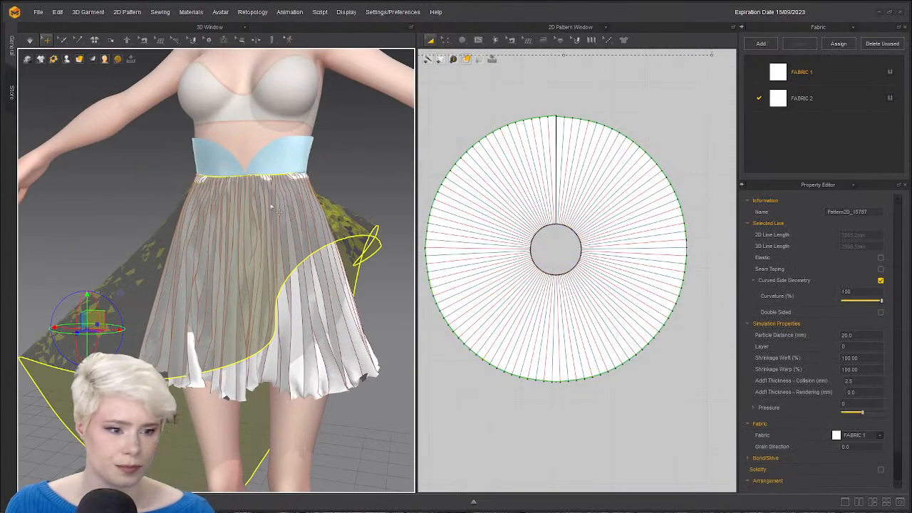
right_click_drag(290, 182, 314, 213)
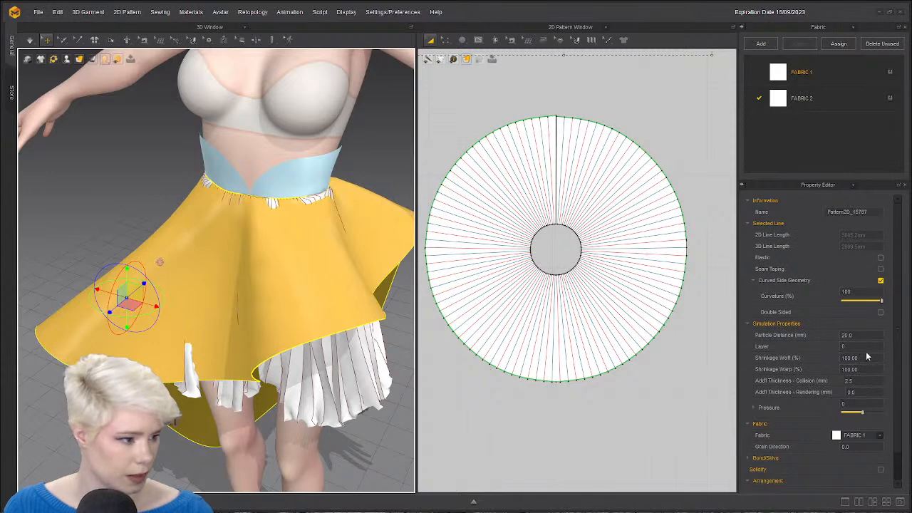
left_click(865, 347)
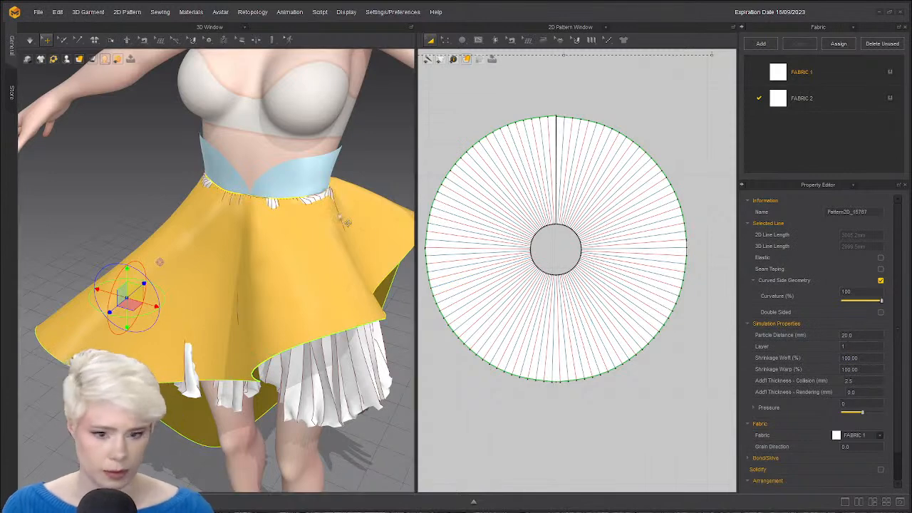
key("space")
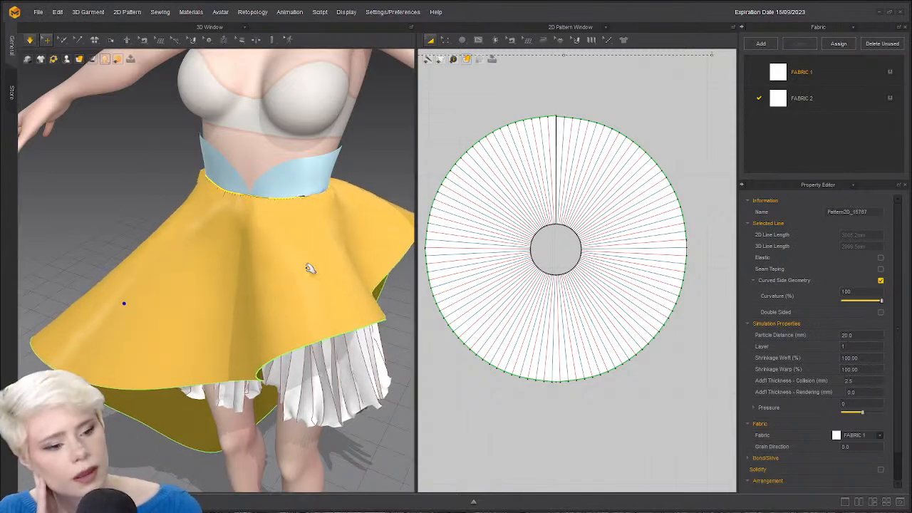
Tug the pleated underskirt, waistband and outer skirt during simulation so the garment layers settle over each other.
right_click_drag(327, 356, 322, 308)
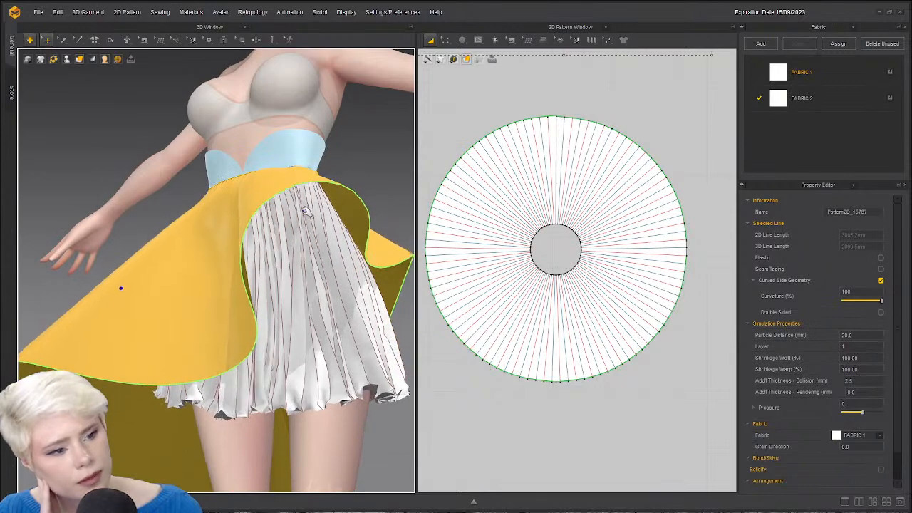
left_click(320, 273)
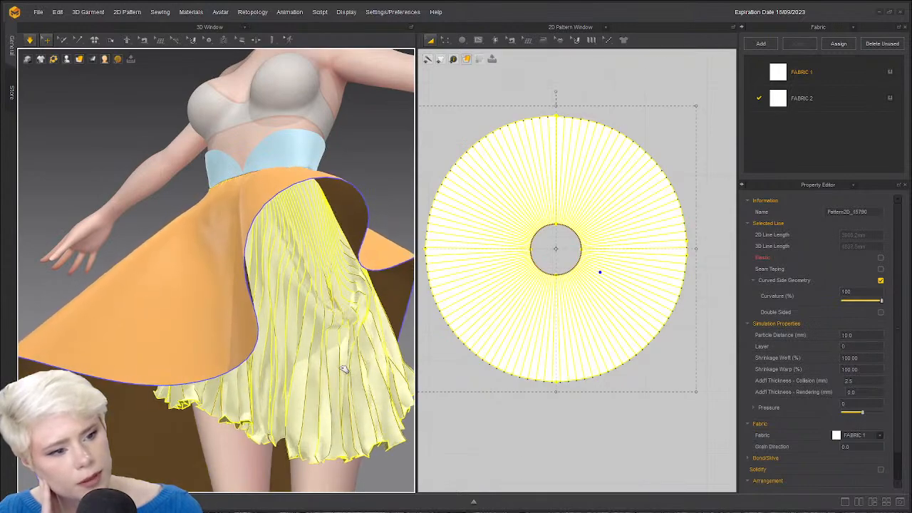
right_click_drag(305, 218, 317, 178)
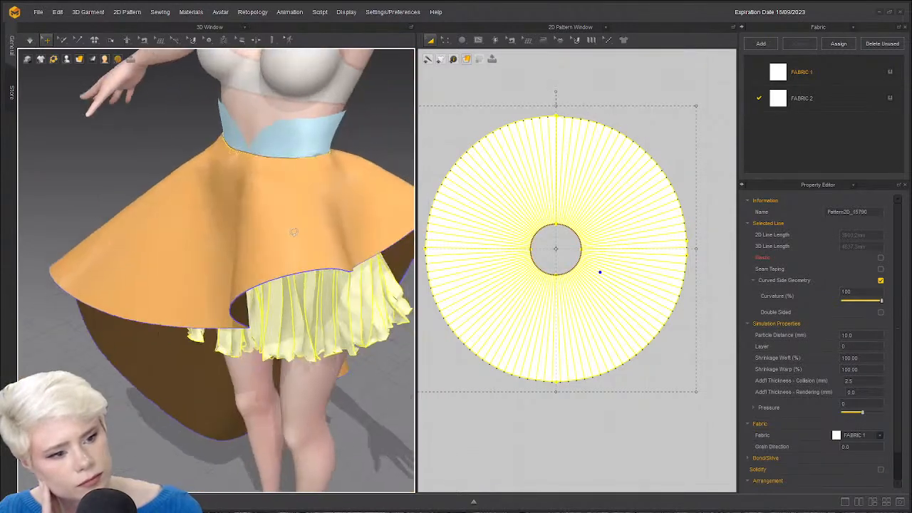
left_click(330, 151)
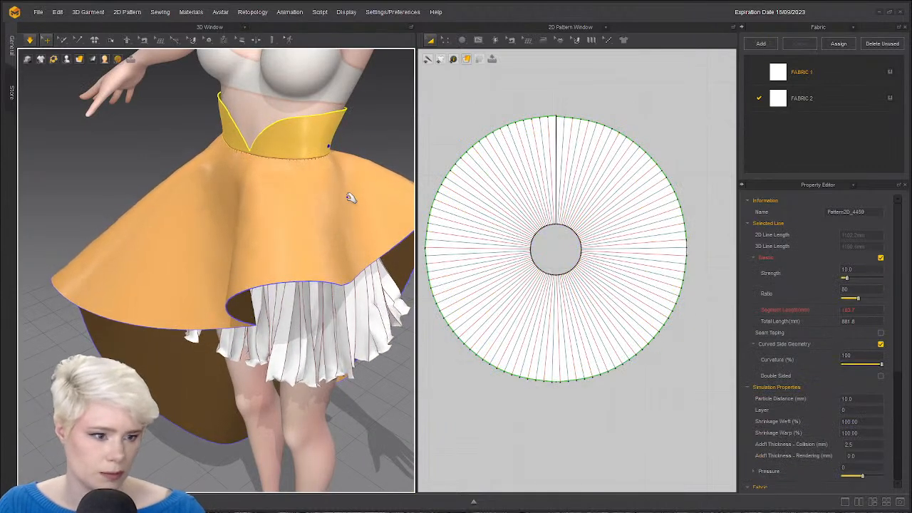
right_click_drag(308, 210, 374, 211)
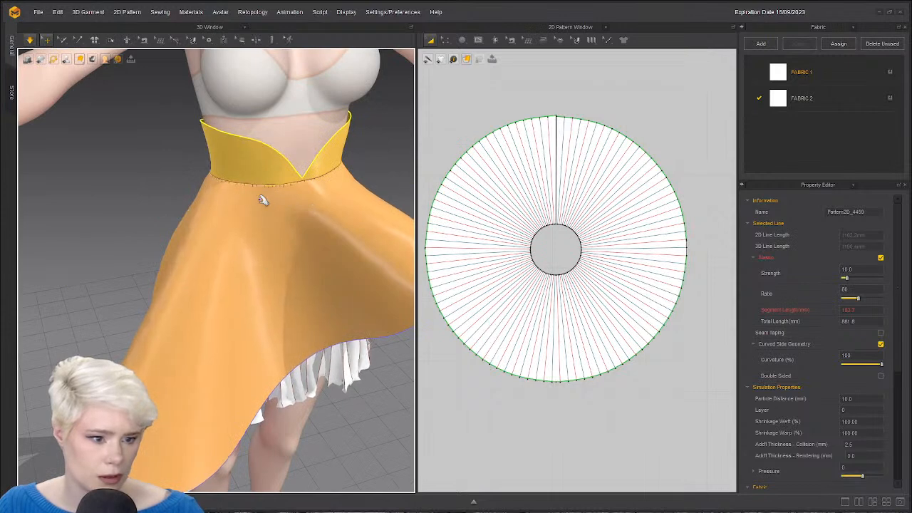
right_click_drag(263, 200, 206, 160)
left_click_drag(191, 180, 171, 105)
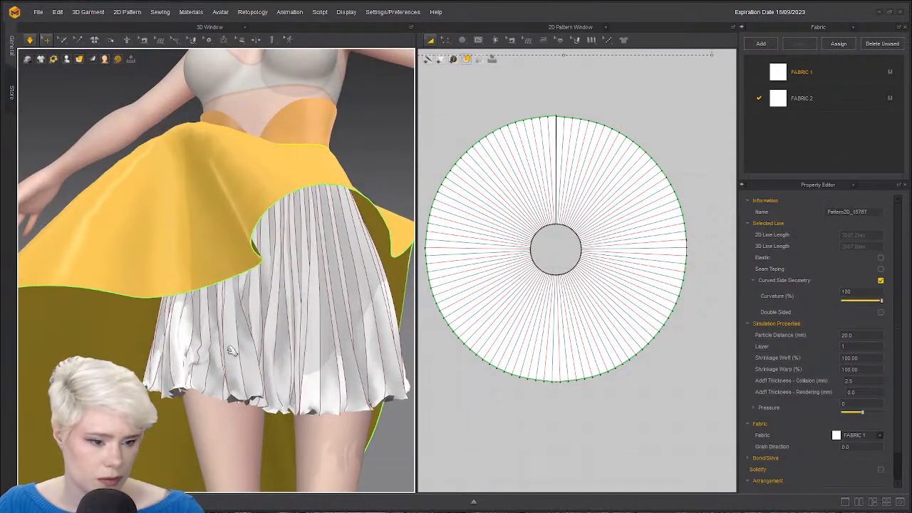
Set the pleated underskirt's simulation layer to -1 and run the simulation.
left_click(195, 384)
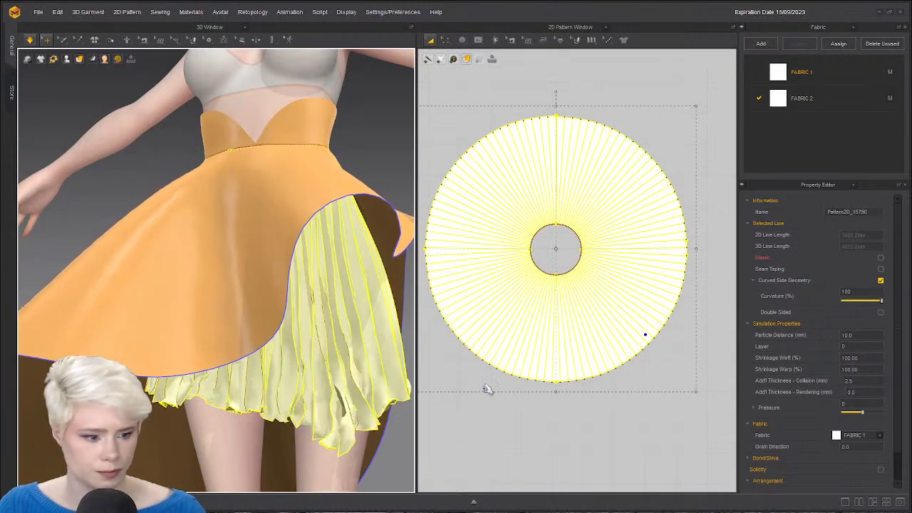
left_click(351, 423)
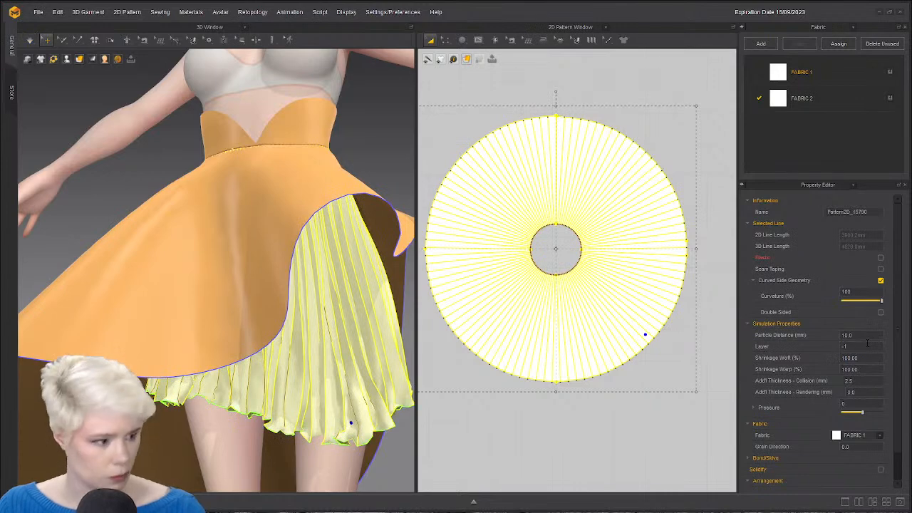
scroll(264, 210, "up", 5)
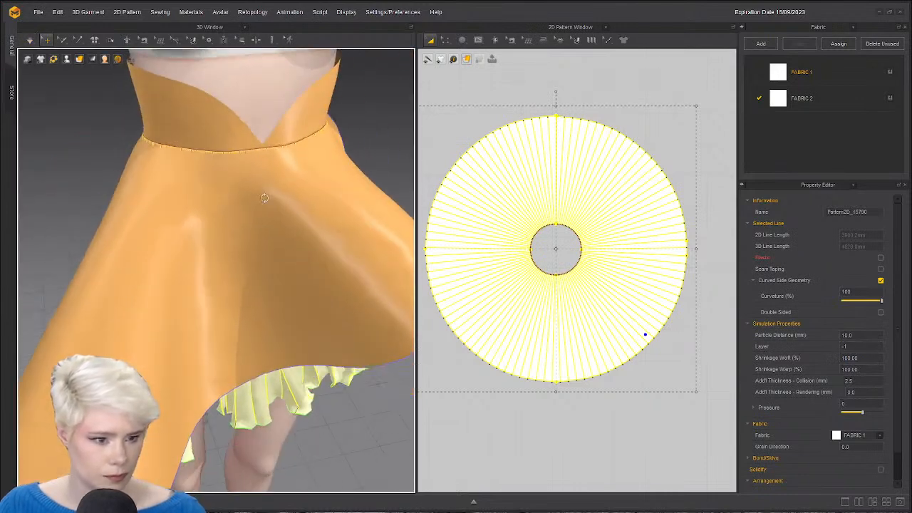
key("q")
Pull the outer skirt away from the body below the waist seam during simulation to settle its drape.
left_click(299, 151)
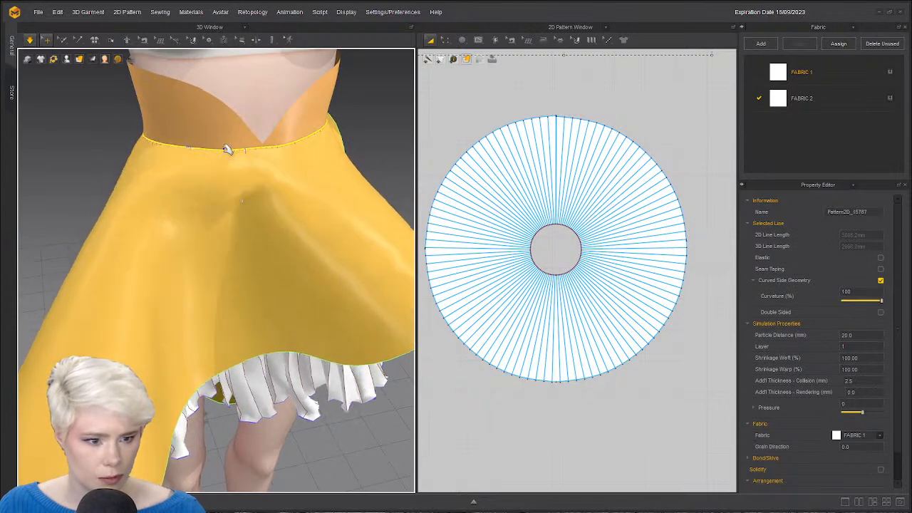
scroll(228, 150, "up", 4)
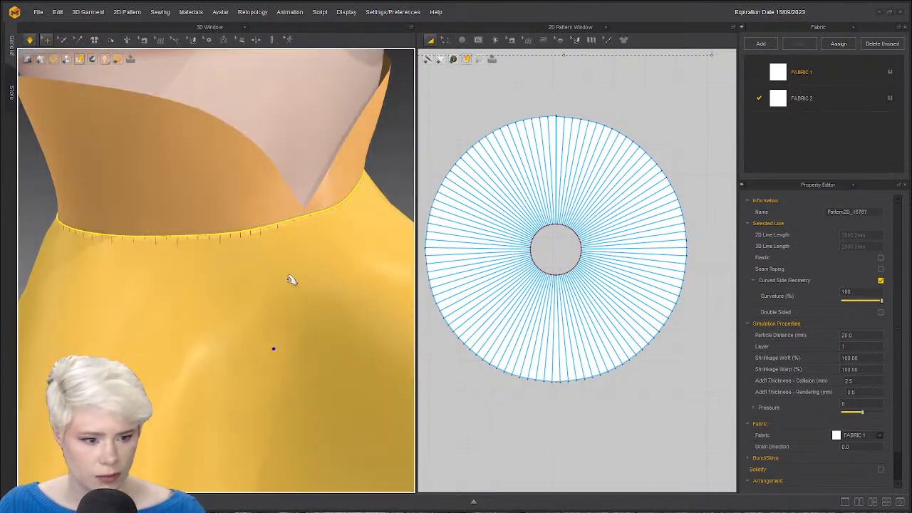
right_click_drag(292, 280, 295, 252)
scroll(264, 303, "down", 2)
right_click_drag(250, 328, 289, 360)
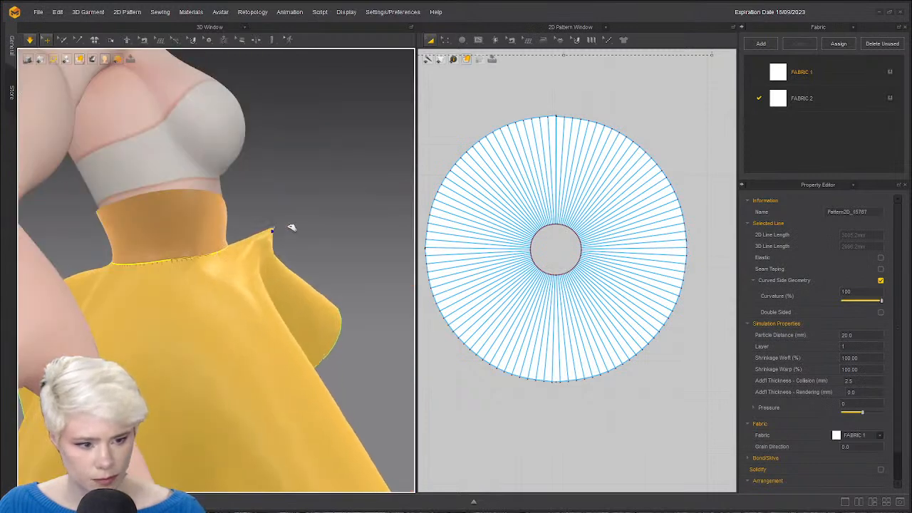
Set the outer skirt's additional collision thickness to 5.0 mm and run the simulation.
left_click(239, 319)
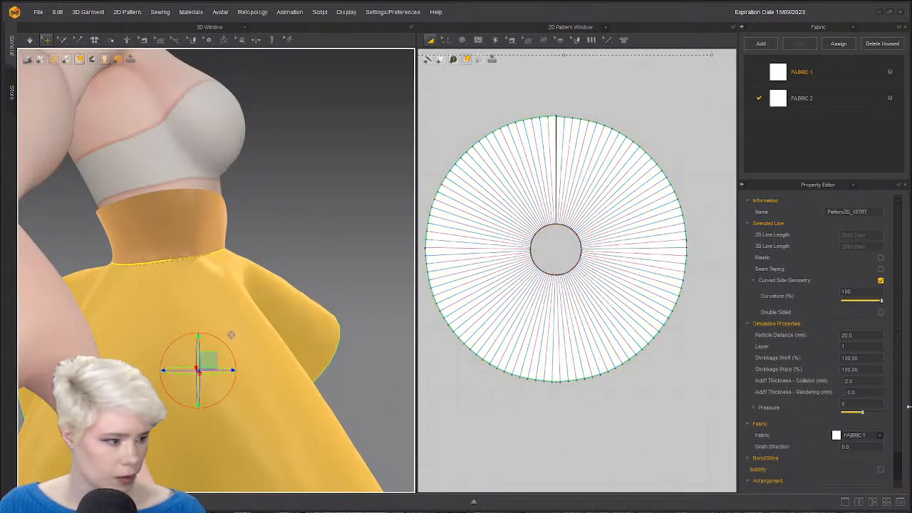
left_click(863, 392)
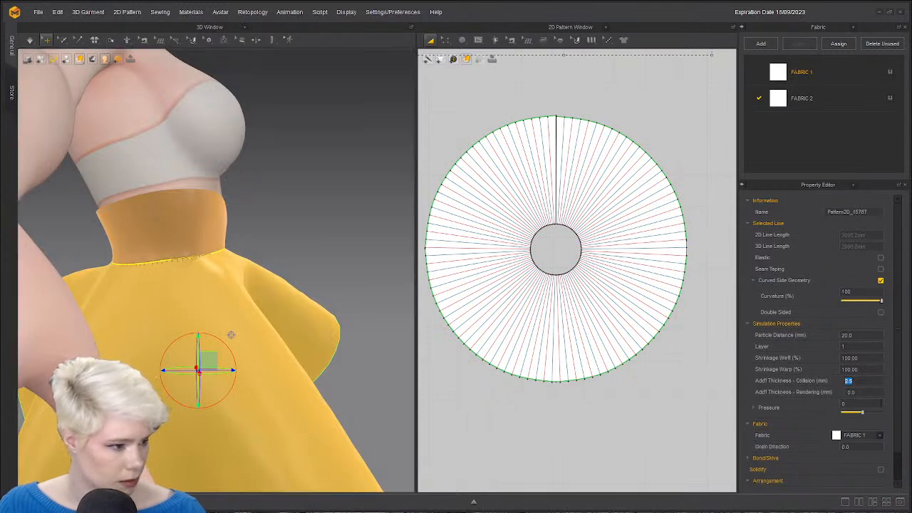
right_click_drag(332, 261, 220, 238)
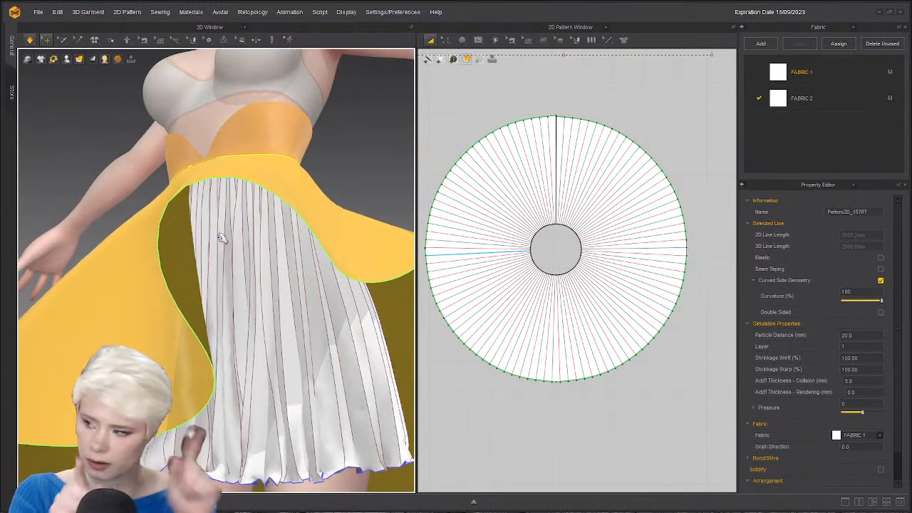
key("space")
Examine the waist seam and the drape of both skirt layers from several sides, and stop the simulation.
right_click_drag(180, 239, 312, 260)
scroll(226, 303, "down", 1)
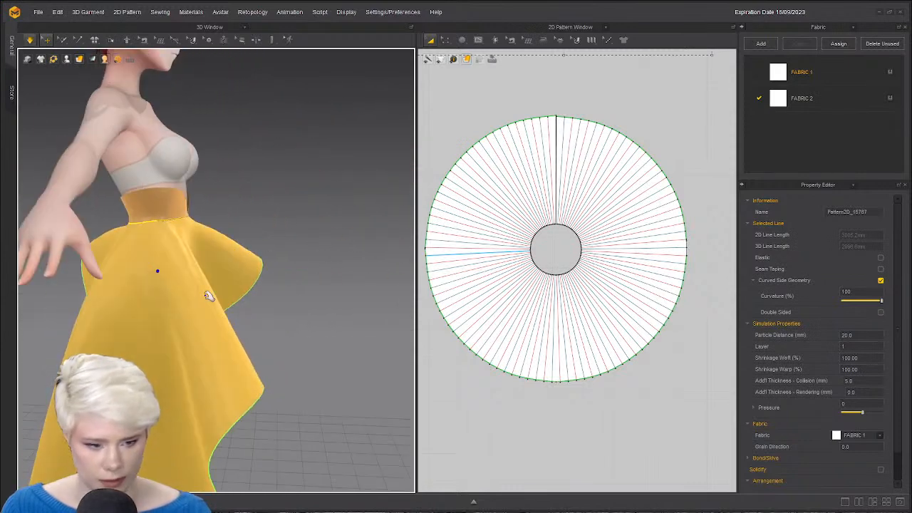
right_click_drag(210, 295, 227, 314)
scroll(242, 242, "up", 6)
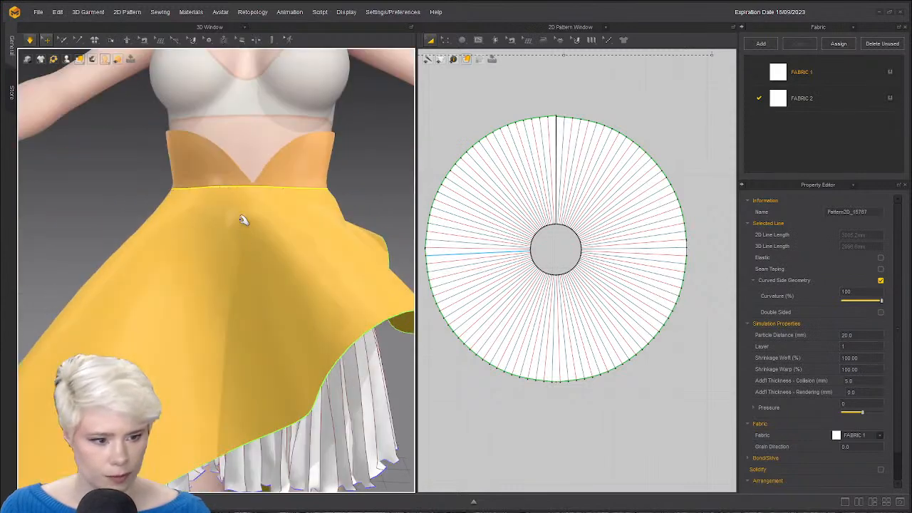
scroll(248, 214, "down", 1)
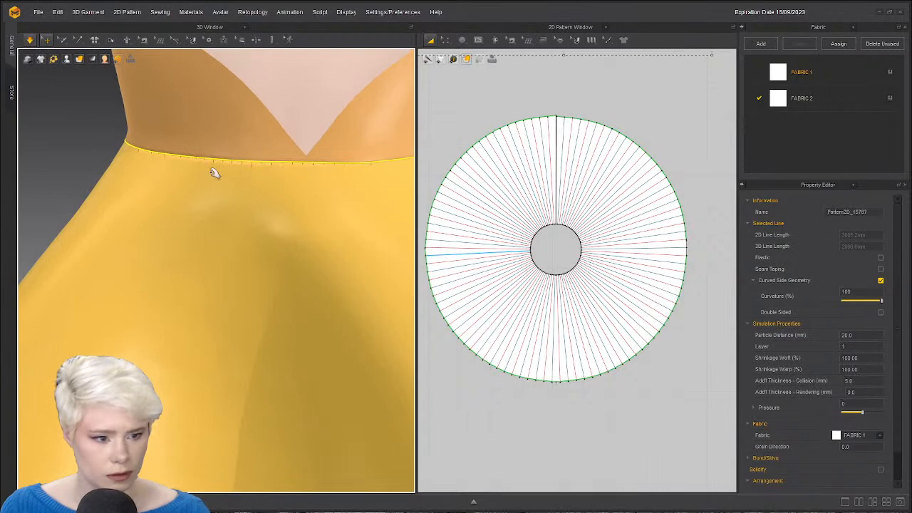
scroll(214, 228, "down", 5)
middle_click_drag(251, 249, 248, 196)
left_click(371, 308)
right_click_drag(346, 314, 299, 295)
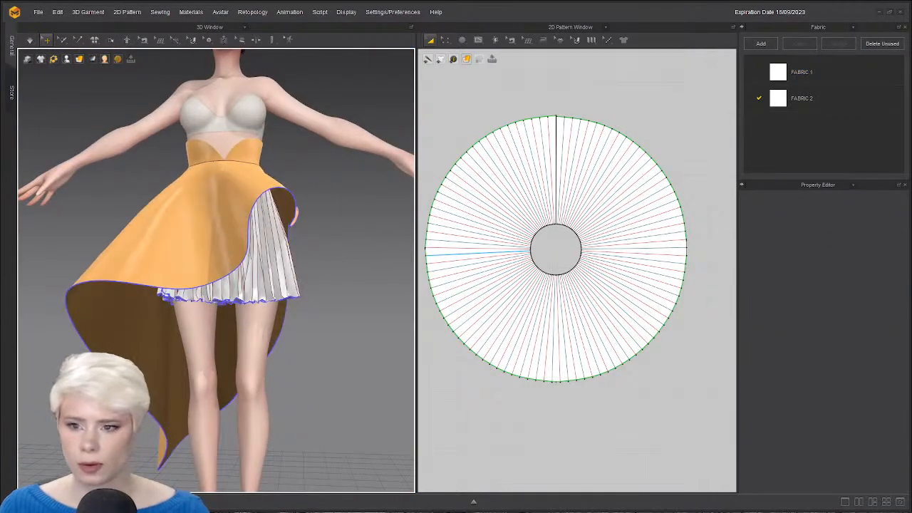
Apply seam taping to all four outer hem segments of the pleated underskirt's circle pattern.
left_click_drag(527, 511, 718, 30)
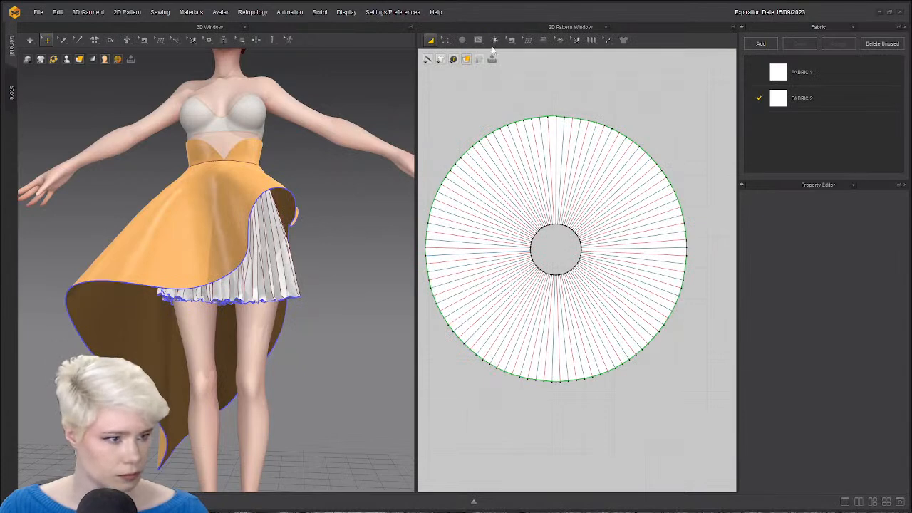
left_click(560, 41)
left_click(590, 124)
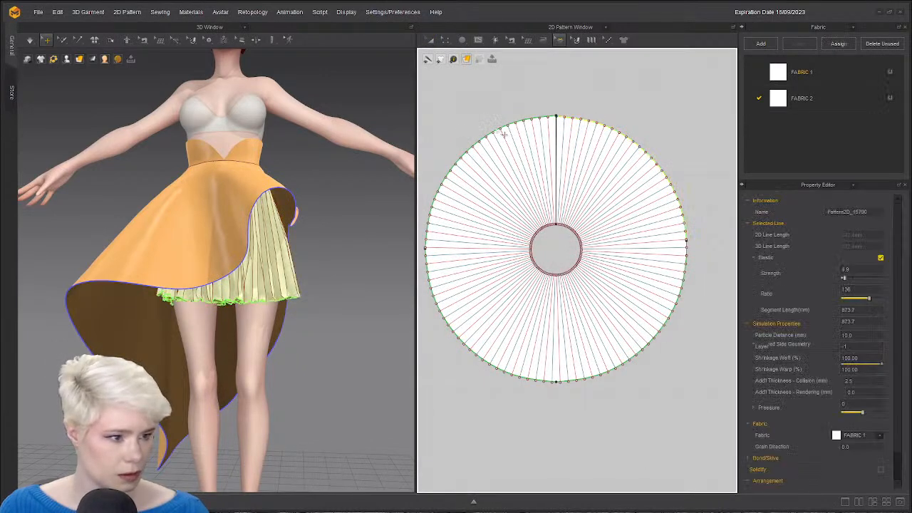
left_click(450, 312)
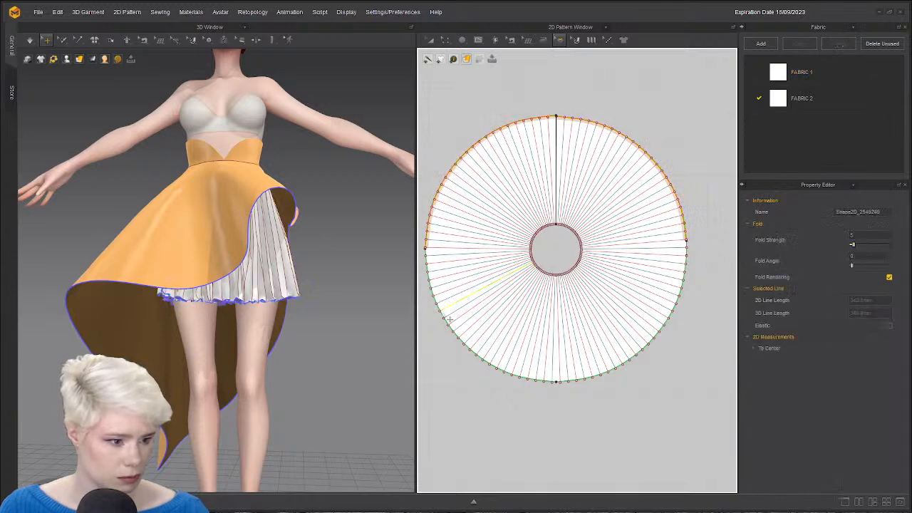
left_click(455, 322)
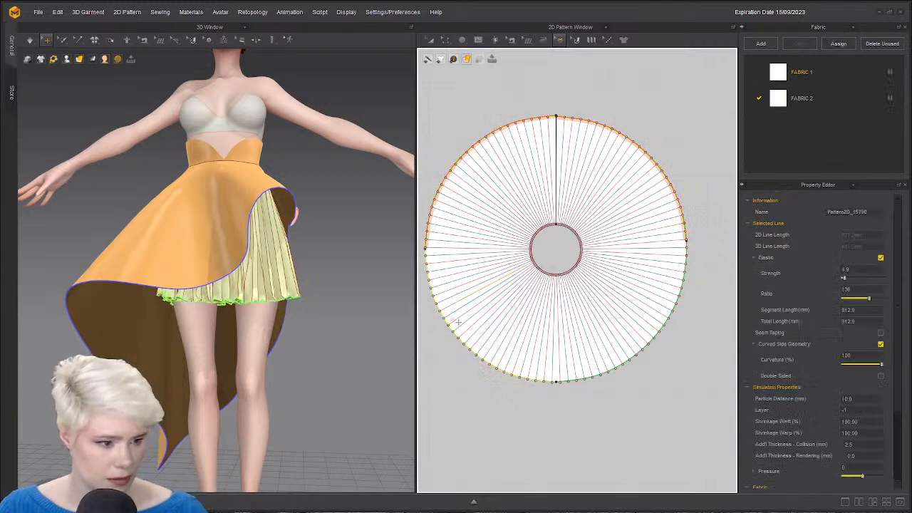
left_click(578, 385)
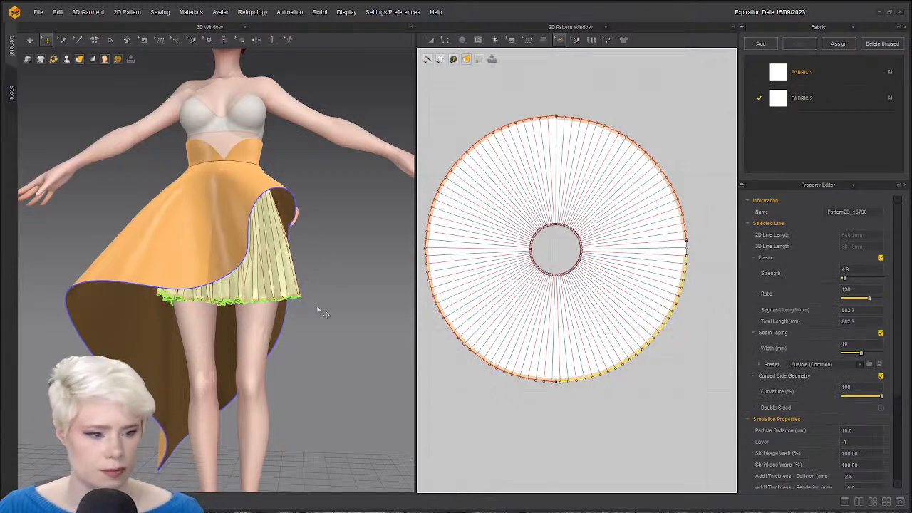
Simulate the garment with the taped hem and switch back to the pattern transform tool.
key("space")
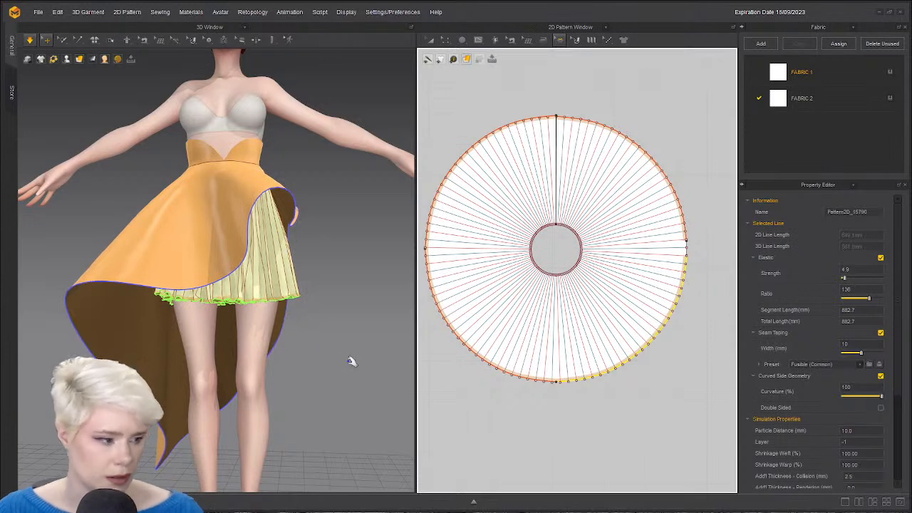
right_click_drag(352, 344, 322, 347)
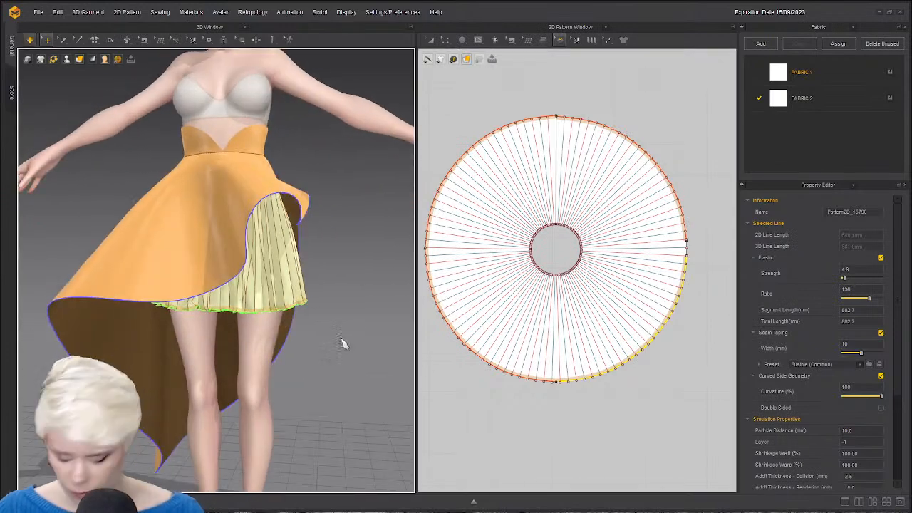
key("a")
scroll(285, 295, "up", 3)
right_click_drag(285, 296, 285, 328)
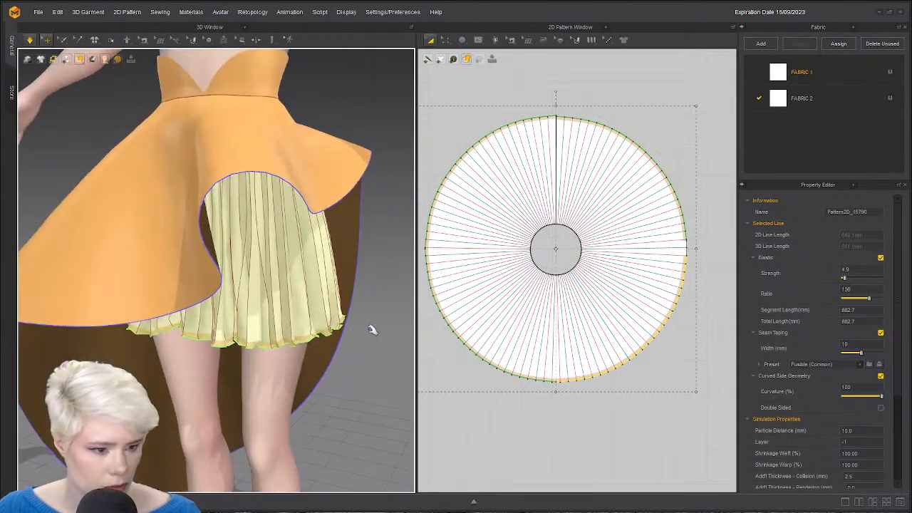
Pull the pleated underskirt's taped hem outward during simulation to flare it, and clear the selection.
left_click_drag(338, 318, 425, 364)
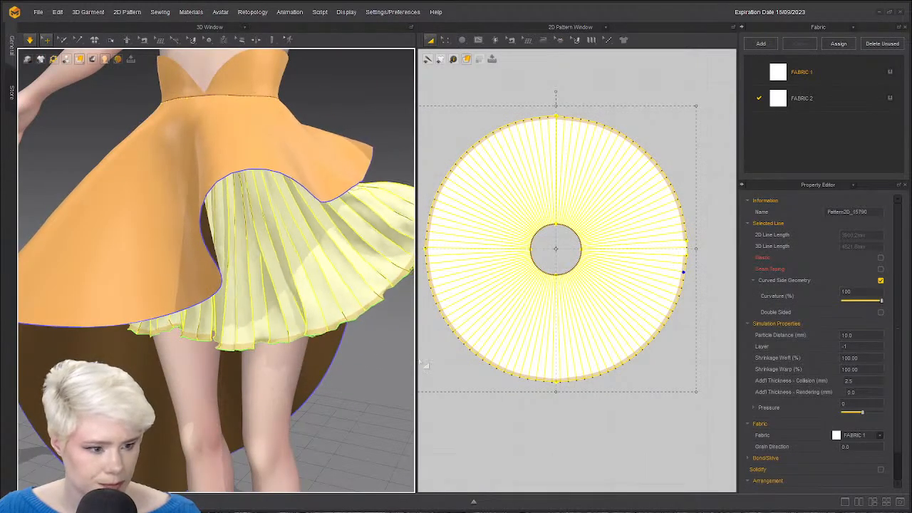
scroll(311, 326, "down", 5)
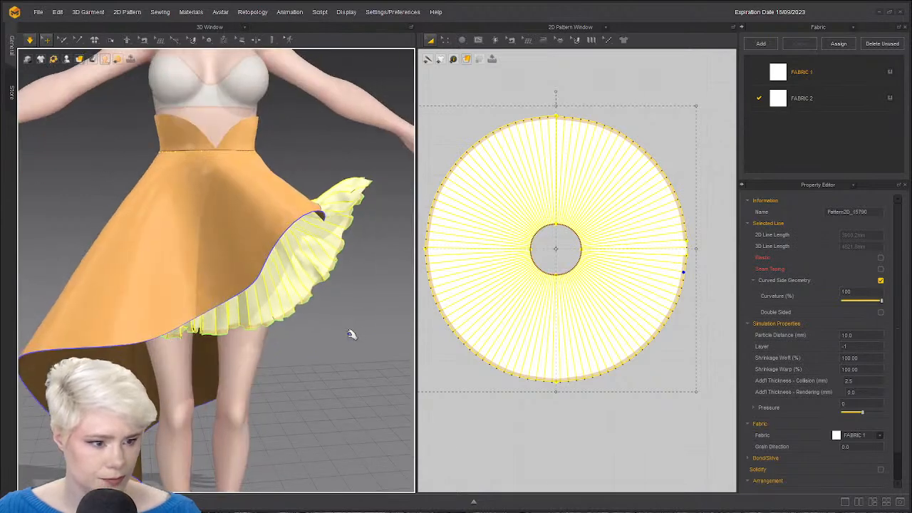
scroll(351, 334, "down", 3)
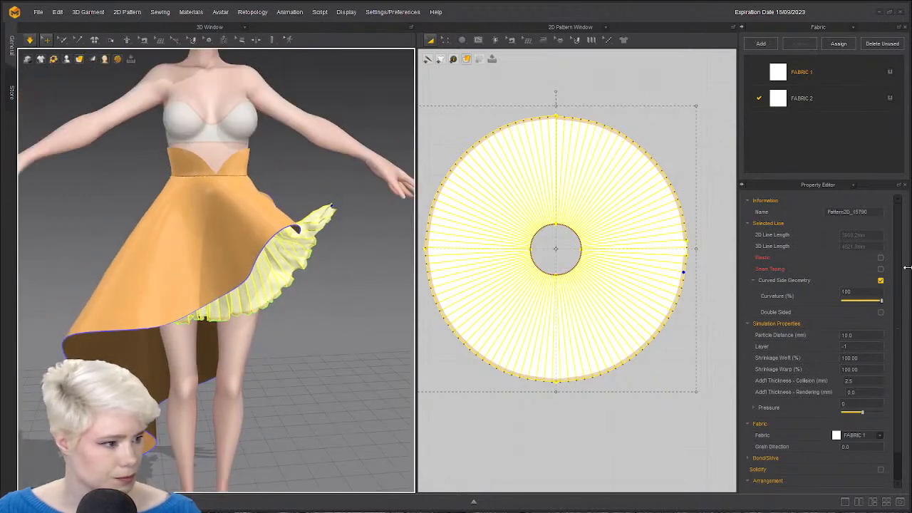
left_click(249, 426)
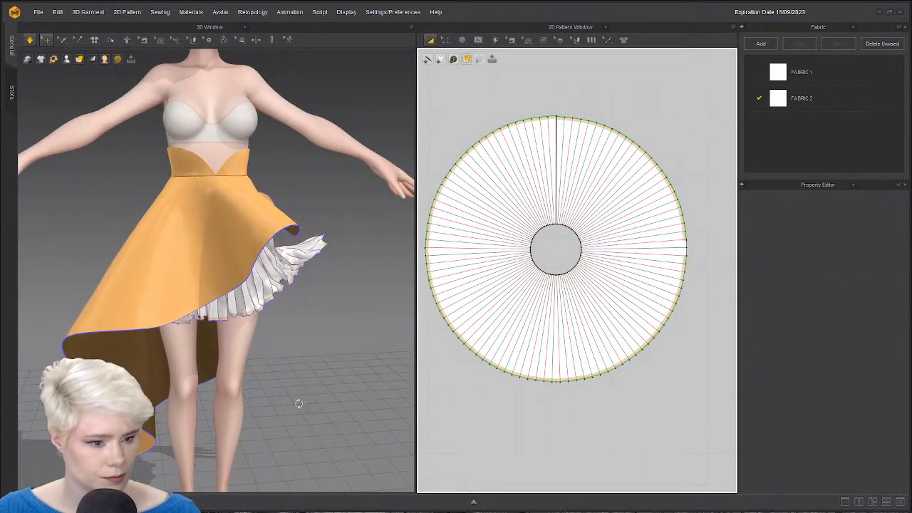
Tug the waistband and the outer circle skirt near the waist seam during simulation to settle the drape.
right_click_drag(298, 404, 278, 374)
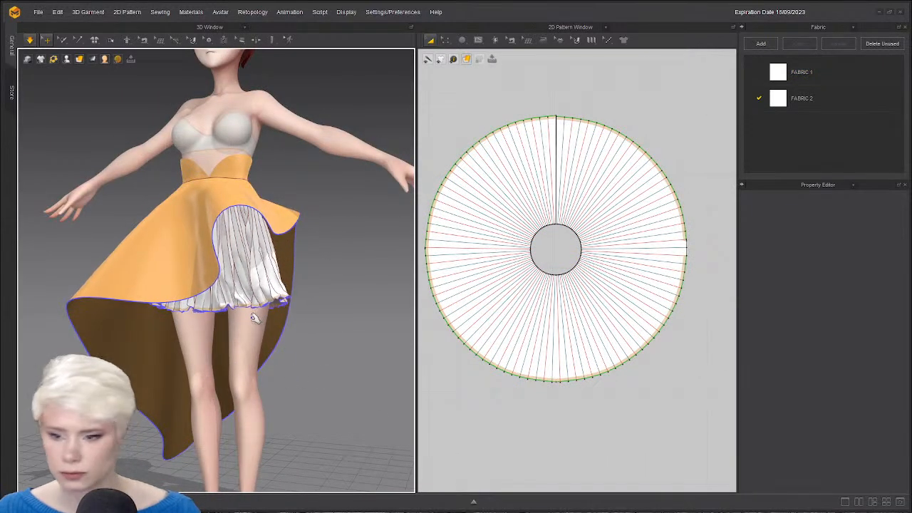
right_click_drag(279, 280, 214, 197)
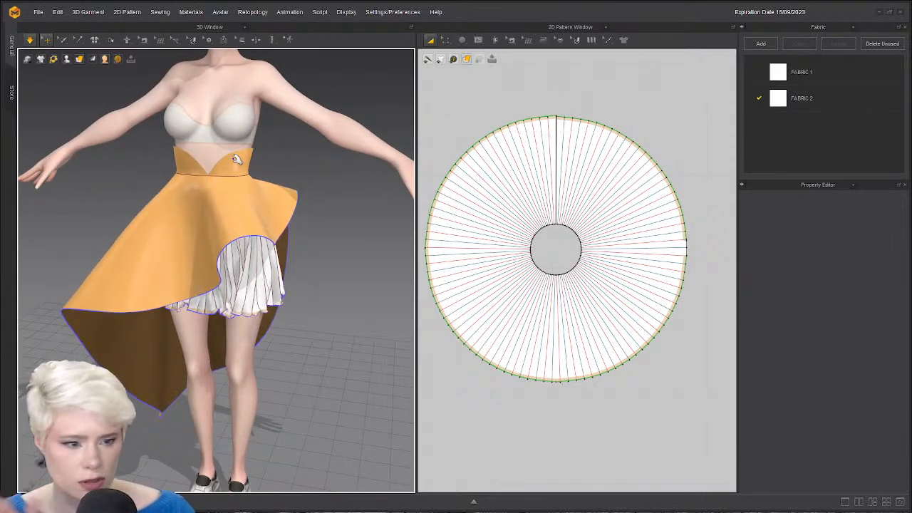
scroll(242, 159, "up", 3)
right_click_drag(303, 185, 219, 176)
scroll(221, 180, "down", 3)
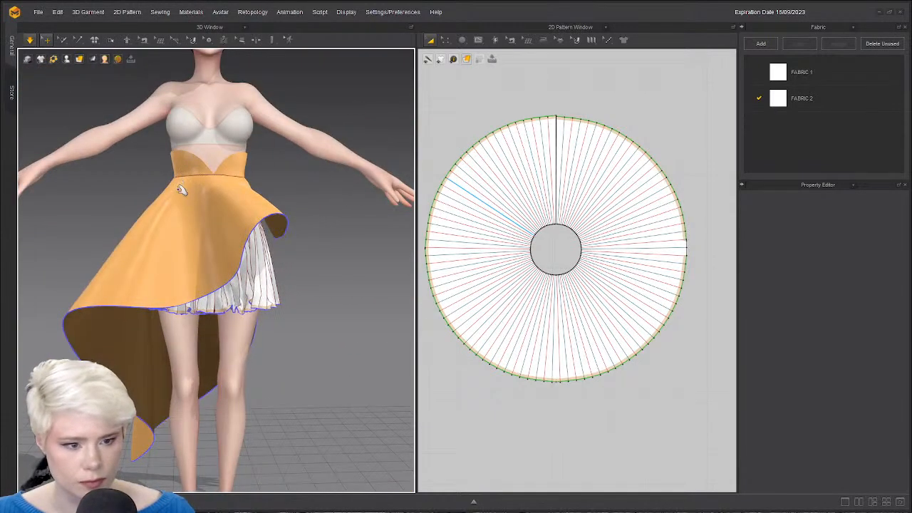
left_click(181, 190)
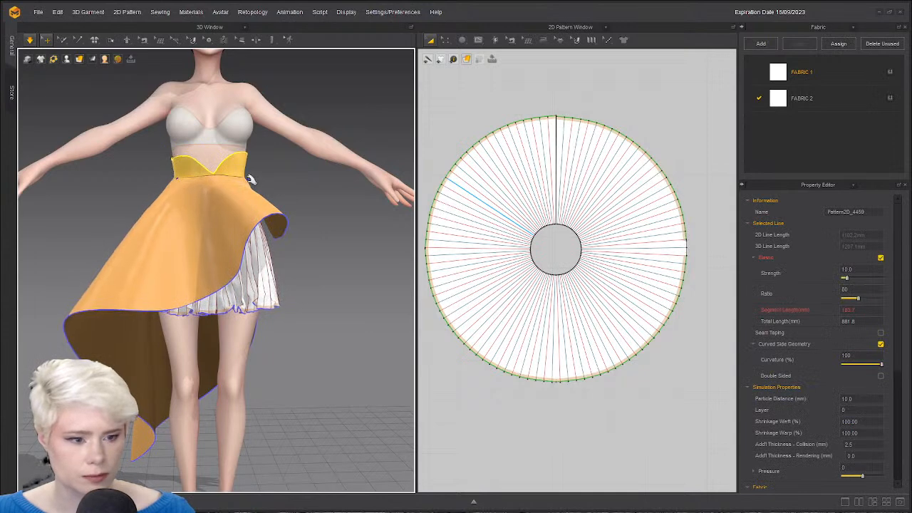
left_click(262, 212)
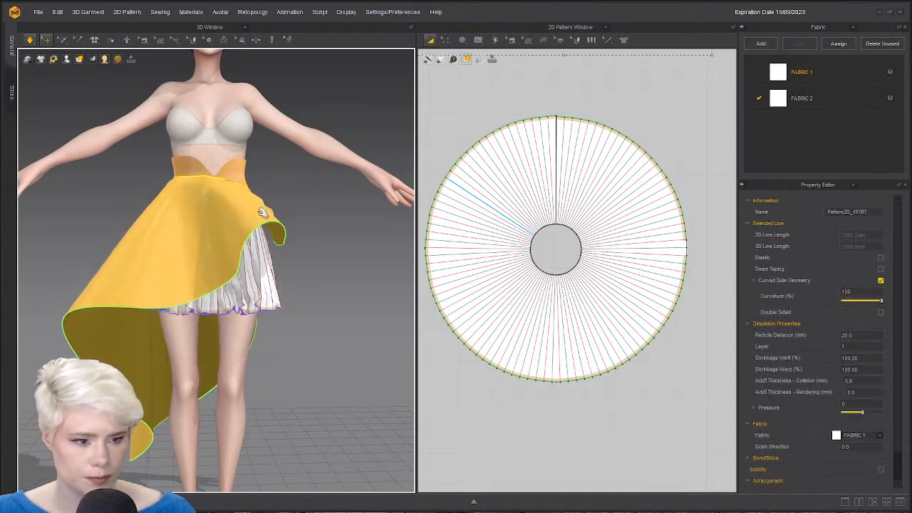
right_click_drag(246, 184, 248, 211)
right_click_drag(252, 176, 253, 188)
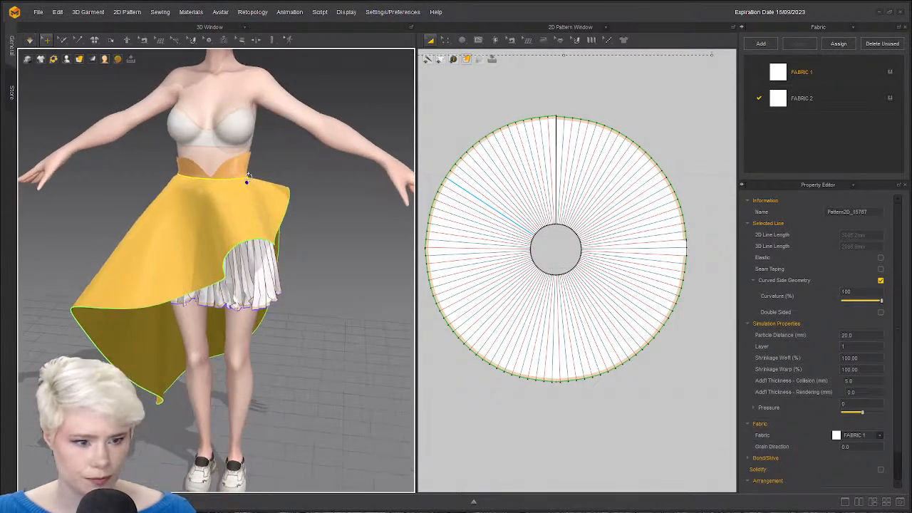
mouse_move(265, 202)
left_mouse_down()
mouse_move(281, 234)
mouse_move(265, 211)
left_mouse_up()
Set the waistband's simulation layer to 1 and simulate the garment.
left_click(191, 169)
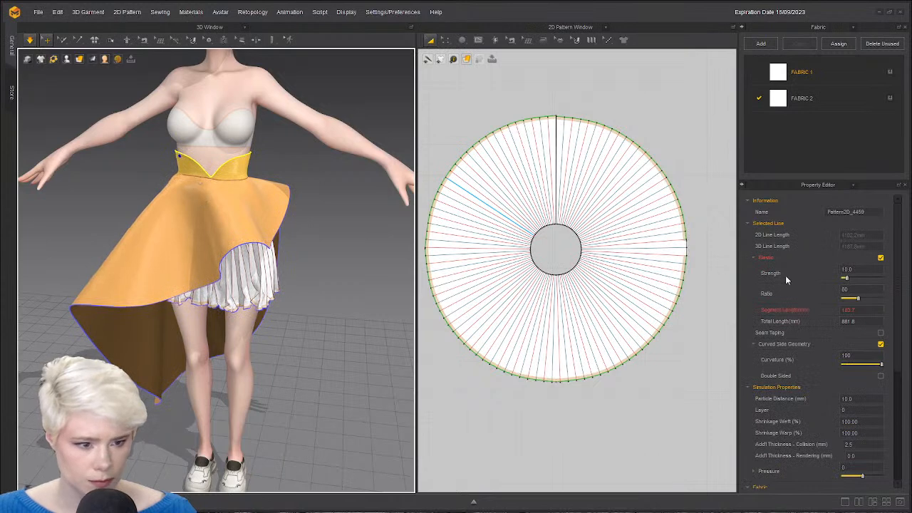
left_click(871, 409)
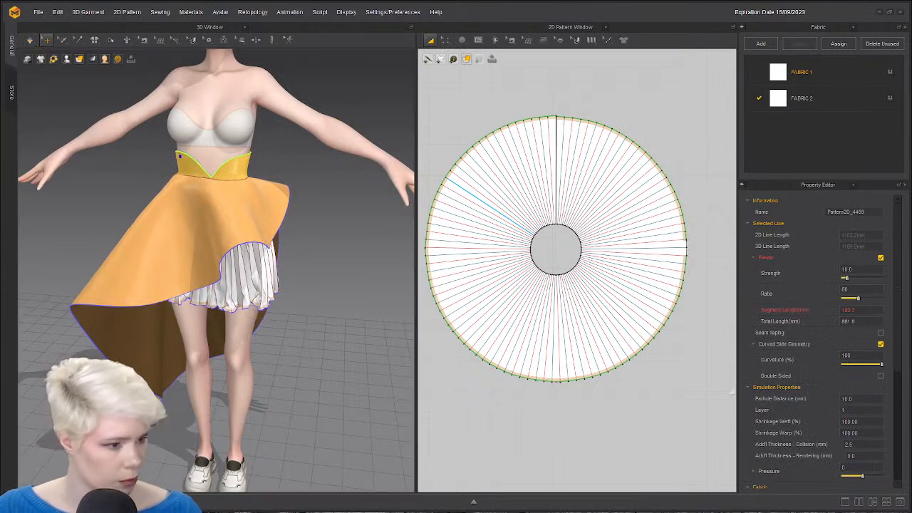
key("space")
Pull the outer skirt and the back of the waistband into place during simulation, and clear the selection.
left_click(177, 188)
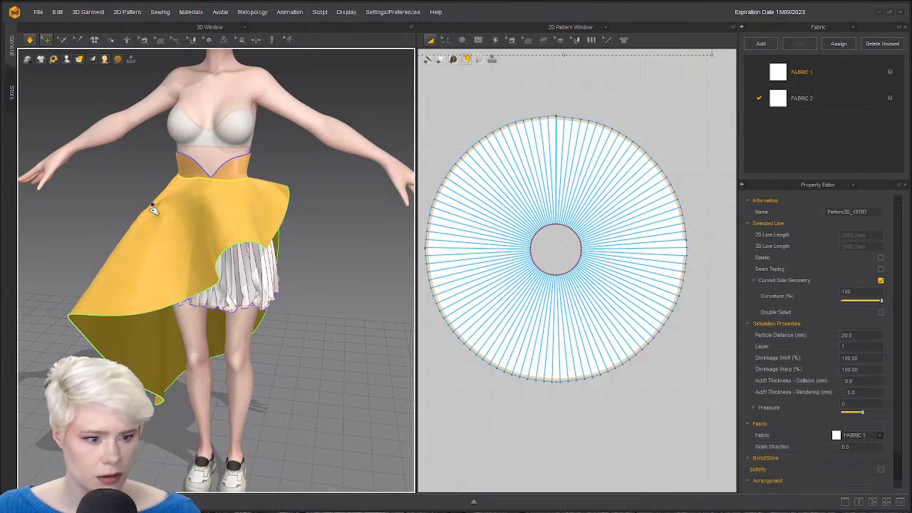
right_click_drag(206, 210, 269, 210)
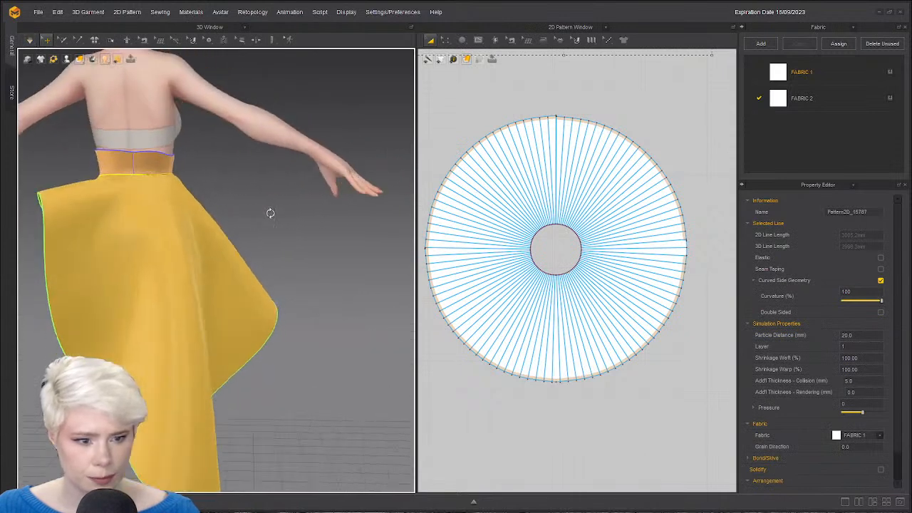
left_click(96, 165)
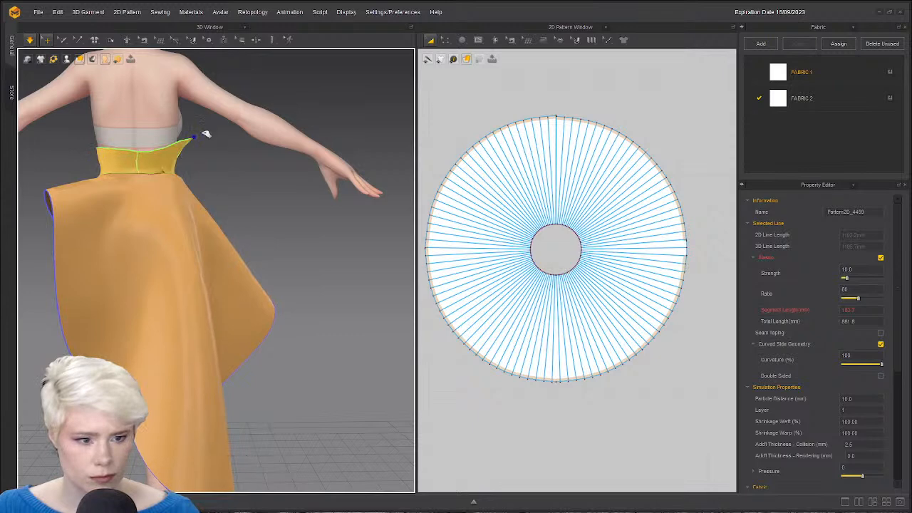
right_click_drag(267, 230, 205, 208)
left_click_drag(114, 129, 111, 130)
key("space")
scroll(199, 219, "down", 3)
right_click_drag(198, 218, 203, 220)
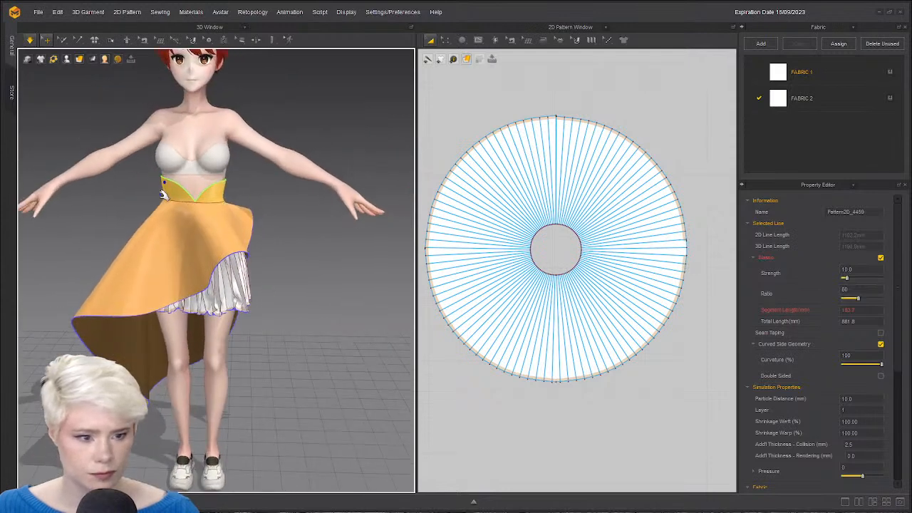
right_click_drag(152, 204, 225, 274)
left_click(338, 277)
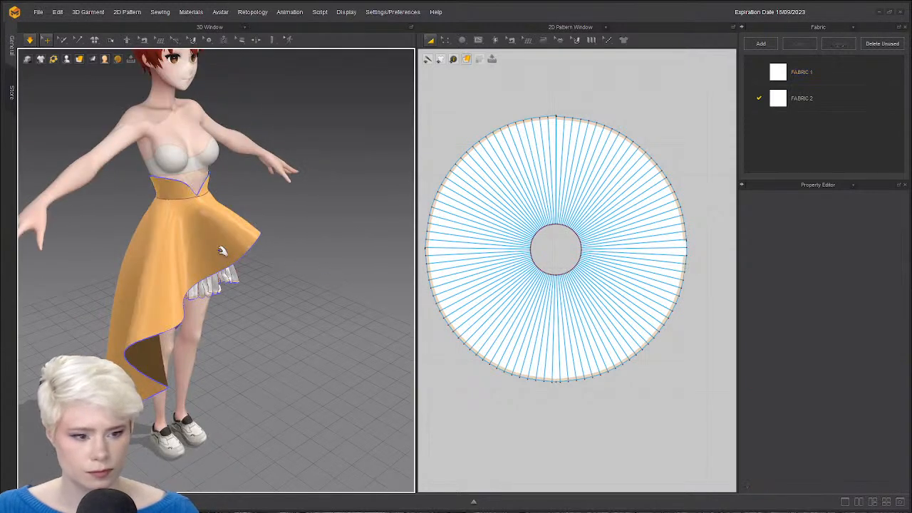
Straighten the front of the waistband by pulling it sideways during simulation, stop the simulation and select the waistband.
key("2")
left_click(223, 209)
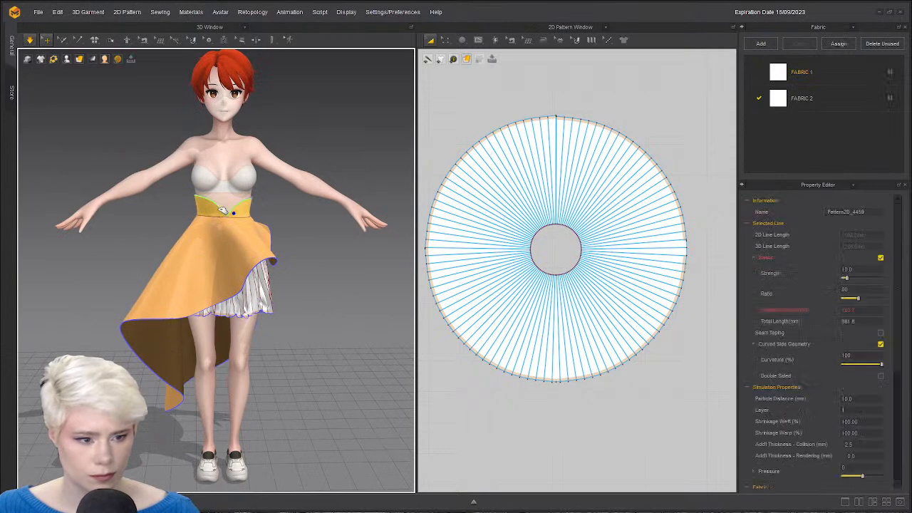
scroll(222, 209, "up", 4)
middle_click_drag(233, 193, 221, 230)
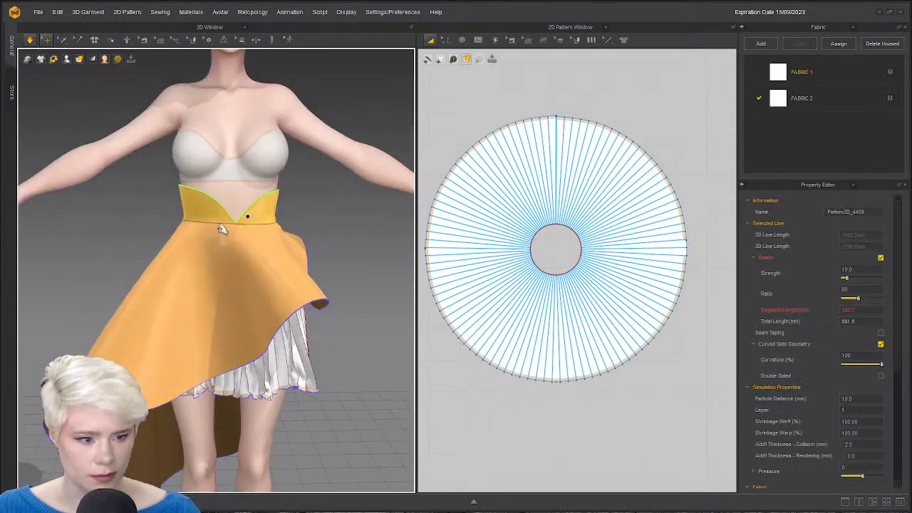
left_click_drag(207, 207, 142, 205)
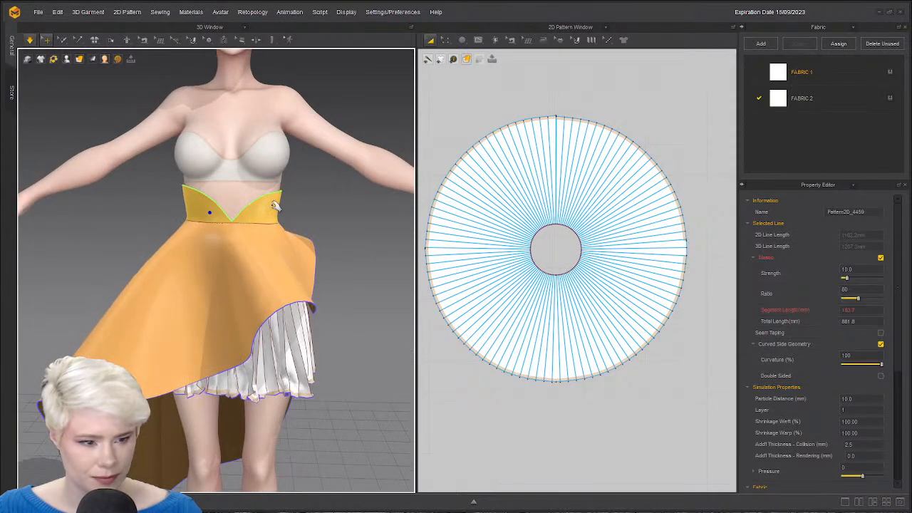
key("space")
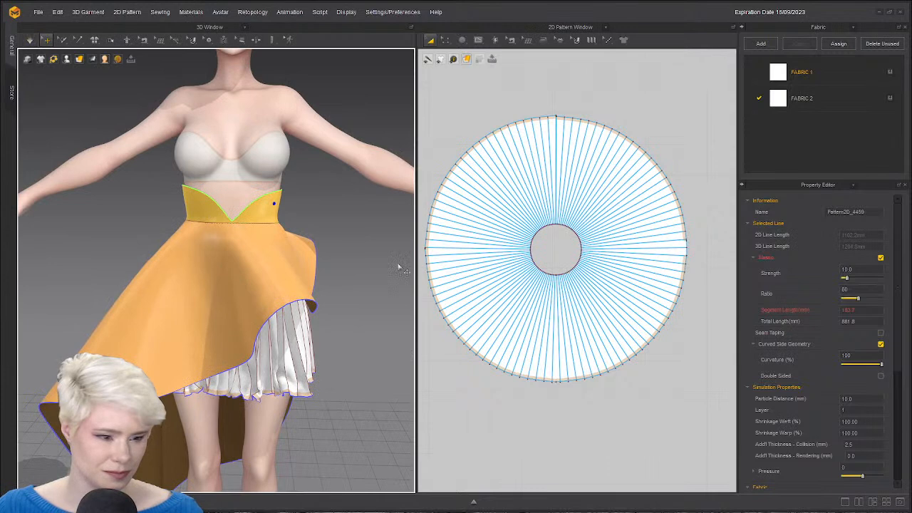
scroll(312, 330, "down", 1)
left_click(215, 308)
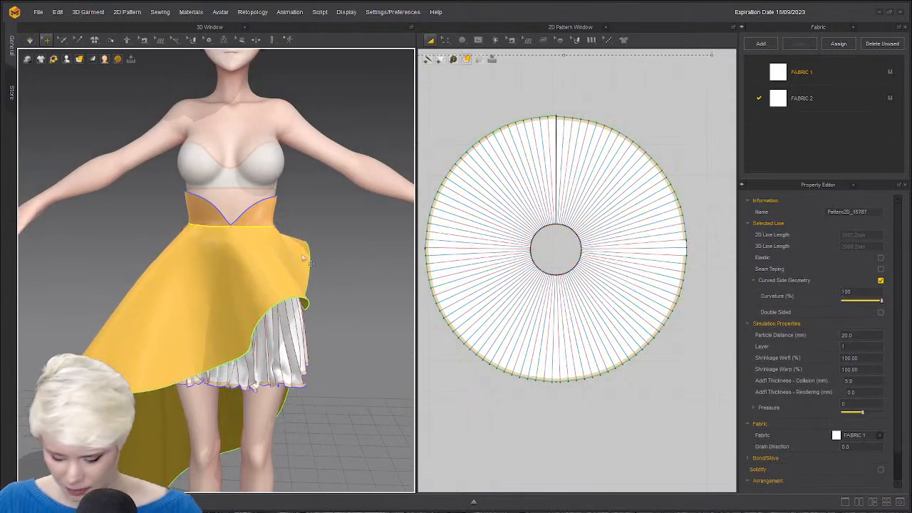
left_click(198, 215)
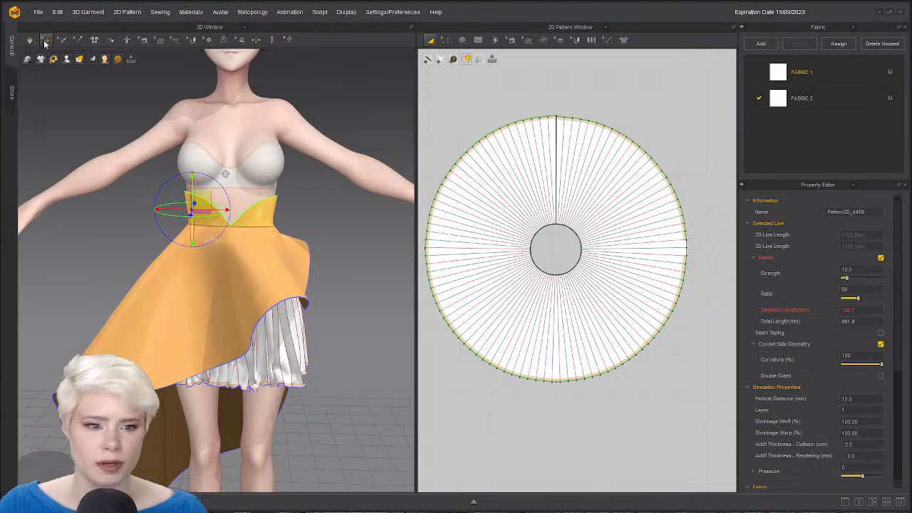
Start saving the outfit as a garment file and create a Desktop folder named hana outfits for it.
left_click(39, 13)
mouse_move(59, 67)
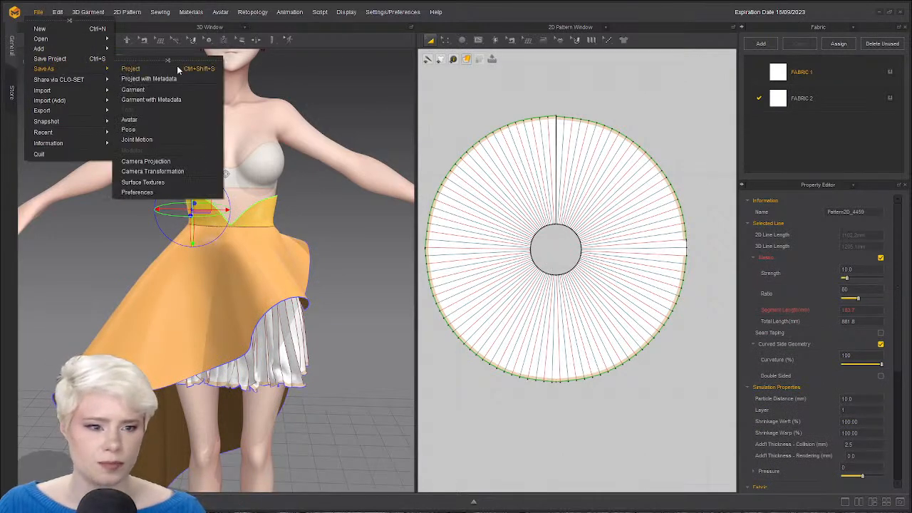
left_click(156, 90)
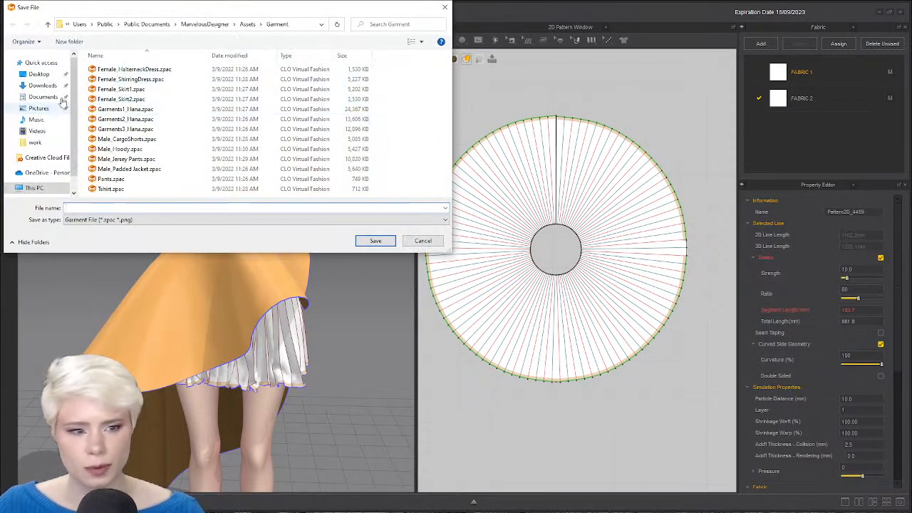
left_click(39, 74)
right_click(293, 119)
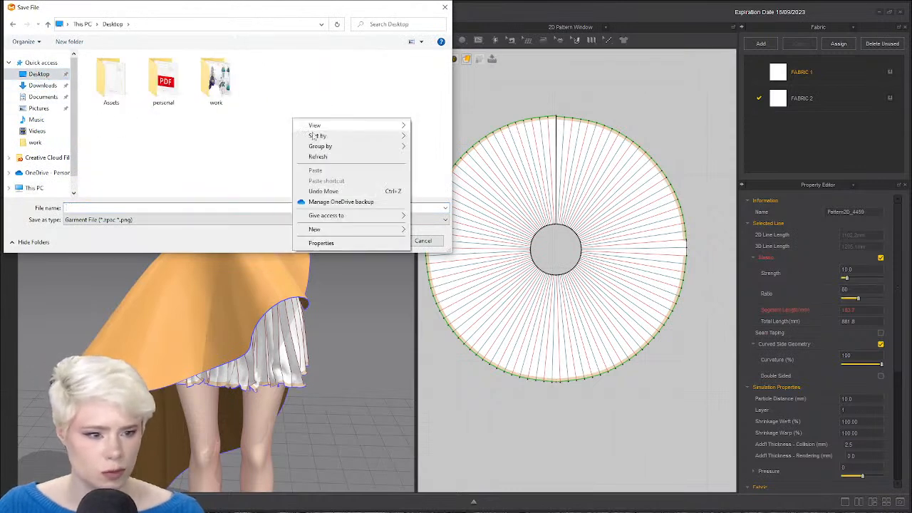
mouse_move(368, 229)
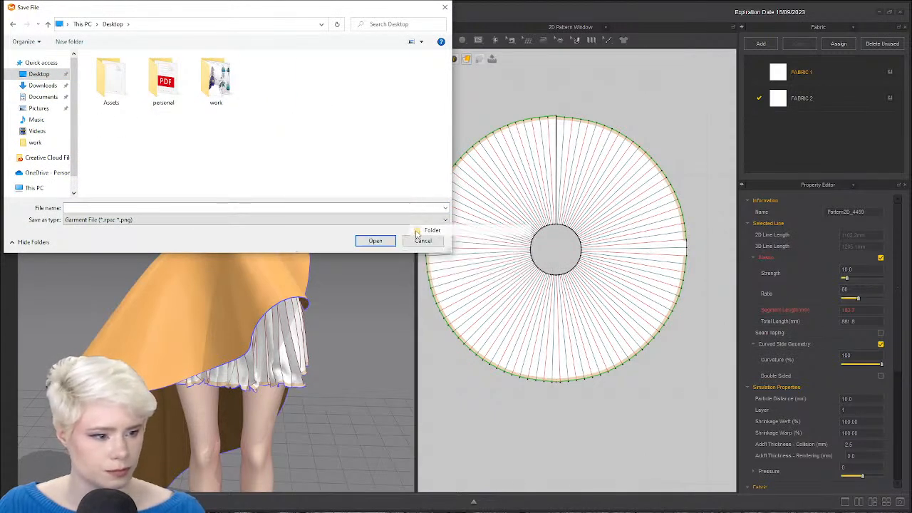
left_click(428, 230)
type("hana sk")
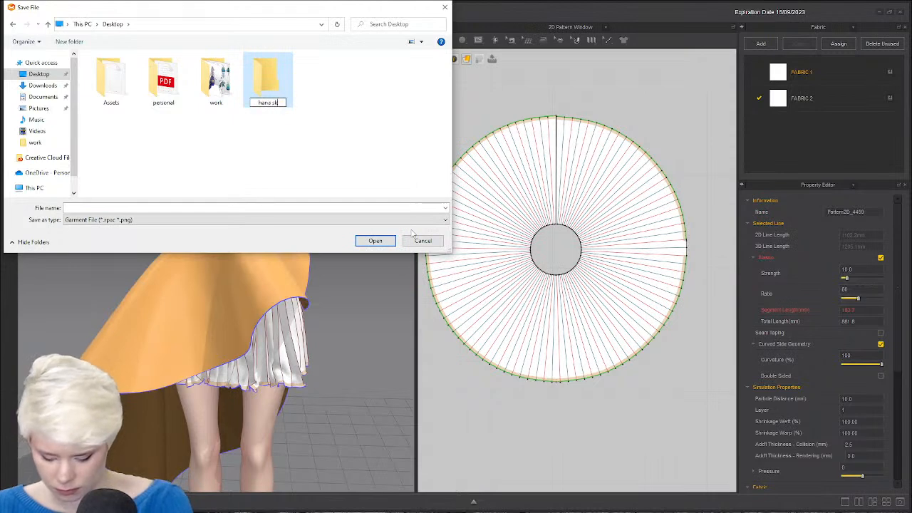
type(" outfits")
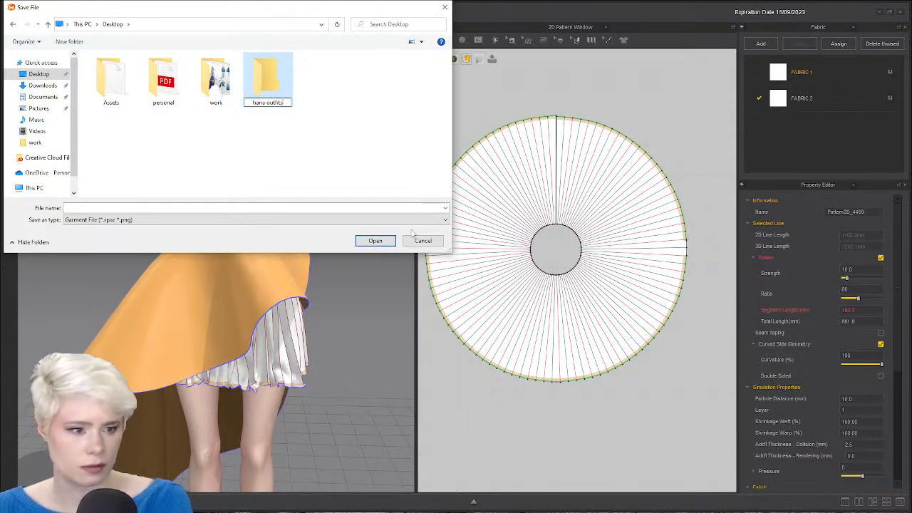
key("Return")
left_click(376, 240)
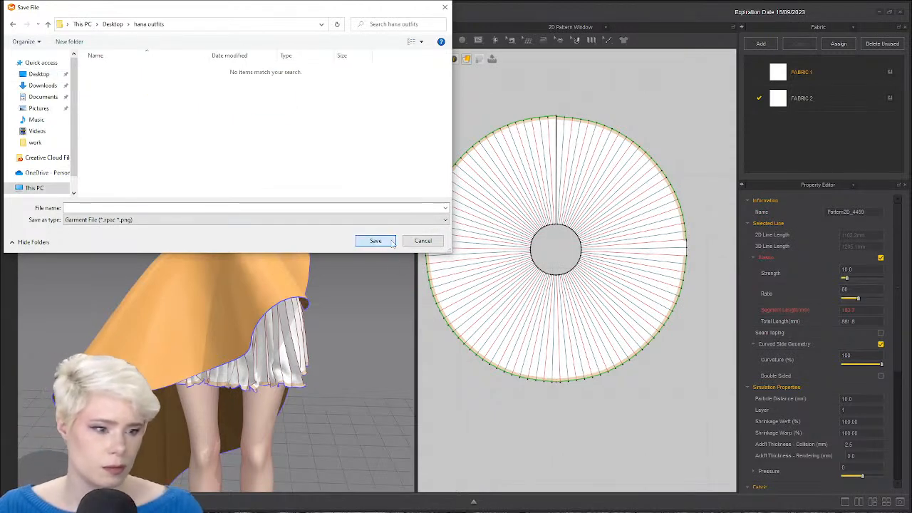
Save the garment file as fantasy dress in the hana outfits folder.
left_click(366, 208)
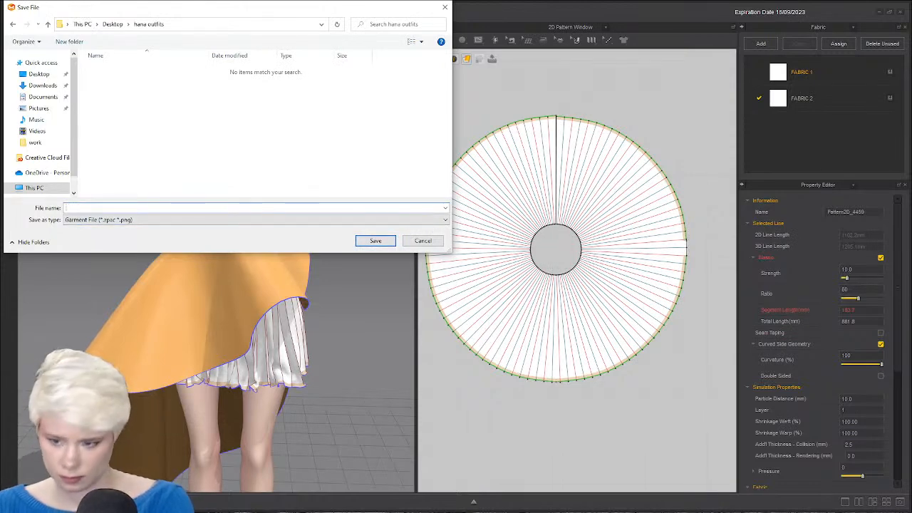
type("fantasy dress")
key("Return")
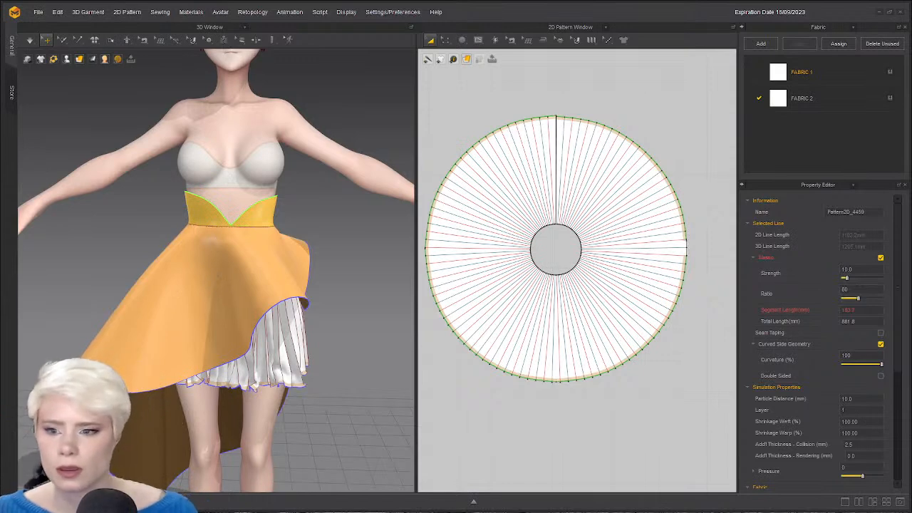
Delete the outer circle skirt and the pleated underskirt, keeping only the waistband.
right_click_drag(167, 183, 173, 207)
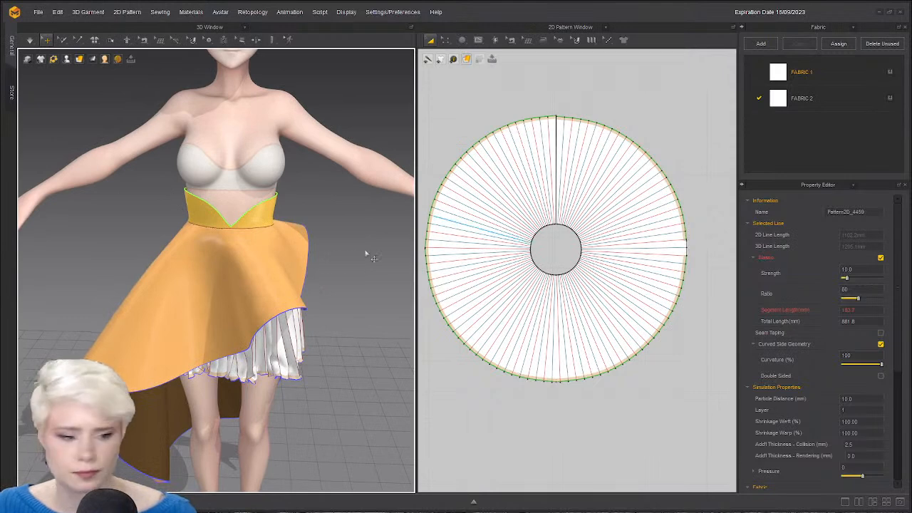
scroll(366, 255, "down", 3)
left_click(251, 305)
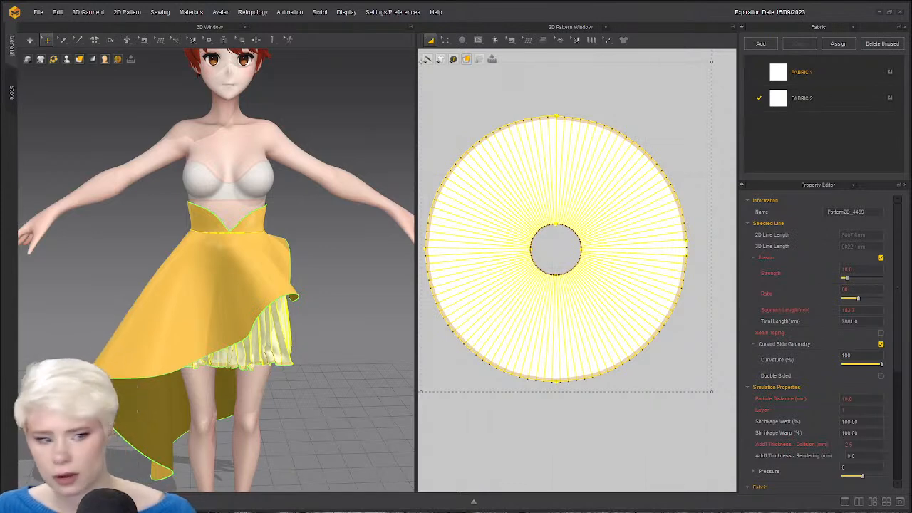
left_click(250, 283)
left_click(386, 332)
left_click(242, 293)
left_click(286, 345, "shift")
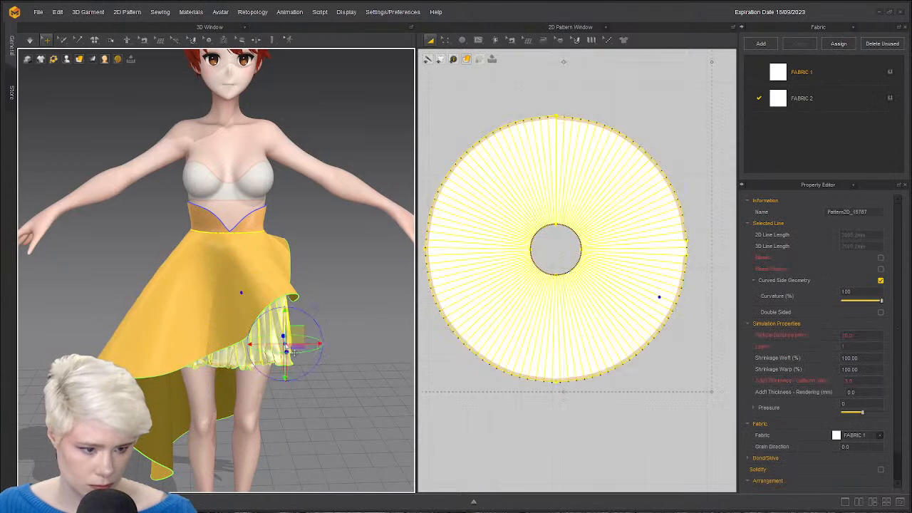
key("Delete")
Examine the remaining waistband on the avatar from the front.
scroll(232, 271, "up", 5)
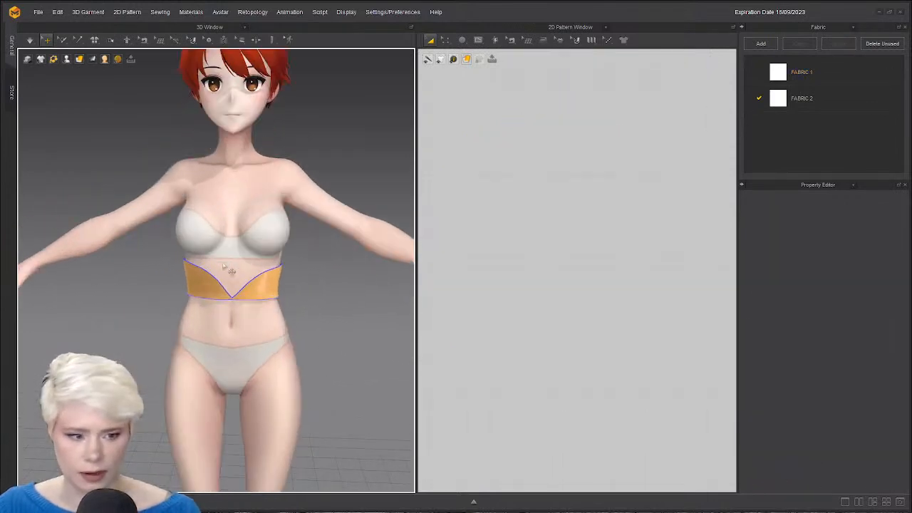
scroll(231, 257, "down", 1)
scroll(213, 285, "up", 2)
mouse_move(213, 286)
middle_mouse_down()
mouse_move(218, 235)
mouse_move(218, 302)
mouse_move(210, 289)
middle_mouse_up()
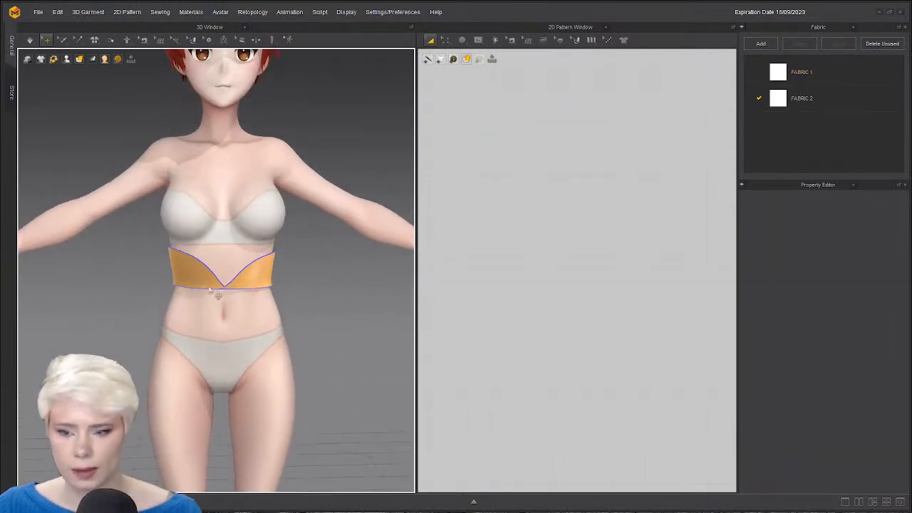
scroll(210, 291, "down", 2)
left_click(266, 300)
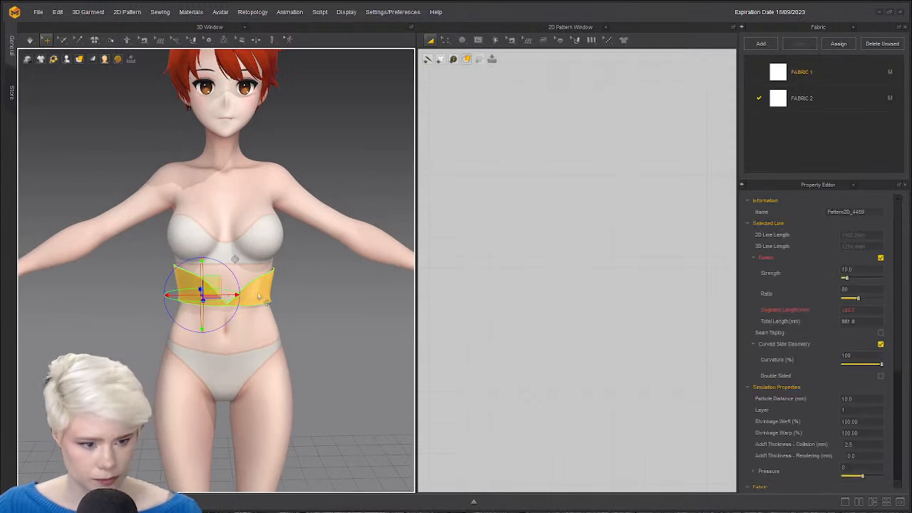
scroll(299, 316, "down", 2)
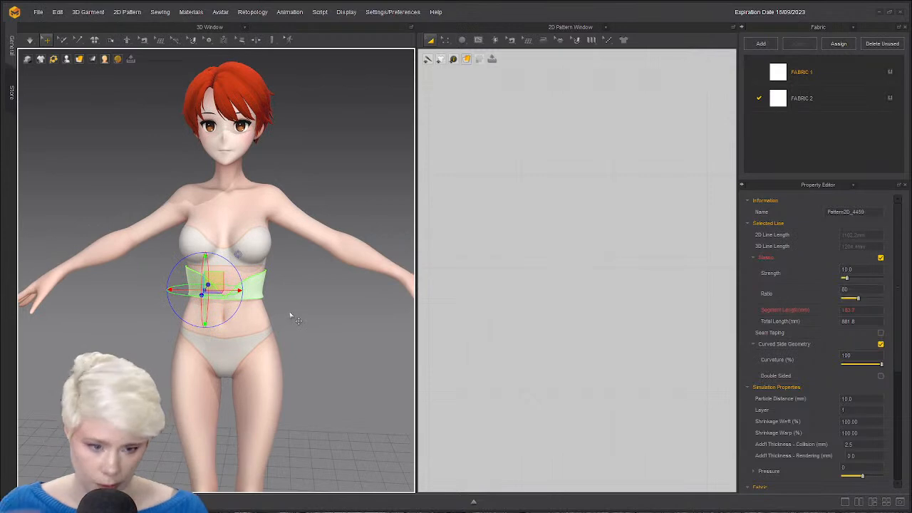
left_click(290, 315)
Move the waistband's 2D pattern down beside the avatar silhouette's hips.
scroll(556, 248, "down", 10)
scroll(544, 259, "up", 1)
middle_click_drag(477, 290, 602, 230)
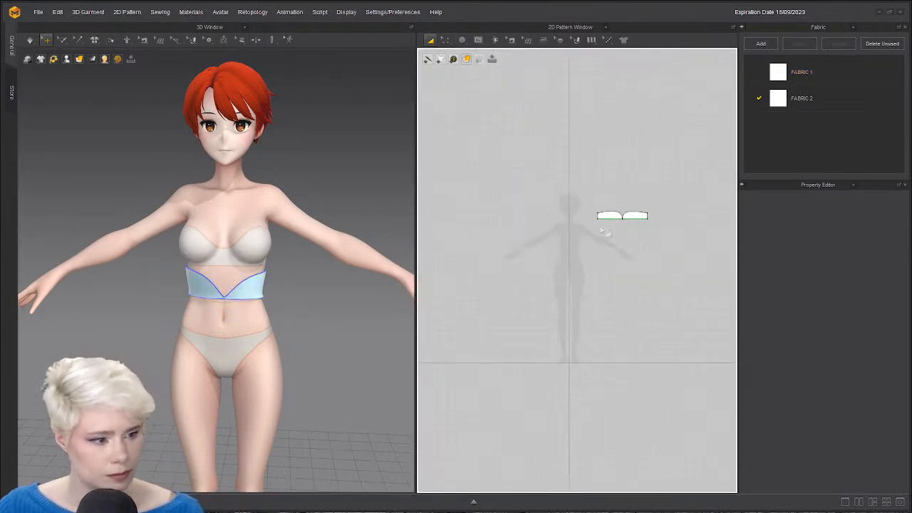
scroll(603, 230, "up", 3)
left_click_drag(619, 206, 595, 294)
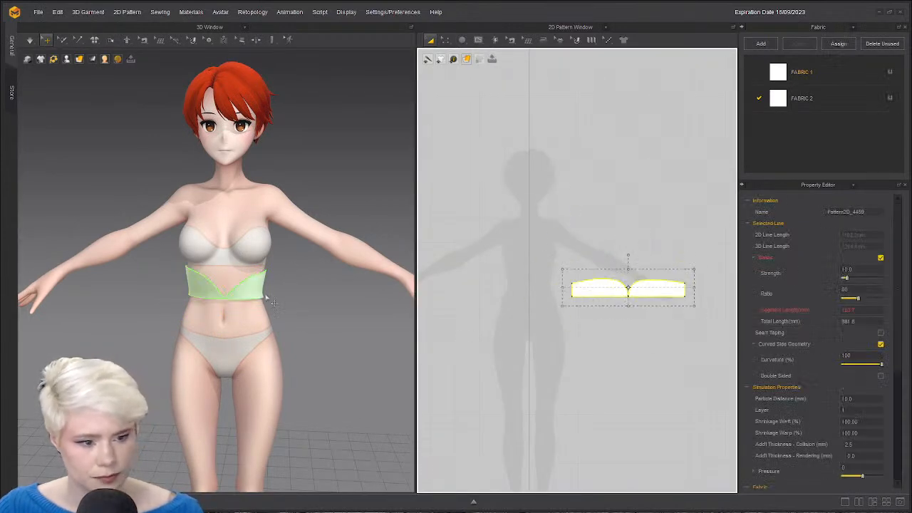
Switch to the window layout that includes the Library and delete the waistband pattern.
mouse_move(266, 297)
right_mouse_down()
mouse_move(146, 284)
mouse_move(266, 270)
mouse_move(260, 281)
right_mouse_up()
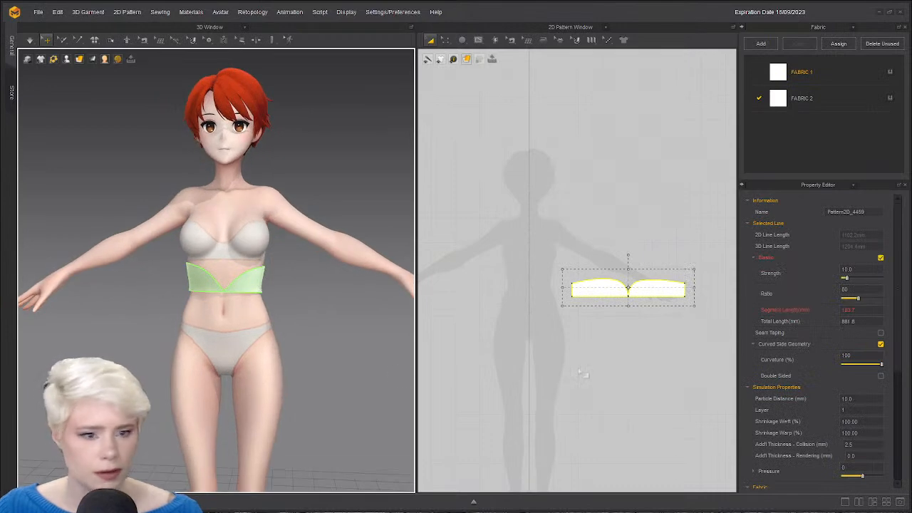
left_click(902, 504)
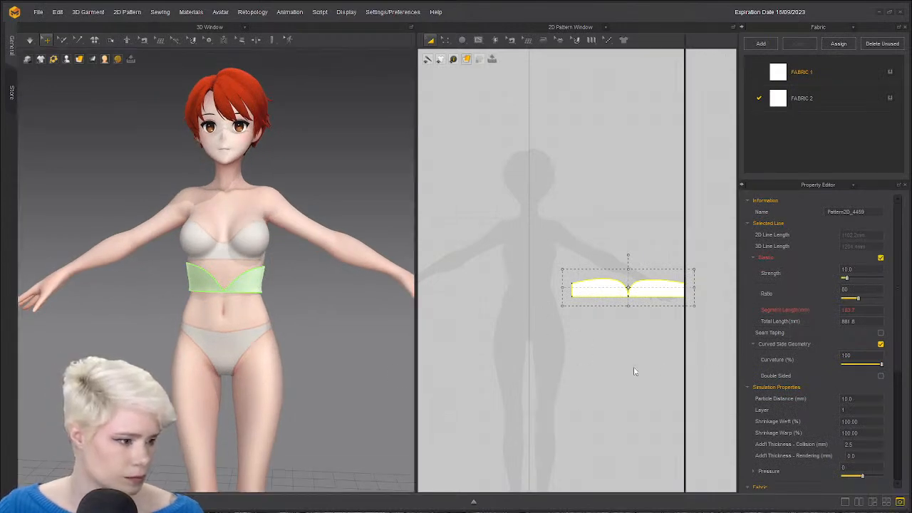
left_click(857, 503)
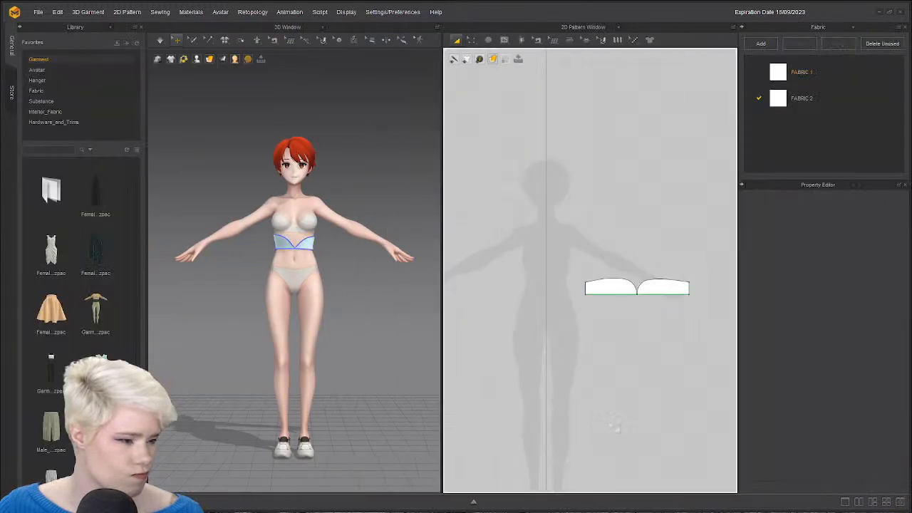
left_click(672, 286)
key("Delete")
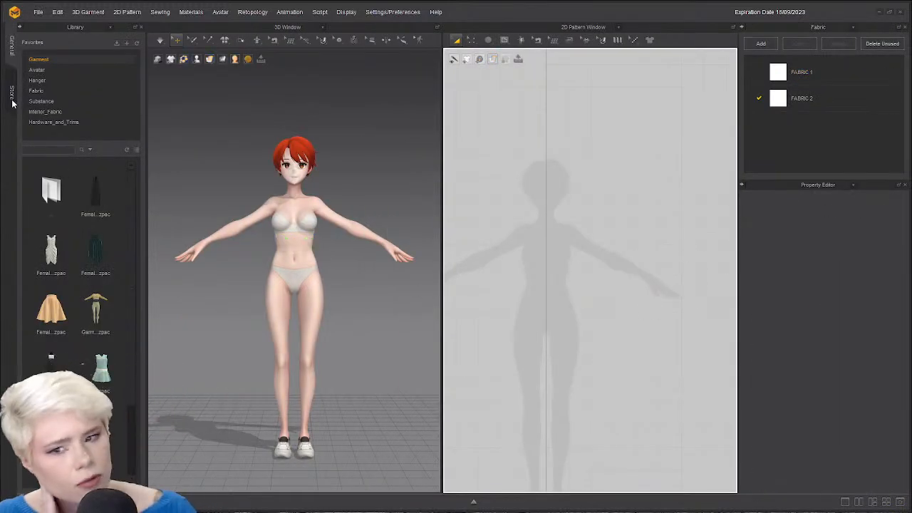
Check the costume reference image in Photos and open the Woman > Shirts blocks in Marvelous Designer's Modular Configurator.
key("alt+Tab")
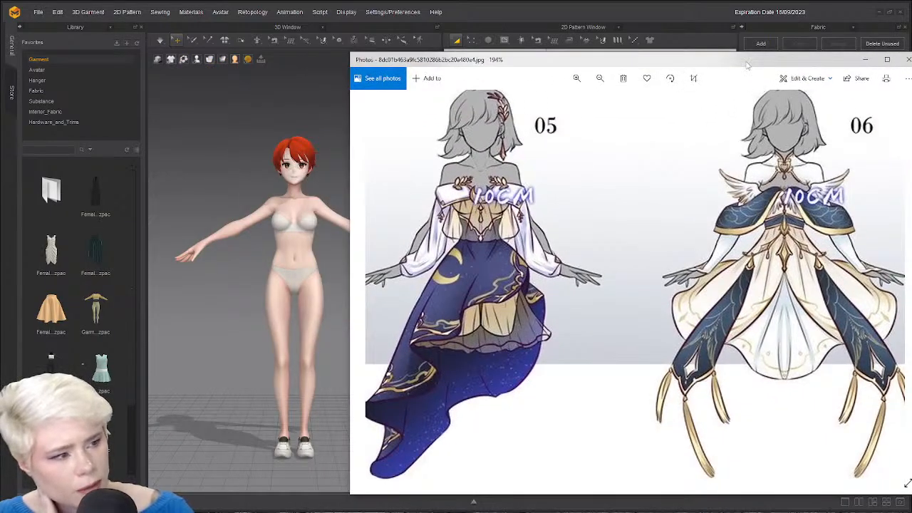
key("alt+Tab")
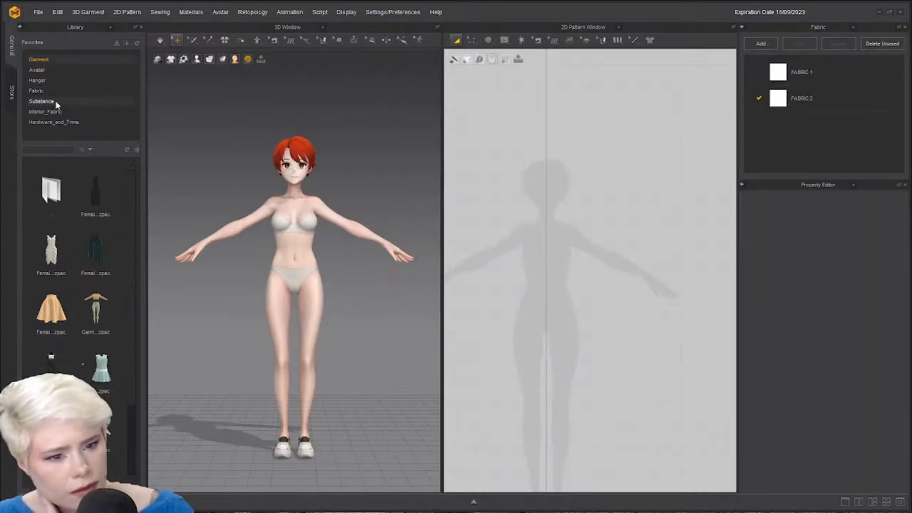
left_click(106, 27)
left_click(86, 72)
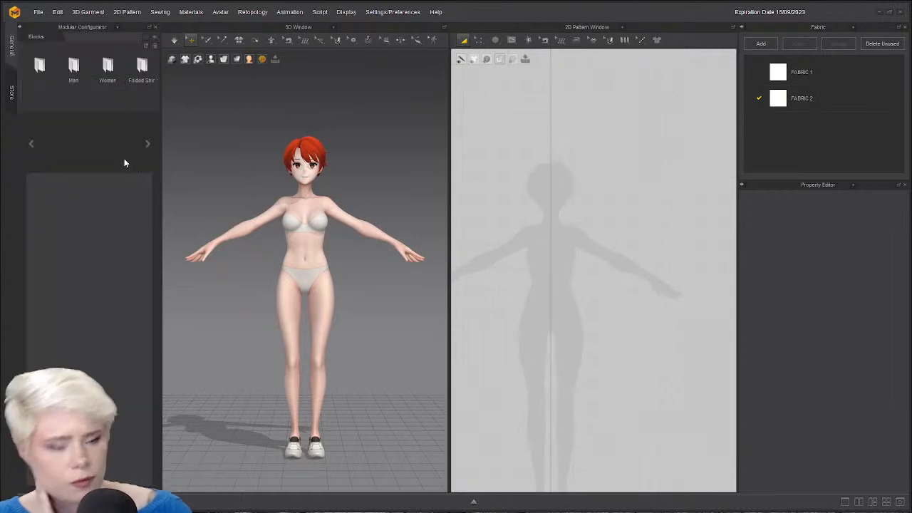
double_click(109, 68)
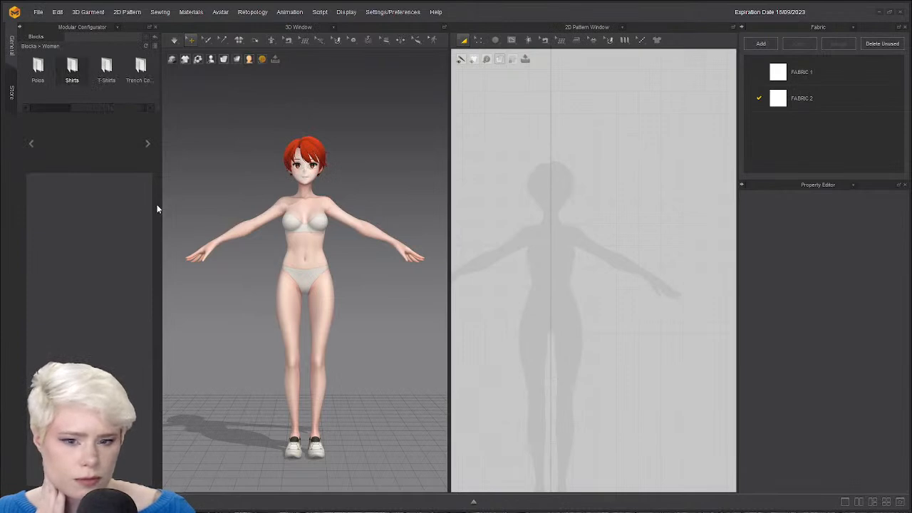
double_click(78, 77)
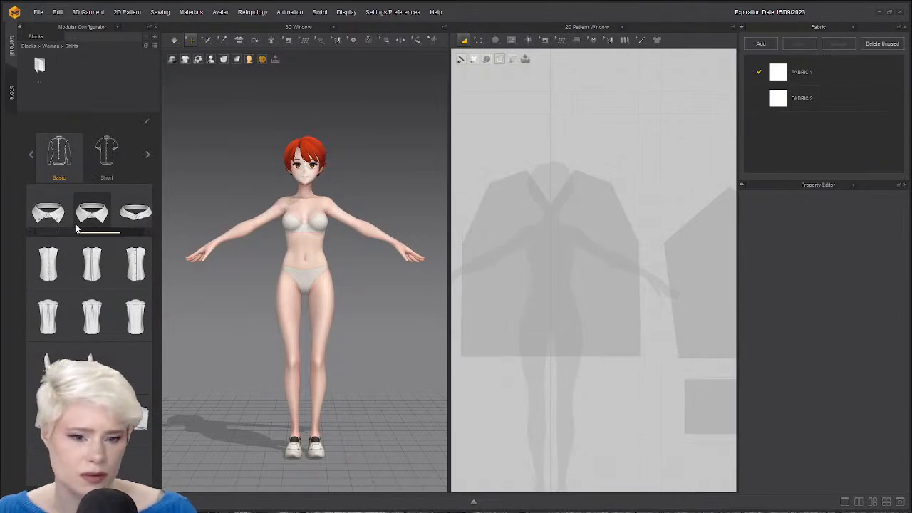
Assemble a Basic shirt from the third collar, third front, third back and second long-sleeve modules.
left_click_drag(63, 233, 32, 247)
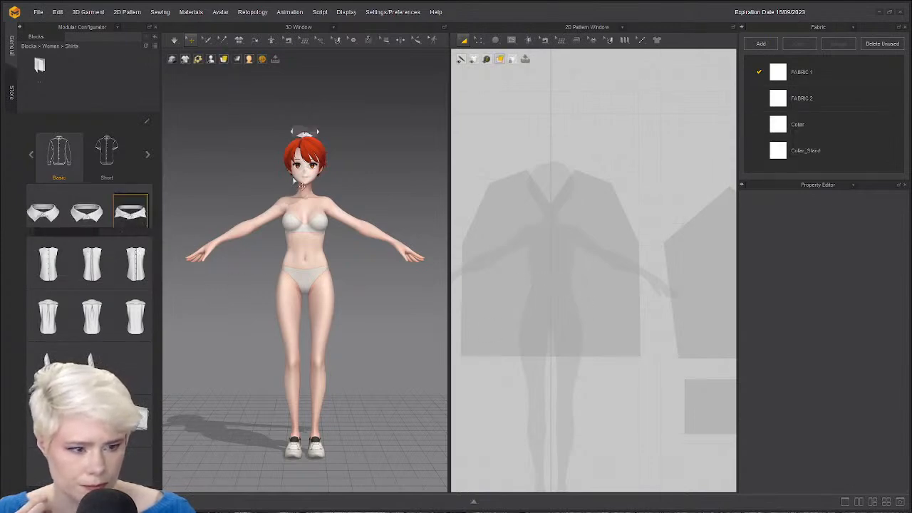
right_click_drag(296, 181, 352, 171)
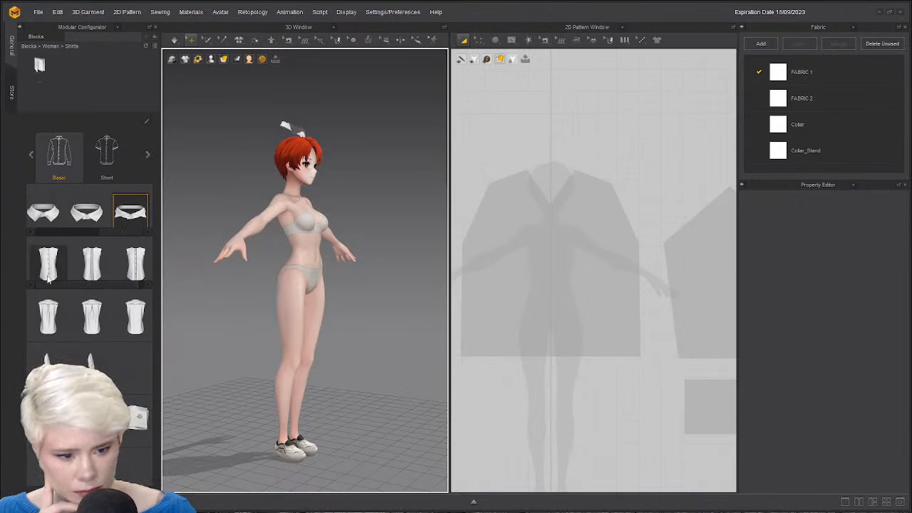
left_click(135, 263)
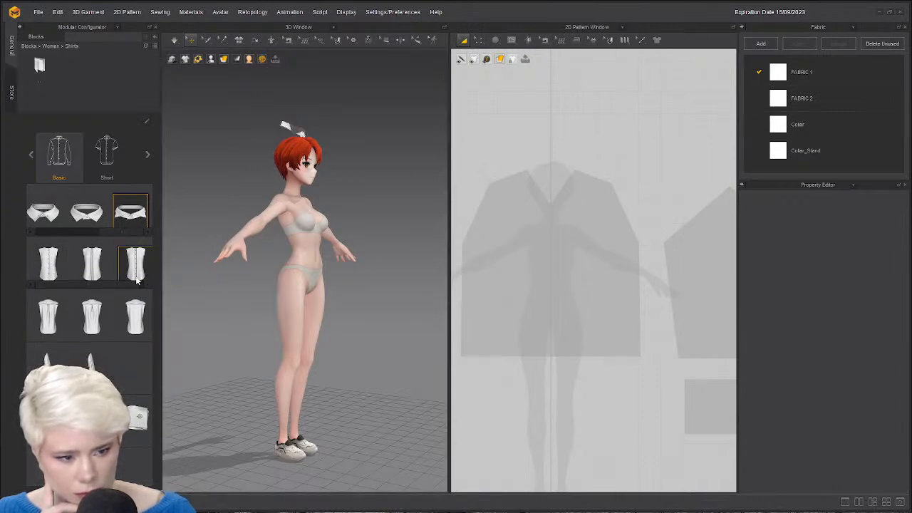
left_click(123, 324)
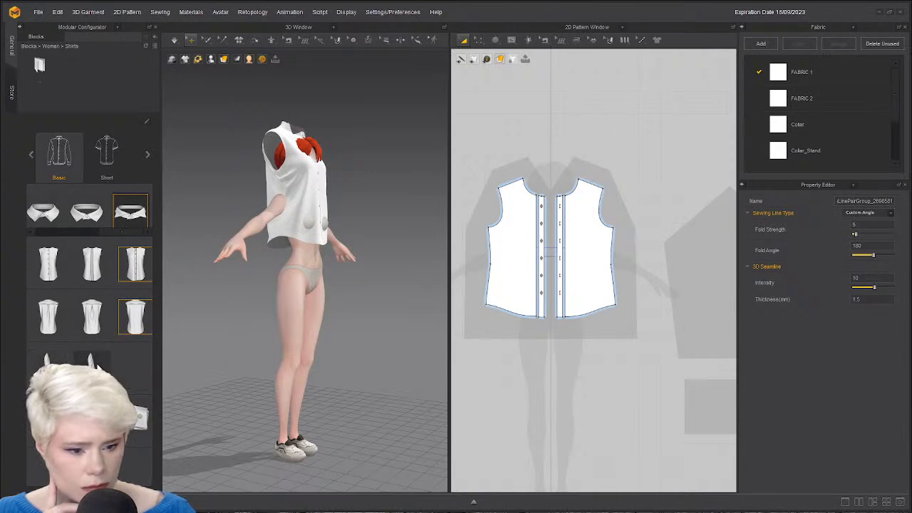
left_click(97, 367)
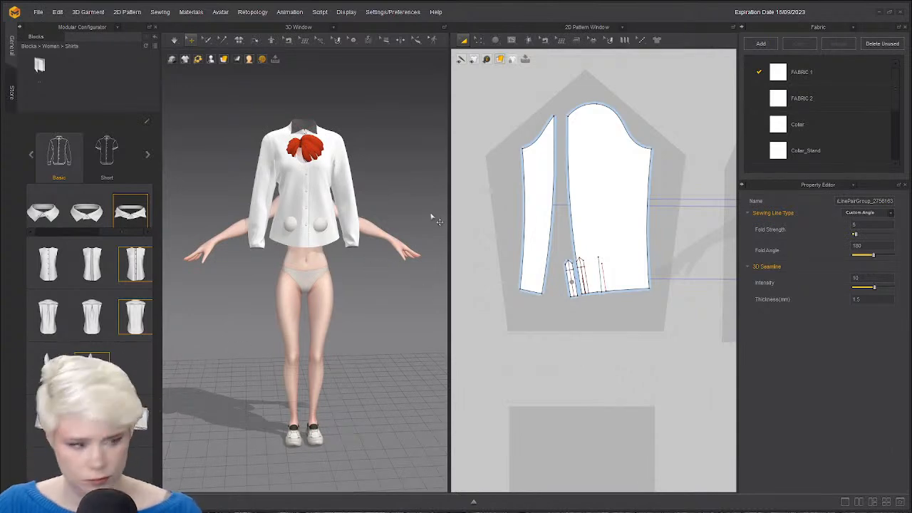
Remove the modular relationship from the shirt patterns, deleting the modular frame.
right_click(402, 202)
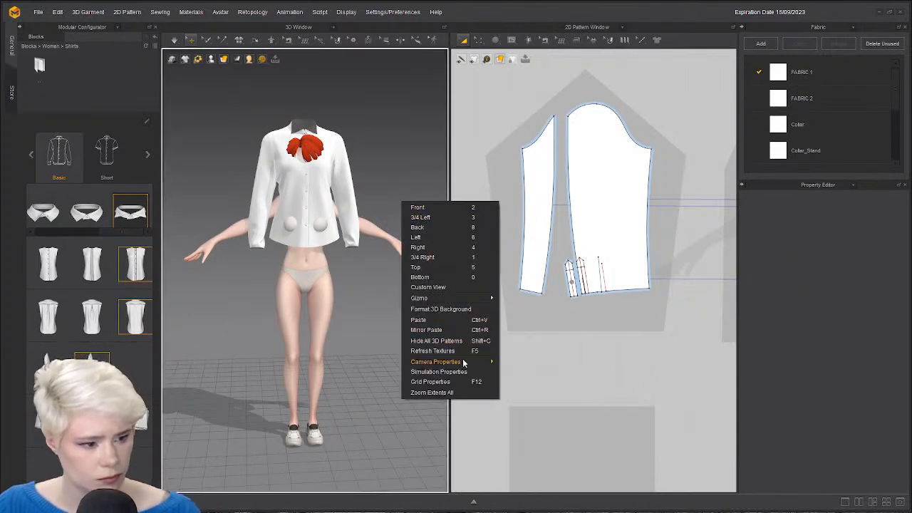
left_click(346, 267)
scroll(528, 174, "down", 5)
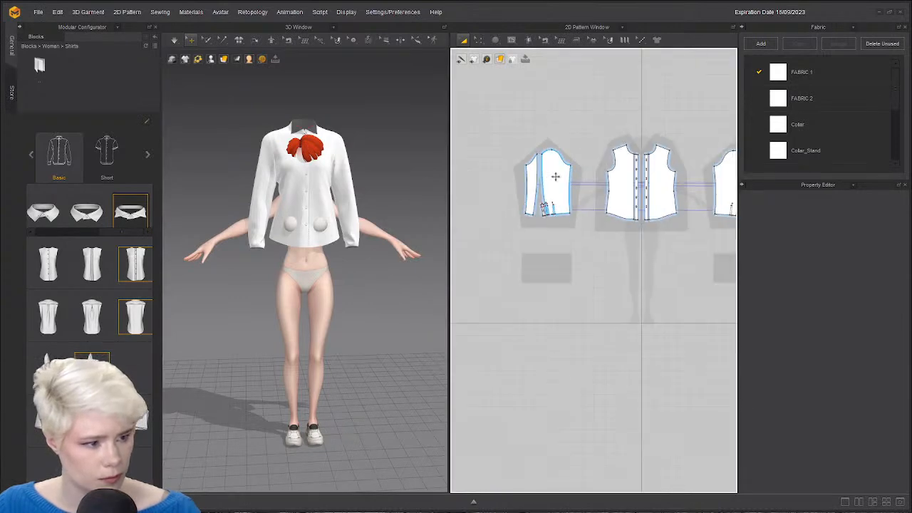
right_click(558, 176)
right_click(498, 313)
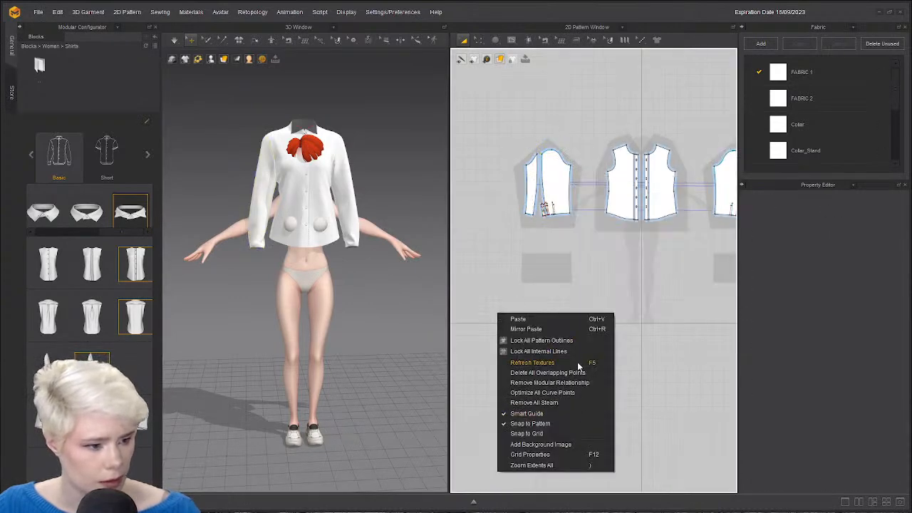
left_click(563, 383)
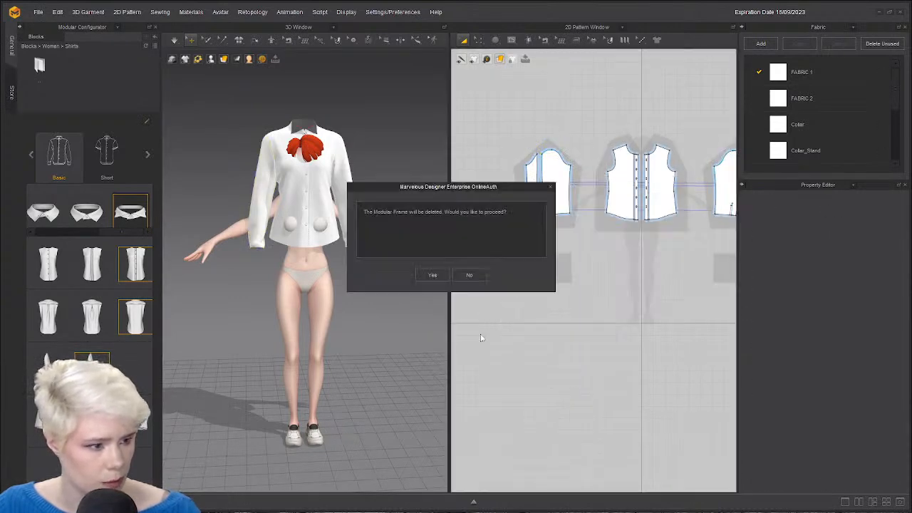
left_click(434, 273)
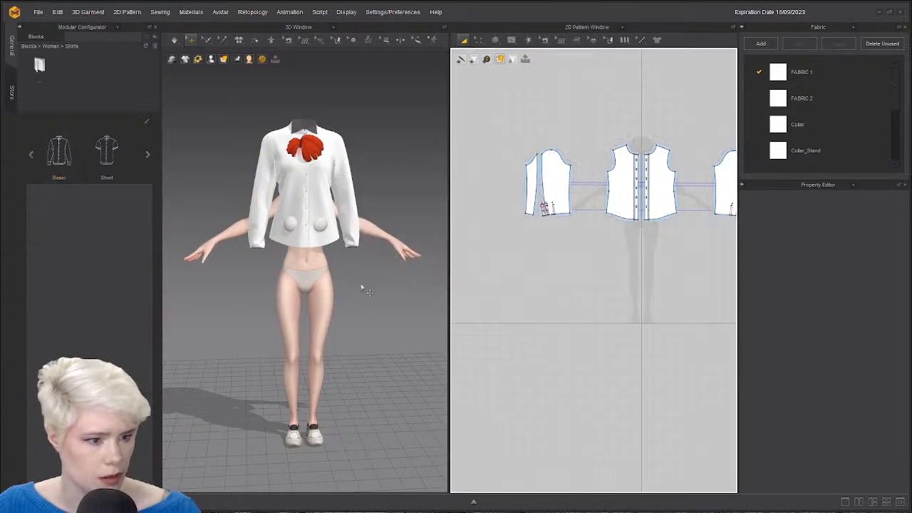
Close the Modular Configurator, select all shirt patterns and fit the shirt onto the avatar in 3D.
left_click(155, 28)
key("ctrl+a")
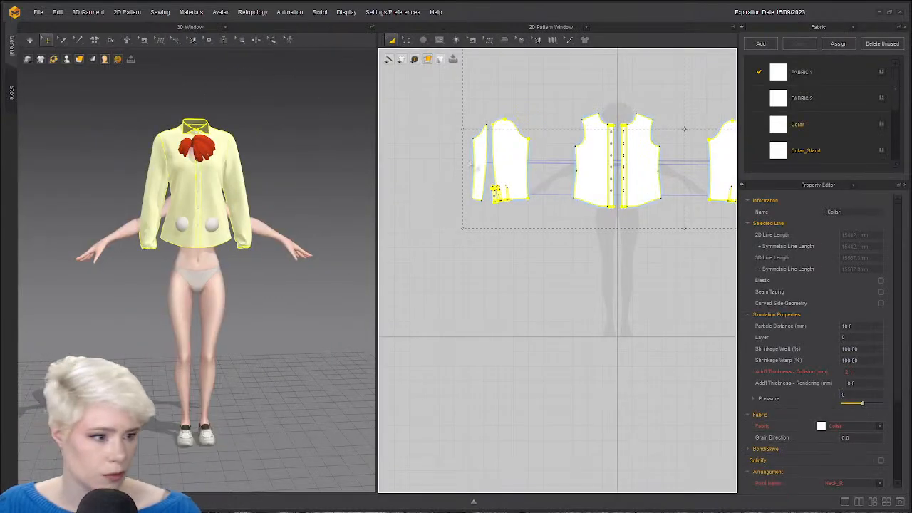
scroll(541, 214, "down", 5)
scroll(556, 257, "up", 4)
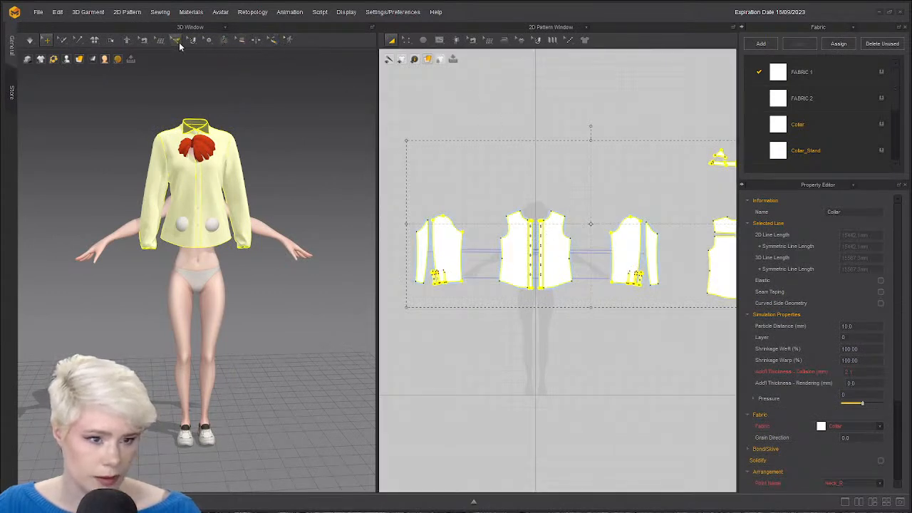
left_click(125, 43)
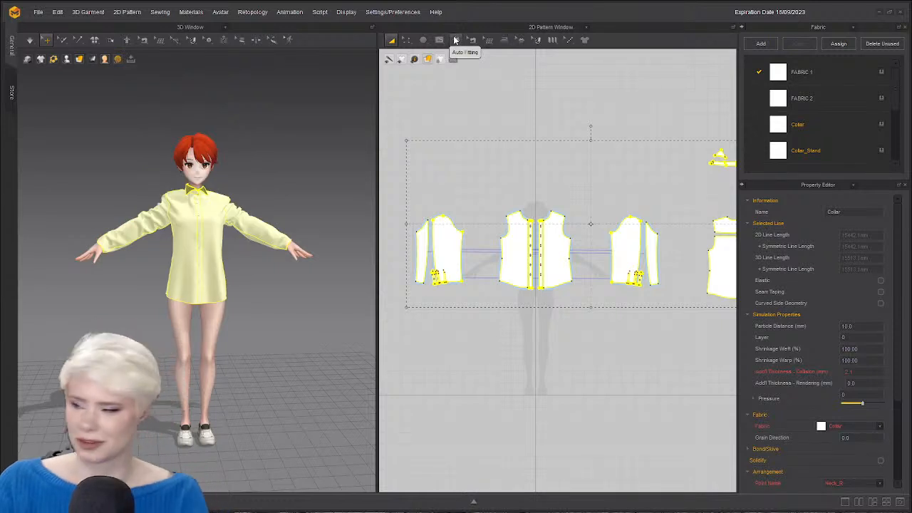
Resize the selected shirt patterns to the avatar with Auto Fitting, keeping Maintain Pattern Curvature at 100%.
left_click(455, 40)
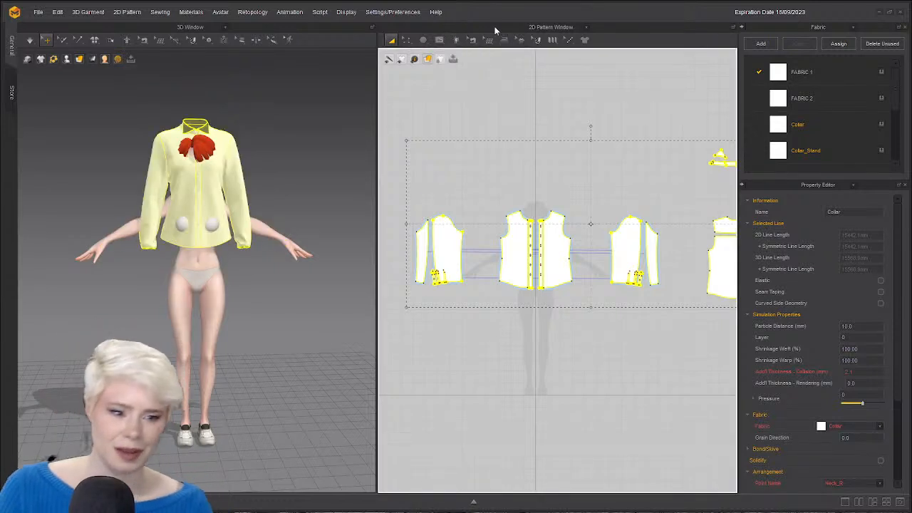
left_click(453, 42)
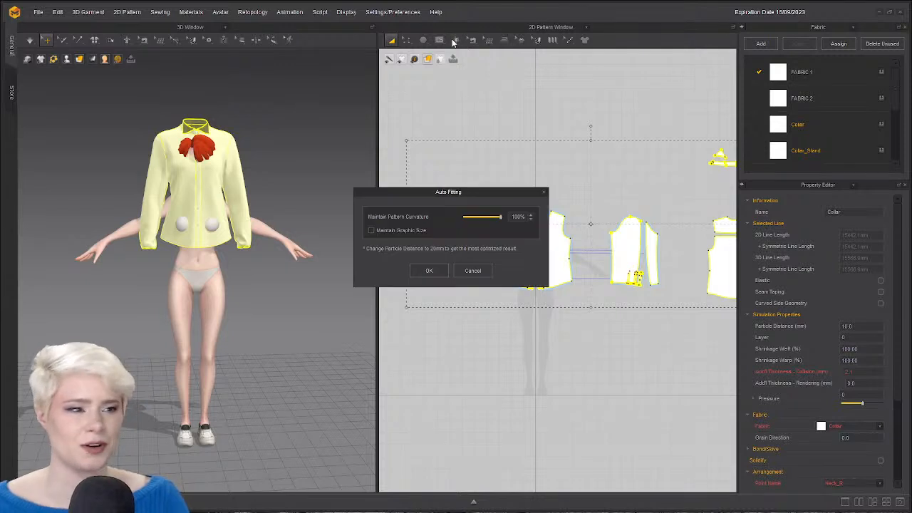
left_click(427, 271)
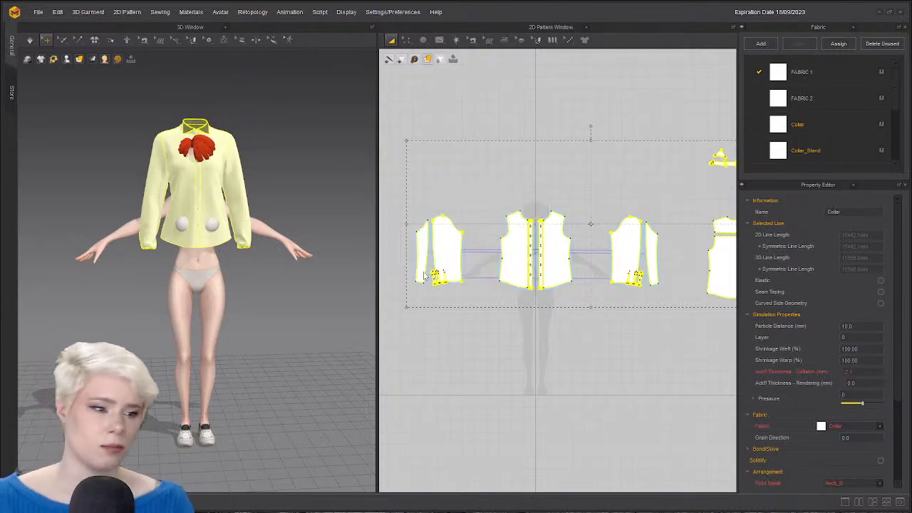
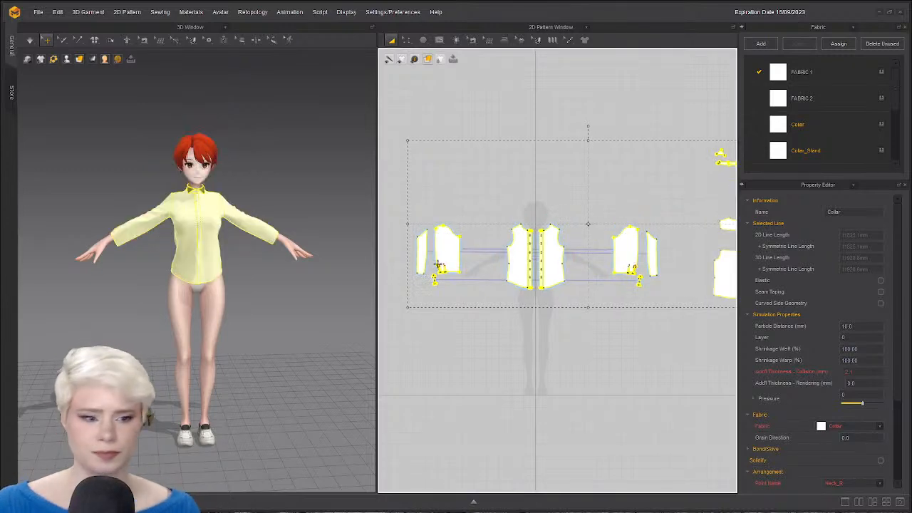
Deselect the patterns and simulate the fitted shirt, checking its drape from both sides.
middle_click_drag(197, 254, 229, 247)
scroll(232, 239, "up", 5)
right_click_drag(232, 230, 177, 235)
middle_click_drag(598, 305, 481, 306)
left_click(543, 342)
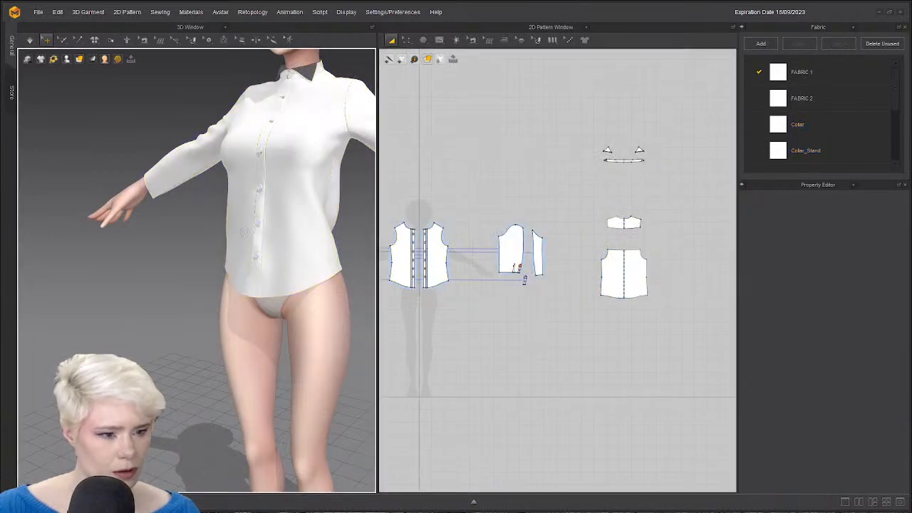
right_click_drag(249, 240, 340, 215)
scroll(185, 214, "down", 1)
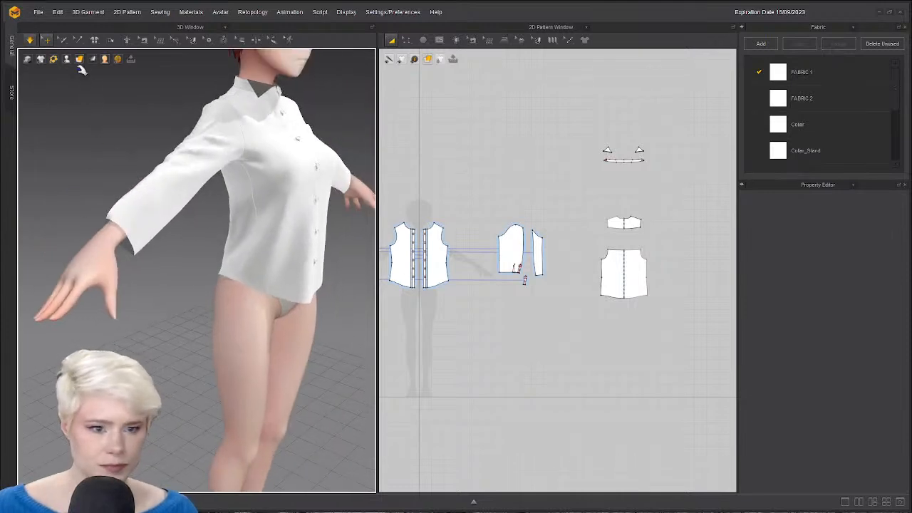
Add the saved garment "fantasy skirt.zpac" to the scene alongside the shirt, using the Add load type.
left_click(38, 13)
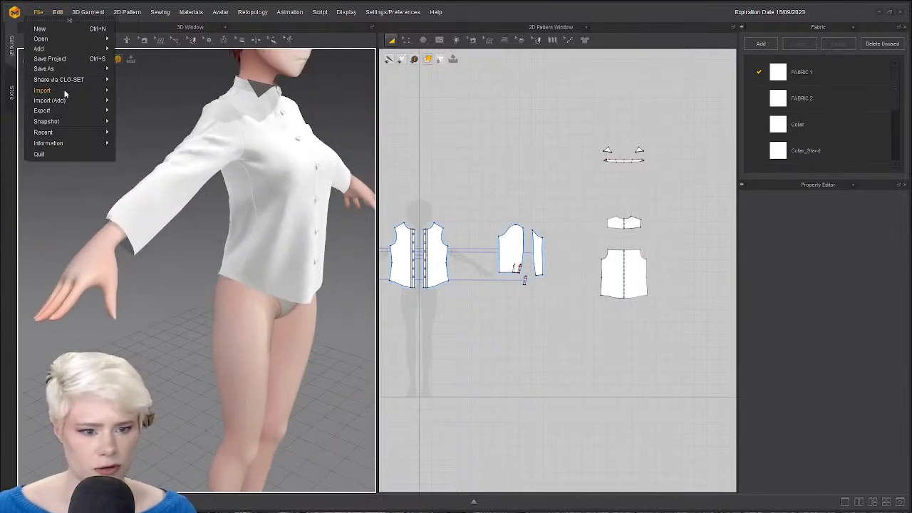
mouse_move(67, 91)
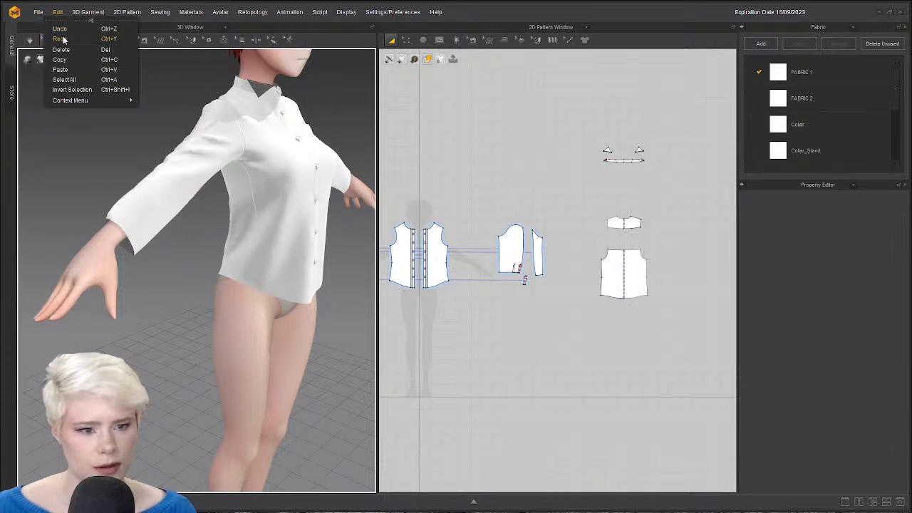
mouse_move(52, 50)
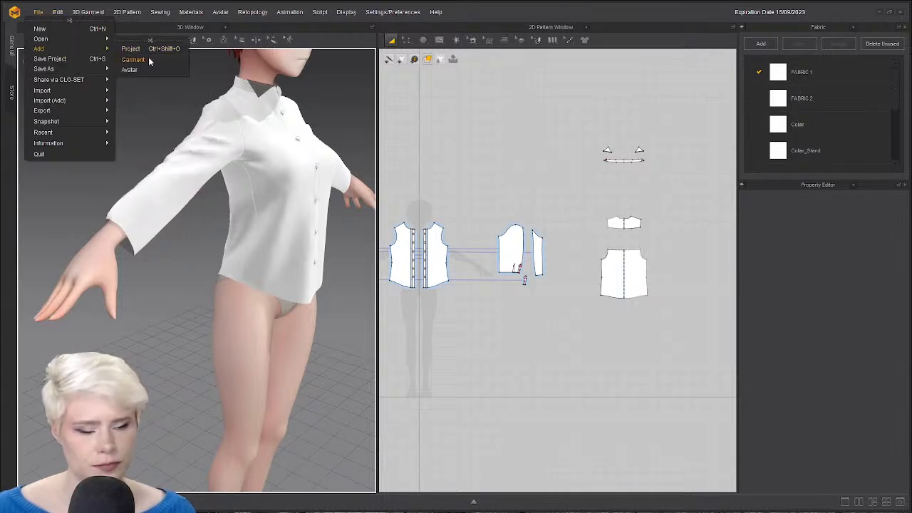
left_click(150, 60)
left_click(121, 85)
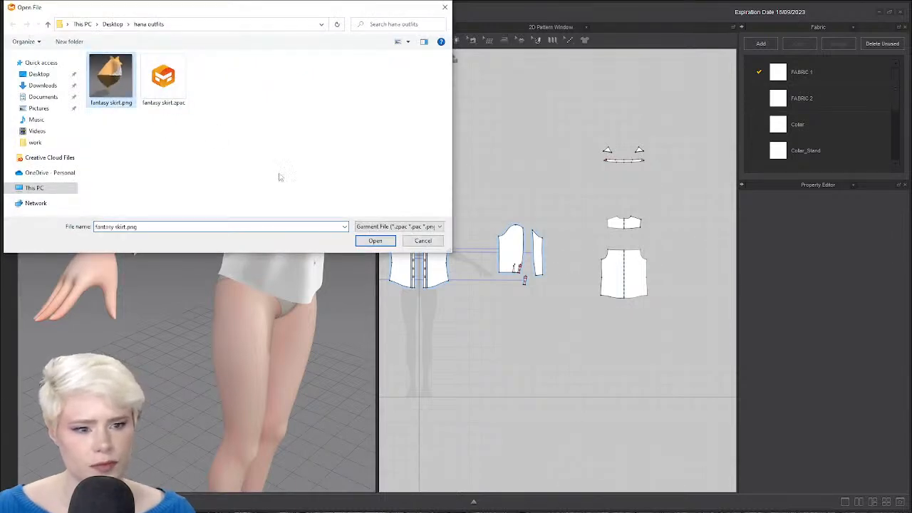
left_click(178, 92)
left_click(376, 241)
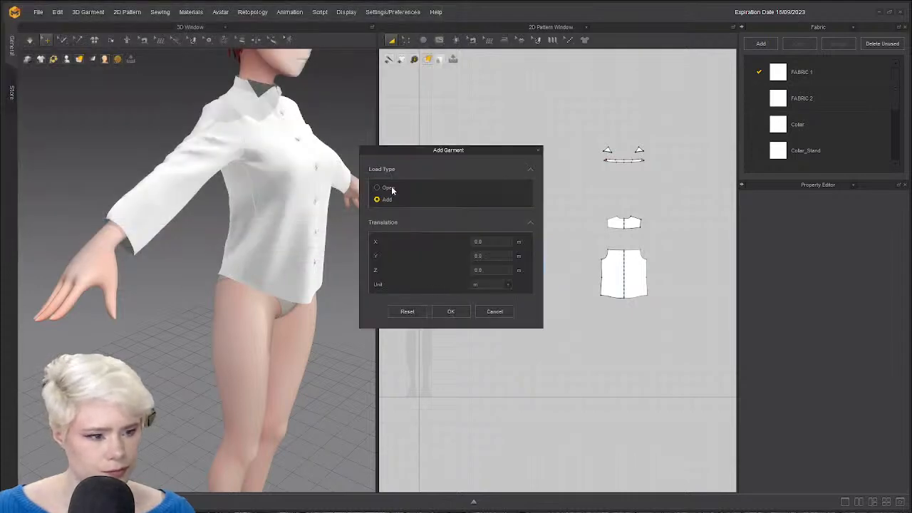
left_click(449, 312)
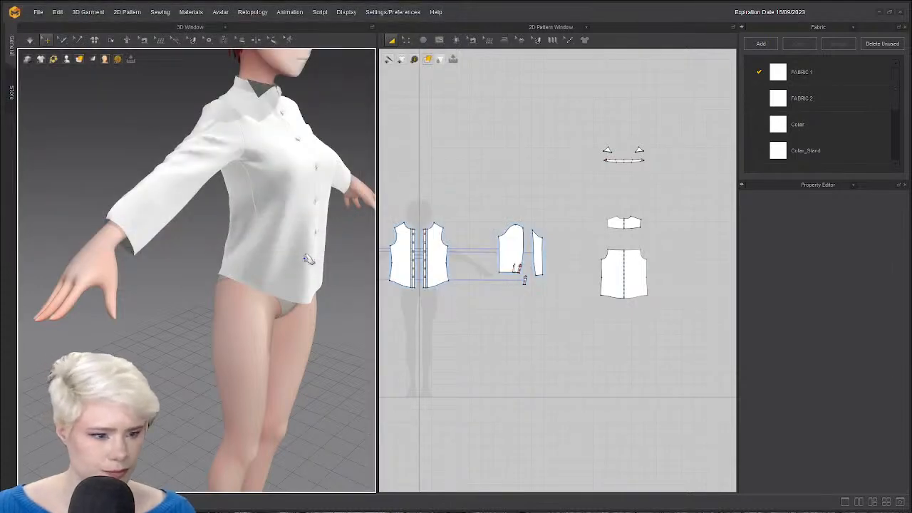
Check the simulation layer settings of the added overskirt and waistband patterns.
left_click_drag(686, 203, 632, 120)
left_click(667, 302)
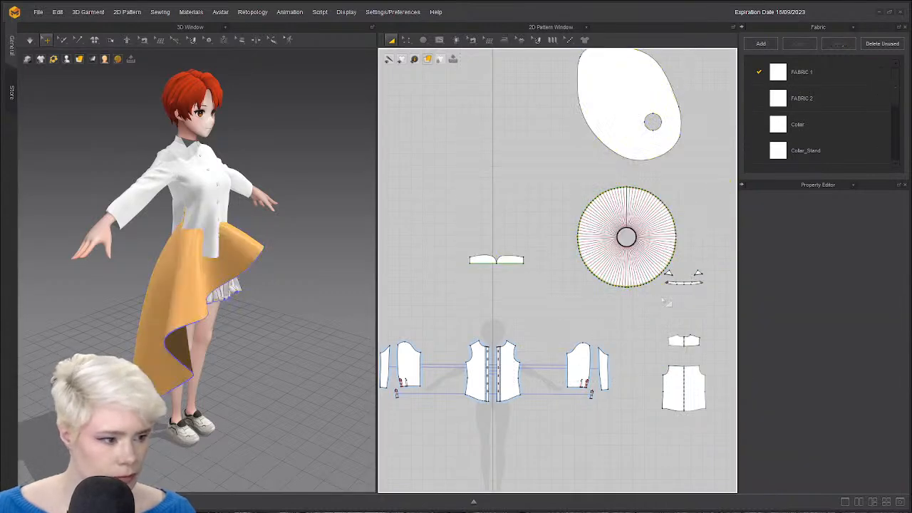
scroll(645, 300, "down", 2)
left_click(595, 140)
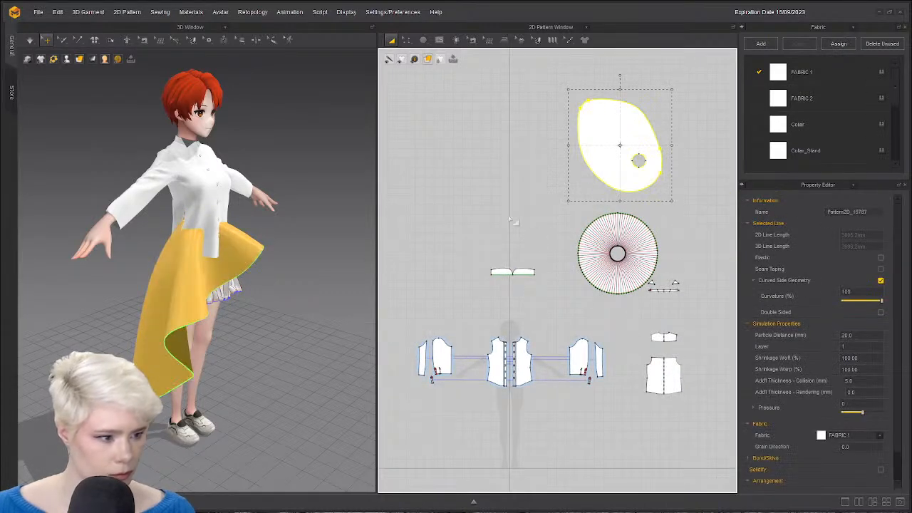
left_click(523, 271)
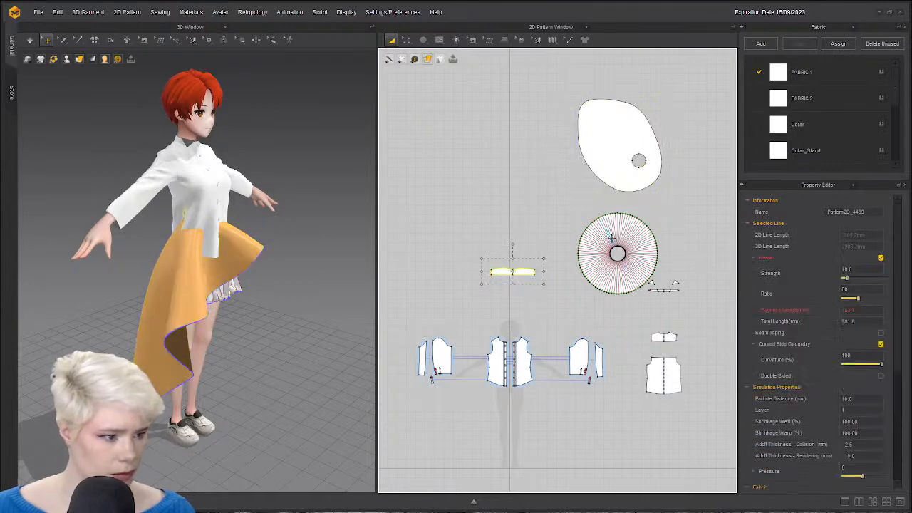
left_click(566, 203)
left_click(597, 154)
left_click(608, 260)
left_click(598, 257)
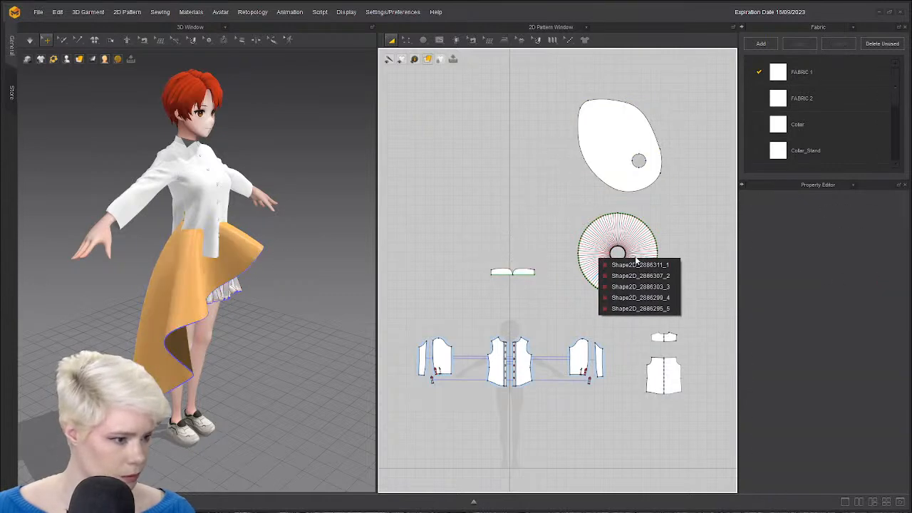
left_click(530, 217)
scroll(586, 230, "up", 4)
middle_click_drag(586, 231, 435, 204)
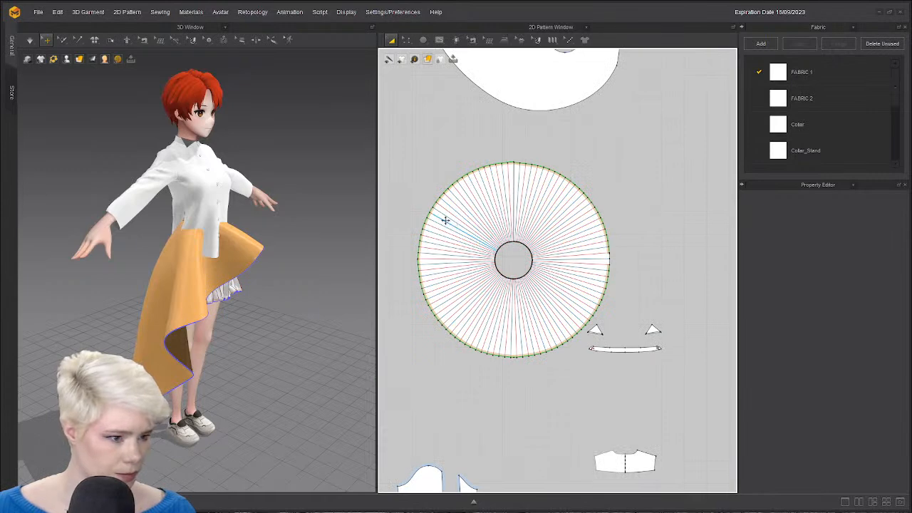
scroll(452, 211, "up", 8)
left_click(477, 204)
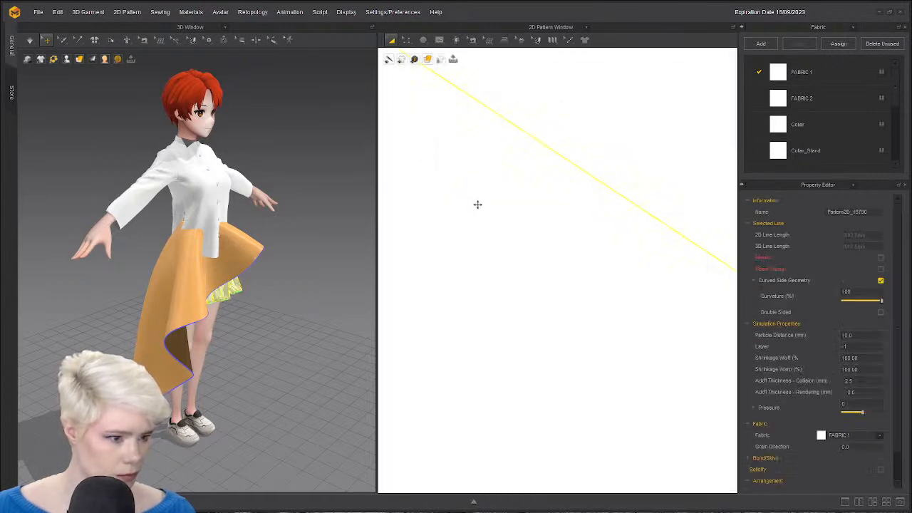
scroll(491, 218, "down", 5)
left_click(545, 256)
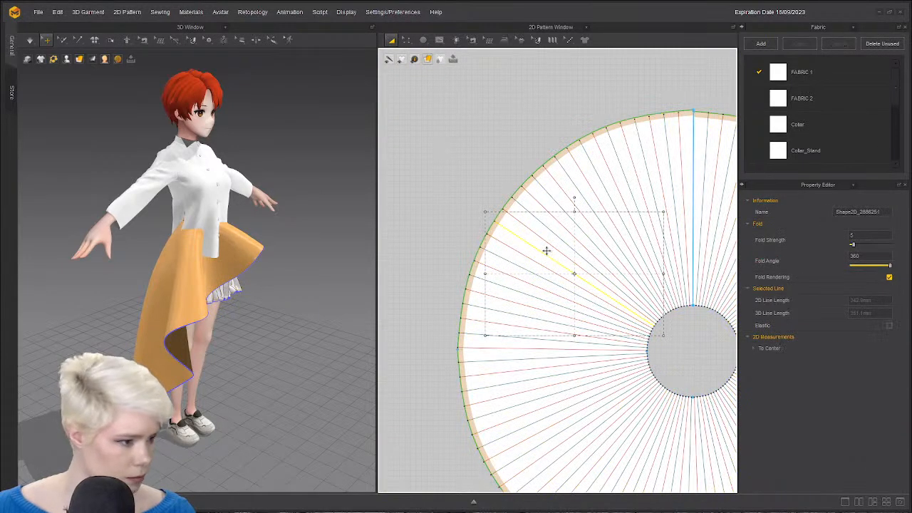
left_click(425, 172)
Set the pleated circle skirt pattern's layer to 1 and strengthen the pattern.
scroll(518, 231, "up", 5)
left_click(510, 260)
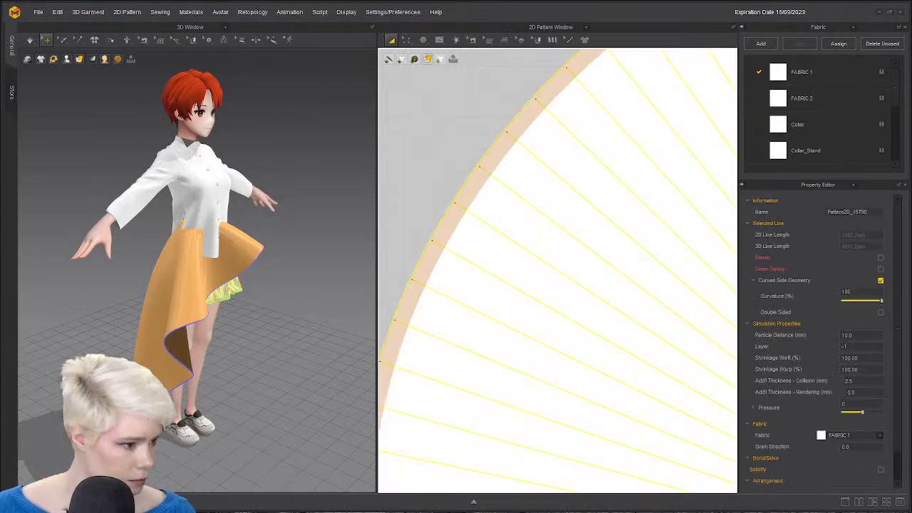
left_click(859, 346)
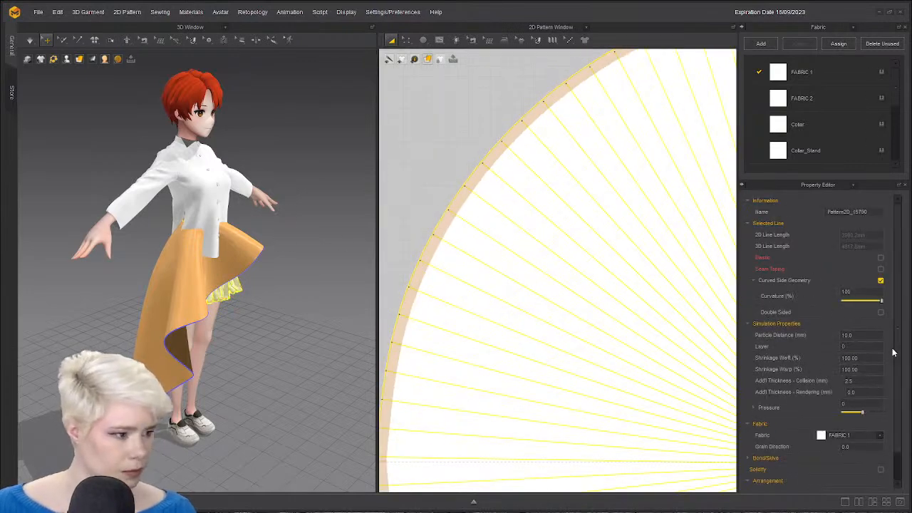
left_click(869, 347)
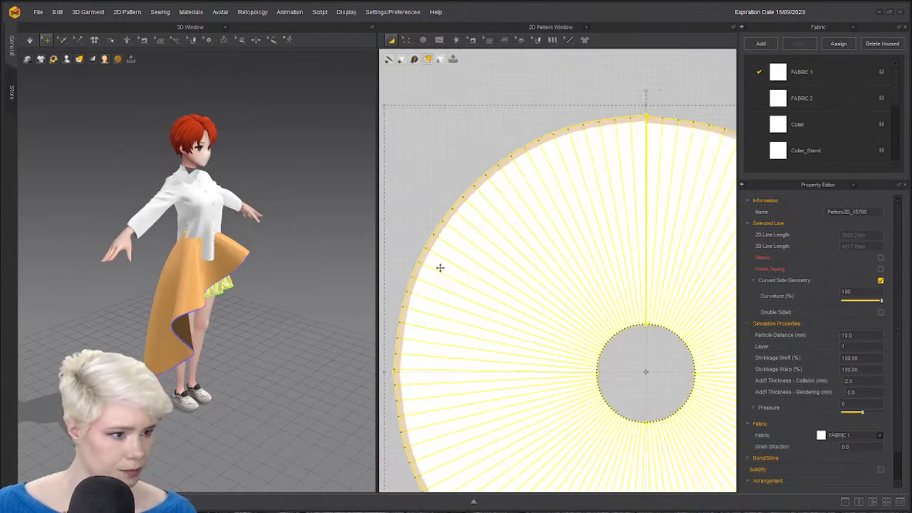
right_click(449, 303)
left_click(485, 233)
Select the overskirt and waistband patterns together and set their layer to 2.
scroll(524, 227, "down", 3)
left_click(548, 132)
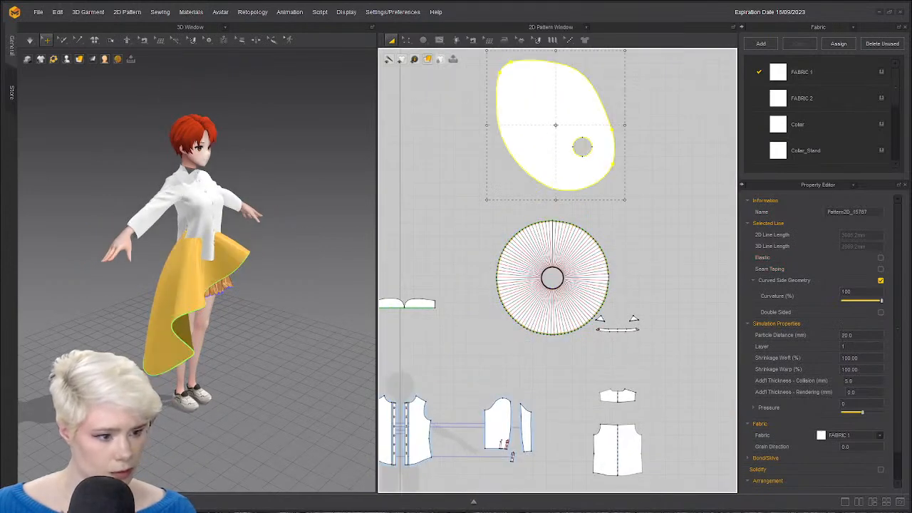
left_click(434, 305, "shift")
left_click(843, 346)
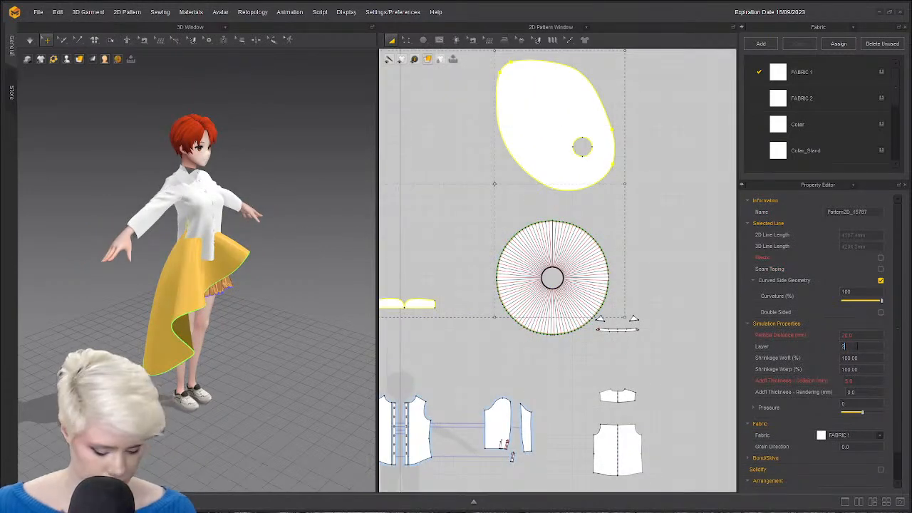
scroll(648, 360, "down", 4)
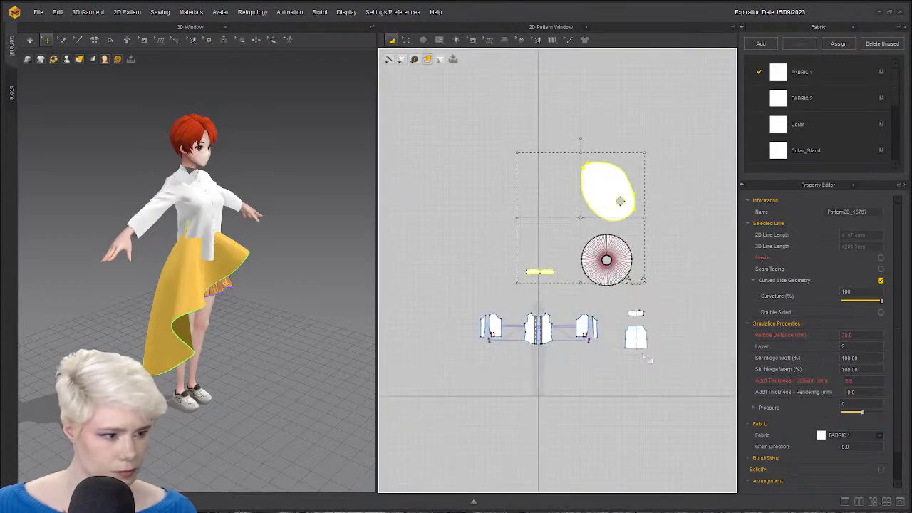
Move the pleated circle skirt pattern away from the collar pieces, closer to the waistband pattern.
left_click_drag(471, 99, 678, 241)
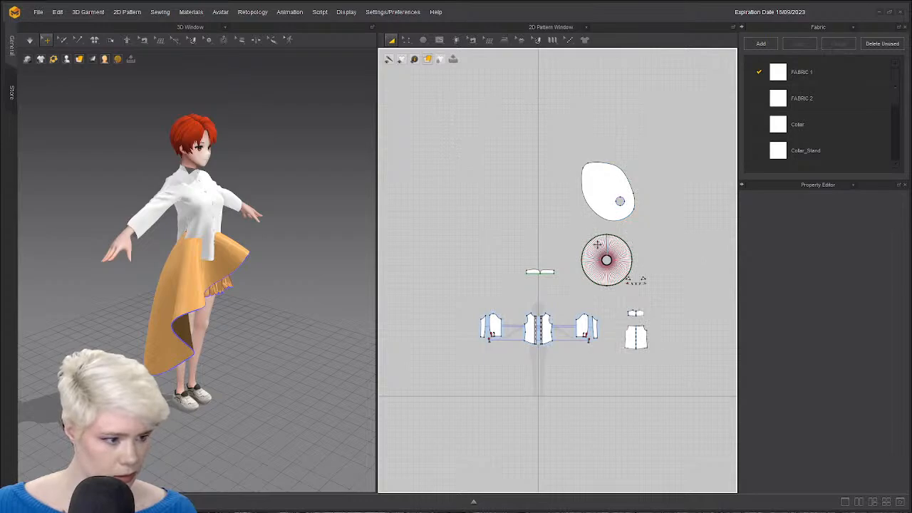
scroll(597, 245, "up", 4)
left_click_drag(605, 255, 410, 151)
scroll(533, 264, "down", 3)
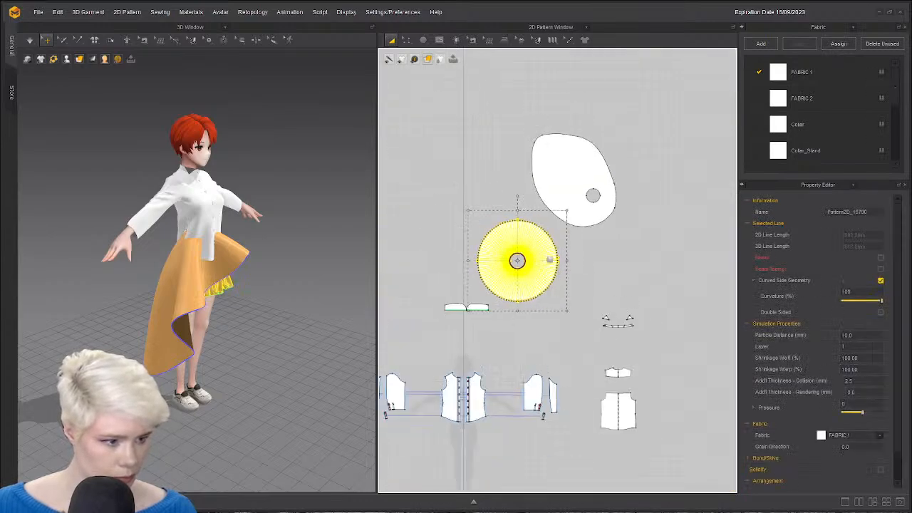
scroll(455, 267, "up", 1)
left_click(415, 100)
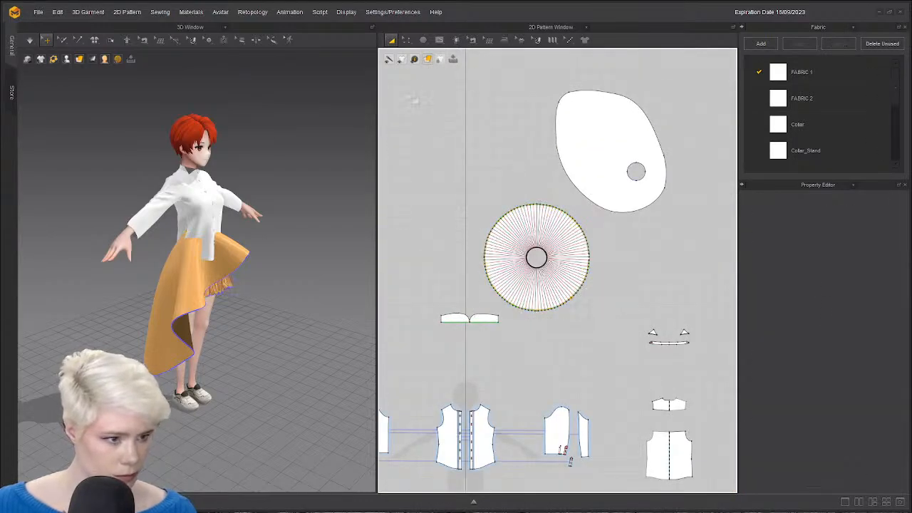
Select the overskirt, pleated skirt and waistband patterns together and freeze them.
left_click_drag(651, 356, 656, 361)
left_click(625, 346)
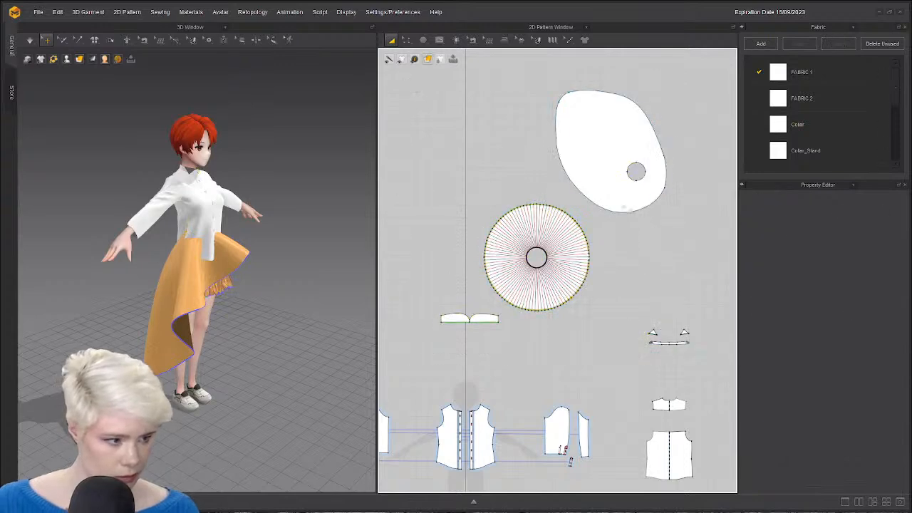
left_click(606, 168)
left_click_drag(630, 417, 627, 414, "shift")
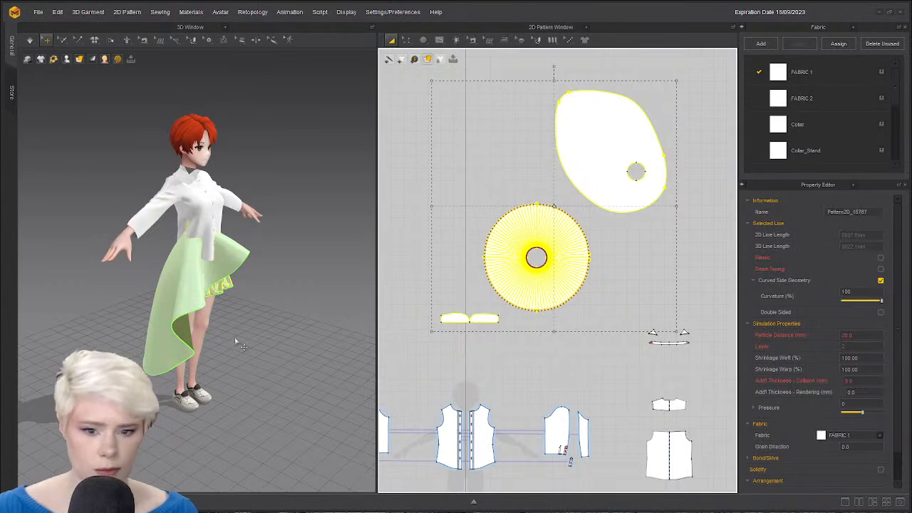
Simulate the shirt against the frozen skirt and check from the front how it sits beneath the waistband.
key("space")
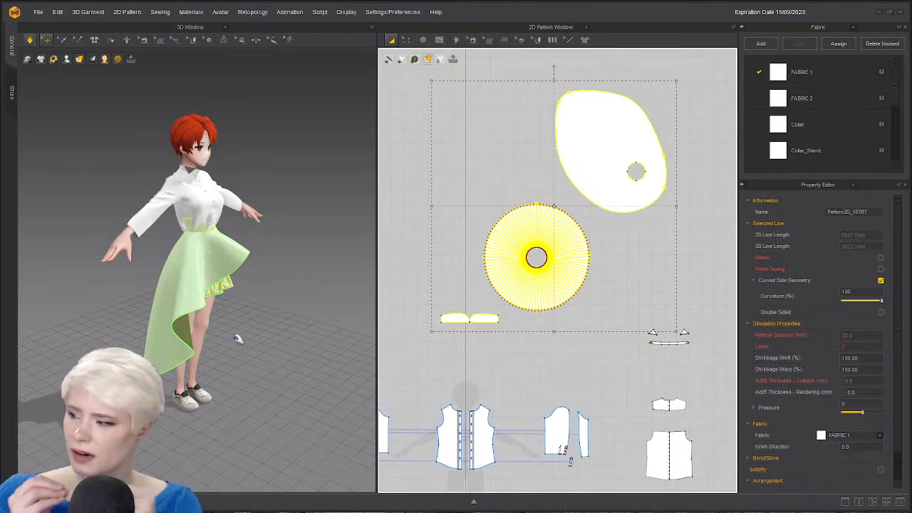
key("space")
key("2")
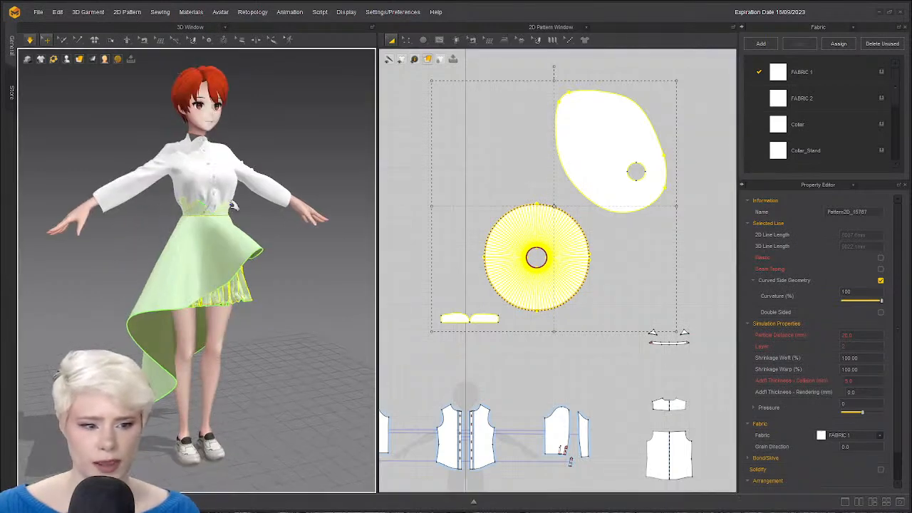
scroll(205, 214, "up", 4)
key("space")
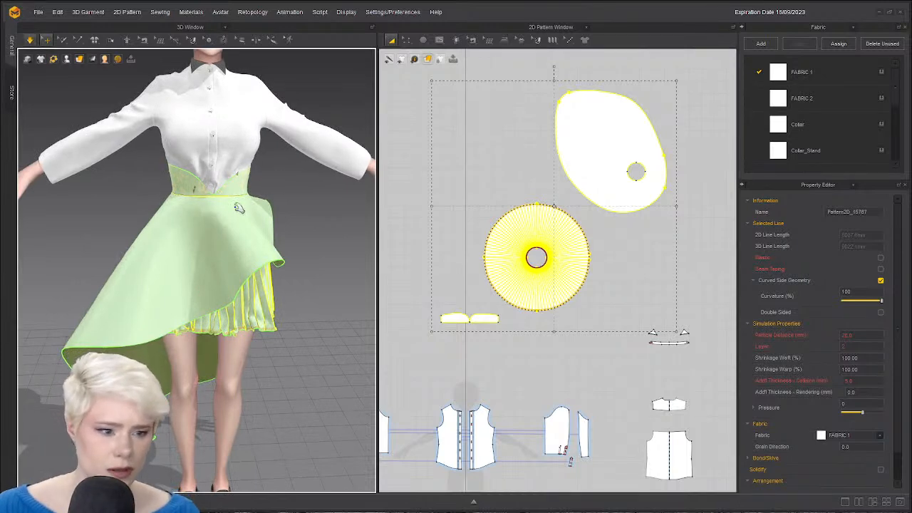
scroll(228, 251, "up", 3)
scroll(222, 246, "up", 3)
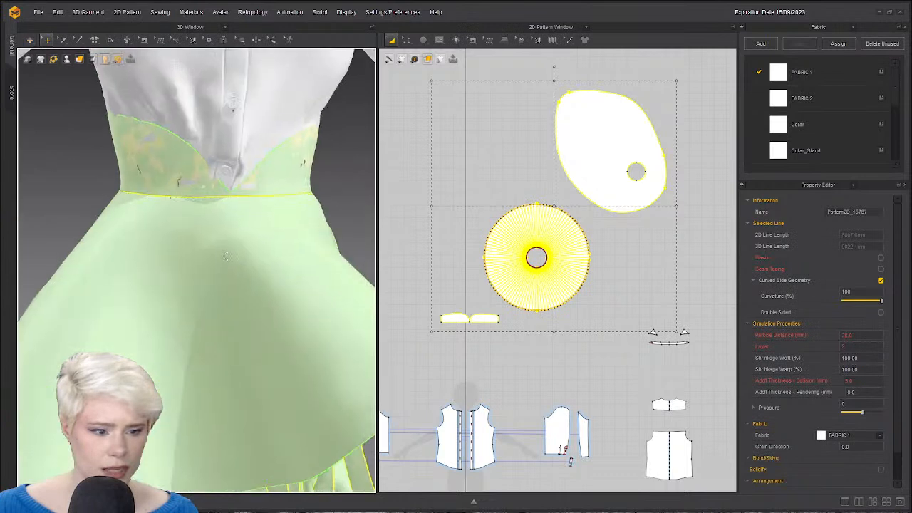
scroll(224, 264, "down", 3)
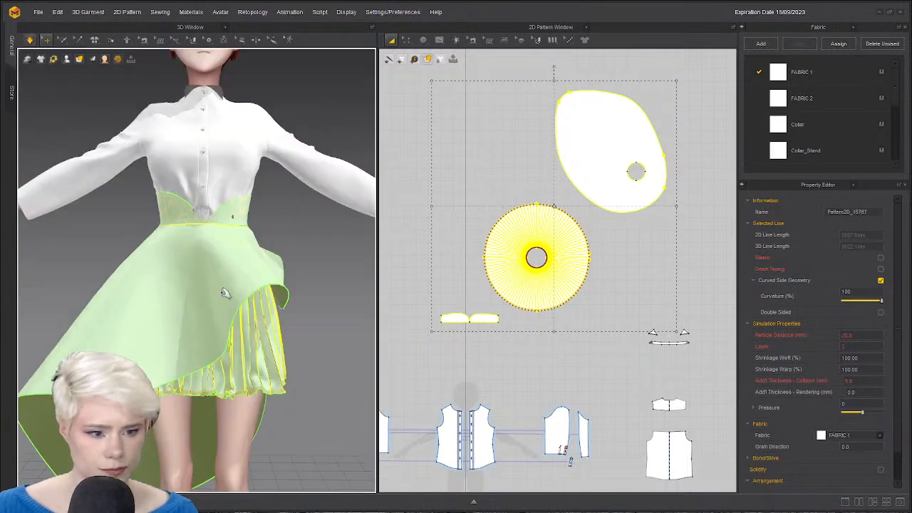
scroll(226, 289, "down", 3)
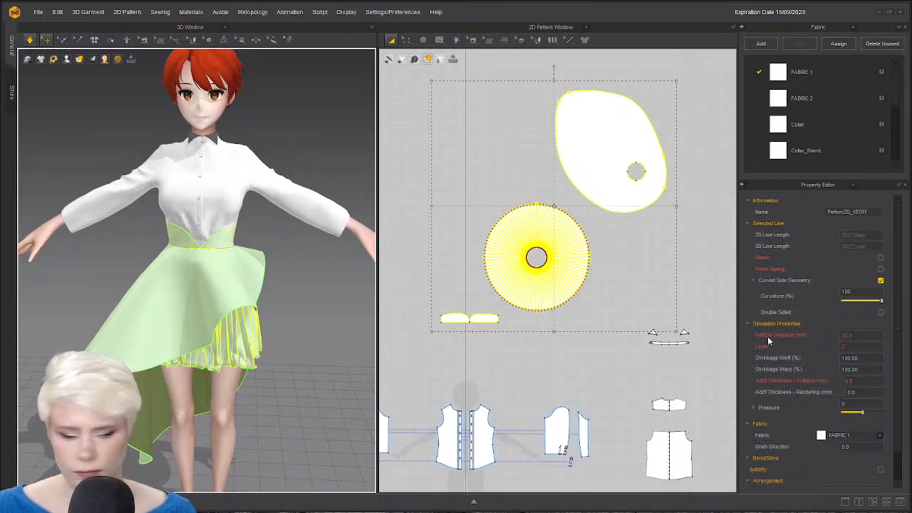
Stop the simulation, inspect the shirt front around the waistband from the side, and clear the selection.
right_click_drag(353, 307, 296, 268)
key("q")
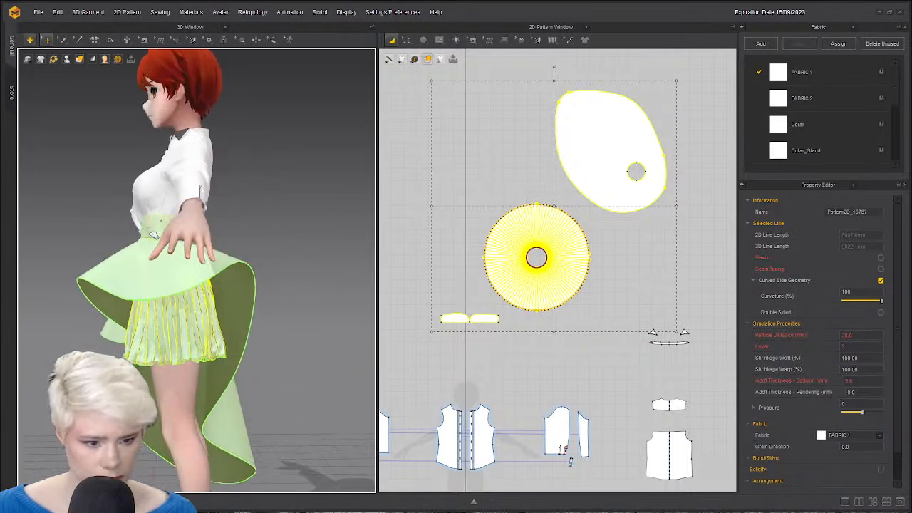
left_click(154, 235)
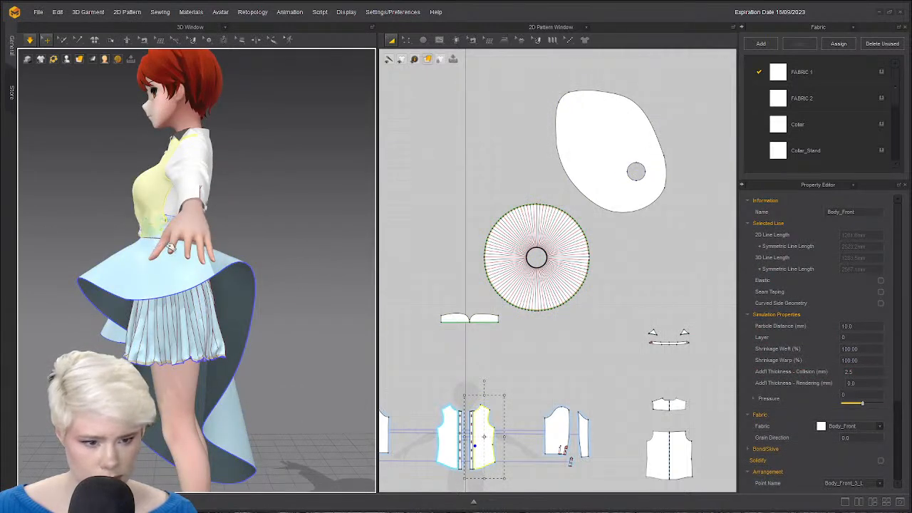
key("2")
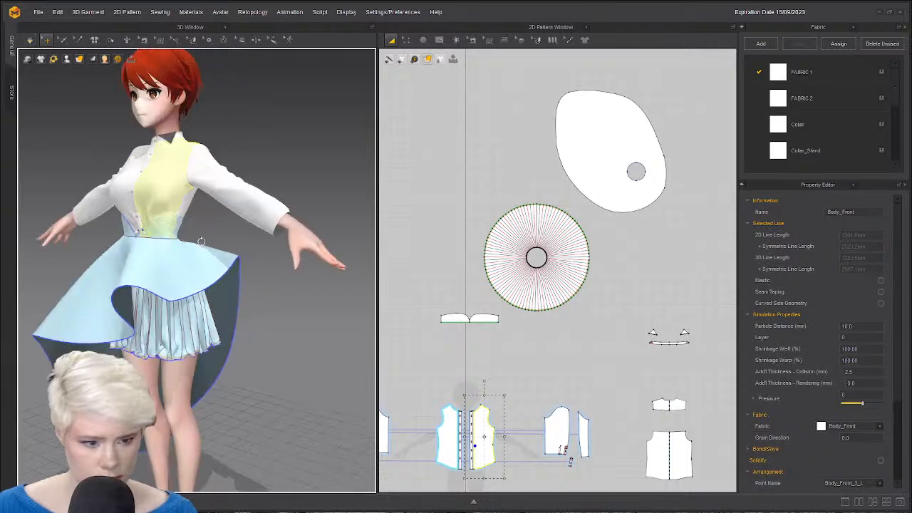
right_click_drag(180, 229, 129, 224)
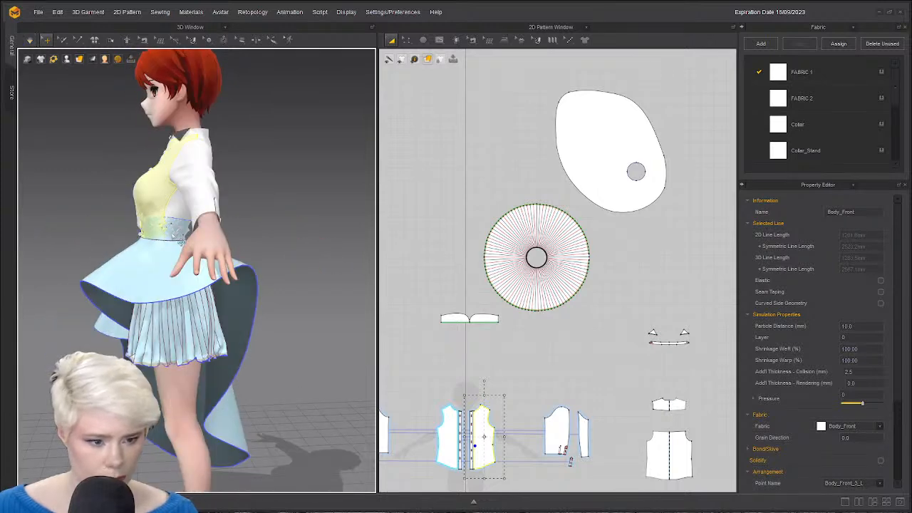
left_click(173, 234)
left_click(333, 262)
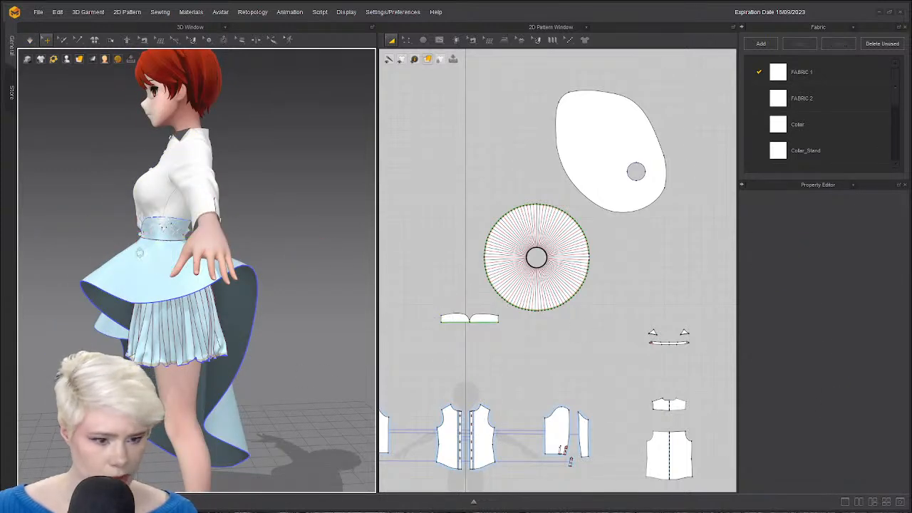
Select the waistband in the 3D view and inspect the shirt front around it up close.
key("2")
scroll(212, 255, "up", 3)
left_click(201, 223)
scroll(206, 288, "up", 2)
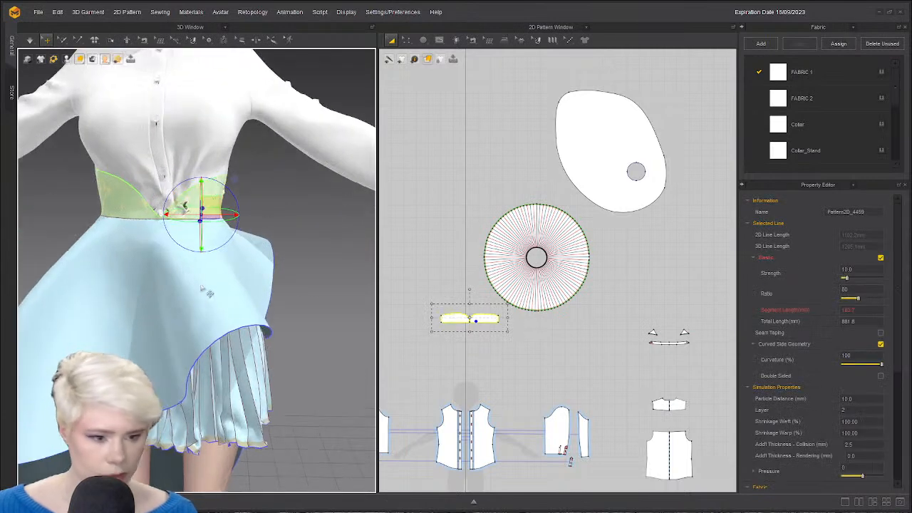
right_click_drag(206, 290, 202, 278)
key("space")
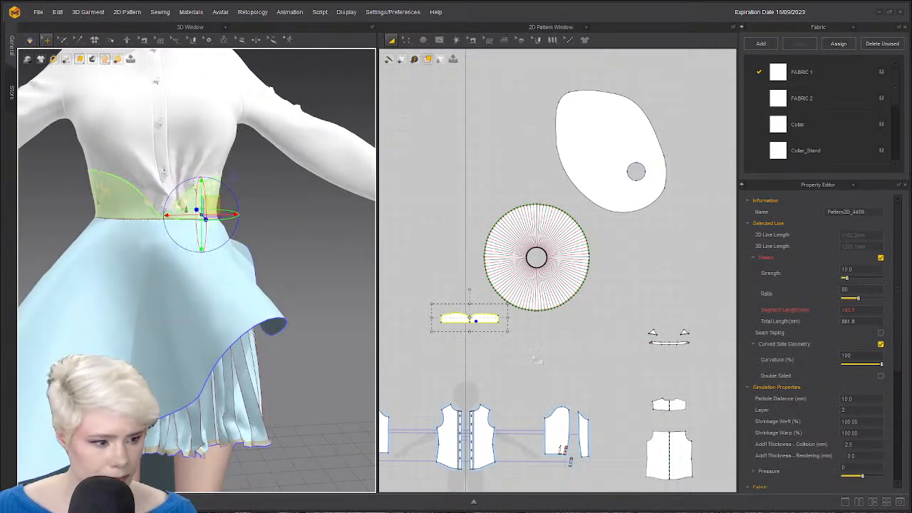
Delete the two lowest buttons from the shirt's front placket, leaving their buttonholes in place.
scroll(503, 374, "up", 6)
scroll(496, 376, "down", 5)
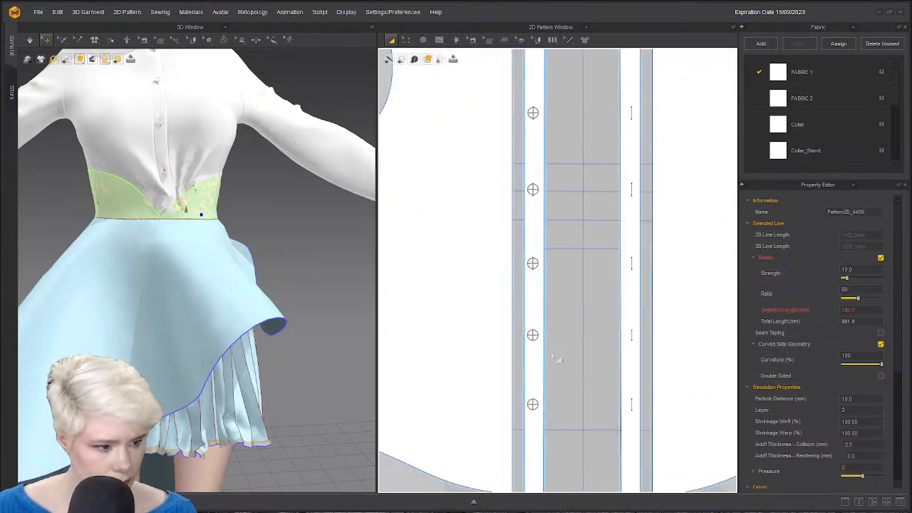
left_click(208, 40)
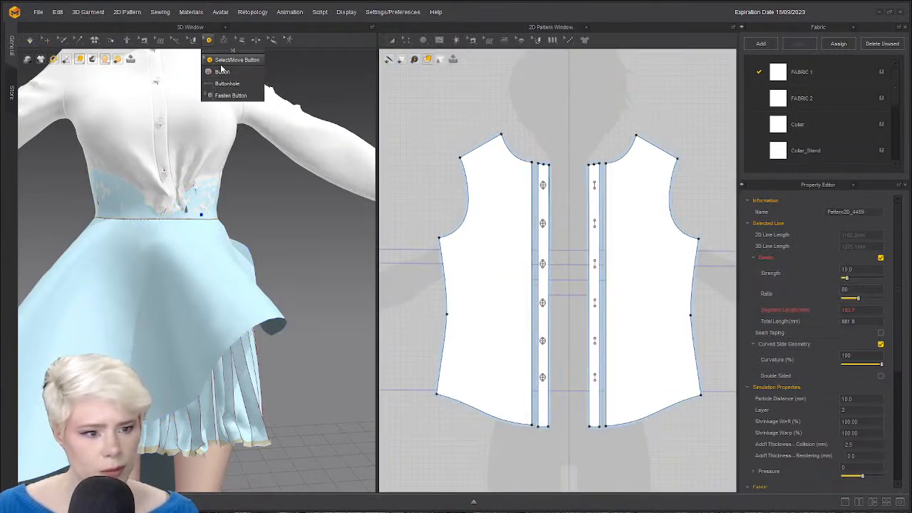
scroll(223, 286, "up", 2)
left_click(157, 148)
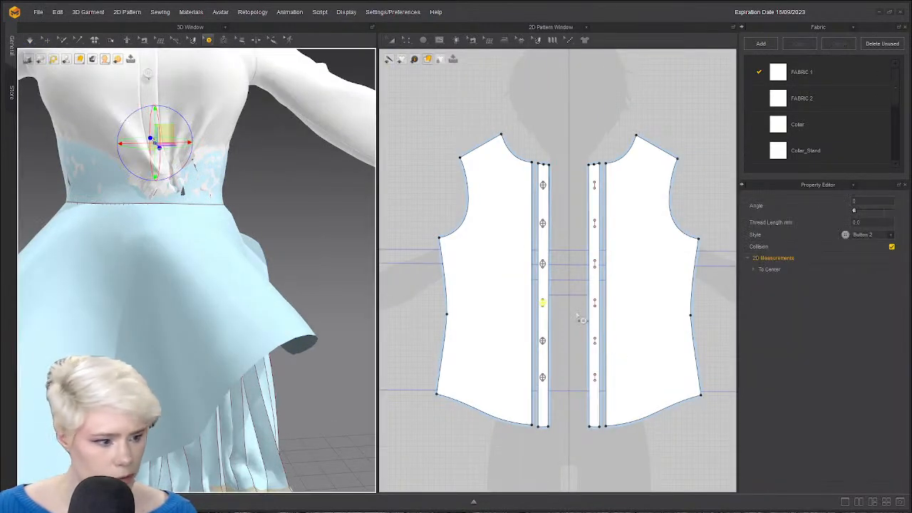
left_click(543, 342)
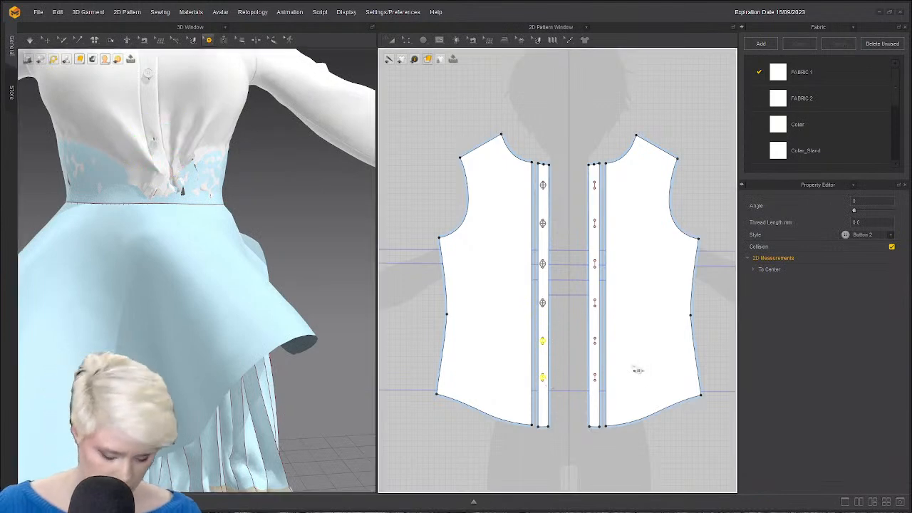
left_click(576, 383)
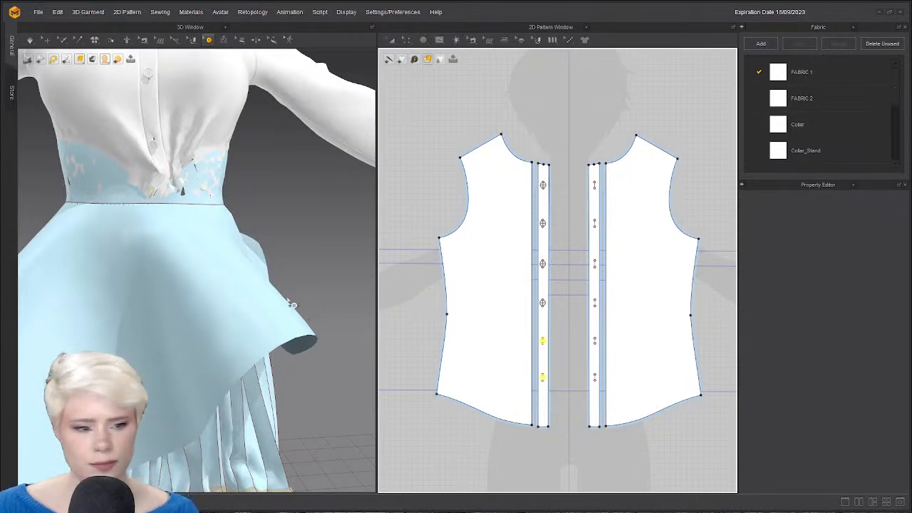
key("q")
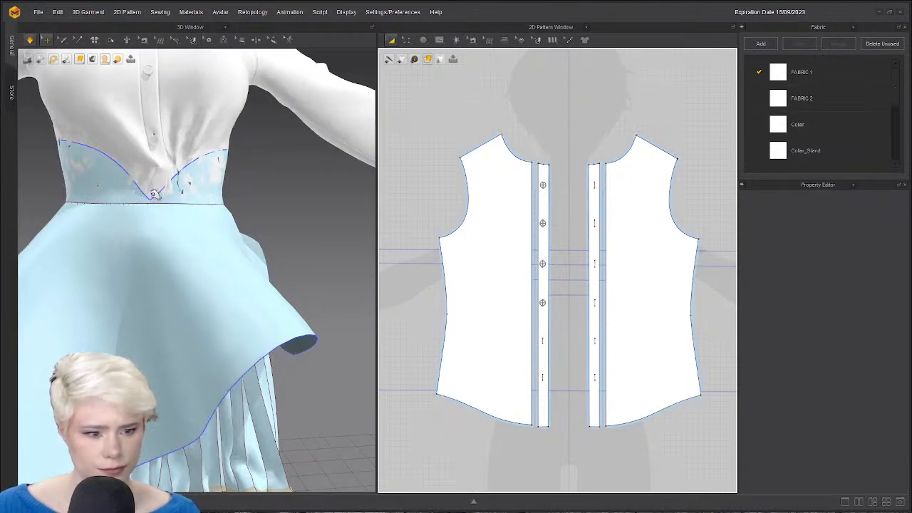
Unfreeze and strengthen the waistband, and simulate it over the tucked shirt front.
left_click(144, 239)
left_click(103, 191)
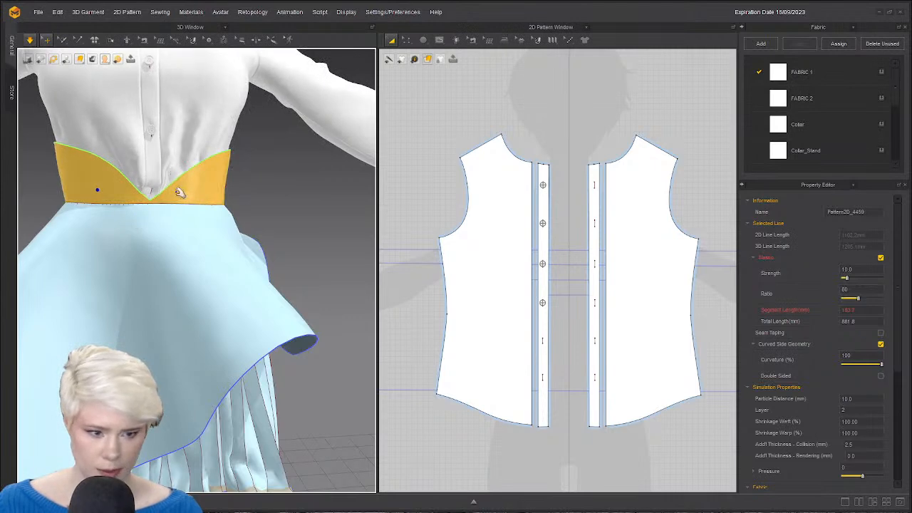
middle_click_drag(179, 192, 177, 235)
key("b")
right_click_drag(208, 291, 222, 312)
scroll(222, 312, "down", 2)
middle_click_drag(222, 311, 250, 249)
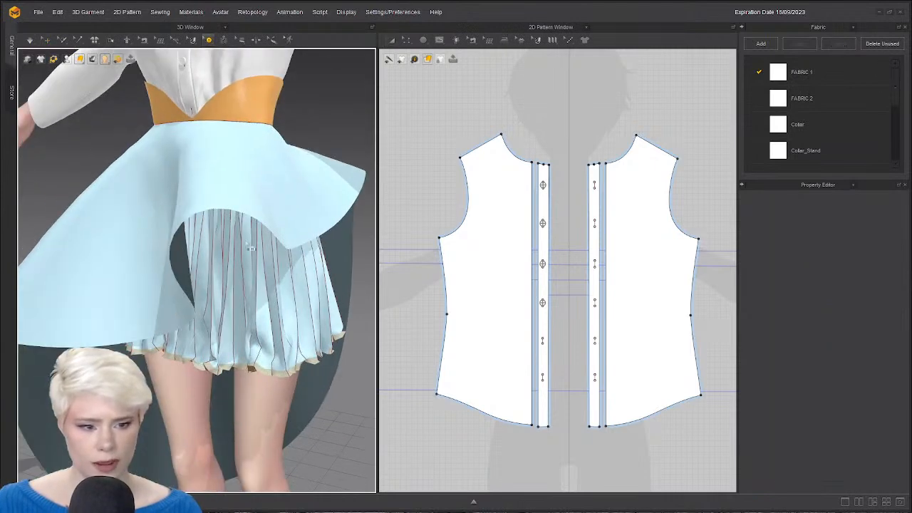
Select the overskirt and the pleated skirt together, unfreeze and strengthen both, and start the simulation.
left_click(47, 41)
left_click(118, 223)
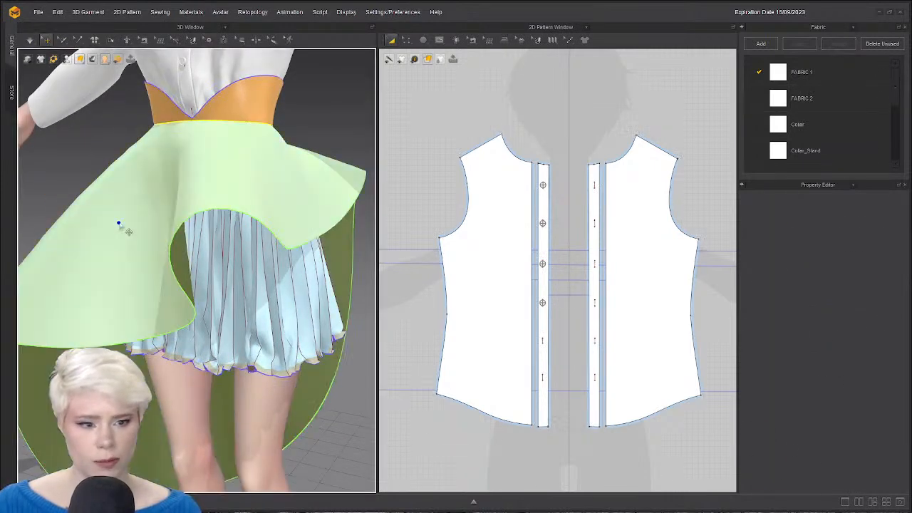
left_click(229, 264, "shift")
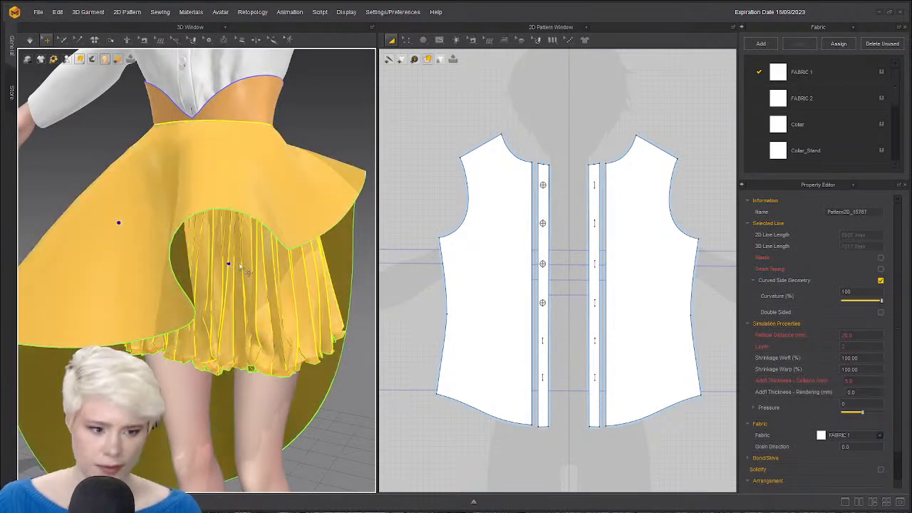
right_click_drag(240, 265, 192, 206)
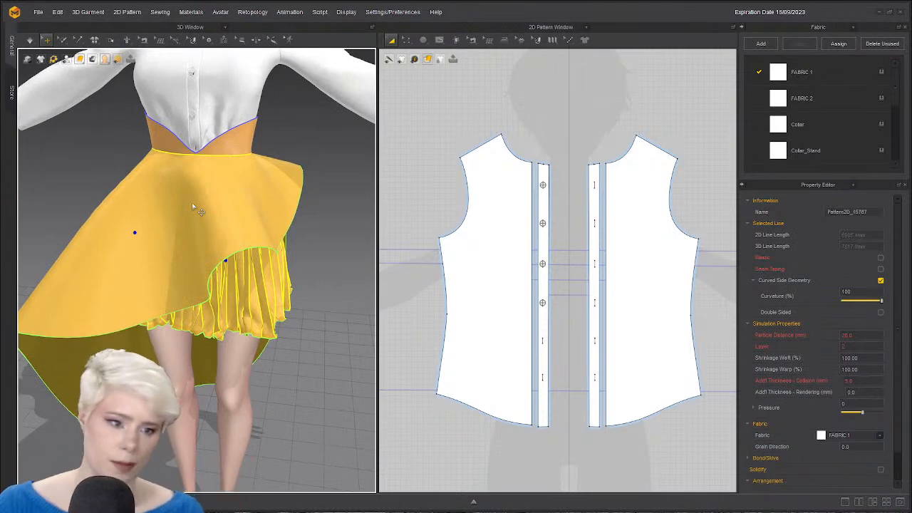
key("space")
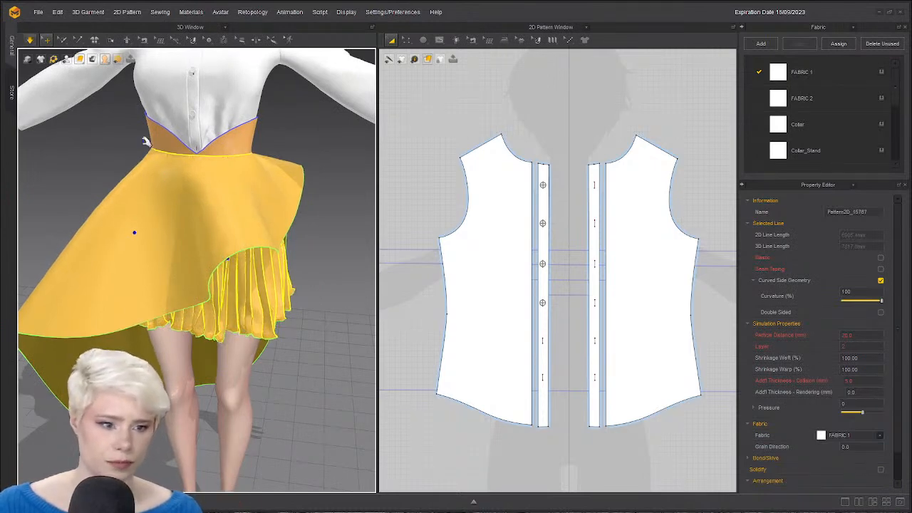
Tug the shirt's front panel and button placket at the waistband during the simulation, checking the tuck from several sides.
left_click(181, 150)
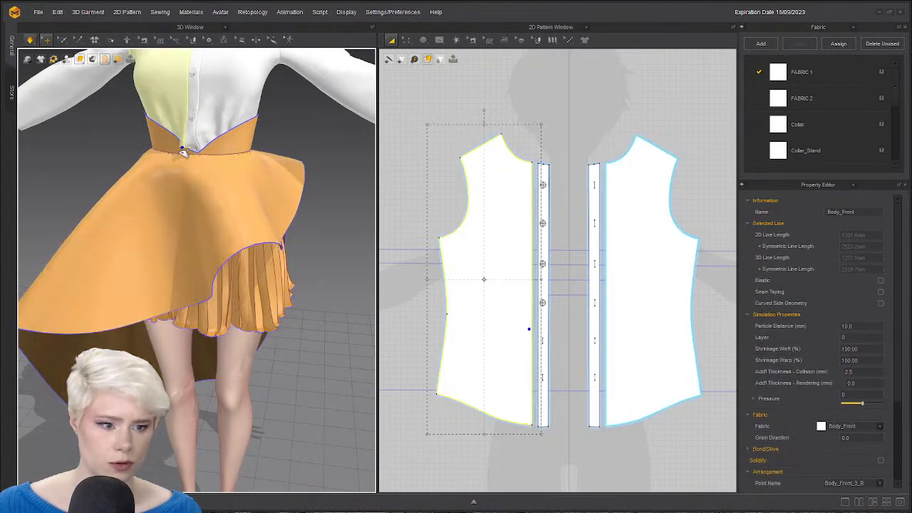
right_click_drag(246, 152, 193, 176)
right_click_drag(281, 182, 201, 109)
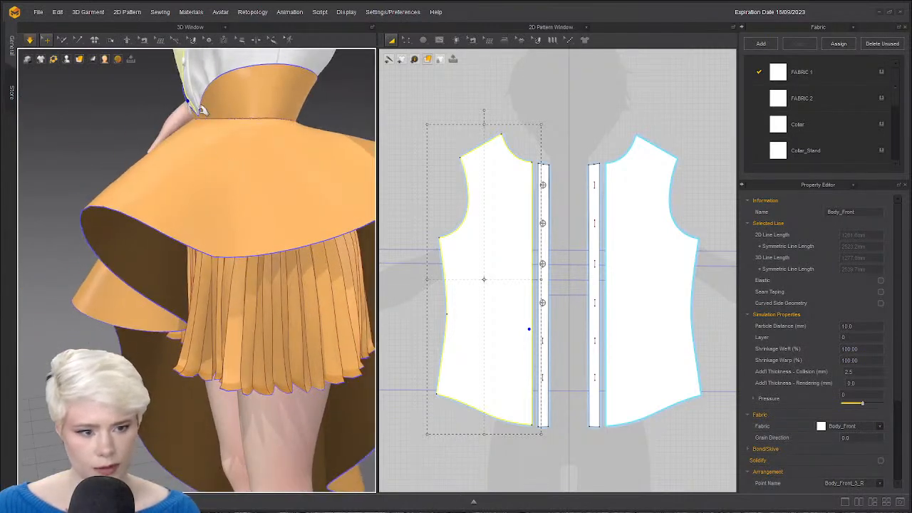
left_click(203, 116)
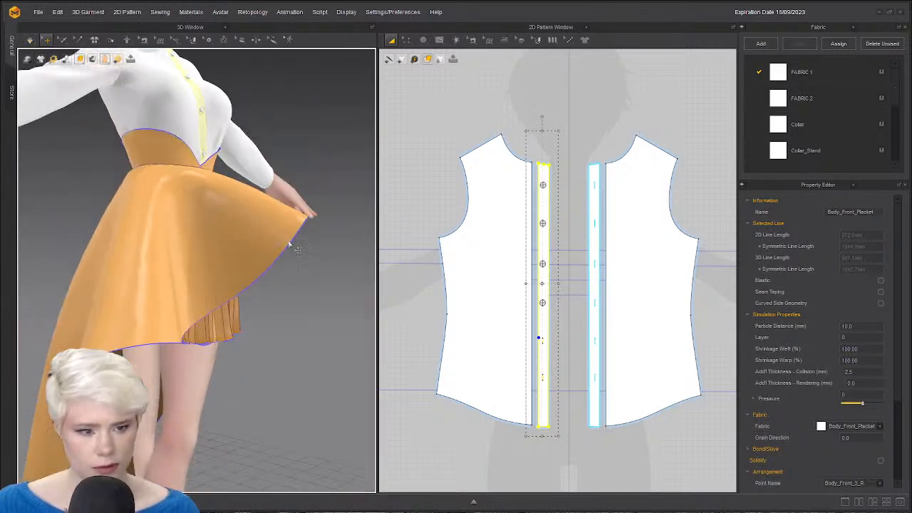
scroll(289, 243, "down", 3)
right_click_drag(289, 243, 194, 152)
scroll(207, 197, "up", 3)
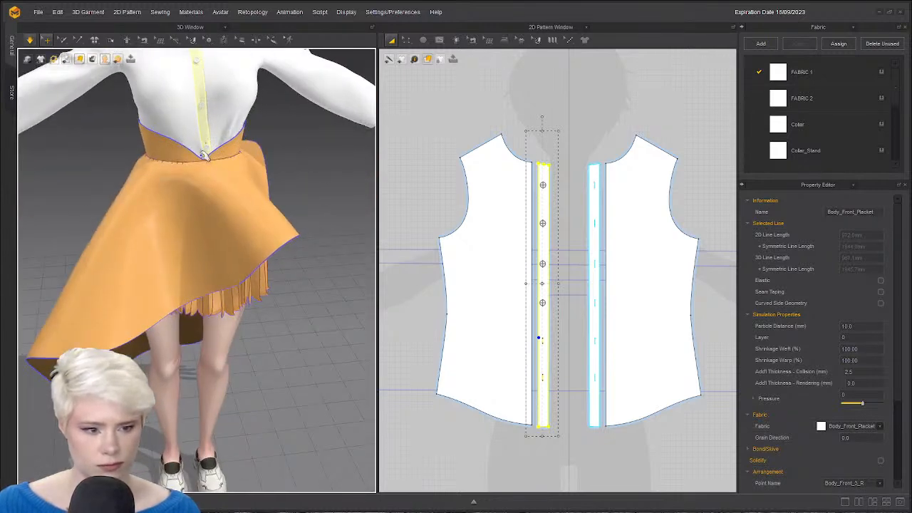
left_click(524, 321)
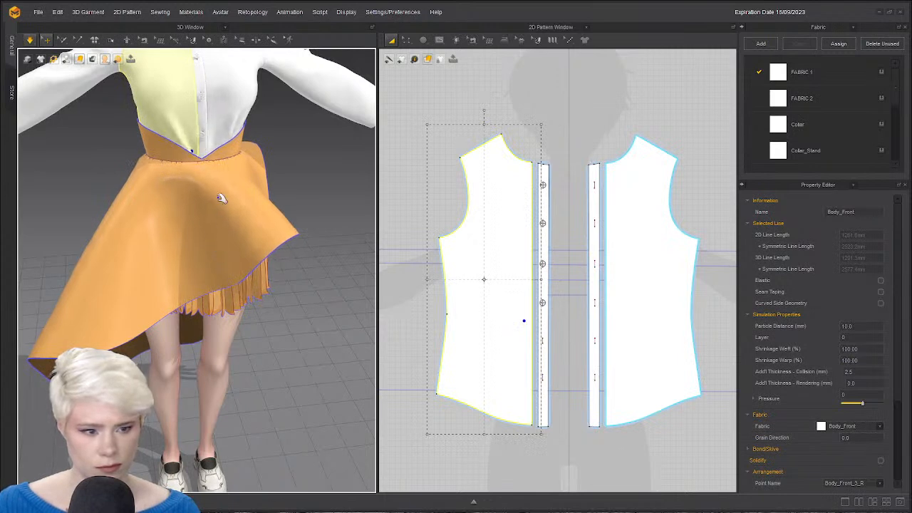
scroll(197, 187, "up", 2)
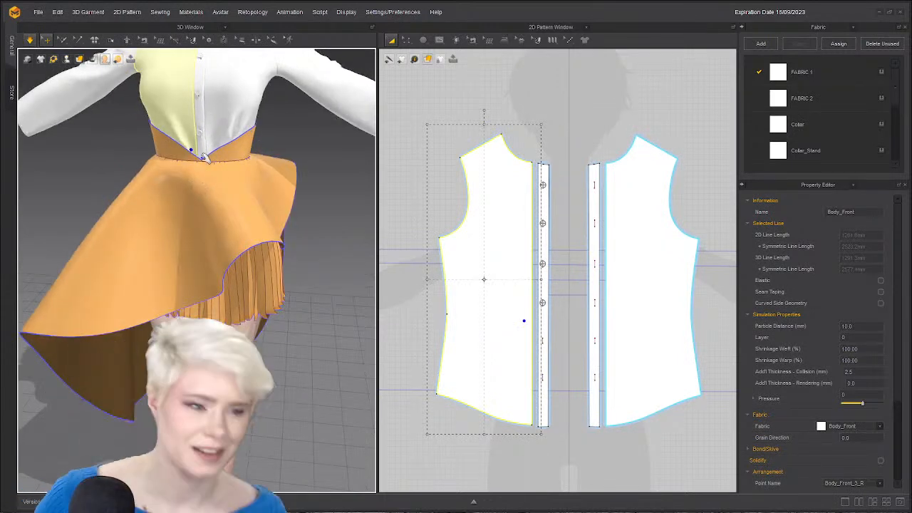
Let the shirt and skirt keep settling, stop the simulation, and view the outfit from the front.
right_click_drag(200, 154, 247, 245)
middle_click_drag(248, 245, 270, 288)
right_click(208, 239)
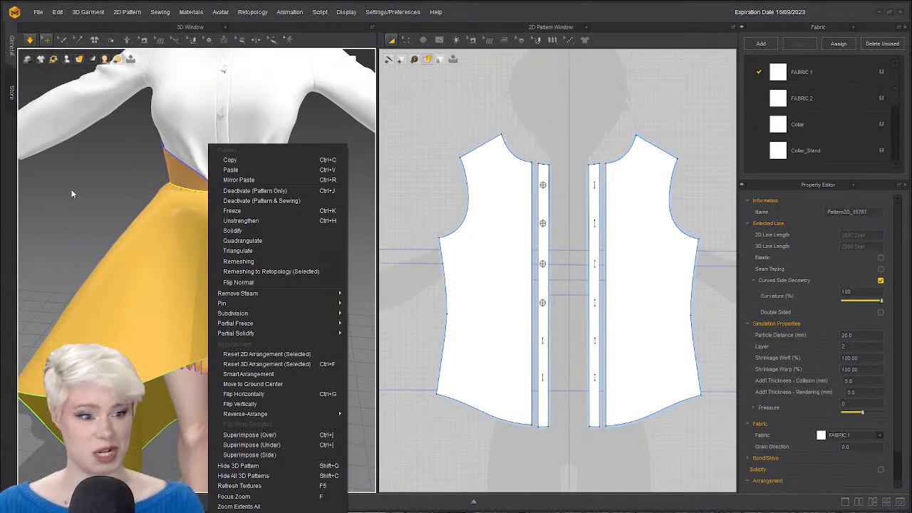
left_click(71, 188)
right_click_drag(161, 302, 278, 280)
key("space")
scroll(206, 289, "down", 3)
right_click_drag(205, 290, 200, 250)
key("space")
Delete the overskirt and the pleated skirt, keeping only the waistband over the shirt.
left_click(202, 218)
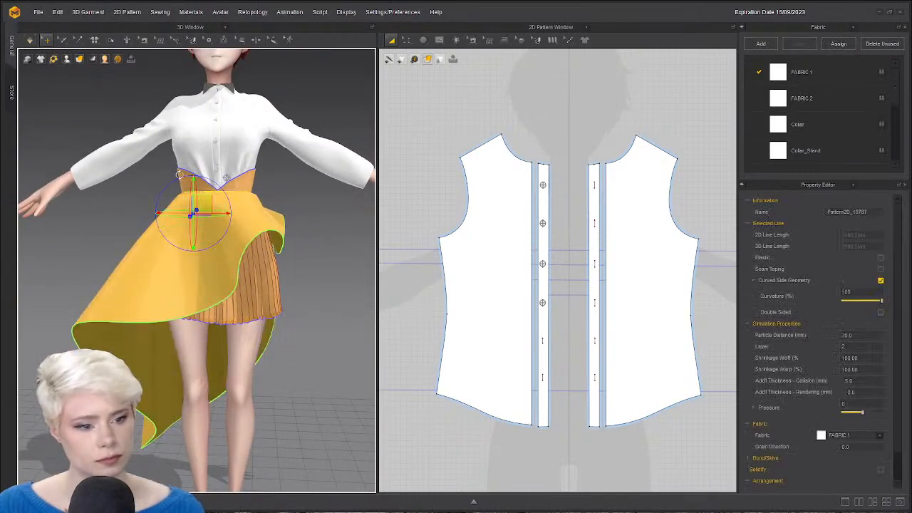
key("z")
left_click(154, 168)
left_click(190, 185)
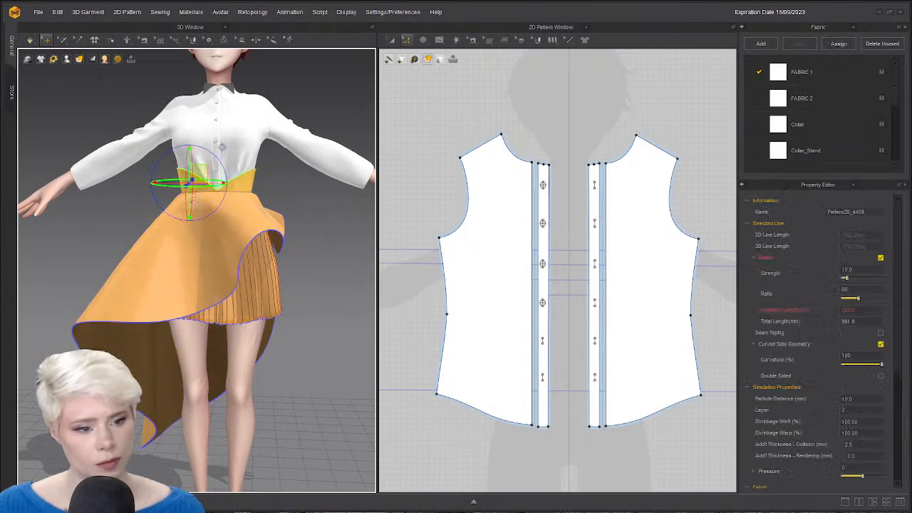
left_click(192, 231)
left_click(258, 293, "shift")
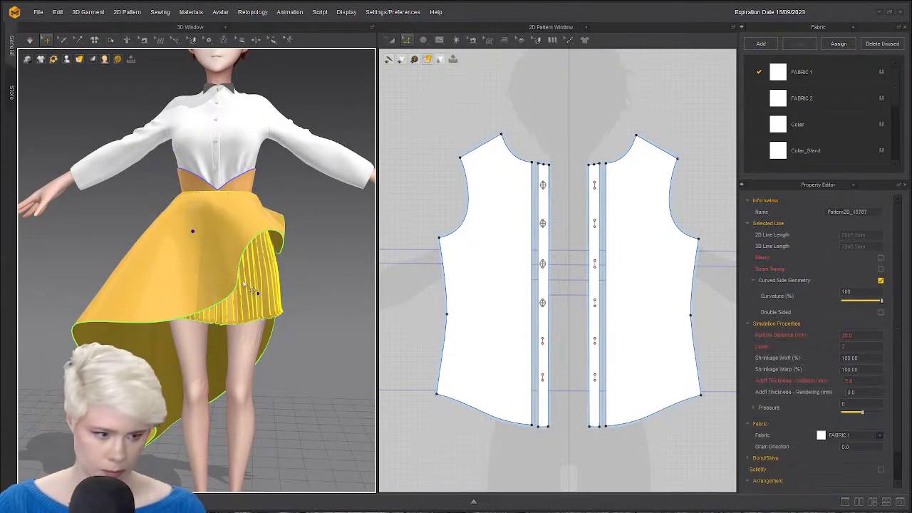
key("Delete")
scroll(214, 299, "up", 5)
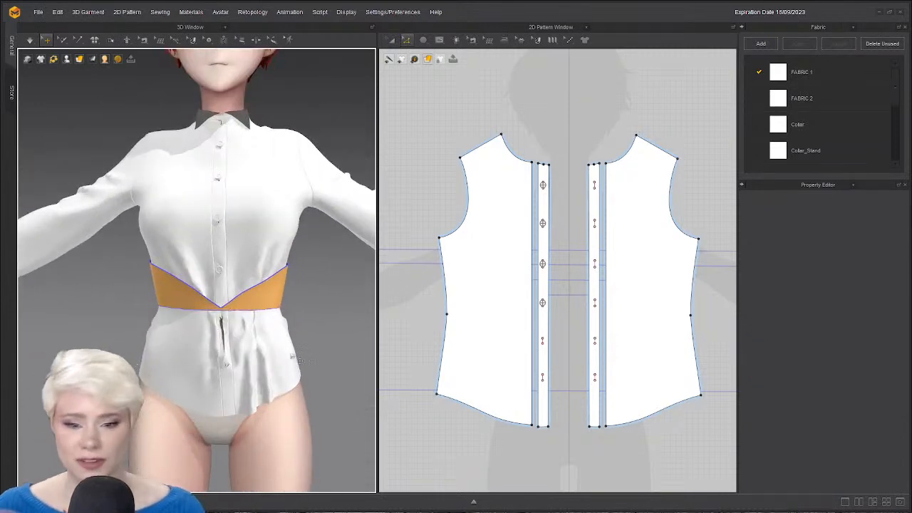
Shift the sleeve pattern upward in the 2D layout and bring the back body pattern across toward the front pieces.
scroll(385, 365, "down", 2)
left_click(203, 319)
scroll(539, 365, "down", 4)
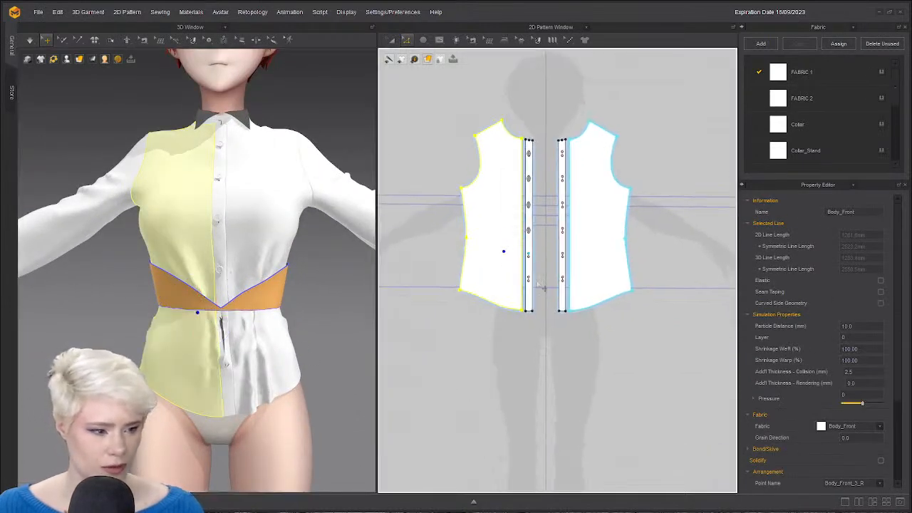
key("a")
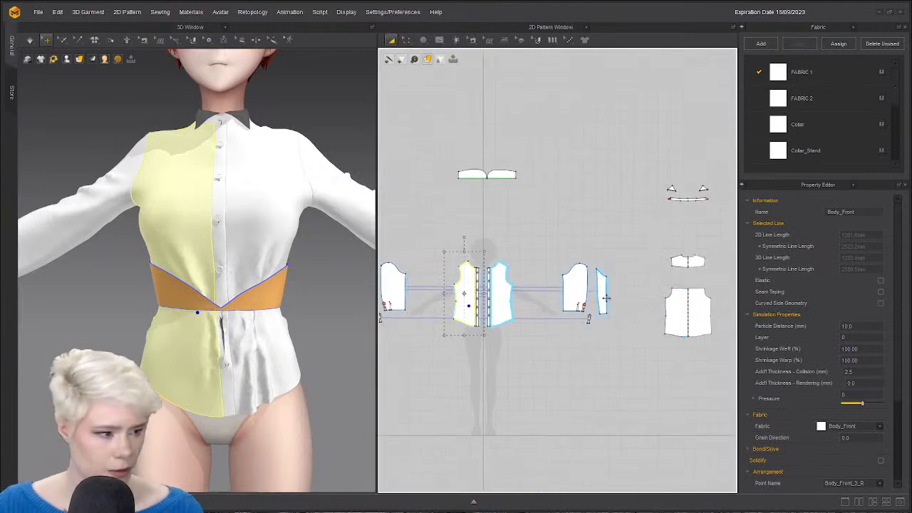
left_click_drag(580, 307, 576, 265)
scroll(593, 319, "up", 5)
left_click_drag(580, 318, 590, 155)
scroll(606, 212, "down", 5)
scroll(688, 181, "up", 2)
left_click(695, 184)
left_click_drag(694, 282, 466, 283)
Move the sleeve and its narrow panel clear of the body pieces, and place the back pattern directly beside the front panels.
scroll(403, 264, "down", 2)
middle_click_drag(403, 265, 500, 311)
left_click_drag(554, 243, 605, 159)
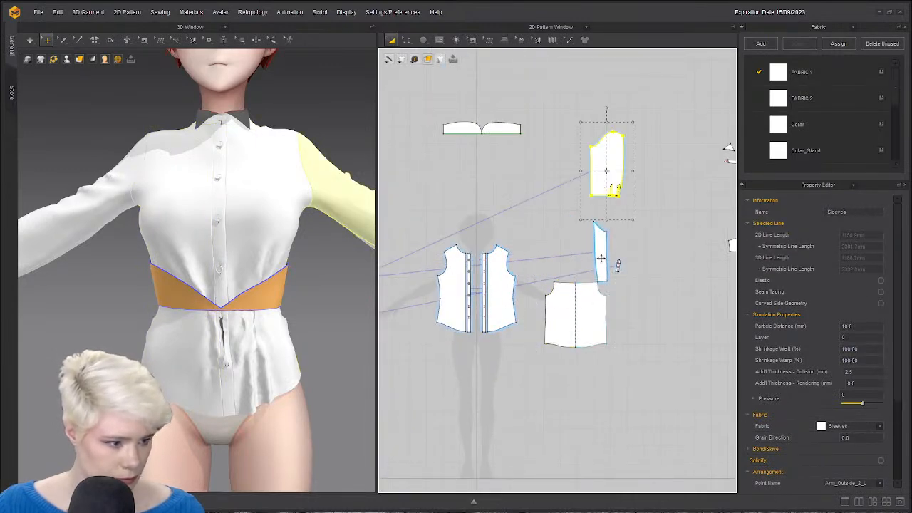
left_click_drag(600, 256, 658, 214)
left_click(559, 313)
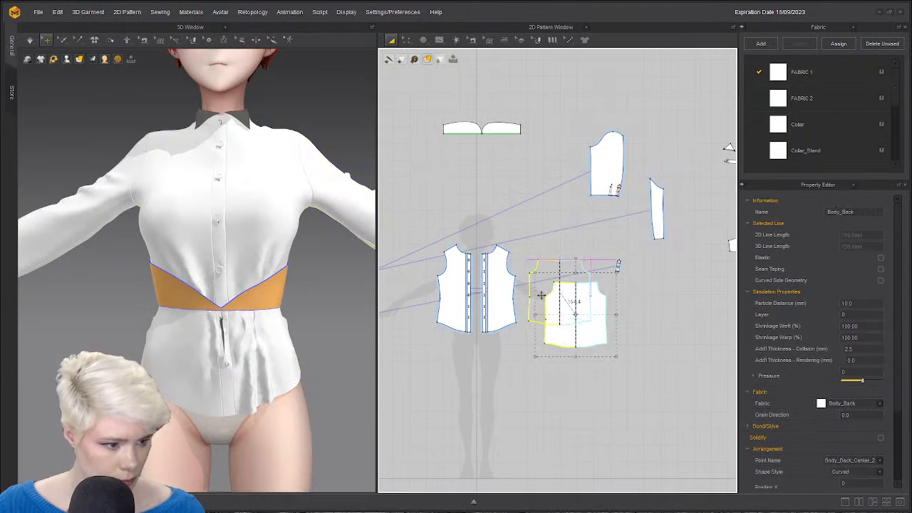
left_click_drag(559, 314, 534, 294)
Draw a horizontal internal line across the front panel and its placket strip, level with the waistband's lower edge in the 3D view.
scroll(269, 317, "up", 2)
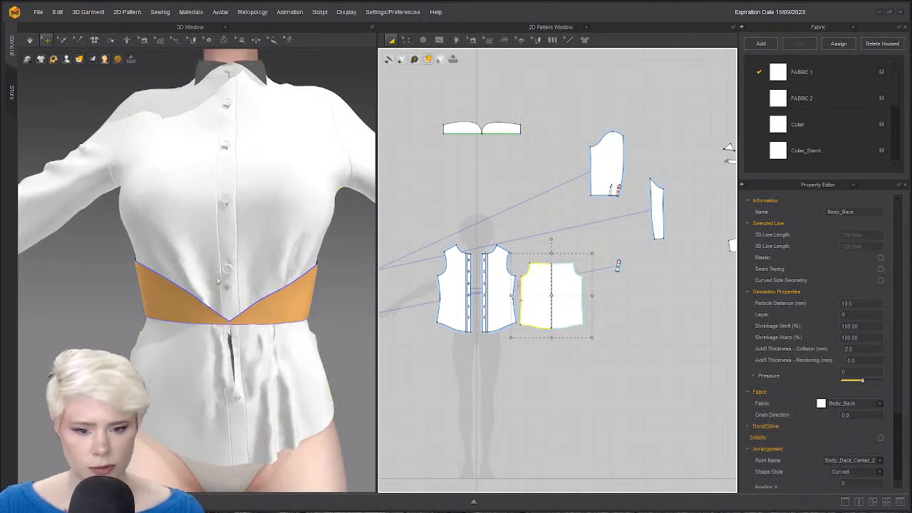
mouse_move(252, 324)
middle_mouse_down()
mouse_move(215, 300)
mouse_move(252, 319)
middle_mouse_up()
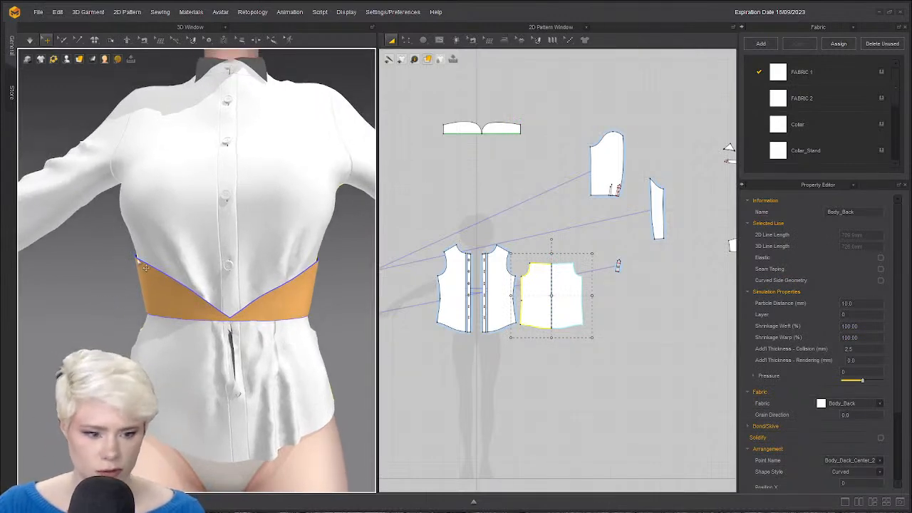
right_click_drag(325, 262, 214, 274)
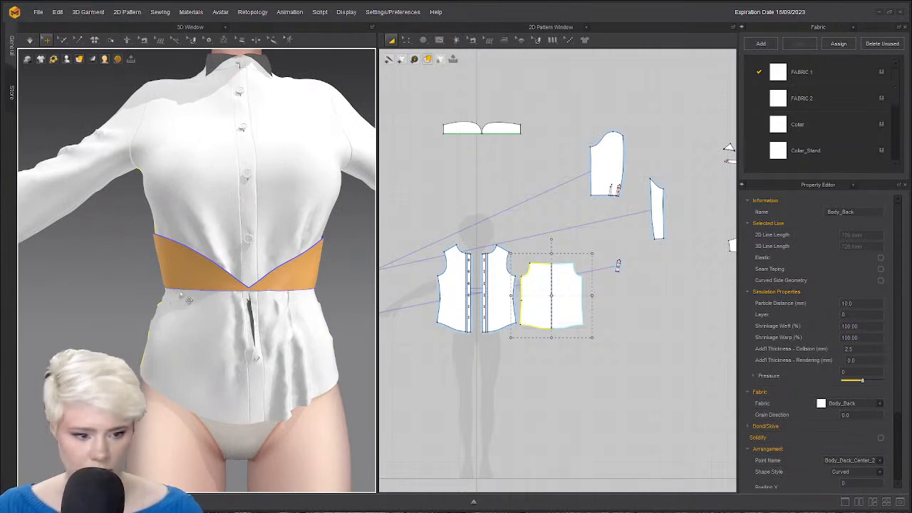
left_click(189, 300)
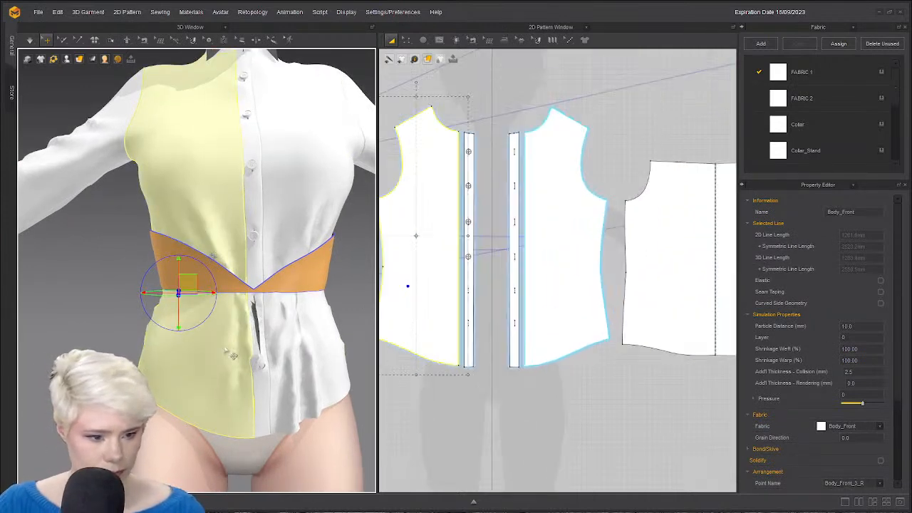
right_click_drag(232, 355, 193, 344)
left_click(275, 303)
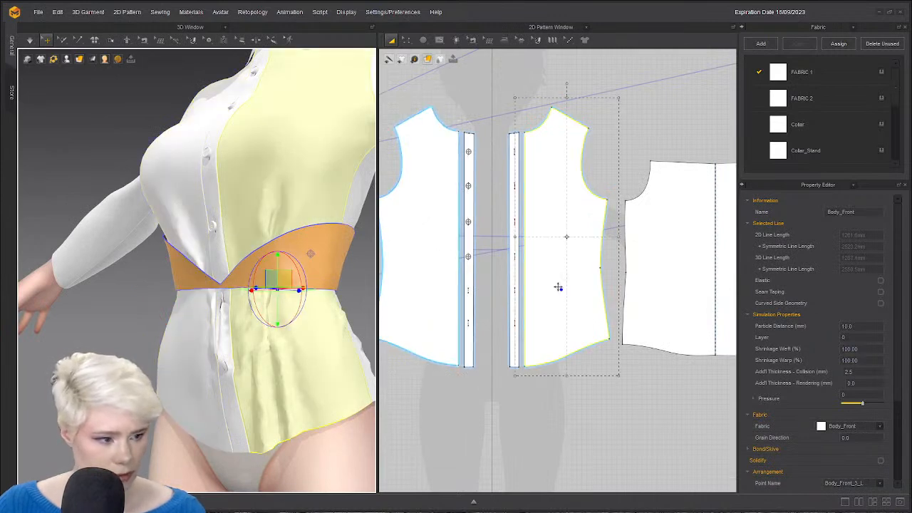
left_click(439, 40)
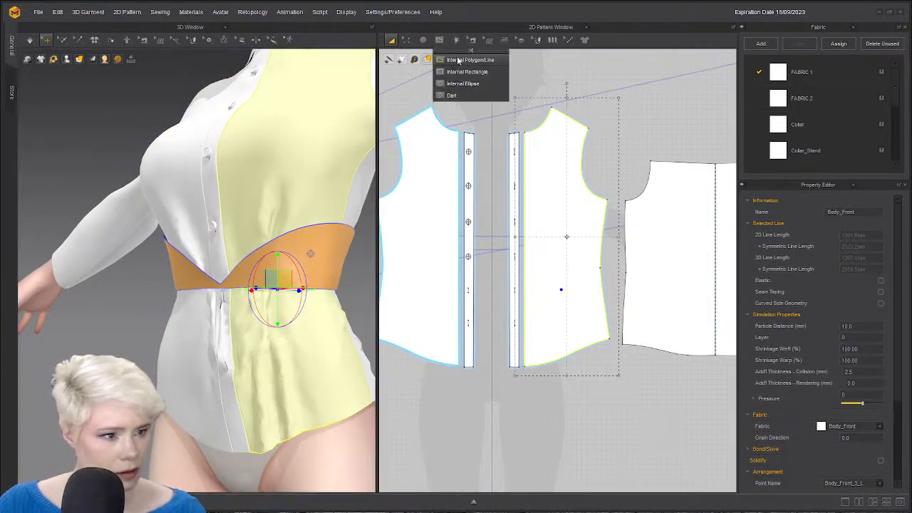
left_click(463, 59)
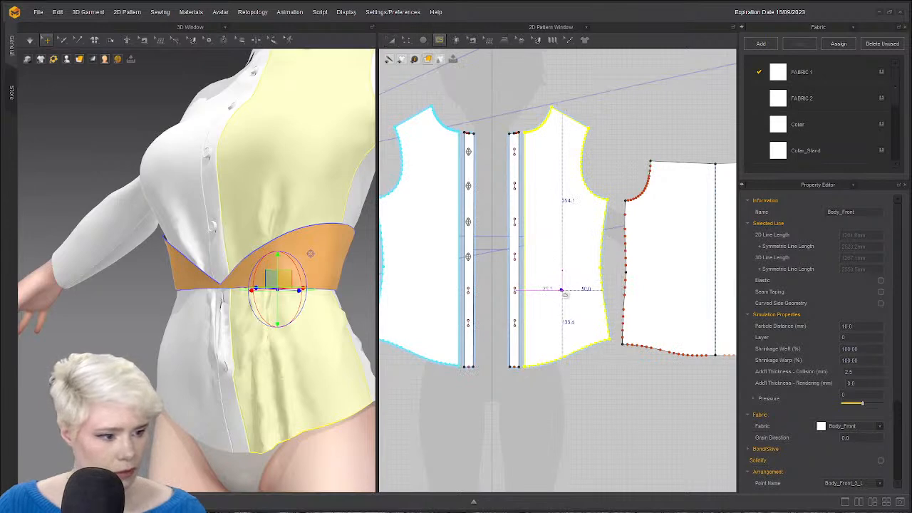
scroll(563, 292, "up", 3)
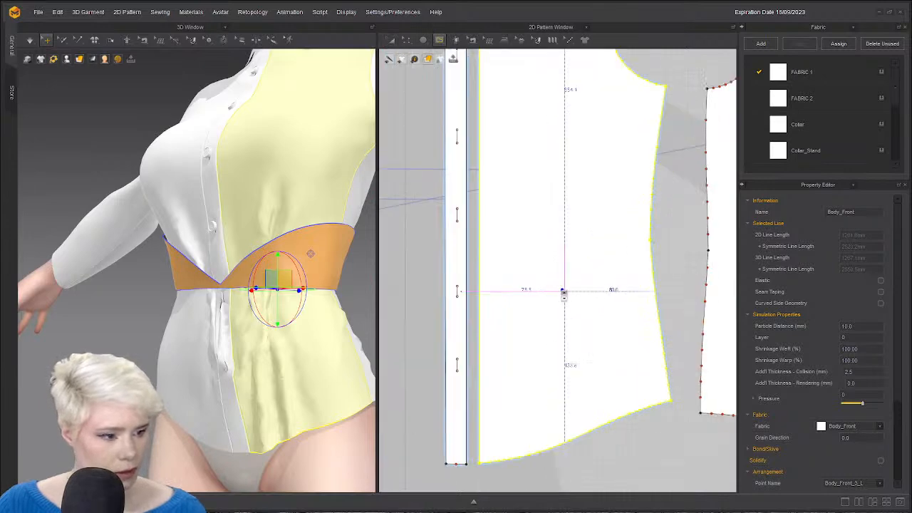
left_click(656, 287)
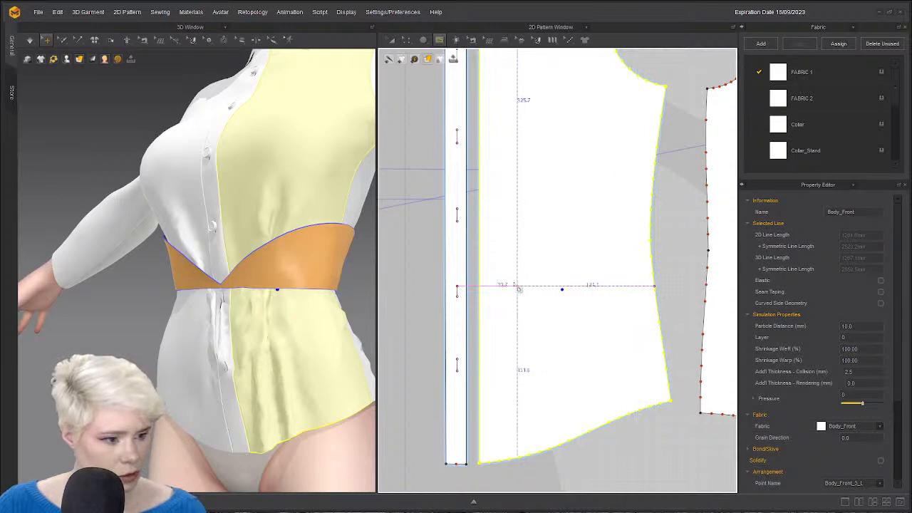
double_click(476, 287)
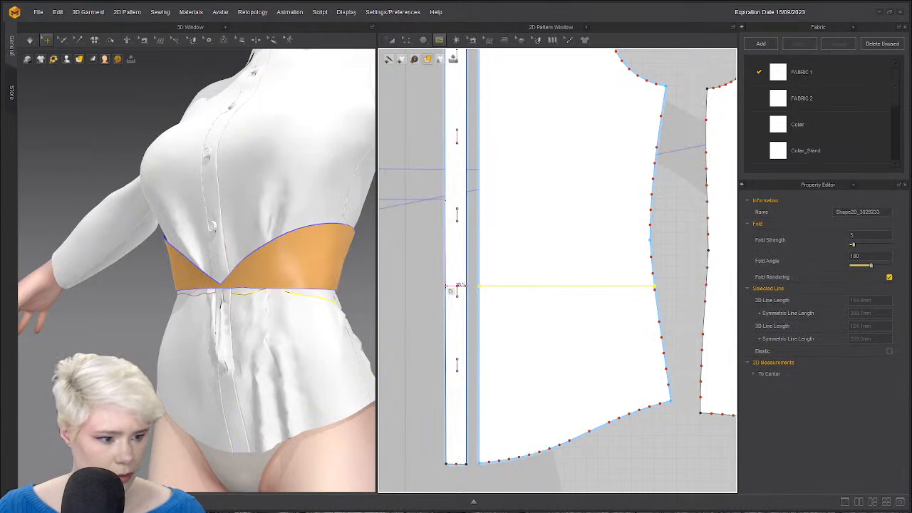
left_click(460, 286)
Locate the waistband's lower edge near the centre front and draw a second internal line across the front panel and placket, slightly above the first.
right_click_drag(283, 375, 173, 297)
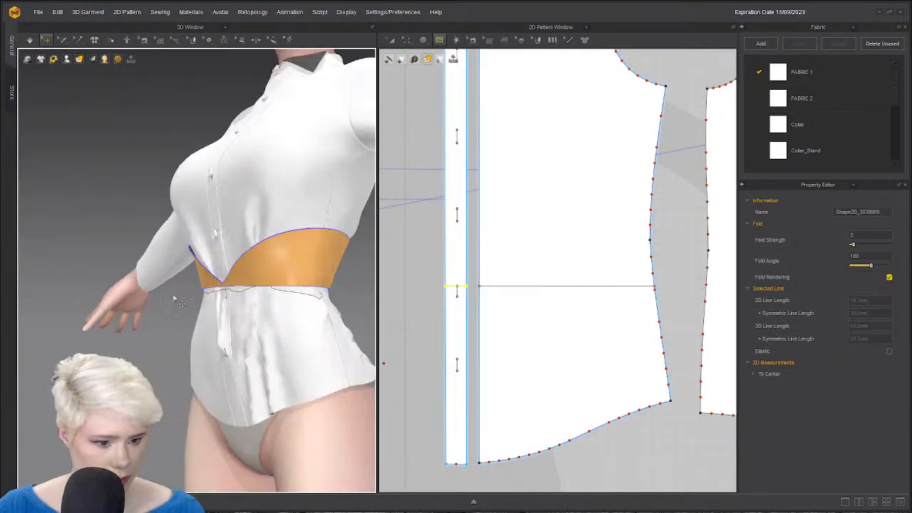
right_click_drag(351, 315, 305, 326)
scroll(305, 325, "up", 3)
scroll(304, 326, "up", 2)
left_click(289, 317)
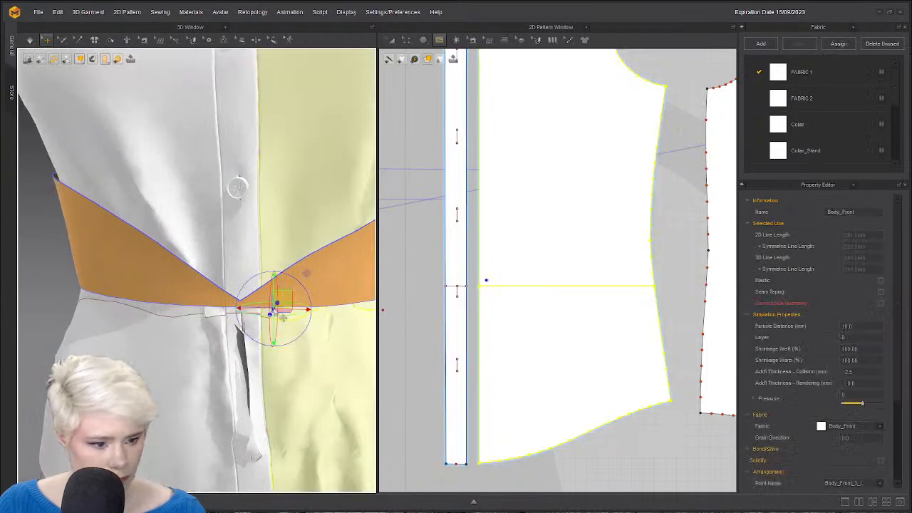
left_click(487, 280)
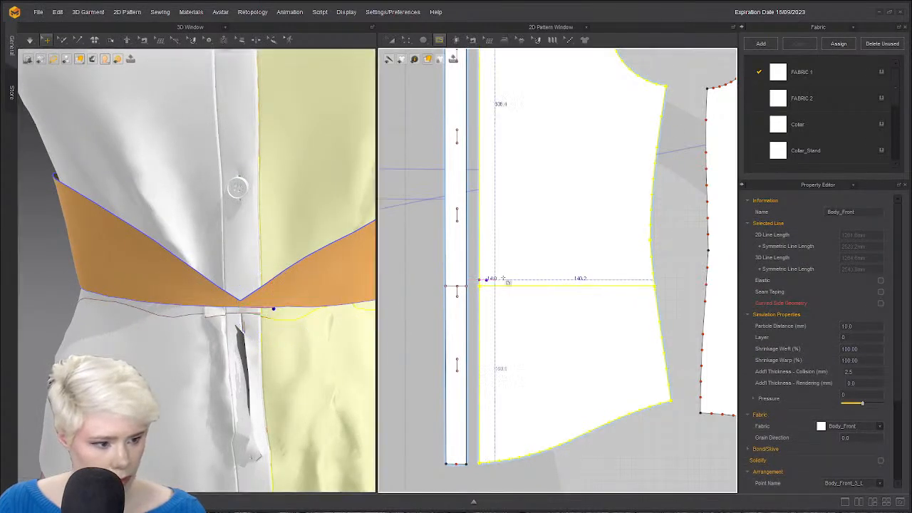
left_click(655, 282)
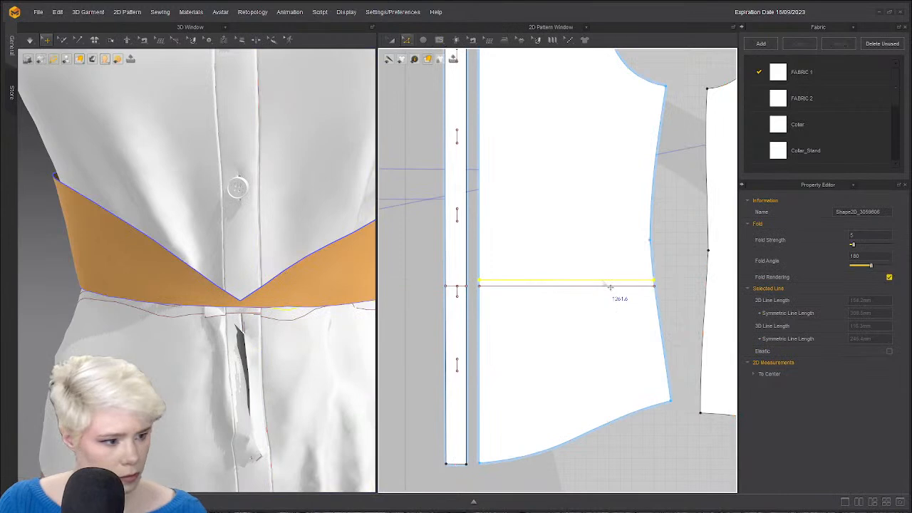
scroll(471, 261, "up", 3)
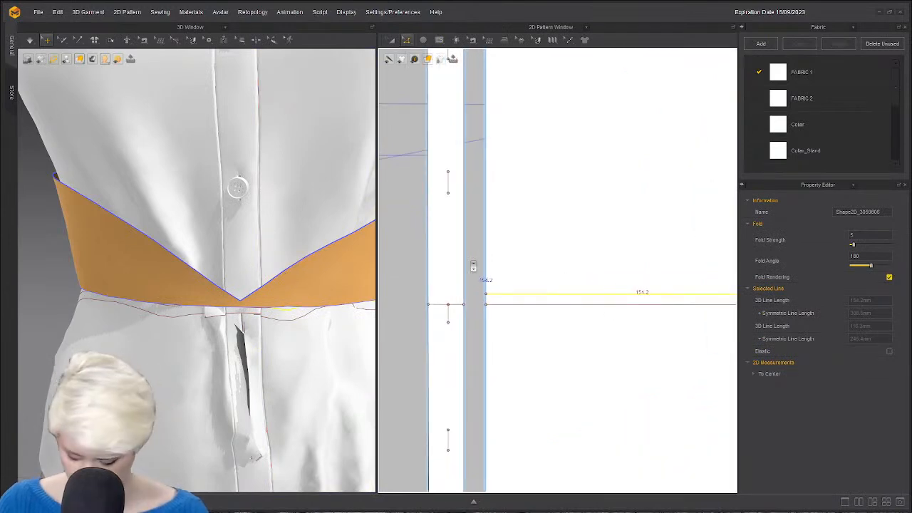
left_click(440, 41)
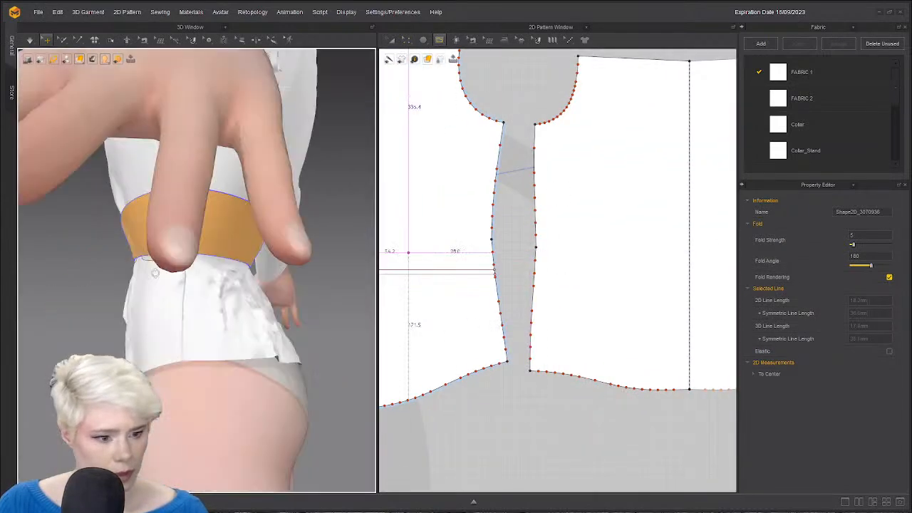
Mark the waistband's lower edge on the back body and draw a horizontal internal line from its side seam to the centre line.
right_click_drag(155, 273, 158, 282)
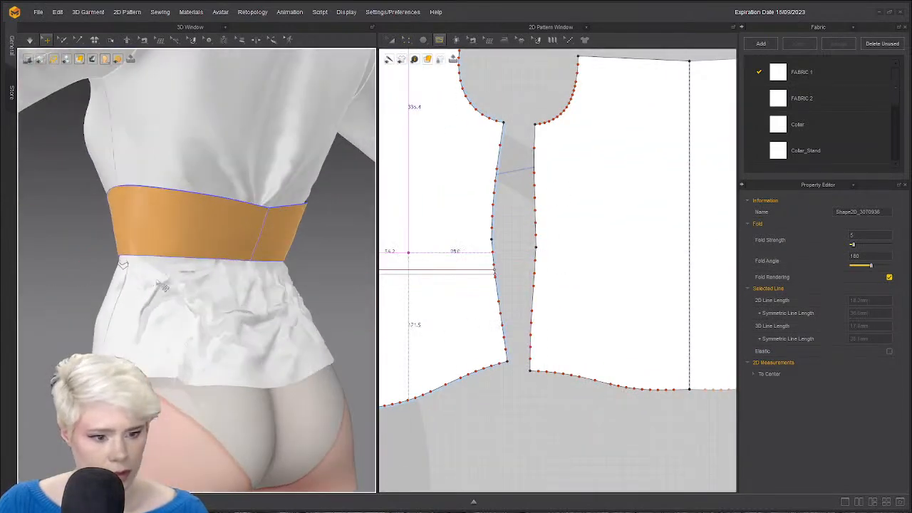
left_click(165, 260)
left_click(86, 259)
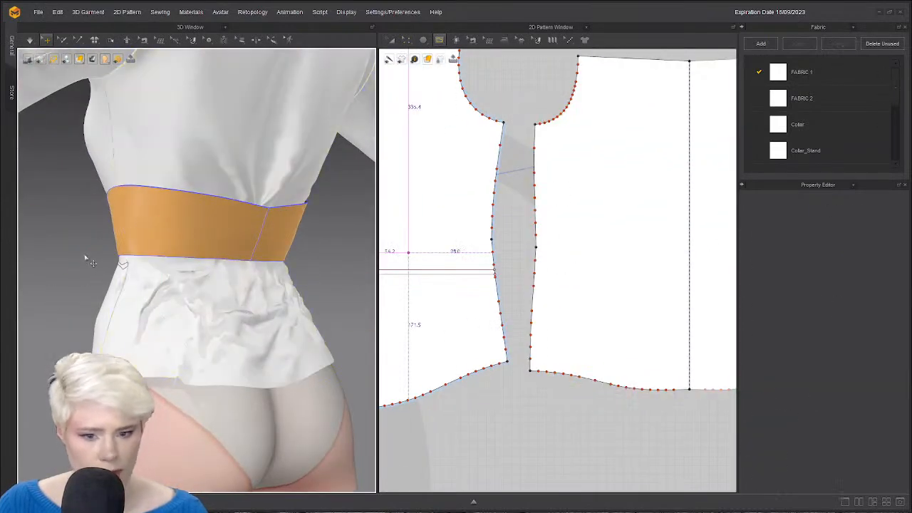
left_click(171, 264)
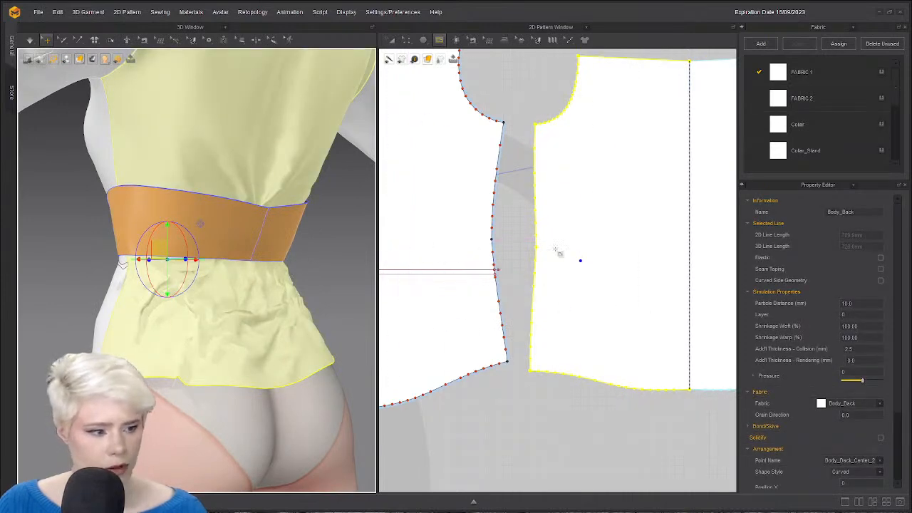
scroll(563, 251, "up", 4)
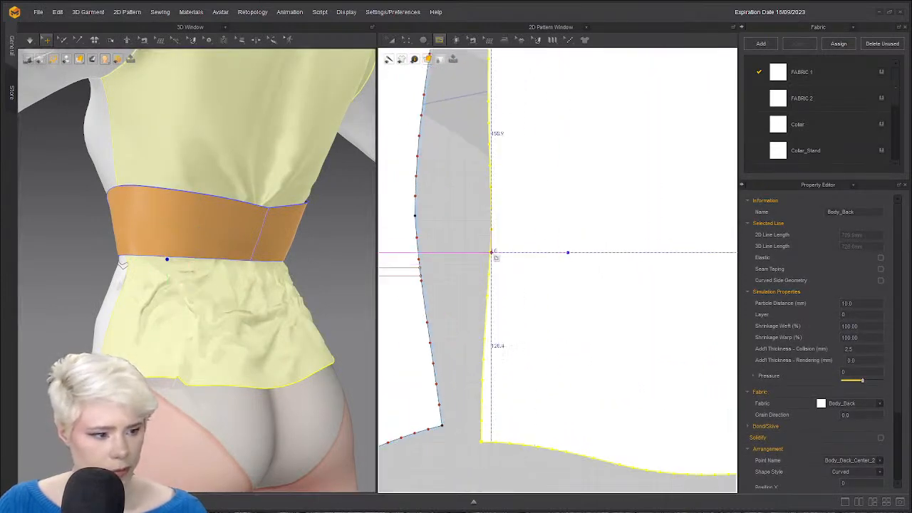
left_click(490, 252)
scroll(592, 253, "down", 1)
middle_click_drag(592, 253, 494, 253)
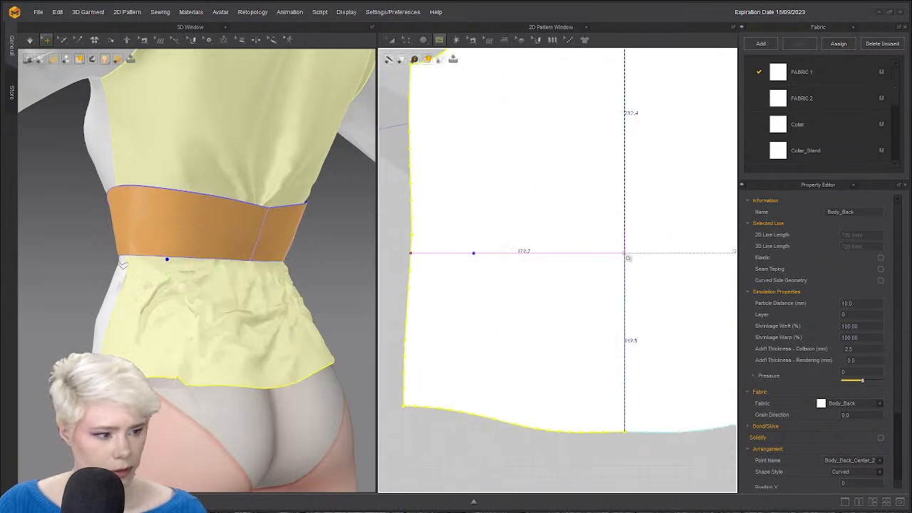
left_click(624, 253)
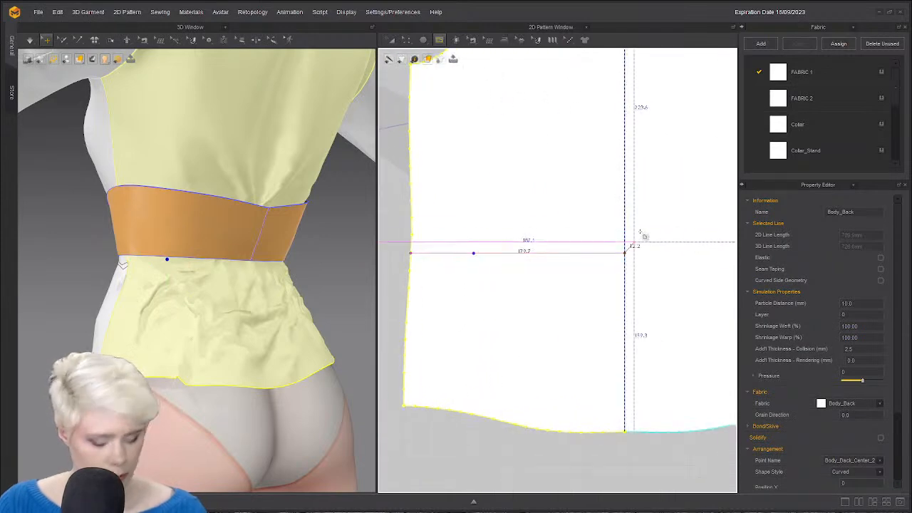
key("Return")
Extend the front panel's upper waist line to the pattern outline, adding a point on the side seam.
scroll(430, 276, "down", 5)
middle_click_drag(422, 271, 511, 267)
right_click_drag(171, 282, 303, 285)
scroll(435, 270, "up", 3)
scroll(517, 265, "up", 3)
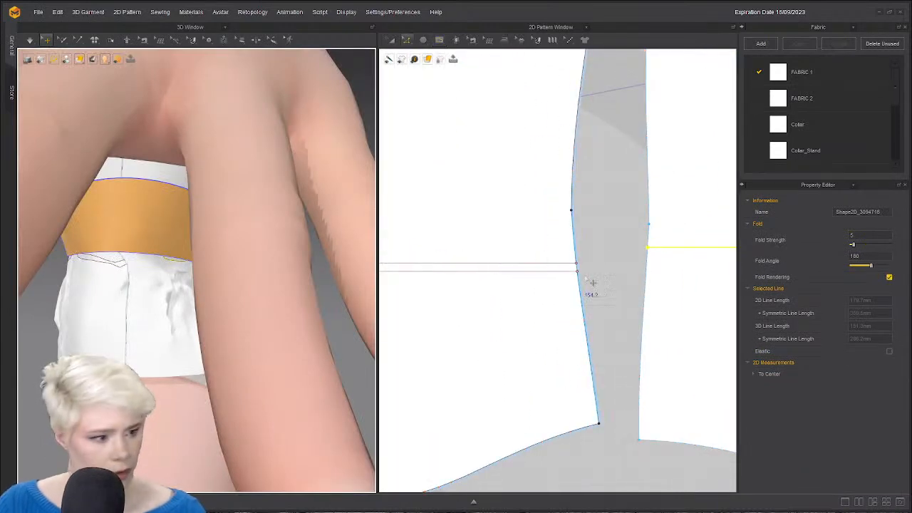
key("z")
left_click(582, 260)
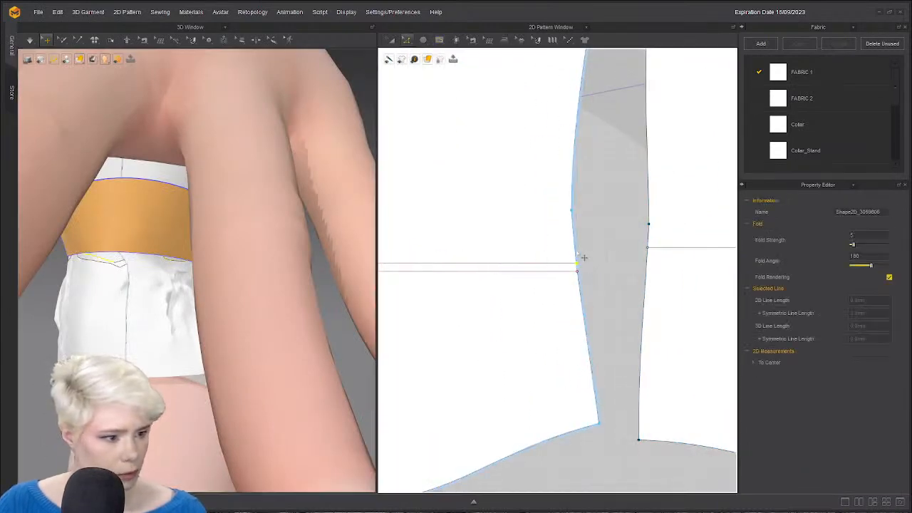
left_click(570, 264)
right_click(564, 264)
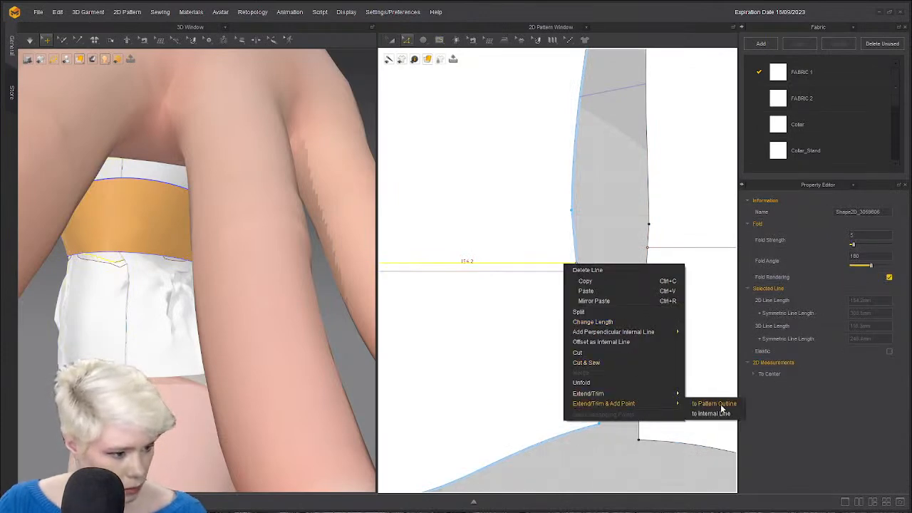
left_click(723, 408)
Measure the front side seam above the waist line and check the matching side seam segments on the back pattern.
left_click(602, 277)
left_click(574, 226)
scroll(574, 228, "down", 2)
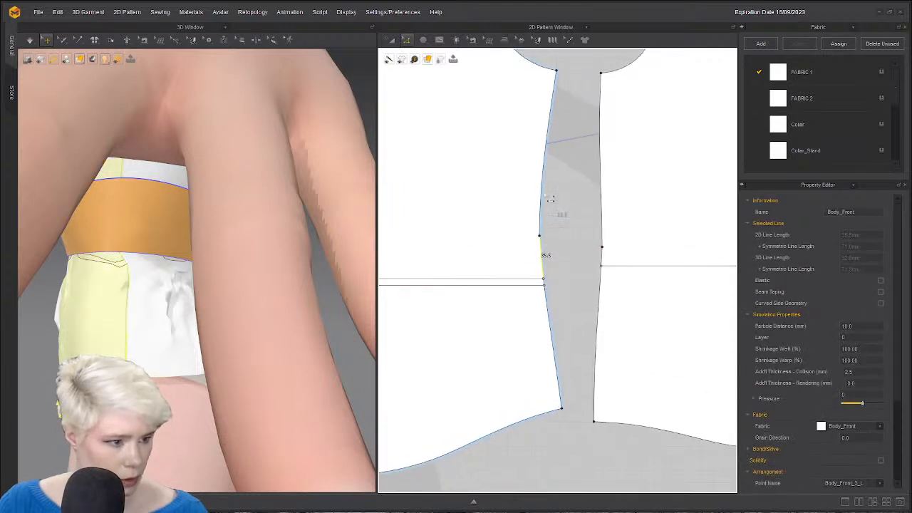
left_click(549, 189, "shift")
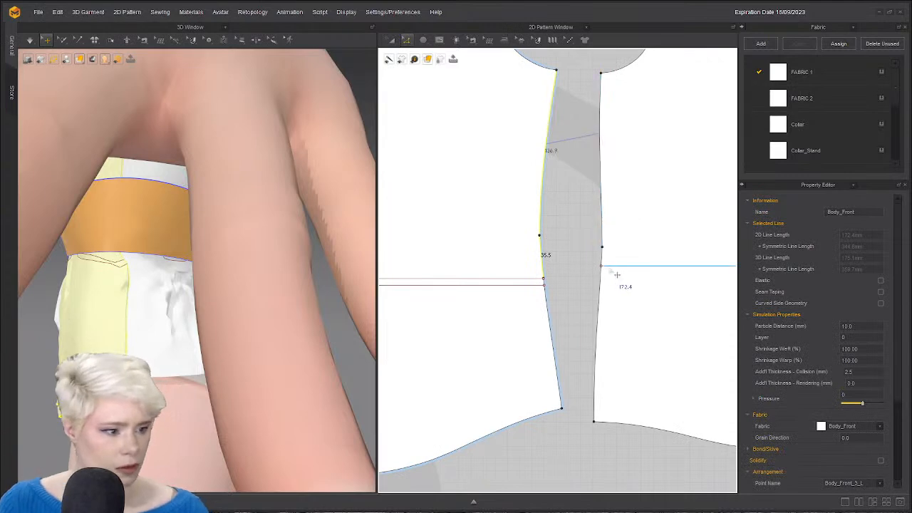
left_click(611, 222)
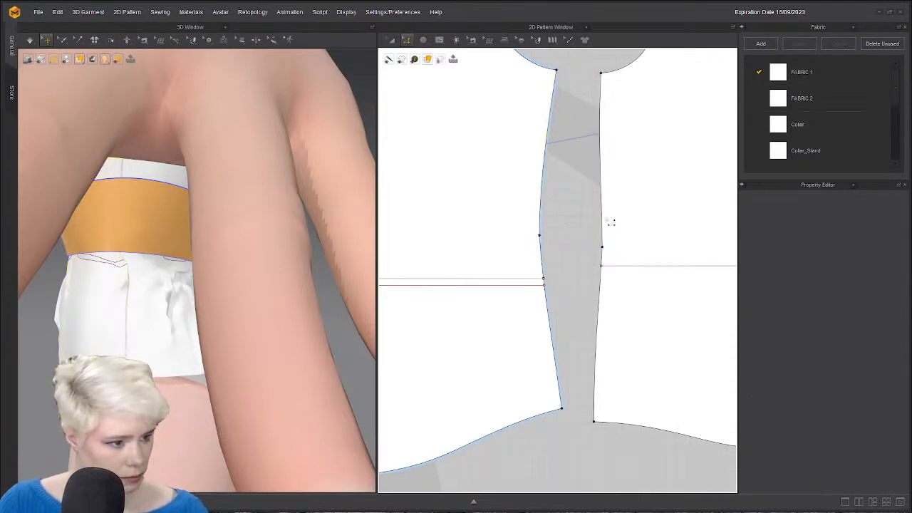
left_click(602, 221)
left_click(607, 268, "shift")
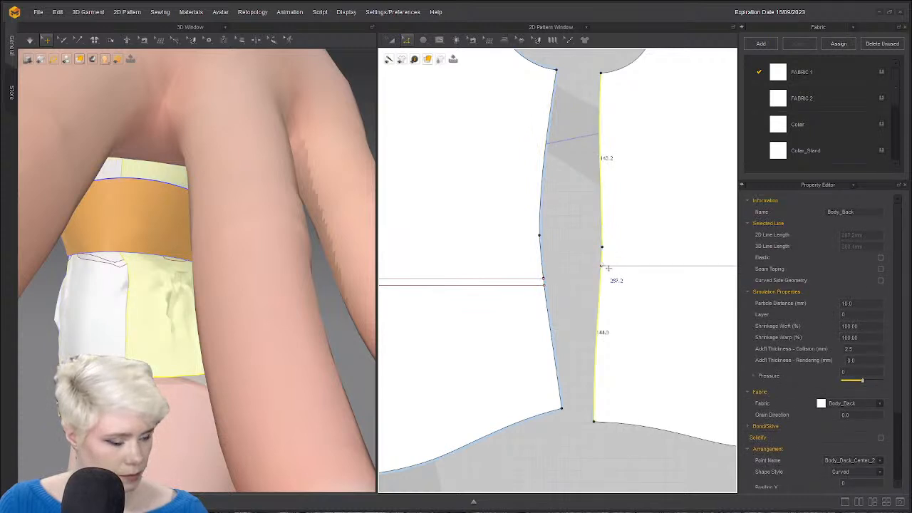
Extend the back waist line to the pattern outline with an added point, and select the back side seam above it.
left_click(615, 275)
left_click(623, 266)
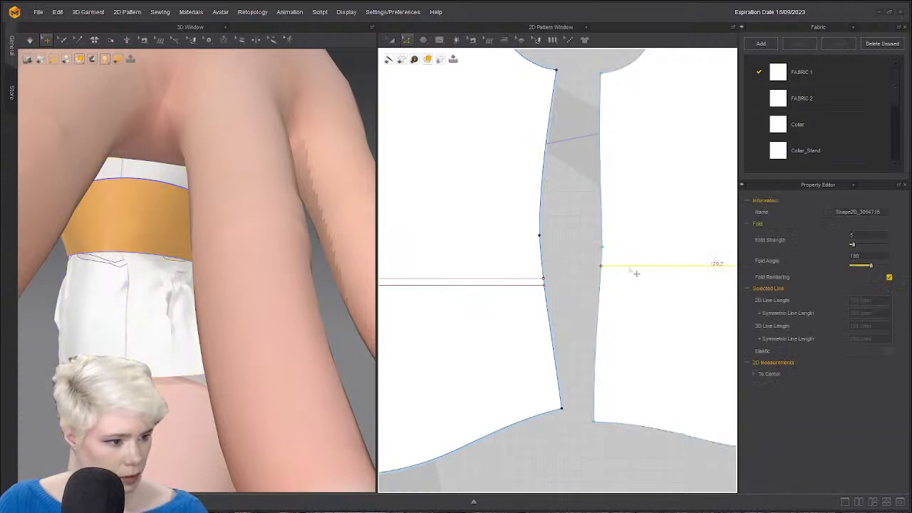
right_click(629, 266)
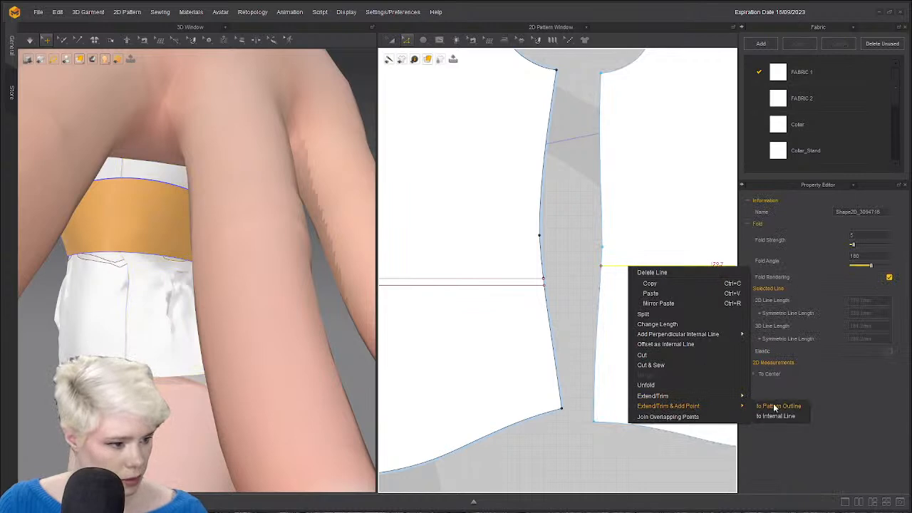
left_click(777, 406)
left_click(602, 221)
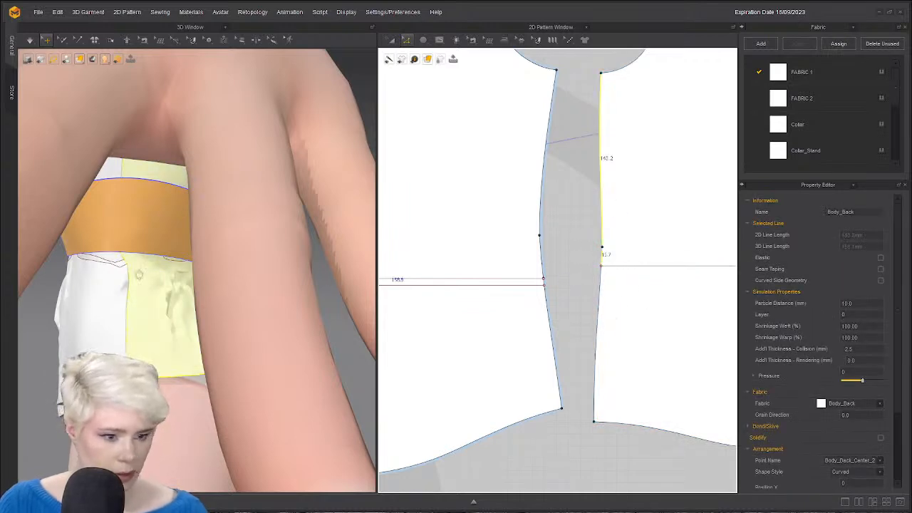
Inspect the side waist of the garment and locate the front panel's waist lines on its pattern.
right_click_drag(139, 275, 264, 274)
middle_click_drag(561, 257, 509, 265)
right_click_drag(263, 273, 346, 284)
scroll(482, 274, "up", 3)
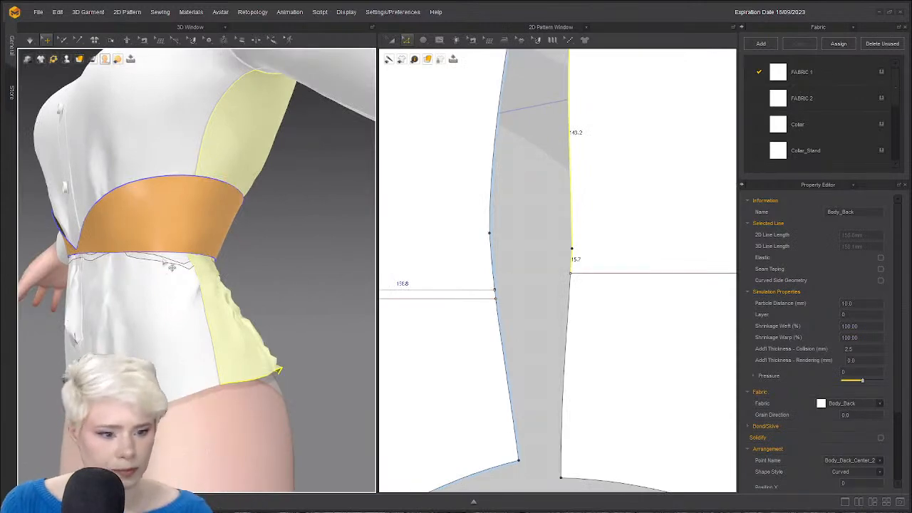
left_click(179, 258)
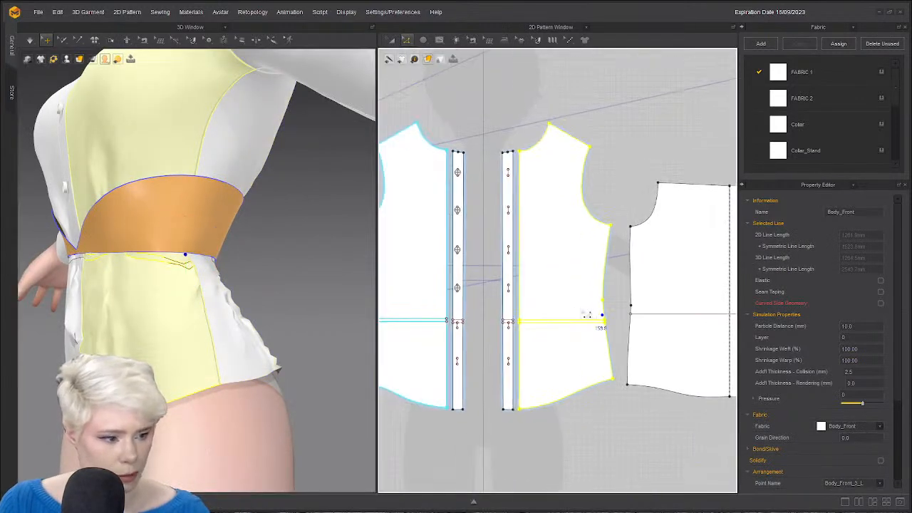
scroll(586, 315, "up", 2)
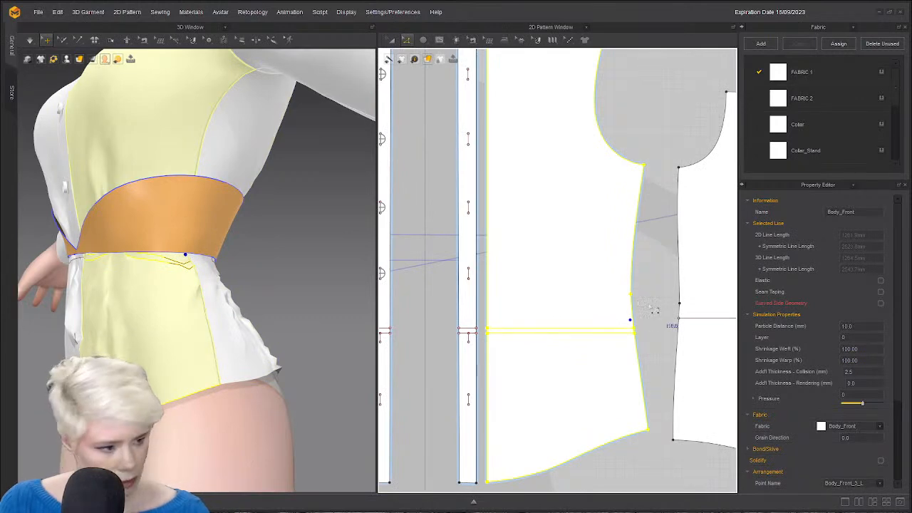
Measure the back side seam segments from the armhole down to the waist line.
left_click(684, 304)
left_click(685, 266)
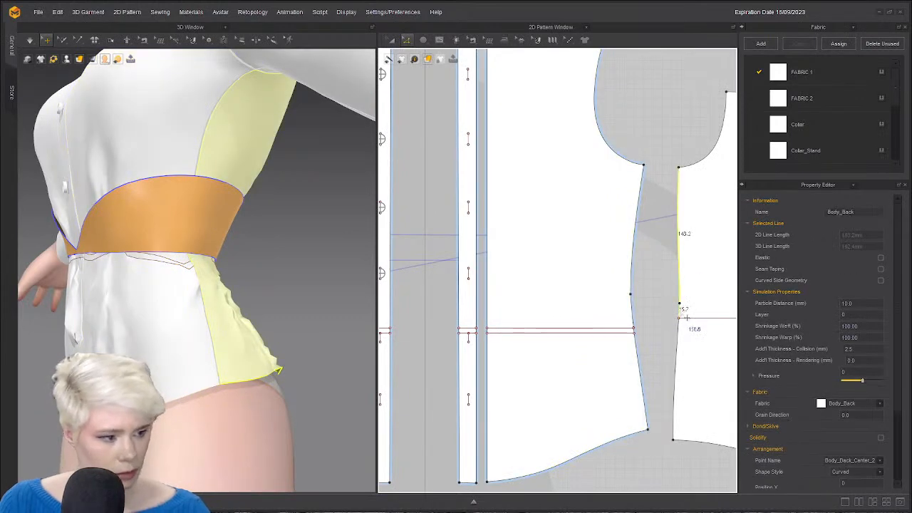
right_click(680, 310)
left_click(691, 285)
key("ctrl+z")
left_click(683, 271)
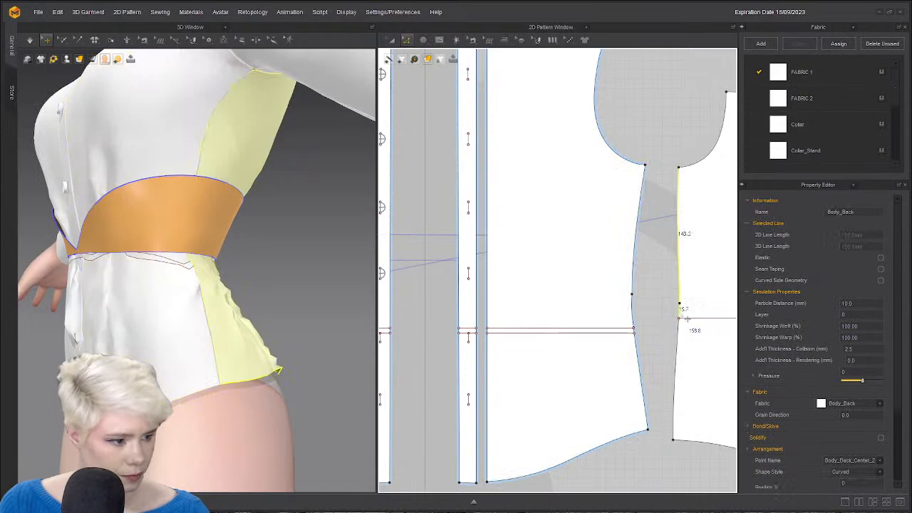
right_click(681, 312)
left_click(686, 260)
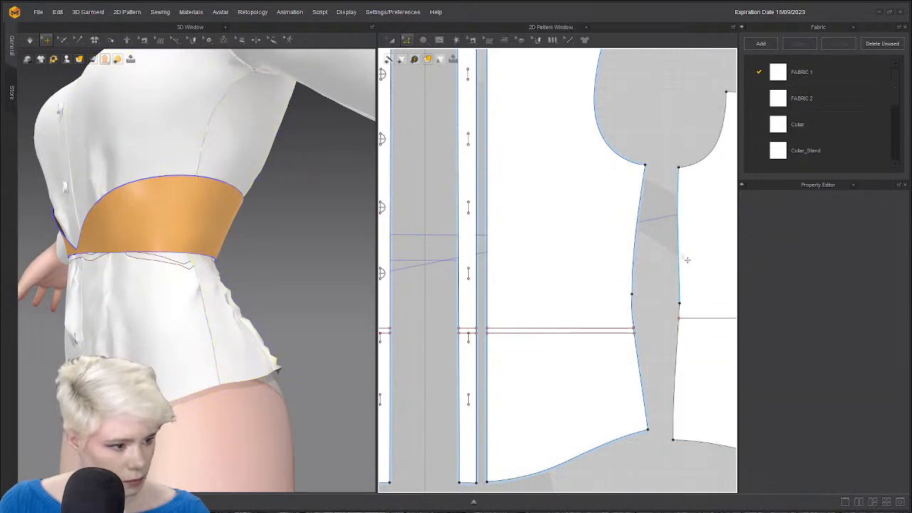
left_click(682, 260)
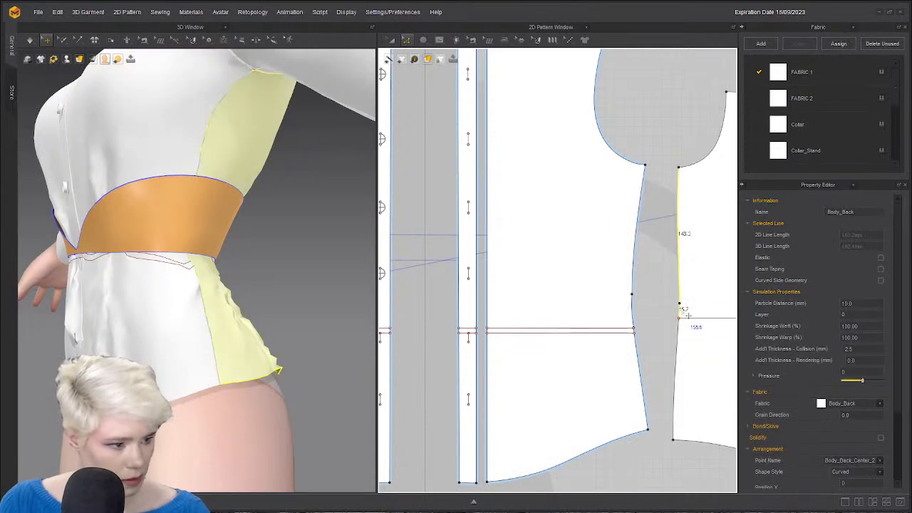
Split the front side seam above the waist line into two lines, with Line 2 set to 158.8 mm.
left_click(641, 238)
right_click(631, 312)
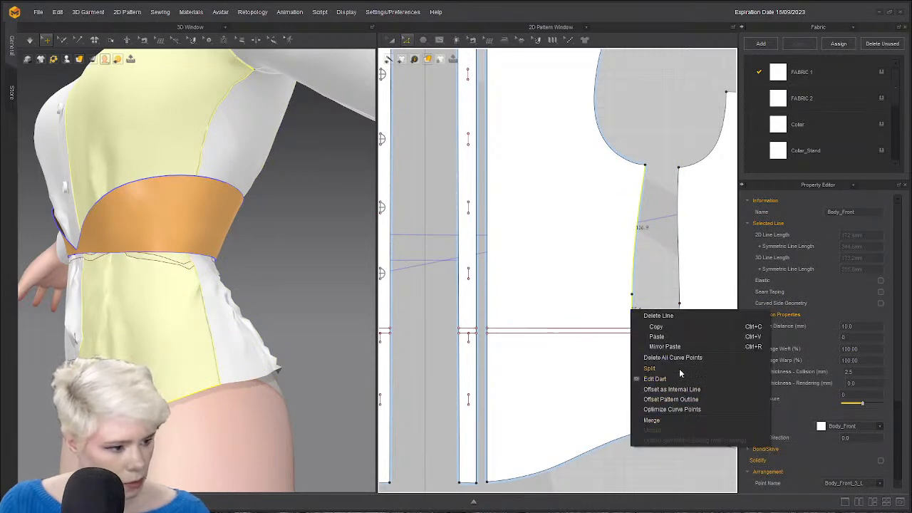
left_click(679, 370)
type("158.8")
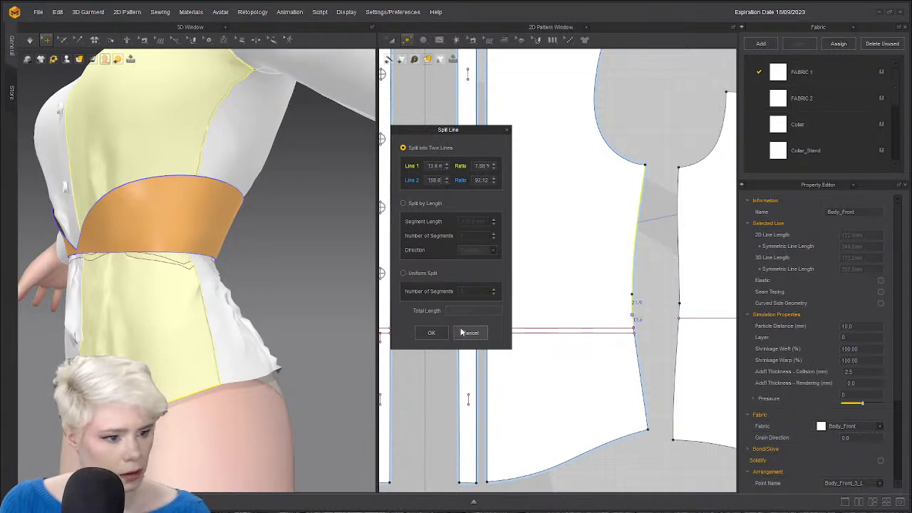
left_click(431, 332)
Move the side-seam end of the front panel's upper waist line up to the new split point.
scroll(647, 333, "up", 5)
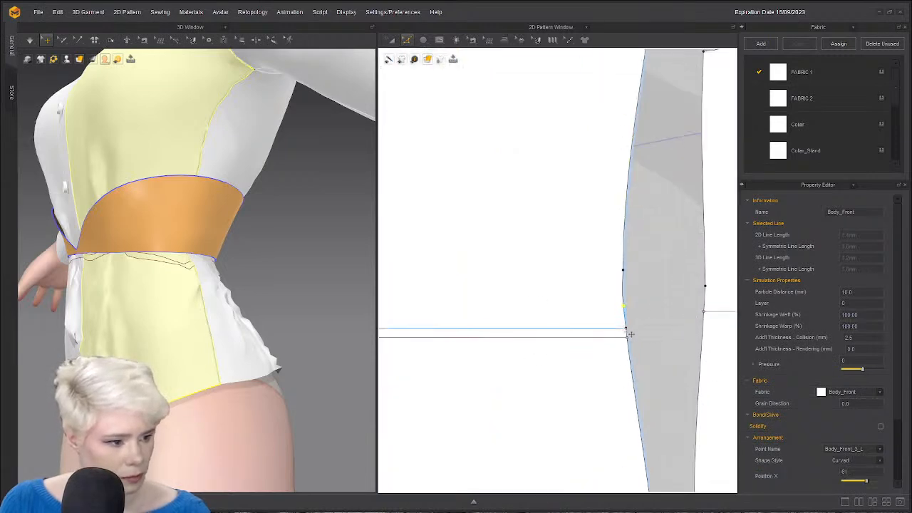
mouse_move(627, 330)
left_mouse_down()
mouse_move(624, 313)
mouse_move(627, 326)
left_mouse_up()
key("ctrl+z")
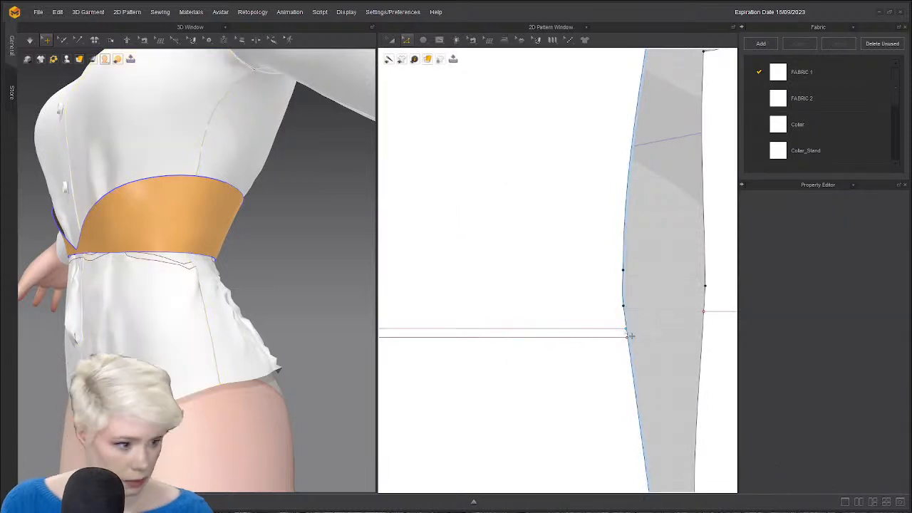
left_click(631, 336)
scroll(601, 336, "down", 3)
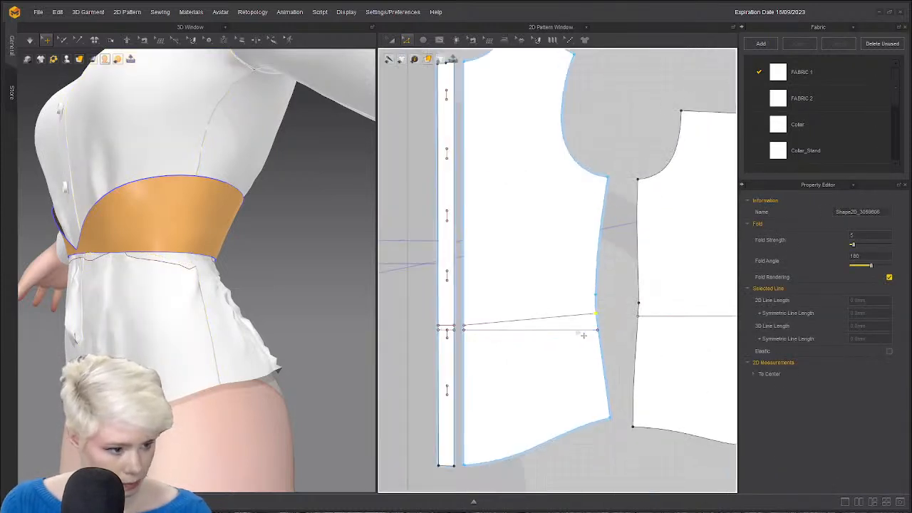
Delete the lower waist lines on the front panel and the front placket.
left_click(579, 331)
key("Delete")
left_click(440, 331)
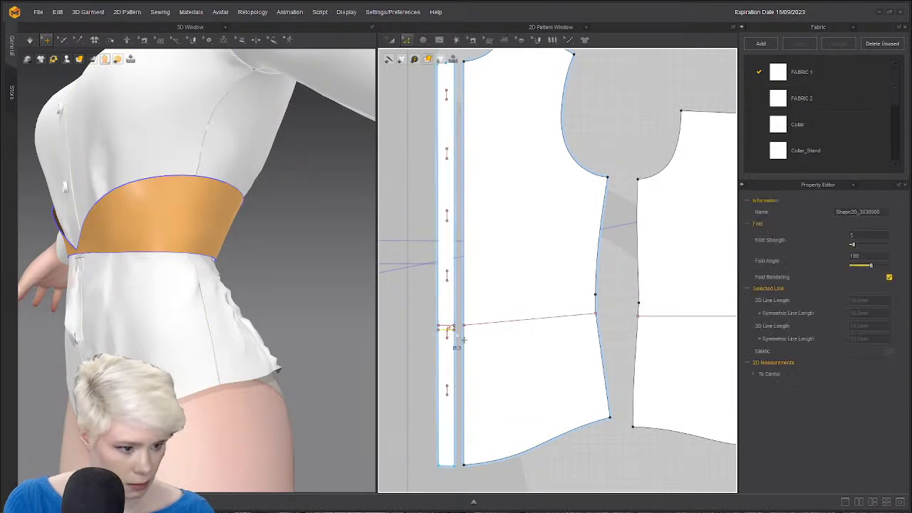
key("Delete")
Bend the front panel's waist line into a gentle curve between the placket edge and the side seam.
left_click(547, 327)
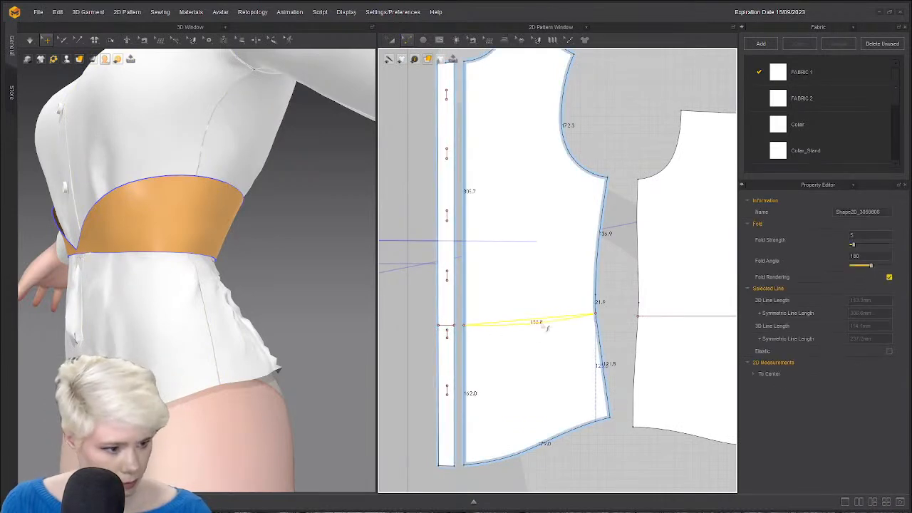
right_click_drag(301, 332, 341, 326)
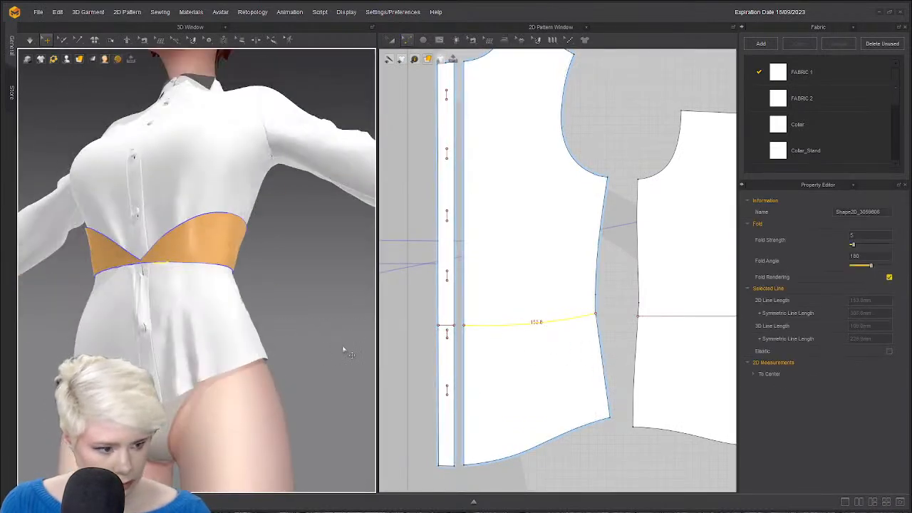
right_click_drag(306, 354, 323, 331)
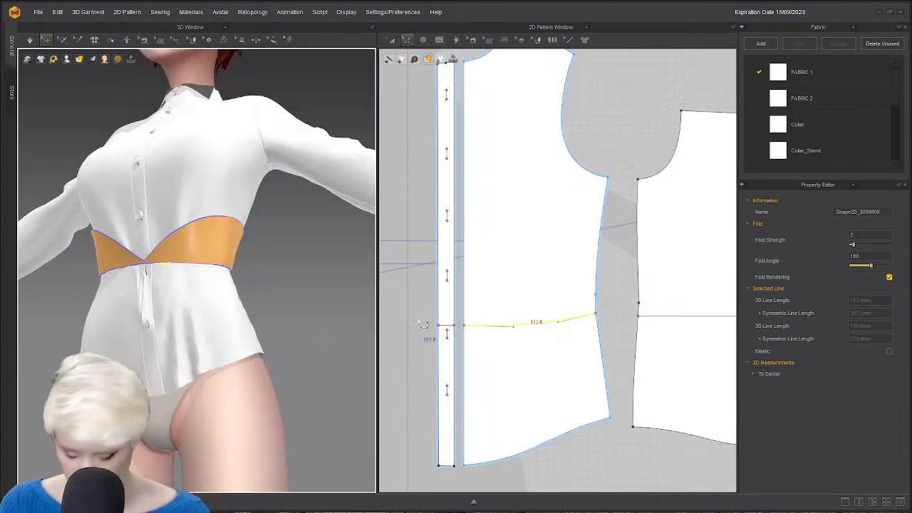
Cut the placket, front and back body patterns apart along their waist lines.
left_click(395, 318)
left_click(448, 326)
left_click(499, 326, "shift")
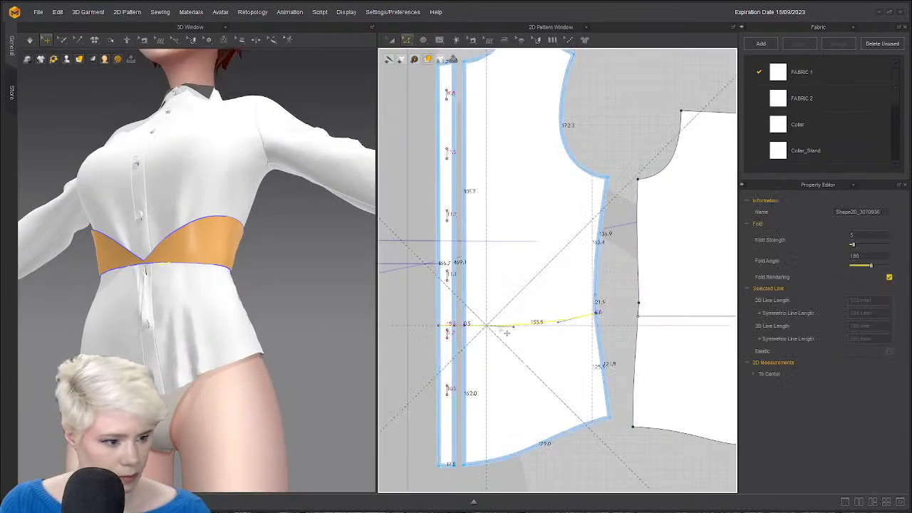
left_click(662, 320)
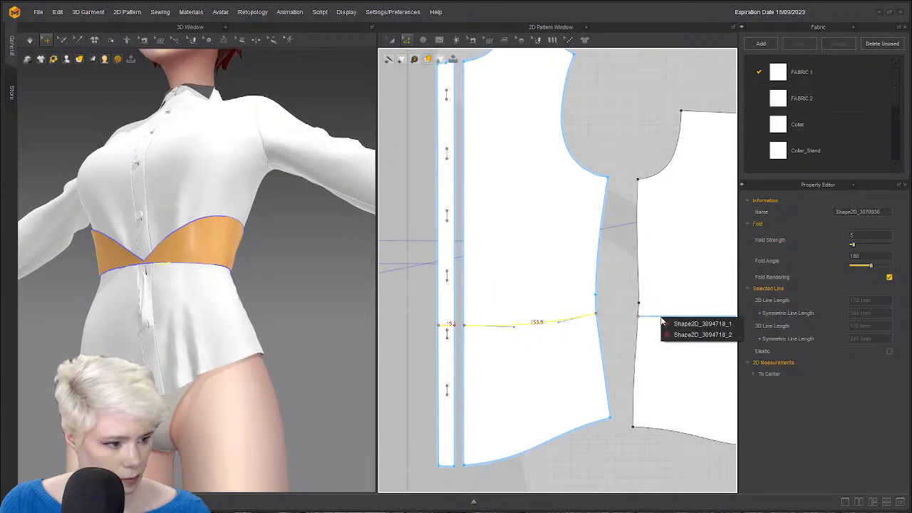
left_click(679, 324)
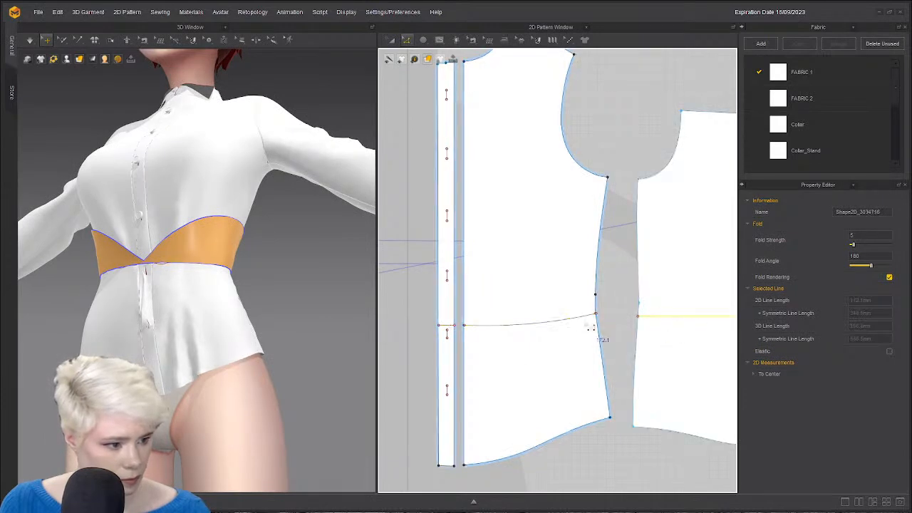
left_click(513, 325, "shift")
left_click(446, 326, "shift")
right_click(444, 326)
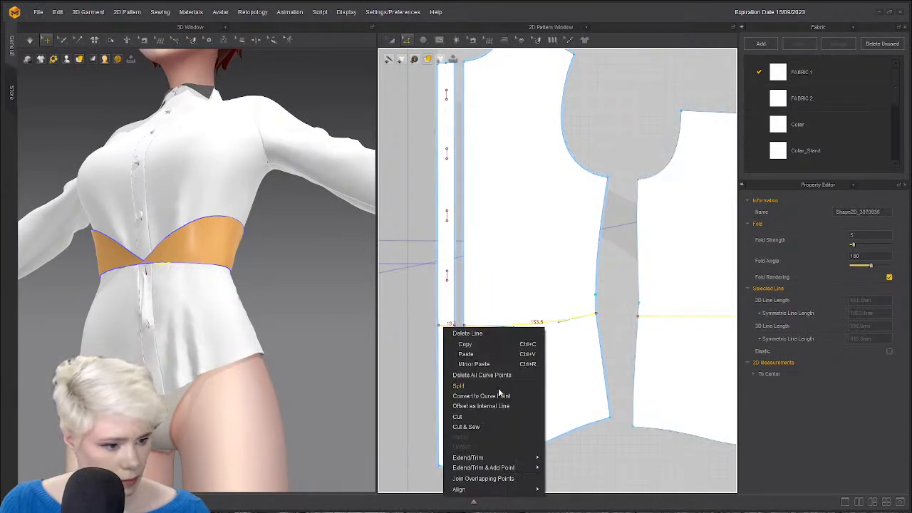
left_click(491, 418)
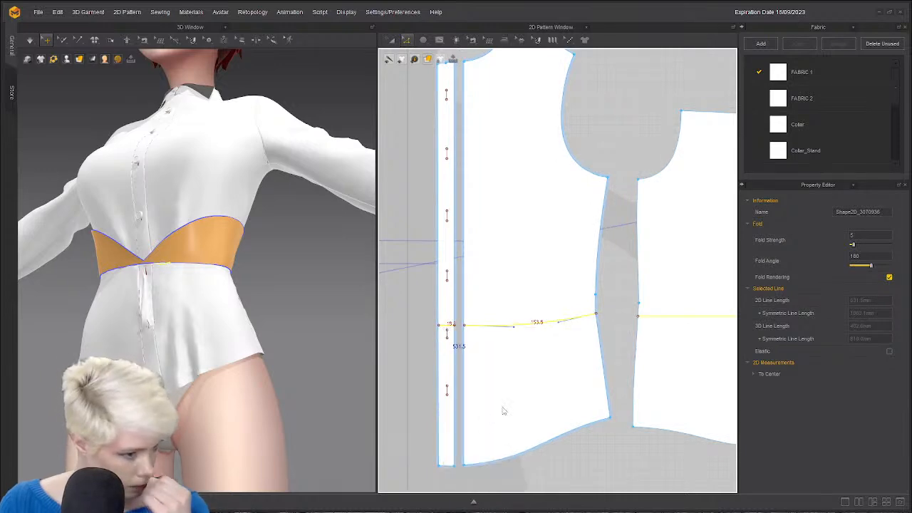
left_click(621, 343)
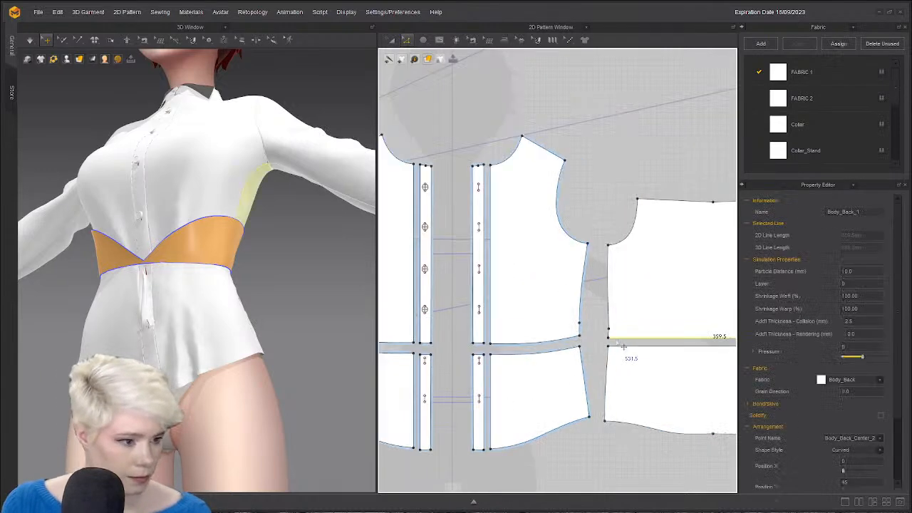
Select all the front, placket and back pieces below the waist cut and delete them.
scroll(551, 366, "down", 5)
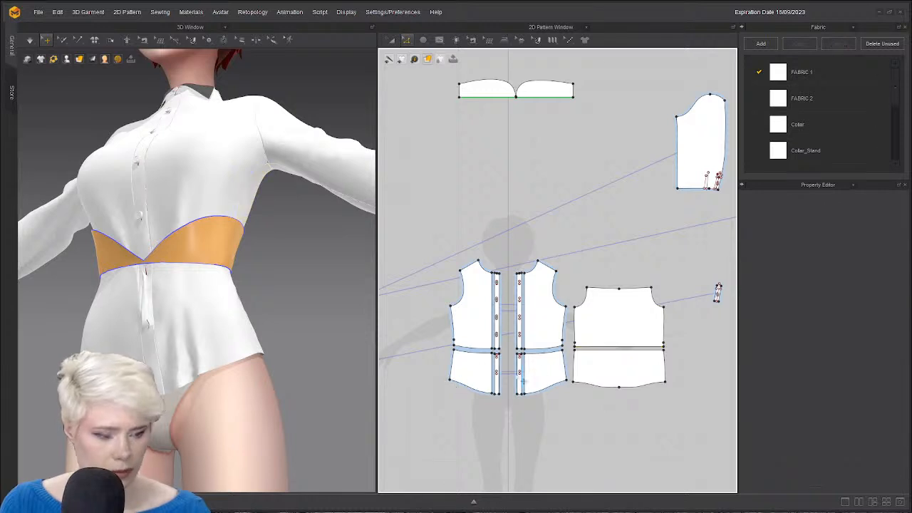
key("a")
left_click(476, 373)
left_click_drag(689, 421, 485, 381)
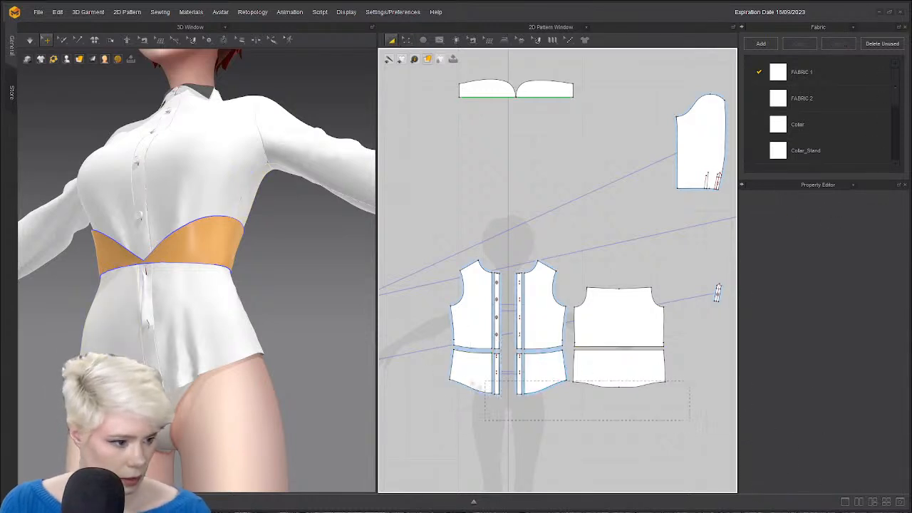
left_click_drag(428, 354, 429, 354)
key("Delete")
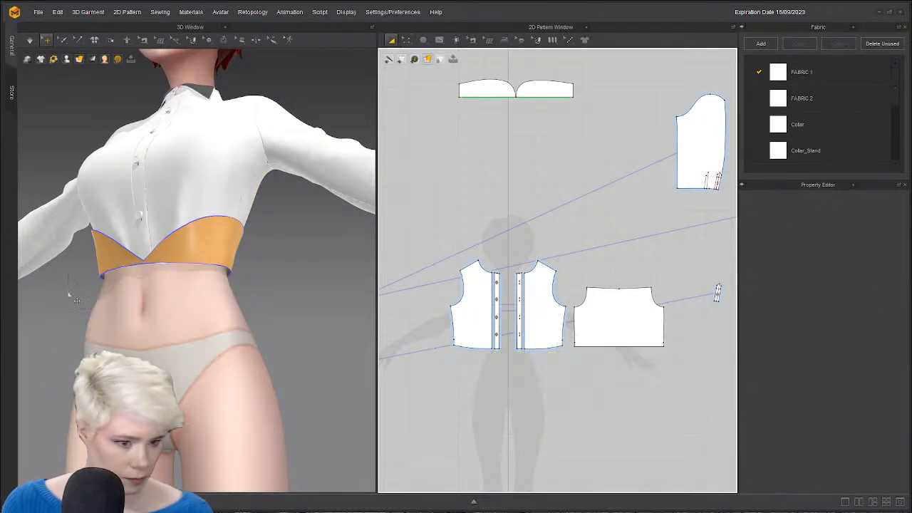
Move the waistband pattern to just below the shirt's front body patterns.
right_click_drag(76, 301, 111, 314)
scroll(502, 329, "down", 4)
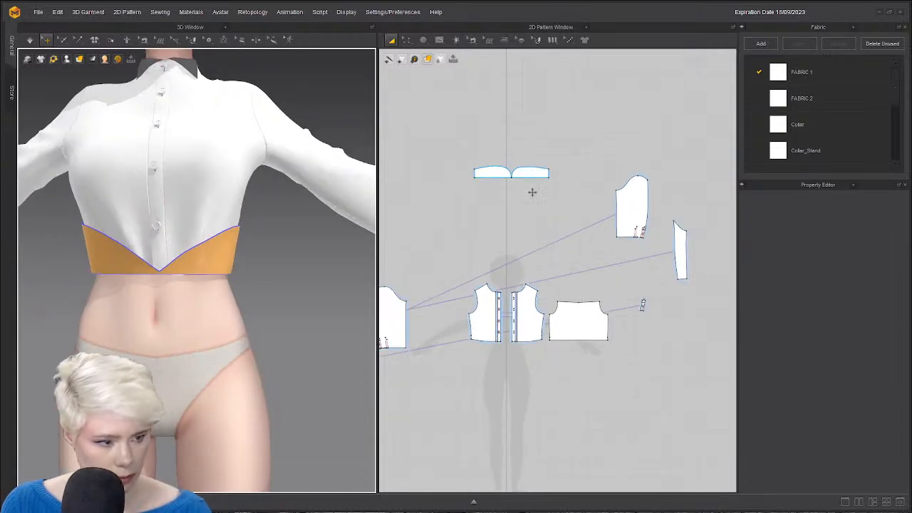
left_click_drag(535, 172, 544, 368)
Try to start a seam along the full lower edge of the waistband pattern.
key("n")
scroll(197, 271, "down", 1)
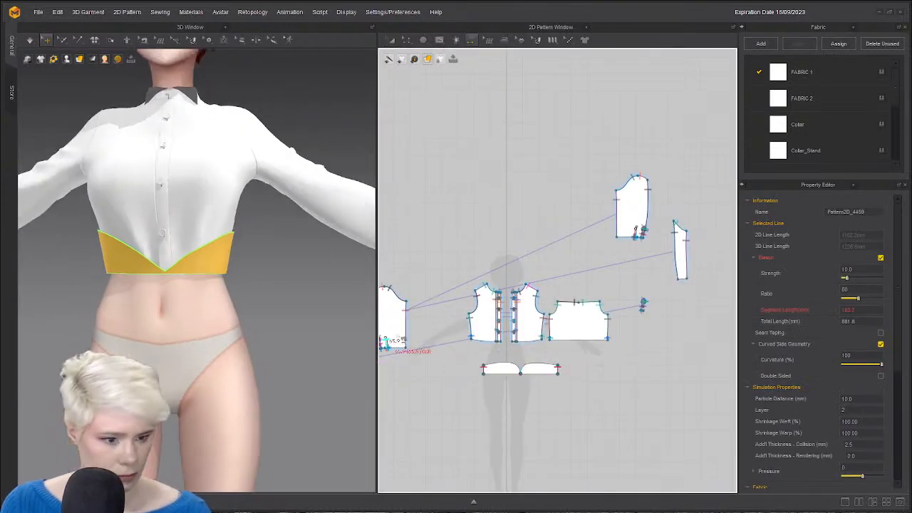
scroll(386, 340, "down", 1)
middle_click_drag(385, 340, 440, 317)
scroll(332, 318, "up", 2)
right_click_drag(271, 318, 250, 318)
scroll(562, 360, "up", 3)
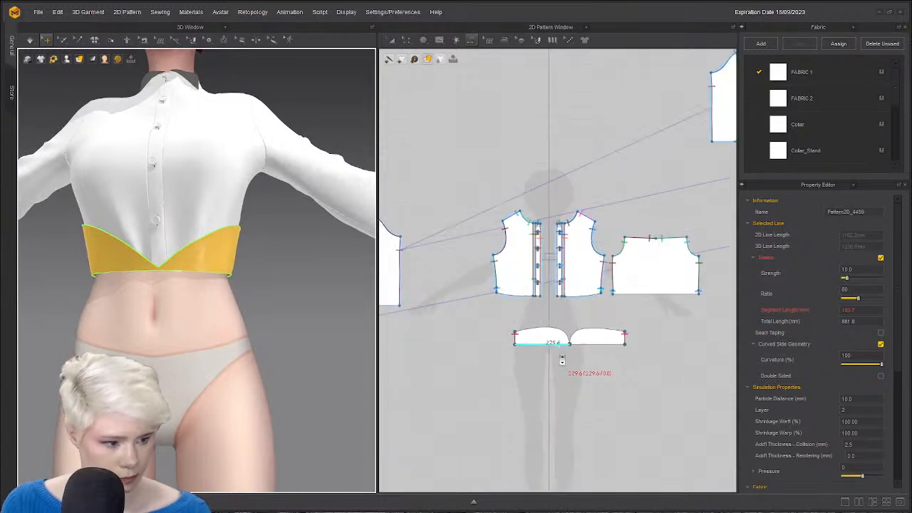
scroll(561, 330, "up", 3)
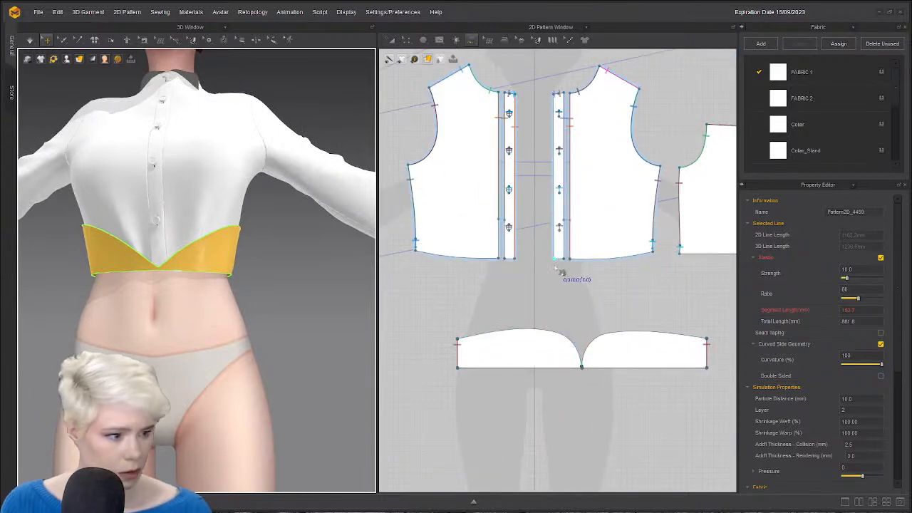
left_click(463, 382)
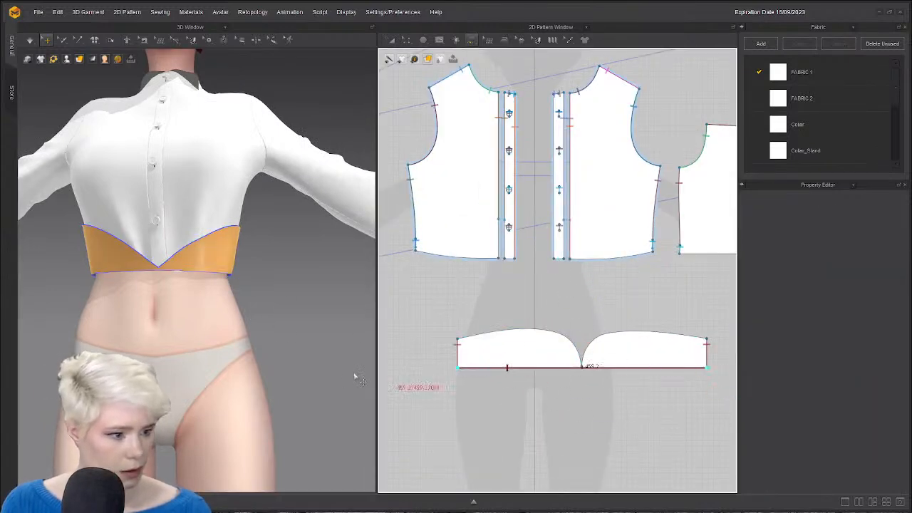
scroll(474, 367, "down", 3)
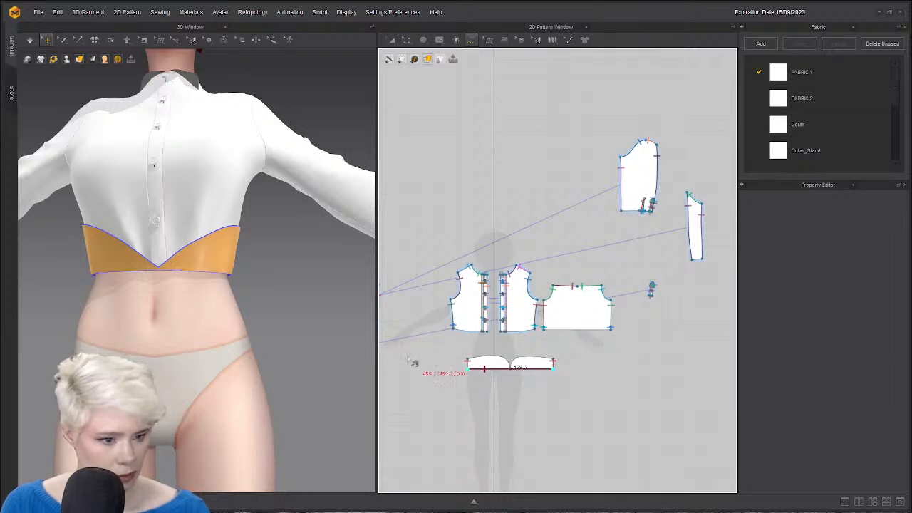
left_click(442, 368)
Examine how the waistband's lower edge and the front placket on the garment correspond to their flat patterns.
right_click_drag(182, 340, 132, 285)
left_click(87, 268)
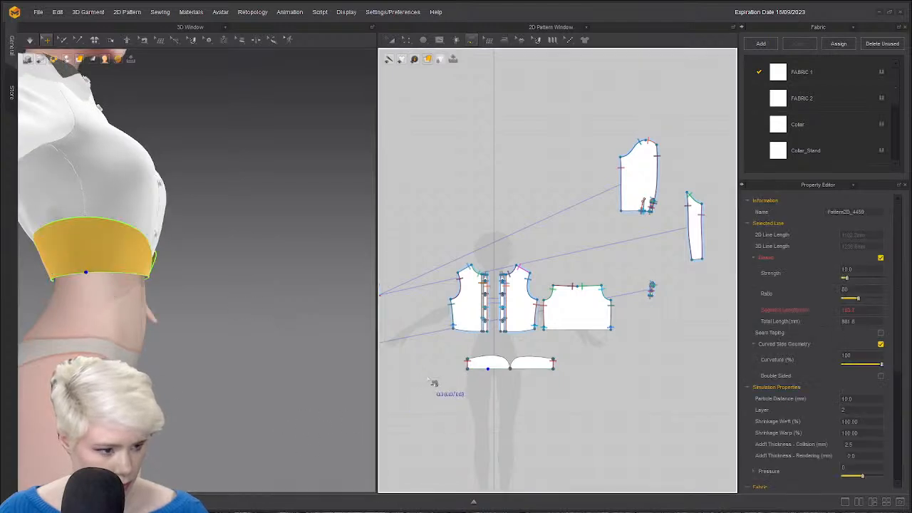
scroll(437, 379, "down", 1)
scroll(453, 374, "up", 4)
right_click_drag(213, 345, 106, 355)
scroll(588, 391, "up", 4)
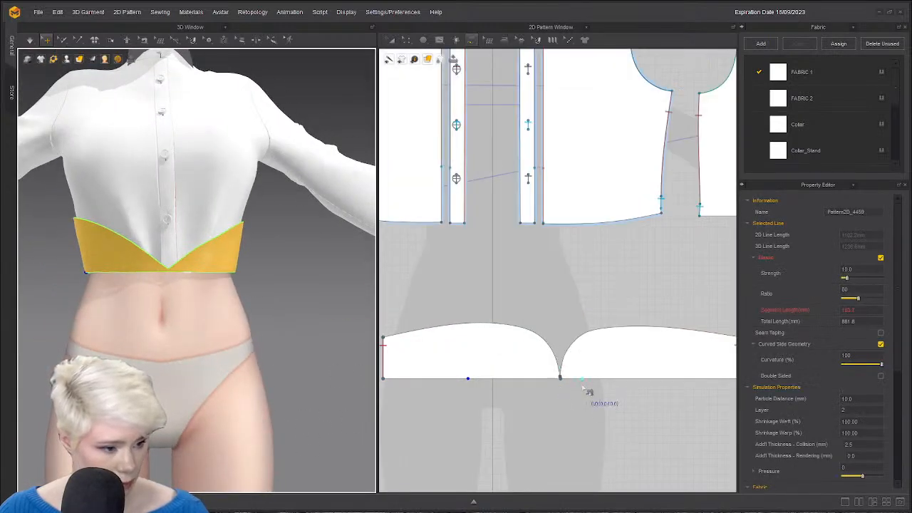
left_click(532, 229)
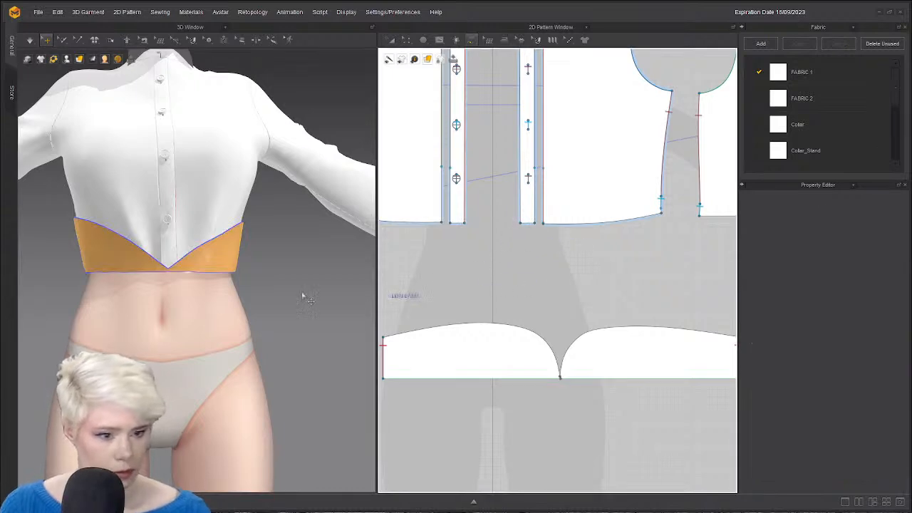
scroll(390, 249, "up", 2)
scroll(198, 265, "up", 3)
left_click(149, 249)
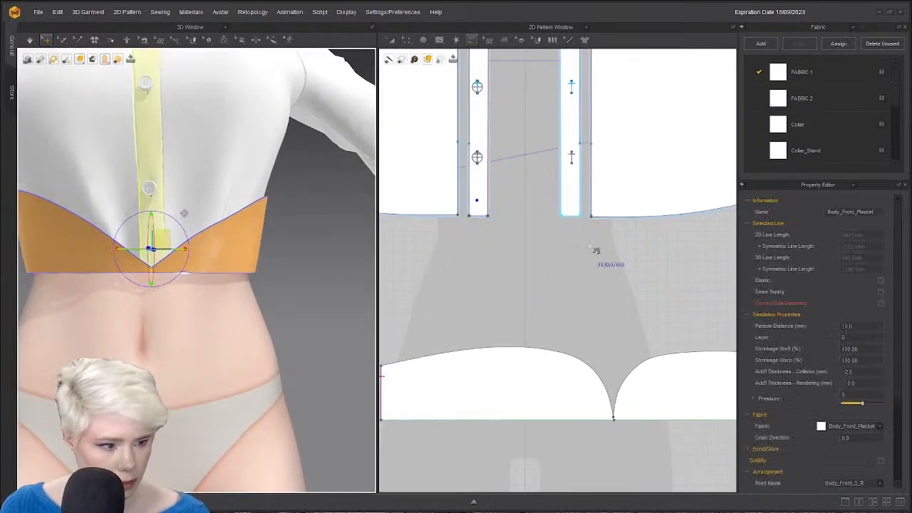
scroll(197, 274, "up", 2)
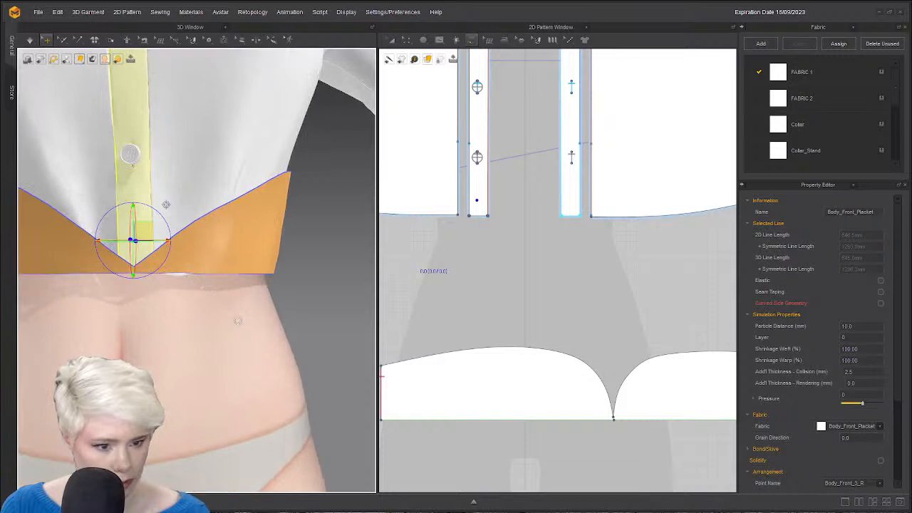
right_click_drag(237, 318, 381, 269)
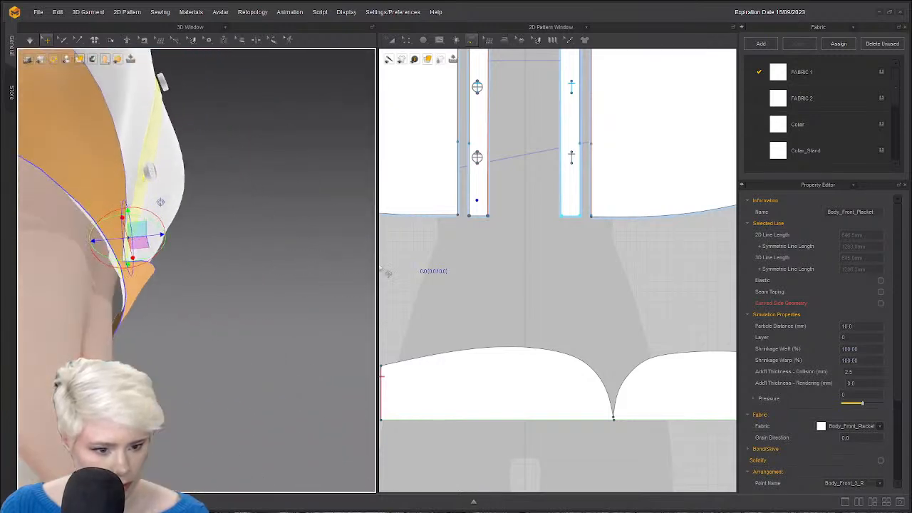
left_click(497, 223)
scroll(528, 264, "down", 2)
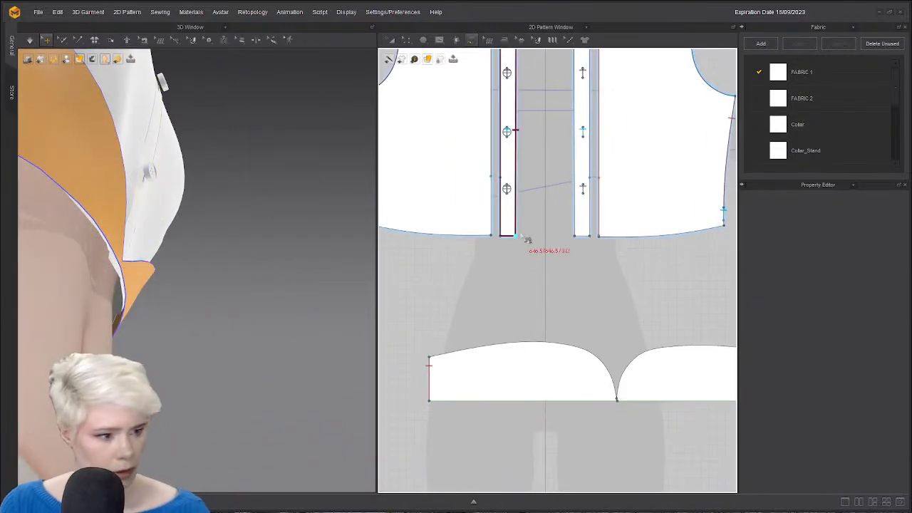
left_click(473, 42)
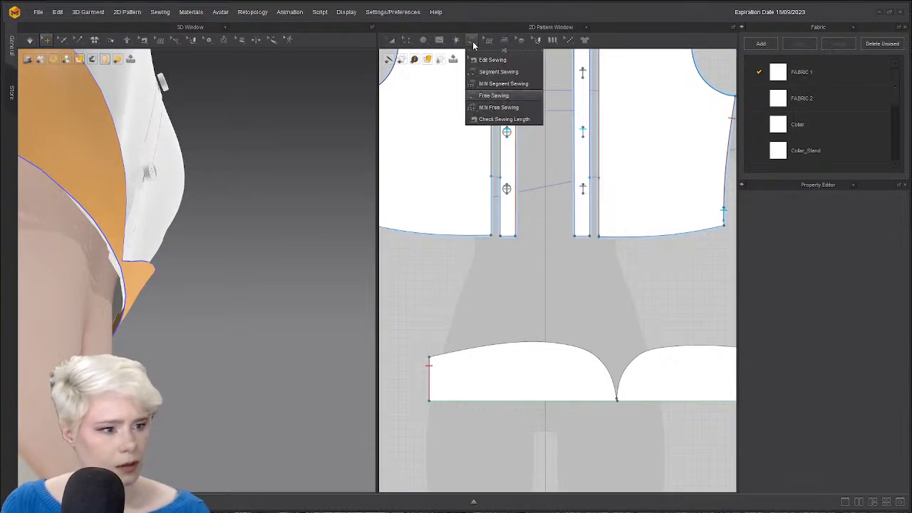
left_click(495, 95)
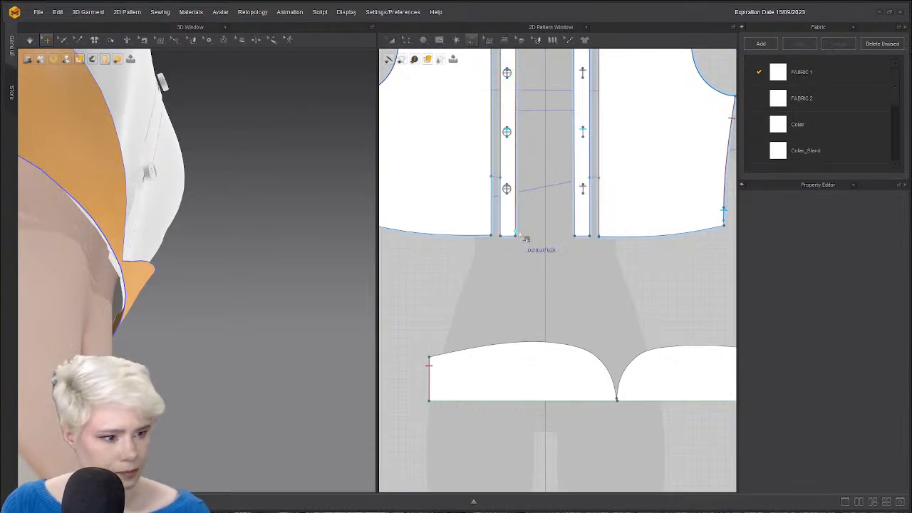
Try an M:N free seam whose first side takes the lower edges of the button-side placket, its adjoining front and the back.
left_click(472, 41)
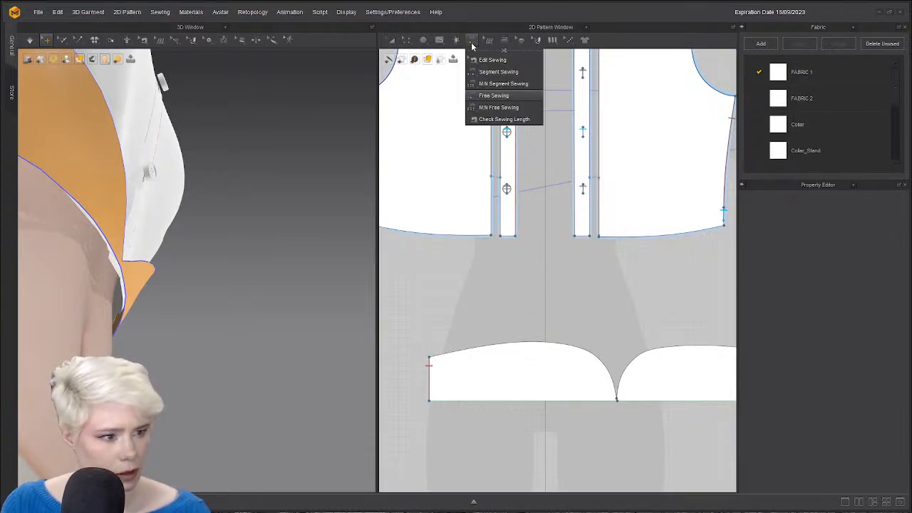
left_click(492, 104)
left_click(517, 236)
left_click(501, 235)
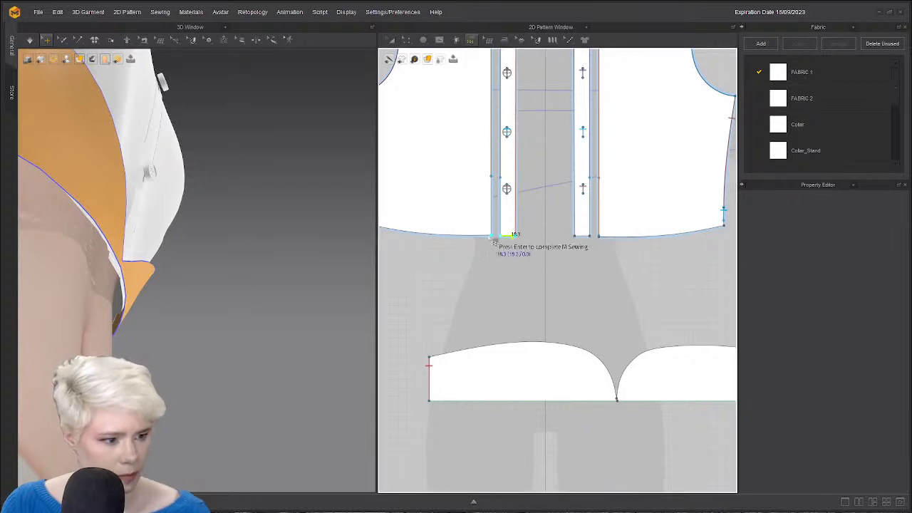
left_click(490, 236)
scroll(426, 237, "down", 2)
middle_click_drag(427, 237, 540, 229)
scroll(556, 236, "down", 3)
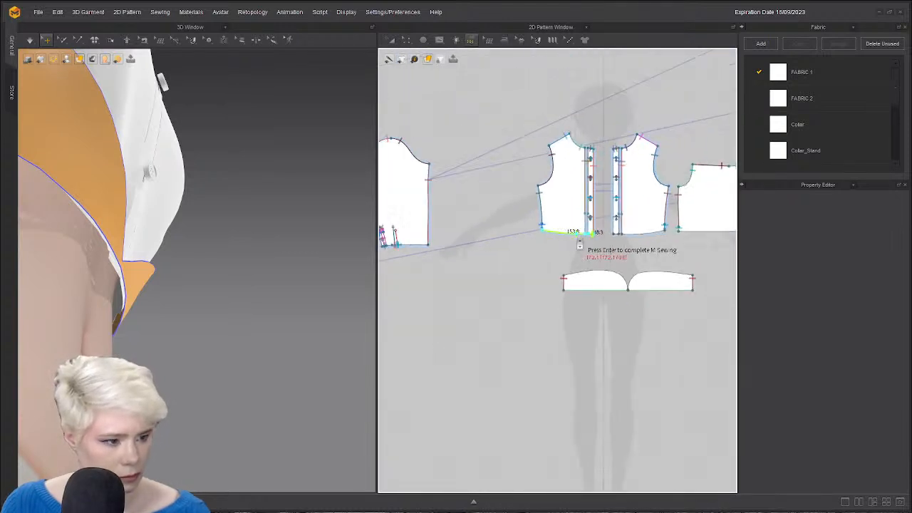
scroll(621, 248, "down", 1)
key("Return")
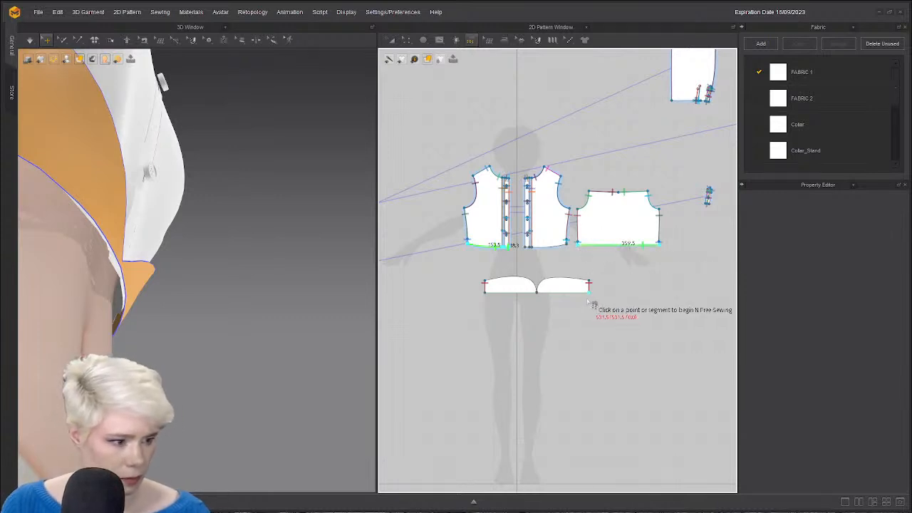
Try to complete the M:N free seam along both halves of the waistband's lower edge.
scroll(542, 298, "up", 4)
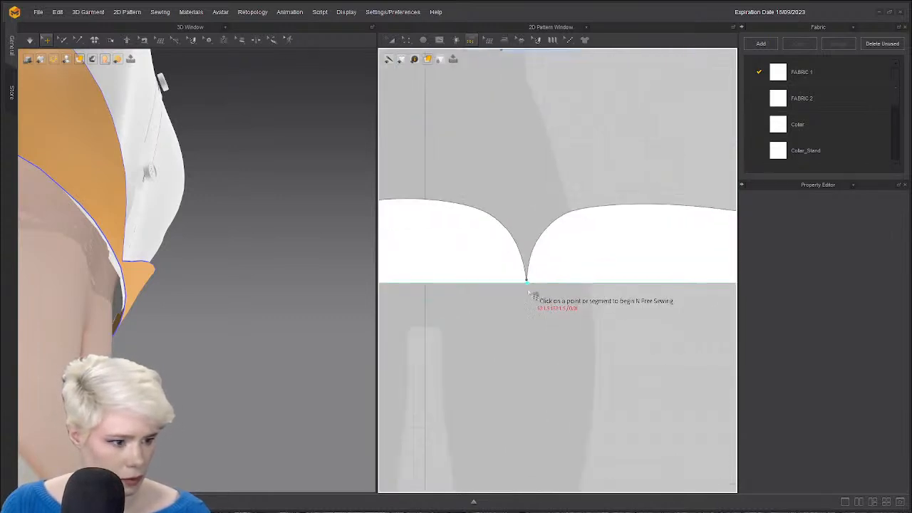
scroll(506, 290, "down", 2)
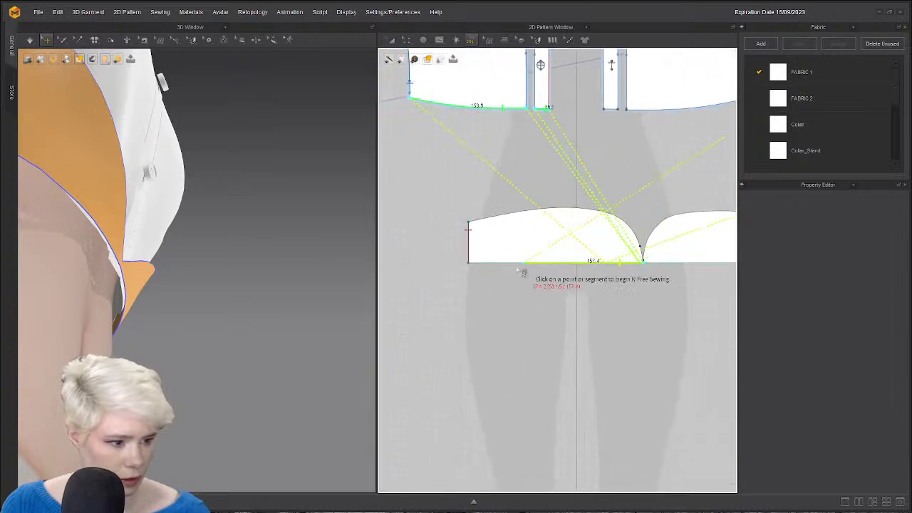
left_click(471, 267)
scroll(611, 285, "down", 1)
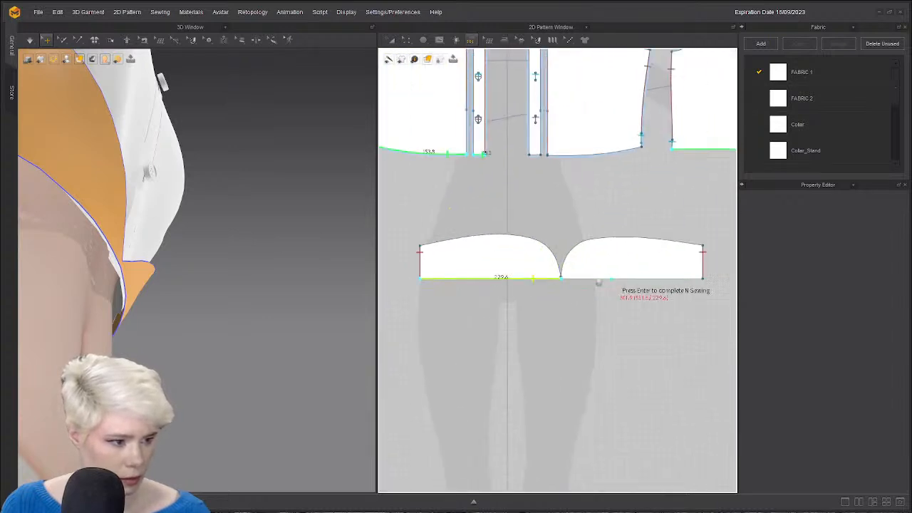
left_click(545, 283)
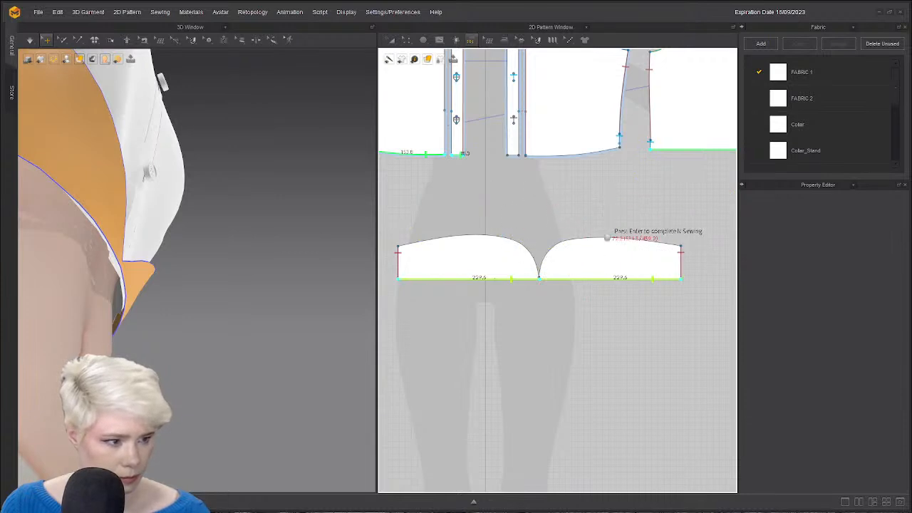
key("Return")
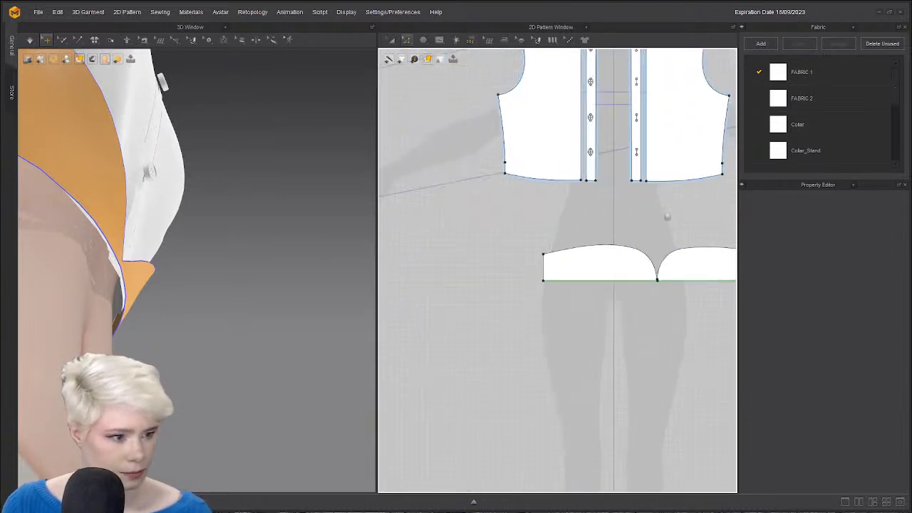
Try a new M:N free seam whose first side takes the lower edges of the button-side placket, one front, the back and the other front.
left_click(471, 40)
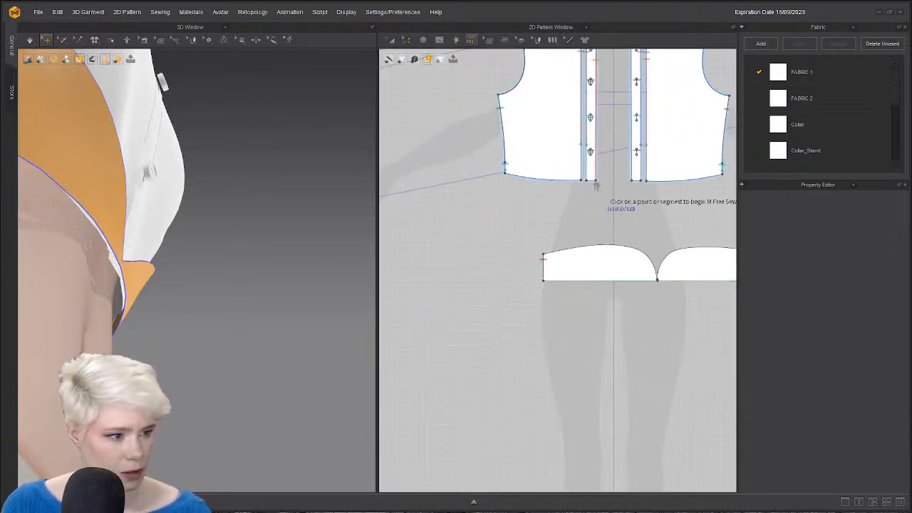
left_click(595, 189)
left_click(506, 176)
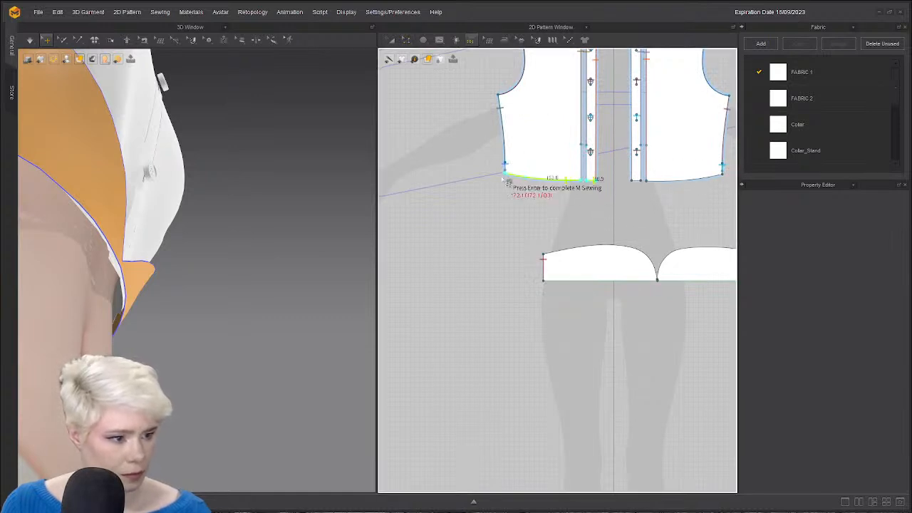
middle_click_drag(688, 186, 604, 207)
scroll(604, 207, "down", 2)
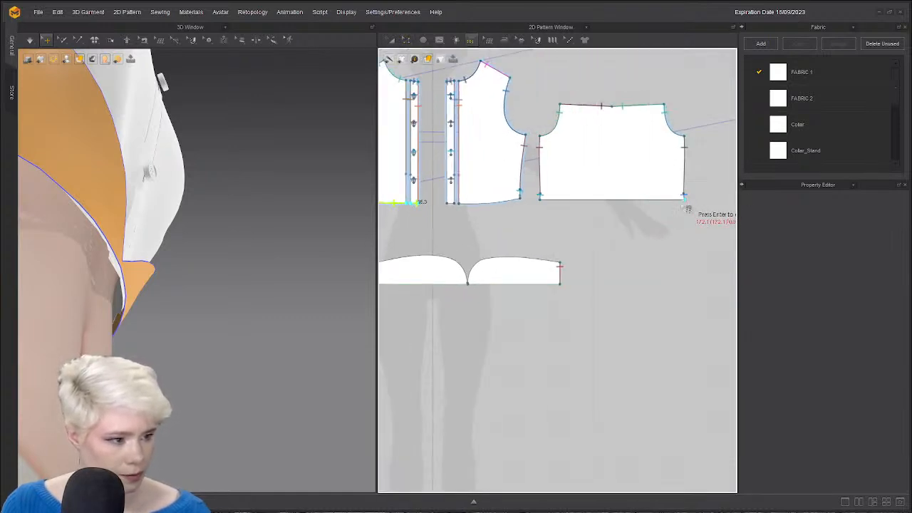
left_click(687, 206)
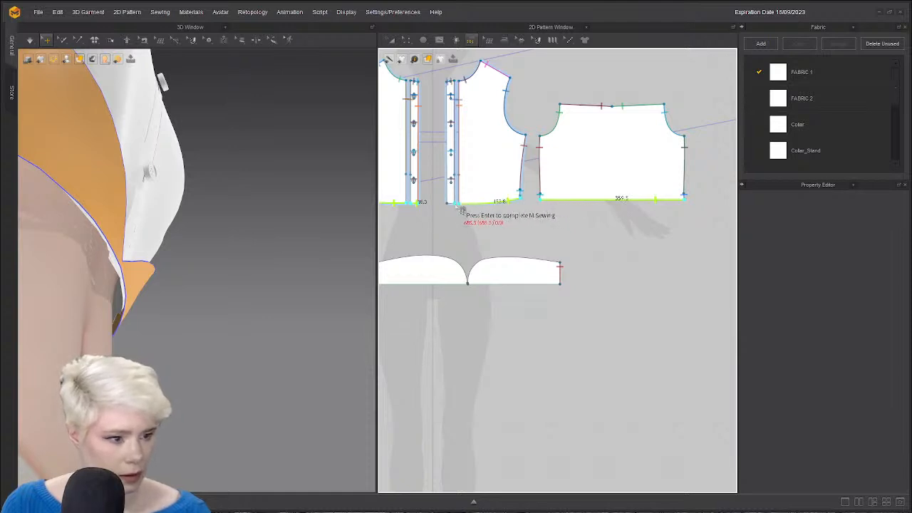
scroll(462, 211, "up", 4)
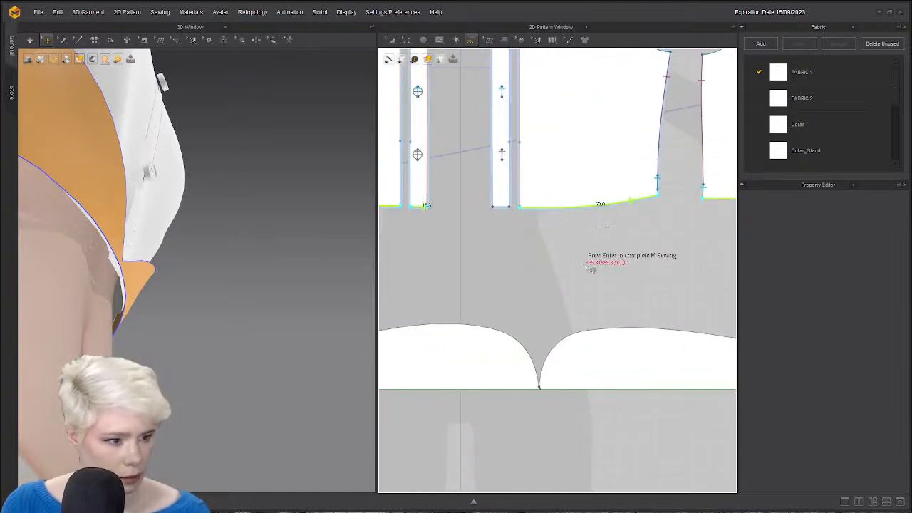
scroll(576, 326, "down", 3)
left_click(504, 324)
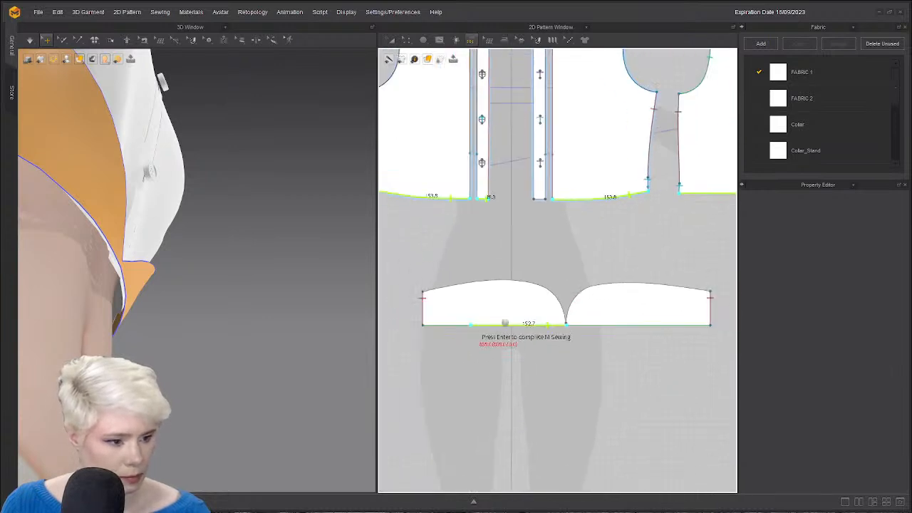
scroll(505, 324, "up", 1)
scroll(563, 284, "down", 1)
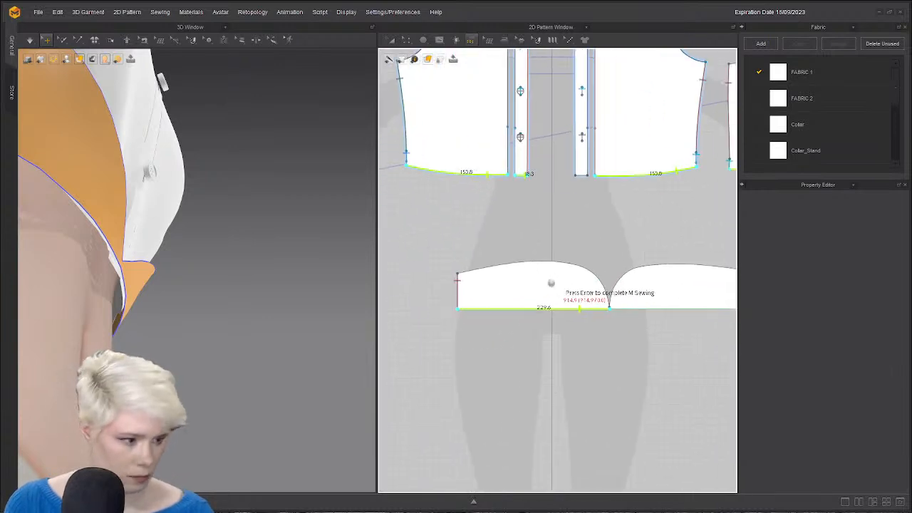
scroll(614, 298, "down", 2)
middle_click_drag(648, 311, 557, 308)
key("ctrl+z")
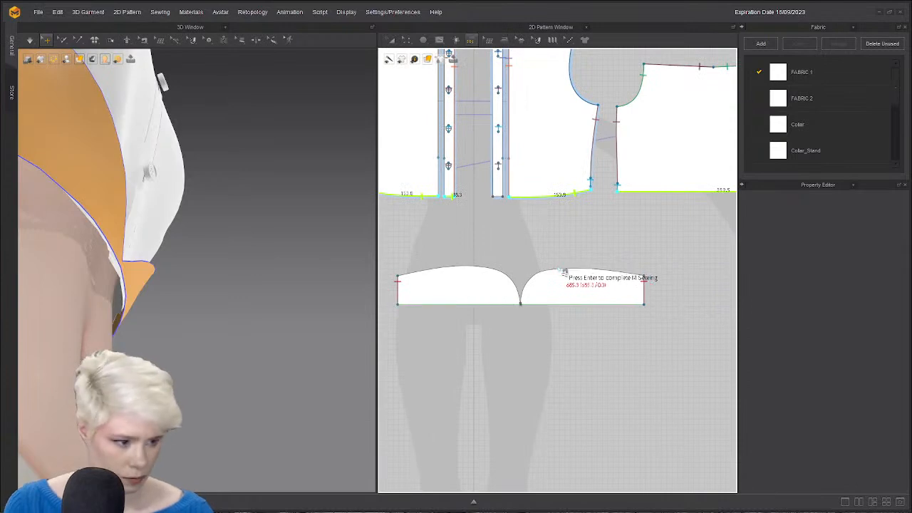
Try to join the selected shirt edges to both halves of the waistband's lower edge as the seam's second side.
key("Return")
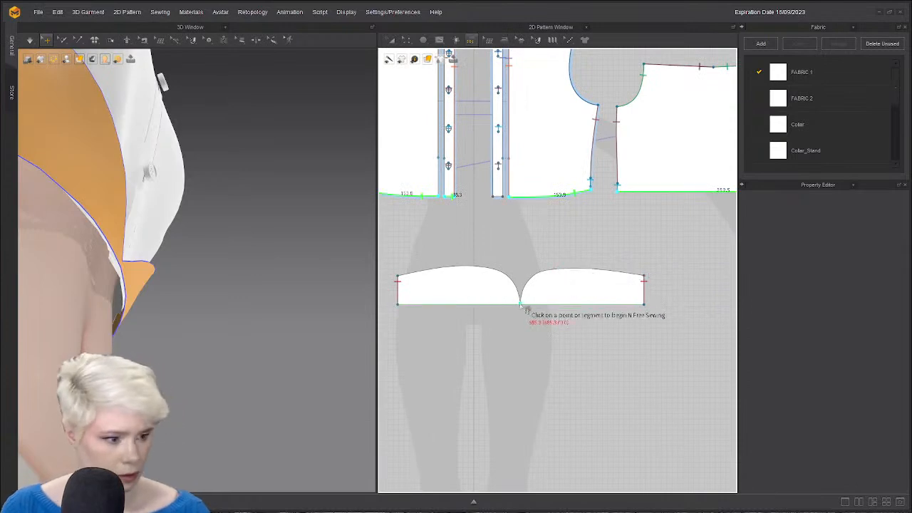
left_click(410, 308)
left_click(541, 308)
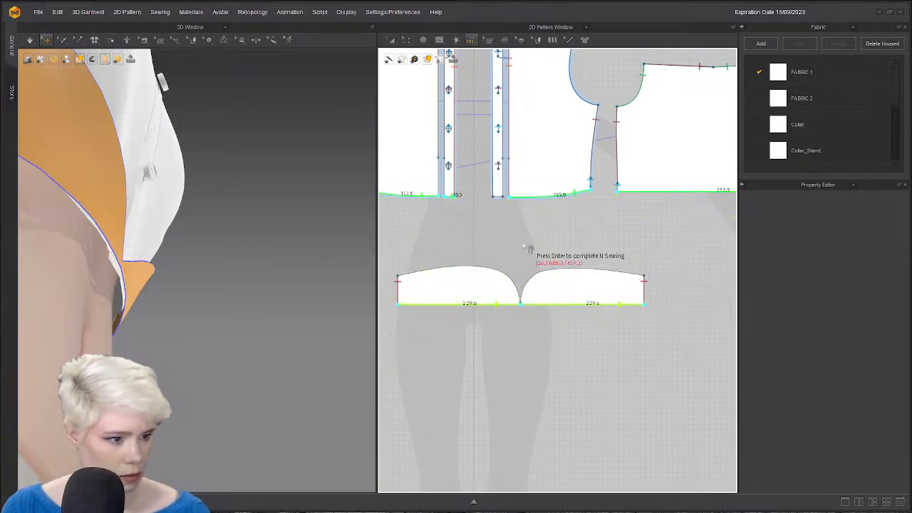
scroll(530, 249, "down", 2)
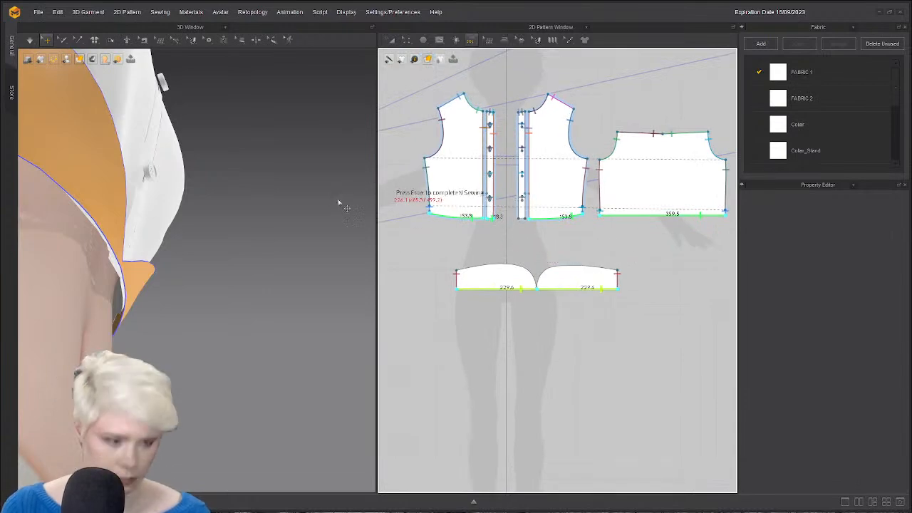
key("Return")
Examine the shirt-to-waistband seam on the avatar from the front, below and behind, and its connecting lines at the back pattern.
right_click_drag(73, 256, 49, 300)
scroll(79, 293, "down", 2)
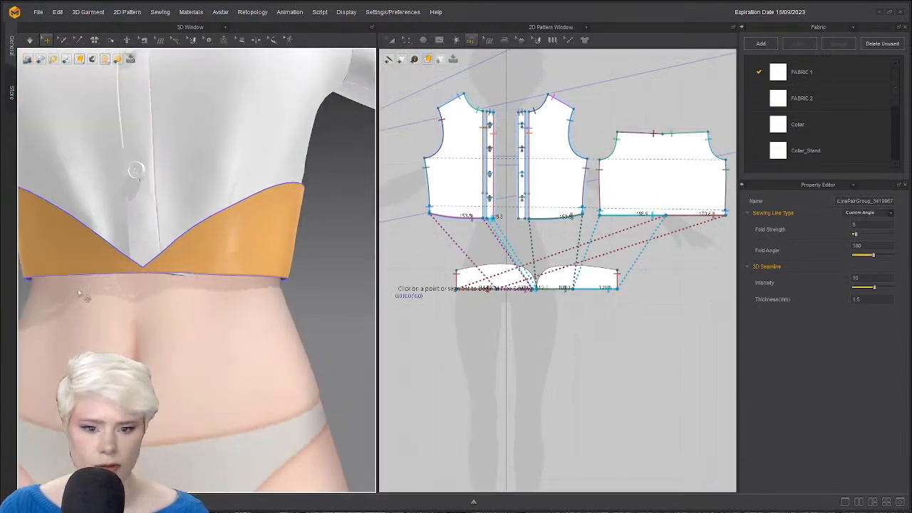
scroll(79, 293, "down", 3)
scroll(611, 220, "up", 1)
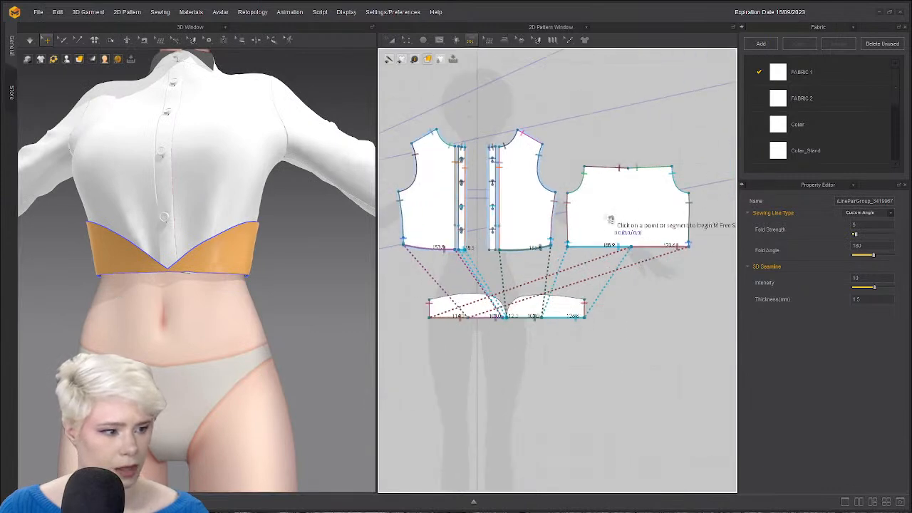
scroll(624, 236, "up", 4)
scroll(405, 322, "down", 1)
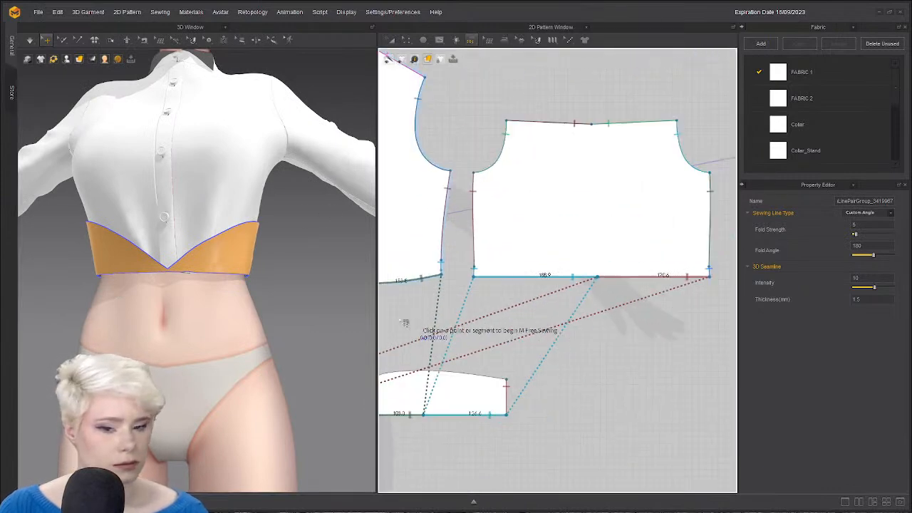
right_click_drag(202, 272, 198, 183)
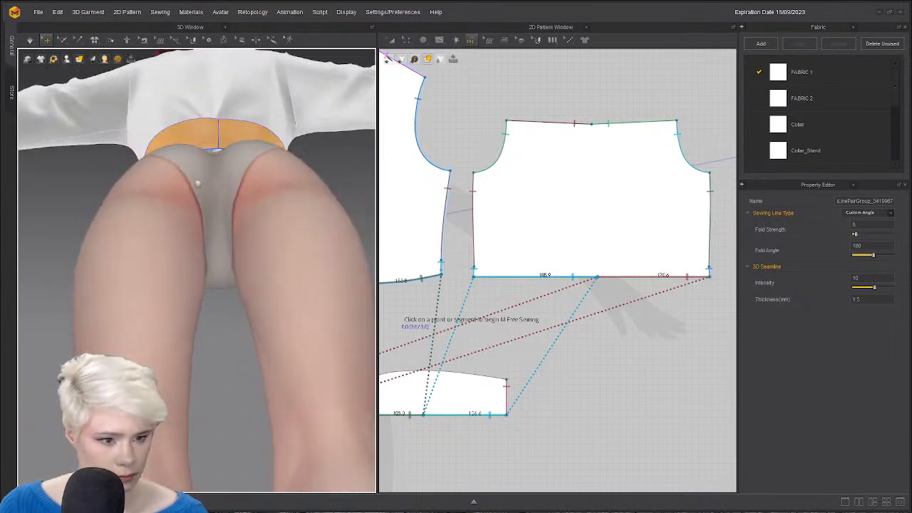
scroll(197, 183, "up", 6)
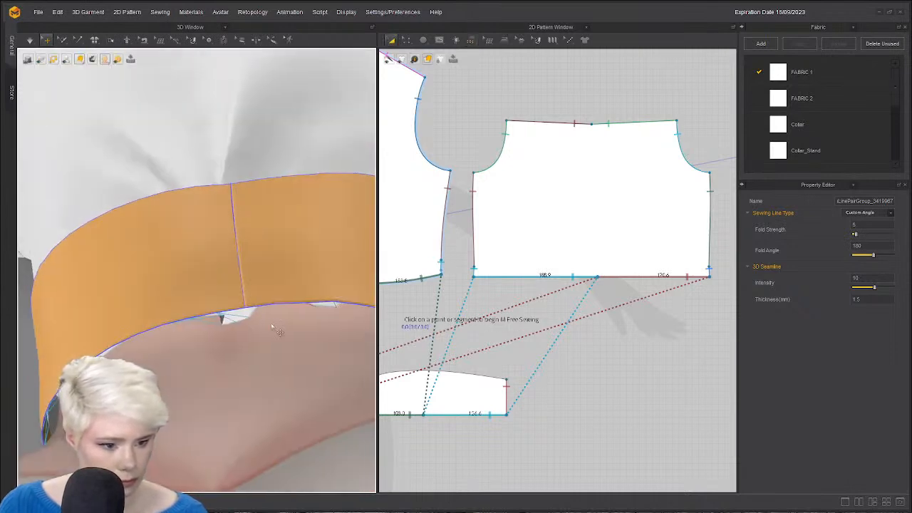
scroll(278, 324, "down", 10)
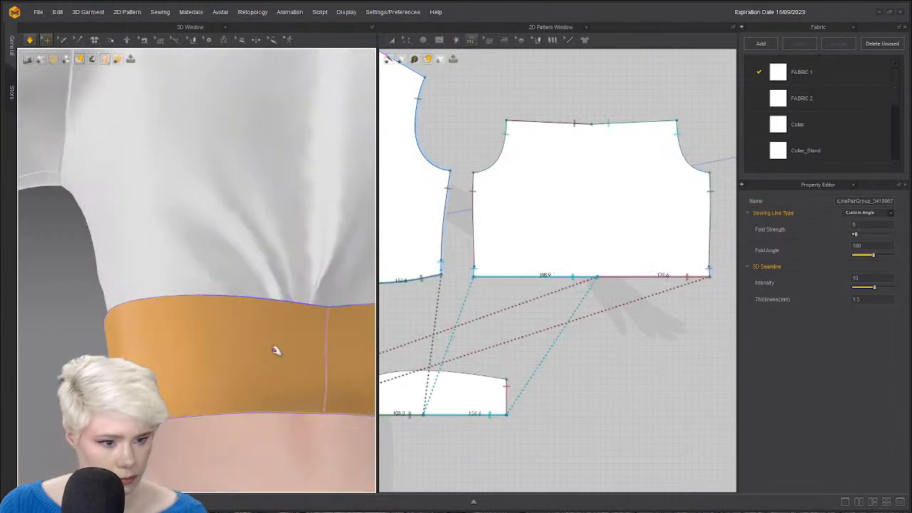
right_click_drag(277, 354, 245, 351)
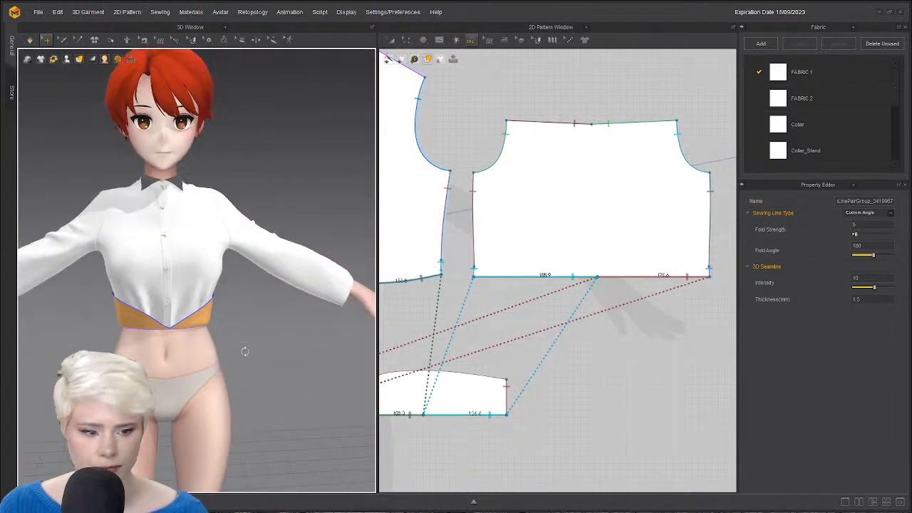
Undo the waistband seam and draw a vertical internal line from the back pattern's neckline midpoint to its lower edge.
key("z")
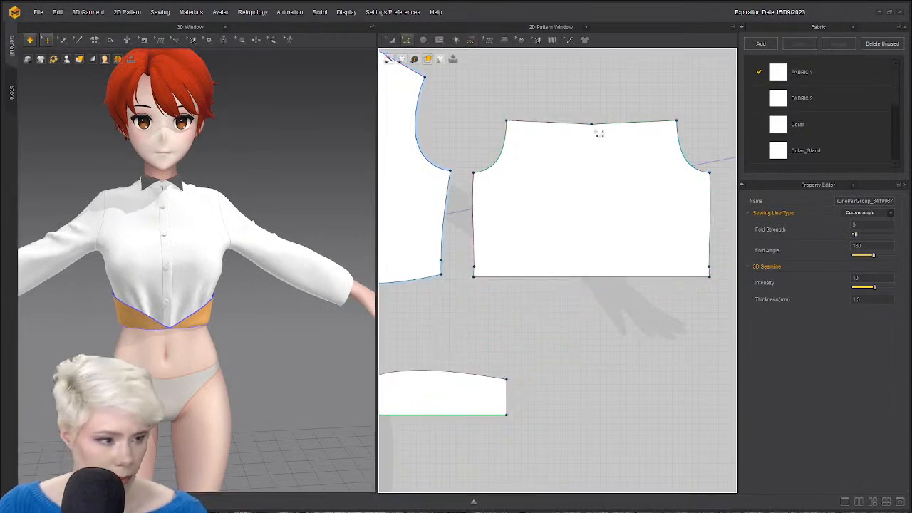
left_click(440, 40)
left_click(450, 60)
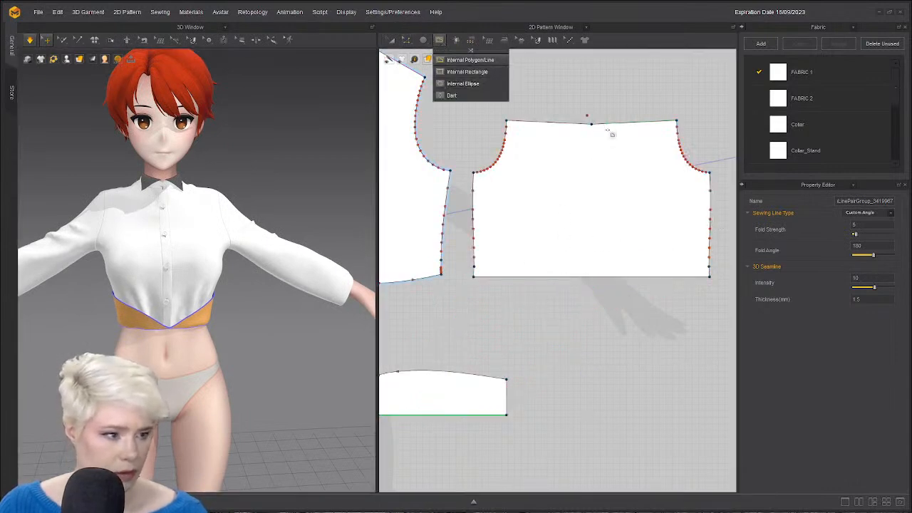
left_click(592, 125)
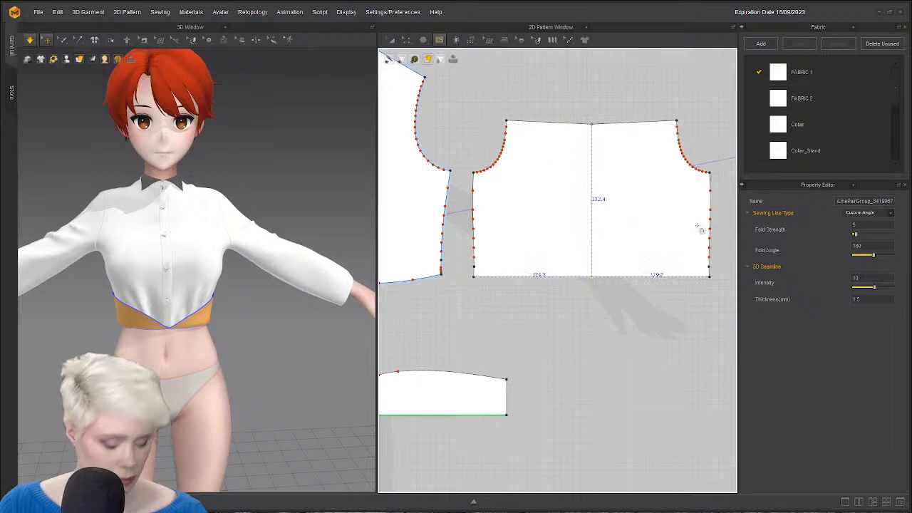
Cut and sew the back pattern along its vertical centre line to divide it into two halves.
key("Return")
right_click(598, 202)
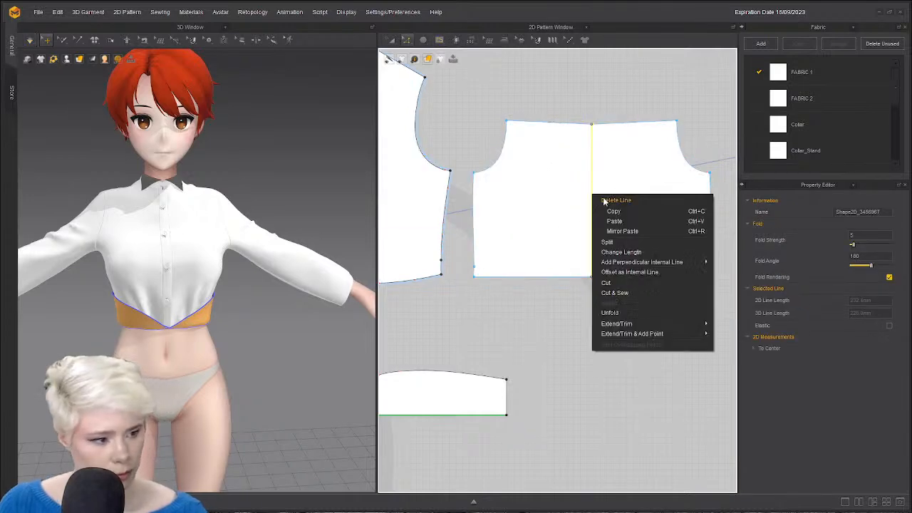
left_click(605, 253)
key("a")
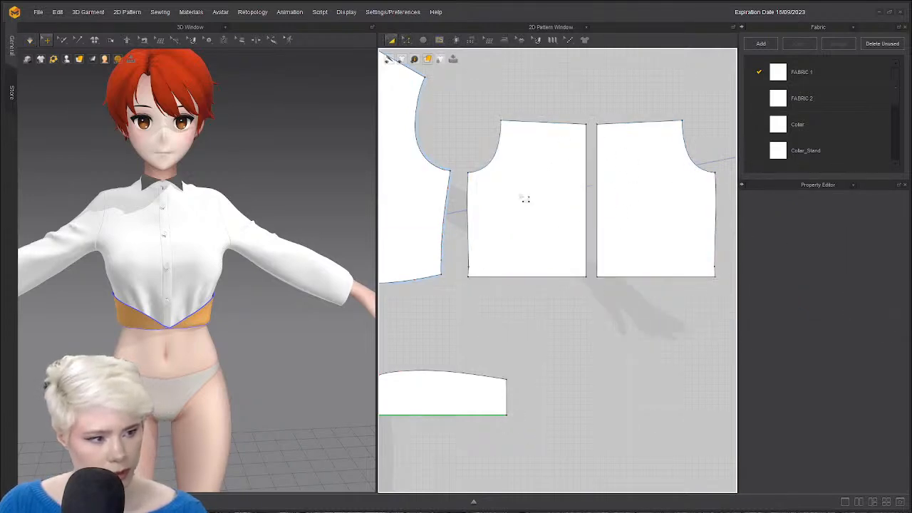
Link the two back halves for editing as a symmetric pattern with sewing.
left_click(525, 198)
left_click(658, 192, "shift")
right_click(660, 192)
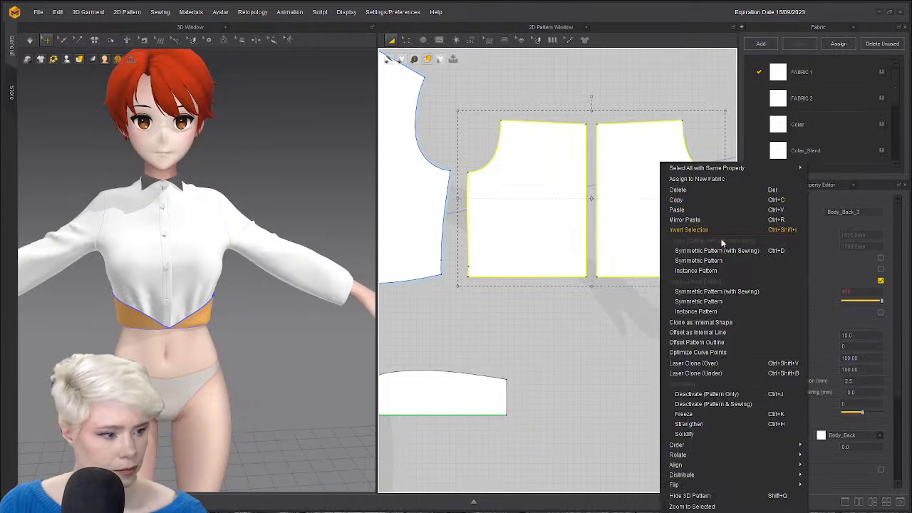
left_click(755, 297)
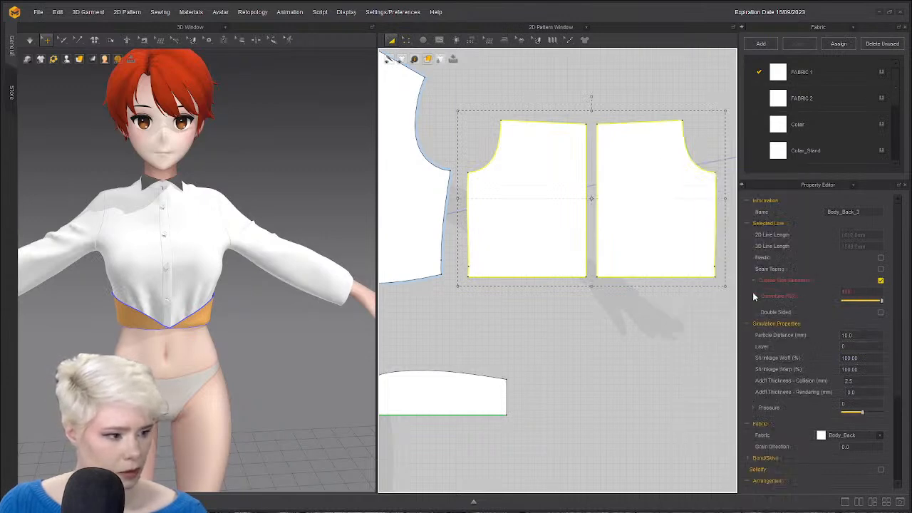
left_click(546, 307)
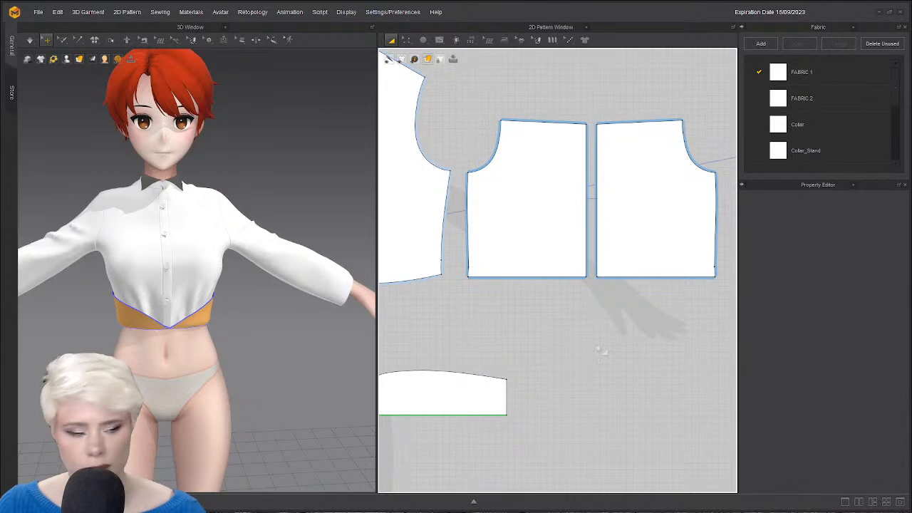
Merge the two back halves into one pattern along their centre edges.
right_click_drag(249, 292, 204, 261)
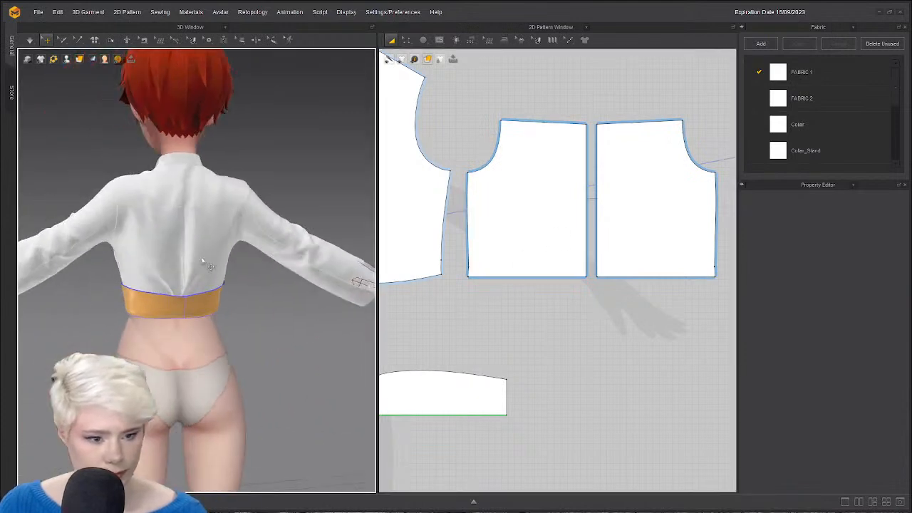
scroll(178, 257, "up", 3)
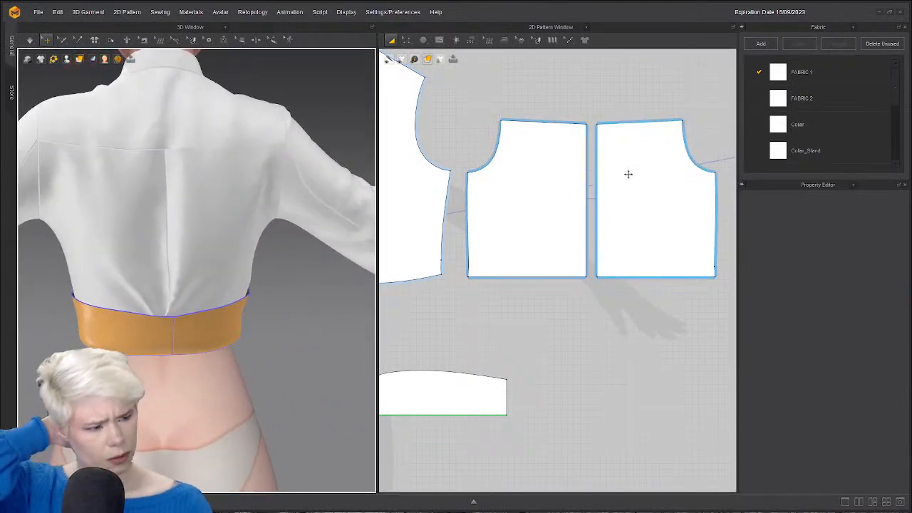
scroll(543, 148, "up", 5)
scroll(518, 149, "down", 5)
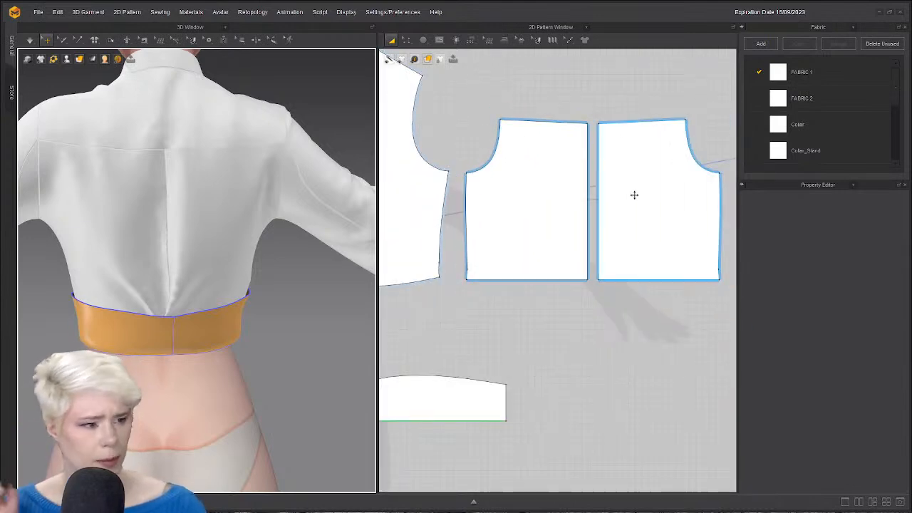
key("z")
left_click(587, 200)
right_click(588, 190)
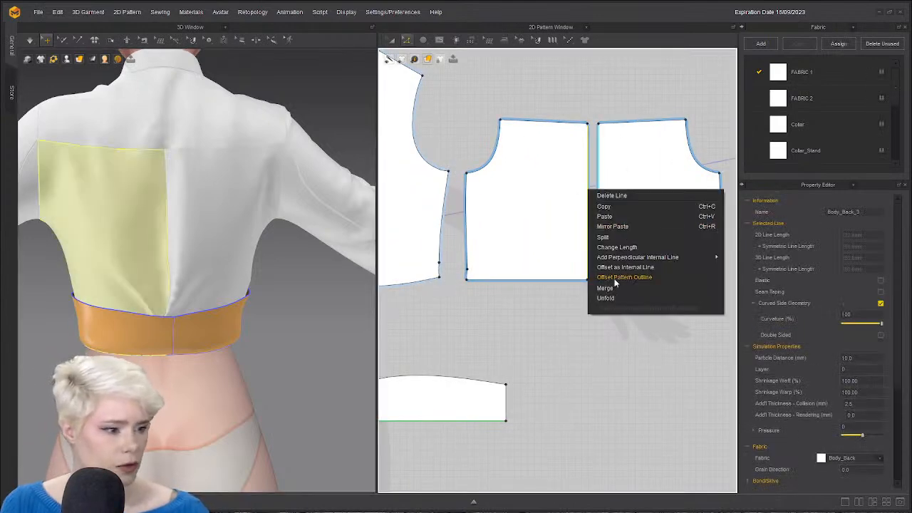
left_click(617, 289)
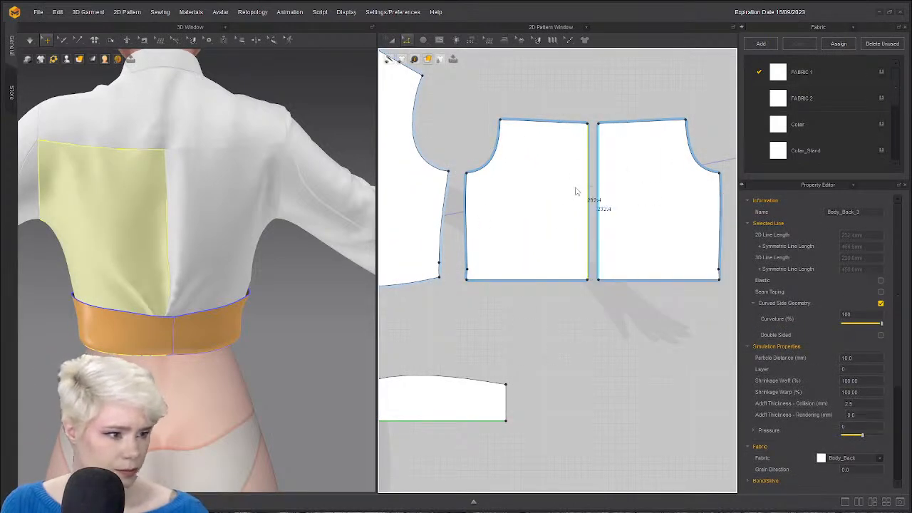
left_click(568, 356)
Examine the shirt and waistband on the avatar from behind and from the front in a widened 3D view.
right_click_drag(171, 288, 191, 281)
scroll(581, 303, "down", 3)
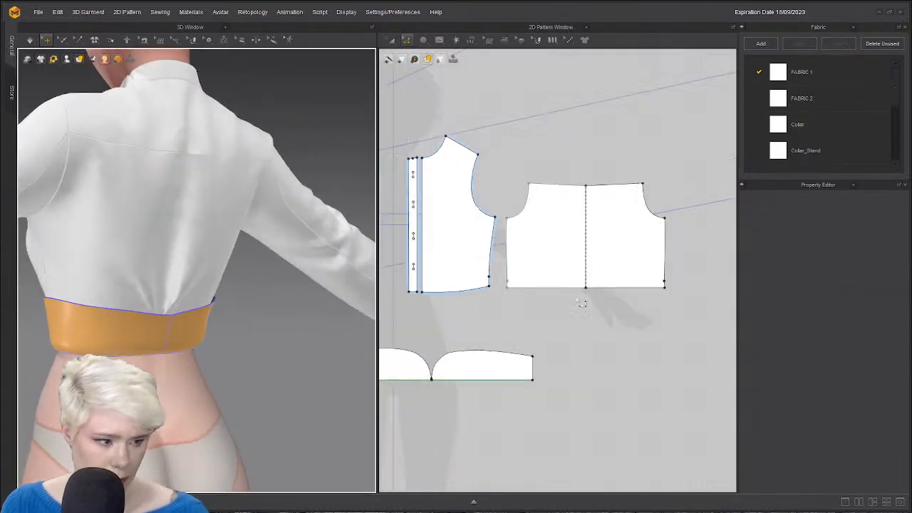
right_click_drag(581, 303, 635, 285)
scroll(471, 263, "up", 2)
right_click_drag(85, 314, 191, 297)
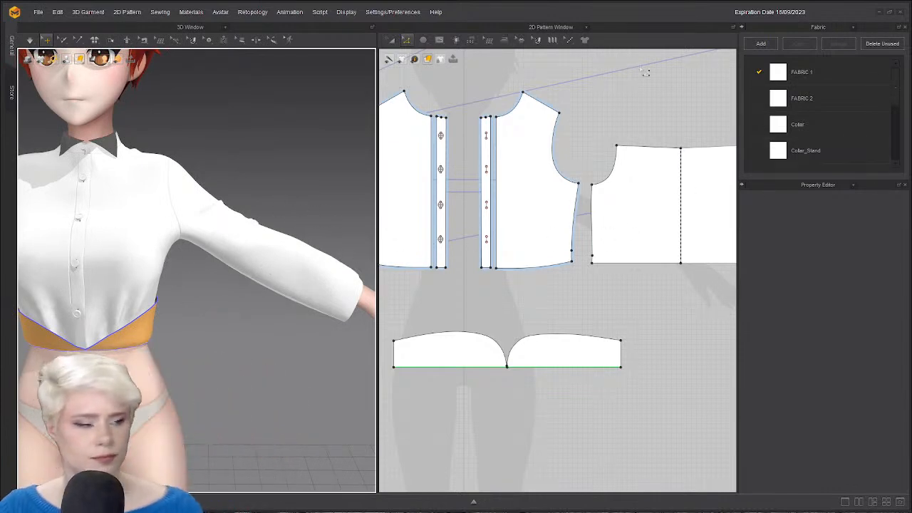
scroll(192, 300, "down", 1)
middle_click_drag(191, 299, 389, 221)
scroll(390, 217, "down", 2)
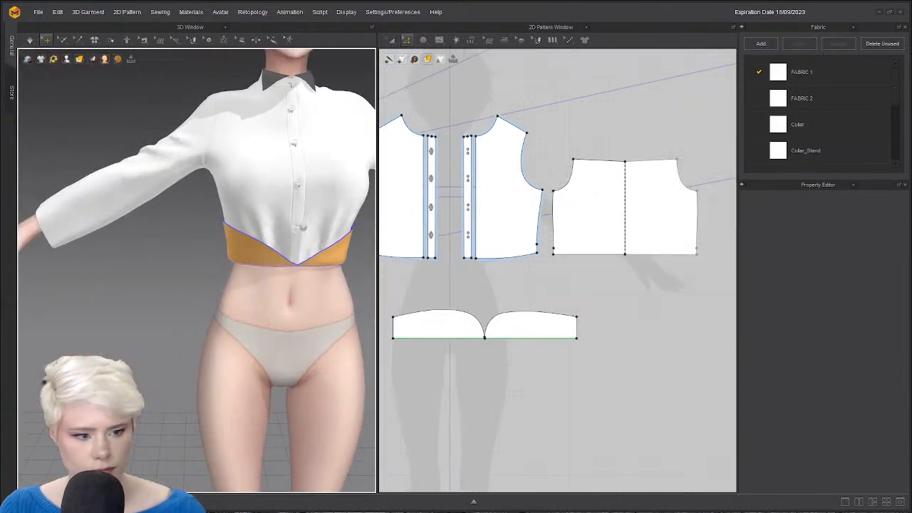
right_click_drag(214, 296, 196, 299)
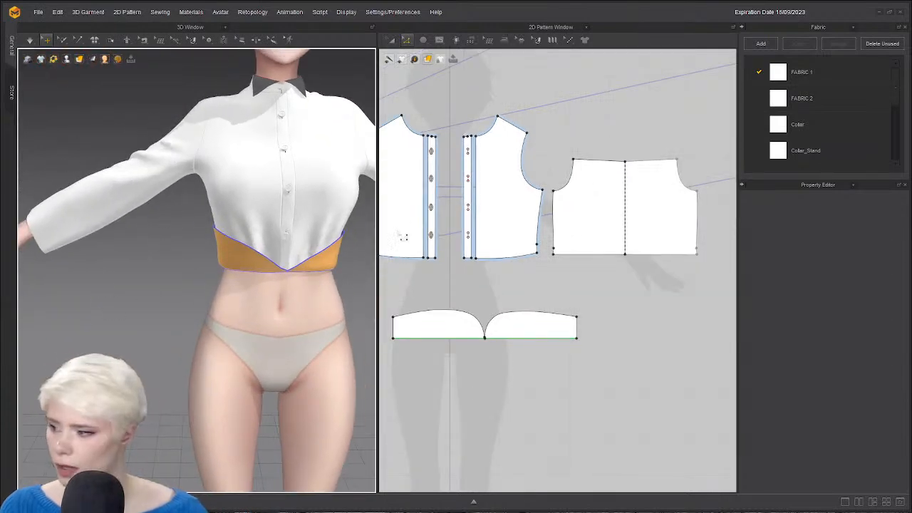
left_click_drag(377, 242, 418, 231)
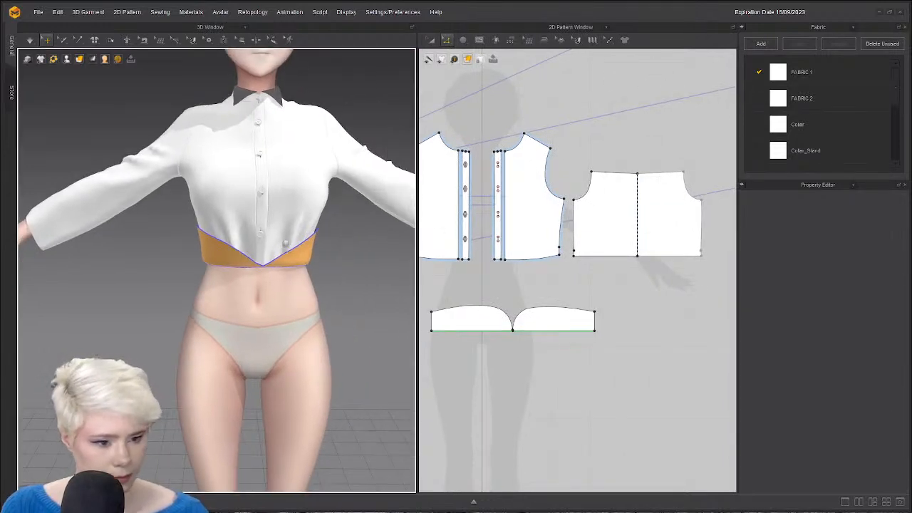
scroll(499, 285, "up", 3)
scroll(535, 236, "down", 3)
scroll(563, 235, "up", 1)
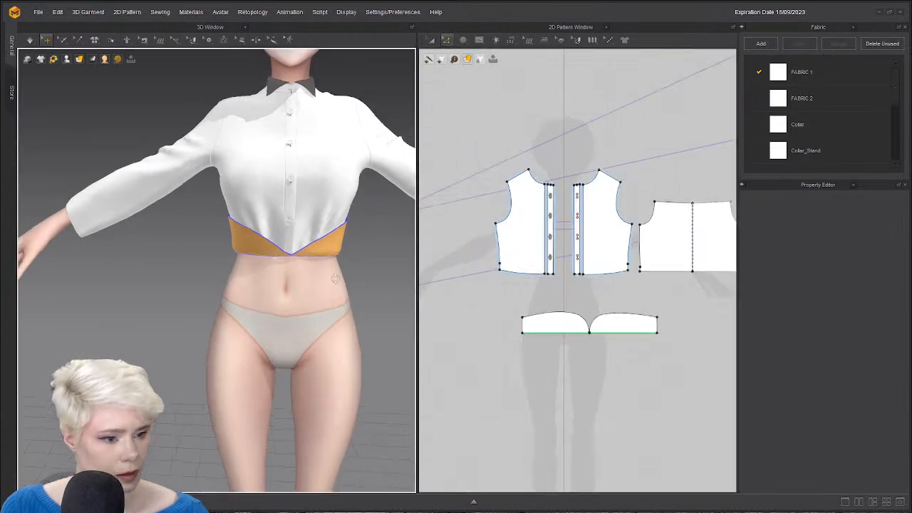
scroll(328, 246, "up", 3)
scroll(333, 244, "down", 2)
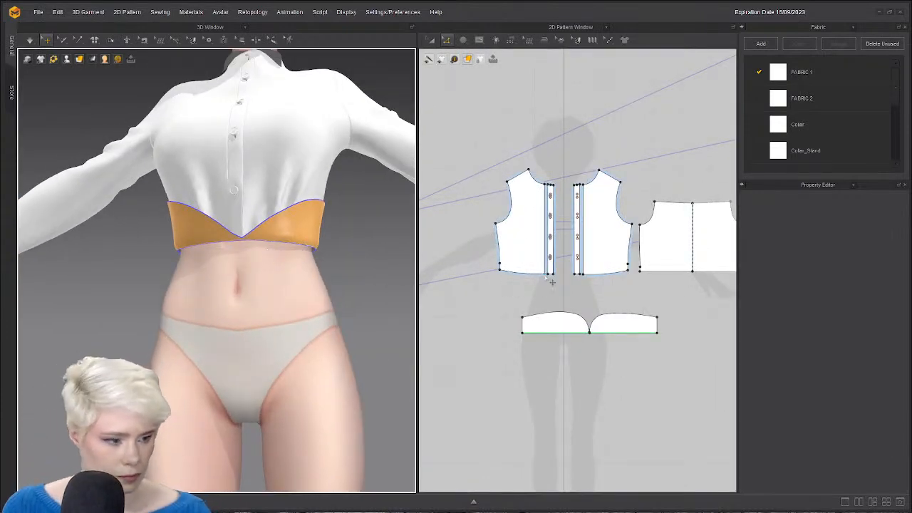
Set the sewing line type of the seams along the waistband's lower edge to Turned.
key("b")
left_click(627, 334)
left_click_drag(670, 362, 515, 334)
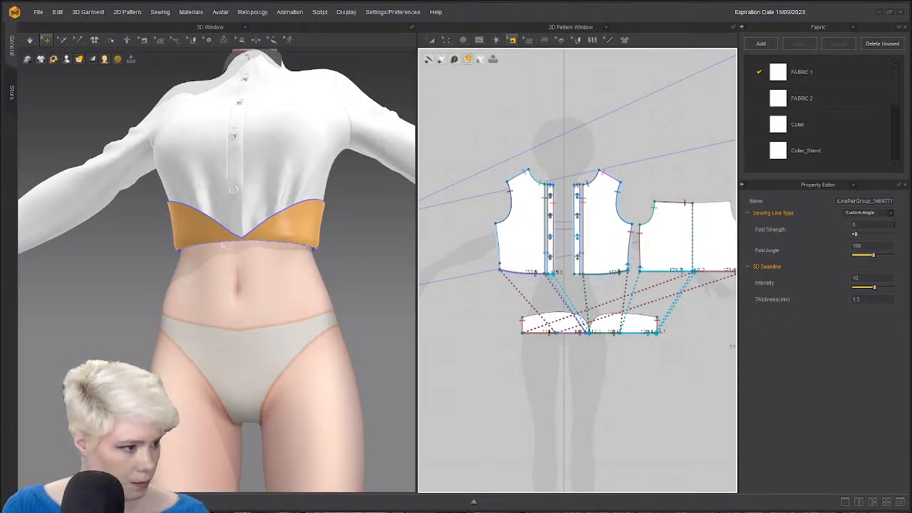
left_click(890, 213)
left_click(884, 229)
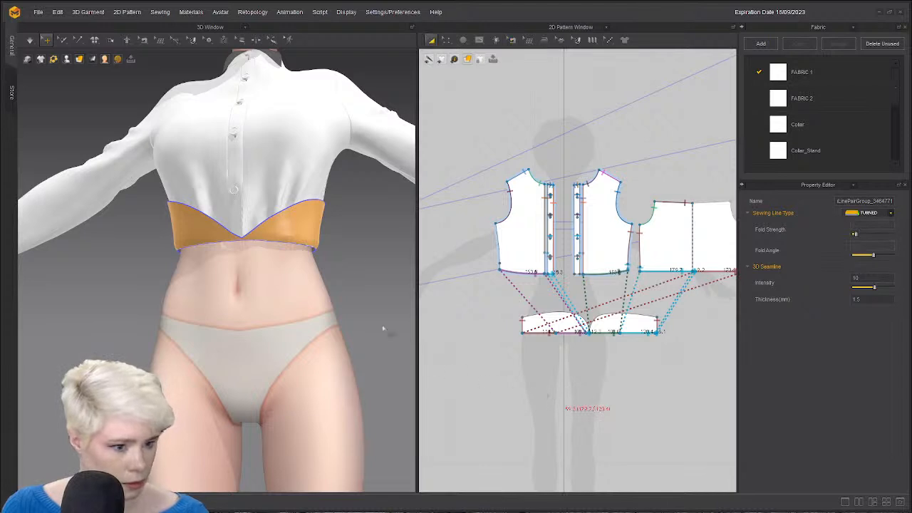
Simulate the garment and check the shirt's drape over the waistband from the front, above and below.
scroll(238, 289, "up", 2)
left_click(293, 264)
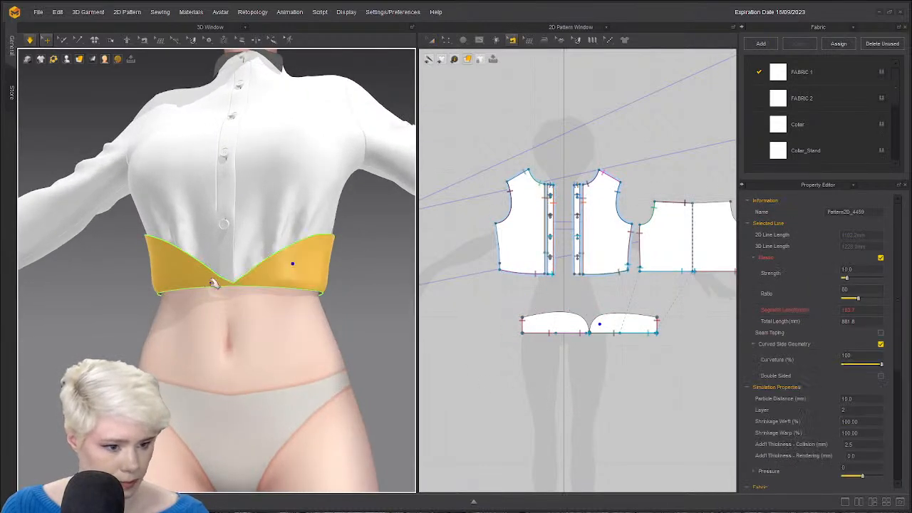
left_click(370, 328)
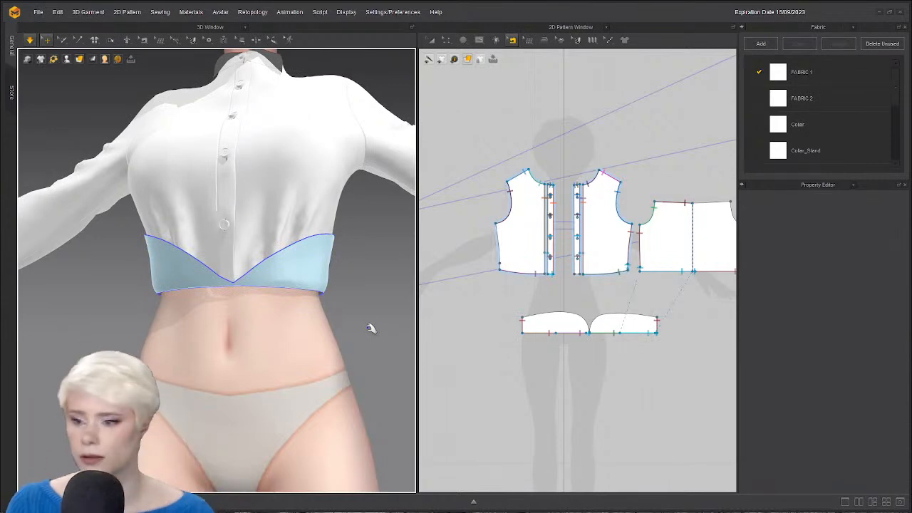
scroll(243, 241, "down", 1)
right_click_drag(243, 240, 253, 264)
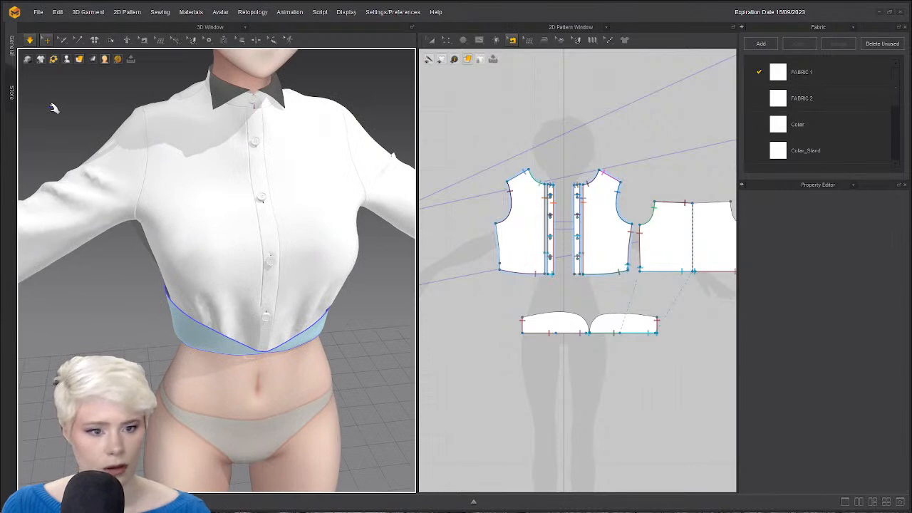
scroll(134, 174, "down", 1)
middle_click_drag(133, 174, 191, 186)
right_click_drag(191, 186, 179, 155)
middle_click_drag(196, 192, 201, 216)
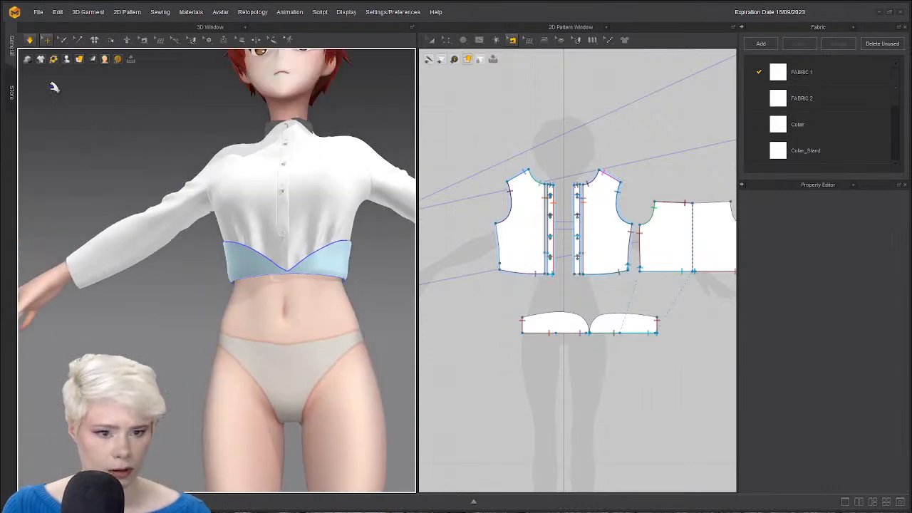
Load the Stylized avatar's attention pose from the library with Pose Only (Maintain Avatar Size).
left_click(898, 506)
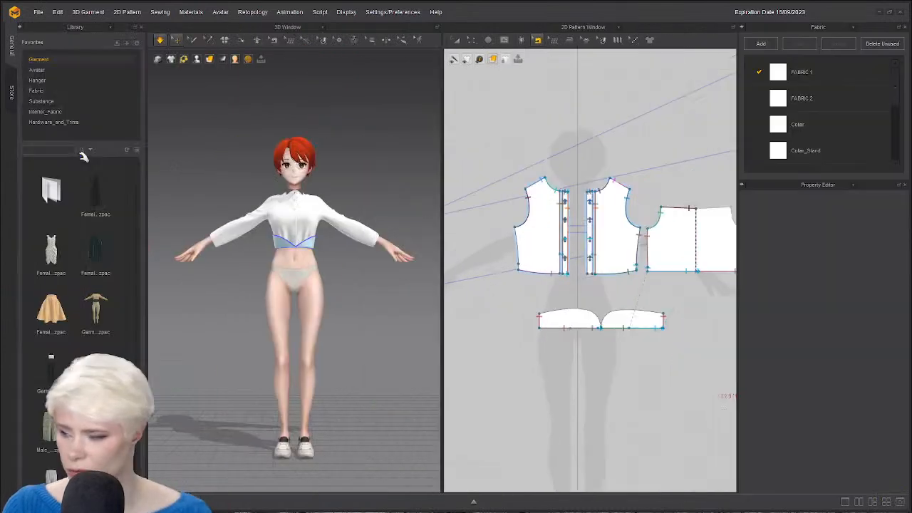
left_click(60, 68)
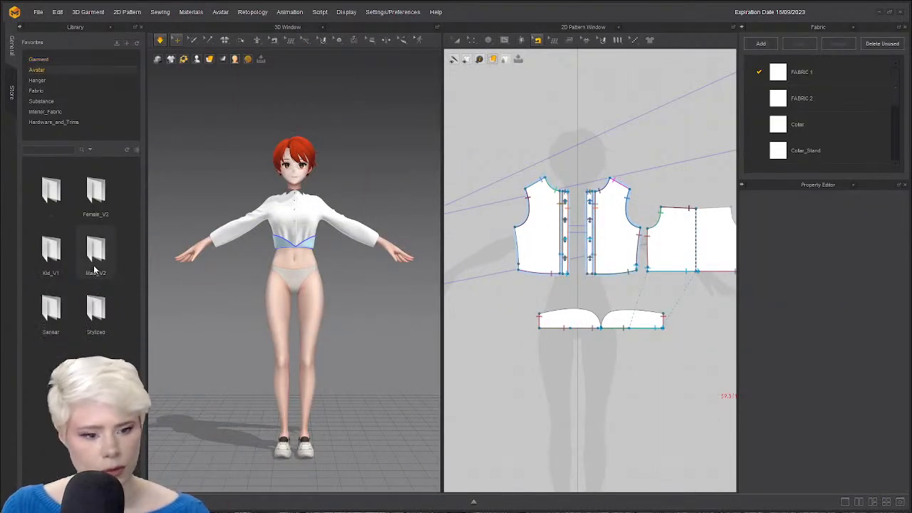
double_click(91, 324)
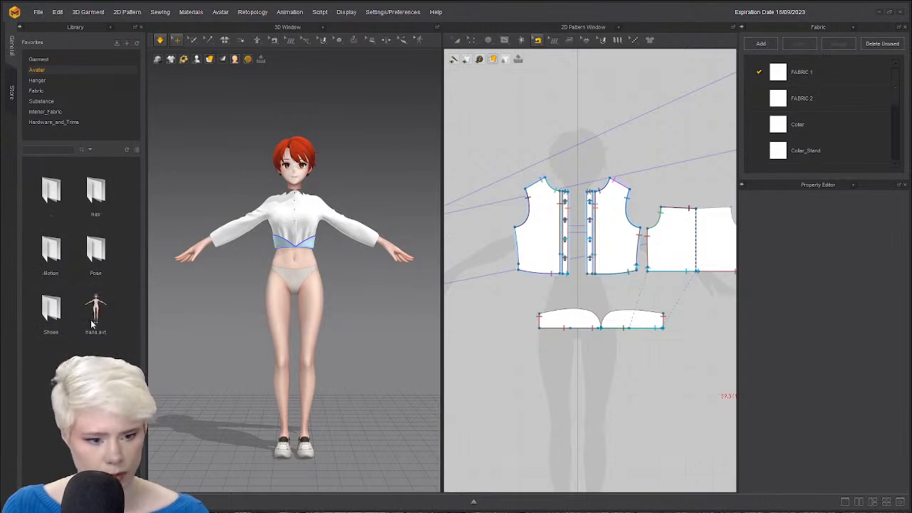
double_click(96, 249)
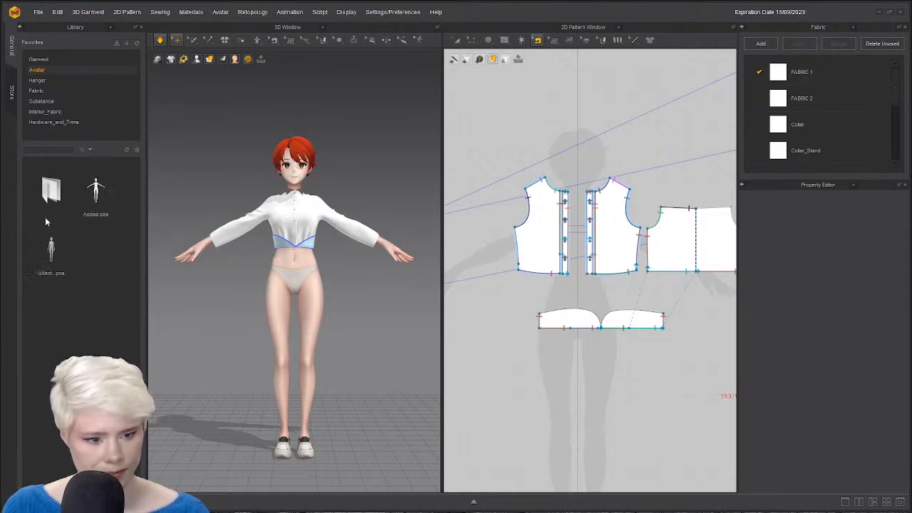
double_click(48, 267)
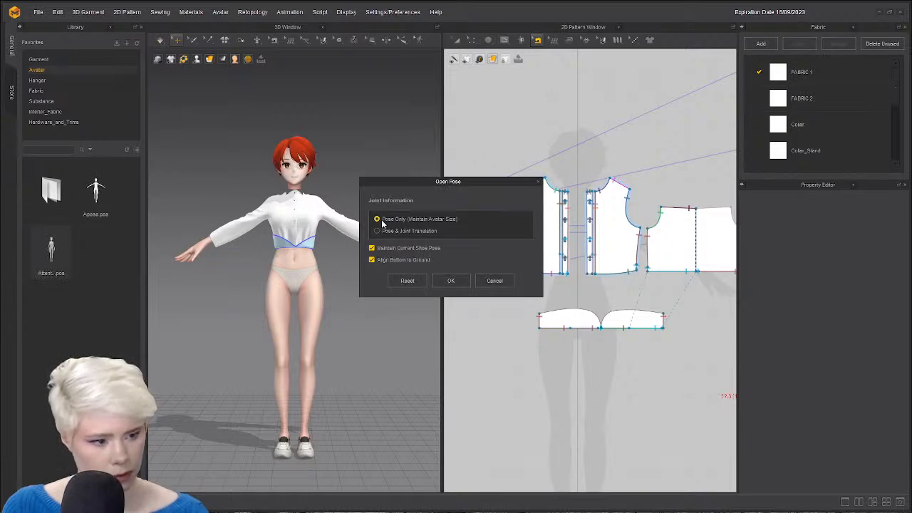
left_click(451, 281)
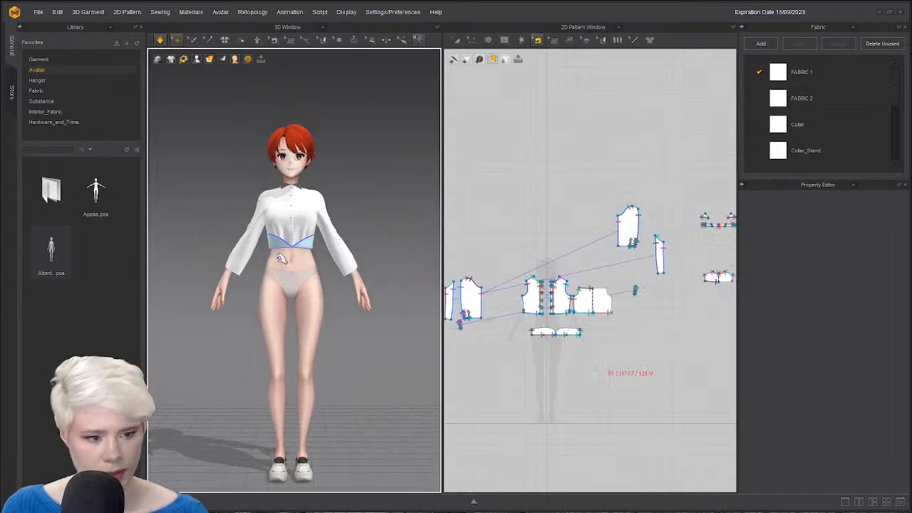
Examine the simulated shirt's sleeves, front and waistband on the avatar in its arms-down pose from several angles.
scroll(295, 266, "up", 4)
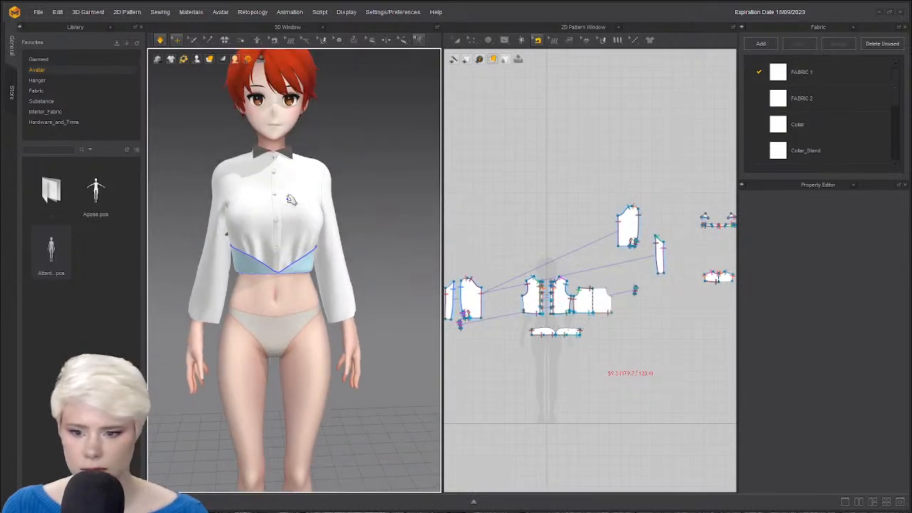
right_click_drag(183, 223, 210, 225)
key("space")
right_click_drag(270, 225, 228, 208)
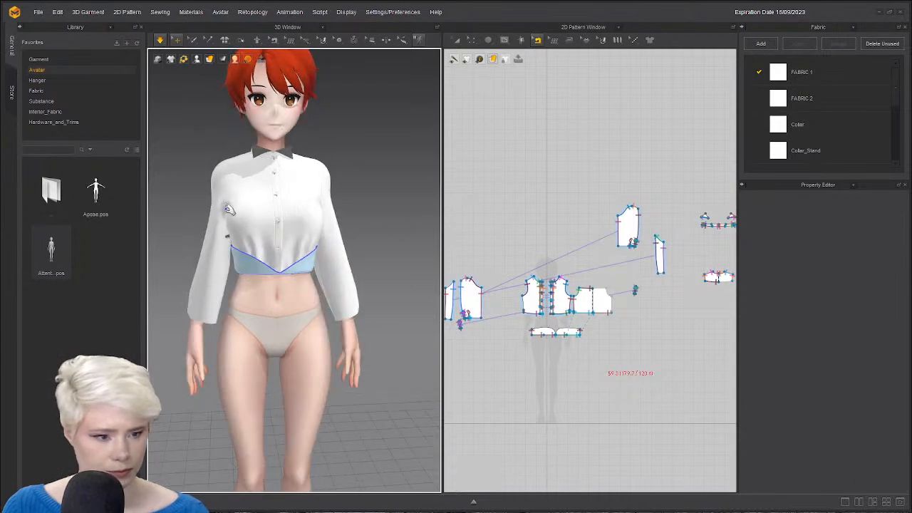
scroll(230, 255, "up", 3)
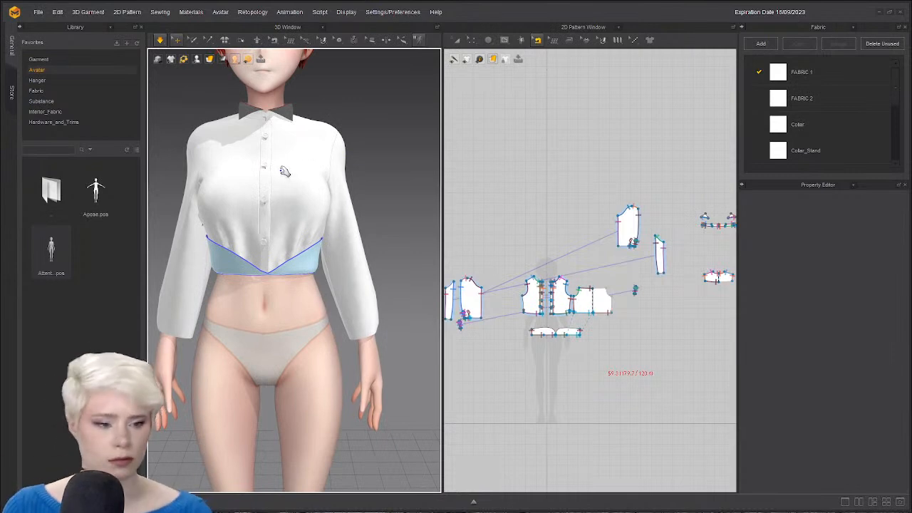
scroll(285, 171, "down", 1)
middle_click_drag(285, 171, 301, 230)
right_click_drag(302, 230, 318, 227)
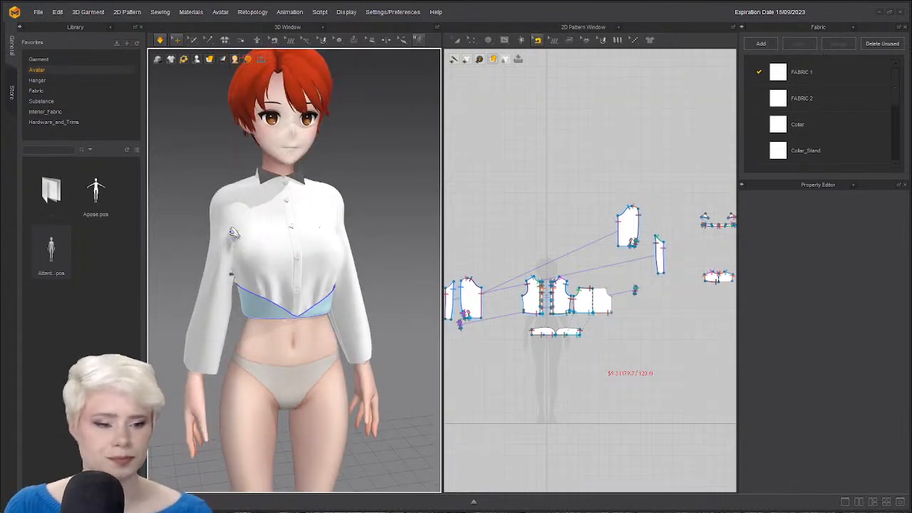
scroll(227, 220, "up", 4)
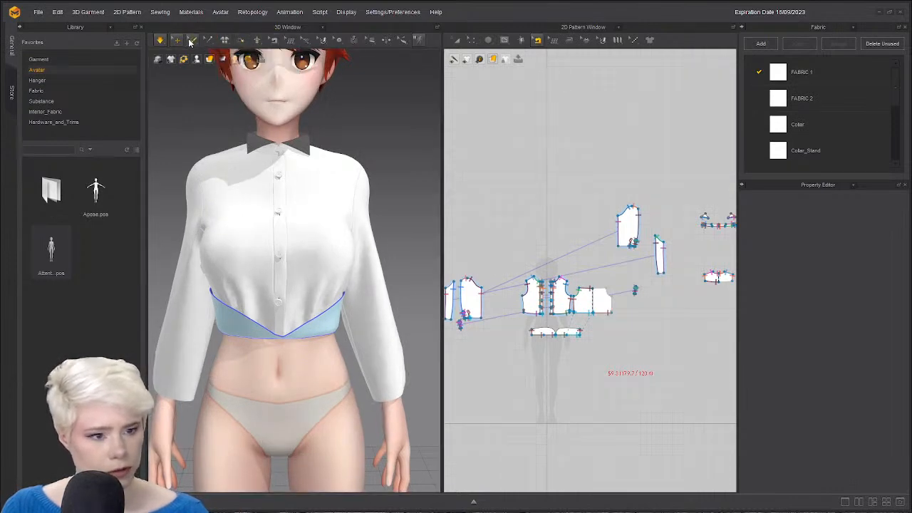
mouse_move(226, 40)
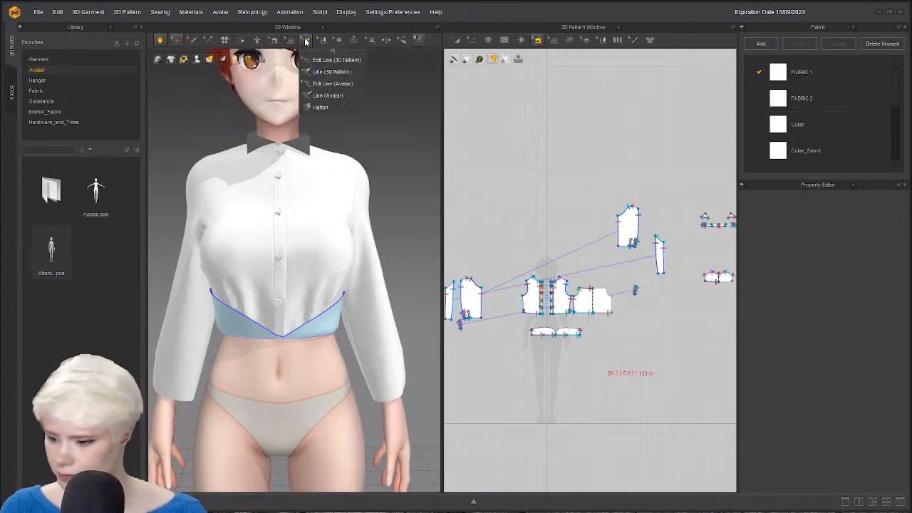
Open the 3D Line tools as a floating palette beside the avatar.
mouse_move(260, 41)
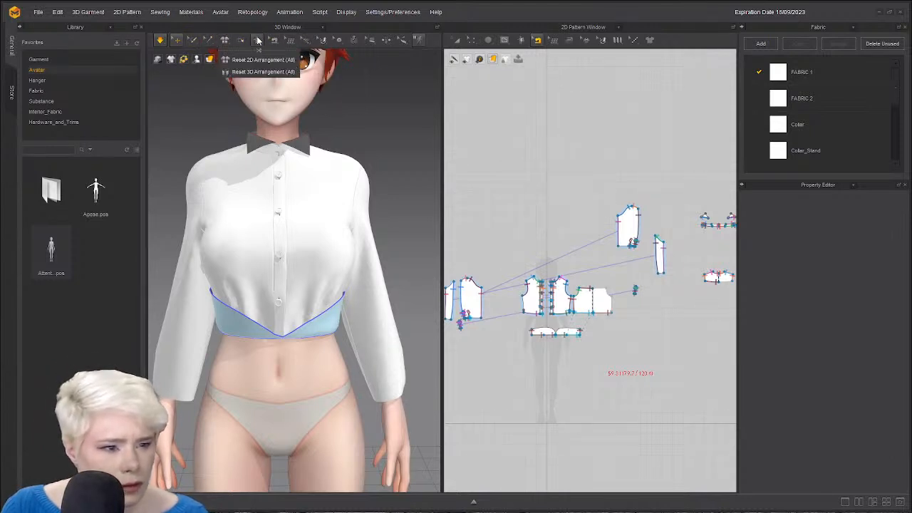
left_click(320, 55)
left_click_drag(370, 82, 413, 102)
Draw a Line (3D Pattern) from the button placket across the shirt's right chest and around the upper right sleeve towards its back.
scroll(304, 213, "up", 3)
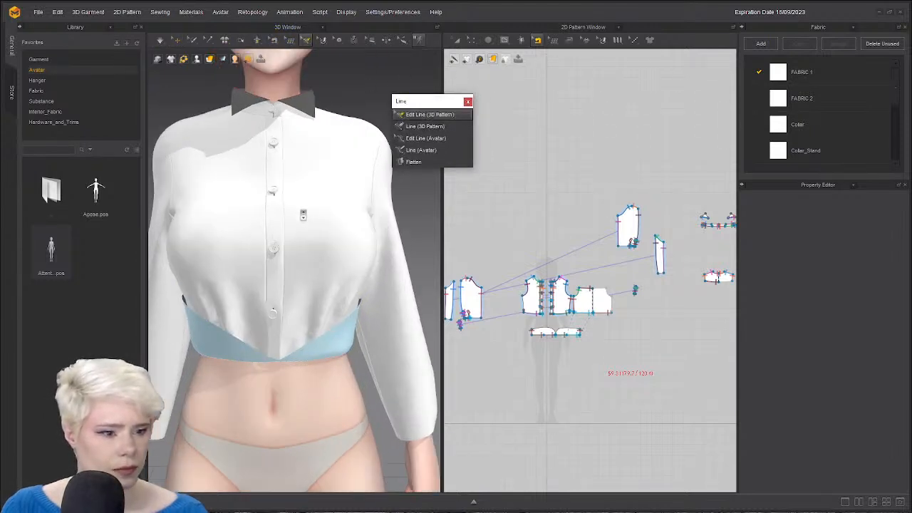
right_click_drag(303, 214, 323, 248)
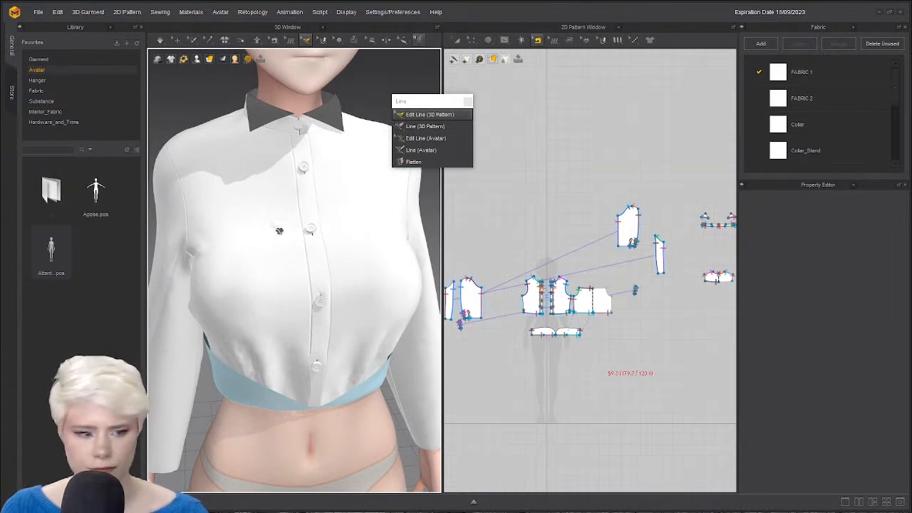
middle_click_drag(280, 231, 300, 152)
scroll(216, 178, "down", 1)
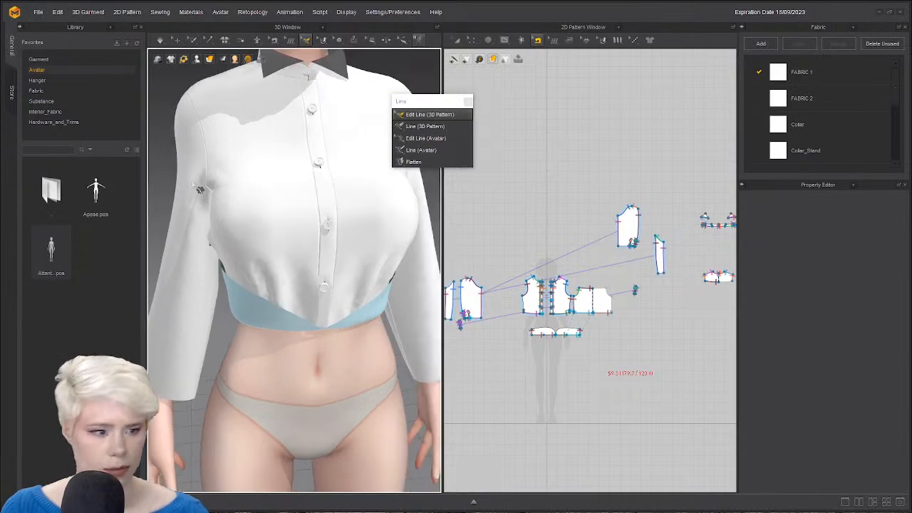
middle_click_drag(198, 189, 199, 244)
right_click_drag(200, 244, 243, 253)
middle_click_drag(243, 253, 237, 275)
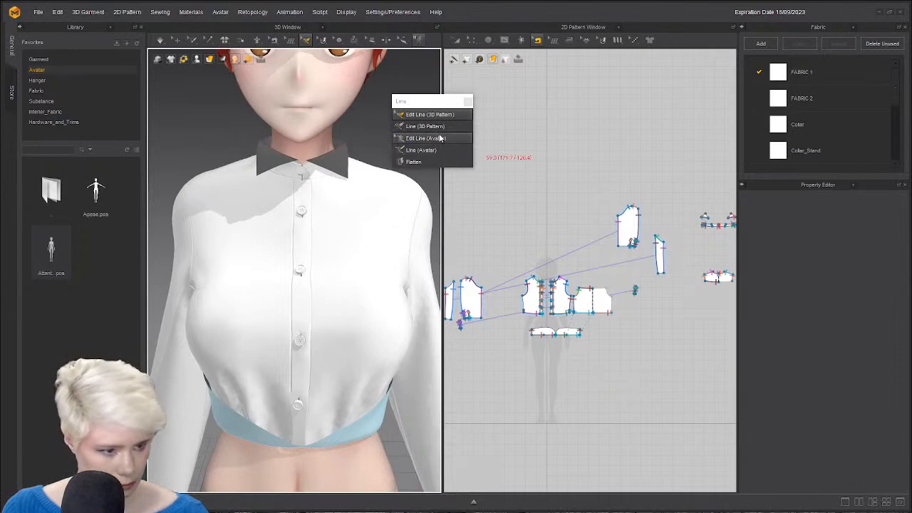
left_click(427, 125)
scroll(264, 253, "up", 1)
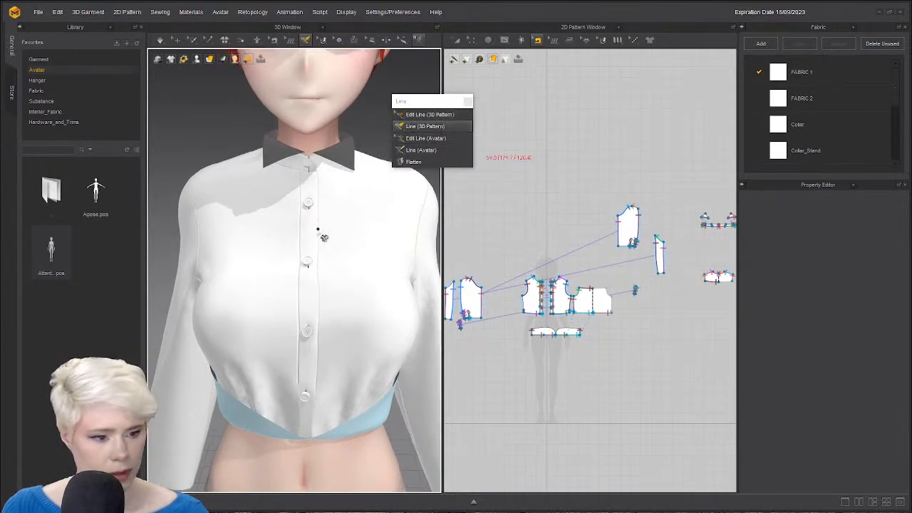
scroll(549, 285, "up", 8)
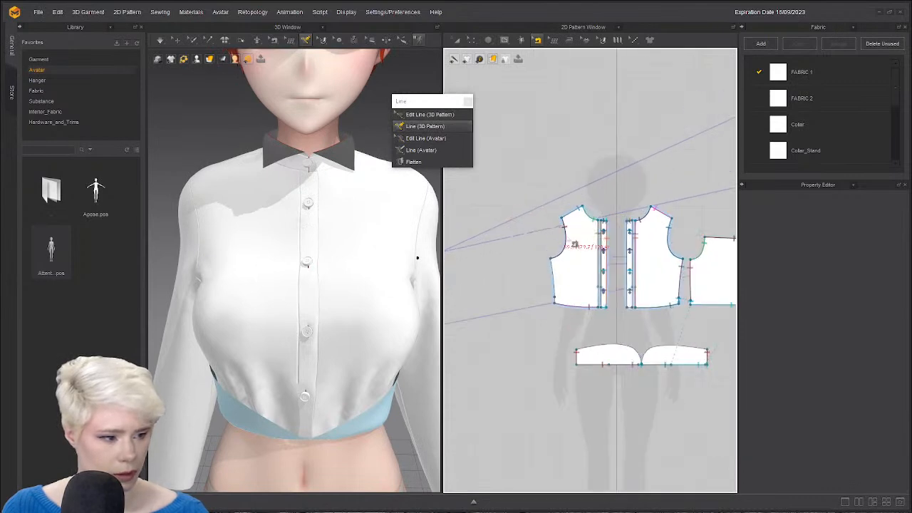
left_click(322, 234)
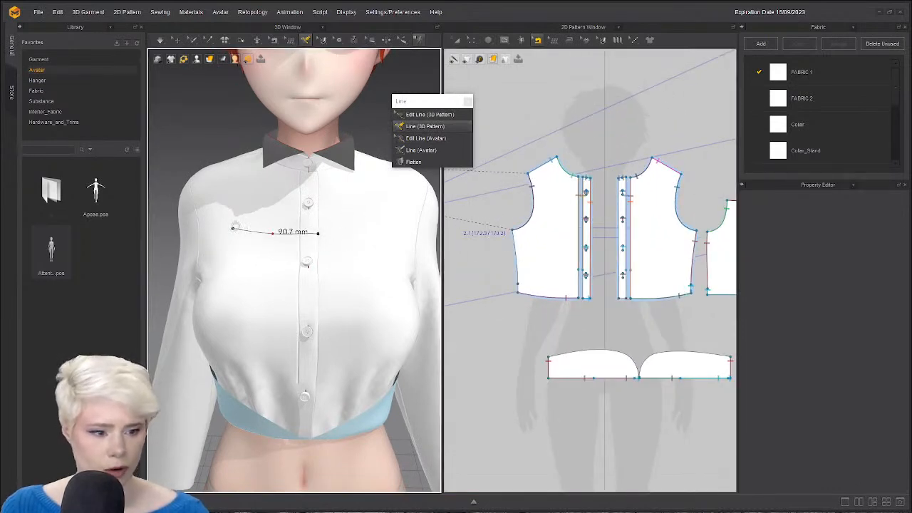
right_click_drag(232, 227, 412, 226)
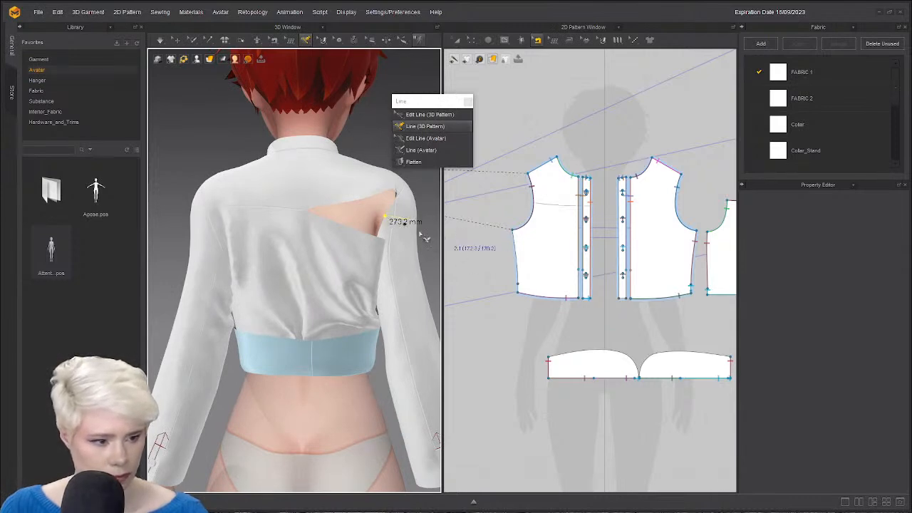
right_click_drag(399, 227, 357, 229)
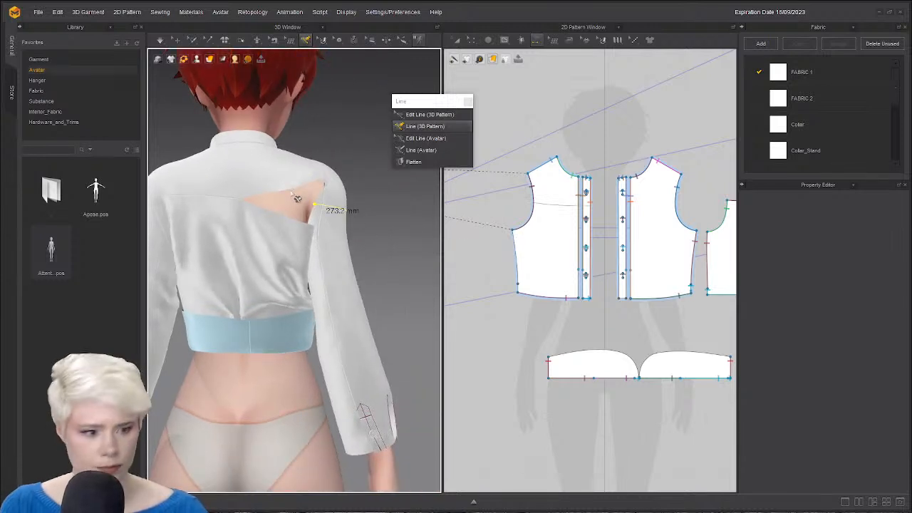
Sew half of the yoke's lower edge to the matching half of the back panel's top edge with Segment Sewing.
left_click(536, 41)
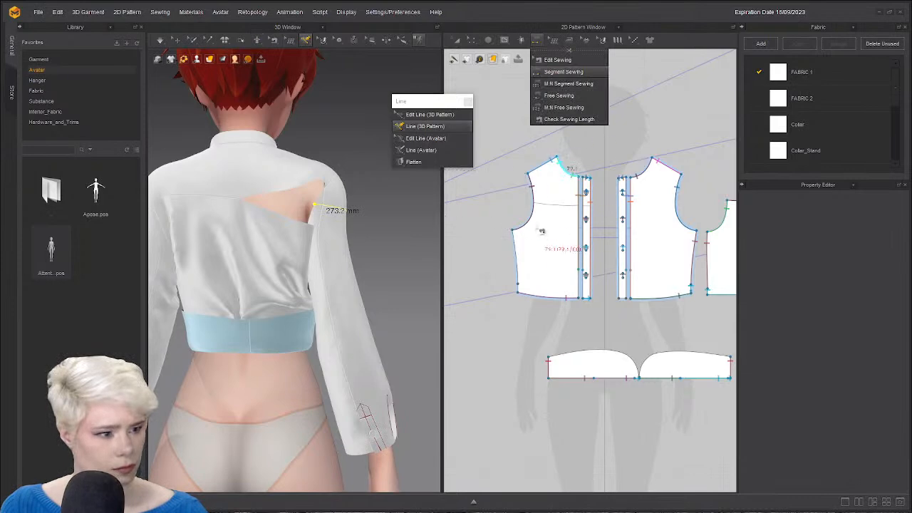
scroll(602, 241, "down", 5)
scroll(503, 234, "up", 3)
scroll(499, 238, "down", 4)
scroll(570, 227, "up", 5)
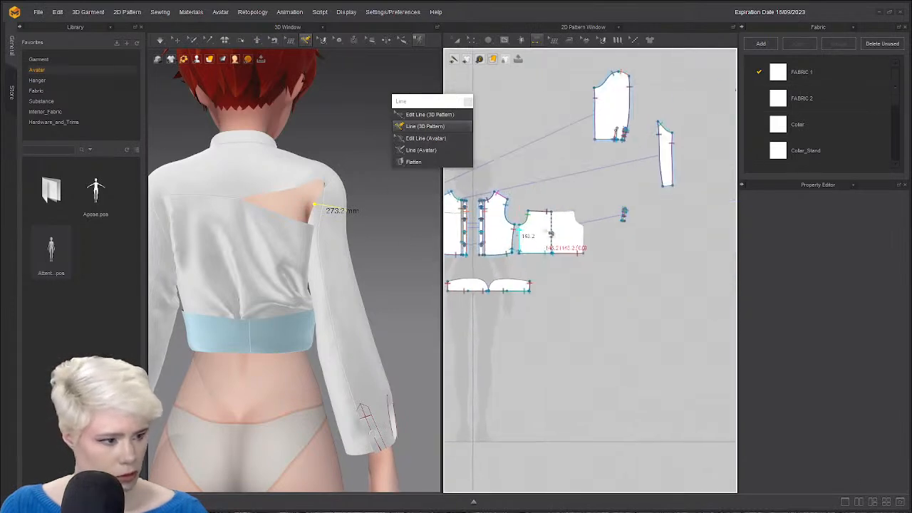
scroll(652, 229, "down", 4)
scroll(660, 220, "down", 2)
middle_click_drag(581, 228, 527, 246)
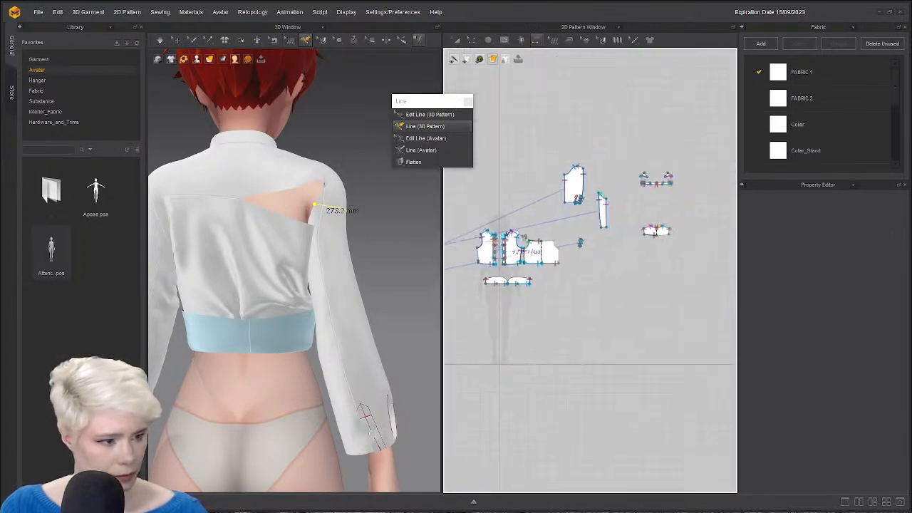
scroll(645, 249, "down", 2)
scroll(649, 239, "up", 4)
left_click(672, 244)
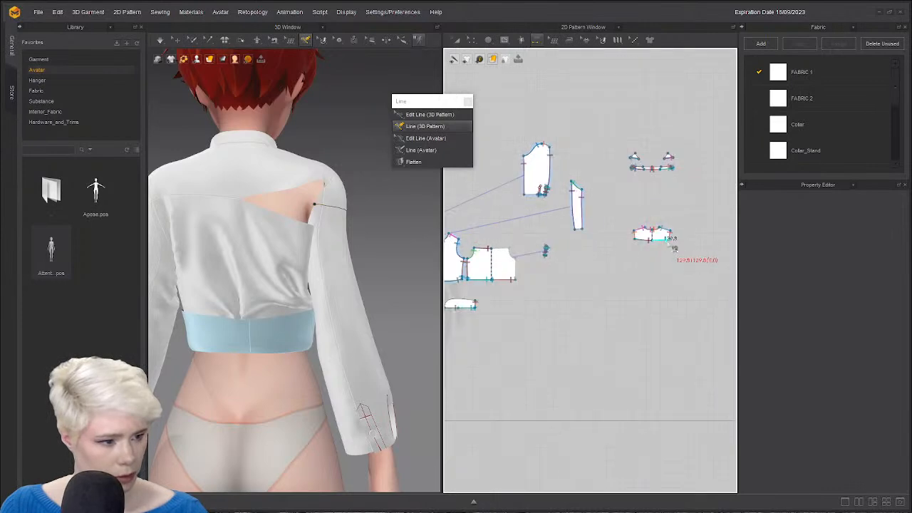
left_click(510, 251)
Sew the back panel's open side edge to the right front panel's side edge in a long upper and a short lower segment.
right_click_drag(347, 258, 183, 244)
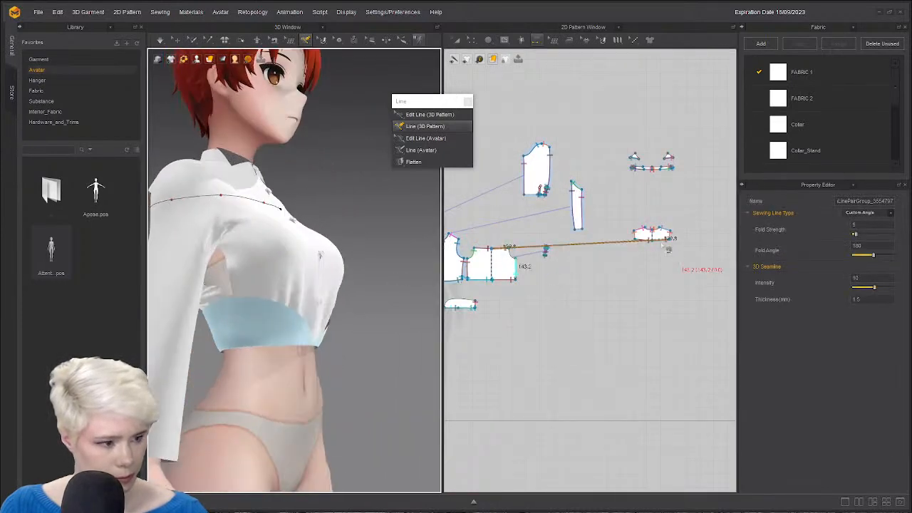
middle_click_drag(511, 267, 603, 265)
left_click(576, 266)
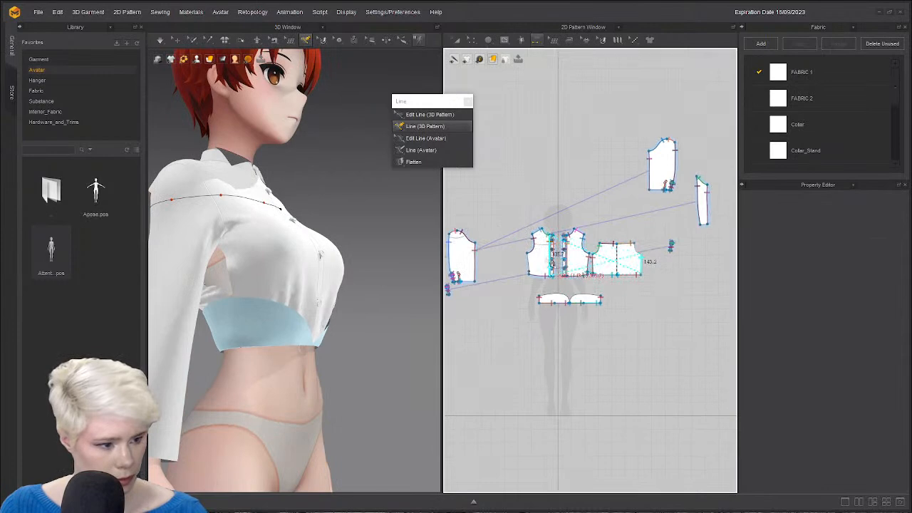
scroll(524, 265, "up", 5)
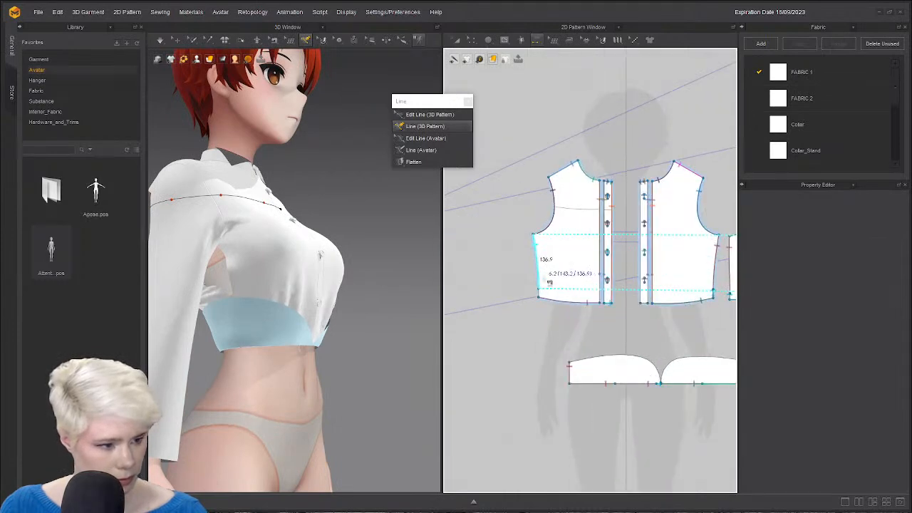
left_click(543, 281)
left_click(540, 294)
scroll(570, 260, "down", 1)
mouse_move(571, 260)
middle_mouse_down()
mouse_move(452, 253)
mouse_move(584, 257)
middle_mouse_up()
scroll(499, 258, "down", 1)
scroll(648, 280, "up", 3)
scroll(647, 280, "up", 3)
left_click(644, 282)
scroll(585, 256, "down", 2)
Simulate the garment with the shirt's back in view to close the resewn yoke and side seams.
key("q")
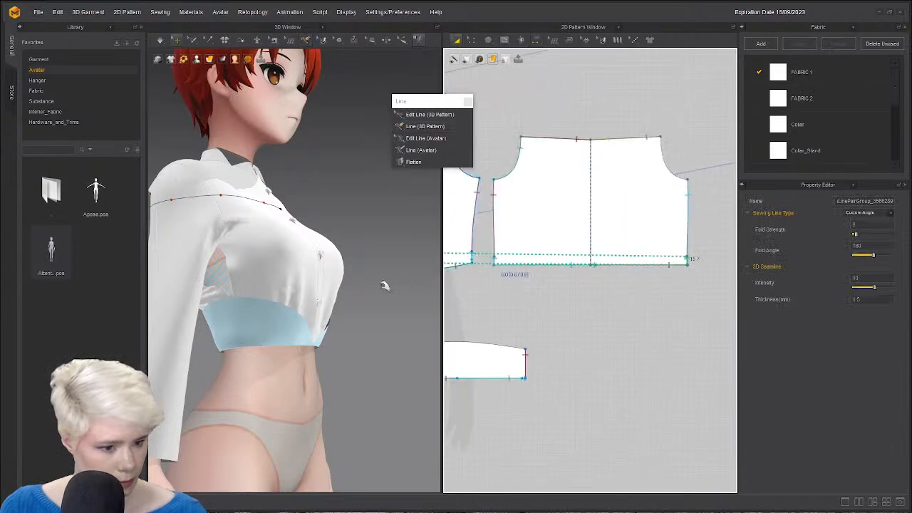
right_click_drag(254, 268, 420, 282)
scroll(270, 306, "down", 2)
middle_click_drag(420, 282, 349, 308)
key("space")
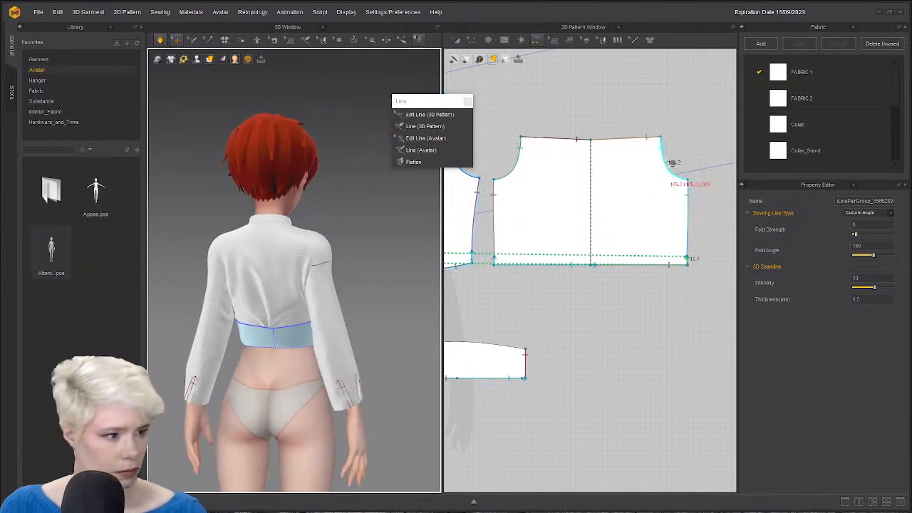
Sew the back panel's armhole curve to the upper curved edge of the right sleeve's narrow panel.
scroll(529, 197, "down", 3)
middle_click_drag(676, 169, 528, 306)
scroll(588, 190, "down", 1)
middle_click_drag(491, 332, 692, 344)
middle_click_drag(612, 305, 787, 220)
scroll(701, 280, "down", 1)
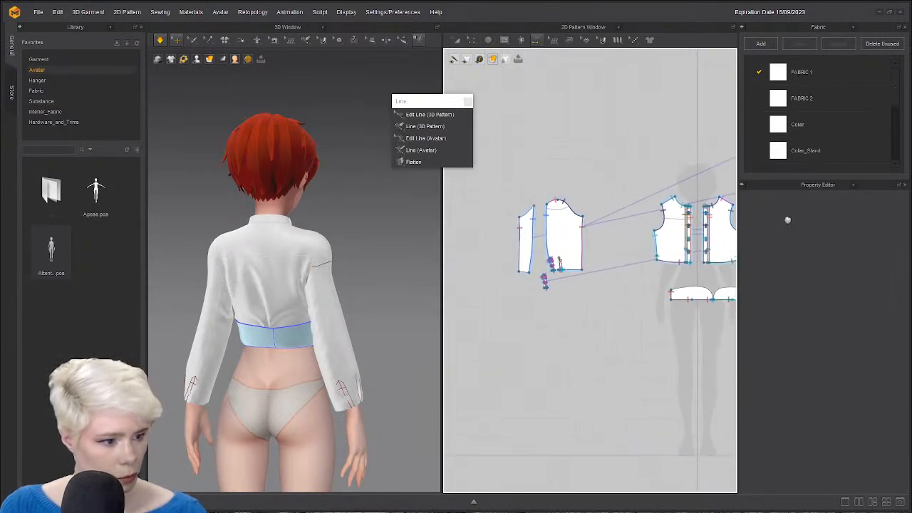
middle_click_drag(611, 244, 515, 272)
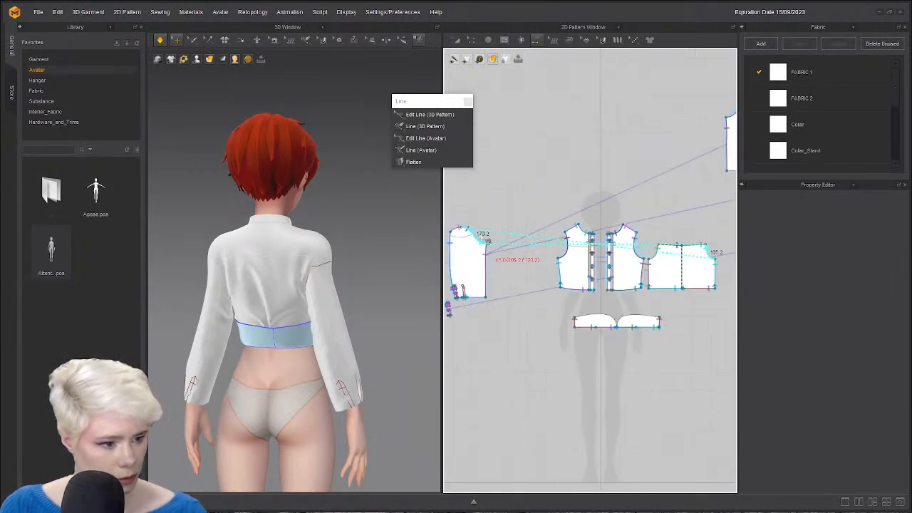
middle_click_drag(565, 244, 639, 240)
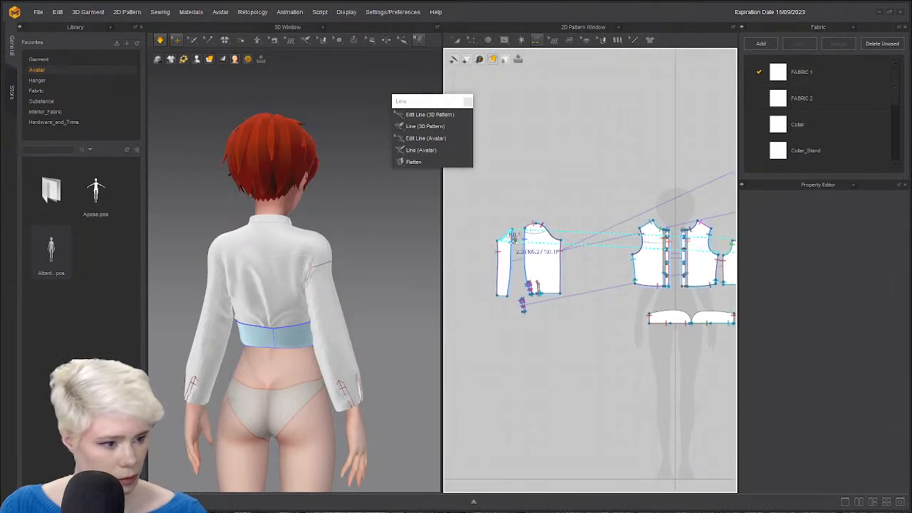
left_click(511, 237)
Simulate the garment and tug the right sleeve downward on the avatar to settle it.
key("q")
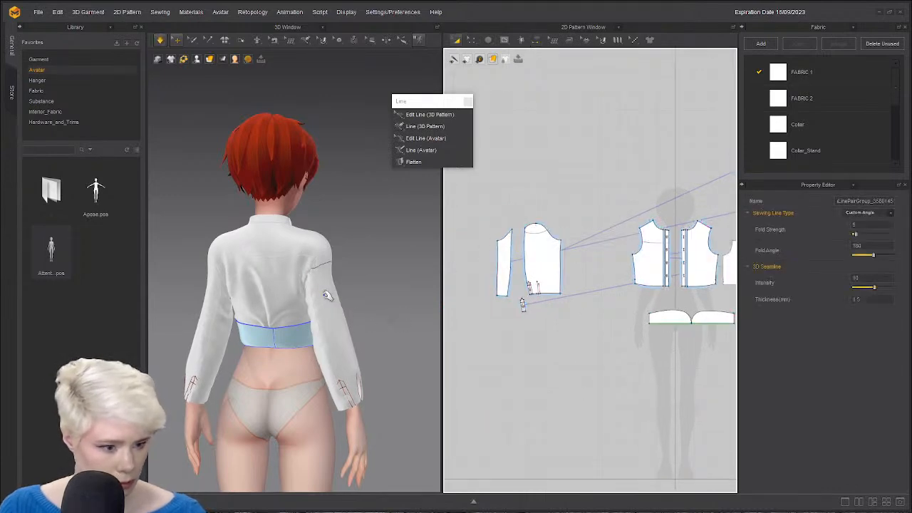
left_click(324, 271)
mouse_move(283, 270)
right_mouse_down()
mouse_move(242, 272)
mouse_move(275, 271)
right_mouse_up()
key("space")
scroll(289, 269, "up", 5)
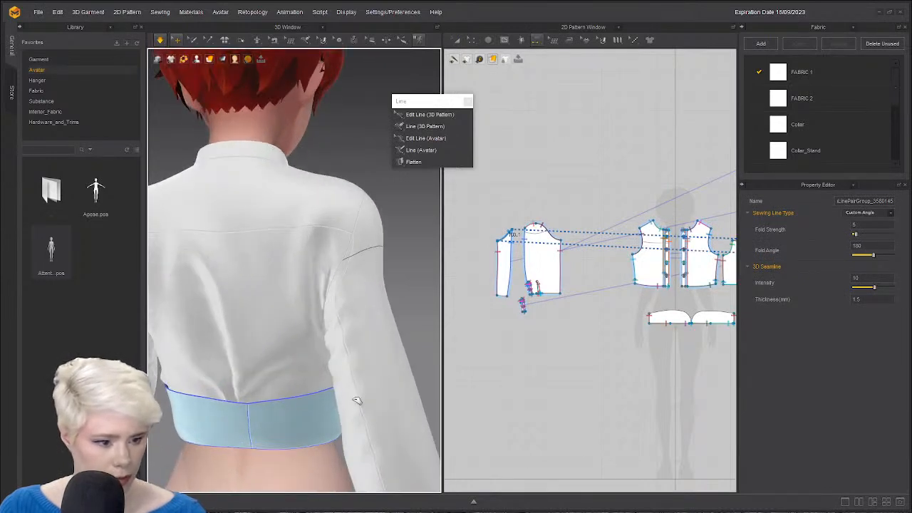
left_click_drag(333, 311, 275, 373)
right_click_drag(275, 372, 226, 325)
key("space")
left_click(283, 358)
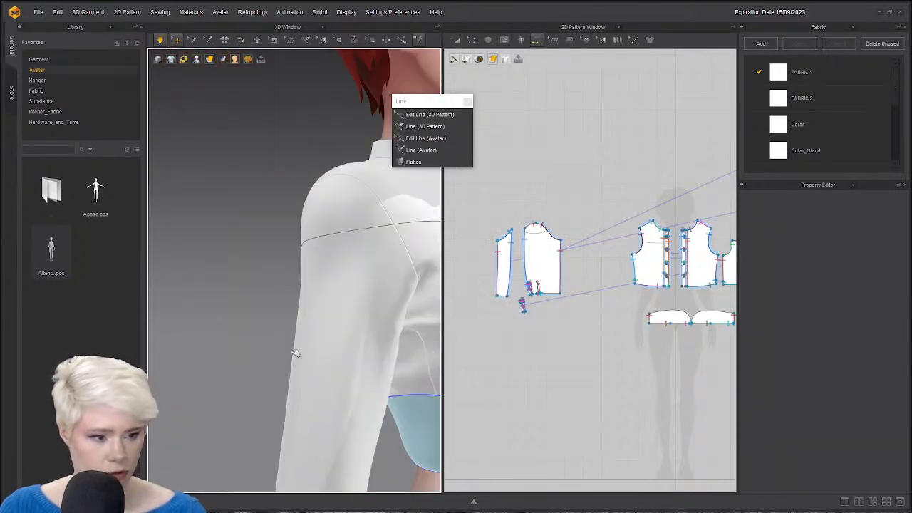
Rerun the simulation and check the right sleeve and the drawn chest line from the side and the front.
key("space")
right_click_drag(295, 352, 324, 292)
scroll(337, 353, "down", 4)
scroll(249, 281, "down", 1)
key("space")
key("space")
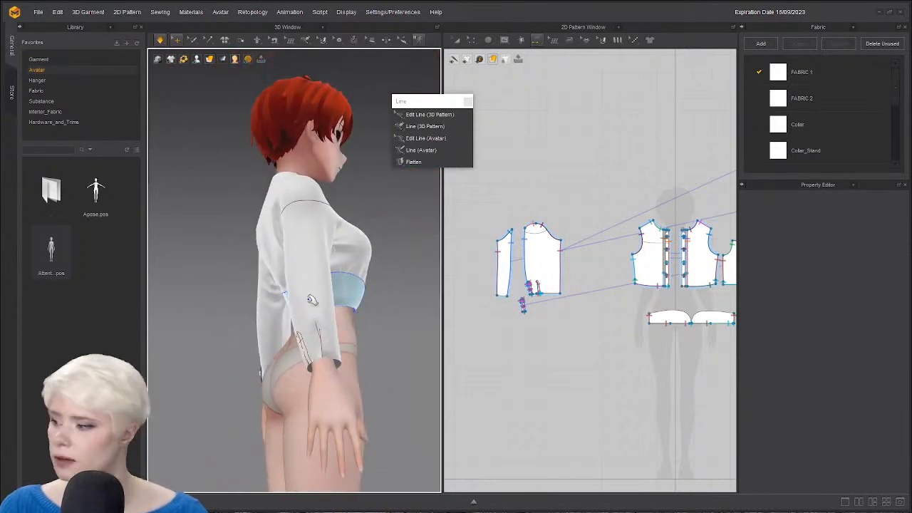
right_click_drag(353, 321, 340, 292)
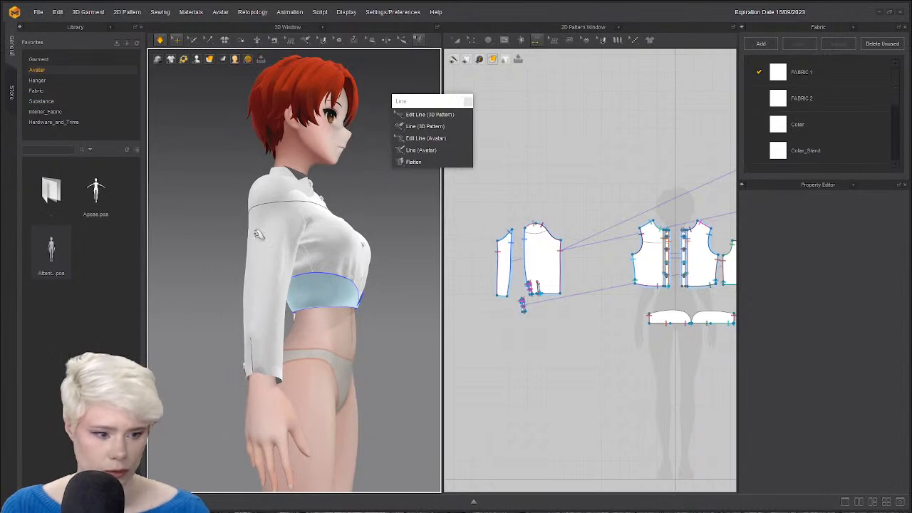
right_click_drag(287, 224, 244, 207)
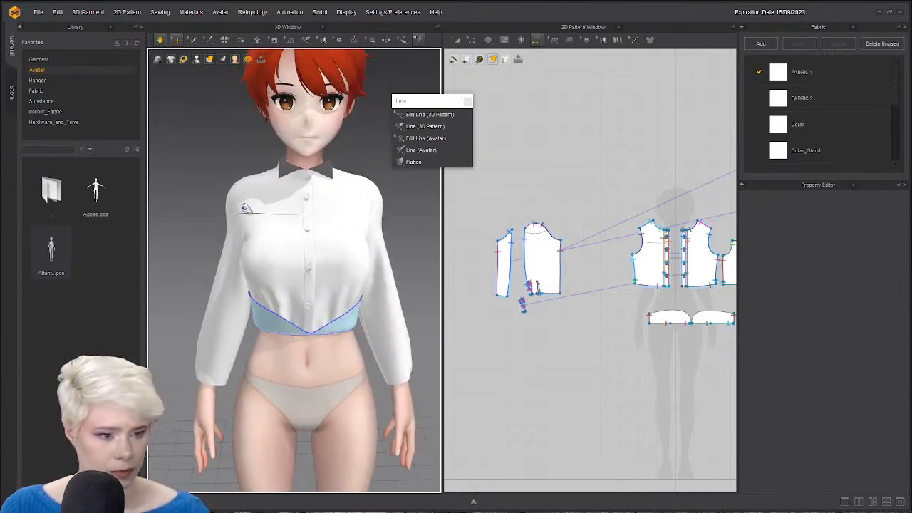
Draw a 3D pattern line across the right upper sleeve from the back yoke seam to meet the existing style line at the outer arm.
left_click(324, 40)
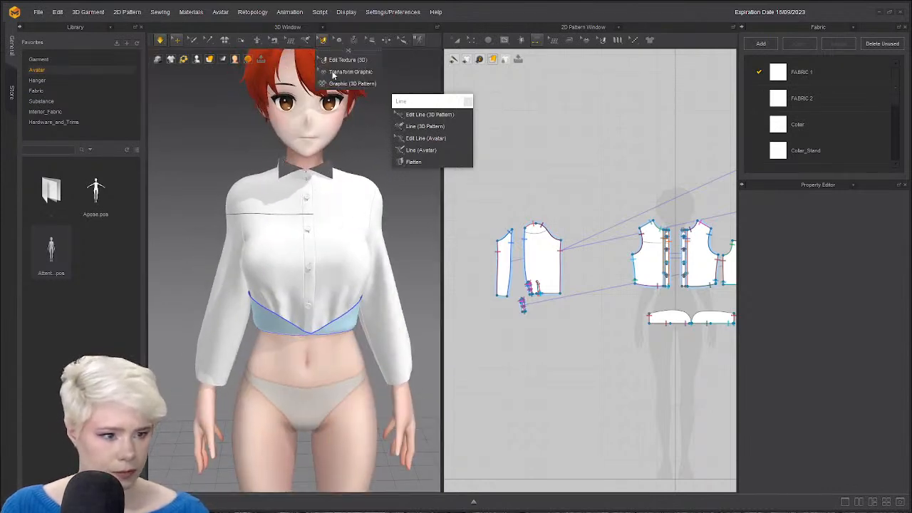
left_click(307, 40)
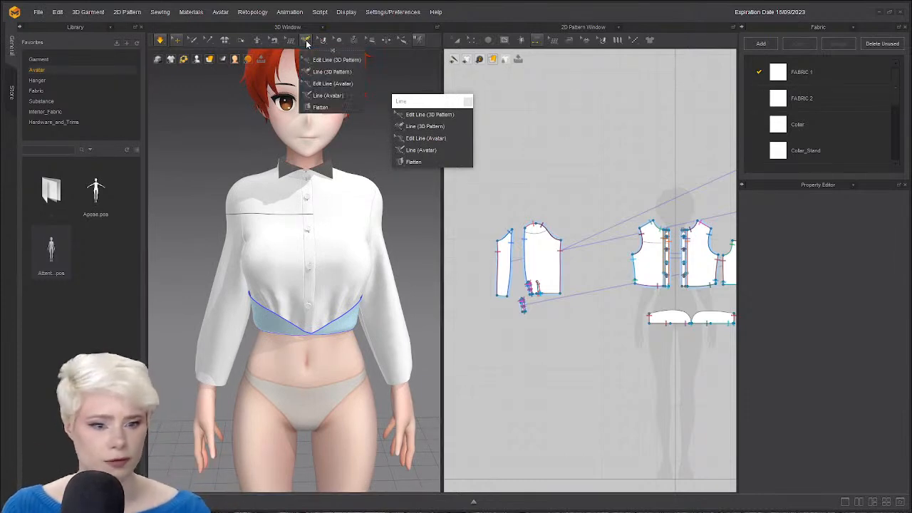
left_click(325, 72)
right_click_drag(252, 241, 433, 218)
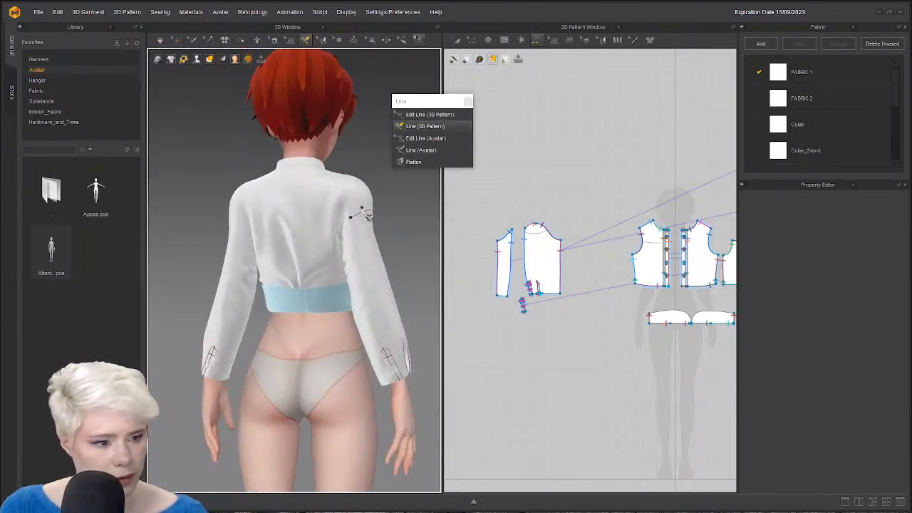
scroll(361, 202, "up", 2)
scroll(337, 216, "up", 2)
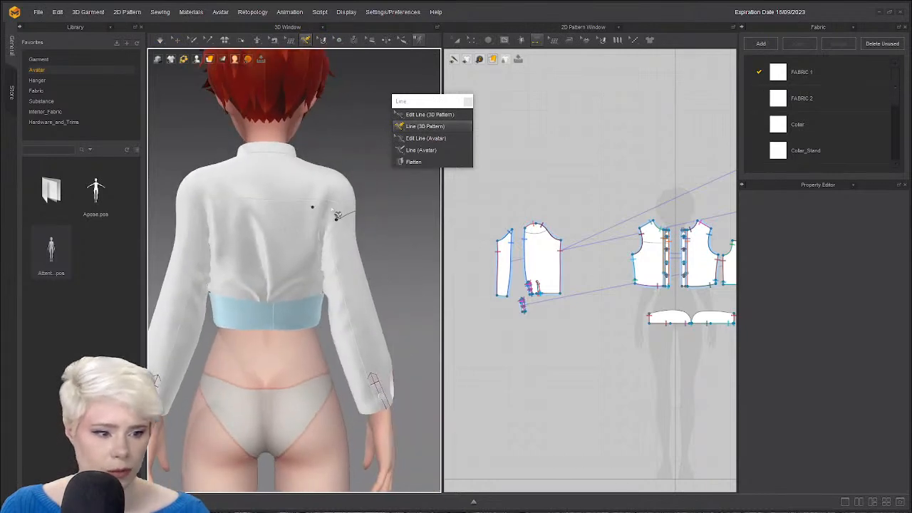
right_click_drag(337, 215, 305, 220)
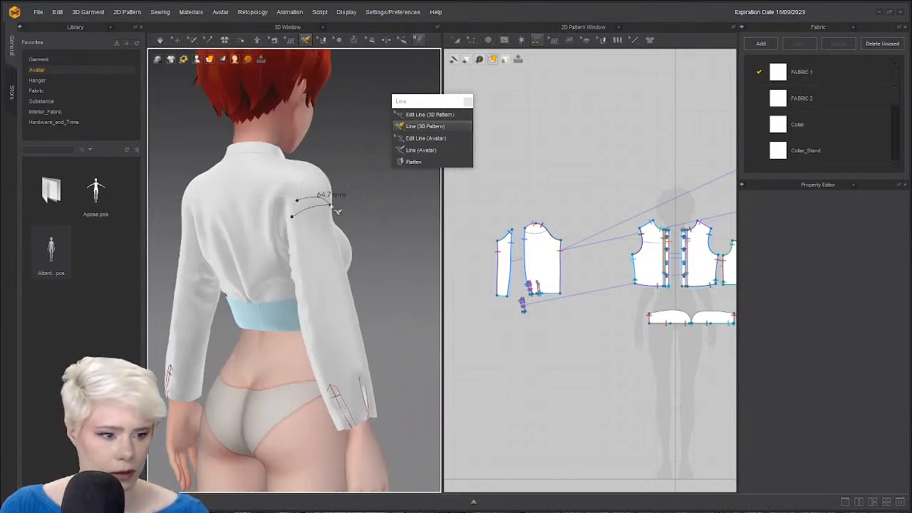
scroll(288, 208, "up", 2)
right_click_drag(324, 190, 313, 203)
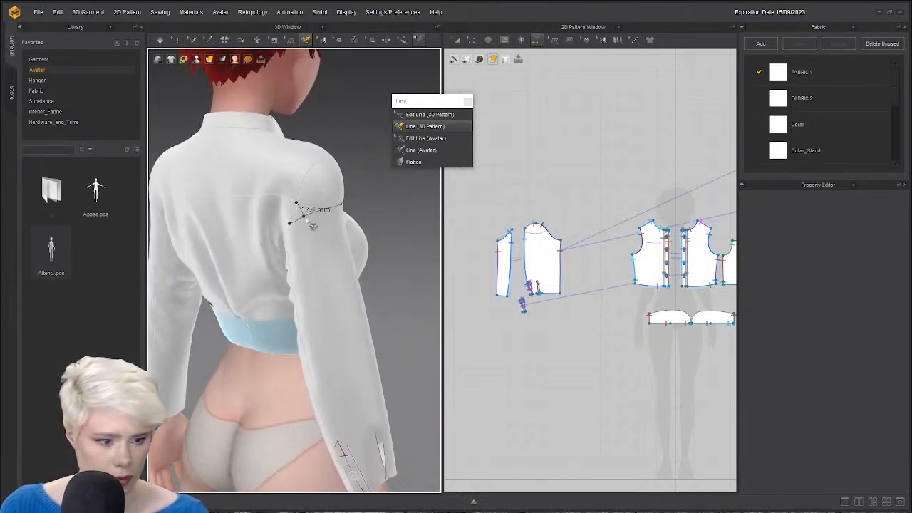
double_click(343, 207)
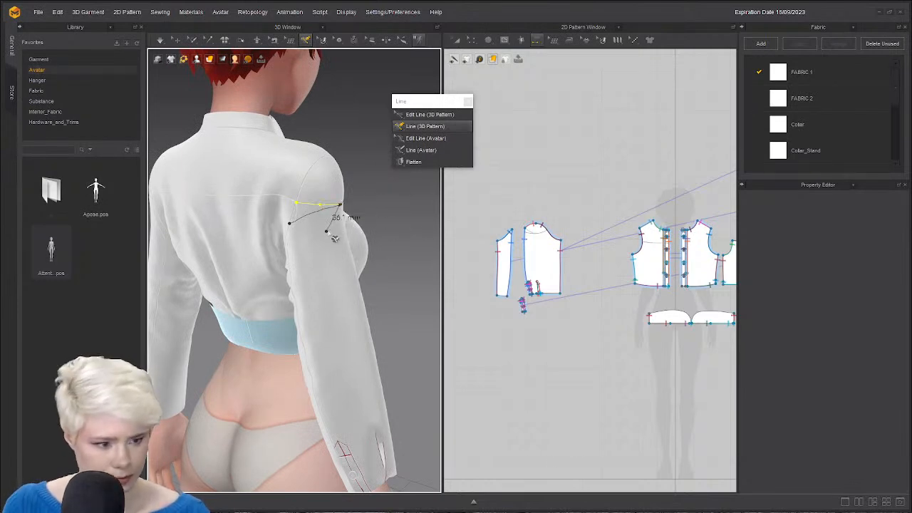
left_click(345, 208)
Select the drawn 3D chest and sleeve lines together and convert them to internal lines on the patterns.
scroll(344, 209, "up", 3)
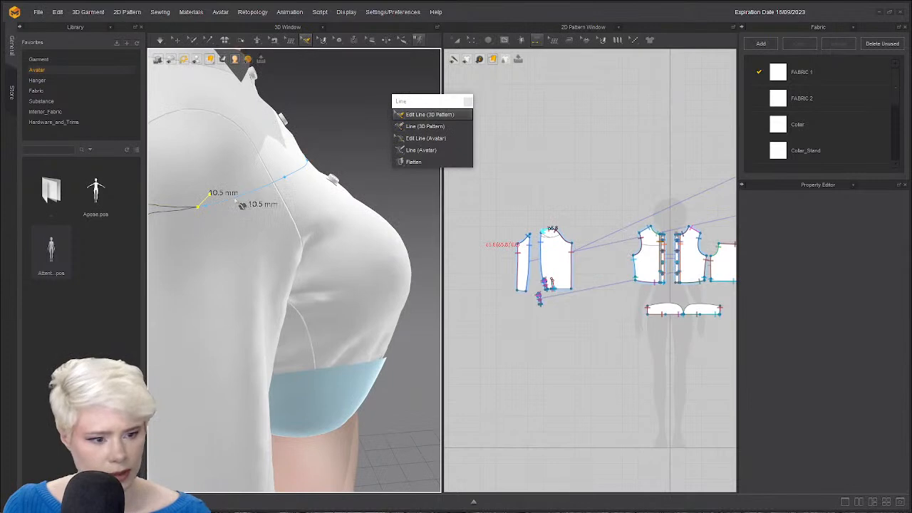
left_click(196, 207)
left_click(261, 186, "shift")
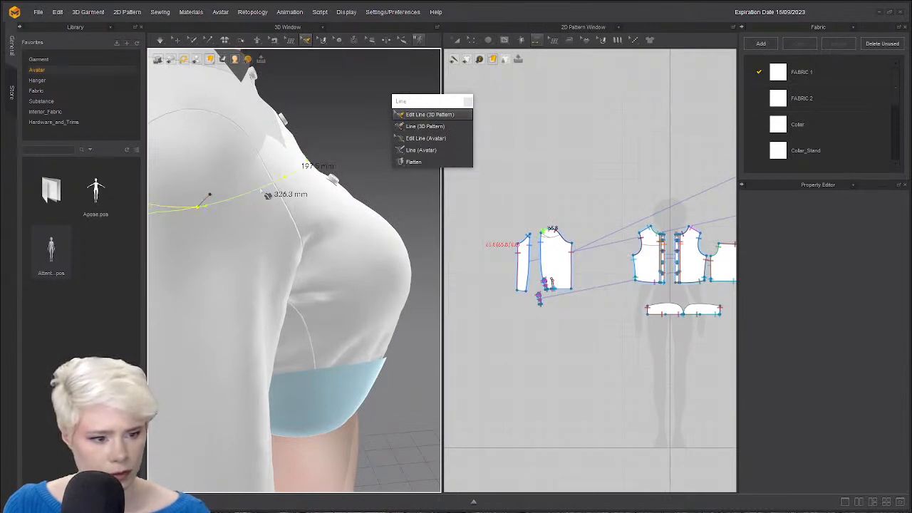
right_click(261, 186)
left_click(320, 257)
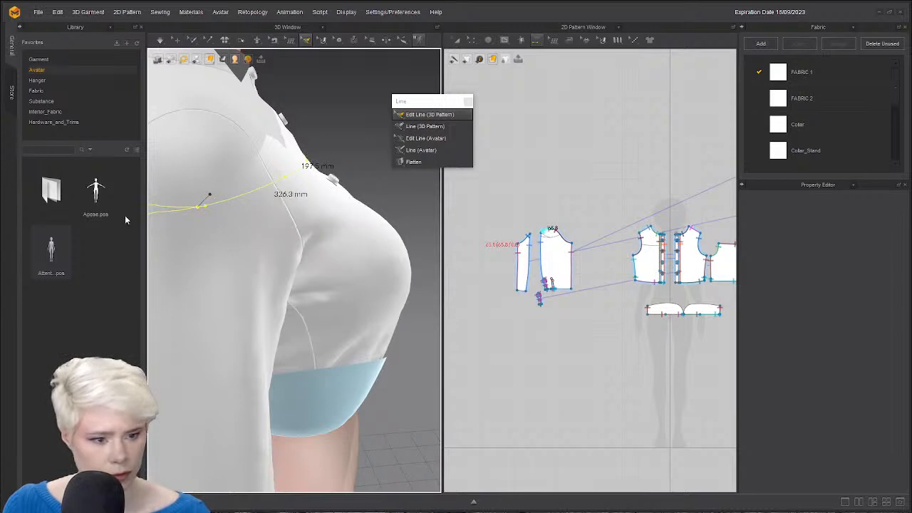
Delete the short stray segment at the line junction on the right upper sleeve and check the lines from behind and the side.
scroll(249, 306, "down", 6)
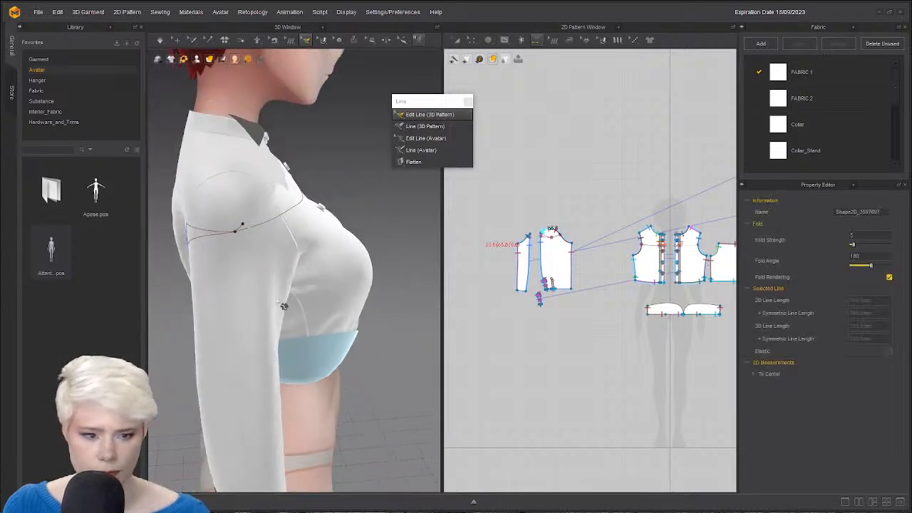
scroll(254, 308, "up", 8)
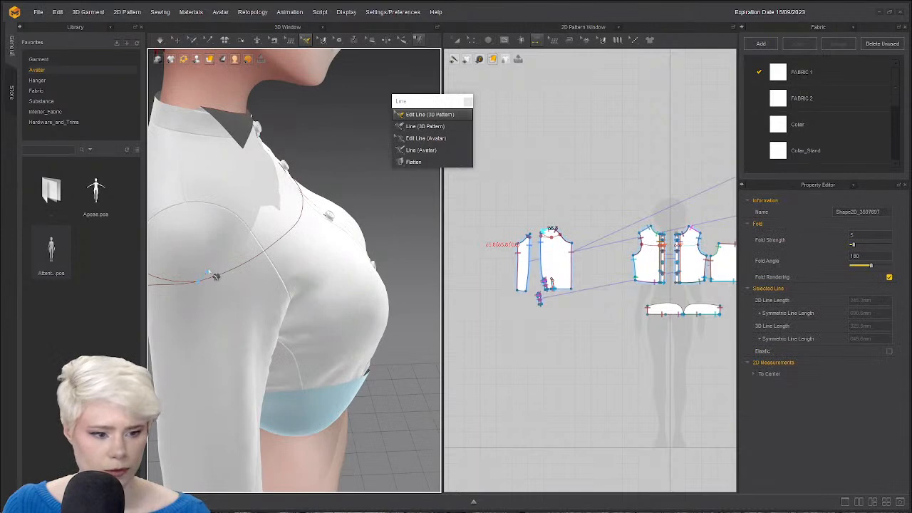
left_click(201, 279)
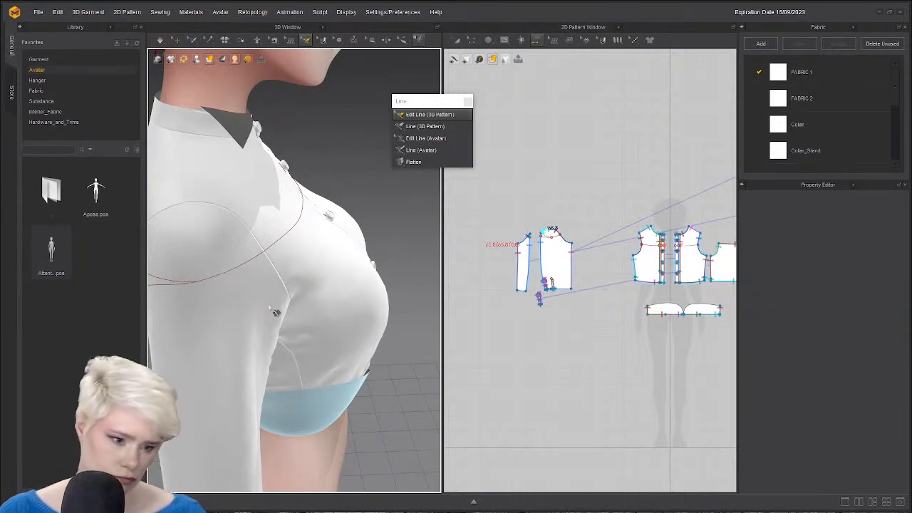
right_click_drag(204, 277, 253, 268)
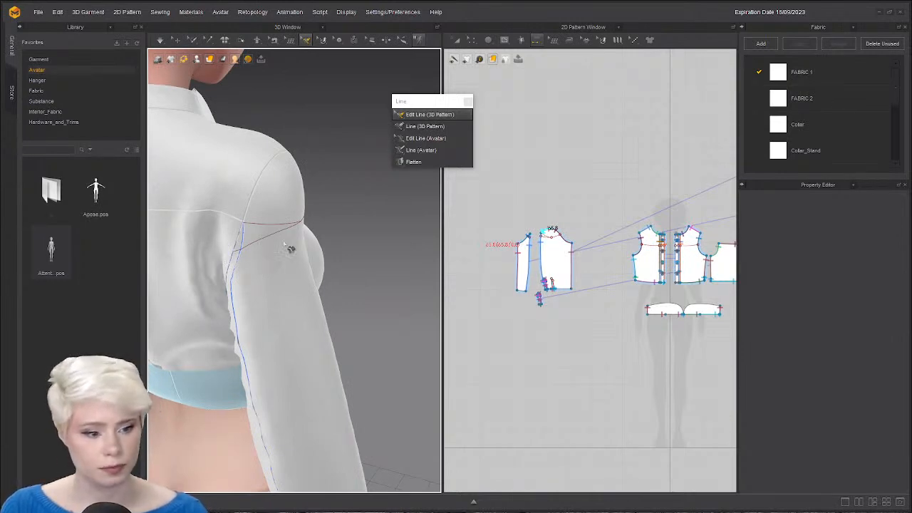
right_click_drag(417, 239, 376, 255)
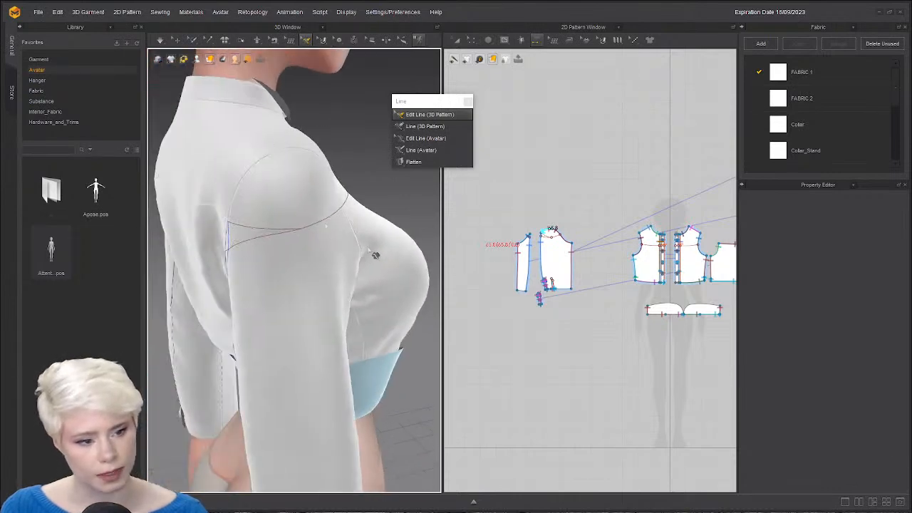
left_click(468, 102)
scroll(492, 143, "down", 3)
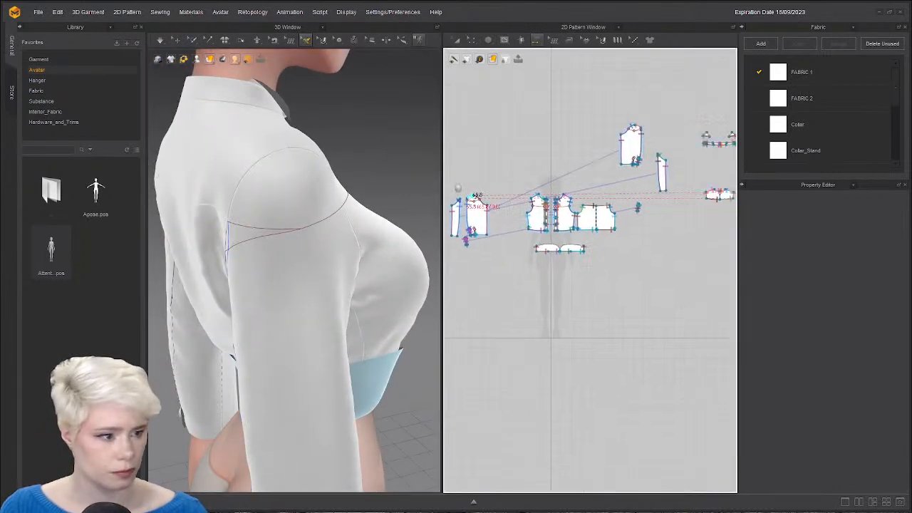
scroll(513, 207, "up", 5)
scroll(629, 237, "up", 5)
middle_click_drag(607, 205, 577, 203)
scroll(587, 147, "down", 2)
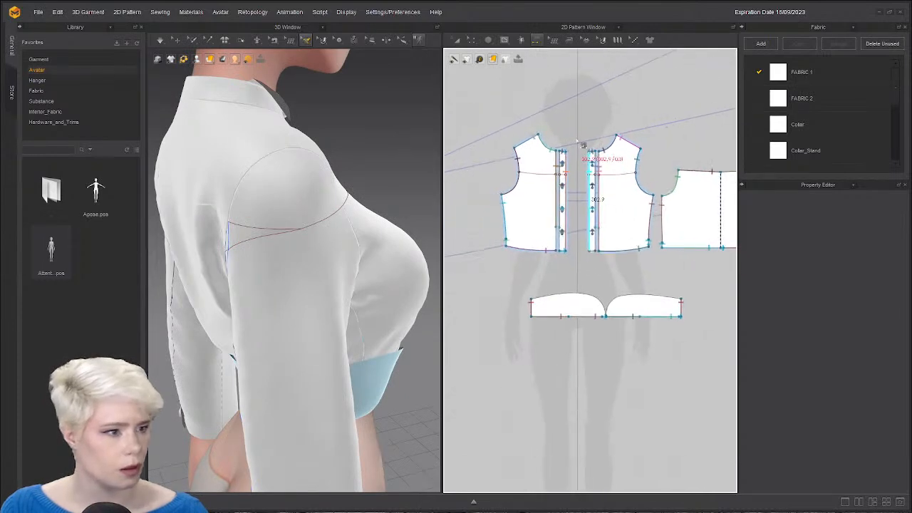
left_click(536, 41)
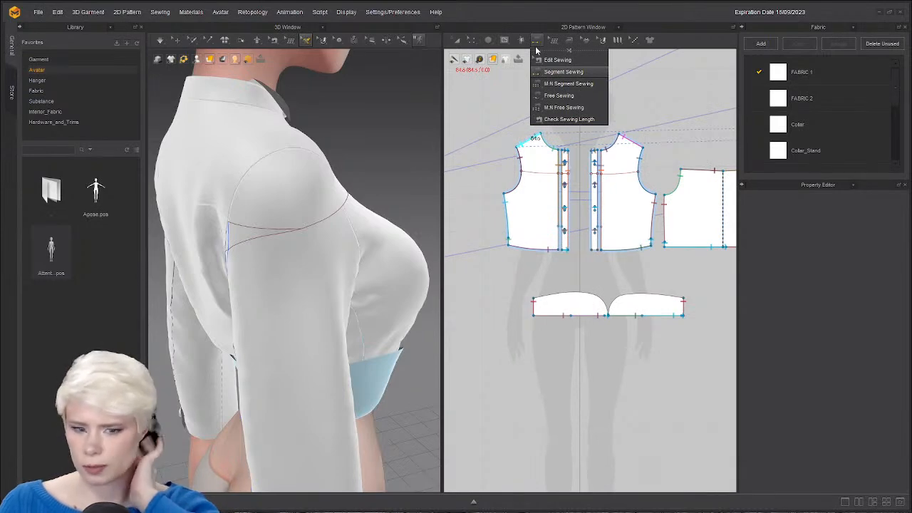
left_click(483, 106)
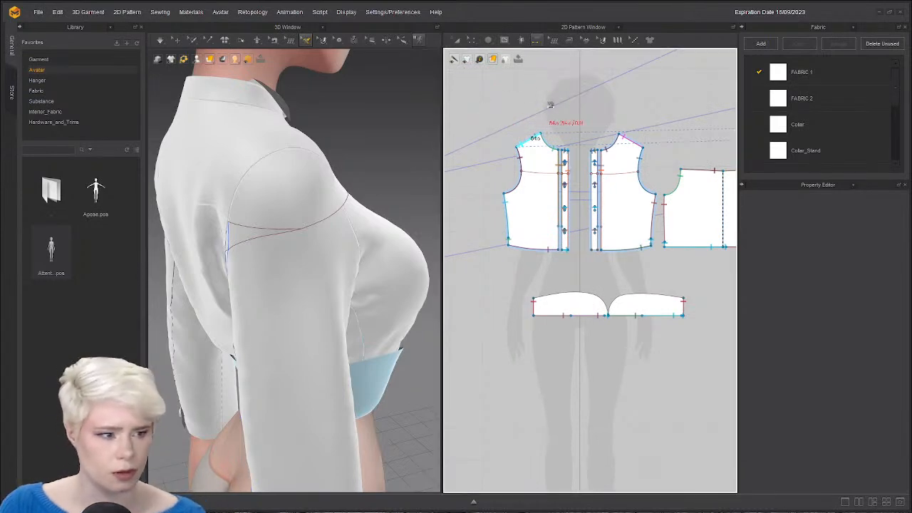
scroll(554, 137, "up", 3)
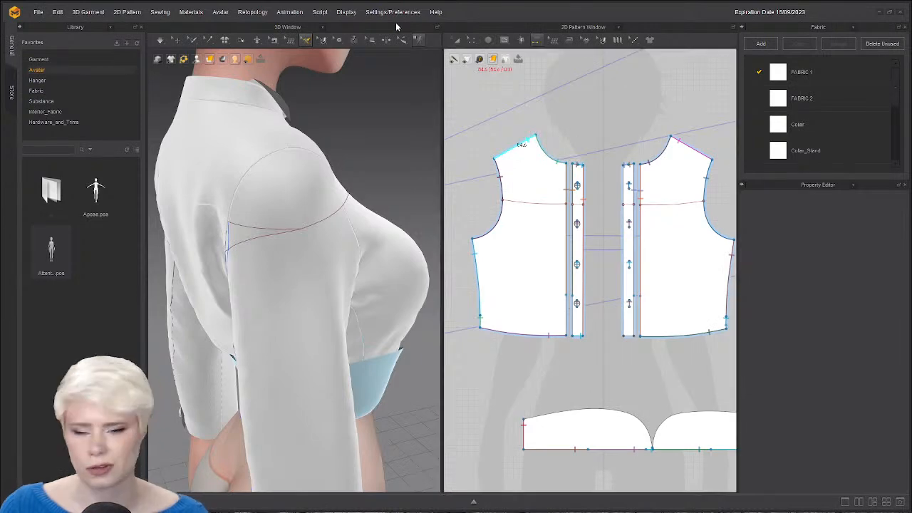
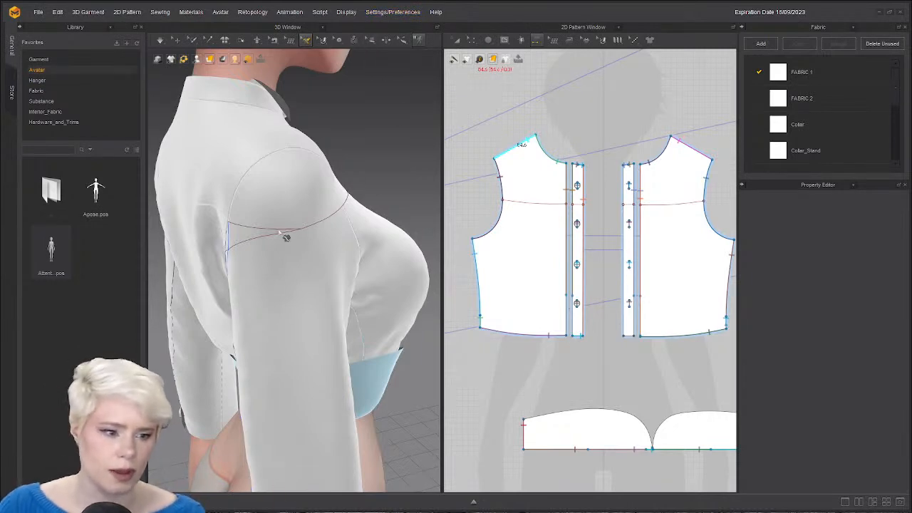
Cut both front body panels and their plackets along the horizontal internal line across the upper chest.
left_click(472, 40)
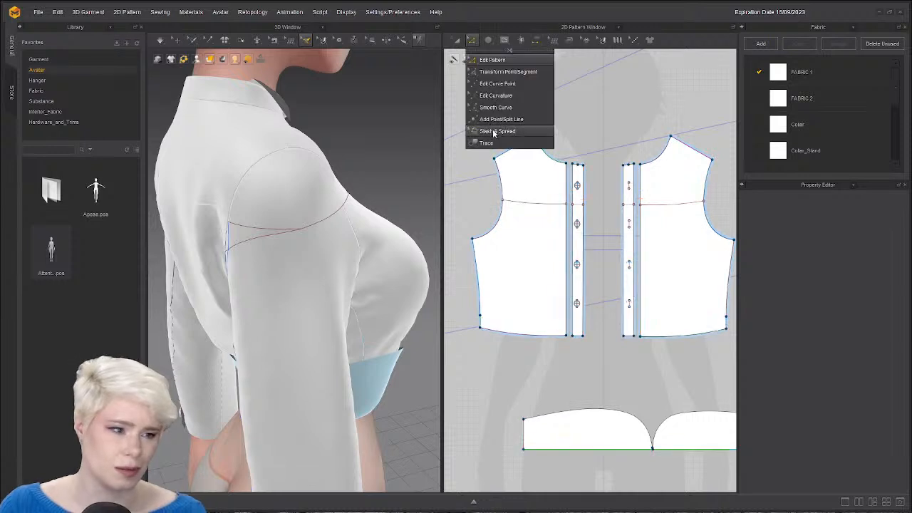
left_click(493, 133)
left_click(539, 203)
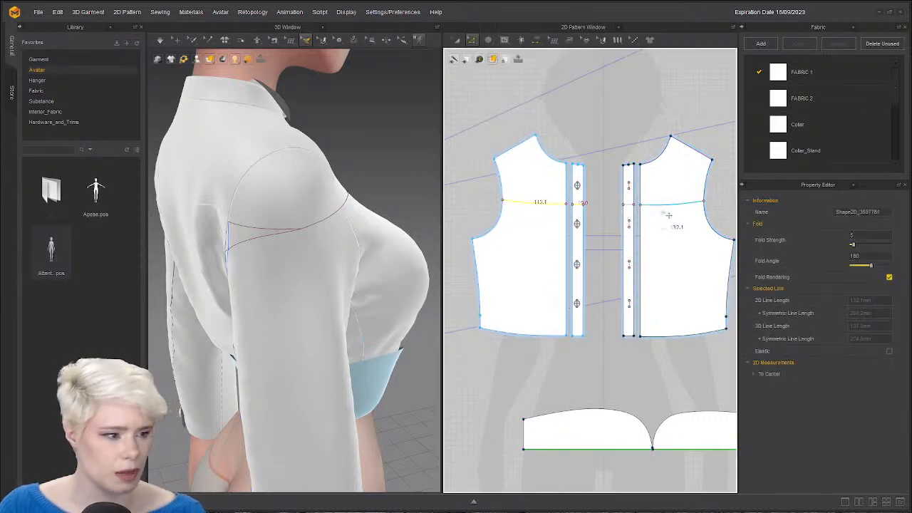
scroll(670, 214, "down", 2)
middle_click_drag(670, 215, 600, 214)
left_click(625, 206)
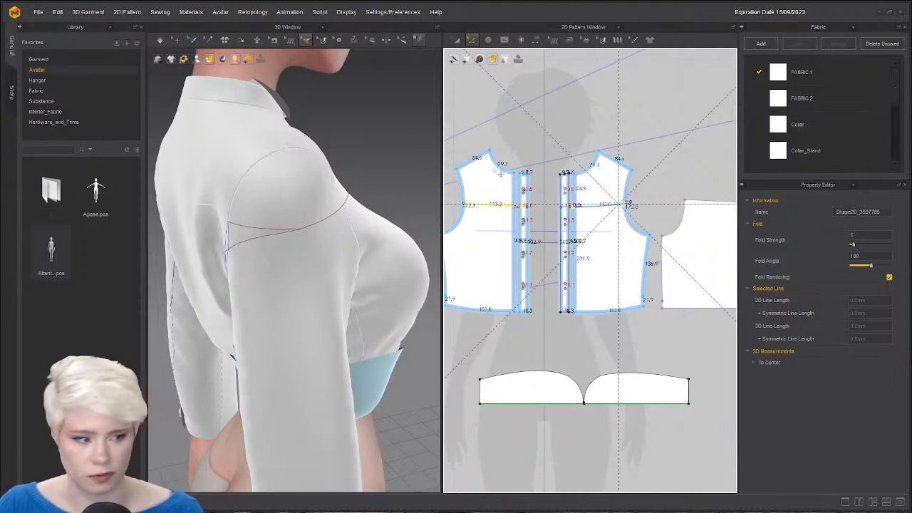
left_click(548, 135)
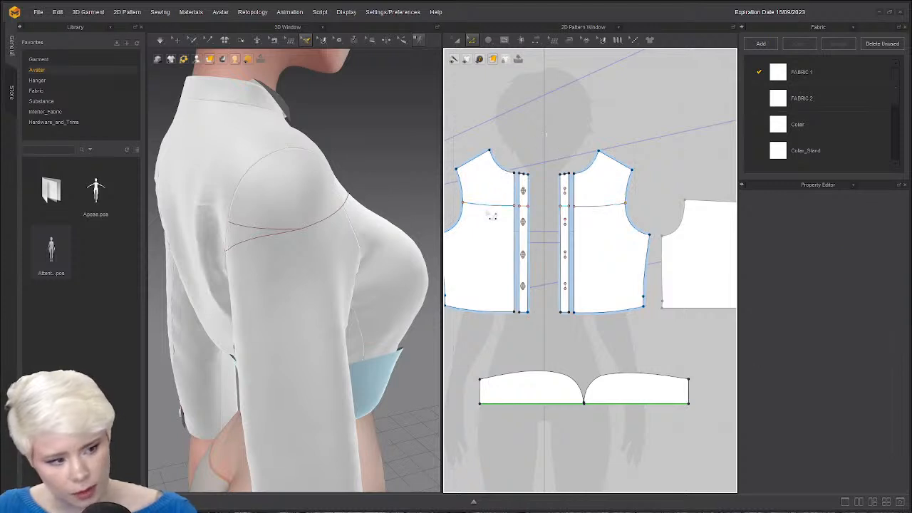
left_click(494, 205)
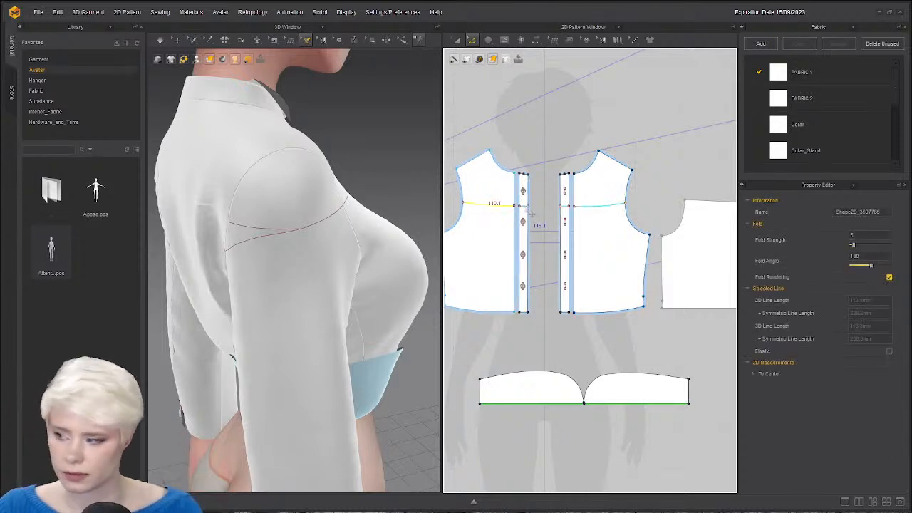
scroll(531, 214, "up", 3)
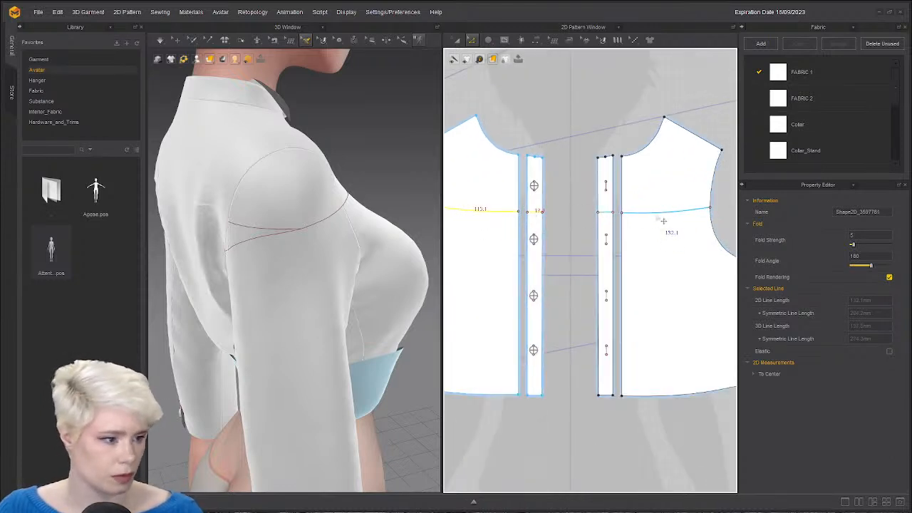
right_click(497, 212)
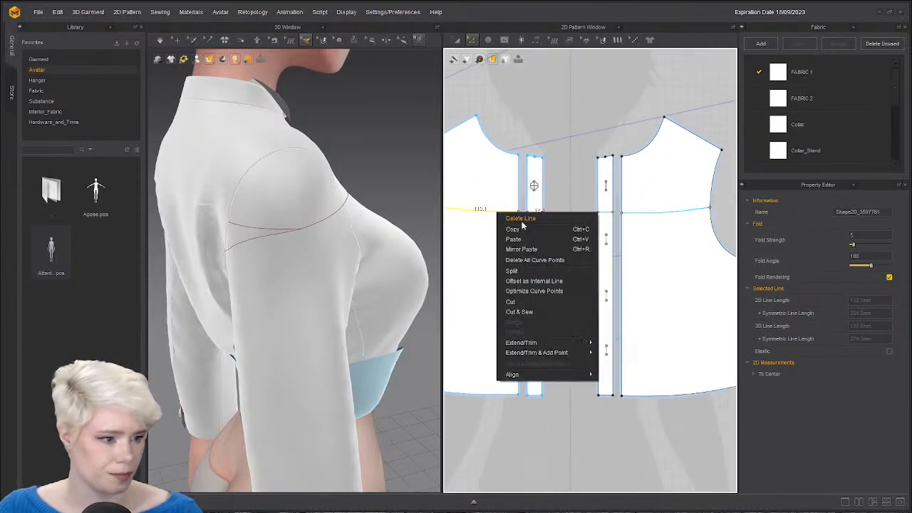
left_click(527, 304)
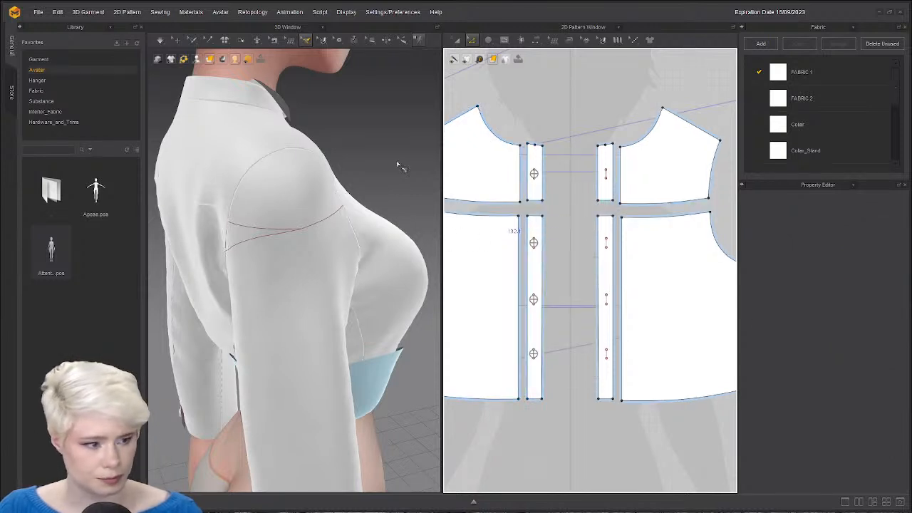
Delete the cut-off upper front body pieces and upper placket pieces on both sides.
key("a")
left_click(496, 171)
left_click(536, 159, "shift")
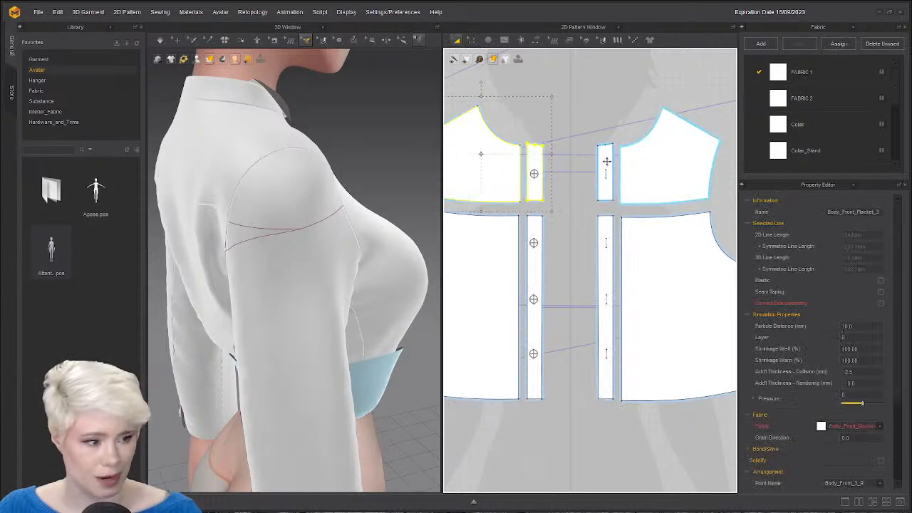
key("Delete")
left_click(605, 161)
left_click(668, 164, "shift")
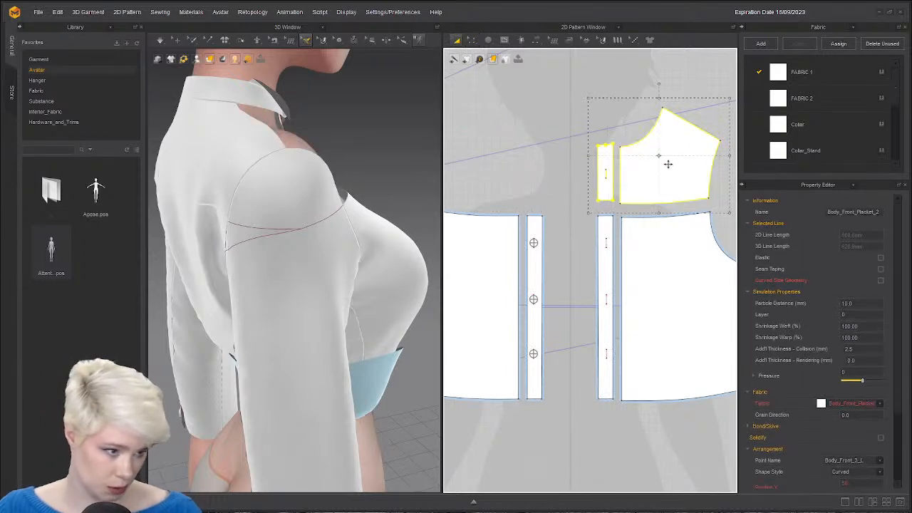
key("Delete")
Delete the back yoke pattern piece.
scroll(657, 168, "down", 5)
right_click_drag(392, 202, 245, 205)
scroll(528, 182, "down", 5)
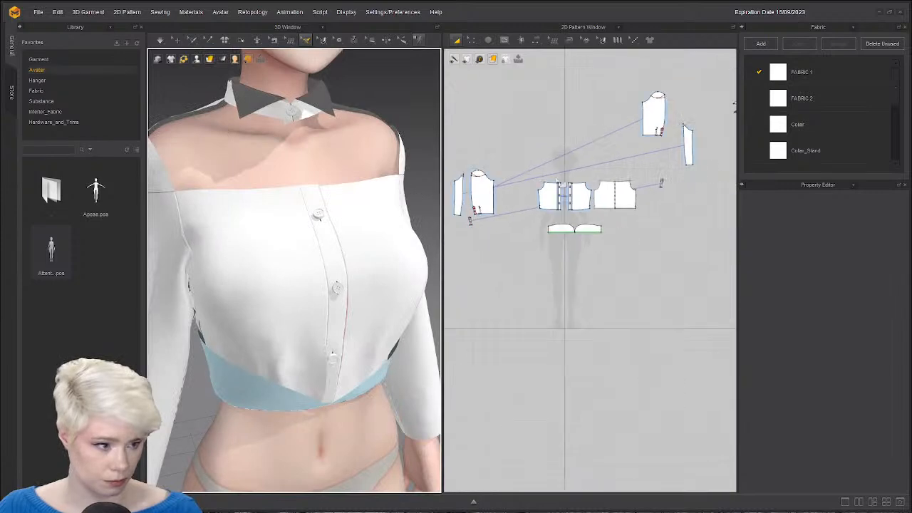
middle_click_drag(664, 173, 606, 182)
scroll(606, 183, "down", 1)
scroll(617, 184, "up", 5)
left_click(600, 182)
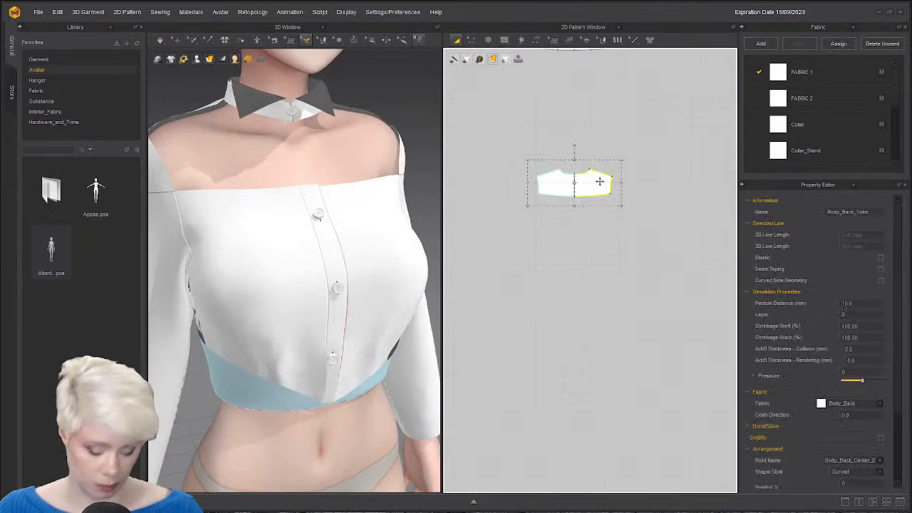
key("Delete")
scroll(531, 193, "down", 5)
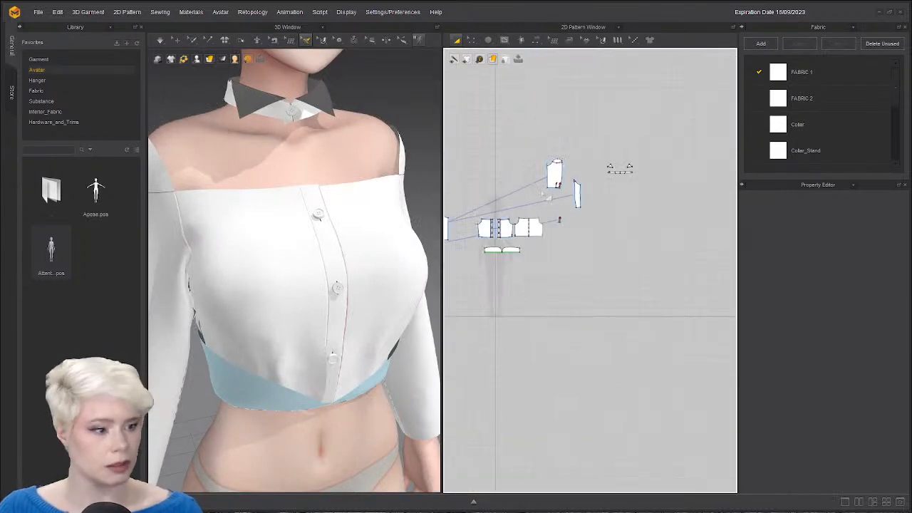
Cut the large sleeve panels along their lower curved internal line and delete the cap pieces from both sleeves.
scroll(562, 166, "up", 4)
scroll(562, 167, "up", 3)
key("z")
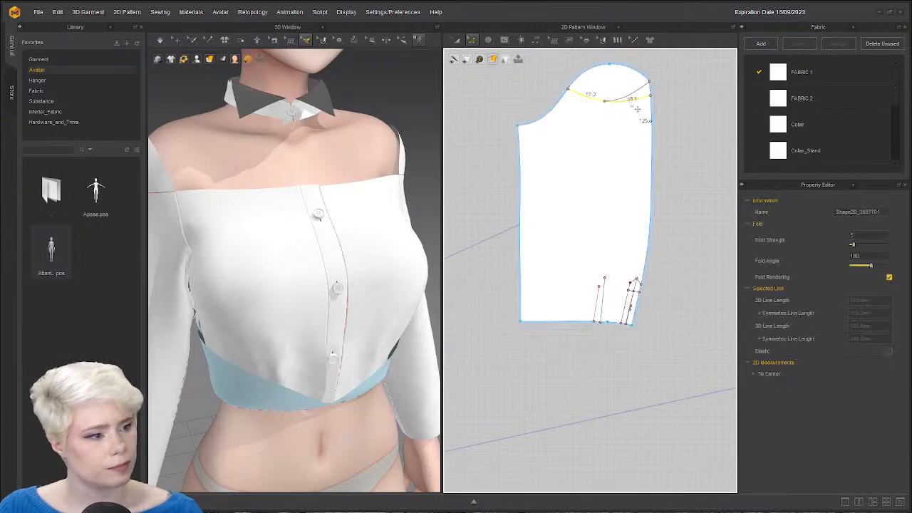
right_click(638, 109)
left_click(670, 191)
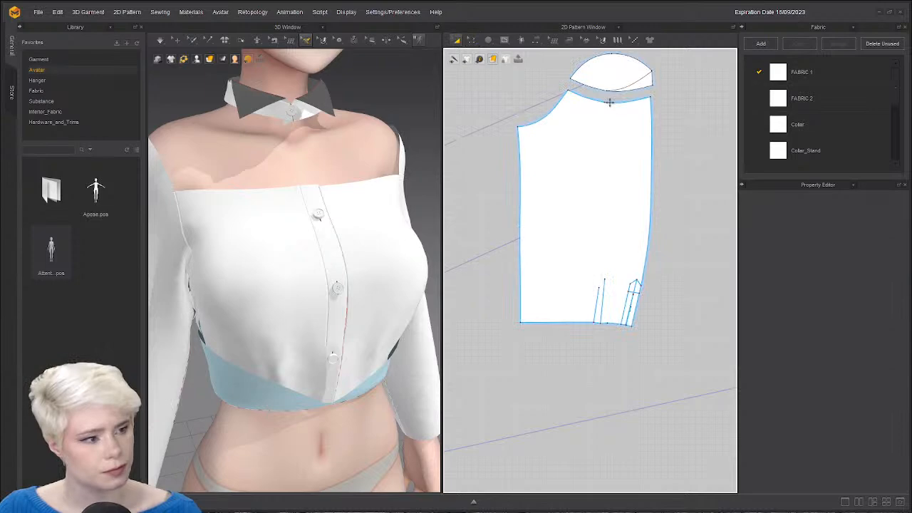
left_click(595, 73)
key("Delete")
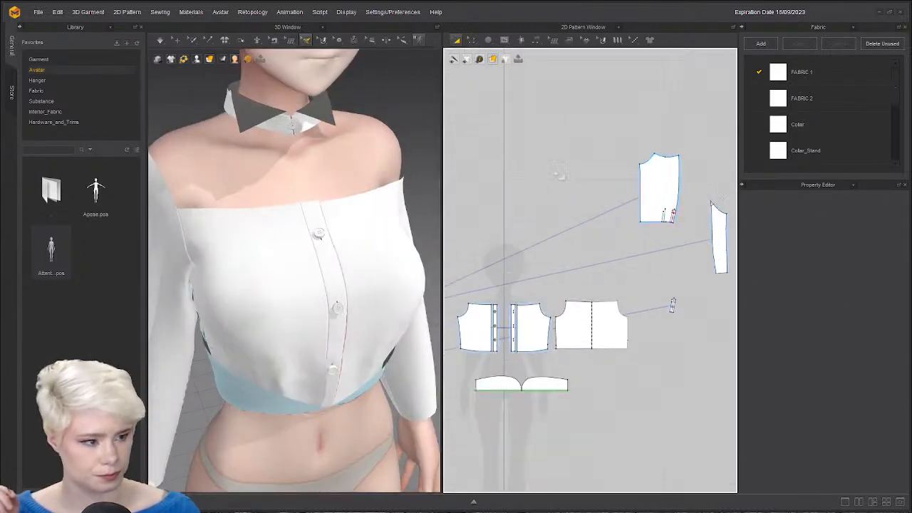
scroll(601, 272, "up", 5)
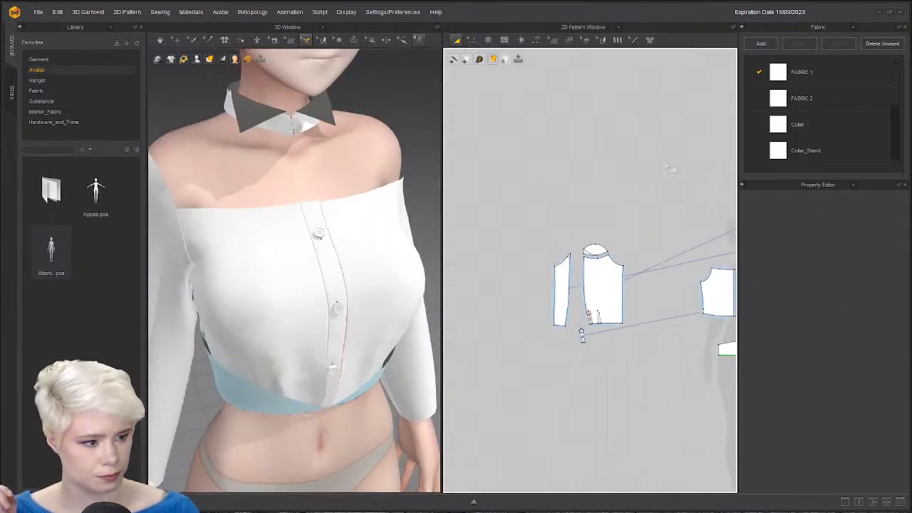
left_click(601, 273)
key("Delete")
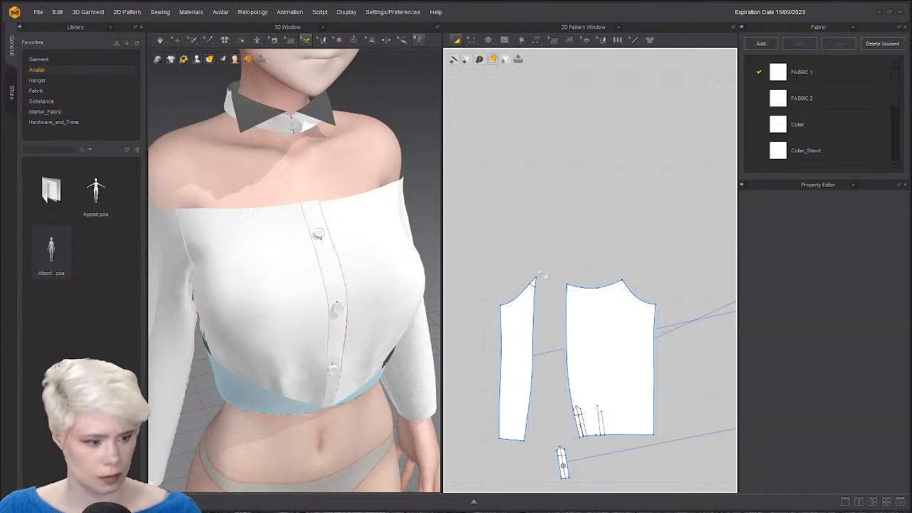
Cut the narrow sleeve panel along the short internal line at its pointed tip and delete the triangular piece.
key("z")
scroll(531, 285, "up", 4)
left_click(539, 289)
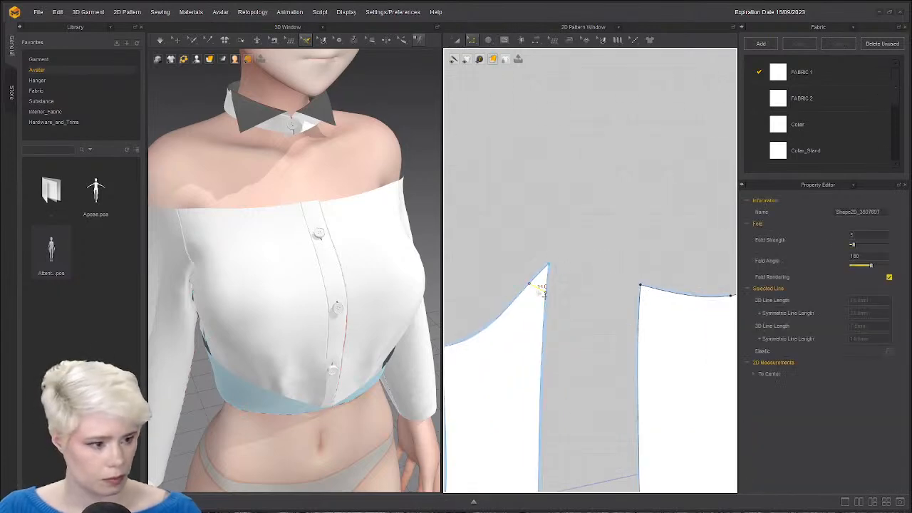
right_click(537, 289)
left_click(562, 377)
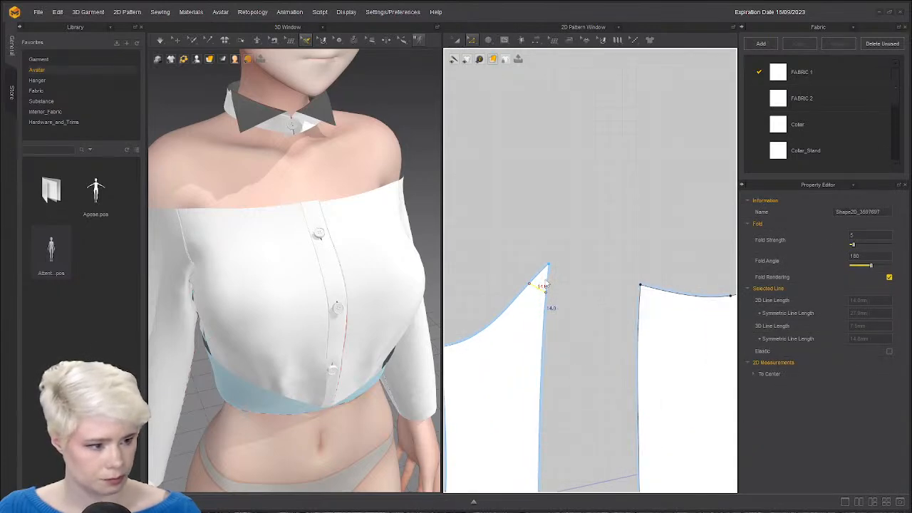
left_click(546, 256)
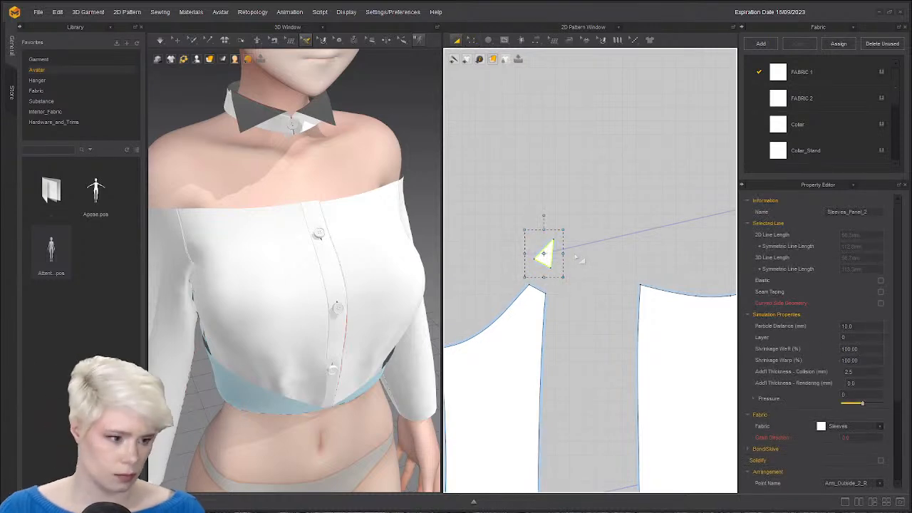
key("Delete")
Delete the leftover triangular tip above the opposite narrow sleeve panel.
left_click(583, 287)
scroll(553, 277, "down", 6)
middle_click_drag(702, 276, 533, 259)
scroll(533, 258, "down", 2)
middle_click_drag(658, 235, 532, 233)
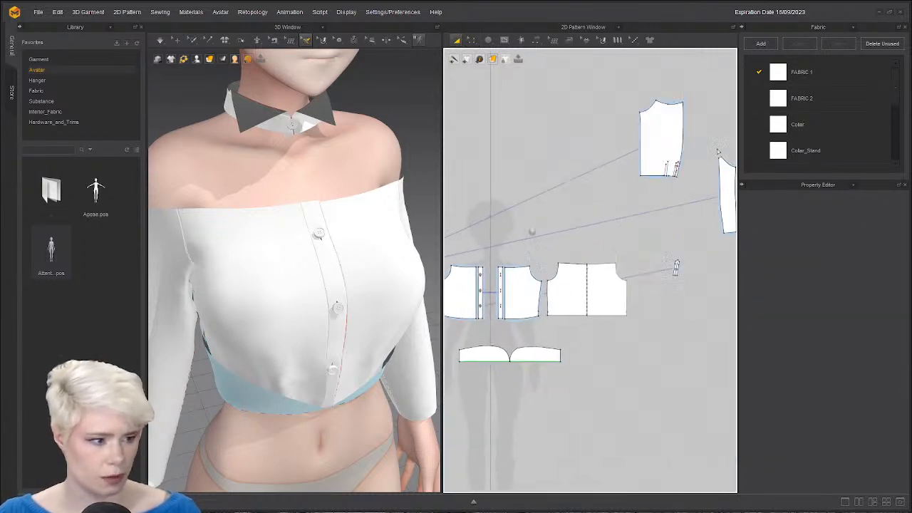
middle_click_drag(701, 206, 605, 222)
scroll(622, 178, "up", 8)
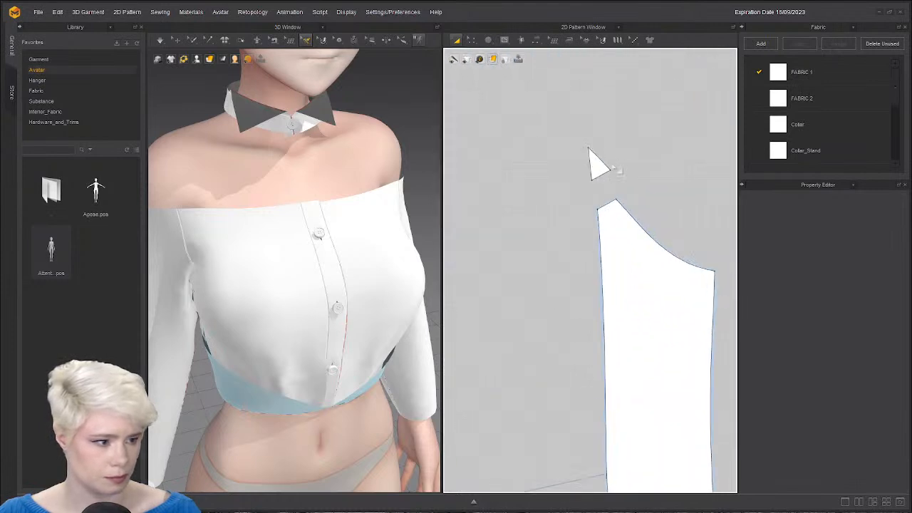
left_click(602, 166)
left_click(617, 194)
Move the large sleeve panel next to its narrow panel and place the collar pieces above the front body panels.
scroll(570, 235, "down", 8)
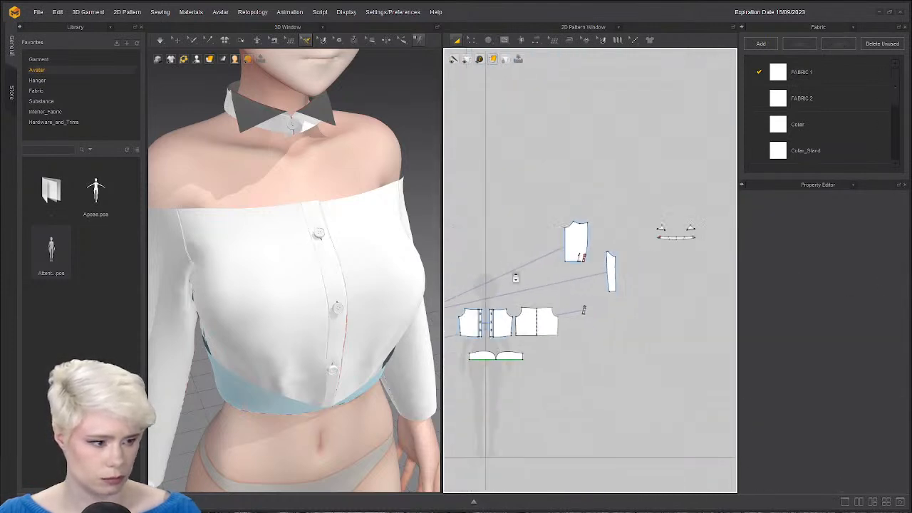
left_click_drag(523, 241, 544, 268)
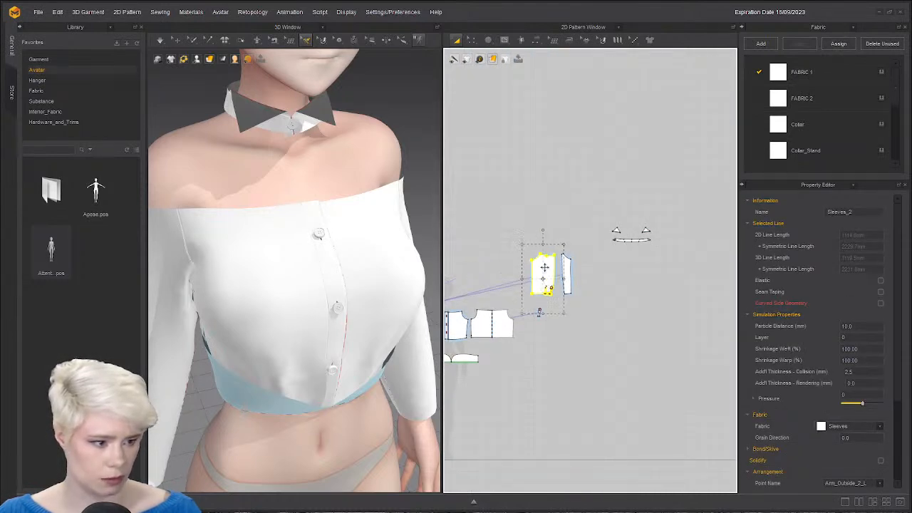
left_click(519, 273)
scroll(499, 261, "down", 5)
middle_click_drag(498, 260, 611, 255)
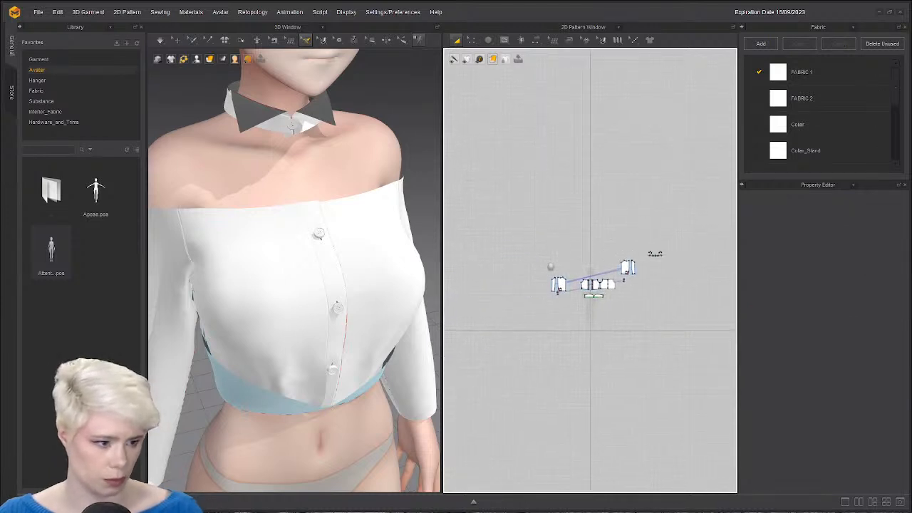
scroll(624, 265, "up", 3)
left_click_drag(650, 208, 570, 242)
left_click(489, 243)
Place the large and narrow sleeve panels beside the back panel and bring the collar pieces closer to the front panels.
scroll(570, 235, "up", 3)
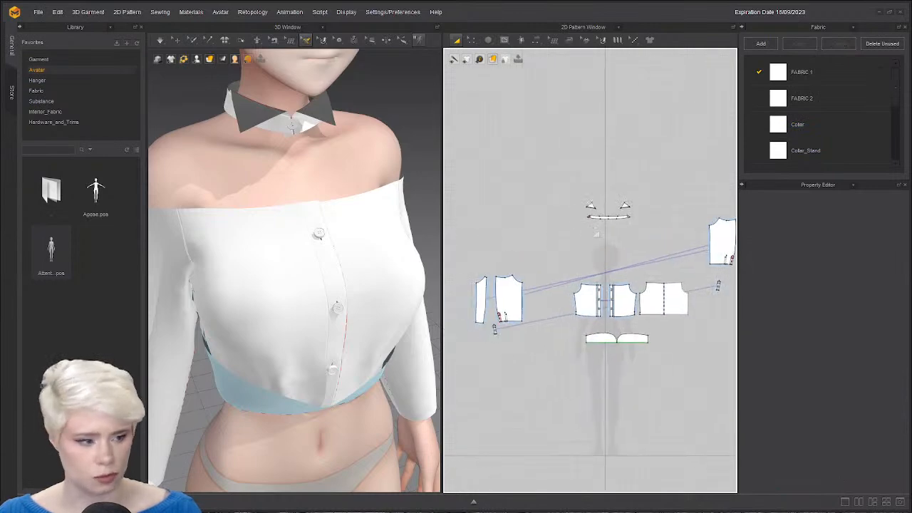
left_click_drag(665, 221, 666, 287)
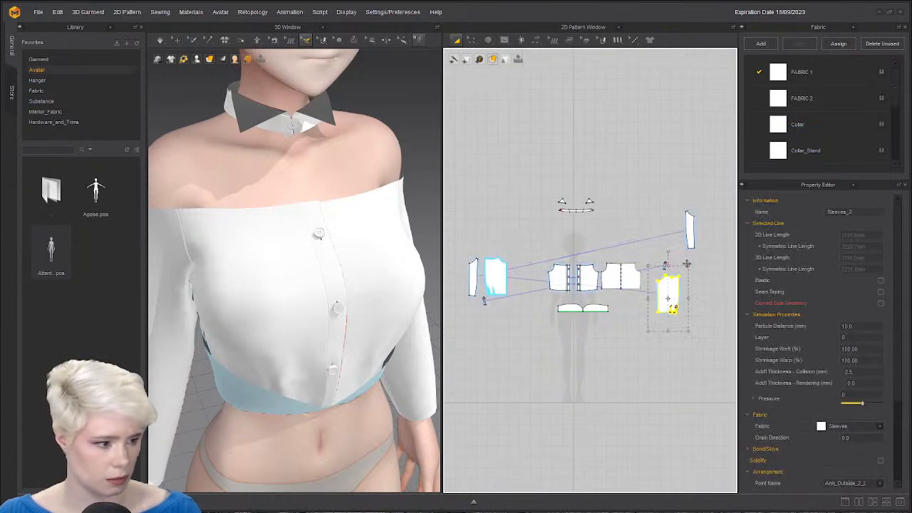
left_click_drag(687, 229, 690, 294)
left_click_drag(547, 188, 592, 240)
scroll(580, 255, "up", 3)
middle_click_drag(585, 261, 664, 199)
scroll(664, 199, "down", 2)
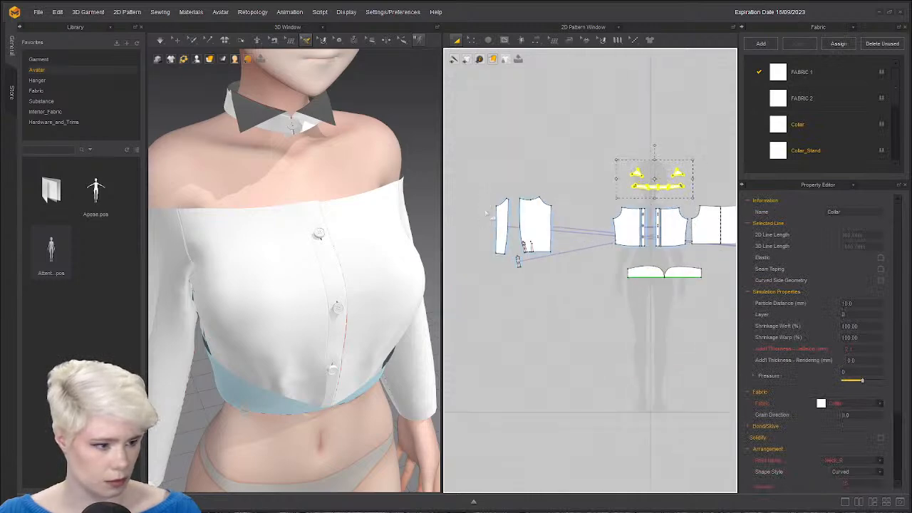
Move the narrow sleeve panel, large sleeve panel and placket together closer to the front body panels.
left_click_drag(479, 175, 578, 306)
left_click_drag(543, 228, 604, 230)
scroll(604, 229, "down", 2)
middle_click_drag(603, 229, 536, 230)
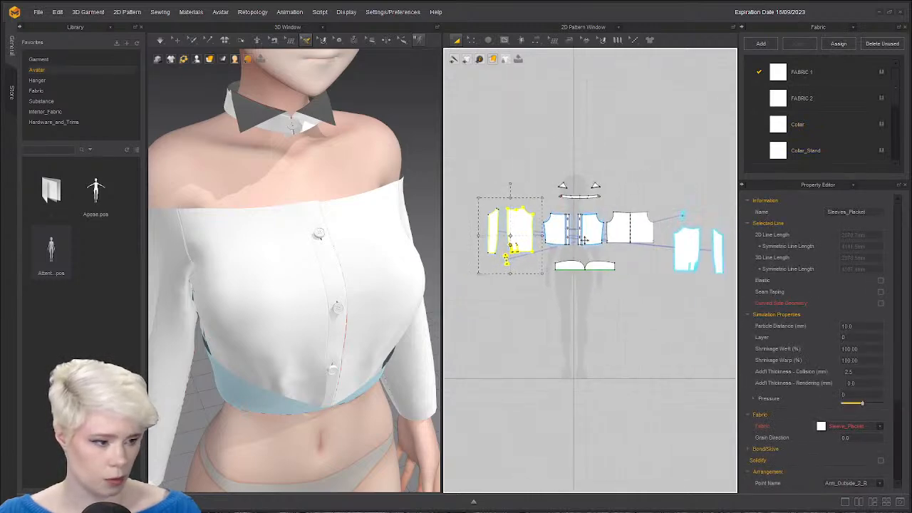
left_click(697, 189)
Move the opposite sleeve placket, large sleeve panel and narrow sleeve panel next to the back panel.
scroll(697, 189, "up", 3)
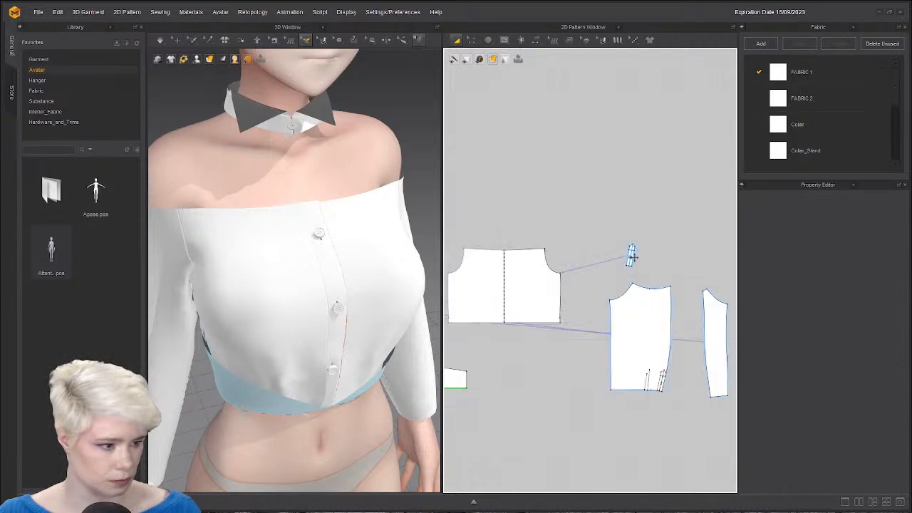
left_click_drag(632, 251, 575, 246)
left_click_drag(645, 319, 634, 250)
left_click_drag(716, 322, 684, 248)
left_click(499, 219)
Examine the off-shoulder top's fit on the avatar from the front, side and back.
right_click_drag(335, 244, 318, 251)
scroll(318, 251, "down", 5)
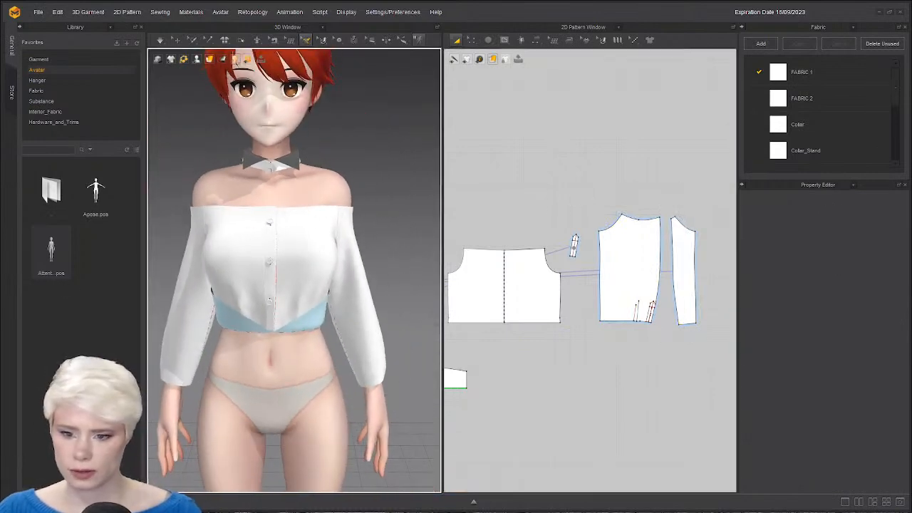
right_click_drag(199, 263, 293, 243)
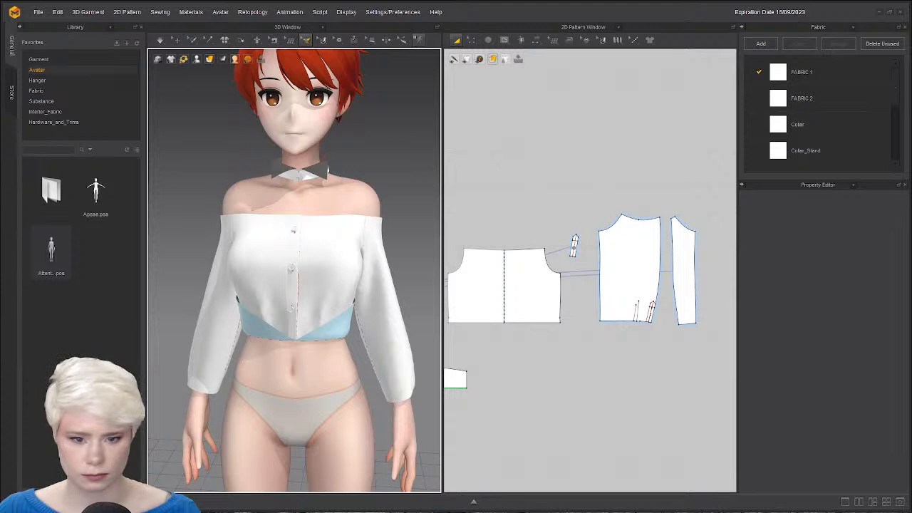
right_click_drag(238, 225, 300, 218)
scroll(300, 219, "up", 1)
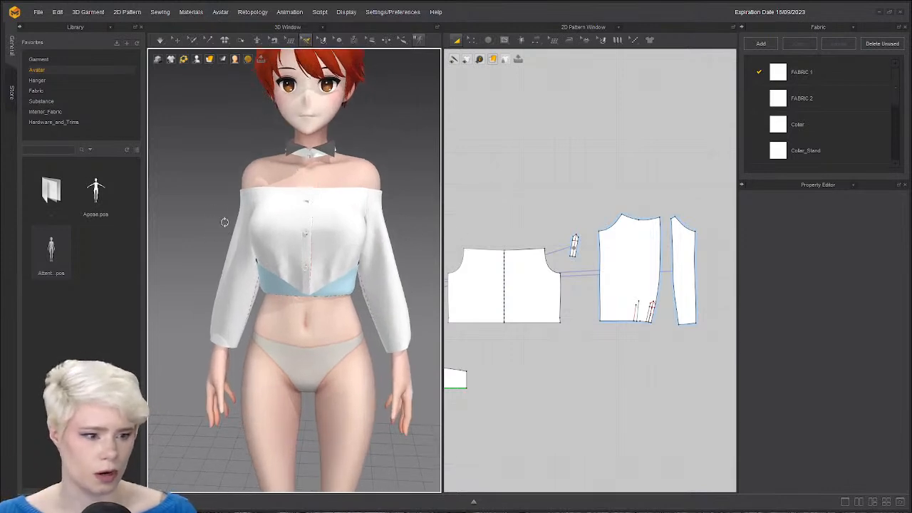
right_click_drag(225, 223, 371, 225)
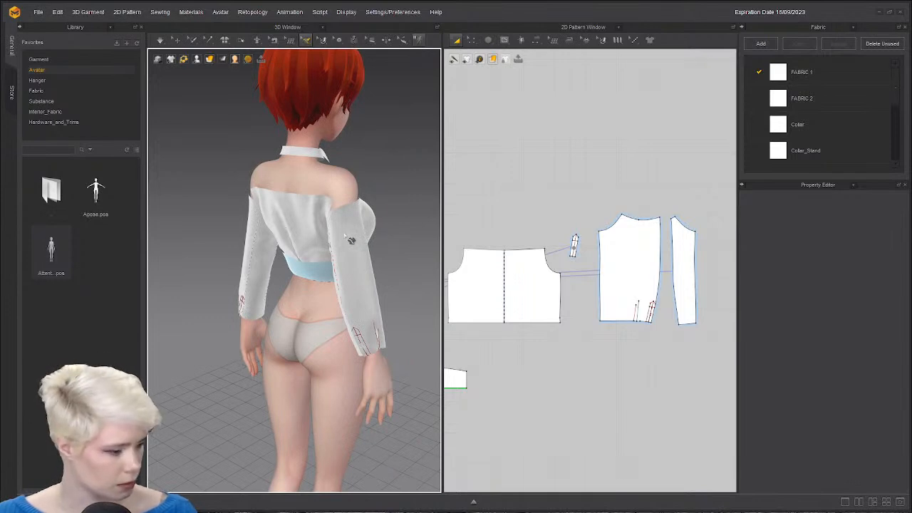
scroll(290, 221, "down", 1)
scroll(313, 225, "up", 3)
right_click_drag(289, 222, 323, 193)
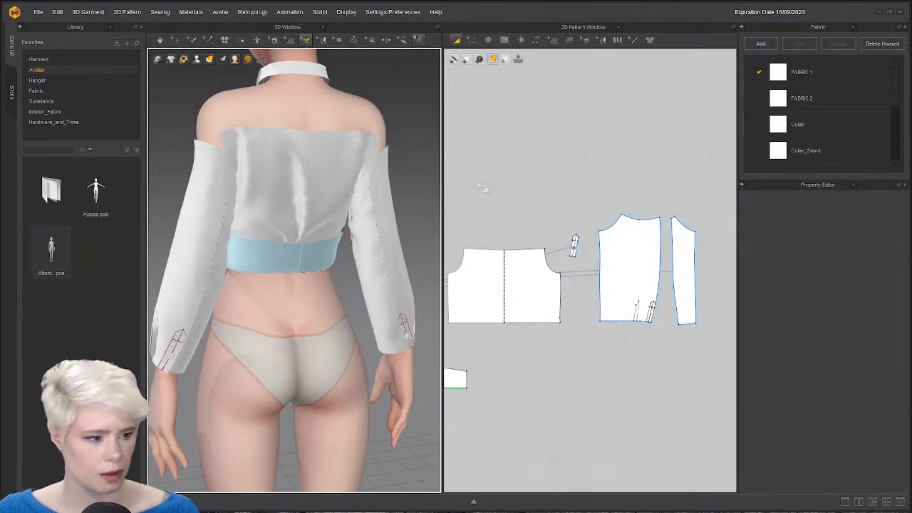
Undo the recent layout moves of the sleeve panels, plackets and collar pieces.
key("ctrl+z")
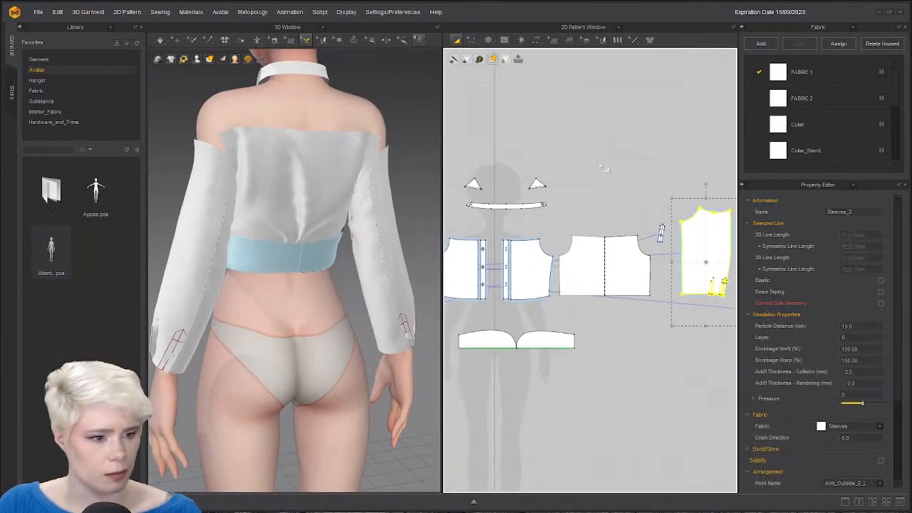
left_click(658, 224)
key("ctrl+z")
key("ctrl+z")
key("ctrl+z")
key("ctrl+z")
key("ctrl+z")
key("ctrl+z")
key("ctrl+z")
key("ctrl+z")
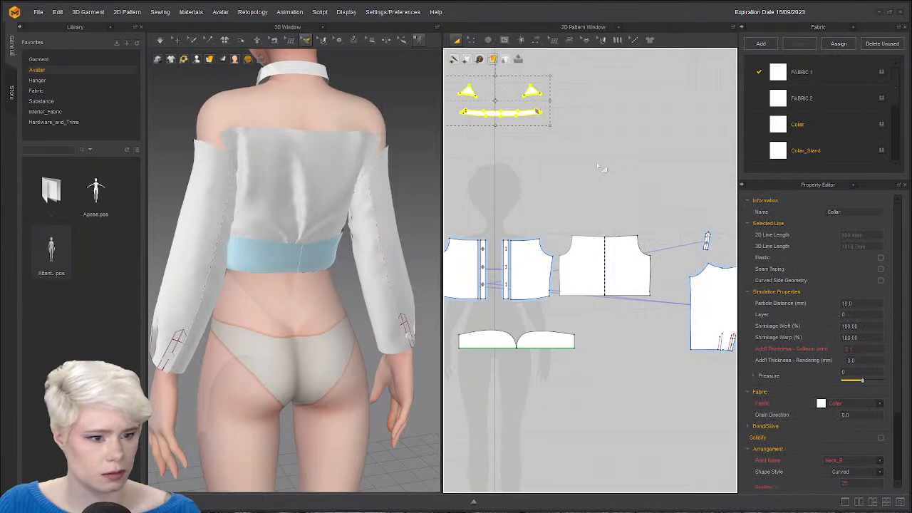
key("ctrl+z")
key("ctrl+z")
key("ctrl+z")
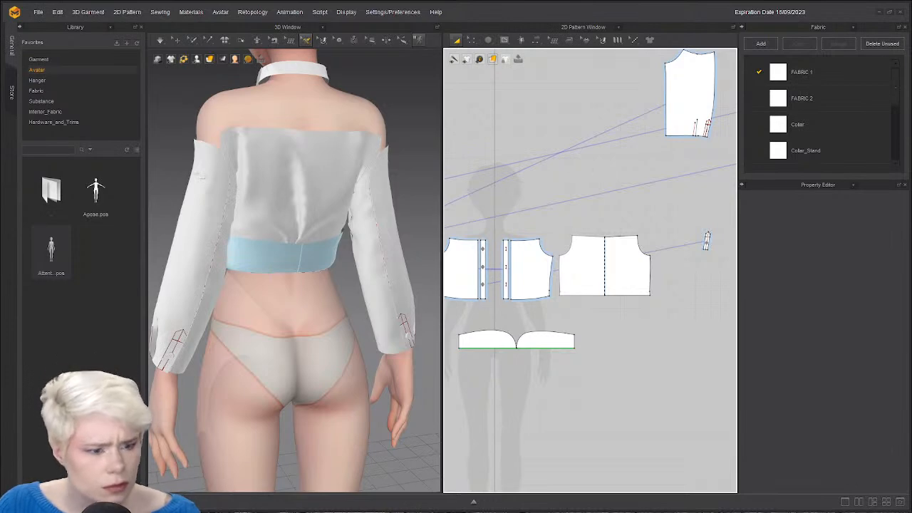
key("ctrl+z")
key("ctrl+z")
Examine the back neckline and the joins between back panel and sleeves up close, and compare them with the front.
scroll(241, 180, "up", 5)
right_click_drag(257, 179, 324, 187)
scroll(273, 175, "down", 5)
scroll(324, 186, "up", 2)
scroll(324, 187, "up", 2)
middle_click_drag(325, 187, 312, 278)
right_click_drag(300, 243, 301, 208)
middle_click_drag(302, 208, 343, 309)
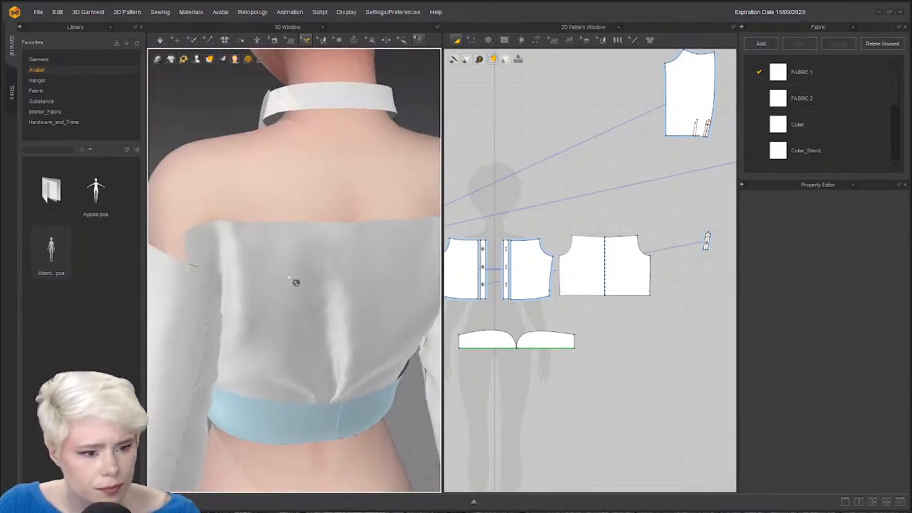
right_click_drag(306, 238, 317, 229)
scroll(317, 229, "down", 3)
scroll(226, 277, "down", 2)
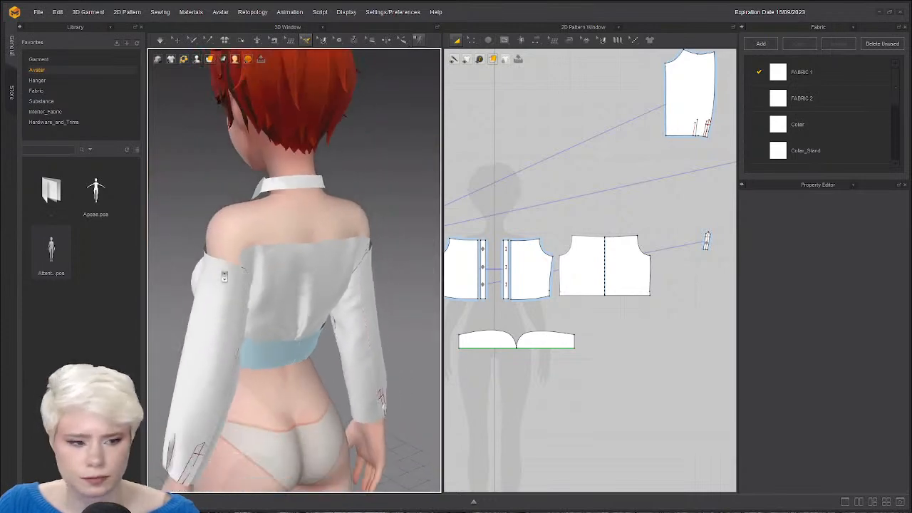
right_click_drag(227, 276, 389, 289)
scroll(388, 289, "down", 3)
scroll(213, 307, "up", 3)
scroll(212, 307, "down", 1)
middle_click_drag(213, 306, 321, 248)
right_click_drag(321, 248, 298, 258)
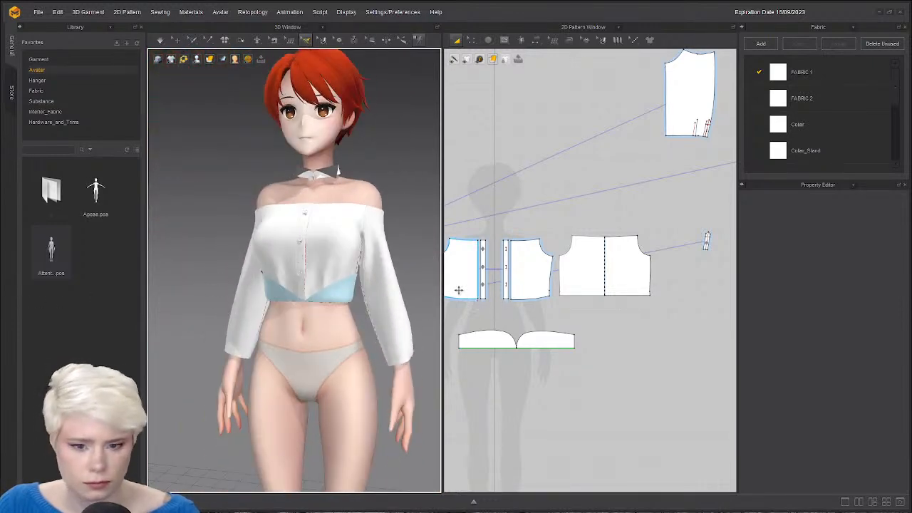
Close the library to give the garment and pattern views more room.
scroll(540, 295, "down", 4)
middle_click_drag(544, 295, 603, 291)
scroll(488, 283, "up", 4)
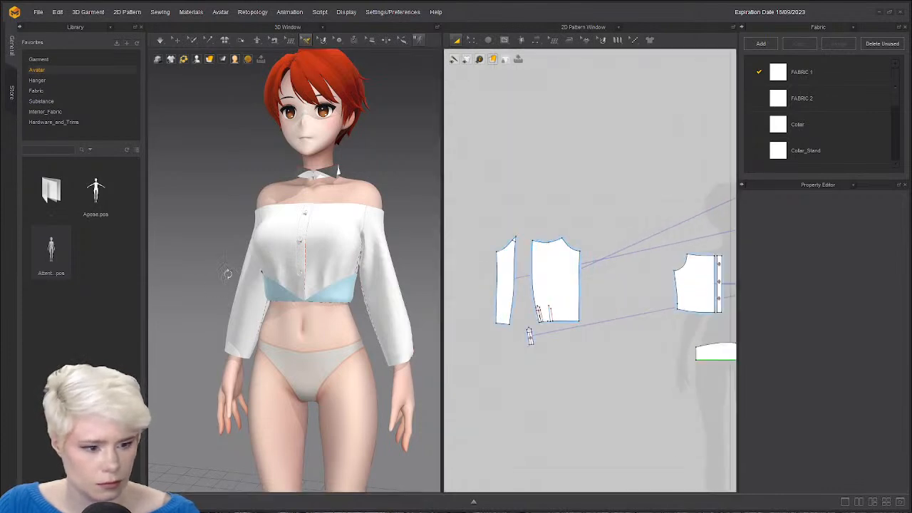
right_click_drag(228, 273, 373, 278)
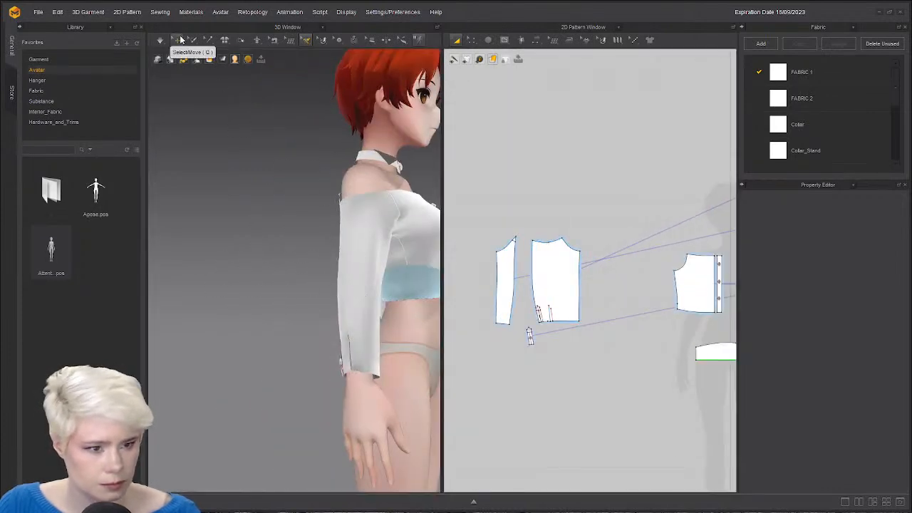
left_click(141, 27)
right_click_drag(234, 270, 165, 229)
scroll(218, 225, "up", 1)
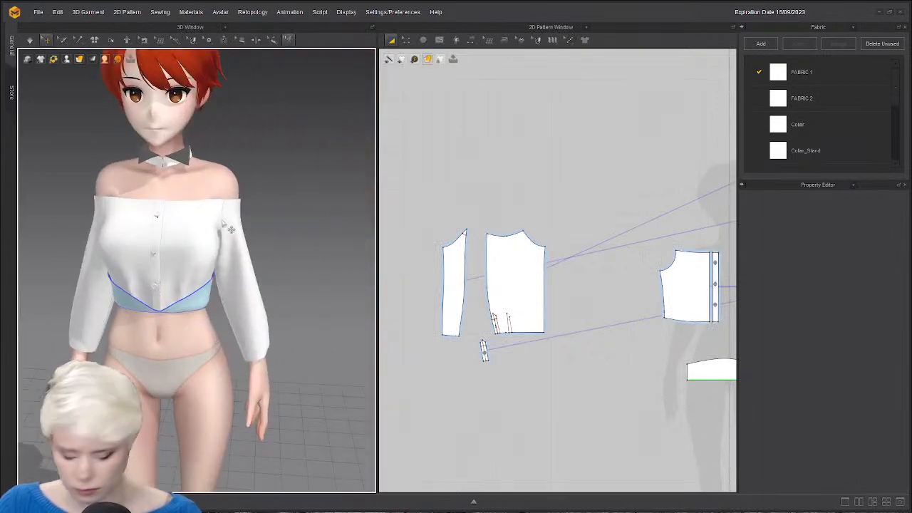
Select the upper edges of the front body panel, its placket and the large sleeve panel to measure their lengths.
key("z")
scroll(276, 238, "up", 1)
scroll(565, 267, "down", 2)
middle_click_drag(566, 268, 546, 261)
left_click(577, 217)
scroll(585, 218, "up", 4)
left_click(592, 216, "shift")
scroll(592, 218, "down", 5)
scroll(463, 249, "up", 2)
left_click(497, 230, "shift")
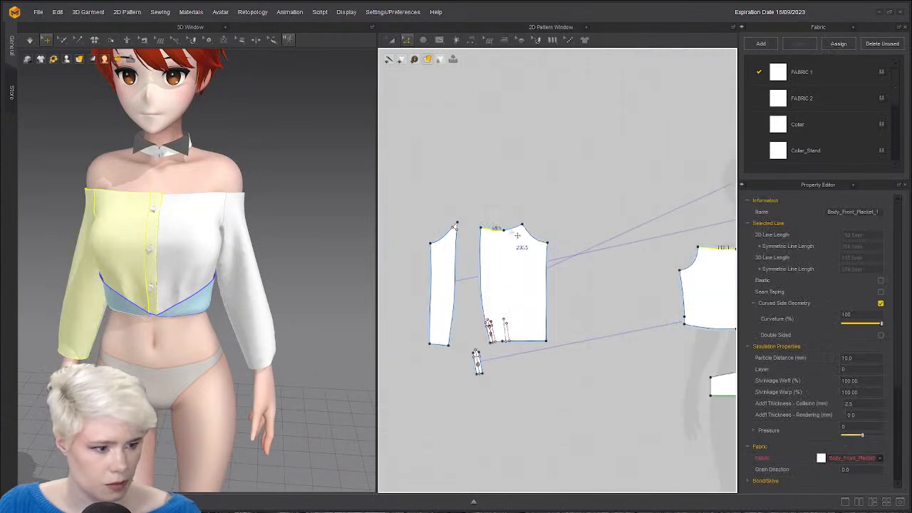
Measure the back panel's upper edge, clear the selection and inspect the back neckline.
right_click_drag(148, 232, 190, 278)
scroll(209, 259, "up", 3)
left_click(90, 216)
scroll(199, 252, "down", 3)
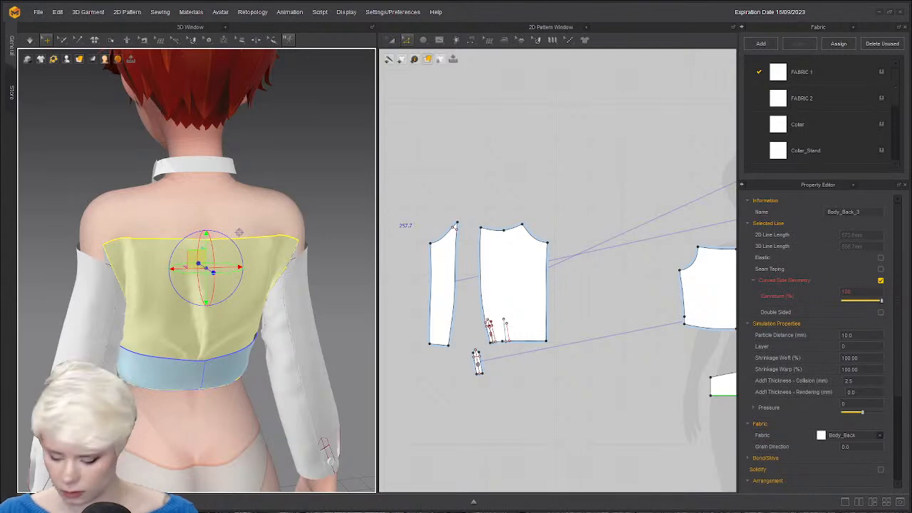
left_click(275, 177)
mouse_move(149, 224)
right_mouse_down()
mouse_move(249, 230)
mouse_move(202, 246)
mouse_move(158, 237)
right_mouse_up()
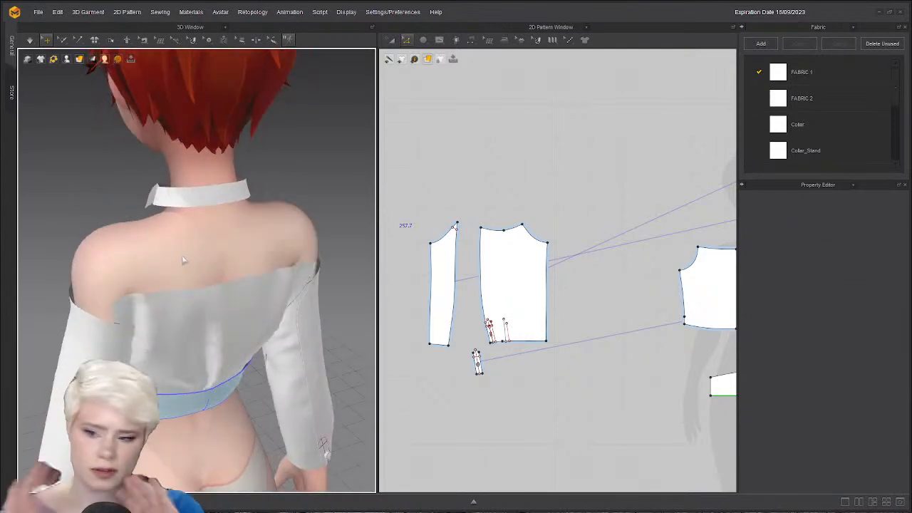
Dismiss the avatar's options, widen the 3D view and deselect the avatar.
right_click(183, 260)
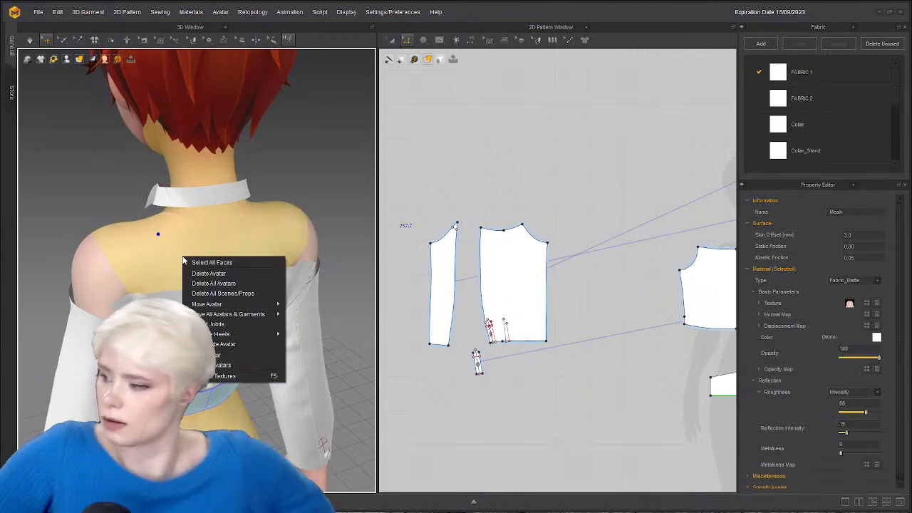
left_click(340, 188)
middle_click_drag(259, 188, 309, 147)
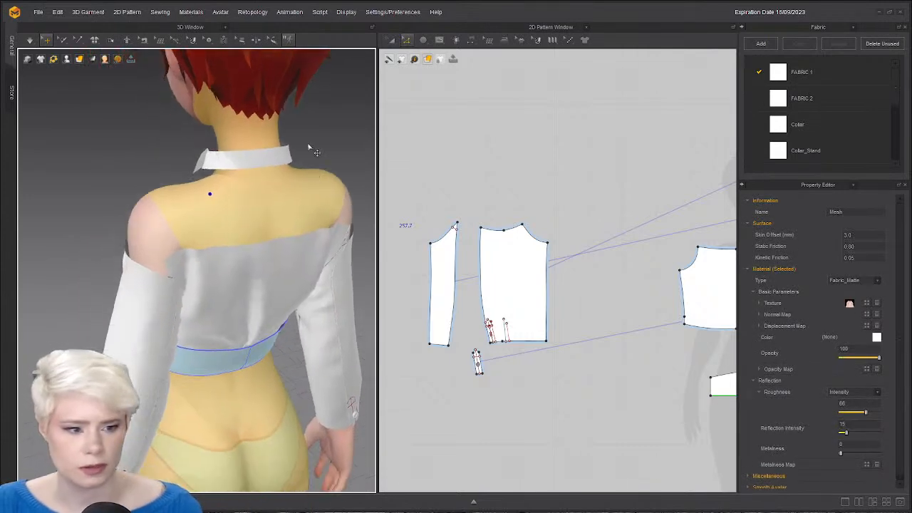
middle_click_drag(296, 191, 300, 178)
left_click_drag(379, 203, 433, 214)
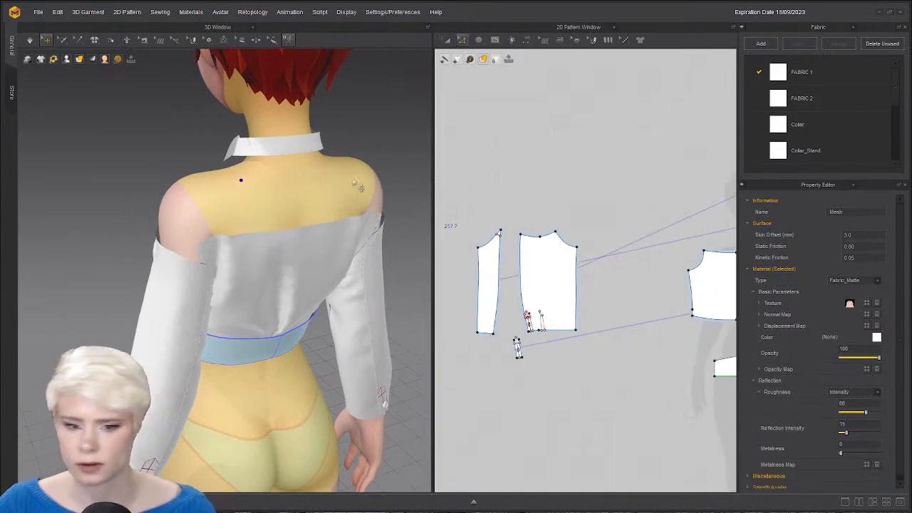
left_click(134, 178)
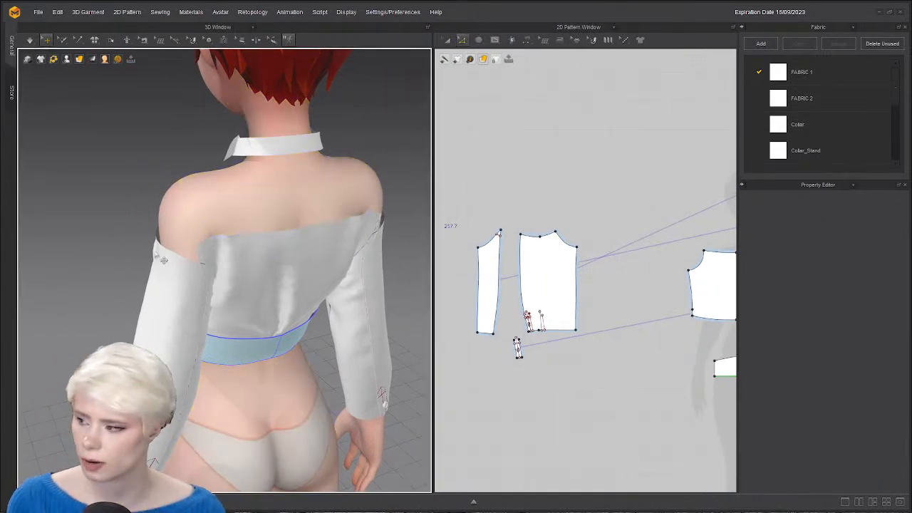
right_click_drag(152, 176, 151, 202)
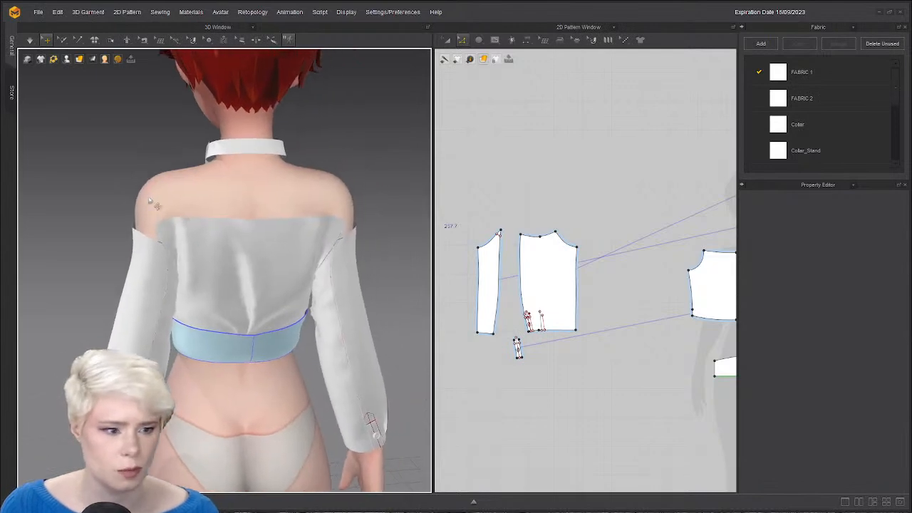
scroll(179, 225, "up", 3)
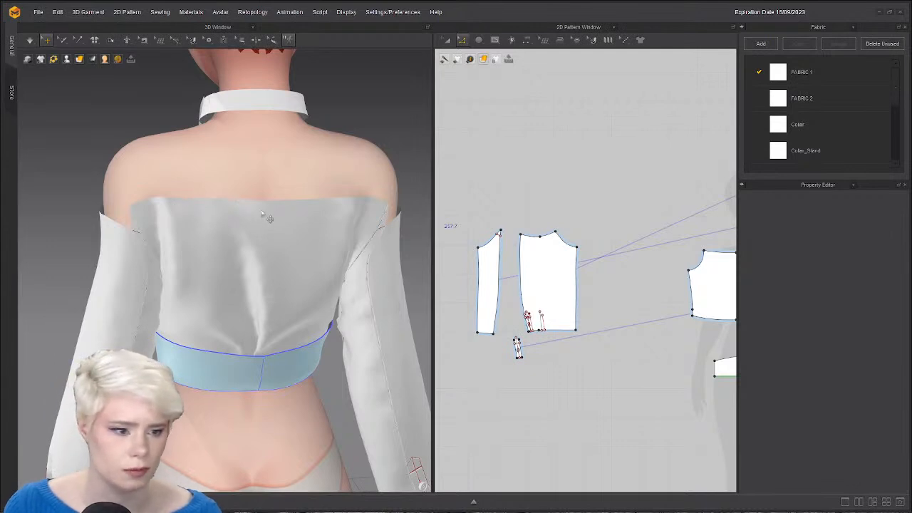
Try to raise the centre point of the back panel's upper edge into a peak, and undo it.
scroll(706, 210, "down", 3)
middle_click_drag(707, 207, 514, 199)
middle_click_drag(654, 204, 592, 189)
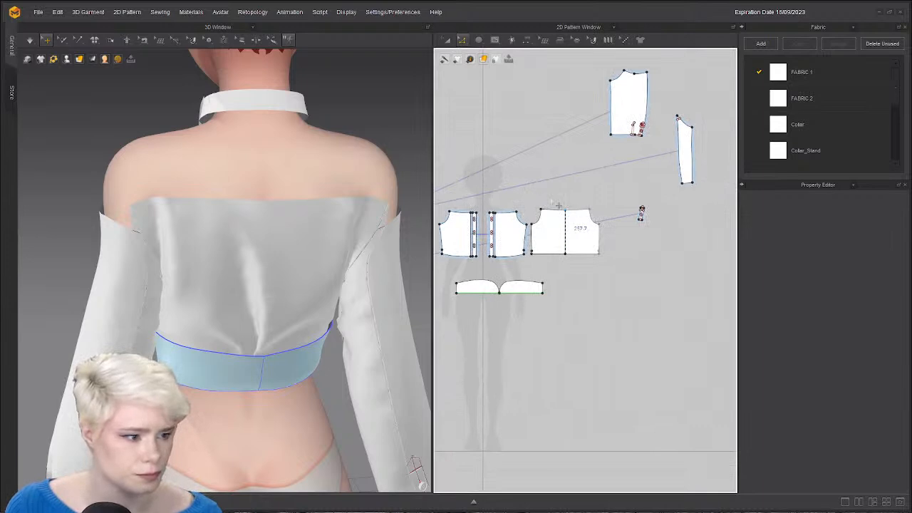
left_click_drag(558, 205, 565, 201)
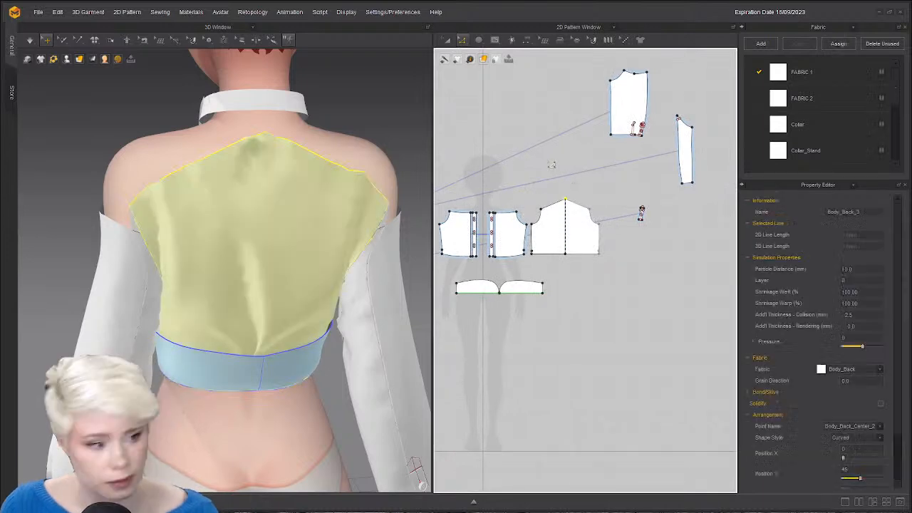
key("ctrl+z")
Simulate the garment, check how the top drapes at the front, side and back, and undo the shifted drape.
scroll(178, 235, "down", 3)
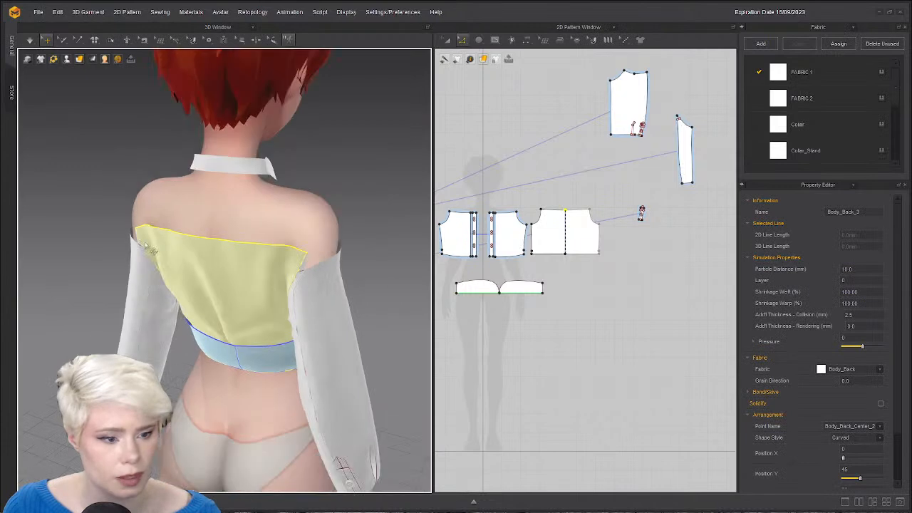
right_click_drag(183, 251, 219, 174)
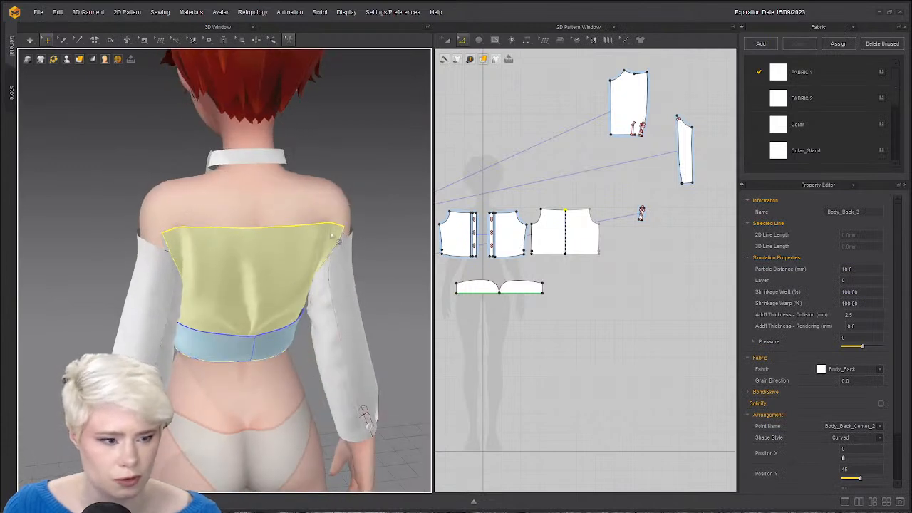
key("2")
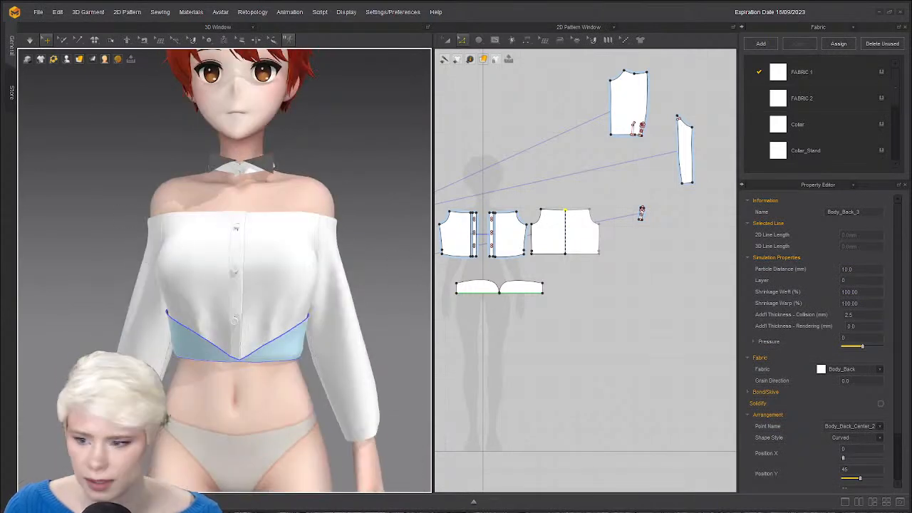
right_click_drag(128, 274, 188, 278)
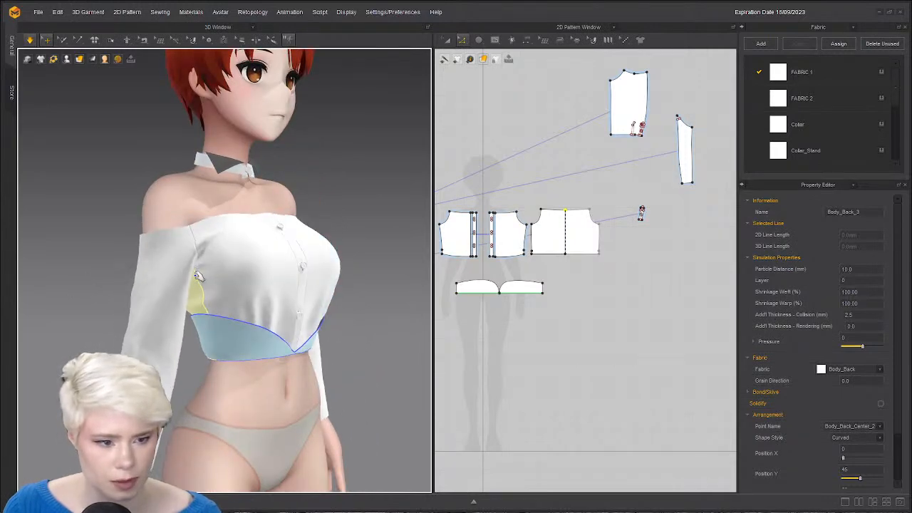
key("8")
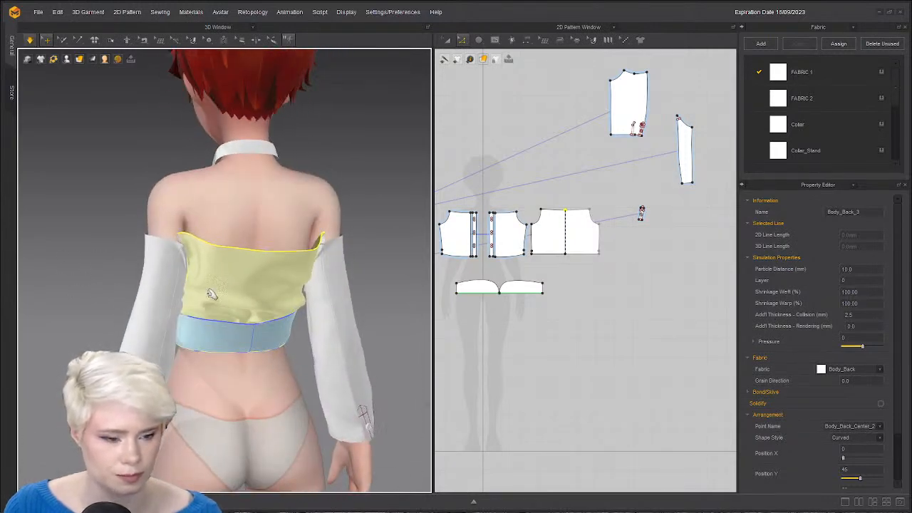
key("ctrl+z")
Narrow the back panel slightly and shift it farther from the front body panels.
key("a")
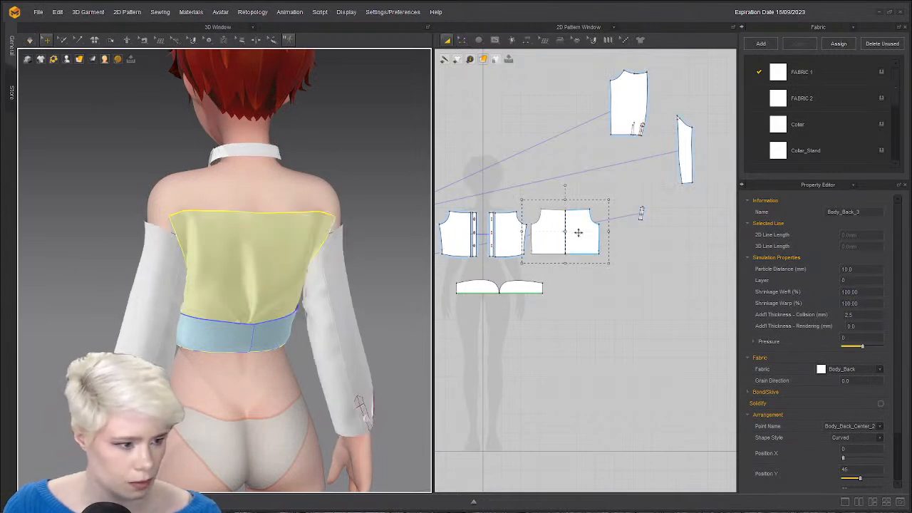
left_click(579, 233)
scroll(611, 242, "up", 4)
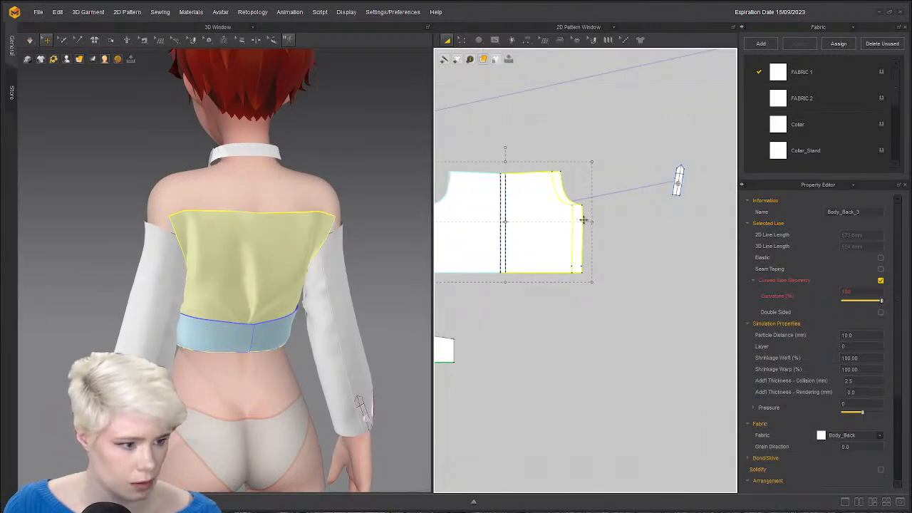
left_click_drag(539, 218, 563, 219)
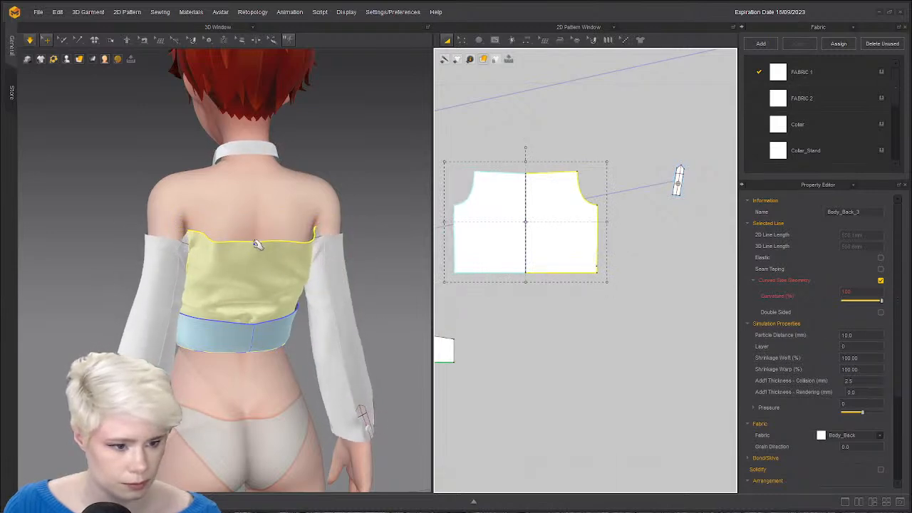
Try pulling the back panel's upper edge higher on the back, stop the simulation, and undo the pull.
left_click_drag(264, 238, 265, 191)
key("space")
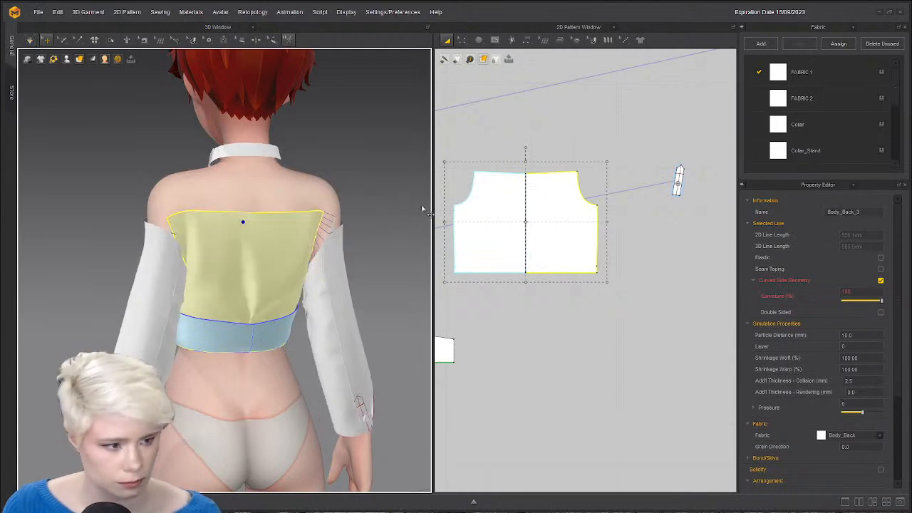
key("ctrl+z")
key("ctrl+z")
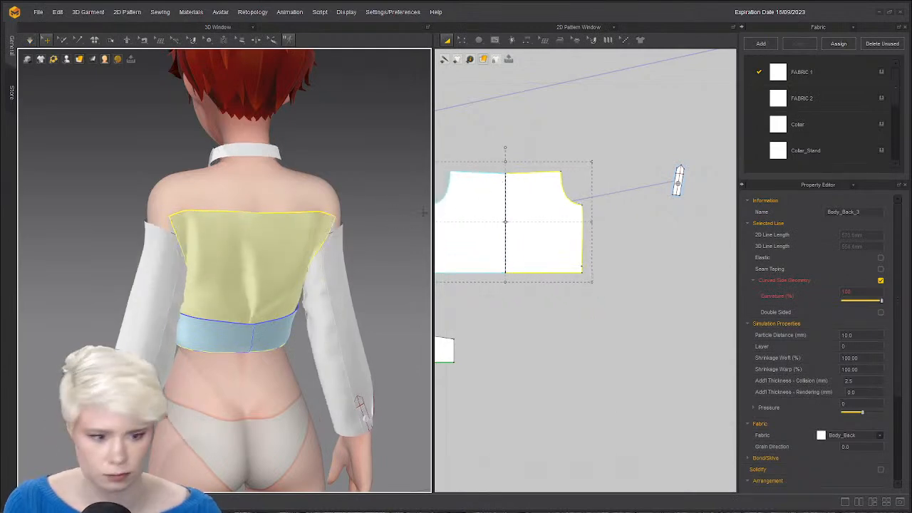
key("ctrl+z")
scroll(298, 199, "up", 3)
scroll(441, 173, "down", 3)
Simulate the garment and pull the centre of the back panel's upper edge up into a peak below the collar.
right_click_drag(419, 182, 299, 218)
key("space")
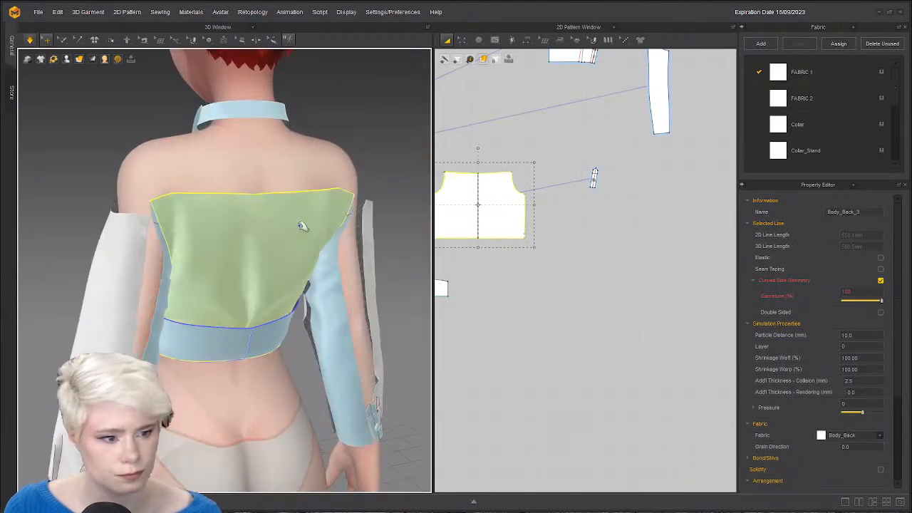
left_click_drag(246, 219, 264, 136)
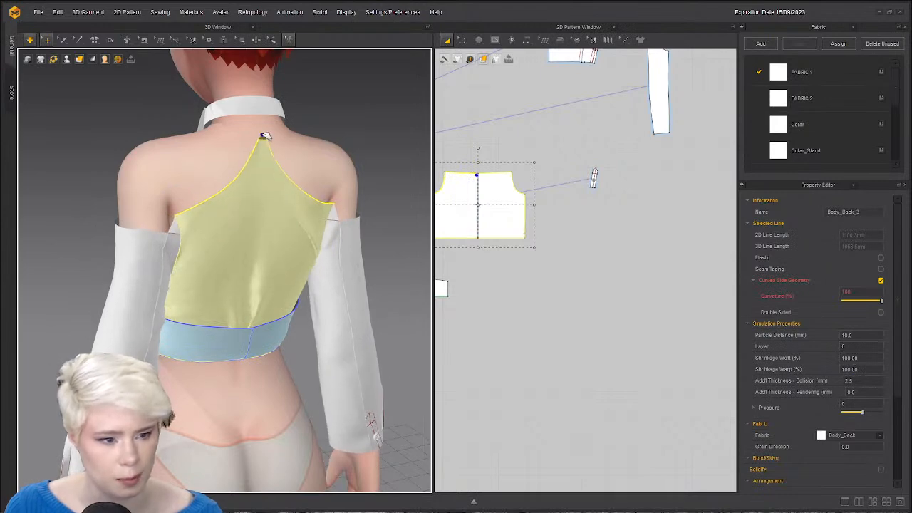
Examine how the top fits at the front and side, and compare the body pattern pieces.
right_click_drag(253, 206, 474, 232)
scroll(212, 256, "down", 2)
scroll(489, 278, "down", 5)
middle_click_drag(490, 278, 618, 258)
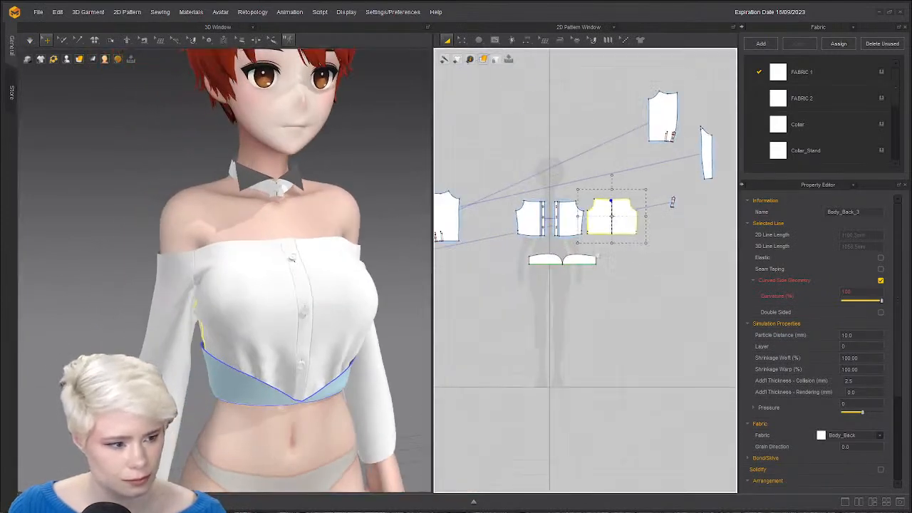
scroll(531, 253, "up", 5)
right_click_drag(313, 275, 402, 206)
scroll(403, 206, "up", 3)
scroll(403, 206, "down", 3)
middle_click_drag(399, 206, 385, 142)
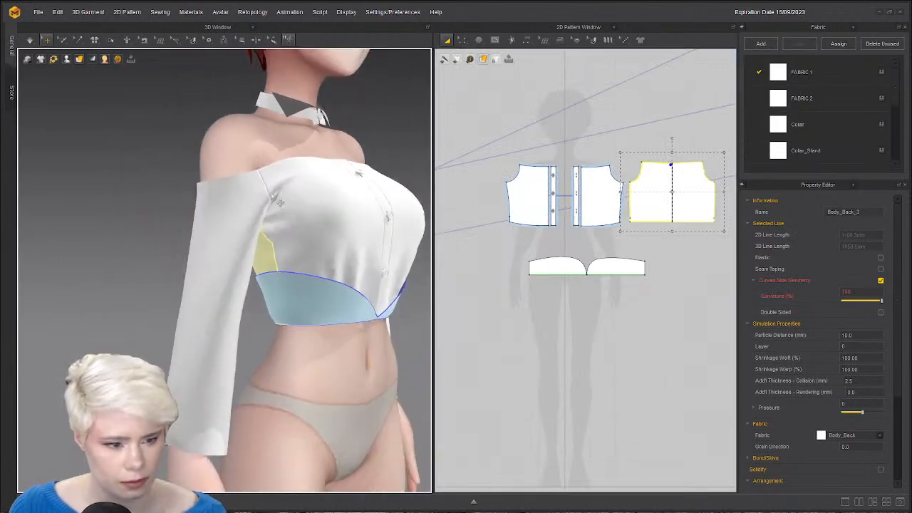
Find the right sleeve's two panels and cuff placket in the 2D pattern and examine the sleeve from the side.
left_click(227, 227)
scroll(579, 249, "down", 4)
middle_click_drag(556, 248, 668, 263)
scroll(656, 262, "up", 4)
left_click(582, 152)
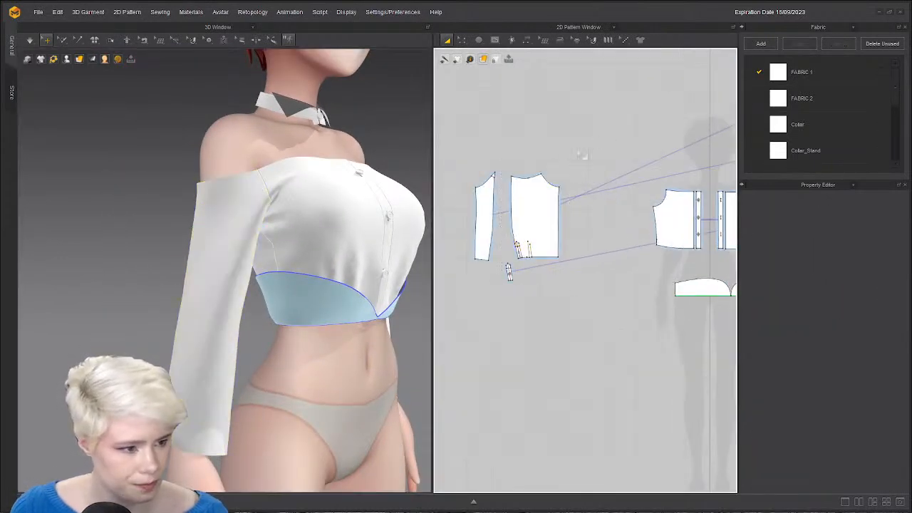
middle_click_drag(558, 224, 637, 183)
scroll(637, 184, "up", 3)
right_click_drag(245, 288, 267, 267)
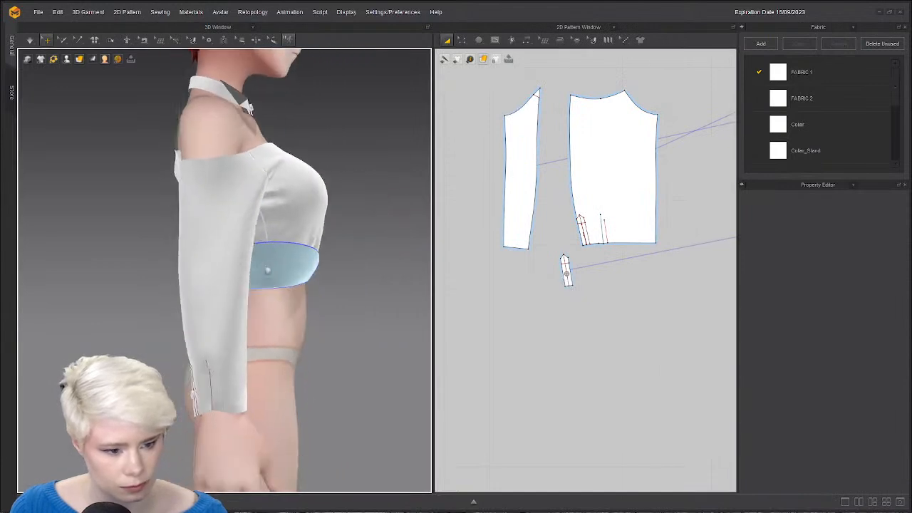
middle_click_drag(267, 267, 278, 224)
Delete the small loose cuff placket piece belonging to the left sleeve.
left_click(565, 262)
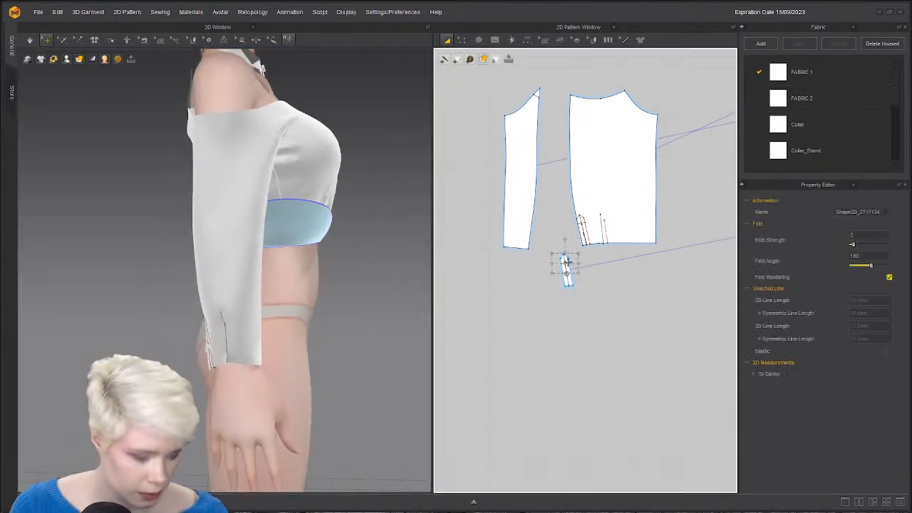
left_click(622, 302)
middle_click_drag(622, 302, 568, 278)
left_click(510, 244)
left_click(638, 289)
middle_click_drag(638, 289, 378, 275)
scroll(599, 264, "down", 5)
scroll(584, 213, "up", 5)
left_click(563, 290)
key("Delete")
Move the left sleeve's wide and narrow pattern panels side by side, beside the back body piece.
scroll(563, 290, "down", 3)
middle_click_drag(563, 290, 580, 386)
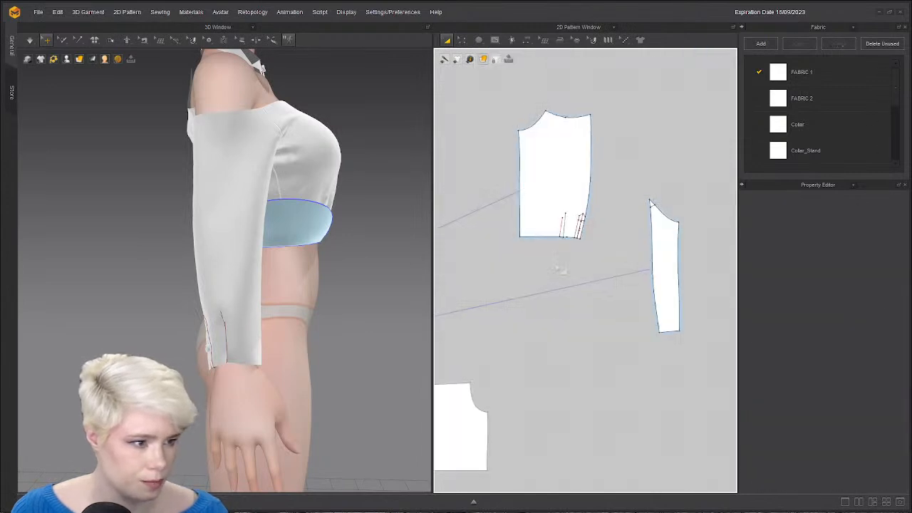
left_click_drag(550, 227, 573, 405)
left_click_drag(657, 261, 629, 350)
Merge the left sleeve's two panels into one piece along the long seam between them.
key("n")
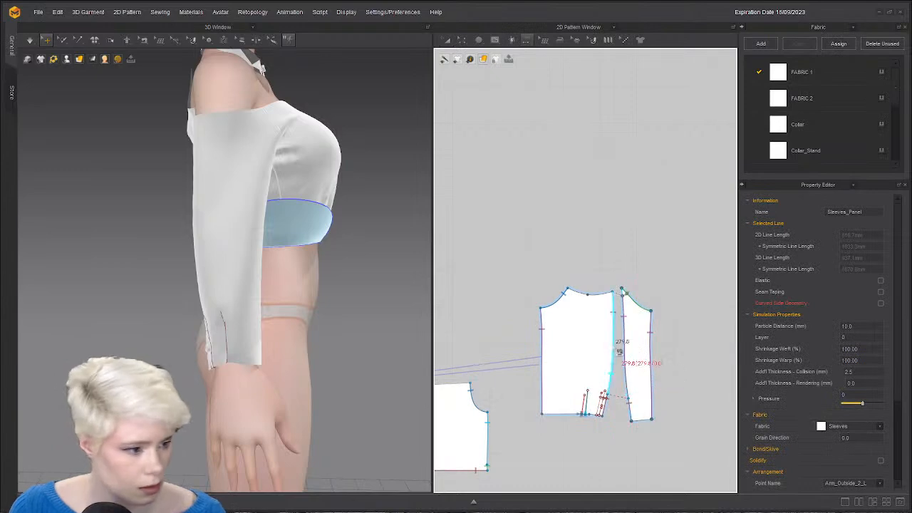
scroll(618, 348, "up", 2)
left_click(626, 343)
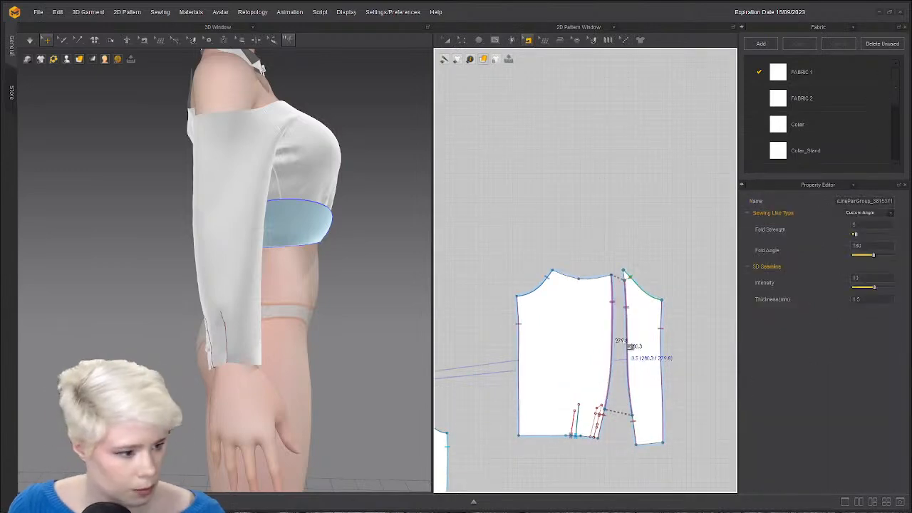
right_click(625, 340)
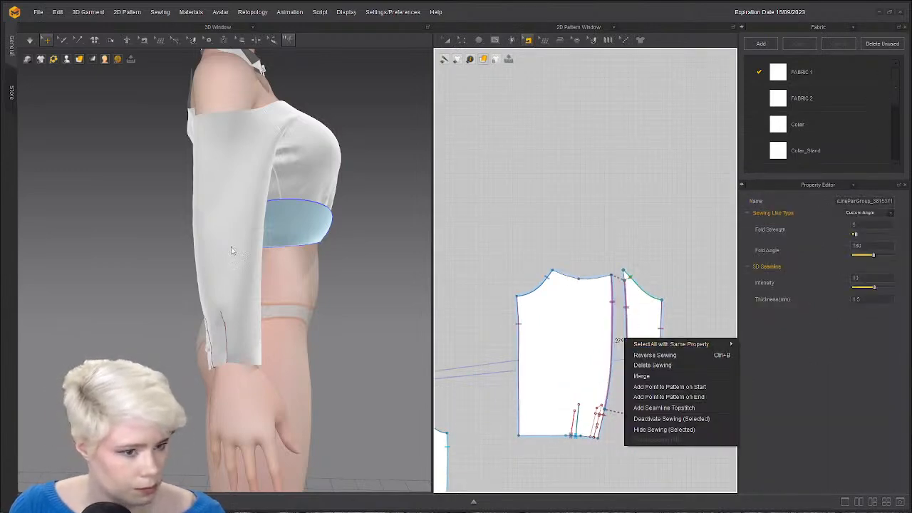
right_click_drag(230, 250, 400, 284)
right_click(643, 336)
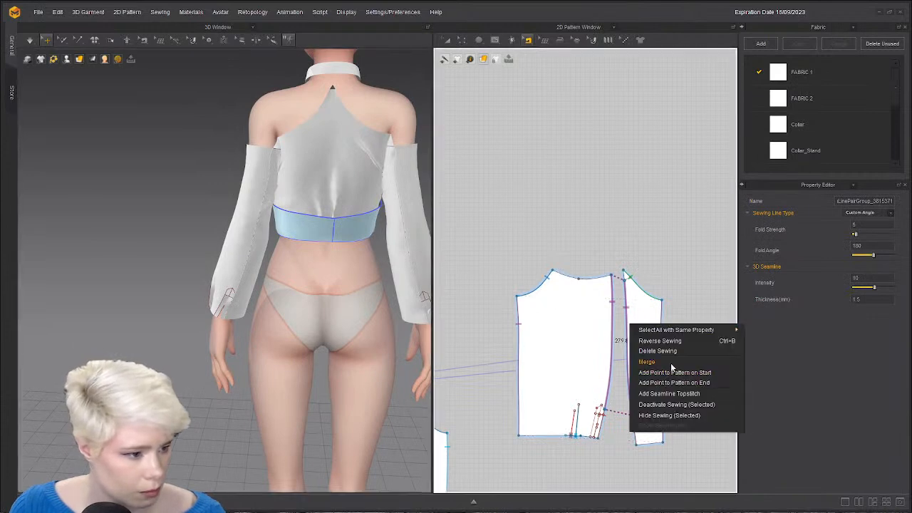
left_click(666, 362)
Cut the small pointed tip off the merged left sleeve's upper edge along its short internal line and delete it.
scroll(612, 299, "up", 5)
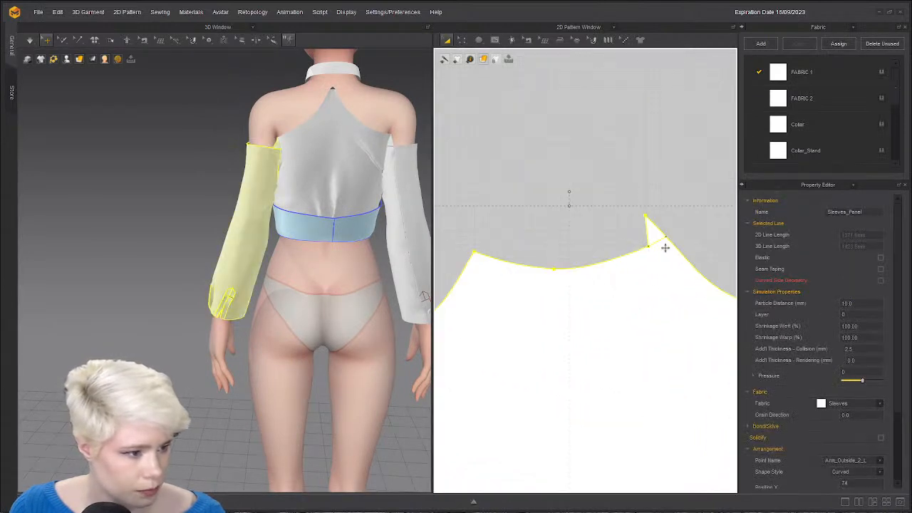
right_click(662, 243)
left_click(694, 331)
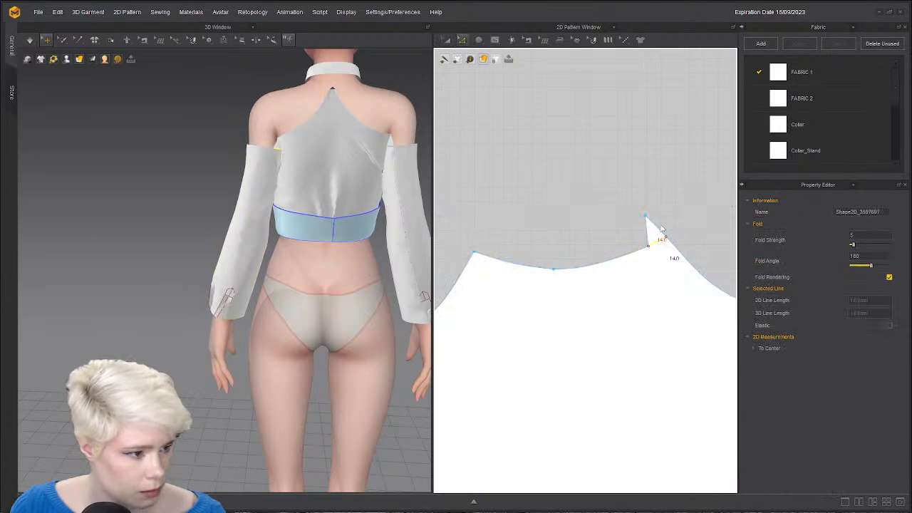
left_click(656, 214)
key("Delete")
Cut the pointed tip from the right sleeve's narrow panel along its short internal line.
scroll(581, 281, "down", 5)
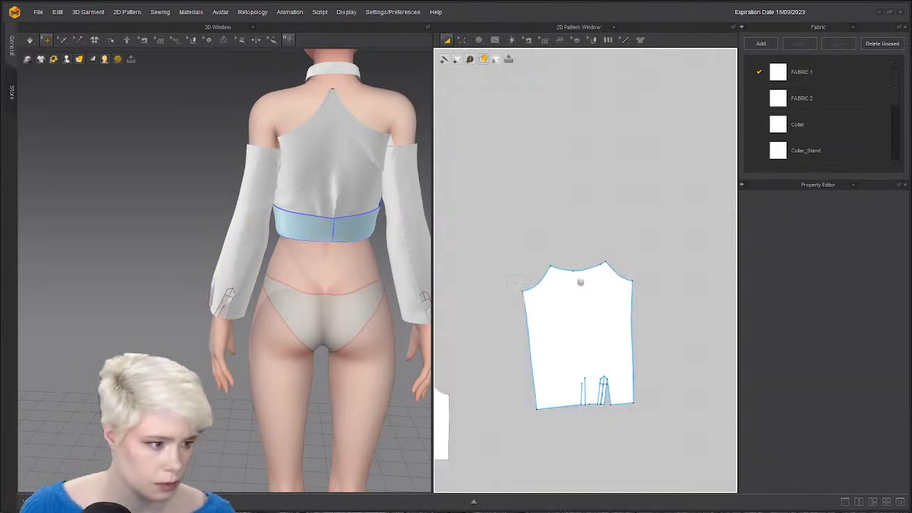
middle_click_drag(581, 282, 475, 362)
scroll(654, 258, "down", 3)
scroll(533, 282, "up", 2)
middle_click_drag(533, 283, 738, 241)
scroll(611, 251, "up", 5)
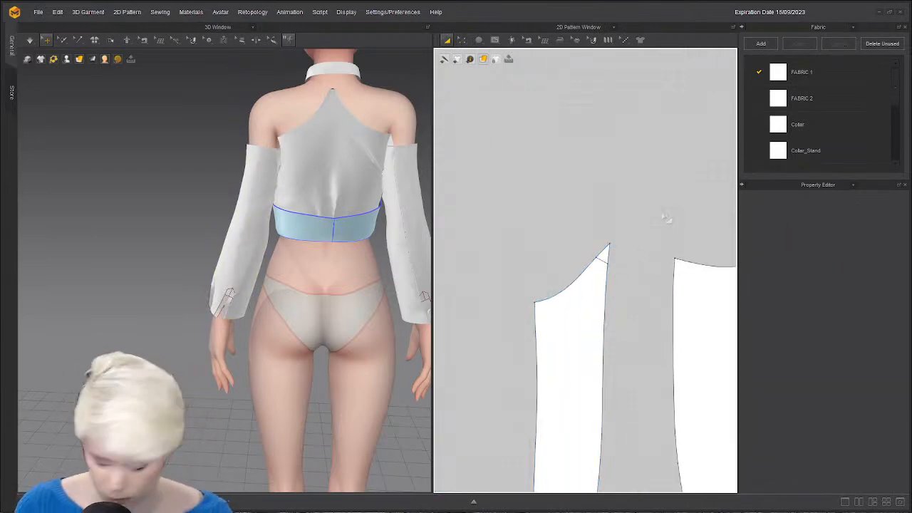
right_click(605, 262)
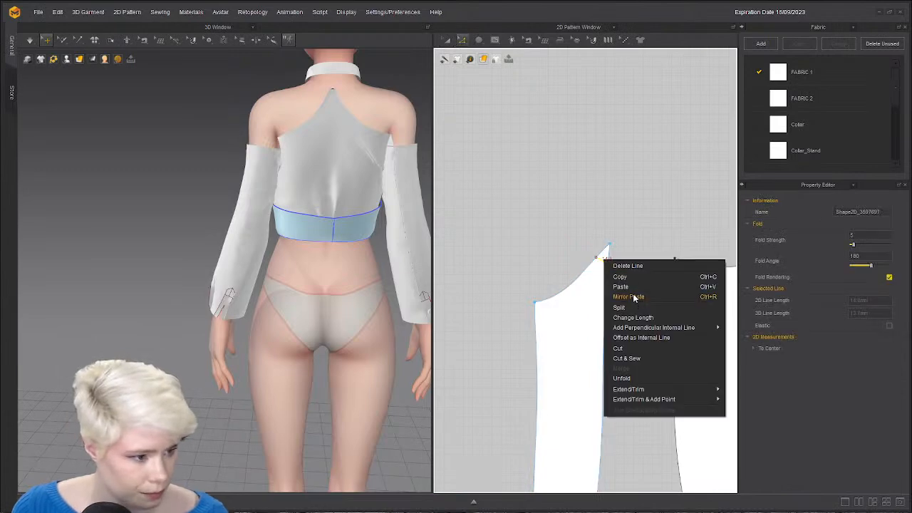
left_click(634, 298)
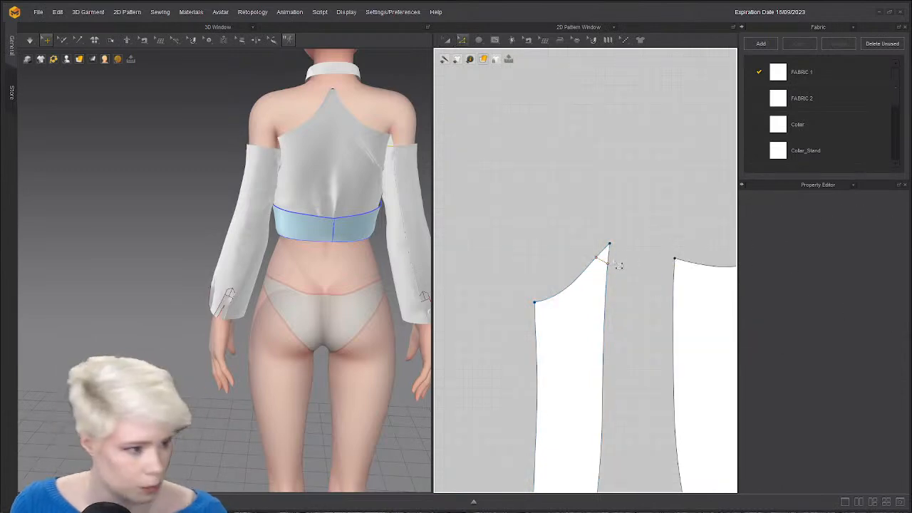
right_click(608, 261)
left_click(637, 356)
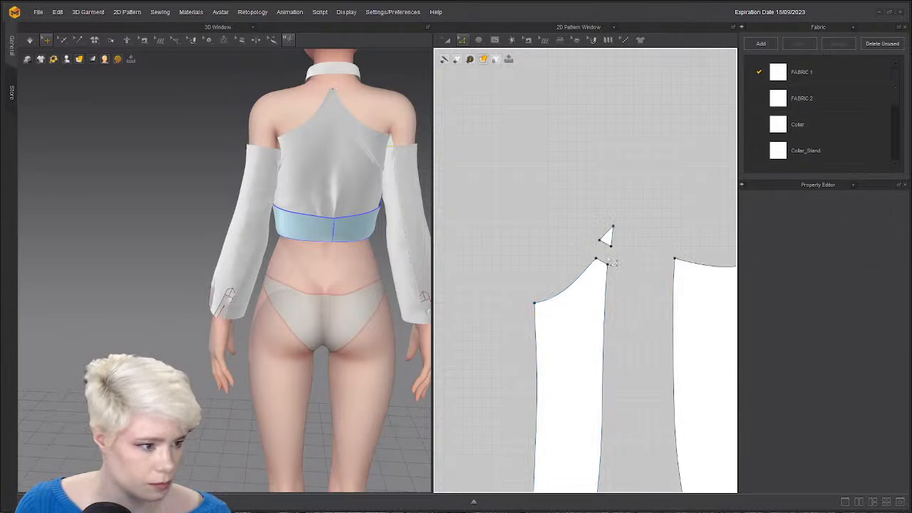
Delete the small triangle separated from the top of the right sleeve's narrow panel.
left_click(613, 238)
key("a")
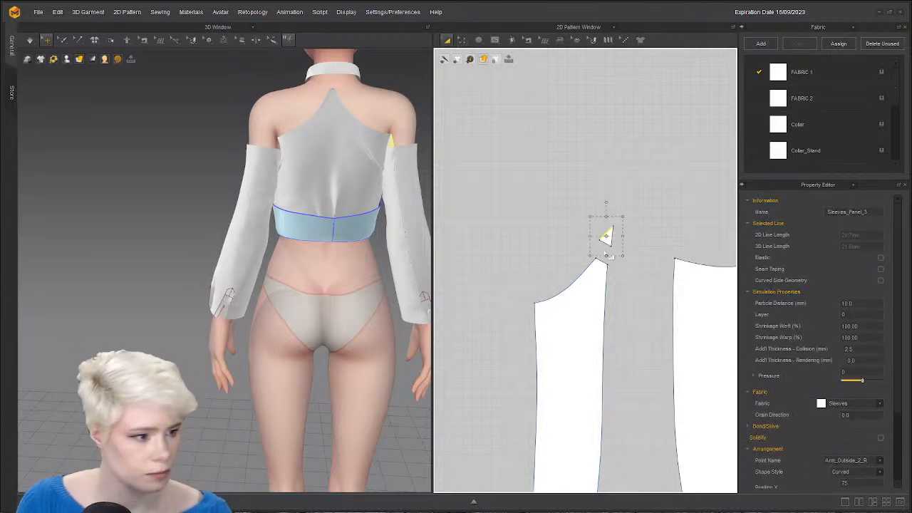
left_click(615, 233)
left_click(608, 240)
key("Delete")
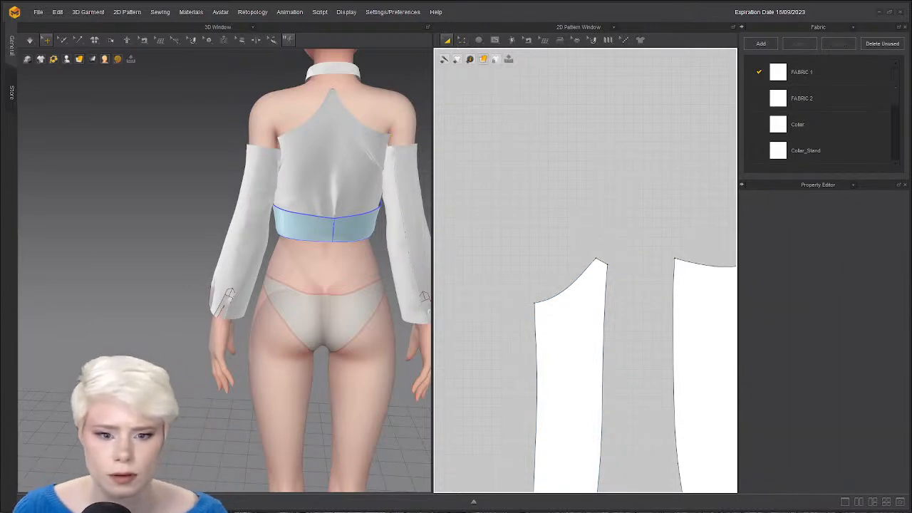
Merge the right sleeve's two panels into one piece along the long seam between them.
scroll(362, 341, "down", 3)
middle_click_drag(362, 340, 355, 256)
scroll(479, 269, "down", 5)
middle_click_drag(511, 247, 513, 222)
key("b")
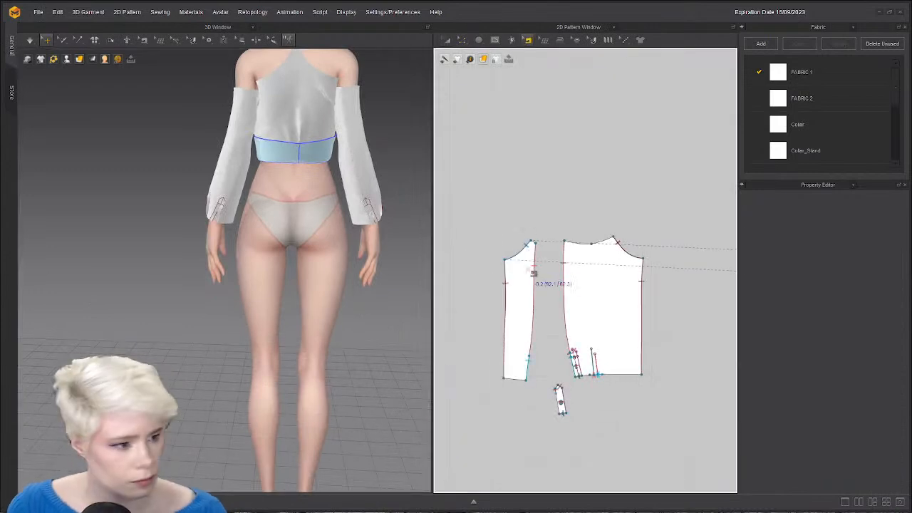
left_click(536, 272)
right_click(571, 274)
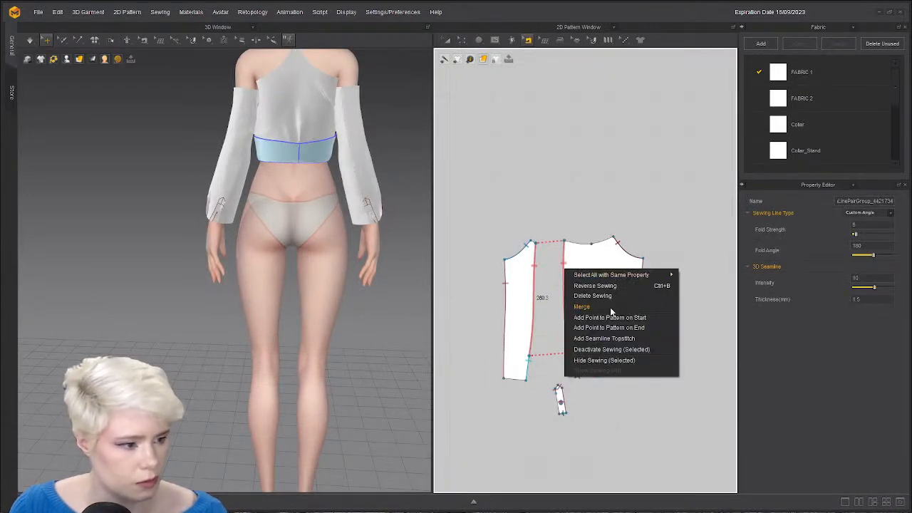
key("Escape")
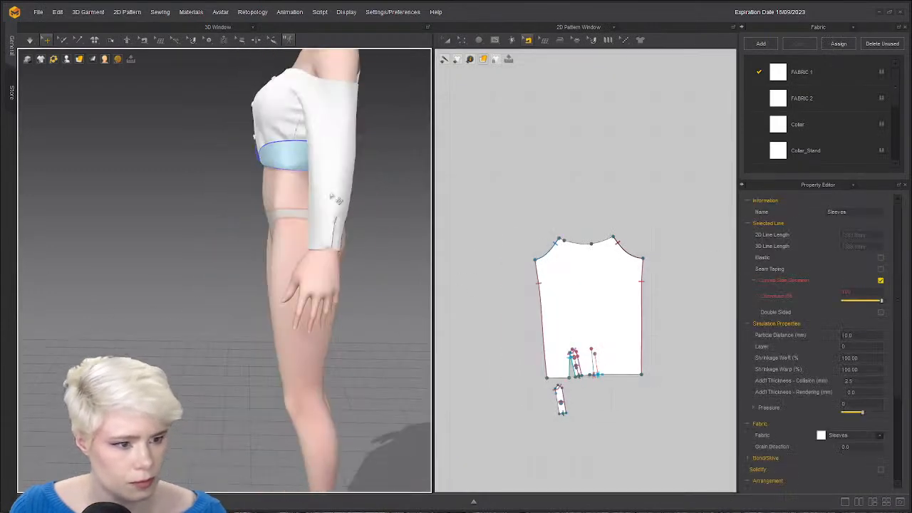
key("a")
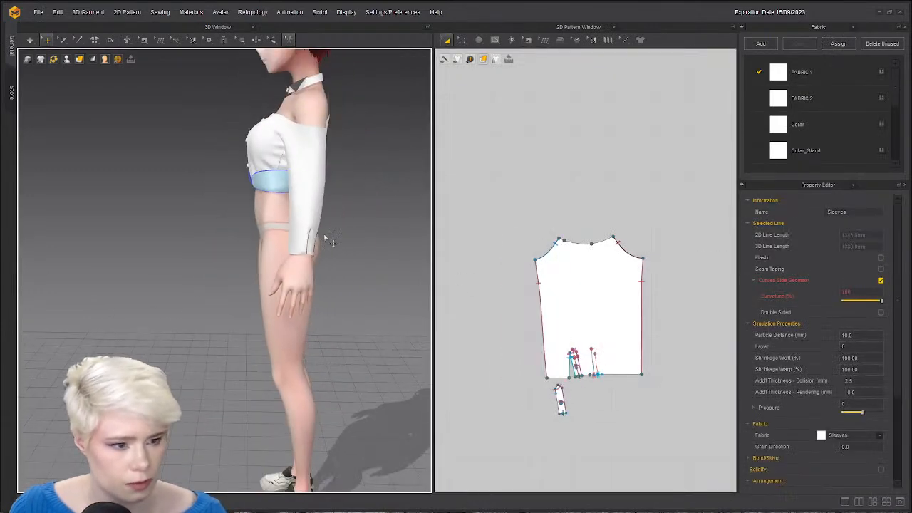
Delete the loose cuff placket piece below the merged right sleeve pattern.
key("ctrl+a")
key("n")
left_click(571, 398)
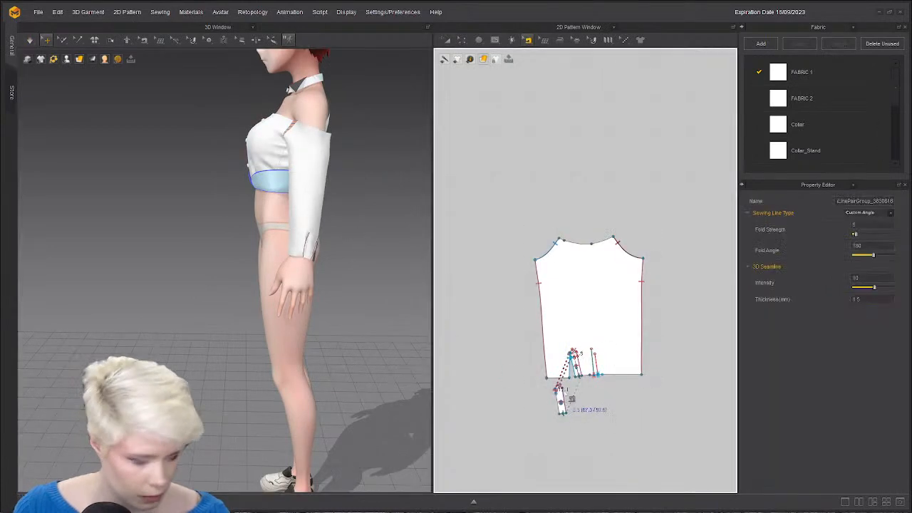
key("a")
key("n")
left_click(560, 399)
key("Delete")
Simulate the garment with the merged sleeves and check its drape from the front and the back.
scroll(232, 295, "down", 3)
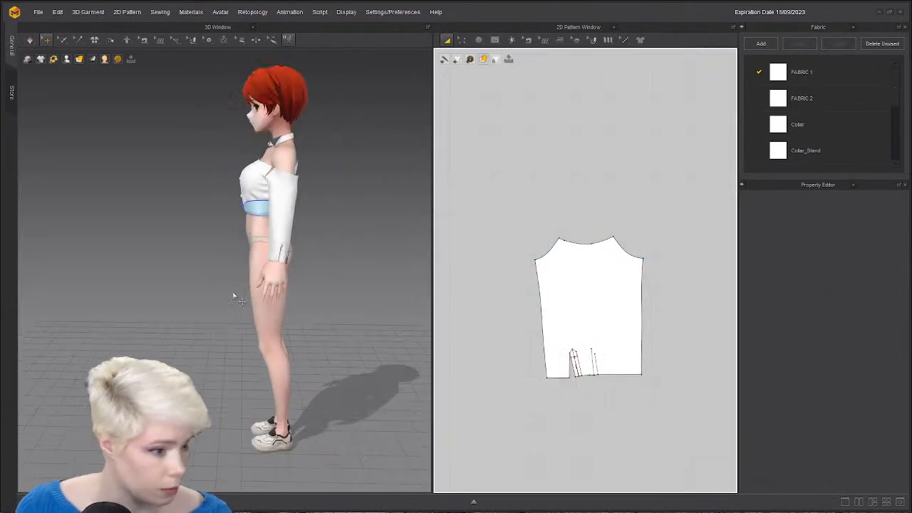
right_click_drag(232, 295, 332, 265)
middle_click_drag(332, 264, 245, 301)
scroll(245, 301, "up", 5)
scroll(292, 302, "down", 2)
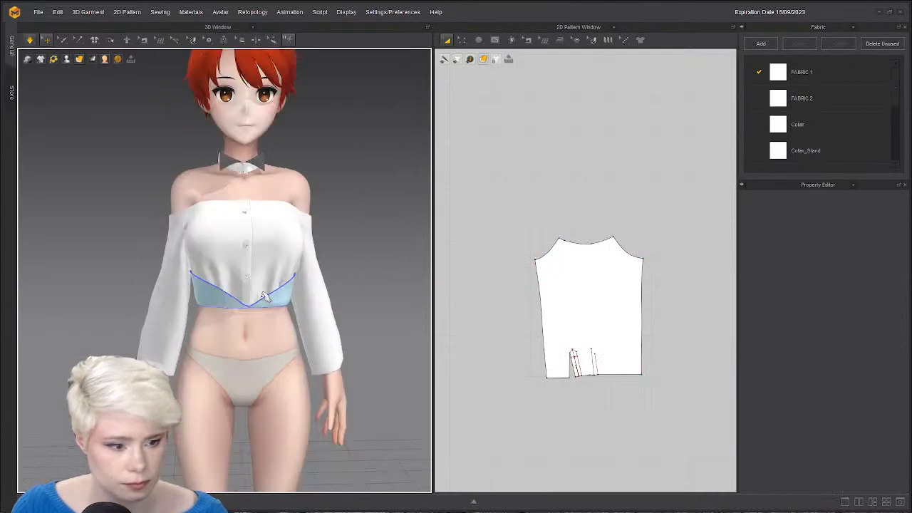
right_click_drag(292, 303, 164, 255)
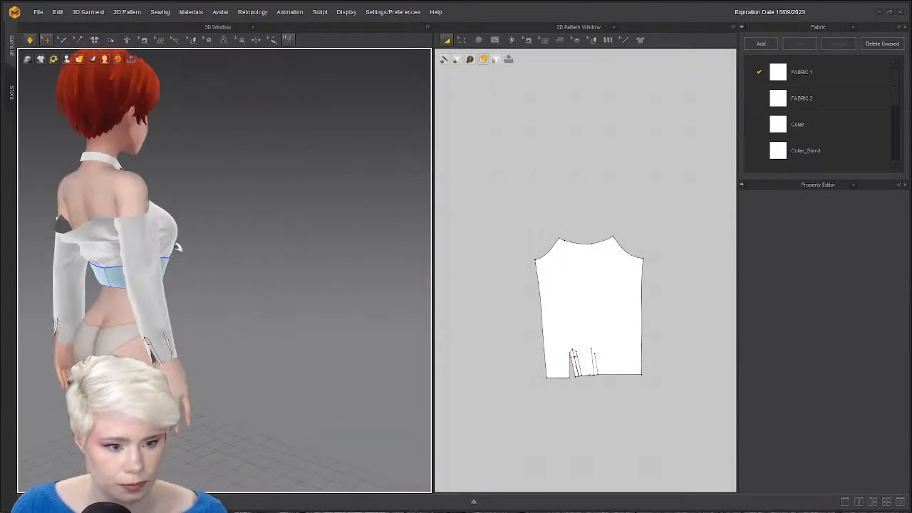
Pull the back panel's collapsed upper edge up toward the collar and stop the simulation.
scroll(220, 249, "up", 3)
right_click_drag(221, 250, 24, 223)
middle_click_drag(24, 223, 193, 233)
left_click_drag(221, 268, 222, 109)
key("space")
Delete the cuff slit points and leftover placket lines at the hem of the avatar's right sleeve pattern.
scroll(604, 263, "down", 3)
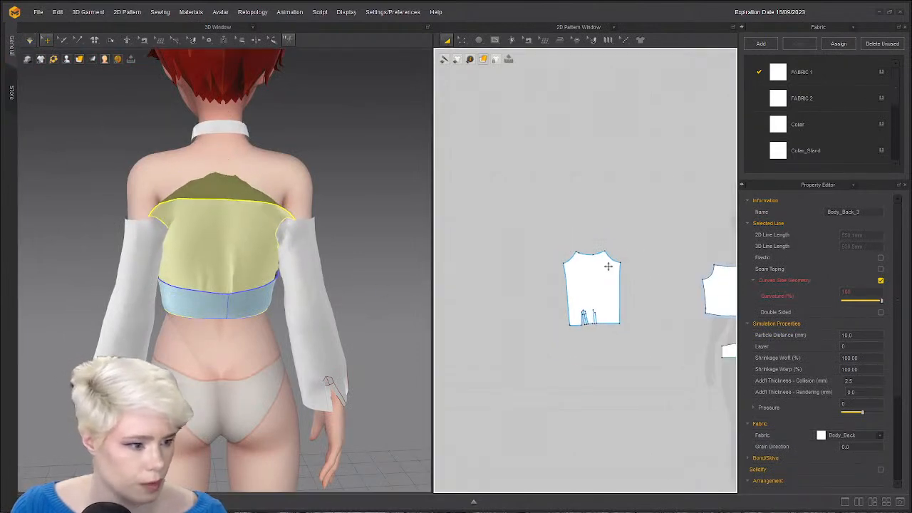
scroll(619, 271, "up", 4)
key("z")
scroll(608, 371, "up", 6)
middle_click_drag(621, 358, 697, 309)
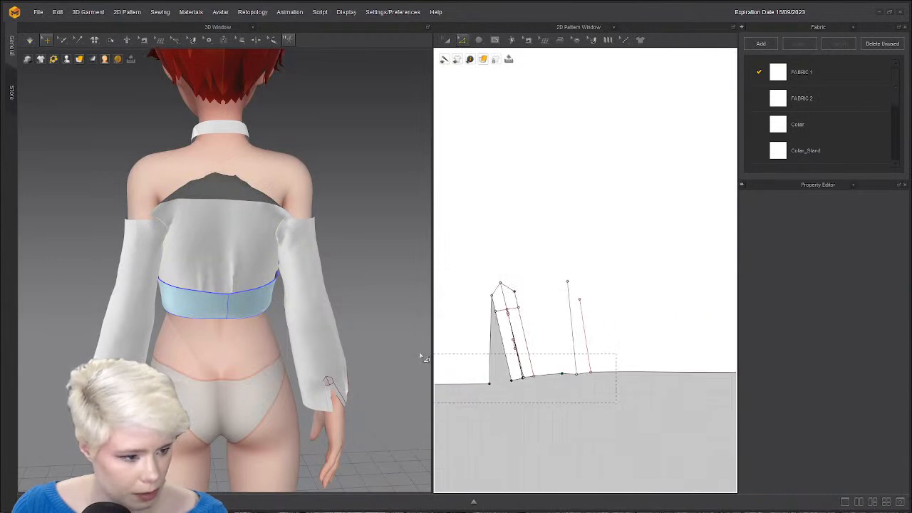
left_click_drag(422, 359, 423, 360)
key("Delete")
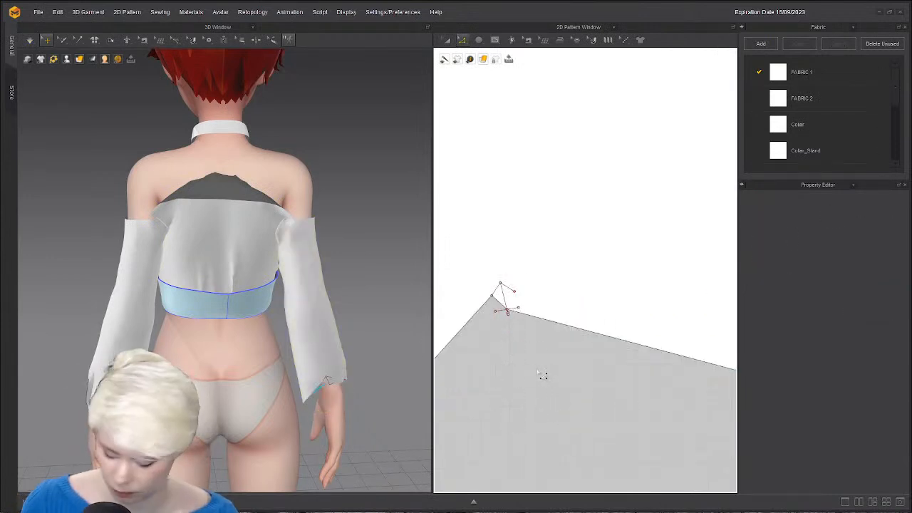
scroll(542, 376, "down", 2)
left_click(533, 282)
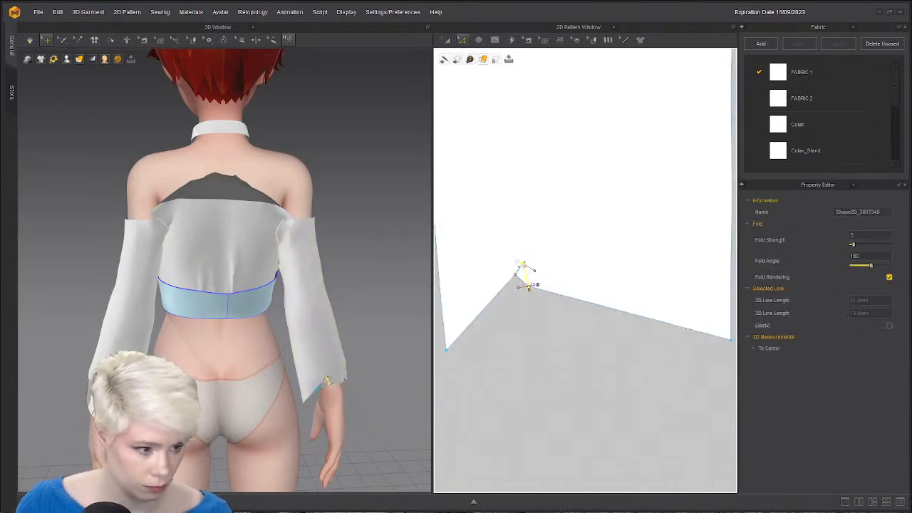
key("Delete")
scroll(583, 347, "down", 5)
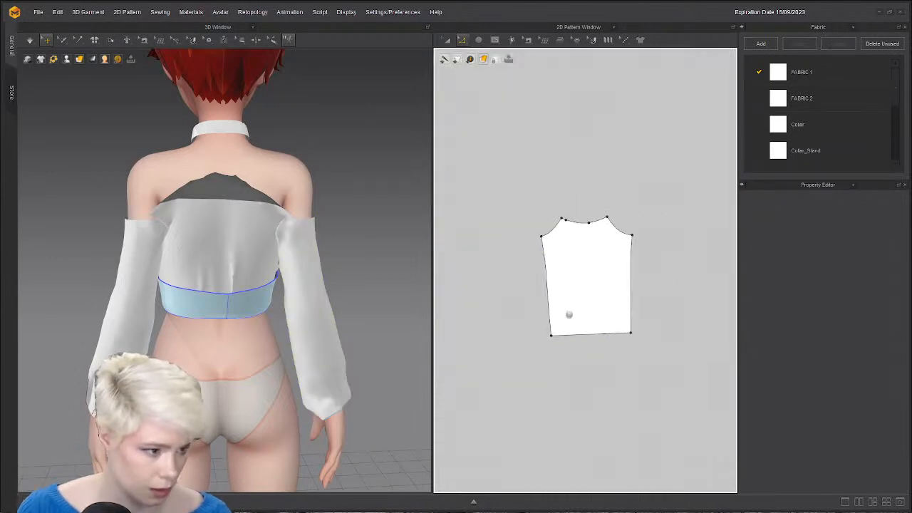
Delete the placket points and lines from the hem of the avatar's left sleeve pattern.
middle_click_drag(499, 239, 617, 278)
scroll(617, 279, "up", 2)
middle_click_drag(698, 271, 570, 276)
middle_click_drag(637, 279, 527, 295)
scroll(569, 246, "down", 1)
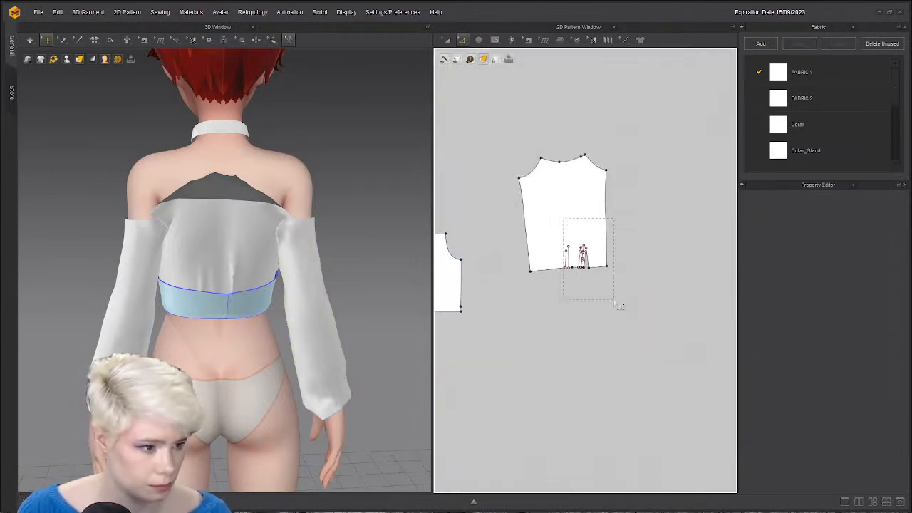
left_click_drag(601, 310, 601, 309)
key("Delete")
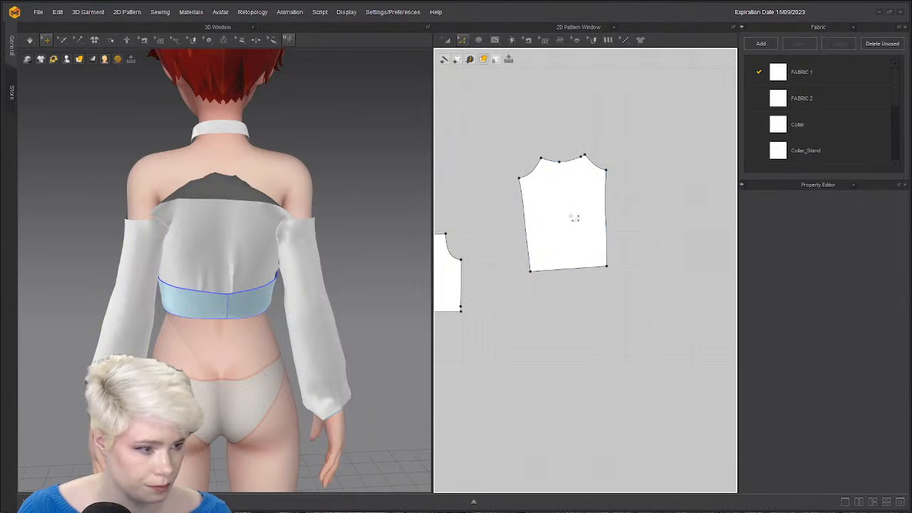
Link the two sleeve patterns for editing as a Symmetric Pattern (with Sewing).
left_click(572, 217)
scroll(706, 235, "down", 3)
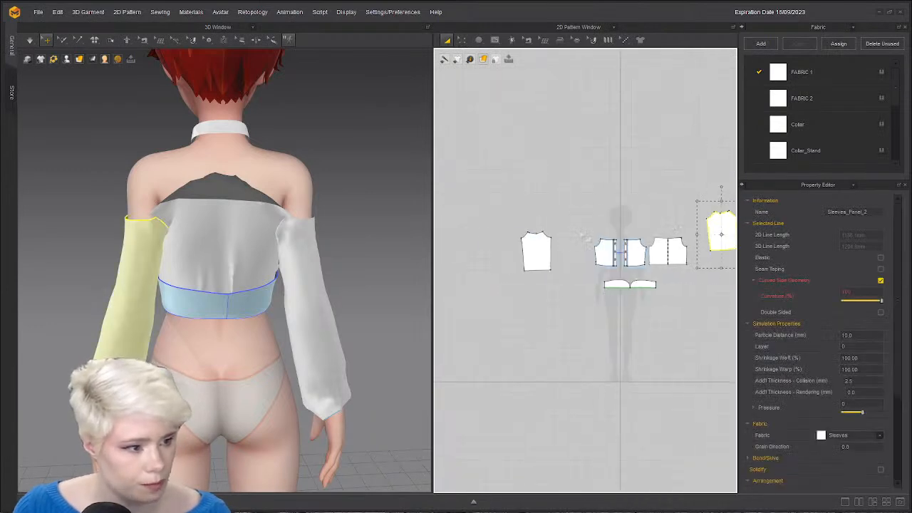
left_click(534, 247, "shift")
right_click(535, 248)
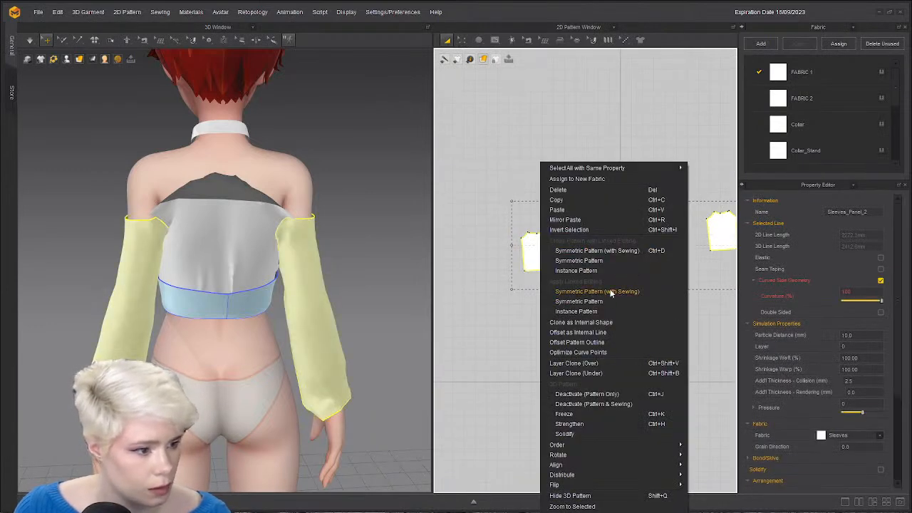
left_click(611, 292)
scroll(664, 247, "down", 2)
left_click(665, 247)
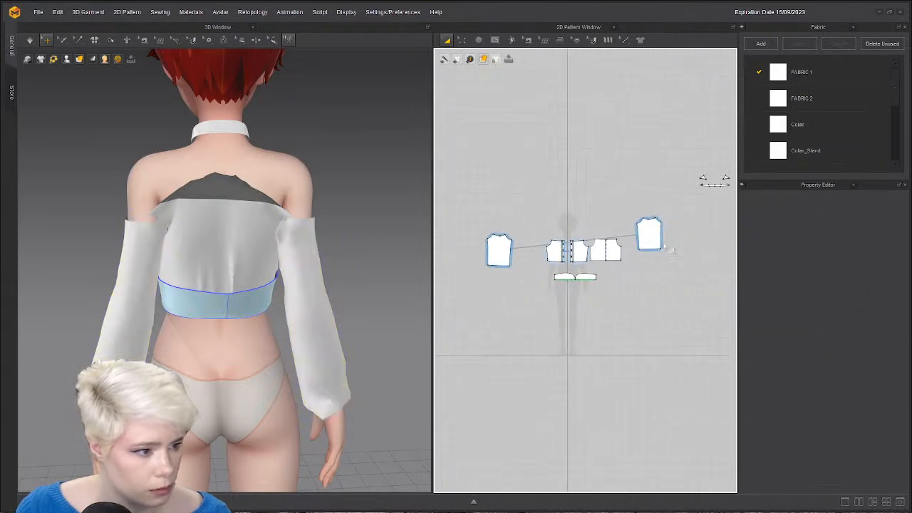
Rotate the avatar's left sleeve pattern to align with an axis so its hem lies level.
scroll(652, 244, "up", 5)
left_click(632, 200)
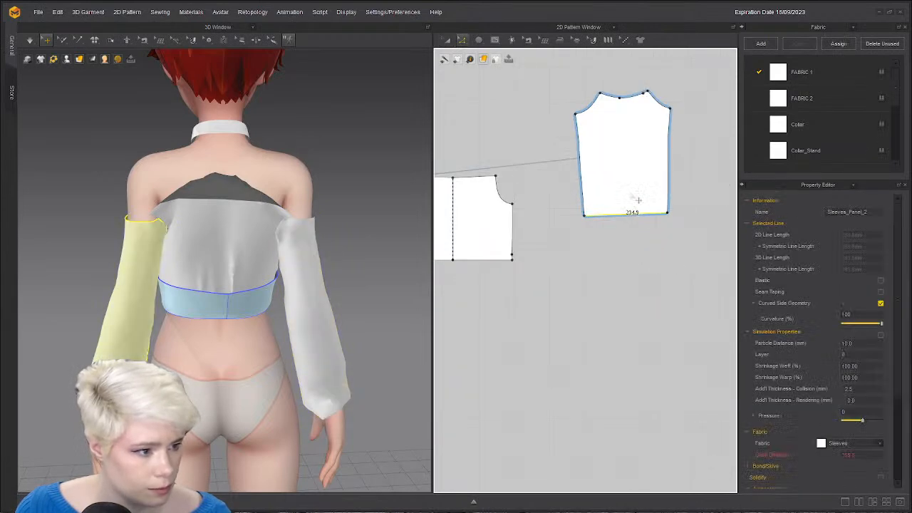
right_click(633, 176)
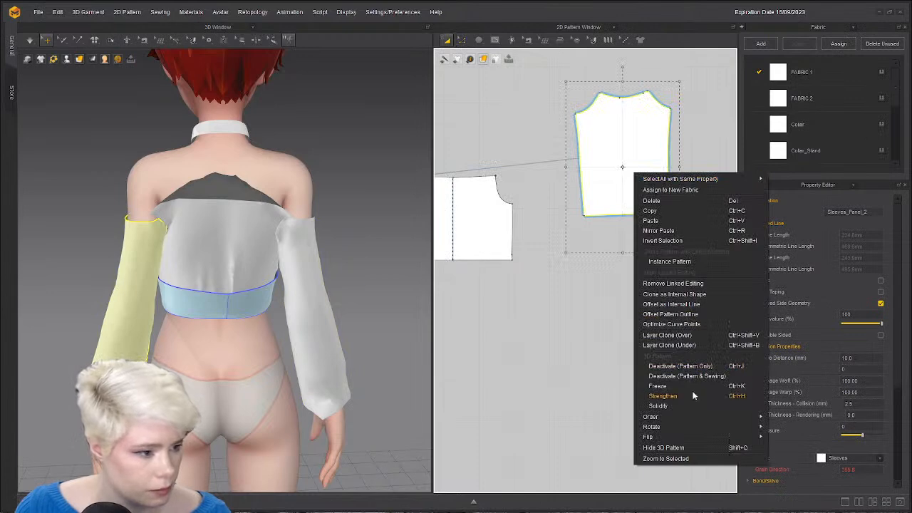
mouse_move(680, 419)
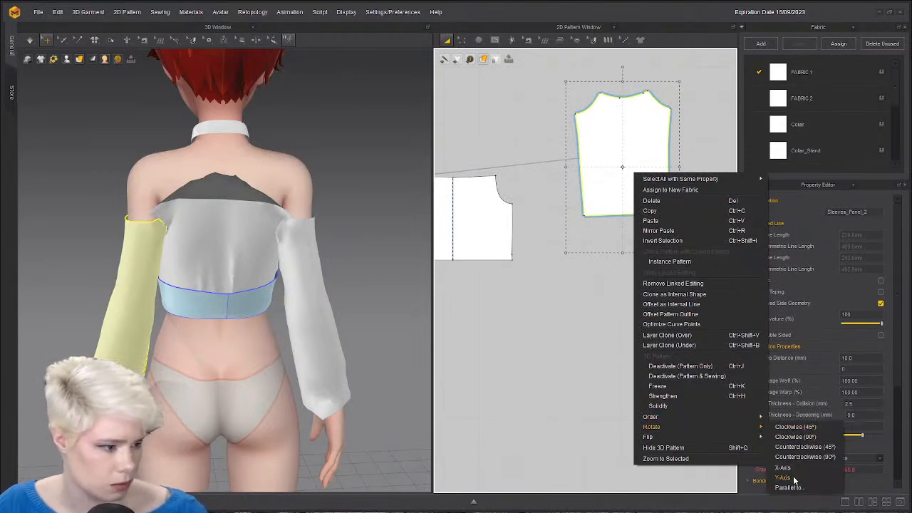
left_click(794, 471)
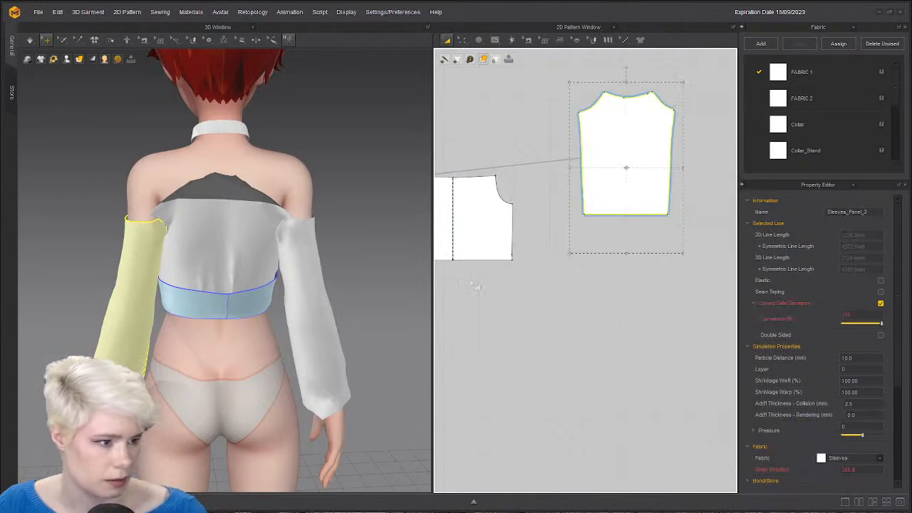
Move the two linked sleeve patterns closer to the front and back body pieces in the pattern layout.
middle_click_drag(561, 183, 577, 195)
left_click_drag(594, 228, 573, 286)
scroll(509, 261, "down", 2)
middle_click_drag(509, 261, 660, 255)
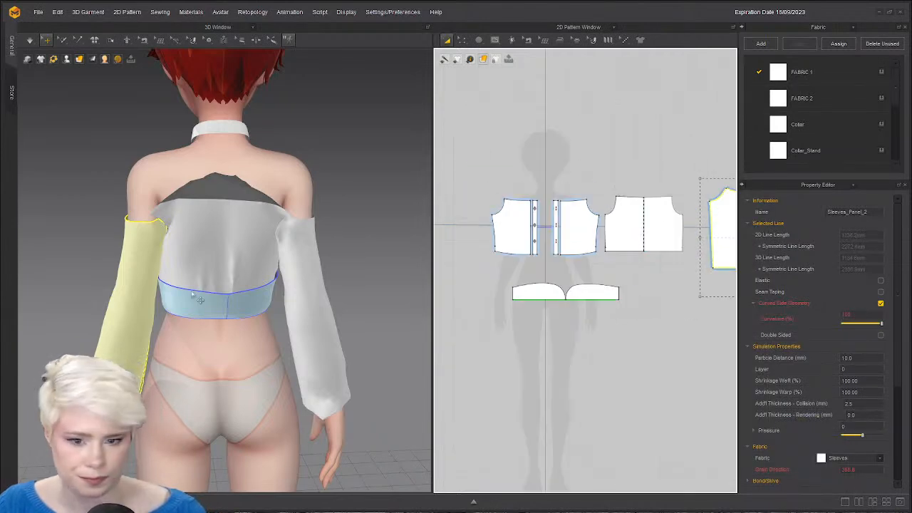
scroll(192, 295, "down", 1)
middle_click_drag(193, 294, 304, 279)
scroll(214, 279, "down", 4)
scroll(474, 270, "up", 2)
middle_click_drag(474, 271, 585, 254)
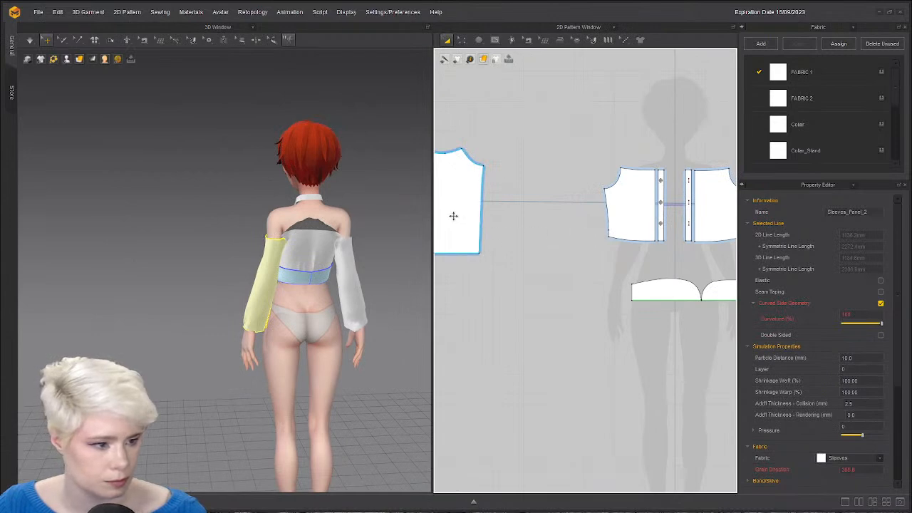
left_click_drag(454, 215, 546, 209)
scroll(570, 206, "down", 1)
middle_click_drag(713, 178, 524, 220)
left_click_drag(702, 257, 658, 257)
scroll(659, 256, "down", 2)
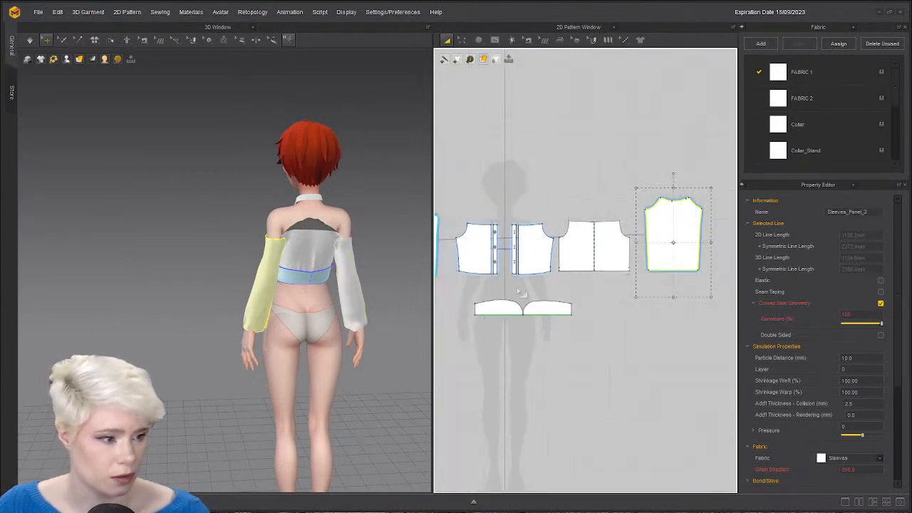
Simulate the garment and examine the drape of the cleaned-up sleeves and back panel from several rear angles.
scroll(393, 304, "up", 2)
right_click_drag(393, 303, 320, 307)
scroll(246, 309, "down", 1)
right_click_drag(240, 310, 419, 335)
scroll(190, 321, "up", 2)
key("v")
scroll(613, 324, "up", 5)
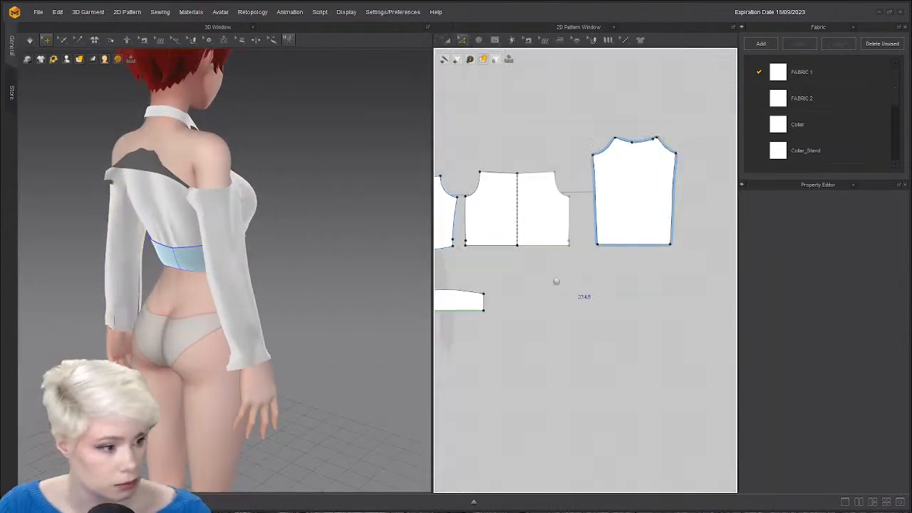
right_click_drag(285, 349, 285, 237)
middle_click_drag(285, 237, 256, 298)
middle_click_drag(503, 247, 558, 298)
scroll(558, 298, "down", 2)
scroll(246, 236, "up", 3)
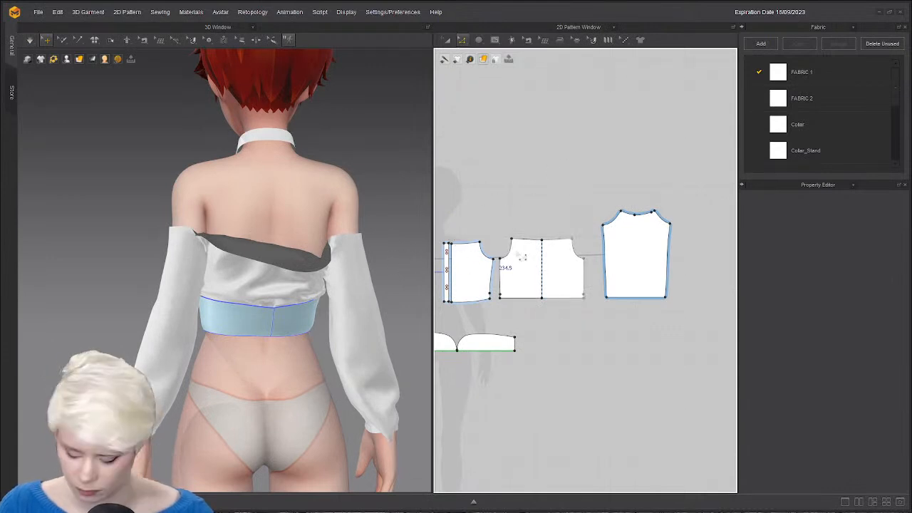
scroll(257, 282, "down", 1)
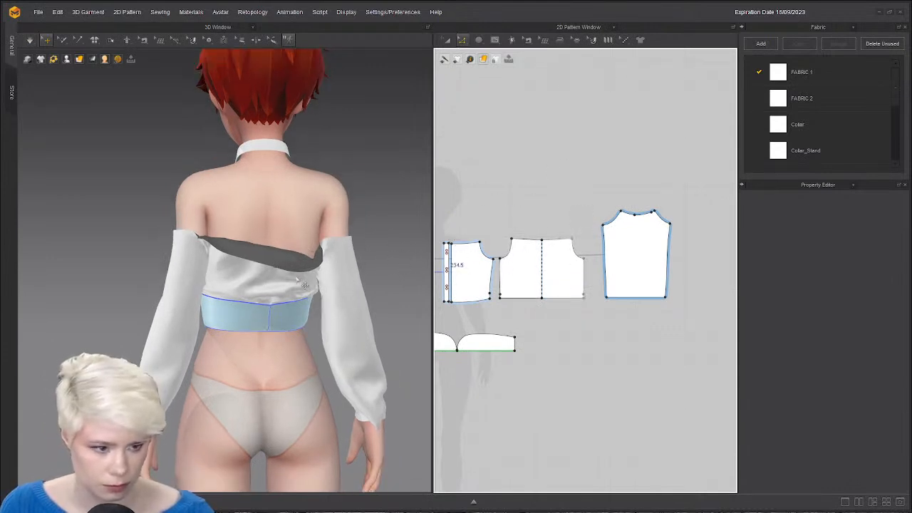
Simulate the garment and pull the back panel's upper edge up toward the collar at its centre.
left_click(279, 271)
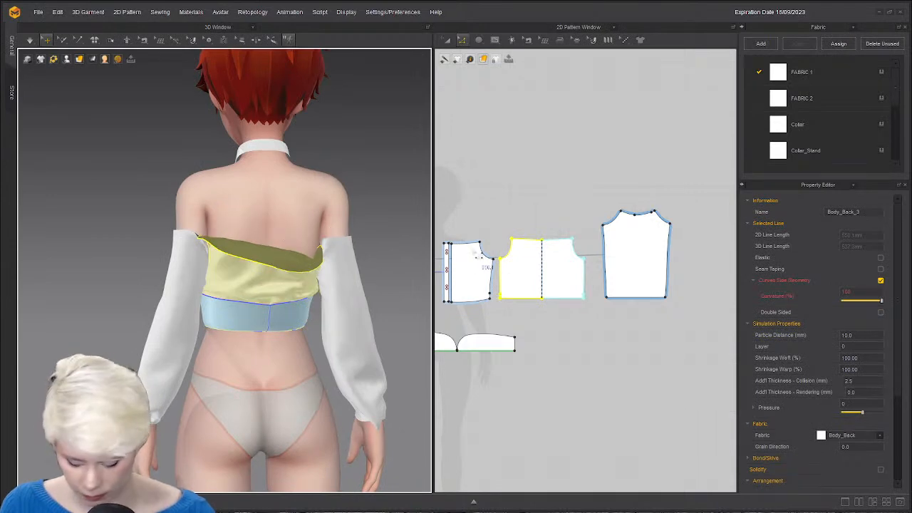
left_click(290, 230)
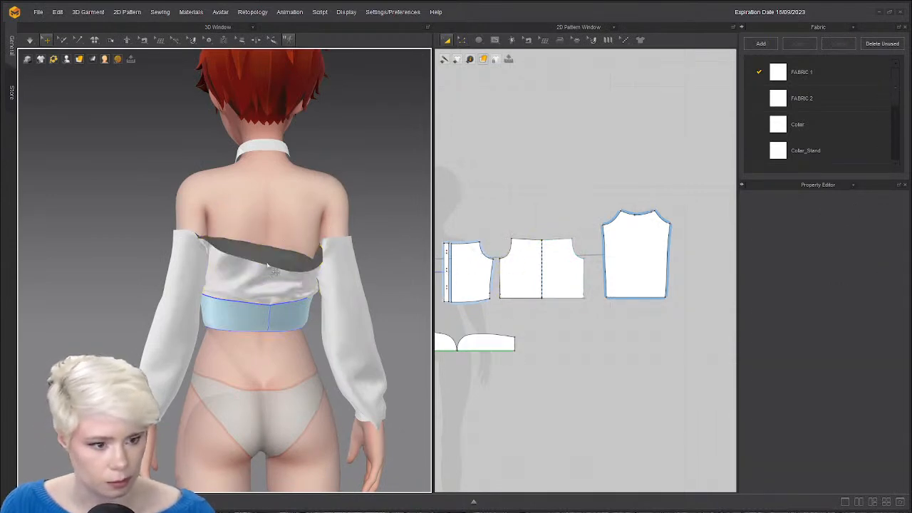
left_click(274, 271)
key("space")
left_click_drag(275, 261, 269, 160)
left_click(504, 224)
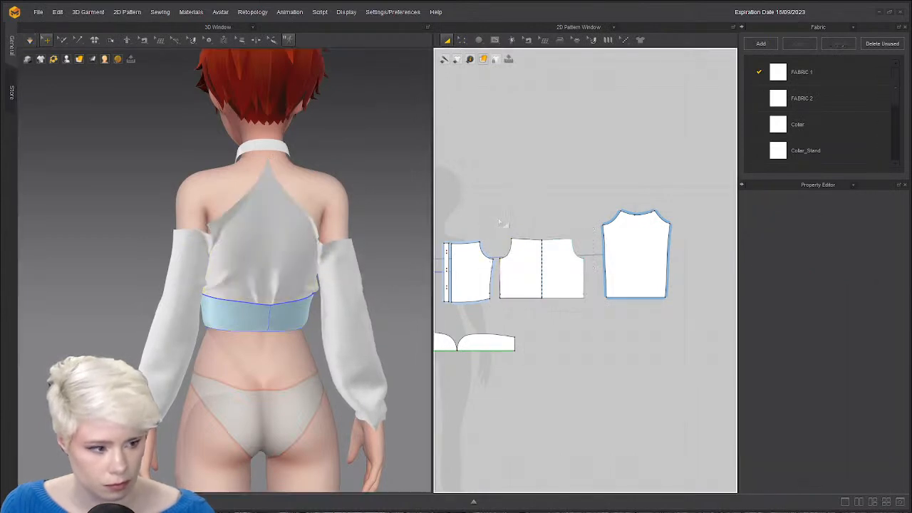
Add a pattern point at the start of the sleeve seam on the back panel's armhole and check the opposite armhole.
scroll(512, 235, "up", 4)
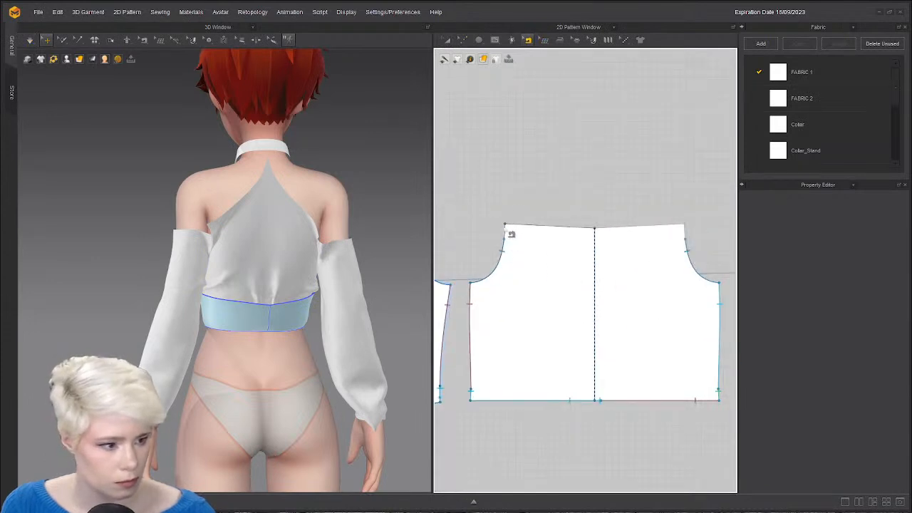
key("z")
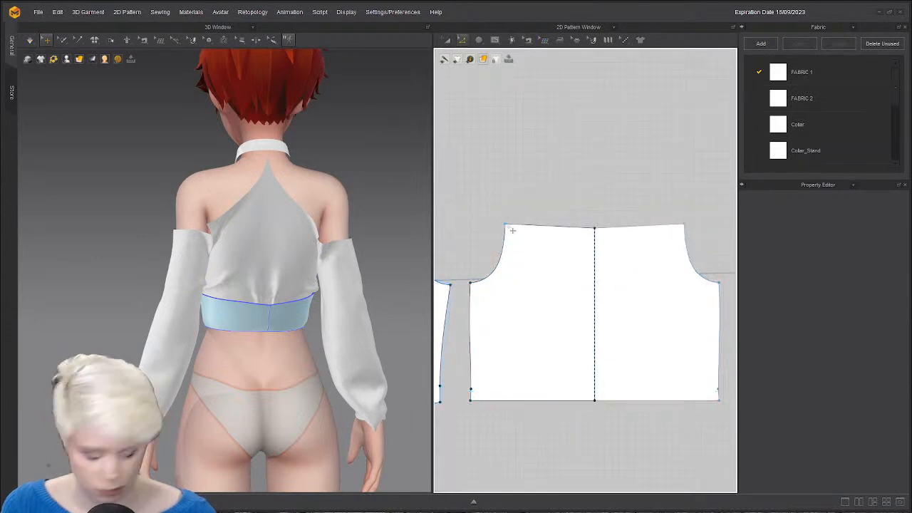
key("b")
scroll(517, 230, "up", 4)
left_click(481, 279)
right_click(481, 279)
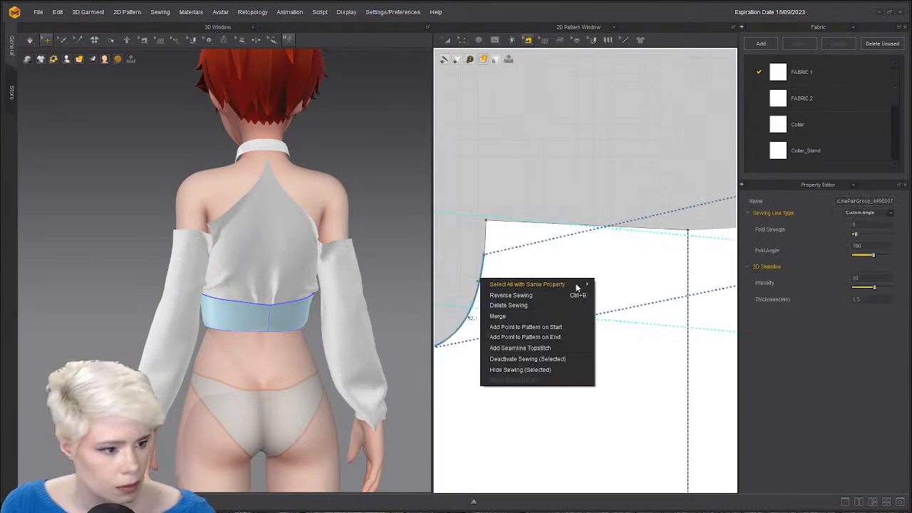
left_click(559, 329)
scroll(492, 271, "down", 1)
middle_click_drag(702, 278, 533, 271)
left_click(649, 273)
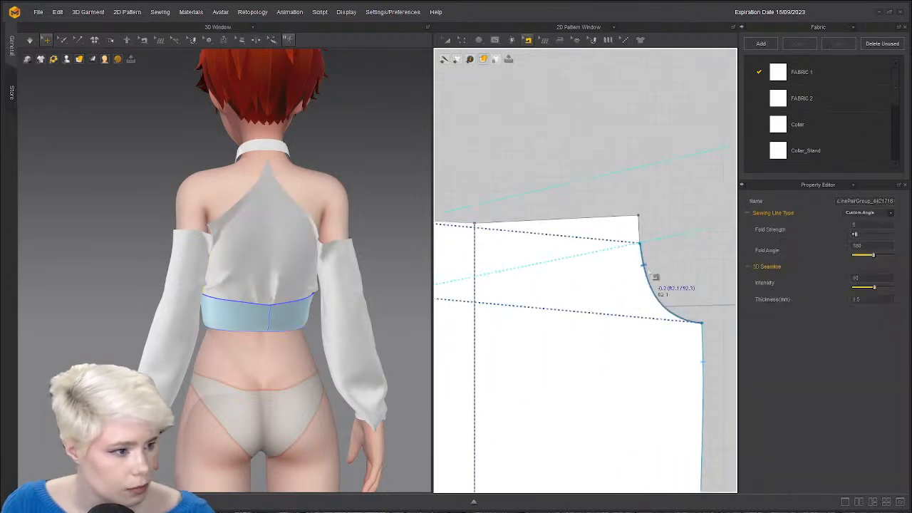
left_click(620, 194)
scroll(619, 195, "up", 1)
scroll(565, 228, "down", 3)
middle_click_drag(712, 230, 544, 202)
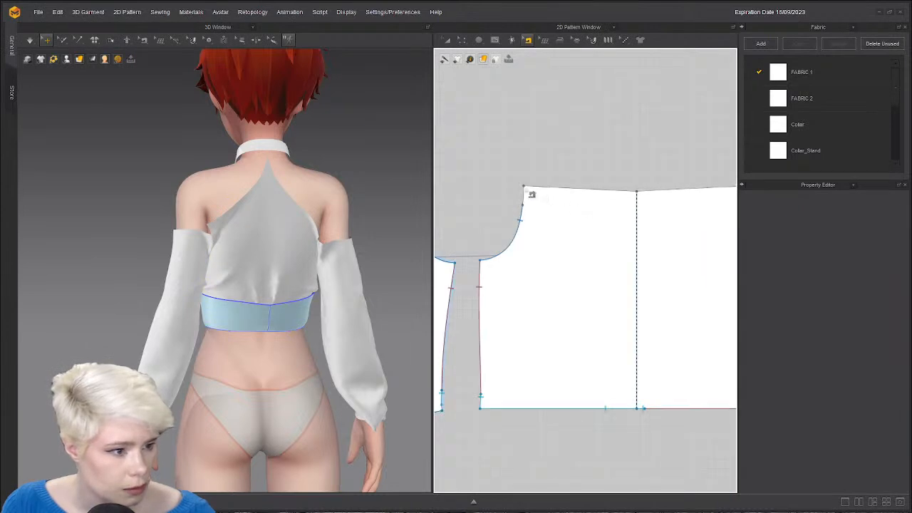
Lower the back panel's upper armhole corner to the seam's start point and raise the top centre point into a peak.
key("z")
left_click_drag(525, 189, 523, 206)
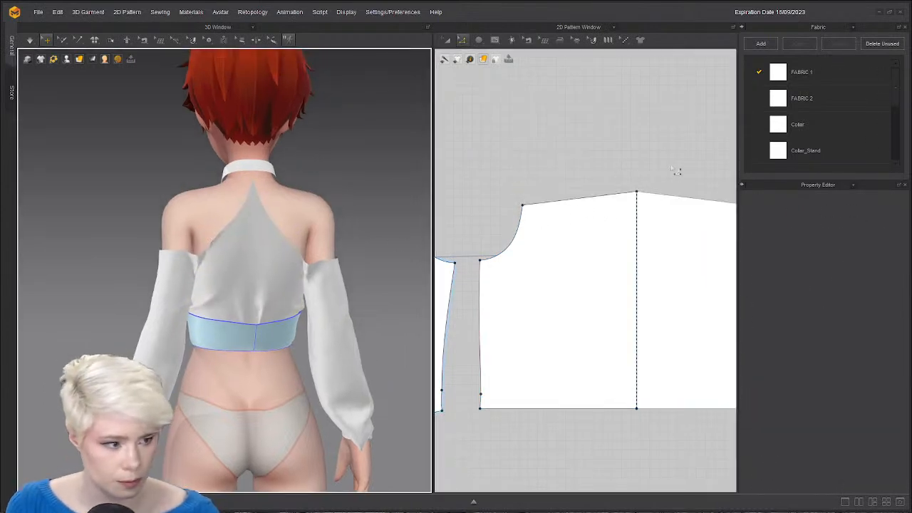
left_click_drag(645, 198, 649, 171)
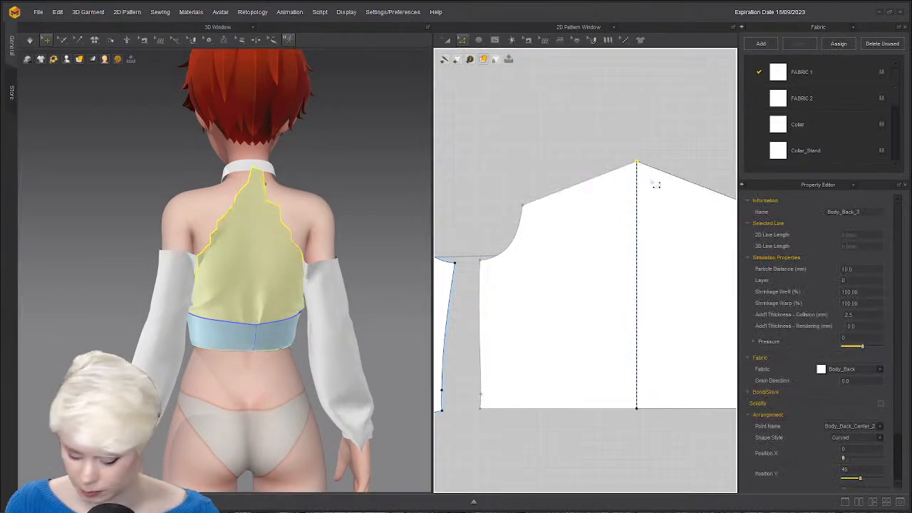
Try to split the back panel's sloped upper edge close to the centre peak.
left_click(628, 167)
right_click(628, 166)
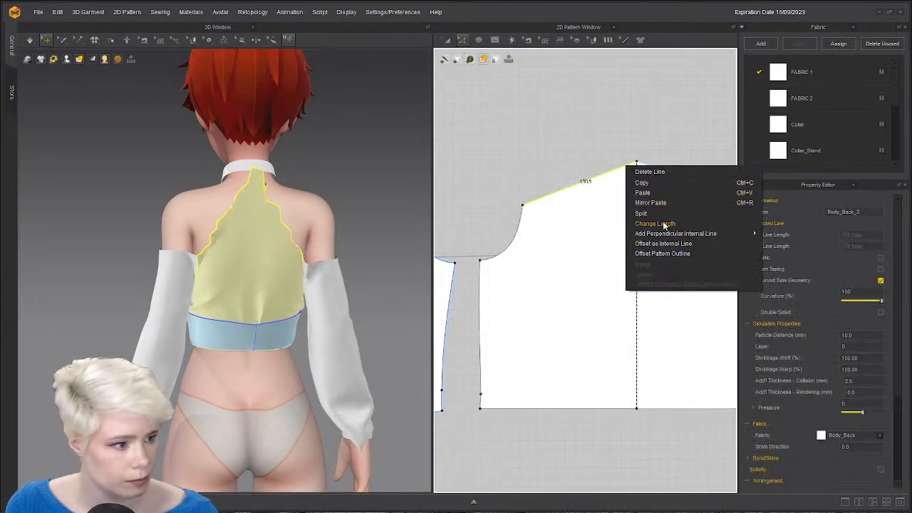
left_click(665, 213)
left_click(435, 331)
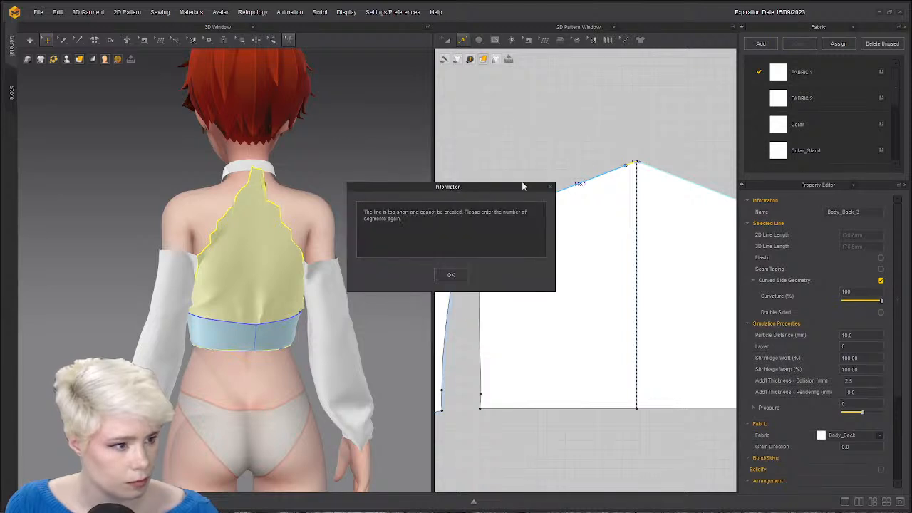
left_click(464, 274)
Add a point on the back panel's sloped upper edge just beside the centre peak with Add Point/Split Line.
scroll(631, 168, "up", 3)
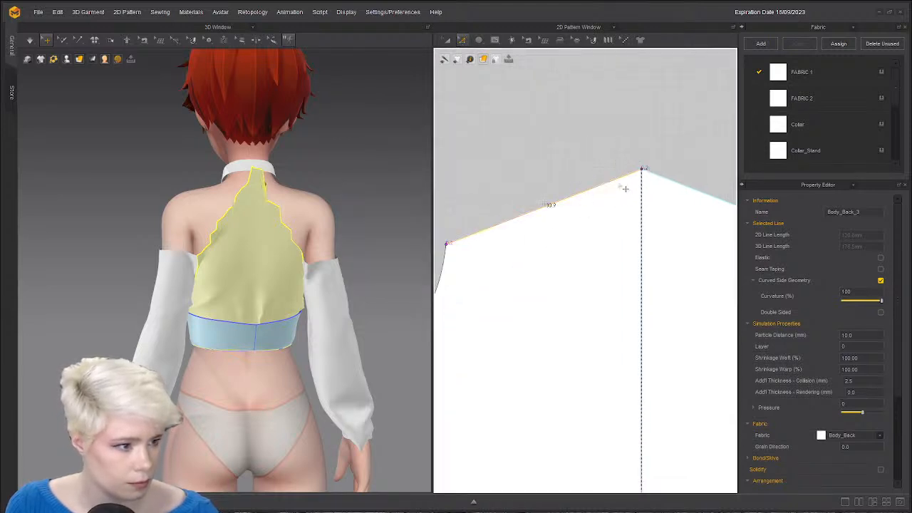
left_click(464, 38)
left_click(464, 39)
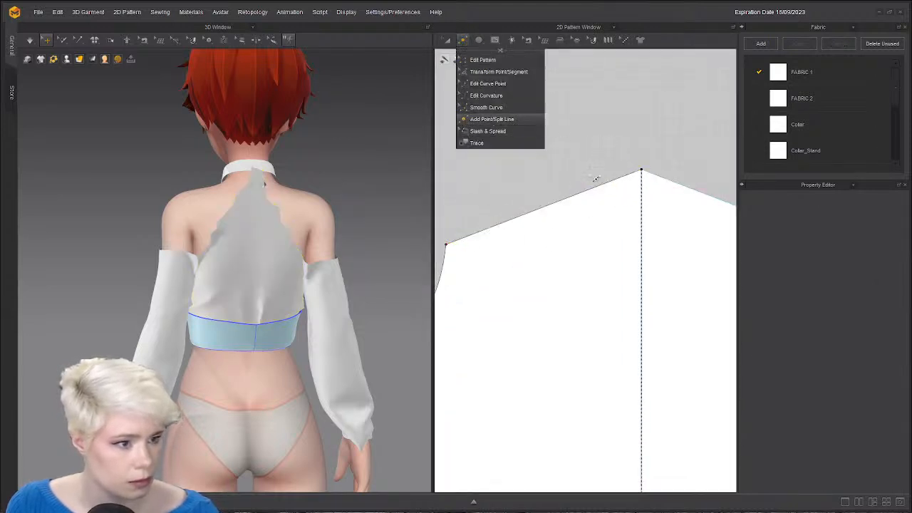
left_click(499, 118)
left_click(626, 184)
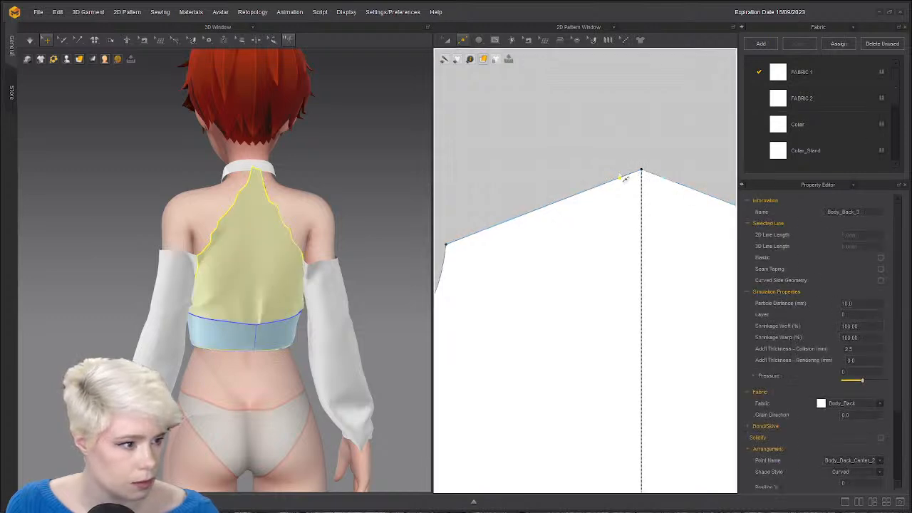
Raise the points beside the centre peak to its height, giving the back panel a short flat top, and simulate the drape.
left_click_drag(620, 179, 619, 170)
middle_click_drag(250, 218, 245, 233)
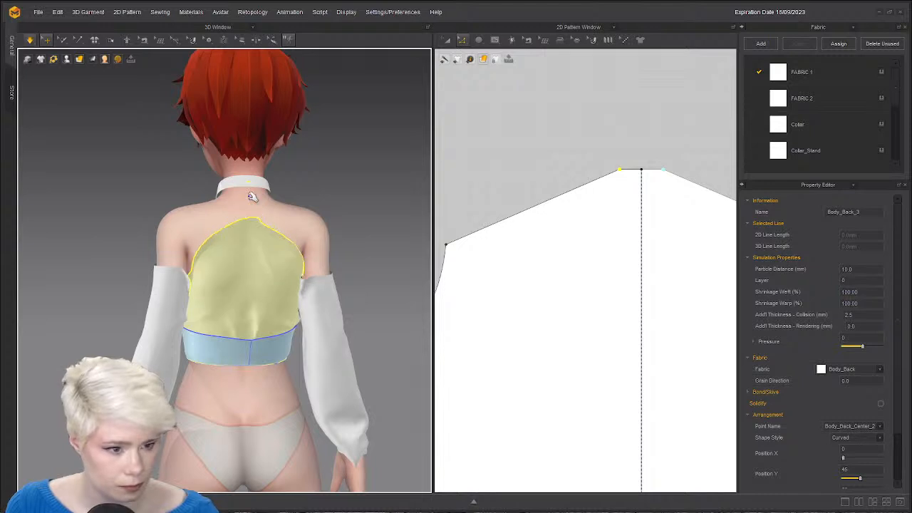
left_click(256, 237)
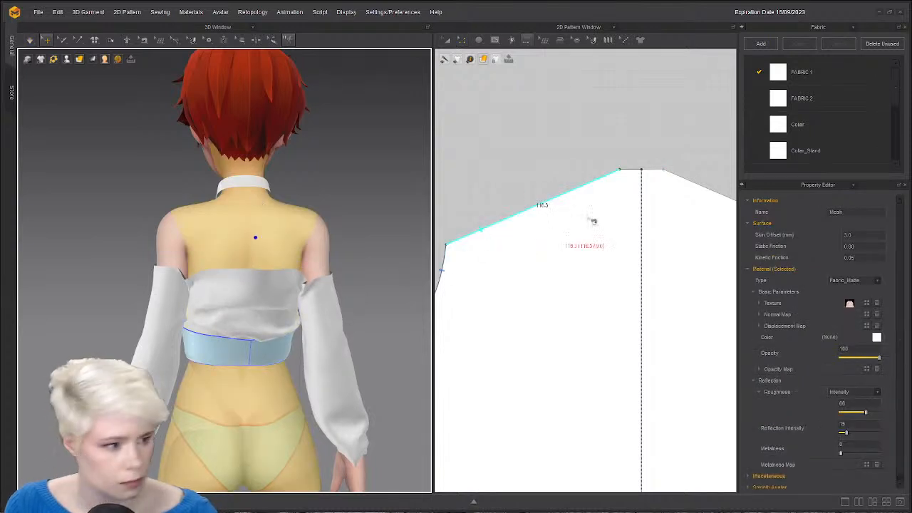
left_click(627, 171)
scroll(577, 272, "down", 10)
middle_click_drag(577, 270, 597, 252)
scroll(677, 248, "down", 3)
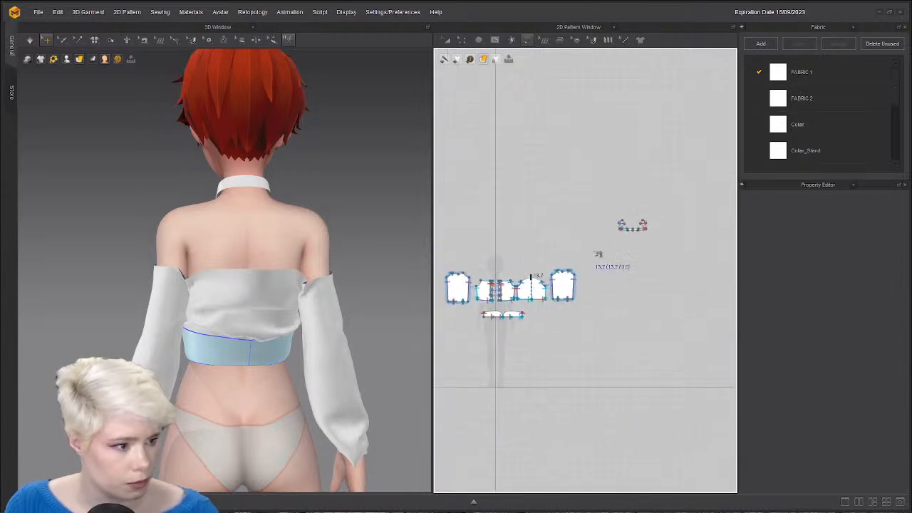
scroll(597, 250, "up", 7)
scroll(570, 253, "up", 4)
Sew the sleeve's front armhole edge to the front panel's armhole edge in 3D with Segment Sewing and simulate the garment.
right_click_drag(338, 263, 523, 267)
key("space")
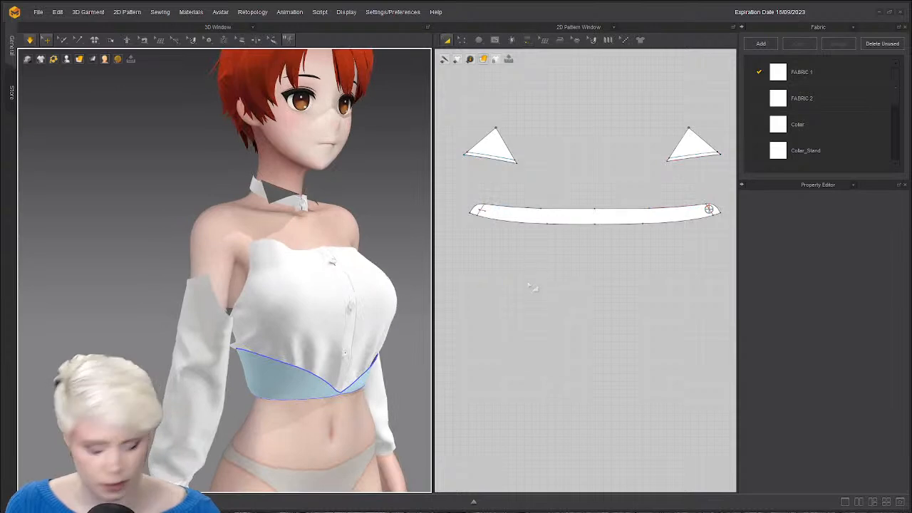
key("n")
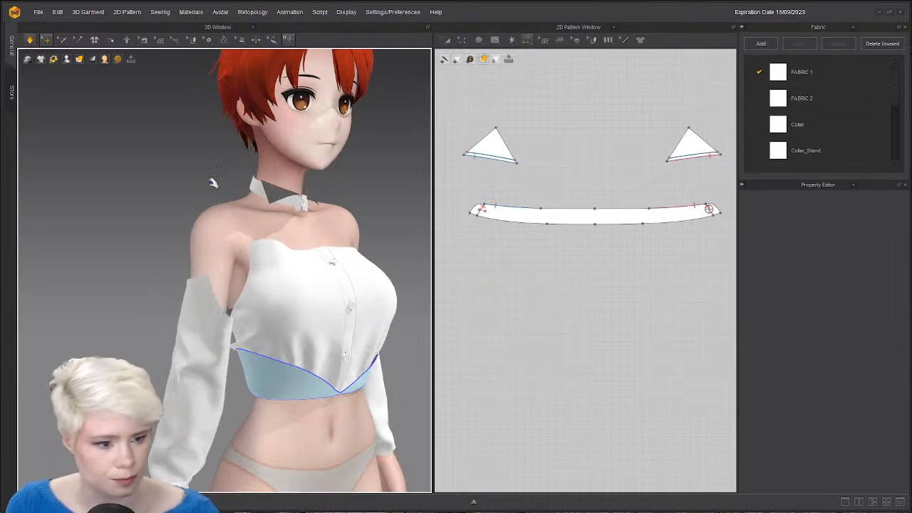
left_click(155, 44)
left_click(167, 71)
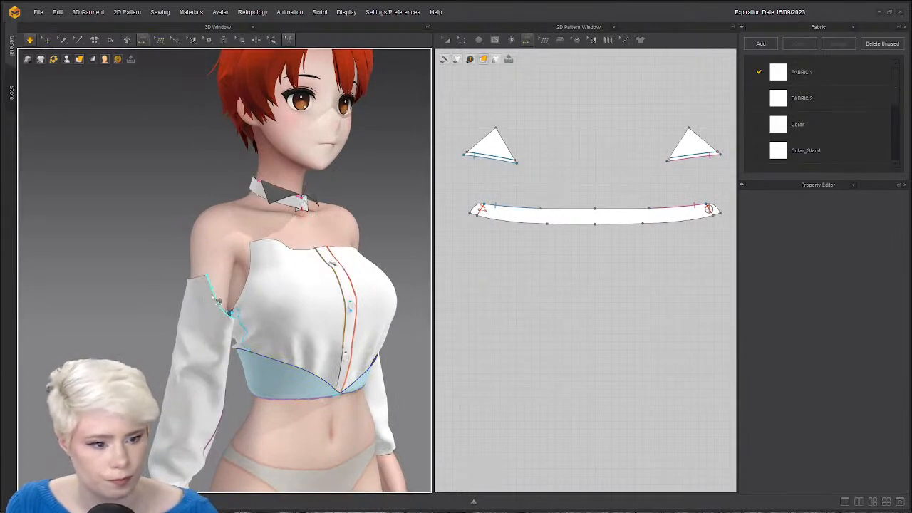
left_click(258, 269)
key("space")
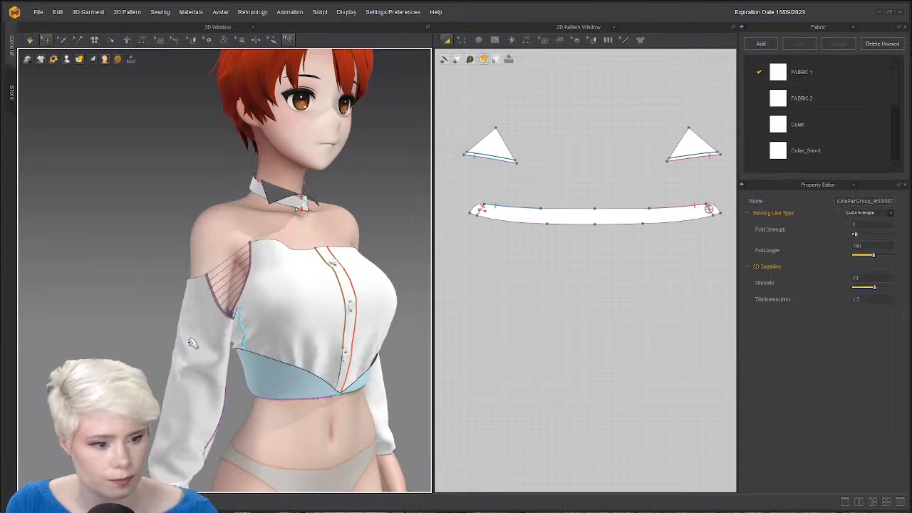
right_click_drag(198, 290, 418, 270)
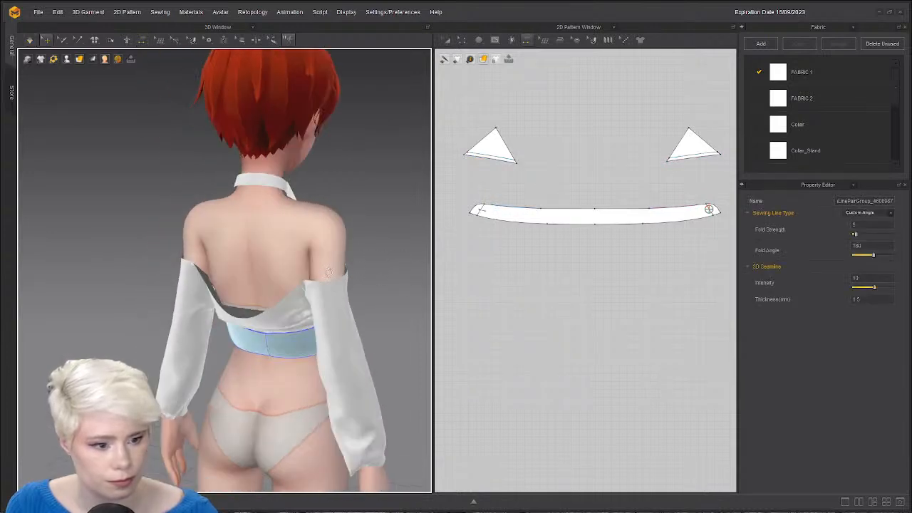
Delete the raised centre points of the back panel so its upper edge runs straight between the two armhole corners.
key("n")
scroll(535, 293, "down", 6)
scroll(541, 330, "up", 4)
middle_click_drag(463, 314, 625, 247)
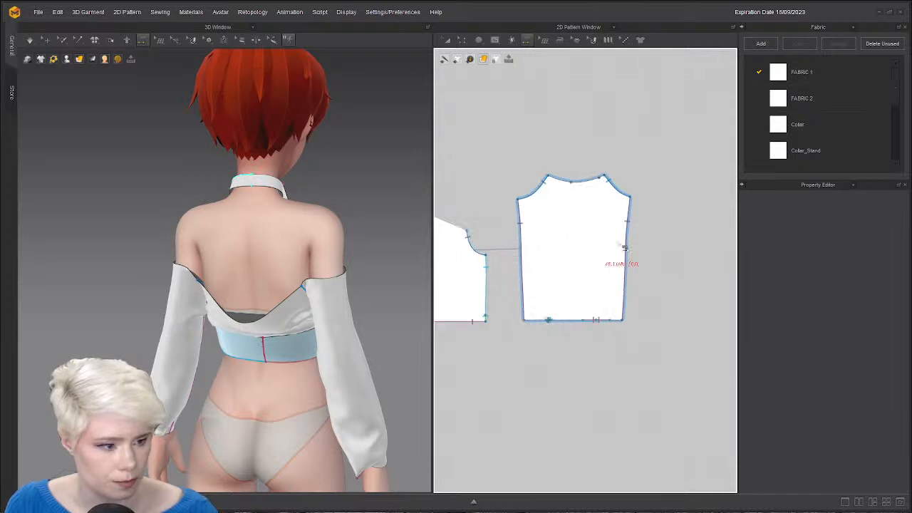
middle_click_drag(456, 246, 613, 241)
scroll(570, 238, "up", 2)
key("z")
left_click_drag(527, 169, 570, 214)
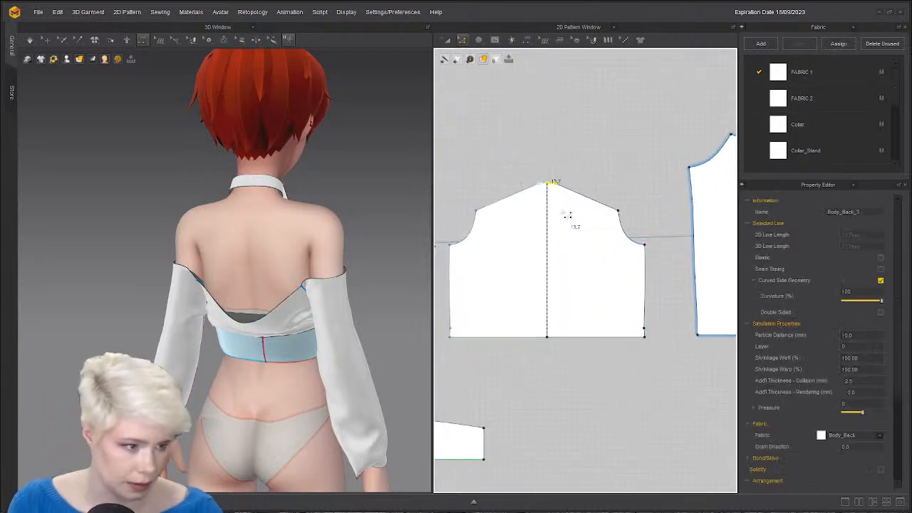
key("Delete")
Enable Elastic on the back panel's straight upper edge, simulate, and set the elastic ratio to 50.
left_click(565, 214)
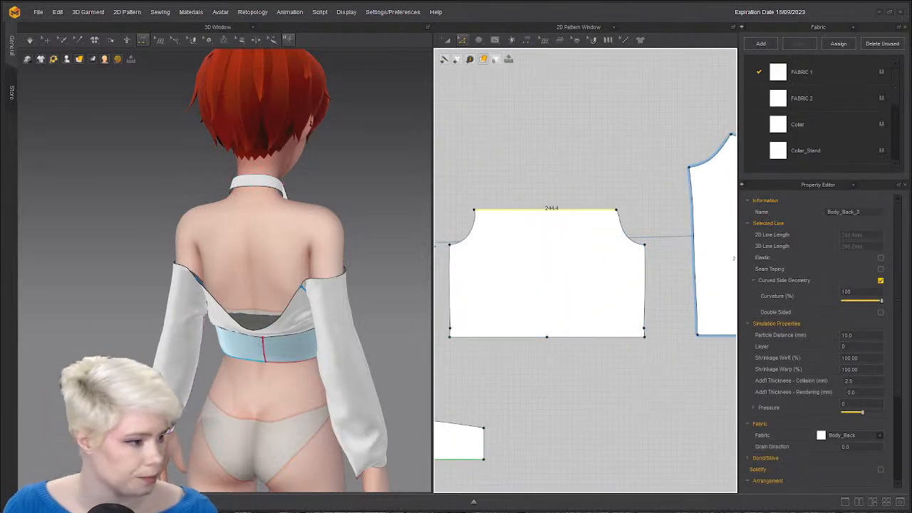
left_click(881, 258)
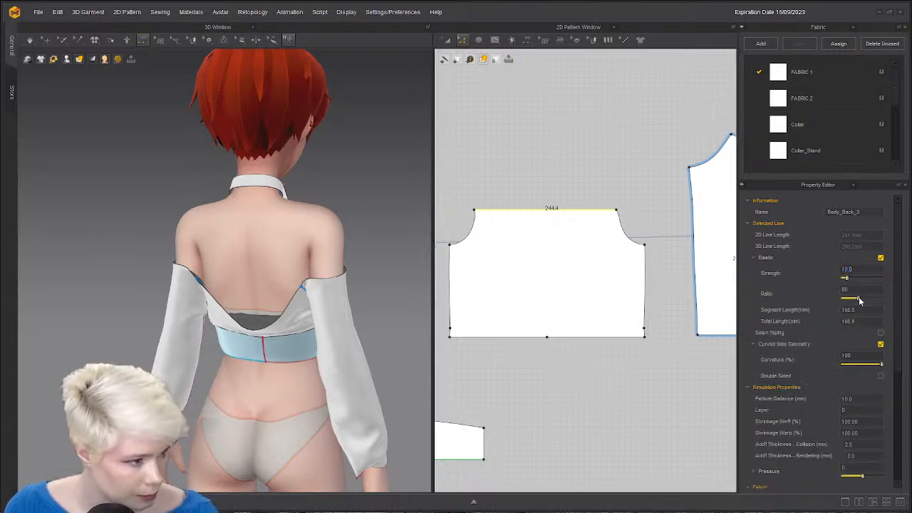
key("space")
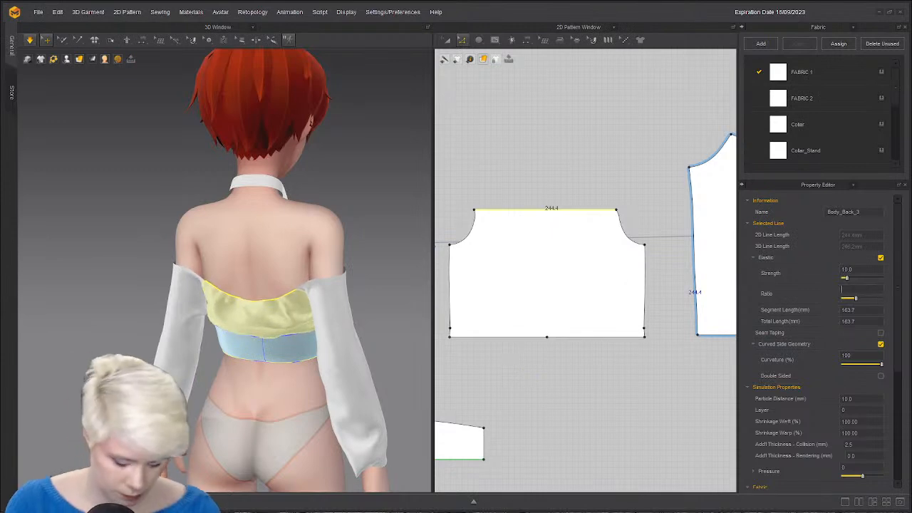
type("50")
key("Return")
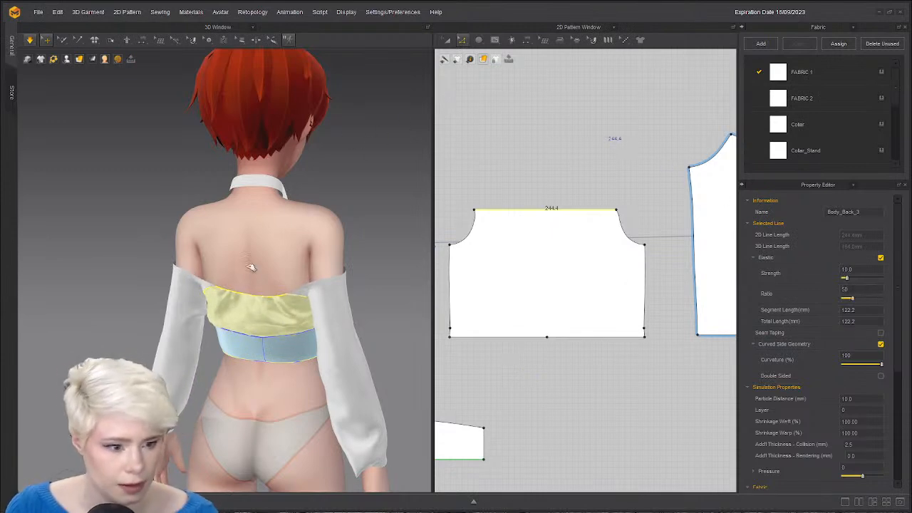
Strengthen the back panel and pull it and the sleeve up into place on the avatar's back during simulation.
left_click_drag(251, 268, 260, 201)
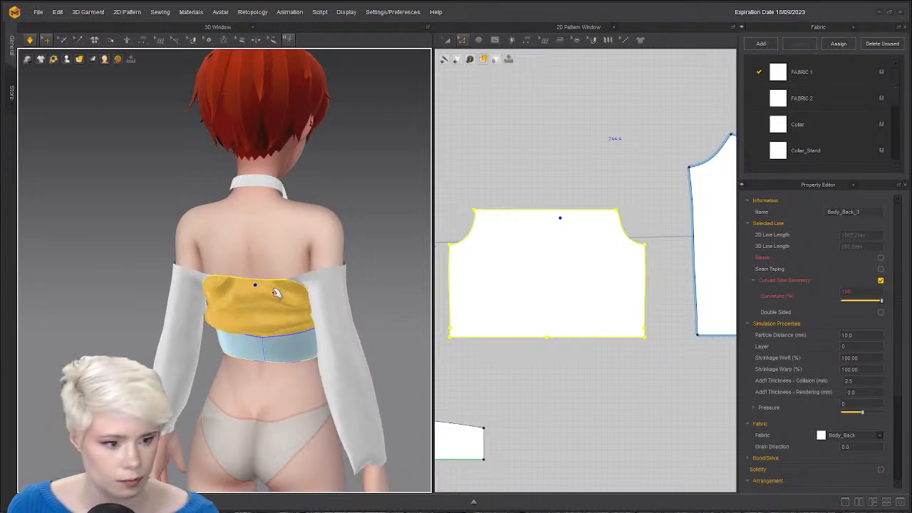
left_click(324, 282)
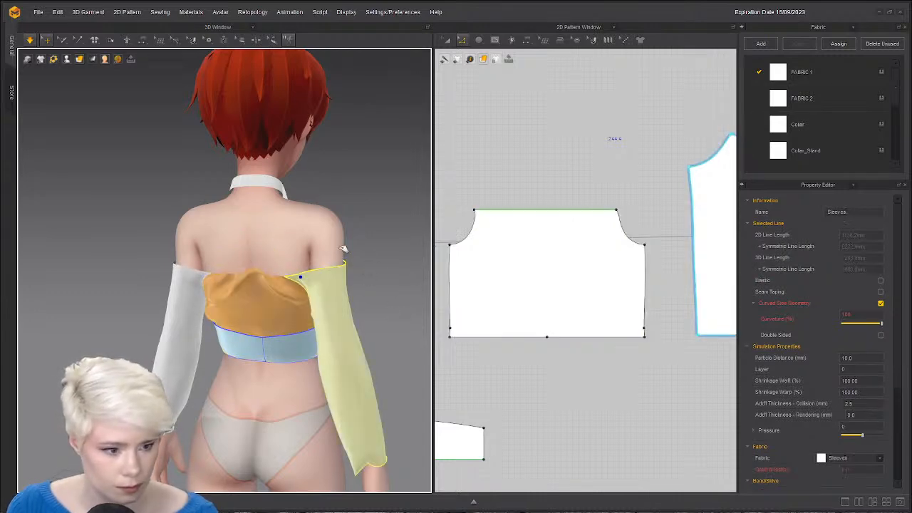
left_click_drag(349, 242, 346, 243)
left_click_drag(208, 278, 193, 255)
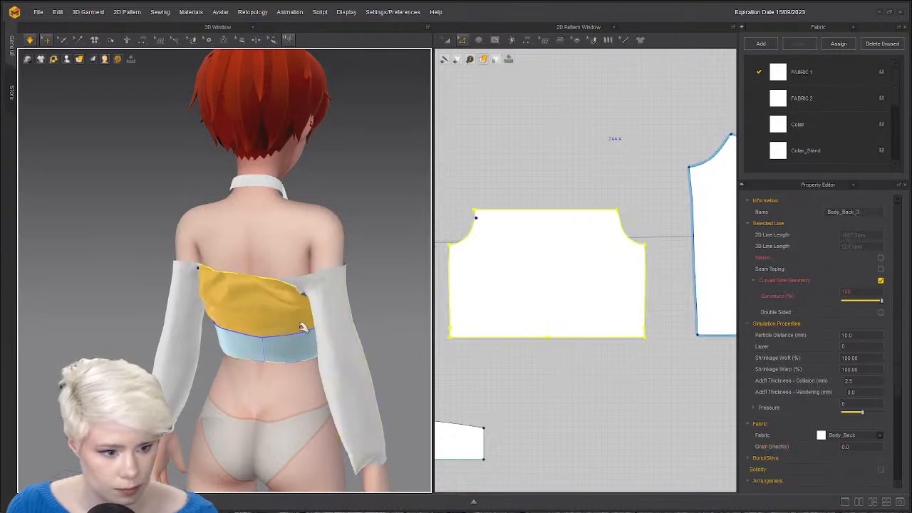
key("space")
Examine the back panel's drape and its seams to the sleeves from the side and from behind.
right_click_drag(304, 325, 245, 316)
key("n")
left_click(527, 210)
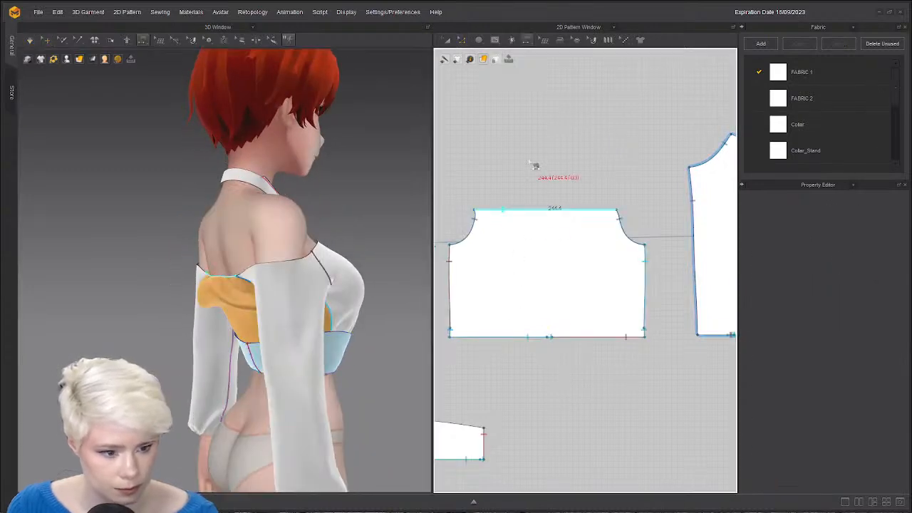
right_click_drag(196, 296, 259, 318)
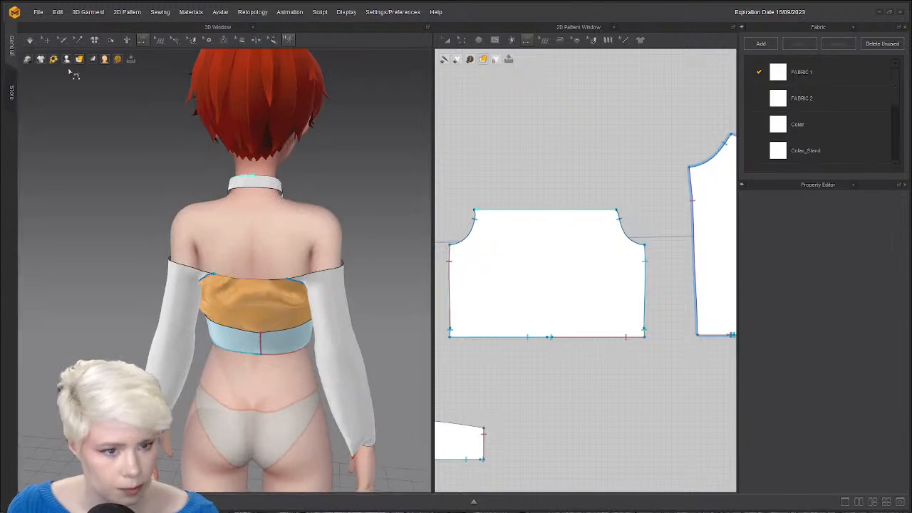
left_click(45, 39)
left_click(259, 294)
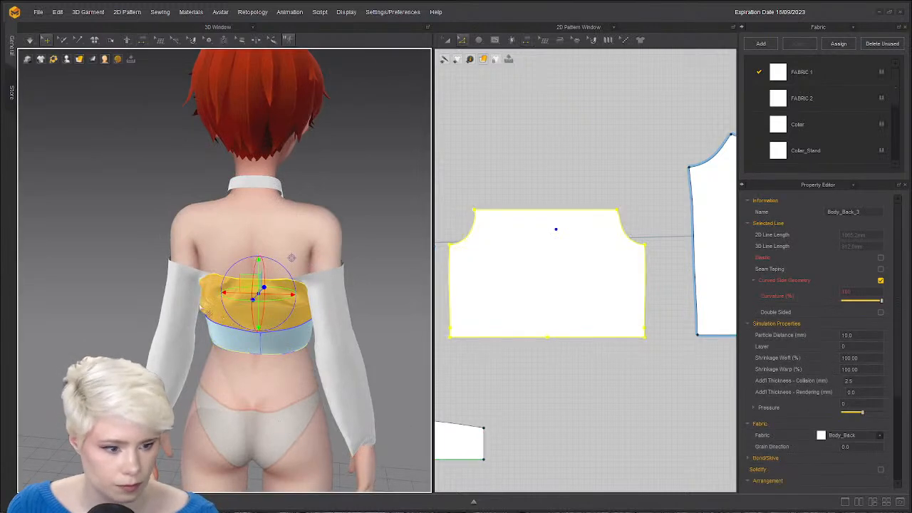
right_click_drag(199, 306, 247, 387)
left_click(297, 349)
scroll(230, 308, "up", 3)
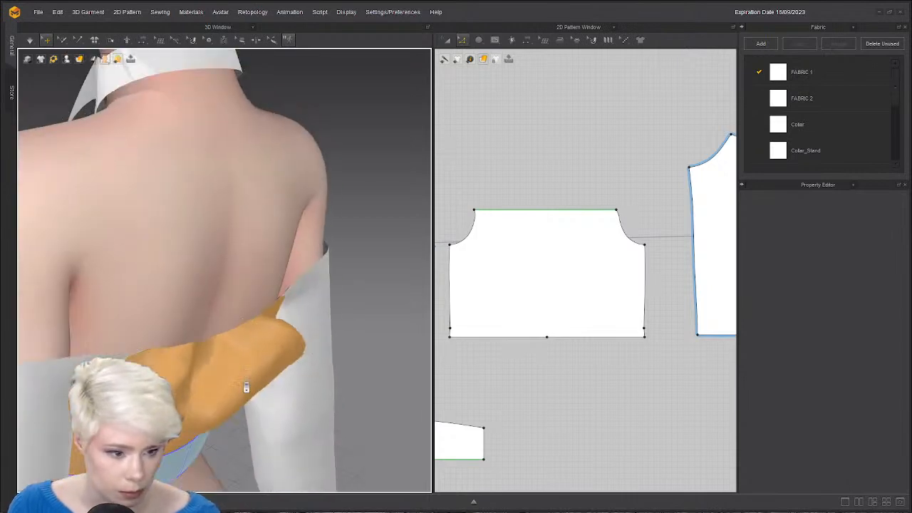
scroll(346, 266, "down", 3)
Simulate the garment and pull the back panel to smooth out its folded upper edge.
left_click(534, 211)
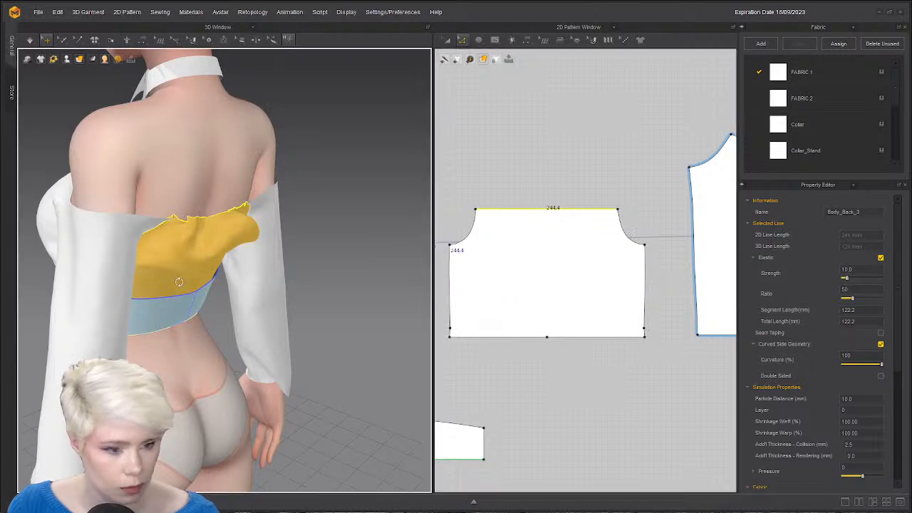
right_click_drag(179, 282, 155, 278)
key("space")
left_click_drag(204, 272, 197, 246)
right_click_drag(197, 247, 218, 233)
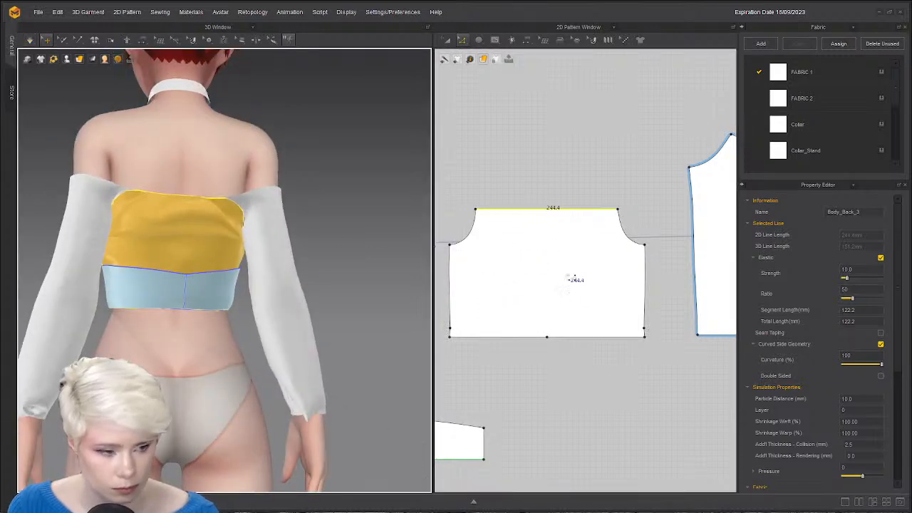
Scale the whole back panel narrower until its upper edge is about 226 mm long.
key("a")
left_click(565, 288)
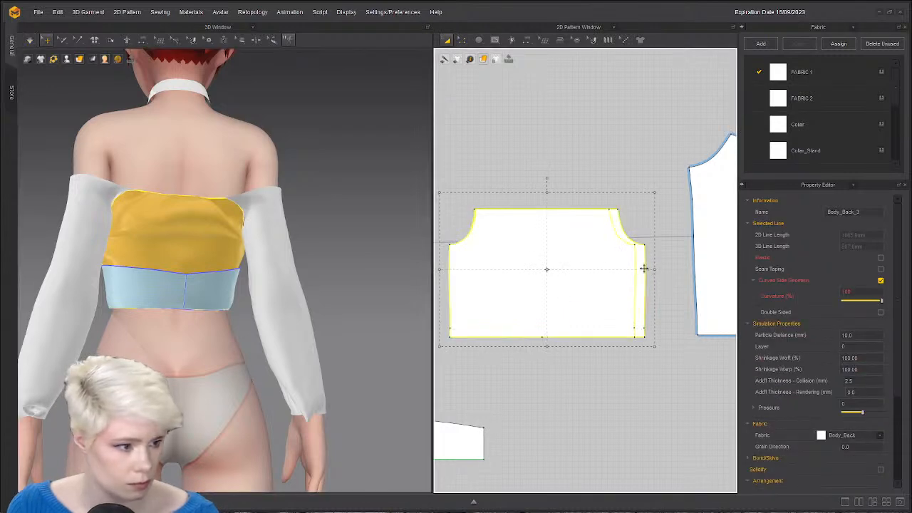
left_click_drag(640, 277, 632, 315)
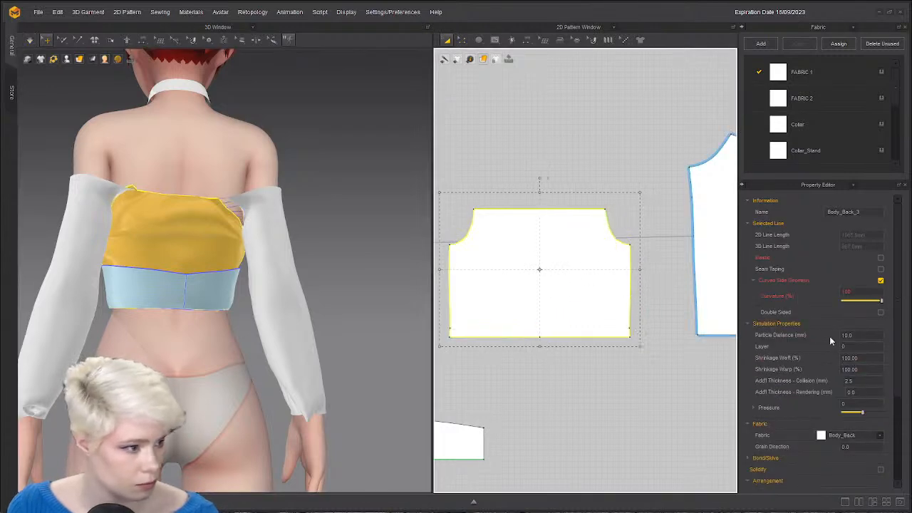
Turn off Elastic on the back panel's upper edge and pull the panel straight during simulation.
key("z")
left_click(565, 211)
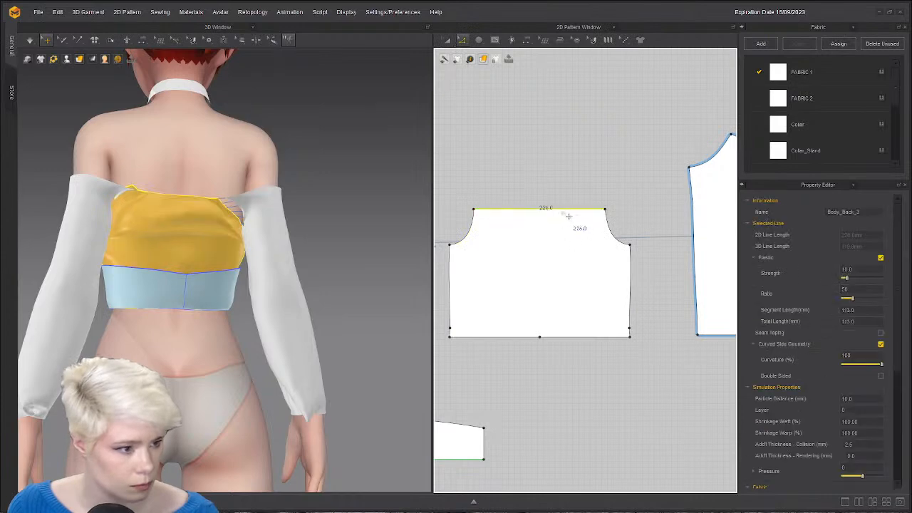
left_click(881, 257)
left_click(200, 209)
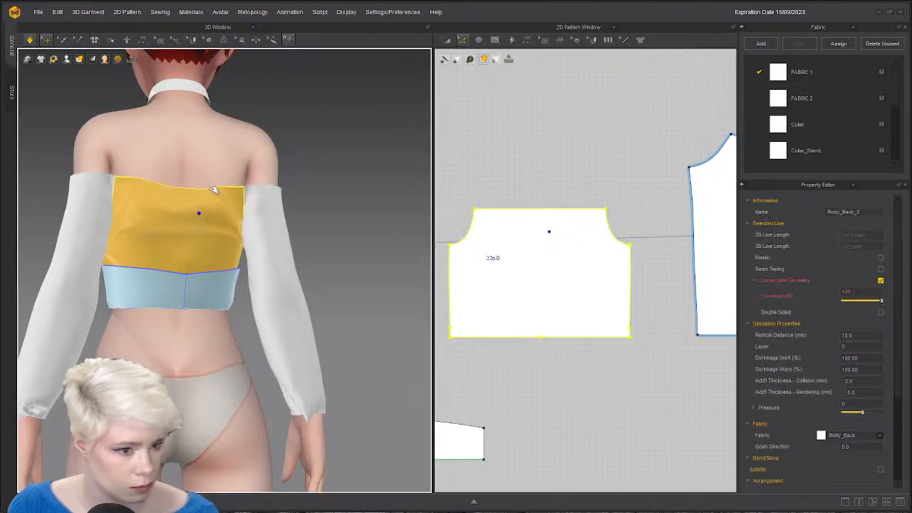
right_click_drag(218, 187, 250, 262)
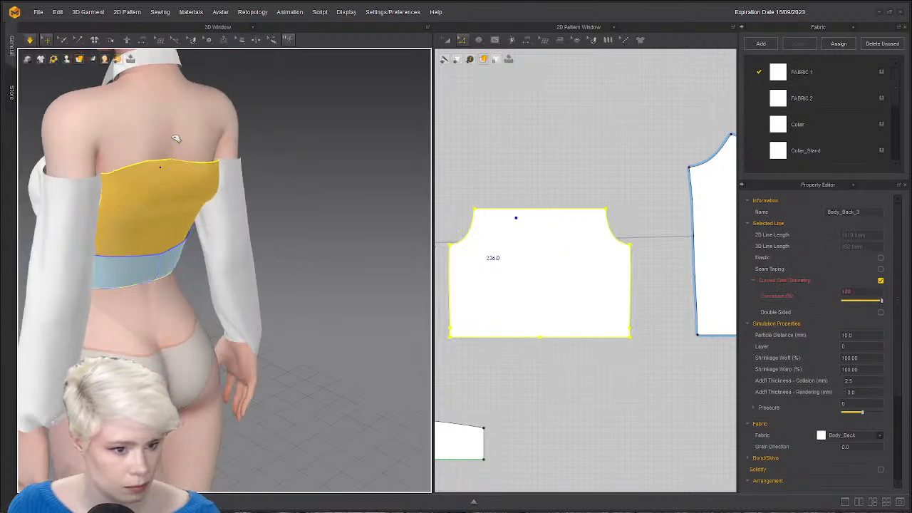
Move both upper corners of the back panel inward, leaving an upper edge about 198 mm long, and simulate the fit.
left_click(481, 209)
left_click(482, 212)
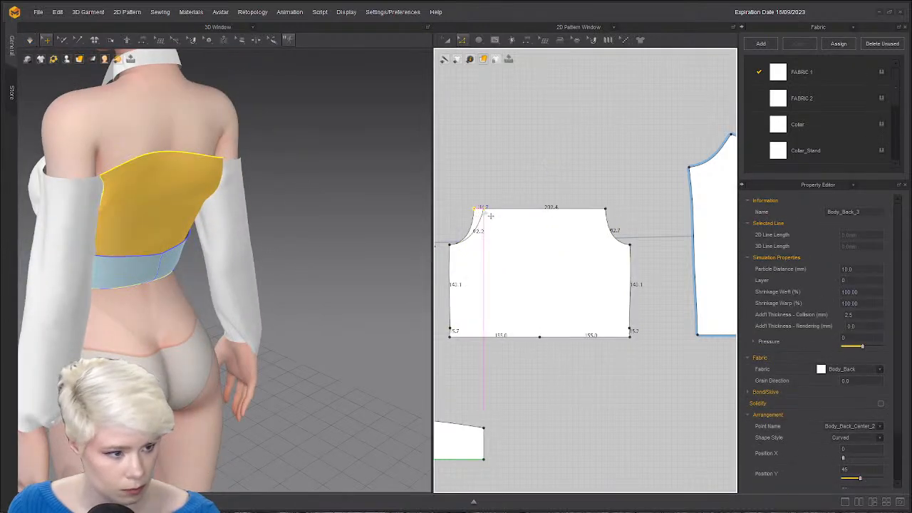
left_click_drag(610, 213, 600, 209)
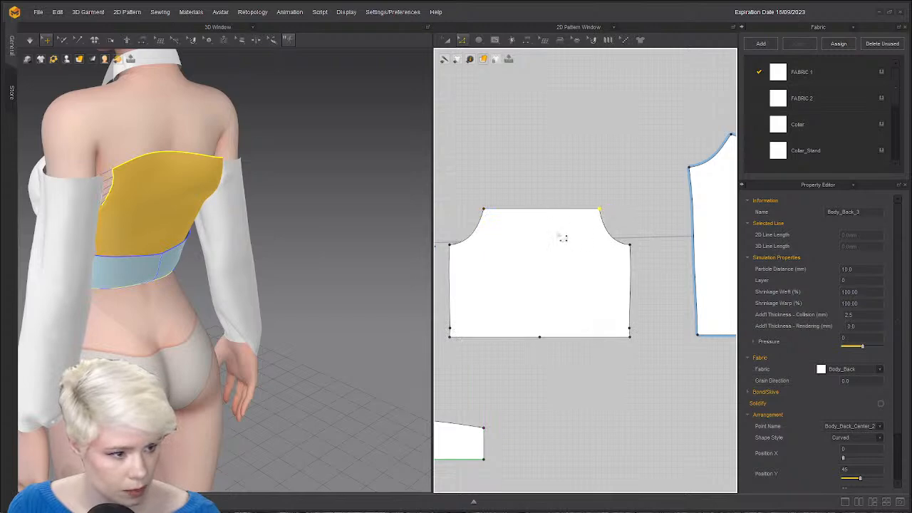
right_click_drag(122, 204, 45, 210)
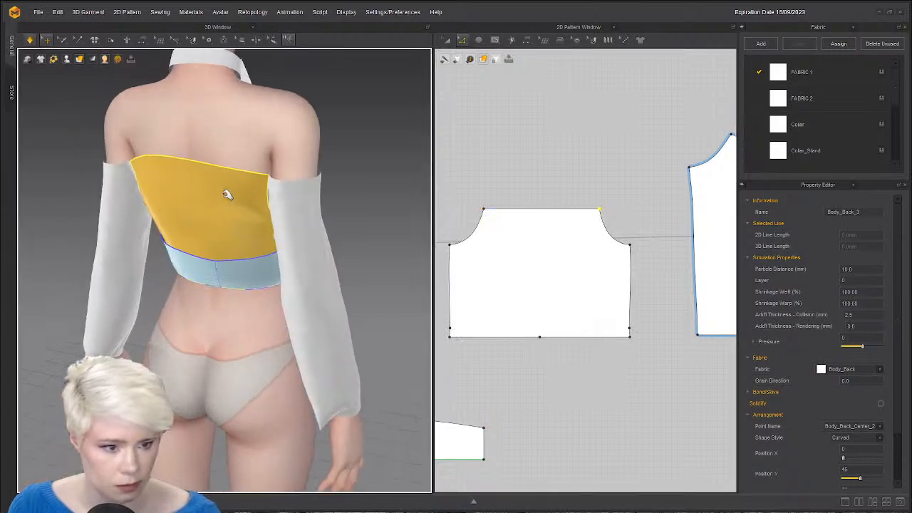
right_click_drag(227, 193, 246, 187)
left_click(248, 183)
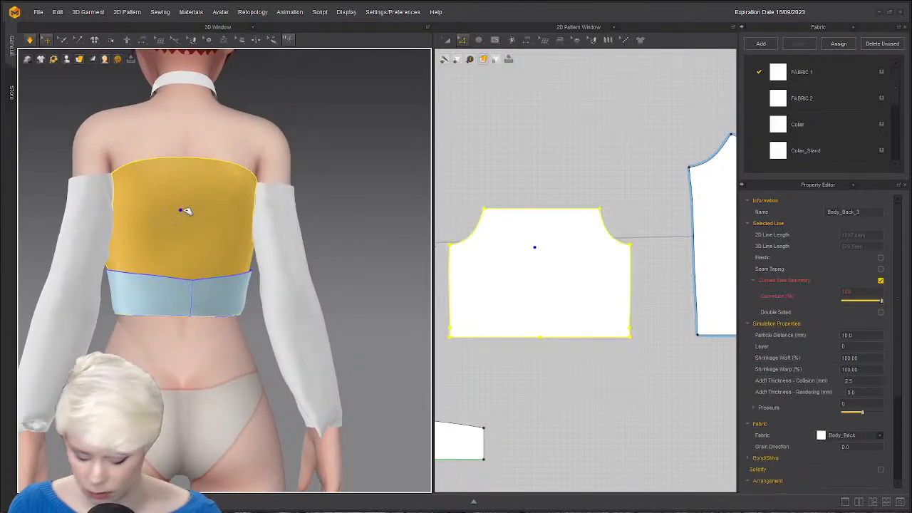
Remove the Strengthen setting from the back panel and let it settle in simulation.
key("ctrl+h")
right_click_drag(179, 258, 184, 285)
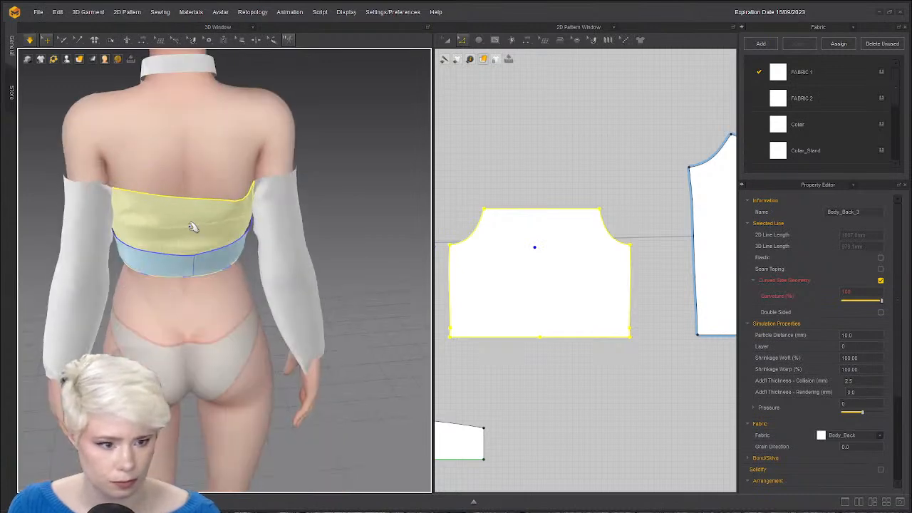
right_click_drag(160, 203, 321, 319)
left_click(507, 179)
key("space")
key("space")
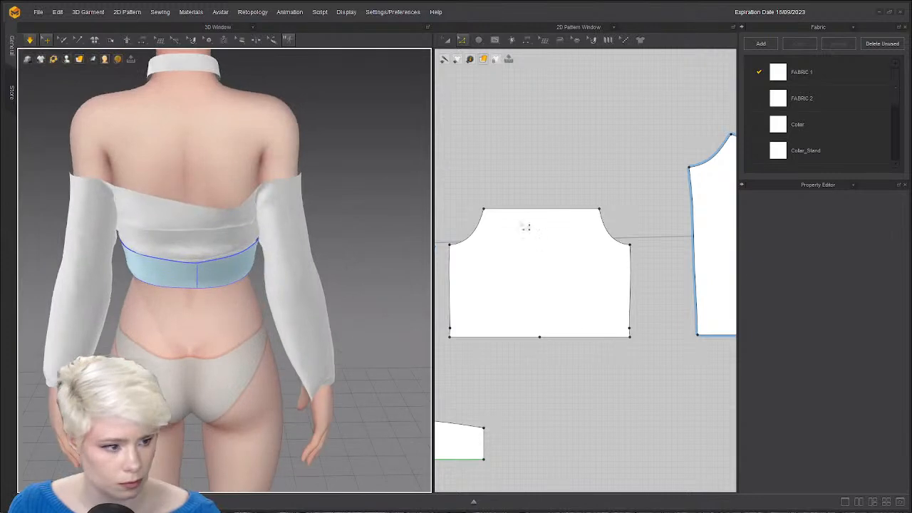
Select the whole back panel, simulate, and pull it upward into place across the avatar's back.
left_click(512, 215)
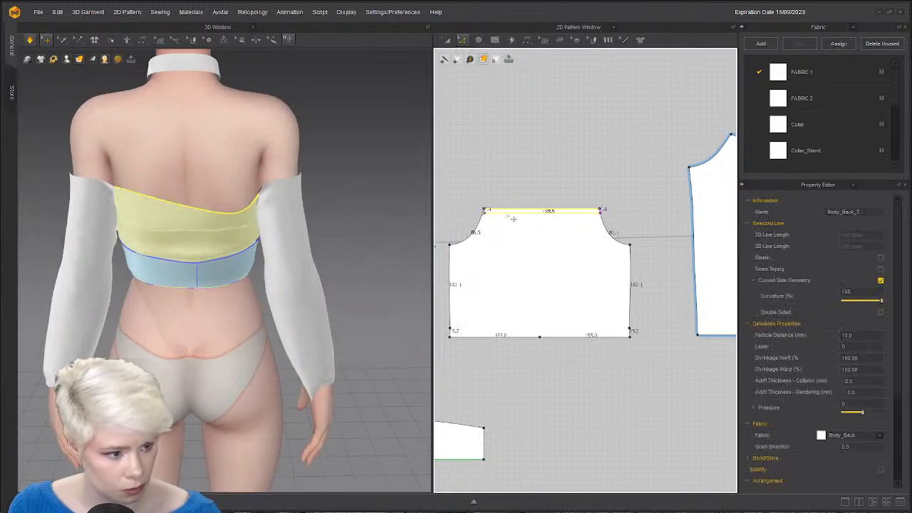
left_click(466, 212)
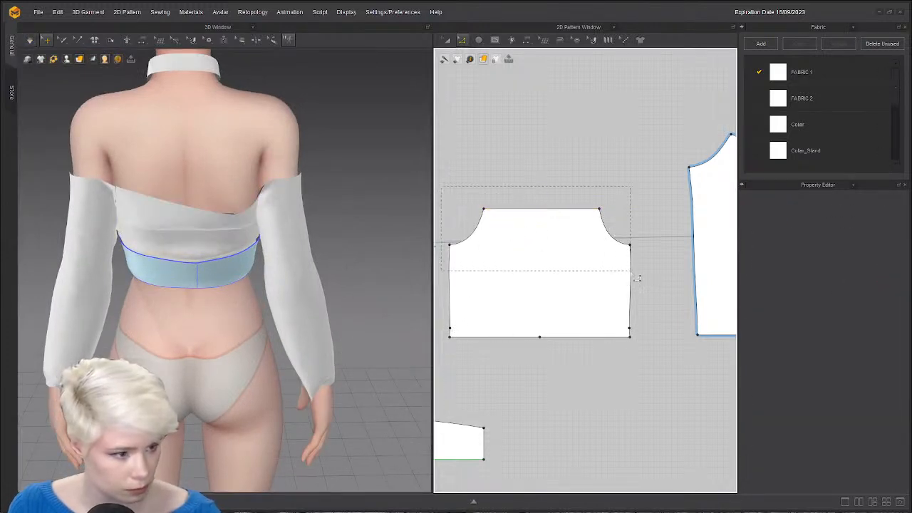
left_click_drag(617, 232, 632, 227)
left_click(207, 276)
left_click(358, 244)
right_click_drag(274, 214, 285, 242)
left_click(532, 212)
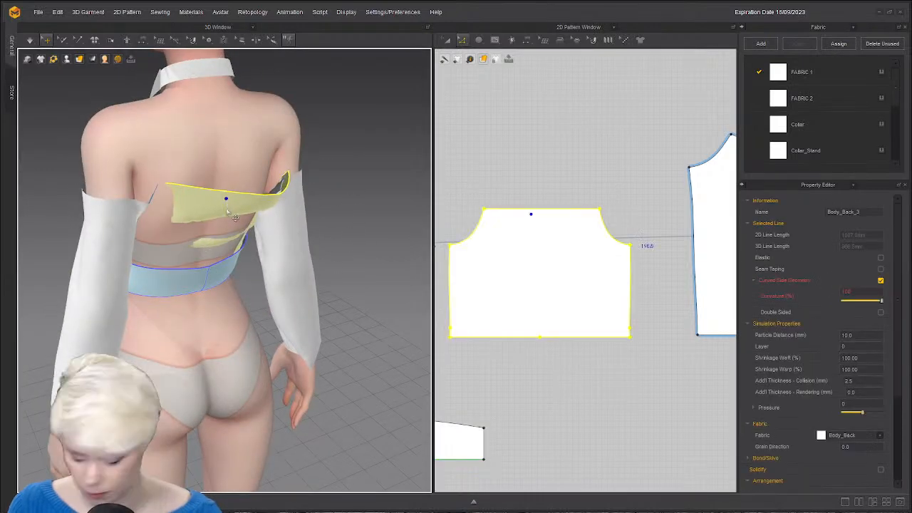
left_click(90, 134)
key("space")
left_click_drag(232, 225, 231, 188)
right_click_drag(231, 189, 354, 224)
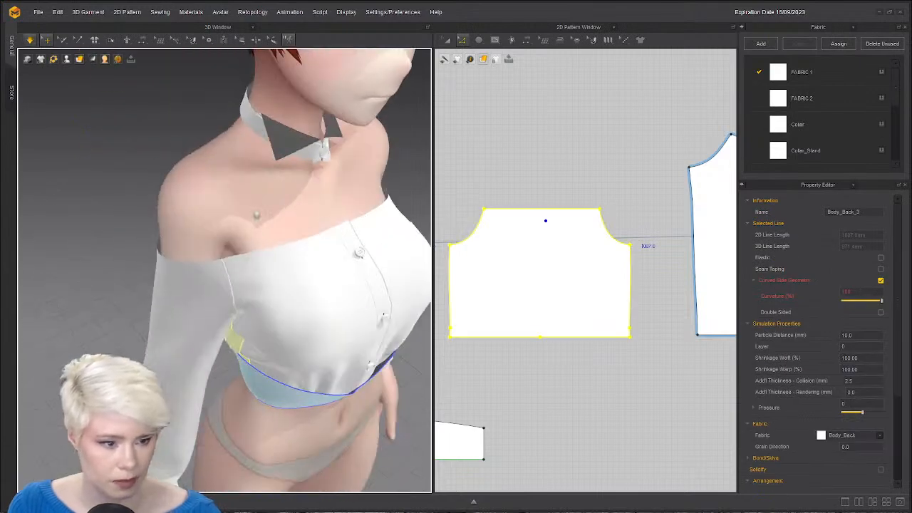
right_click_drag(253, 213, 232, 220)
Move the collar and collar stand patterns close above the body patterns in the 2D layout.
scroll(513, 212, "down", 8)
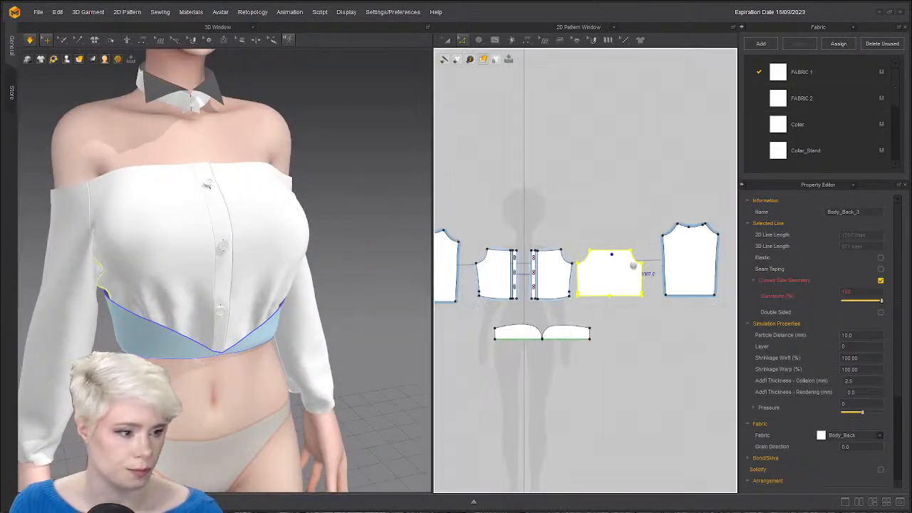
left_click(702, 209)
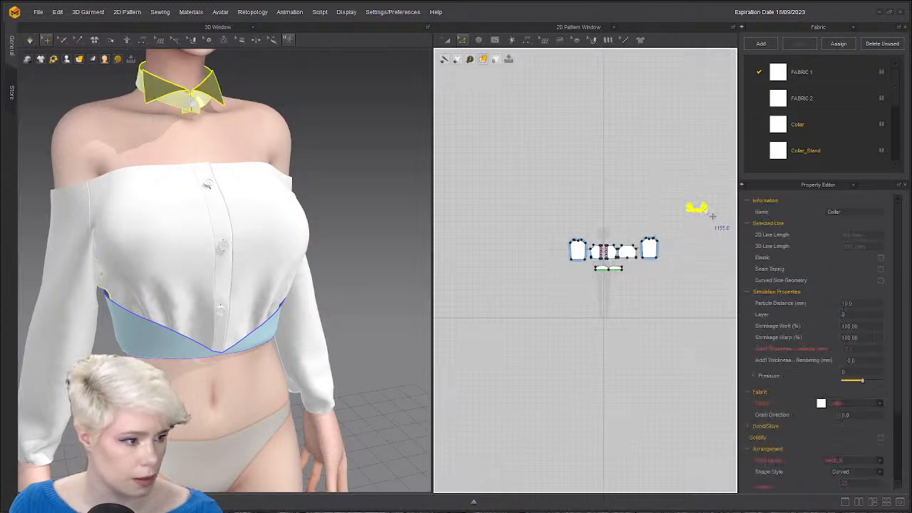
left_click_drag(628, 220, 629, 219)
scroll(629, 226, "up", 10)
scroll(597, 207, "down", 2)
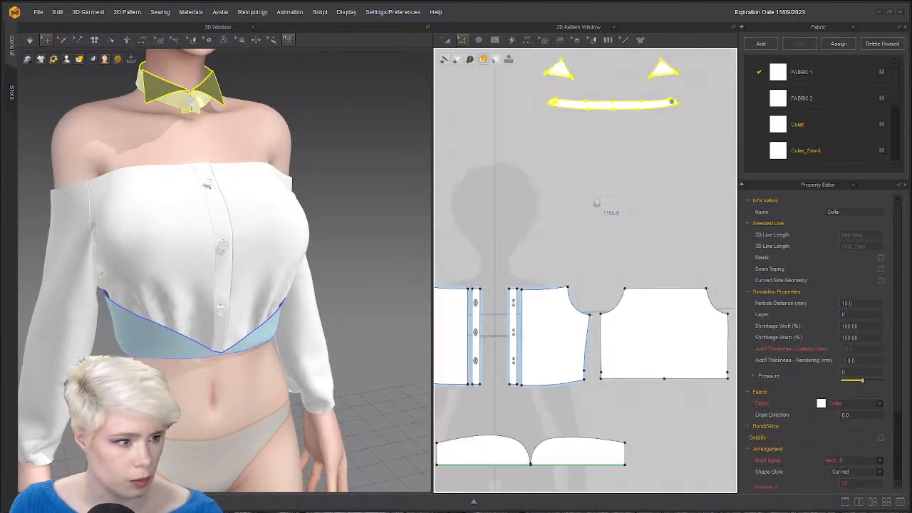
left_click(590, 146)
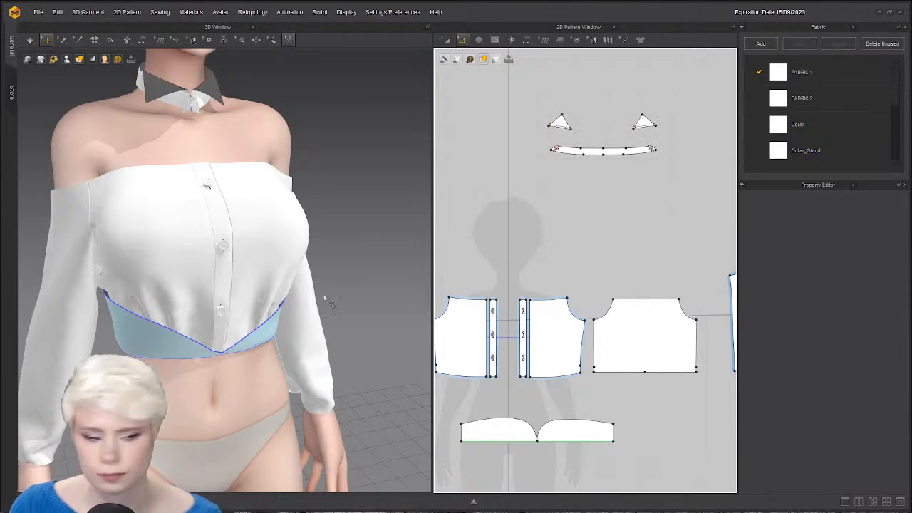
Offset the upper edges of the front panels and back panel by 20 mm as extended internal lines.
scroll(576, 263, "up", 3)
scroll(551, 250, "down", 2)
middle_click_drag(548, 245, 677, 198)
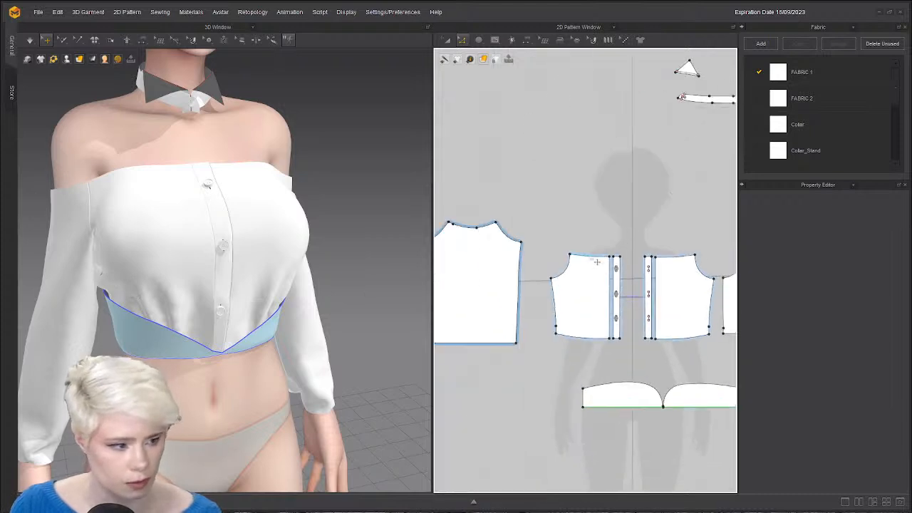
left_click(596, 257)
left_click(618, 263)
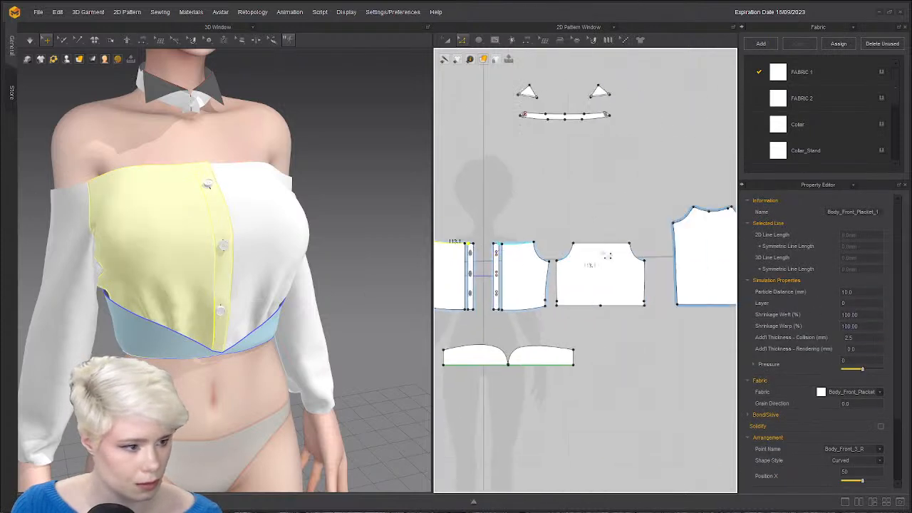
right_click(599, 245)
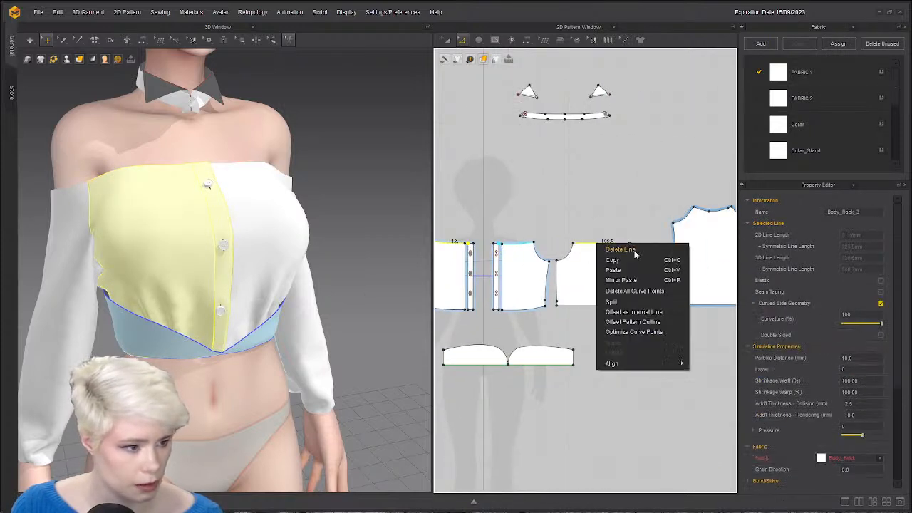
left_click(650, 311)
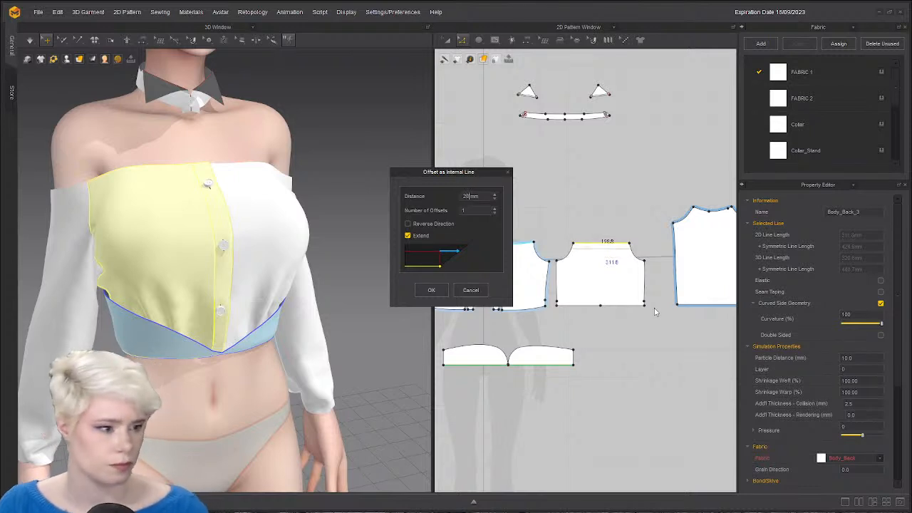
left_click(429, 291)
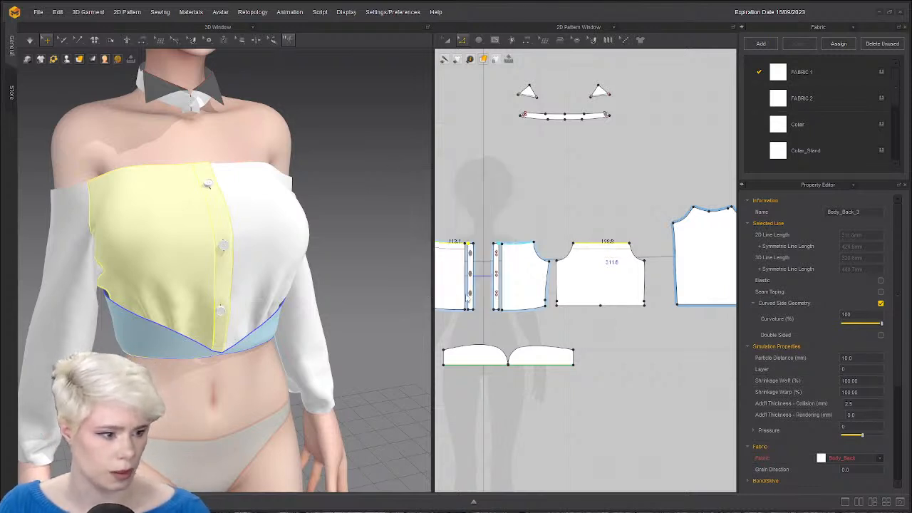
Try to offset the front placket outlines by 20 mm as internal lines.
left_click(496, 265)
scroll(497, 258, "up", 3)
scroll(497, 258, "up", 3)
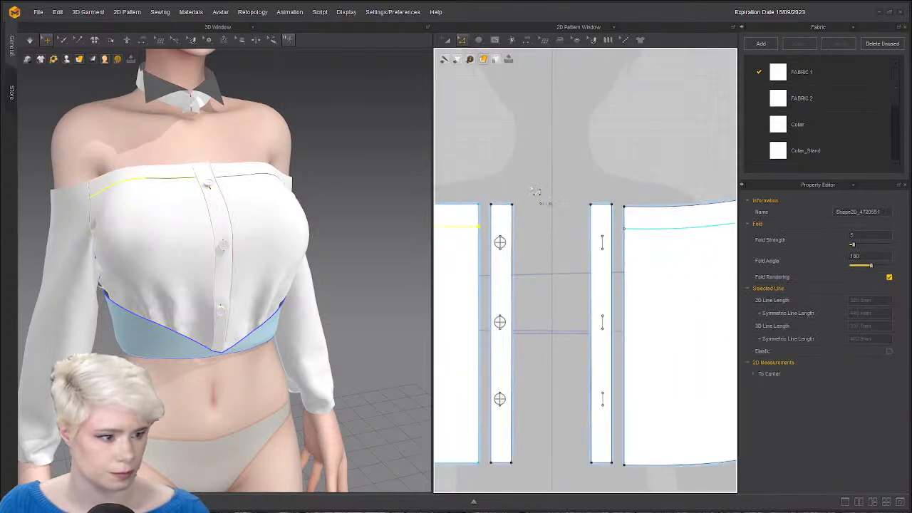
left_click(506, 214)
right_click(507, 213)
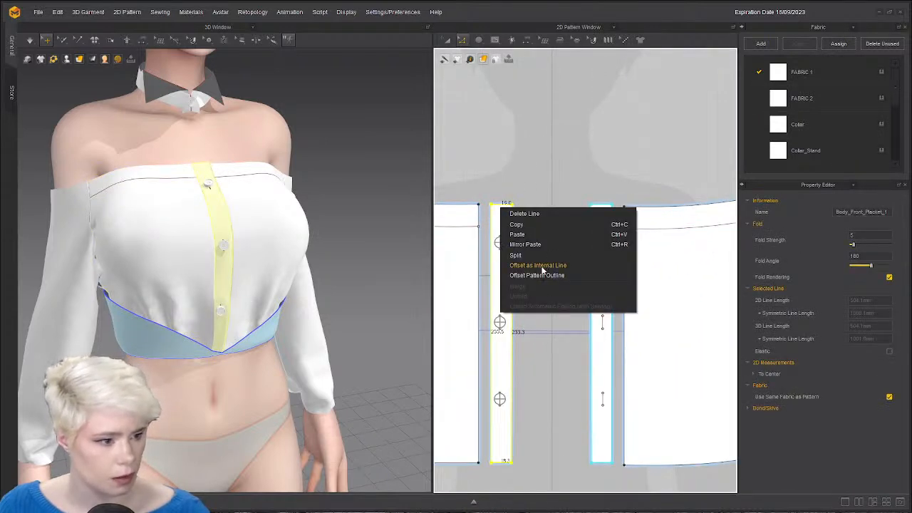
left_click(540, 267)
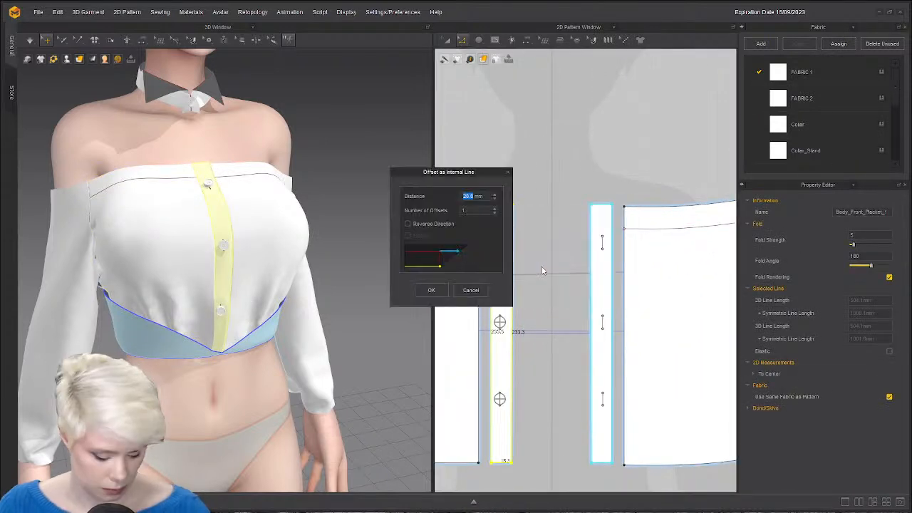
left_click(433, 294)
scroll(561, 258, "down", 3)
mouse_move(222, 250)
right_mouse_down()
mouse_move(198, 251)
mouse_move(223, 255)
right_mouse_up()
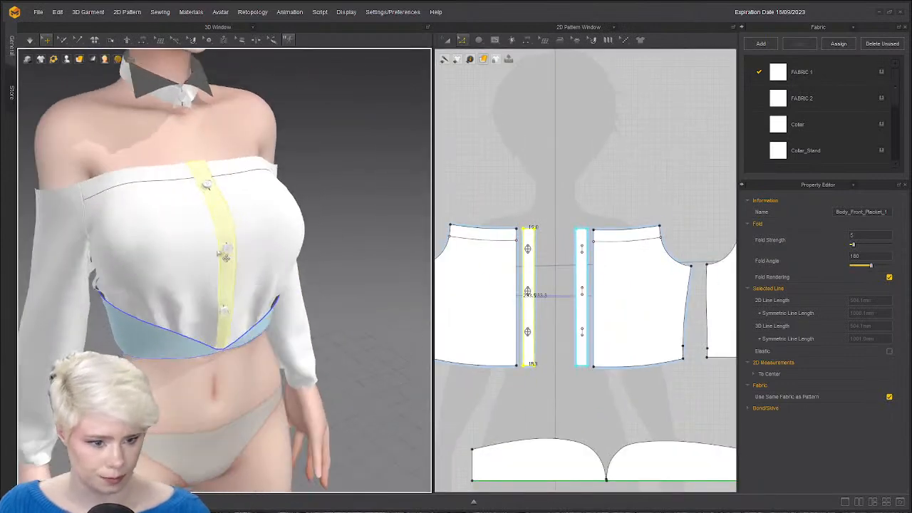
Make the sleeve's upper edge one continuous curve by clearing its two intermediate points, and optimize its curve points.
middle_click_drag(445, 292, 656, 306)
scroll(575, 255, "down", 3)
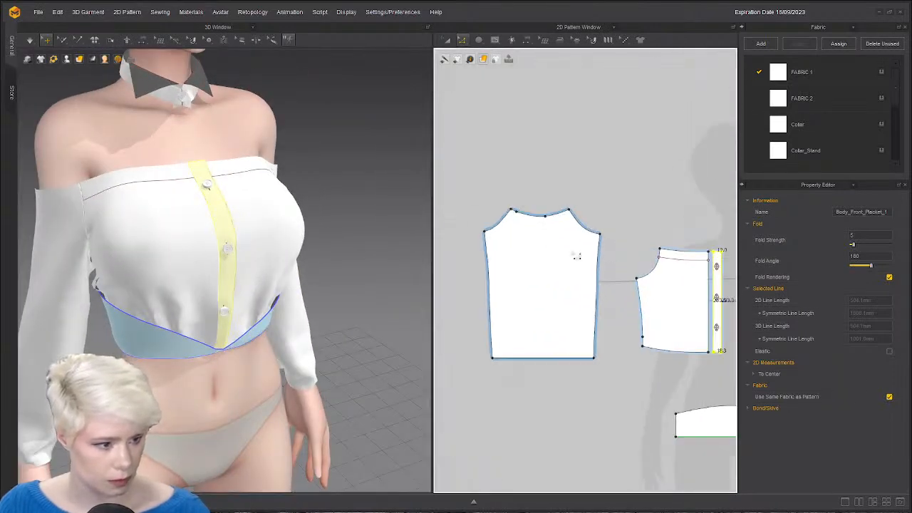
scroll(531, 222, "up", 5)
left_click(516, 223)
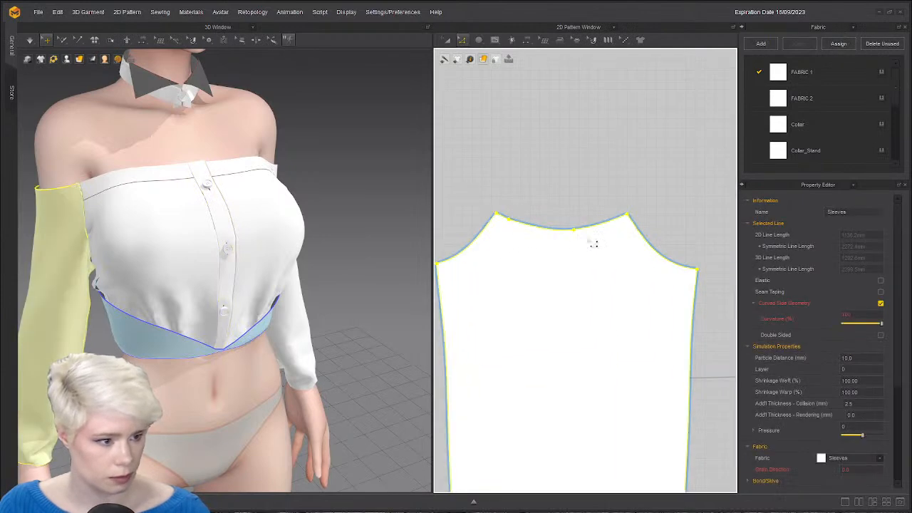
left_click(509, 221)
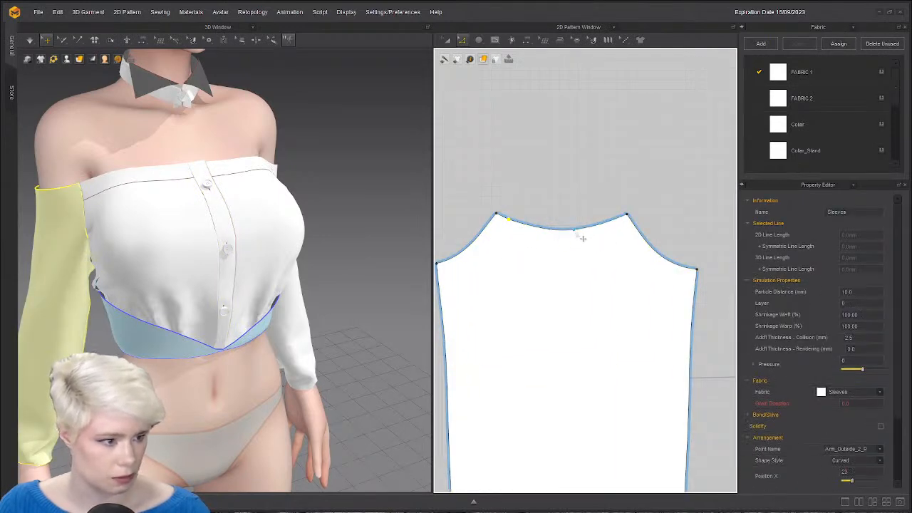
right_click(583, 239)
left_click(603, 257)
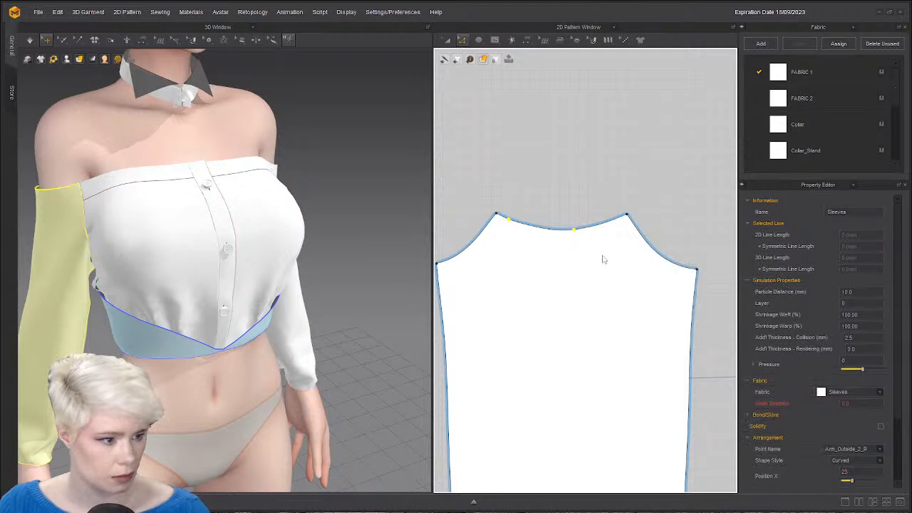
left_click(541, 228)
right_click(547, 228)
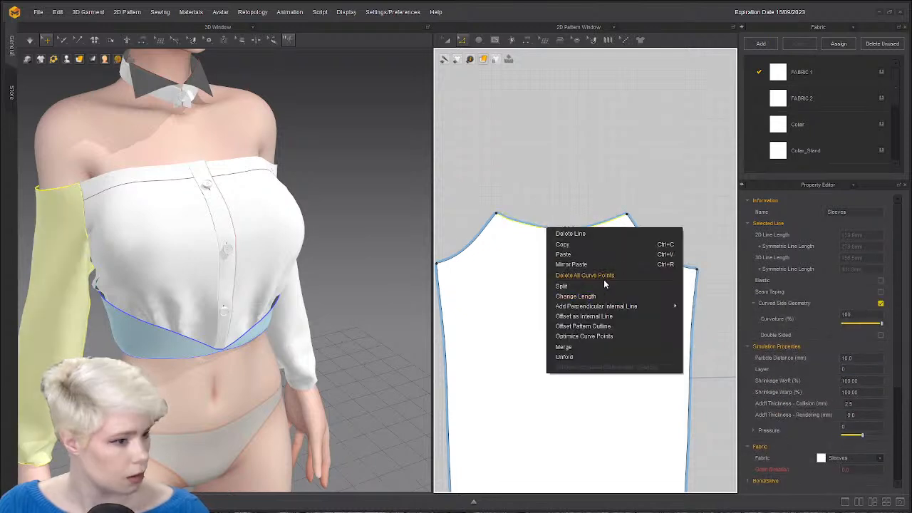
left_click(618, 337)
left_click(561, 198)
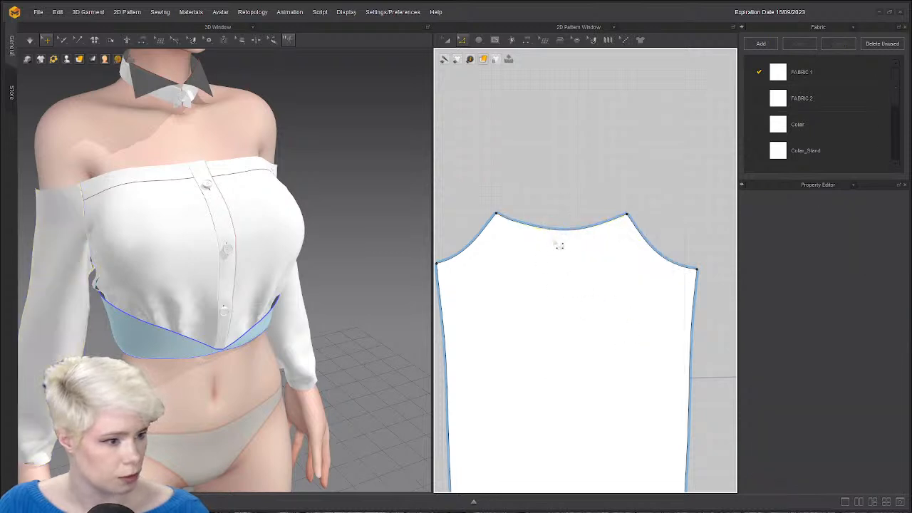
Offset the sleeve's upper edge by 20 mm as an extended internal line and Cut & Sew the sleeve along it.
left_click(557, 233)
right_click(563, 238)
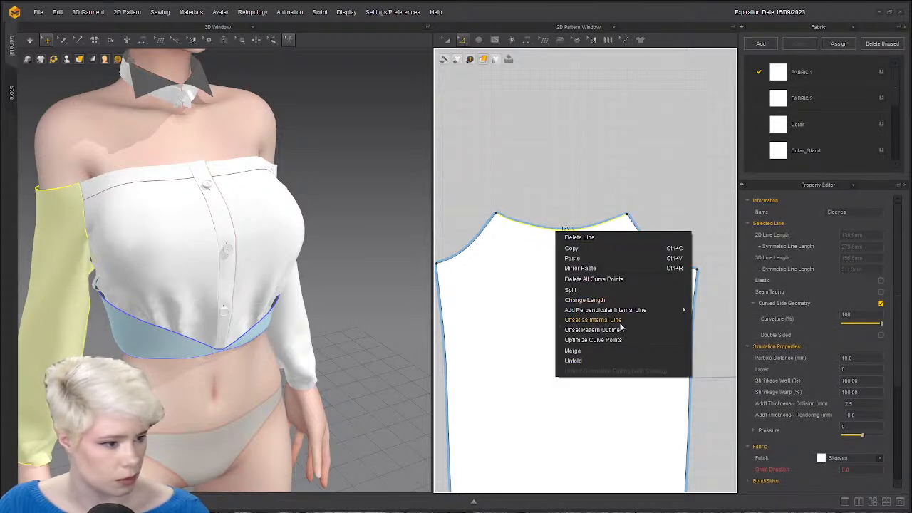
mouse_move(627, 314)
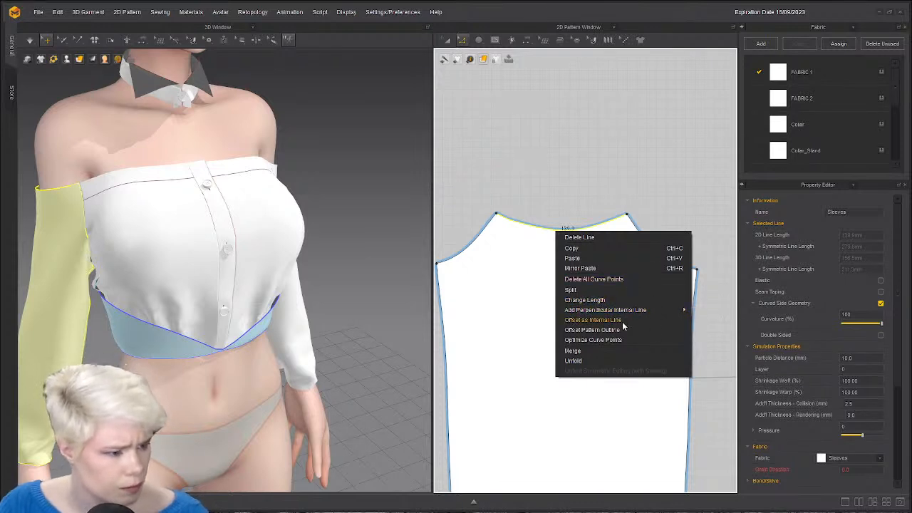
left_click(623, 324)
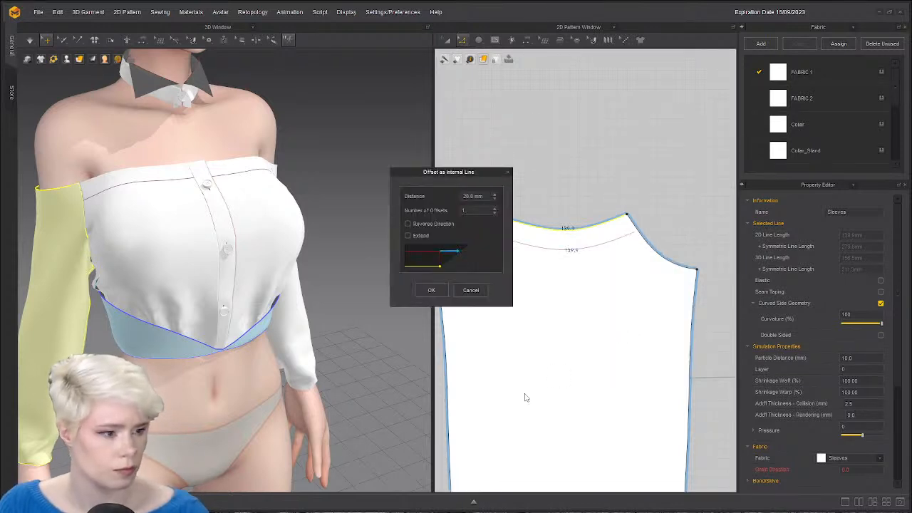
left_click(431, 290)
right_click(584, 250)
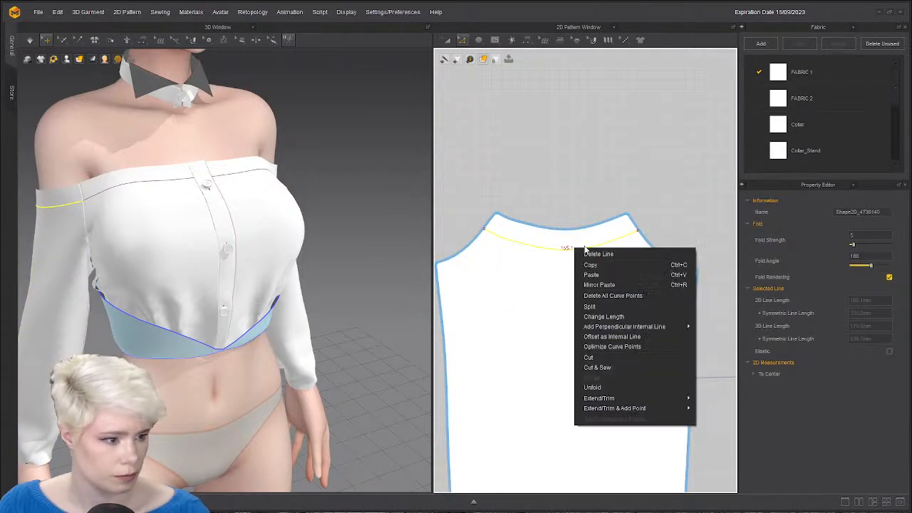
left_click(597, 367)
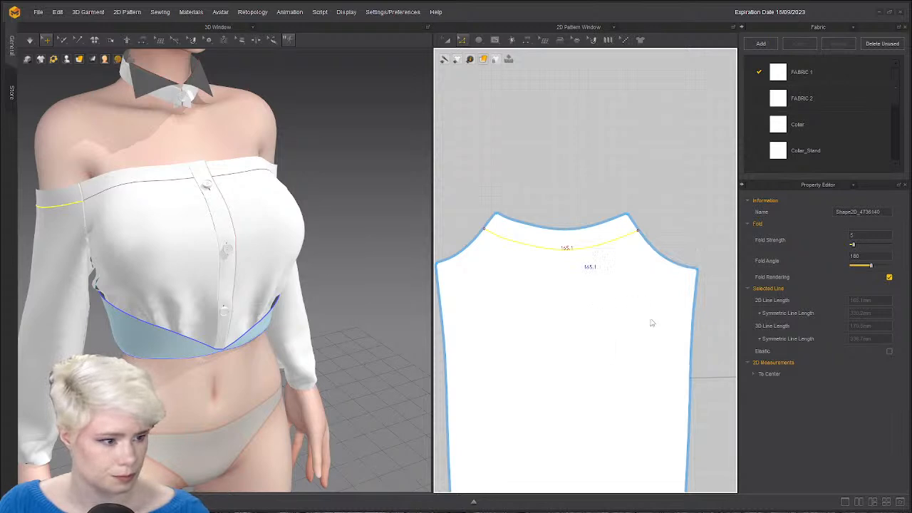
Cut & Sew the front panels and back panel along their upper internal lines to form separate bands.
scroll(654, 324, "down", 5)
scroll(666, 326, "up", 3)
left_click(636, 279)
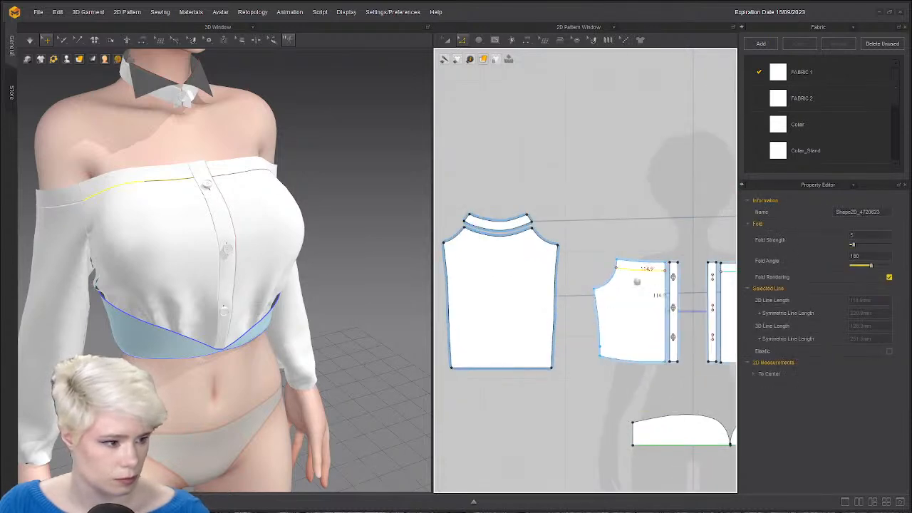
scroll(627, 283, "up", 3)
scroll(675, 288, "up", 2)
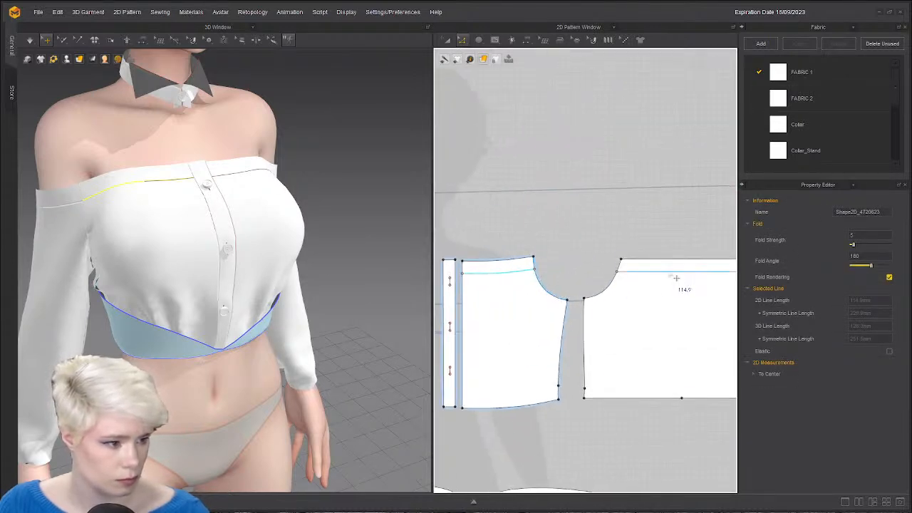
right_click(670, 272)
left_click(721, 370)
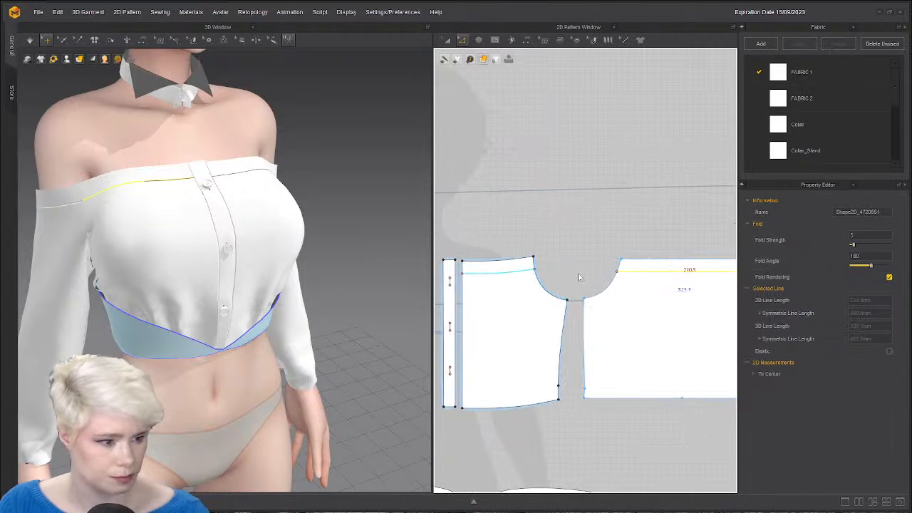
scroll(611, 253, "down", 4)
scroll(591, 253, "up", 5)
scroll(570, 232, "down", 1)
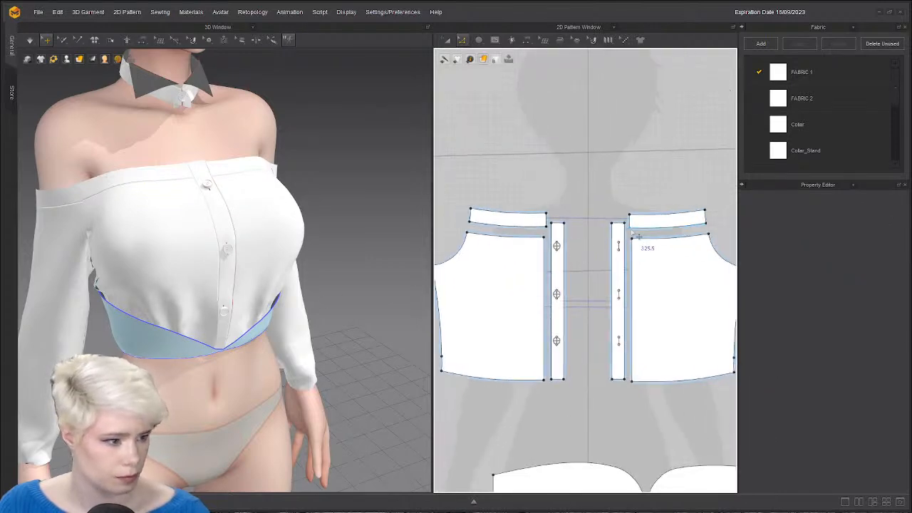
Offset the front placket's top edge by 20 mm as an extended internal line and Cut & Sew the plackets along it.
scroll(560, 227, "up", 3)
left_click(568, 207)
right_click(570, 209)
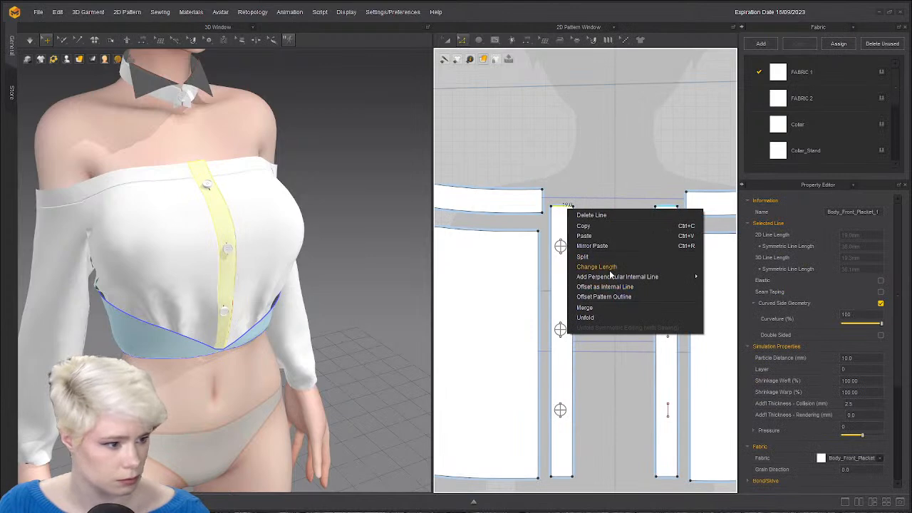
left_click(620, 287)
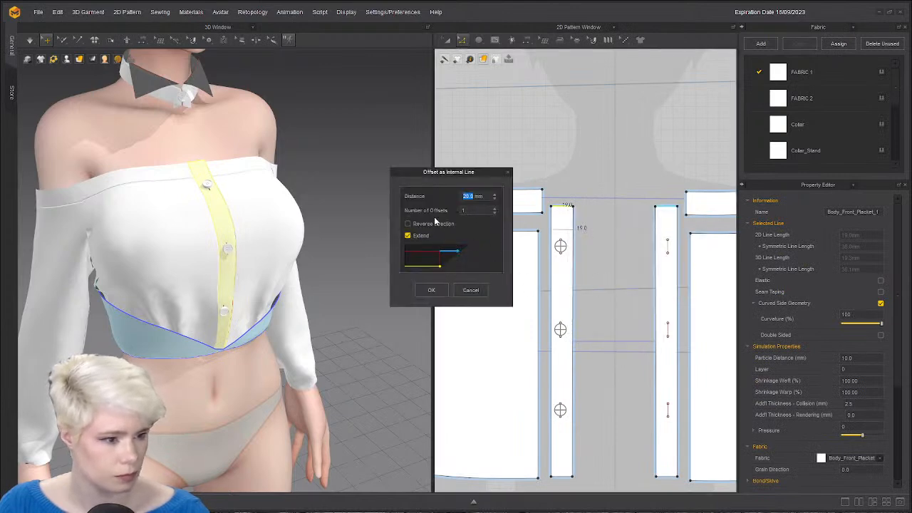
left_click(431, 290)
left_click(568, 228)
right_click(568, 230)
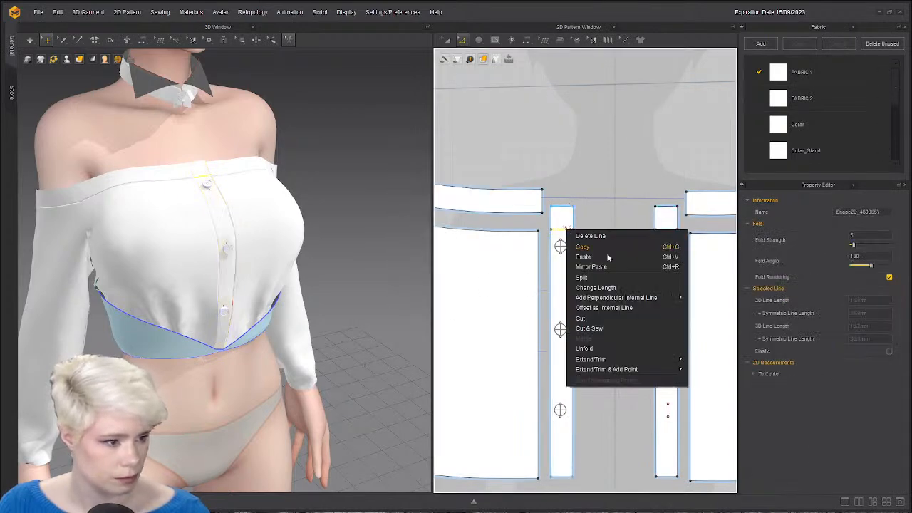
left_click(600, 330)
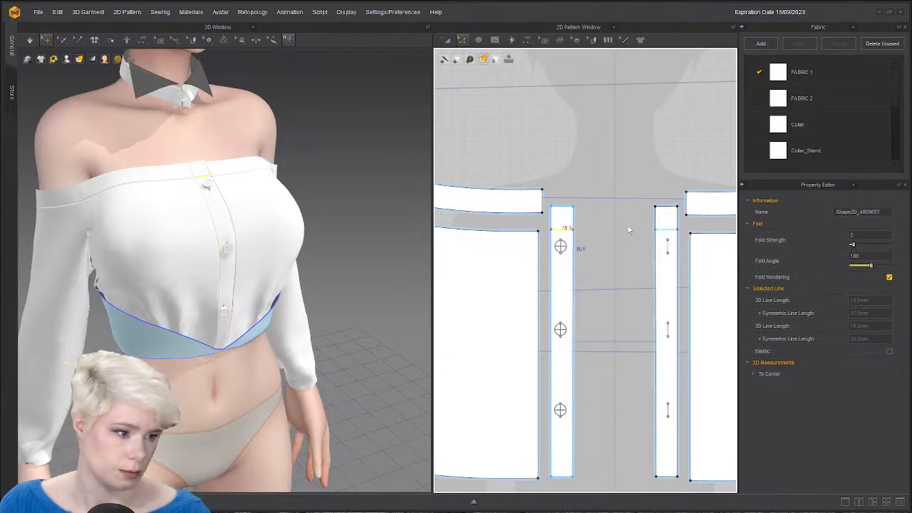
scroll(612, 203, "down", 3)
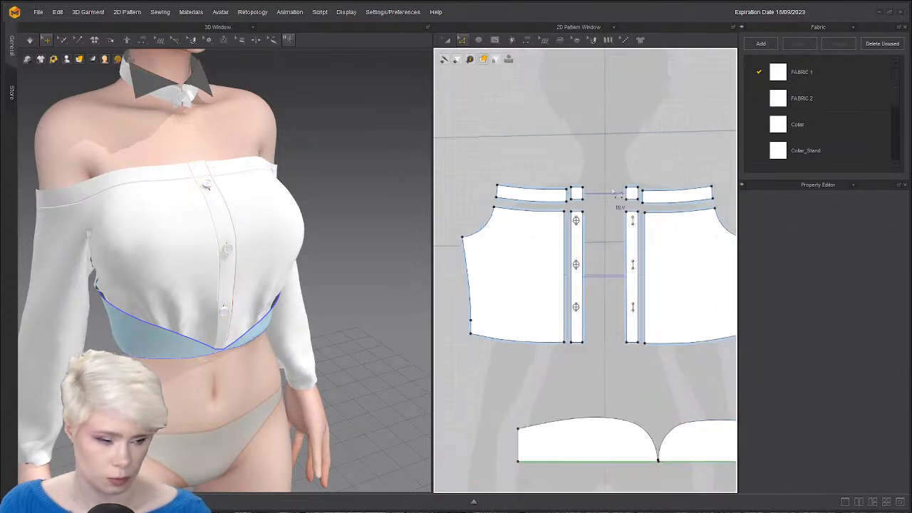
Try to merge the button-side upper placket piece with its front band through their shared sewing.
scroll(610, 207, "up", 4)
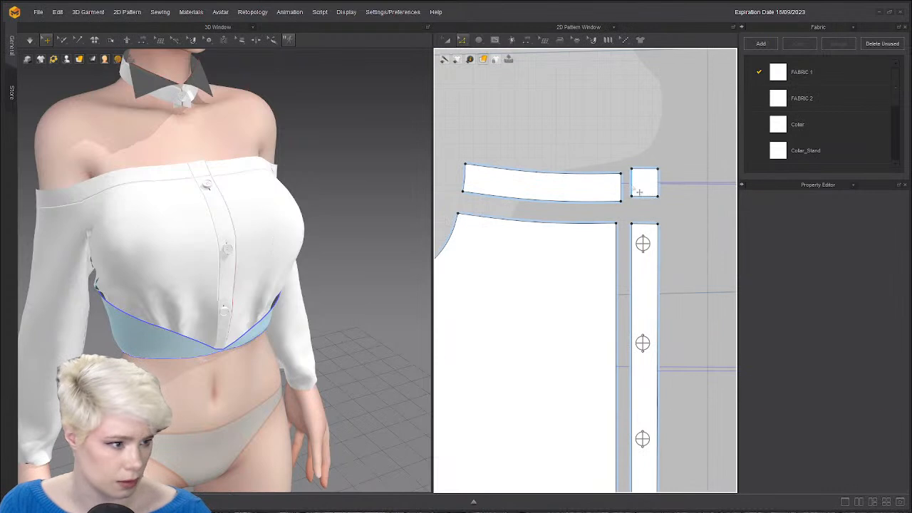
left_click(637, 196)
left_click(632, 190)
right_click(629, 189)
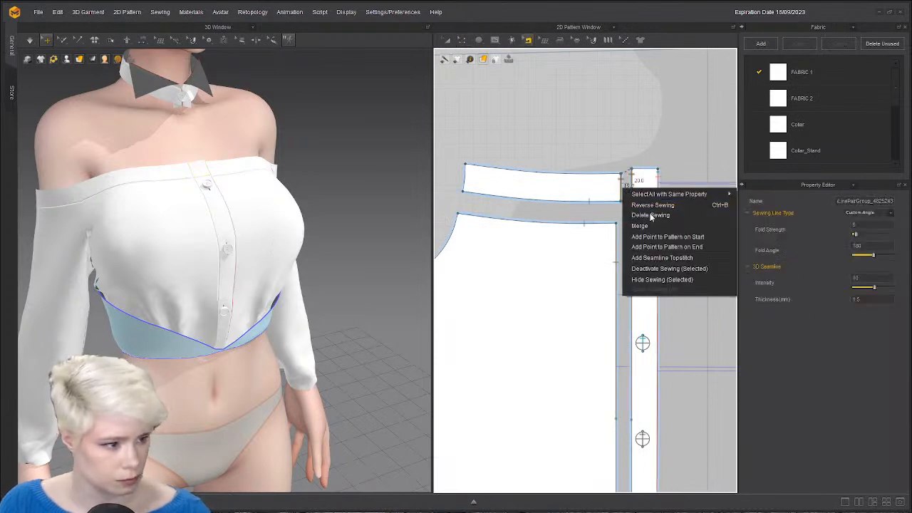
left_click(648, 226)
Try to merge the buttonhole-side upper placket piece with its adjoining front band through their sewing.
scroll(682, 208, "down", 1)
middle_click_drag(684, 207, 541, 205)
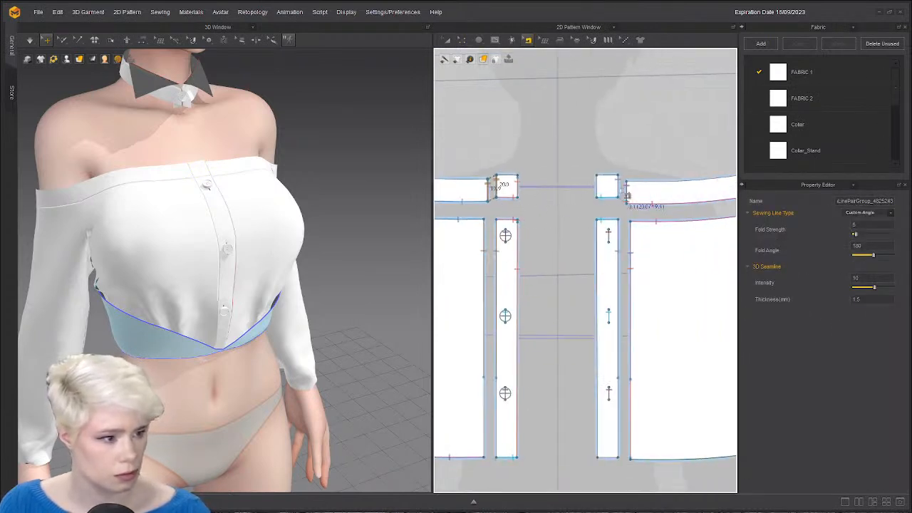
right_click(620, 188)
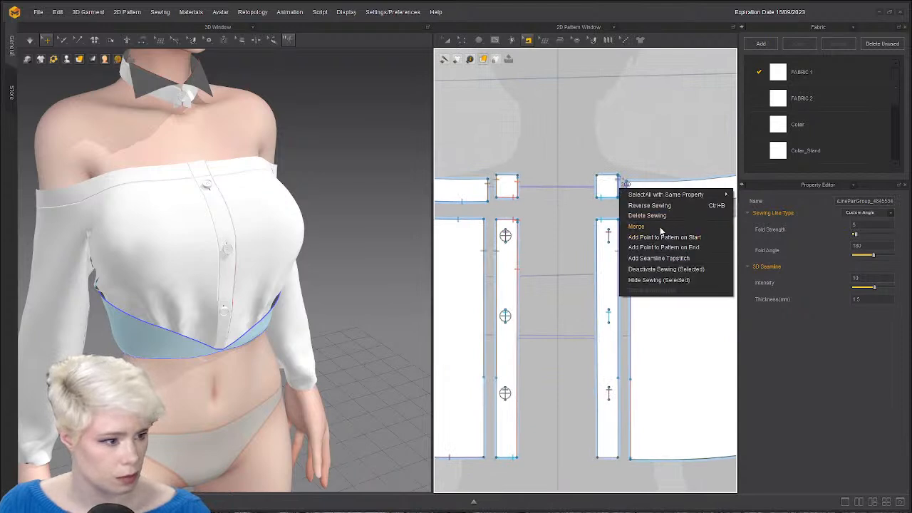
left_click(660, 227)
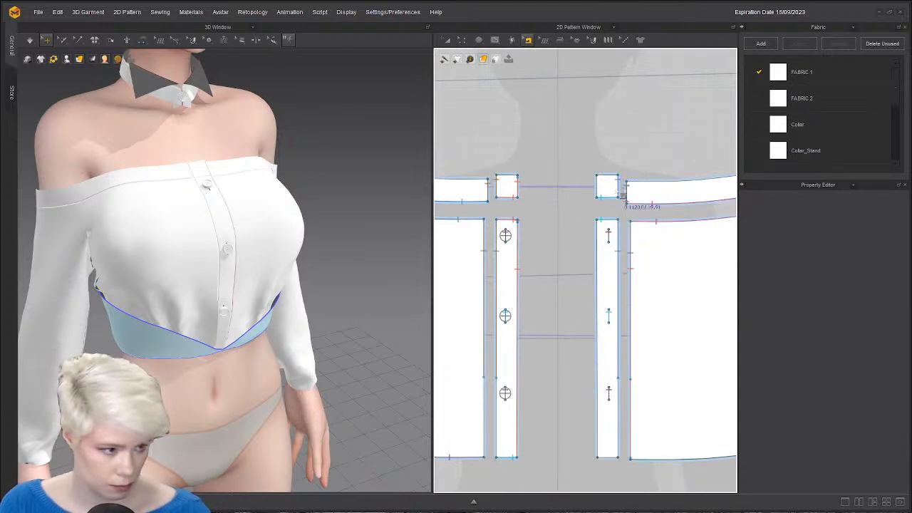
left_click(618, 188)
right_click(617, 186)
left_click(658, 227)
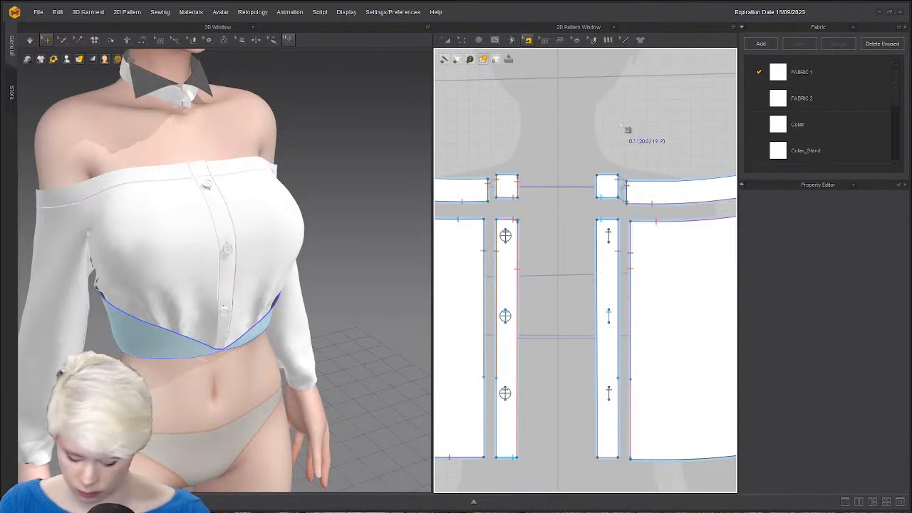
Try to merge and unfold the buttonhole-side upper placket piece along its band-side edge, and undo the unfolding.
right_click(620, 188)
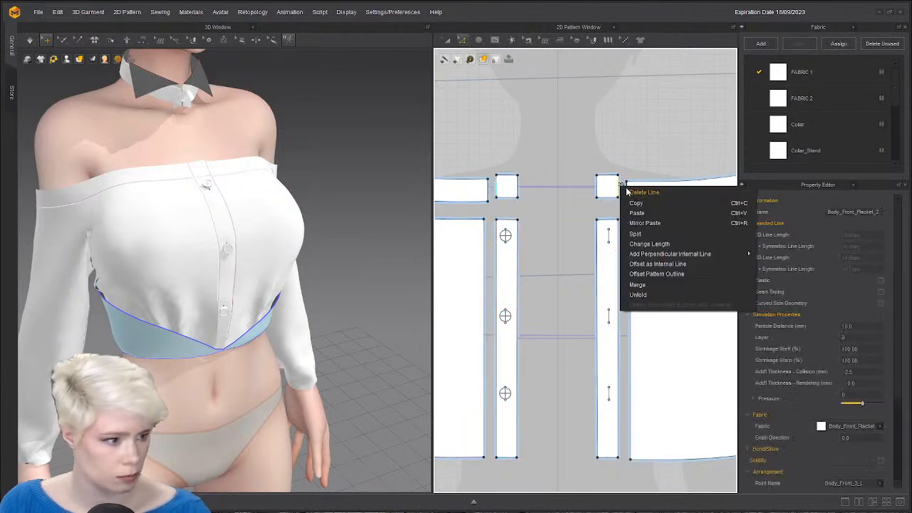
left_click(662, 286)
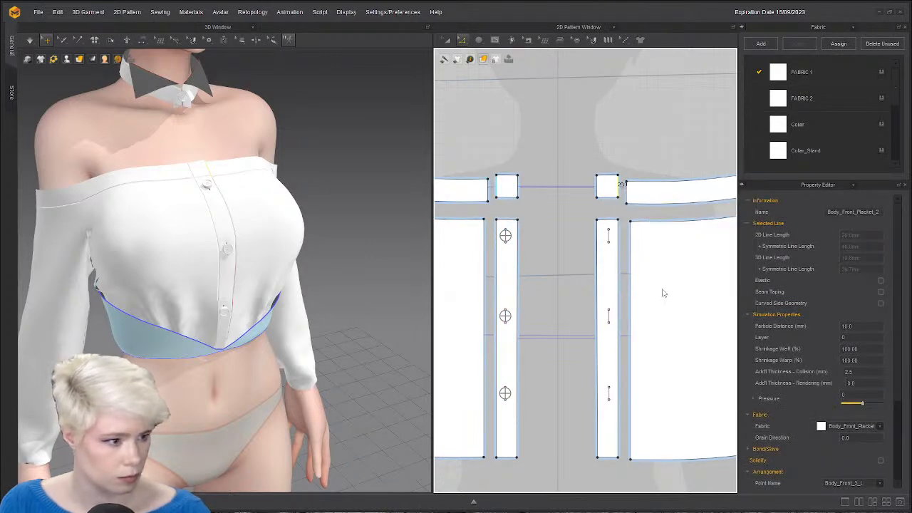
left_click(563, 198)
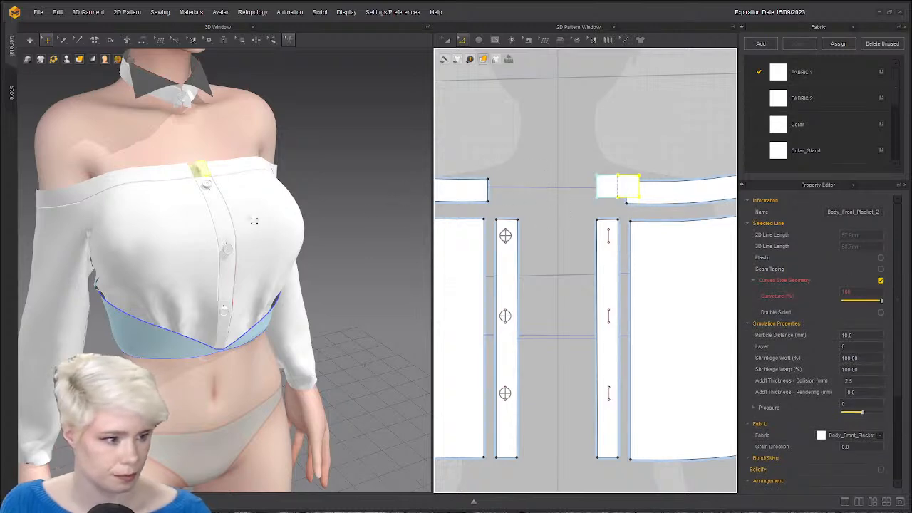
key("ctrl+z")
Shorten the back panel's upper band by scaling it inward from both ends, keeping its height.
scroll(605, 201, "down", 5)
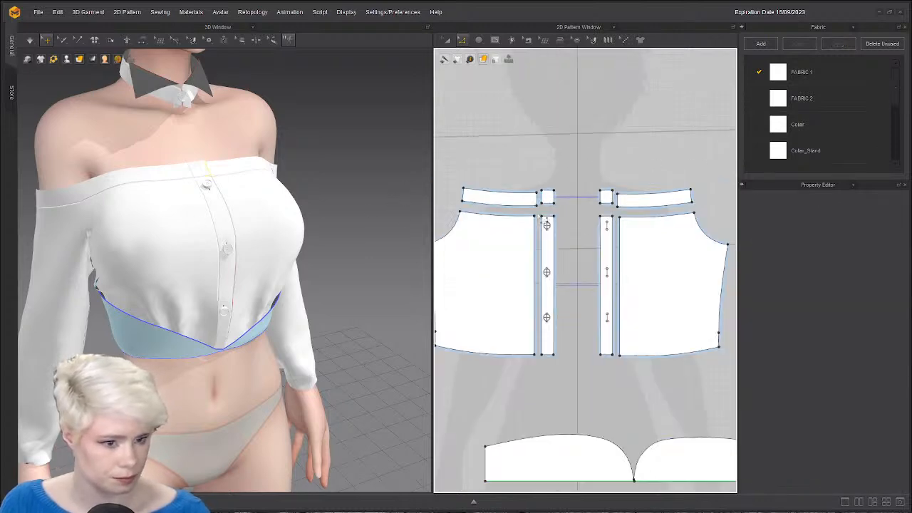
middle_click_drag(442, 178, 496, 166)
right_click_drag(206, 179, 384, 180)
right_click_drag(238, 285, 306, 263)
scroll(650, 202, "down", 2)
middle_click_drag(651, 200, 560, 190)
scroll(725, 195, "down", 3)
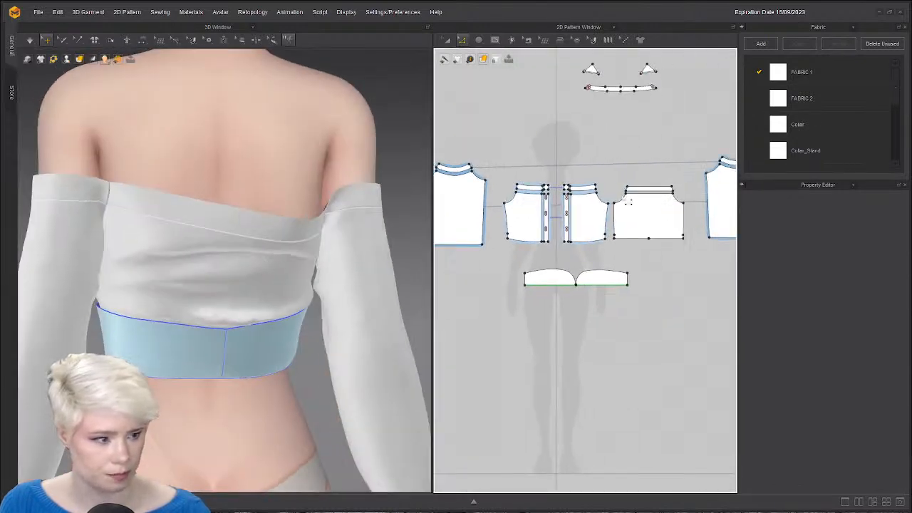
scroll(543, 185, "up", 7)
middle_click_drag(720, 200, 643, 288)
scroll(615, 207, "down", 8)
scroll(627, 271, "up", 6)
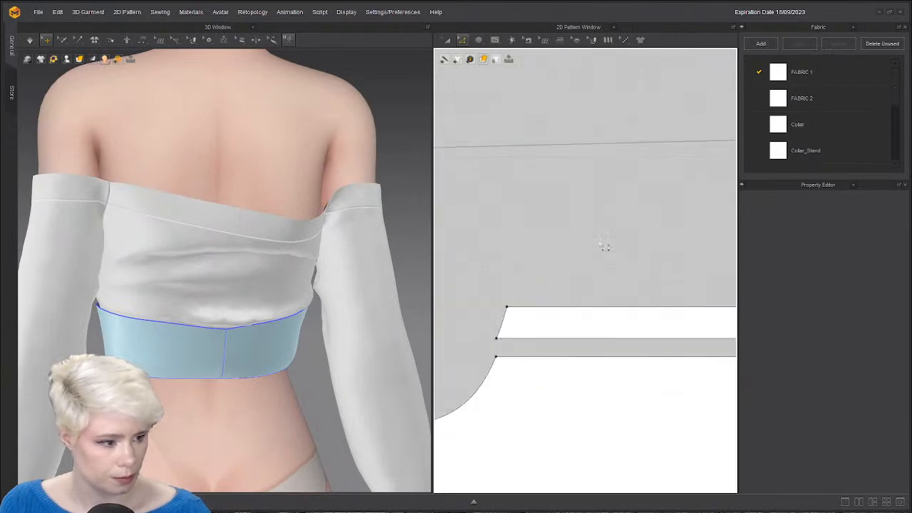
scroll(615, 325, "down", 5)
key("a")
left_click(588, 255)
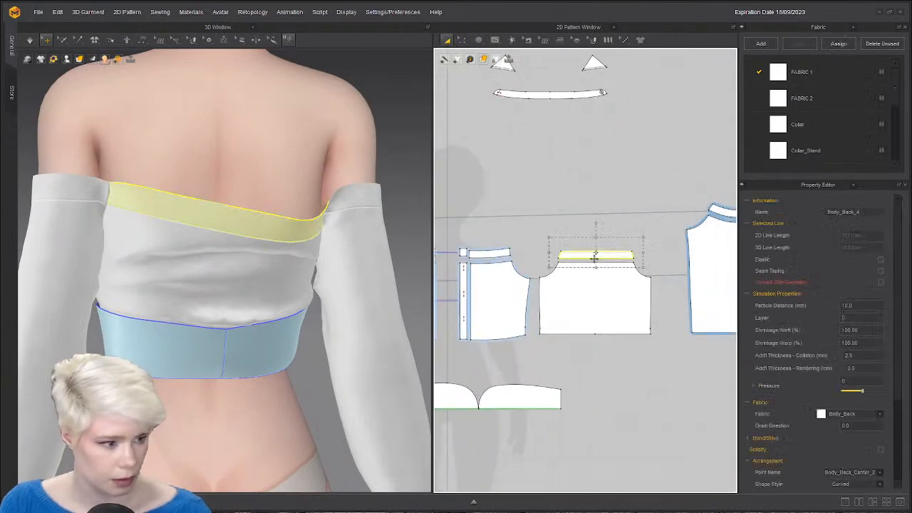
left_click_drag(633, 253, 621, 254)
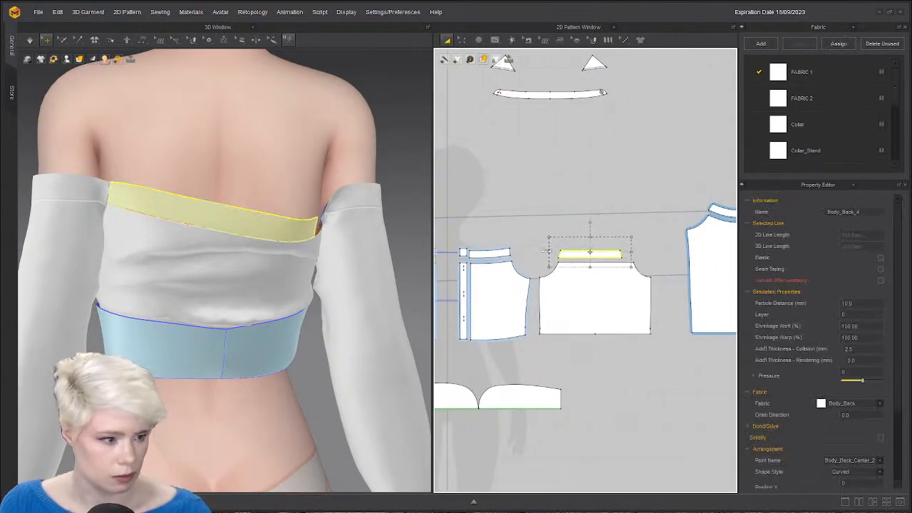
left_click_drag(561, 255, 570, 254)
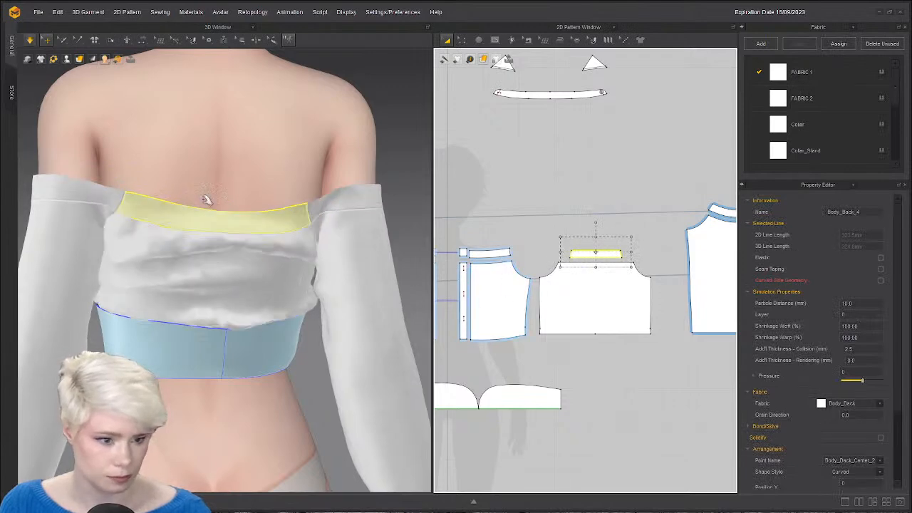
Pull the shortened back band upward into place on the avatar's back during simulation.
left_click_drag(248, 222, 255, 166)
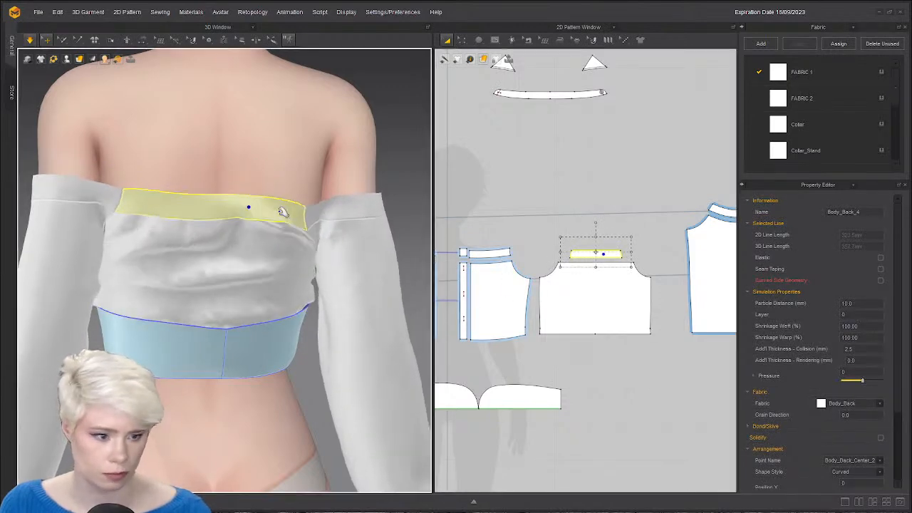
left_click_drag(283, 211, 286, 188)
right_click_drag(175, 229, 336, 245)
right_click_drag(240, 216, 289, 231)
Sew the front panel's open armhole edge back to the matching sleeve edge in 3D and simulate the garment.
key("b")
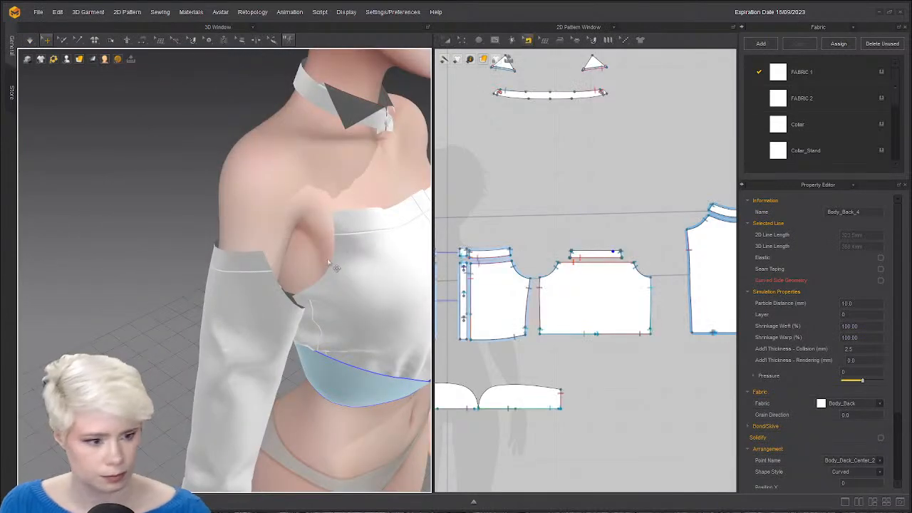
left_click(145, 41)
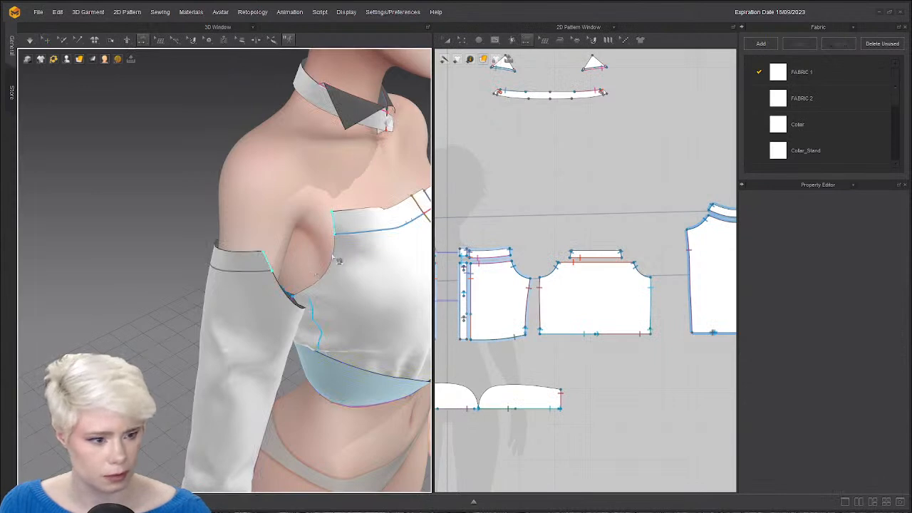
left_click(333, 257)
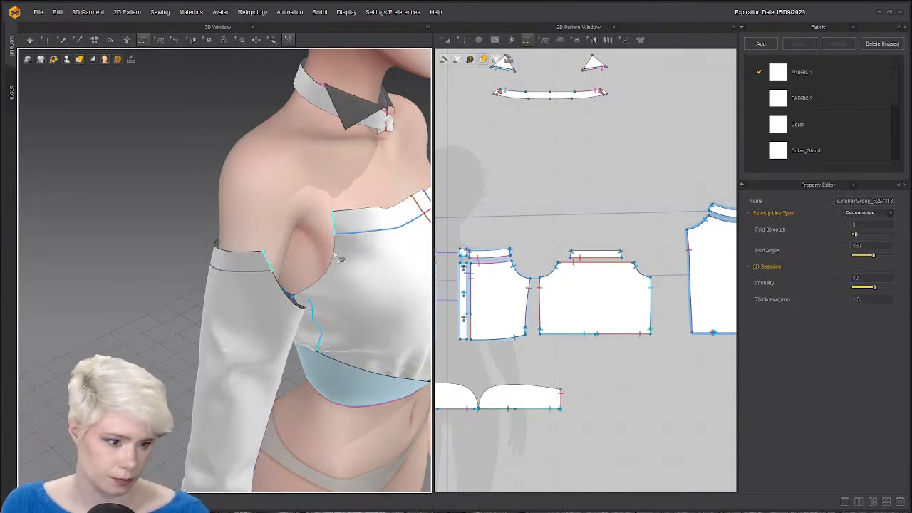
left_click(337, 257)
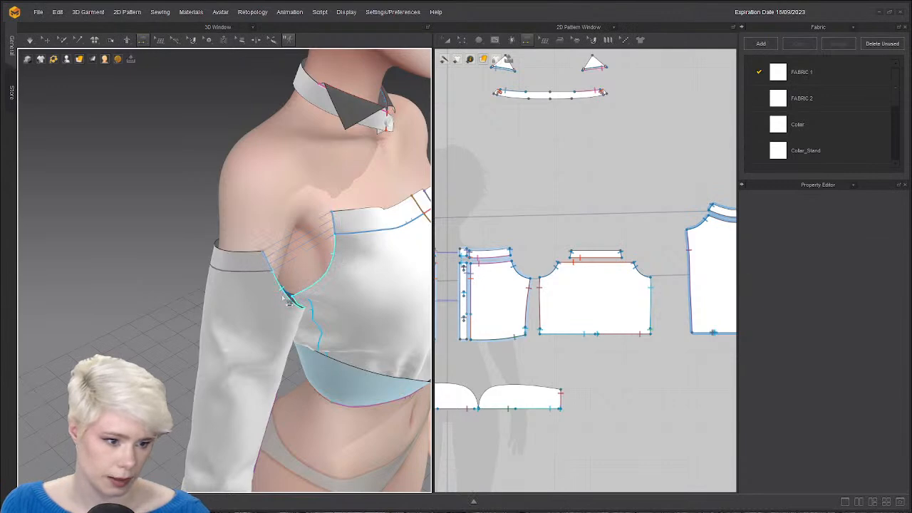
left_click(288, 301)
key("space")
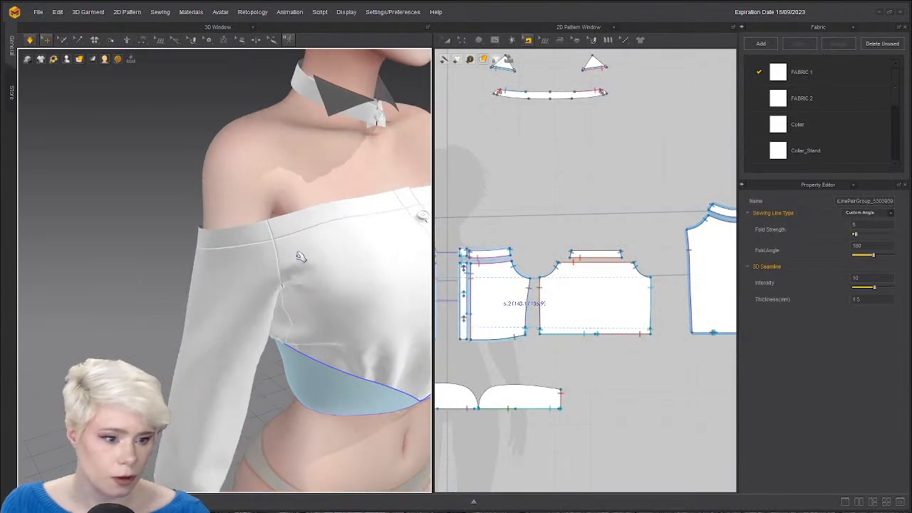
right_click_drag(302, 256, 464, 275)
scroll(294, 257, "down", 1)
key("space")
scroll(316, 275, "down", 3)
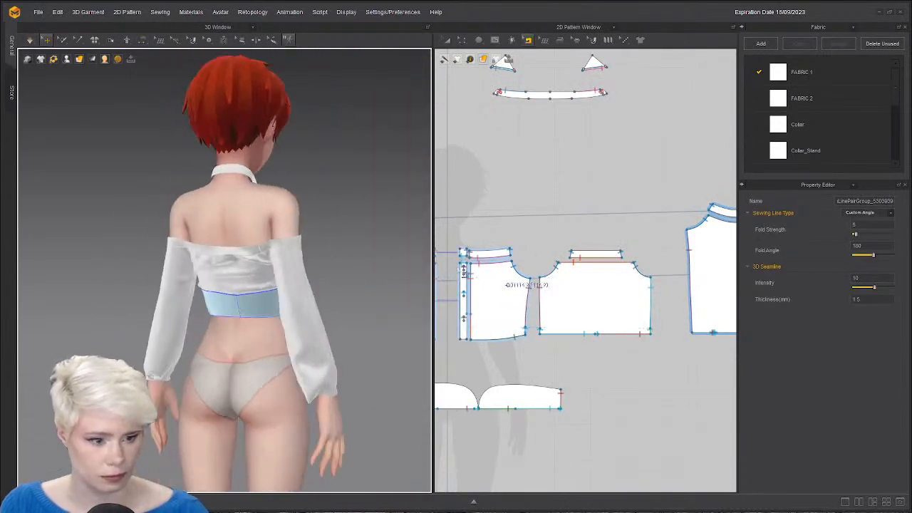
Strengthen both sleeve bands together with the back band and simulate the top.
key("q")
left_click(301, 229)
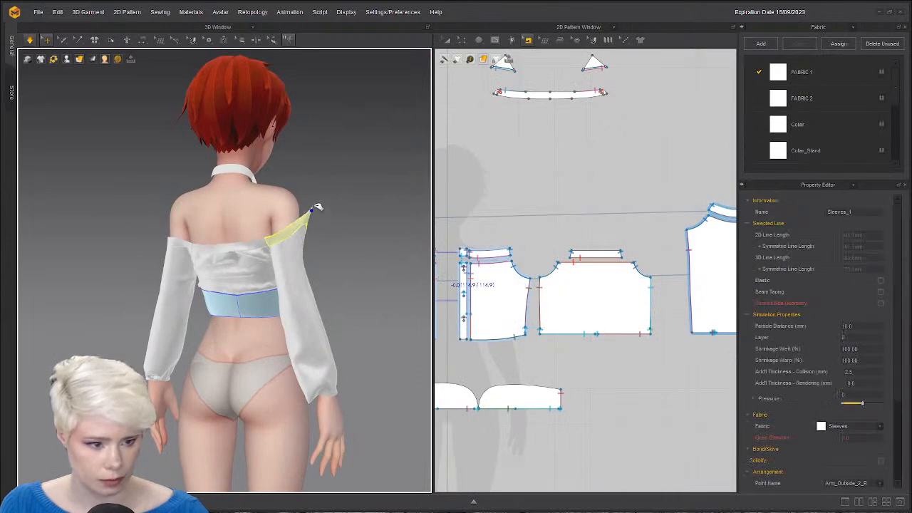
left_click(171, 240, "shift")
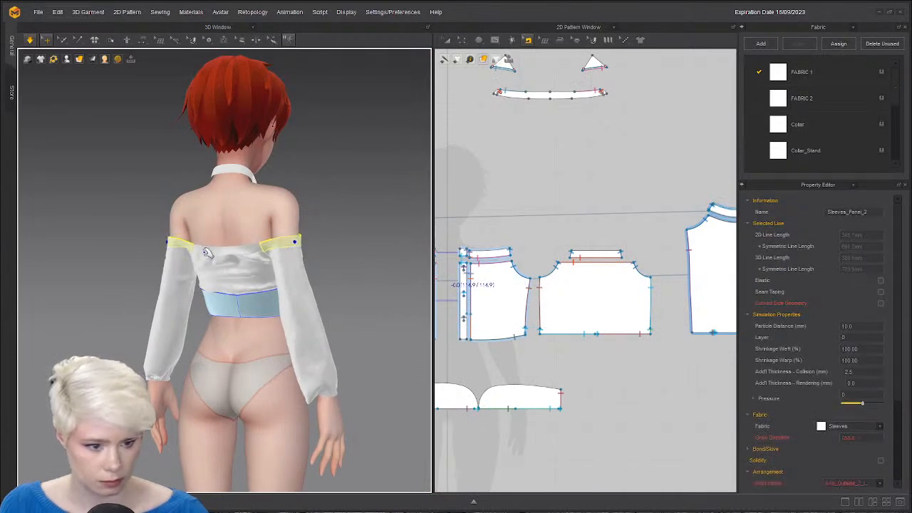
left_click(214, 248, "shift")
mouse_move(233, 261)
right_mouse_down()
mouse_move(384, 241)
mouse_move(209, 243)
mouse_move(300, 238)
mouse_move(236, 249)
right_mouse_up()
left_click(375, 228)
left_click(269, 240)
scroll(236, 249, "up", 3)
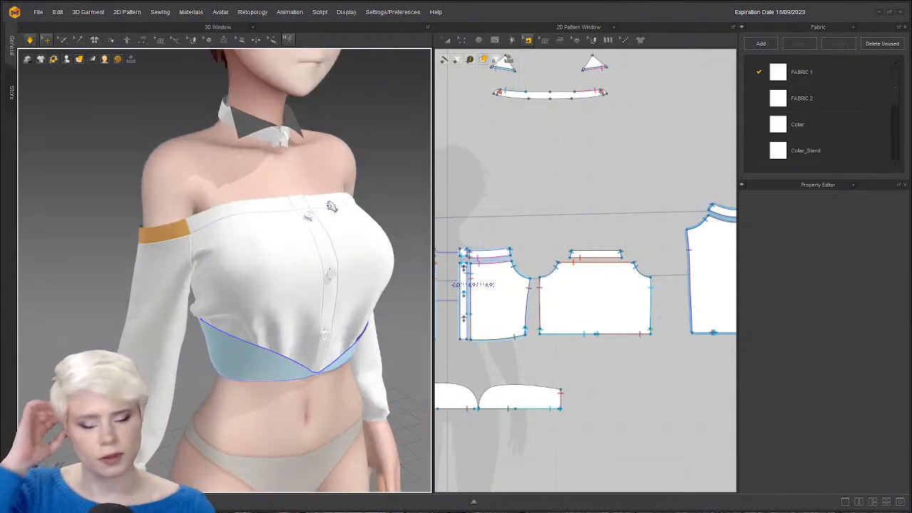
Delete the curved collar stand pattern below the two collar pieces.
middle_click_drag(521, 93, 525, 137)
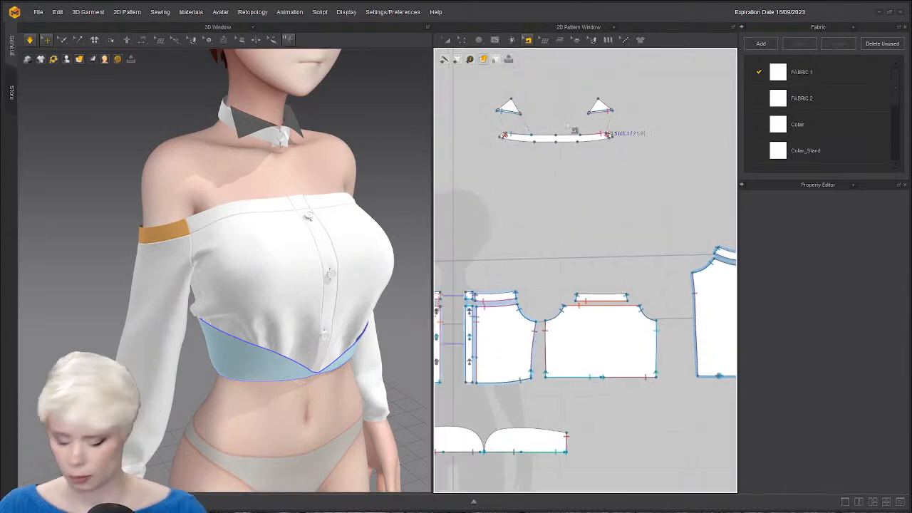
left_click(548, 138)
key("Delete")
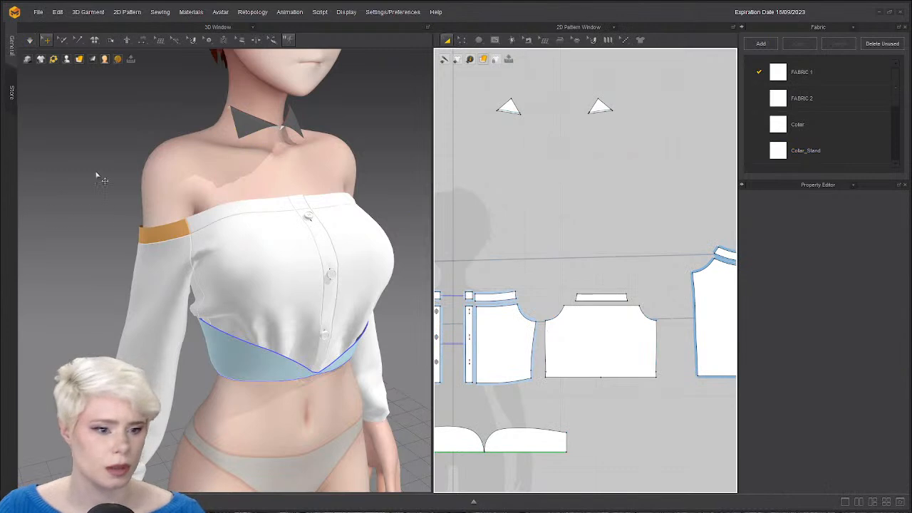
Delete the existing seam between the small square band piece and the front band on the buttonhole side.
middle_click_drag(563, 258, 631, 228)
scroll(632, 229, "up", 3)
middle_click_drag(597, 260, 643, 183)
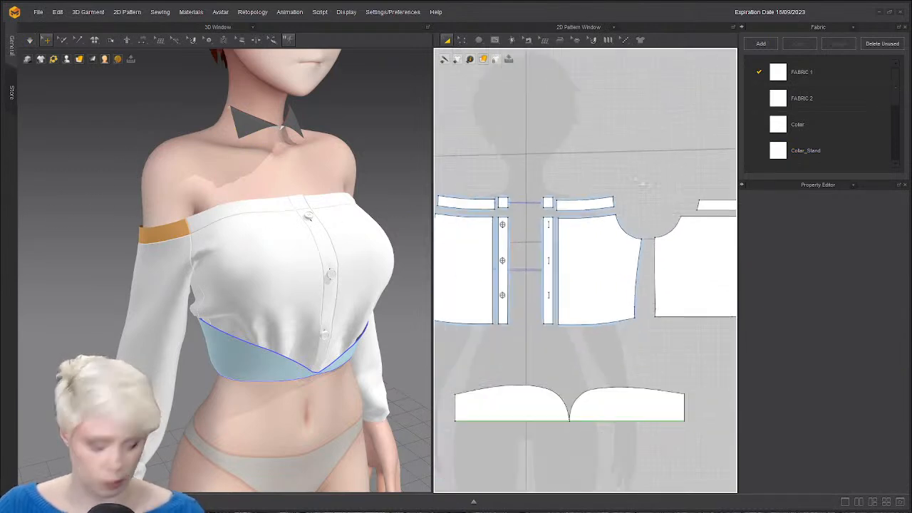
key("z")
key("b")
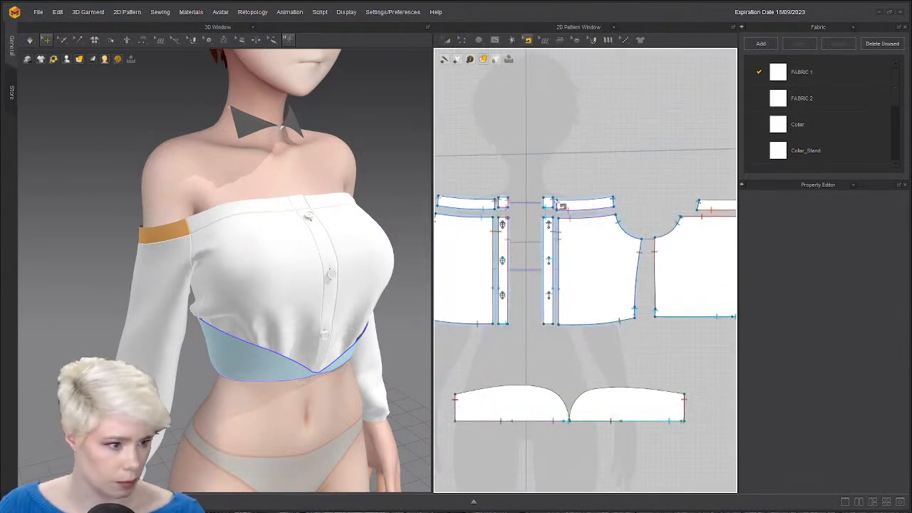
scroll(548, 254, "up", 4)
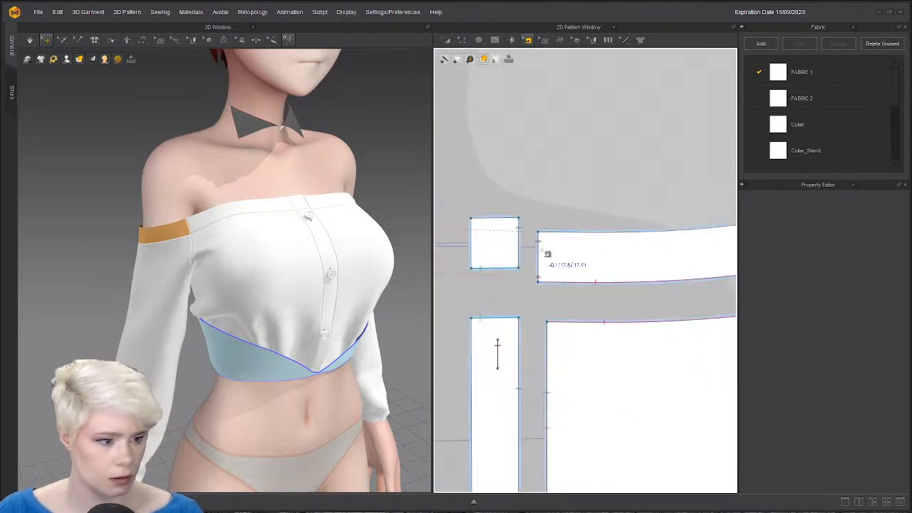
left_click(540, 253)
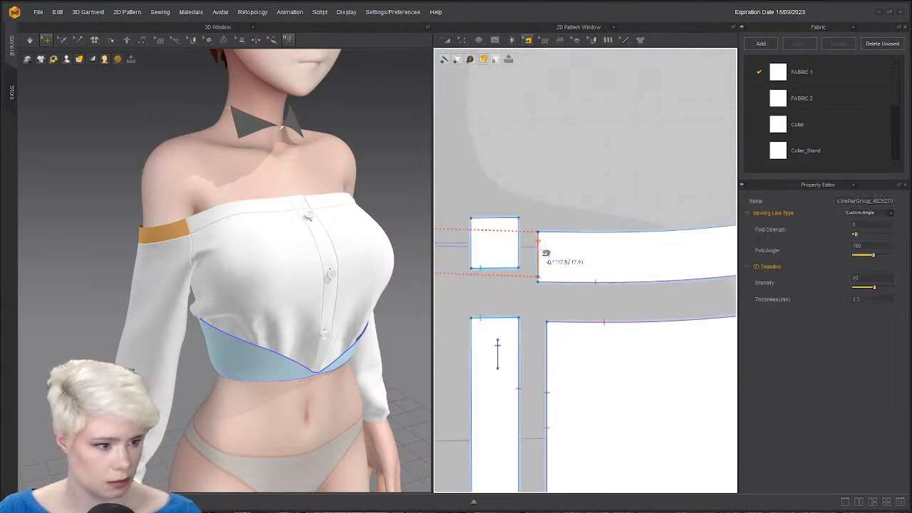
key("Delete")
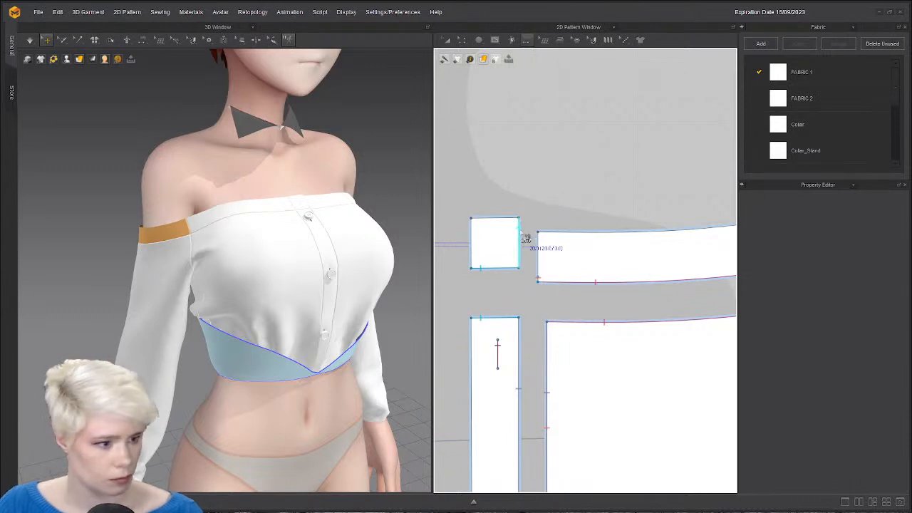
Sew the square piece to the buttonhole-side front band along their full facing edges and merge the two patterns.
right_click(543, 246)
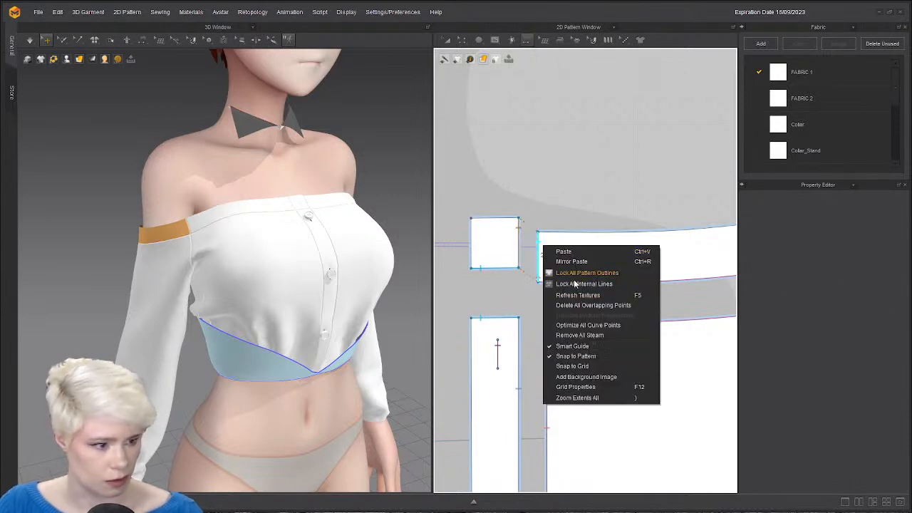
left_click(573, 213)
left_click(538, 262)
right_click(537, 245)
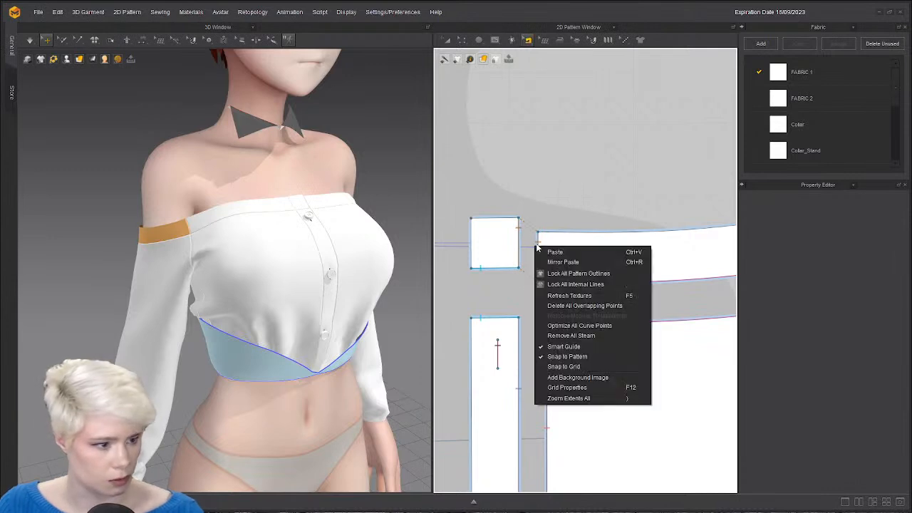
left_click(539, 248)
left_click(614, 279)
right_click(538, 244)
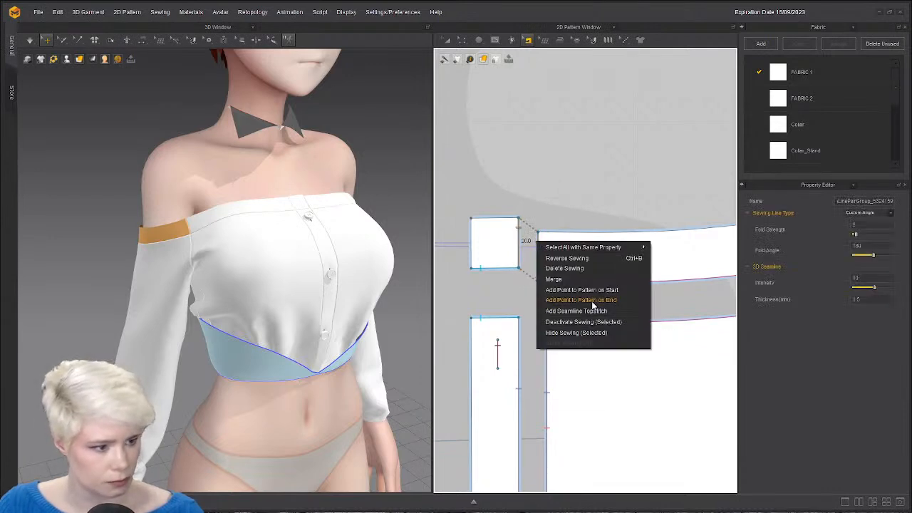
left_click(576, 280)
Delete the existing seam between the small square band piece and the front band on the button side.
scroll(704, 263, "down", 4)
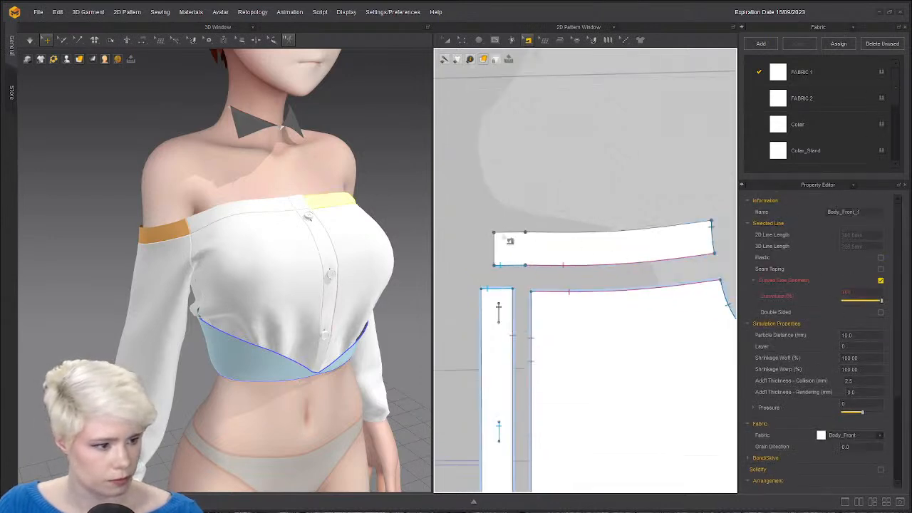
scroll(677, 266, "up", 10)
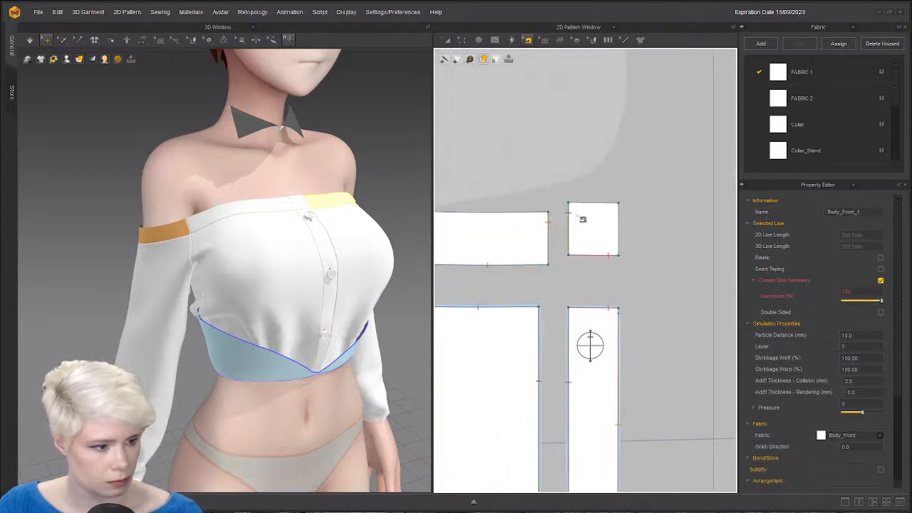
left_click(577, 217)
right_click(567, 213)
left_click(600, 254)
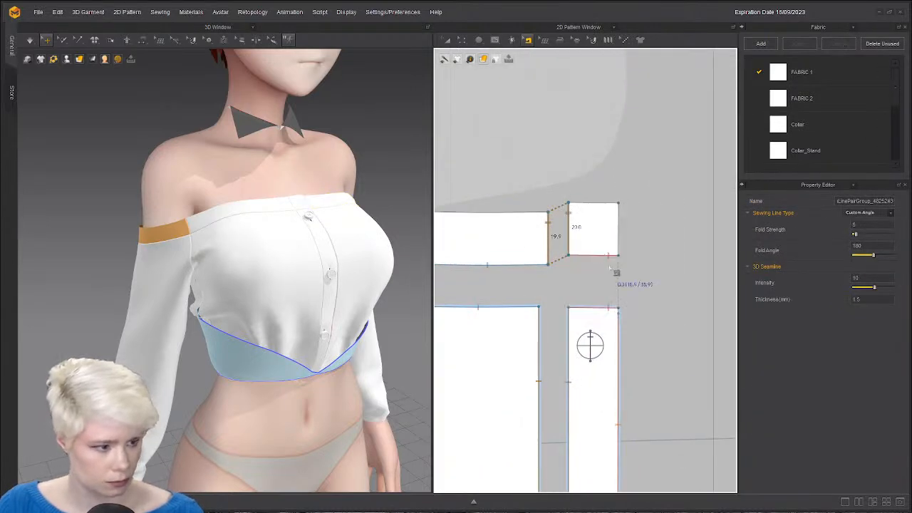
left_click(594, 142)
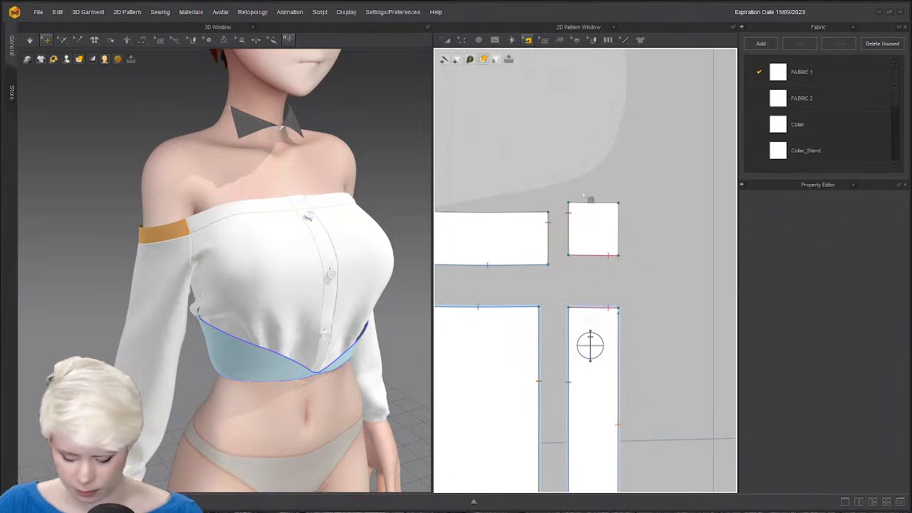
left_click(569, 224)
key("Delete")
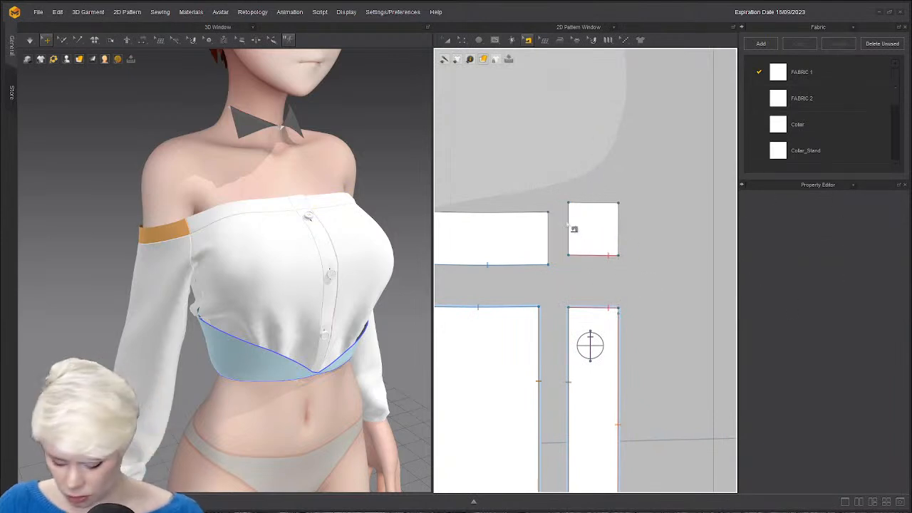
Sew the button-side square piece to its front band along their full facing edges and merge them into one pattern.
left_click(570, 229)
left_click(548, 238)
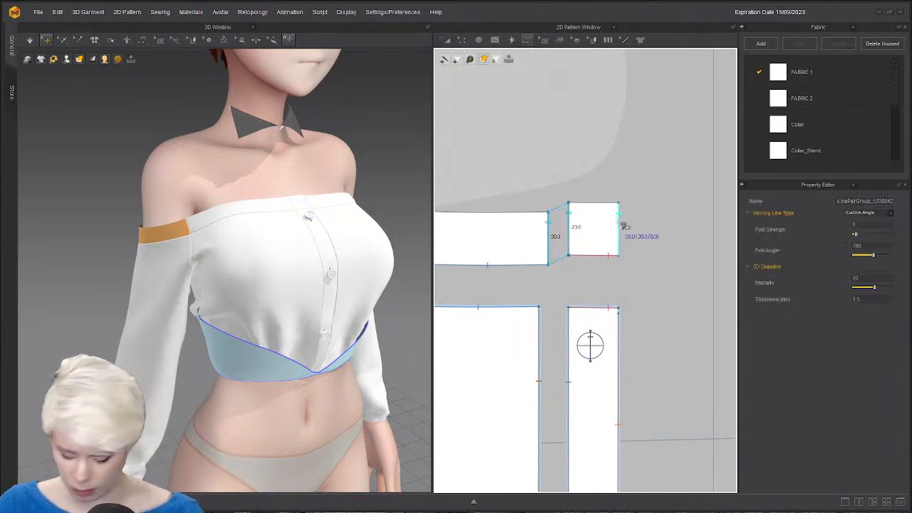
right_click(549, 231)
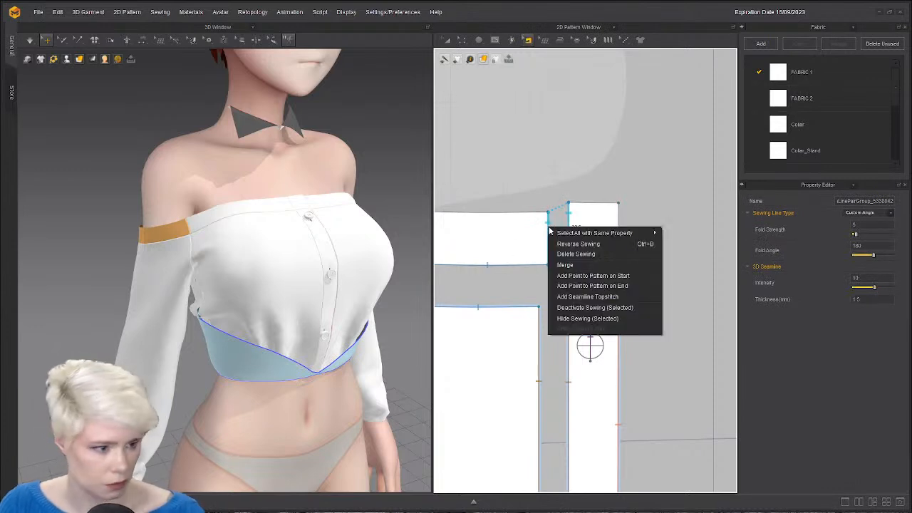
left_click(585, 267)
Move the curved sleeve band in the 2D layout to just above the outer end of the button-side front band.
scroll(532, 284, "down", 4)
middle_click_drag(478, 295, 574, 269)
scroll(588, 299, "down", 2)
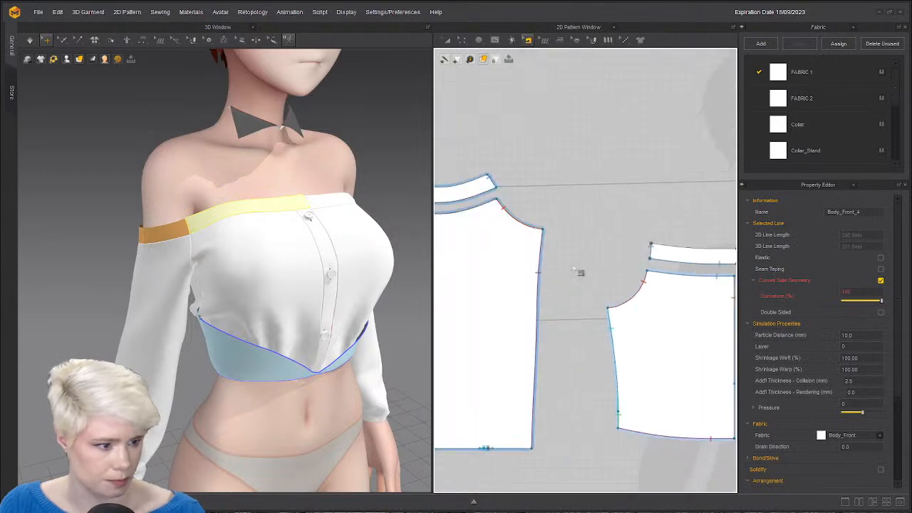
scroll(620, 230, "down", 4)
key("a")
left_click_drag(553, 212, 641, 199)
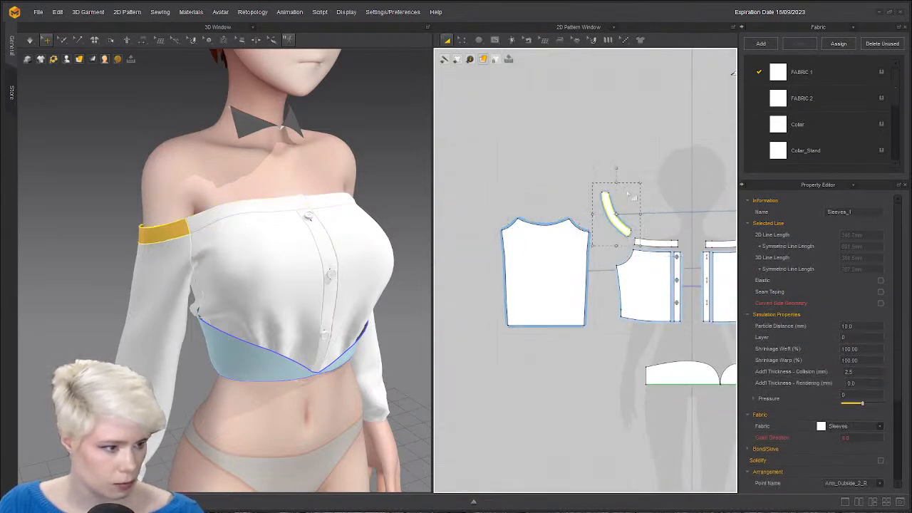
Examine where the sleeve bands meet the front band, in the 2D layout and on the avatar from front and side.
scroll(637, 197, "down", 4)
scroll(702, 191, "up", 5)
scroll(642, 236, "down", 2)
middle_click_drag(641, 236, 557, 238)
scroll(524, 250, "up", 5)
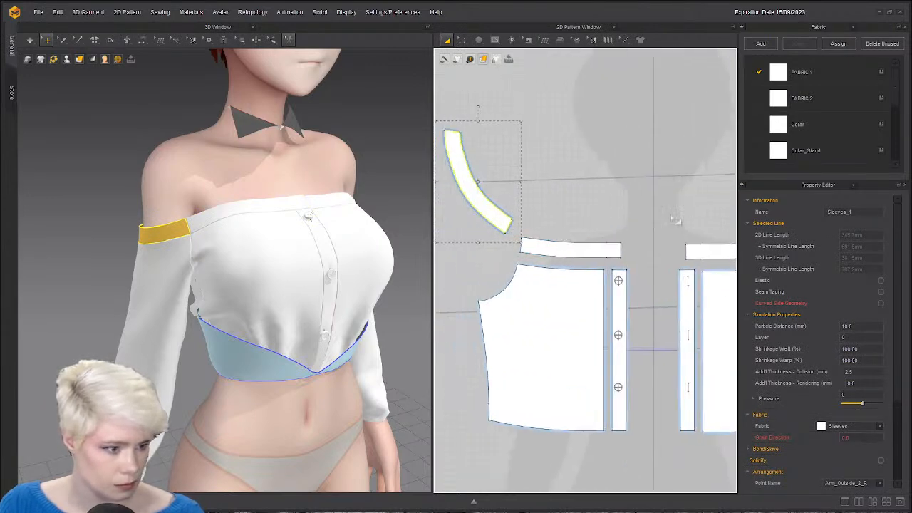
key("n")
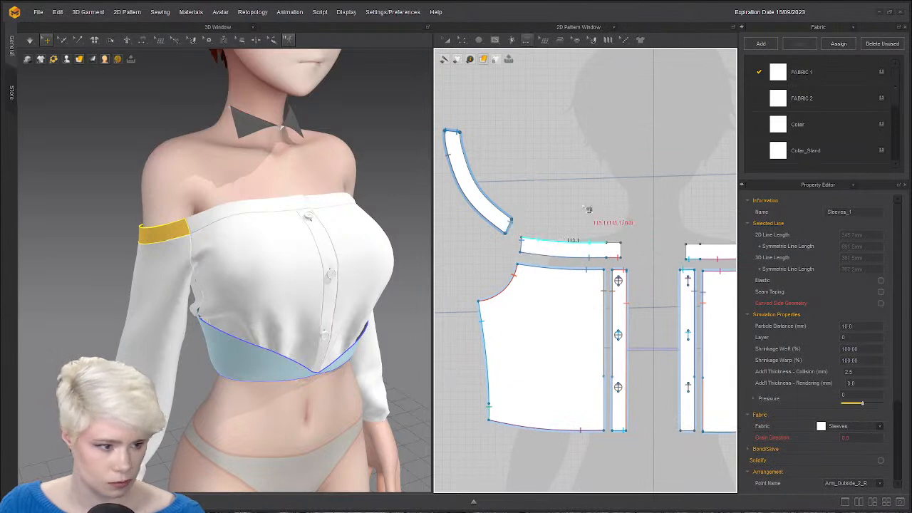
scroll(191, 251, "up", 1)
right_click_drag(189, 250, 306, 287)
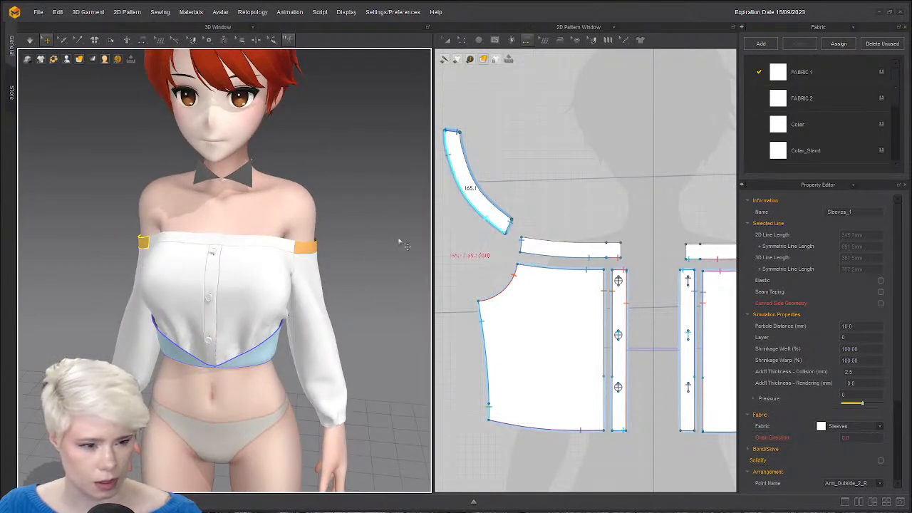
right_click_drag(34, 277, 101, 262)
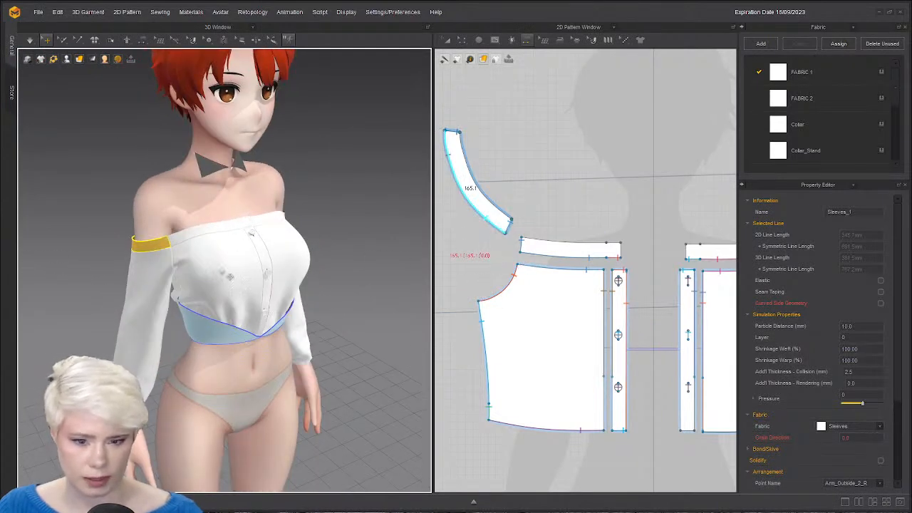
scroll(244, 239, "up", 2)
right_click_drag(263, 252, 219, 257)
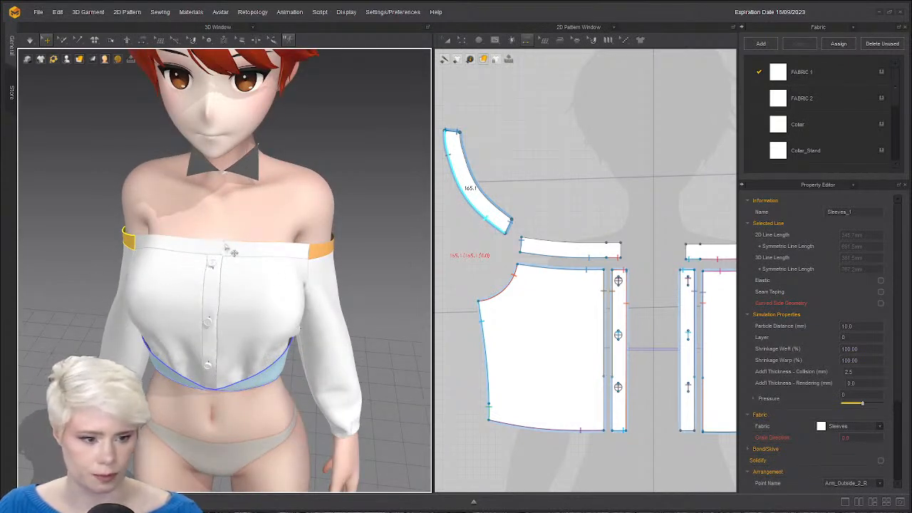
right_click_drag(79, 224, 152, 270)
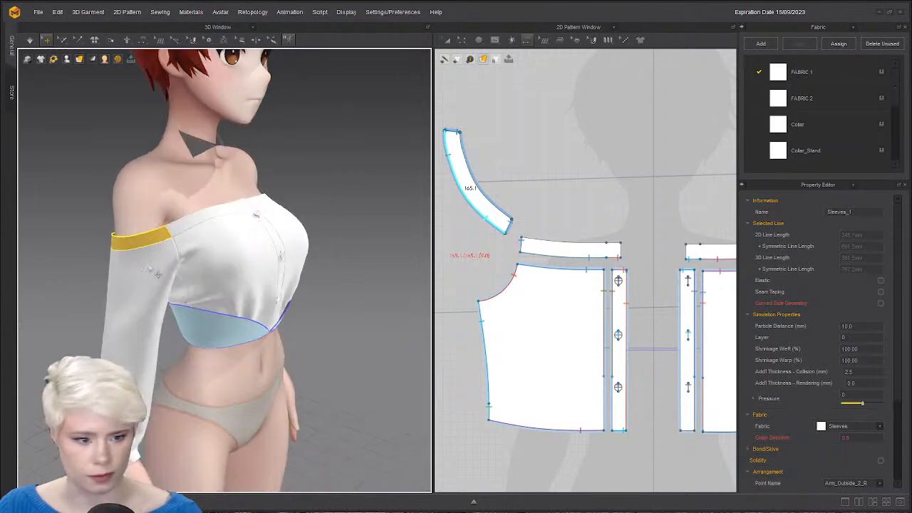
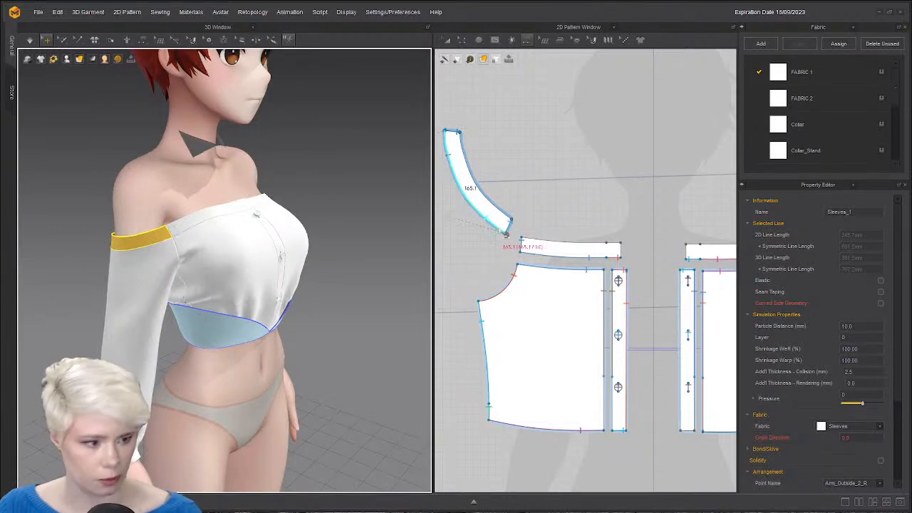
Move the button-side front band up clear of its front panel and delete its existing seam with the sleeve band.
left_click(521, 249)
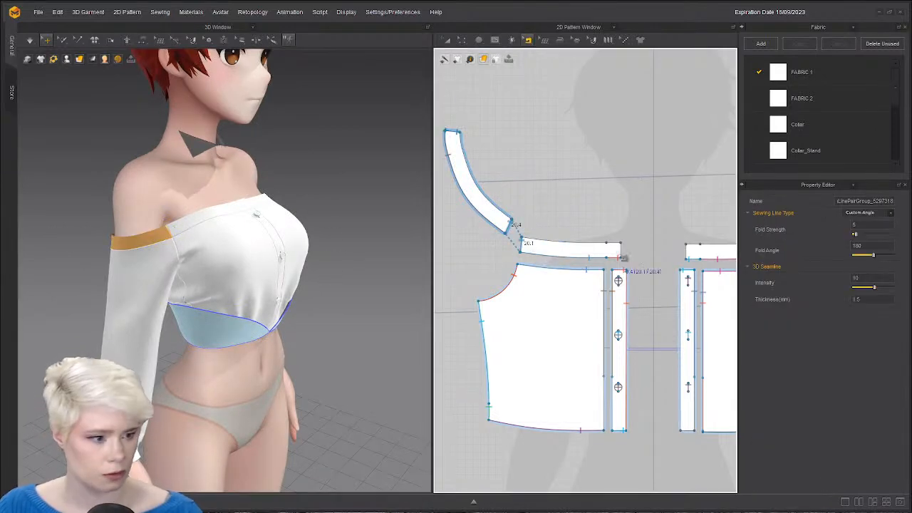
key("a")
left_click_drag(571, 254, 592, 146)
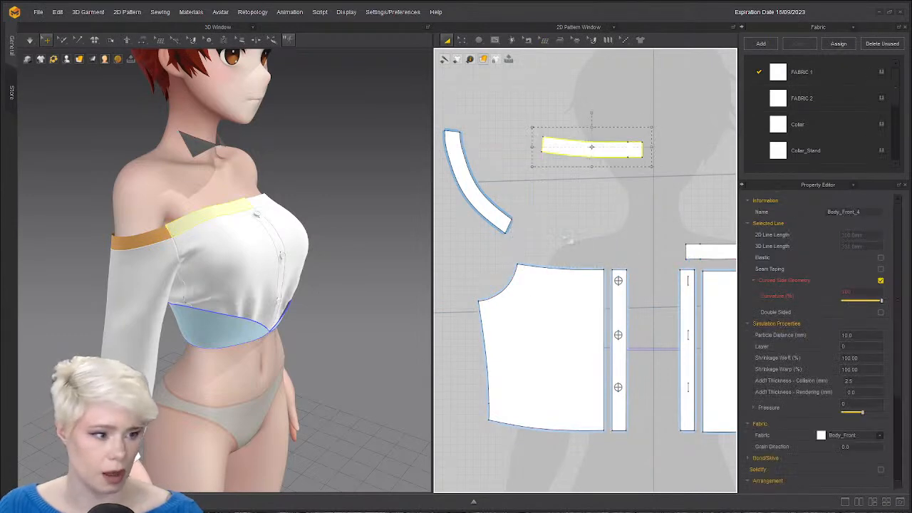
key("n")
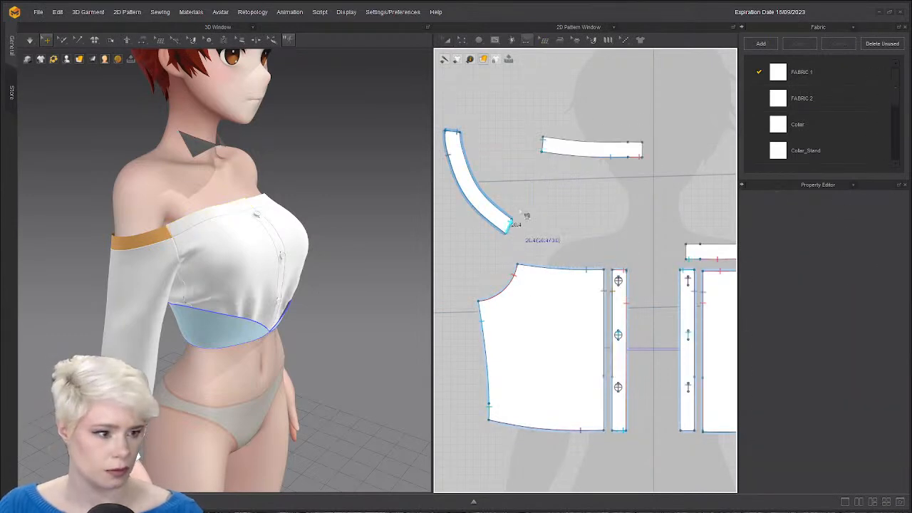
left_click(543, 146)
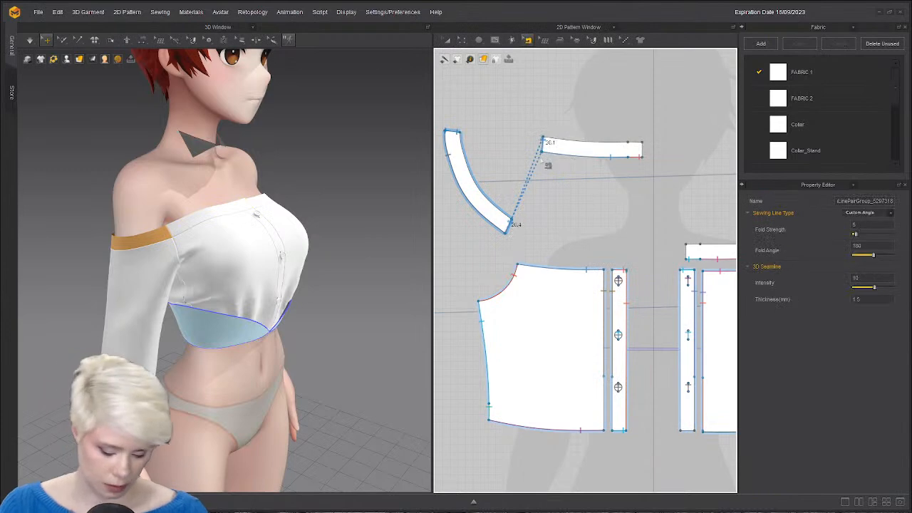
key("ctrl+z")
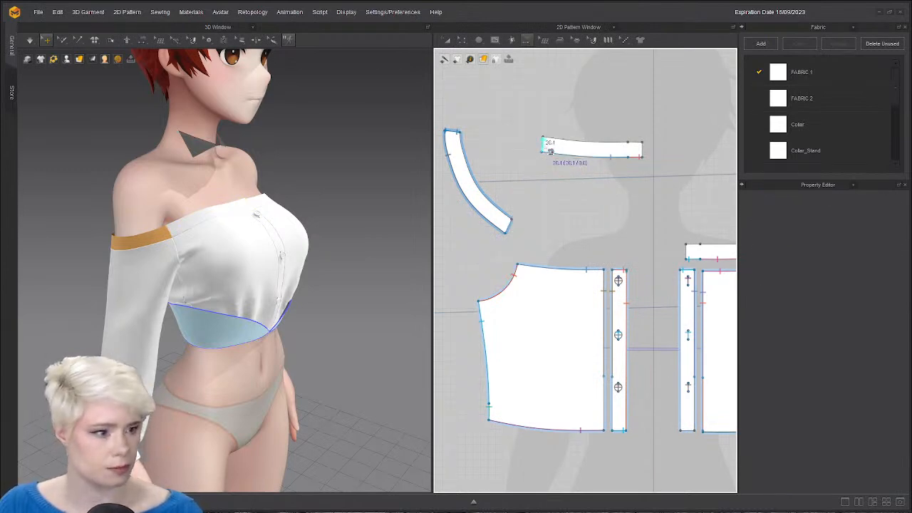
Sew the facing short ends of the button-side front band and the sleeve band and merge them into one pattern.
left_click(545, 145)
left_click(513, 225)
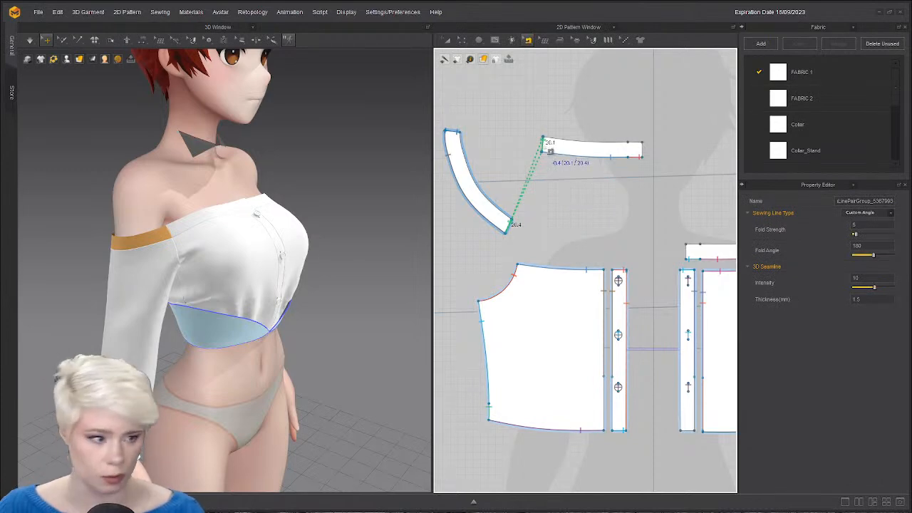
right_click(548, 148)
left_click(576, 190)
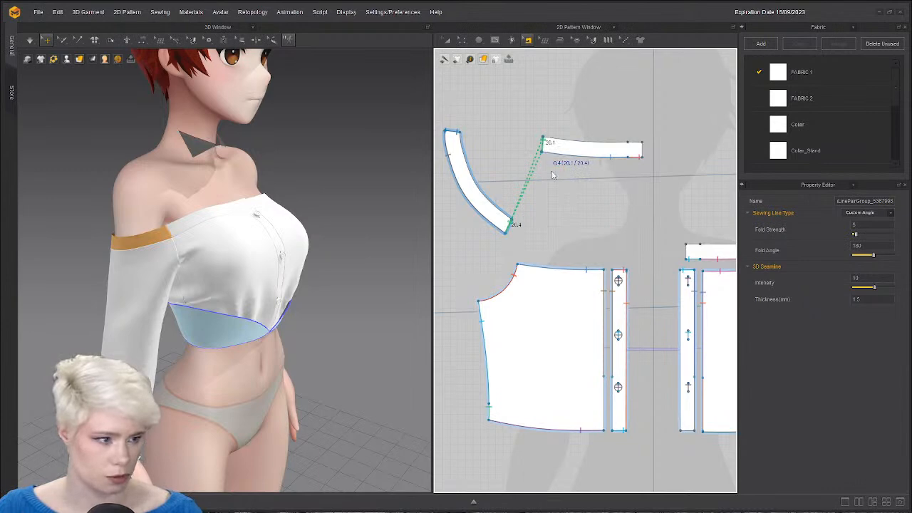
scroll(500, 152, "down", 2)
right_click(528, 164)
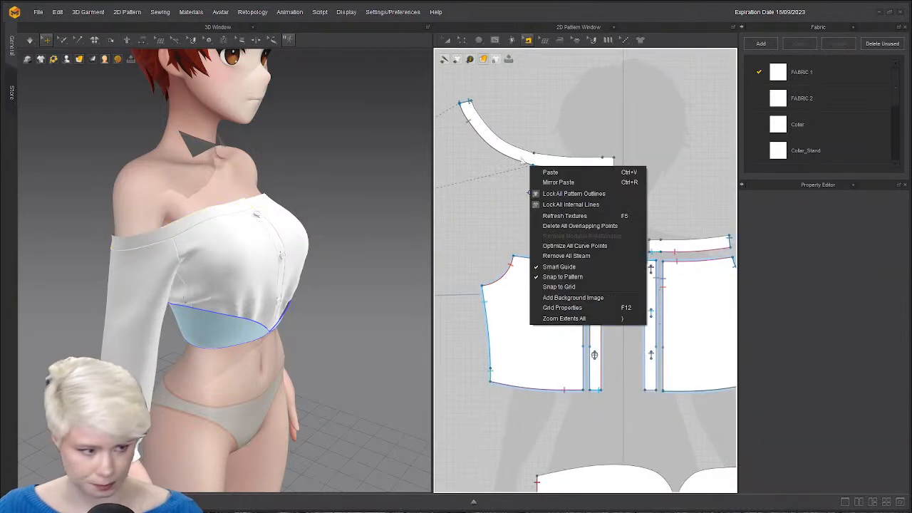
left_click(521, 159)
Select the merged sleeve-and-front band, shift it slightly sideways in the 2D layout and inspect it on the avatar.
right_click_drag(179, 234, 160, 243)
left_click(114, 246)
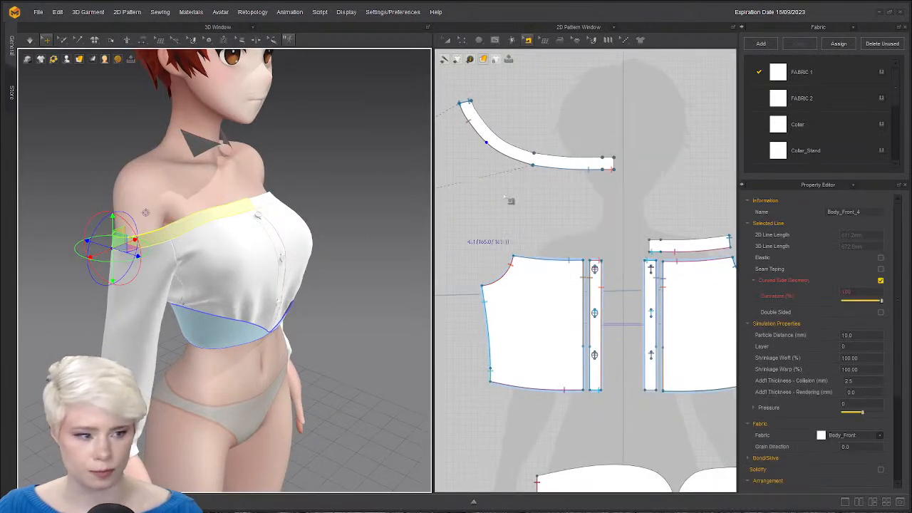
left_click(507, 205)
left_click(525, 156)
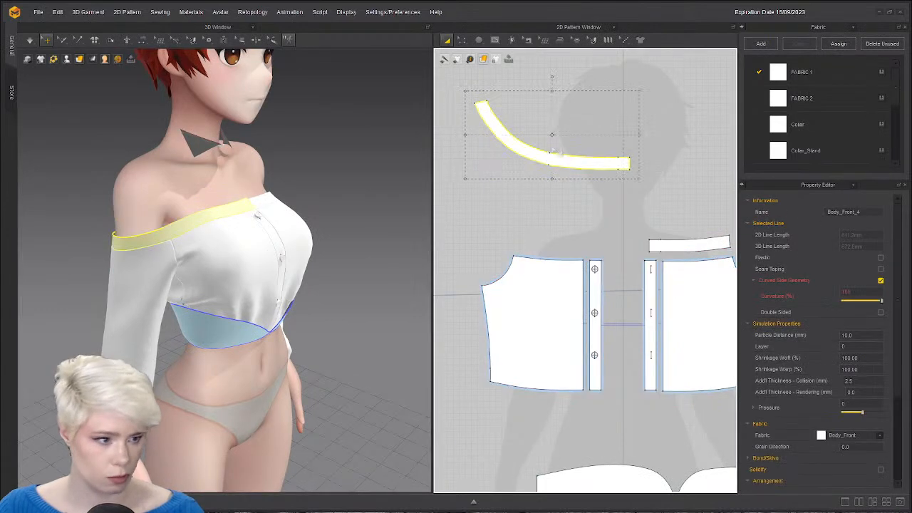
scroll(403, 171, "up", 2)
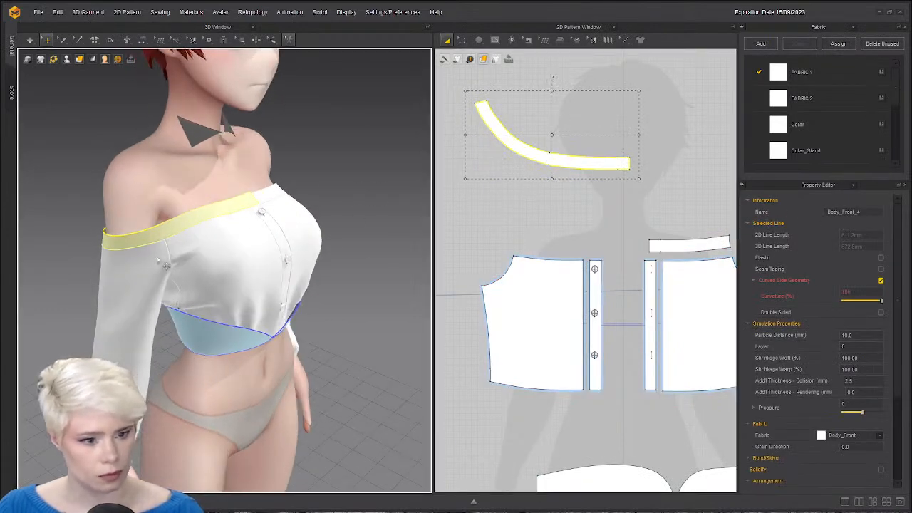
Get the Polygon tool ready at the front end of the merged band and consult the costume reference image with outfits 05 and 06.
left_click(169, 235)
left_click(469, 173)
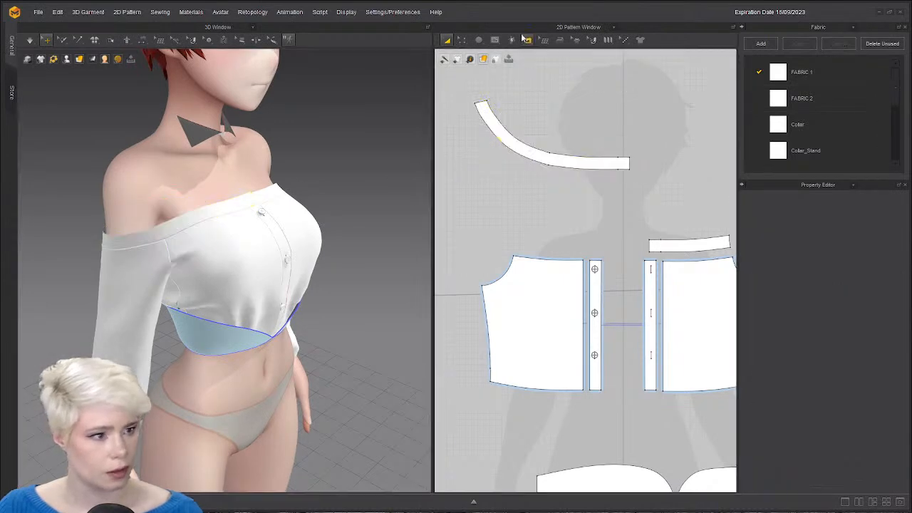
mouse_move(480, 41)
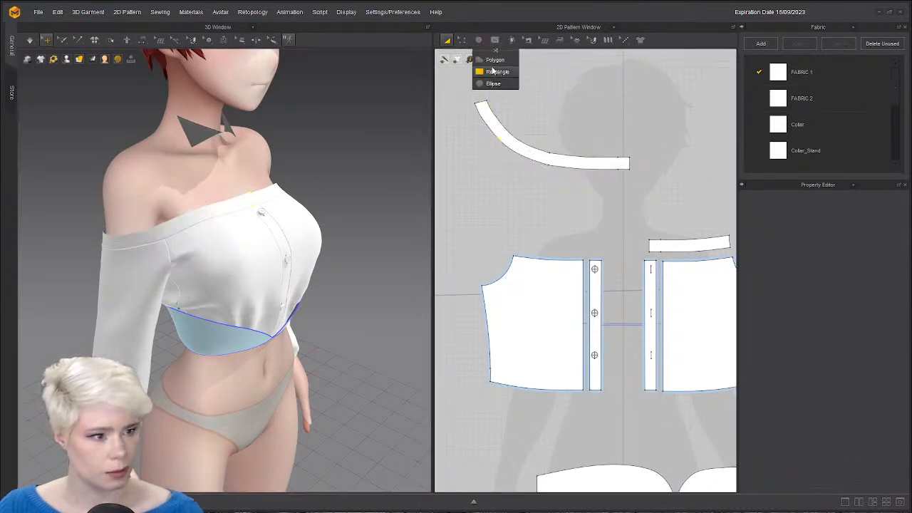
left_click(495, 62)
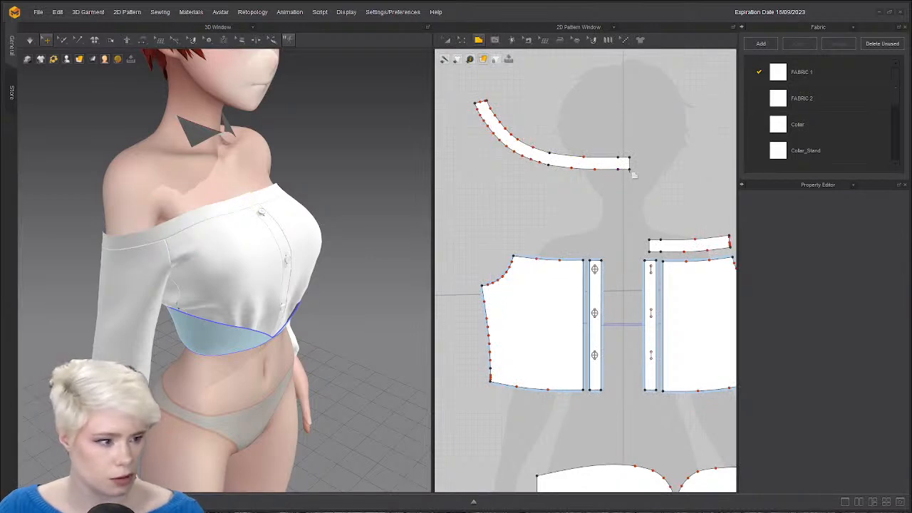
scroll(633, 173, "up", 4)
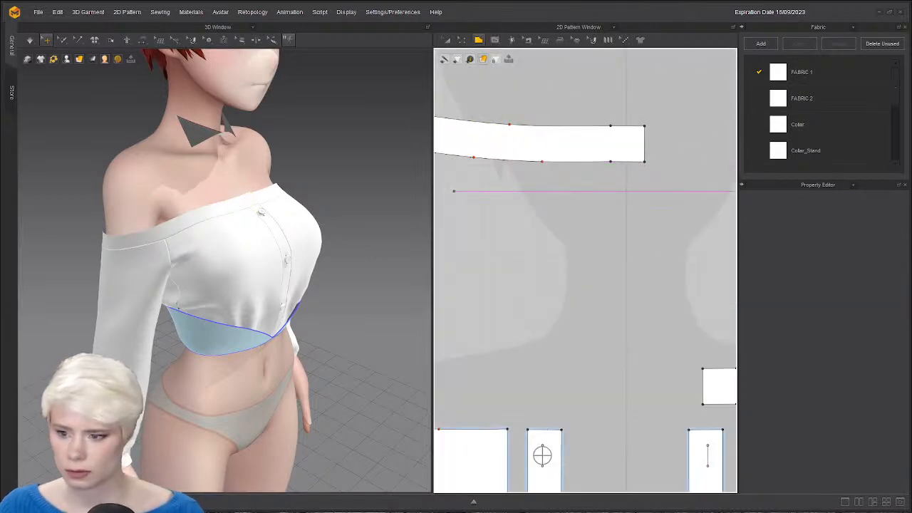
left_click_drag(1, 143, 592, 13)
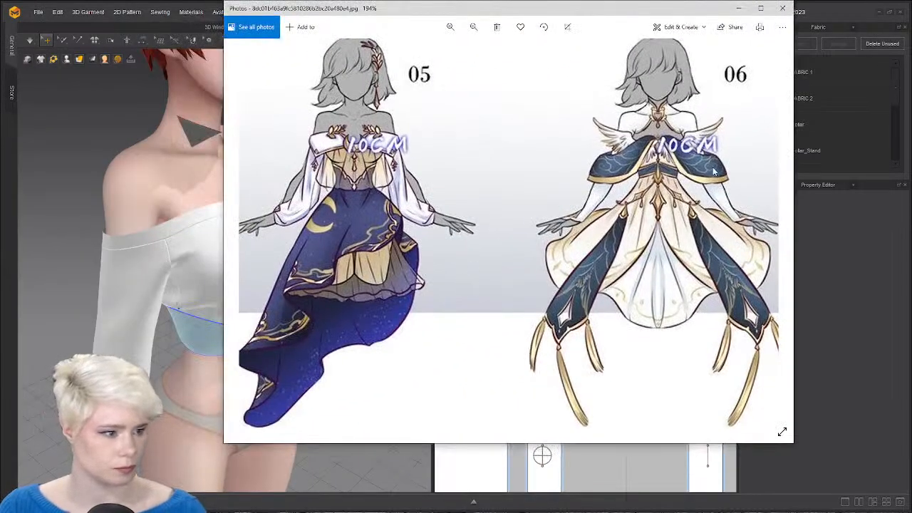
left_click_drag(620, 5, 1, 125)
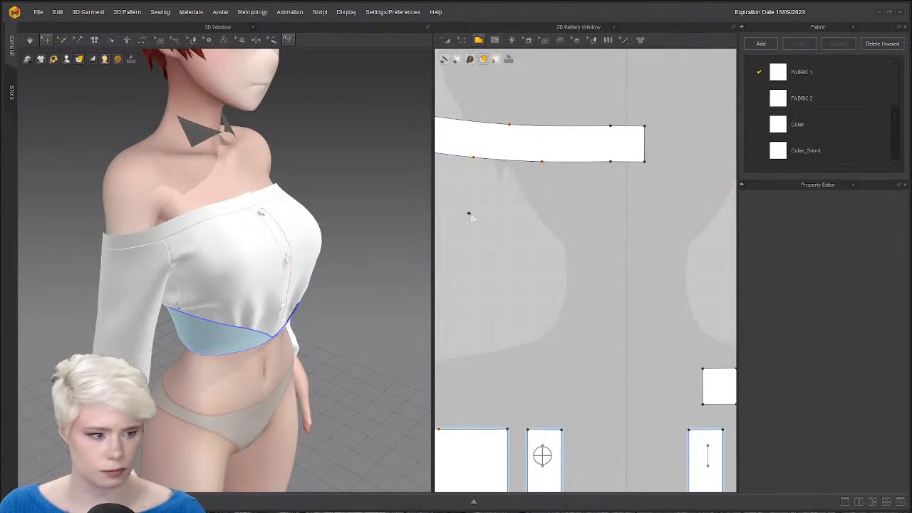
Trace a new polygon along the lower edge of the merged band, from its front end around the curve to the sleeve end.
scroll(542, 242, "down", 3)
scroll(542, 239, "up", 2)
scroll(633, 206, "up", 2)
middle_click_drag(476, 208, 550, 208)
scroll(549, 208, "down", 6)
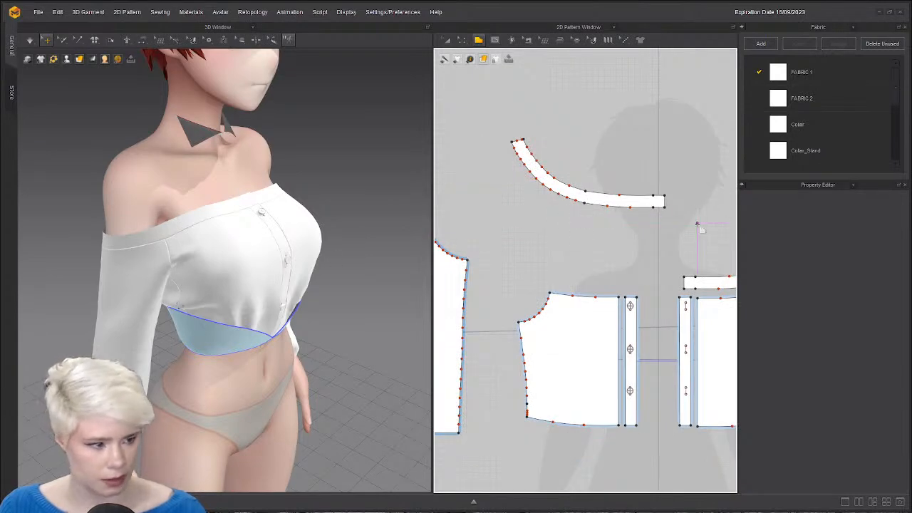
scroll(670, 212, "up", 3)
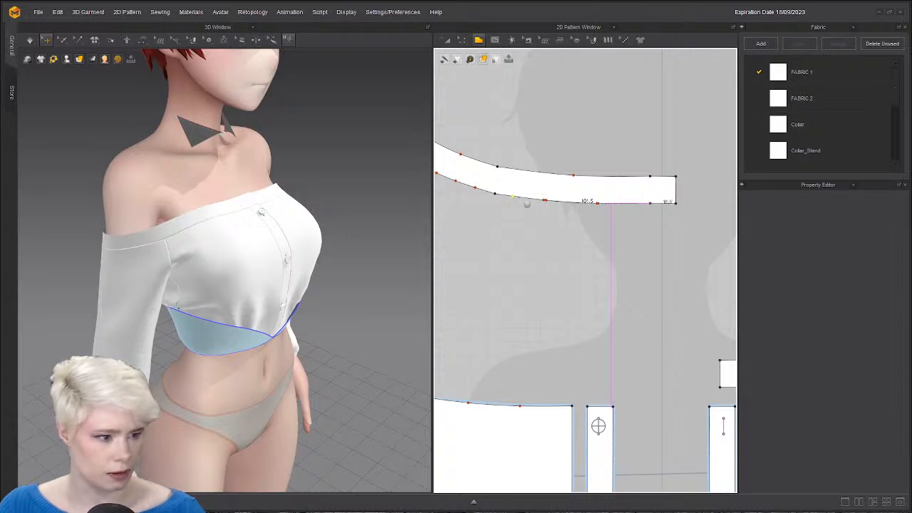
scroll(526, 204, "up", 3)
left_click(543, 211)
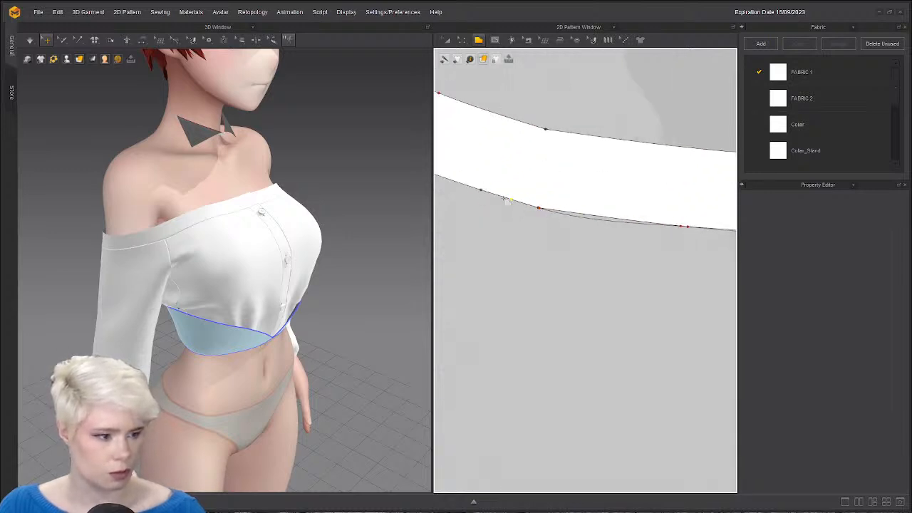
middle_click_drag(482, 191, 604, 280)
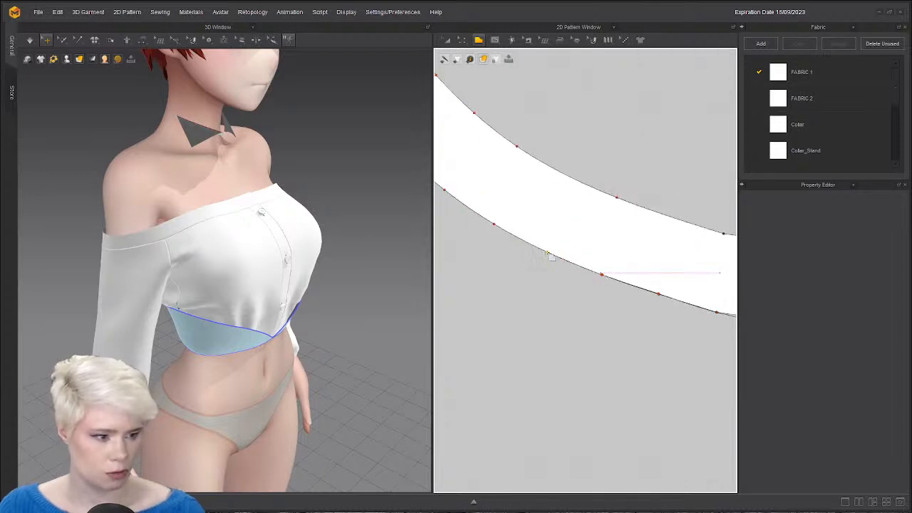
left_click(548, 253)
left_click(494, 224)
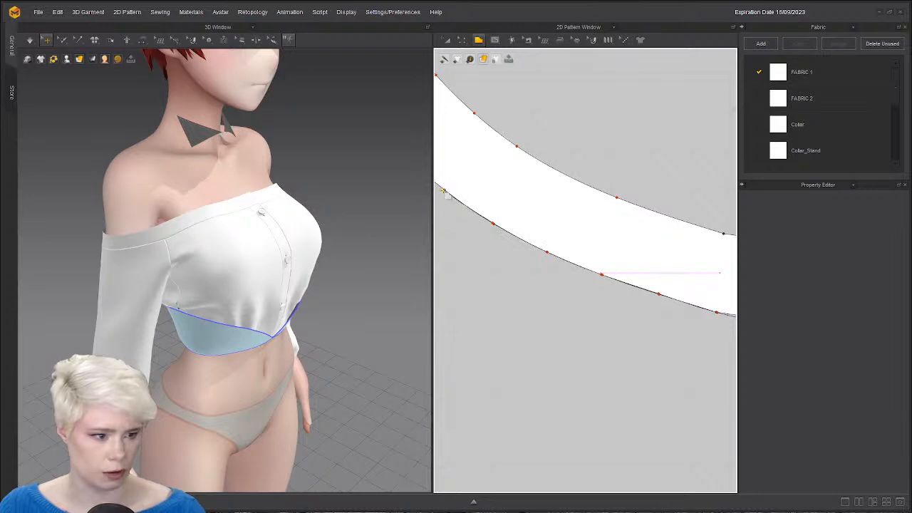
middle_click_drag(443, 191, 607, 280)
left_click(607, 281)
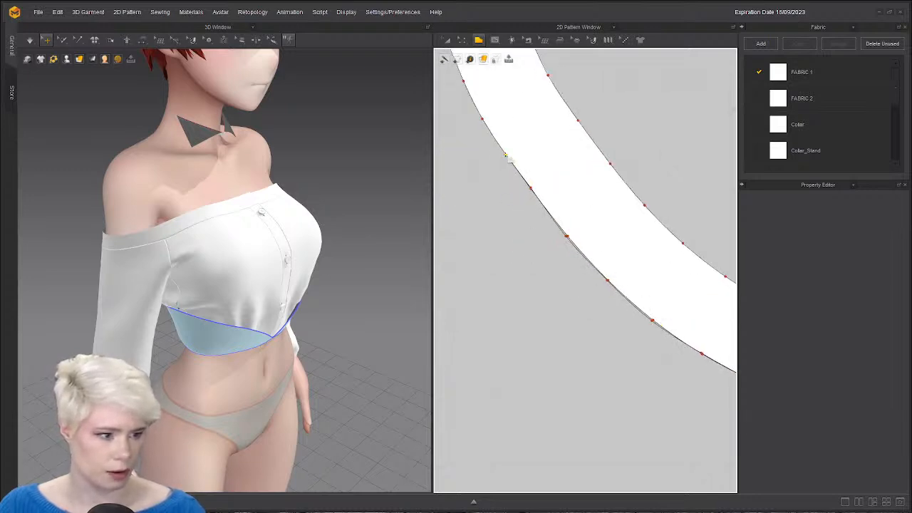
middle_click_drag(506, 155, 574, 287)
scroll(573, 286, "down", 2)
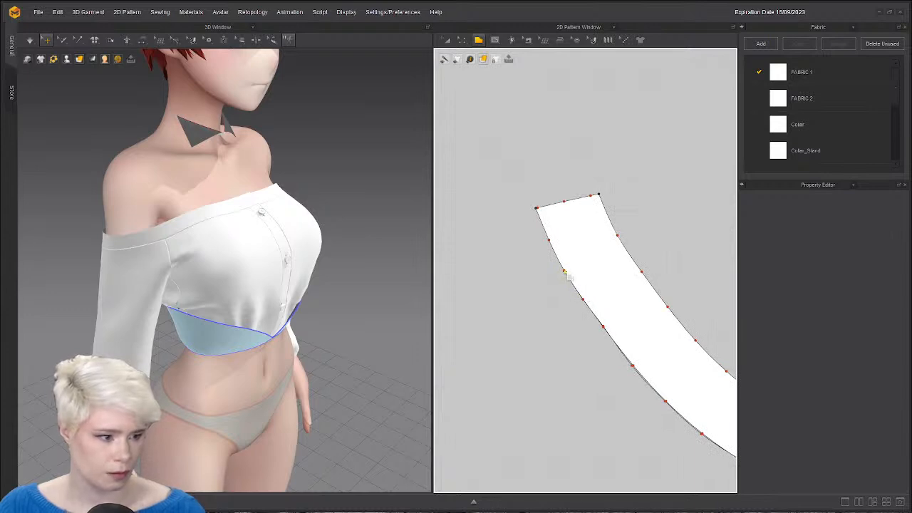
left_click(536, 209)
Close the polygon through one outer corner below the band to form a triangular flap with a curved upper edge.
scroll(536, 209, "down", 2)
middle_click_drag(458, 335, 529, 270)
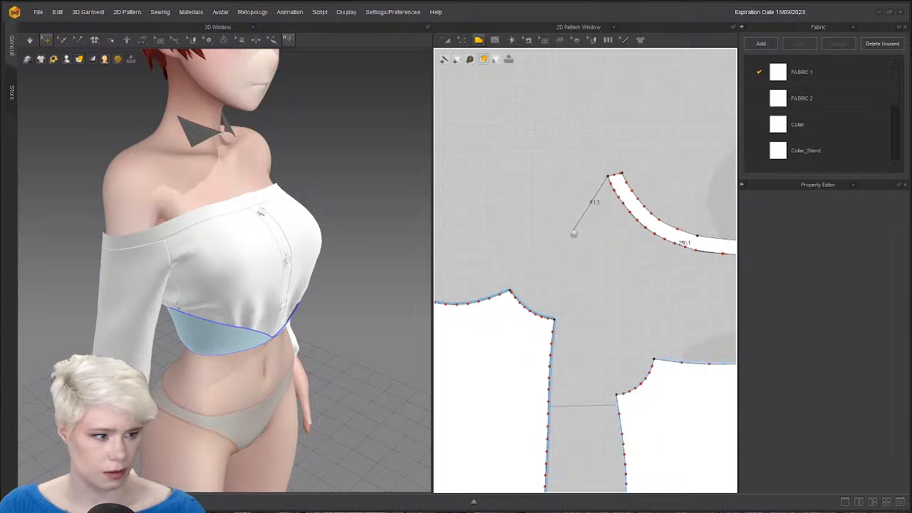
middle_click_drag(574, 234, 567, 225)
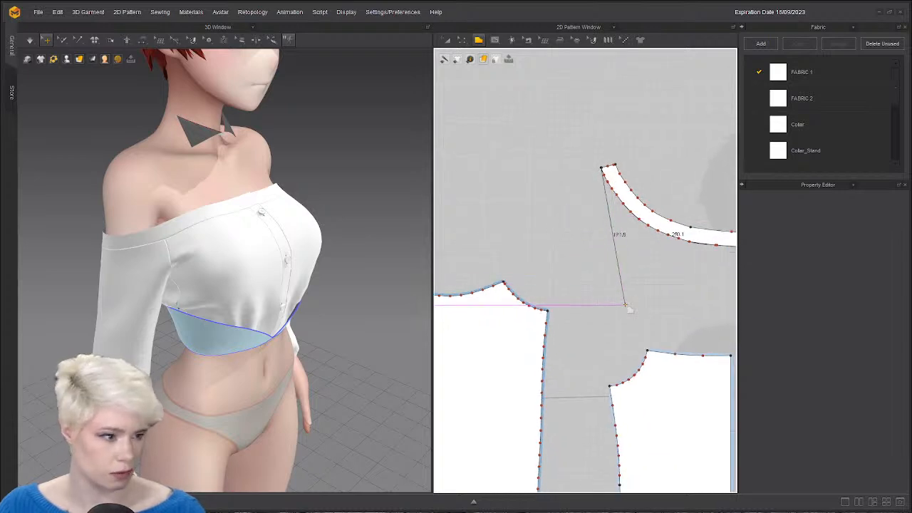
scroll(625, 305, "down", 2)
left_click(524, 280)
left_click(662, 229)
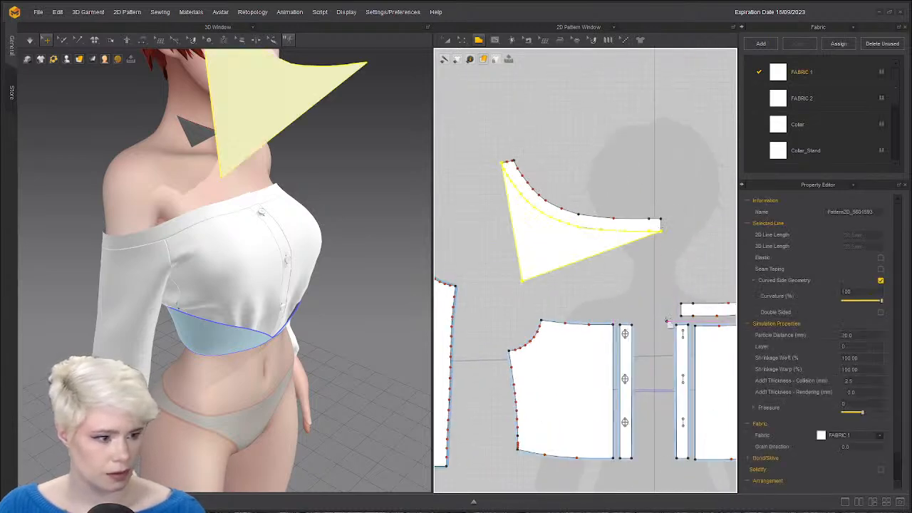
Freeze all garment patterns except the new triangular flap.
scroll(357, 215, "down", 3)
left_click_drag(276, 213, 259, 287)
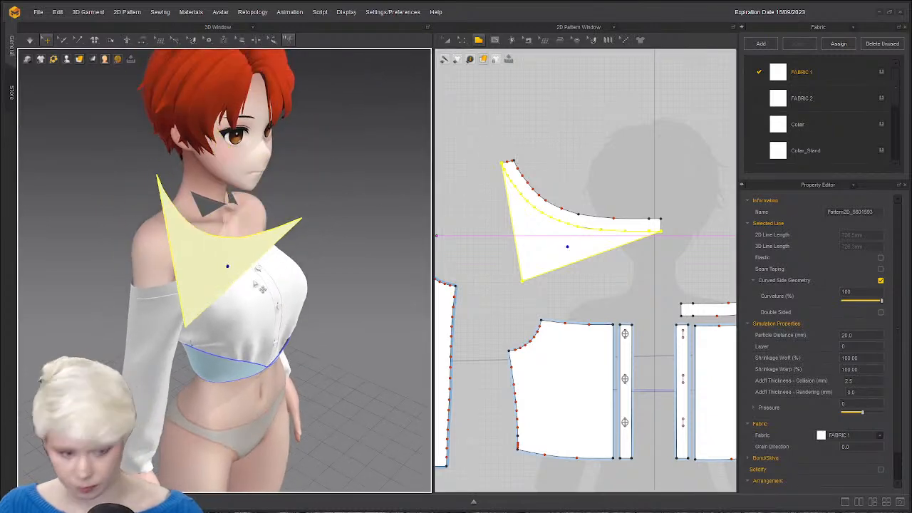
key("a")
key("ctrl+a")
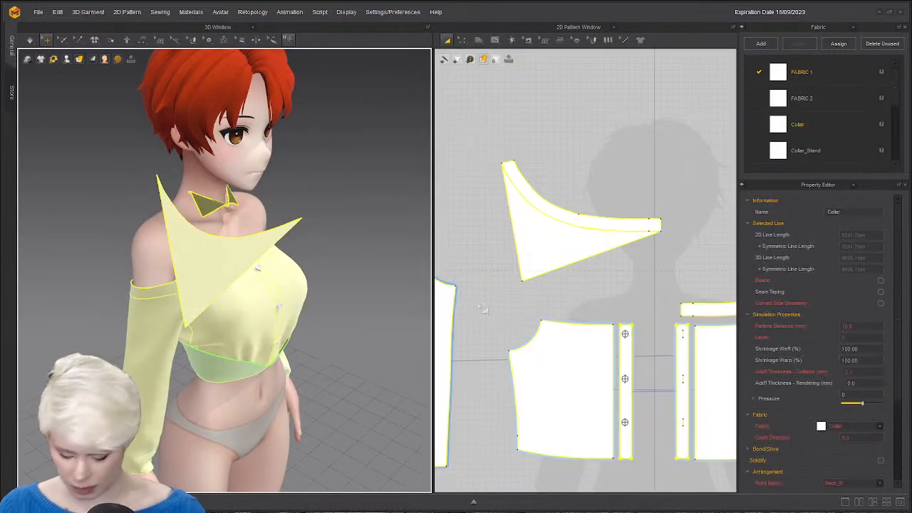
key("ctrl+k")
left_click(189, 281)
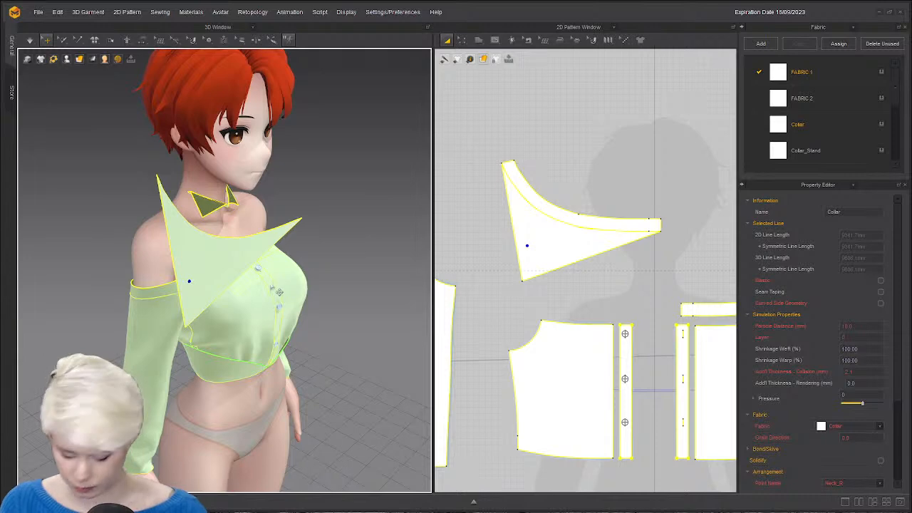
left_click(194, 268)
left_click(374, 192)
left_click(206, 269)
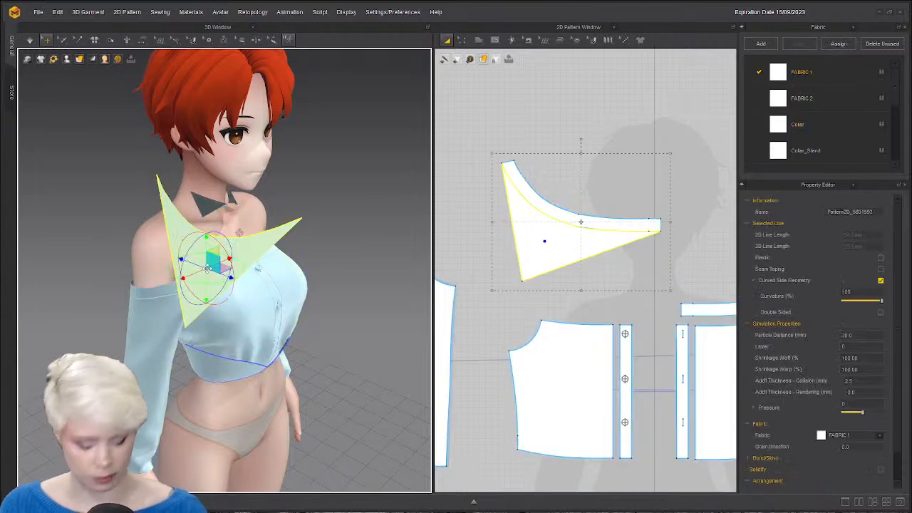
left_click(355, 299)
Move the flap clear of the merged band and free-sew its curved edge to the band's full lower edge.
left_click_drag(577, 221, 543, 258)
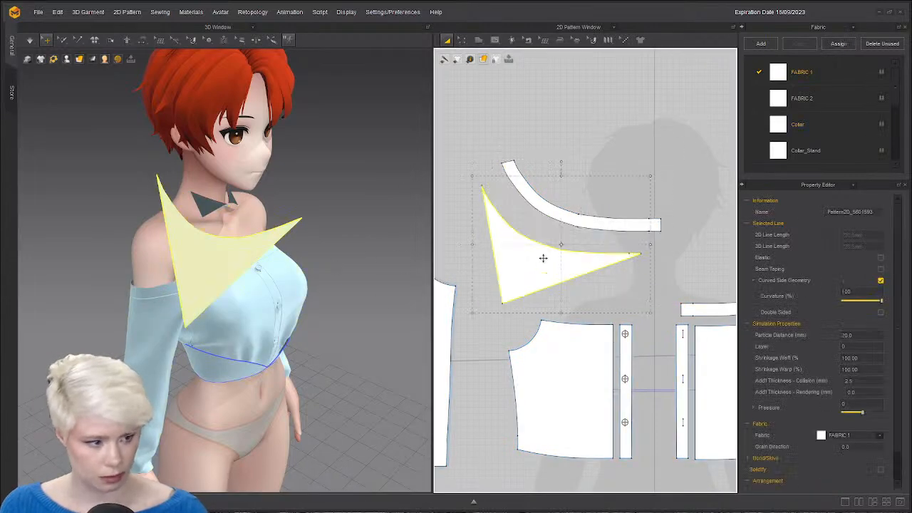
key("z")
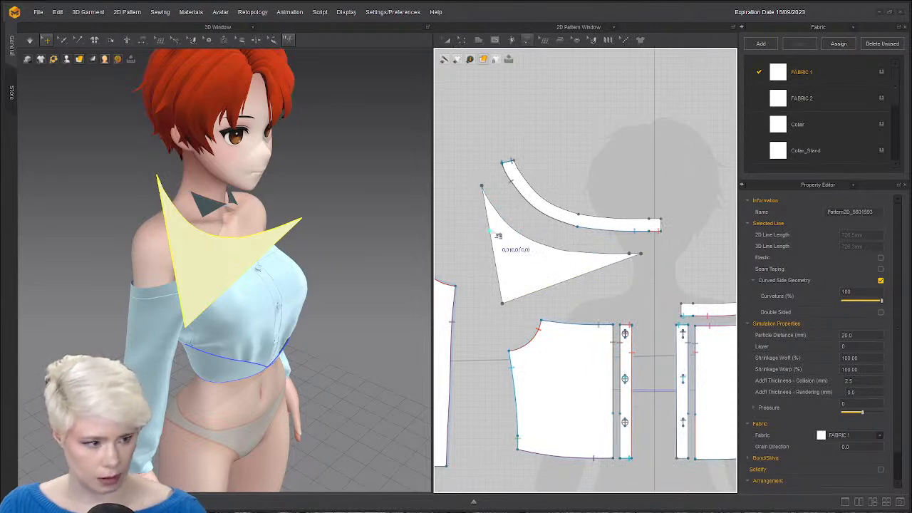
left_click(482, 187)
left_click(641, 253)
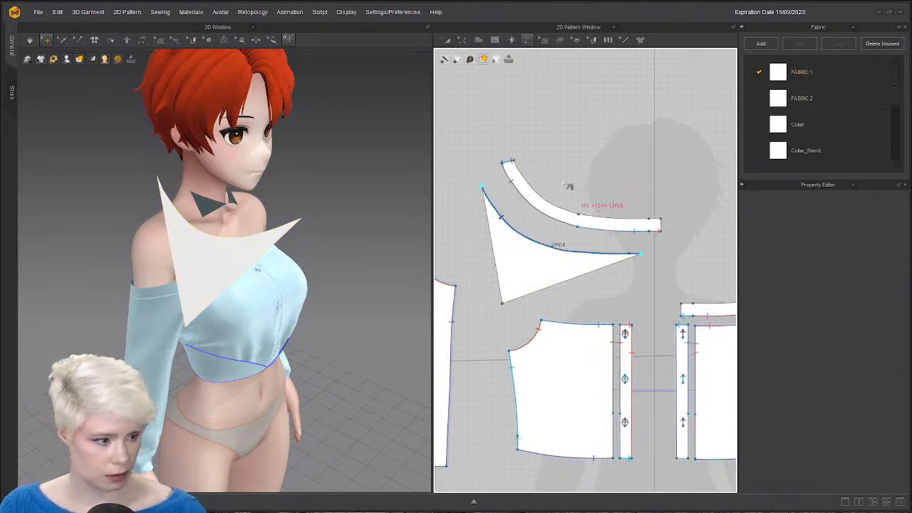
left_click(503, 163)
left_click(660, 230)
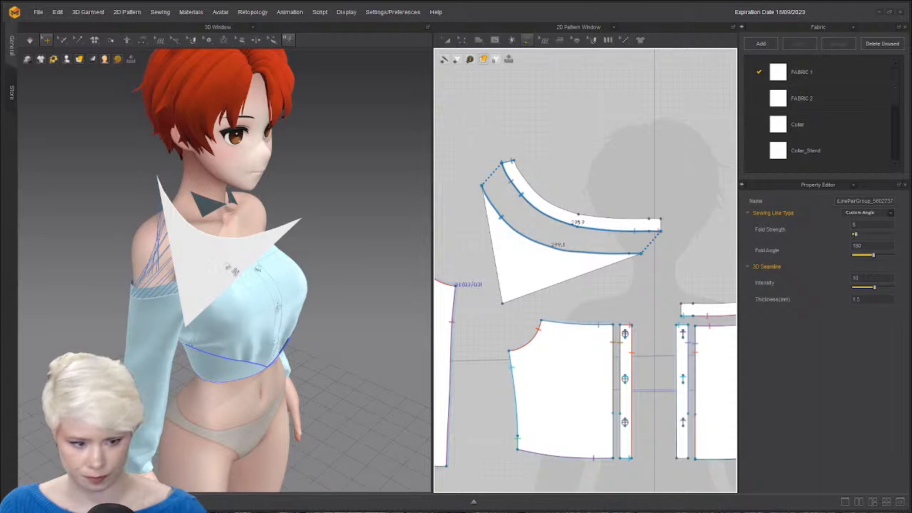
Place the flap against the band on the avatar, simulate its drape over the sleeve and check it from the front.
left_click(231, 270)
right_click(217, 268)
left_click(296, 294)
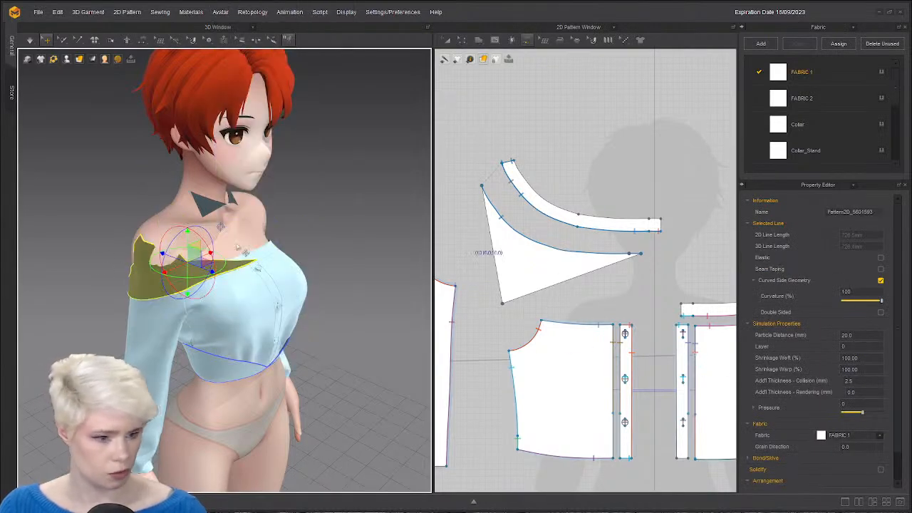
key("space")
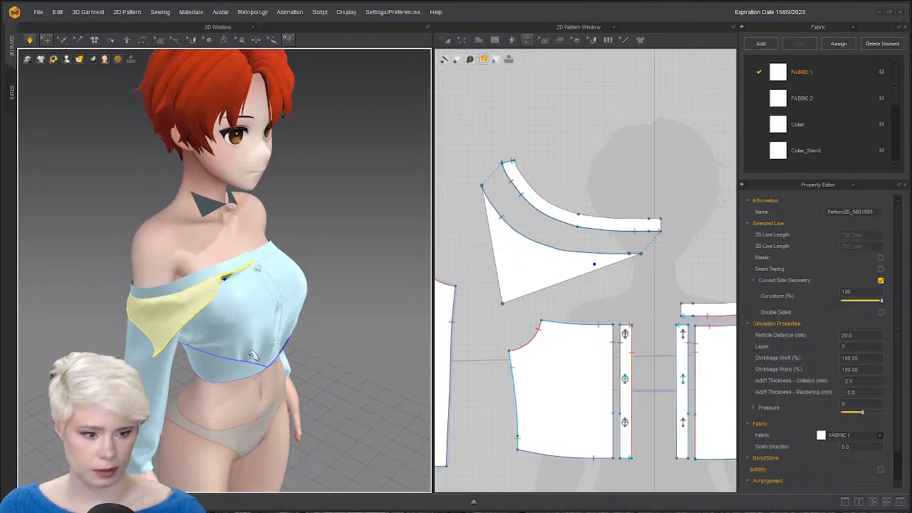
right_click_drag(236, 287, 152, 302)
scroll(143, 300, "up", 3)
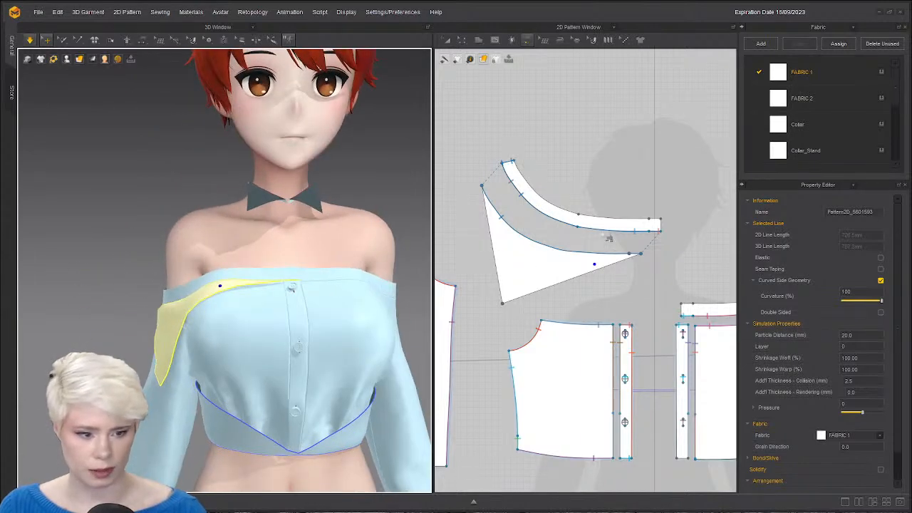
Duplicate the merged sleeve-and-front band and place the copy between the original band and the flap.
key("a")
left_click(521, 244)
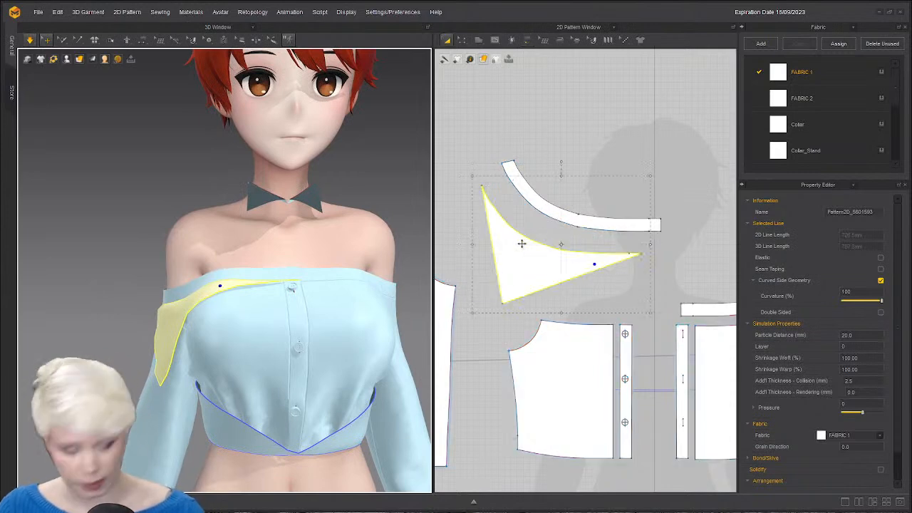
left_click(555, 152)
left_click(523, 253)
left_click(560, 212)
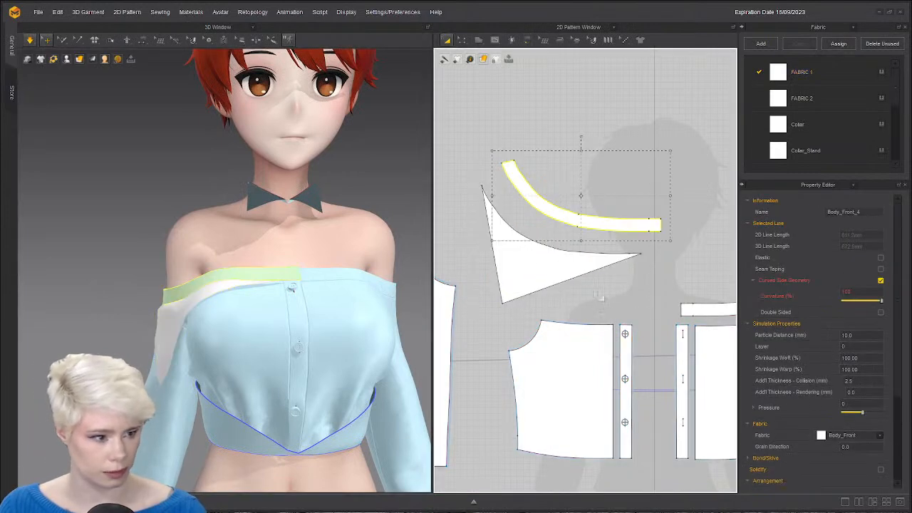
mouse_move(579, 196)
left_mouse_down()
mouse_move(590, 166)
mouse_move(537, 223)
mouse_move(579, 203)
left_mouse_up()
scroll(558, 280, "up", 2)
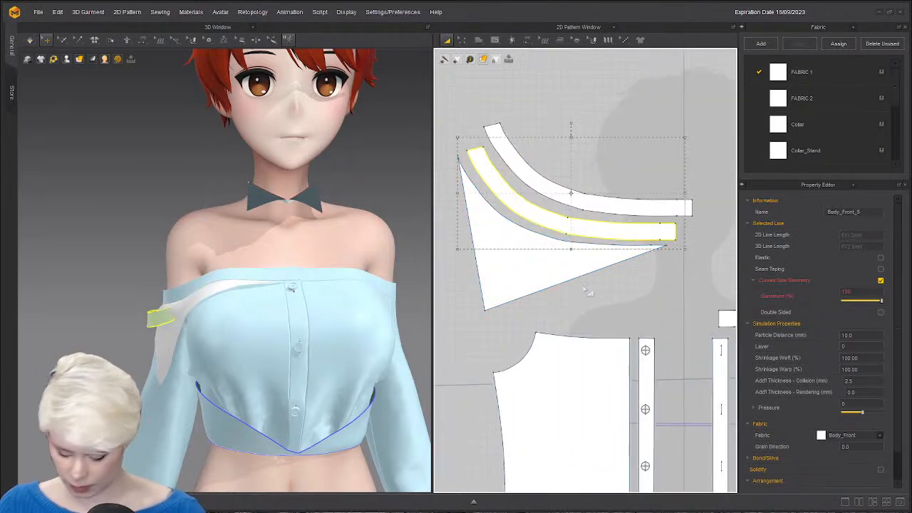
Delete the seam joining the flap to the merged band and the other seams along the band's lower edge.
key("n")
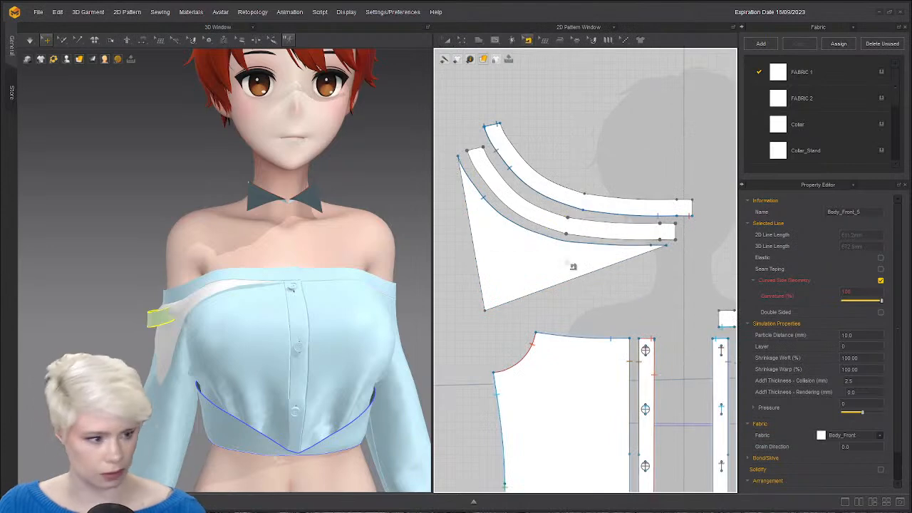
left_click(567, 206)
left_click(582, 225)
left_click(579, 242)
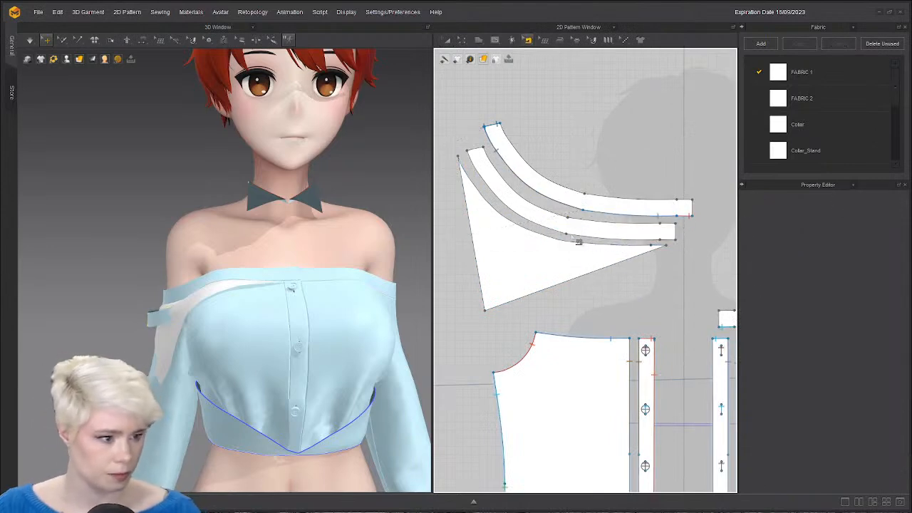
left_click(612, 225)
key("Delete")
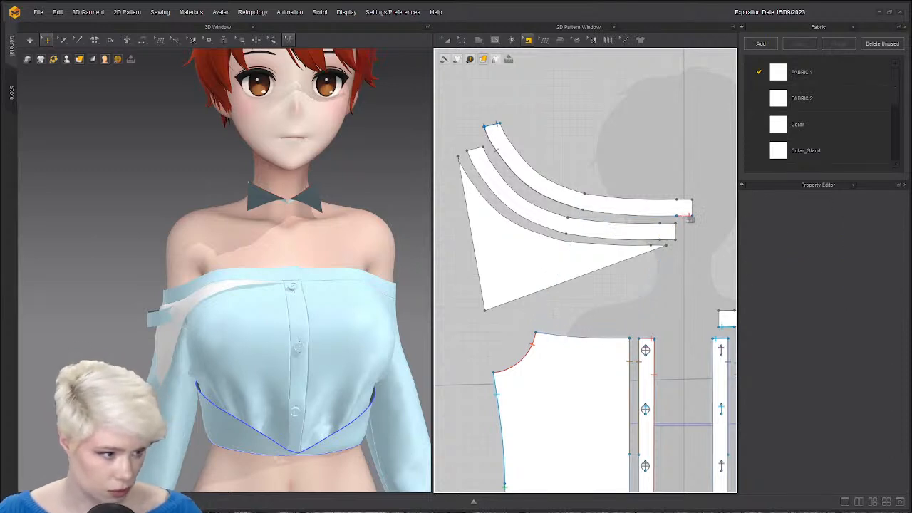
left_click(684, 217)
key("Delete")
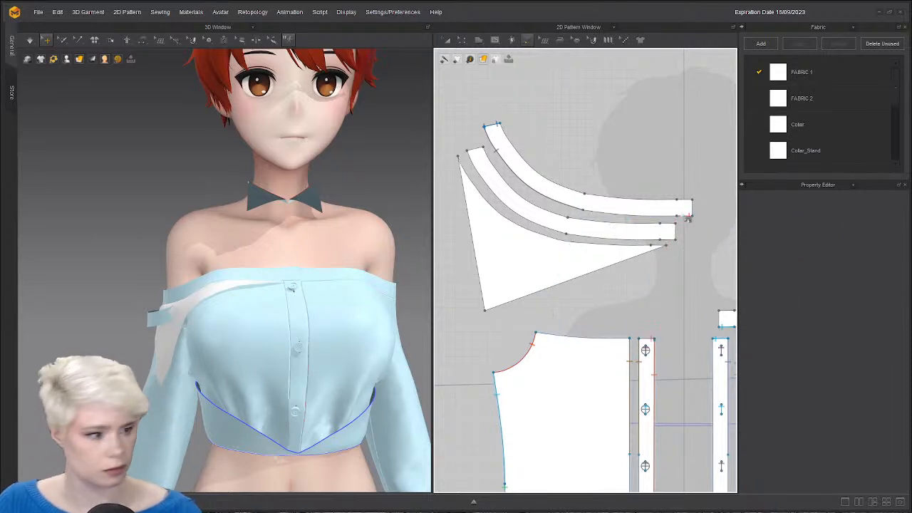
Undo the seam deletions and the duplication of the band.
key("ctrl+z")
key("ctrl+z")
key("ctrl+z")
key("ctrl+z")
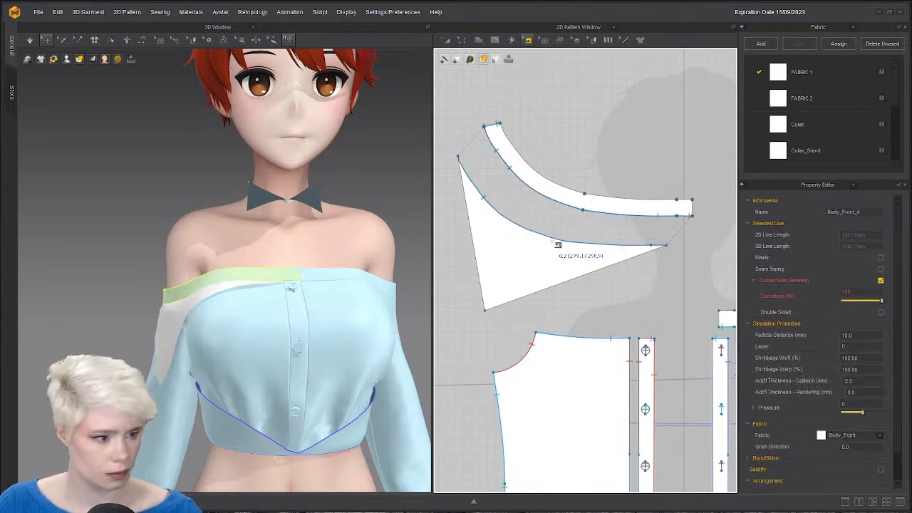
Delete the seam joining the flap to the merged band and place a copy of the band between the band and the flap.
left_click(558, 244)
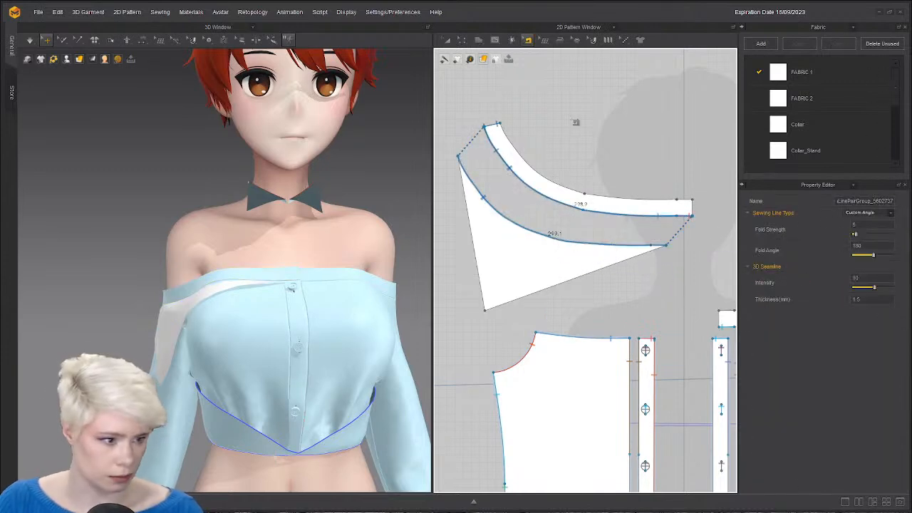
left_click(576, 122)
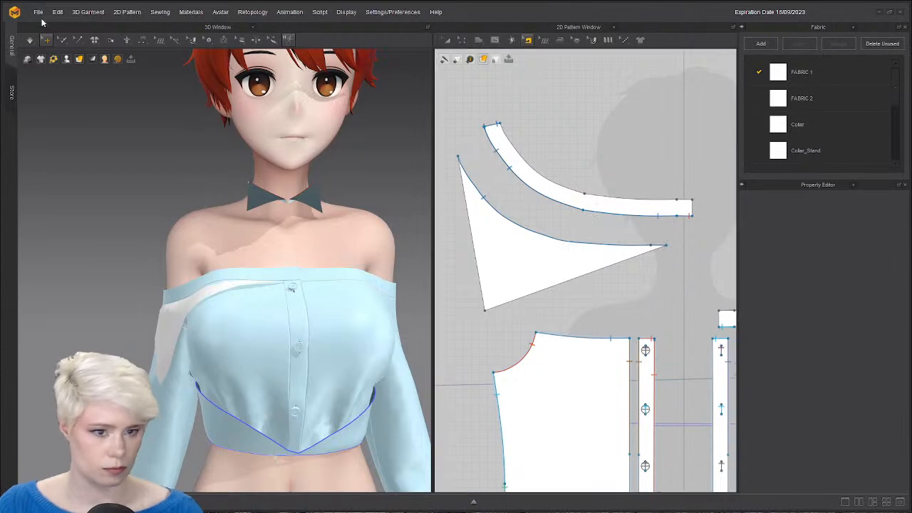
left_click(575, 206)
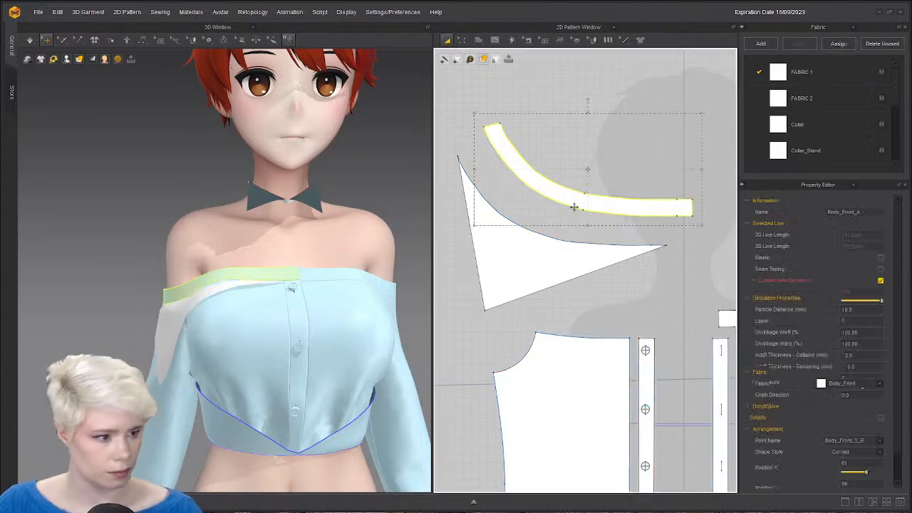
key("ctrl+v")
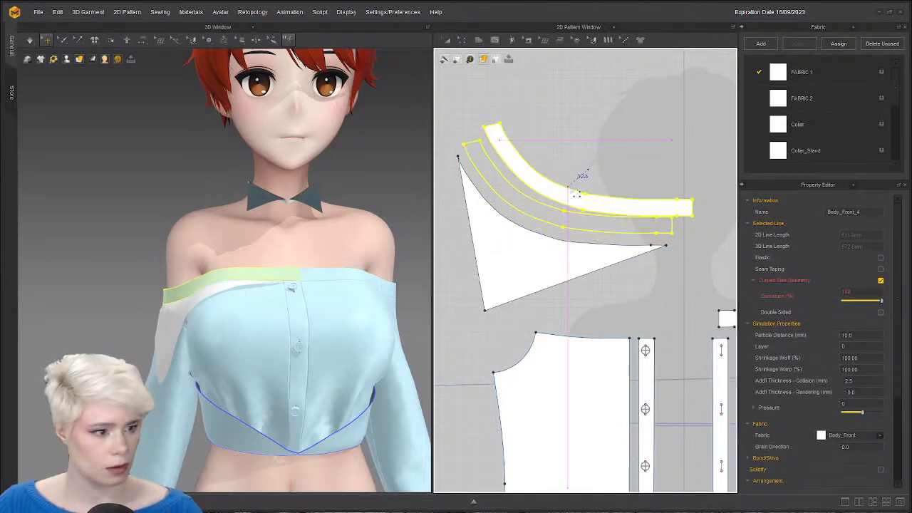
left_click(569, 187)
key("n")
left_click(556, 240)
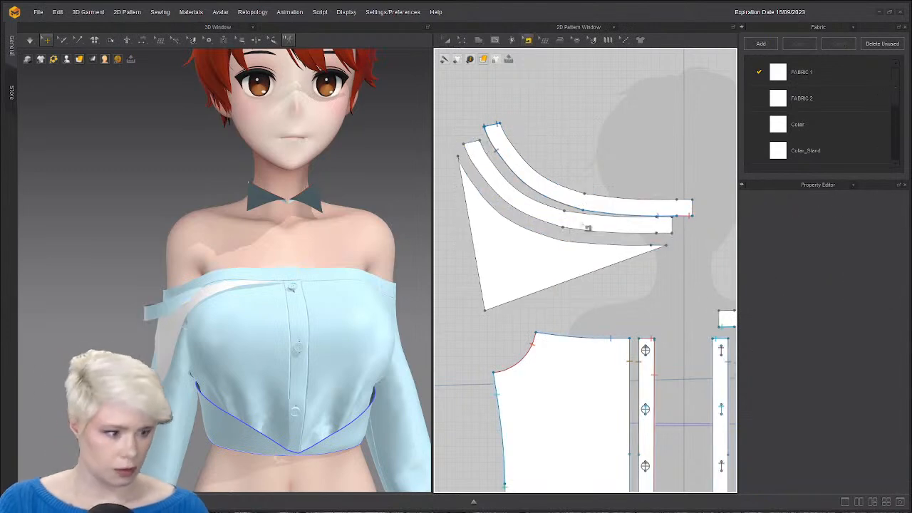
Sew the flap's full curved upper edge to the lower edge of the copied band.
left_click(460, 158)
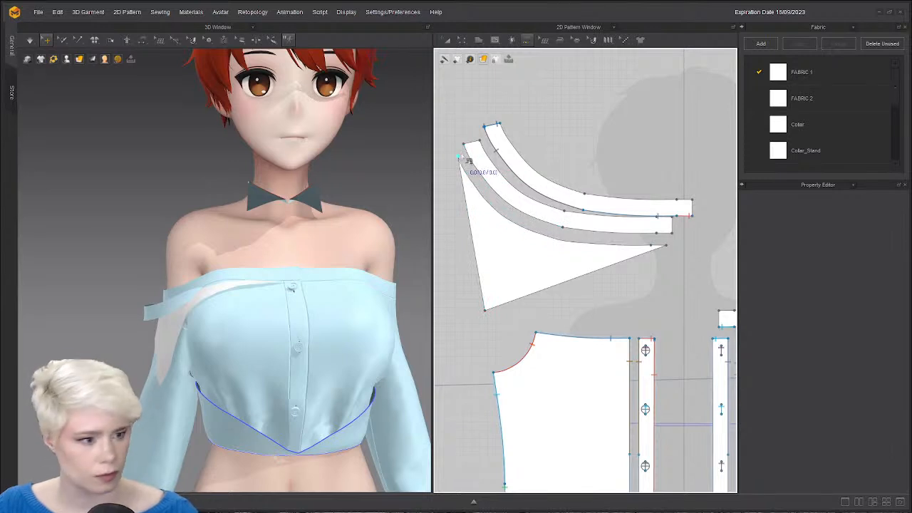
left_click(668, 246)
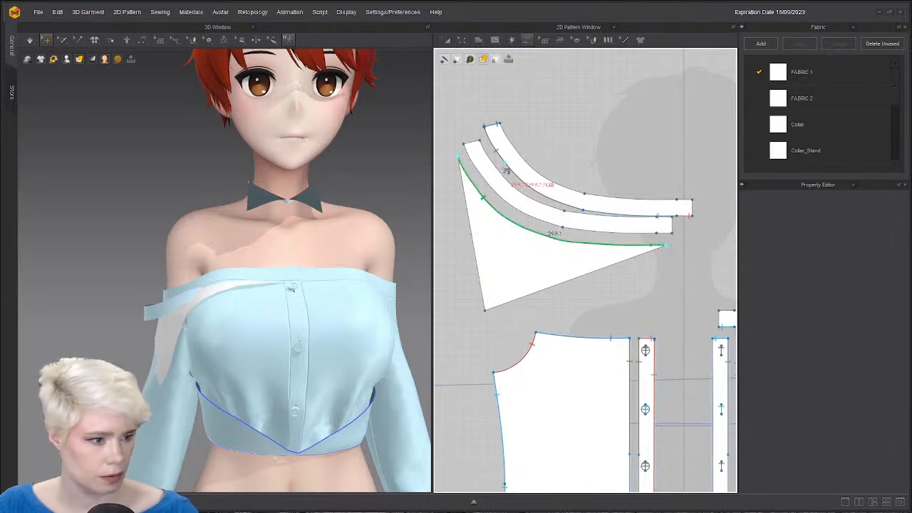
left_click(463, 147)
left_click(668, 234)
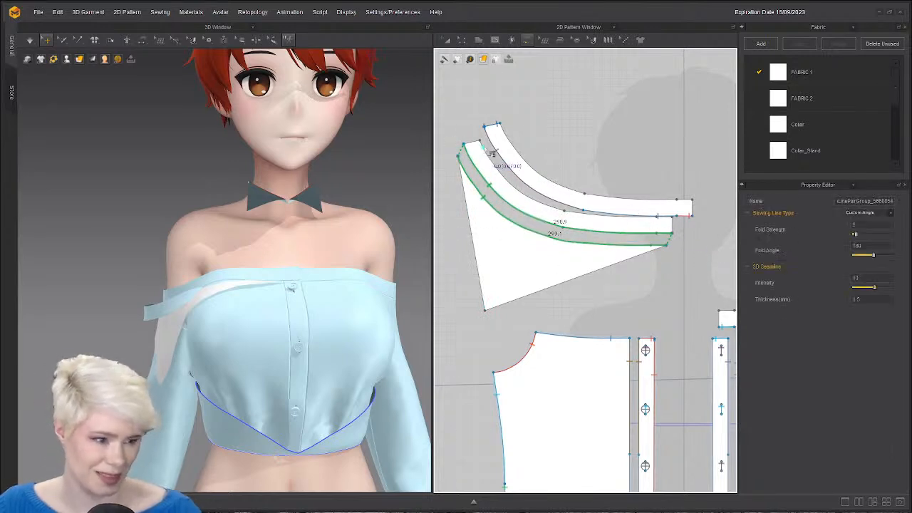
Merge the copied band with the flap into one pattern and move it down, clear of the original band.
key("a")
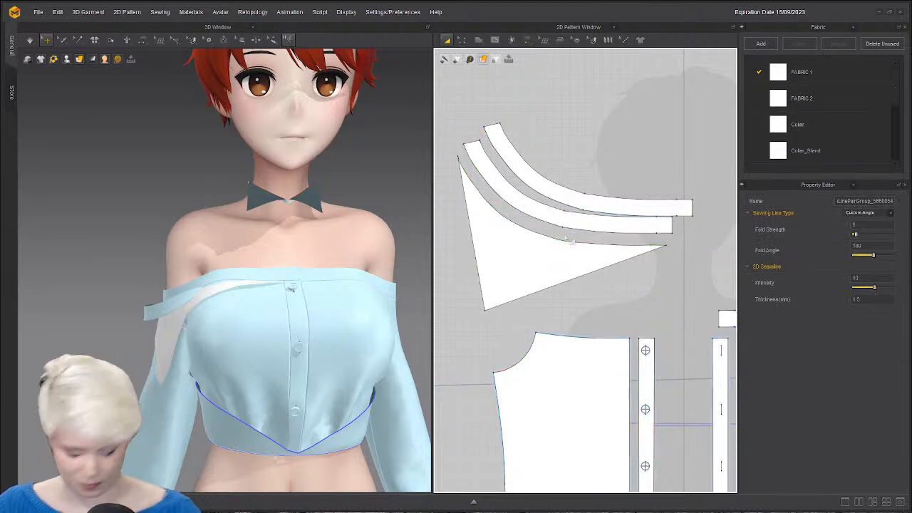
key("b")
right_click(561, 227)
left_click(592, 265)
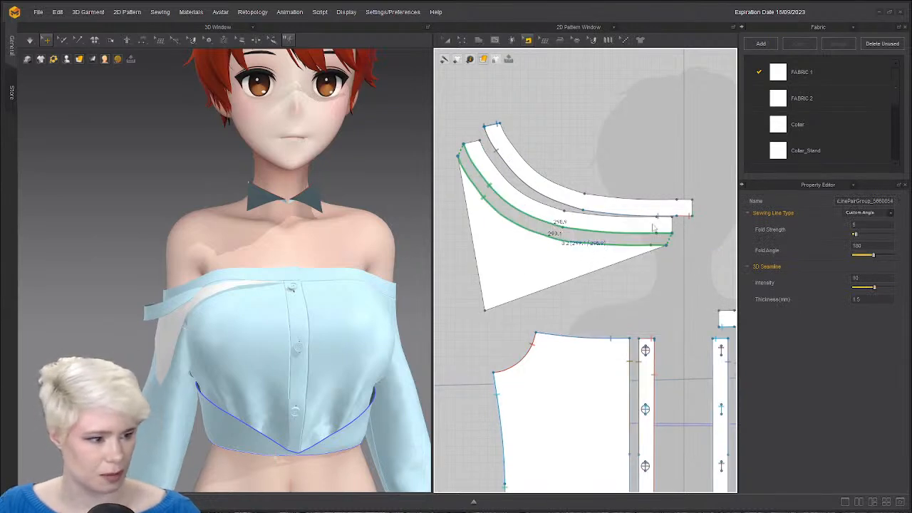
key("a")
left_click_drag(585, 234, 584, 250)
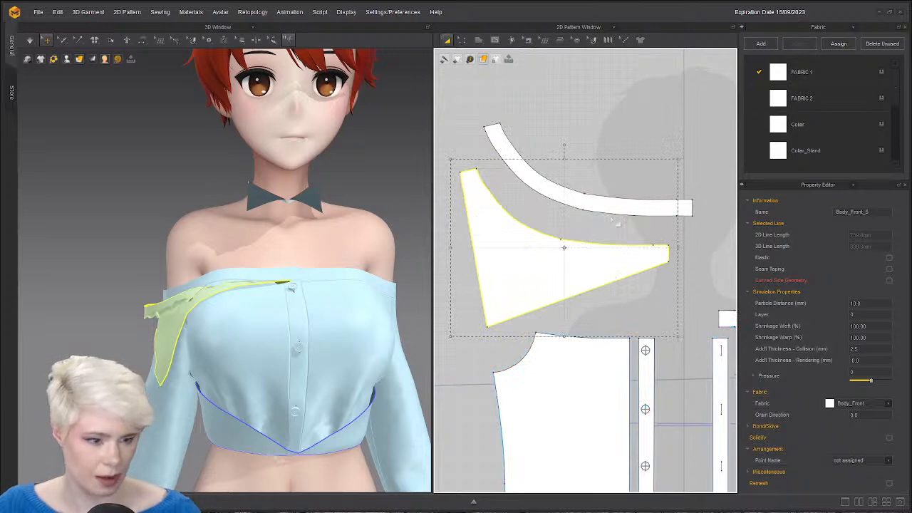
Sew the curved upper edge of the enlarged flap to the upper edge of the original band.
key("m")
left_click(477, 170)
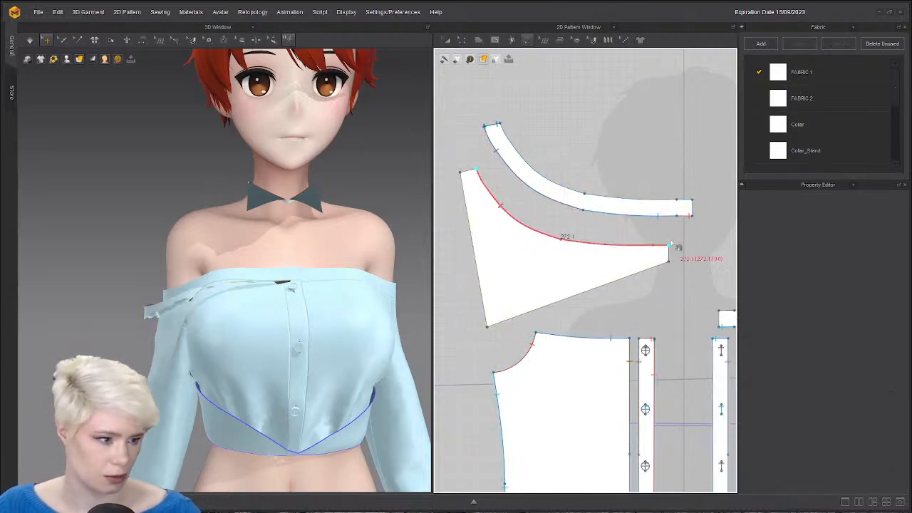
left_click(669, 246)
left_click(497, 126)
left_click(690, 206)
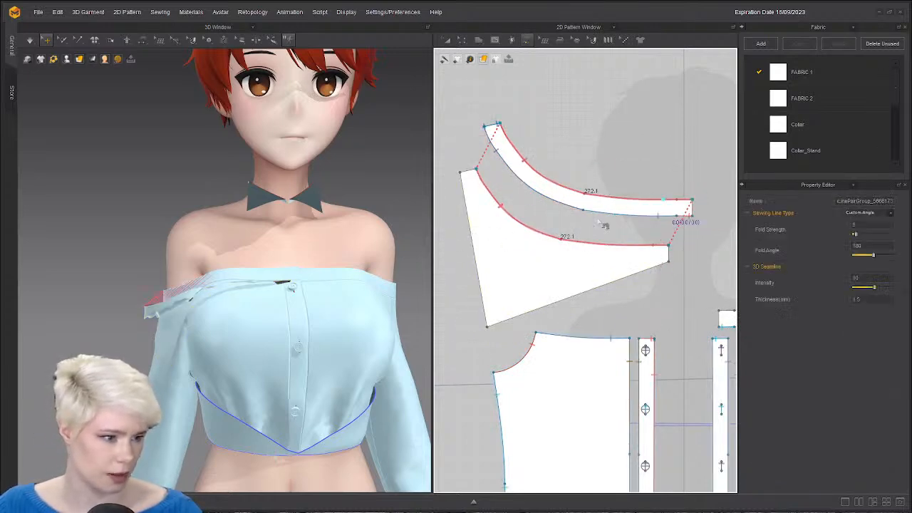
Simulate the enlarged flap folding over the band and pull it outward over the sleeve to check its drape.
right_click_drag(267, 293, 295, 300)
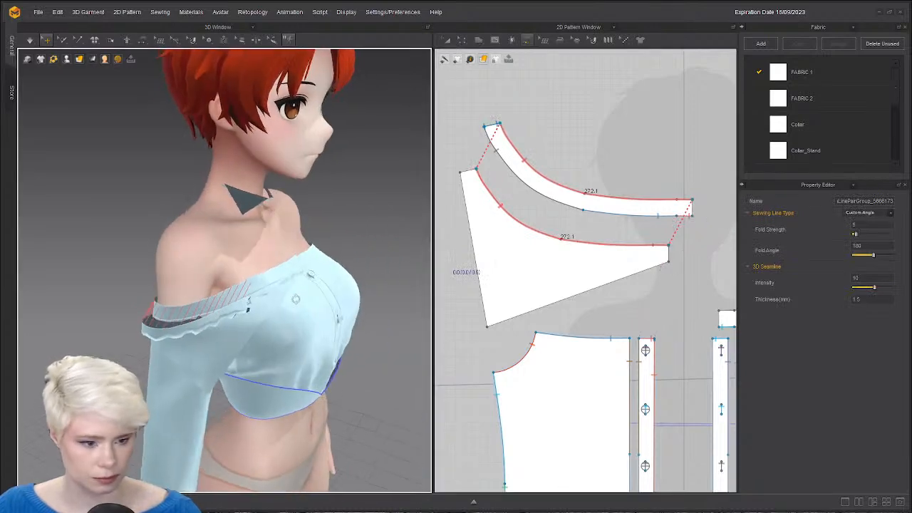
key("a")
left_click(573, 196)
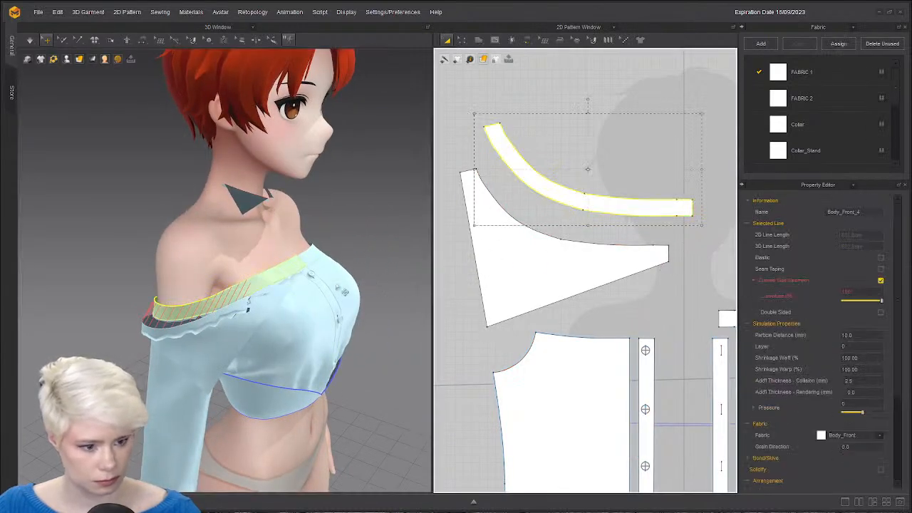
left_click(221, 351)
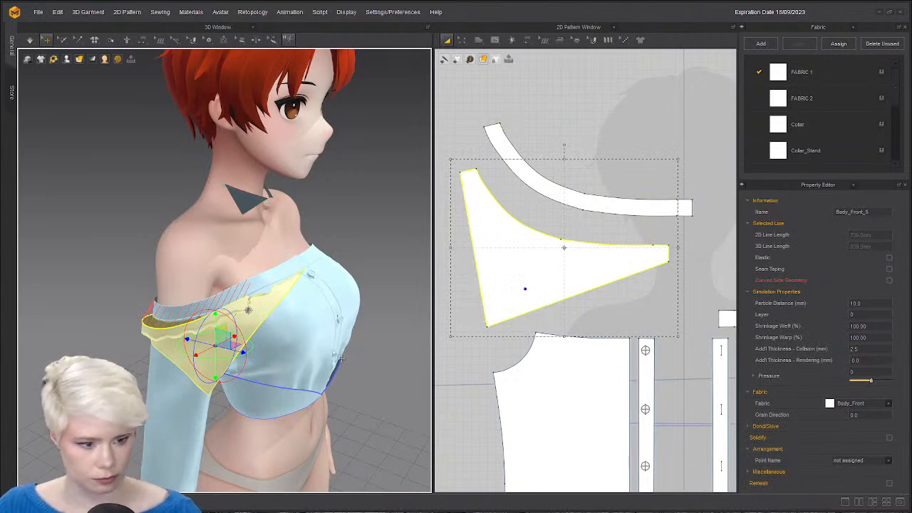
key("space")
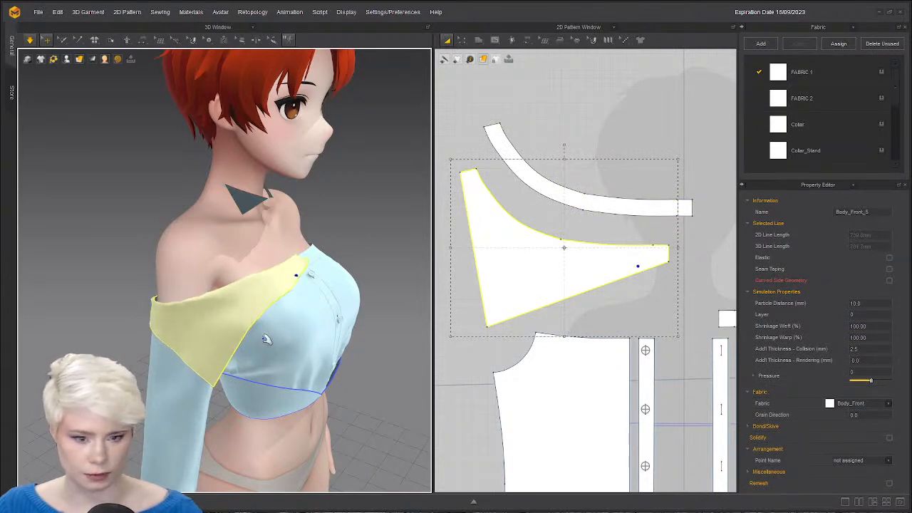
right_click_drag(228, 353, 167, 350)
left_click(168, 349)
left_click(202, 296)
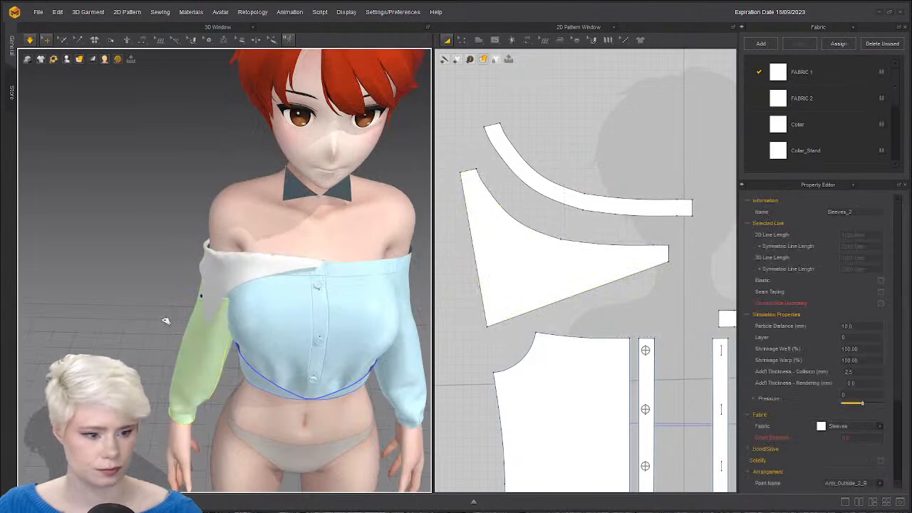
left_click_drag(217, 287, 114, 293)
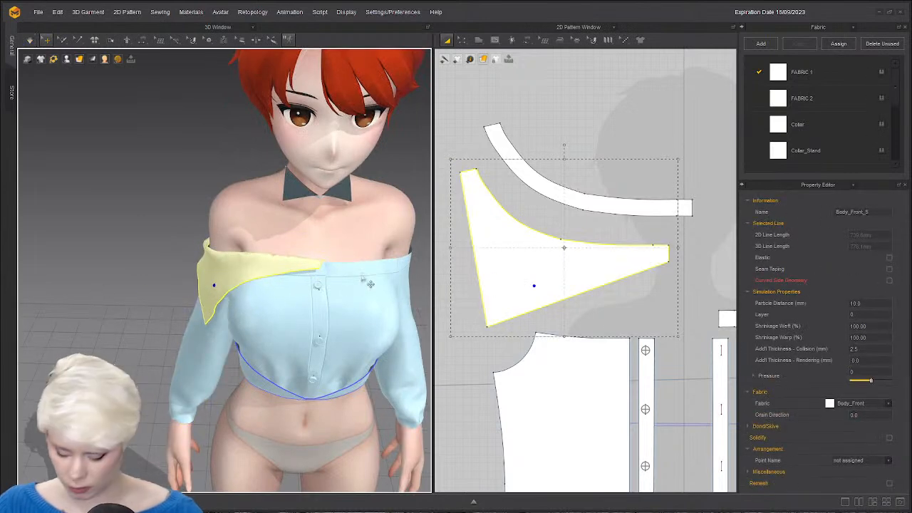
Set the sewing line type of the seam between flap and band to TURNED and simulate the flap's drape over the sleeve.
left_click(641, 206)
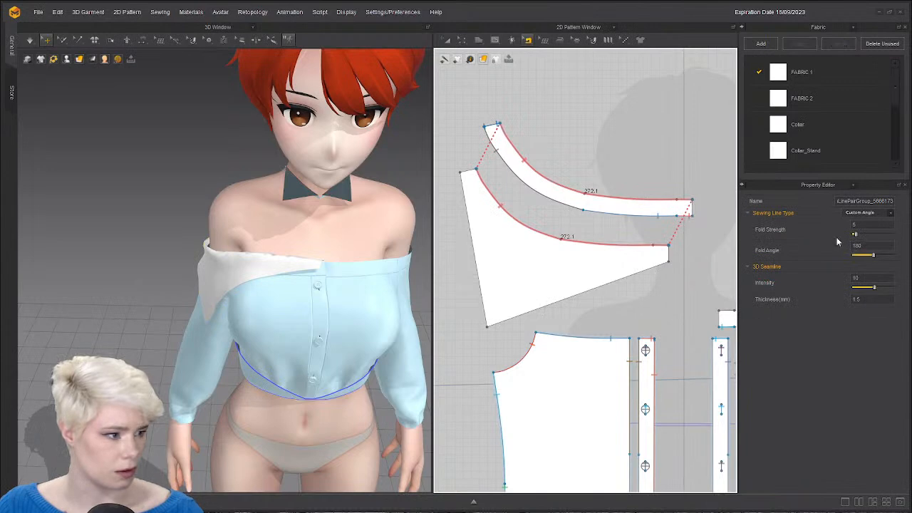
left_click(890, 213)
left_click(884, 223)
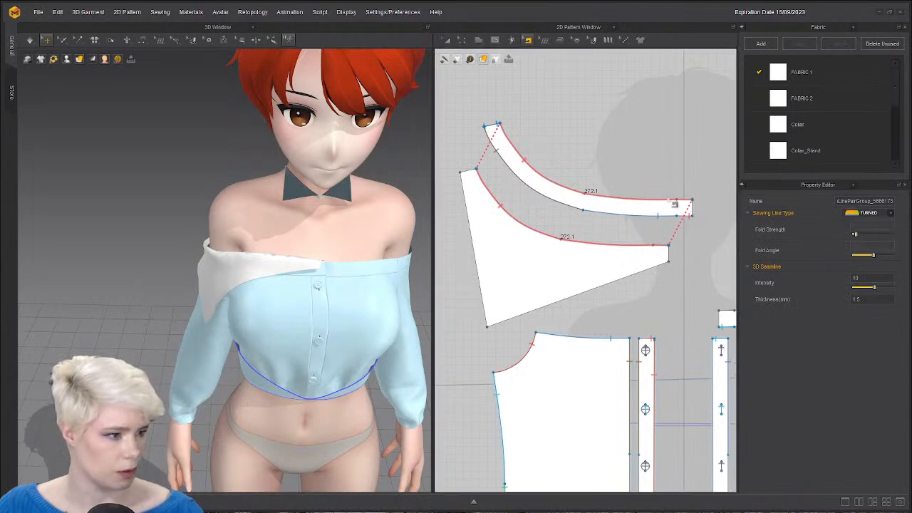
left_click_drag(222, 280, 159, 340)
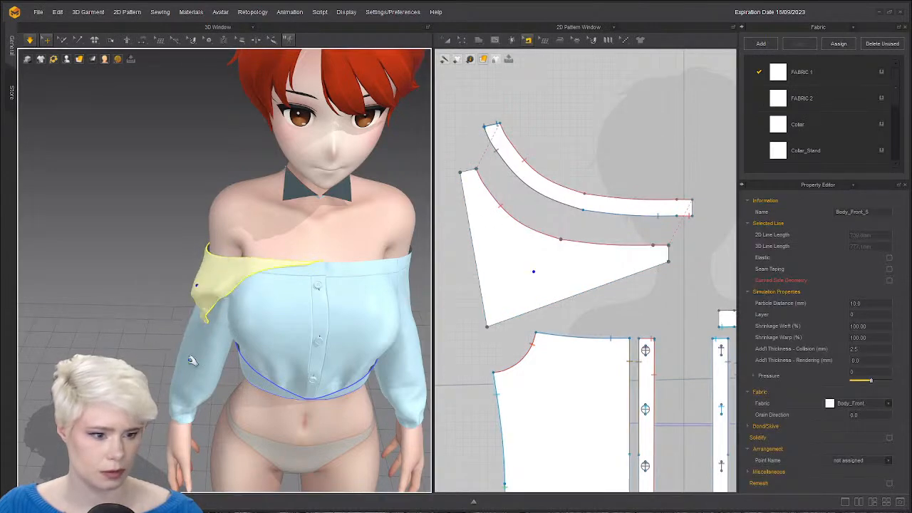
right_click_drag(68, 300, 229, 284)
Move the flap pattern over the original band so their curved upper edges coincide.
key("a")
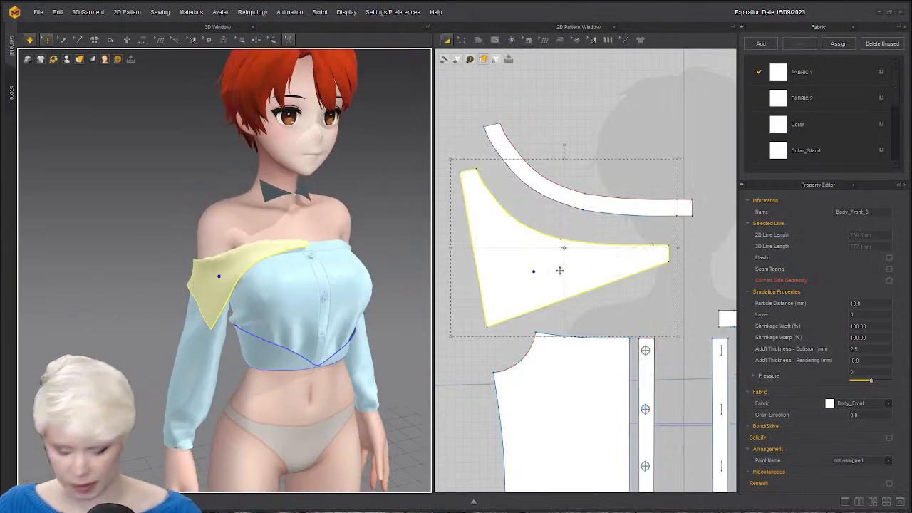
left_click_drag(561, 271, 585, 222)
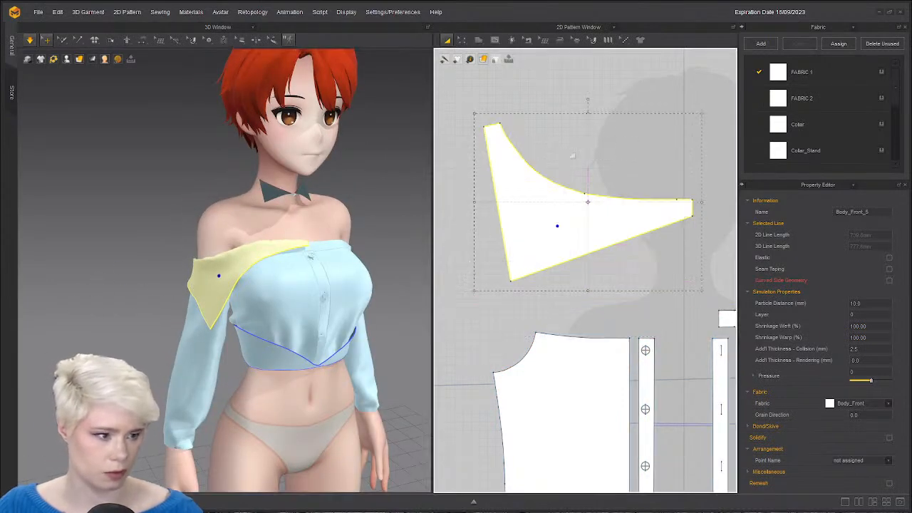
left_click(560, 130)
right_click_drag(272, 298, 320, 295)
left_click(619, 305)
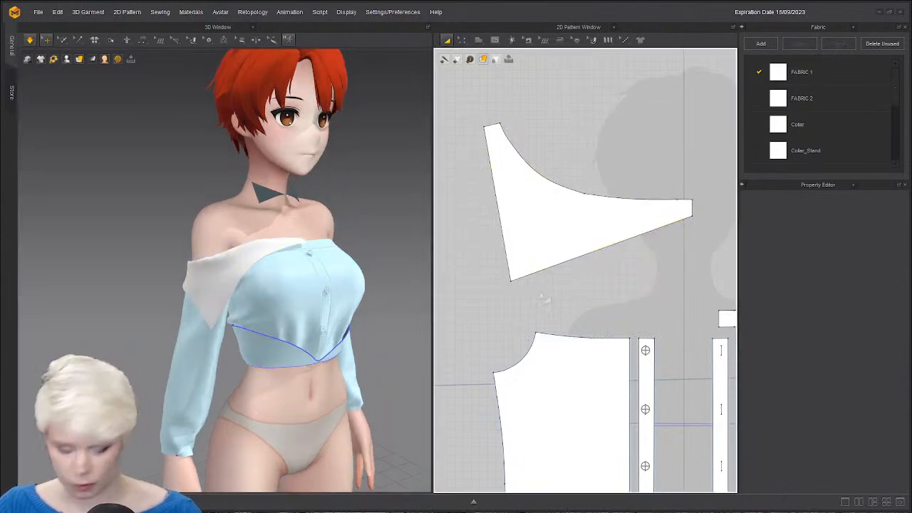
Move the flap's bottom tip toward the centre front and its lower front corner up to the upper front corner.
key("z")
left_click_drag(520, 291, 559, 285)
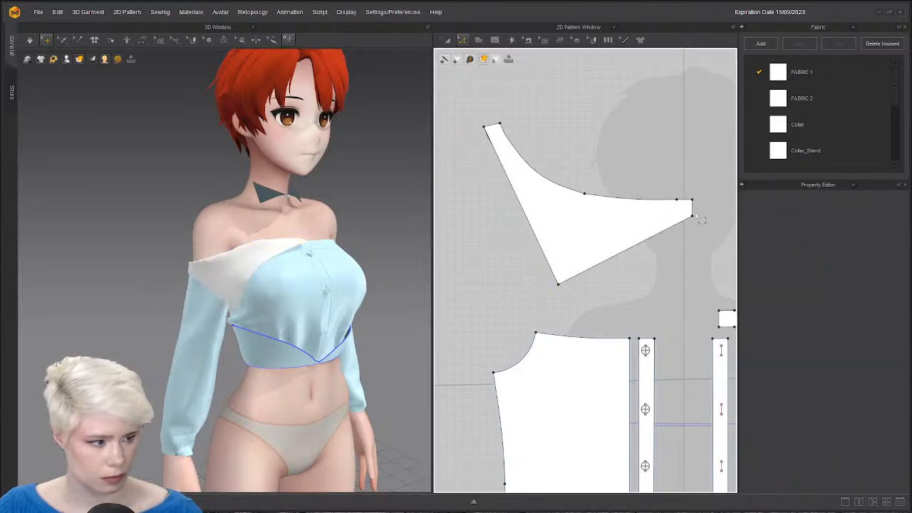
mouse_move(694, 217)
left_mouse_down()
mouse_move(692, 246)
mouse_move(677, 255)
mouse_move(677, 214)
left_mouse_up()
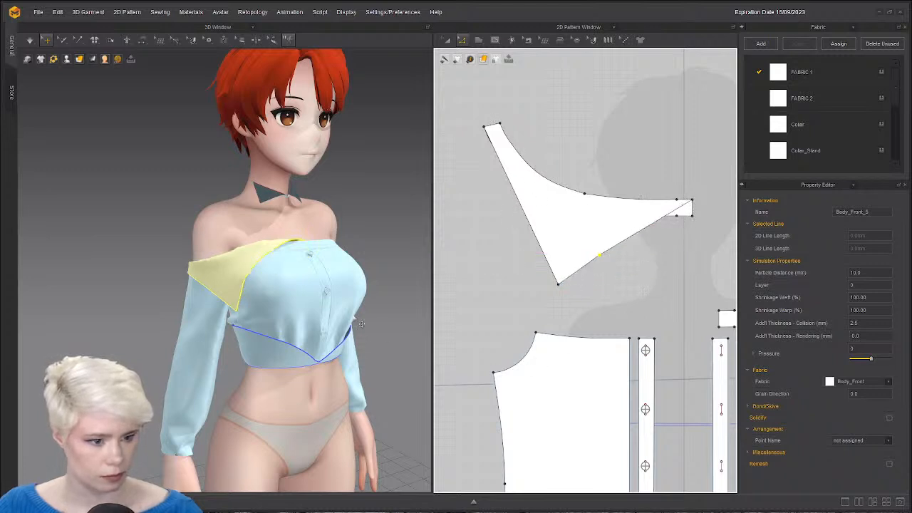
Pull the point on the flap's lower edge outward into a fourth corner below the front end and simulate the new drape.
scroll(361, 324, "up", 2)
left_click_drag(601, 257, 670, 267)
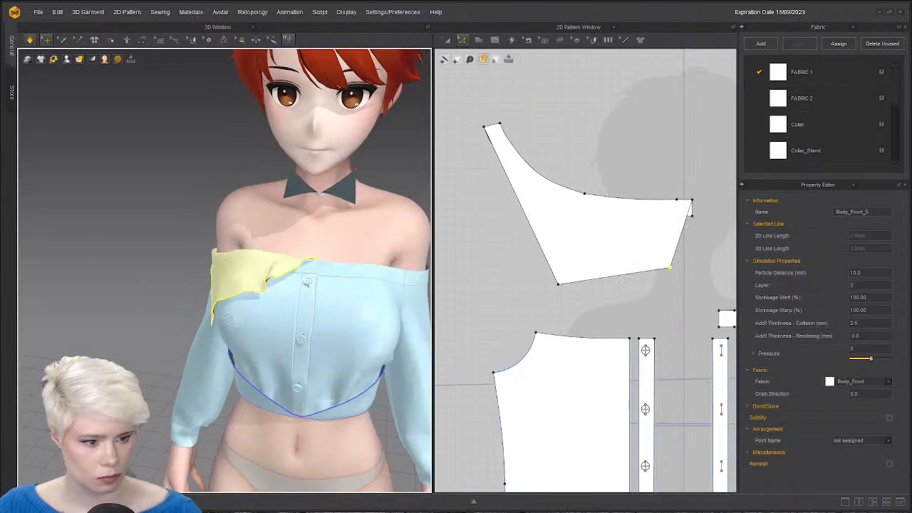
right_click_drag(380, 314, 300, 299)
left_click_drag(247, 294, 274, 336)
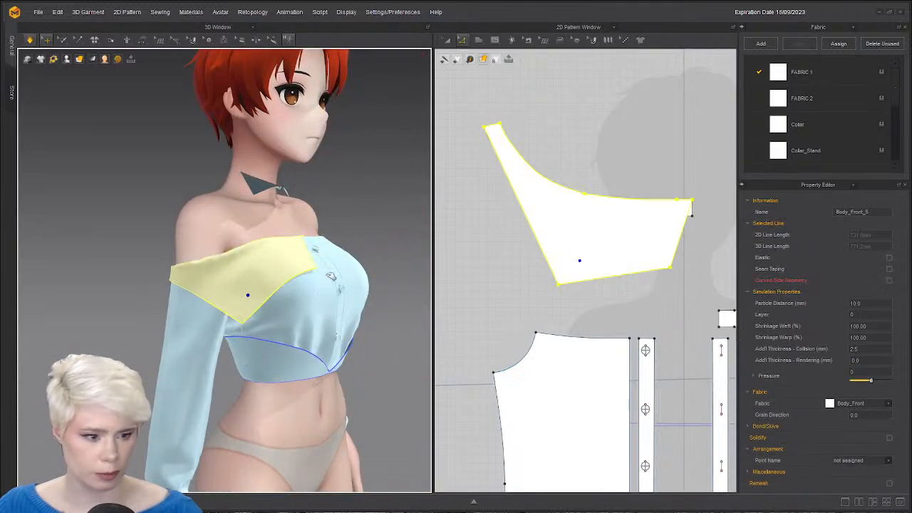
left_click_drag(300, 255, 325, 279)
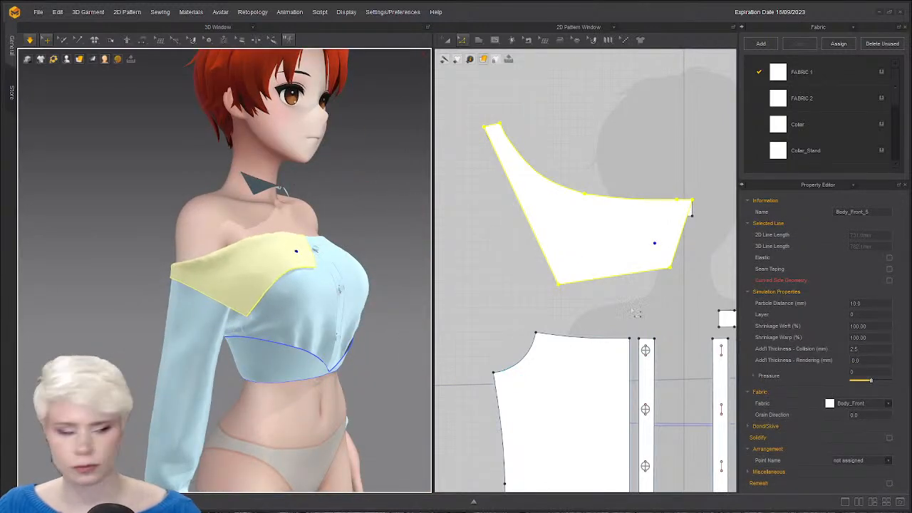
Examine the four-cornered flap's drape on the avatar from the back, side and front.
scroll(530, 308, "down", 2)
right_click_drag(242, 289, 245, 308)
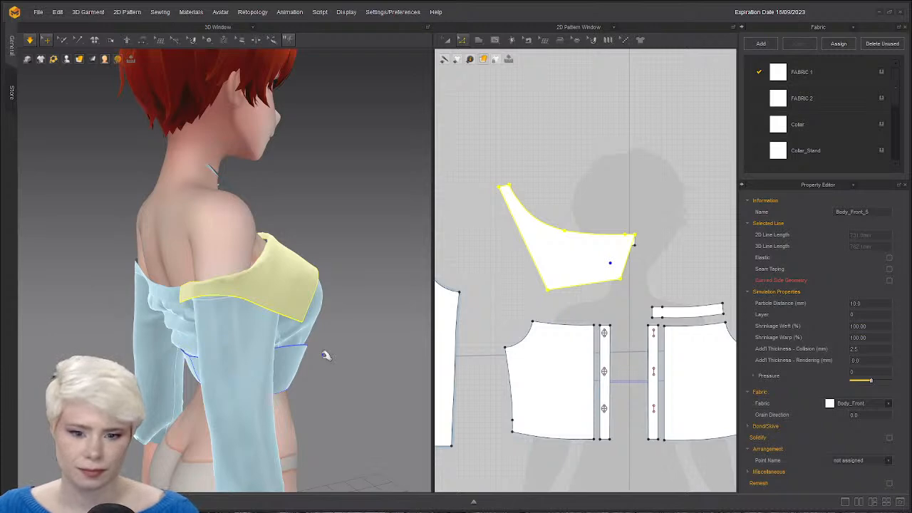
left_click(102, 336)
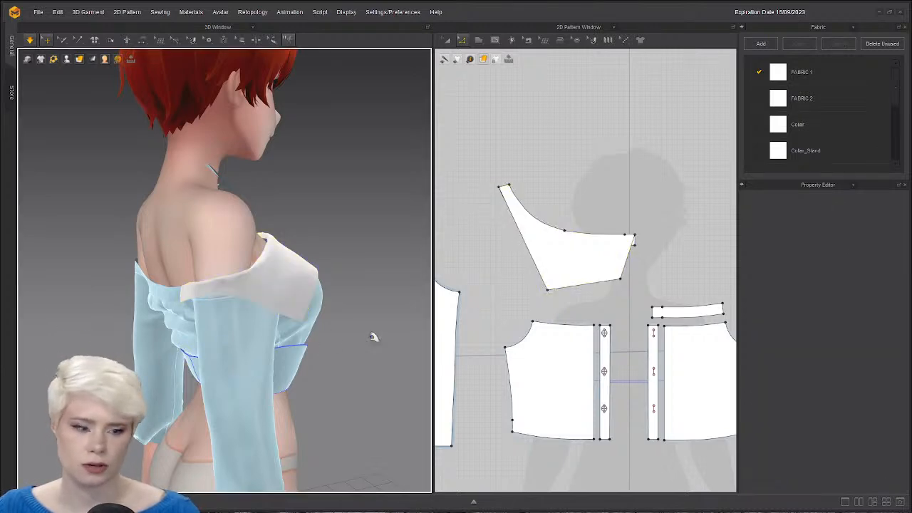
right_click_drag(373, 336, 165, 267)
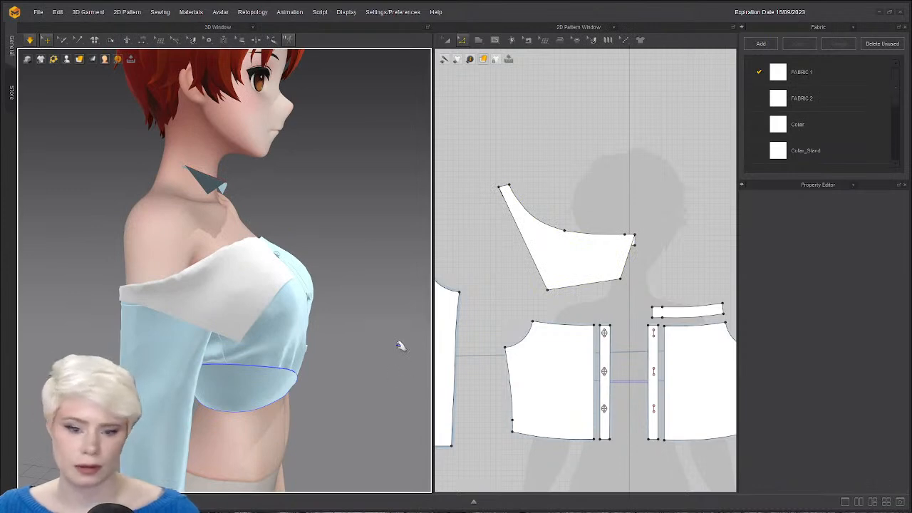
right_click_drag(369, 336, 309, 340)
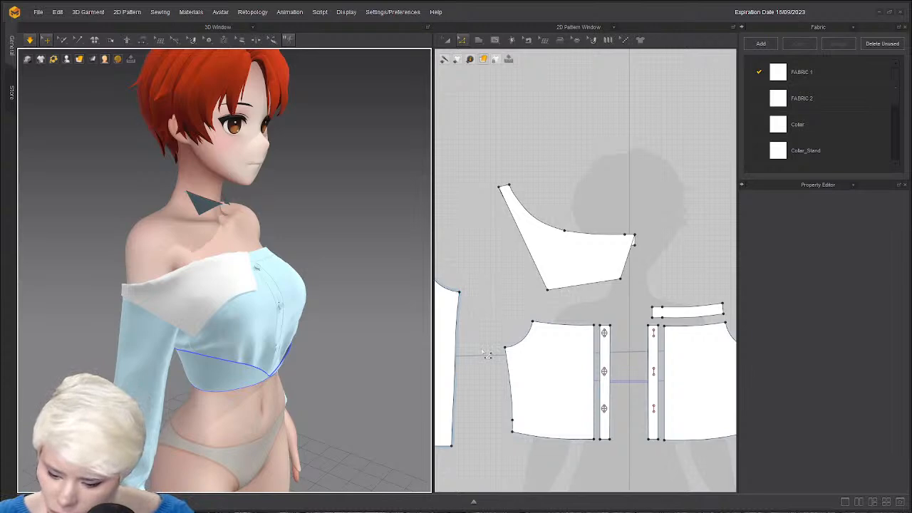
right_click_drag(274, 303, 244, 277)
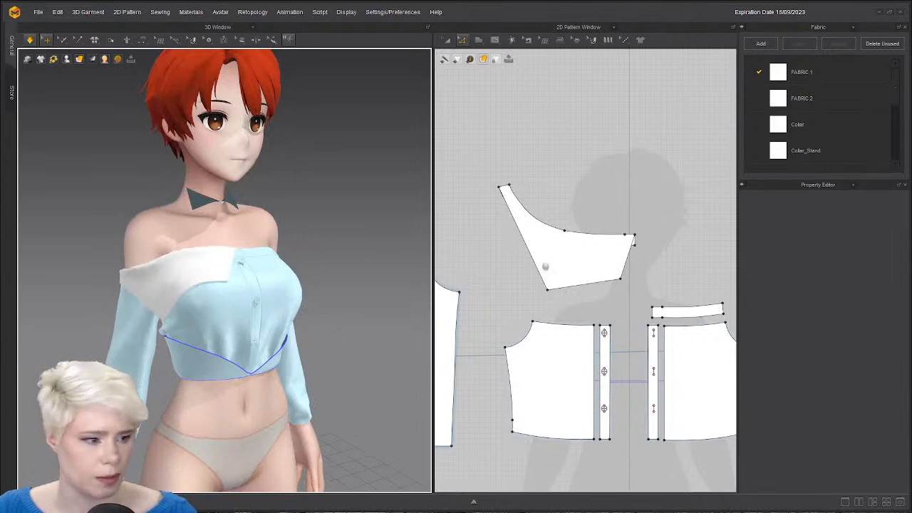
right_click_drag(542, 267, 597, 245)
right_click_drag(188, 269, 325, 287)
scroll(583, 264, "up", 2)
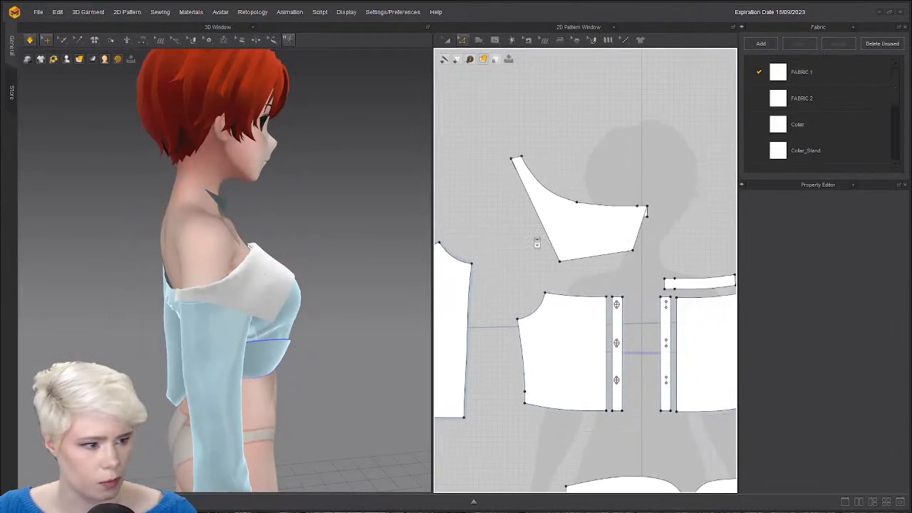
Lower the flap's bottom tip and move it farther toward the centre front, simulating the drape over the sleeve.
left_click_drag(567, 268, 590, 283)
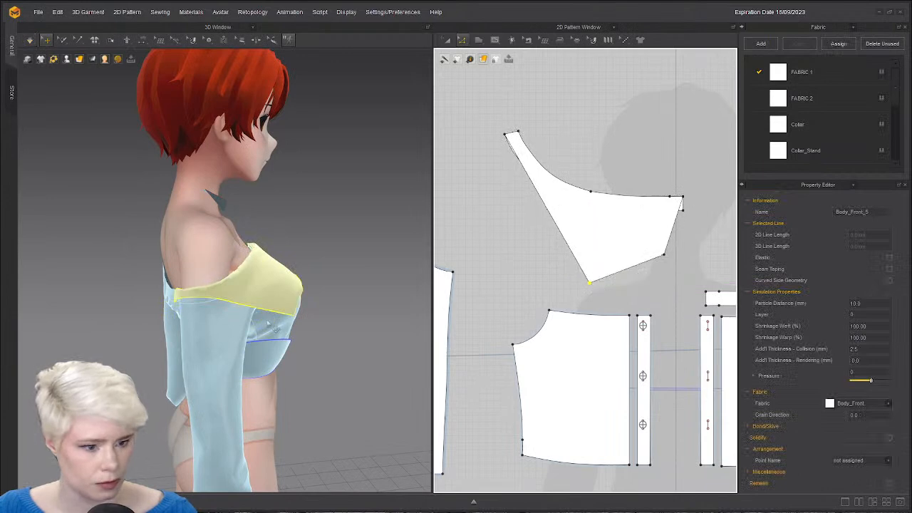
right_click_drag(300, 335, 154, 316)
scroll(138, 317, "up", 2)
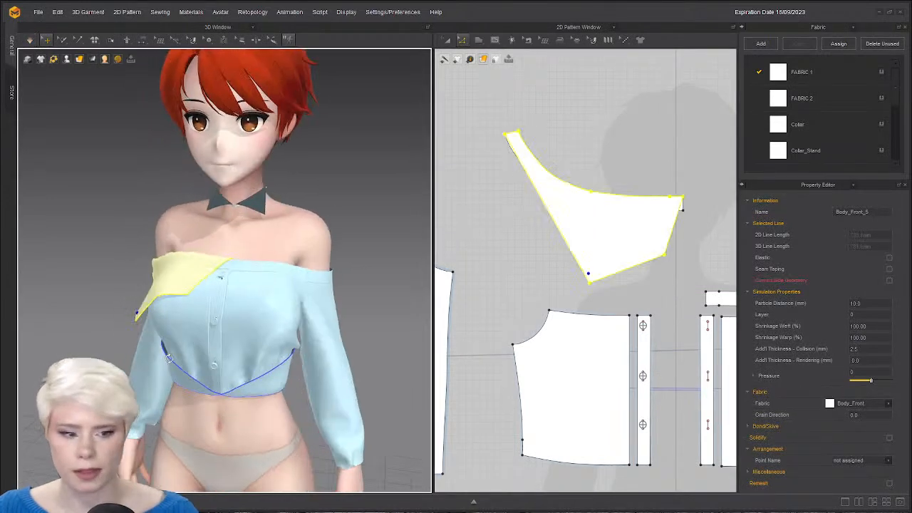
Move the flap's lower front corner directly below the upper front corner so the front edge is vertical, and simulate.
left_click_drag(664, 255, 684, 255)
key("ctrl+z")
left_click(669, 277)
scroll(217, 284, "up", 2)
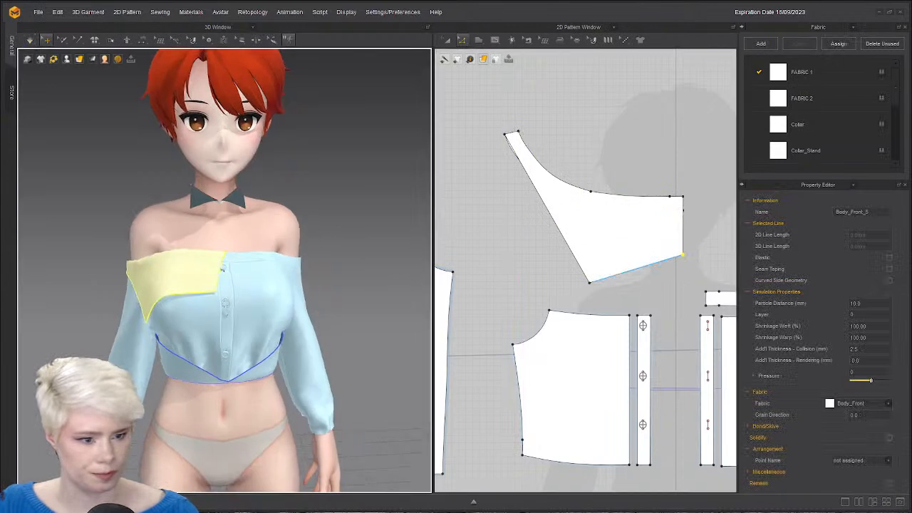
Curve the straight outer edge of the collar pattern piece outward.
left_click(217, 284)
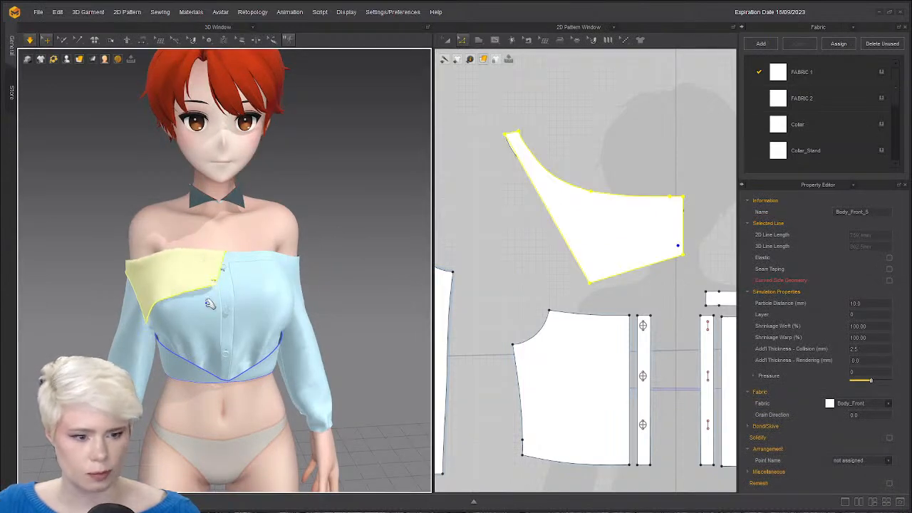
right_click_drag(146, 323, 184, 317)
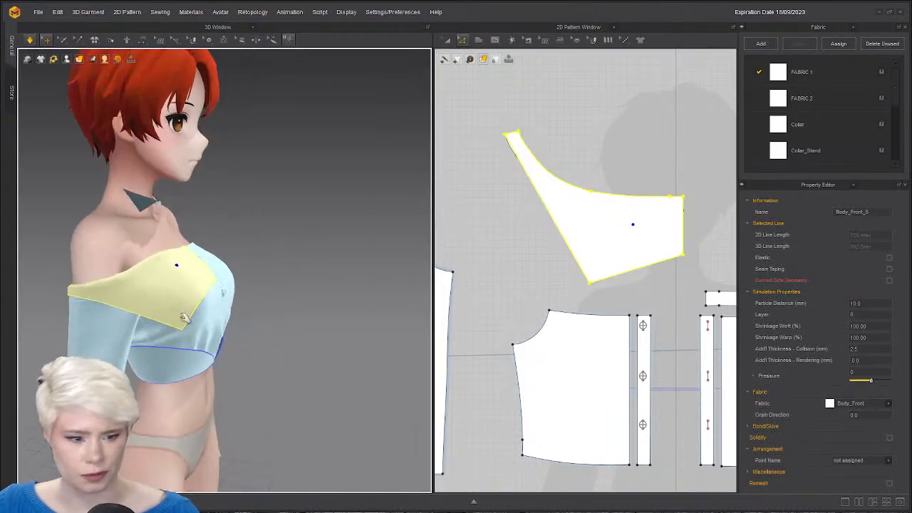
left_click(554, 294)
right_click_drag(206, 261, 253, 255)
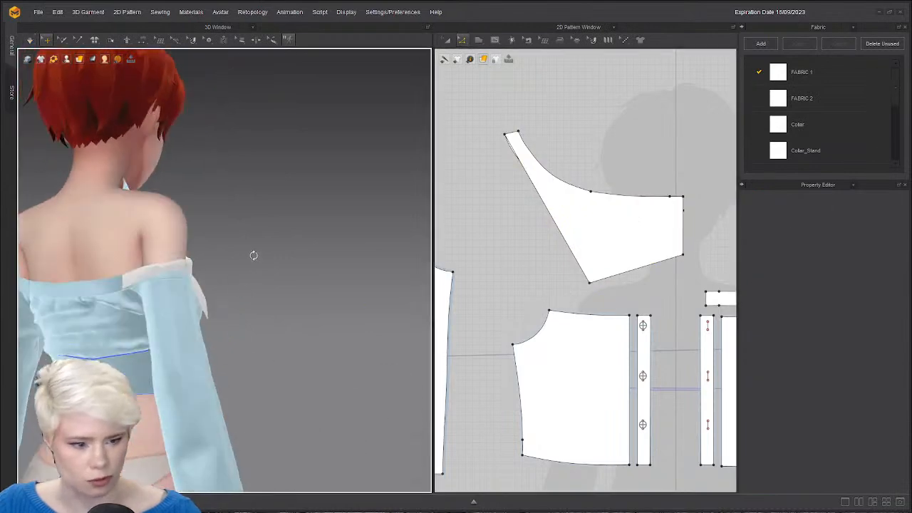
key("v")
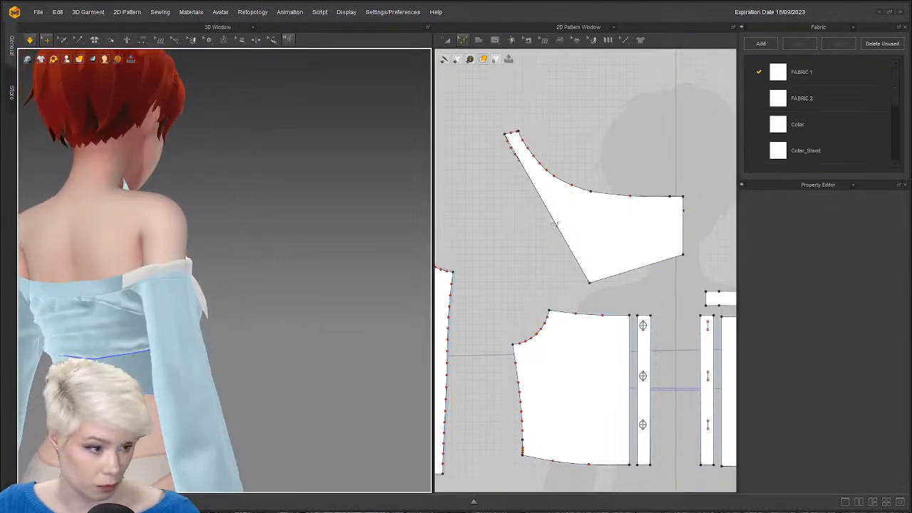
left_click_drag(555, 223, 522, 220)
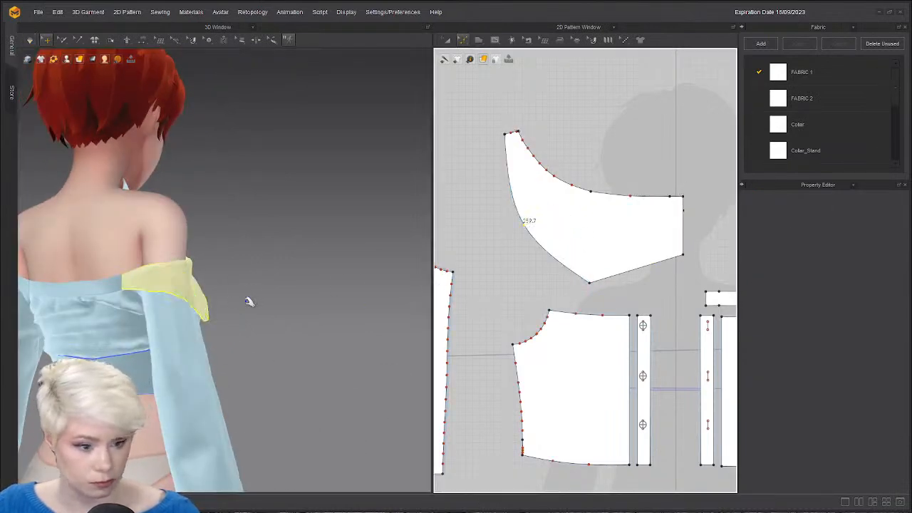
right_click_drag(166, 318, 61, 325)
right_click_drag(347, 304, 181, 306)
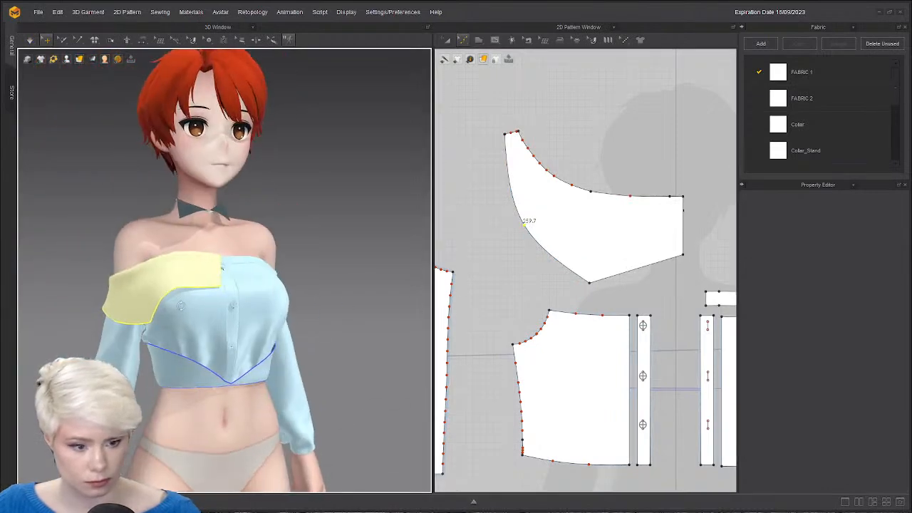
Try a fuller, rounder curve along the collar's outer edge by pulling its curve point down toward the lower corner.
left_click_drag(527, 223, 559, 283)
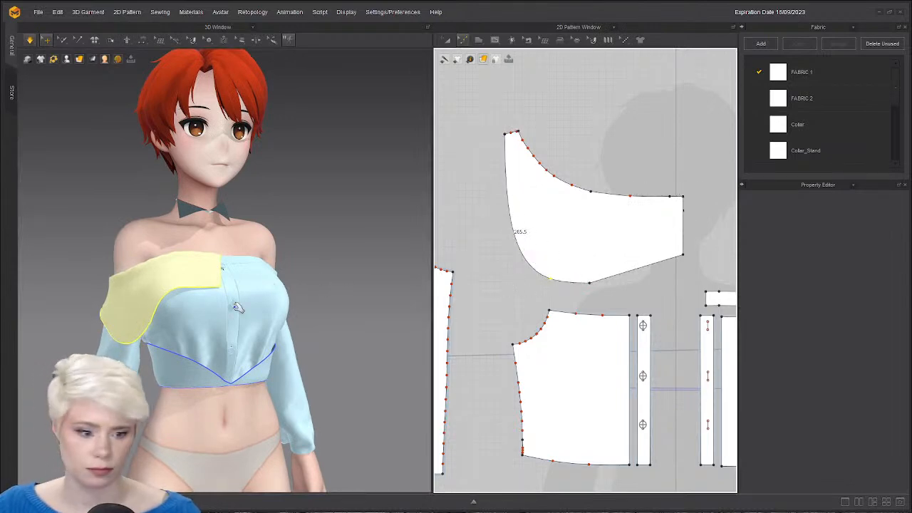
right_click_drag(240, 307, 212, 323)
left_click(123, 299)
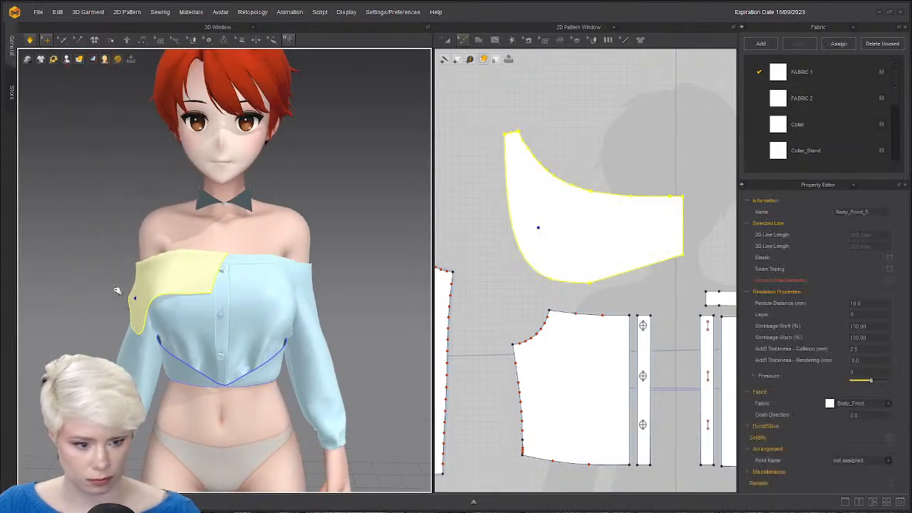
left_click(512, 291)
Move the outer edge's curve point back up and outward, then simulate the collar on the avatar.
left_click_drag(551, 279, 504, 212)
right_click_drag(241, 301, 299, 328)
key("space")
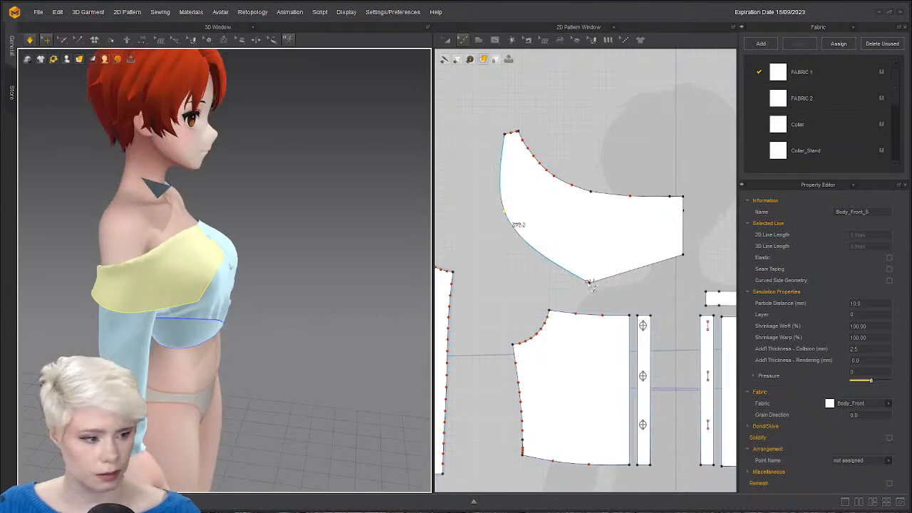
Shift the collar's lower corner toward the outer edge and readjust the curve point, checking the drape around the shoulder.
left_click_drag(573, 280, 568, 283)
right_click_drag(421, 253, 378, 255)
left_click_drag(497, 213, 505, 207)
right_click_drag(299, 259, 364, 256)
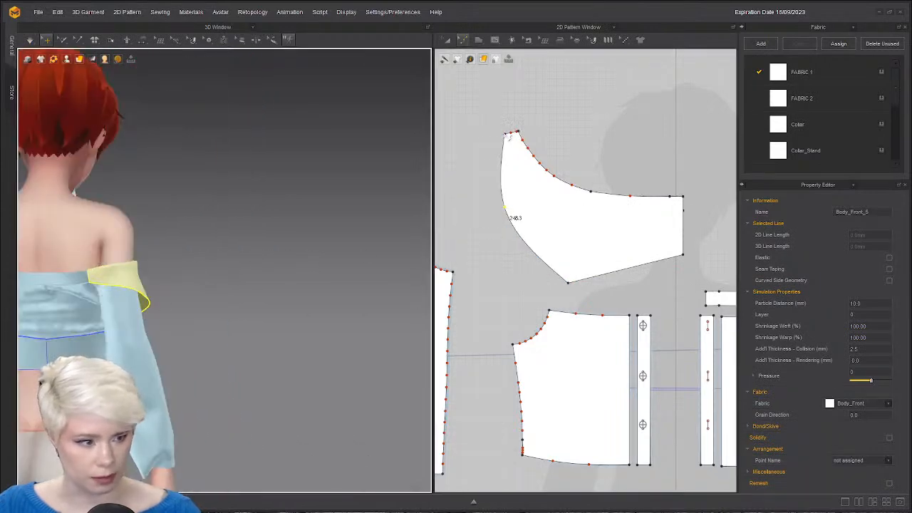
right_click_drag(193, 270, 90, 307)
left_click(338, 297)
right_click_drag(338, 298, 295, 305)
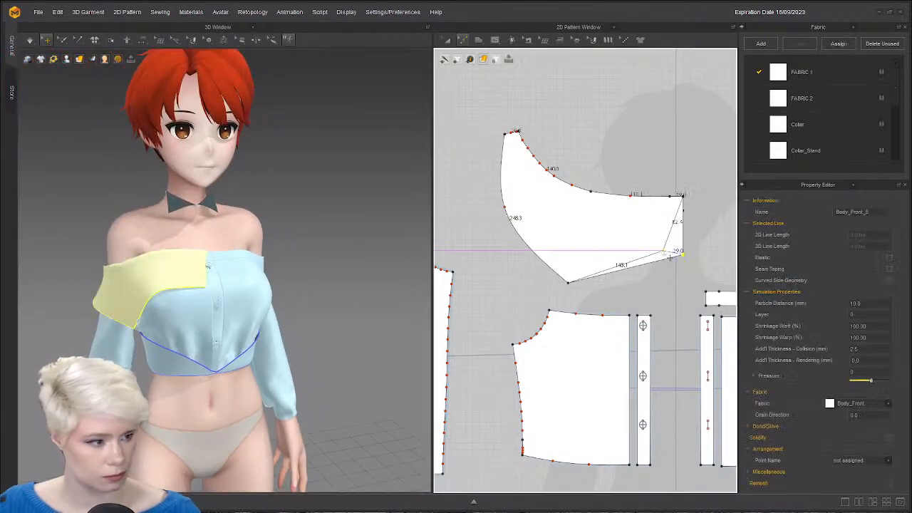
Try slanting the collar's front edge by moving its front lower corner inward and upward.
left_click_drag(684, 255, 662, 251)
right_click_drag(269, 342, 278, 349)
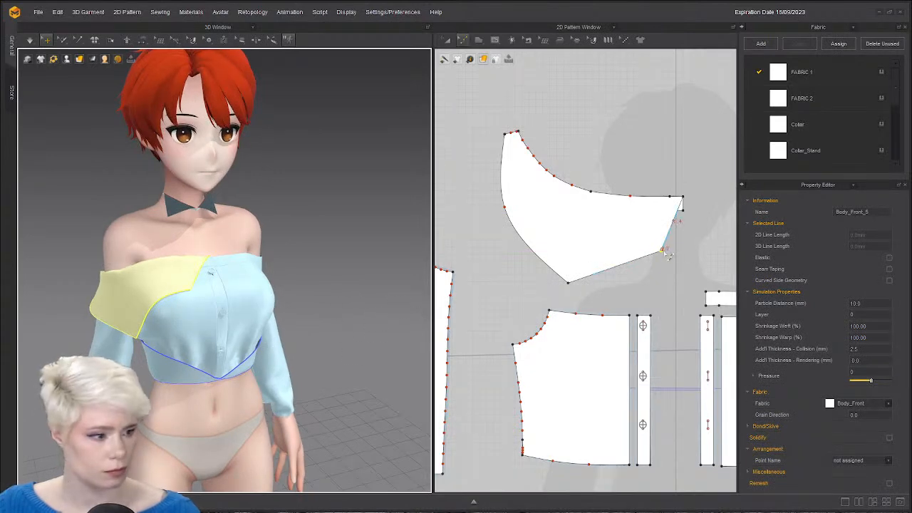
left_click_drag(661, 251, 661, 228)
right_click_drag(187, 338, 155, 331)
left_click_drag(661, 228, 662, 228)
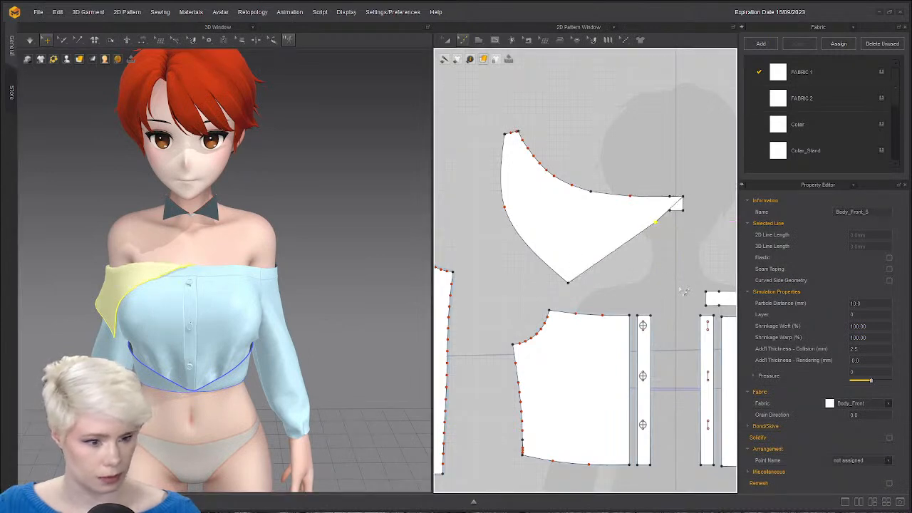
mouse_move(262, 289)
right_mouse_down()
mouse_move(291, 270)
mouse_move(257, 273)
right_mouse_up()
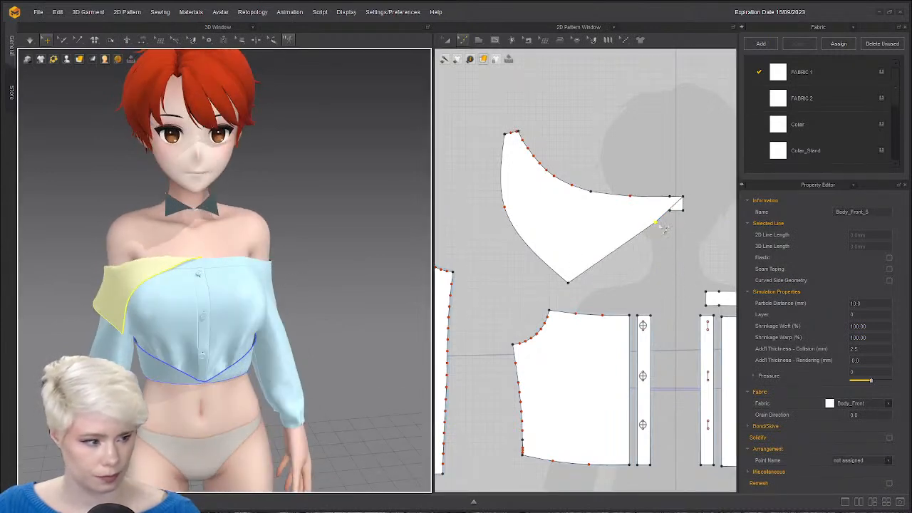
Lower the collar's front corner again and extend it outward past the centre front to form a pointed lapel, simulating the result.
left_click_drag(656, 223, 686, 260)
right_click_drag(294, 287, 313, 284)
key("space")
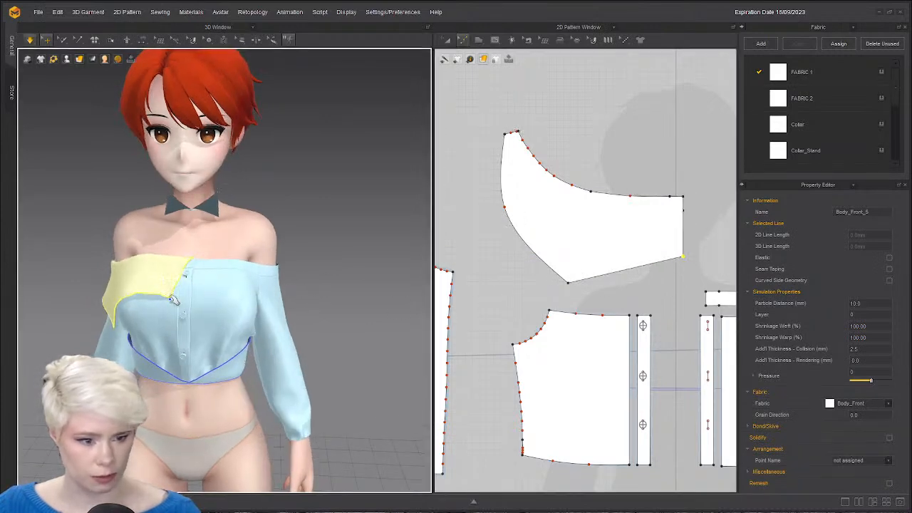
left_click_drag(171, 294, 199, 305)
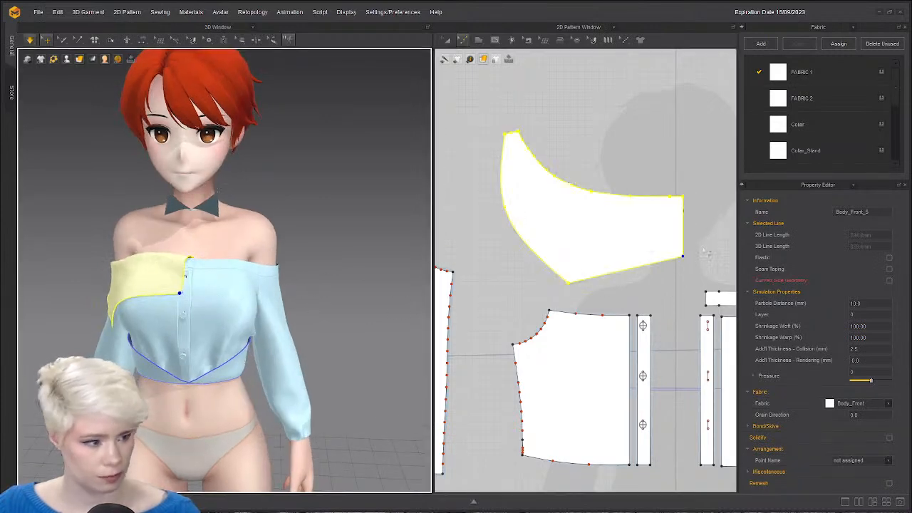
left_click_drag(684, 258, 713, 253)
key("ctrl+z")
left_click(673, 289)
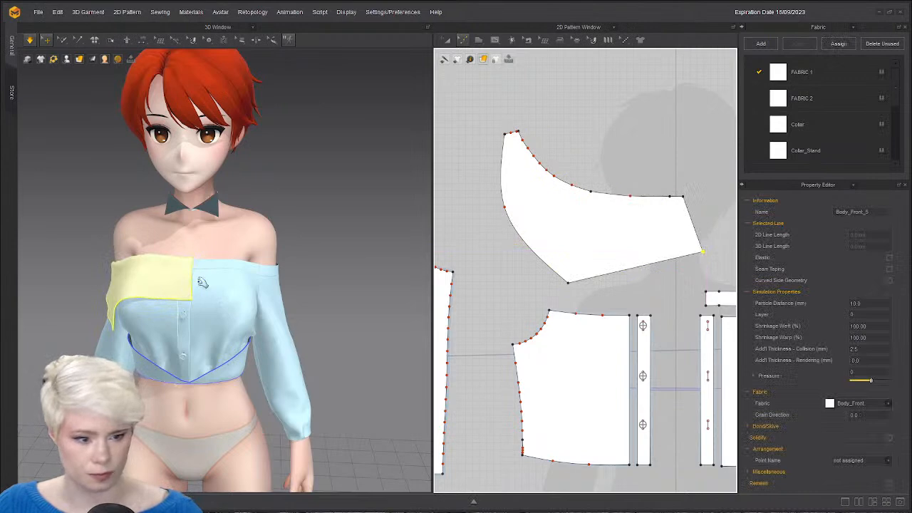
mouse_move(199, 279)
right_mouse_down()
mouse_move(232, 283)
mouse_move(214, 293)
mouse_move(330, 284)
right_mouse_up()
left_click(174, 298)
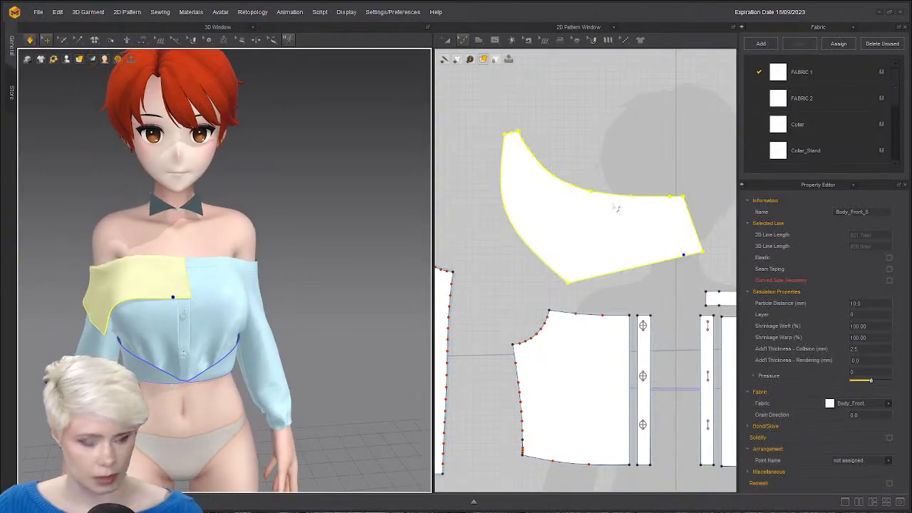
Create a symmetric copy of the collar pattern and place it on the opposite side of the centre line.
key("a")
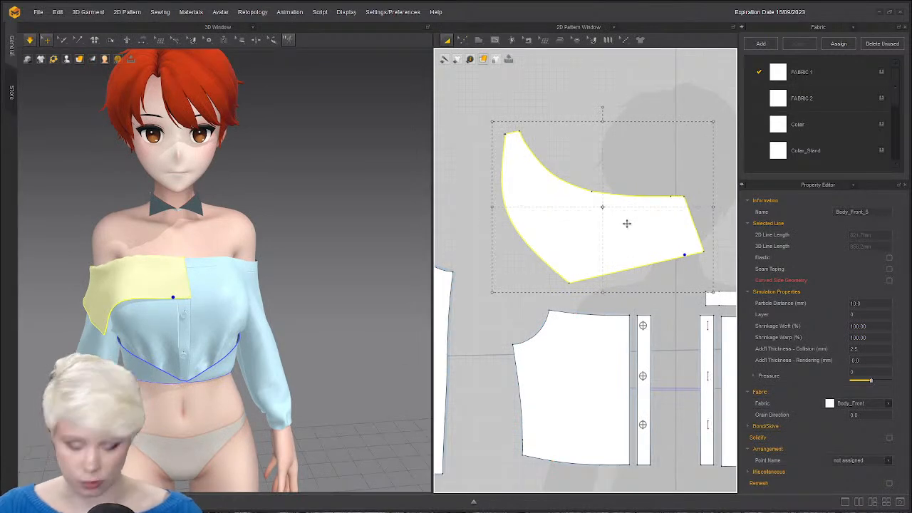
key("ctrl+d")
middle_click_drag(627, 211, 506, 199)
scroll(627, 190, "down", 2)
left_click(717, 178)
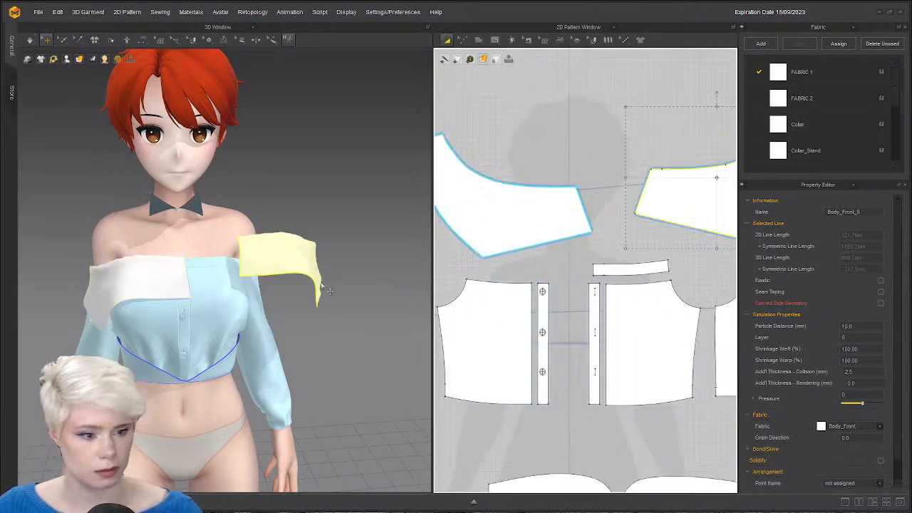
Position the mirrored collar piece against the avatar's left chest and shoulder in the 3D view.
right_click_drag(321, 285, 410, 289)
key("n")
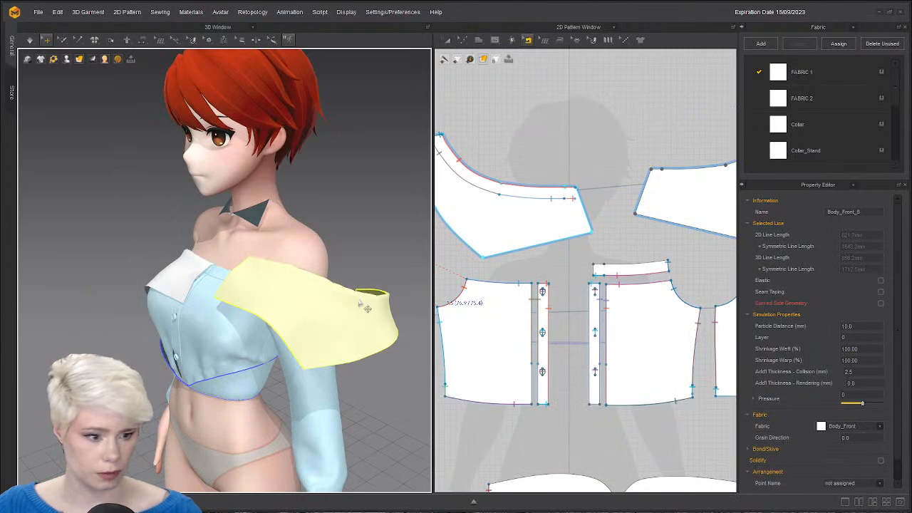
scroll(367, 303, "down", 3)
scroll(482, 276, "down", 2)
right_click_drag(285, 309, 246, 315)
left_click_drag(272, 320, 242, 337)
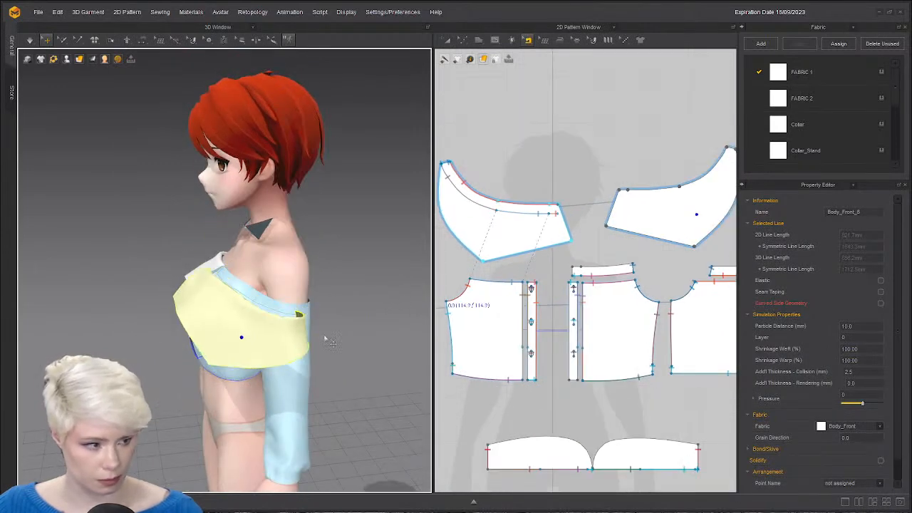
Move the original collar pattern outward, away from the centre line of the 2D layout.
key("a")
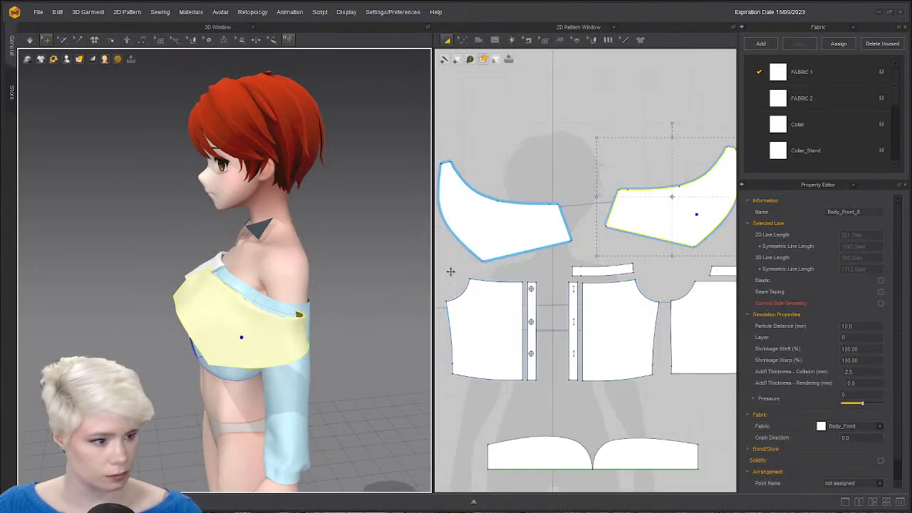
left_click_drag(495, 247, 450, 272)
scroll(678, 204, "up", 2)
middle_click_drag(606, 264, 566, 199)
scroll(544, 249, "down", 2)
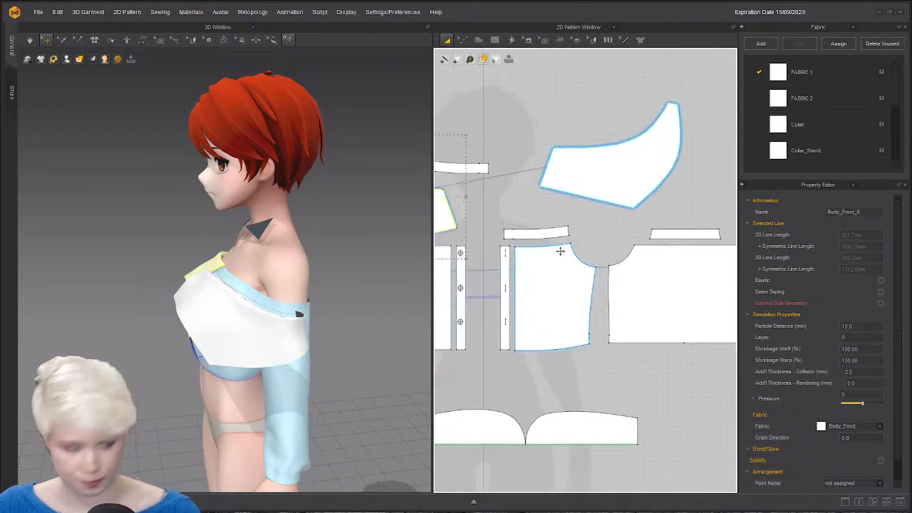
Try deleting the narrow neckline band above the back bodice pattern.
left_click(541, 232)
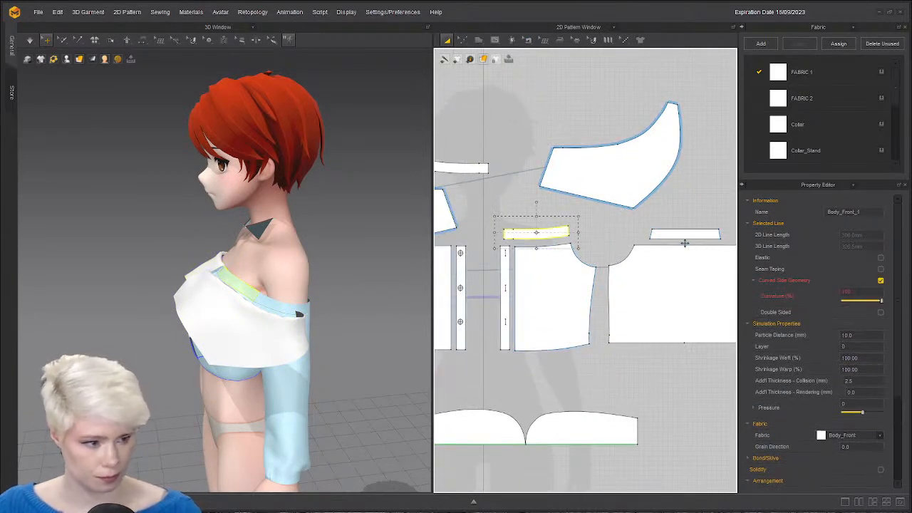
left_click(345, 230)
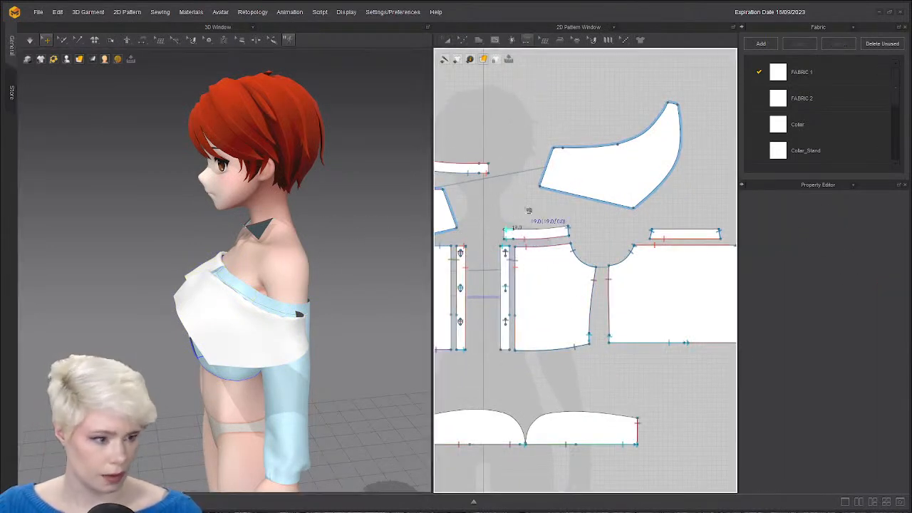
key("a")
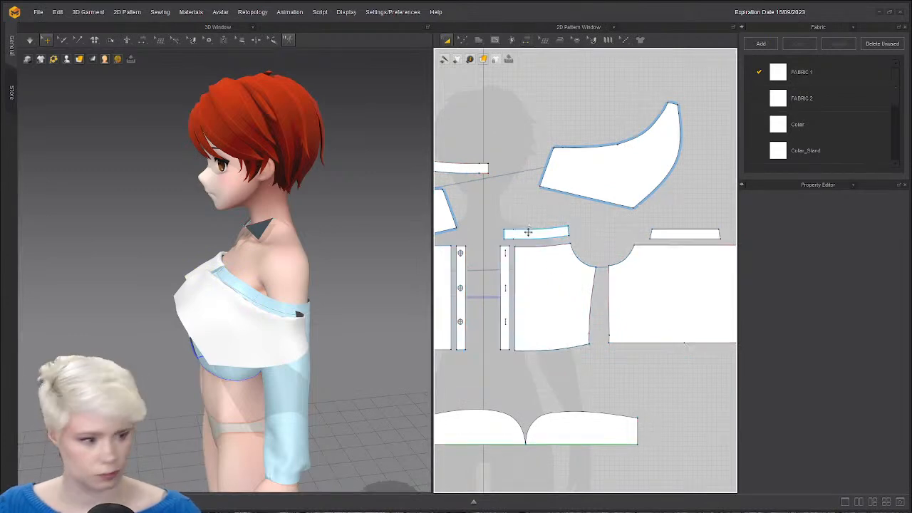
left_click(529, 232)
left_click(683, 233, "shift")
left_click(684, 232)
key("Delete")
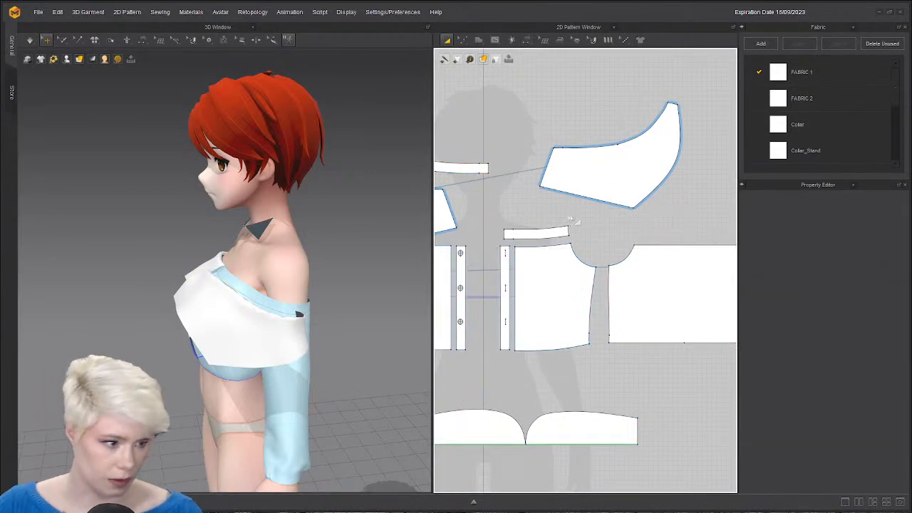
Undo the deletion of the back neckline band.
scroll(604, 233, "down", 3)
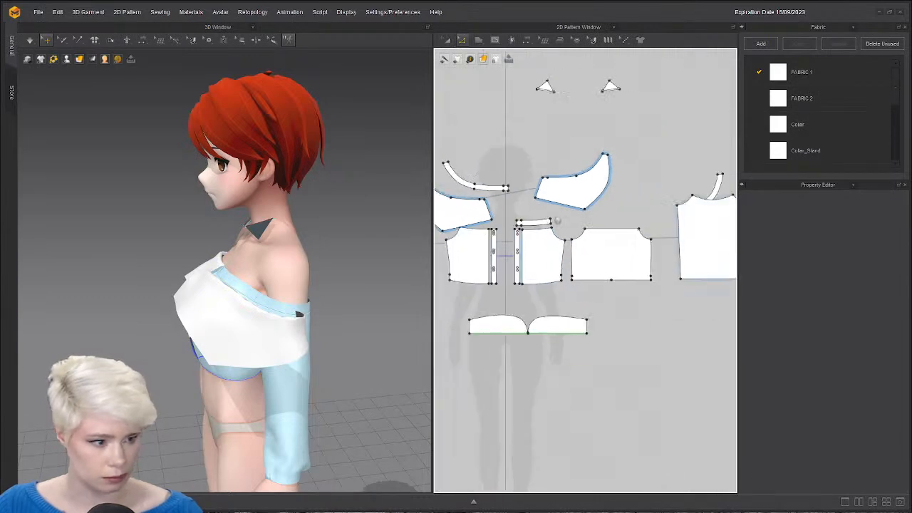
left_click(605, 233)
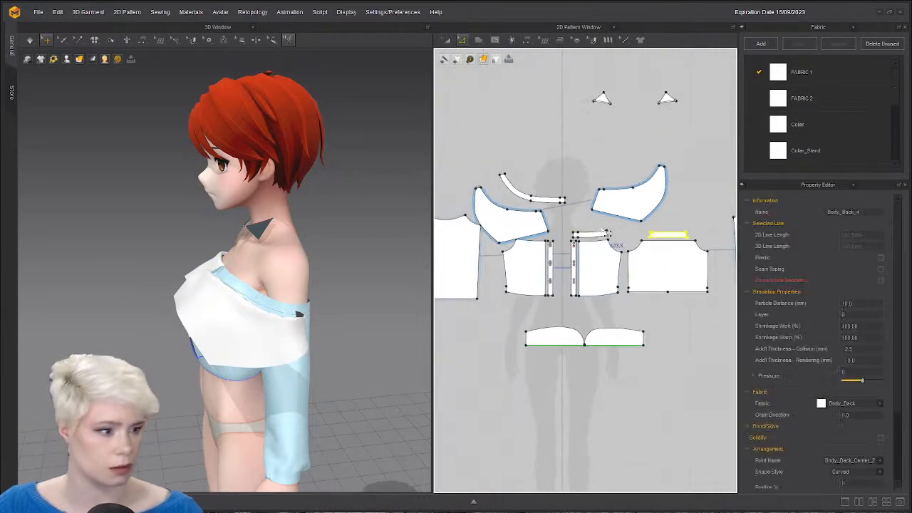
left_click(601, 224)
scroll(600, 223, "up", 3)
scroll(549, 253, "down", 5)
Delete the neckline bands above the right-hand front bodice and right-hand sleeve patterns.
middle_click_drag(690, 236, 660, 241)
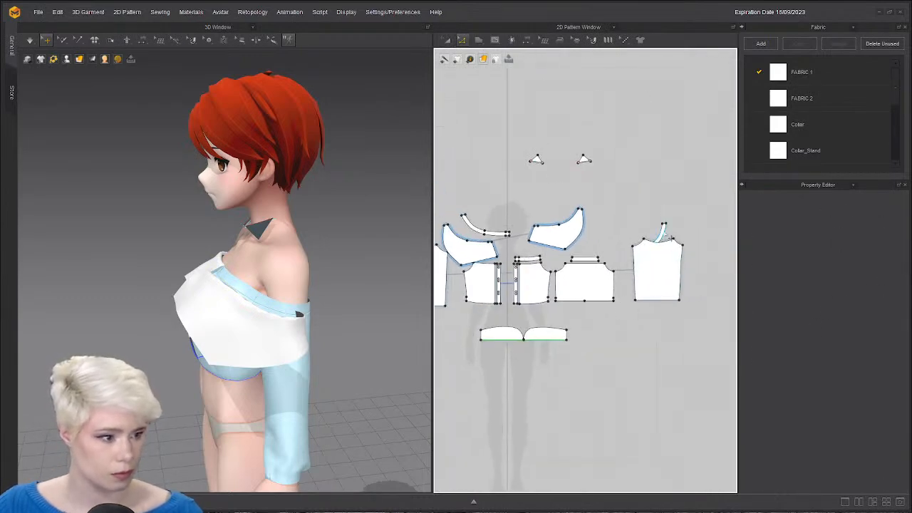
key("a")
left_click_drag(663, 230, 562, 251)
Create a symmetric copy of the long curved front neckline band and place it above the mirrored collar pattern.
left_click(497, 223)
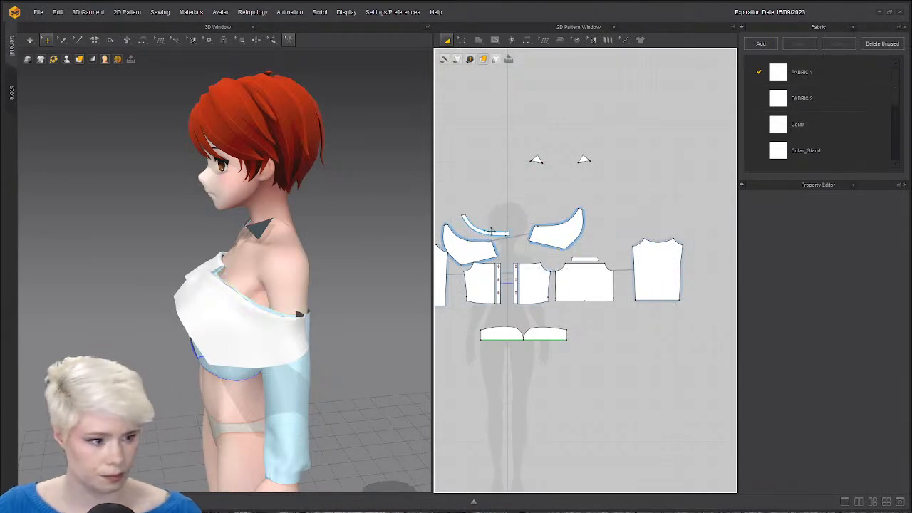
left_click(491, 231)
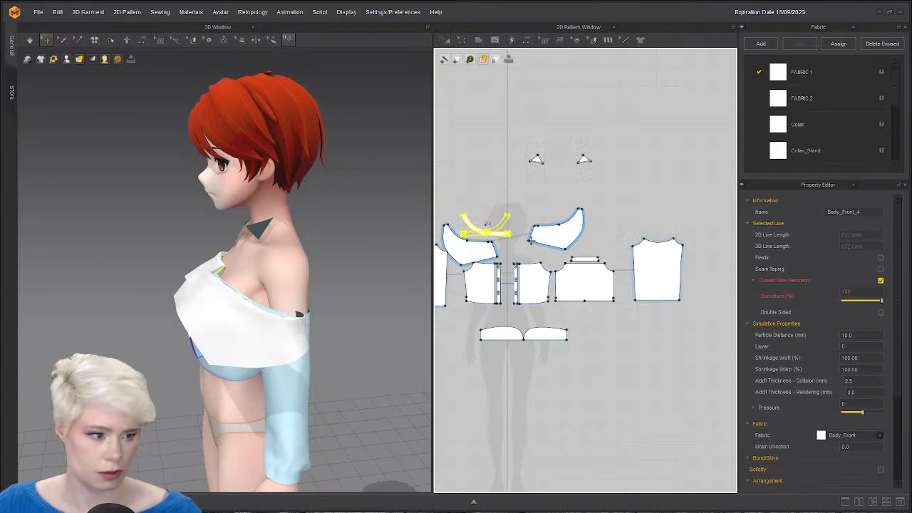
left_click_drag(496, 230, 549, 213)
scroll(531, 235, "up", 5)
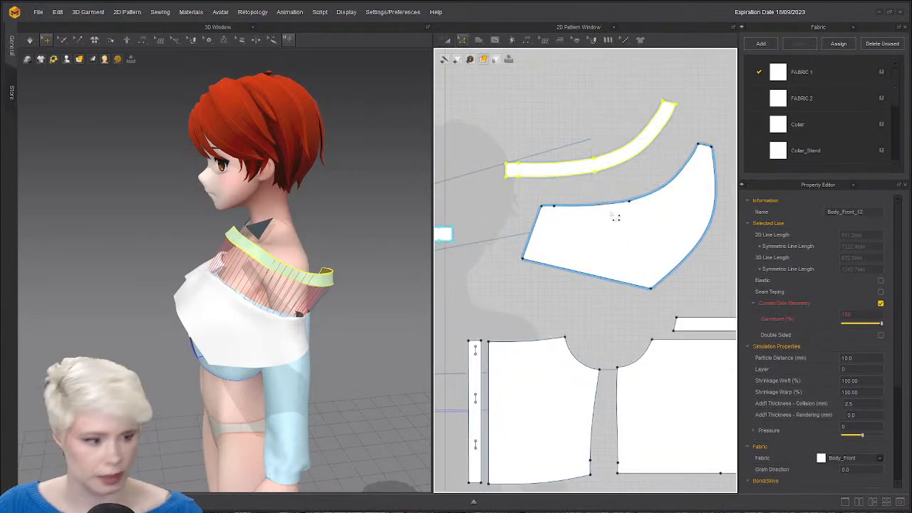
middle_click_drag(557, 206, 569, 209)
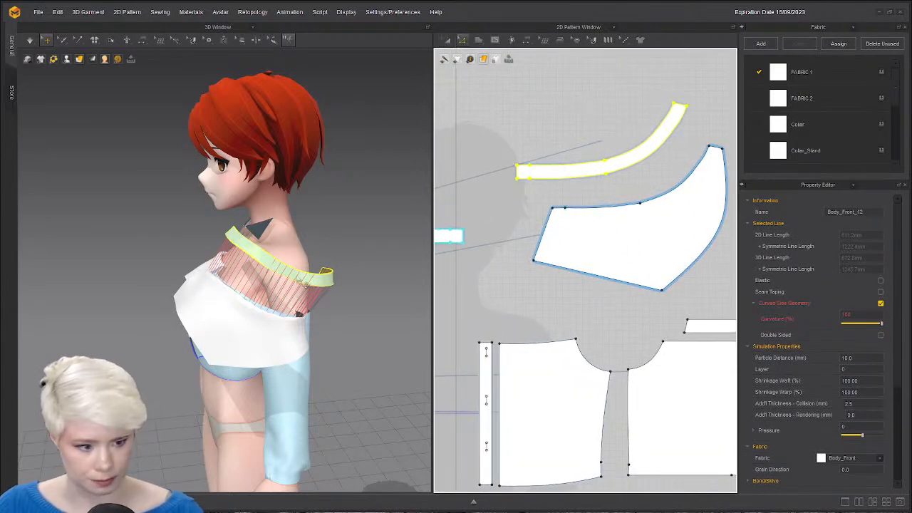
Move the mirrored collar away from the front of the body and lower the new neckline band closer to the bodice.
left_click(298, 280)
left_click_drag(250, 315, 76, 398)
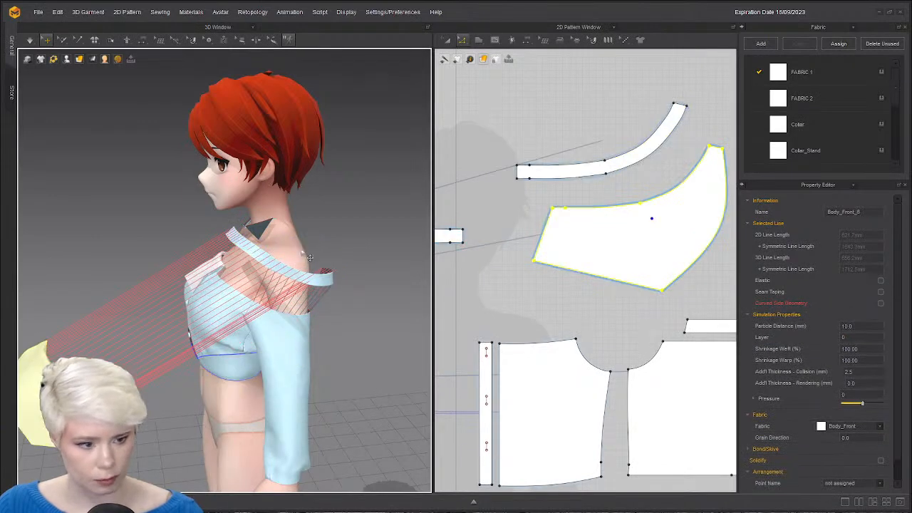
left_click(291, 277)
Free-sew the lower front edge of the mirrored neckline band to the tops of the front bodice and the adjoining button placket.
key("n")
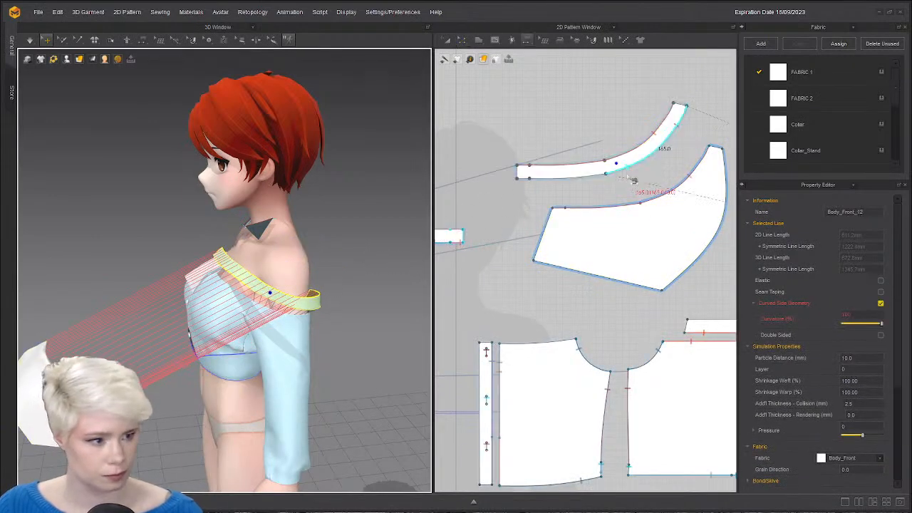
left_click(607, 176)
left_click(517, 179)
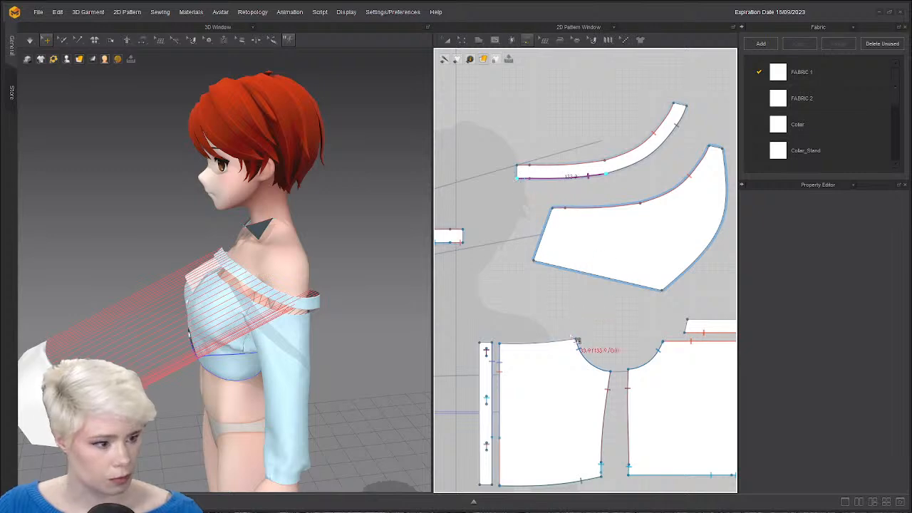
left_click(577, 340)
left_click(500, 345)
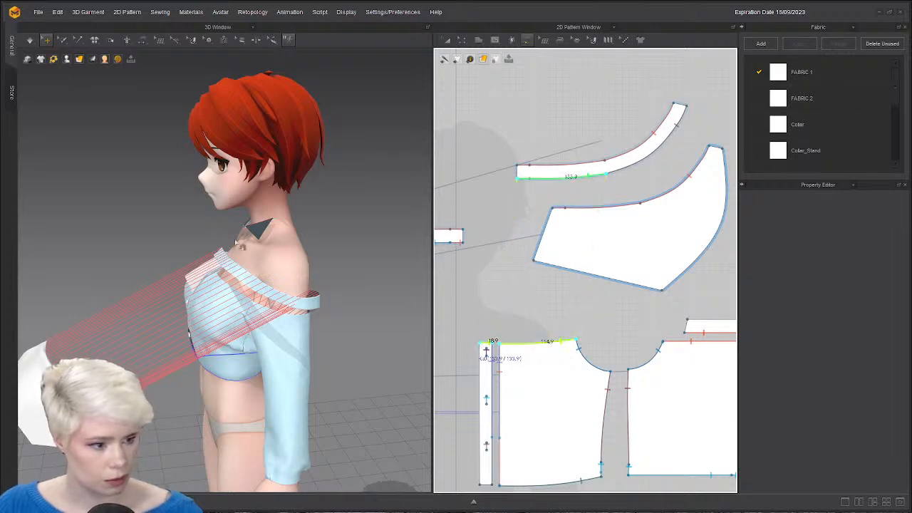
left_click(485, 345)
Unfreeze the mirrored neckline band in the 3D view.
right_click(258, 157)
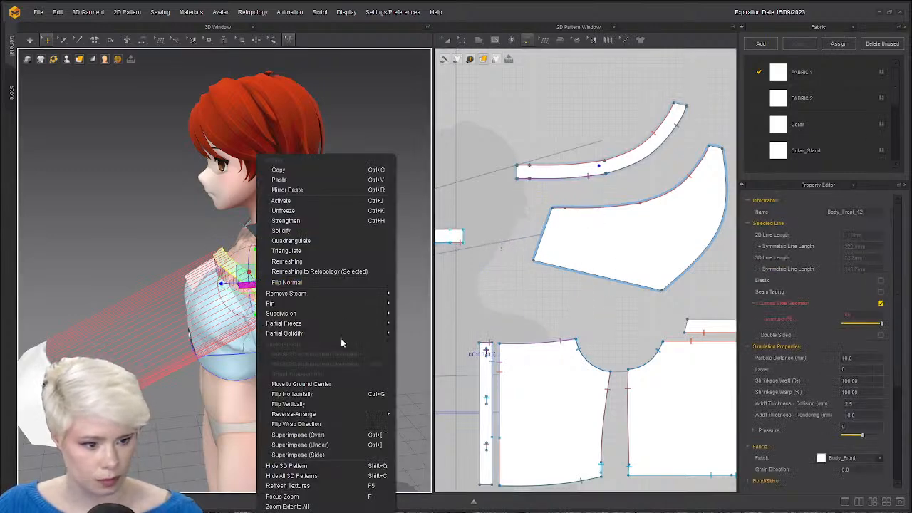
left_click(225, 309)
left_click(280, 303)
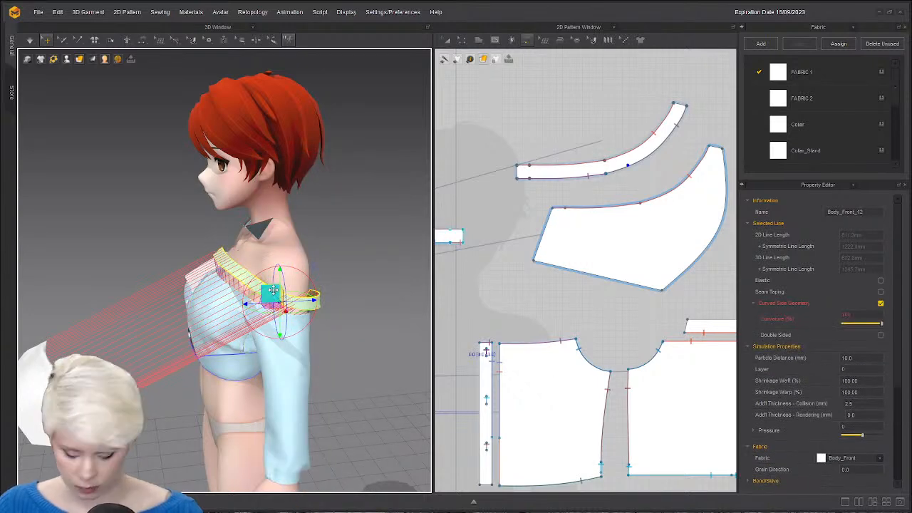
Try simulating the drape of the mirrored collar with its sewn neckline band.
left_click(667, 215)
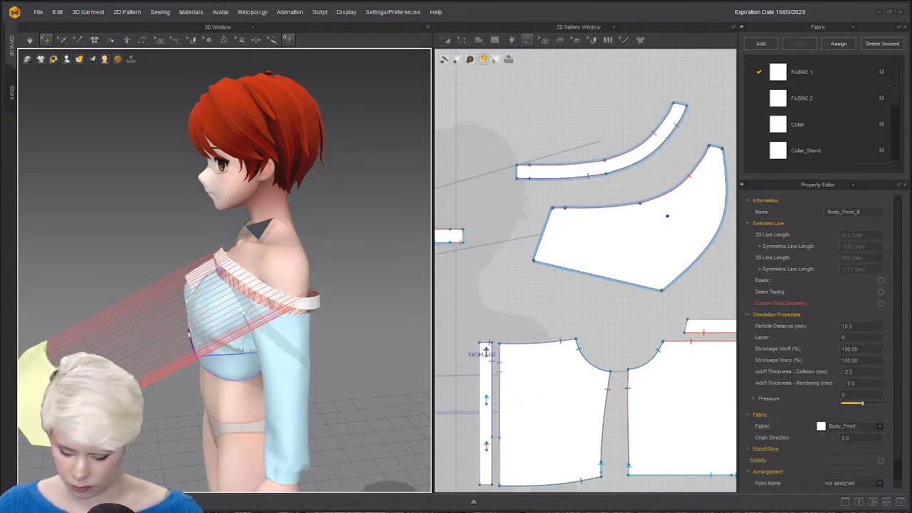
left_click(235, 358)
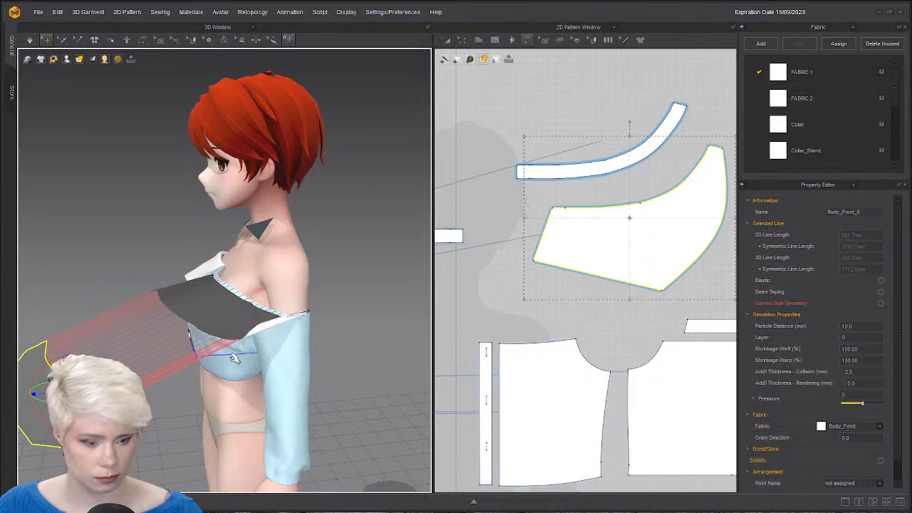
key("ctrl+z")
Bring the mirrored collar close to the torso and simulate it together with its neckline band.
key("m")
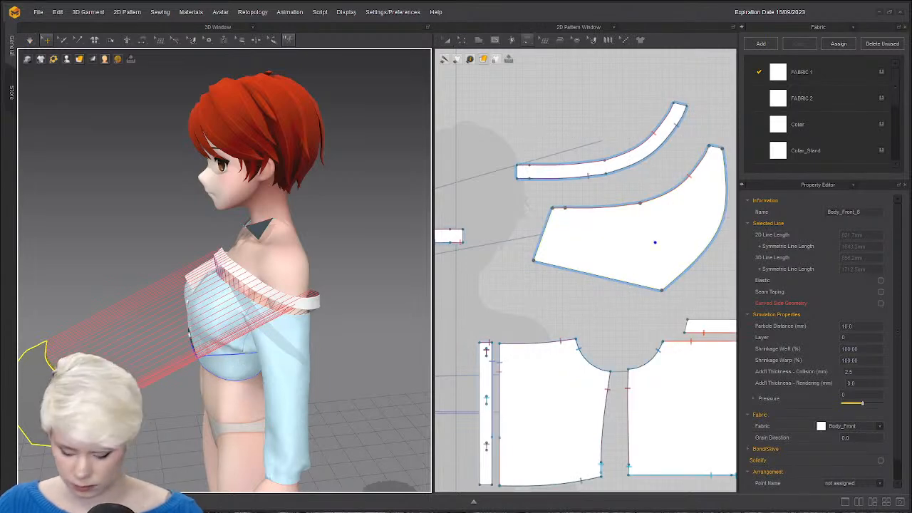
key("space")
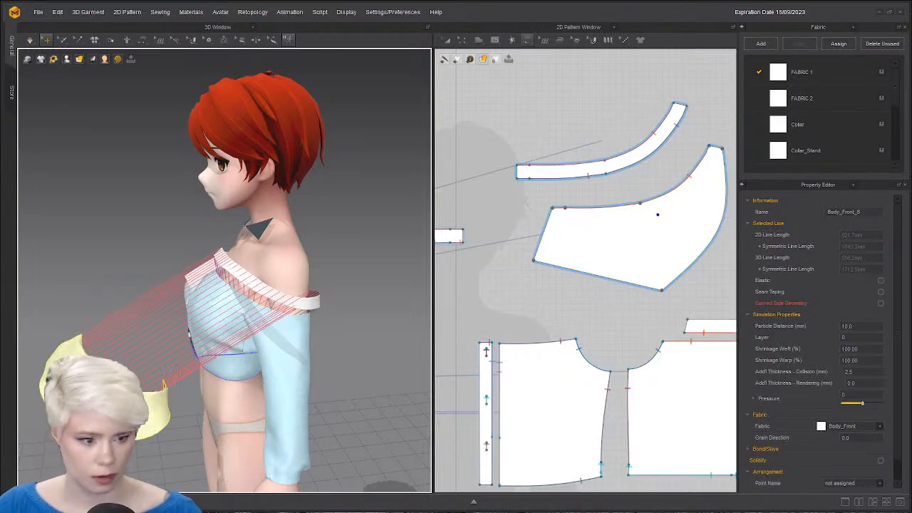
right_click(260, 148)
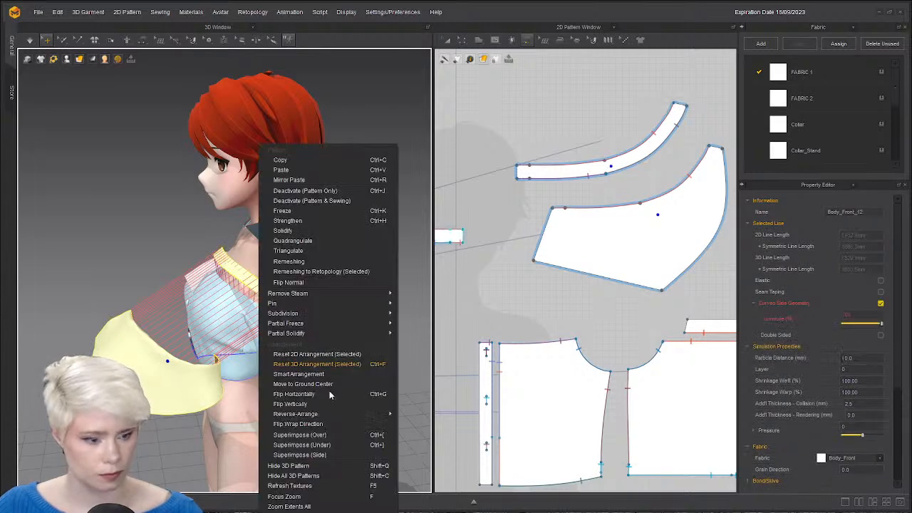
left_click(341, 456)
key("space")
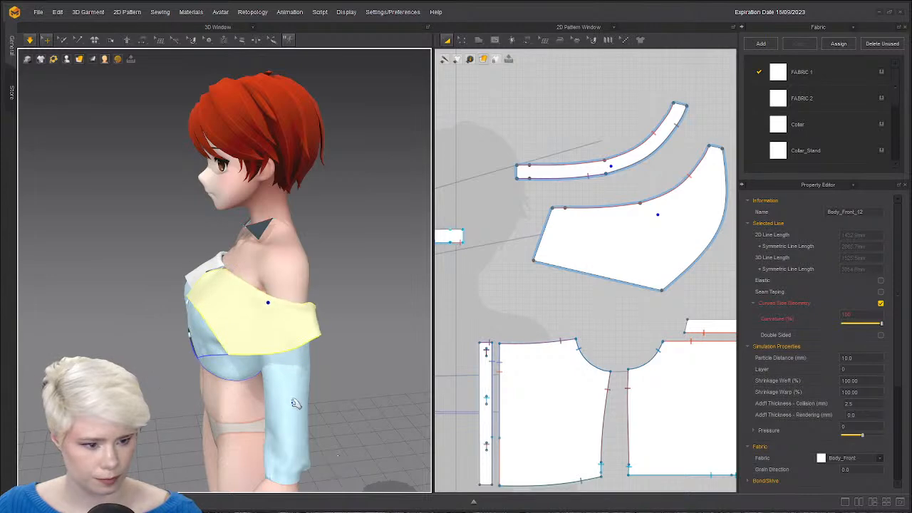
Tug the mirrored collar down and outward during simulation so that it folds over the bodice and shoulder.
right_click_drag(295, 401, 155, 345)
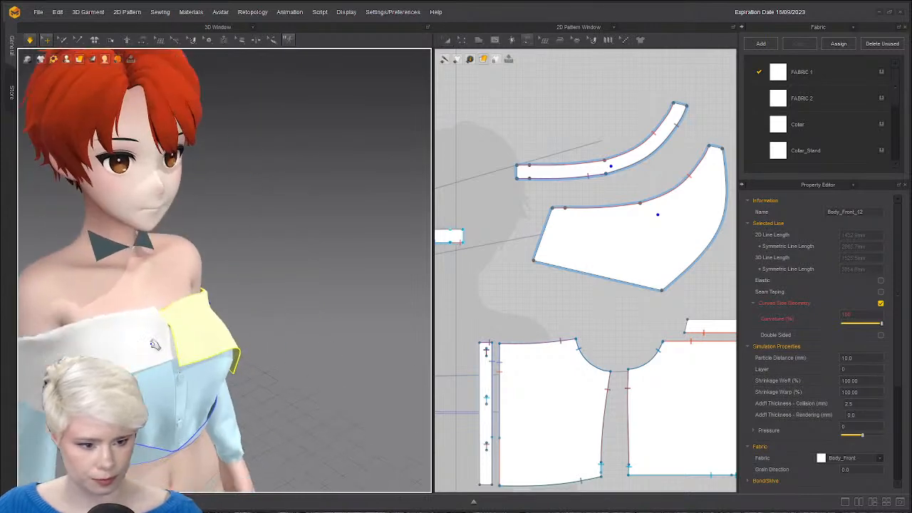
left_click(154, 411)
left_click_drag(203, 356, 209, 415)
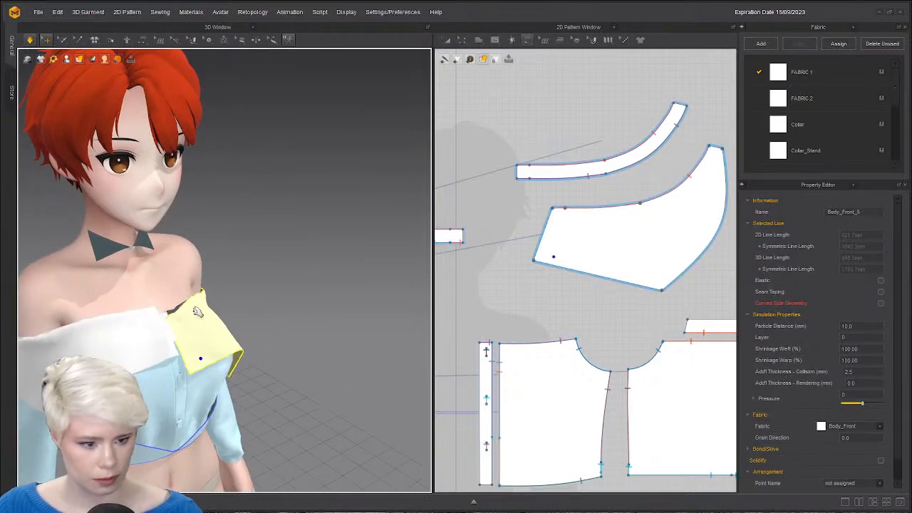
left_click(175, 310)
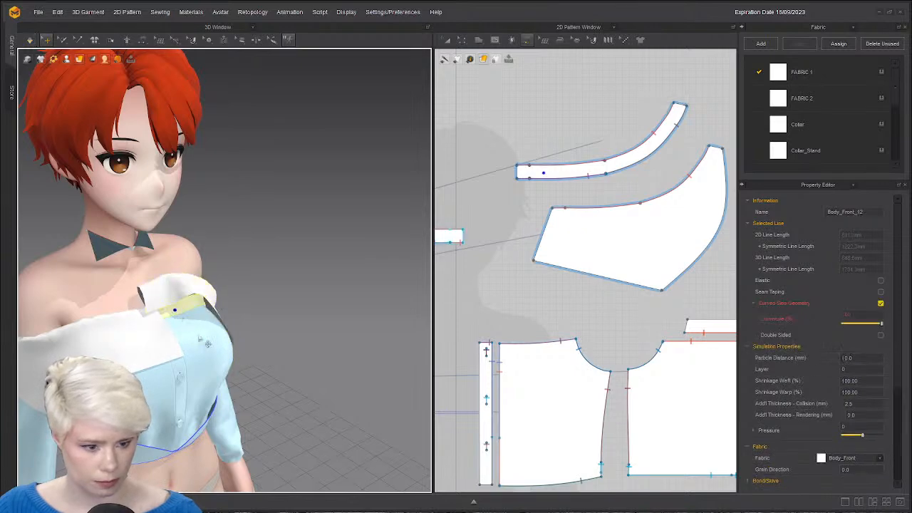
key("space")
left_click_drag(214, 309, 285, 346)
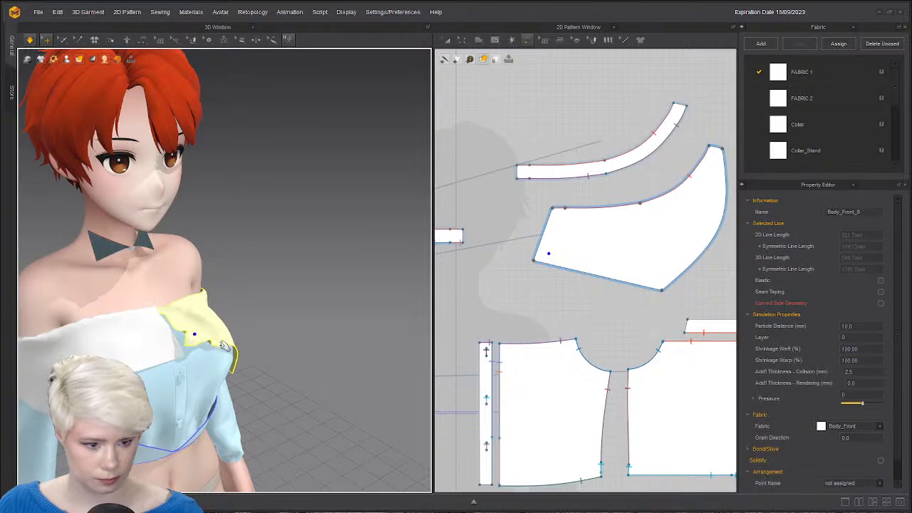
right_click_drag(225, 346, 206, 328)
left_click_drag(267, 326, 317, 270)
left_click_drag(276, 294, 451, 319)
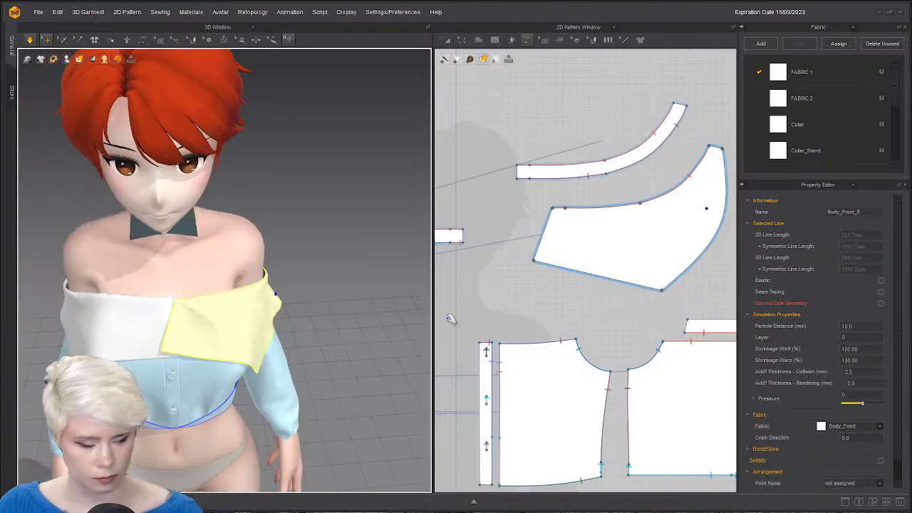
key("a")
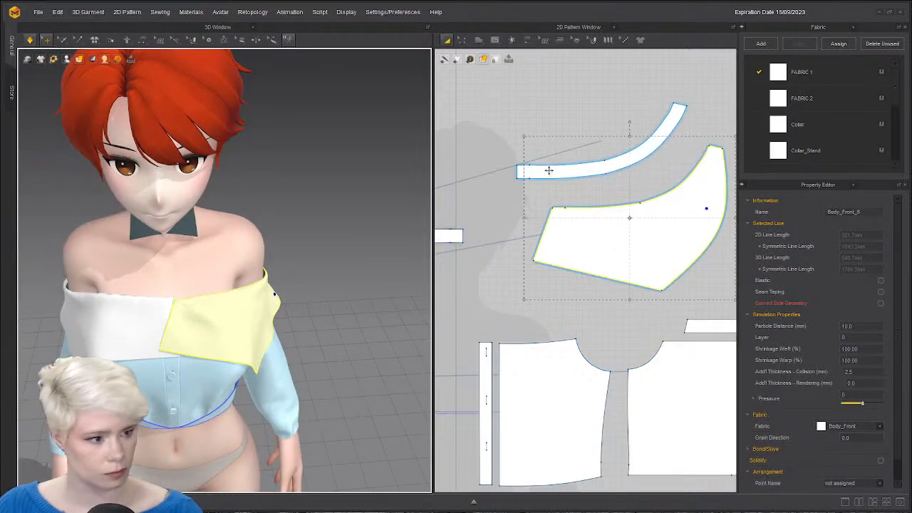
left_click(550, 171, "shift")
scroll(549, 171, "down", 1)
middle_click_drag(549, 171, 688, 176)
left_click(528, 219, "shift")
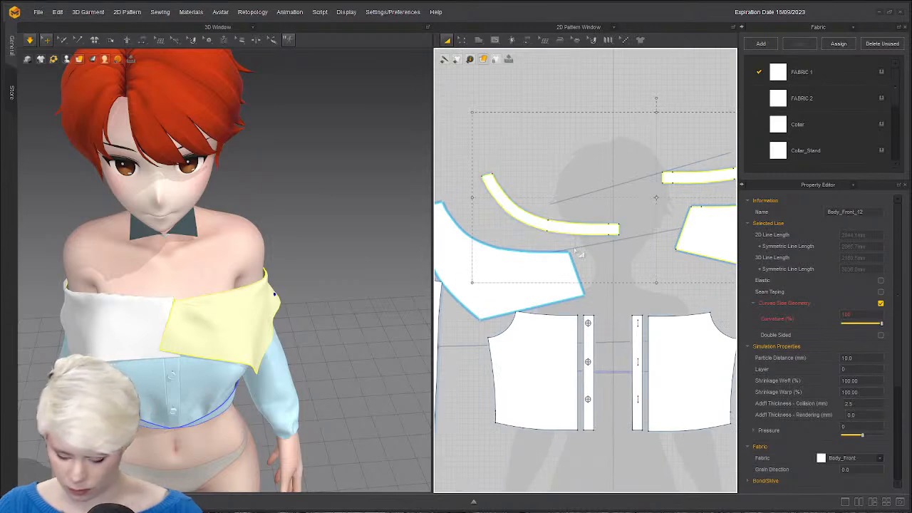
left_click(597, 160)
middle_click_drag(548, 166, 469, 187)
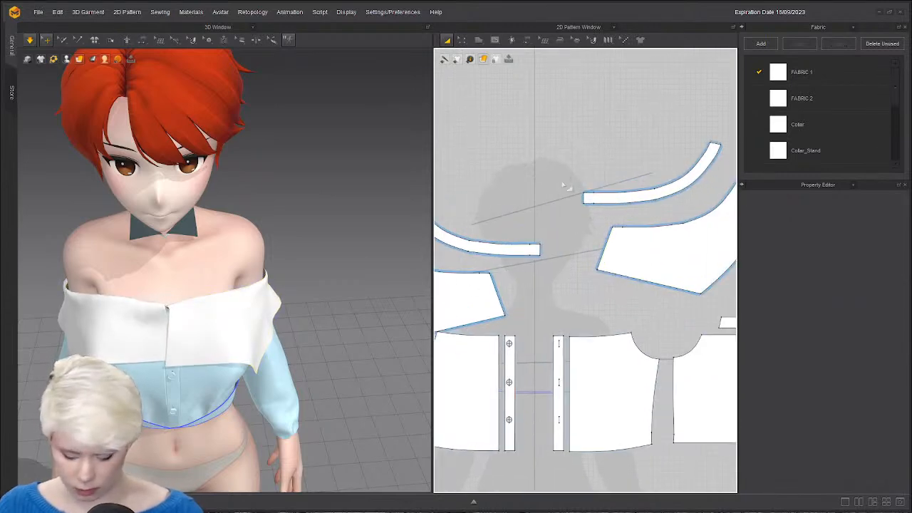
key("m")
left_click(596, 203)
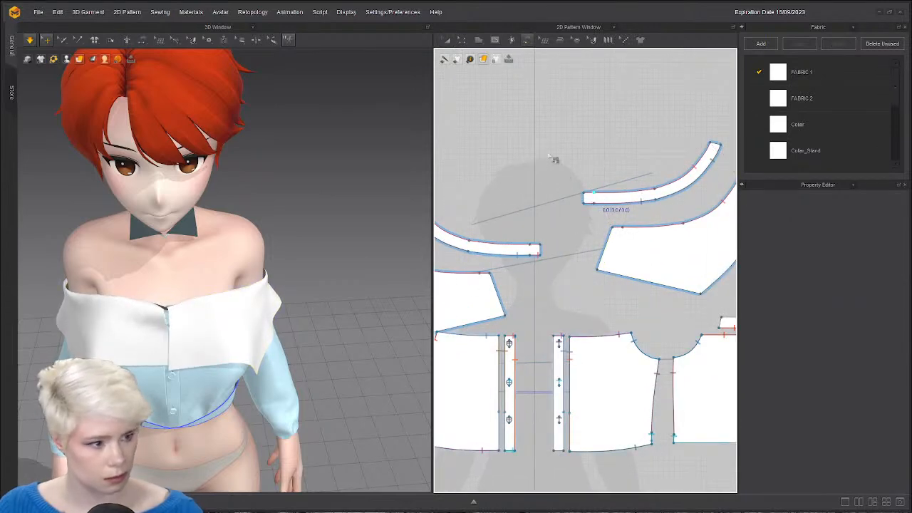
Draw an internal line across the mirrored neckline band near its front end, connecting the existing points on its two long edges.
left_click(495, 40)
left_click(520, 63)
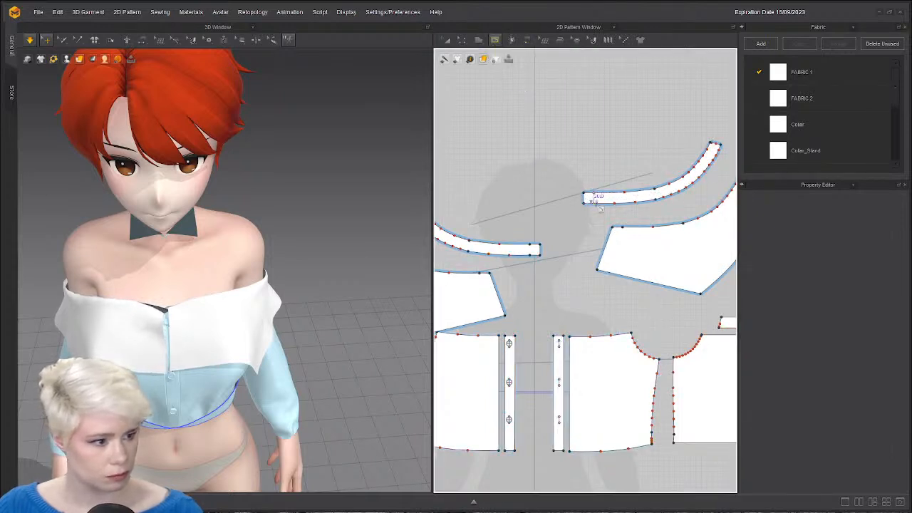
scroll(604, 201, "down", 10)
scroll(598, 209, "up", 8)
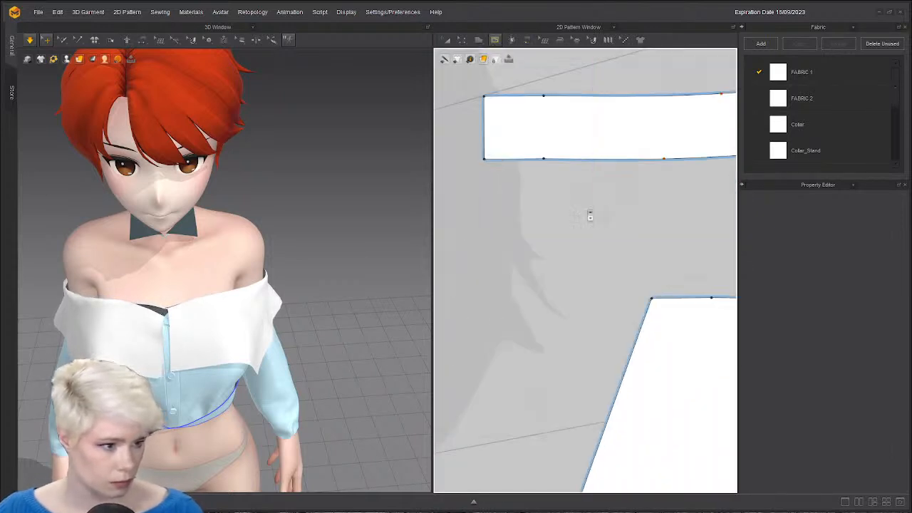
scroll(591, 211, "down", 3)
left_click(570, 188)
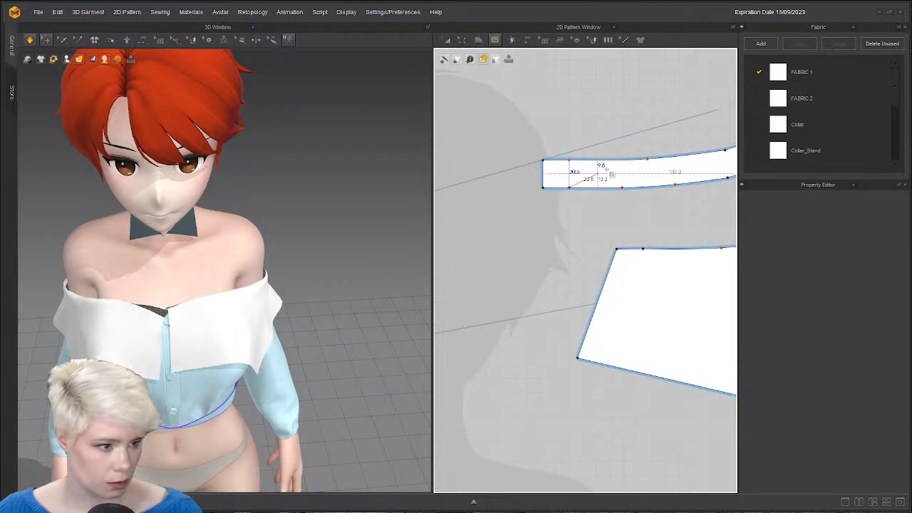
key("Return")
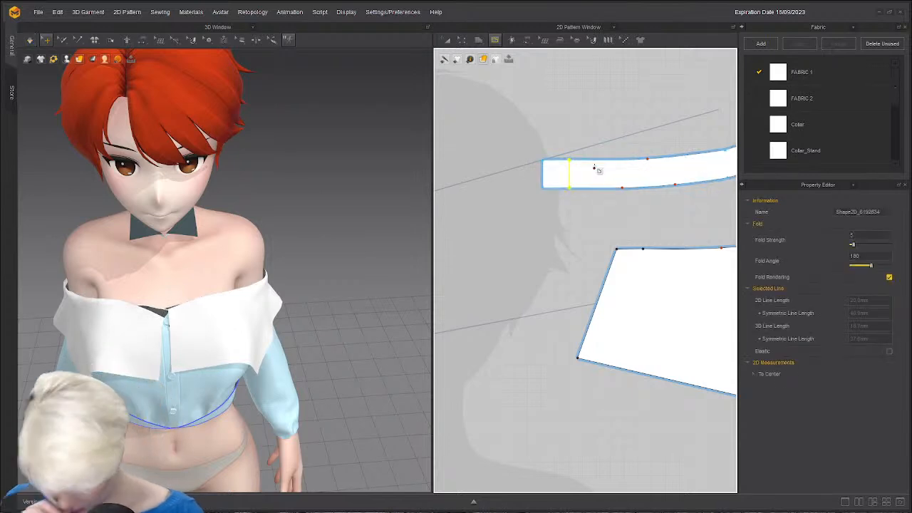
Sew the front end of the original neckline band to the internal line on the mirrored band, and simulate the overlap.
key("m")
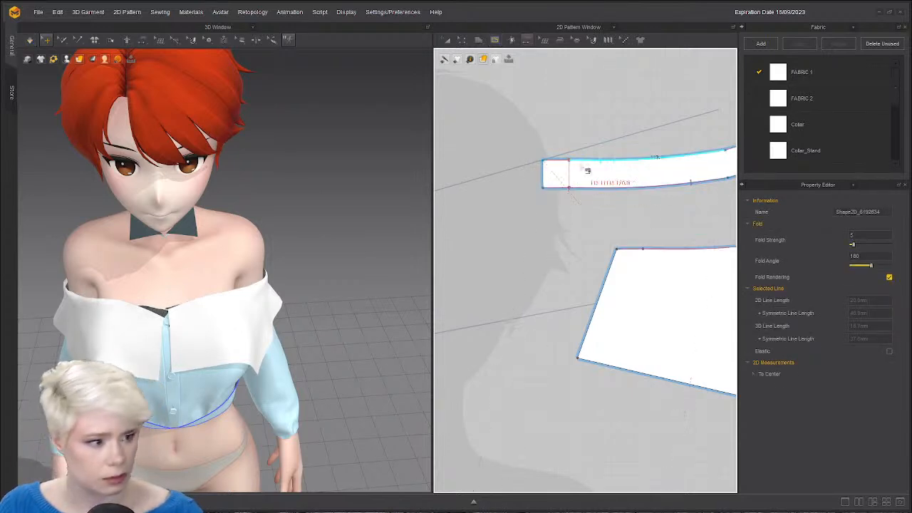
left_click(544, 186)
middle_click_drag(546, 189, 649, 197)
left_click(534, 308)
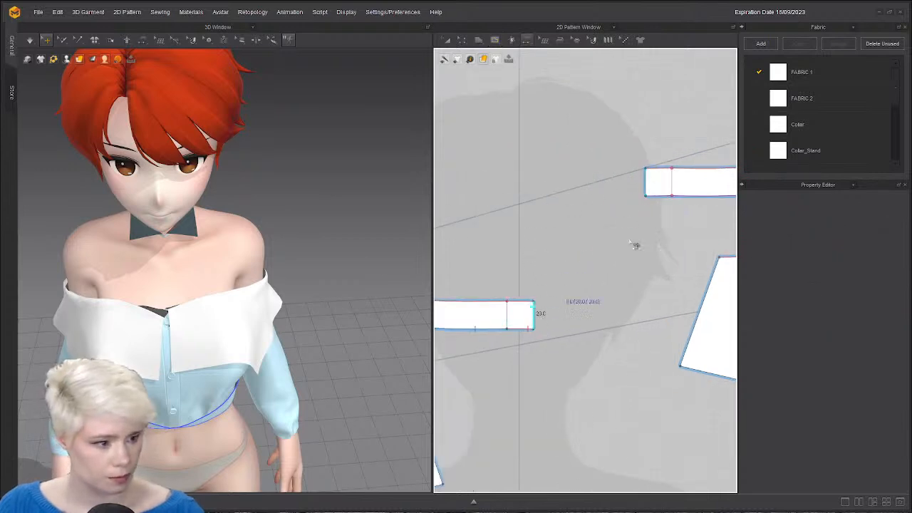
left_click(674, 182)
scroll(164, 324, "up", 5)
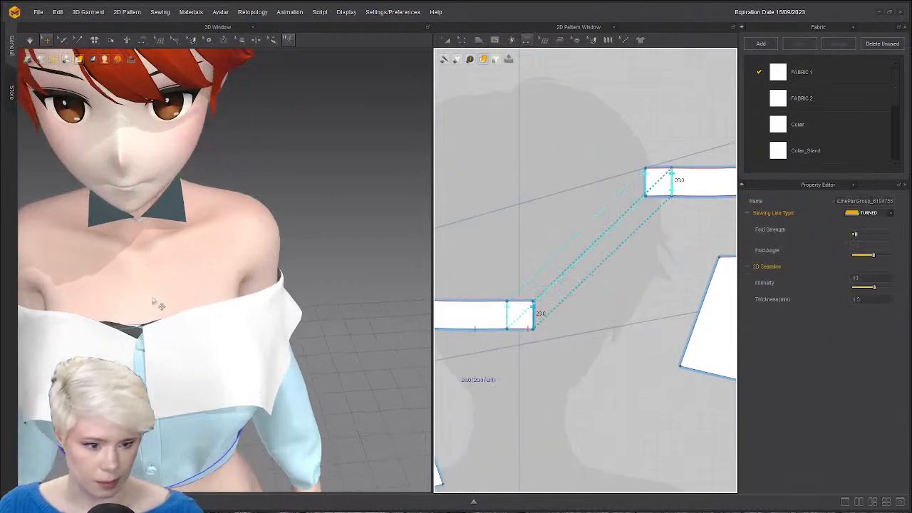
scroll(153, 300, "up", 1)
key("space")
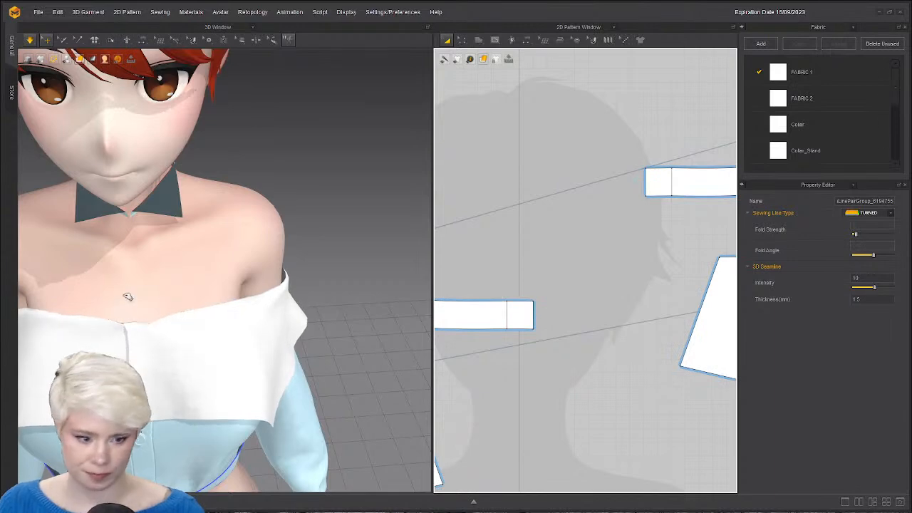
Tug the mirrored collar's front during simulation to settle it beside the other collar half.
scroll(128, 297, "down", 2)
left_click(173, 336)
scroll(214, 306, "down", 2)
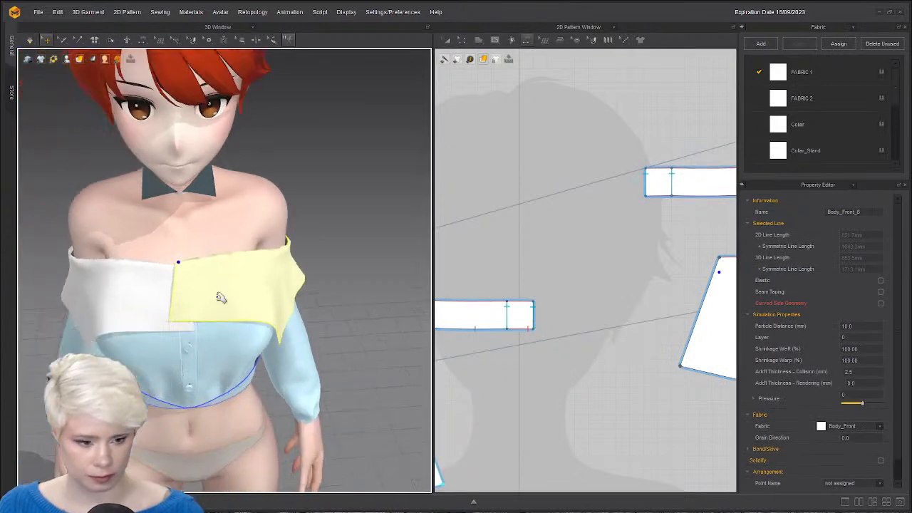
right_click_drag(221, 297, 222, 268)
key("space")
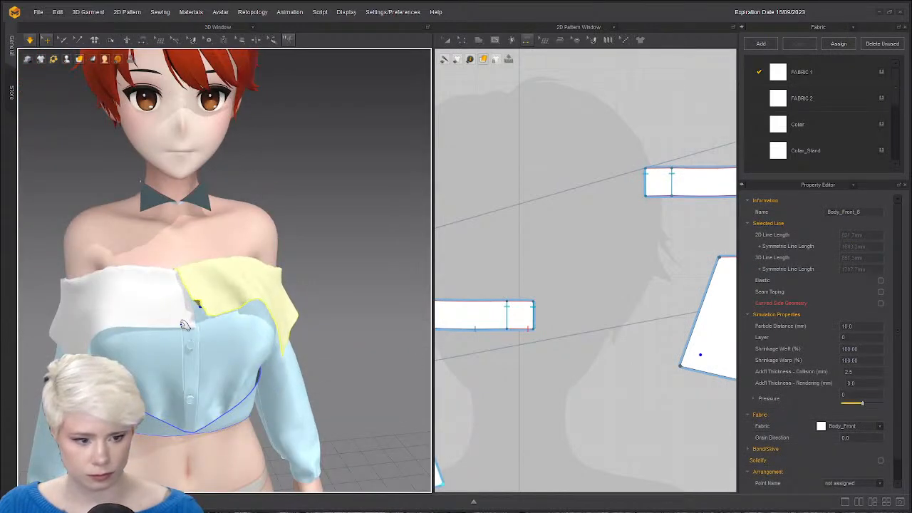
right_click_drag(214, 305, 144, 246)
key("space")
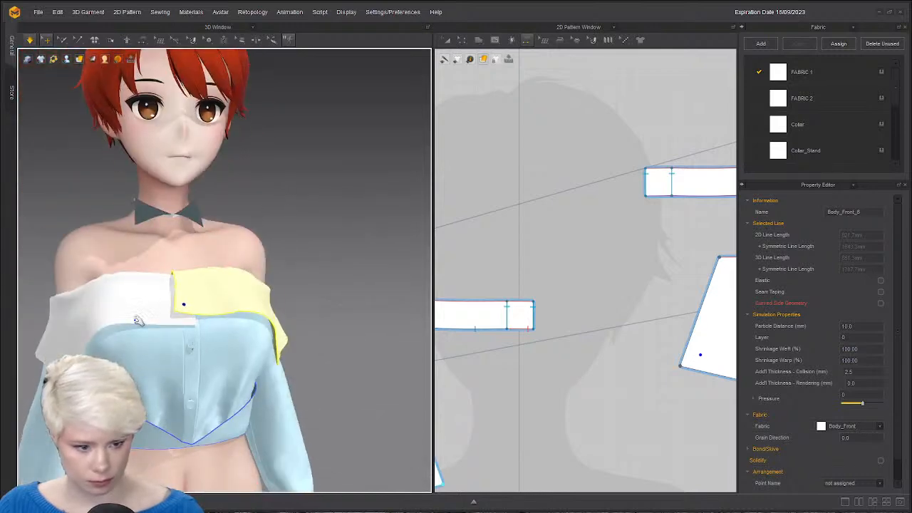
Flip both collar halves upward during simulation to expose the neckline bands underneath.
left_click_drag(138, 320, 107, 175)
key("space")
left_click(151, 285)
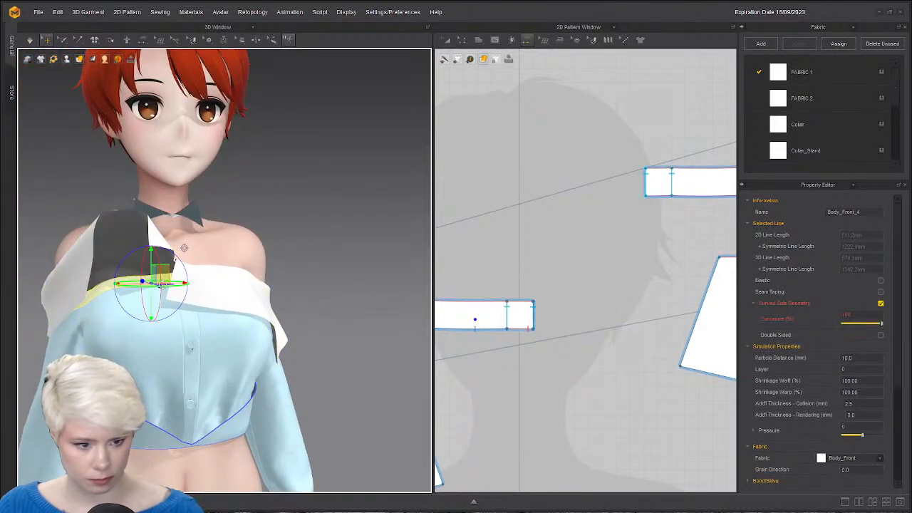
right_click_drag(151, 285, 190, 284)
key("space")
left_click_drag(217, 291, 189, 196)
key("space")
Strengthen both neckline bands and resume the simulation.
left_click(207, 276)
left_click(158, 293)
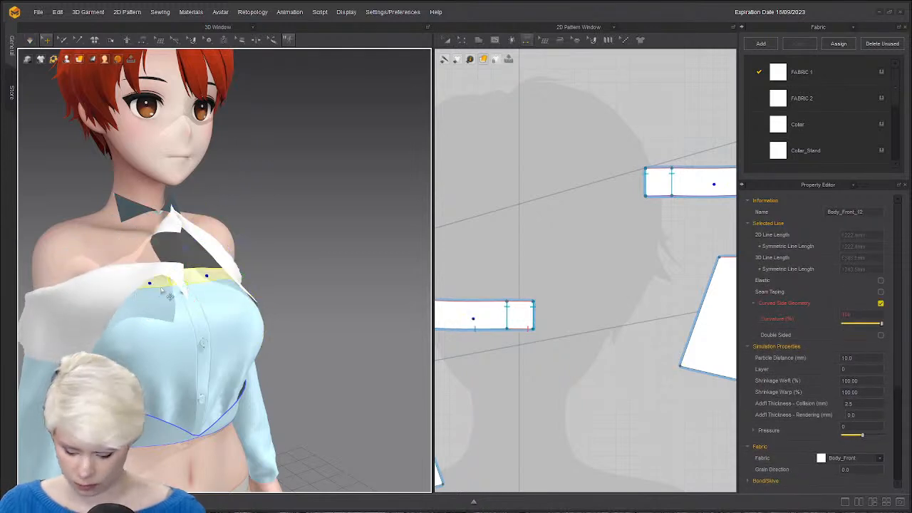
key("space")
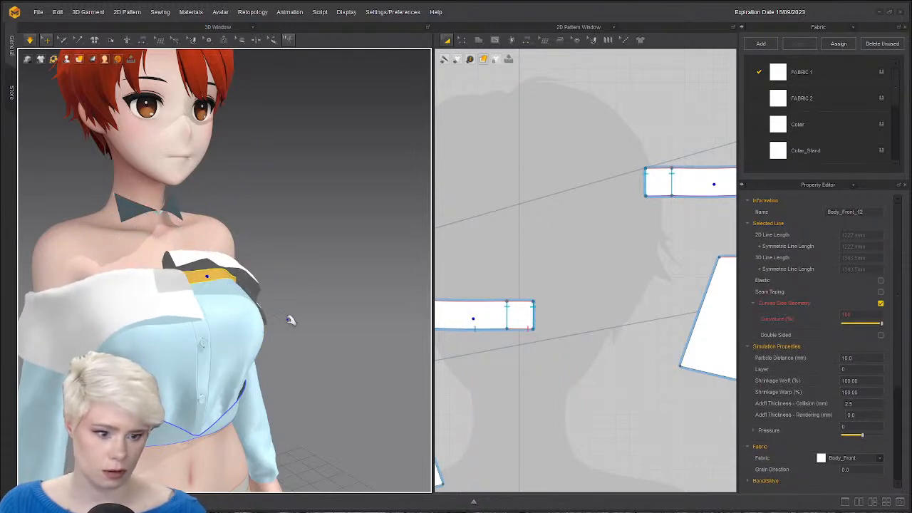
Delete the collar pattern's upper front corner point and simulate the more slanted front edge.
left_click(541, 262)
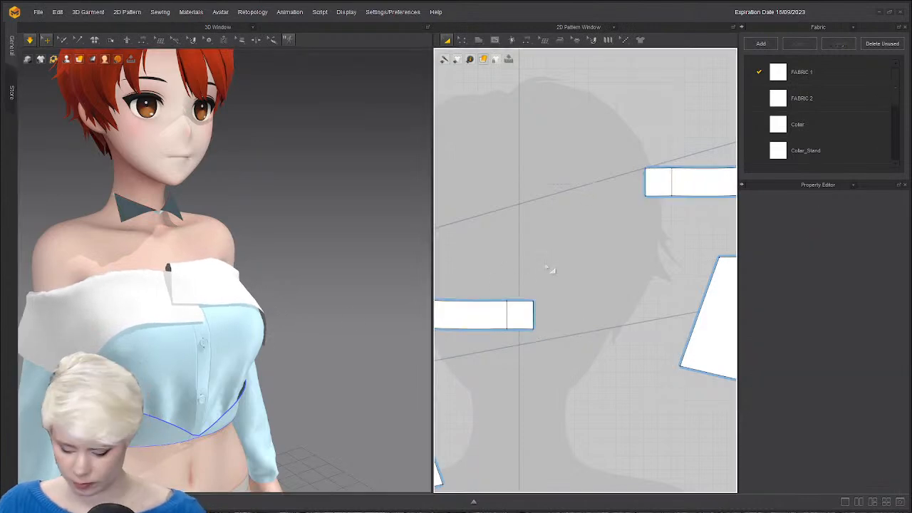
scroll(531, 293, "down", 4)
scroll(552, 303, "up", 3)
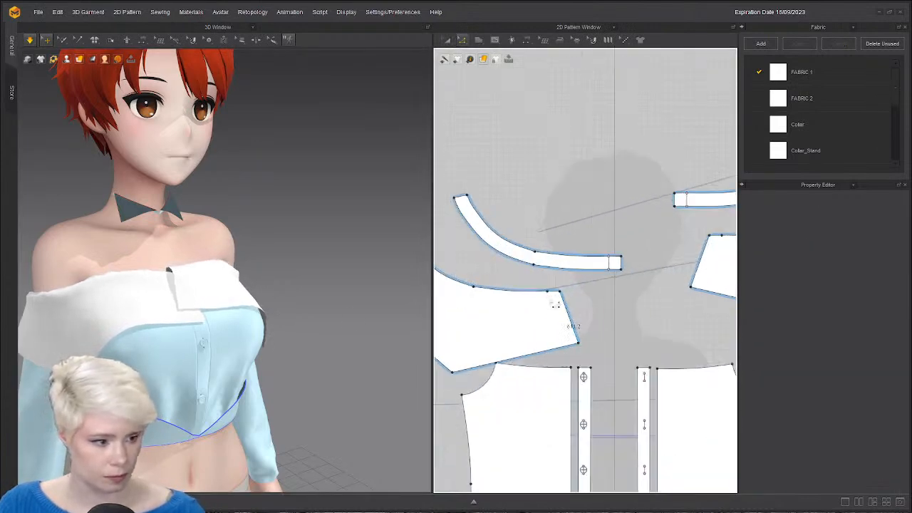
left_click(562, 293)
key("Delete")
scroll(660, 277, "down", 2)
middle_click_drag(727, 245, 496, 308)
scroll(560, 282, "up", 4)
scroll(654, 280, "down", 6)
scroll(622, 300, "up", 1)
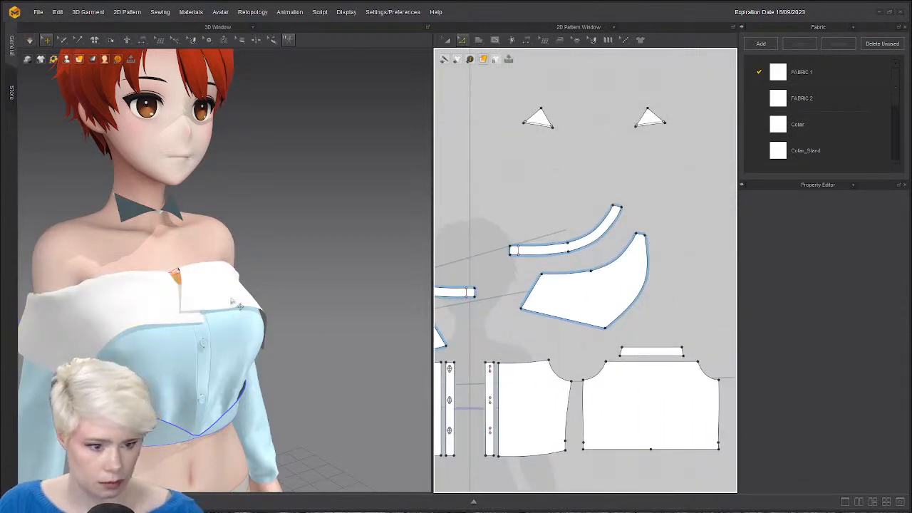
right_click_drag(231, 303, 213, 345)
left_click(207, 370)
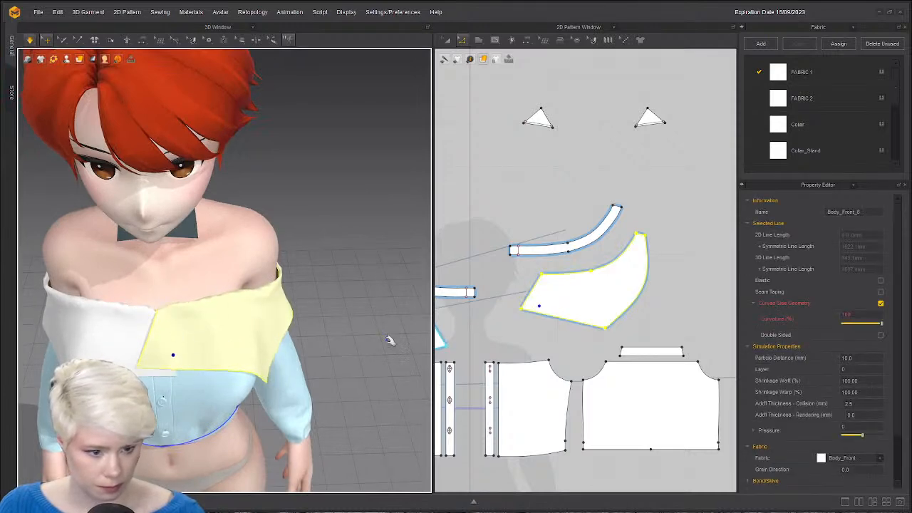
Move the collar pattern's lower front corner inward along the bottom edge to steepen the front edge.
left_click(569, 291)
scroll(575, 294, "down", 2)
middle_click_drag(574, 294, 642, 286)
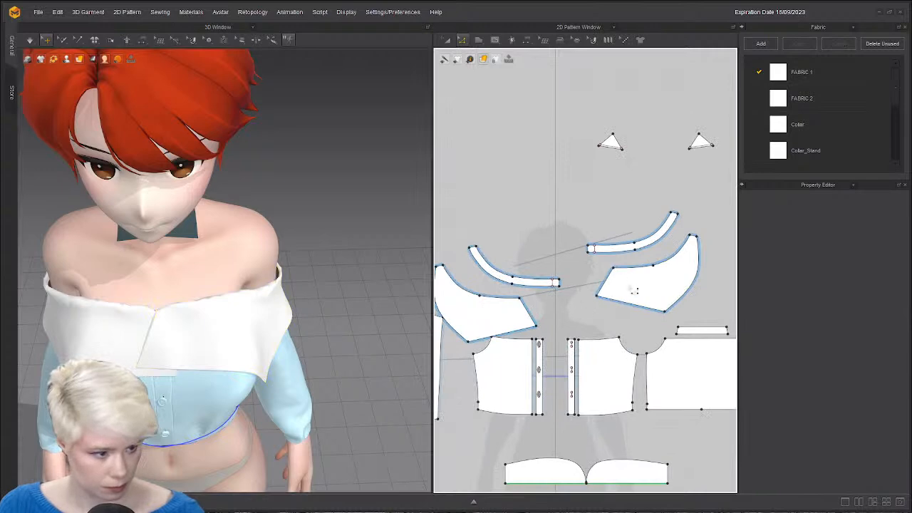
scroll(212, 325, "up", 1)
left_click(610, 304)
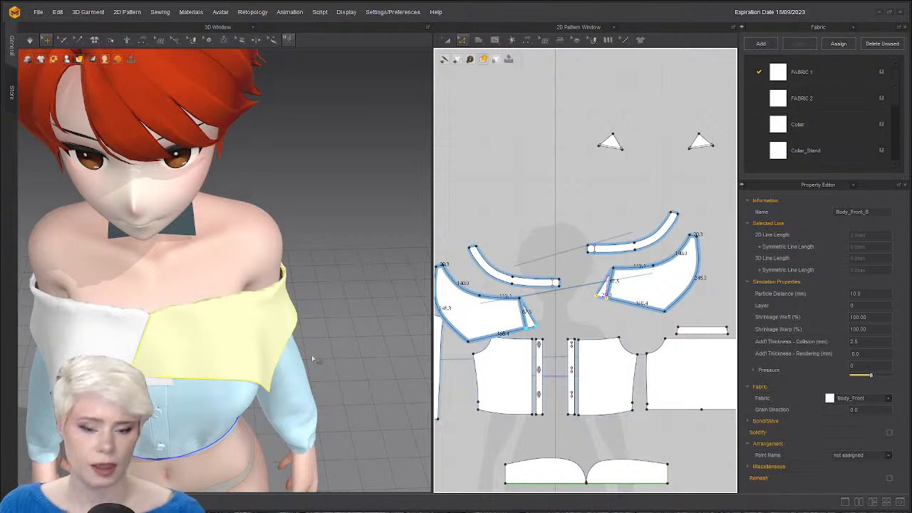
Run the simulation while tugging both collar halves at the front, and stop it.
key("space")
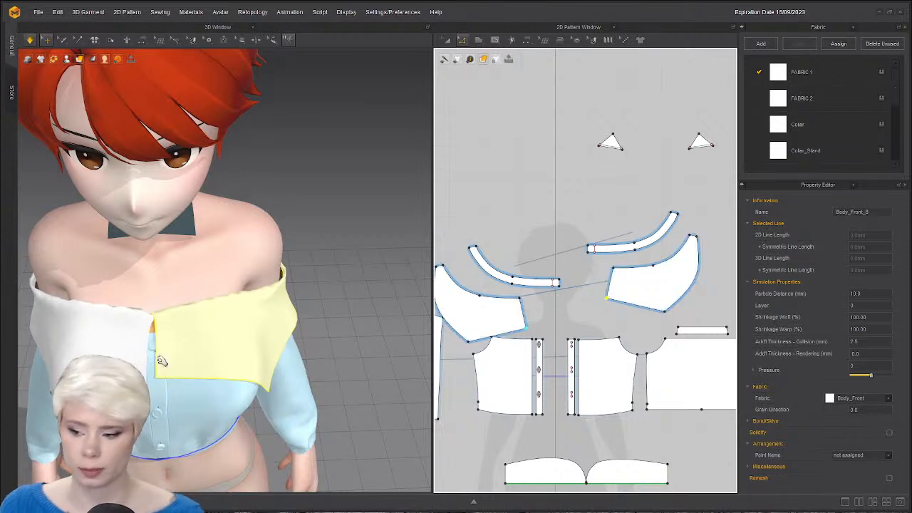
left_click_drag(163, 320, 204, 232)
left_click_drag(128, 338, 132, 367)
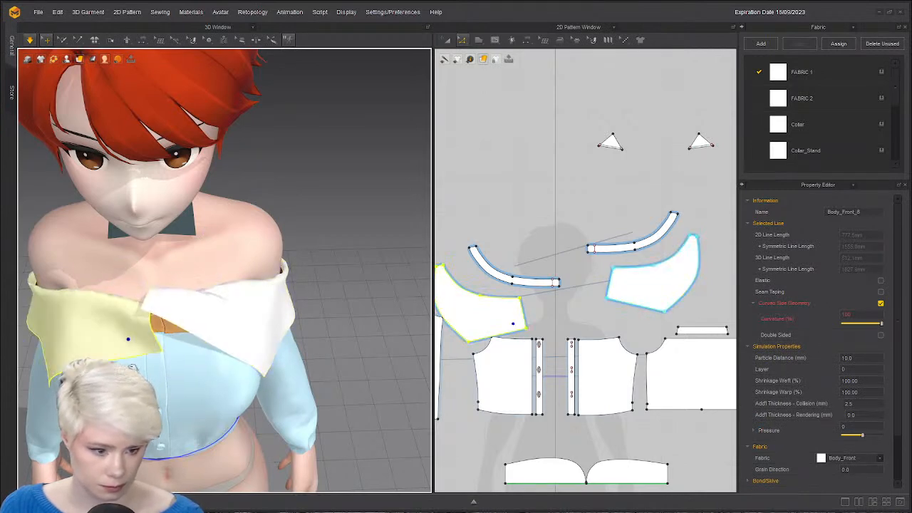
key("space")
Move the front end of the collar-to-band seam on the neckline band to between the internal line and the band's end.
key("b")
scroll(542, 290, "up", 5)
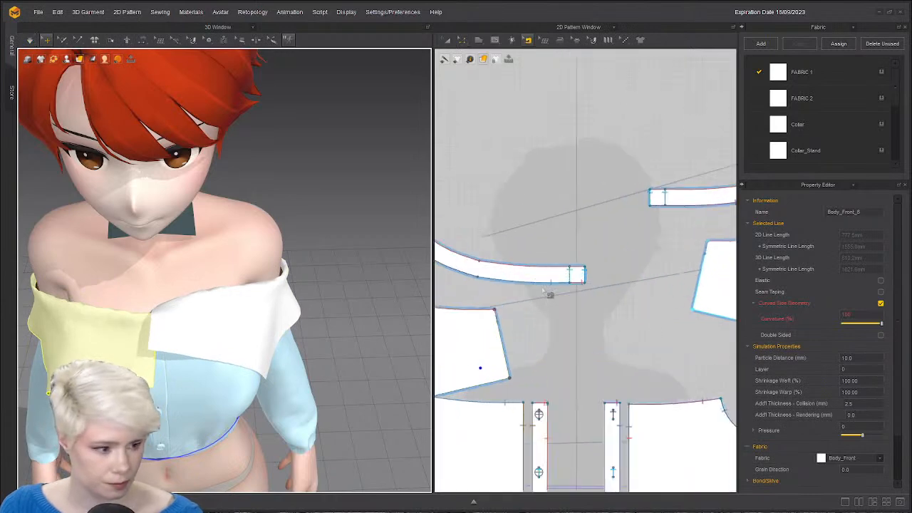
middle_click_drag(527, 327, 617, 295)
scroll(617, 294, "down", 1)
scroll(618, 293, "up", 3)
left_click(574, 295)
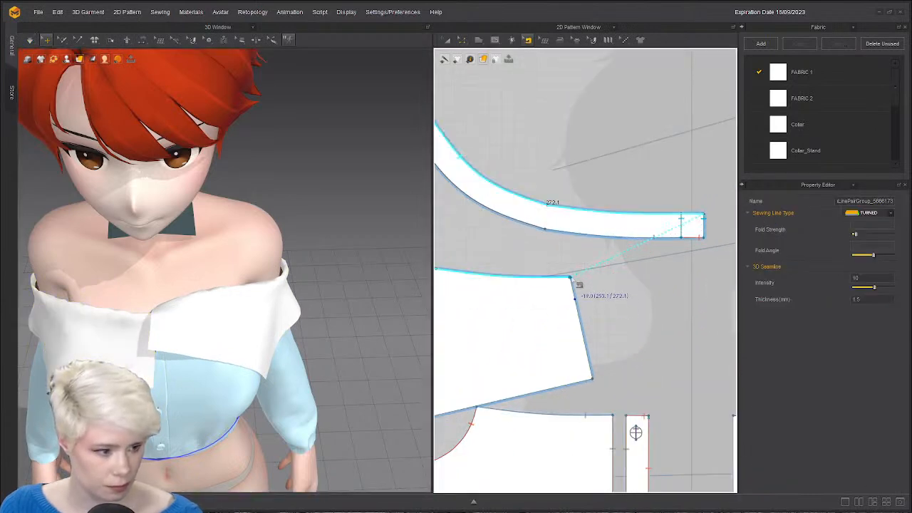
scroll(633, 299, "down", 2)
middle_click_drag(708, 235, 582, 234)
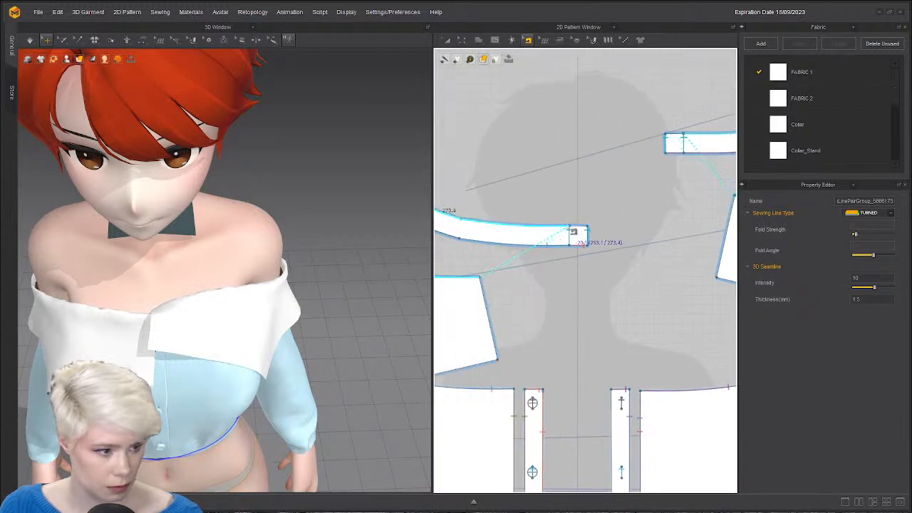
left_click(576, 231)
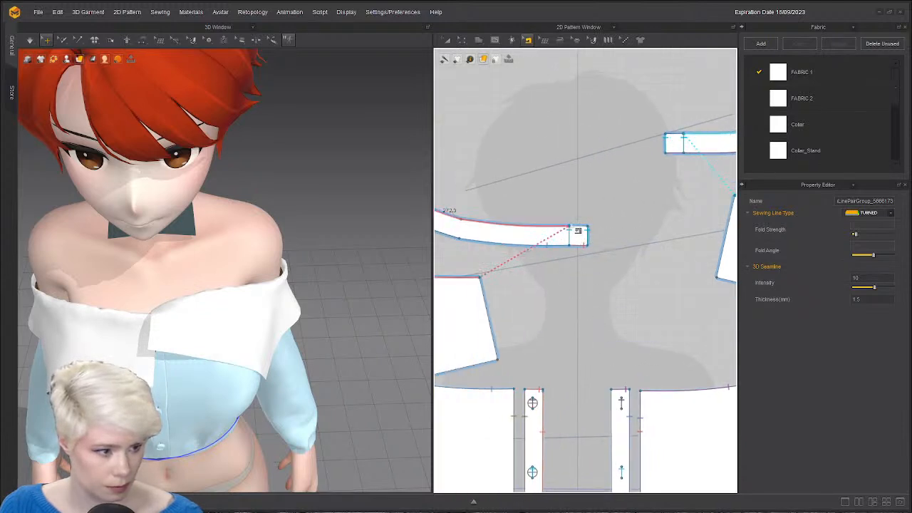
scroll(578, 230, "up", 5)
scroll(618, 247, "down", 4)
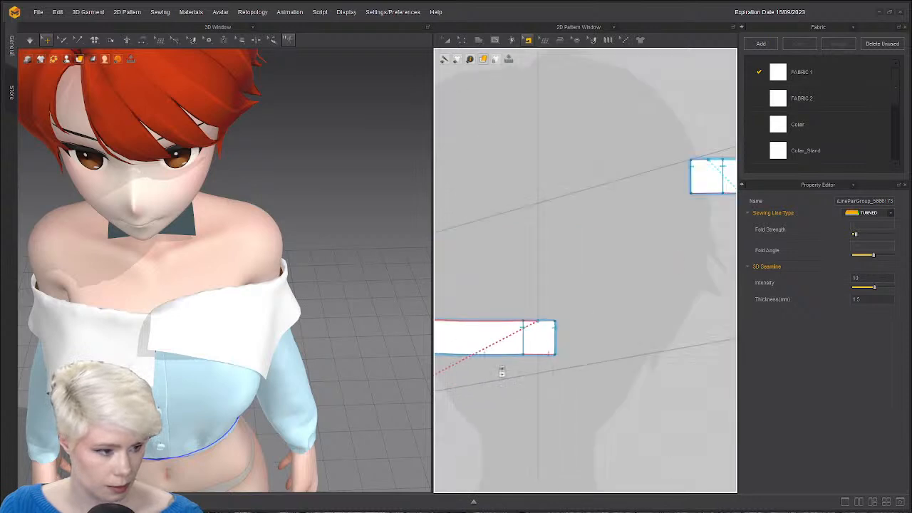
Simulate the garment, tug the collar fronts downward and examine the gap between them over the neckline band.
key("space")
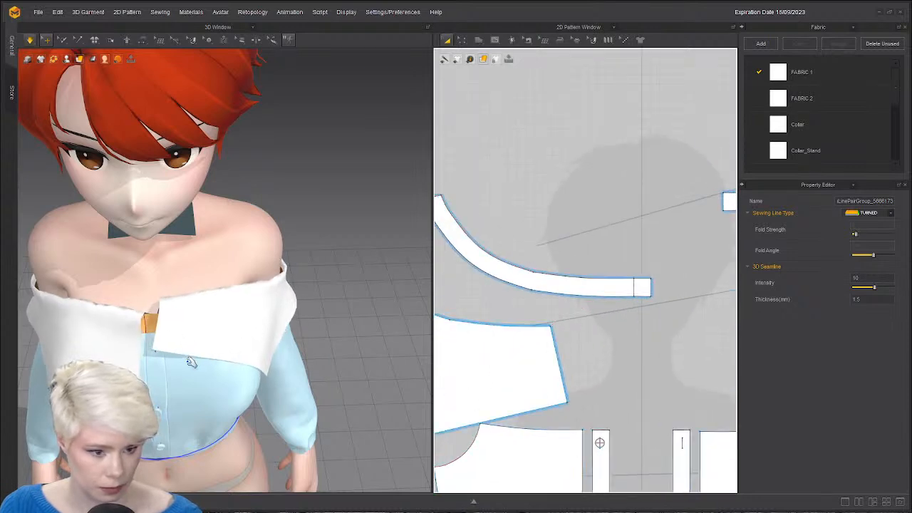
left_click_drag(171, 355, 156, 406)
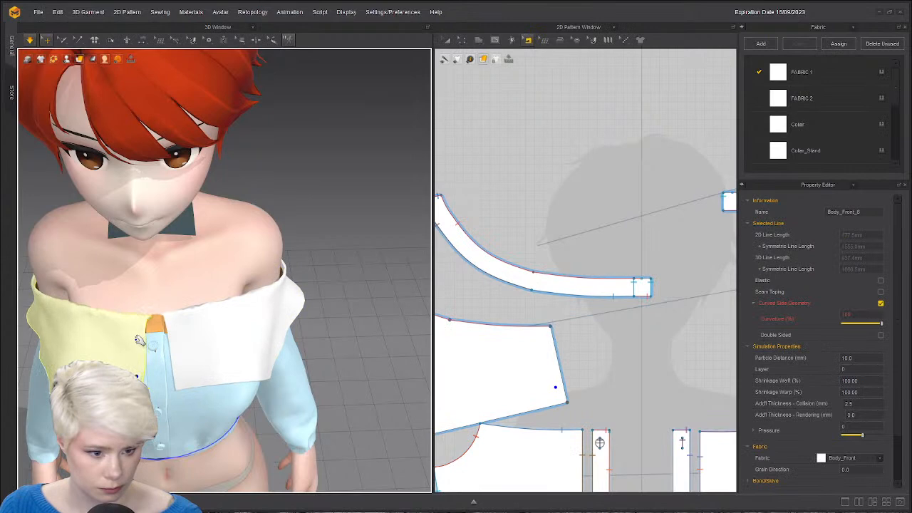
scroll(275, 274, "up", 5)
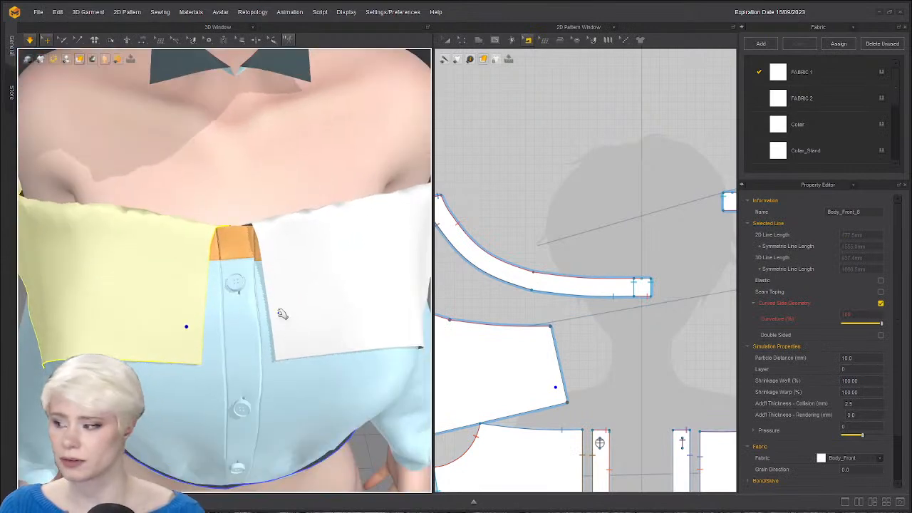
scroll(258, 293, "up", 3)
scroll(235, 285, "down", 6)
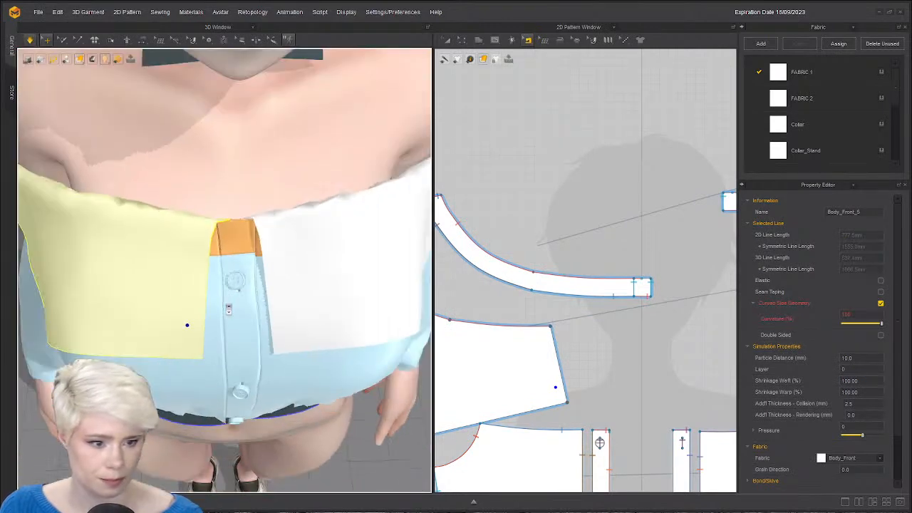
Shift the collar seam's front end back to the neckline band's internal line.
scroll(469, 279, "down", 3)
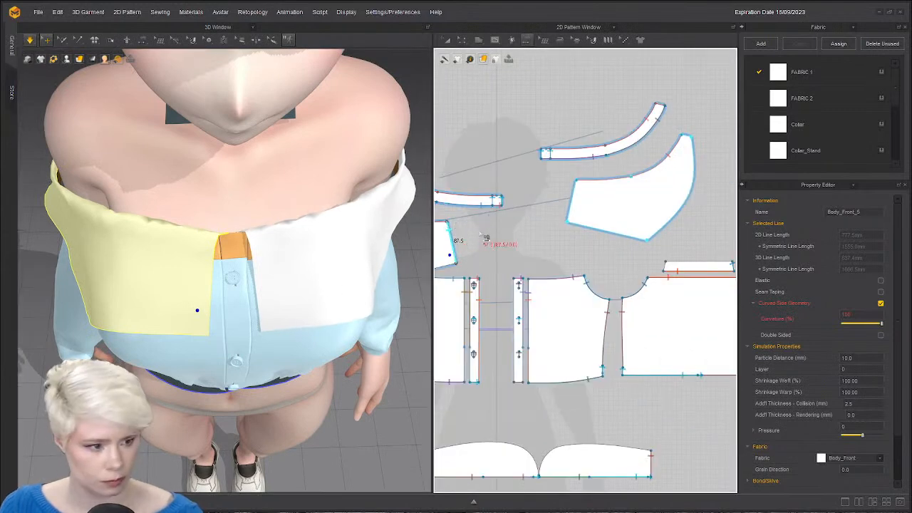
scroll(434, 242, "down", 2)
scroll(268, 235, "up", 5)
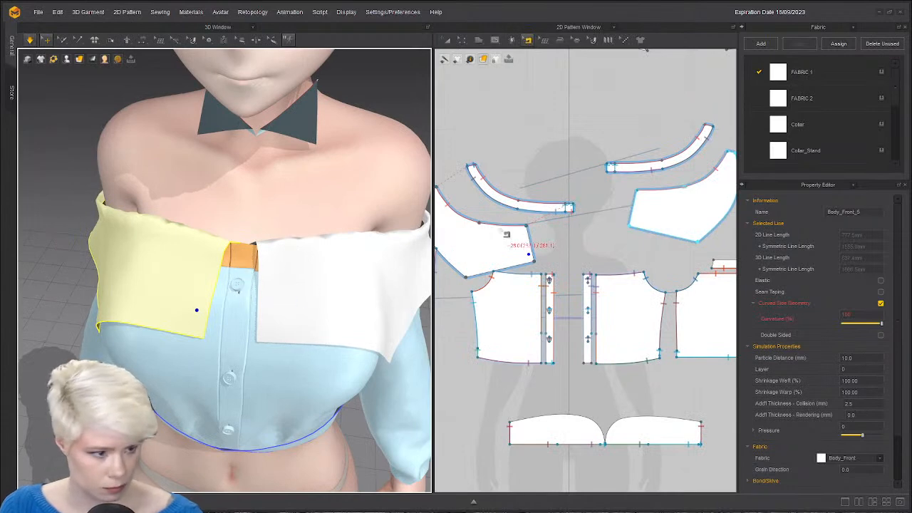
scroll(565, 217, "up", 5)
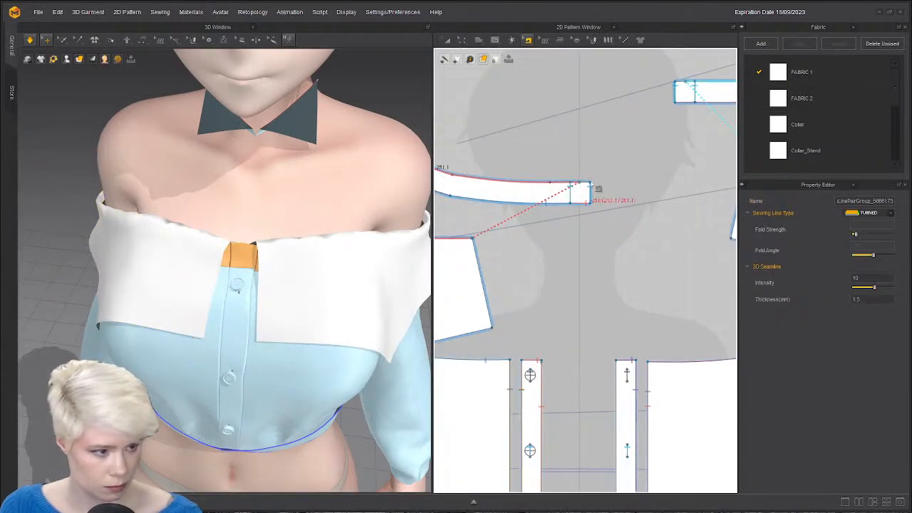
left_click(590, 184)
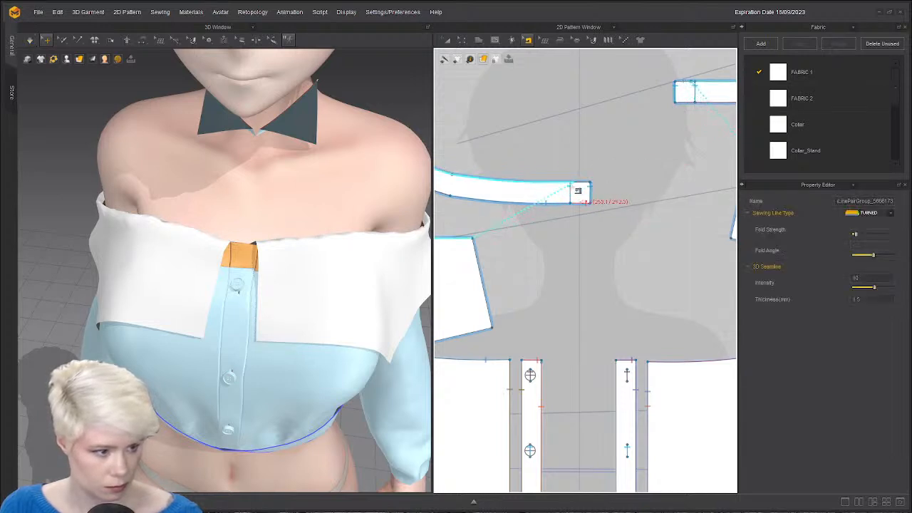
left_click(570, 187)
key("a")
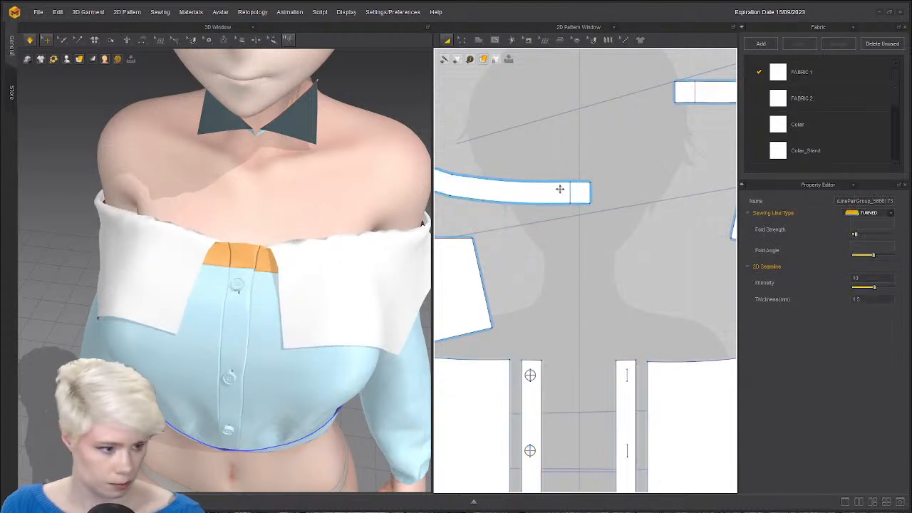
Shorten the collar seam along the neckline band until its length matches the collar's 253.1 mm edge.
key("b")
scroll(546, 183, "up", 4)
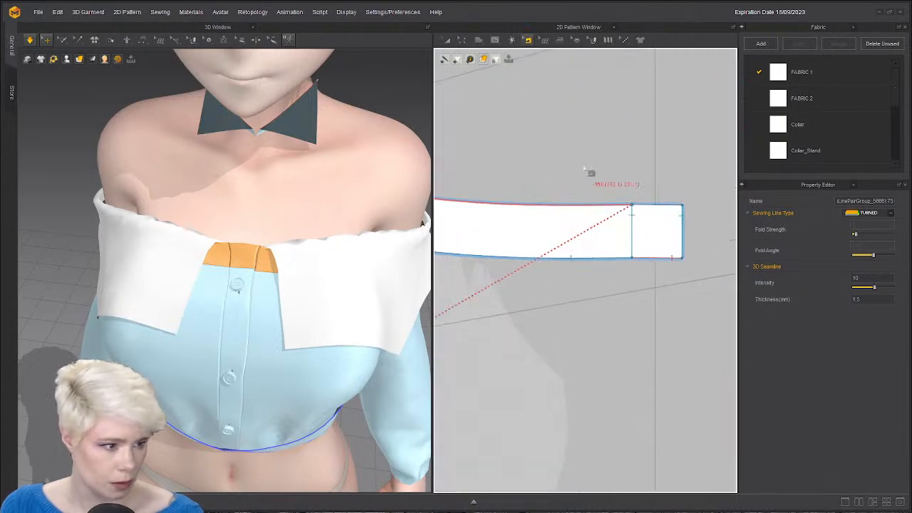
scroll(579, 206, "down", 4)
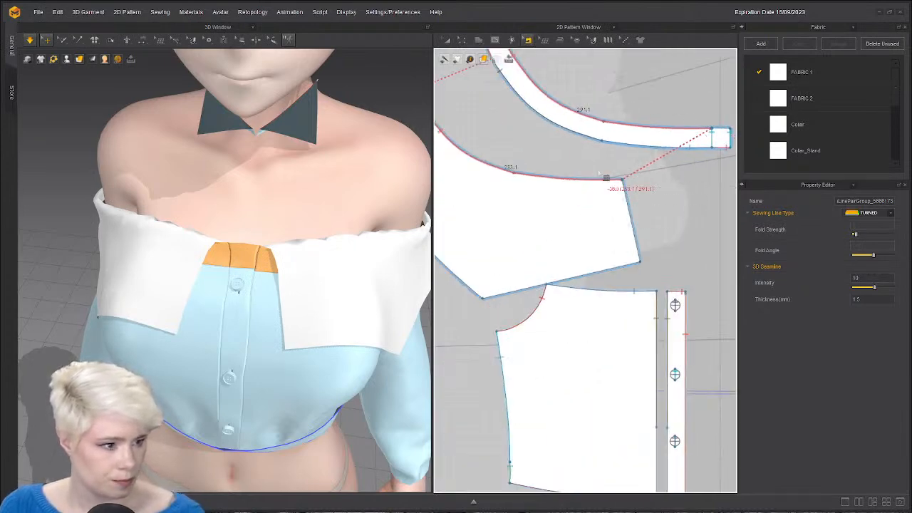
scroll(604, 177, "down", 2)
scroll(630, 191, "down", 2)
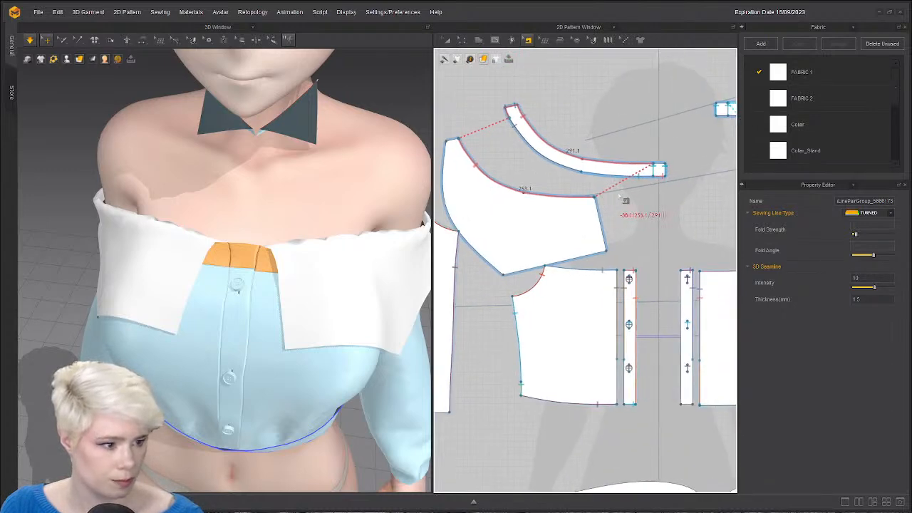
scroll(653, 165, "up", 3)
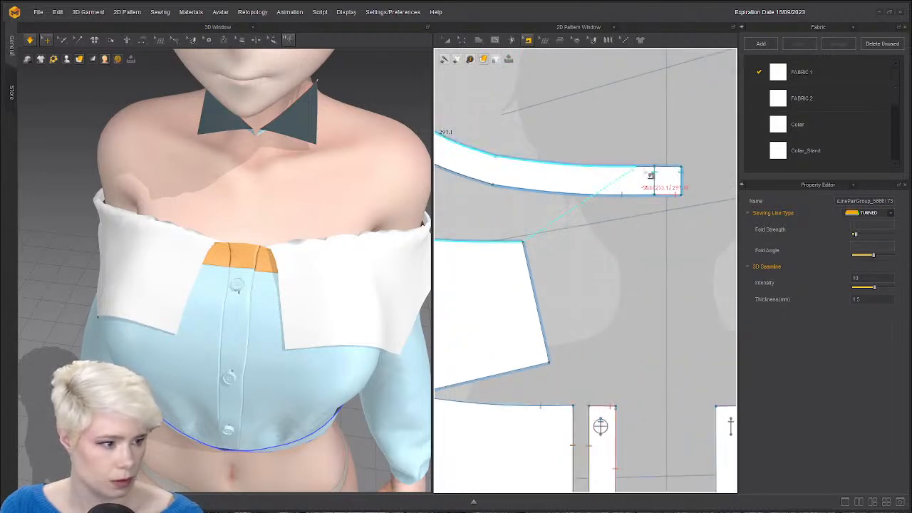
left_click(583, 166)
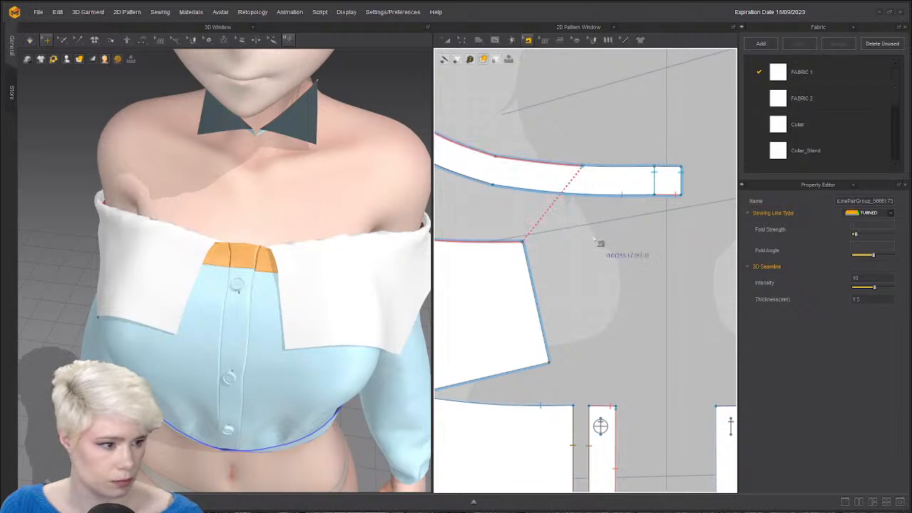
scroll(627, 231, "down", 2)
middle_click_drag(627, 228, 685, 210)
scroll(586, 227, "up", 1)
Simulate the blouse with the shortened collar seam and view the drape from the side and front.
right_click_drag(192, 286, 276, 252)
right_click_drag(286, 288, 100, 299)
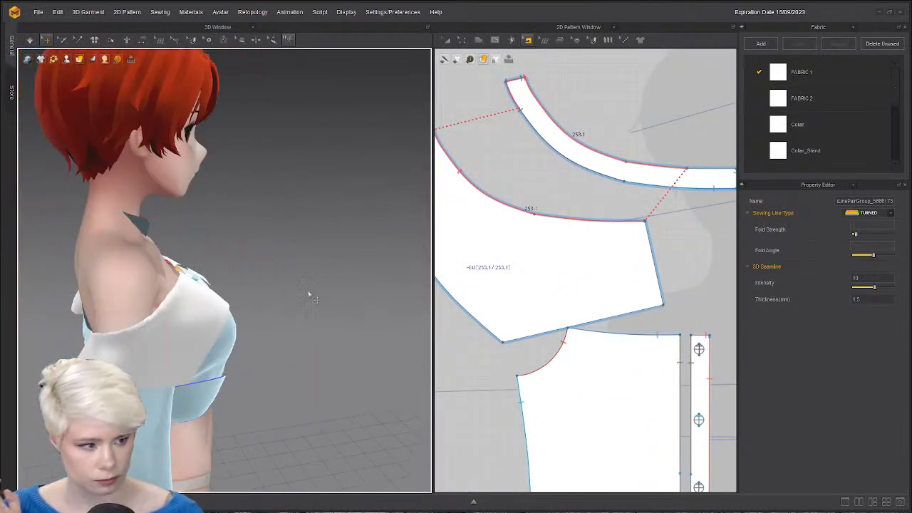
scroll(592, 266, "down", 5)
right_click_drag(278, 299, 45, 346)
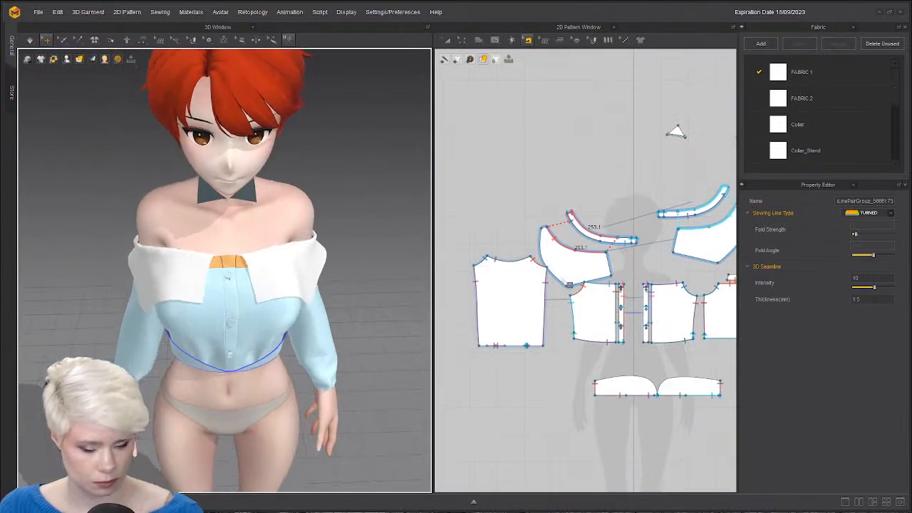
key("space")
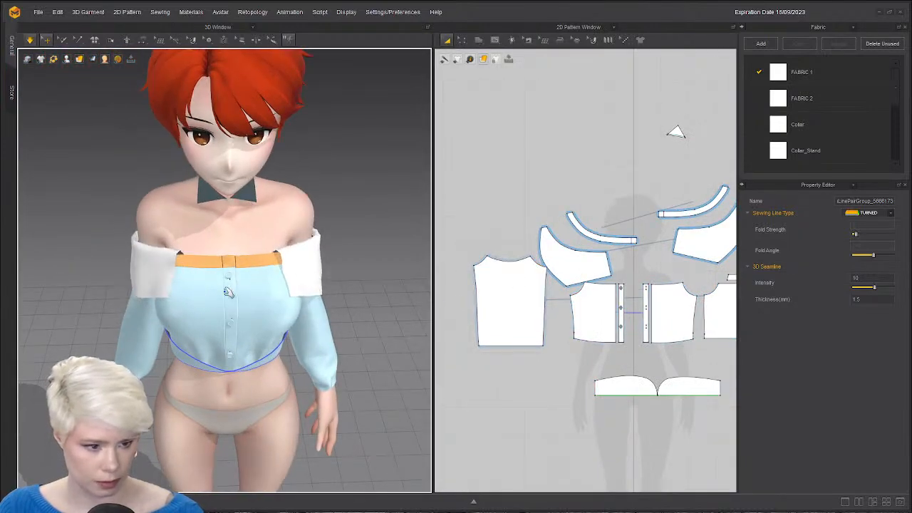
right_click_drag(228, 289, 211, 255)
Rotate the collar pattern until its front edge is vertical and place it against the underside of the neckline band.
key("n")
scroll(568, 261, "up", 5)
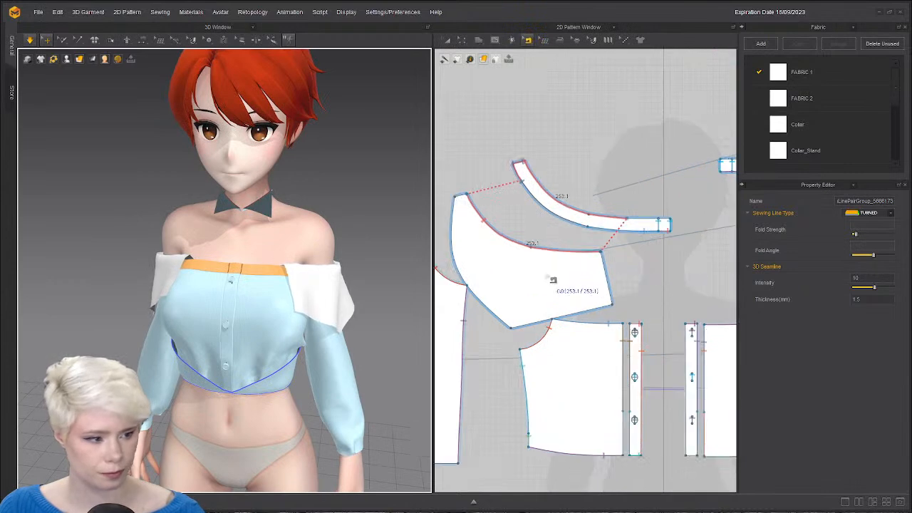
key("a")
left_click(516, 276)
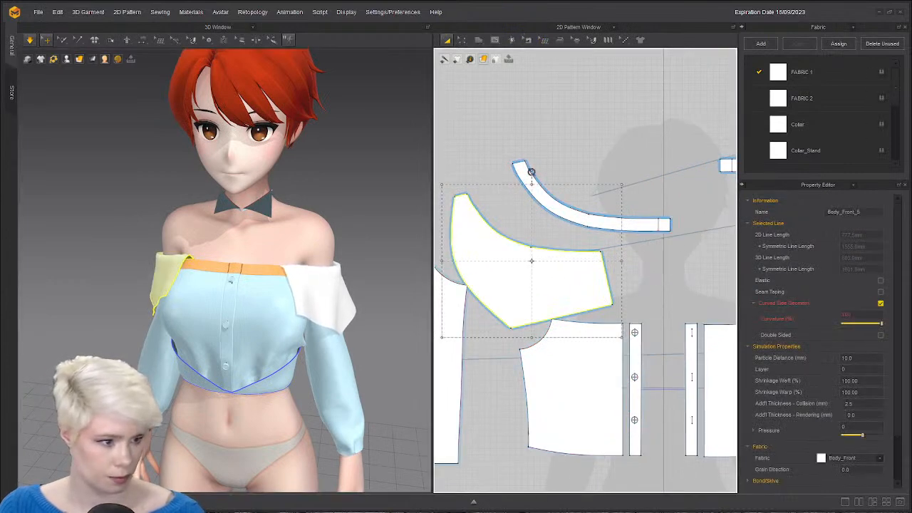
left_click_drag(532, 172, 550, 175)
left_click_drag(524, 279, 574, 272)
right_click_drag(304, 301, 297, 310)
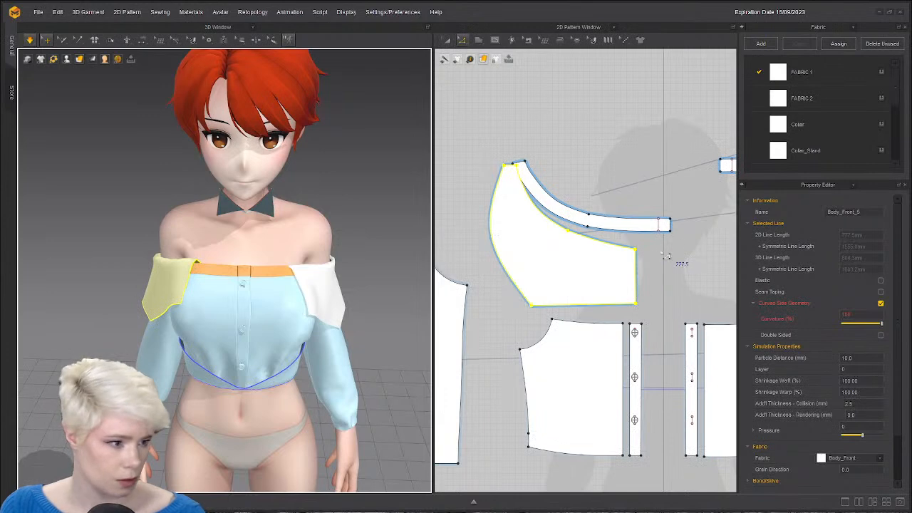
Extend the collar pattern's vertical front edge outward until it lines up with the front end of the neckline band.
key("n")
left_click(628, 227)
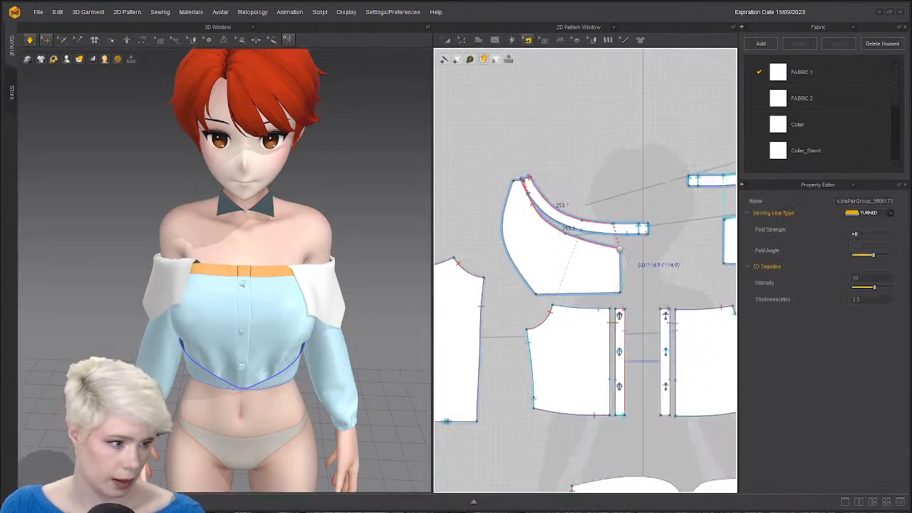
scroll(617, 223, "up", 5)
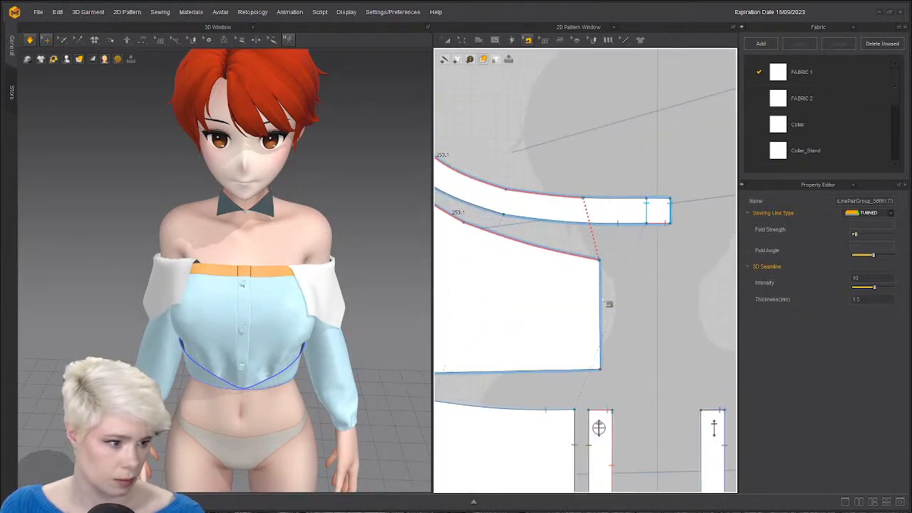
key("z")
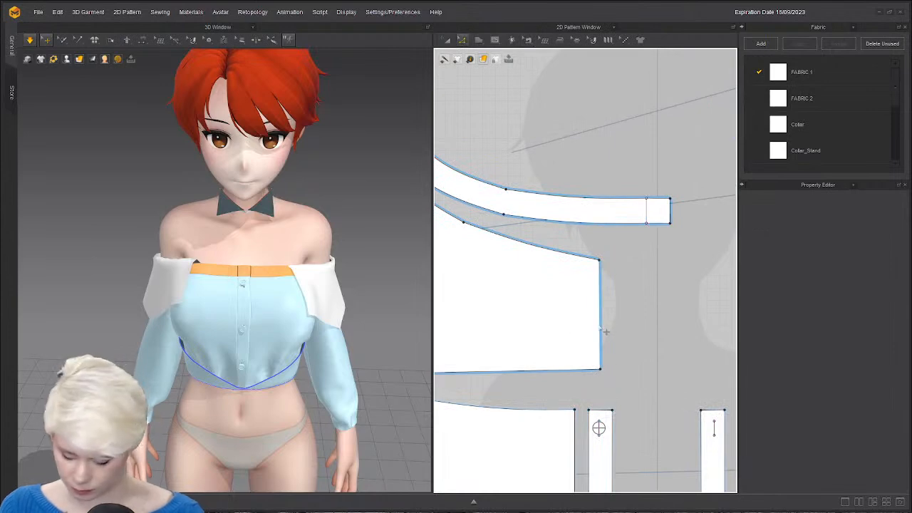
left_click_drag(607, 330, 679, 332)
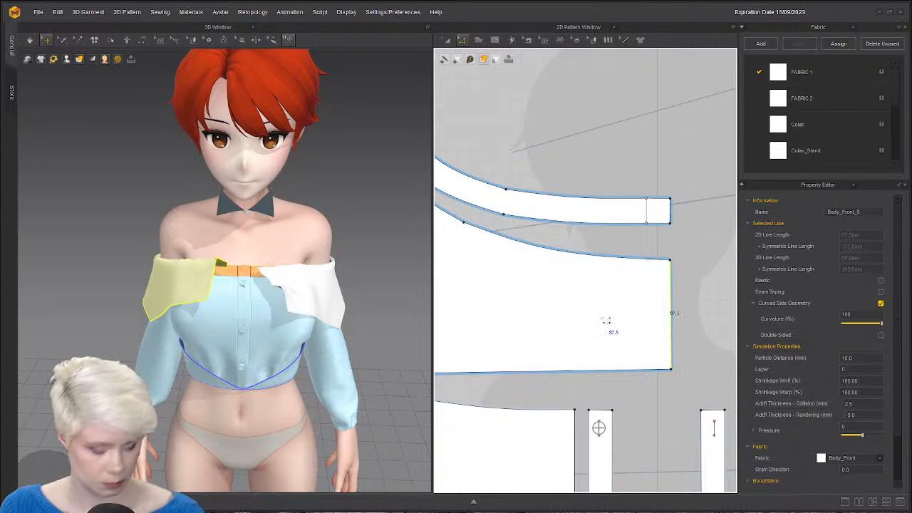
Lengthen the collar seam along the neckline band to match the collar's 307.5 mm edge, and move the collar's front edge slightly back.
key("b")
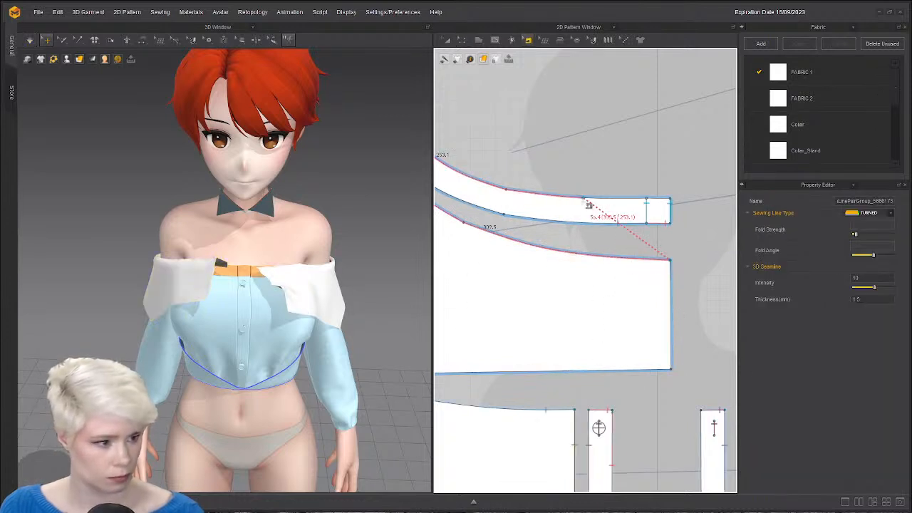
left_click_drag(589, 205, 649, 201)
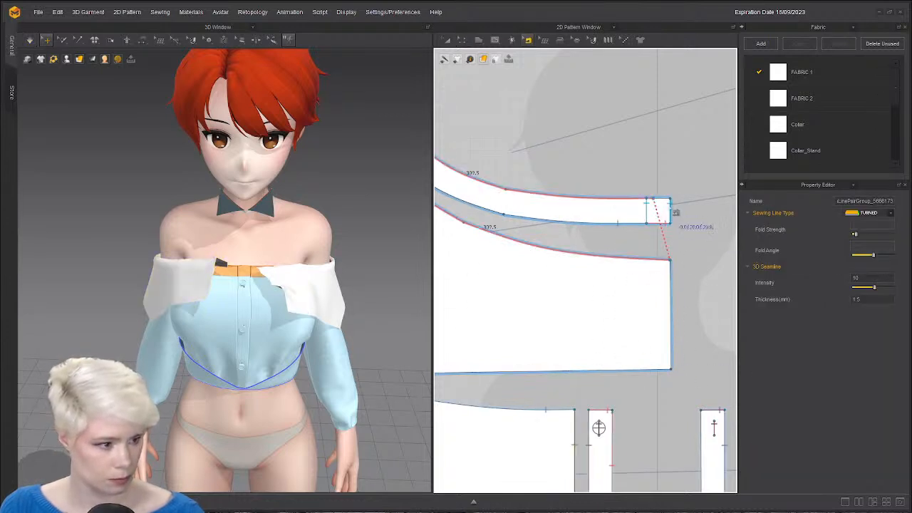
key("z")
left_click(669, 311)
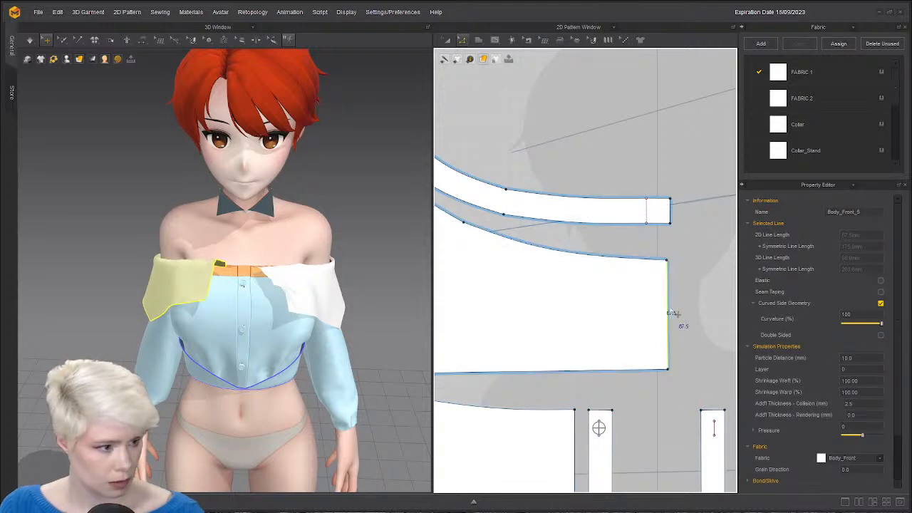
Simulate the blouse with the extended collar, adjust the collar fronts on the avatar, and view the drape from the side.
key("space")
left_click_drag(212, 307, 263, 312)
left_click(273, 301)
right_click_drag(273, 301, 228, 330)
scroll(216, 307, "down", 3)
scroll(545, 307, "down", 3)
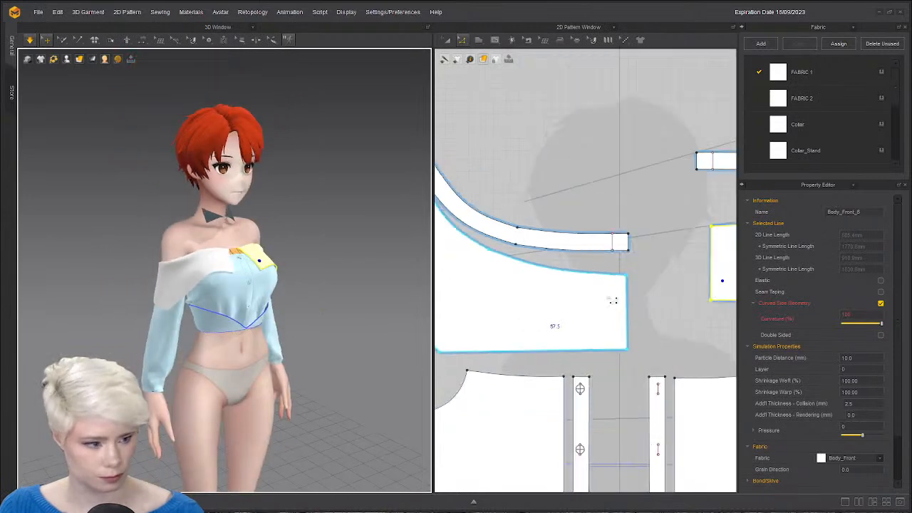
Move one side's collar and neckline band patterns up, away from the front bodice pieces.
scroll(613, 300, "down", 4)
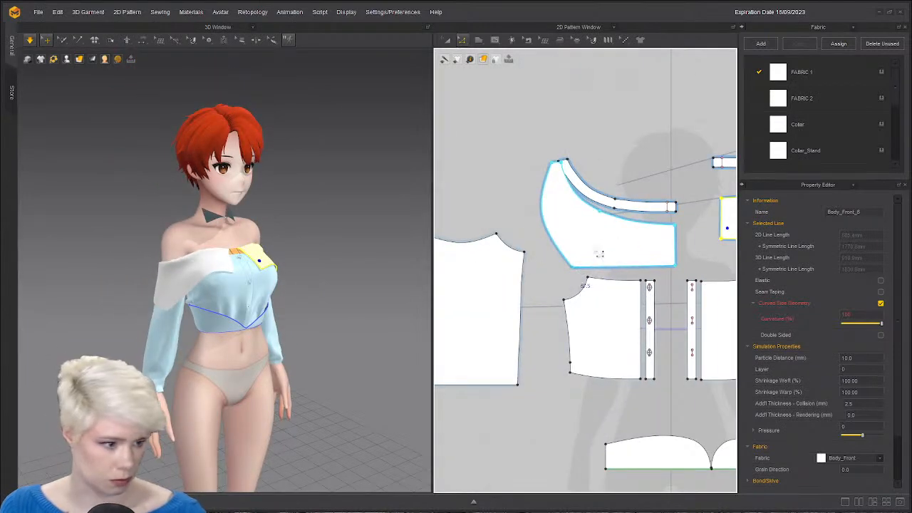
key("a")
left_click_drag(611, 240, 557, 202)
left_click_drag(646, 208, 647, 151)
left_click_drag(556, 227, 615, 210)
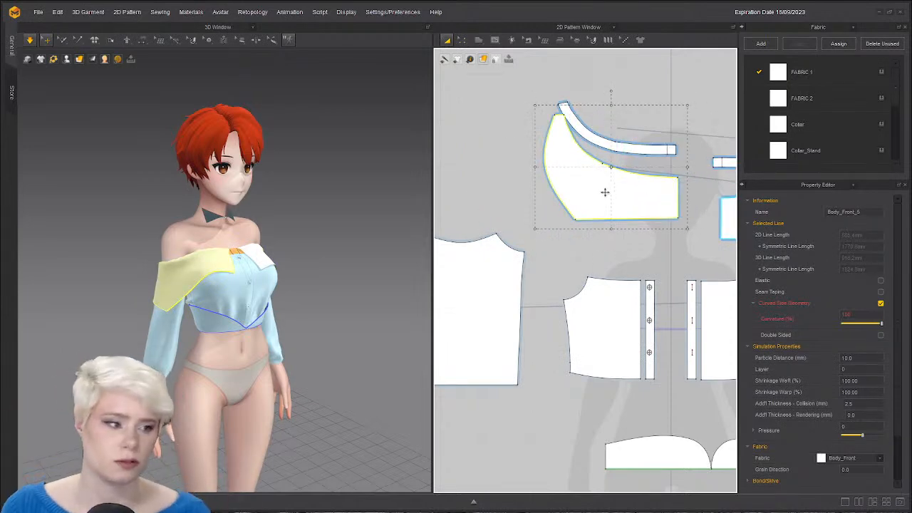
Reshape the collar by moving its lower outer corner down and inward so the bottom edge slopes to a point.
scroll(604, 191, "down", 2)
left_click(548, 239)
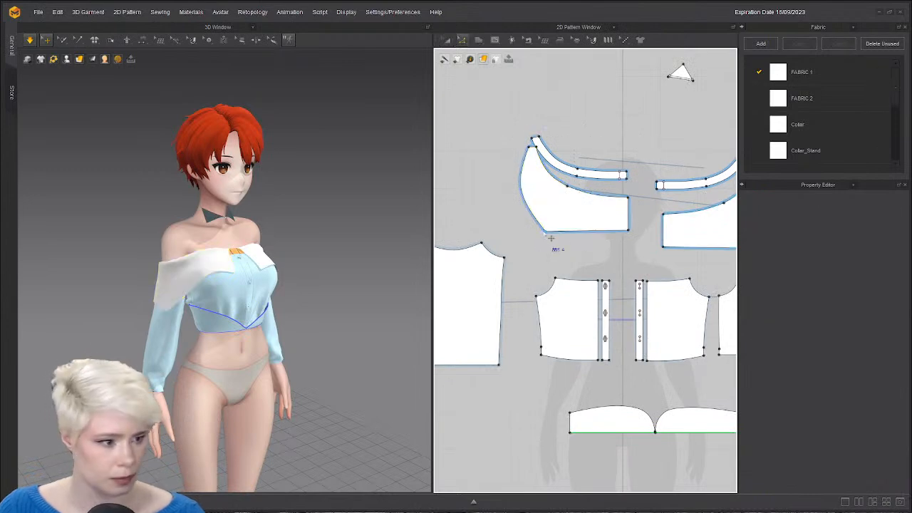
left_click(553, 239)
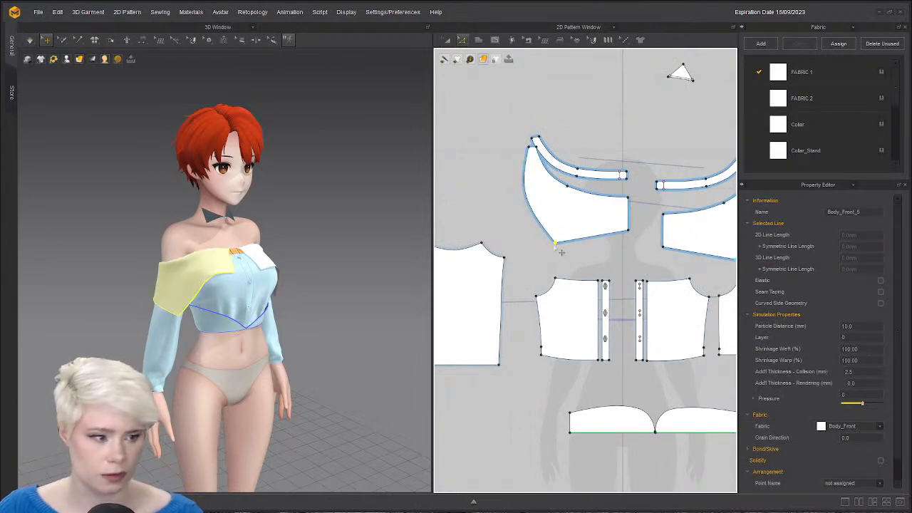
left_click_drag(555, 243, 587, 257)
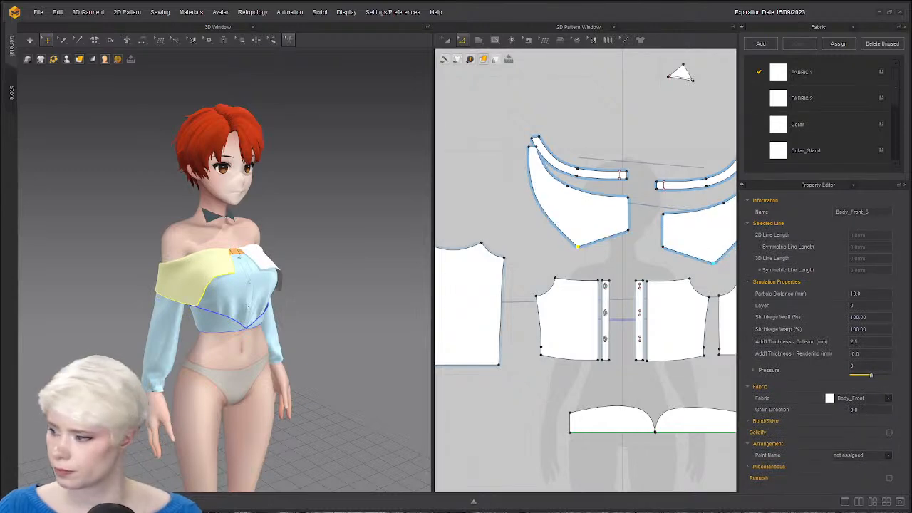
Simulate the pointed collar in front view and pull its front edge into place on the avatar.
key("2")
key("space")
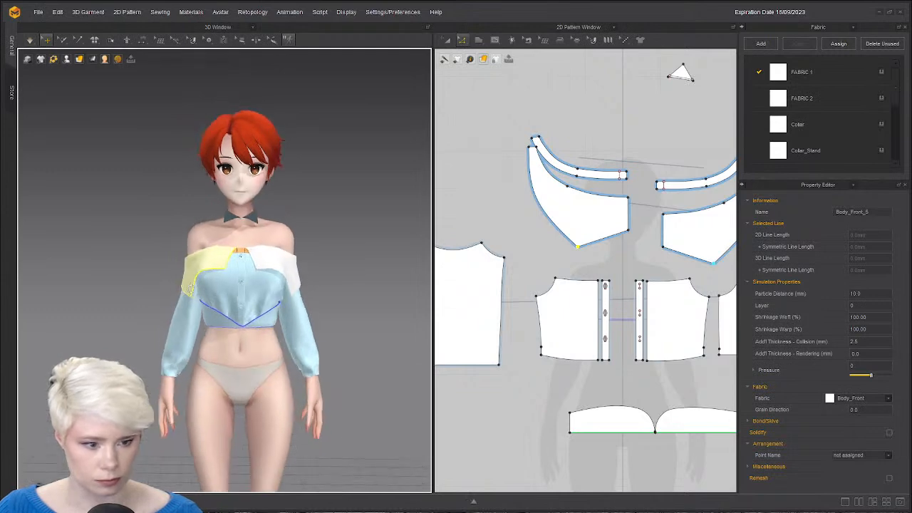
left_click(227, 266)
scroll(227, 266, "up", 5)
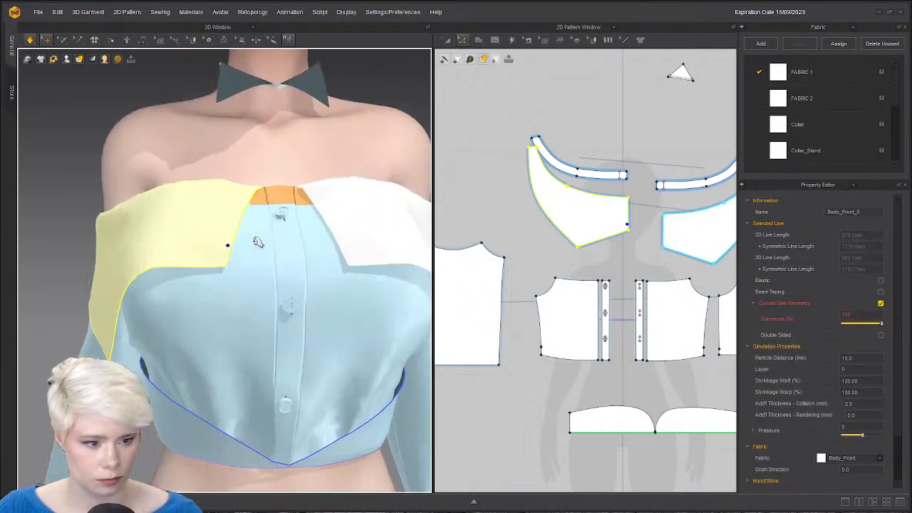
right_click_drag(235, 288, 244, 244)
key("space")
left_click_drag(275, 231, 247, 219)
Extend the collar's front edge past the neckline band's front end and simulate the drape, adjusting the opposite collar on the avatar.
middle_click_drag(610, 222, 603, 224)
key("n")
scroll(617, 211, "up", 6)
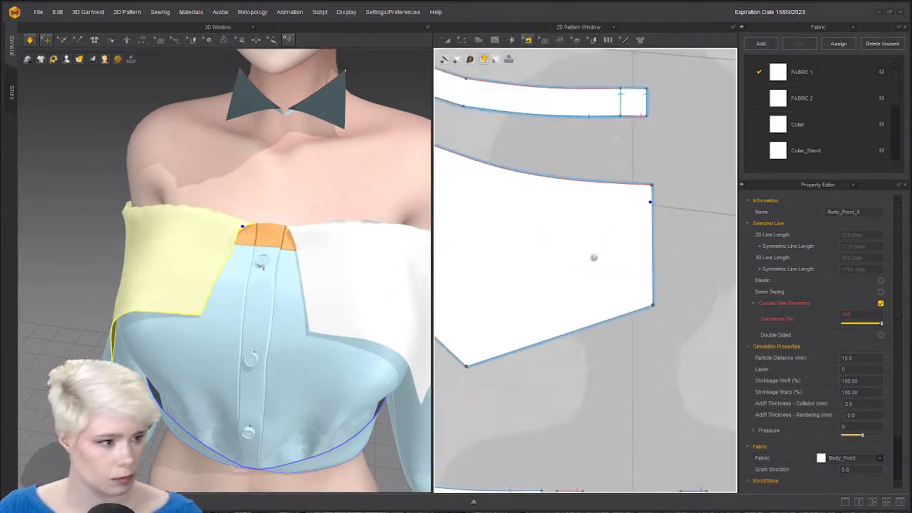
left_click(567, 165)
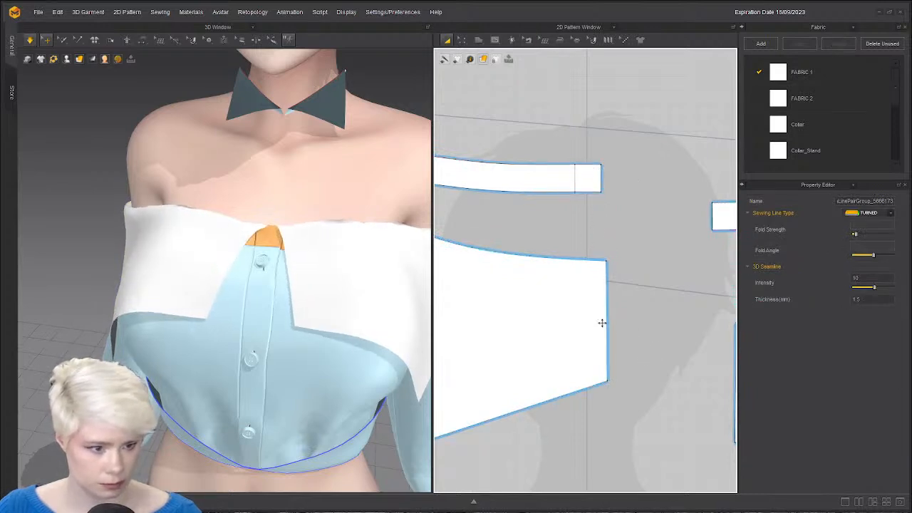
left_click(636, 334)
key("a")
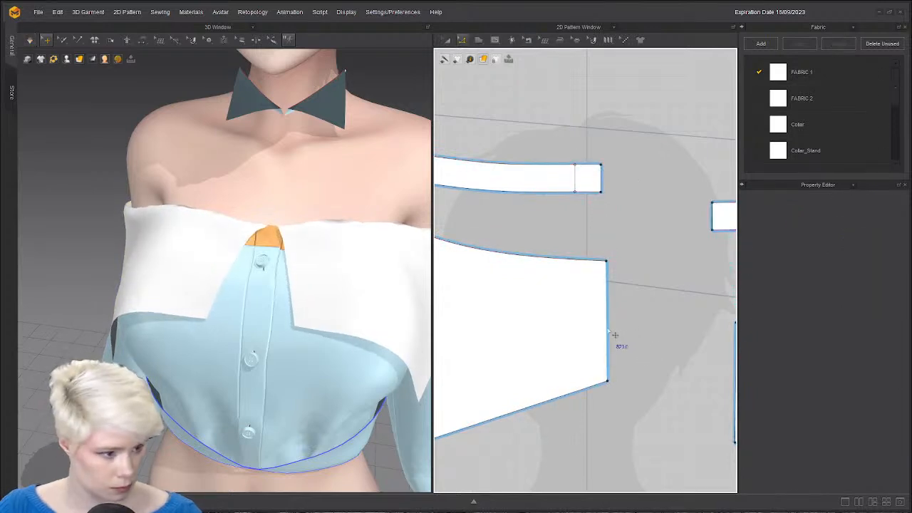
left_click_drag(614, 334, 623, 342)
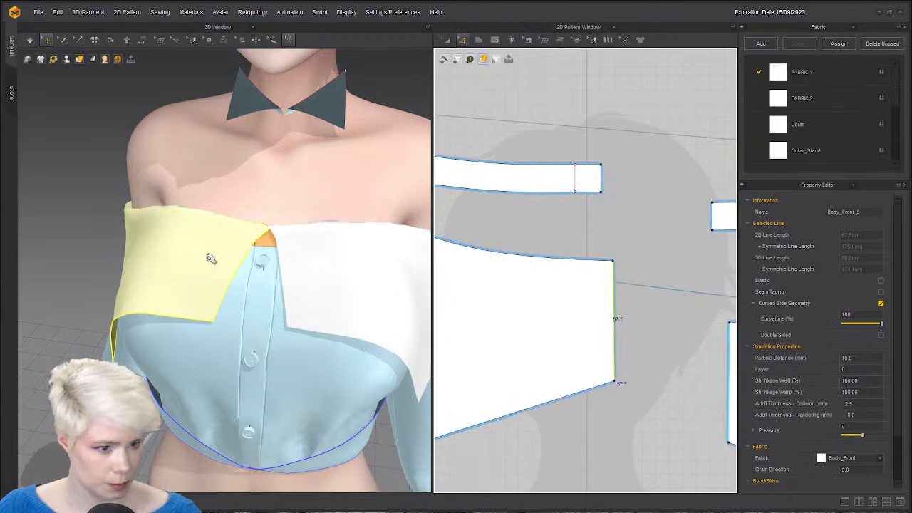
left_click_drag(619, 320, 626, 317)
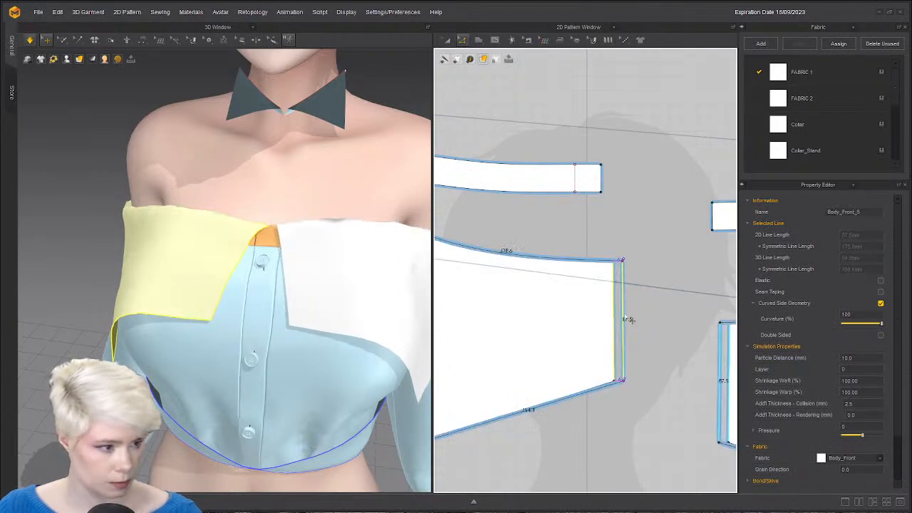
key("space")
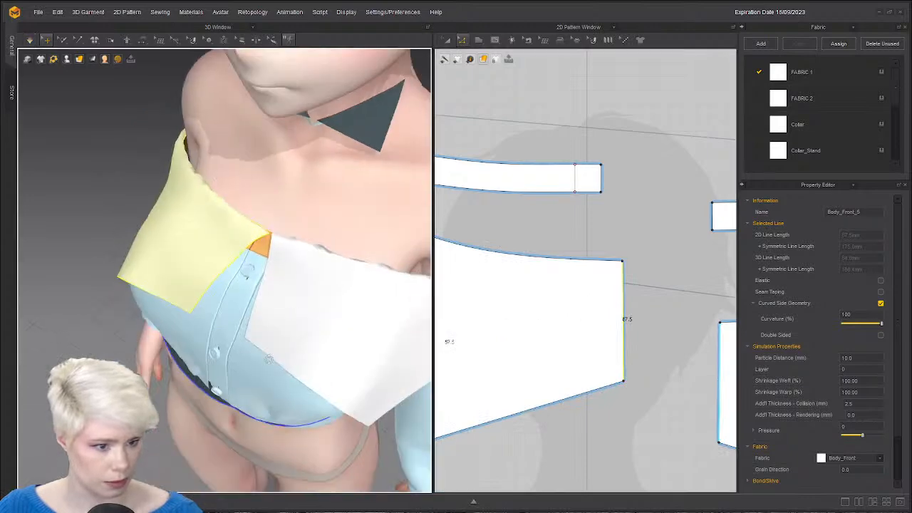
left_click_drag(281, 309, 335, 333)
Move the collar's lower front corner slightly up and inward so the front edge slants away from the centre.
scroll(558, 355, "down", 6)
middle_click_drag(518, 455, 653, 390)
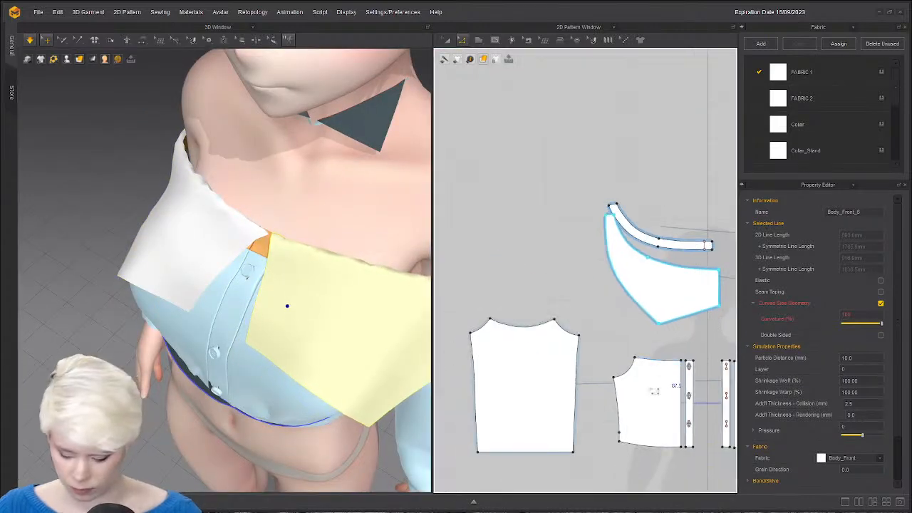
left_click(650, 334)
middle_click_drag(732, 328, 656, 315)
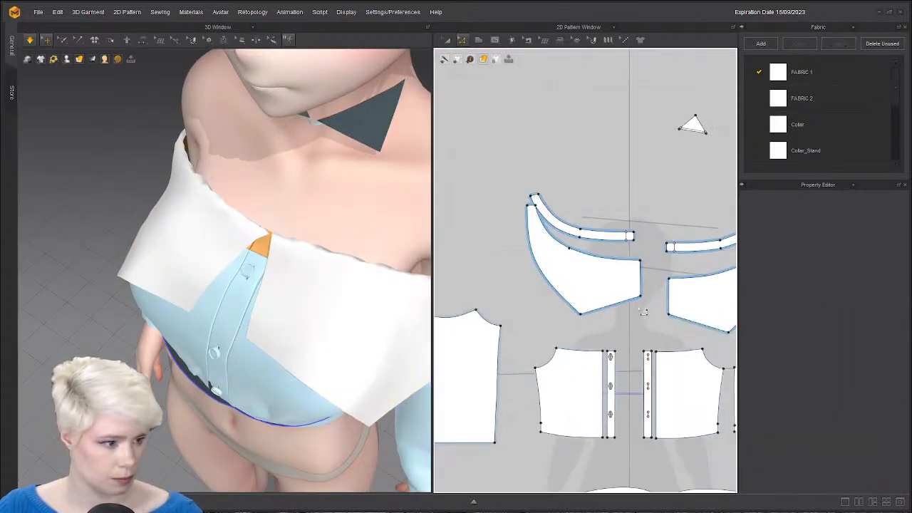
scroll(642, 312, "up", 2)
left_click(620, 296)
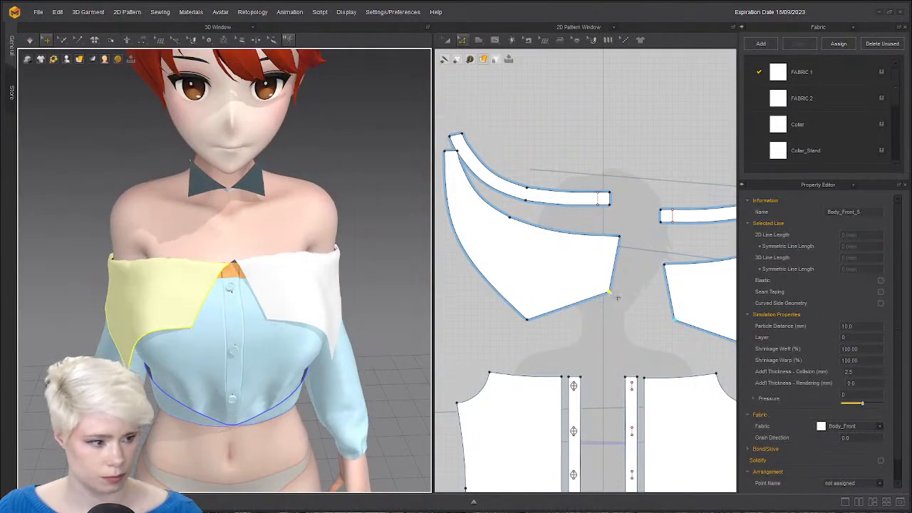
mouse_move(610, 291)
left_mouse_down()
mouse_move(597, 267)
mouse_move(604, 295)
mouse_move(616, 287)
left_mouse_up()
Examine the reshaped collar's drape from the front, close up and at a distance, and compare it with the patterns.
scroll(308, 311, "down", 3)
mouse_move(307, 311)
right_mouse_down()
mouse_move(315, 293)
mouse_move(306, 313)
right_mouse_up()
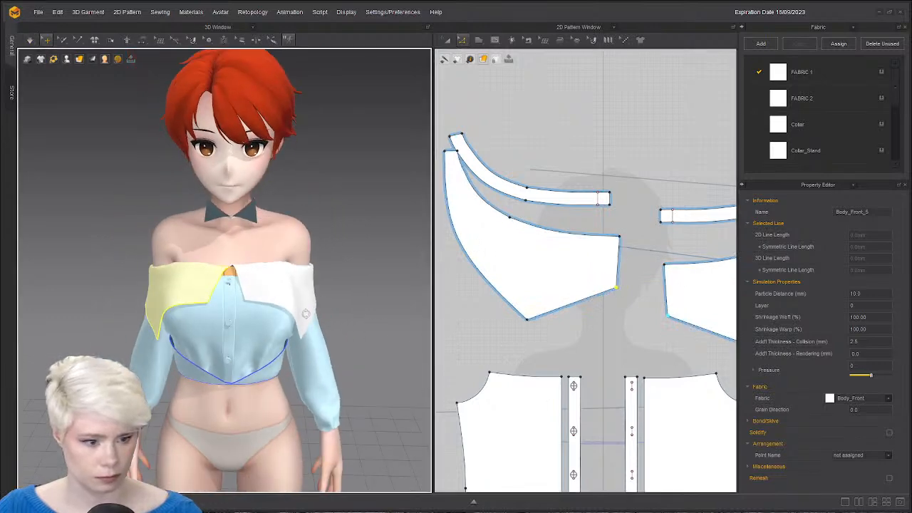
right_click_drag(223, 319, 199, 307)
right_click_drag(101, 291, 110, 289)
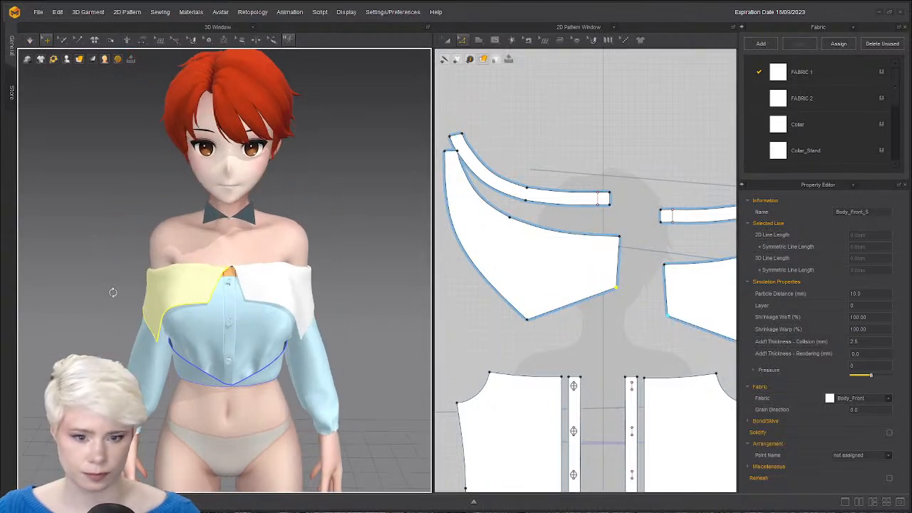
left_click(114, 303)
scroll(251, 319, "down", 3)
scroll(192, 312, "up", 5)
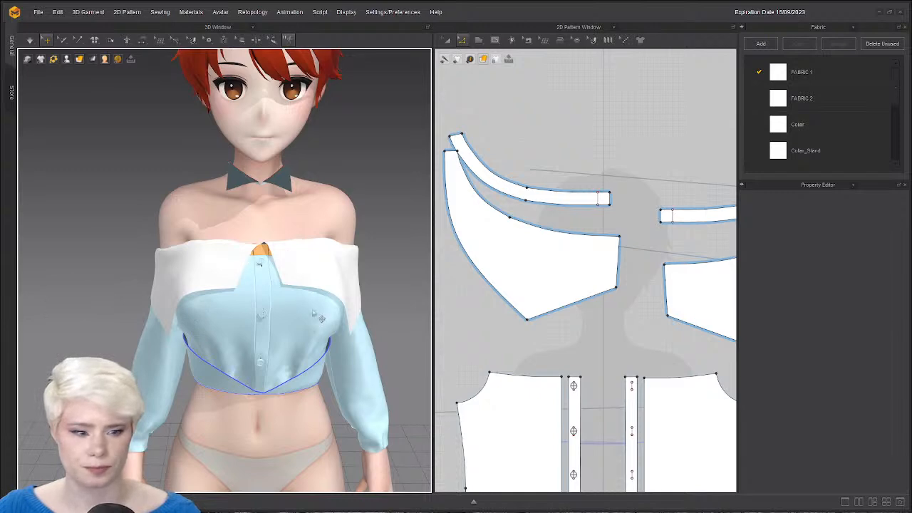
right_click_drag(314, 313, 293, 306)
scroll(483, 239, "down", 2)
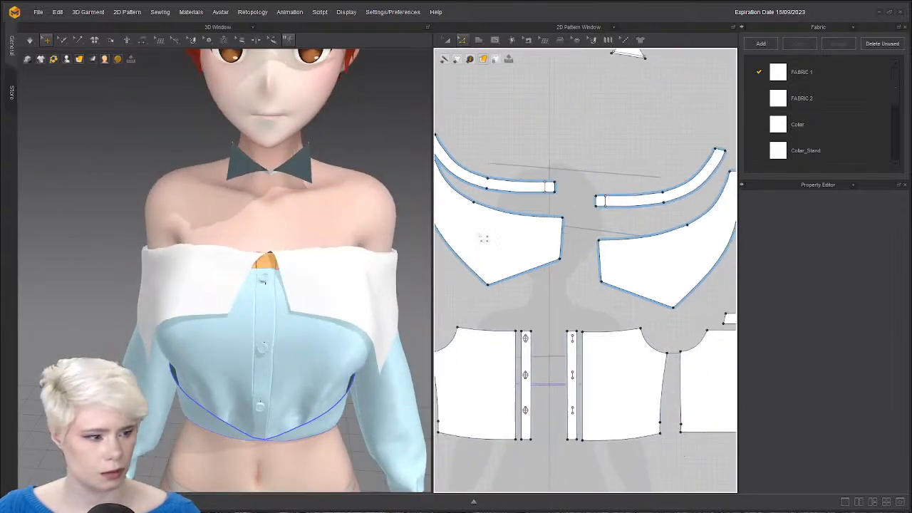
scroll(540, 255, "up", 2)
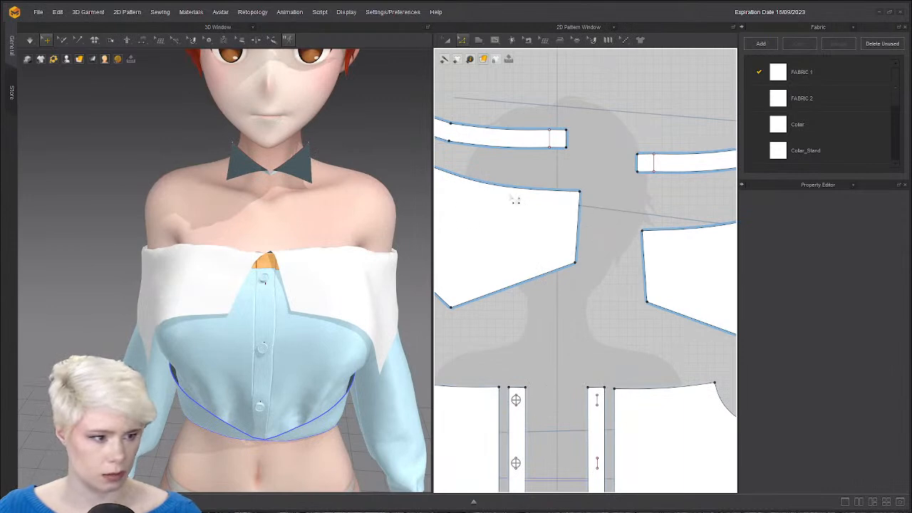
Simulate the blouse while viewing it from behind and below, and adjust the back ends of both collars.
right_click_drag(249, 339, 291, 238)
left_click(344, 305)
scroll(241, 240, "up", 2)
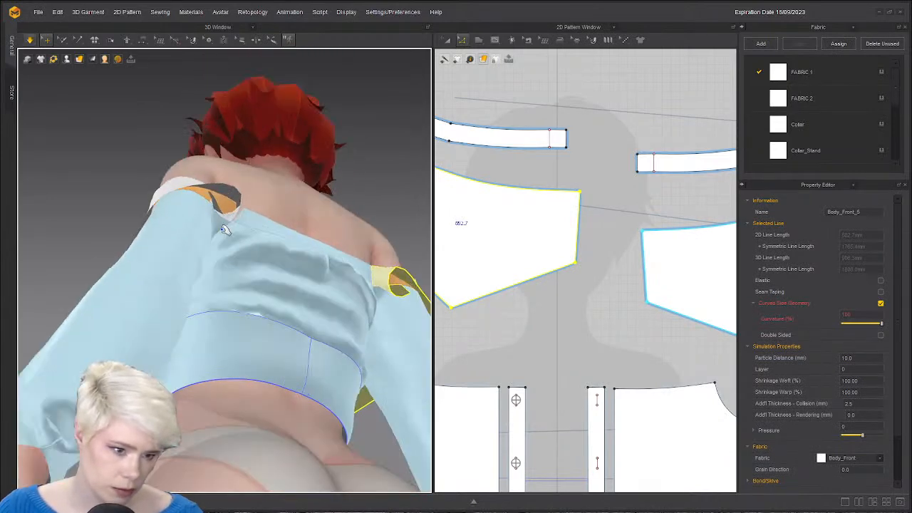
left_click(250, 226)
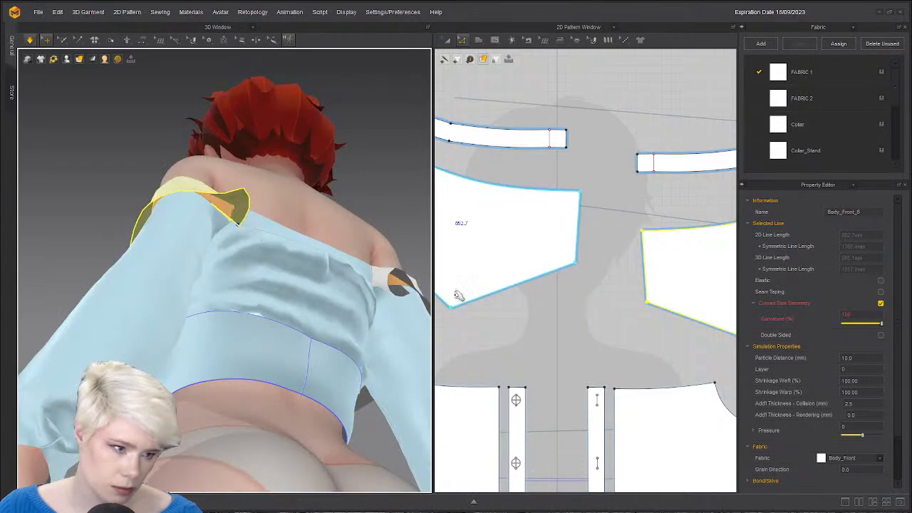
scroll(499, 306, "down", 5)
key("space")
Move the collar pattern down and away from the neckline band so the back ends of their seam are separated.
key("n")
scroll(545, 321, "down", 1)
scroll(542, 317, "up", 7)
middle_click_drag(558, 237, 541, 323)
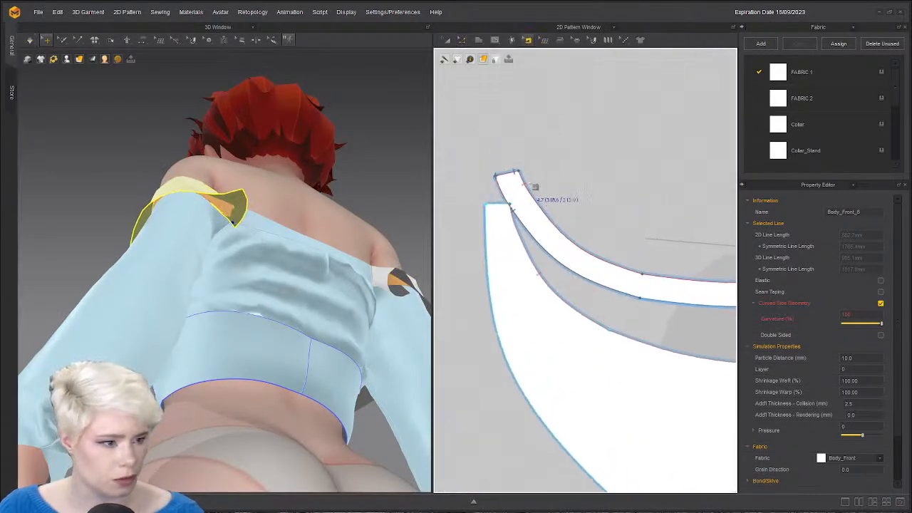
left_click(526, 186)
left_click(510, 183)
left_click(496, 209)
left_click(540, 320)
key("a")
left_click_drag(561, 312, 527, 328)
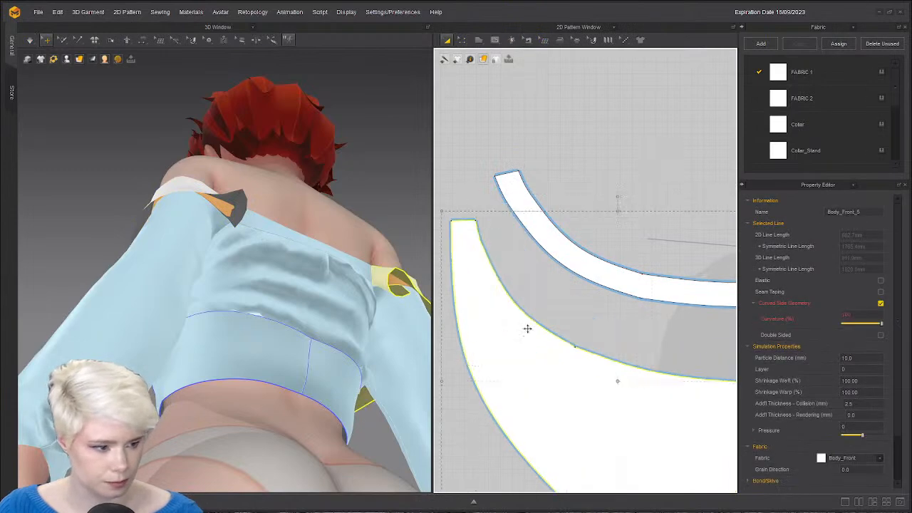
Adjust the collar's seam on the neckline band so its back end stops at the upper edge's back corner.
key("b")
left_click(504, 199)
left_click(502, 243)
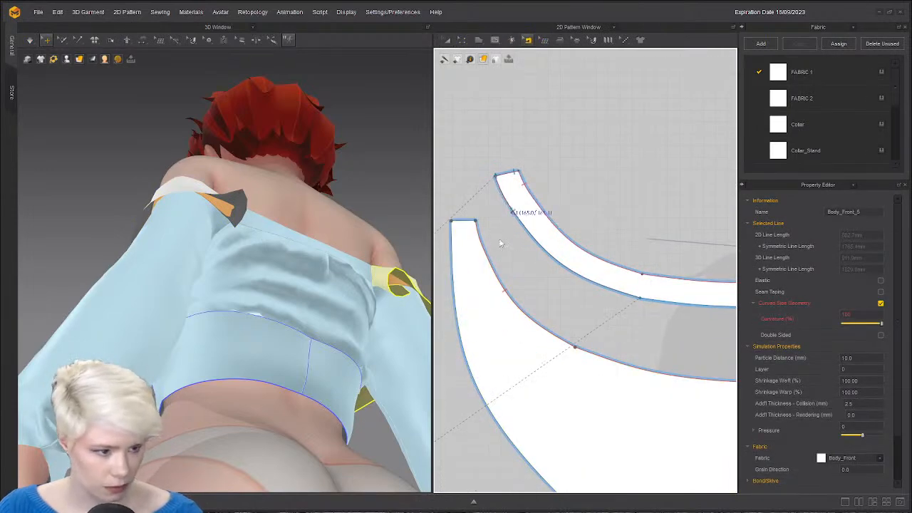
left_click(515, 210)
left_click(539, 228)
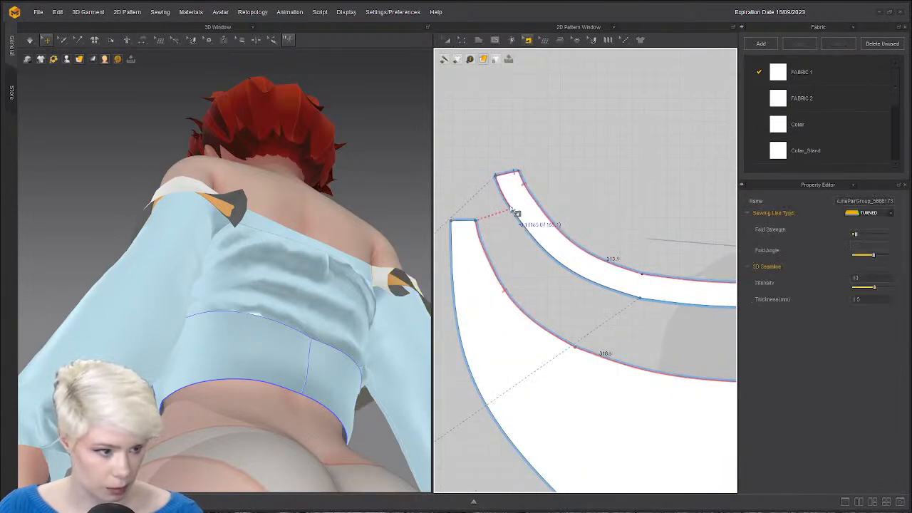
left_click_drag(513, 212, 517, 171)
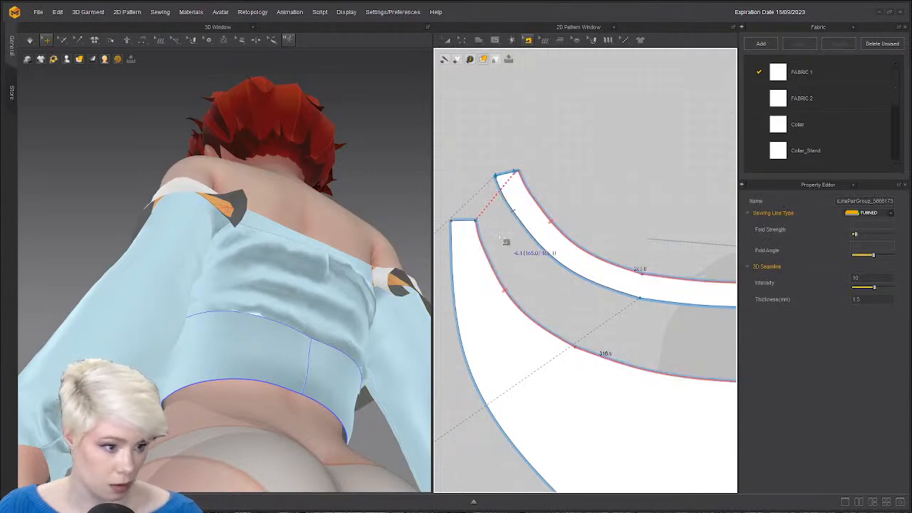
Simulate the blouse with the adjusted collar seam.
scroll(539, 274, "down", 1)
middle_click_drag(539, 274, 438, 221)
scroll(563, 287, "down", 1)
key("a")
scroll(578, 292, "down", 1)
middle_click_drag(634, 305, 581, 292)
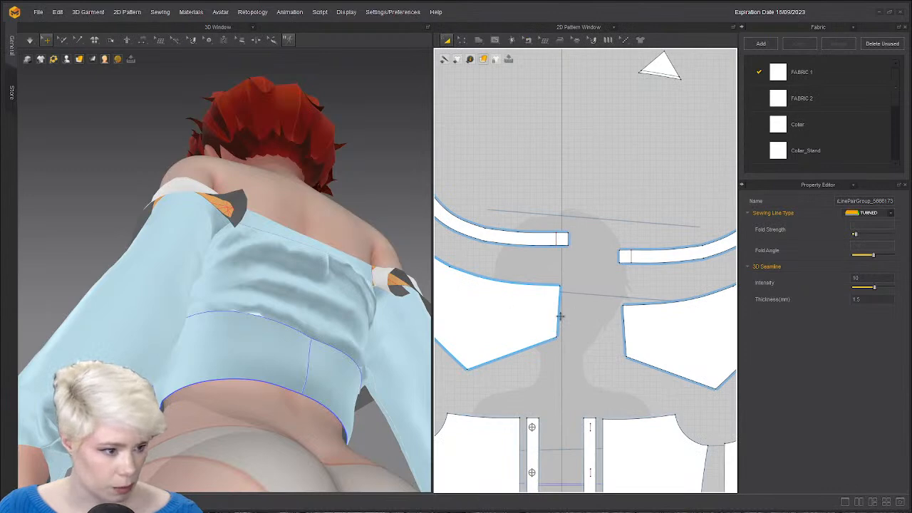
key("space")
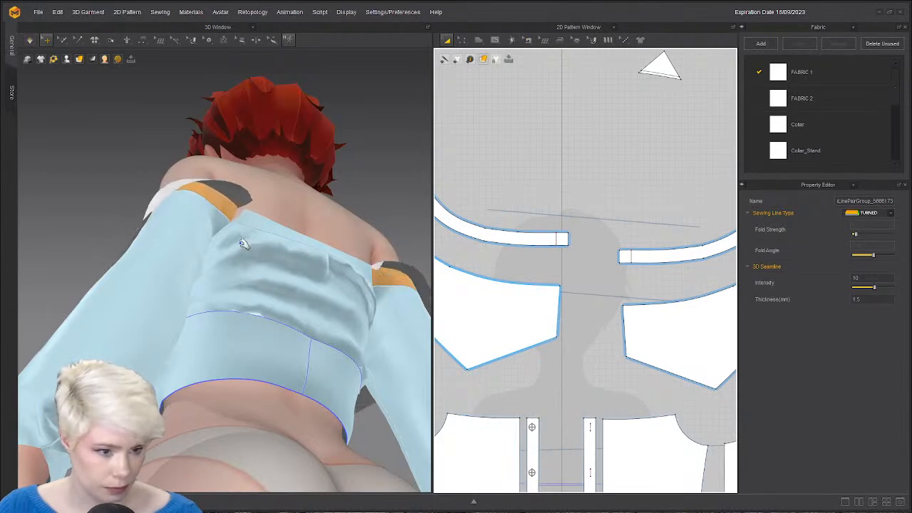
Inspect the seams up close where the collar, neckline band and back band meet behind the shoulder.
key("b")
scroll(213, 257, "up", 5)
middle_click_drag(252, 193, 250, 159)
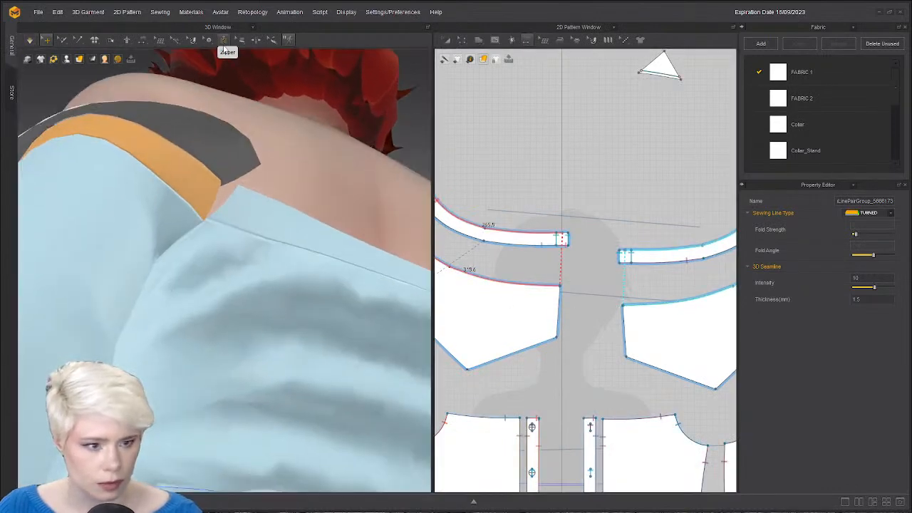
left_click(143, 41)
left_click(171, 78)
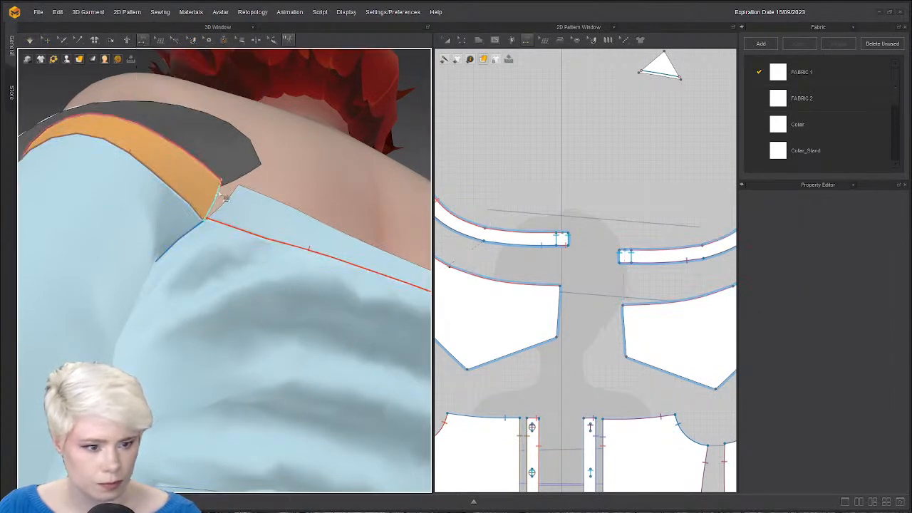
left_click(235, 222)
right_click_drag(233, 217, 287, 255)
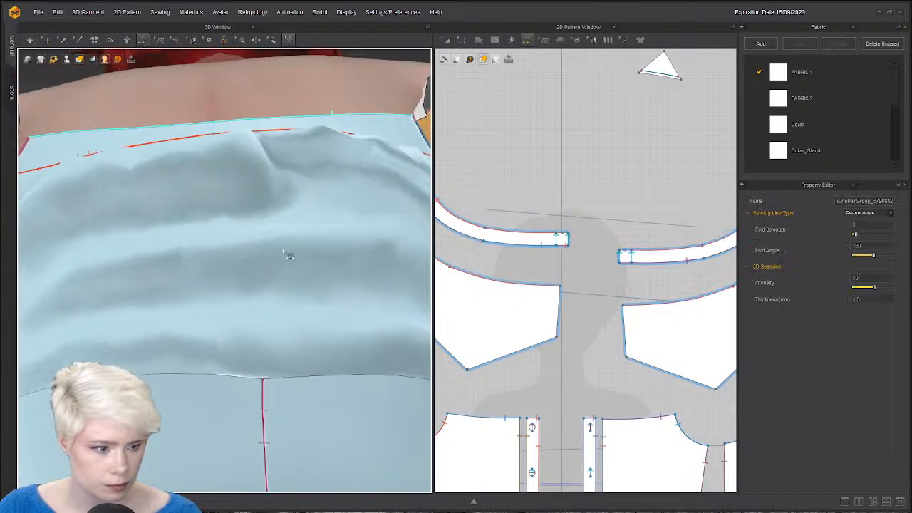
Examine the collar's drape from the back and front, and check the front end of its seam on the neckline band.
key("q")
scroll(311, 252, "down", 8)
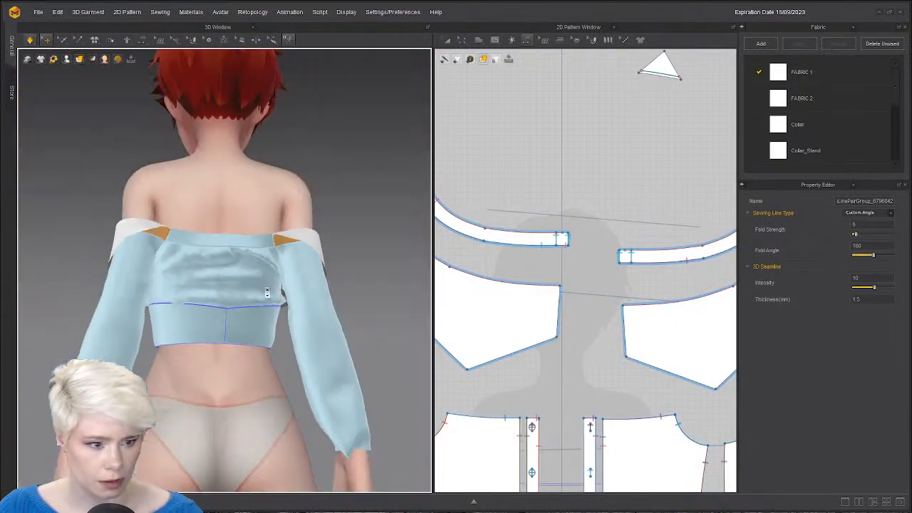
mouse_move(268, 292)
right_mouse_down()
mouse_move(278, 269)
mouse_move(269, 288)
right_mouse_up()
key("n")
scroll(230, 266, "up", 1)
left_click(224, 258)
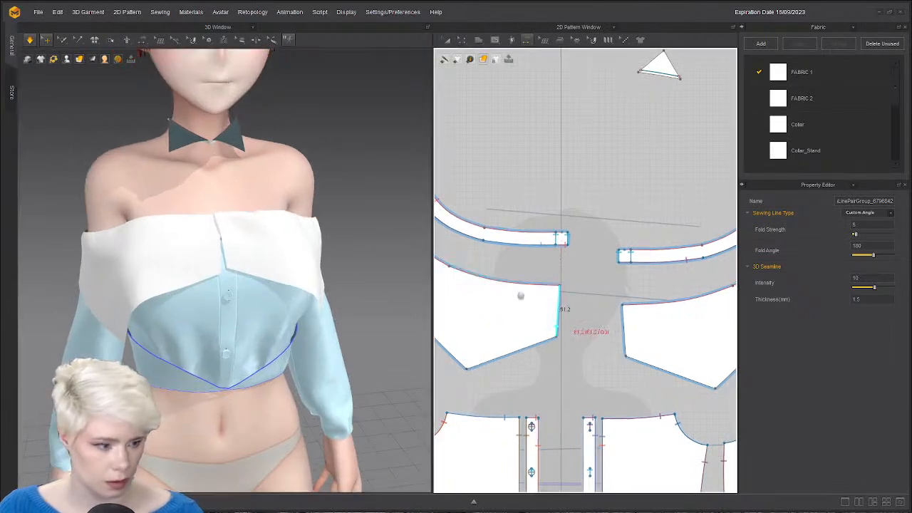
middle_click_drag(710, 292, 663, 273)
scroll(656, 273, "up", 4)
left_click(553, 293)
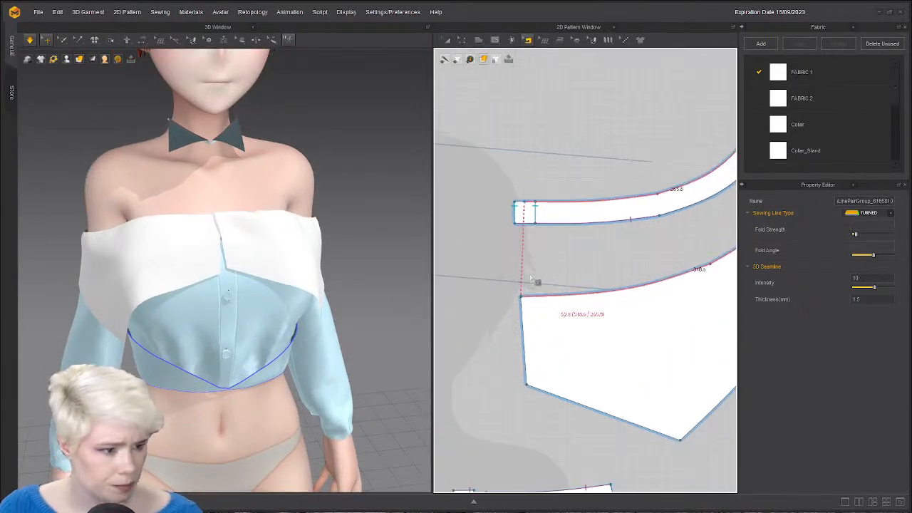
Pull the collar's front edge into place on the chest while simulating, and check the whole blouse from the front.
scroll(317, 264, "up", 3)
left_click_drag(235, 182, 228, 231)
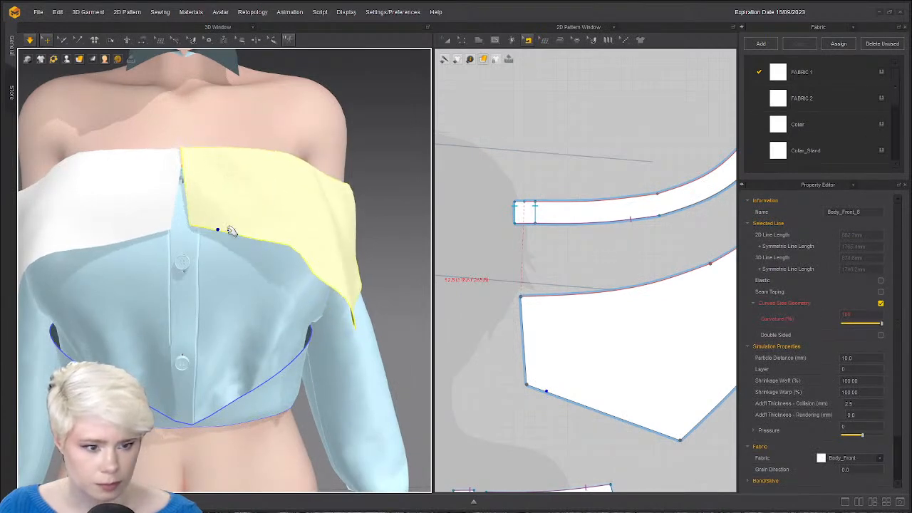
left_click_drag(206, 186, 187, 180)
right_click_drag(185, 177, 174, 272)
scroll(189, 276, "down", 2)
key("space")
scroll(202, 267, "down", 2)
scroll(187, 277, "down", 2)
scroll(503, 322, "up", 1)
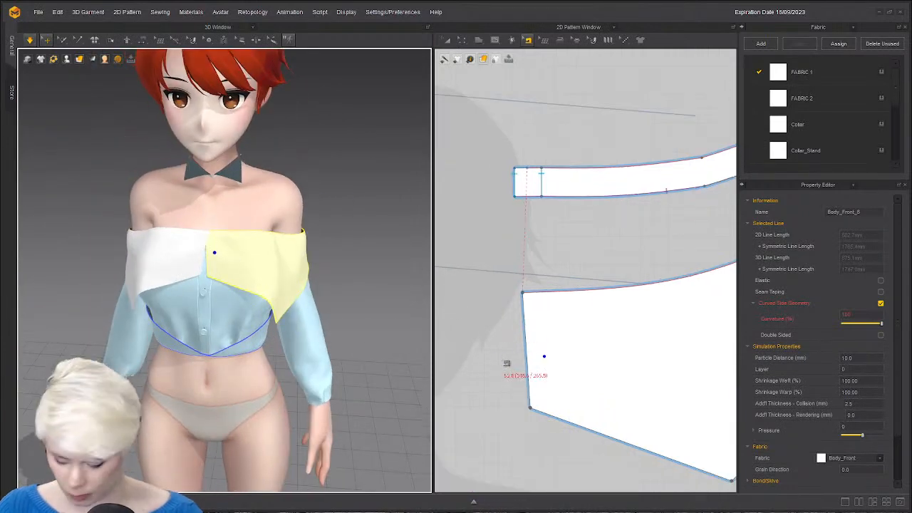
Raise the collar's lower front corner to shorten the front edge, and simulate the drape from front and back.
key("z")
left_click_drag(531, 410, 529, 385)
key("ctrl+z")
left_click(505, 418)
right_click_drag(298, 378, 238, 370)
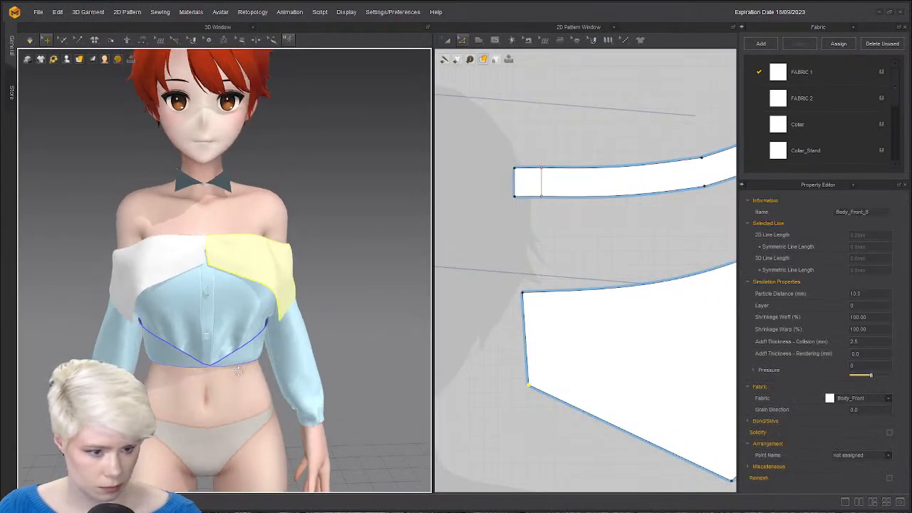
right_click_drag(72, 317, 277, 317)
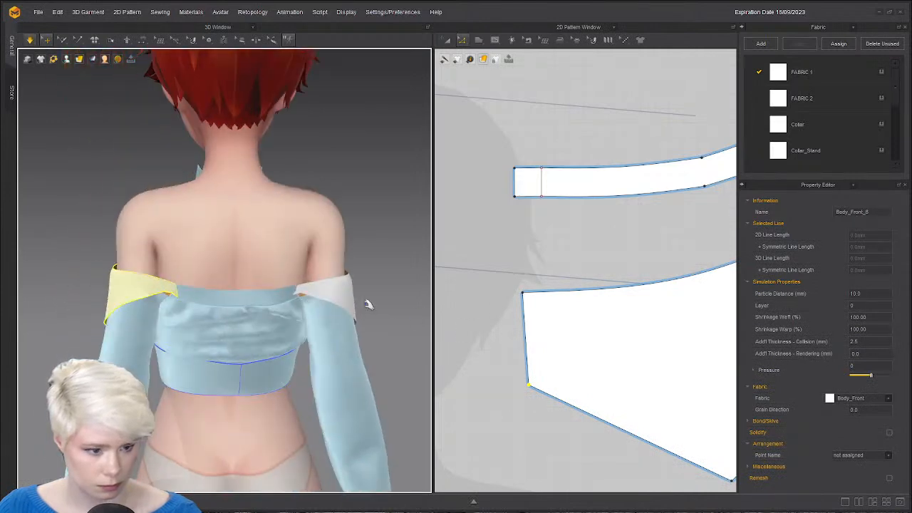
Move the back neckline band pattern away from the back piece to clear space and rotate the collar pattern upright.
scroll(659, 224, "down", 5)
scroll(659, 224, "up", 3)
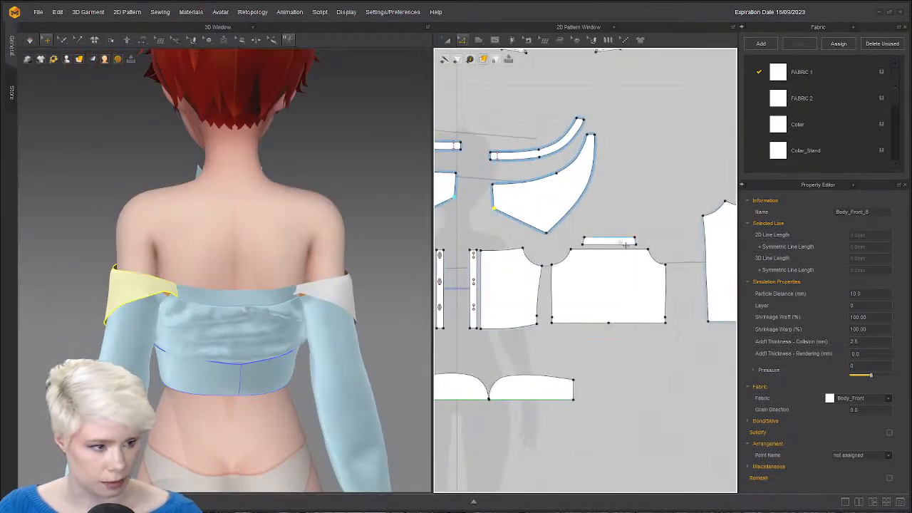
key("a")
left_click_drag(615, 241, 639, 131)
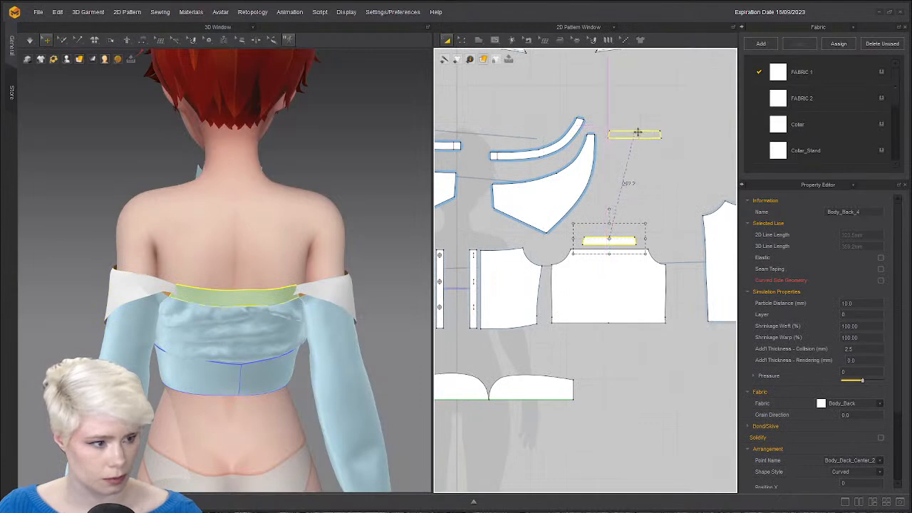
left_click(578, 184)
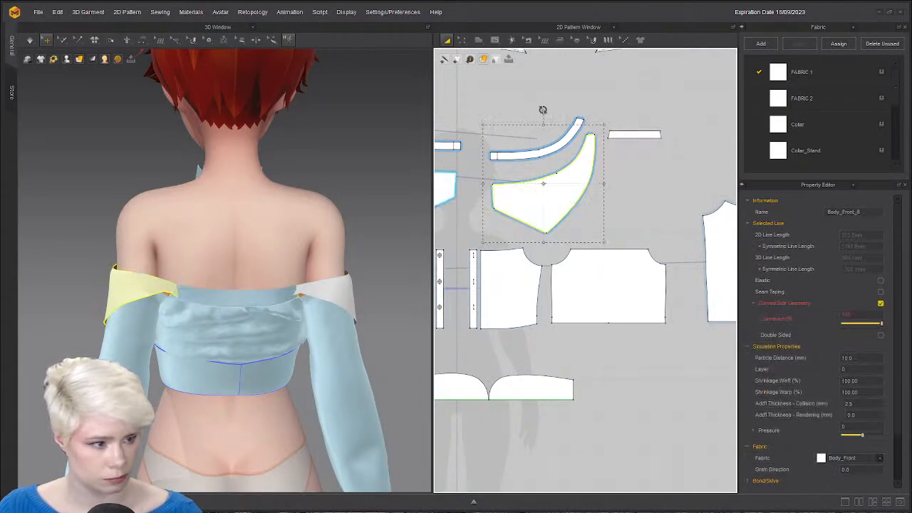
left_click_drag(544, 110, 697, 139)
scroll(611, 179, "down", 4)
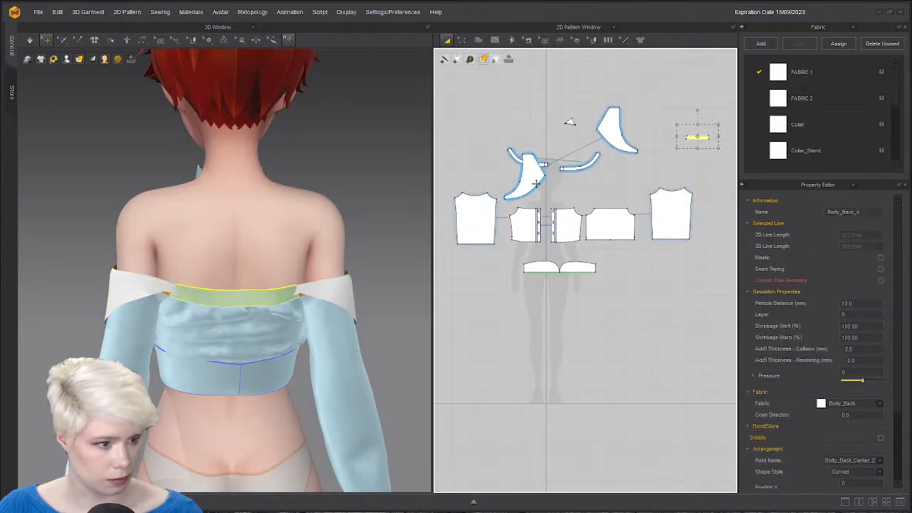
Arrange the two collar patterns on either side of the back neckline band, with the band beside the collar's narrow end.
left_click_drag(536, 183, 747, 124)
scroll(709, 122, "down", 2)
middle_click_drag(709, 124, 627, 148)
scroll(627, 148, "up", 6)
left_click_drag(459, 156, 534, 135)
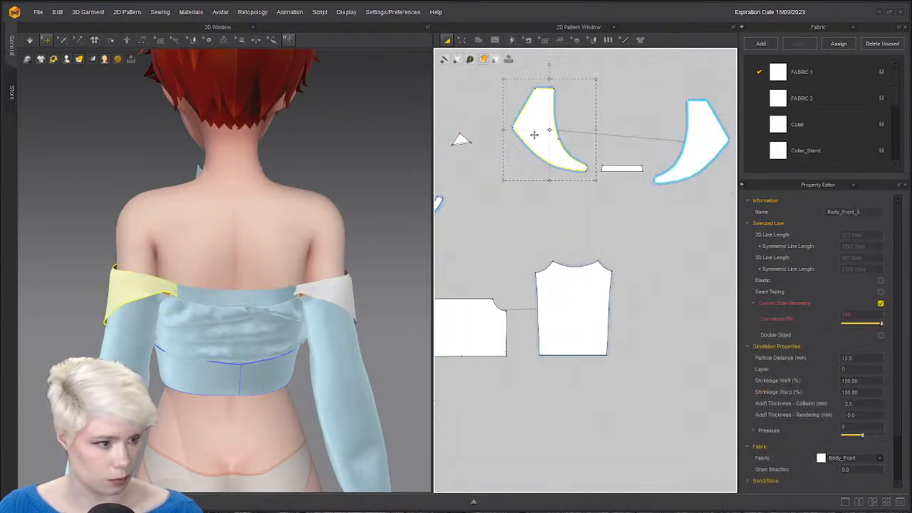
scroll(599, 159, "up", 3)
scroll(611, 156, "up", 1)
middle_click_drag(611, 156, 573, 170)
left_click_drag(589, 192, 573, 192)
scroll(573, 192, "up", 4)
scroll(576, 222, "down", 4)
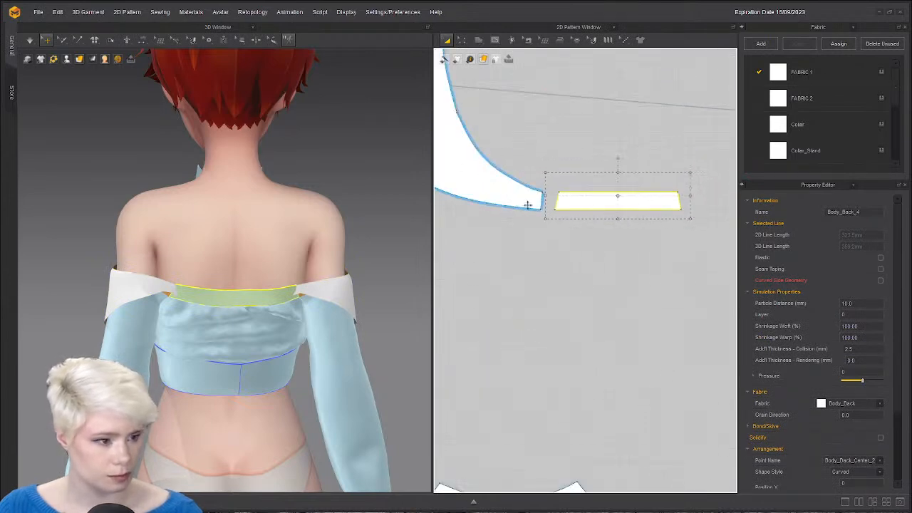
scroll(285, 306, "down", 2)
Duplicate the back neckline band, return the original above the back piece, and position the copy behind the upper back in 3D.
right_click_drag(207, 310, 232, 258)
scroll(232, 258, "up", 4)
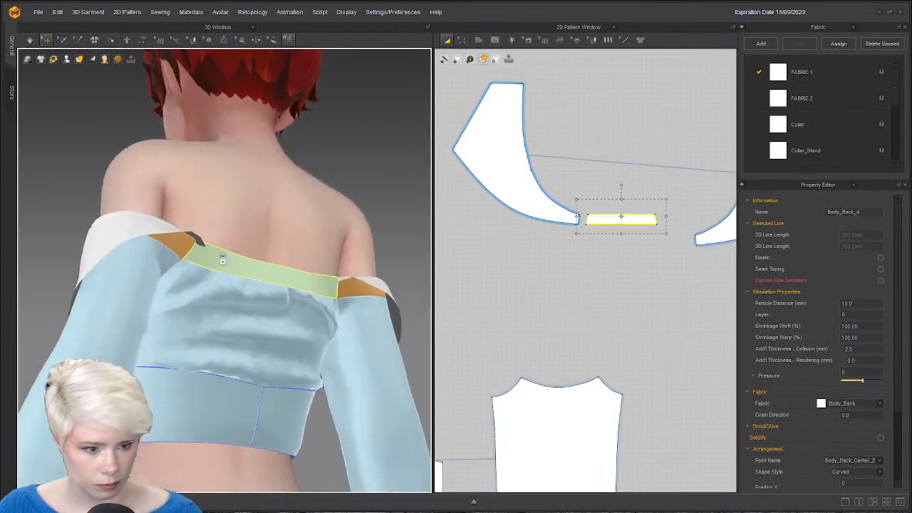
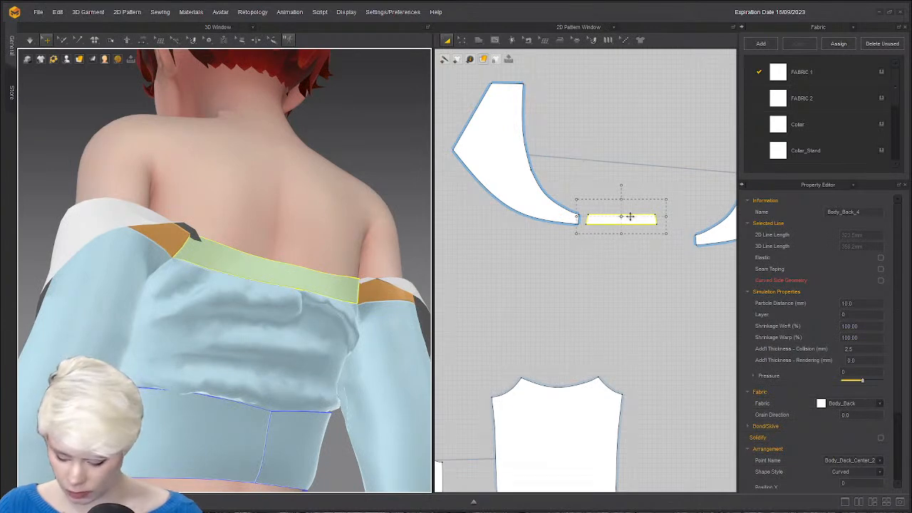
key("ctrl+c")
key("ctrl+v")
left_click(630, 255)
left_click_drag(632, 220, 568, 350)
middle_click_drag(624, 299, 614, 313)
left_click_drag(309, 375, 319, 270)
Sew the upper edge of the original back band to the upper edge of its copy.
key("n")
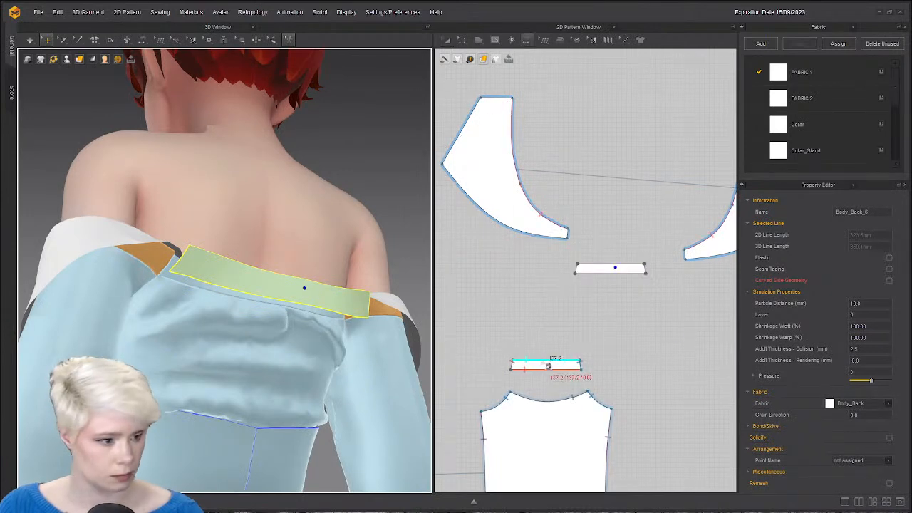
left_click(548, 365)
left_click(618, 273)
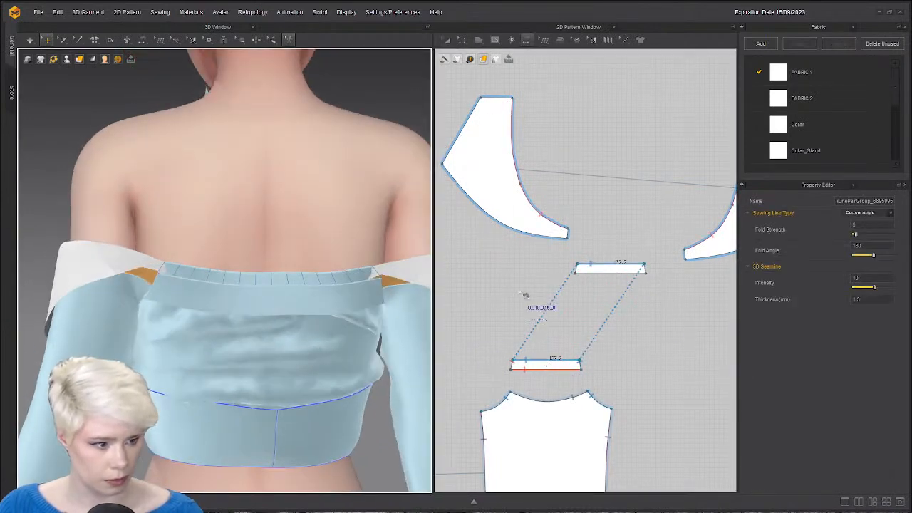
Move the copied band up level with the collar's narrow end and split its upper edge at the midpoint.
key("a")
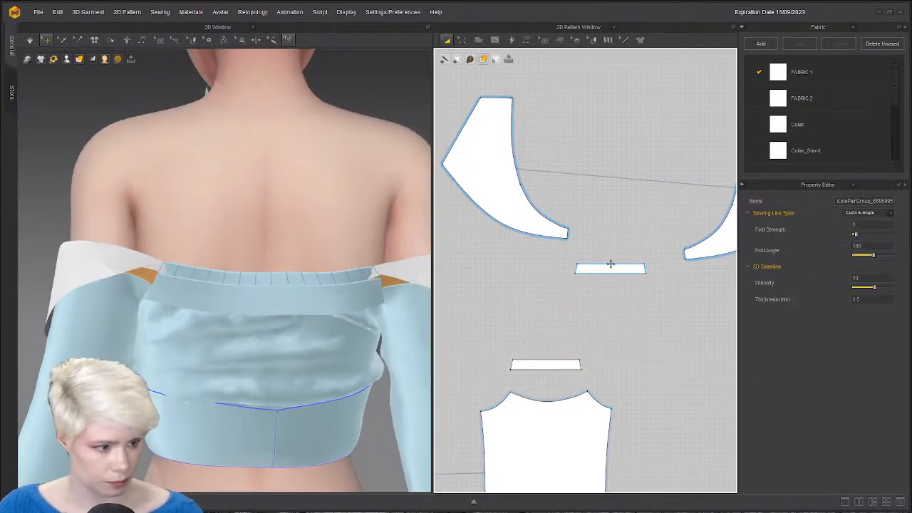
left_click_drag(610, 267, 616, 235)
scroll(629, 232, "up", 4)
key("z")
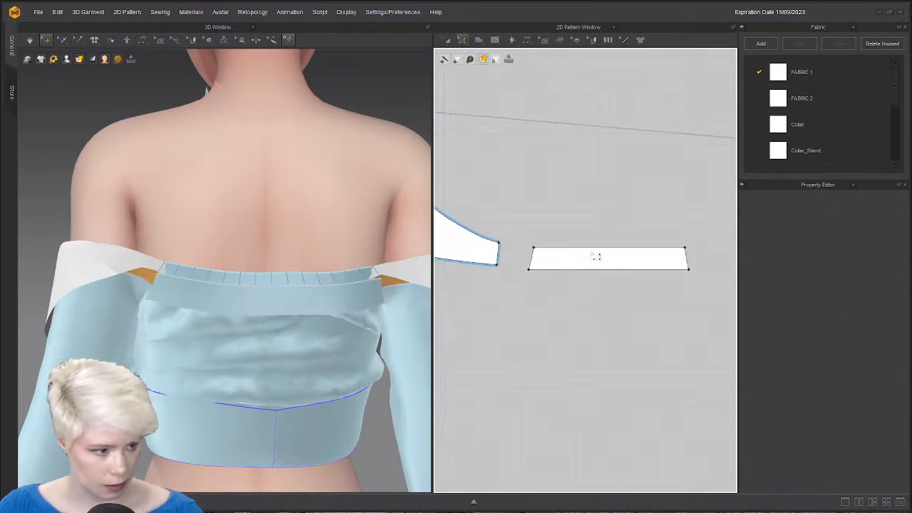
right_click(617, 260)
left_click(610, 283)
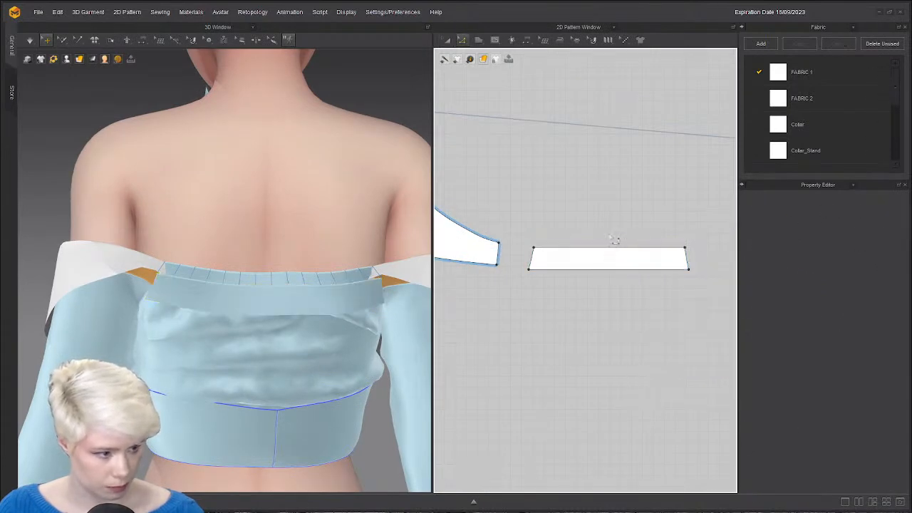
left_click(610, 248)
right_click(607, 249)
left_click(646, 299)
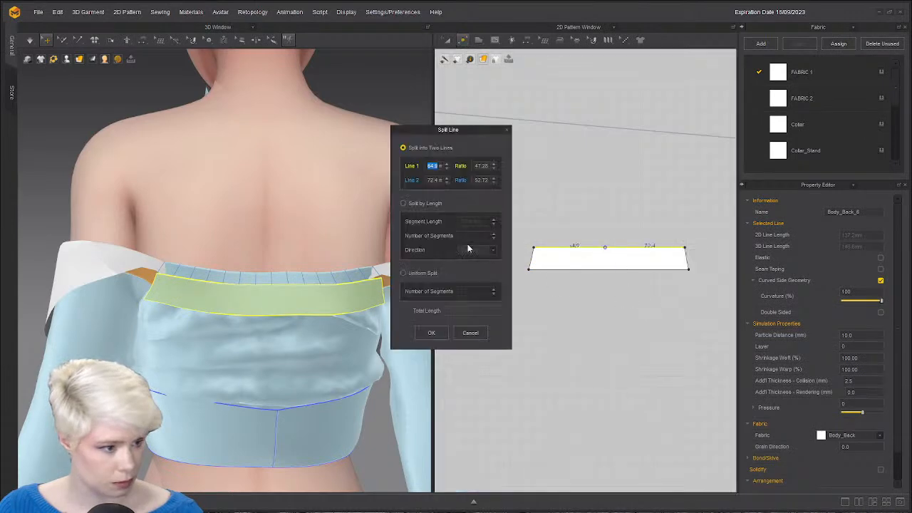
left_click(431, 333)
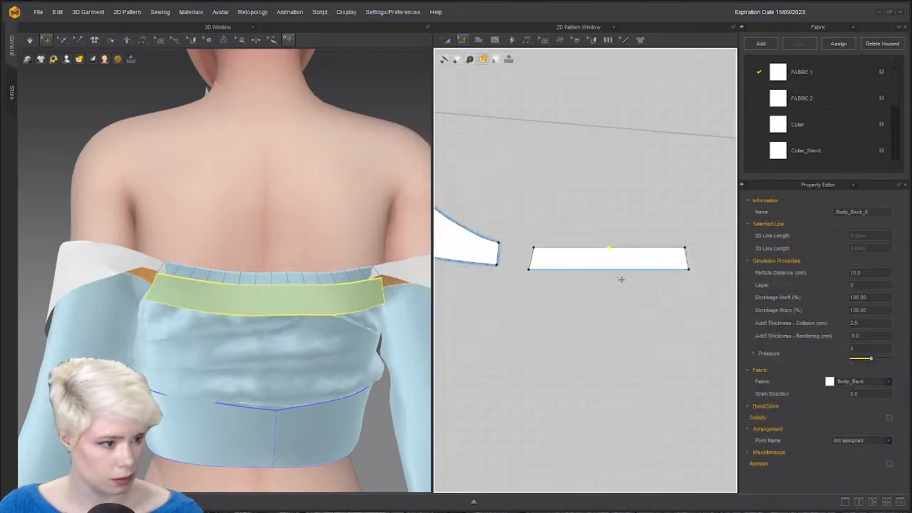
Split the lower edge of the copied band at its midpoint.
left_click(613, 270)
right_click(613, 269)
left_click(628, 319)
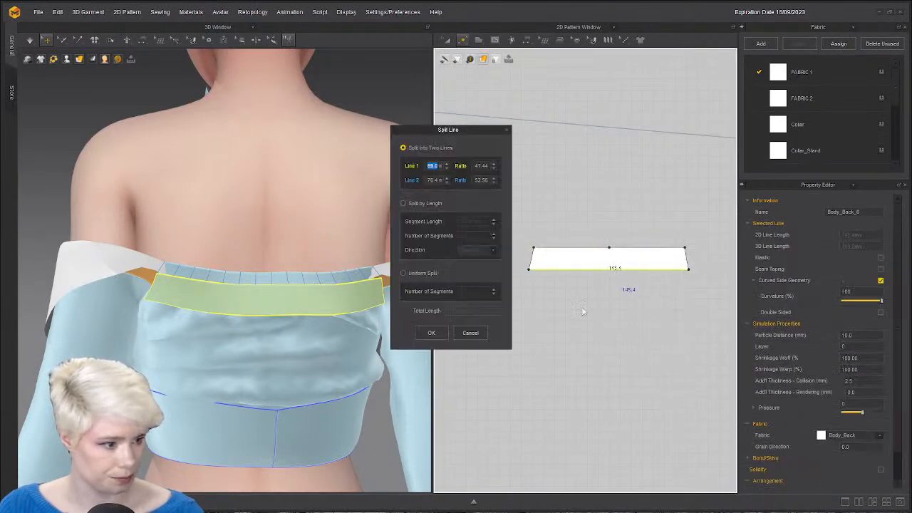
left_click(432, 332)
left_click(521, 312)
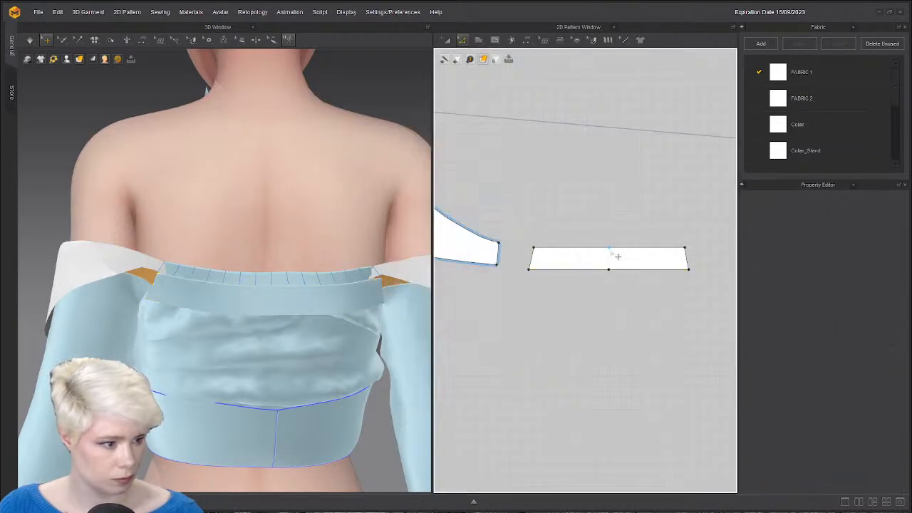
Draw an internal line about 20 mm long between the midpoints of the copied band's upper and lower edges.
left_click(497, 42)
left_click(507, 60)
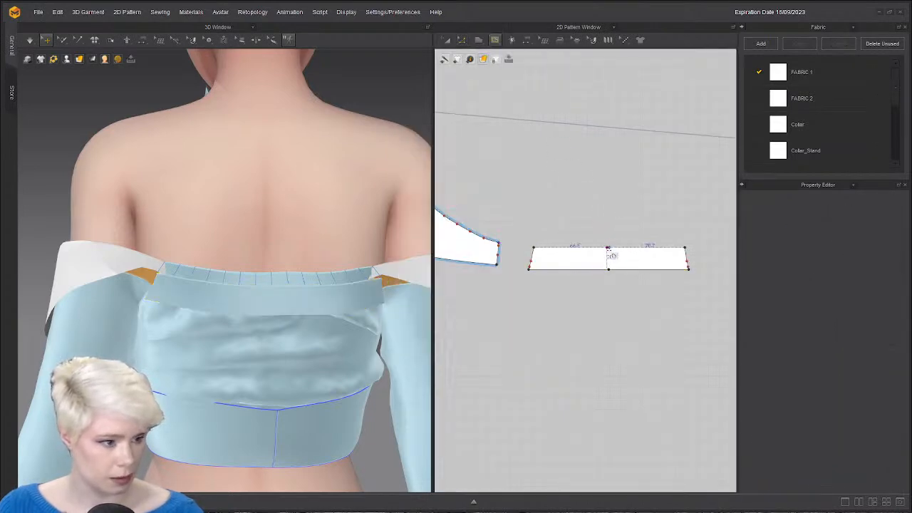
left_click(608, 249)
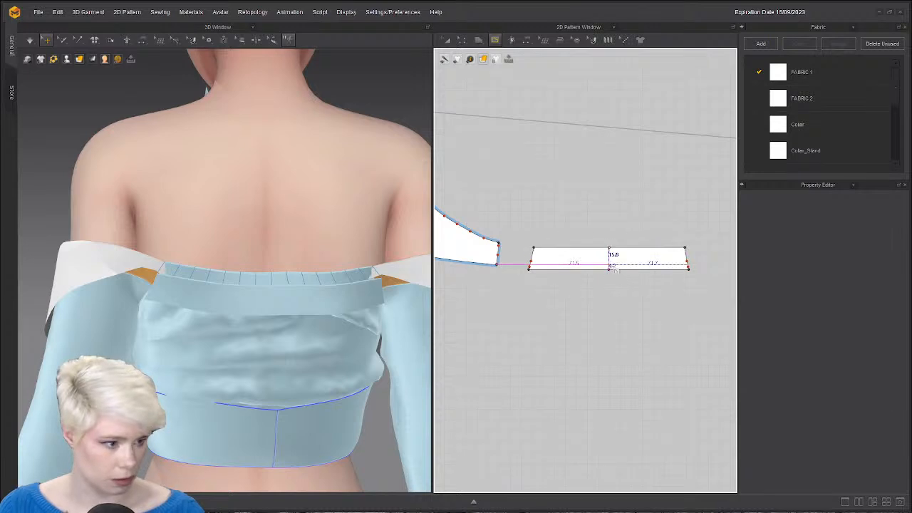
left_click(609, 269)
key("Return")
key("z")
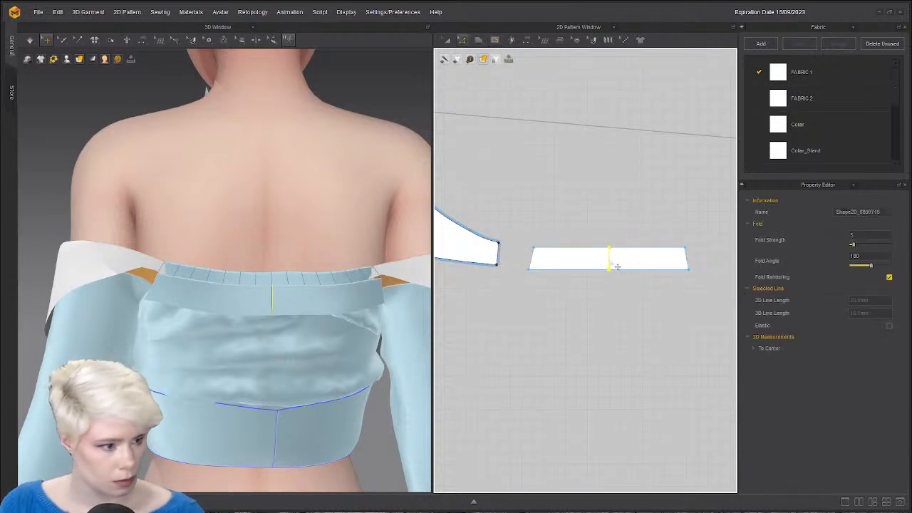
Cut and sew the copied back band along its central internal line.
right_click(612, 261)
left_click(658, 359)
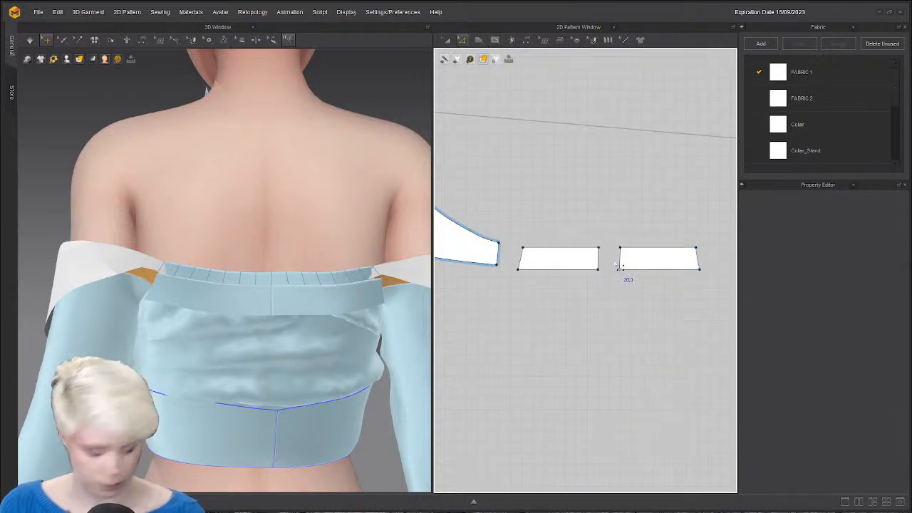
right_click(600, 260)
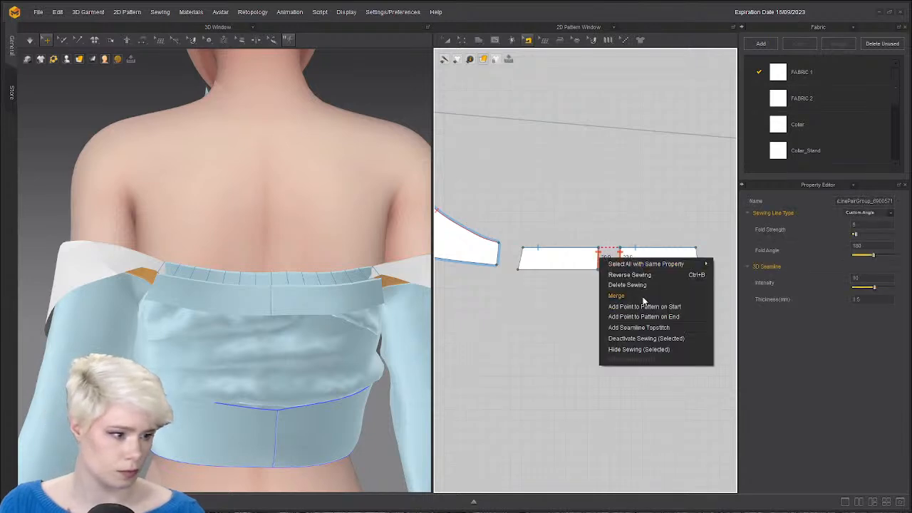
left_click(602, 205)
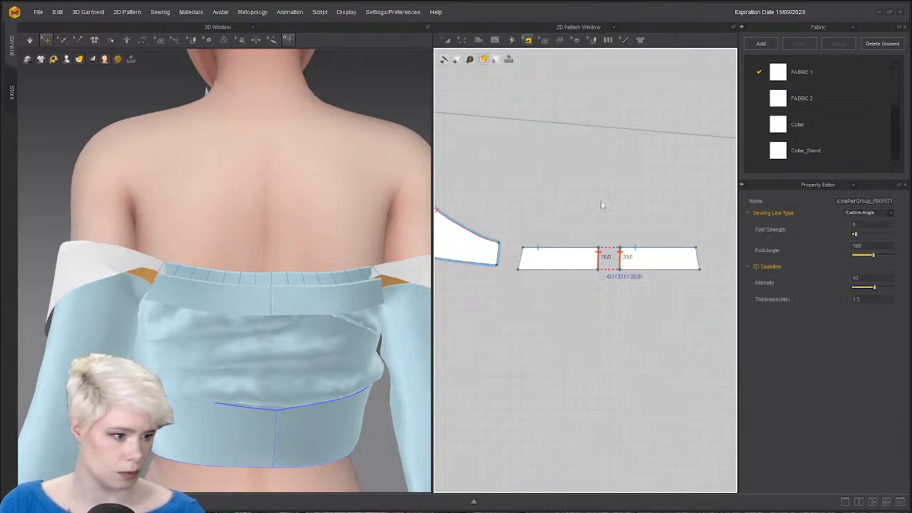
left_click(563, 248)
left_click(547, 203)
left_click(447, 40)
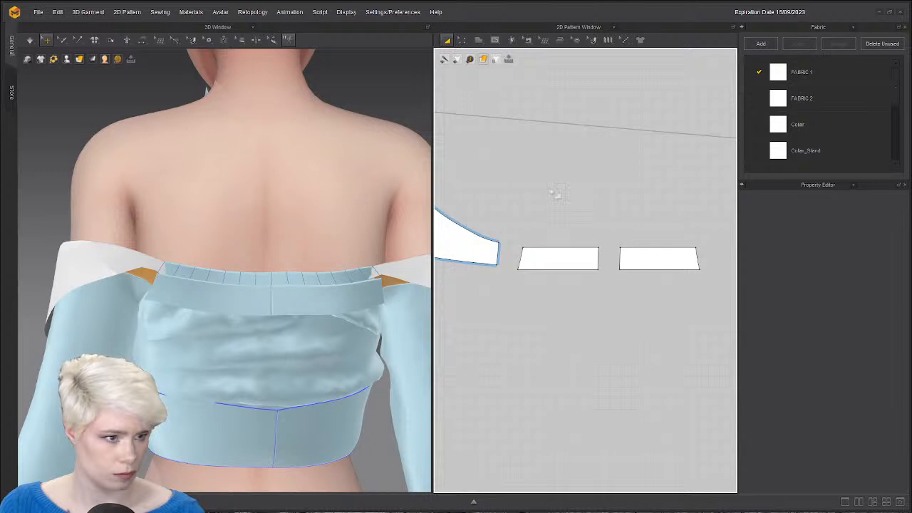
left_click(573, 267)
left_click(657, 261, "shift")
right_click(656, 261)
left_click(728, 132)
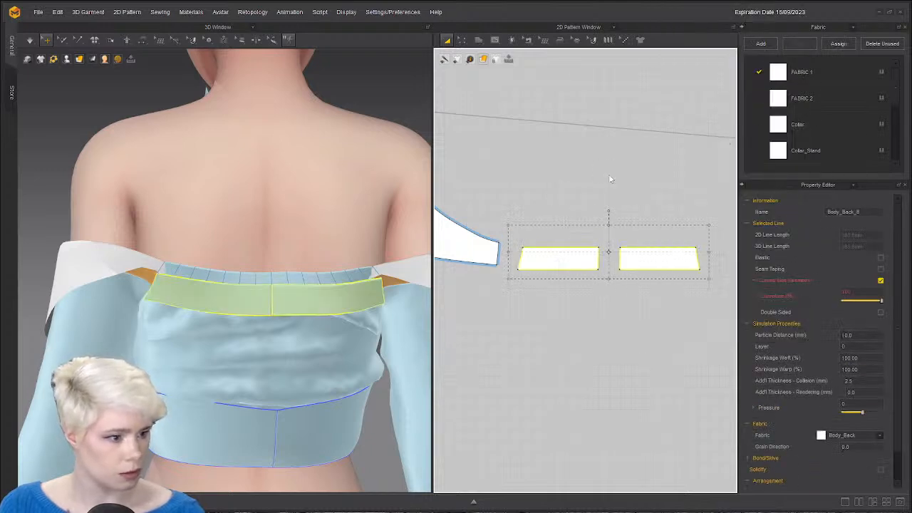
left_click(609, 178)
Merge the two halves of the copied band back into one piece along their centre seam.
key("n")
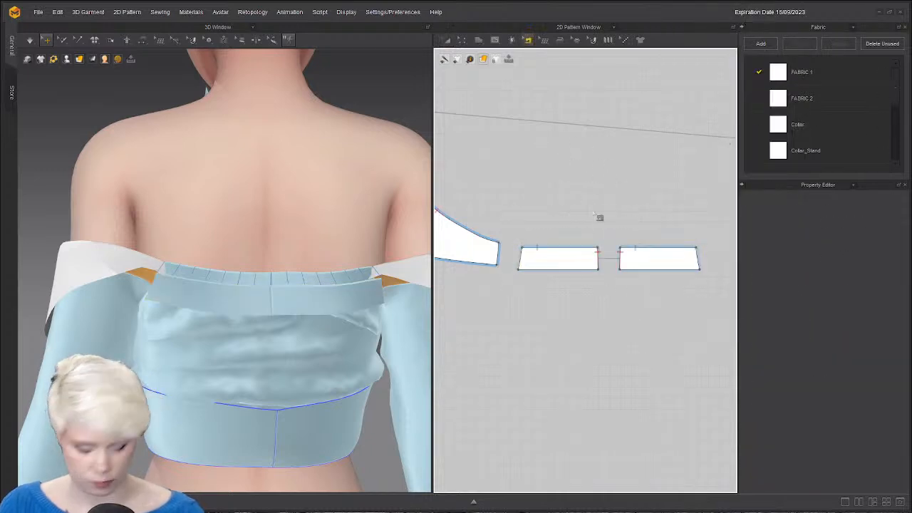
right_click(605, 263)
left_click(618, 293)
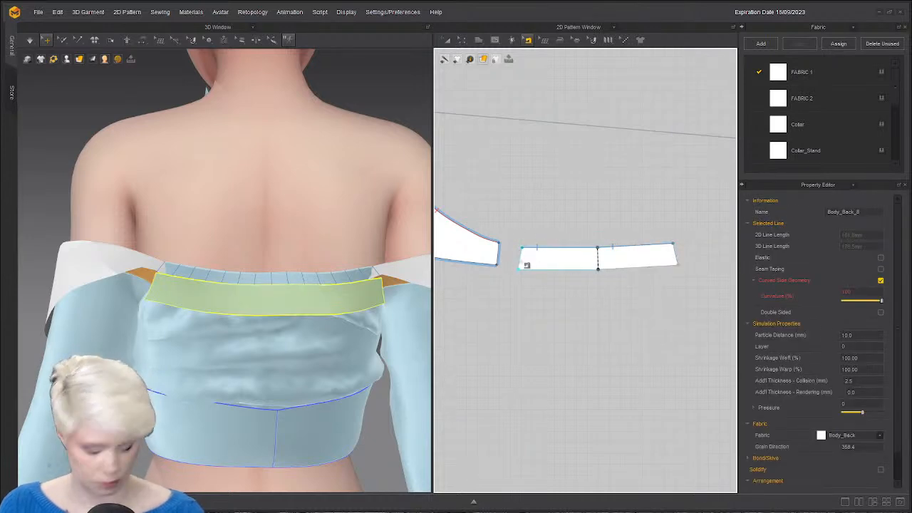
Sew the copied band's free end to the narrow end of the neighbouring collar half.
left_click(523, 259)
left_click(500, 254)
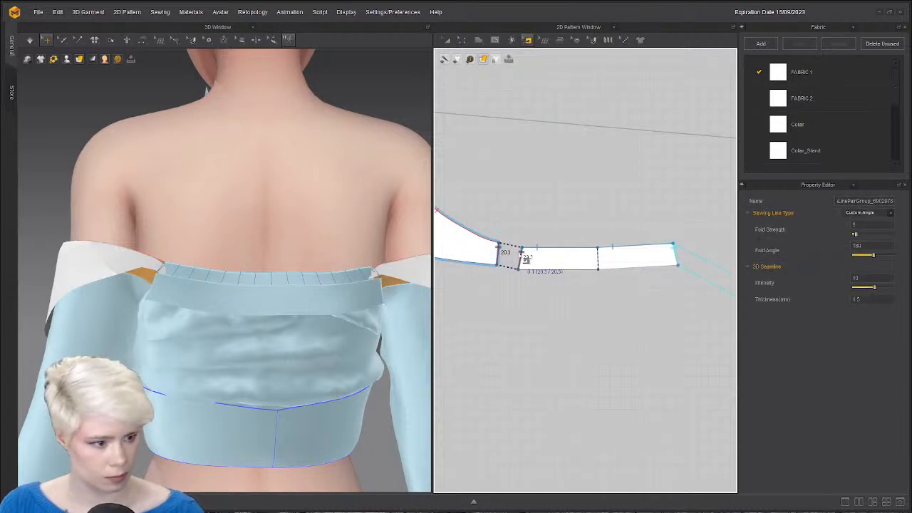
Try merging the sewn band into the neighbouring collar half and undo that merge.
right_click(520, 253)
left_click(571, 292)
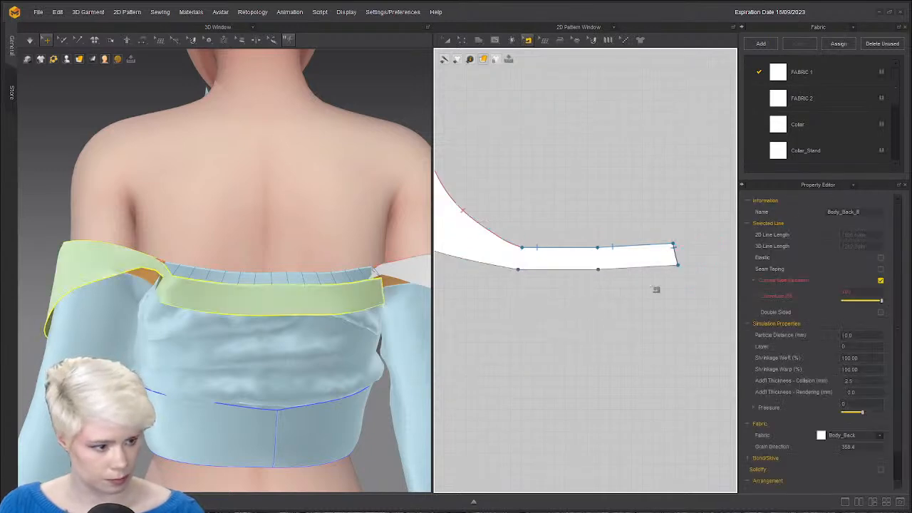
scroll(597, 306, "down", 4)
left_click(604, 254)
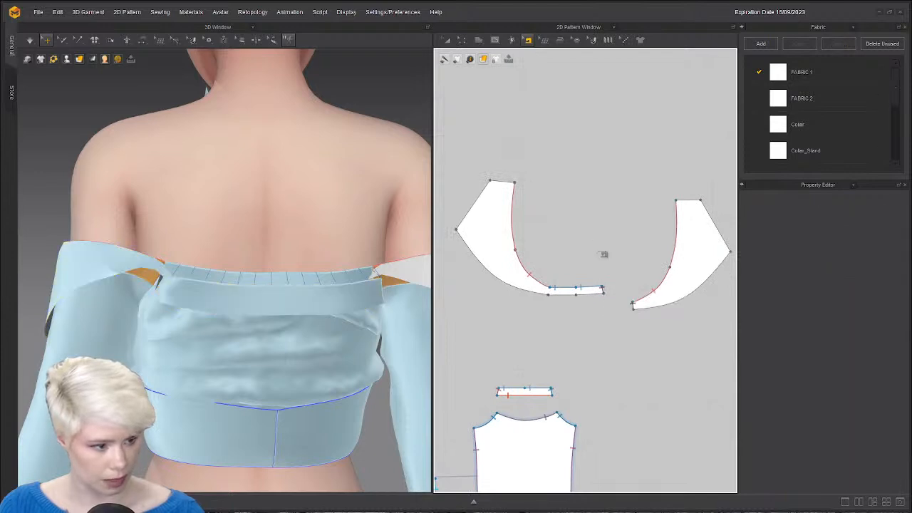
key("ctrl+z")
key("ctrl+z")
scroll(580, 298, "up", 3)
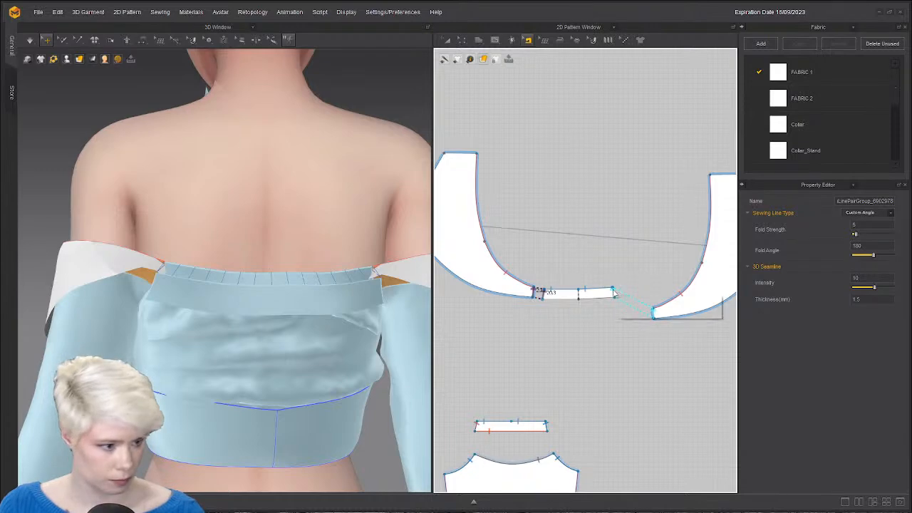
left_click(618, 259)
key("z")
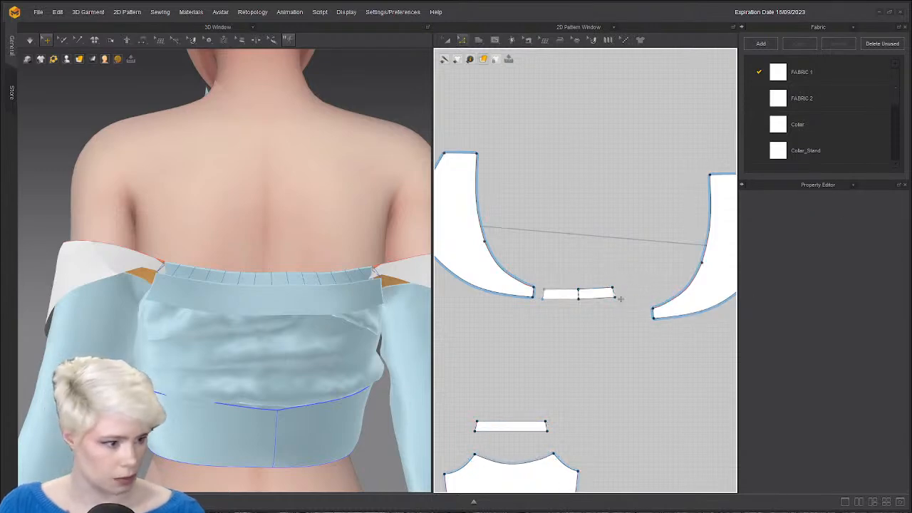
left_click(614, 293)
right_click(614, 292)
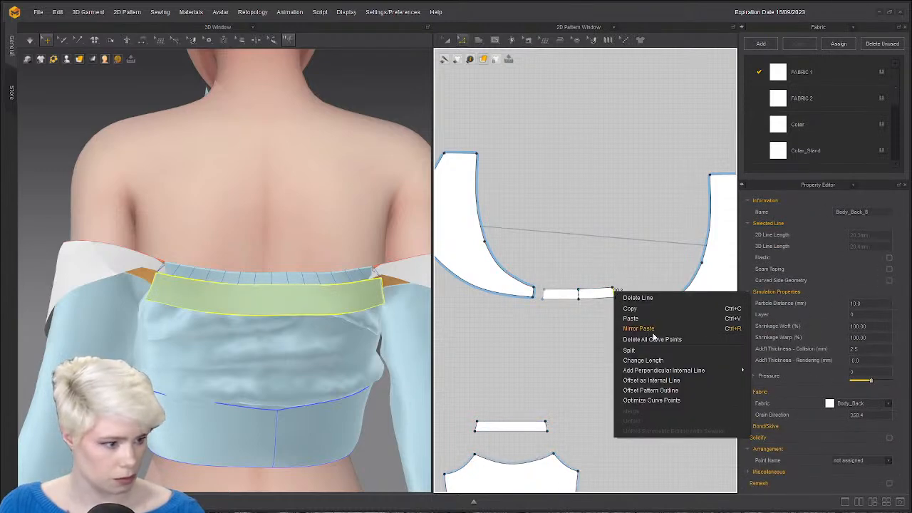
left_click(563, 259)
scroll(647, 285, "up", 2)
left_click(668, 350)
right_click(669, 350)
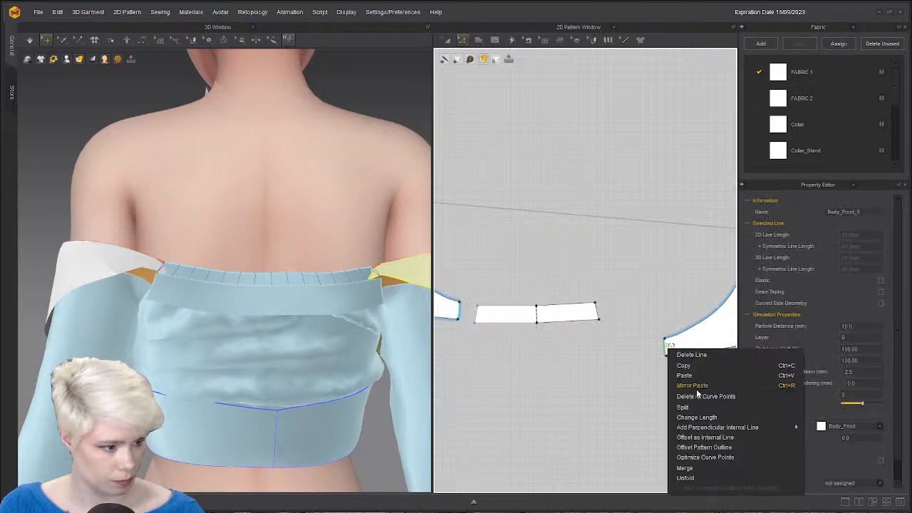
Move the band beside the opposite collar half's narrow end and merge the two pieces along their seam.
left_click(580, 297)
left_click_drag(569, 326, 627, 362)
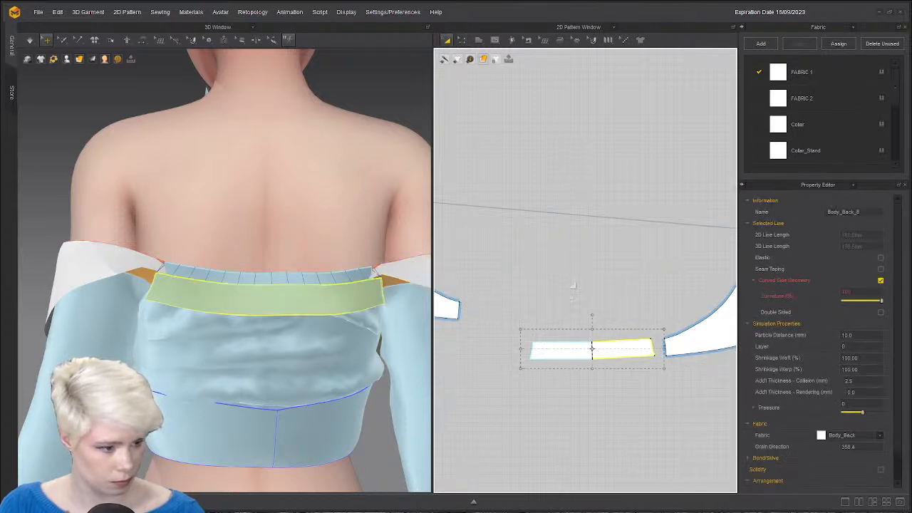
left_click(575, 287)
left_click(464, 314)
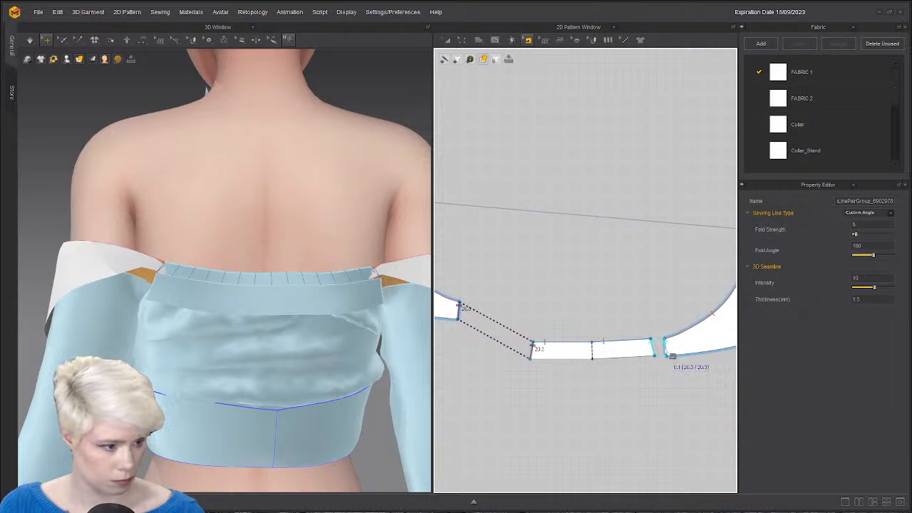
right_click(663, 347)
left_click(702, 387)
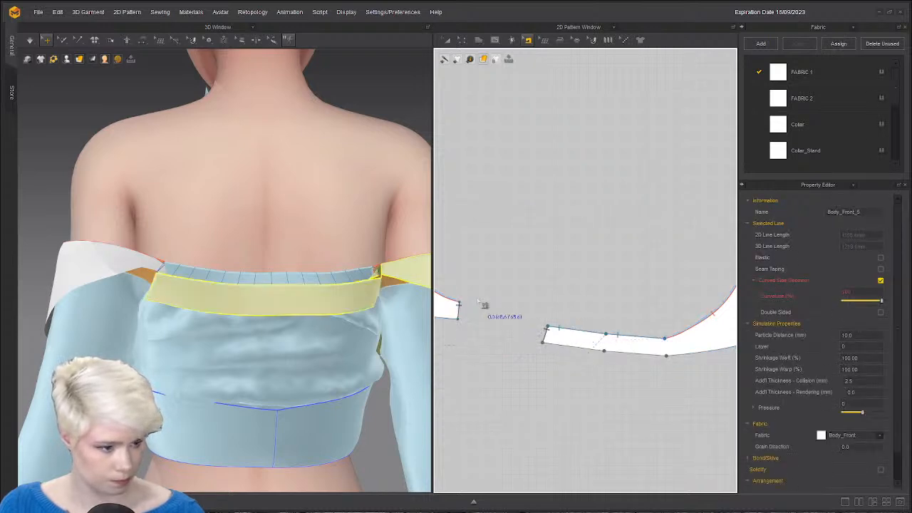
Merge the band's remaining free end with the other collar half along their seam.
left_click(458, 310)
left_click(461, 311)
right_click(467, 309)
left_click(516, 349)
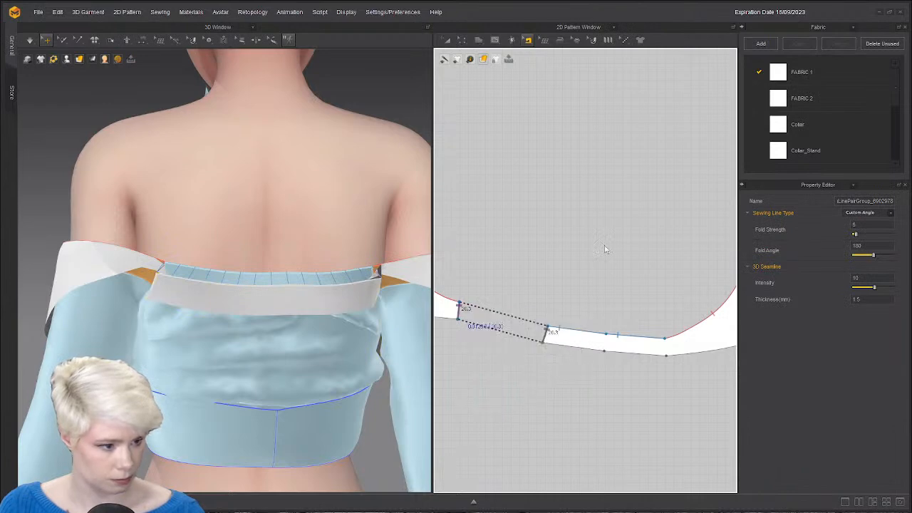
scroll(521, 253, "down", 2)
scroll(552, 254, "up", 3)
middle_click_drag(521, 275, 670, 275)
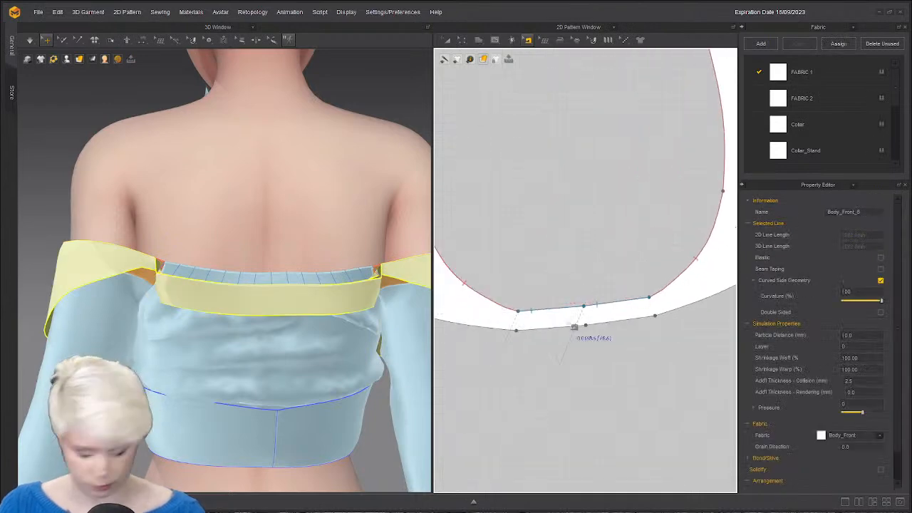
left_click(495, 39)
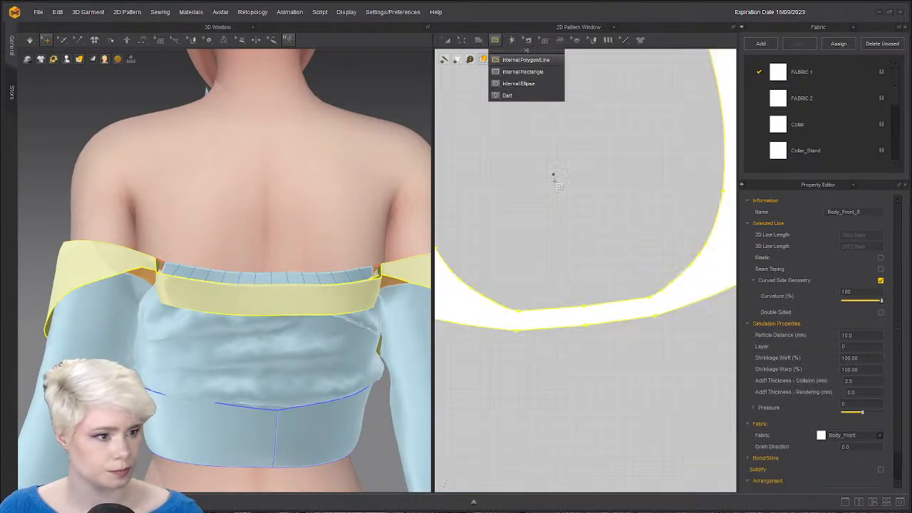
left_click(546, 63)
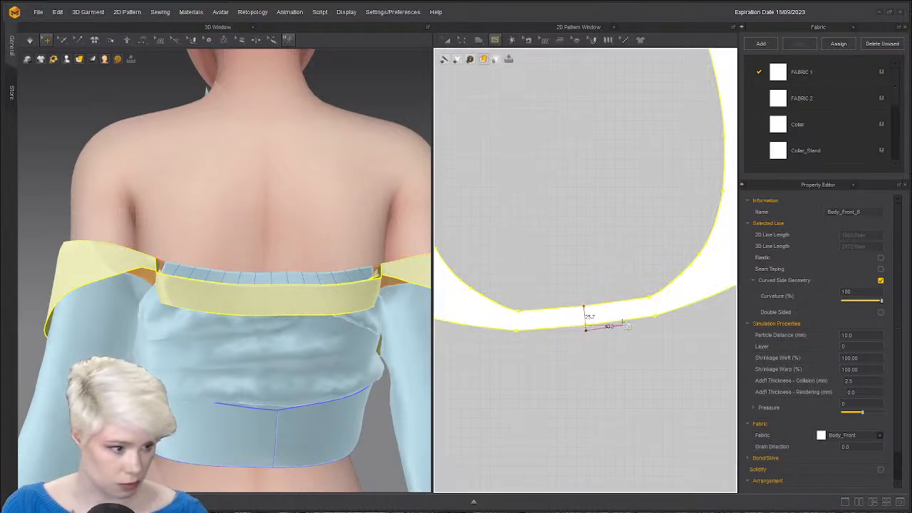
key("z")
left_click(592, 331)
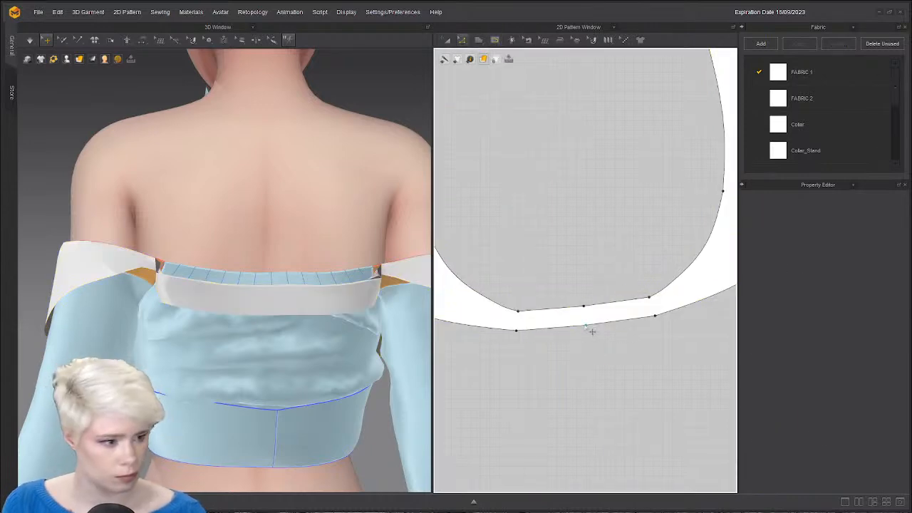
Draw an internal line about 20 mm long between the midpoints of the joined collar's upper and lower back edges.
left_click(494, 39)
left_click(542, 64)
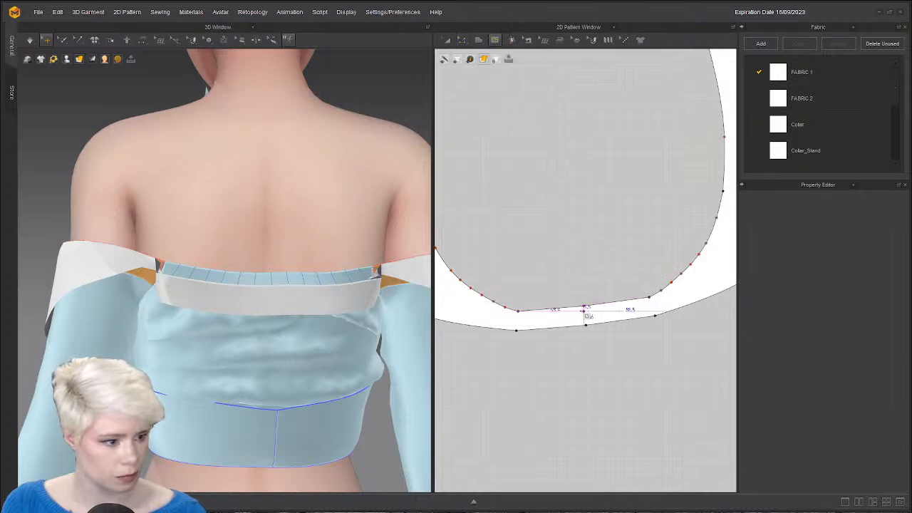
left_click(584, 307)
double_click(585, 325)
key("z")
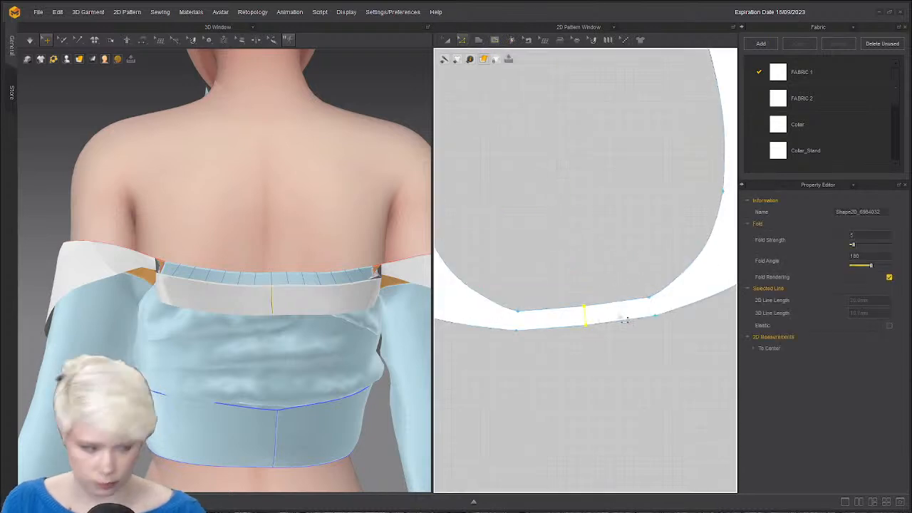
Cut and sew the collar along its centre line and link both halves as symmetric patterns with sewing.
right_click(586, 313)
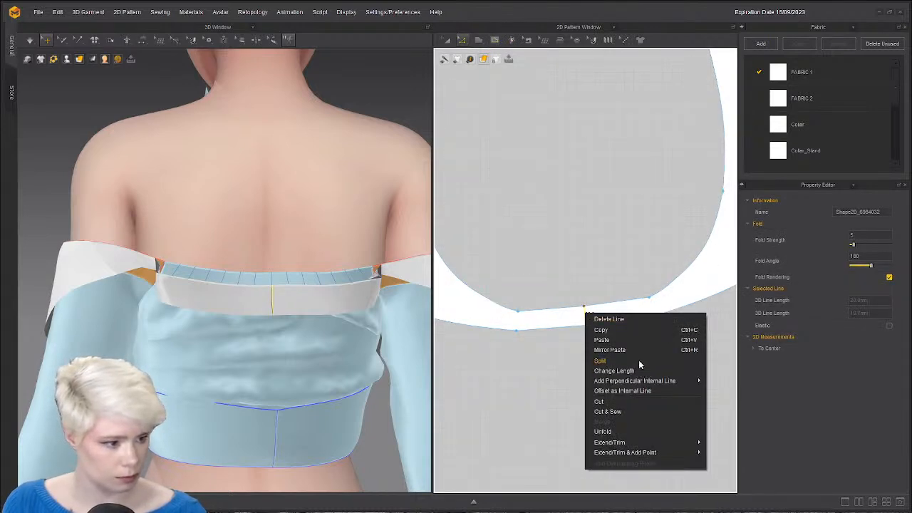
left_click(632, 412)
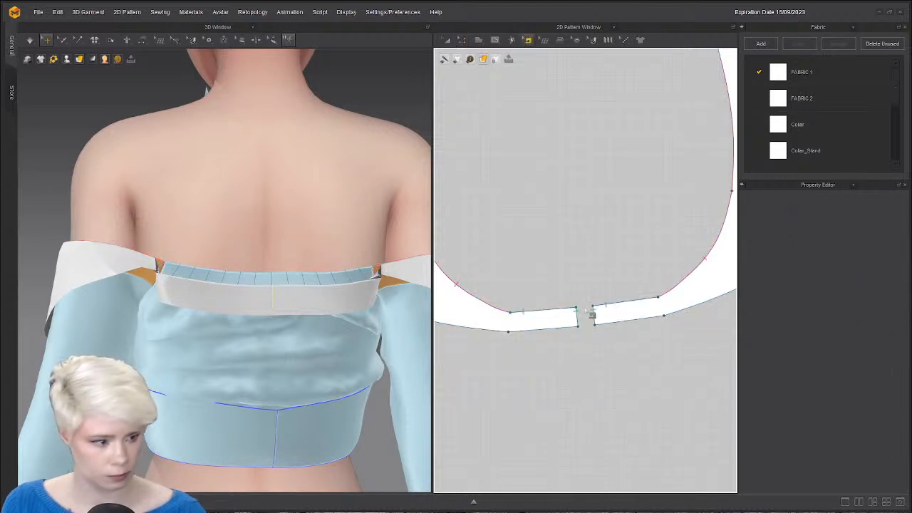
key("a")
right_click(627, 312)
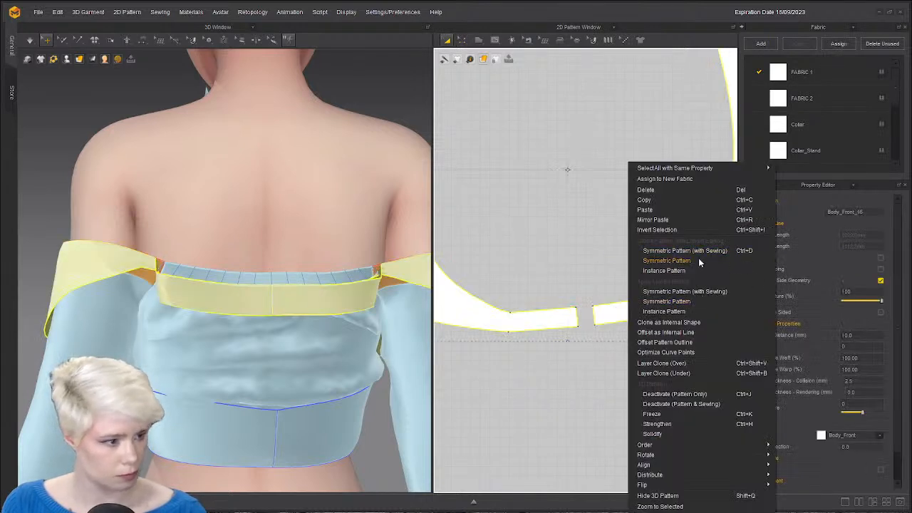
left_click(687, 291)
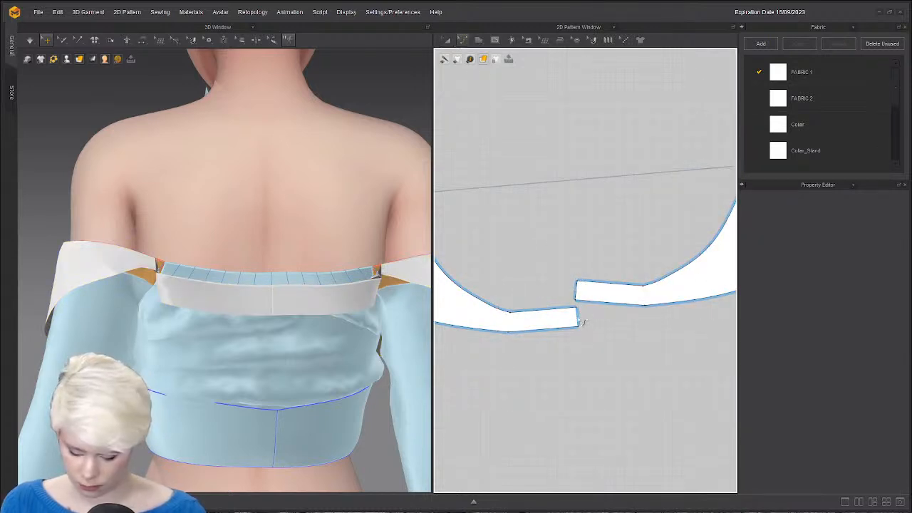
Merge the two symmetric collar halves along their centre back seam.
key("b")
right_click(578, 318)
left_click(605, 353)
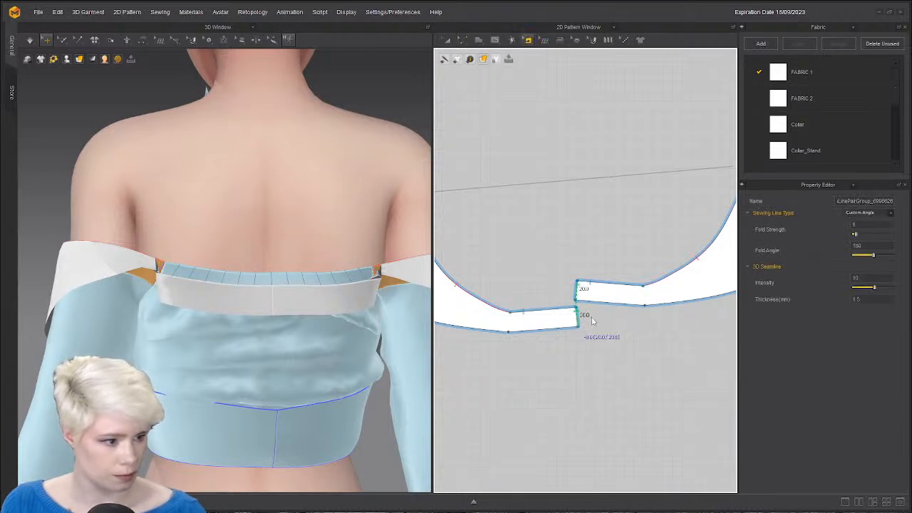
scroll(584, 330, "down", 3)
scroll(627, 325, "down", 1)
key("a")
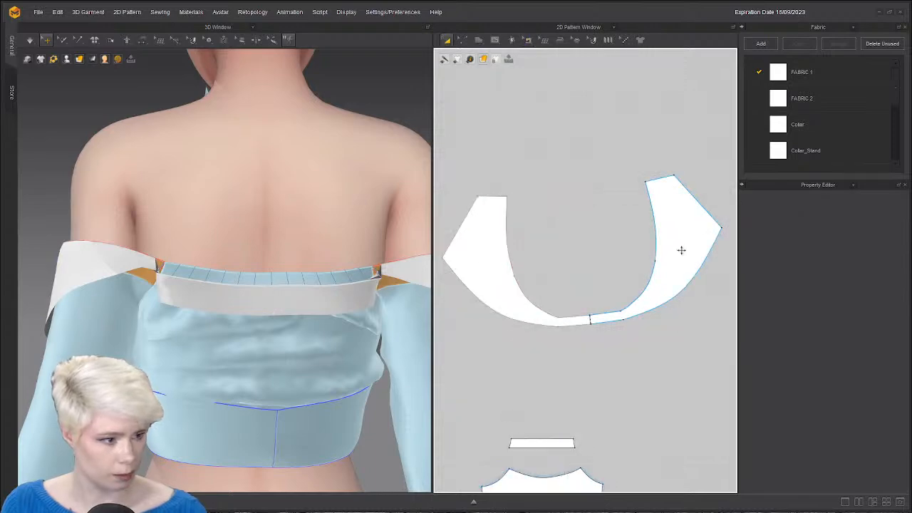
Rotate the merged collar slightly so that its narrow back section lies roughly horizontal.
left_click(682, 251)
left_click_drag(600, 153, 594, 151)
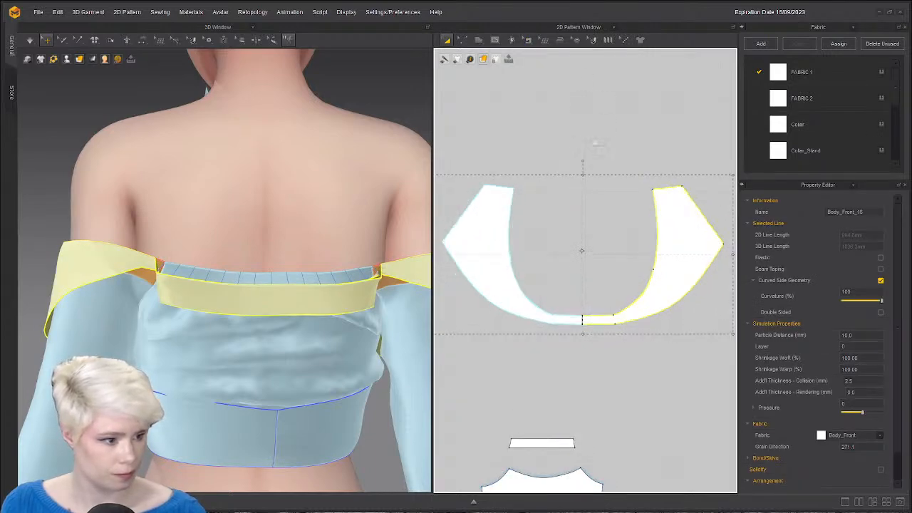
left_click(596, 146)
Align the merged collar pattern to the X axis with the Rotate option, then deselect it.
left_click(682, 236)
right_click(686, 236)
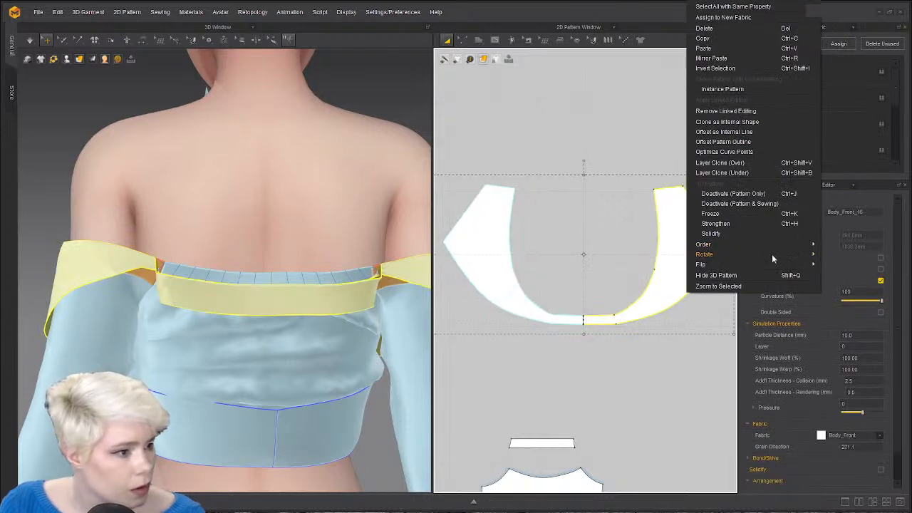
mouse_move(772, 256)
left_click(857, 308)
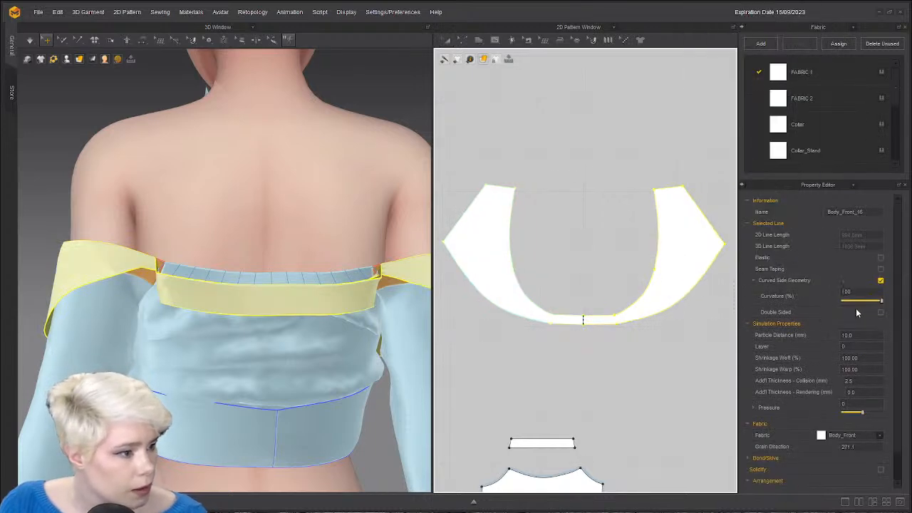
left_click(682, 292)
right_click(711, 251)
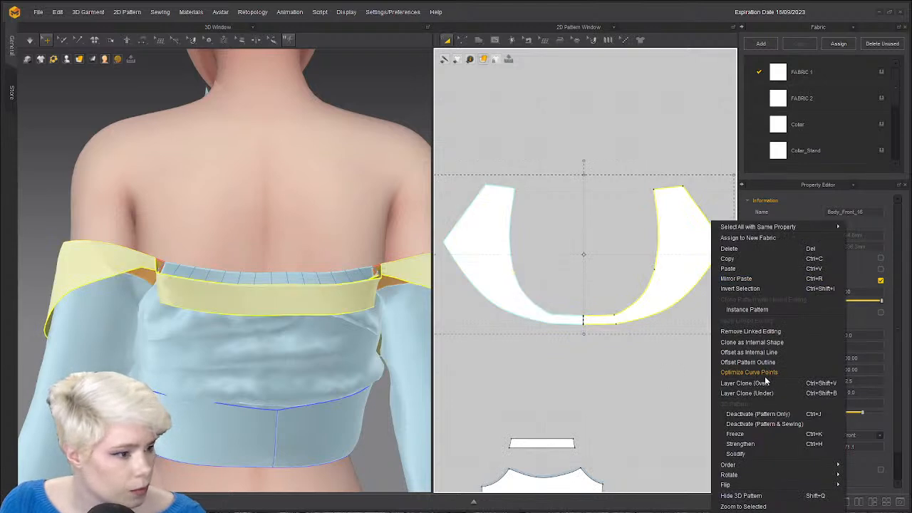
mouse_move(744, 477)
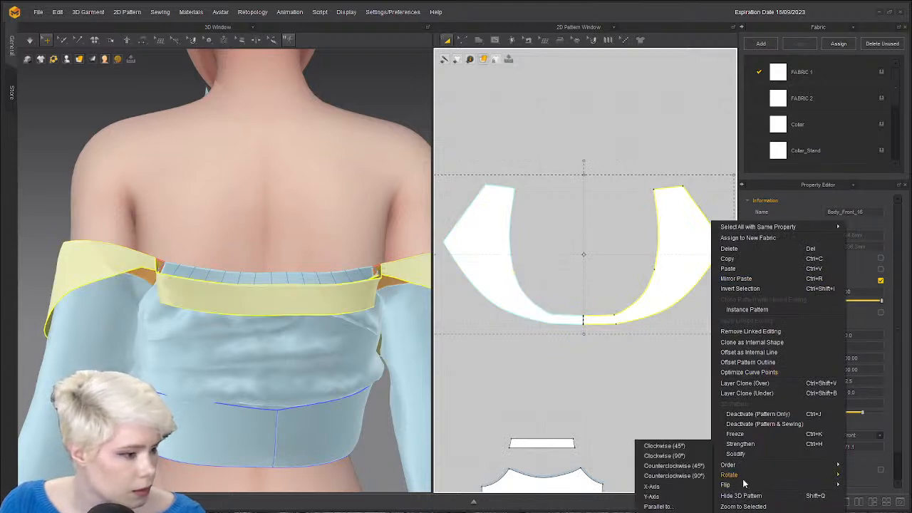
left_click(652, 487)
scroll(563, 300, "down", 2)
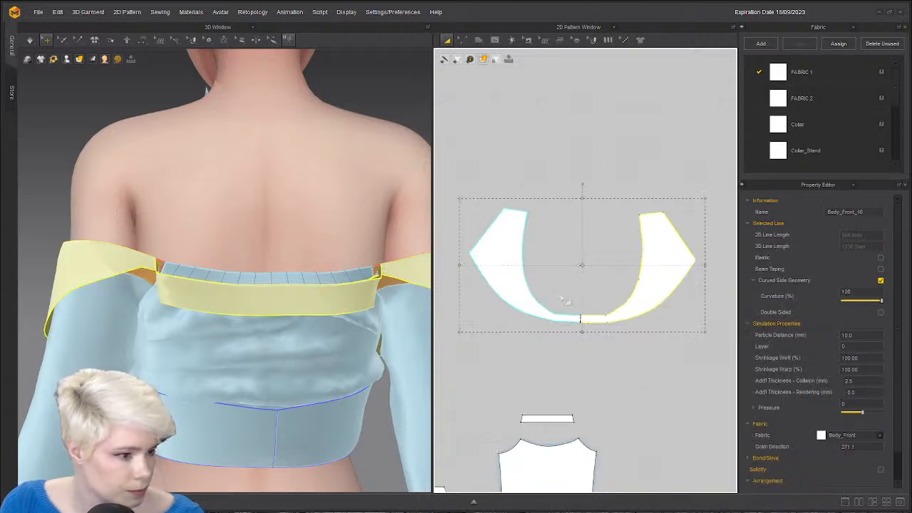
left_click(509, 346)
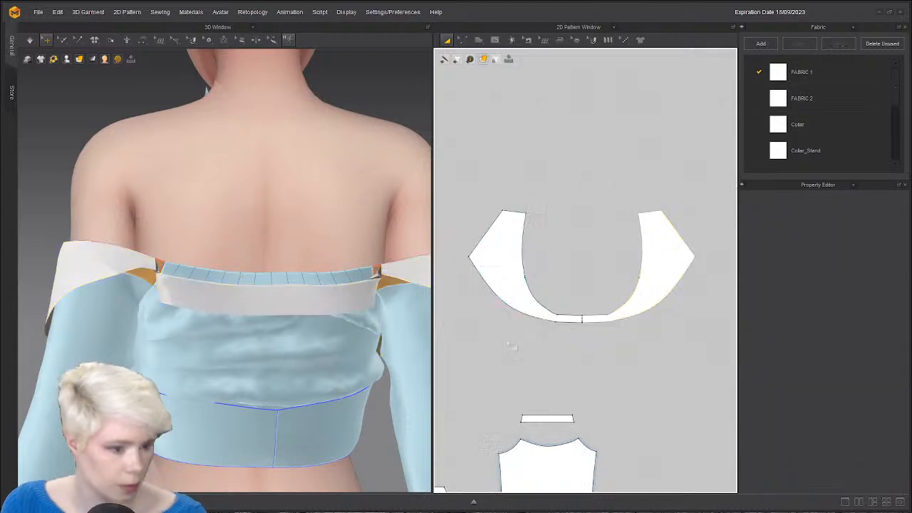
Simulate the garment seen from behind to check how the collar's narrow back band drapes.
scroll(184, 328, "down", 2)
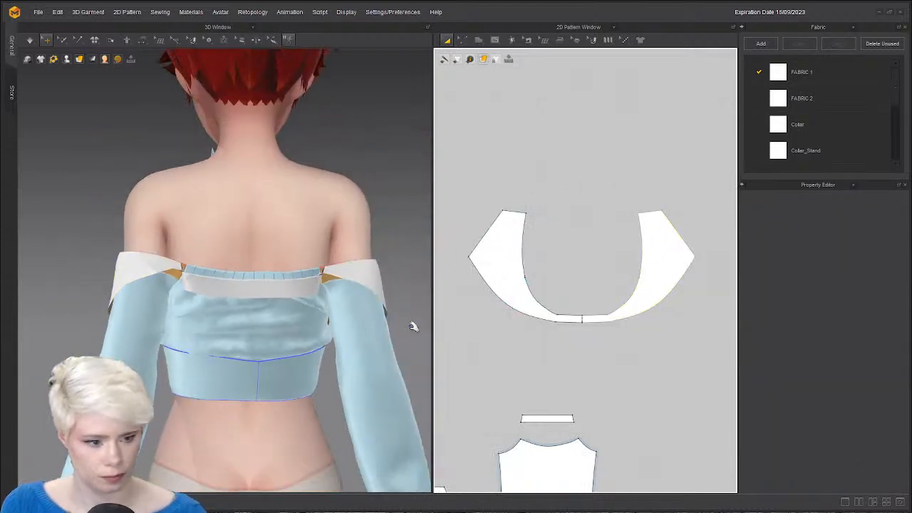
left_click(257, 307)
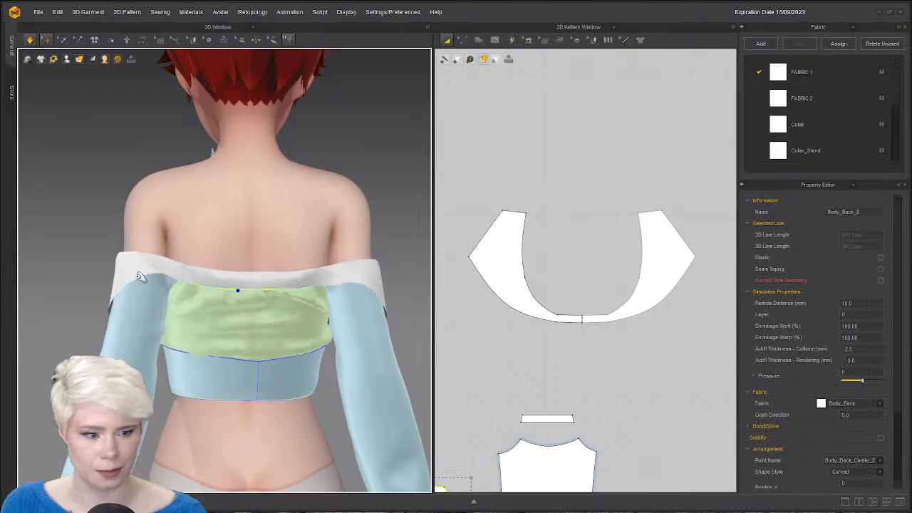
left_click(33, 264)
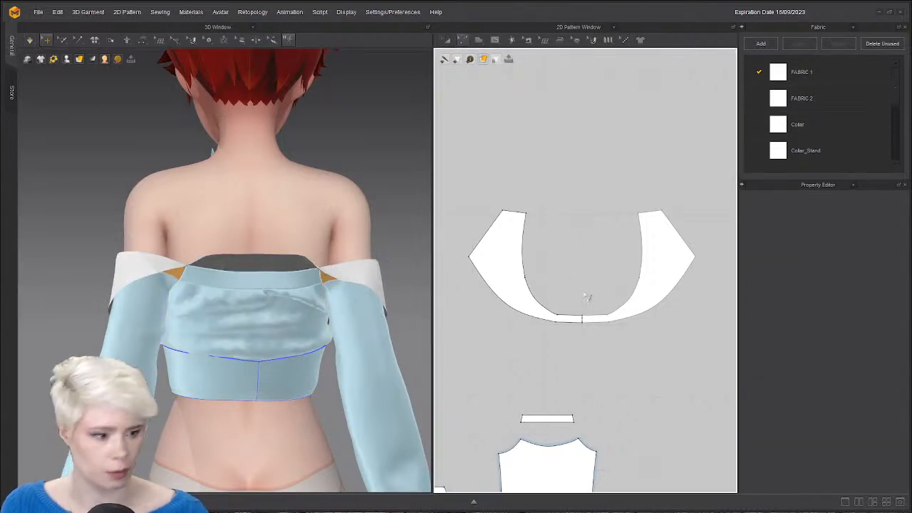
Set the sewing line type of the collar's back neckline seam to Turned.
left_click(579, 319)
key("b")
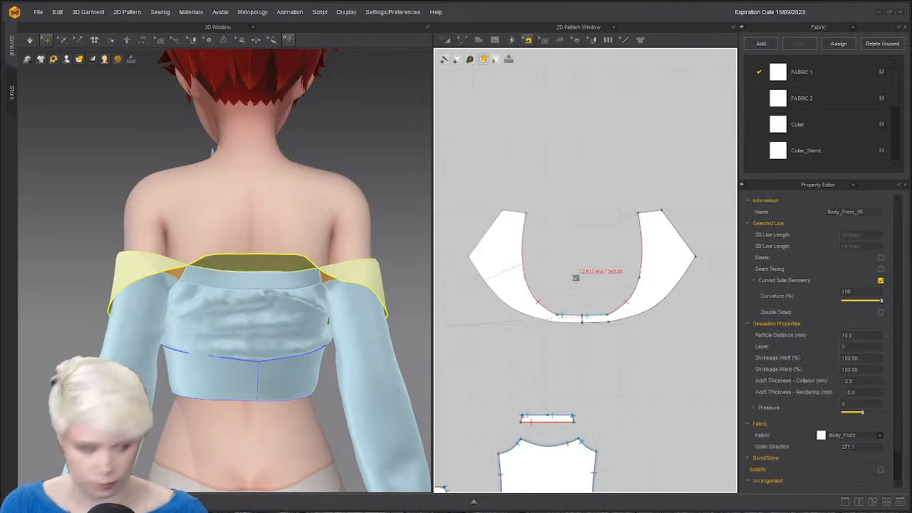
left_click(600, 316)
left_click(891, 215)
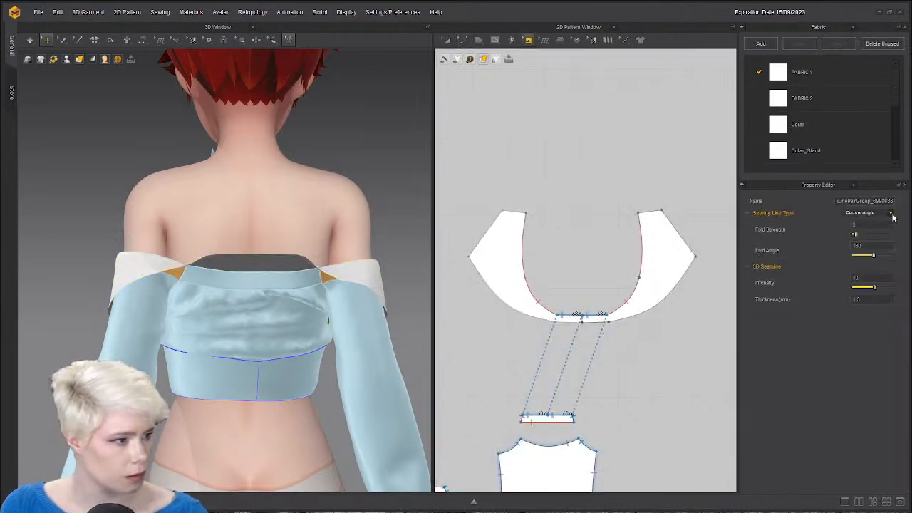
left_click(866, 223)
key("a")
Simulate the garment and pull the collar's back band down so that it folds over the blouse.
key("space")
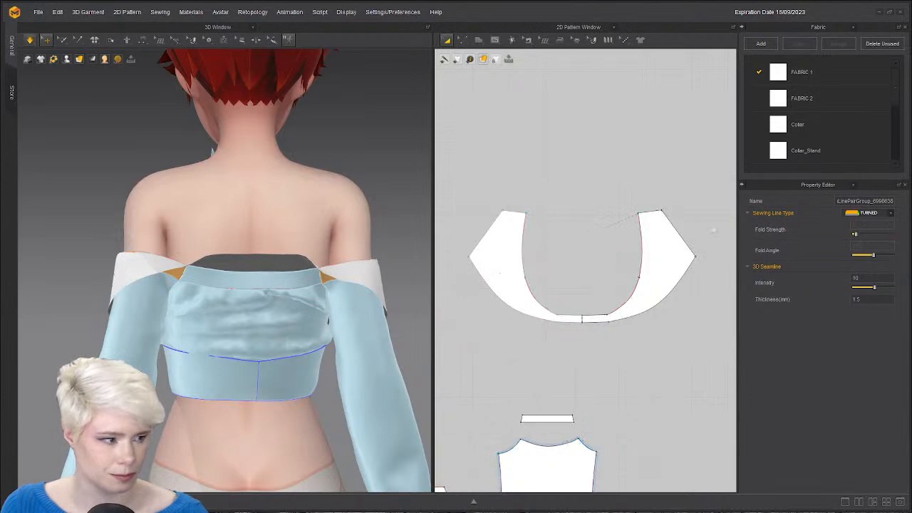
mouse_move(275, 262)
left_mouse_down()
mouse_move(275, 357)
mouse_move(275, 279)
left_mouse_up()
right_click_drag(276, 278, 161, 289)
left_click(607, 379)
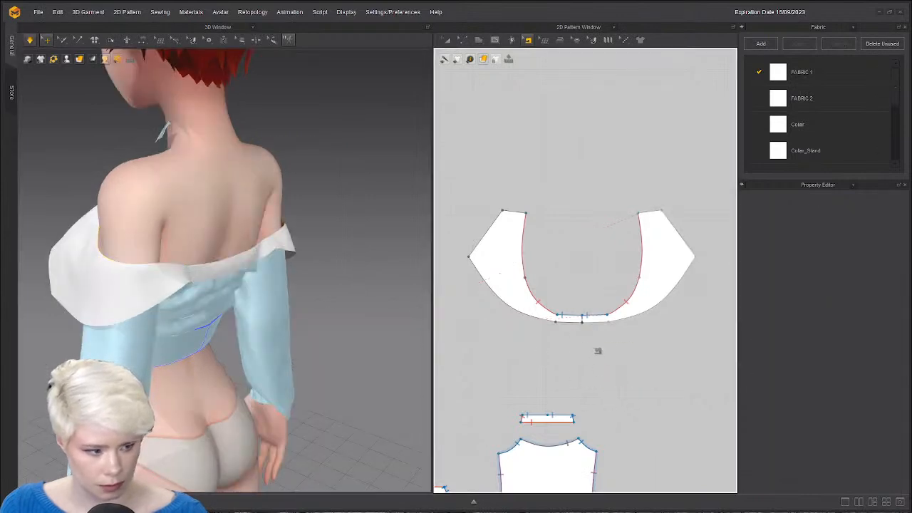
Deepen the collar's back by moving its lower centre point and the neighbouring lower edge points down, and simulate it.
key("z")
left_click_drag(582, 318, 582, 355)
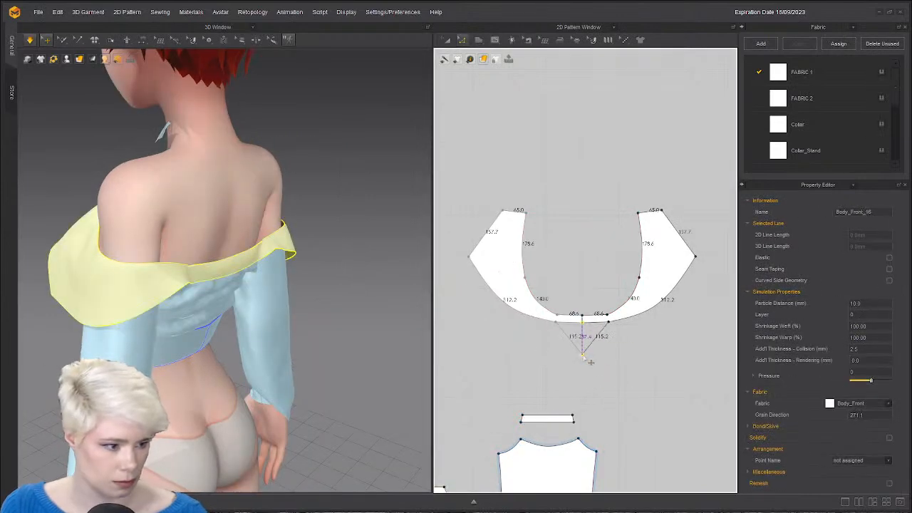
left_click_drag(609, 322, 634, 347)
right_click_drag(370, 329, 302, 326)
key("space")
right_click_drag(299, 403, 360, 393)
scroll(360, 393, "down", 3)
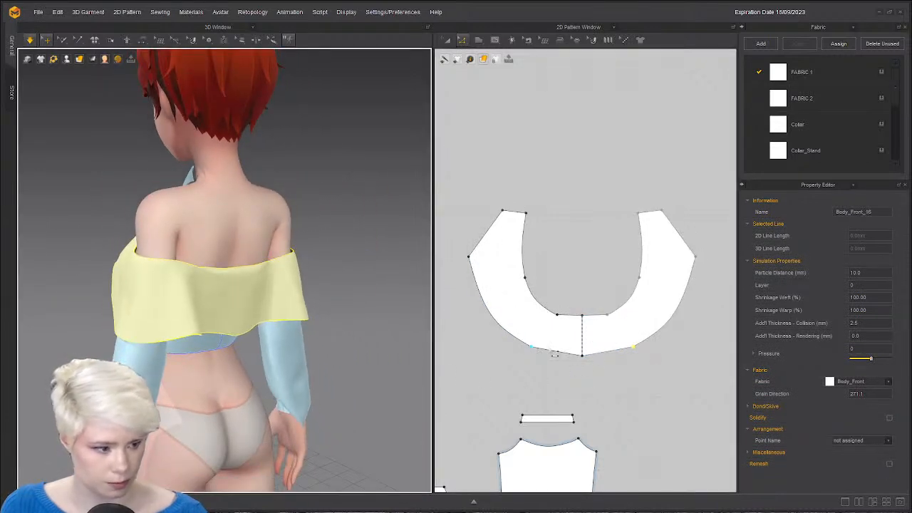
Move the collar's lower corner points outward and level with the centre back point, and simulate the wider shape.
mouse_move(532, 348)
left_mouse_down()
mouse_move(526, 353)
mouse_move(552, 356)
mouse_move(529, 354)
mouse_move(523, 363)
mouse_move(518, 355)
left_mouse_up()
key("2")
right_click_drag(394, 342, 325, 372)
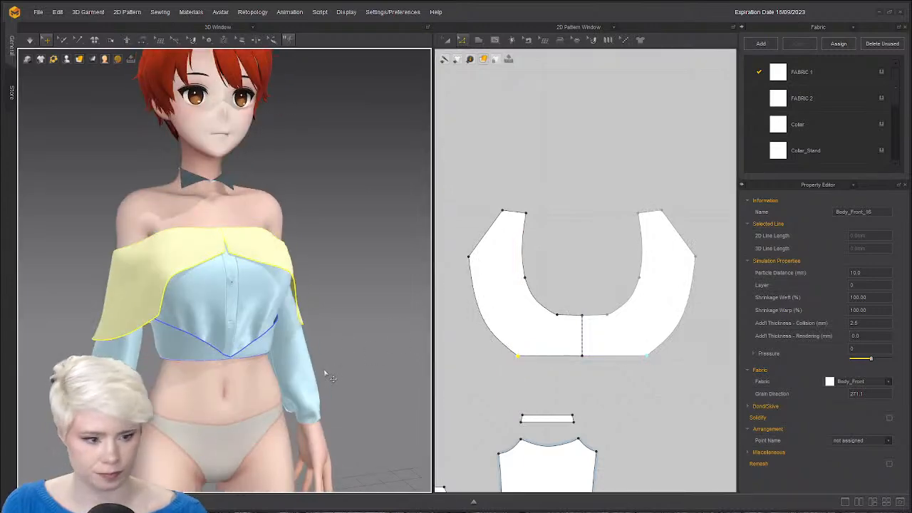
key("space")
right_click_drag(168, 350, 43, 332)
right_click_drag(232, 356, 187, 360)
key("space")
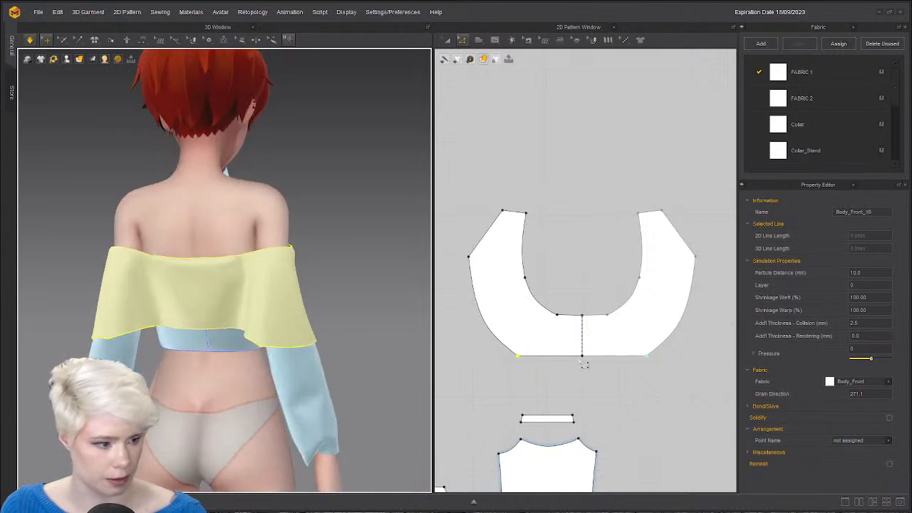
Lower the collar's centre back point slightly into a shallow point and tug the collar during simulation to settle it.
left_click_drag(583, 357, 583, 368)
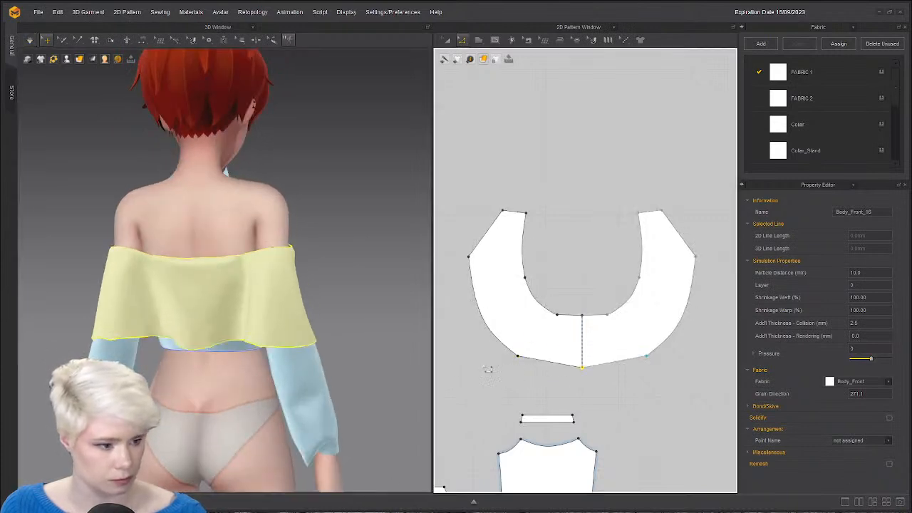
right_click_drag(226, 377, 269, 340)
left_click(276, 341)
left_click_drag(294, 331, 355, 309)
right_click_drag(349, 346, 317, 356)
left_click(575, 384)
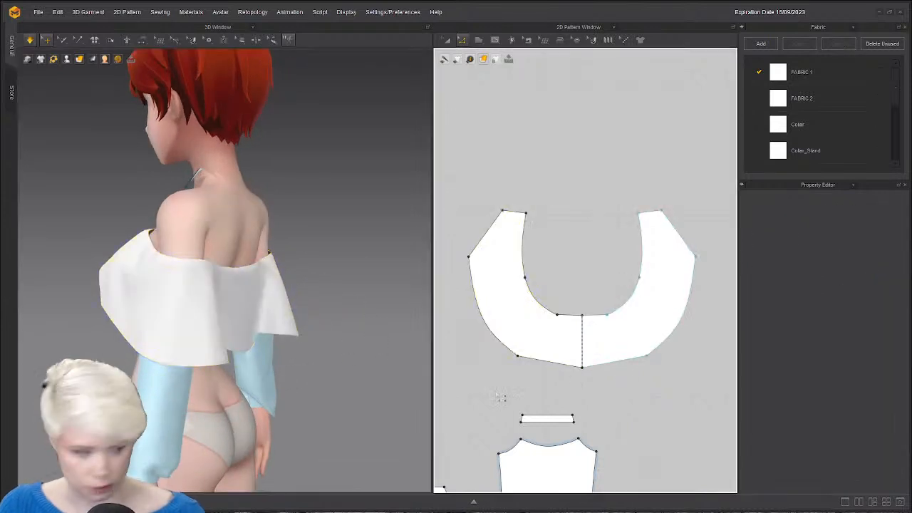
Convert the collar's lower corner point to a curve point so the outer edge runs smoothly.
left_click(520, 358)
right_click(539, 344)
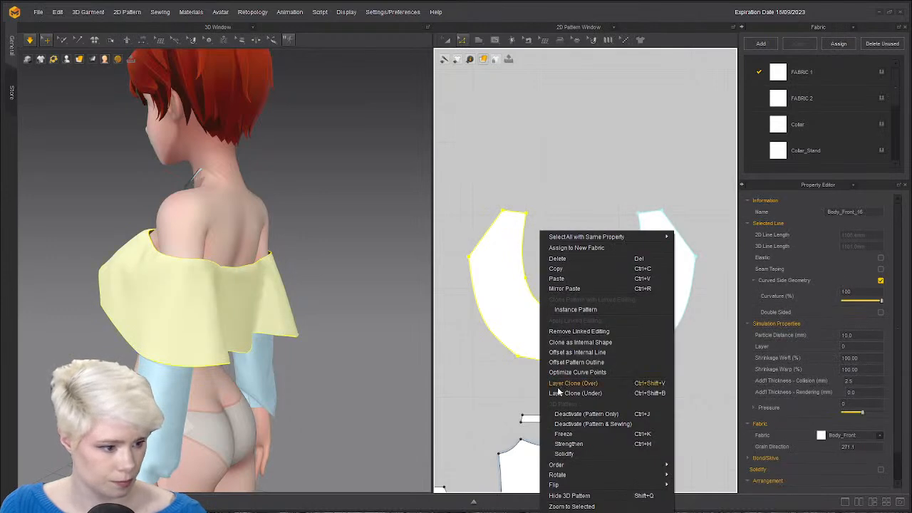
left_click(491, 416)
left_click(507, 374)
left_click(524, 361)
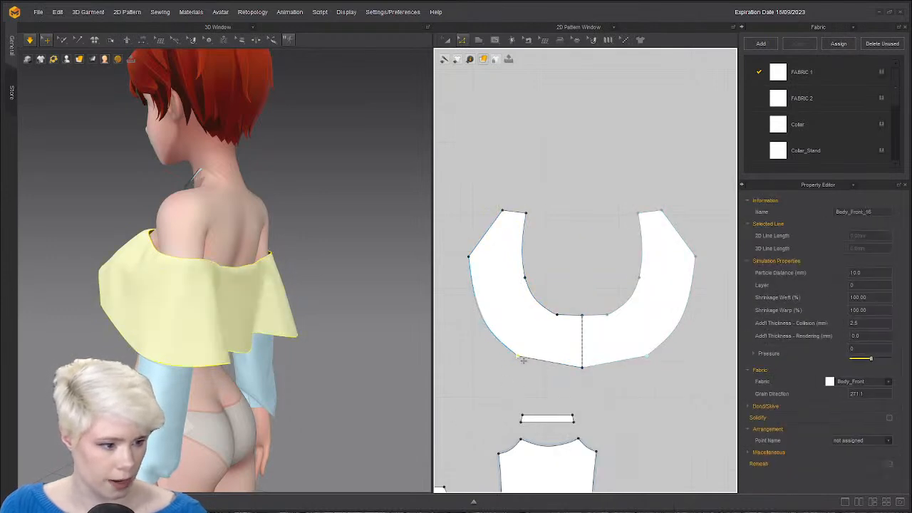
right_click(519, 355)
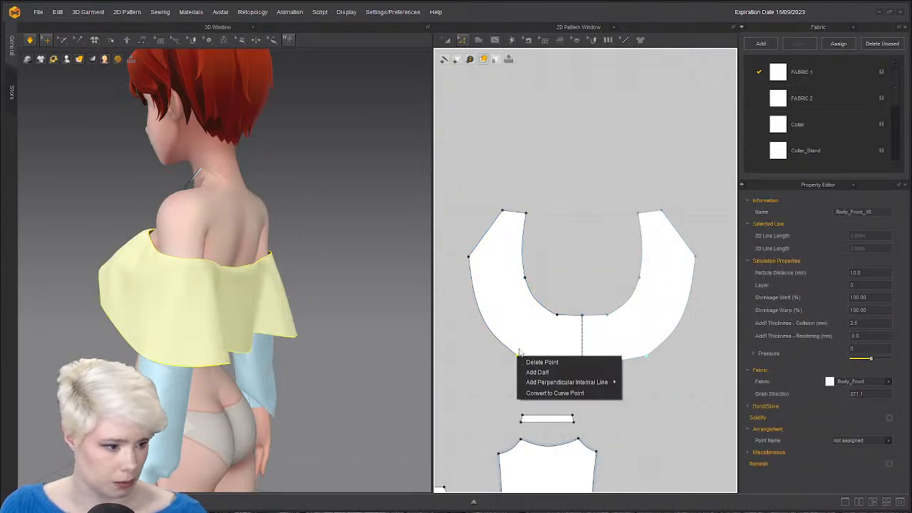
left_click(554, 394)
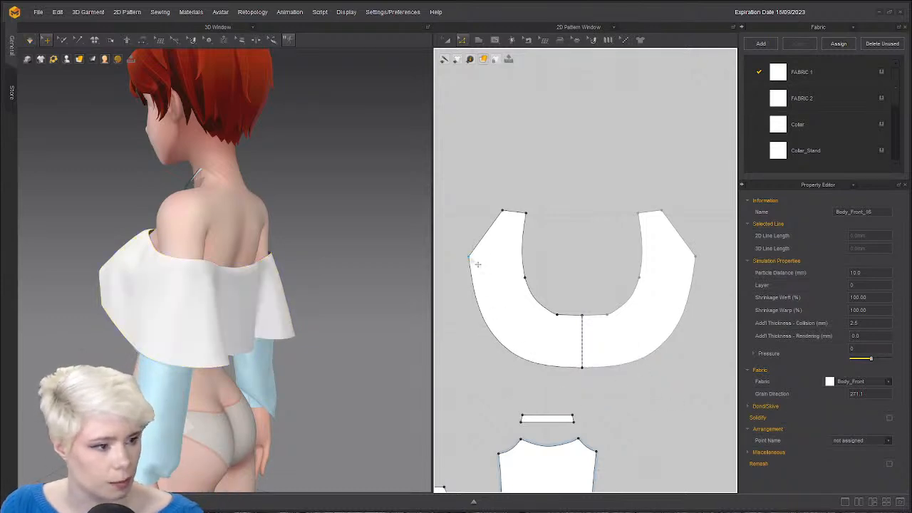
Simulate the garment while tugging the collar's side so that it settles over the upper sleeve.
right_click_drag(100, 356, 228, 387)
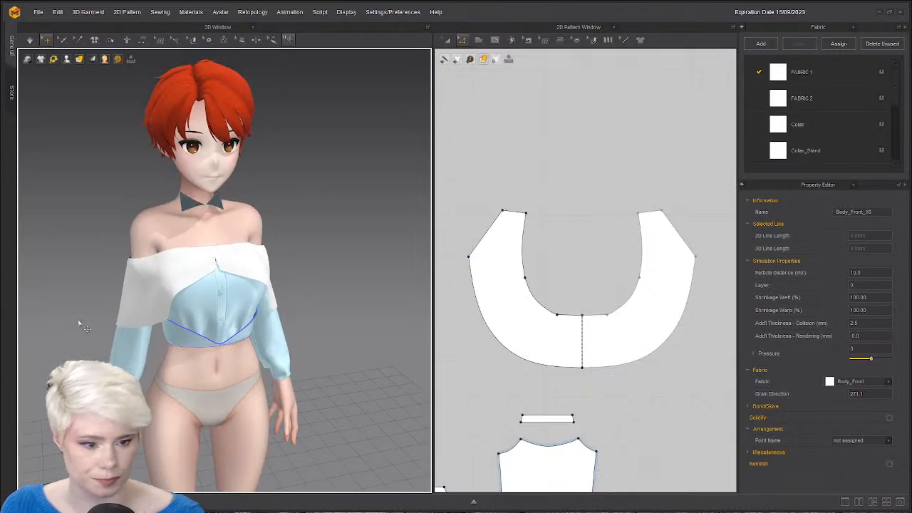
right_click_drag(79, 324, 153, 312)
left_click(158, 313)
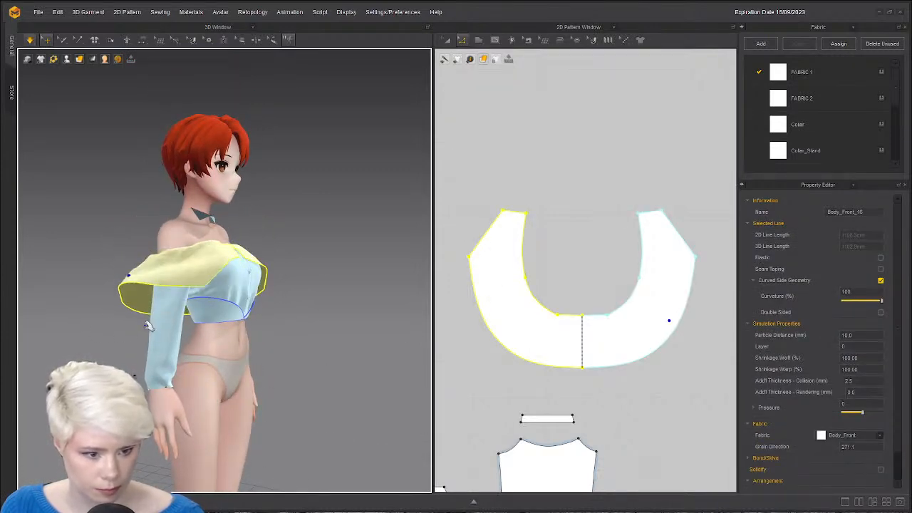
left_click(168, 336)
key("space")
Examine the blouse's 2D patterns and the collar's drape from the front.
scroll(627, 344, "up", 2)
middle_click_drag(545, 442, 571, 258)
scroll(627, 344, "down", 1)
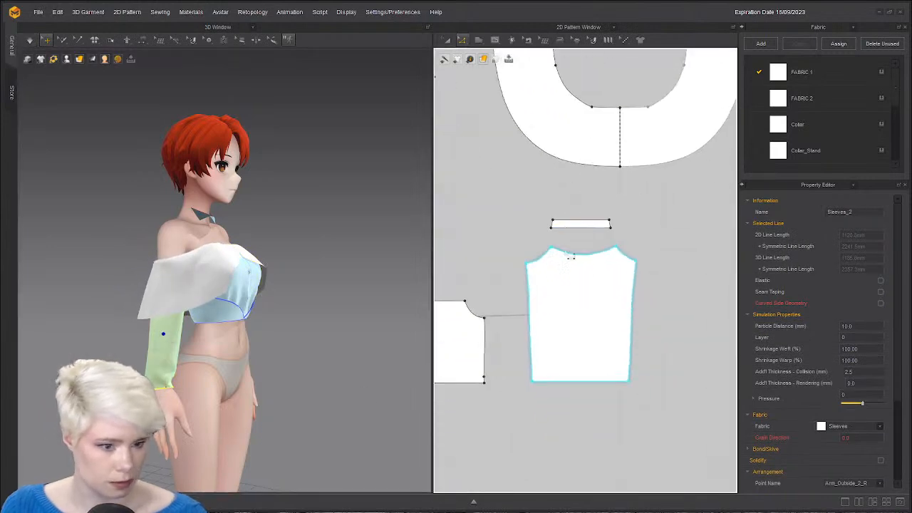
scroll(571, 276, "up", 4)
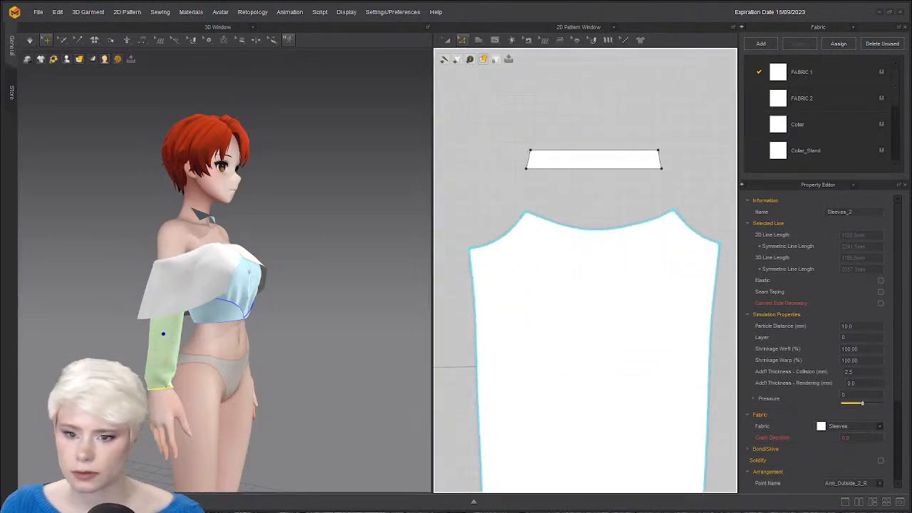
right_click_drag(204, 345, 128, 336)
scroll(524, 314, "down", 5)
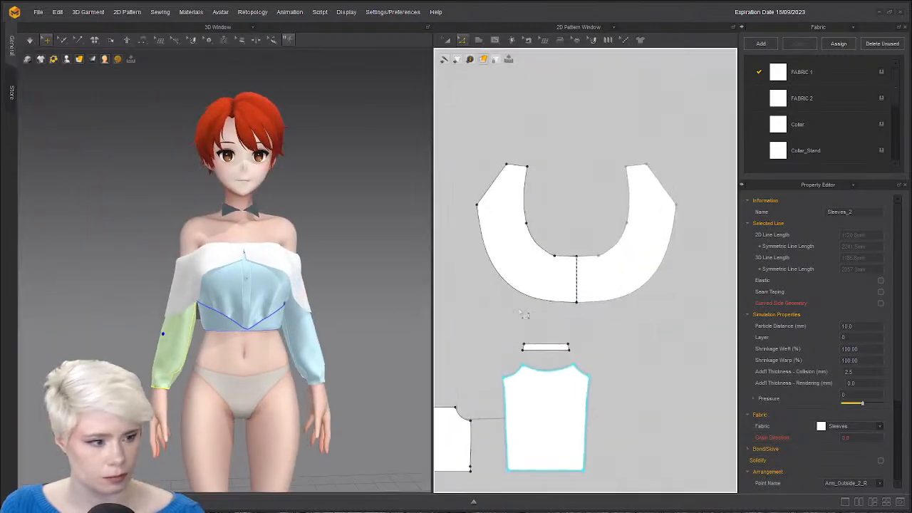
right_click_drag(311, 246, 225, 273)
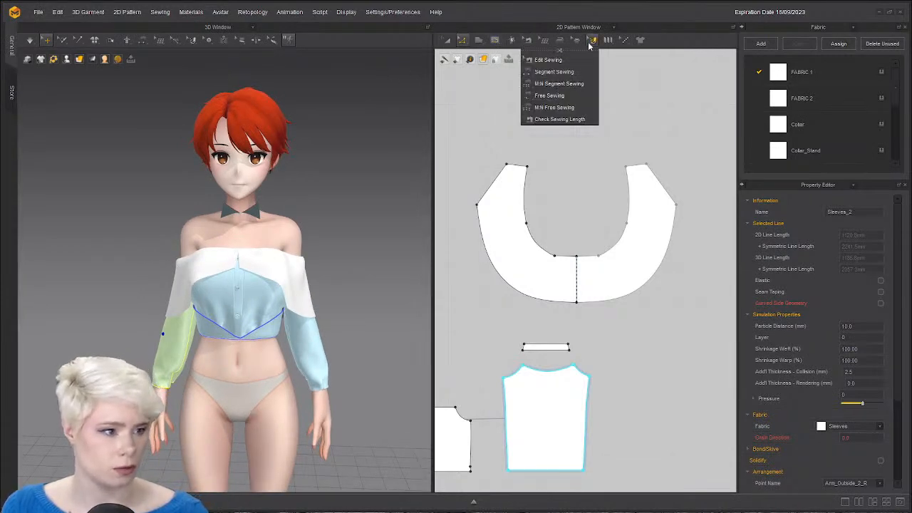
Slash and spread the collar from its inner-edge side point straight across to the outer edge, rotating the front end inward.
mouse_move(493, 42)
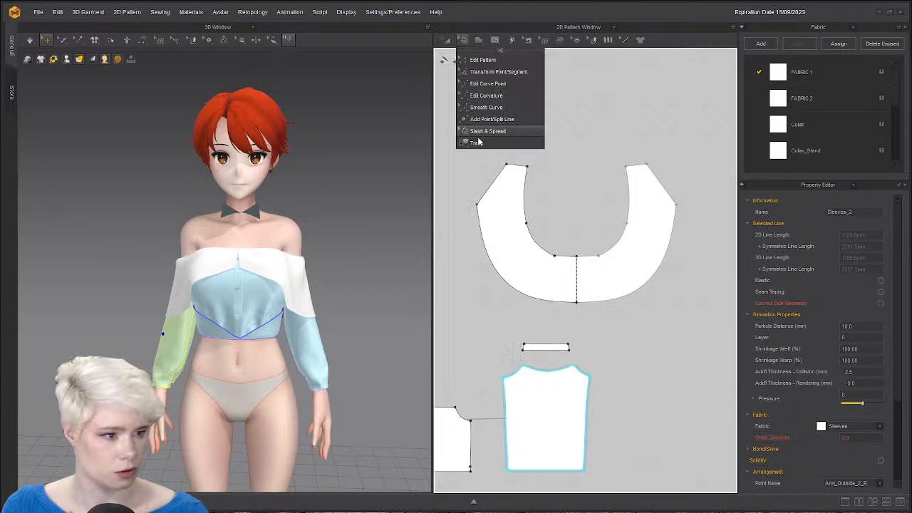
left_click(487, 131)
left_click(529, 234)
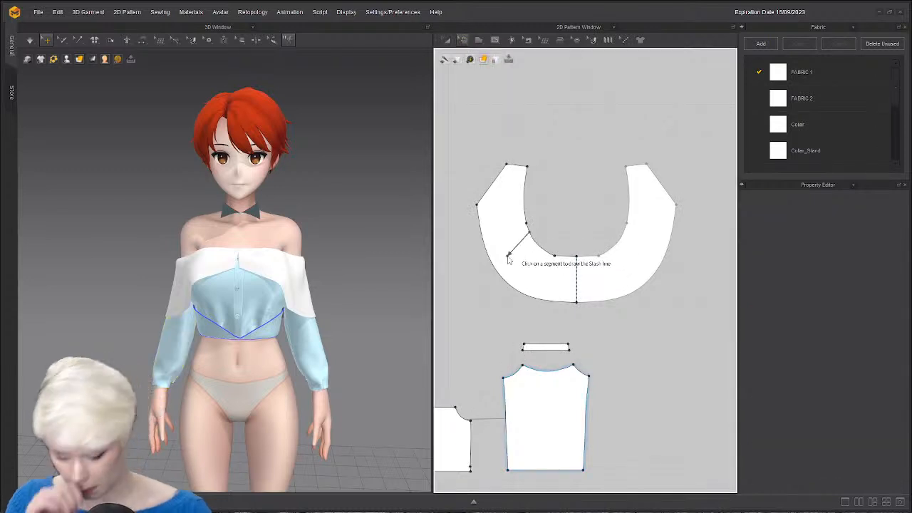
key("Escape")
right_click_drag(187, 265, 207, 303)
left_click(204, 295)
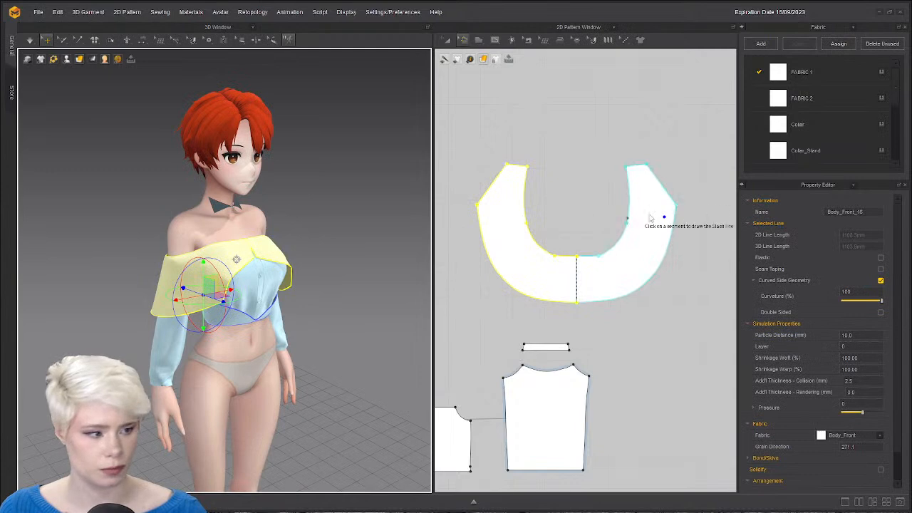
left_click(463, 40)
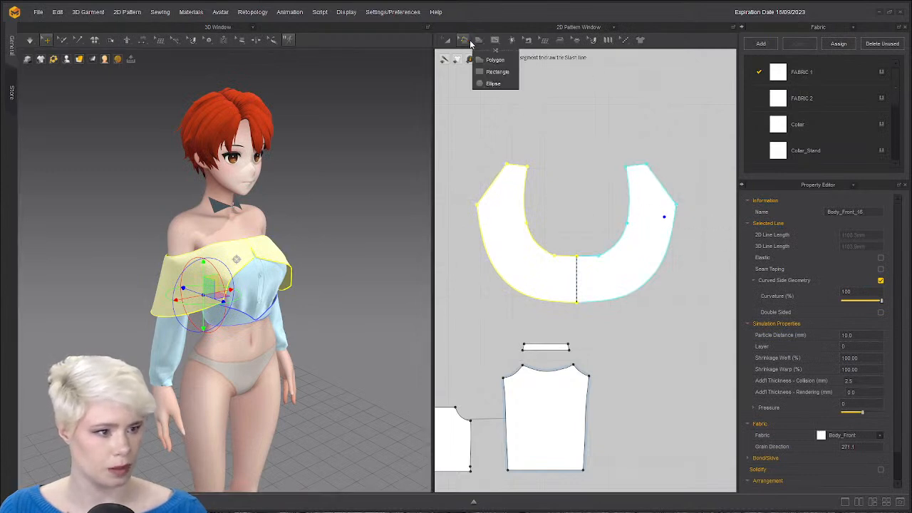
left_click(627, 223)
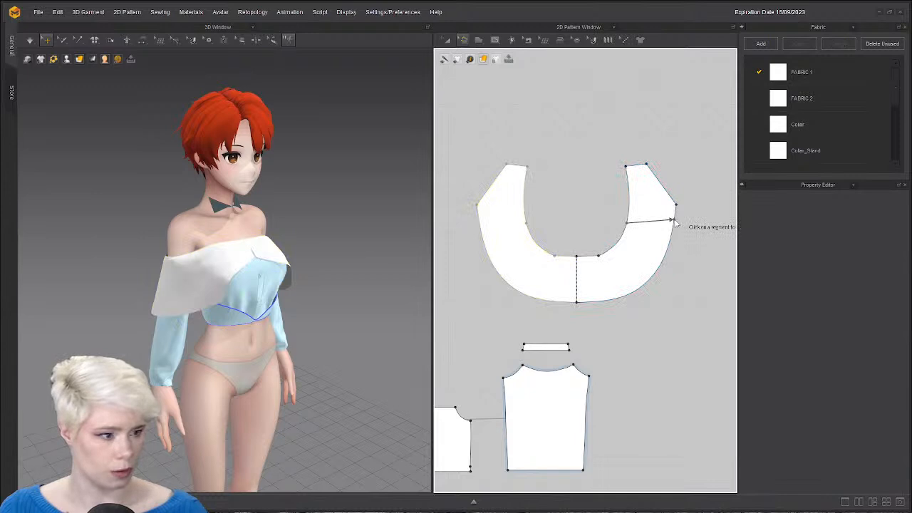
left_click(673, 222)
left_click_drag(678, 225, 669, 202)
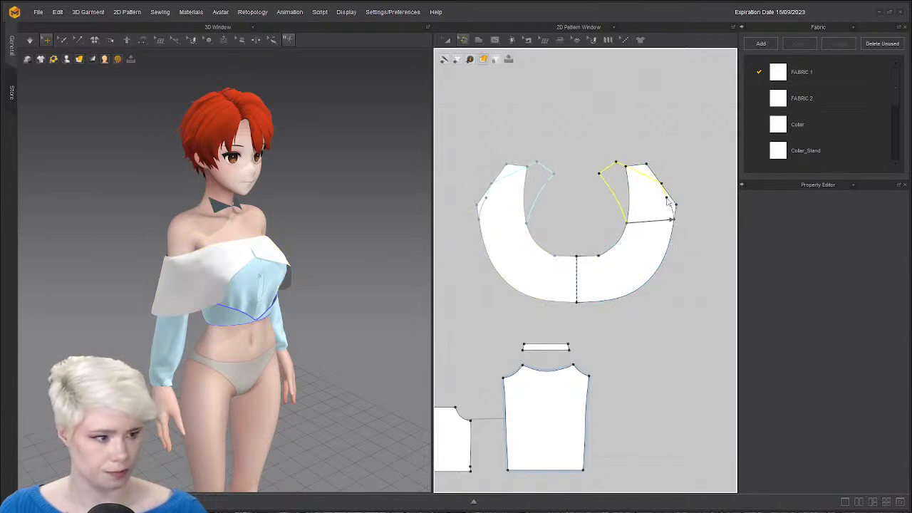
left_click(563, 308)
Simulate the garment while tugging the reshaped collar at its sides so that it settles over the upper arms.
right_click_drag(236, 293, 197, 292)
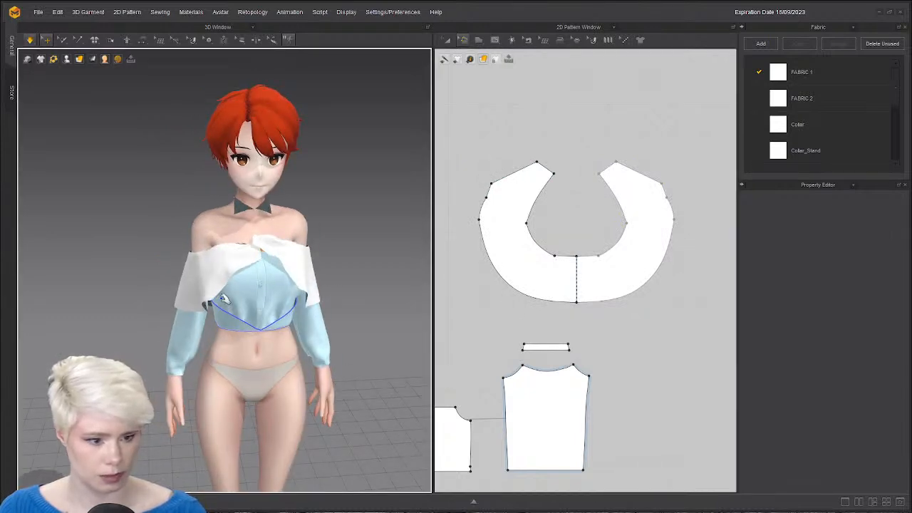
right_click_drag(245, 256, 173, 307)
left_click(173, 307)
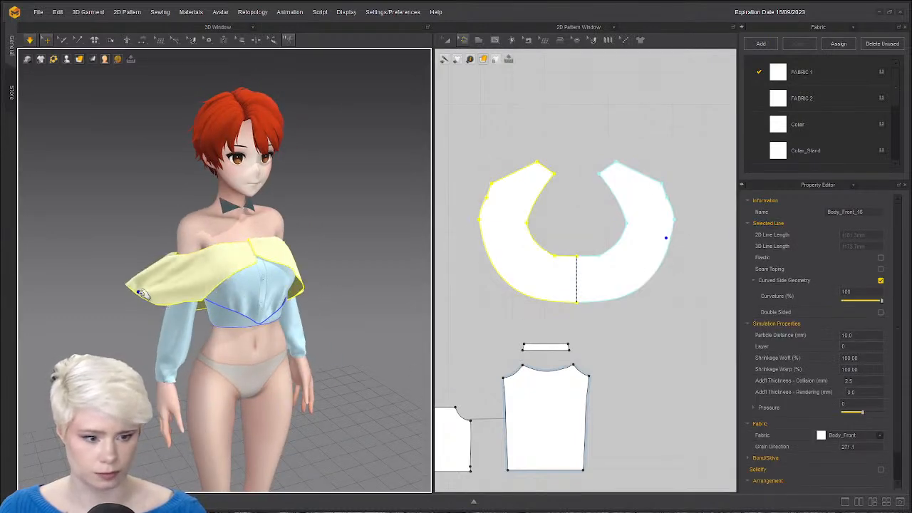
key("space")
mouse_move(235, 279)
right_mouse_down()
mouse_move(291, 280)
mouse_move(220, 282)
right_mouse_up()
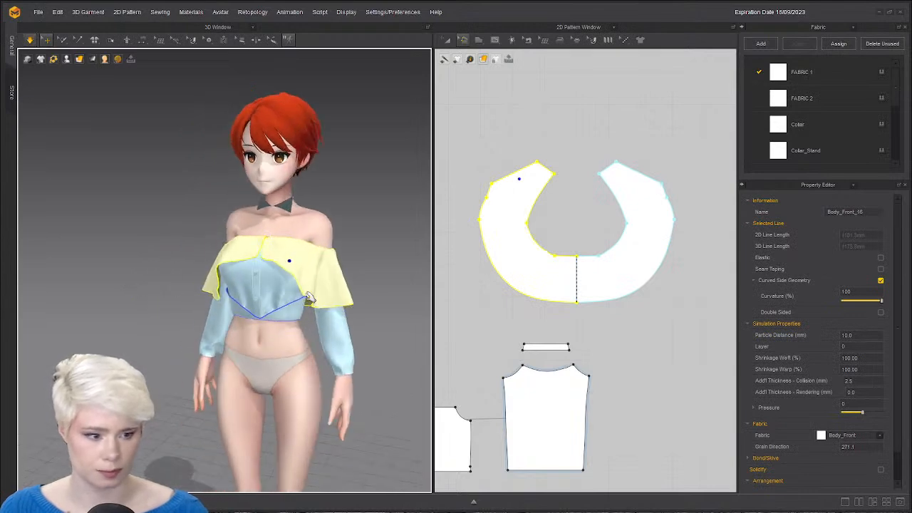
right_click_drag(311, 296, 213, 298)
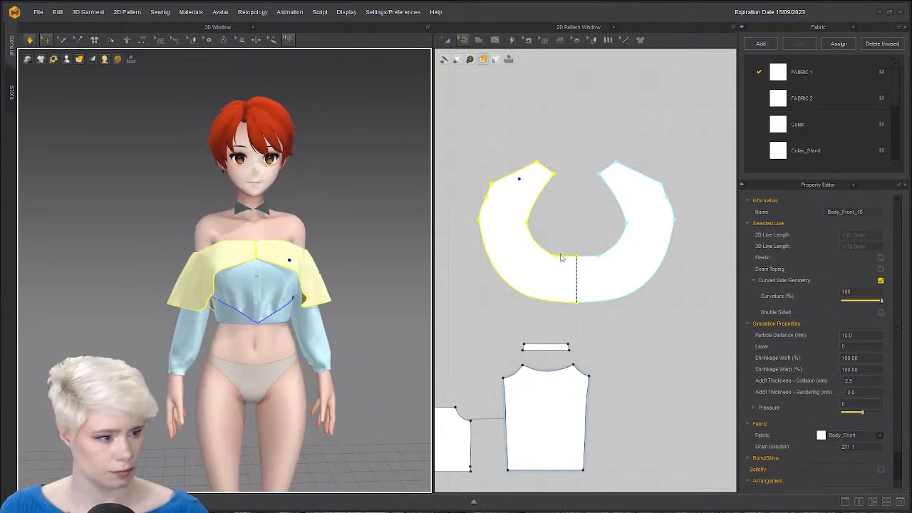
Delete the extra point on the collar's outer side edge and convert the point below it to a curve point.
left_click(588, 210)
scroll(481, 207, "up", 5)
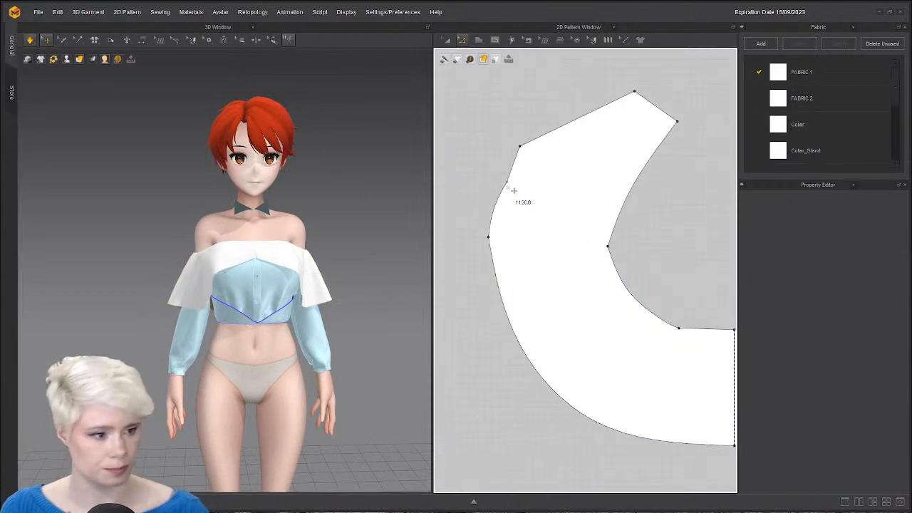
left_click_drag(507, 187, 511, 188)
key("ctrl+z")
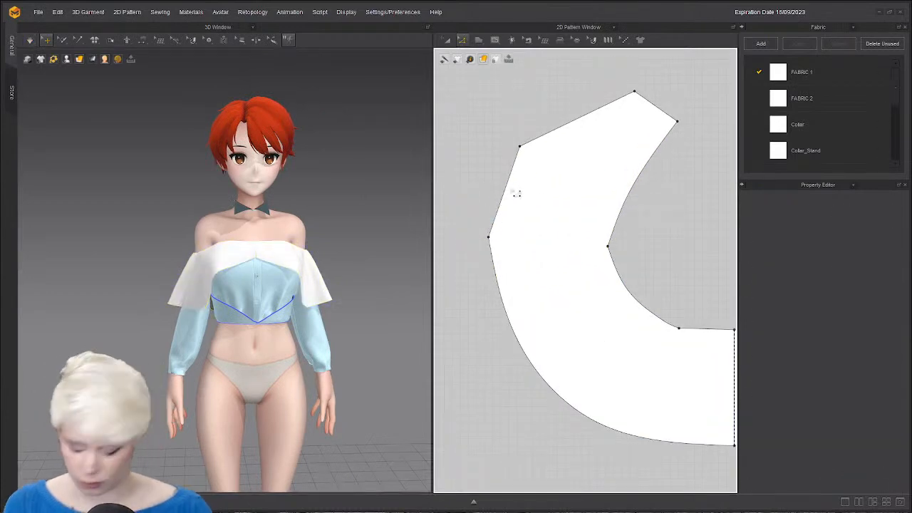
left_click(488, 238)
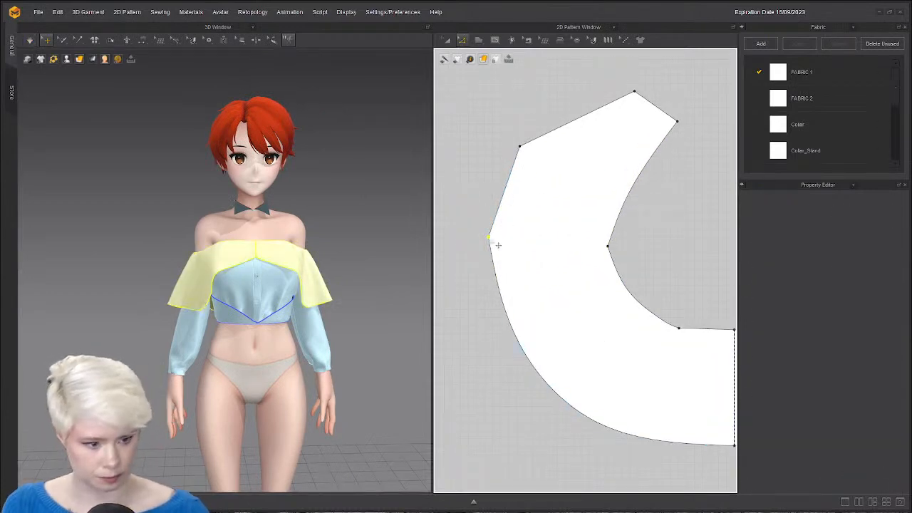
right_click(488, 238)
left_click(585, 274)
scroll(588, 278, "down", 4)
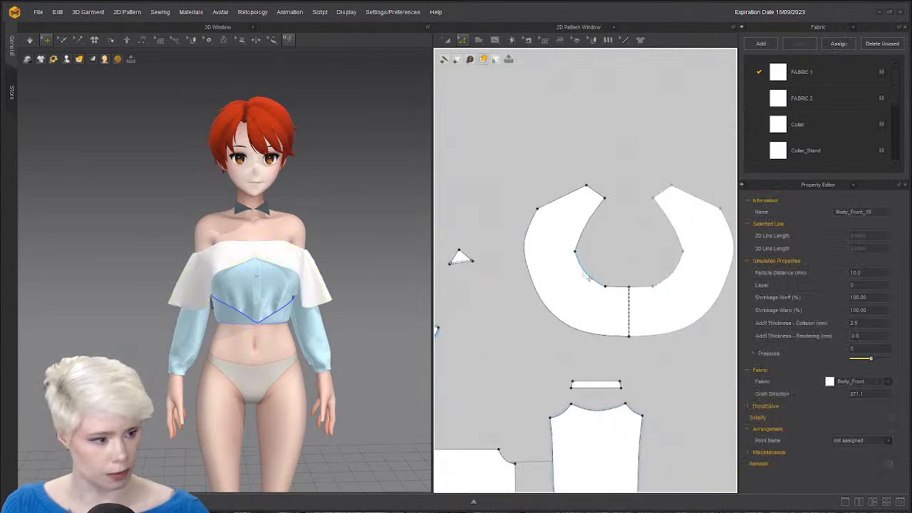
Simulate the smoothed collar and tug its front half to settle the drape across the chest.
mouse_move(258, 275)
right_mouse_down()
mouse_move(460, 265)
mouse_move(369, 259)
mouse_move(245, 273)
right_mouse_up()
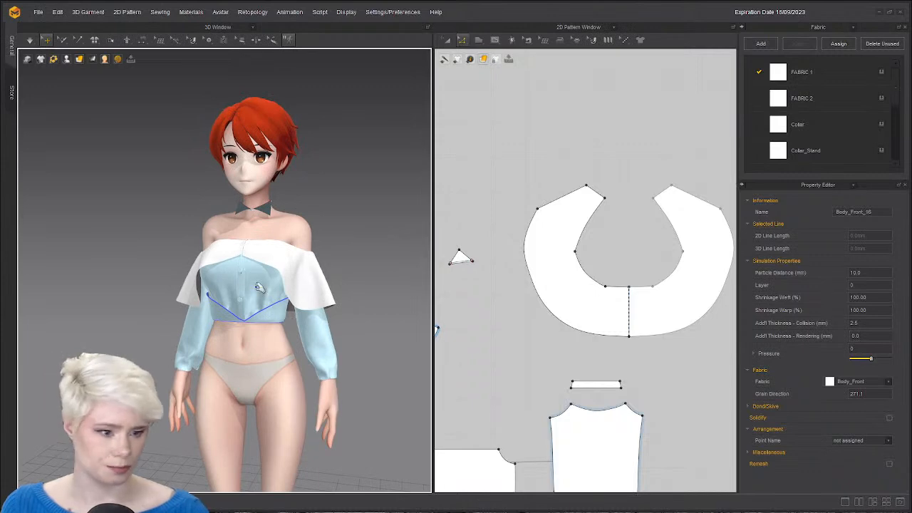
scroll(299, 262, "up", 4)
left_click(251, 277)
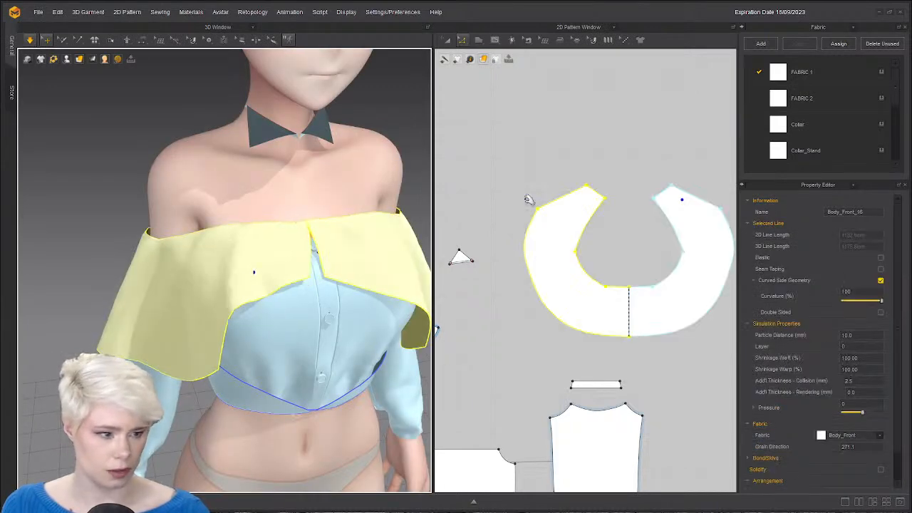
key("space")
Move the collar's upper front corner point slightly outward and down, and tug the collar during simulation to settle it.
left_click(607, 156)
scroll(609, 156, "up", 4)
left_click_drag(559, 225, 546, 236)
right_click_drag(410, 297, 262, 274)
left_click(142, 264)
scroll(142, 264, "down", 5)
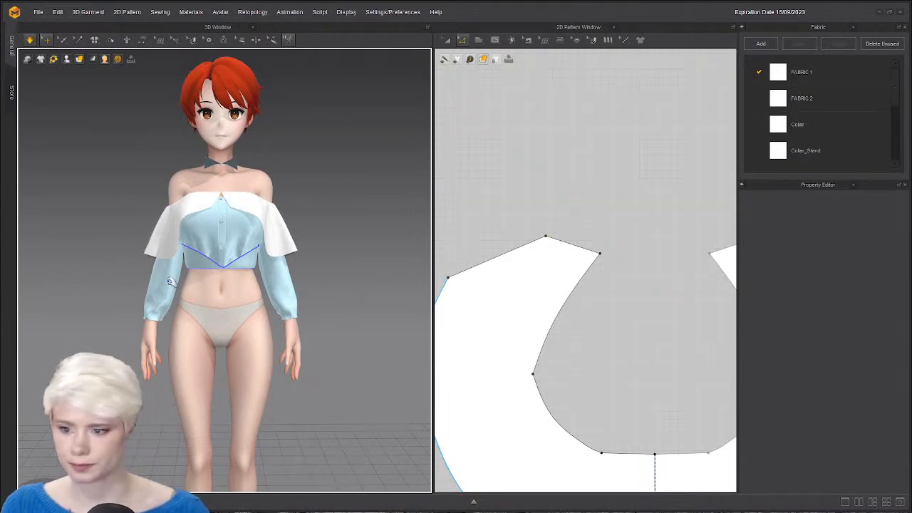
Show the Library and open the stylized avatar's pose files.
scroll(171, 282, "down", 1)
middle_click_drag(171, 282, 190, 263)
mouse_move(206, 263)
right_mouse_down()
mouse_move(288, 259)
mouse_move(207, 257)
right_mouse_up()
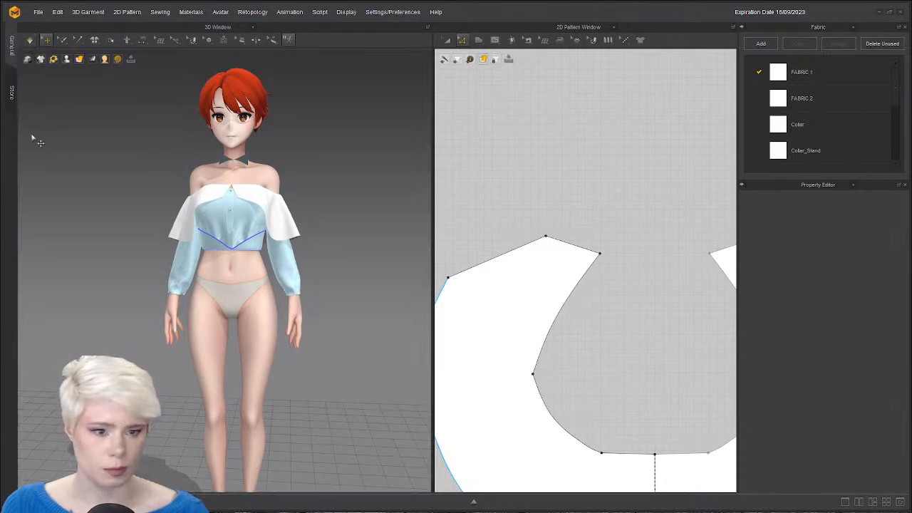
left_click(902, 503)
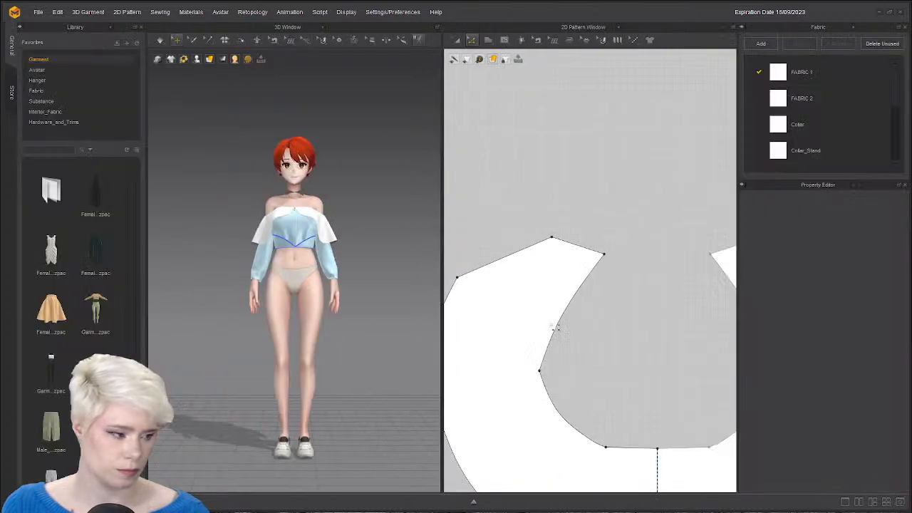
left_click(67, 70)
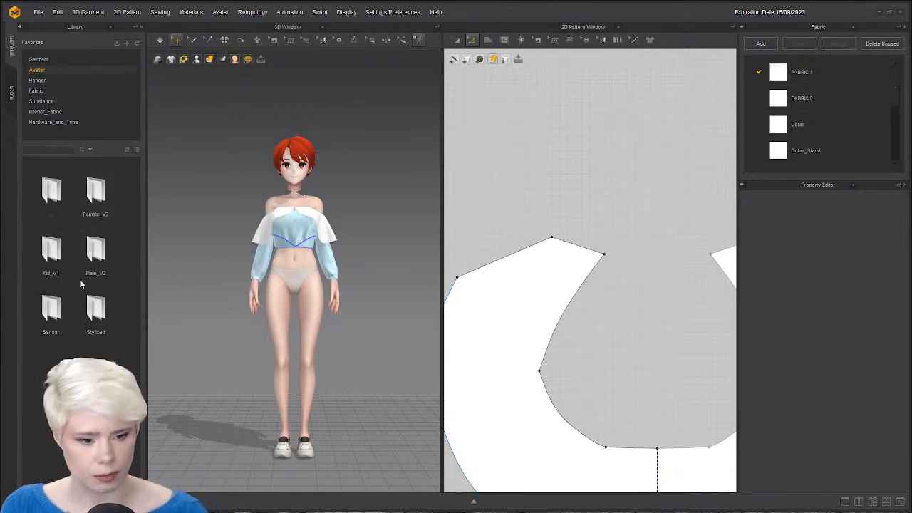
double_click(95, 309)
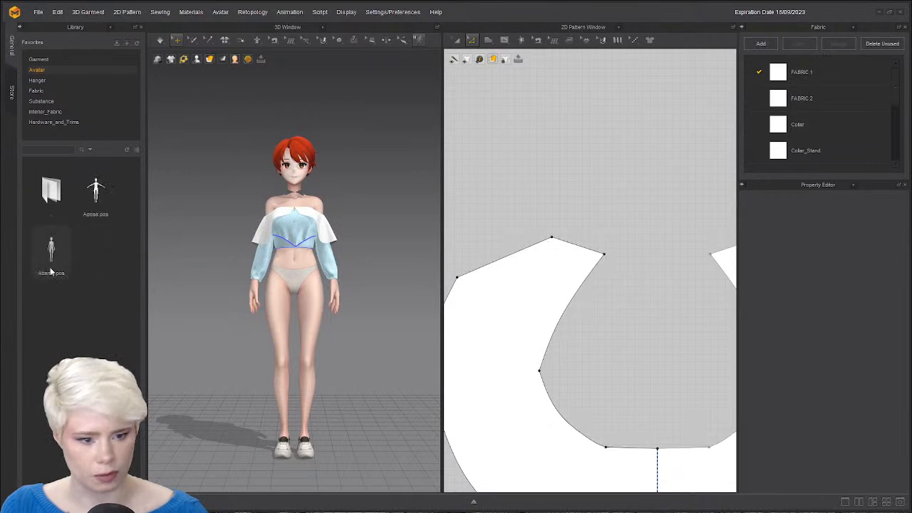
Try the Apose.pos pose on the avatar with simulation running, and return the avatar to the attention pose.
double_click(95, 191)
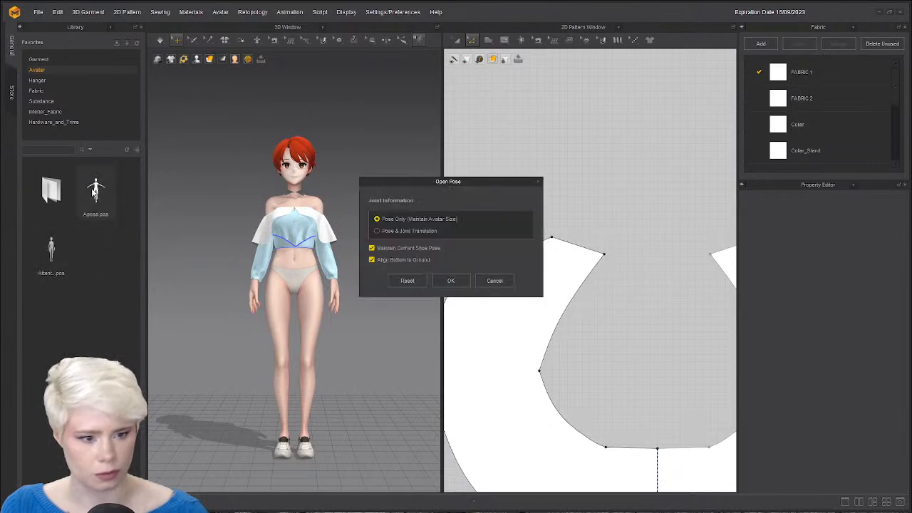
left_click(451, 280)
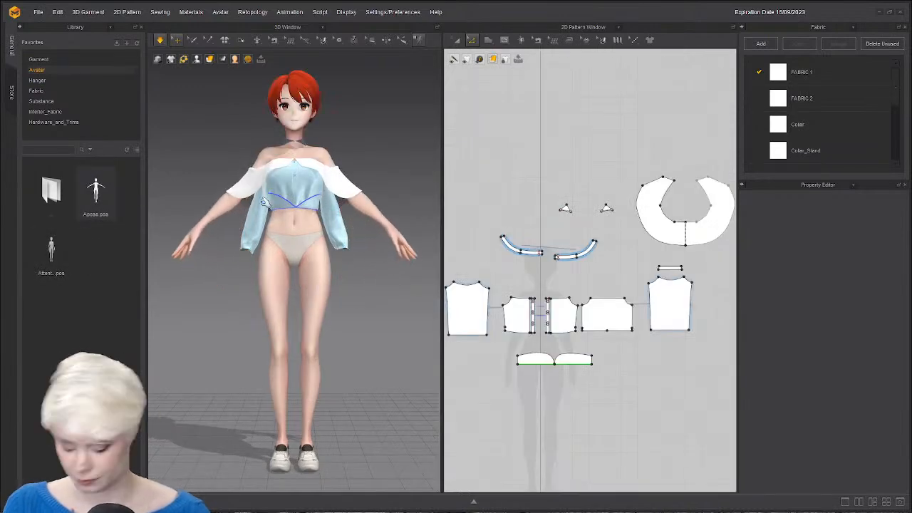
double_click(52, 251)
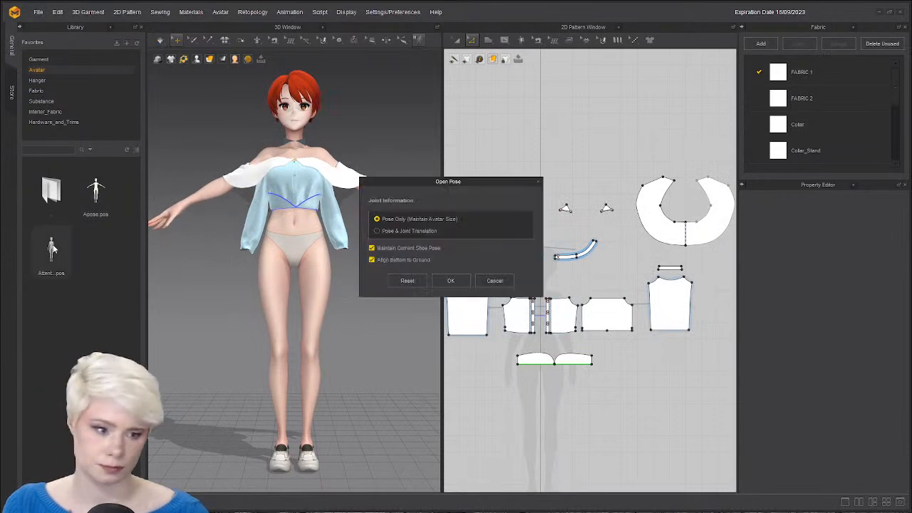
left_click(464, 281)
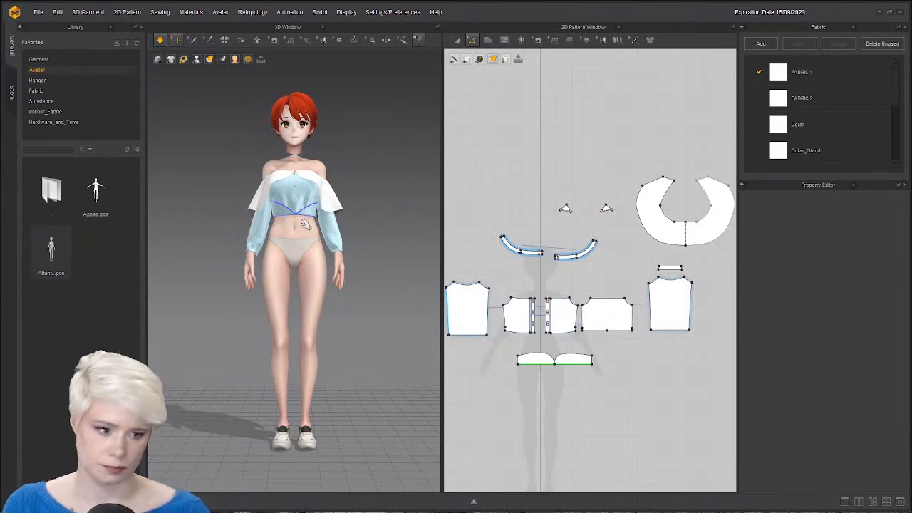
Unfreeze all of the blouse's patterns except the waistband.
left_click(392, 211)
key("ctrl+a")
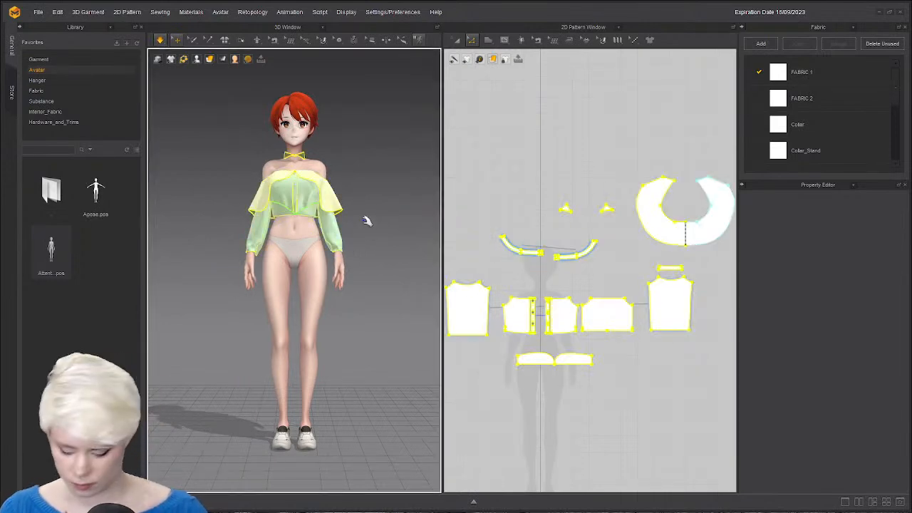
left_click(314, 212)
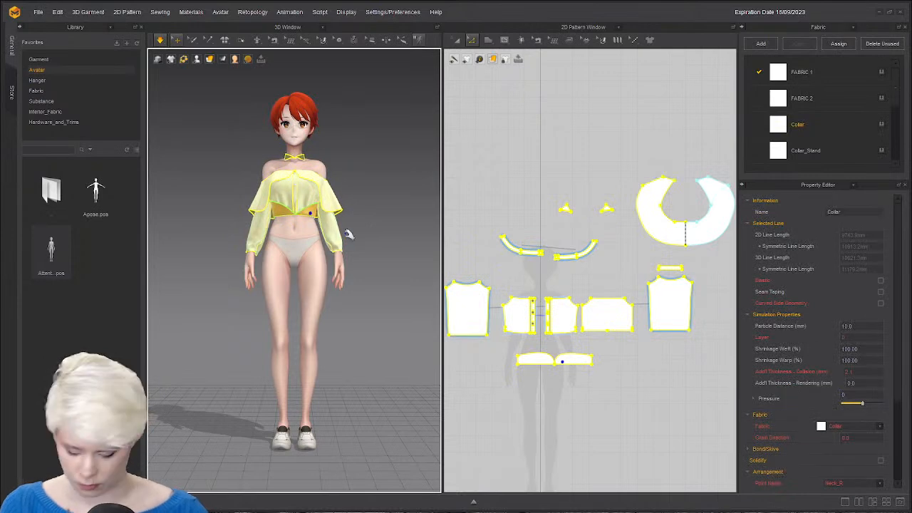
left_click(343, 226)
left_click(317, 212)
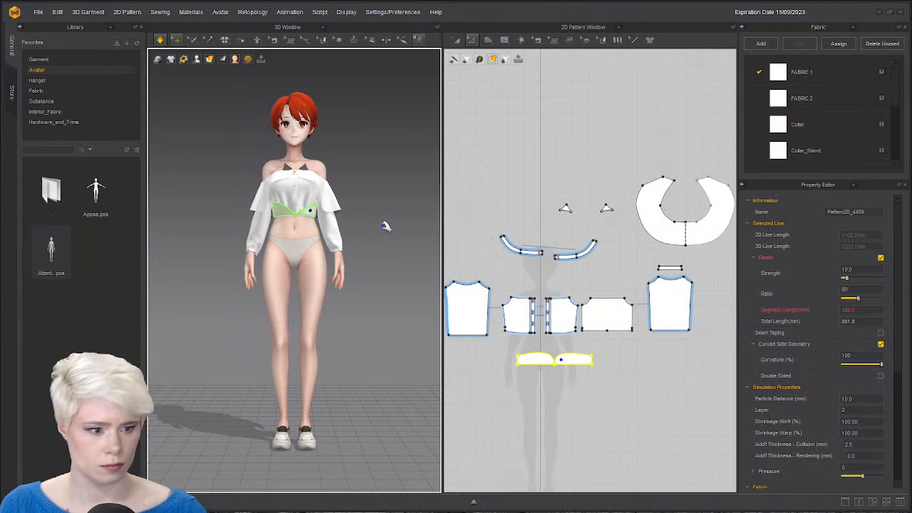
Apply the Apose.pos pose to the avatar with Pose Only (Maintain Avatar Size) while the garment simulates.
double_click(95, 190)
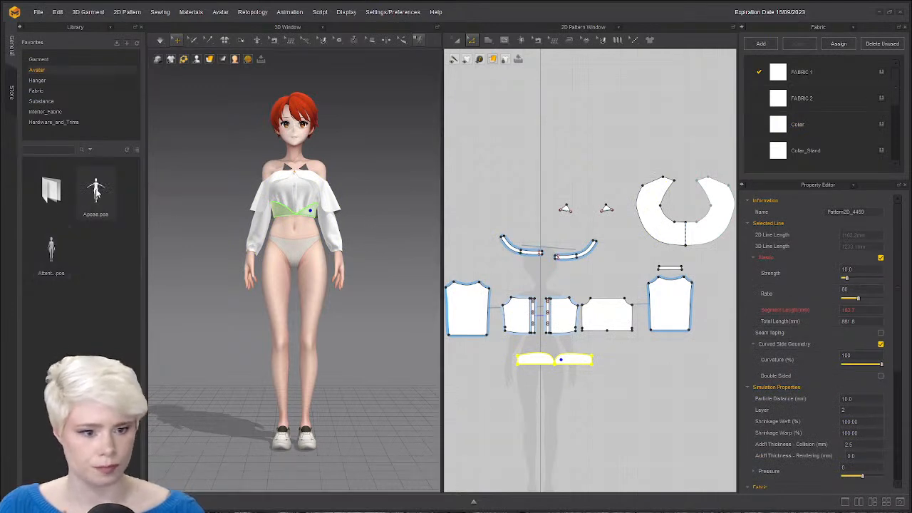
left_click(451, 281)
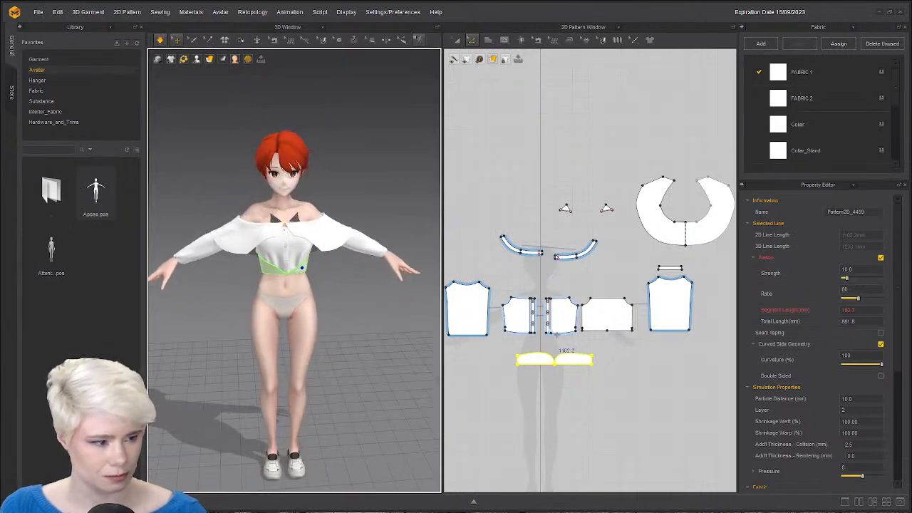
Delete the two small triangular collar-tip patterns at the neck and check the blouse from the front.
scroll(534, 277, "up", 1)
middle_click_drag(548, 272, 567, 268)
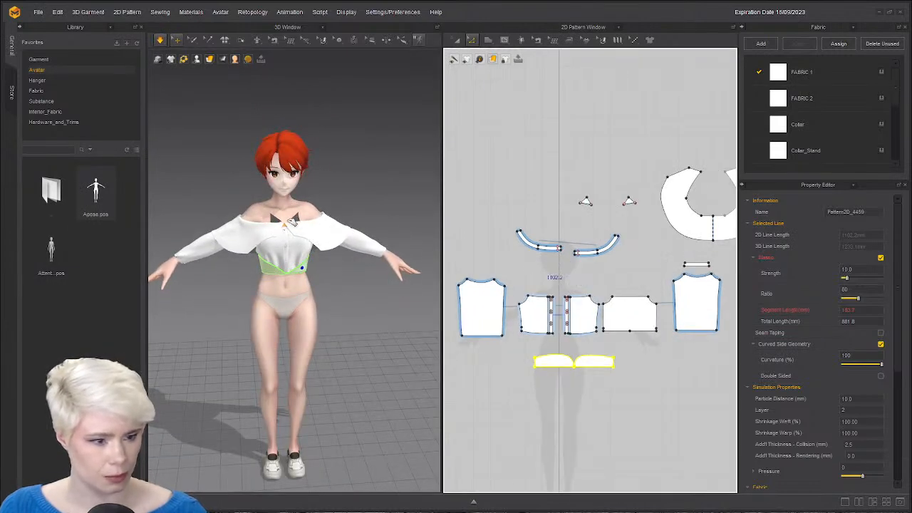
left_click(585, 202)
key("Delete")
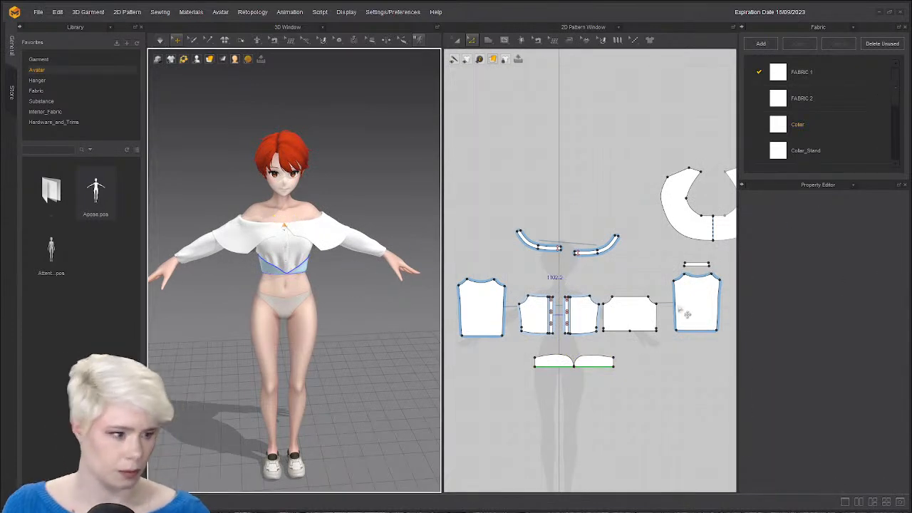
scroll(303, 298, "down", 4)
scroll(288, 292, "up", 2)
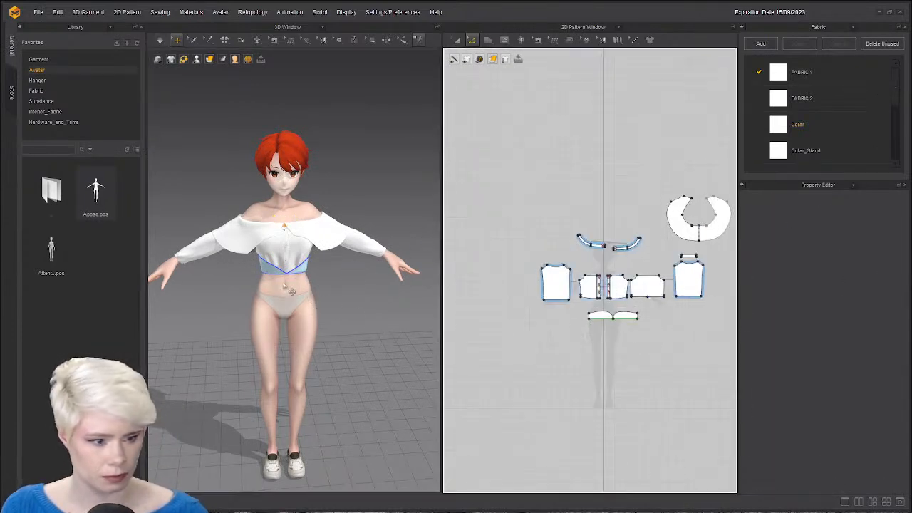
right_click_drag(285, 289, 277, 278)
scroll(278, 278, "up", 2)
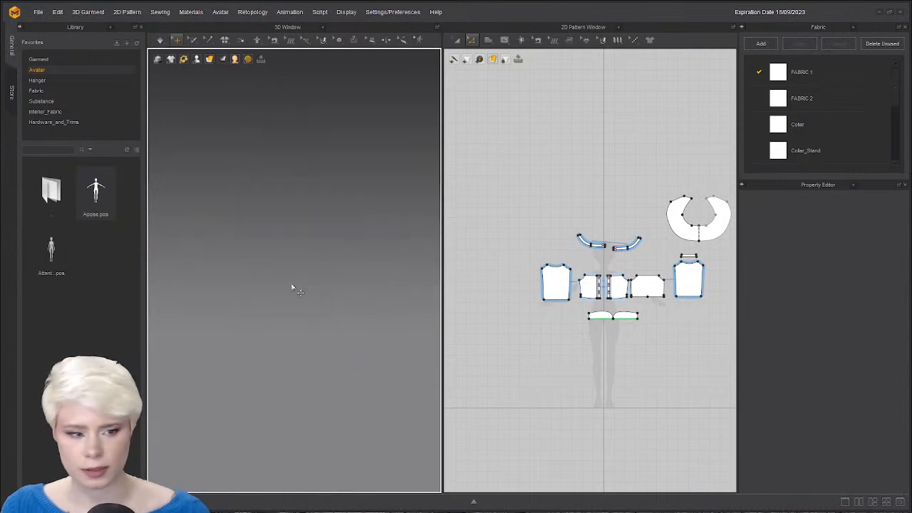
scroll(281, 262, "up", 4)
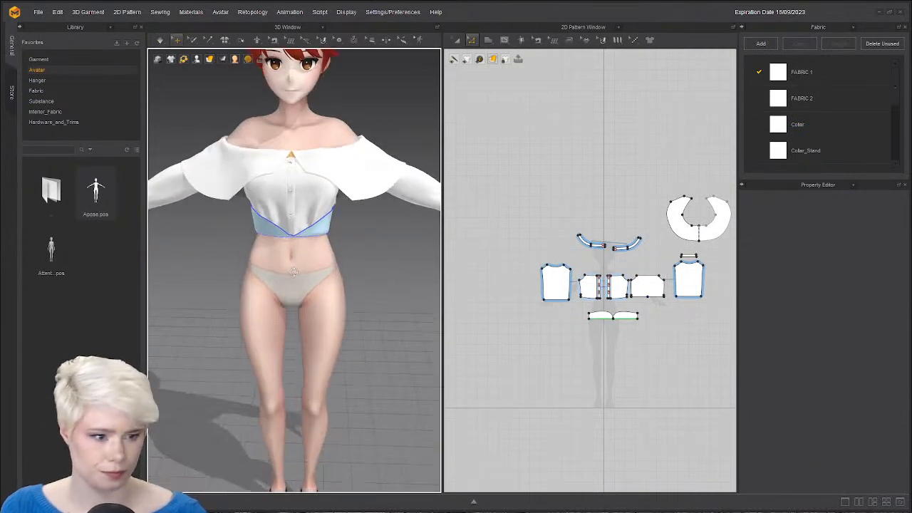
middle_click_drag(298, 271, 316, 299)
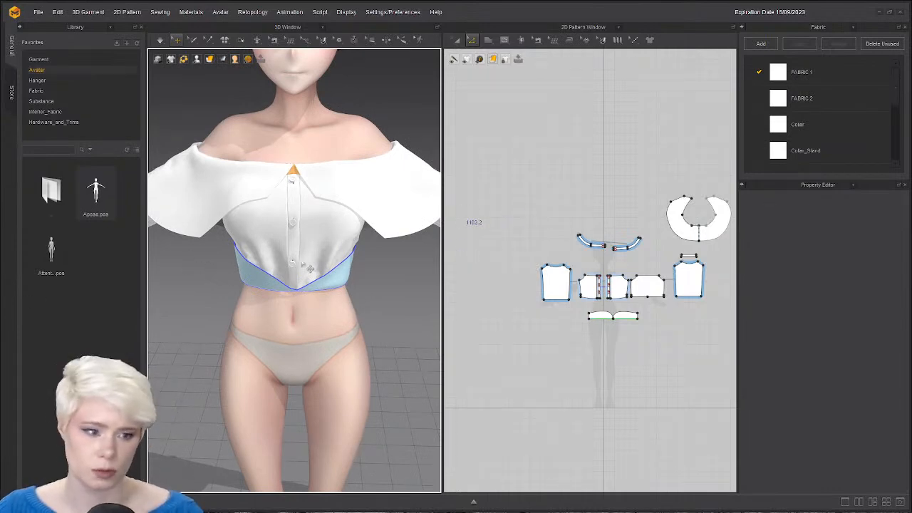
scroll(310, 267, "down", 3)
scroll(617, 224, "up", 4)
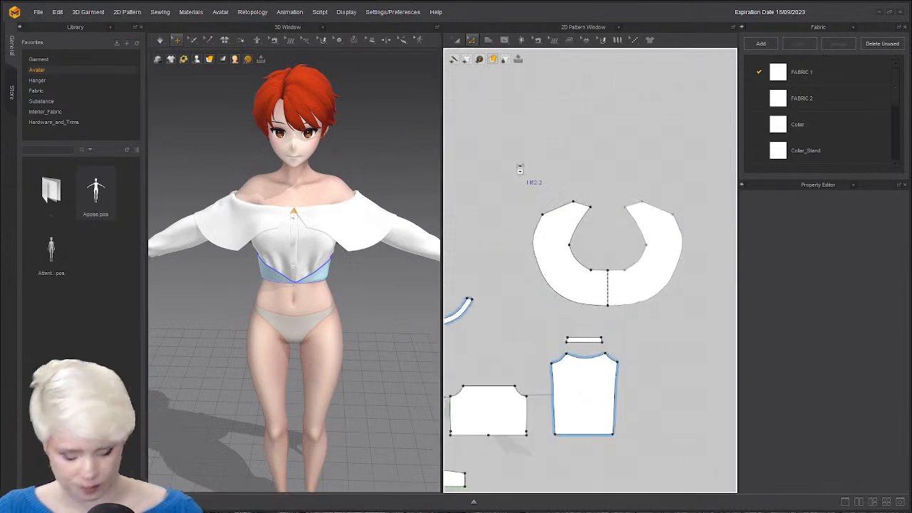
middle_click_drag(262, 256, 299, 228)
right_click_drag(299, 228, 263, 233)
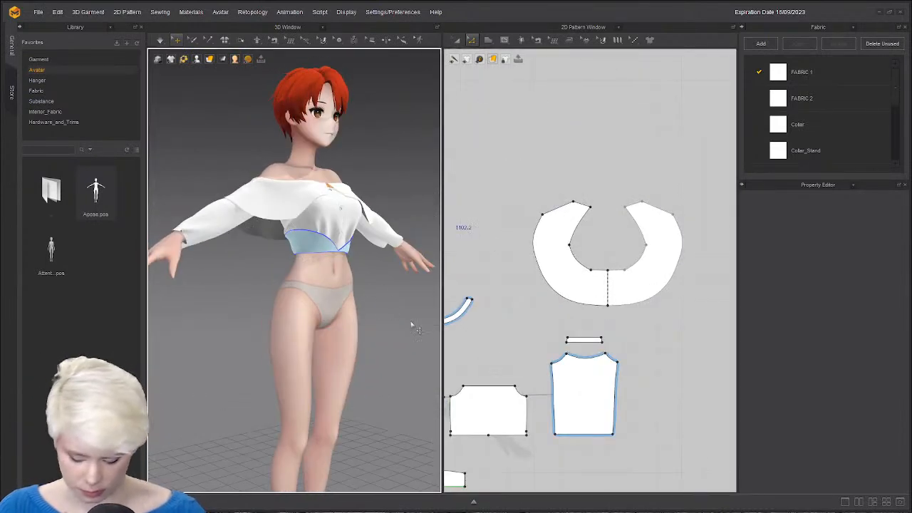
scroll(593, 285, "up", 3)
left_click_drag(538, 225, 534, 225)
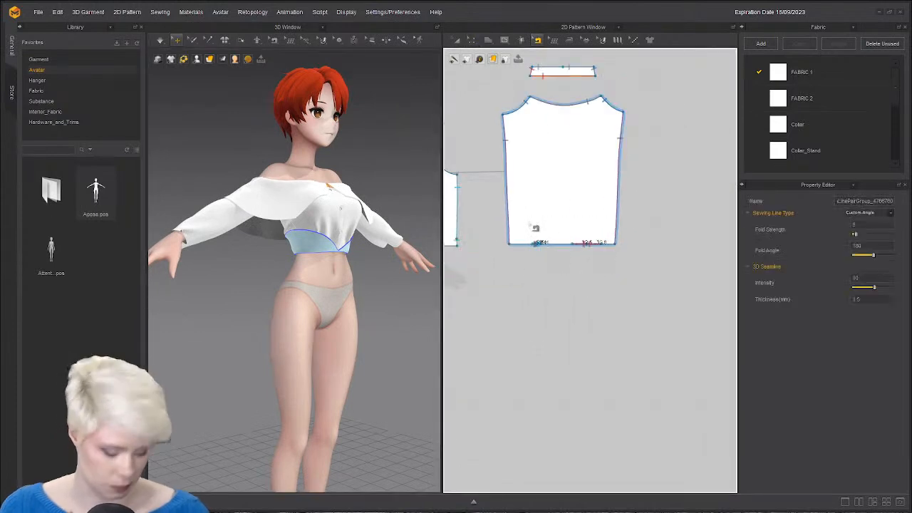
left_click(537, 261)
key("a")
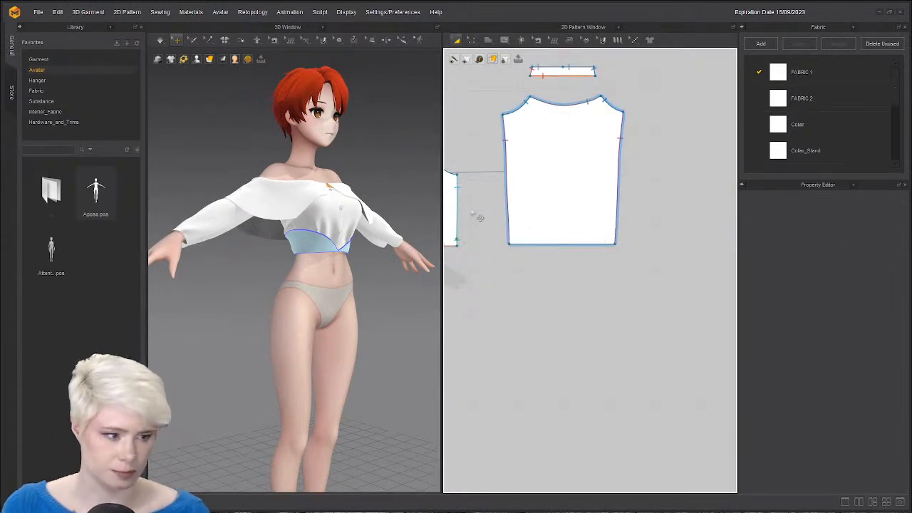
key("b")
scroll(586, 146, "up", 5)
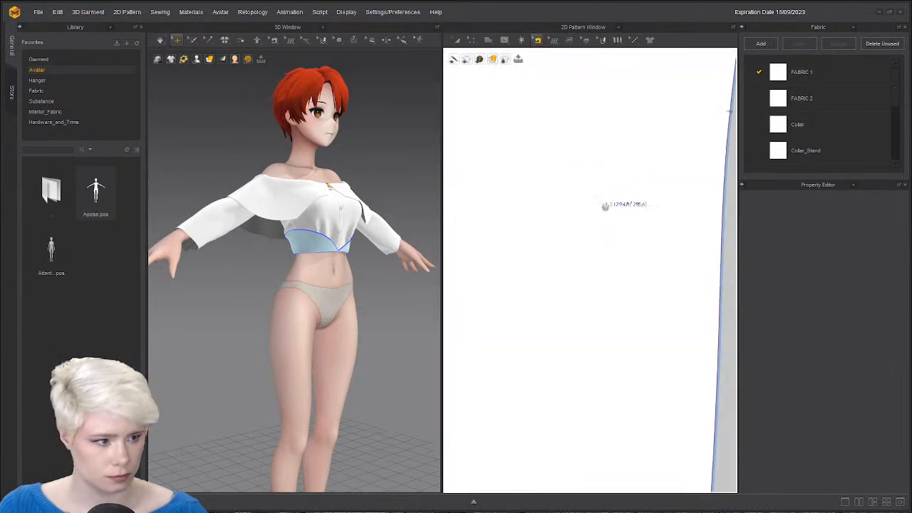
scroll(643, 184, "down", 5)
left_click(537, 42)
Cut a tall diamond-shaped dart into the sleeve pattern, spanning from just below the sleeve cap to near the hem, close to the centre line.
left_click(504, 41)
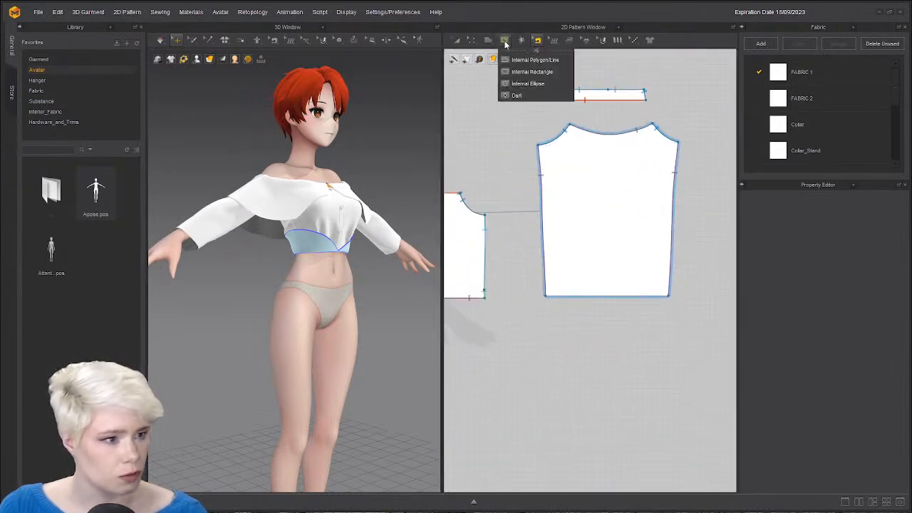
left_click(533, 60)
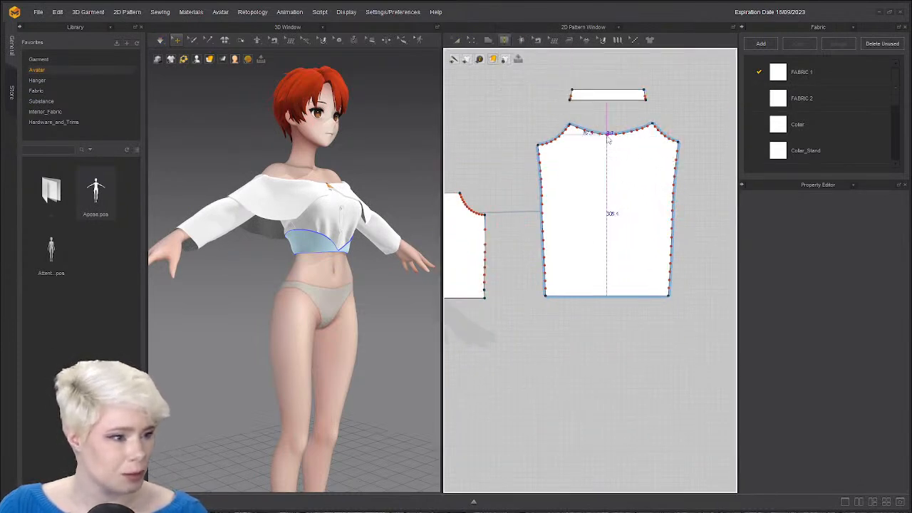
left_click_drag(607, 136, 630, 293)
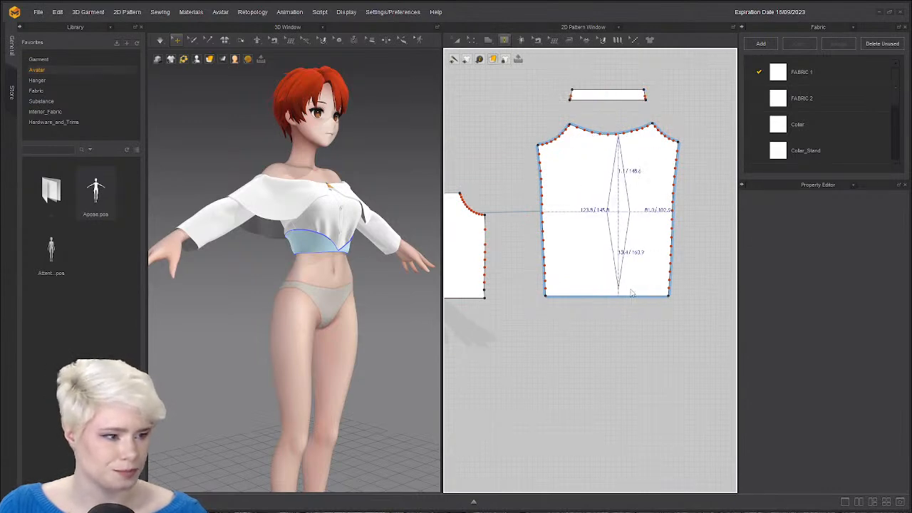
left_click(646, 217)
key("a")
left_click(623, 221)
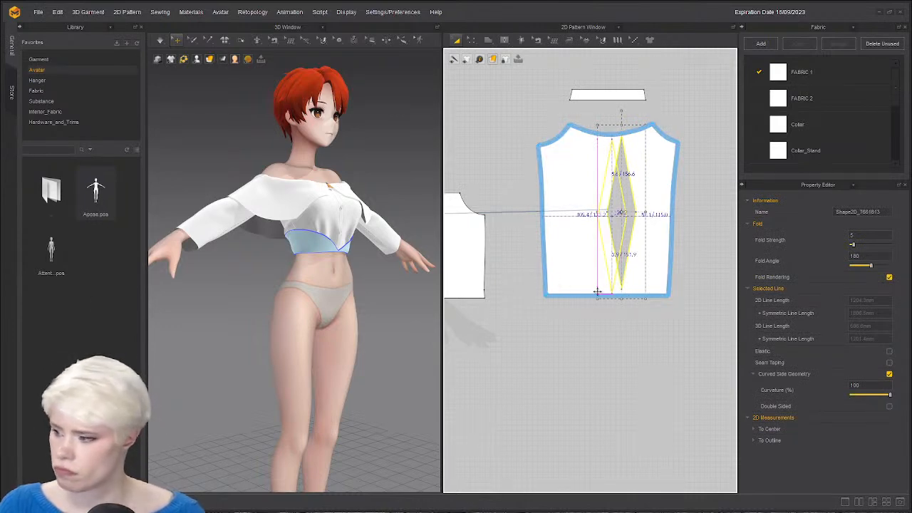
left_click(597, 406)
Shift the dart slightly left of the sleeve pattern's centre line and simulate to check the opening along the arm.
right_click_drag(331, 307, 324, 280)
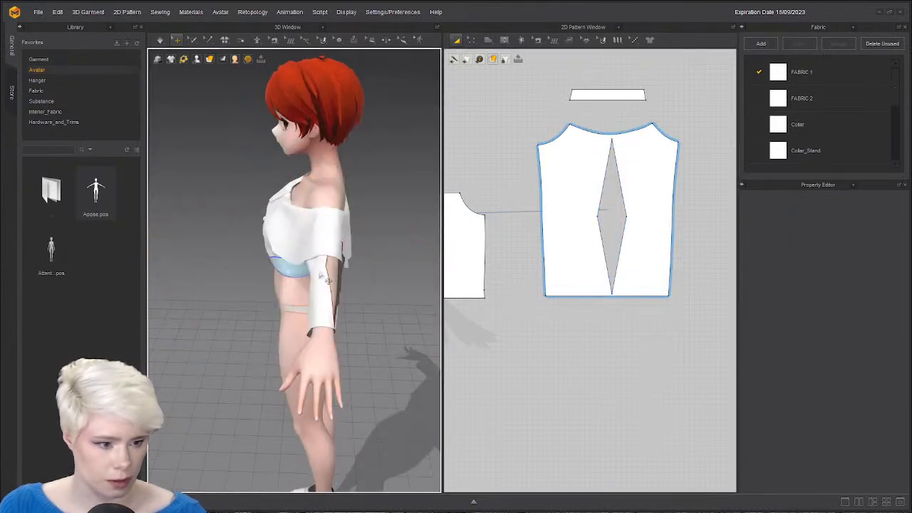
left_click(327, 280)
left_click(388, 239)
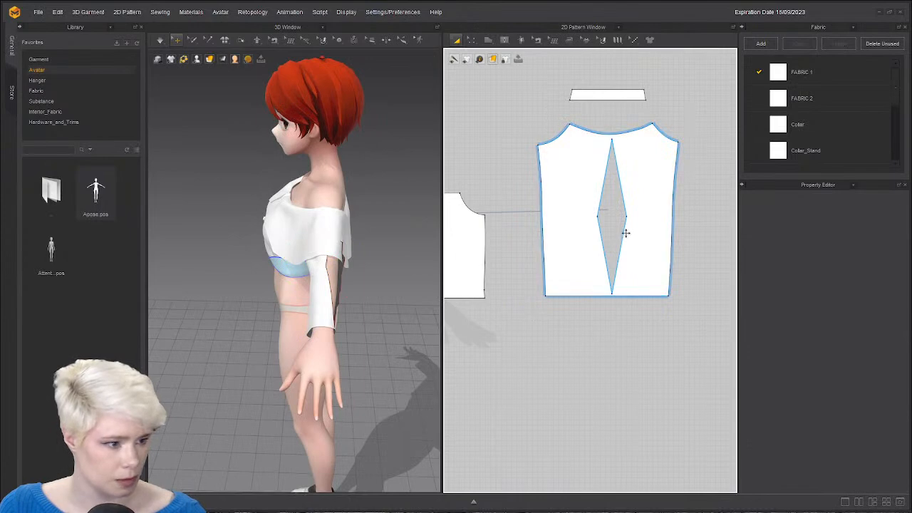
left_click(611, 230)
left_click_drag(610, 232, 596, 232)
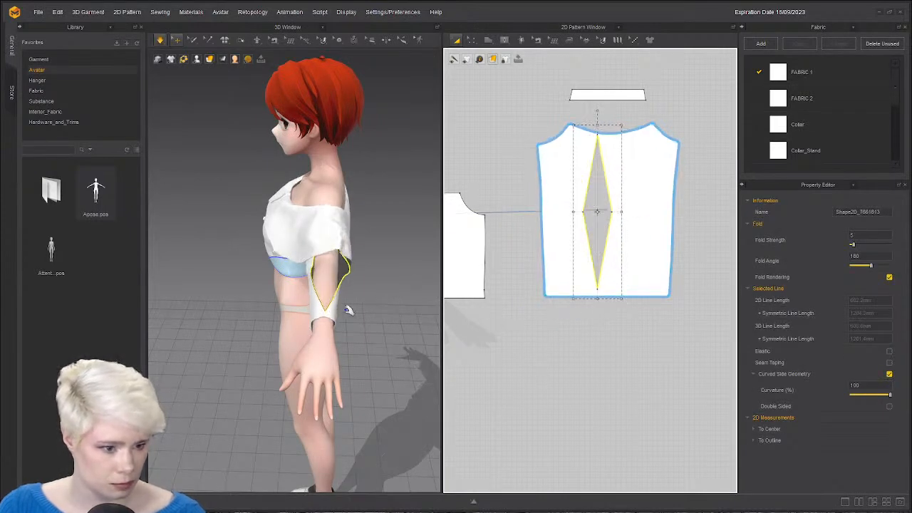
right_click_drag(411, 350, 400, 328)
Convert the dart's two side corner points to curve points so the opening becomes a rounded leaf shape.
key("z")
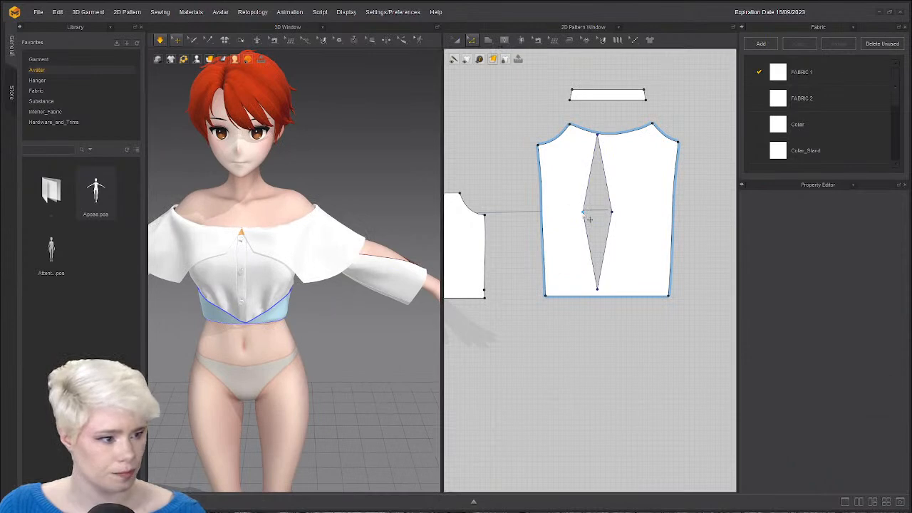
left_click(619, 219)
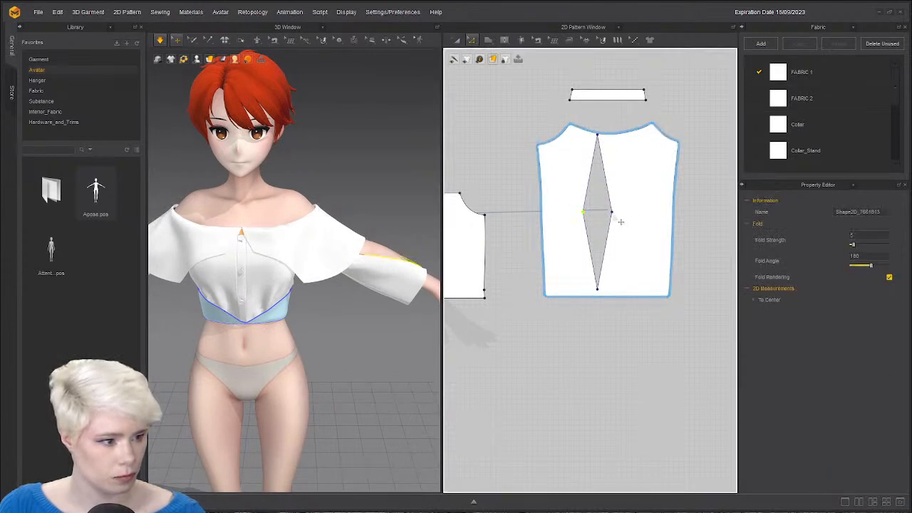
scroll(618, 218, "up", 5)
left_click(648, 255)
left_click(610, 198)
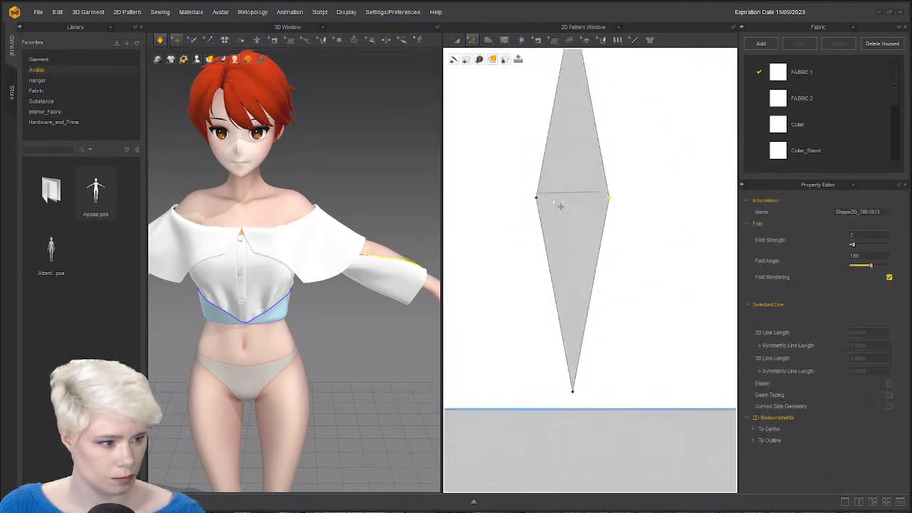
left_click(537, 199, "shift")
right_click(540, 199)
left_click(580, 229)
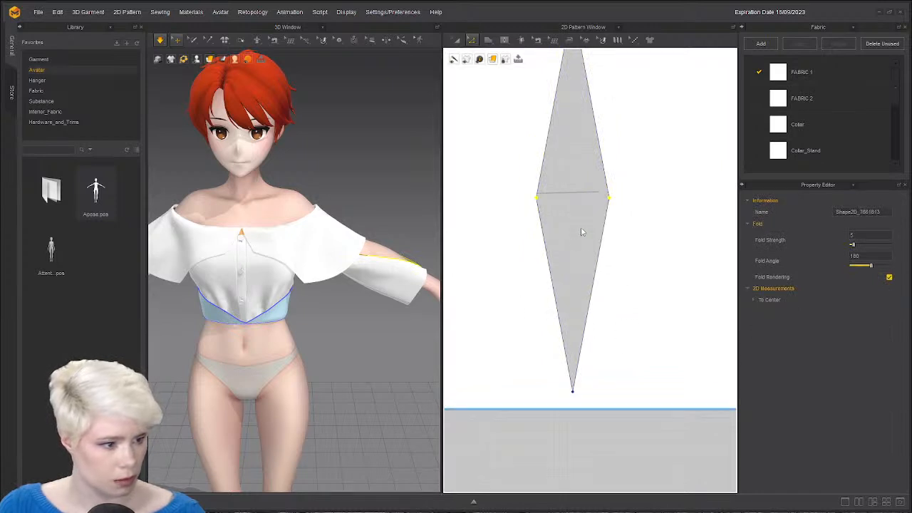
right_click(609, 198)
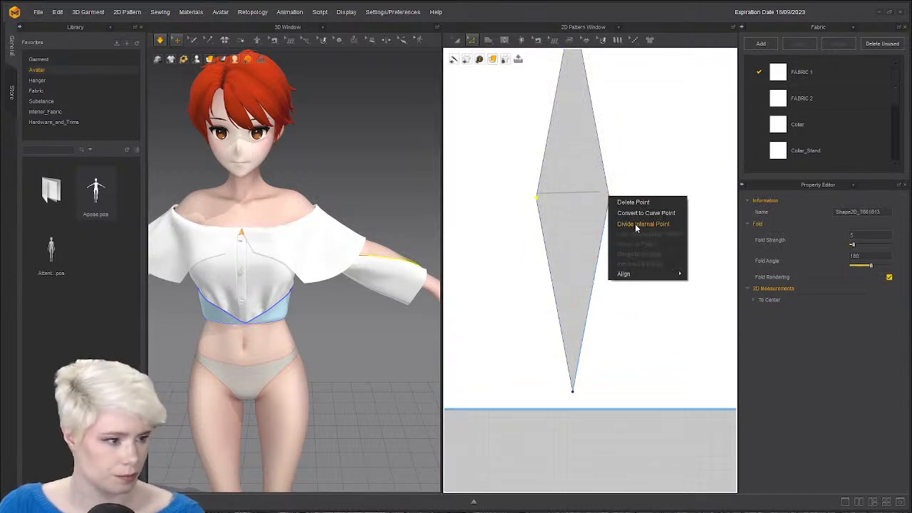
left_click(641, 213)
scroll(568, 327, "down", 3)
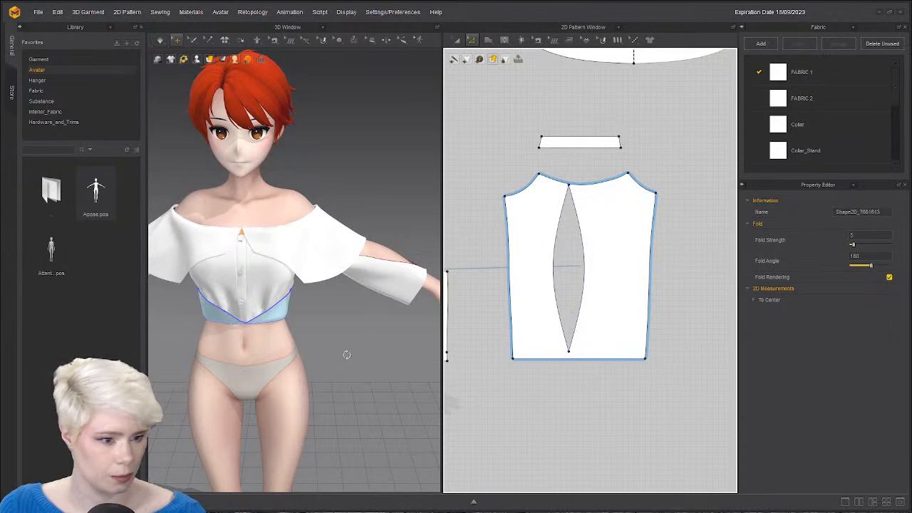
Lengthen the sleeve by moving its hem edge down, and extend the dart's lower tip toward the new hem.
right_click_drag(347, 355, 336, 365)
left_click(557, 377)
right_click(578, 359)
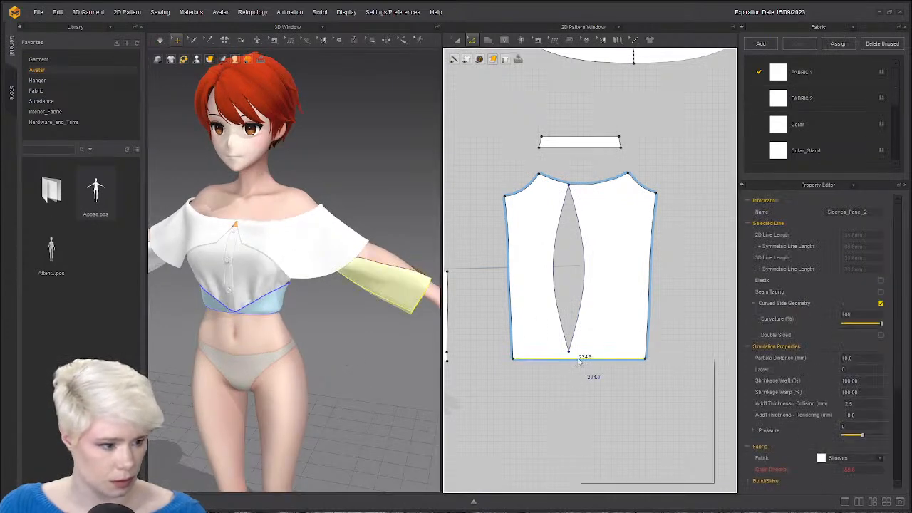
left_click(513, 416)
left_click(516, 428)
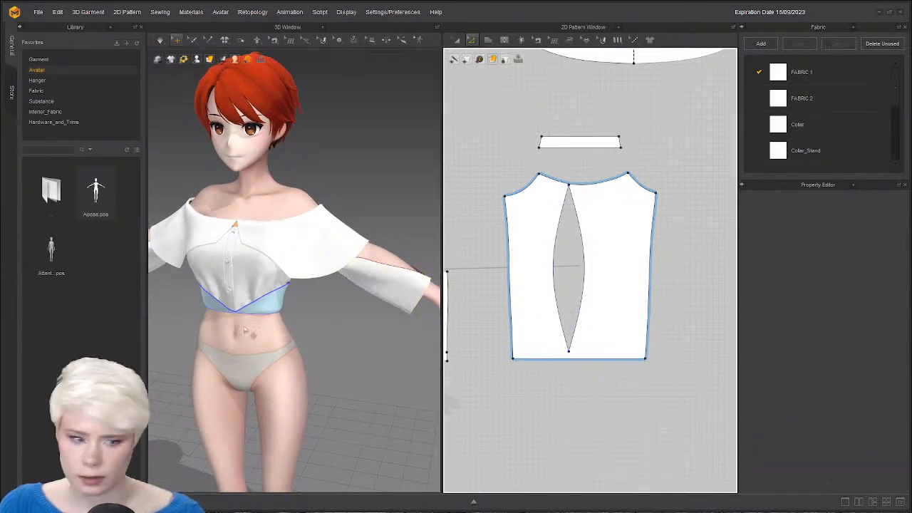
scroll(245, 330, "down", 3)
left_click_drag(617, 368, 613, 404)
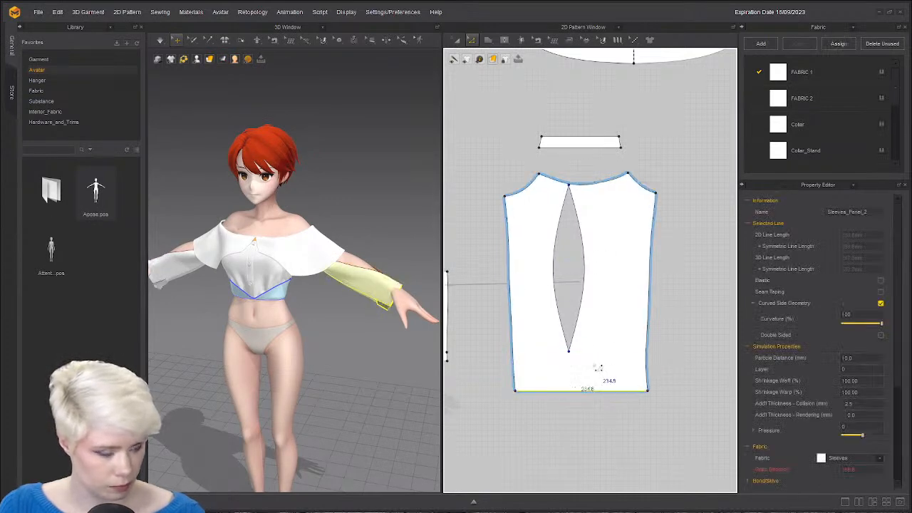
left_click_drag(576, 356, 576, 378)
left_click(588, 398)
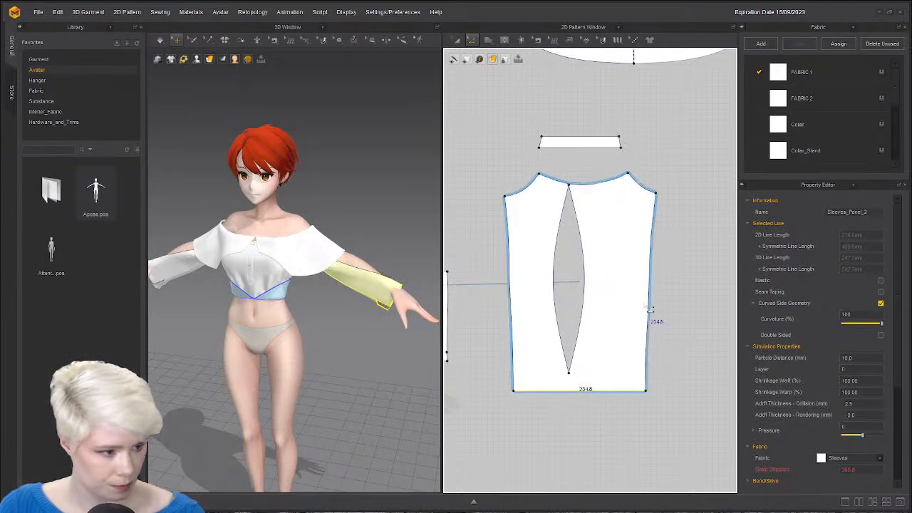
Delete all curve points on the sleeve pattern's two long side edges to straighten them.
left_click(650, 310)
left_click(514, 308, "shift")
right_click(513, 302)
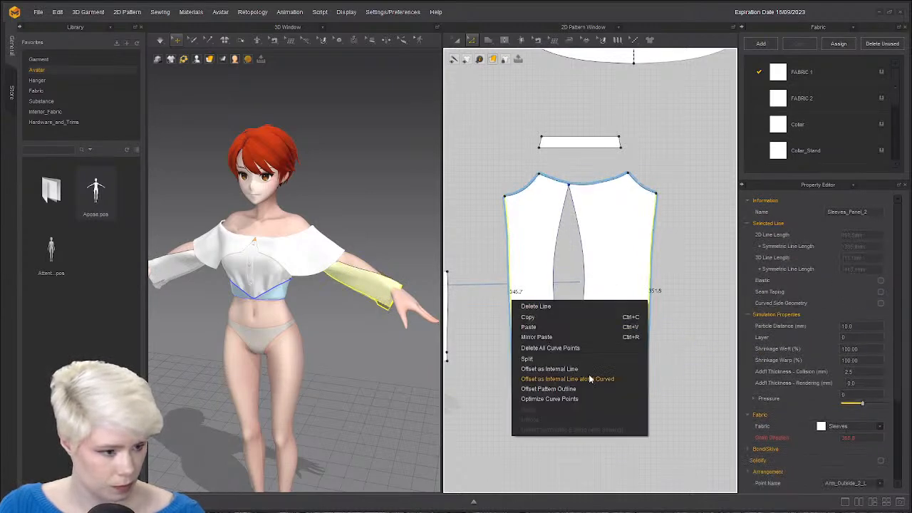
left_click(585, 349)
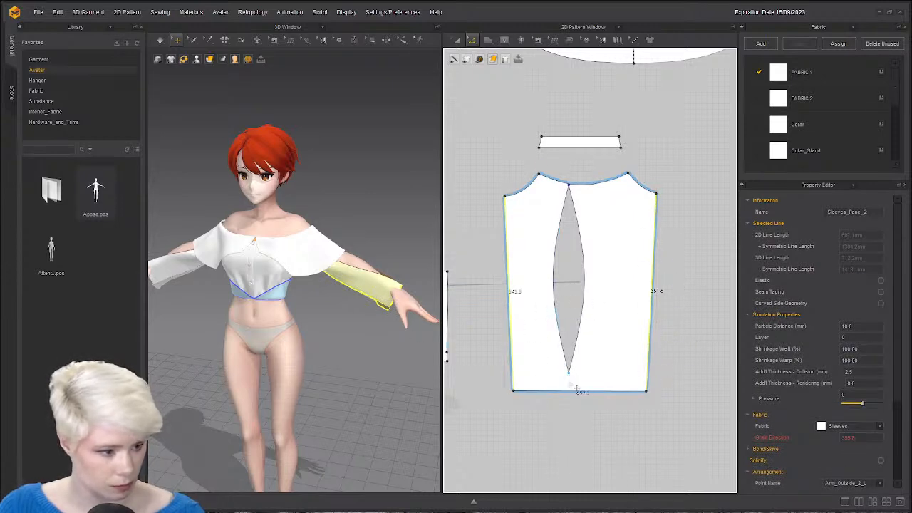
Move the dart's lower tip closer to the hem and its upper tip slightly below the sleeve cap, and simulate the result.
left_click_drag(569, 372, 568, 382)
scroll(571, 186, "up", 5)
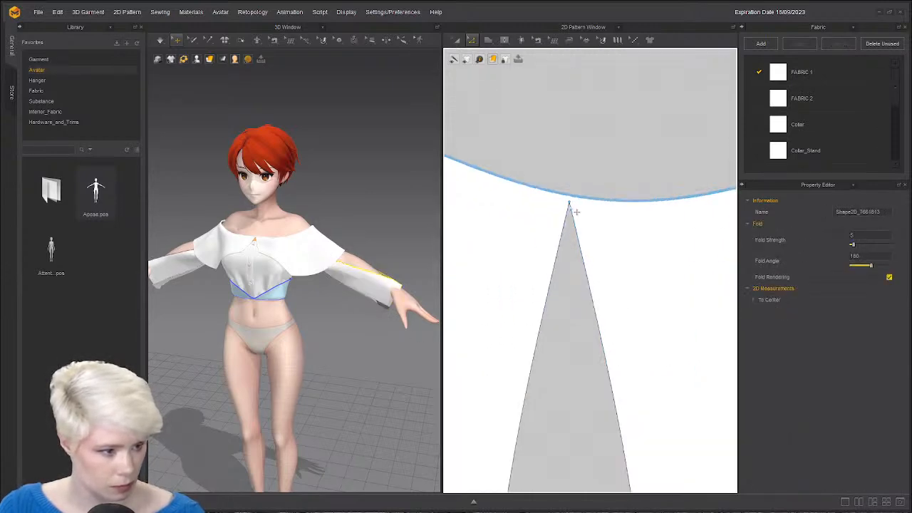
left_click_drag(568, 206, 568, 230)
scroll(368, 336, "down", 5)
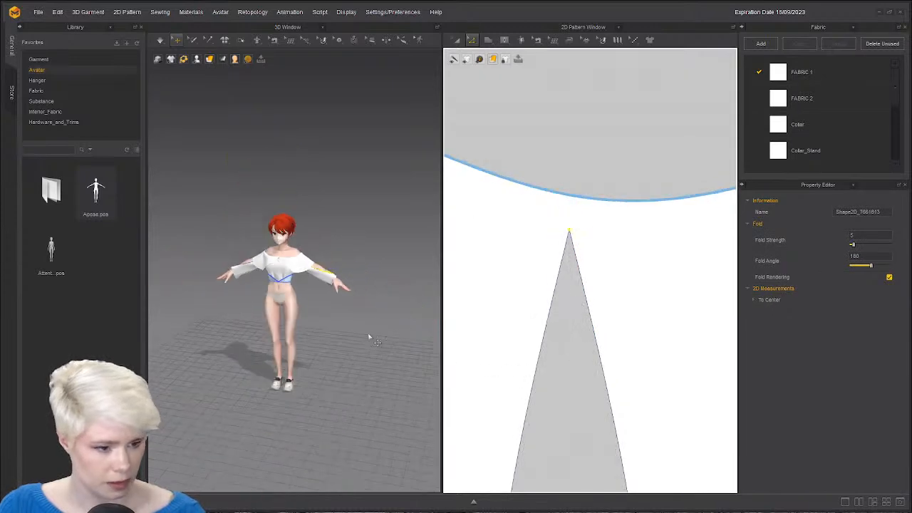
scroll(359, 302, "up", 5)
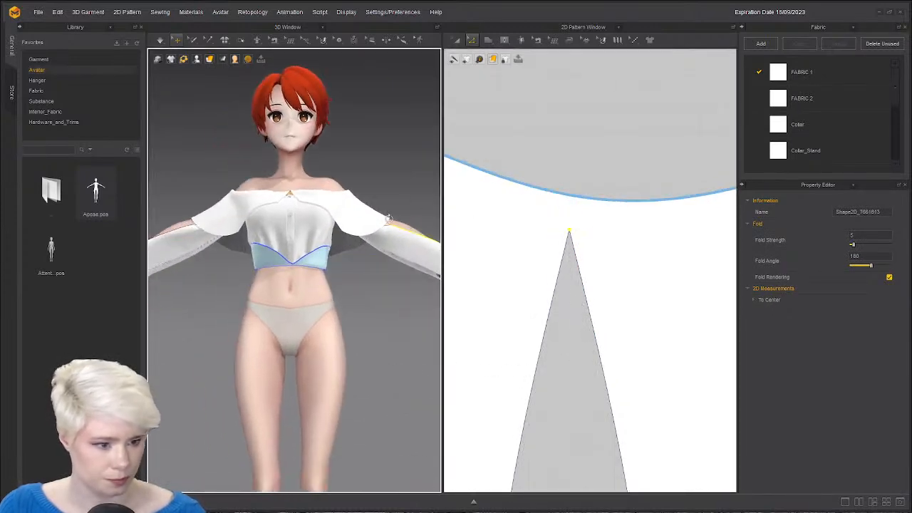
scroll(634, 314, "down", 5)
scroll(611, 223, "up", 2)
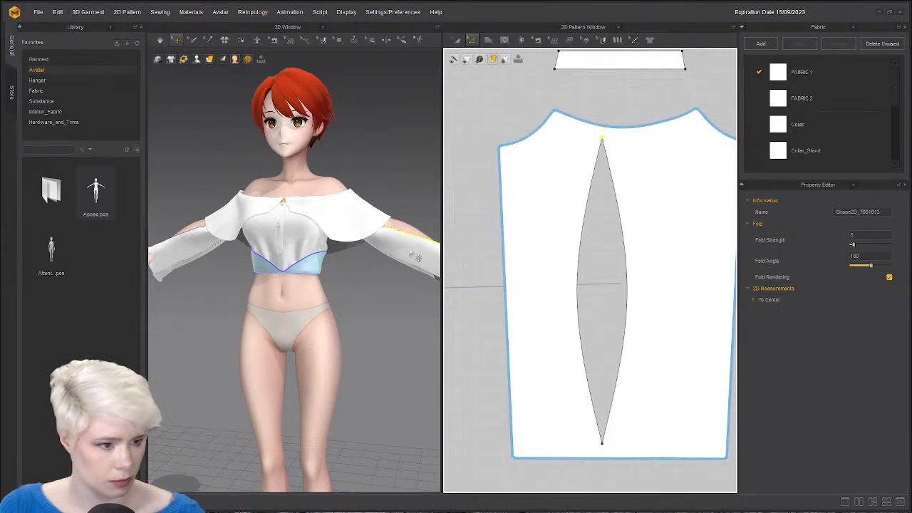
right_click_drag(418, 258, 403, 282)
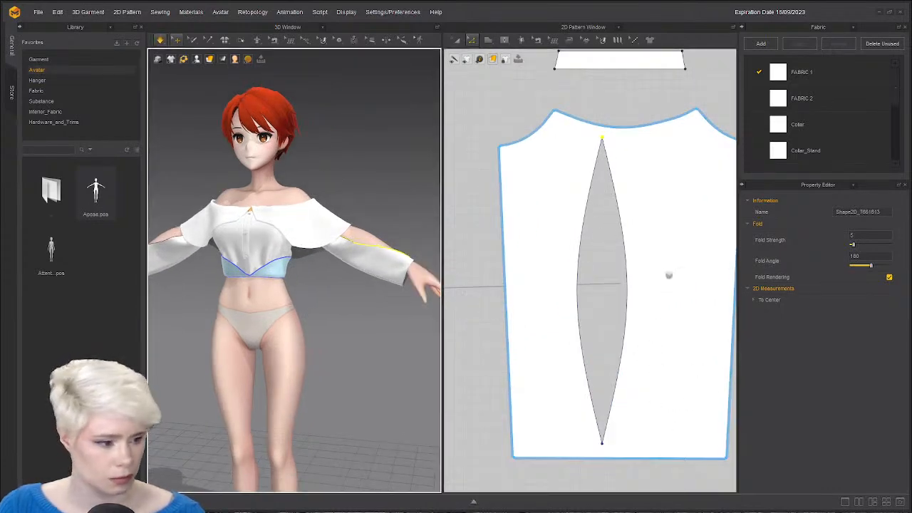
Turn on Elastic for the sleeve's hem edge while the garment simulates.
scroll(640, 332, "up", 3)
left_click(603, 258)
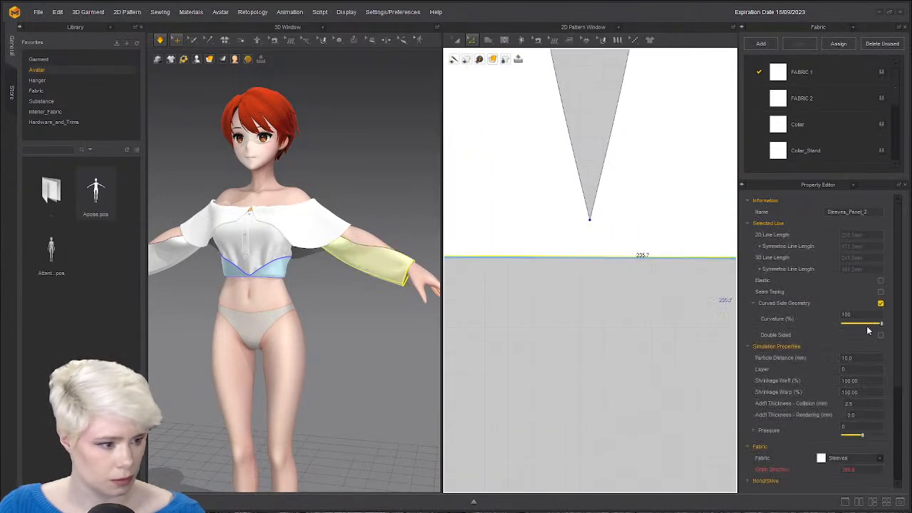
left_click(881, 281)
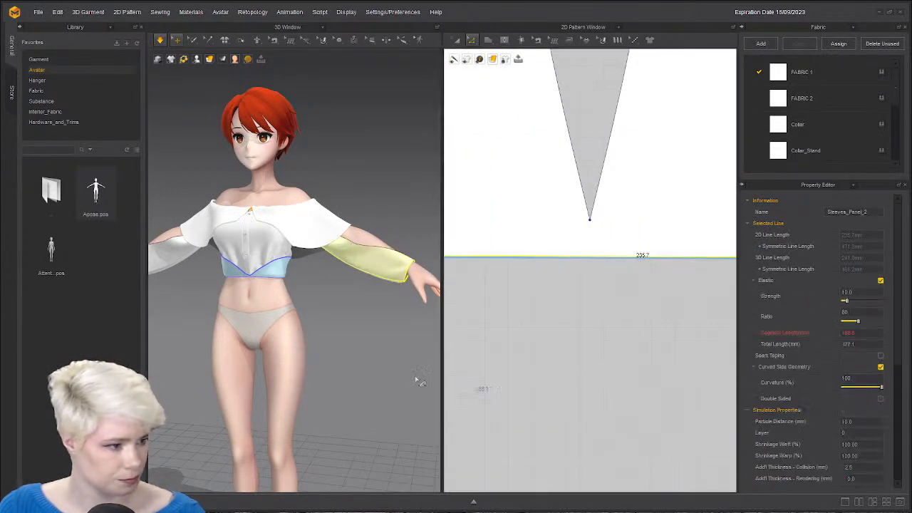
left_click(602, 340)
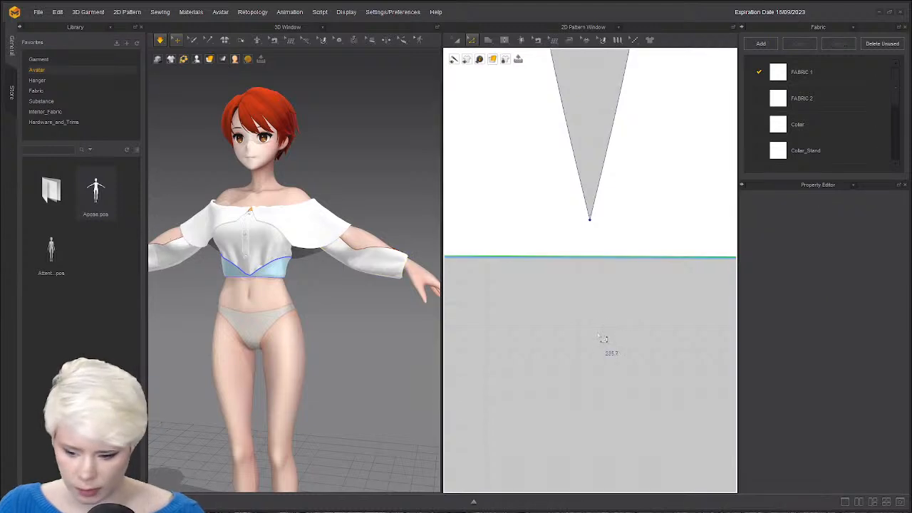
Move the sleeve's hem edge slightly down and bring the dart's lower tip closer to it, simulating the result.
scroll(563, 301, "down", 2)
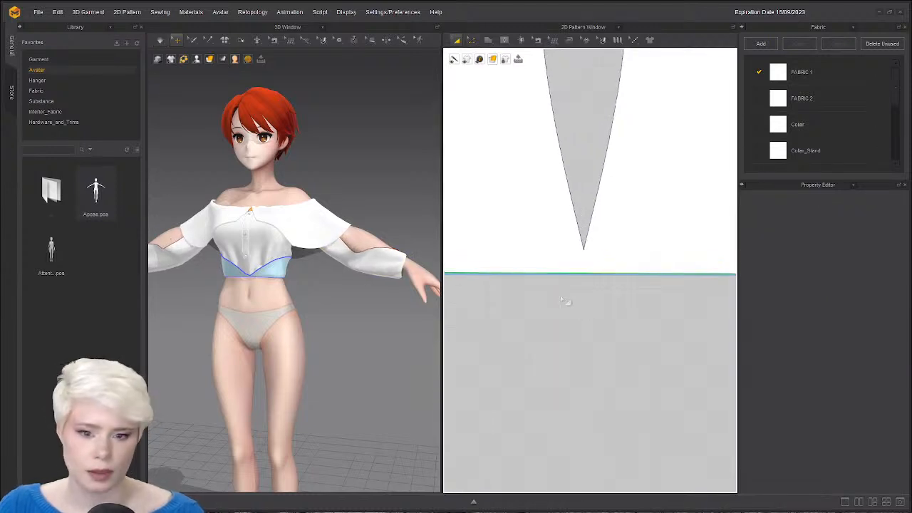
key("z")
left_click(597, 275)
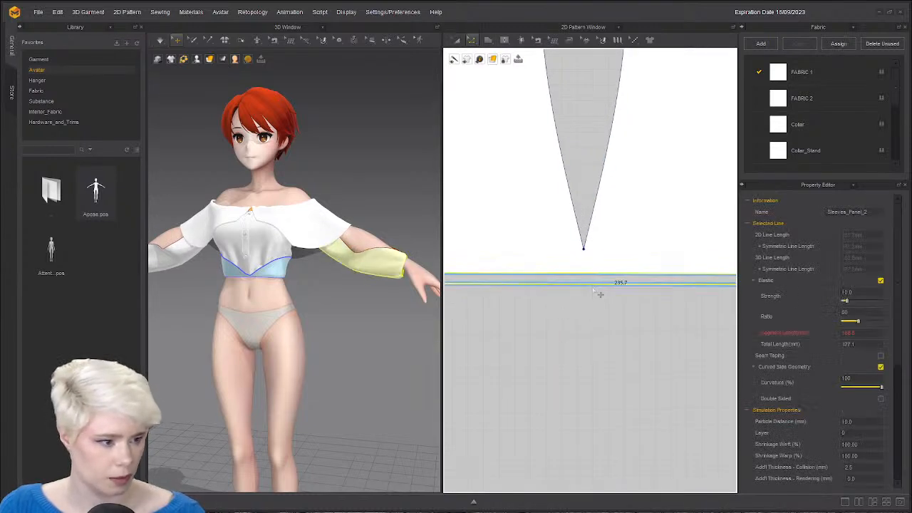
scroll(538, 372, "down", 2)
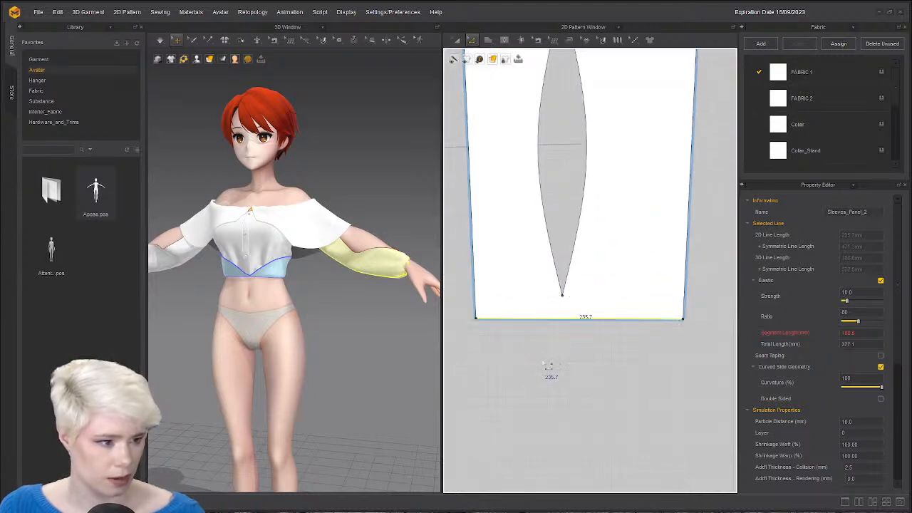
key("space")
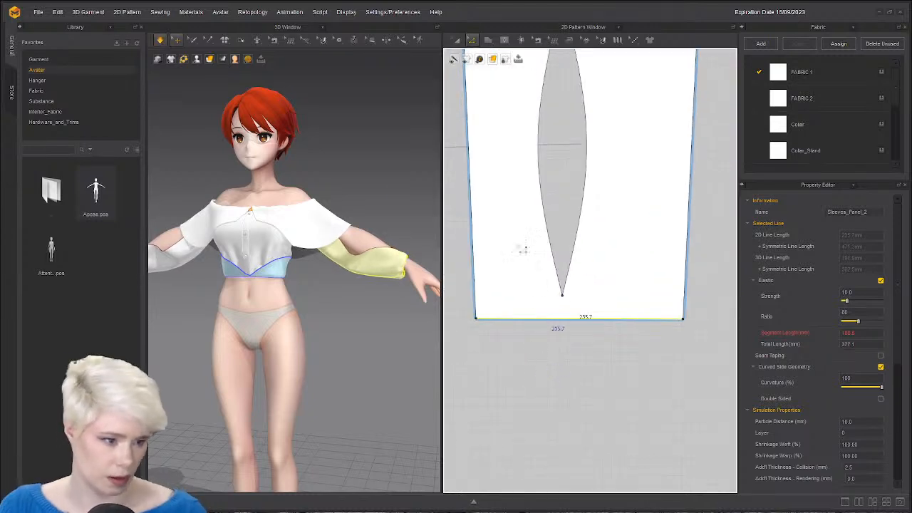
left_click(571, 305)
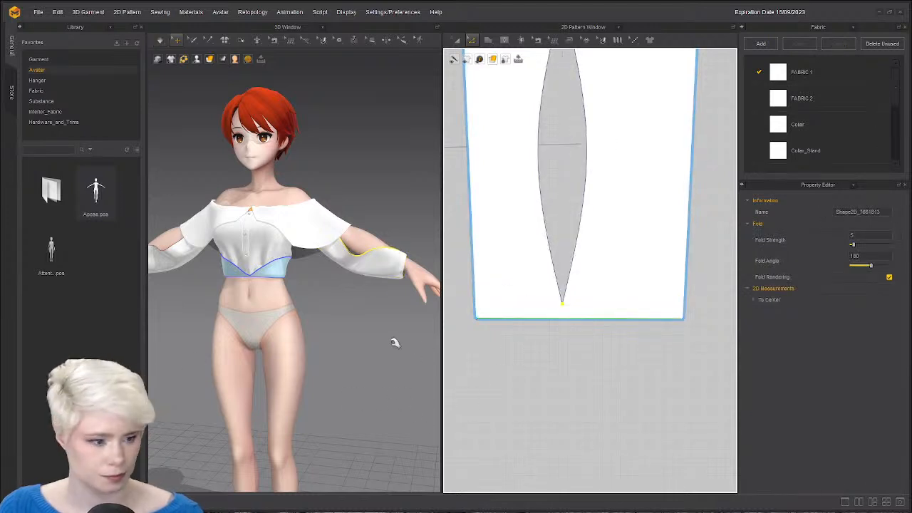
key("space")
Apply the saved attention pose to the avatar while simulating, and inspect how the sleeves follow the lowered arms.
left_click(408, 257)
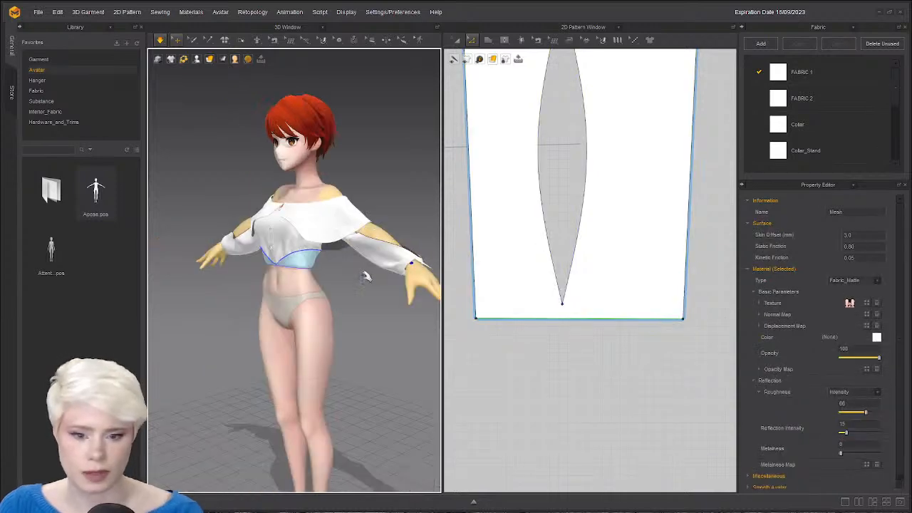
right_click_drag(364, 272, 279, 284)
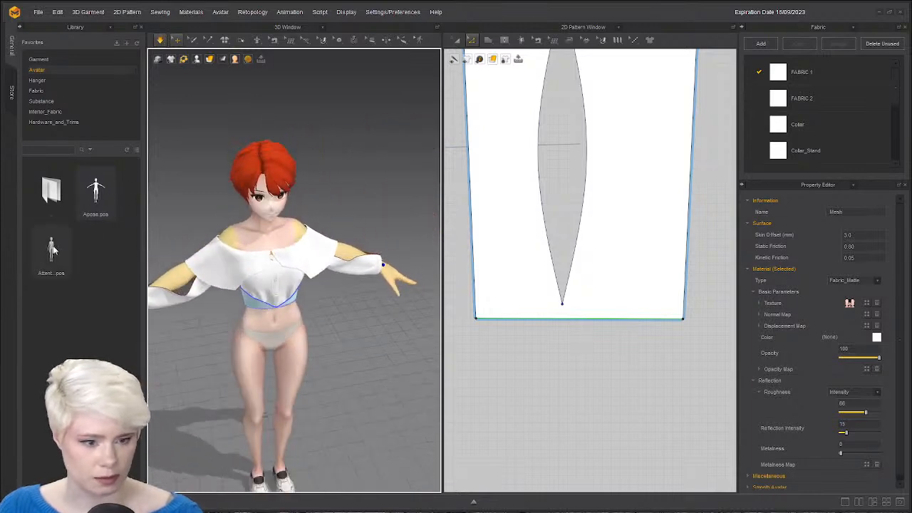
double_click(52, 249)
left_click(451, 280)
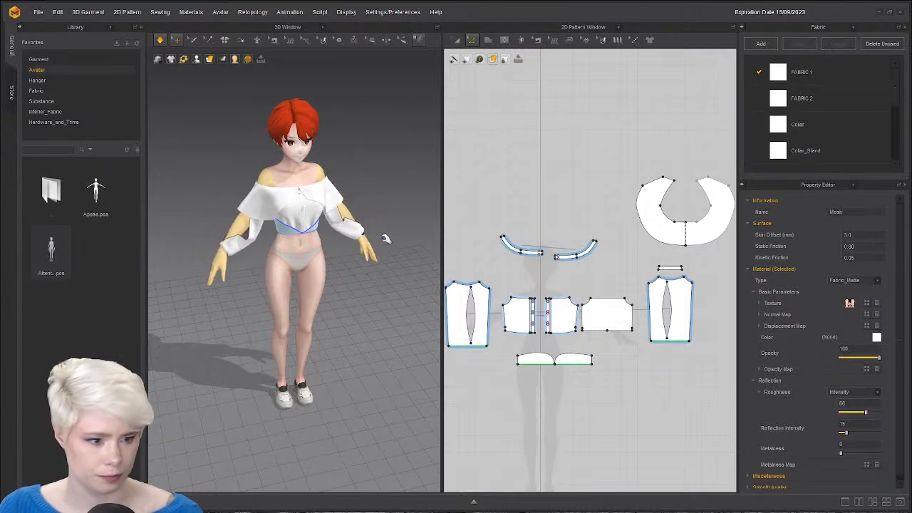
right_click_drag(331, 341, 304, 323)
scroll(304, 323, "up", 5)
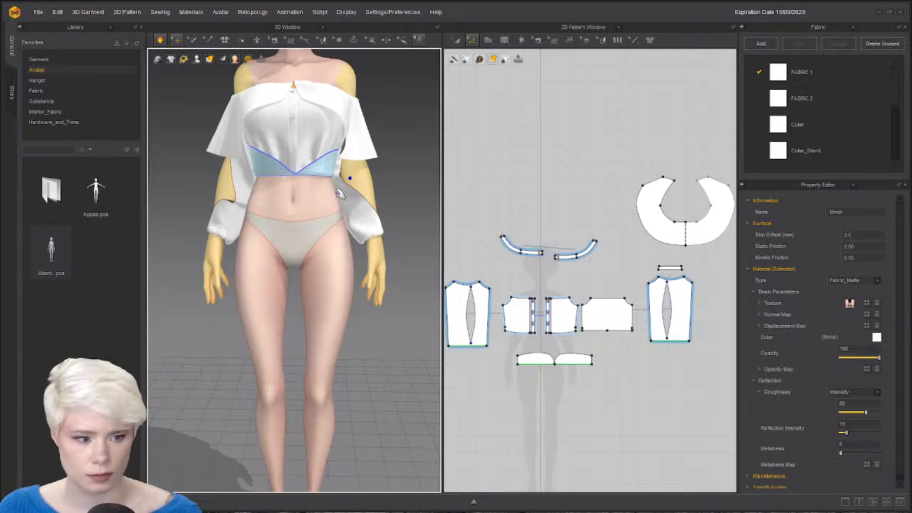
right_click_drag(346, 184, 342, 183)
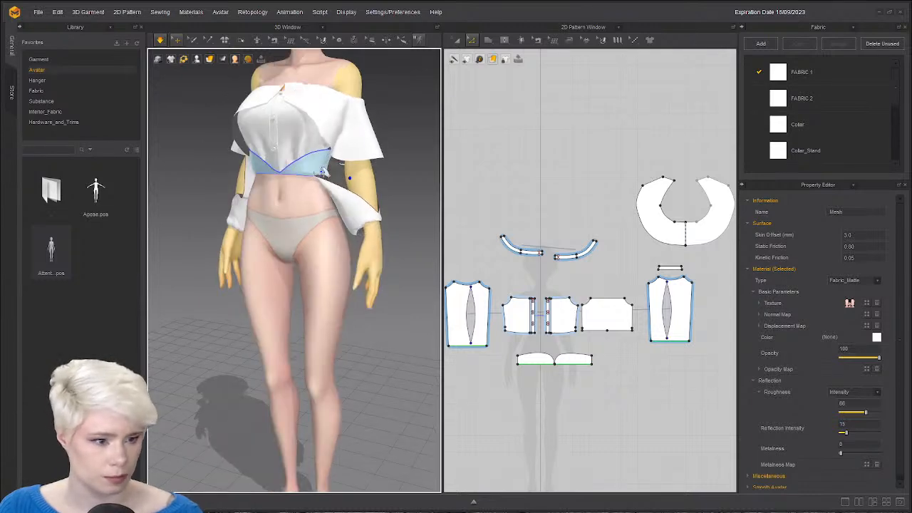
left_click(161, 39)
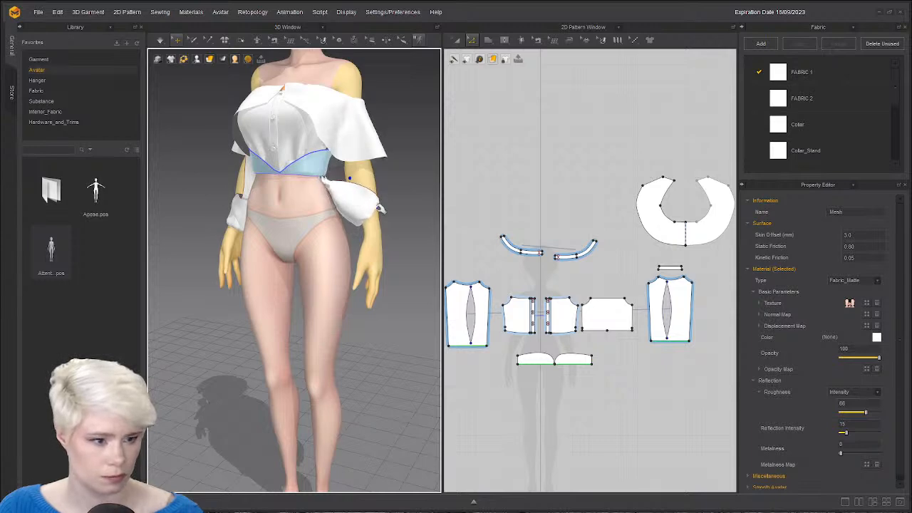
Try to pull the tangled sleeve free around the avatar's arm during simulation, and undo the attempt.
left_click(380, 208)
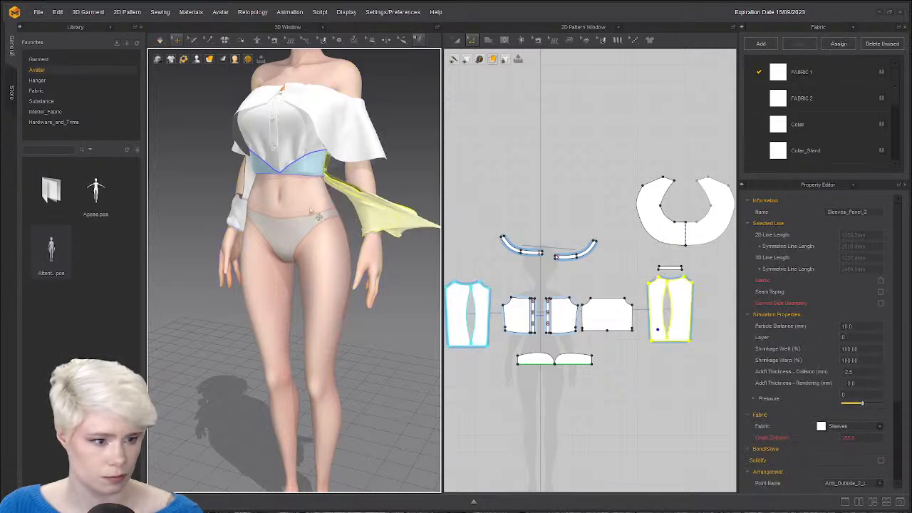
key("space")
left_click_drag(344, 187, 345, 185)
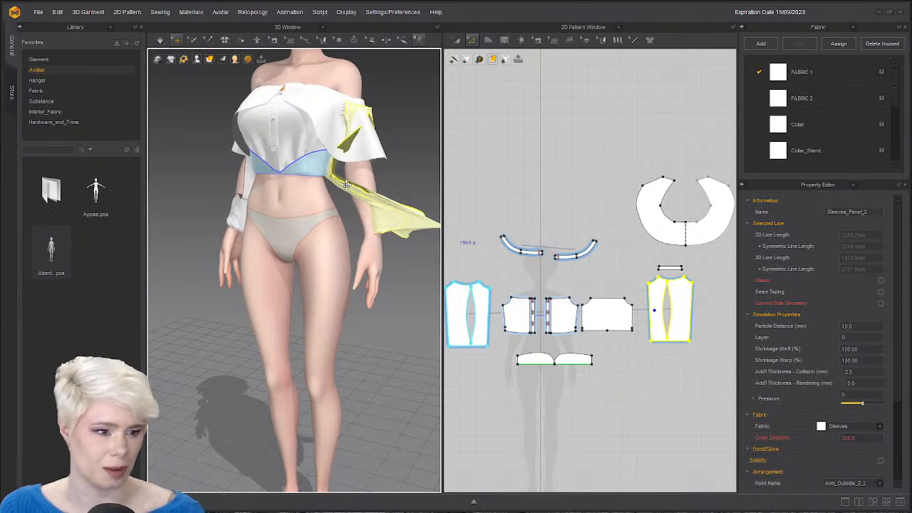
left_click(180, 207)
key("ctrl+z")
key("ctrl+z")
key("ctrl+z")
key("ctrl+z")
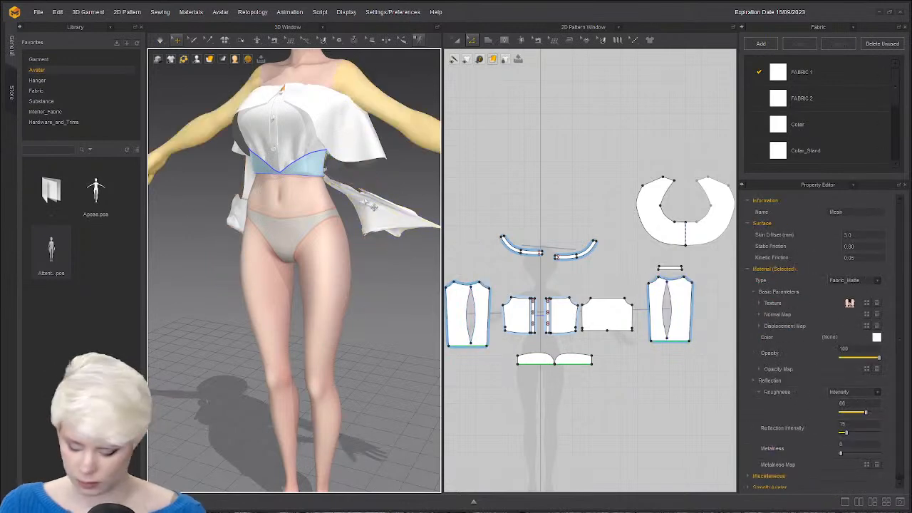
Pull the tangled sleeve back around the avatar's forearm while briefly running the simulation.
left_click(361, 213)
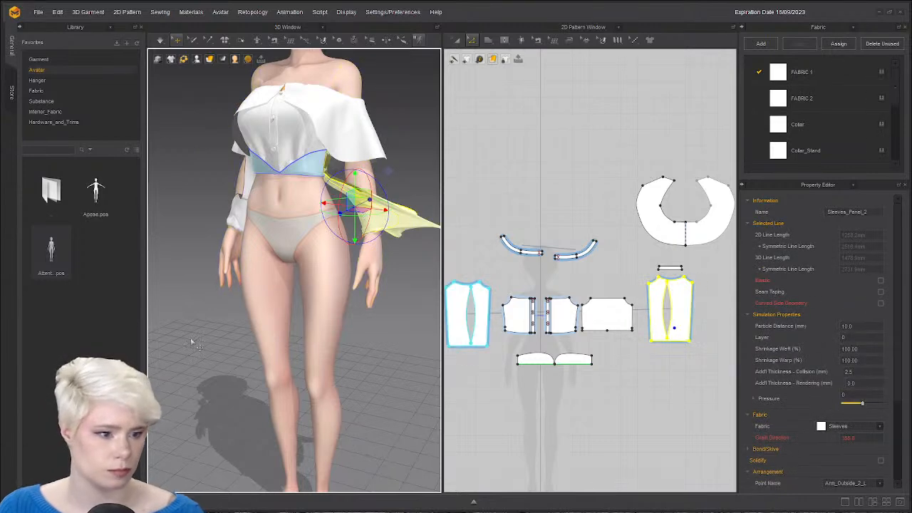
key("space")
left_click(381, 352)
left_click(358, 201)
key("space")
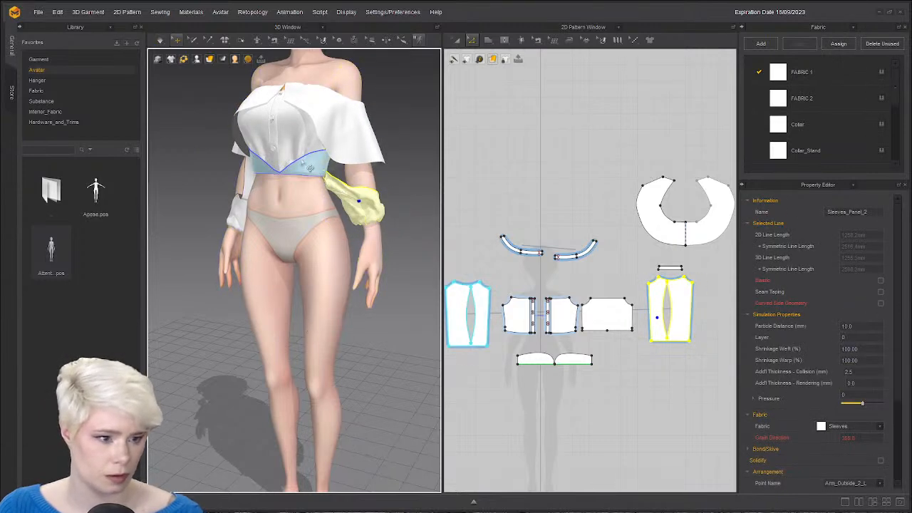
left_click(310, 168)
Set the sleeve's layer to 5 and the off-shoulder ruffle's layer to 10, and simulate the garment.
left_click(670, 309)
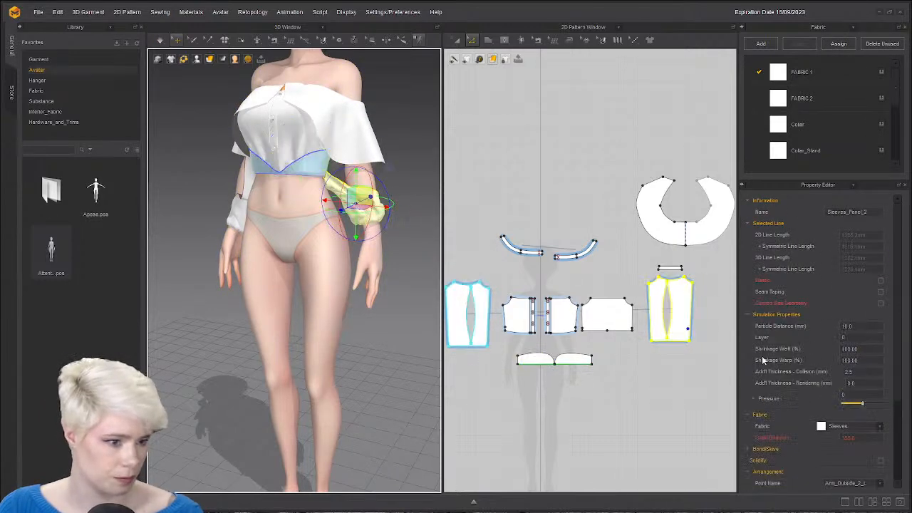
left_click(851, 337)
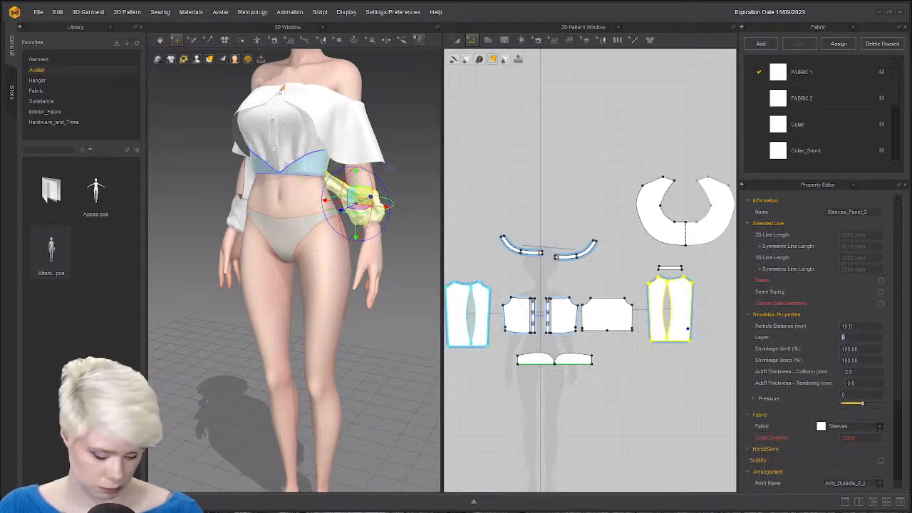
left_click(328, 106)
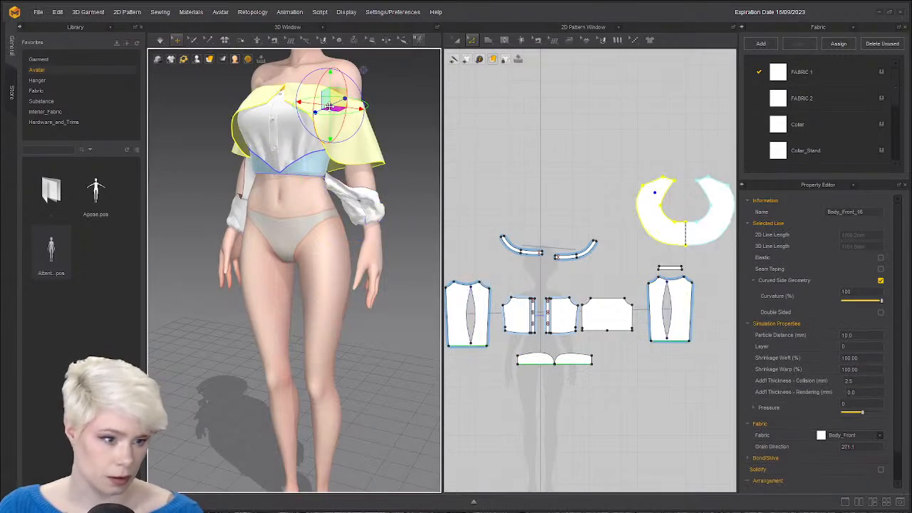
key("2")
key("2")
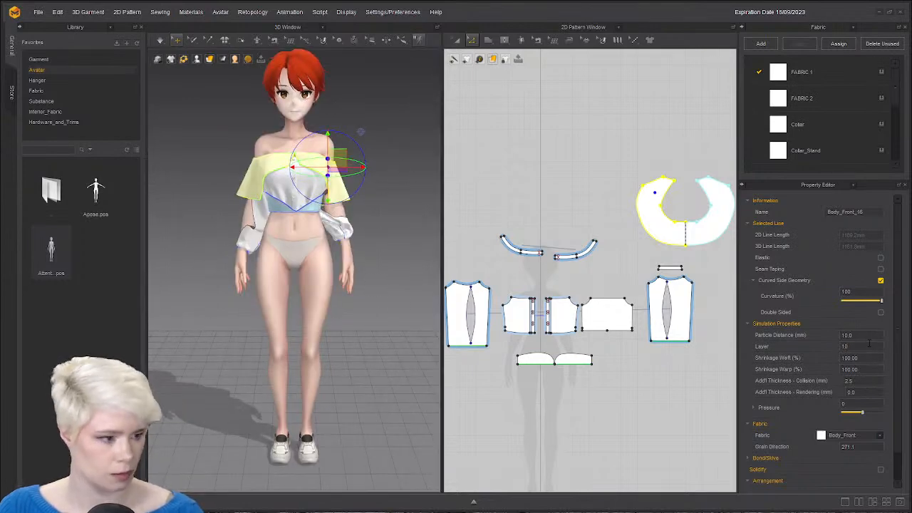
key("space")
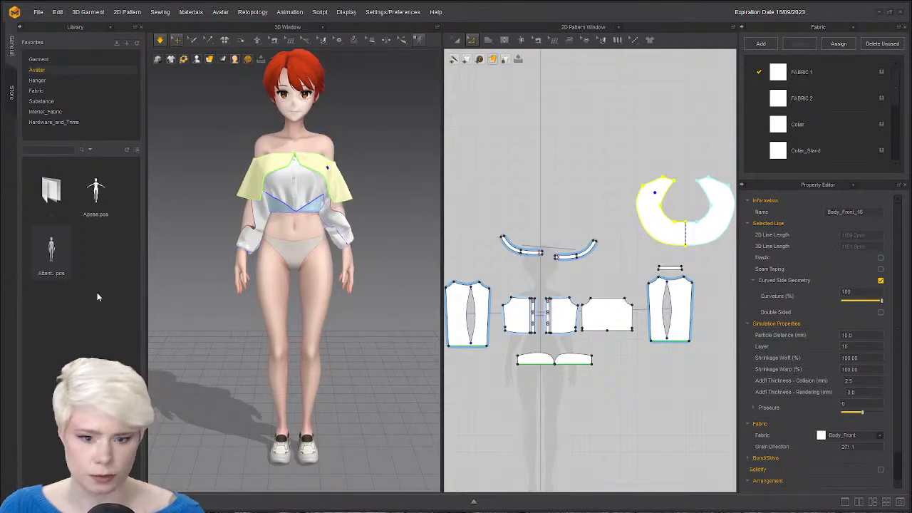
Pull the sleeve into place around the arm from behind during simulation, and check its opening and cuff from several angles.
right_click_drag(307, 291, 293, 200)
scroll(339, 245, "up", 3)
left_click(368, 259)
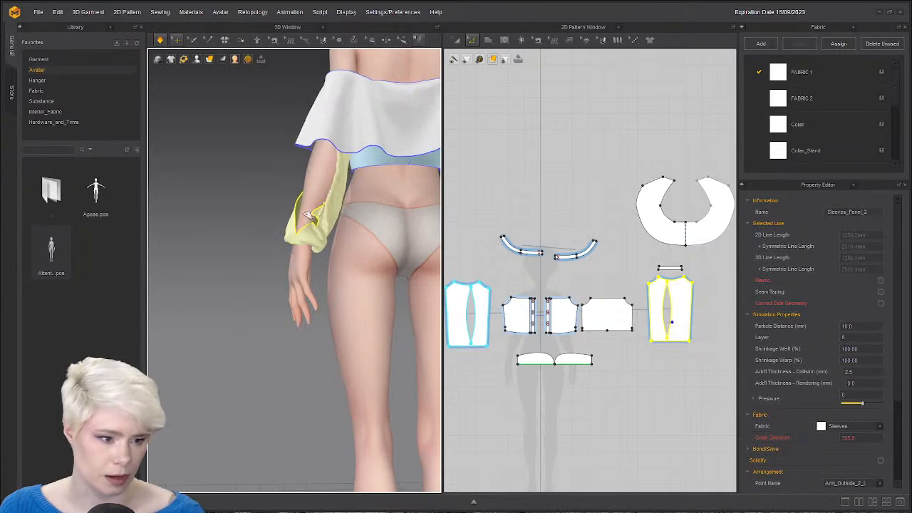
left_click_drag(308, 216, 319, 200)
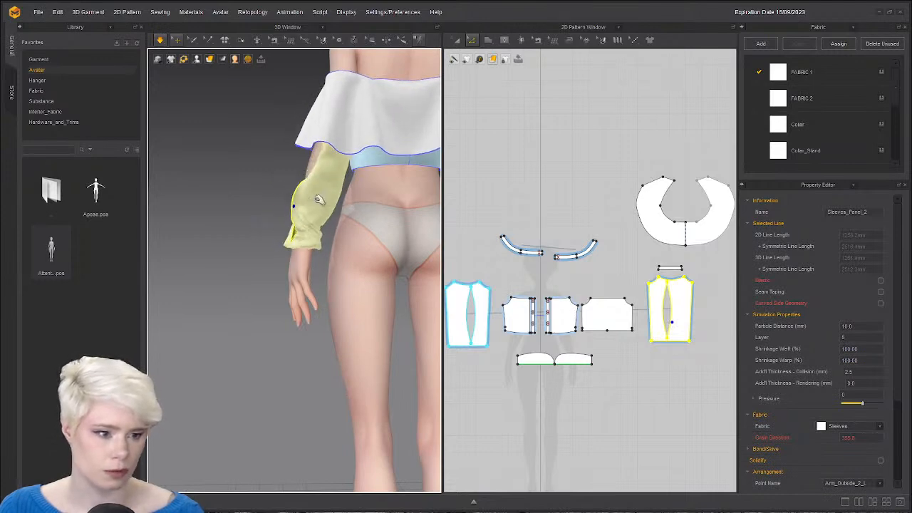
right_click_drag(319, 199, 363, 187)
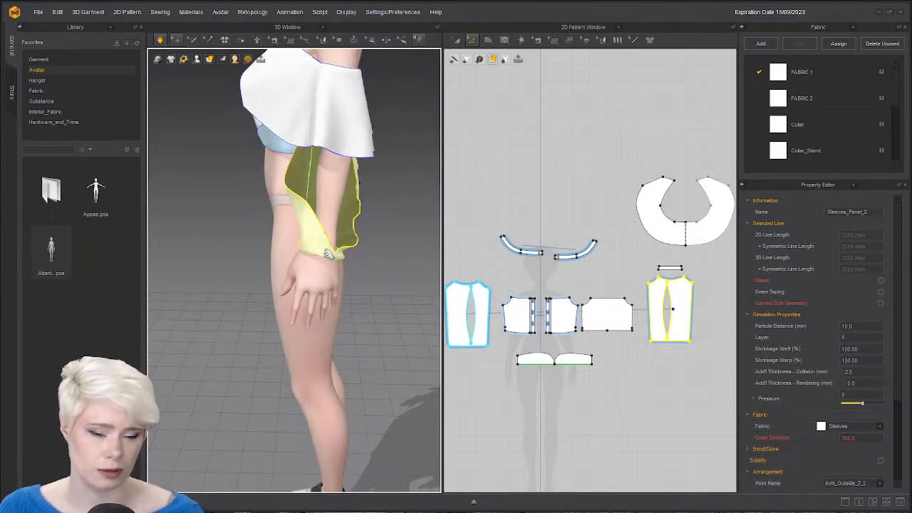
right_click_drag(329, 255, 297, 304)
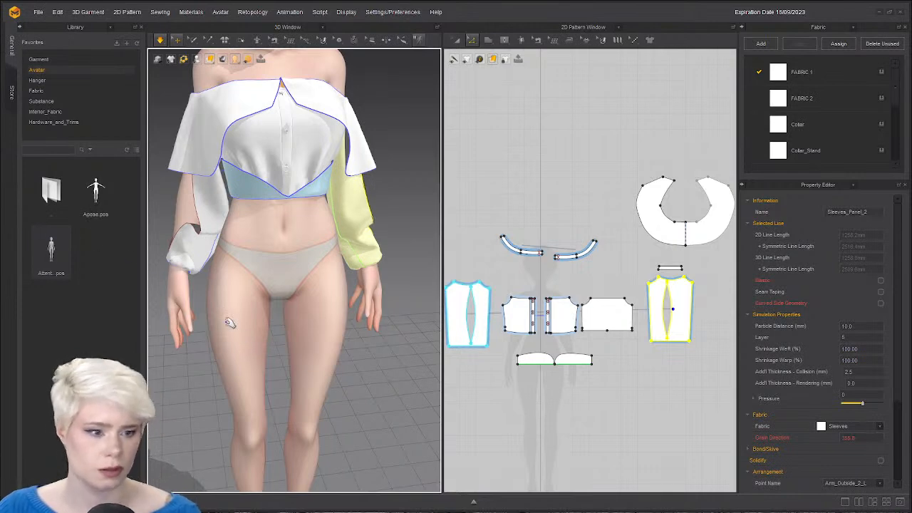
Select the off-shoulder ruffle and rerun the simulation to settle its drape over the sleeves.
left_click(322, 117)
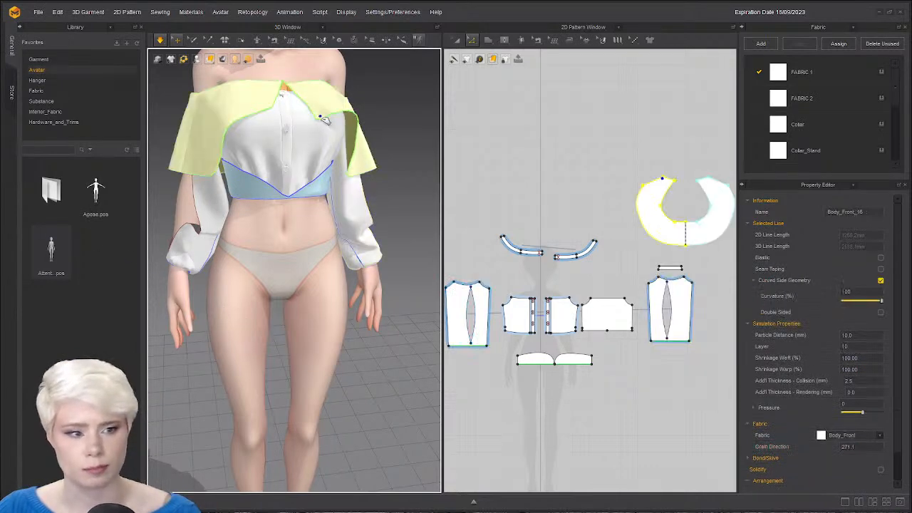
key("space")
right_click_drag(339, 268, 311, 259)
key("space")
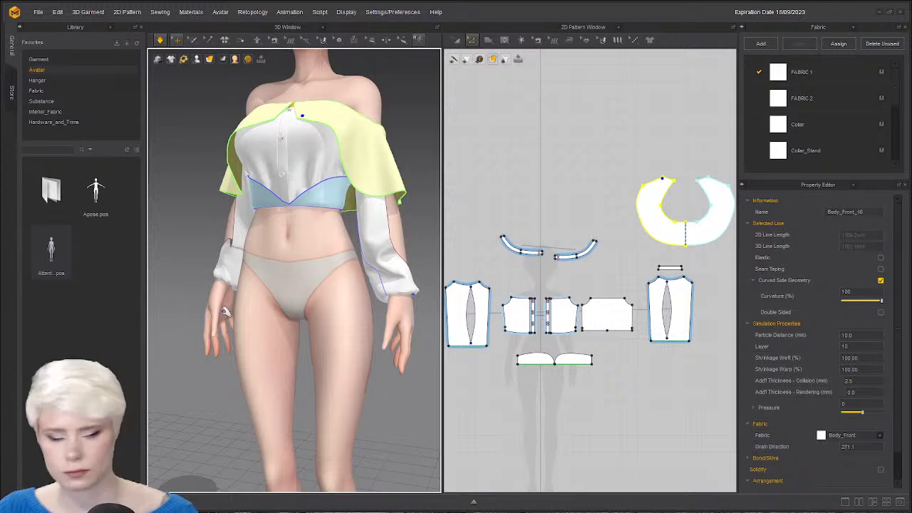
Curve both long side edges of the sleeve pattern outward and simulate the fuller sleeve.
scroll(697, 305, "up", 5)
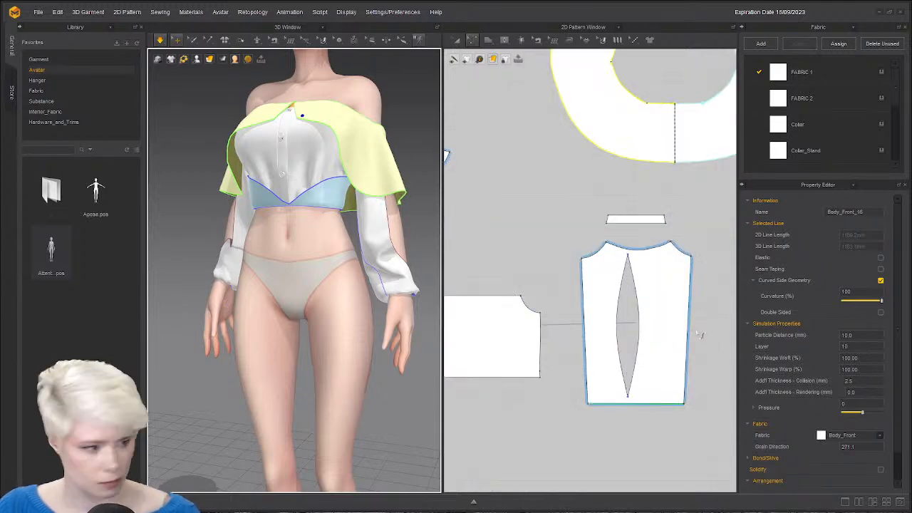
left_click(692, 334)
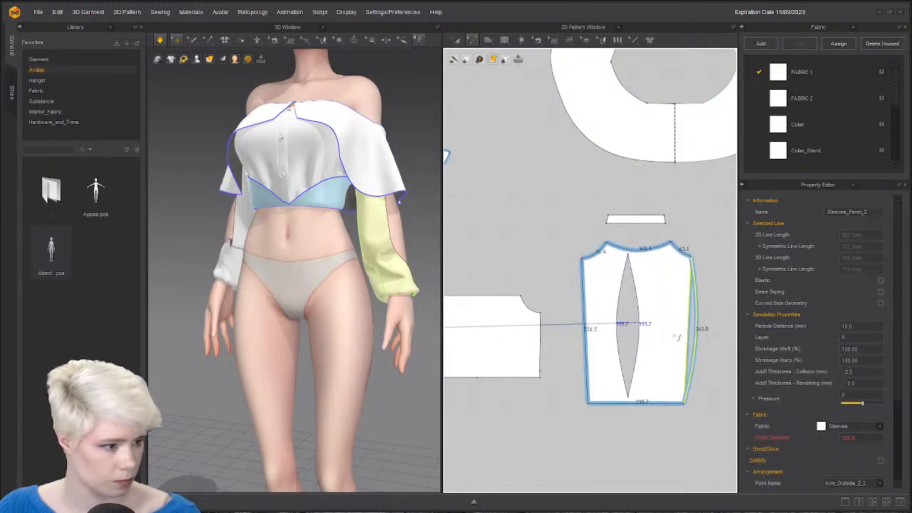
left_click(581, 339)
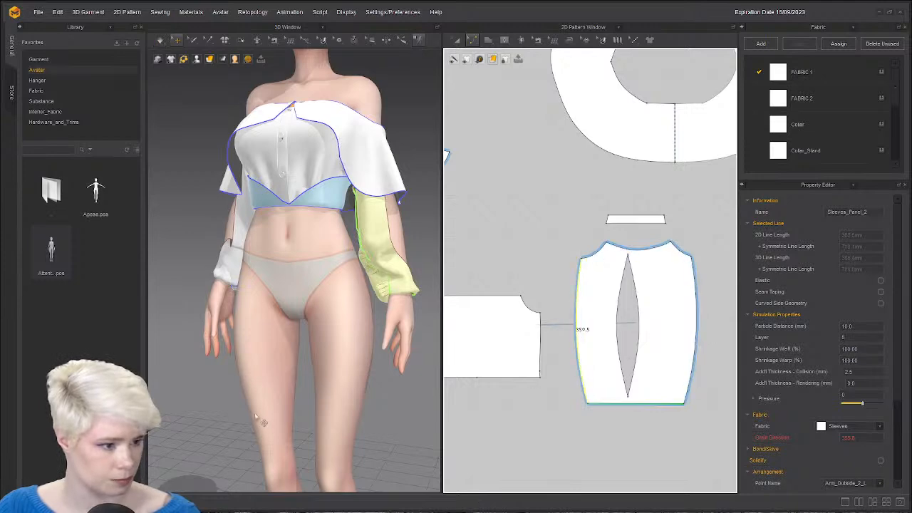
key("space")
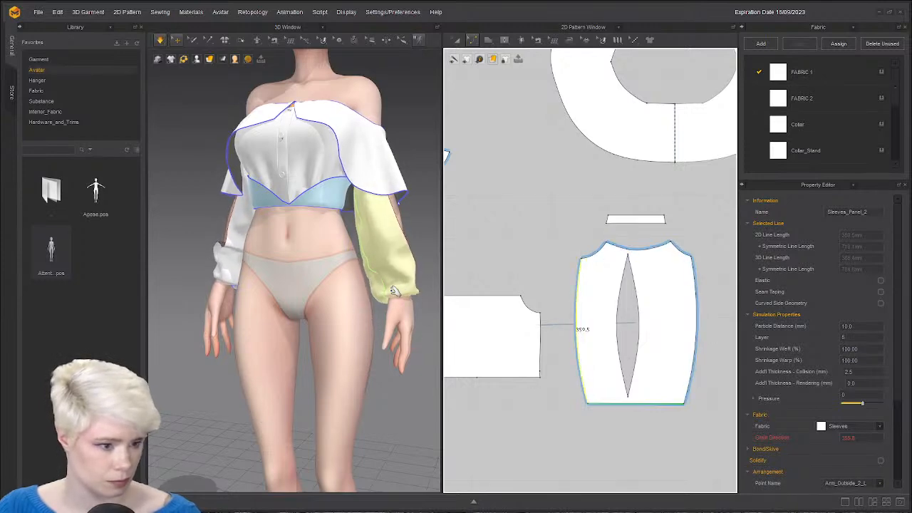
Examine the drape and fullness of both sleeves on the avatar from several angles and distances while simulating.
right_click_drag(187, 292, 224, 285)
scroll(184, 301, "down", 1)
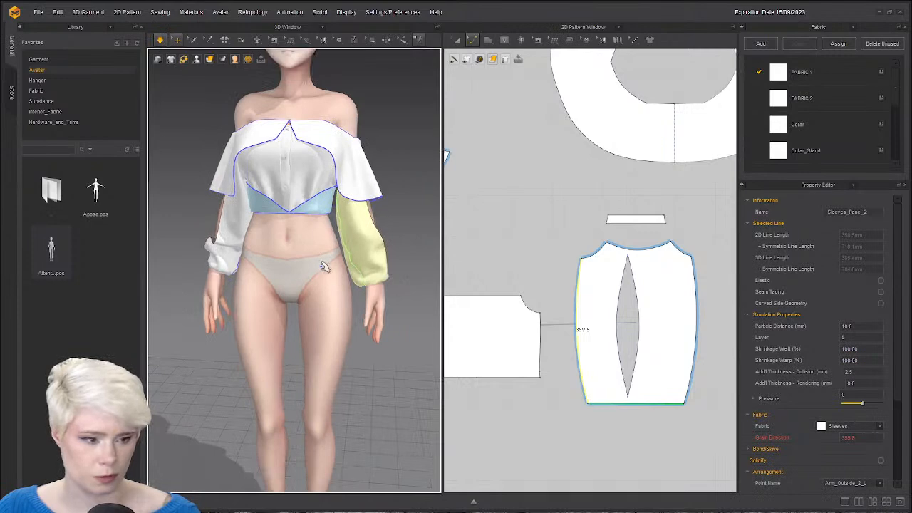
right_click_drag(307, 251, 303, 241)
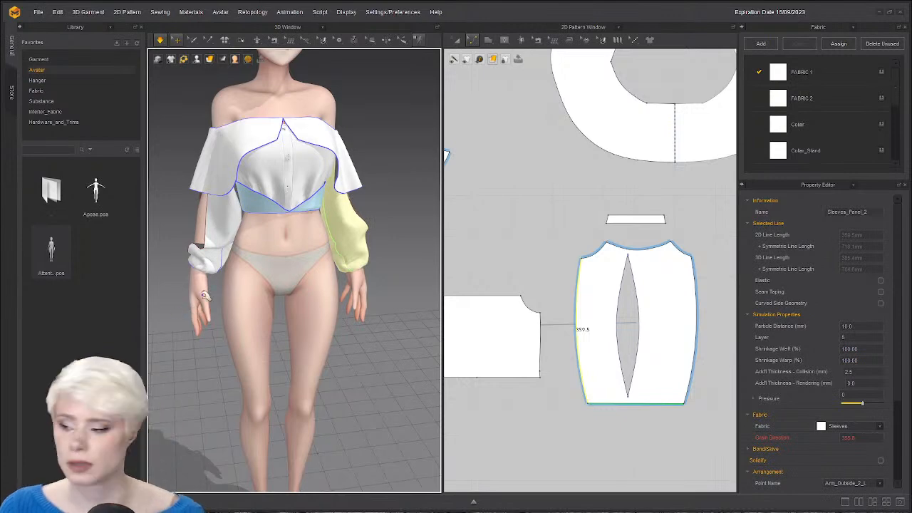
scroll(233, 277, "down", 1)
key("space")
right_click_drag(236, 276, 343, 254)
scroll(248, 283, "up", 2)
scroll(273, 264, "down", 1)
scroll(268, 255, "down", 2)
scroll(299, 246, "up", 3)
right_click_drag(375, 296, 382, 263)
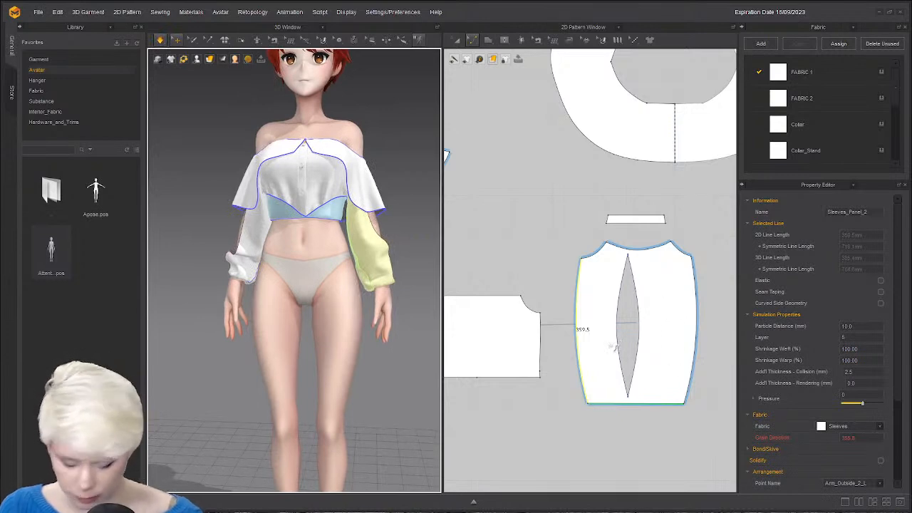
Pull one long edge of the sleeve's leaf-shaped opening slightly inward and tug the sleeve in simulation to settle it.
left_click(601, 347)
scroll(583, 326, "up", 2)
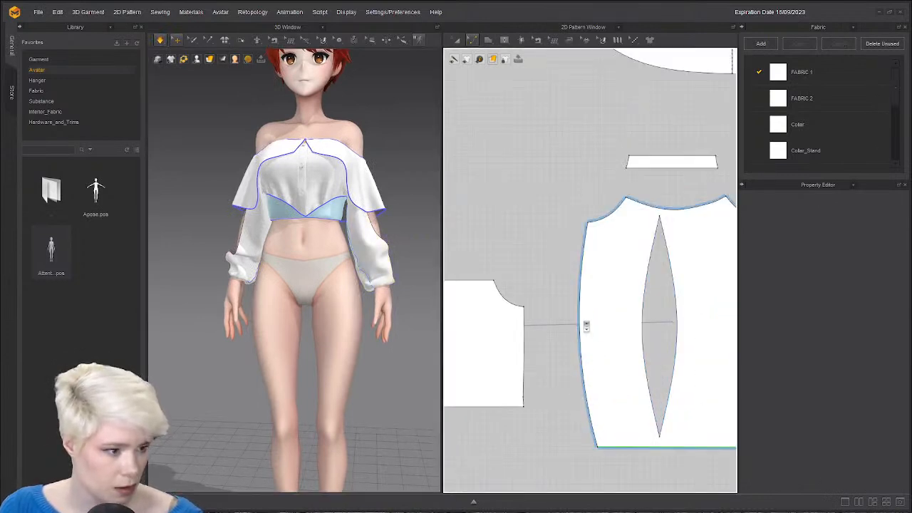
middle_click_drag(586, 325, 568, 270)
scroll(556, 235, "down", 1)
middle_click_drag(556, 235, 509, 187)
scroll(566, 254, "up", 3)
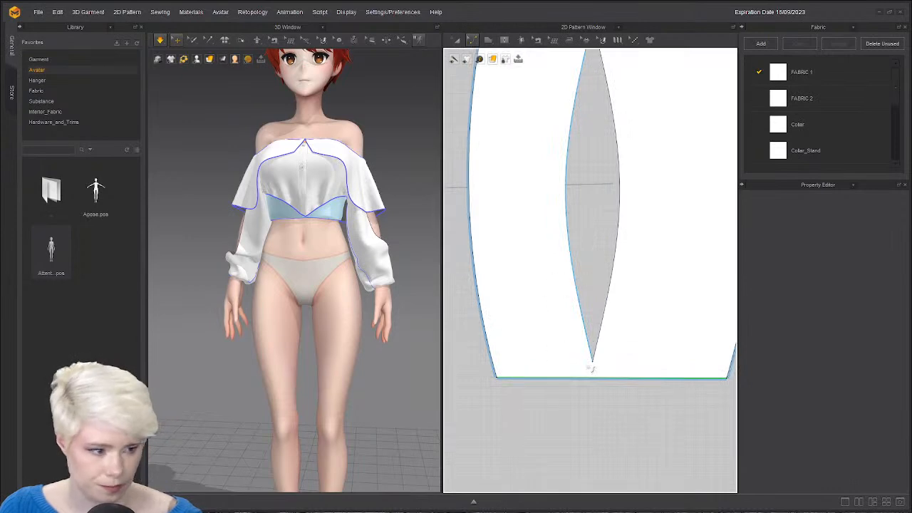
key("ctrl+z")
key("ctrl+z")
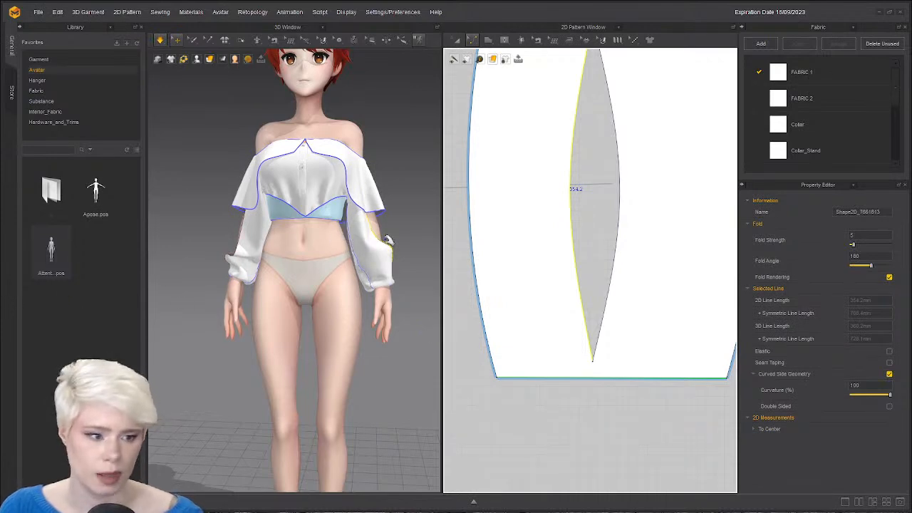
left_click(362, 249)
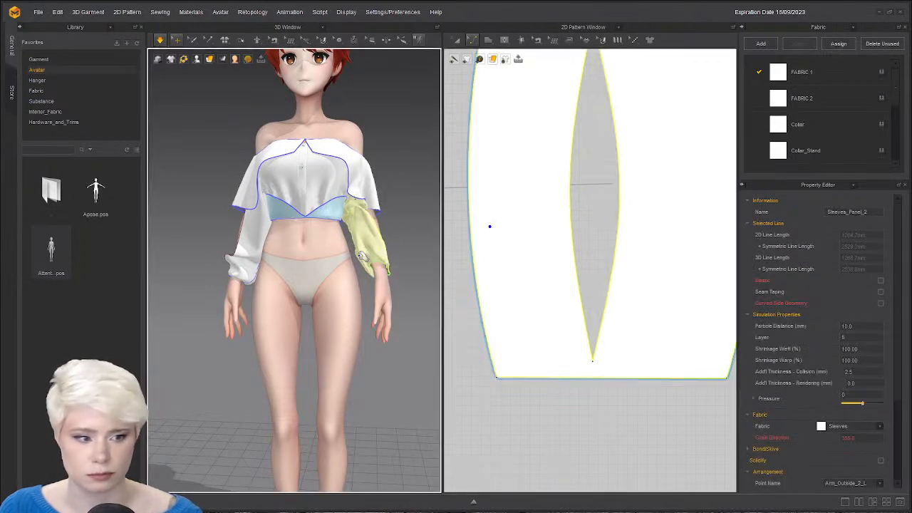
left_click(586, 297)
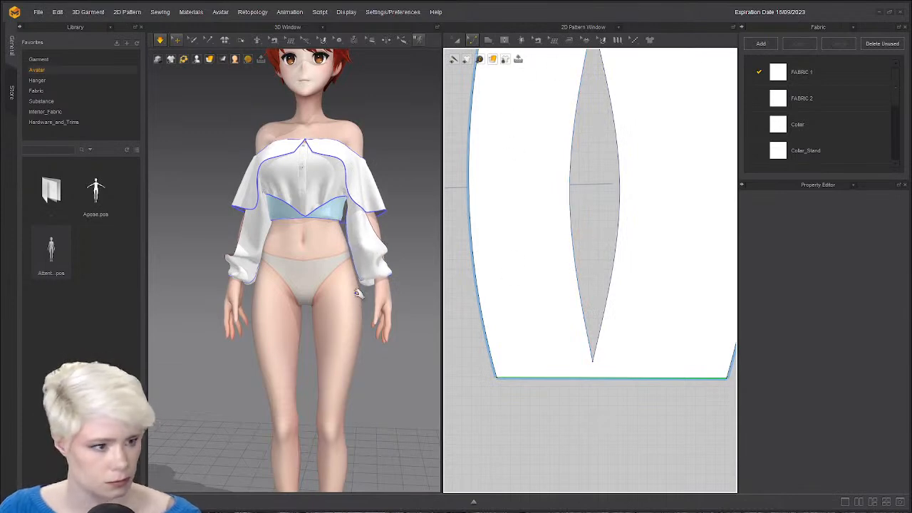
Try sewing about 11 mm of the sleeve opening's two long edges together at mid-height and simulate the joined opening.
right_click_drag(357, 293, 271, 274)
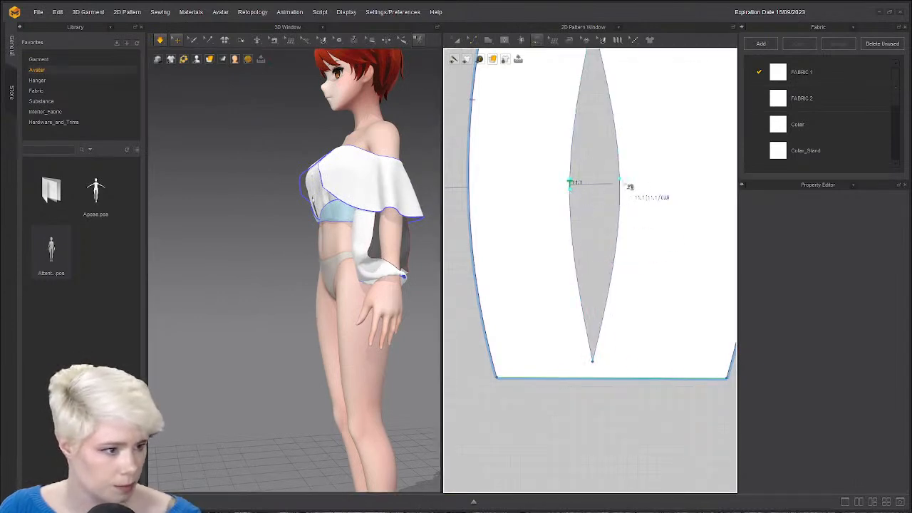
key("space")
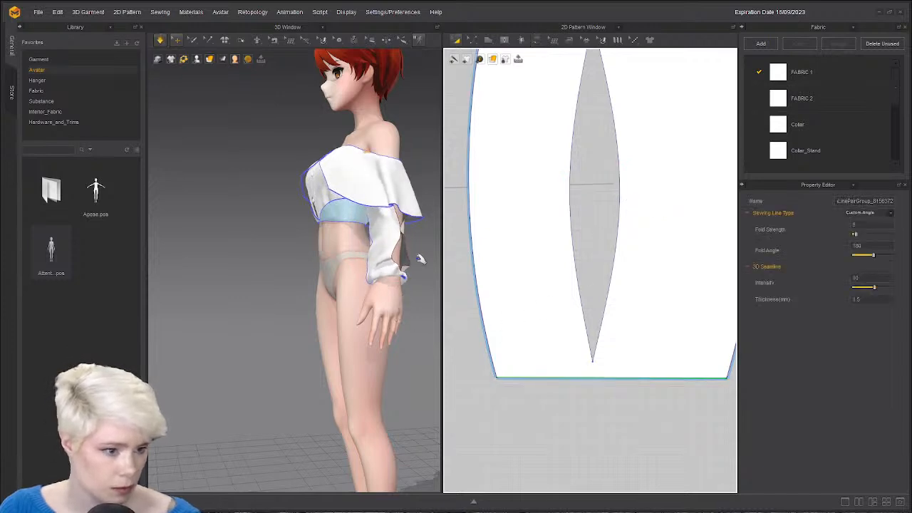
right_click_drag(349, 263, 218, 238)
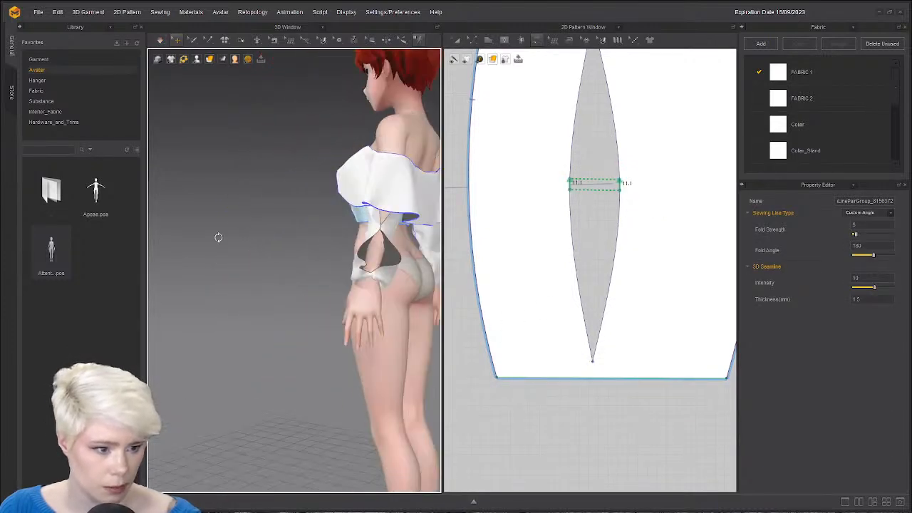
left_click(575, 223)
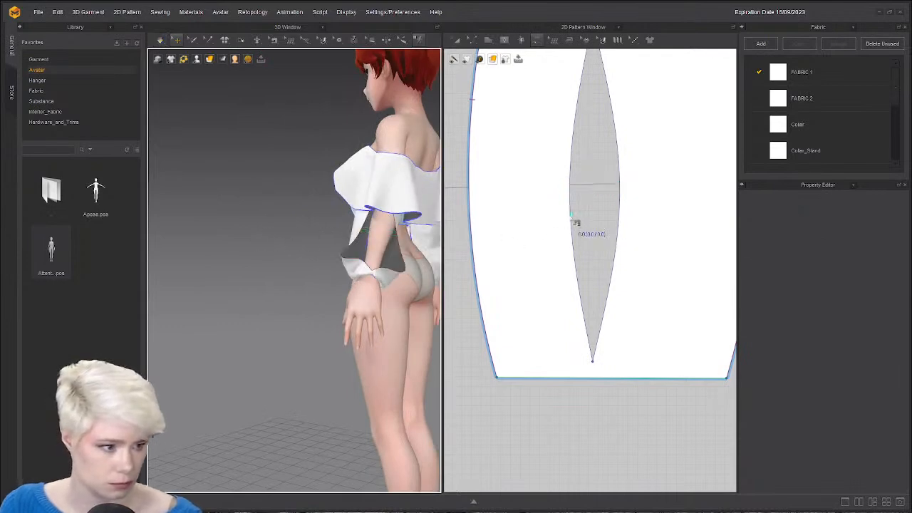
Curve both long edges of the sleeve's leaf-shaped opening inward to make the opening much narrower.
key("z")
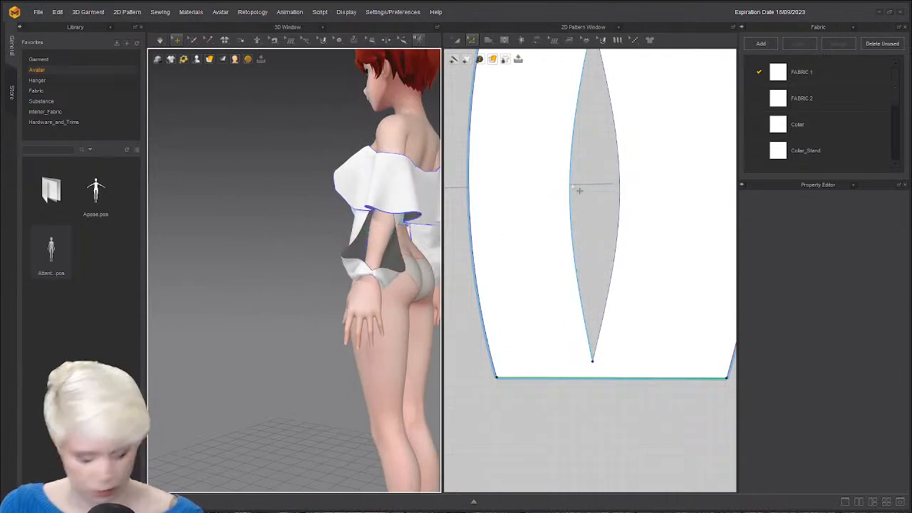
left_click_drag(571, 185, 599, 188)
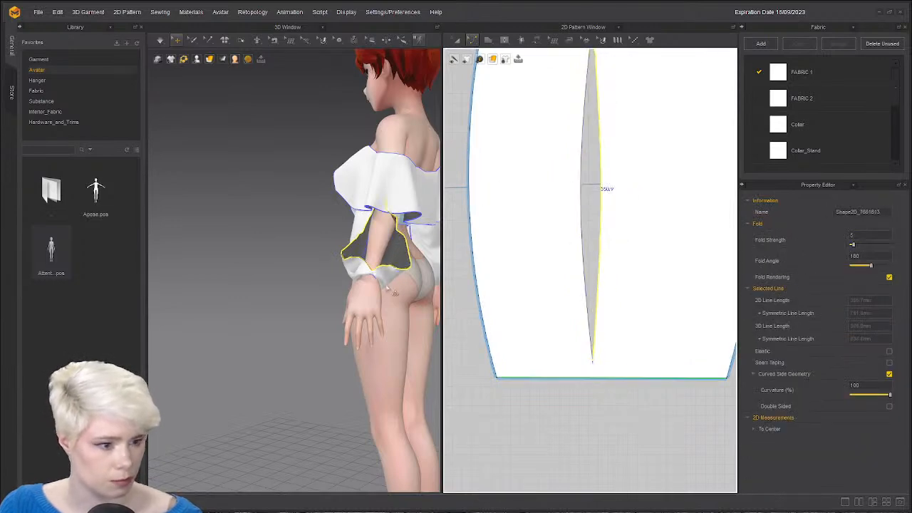
Flatten the outward curves on both side edges of the sleeve pattern to narrow the sleeve.
right_click_drag(367, 276, 344, 270)
scroll(554, 276, "down", 5)
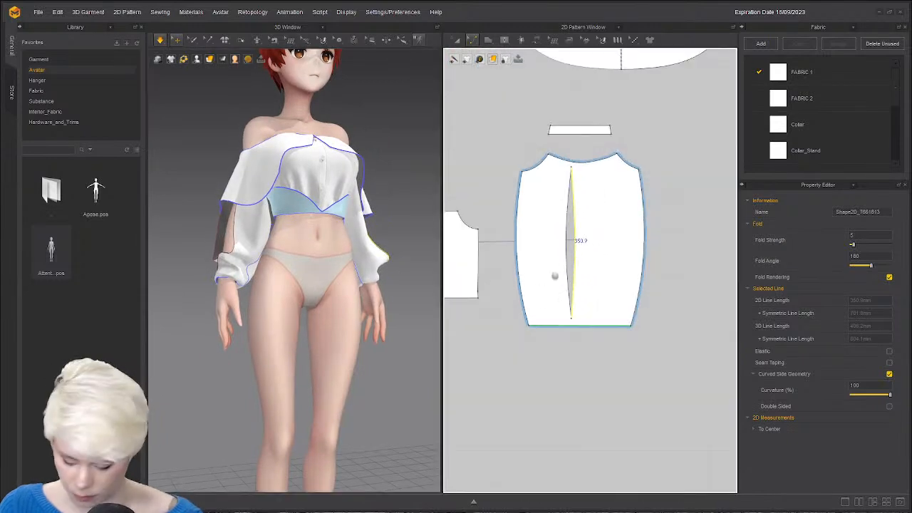
left_click(519, 223)
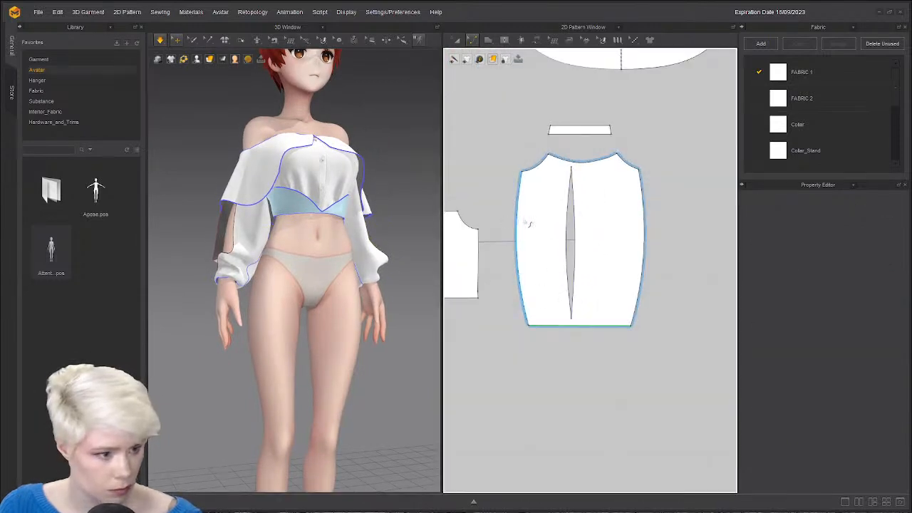
left_click(523, 224)
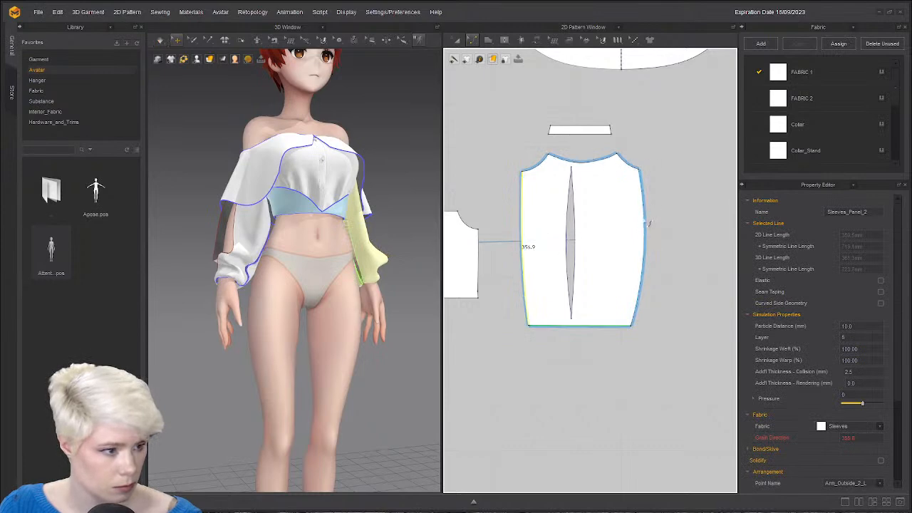
left_click(639, 224)
left_click_drag(638, 226, 639, 227)
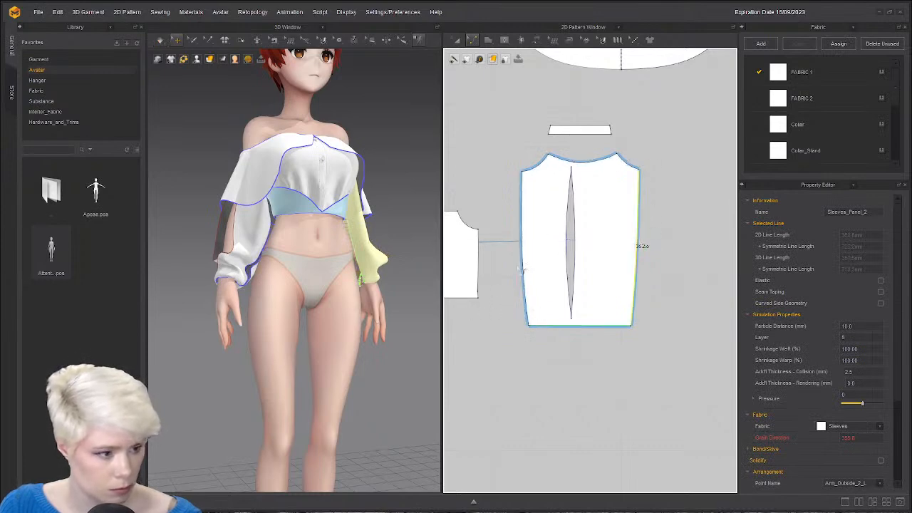
left_click(525, 262)
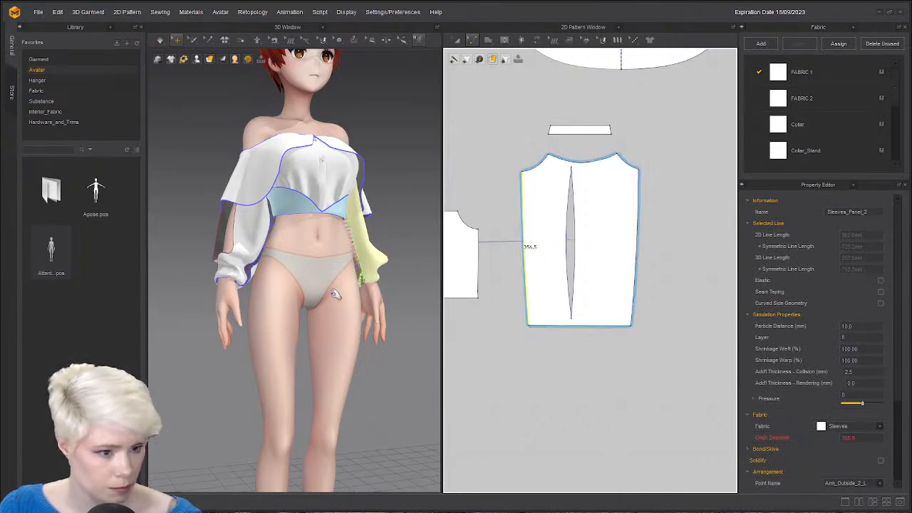
right_click_drag(328, 292, 178, 271)
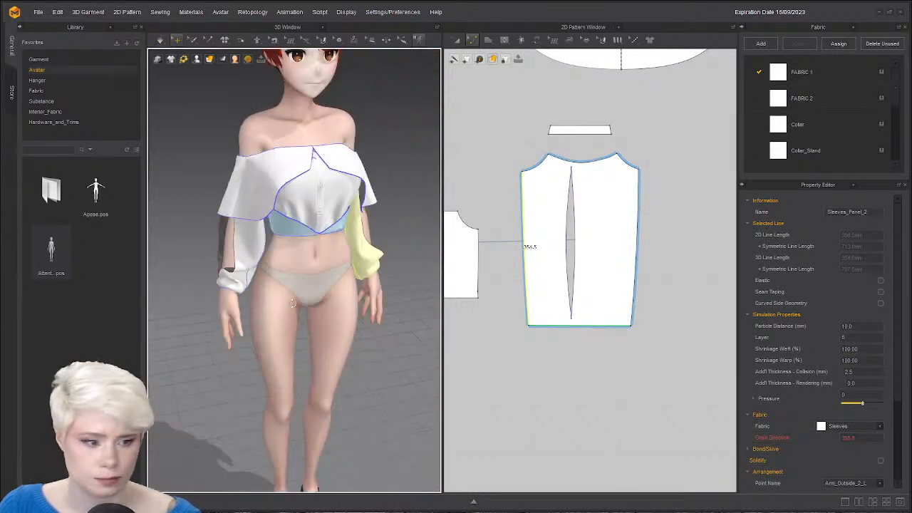
Load the Apose pose onto the avatar and simulate the blouse in that pose.
double_click(106, 191)
left_click(452, 281)
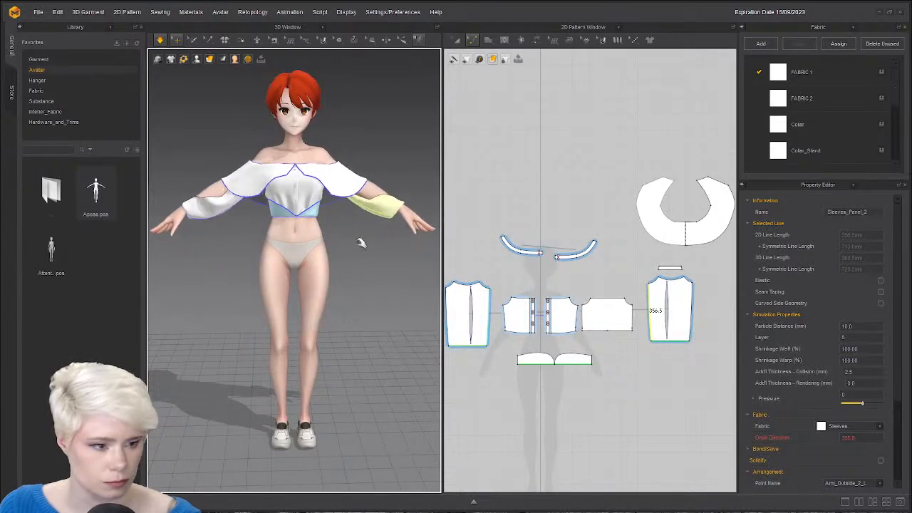
scroll(287, 253, "down", 1)
middle_click_drag(286, 252, 296, 277)
scroll(296, 278, "up", 3)
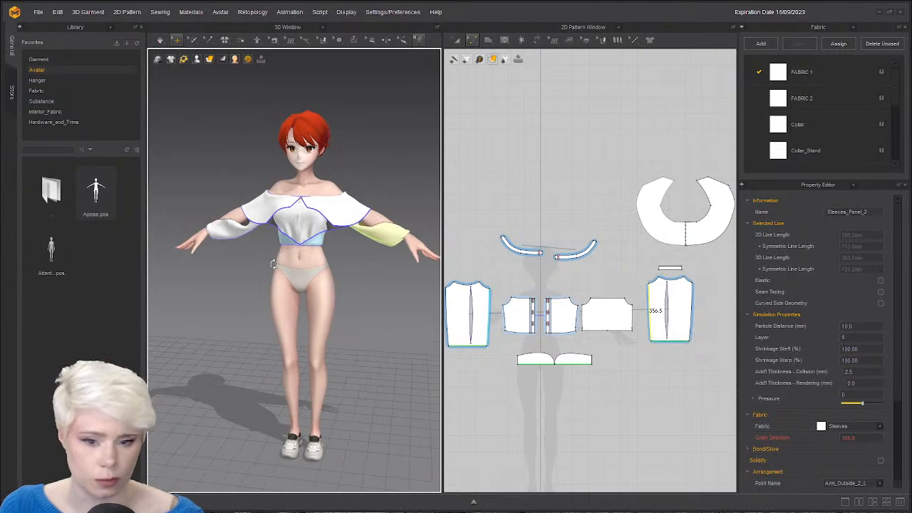
key("space")
right_click_drag(314, 273, 331, 275)
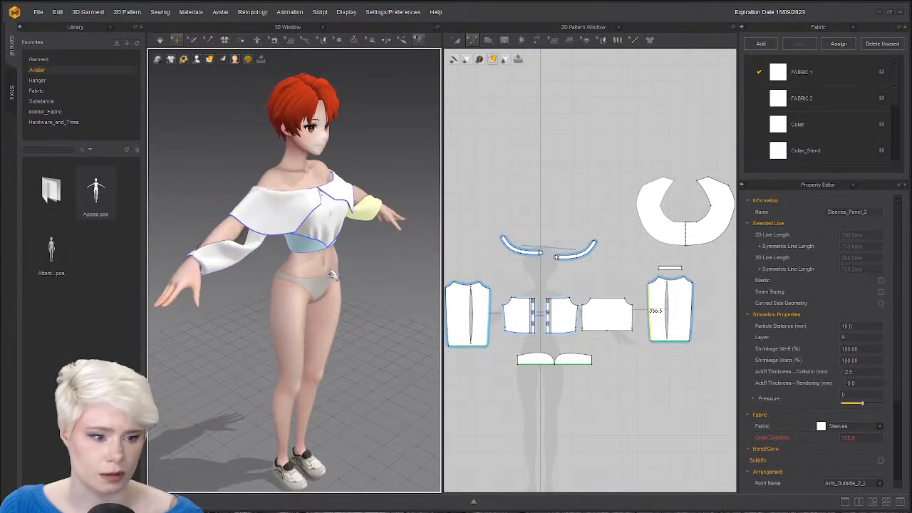
Pull both sleeves into place on the avatar's arms while the simulation runs, and check the drape all around.
left_click(253, 240)
right_click_drag(257, 242, 284, 263)
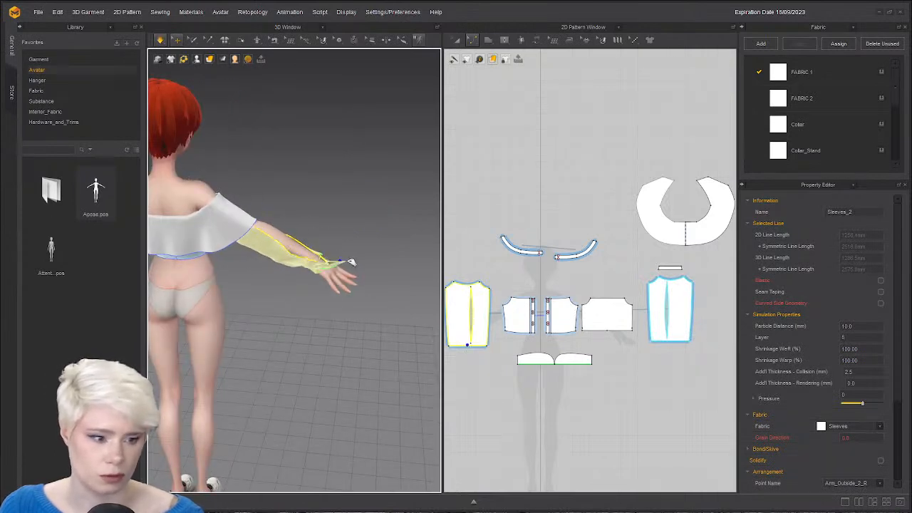
right_click_drag(346, 259, 325, 259)
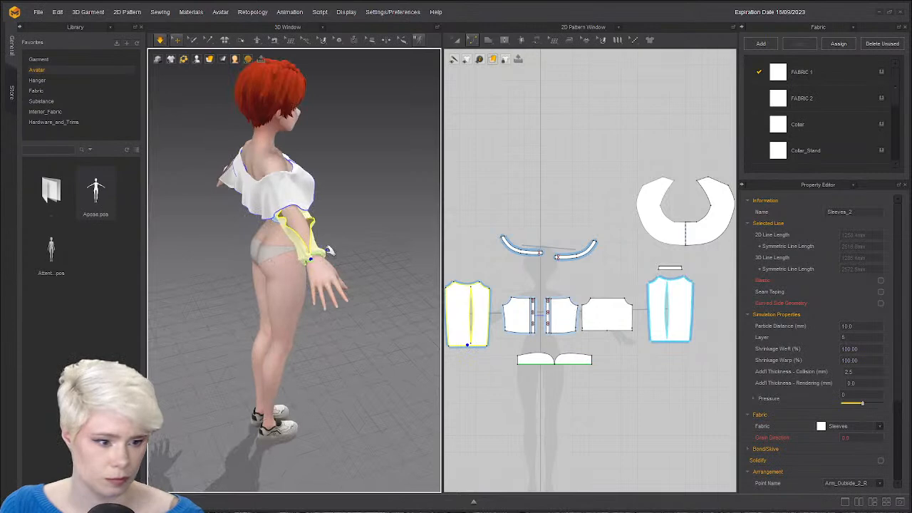
right_click_drag(350, 223, 151, 188)
left_click(417, 230)
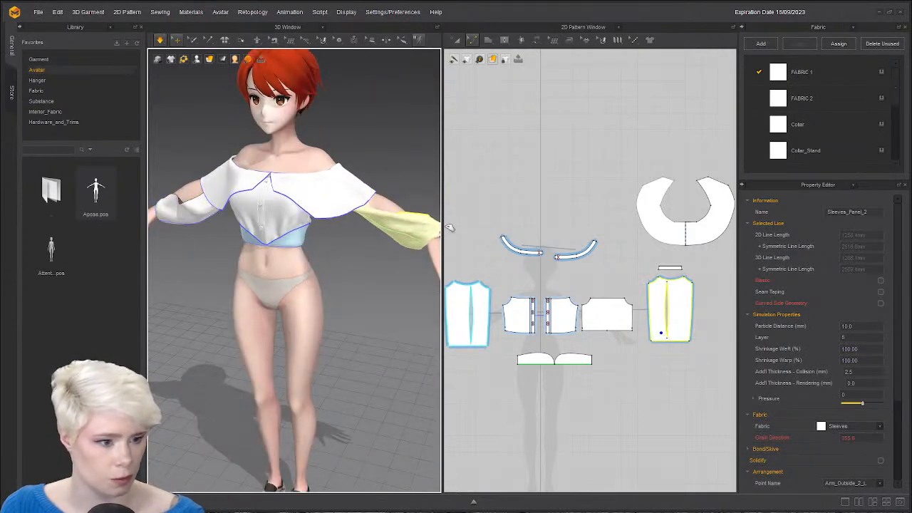
mouse_move(342, 245)
right_mouse_down()
mouse_move(295, 232)
mouse_move(335, 236)
right_mouse_up()
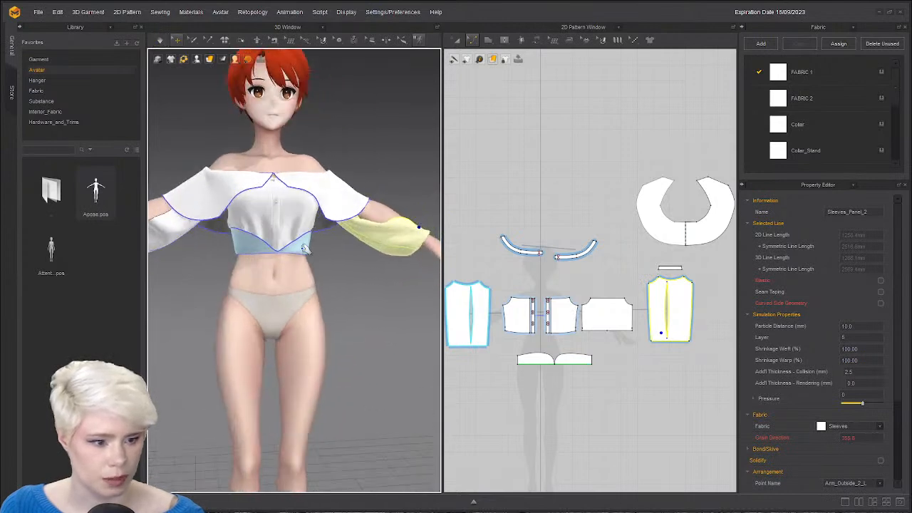
middle_click_drag(282, 255, 294, 271)
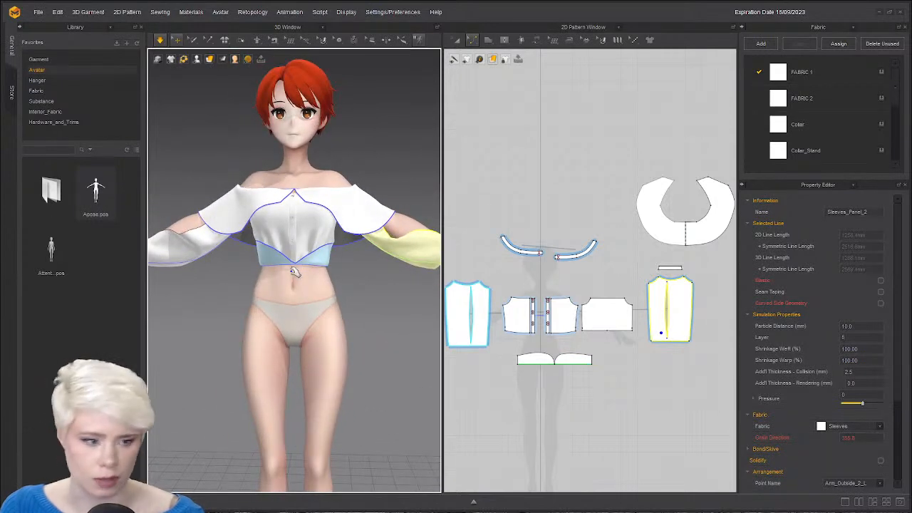
scroll(330, 274, "up", 1)
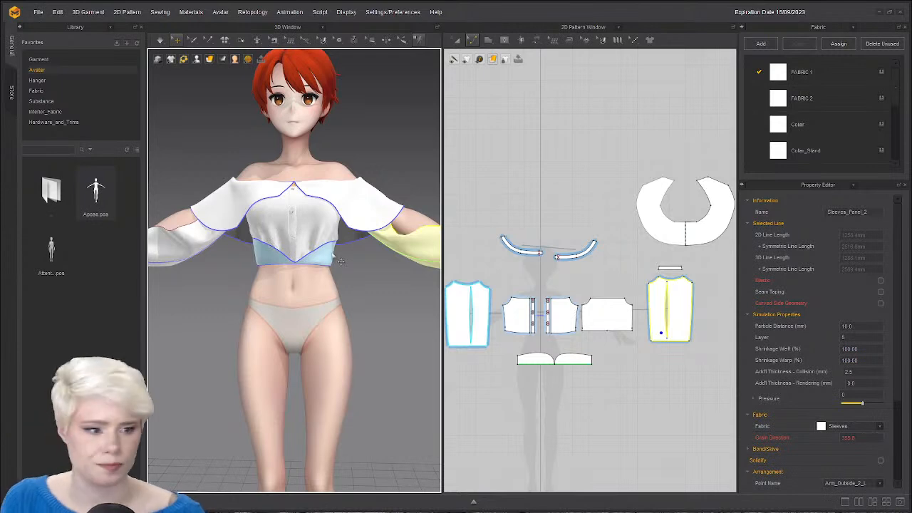
left_click(601, 200)
scroll(624, 196, "up", 5)
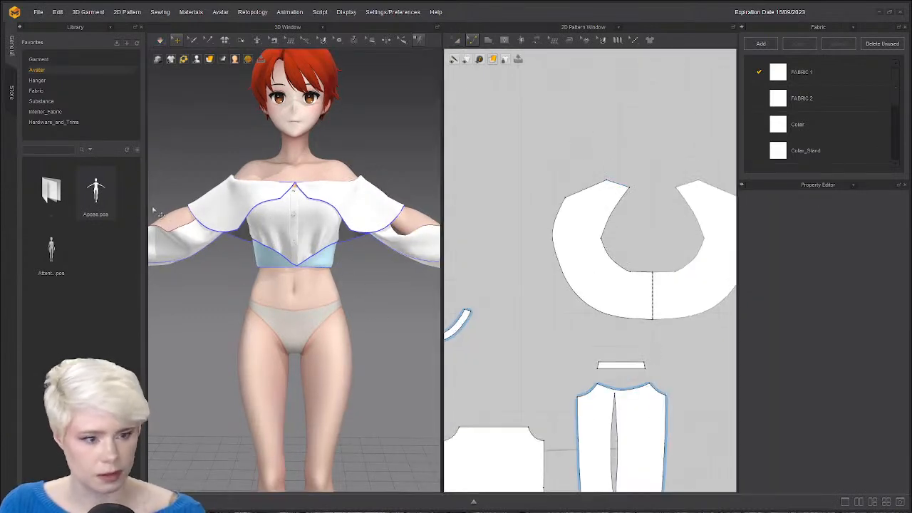
scroll(389, 243, "down", 3)
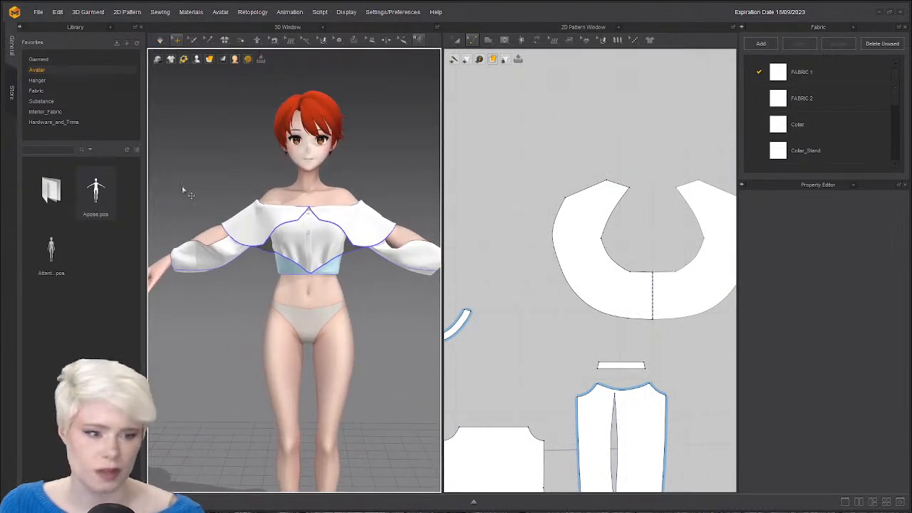
left_click(308, 272)
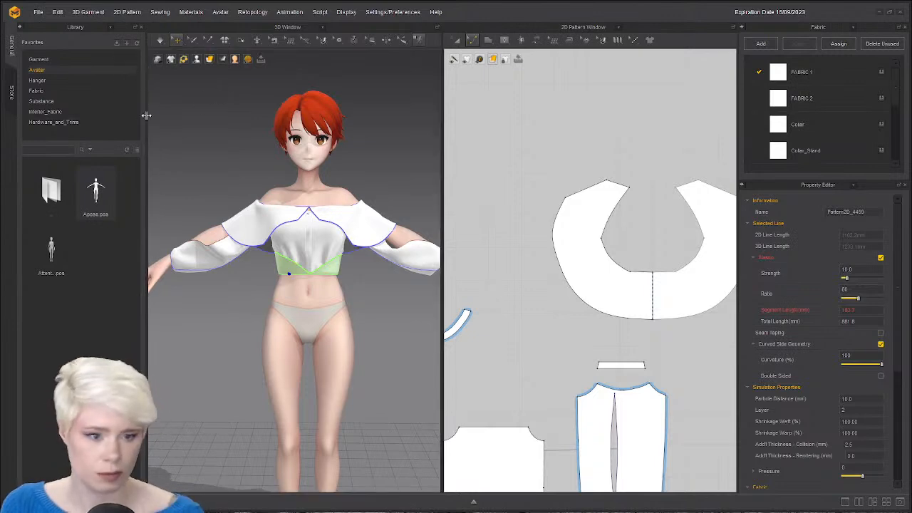
left_click(37, 12)
mouse_move(57, 49)
left_click(237, 138)
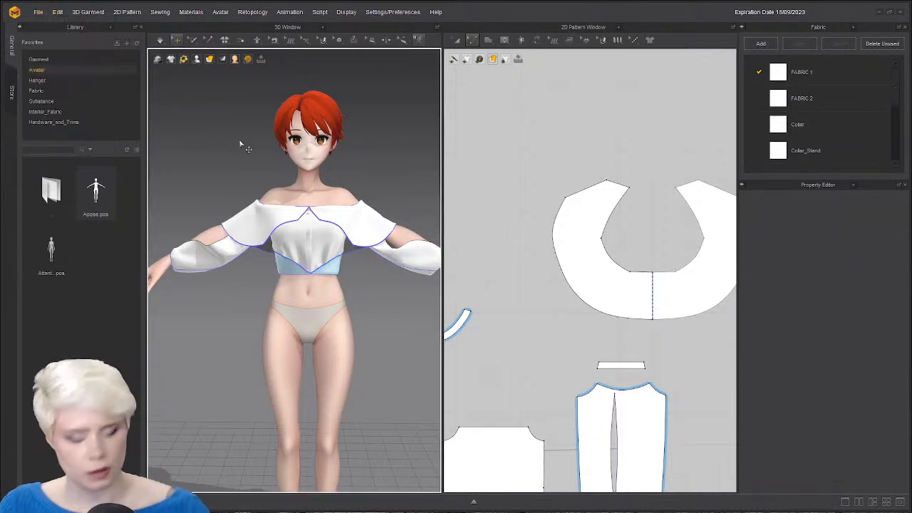
Select all garment patterns and set their simulation layer to 0.
key("ctrl+a")
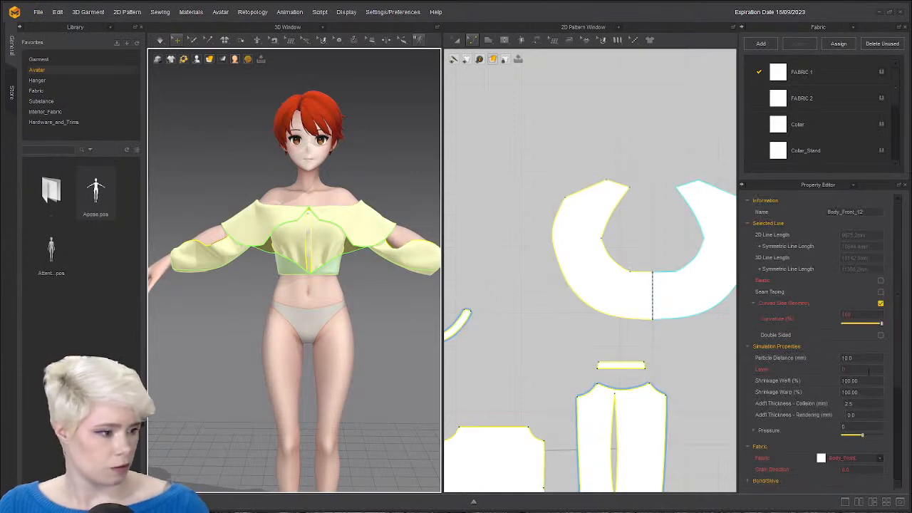
left_click(869, 370)
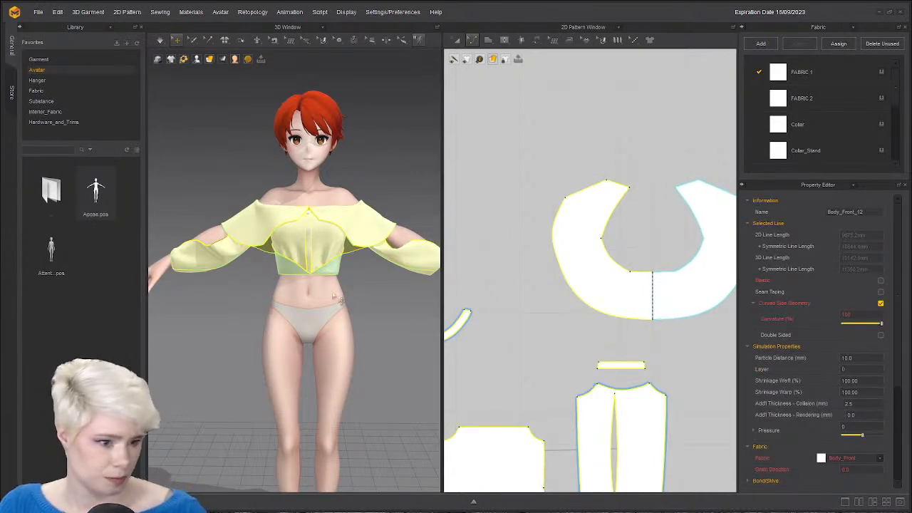
left_click(411, 291)
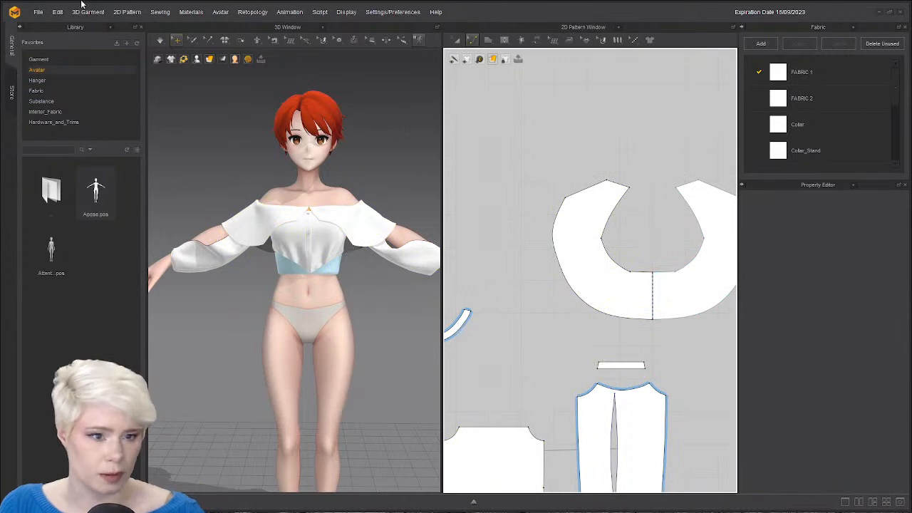
Add the garment file fantasy skirt.zpac to the project, using the Add load type with zero translation.
left_click(38, 12)
mouse_move(68, 48)
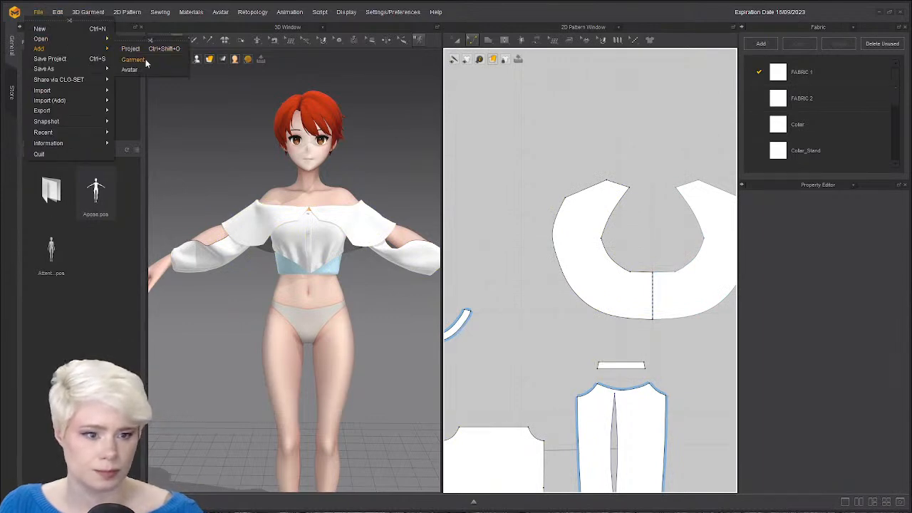
left_click(136, 59)
left_click(163, 77)
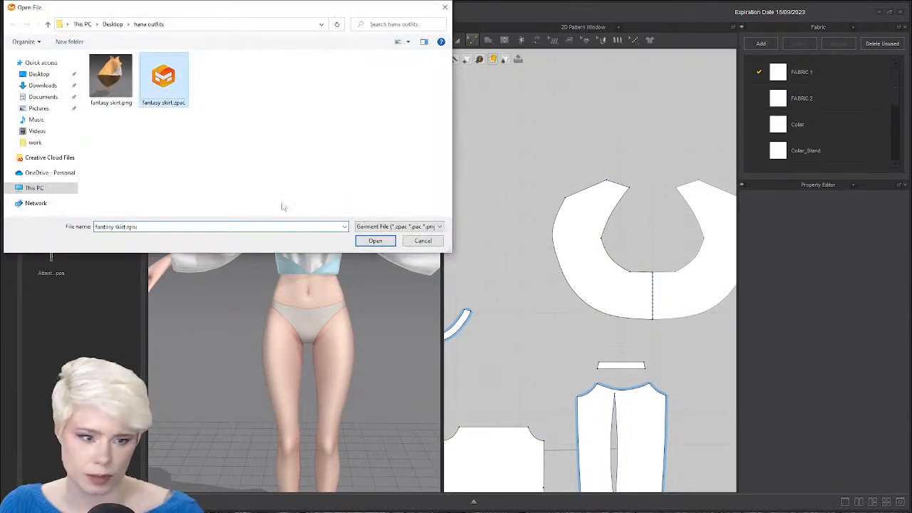
left_click(375, 240)
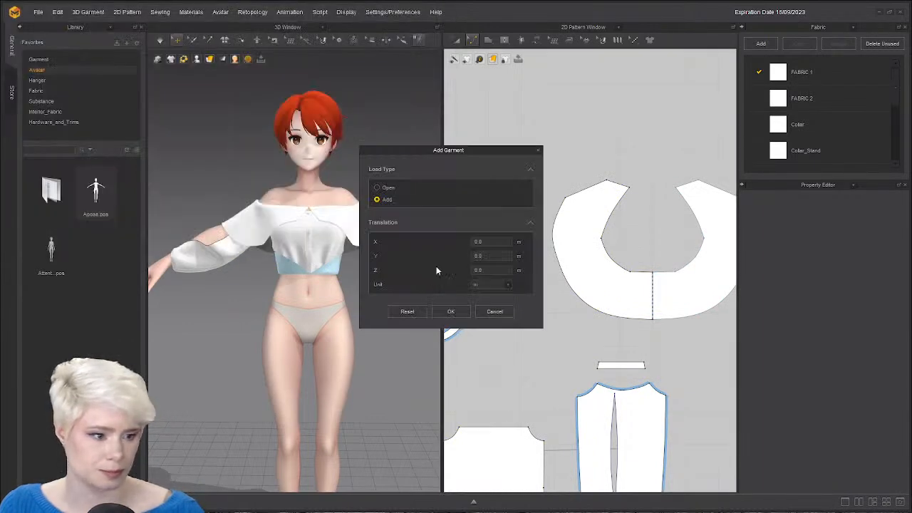
left_click(451, 311)
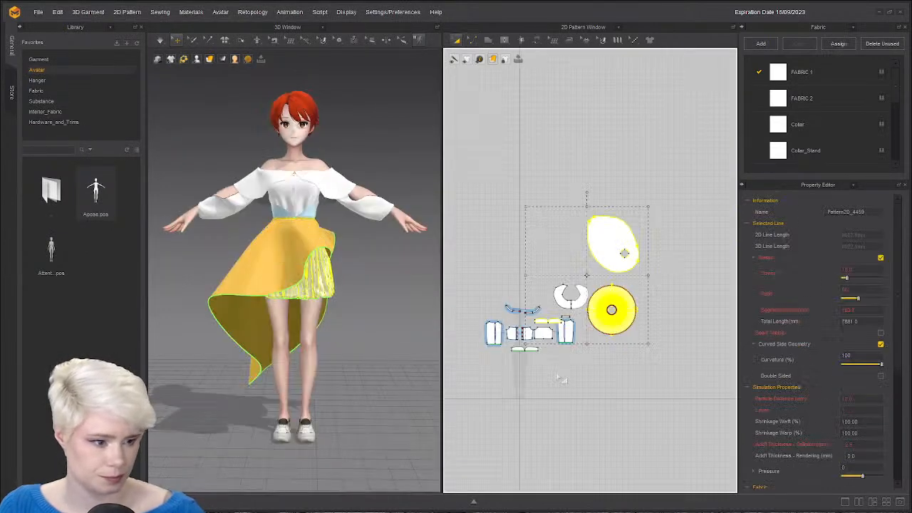
Move the added skirt patterns clear of the blouse patterns in the 2D layout and inspect the combined outfit.
left_click_drag(621, 253, 706, 274)
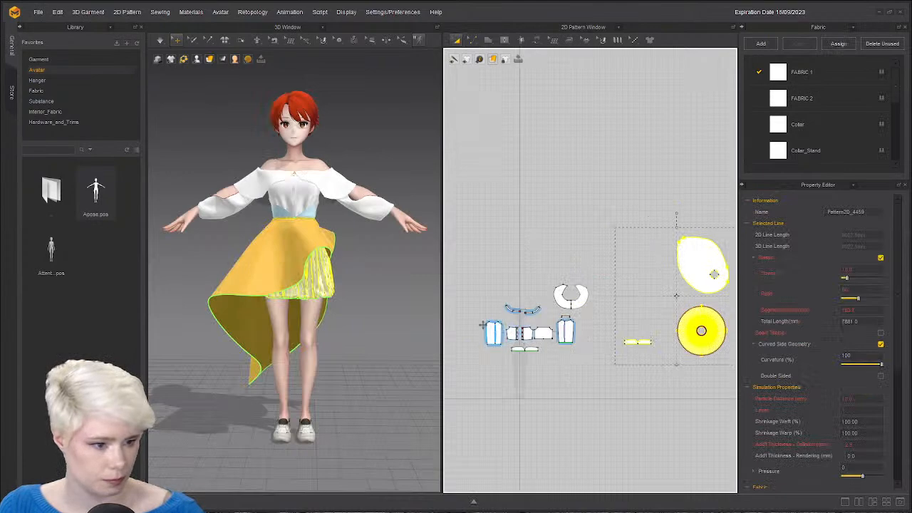
scroll(483, 325, "up", 5)
scroll(397, 283, "up", 2)
right_click_drag(397, 283, 548, 299)
scroll(718, 350, "down", 4)
middle_click_drag(718, 350, 504, 289)
scroll(627, 281, "up", 1)
middle_click_drag(660, 275, 519, 244)
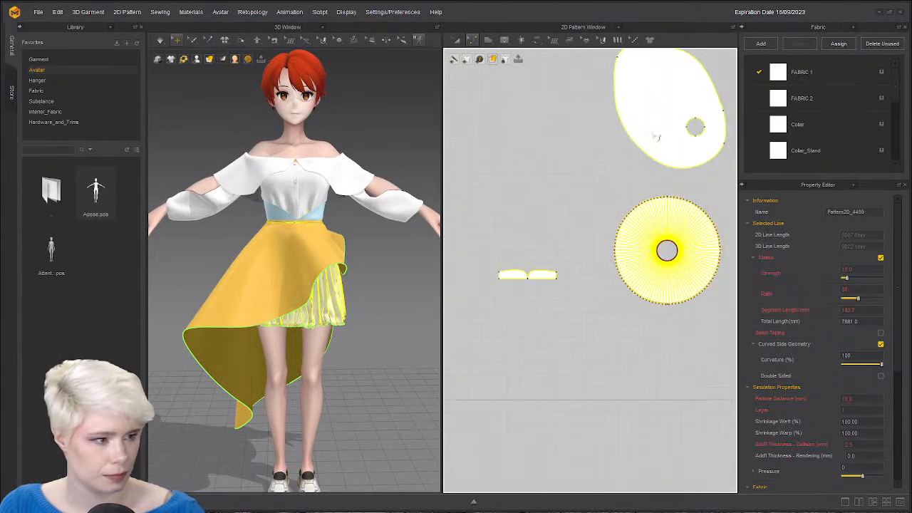
Delete the blouse's original waist piece below the bodice patterns with the Transform Pattern tool.
left_click(457, 39)
middle_click_drag(595, 108, 527, 94)
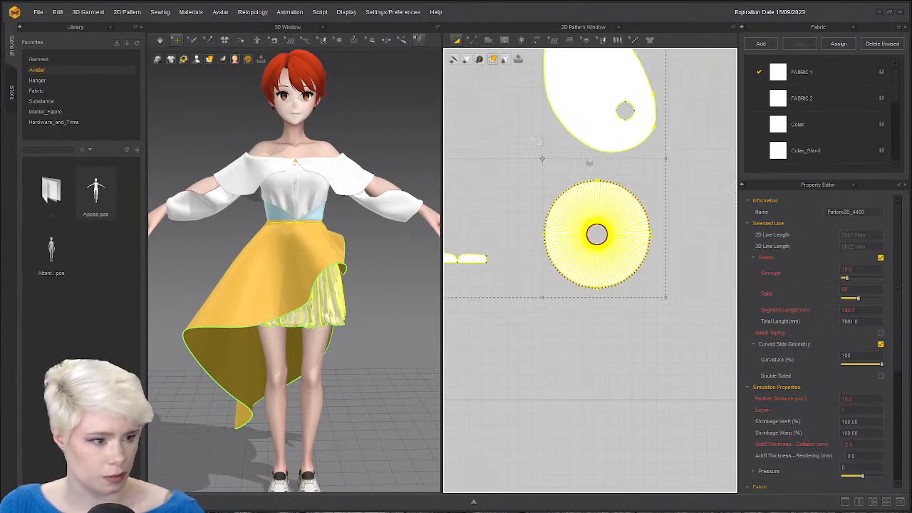
scroll(562, 244, "up", 1)
left_click(482, 329)
middle_click_drag(467, 310, 543, 305)
scroll(544, 304, "up", 3)
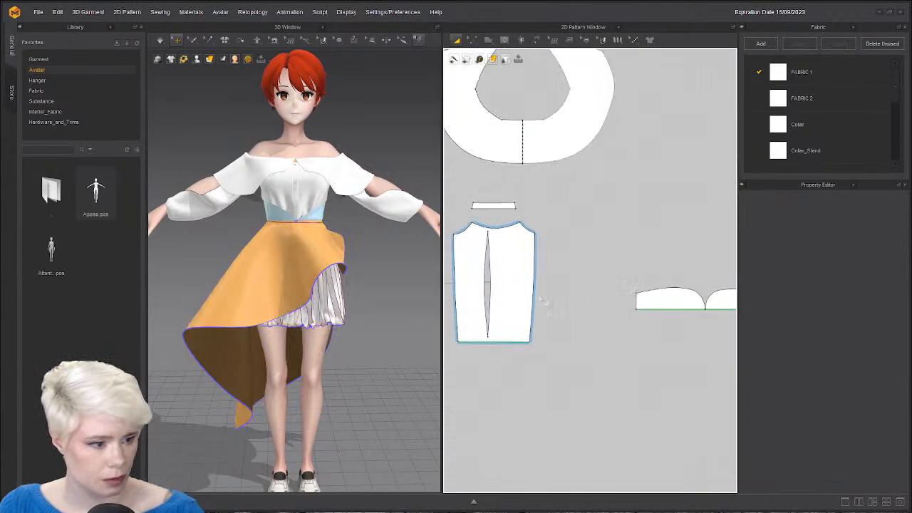
scroll(599, 342, "down", 4)
middle_click_drag(458, 355, 633, 354)
left_click(566, 358)
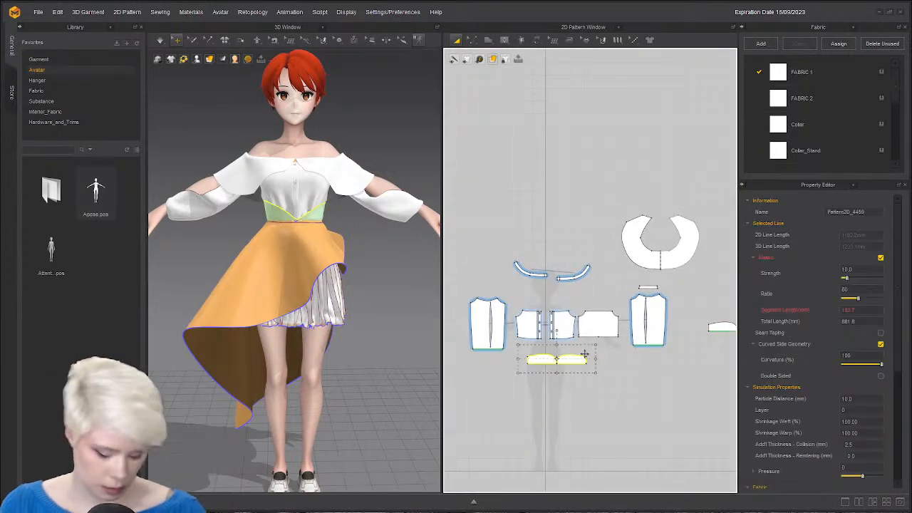
Move the skirt file's waist piece up between the collar and skirt patterns, and close the asset library to enlarge the workspace.
left_click(701, 348)
scroll(702, 348, "down", 1)
middle_click_drag(702, 348, 612, 319)
left_click(613, 296)
scroll(612, 296, "down", 3)
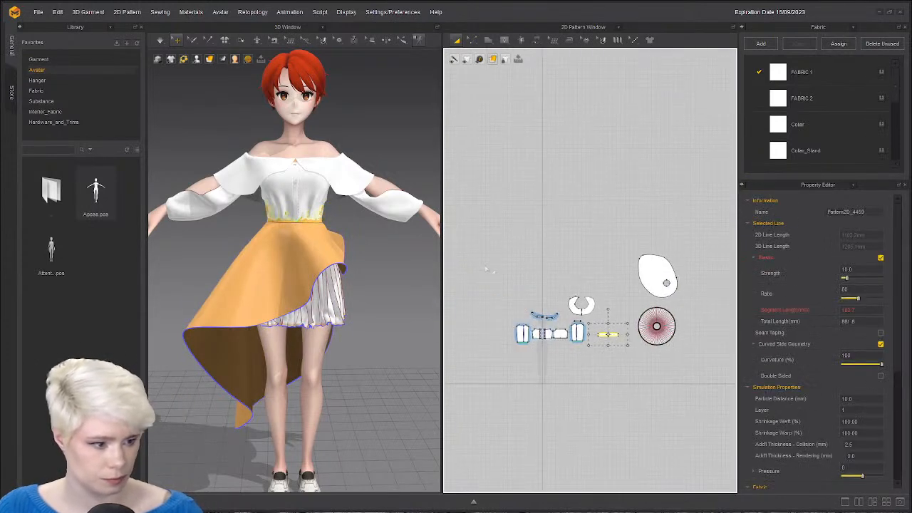
left_click(632, 364)
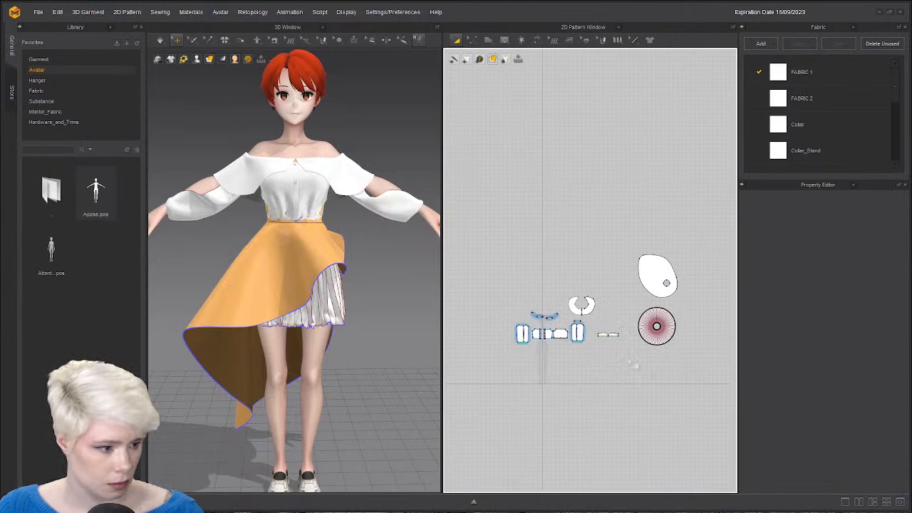
left_click(612, 332)
scroll(615, 331, "up", 2)
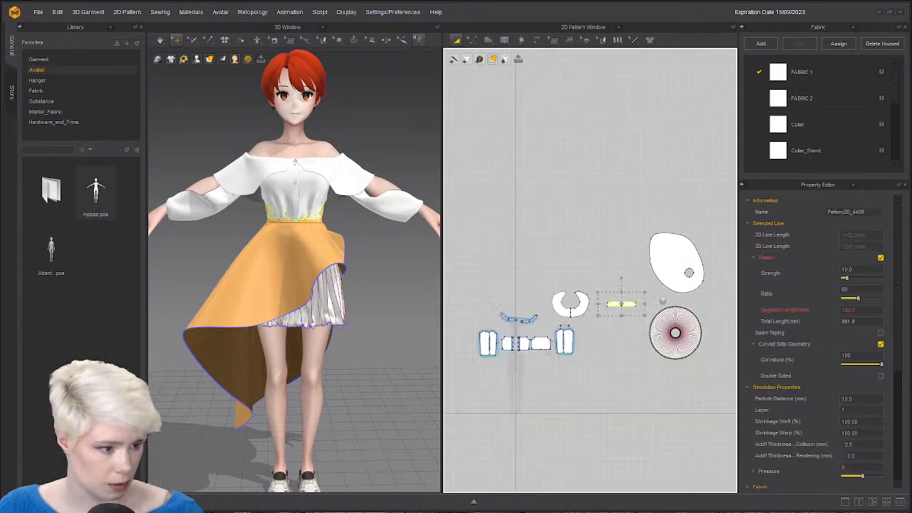
left_click(142, 28)
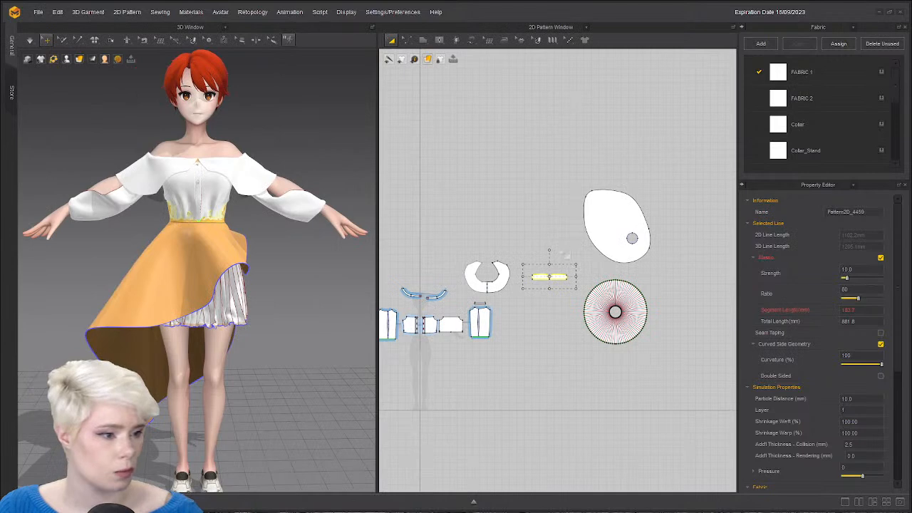
Move the waist piece beside the two skirt patterns and select all three to check their layer setting.
left_click(565, 288)
left_click_drag(557, 276, 589, 273)
left_click_drag(535, 114, 704, 375)
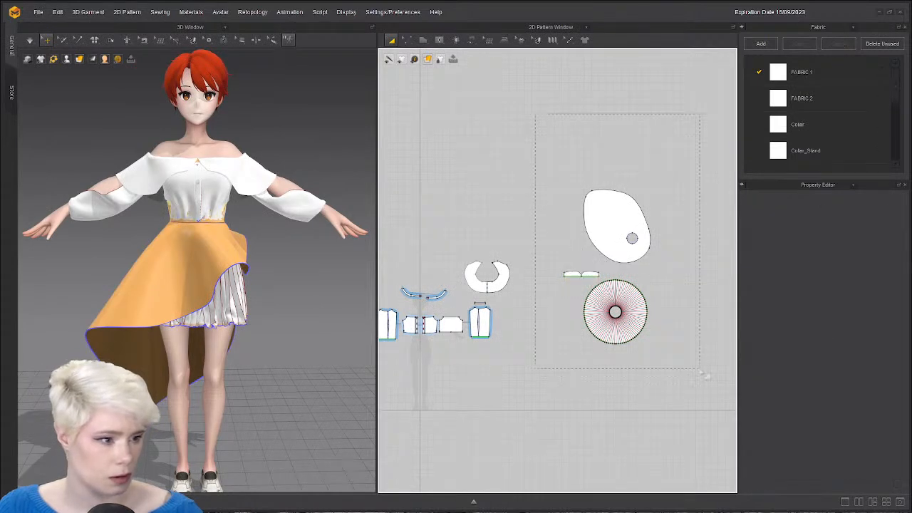
left_click_drag(860, 411, 858, 322)
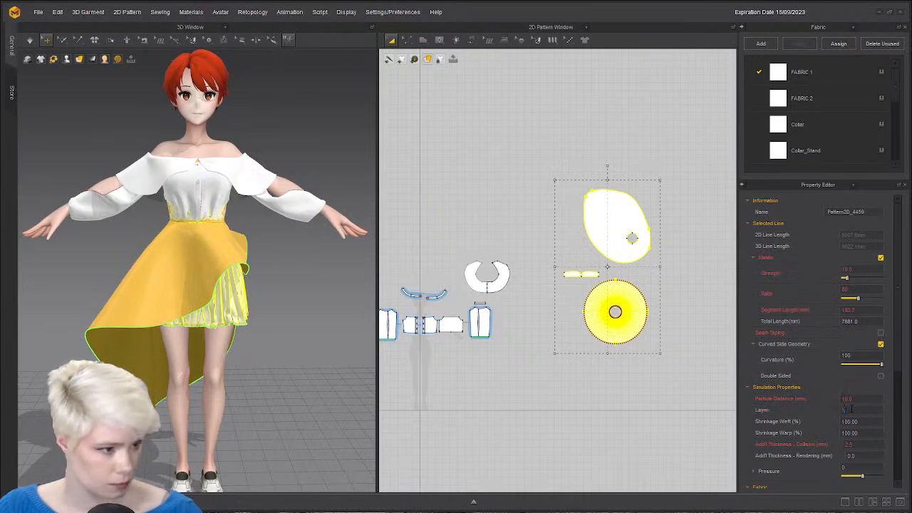
left_click(605, 413)
Select all blouse patterns in the 2D layout and freeze them.
scroll(353, 257, "up", 1)
middle_click_drag(446, 266, 535, 266)
scroll(535, 266, "down", 1)
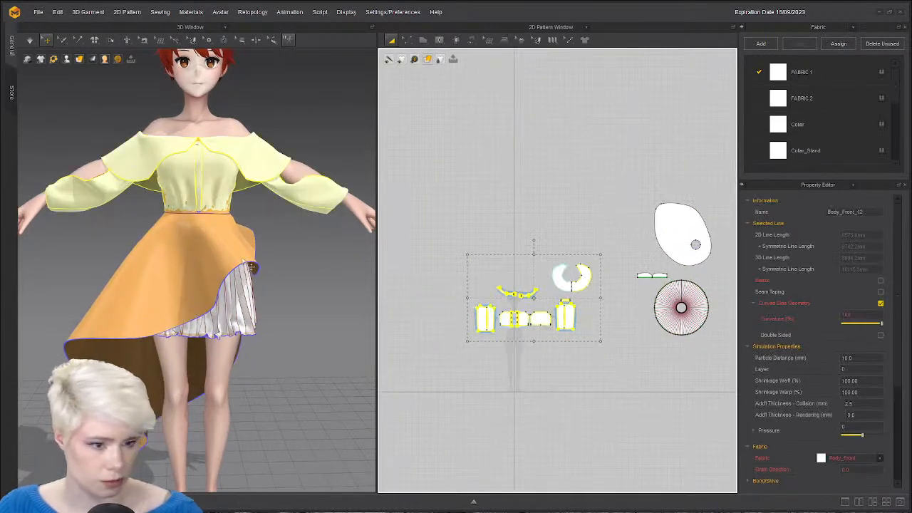
middle_click_drag(251, 267, 233, 273)
scroll(235, 272, "up", 1)
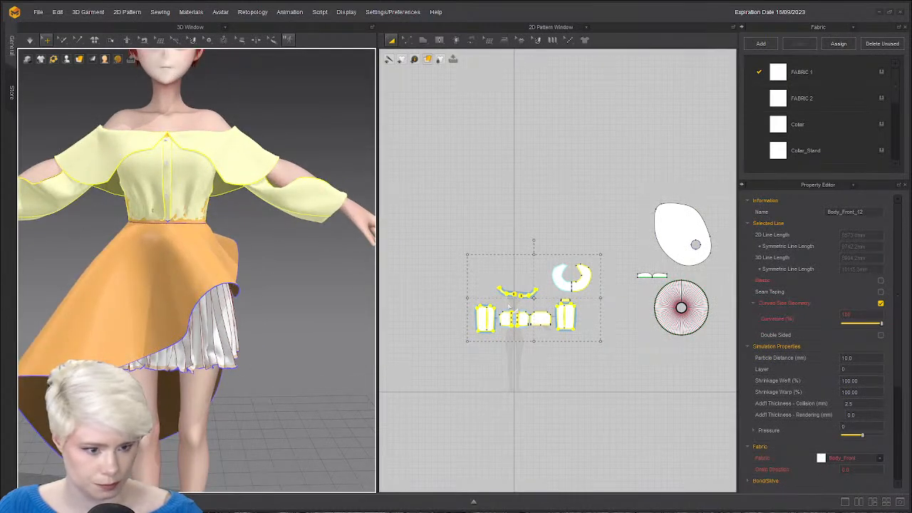
key("ctrl+k")
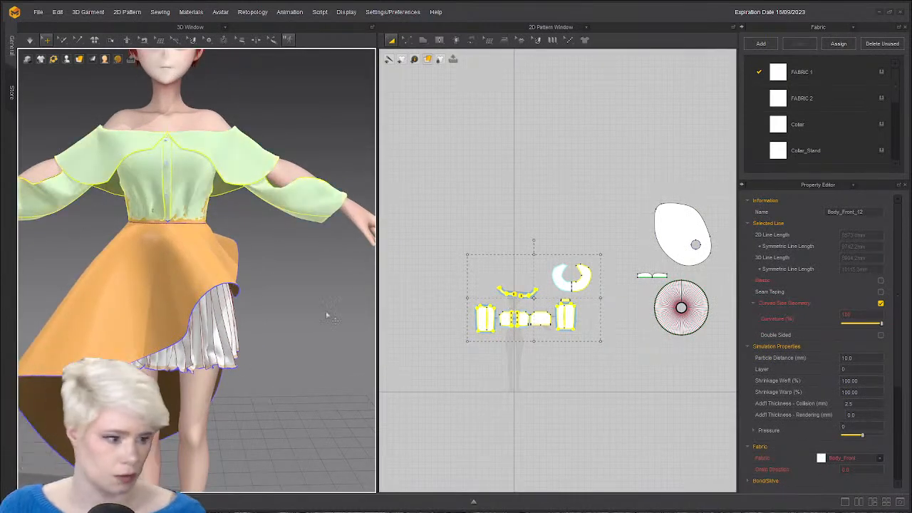
Move the waist piece away from the skirt patterns to the open area below the blouse bodice patterns.
scroll(622, 264, "down", 1)
middle_click_drag(622, 264, 606, 214)
scroll(550, 251, "up", 1)
scroll(495, 260, "up", 3)
scroll(495, 261, "down", 2)
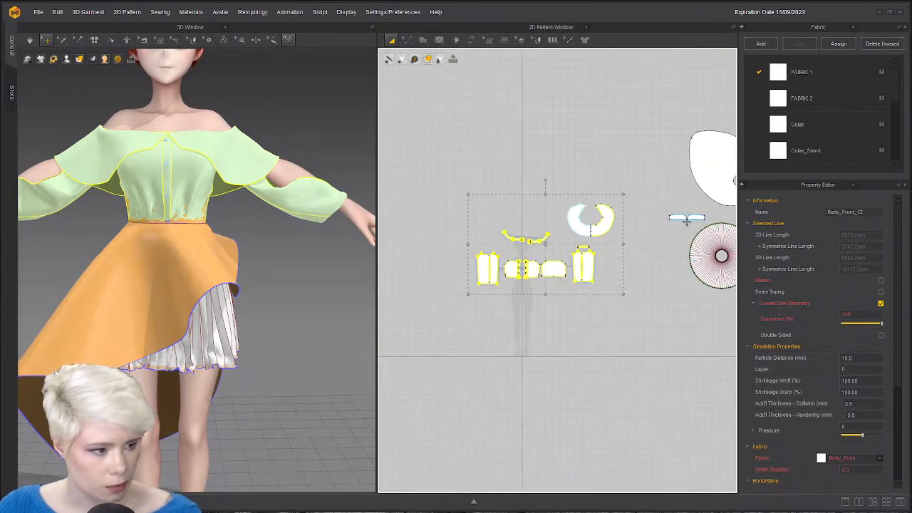
left_click(666, 237)
left_click_drag(678, 216, 560, 304)
scroll(605, 320, "up", 5)
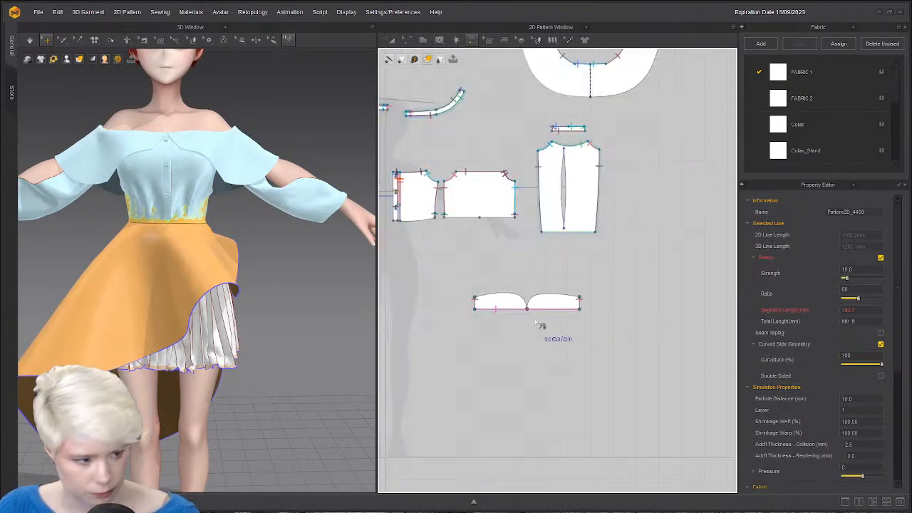
scroll(555, 329, "down", 5)
scroll(559, 334, "up", 4)
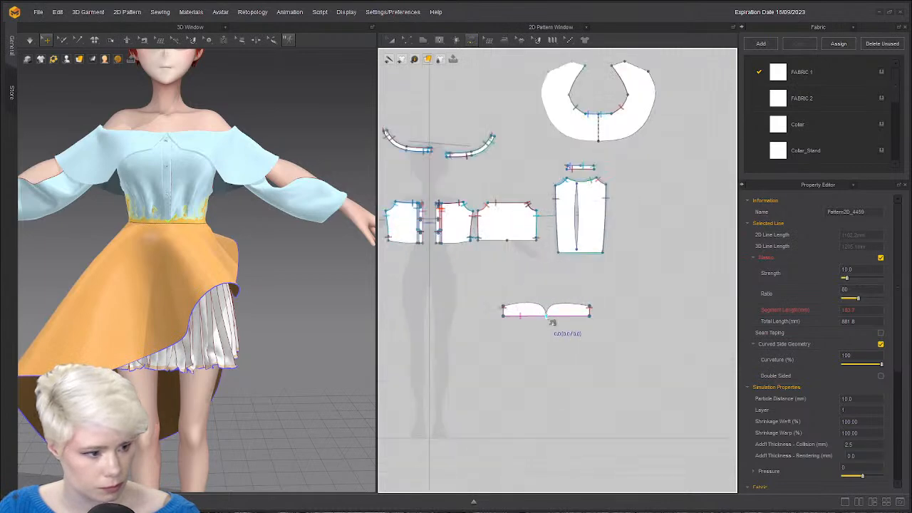
left_click(509, 321)
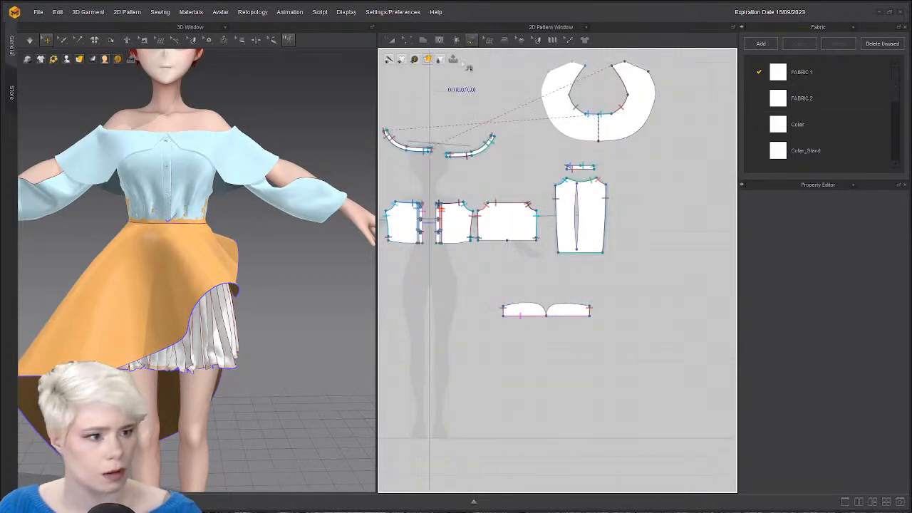
left_click(471, 40)
left_click(486, 84)
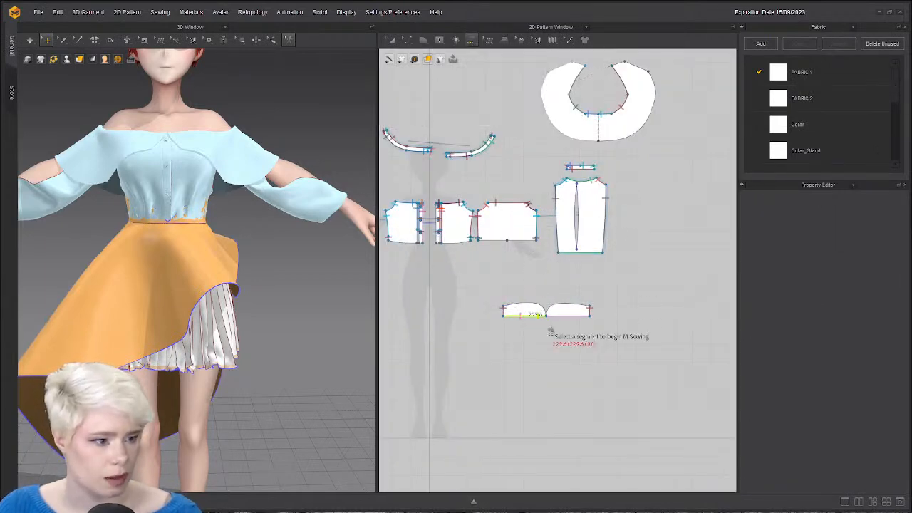
scroll(437, 237, "up", 4)
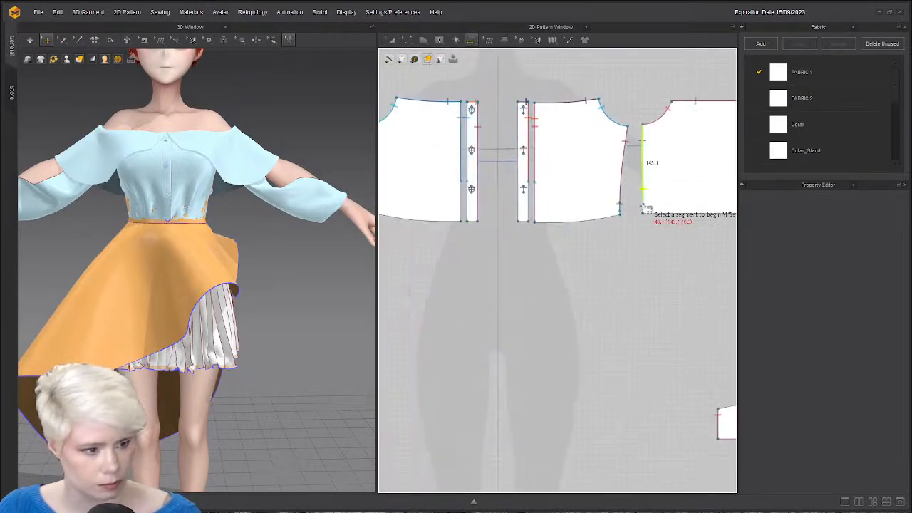
left_click(476, 223)
left_click(444, 223)
middle_click_drag(404, 226, 491, 219)
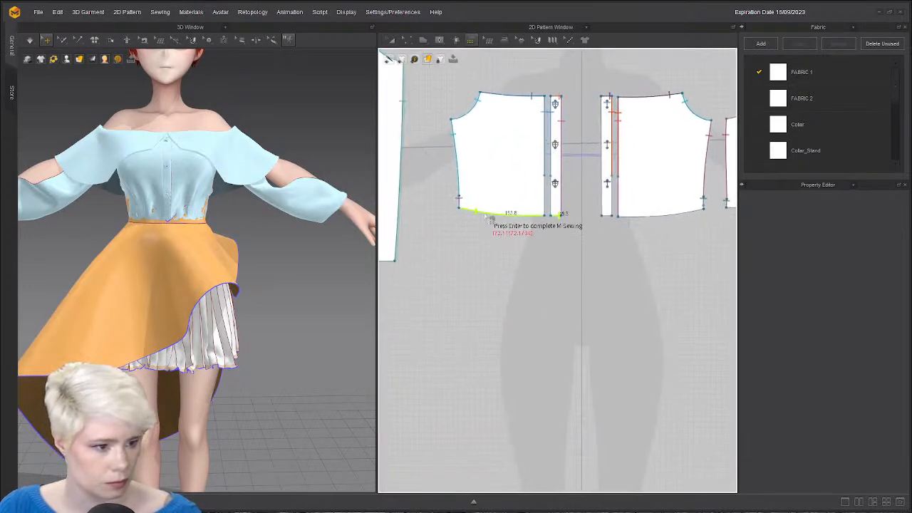
scroll(550, 223, "down", 1)
middle_click_drag(551, 223, 388, 228)
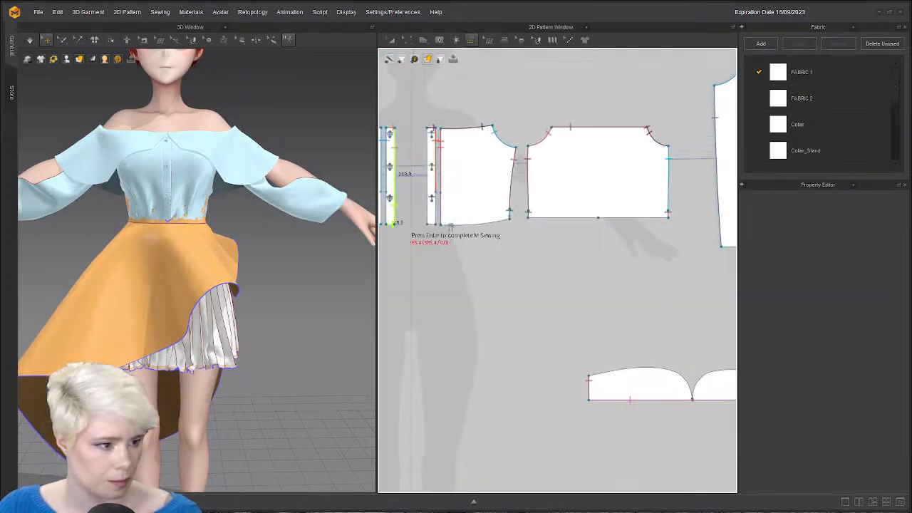
Start M:N Free Sewing and choose the bottom edges of both button plackets, both bodice fronts and the bodice back as the M side.
left_click(472, 41)
left_click(481, 110)
scroll(427, 198, "down", 1)
middle_click_drag(427, 198, 546, 198)
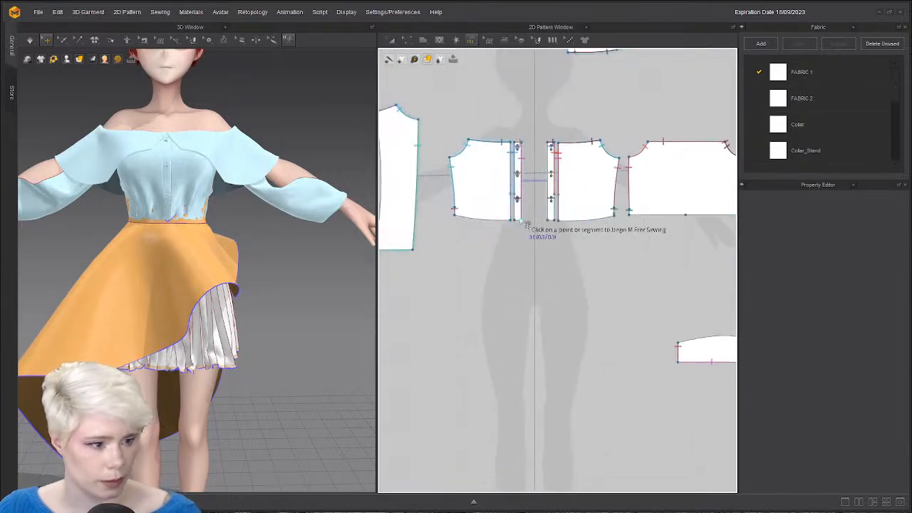
left_click(521, 221)
left_click(514, 221)
left_click(511, 221)
left_click(455, 216)
scroll(666, 212, "down", 1)
middle_click_drag(666, 212, 550, 205)
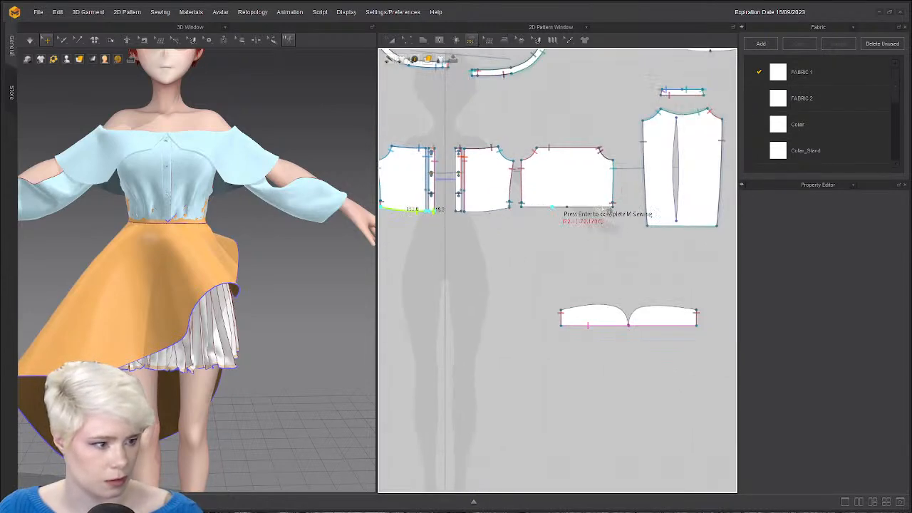
left_click(613, 207)
left_click(468, 213)
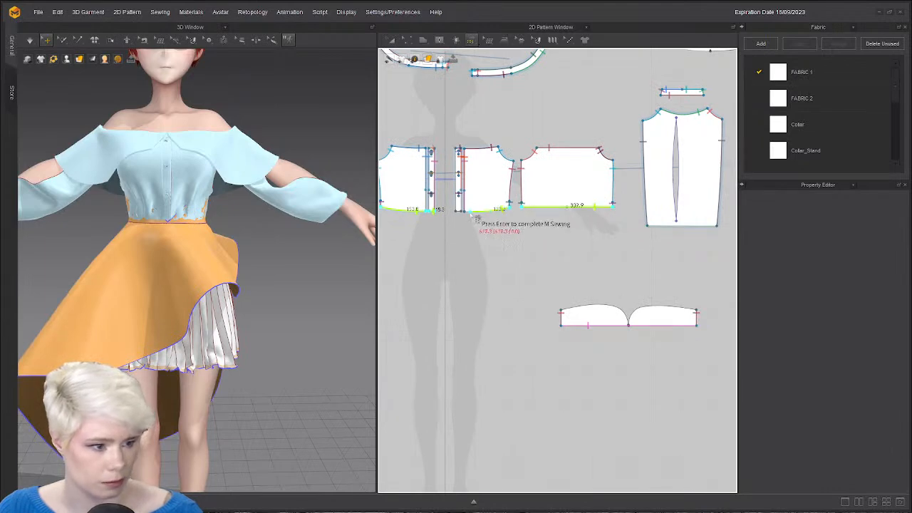
left_click(459, 212)
scroll(606, 344, "up", 2)
middle_click_drag(606, 345, 543, 337)
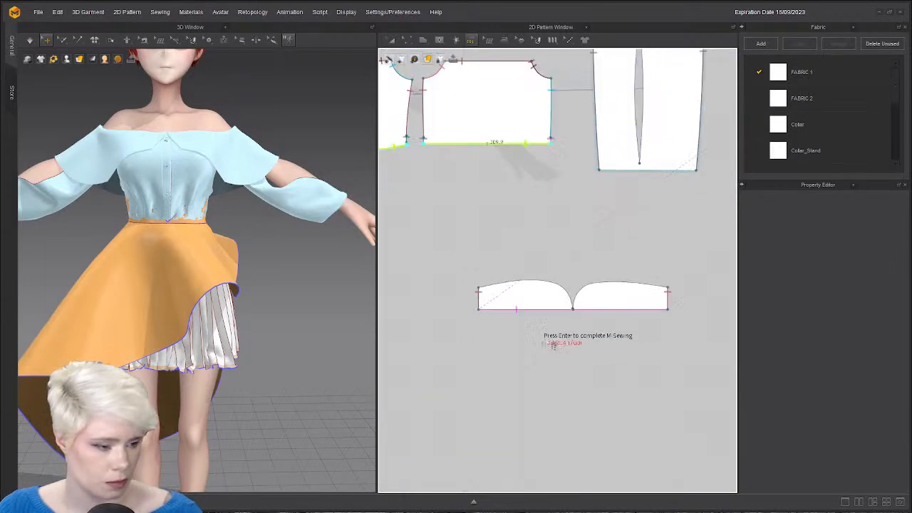
Complete the M:N sewing by joining the blouse hem to the straight bottom edges of both halves of the waist piece.
left_click(572, 312)
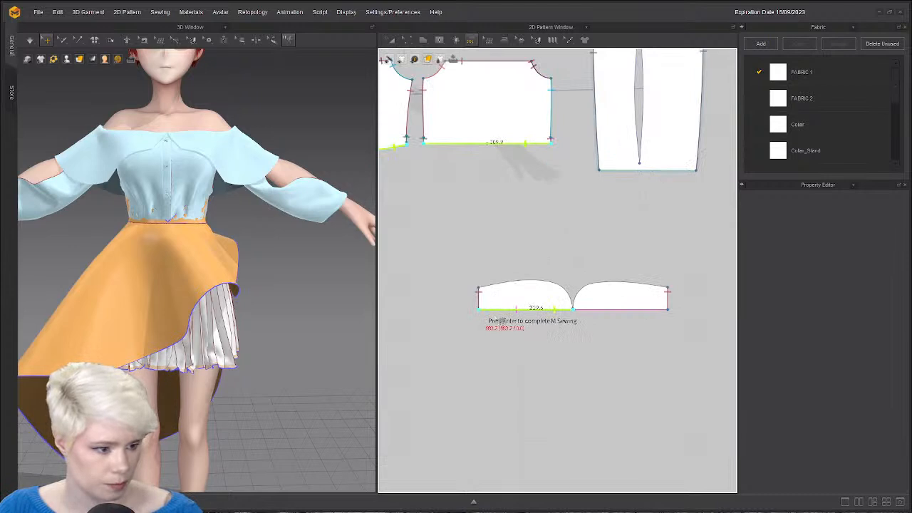
key("ctrl+z")
key("Return")
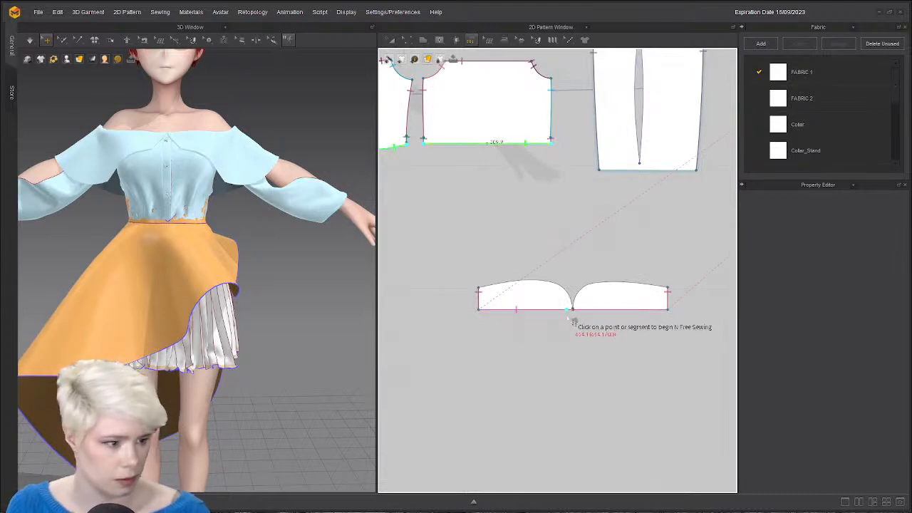
left_click(480, 311)
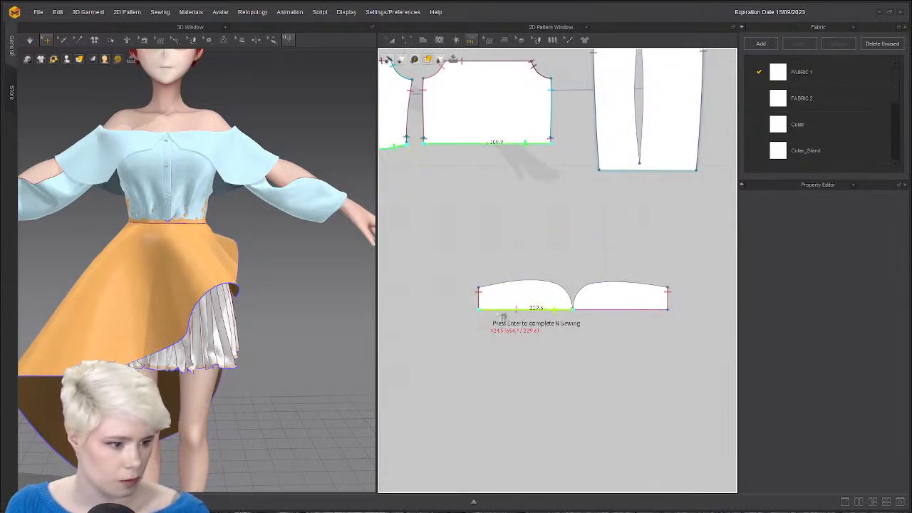
left_click(668, 311)
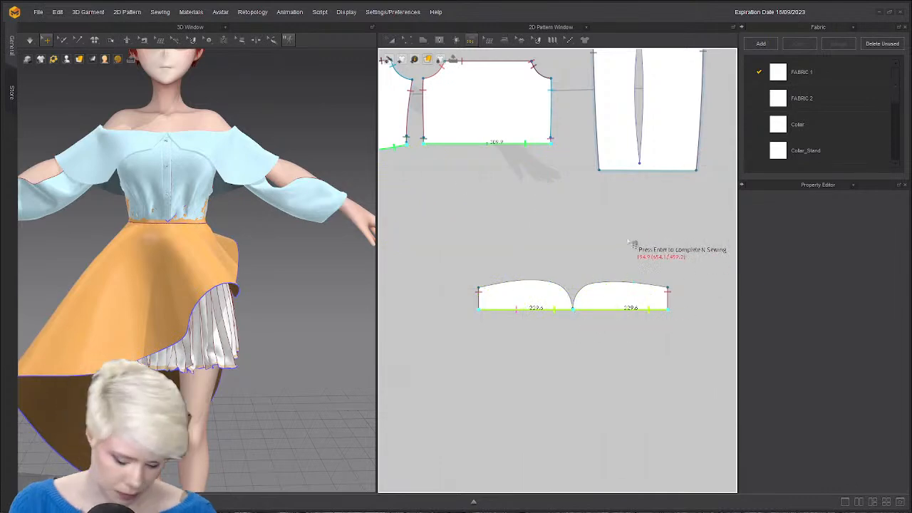
key("Return")
scroll(506, 246, "down", 2)
scroll(517, 249, "down", 2)
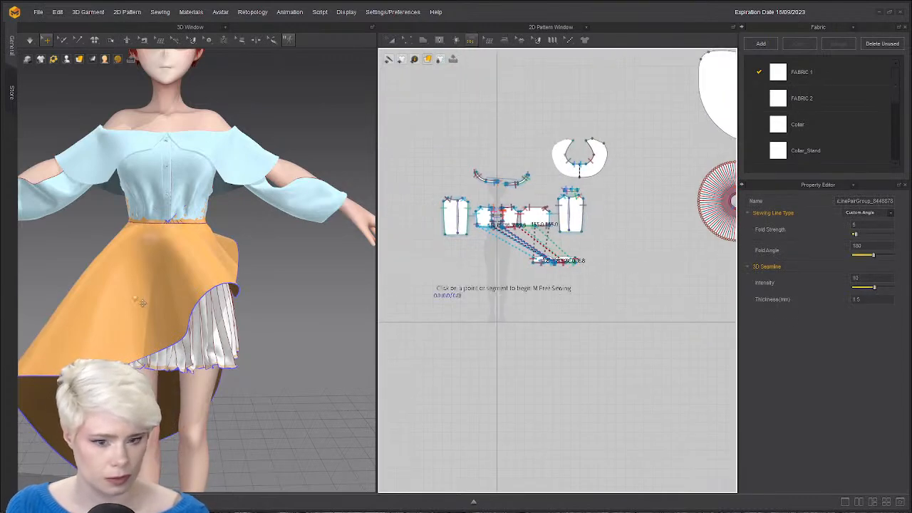
Pull the waist piece out over the blouse in 3D and simulate so it wraps around the outside of the waist.
scroll(131, 255, "up", 2)
left_click_drag(196, 208, 209, 195)
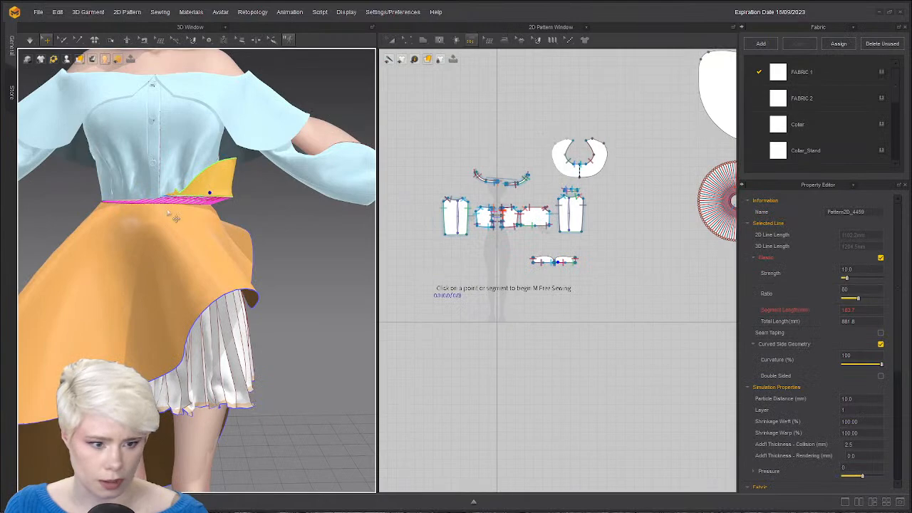
key("ctrl+z")
right_click_drag(177, 175, 163, 197)
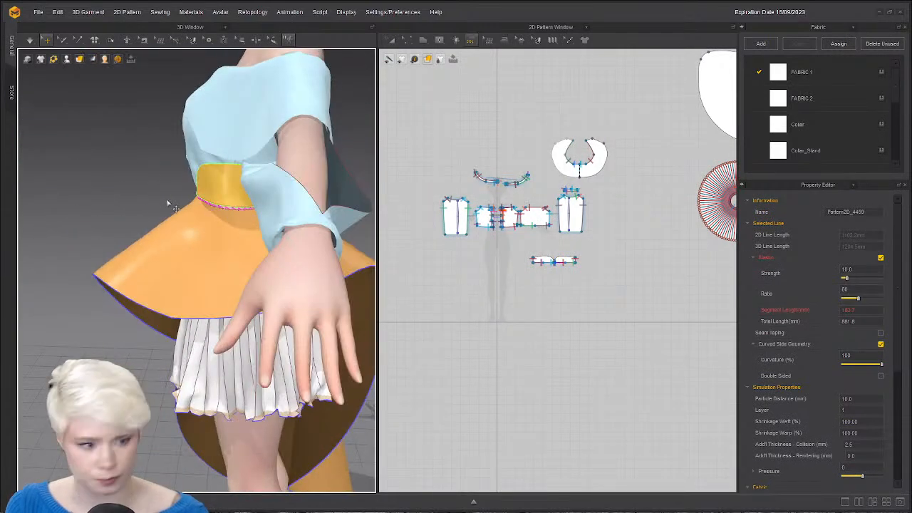
left_click_drag(176, 199, 206, 194)
right_click_drag(206, 195, 217, 191)
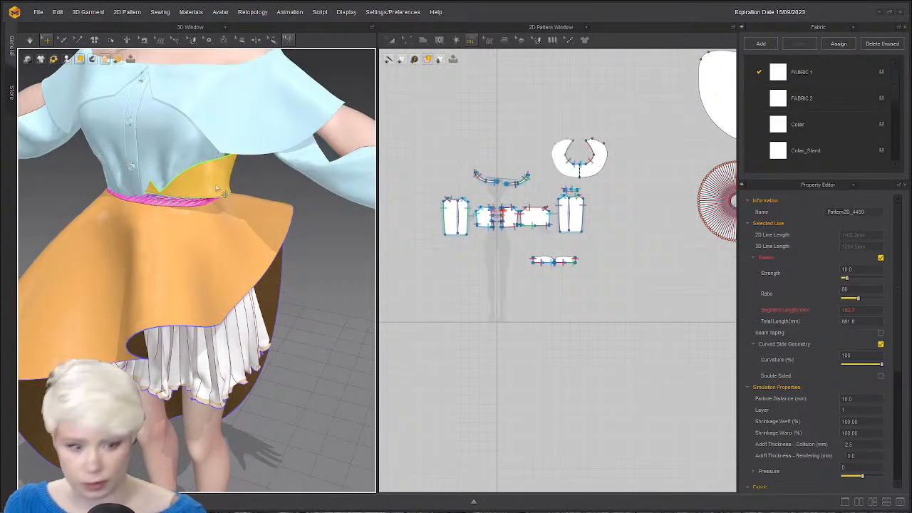
key("a")
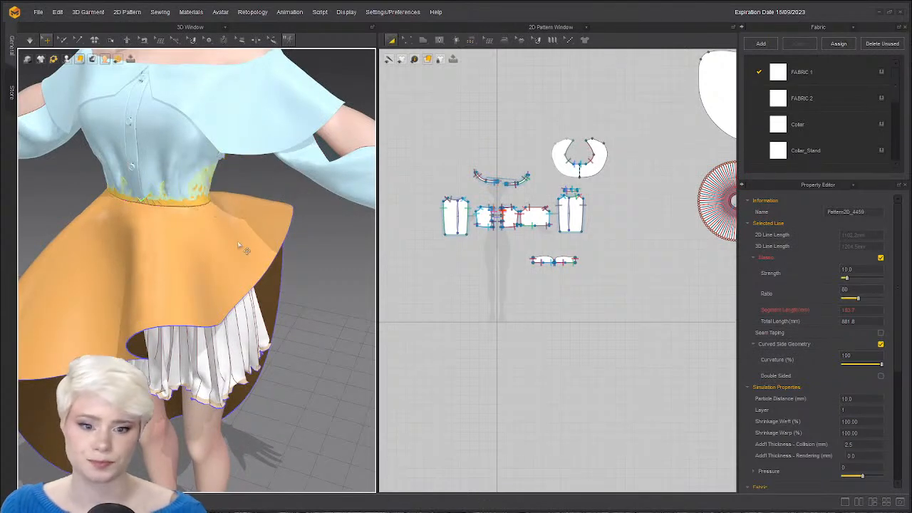
key("space")
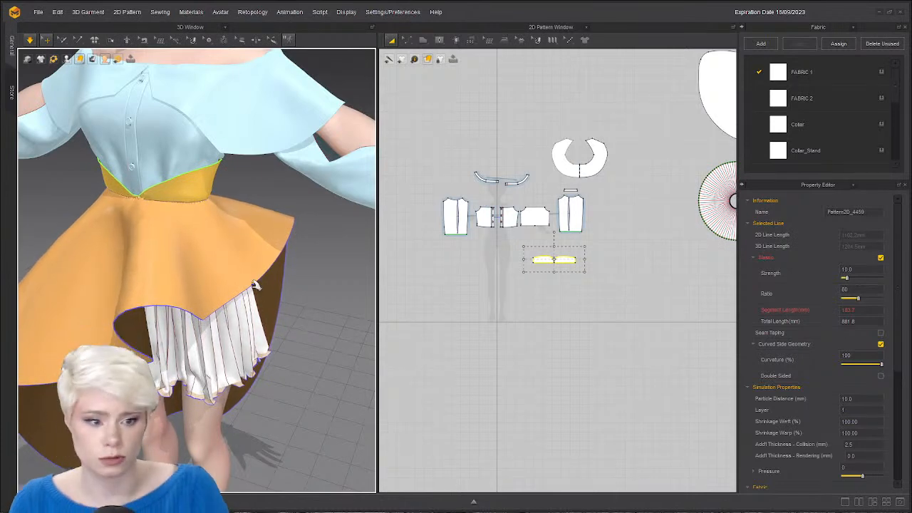
Pull on the orange overskirt in 3D, simulate briefly to settle its folds, and undo the last pull.
right_click_drag(153, 210, 179, 236)
key("b")
left_click_drag(180, 237, 226, 457)
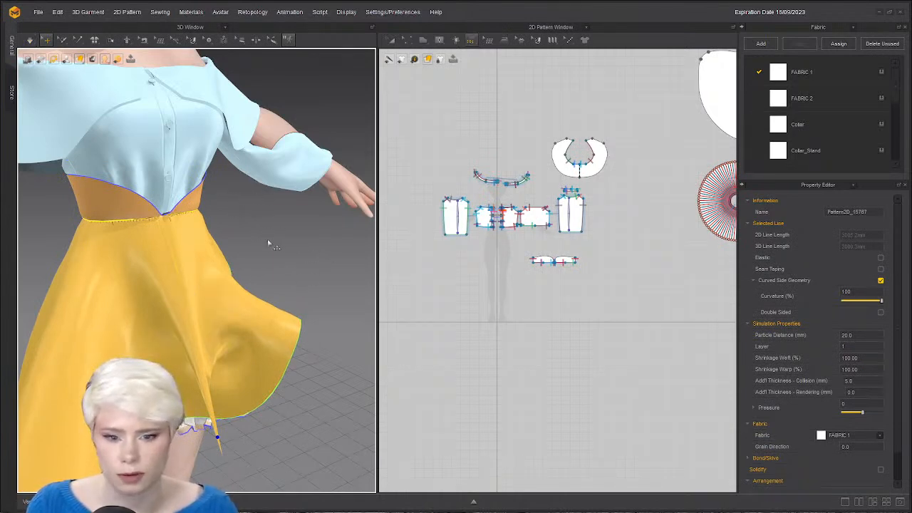
key("space")
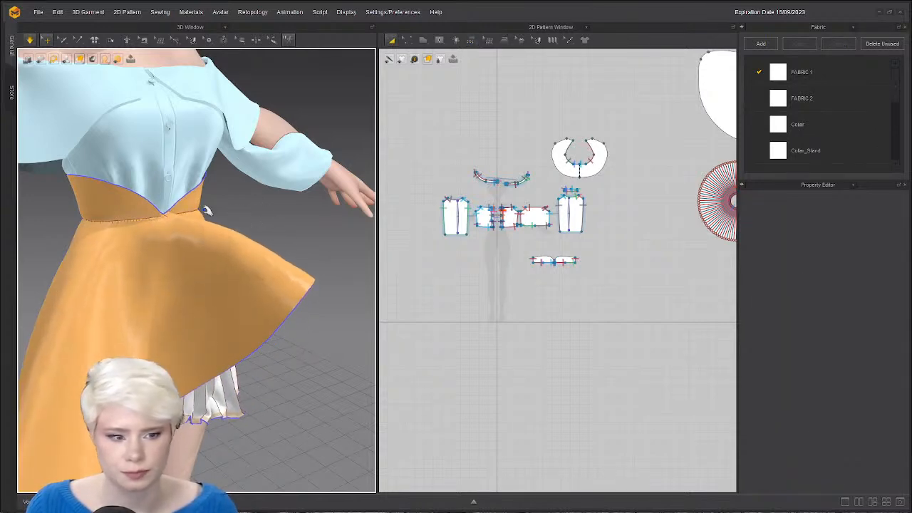
key("space")
left_click(199, 245)
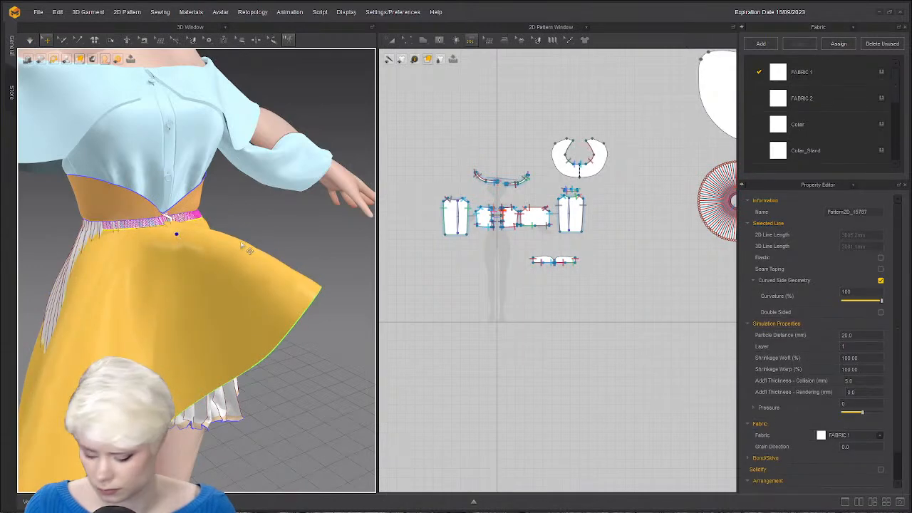
key("ctrl+z")
Unfreeze the blouse patterns and simulate the complete outfit, pulling on the skirts to settle the fabric.
left_click(158, 157)
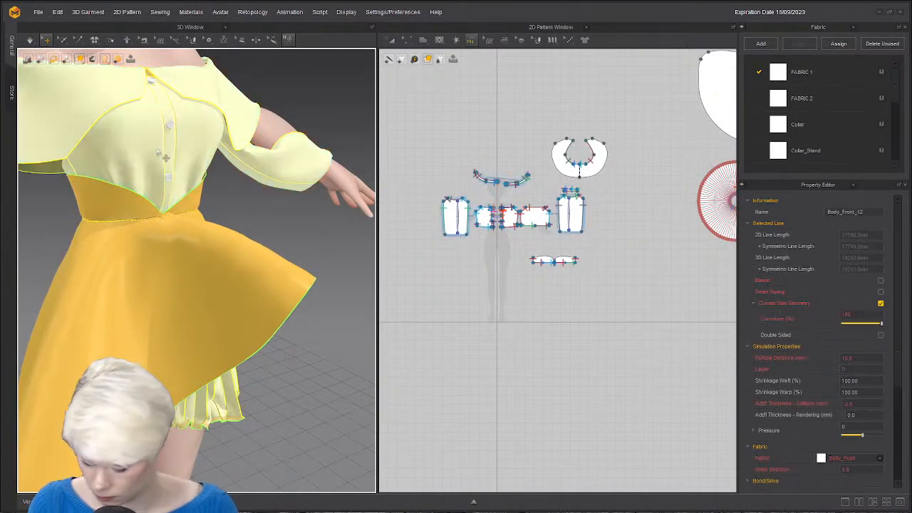
key("space")
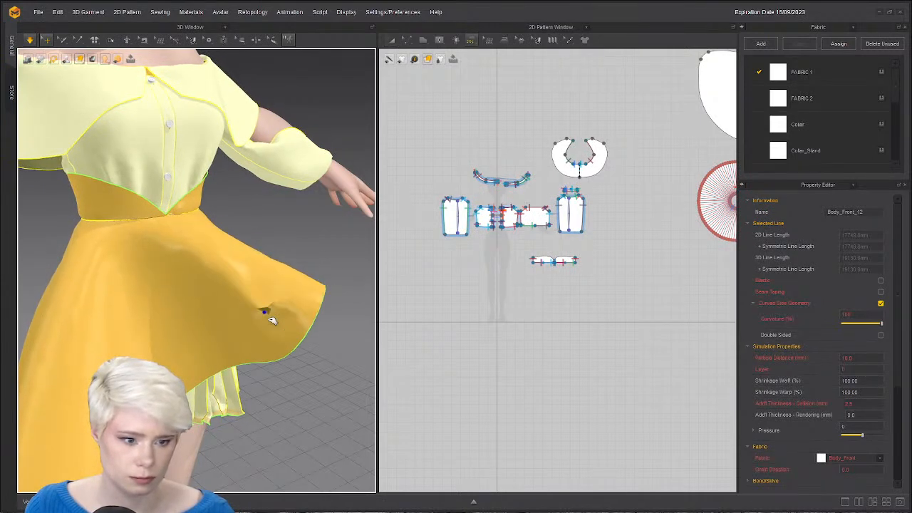
left_click(296, 253)
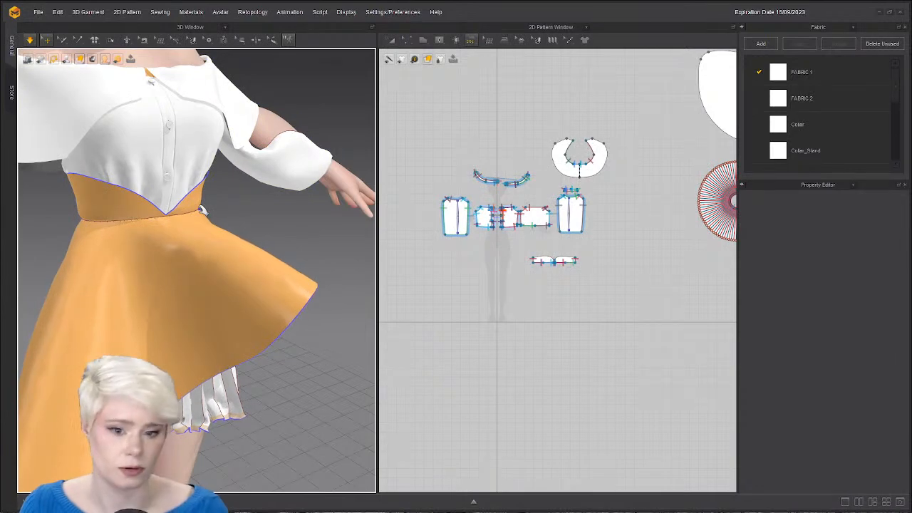
right_click_drag(290, 245, 228, 232)
scroll(257, 239, "down", 5)
left_click(214, 334)
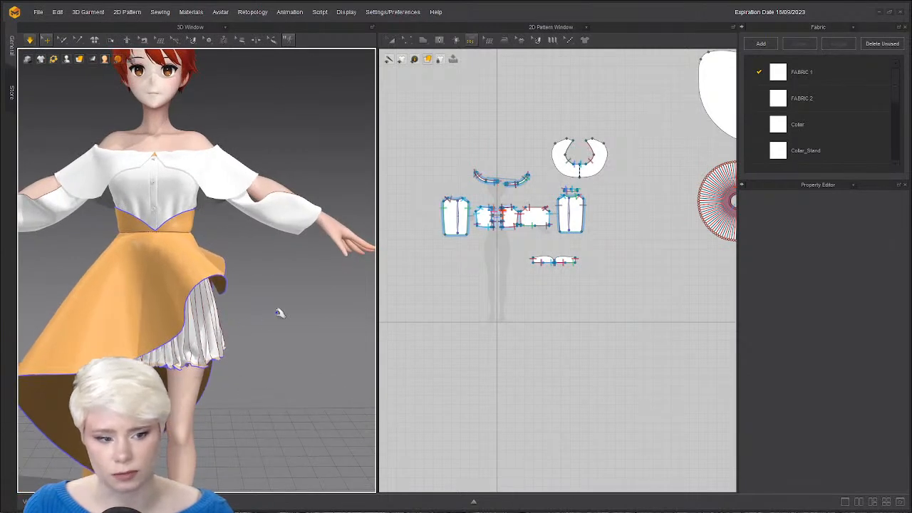
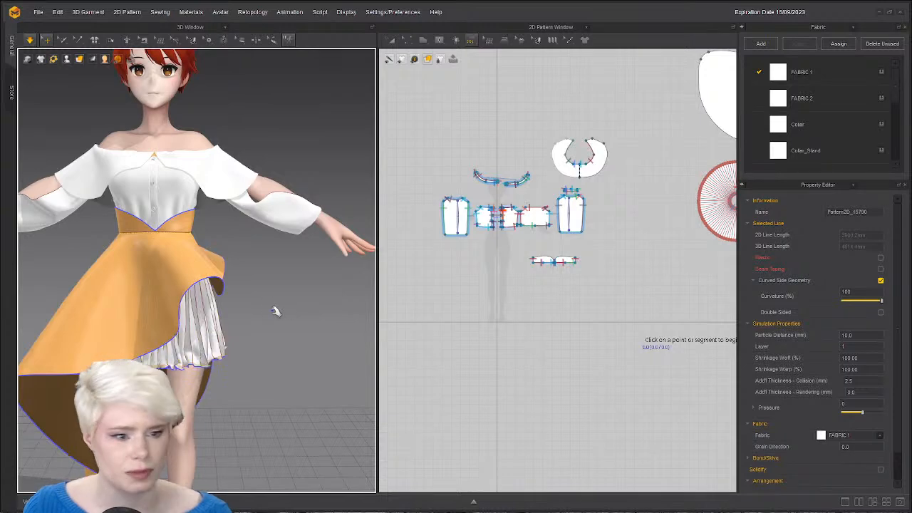
Stop the simulation and examine the combined outfit in 3D from several angles and distances.
key("space")
left_click(275, 312)
mouse_move(233, 309)
right_mouse_down()
mouse_move(164, 310)
mouse_move(225, 309)
right_mouse_up()
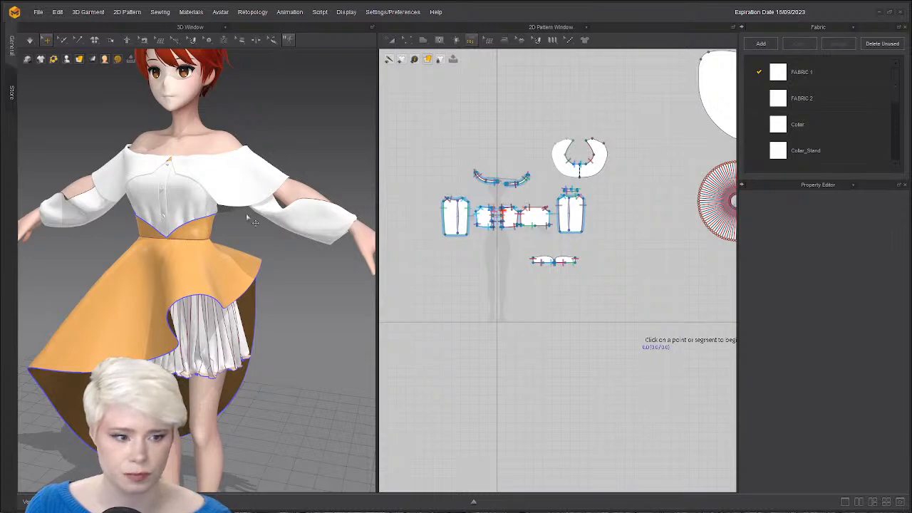
scroll(201, 230, "down", 5)
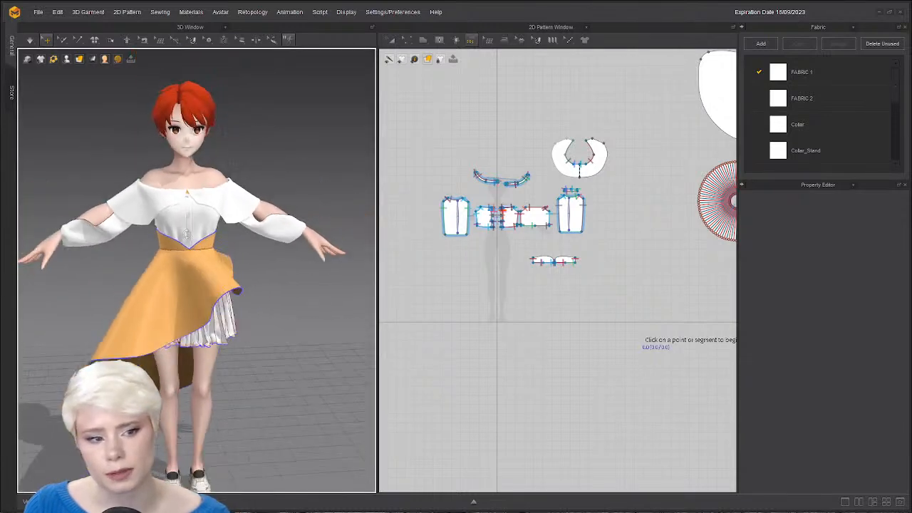
right_click_drag(202, 212, 233, 261)
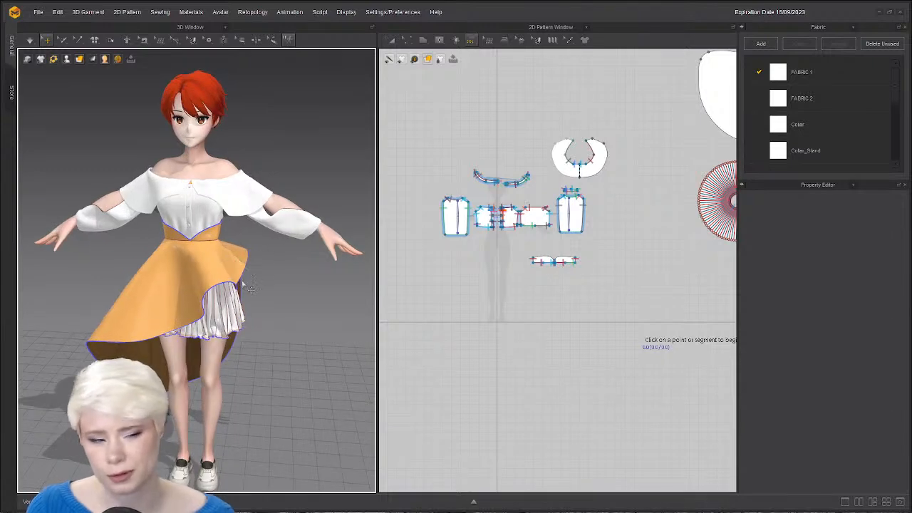
scroll(197, 261, "up", 5)
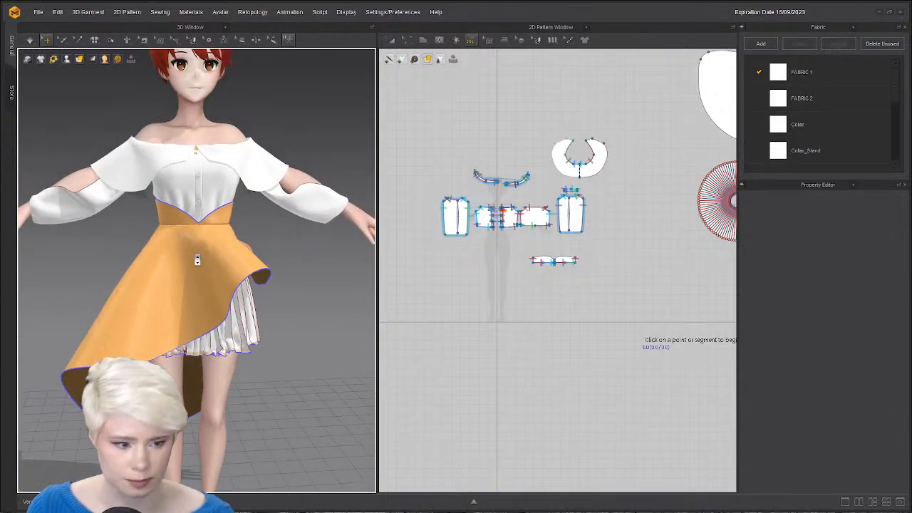
Select the orange overskirt and enable Bond on it with the Fusible (Common) preset.
left_click(215, 287)
left_click(314, 306)
right_click_drag(195, 289, 164, 283)
left_click(163, 285)
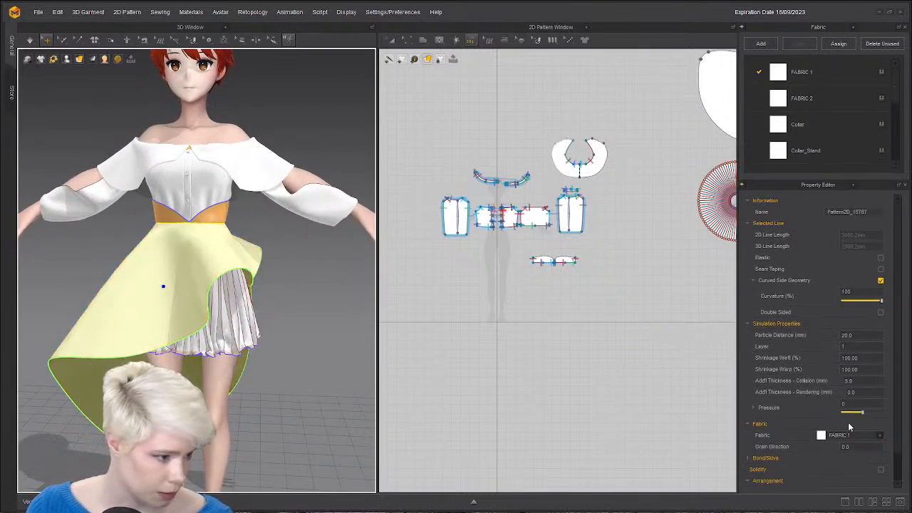
left_click(751, 458)
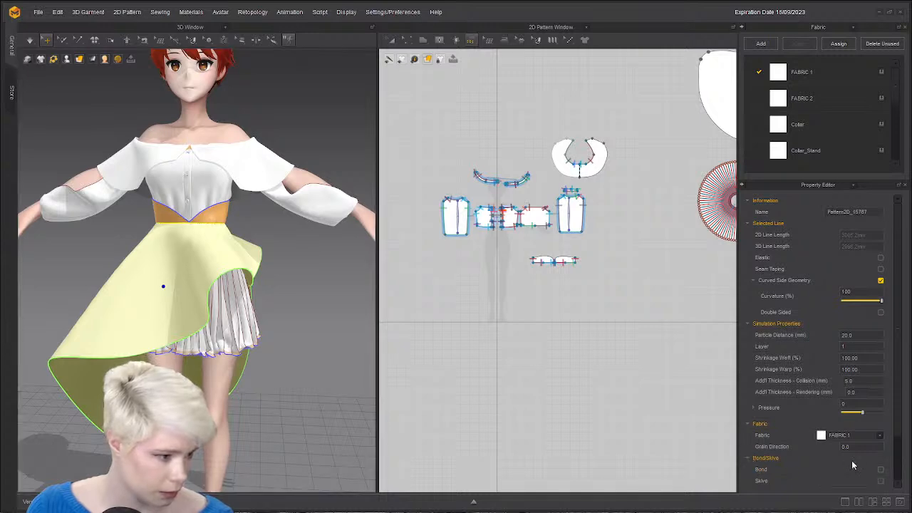
key("m")
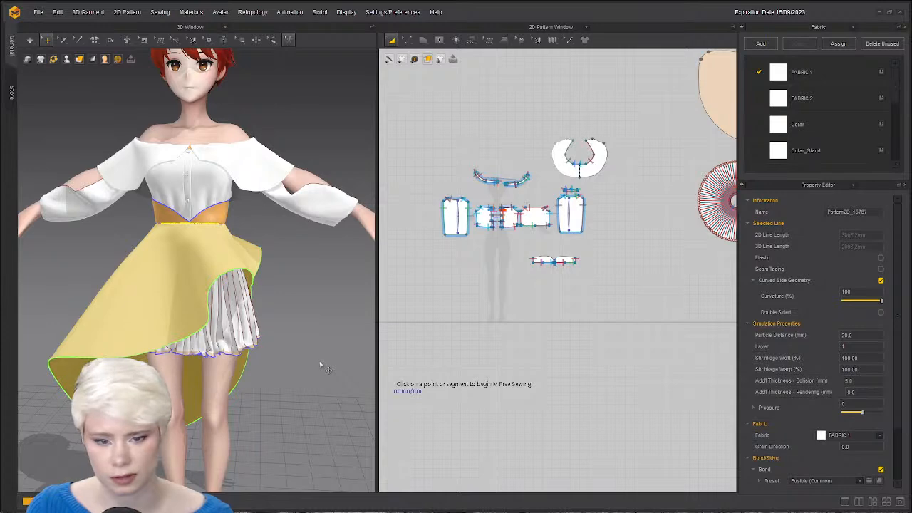
Simulate the bonded overskirt and check how its front folds drape over the pleated skirt.
key("space")
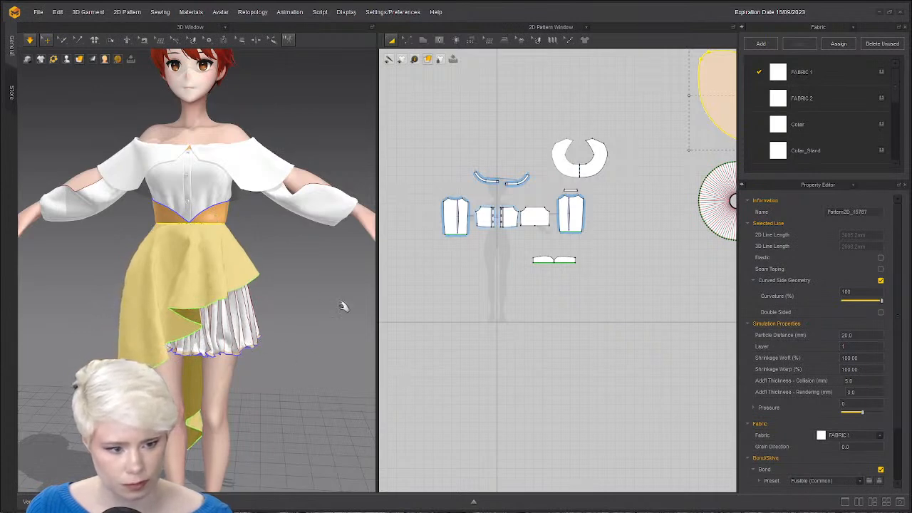
right_click_drag(251, 294, 218, 261)
key("b")
scroll(196, 206, "up", 3)
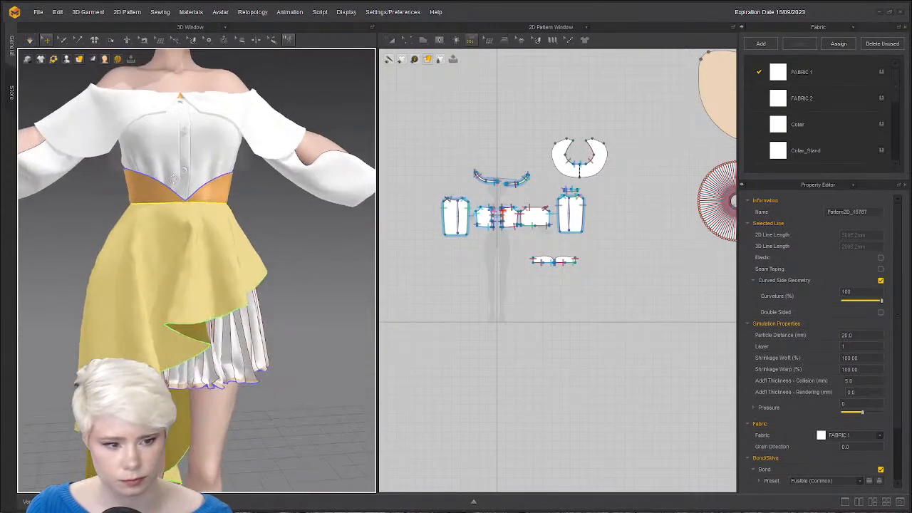
middle_click_drag(173, 180, 202, 258)
key("space")
right_click_drag(203, 259, 190, 253)
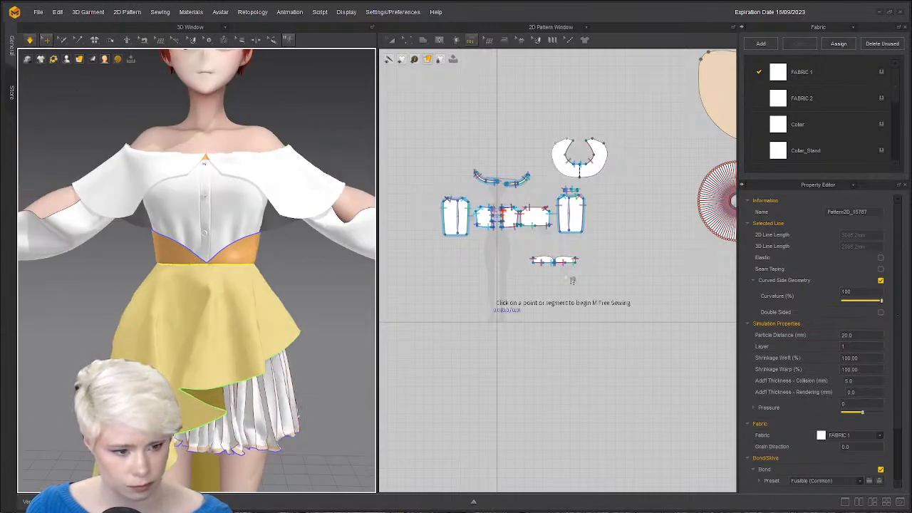
Reshape the upper edges of both waist piece halves into fuller curves next to the centre front point.
scroll(505, 265, "up", 5)
scroll(536, 308, "up", 5)
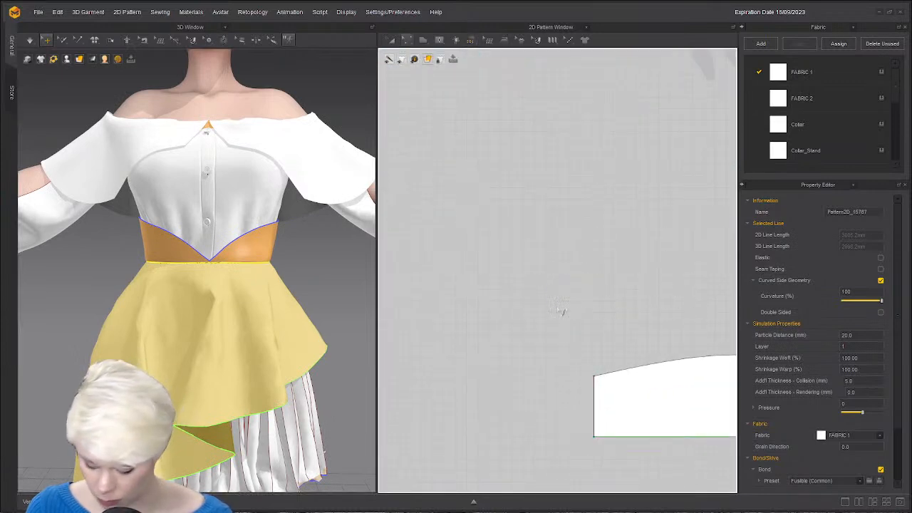
middle_click_drag(580, 331, 452, 184)
middle_click_drag(609, 216, 403, 174)
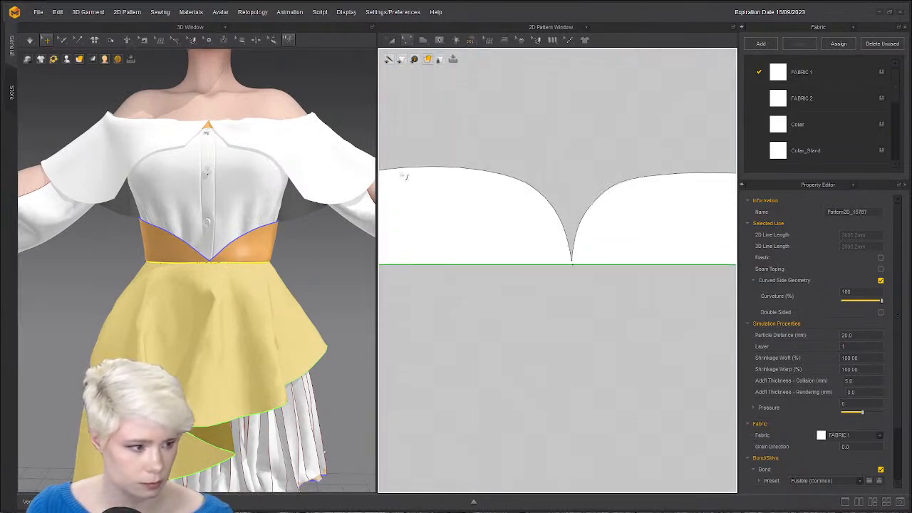
left_click(549, 190)
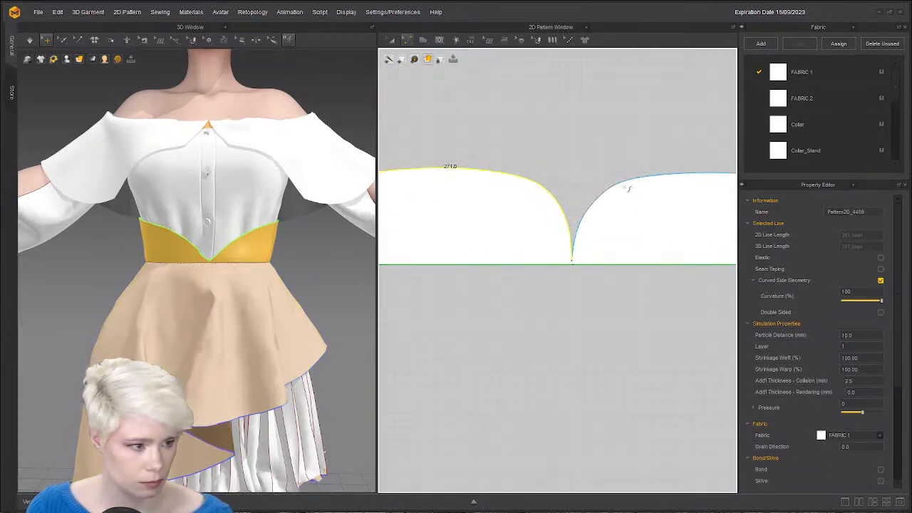
left_click(612, 183)
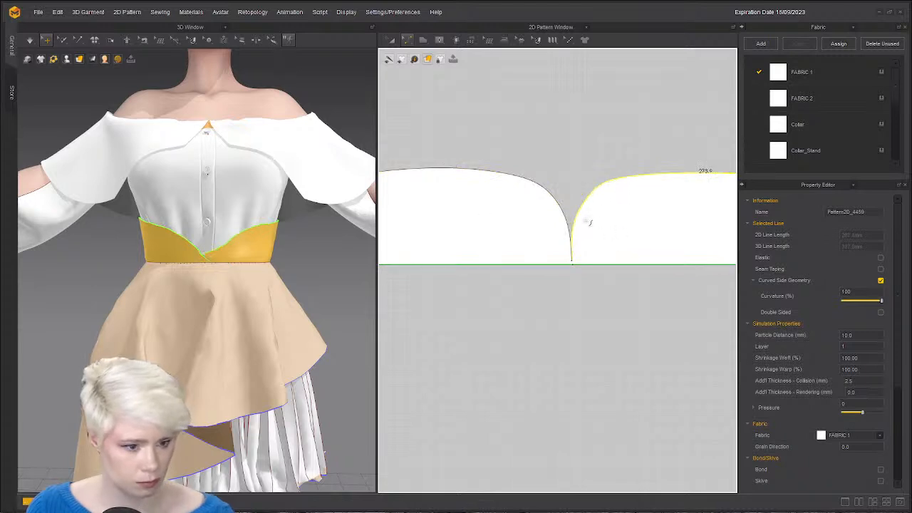
Simulate the reshaped waist piece and pull on its side in 3D to settle it around the blouse.
key("space")
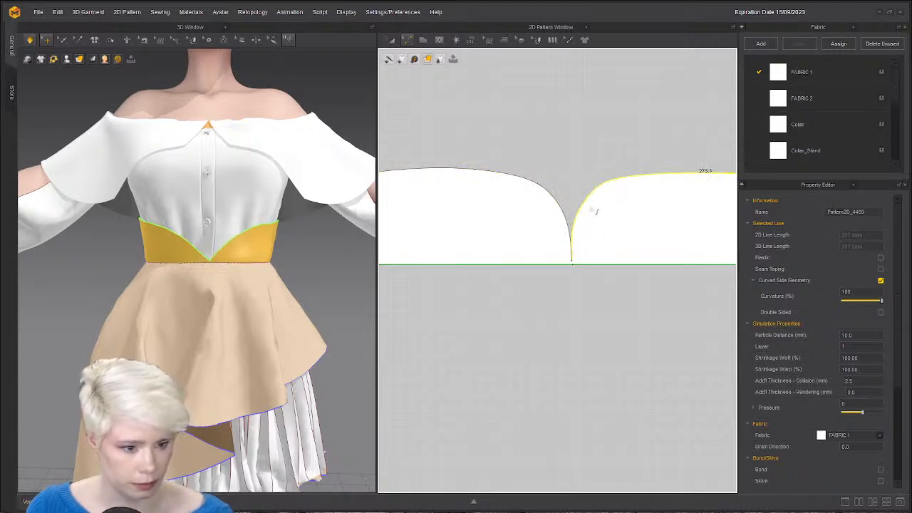
right_click_drag(235, 260, 187, 253)
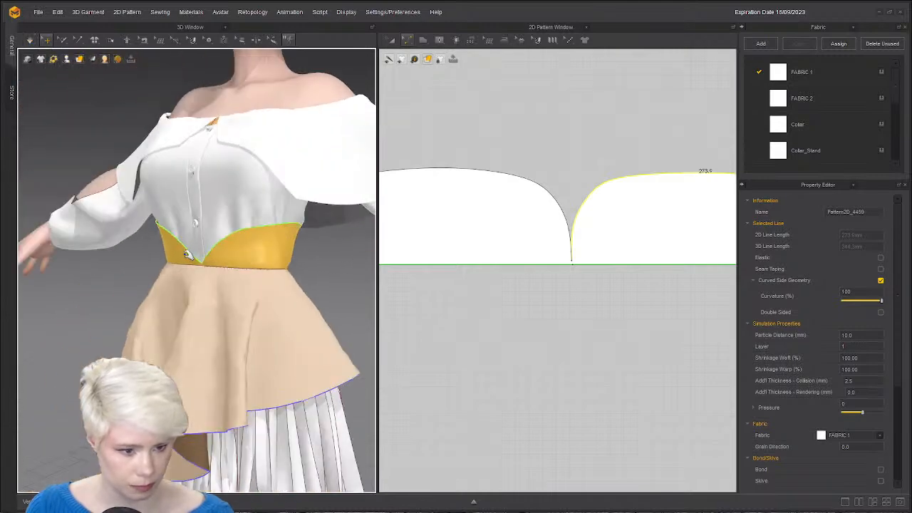
left_click(152, 248)
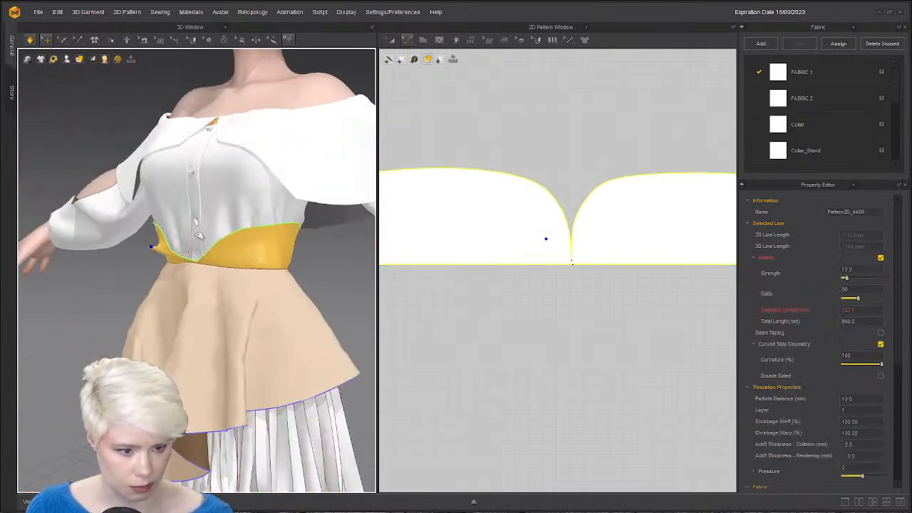
key("space")
Examine the gap beside the blouse's lowest button with seam lines shown, and activate Segment Sewing in 3D.
key("b")
scroll(264, 222, "up", 7)
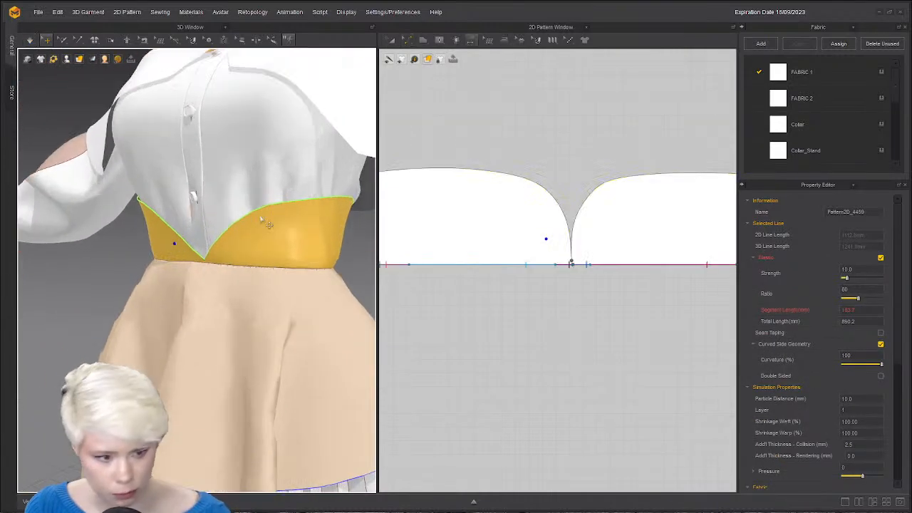
middle_click_drag(191, 135, 233, 252)
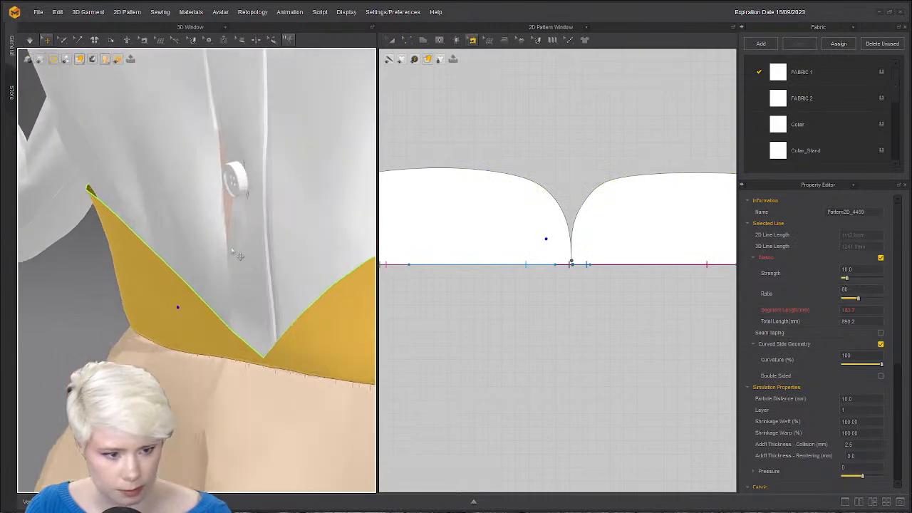
left_click(177, 40)
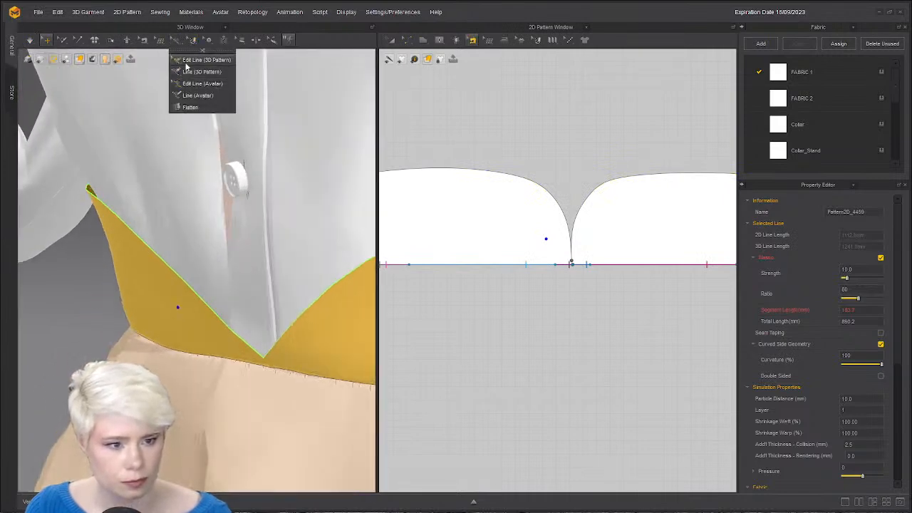
left_click(222, 30)
left_click(143, 40)
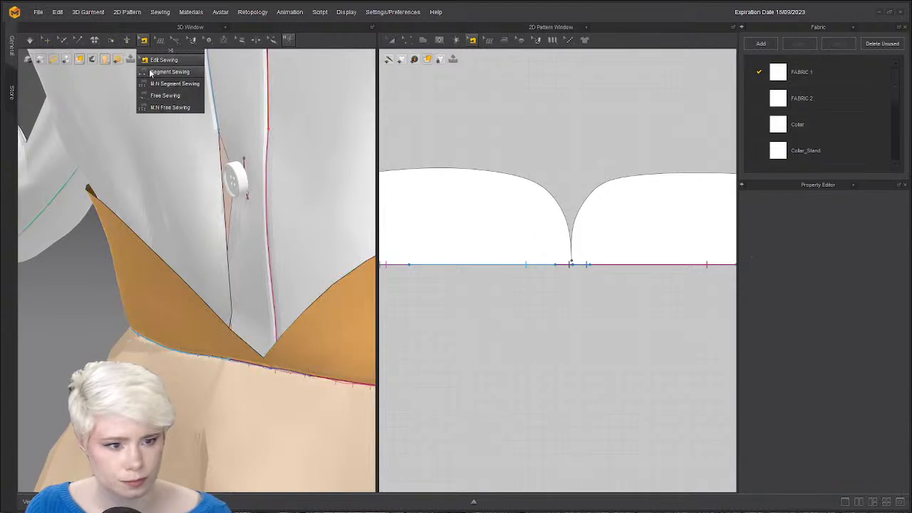
left_click(164, 73)
scroll(465, 193, "down", 6)
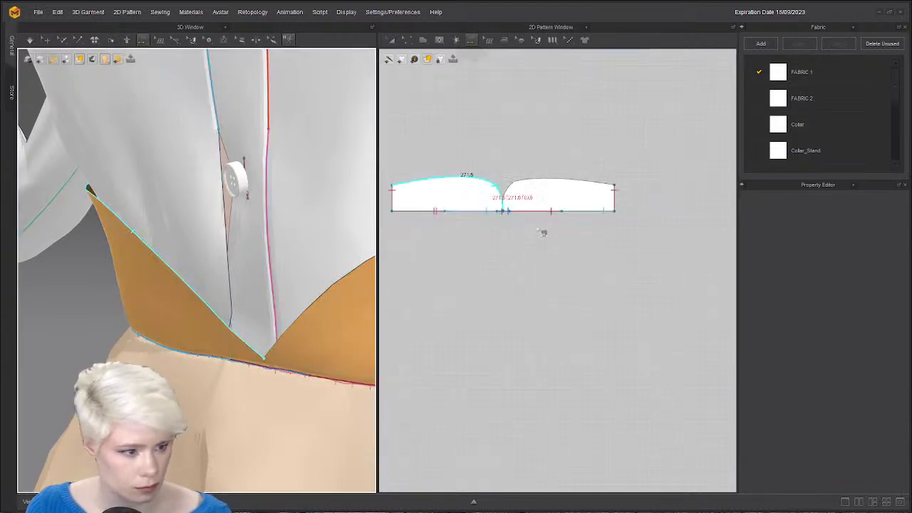
Extend the seam between the button placket and its front panel down to the hem on both edges using Edit Sewing.
middle_click_drag(543, 230, 617, 301)
scroll(543, 225, "up", 2)
scroll(453, 283, "up", 4)
middle_click_drag(453, 283, 529, 229)
left_click_drag(529, 229, 727, 255)
scroll(726, 255, "down", 1)
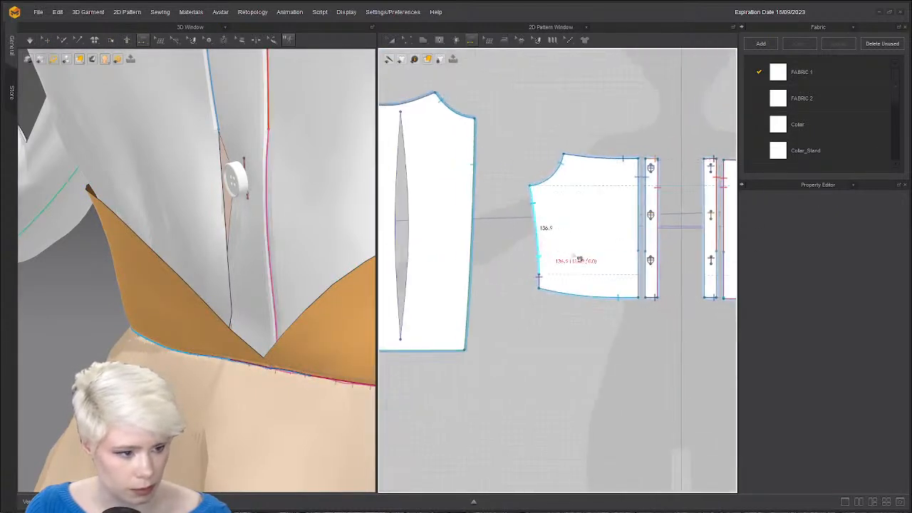
scroll(595, 256, "up", 4)
middle_click_drag(596, 256, 496, 226)
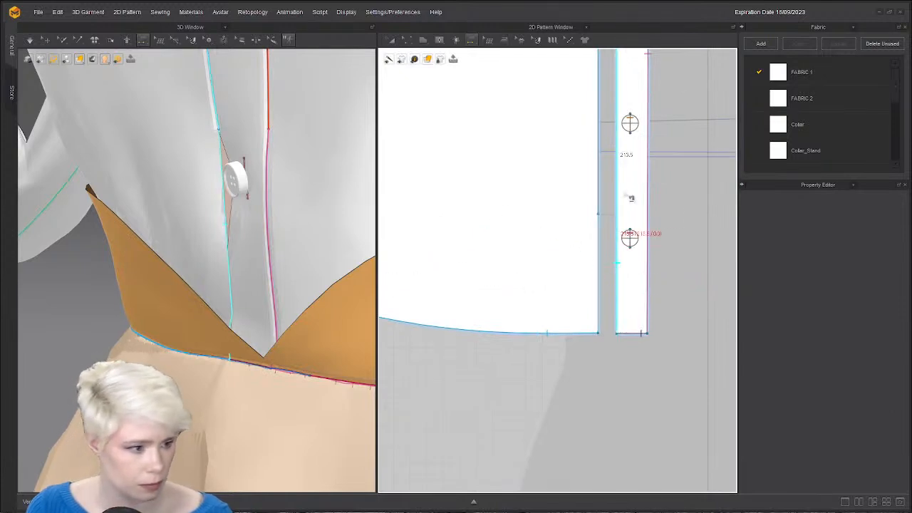
key("m")
left_click_drag(599, 214, 604, 339)
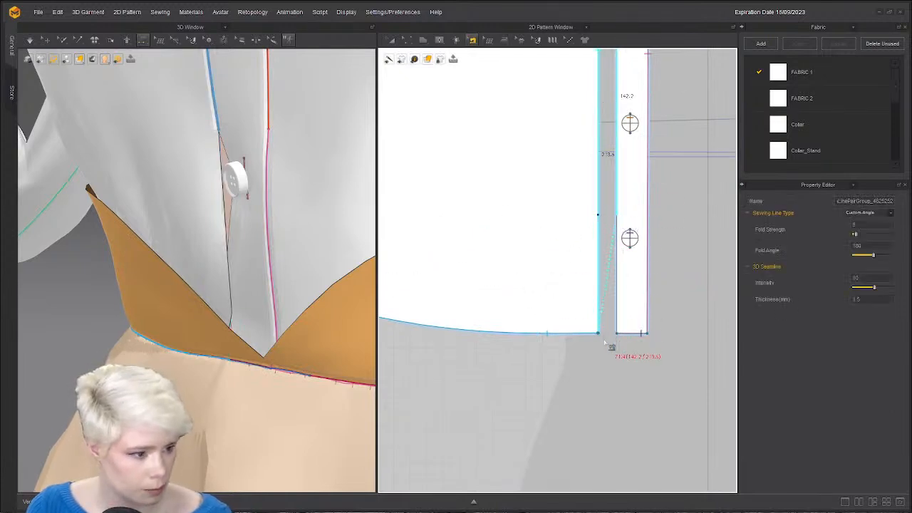
left_click_drag(618, 216, 622, 338)
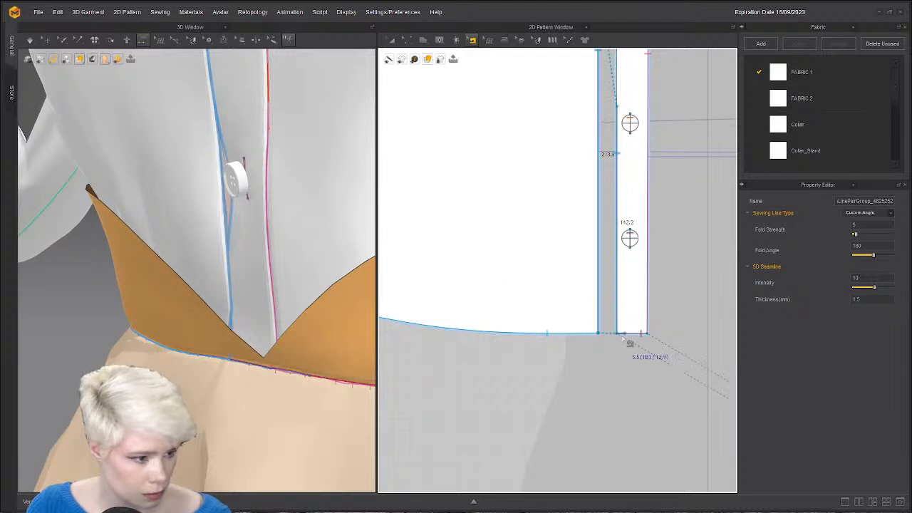
left_click(623, 334)
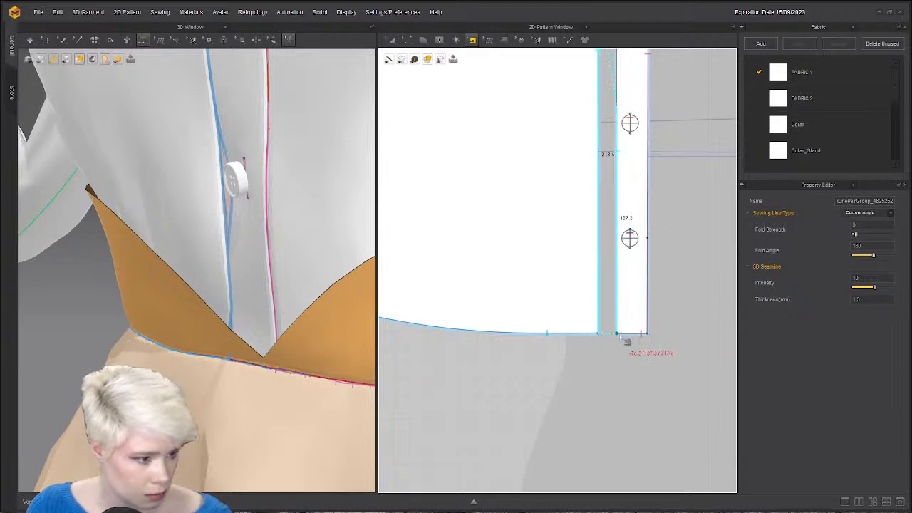
Extend the seam on the buttonhole placket's inner edge down to its bottom corner.
scroll(516, 302, "down", 4)
middle_click_drag(683, 310, 565, 303)
scroll(565, 300, "up", 6)
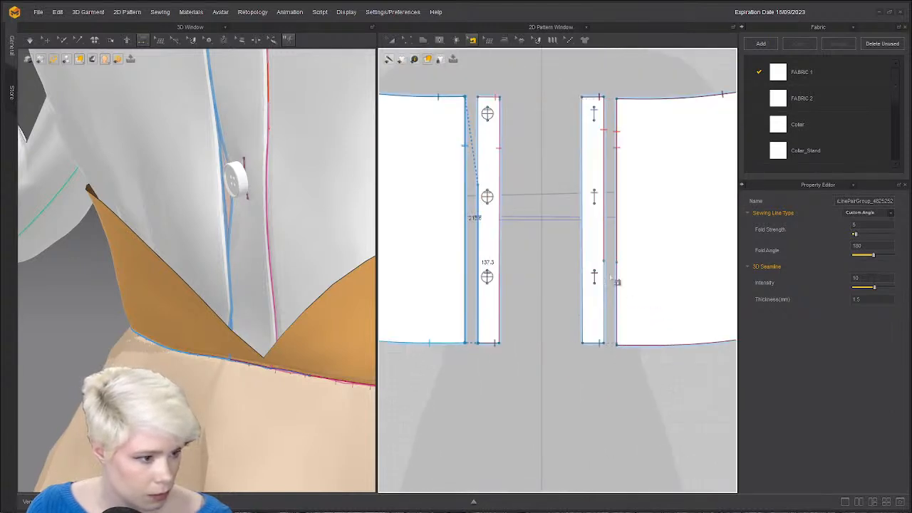
left_click_drag(605, 263, 613, 350)
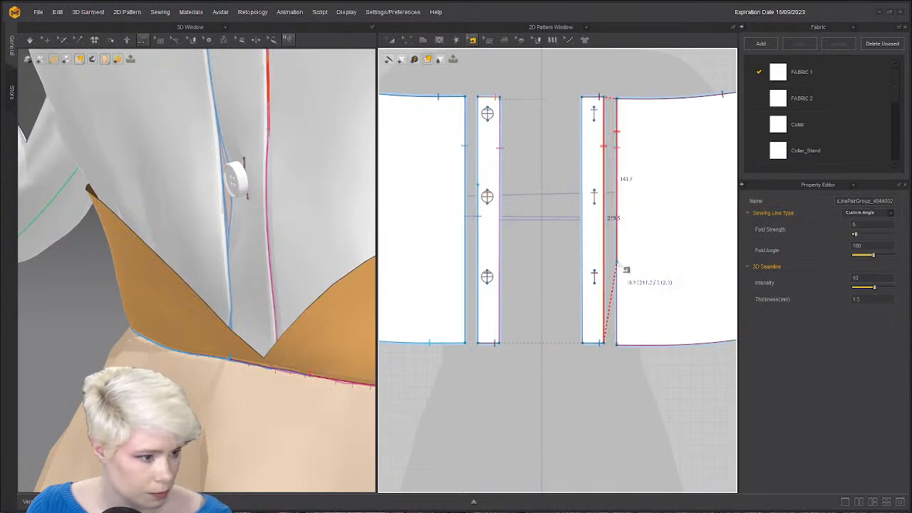
Extend the matching seam on the adjacent front panel's vertical edge down to its bottom corner.
left_click_drag(629, 318, 626, 313)
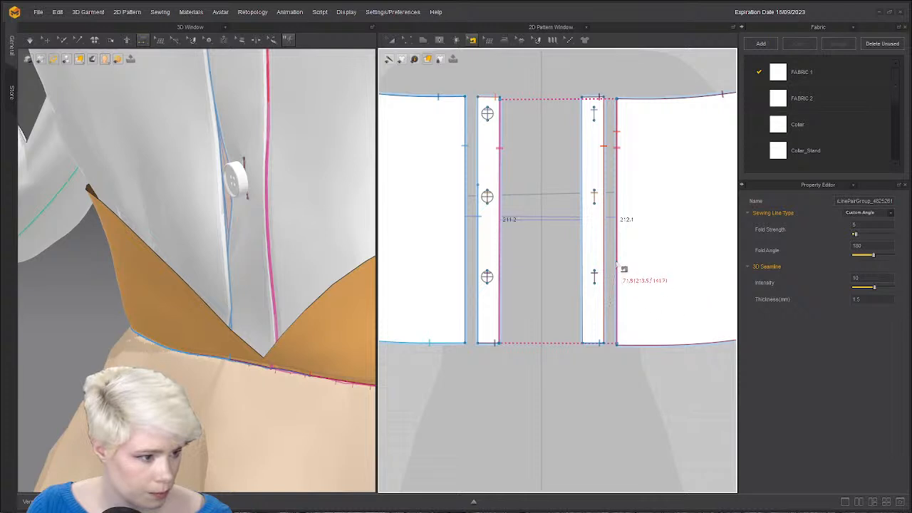
left_click(619, 265)
left_click(619, 264)
left_click(643, 287)
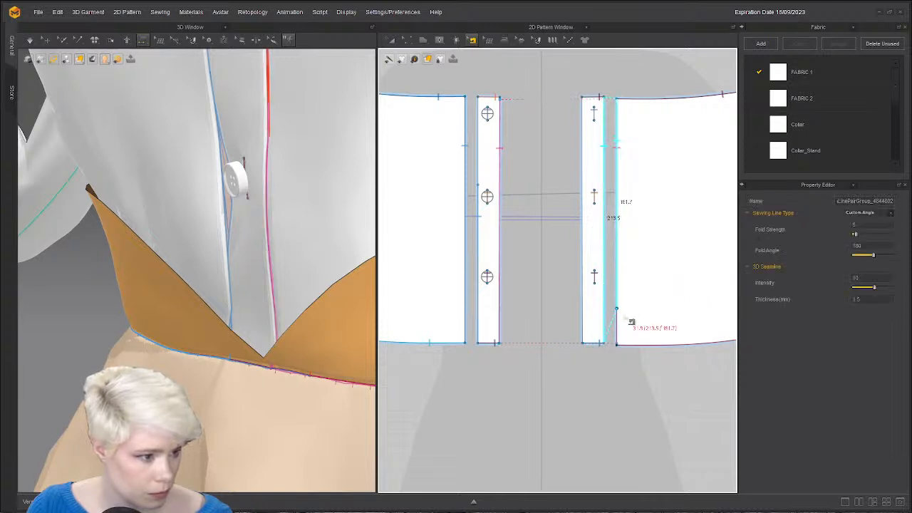
left_click(627, 349)
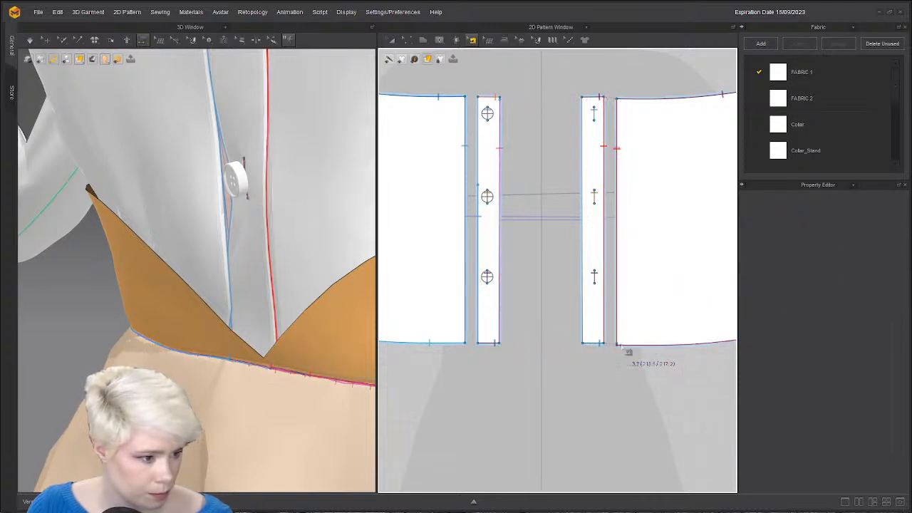
scroll(653, 338, "up", 4)
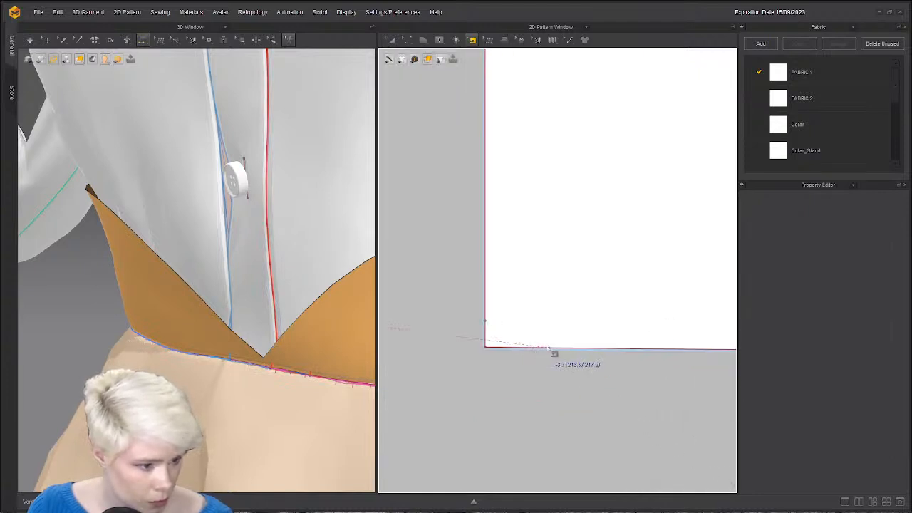
left_click(549, 351)
left_click(581, 358)
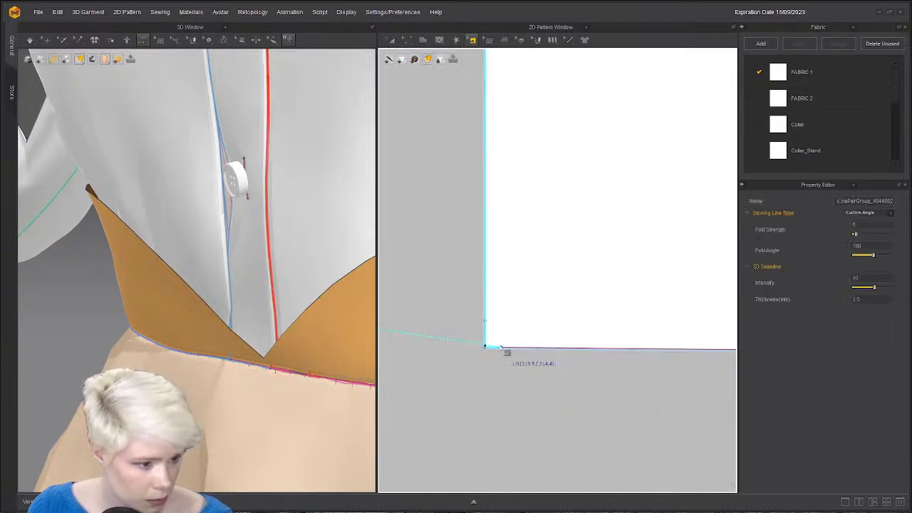
Examine the seam ends along the lower hems of the blouse's front panels, button plackets and back panel.
scroll(590, 354, "down", 5)
middle_click_drag(726, 336, 538, 298)
scroll(659, 275, "up", 3)
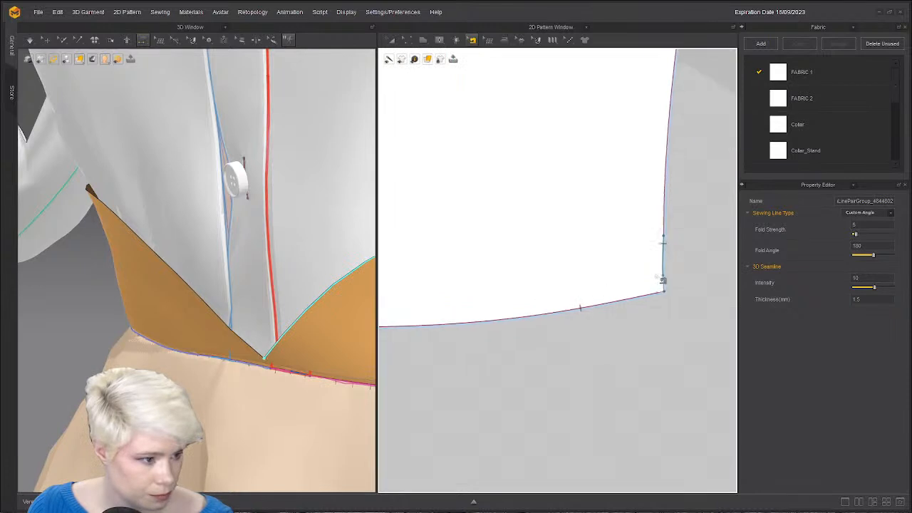
left_click(669, 305)
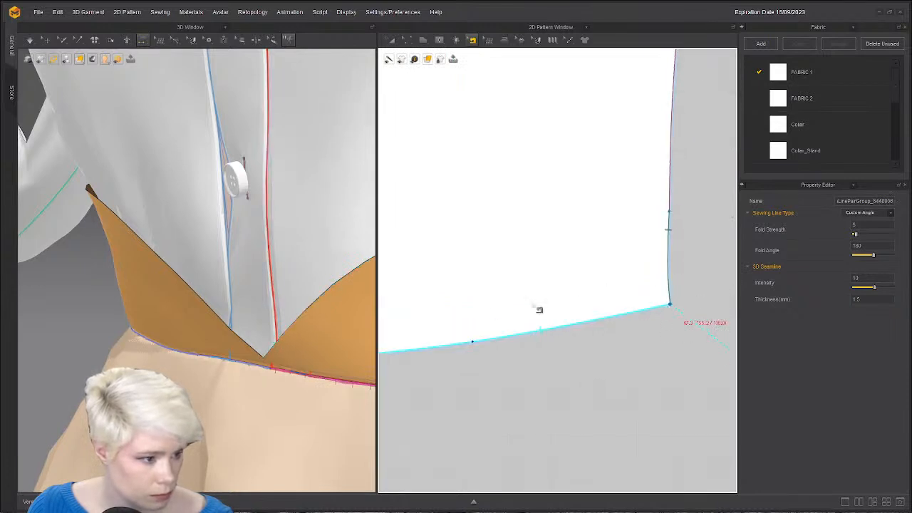
scroll(531, 306, "down", 4)
middle_click_drag(492, 306, 644, 289)
middle_click_drag(449, 290, 559, 287)
scroll(552, 287, "up", 3)
scroll(552, 288, "down", 4)
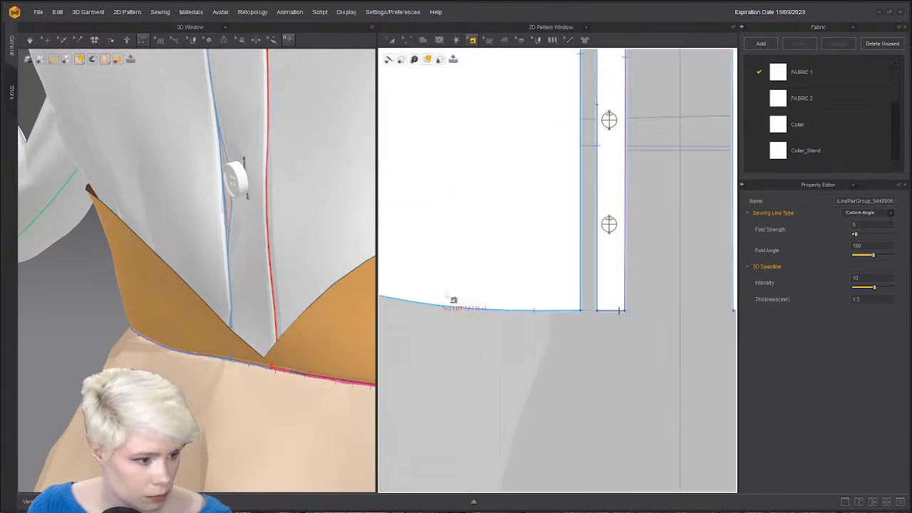
middle_click_drag(417, 290, 587, 306)
scroll(642, 291, "down", 3)
middle_click_drag(654, 289, 428, 283)
middle_click_drag(685, 278, 529, 271)
scroll(530, 271, "down", 1)
scroll(535, 273, "up", 3)
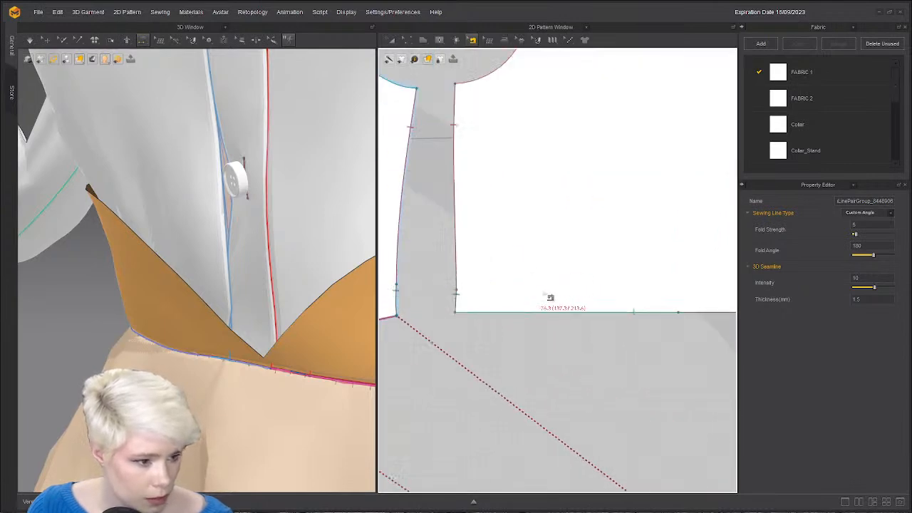
middle_click_drag(663, 298, 503, 302)
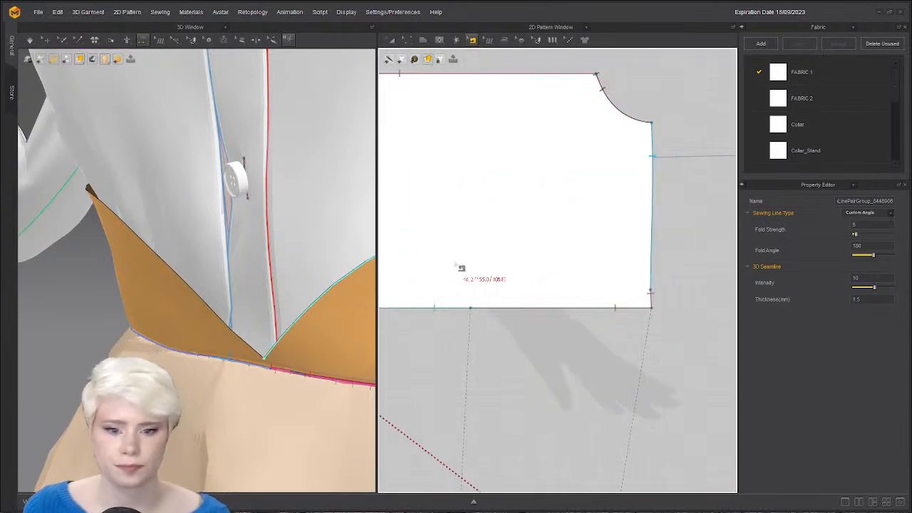
scroll(481, 312, "down", 5)
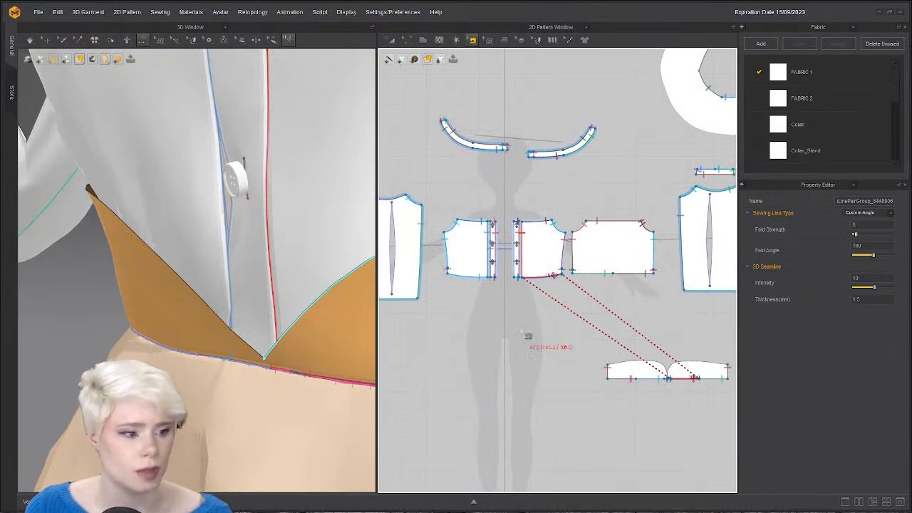
Move the two curved collar stand pieces down in the 2D pattern layout to just above the front panels.
key("a")
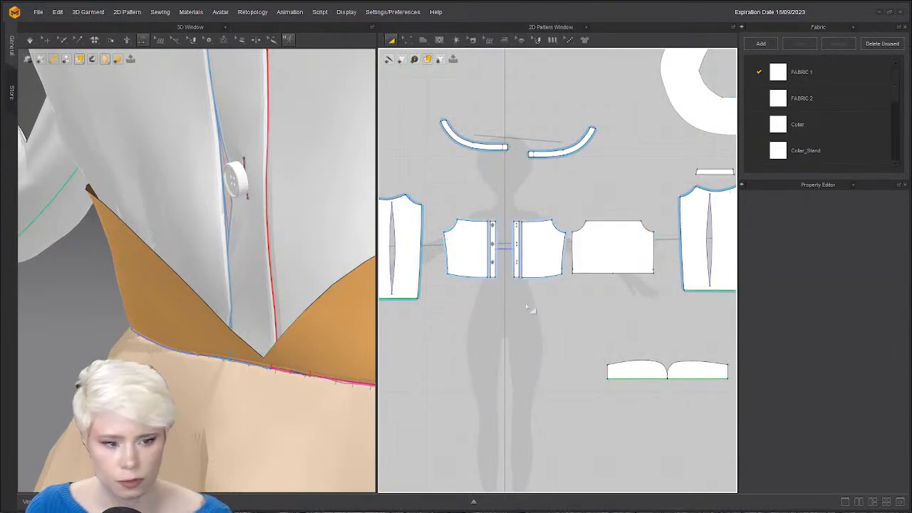
scroll(499, 310, "down", 3)
scroll(508, 325, "up", 3)
scroll(507, 313, "up", 2)
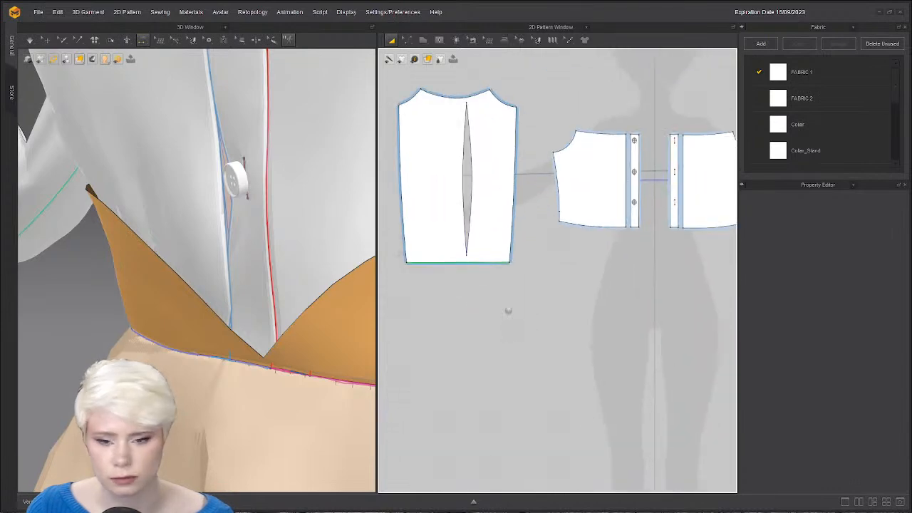
scroll(533, 316, "down", 5)
scroll(535, 230, "up", 3)
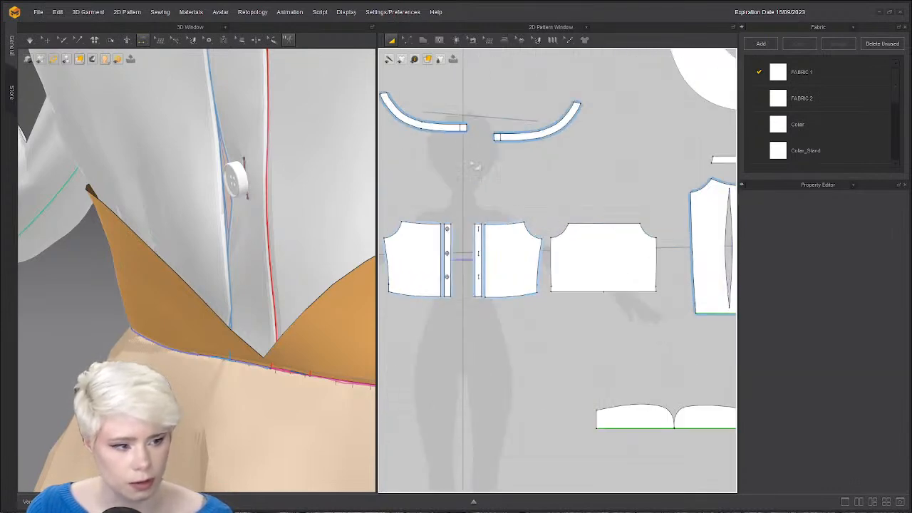
left_click_drag(434, 125, 422, 183)
left_click_drag(539, 136, 515, 184)
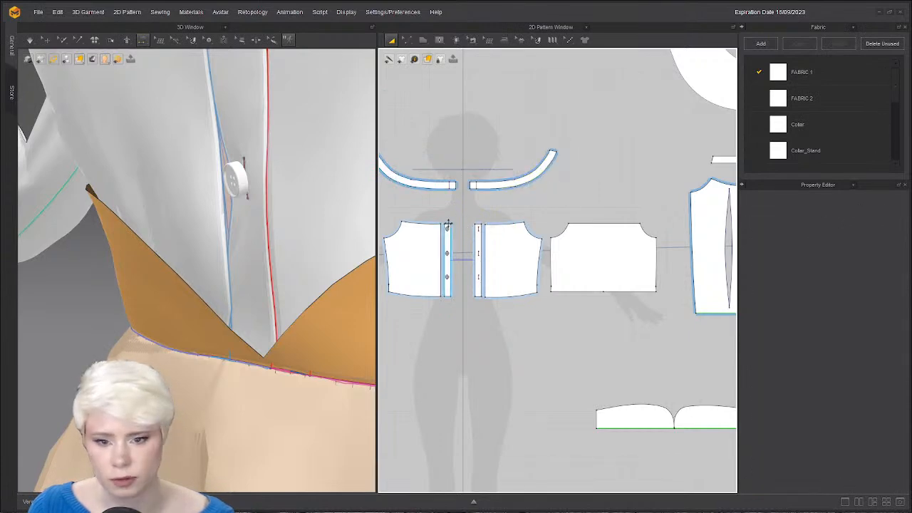
scroll(466, 223, "up", 1)
middle_click_drag(485, 211, 582, 169)
scroll(581, 170, "up", 1)
scroll(570, 164, "up", 2)
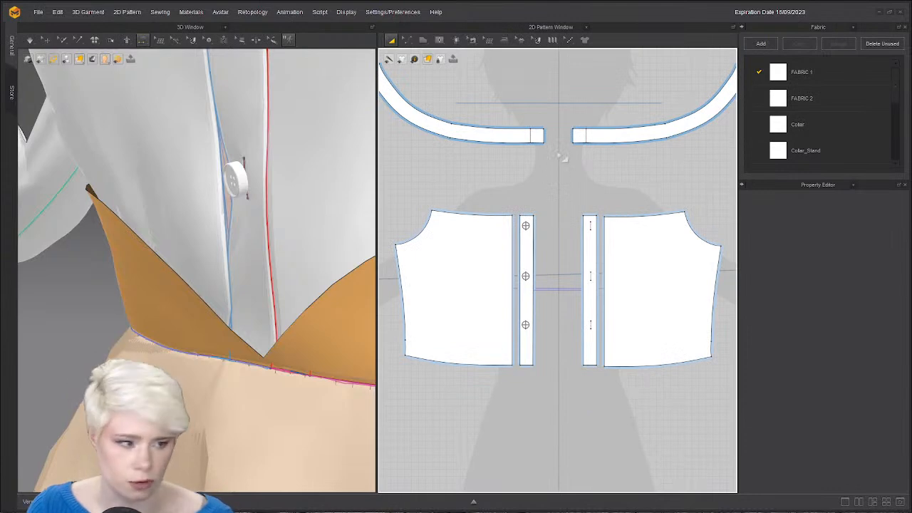
scroll(563, 187, "down", 5)
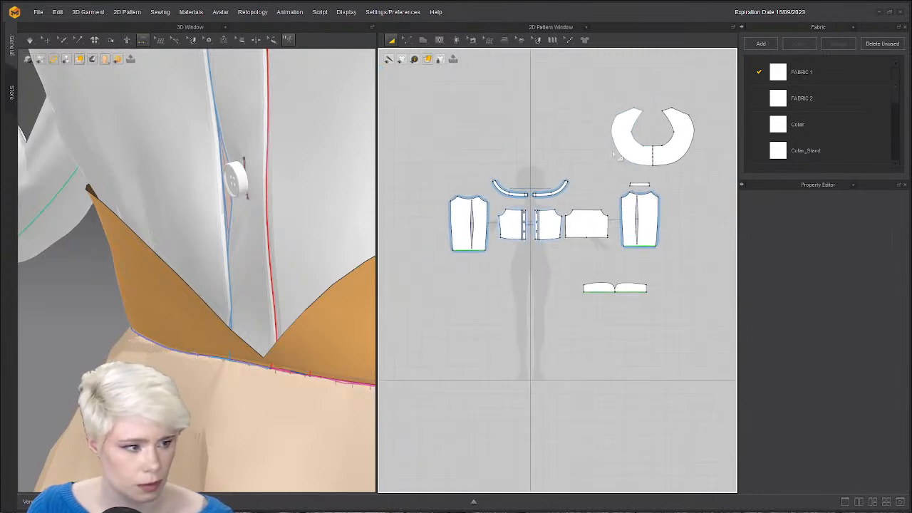
Move the large collar pattern closer to the blouse's front pieces in the 2D layout.
left_click_drag(629, 146, 593, 157)
left_click(573, 145)
scroll(576, 140, "up", 4)
scroll(173, 278, "down", 5)
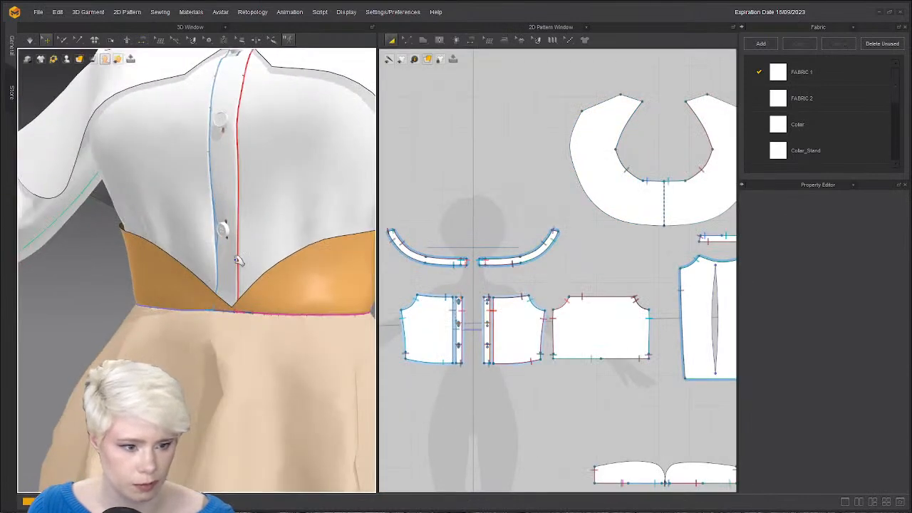
Run a short test simulation and examine the seams along the blouse's front plackets in both the 2D pattern and 3D garment.
key("space")
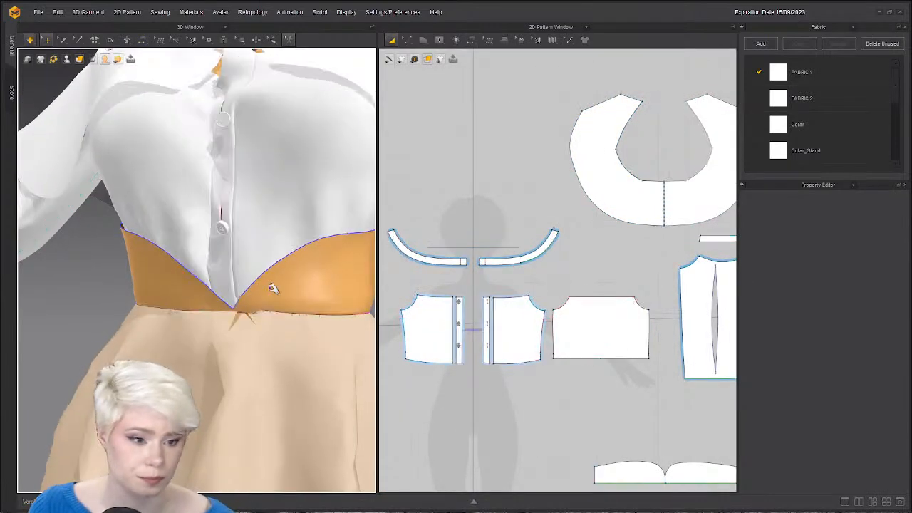
key("space")
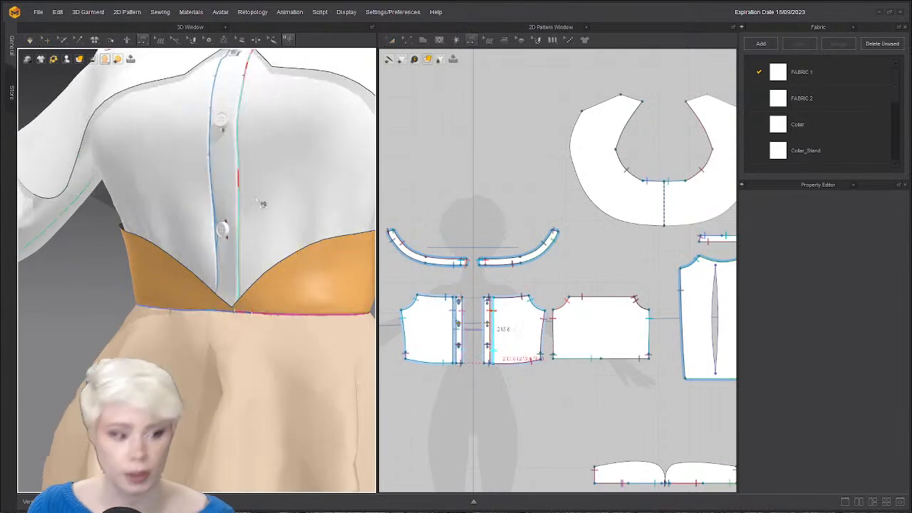
left_click(254, 262)
right_click_drag(251, 264, 285, 303)
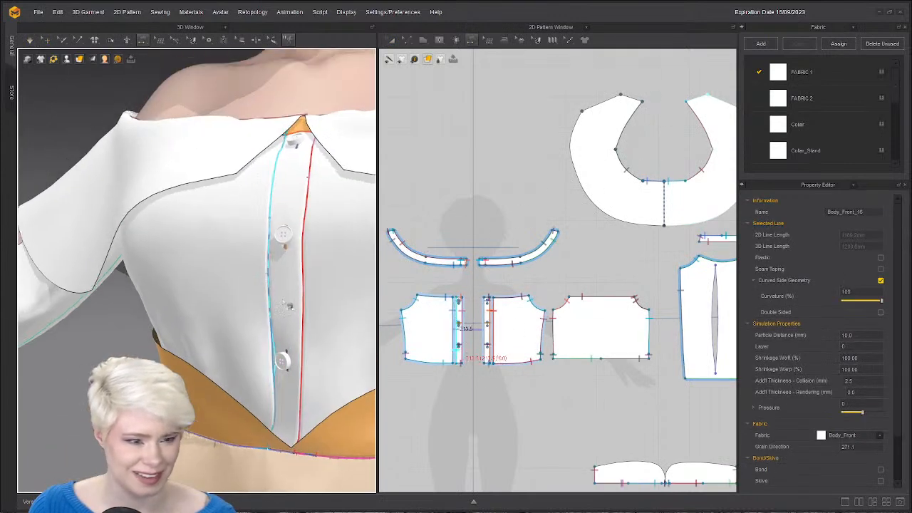
scroll(515, 340, "up", 3)
middle_click_drag(493, 328, 683, 279)
key("n")
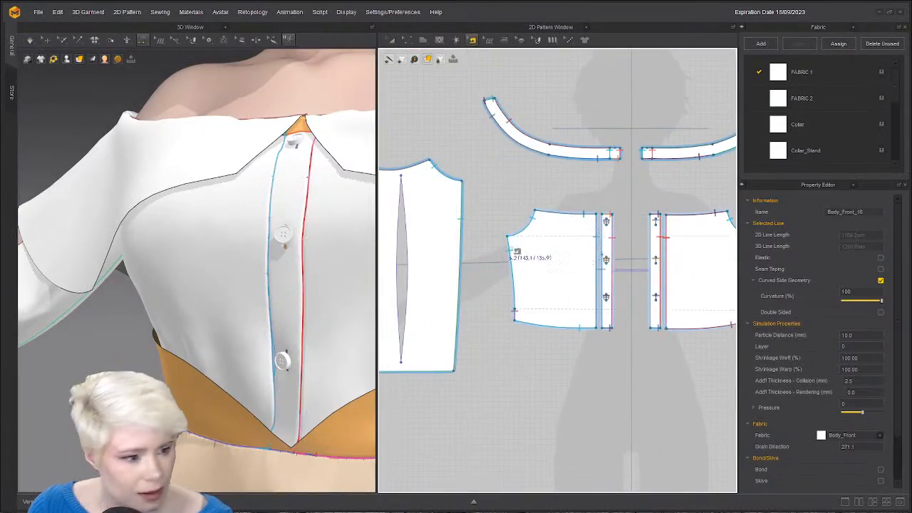
scroll(601, 249, "down", 1)
mouse_move(516, 252)
middle_mouse_down()
mouse_move(584, 268)
mouse_move(500, 250)
middle_mouse_up()
scroll(602, 249, "up", 4)
scroll(552, 251, "down", 2)
scroll(313, 258, "down", 2)
middle_click_drag(313, 257, 257, 279)
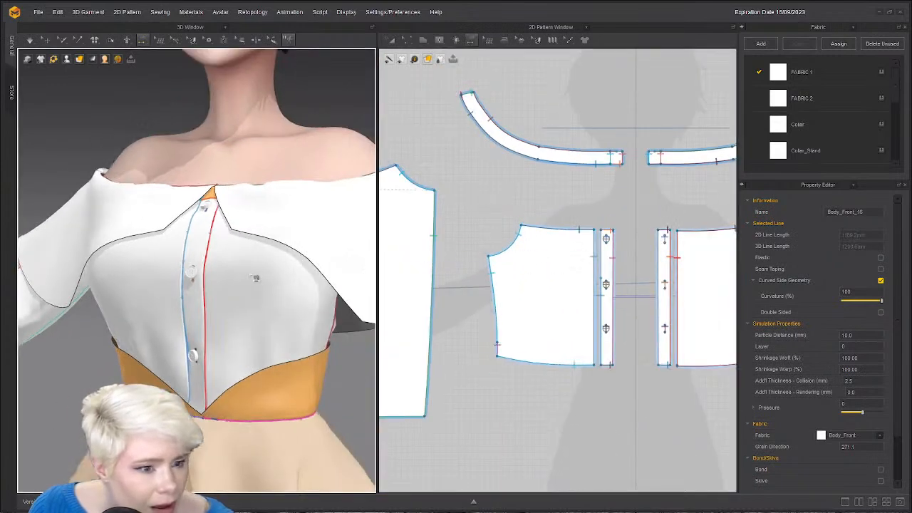
Simulate the blouse to test its front seams and undo the resulting drape.
key("space")
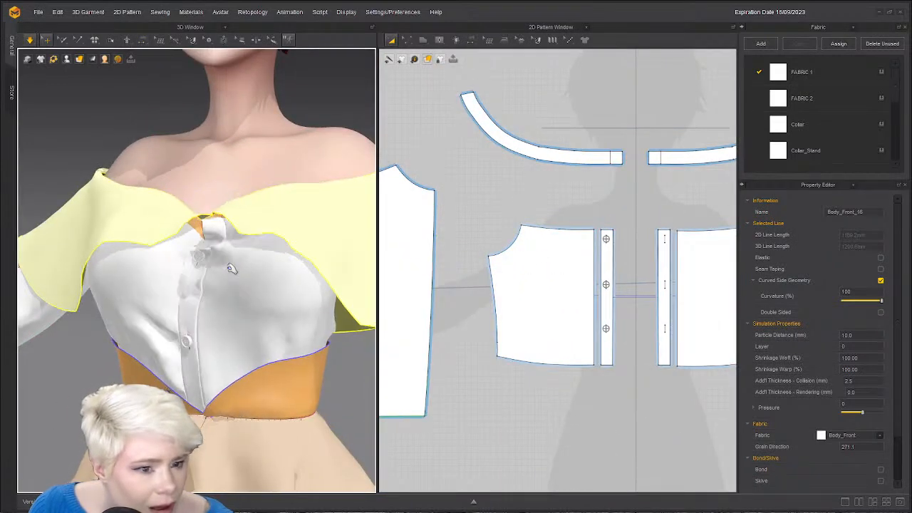
key("space")
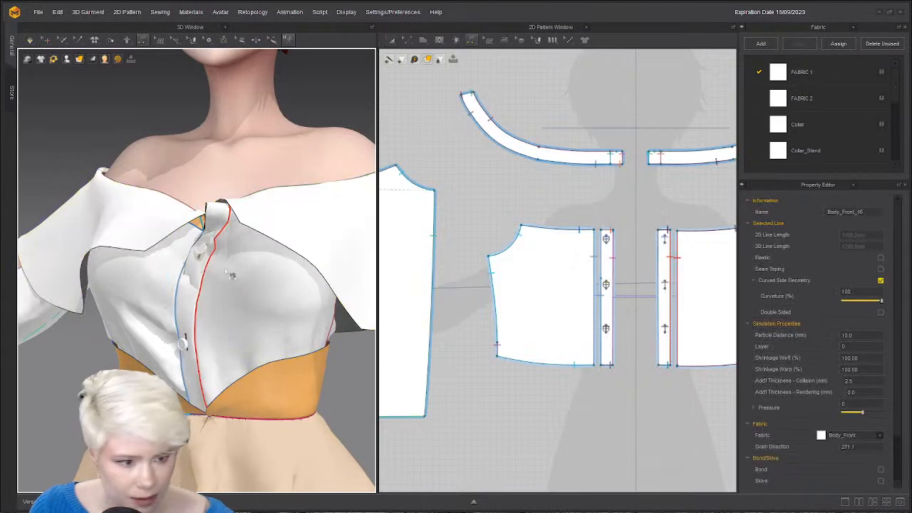
key("ctrl+z")
Examine the seam ends at the bottom of the buttonhole placket and adjacent front panel, selecting the panel's hem seam.
scroll(665, 276, "up", 4)
middle_click_drag(663, 275, 636, 277)
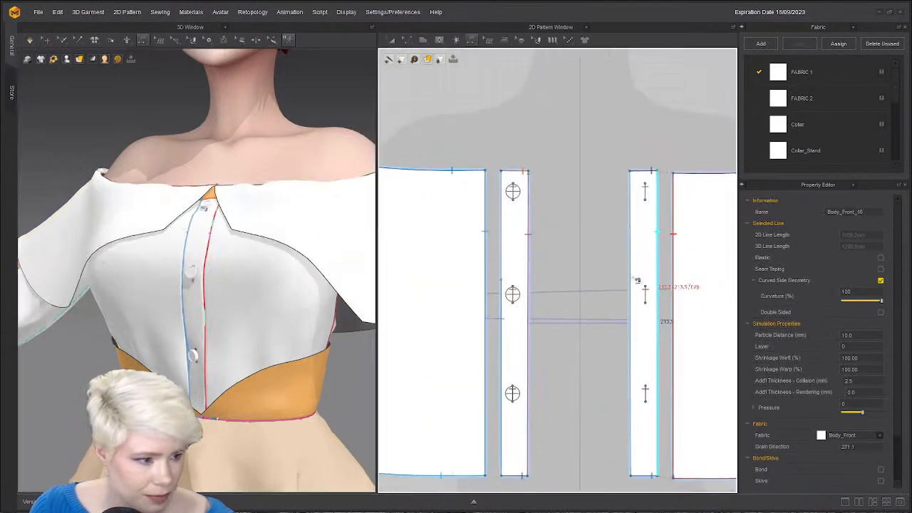
middle_click_drag(594, 400, 557, 351)
scroll(633, 449, "up", 5)
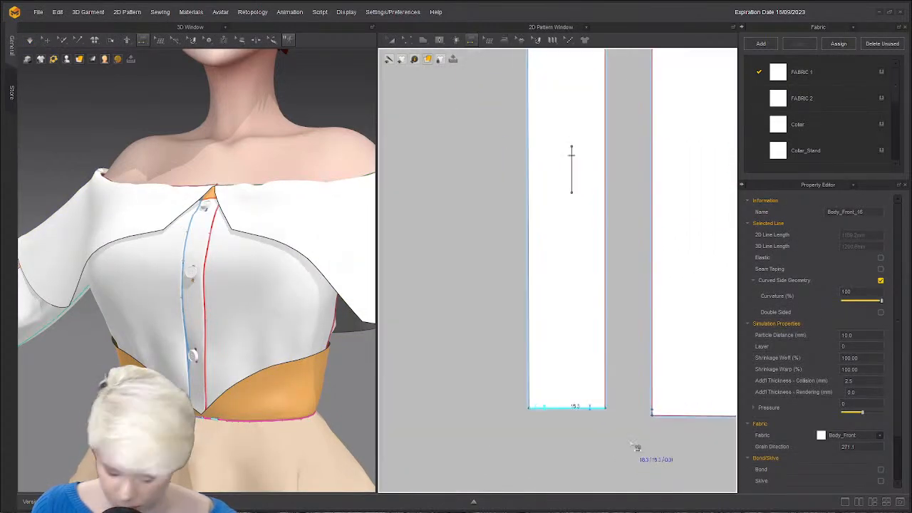
right_click(660, 417)
left_click(678, 442)
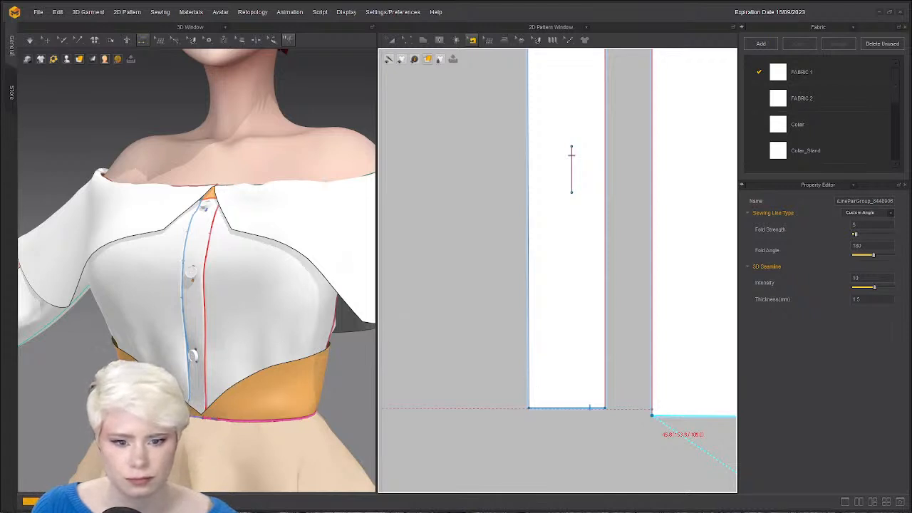
scroll(657, 422, "down", 5)
scroll(197, 288, "down", 2)
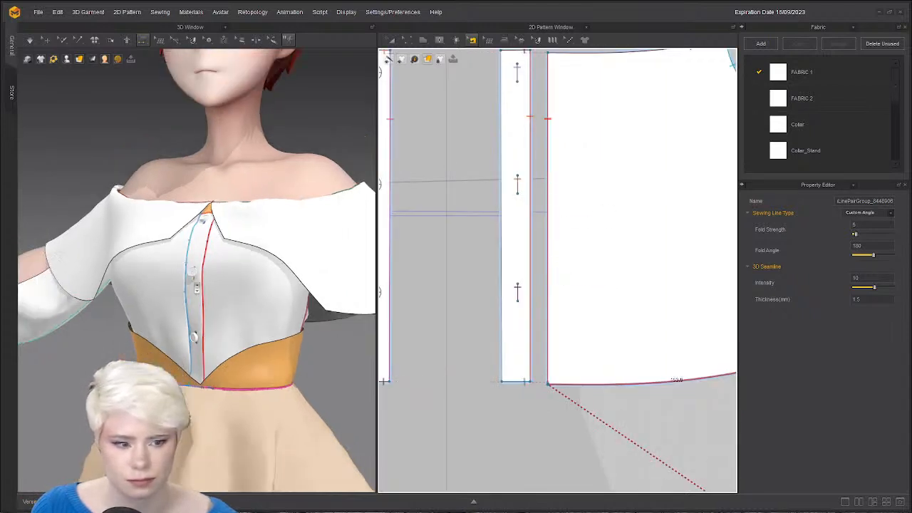
scroll(198, 288, "down", 2)
right_click_drag(236, 285, 278, 285)
key("space")
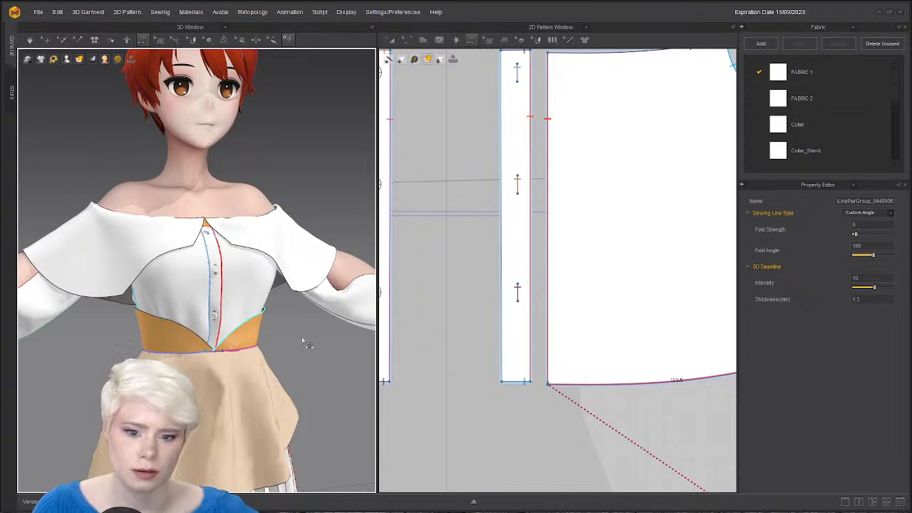
Extend the button placket's seam beside its front panel to the top corner, and sew its centre edge to the opposite front panel's vertical edge.
scroll(553, 214, "down", 5)
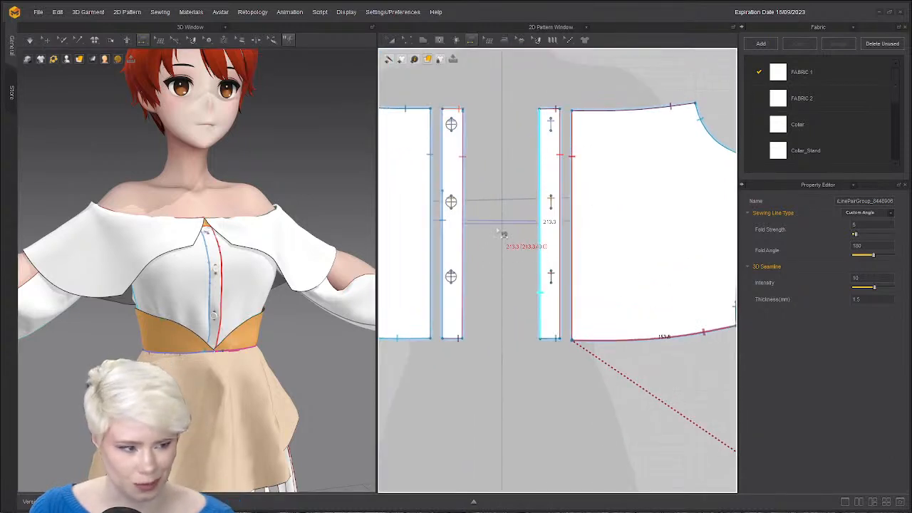
left_click(476, 194)
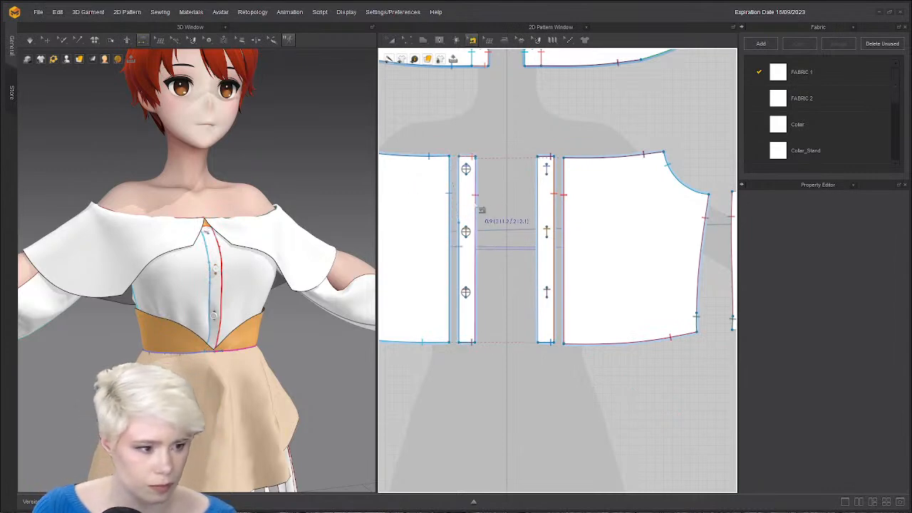
left_click(545, 208)
key("ctrl+z")
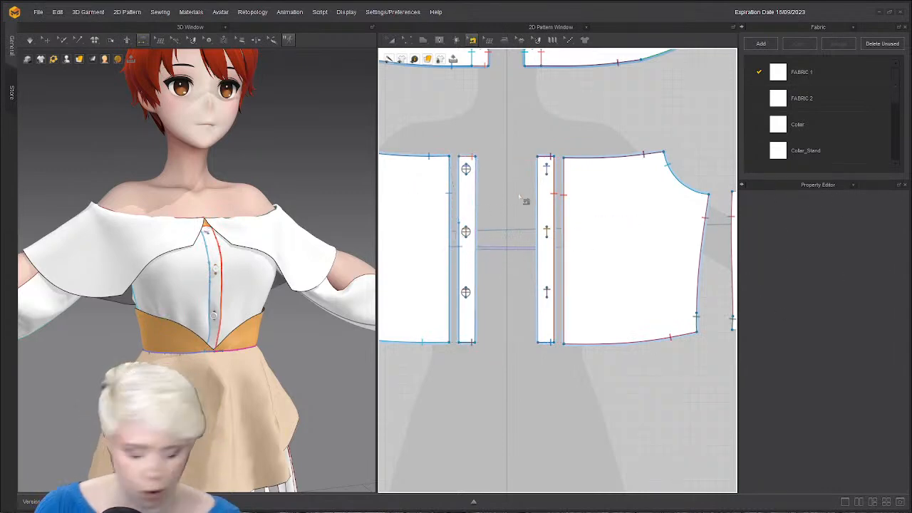
left_click(458, 157)
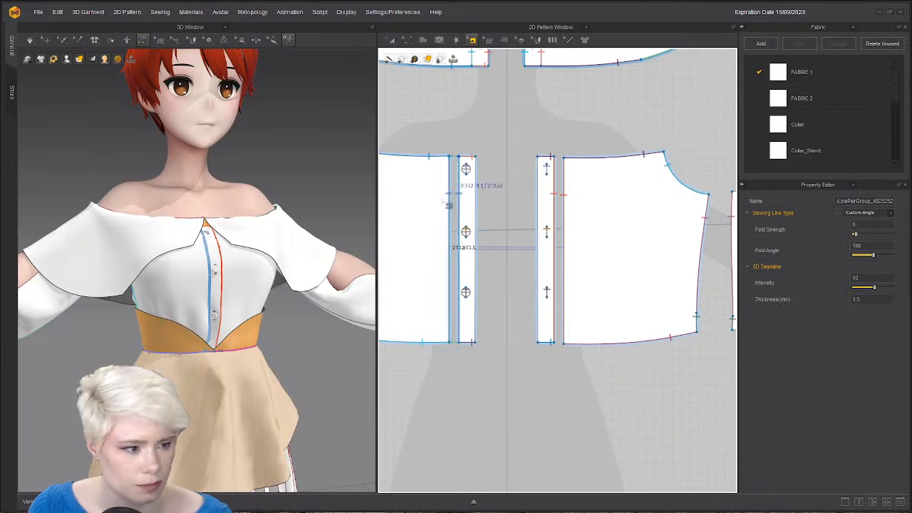
left_click(552, 285)
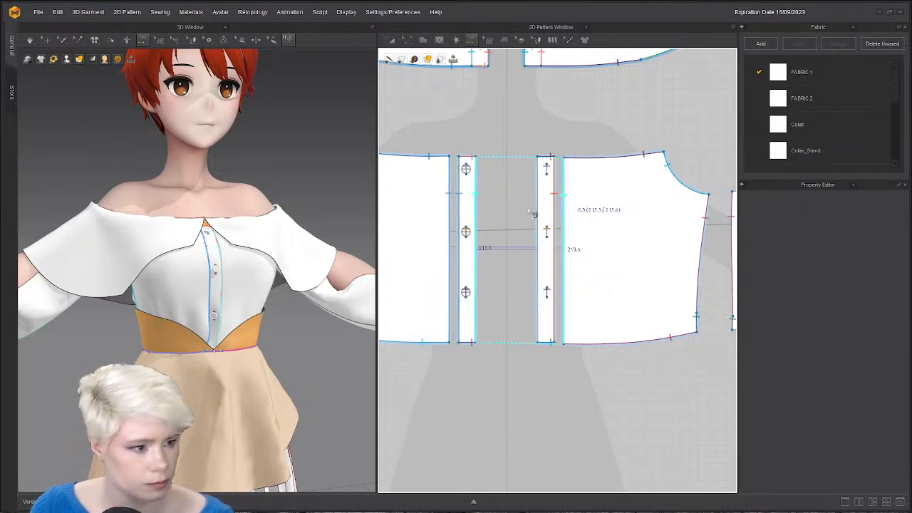
left_click(474, 214)
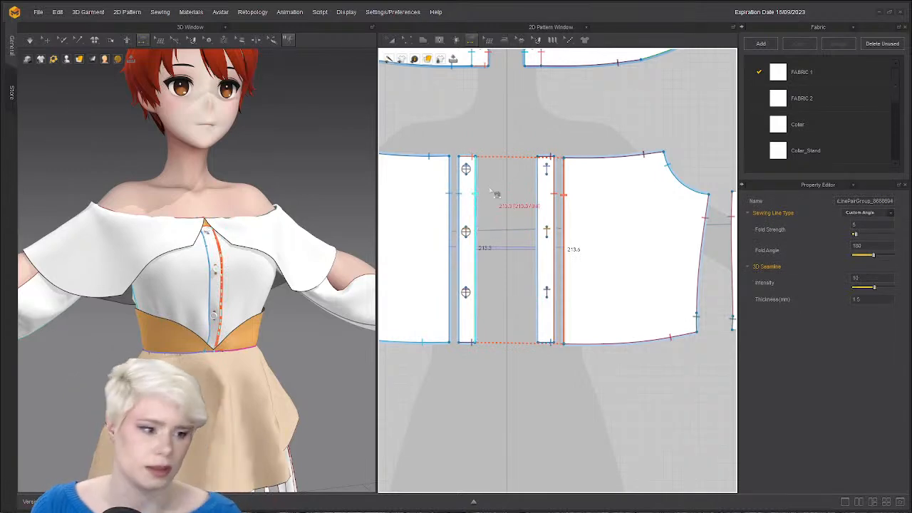
Simulate the full outfit with the corrected placket seams, pulling on the blouse's front panel while it settles.
key("a")
key("space")
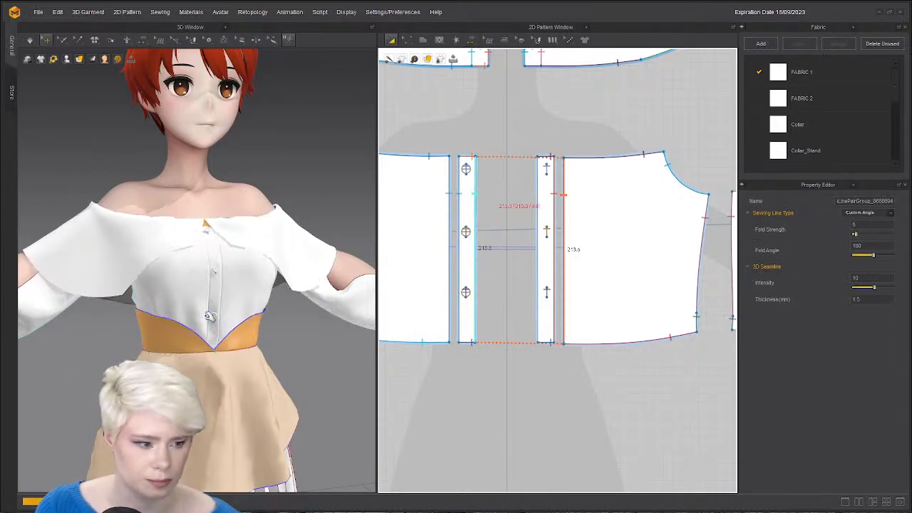
left_click(207, 314)
key("f")
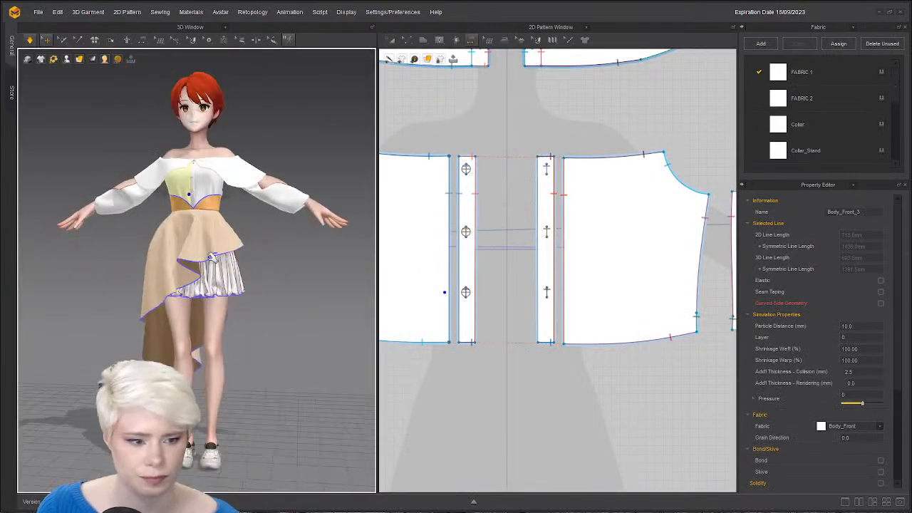
scroll(232, 260, "up", 6)
key("space")
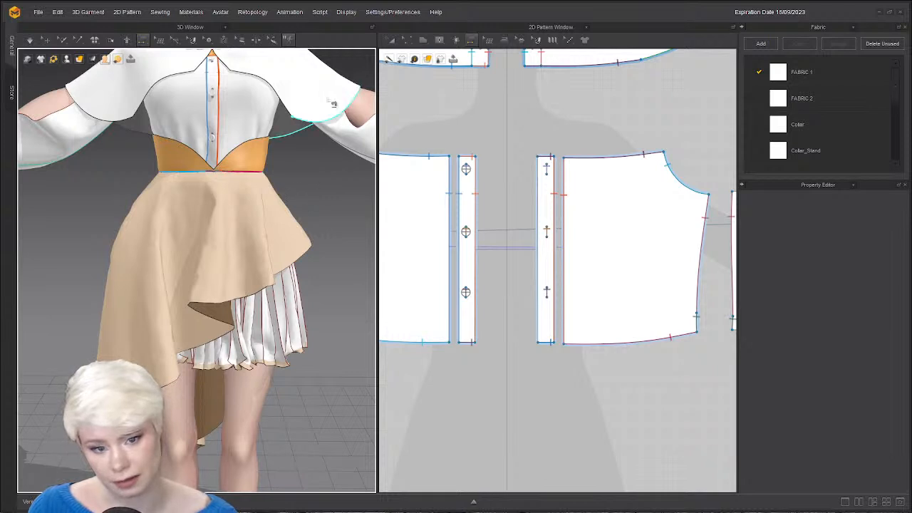
scroll(310, 196, "up", 2)
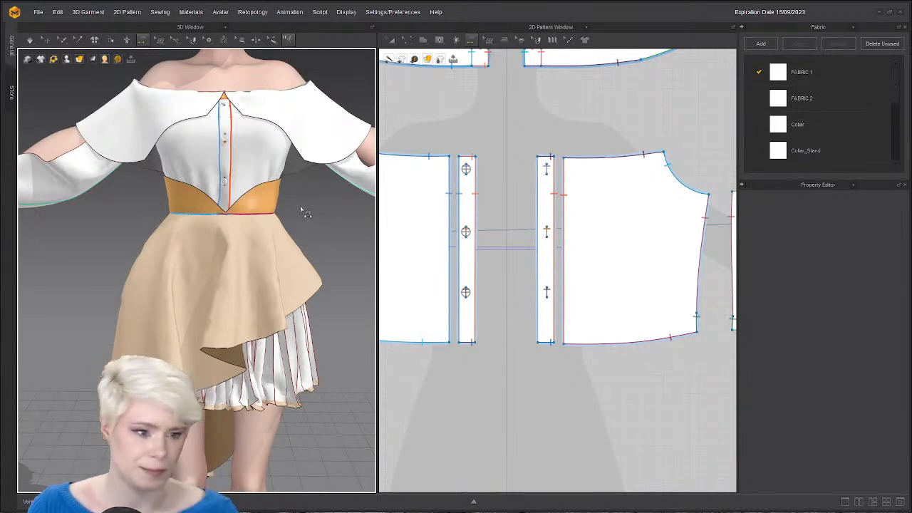
Examine the draped blouse and skirt from the full figure to the bodice, and locate the large collar pattern piece.
scroll(293, 230, "down", 3)
mouse_move(293, 230)
right_mouse_down()
mouse_move(246, 227)
mouse_move(297, 219)
right_mouse_up()
scroll(284, 313, "down", 3)
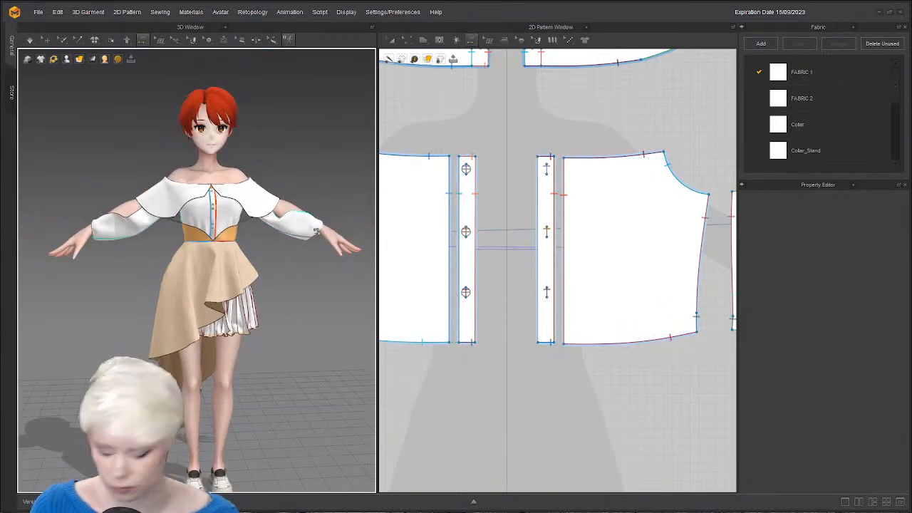
left_click(392, 41)
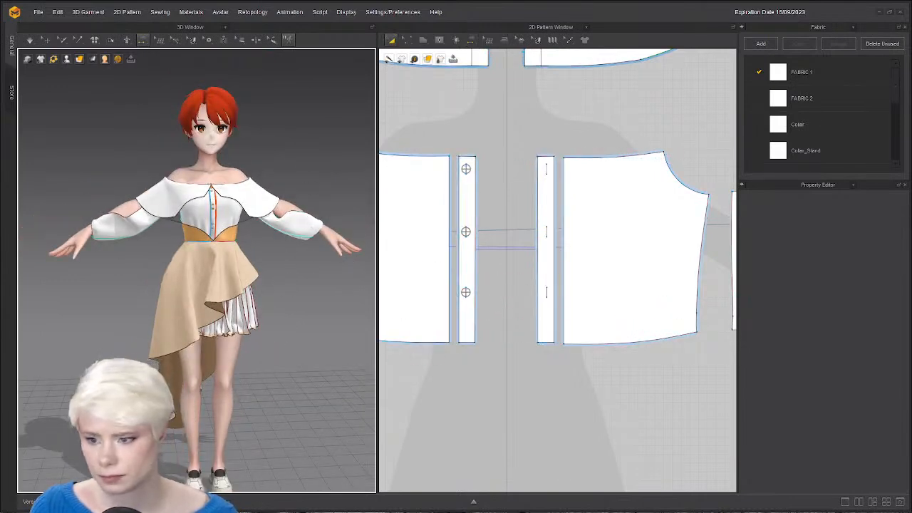
scroll(352, 249, "up", 3)
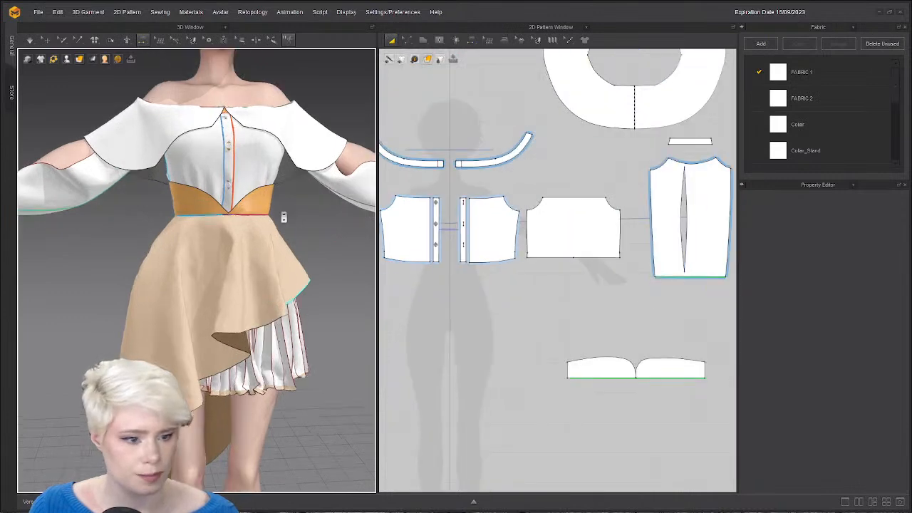
scroll(271, 234, "down", 1)
scroll(246, 277, "up", 3)
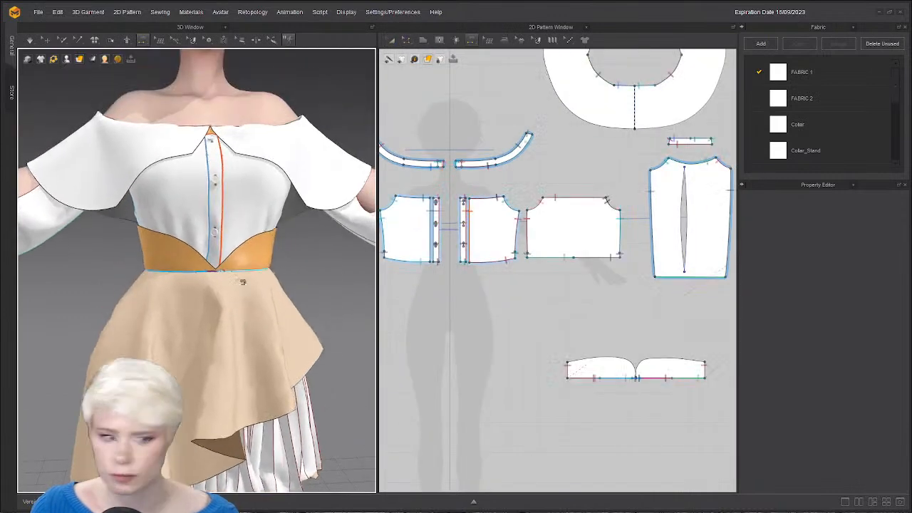
scroll(242, 282, "up", 1)
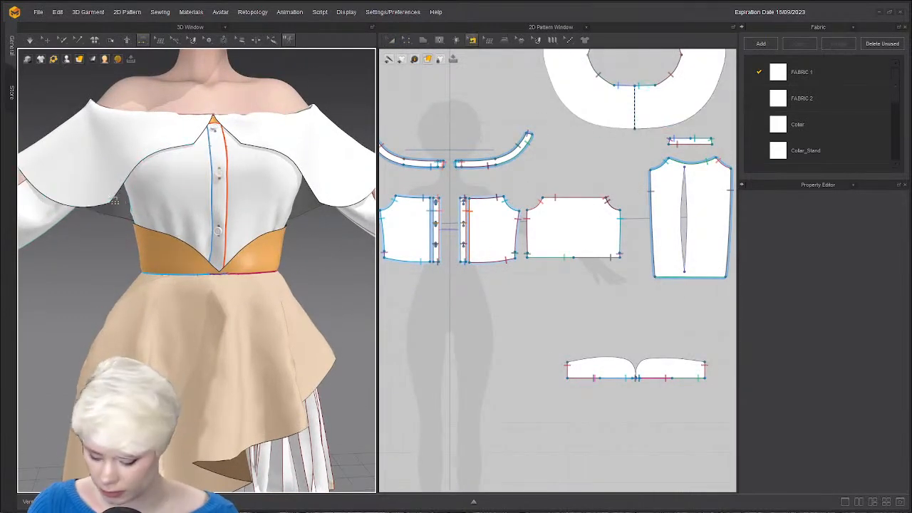
scroll(411, 264, "down", 5)
scroll(475, 208, "up", 5)
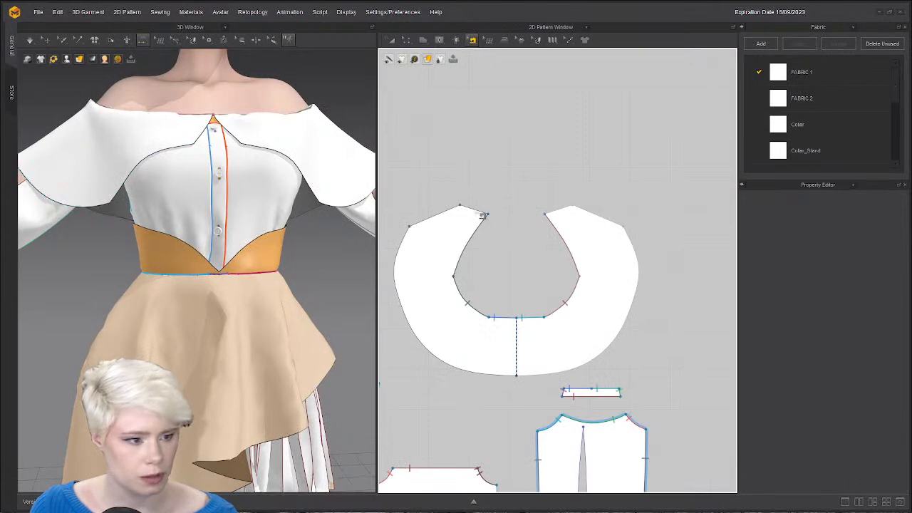
key("z")
left_click(474, 211)
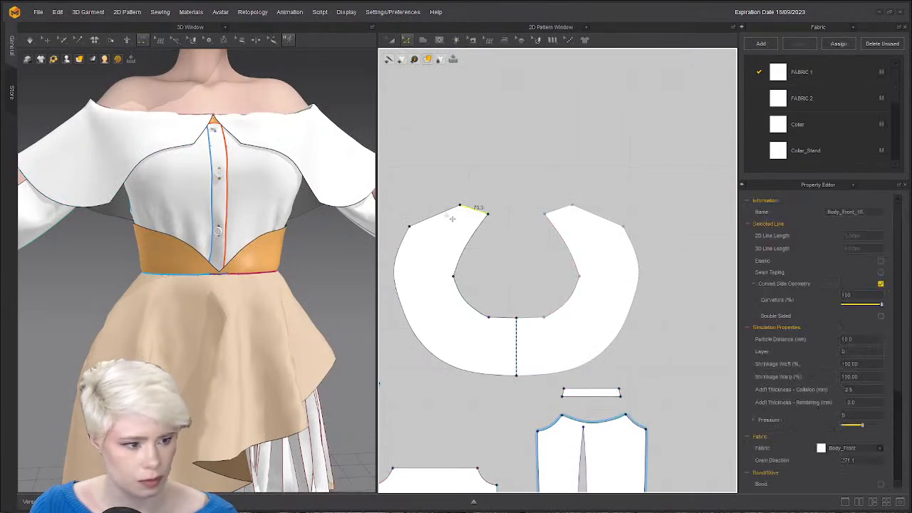
left_click(410, 269, "shift")
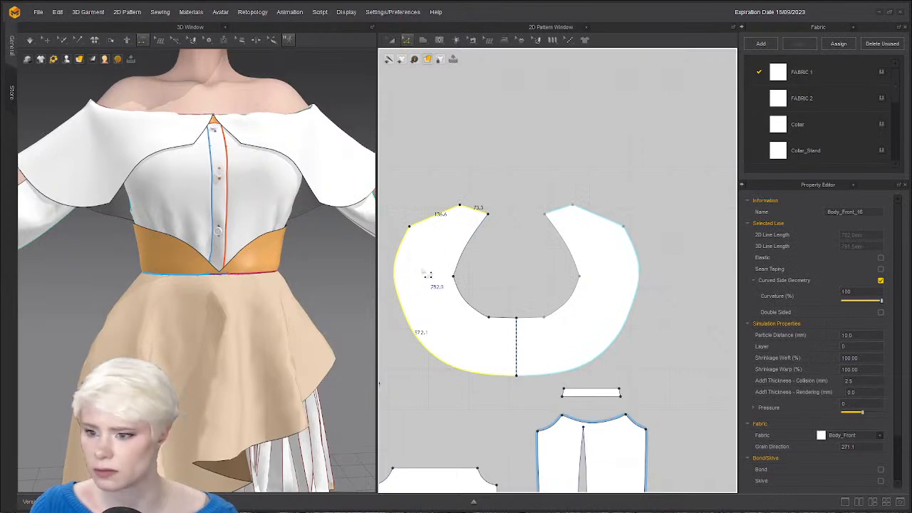
right_click_drag(245, 231, 234, 258)
key("n")
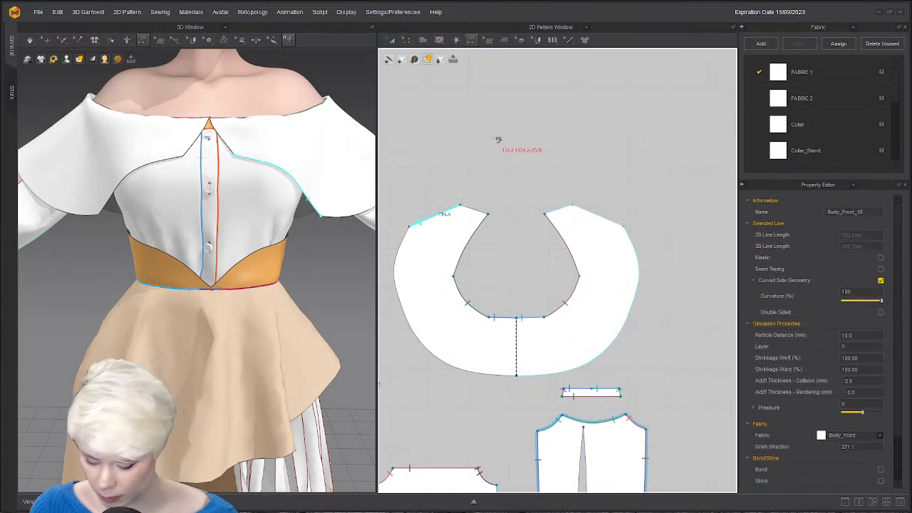
Bend the straight edge beside the collar's front point into a shallow inward curve.
key("z")
left_click(447, 221)
left_click_drag(448, 222, 431, 220)
left_click(498, 248)
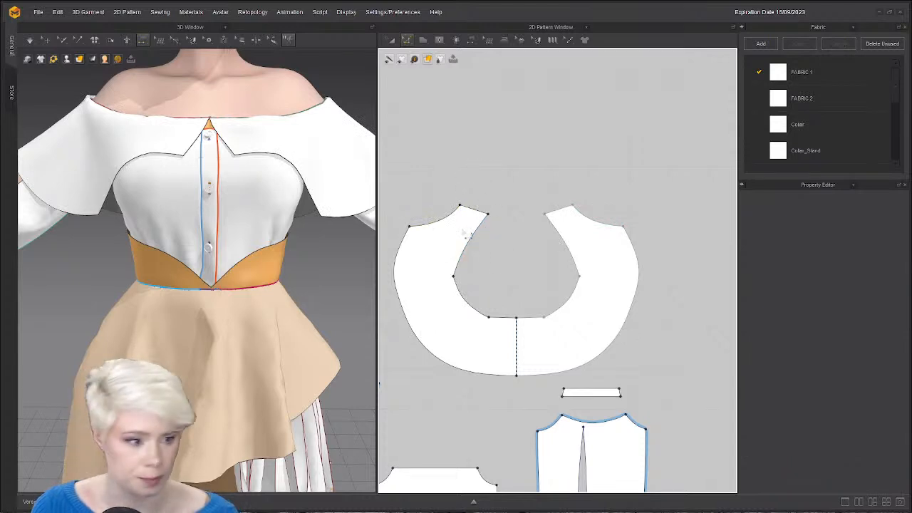
Offset the collar's front, curved and long outer edges as an internal line at a distance of 10 mm.
left_click(474, 210)
left_click(449, 220, "shift")
left_click(399, 253, "shift")
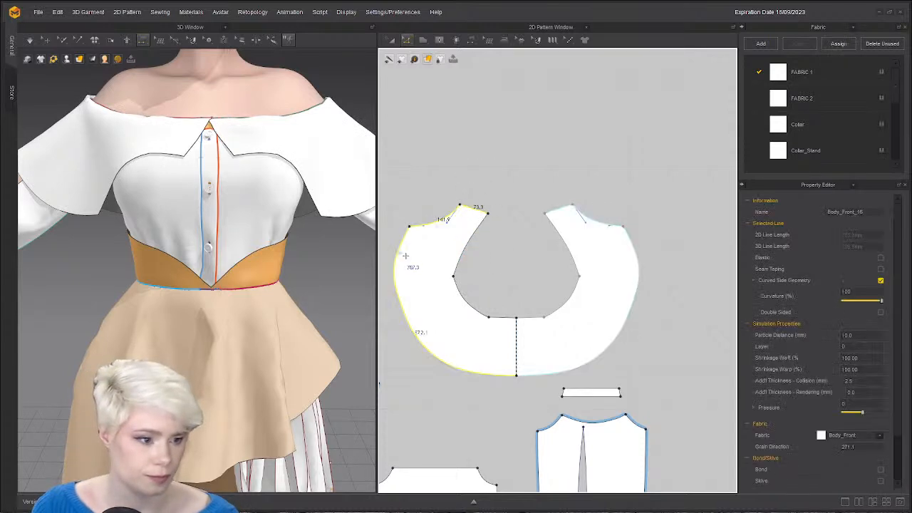
right_click(402, 246)
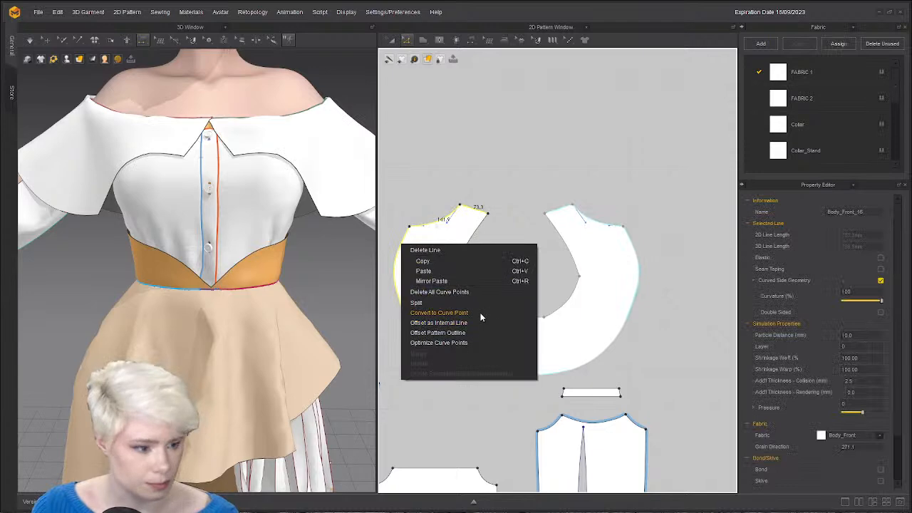
left_click(482, 324)
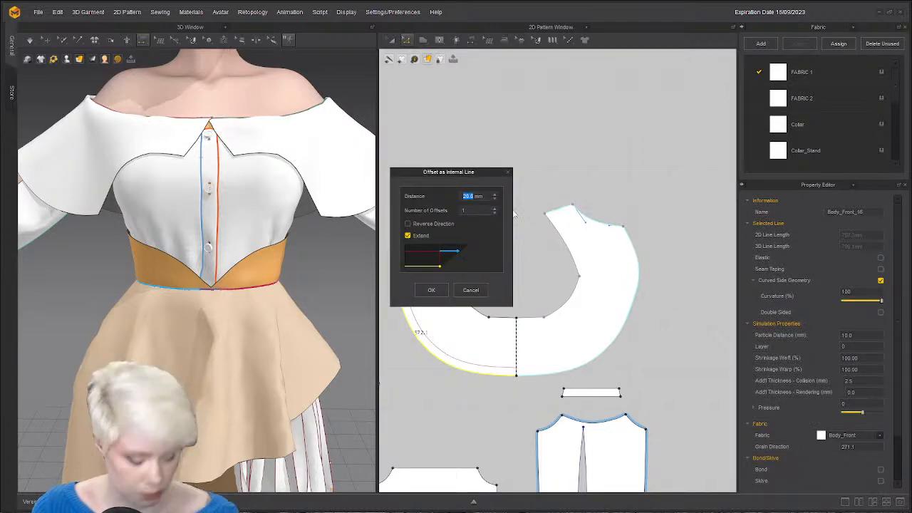
type("10")
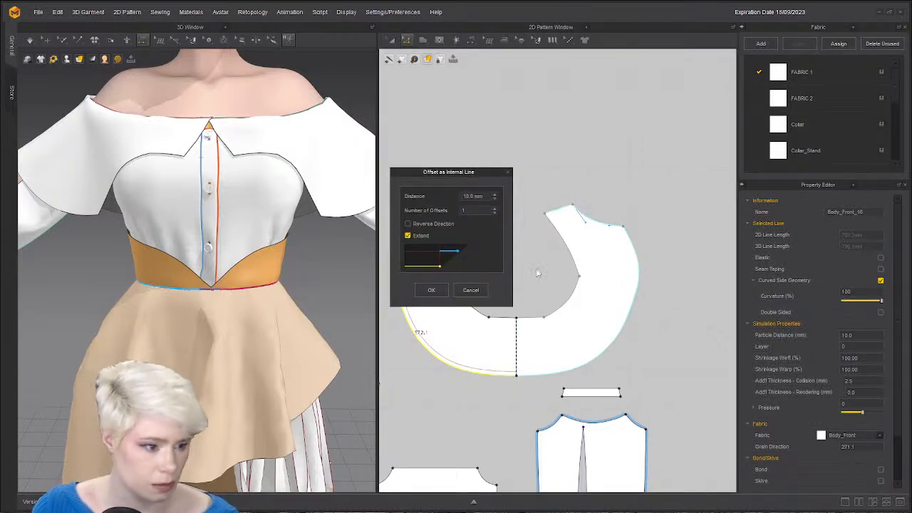
left_click(431, 290)
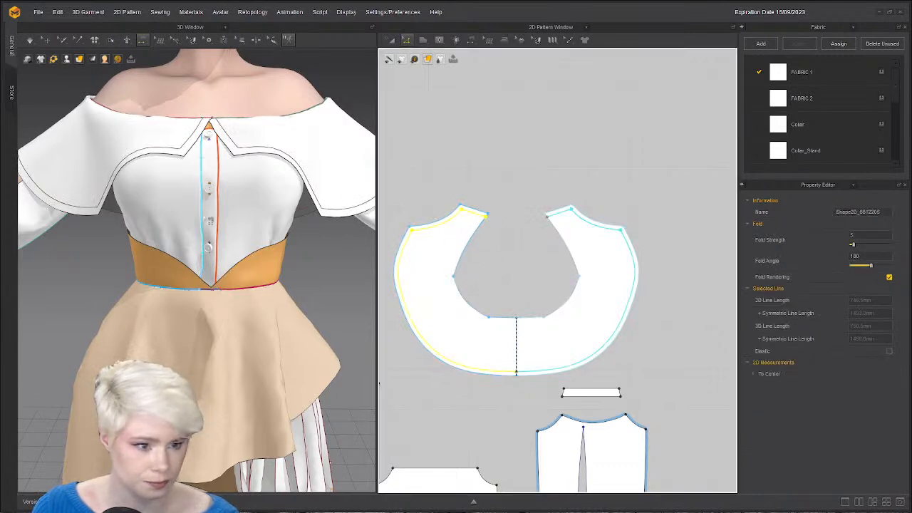
Examine how the collar's internal offset line follows its outer edge on the dressed avatar and in the pattern.
right_click_drag(299, 235, 288, 279)
scroll(189, 260, "down", 4)
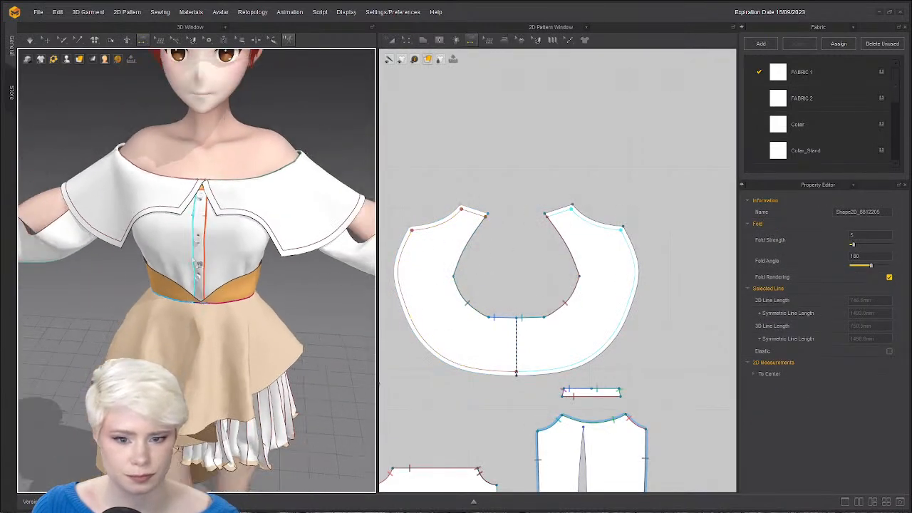
scroll(198, 264, "down", 1)
right_click_drag(199, 264, 211, 237)
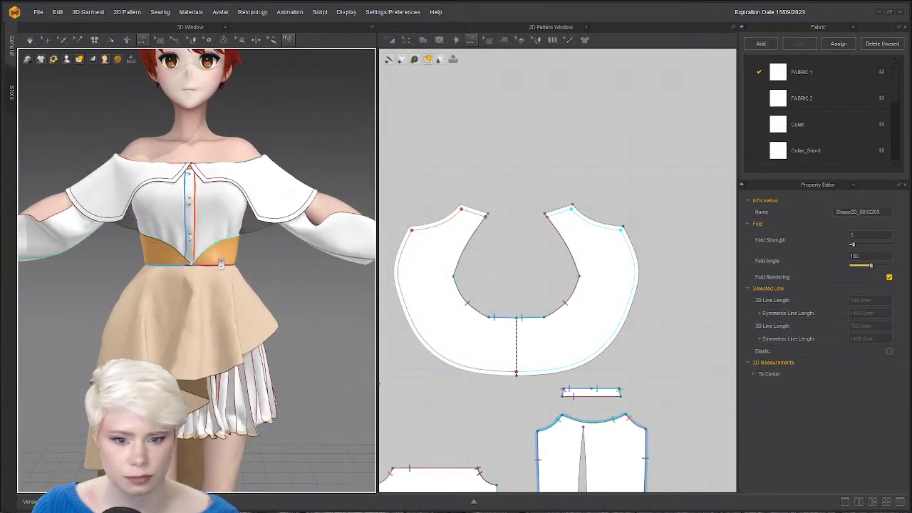
scroll(221, 264, "down", 1)
middle_click_drag(221, 264, 207, 243)
left_click(460, 364)
middle_click_drag(441, 197, 460, 169)
key("Escape")
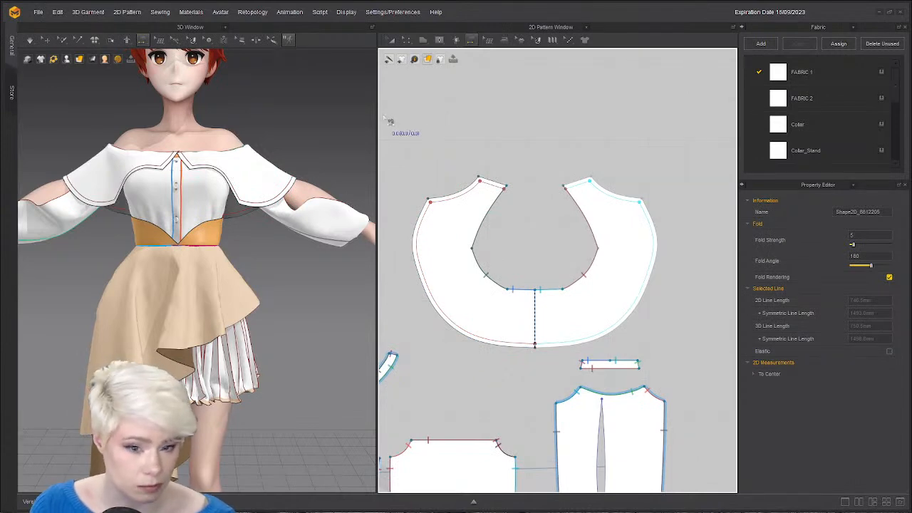
scroll(422, 187, "up", 1)
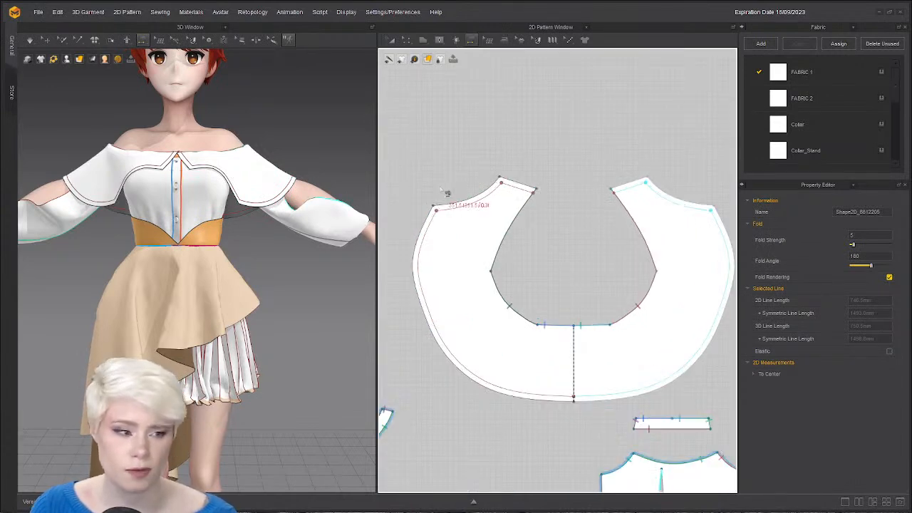
Select all segments of the collar's internal offset line and shift it slightly inward from the front edges.
key("z")
left_click(512, 136)
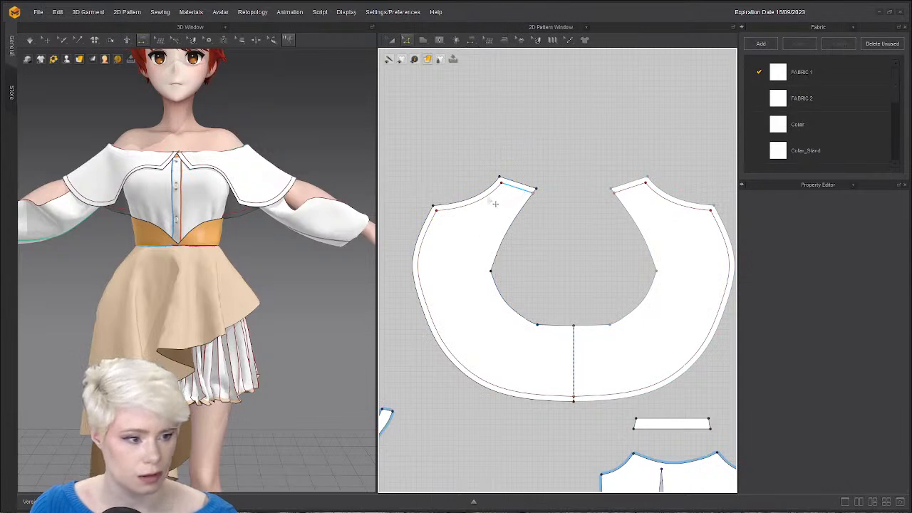
left_click(495, 202)
left_click(529, 149)
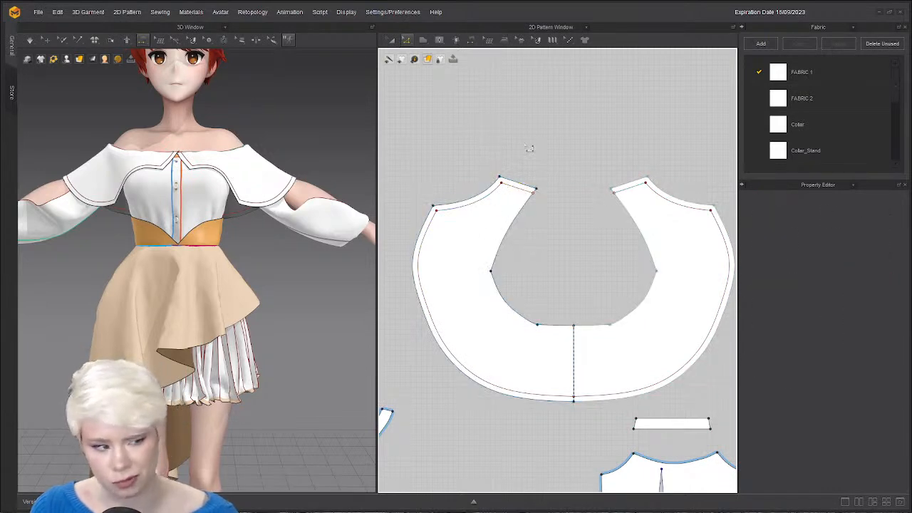
left_click(514, 195)
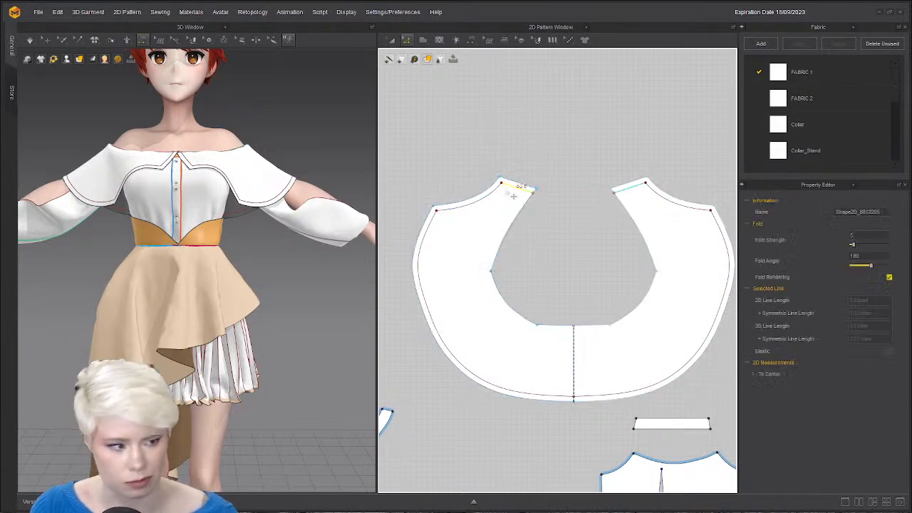
left_click(430, 235, "shift")
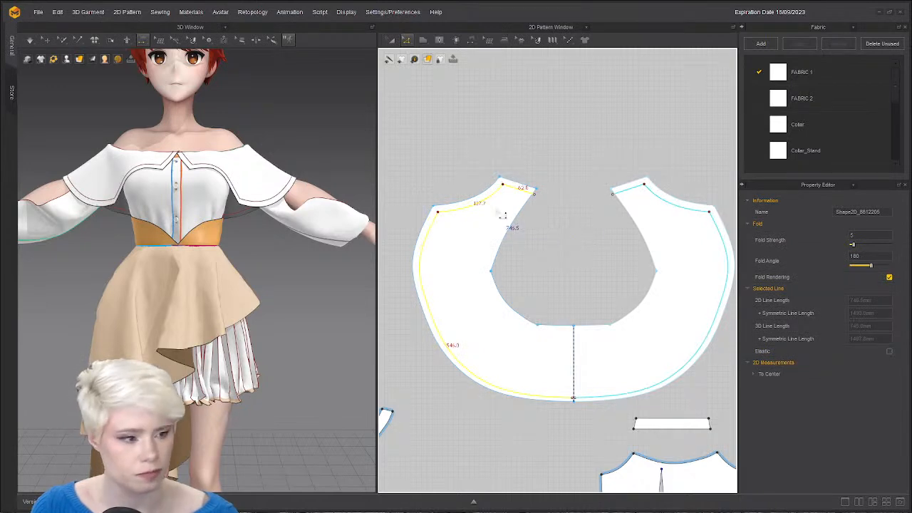
left_click(512, 146)
Inspect the collar's internal line around its front corner, selecting its short front, curved and long outer segments together.
scroll(499, 203, "up", 5)
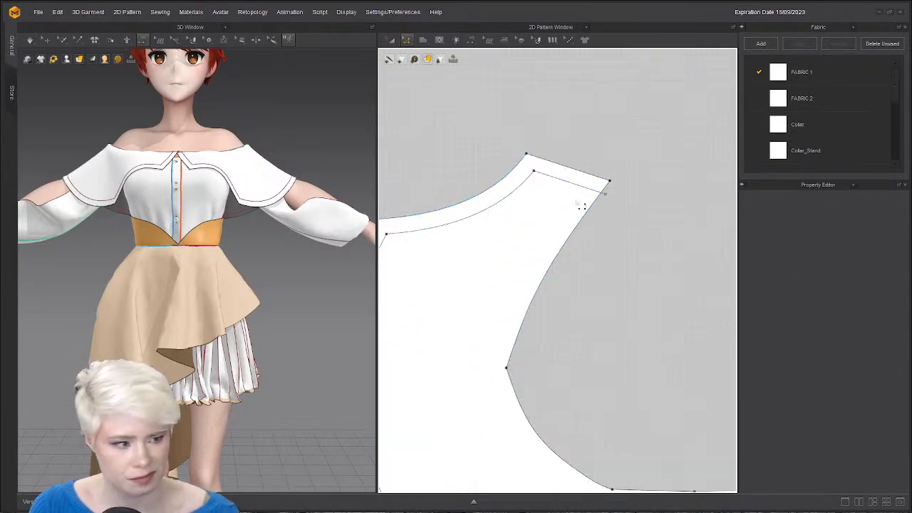
scroll(573, 194, "down", 5)
scroll(564, 249, "up", 5)
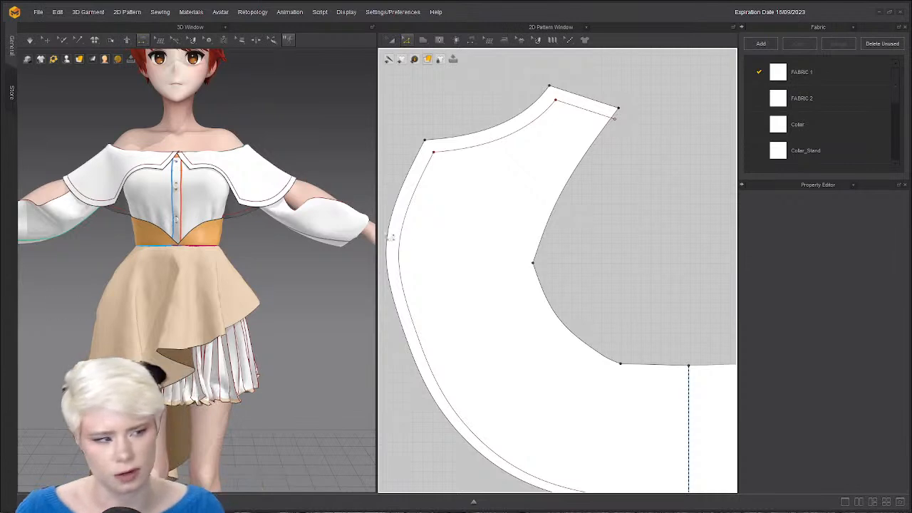
left_click(577, 116)
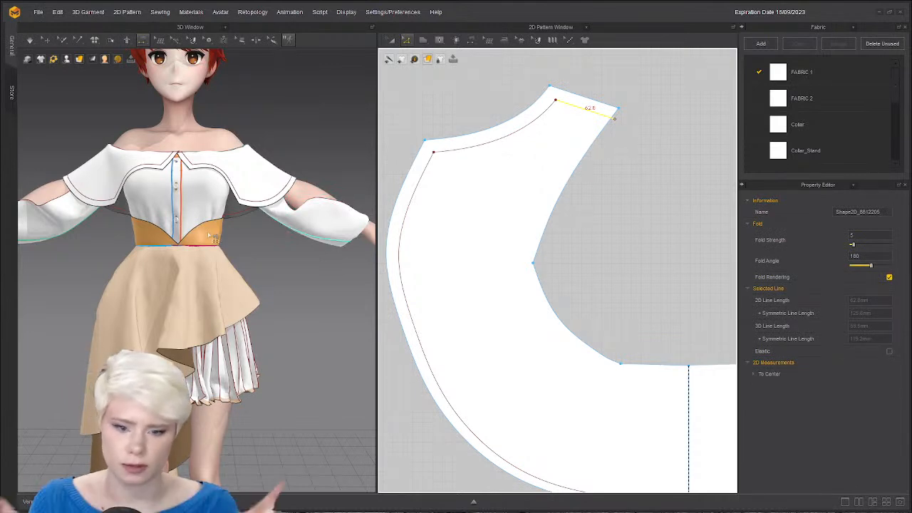
key("m")
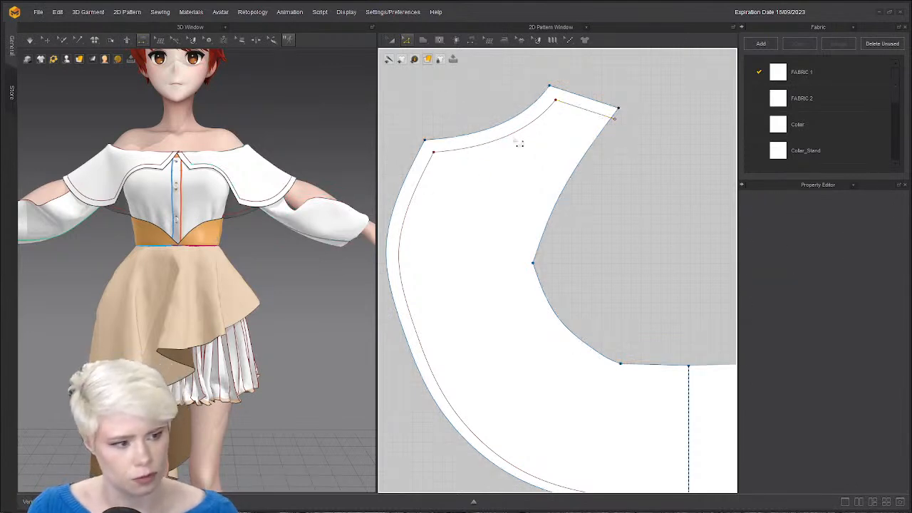
left_click(522, 142)
left_click(448, 112)
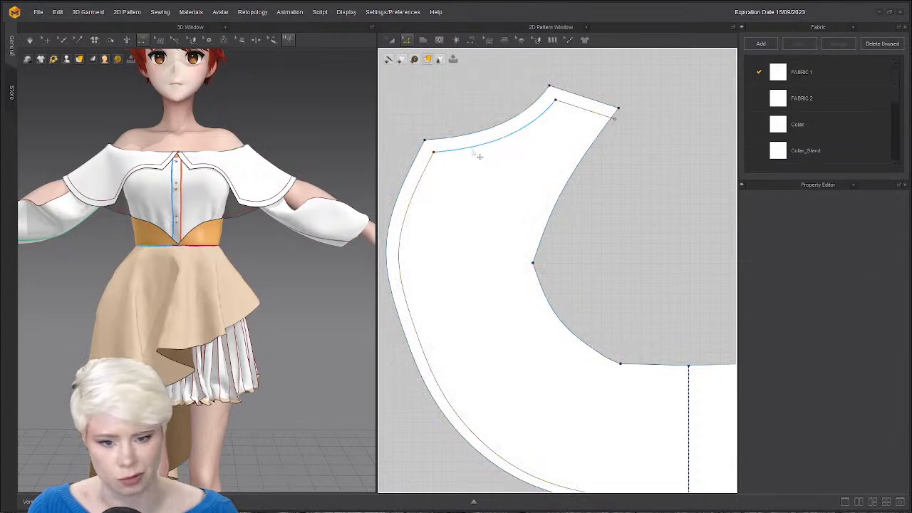
left_click(489, 156)
left_click(426, 187, "shift")
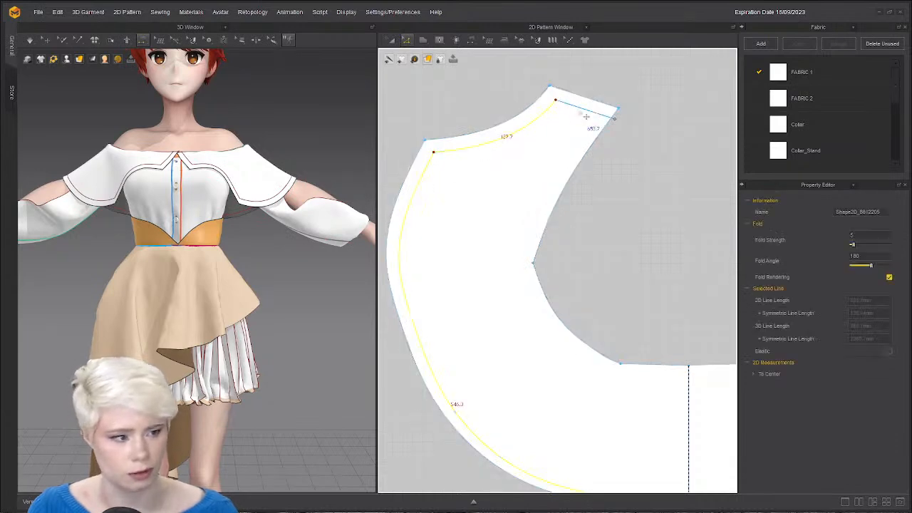
left_click(586, 106, "shift")
Review the collar border on the draped blouse and in the pattern layout, and clear the internal line selection.
scroll(522, 215, "down", 4)
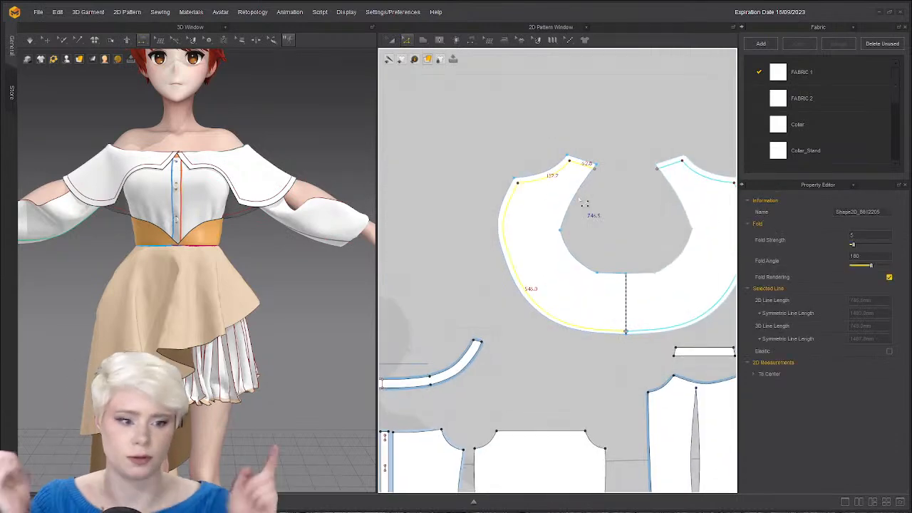
scroll(111, 191, "up", 4)
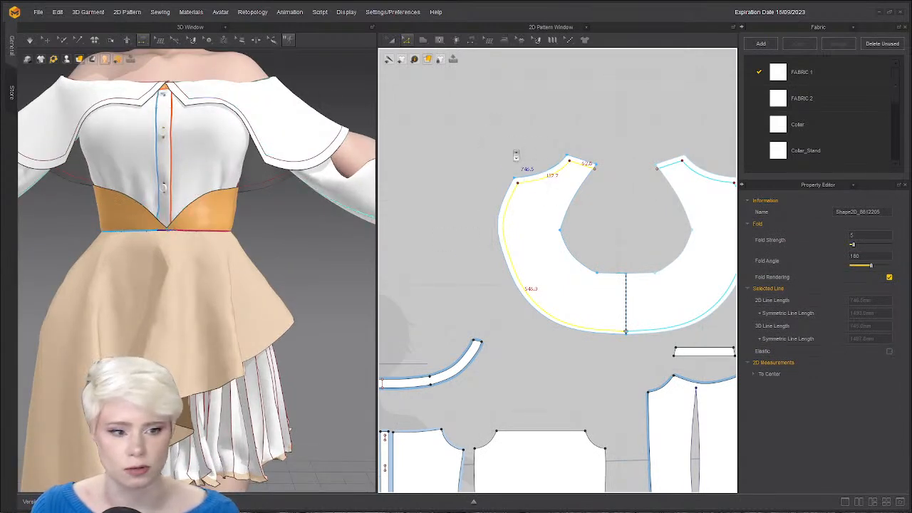
scroll(515, 154, "down", 2)
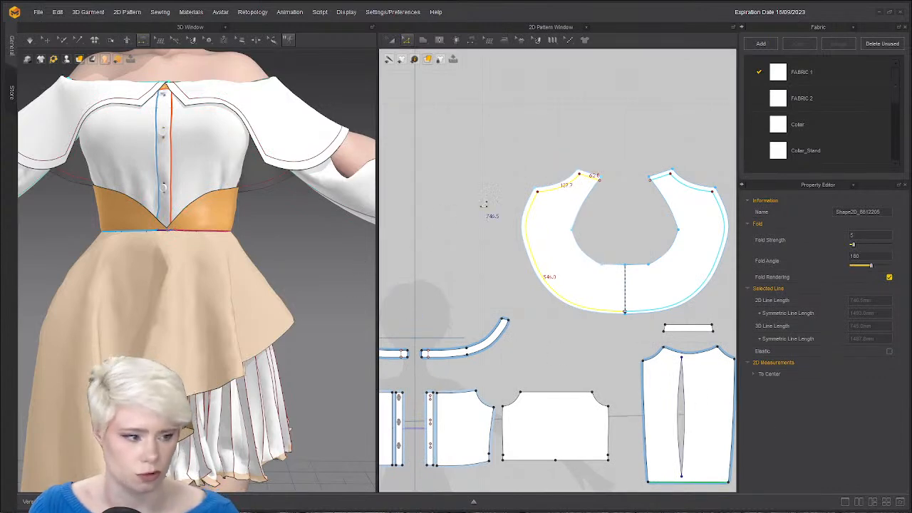
key("a")
left_click(503, 174)
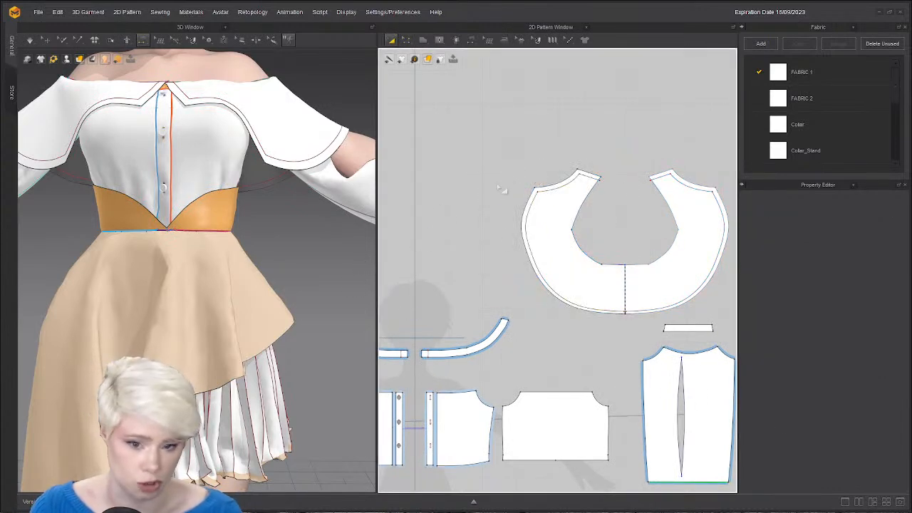
scroll(524, 199, "up", 2)
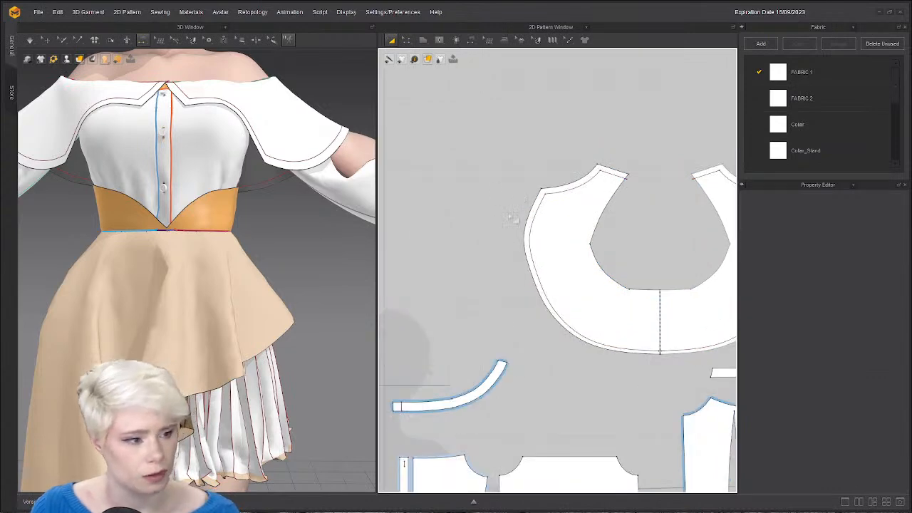
scroll(512, 207, "down", 2)
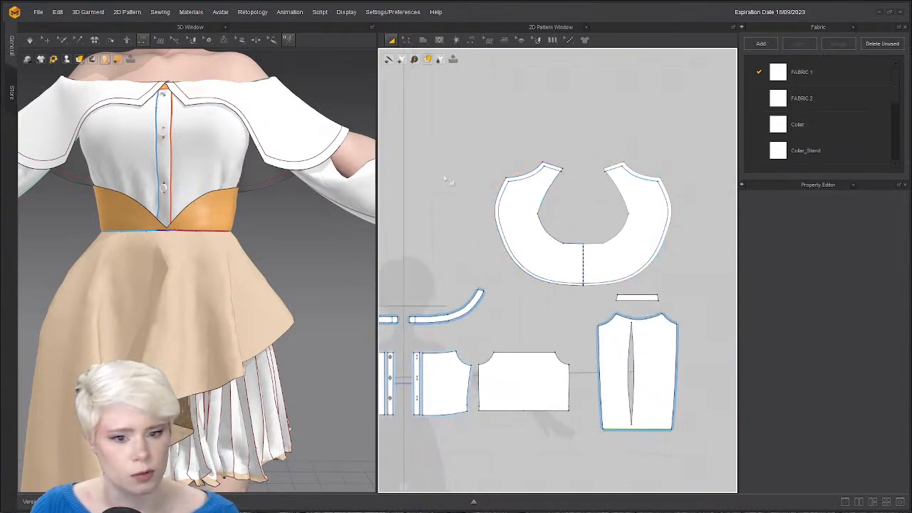
Select the collar's internal line segments from the front edge to the back, then clear the selection and examine the back centre.
scroll(515, 197, "up", 2)
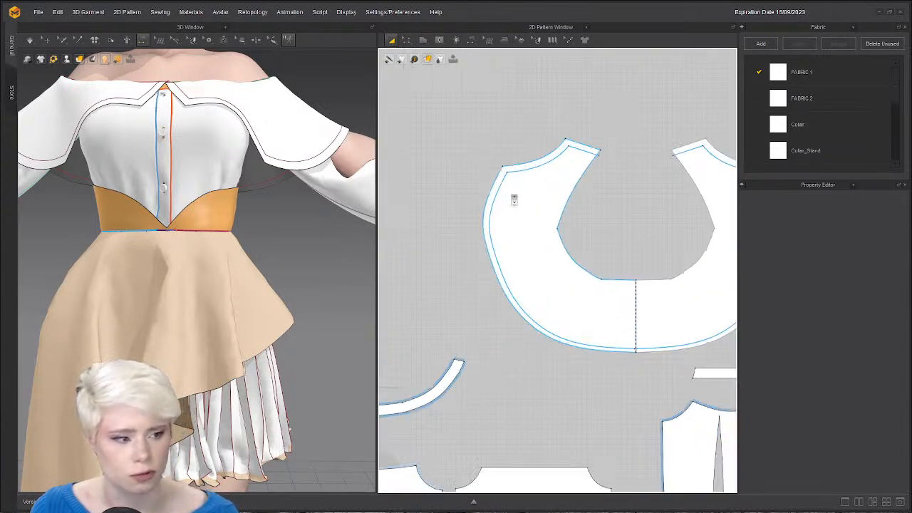
key("z")
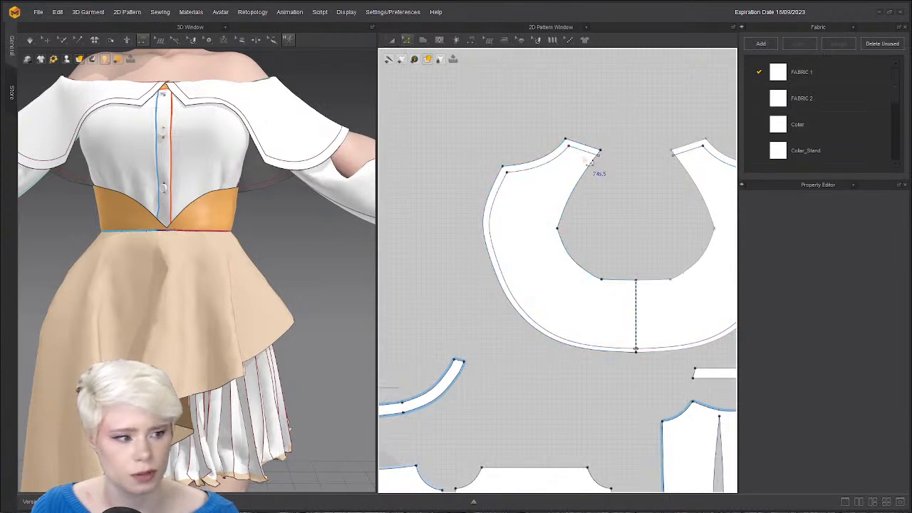
left_click(584, 151)
left_click(557, 157, "shift")
left_click(496, 195, "shift")
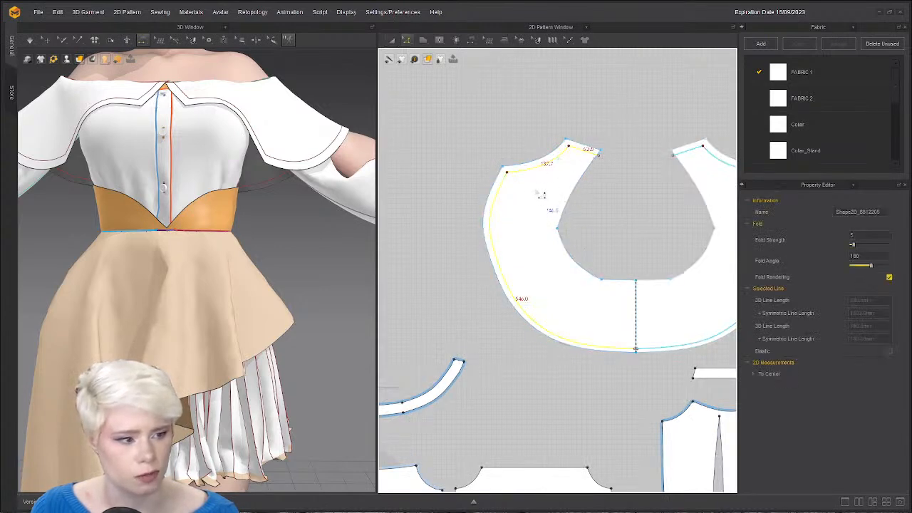
left_click(555, 73)
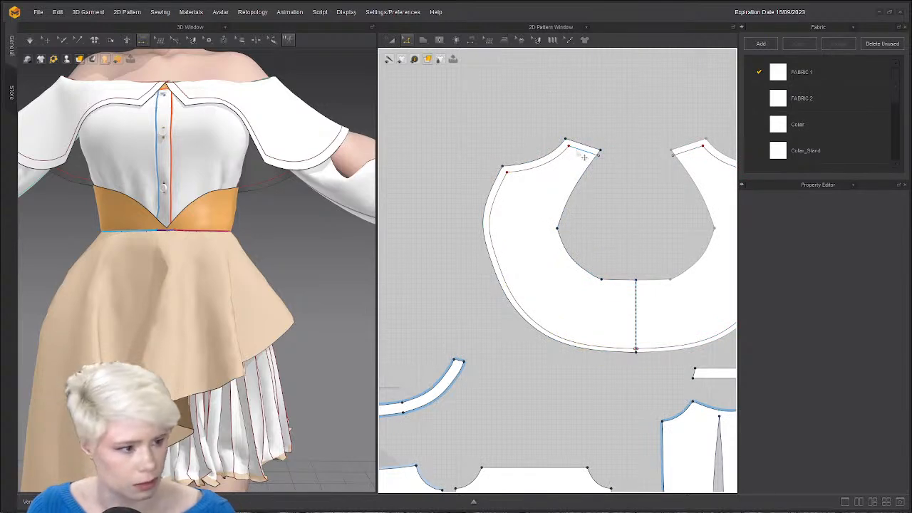
scroll(557, 380, "up", 5)
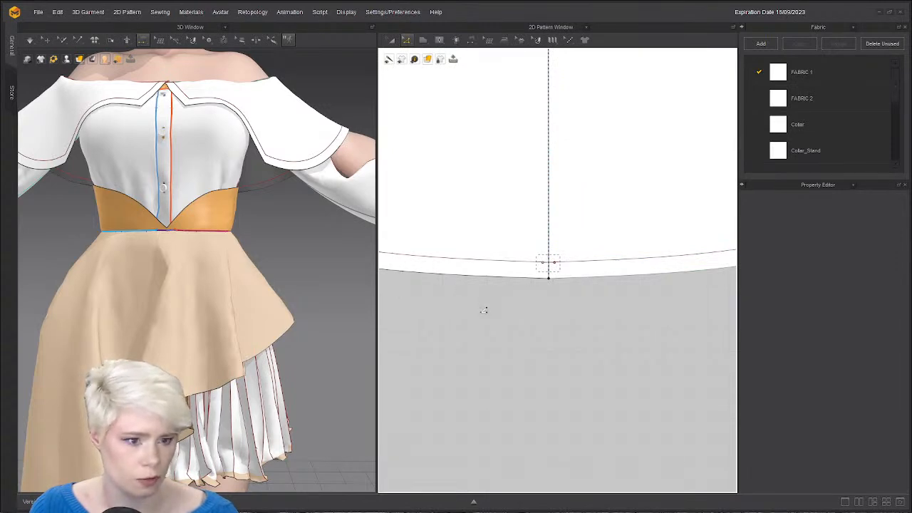
scroll(483, 311, "down", 5)
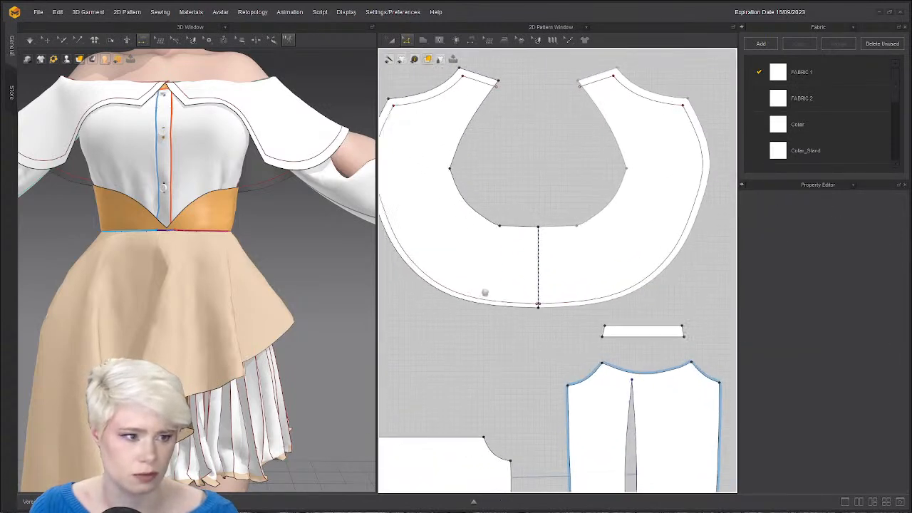
middle_click_drag(484, 293, 555, 316)
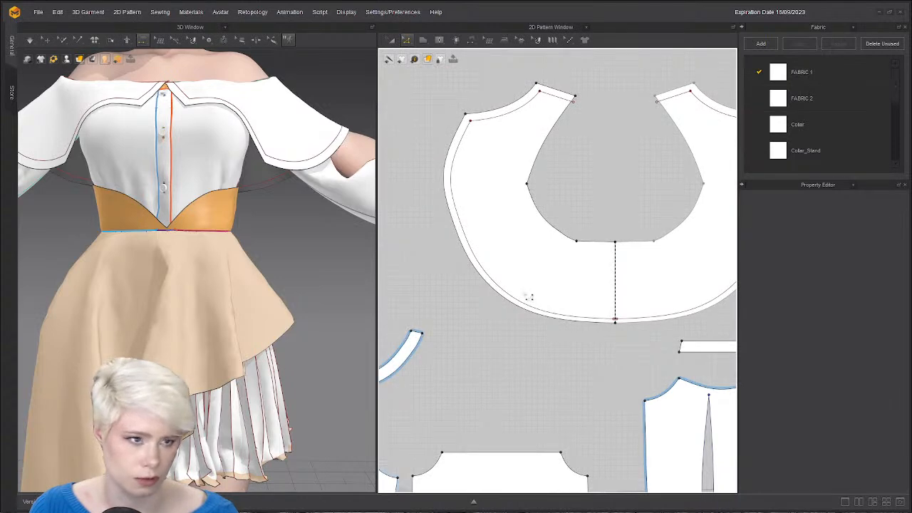
Extend/Trim the collar's short front internal line to the pattern outline, adding a point where they meet.
scroll(567, 105, "up", 5)
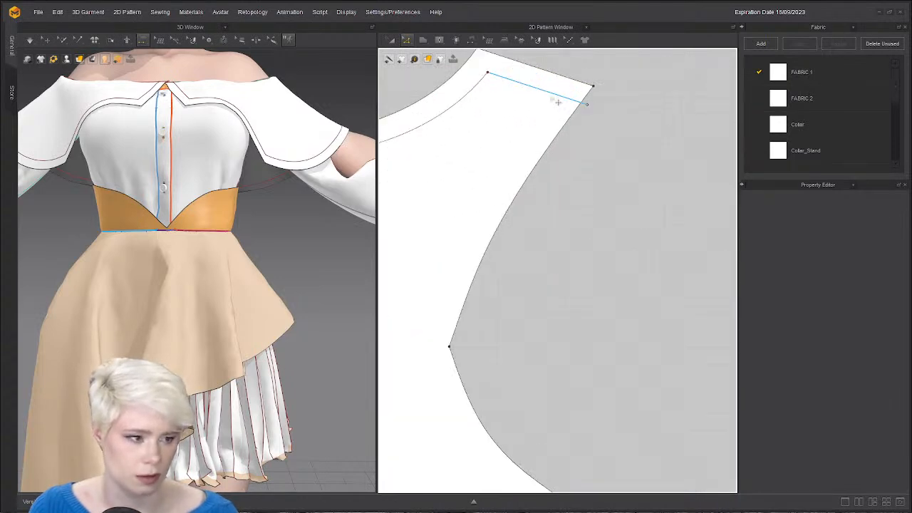
left_click(541, 82)
right_click(541, 89)
mouse_move(617, 241)
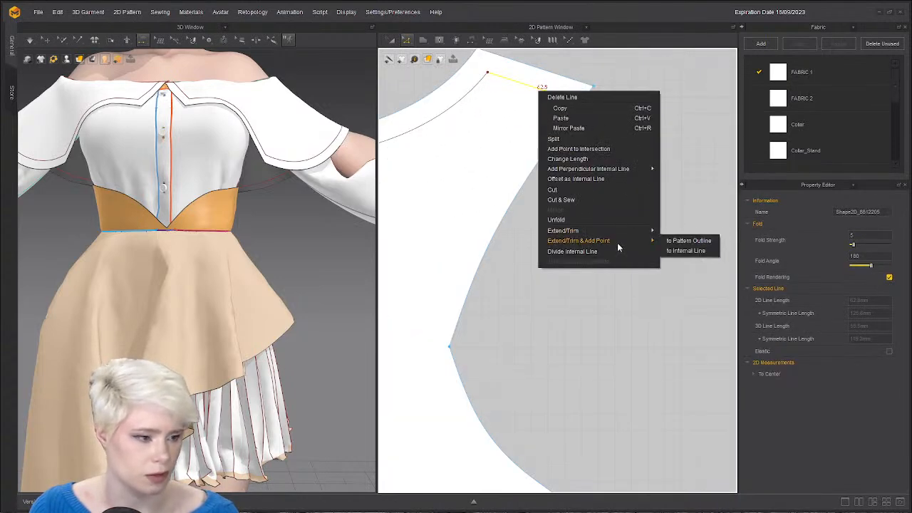
left_click(700, 249)
left_click(607, 206)
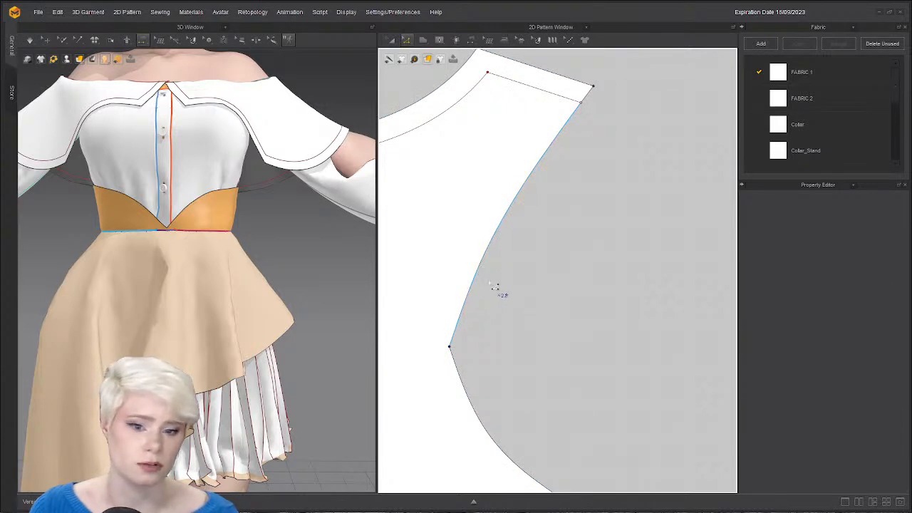
Round the side corners of the collar's inner neckline with Smooth Curve and check the draped blouse.
scroll(501, 337, "down", 3)
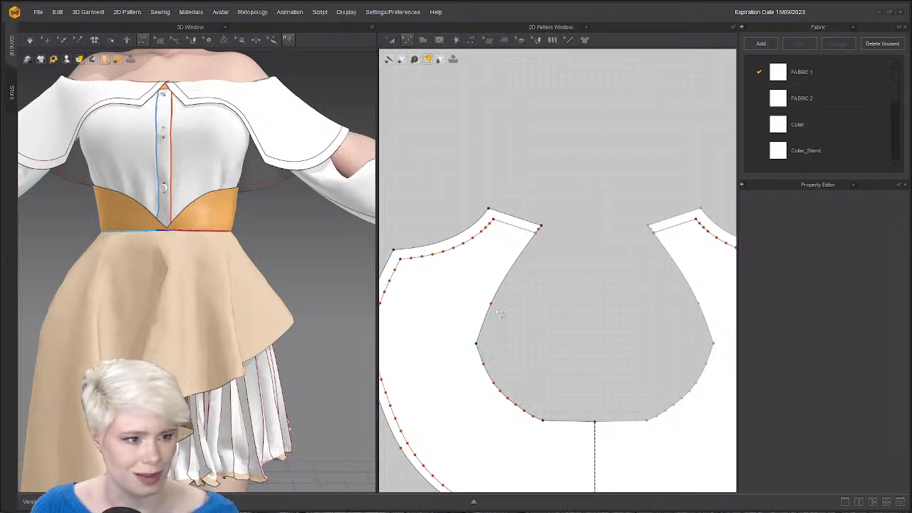
left_click(411, 40)
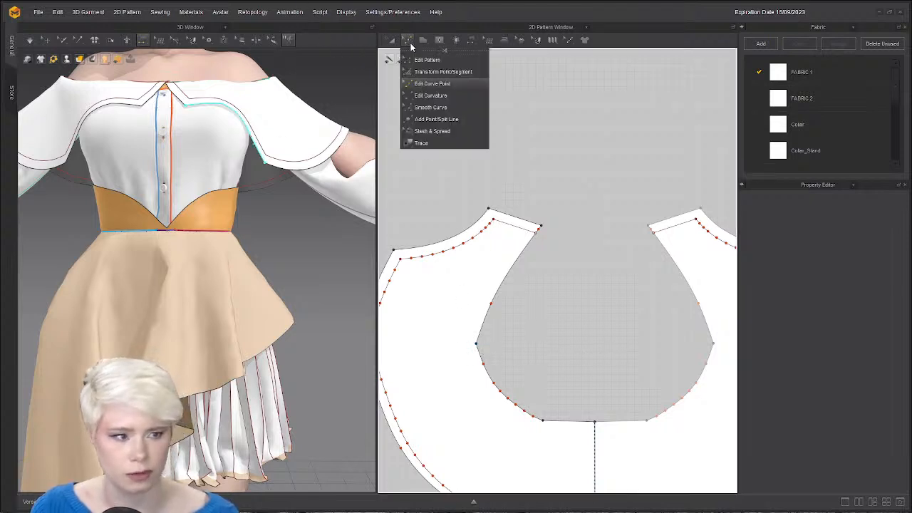
left_click(439, 96)
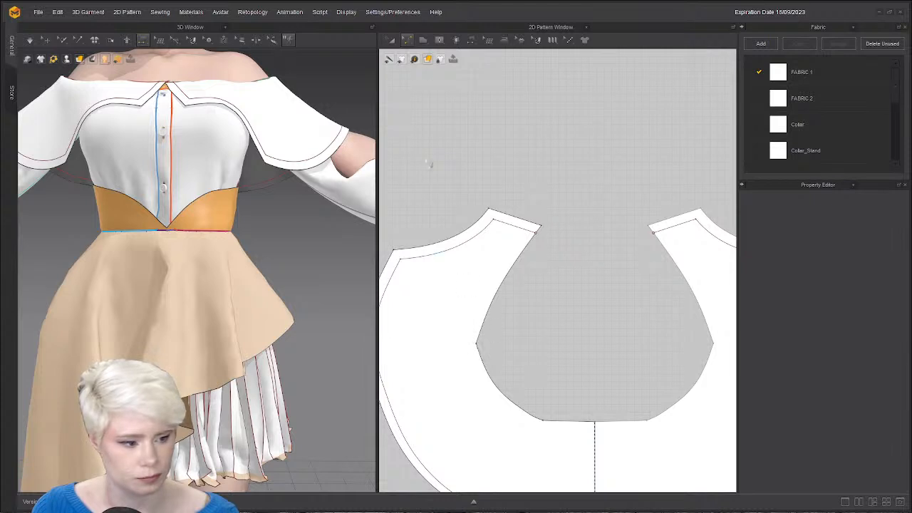
left_click(410, 40)
left_click(438, 94)
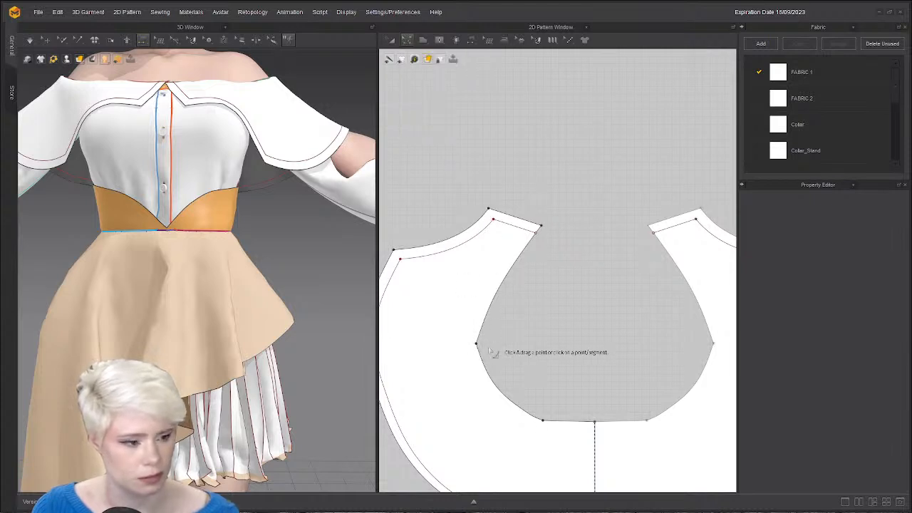
left_click_drag(476, 345, 702, 358)
right_click_drag(158, 311, 123, 311)
scroll(123, 312, "down", 3)
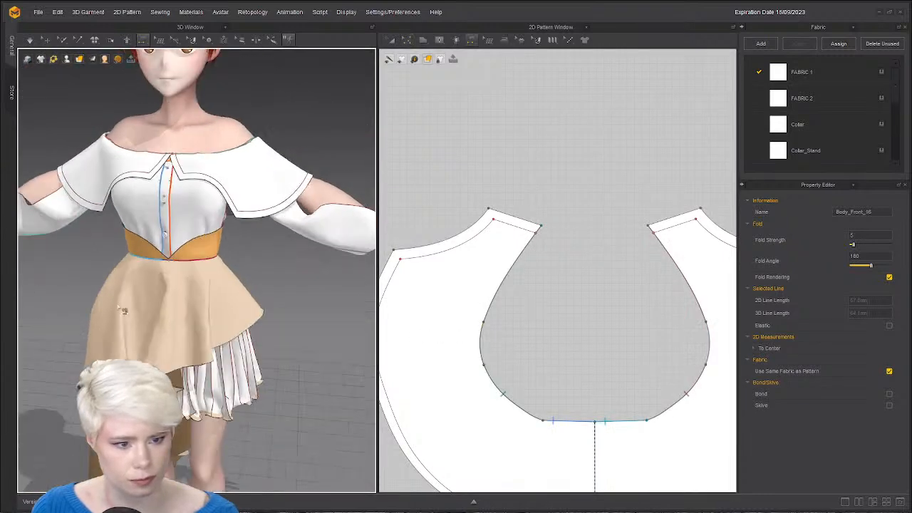
middle_click_drag(153, 295, 180, 291)
left_click(457, 129)
scroll(226, 217, "up", 3)
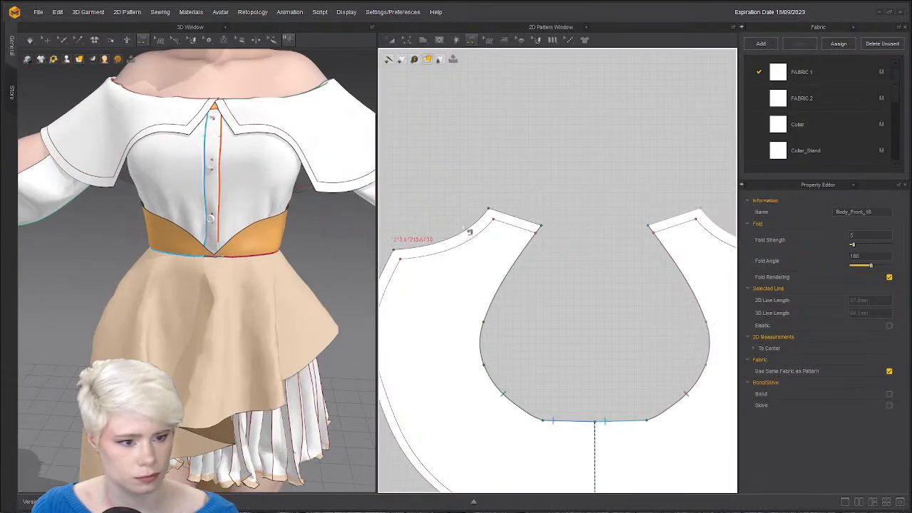
Trace all outline and internal lines of the collar as a new pattern and place it above the original.
left_click(505, 213)
key("z")
scroll(522, 240, "down", 3)
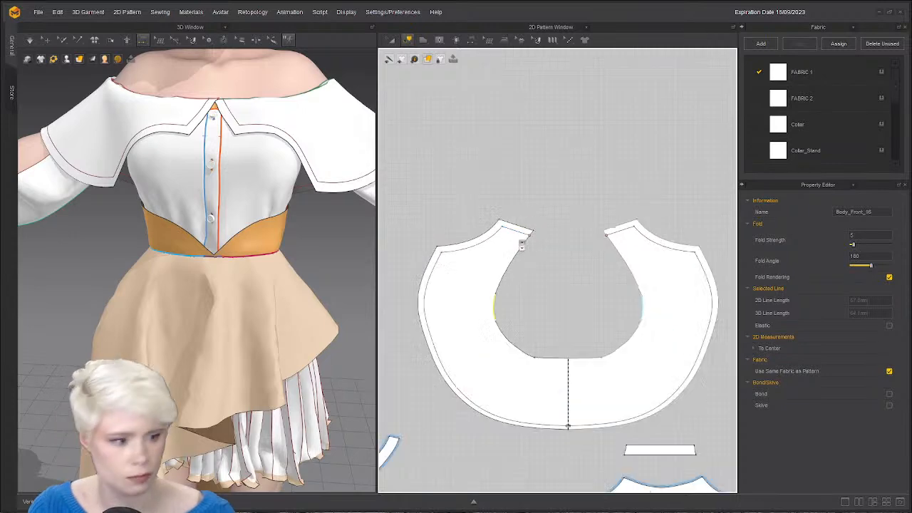
middle_click_drag(509, 222, 544, 192)
left_click_drag(442, 166, 701, 348)
left_click_drag(722, 382, 718, 377)
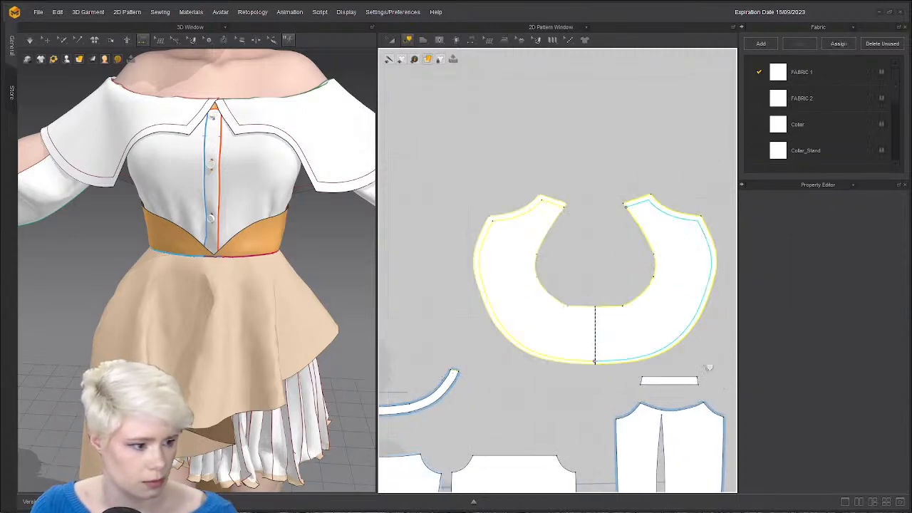
right_click(658, 333)
left_click(405, 156)
mouse_move(396, 144)
left_mouse_down()
mouse_move(797, 397)
mouse_move(785, 372)
left_mouse_up()
right_click(547, 202)
left_click(570, 206)
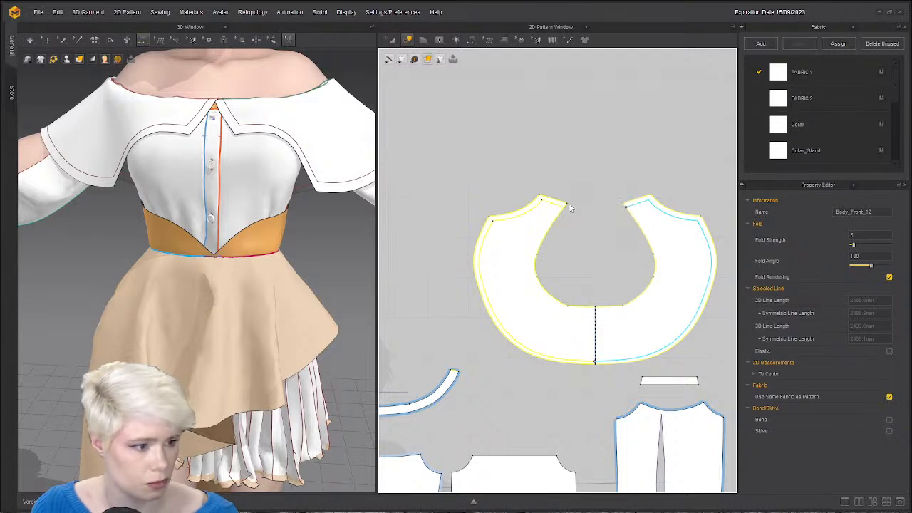
middle_click_drag(563, 108, 534, 212)
scroll(533, 211, "down", 2)
left_click(543, 205)
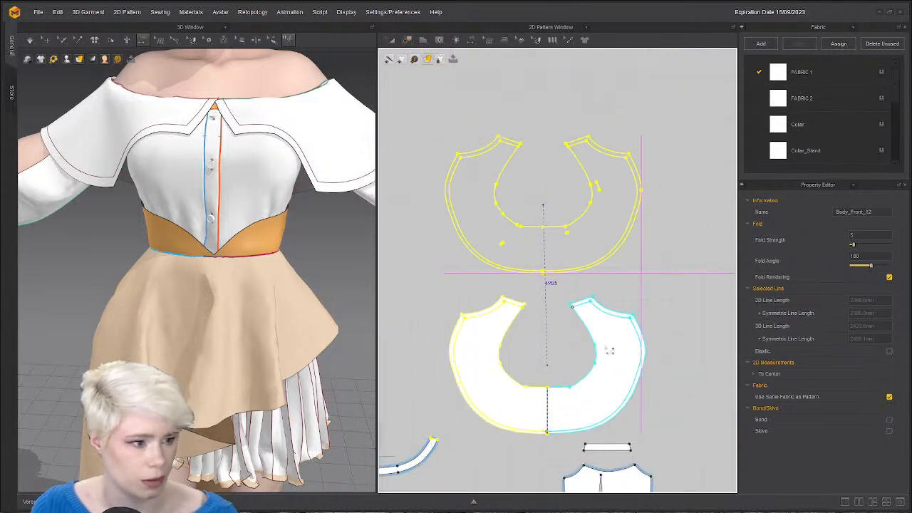
Select the traced collar's front and curved internal segments and inspect where the internal lines overlap at the back centre.
key("z")
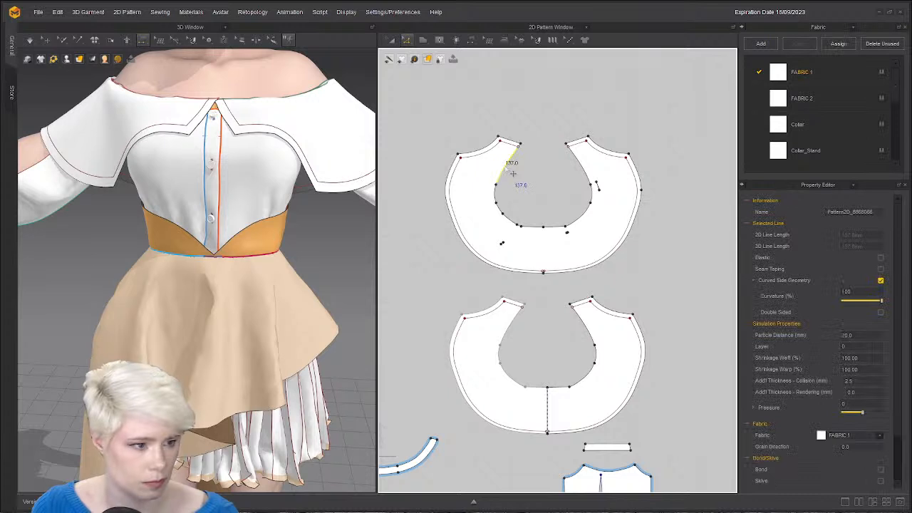
left_click(522, 109)
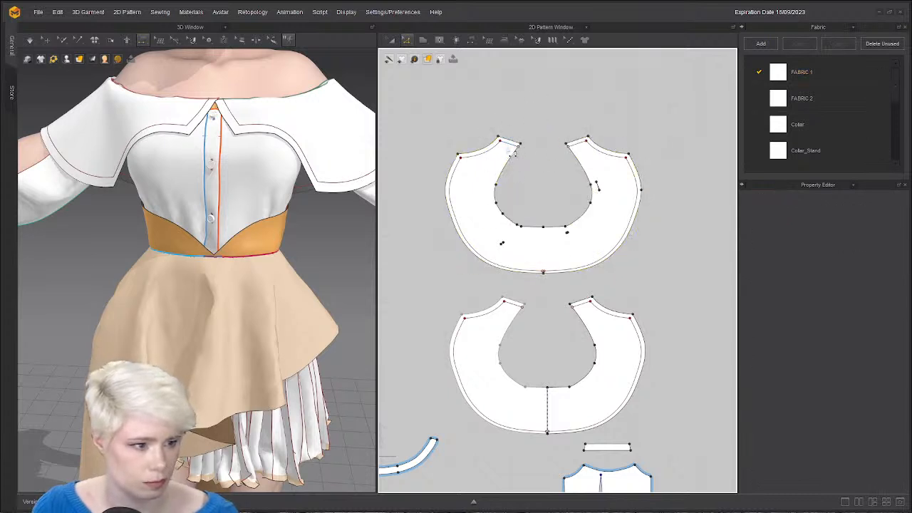
left_click(509, 147)
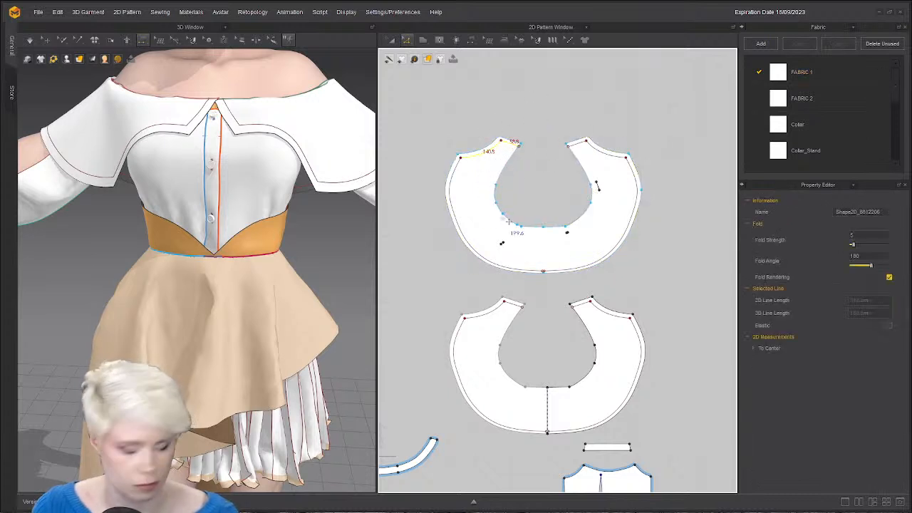
scroll(536, 292, "up", 5)
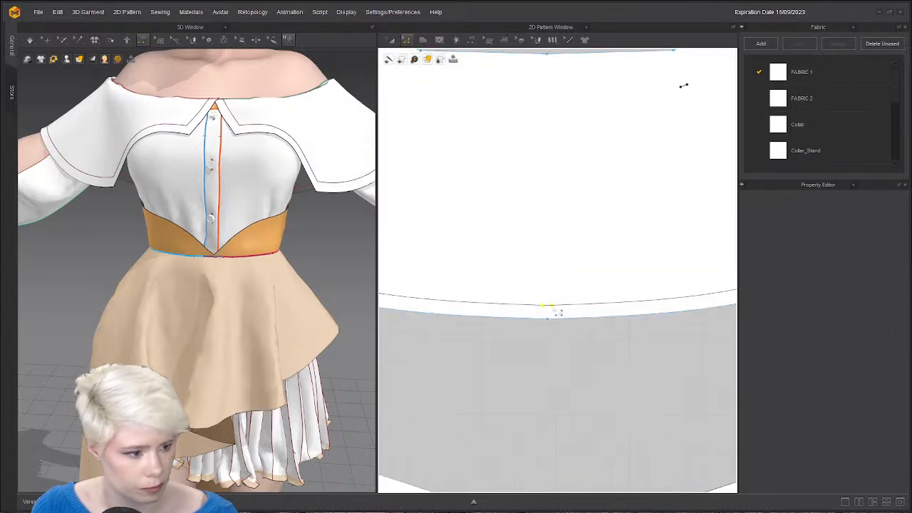
right_click(550, 307)
left_click(544, 294)
left_click(529, 274)
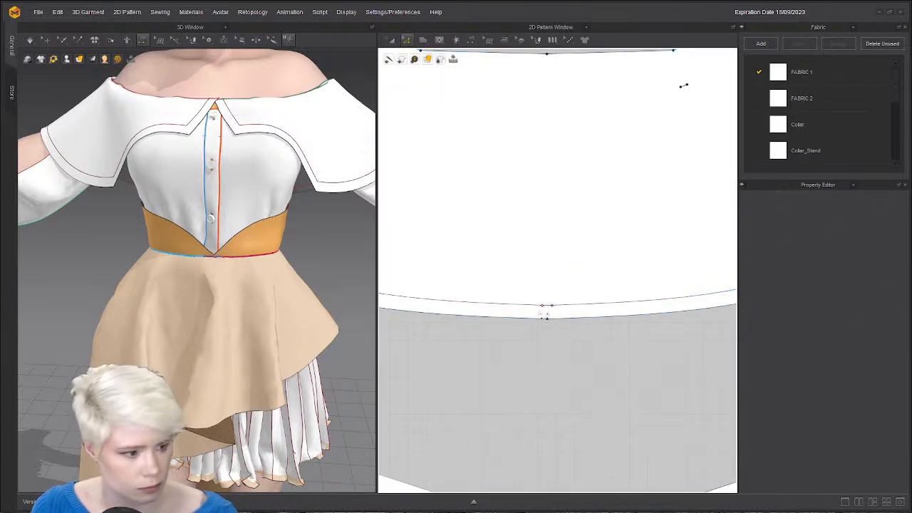
Review the commands available for the internal line at the traced collar's back centre without applying any.
right_click(575, 312)
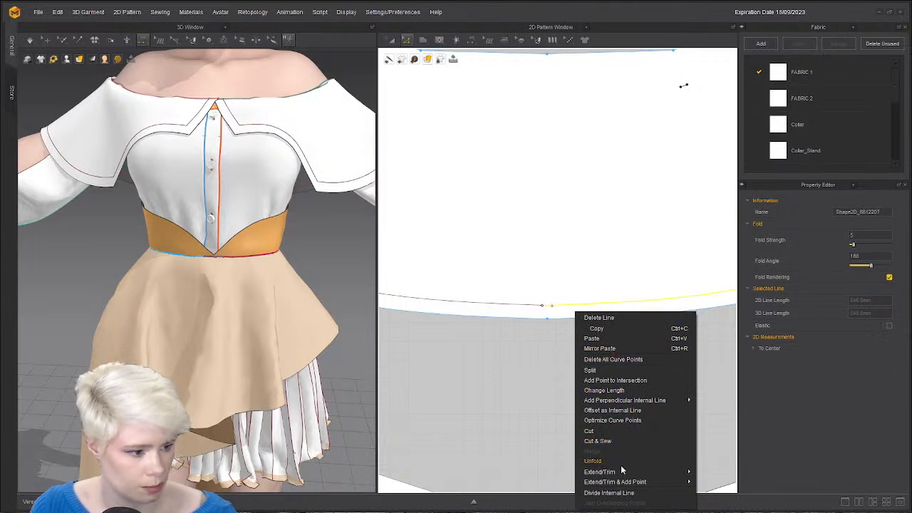
left_click(543, 236)
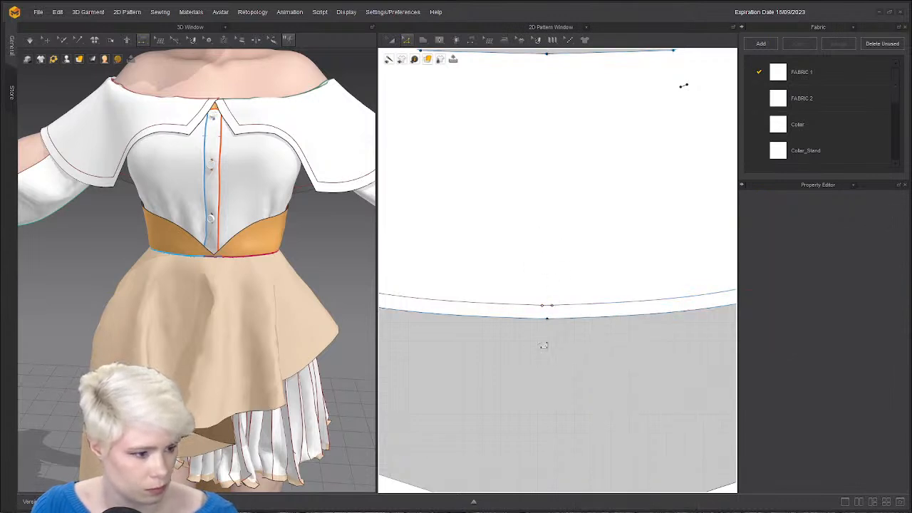
scroll(543, 306, "up", 3)
left_click(553, 334)
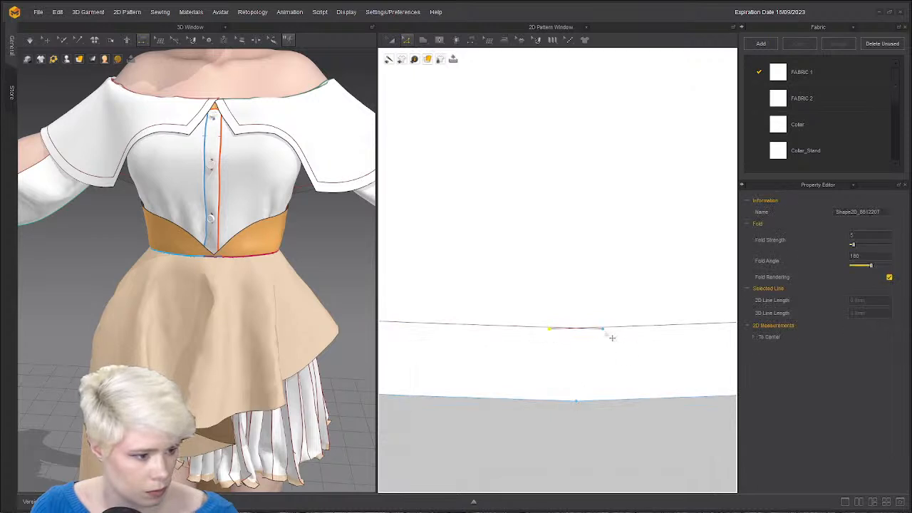
right_click(603, 329)
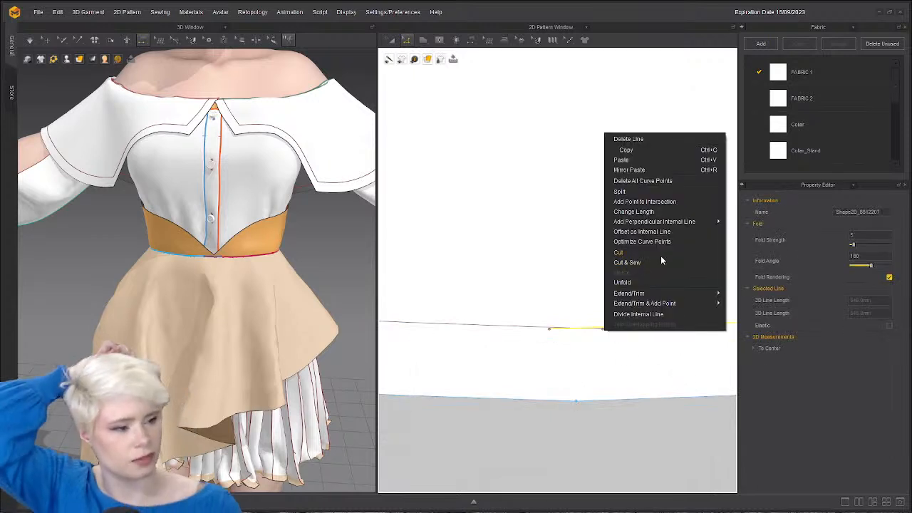
left_click(566, 375)
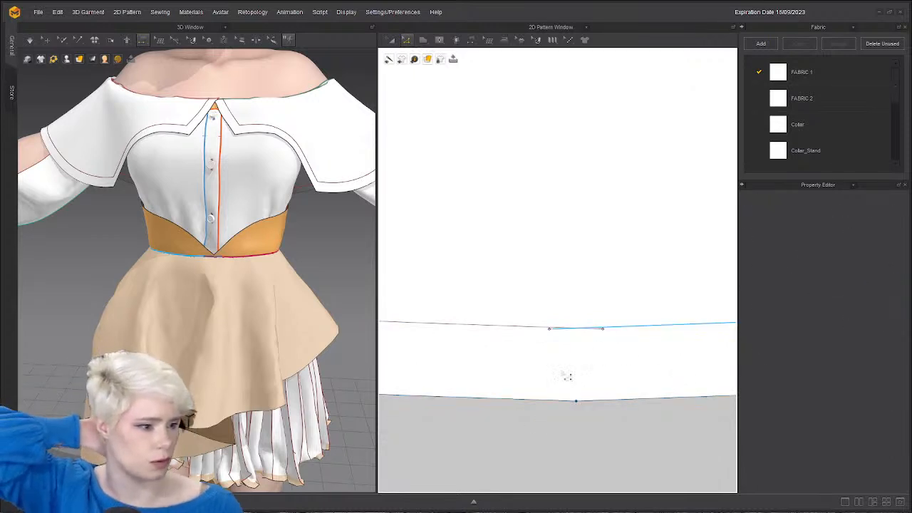
Merge the two overlapping internal line endpoints at the traced collar's back centre to their average position.
left_click(605, 330)
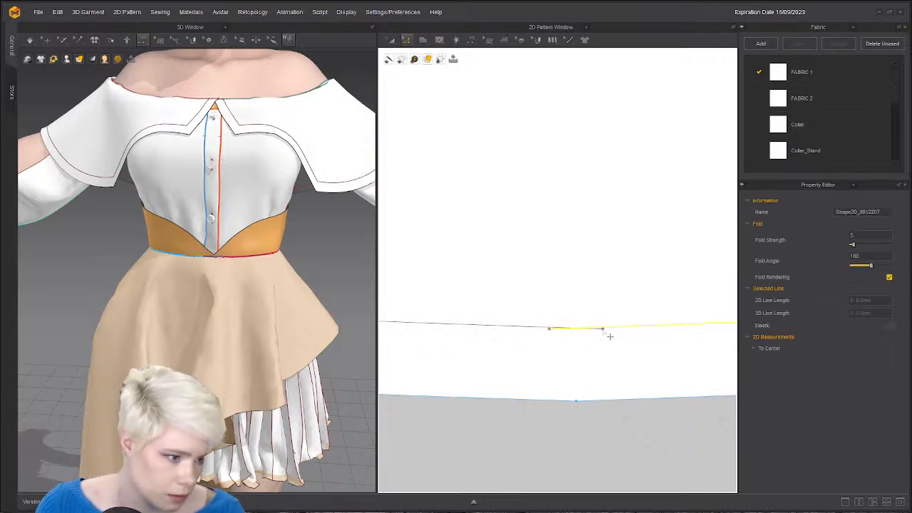
left_click(609, 371)
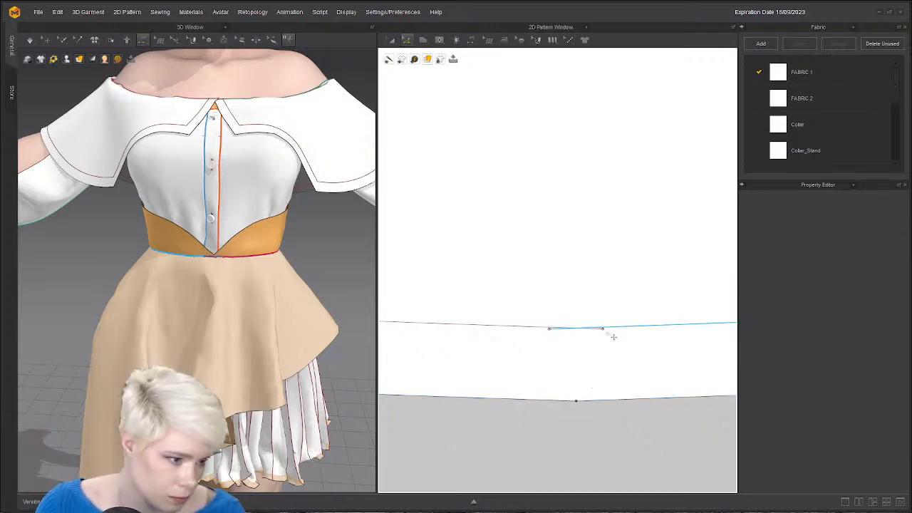
right_click(549, 329)
left_click(573, 336)
left_click(506, 410)
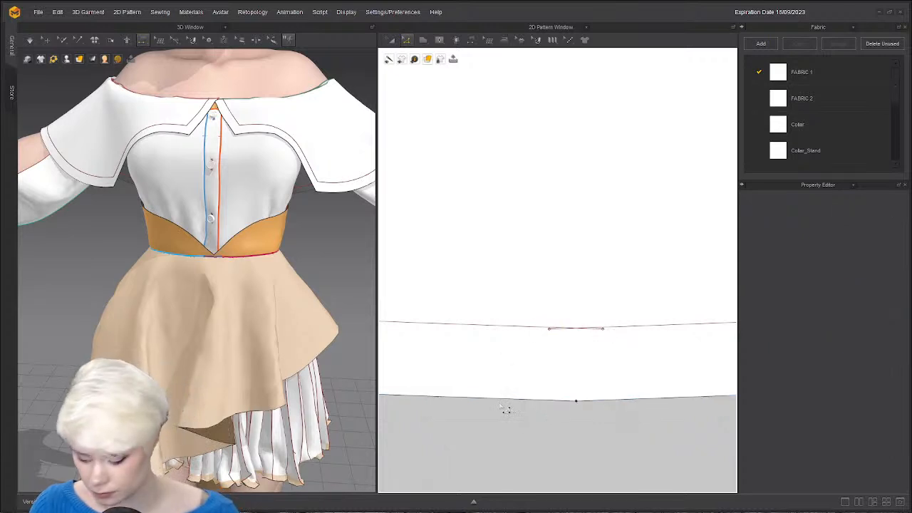
left_click(551, 329)
left_click(602, 329, "shift")
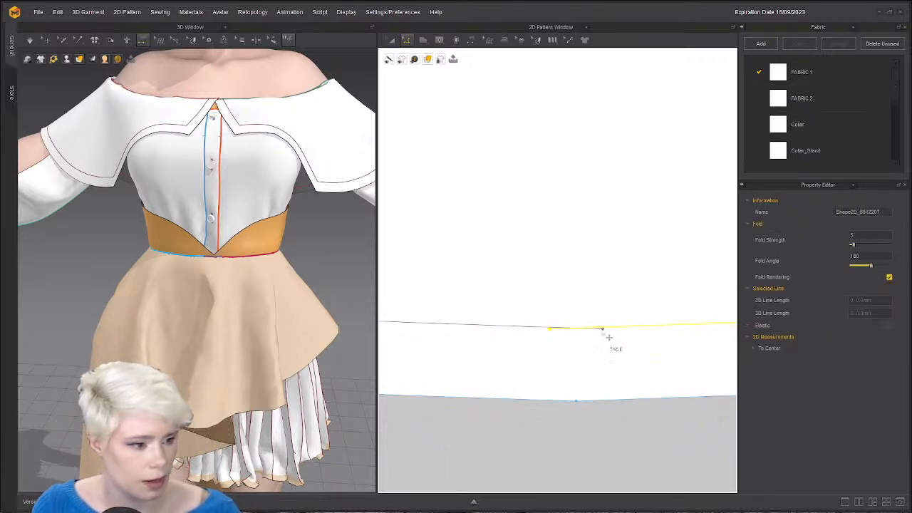
left_click(603, 329)
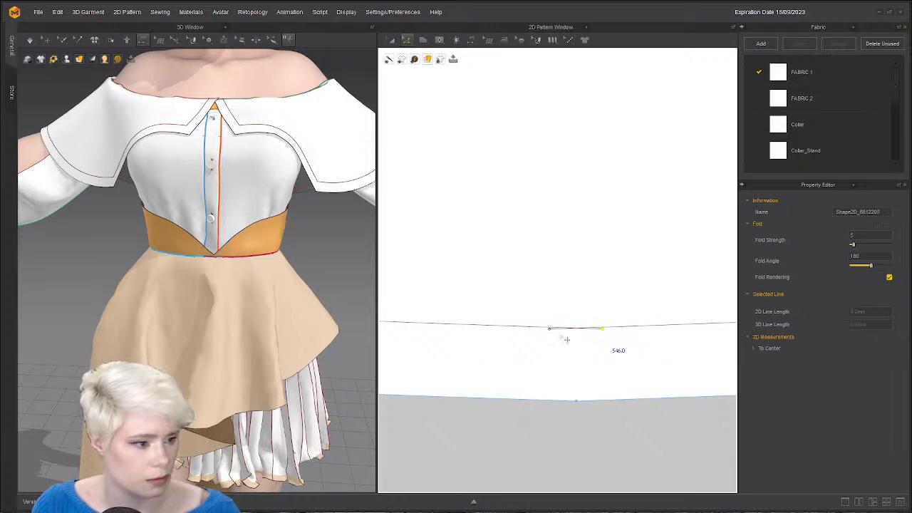
right_click(552, 329)
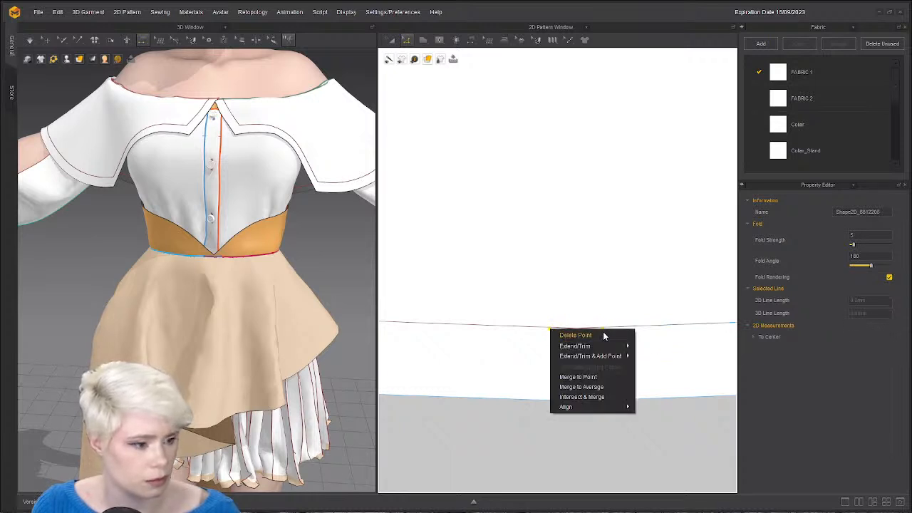
left_click(612, 387)
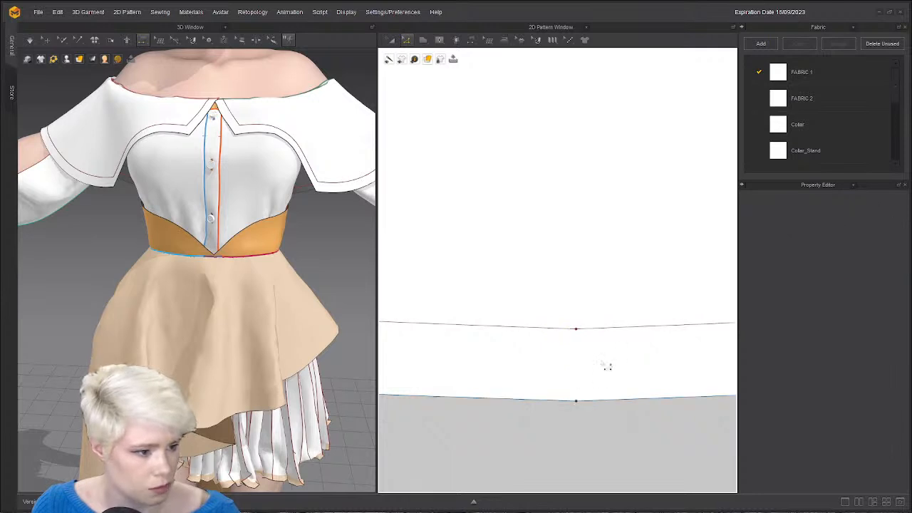
Try to cut the traced collar along only the front, curved and outer side segments of one half of its internal line.
scroll(606, 367, "down", 10)
scroll(499, 255, "up", 3)
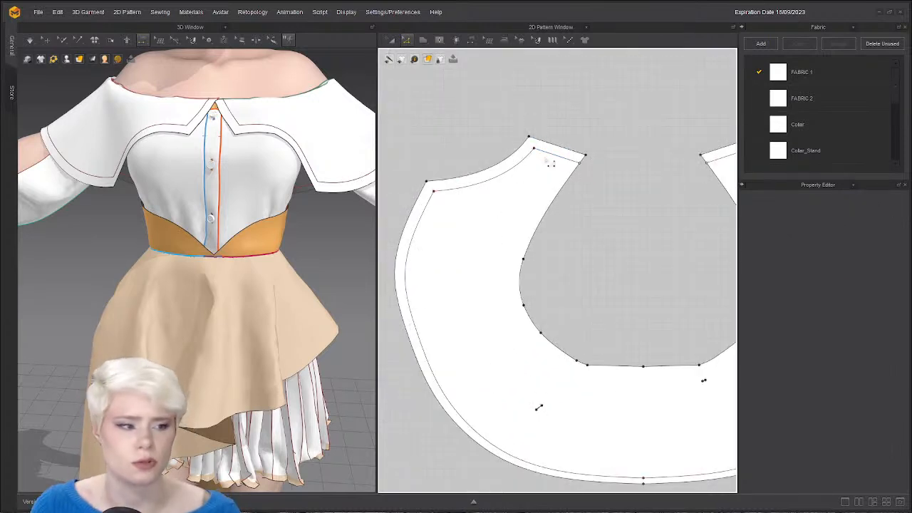
left_click(549, 160)
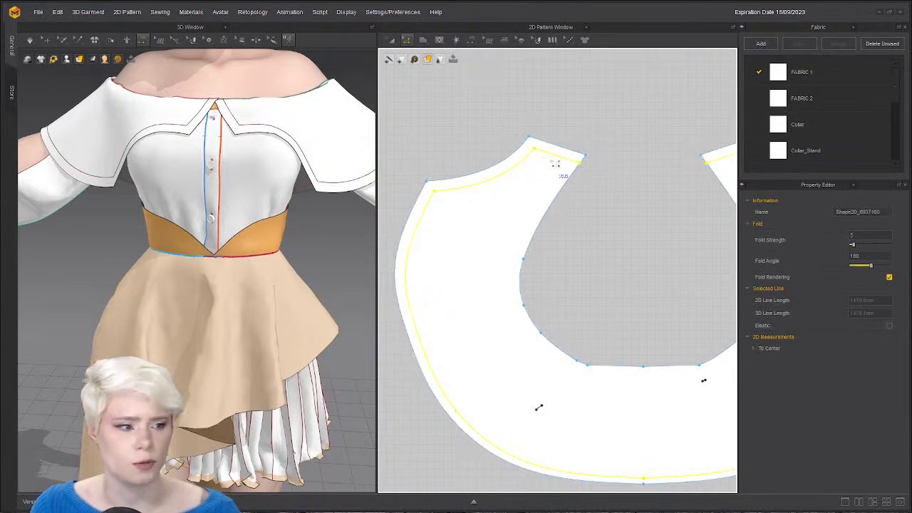
right_click(548, 155)
left_click(563, 139)
left_click(559, 156)
left_click(526, 158, "shift")
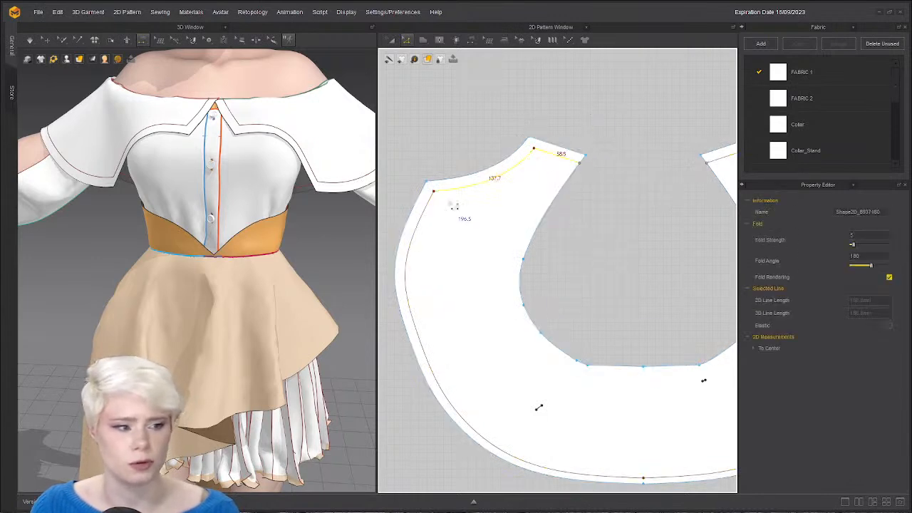
left_click(433, 211, "shift")
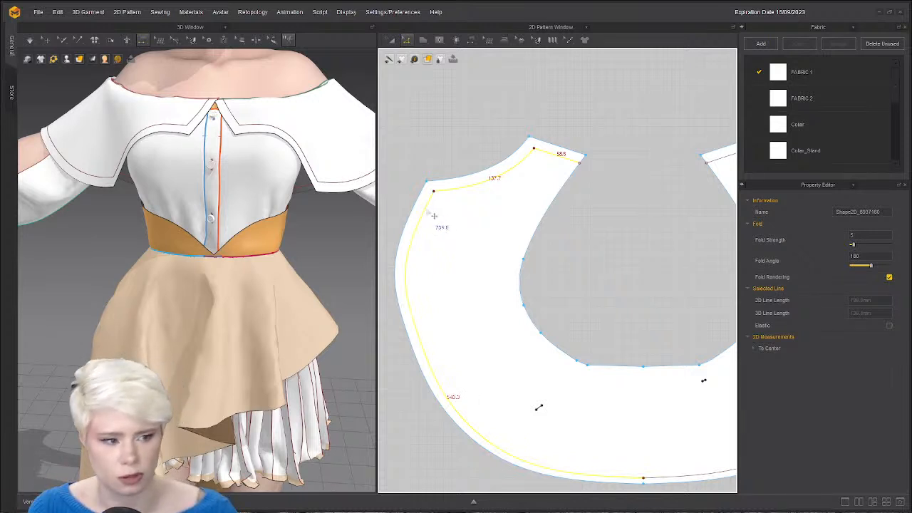
right_click(428, 210)
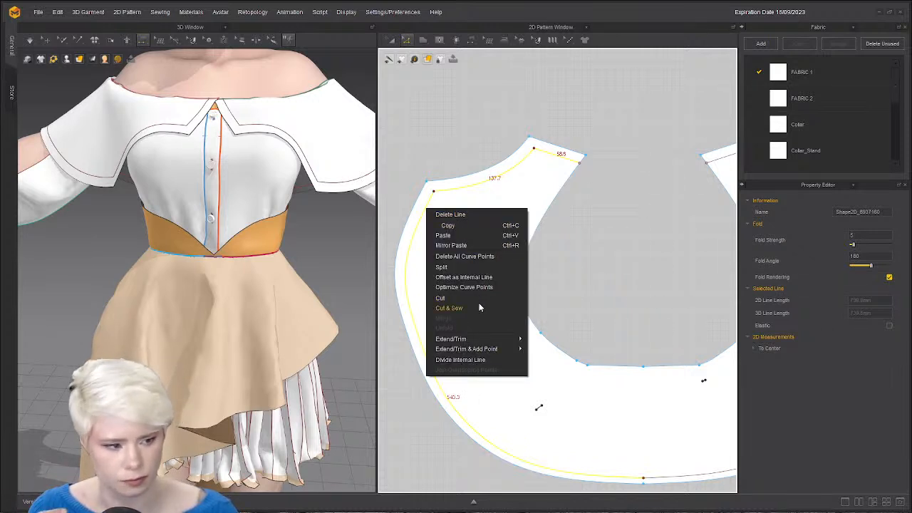
left_click(474, 299)
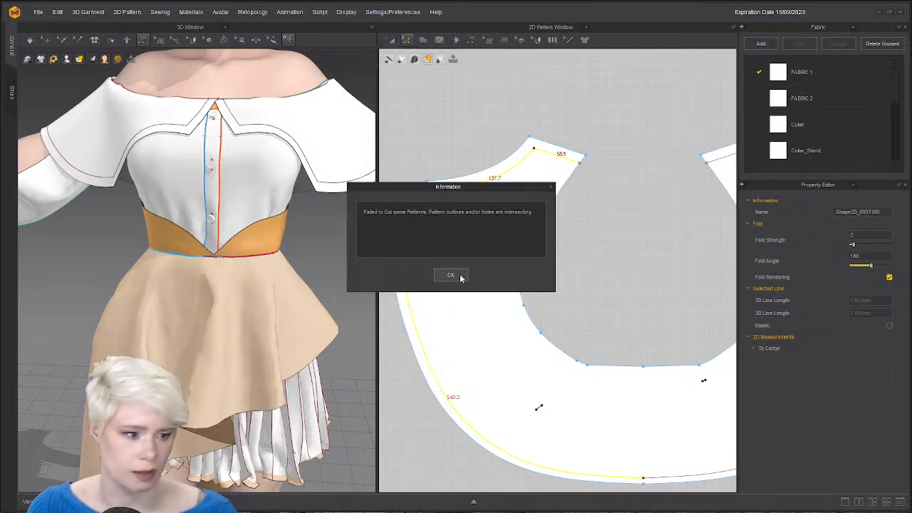
left_click(458, 276)
Inspect the internal line's corner point near the traced collar's front tip and the commands available for it.
scroll(564, 280, "down", 2)
scroll(549, 254, "up", 6)
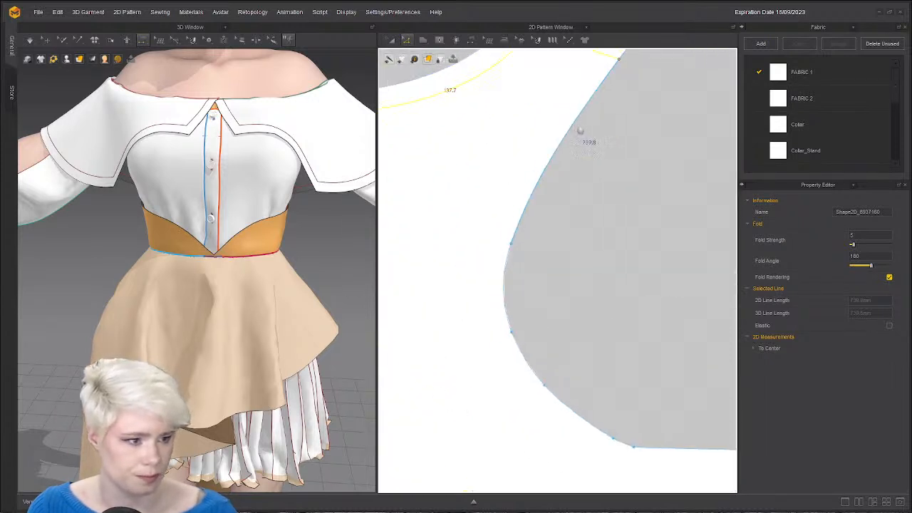
left_click(613, 174)
middle_click_drag(593, 101, 619, 266)
scroll(619, 266, "up", 3)
left_click(538, 180)
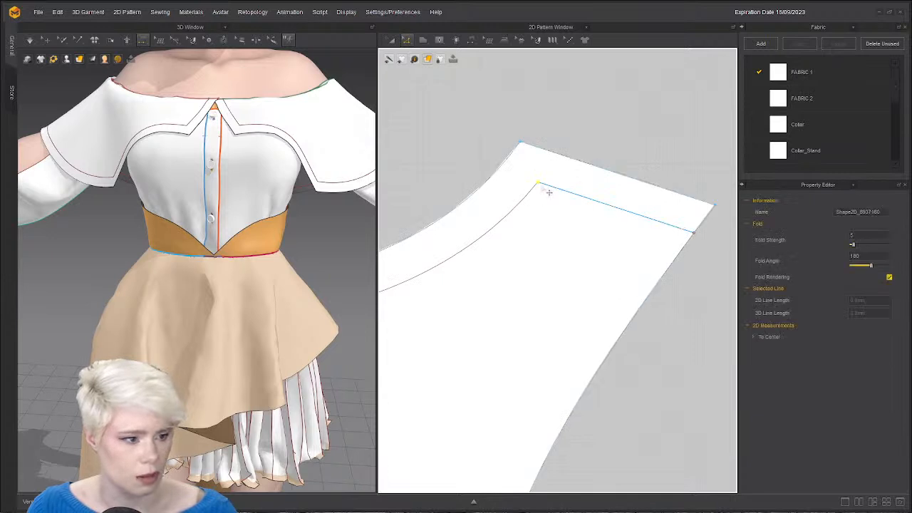
right_click(540, 184)
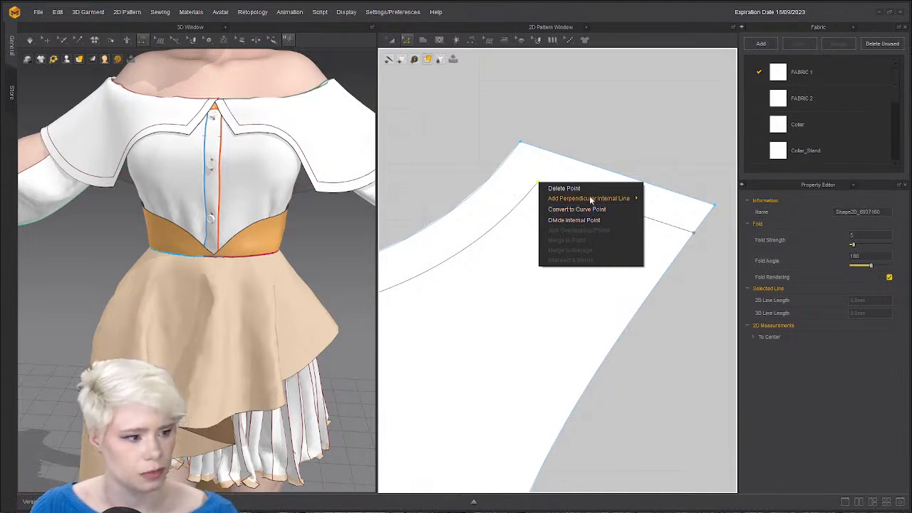
left_click(579, 220)
Select every segment of the traced collar's internal line on both halves and cut the pattern along it.
left_click(607, 207)
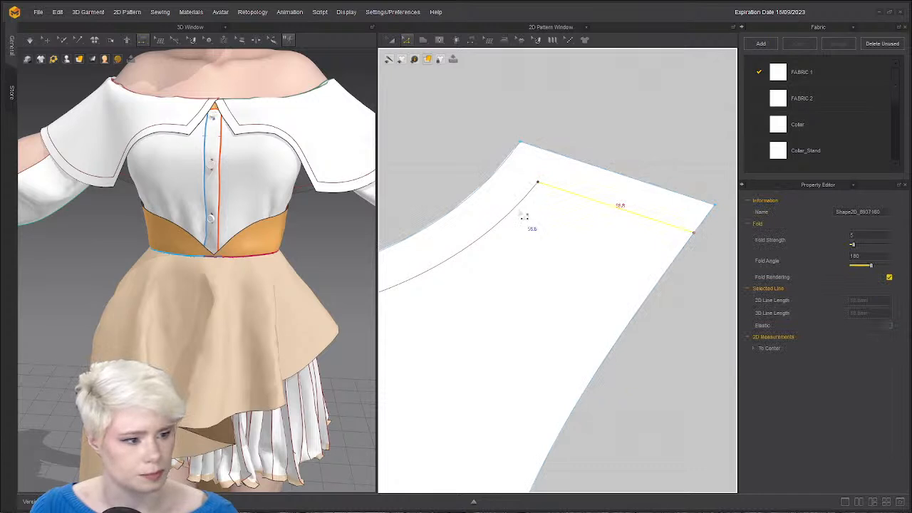
scroll(524, 217, "down", 5)
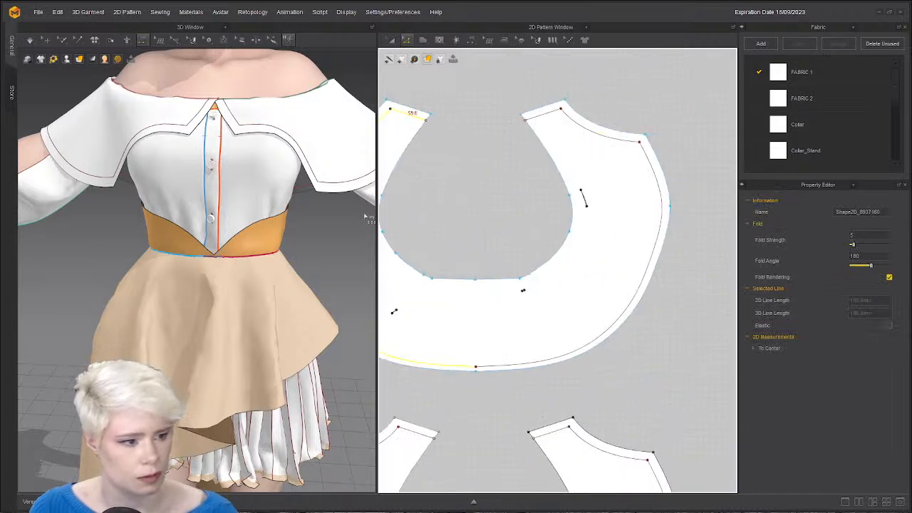
scroll(590, 356, "down", 1)
left_click(593, 354)
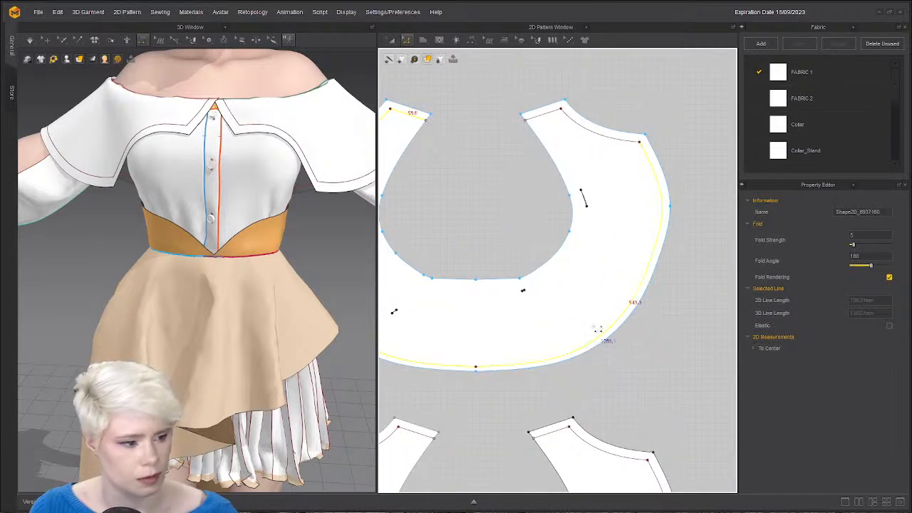
scroll(580, 328, "up", 4)
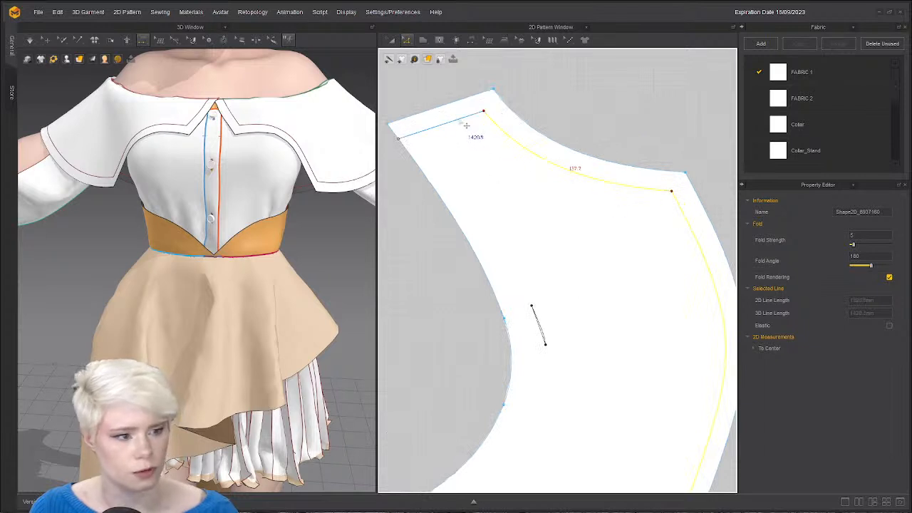
right_click(460, 119)
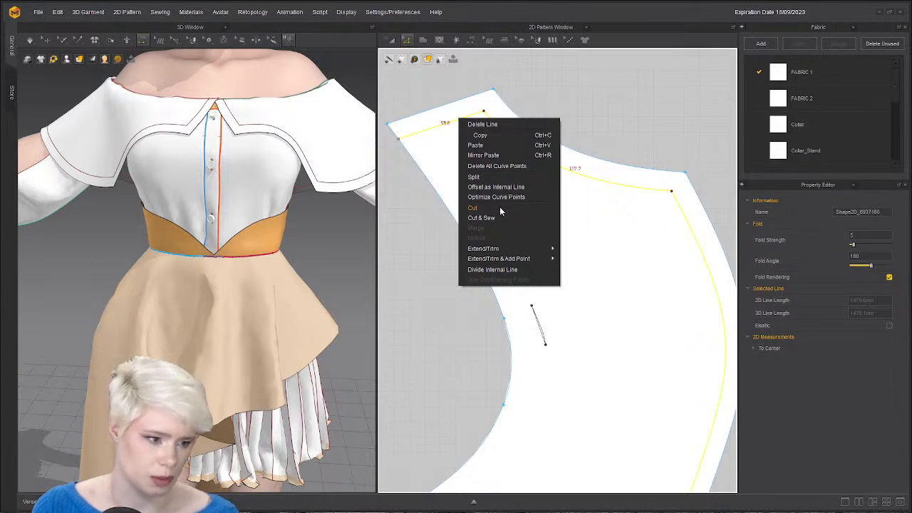
left_click(500, 206)
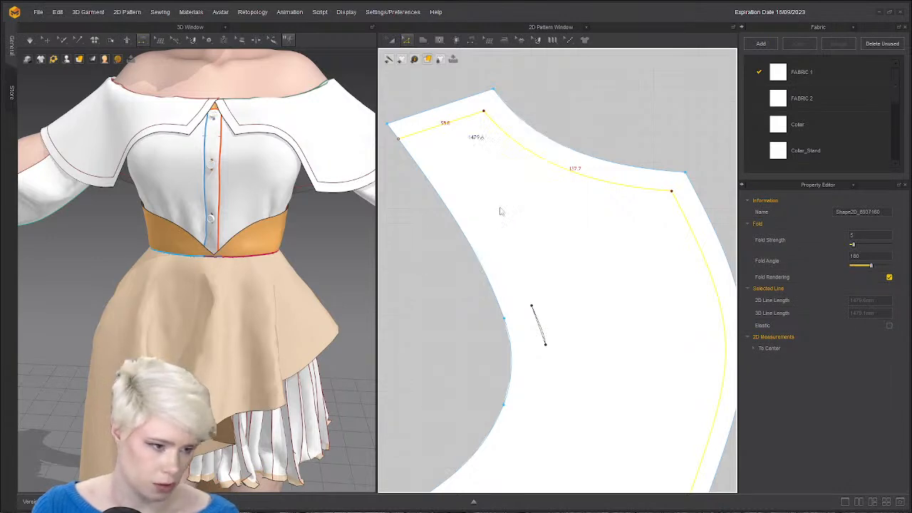
Delete the cut-off inner collar piece and the small leftover slivers, keeping only the narrow border strip.
left_click(560, 291)
scroll(554, 306, "down", 5)
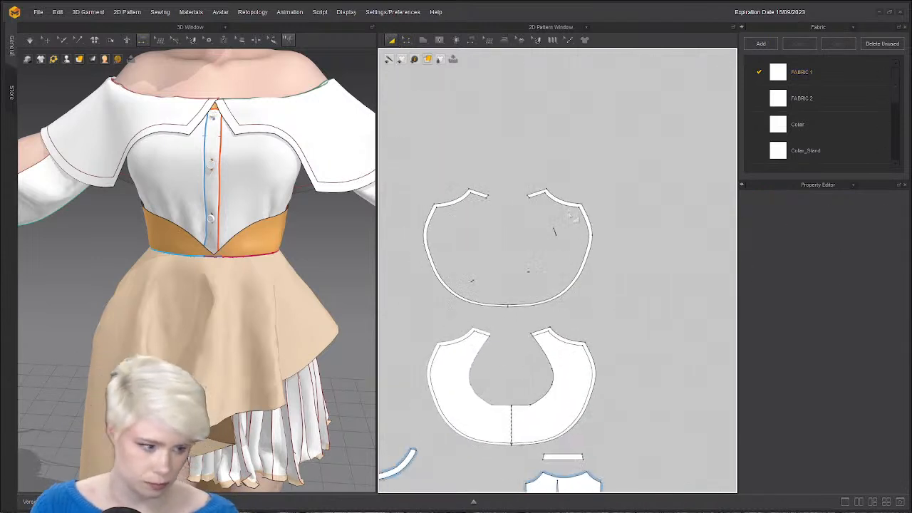
left_click(556, 230)
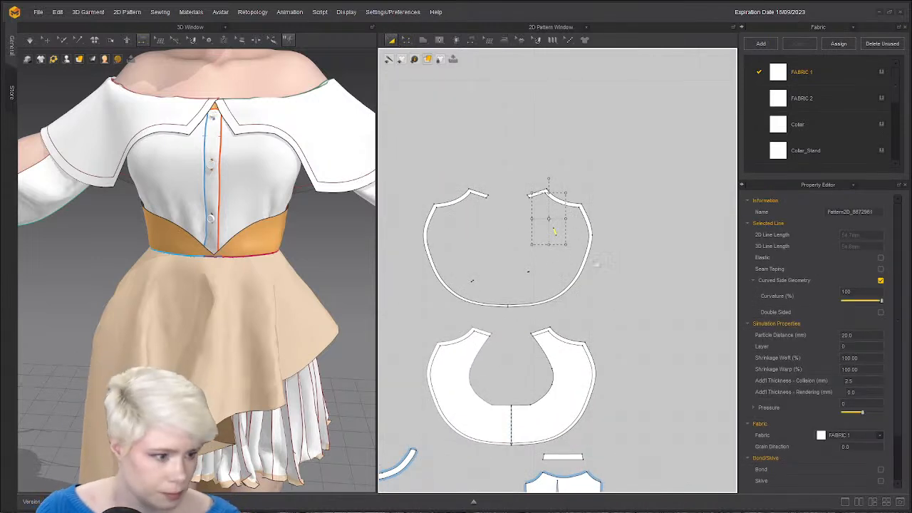
key("Delete")
left_click_drag(551, 291, 553, 294)
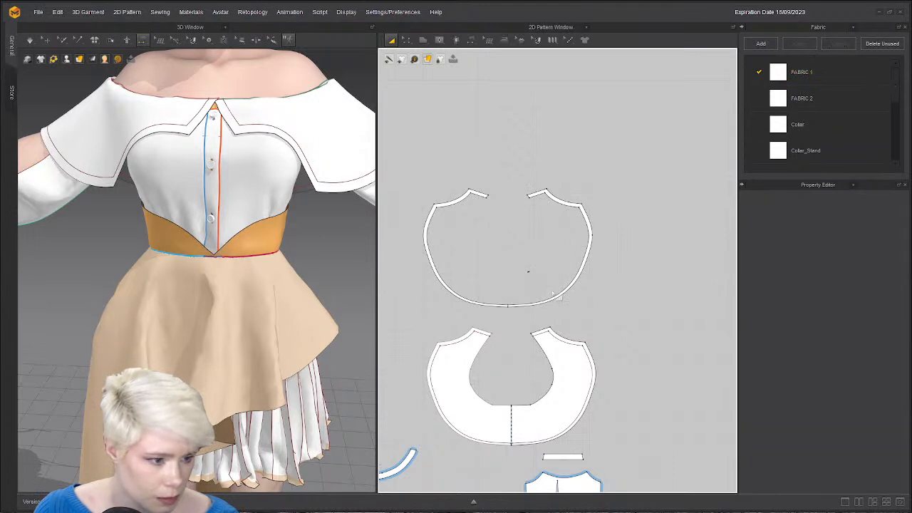
scroll(528, 274, "up", 6)
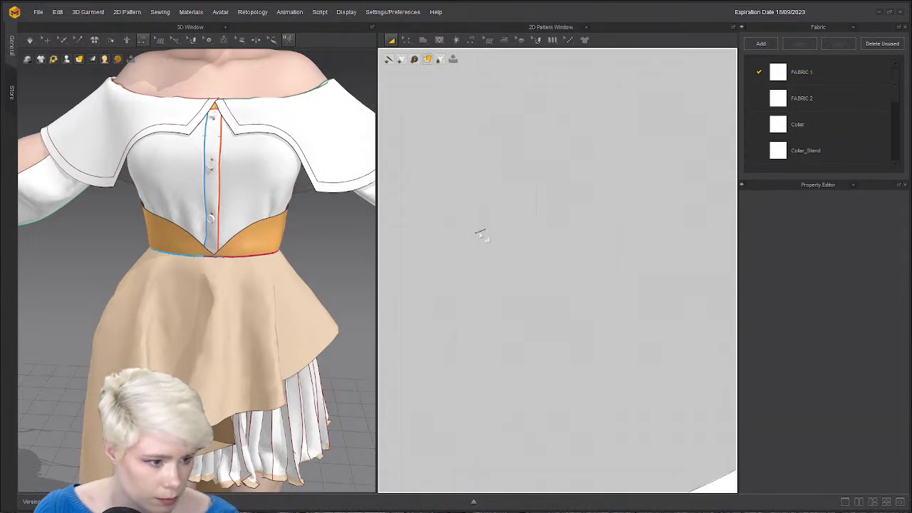
left_click(480, 234)
key("Delete")
Free-sew the border strip's outer edge, from one front end to the other, to the original collar's outer edge.
scroll(601, 305, "down", 8)
scroll(599, 291, "up", 3)
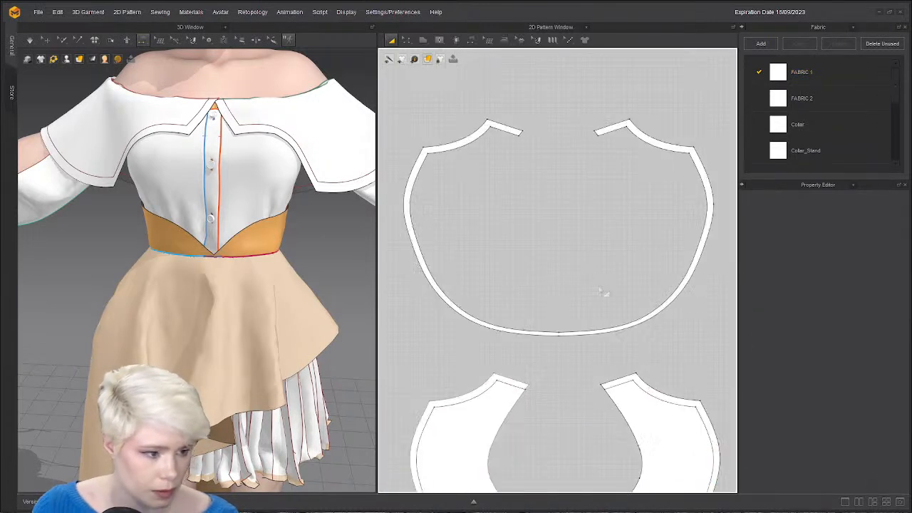
key("z")
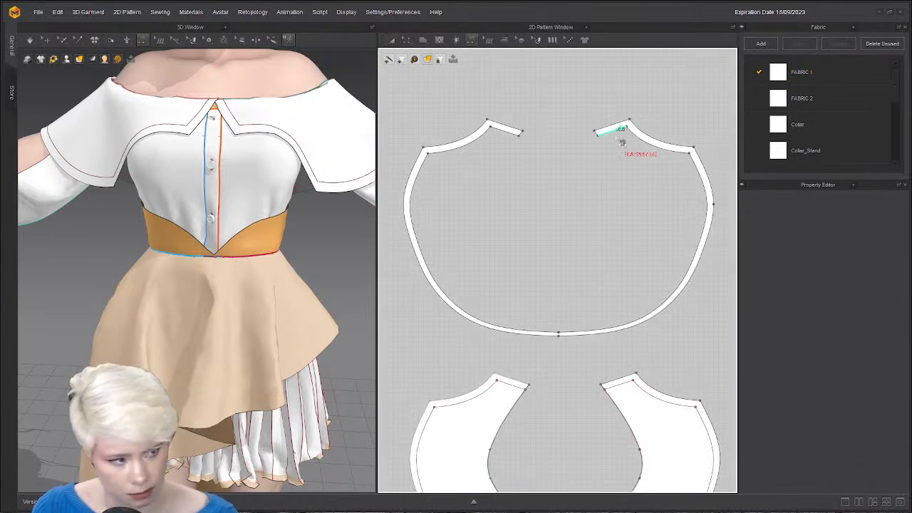
scroll(603, 195, "down", 2)
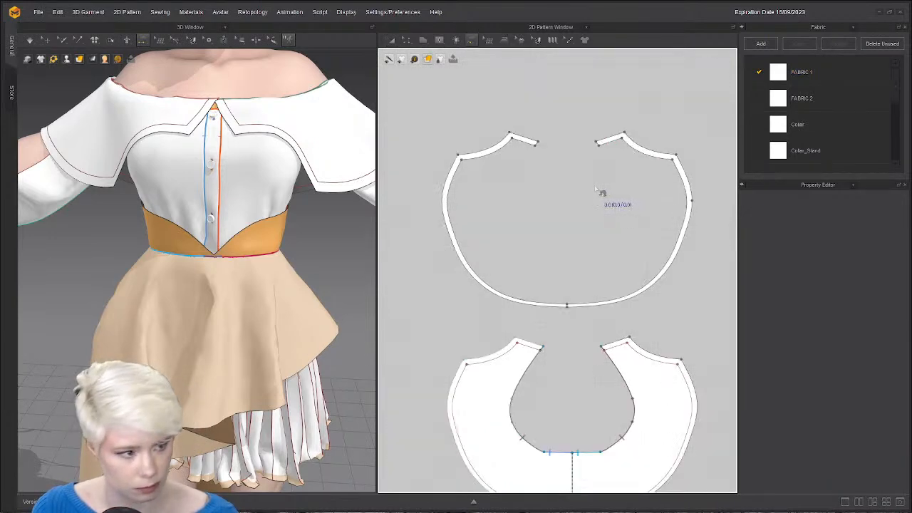
scroll(592, 195, "up", 2)
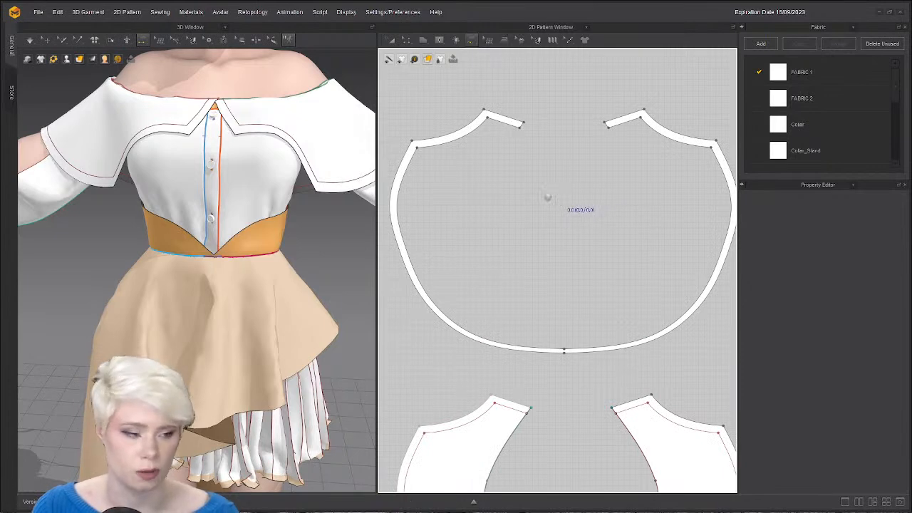
scroll(544, 196, "down", 1)
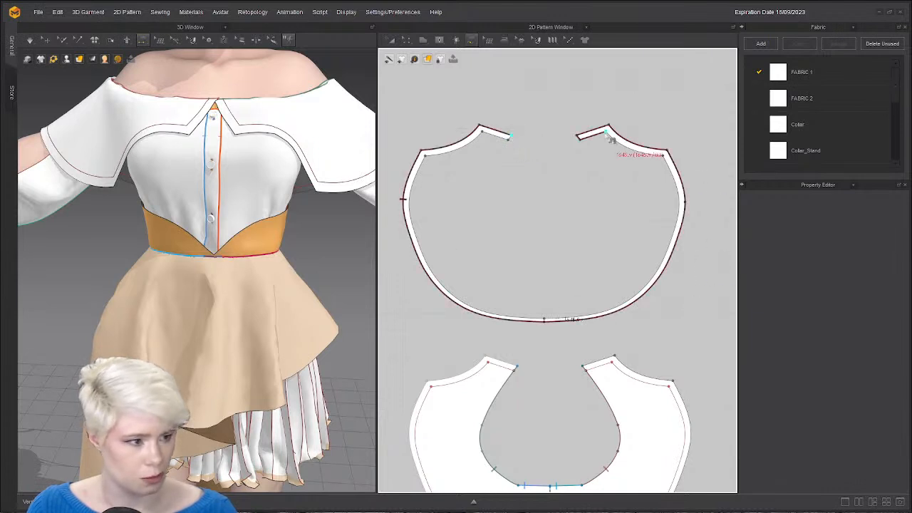
left_click(516, 367)
left_click(583, 367)
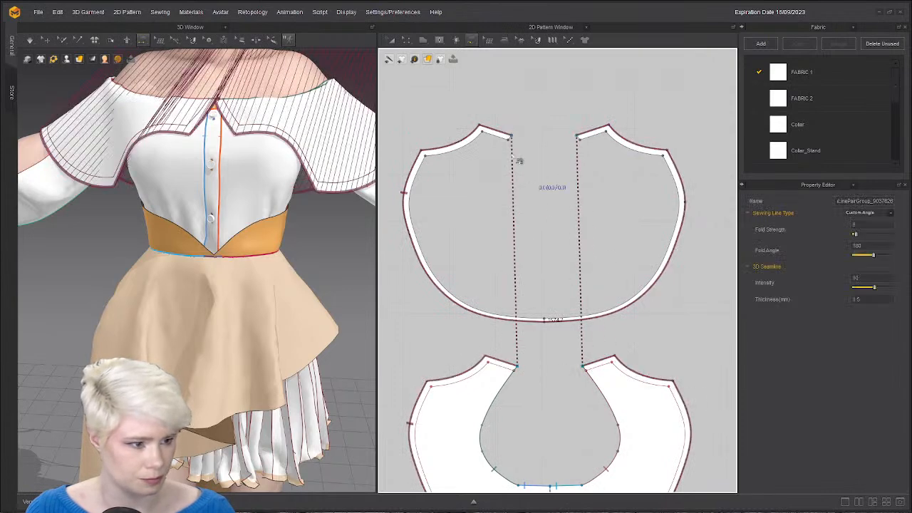
Free-sew the border strip's inner edge to the traced internal line along both halves of the original collar, from front end to front end.
left_click(510, 136)
left_click(578, 136)
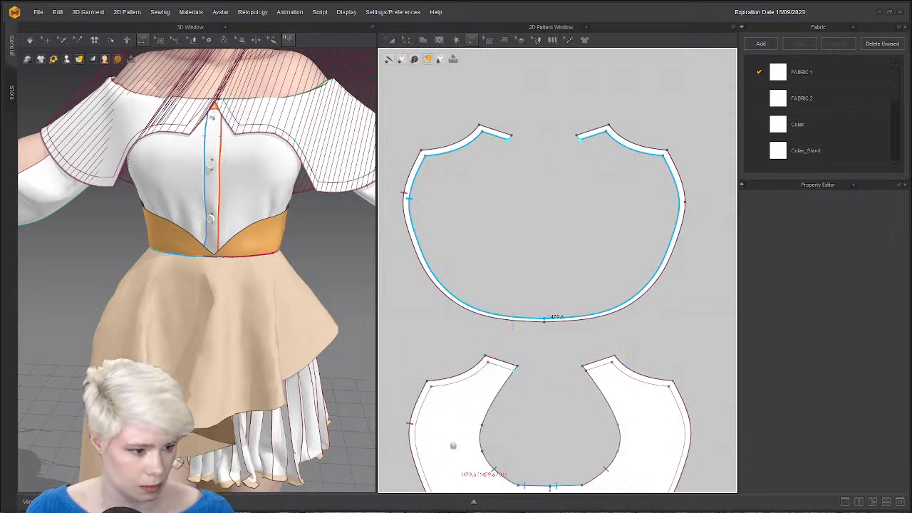
middle_click_drag(453, 447, 440, 253)
scroll(441, 253, "down", 2)
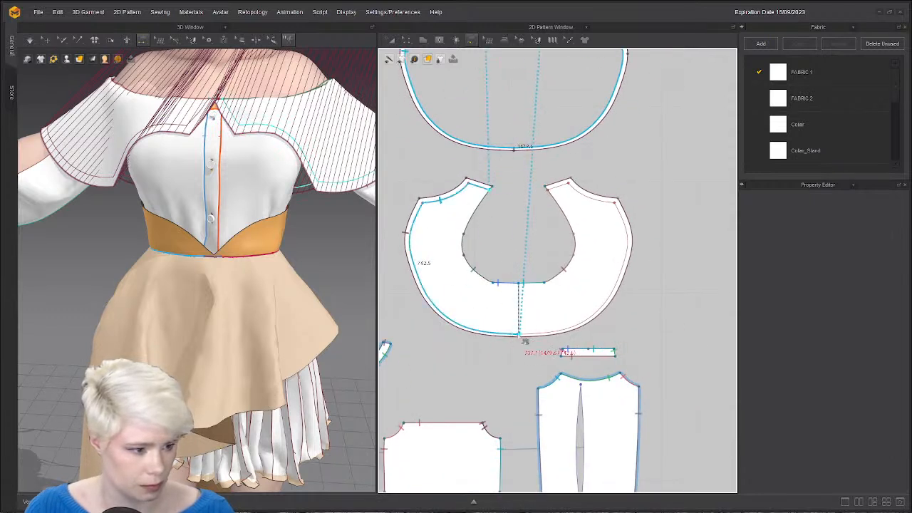
scroll(524, 340, "up", 5)
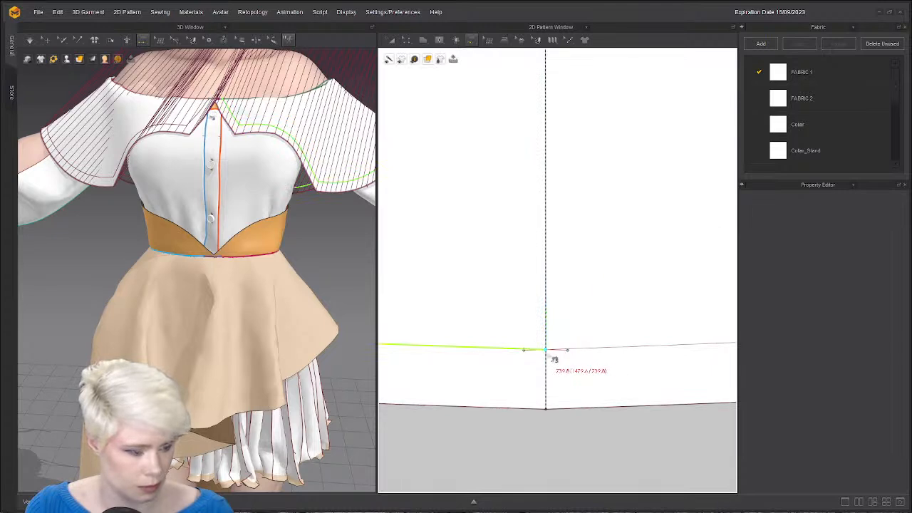
scroll(554, 359, "down", 5)
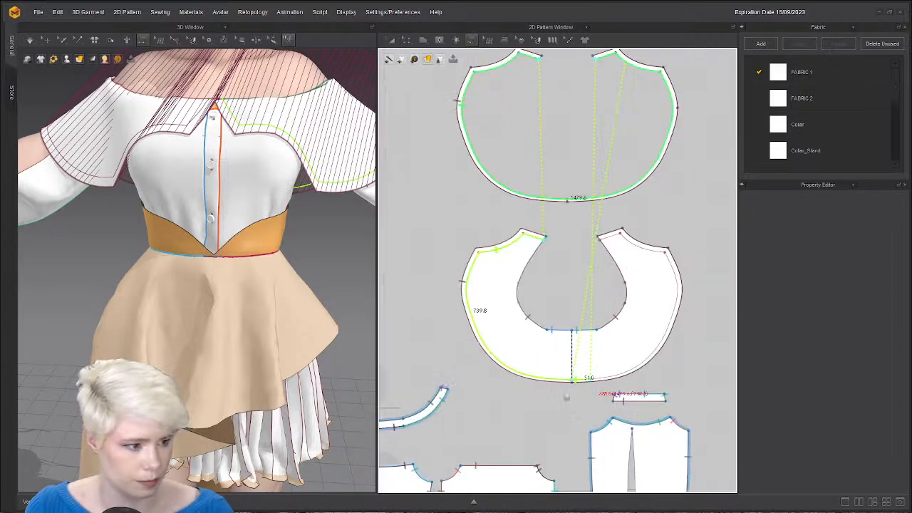
middle_click_drag(567, 396, 527, 426)
scroll(527, 425, "up", 2)
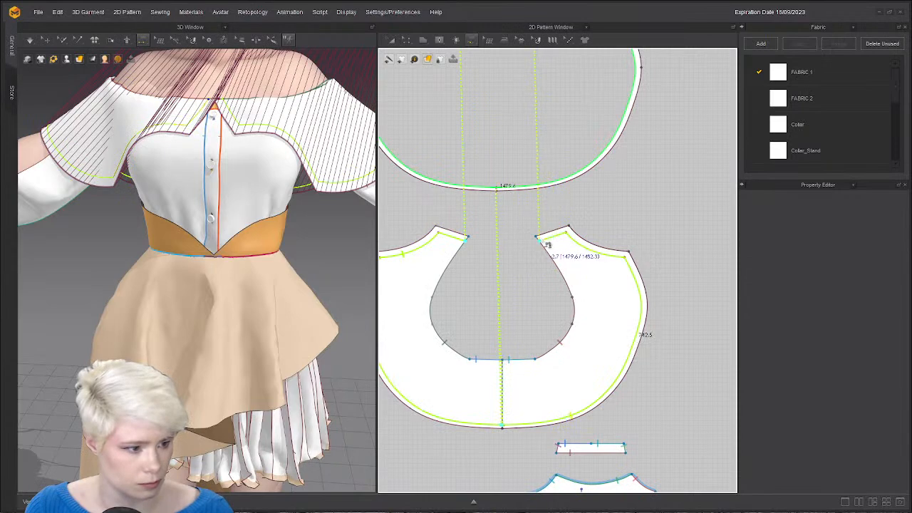
left_click(549, 248)
Select the border strip floating in the 3D view and superimpose it over the collar it is sewn to.
key("a")
scroll(553, 203, "down", 6)
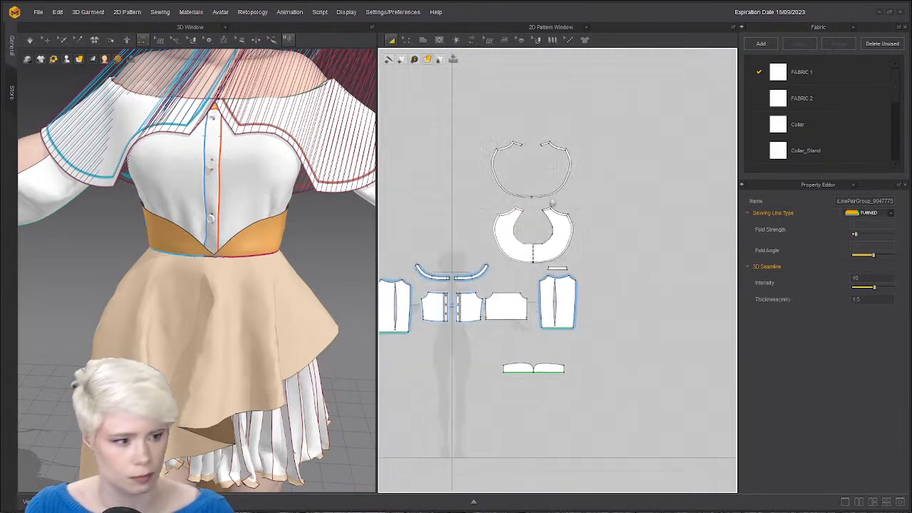
scroll(499, 128, "up", 4)
scroll(504, 262, "down", 6)
scroll(321, 178, "down", 4)
middle_click_drag(321, 114, 331, 203)
scroll(345, 188, "down", 4)
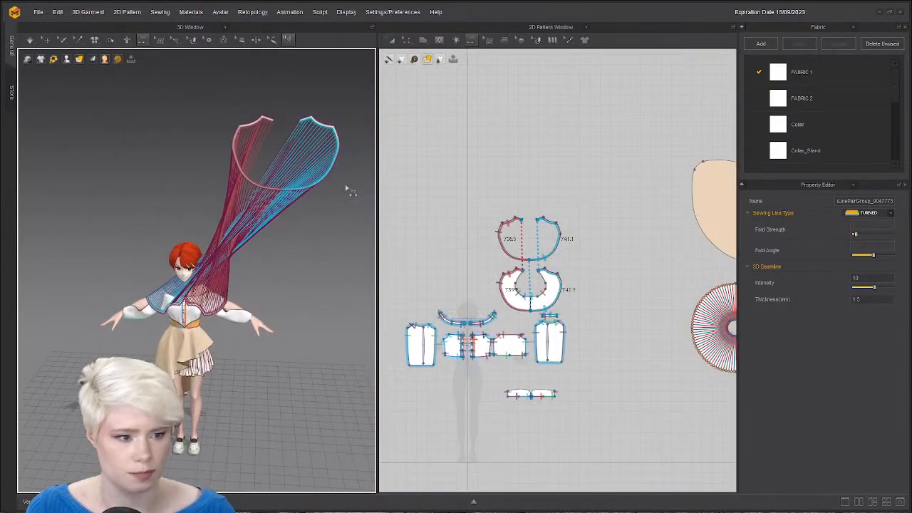
left_click(325, 179)
key("Escape")
key("a")
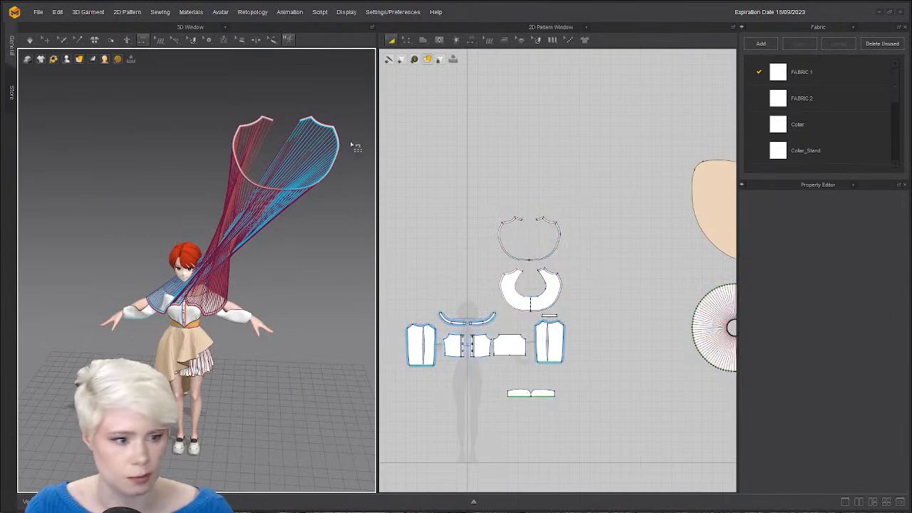
left_click(338, 138)
left_click(47, 40)
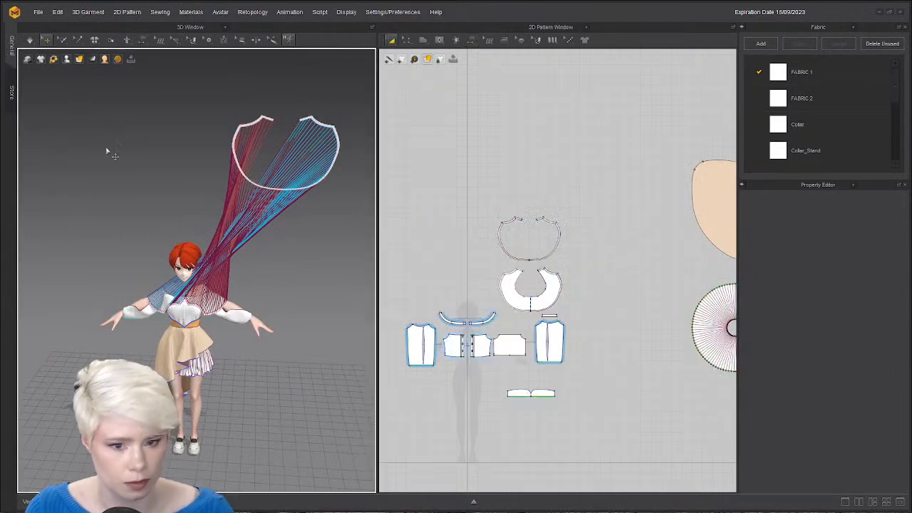
left_click(320, 129)
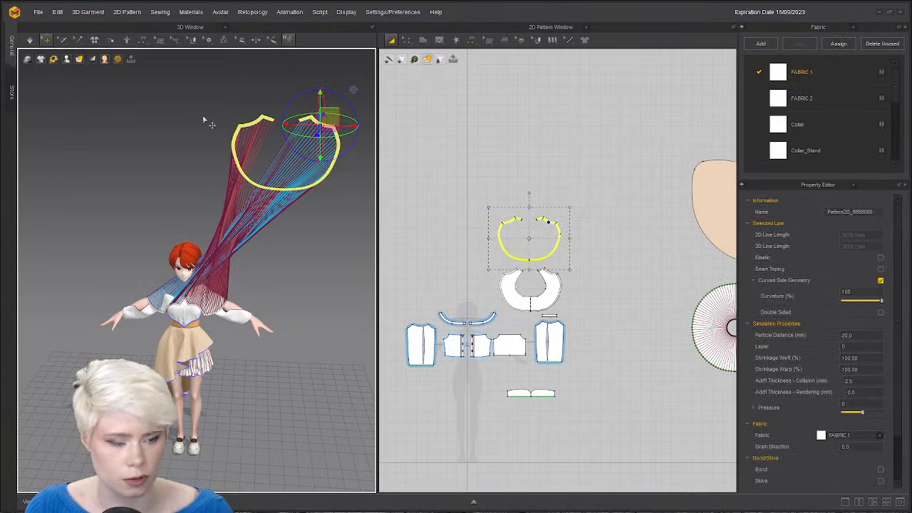
middle_click_drag(249, 163, 258, 168)
scroll(258, 169, "up", 1)
right_click_drag(258, 169, 261, 116)
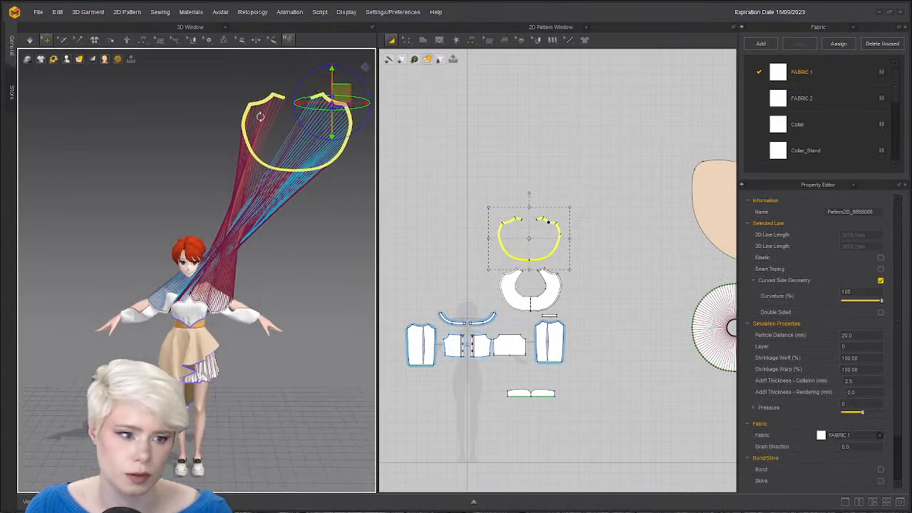
scroll(267, 118, "up", 2)
right_click_drag(255, 60, 239, 116)
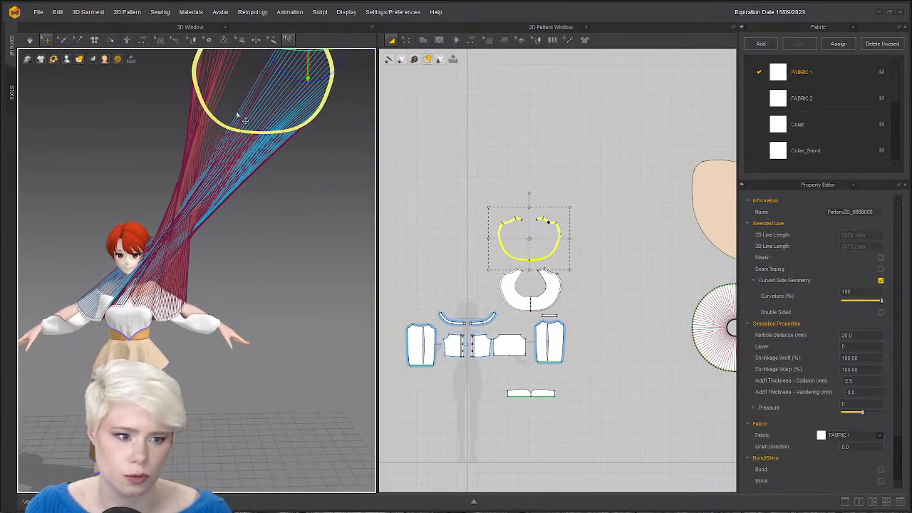
right_click(228, 124)
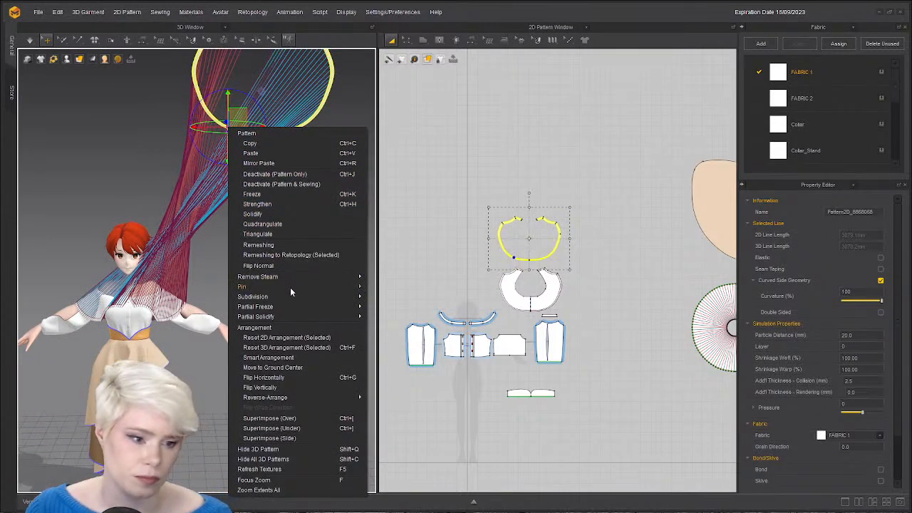
mouse_move(288, 295)
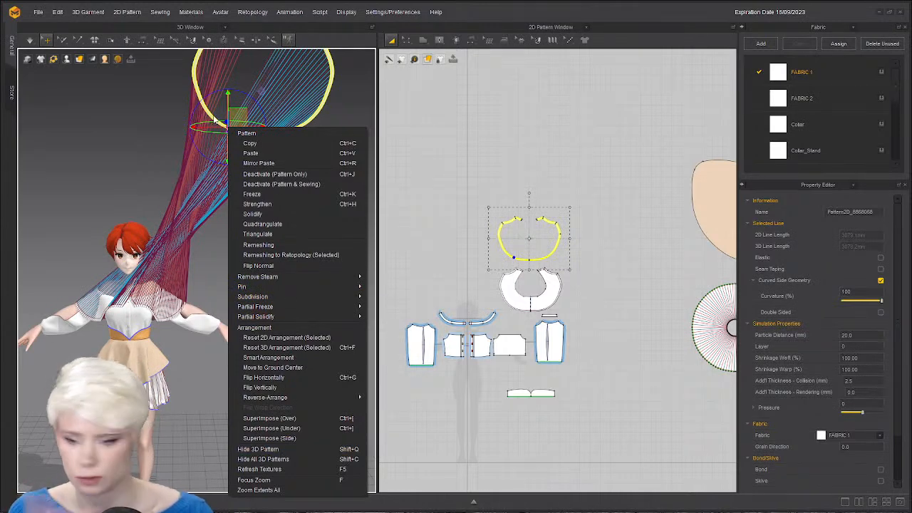
left_click(300, 418)
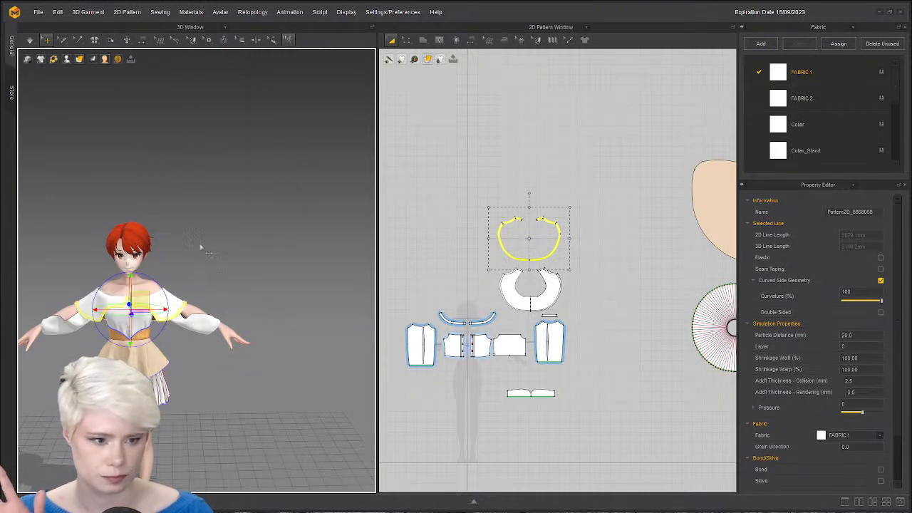
Start the simulation to settle the border strip onto the collar.
scroll(144, 307, "up", 5)
right_click_drag(144, 307, 186, 303)
scroll(198, 270, "down", 3)
right_click_drag(242, 278, 198, 260)
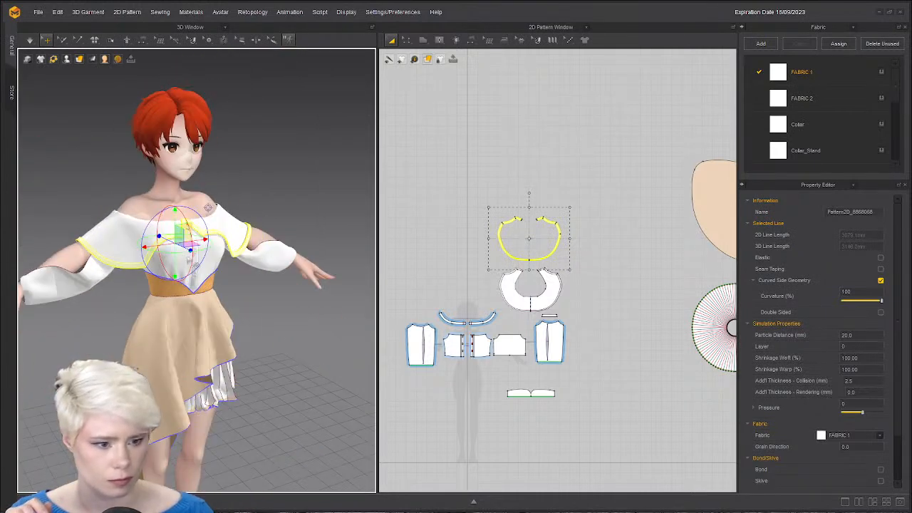
scroll(197, 258, "up", 5)
right_click_drag(175, 166, 199, 162)
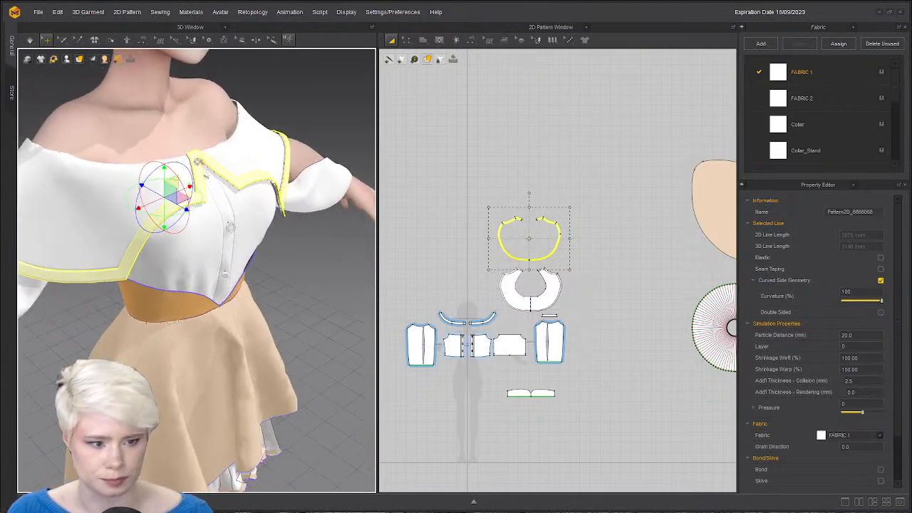
key("space")
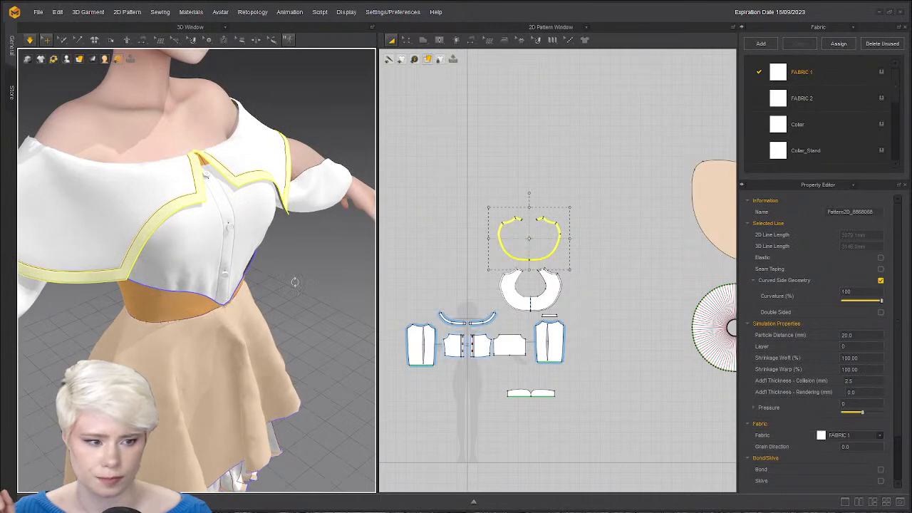
Tug the overskirt front and the waistband's front point into place while simulating, and stop the simulation.
scroll(294, 282, "down", 5)
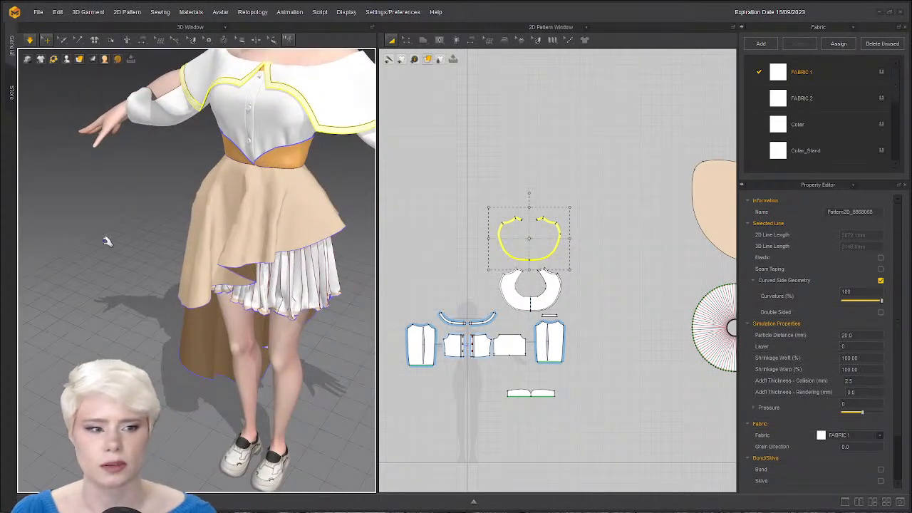
key("2")
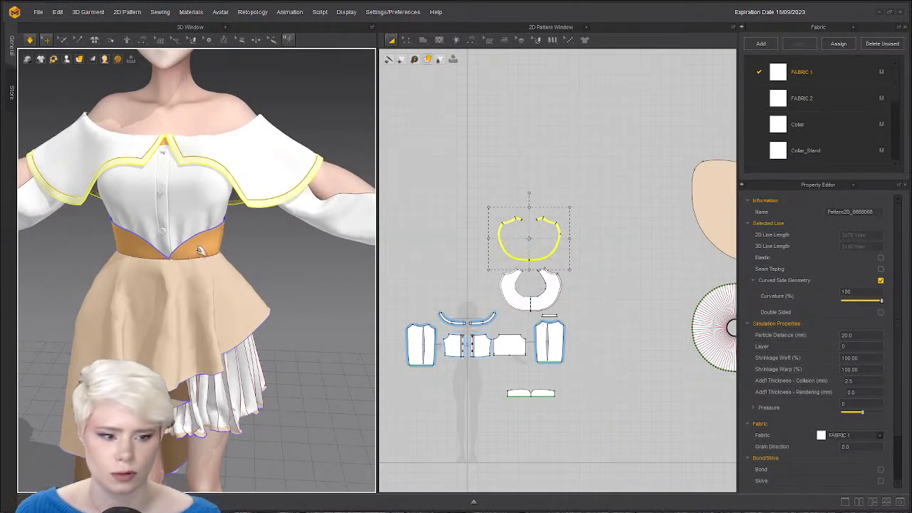
left_click(175, 292)
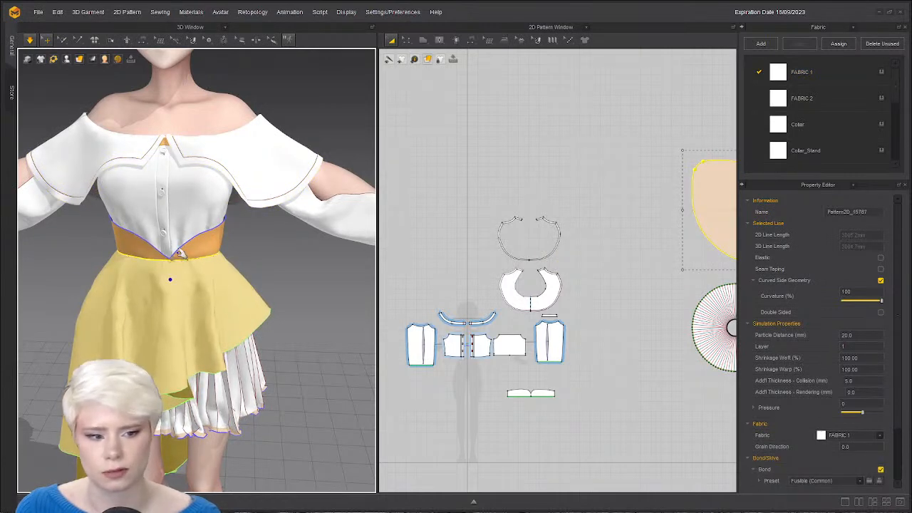
left_click(156, 251)
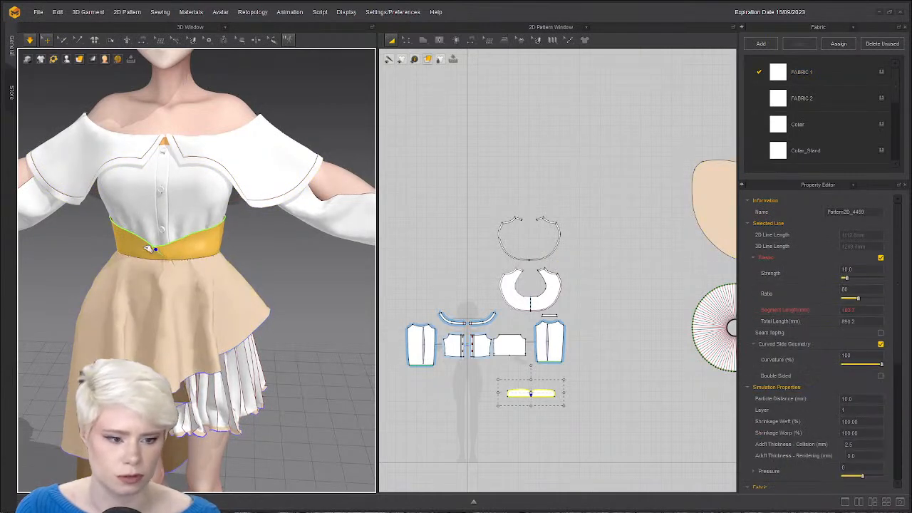
key("space")
Slightly reshape the waistband pattern's curved upper edge on the right side of its centre-front notch.
key("f")
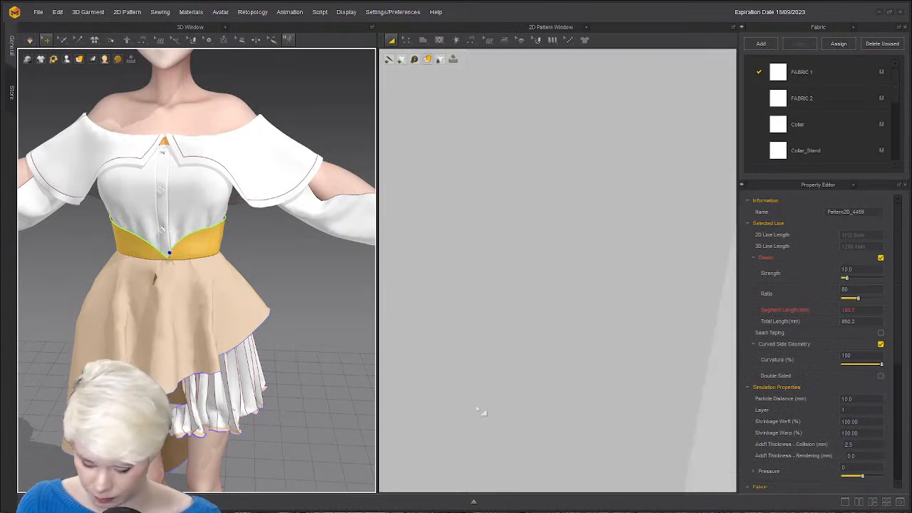
scroll(483, 409, "down", 10)
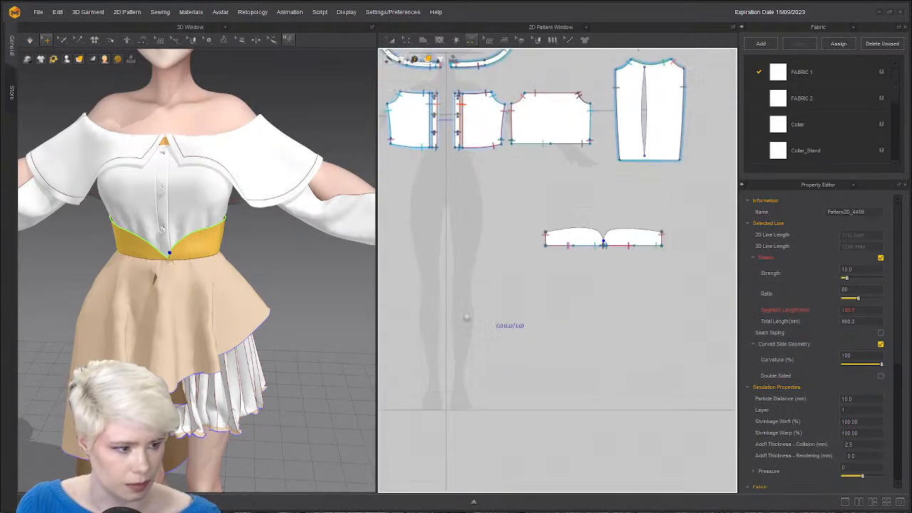
scroll(546, 268, "up", 10)
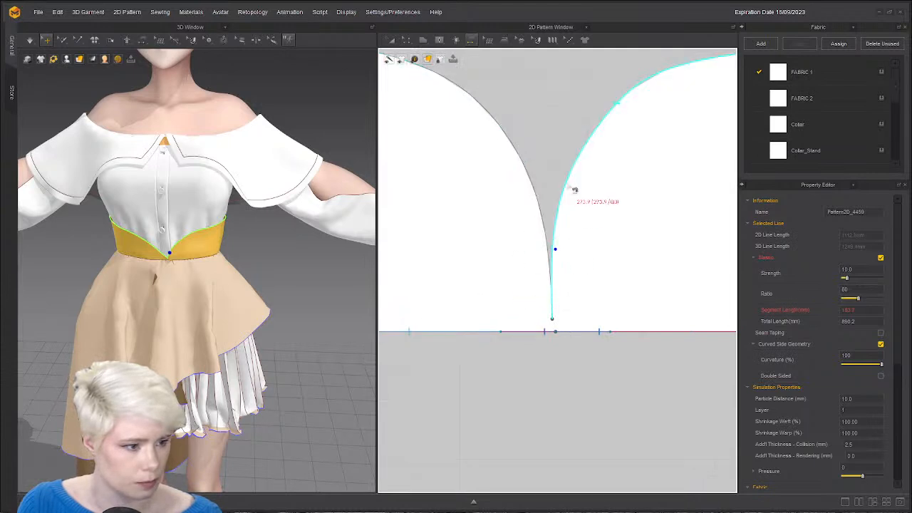
key("b")
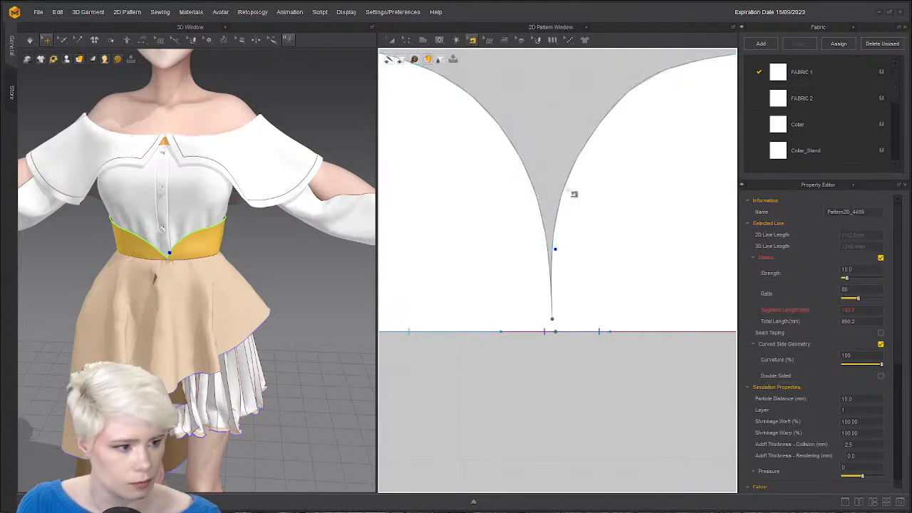
left_click(571, 189)
key("z")
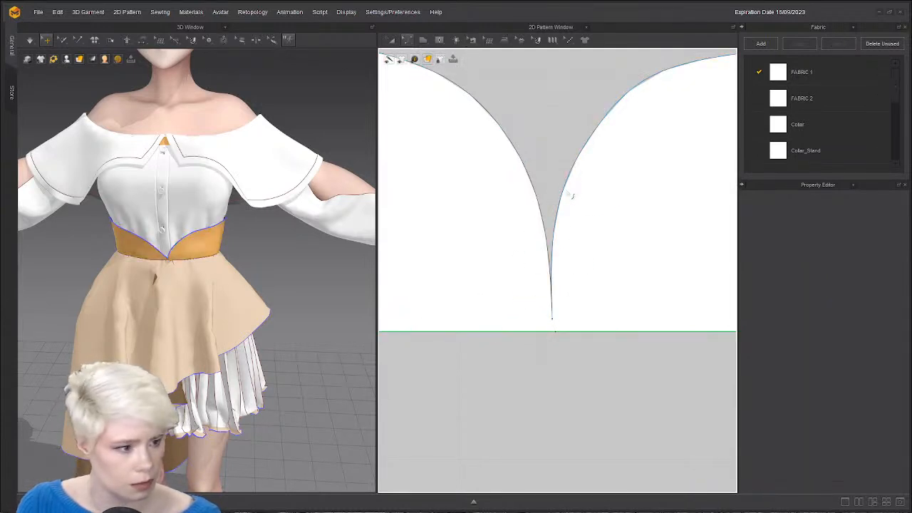
left_click(576, 196)
scroll(575, 263, "down", 5)
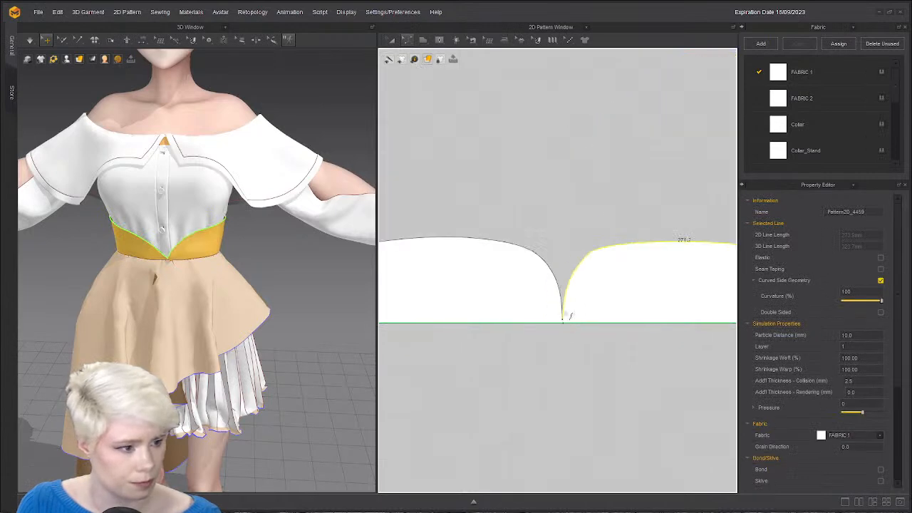
Simulate the garment briefly with the reshaped waistband, and inspect the fit of the collar, waistband and skirt.
scroll(244, 267, "up", 1)
right_click_drag(244, 266, 266, 261)
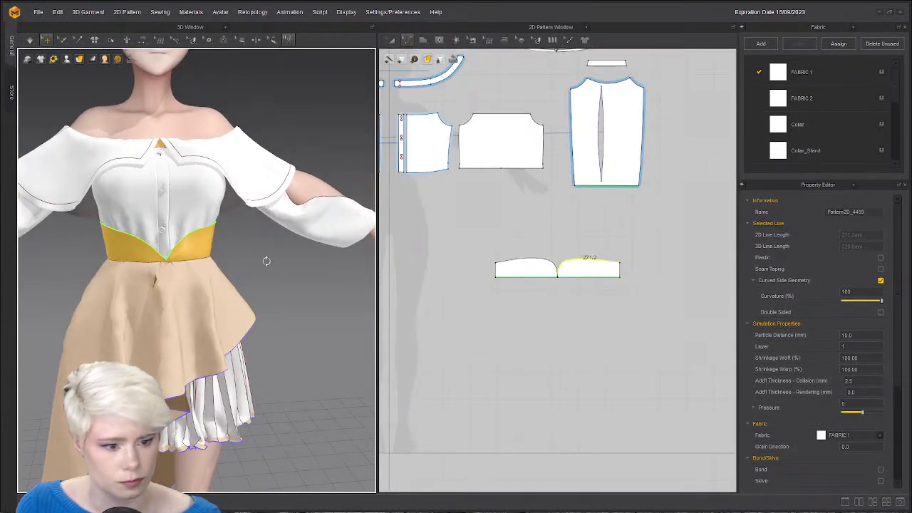
key("space")
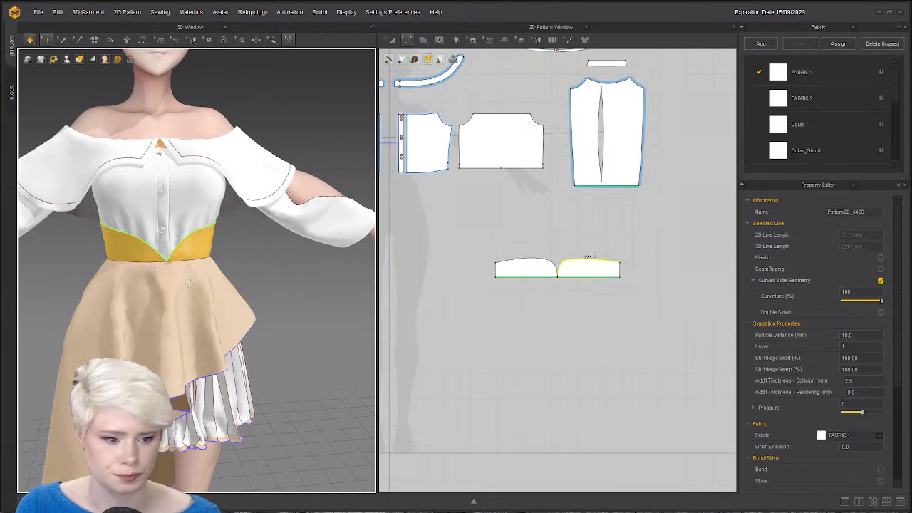
key("space")
right_click_drag(136, 264, 162, 254)
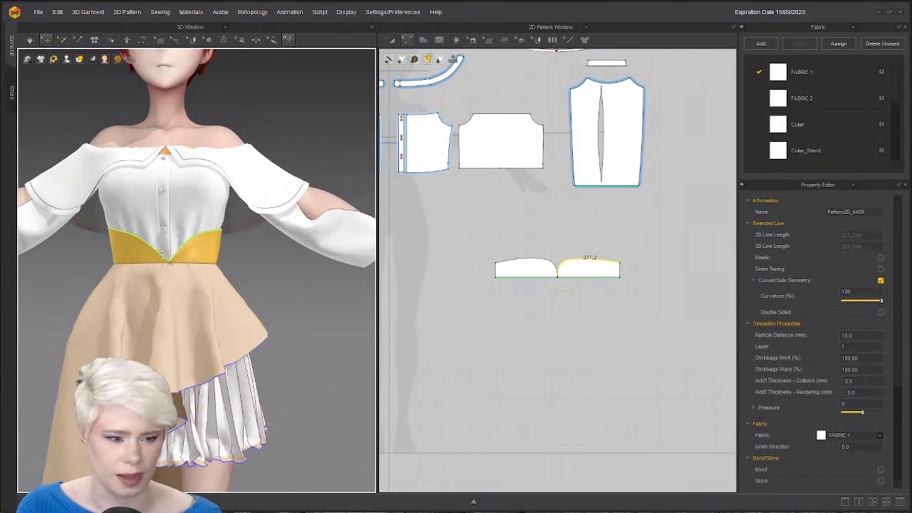
scroll(285, 345, "down", 5)
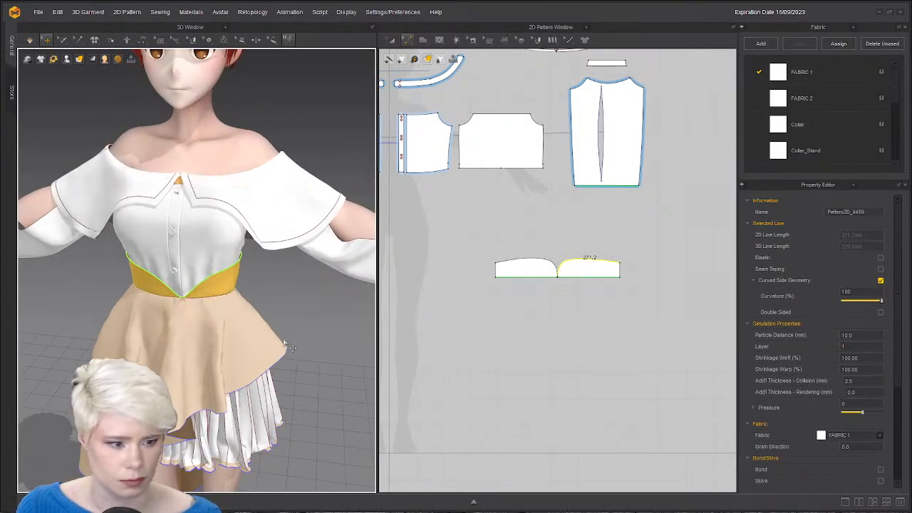
right_click_drag(281, 340, 215, 305)
right_click_drag(180, 300, 232, 280)
scroll(204, 288, "up", 5)
scroll(233, 281, "up", 3)
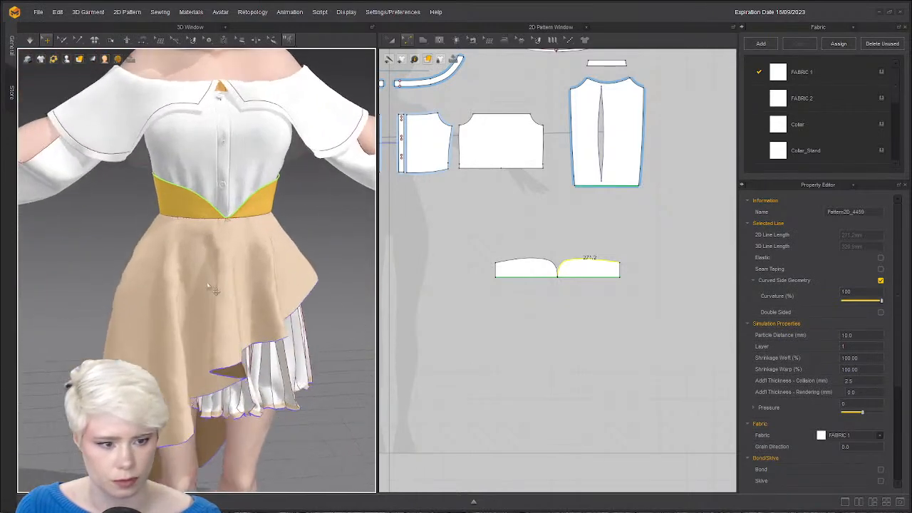
Make the pleated underskirt's FABRIC 2 semi-transparent by lowering its opacity to 46.
scroll(473, 261, "down", 5)
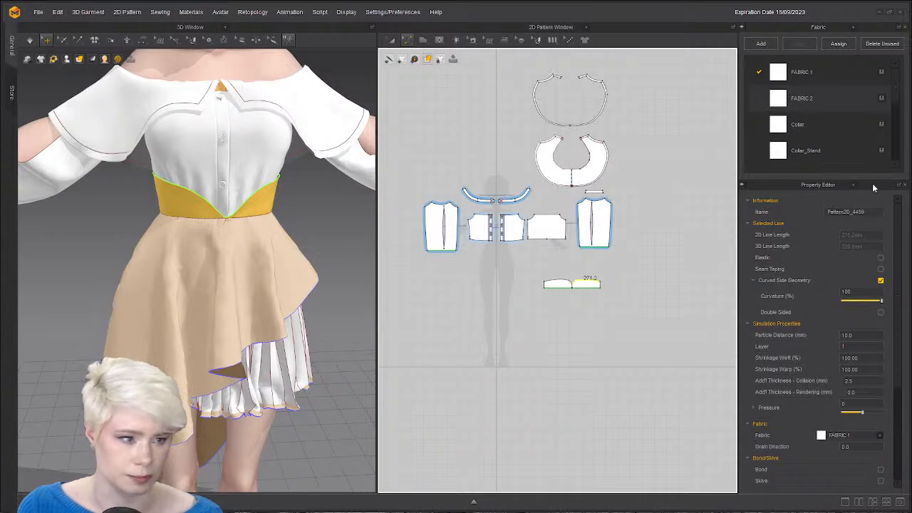
left_click(802, 99)
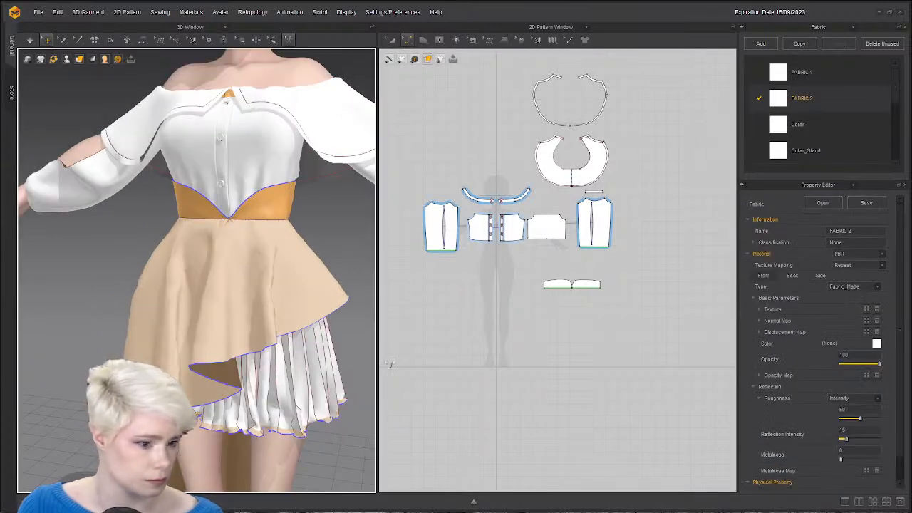
left_click(341, 377)
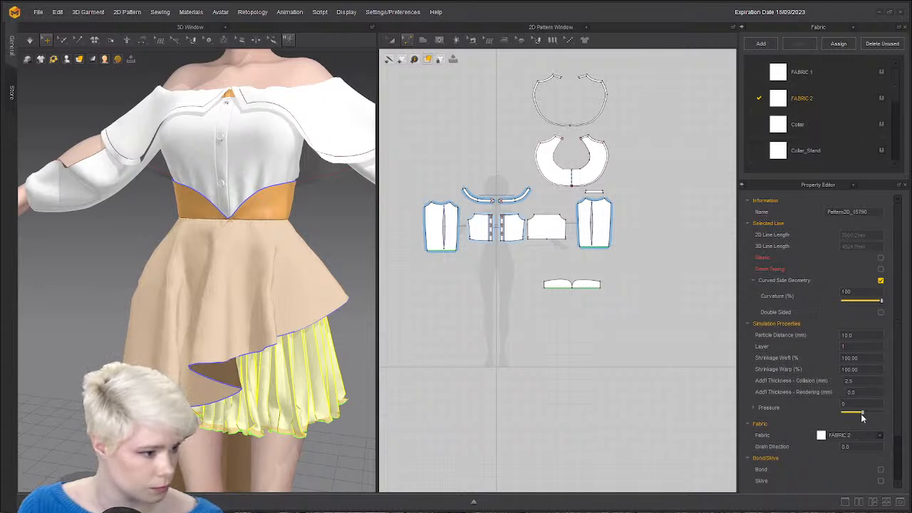
left_click(784, 104)
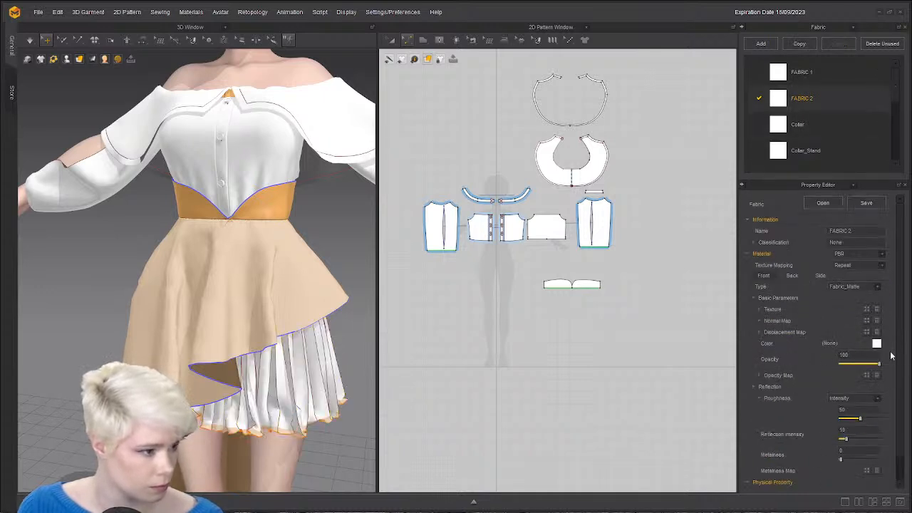
left_click_drag(881, 363, 859, 362)
Turn on high-quality rendering for the 3D garment, and inspect the sheer underskirt beneath the overskirt.
left_click(29, 60)
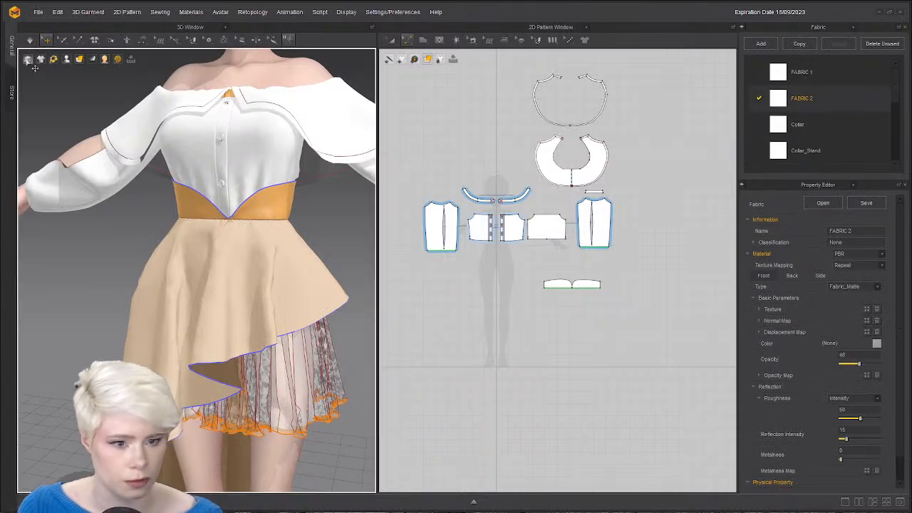
mouse_move(219, 356)
right_mouse_down()
mouse_move(228, 294)
mouse_move(138, 248)
mouse_move(121, 271)
mouse_move(161, 288)
mouse_move(267, 302)
mouse_move(196, 270)
mouse_move(145, 273)
mouse_move(237, 247)
right_mouse_up()
scroll(228, 294, "up", 4)
scroll(189, 263, "down", 4)
left_click(124, 263)
left_click(237, 246)
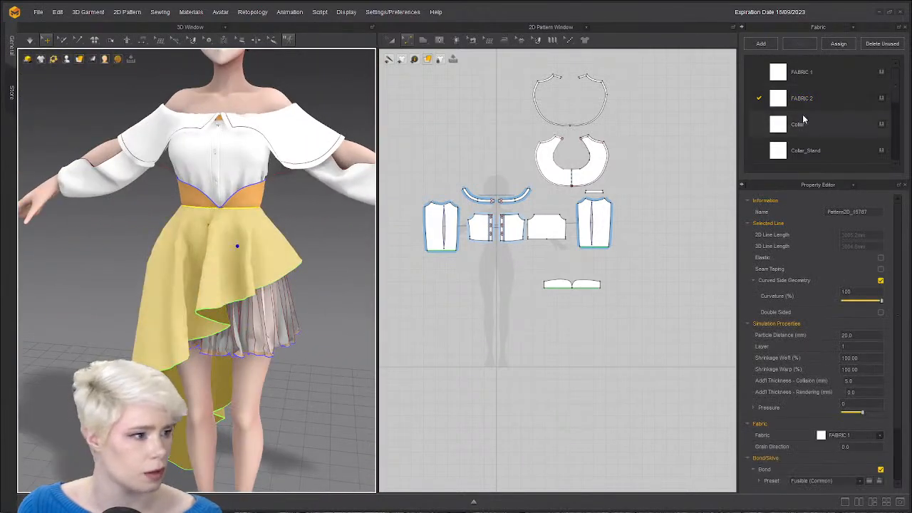
Delete the unused fabrics, and check which pattern pieces use the Body_Front fabric.
left_click(802, 125)
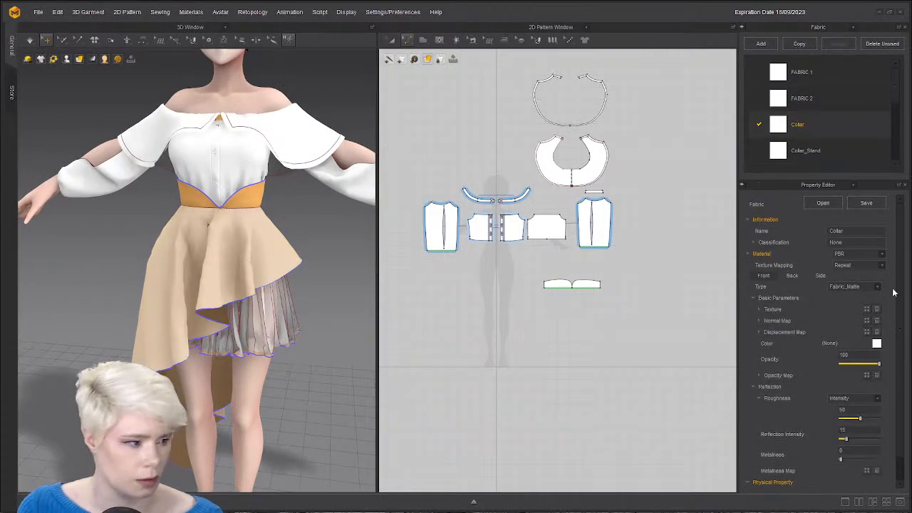
left_click(882, 44)
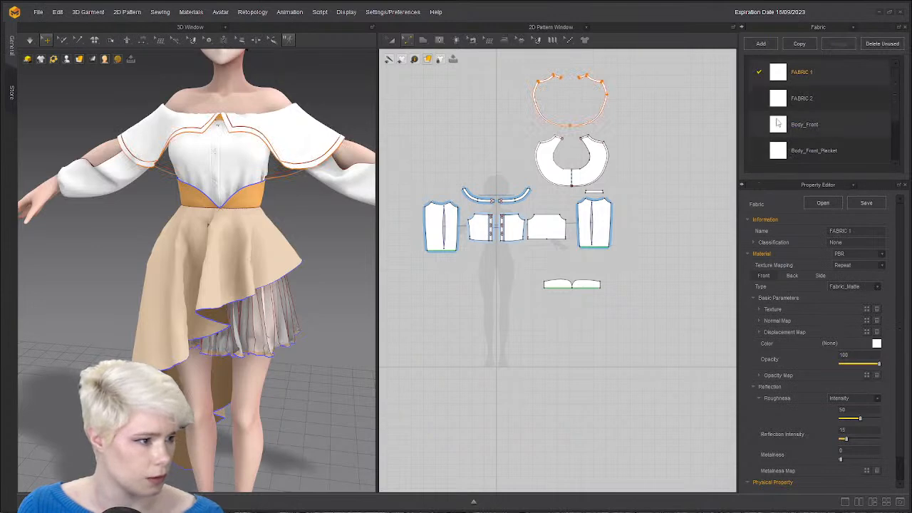
left_click(802, 124)
scroll(804, 145, "down", 1)
scroll(804, 135, "up", 1)
scroll(798, 148, "down", 1)
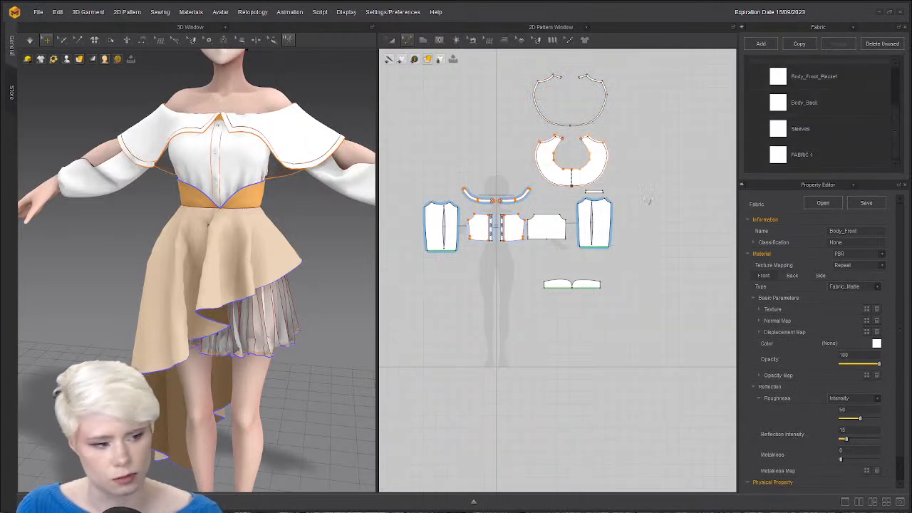
scroll(784, 114, "up", 2)
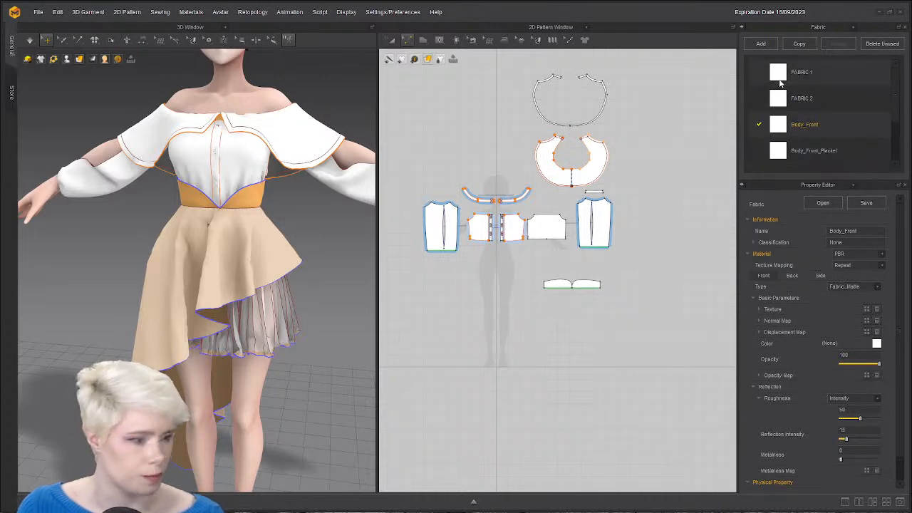
Assign FABRIC 1 to all pattern pieces of the garment, and clear the selection.
left_click(779, 83)
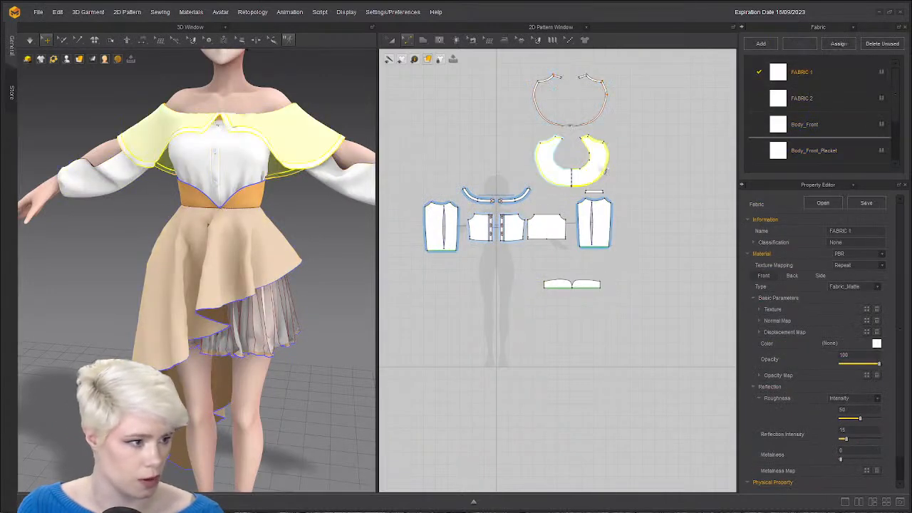
key("ctrl+a")
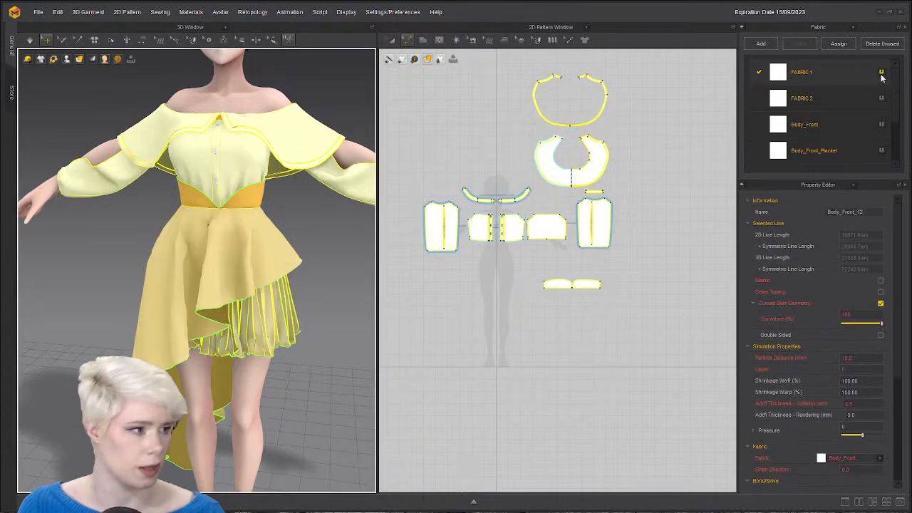
key("Escape")
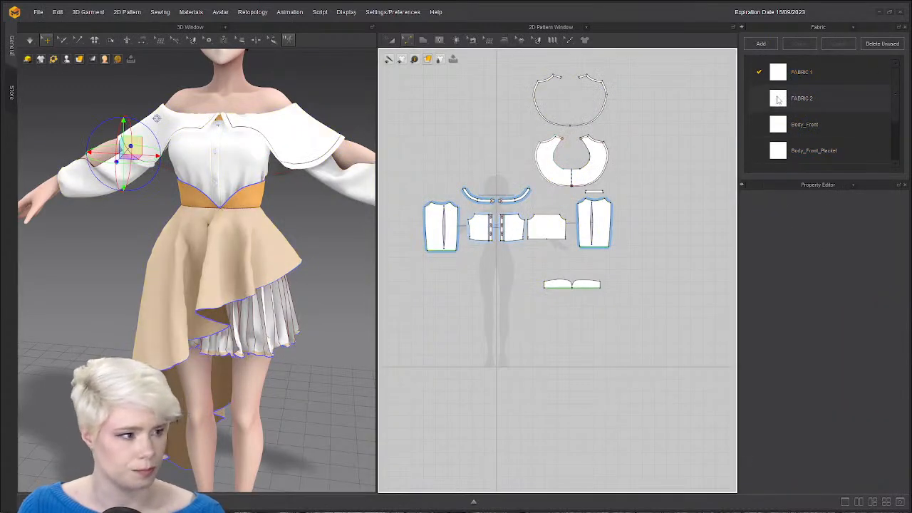
Apply FABRIC 2 to the pleated underskirt again, and delete the remaining unused fabrics.
left_click(779, 100)
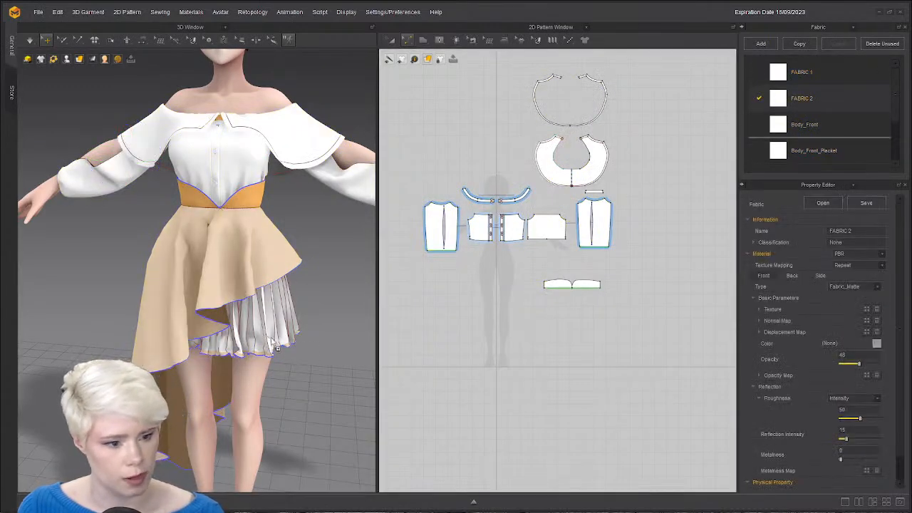
left_click(277, 345)
left_click(663, 194)
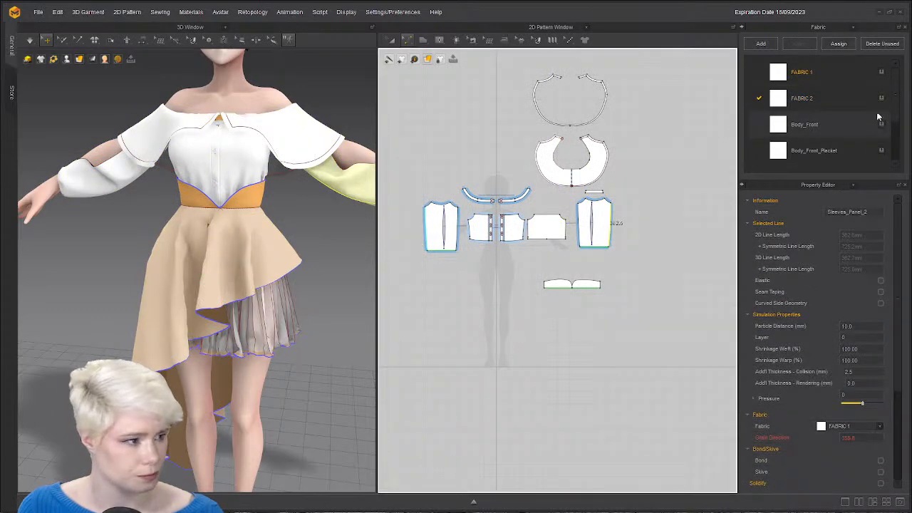
left_click(882, 43)
Add two new fabrics, FABRIC 3 and FABRIC 4, and select FABRIC 3.
left_click(761, 43)
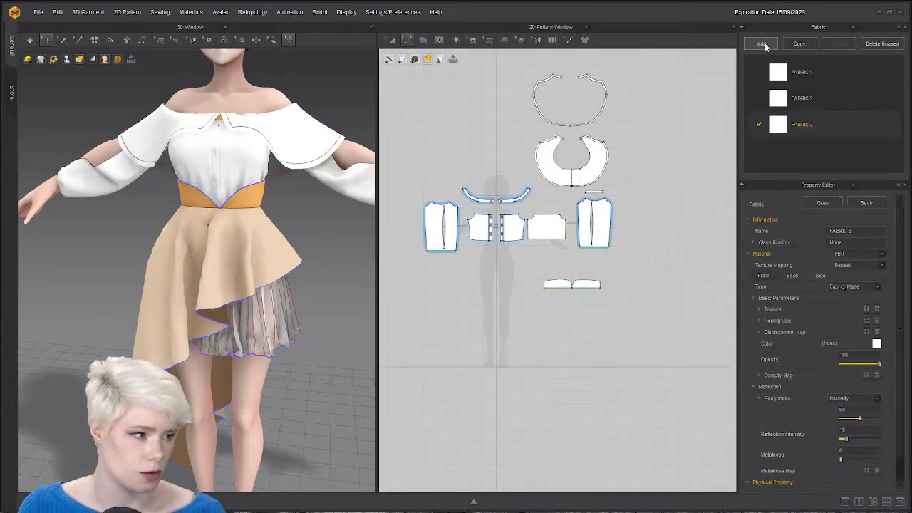
left_click(762, 44)
left_click(790, 124)
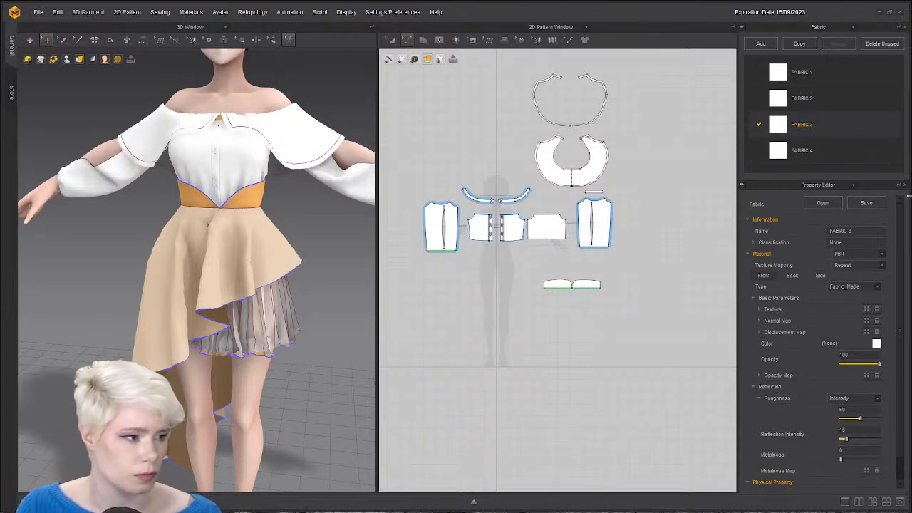
Examine the rendered outfit from the front and at an angle, checking the collar, waistband, overskirt and sheer underskirt.
scroll(244, 359, "down", 6)
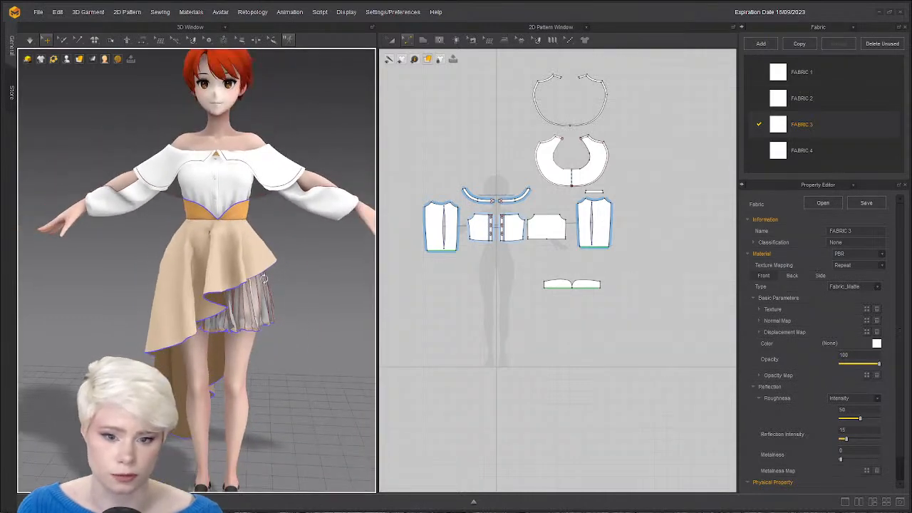
scroll(272, 281, "up", 3)
right_click_drag(255, 256, 251, 242)
scroll(279, 248, "up", 1)
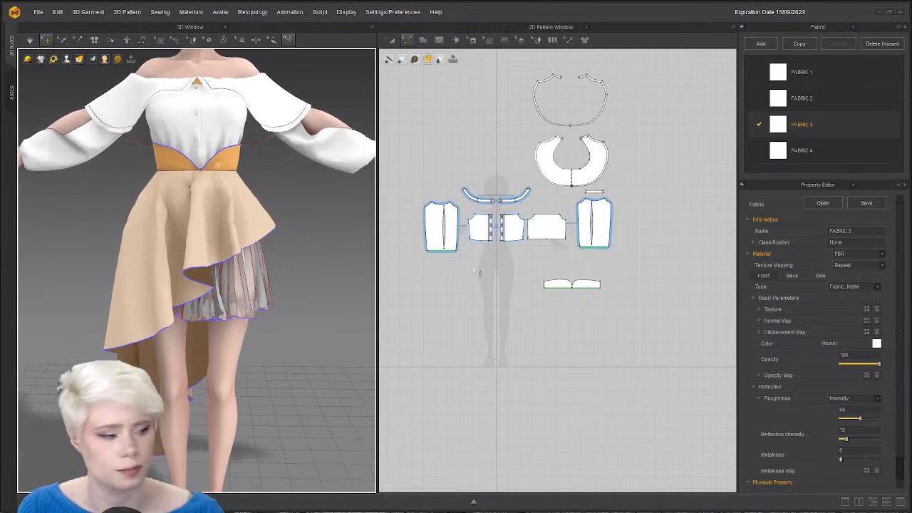
scroll(248, 208, "down", 2)
middle_click_drag(246, 210, 215, 237)
scroll(240, 138, "up", 2)
scroll(234, 121, "up", 1)
scroll(238, 236, "down", 1)
left_click(501, 296)
right_click_drag(218, 258, 246, 275)
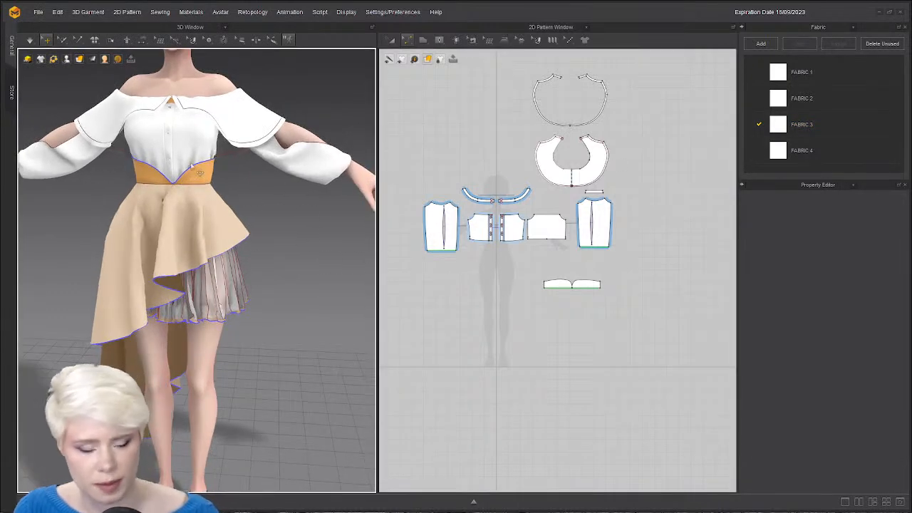
Tug the collar upward at the avatar's shoulder while simulating, stop the simulation, and deselect the collar.
left_click(296, 79)
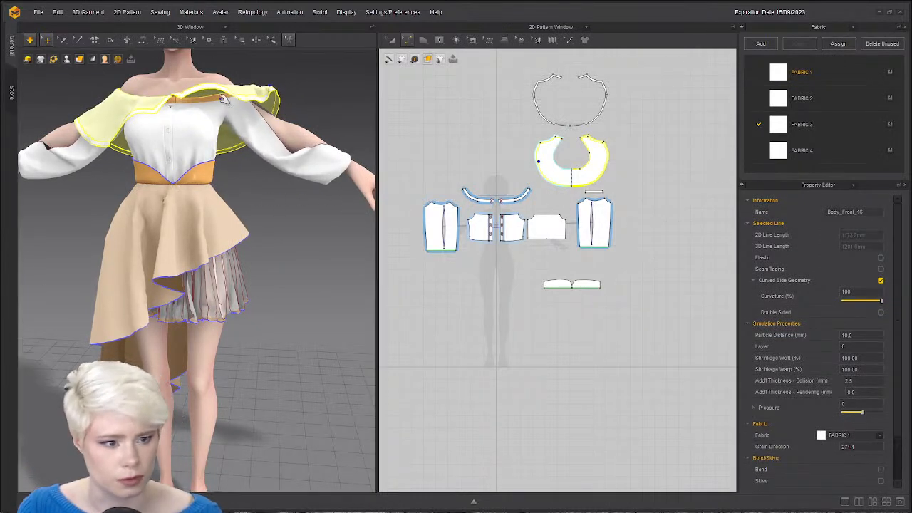
key("space")
scroll(235, 178, "down", 1)
middle_click_drag(235, 180, 250, 218)
right_click_drag(251, 217, 245, 221)
left_click(637, 112)
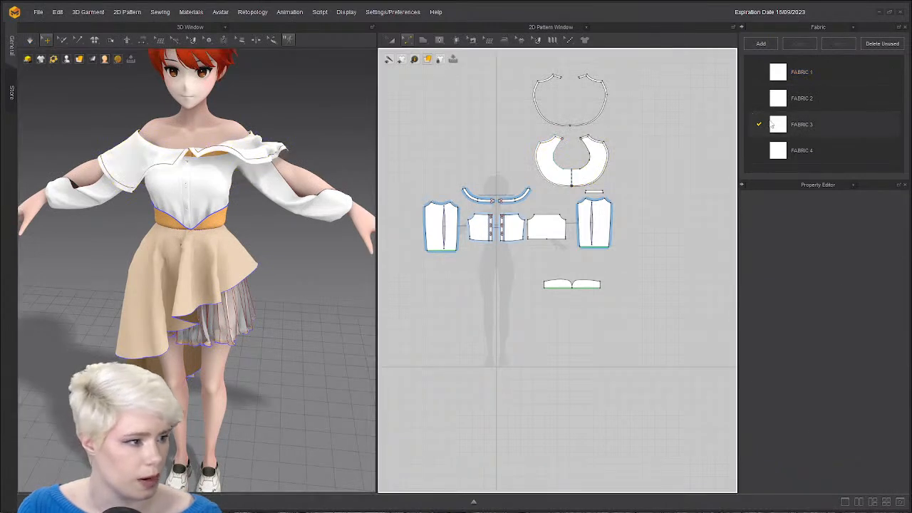
Set the colour of FABRIC 3 to Orange 1 (F69900).
left_click(790, 125)
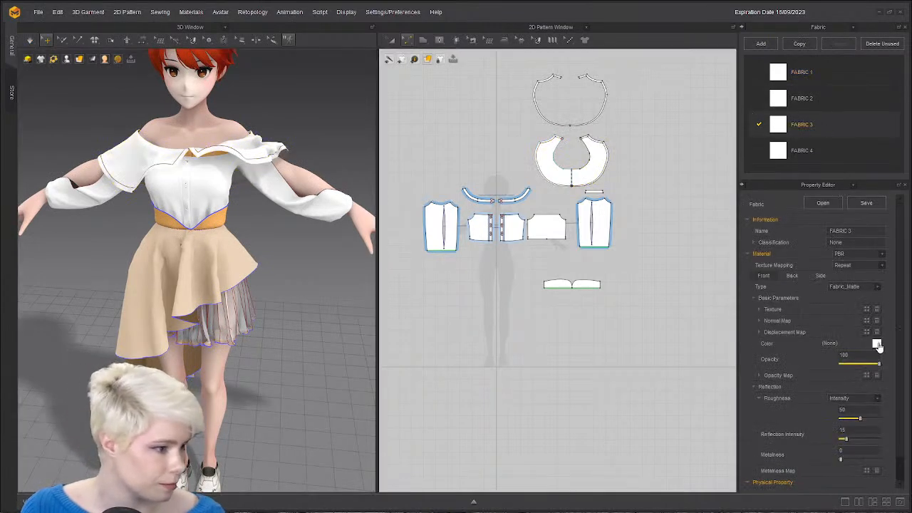
left_click(877, 344)
left_click(601, 179)
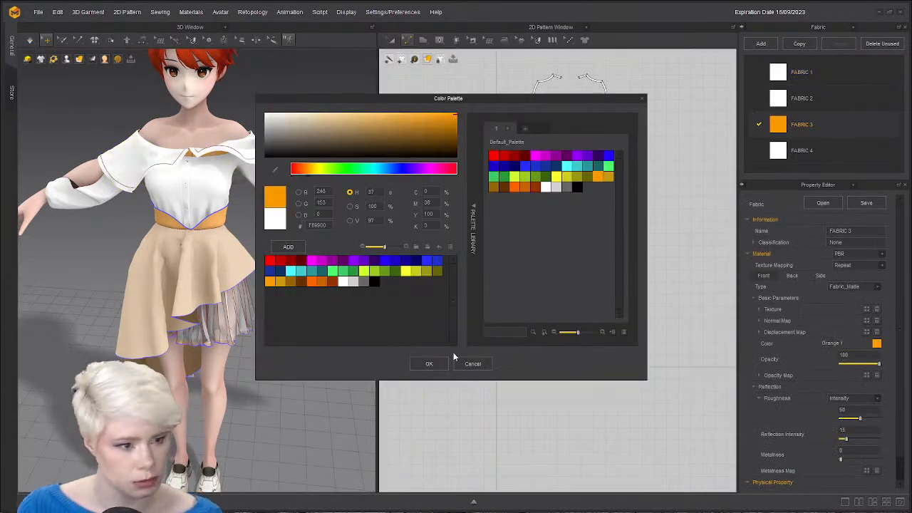
left_click(428, 363)
Select the whole collar border strip pattern and assign the orange FABRIC 3 to it.
left_click(606, 96)
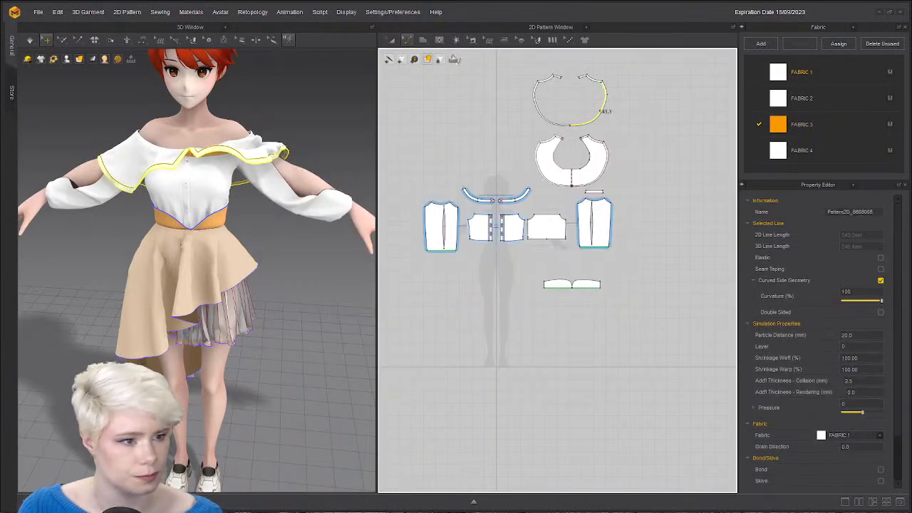
left_click(617, 88)
left_click(600, 80)
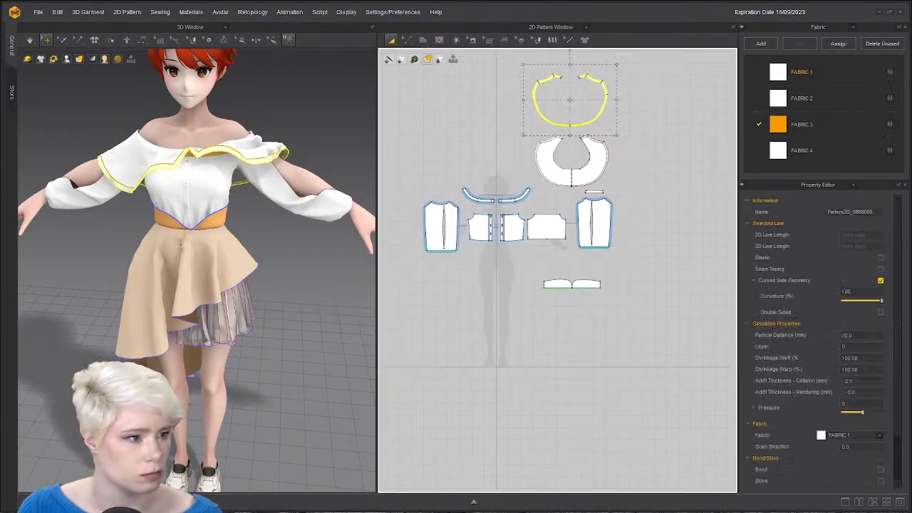
left_click(891, 126)
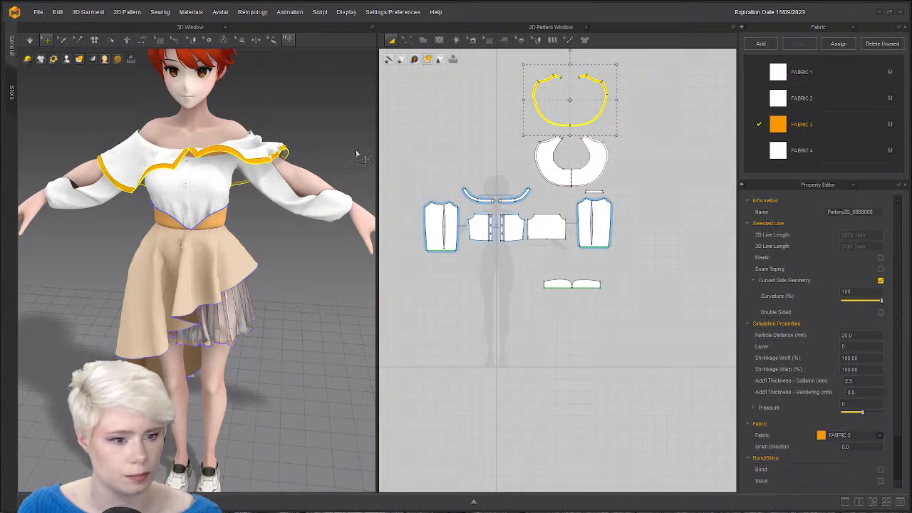
Set the collar border strip's particle distance to 5 mm and its layer to 1.
scroll(360, 155, "up", 5)
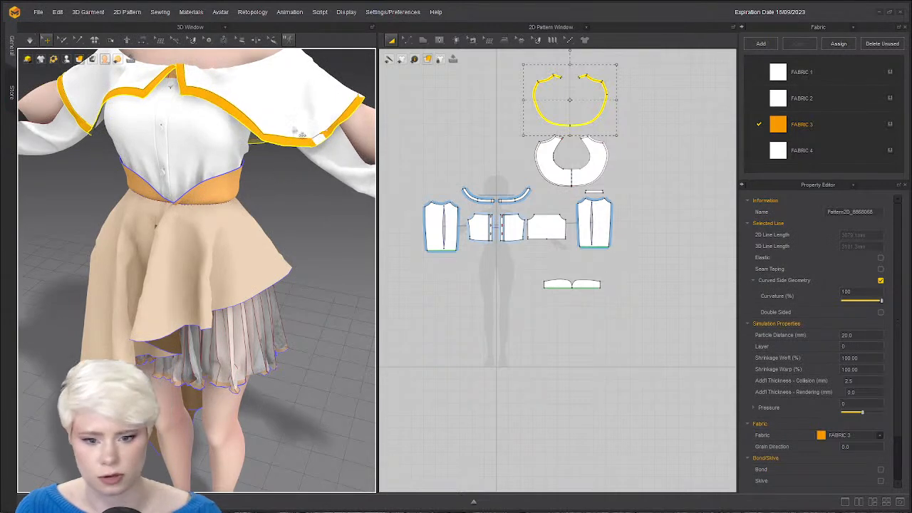
left_click(292, 142)
left_click(324, 150)
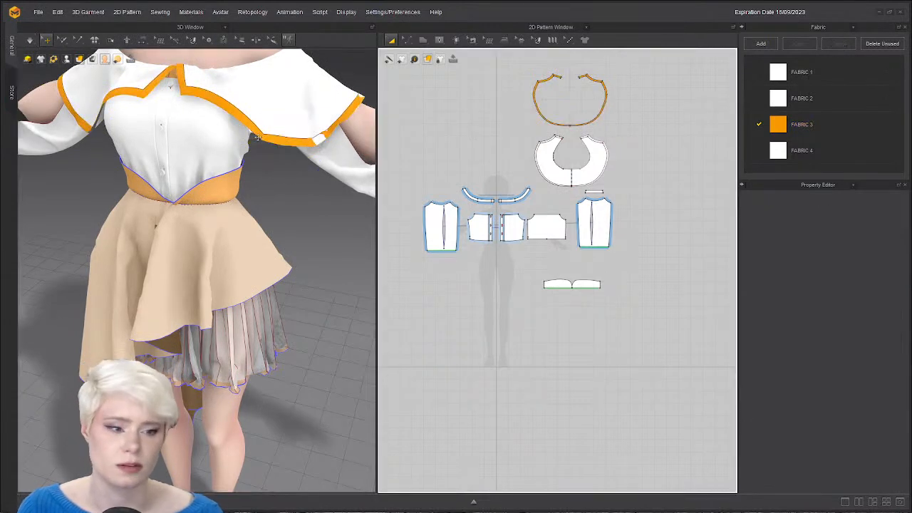
left_click(248, 126)
double_click(858, 335)
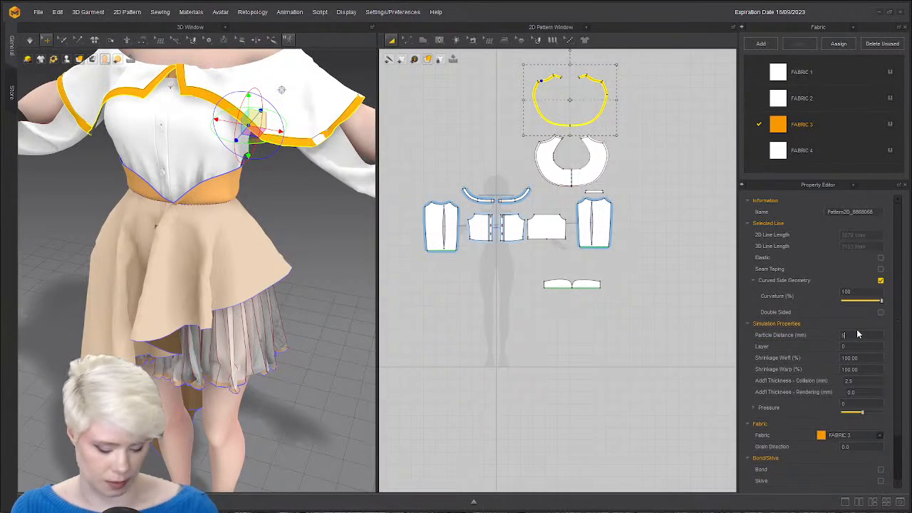
type("5")
key("Return")
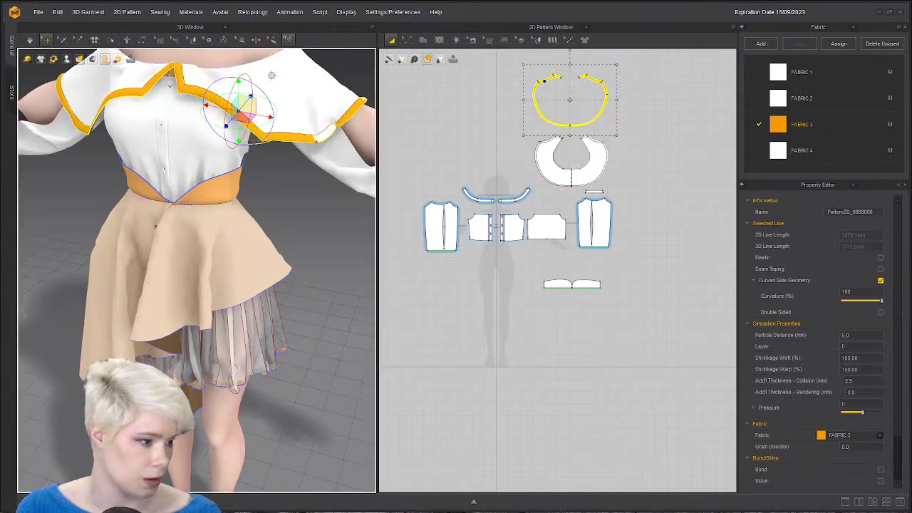
left_click(859, 347)
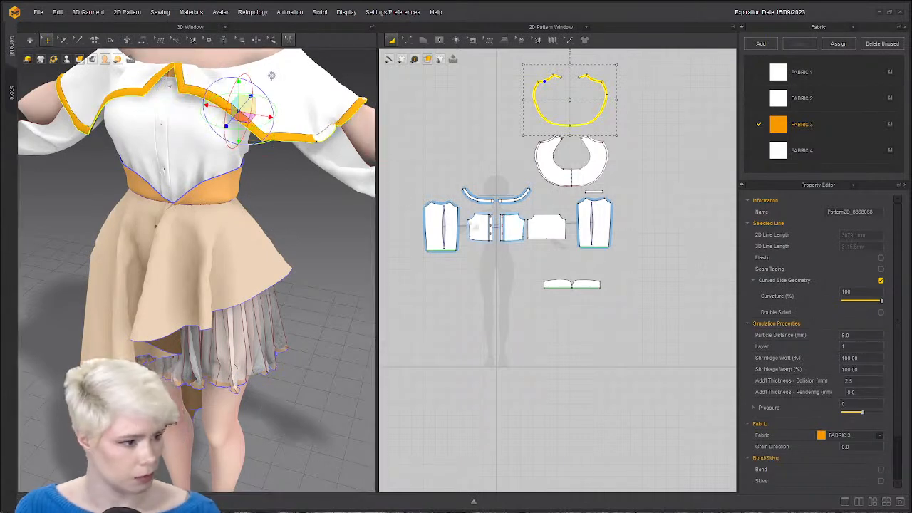
Reselect the collar border strip and simulate the garment briefly so the strip settles.
left_click(304, 94)
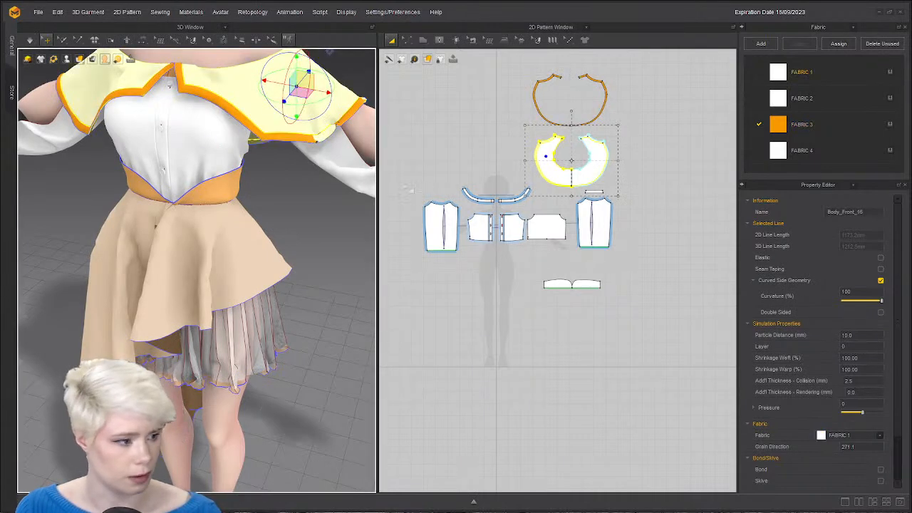
left_click(242, 117)
key("space")
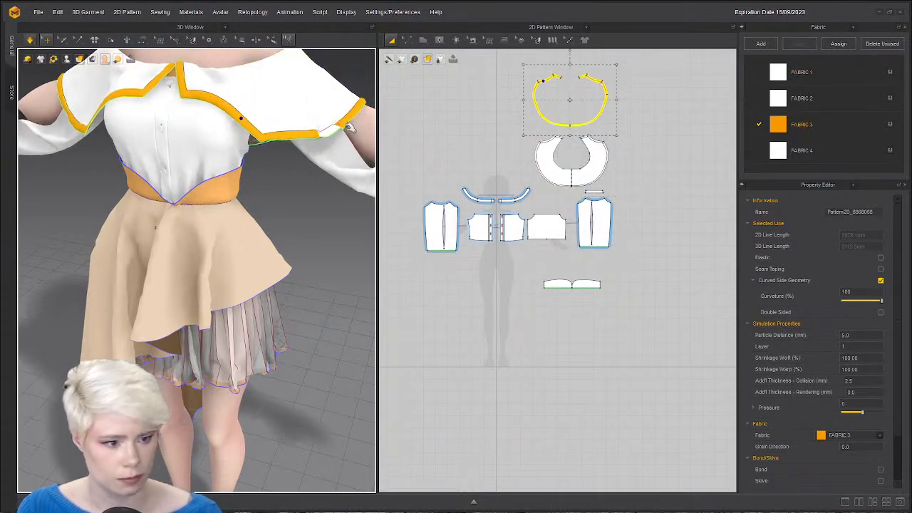
key("space")
Superimpose the border strip over the collar, simulate the garment until it settles, and deselect the strip.
right_click(293, 137)
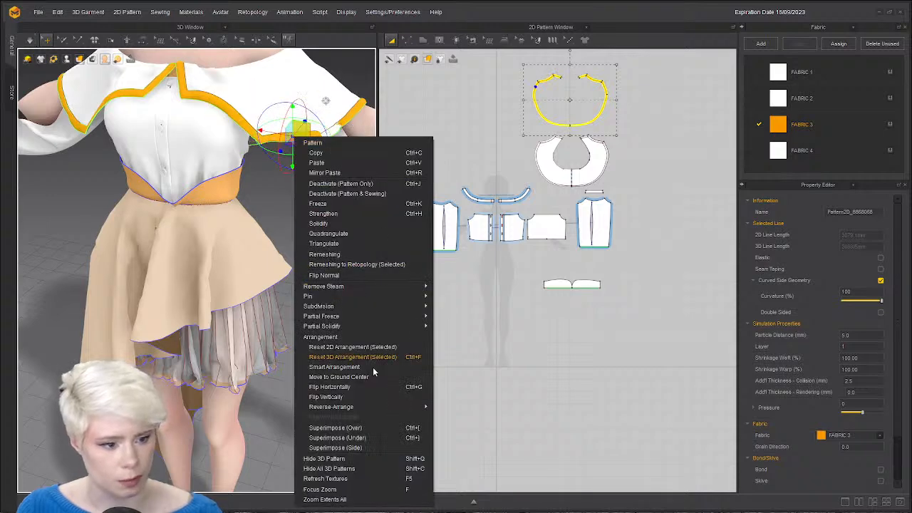
left_click(371, 428)
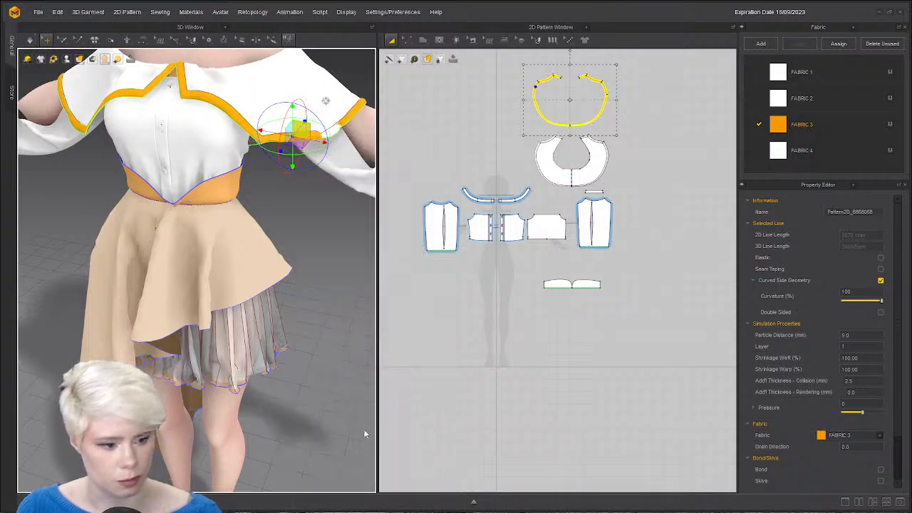
right_click(237, 120)
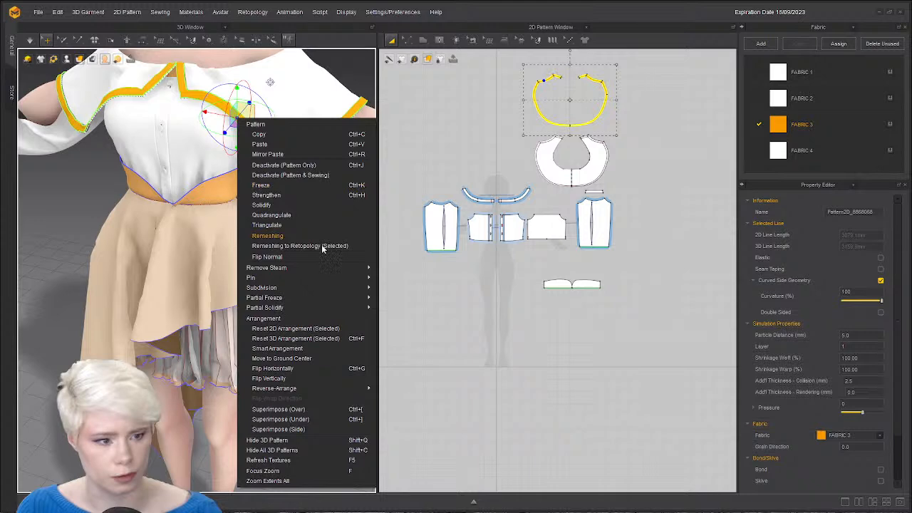
left_click(305, 412)
key("space")
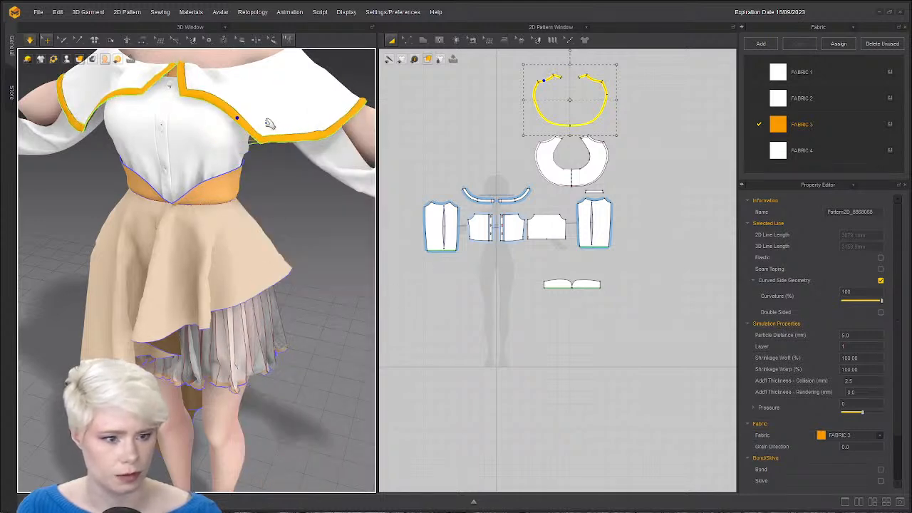
middle_click_drag(174, 166, 200, 198)
key("space")
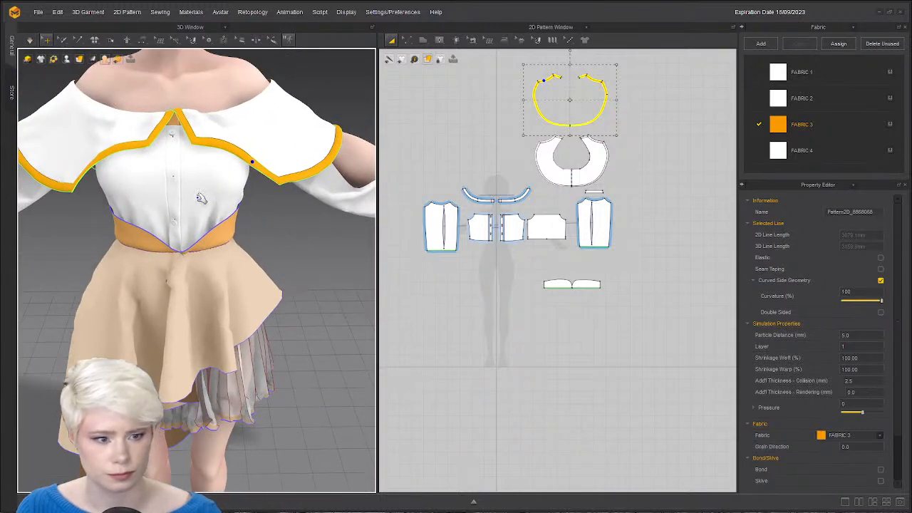
right_click_drag(212, 207, 292, 236)
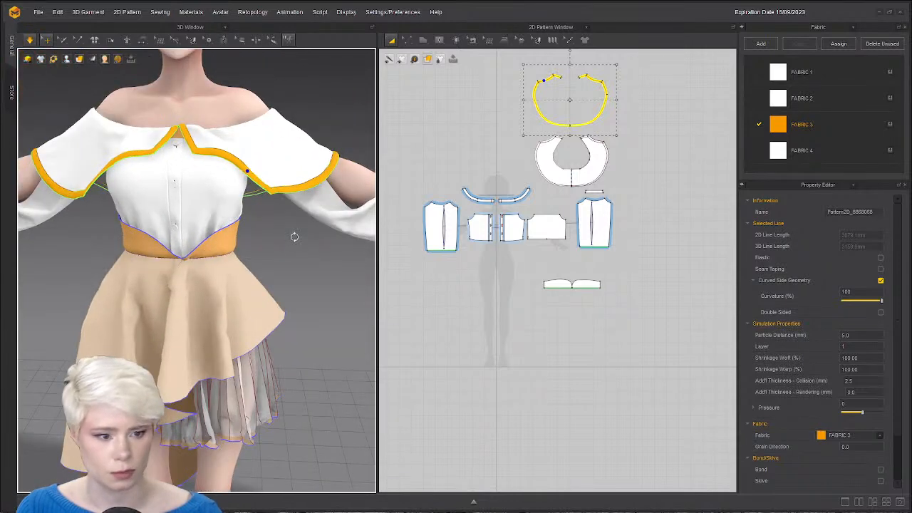
left_click(210, 276)
scroll(287, 264, "down", 2)
scroll(286, 264, "down", 1)
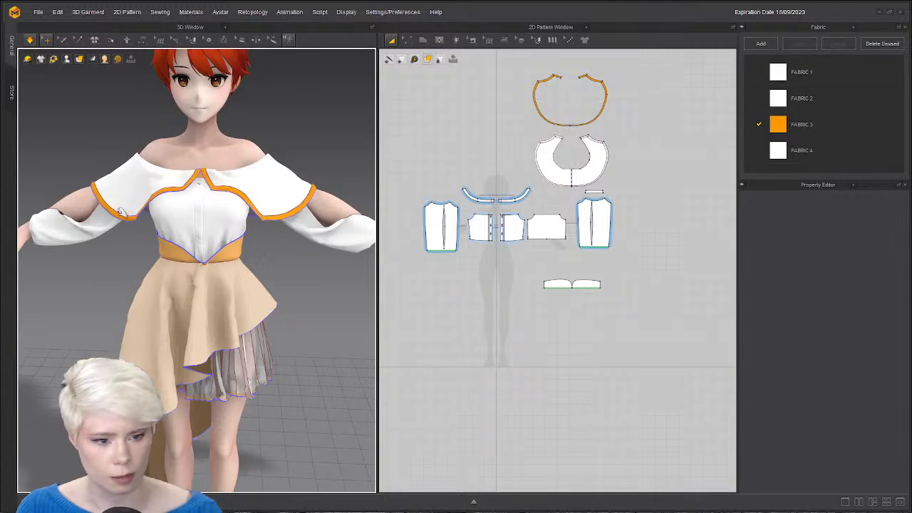
Raise the metalness of FABRIC 3, used on the collar border strip, to 68.
left_click(212, 183)
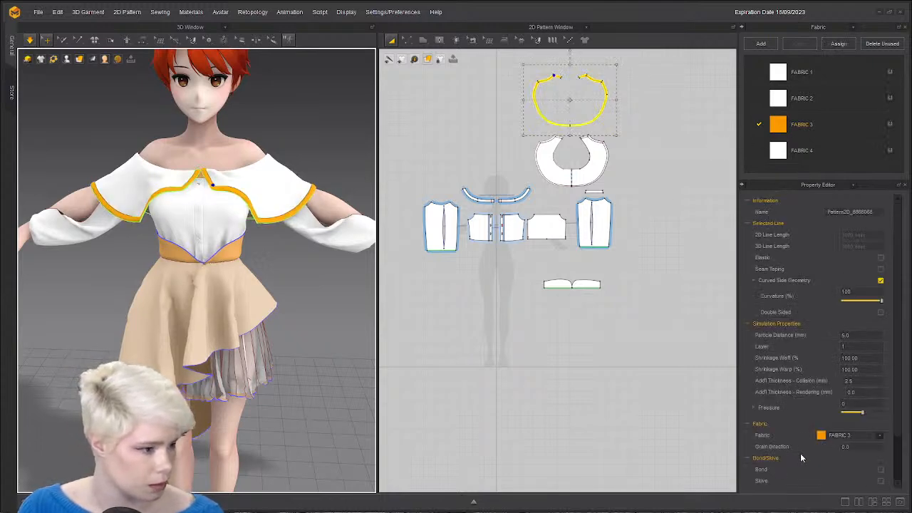
scroll(827, 442, "down", 2)
double_click(802, 124)
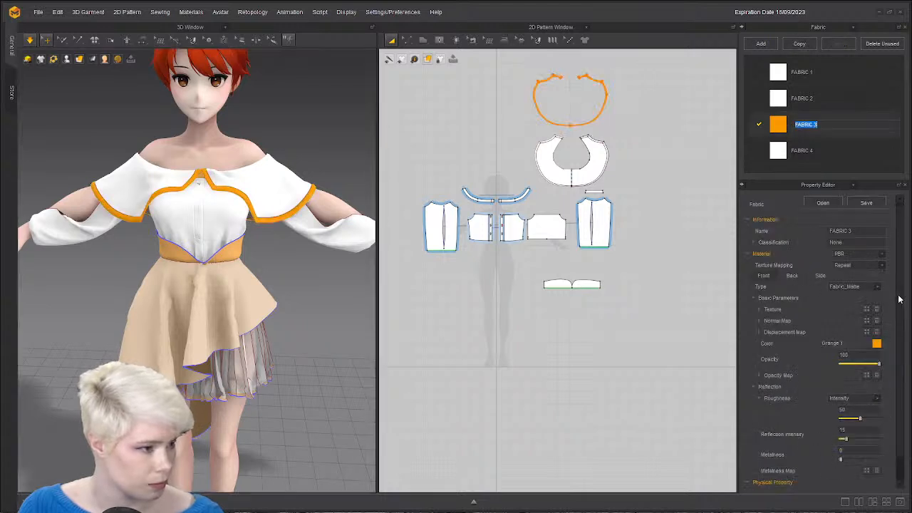
scroll(826, 427, "down", 1)
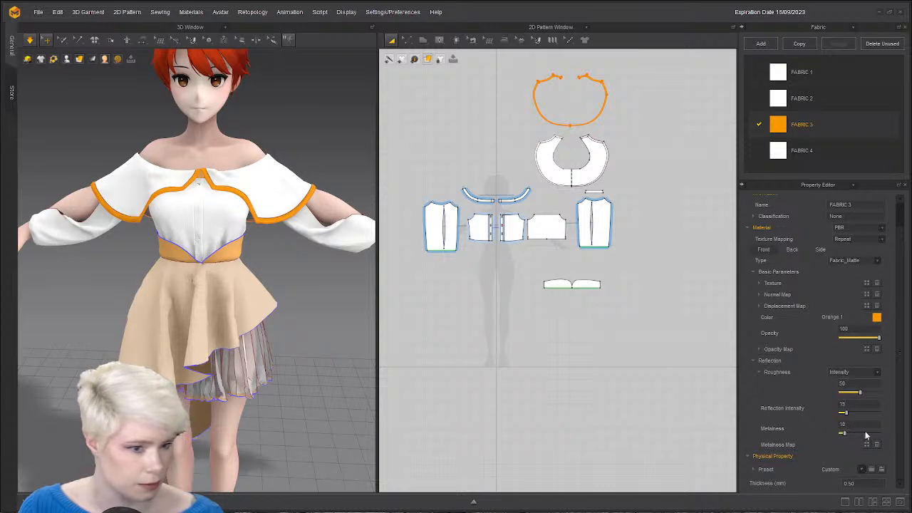
left_click(867, 434)
Stop the simulation and change the colour of FABRIC 3 to a muted golden brown (RGB 159, 118, 51).
scroll(258, 276, "up", 3)
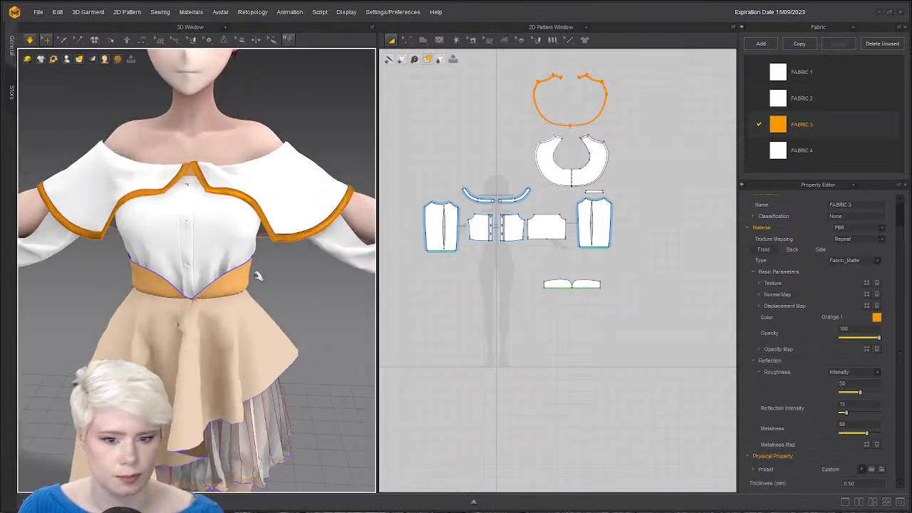
right_click_drag(200, 261, 283, 266)
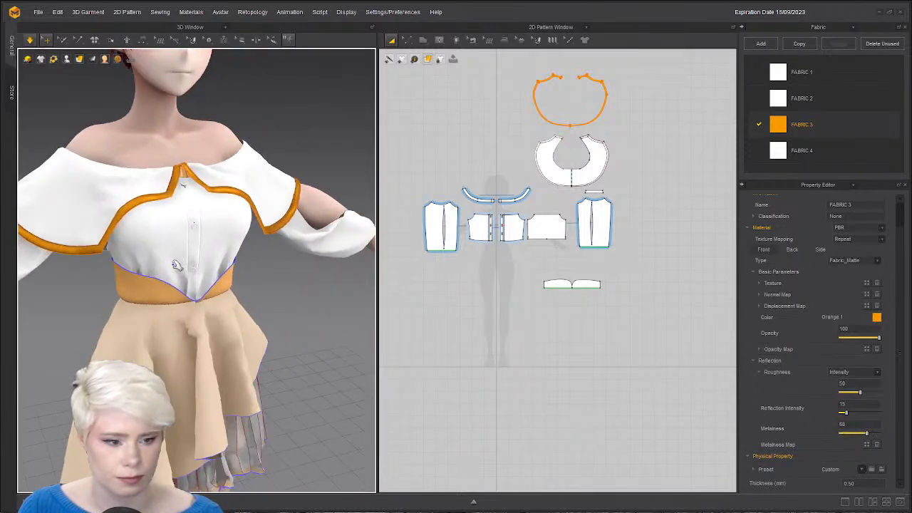
right_click_drag(207, 287, 148, 298)
right_click_drag(230, 254, 283, 251)
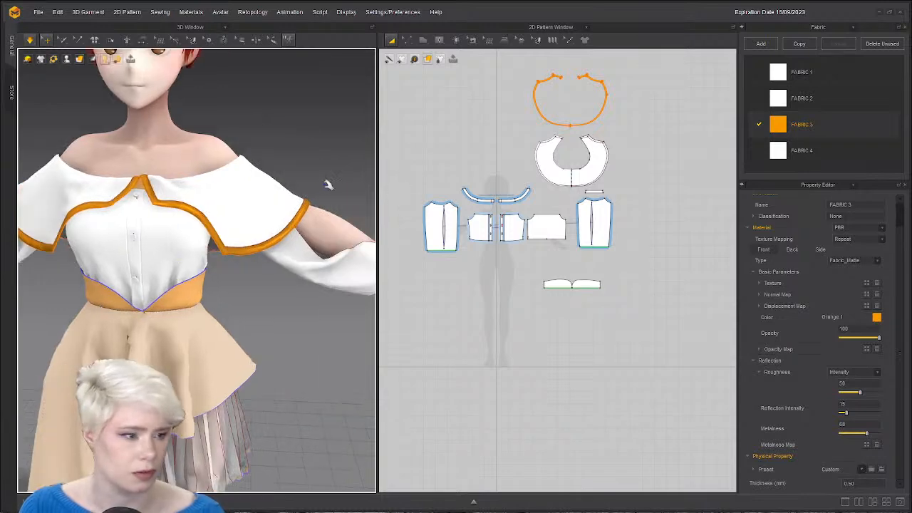
scroll(352, 171, "up", 1)
right_click_drag(352, 171, 375, 212)
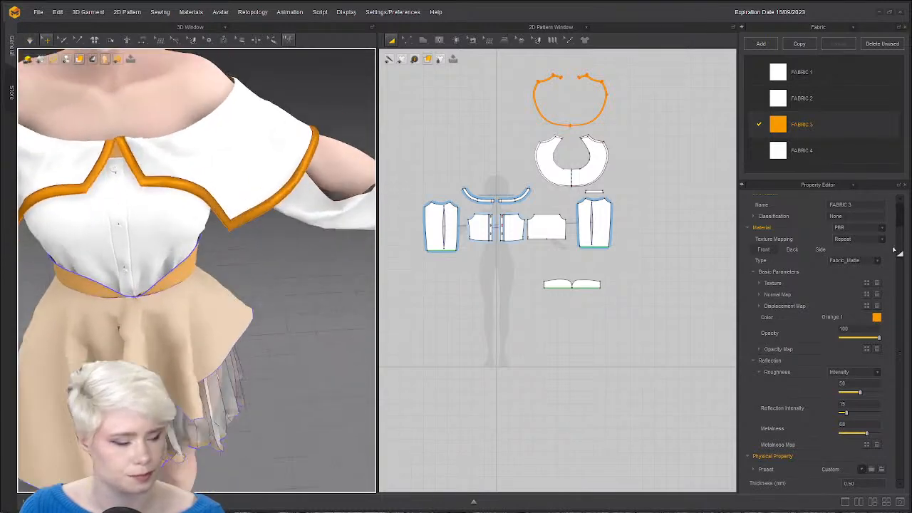
key("space")
left_click(877, 319)
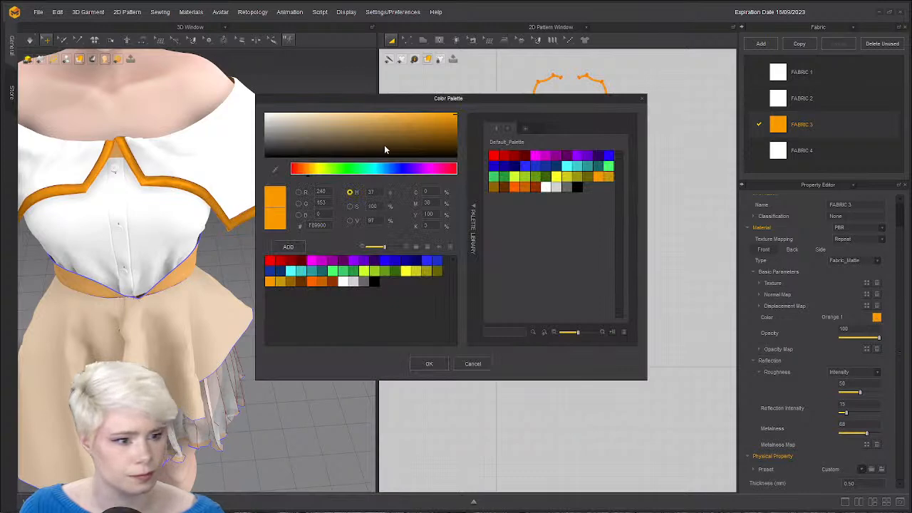
mouse_move(384, 145)
left_mouse_down()
mouse_move(409, 122)
mouse_move(397, 133)
left_mouse_up()
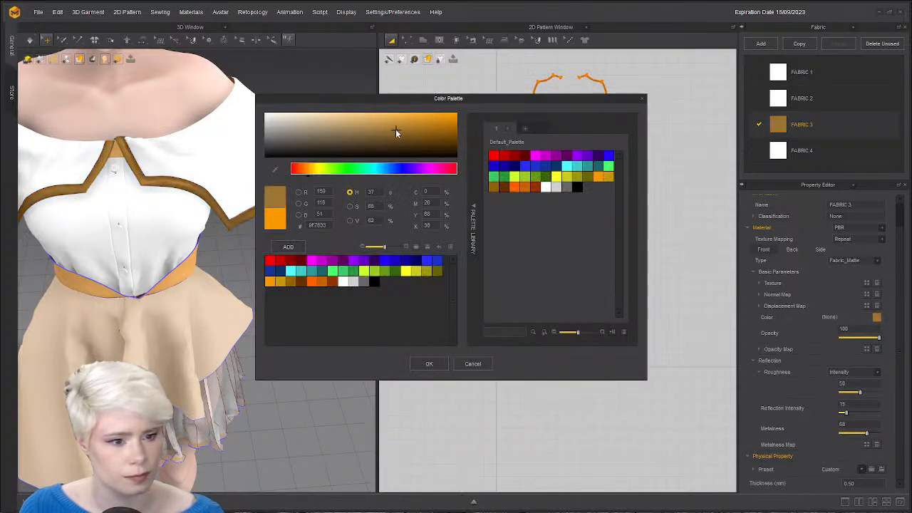
left_click(429, 363)
Examine the waistband's centre-front point and its sewing lines on the garment and in the 2D pattern.
scroll(230, 271, "up", 2)
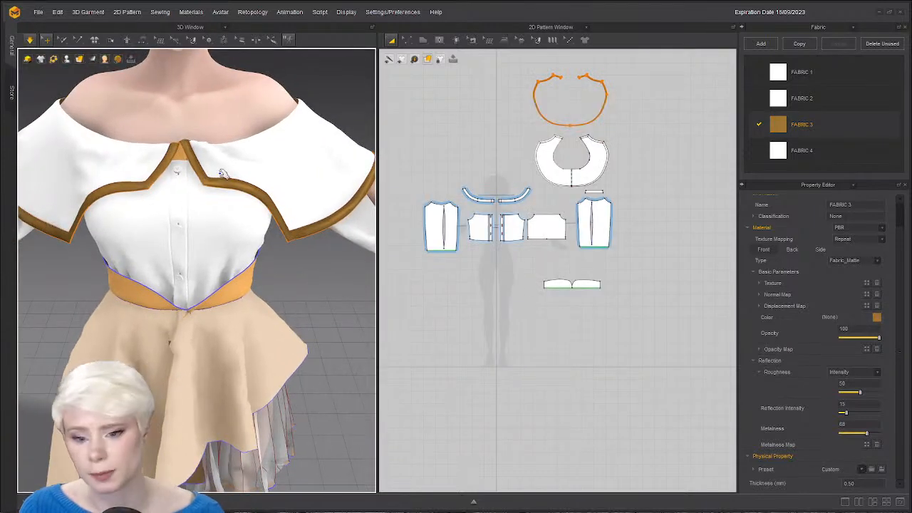
scroll(244, 215, "up", 2)
right_click_drag(240, 204, 201, 329)
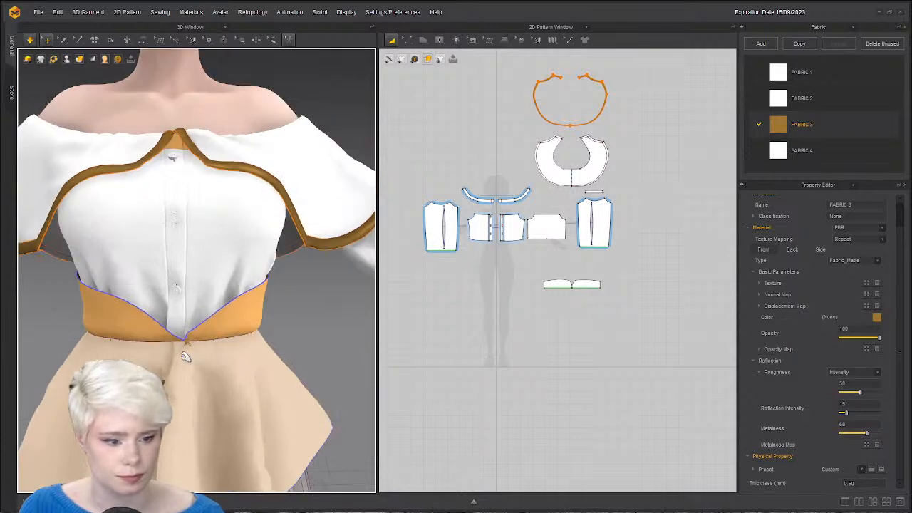
key("space")
scroll(212, 313, "up", 2)
key("n")
scroll(530, 282, "up", 10)
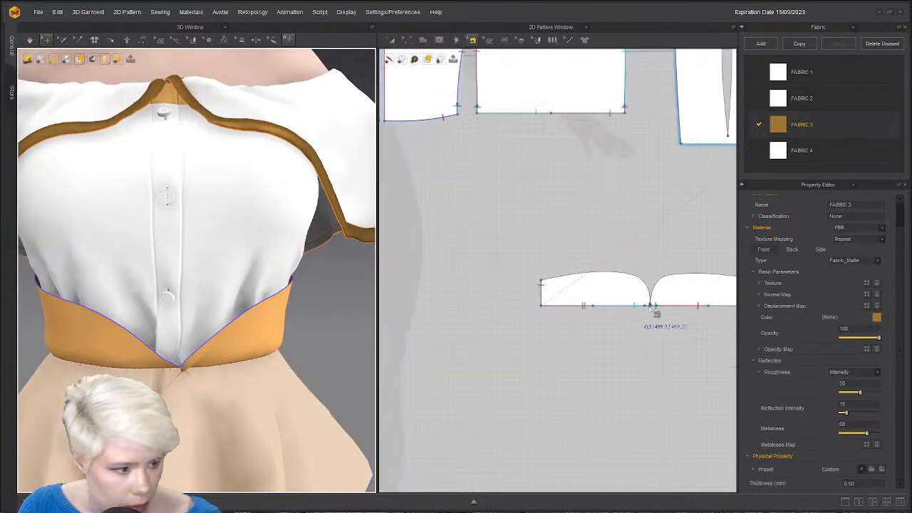
right_click_drag(177, 403, 184, 371)
scroll(448, 264, "down", 2)
middle_click_drag(491, 289, 527, 354)
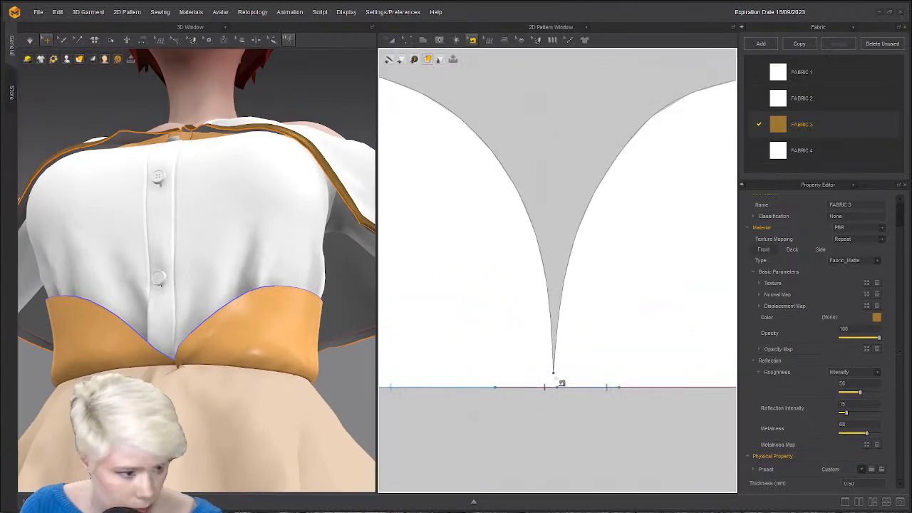
key("z")
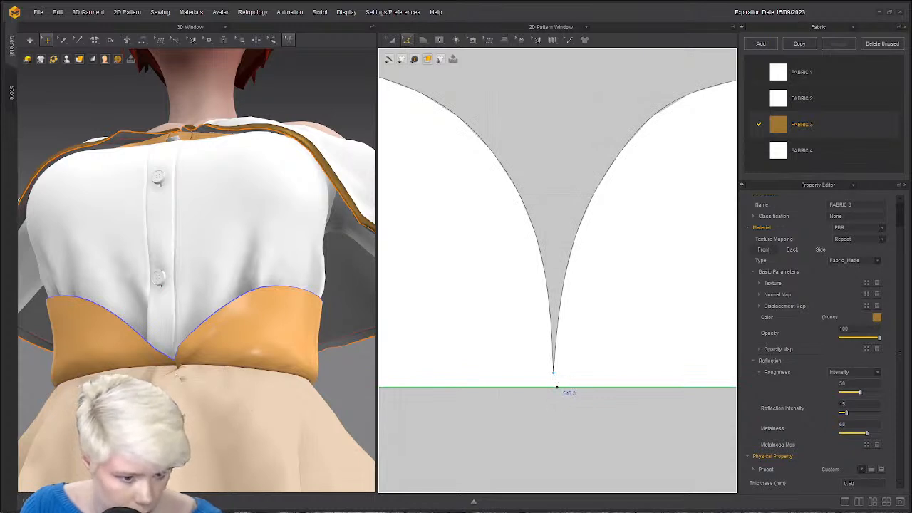
left_click(171, 394)
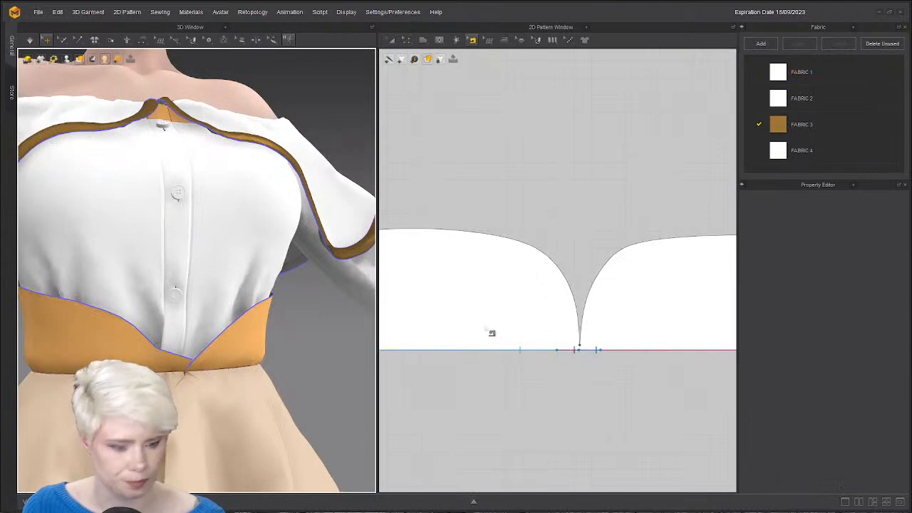
Set the sewing line type to TURNED for all seams joining the blouse's back, front and placket hems to the waistband.
scroll(557, 319, "down", 5)
scroll(570, 299, "up", 1)
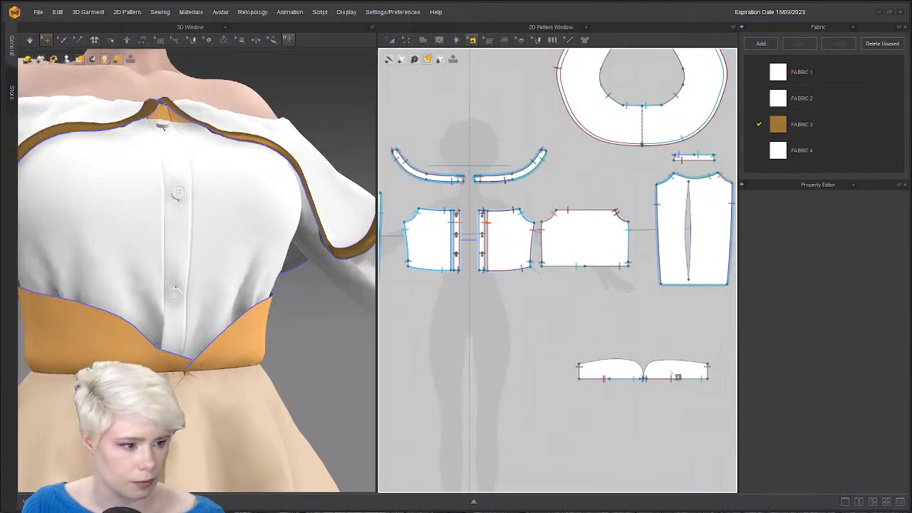
scroll(591, 281, "up", 2)
left_click(576, 238)
left_click(521, 237, "shift")
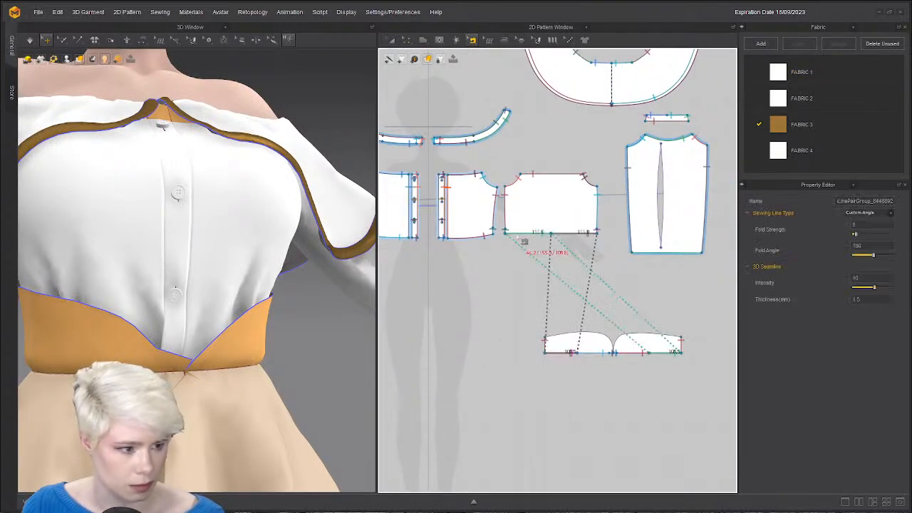
left_click(485, 240, "shift")
scroll(456, 249, "up", 6)
left_click(432, 210, "shift")
middle_click_drag(551, 229, 727, 239)
scroll(685, 237, "down", 1)
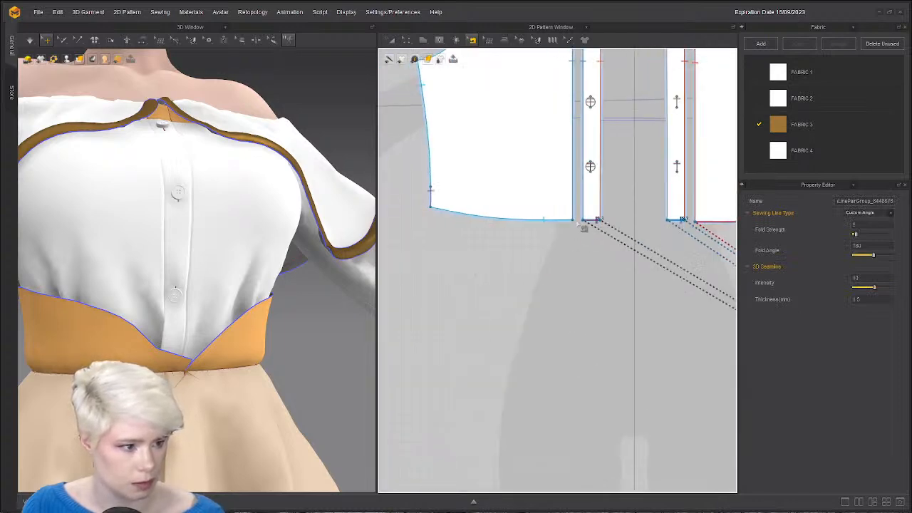
left_click(544, 220)
left_click(890, 214)
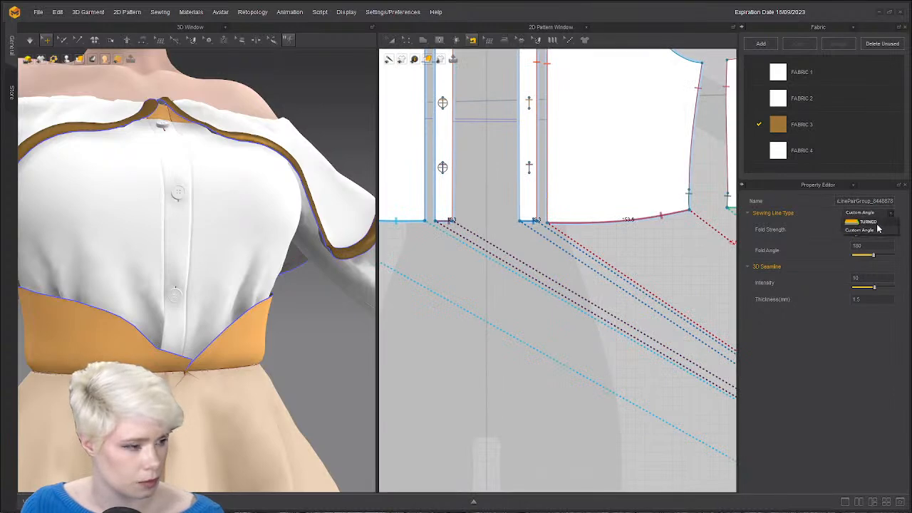
left_click(865, 223)
Simulate the garment with the turned waist seams and deselect the sewing lines.
key("a")
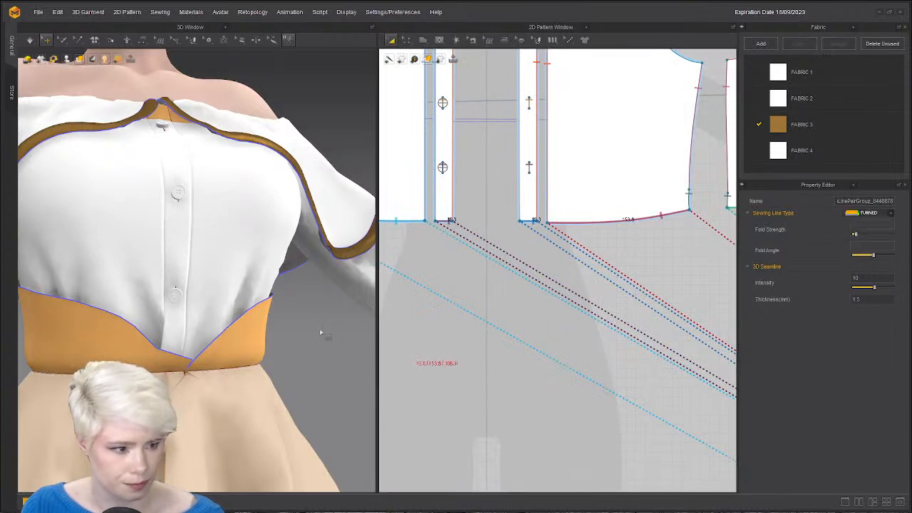
key("space")
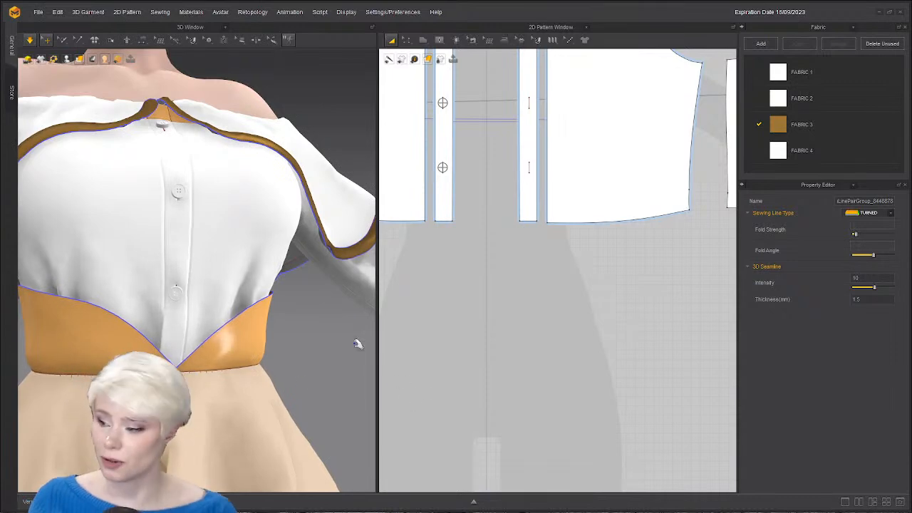
key("space")
right_click_drag(272, 346, 285, 373)
left_click(539, 360)
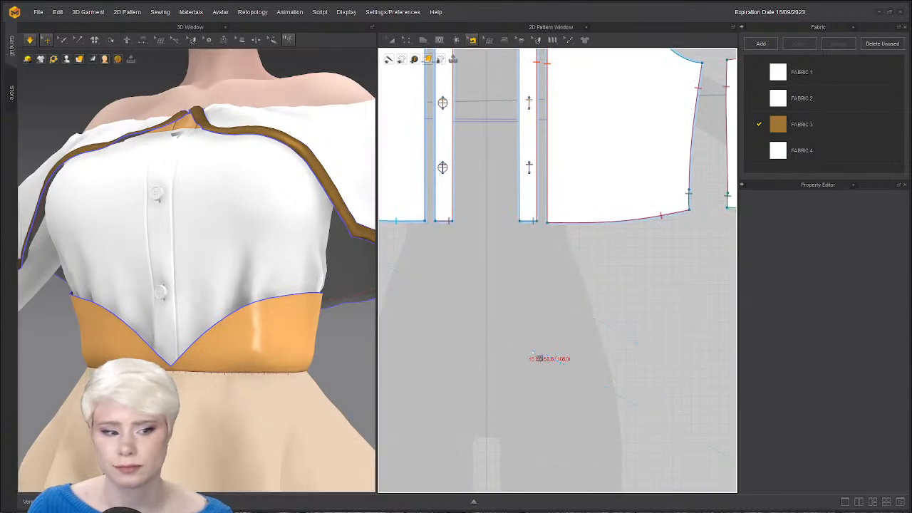
scroll(539, 360, "down", 8)
right_click_drag(308, 372, 326, 377)
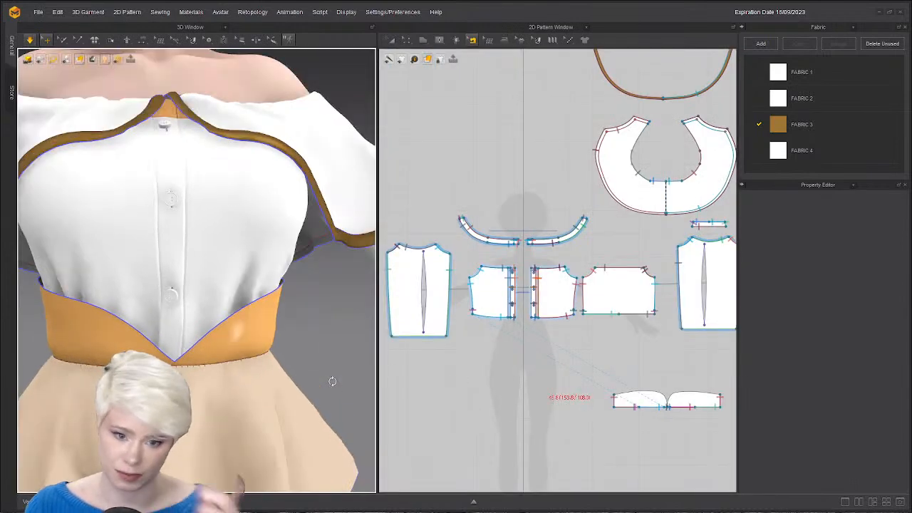
scroll(252, 379, "down", 3)
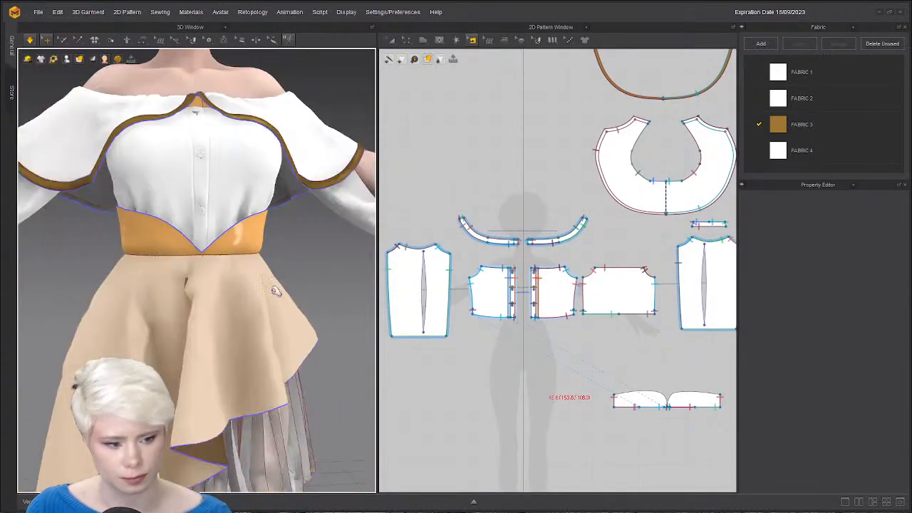
Select the beige overskirt on the garment and examine the outfit together with the collar and bodice patterns.
left_click(260, 347)
scroll(286, 307, "down", 5)
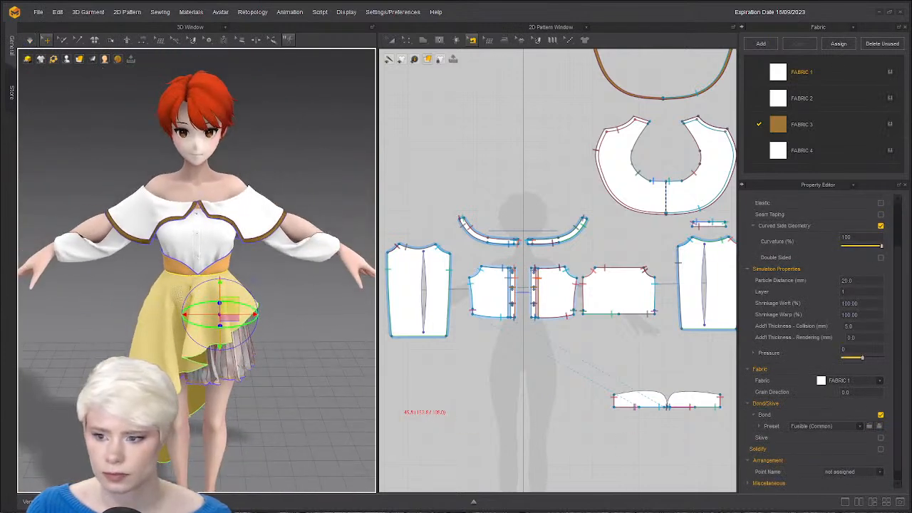
scroll(272, 315, "up", 3)
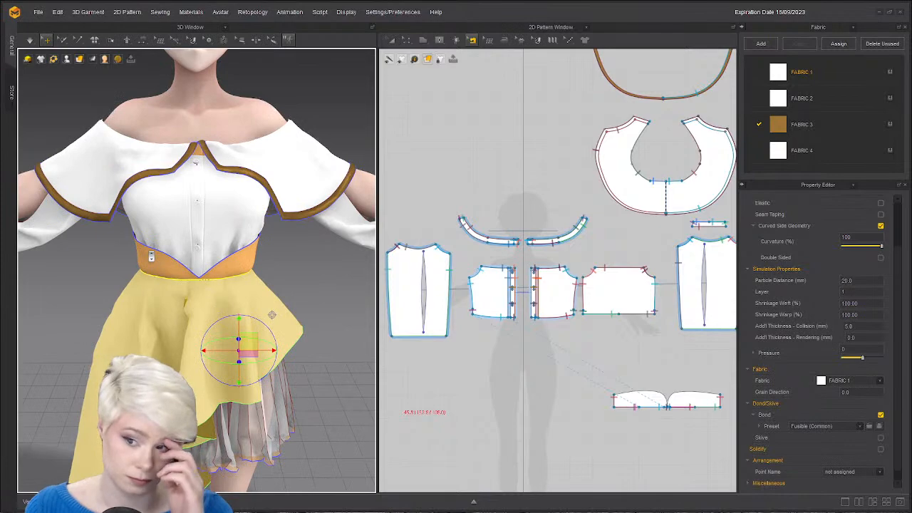
mouse_move(166, 221)
right_mouse_down()
mouse_move(119, 178)
mouse_move(70, 208)
mouse_move(157, 221)
right_mouse_up()
scroll(550, 196, "down", 1)
middle_click_drag(546, 195, 386, 225)
scroll(459, 203, "up", 6)
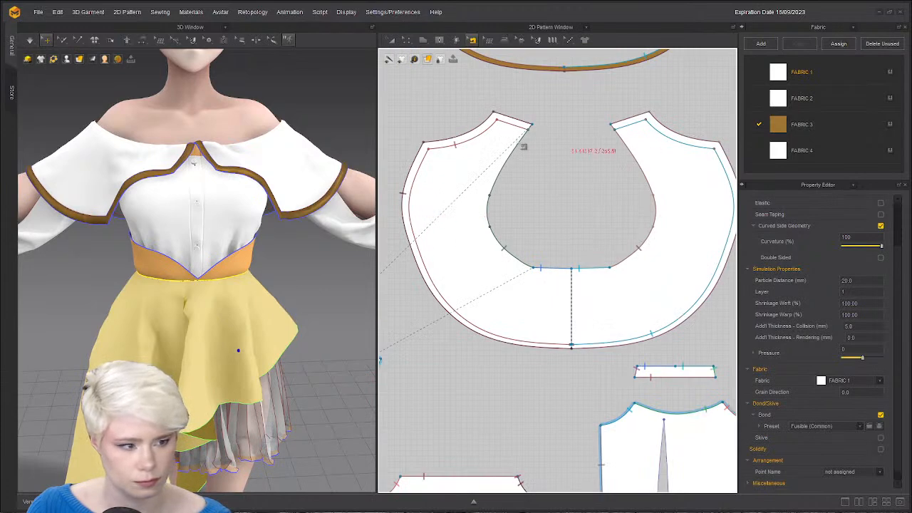
scroll(496, 255, "down", 3)
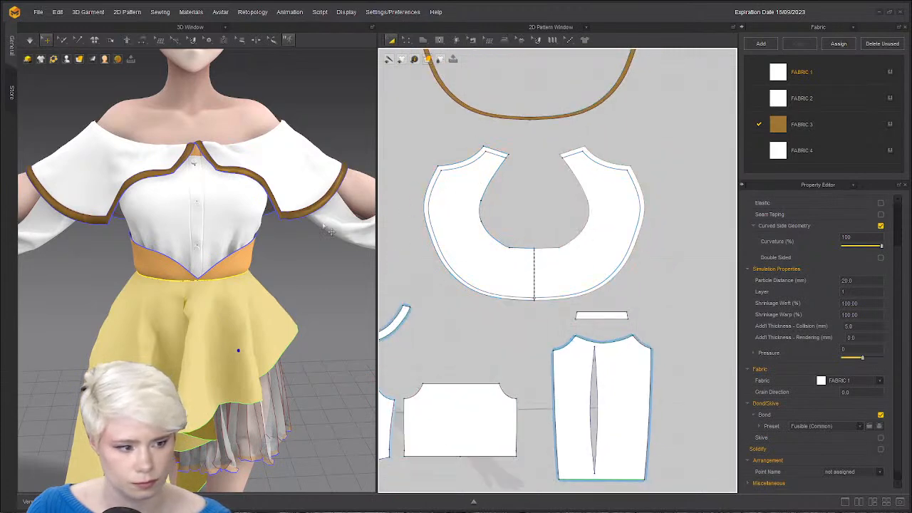
scroll(203, 242, "down", 4)
scroll(292, 269, "up", 1)
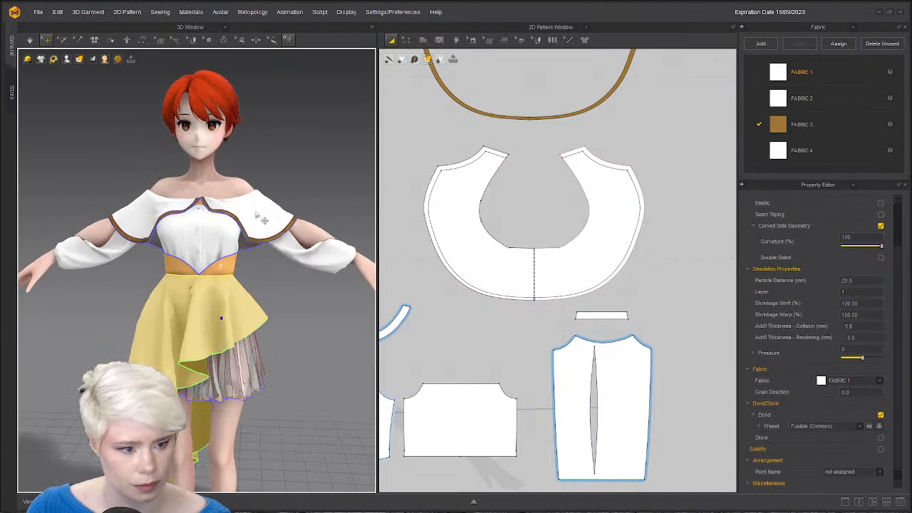
Select the off-shoulder collar on the garment and examine its pattern piece.
left_click(262, 219)
middle_click_drag(171, 290, 164, 220)
scroll(498, 282, "down", 2)
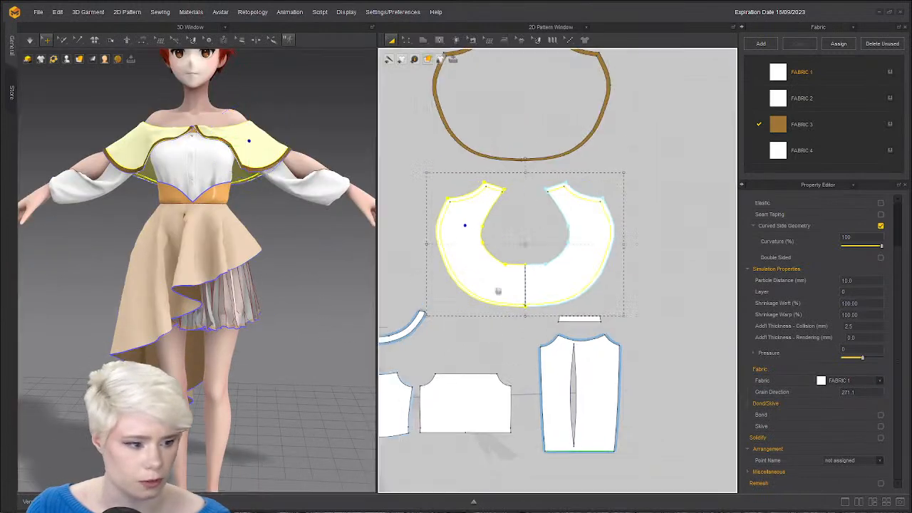
middle_click_drag(497, 290, 547, 167)
Change the colour of FABRIC 4 to the dark blue palette swatch Blue 7.
left_click(787, 155)
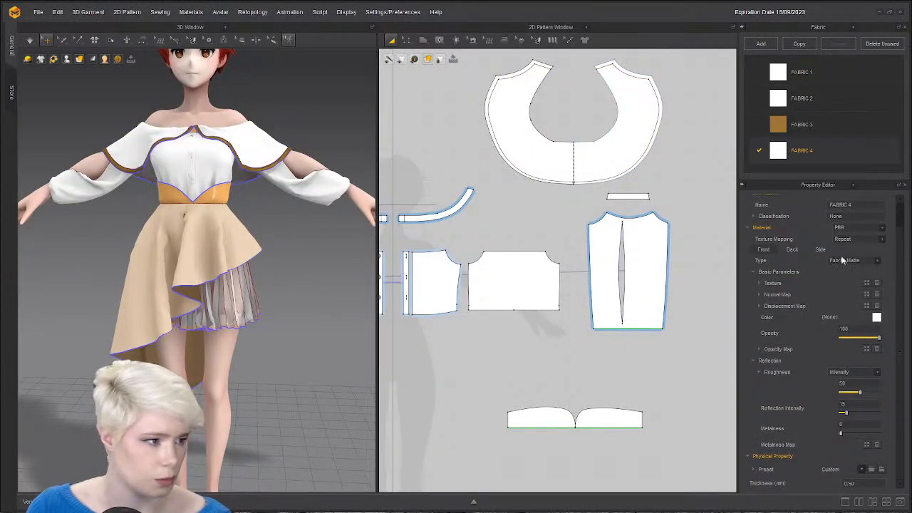
left_click(877, 318)
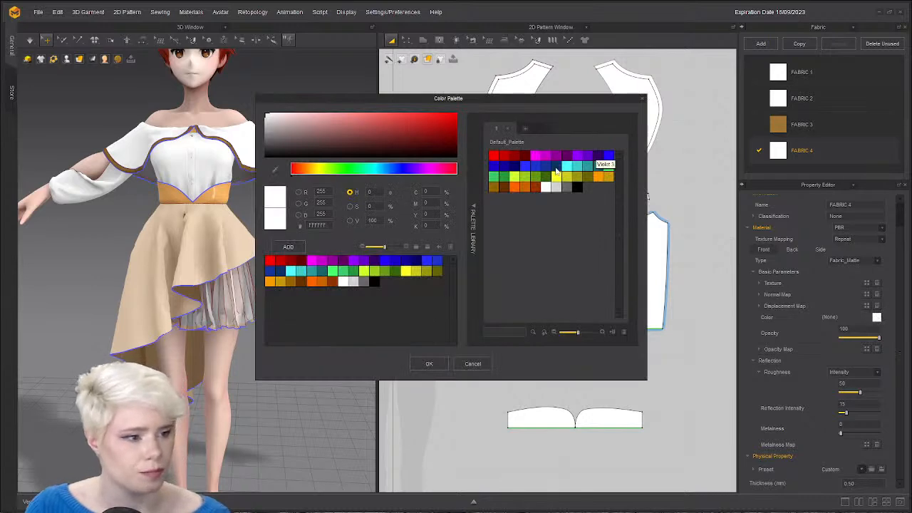
left_click(608, 155)
left_click(425, 367)
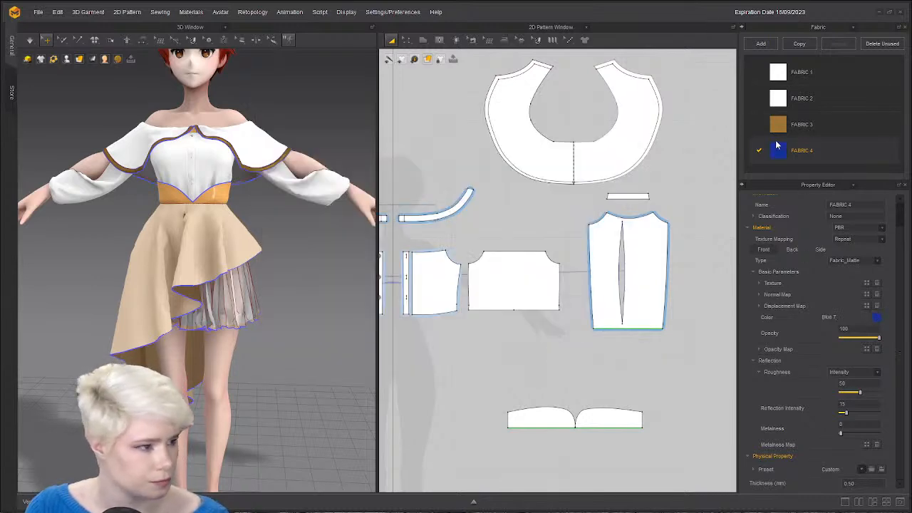
Locate the overskirt and pleated underskirt pieces in the 2D pattern layout.
scroll(677, 313, "down", 6)
scroll(555, 326, "up", 4)
scroll(486, 270, "down", 5)
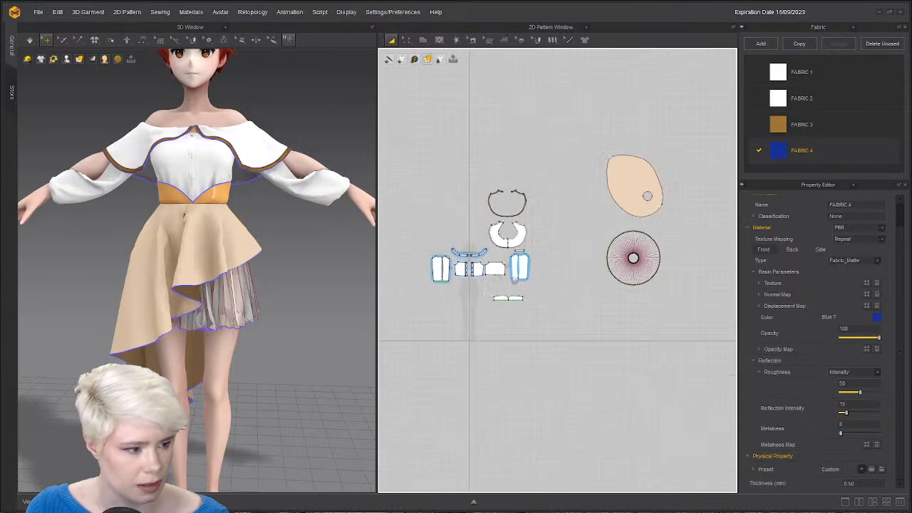
Assign FABRIC 4 to the asymmetric overskirt pattern and to the narrow pattern piece below the bodice patterns.
left_click_drag(781, 154, 568, 227)
scroll(567, 264, "up", 5)
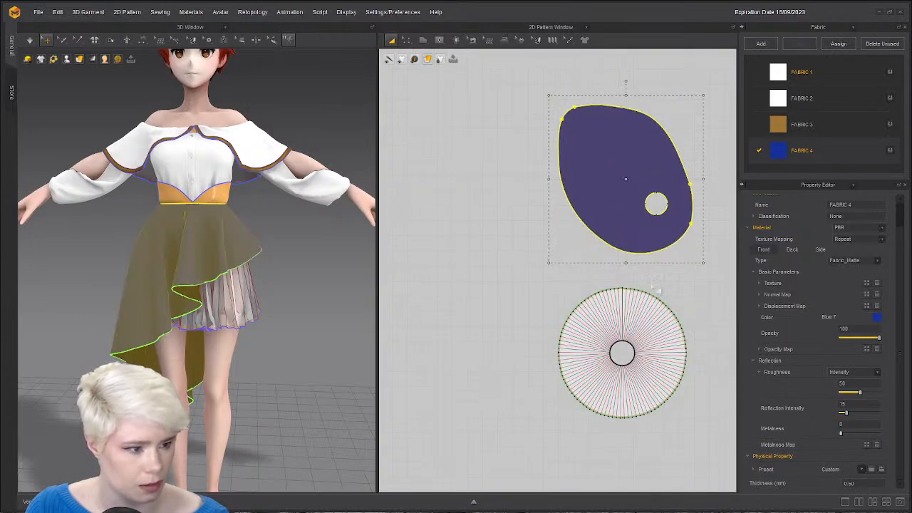
middle_click_drag(564, 235, 688, 203)
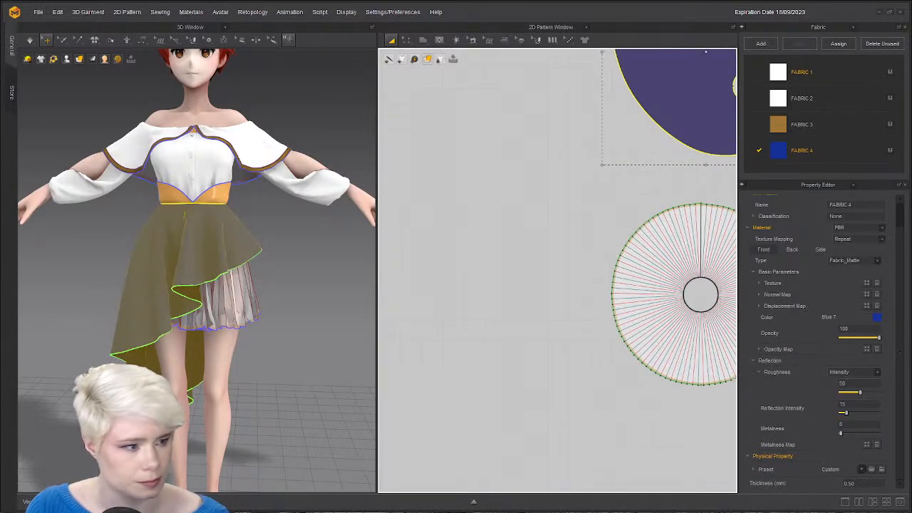
scroll(689, 203, "down", 5)
left_click(566, 275)
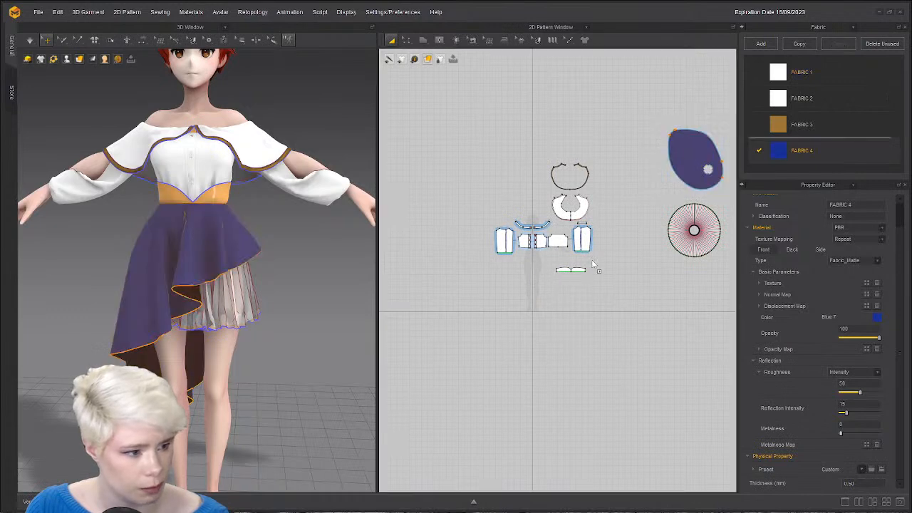
left_click(321, 338)
Hide the bond/skive display on the 3D garment so the overskirt shows its plain fabric colour.
scroll(308, 302, "up", 3)
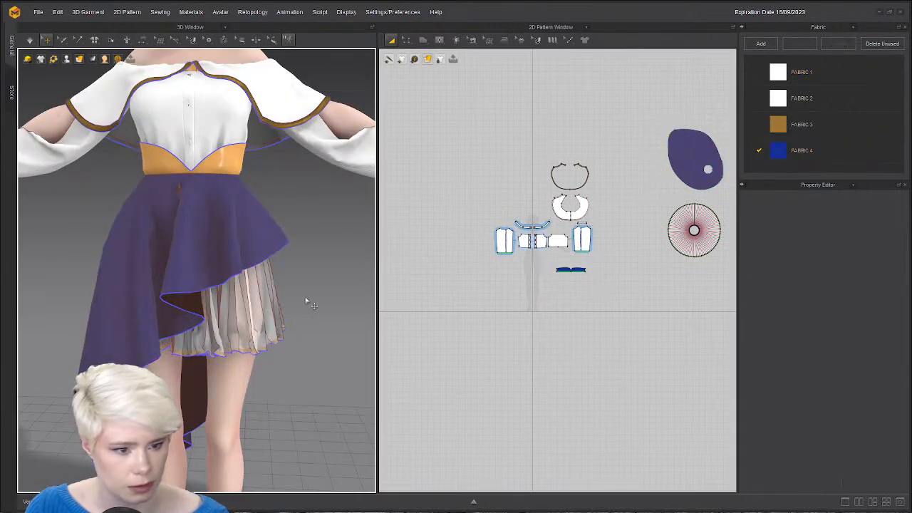
left_click(238, 225)
left_click(354, 308)
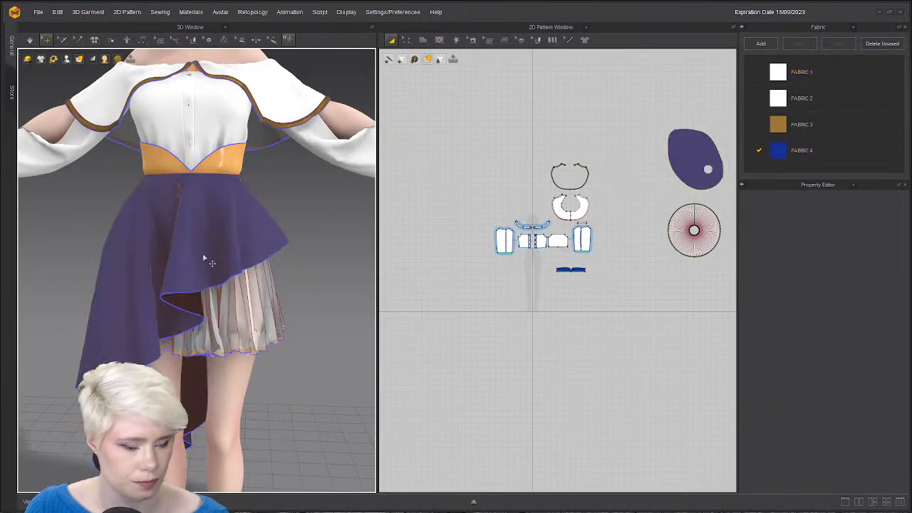
left_click(42, 61)
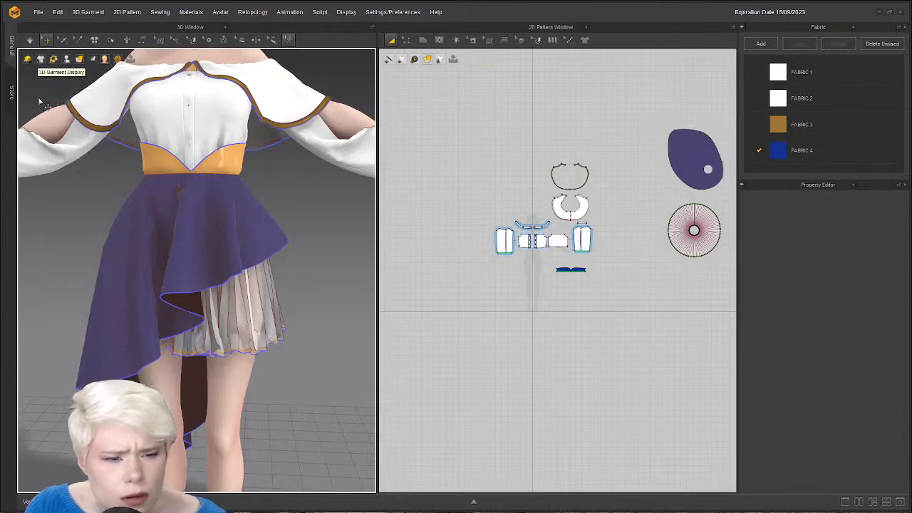
mouse_move(42, 60)
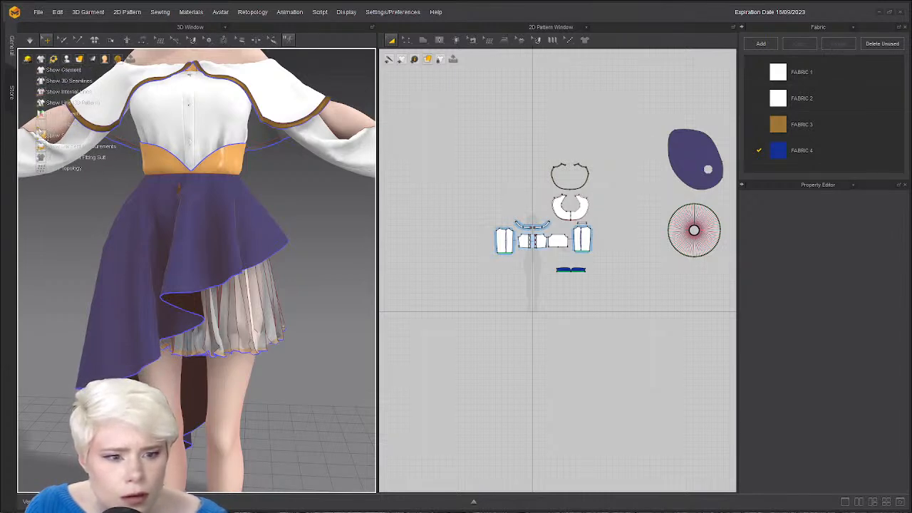
mouse_move(83, 64)
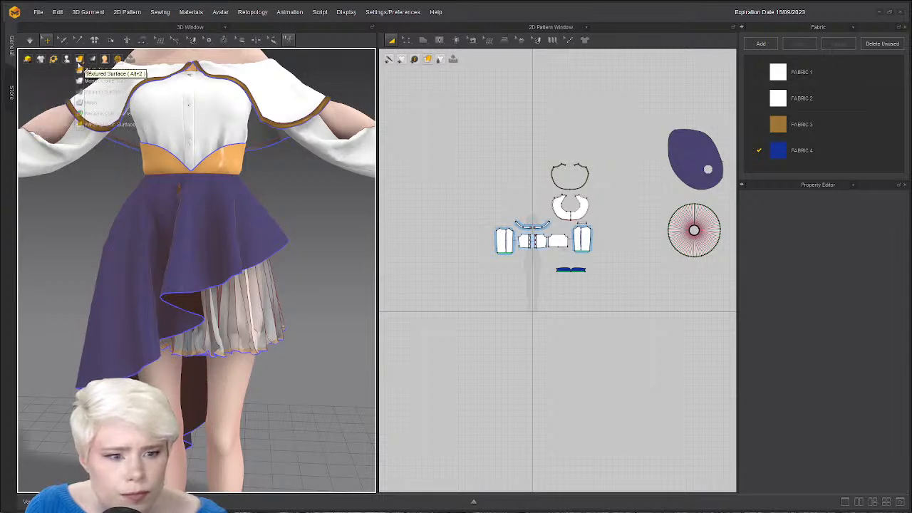
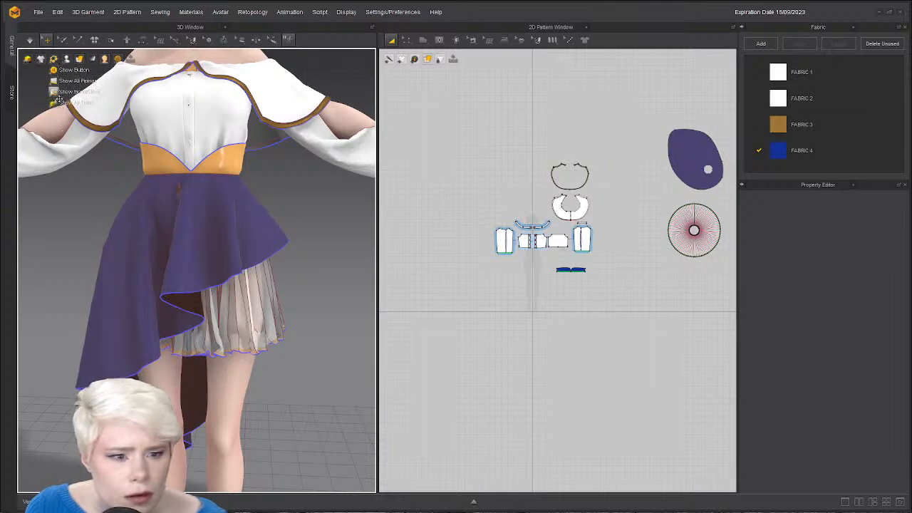
left_click(52, 94)
scroll(289, 239, "down", 5)
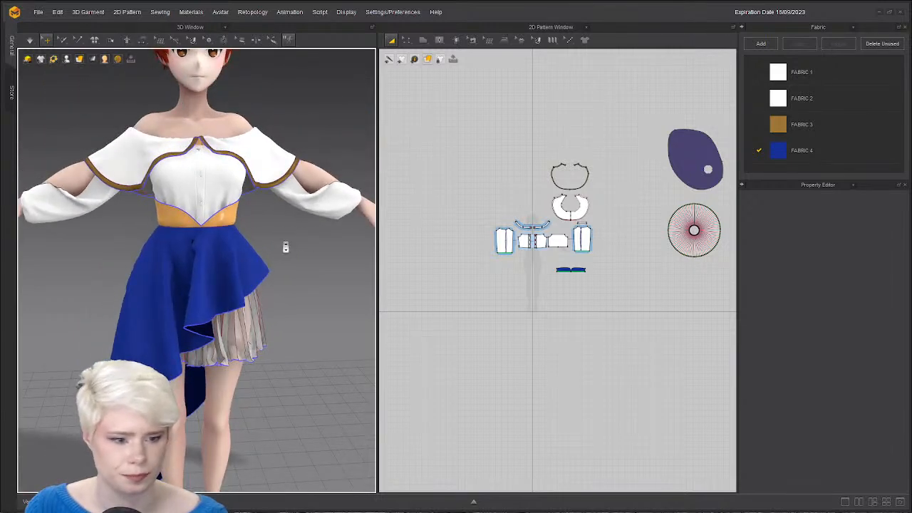
Change FABRIC 4's colour to a muted violet-blue, hex 434594, after trying violet and navy swatches.
scroll(285, 244, "up", 2)
left_click(777, 158)
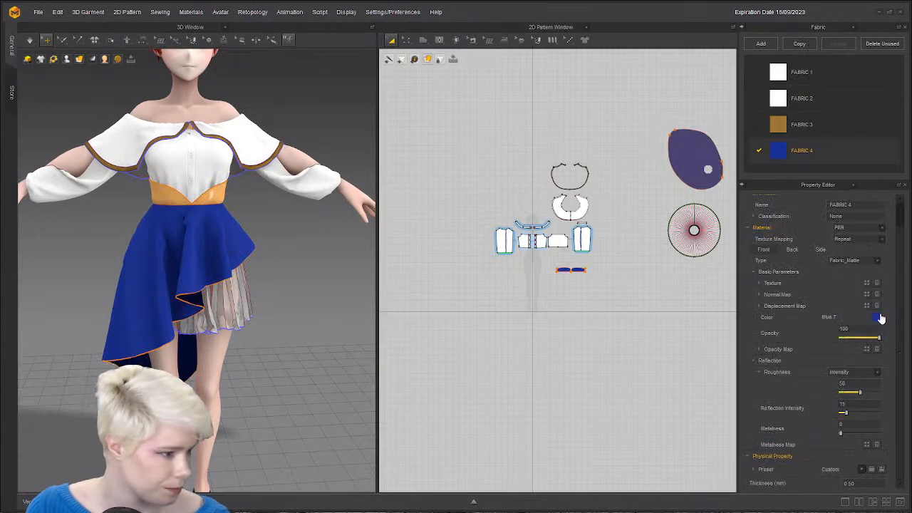
left_click(877, 317)
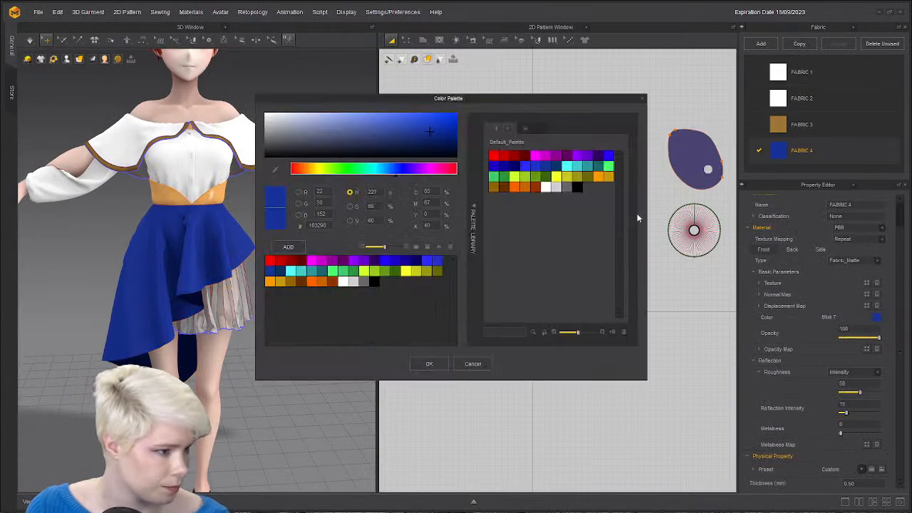
left_click(587, 155)
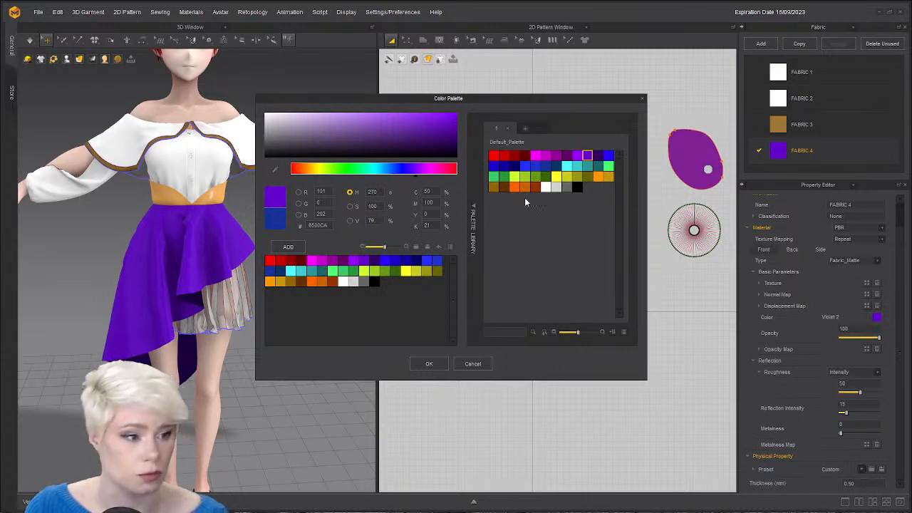
left_click(515, 166)
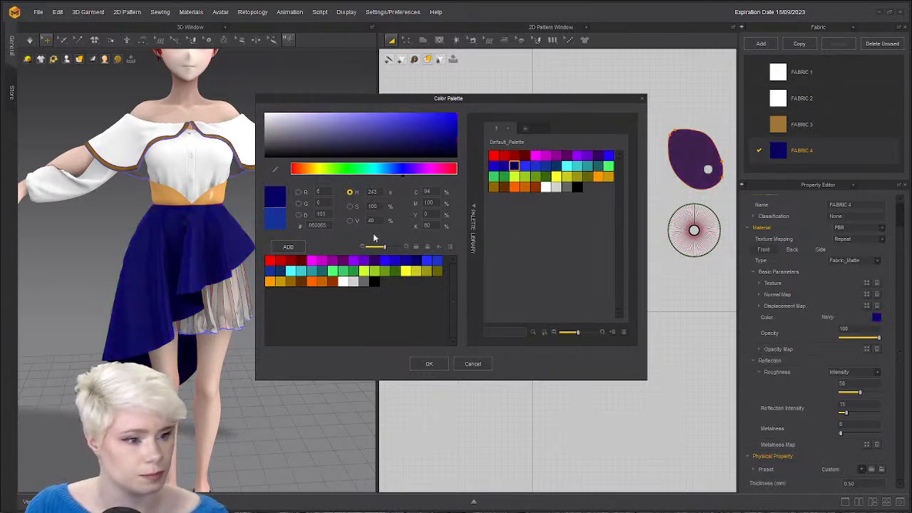
mouse_move(414, 130)
left_mouse_down()
mouse_move(419, 139)
mouse_move(410, 132)
mouse_move(379, 145)
mouse_move(414, 135)
mouse_move(371, 132)
left_mouse_up()
left_click(524, 165)
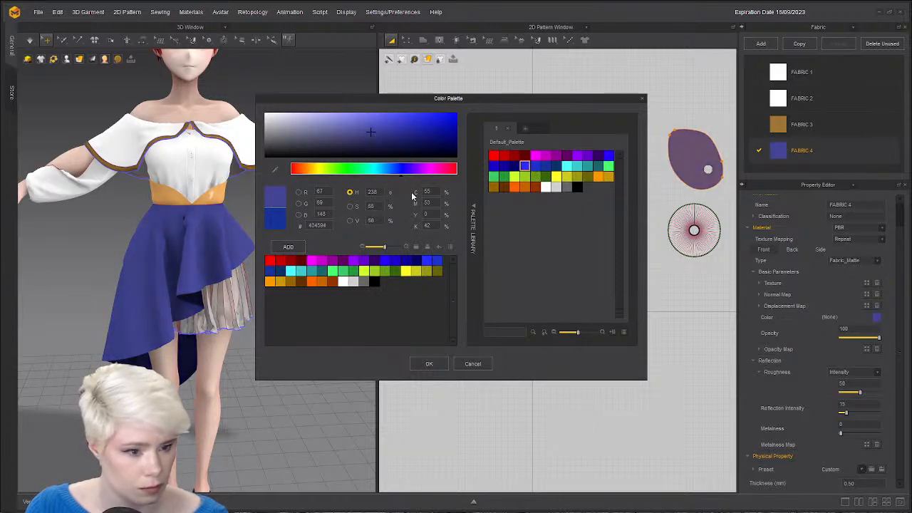
left_click(429, 363)
left_click(335, 309)
Inspect the overskirt and the pleated underskirt on the avatar from the front and both sides.
scroll(313, 300, "up", 5)
scroll(311, 306, "down", 5)
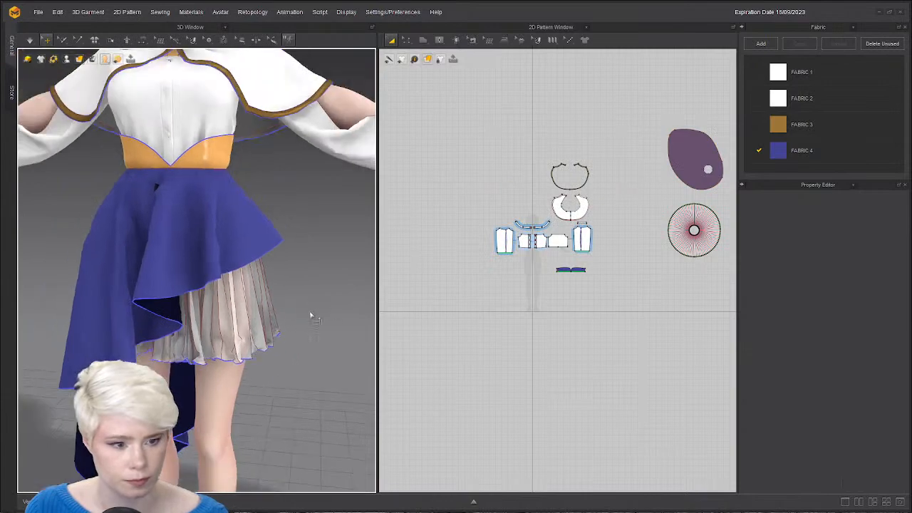
right_click_drag(162, 218, 188, 261)
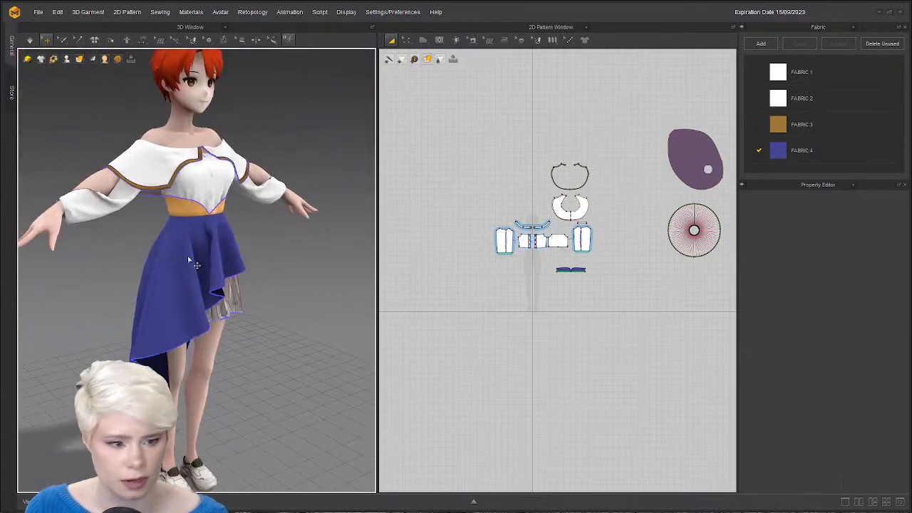
left_click(152, 268)
left_click(276, 306)
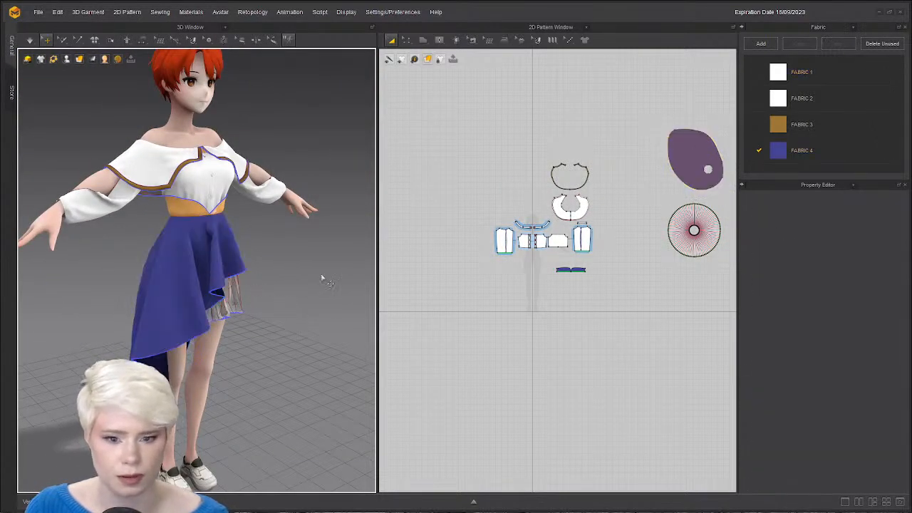
right_click_drag(322, 279, 215, 281)
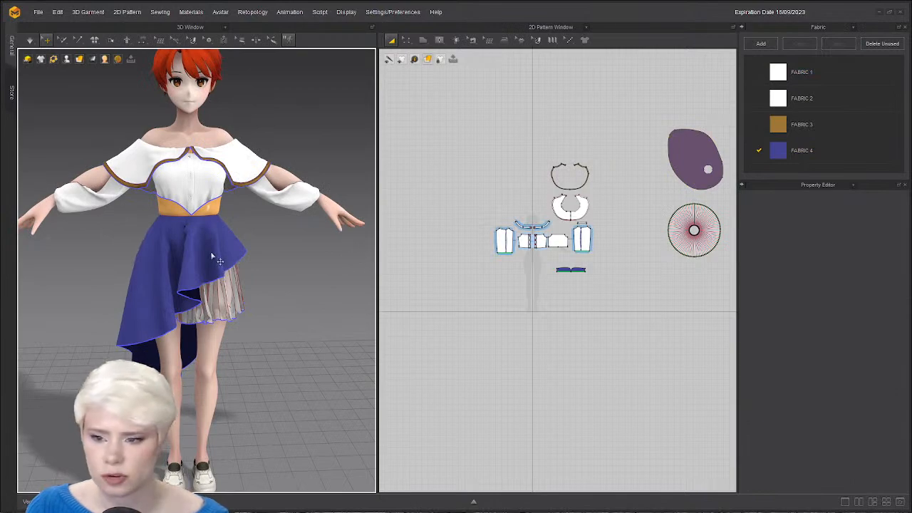
scroll(213, 257, "up", 3)
scroll(212, 257, "down", 3)
right_click_drag(212, 257, 167, 275)
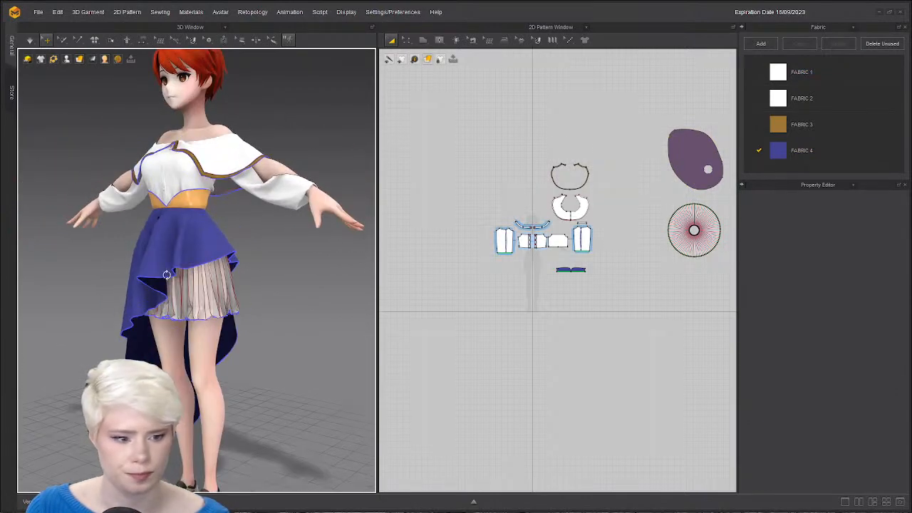
left_click(222, 312)
left_click(320, 320)
Select the circular pleated skirt pattern's outline and review its elastic and seam taping properties.
scroll(610, 287, "up", 5)
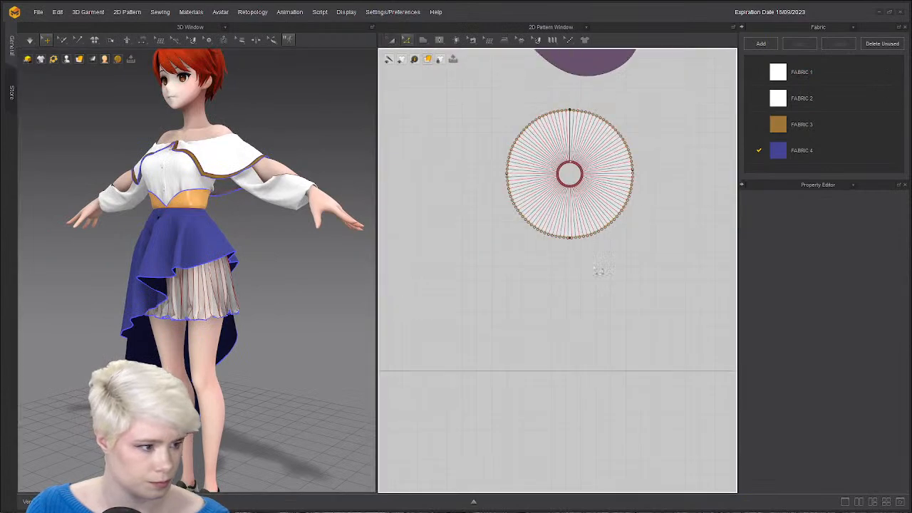
scroll(592, 245, "up", 5)
left_click(605, 232)
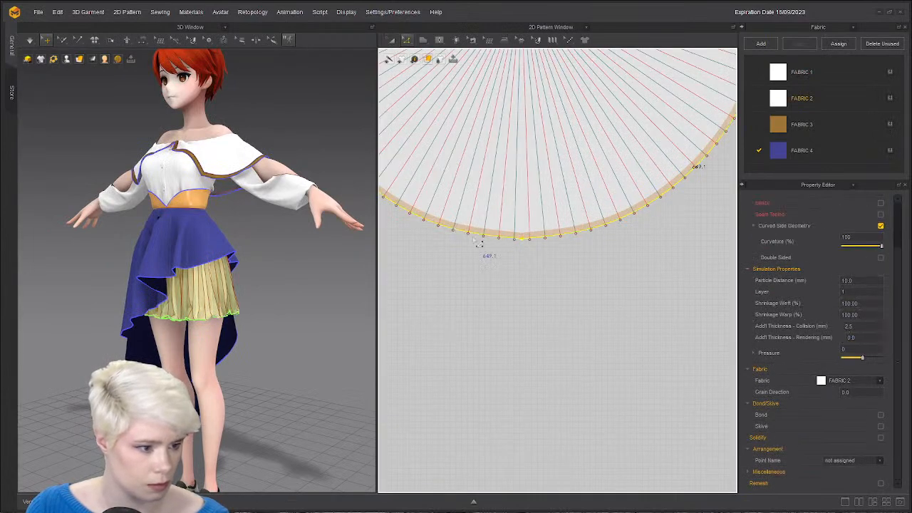
scroll(496, 242, "down", 5)
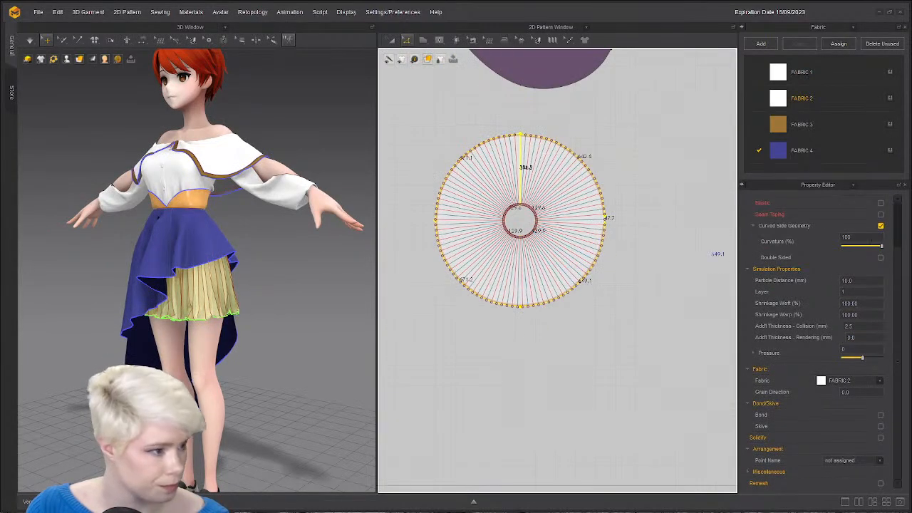
scroll(876, 271, "up", 2)
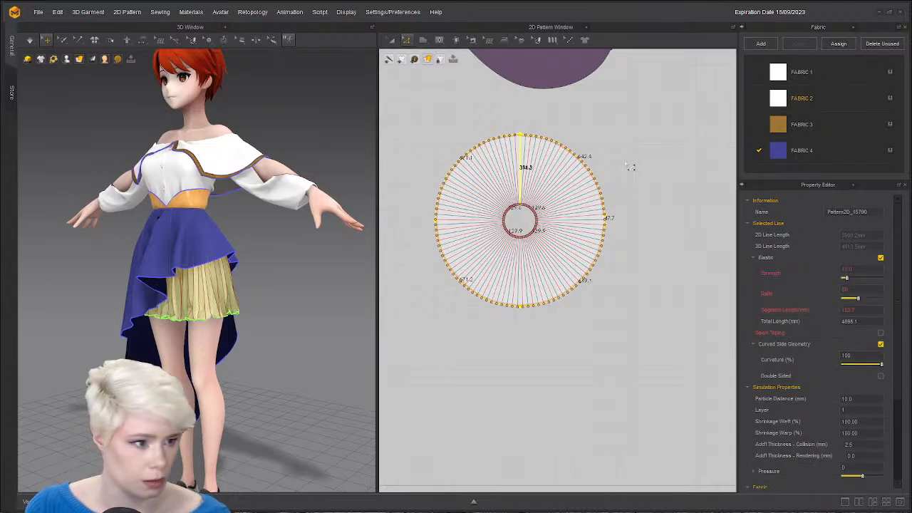
left_click(613, 205)
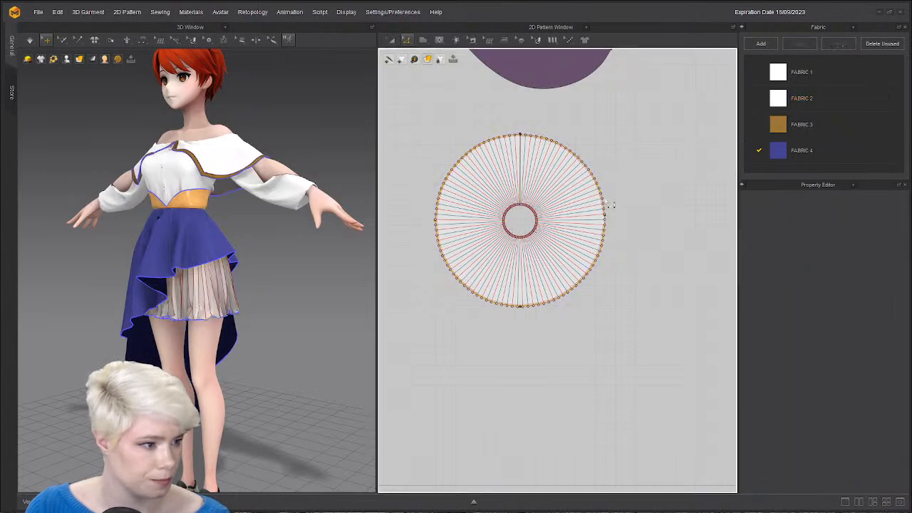
Select the outer hem segments around the circular pleated skirt pattern and examine their seam taping settings.
scroll(532, 156, "up", 5)
left_click(567, 121)
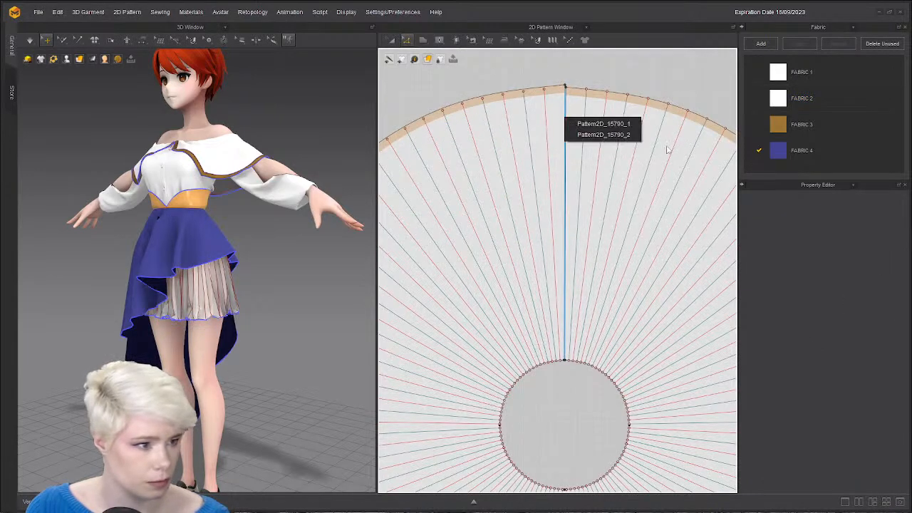
left_click(603, 125)
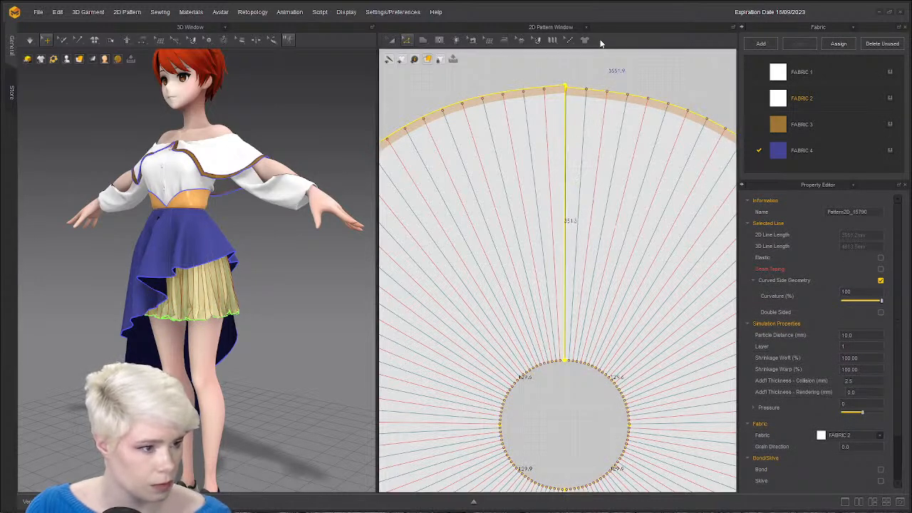
left_click(588, 78)
left_click(560, 89)
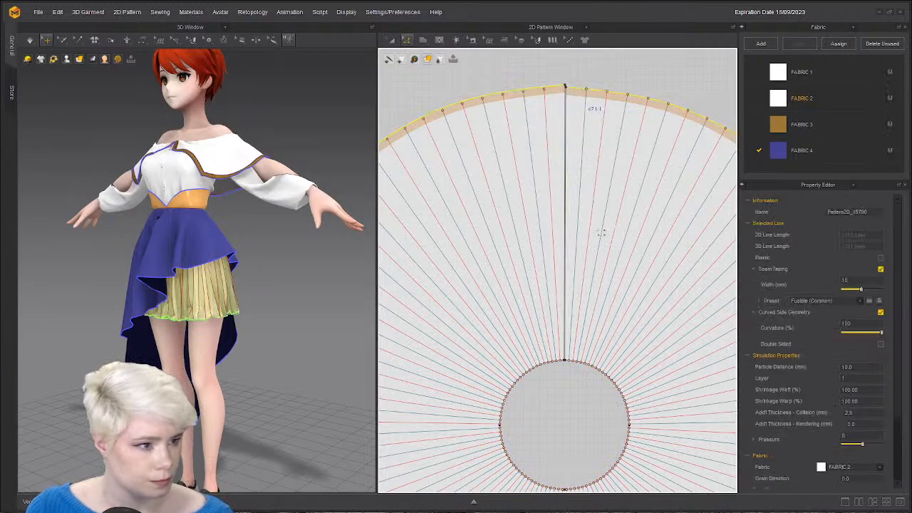
scroll(688, 208, "down", 5)
scroll(543, 302, "up", 4)
scroll(445, 357, "down", 4)
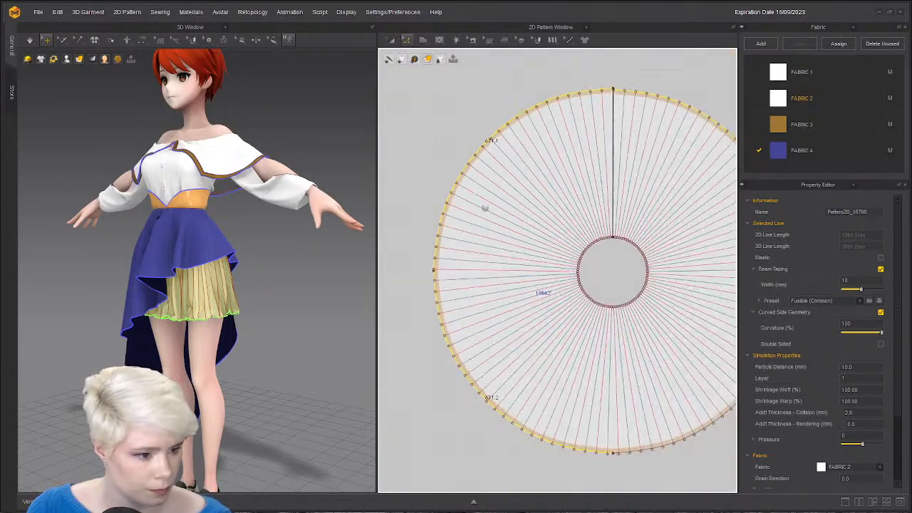
scroll(582, 347, "up", 4)
scroll(706, 271, "down", 3)
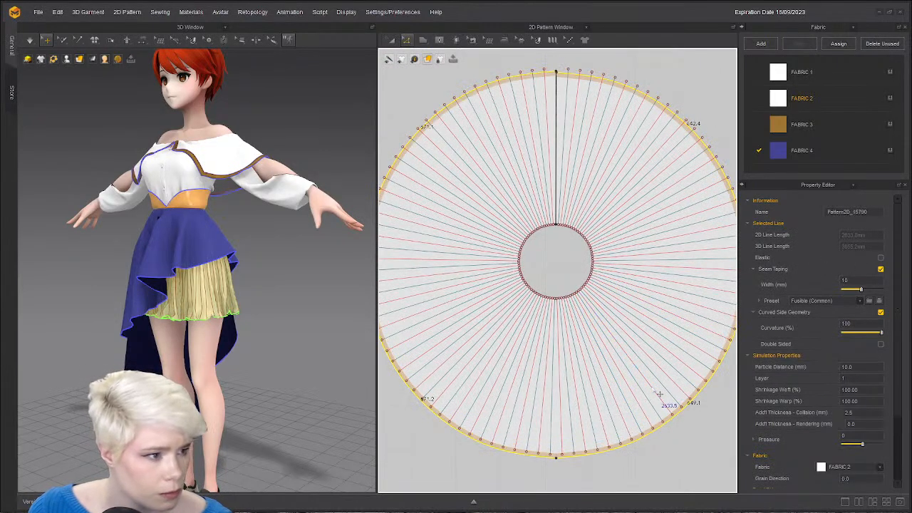
scroll(590, 417, "up", 6)
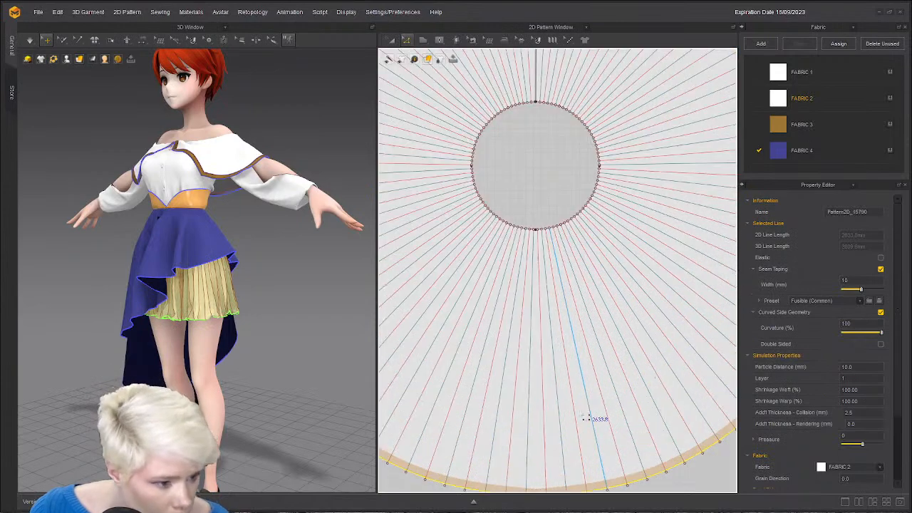
scroll(605, 300, "down", 2)
middle_click_drag(605, 300, 612, 282)
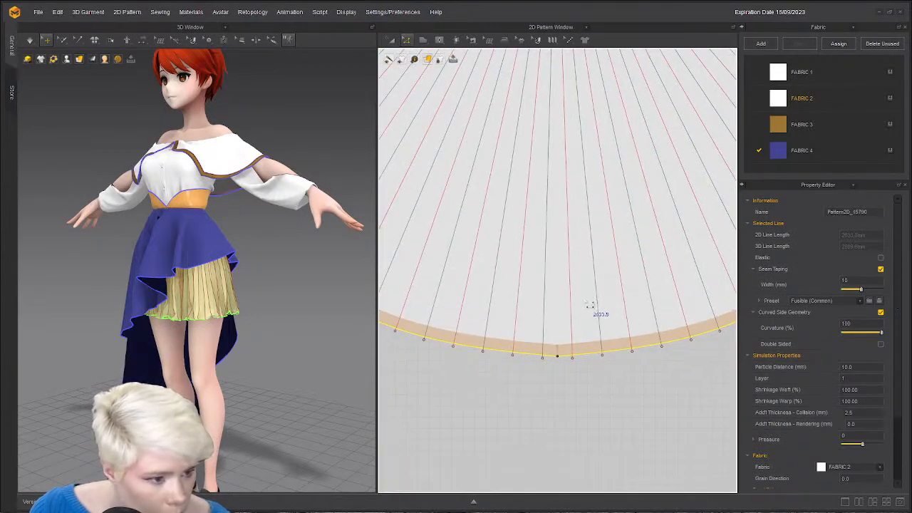
Deselect the circular pleated skirt's hem, switch to pattern transforming and lock all pattern outlines.
left_click(588, 305)
key("a")
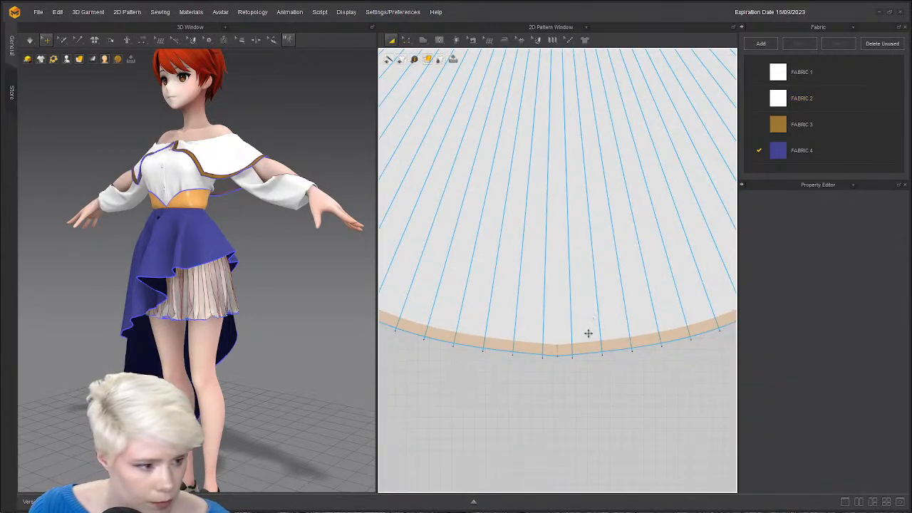
left_click(587, 308)
right_click(646, 370)
left_click(647, 370)
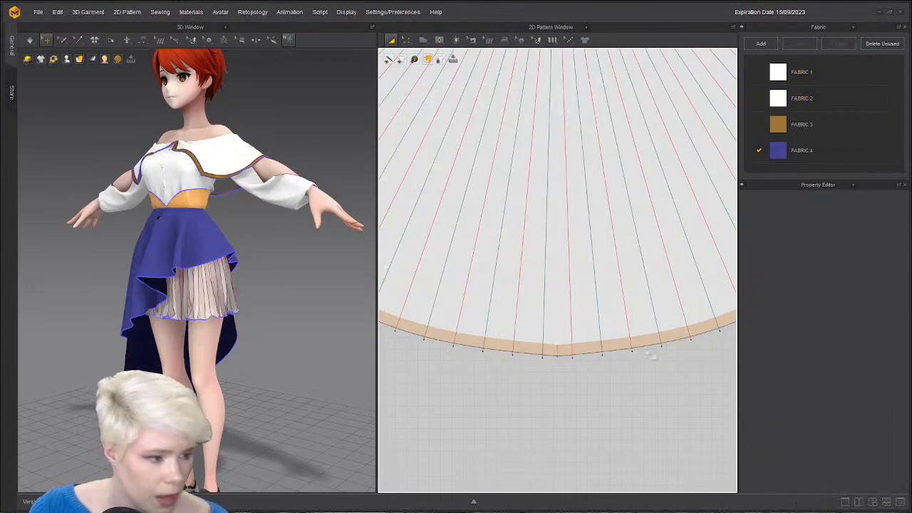
left_click(547, 351)
right_click(575, 389)
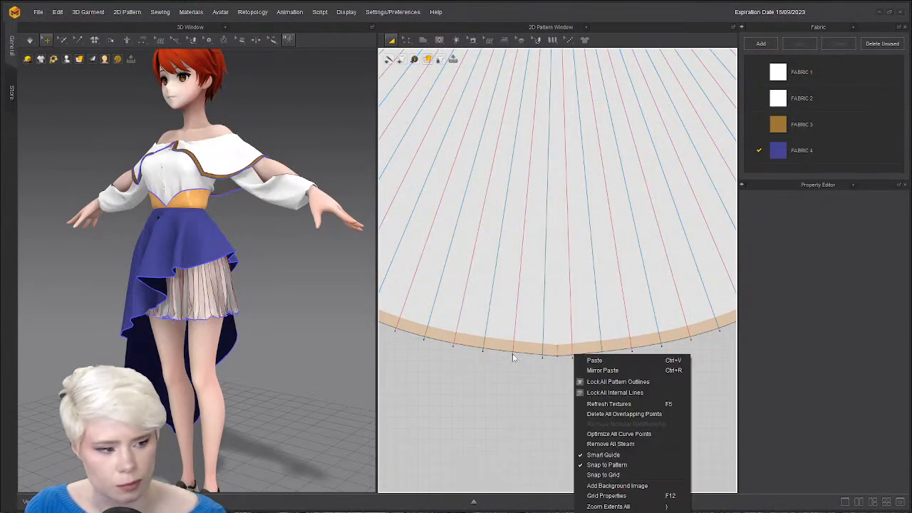
left_click(634, 384)
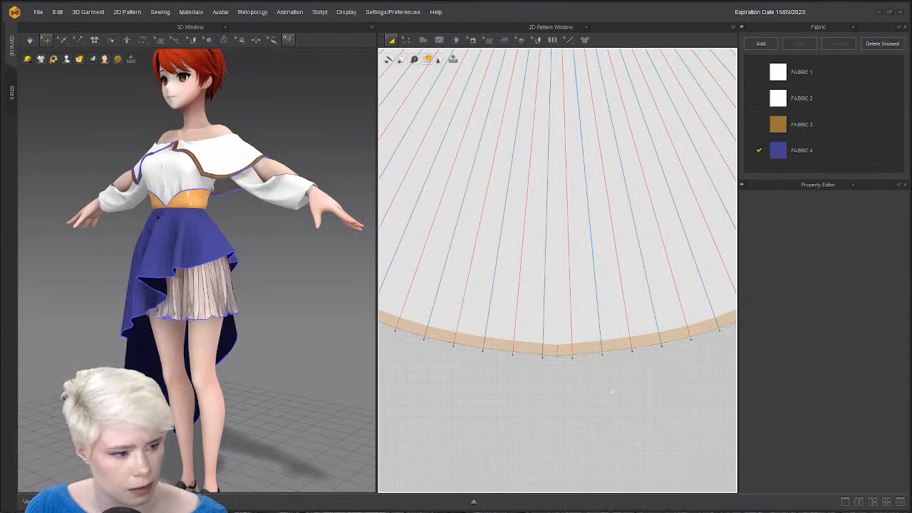
Select all the radial fold lines inside the circular pleated skirt pattern and examine where their ends meet the outer hem.
scroll(606, 377, "down", 5)
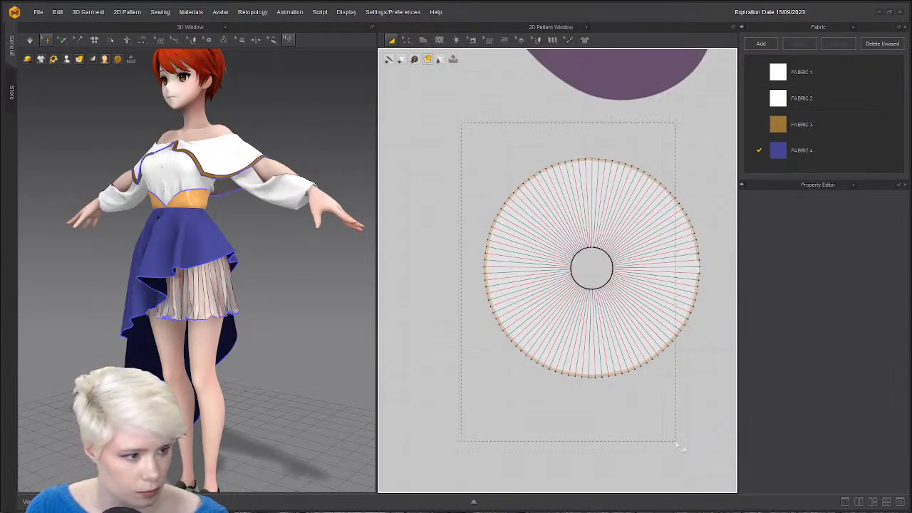
left_click(660, 269)
scroll(617, 244, "up", 5)
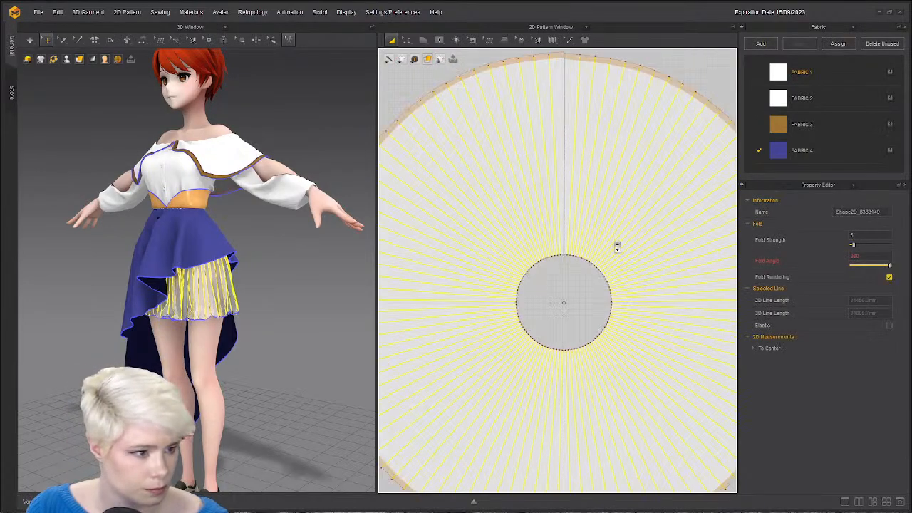
scroll(615, 245, "down", 3)
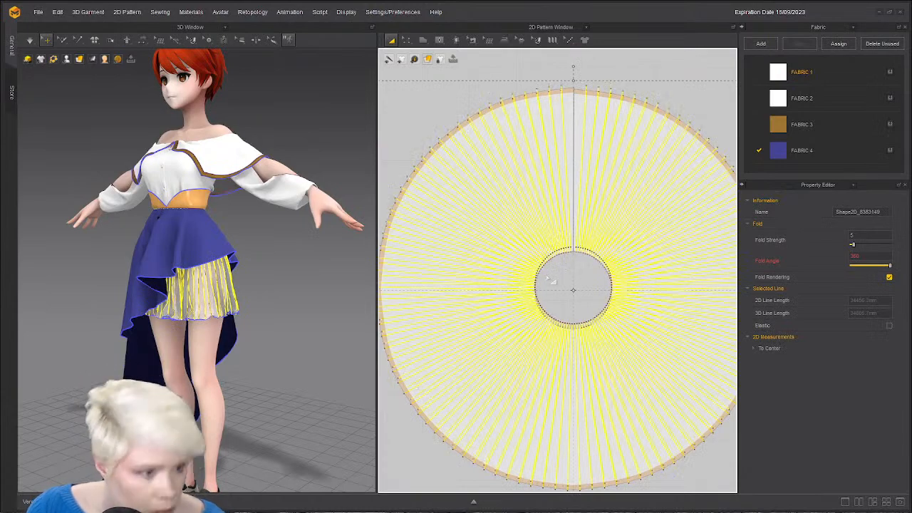
scroll(556, 167, "up", 3)
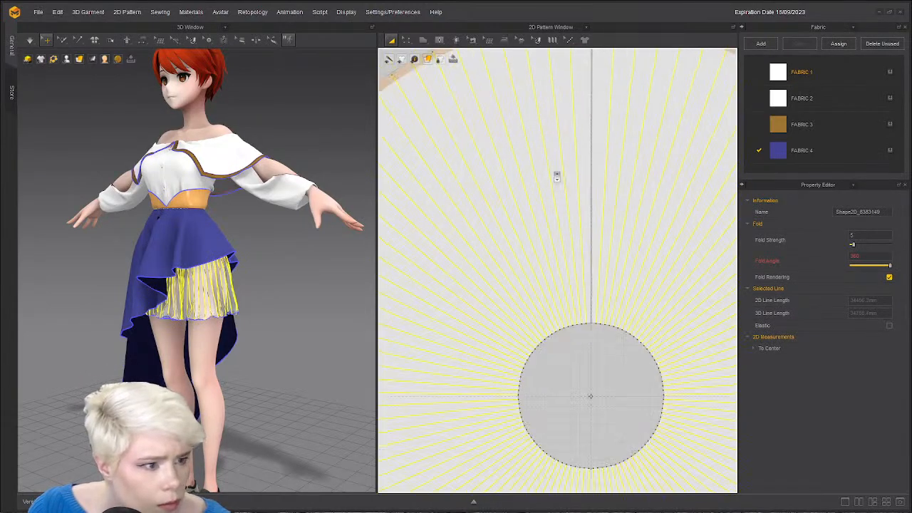
scroll(556, 176, "down", 3)
middle_click_drag(553, 232, 558, 126)
middle_click_drag(568, 322, 580, 266)
scroll(580, 266, "up", 3)
scroll(600, 322, "down", 1)
scroll(600, 314, "down", 3)
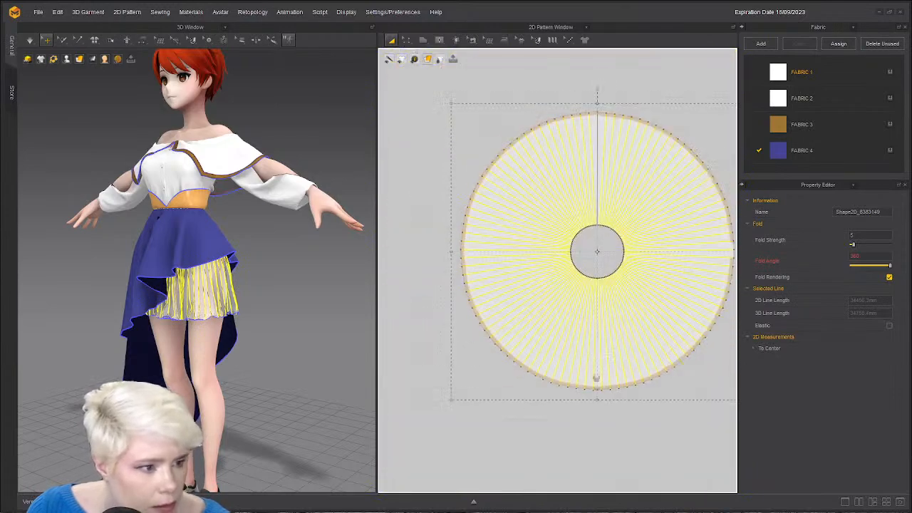
scroll(613, 330, "up", 3)
middle_click_drag(591, 165, 589, 271)
scroll(588, 270, "up", 3)
scroll(588, 271, "down", 1)
middle_click_drag(558, 113, 574, 284)
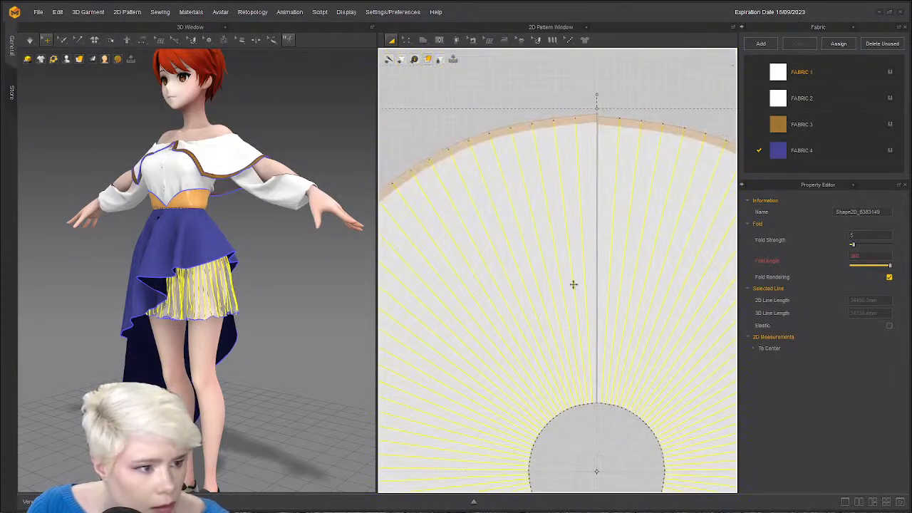
scroll(580, 327, "up", 1)
middle_click_drag(579, 328, 586, 414)
left_click(613, 140)
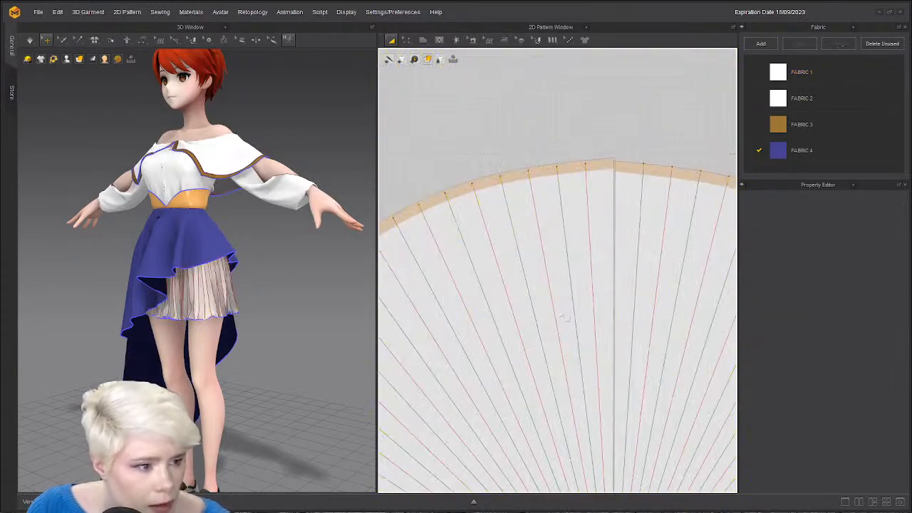
Reselect all the radial fold lines of the pleated skirt and nudge them about 0.5 mm relative to the hem.
left_click(583, 285)
scroll(583, 285, "down", 5)
left_click(527, 213)
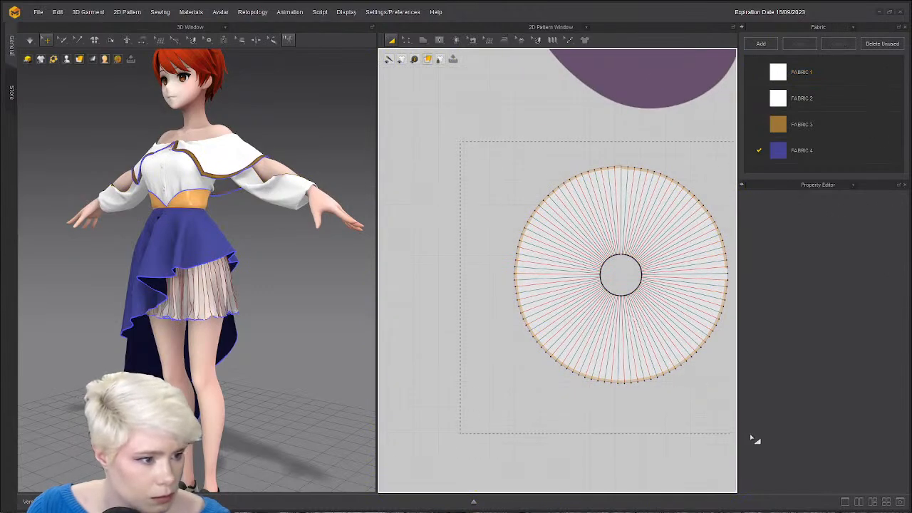
left_click(606, 349)
scroll(606, 349, "down", 1)
middle_click_drag(645, 194, 633, 250)
scroll(614, 320, "up", 1)
scroll(594, 392, "up", 3)
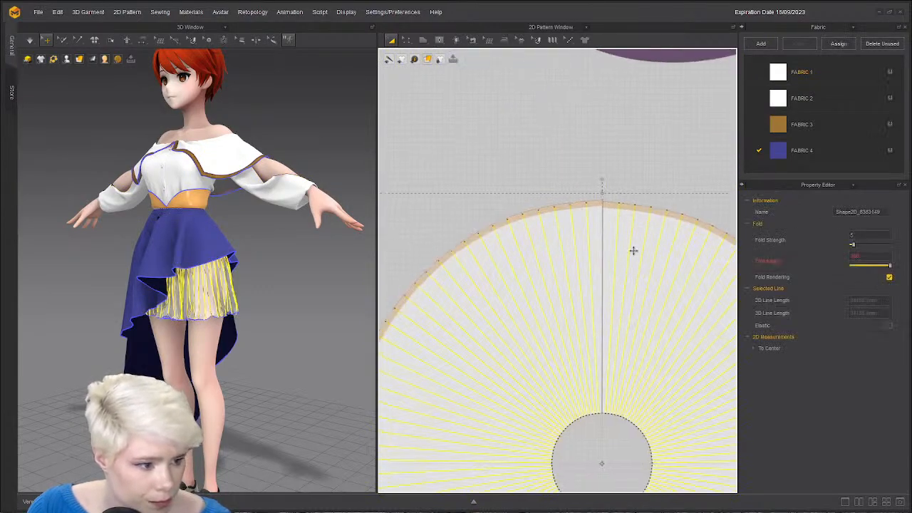
scroll(635, 244, "up", 2)
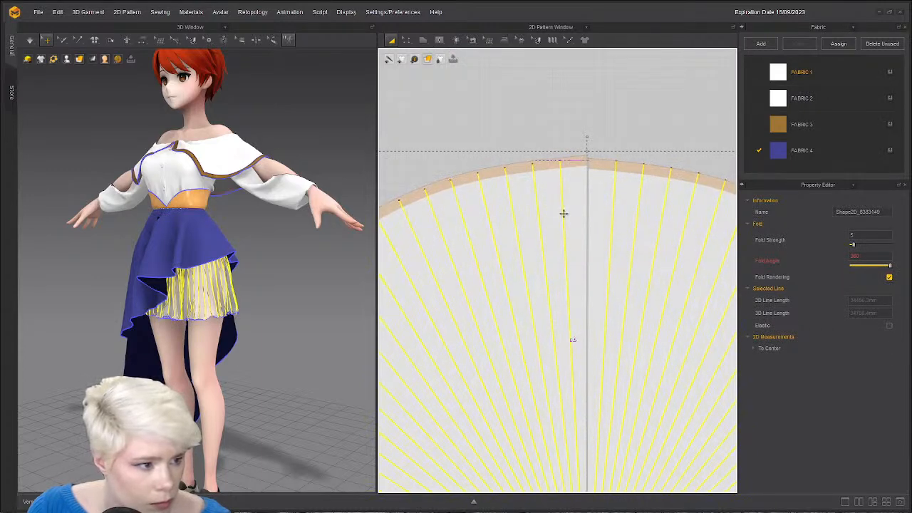
left_click(564, 110)
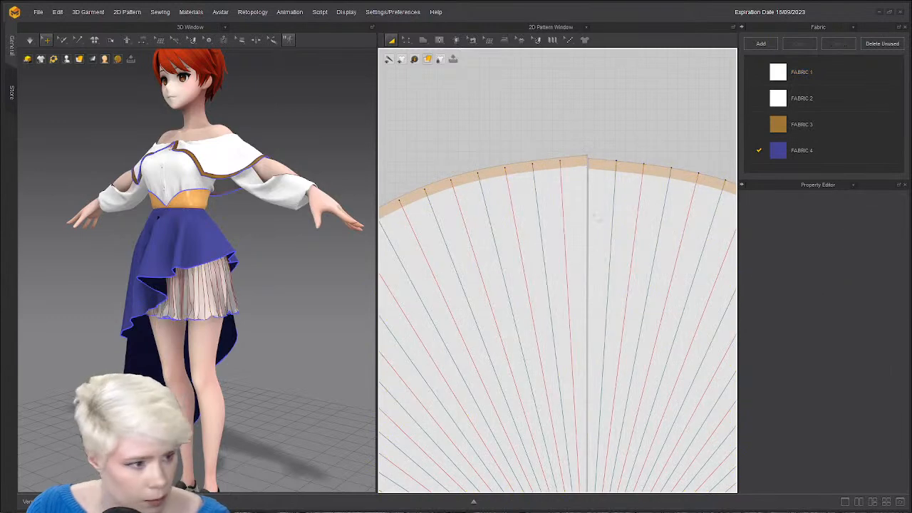
Unlock all pattern outlines and slightly shift the outer hem's corner point at the straight seam of the pleated skirt.
key("z")
right_click(594, 135)
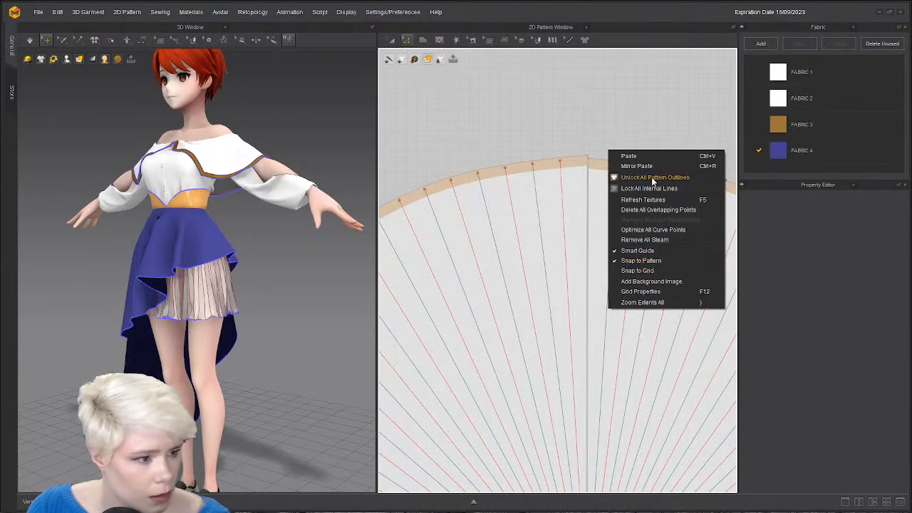
left_click(652, 180)
left_click(594, 162)
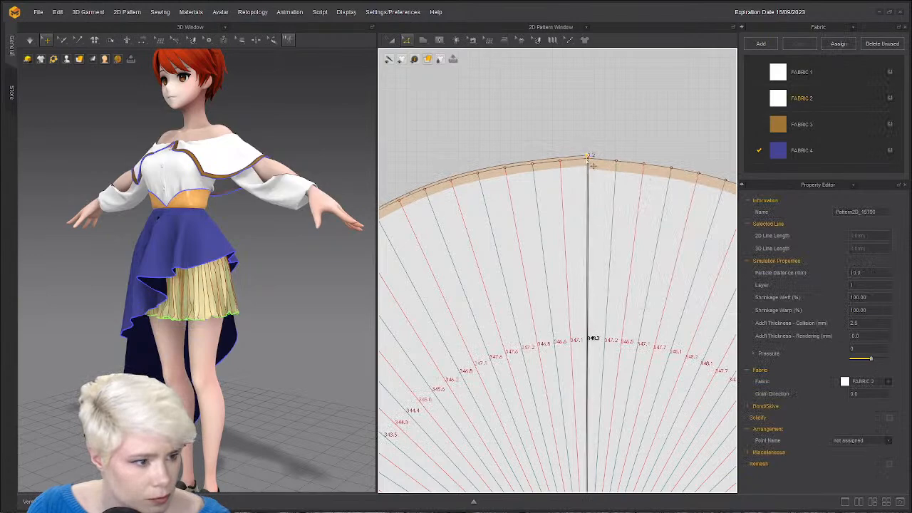
left_click_drag(586, 158, 585, 159)
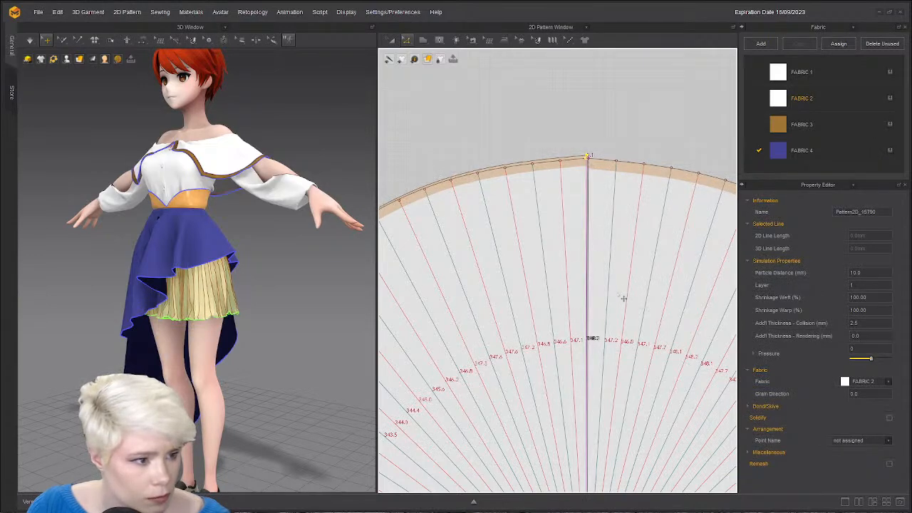
Check the fold ends along the pleated skirt's hem and select the outline point opposite the straight seam.
scroll(623, 358, "down", 5)
scroll(610, 373, "up", 8)
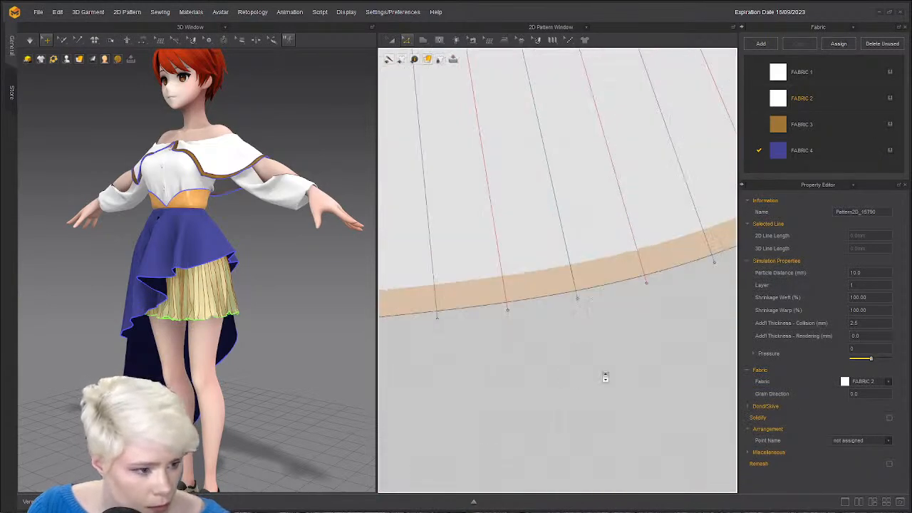
scroll(712, 330, "down", 3)
scroll(657, 306, "up", 3)
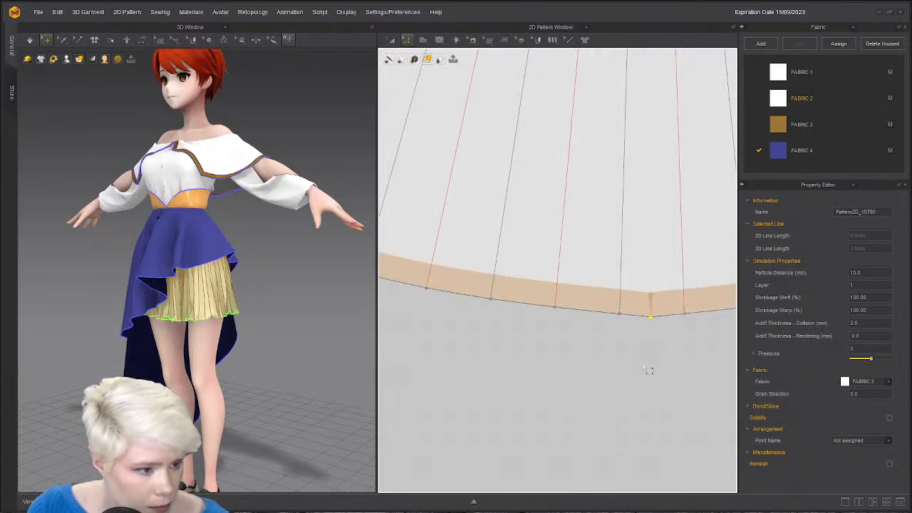
scroll(648, 370, "down", 5)
scroll(487, 253, "up", 3)
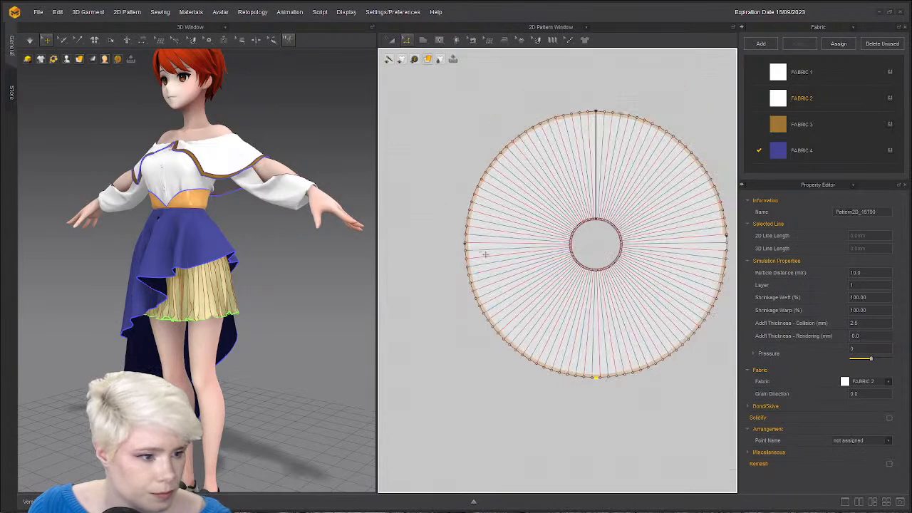
Select all outer hem segments of the pleated skirt, enable Elastic and set its ratio to 198.
left_click(481, 198)
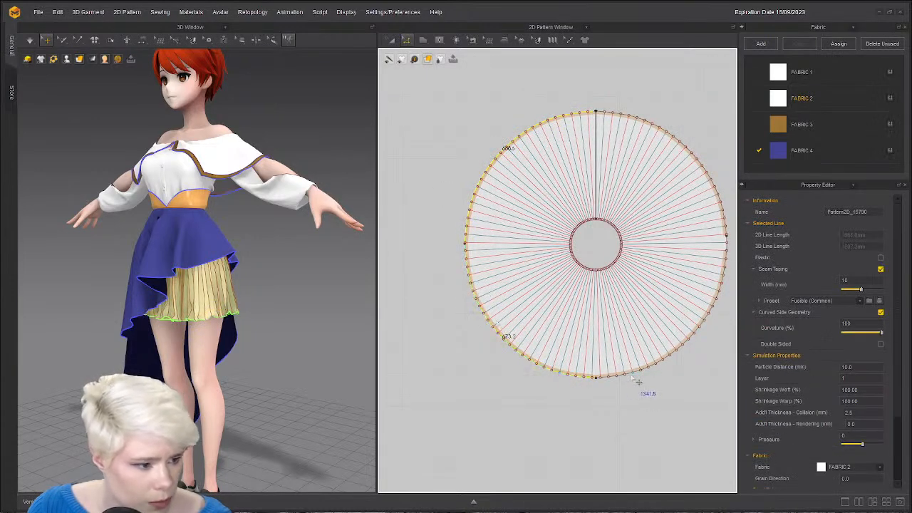
scroll(717, 169, "up", 3)
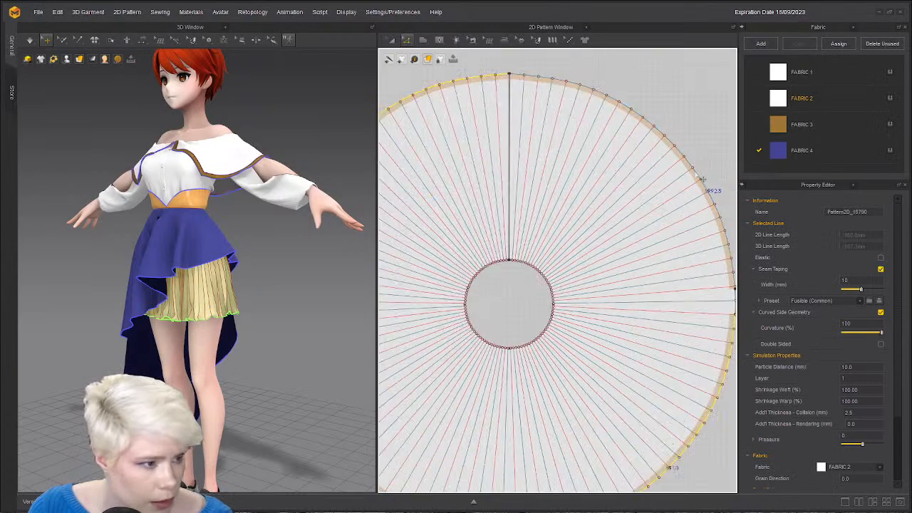
scroll(704, 178, "down", 2)
scroll(652, 189, "up", 5)
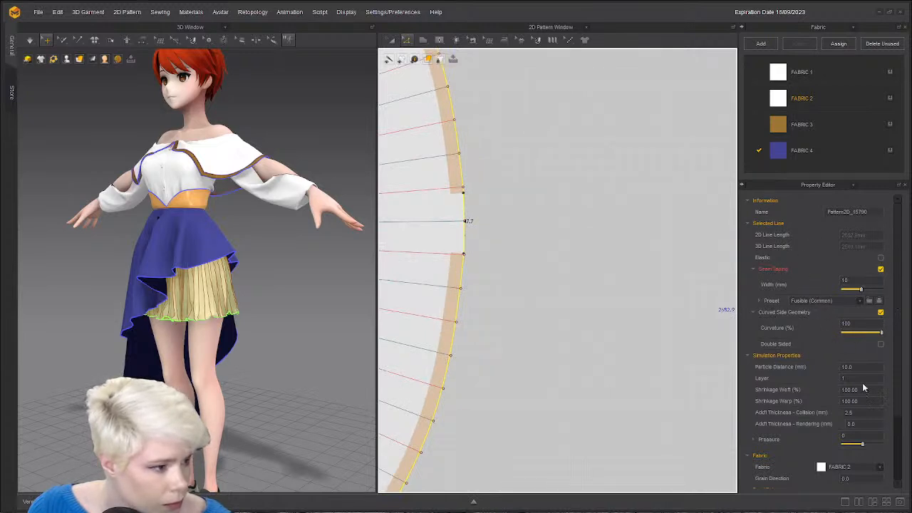
left_click(881, 258)
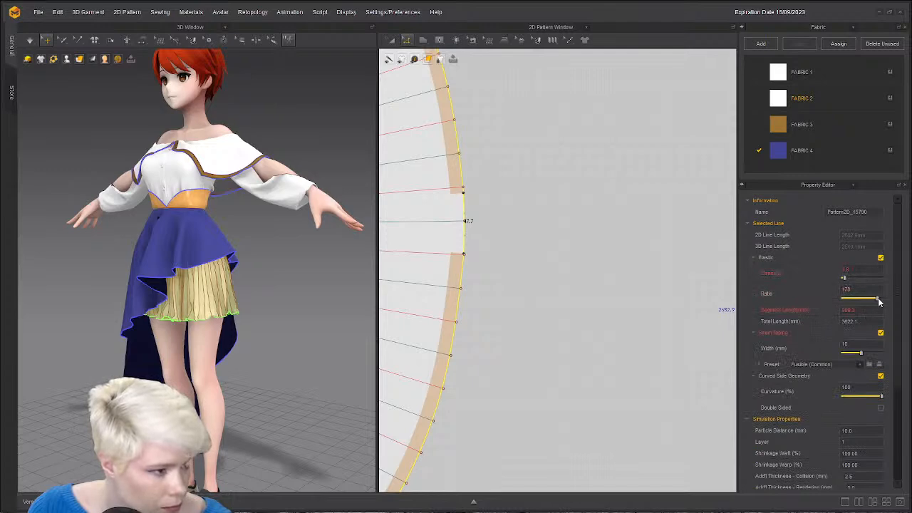
left_click_drag(879, 301, 884, 301)
Simulate the garment and pull the pleated underskirt outward from beneath the overskirt on the avatar.
middle_click_drag(609, 311, 636, 337)
scroll(675, 324, "down", 5)
scroll(541, 342, "down", 7)
right_click_drag(189, 321, 243, 321)
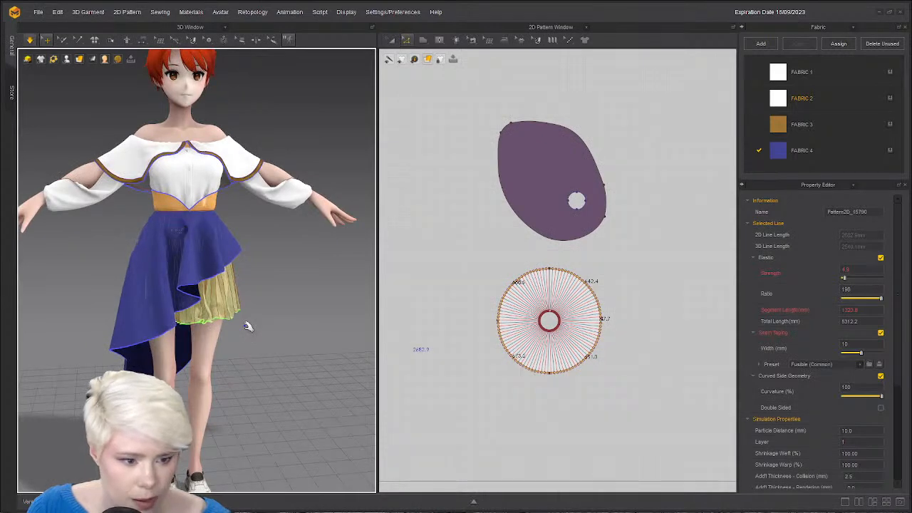
scroll(231, 321, "down", 2)
right_click_drag(224, 324, 234, 317)
scroll(238, 308, "up", 2)
left_click_drag(255, 307, 311, 292)
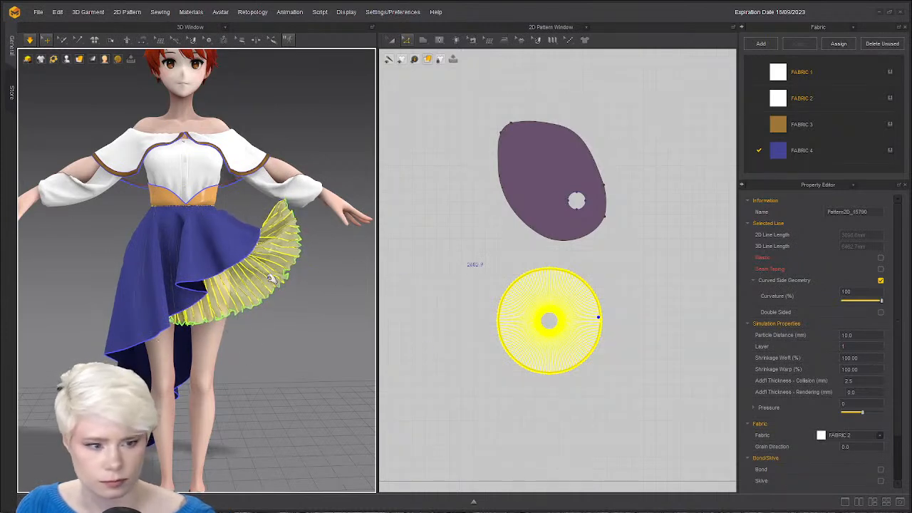
Freeze the waistband pattern in place on the avatar, then stop the simulation.
right_click_drag(182, 229, 164, 227)
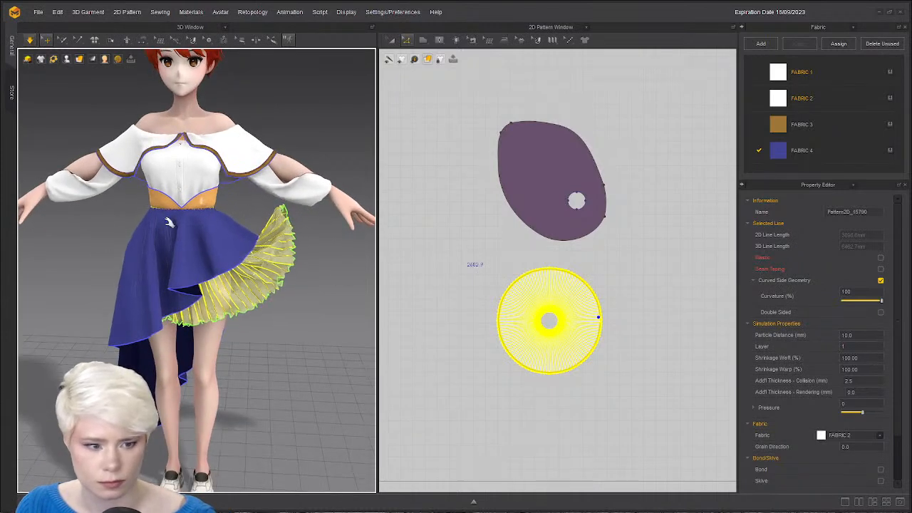
scroll(192, 235, "up", 3)
scroll(212, 230, "up", 3)
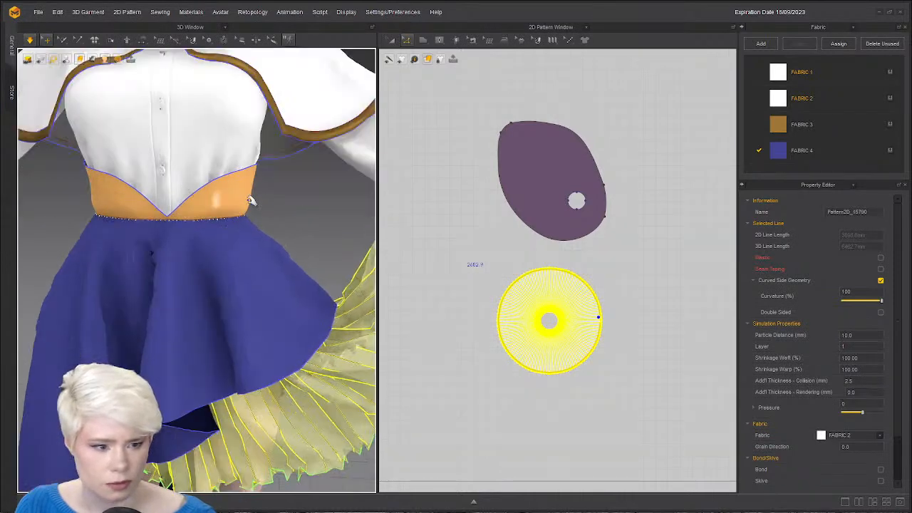
left_click(244, 199)
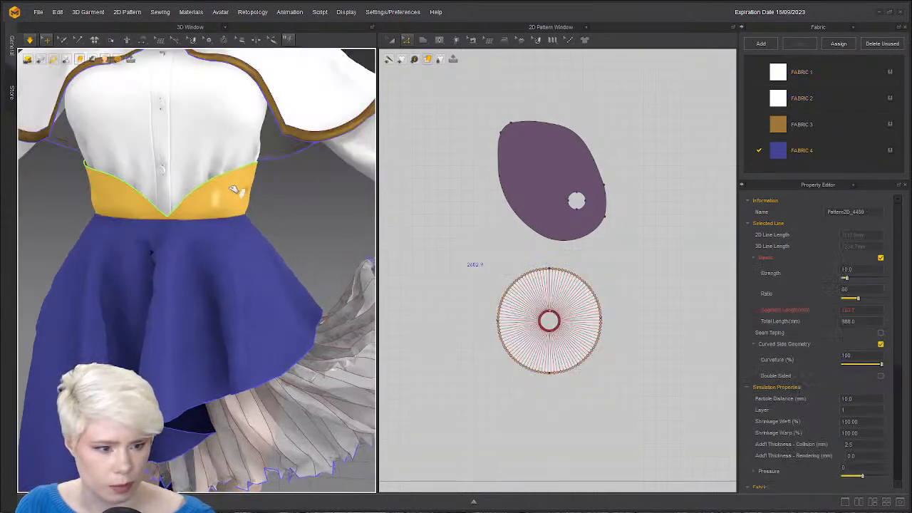
key("ctrl+k")
left_click(140, 259)
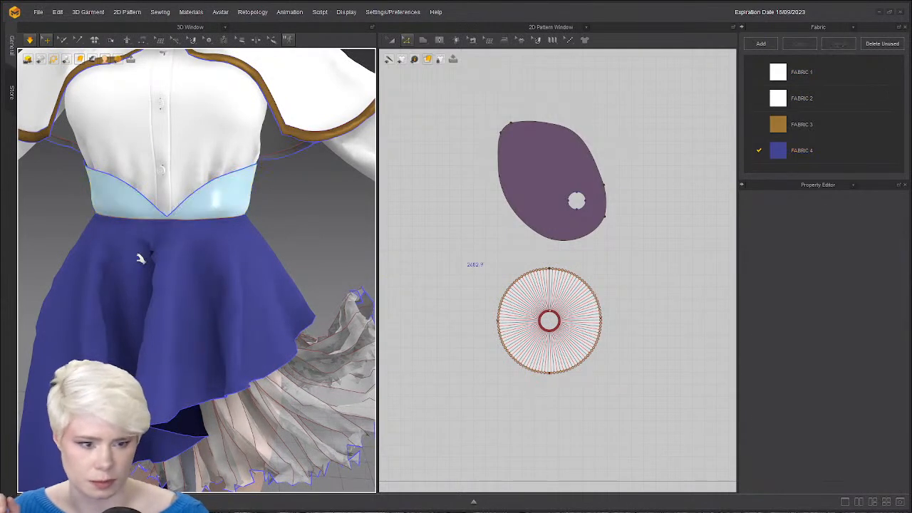
scroll(141, 264, "down", 4)
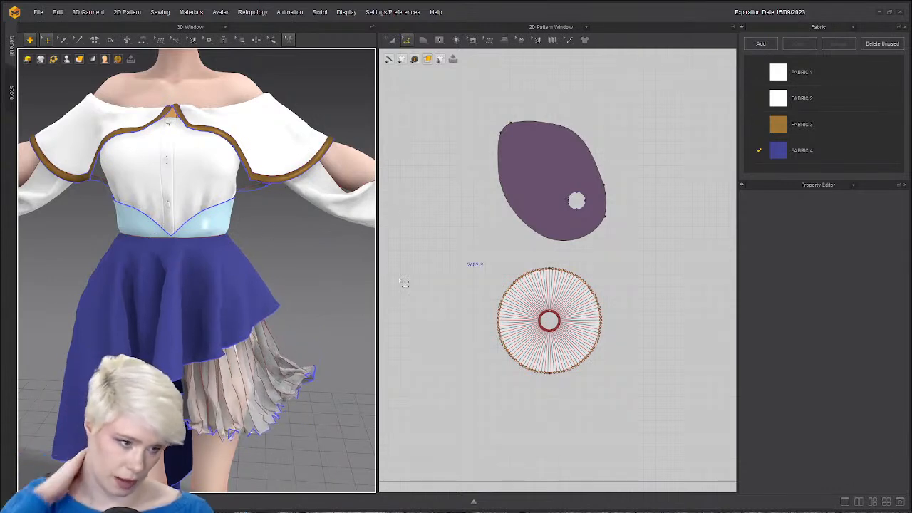
scroll(389, 286, "down", 5)
key("space")
Raise the curved upper edges of both halves of the waistband pattern so each arches higher beside the central notch.
middle_click_drag(424, 338, 613, 176)
middle_click_drag(406, 176, 559, 321)
scroll(556, 272, "up", 3)
scroll(561, 273, "up", 2)
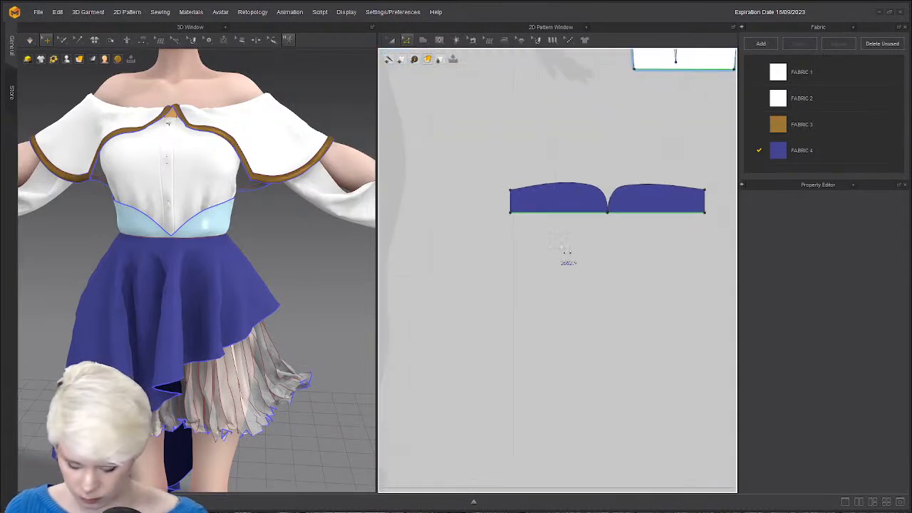
right_click_drag(219, 200, 129, 172)
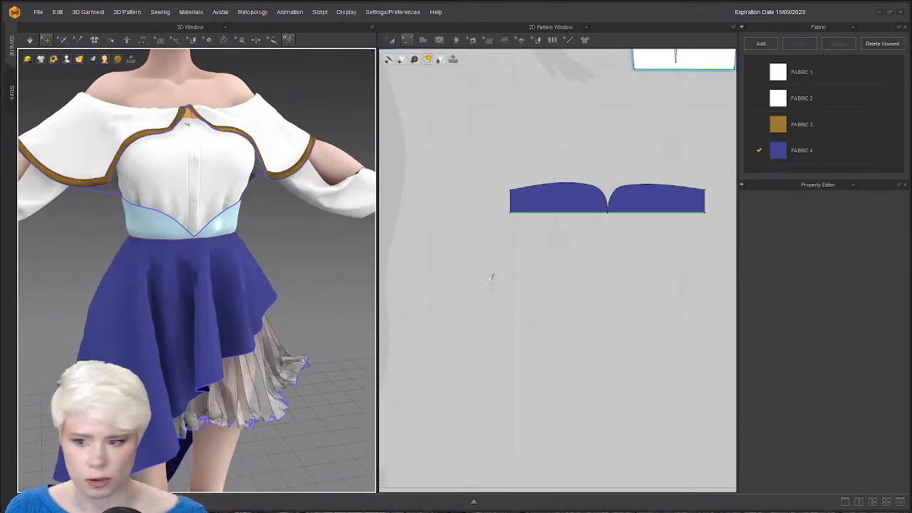
scroll(549, 276, "up", 1)
middle_click_drag(523, 202, 508, 238)
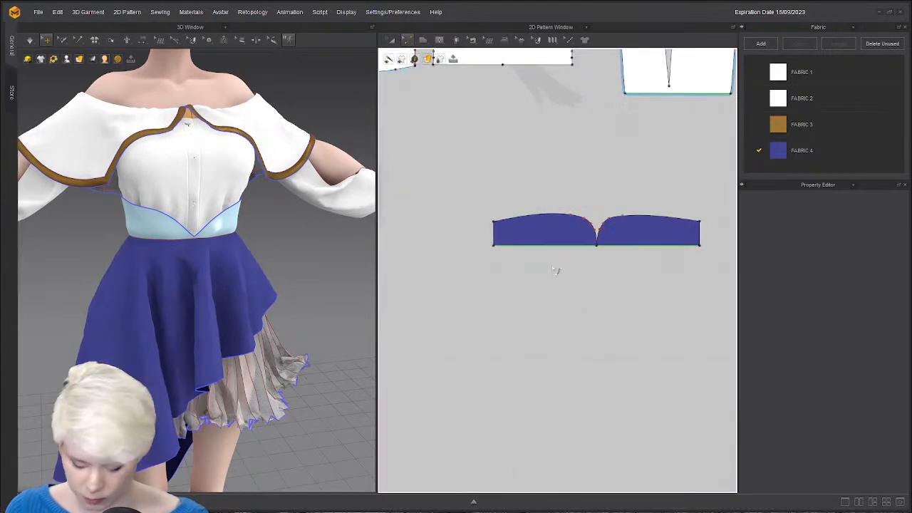
left_click(550, 216)
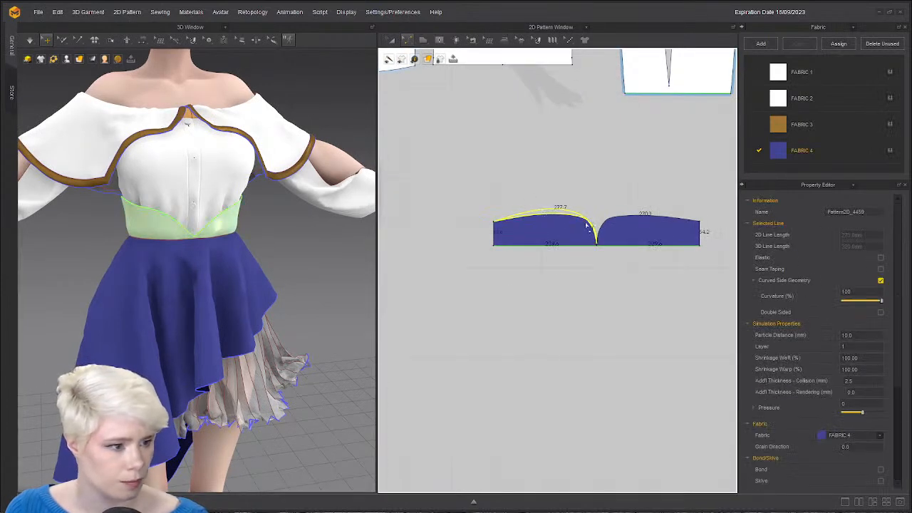
left_click(645, 212)
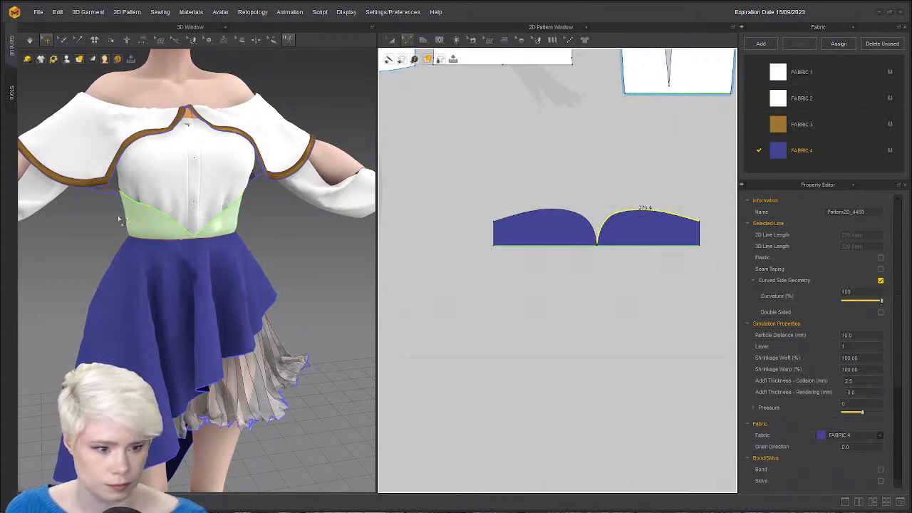
Simulate the garment with the reshaped waistband and check its fit from the side, front and back.
right_click_drag(159, 248, 112, 261)
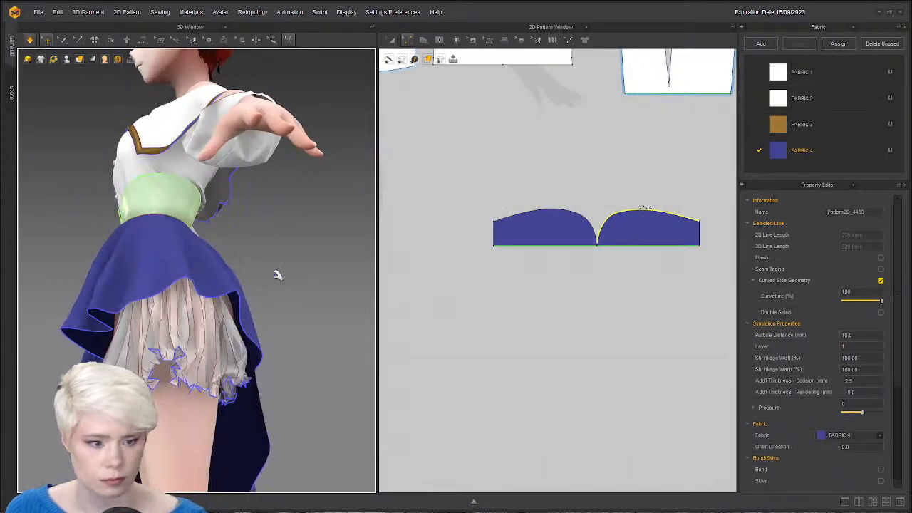
right_click_drag(278, 273, 185, 289)
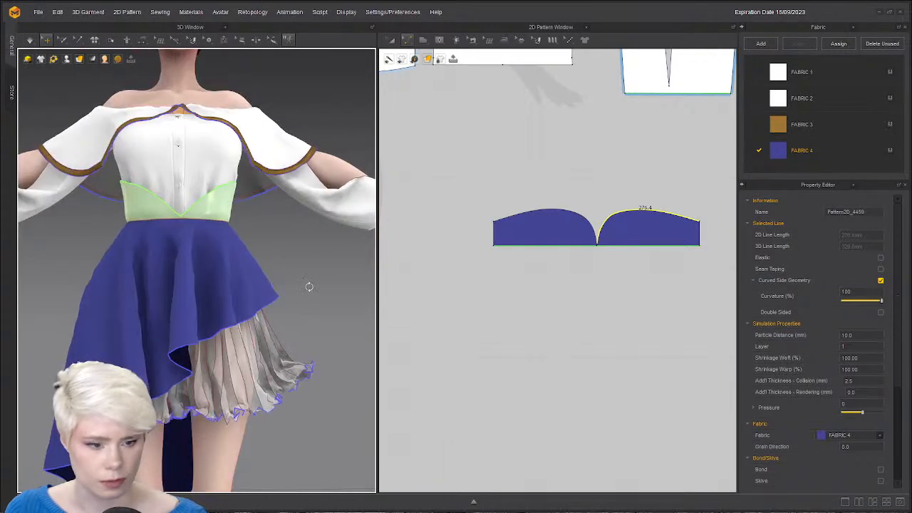
scroll(543, 271, "up", 3)
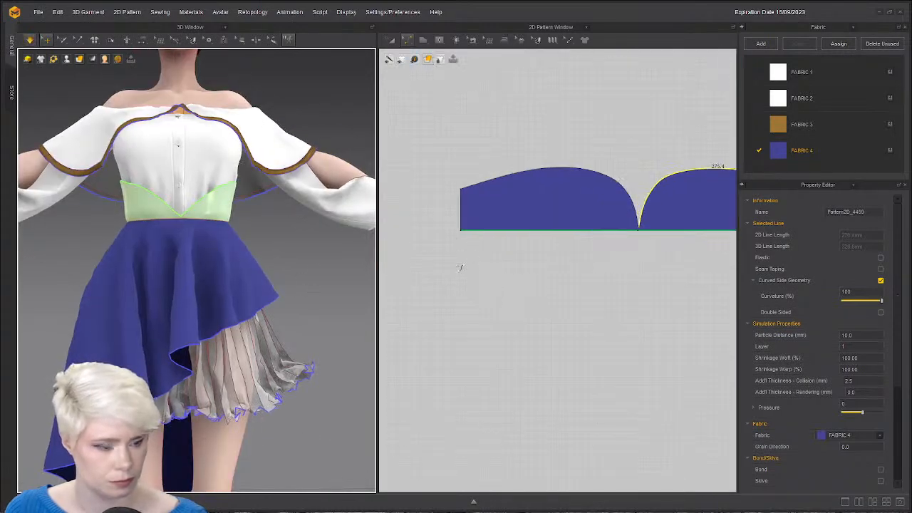
right_click_drag(131, 244, 317, 234)
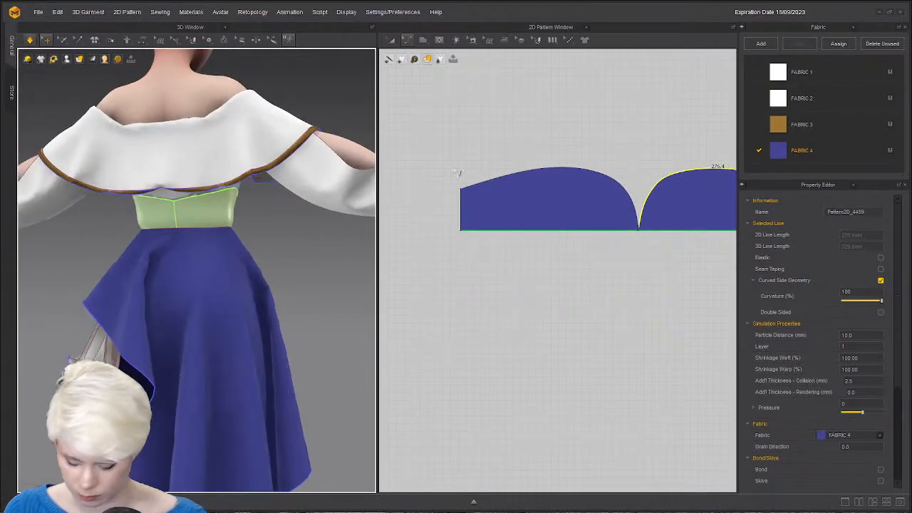
scroll(483, 184, "up", 4)
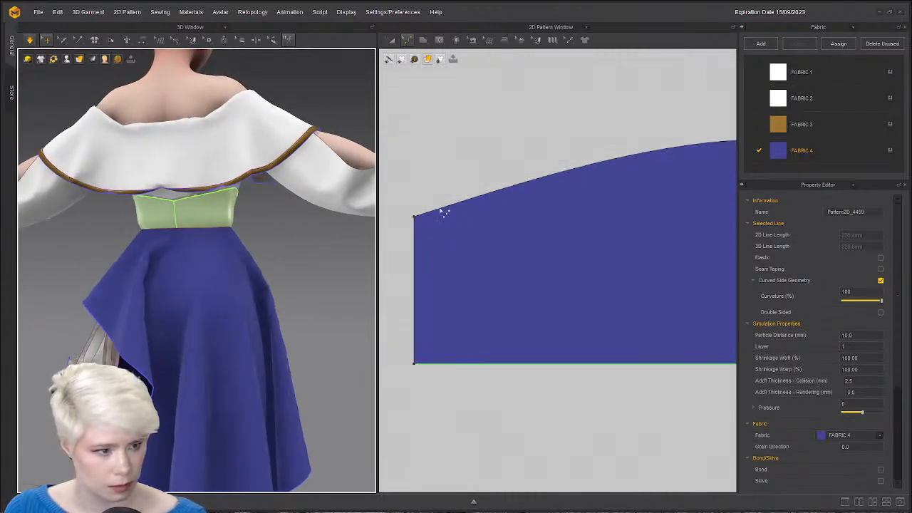
right_click_drag(158, 176, 229, 200)
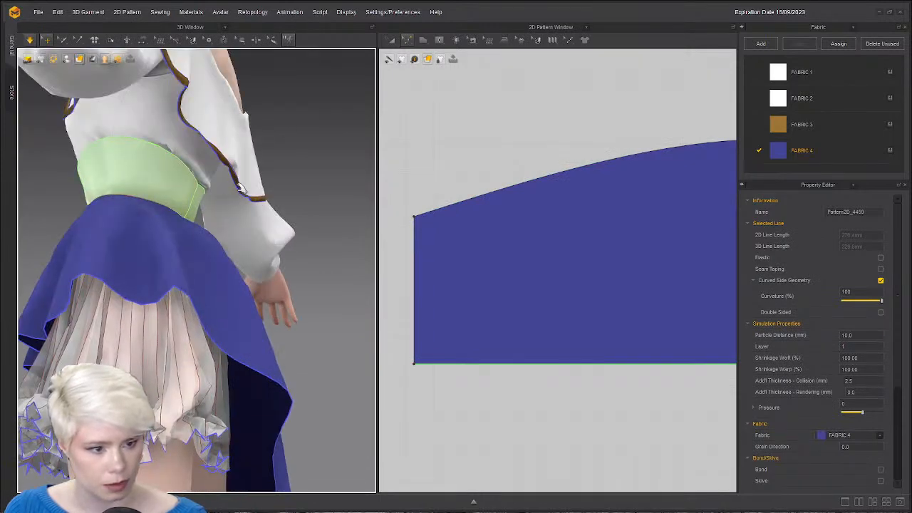
Pull the collar's trimmed back hem away from the waistband during the simulation, stop simulating and review the outfit's front.
left_click(242, 199)
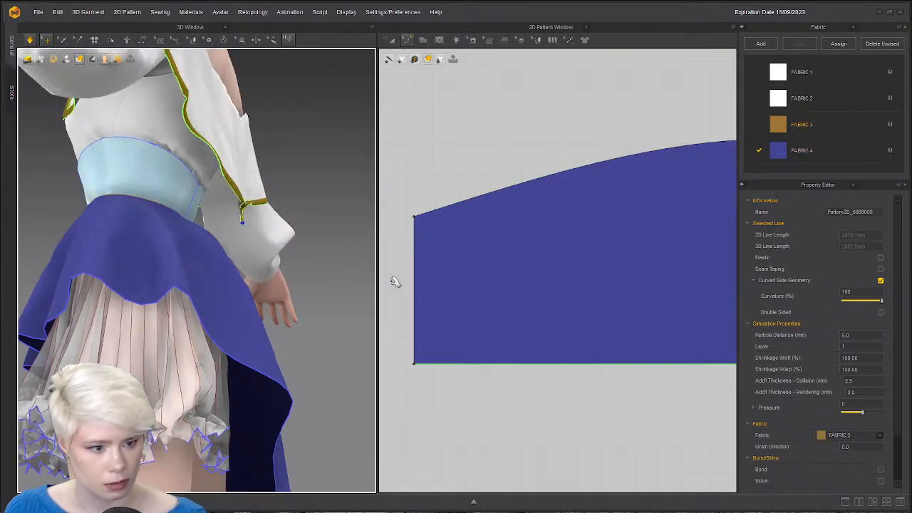
right_click_drag(178, 278, 234, 244)
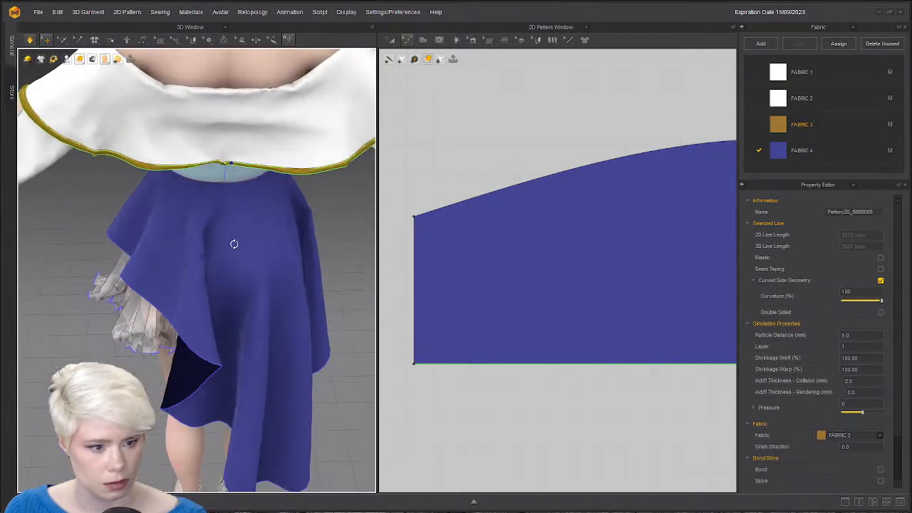
key("space")
mouse_move(277, 206)
right_mouse_down()
mouse_move(275, 154)
mouse_move(293, 201)
right_mouse_up()
right_click_drag(138, 289, 288, 299)
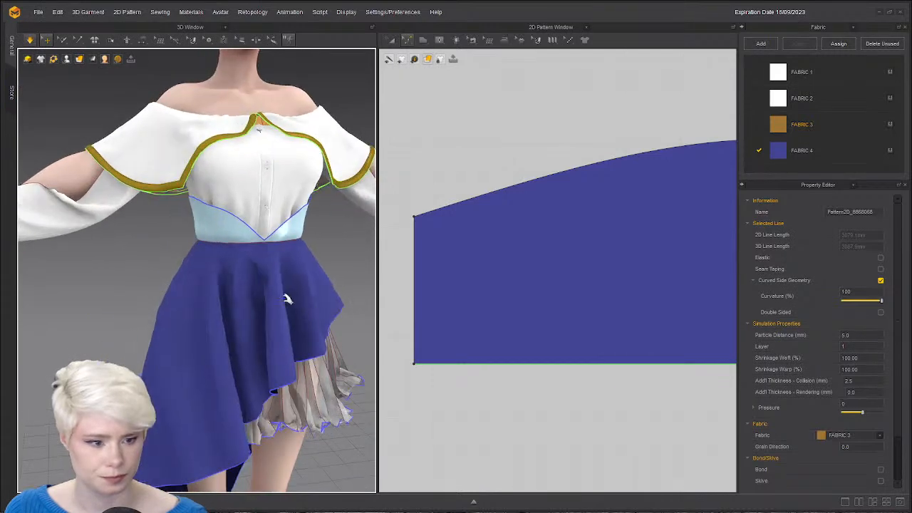
scroll(286, 299, "down", 3)
scroll(230, 244, "down", 4)
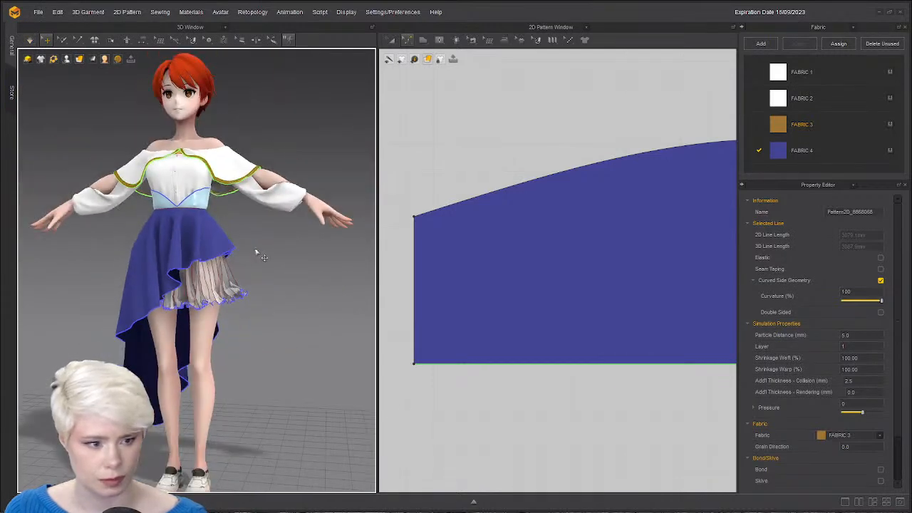
Apply FABRIC 2 to both sleeves beneath the off-shoulder collar and clear the selection.
left_click(780, 97)
left_click(295, 196)
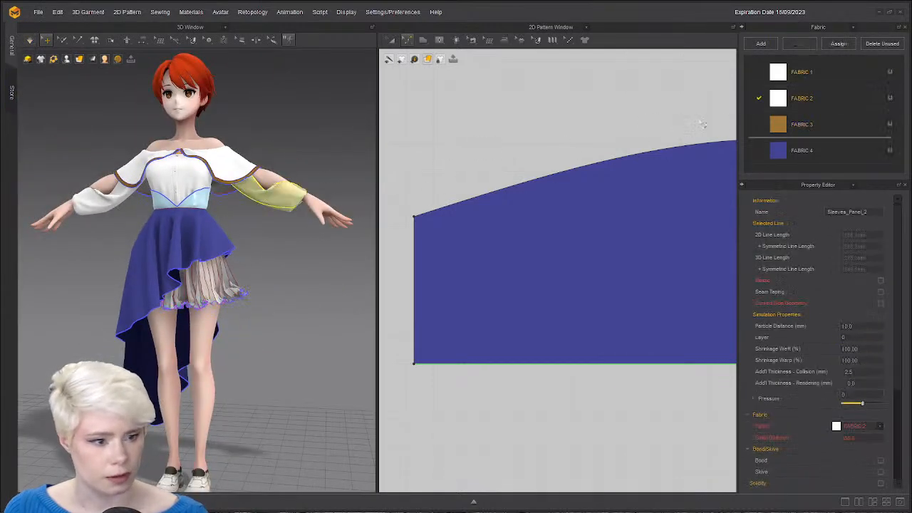
left_click_drag(782, 99, 123, 200)
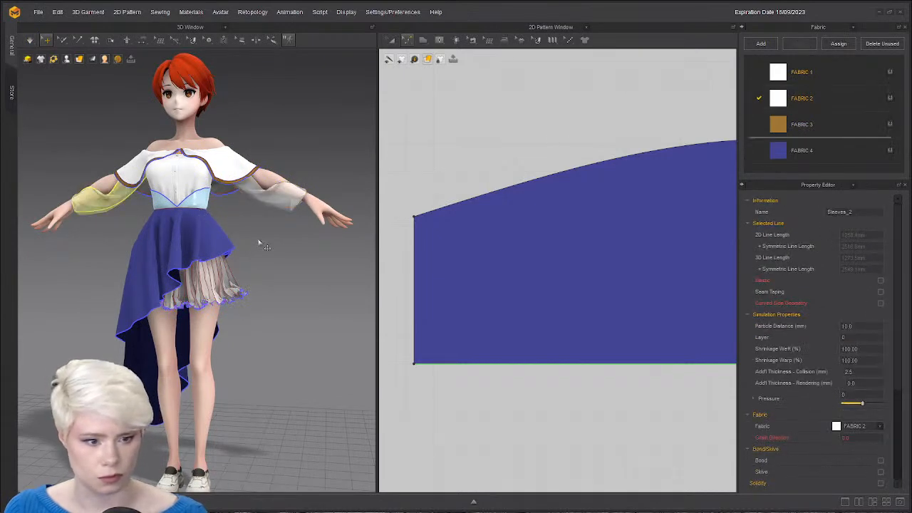
left_click(258, 242)
Examine the outfit with the new sleeve fabric up close and at full length from the front.
right_click_drag(259, 242, 245, 252)
scroll(245, 252, "up", 8)
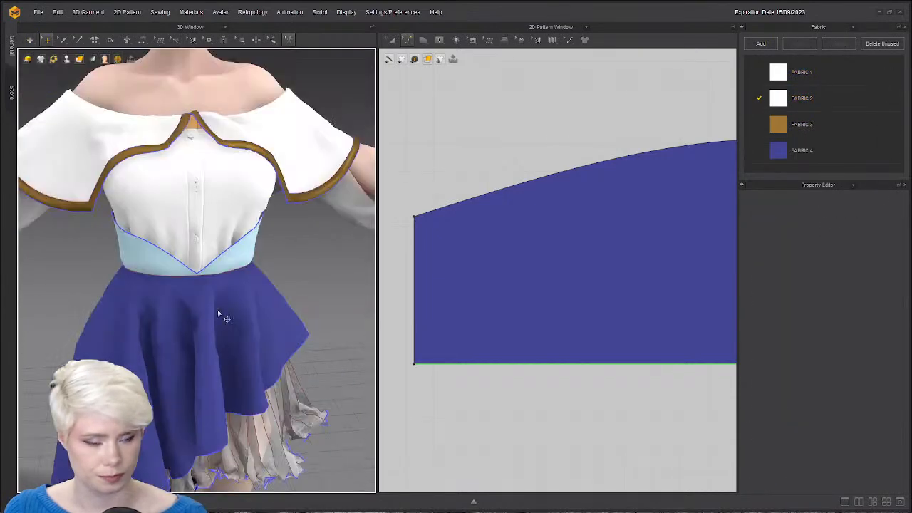
scroll(409, 200, "down", 5)
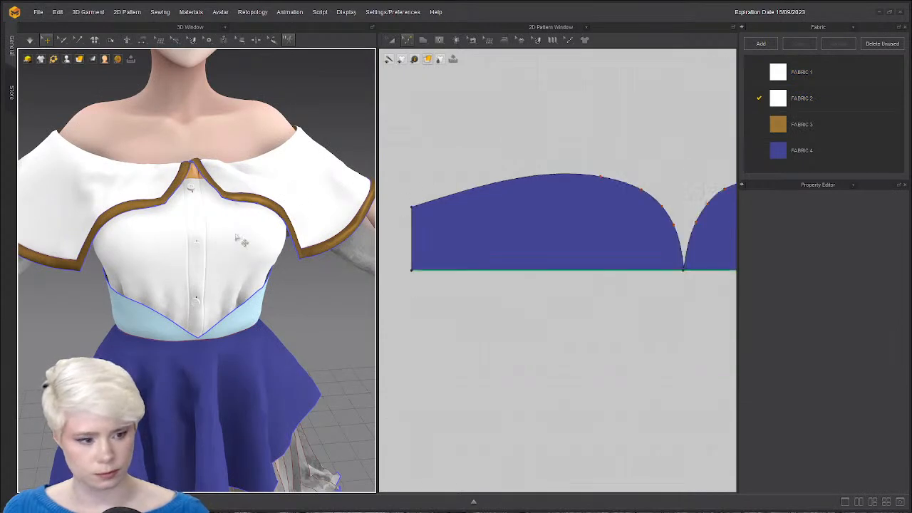
scroll(240, 241, "down", 3)
middle_click_drag(239, 367, 191, 152)
right_click_drag(221, 232, 208, 198)
right_click_drag(211, 270, 180, 283)
key("2")
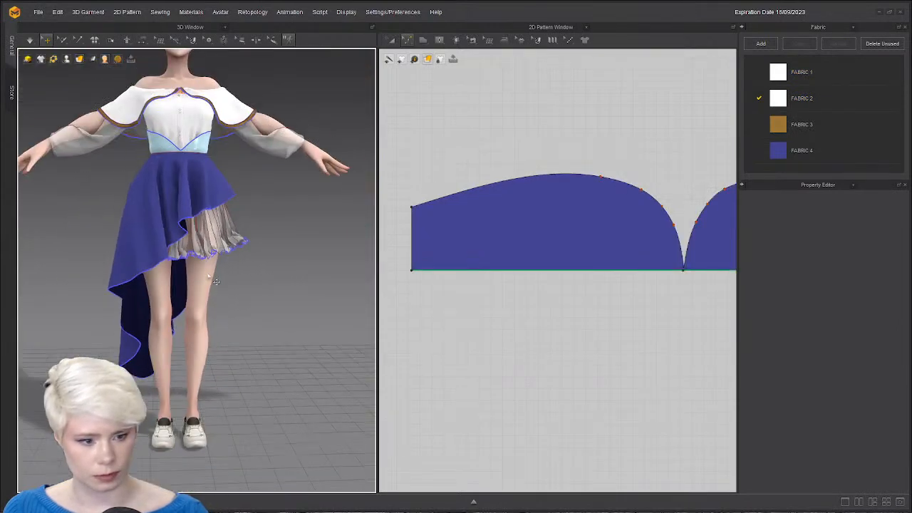
scroll(275, 245, "up", 8)
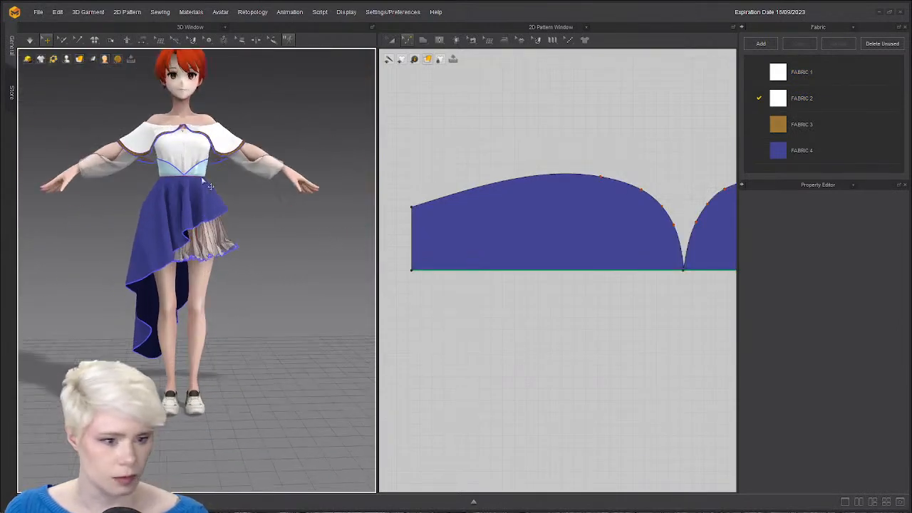
Change FABRIC 4's colour to the muted slate blue 485779 for the overskirt and waistband.
left_click(284, 214)
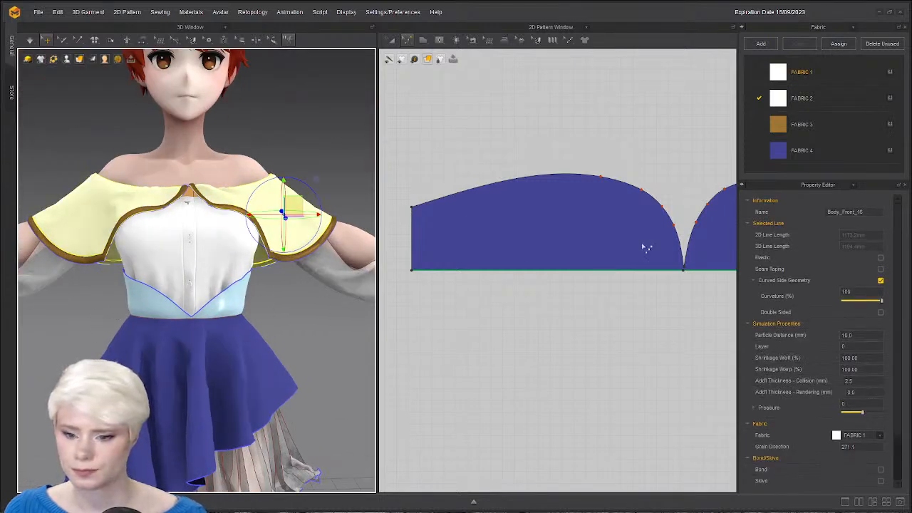
left_click(784, 152)
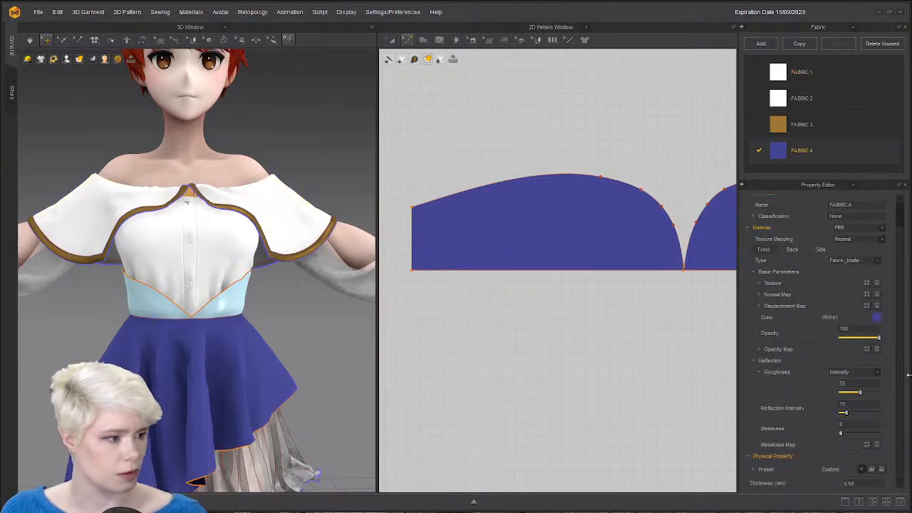
left_click(877, 316)
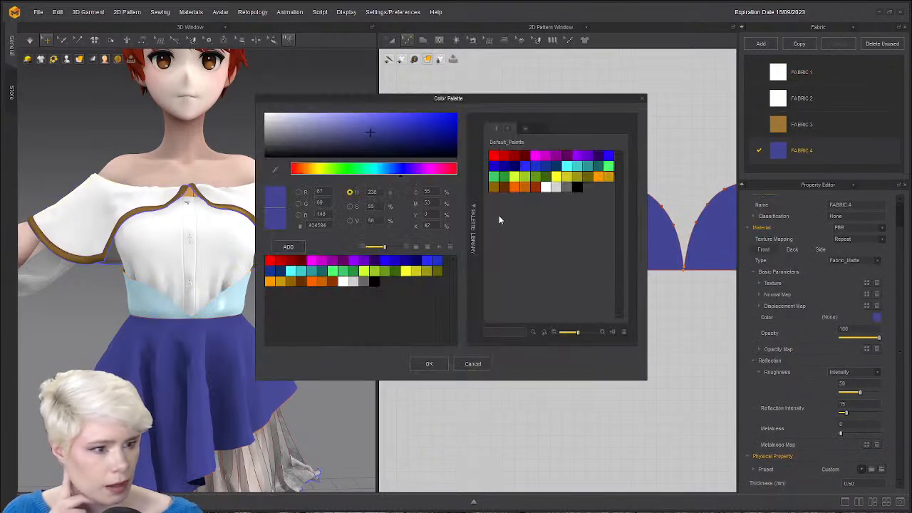
left_click(326, 117)
left_click(321, 124)
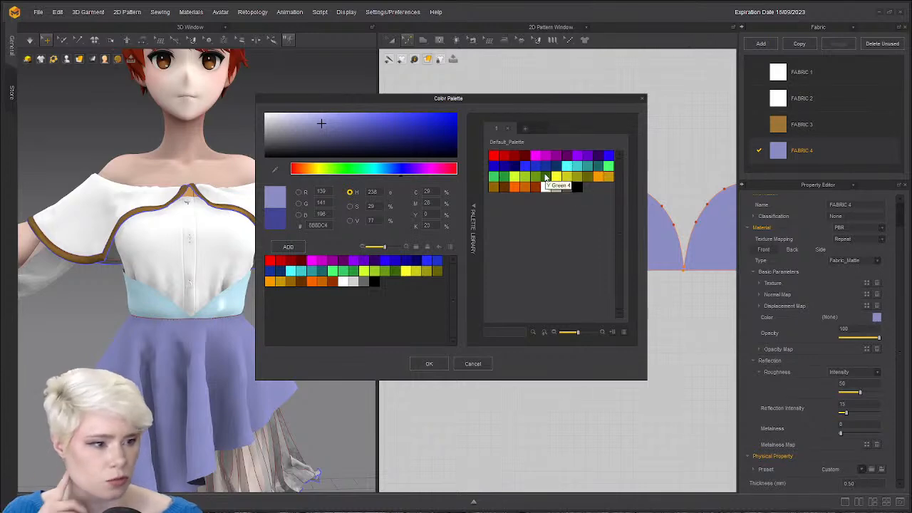
left_click(524, 167)
mouse_move(313, 123)
left_mouse_down()
mouse_move(318, 134)
mouse_move(320, 119)
left_mouse_up()
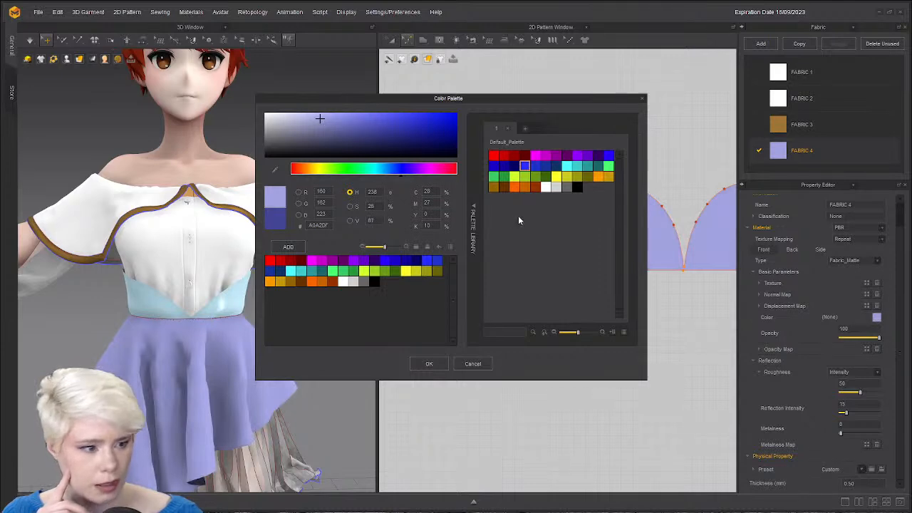
left_click_drag(410, 179, 393, 175)
left_click(318, 120)
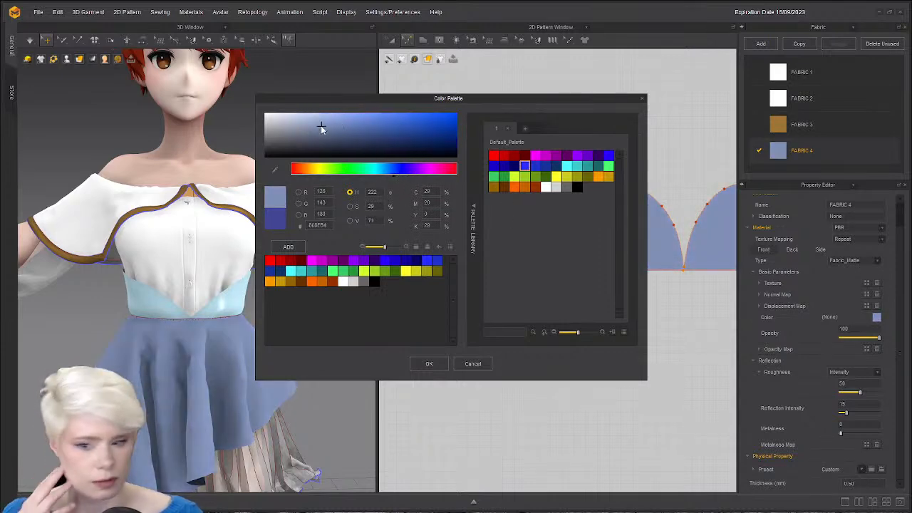
left_click(311, 130)
left_click(346, 139)
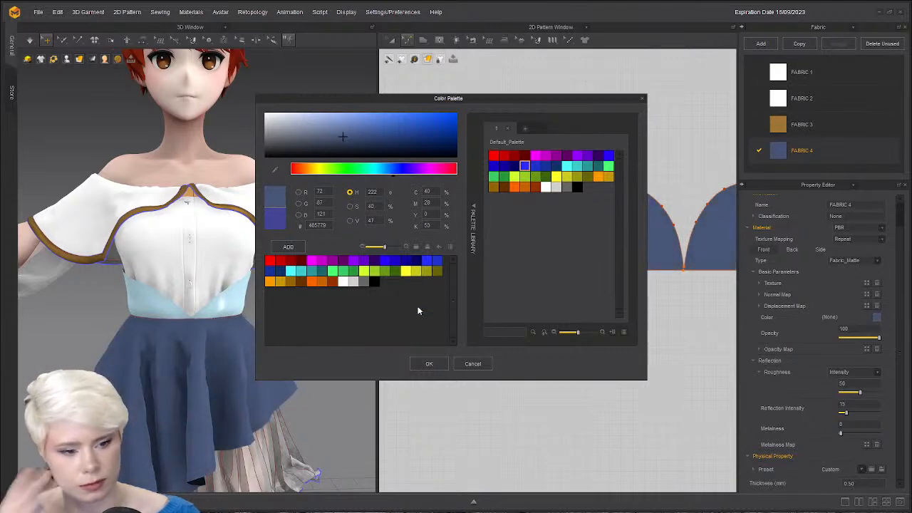
left_click(429, 364)
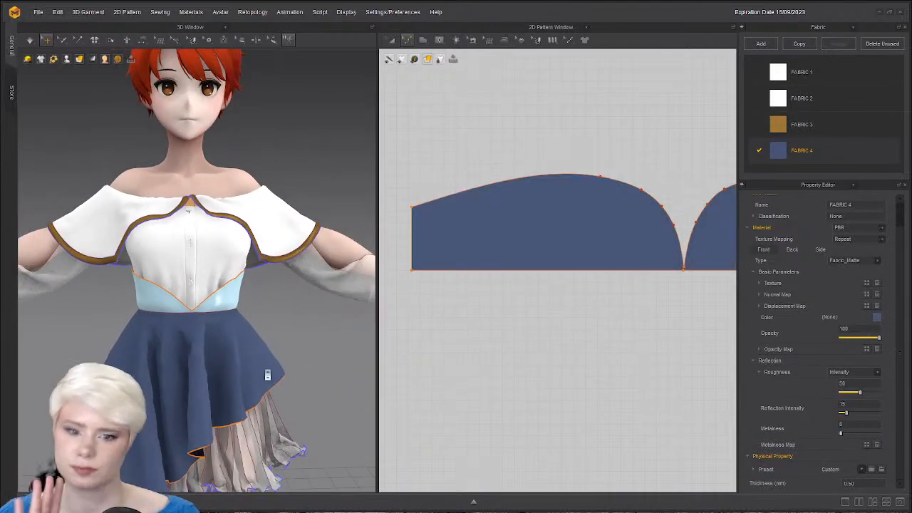
Examine the recoloured overskirt against the rest of the outfit, close up and from different angles.
scroll(268, 374, "down", 3)
middle_click_drag(262, 399, 278, 333)
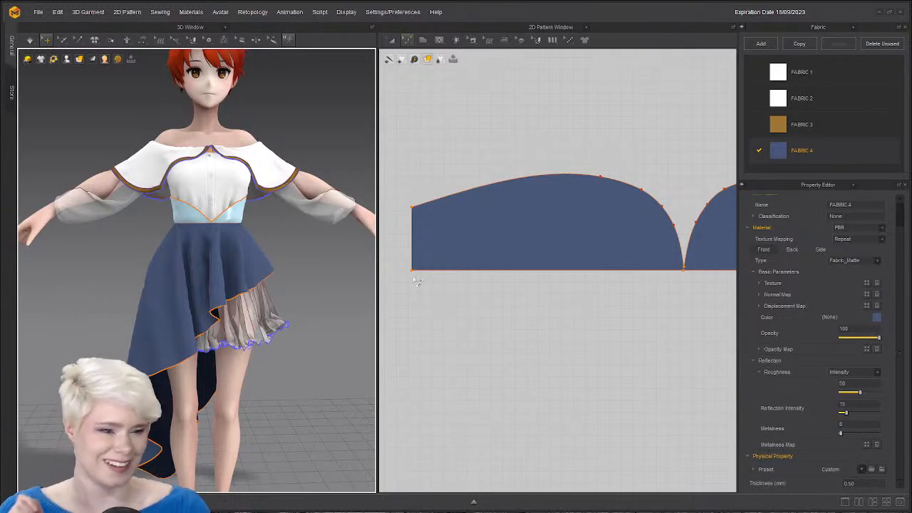
scroll(221, 275, "up", 2)
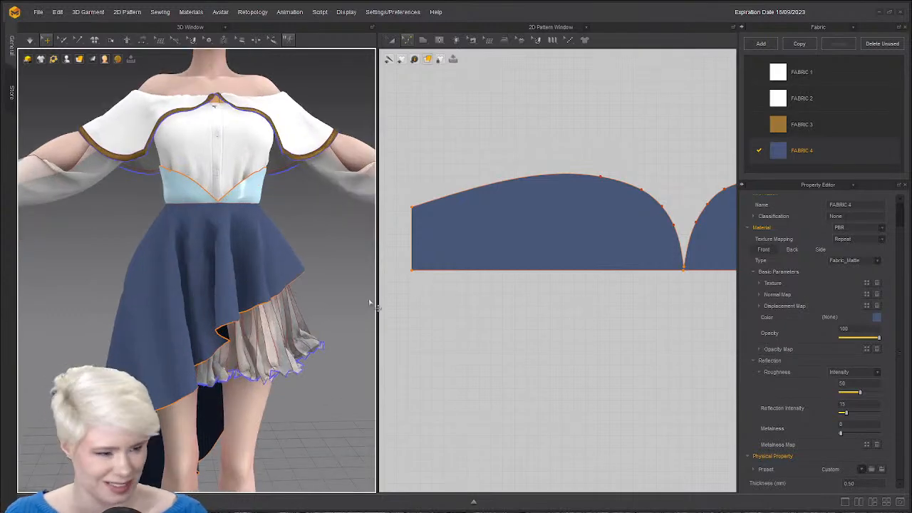
right_click_drag(277, 99, 264, 187)
middle_click_drag(264, 188, 263, 254)
right_click_drag(263, 254, 207, 247)
scroll(260, 221, "up", 3)
scroll(208, 251, "down", 5)
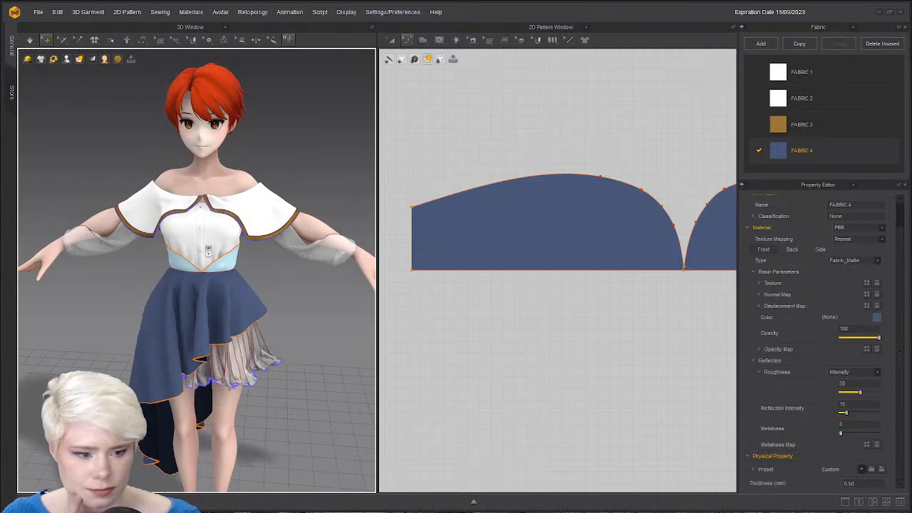
Set the overskirt's particle distance to 15 mm and simulate it.
left_click(212, 265)
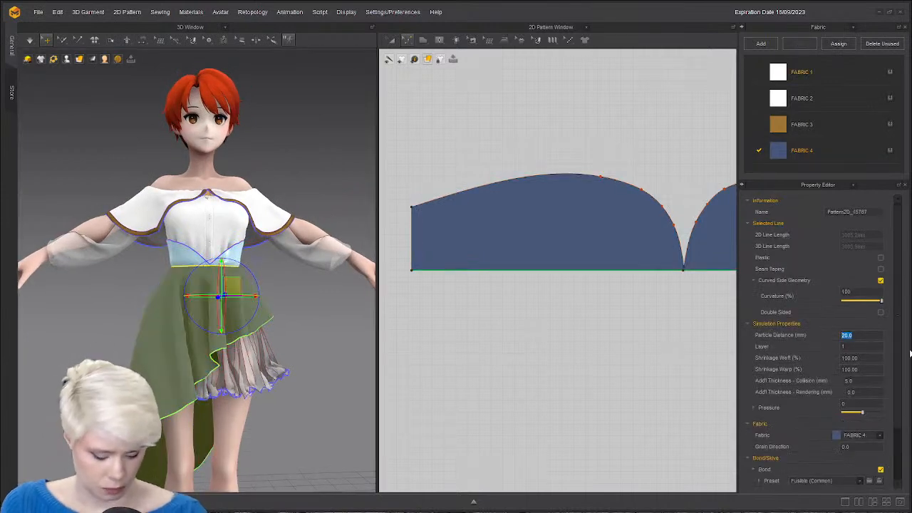
key("Return")
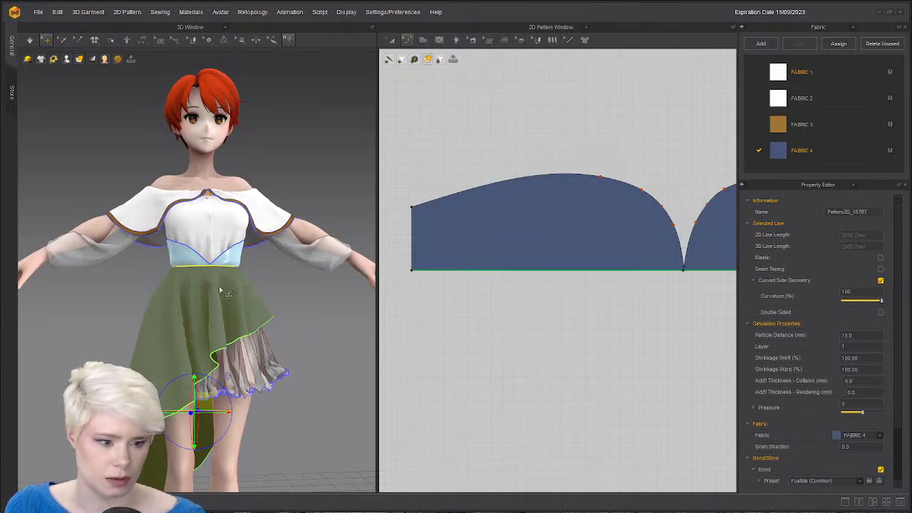
key("space")
key("m")
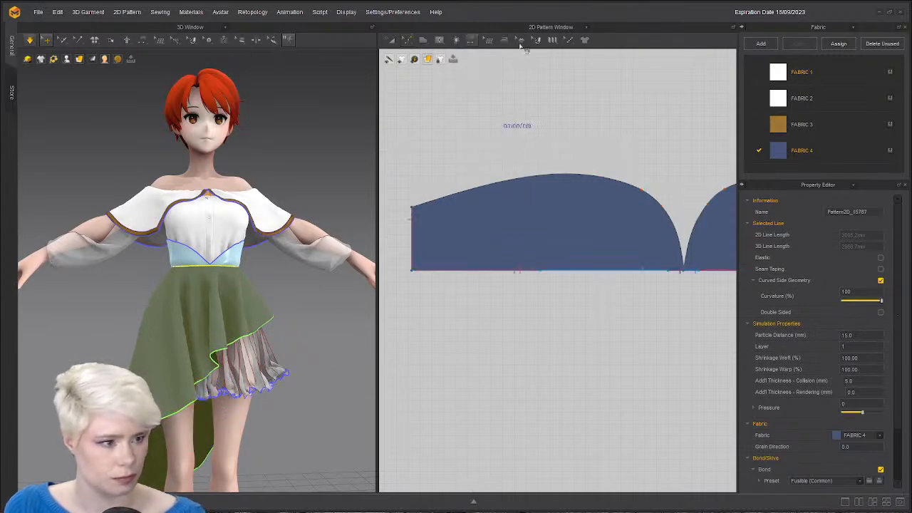
Apply seam taping to the outer hem edges of the overskirt's pattern piece.
scroll(594, 389, "down", 8)
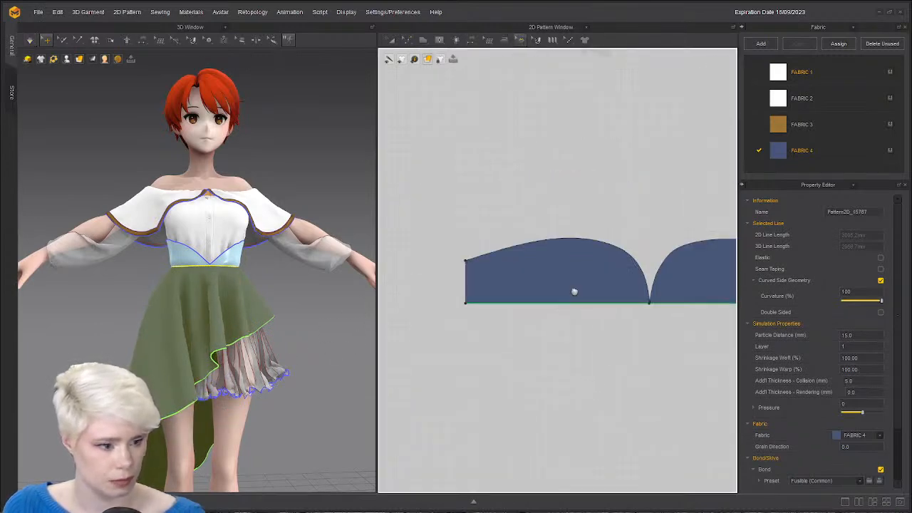
scroll(605, 375, "down", 1)
middle_click_drag(730, 359, 535, 283)
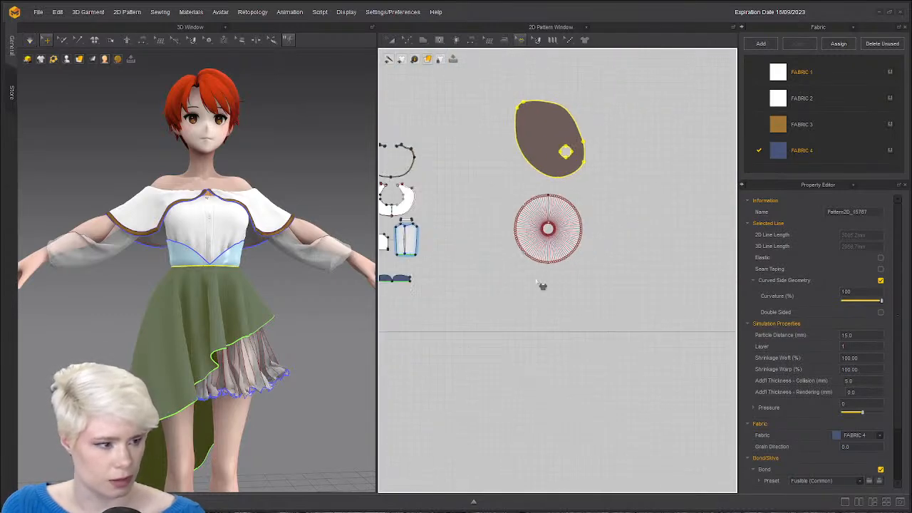
scroll(582, 156, "up", 4)
scroll(620, 133, "down", 1)
middle_click_drag(617, 131, 644, 272)
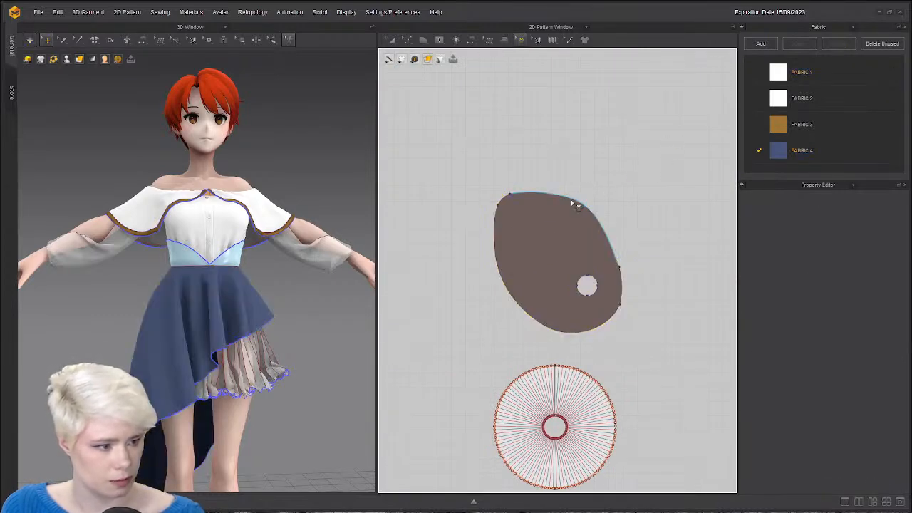
left_click(506, 198)
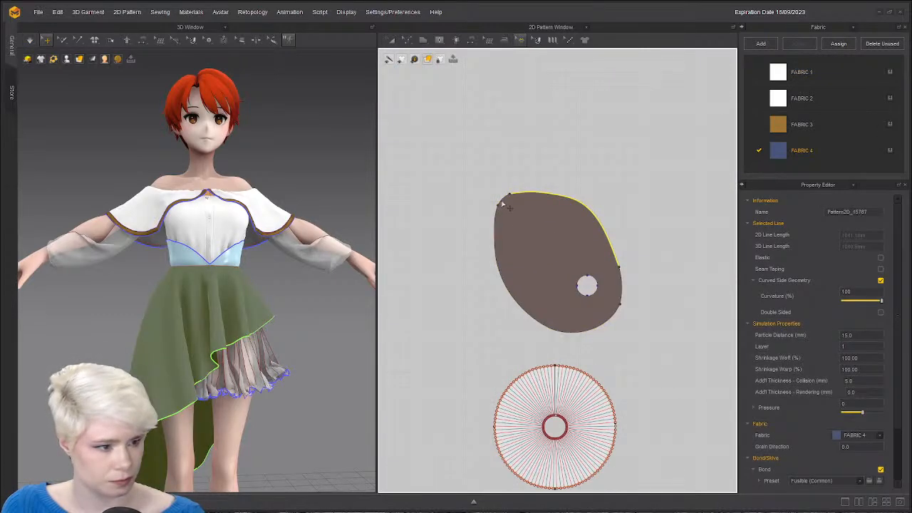
left_click(498, 254, "shift")
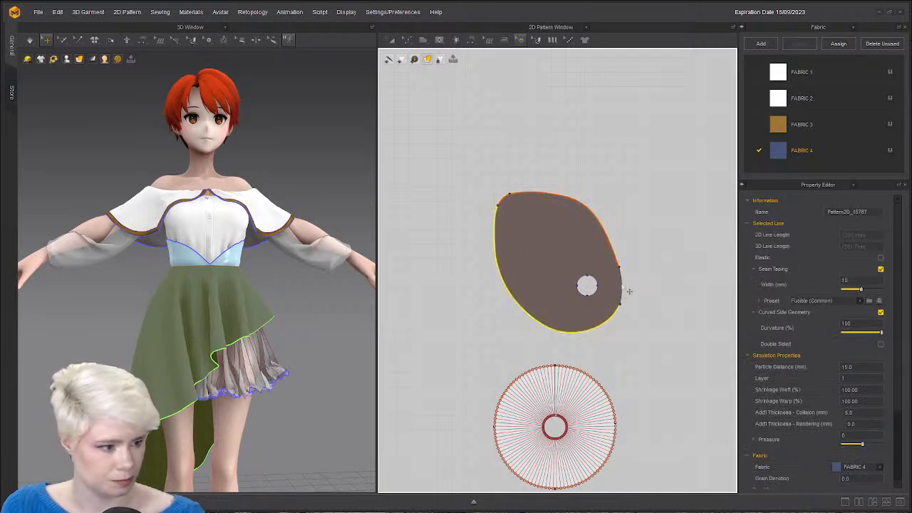
left_click(621, 288)
scroll(628, 292, "up", 1)
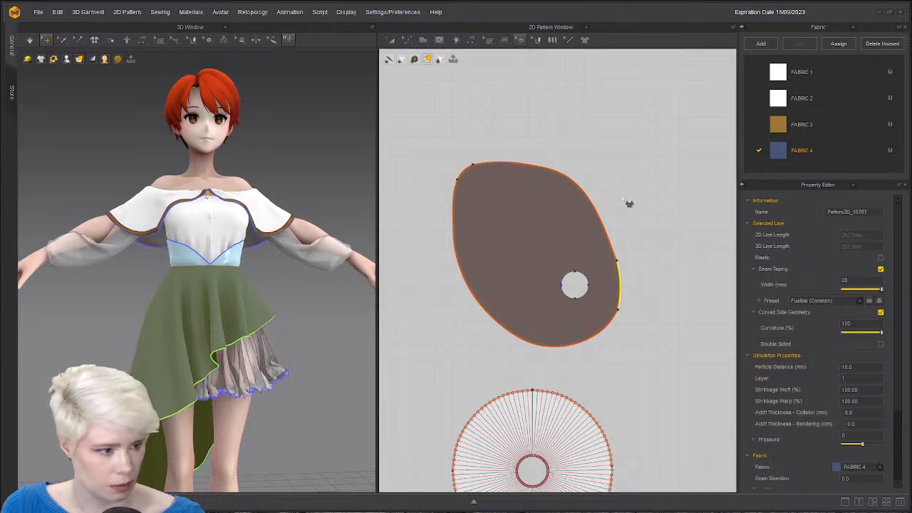
Set the seam taping width to 20 mm along the overskirt's long hem edges and clear the selection.
left_click(605, 233)
left_click(456, 240)
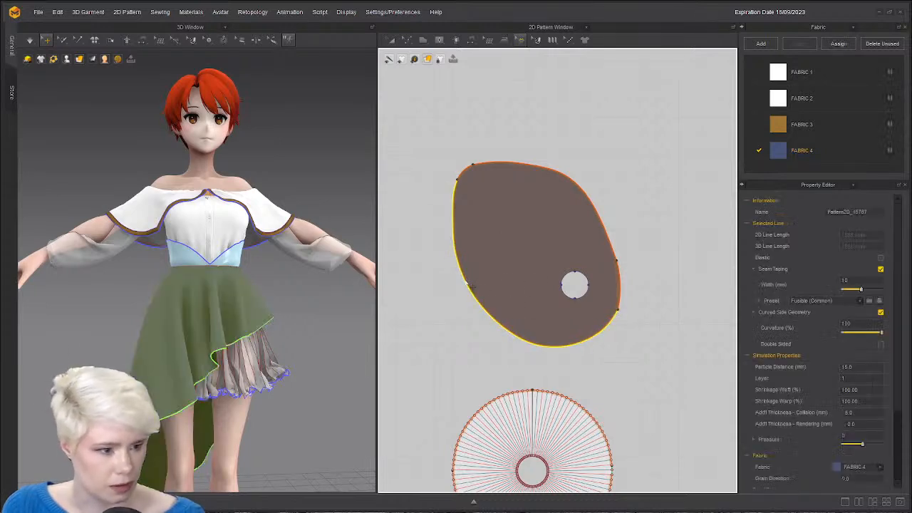
scroll(512, 215, "up", 4)
scroll(610, 320, "down", 5)
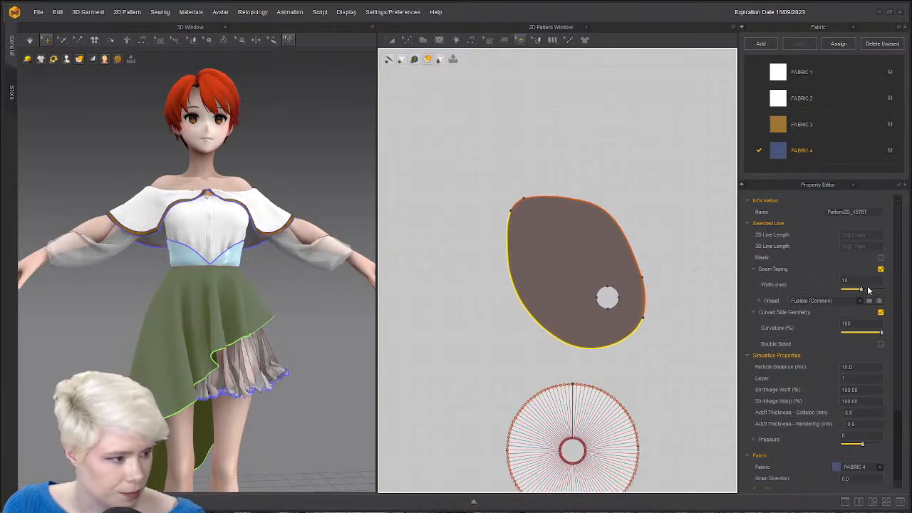
mouse_move(869, 290)
left_mouse_down()
mouse_move(894, 290)
mouse_move(863, 290)
left_mouse_up()
left_click(530, 207)
left_click(632, 245)
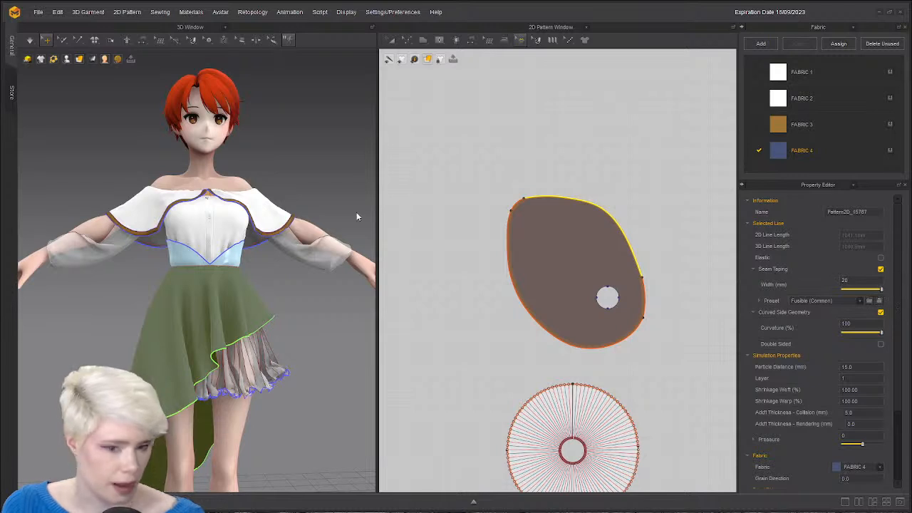
scroll(437, 257, "up", 2)
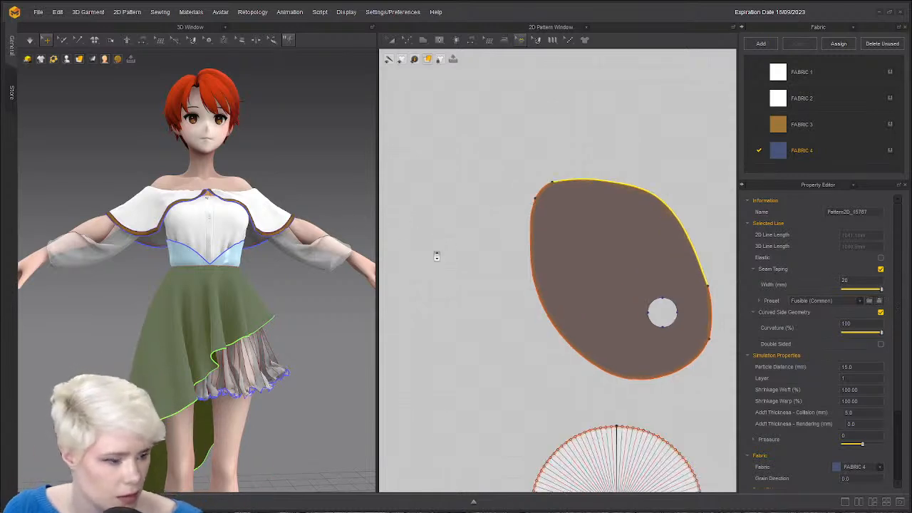
scroll(480, 262, "down", 1)
left_click(448, 285)
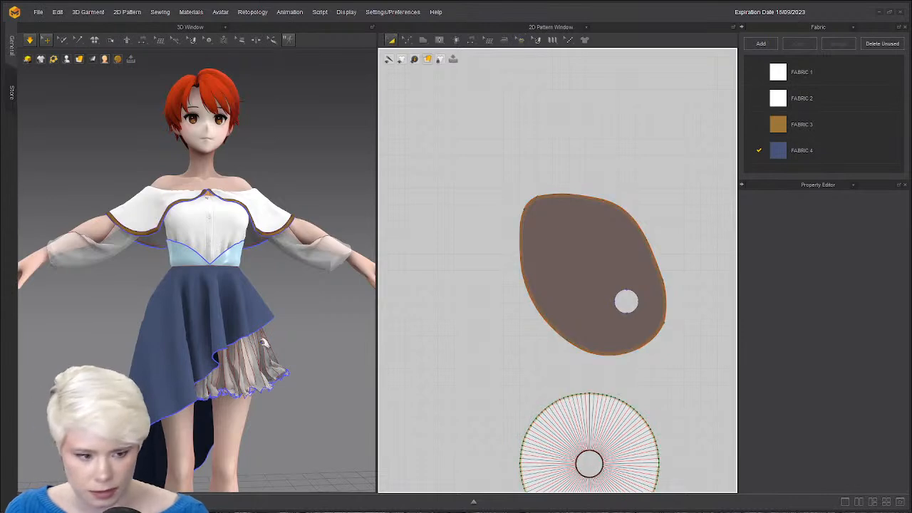
Simulate the taped overskirt and adjust how its front folds drape over the pleated underskirt.
left_click(262, 341)
left_click(241, 313)
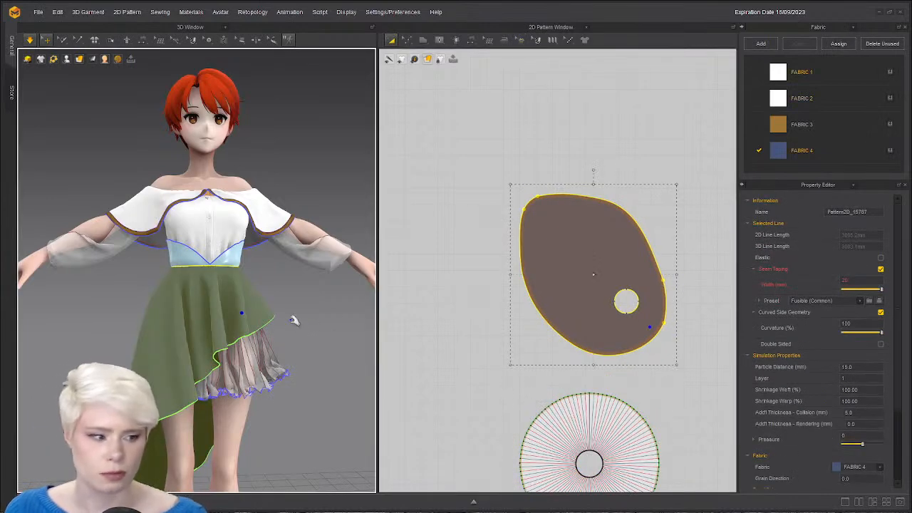
right_click_drag(295, 316, 243, 302)
left_click(349, 349)
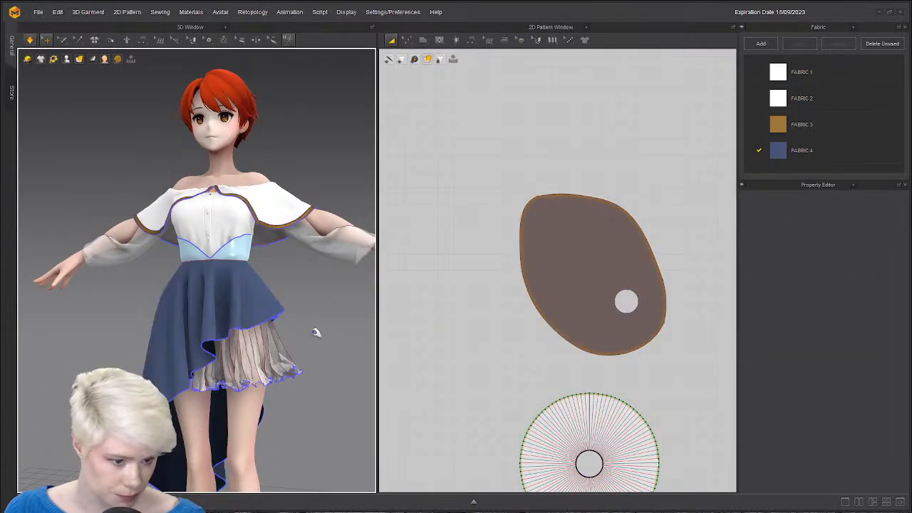
right_click_drag(316, 333, 313, 335)
middle_click_drag(304, 361, 283, 221)
scroll(283, 220, "up", 1)
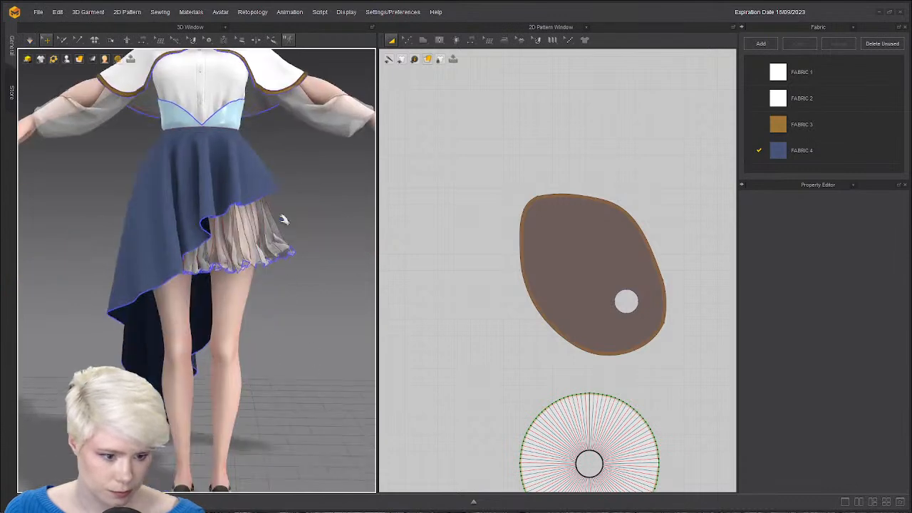
Reshape the overskirt's folds while it is simulated with Strengthen, and remove the strengthening.
left_click(200, 178)
left_click(246, 192)
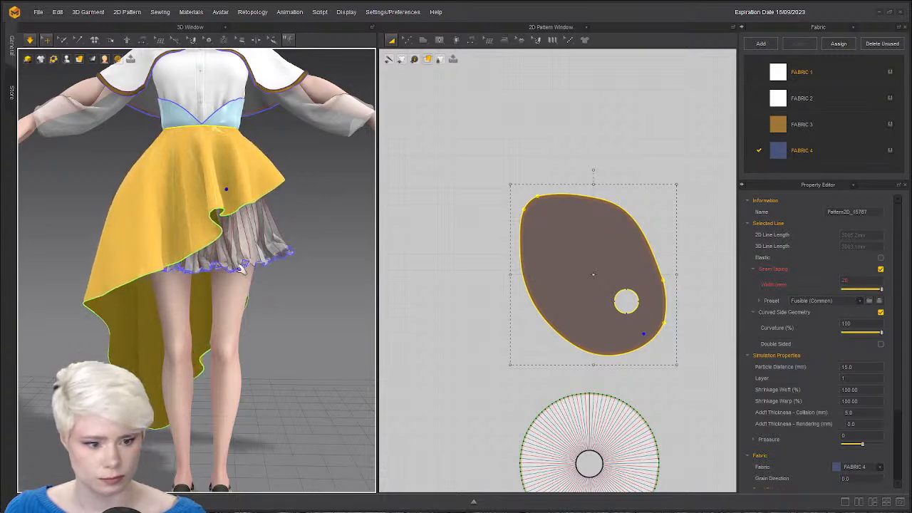
left_click(145, 171)
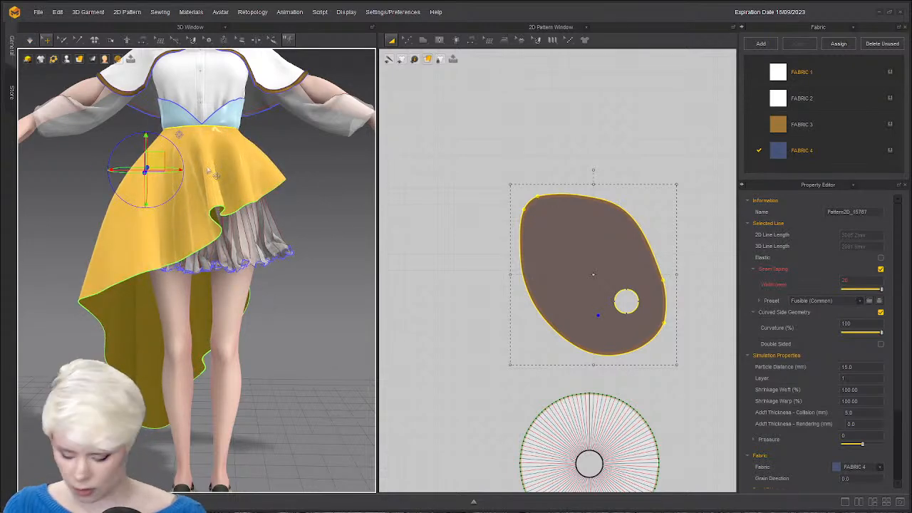
key("ctrl+h")
left_click(330, 192)
Solidify the overskirt pattern and clear the selection.
left_click(183, 189)
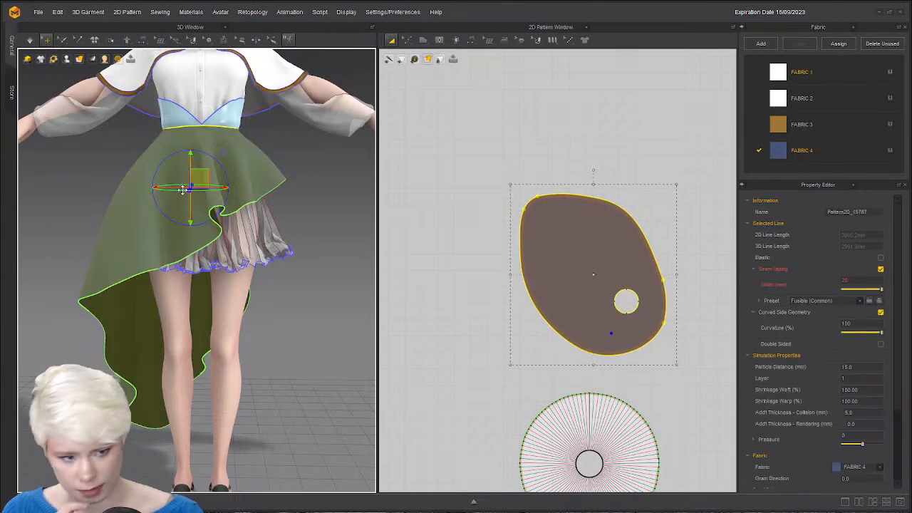
right_click(139, 208)
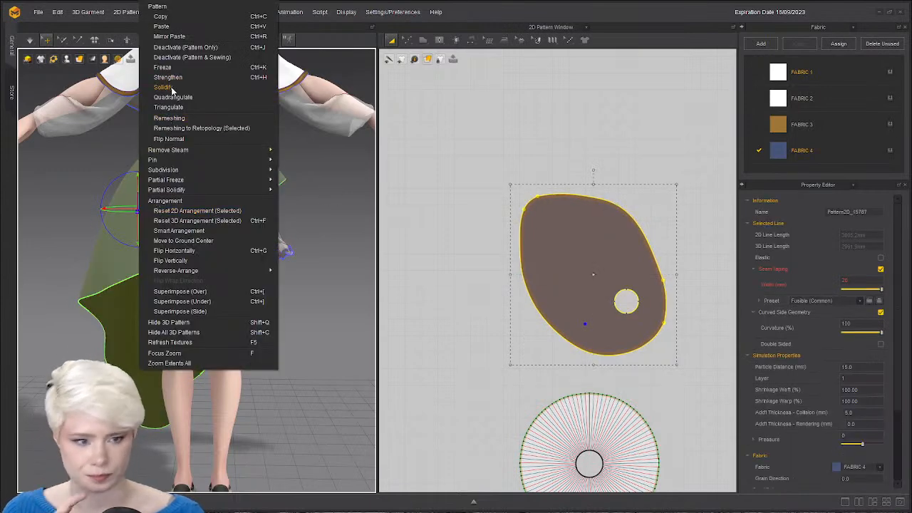
left_click(317, 187)
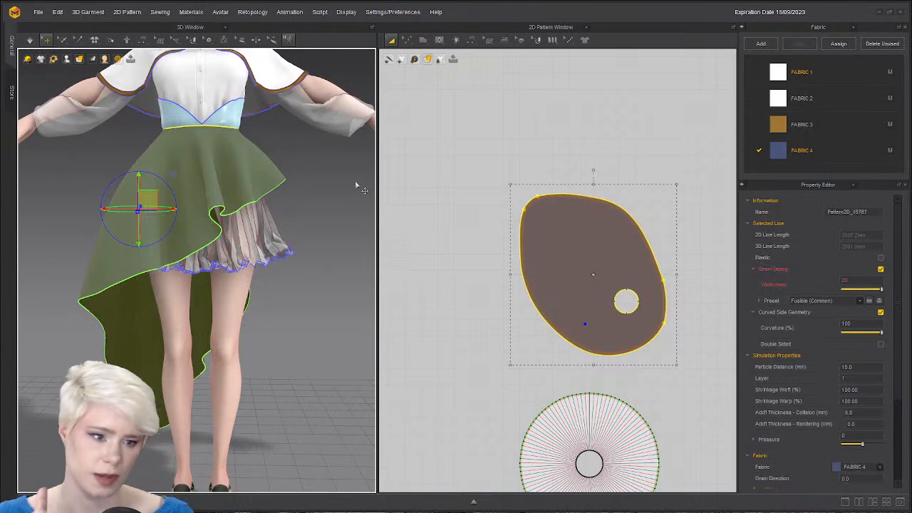
left_click(347, 187)
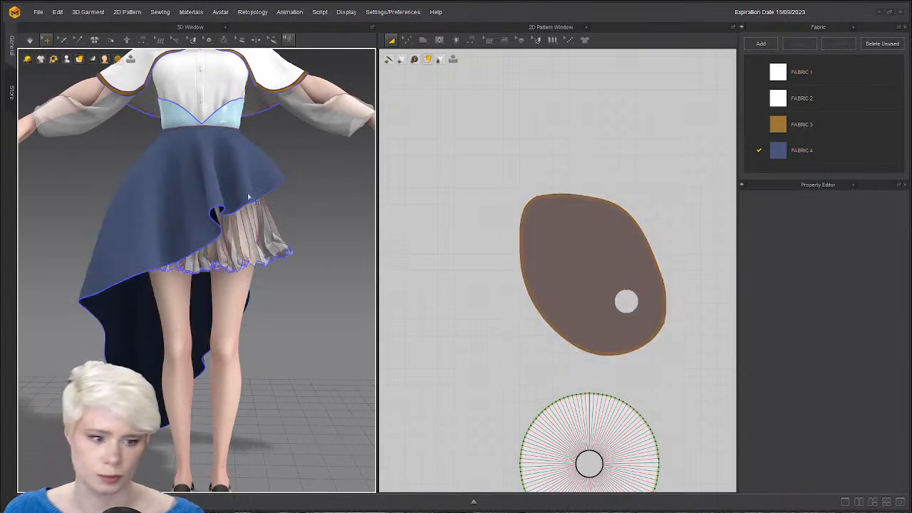
Simulate the solidified overskirt and examine its drape from different angles and at full length.
right_click_drag(279, 198, 286, 208)
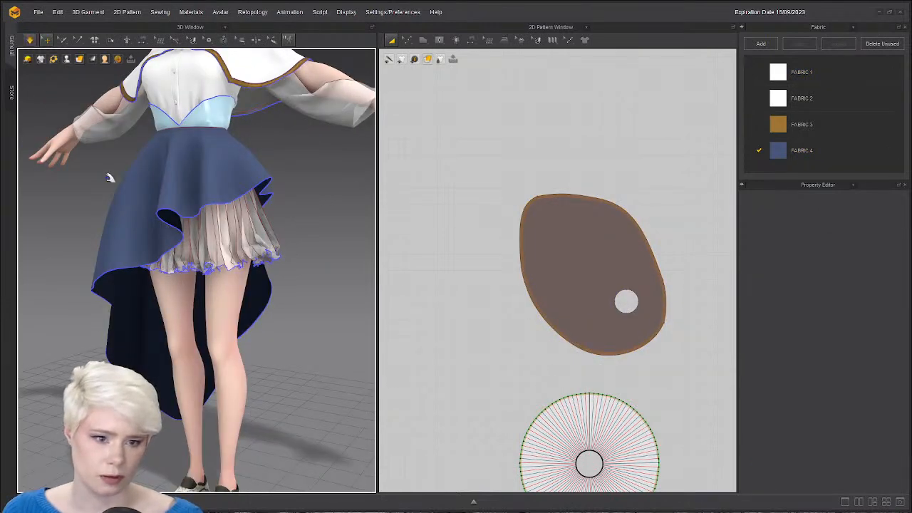
right_click_drag(151, 242, 181, 230)
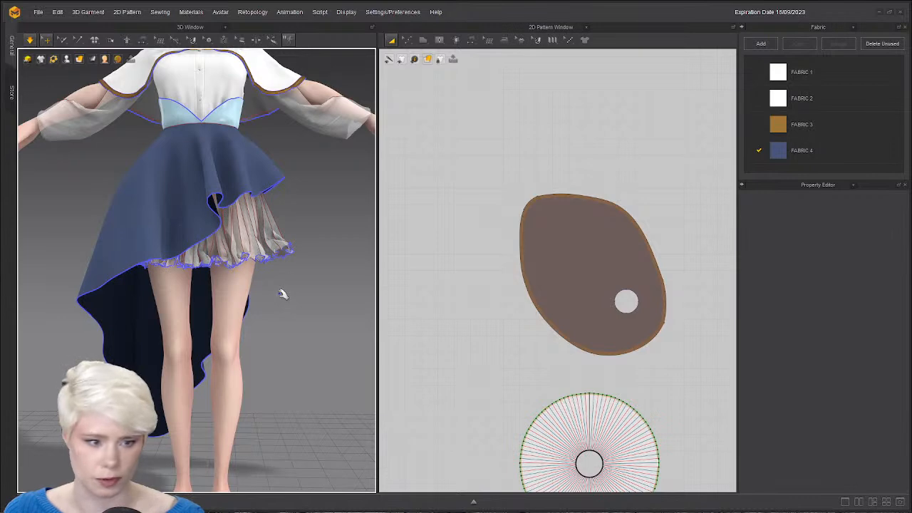
scroll(283, 325, "down", 3)
middle_click_drag(279, 328, 277, 354)
scroll(277, 354, "down", 1)
key("space")
right_click_drag(192, 269, 228, 268)
key("space")
scroll(334, 283, "down", 1)
middle_click_drag(335, 287, 339, 204)
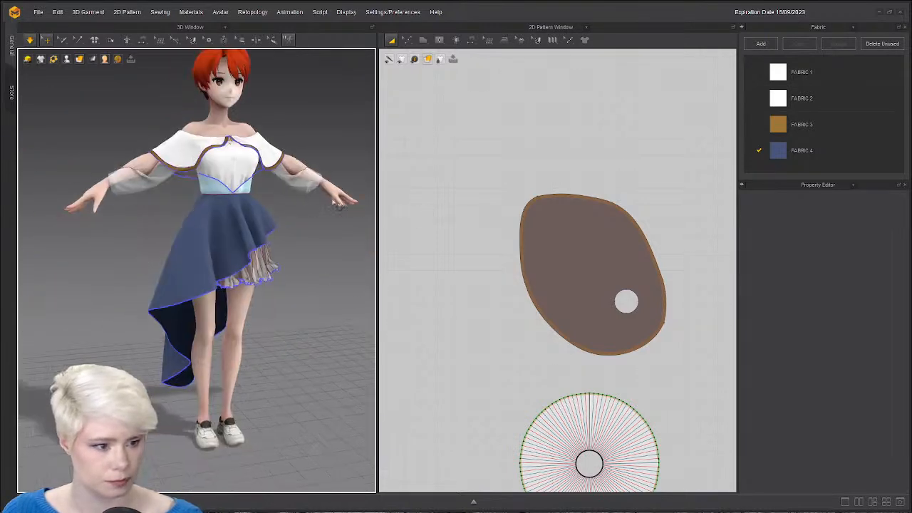
scroll(428, 207, "down", 3)
right_click_drag(255, 199, 167, 262)
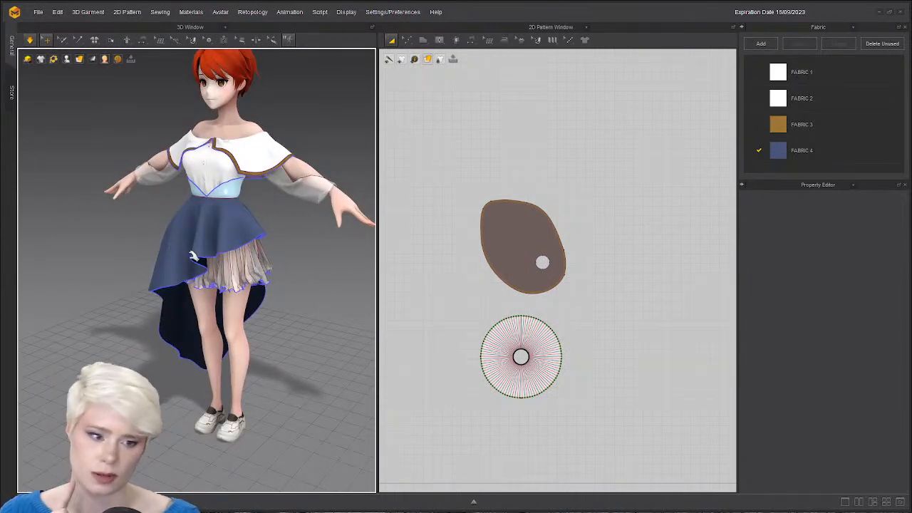
scroll(193, 256, "up", 2)
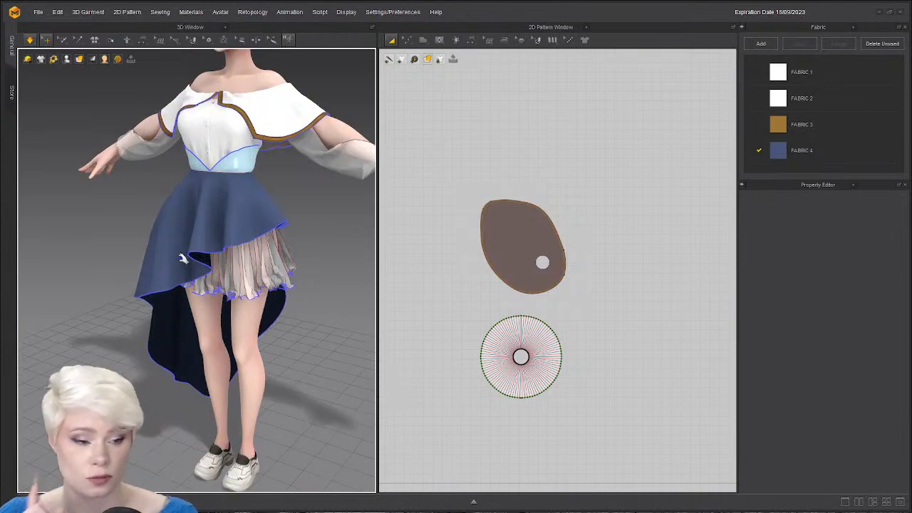
right_click_drag(186, 249, 179, 250)
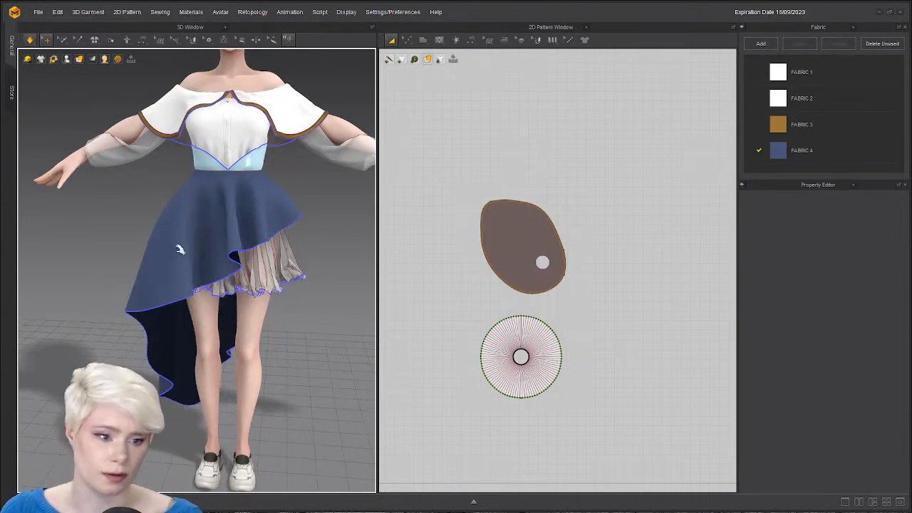
Review the pattern operations available for the overskirt and clear the selection.
left_click(179, 250)
right_click(177, 252)
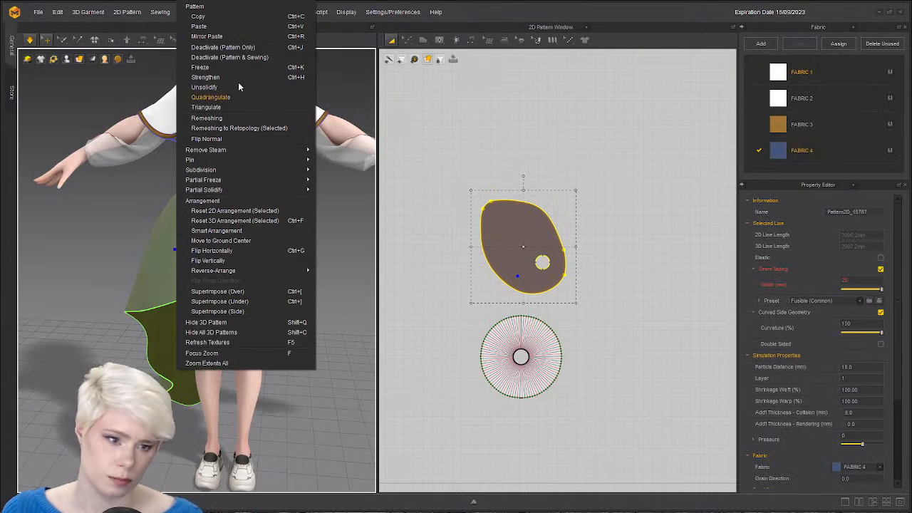
mouse_move(255, 153)
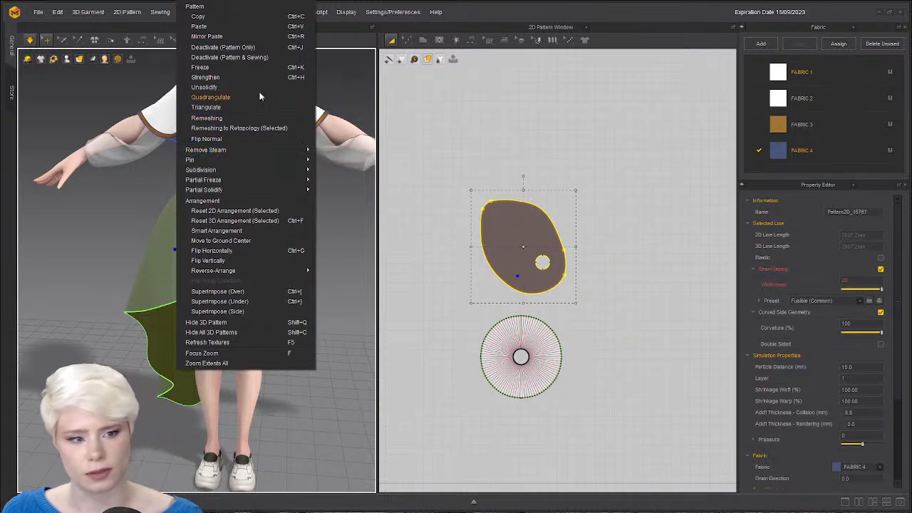
left_click(258, 97)
left_click(485, 108)
Change the off-shoulder collar's fabric to the blue FABRIC 4 and clear the selection.
scroll(258, 191, "up", 2)
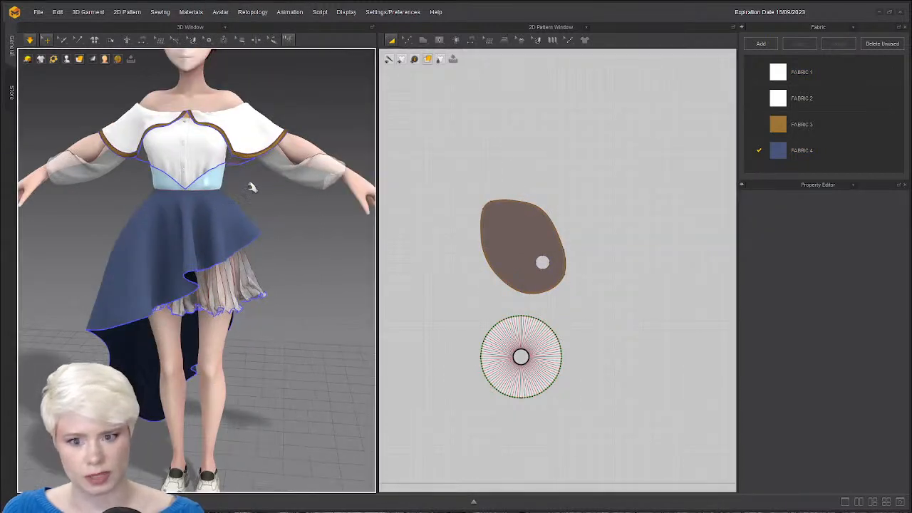
scroll(192, 163, "up", 3)
scroll(234, 234, "down", 2)
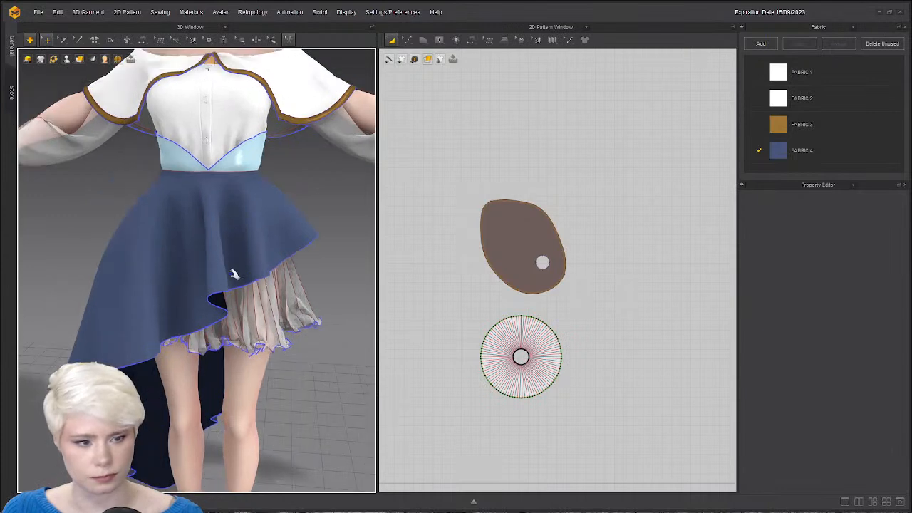
scroll(234, 271, "down", 2)
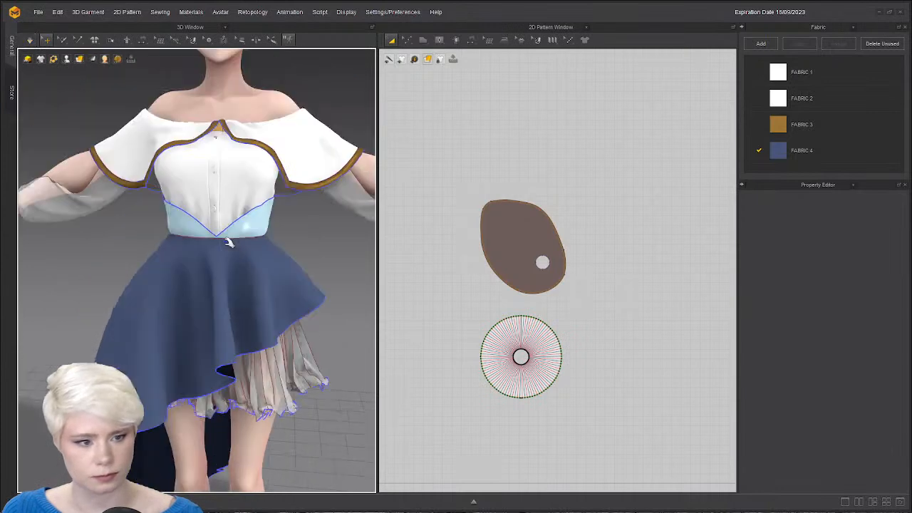
left_click(283, 177)
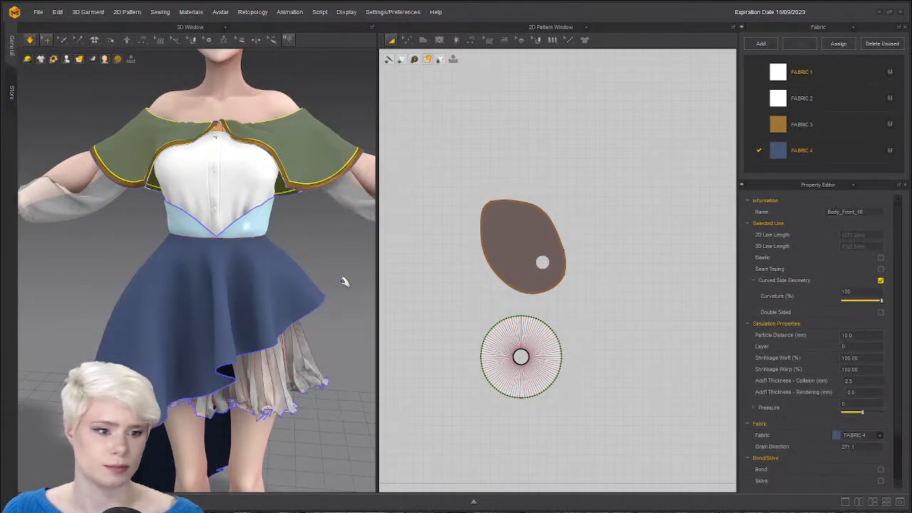
left_click(335, 240)
scroll(305, 278, "down", 2)
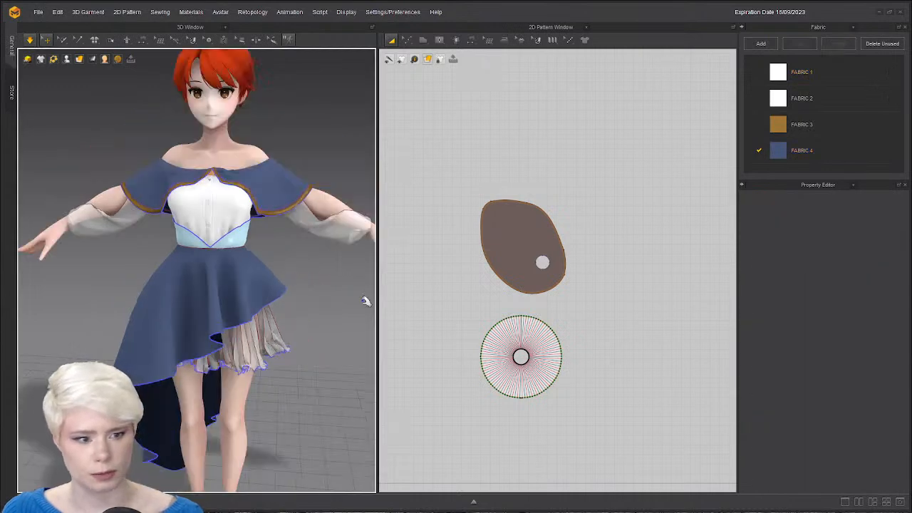
Examine the recoloured outfit from different angles together with the layout of its 2D pattern pieces.
right_click_drag(365, 301, 285, 282)
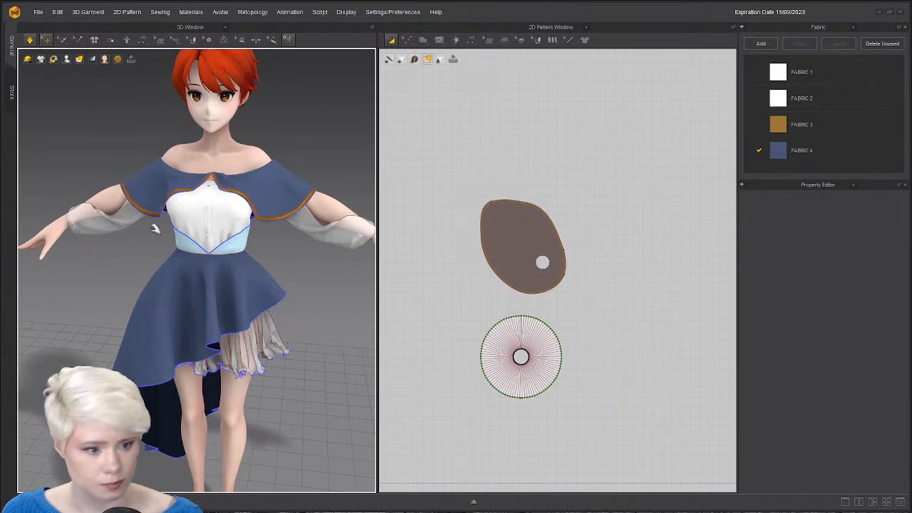
scroll(155, 228, "up", 2)
scroll(408, 209, "down", 1)
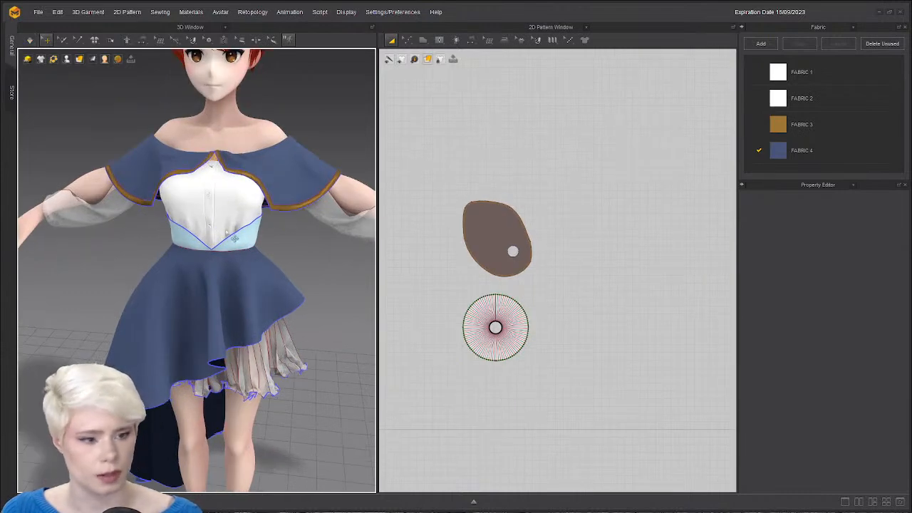
scroll(529, 177, "up", 3)
middle_click_drag(521, 189, 621, 80)
scroll(503, 217, "down", 4)
right_click_drag(195, 251, 203, 221)
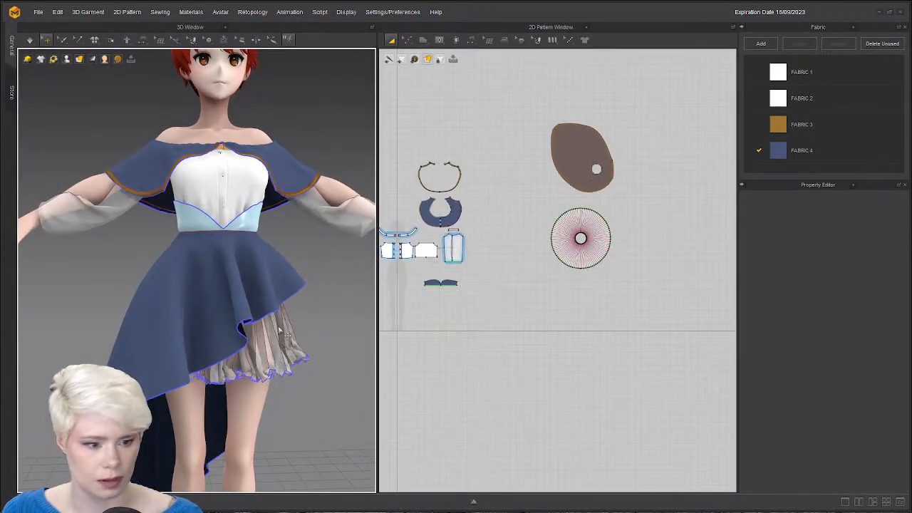
middle_click_drag(454, 251, 547, 237)
scroll(267, 223, "up", 2)
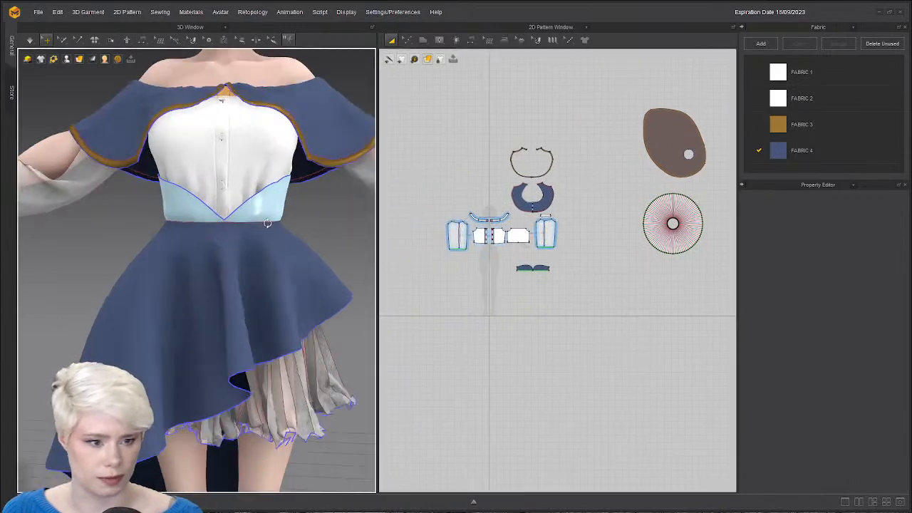
left_click(29, 62)
left_click(29, 61)
middle_click_drag(265, 231, 238, 224)
scroll(238, 224, "down", 2)
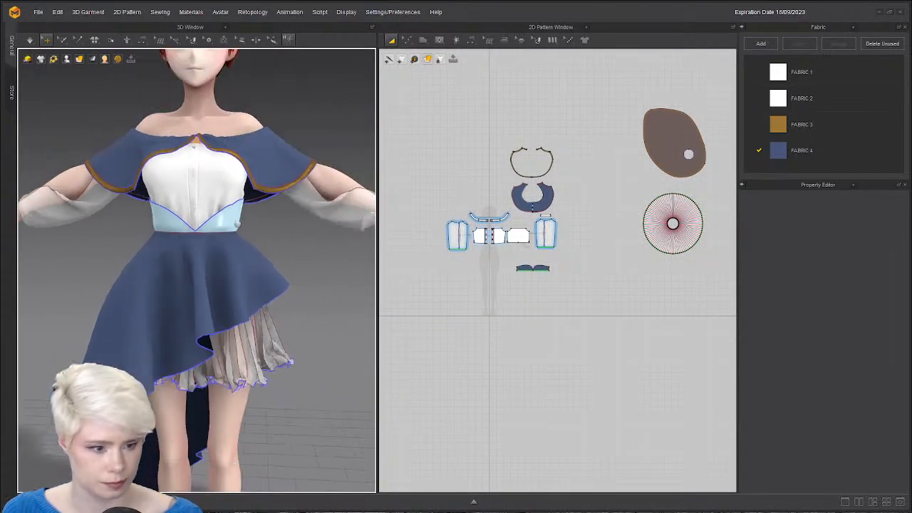
Examine the collar's centre front, the placket behind it and the matching 2D pattern pieces.
scroll(324, 268, "up", 3)
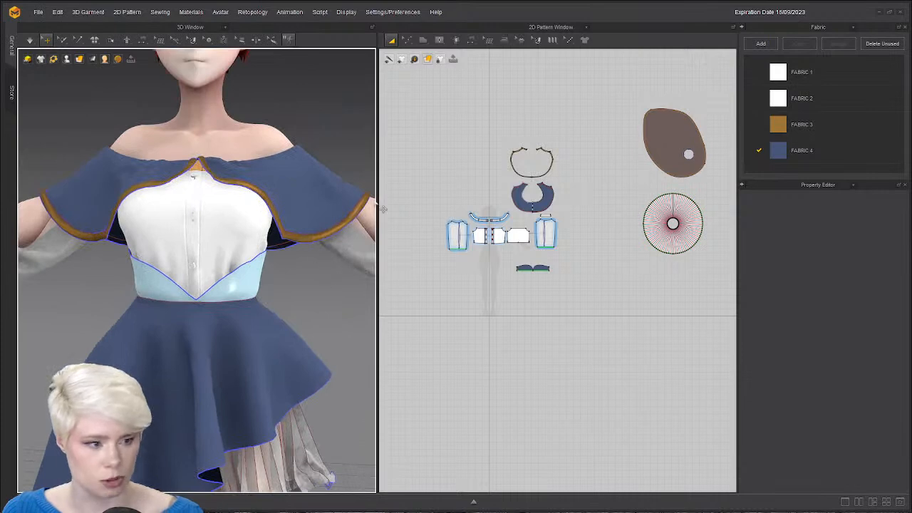
scroll(478, 206, "up", 5)
scroll(489, 212, "up", 3)
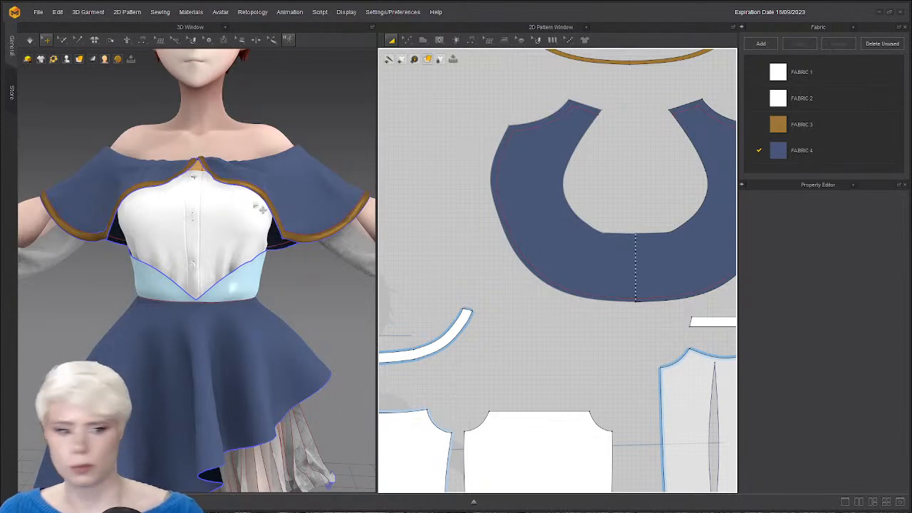
scroll(205, 202, "down", 1)
mouse_move(205, 207)
right_mouse_down()
mouse_move(211, 225)
mouse_move(247, 217)
mouse_move(201, 209)
right_mouse_up()
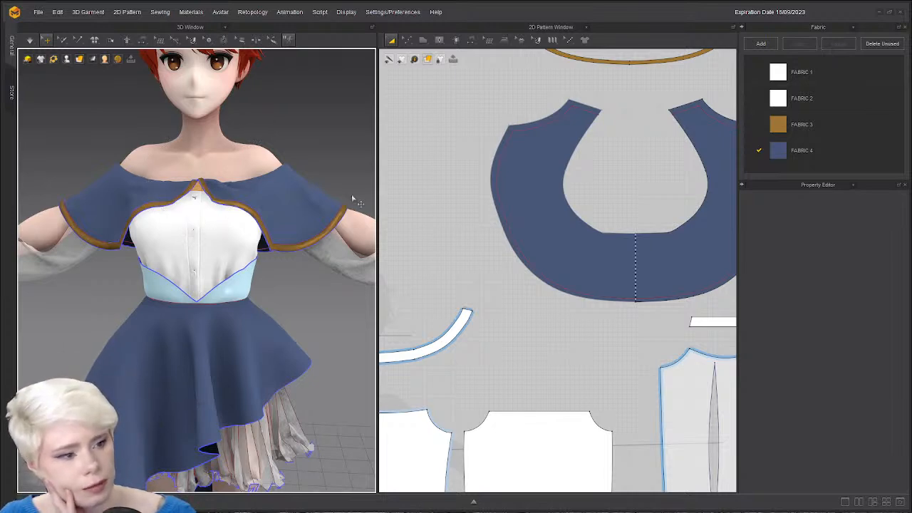
scroll(467, 172, "down", 4)
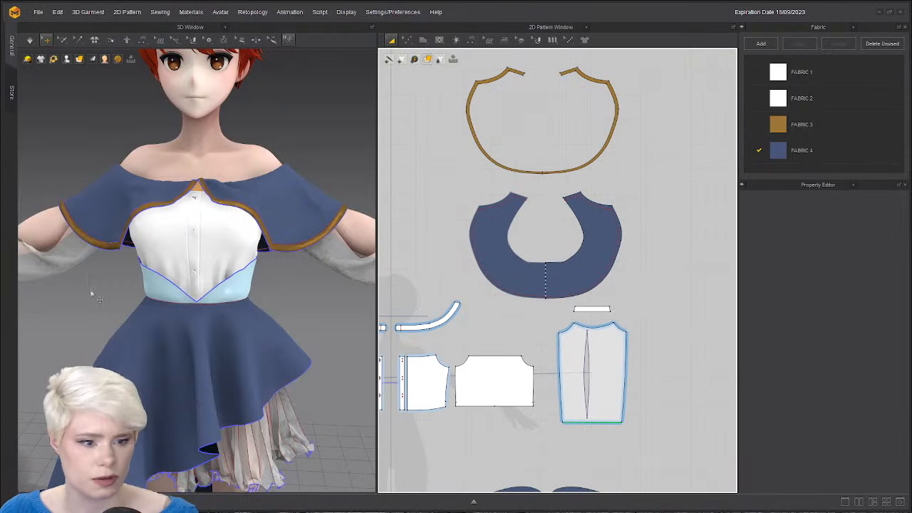
left_click(199, 203)
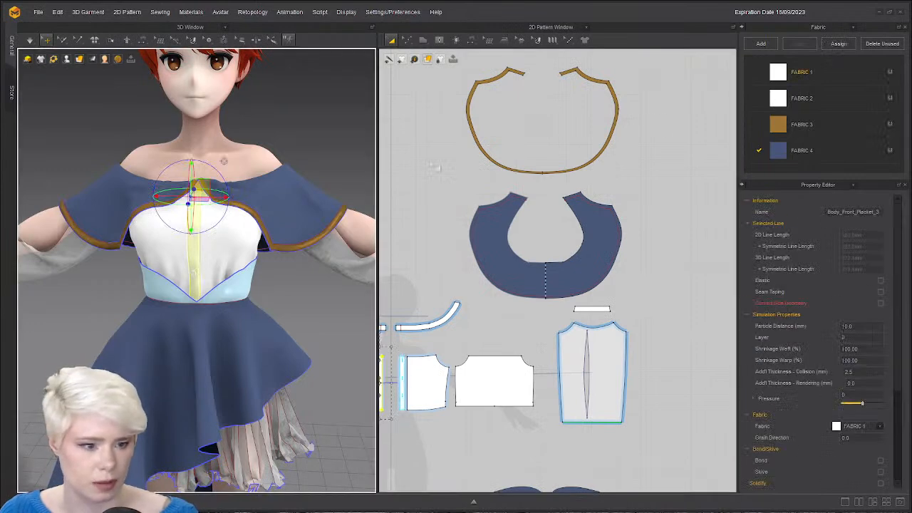
left_click(387, 149)
scroll(203, 188, "up", 2)
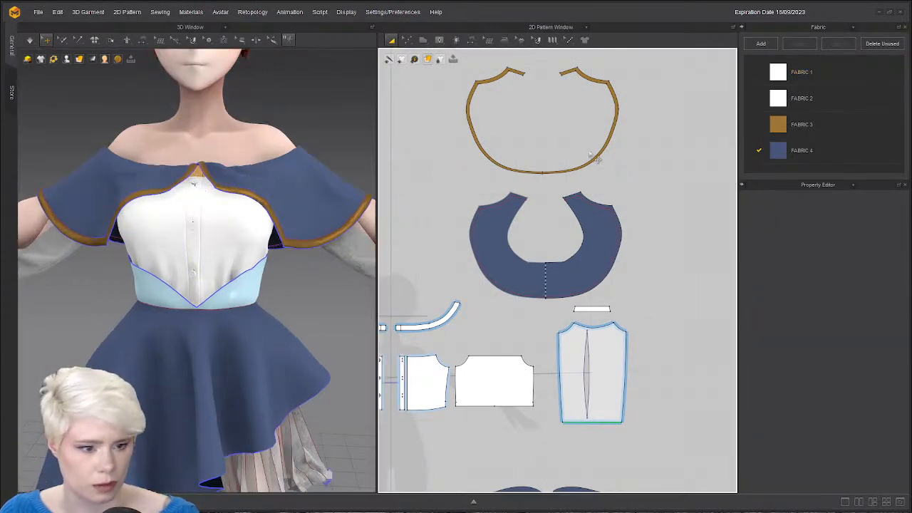
left_click(196, 182)
left_click(78, 148)
right_click_drag(78, 148, 255, 228)
left_click(203, 185)
left_click(332, 156)
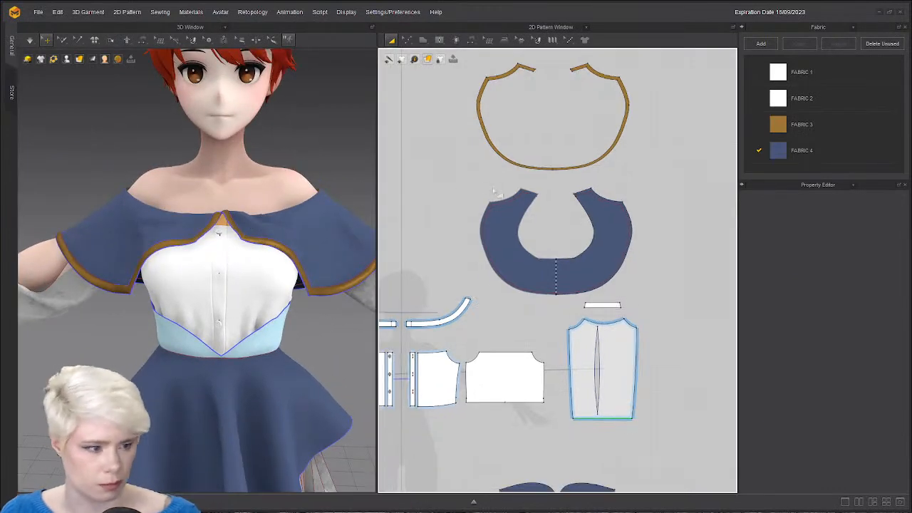
Draw a long, narrow rectangular strip pattern about 13 mm wide beside the collar pattern.
scroll(479, 187, "up", 2)
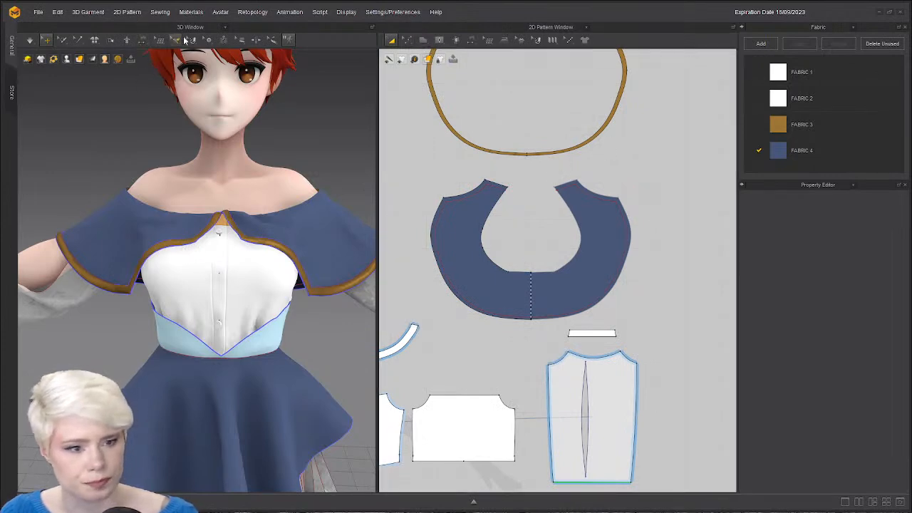
left_click(424, 41)
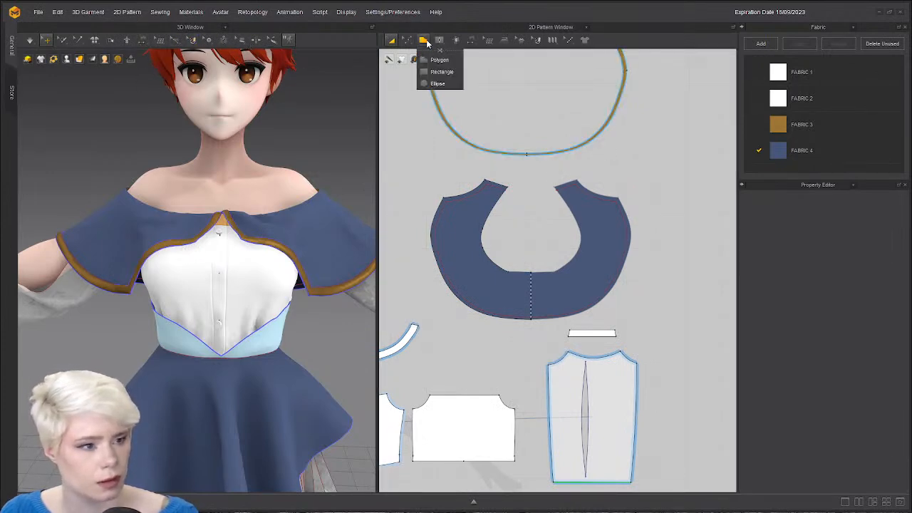
left_click(437, 72)
middle_click_drag(561, 160, 495, 165)
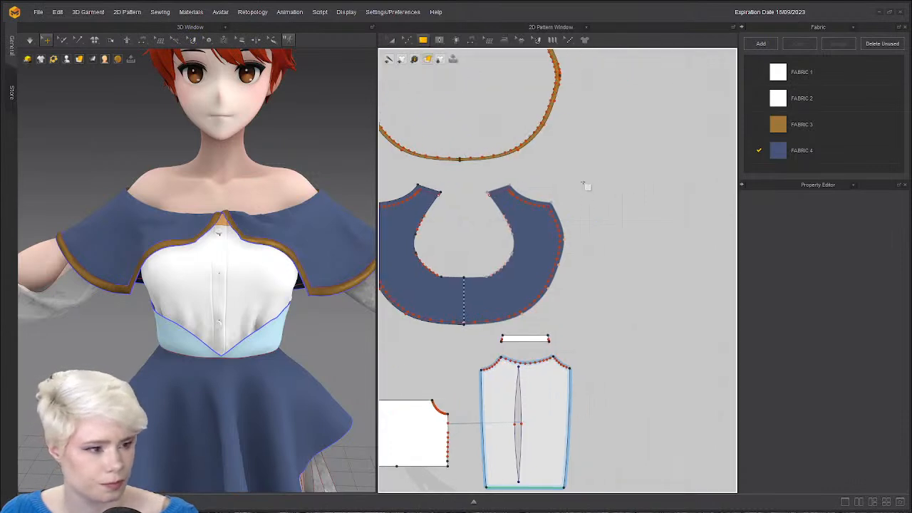
left_click_drag(579, 180, 757, 184)
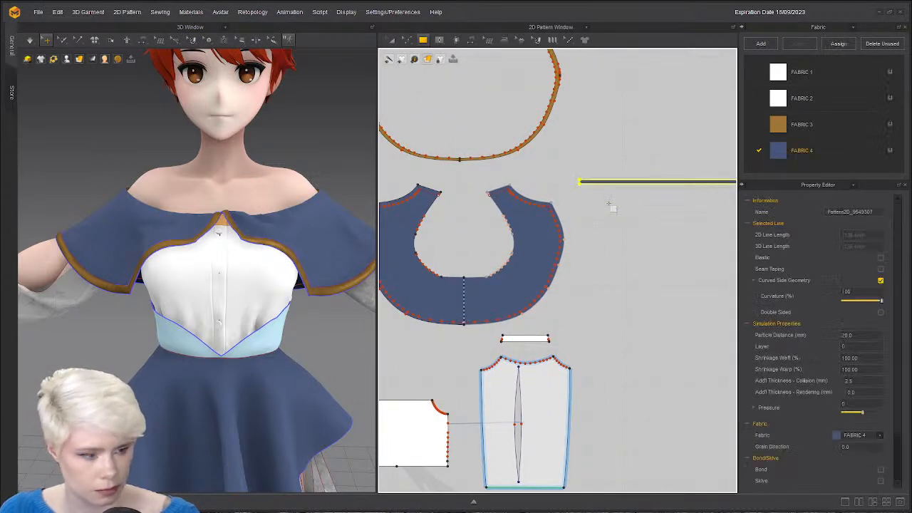
middle_click_drag(610, 205, 507, 181)
scroll(506, 181, "down", 2)
key("n")
left_click(457, 179)
scroll(474, 178, "up", 2)
scroll(480, 179, "up", 2)
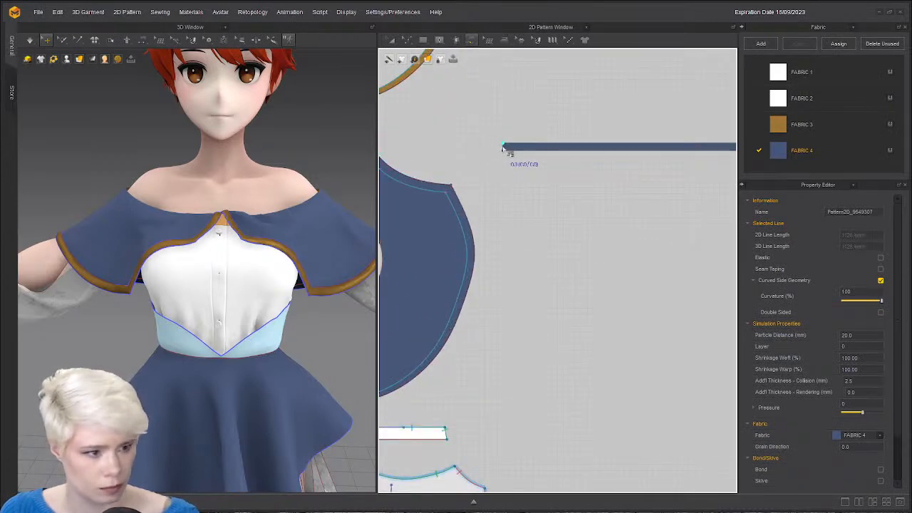
left_click(503, 146)
middle_click_drag(451, 179, 562, 188)
key("Escape")
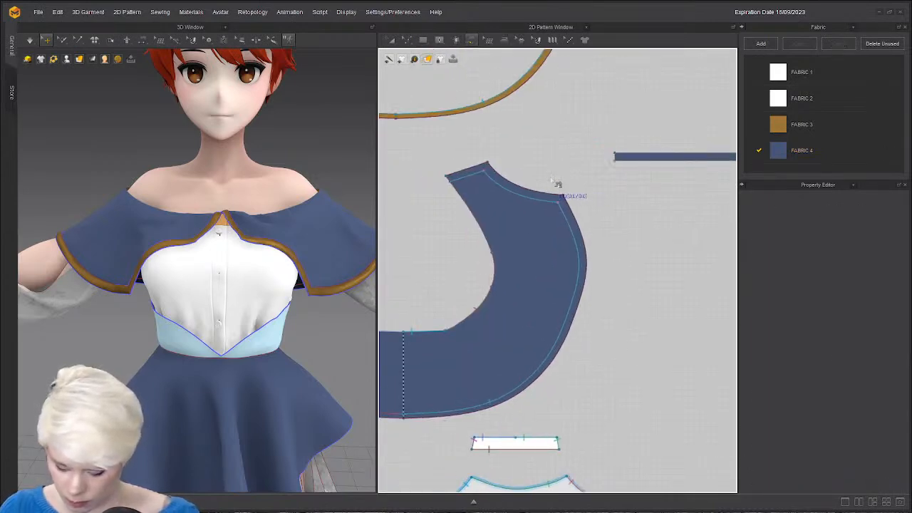
Add two closely spaced split points on the collar pattern's curved shoulder edge and check their location on the 3D collar.
left_click(410, 40)
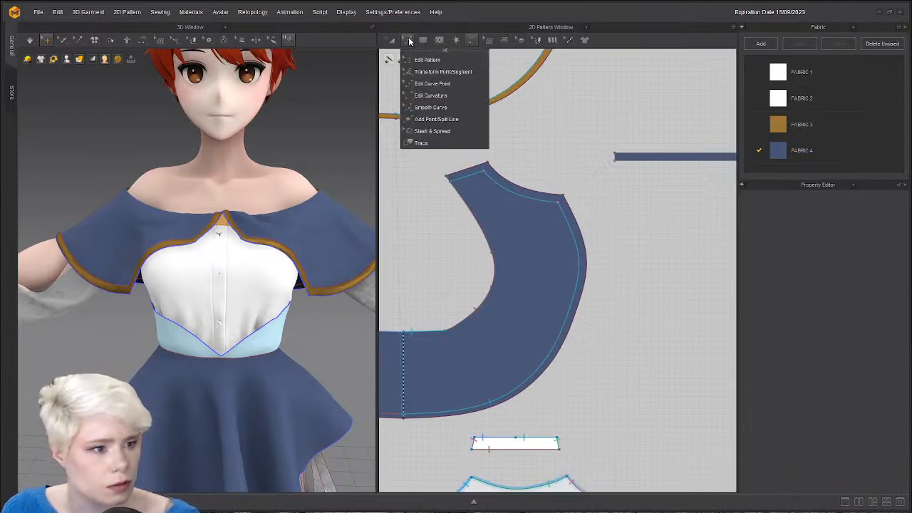
left_click(436, 119)
scroll(524, 196, "up", 2)
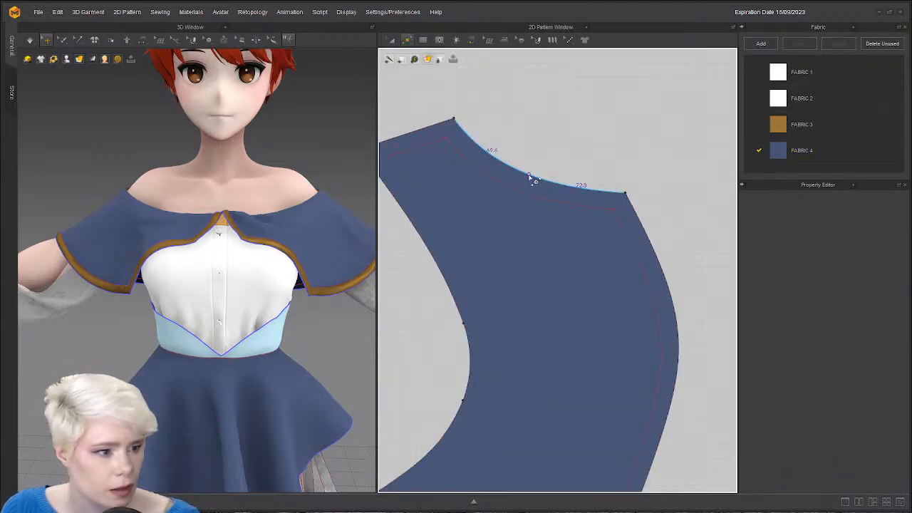
left_click(519, 171)
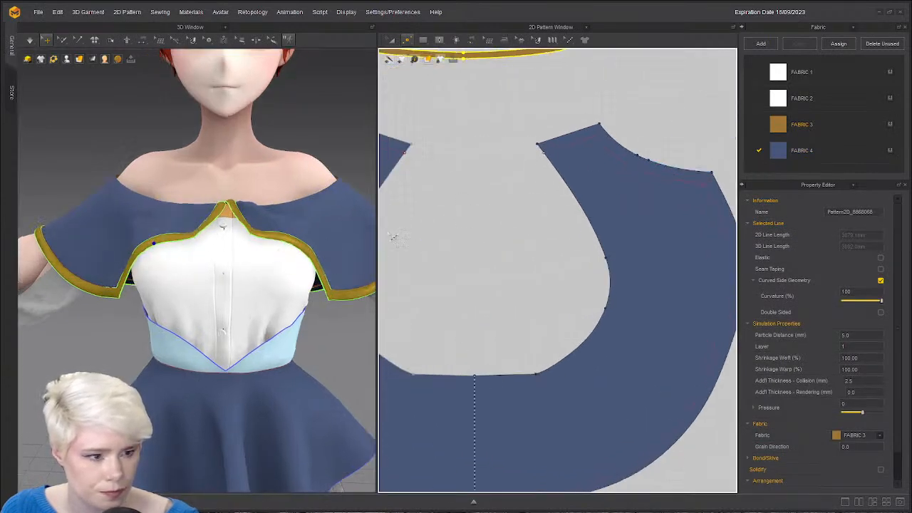
scroll(570, 225, "down", 6)
scroll(518, 219, "up", 3)
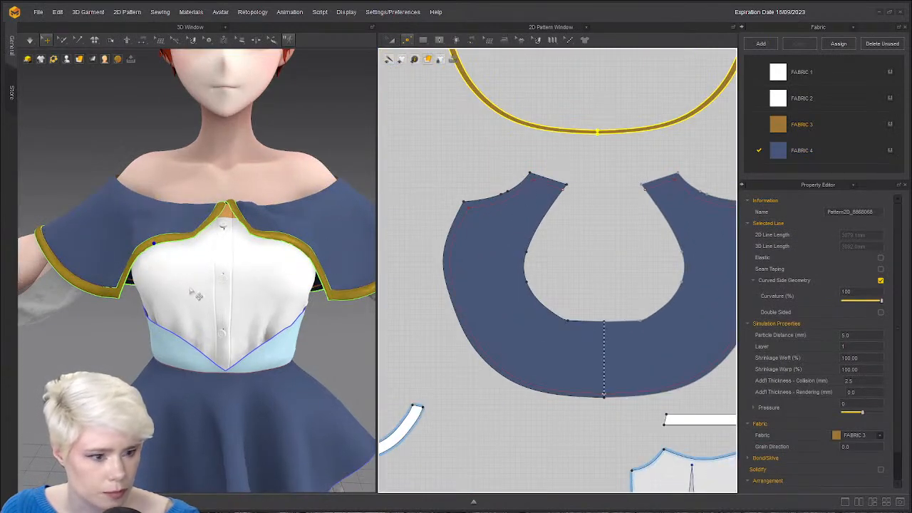
scroll(565, 224, "down", 5)
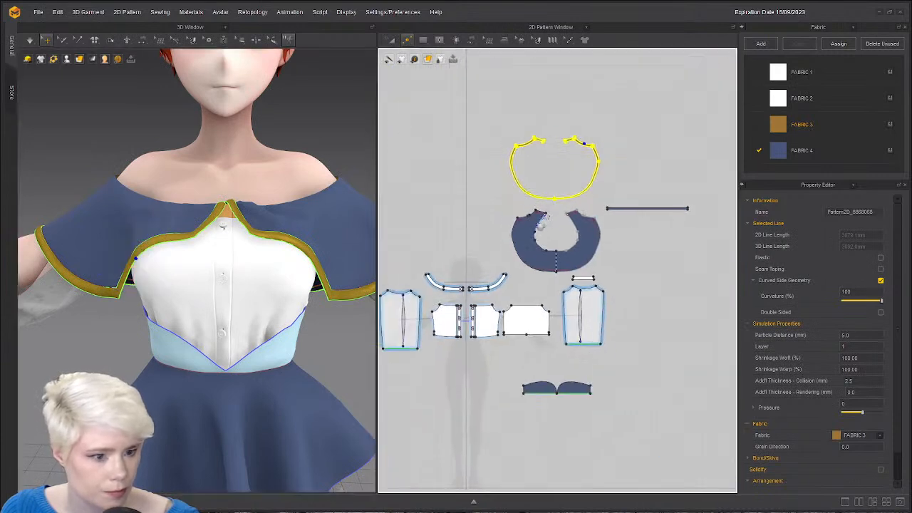
scroll(531, 193, "up", 3)
left_click(134, 247)
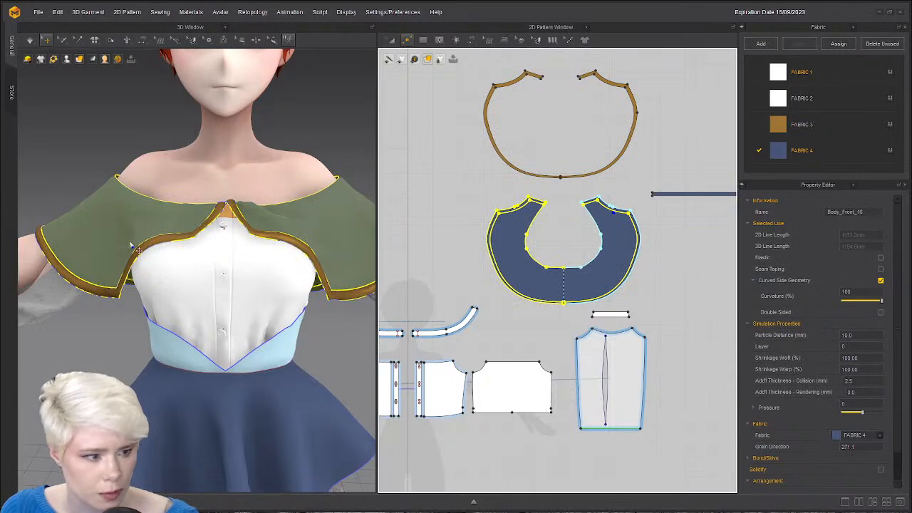
Sew one short end of the strip to the small split segment on the nearer shoulder edge of the collar.
scroll(579, 210, "up", 4)
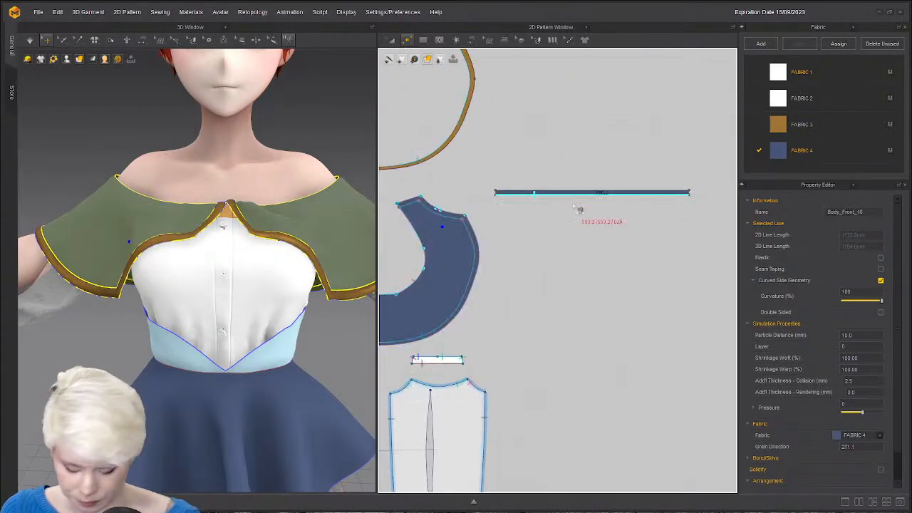
scroll(578, 209, "down", 1)
scroll(511, 193, "up", 5)
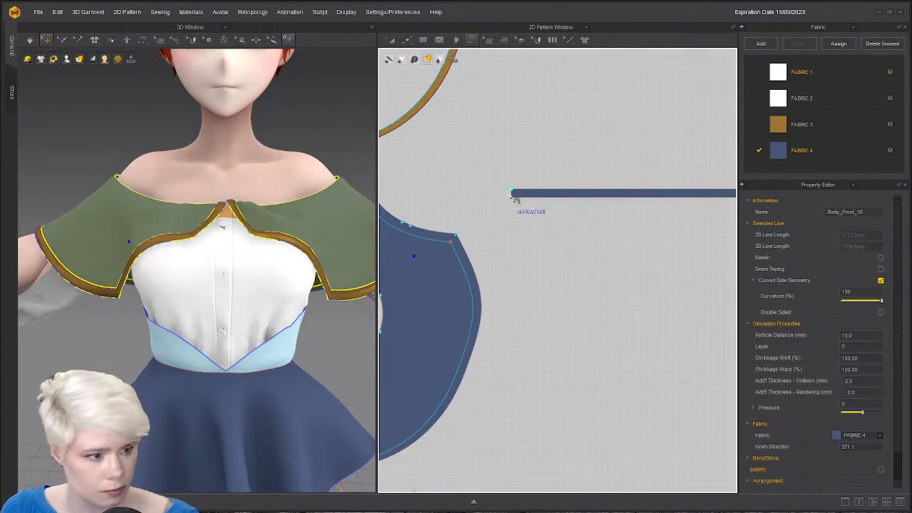
key("n")
left_click(511, 195)
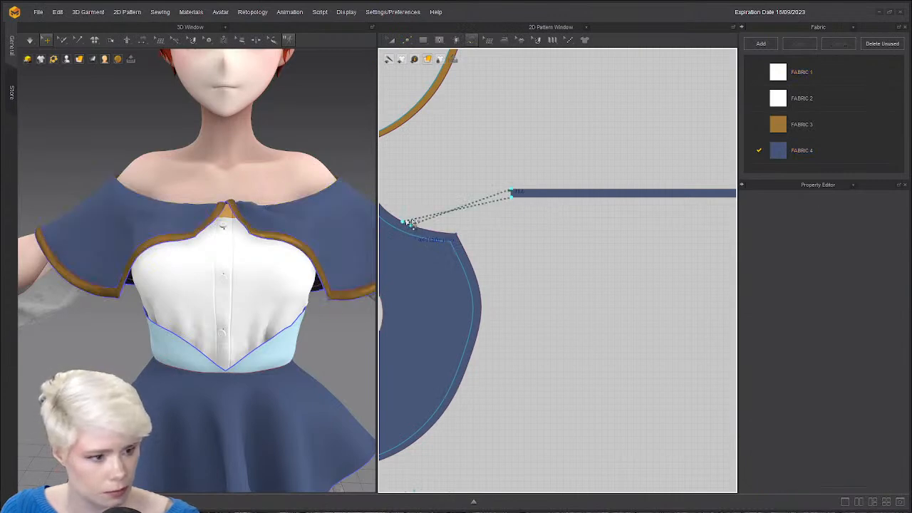
Sew the strip's other short end to the matching split segment on the collar's opposite shoulder edge and leave the sewing tool.
scroll(583, 206, "down", 1)
middle_click_drag(583, 206, 485, 211)
left_click(714, 203)
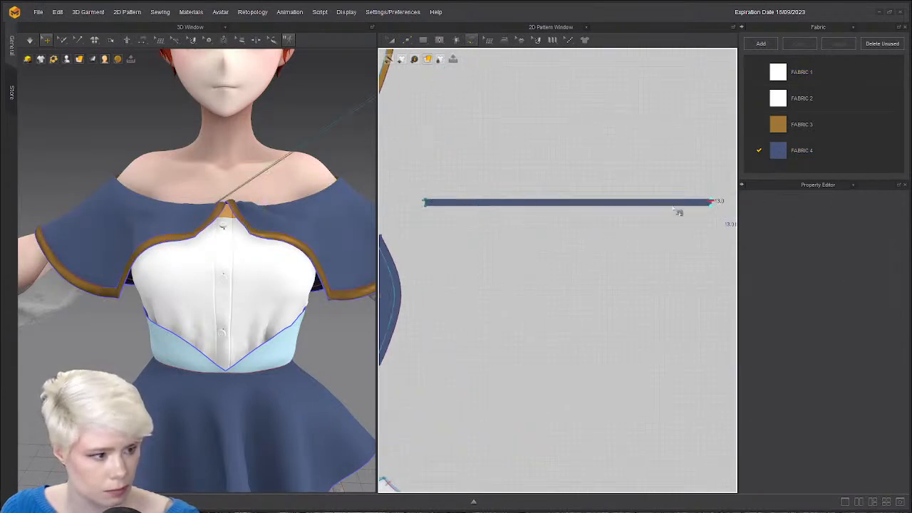
scroll(606, 214, "down", 1)
middle_click_drag(388, 231, 563, 232)
scroll(487, 222, "up", 3)
scroll(458, 229, "down", 1)
middle_click_drag(458, 228, 604, 224)
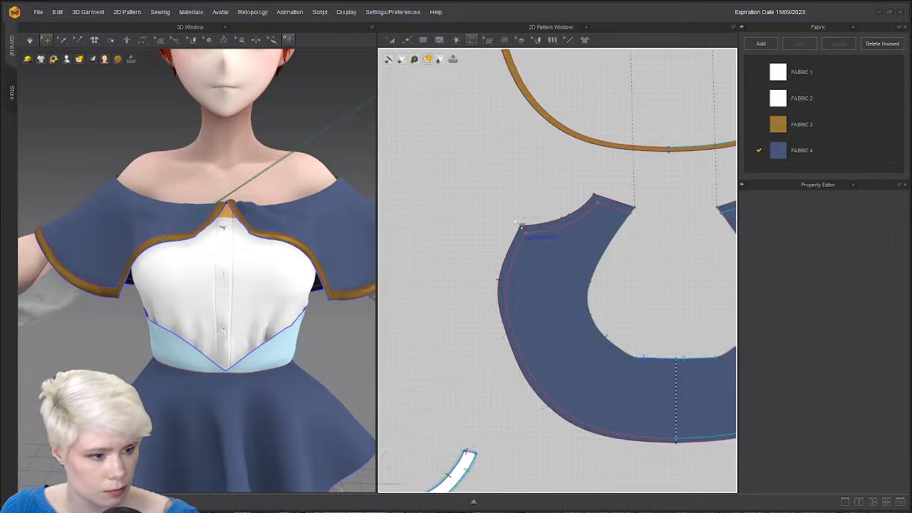
left_click(563, 218)
scroll(221, 285, "down", 4)
key("q")
middle_click_drag(299, 228, 206, 234)
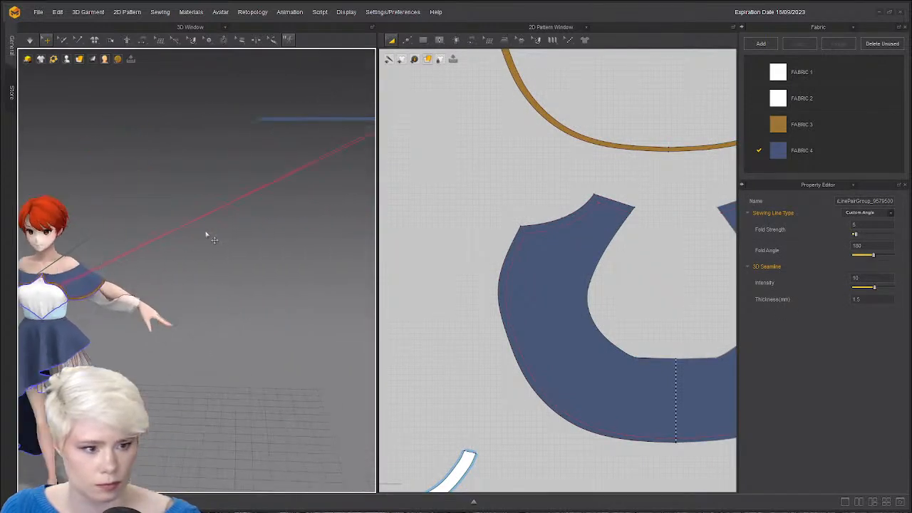
Snap the sewn strip to the collar in the 3D scene with Superimpose (Side).
left_click(252, 157)
right_click(252, 147)
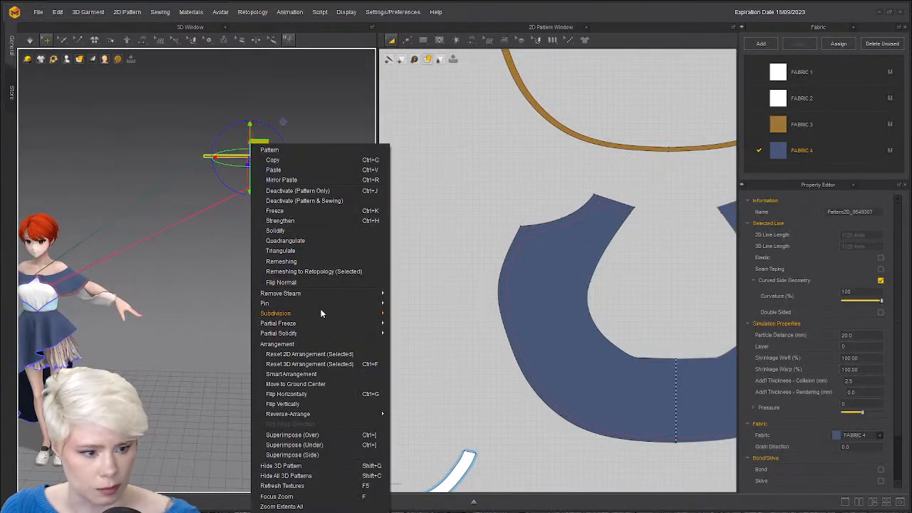
left_click(332, 455)
Move the strip in front of the avatar's chest and run the simulation to drape it between the collar edges.
scroll(90, 319, "down", 3)
middle_click_drag(90, 319, 296, 270)
scroll(85, 279, "up", 5)
scroll(213, 285, "up", 2)
right_click_drag(136, 292, 193, 310)
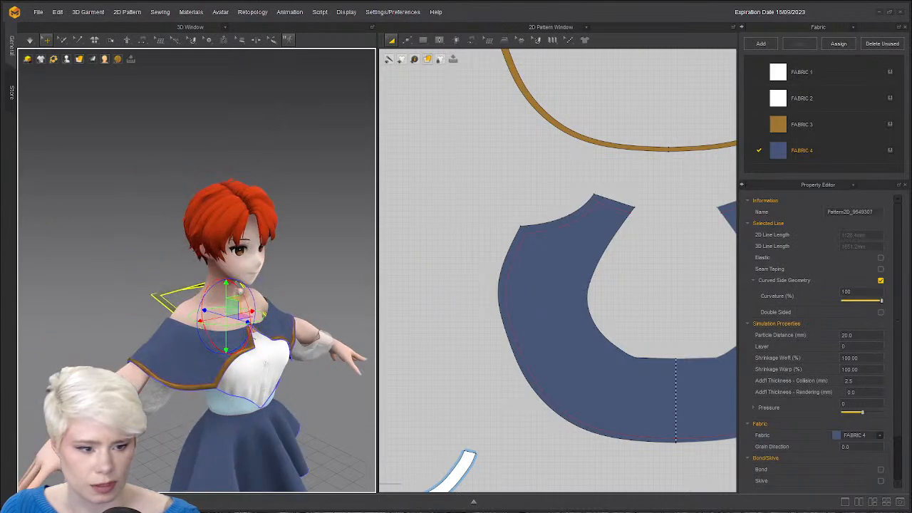
middle_click_drag(192, 310, 146, 249)
left_click_drag(206, 253, 293, 256)
right_click_drag(293, 256, 266, 255)
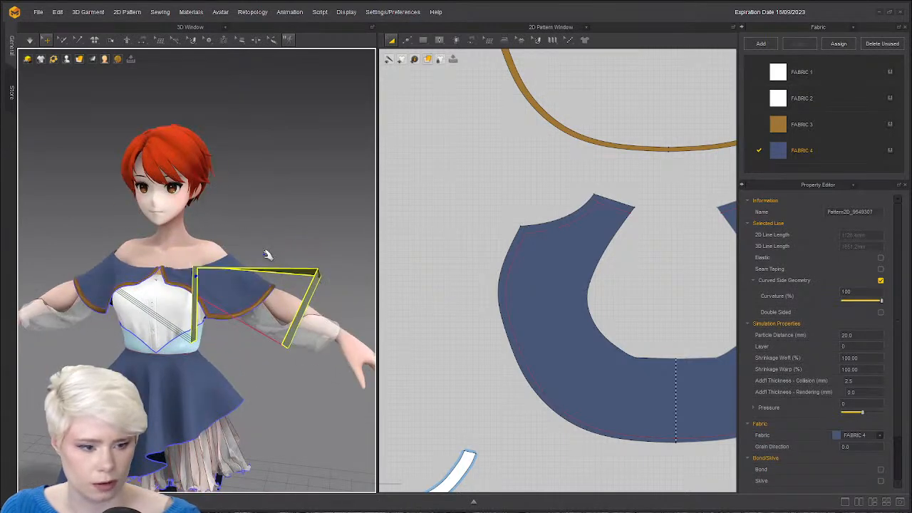
key("space")
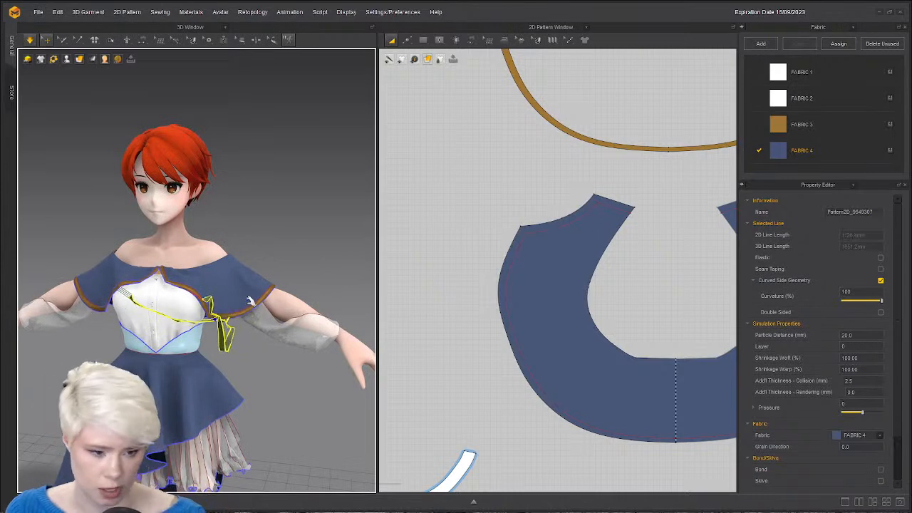
middle_click_drag(255, 355, 324, 317)
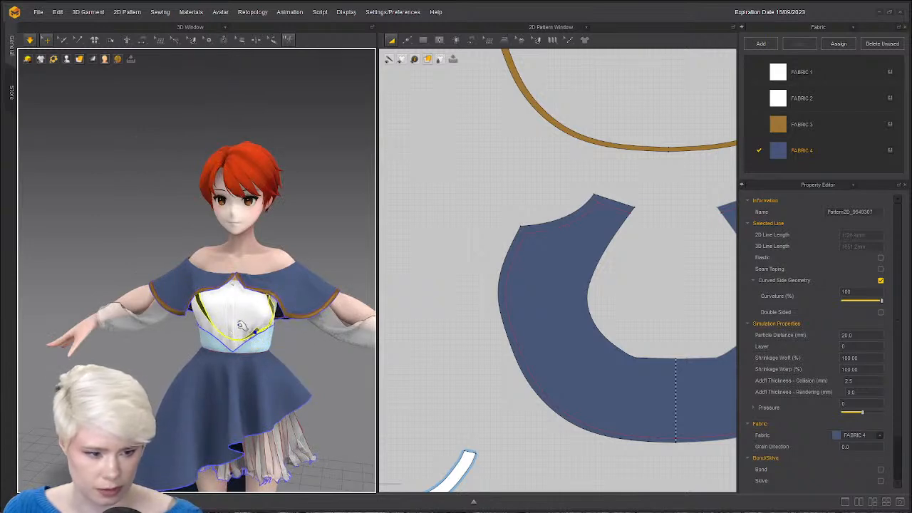
scroll(262, 348, "up", 2)
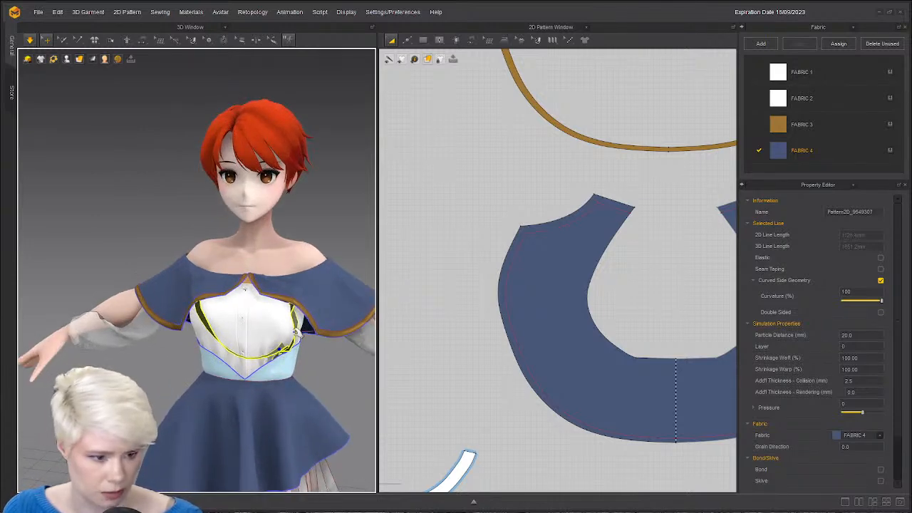
Shorten the strip pattern to roughly half its length by moving in one of its short ends.
scroll(483, 312, "down", 2)
scroll(492, 266, "down", 5)
middle_click_drag(642, 278, 495, 264)
scroll(478, 248, "up", 3)
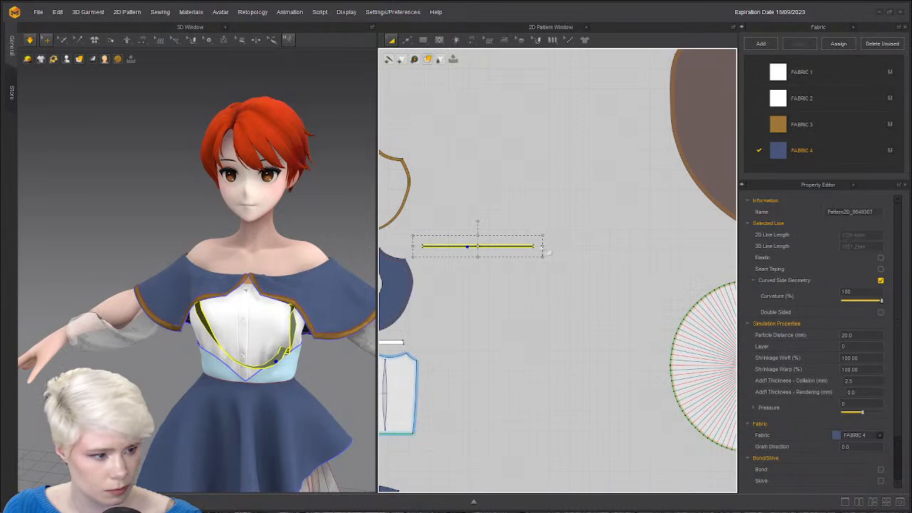
left_click(547, 250)
left_click(525, 246)
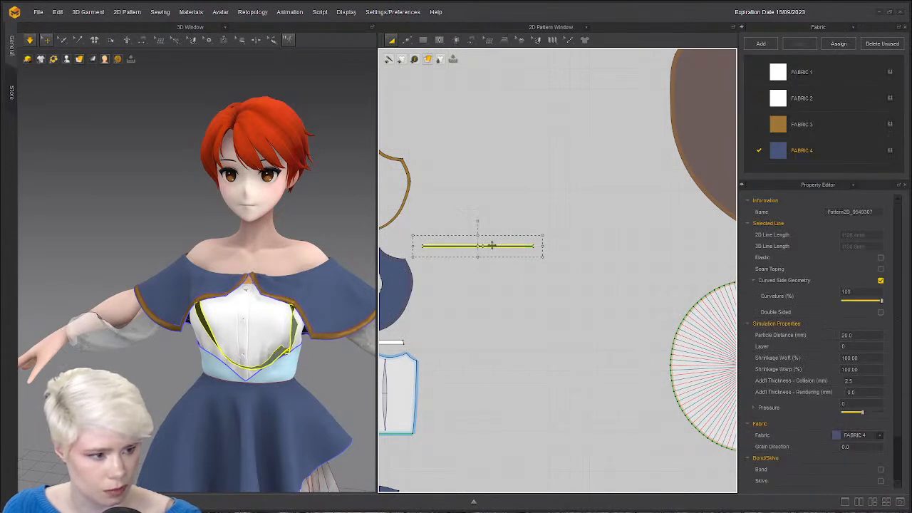
left_click_drag(289, 308, 226, 325)
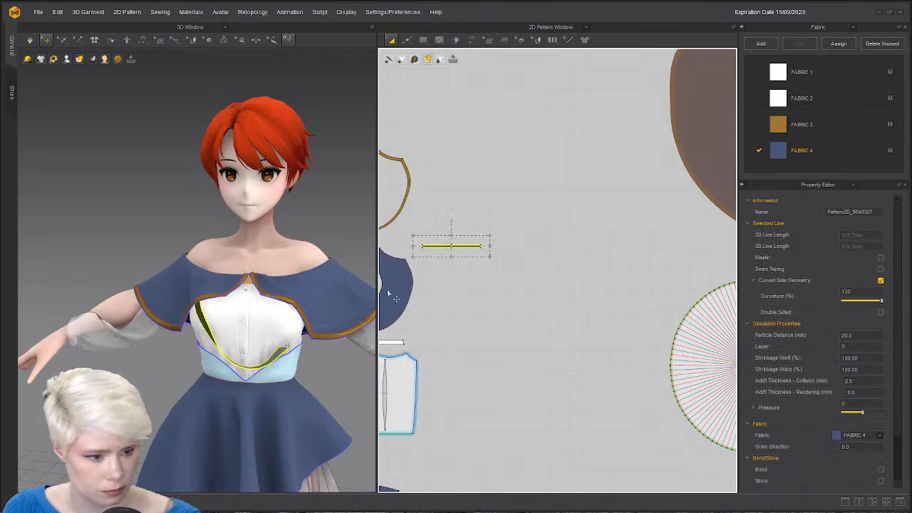
Simulate the shortened strip, check its drape from the side and front, and deselect it.
key("space")
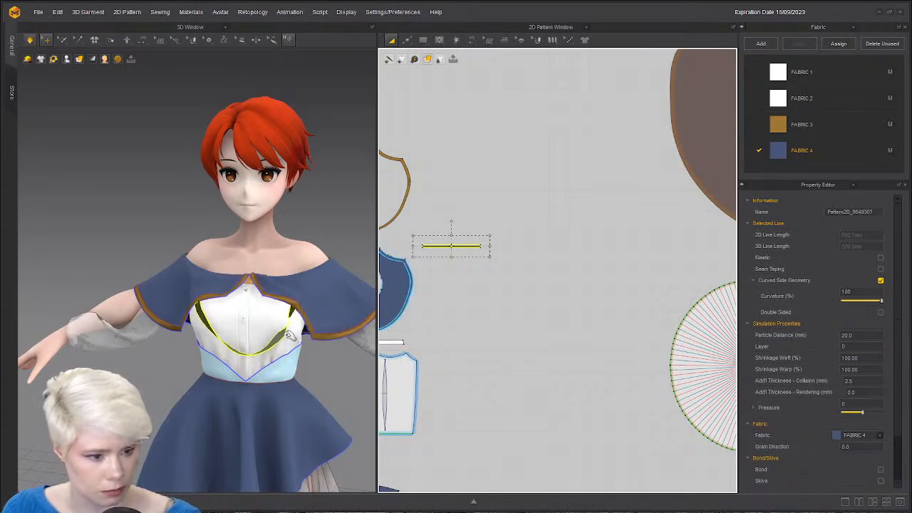
right_click_drag(305, 299, 221, 322)
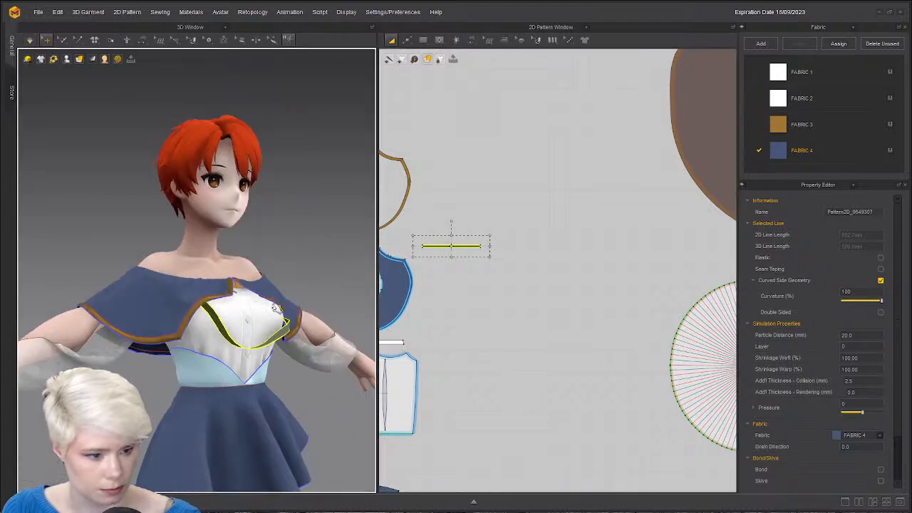
right_click_drag(245, 289, 232, 329)
scroll(264, 327, "up", 3)
key("space")
key("space")
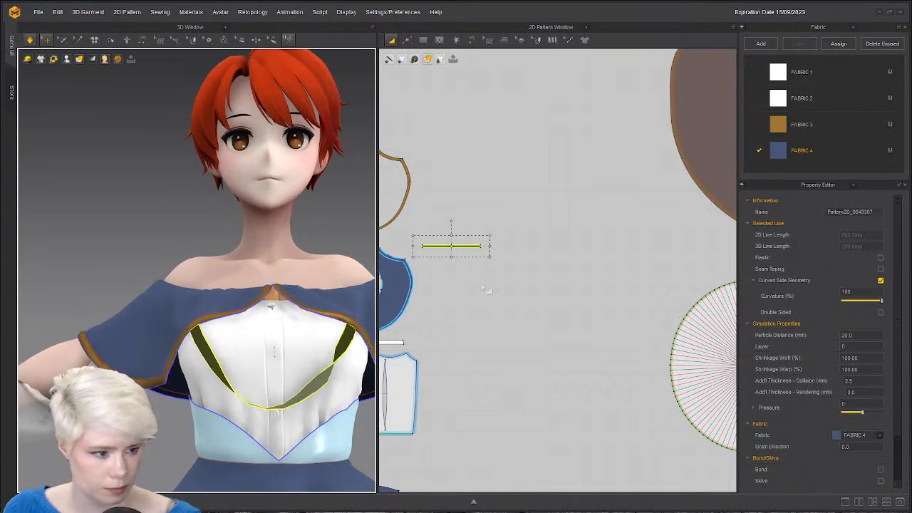
left_click(464, 267)
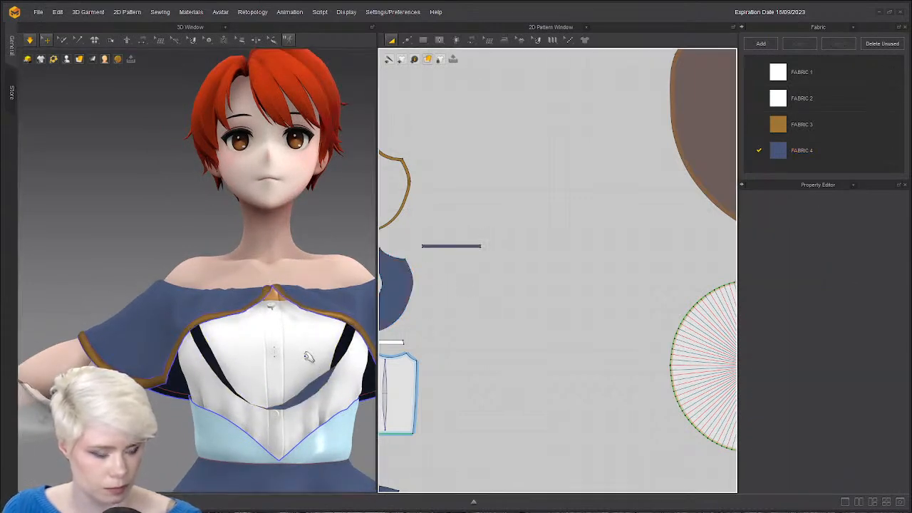
Shorten the strip pattern by about another third from its opposite short end.
middle_click_drag(263, 311, 223, 279)
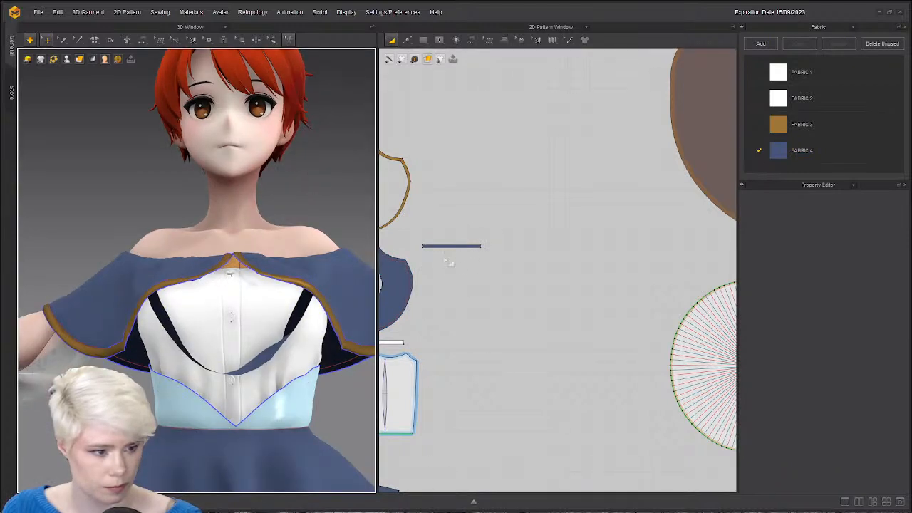
scroll(449, 261, "up", 5)
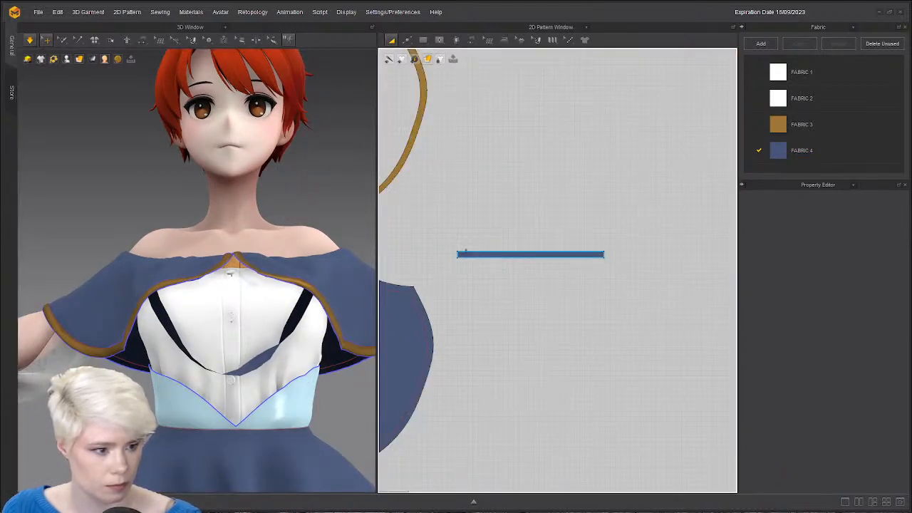
left_click(459, 255)
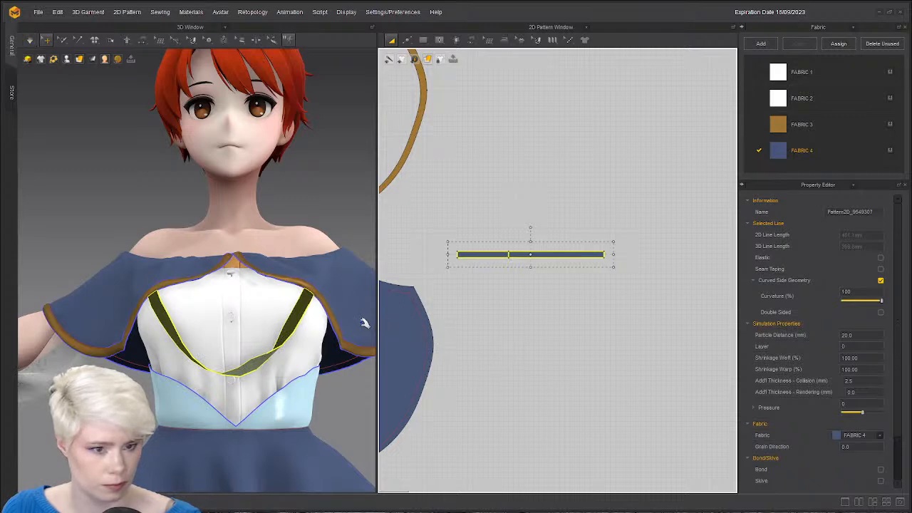
key("ctrl+z")
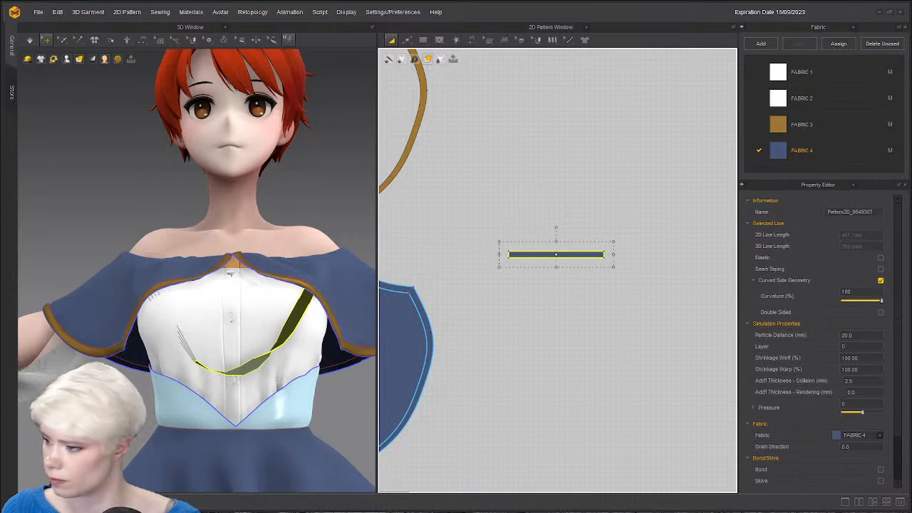
Simulate the garment, pull the strip up across the upper chest until it drapes smoothly, then stop the simulation.
key("space")
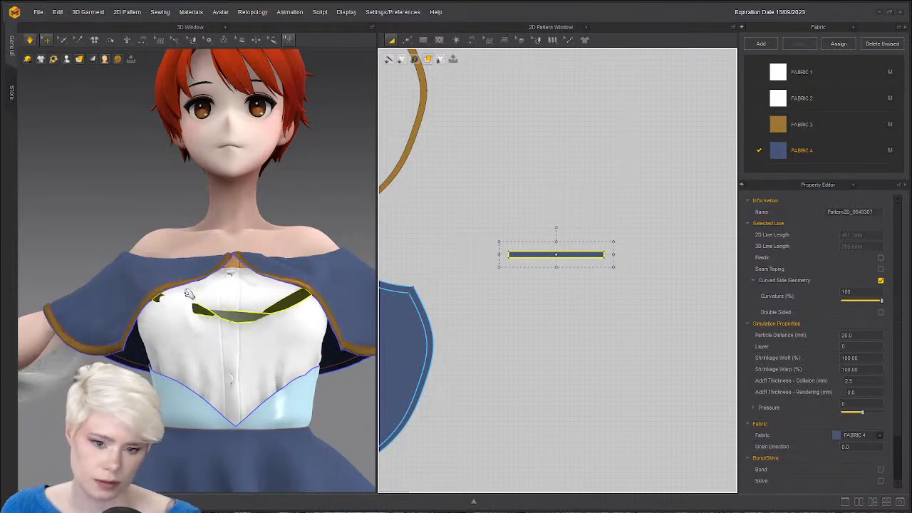
left_click_drag(155, 294, 156, 287)
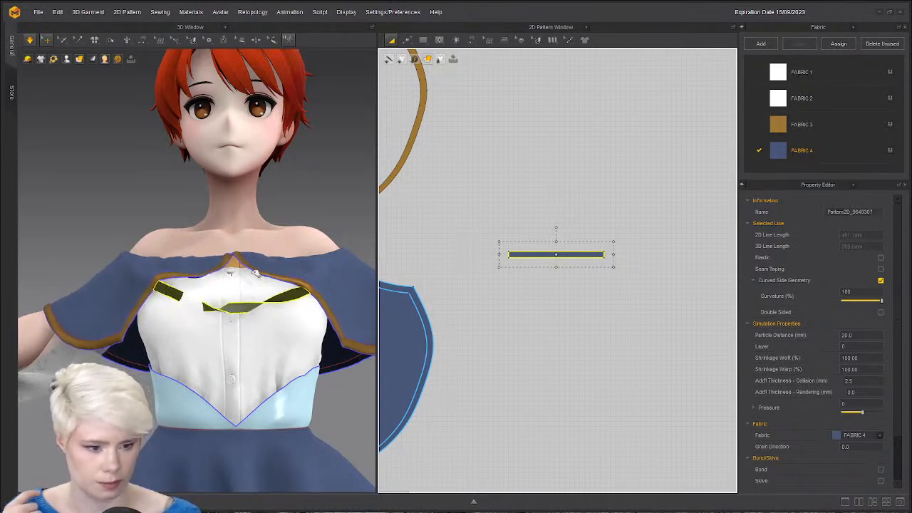
left_click_drag(255, 272, 257, 255)
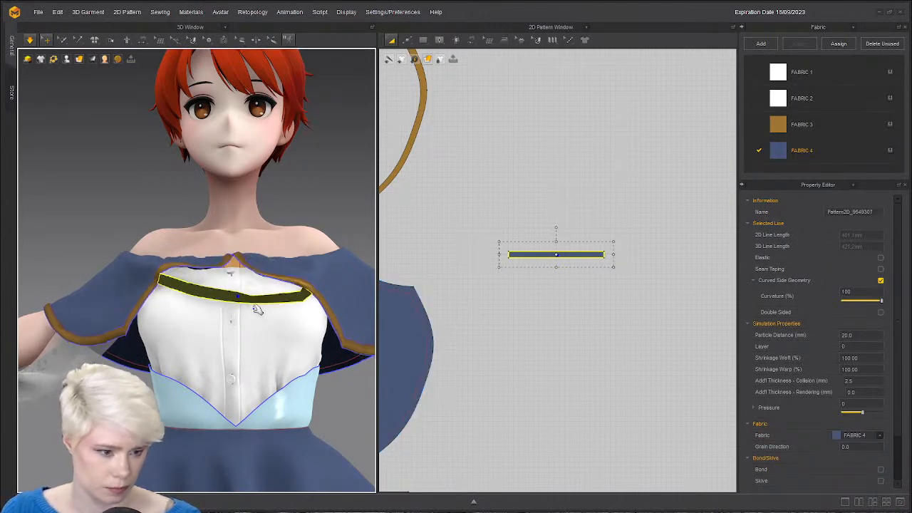
right_click_drag(237, 325, 251, 300)
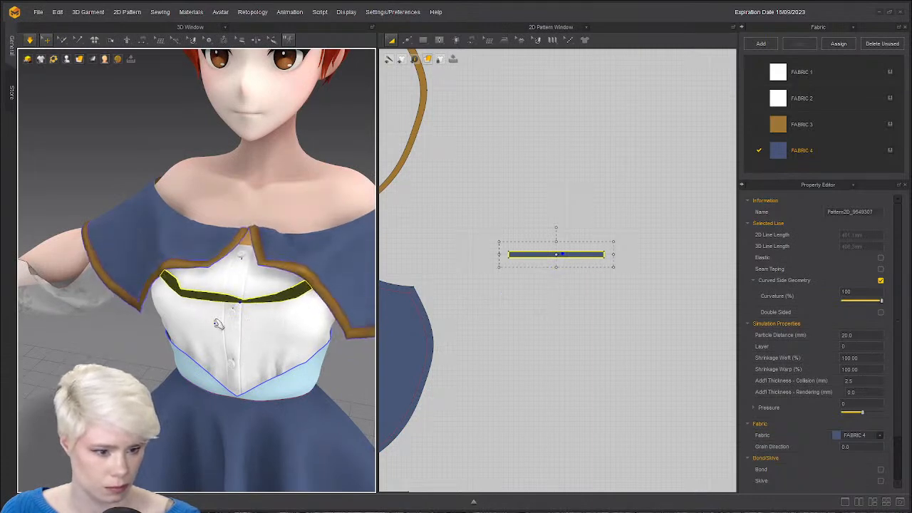
key("2")
scroll(262, 316, "up", 3)
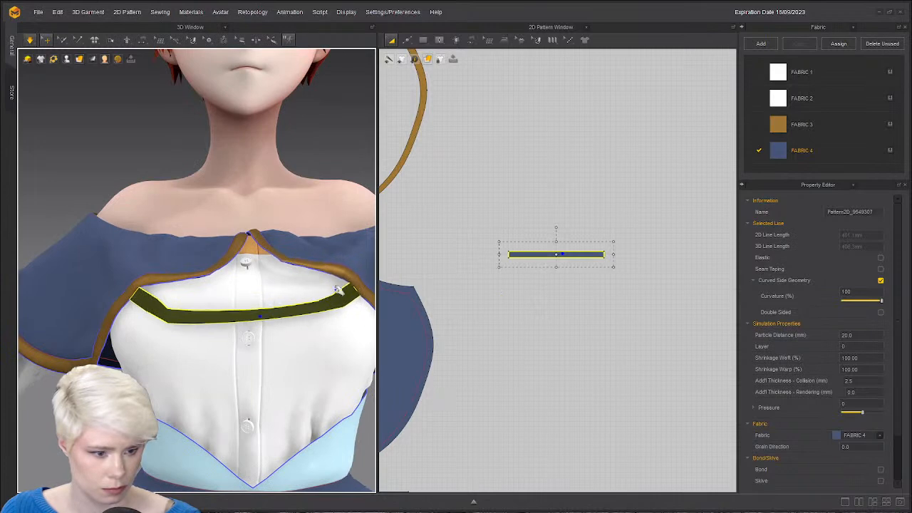
right_click_drag(258, 287, 283, 304)
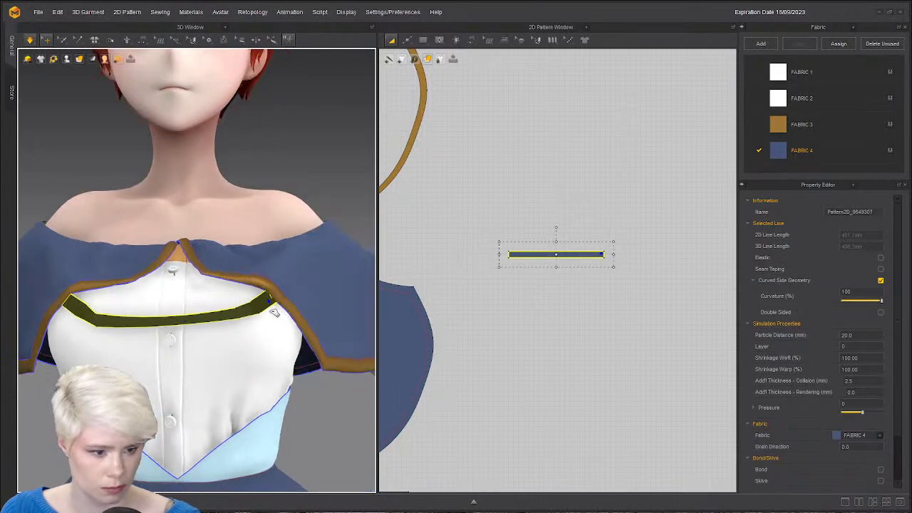
left_click(709, 167)
key("space")
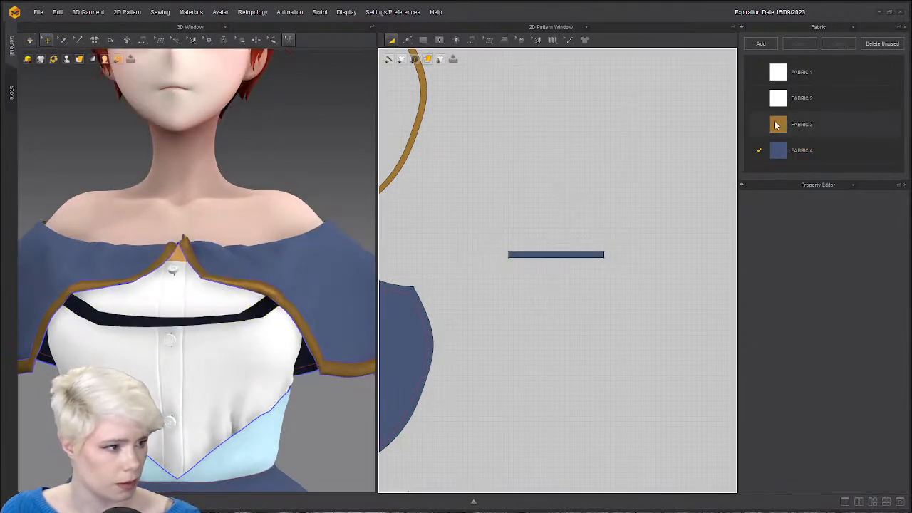
Assign the gold-brown FABRIC 3 to the strip and open that fabric's back material settings.
left_click_drag(777, 125, 563, 255)
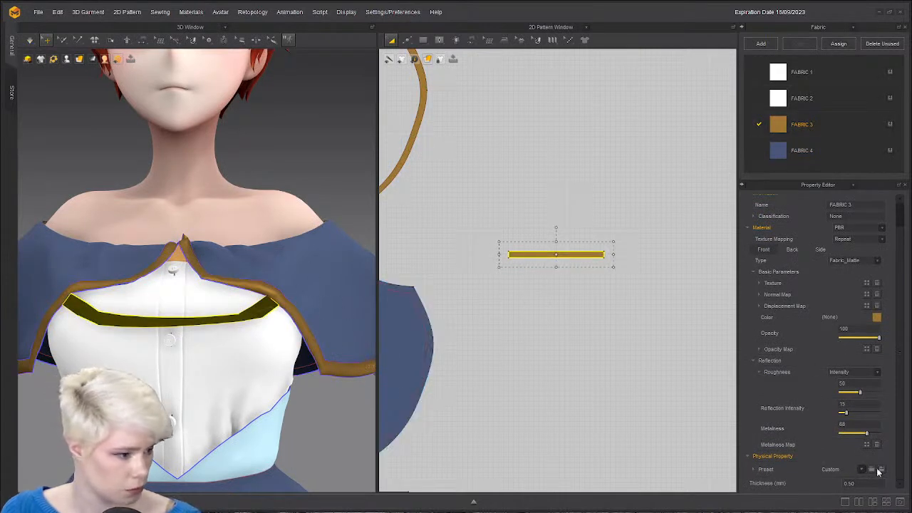
double_click(784, 124)
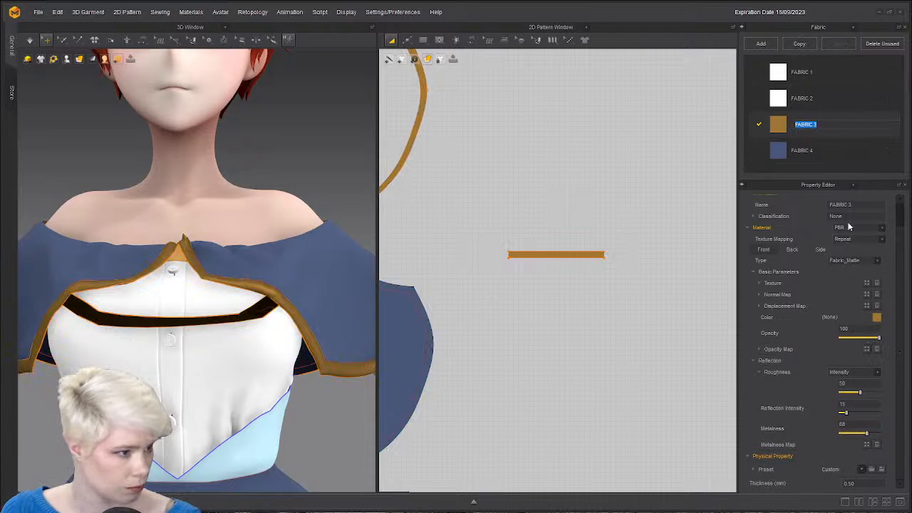
left_click(782, 127)
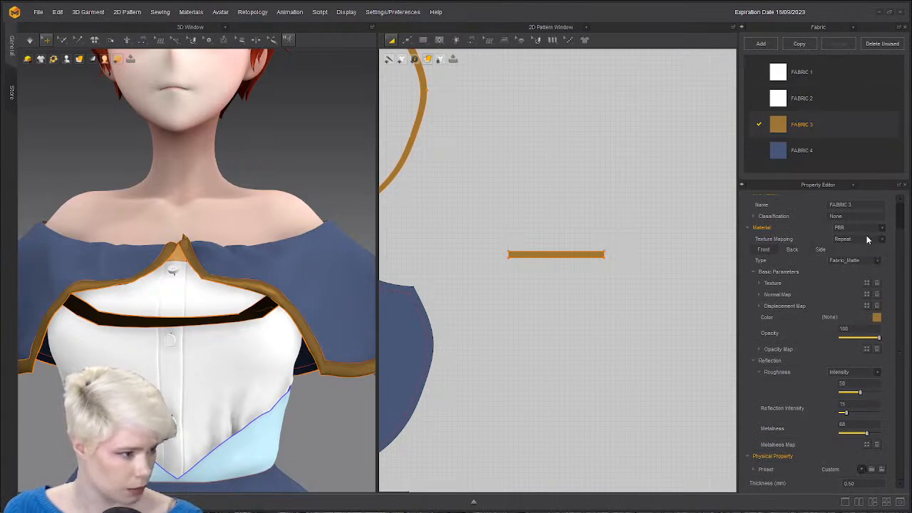
left_click(793, 250)
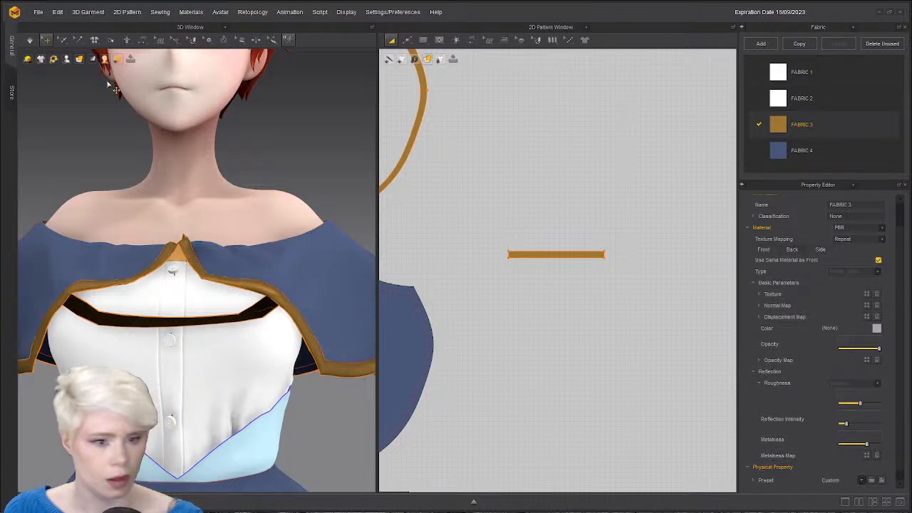
Switch the 3D garment display to Textured Surface and check the gold strip on the whole outfit.
left_click(104, 59)
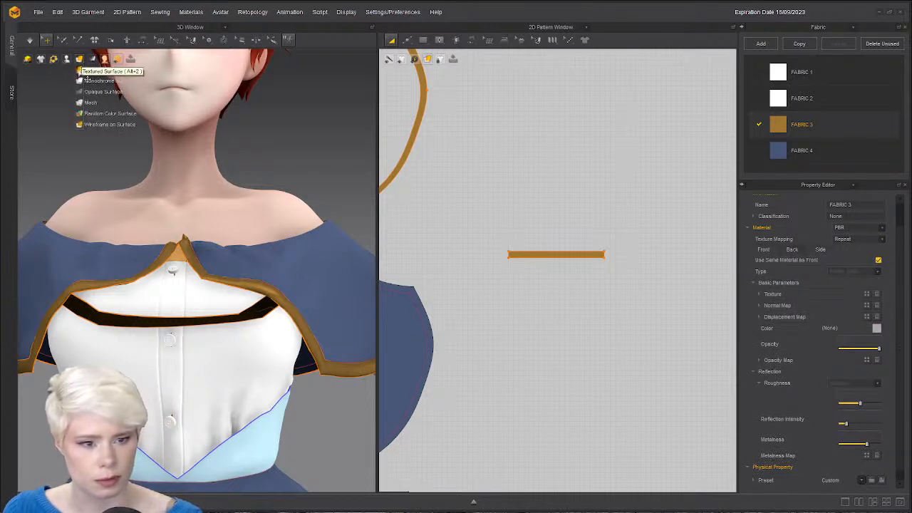
left_click(79, 72)
scroll(269, 422, "down", 2)
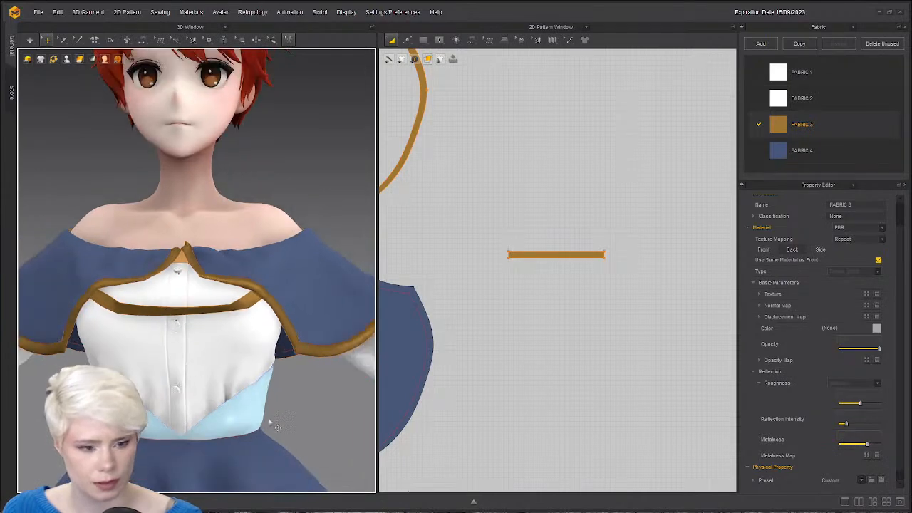
scroll(269, 422, "down", 5)
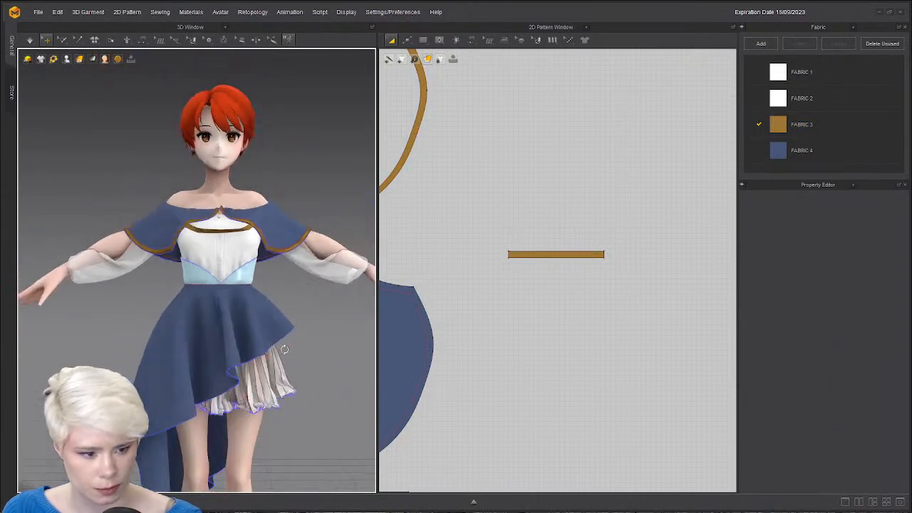
scroll(284, 349, "up", 5)
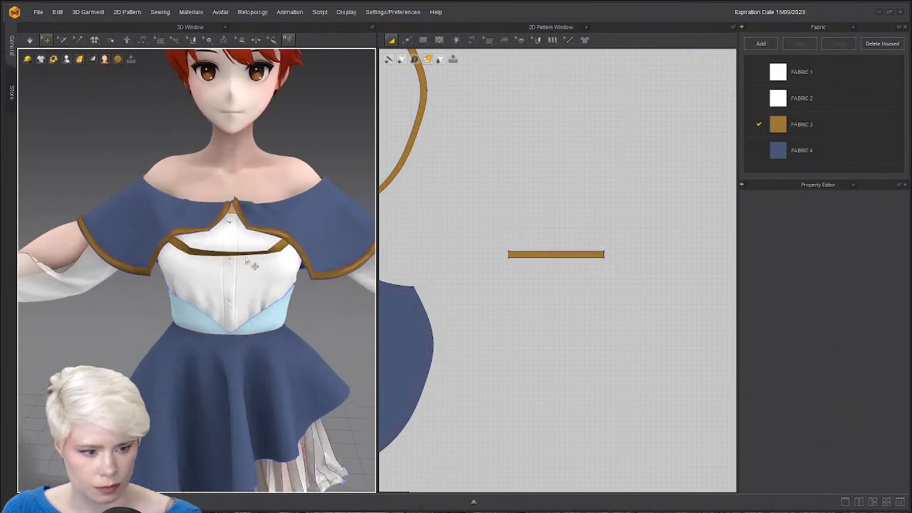
scroll(521, 295, "up", 5)
Try sliding the strip's seam along one blue collar piece's curved front edge, closer to its centre-front corner.
middle_click_drag(406, 290, 556, 253)
key("m")
scroll(572, 283, "up", 2)
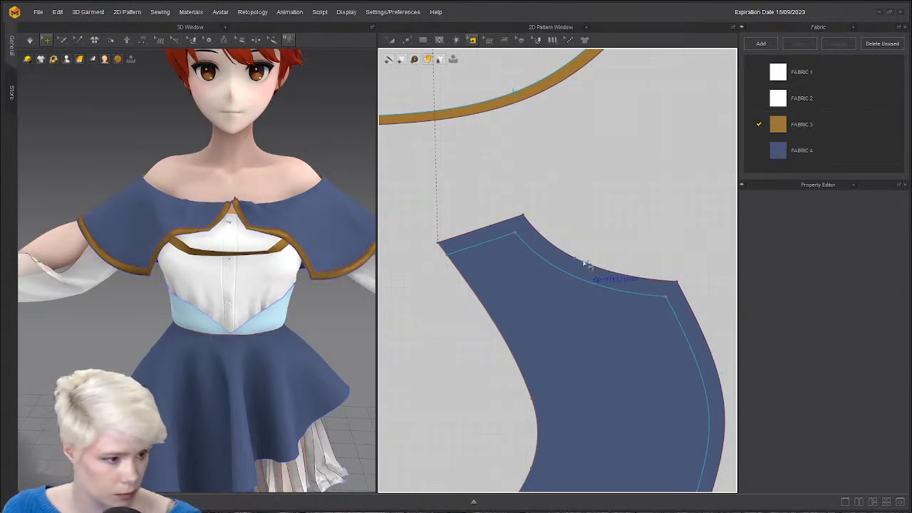
scroll(590, 268, "up", 3)
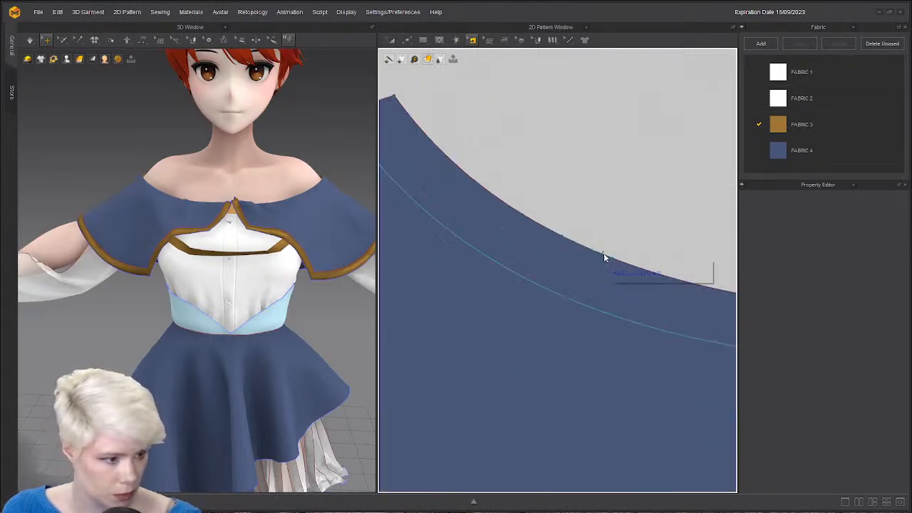
left_click(628, 264)
left_click(643, 232)
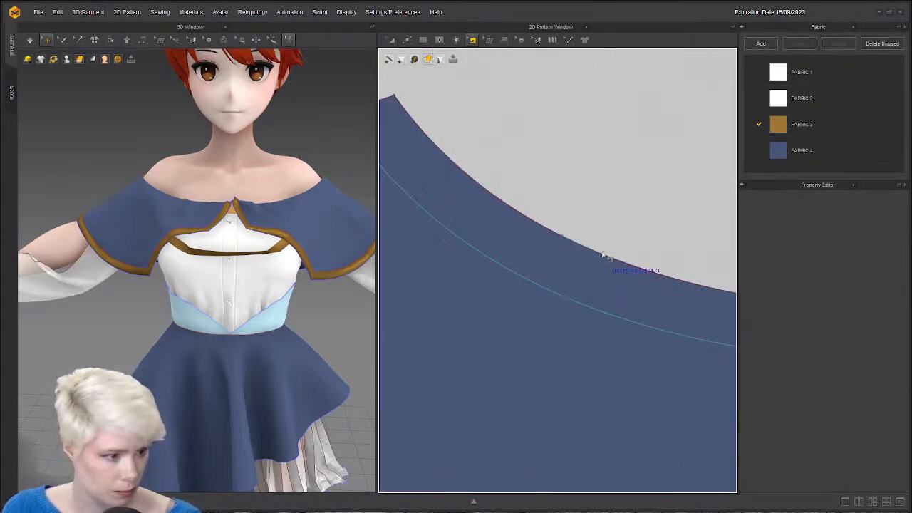
left_click(603, 255)
left_click(651, 277)
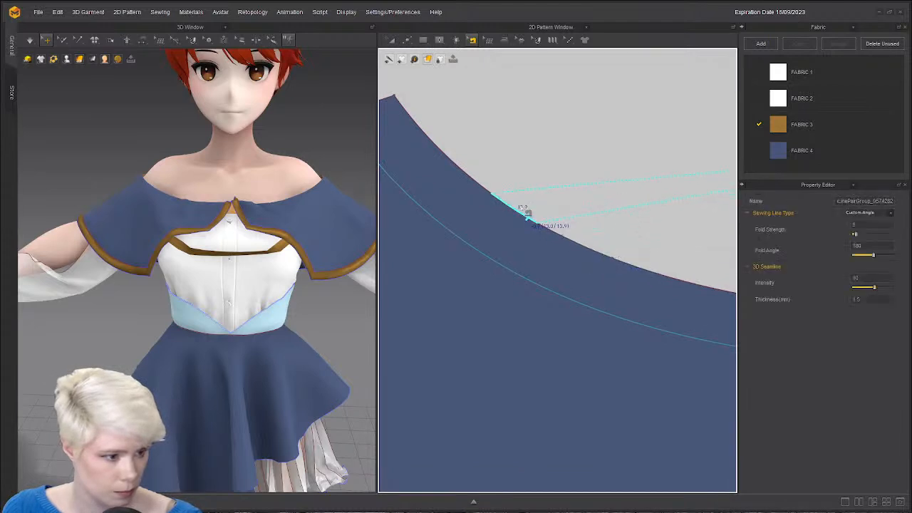
Try sliding the matching strip seam on the opposite collar piece closer to its centre-front corner as well.
scroll(477, 299, "down", 5)
scroll(655, 306, "up", 4)
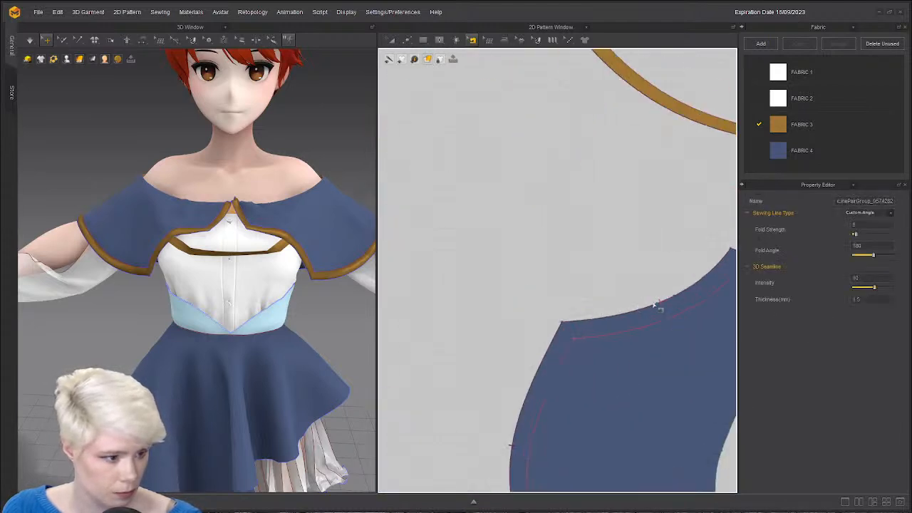
middle_click_drag(654, 305, 500, 313)
scroll(506, 311, "up", 2)
left_click(511, 309)
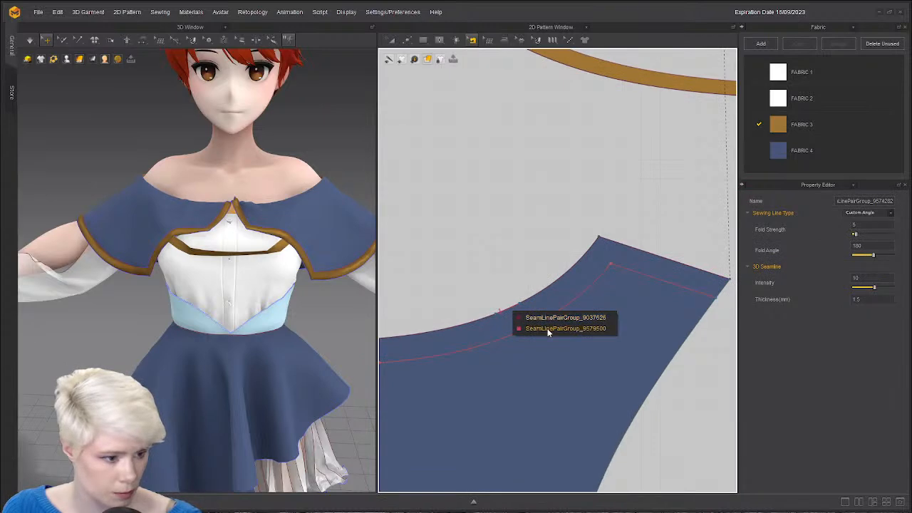
left_click(548, 329)
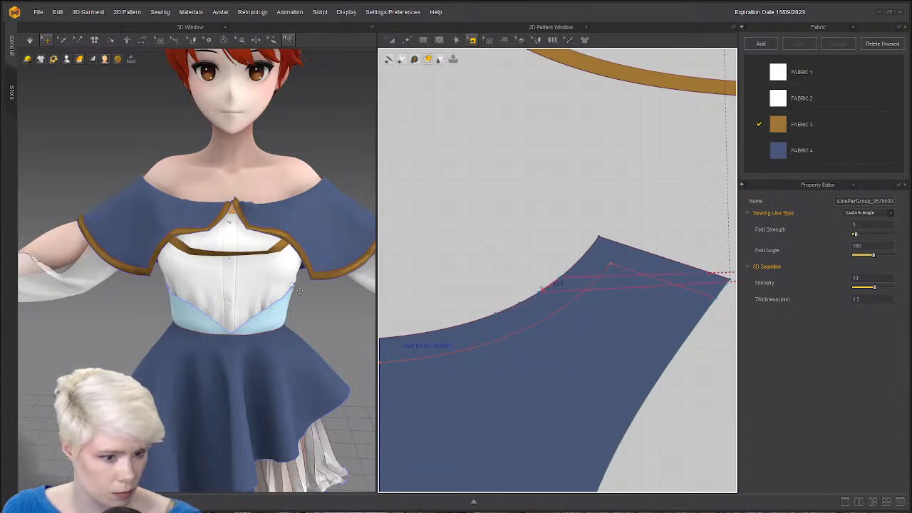
Run a simulation to test how the strip hangs from the moved seams, and inspect the outfit from the front.
scroll(299, 290, "down", 3)
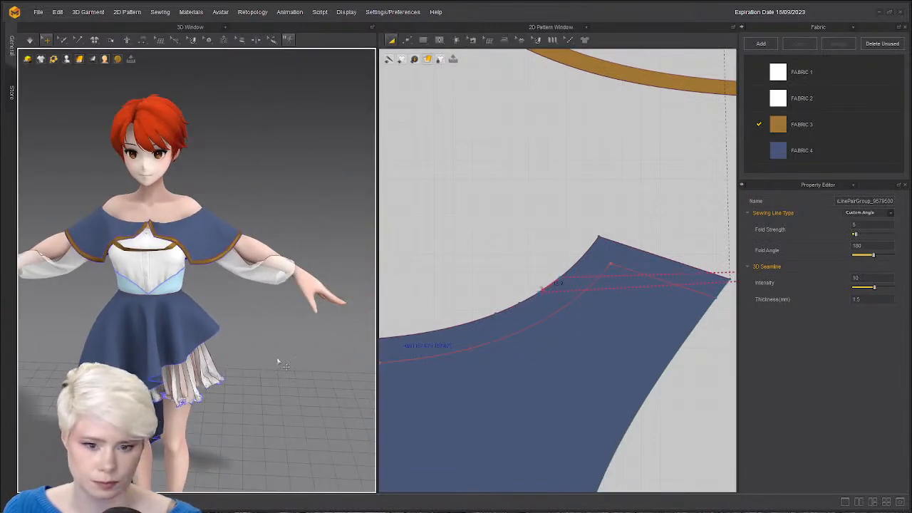
key("space")
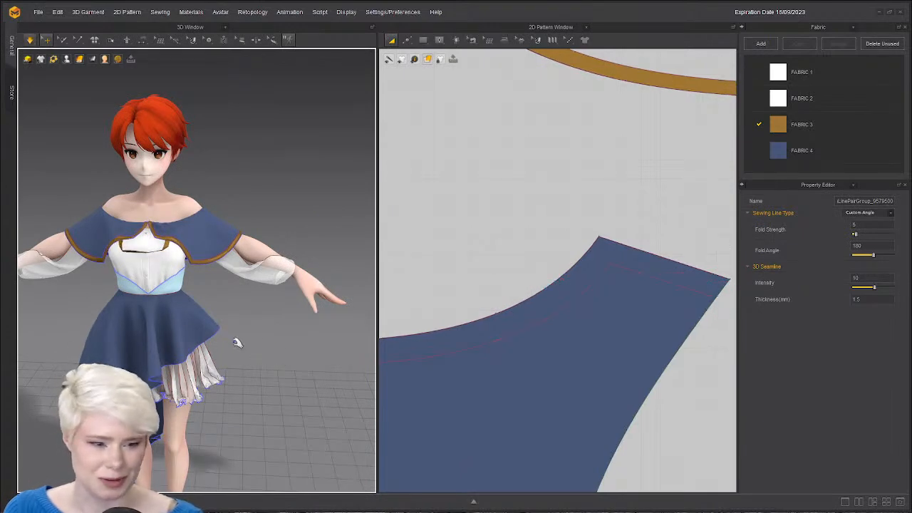
scroll(178, 353, "up", 2)
scroll(180, 345, "down", 2)
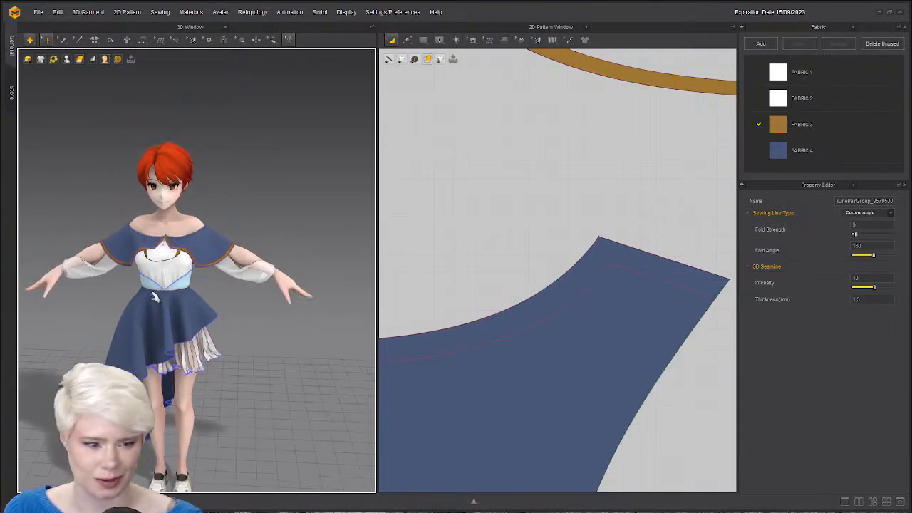
scroll(182, 331, "up", 5)
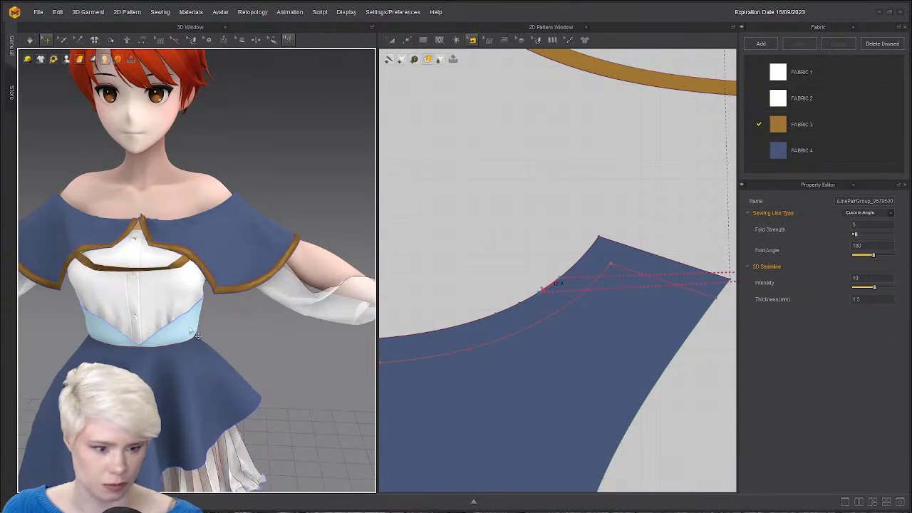
Slide the strip's seams on both collar pieces partway back along the curved front edges, away from the centre-front corners.
left_click(533, 332)
left_click(524, 305)
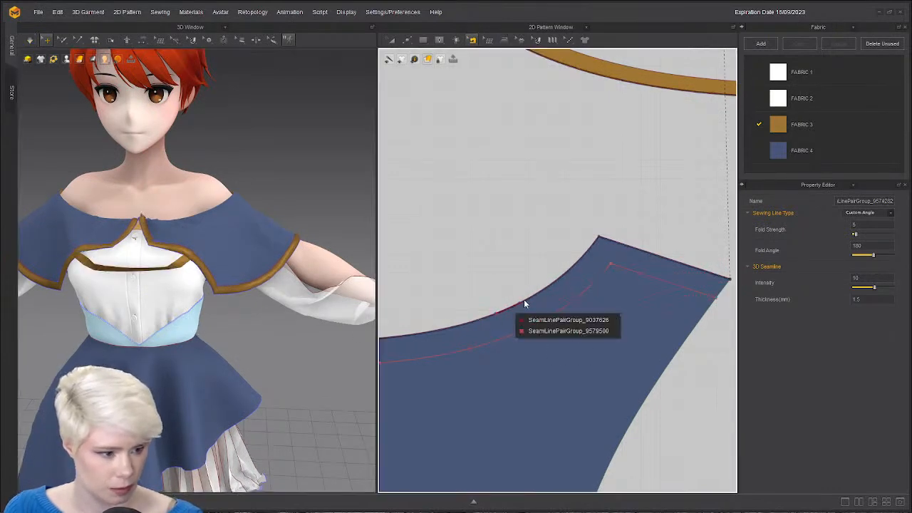
left_click(567, 330)
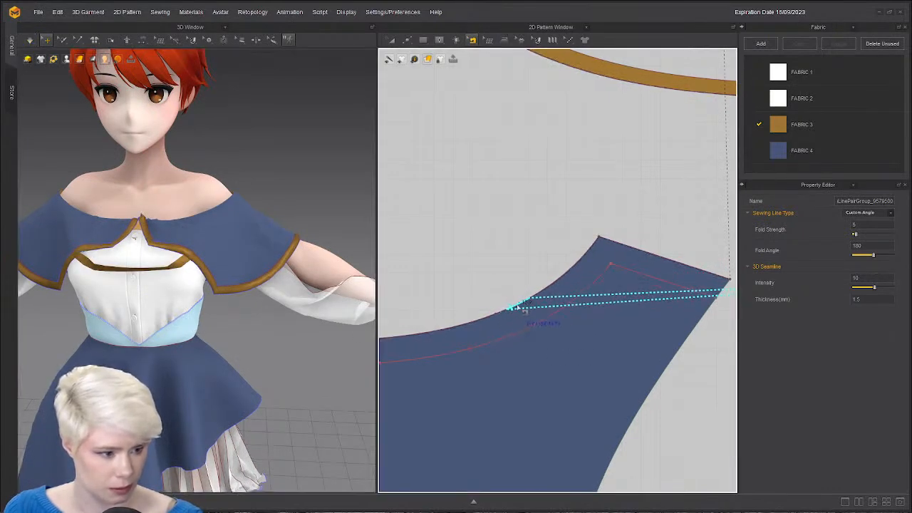
scroll(725, 314, "down", 5)
middle_click_drag(724, 314, 413, 293)
scroll(487, 293, "up", 4)
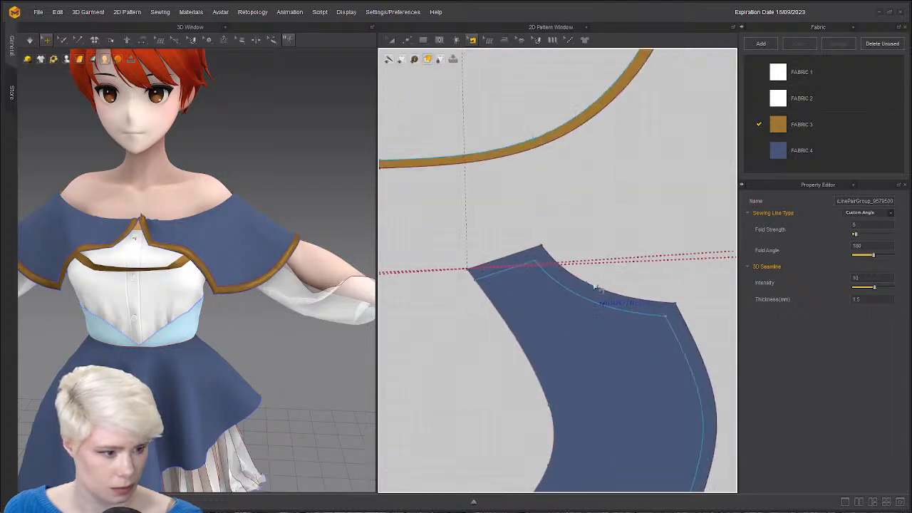
left_click(597, 288)
left_click(641, 307)
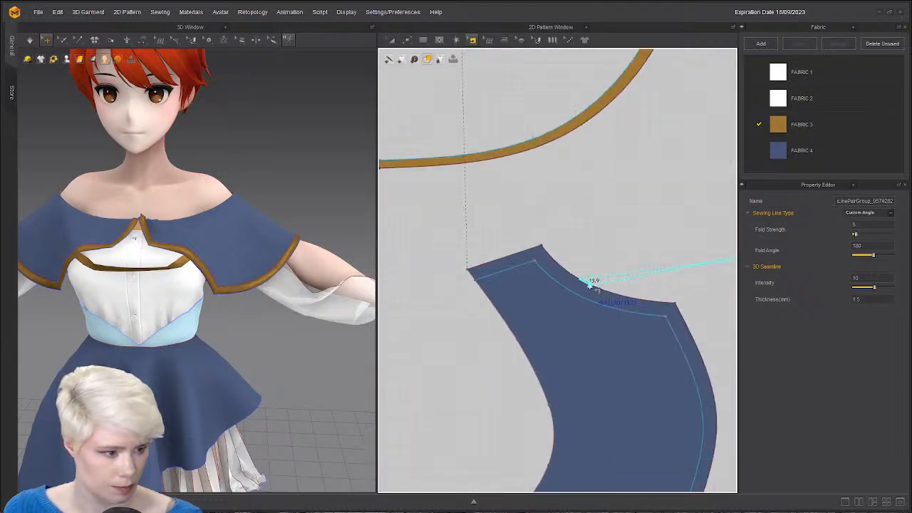
Simulate the garment so the strip settles at its repositioned seams, and inspect the chest from an angle.
right_click_drag(146, 356, 151, 359)
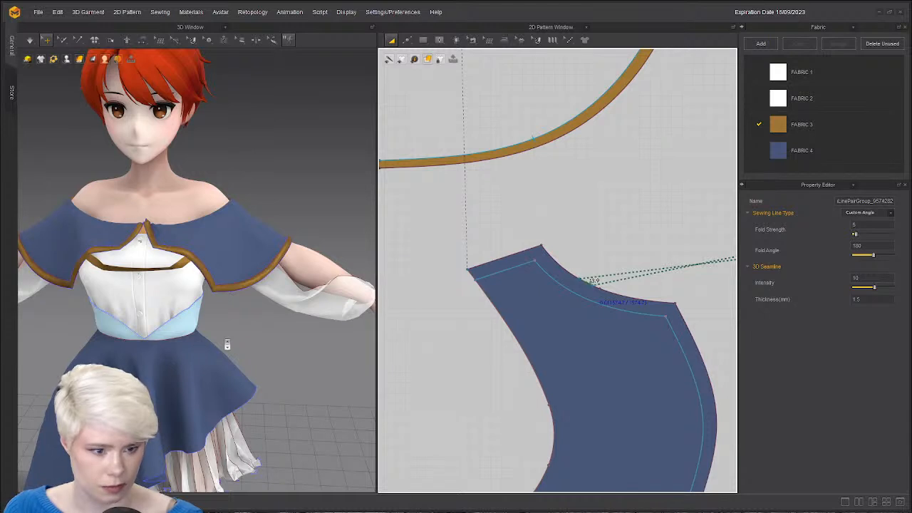
key("space")
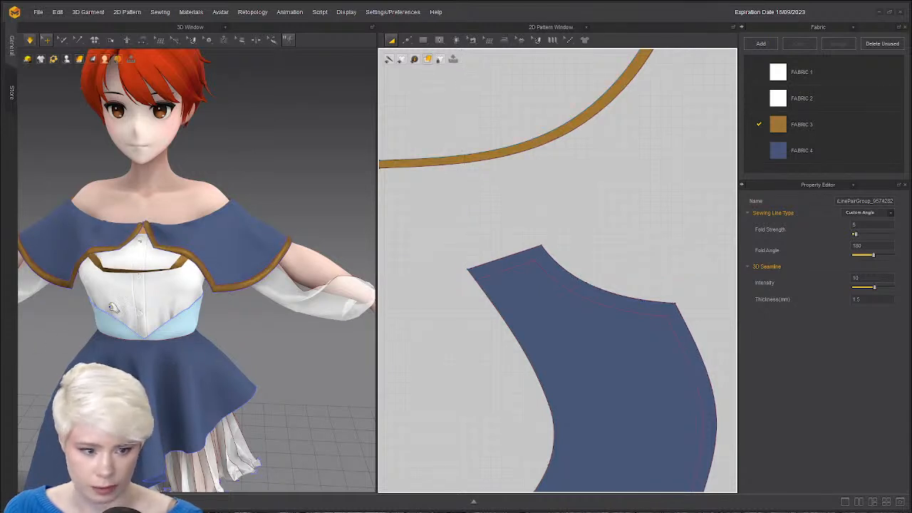
middle_click_drag(122, 280, 163, 299)
scroll(163, 301, "up", 1)
right_click_drag(207, 299, 198, 280)
Set the gold strip's additional rendering thickness to 2.0 mm and examine it up close.
left_click(200, 273)
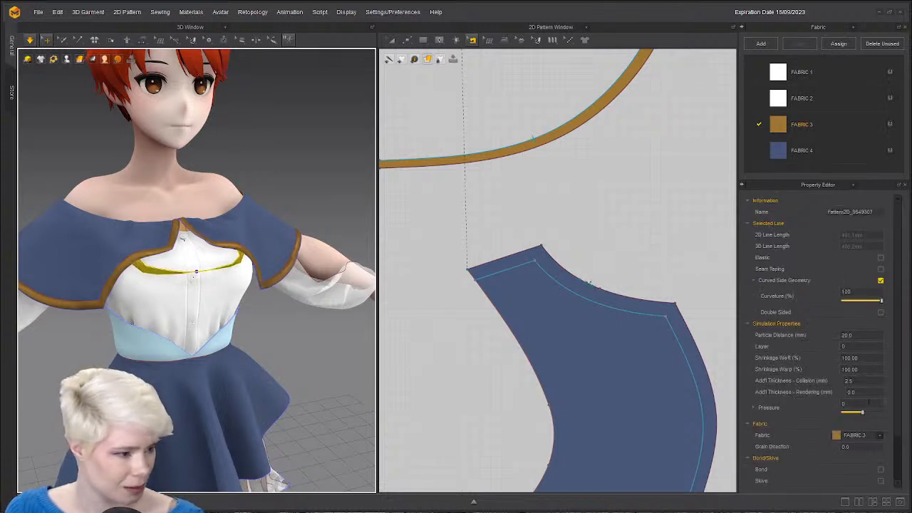
left_click(868, 392)
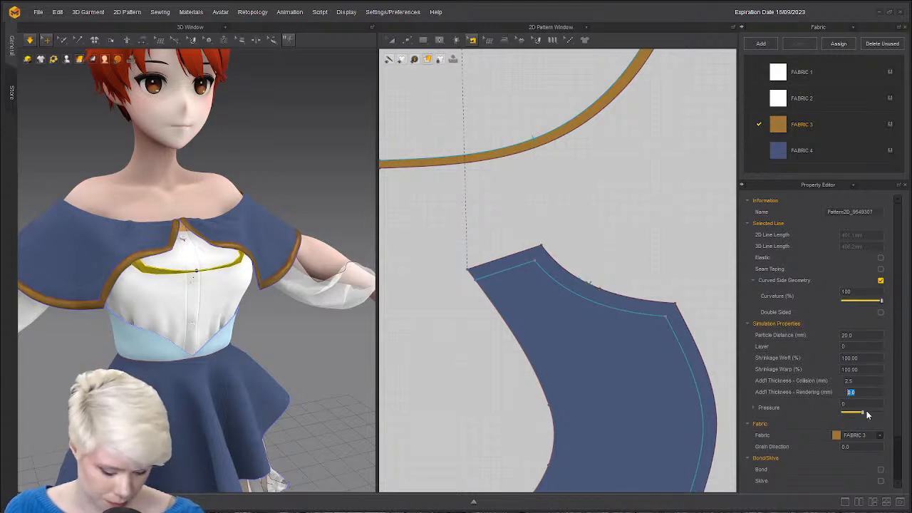
type("2")
key("Return")
scroll(147, 214, "up", 5)
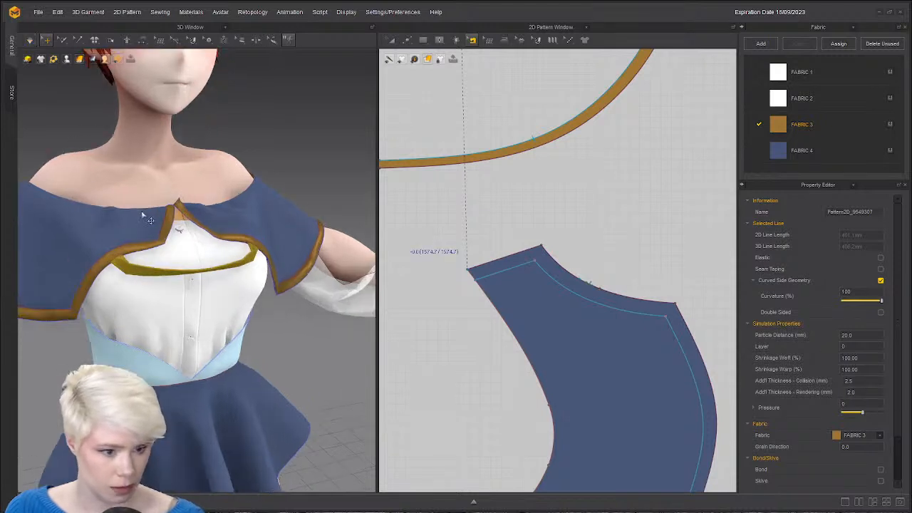
scroll(356, 256, "up", 2)
Shorten the strip's seam on each collar piece's curved front edge to about half its length.
scroll(585, 282, "up", 2)
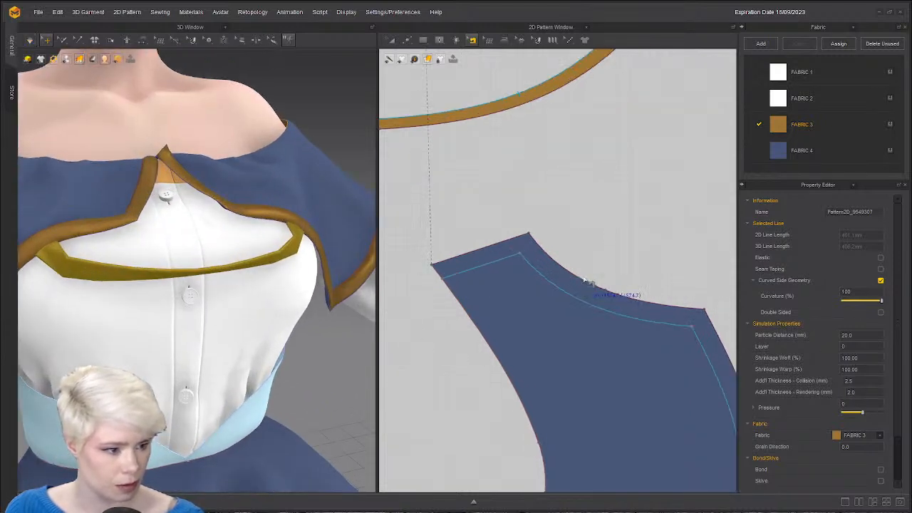
left_click(588, 283)
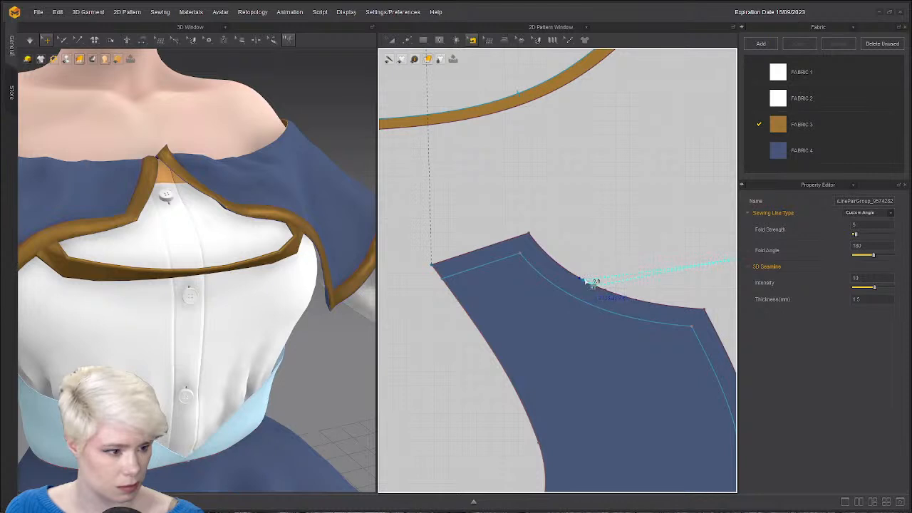
scroll(506, 329, "down", 7)
middle_click_drag(506, 328, 698, 321)
scroll(606, 301, "up", 9)
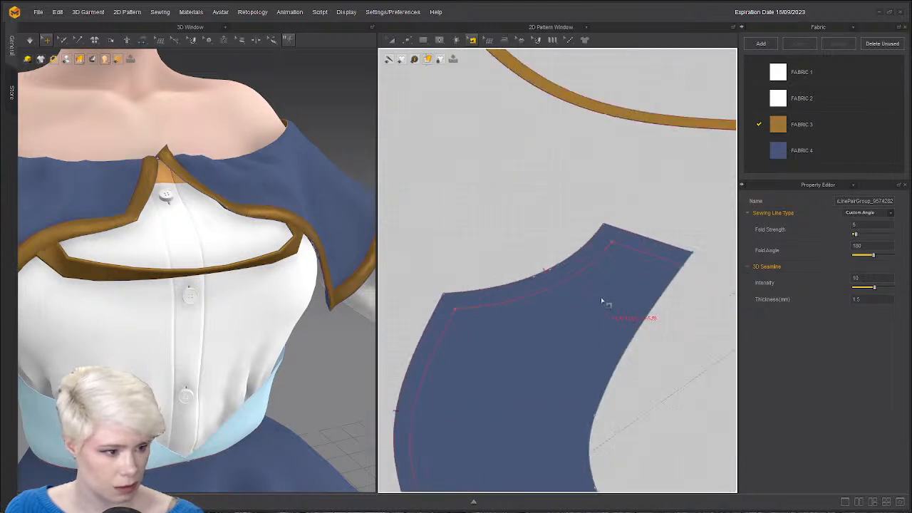
left_click(515, 250)
left_click(563, 269)
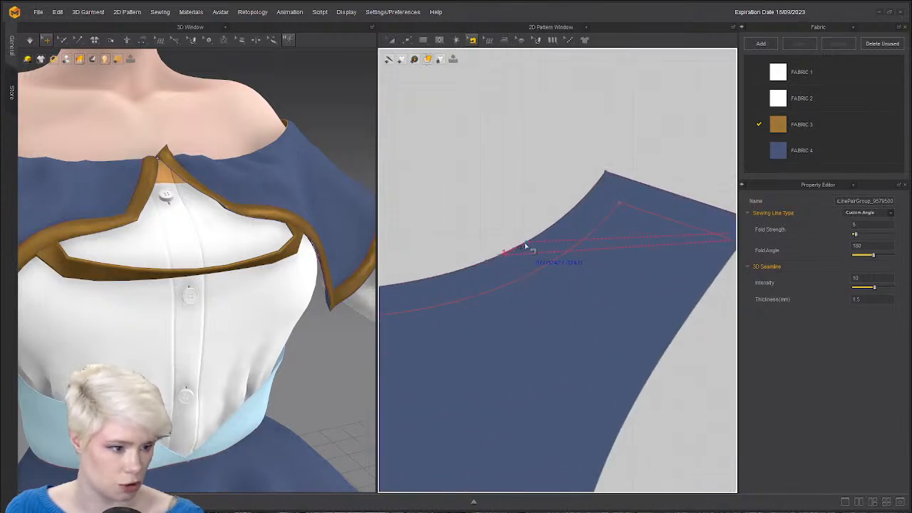
scroll(615, 257, "down", 4)
scroll(563, 255, "up", 4)
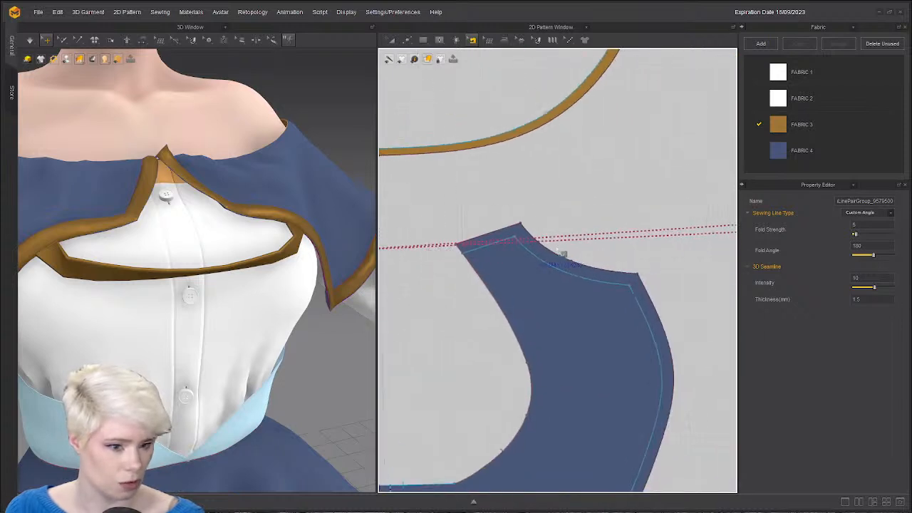
Narrow the gold strip pattern to about half its width by editing its corner points.
scroll(558, 250, "down", 5)
scroll(596, 246, "up", 5)
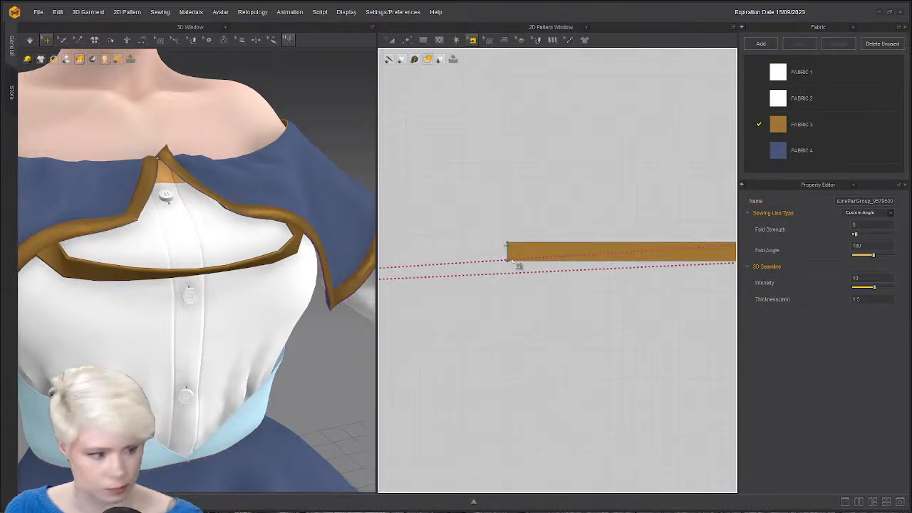
left_click_drag(508, 263, 501, 250)
key("z")
scroll(605, 265, "down", 5)
scroll(555, 243, "up", 5)
scroll(590, 272, "down", 6)
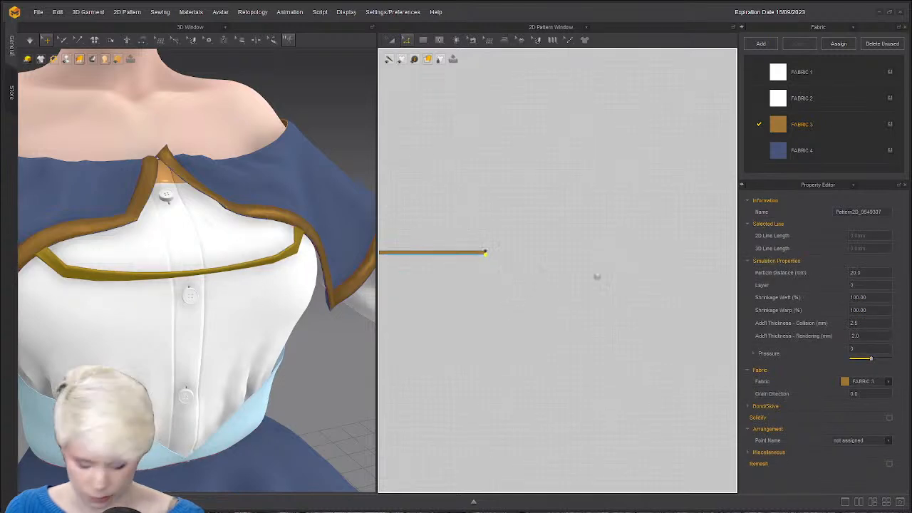
Adjust the sewing at both short ends of the strip to match the narrower pattern.
key("n")
scroll(595, 257, "up", 6)
scroll(474, 279, "down", 2)
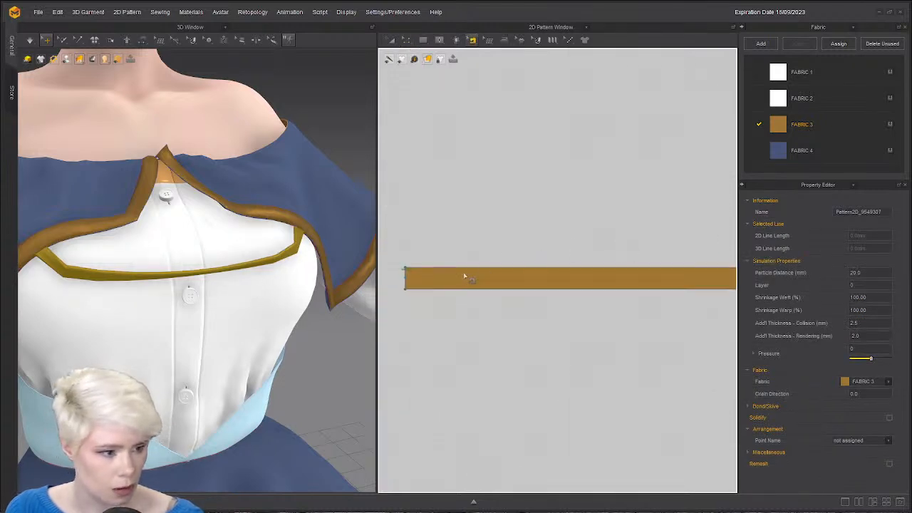
left_click(405, 280)
scroll(439, 309, "down", 3)
scroll(592, 302, "up", 3)
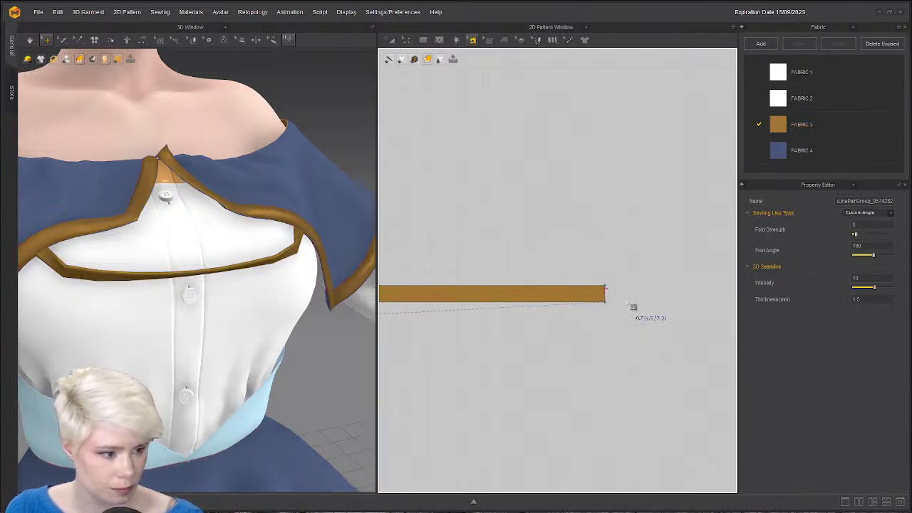
scroll(183, 307, "down", 3)
Simulate the garment to settle the narrowed strip between the collar edges, checking it from the side.
right_click_drag(183, 307, 246, 303)
key("space")
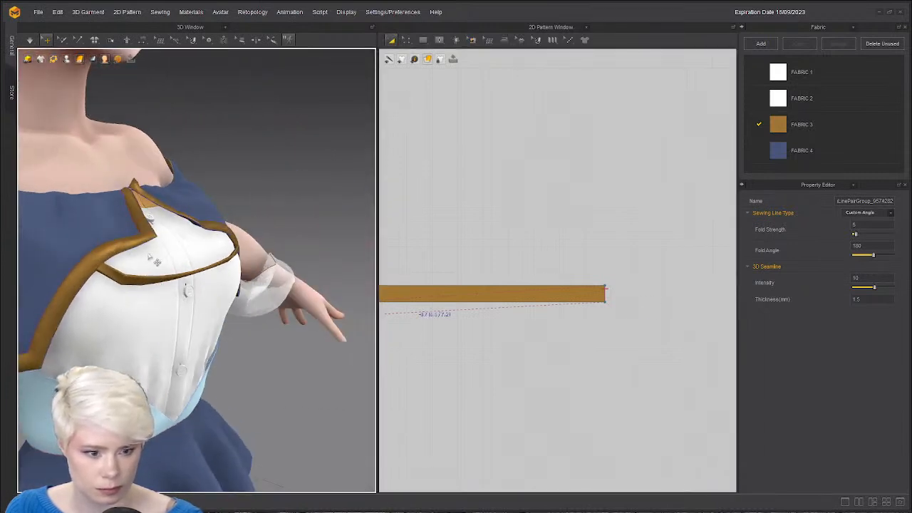
right_click_drag(178, 287, 196, 286)
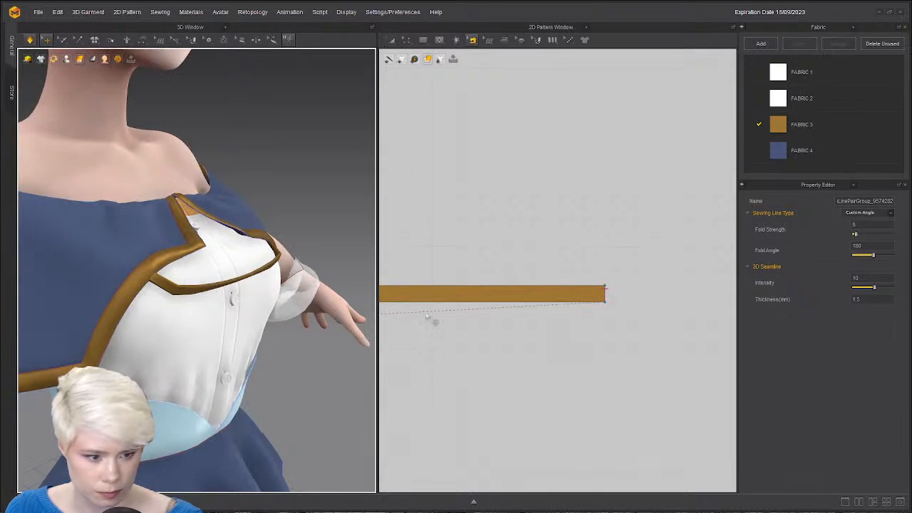
key("space")
key("space")
Set the gold strip's additional rendering thickness to 5.0 mm and inspect it across the chest.
left_click(472, 298)
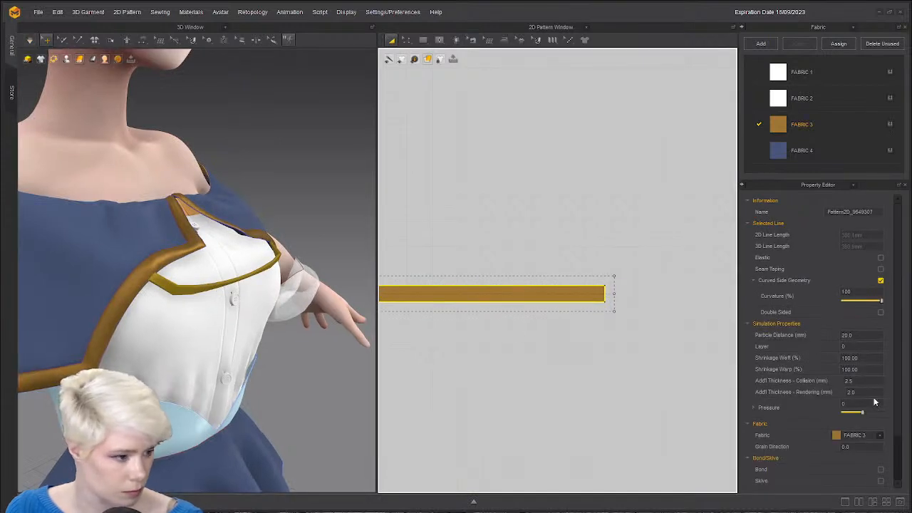
left_click(870, 392)
type("5")
key("Return")
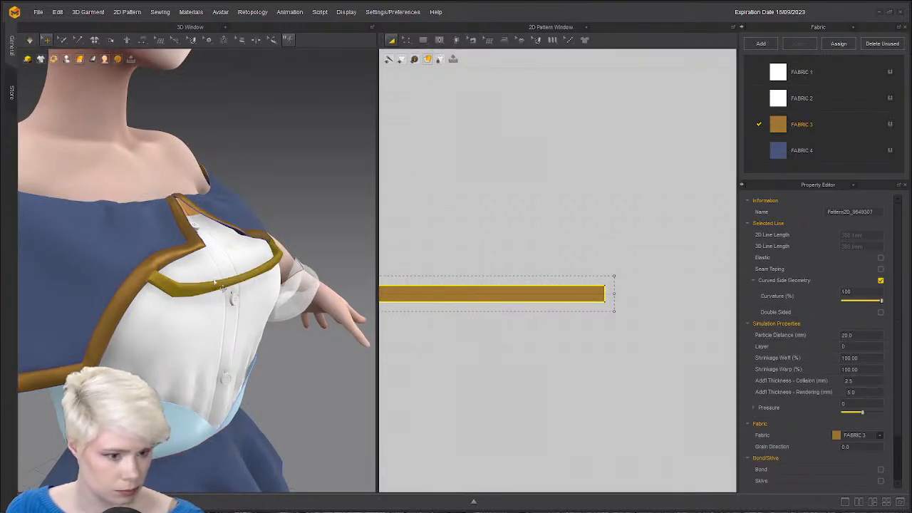
right_click_drag(215, 281, 244, 295)
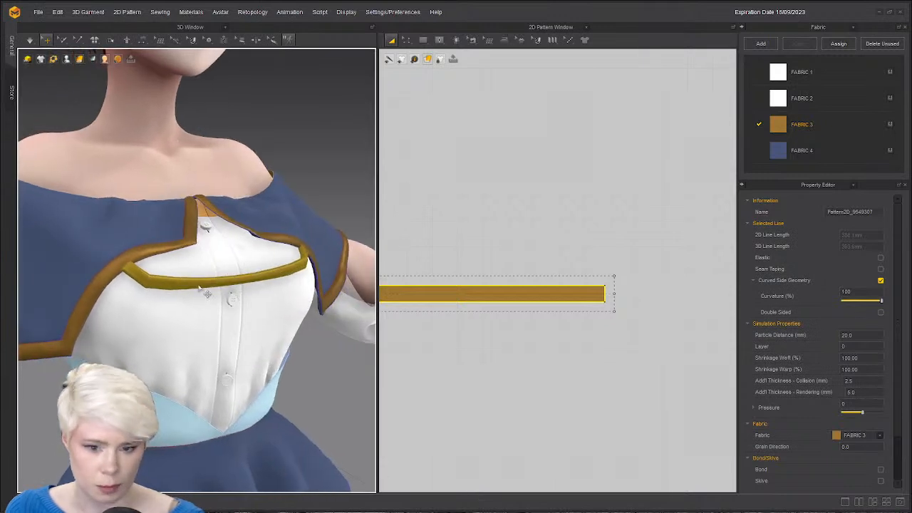
scroll(213, 296, "up", 2)
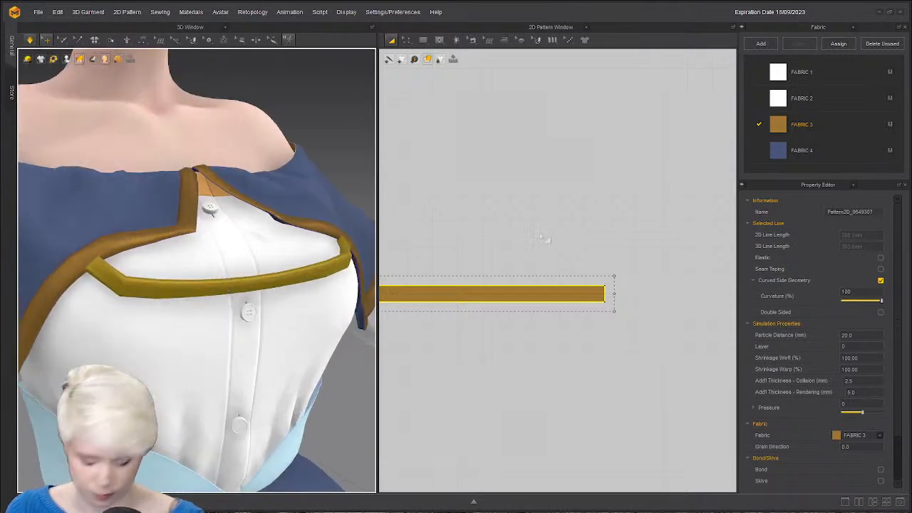
Narrow the gold chest strip pattern to about half its width by moving its upper long edge down.
left_click(540, 250)
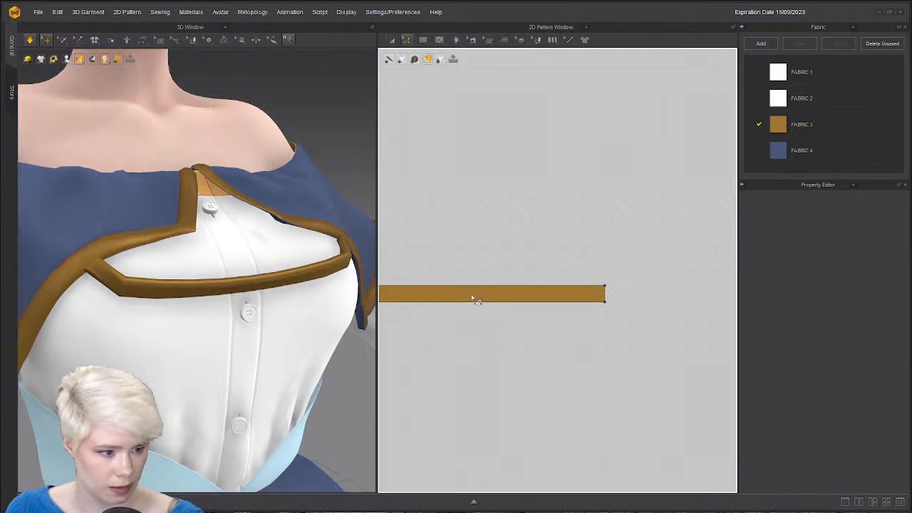
key("a")
left_click_drag(467, 293, 555, 271)
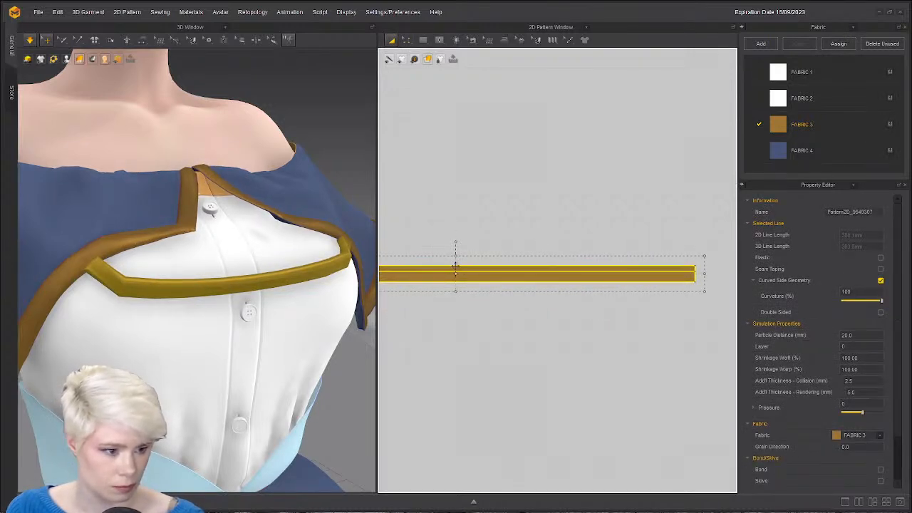
left_click_drag(491, 263, 491, 275)
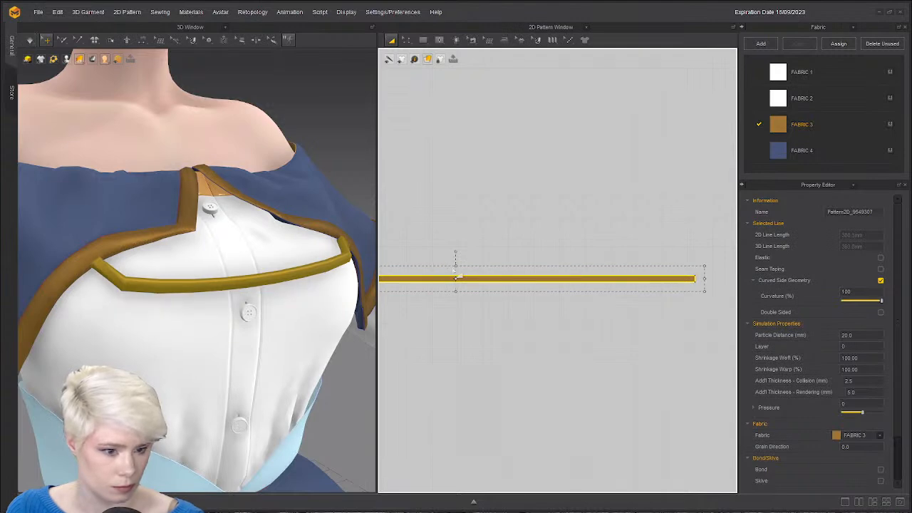
Shorten the strip's end seam on one front edge of the blue collar to match the narrower strip.
scroll(499, 258, "down", 5)
middle_click_drag(389, 283, 714, 229)
scroll(434, 292, "up", 3)
middle_click_drag(600, 227, 506, 256)
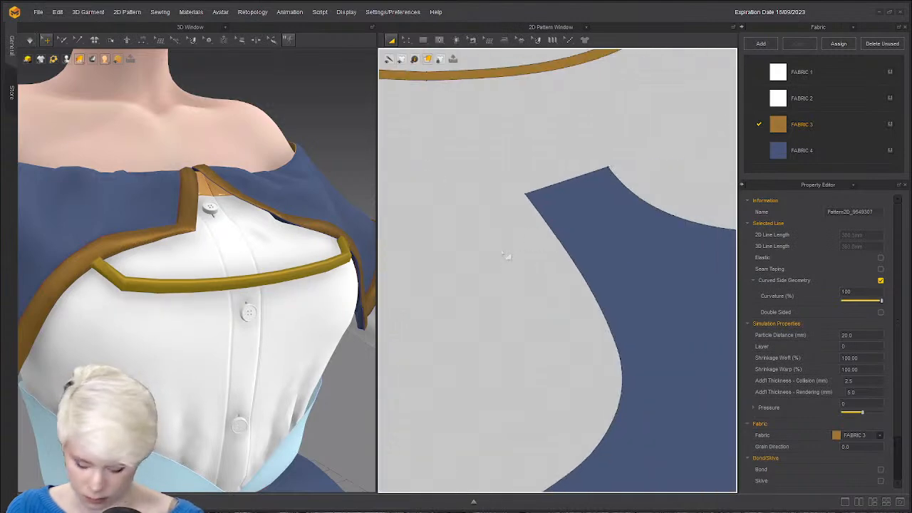
scroll(506, 256, "down", 2)
scroll(587, 204, "up", 3)
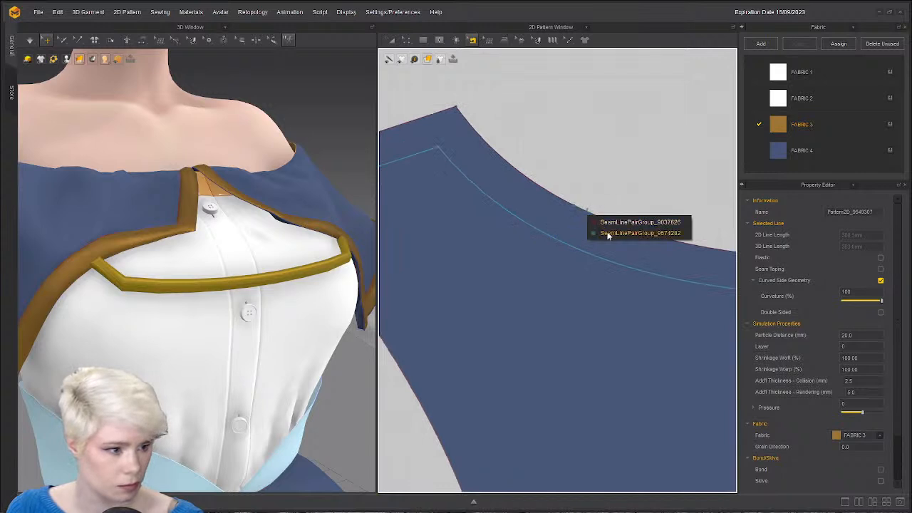
left_click(608, 233)
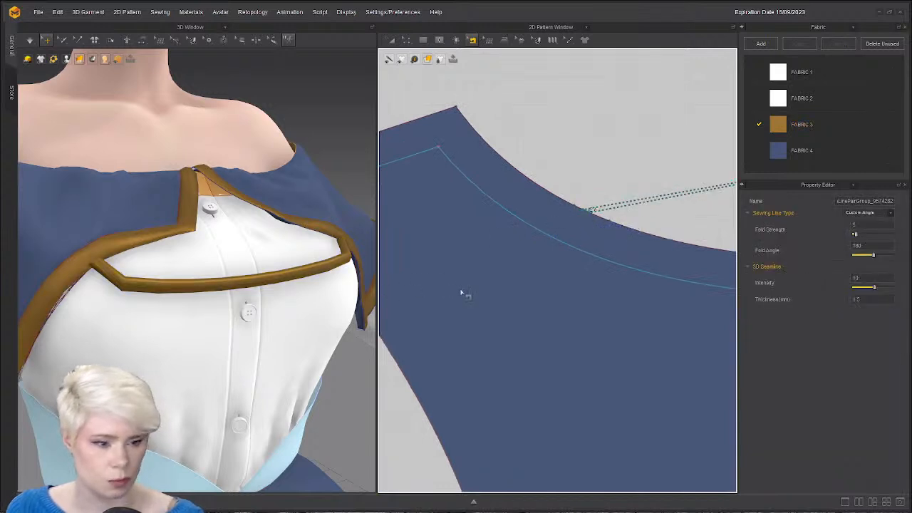
Shorten the seam for the strip's other end on the opposite front edge of the blue collar.
scroll(461, 292, "down", 3)
middle_click_drag(461, 293, 566, 310)
middle_click_drag(388, 312, 708, 303)
scroll(702, 310, "down", 1)
scroll(546, 306, "up", 5)
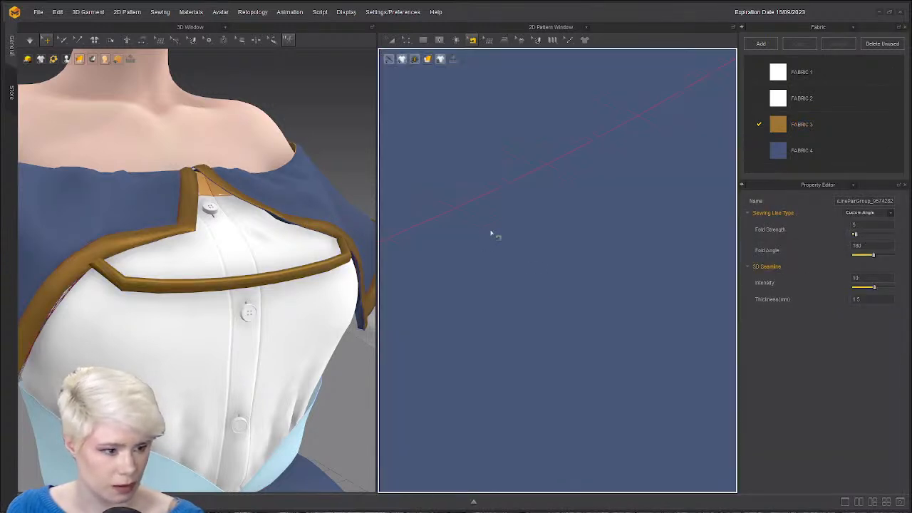
scroll(491, 234, "down", 2)
mouse_move(523, 221)
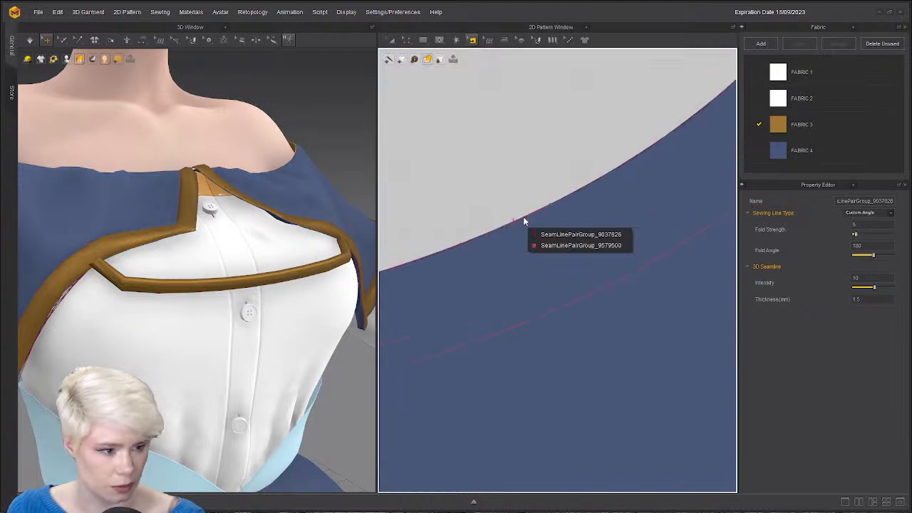
left_click(574, 245)
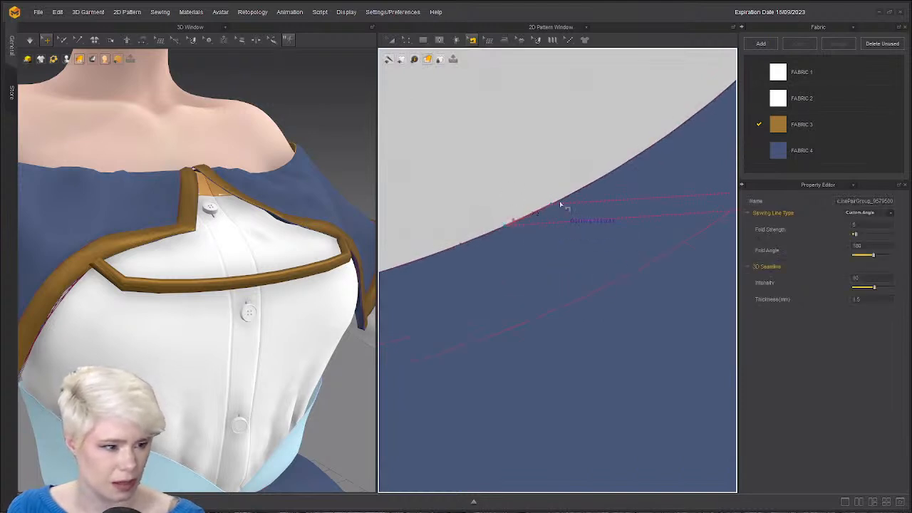
left_click(524, 222)
key("a")
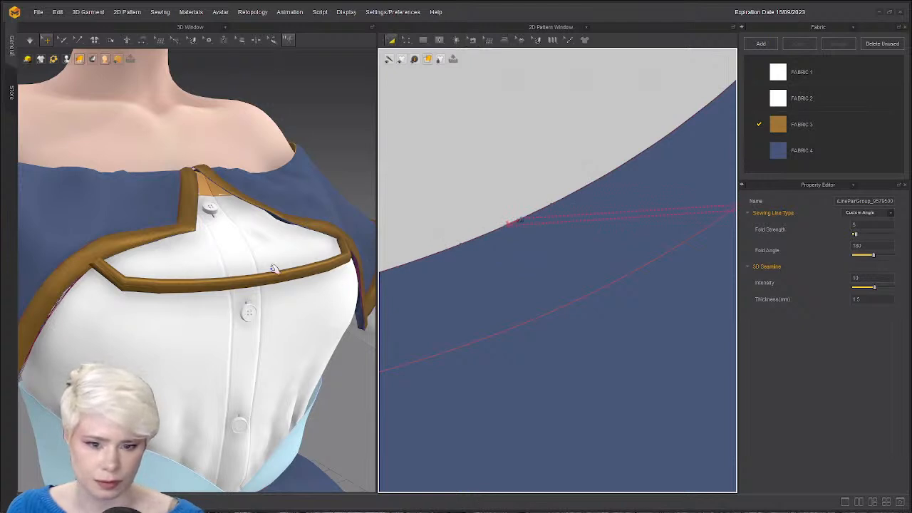
Simulate the outfit with the narrowed strip and check the whole avatar from the front and the side.
scroll(213, 256, "down", 6)
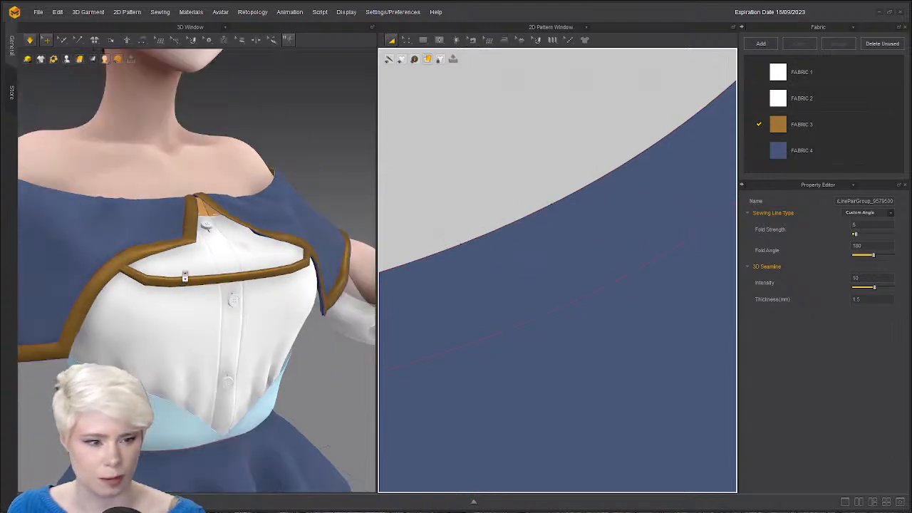
scroll(220, 242, "down", 5)
right_click_drag(224, 237, 196, 241)
key("b")
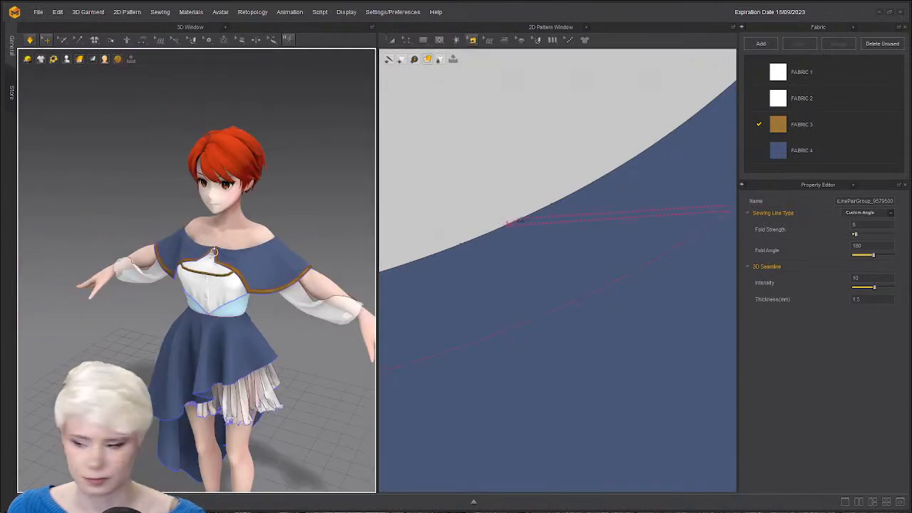
left_click(470, 196)
right_click_drag(146, 318, 243, 314)
right_click_drag(190, 302, 157, 299)
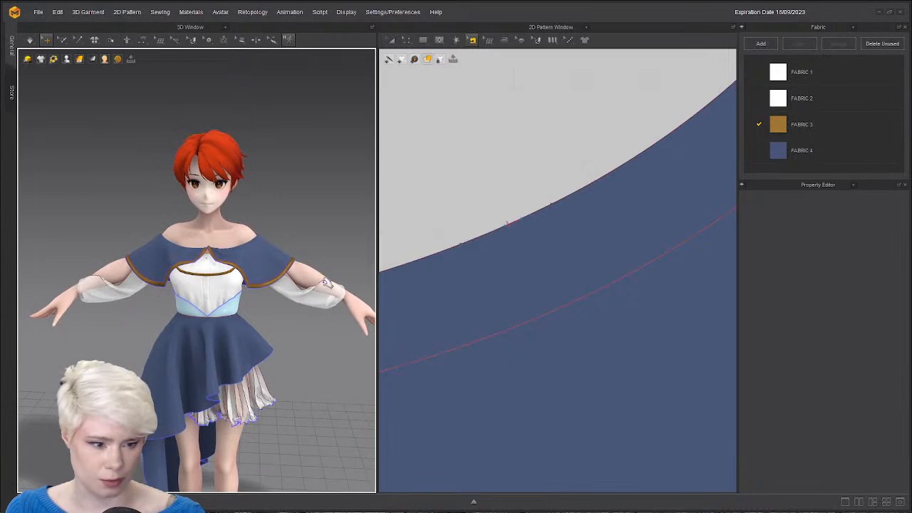
scroll(292, 298, "down", 1)
right_click_drag(434, 325, 500, 331)
scroll(501, 331, "down", 6)
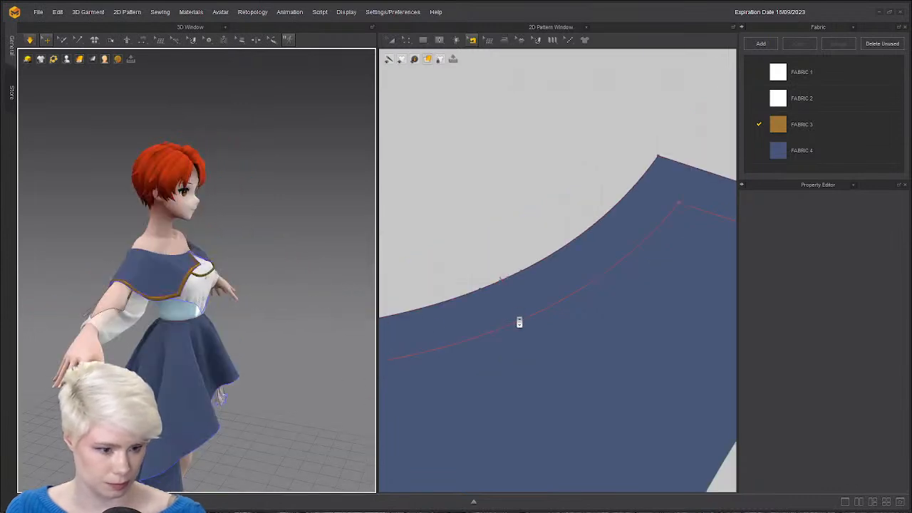
scroll(502, 331, "down", 5)
key("space")
right_click_drag(296, 285, 272, 285)
key("space")
key("a")
key("space")
Copy the gold chest strip pattern and paste the duplicate directly below the original.
key("n")
scroll(242, 284, "up", 4)
scroll(599, 296, "down", 6)
middle_click_drag(599, 296, 378, 260)
scroll(463, 255, "up", 6)
scroll(489, 253, "up", 4)
scroll(509, 250, "down", 8)
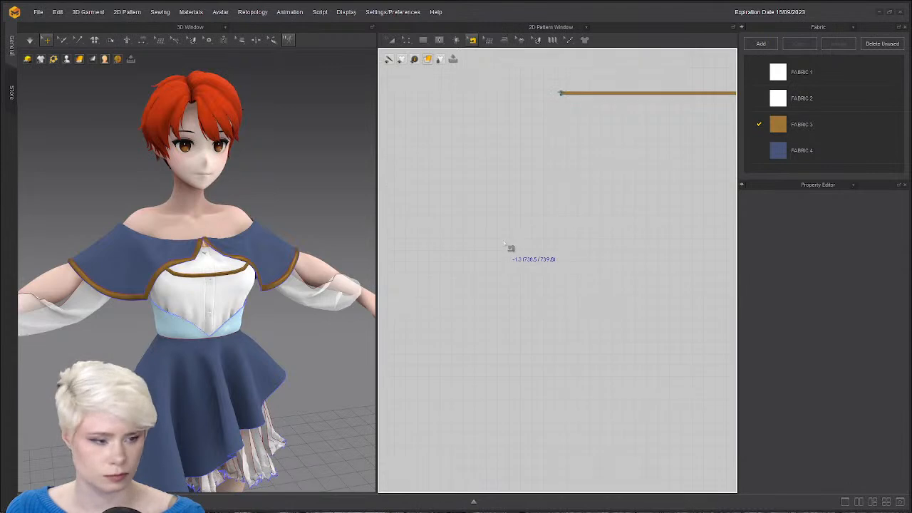
middle_click_drag(479, 251, 439, 253)
scroll(272, 289, "up", 2)
right_click_drag(273, 289, 263, 275)
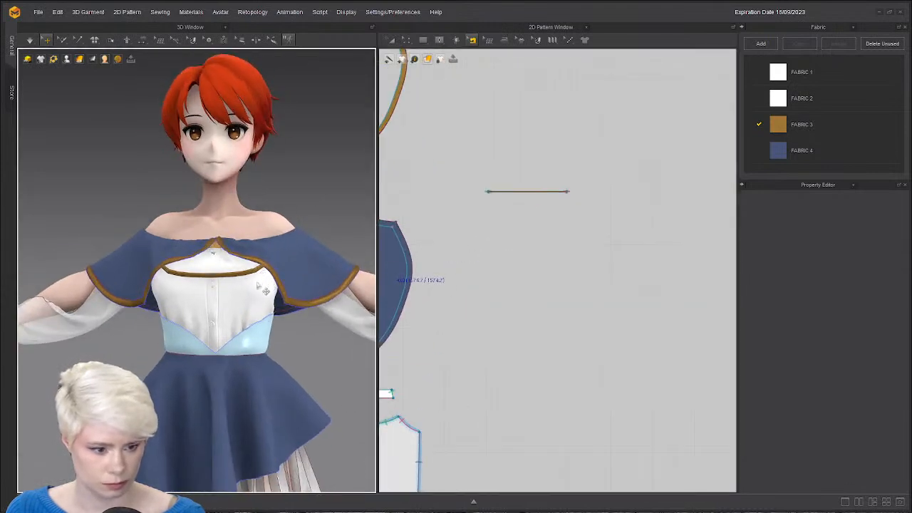
key("a")
left_click(523, 194)
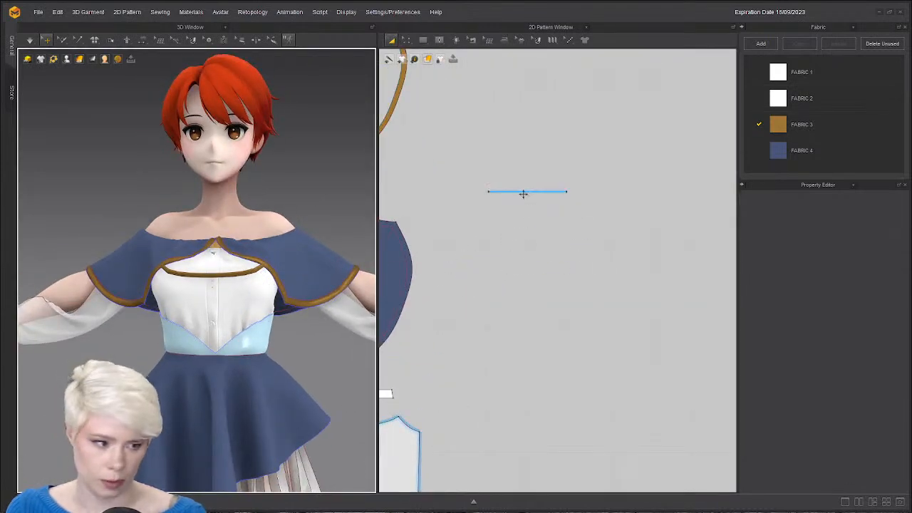
left_click(523, 193)
key("ctrl+v")
left_click(531, 246)
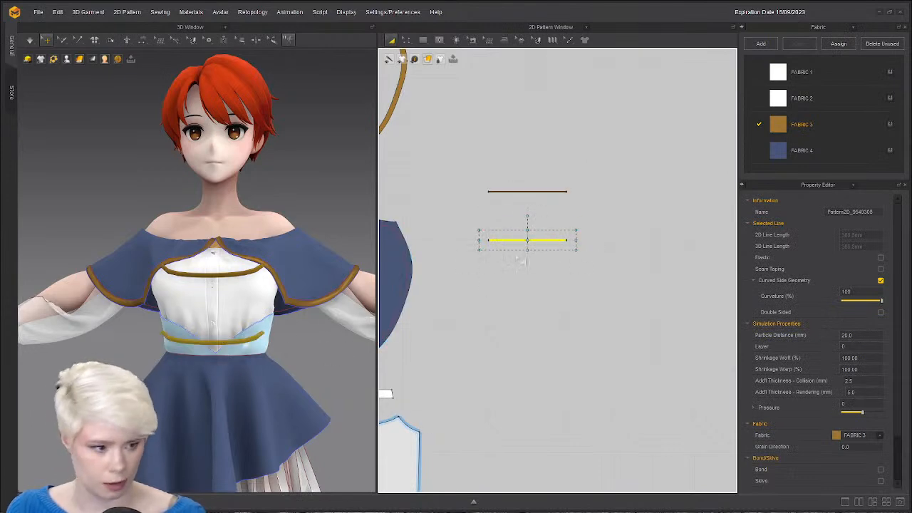
Lengthen the duplicated gold strip pattern to about 525 mm, keeping its narrow width.
right_click_drag(228, 312, 304, 308)
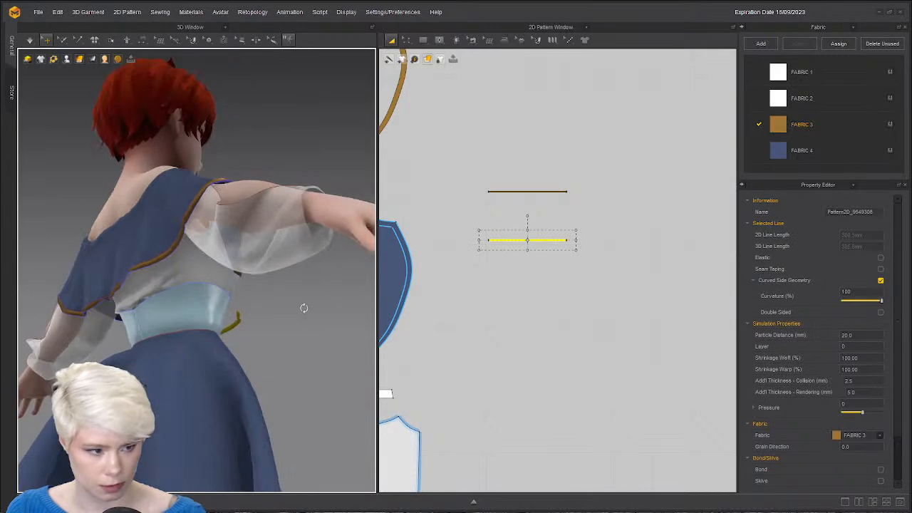
scroll(417, 300, "down", 5)
scroll(417, 301, "up", 2)
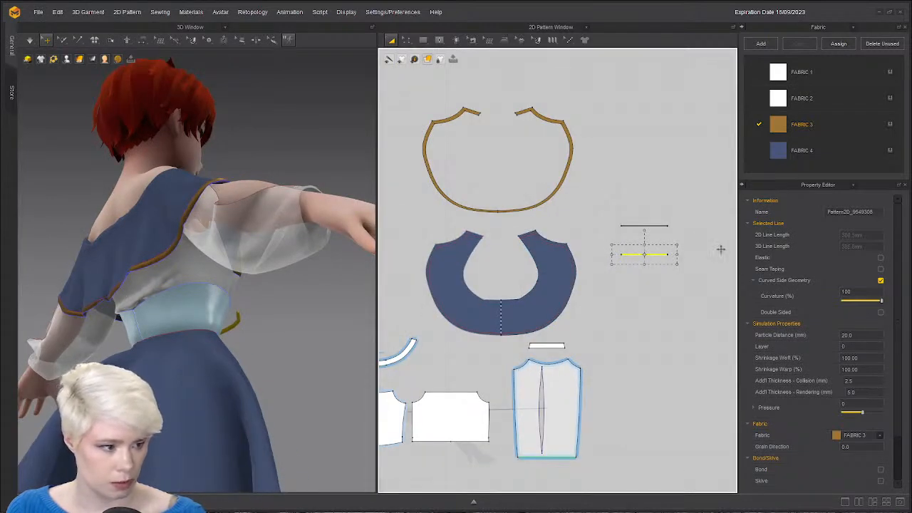
scroll(566, 332, "up", 3)
left_click(574, 310)
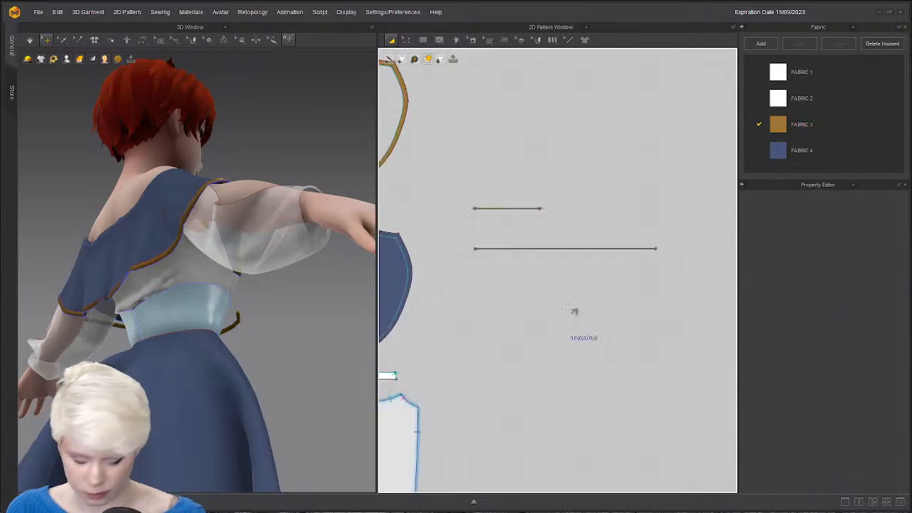
Sew one short end of the long gold strip to the lower edge of the chest strip.
scroll(467, 248, "up", 5)
scroll(591, 347, "down", 5)
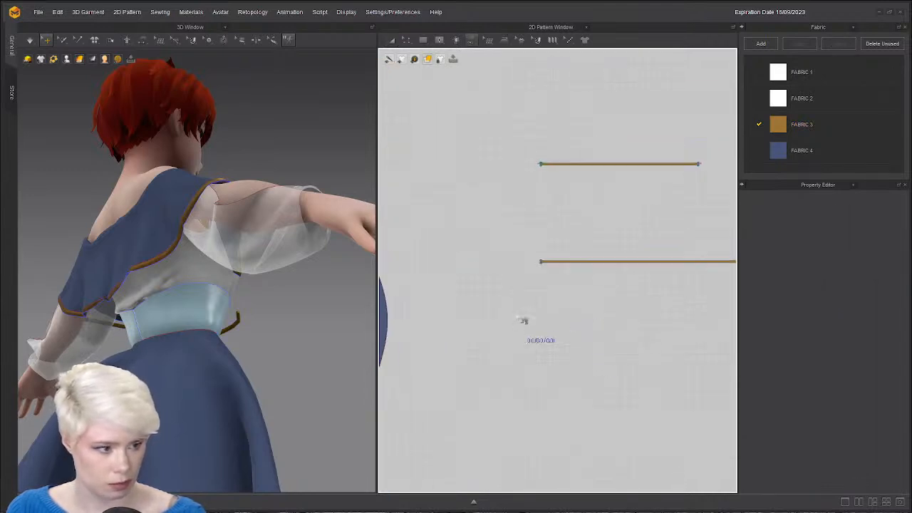
scroll(545, 276, "up", 2)
key("2")
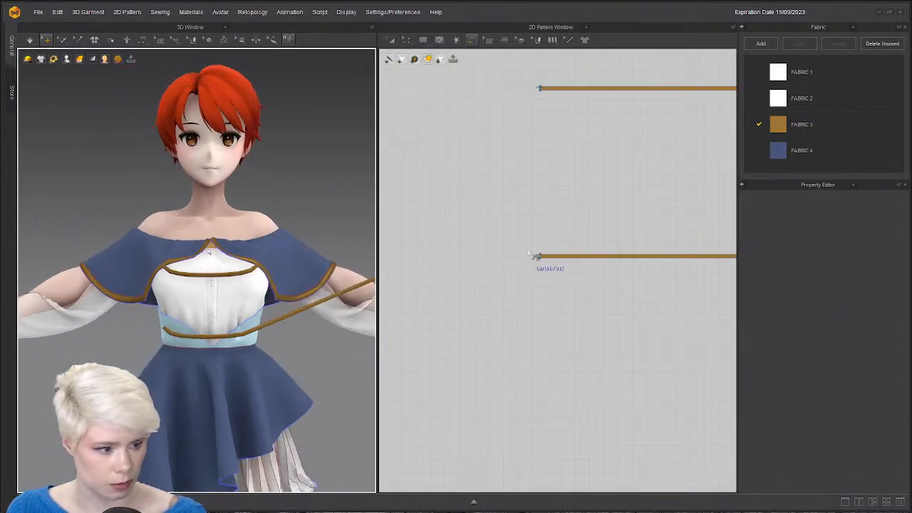
scroll(536, 256, "up", 2)
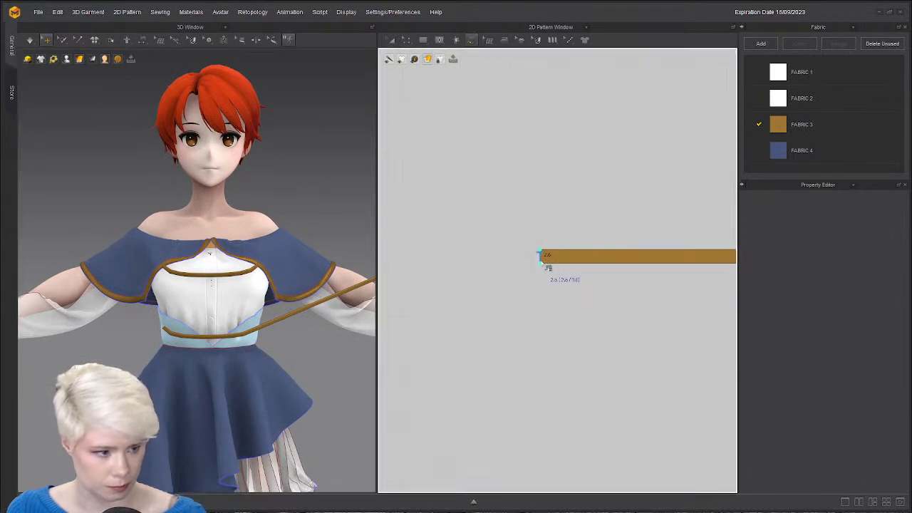
scroll(540, 285, "down", 3)
scroll(593, 192, "up", 2)
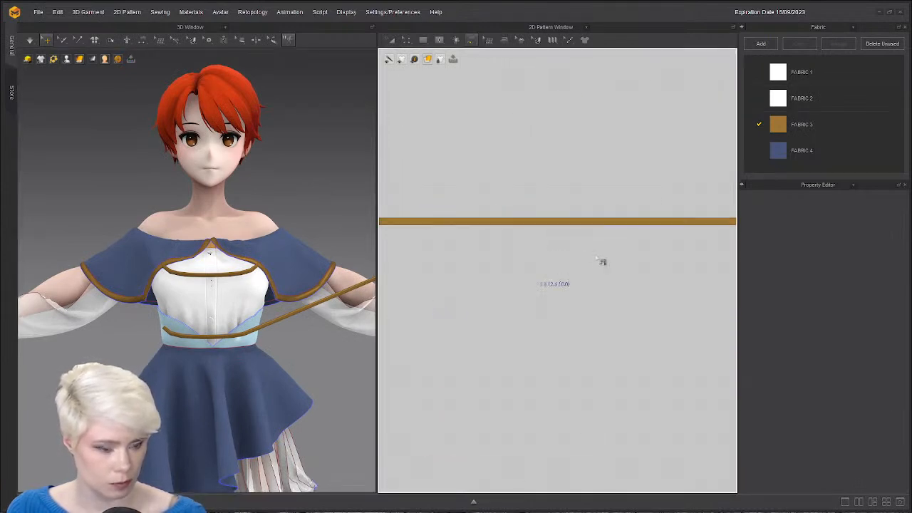
middle_click_drag(602, 258, 520, 284)
left_click(508, 248)
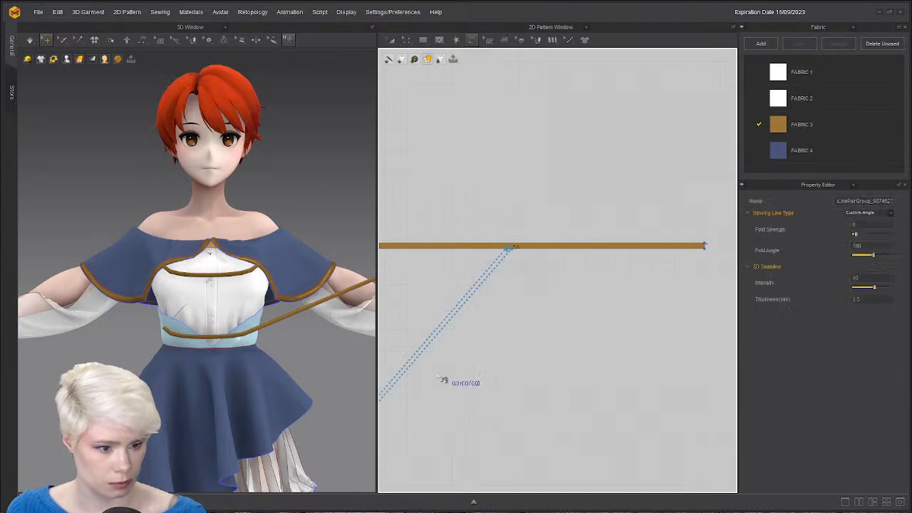
Sew the long strip's other short end to the blue collar's lower outer edge at the centre line.
scroll(620, 334, "down", 3)
middle_click_drag(673, 263, 712, 238)
scroll(647, 346, "down", 2)
middle_click_drag(648, 346, 421, 284)
scroll(559, 314, "down", 1)
scroll(579, 321, "down", 1)
middle_click_drag(584, 303, 613, 273)
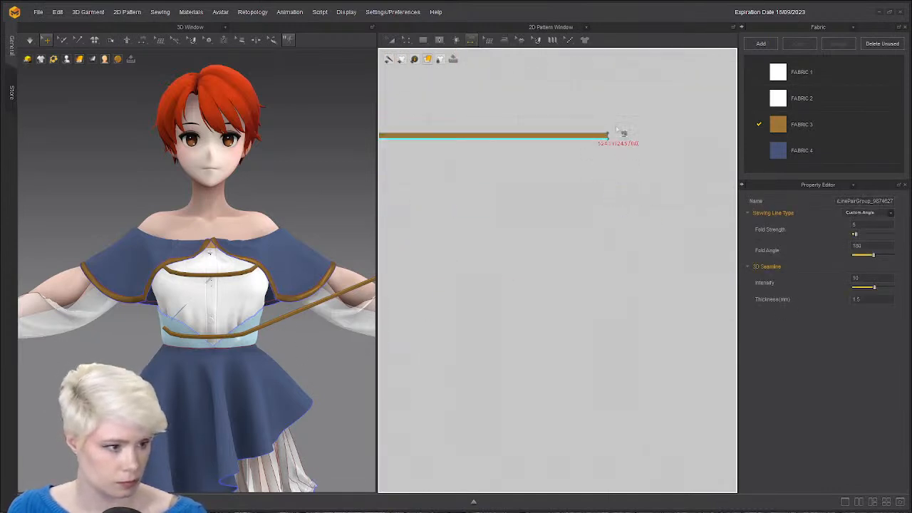
left_click(608, 136)
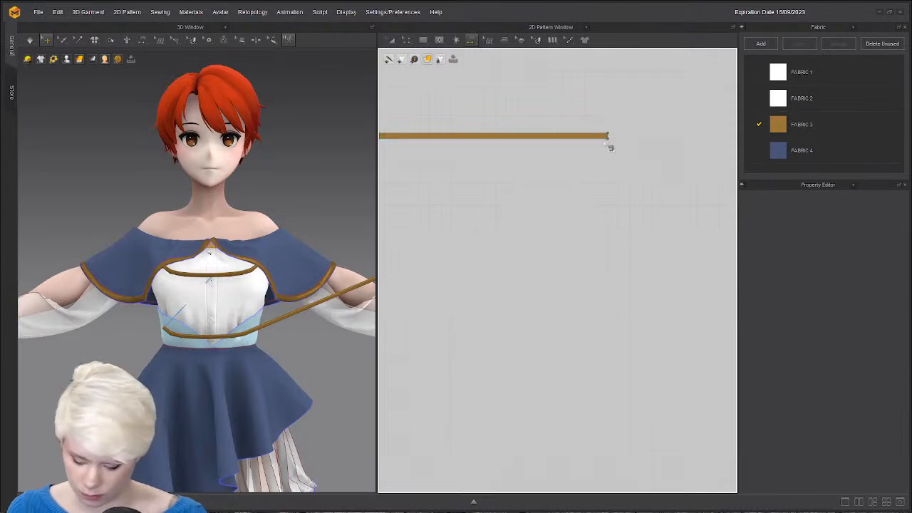
scroll(486, 223, "down", 3)
middle_click_drag(483, 220, 628, 227)
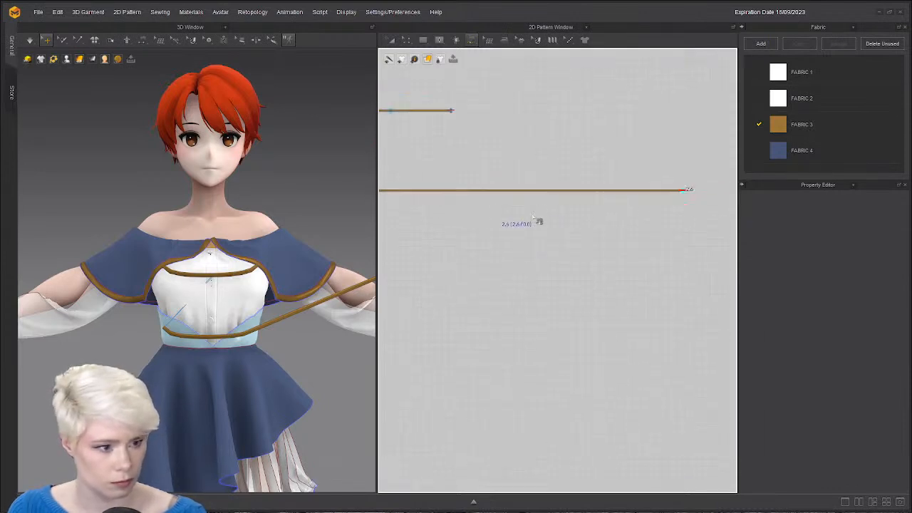
scroll(540, 221, "down", 1)
middle_click_drag(528, 214, 712, 217)
scroll(591, 249, "down", 3)
middle_click_drag(499, 242, 594, 214)
scroll(570, 262, "up", 4)
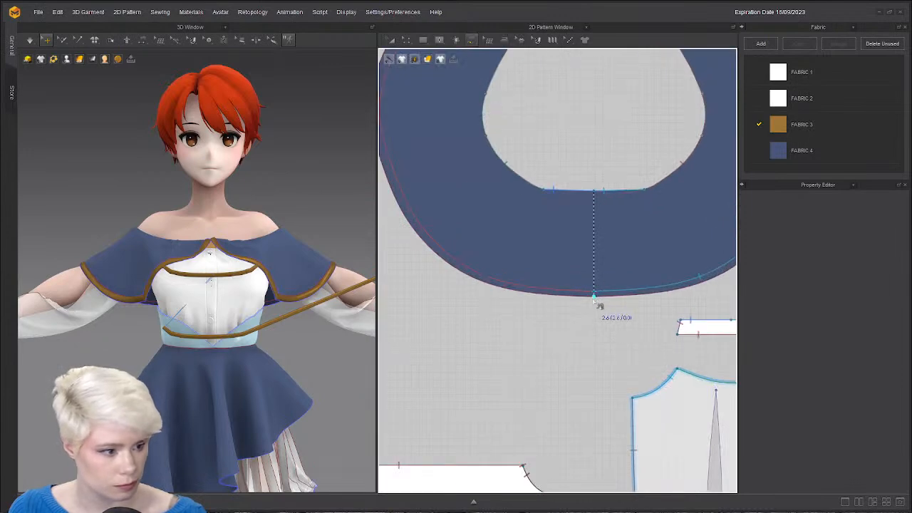
left_click(595, 296)
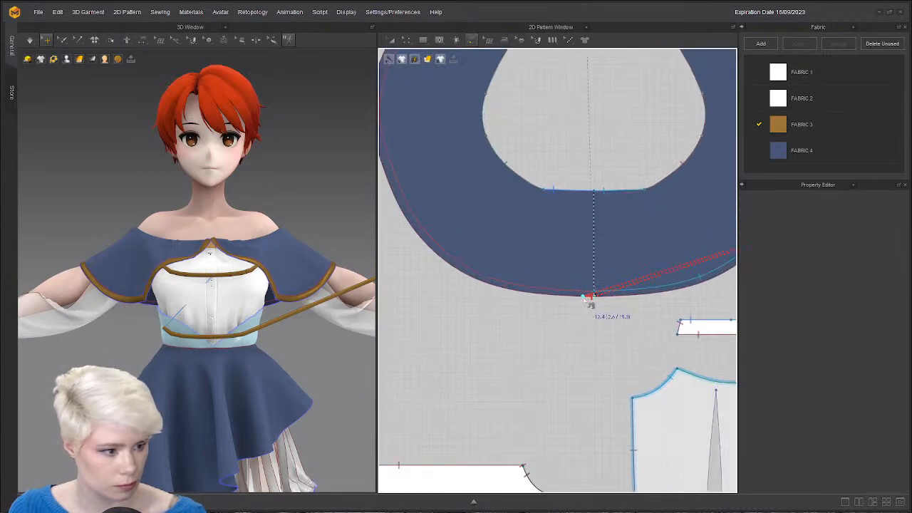
scroll(589, 298, "up", 4)
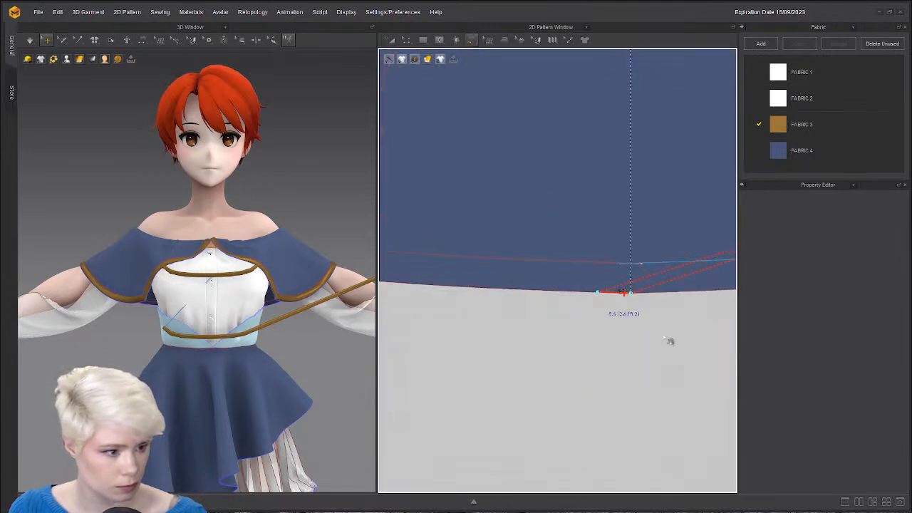
scroll(647, 325, "down", 4)
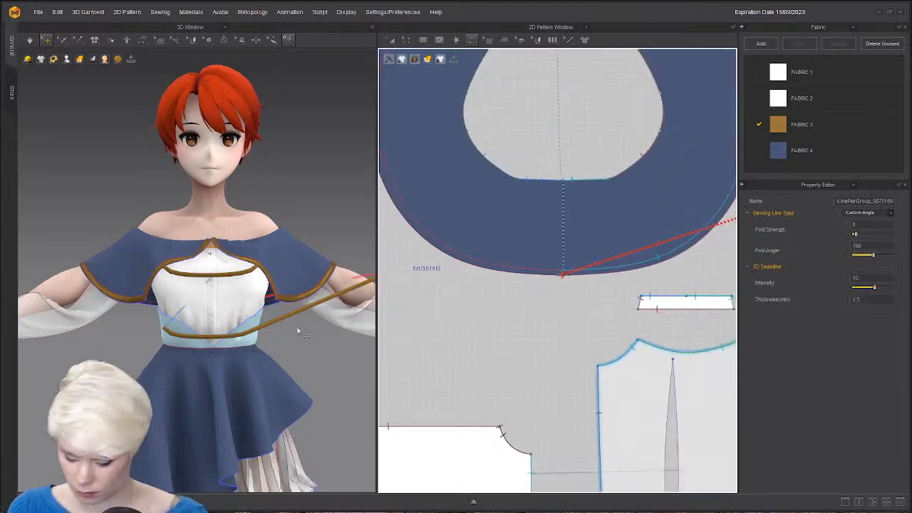
Apply Superimpose (Side) to the long gold strip in the 3D view.
left_click(302, 324)
right_click(310, 324)
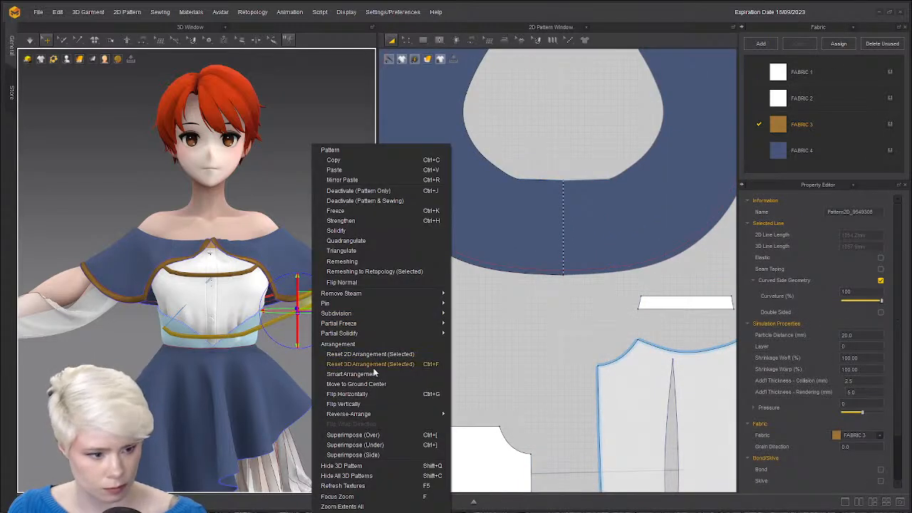
left_click(384, 456)
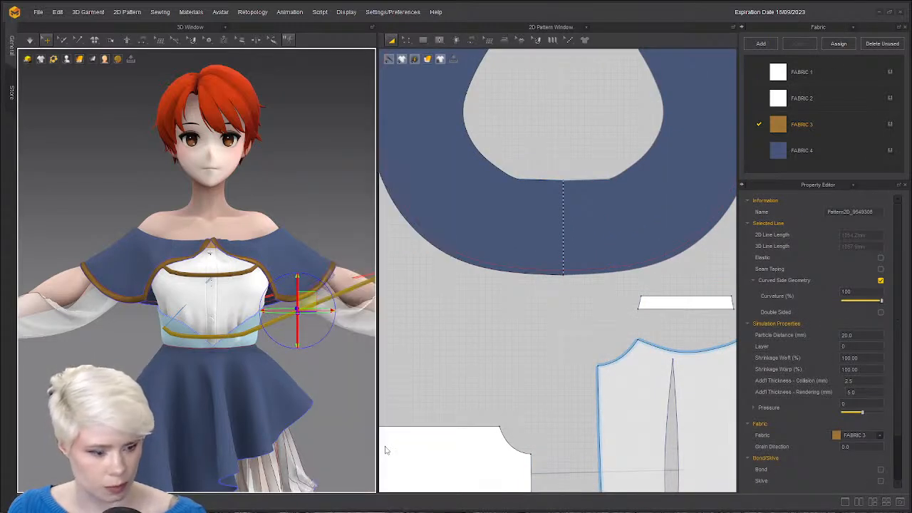
Move the long gold strap around to the avatar's right side in the 3D view and simulate its drape.
left_click(208, 351)
left_click(236, 300)
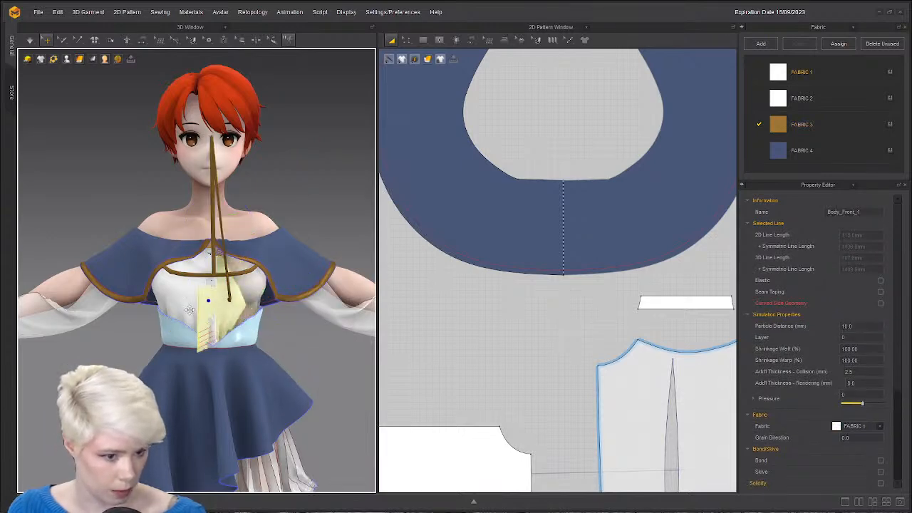
left_click_drag(217, 198, 39, 305)
right_click_drag(107, 319, 178, 360)
scroll(100, 362, "down", 3)
middle_click_drag(100, 363, 116, 333)
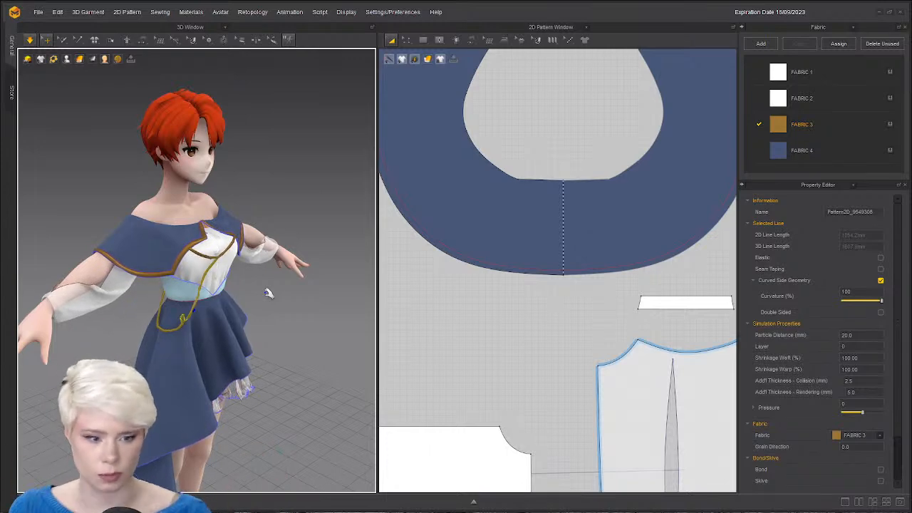
key("2")
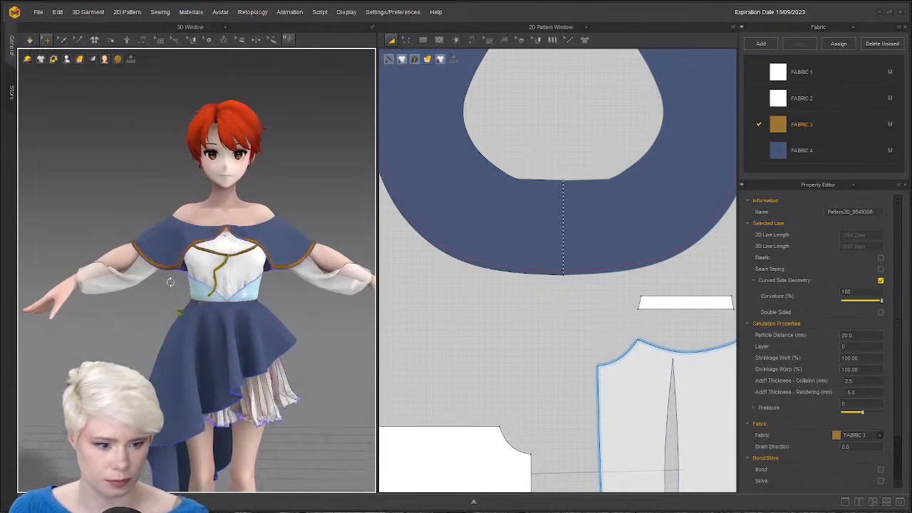
key("space")
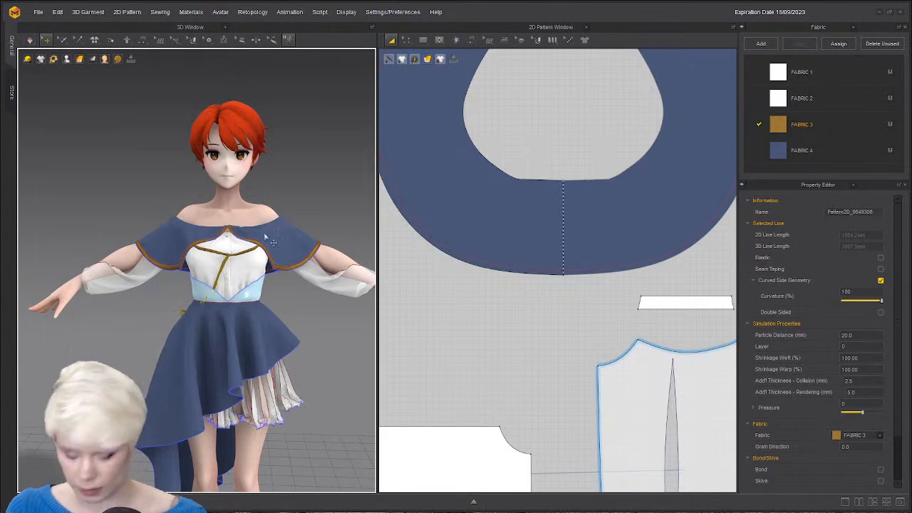
Set the layer of all patterns in the outfit to 0.
scroll(225, 295, "up", 3)
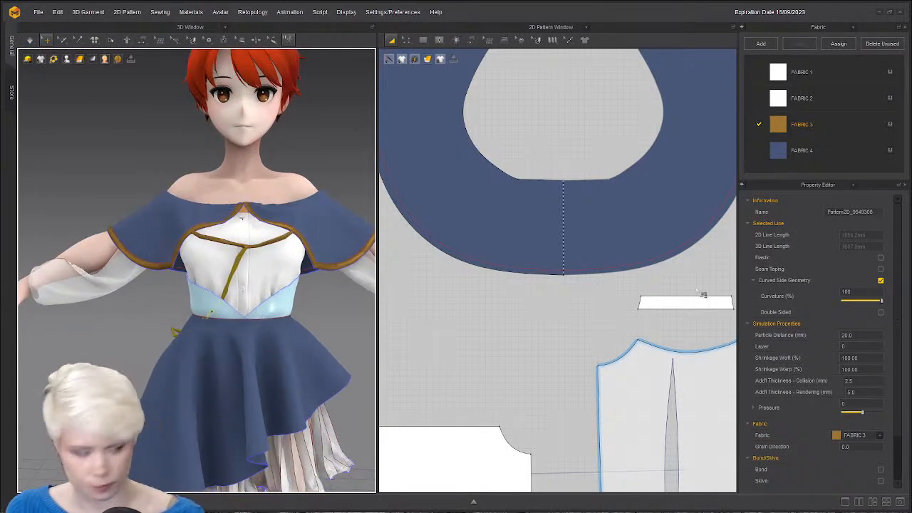
key("ctrl+a")
type("0")
key("Return")
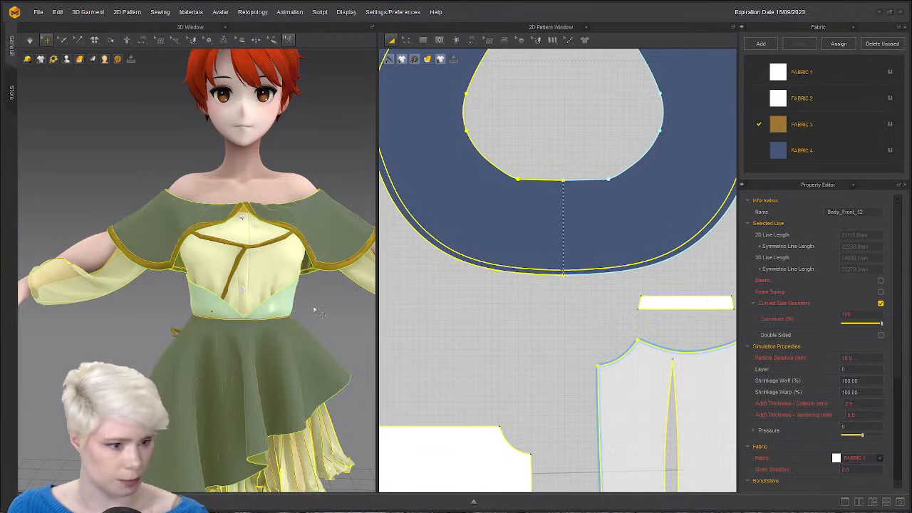
left_click(241, 272)
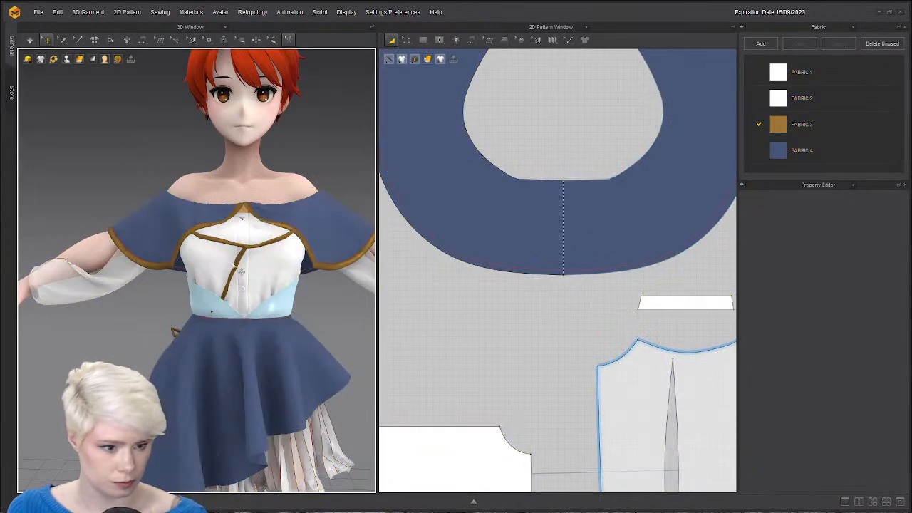
Set the long gold strap's layer to 1 and simulate the garment.
left_click(223, 295)
left_click(861, 345)
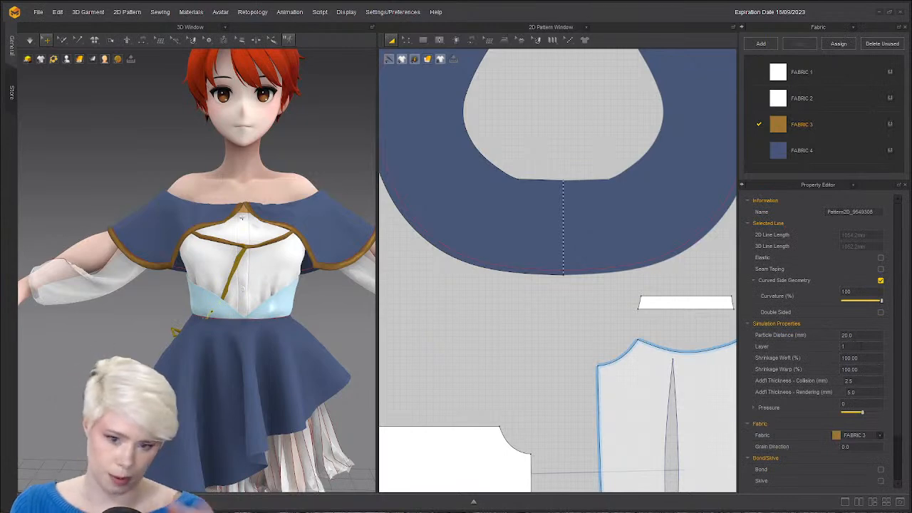
key("space")
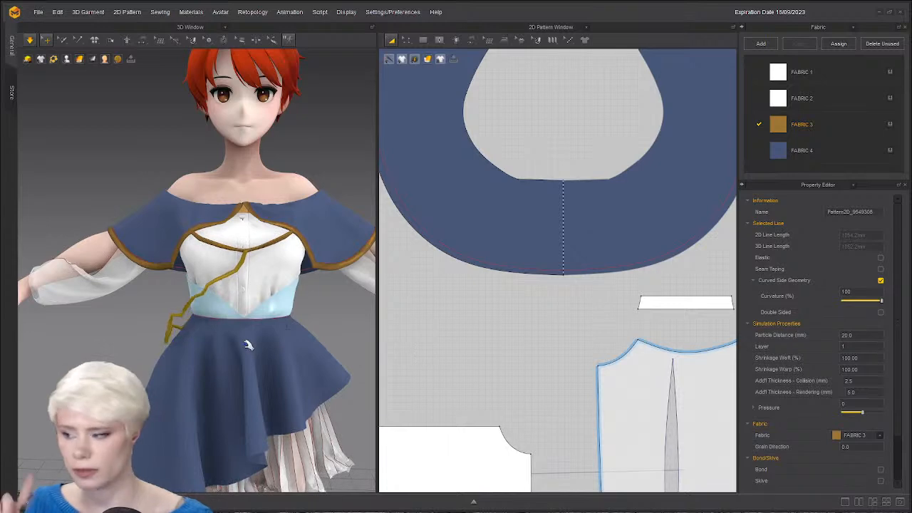
Shorten the long gold strap's pattern to about 454 mm, keeping its narrow width.
scroll(535, 312, "down", 5)
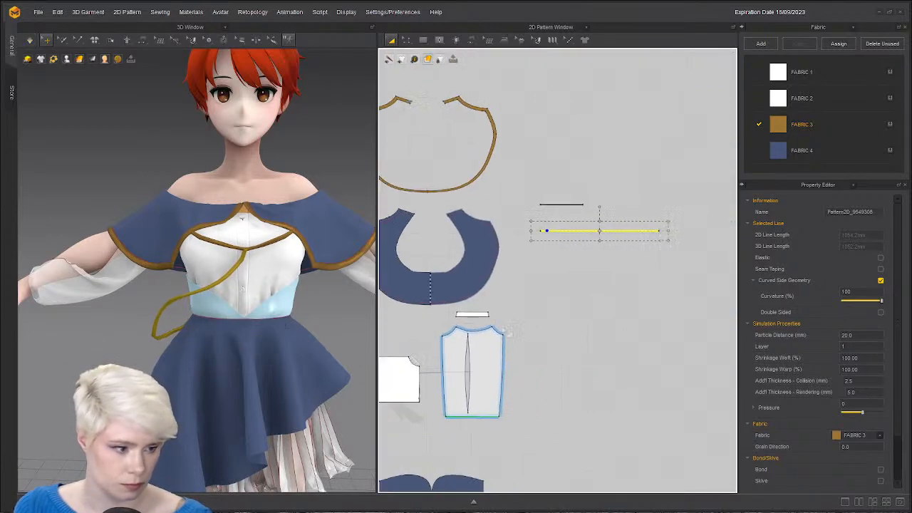
scroll(597, 305, "up", 6)
middle_click_drag(657, 131, 549, 317)
scroll(549, 317, "down", 2)
left_click(567, 333)
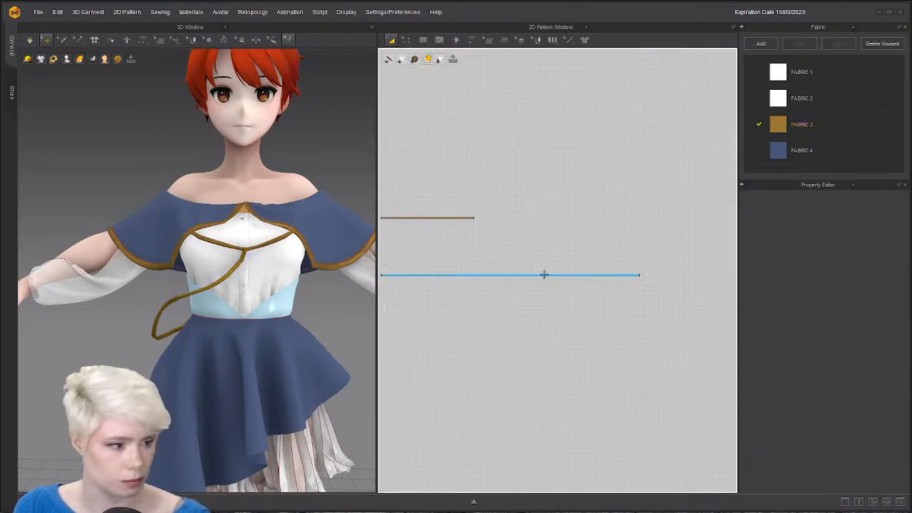
left_click(628, 277)
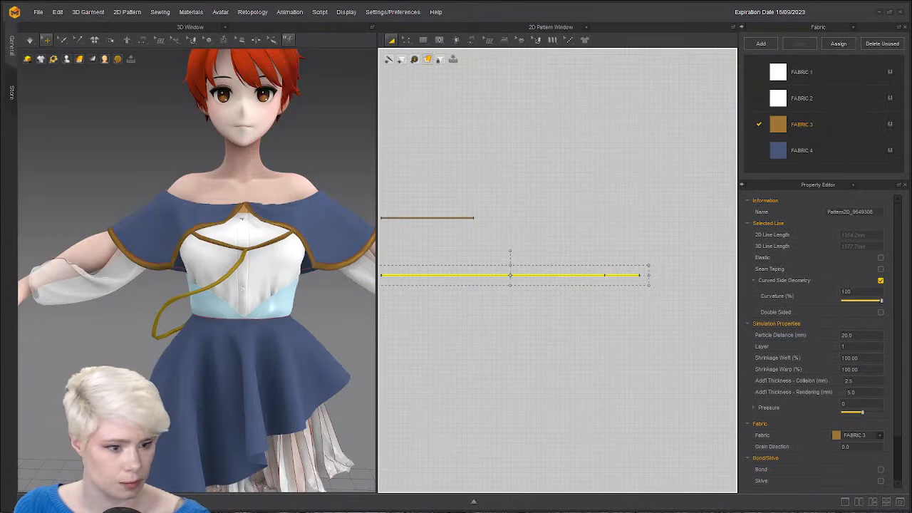
key("ctrl+z")
Simulate the shortened strap and pull it diagonally across the bodice toward the avatar's right side of the waist.
right_click_drag(208, 344, 301, 343)
scroll(246, 350, "down", 2)
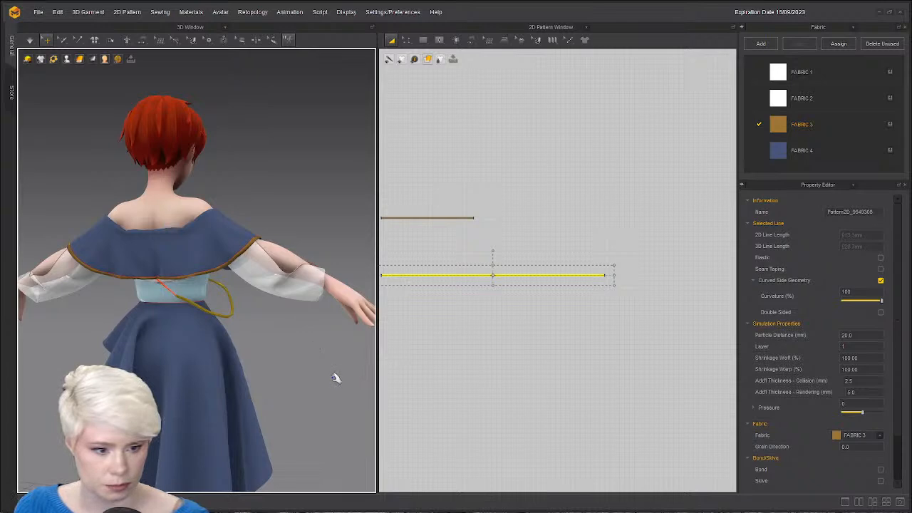
right_click_drag(320, 376, 115, 352)
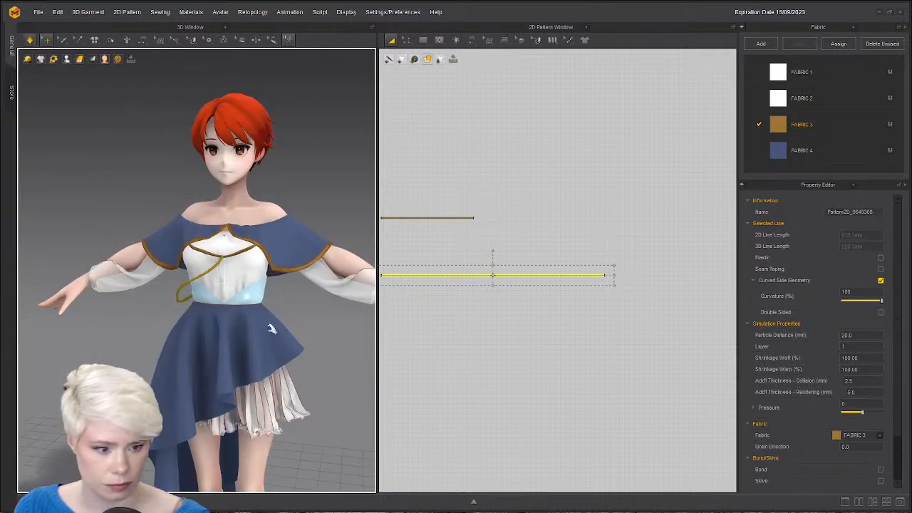
left_click_drag(214, 273, 205, 299)
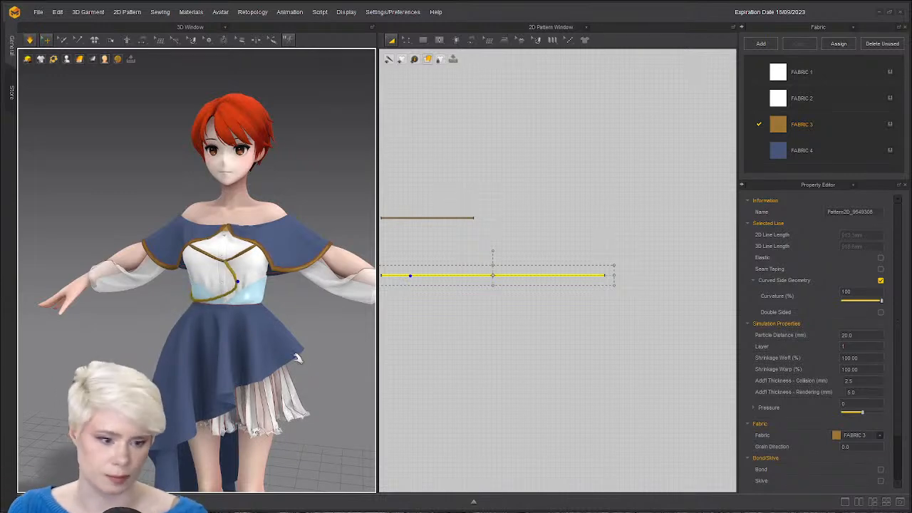
mouse_move(219, 307)
left_mouse_down()
mouse_move(180, 301)
mouse_move(201, 297)
mouse_move(174, 302)
left_mouse_up()
left_click(468, 330)
Paste a symmetric copy of the long gold strap's pattern on the opposite side of the collar pattern.
scroll(460, 320, "down", 5)
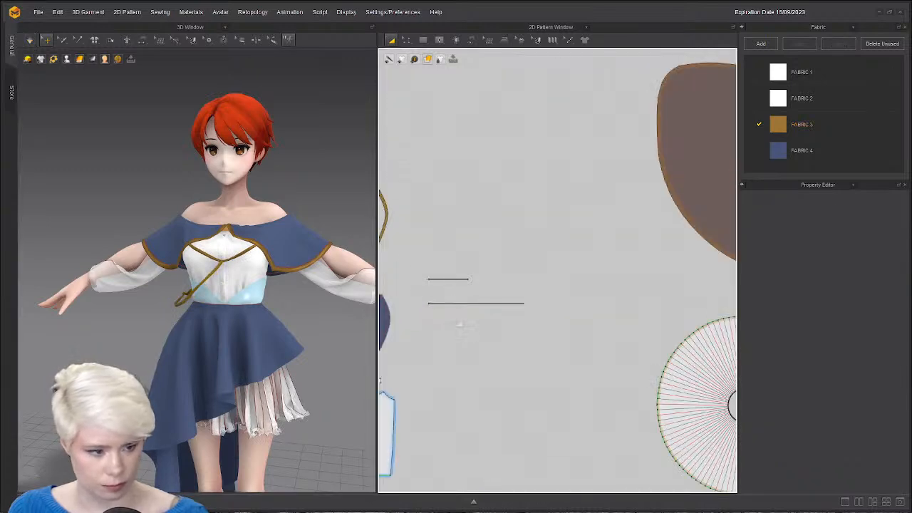
left_click(456, 304)
scroll(475, 329, "down", 2)
middle_click_drag(476, 329, 612, 330)
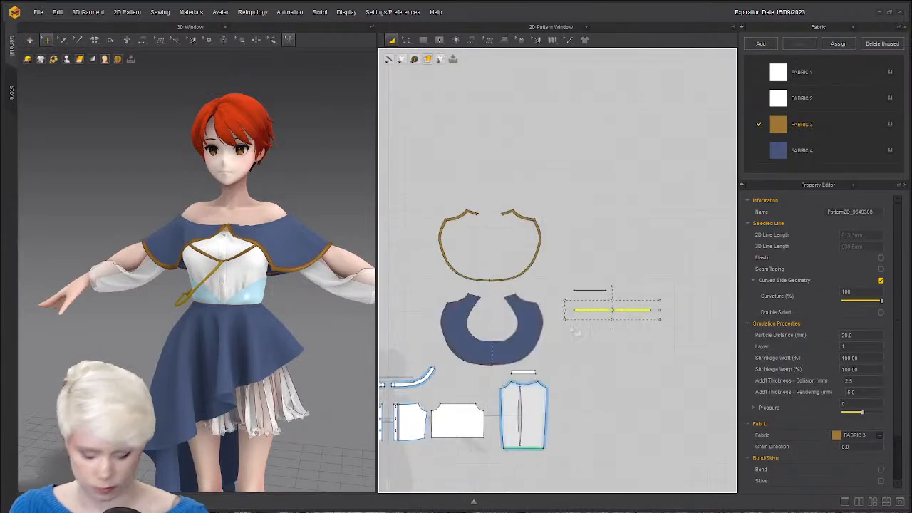
key("ctrl+v")
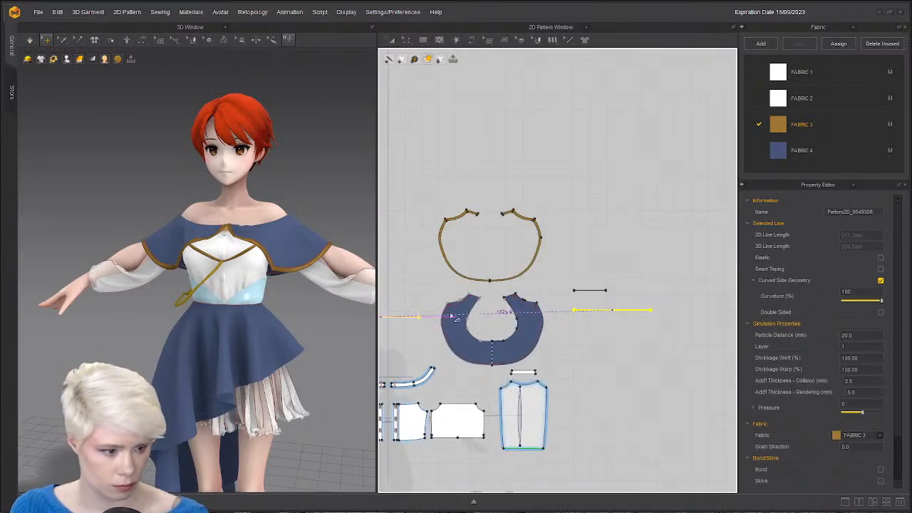
left_click(612, 310)
middle_click_drag(610, 294, 689, 279)
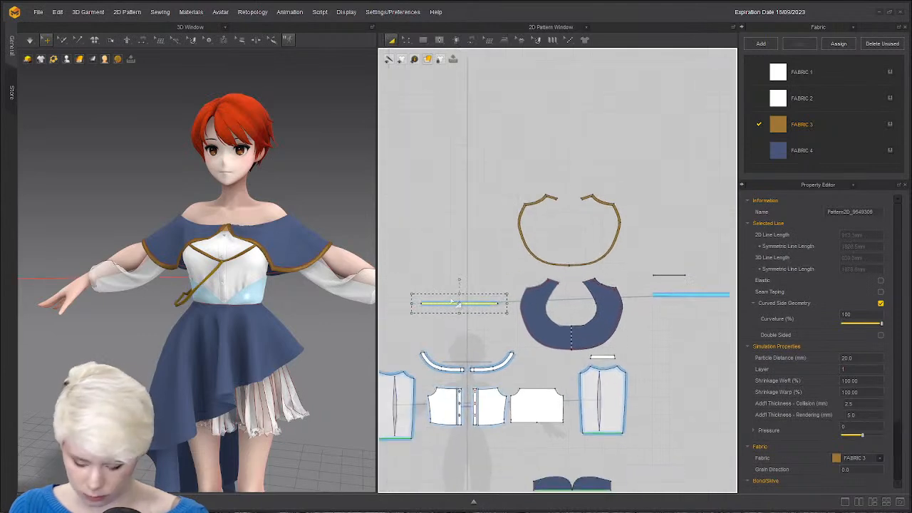
Sew one short end of the mirrored gold strap to the chest strip's lower edge, beside the first strap's seam.
key("n")
left_click(429, 305)
scroll(422, 307, "up", 3)
scroll(540, 308, "up", 7)
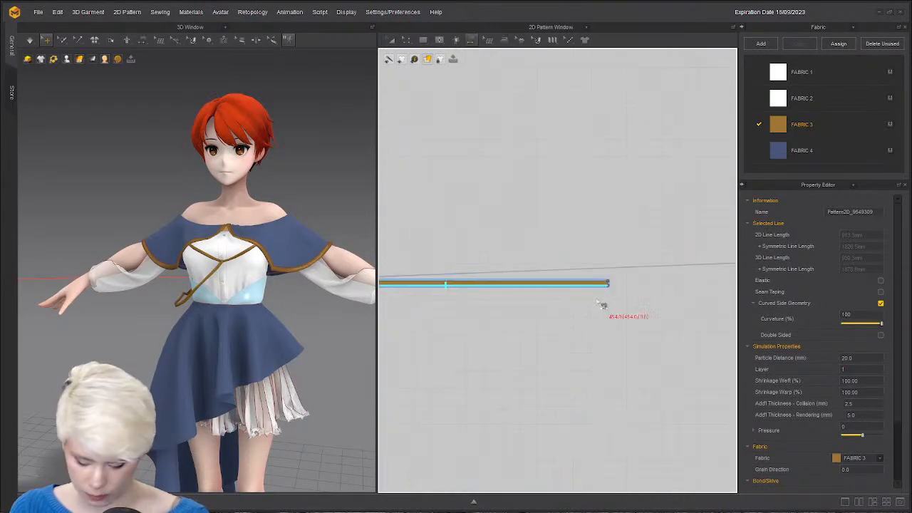
key("m")
left_click(608, 286)
scroll(632, 291, "down", 2)
middle_click_drag(632, 291, 393, 332)
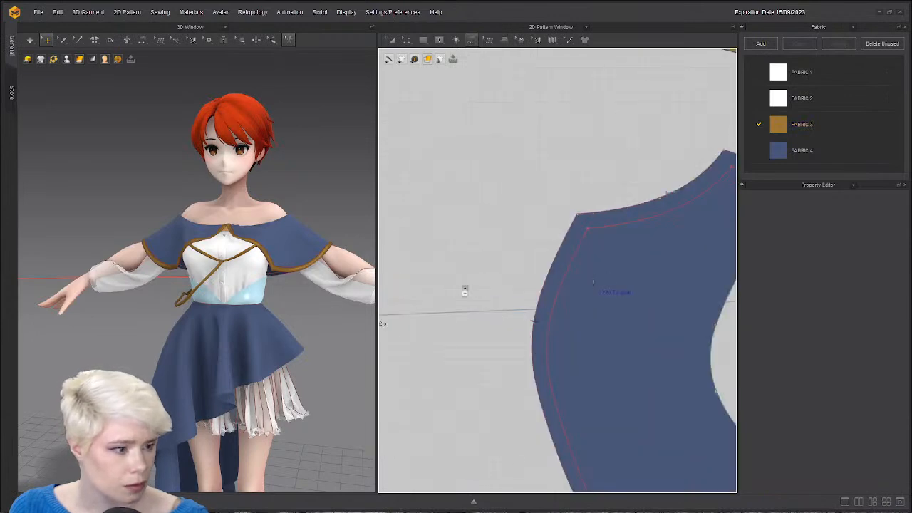
scroll(464, 289, "down", 3)
middle_click_drag(464, 289, 720, 307)
middle_click_drag(589, 289, 417, 307)
scroll(601, 312, "up", 5)
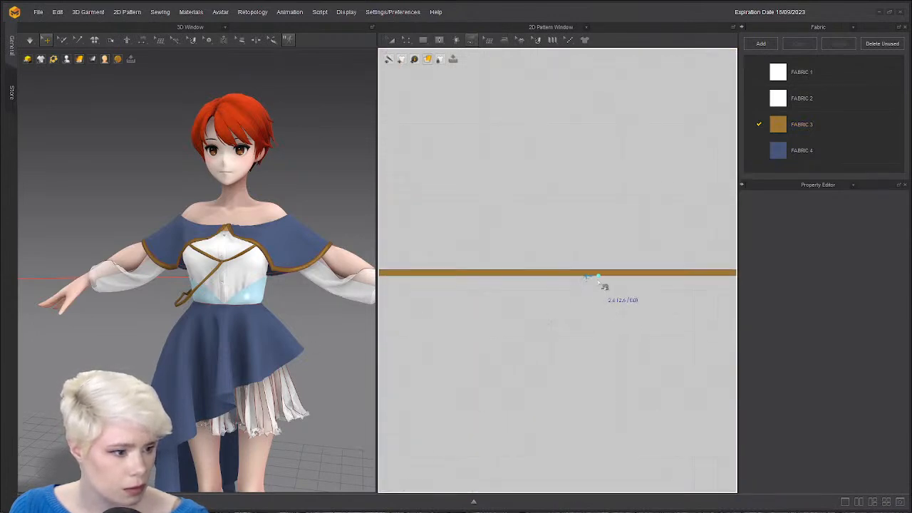
left_click(590, 277)
Move the mirrored gold strap in the 3D view to the avatar's left side at waist height.
scroll(207, 306, "down", 5)
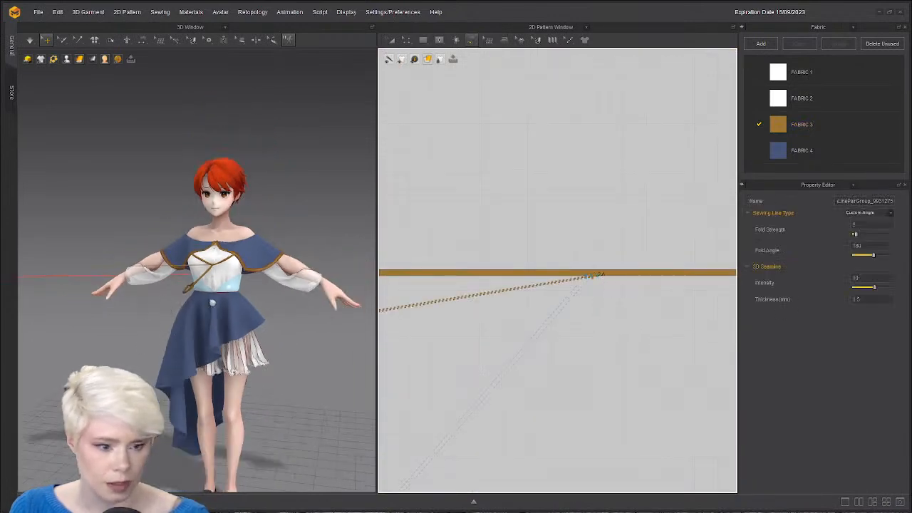
middle_click_drag(99, 310, 218, 305)
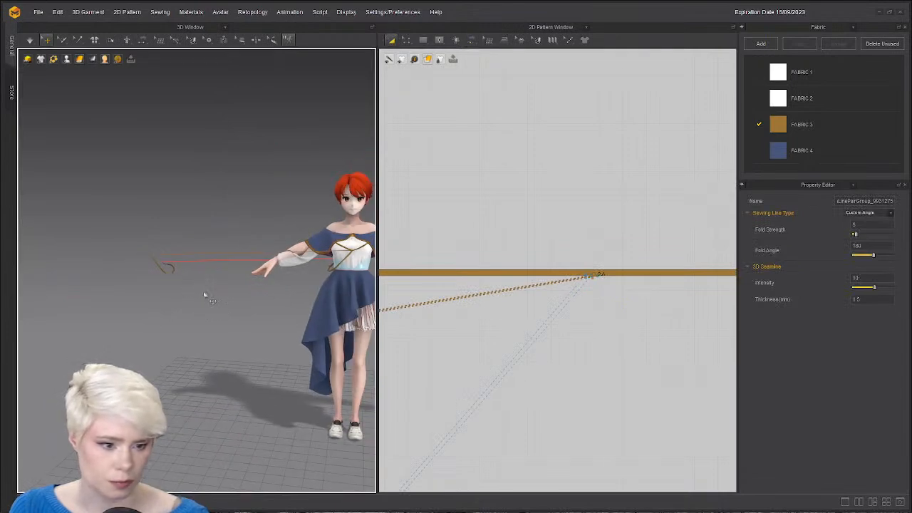
left_click(174, 273)
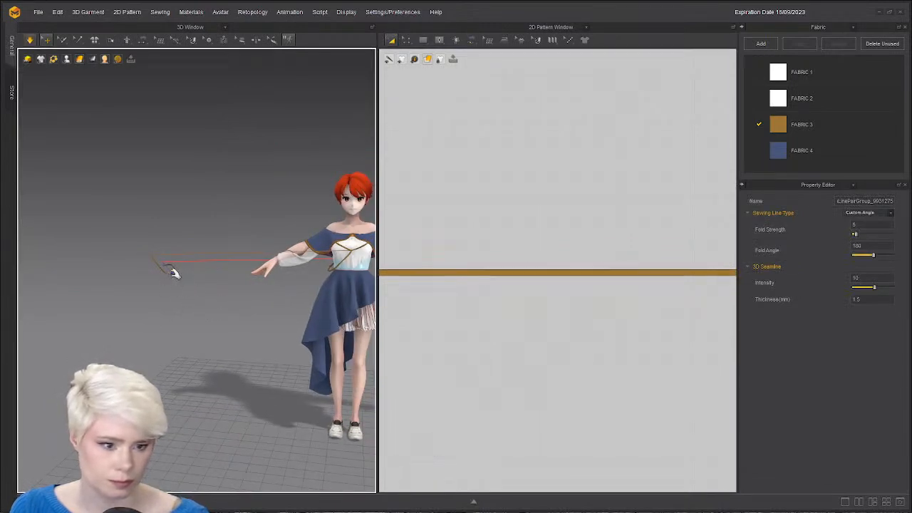
left_click(166, 278)
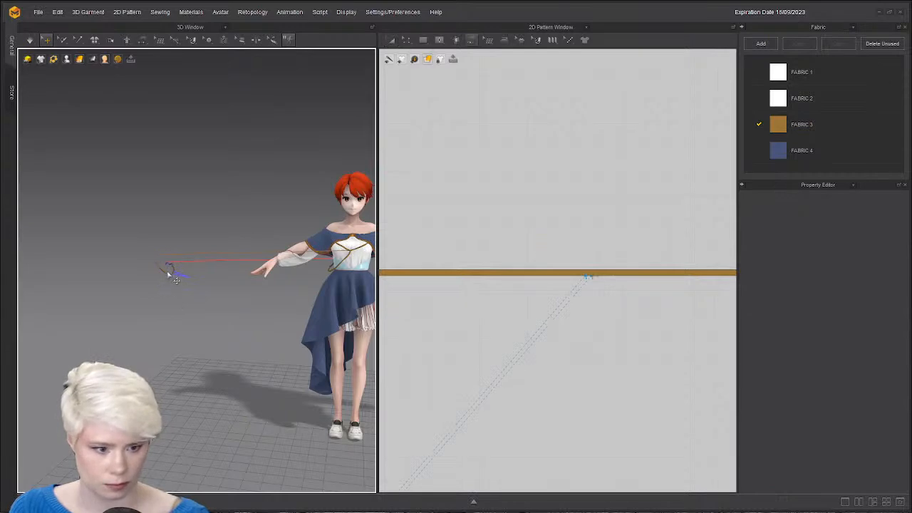
left_click(176, 280)
left_click(243, 250)
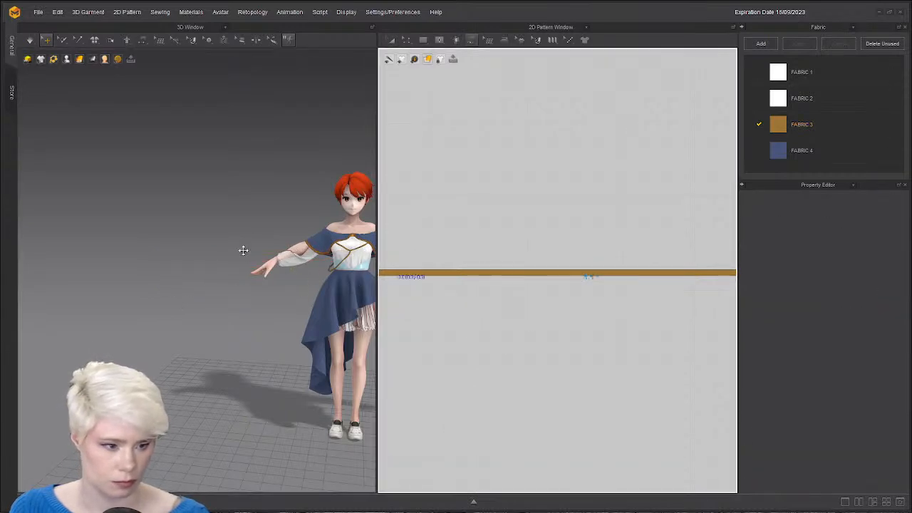
right_click_drag(294, 242, 211, 261)
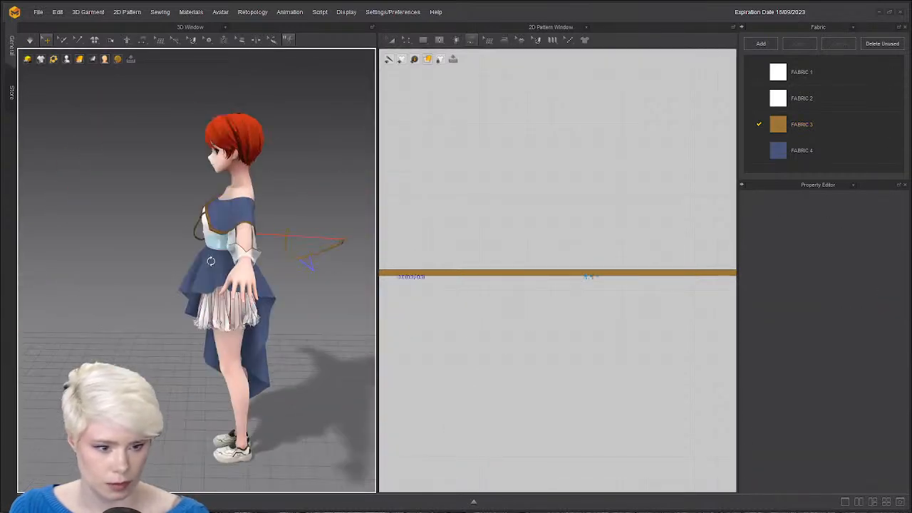
left_click(290, 262)
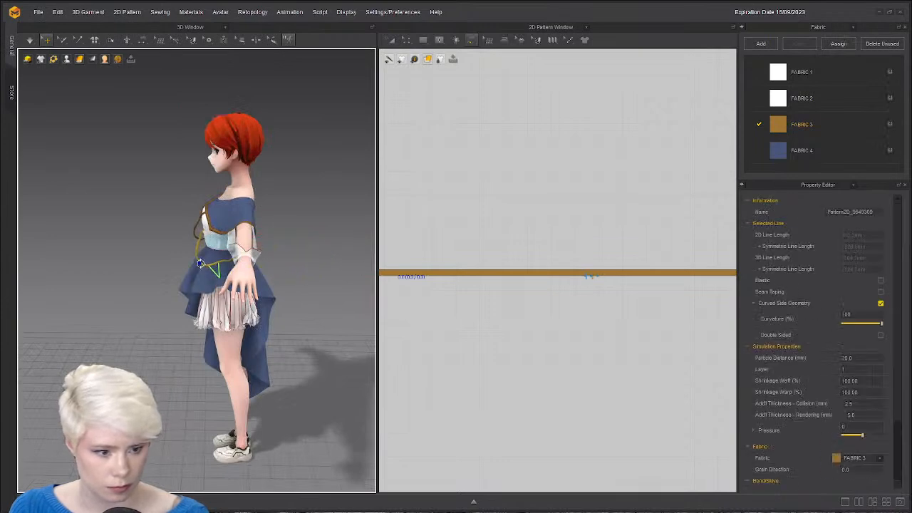
Simulate the mirrored gold strap and adjust its drape from the chest strip around the avatar's left side to the back.
key("2")
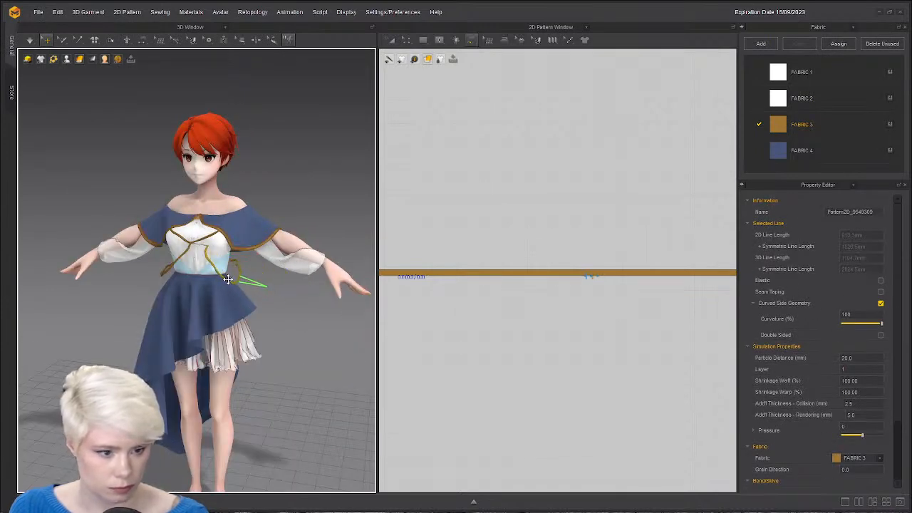
right_click_drag(214, 278, 136, 262)
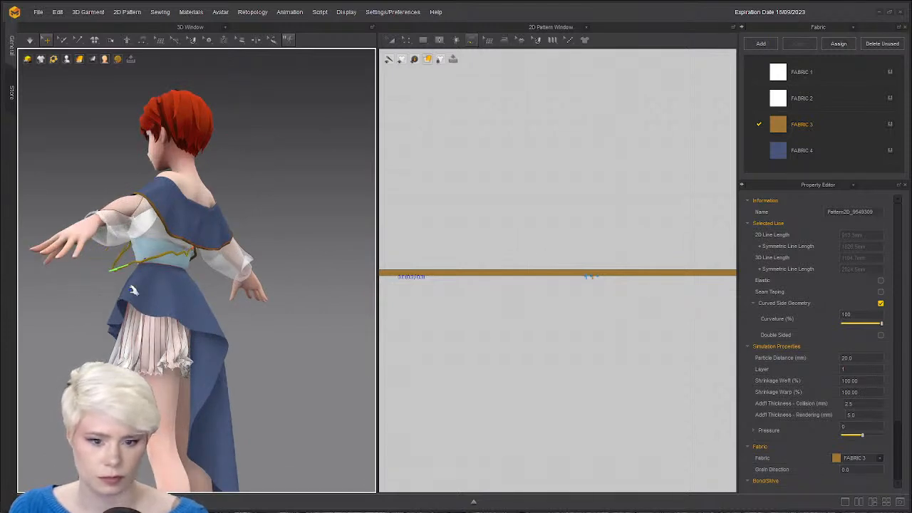
key("2")
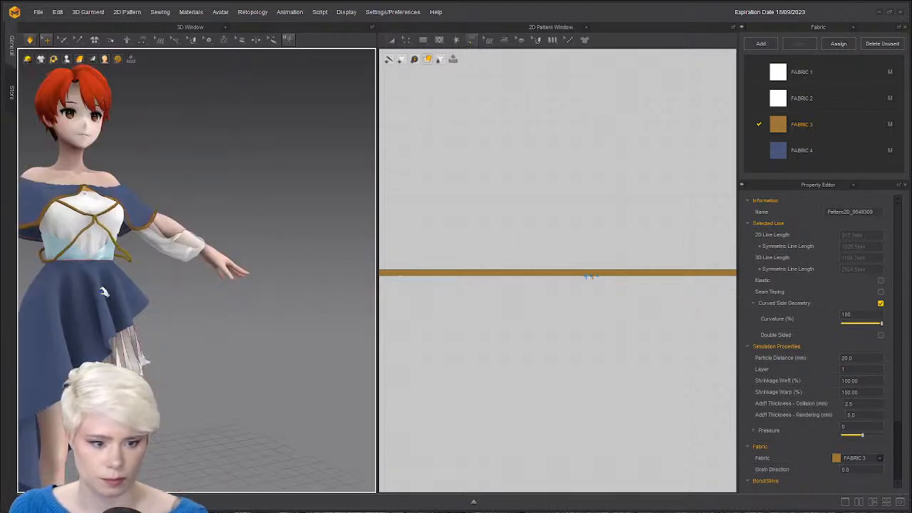
right_click_drag(103, 291, 165, 268)
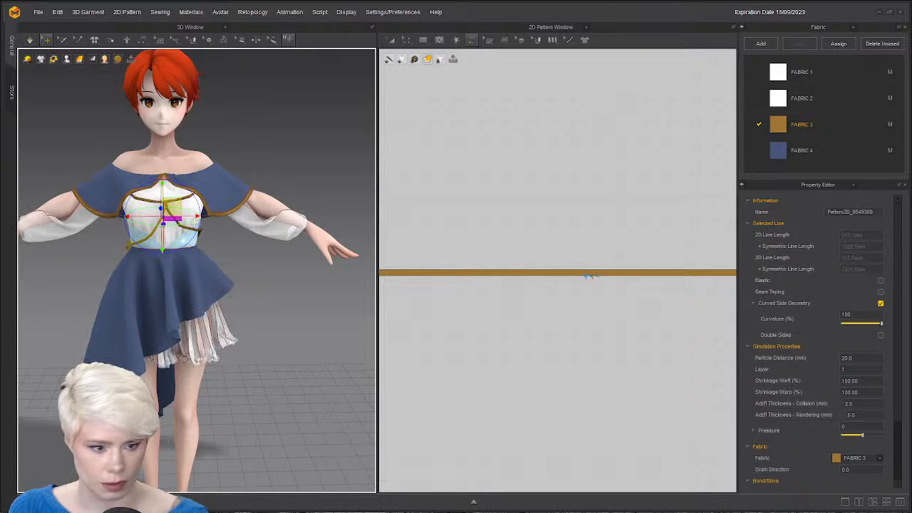
left_click(282, 223)
scroll(187, 230, "up", 2)
middle_click_drag(182, 226, 242, 257)
left_click(302, 246)
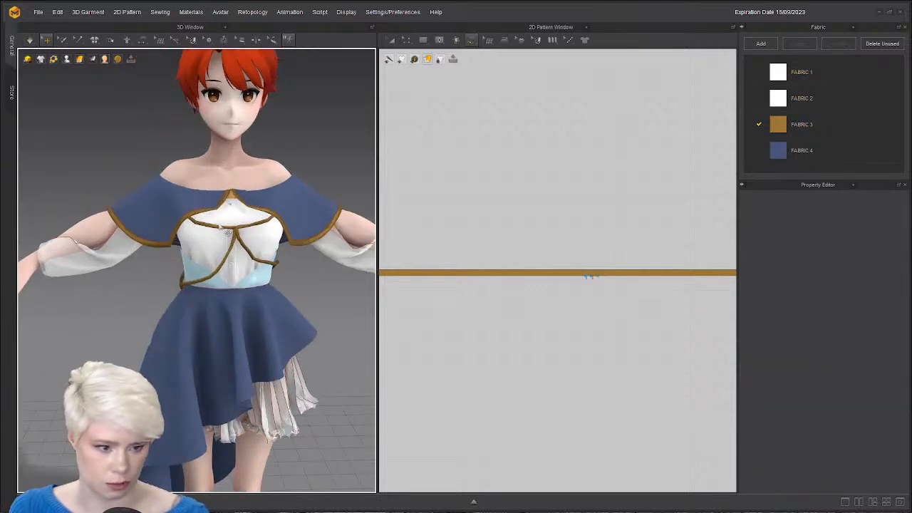
Select the chest strip and both long gold strap patterns and set their particle distance to 5 mm.
left_click(226, 233)
scroll(525, 285, "down", 5)
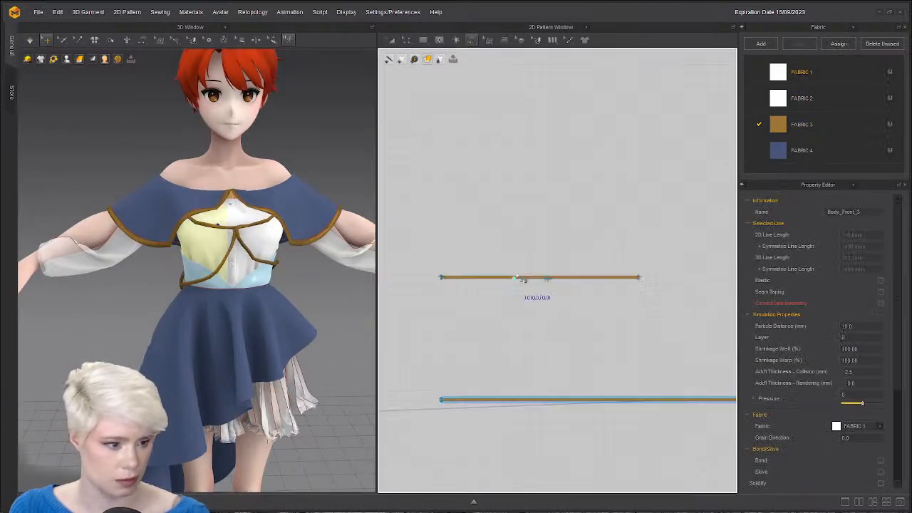
middle_click_drag(559, 293, 530, 252)
key("a")
left_click(533, 237)
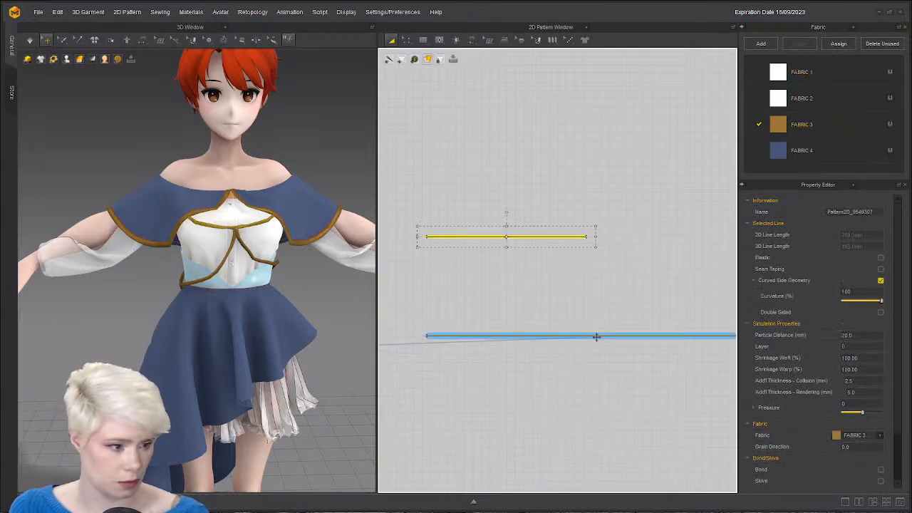
left_click(598, 336, "shift")
scroll(634, 361, "down", 2)
middle_click_drag(659, 371, 681, 218)
scroll(650, 309, "down", 5)
scroll(619, 323, "down", 3)
scroll(523, 286, "down", 2)
left_click(558, 202, "shift")
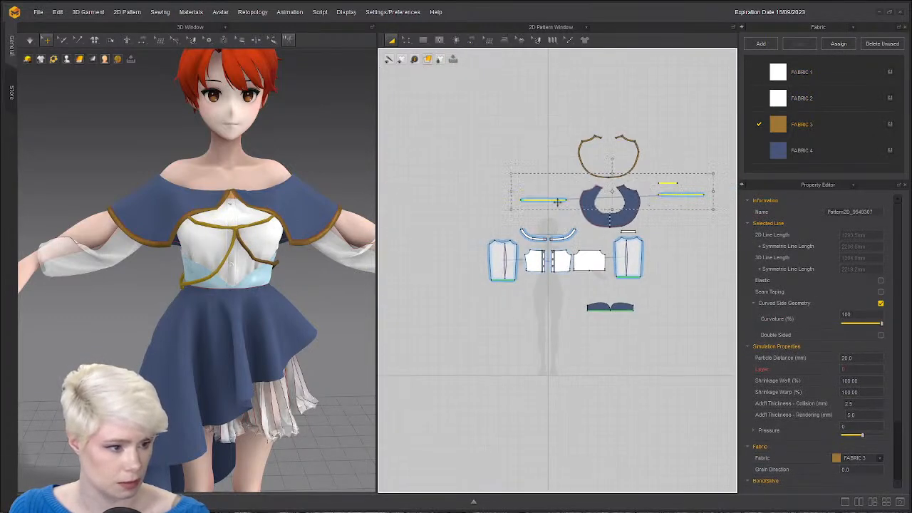
left_click(865, 360)
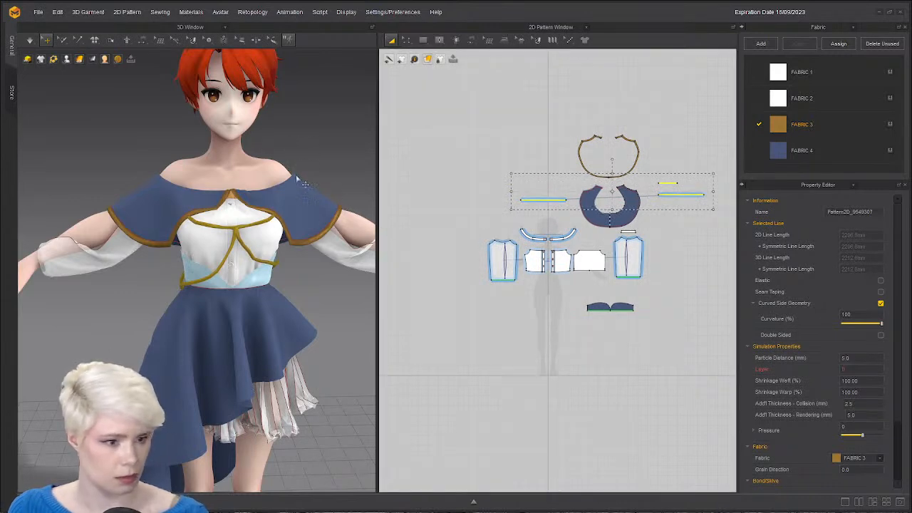
Simulate the refined gold straps until they wrap both sides of the waist evenly along the skirt's upper edge, checking front and back.
scroll(304, 184, "up", 5)
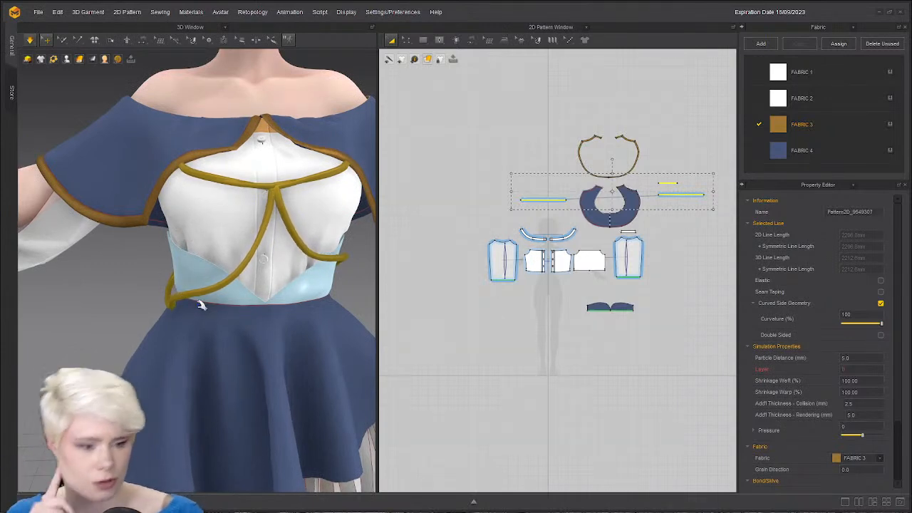
mouse_move(170, 285)
right_mouse_down()
mouse_move(281, 295)
mouse_move(311, 263)
mouse_move(179, 295)
right_mouse_up()
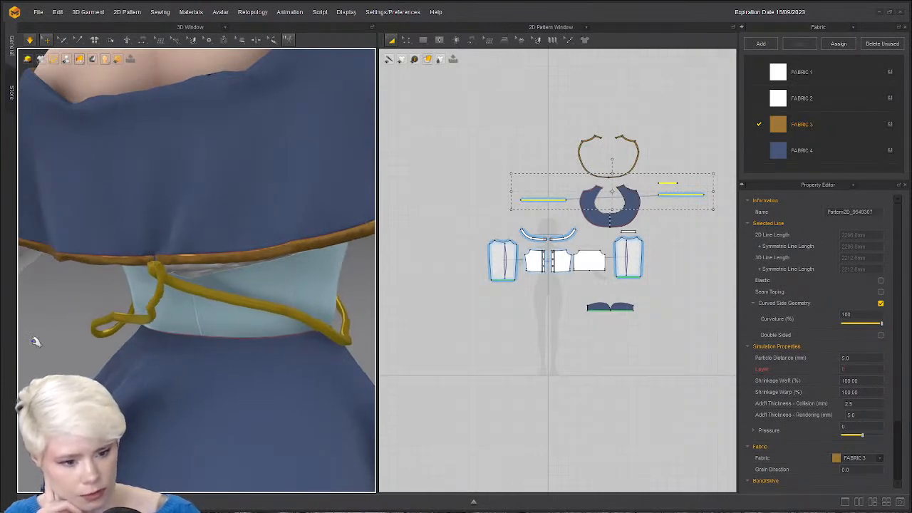
right_click_drag(35, 340, 218, 350)
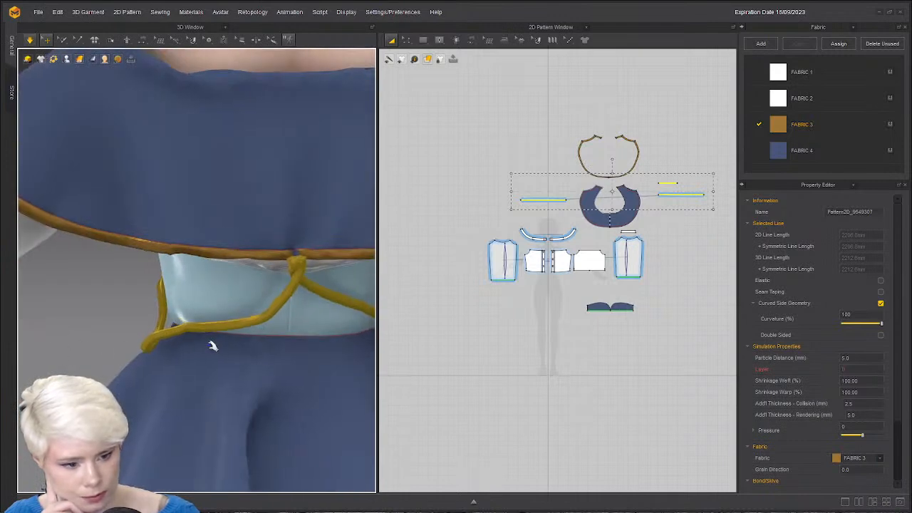
scroll(212, 348, "down", 5)
scroll(213, 351, "down", 3)
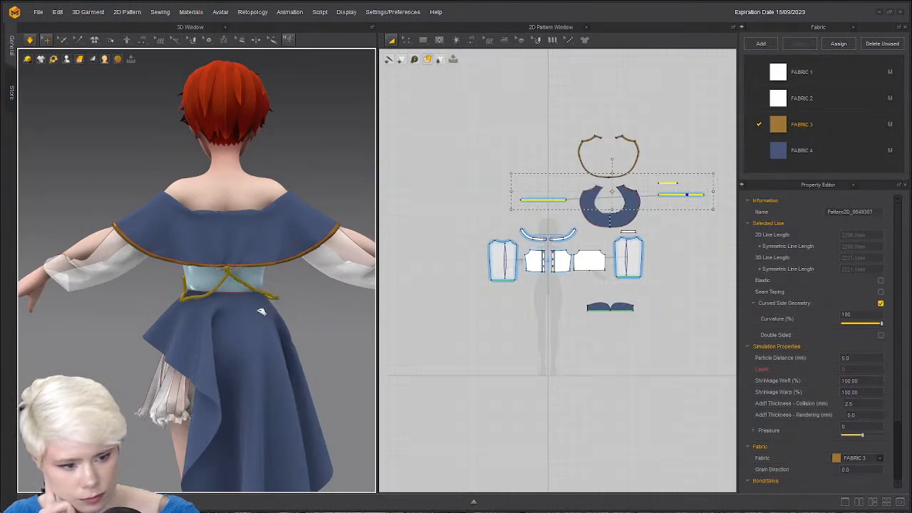
right_click_drag(261, 322, 352, 323)
right_click_drag(216, 307, 200, 300)
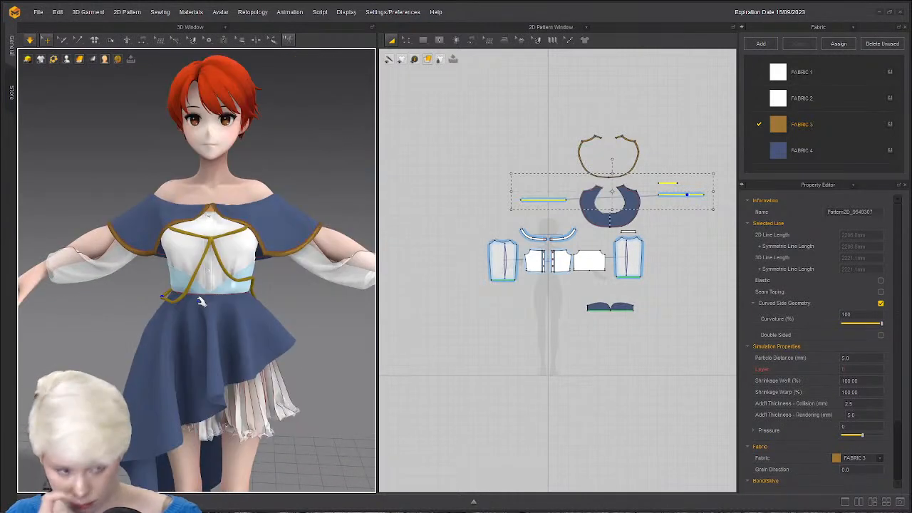
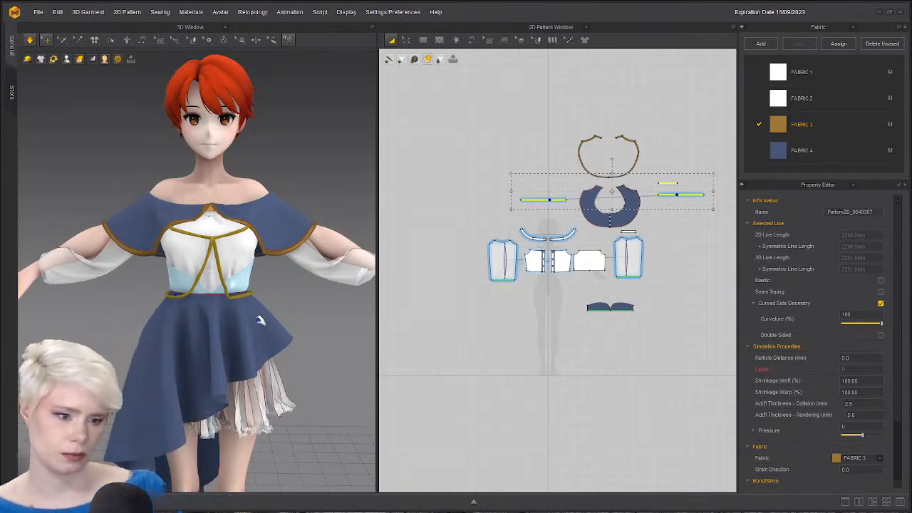
scroll(220, 312, "up", 3)
mouse_move(177, 307)
right_mouse_down()
mouse_move(224, 307)
mouse_move(189, 294)
right_mouse_up()
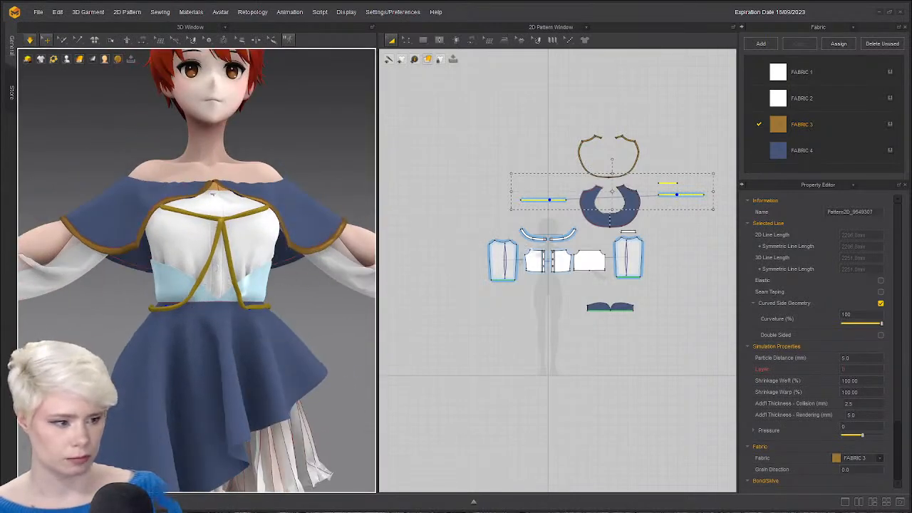
key("space")
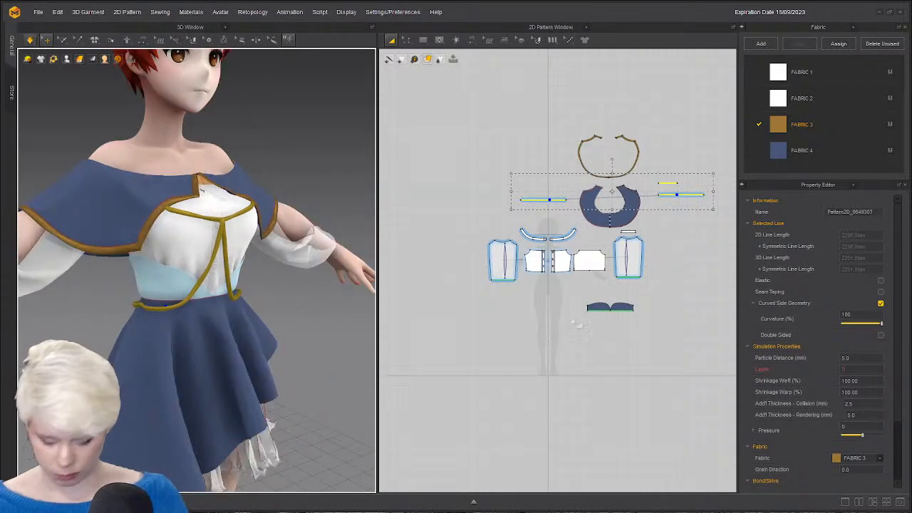
Move the straps' symmetric seams on the collar's back hem outward from the centre line to either side.
left_click(579, 324)
scroll(621, 233, "up", 3)
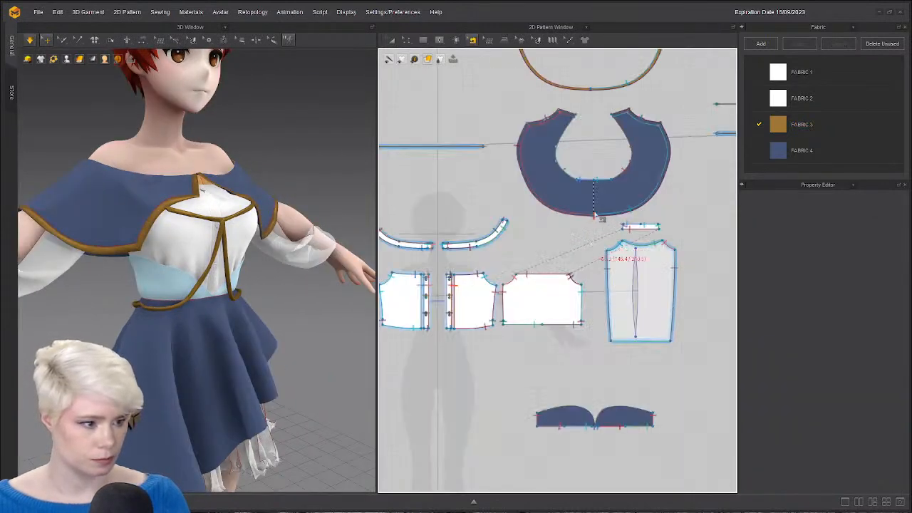
scroll(595, 214, "up", 5)
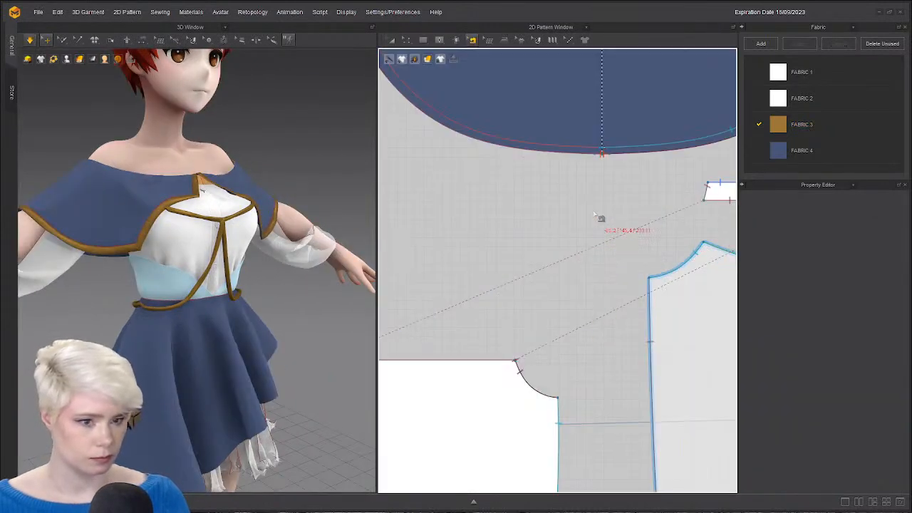
left_click(602, 153)
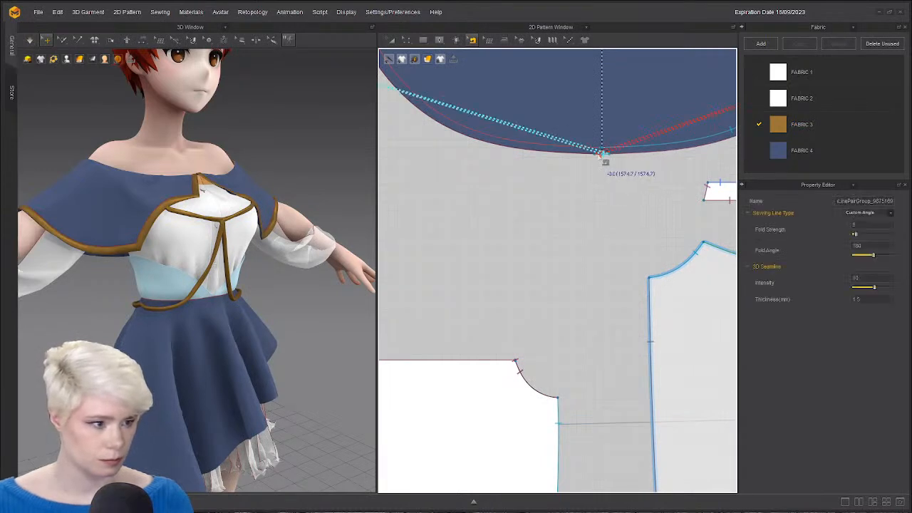
left_click_drag(602, 153, 702, 155)
scroll(608, 210, "down", 5)
right_click_drag(250, 257, 418, 247)
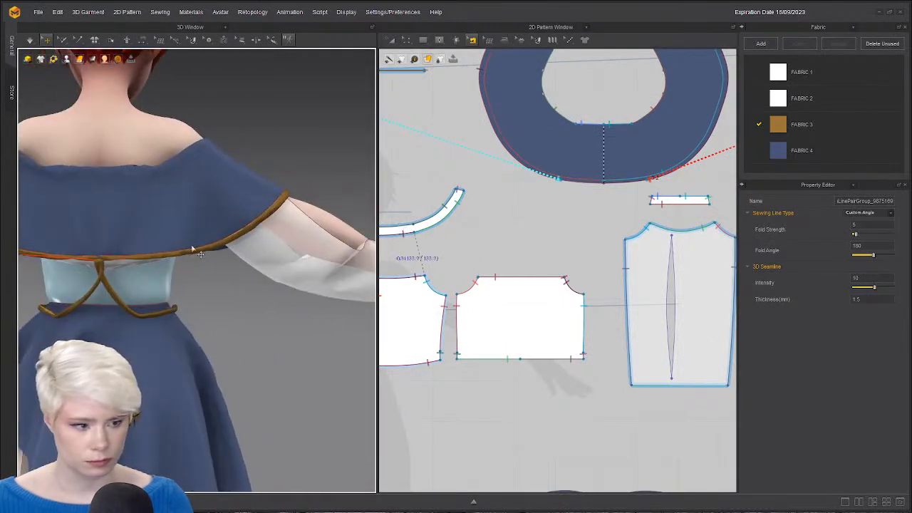
right_click_drag(192, 250, 228, 272)
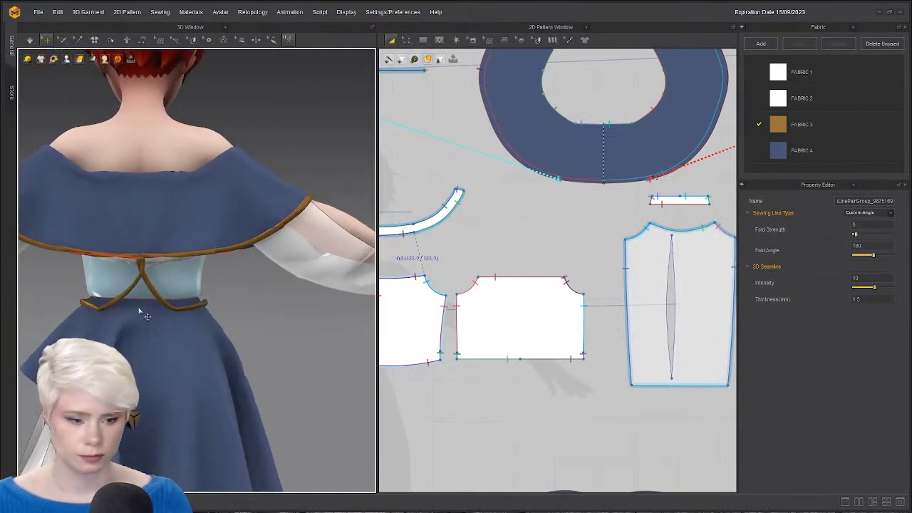
Simulate the relocated strap seams and pull the gold strap outward at the avatar's back.
key("space")
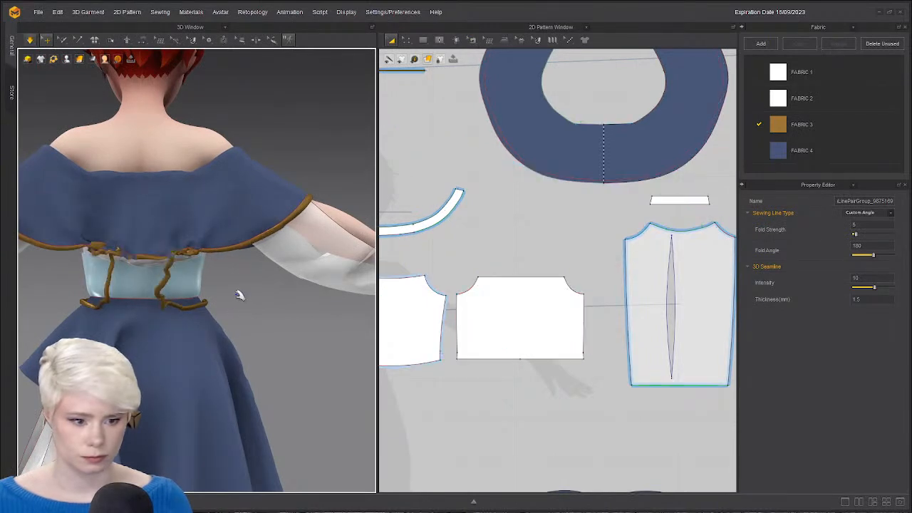
left_click_drag(220, 300, 330, 373)
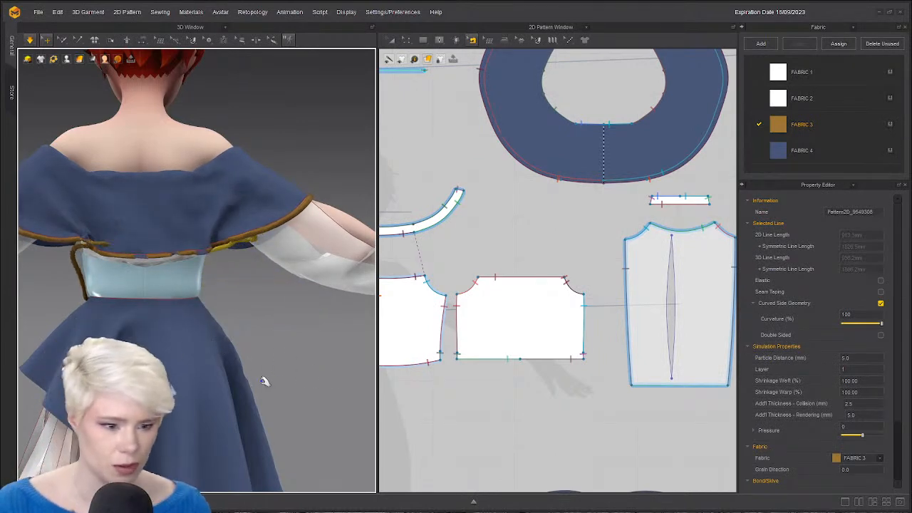
key("space")
right_click_drag(226, 323, 93, 357)
key("space")
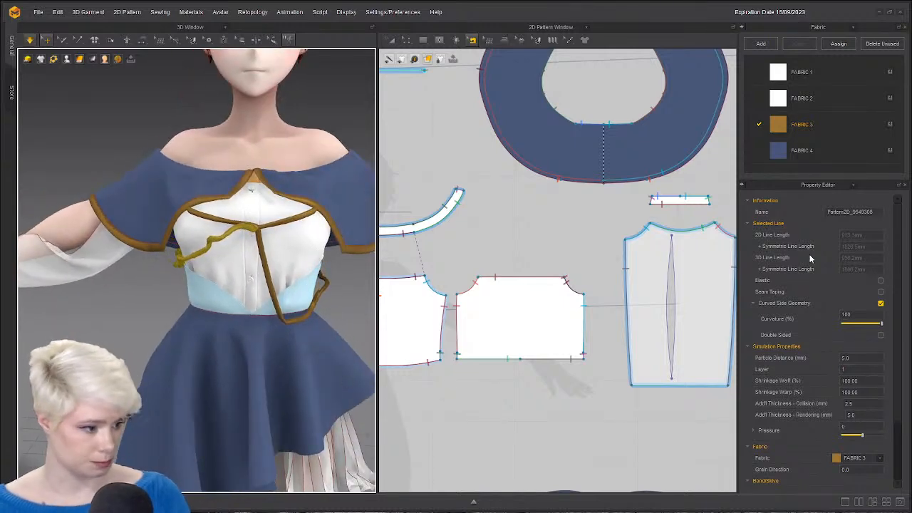
Set the front material metalness of FABRIC 3 to 100.
left_click(783, 134)
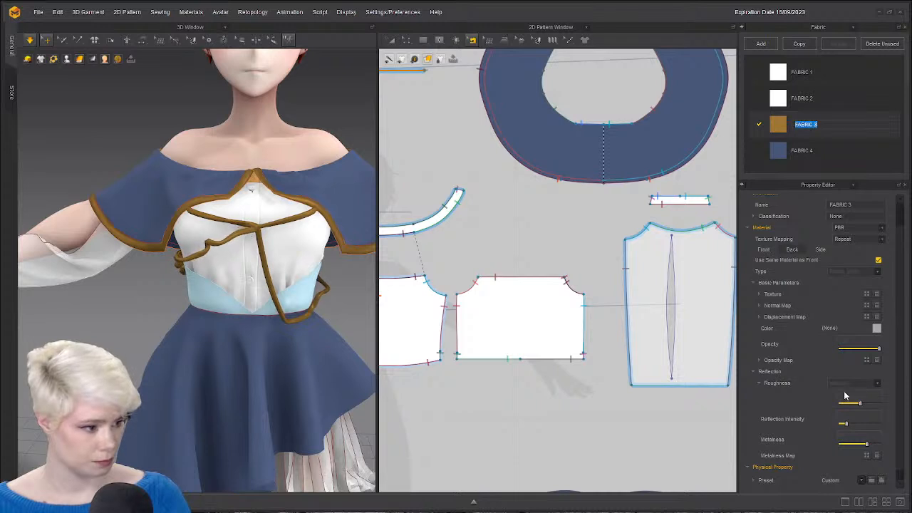
left_click(876, 446)
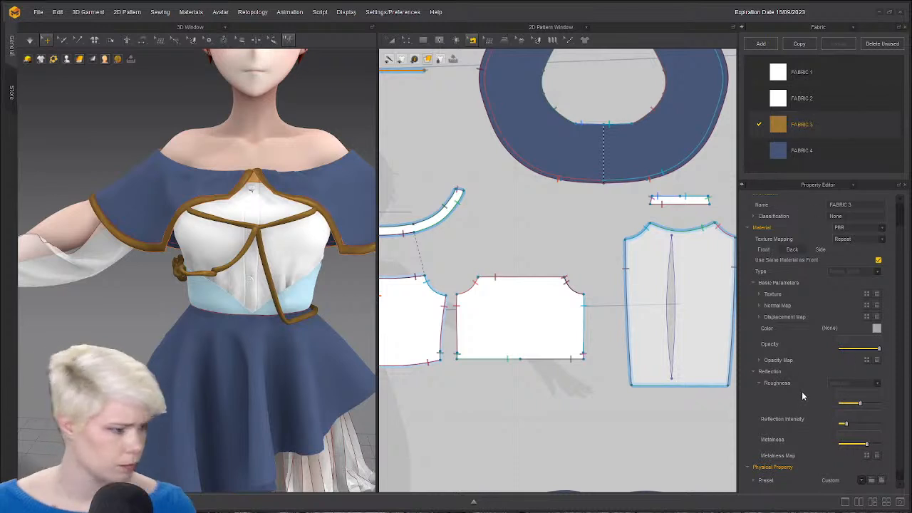
left_click(878, 261)
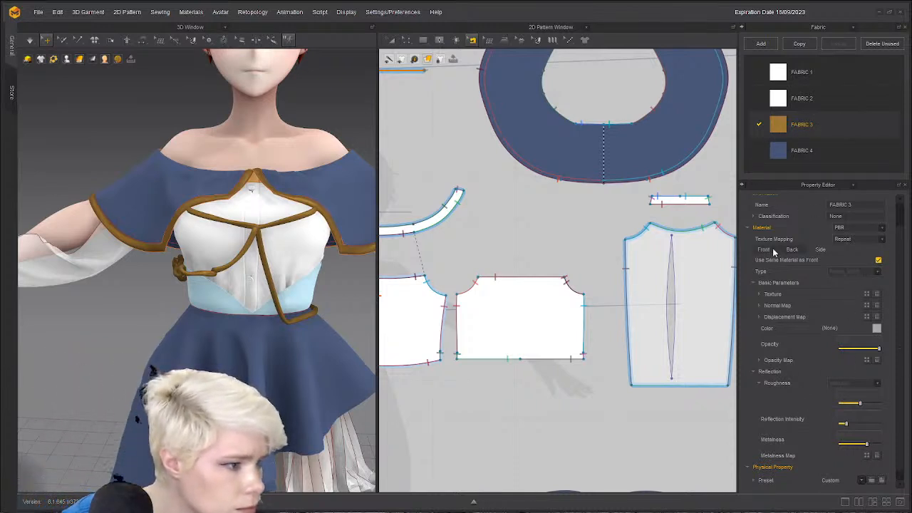
left_click_drag(872, 437, 884, 434)
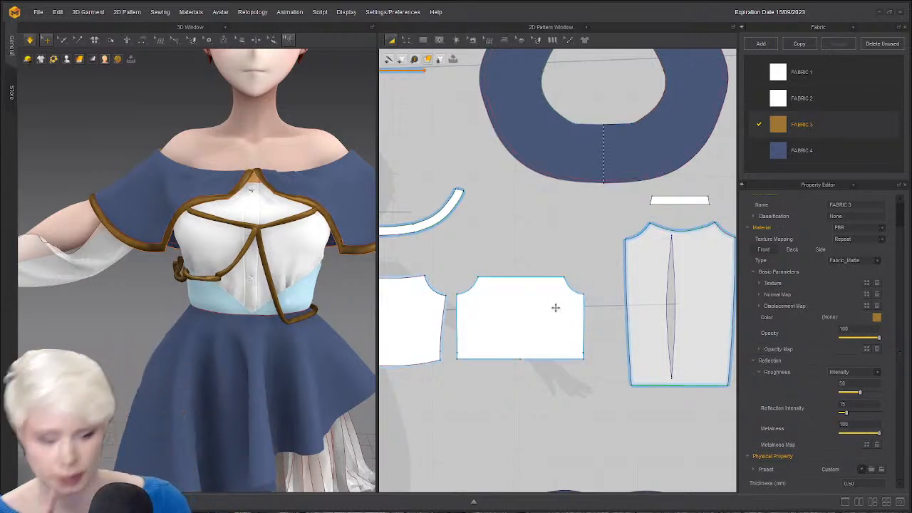
Change the colour of FABRIC 3 to a lighter gold with RGB 255, 197, 102.
left_click(876, 317)
left_click_drag(376, 116, 381, 110)
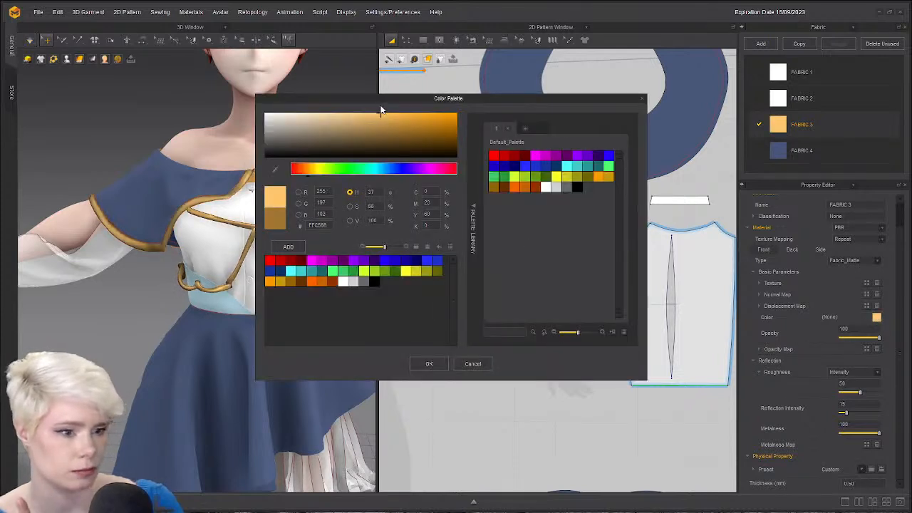
left_click(428, 363)
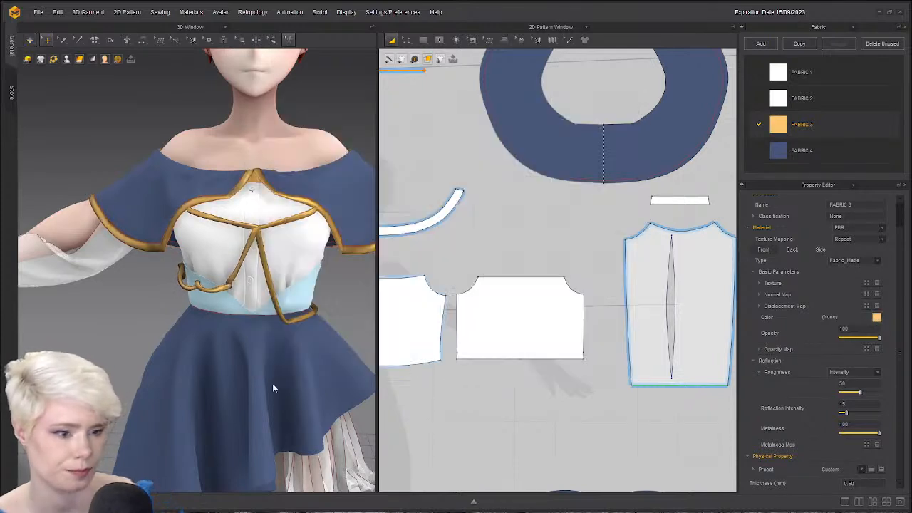
Pull the tangled gold strap down over the waist to the skirt's upper edge during simulation and check its back.
left_click(180, 289)
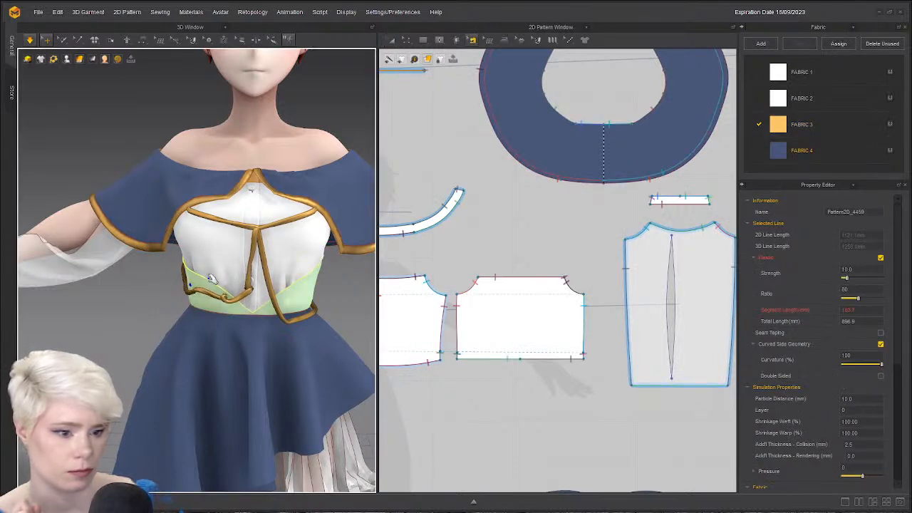
left_click_drag(182, 290, 126, 306)
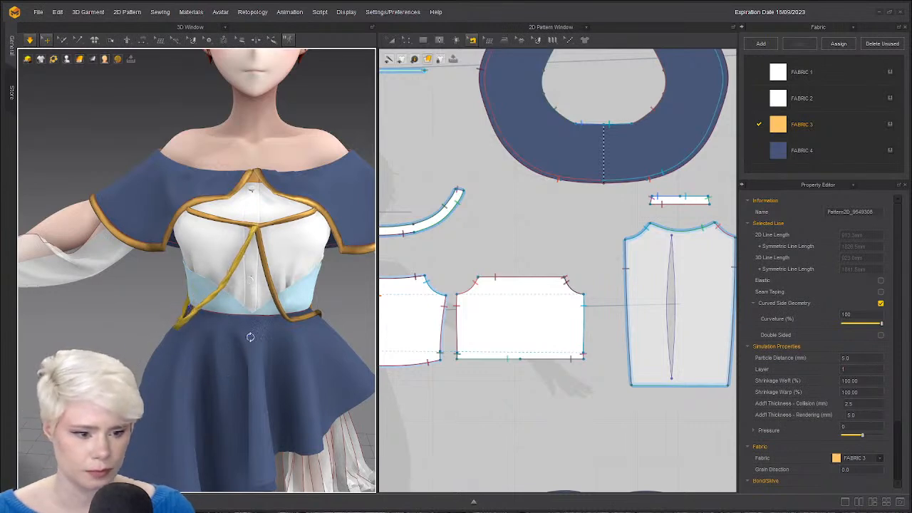
right_click_drag(250, 336, 341, 354)
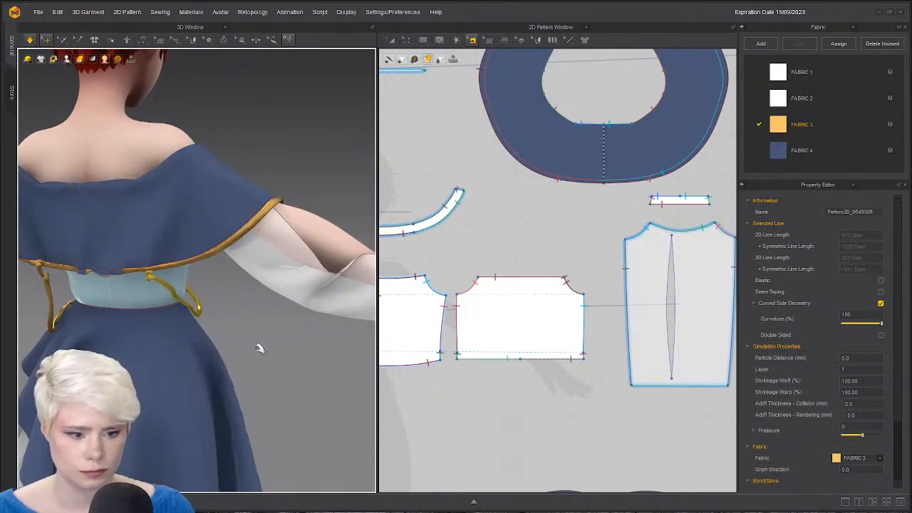
right_click_drag(258, 346, 204, 365)
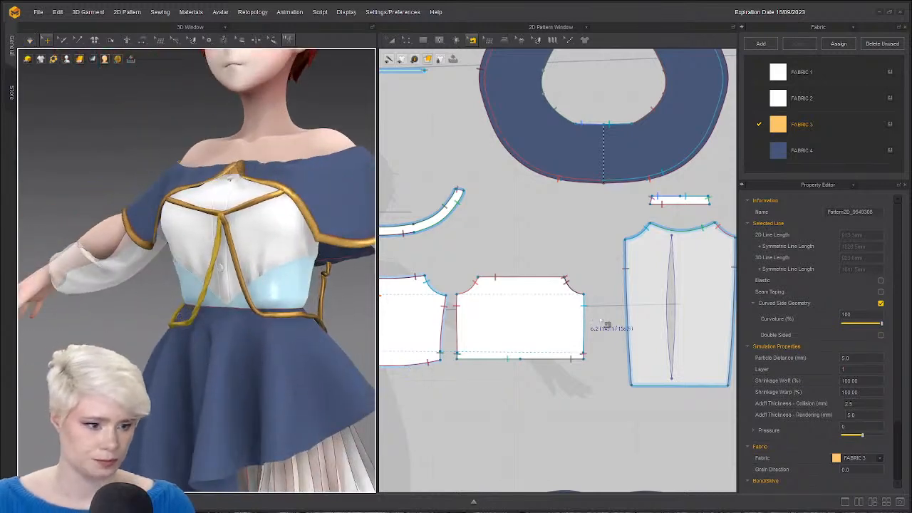
Shorten the symmetric pair of long gold strap patterns to a total outline length of about 782 mm each.
scroll(589, 317, "down", 5)
scroll(570, 274, "up", 8)
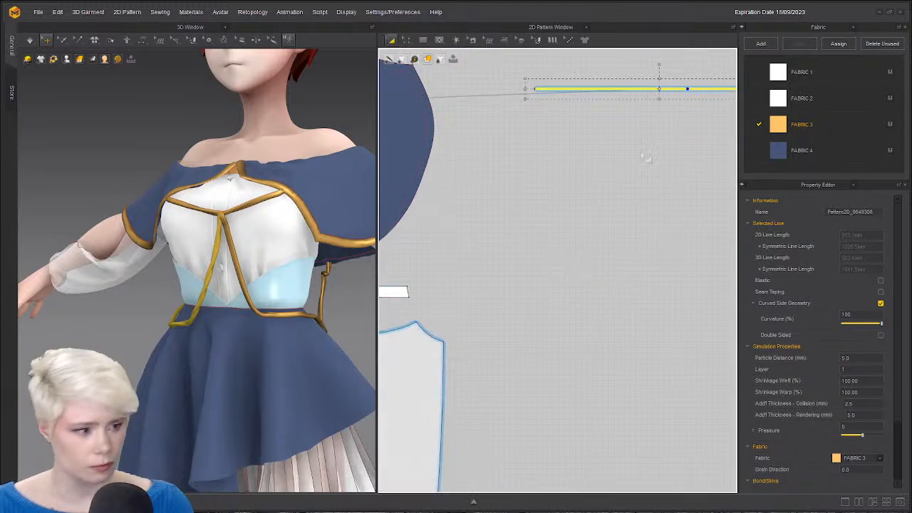
scroll(646, 158, "down", 3)
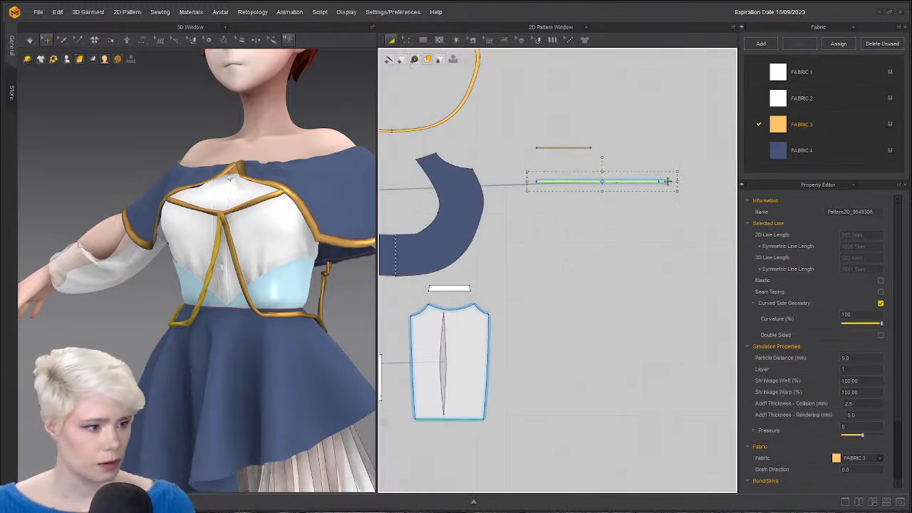
key("ctrl+z")
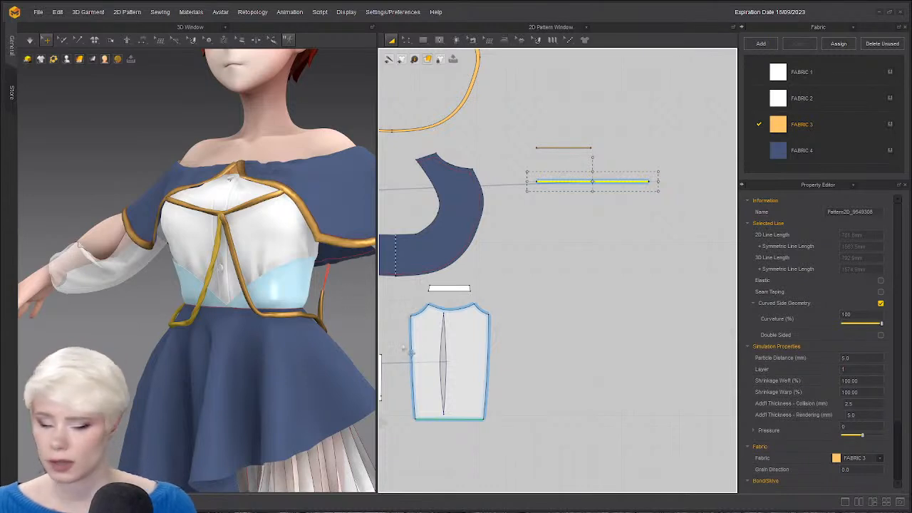
Simulate the shortened gold straps and inspect their drape around the waist from the front and side.
key("space")
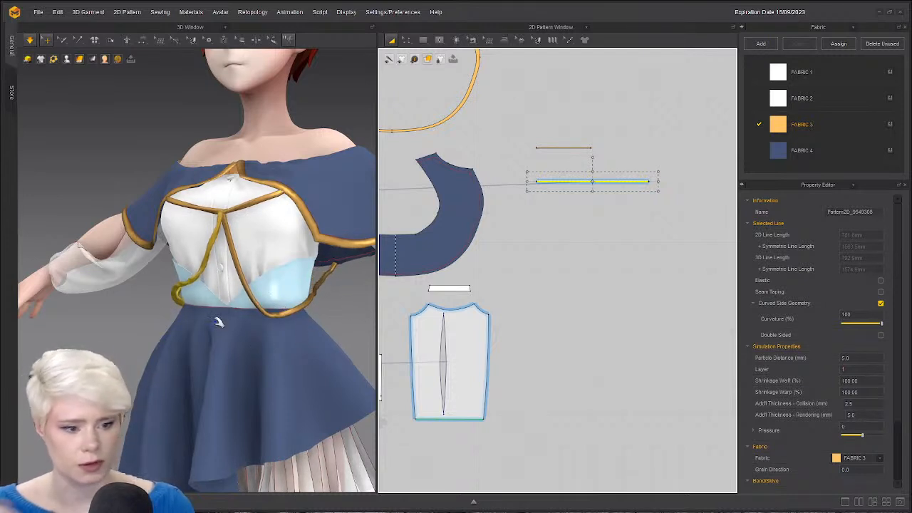
right_click_drag(200, 342, 371, 315)
right_click_drag(257, 313, 183, 305)
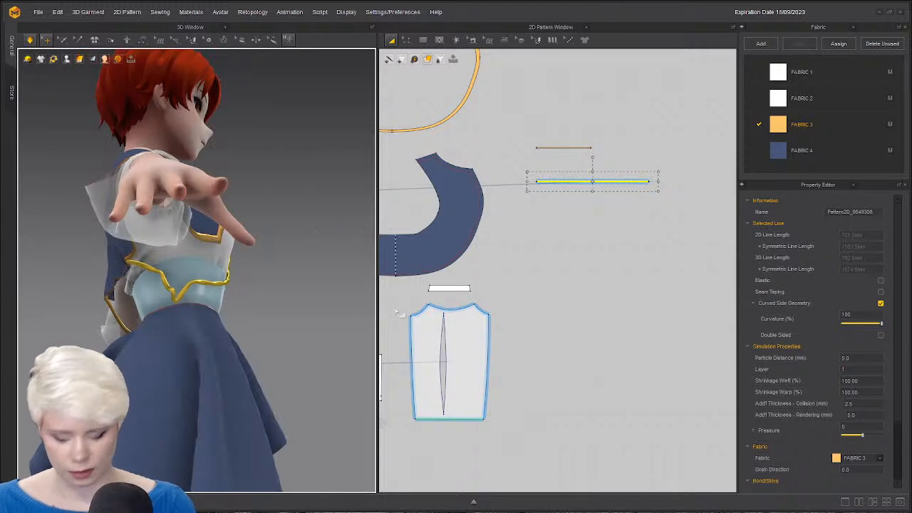
Set the particle distance of all garment patterns to 5 mm and simulate the whole outfit at that resolution.
key("ctrl+a")
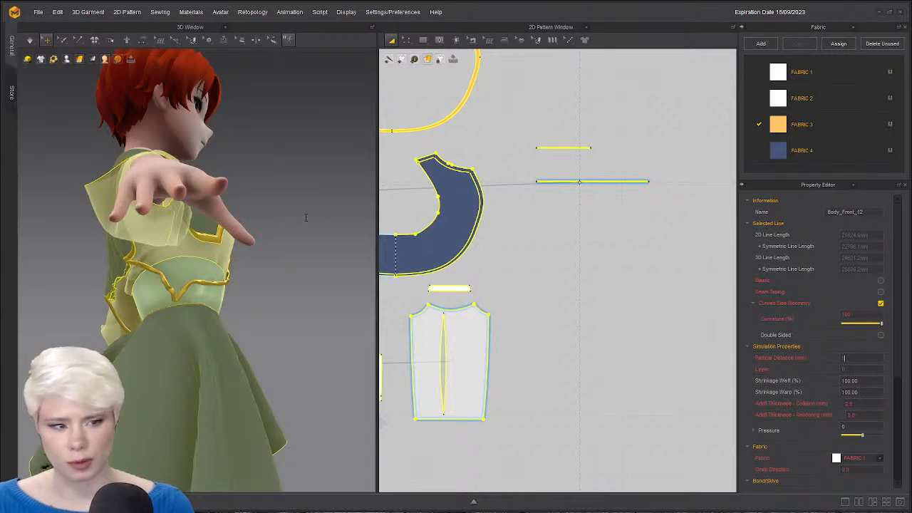
right_click_drag(307, 218, 361, 253)
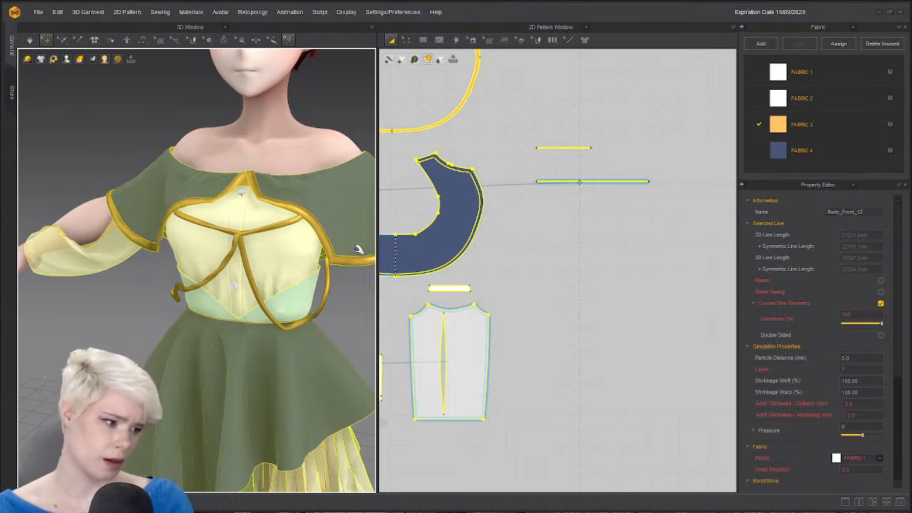
key("space")
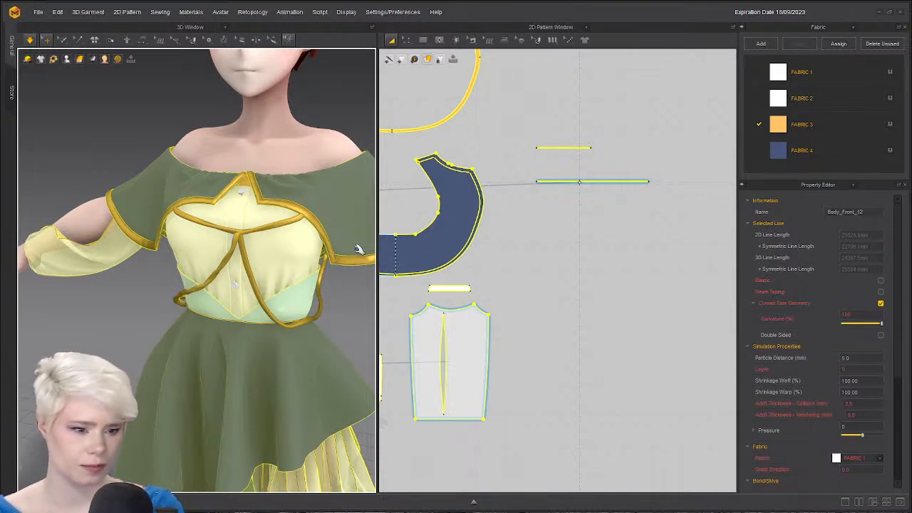
left_click(551, 213)
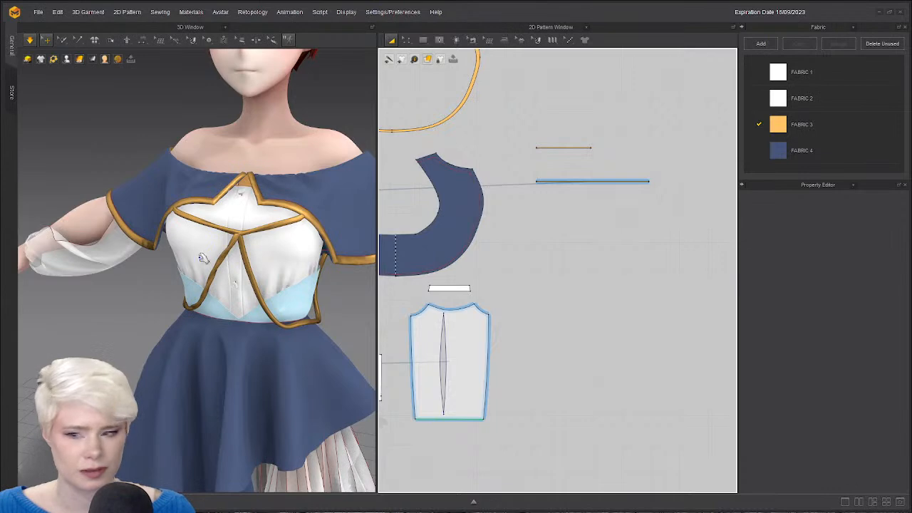
Examine the drape of the gold straps and the complete outfit on the avatar, from the torso out to full length.
scroll(140, 323, "up", 3)
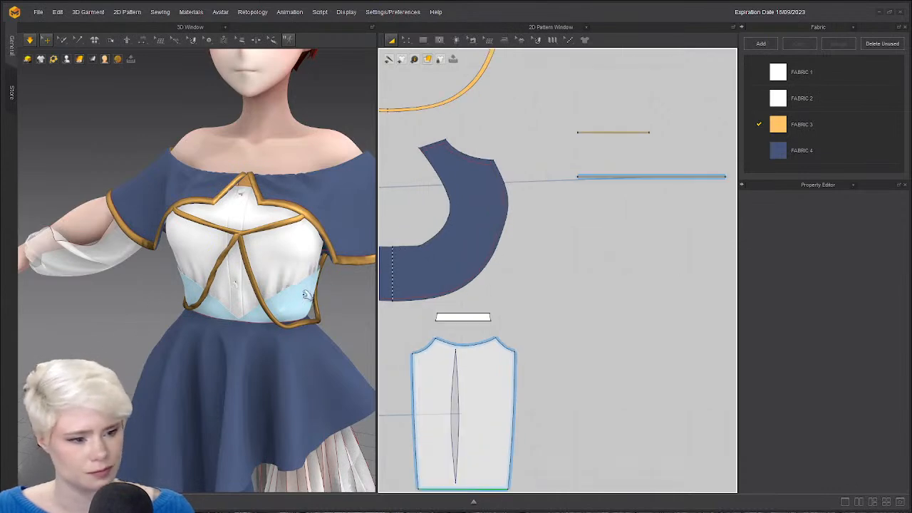
scroll(352, 309, "down", 2)
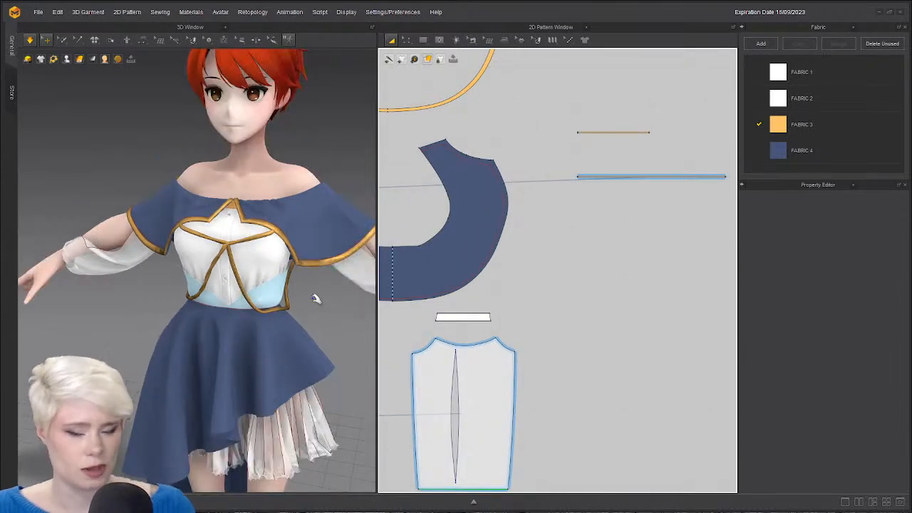
scroll(317, 298, "down", 1)
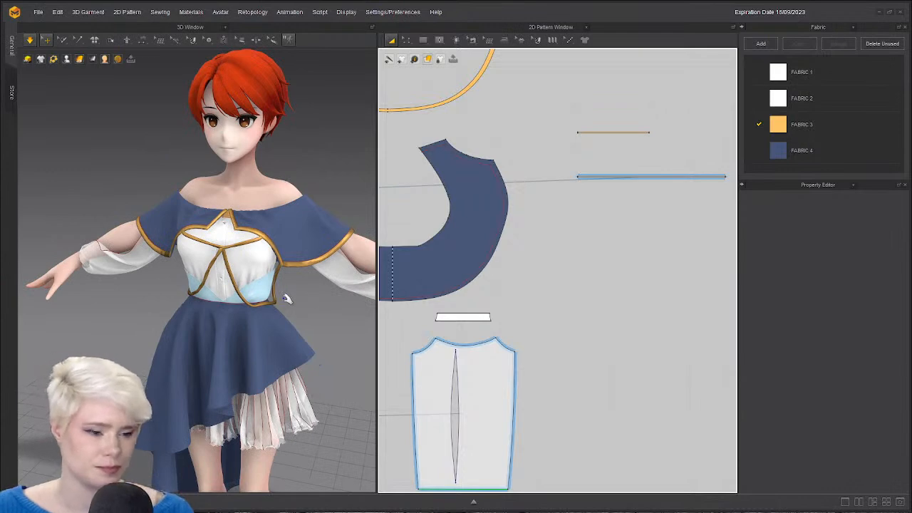
left_click(301, 291)
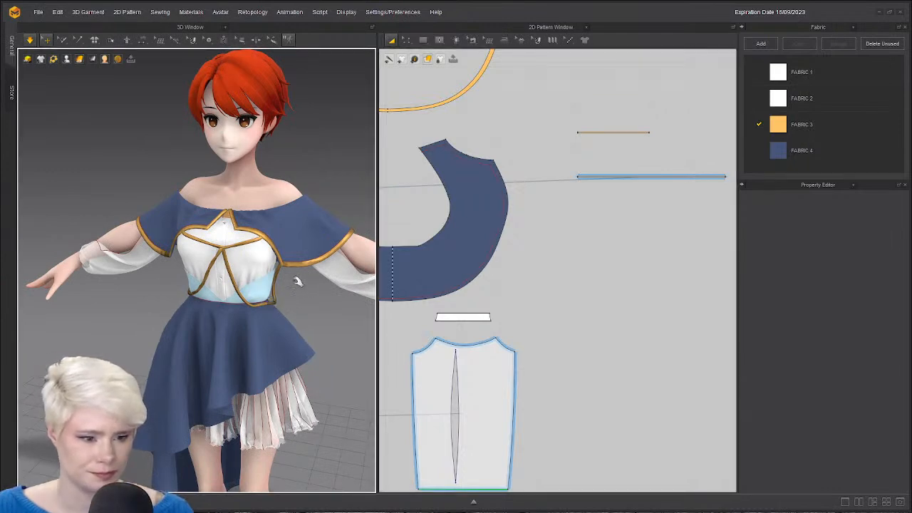
right_click_drag(295, 281, 194, 258)
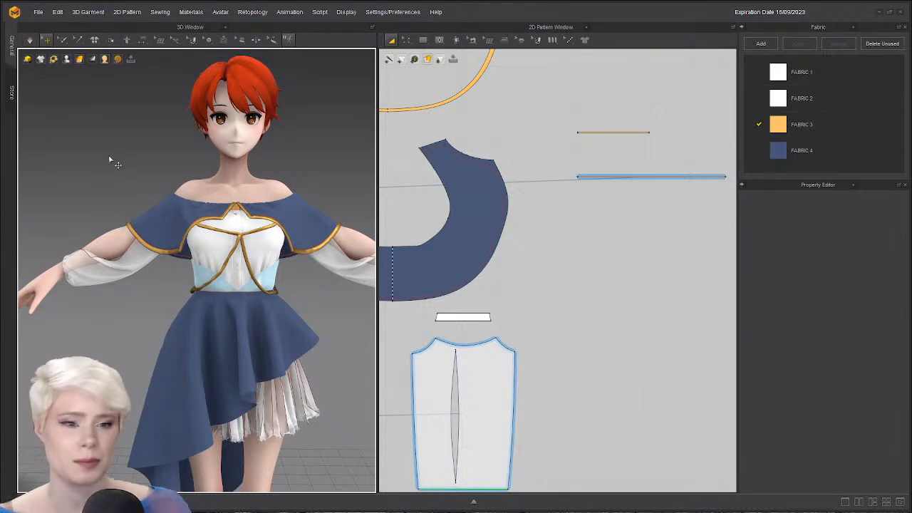
scroll(110, 163, "down", 3)
right_click_drag(128, 187, 81, 192)
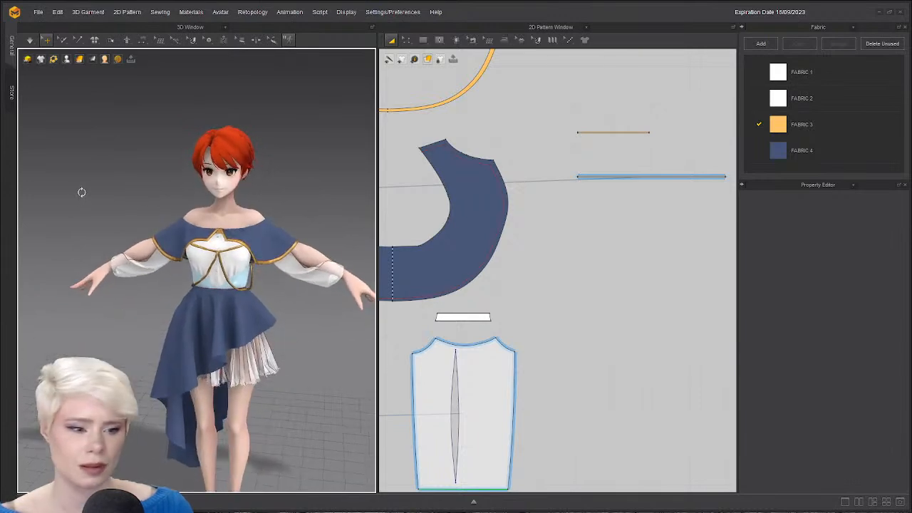
scroll(114, 219, "down", 3)
right_click_drag(133, 284, 247, 241)
right_click_drag(178, 328, 159, 332)
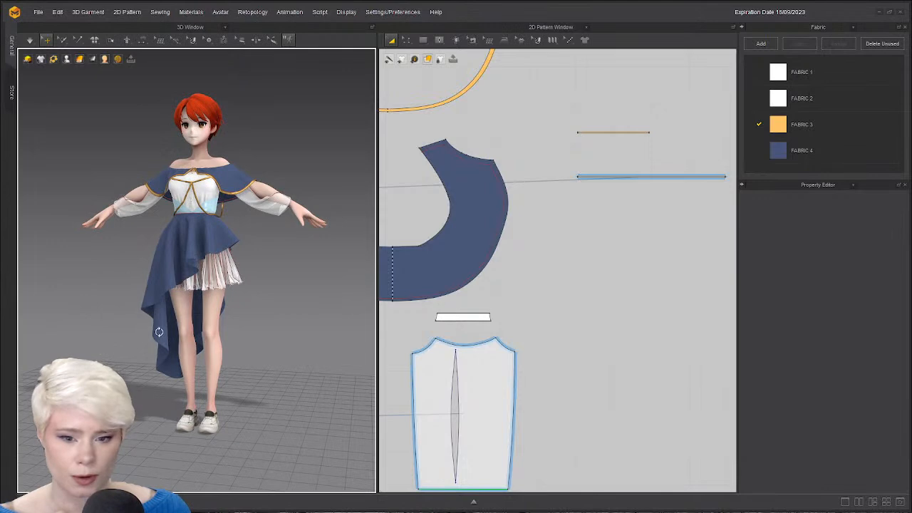